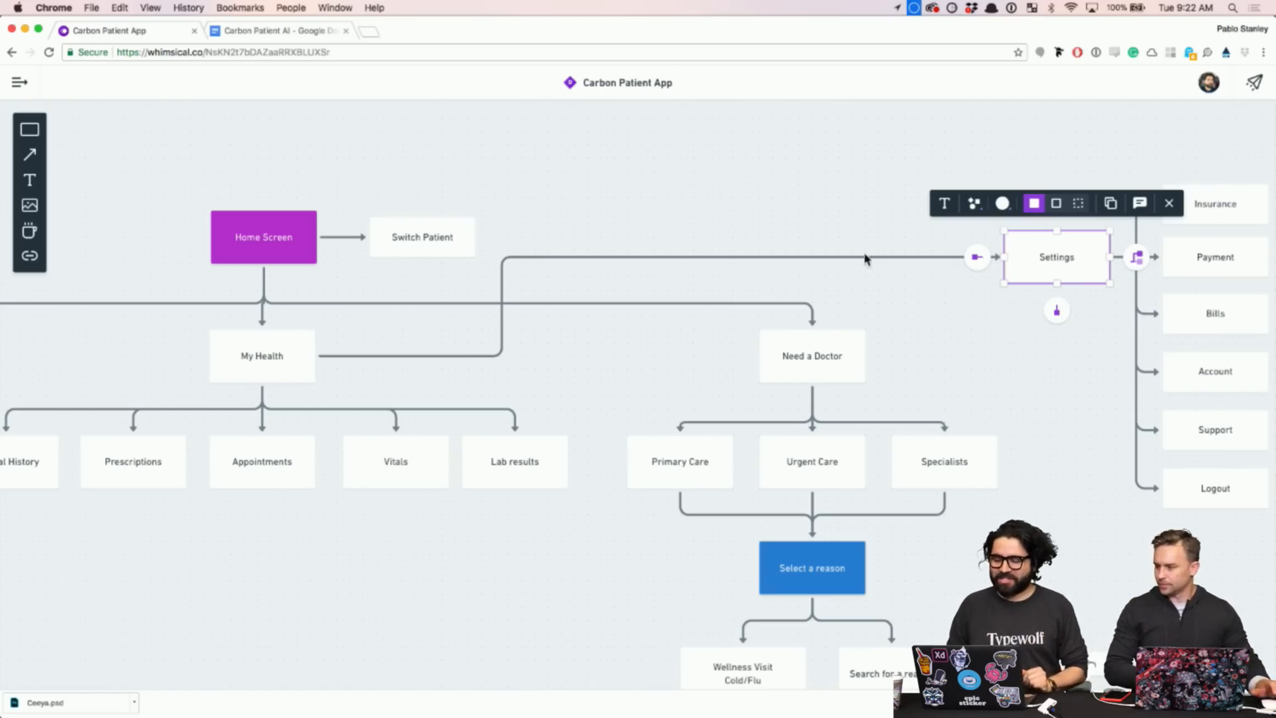
# - Clear the Settings selection and pan the flowchart to the Cases branch with Messages and Case Page
pyautogui.click(781, 187)
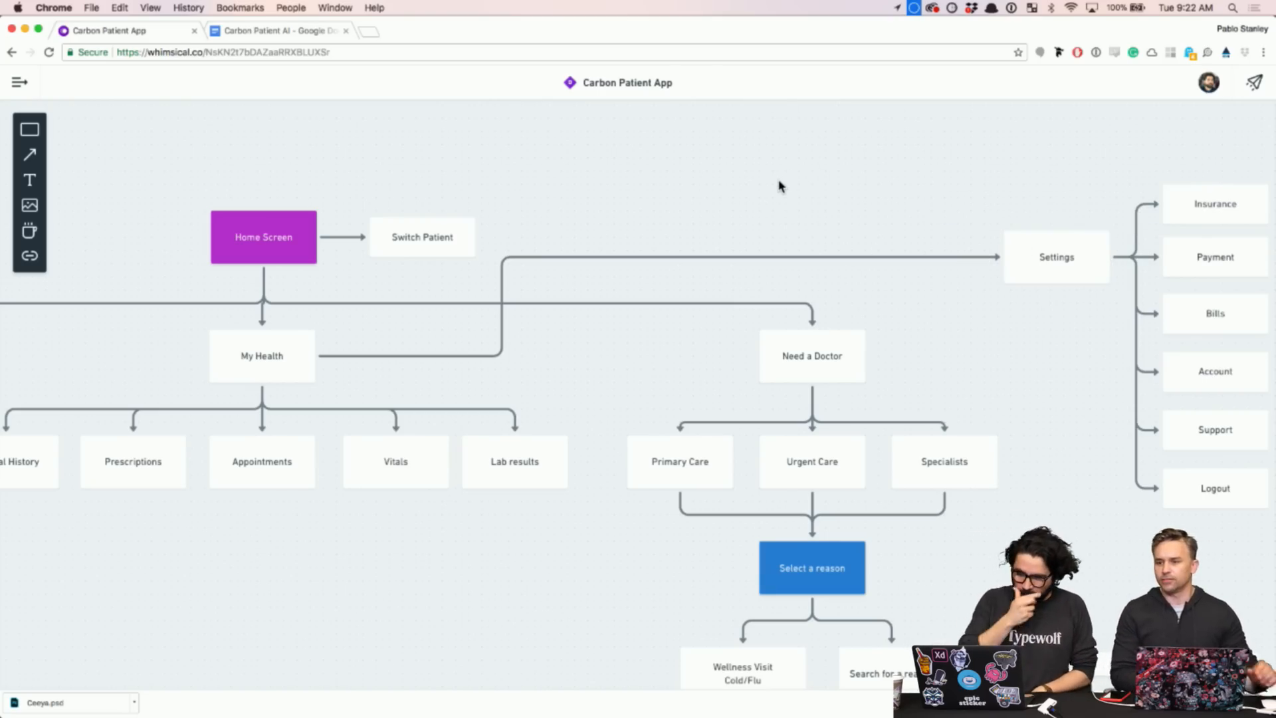
pyautogui.hscroll(-10, 781, 186)
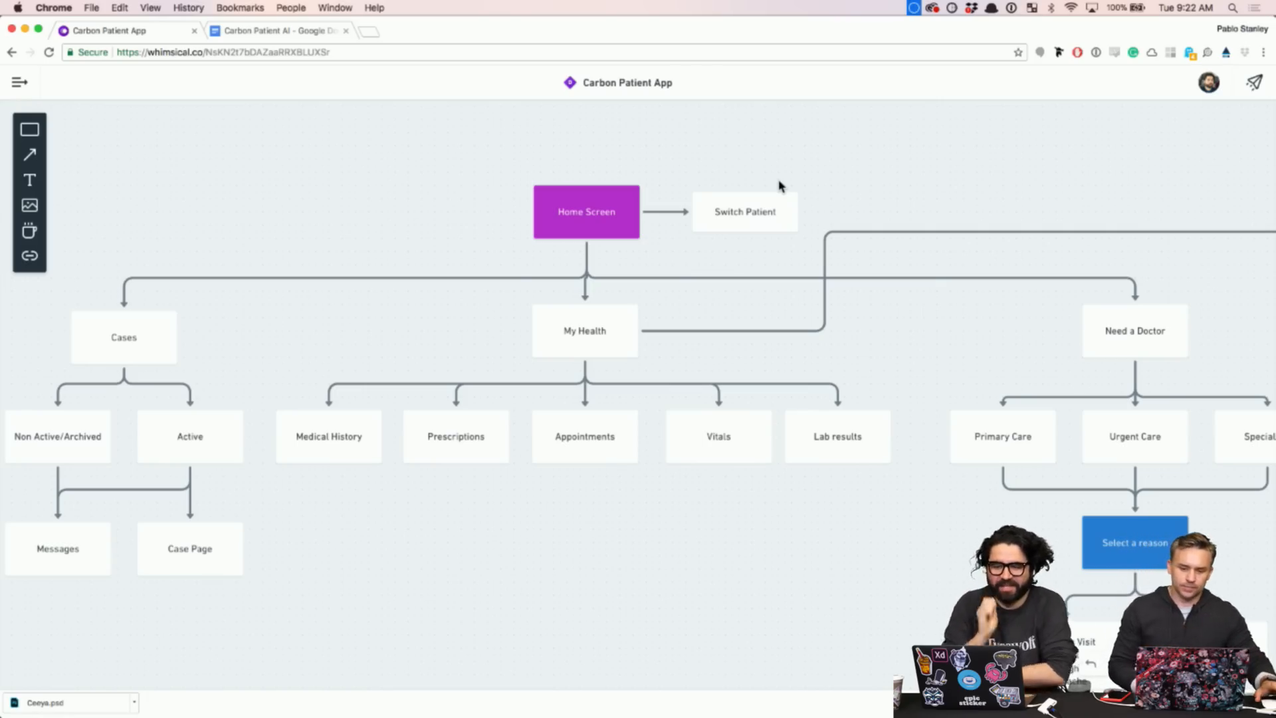
pyautogui.moveTo(575, 714)
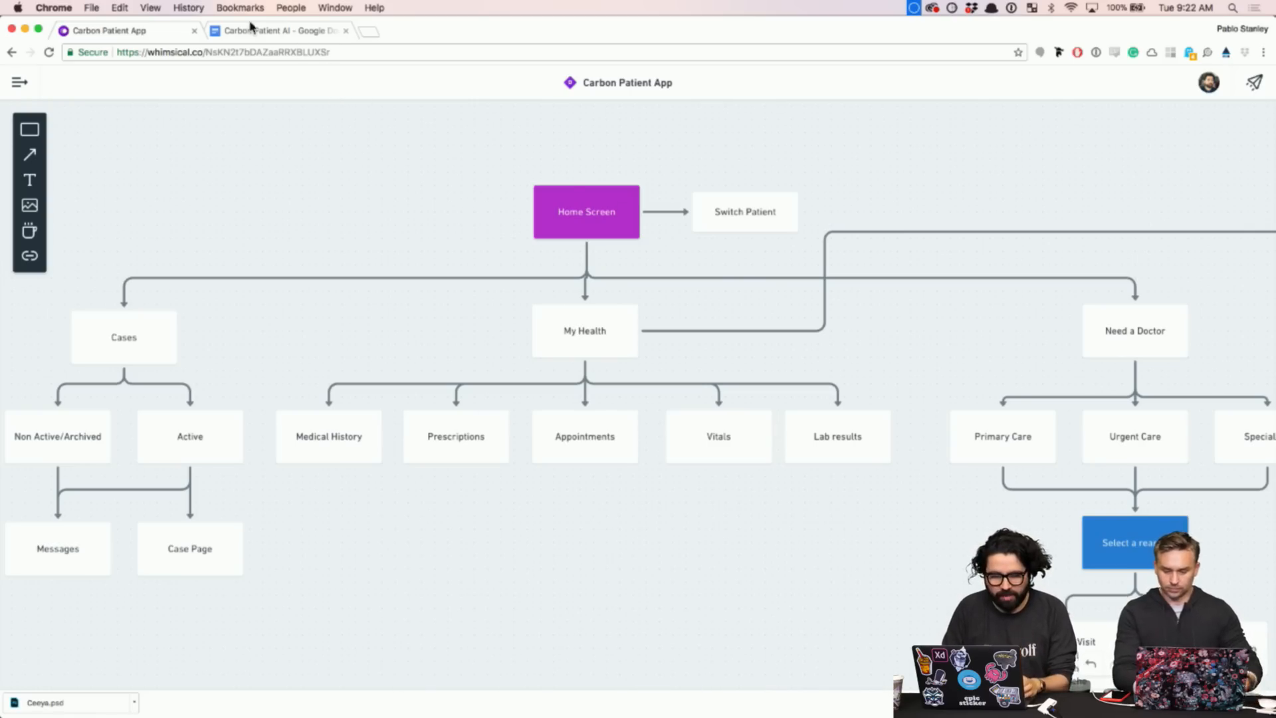
# - Scroll through the Carbon Patient App Information outline in Google Docs
pyautogui.click(249, 32)
pyautogui.scroll(-5, 429, 230)
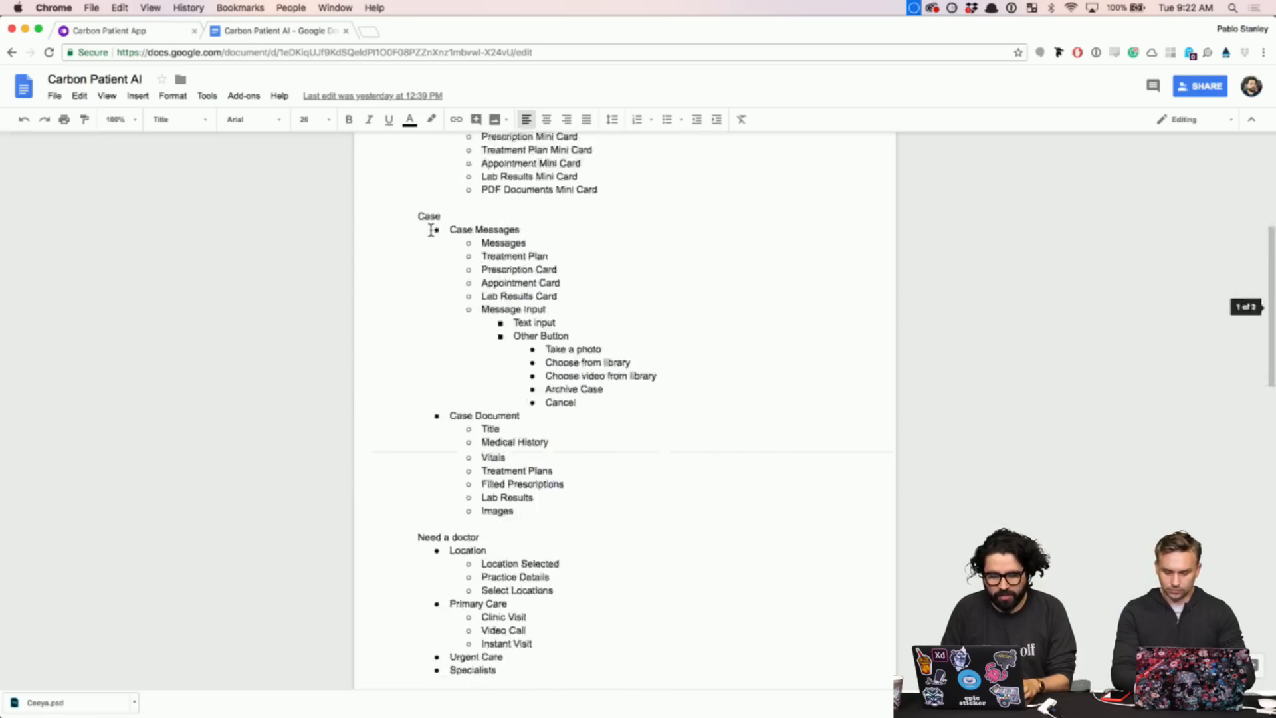
pyautogui.scroll(5, 431, 230)
pyautogui.scroll(-5, 431, 230)
pyautogui.scroll(5, 430, 231)
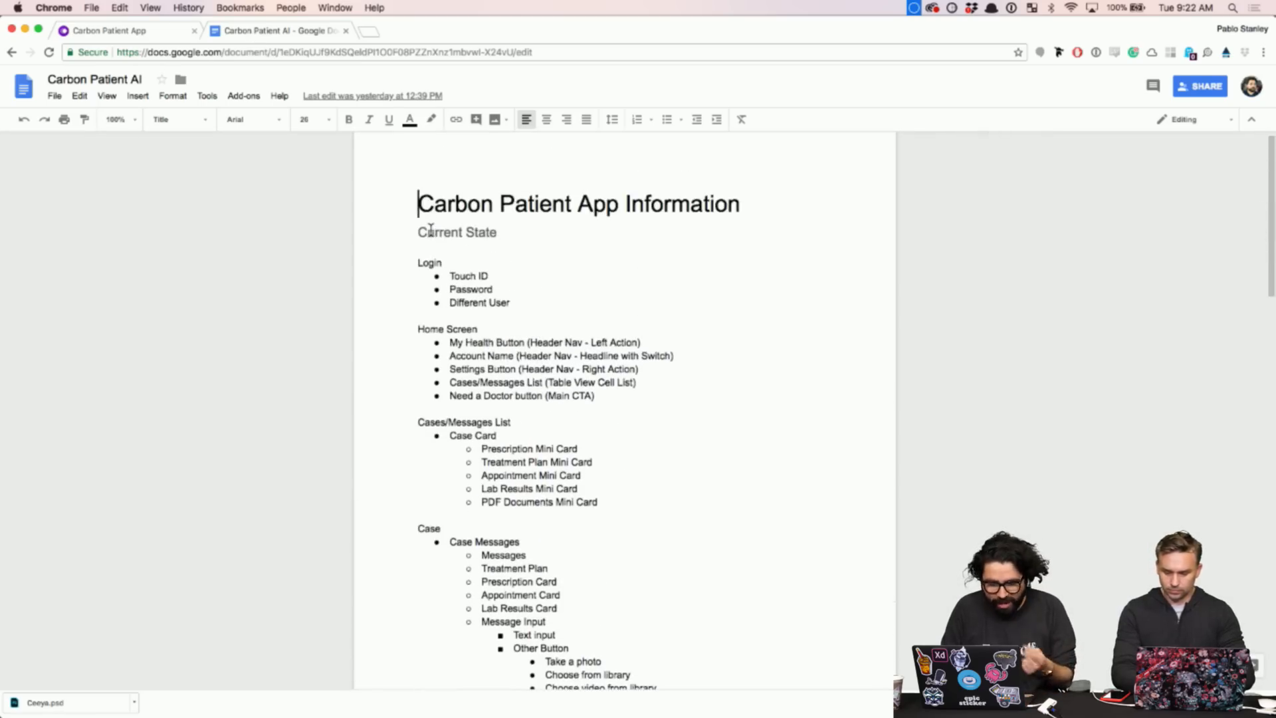
pyautogui.scroll(-1, 431, 231)
pyautogui.scroll(-12, 430, 231)
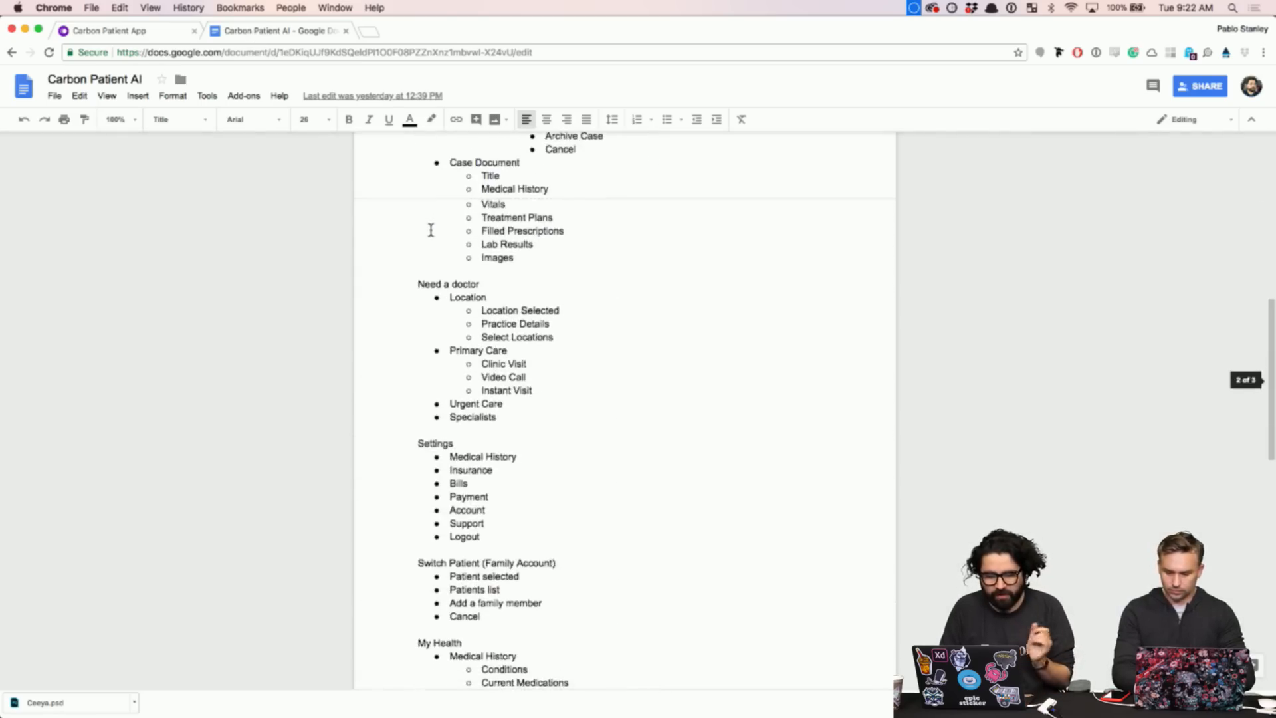
pyautogui.scroll(-1, 430, 231)
pyautogui.scroll(2, 431, 230)
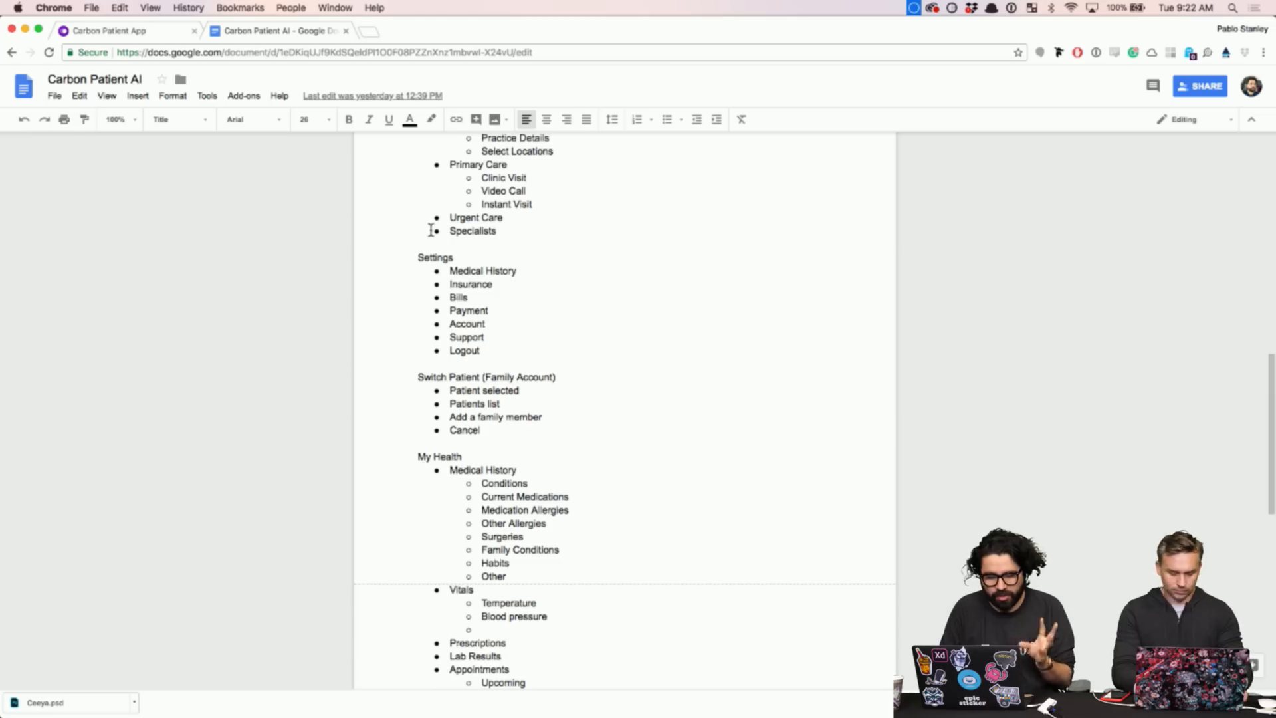
pyautogui.scroll(15, 431, 230)
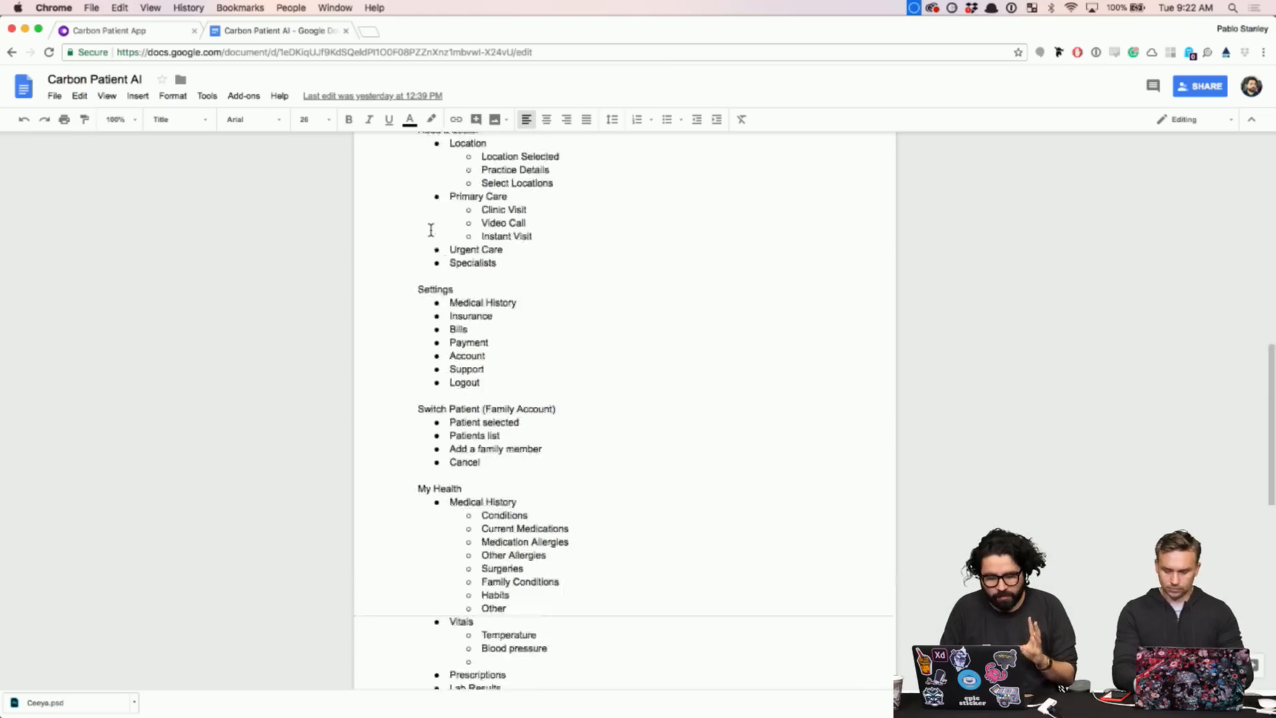
# - Compare the document with the Carbon Patient App flowchart, ending on the flowchart, then move to Adobe XD
pyautogui.click(163, 31)
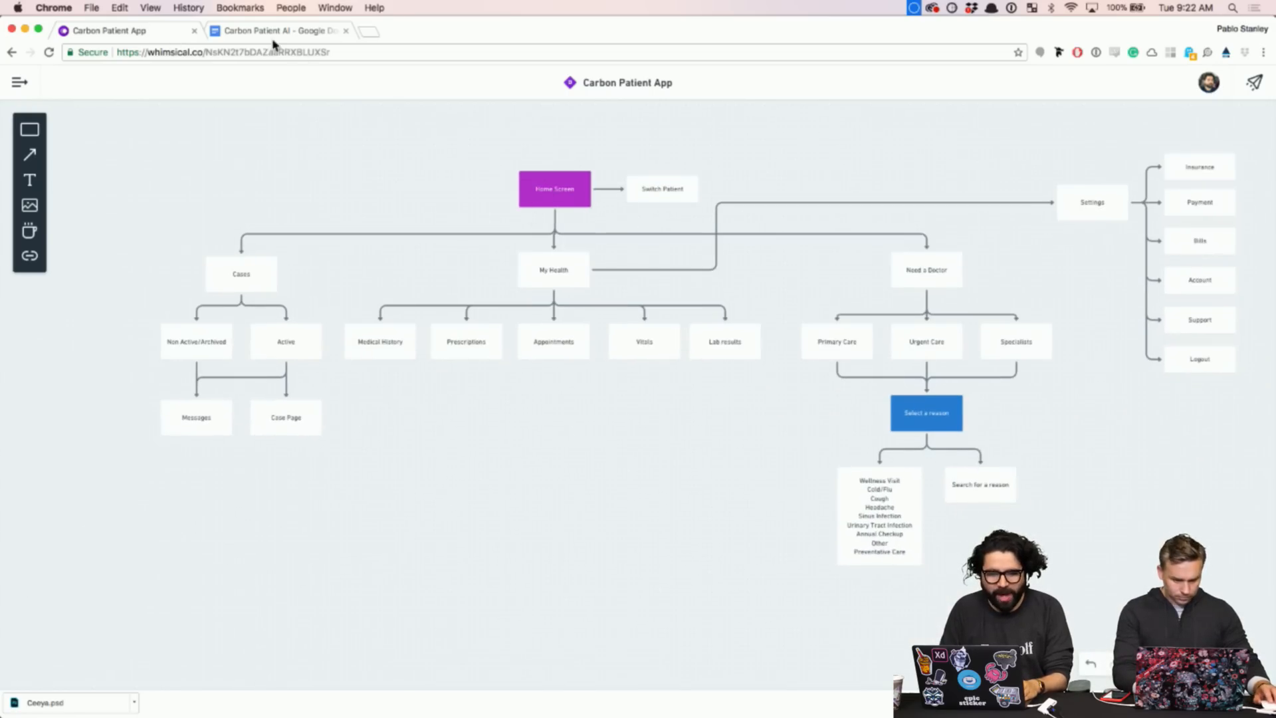
pyautogui.click(273, 33)
pyautogui.click(154, 31)
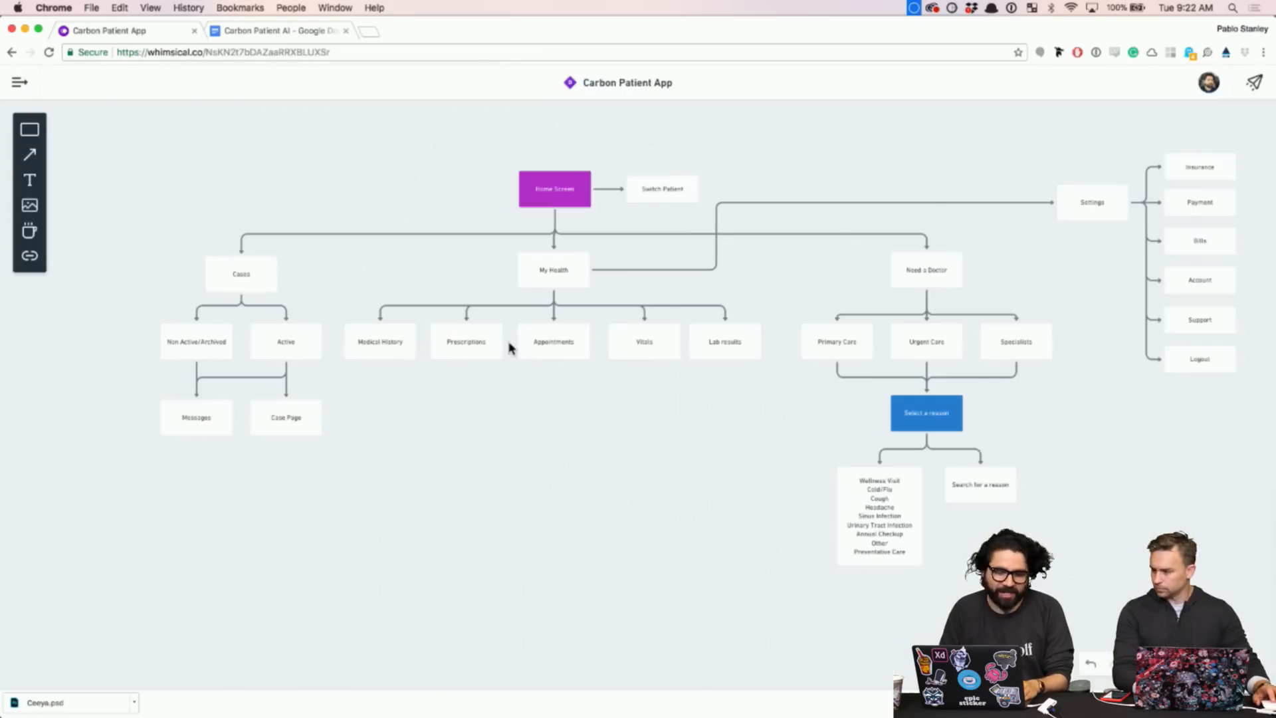
pyautogui.press('super+Tab')
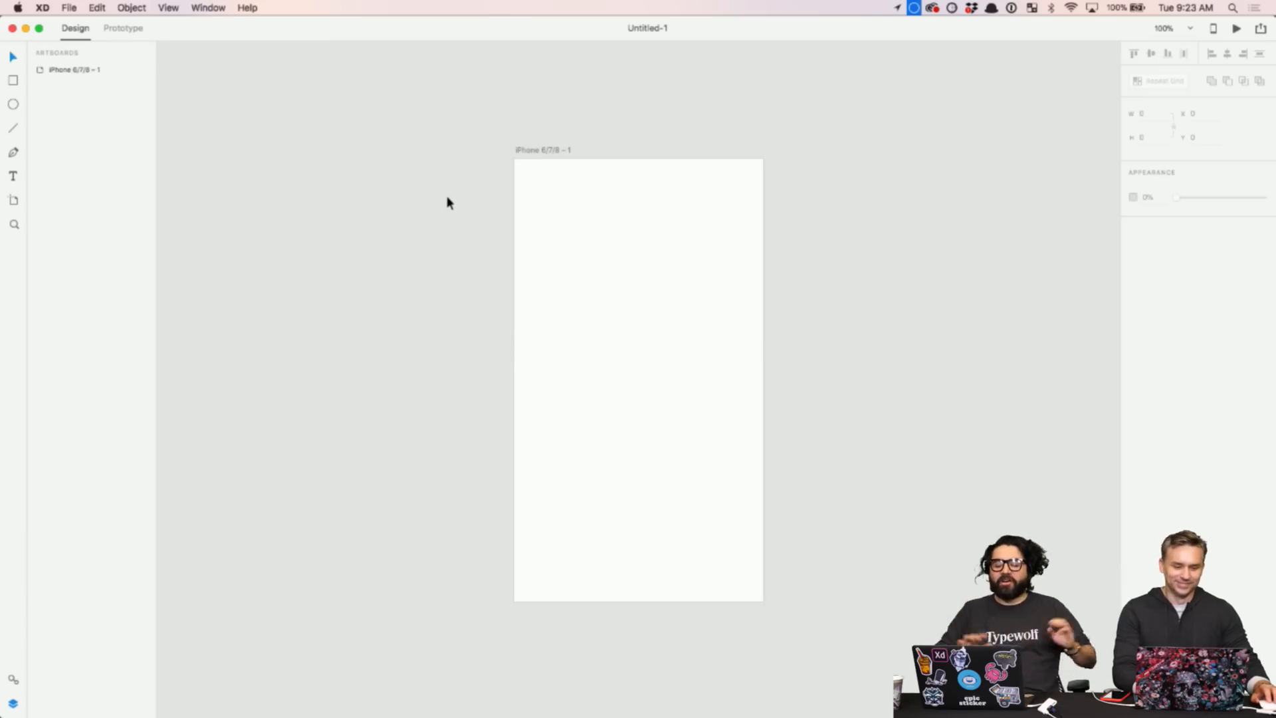
# - Reopen the recent file UIElements+DesignTemplates+Guides.xd in Adobe XD
pyautogui.click(70, 8)
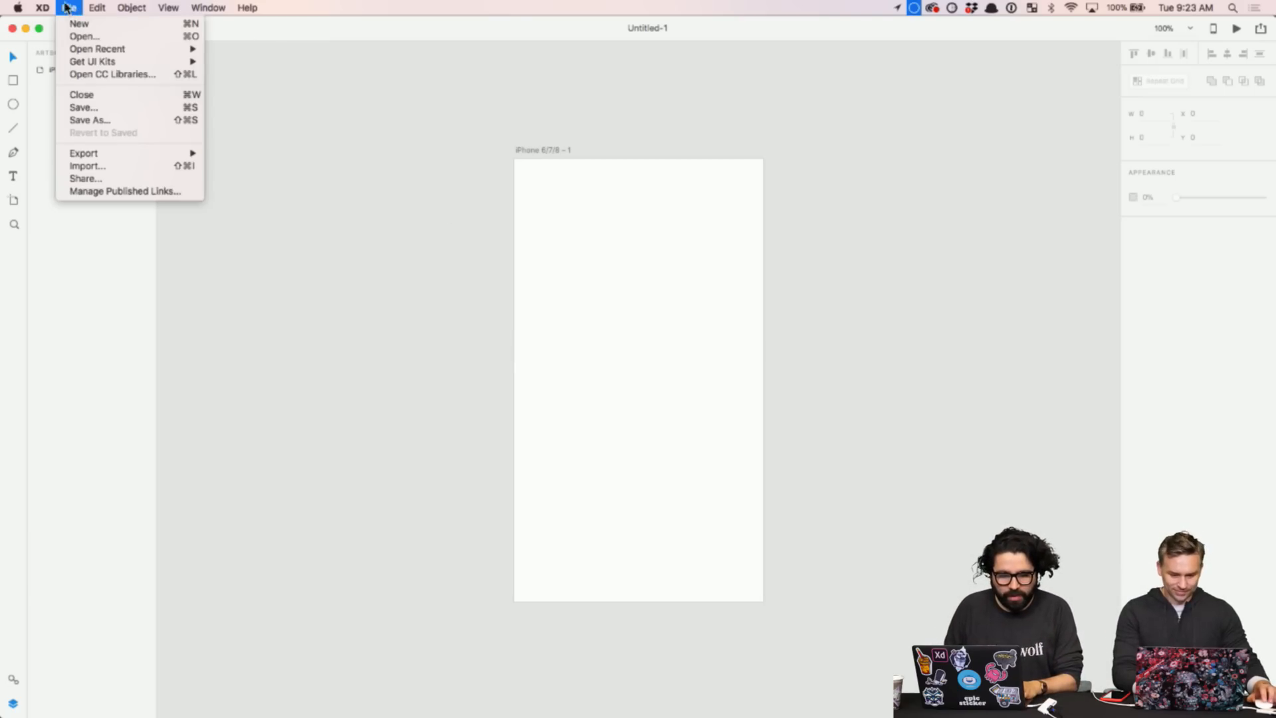
pyautogui.moveTo(109, 66)
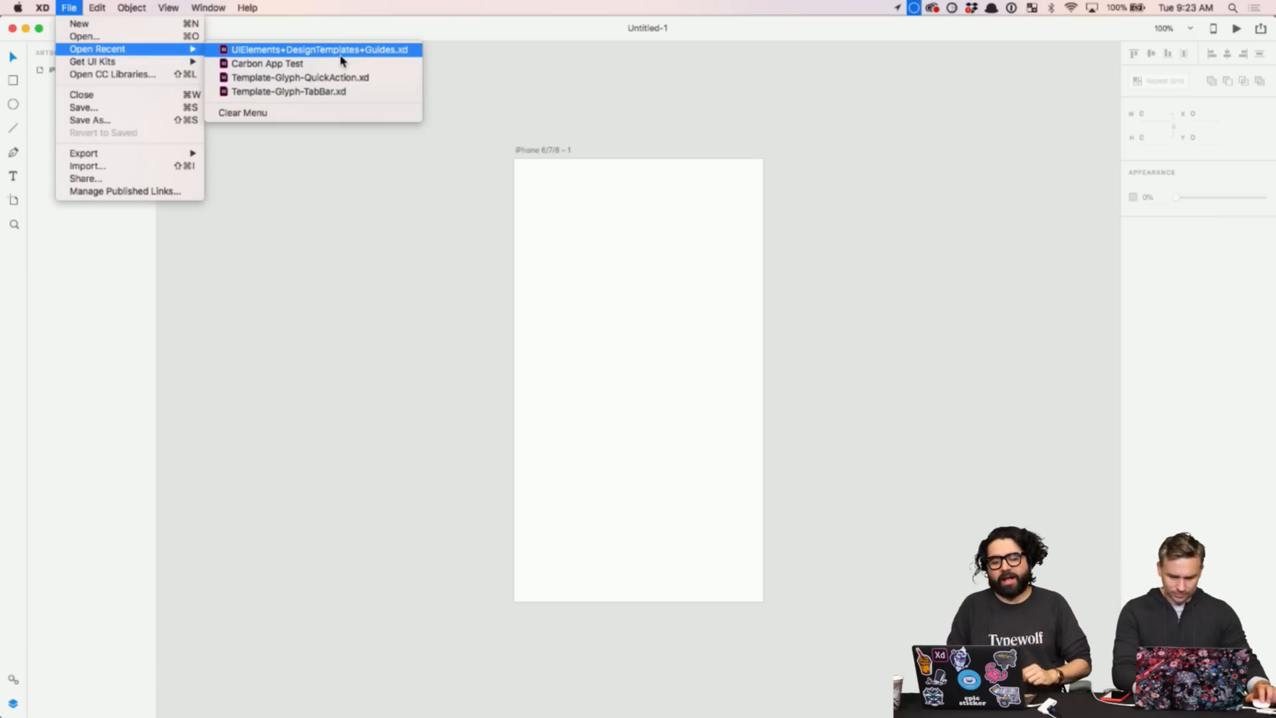
pyautogui.click(341, 56)
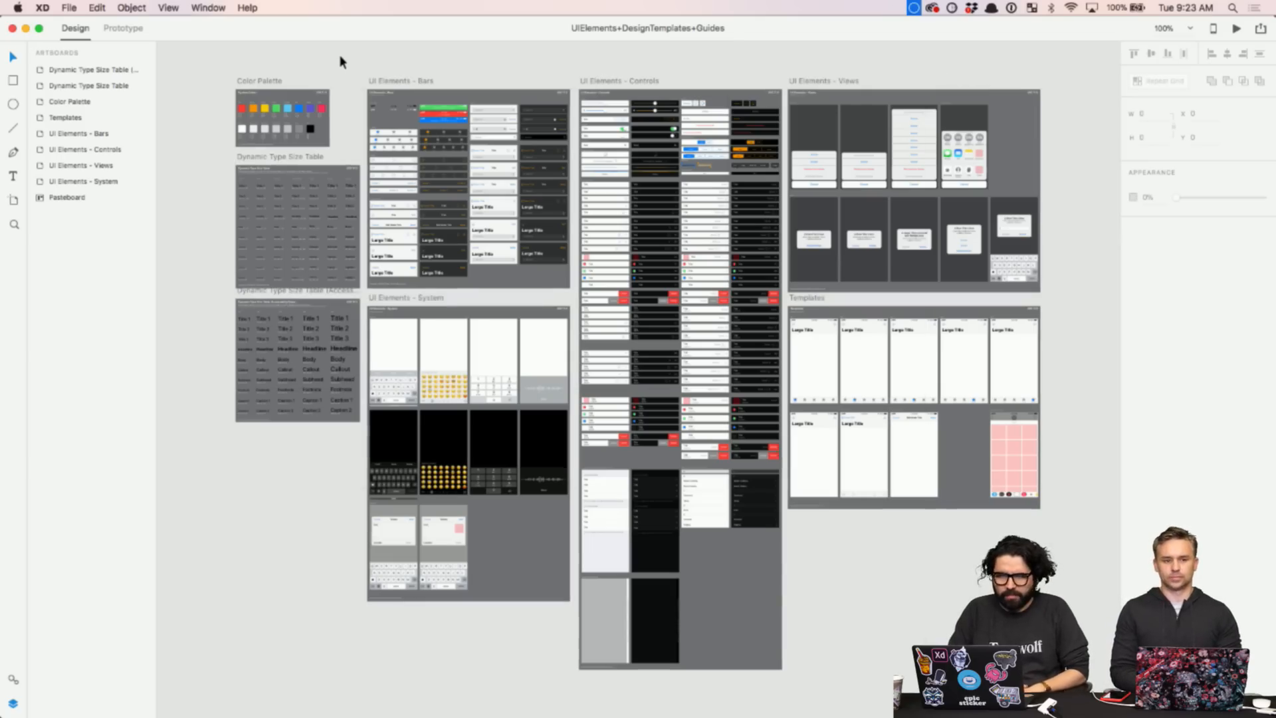
# - Check the Get UI Kits menu without choosing a kit, then zoom in on the UI Elements - Bars tab and navigation bars
pyautogui.click(71, 8)
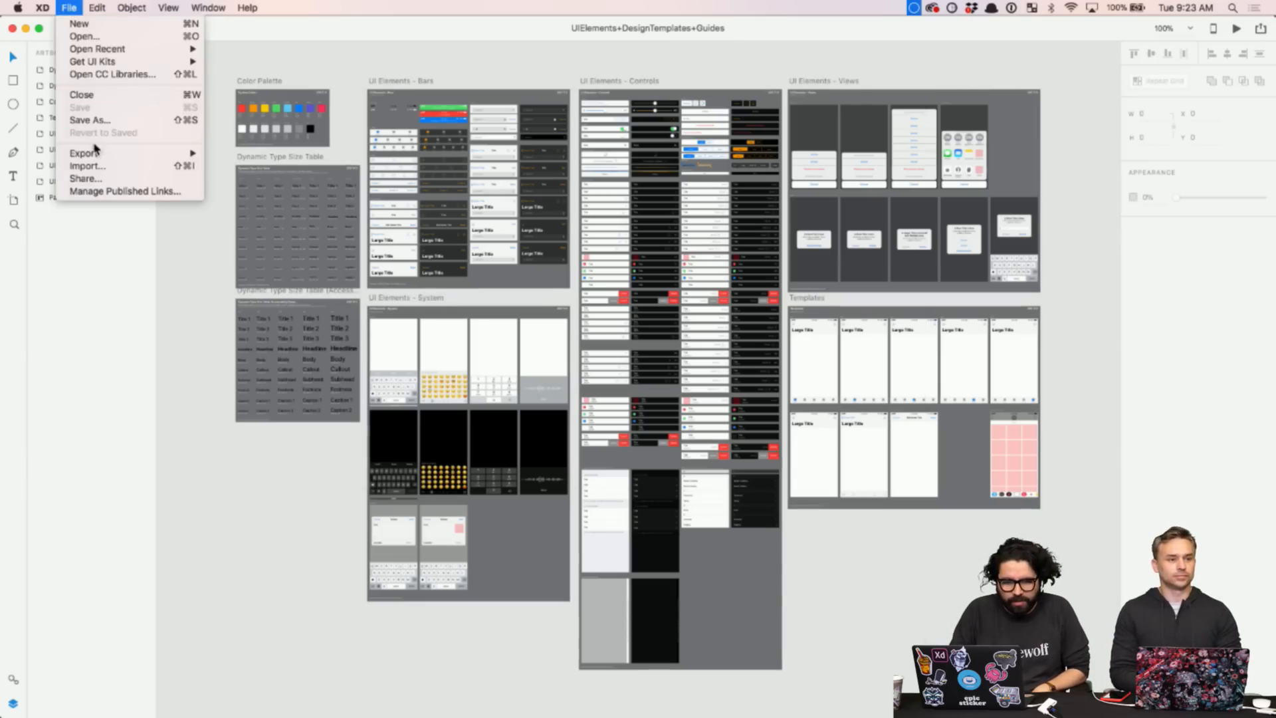
pyautogui.moveTo(96, 61)
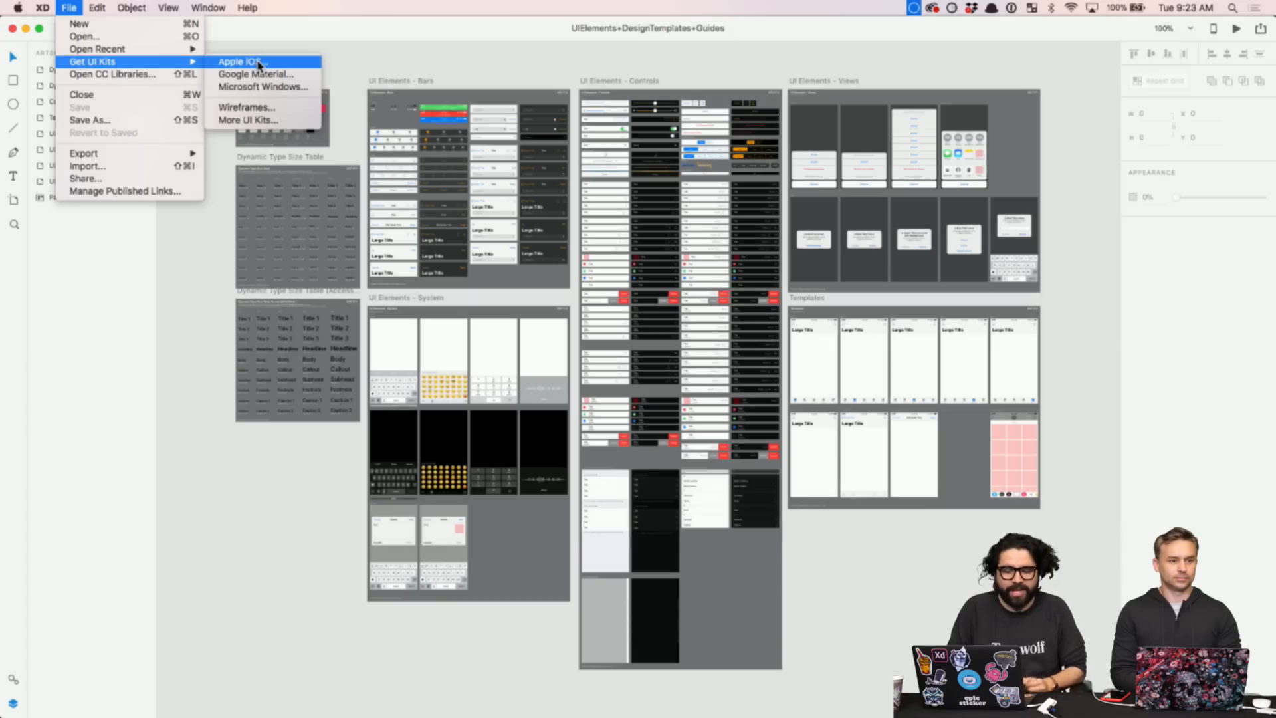
pyautogui.click(377, 50)
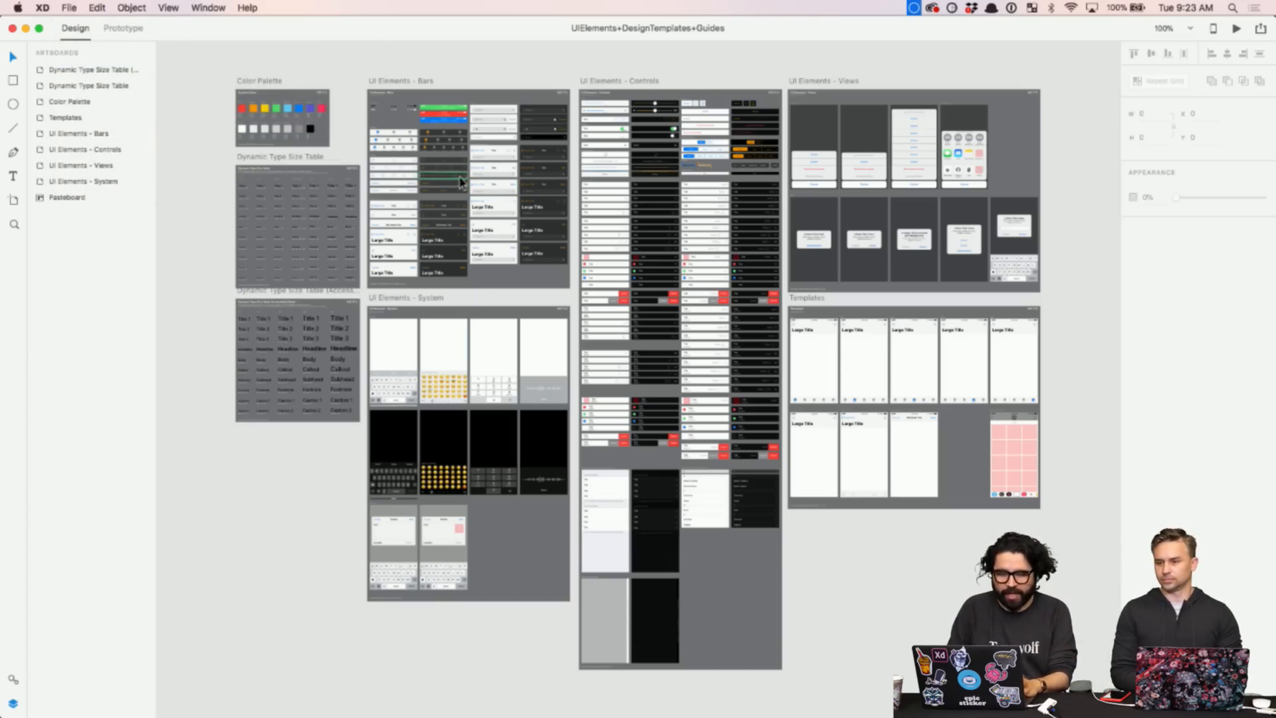
pyautogui.scroll(5, 394, 176)
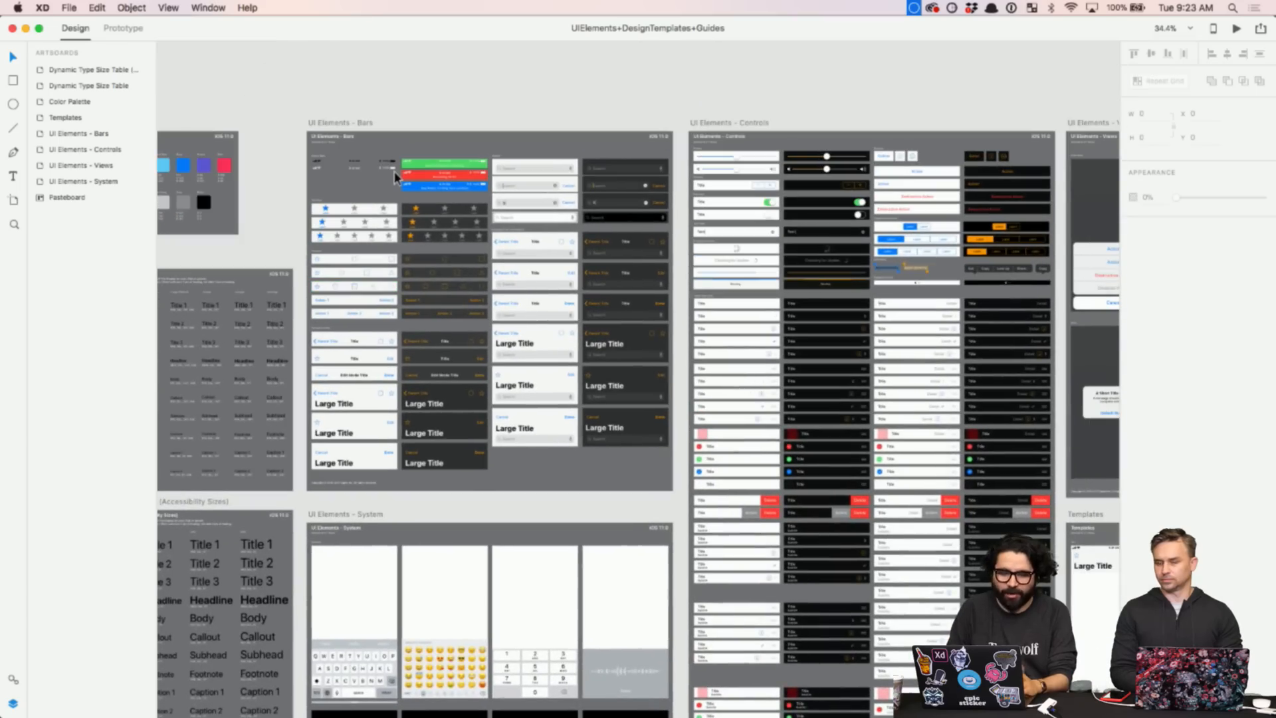
pyautogui.scroll(4, 394, 176)
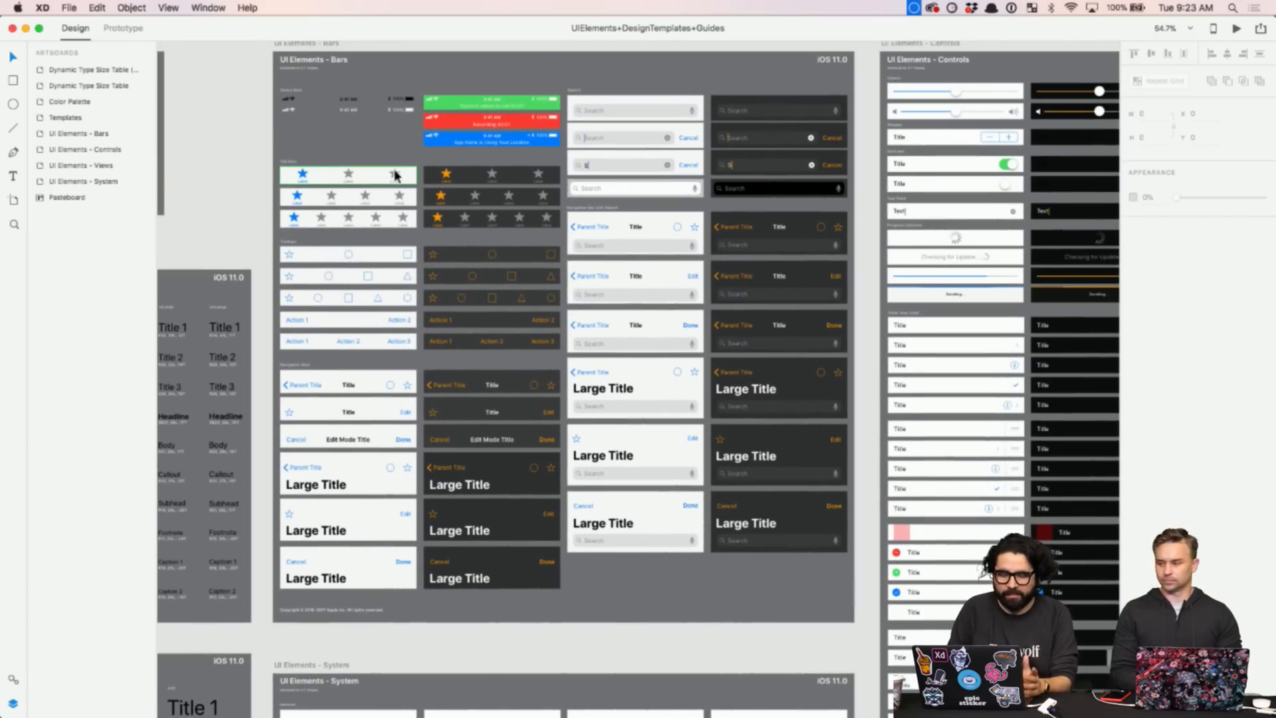
pyautogui.scroll(3, 394, 176)
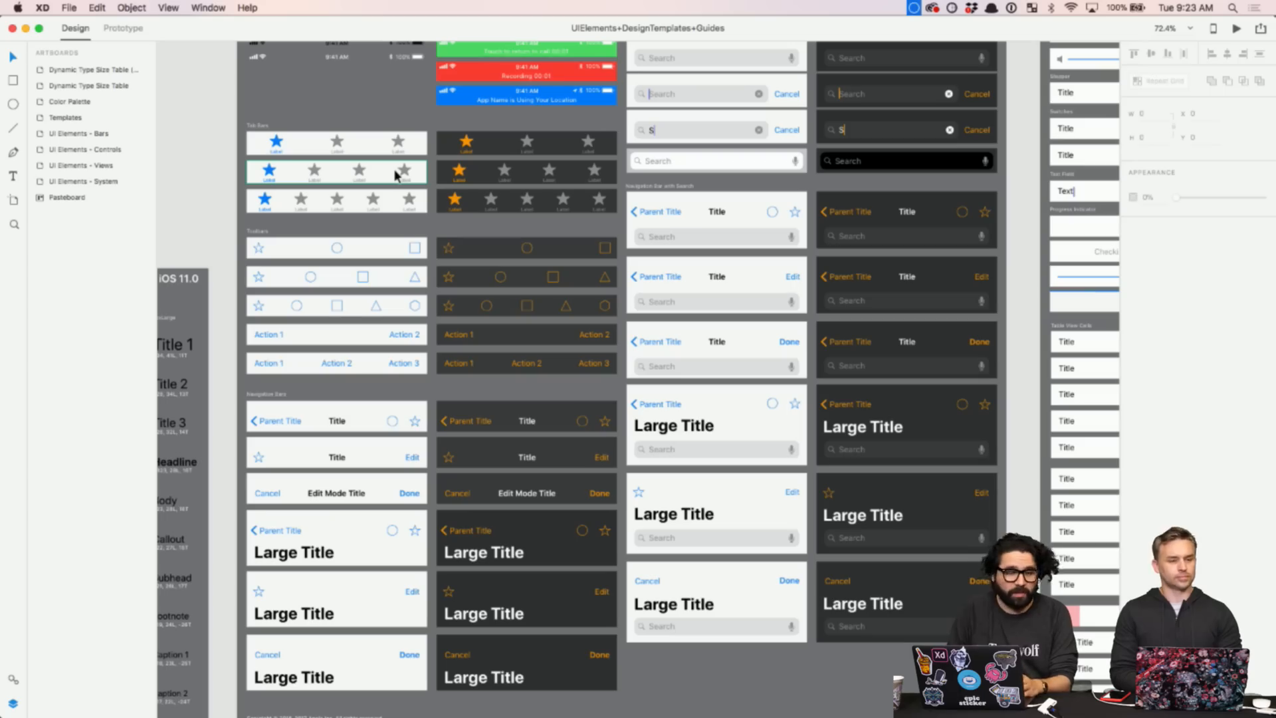
pyautogui.scroll(4, 394, 176)
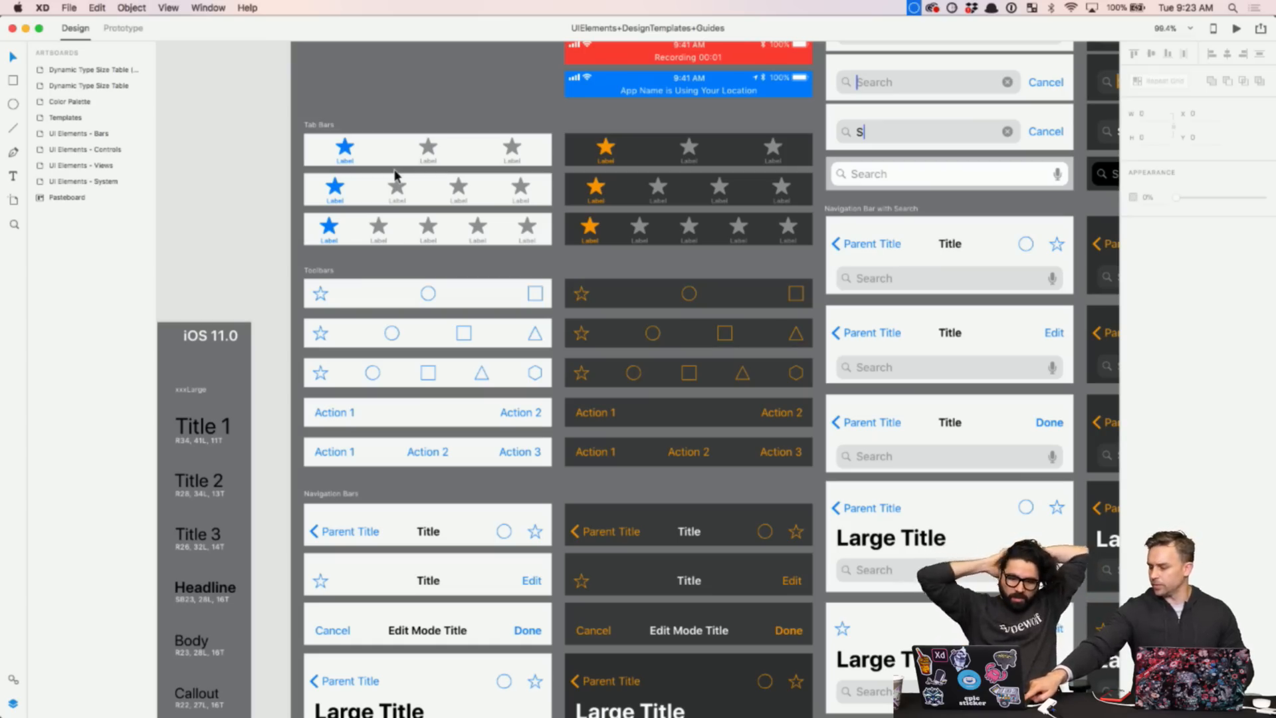
pyautogui.click(391, 158)
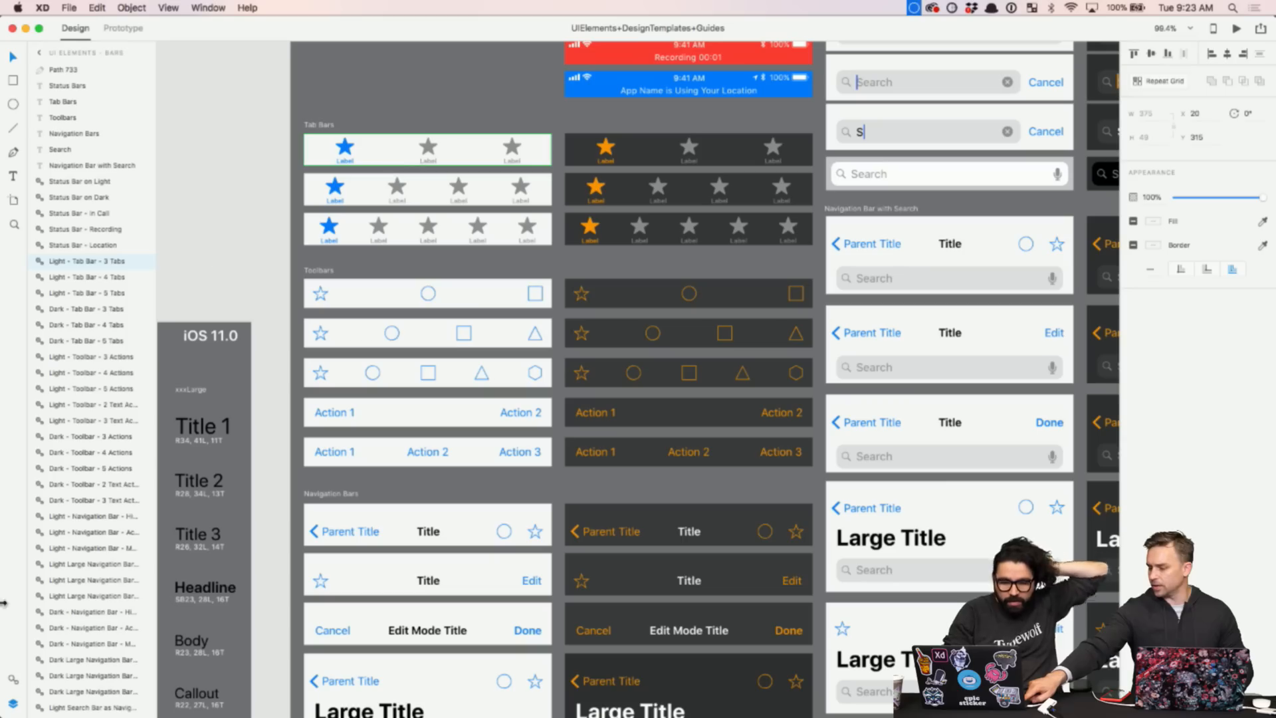
pyautogui.click(14, 679)
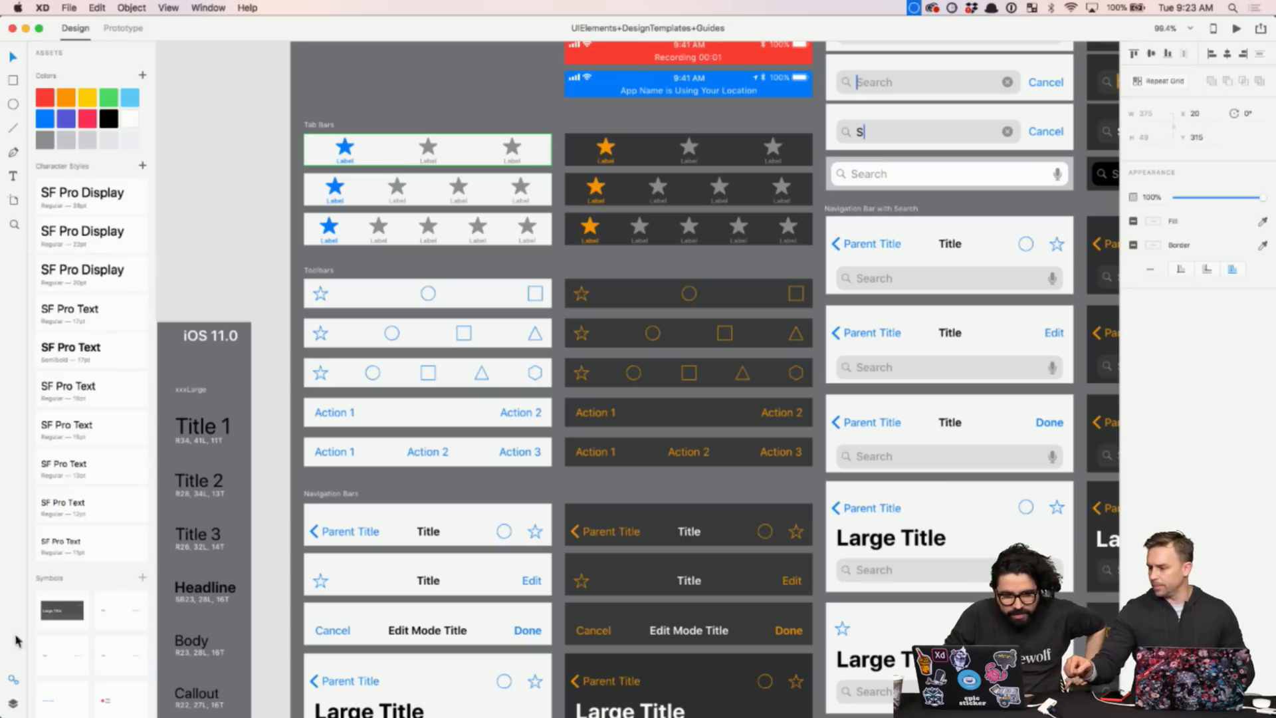
pyautogui.scroll(-10, 82, 526)
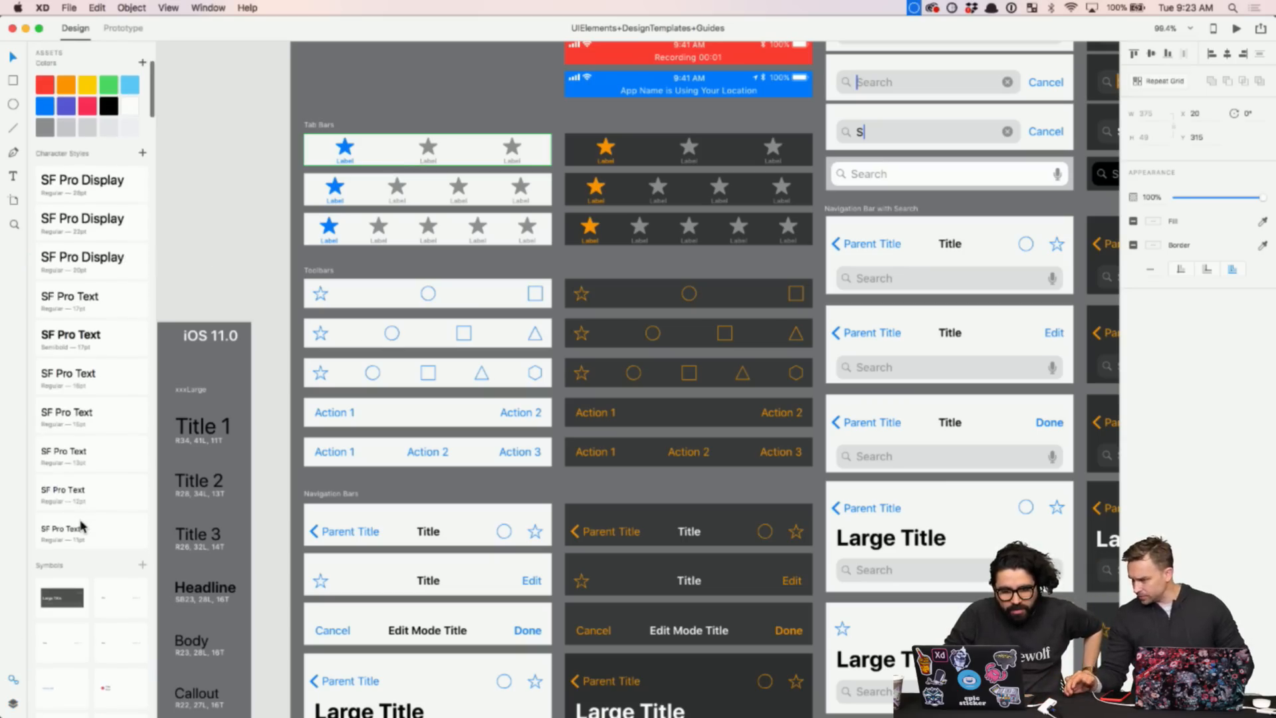
pyautogui.scroll(-10, 81, 526)
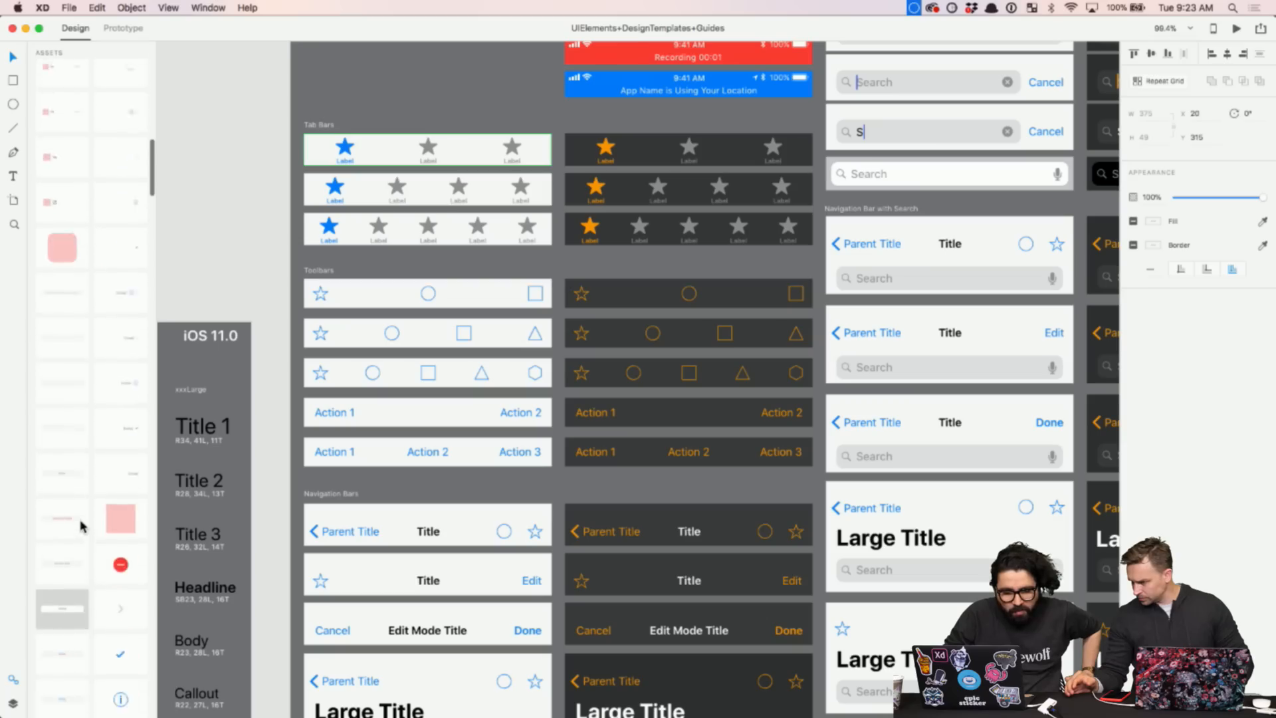
pyautogui.scroll(-10, 80, 526)
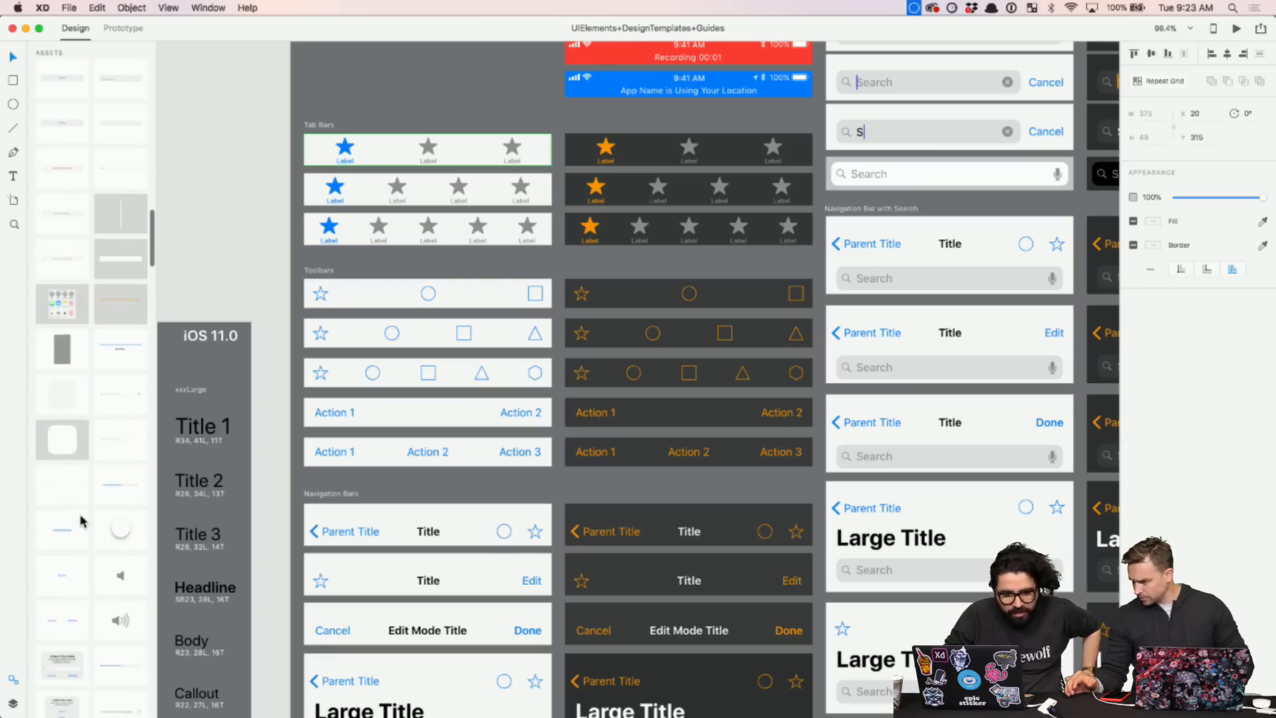
pyautogui.scroll(-10, 80, 520)
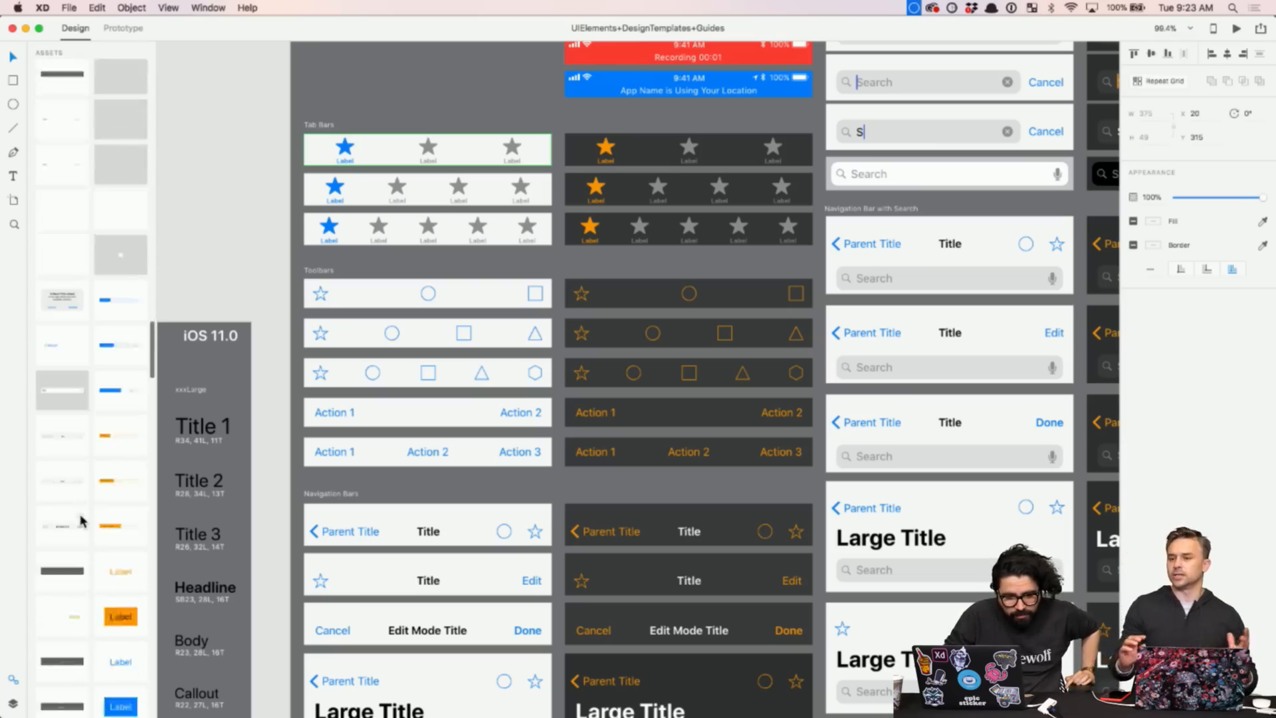
pyautogui.scroll(-10, 81, 520)
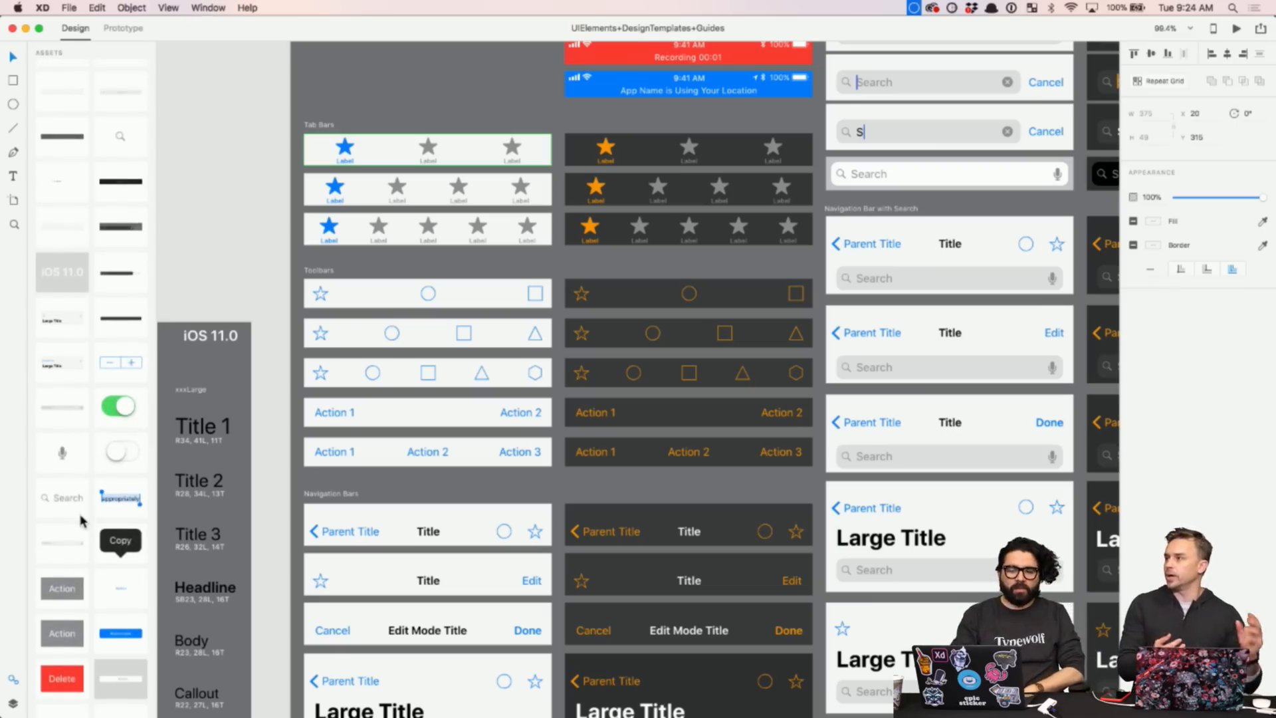
pyautogui.scroll(-10, 81, 521)
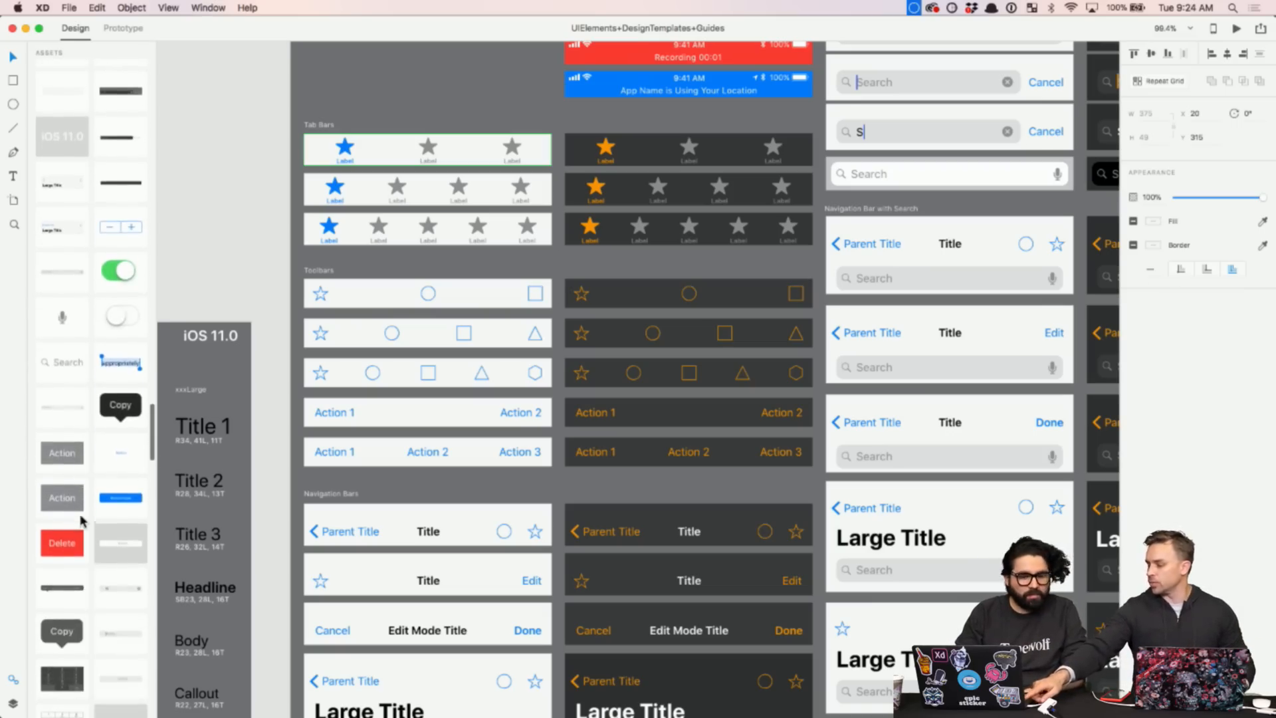
pyautogui.scroll(-1, 81, 520)
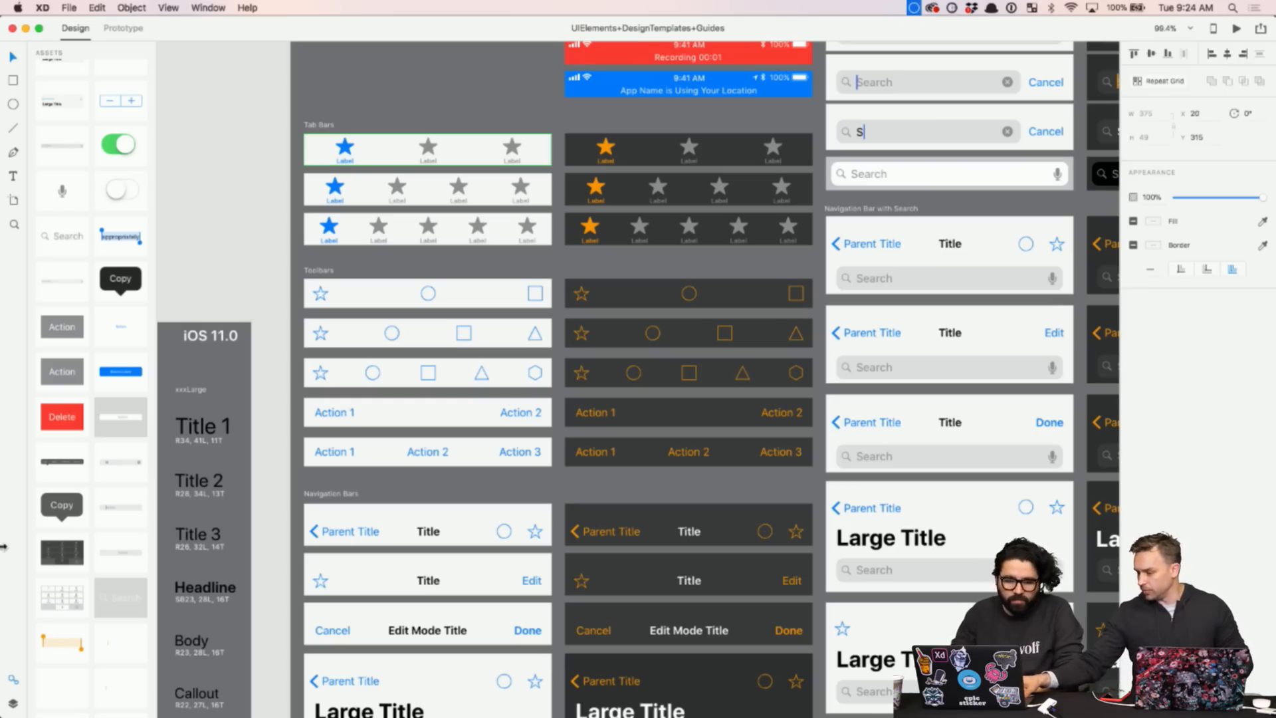
pyautogui.click(13, 705)
pyautogui.click(272, 222)
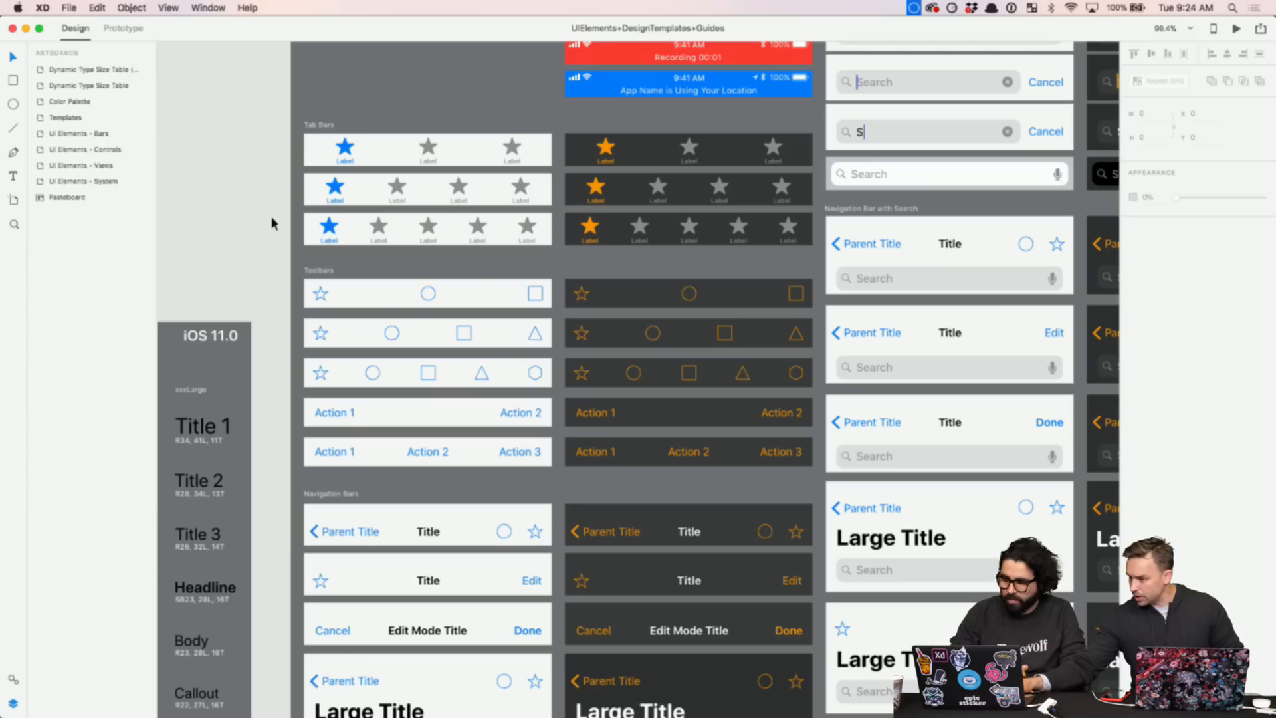
# - Expand the UI Elements - Bars artboard's layers in the Layers panel
pyautogui.click(54, 134)
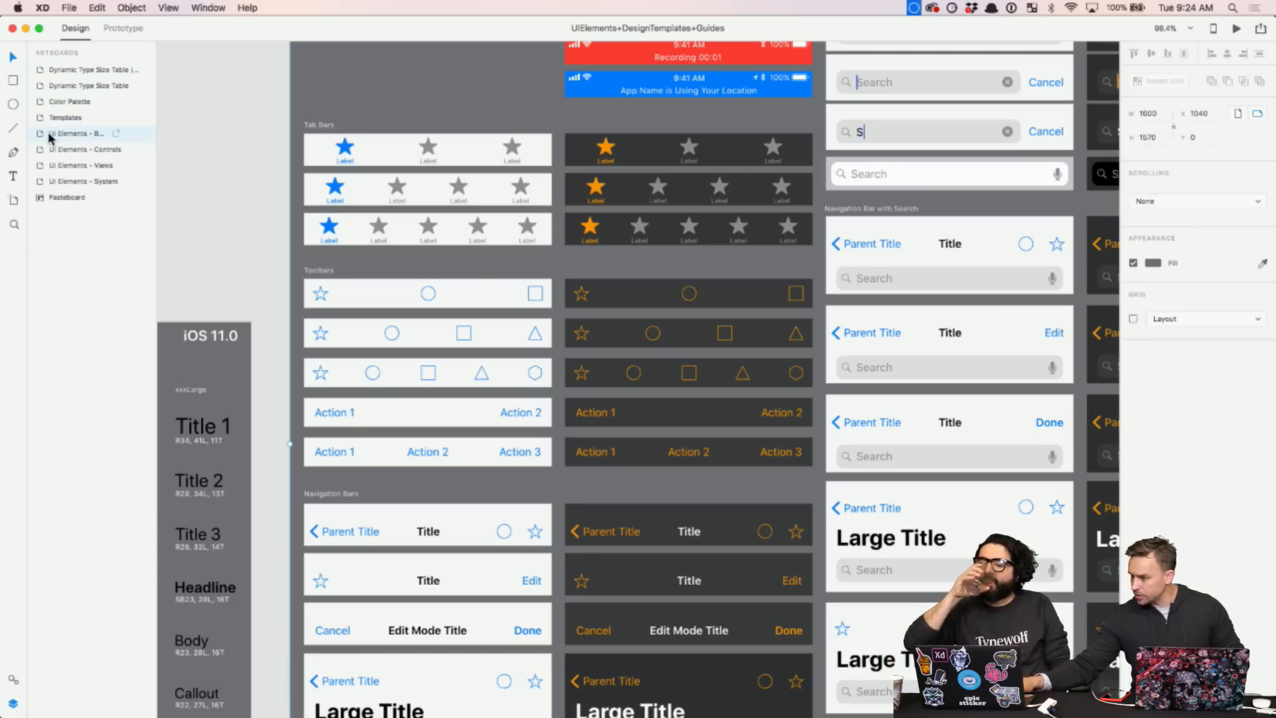
pyautogui.doubleClick(50, 136)
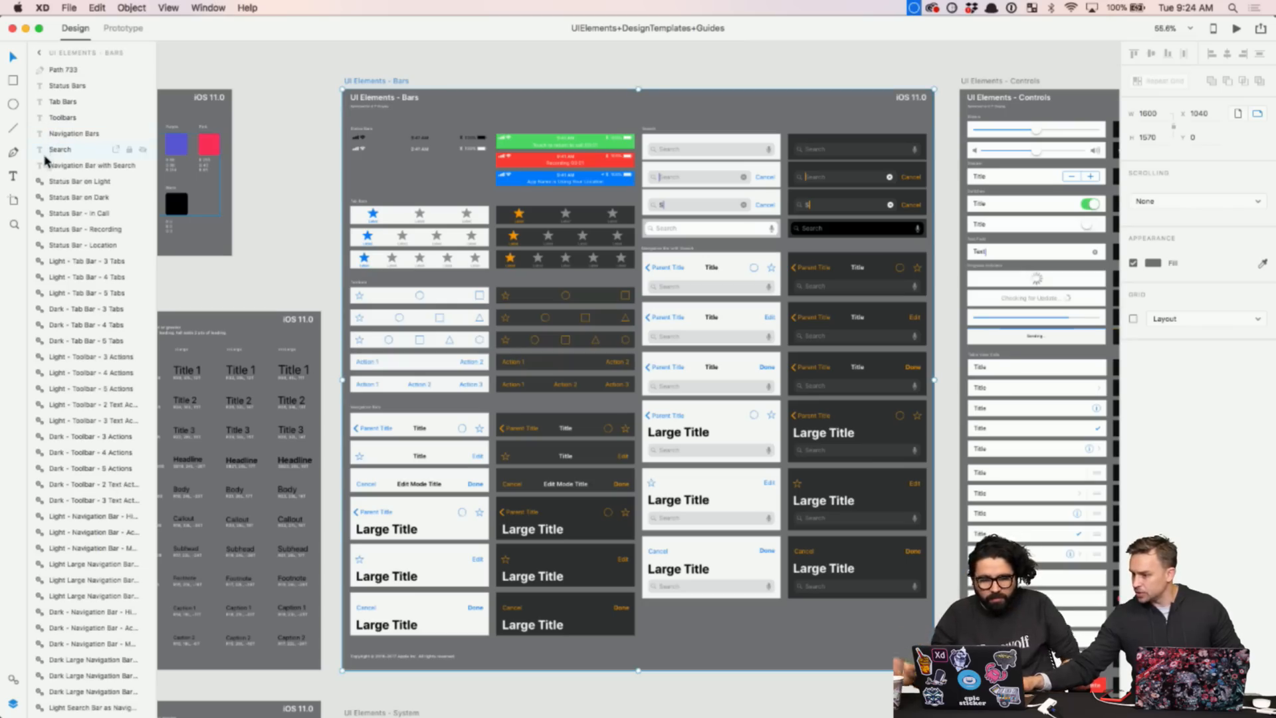
pyautogui.click(264, 166)
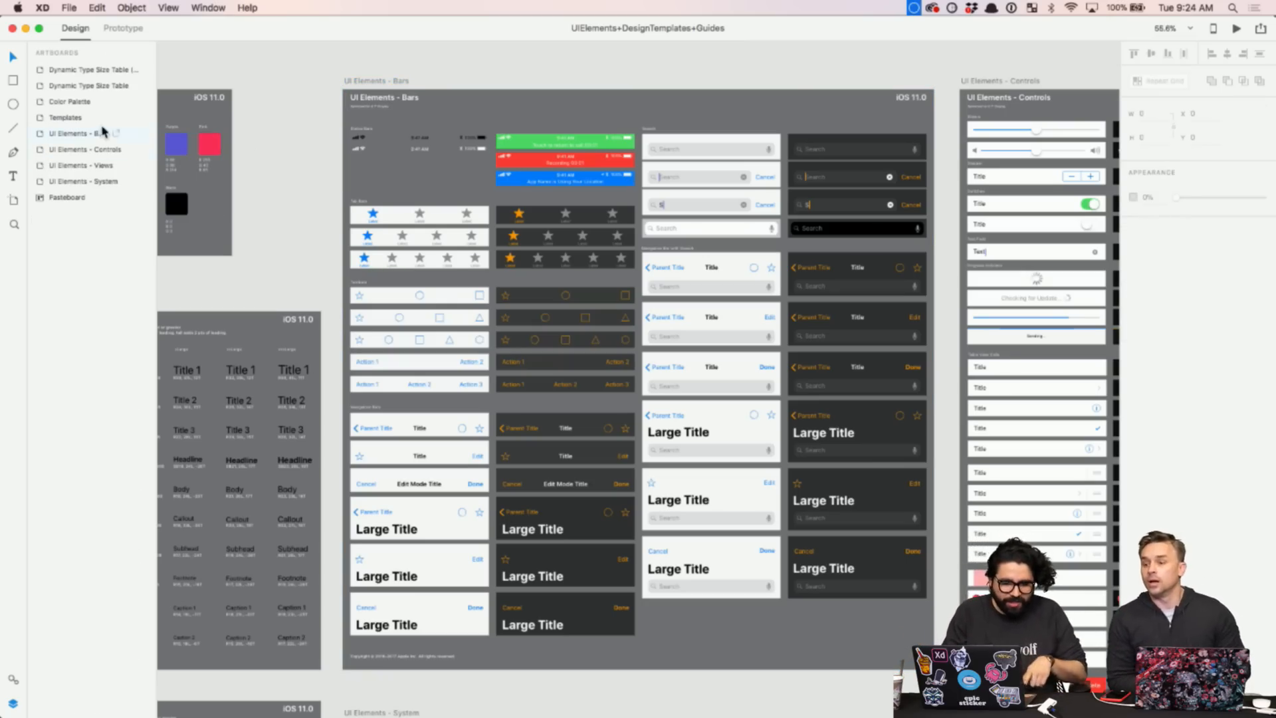
pyautogui.scroll(5, 425, 169)
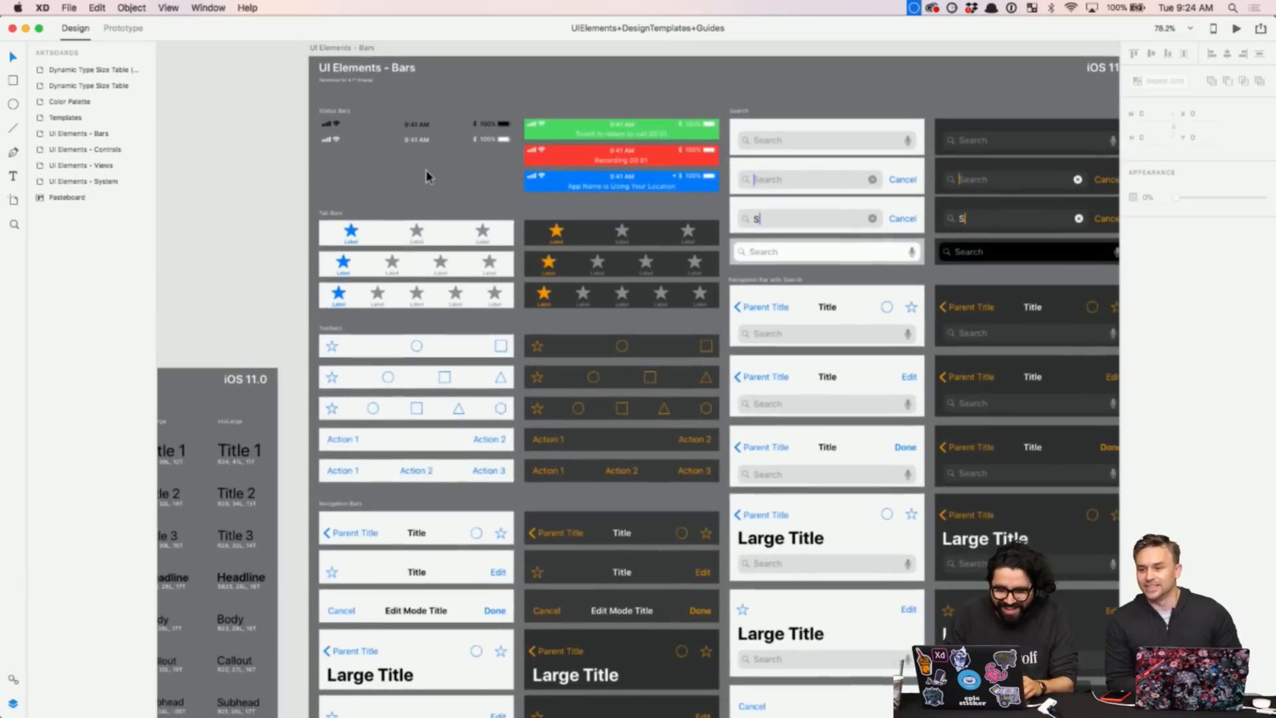
# - Select and copy the Light - Tab Bar - 3 Tabs symbol
pyautogui.click(420, 230)
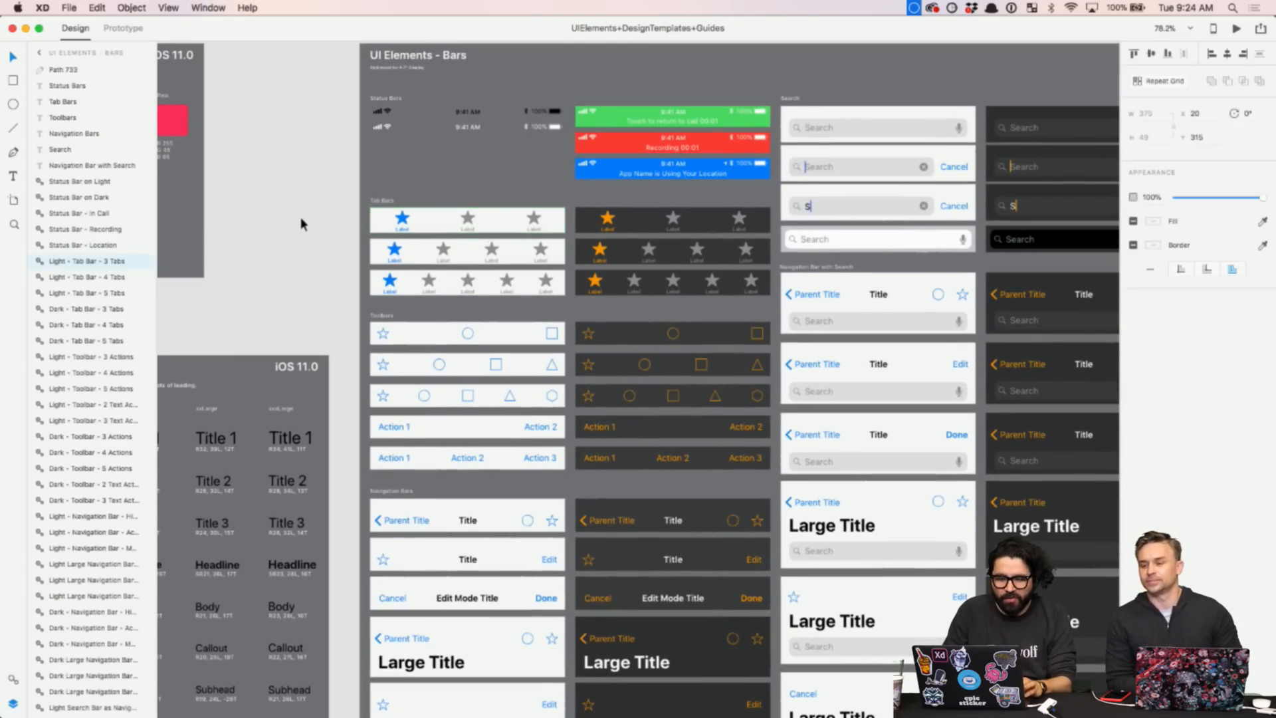
pyautogui.press('Return')
pyautogui.press('Escape')
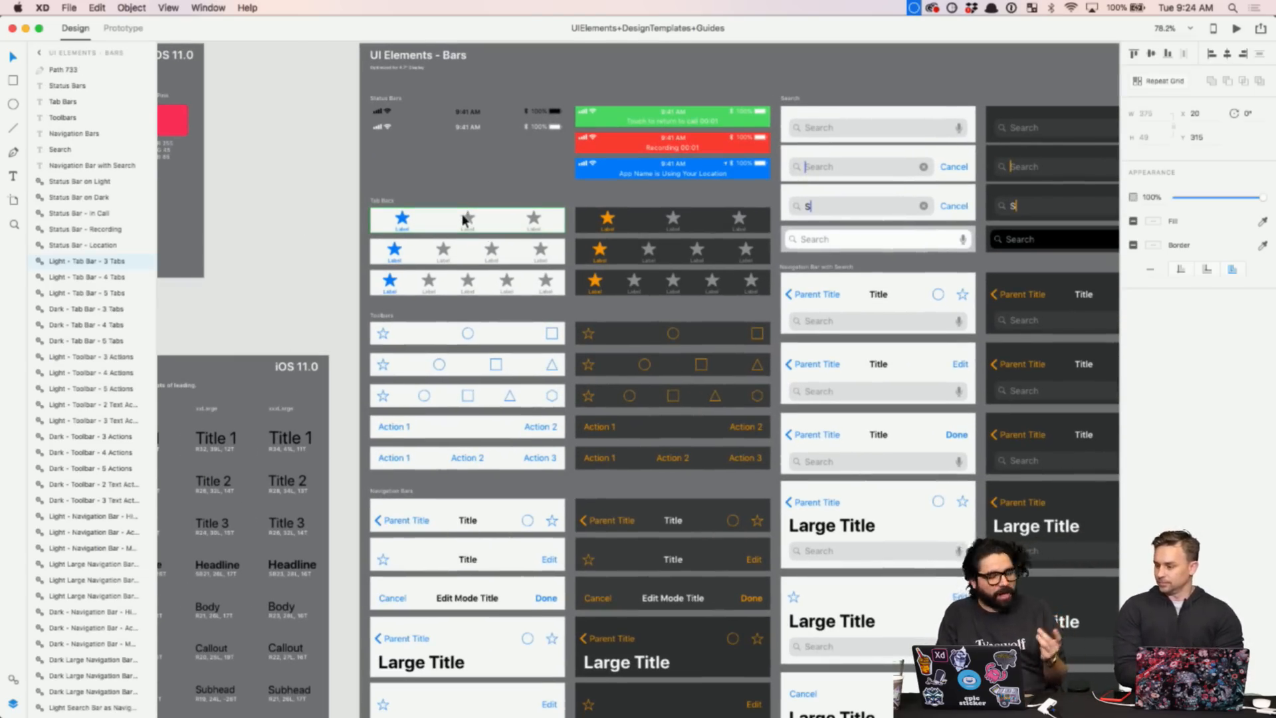
pyautogui.scroll(5, 439, 232)
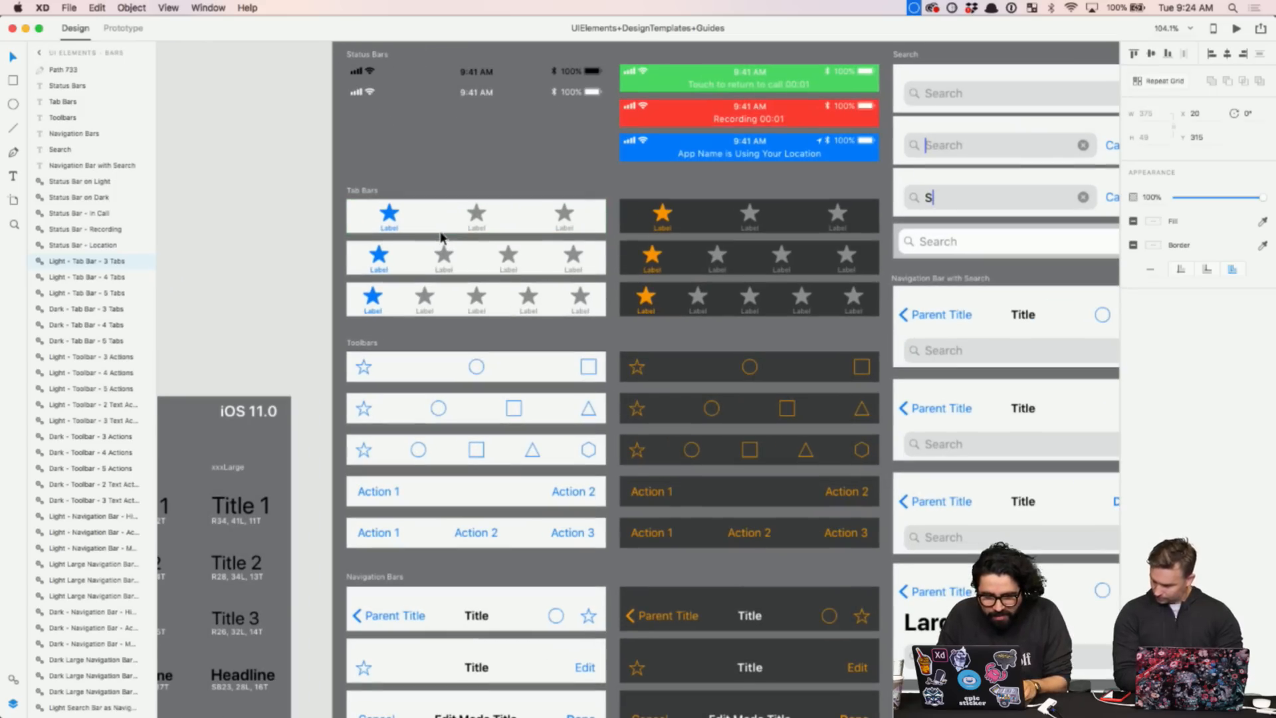
pyautogui.press('super+Tab')
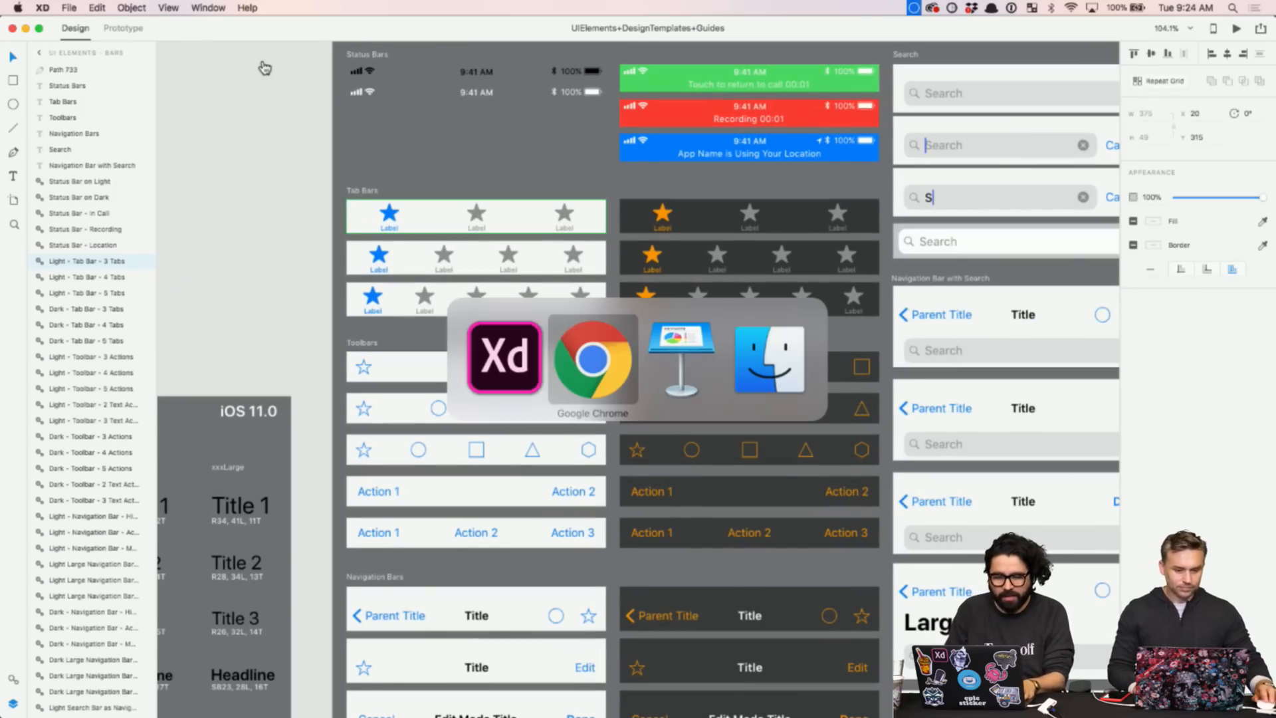
pyautogui.press('Escape')
pyautogui.click(208, 8)
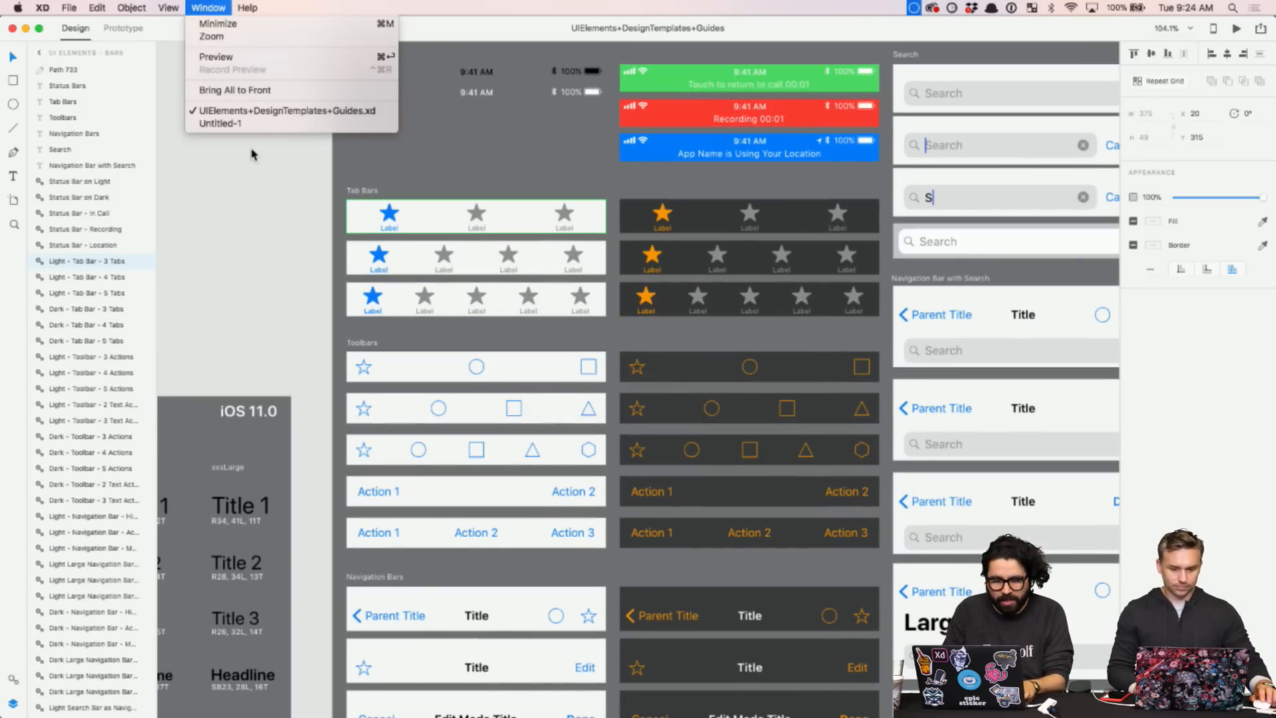
# - Paste the tab bar into Untitled-1 and move it to the artboard's bottom edge at Y 618
pyautogui.click(242, 123)
pyautogui.press('super+v')
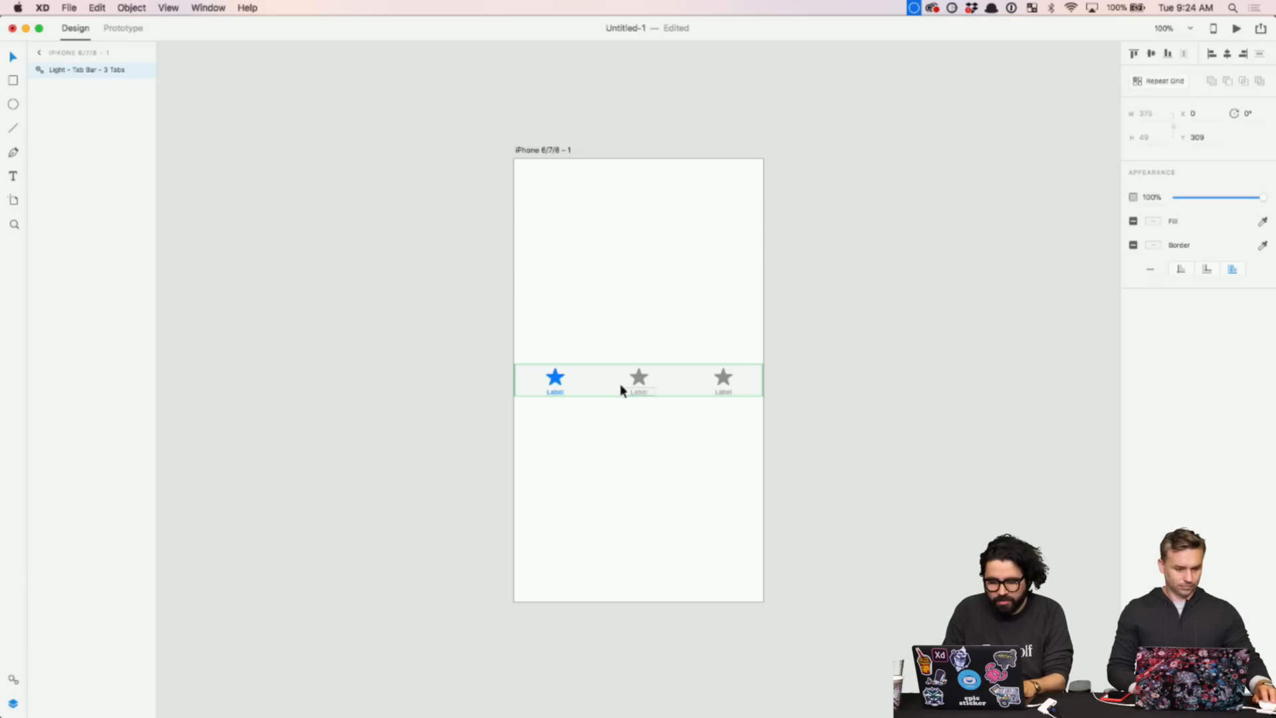
pyautogui.moveTo(622, 389); pyautogui.dragTo(636, 595)
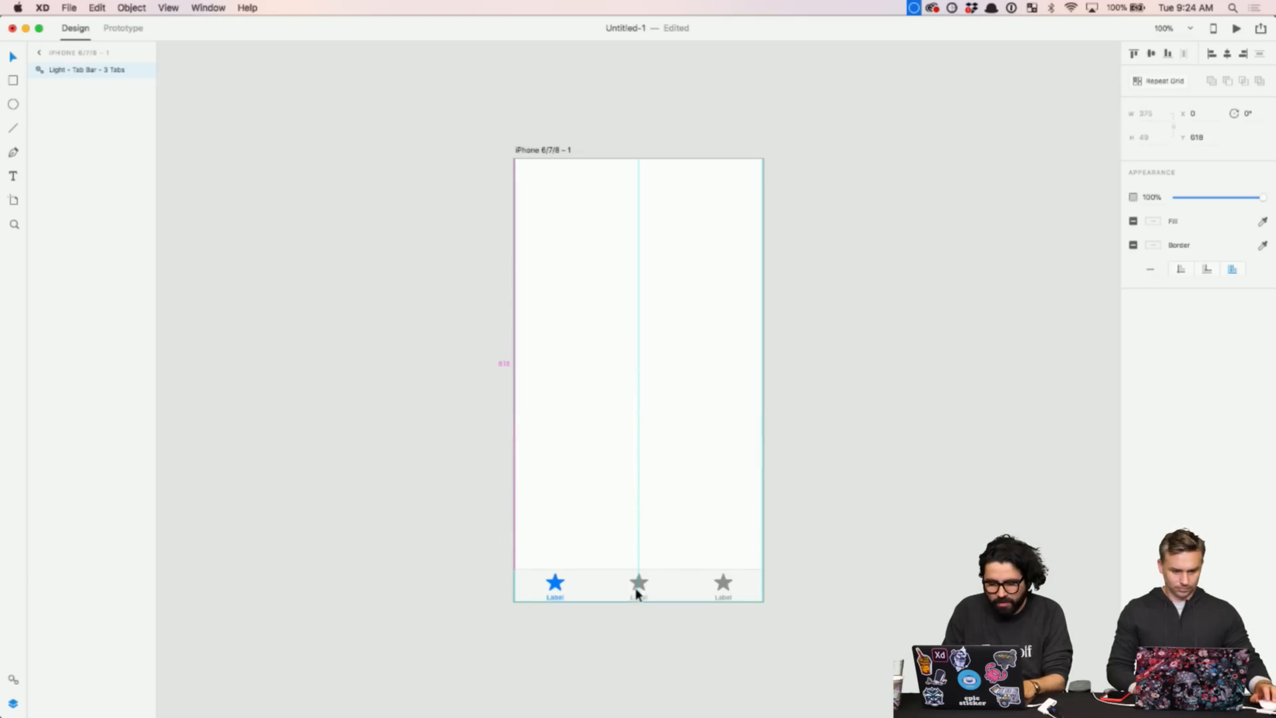
# - Zoom in on the tab bar and ungroup the symbol into plain layers
pyautogui.press('z')
pyautogui.moveTo(448, 487); pyautogui.dragTo(826, 667)
pyautogui.scroll(-2, 701, 481)
pyautogui.hscroll(3, 701, 482)
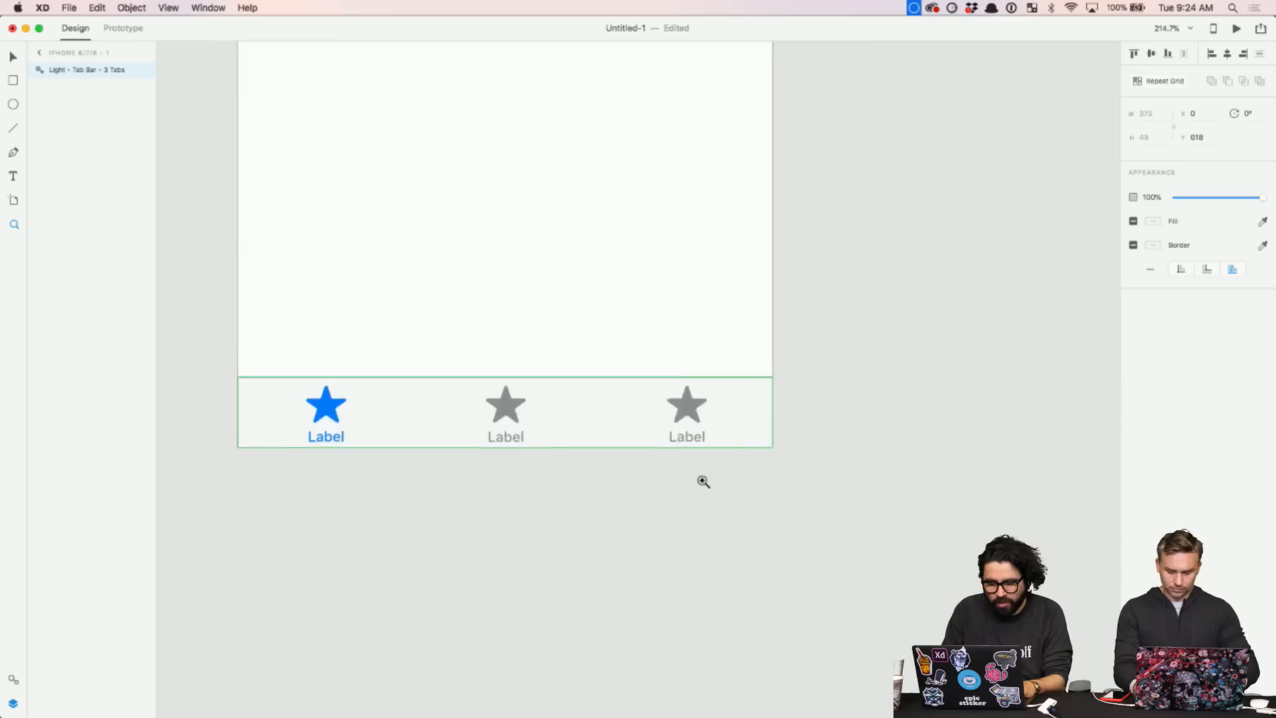
pyautogui.hscroll(-2, 694, 459)
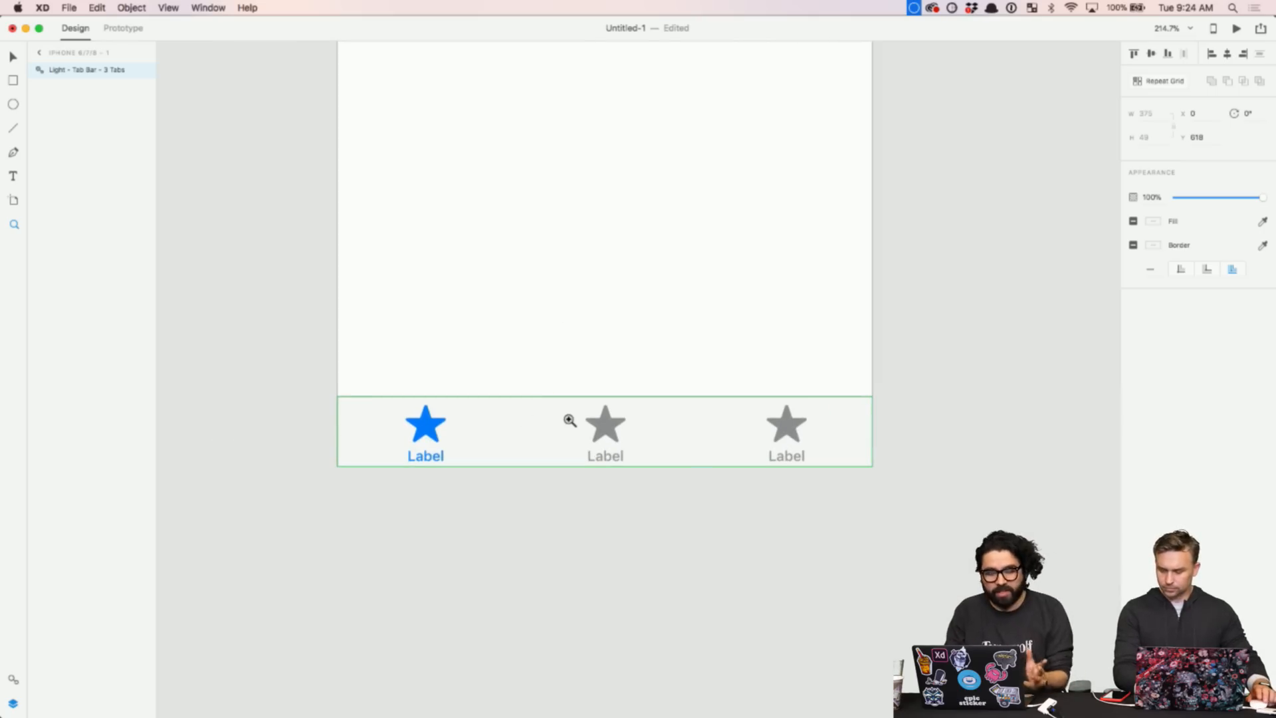
pyautogui.rightClick(91, 72)
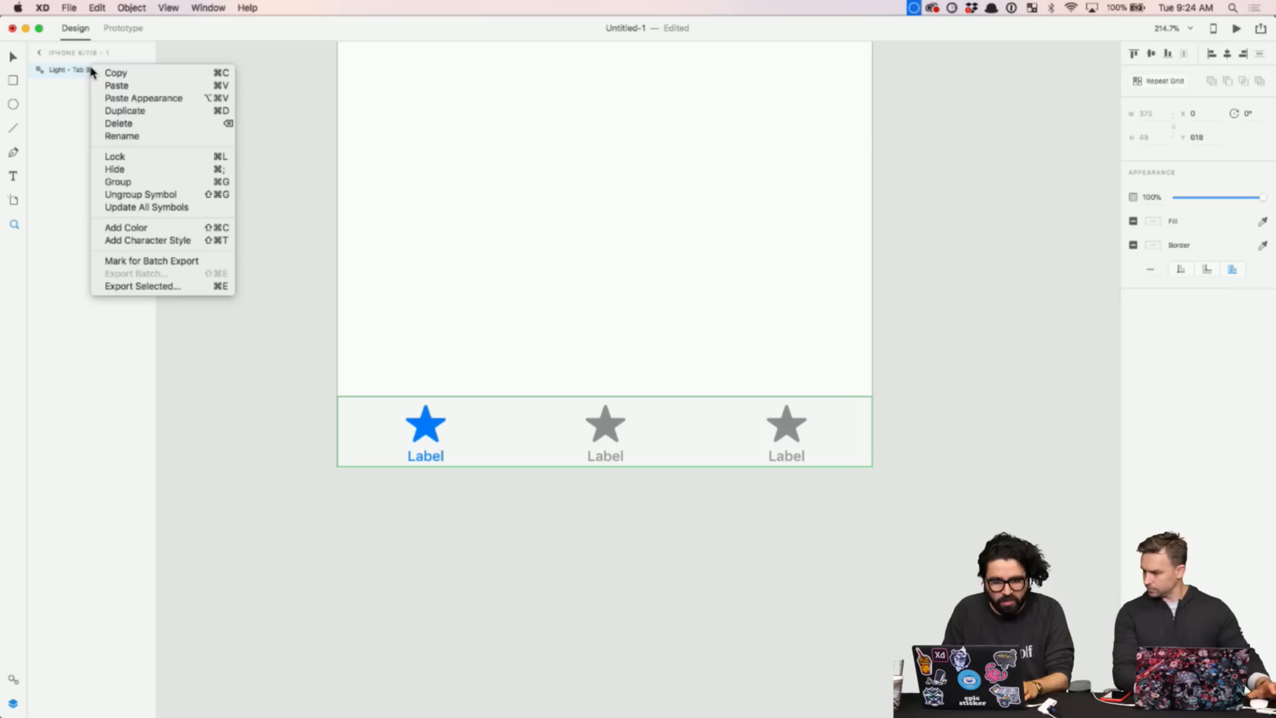
pyautogui.click(212, 193)
# - Group the tab bar layers and name the group Tab Nav
pyautogui.press('super+g')
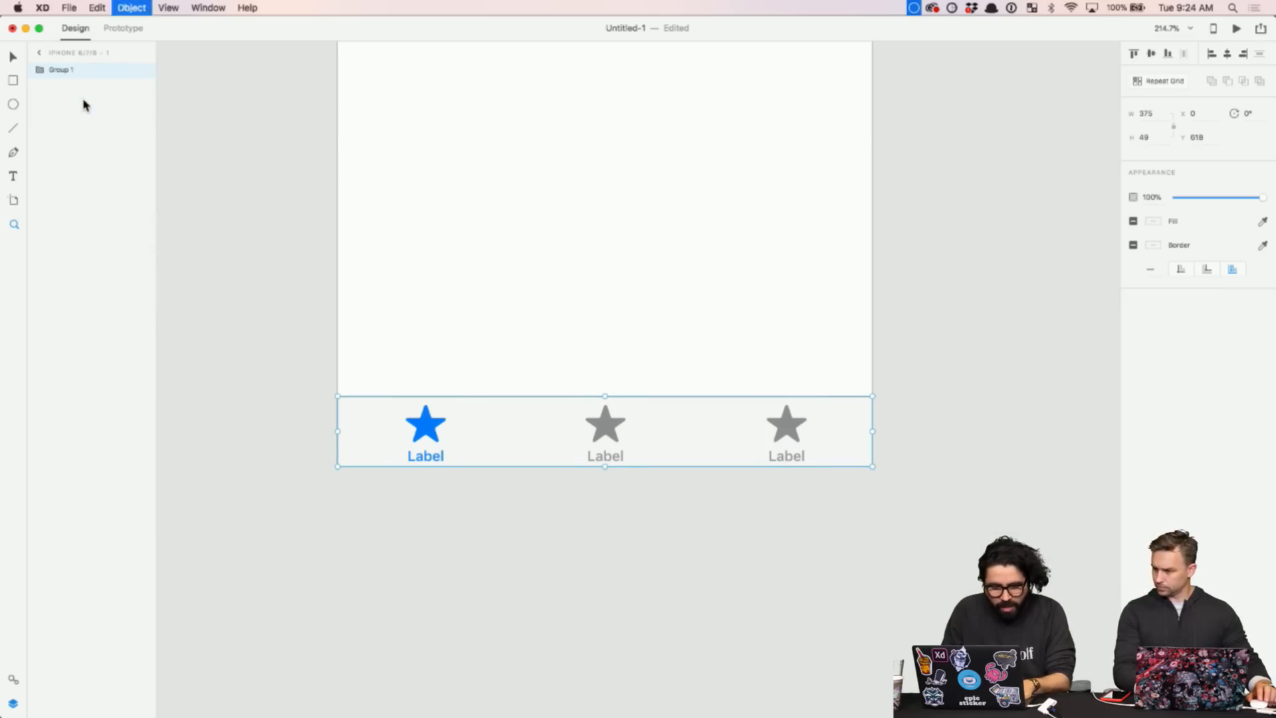
pyautogui.doubleClick(61, 71)
pyautogui.write('Tab')
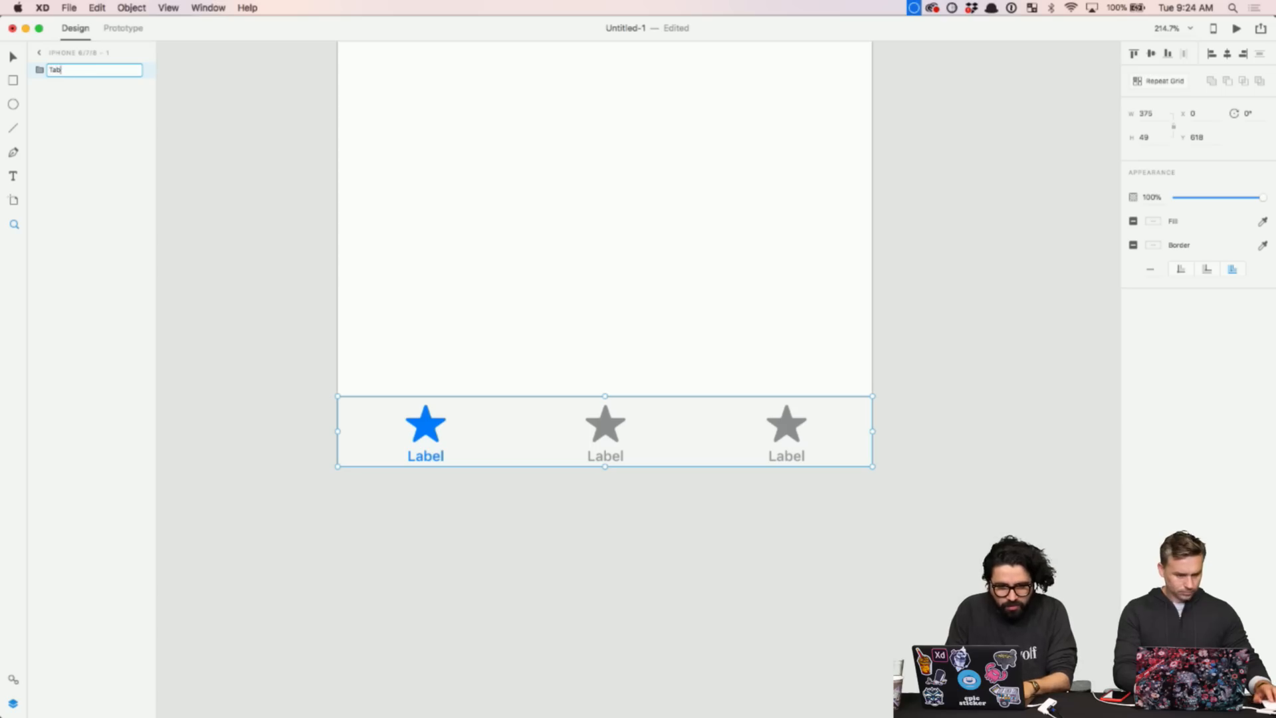
pyautogui.write(' Nav')
pyautogui.press('Return')
# - Visit the UIElements+DesignTemplates+Guides document and Finder, then return to Untitled-1
pyautogui.scroll(-5, 541, 276)
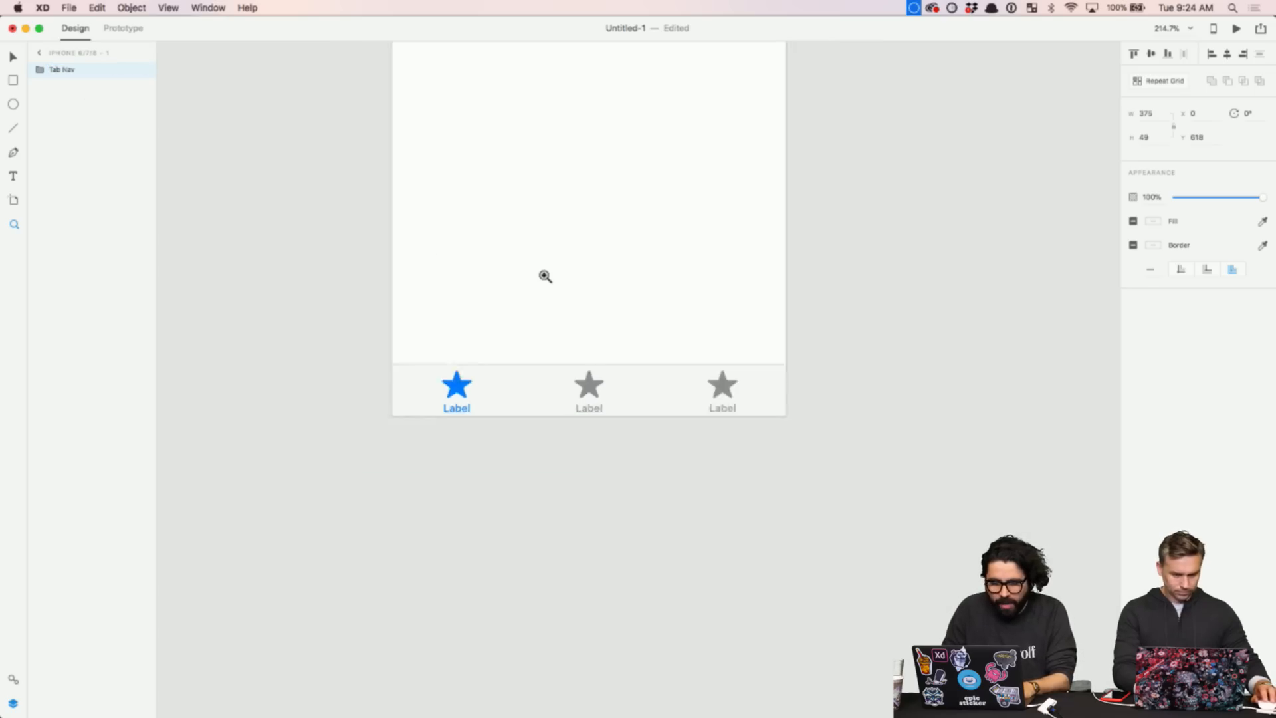
pyautogui.click(202, 11)
pyautogui.click(240, 113)
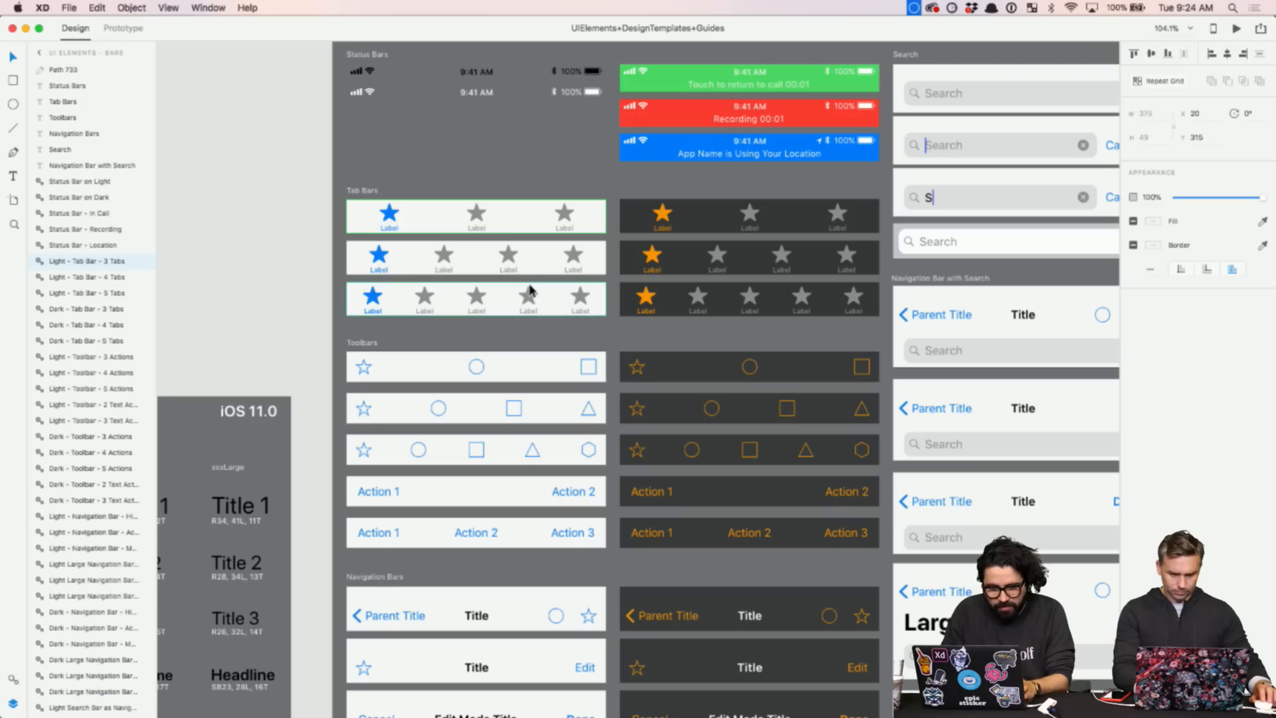
pyautogui.scroll(-2, 530, 290)
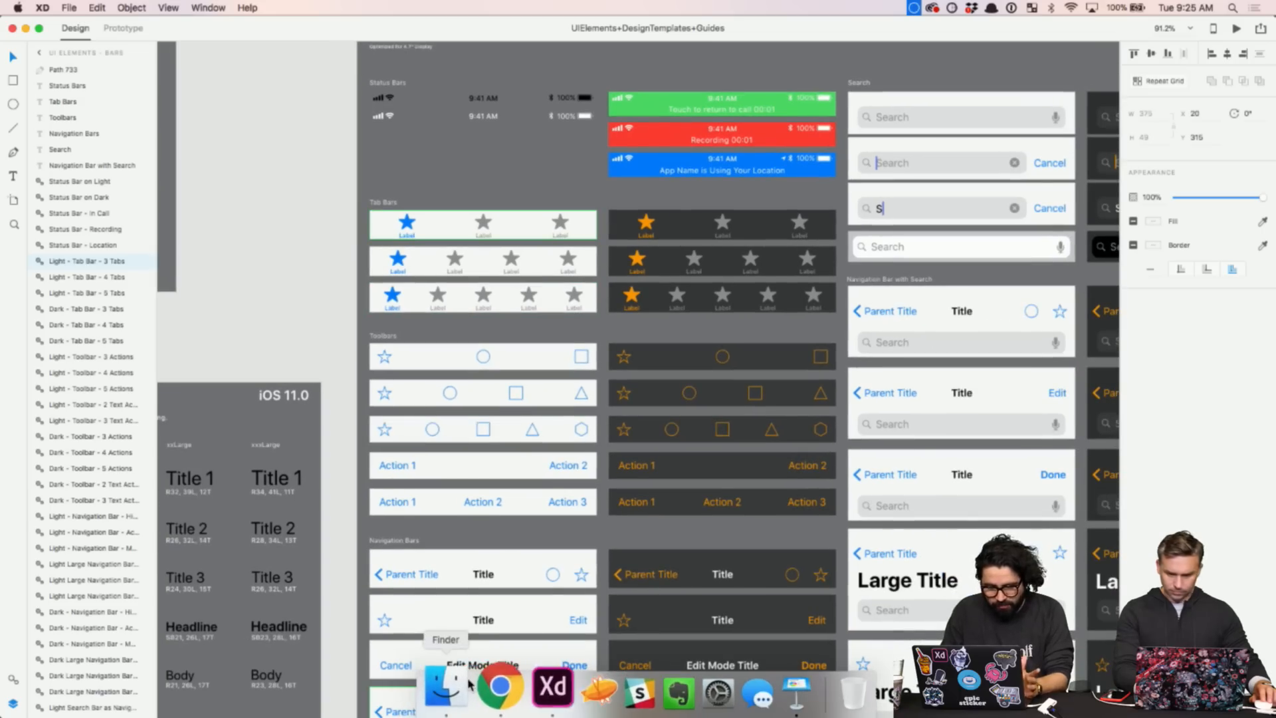
pyautogui.click(456, 685)
pyautogui.click(365, 100)
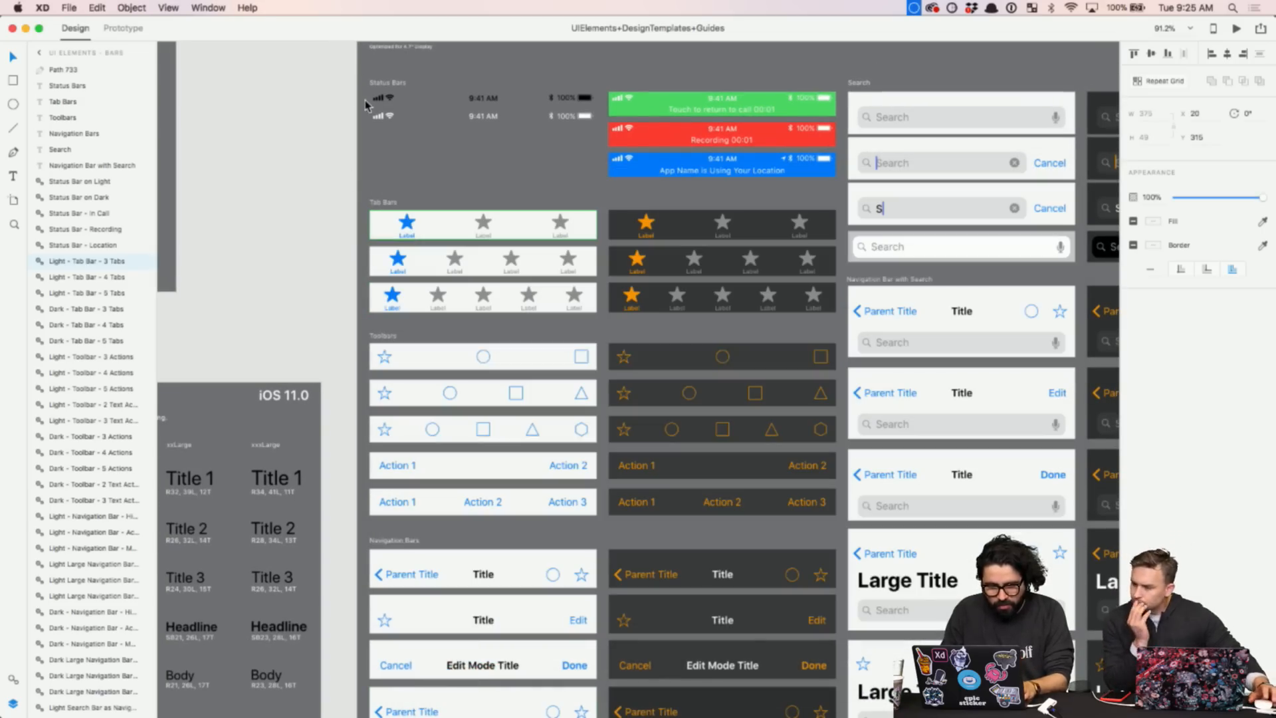
pyautogui.click(208, 7)
pyautogui.click(229, 124)
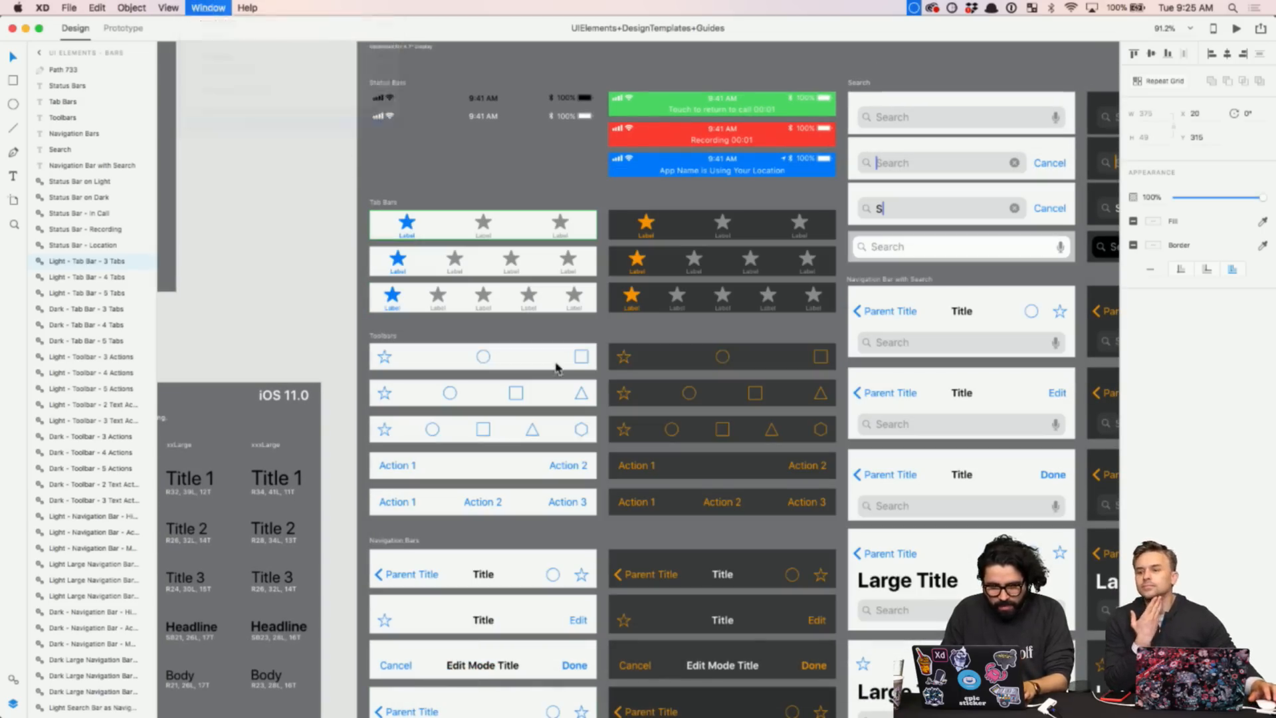
# - Import Colors.png from the Assets folder and move it onto the pasteboard
pyautogui.click(438, 686)
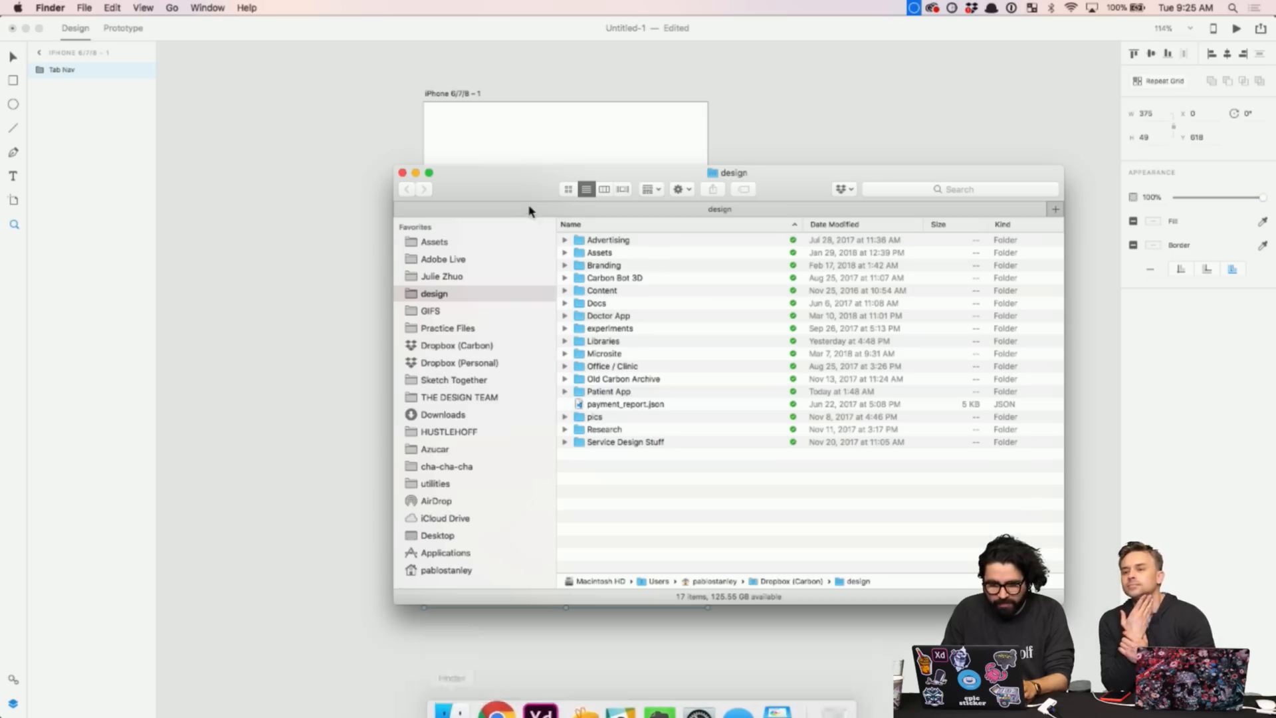
pyautogui.click(451, 244)
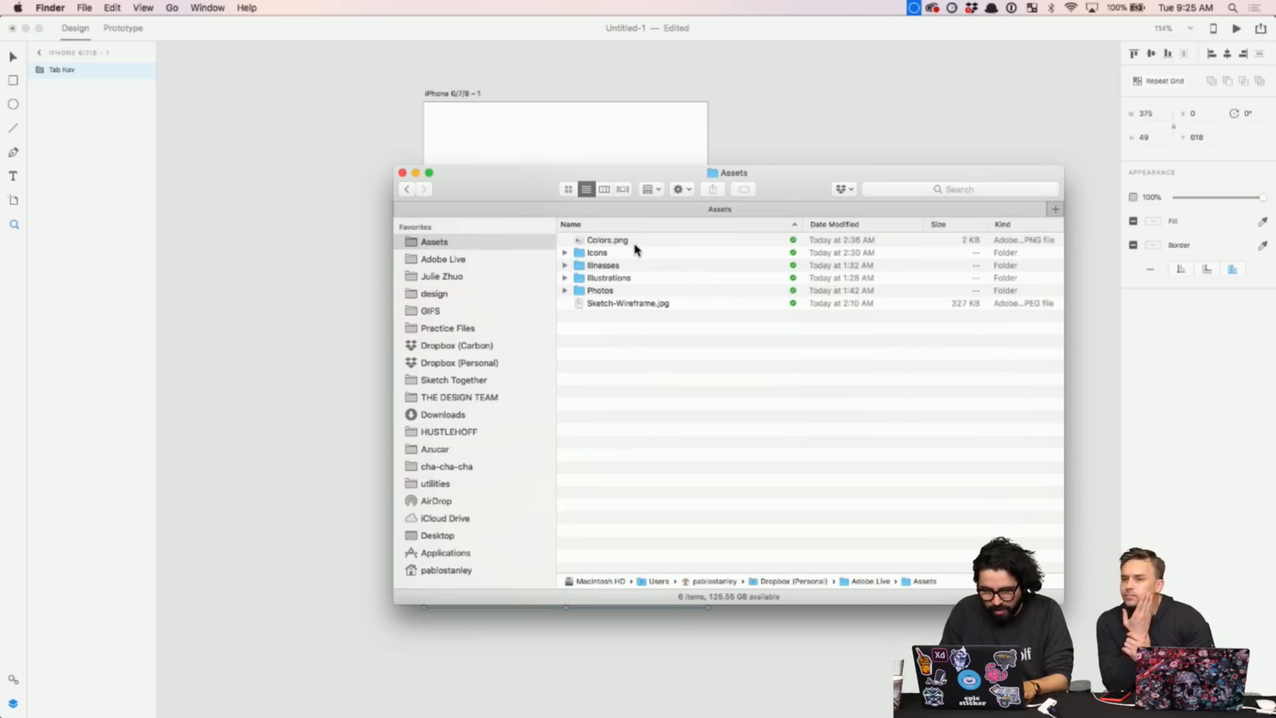
pyautogui.moveTo(612, 245); pyautogui.dragTo(275, 199)
pyautogui.moveTo(412, 248); pyautogui.dragTo(304, 247)
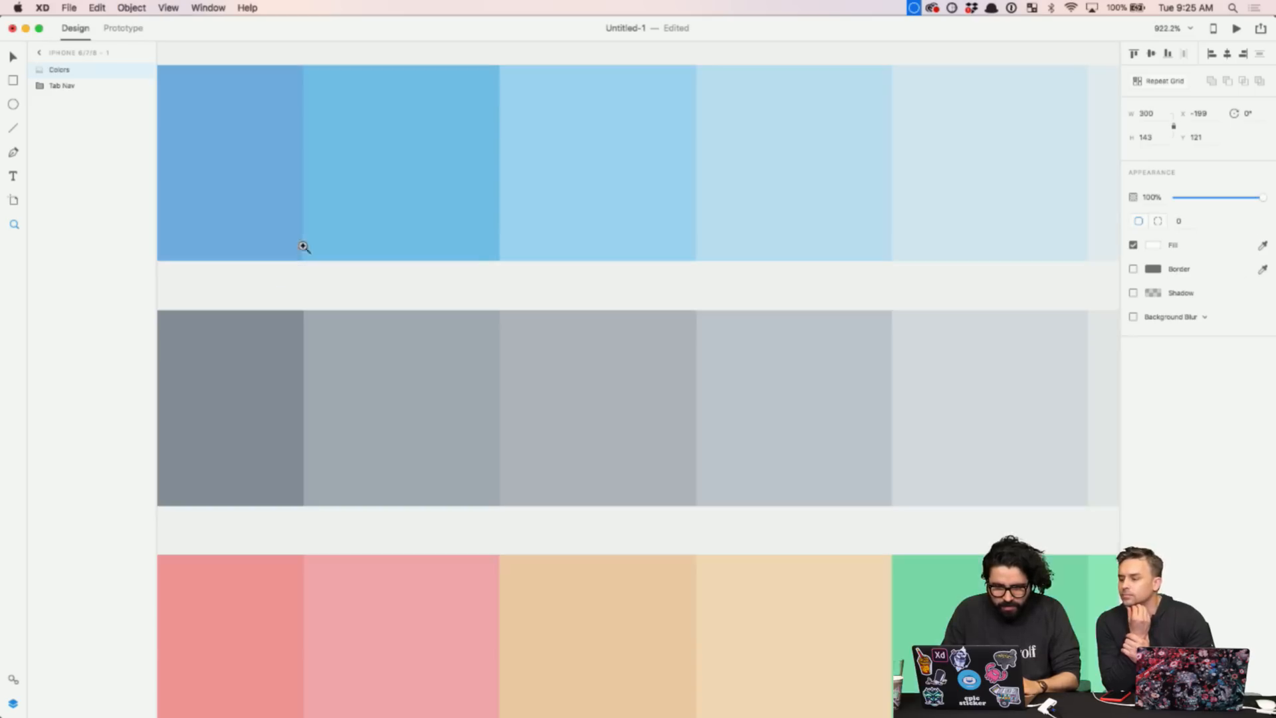
pyautogui.scroll(-10, 478, 250)
pyautogui.press('Escape')
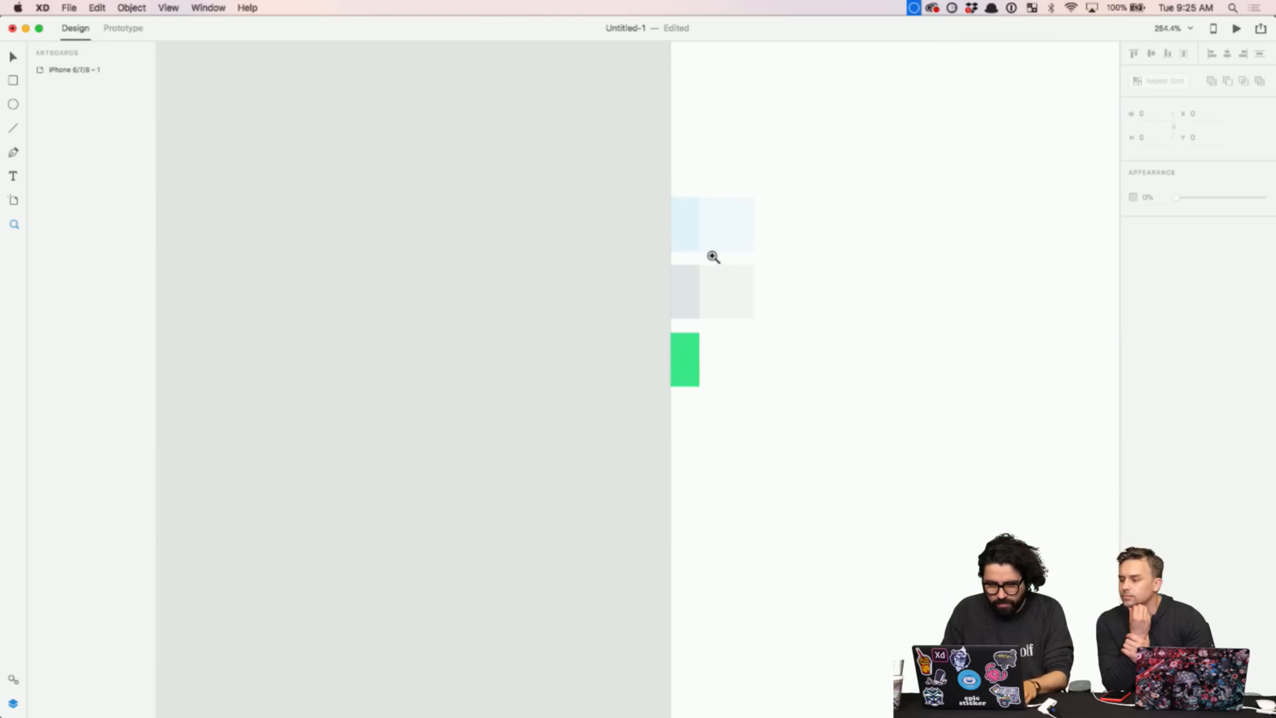
pyautogui.moveTo(710, 258); pyautogui.dragTo(485, 240)
# - Import Sketch-Wireframe.jpg beside the artboard and resize it to 599 by 832
pyautogui.press('super+Tab')
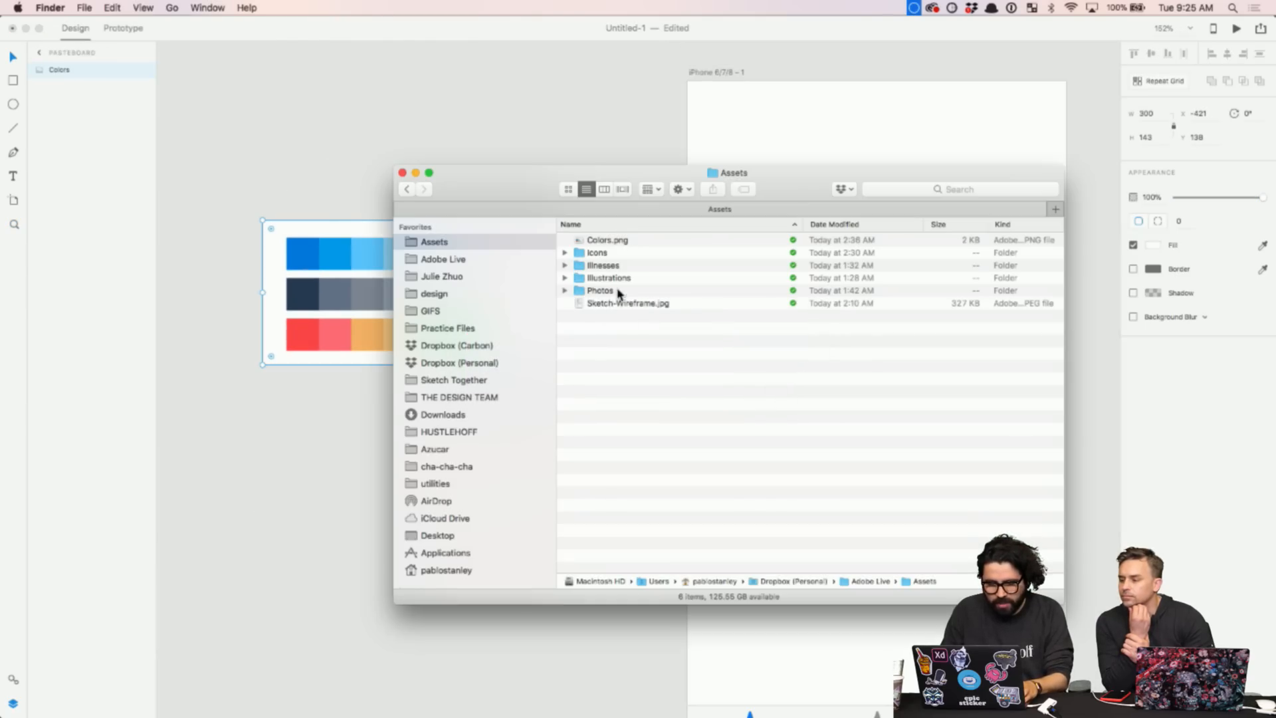
pyautogui.moveTo(611, 307); pyautogui.dragTo(225, 480)
pyautogui.scroll(-5, 265, 447)
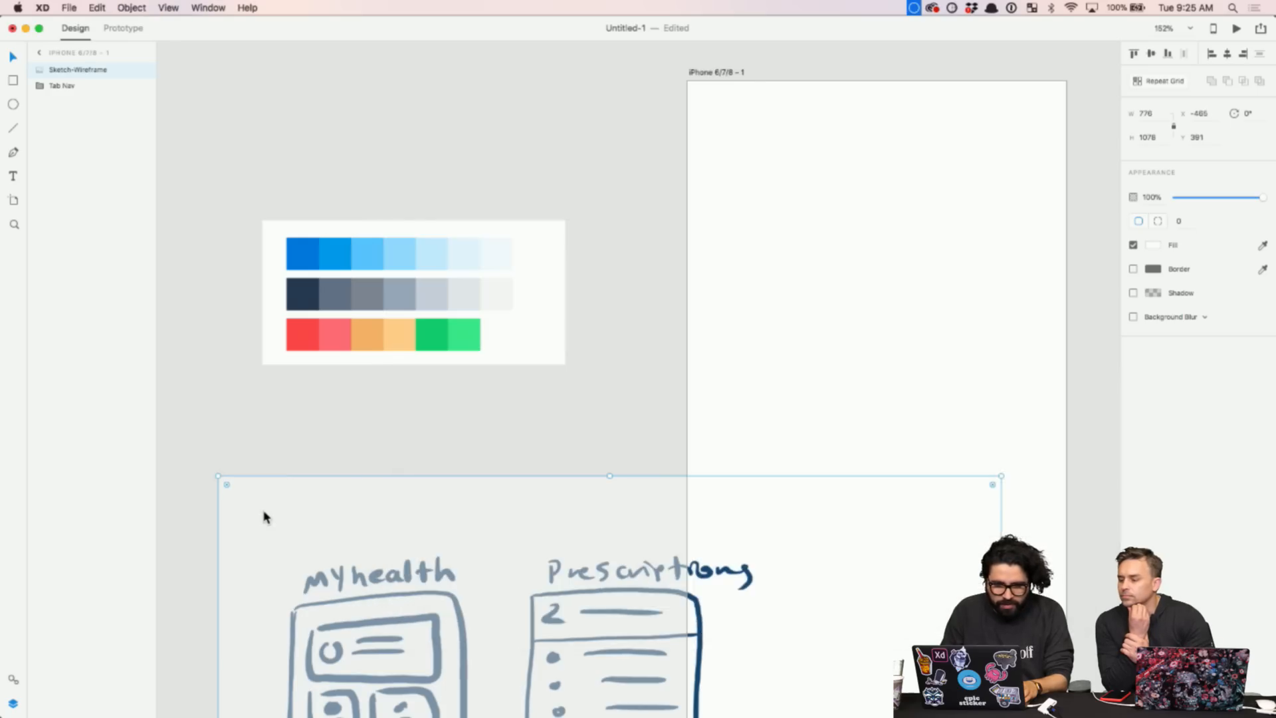
pyautogui.moveTo(517, 574)
pyautogui.mouseDown()
pyautogui.moveTo(261, 399)
pyautogui.moveTo(307, 501)
pyautogui.mouseUp()
pyautogui.scroll(-5, 307, 502)
pyautogui.hscroll(-5, 307, 502)
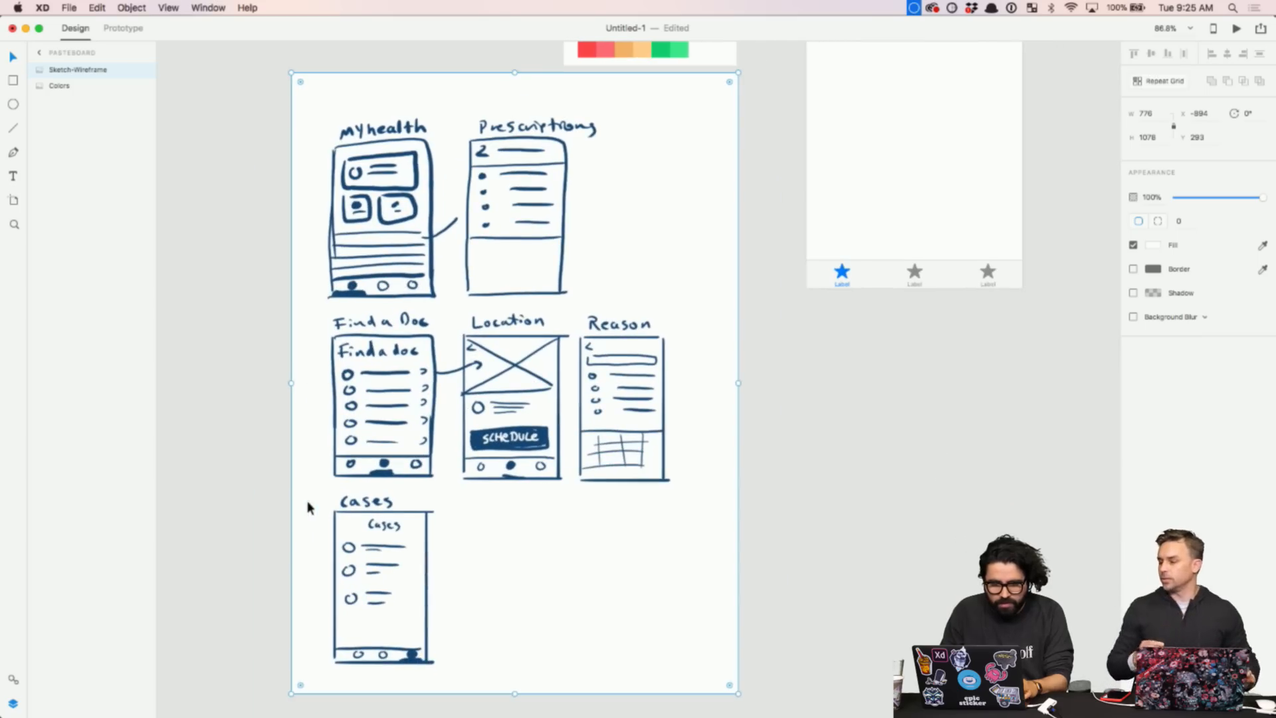
pyautogui.click(269, 173)
pyautogui.click(500, 214)
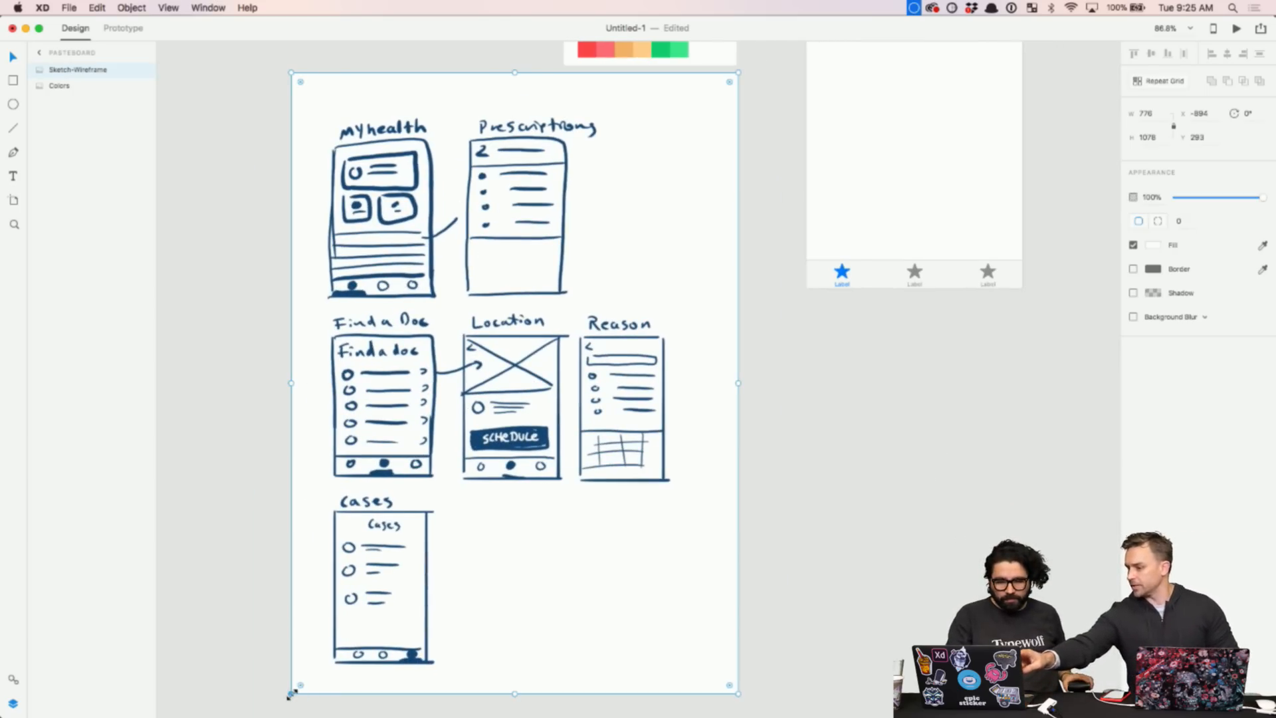
pyautogui.moveTo(290, 694); pyautogui.dragTo(392, 596)
# - Nudge the palette left, then move palette and sketch together up-left, leaving the sketch selected
pyautogui.scroll(3, 393, 595)
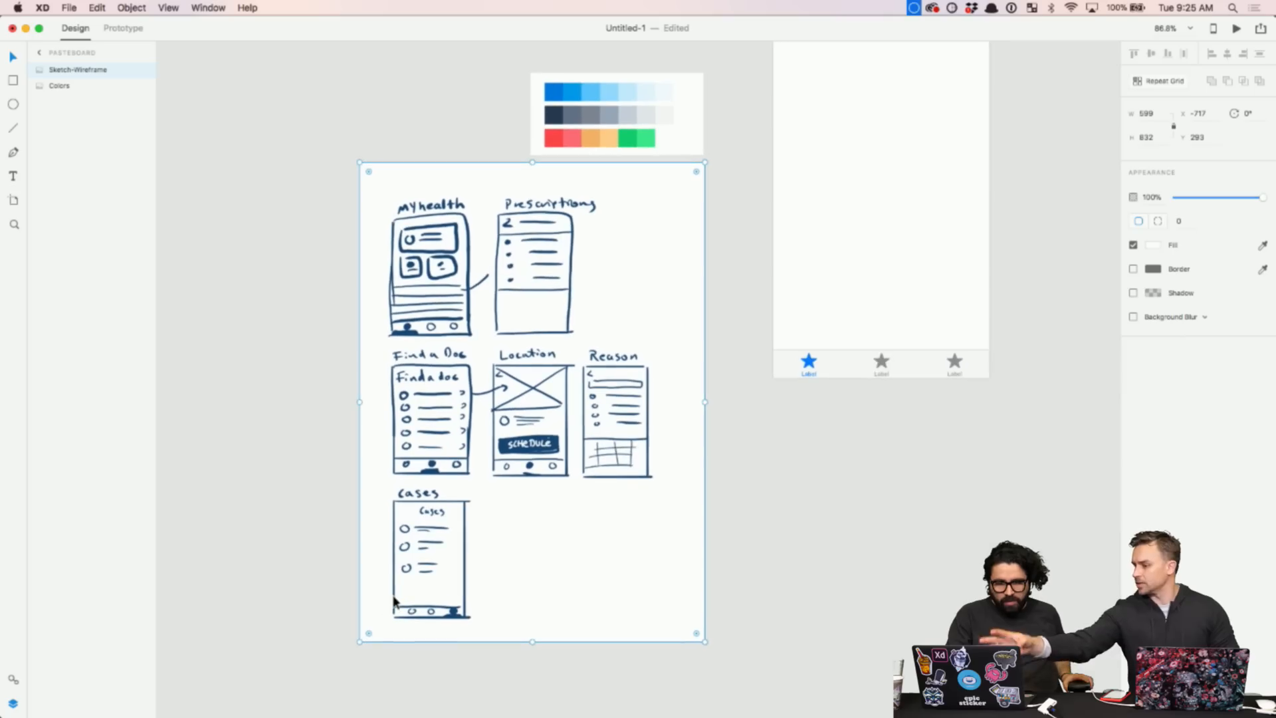
pyautogui.moveTo(635, 115)
pyautogui.mouseDown()
pyautogui.moveTo(468, 114)
pyautogui.moveTo(464, 104)
pyautogui.mouseUp()
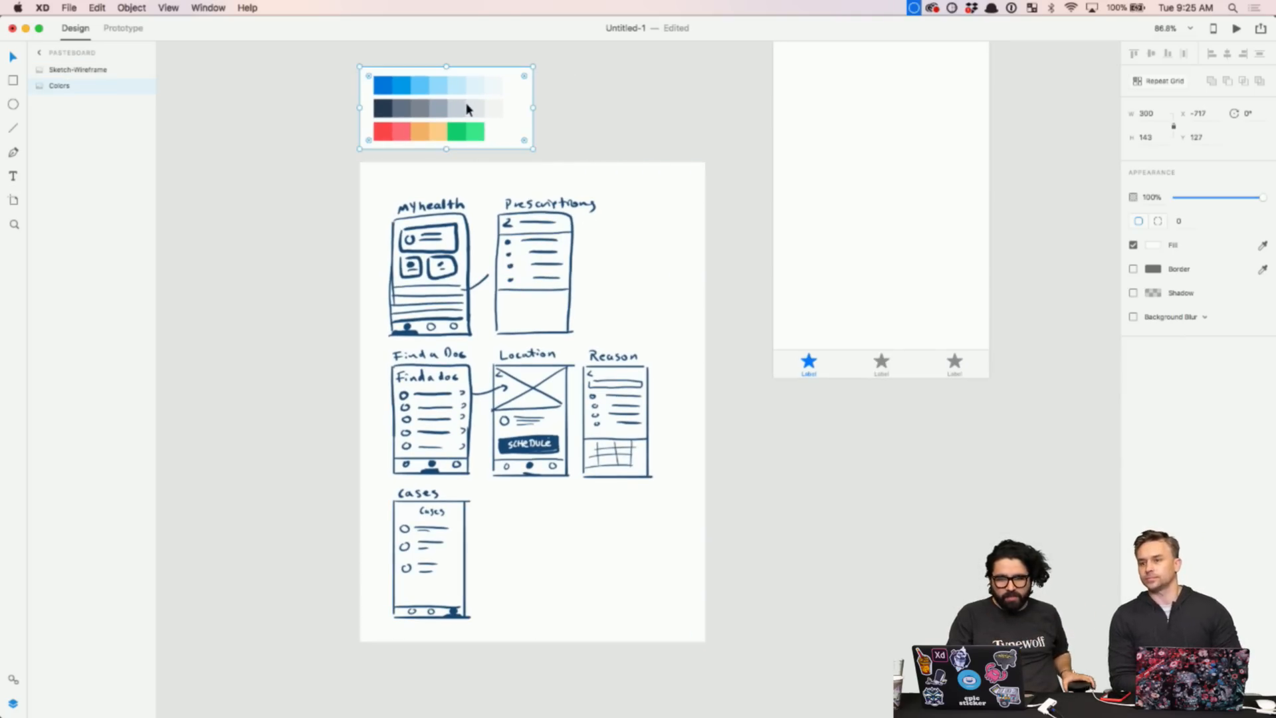
pyautogui.scroll(3, 607, 270)
pyautogui.keyDown('shift'); pyautogui.click(512, 276); pyautogui.keyUp('shift')
pyautogui.moveTo(539, 313)
pyautogui.mouseDown()
pyautogui.moveTo(509, 281)
pyautogui.moveTo(454, 263)
pyautogui.mouseUp()
pyautogui.click(678, 579)
pyautogui.click(550, 508)
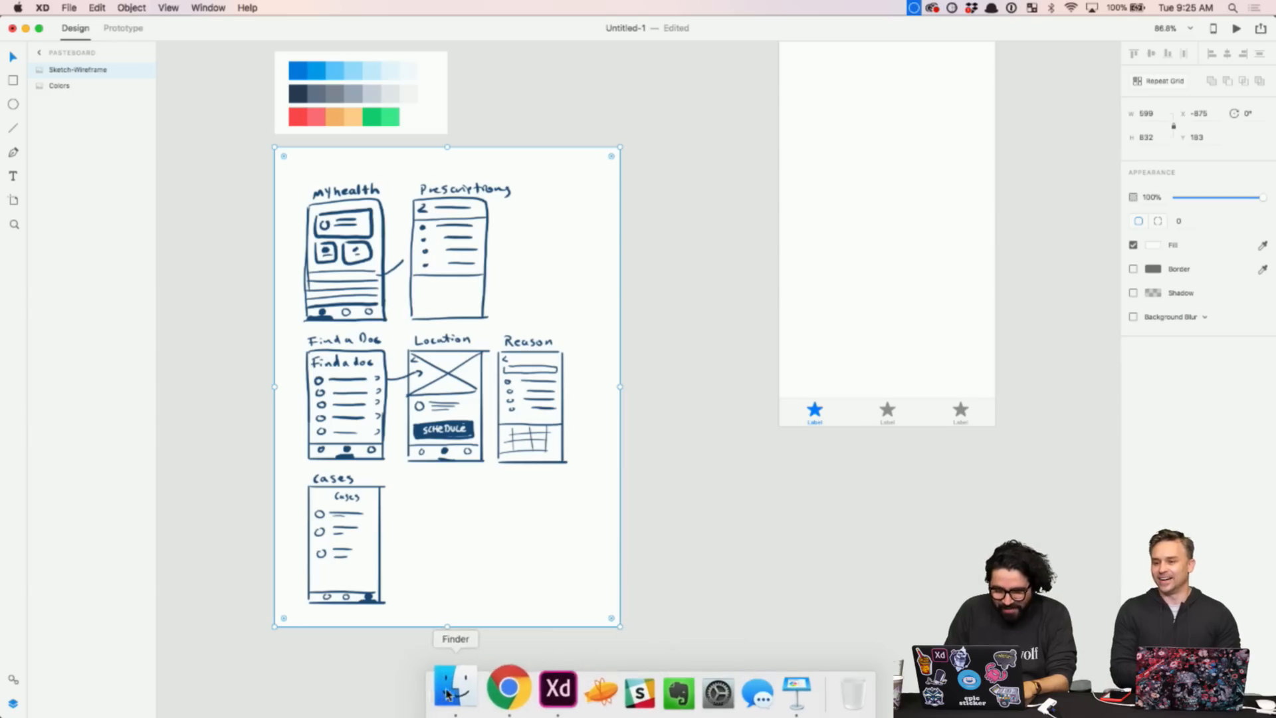
# - In the Icons folder, select the 13 SVGs from calendar.svg to walk-in.svg
pyautogui.click(451, 705)
pyautogui.click(566, 254)
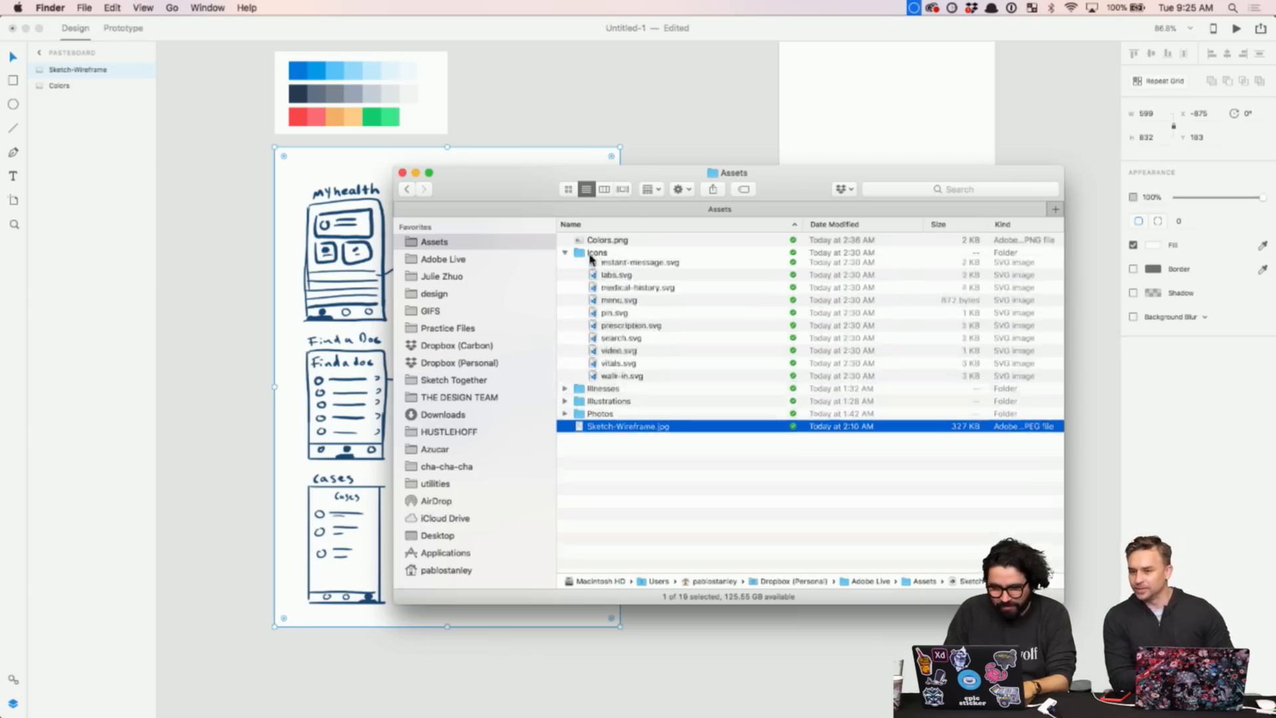
pyautogui.click(566, 253)
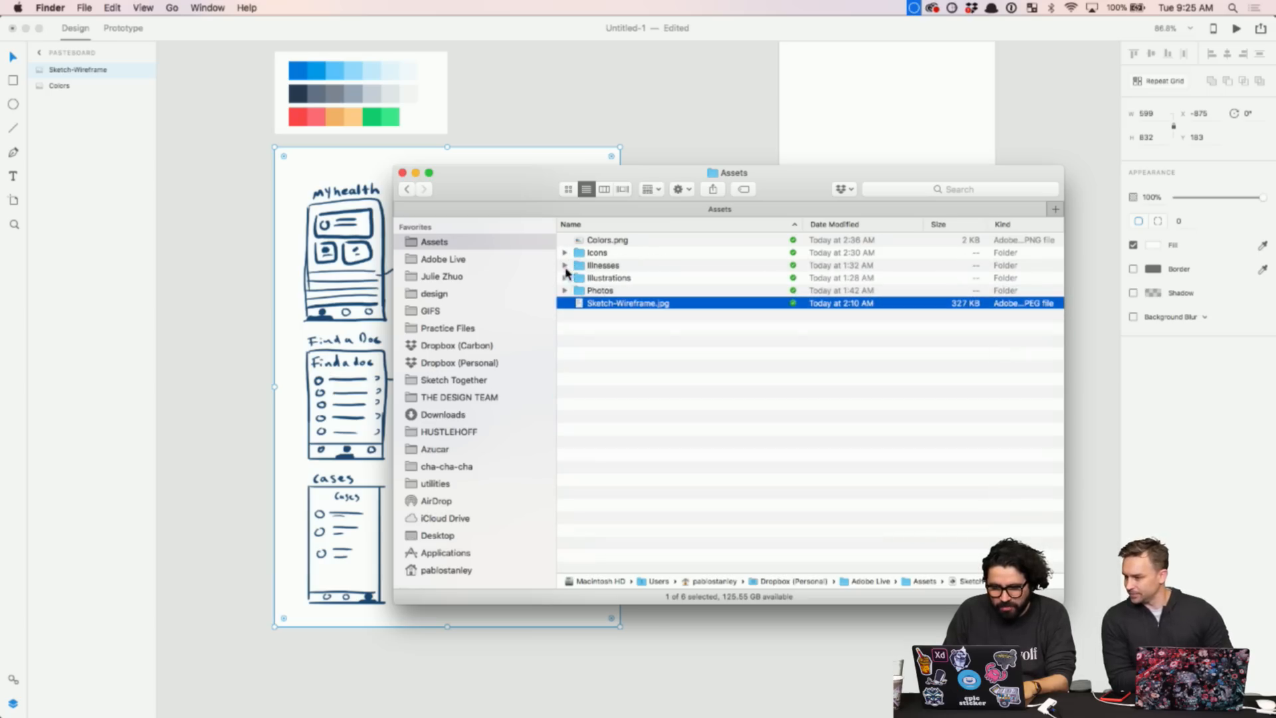
pyautogui.click(587, 258)
pyautogui.click(566, 253)
pyautogui.click(623, 267)
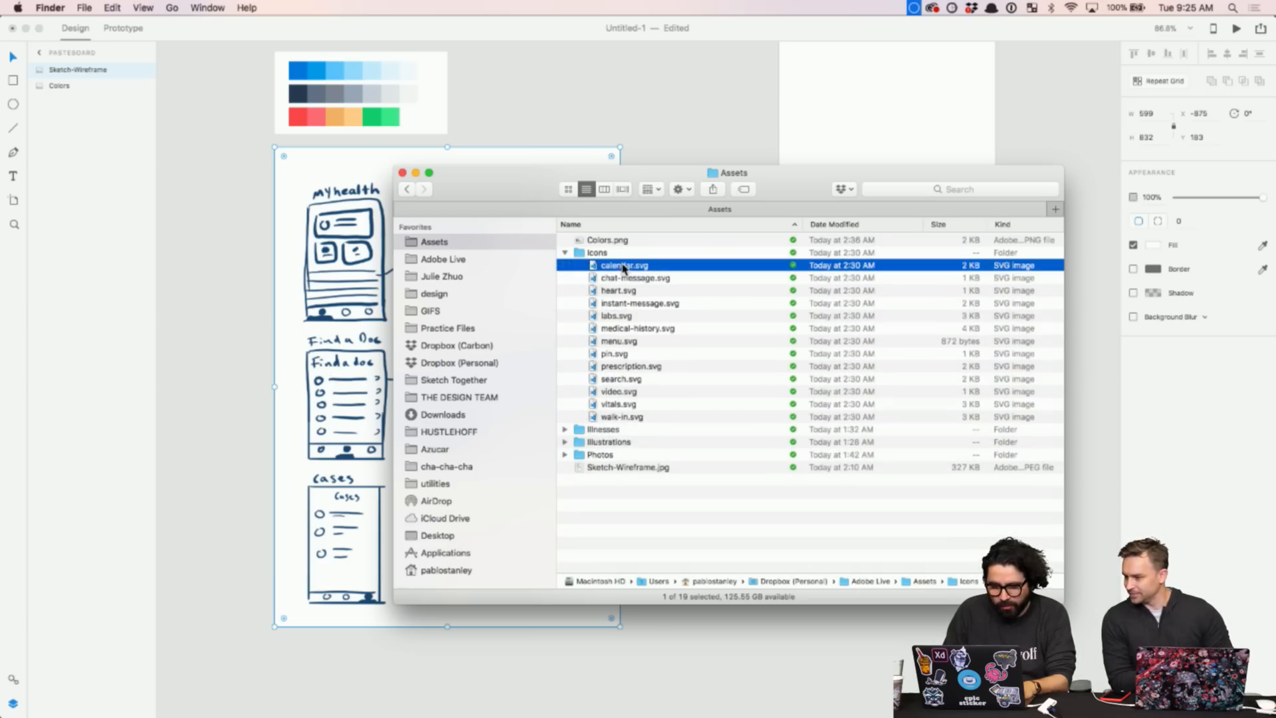
pyautogui.keyDown('shift'); pyautogui.click(622, 417); pyautogui.keyUp('shift')
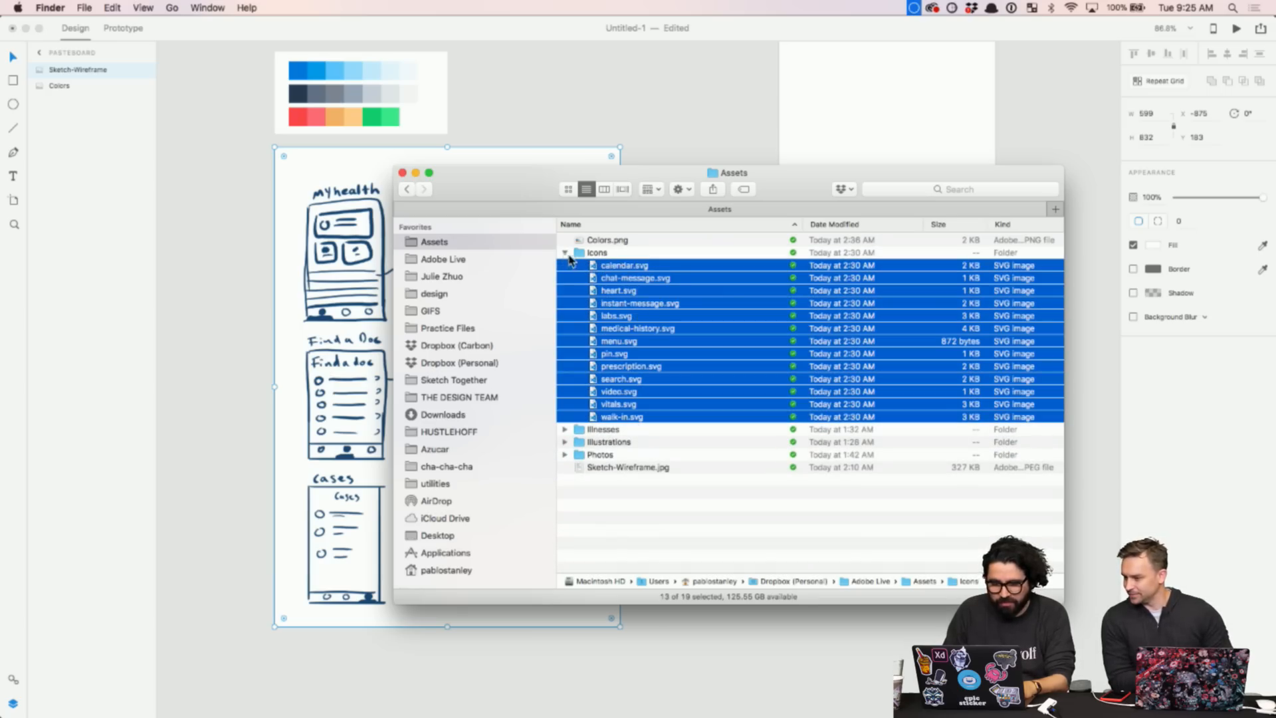
# - Drop the 13 icons onto the XD canvas as a row and deselect them
pyautogui.moveTo(527, 189); pyautogui.dragTo(831, 203)
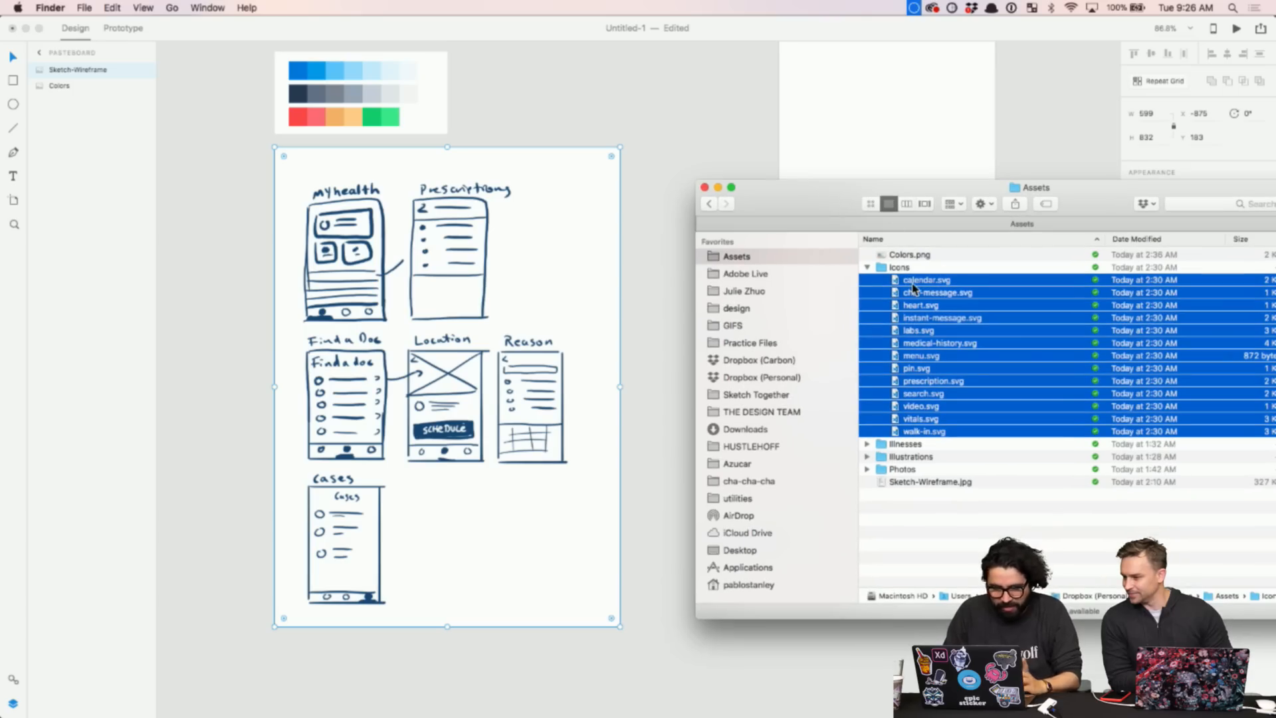
pyautogui.hscroll(10, 584, 396)
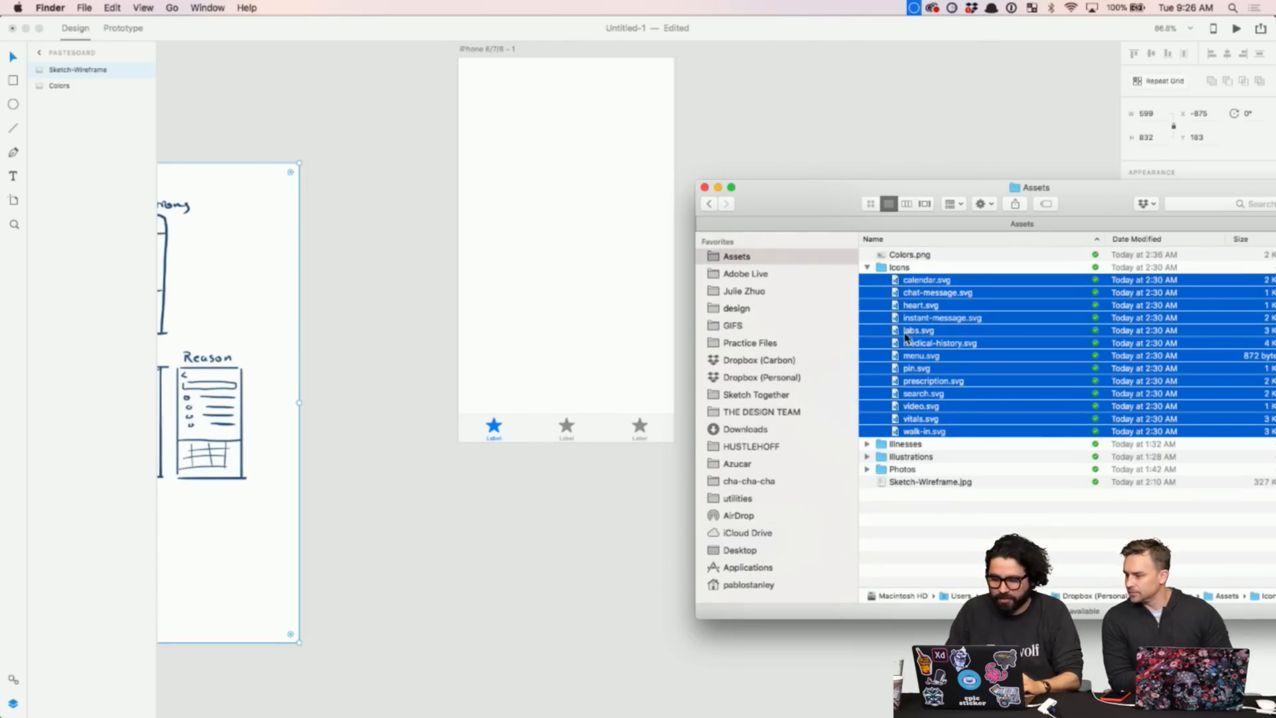
pyautogui.moveTo(902, 295); pyautogui.dragTo(427, 570)
pyautogui.scroll(-5, 426, 570)
pyautogui.click(465, 572)
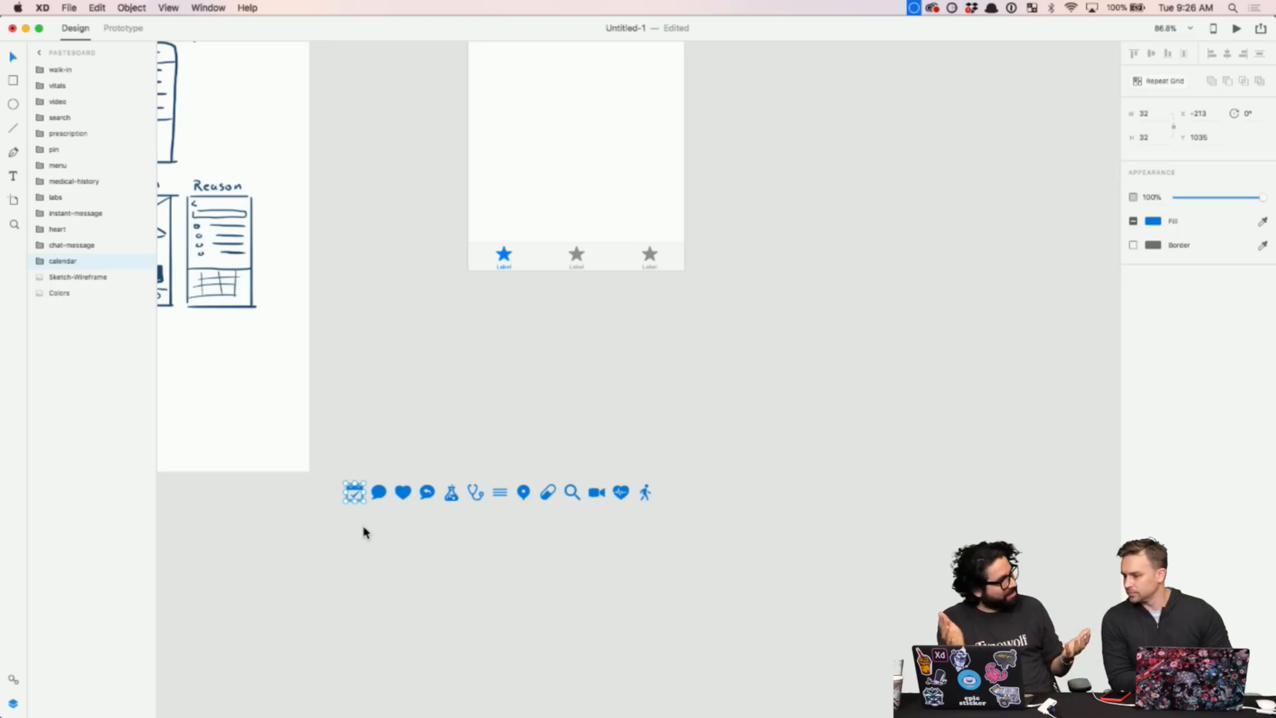
pyautogui.scroll(5, 364, 531)
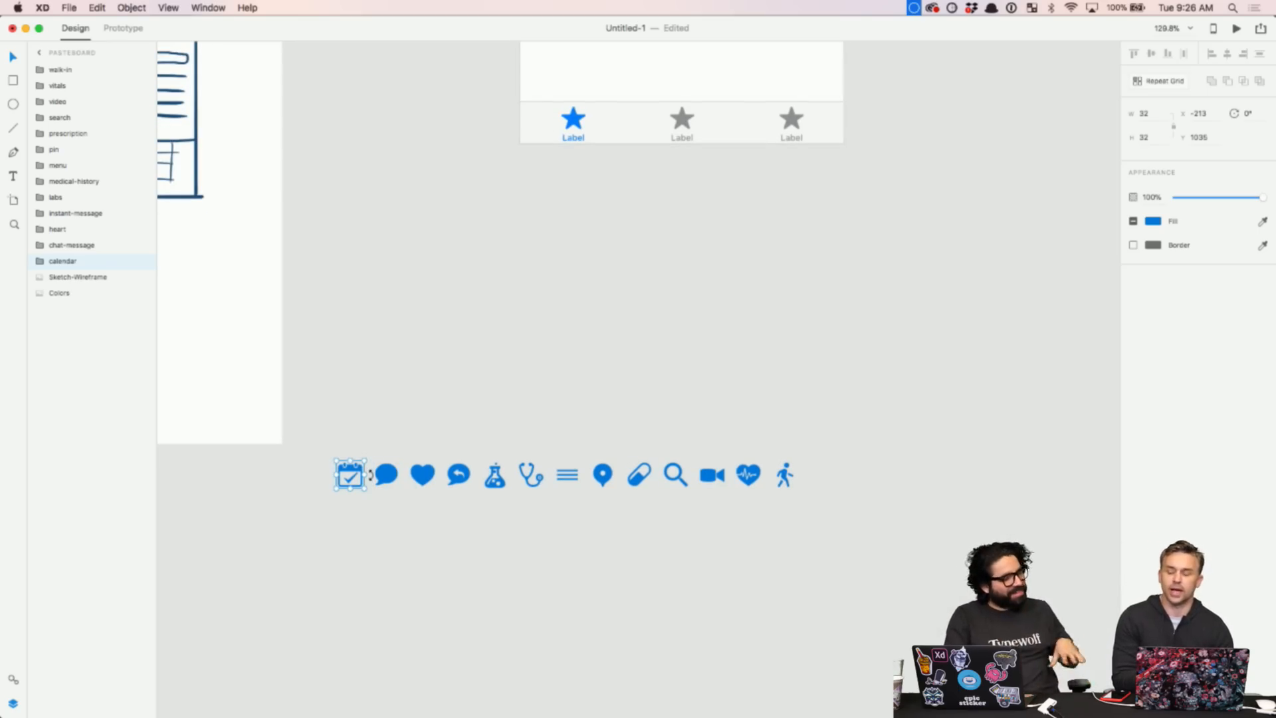
pyautogui.click(369, 424)
# - Place the seven Illnesses SVGs, from bandaid.svg onward, as a row on the canvas
pyautogui.press('super+Tab')
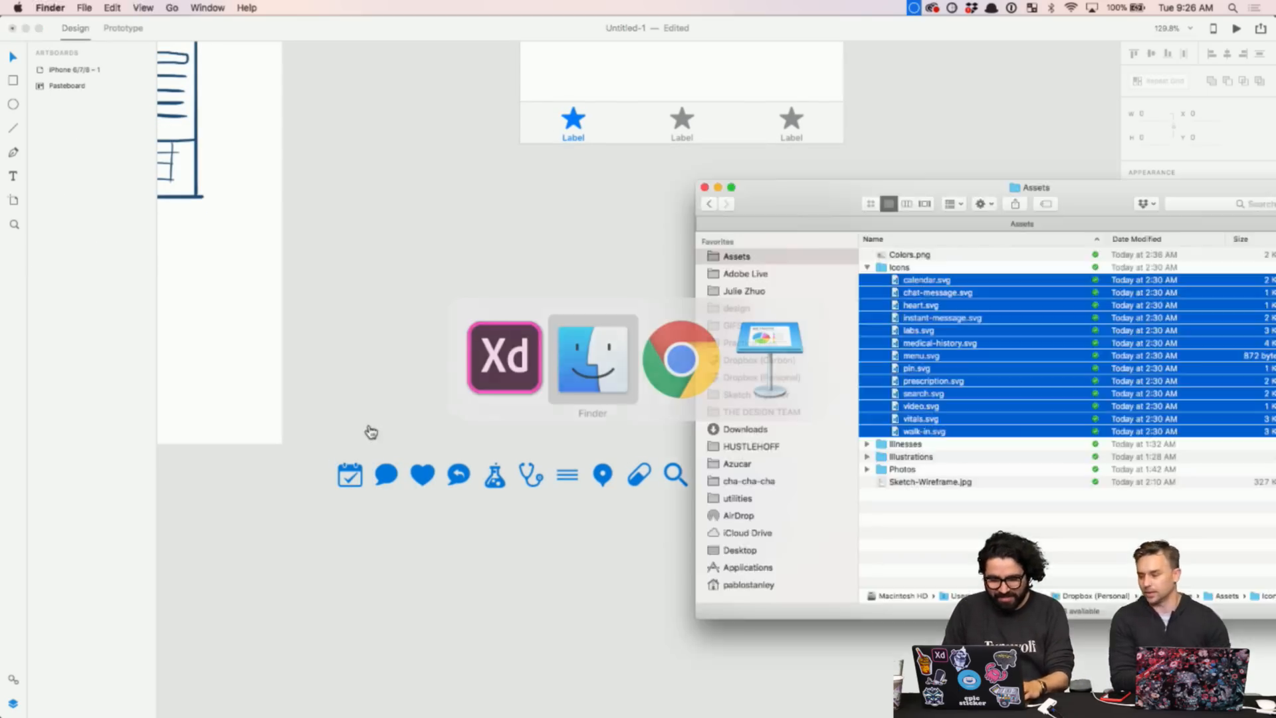
pyautogui.click(867, 267)
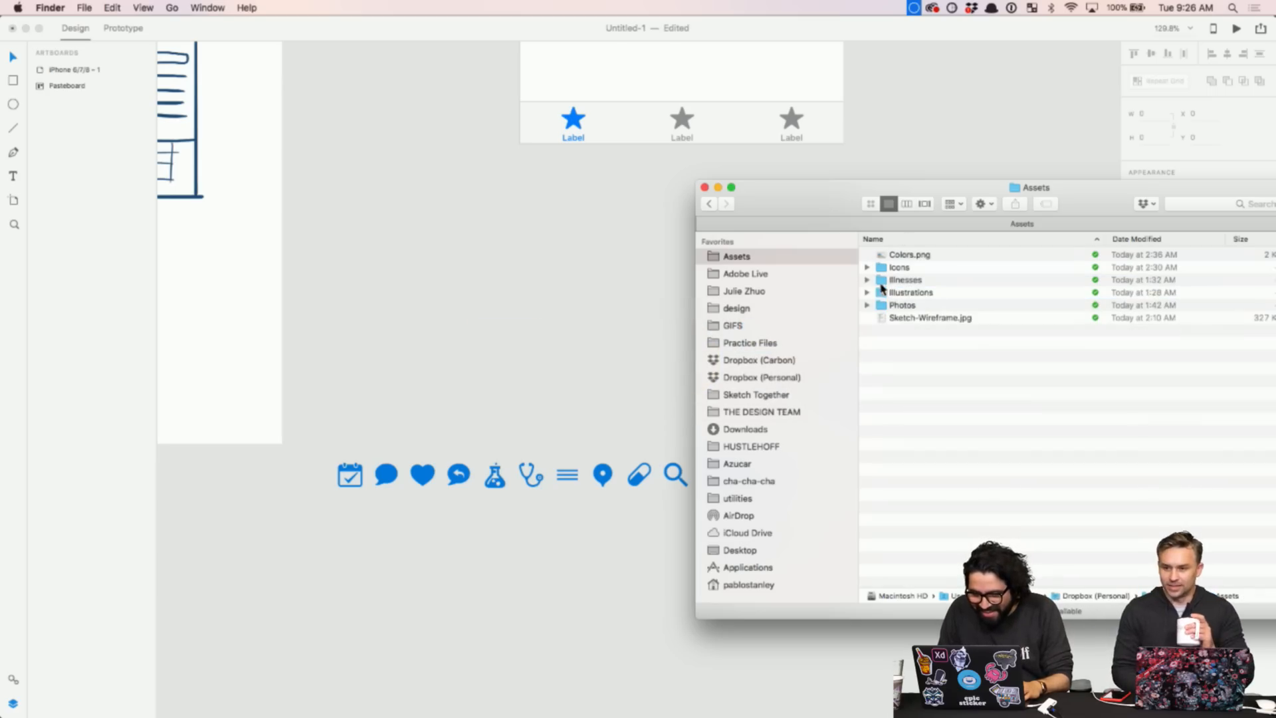
pyautogui.click(867, 279)
pyautogui.click(907, 293)
pyautogui.keyDown('shift'); pyautogui.click(912, 371); pyautogui.keyUp('shift')
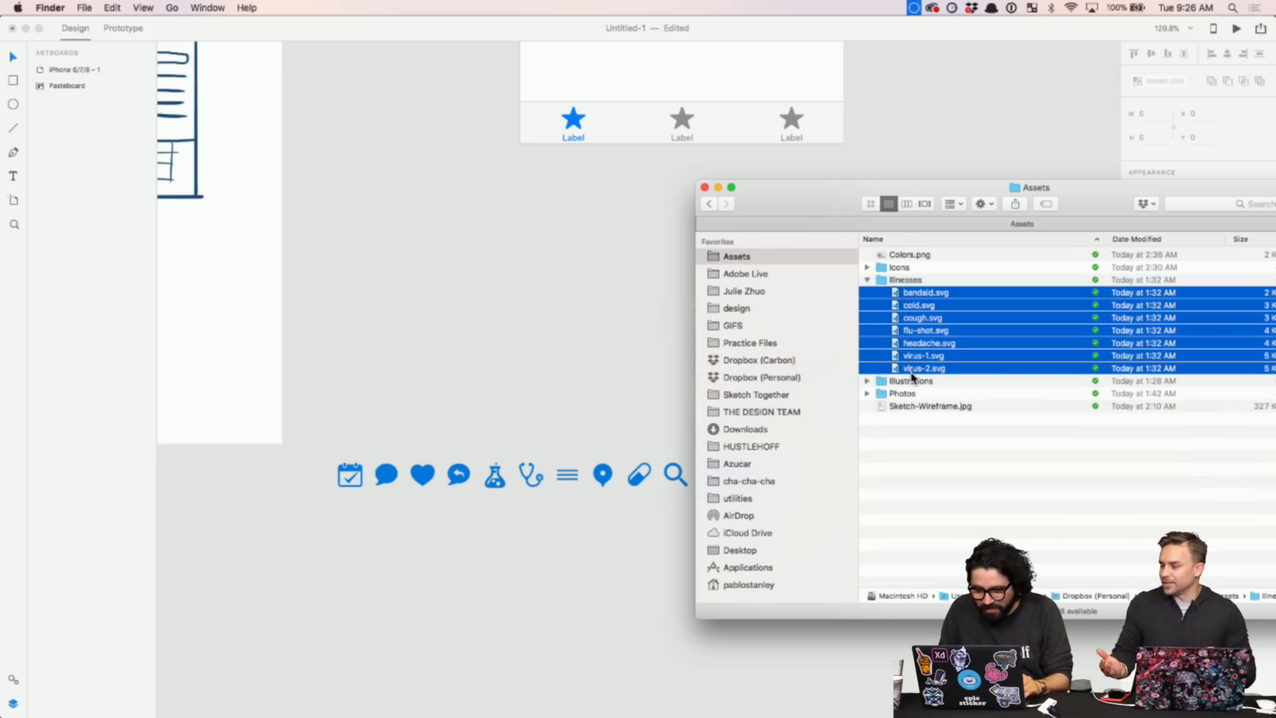
pyautogui.moveTo(872, 305); pyautogui.dragTo(560, 536)
pyautogui.click(328, 538)
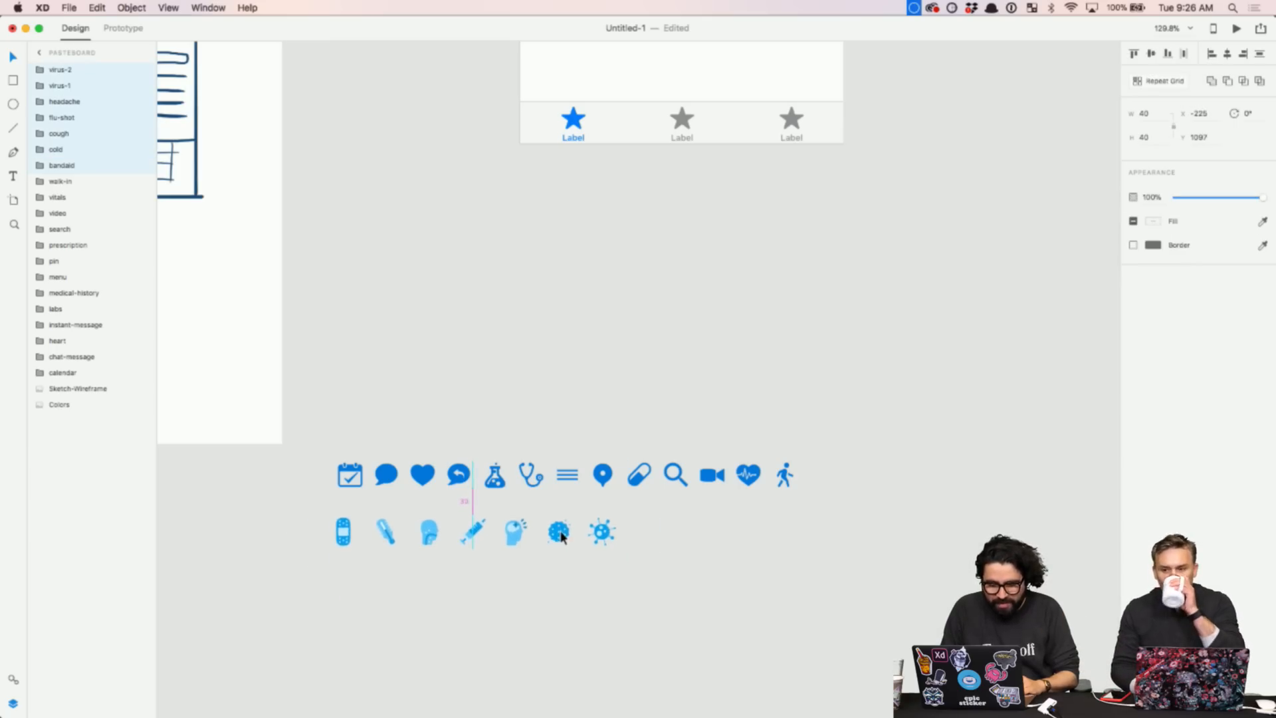
pyautogui.click(545, 617)
# - Add the seven Illustrations SVGs, from carbon-health.svg onward, as a third row
pyautogui.press('super+Tab')
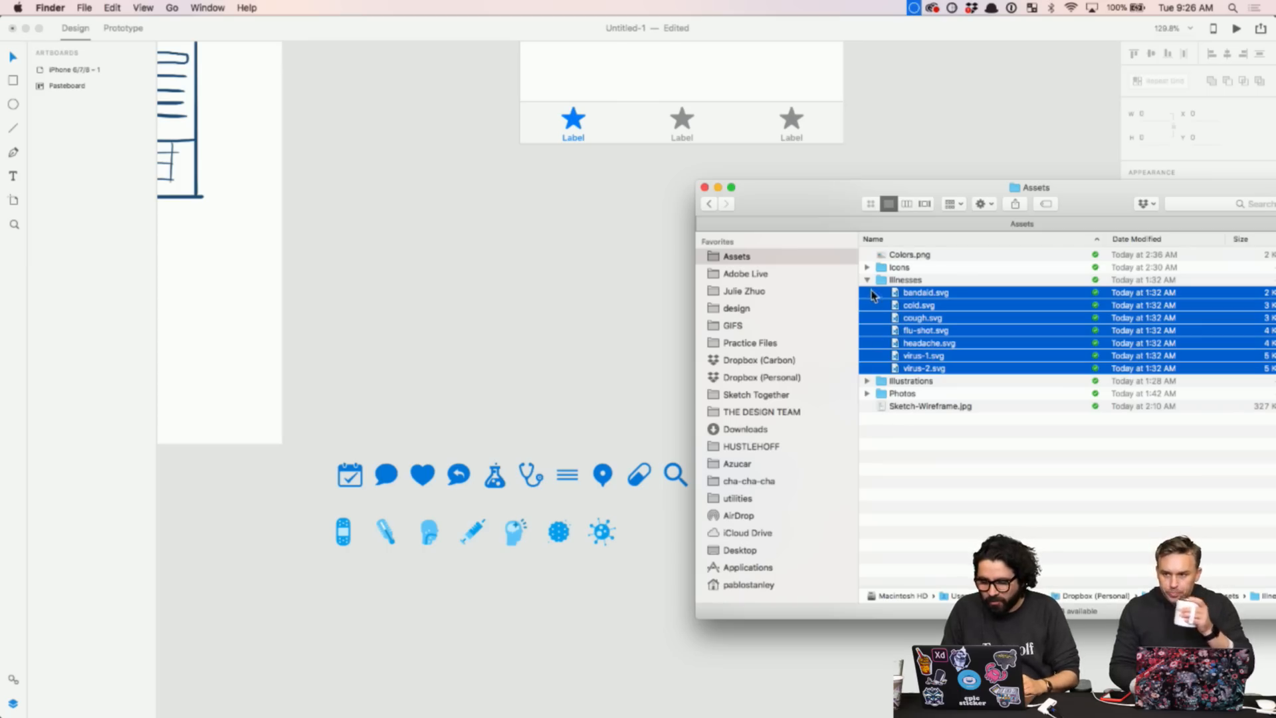
pyautogui.click(866, 280)
pyautogui.click(867, 293)
pyautogui.click(920, 306)
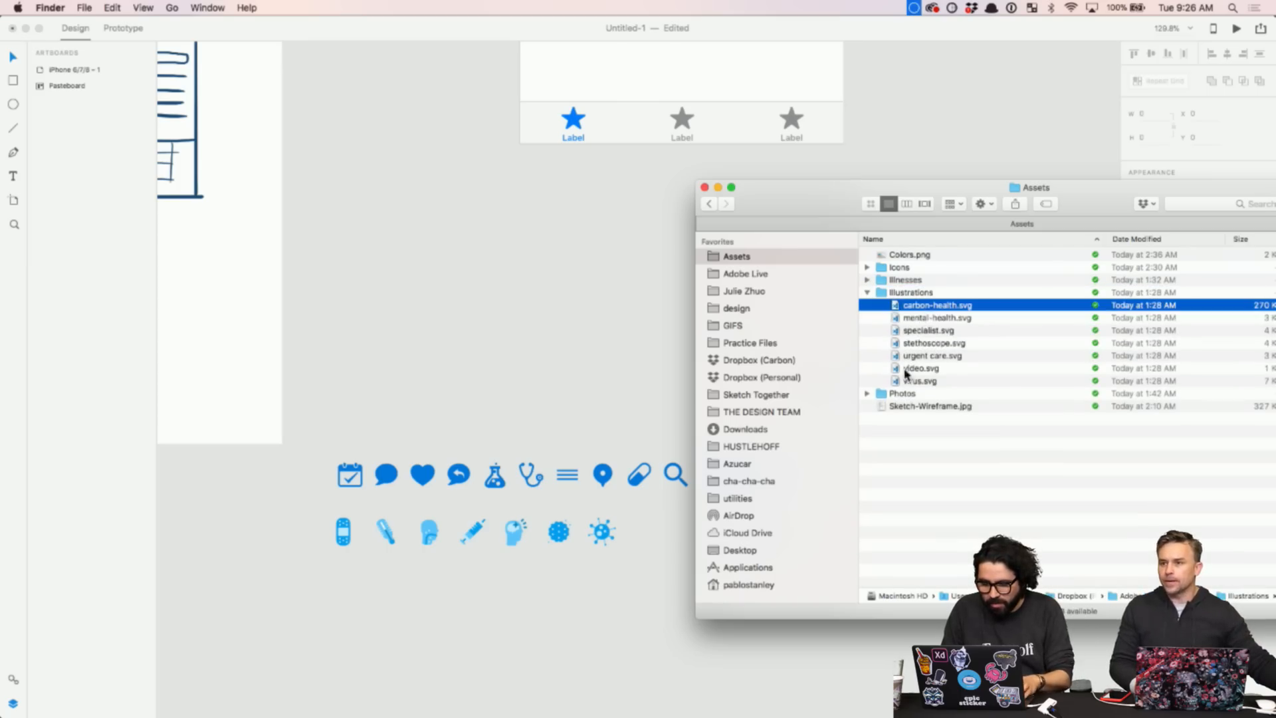
pyautogui.keyDown('shift'); pyautogui.click(908, 383); pyautogui.keyUp('shift')
pyautogui.moveTo(903, 307); pyautogui.dragTo(312, 594)
# - Select the five Photos PNGs but cancel the drag, then close the Assets window
pyautogui.press('super+Tab')
pyautogui.press('super+Tab')
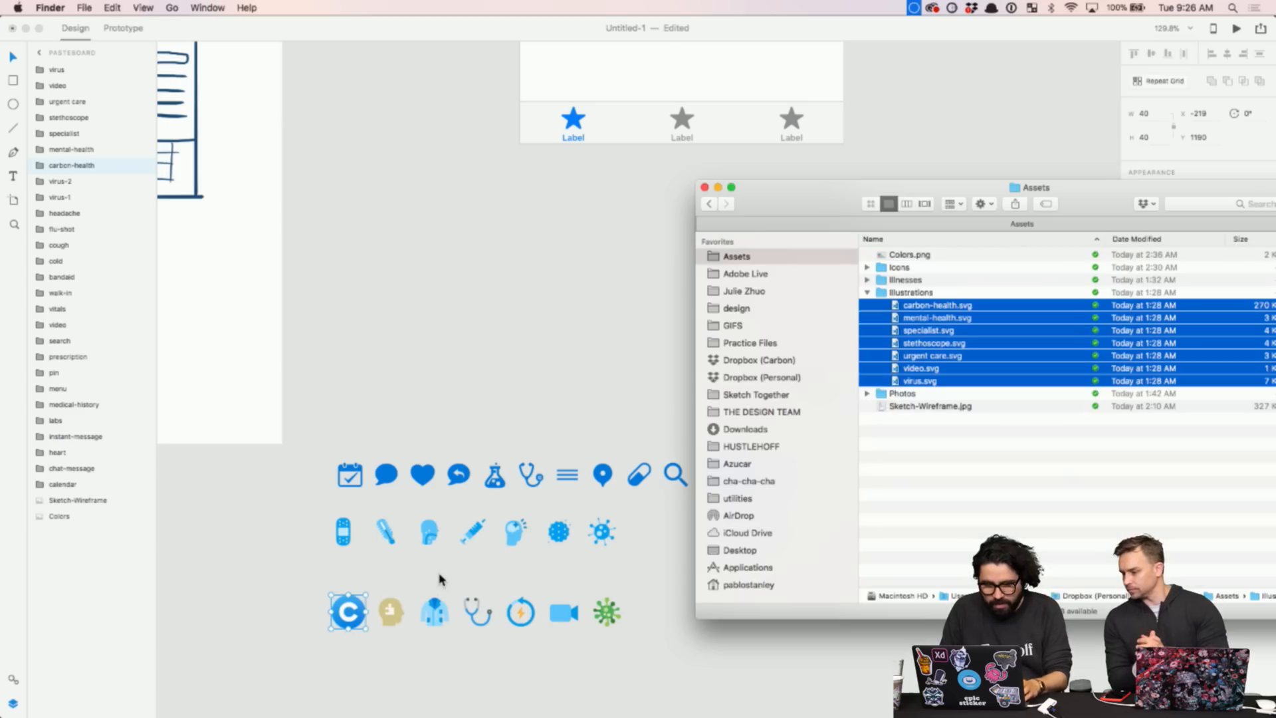
pyautogui.click(866, 394)
pyautogui.click(908, 406)
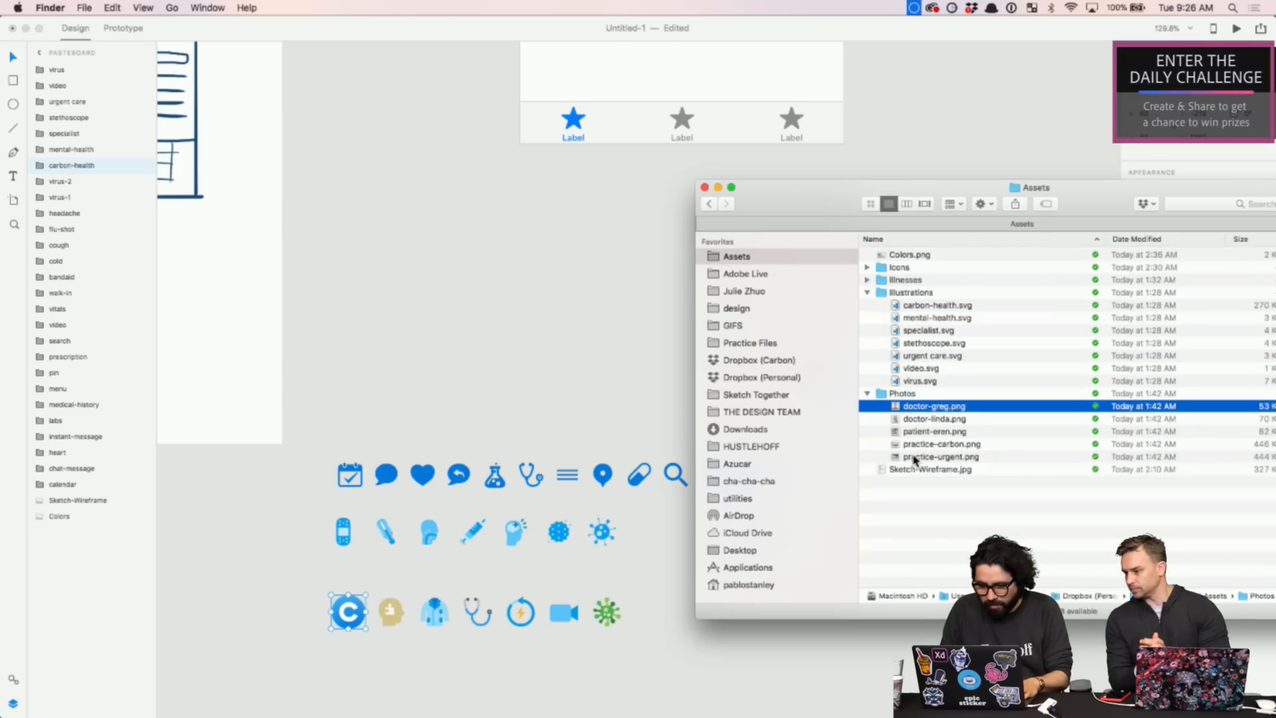
pyautogui.keyDown('shift'); pyautogui.click(917, 457); pyautogui.keyUp('shift')
pyautogui.moveTo(905, 410)
pyautogui.mouseDown()
pyautogui.moveTo(569, 632)
pyautogui.moveTo(926, 504)
pyautogui.moveTo(916, 425)
pyautogui.mouseUp()
pyautogui.click(911, 548)
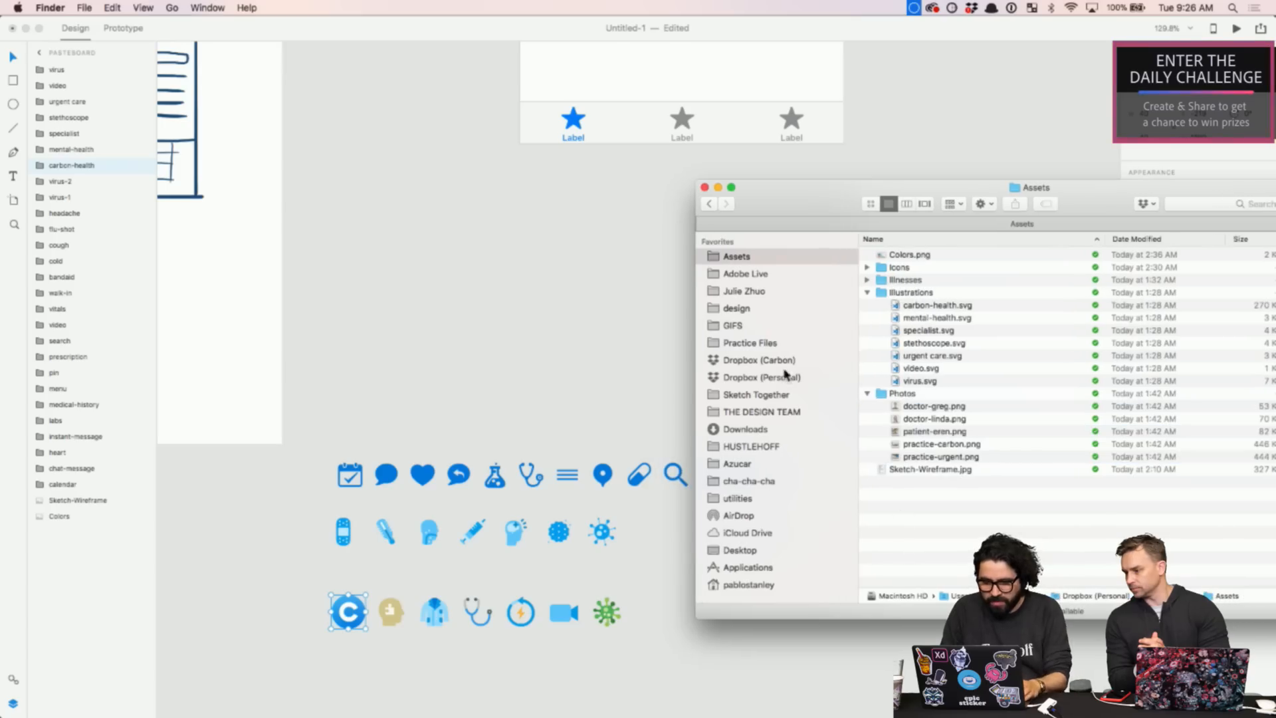
pyautogui.click(704, 188)
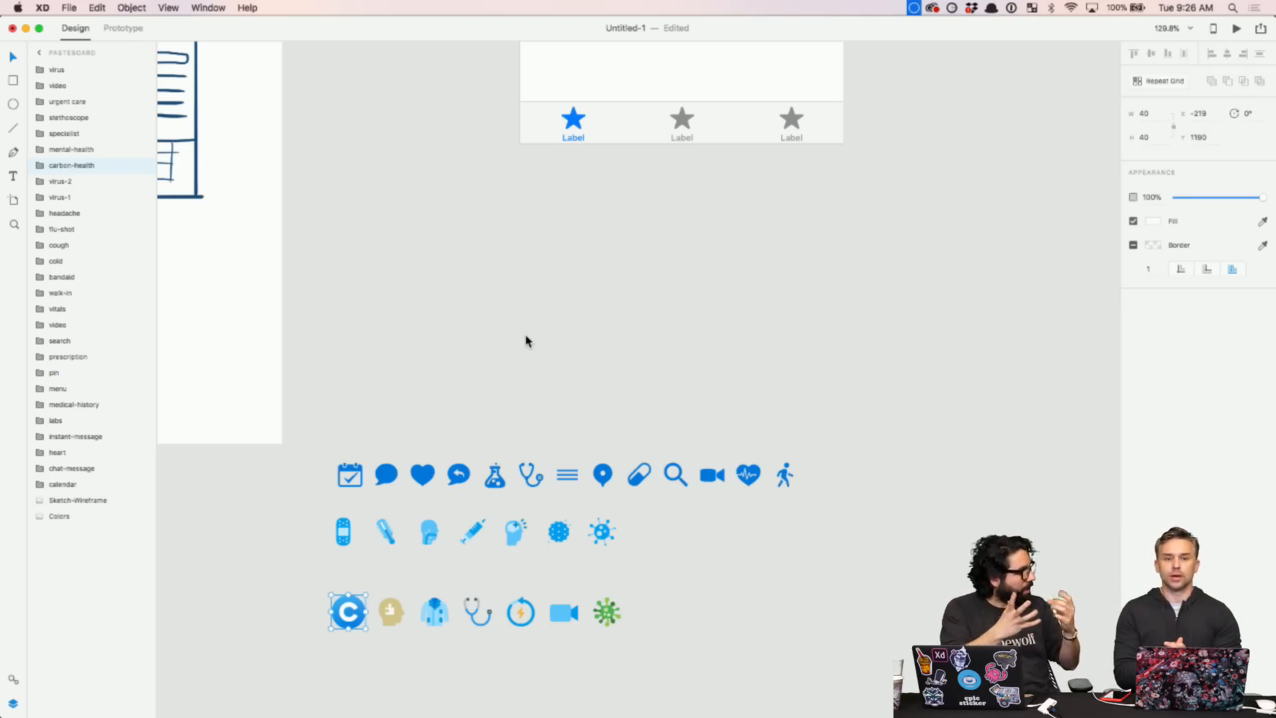
# - Copy the light navigation bar with Title from the UIElements+DesignTemplates+Guides template
pyautogui.scroll(10, 526, 341)
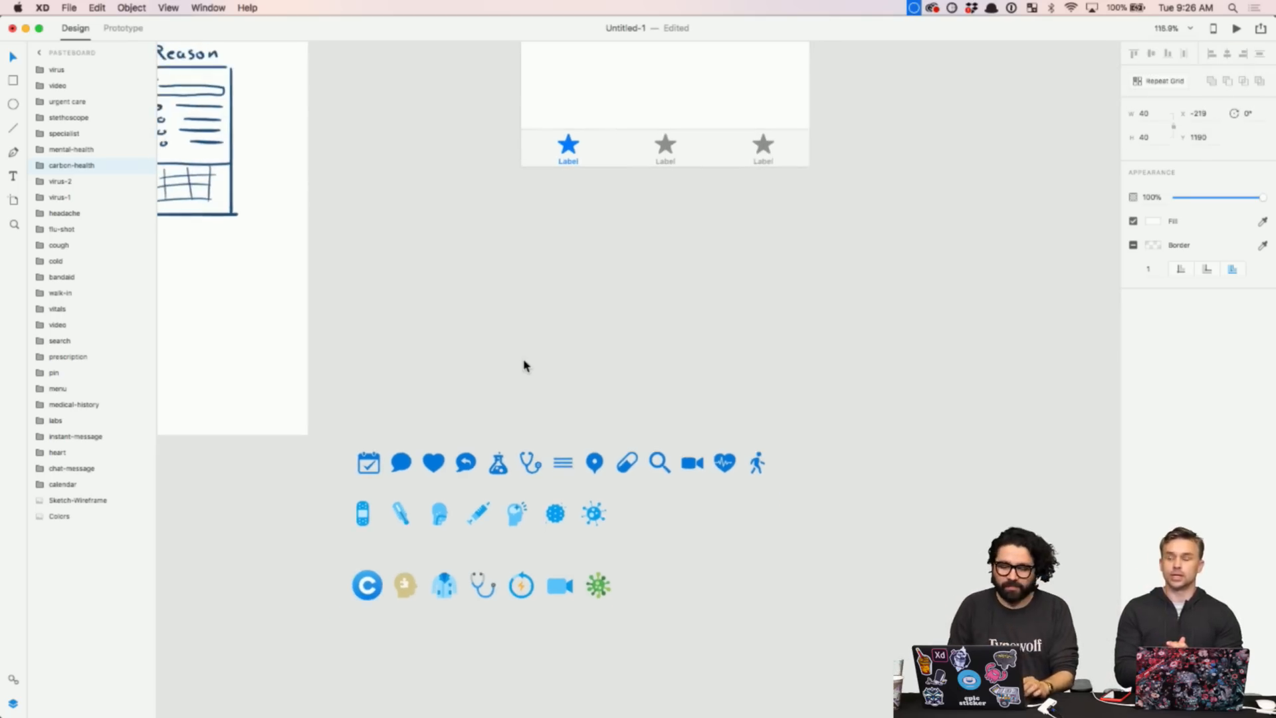
pyautogui.scroll(2, 523, 363)
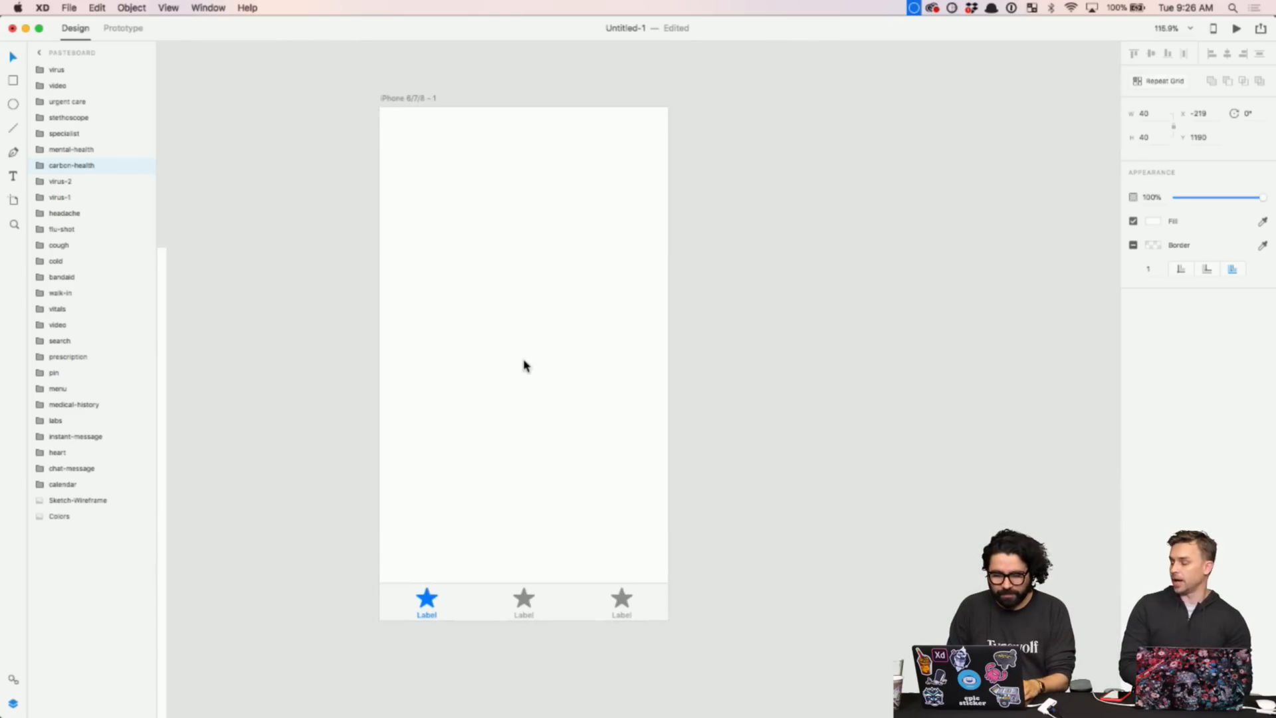
pyautogui.click(208, 7)
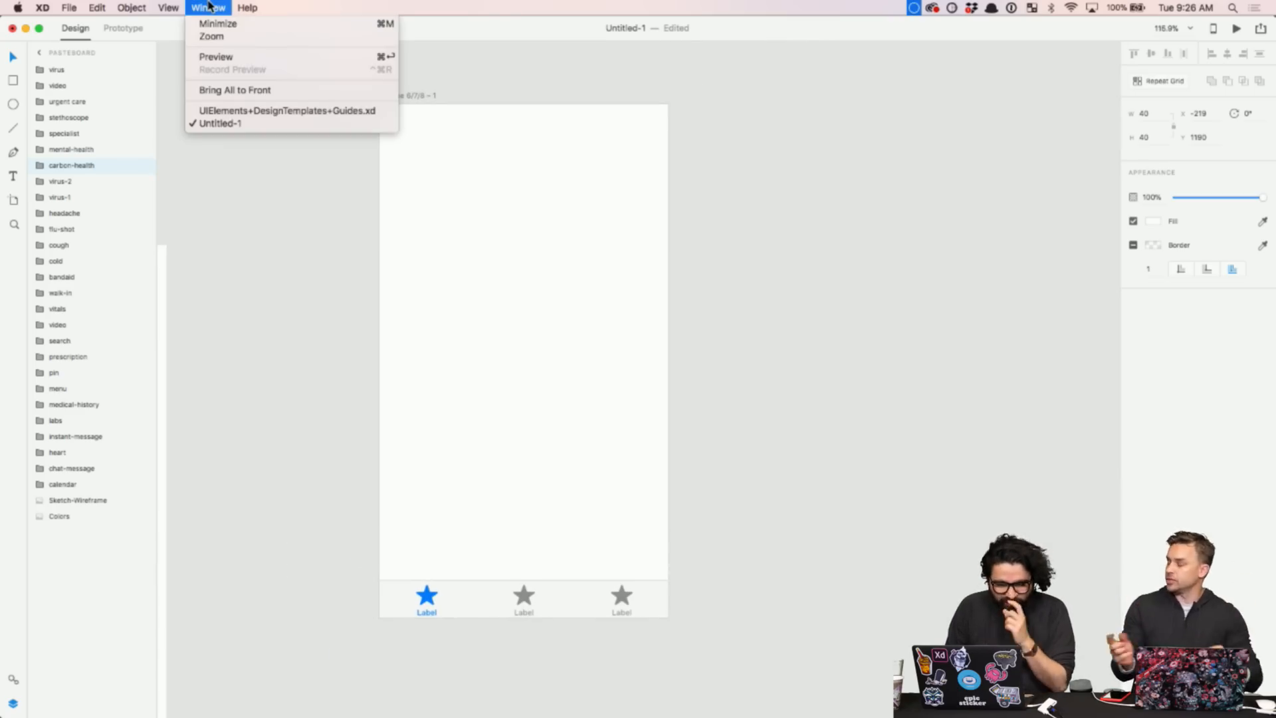
pyautogui.click(237, 113)
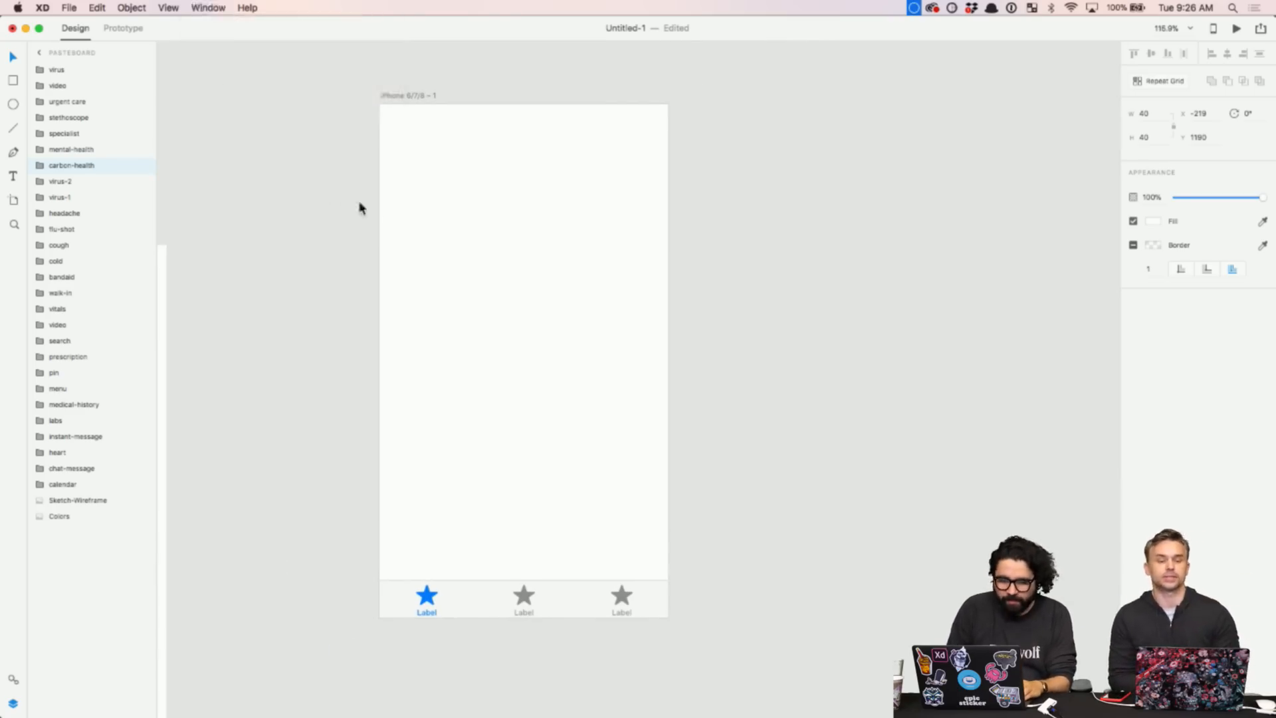
pyautogui.scroll(-3, 558, 230)
pyautogui.scroll(-5, 465, 299)
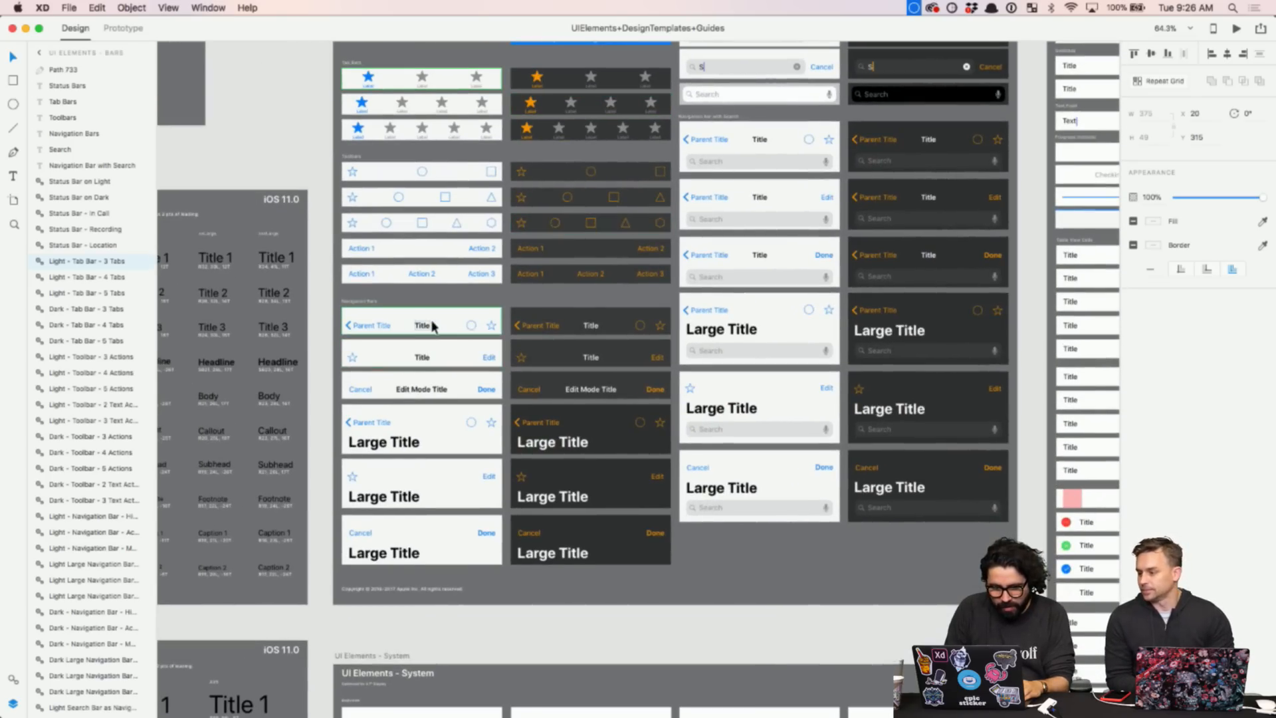
pyautogui.scroll(5, 421, 327)
pyautogui.click(414, 339)
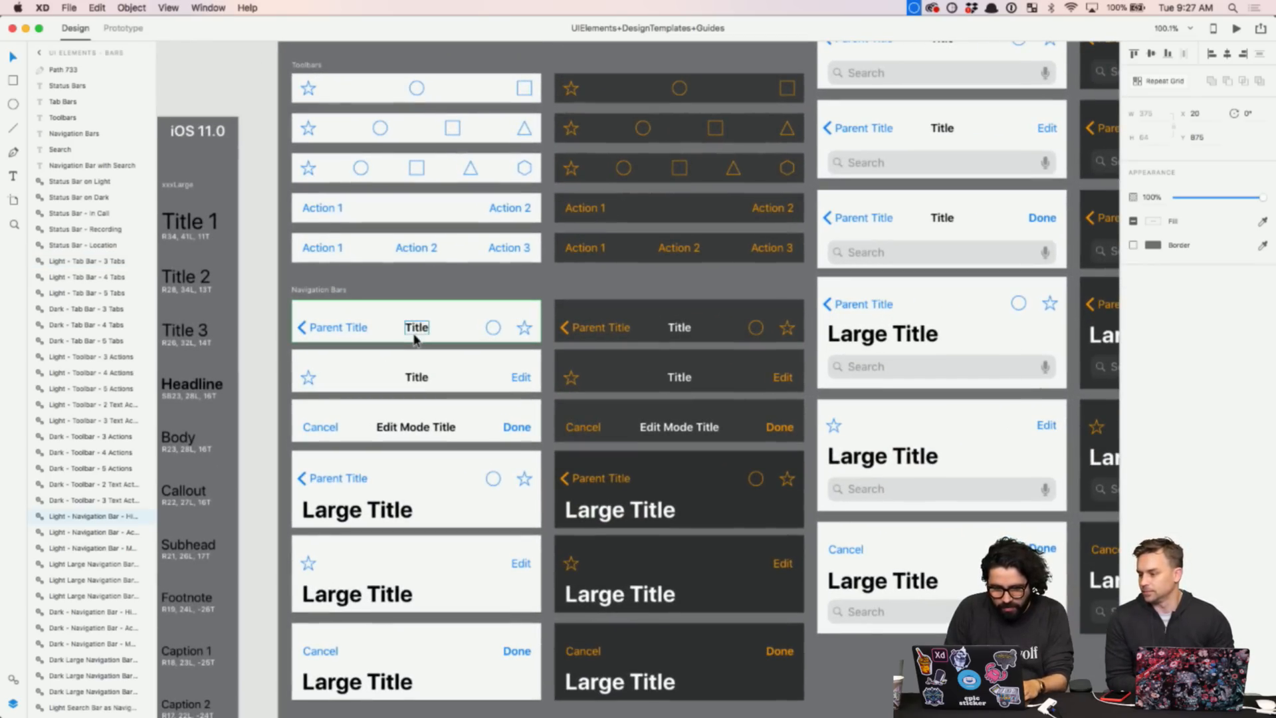
pyautogui.press('super+c')
# - Paste the navigation bar into Untitled-1 and drag it to the top edge of the iPhone artboard
pyautogui.click(206, 7)
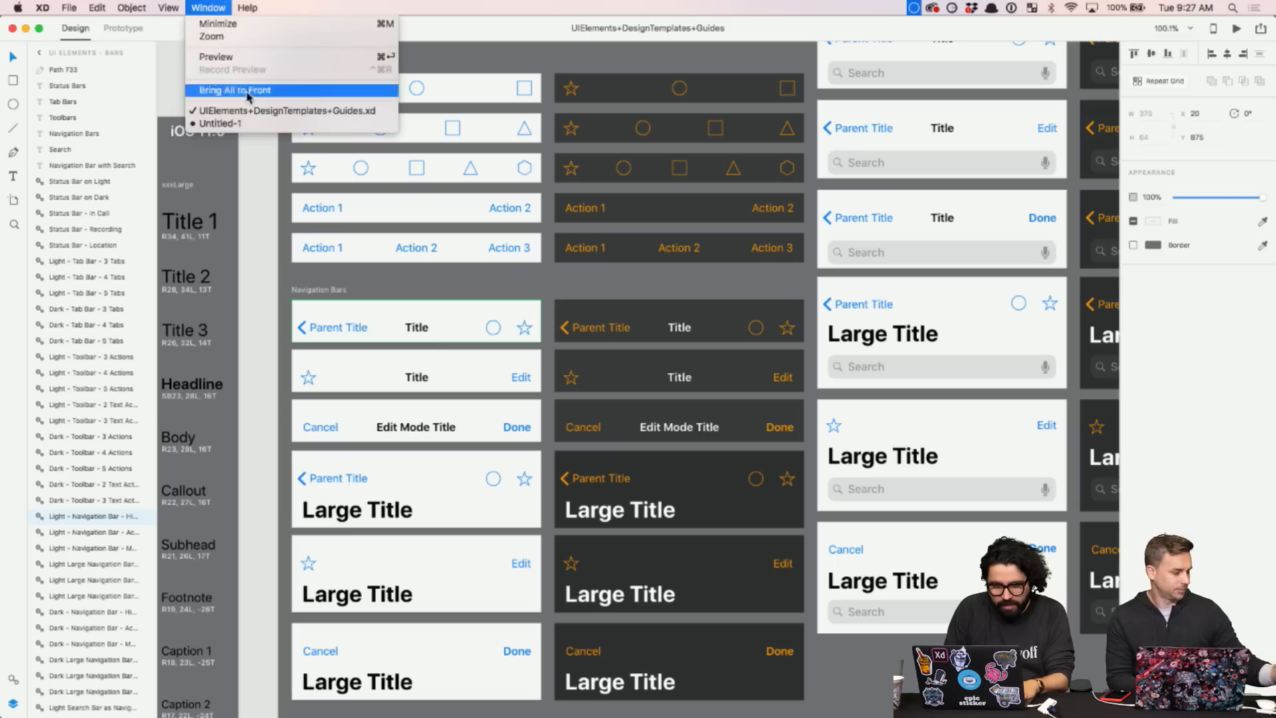
pyautogui.click(219, 127)
pyautogui.press('super+v')
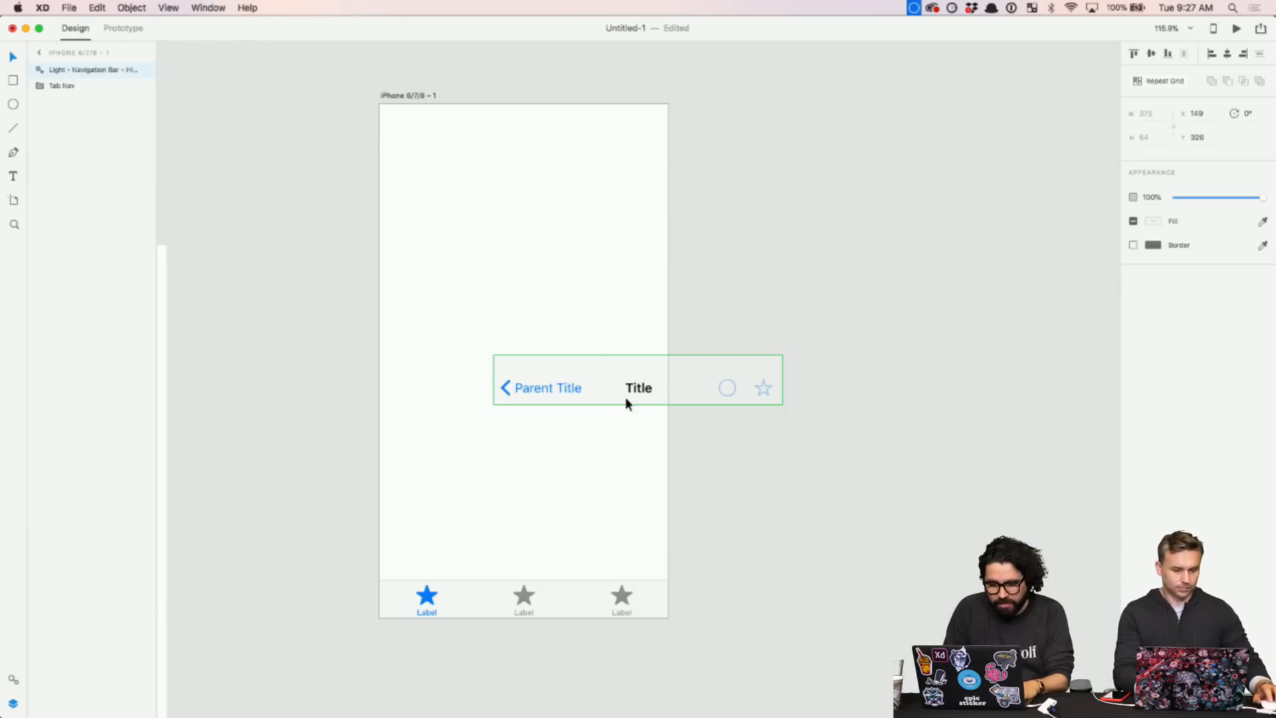
pyautogui.moveTo(626, 402); pyautogui.dragTo(524, 136)
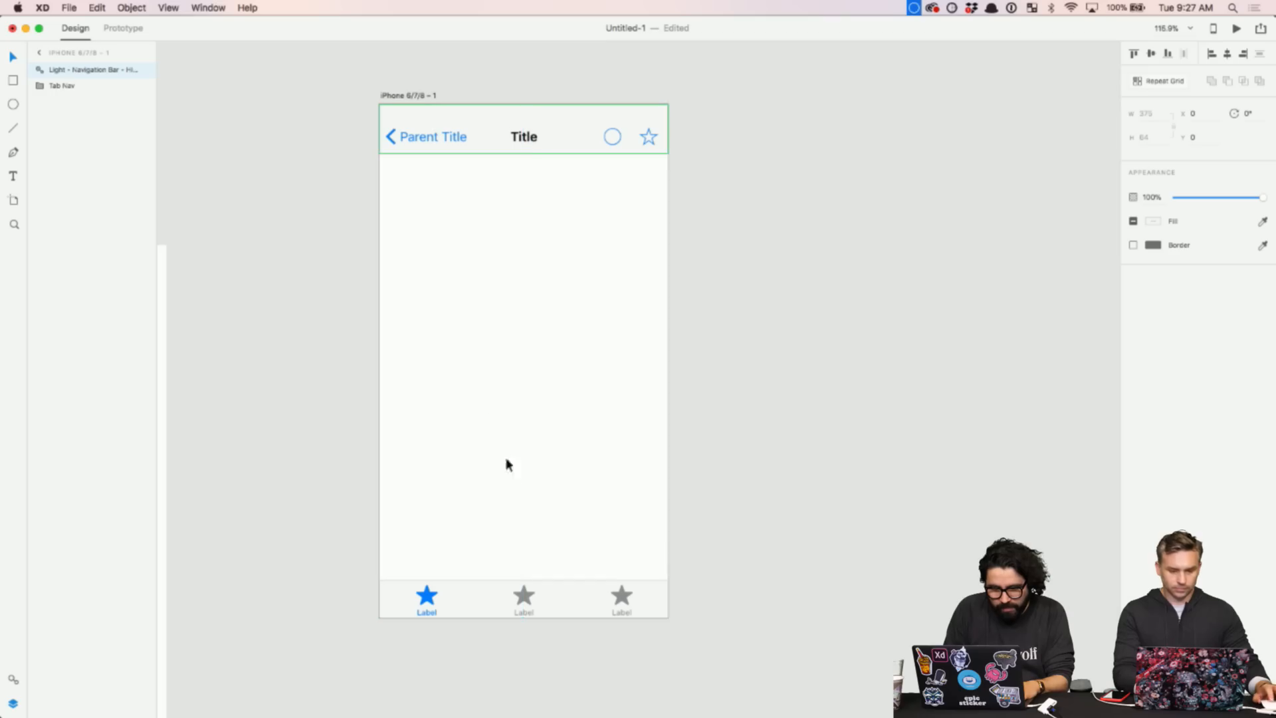
pyautogui.click(510, 592)
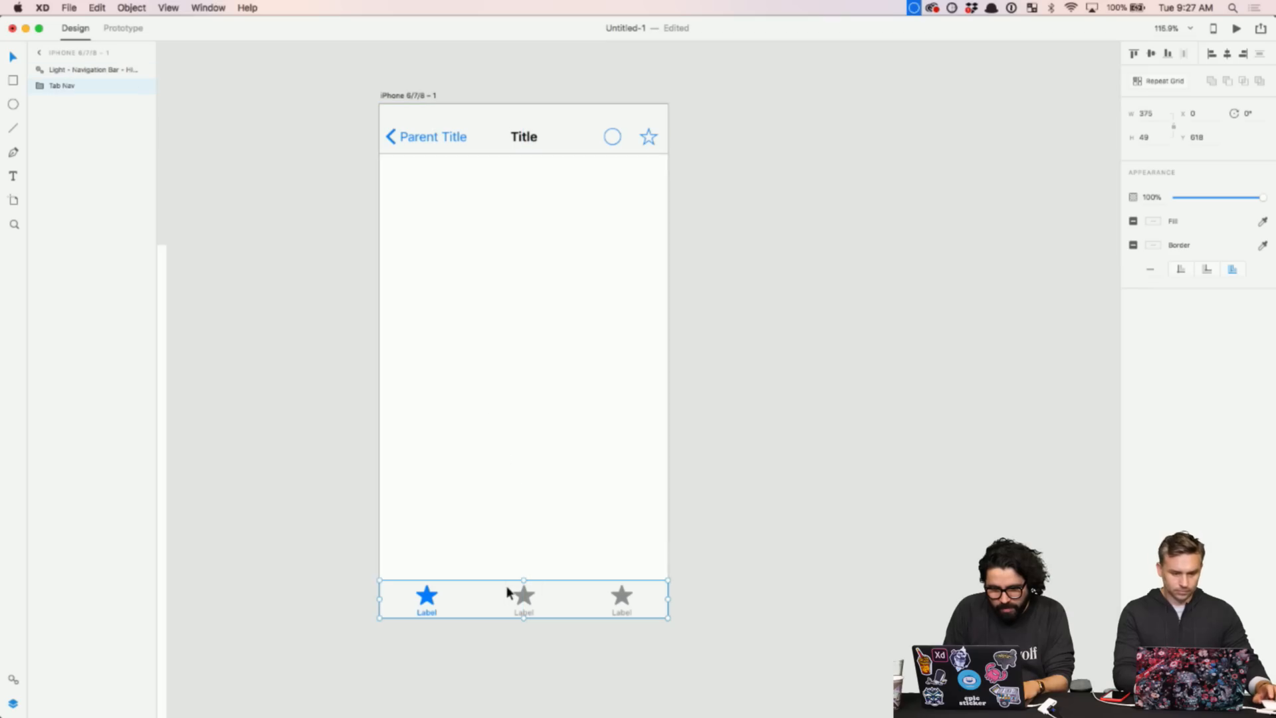
pyautogui.click(287, 225)
pyautogui.click(208, 8)
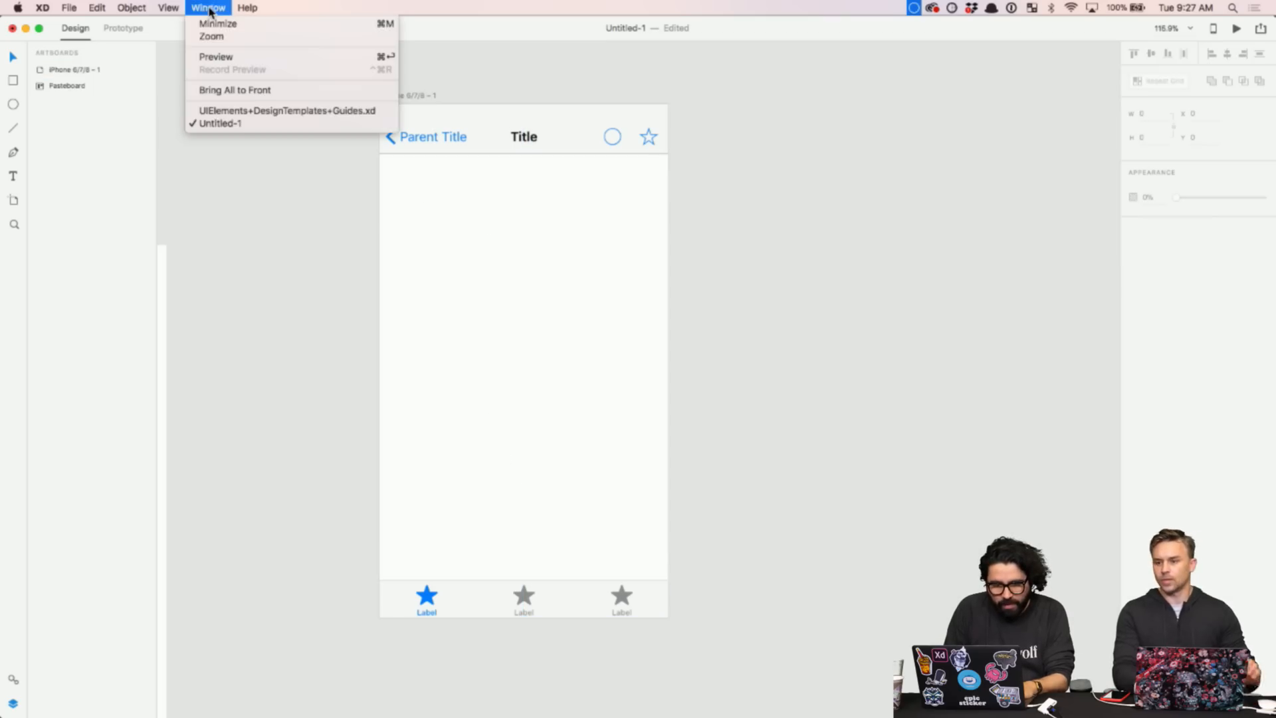
# - In the UI kit, select the table view cell with the disclosure arrow
pyautogui.click(239, 113)
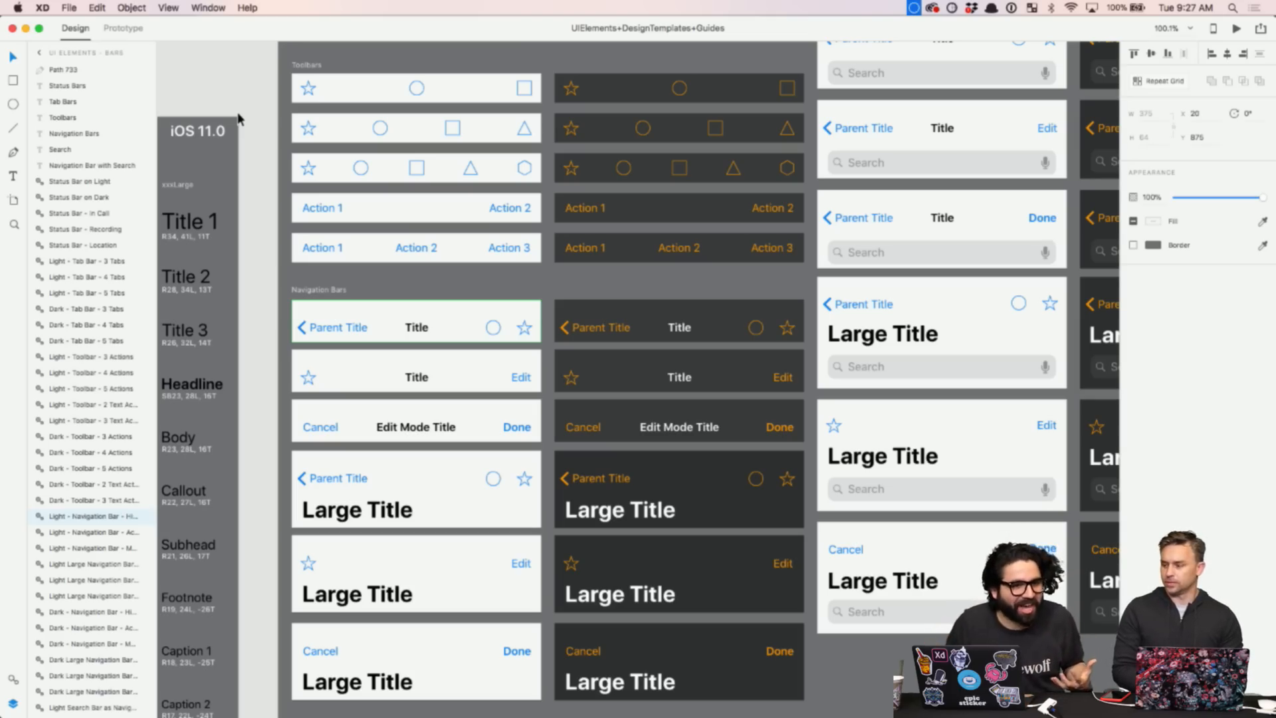
pyautogui.scroll(-3, 633, 418)
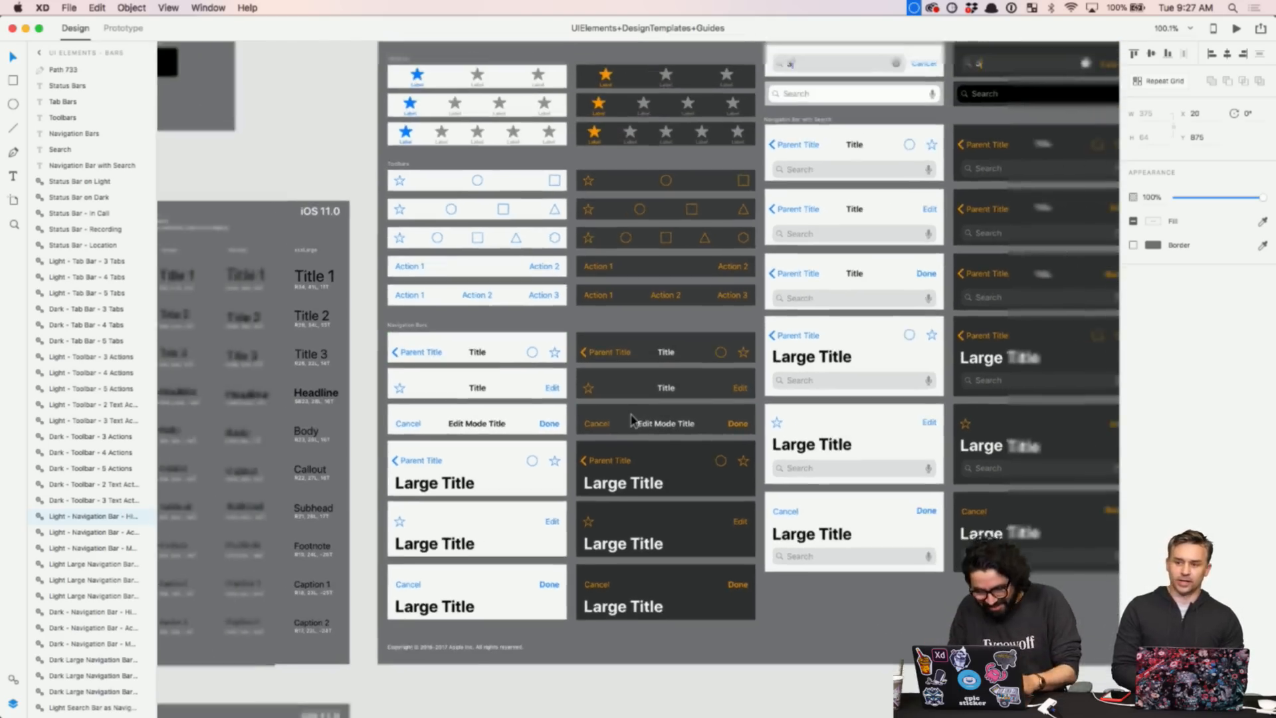
pyautogui.scroll(-5, 632, 419)
pyautogui.hscroll(5, 632, 419)
pyautogui.scroll(-4, 632, 419)
pyautogui.hscroll(4, 632, 419)
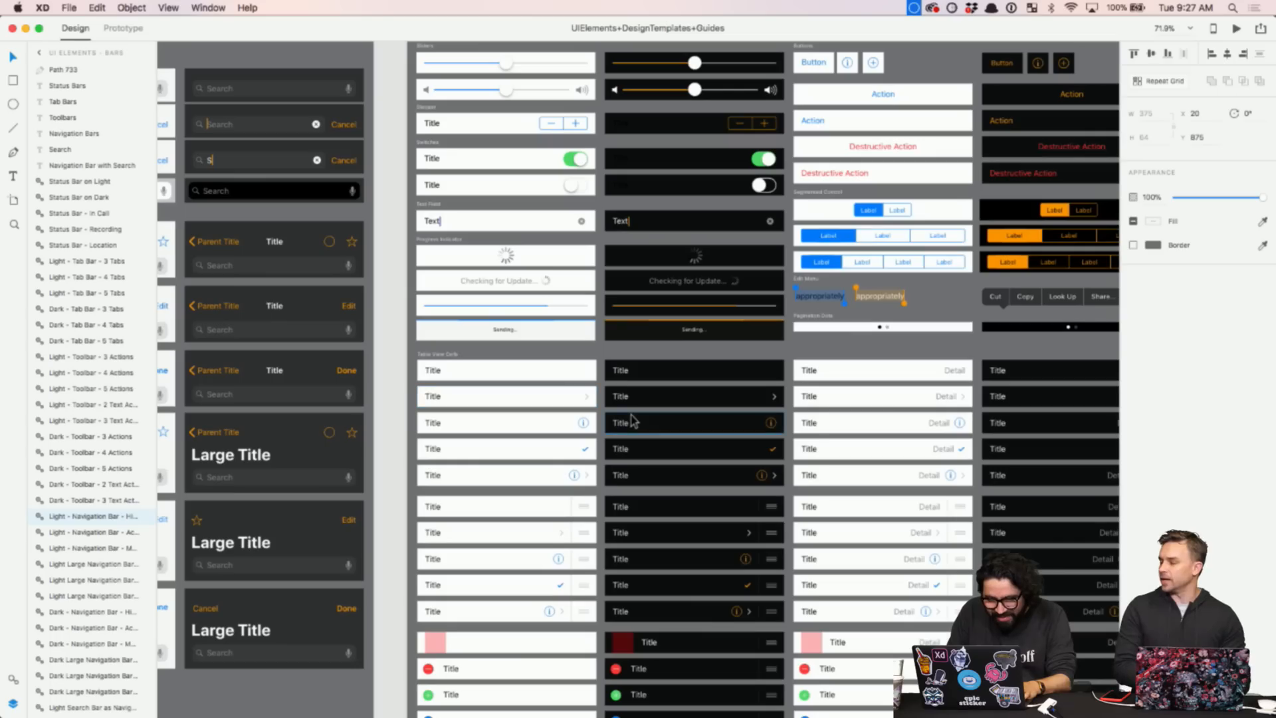
pyautogui.scroll(5, 485, 349)
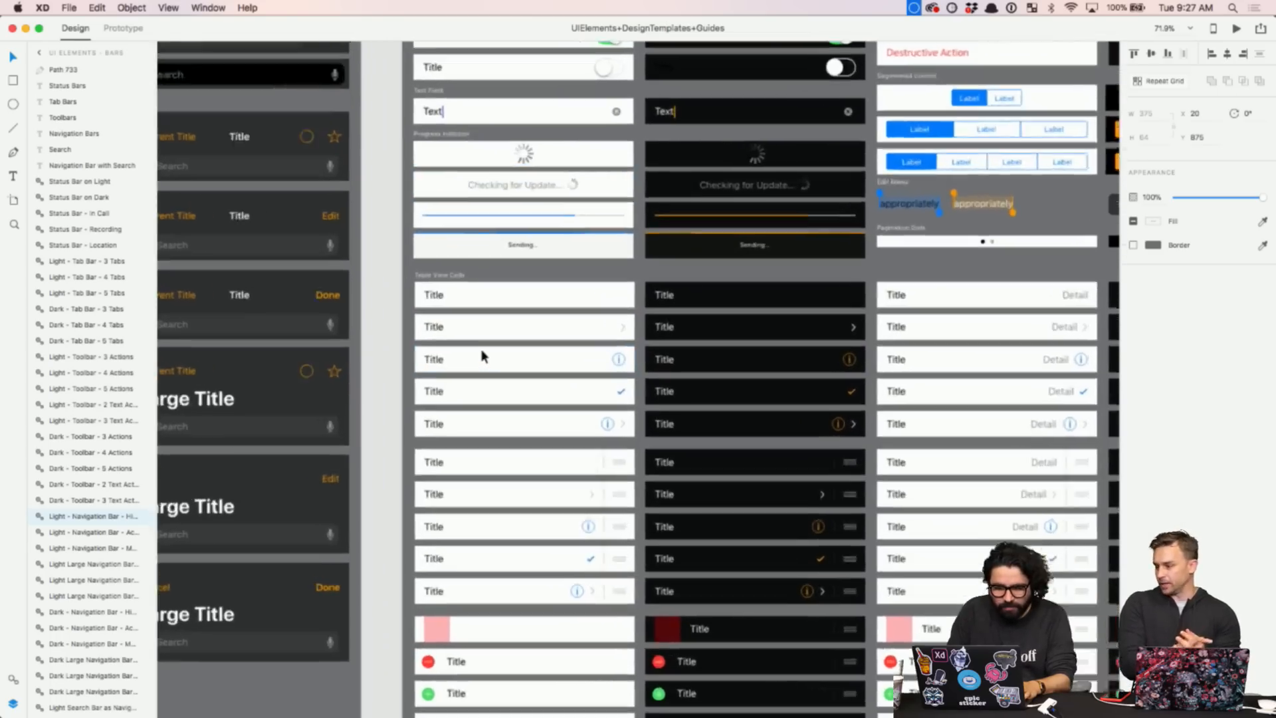
pyautogui.click(551, 326)
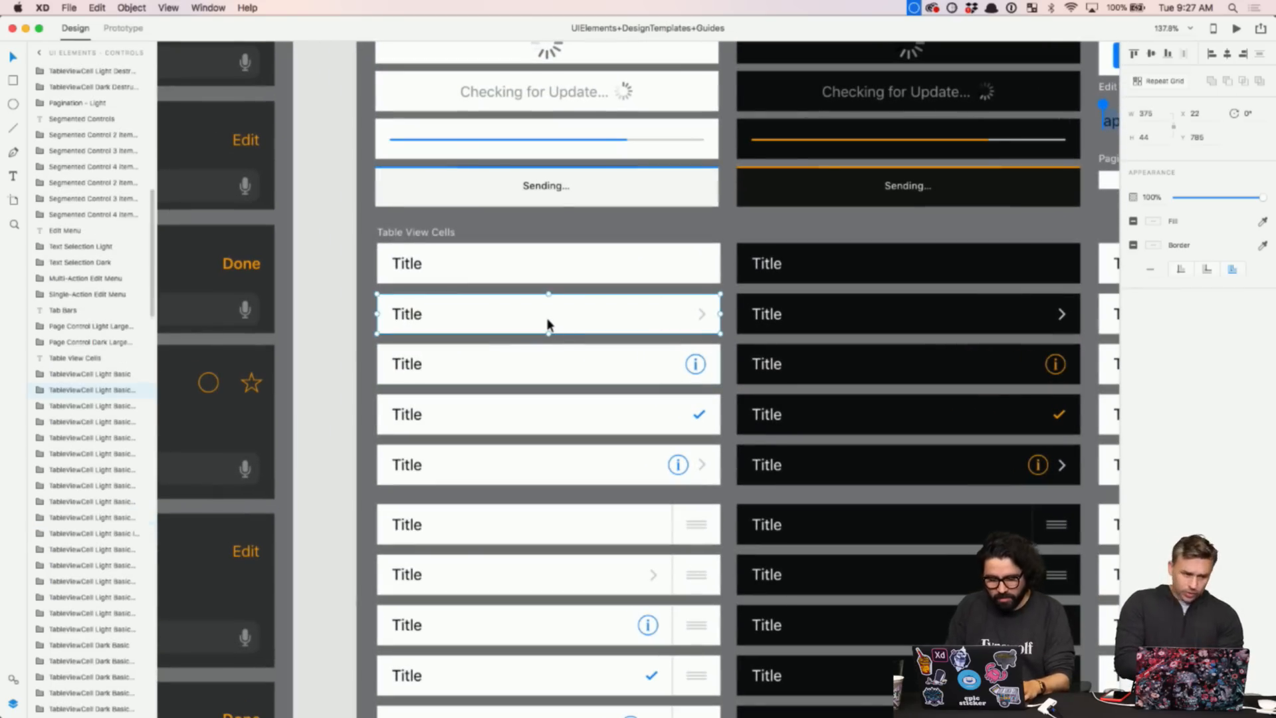
# - Paste the table cell into Untitled-1 and place it below the navigation bar
pyautogui.click(205, 8)
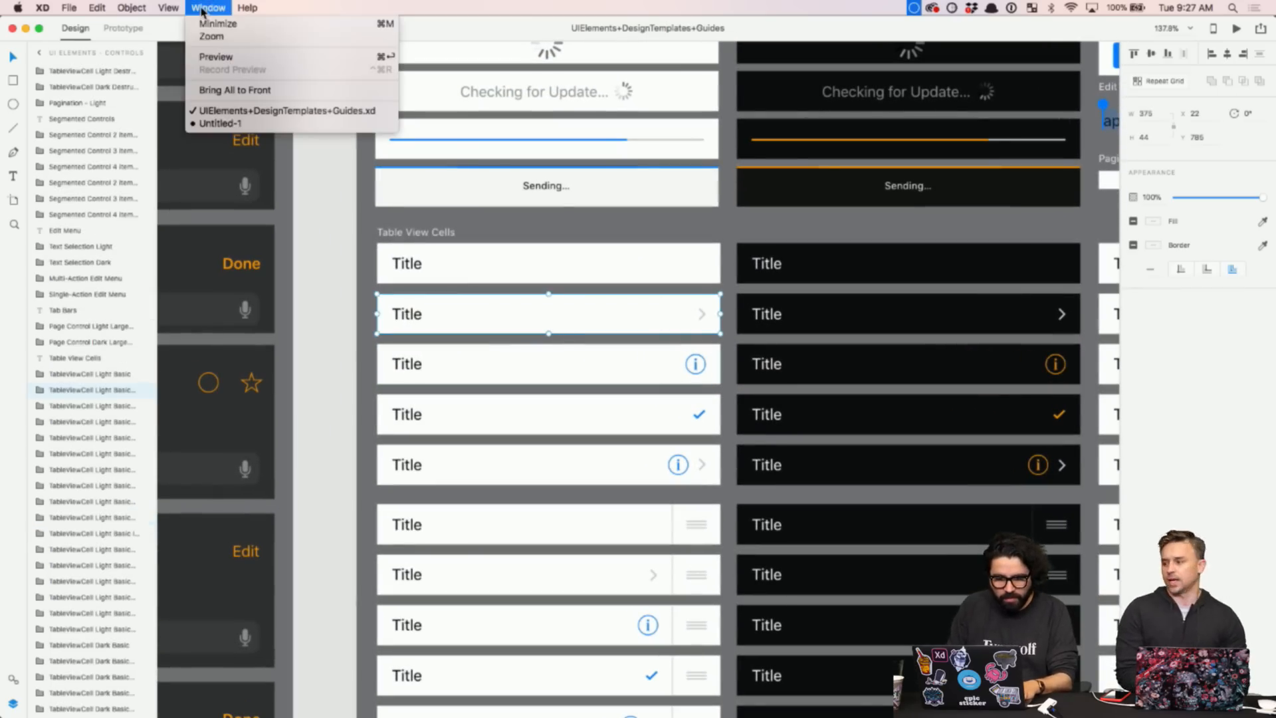
pyautogui.click(219, 124)
pyautogui.press('super+v')
pyautogui.moveTo(536, 370); pyautogui.dragTo(428, 318)
pyautogui.click(478, 236)
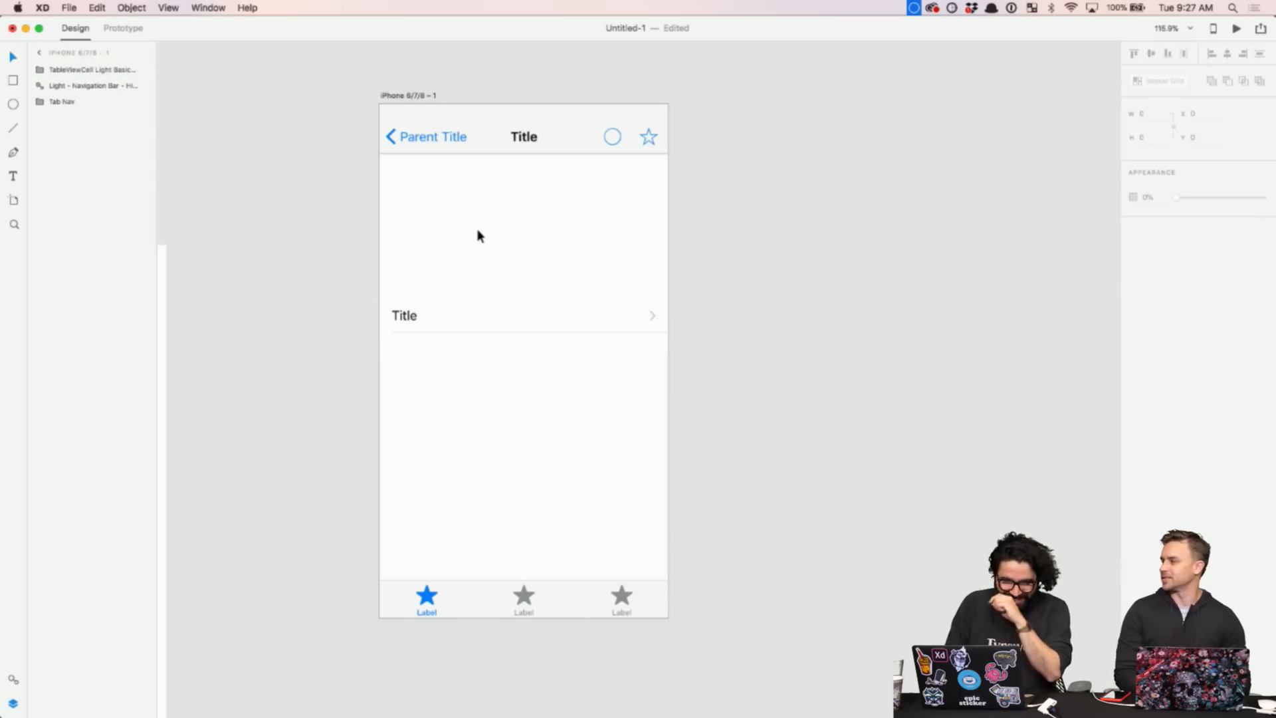
# - Return to the UI elements kit and locate its segmented controls
pyautogui.scroll(3, 479, 236)
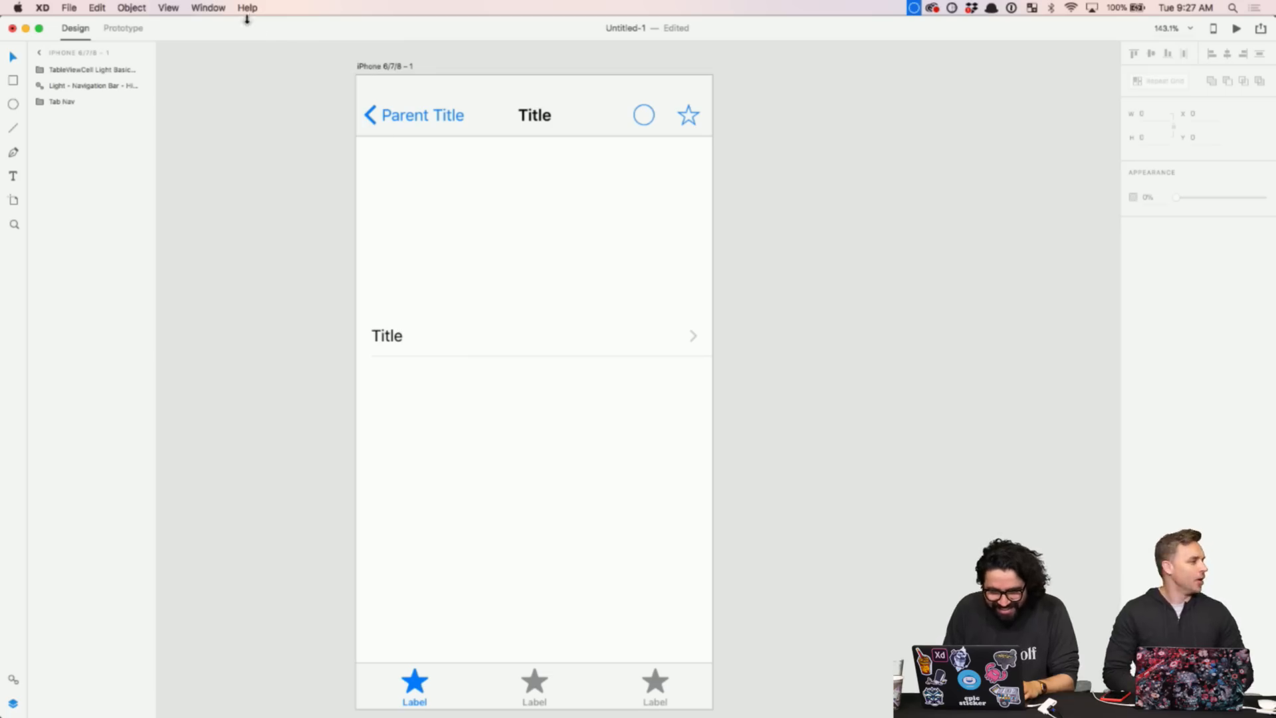
pyautogui.click(222, 8)
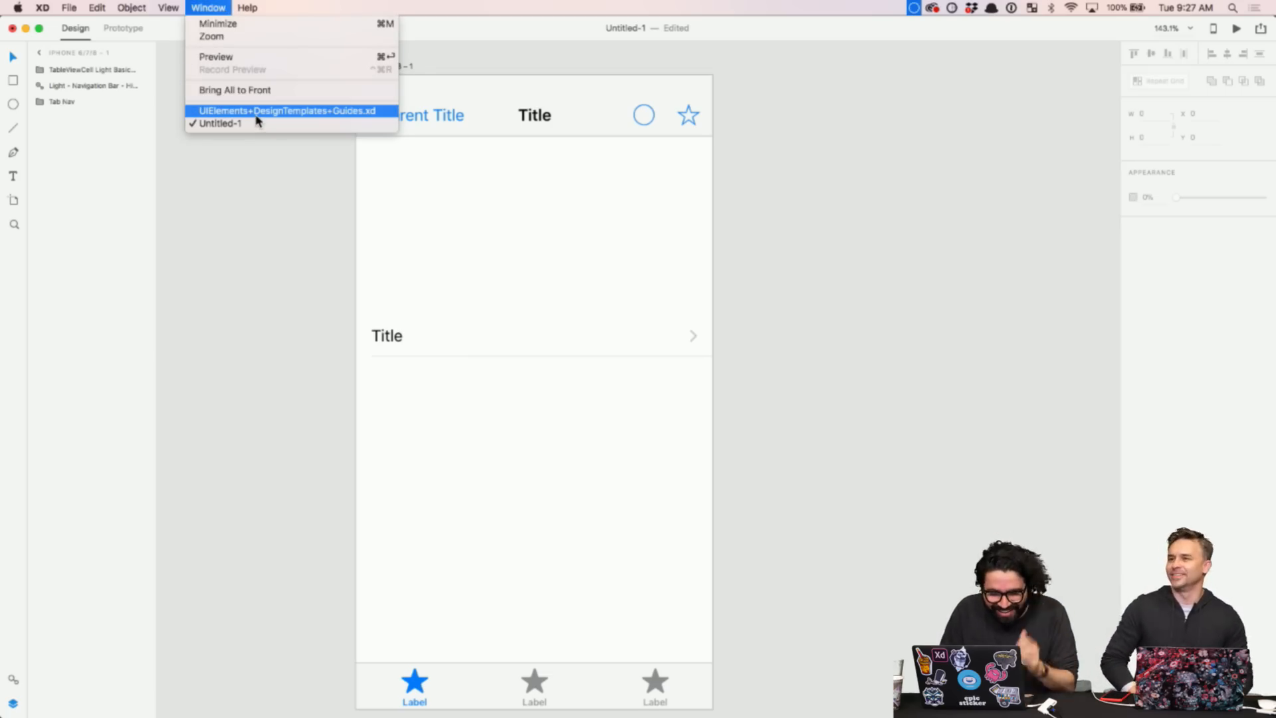
pyautogui.click(232, 111)
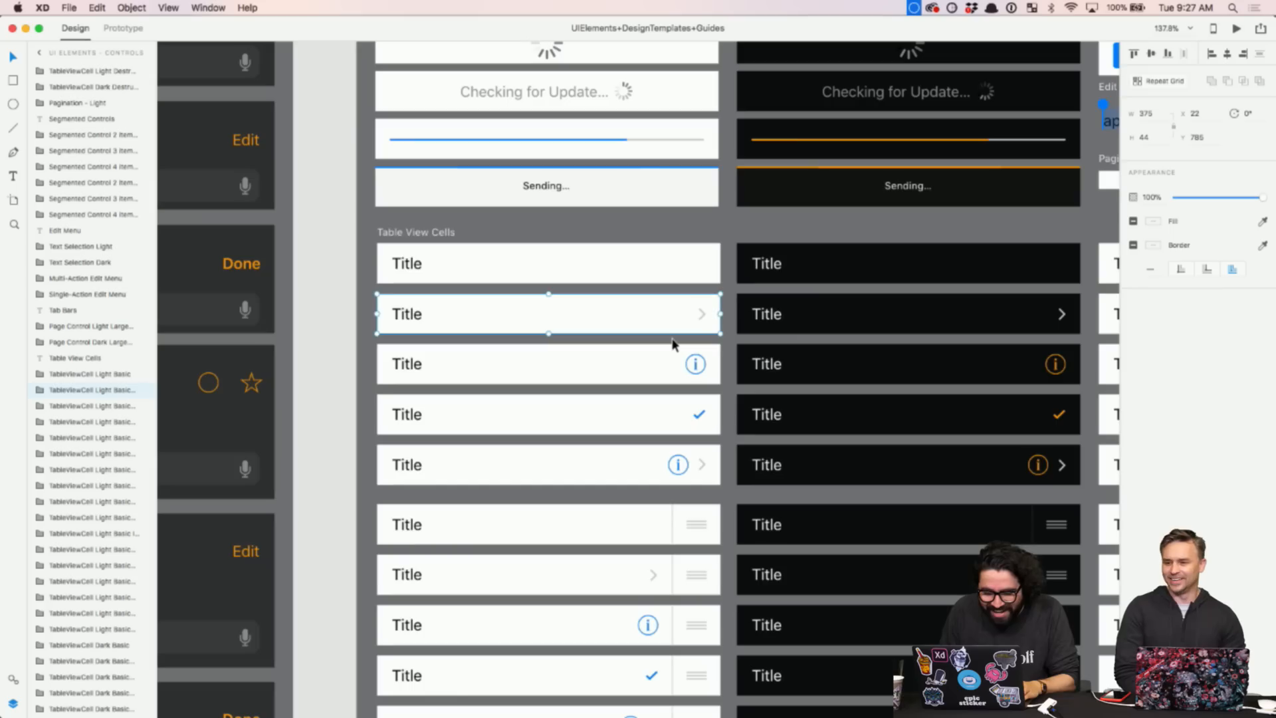
pyautogui.scroll(-5, 671, 344)
pyautogui.hscroll(5, 671, 343)
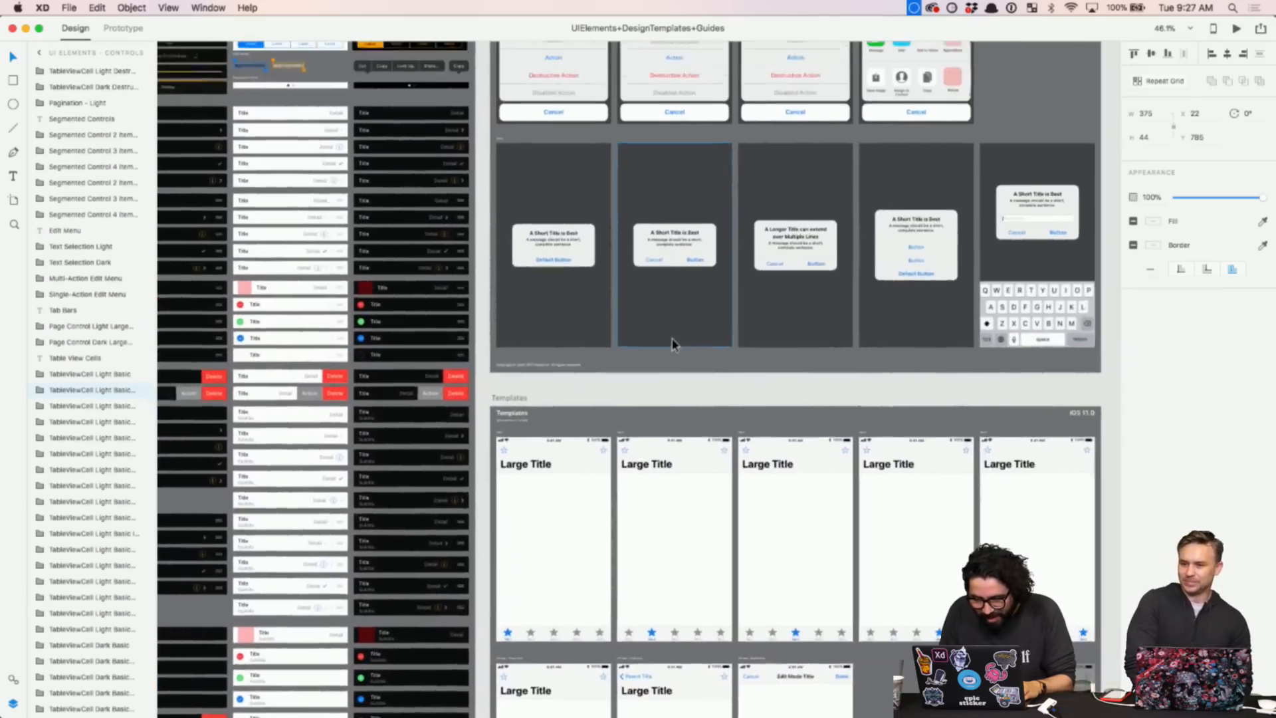
pyautogui.hscroll(-10, 671, 344)
pyautogui.scroll(5, 671, 343)
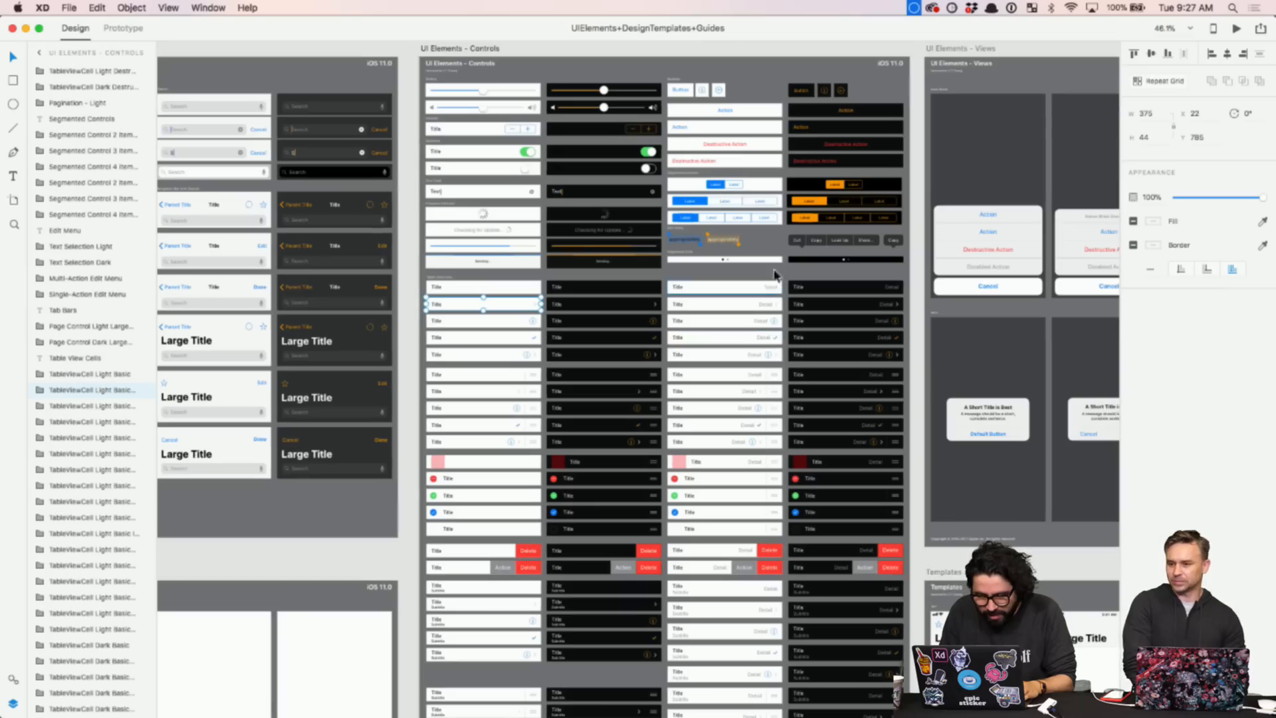
pyautogui.scroll(5, 774, 275)
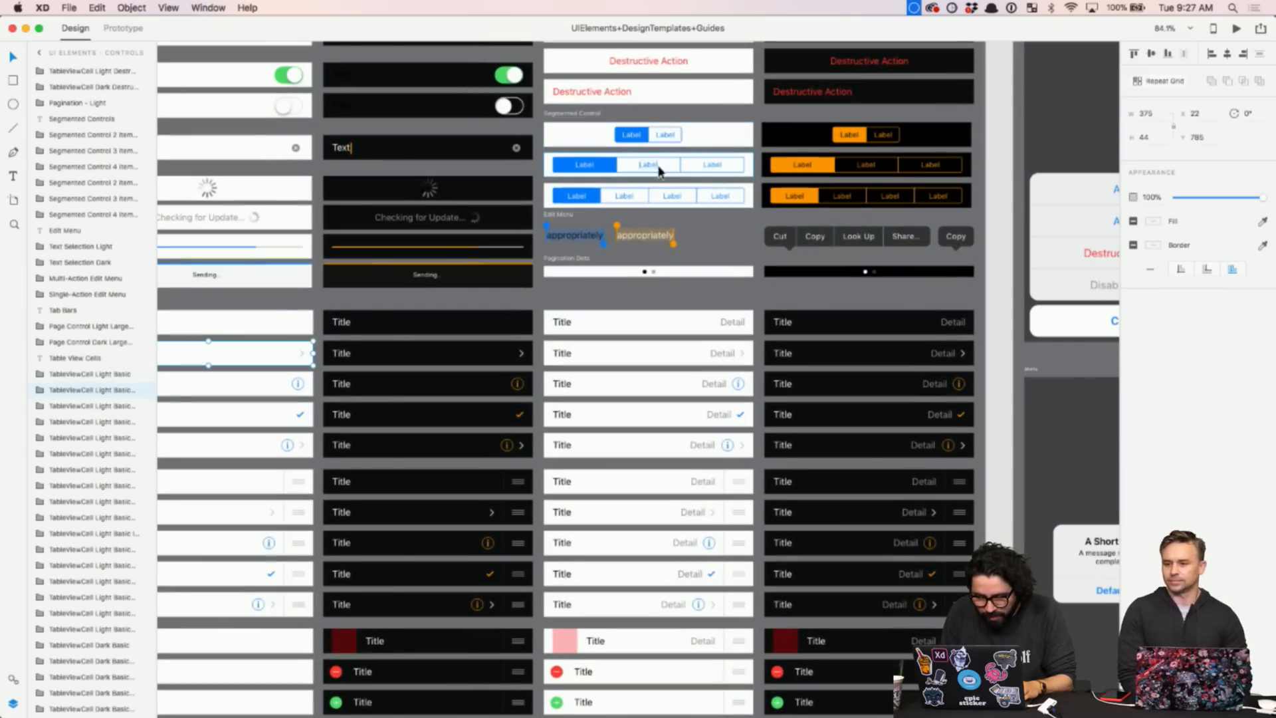
# - Select both the two-item and three-item segmented controls together and switch to Untitled-1
pyautogui.click(660, 171)
pyautogui.click(655, 138)
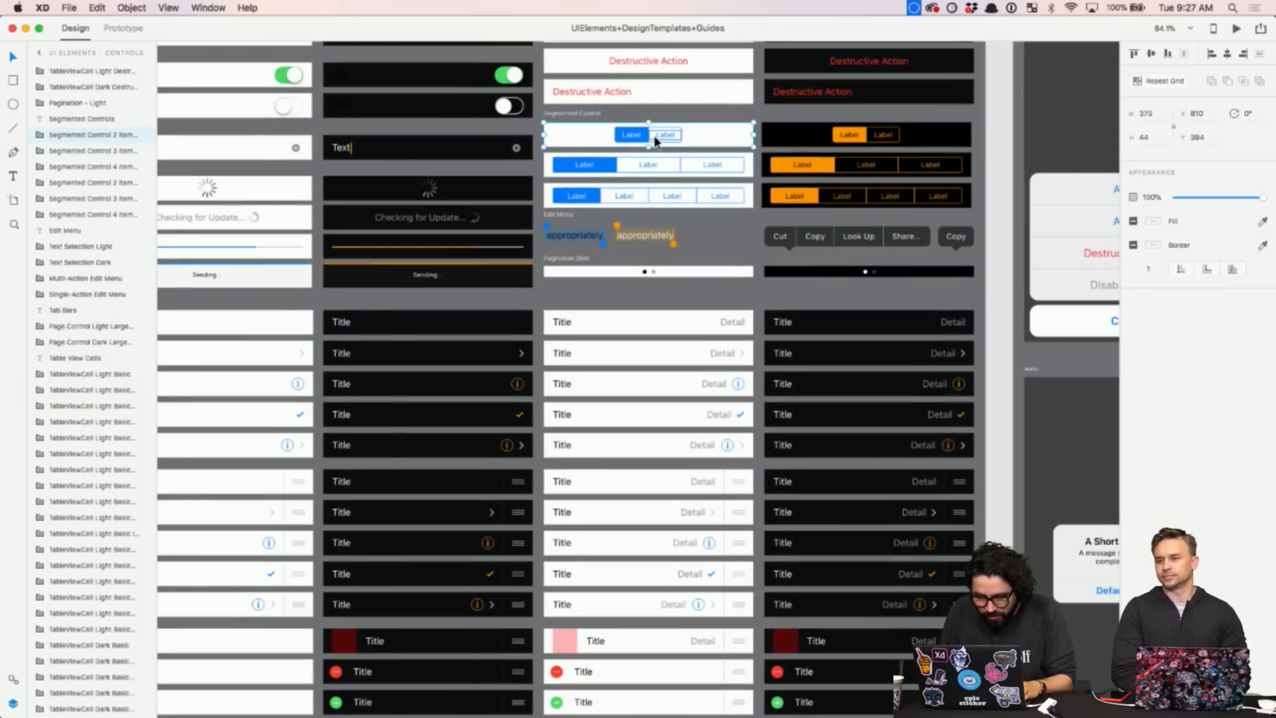
pyautogui.click(646, 166)
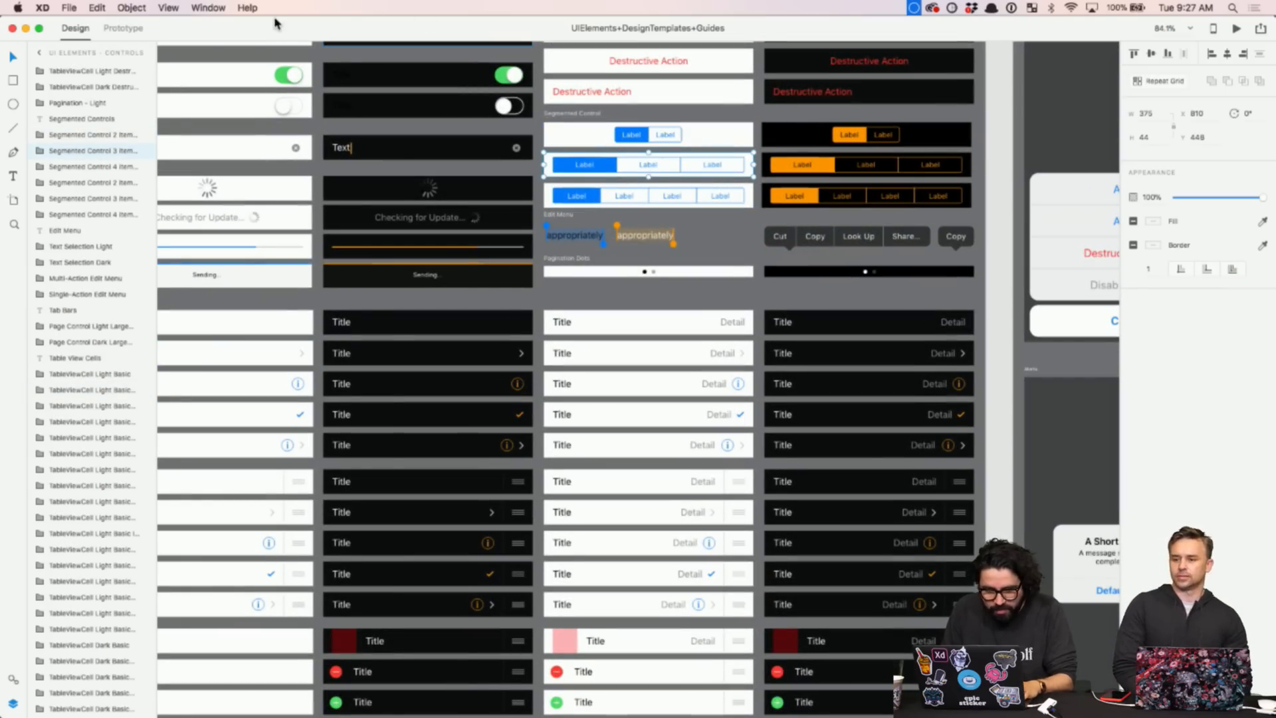
pyautogui.keyDown('shift'); pyautogui.click(660, 129); pyautogui.keyUp('shift')
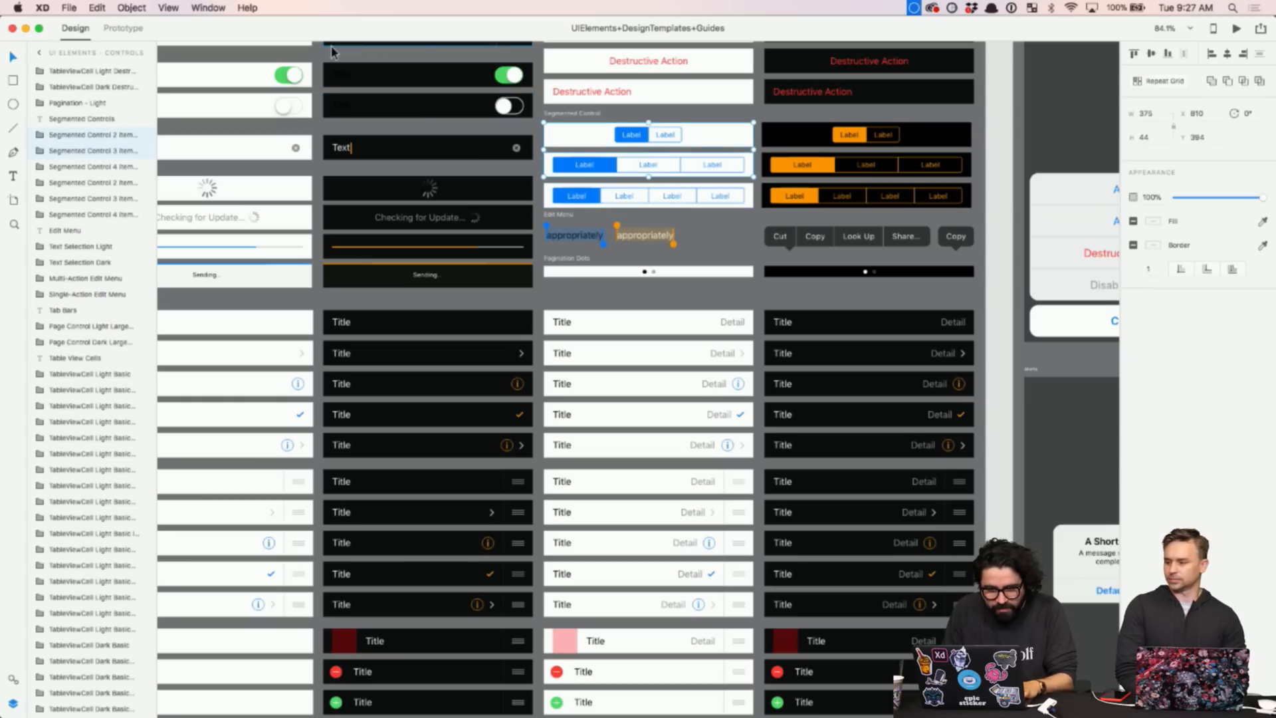
pyautogui.click(218, 7)
pyautogui.click(273, 124)
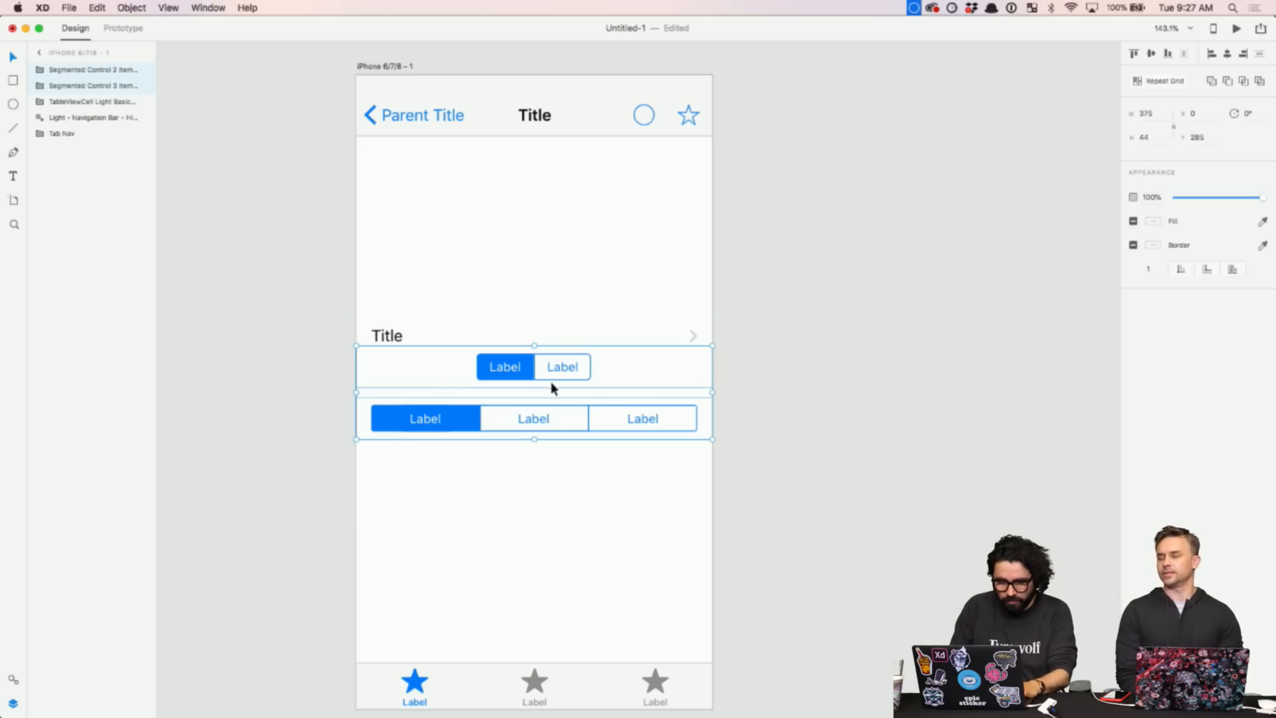
# - Drag both segmented controls onto the pasteboard left of the iPhone artboard, then zoom back onto the screen
pyautogui.scroll(-5, 547, 387)
pyautogui.moveTo(550, 385); pyautogui.dragTo(283, 206)
pyautogui.click(442, 310)
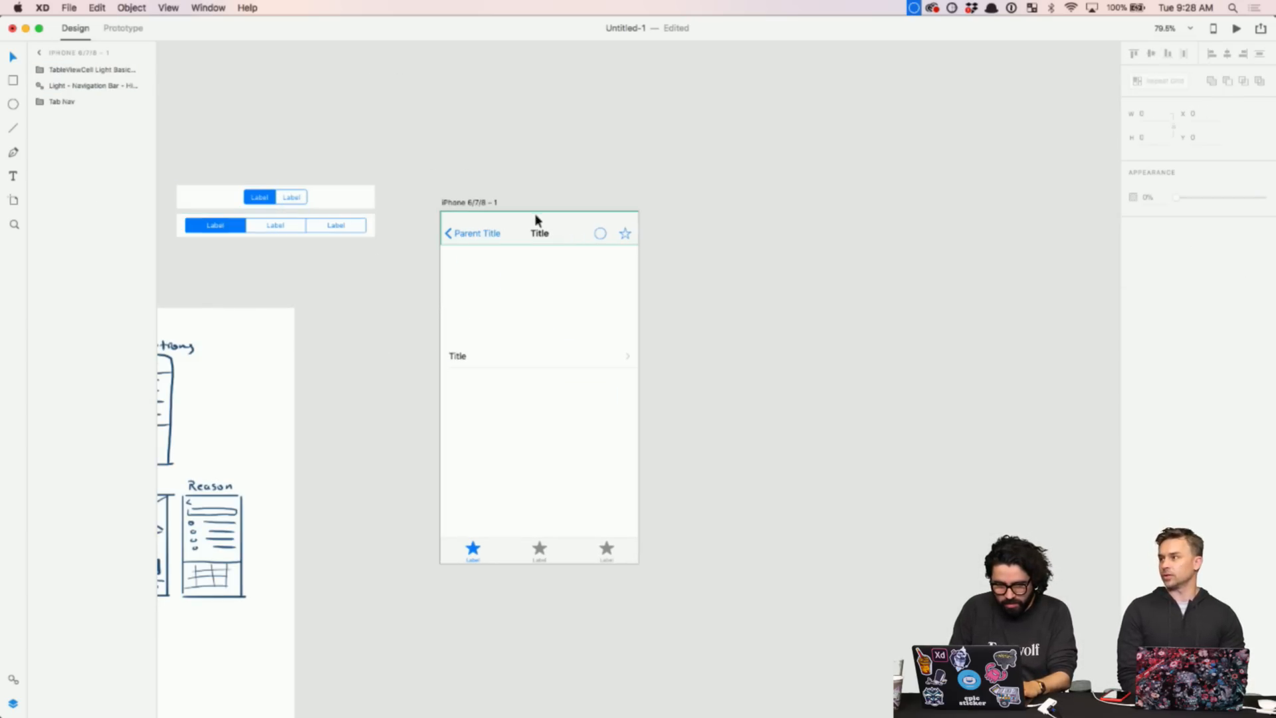
pyautogui.click(507, 355)
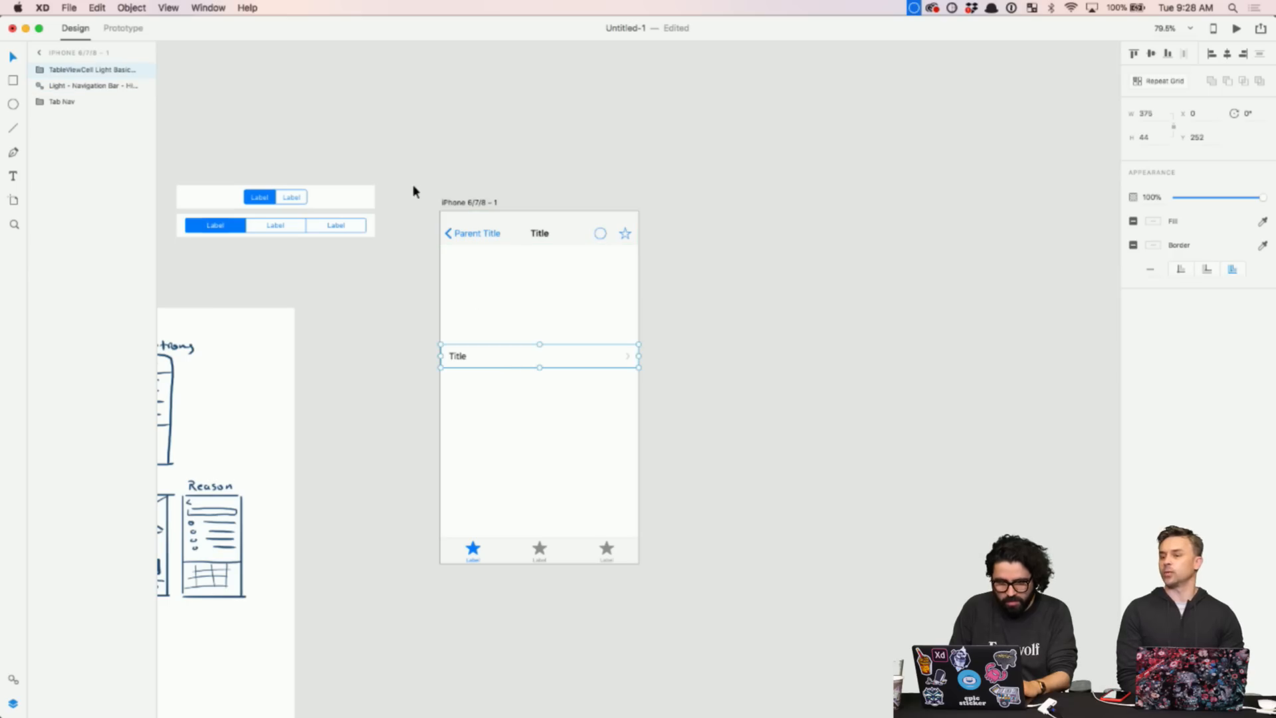
pyautogui.press('z')
pyautogui.moveTo(412, 191); pyautogui.dragTo(678, 607)
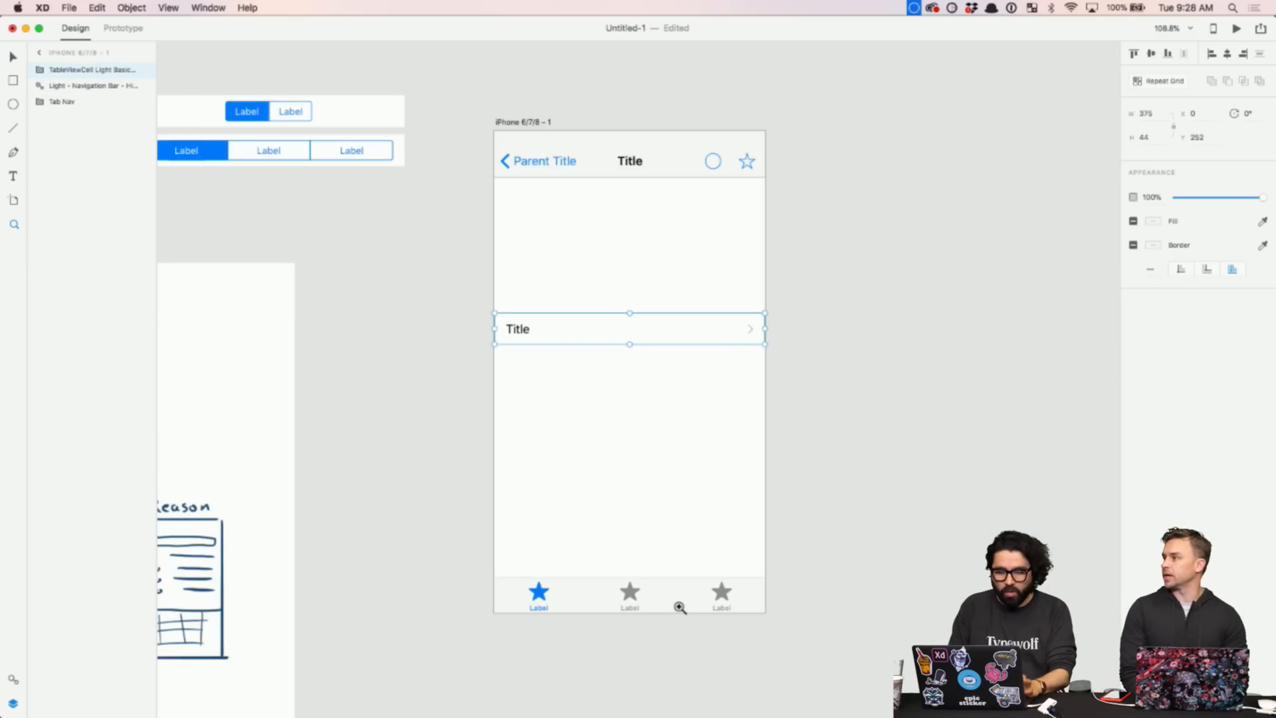
pyautogui.hscroll(-10, 680, 607)
pyautogui.scroll(-5, 680, 607)
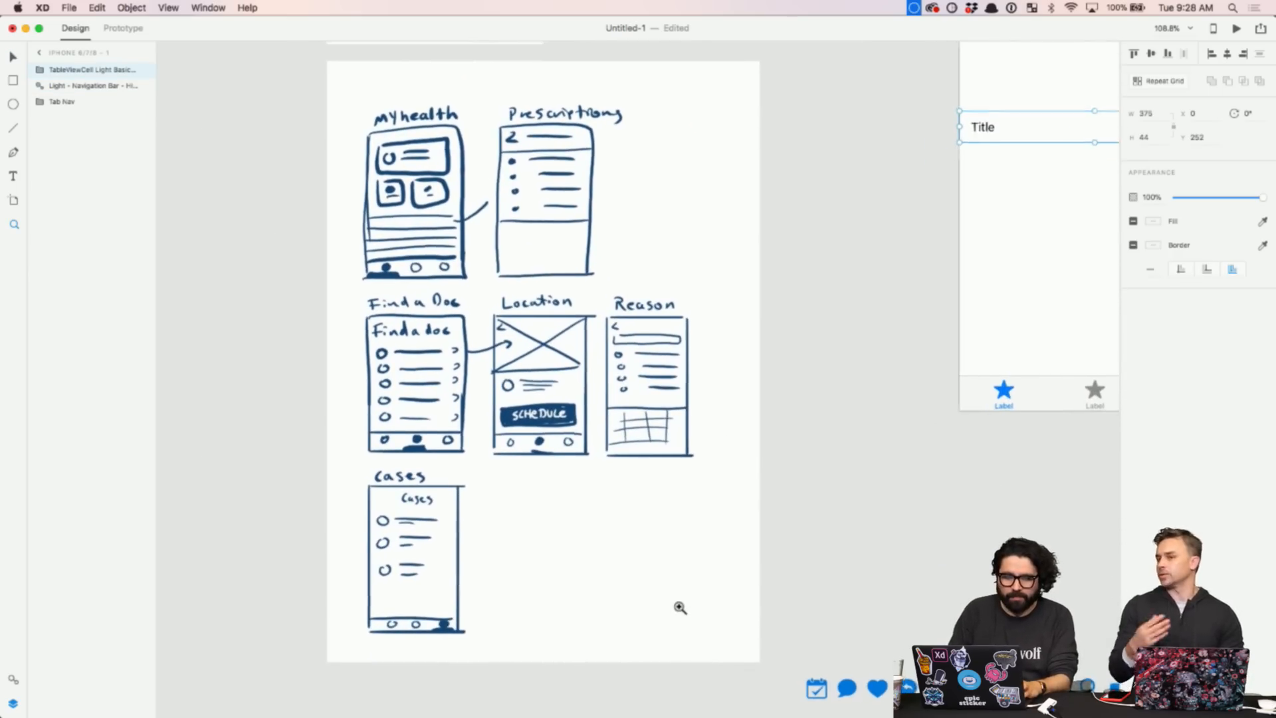
pyautogui.click(861, 501)
pyautogui.keyDown('alt'); pyautogui.click(862, 501); pyautogui.keyUp('alt')
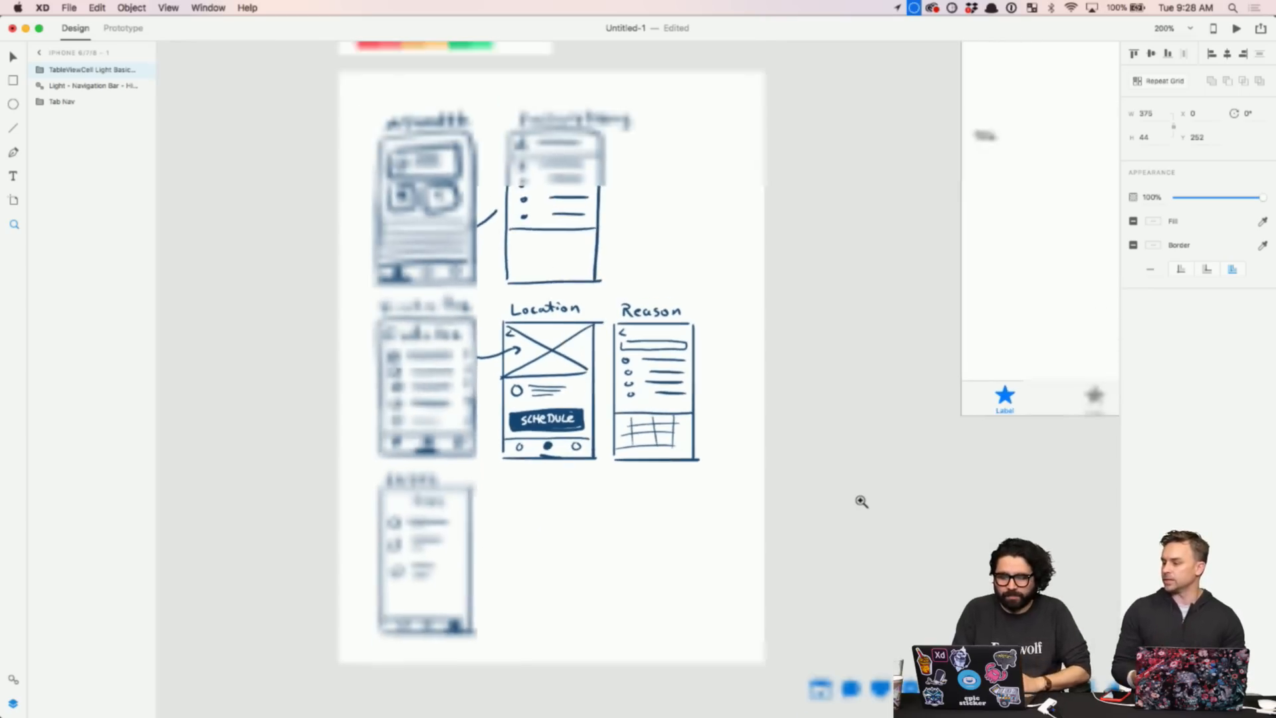
pyautogui.click(658, 403)
pyautogui.press('super+0')
pyautogui.press('v')
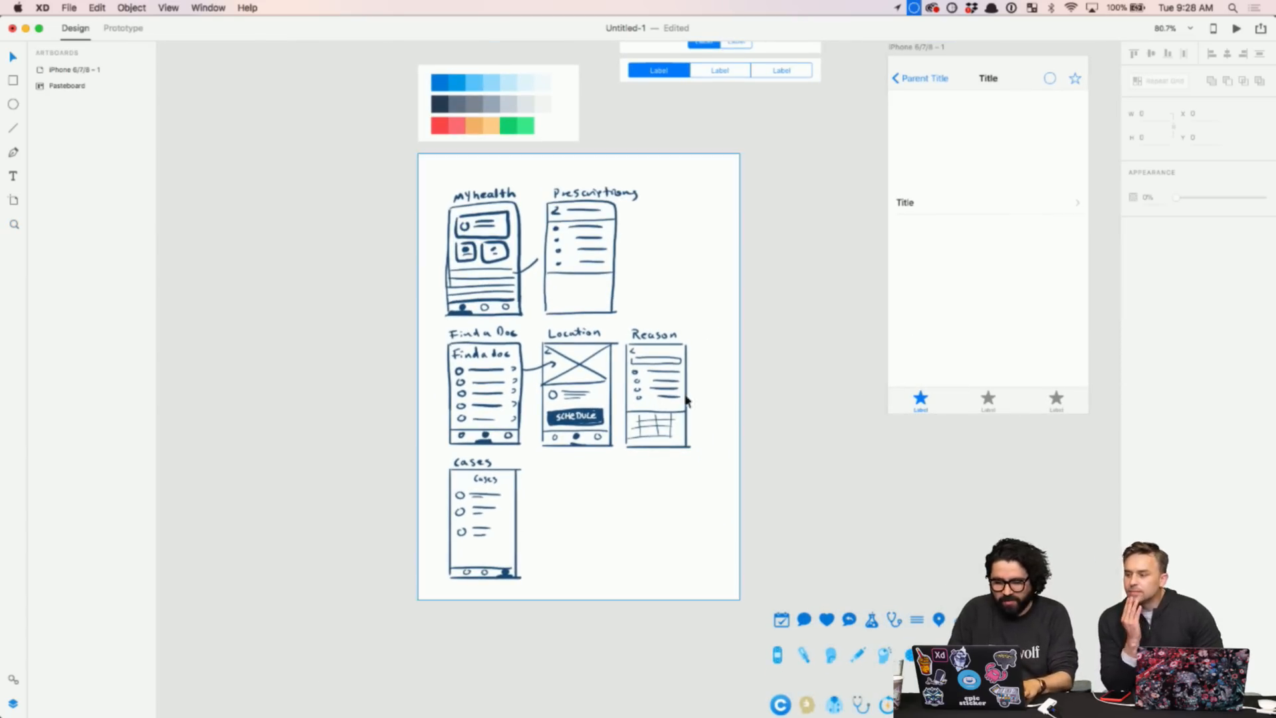
pyautogui.click(446, 200)
pyautogui.scroll(5, 447, 201)
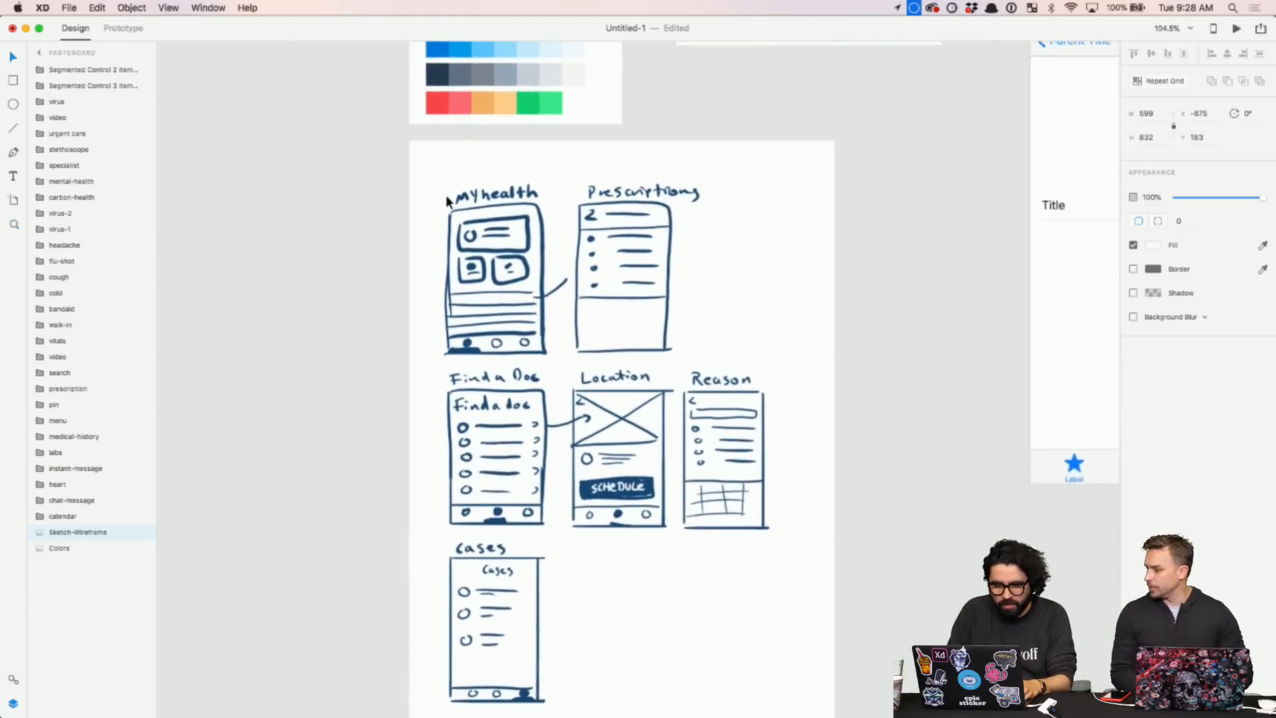
pyautogui.scroll(-3, 447, 200)
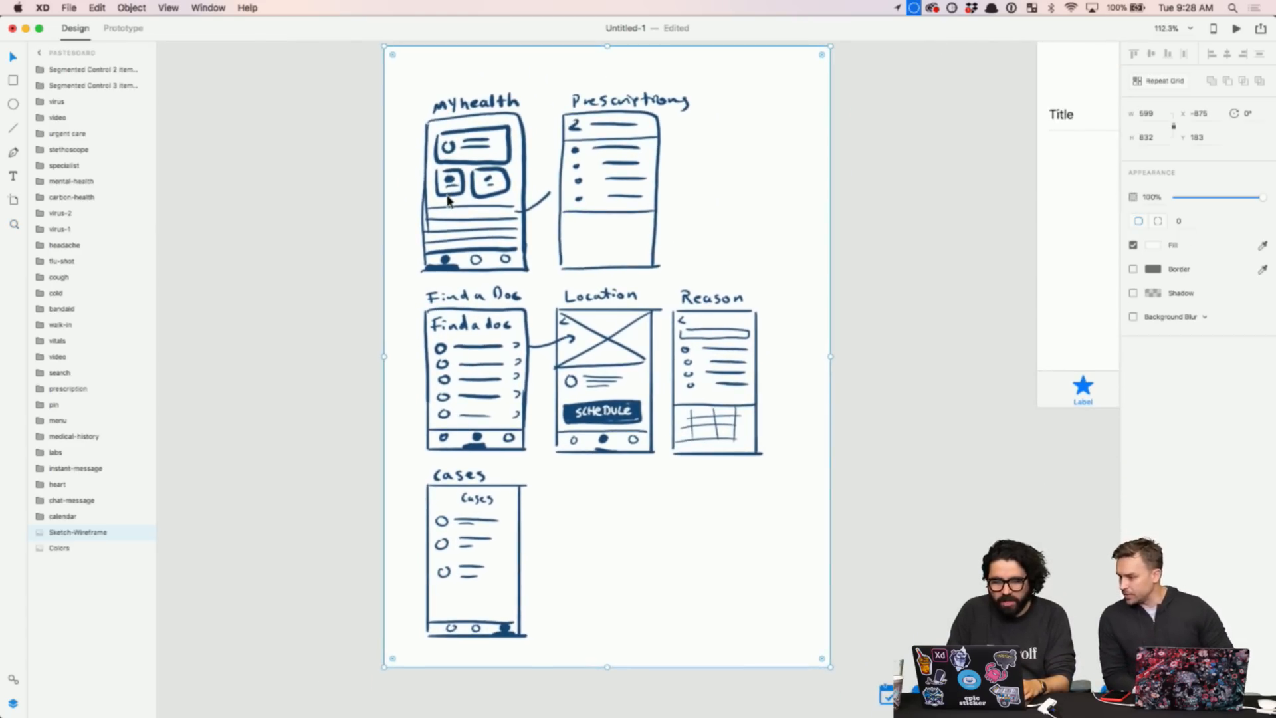
pyautogui.scroll(2, 446, 201)
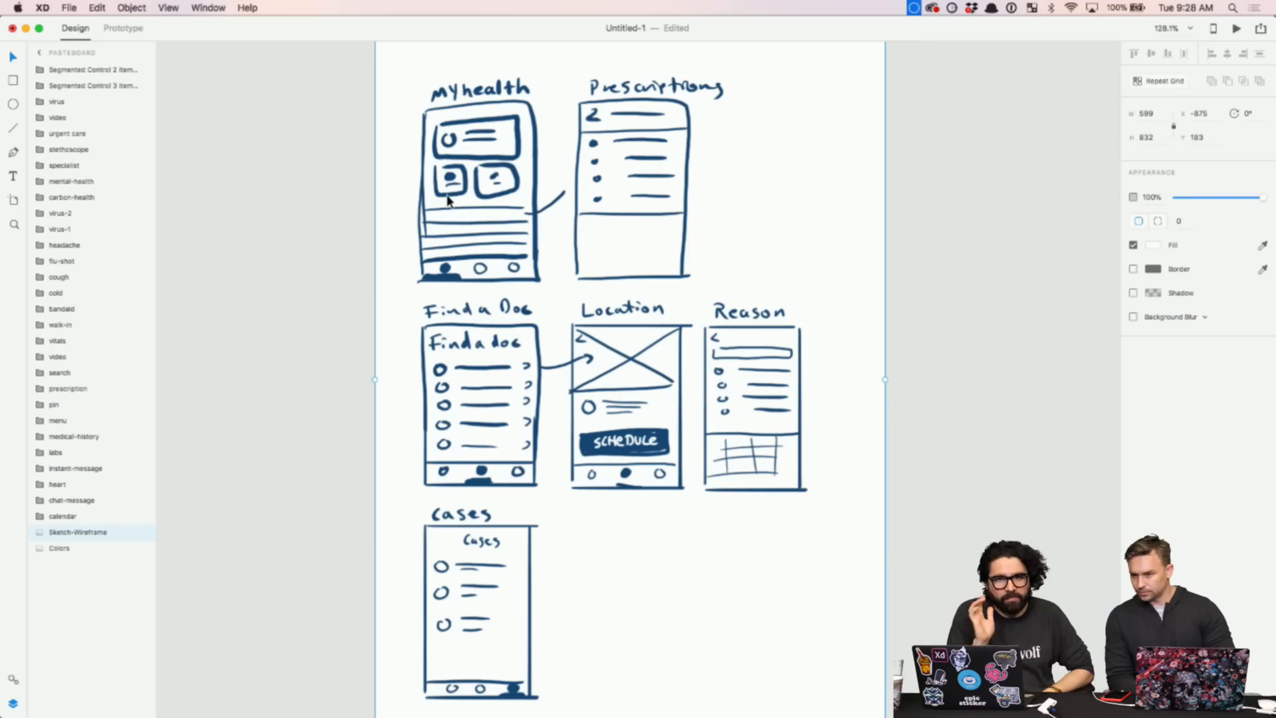
pyautogui.click(487, 686)
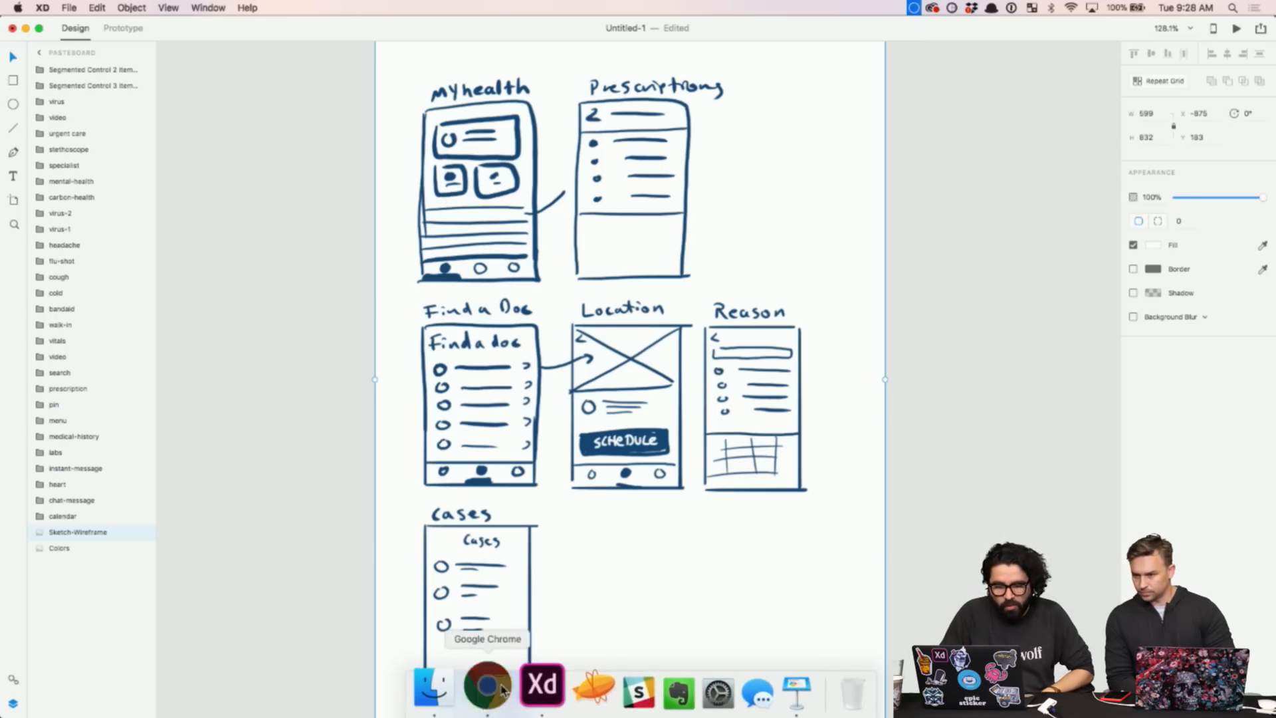
pyautogui.scroll(5, 495, 319)
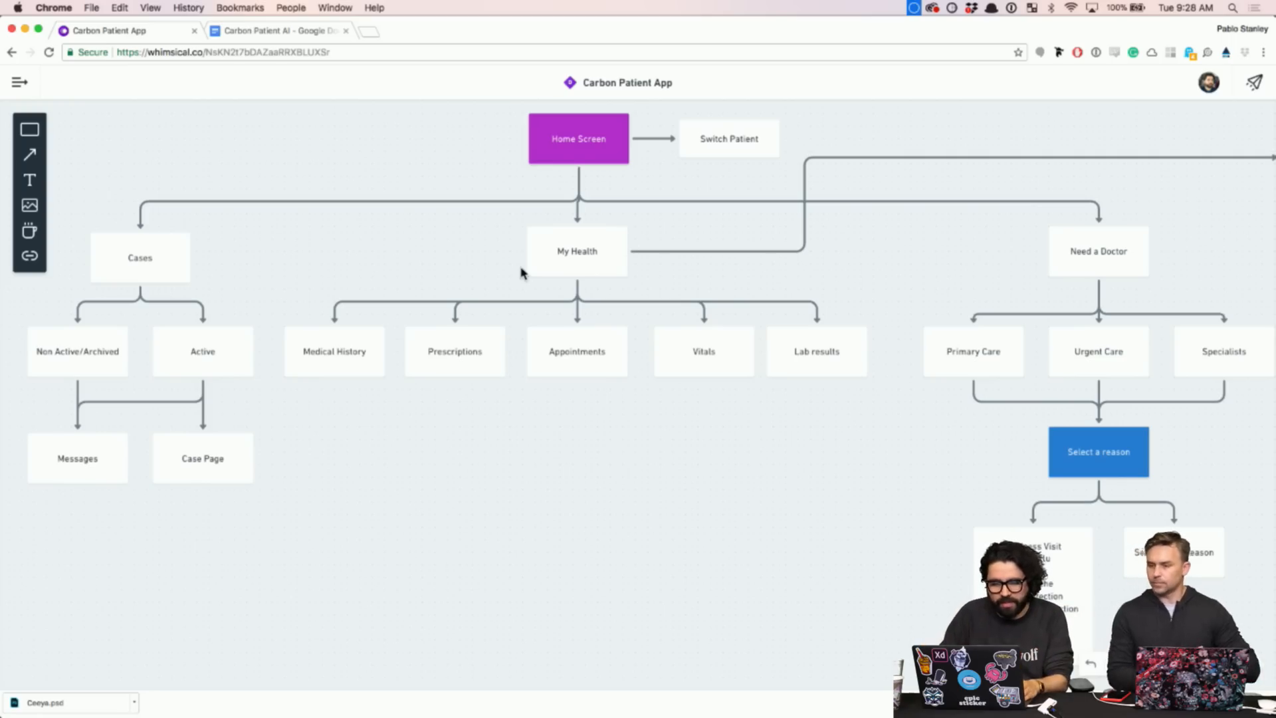
pyautogui.press('super+Tab')
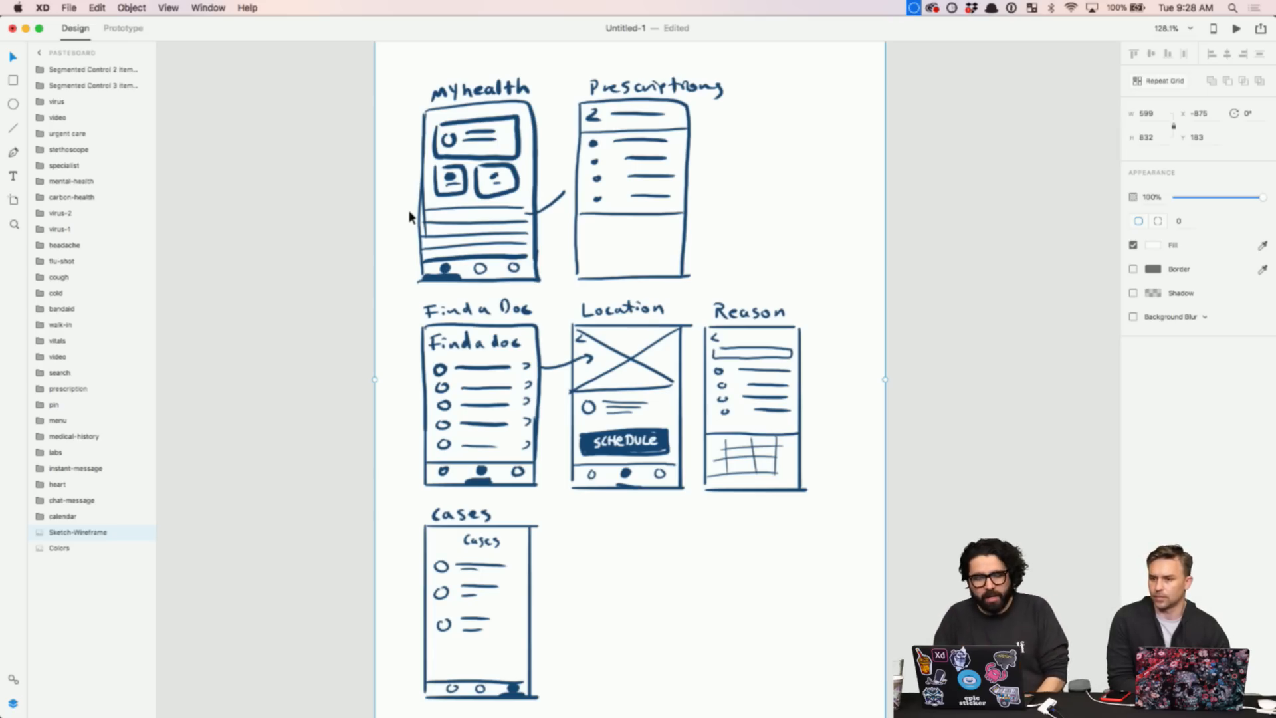
# - Deselect the sketch image and choose Help > Provide Feedback to open the XD feedback site
pyautogui.click(343, 200)
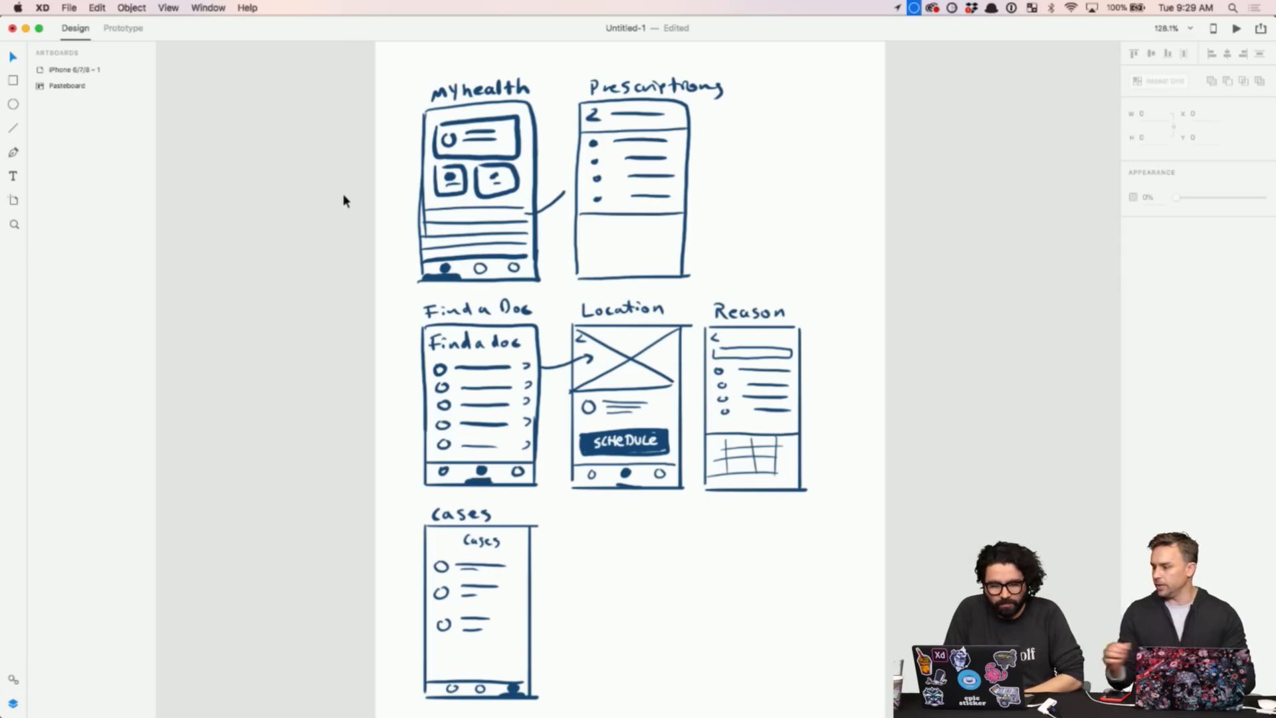
pyautogui.click(248, 9)
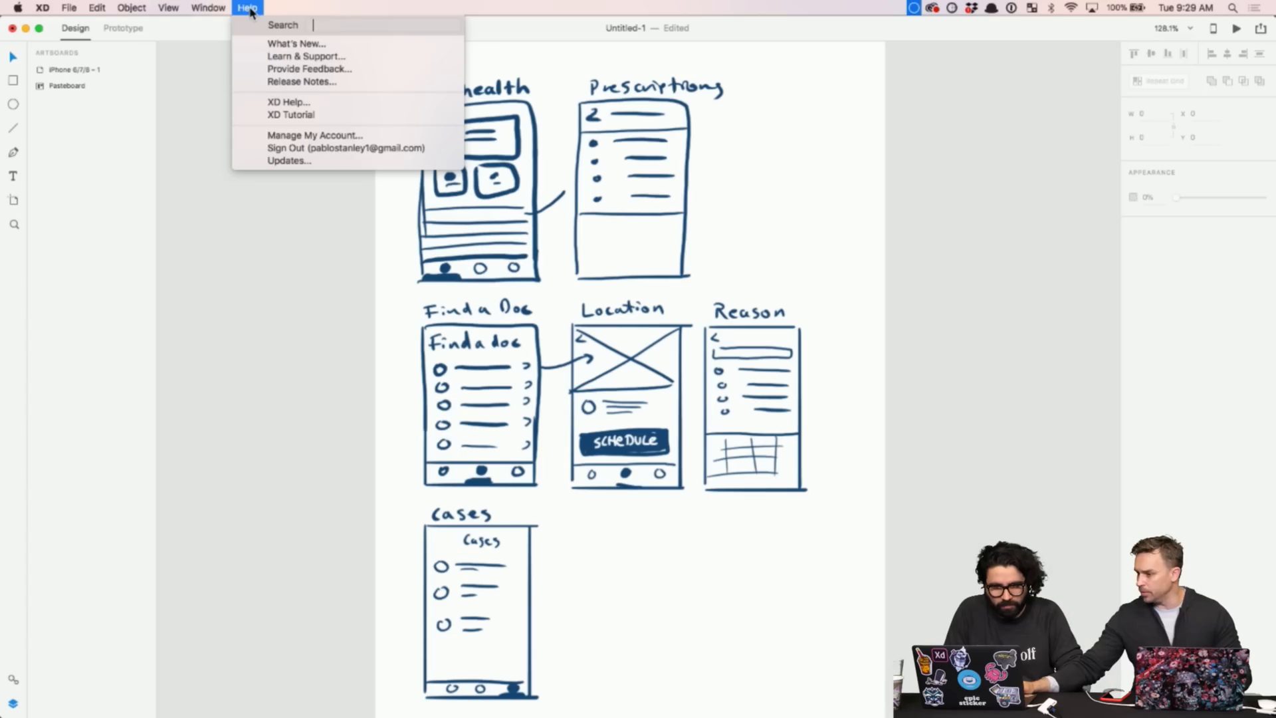
pyautogui.click(272, 69)
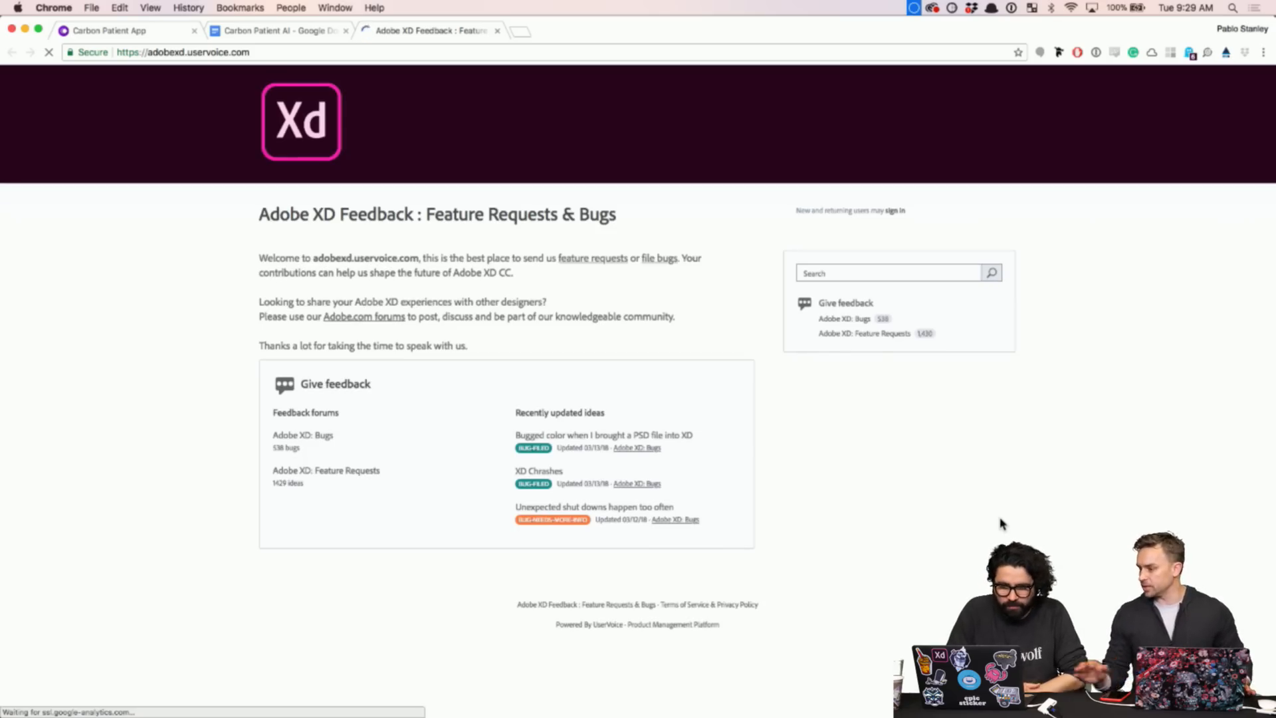
# - Open the 'Adobe XD: Feature Requests' forum to view its top ideas, then bring up Finder
pyautogui.scroll(5, 958, 284)
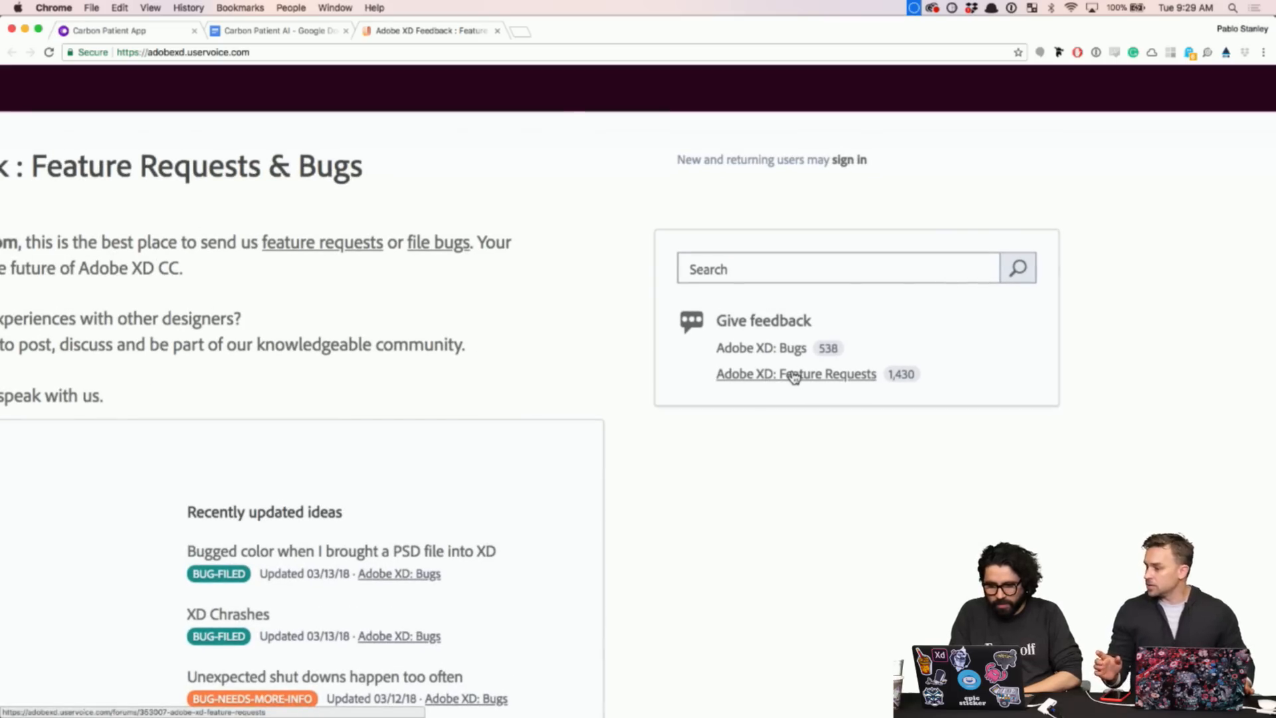
pyautogui.click(796, 376)
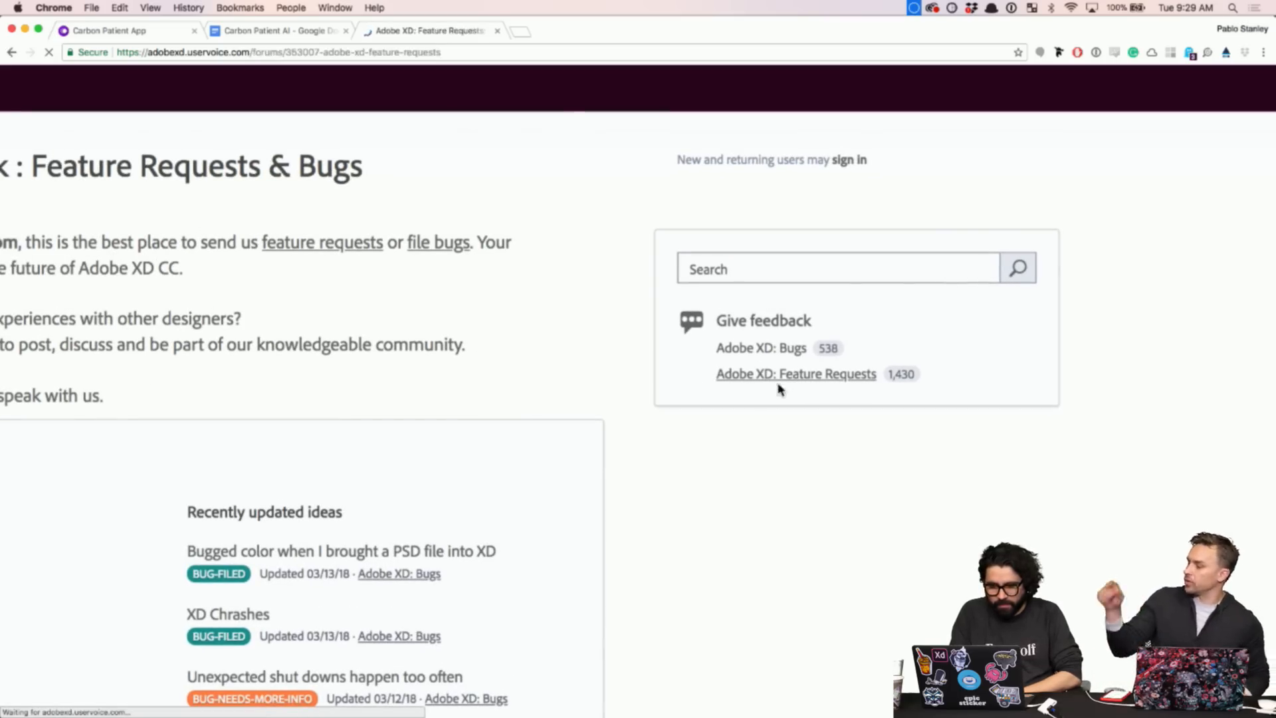
pyautogui.scroll(3, 598, 399)
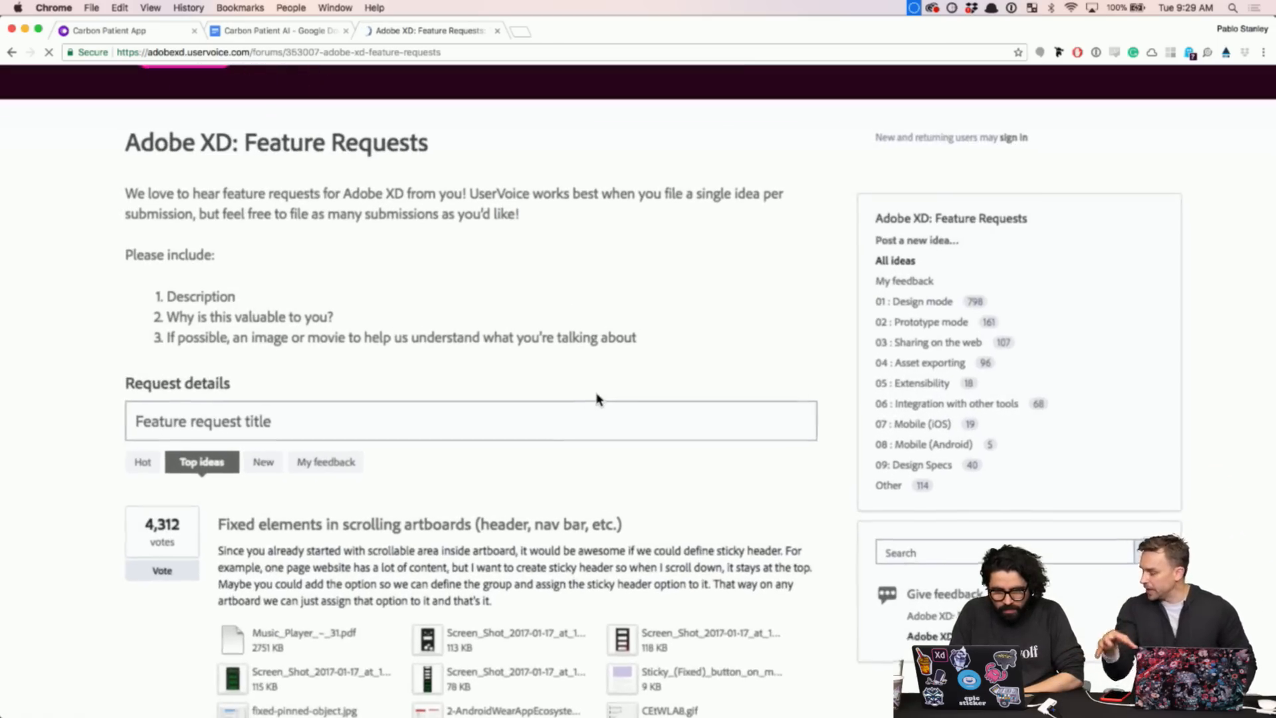
pyautogui.scroll(-2, 598, 399)
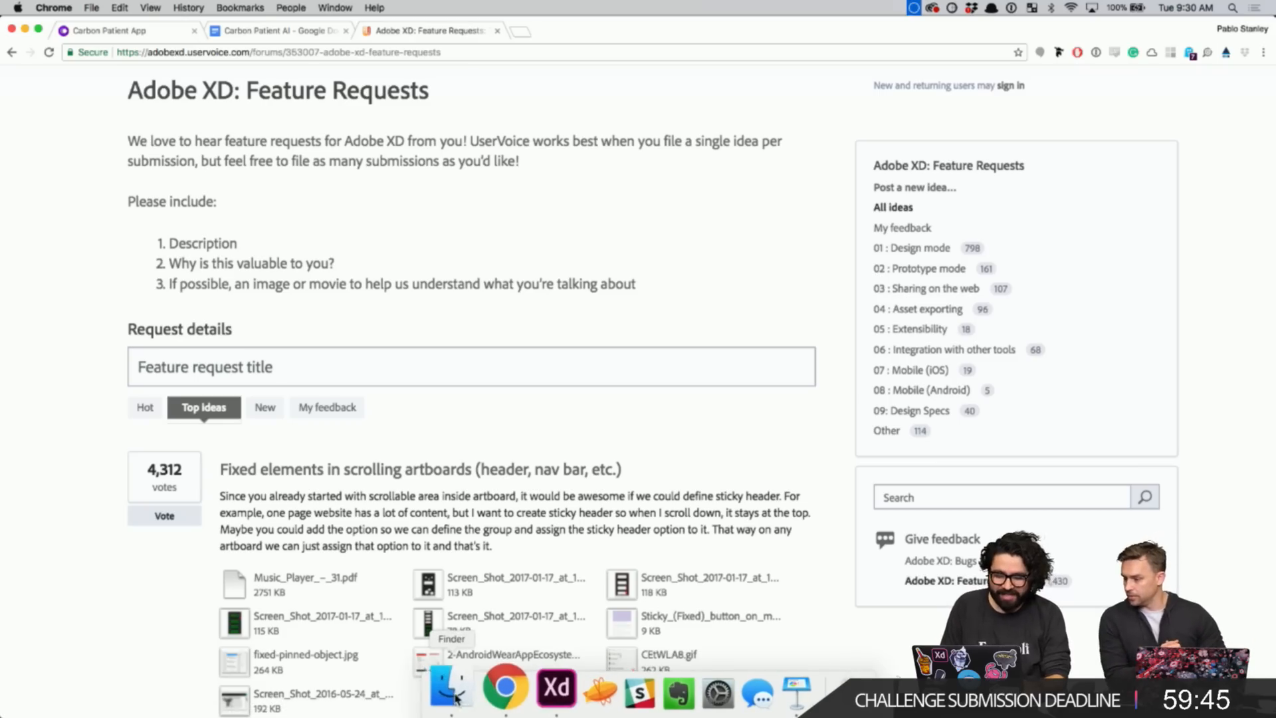
pyautogui.click(455, 695)
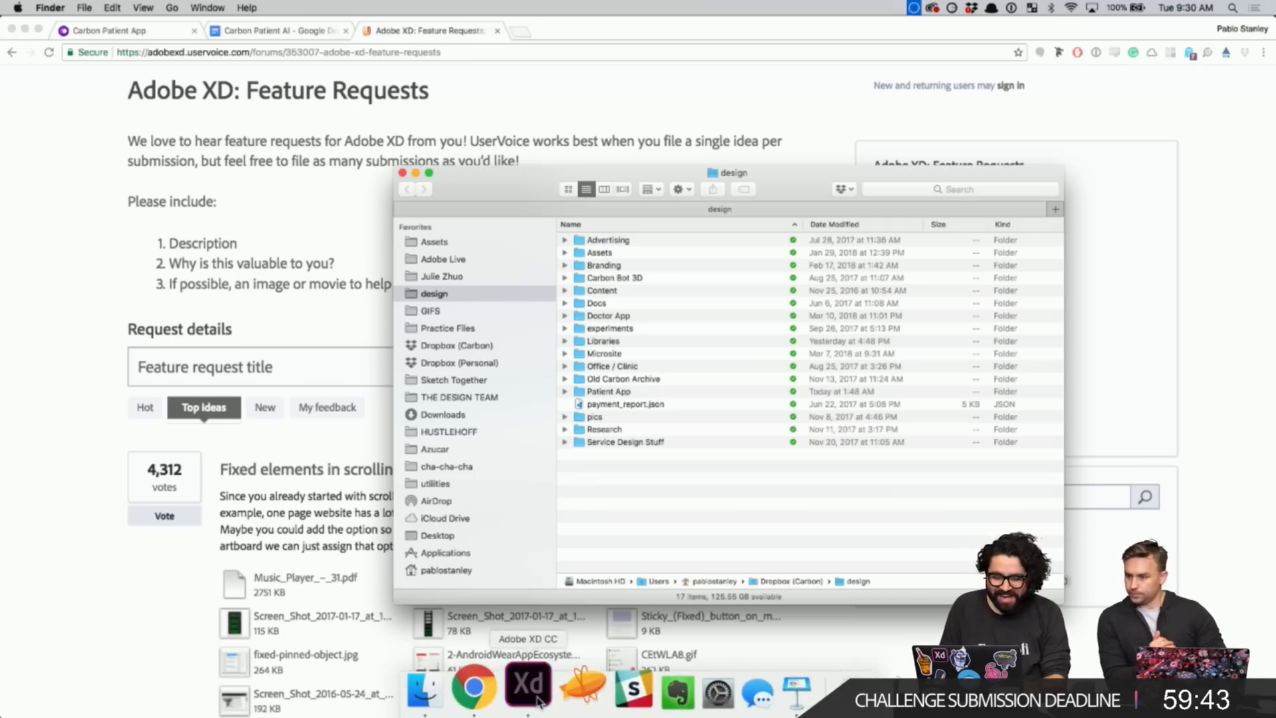
# - Bring the Adobe XD wireframe sketch document back to the front
pyautogui.click(532, 692)
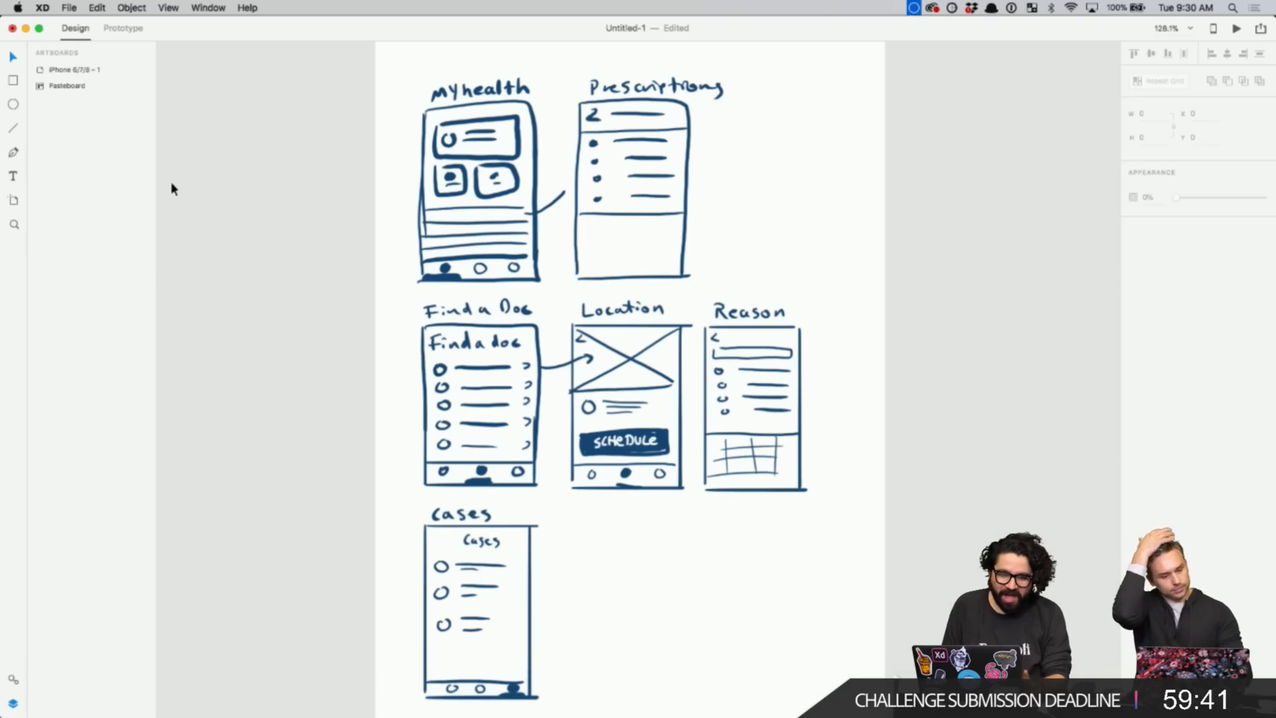
pyautogui.scroll(-3, 316, 234)
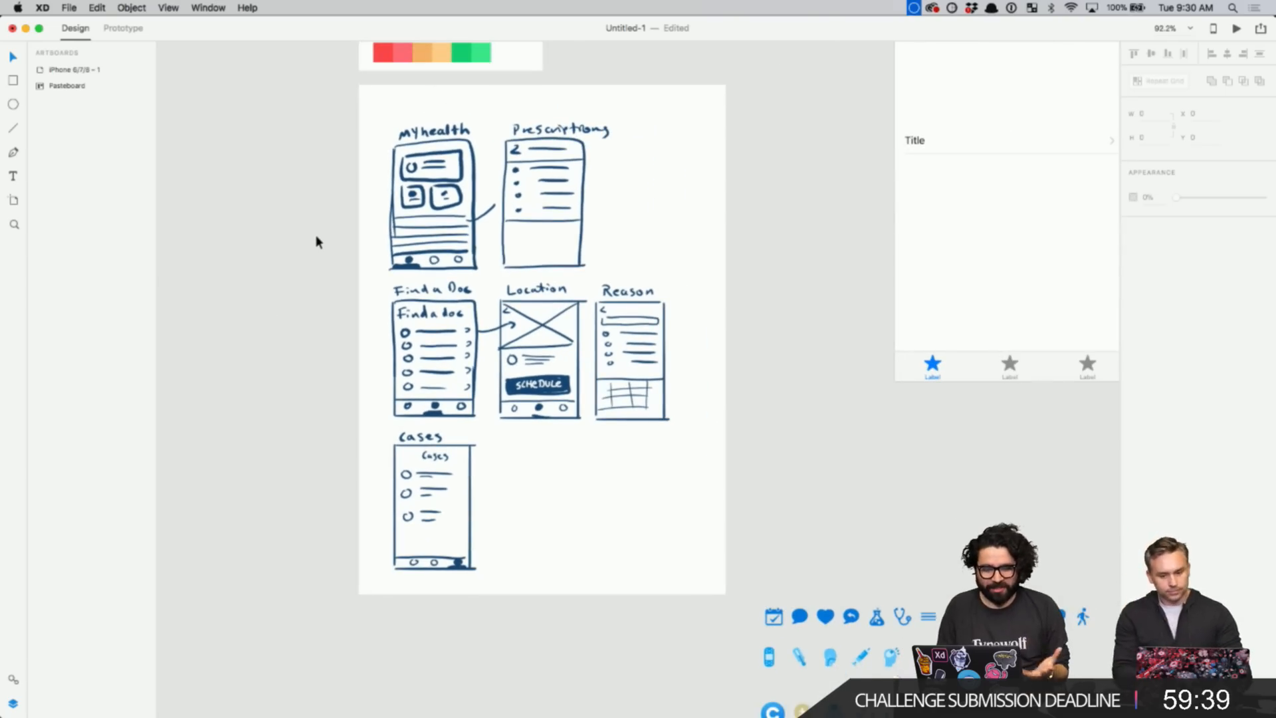
pyautogui.click(70, 9)
pyautogui.click(70, 9)
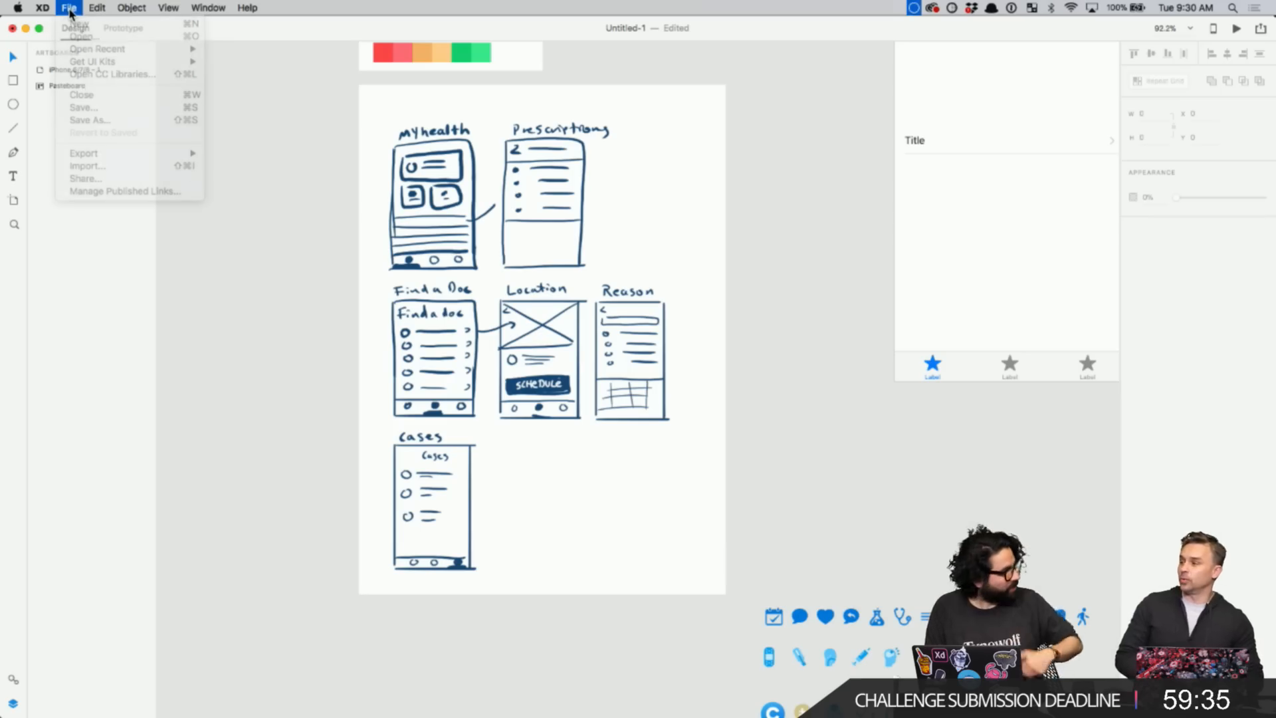
# - Launch Adobe Photoshop CC 2018 by searching 'photo' in the Alfred launcher
pyautogui.moveTo(473, 708)
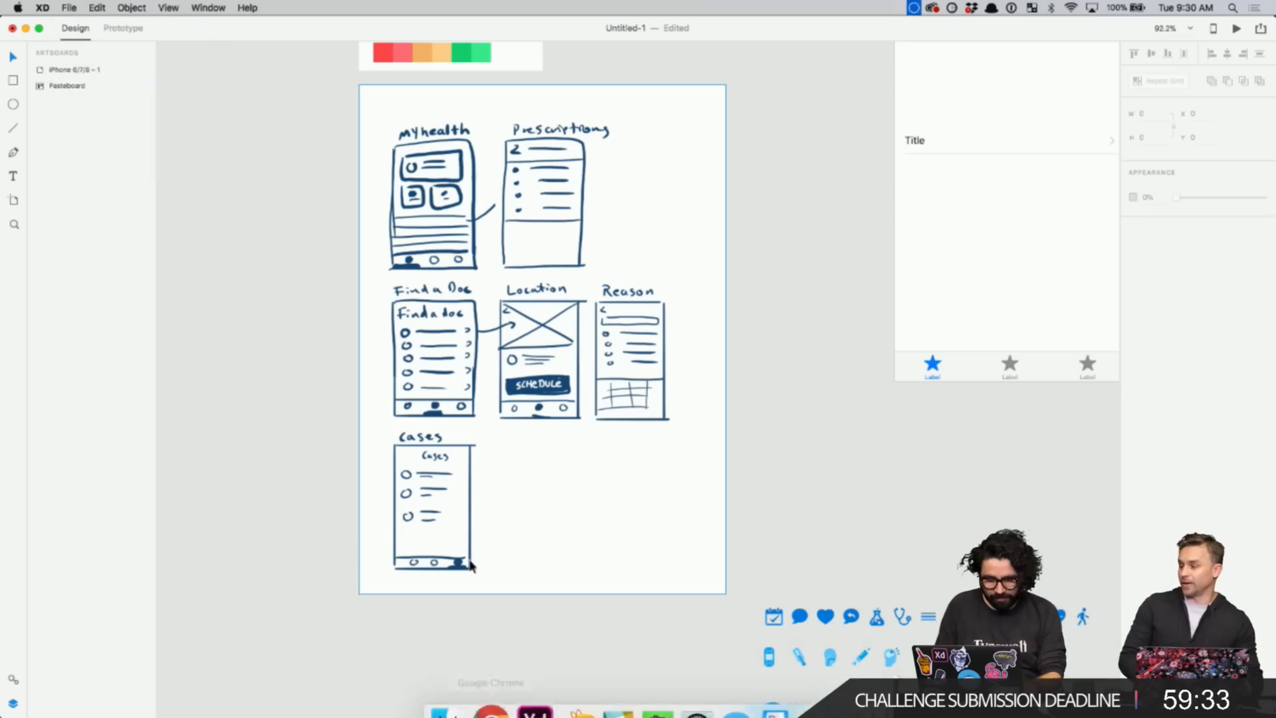
pyautogui.hotkey('alt', 'space')
pyautogui.write('photo')
pyautogui.press('Return')
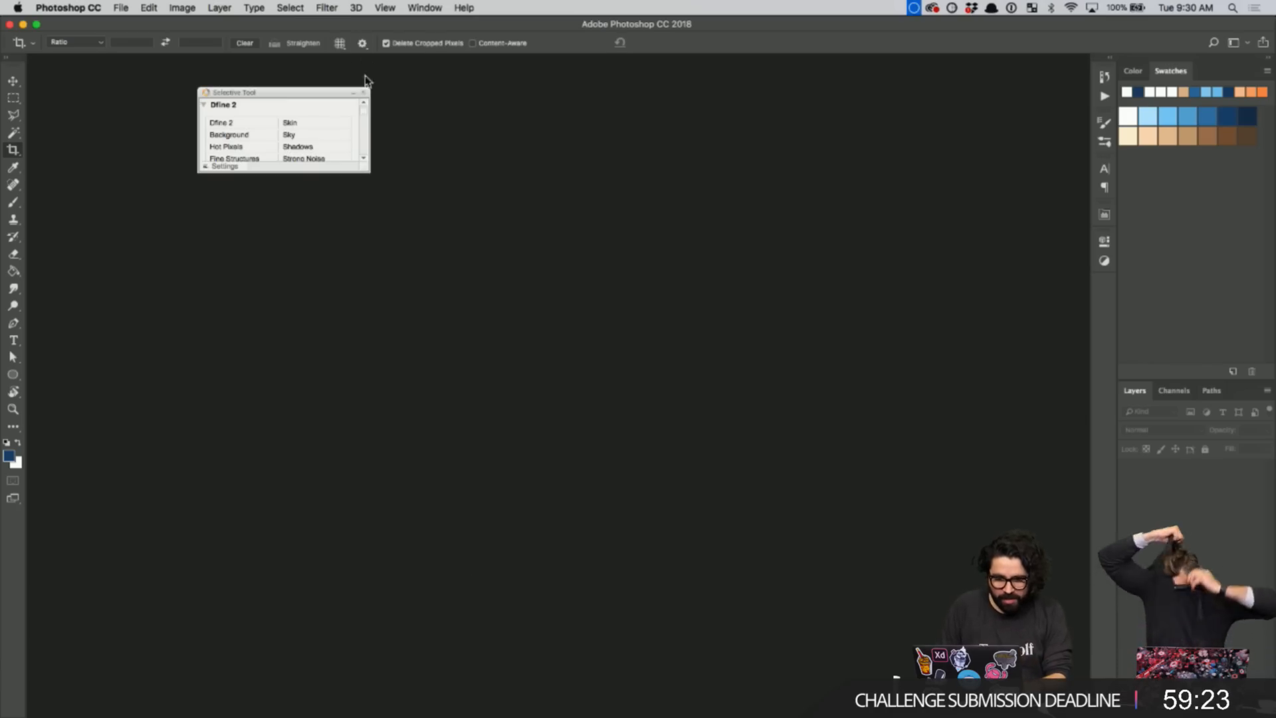
# - Open Ceeya.psd from the Adobe Live folder, dismissing the missing linked-assets warning
pyautogui.click(364, 92)
pyautogui.press('super+o')
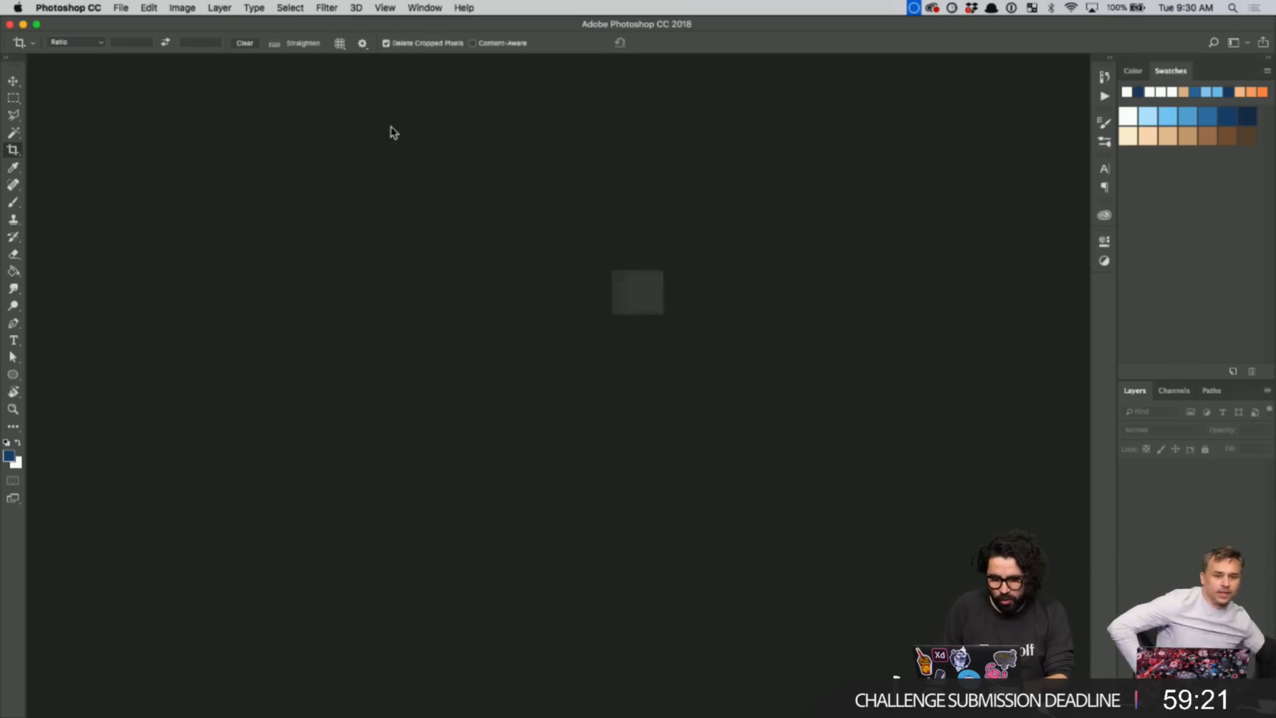
pyautogui.click(593, 167)
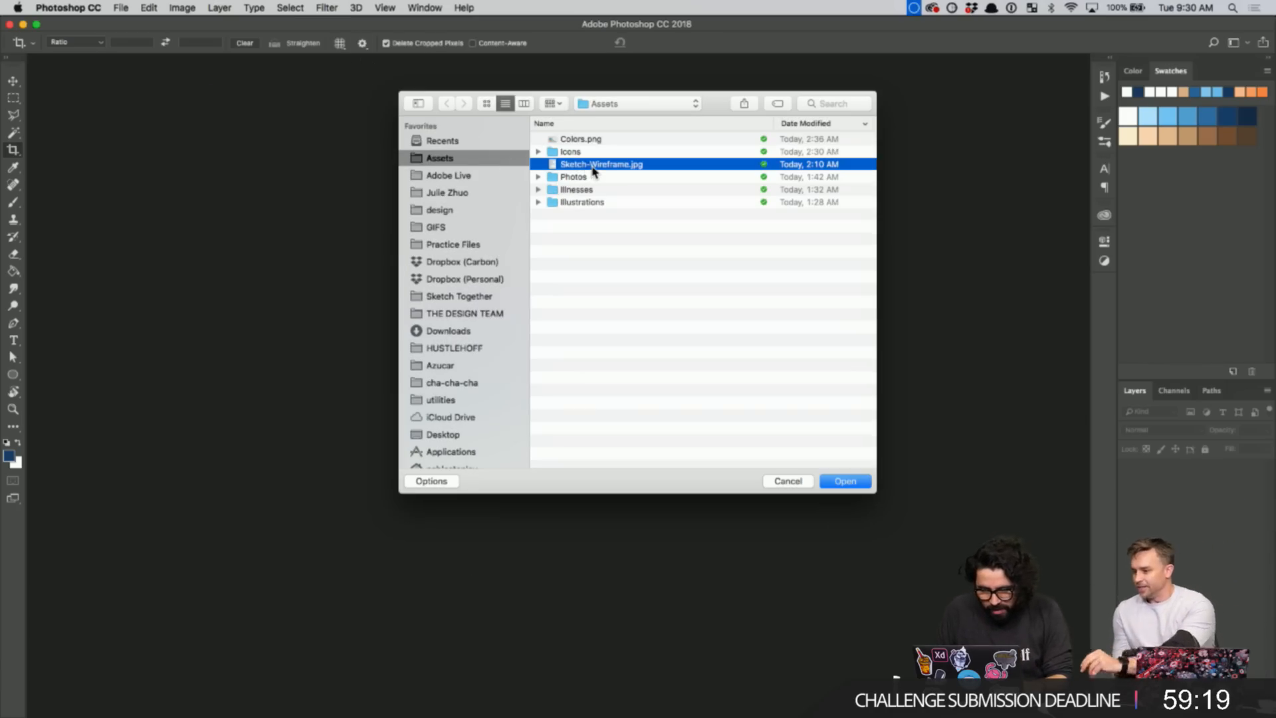
pyautogui.click(635, 104)
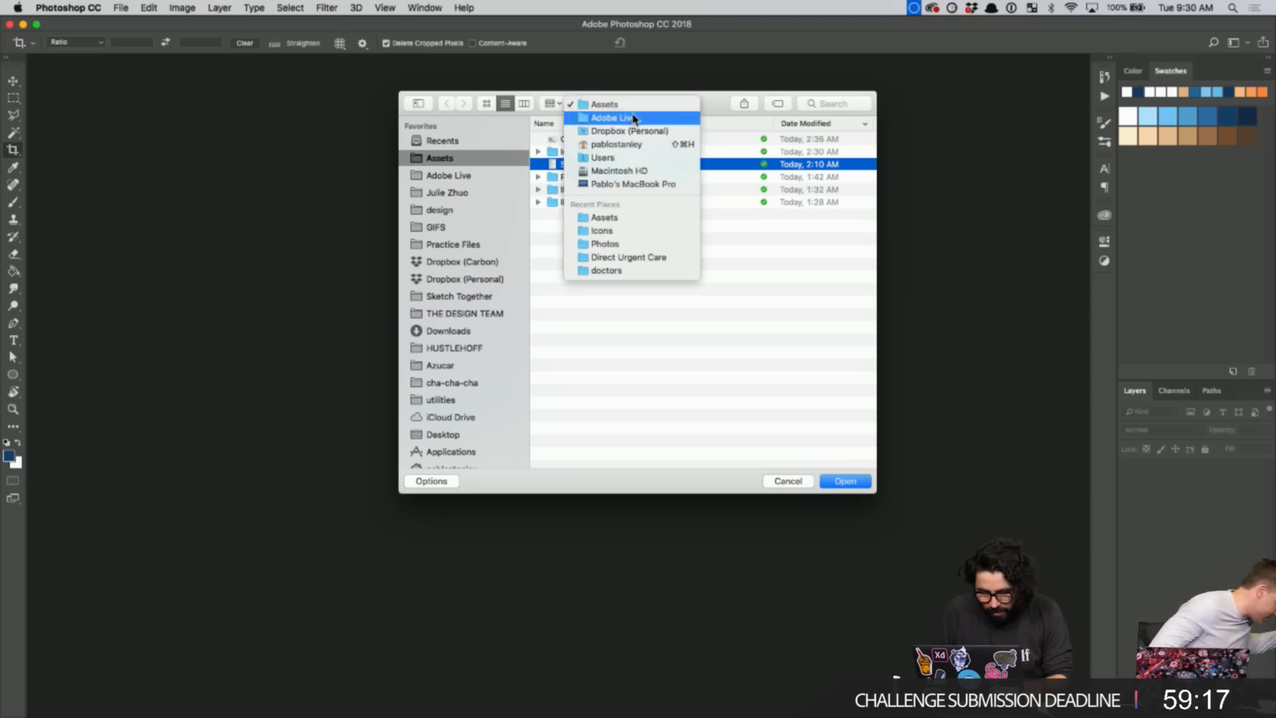
pyautogui.click(634, 120)
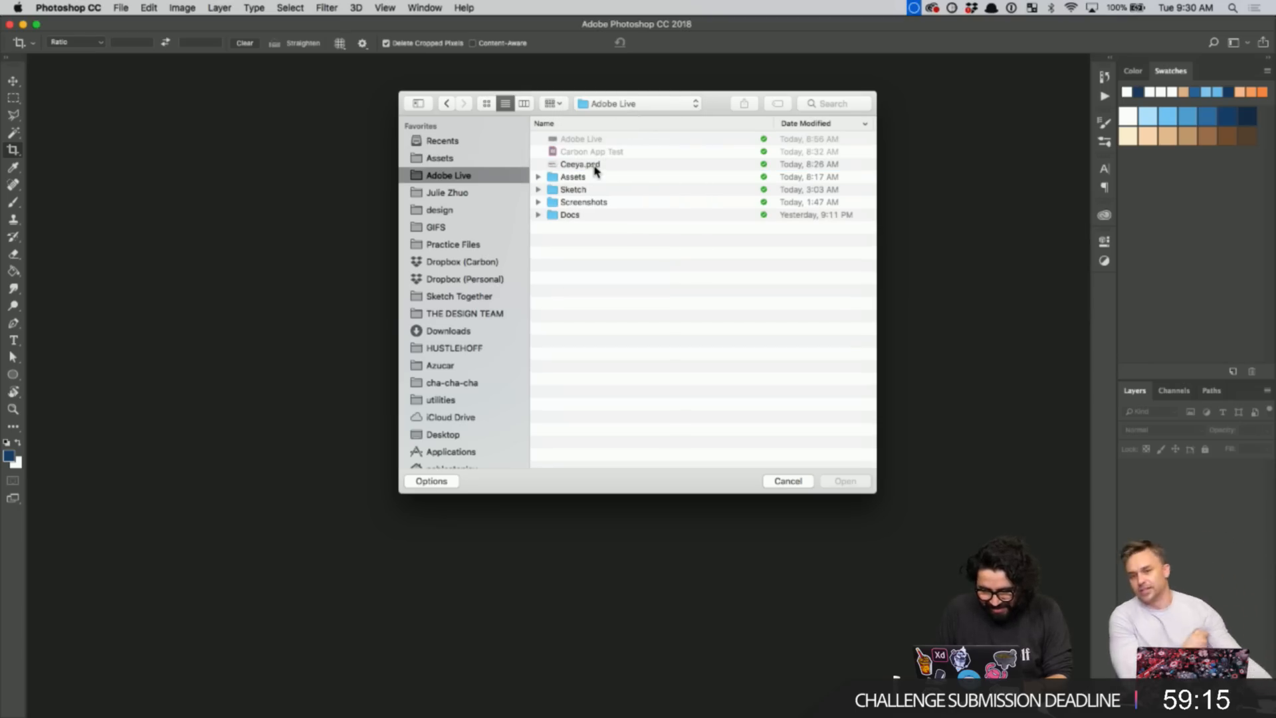
pyautogui.click(593, 165)
pyautogui.click(846, 481)
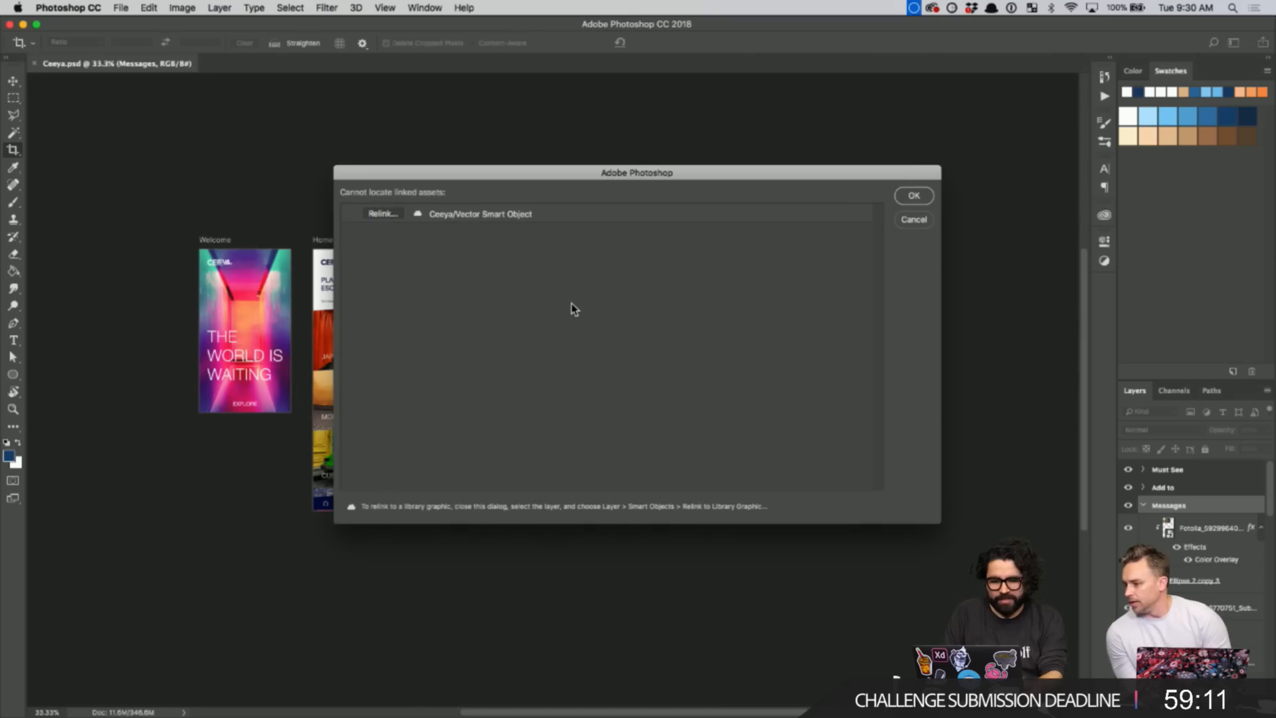
pyautogui.click(915, 196)
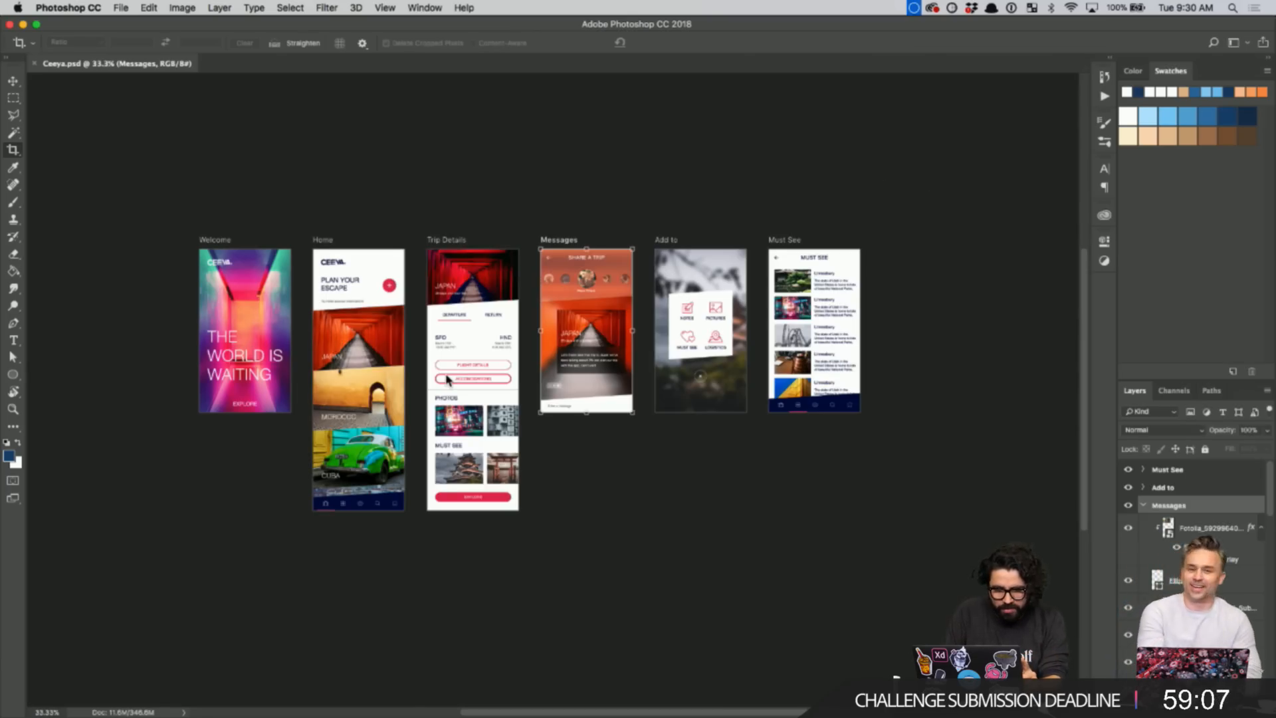
# - Look over the Ceeya travel-app artboards, then switch back to Adobe XD
pyautogui.scroll(1, 447, 379)
pyautogui.scroll(1, 446, 378)
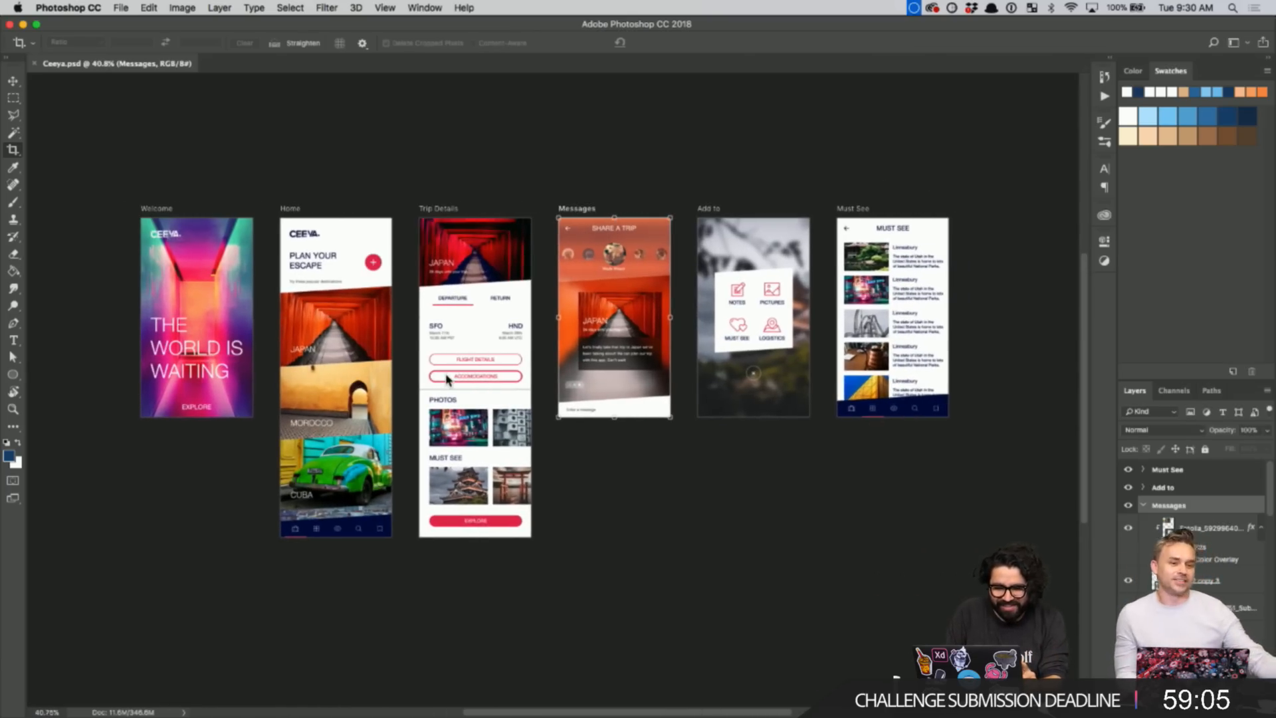
pyautogui.scroll(1, 446, 375)
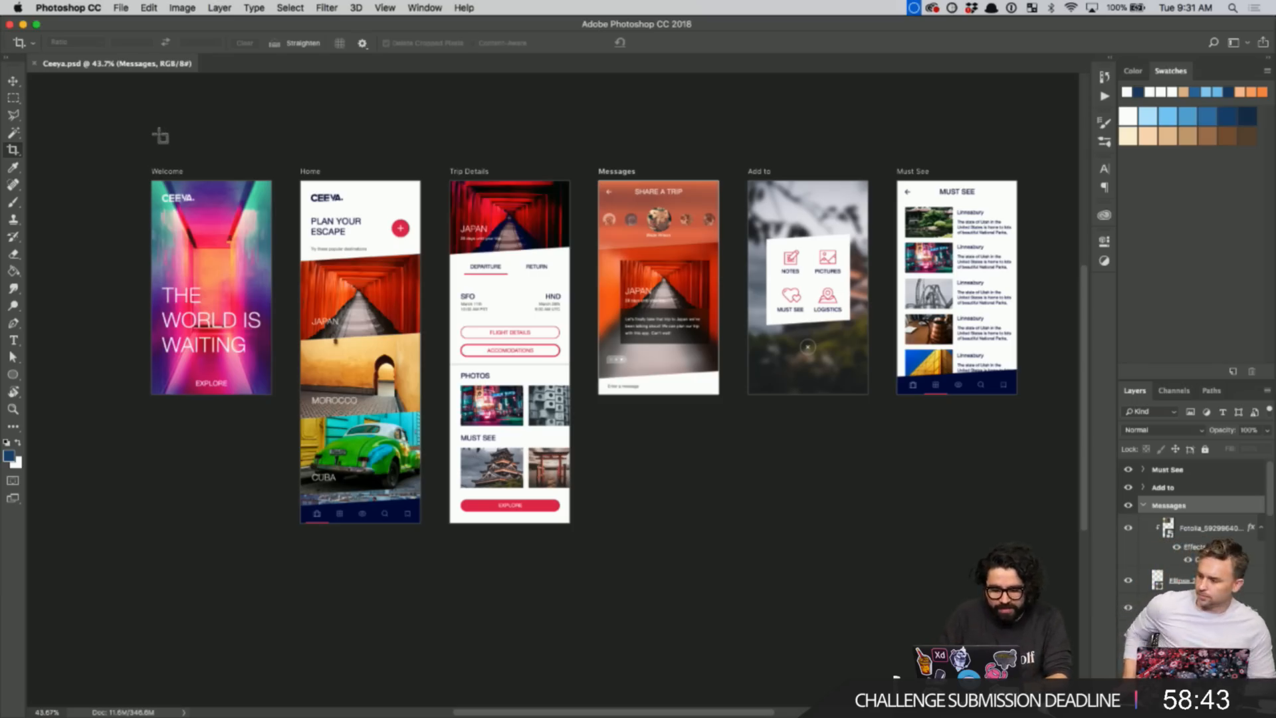
pyautogui.press('super+Tab')
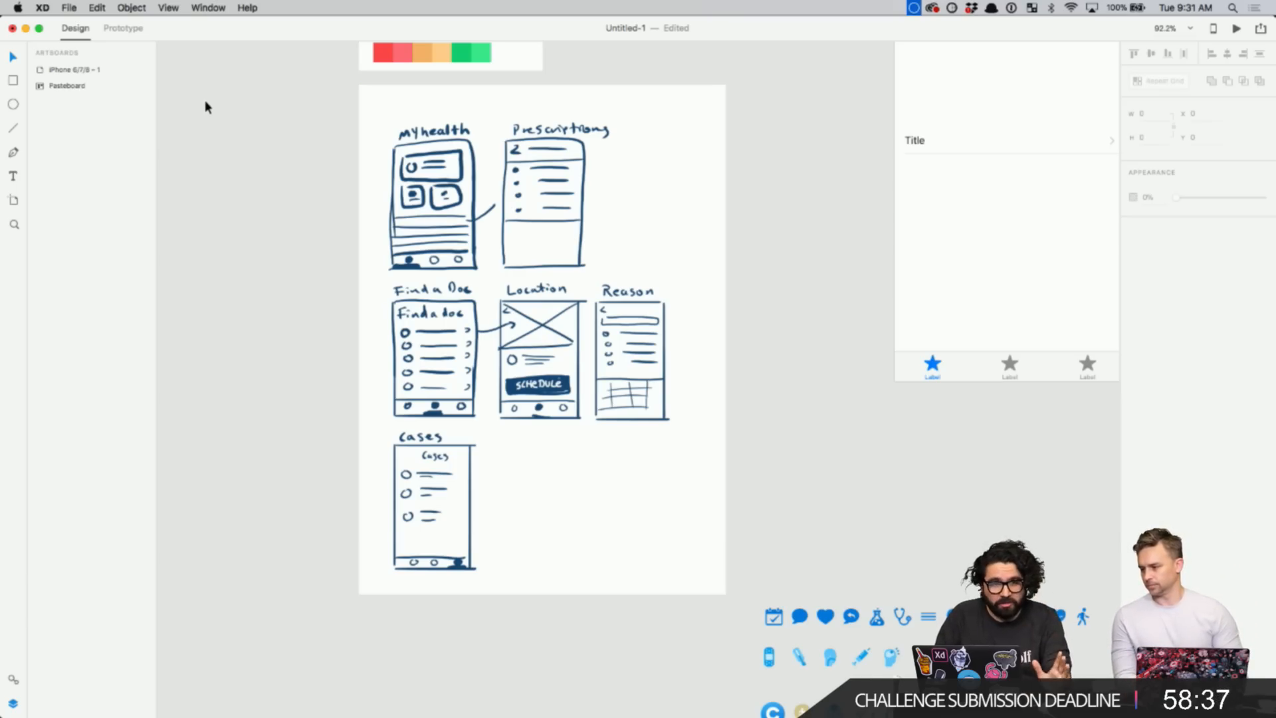
# - Use File > Open in Adobe XD to open Ceeya.psd from the Adobe Live folder
pyautogui.click(71, 9)
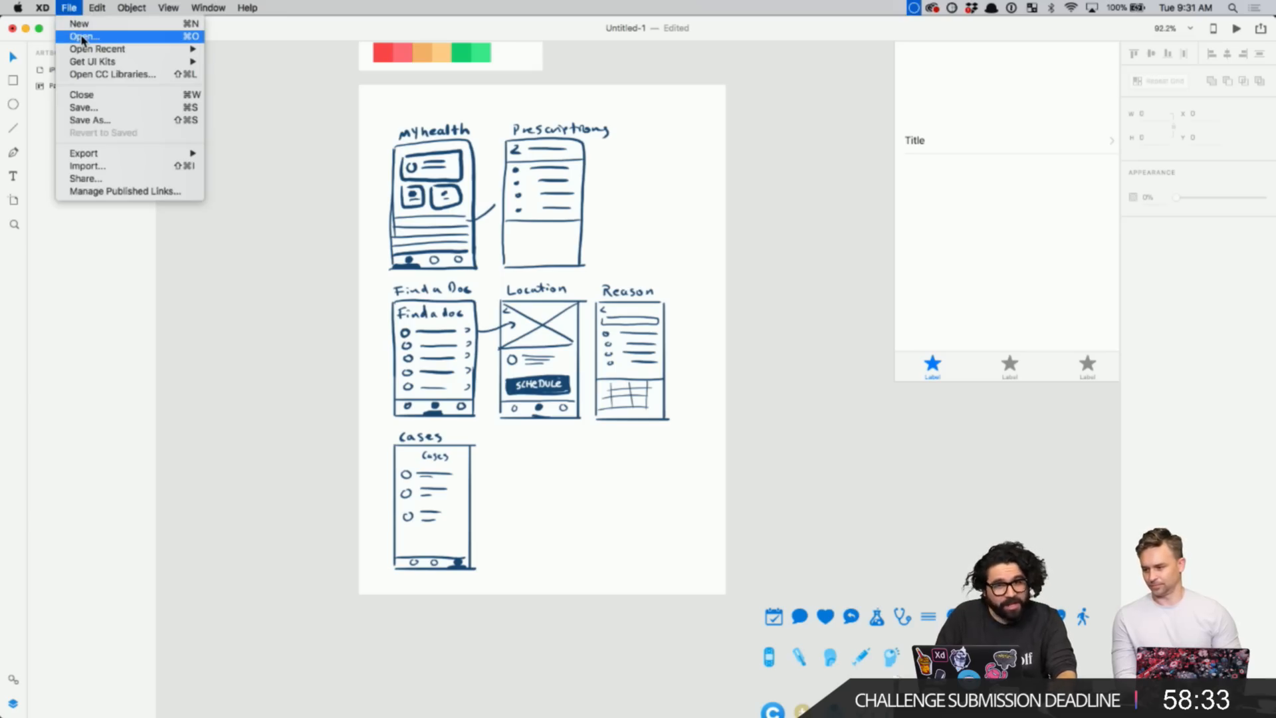
pyautogui.click(83, 38)
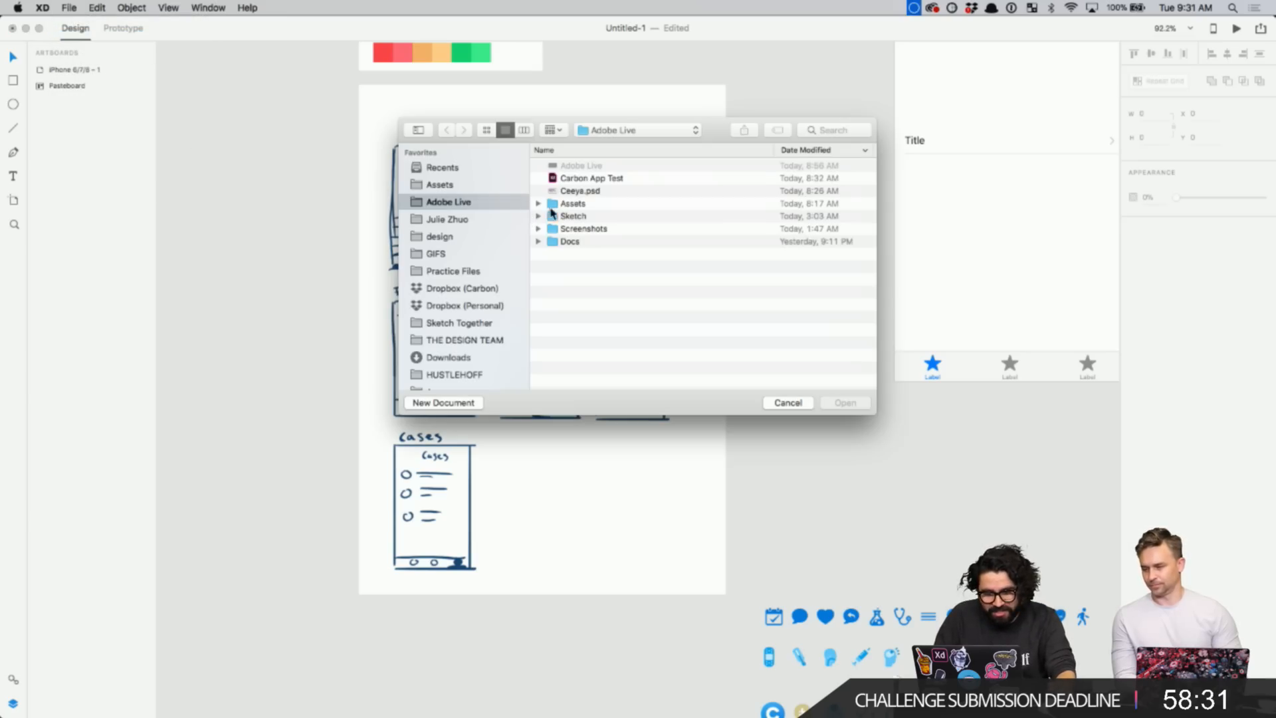
pyautogui.doubleClick(576, 192)
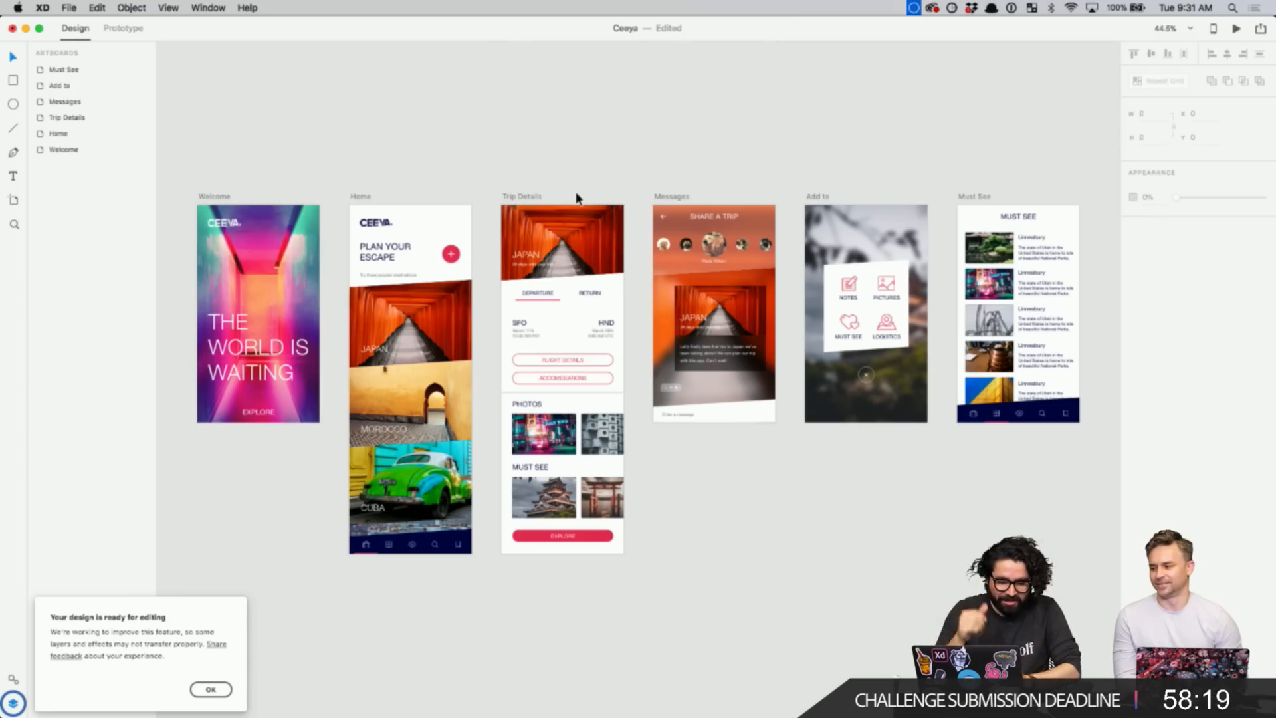
# - Check that the 'THE WORLD IS WAITING' headline stays editable live text after import
pyautogui.click(210, 689)
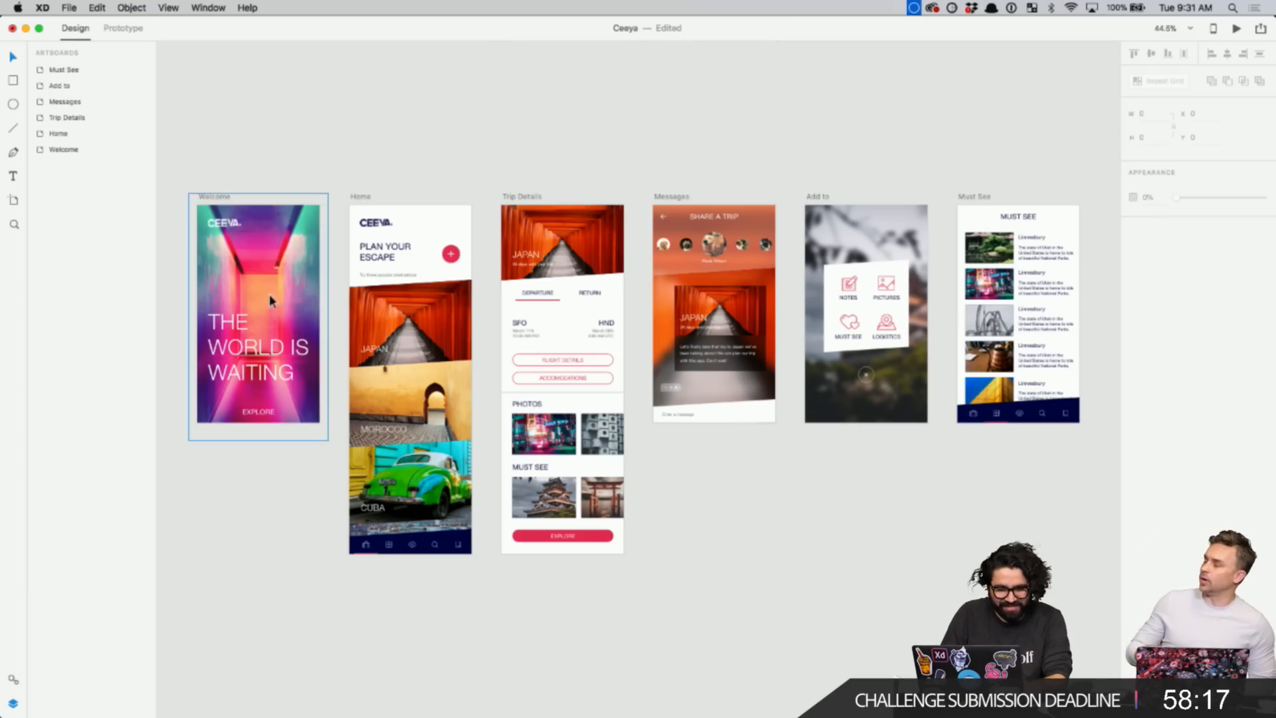
pyautogui.scroll(5, 257, 268)
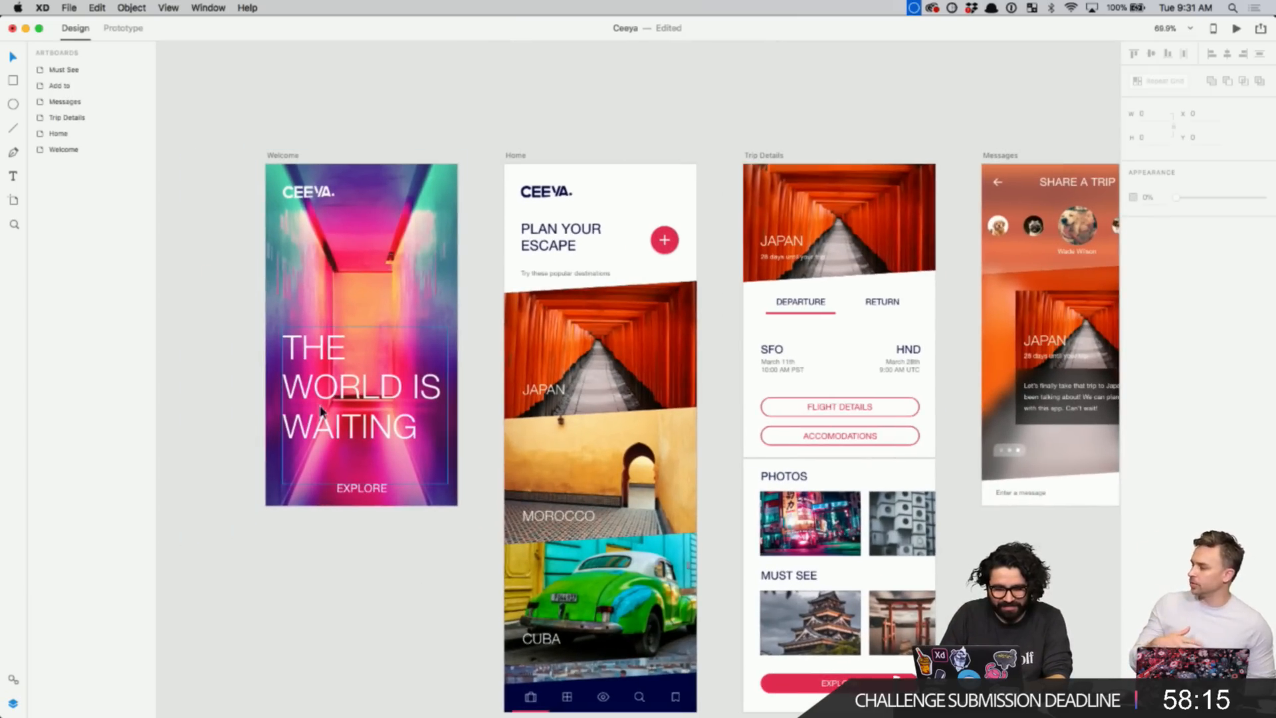
pyautogui.click(323, 402)
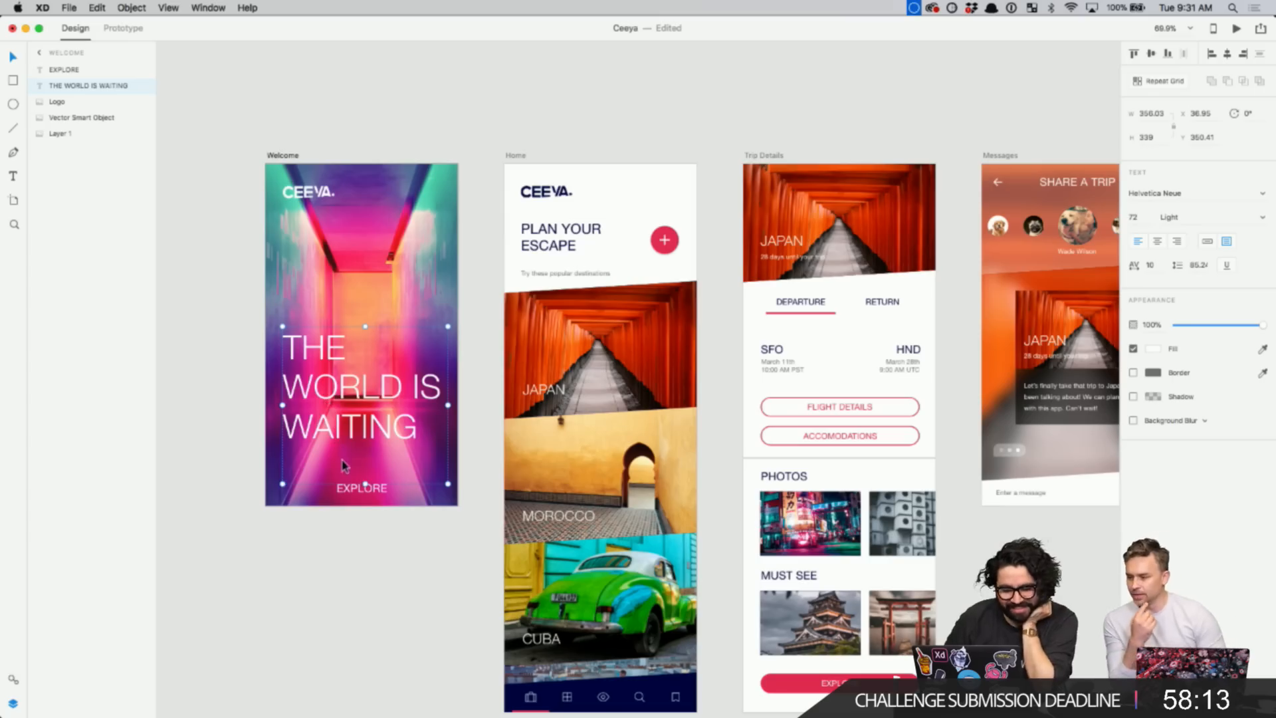
pyautogui.doubleClick(365, 399)
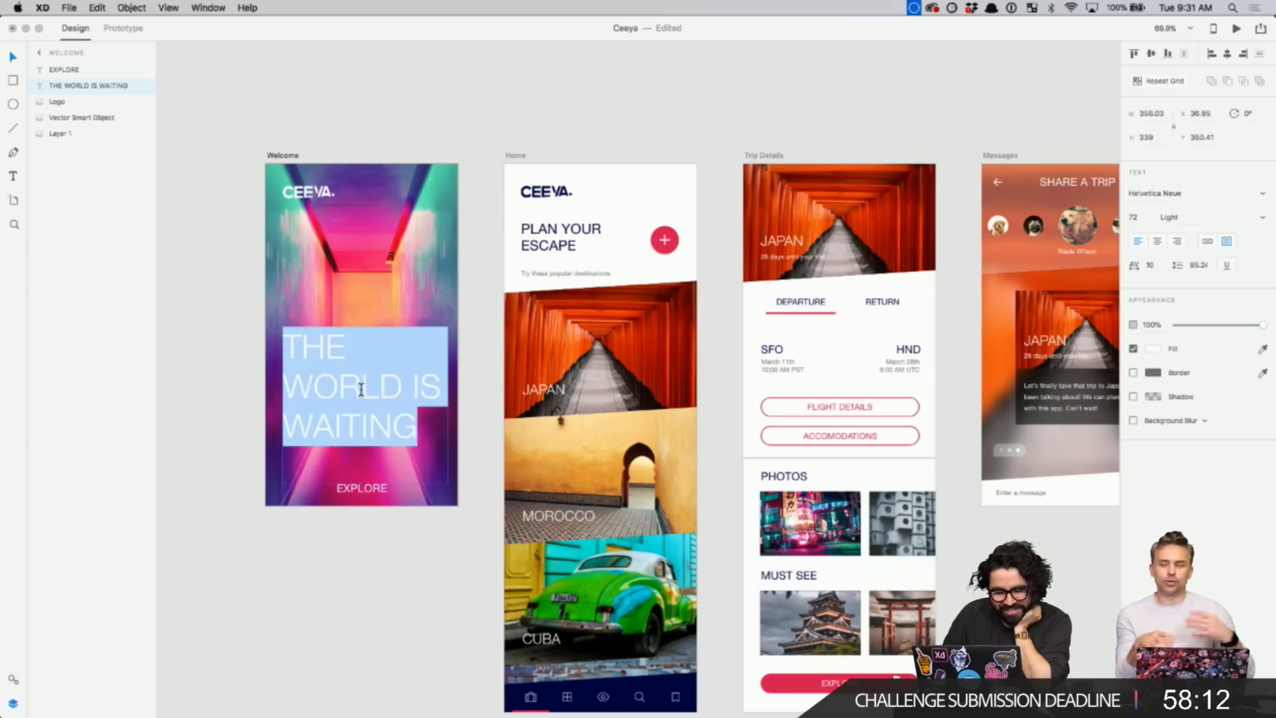
pyautogui.click(542, 130)
pyautogui.click(563, 229)
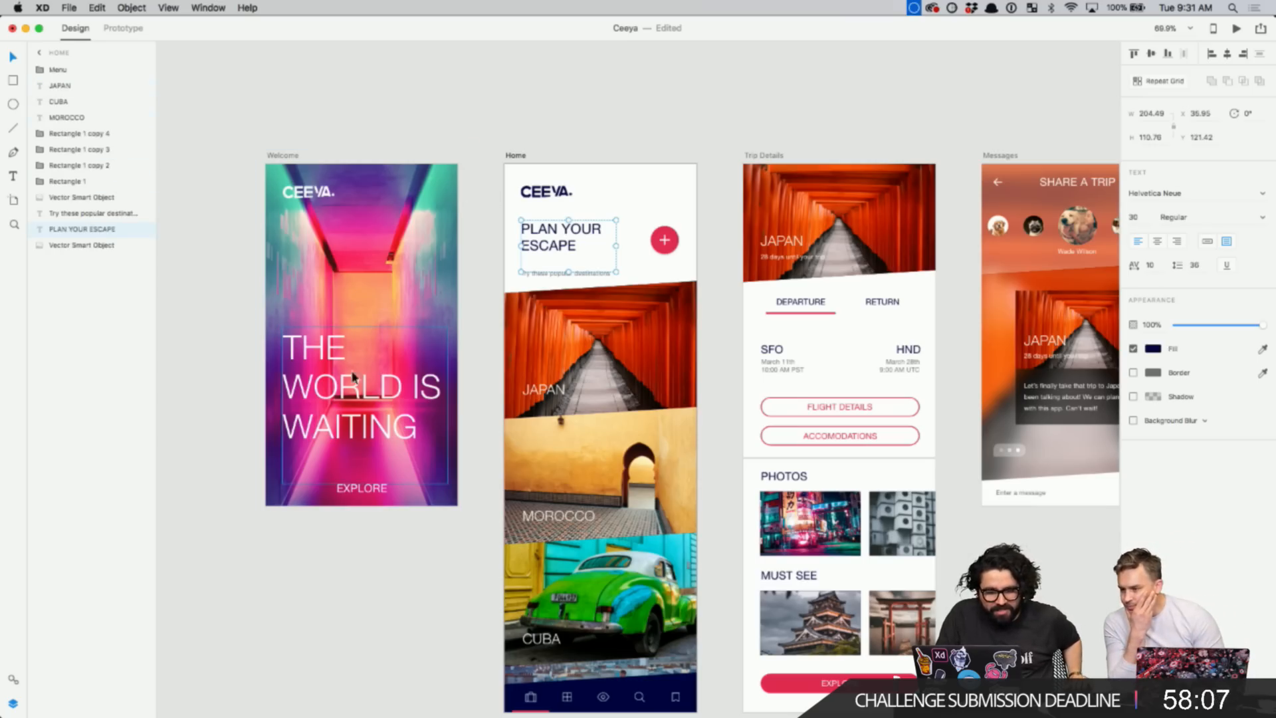
pyautogui.click(345, 389)
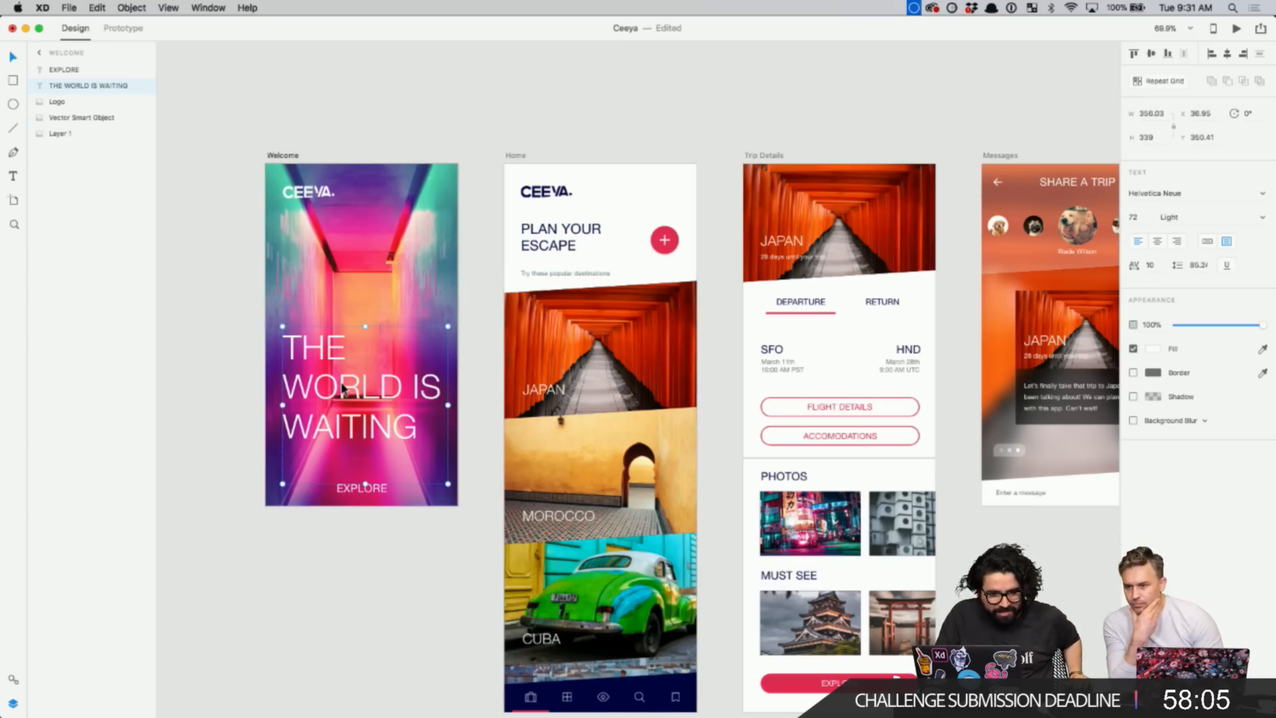
pyautogui.doubleClick(342, 387)
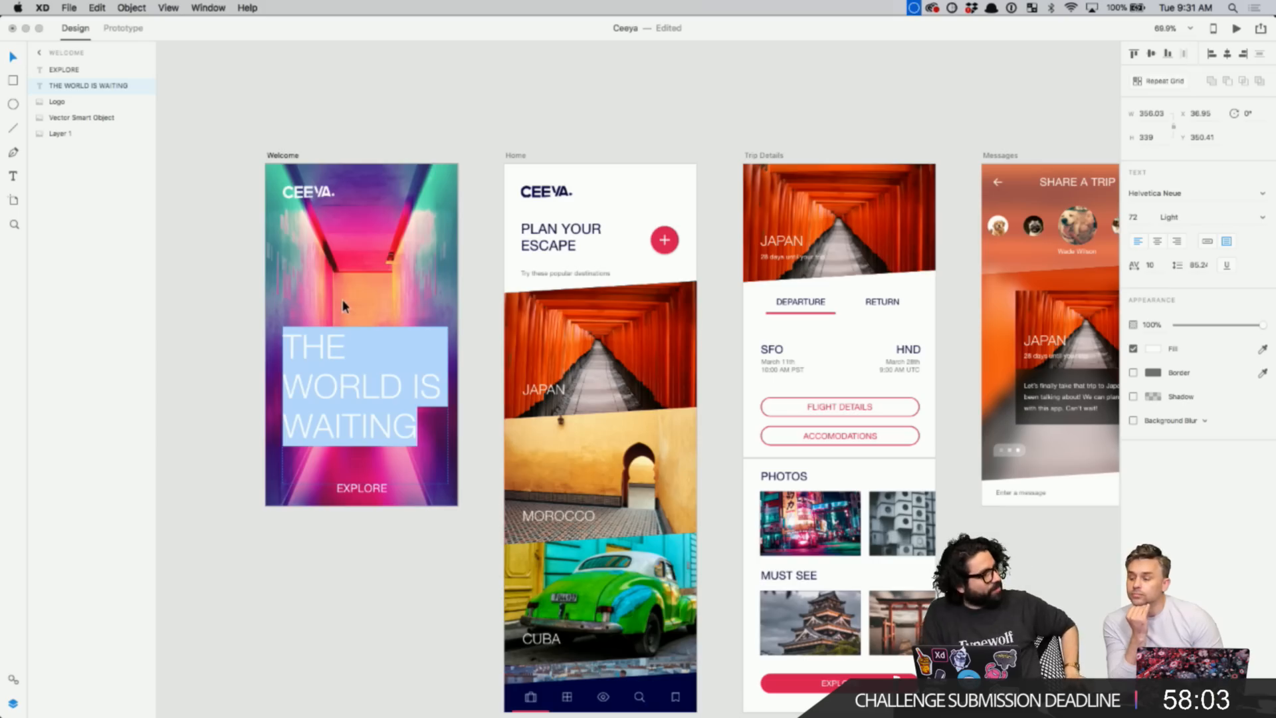
pyautogui.click(543, 392)
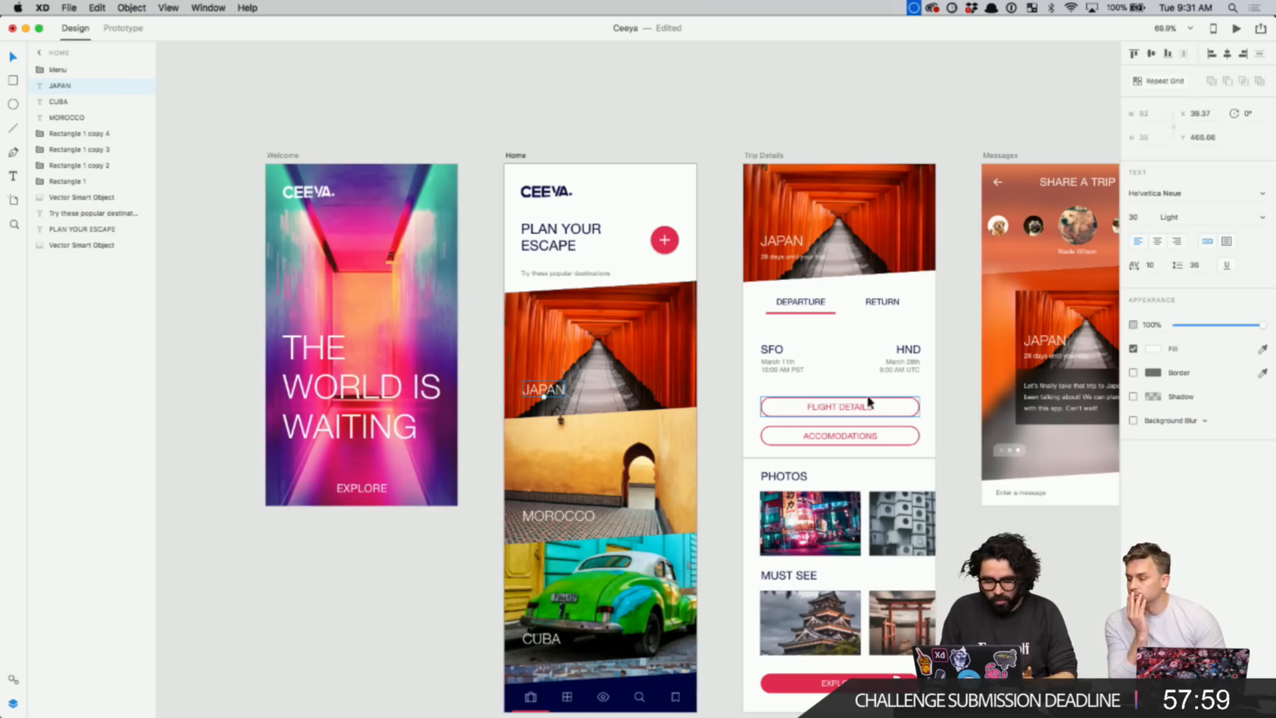
# - Pan to the Messages artboard and select its background photo with Object Blur 15
pyautogui.scroll(4, 412, 418)
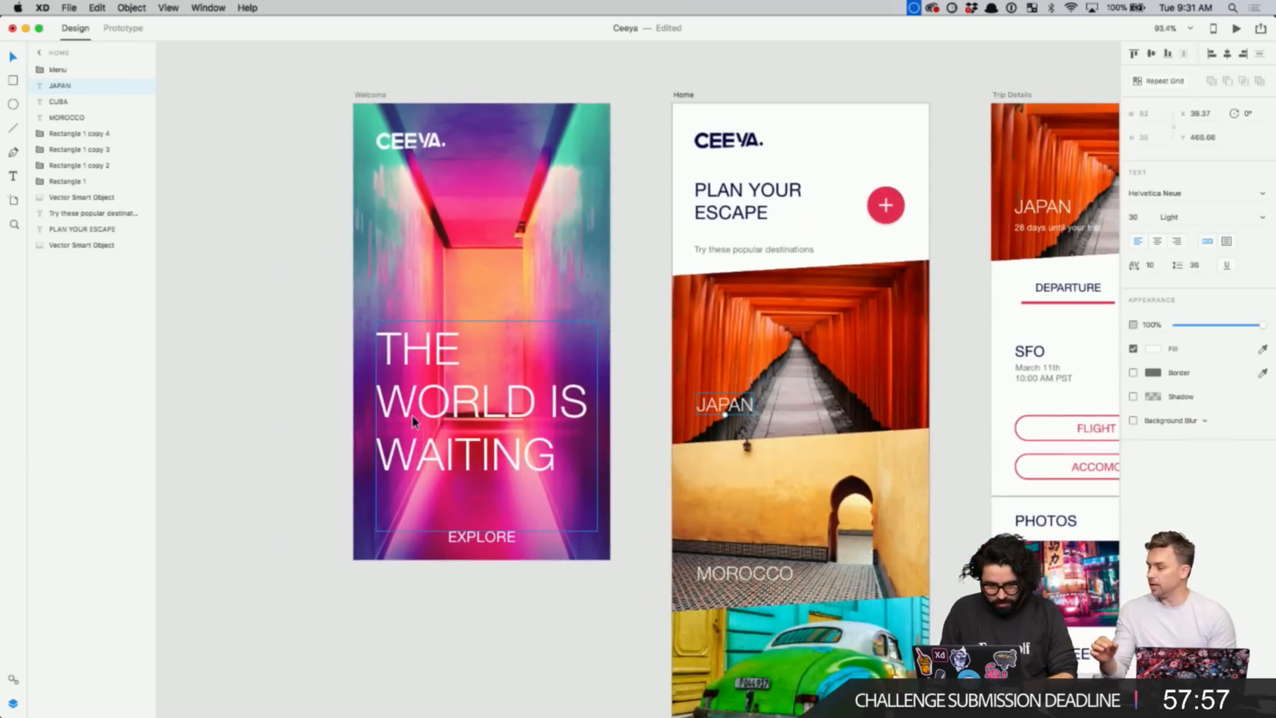
pyautogui.scroll(-5, 412, 416)
pyautogui.hscroll(5, 412, 419)
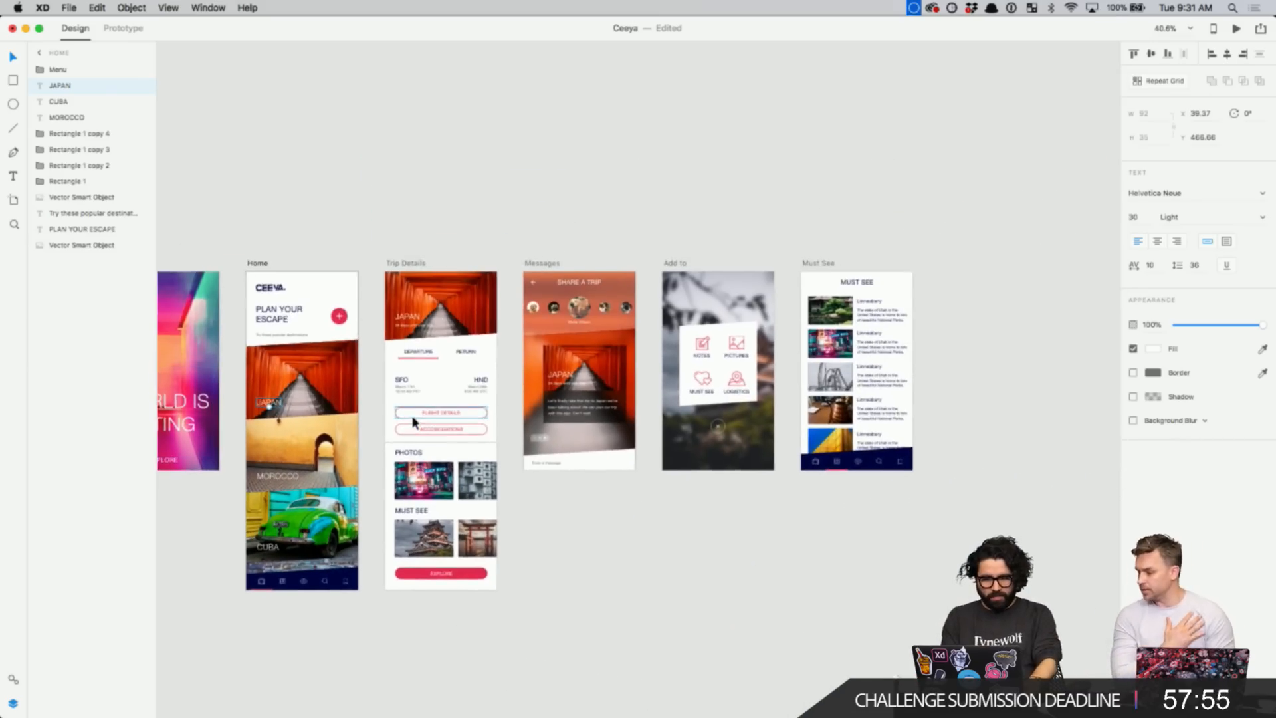
pyautogui.scroll(6, 835, 345)
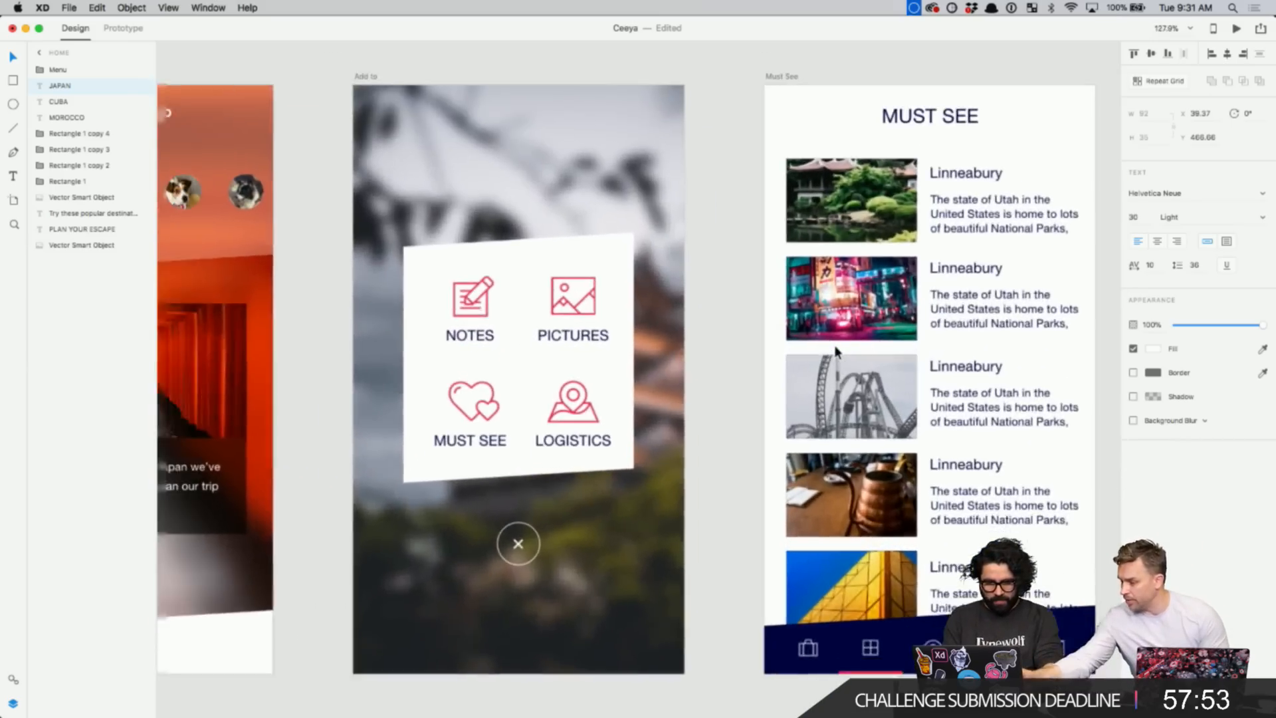
pyautogui.hscroll(-5, 620, 464)
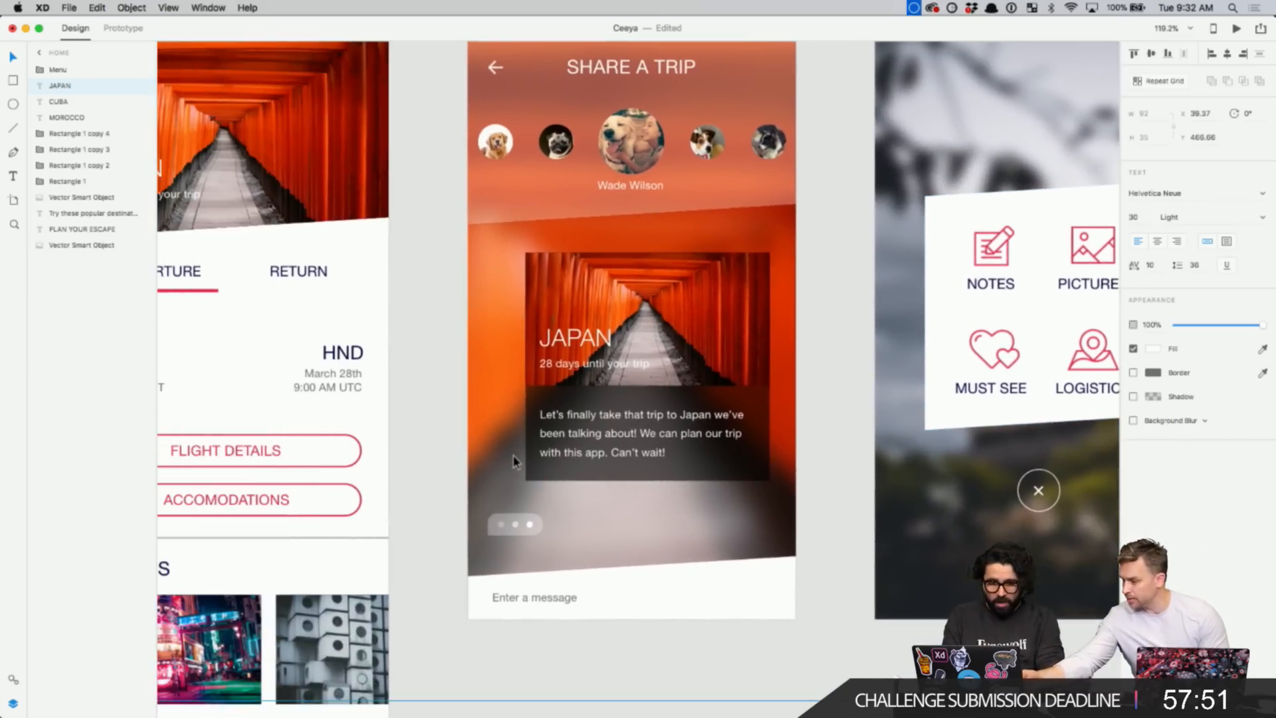
pyautogui.click(515, 460)
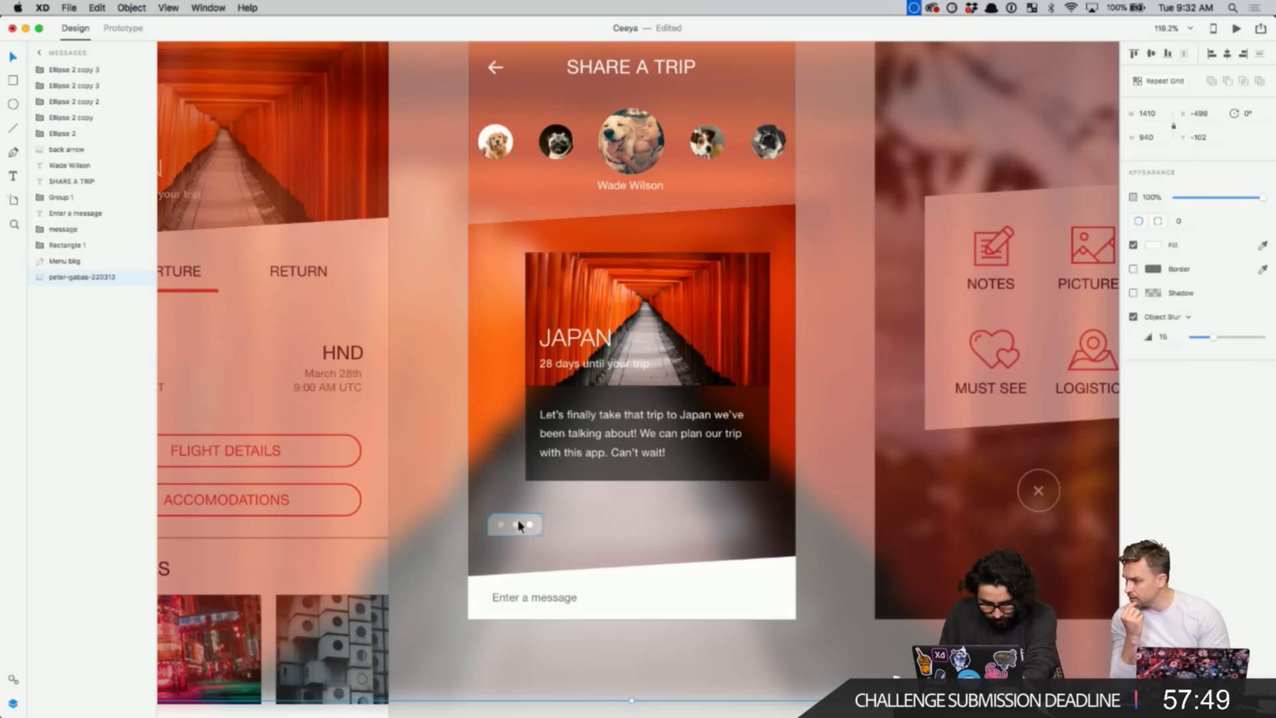
# - Compare the background photo with and without its Object Blur, then delete the oversized blurred image
pyautogui.scroll(-3, 521, 527)
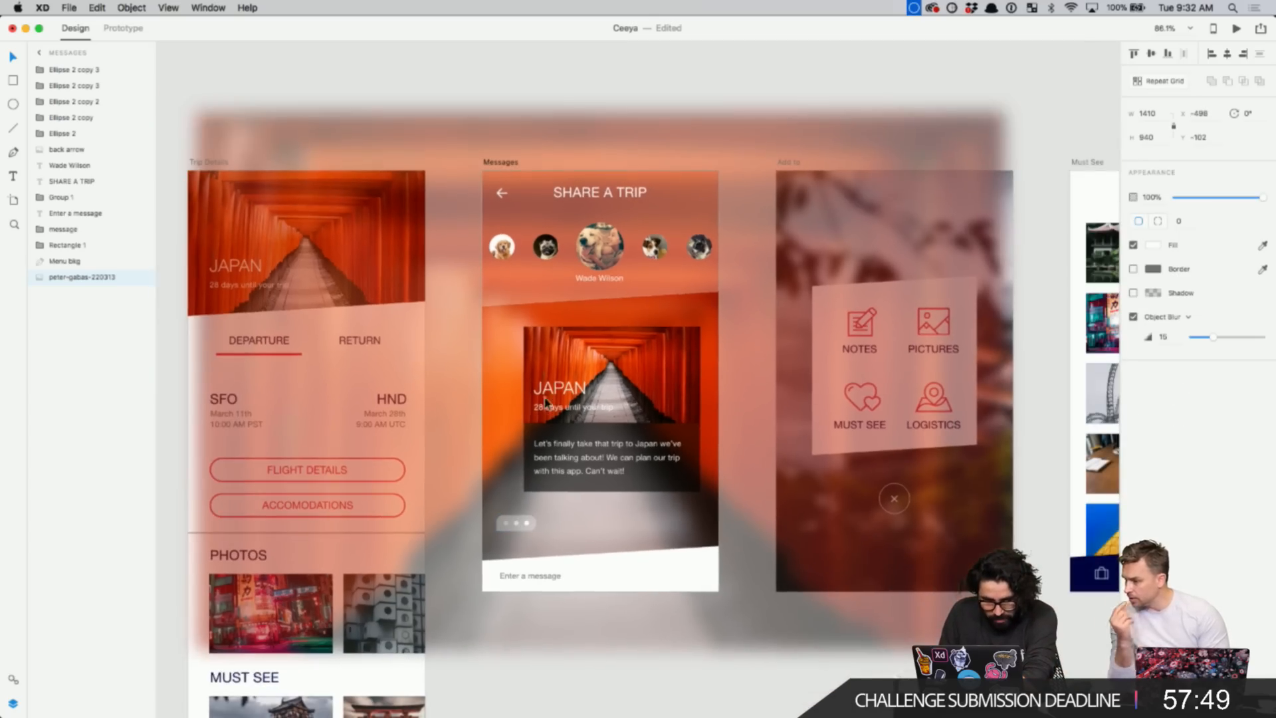
pyautogui.click(1133, 318)
pyautogui.click(1133, 318)
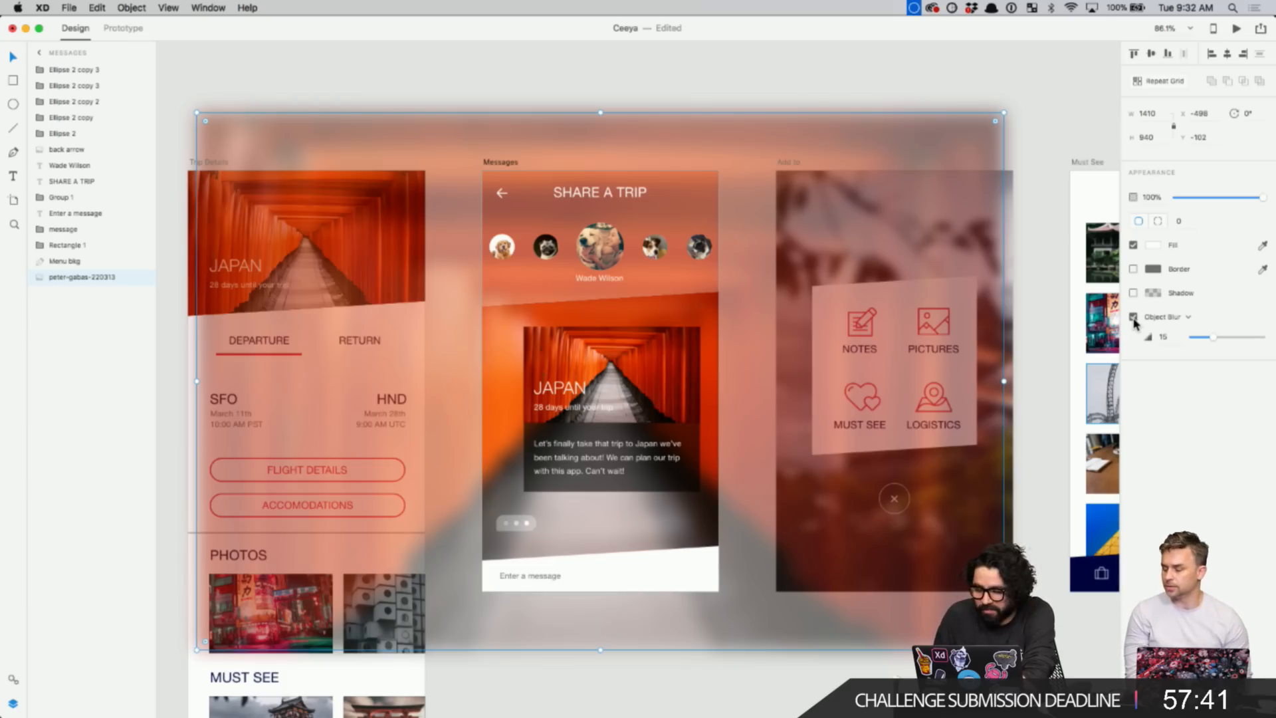
pyautogui.click(1133, 317)
pyautogui.click(1133, 318)
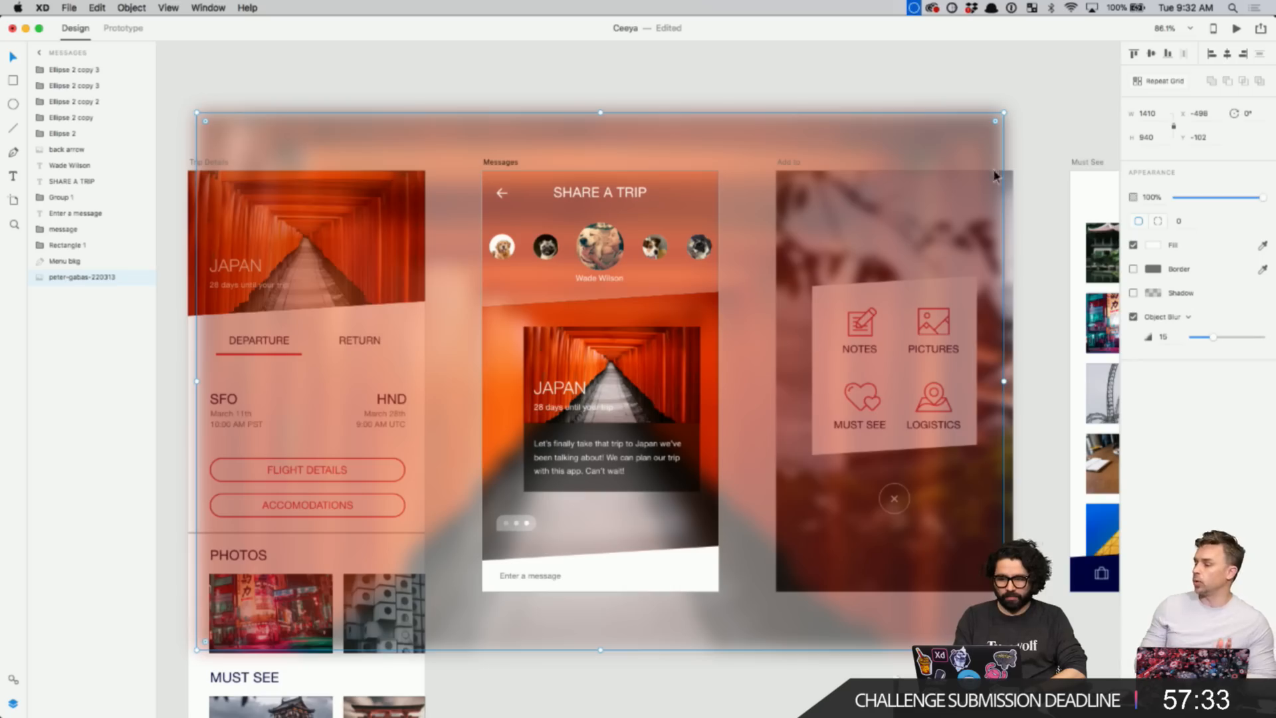
pyautogui.press('BackSpace')
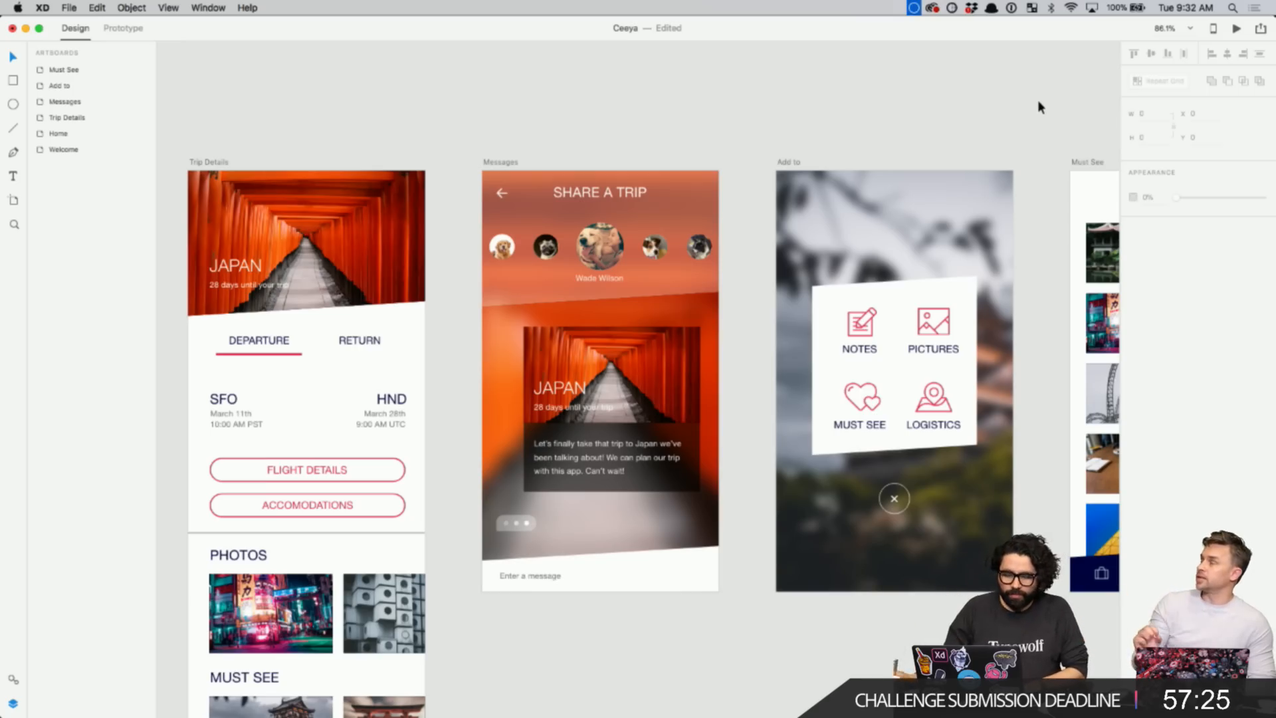
pyautogui.hscroll(-10, 1038, 100)
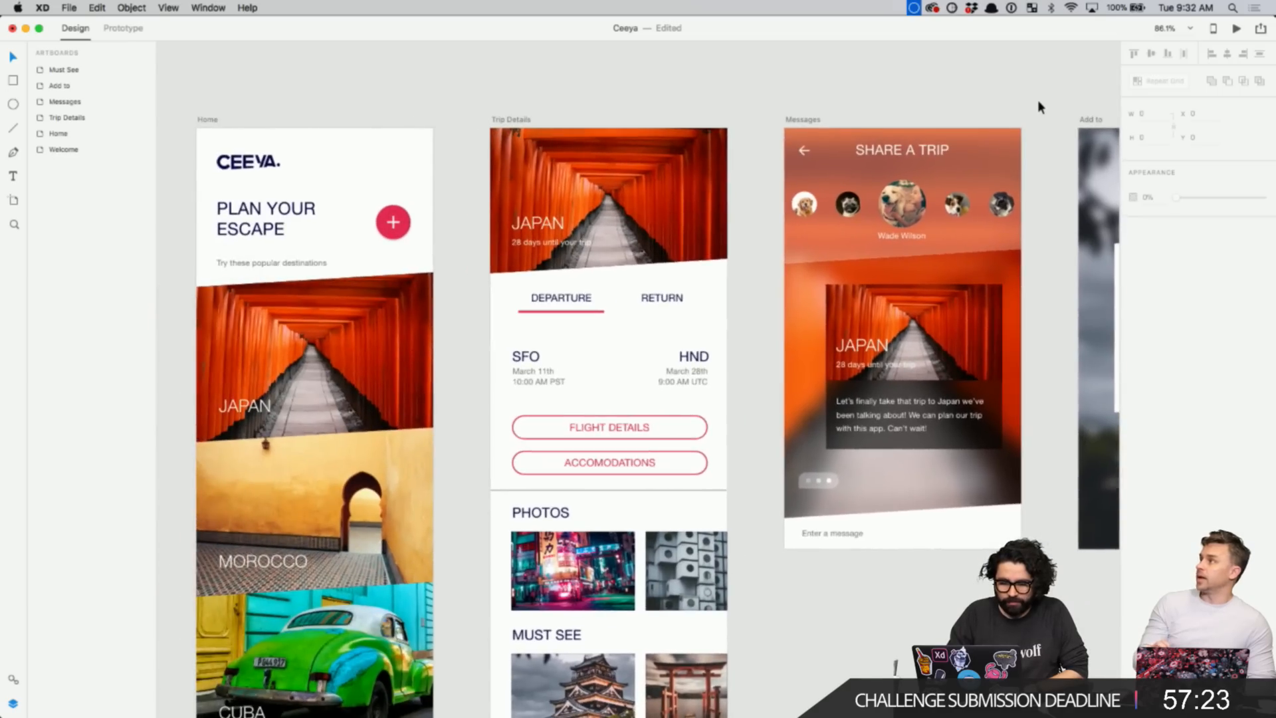
pyautogui.hscroll(-6, 1038, 100)
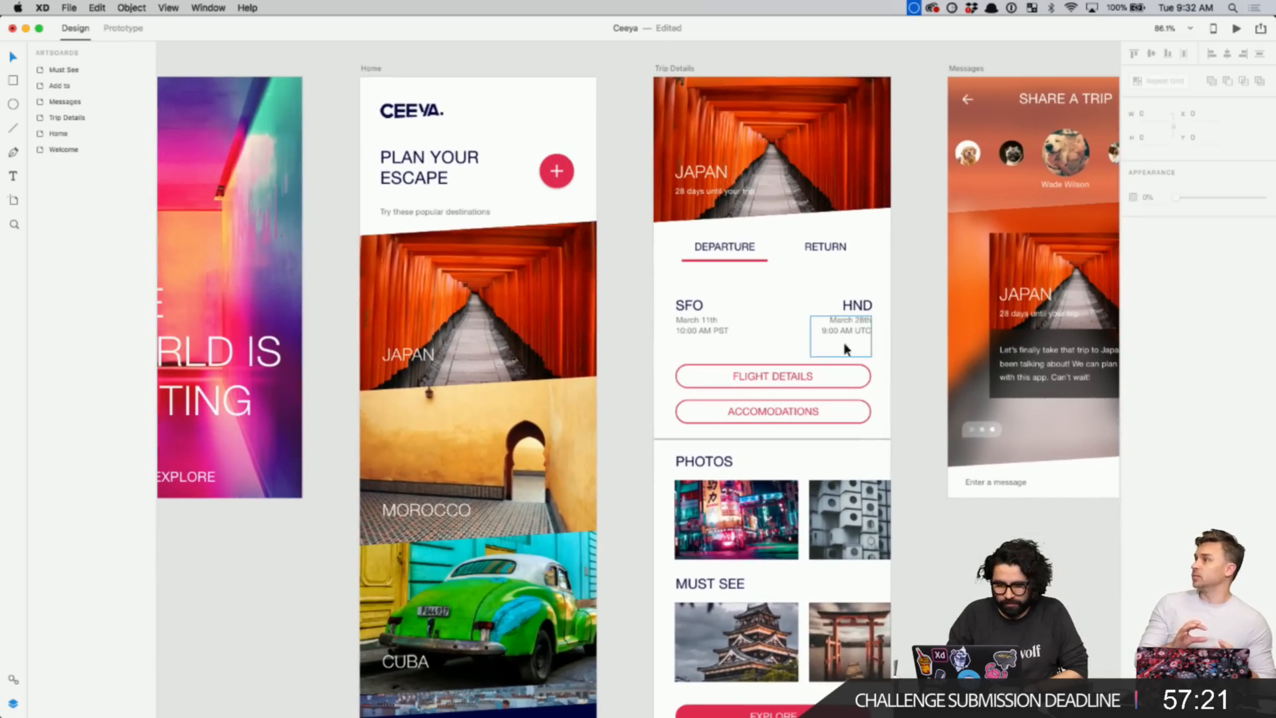
pyautogui.click(774, 381)
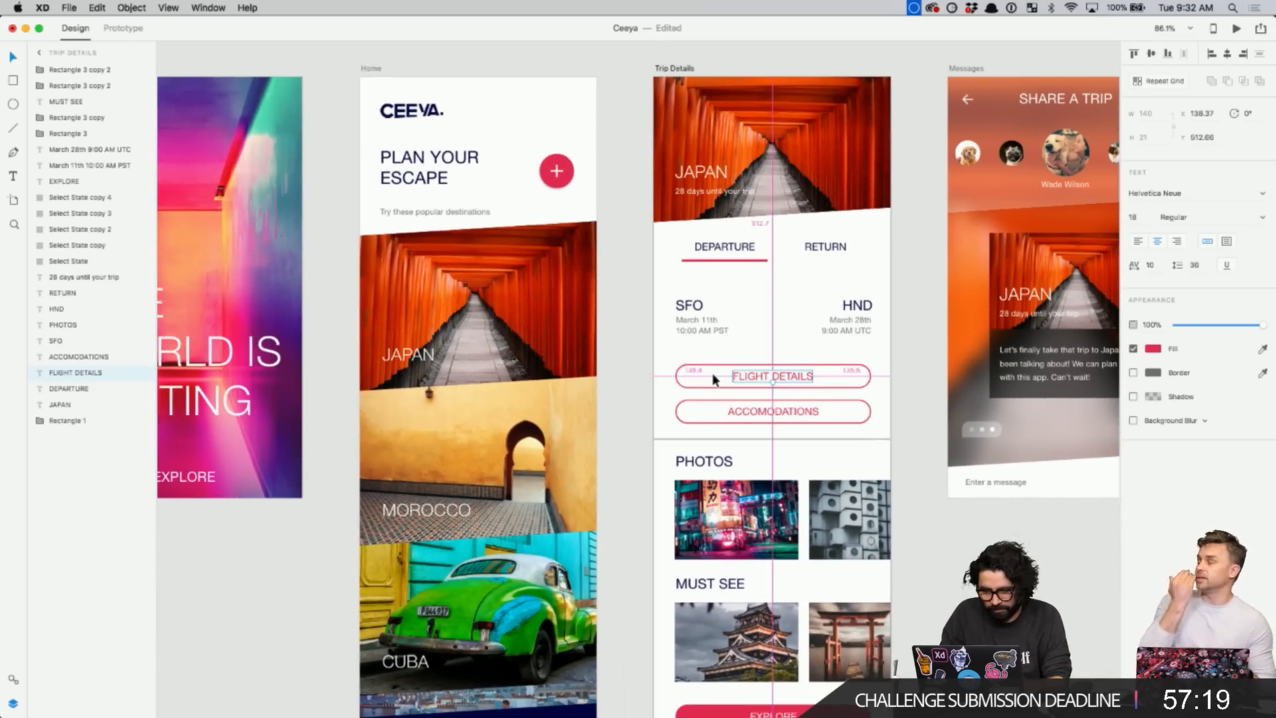
pyautogui.scroll(5, 710, 373)
pyautogui.hscroll(4, 711, 373)
pyautogui.scroll(1, 712, 373)
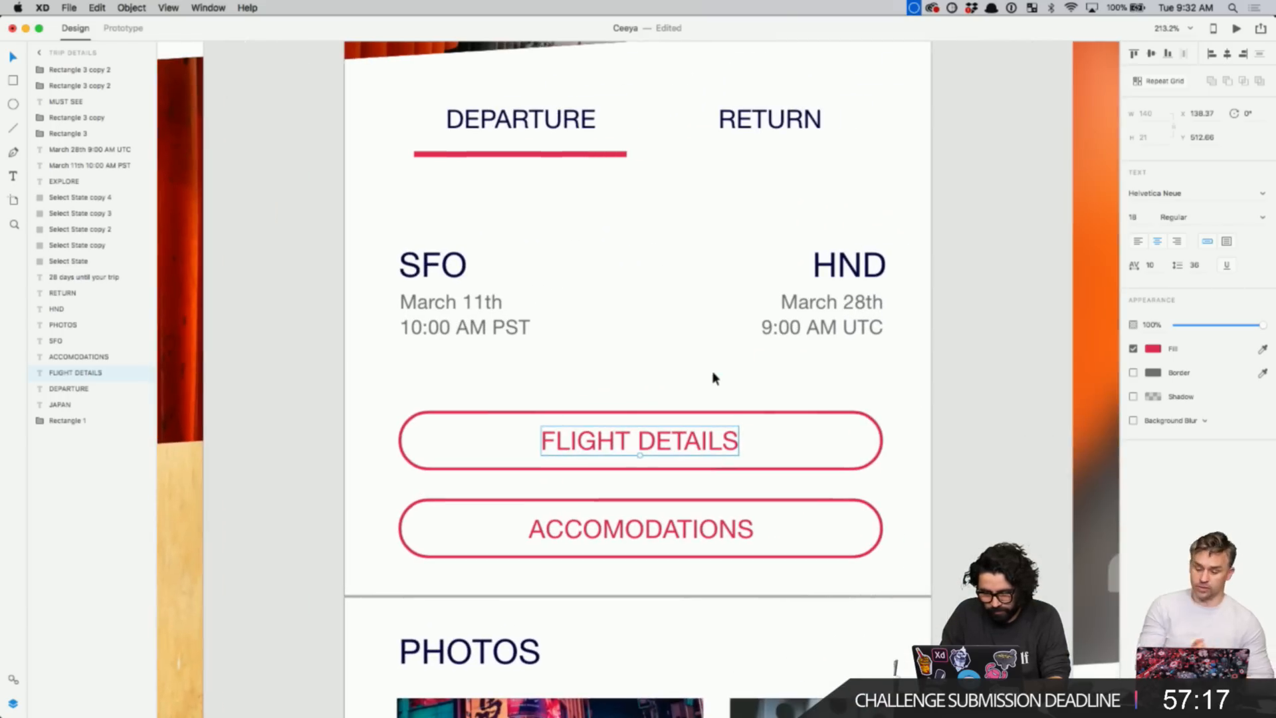
pyautogui.click(832, 300)
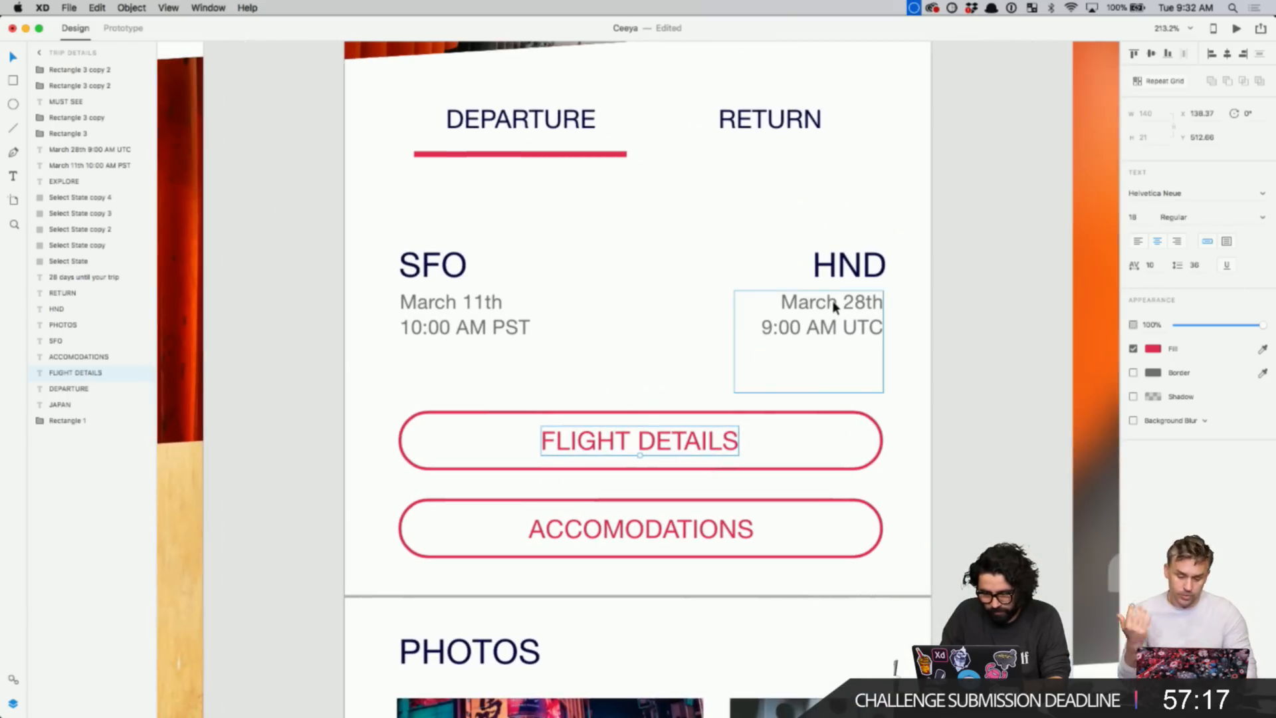
pyautogui.click(658, 444)
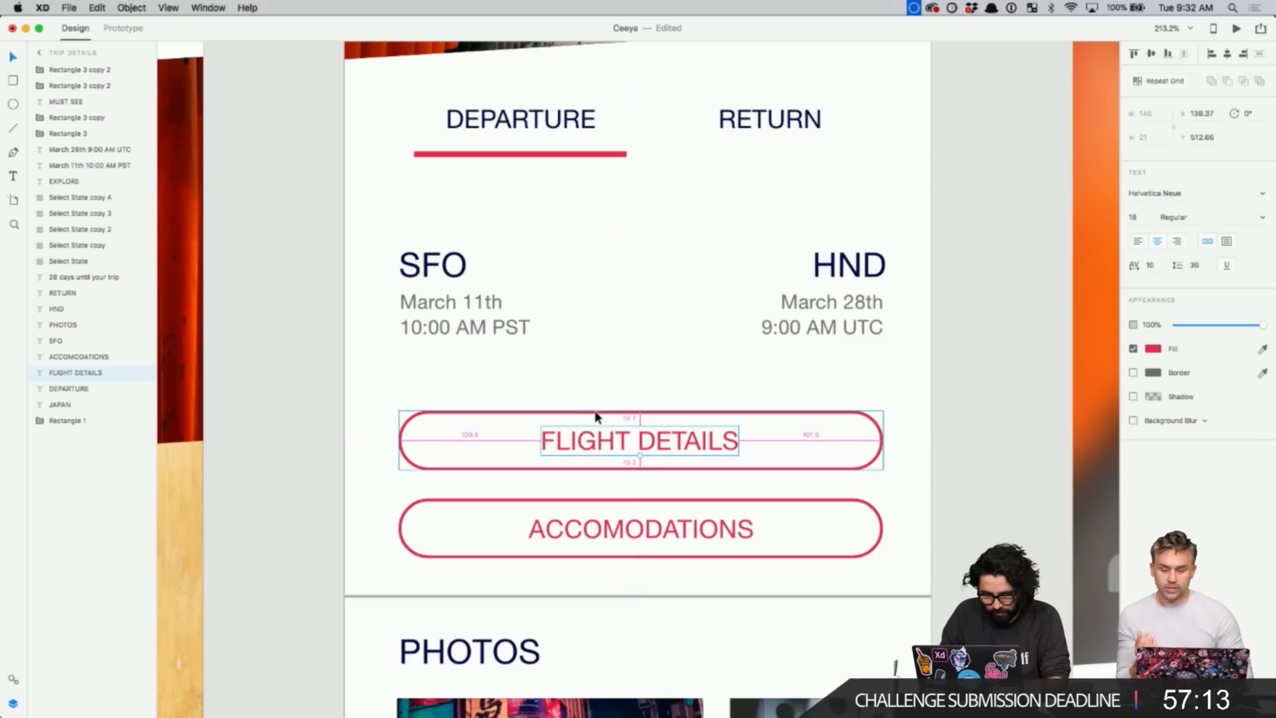
pyautogui.click(463, 305)
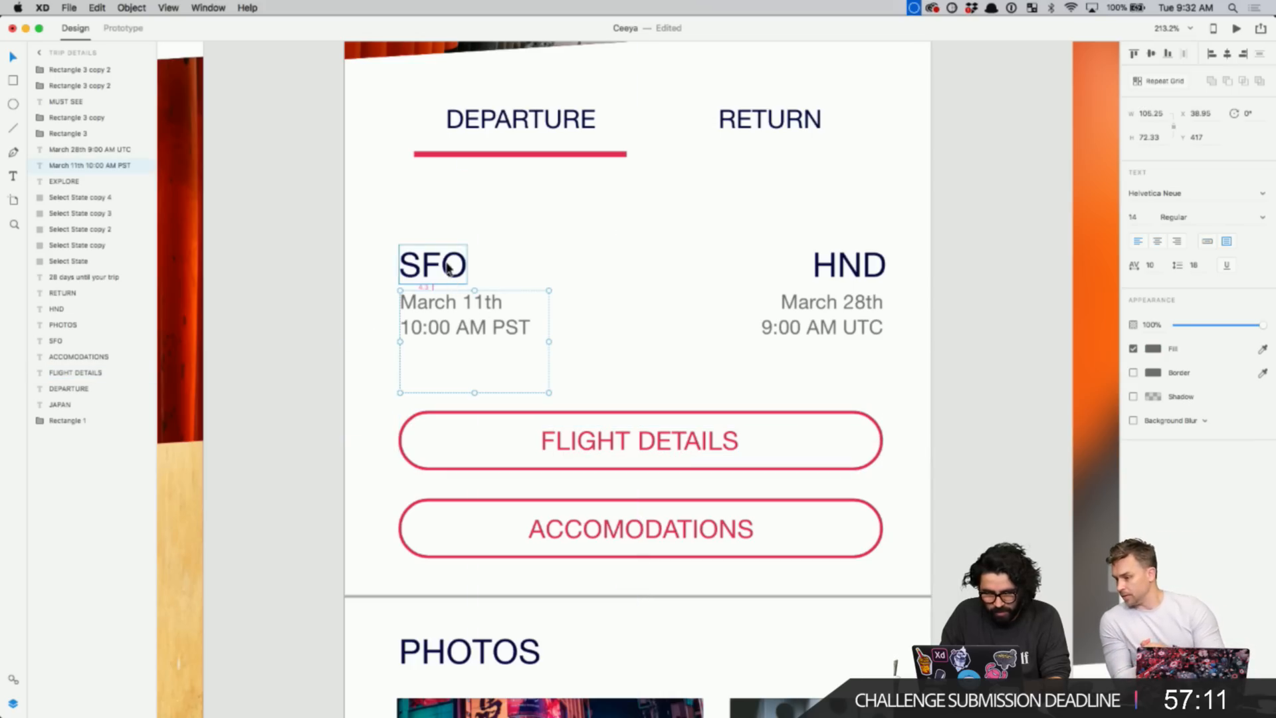
pyautogui.scroll(-3, 449, 267)
pyautogui.scroll(-5, 448, 267)
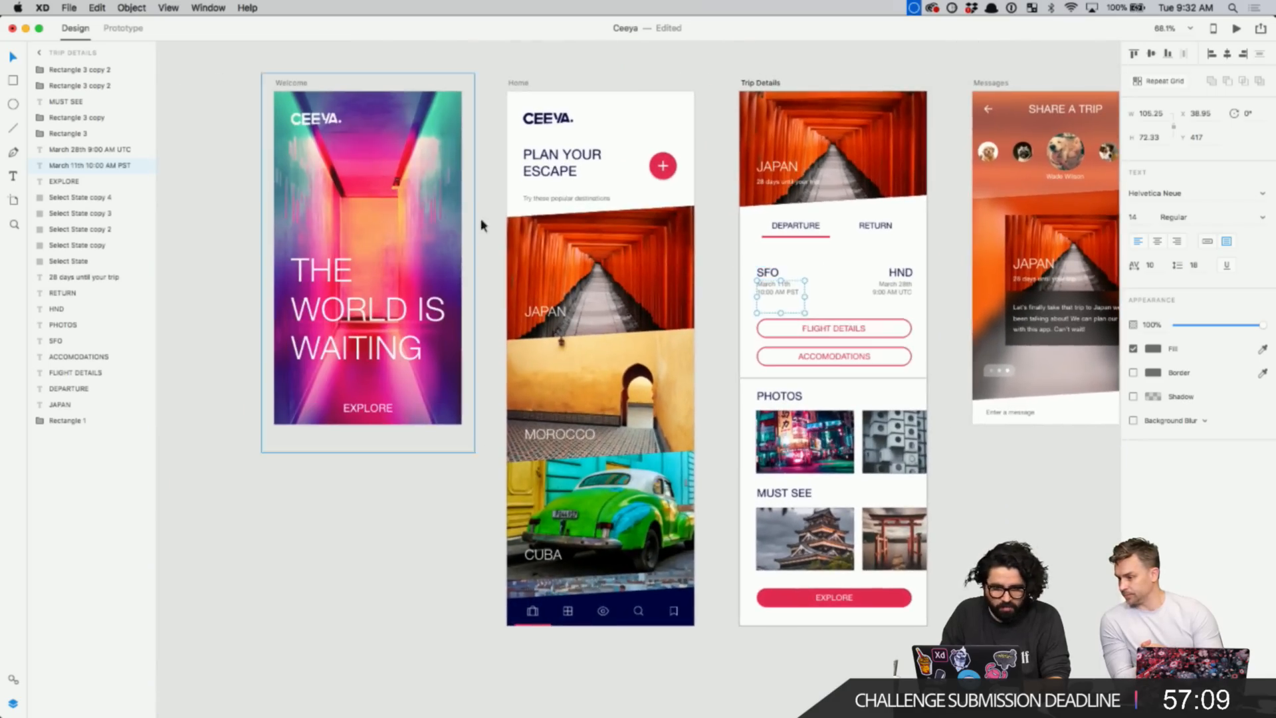
pyautogui.click(516, 77)
pyautogui.scroll(-1, 516, 77)
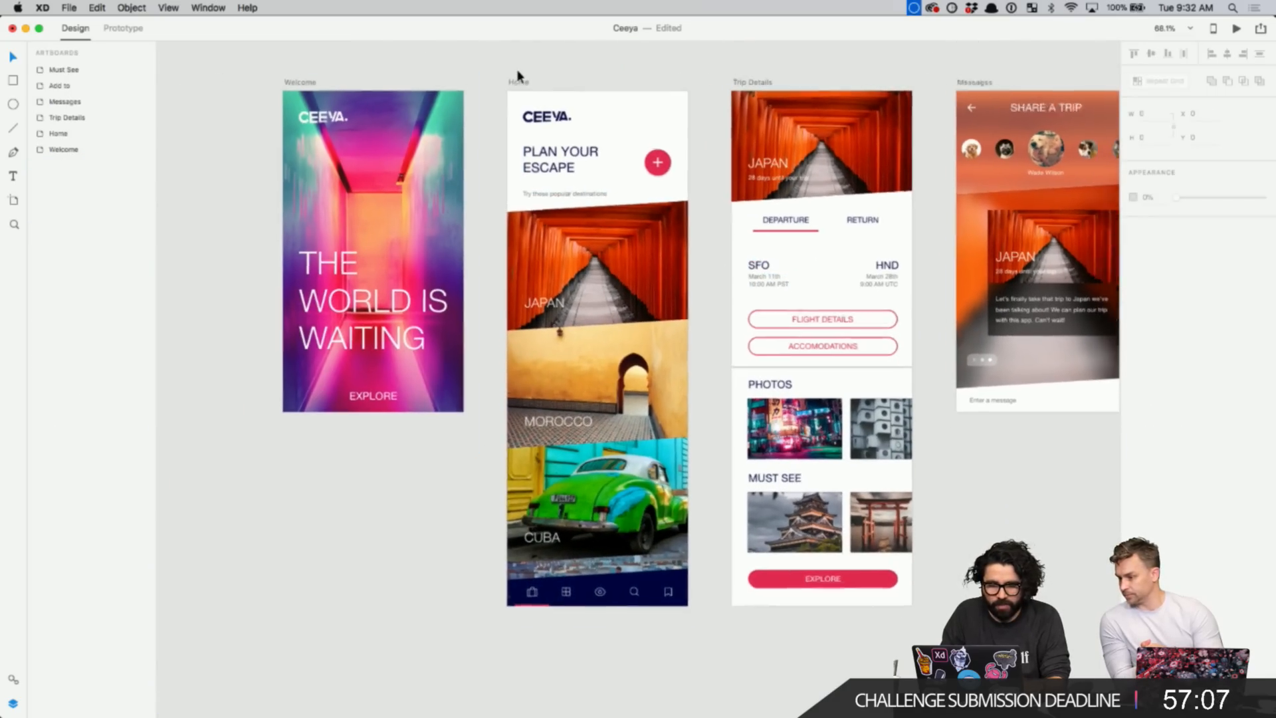
pyautogui.click(369, 290)
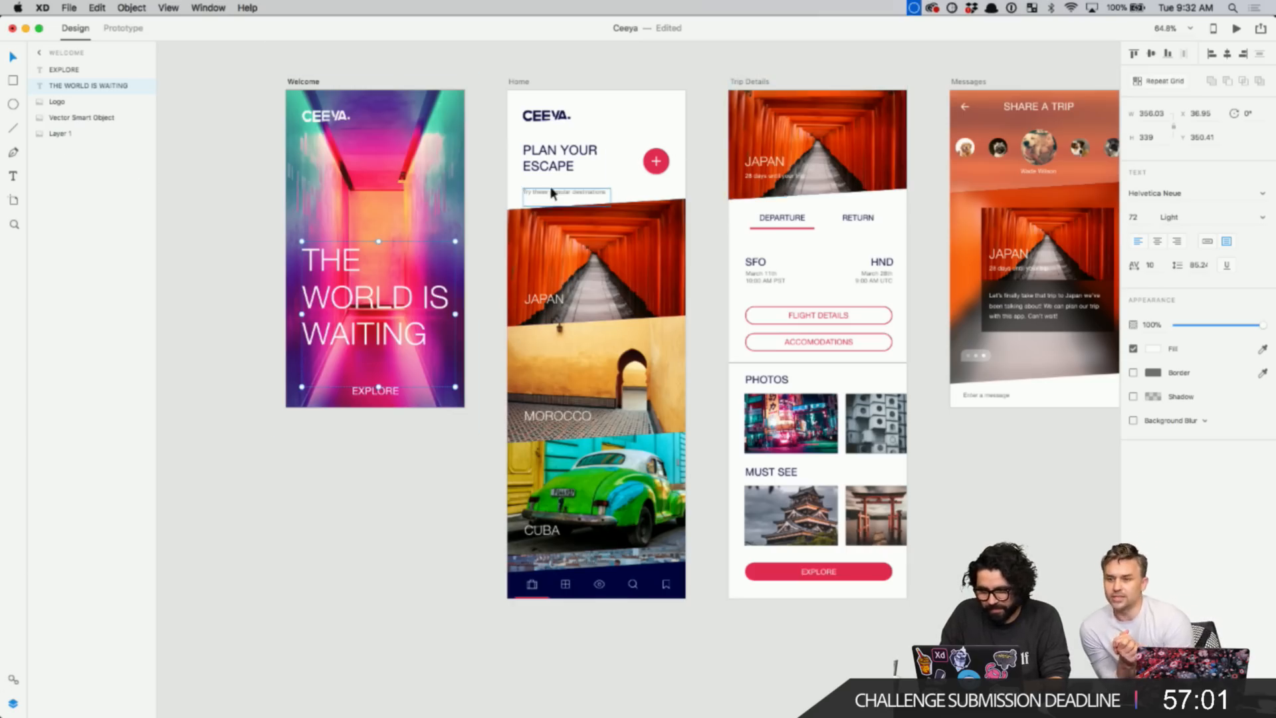
# - In Prototype mode, link the Welcome headline to Home and the plus button to Trip Details
pyautogui.click(125, 29)
pyautogui.click(718, 499)
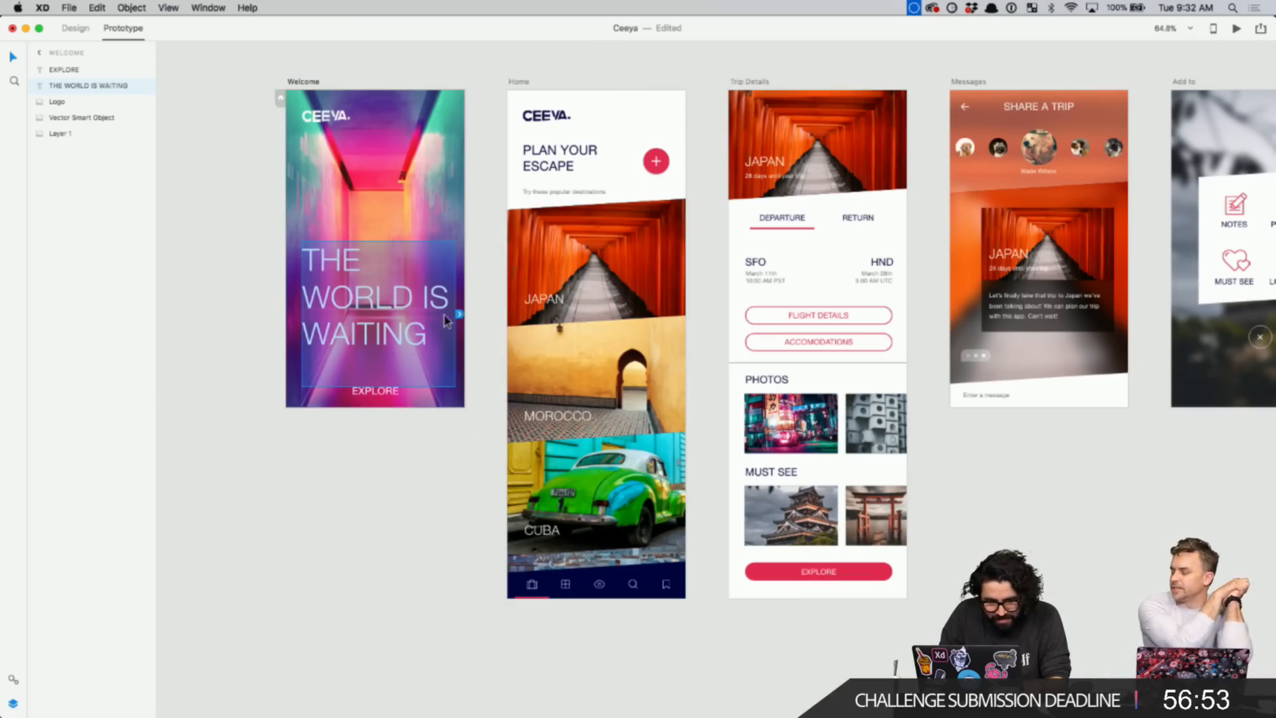
pyautogui.moveTo(462, 318); pyautogui.dragTo(628, 214)
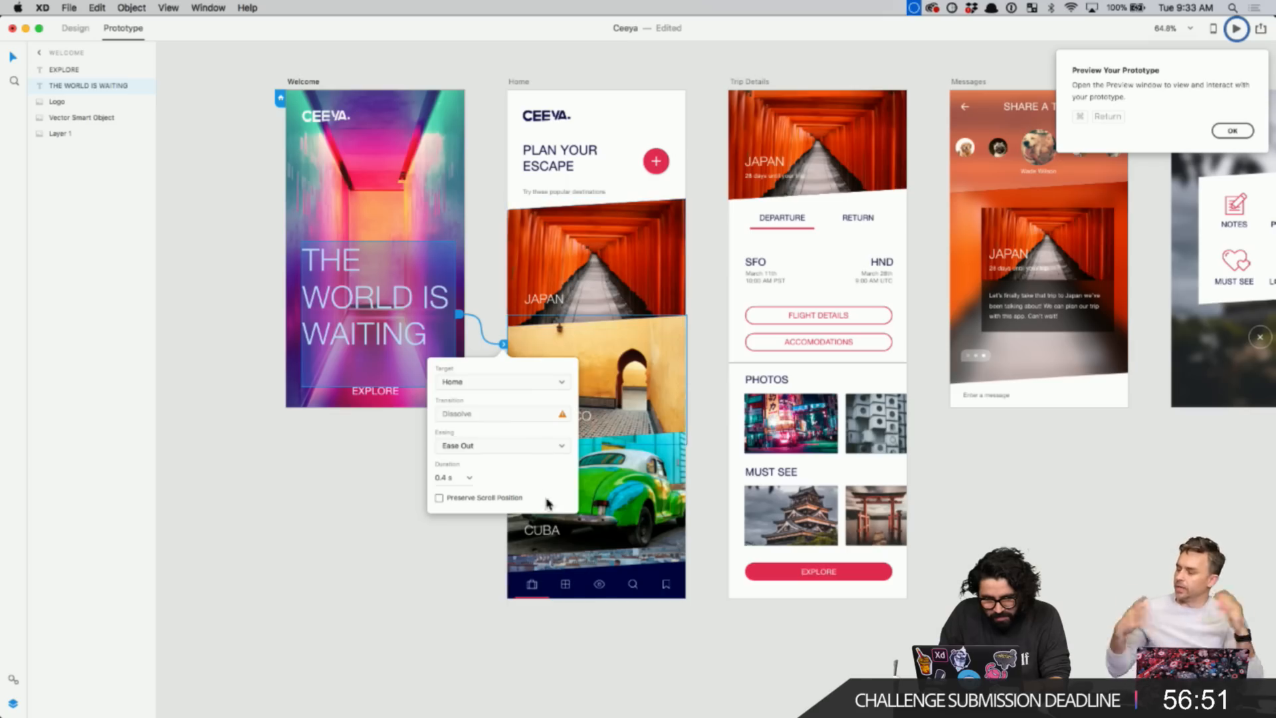
pyautogui.click(470, 550)
pyautogui.click(656, 161)
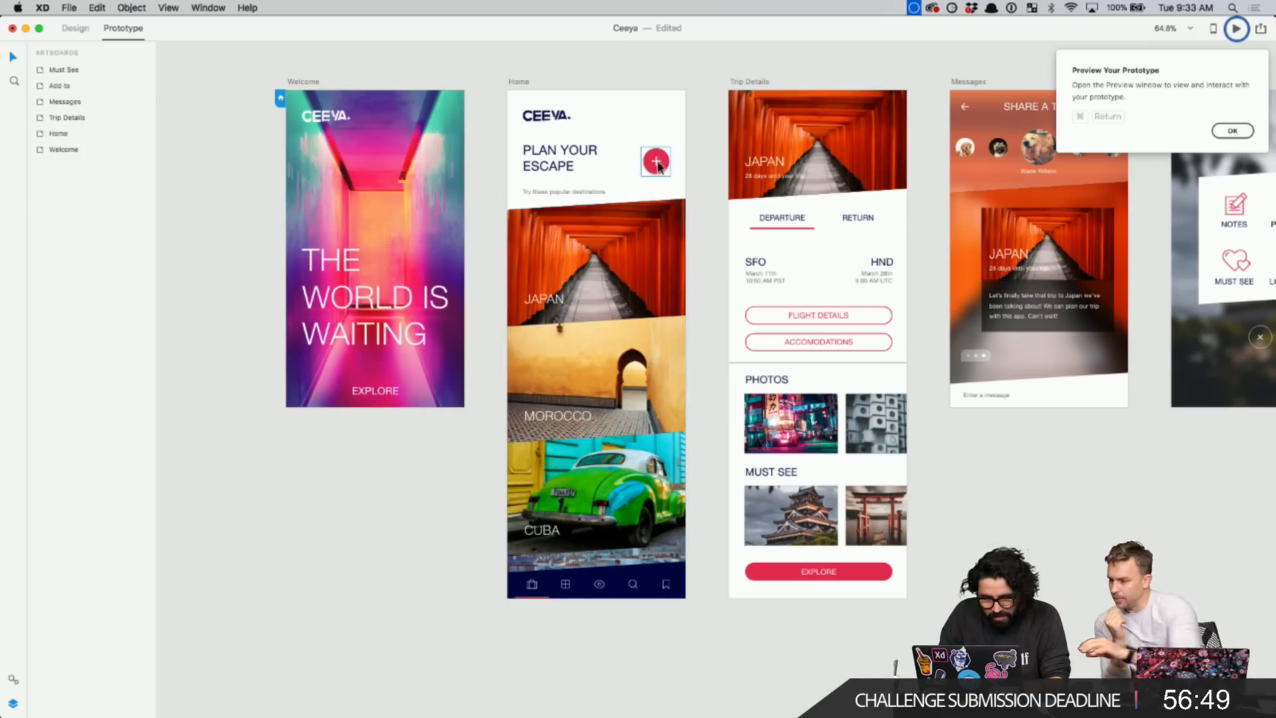
pyautogui.moveTo(674, 166); pyautogui.dragTo(813, 138)
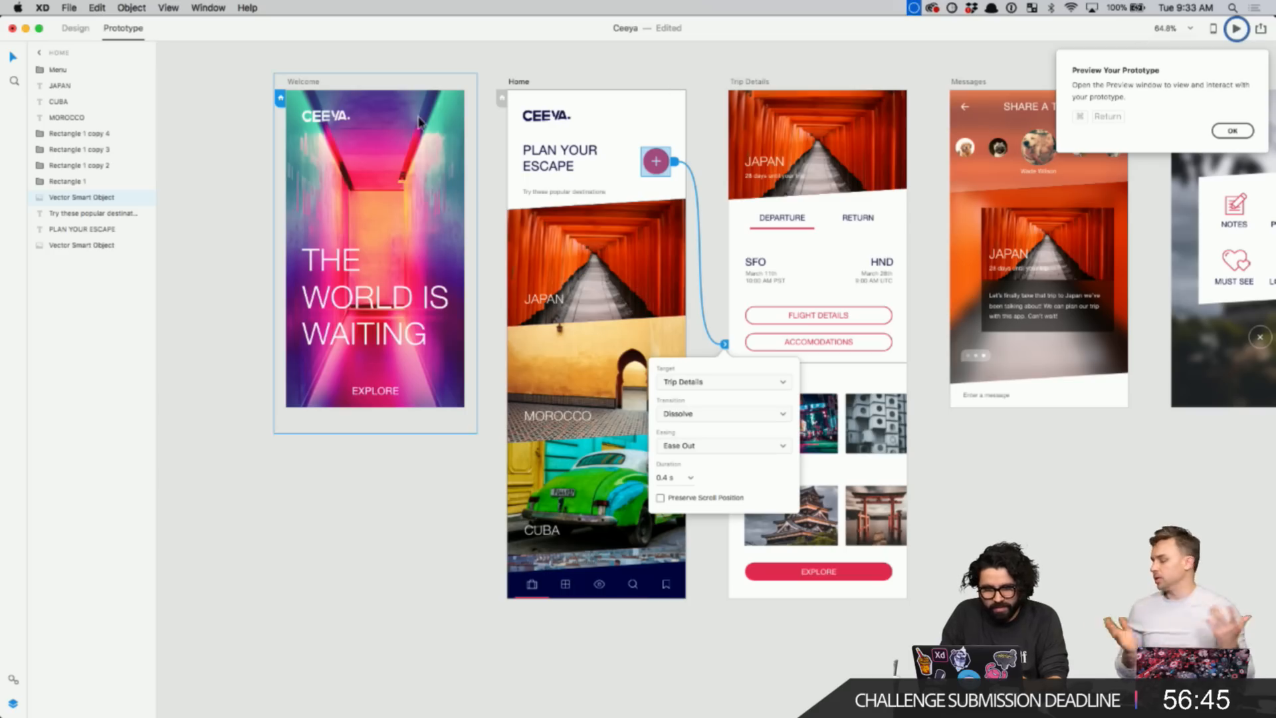
# - Preview the prototype and confirm the plus button opens Trip Details
pyautogui.click(1236, 28)
pyautogui.click(571, 139)
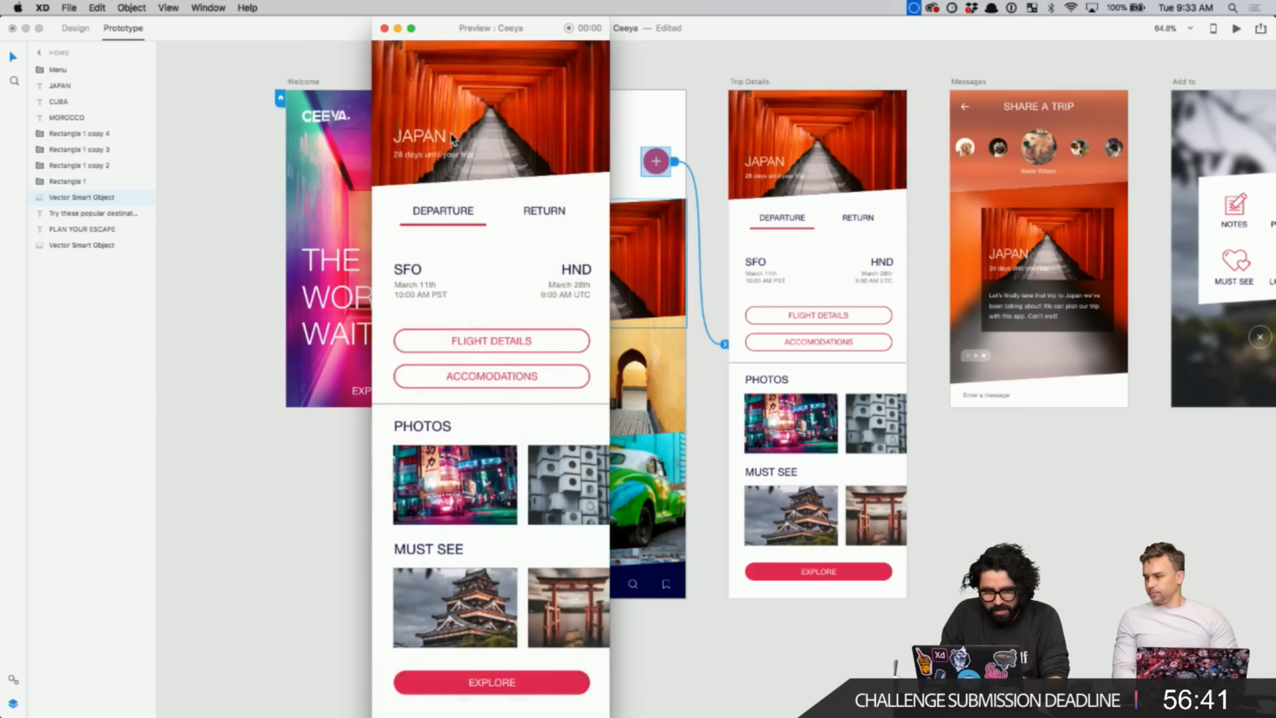
pyautogui.click(384, 29)
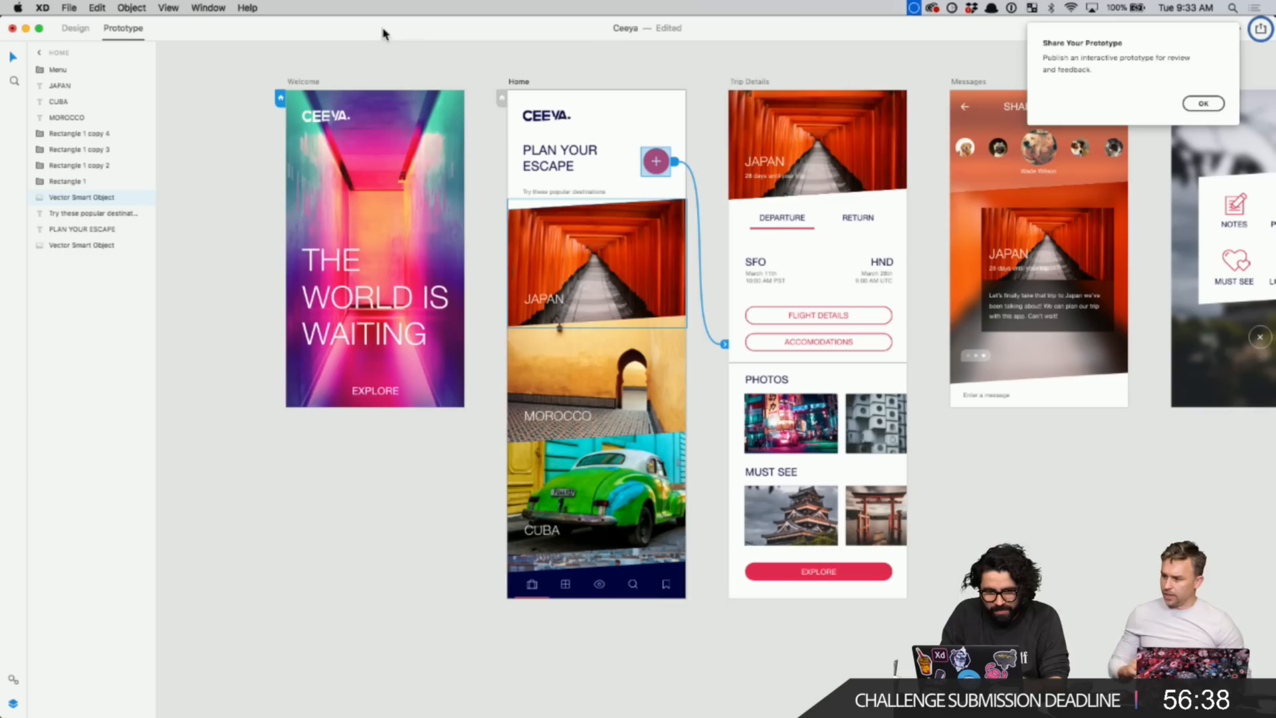
pyautogui.click(612, 55)
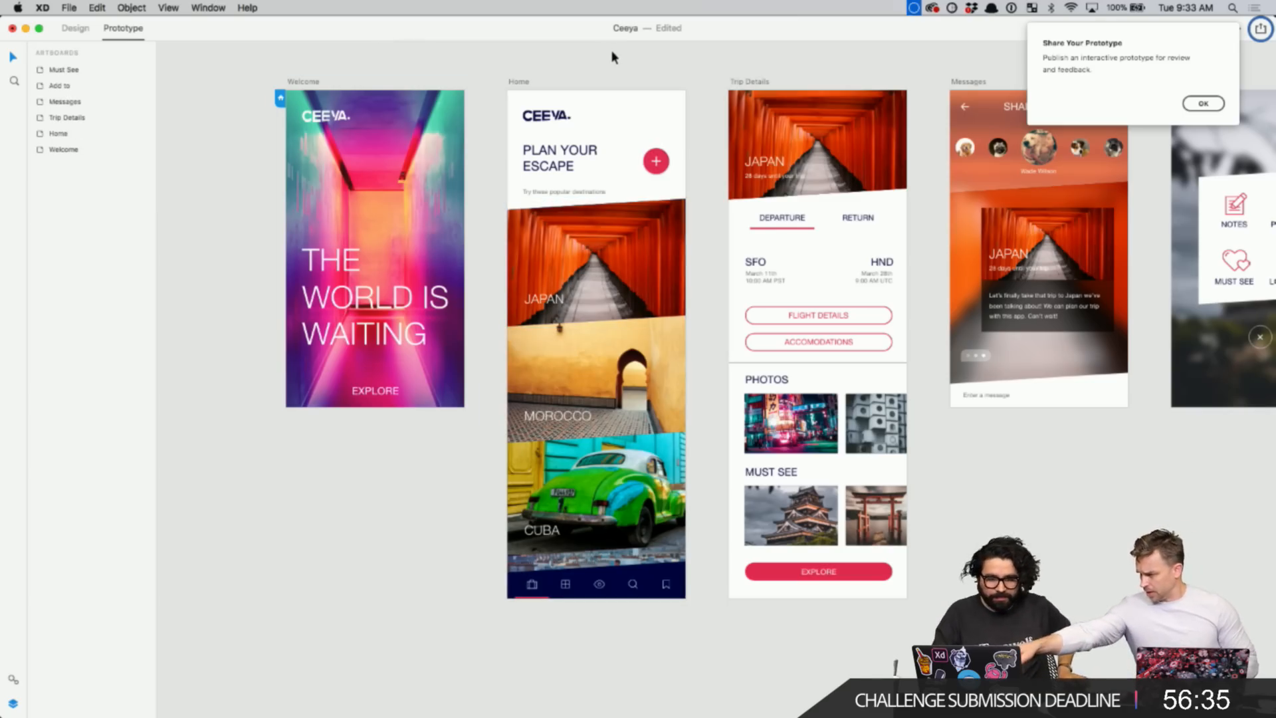
# - Return to Design mode, select the Home artboard and dismiss the Share Your Prototype tip
pyautogui.click(75, 30)
pyautogui.scroll(3, 346, 194)
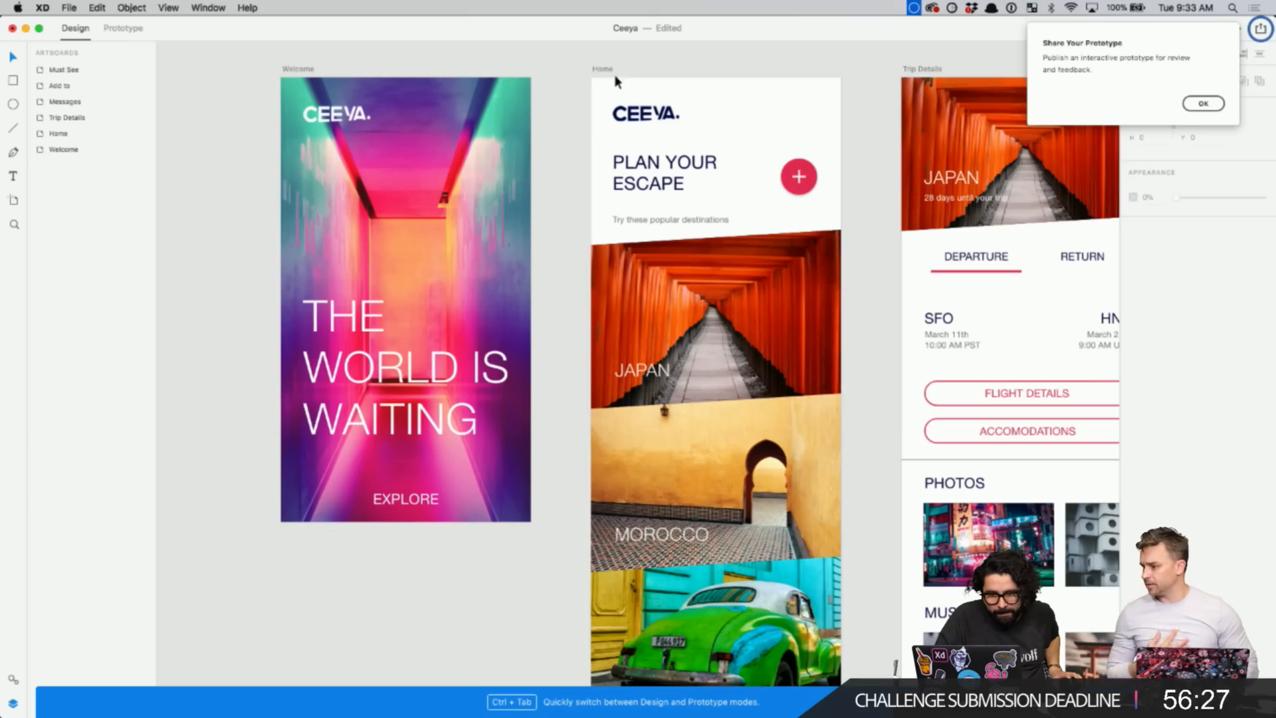
pyautogui.click(603, 70)
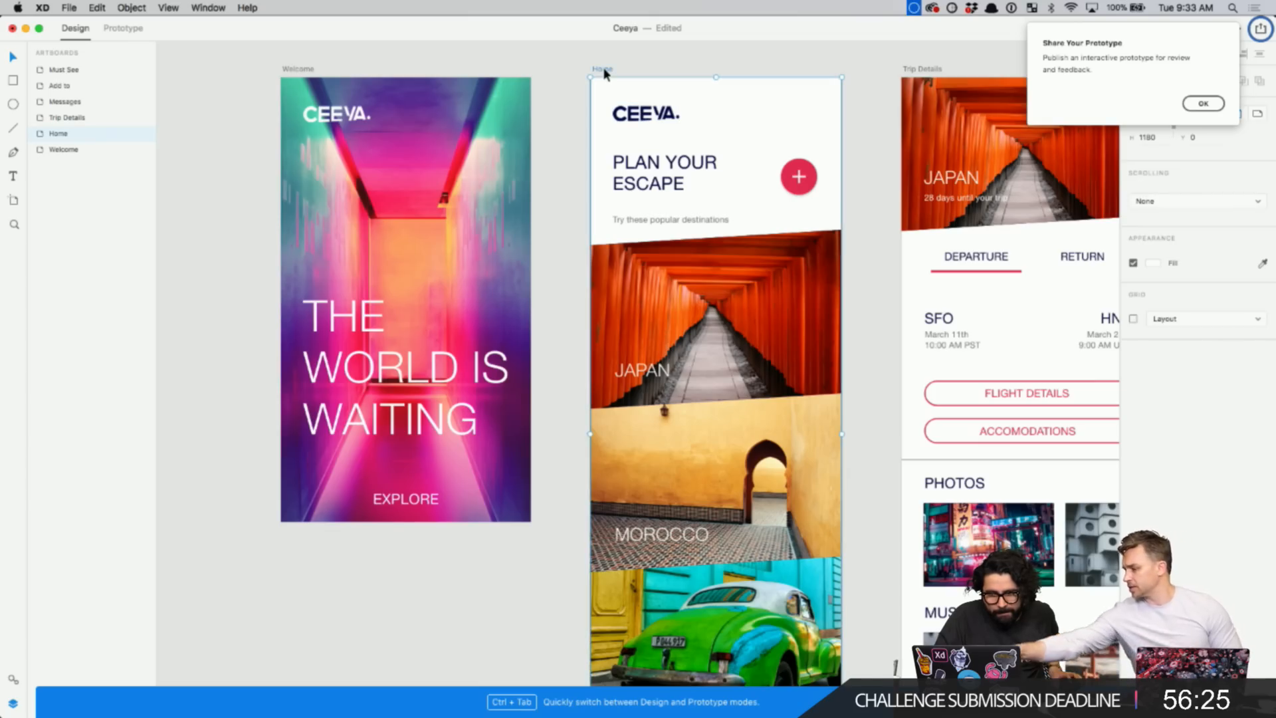
pyautogui.click(1203, 103)
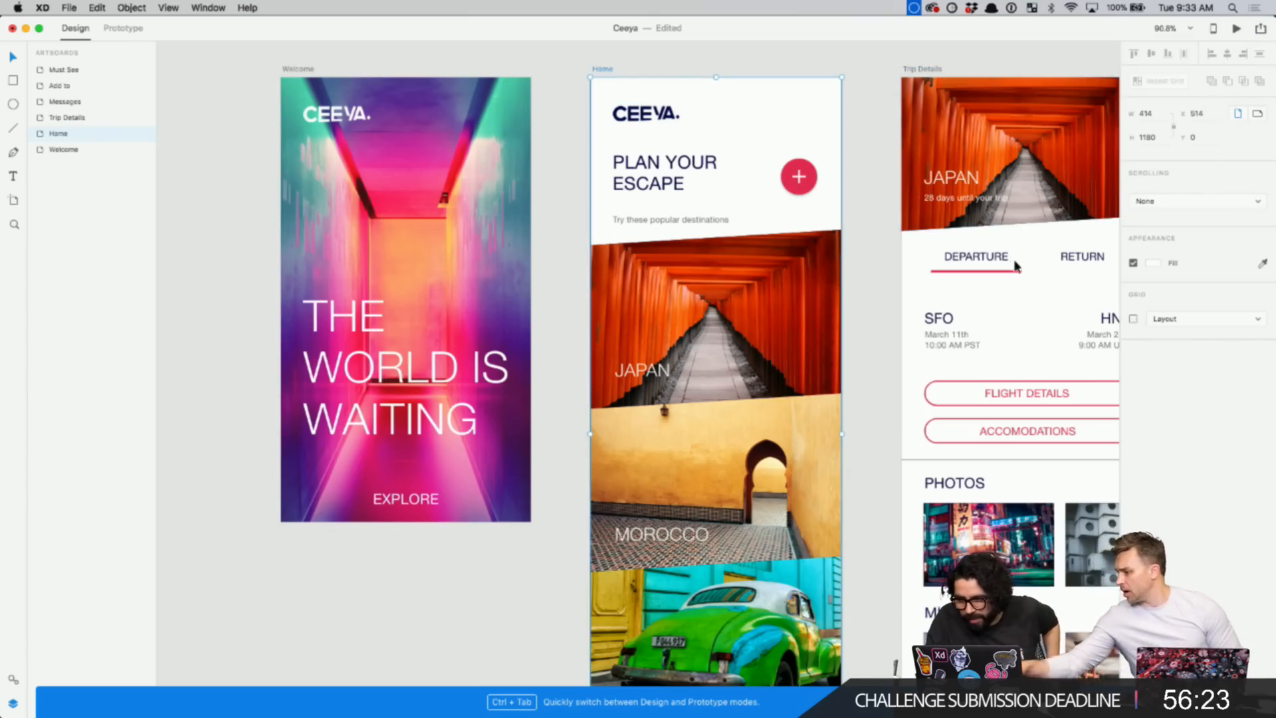
pyautogui.scroll(-3, 1013, 263)
pyautogui.scroll(-5, 1015, 264)
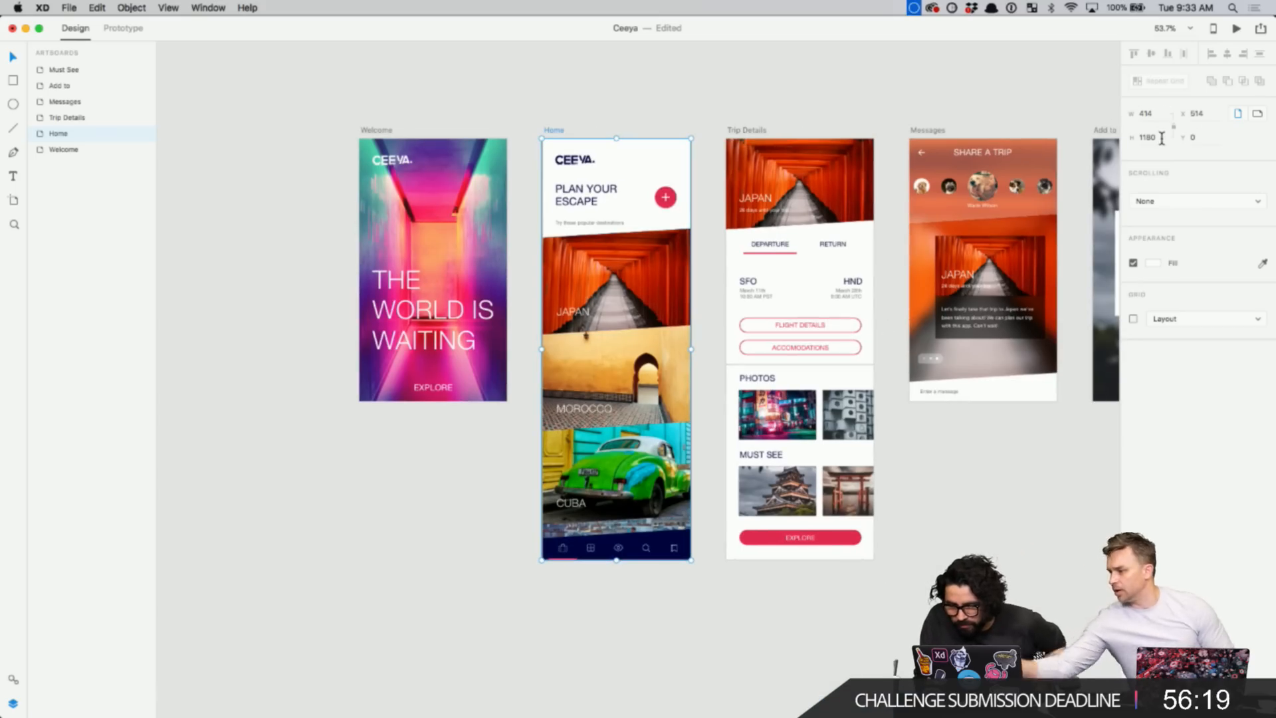
pyautogui.moveTo(1162, 137); pyautogui.dragTo(1102, 137)
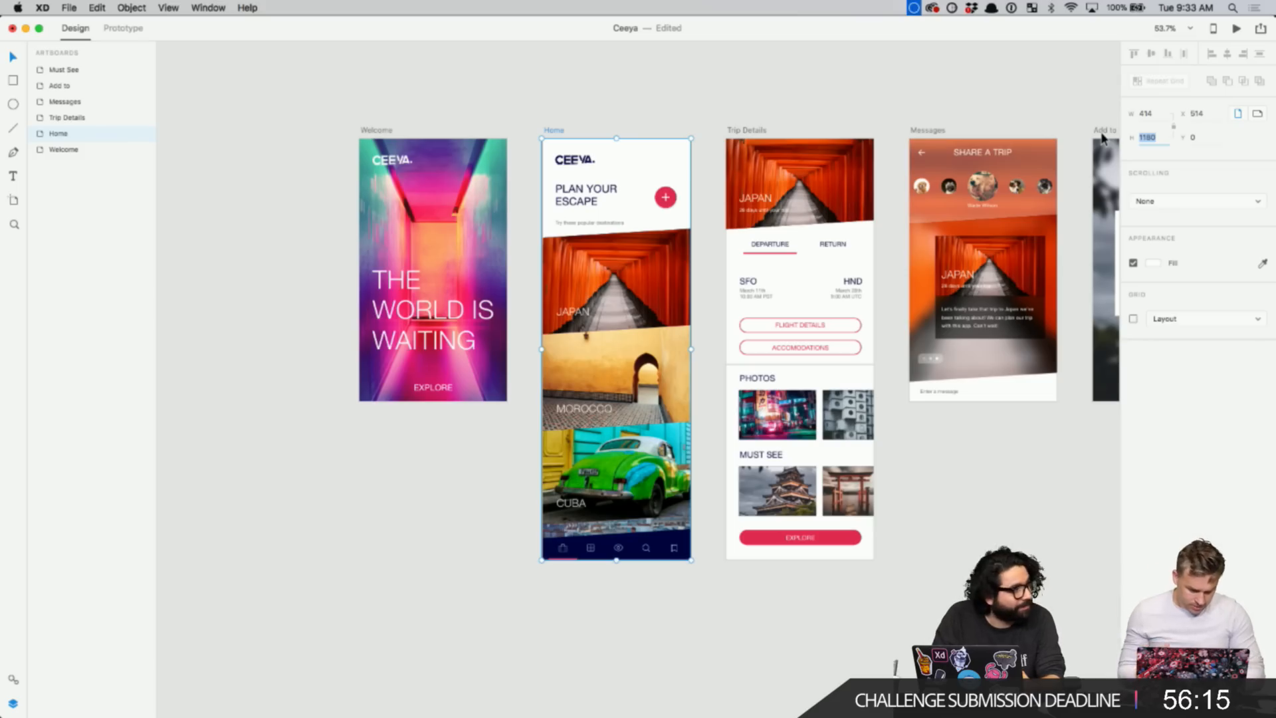
pyautogui.write('667')
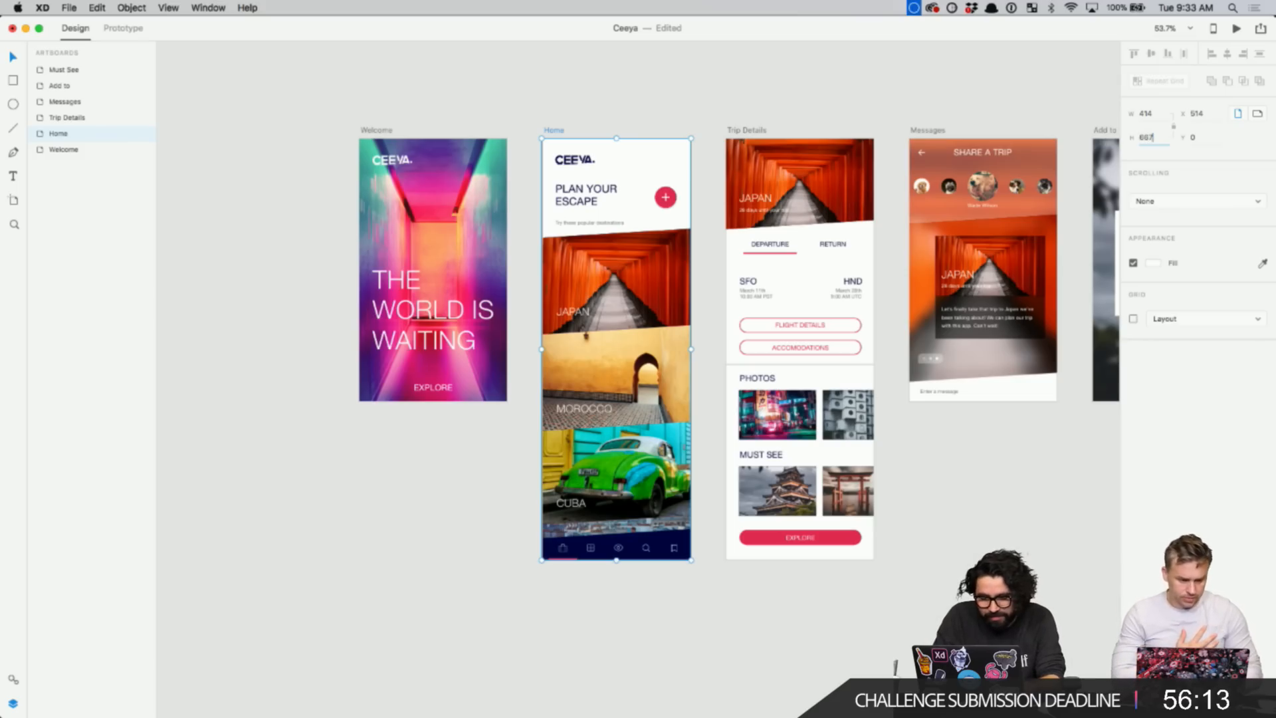
pyautogui.press('Return')
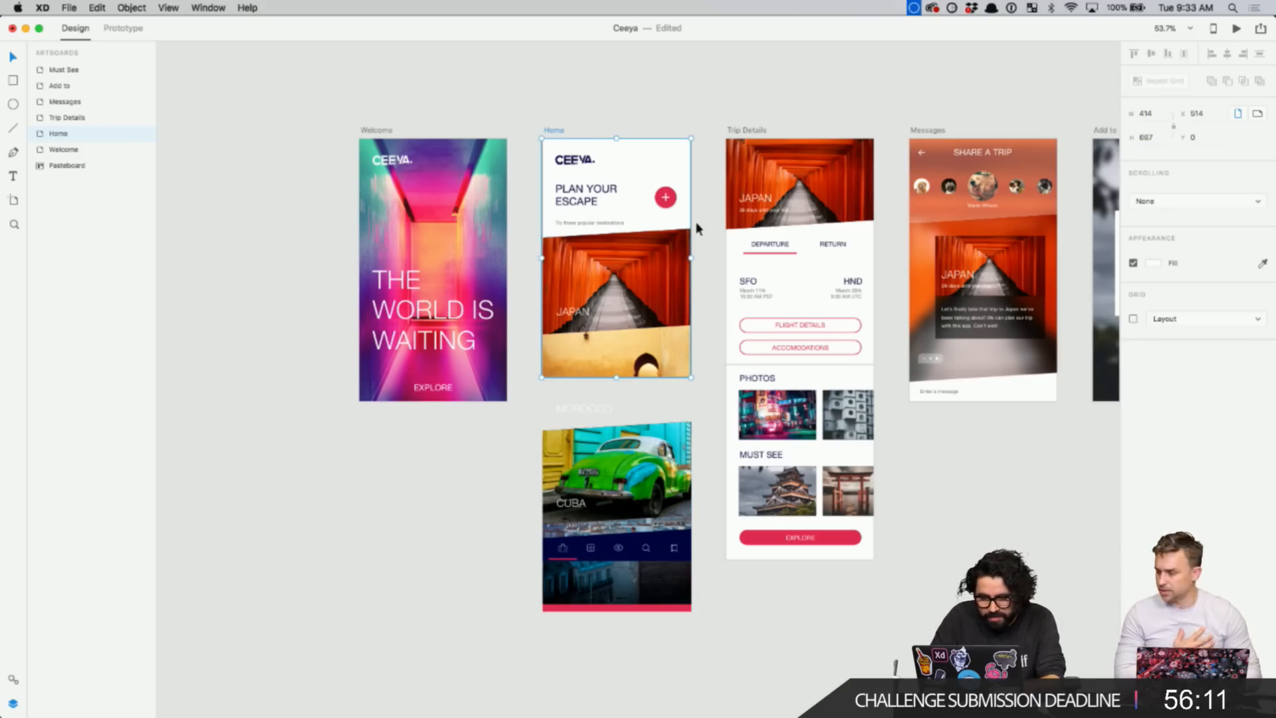
pyautogui.click(744, 123)
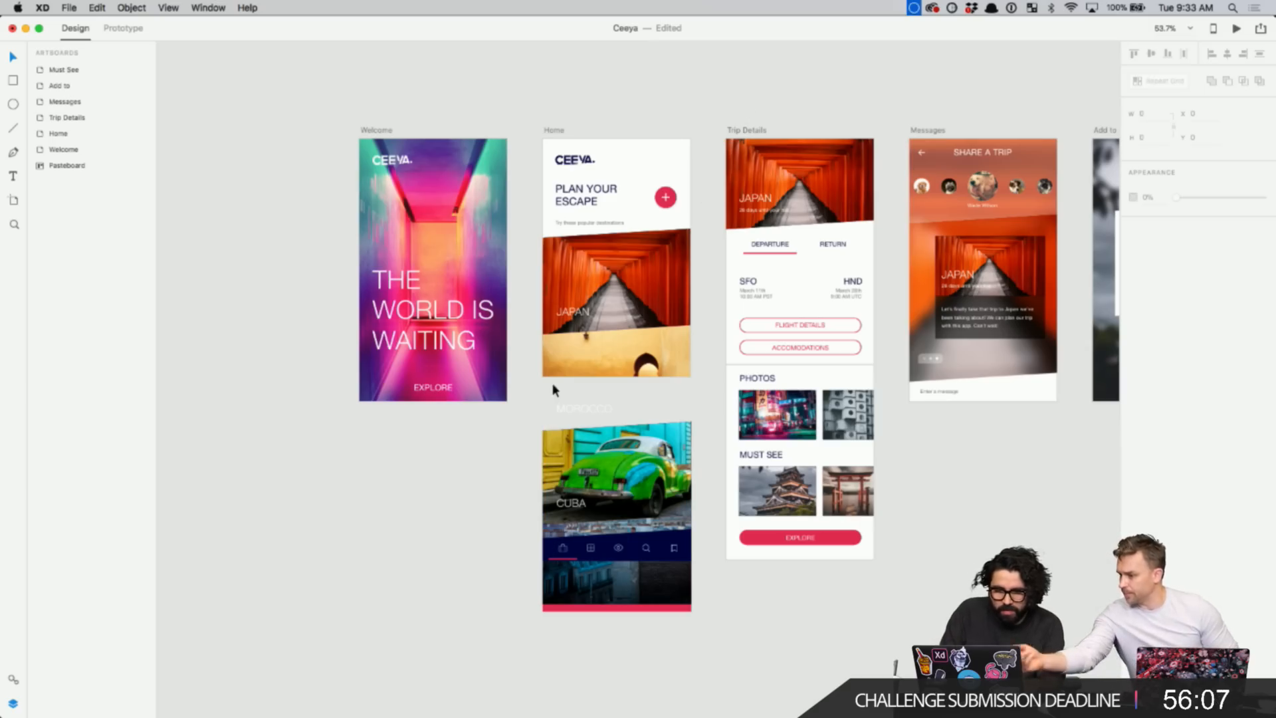
pyautogui.press('super+z')
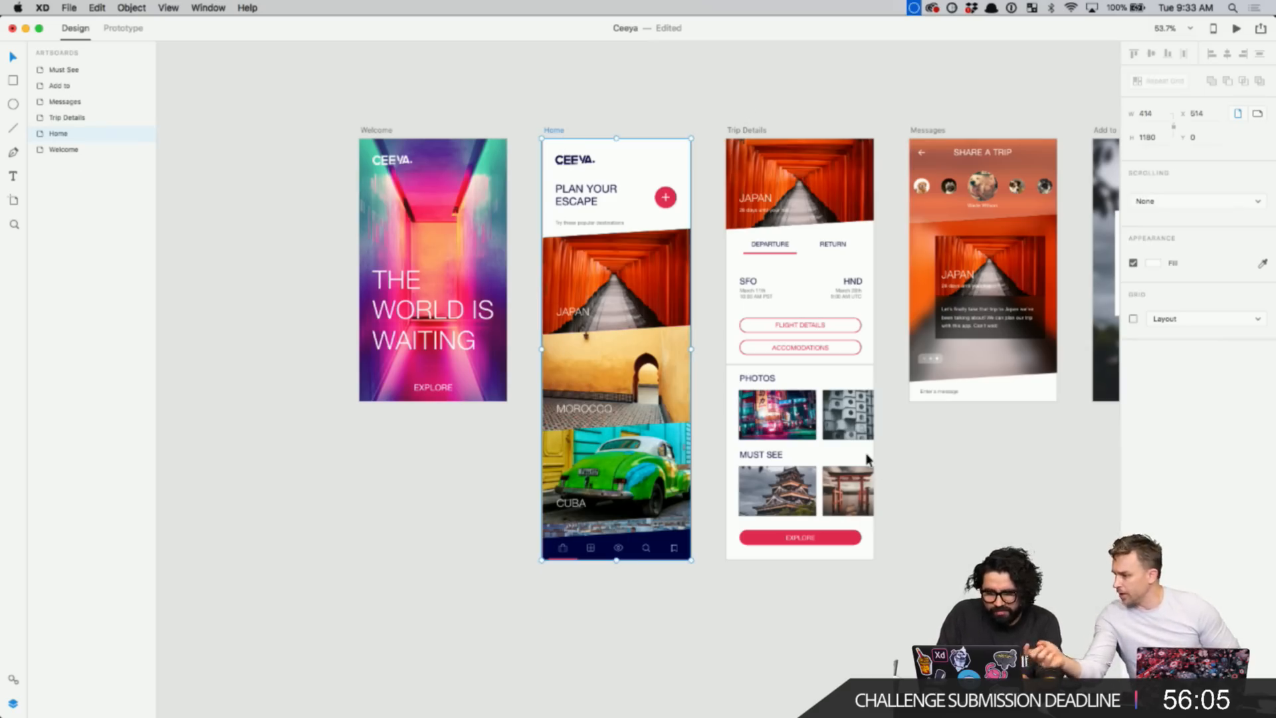
pyautogui.hscroll(3, 867, 459)
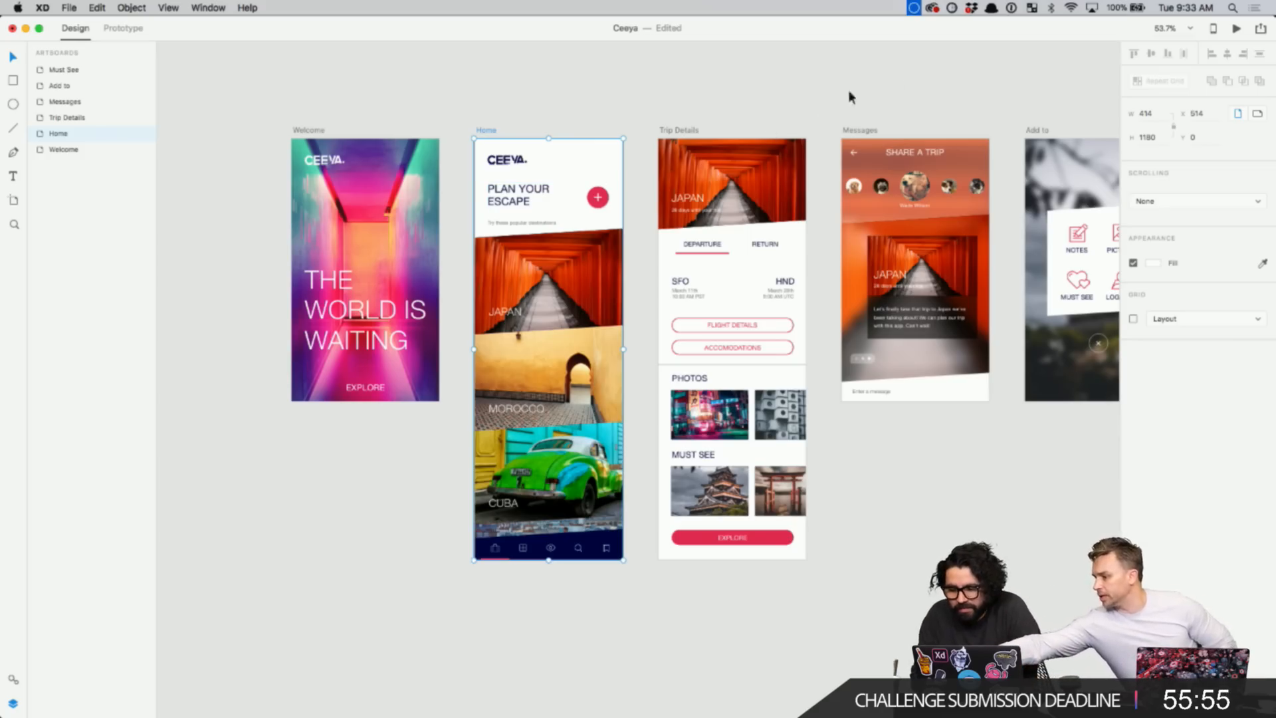
# - Set the Home artboard's scrolling to Vertical with a 667 viewport height
pyautogui.click(1188, 203)
pyautogui.click(1189, 226)
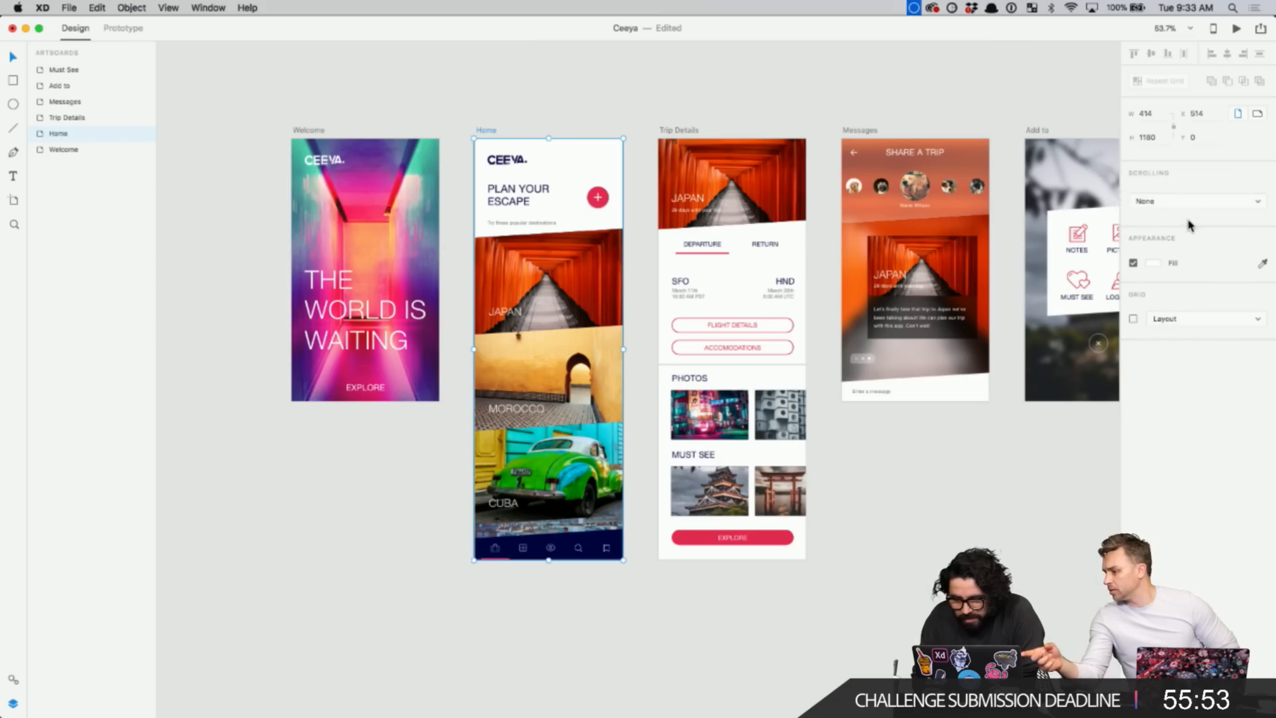
pyautogui.click(1189, 207)
pyautogui.click(1188, 212)
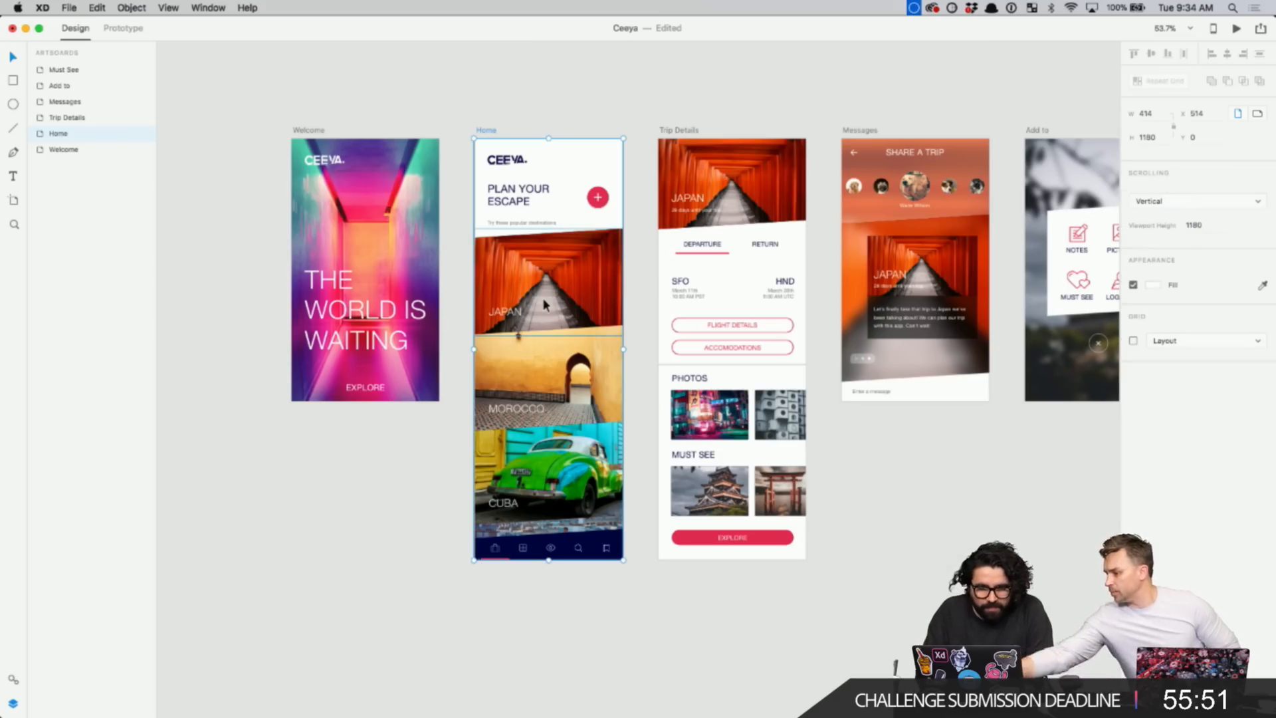
pyautogui.click(1193, 224)
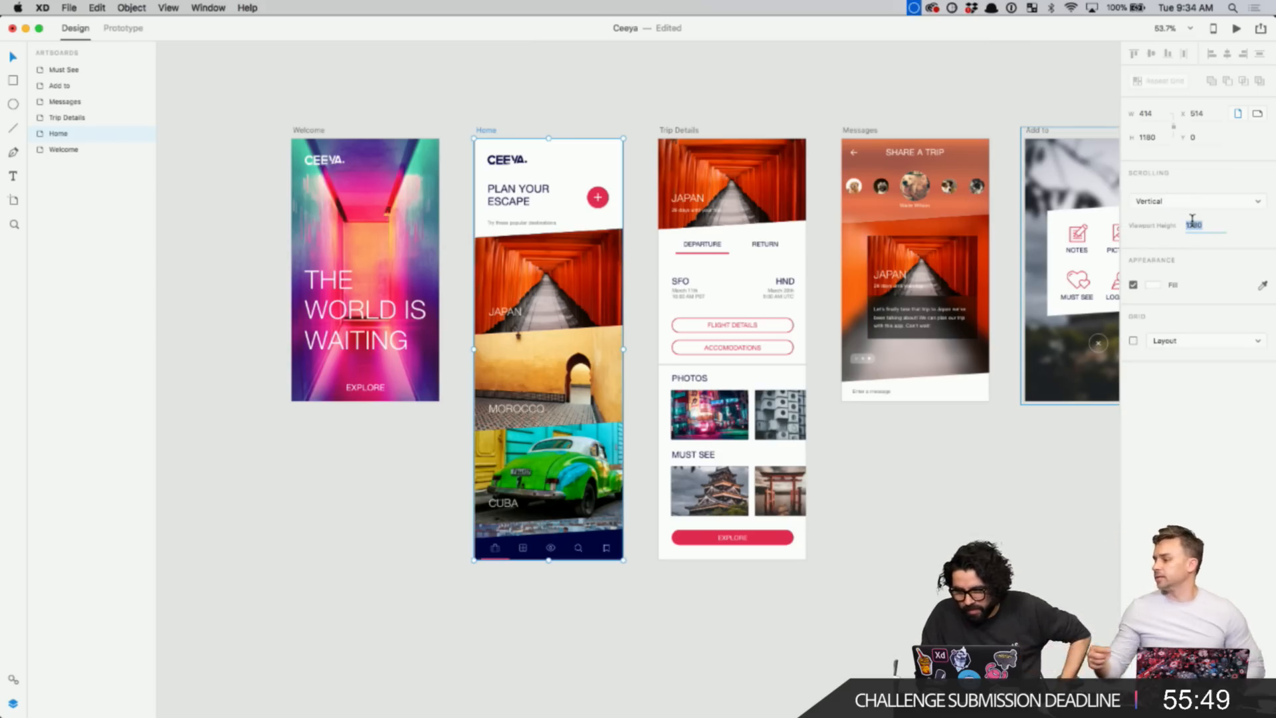
pyautogui.write('667')
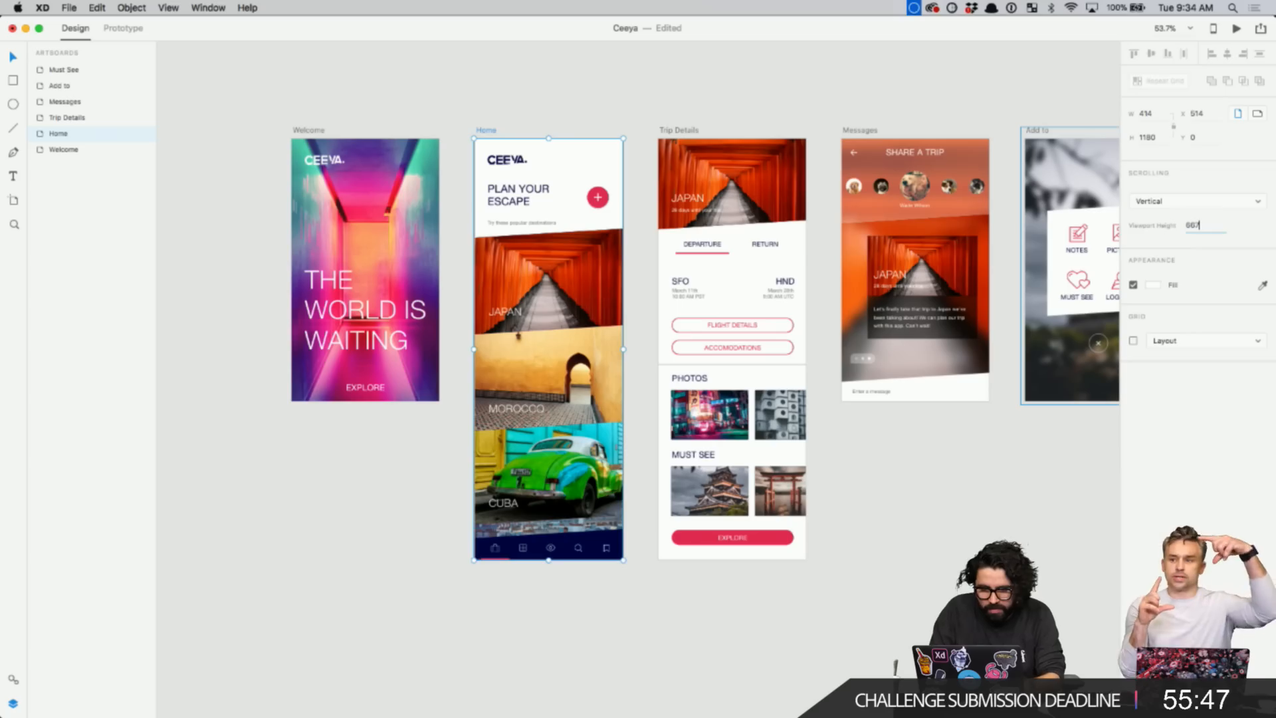
pyautogui.press('Return')
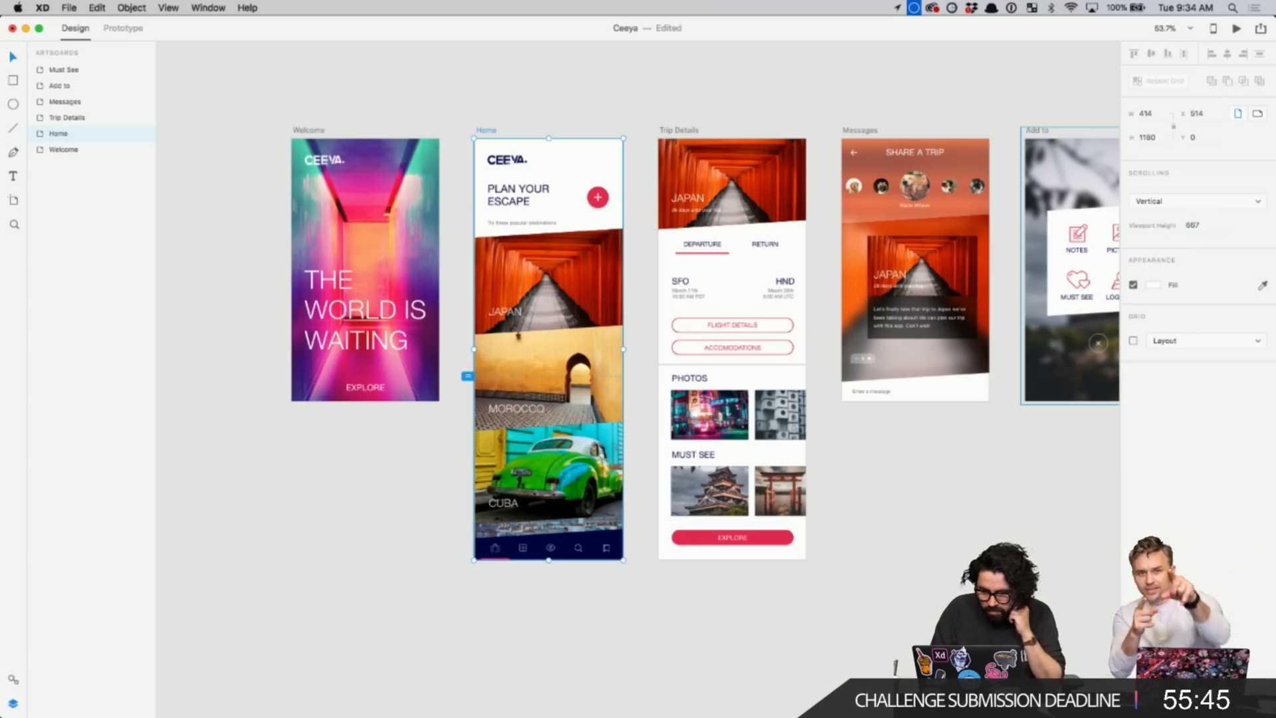
# - Preview the Home screen and scroll through it to check the vertical scrolling
pyautogui.click(1237, 29)
pyautogui.moveTo(565, 264); pyautogui.dragTo(559, 106)
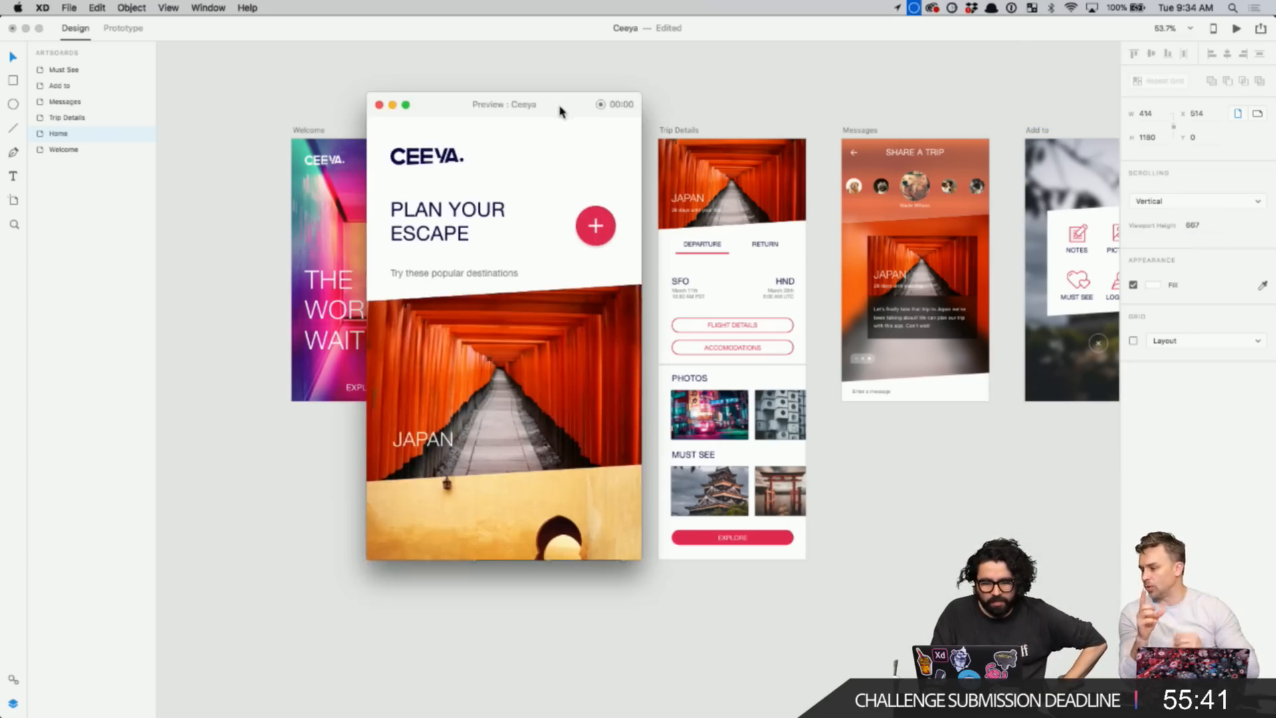
pyautogui.scroll(-10, 547, 298)
pyautogui.scroll(10, 546, 298)
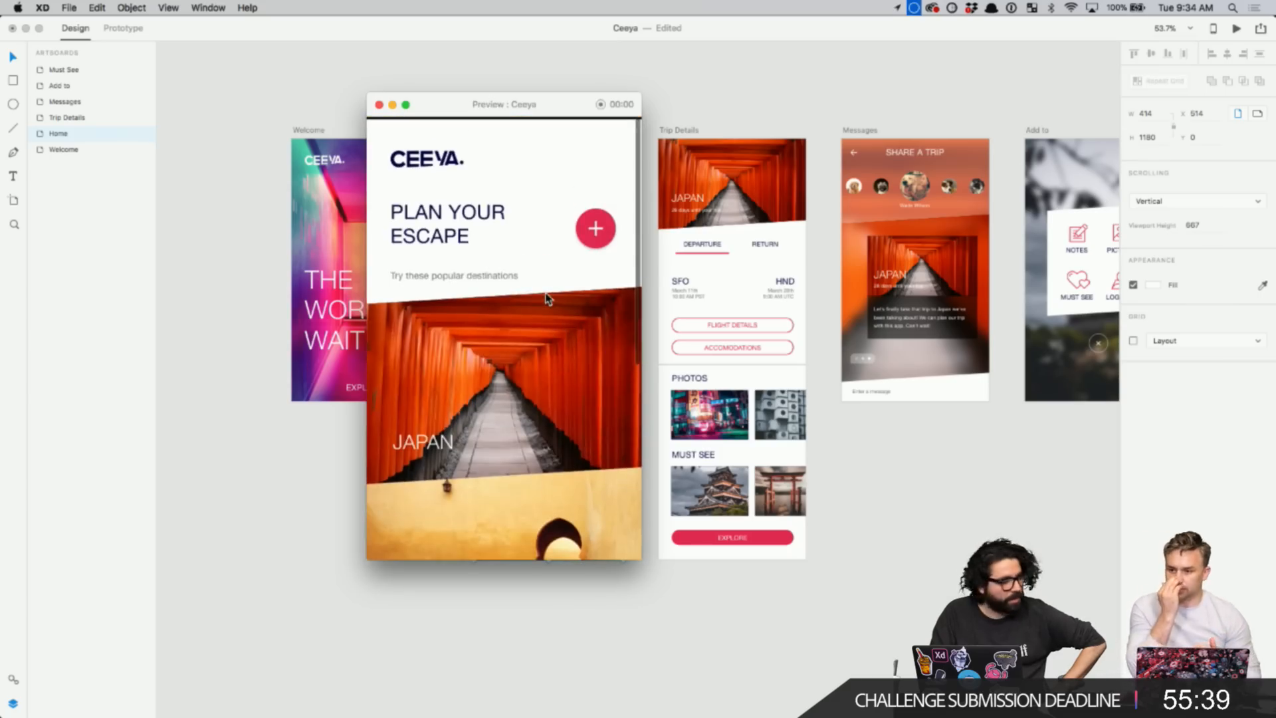
pyautogui.scroll(-1, 546, 298)
pyautogui.scroll(-10, 547, 298)
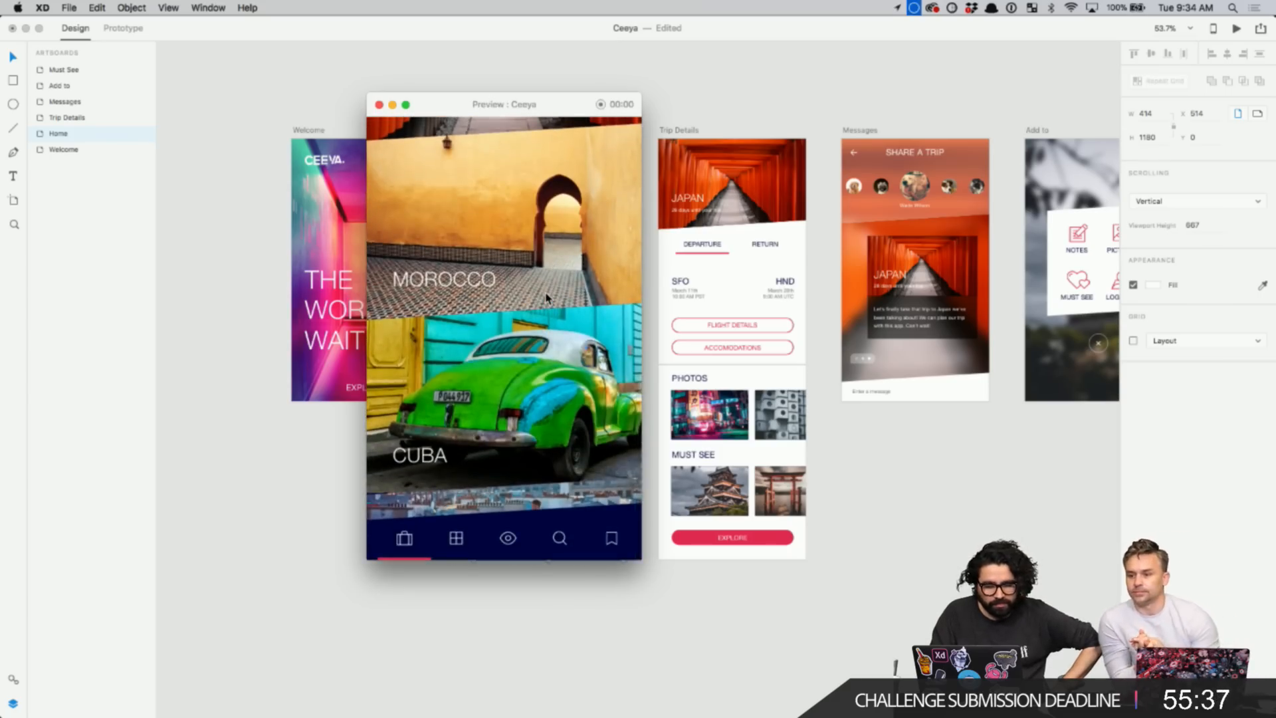
pyautogui.scroll(10, 546, 298)
pyautogui.scroll(-10, 546, 298)
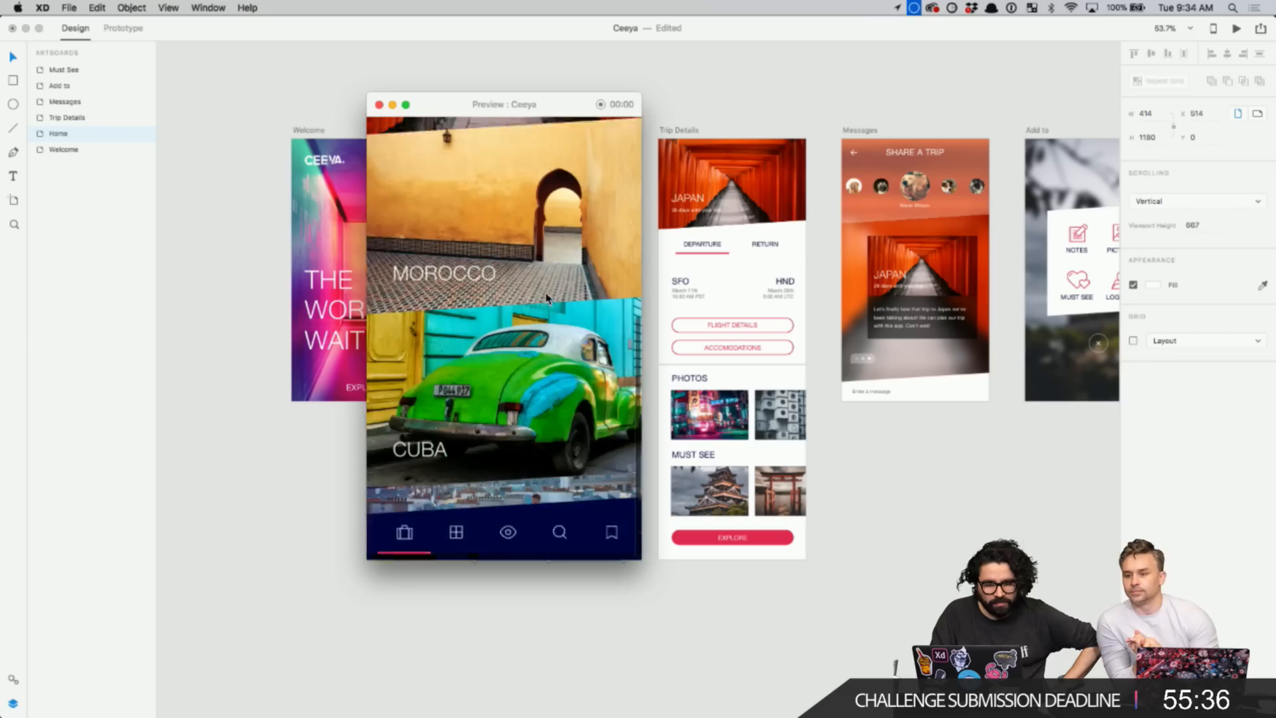
pyautogui.click(379, 104)
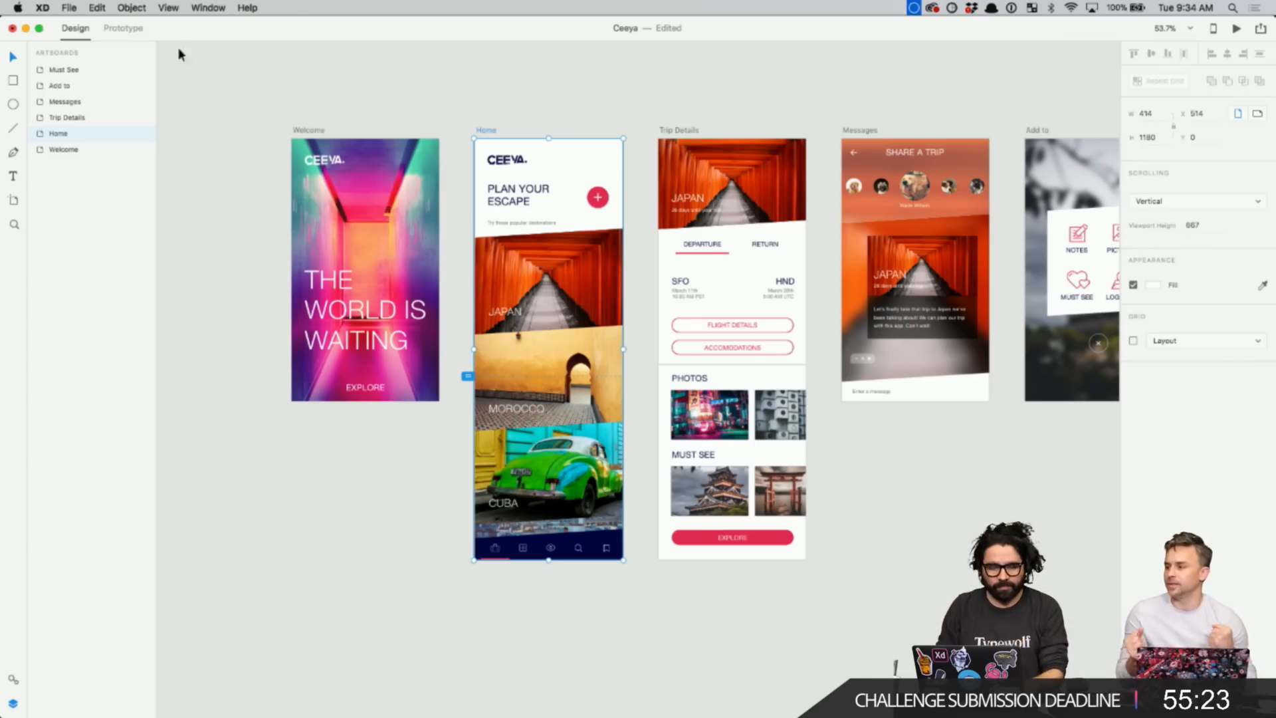
# - Close the Ceeya document with Cmd+W, cancelling once, then choosing Don't Save
pyautogui.click(148, 84)
pyautogui.press('super+w')
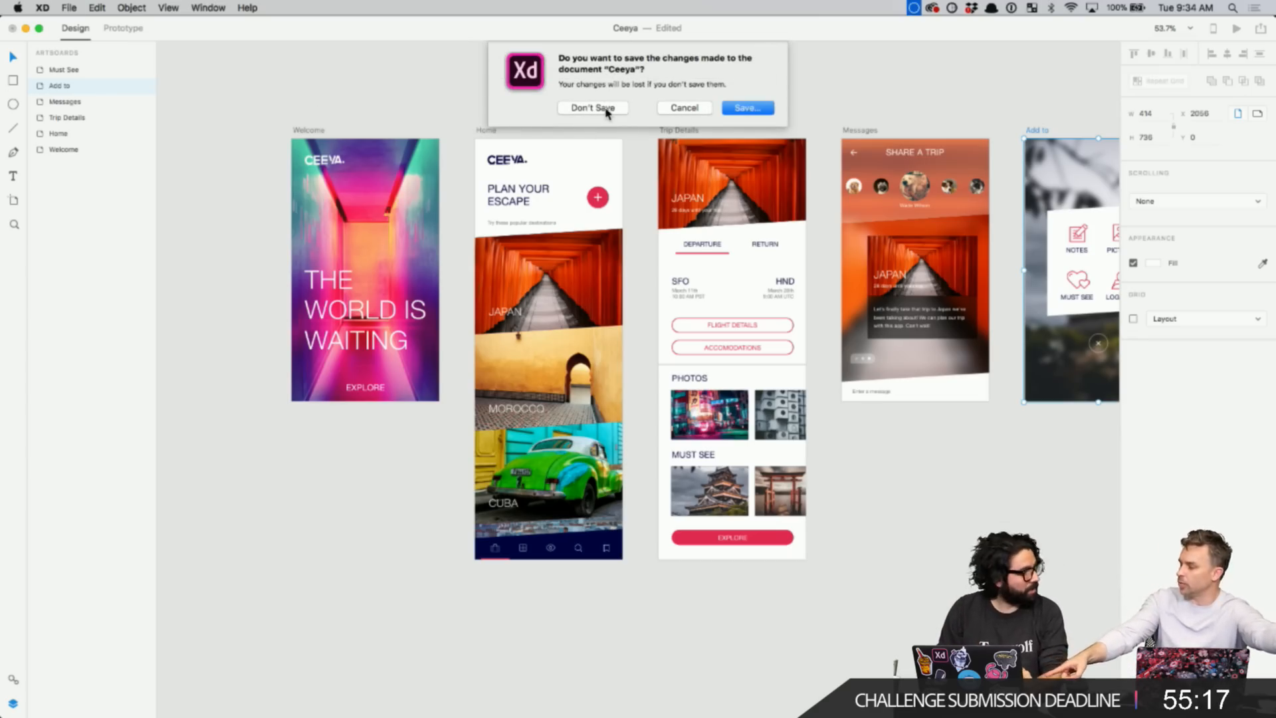
pyautogui.click(673, 112)
pyautogui.scroll(3, 511, 414)
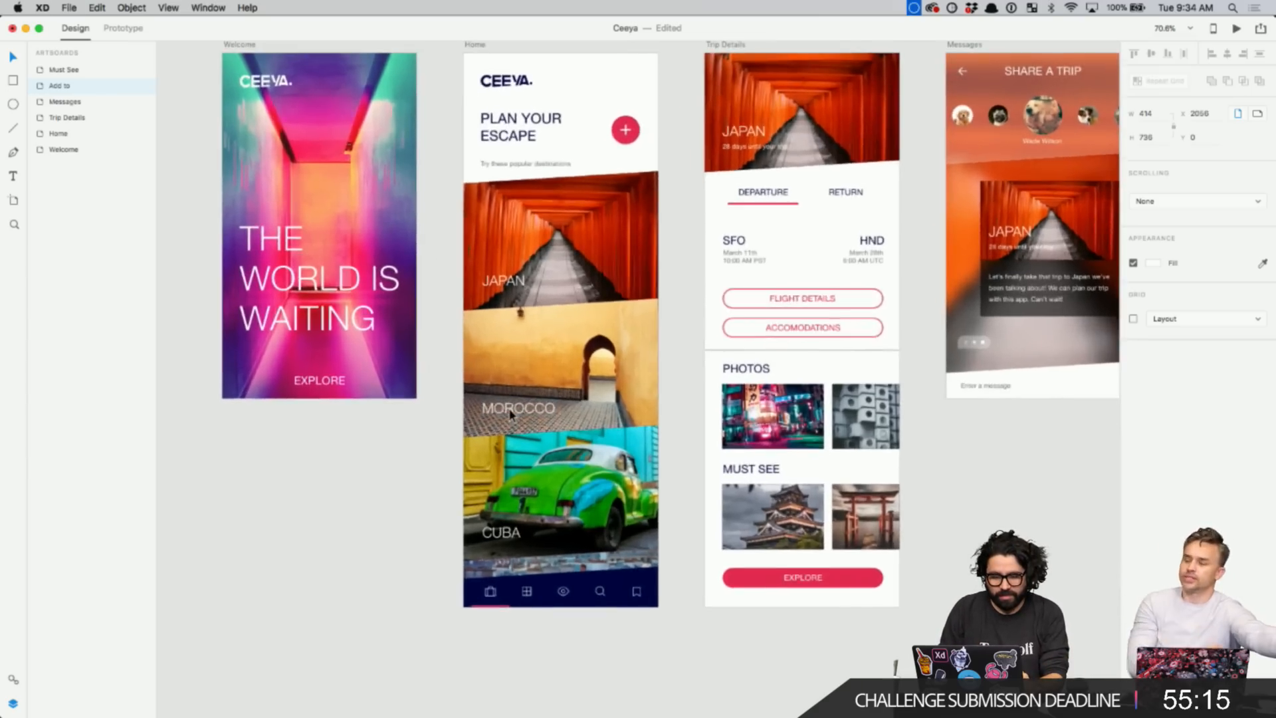
pyautogui.scroll(2, 510, 413)
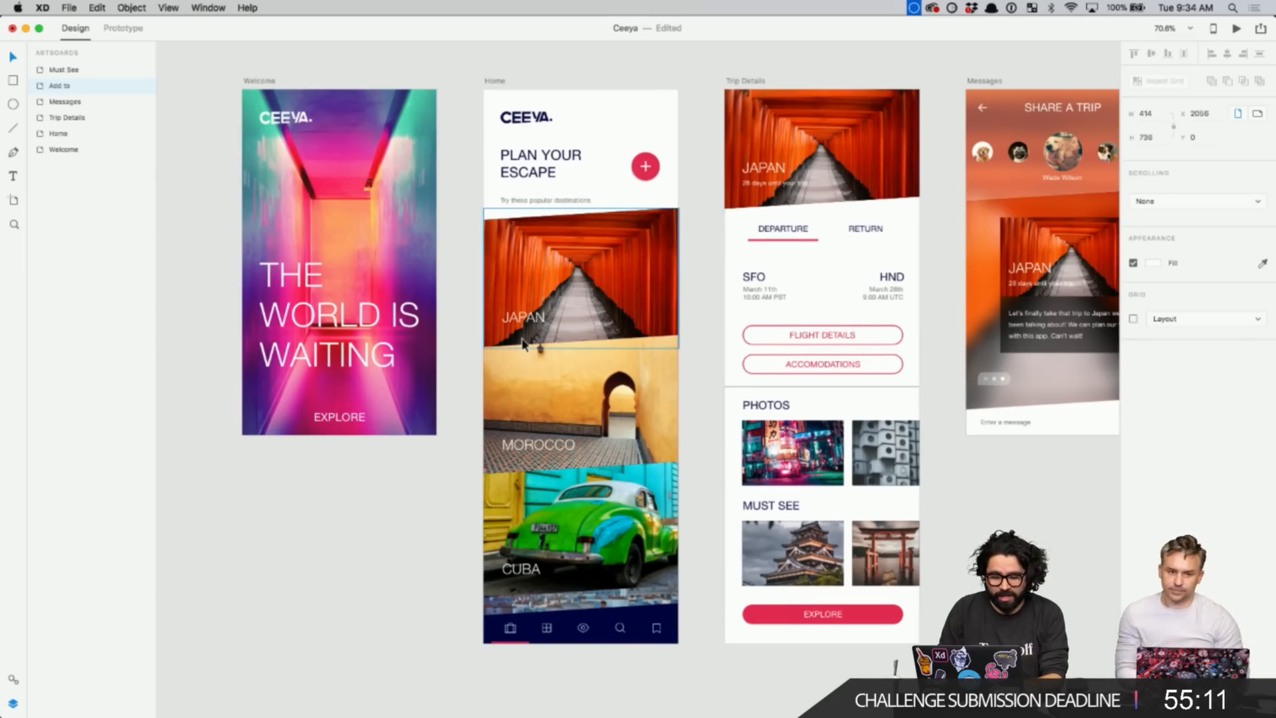
pyautogui.press('super+w')
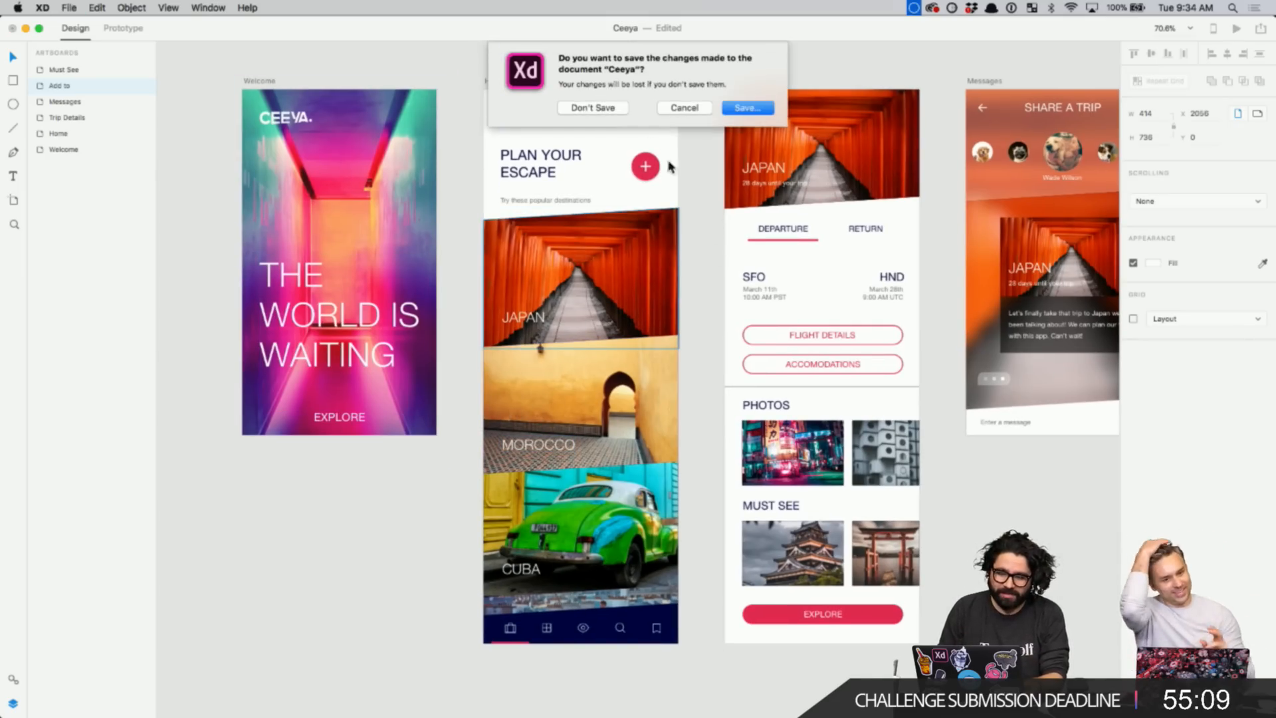
pyautogui.click(607, 110)
pyautogui.click(597, 257)
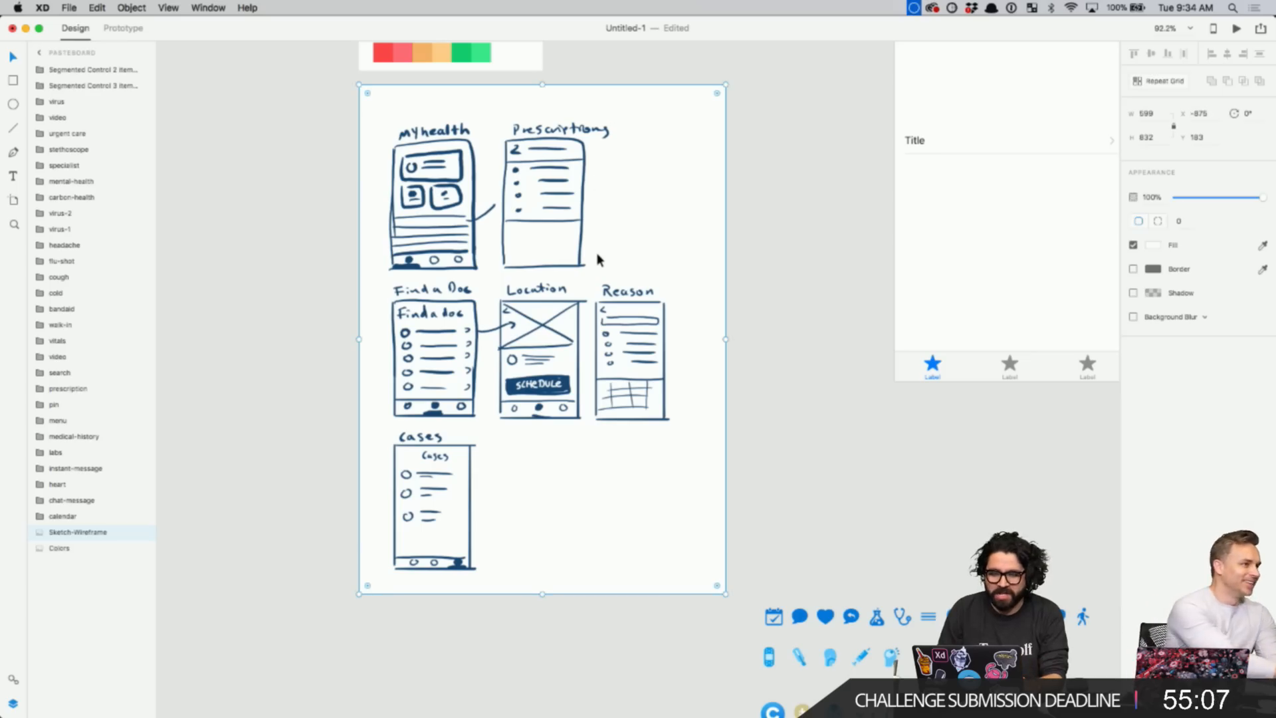
pyautogui.scroll(3, 597, 239)
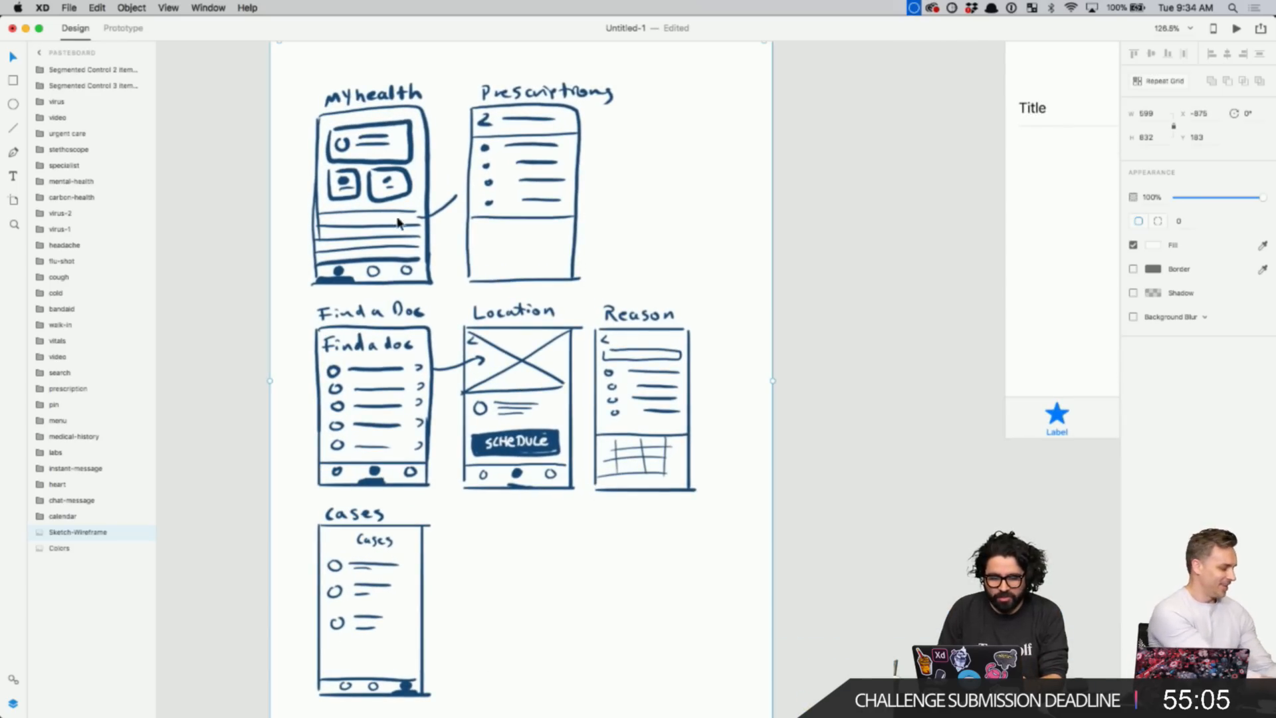
pyautogui.scroll(-5, 468, 482)
pyautogui.scroll(5, 469, 485)
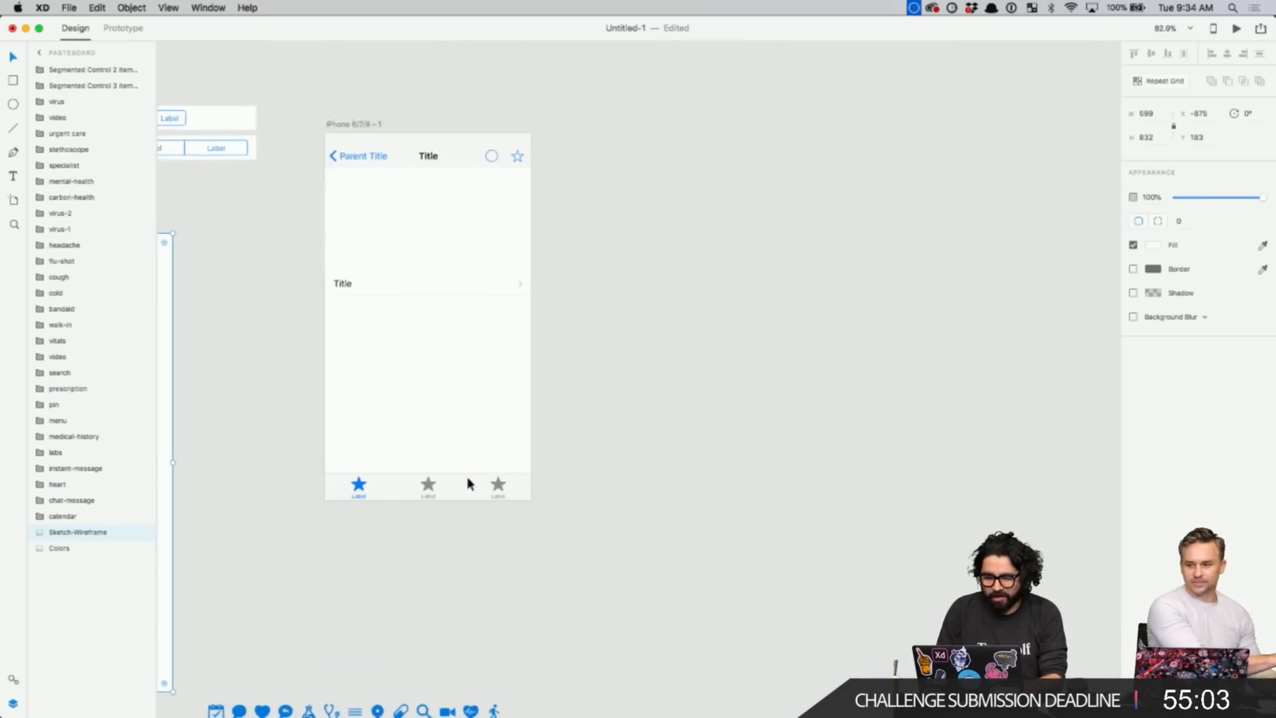
pyautogui.hscroll(-3, 456, 285)
pyautogui.press('z')
pyautogui.moveTo(429, 128); pyautogui.dragTo(648, 530)
pyautogui.click(638, 635)
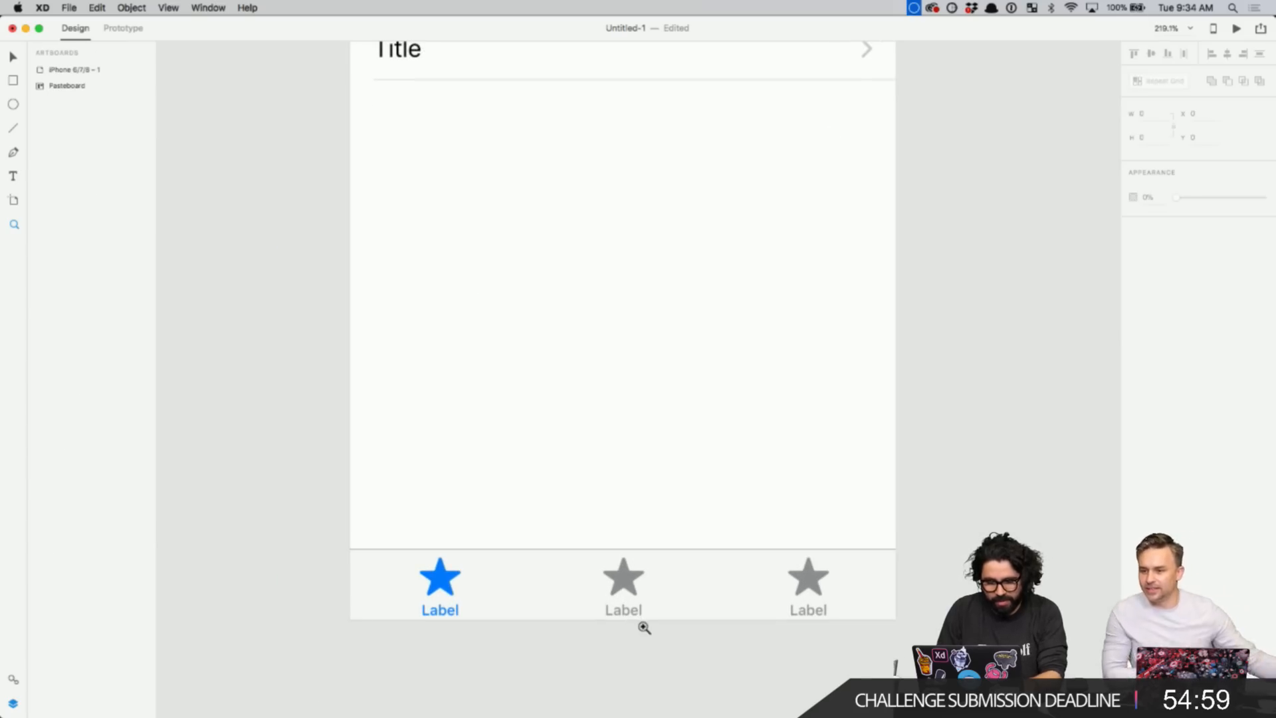
pyautogui.click(550, 569)
pyautogui.press('v')
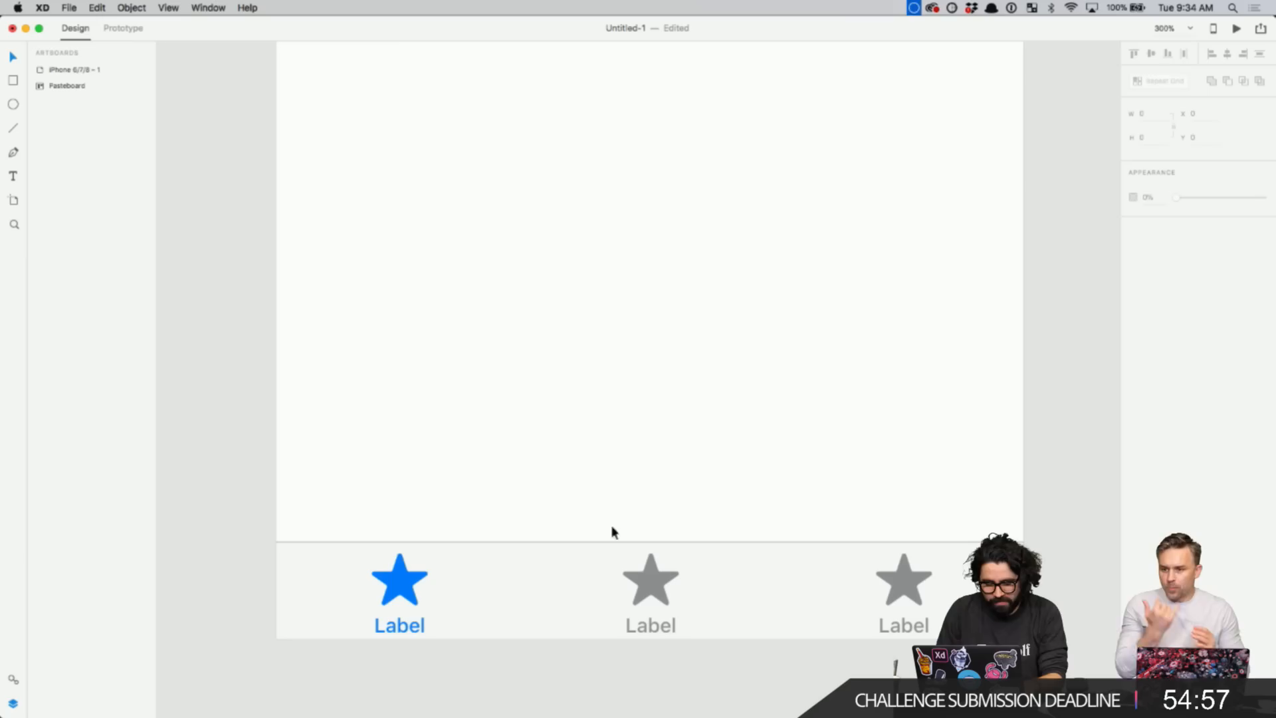
pyautogui.click(572, 575)
pyautogui.doubleClick(533, 561)
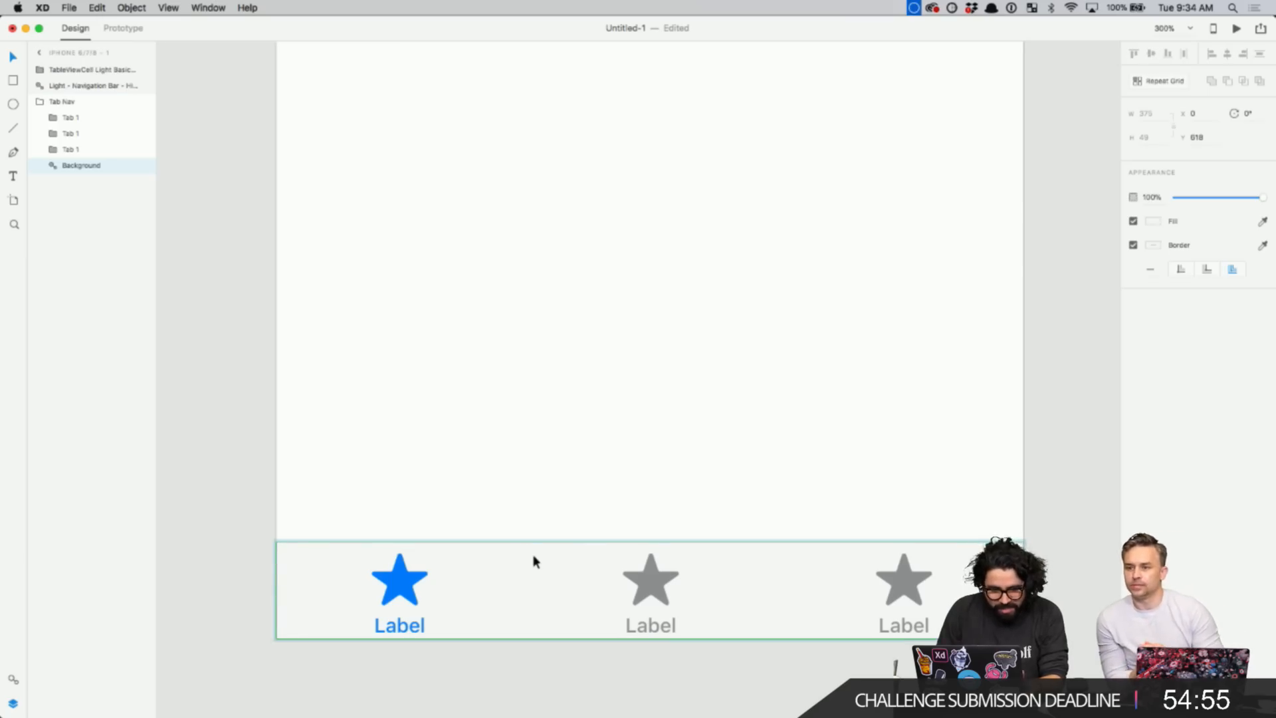
pyautogui.click(1155, 222)
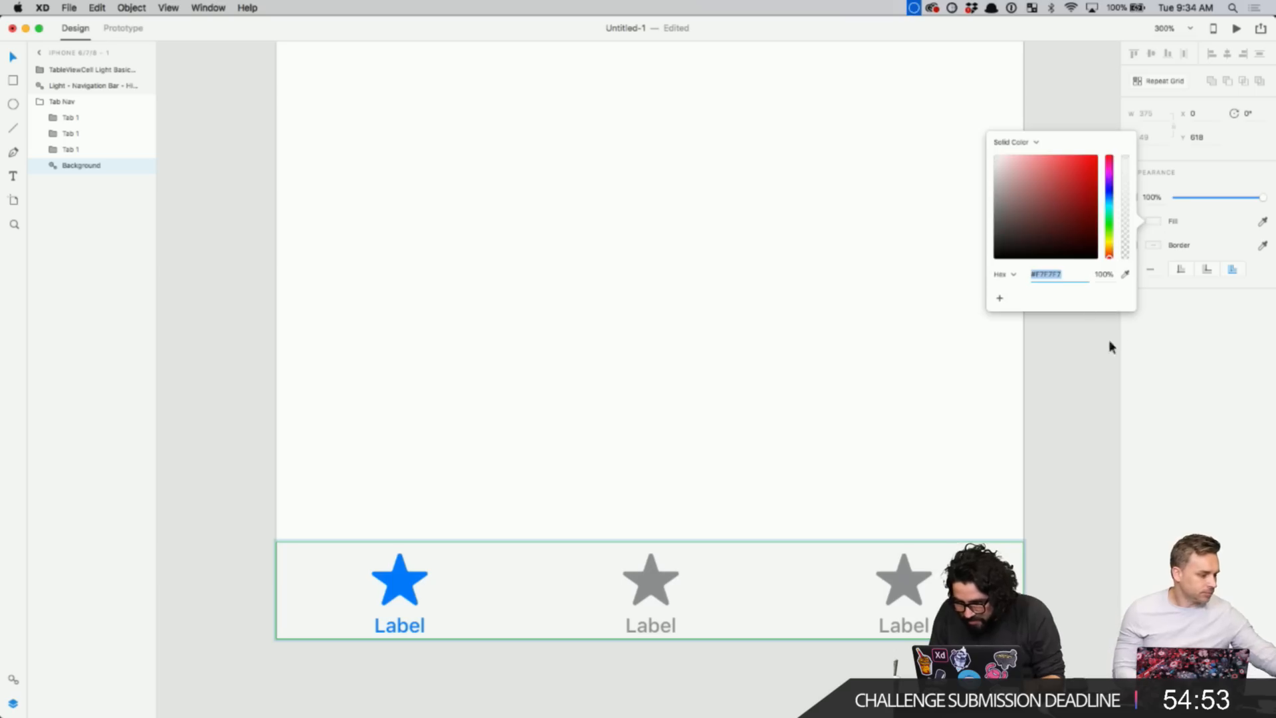
pyautogui.click(605, 387)
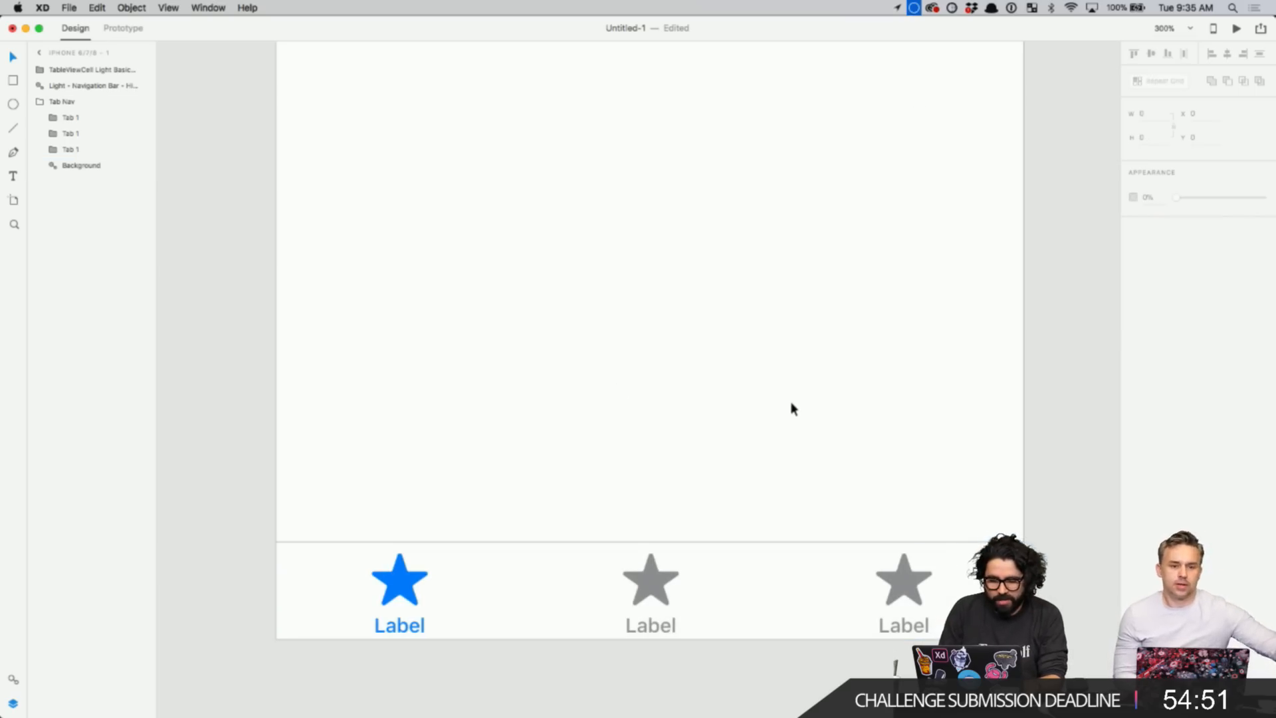
pyautogui.scroll(-3, 791, 401)
pyautogui.scroll(10, 791, 401)
# - Inspect the navigation bar background's fill colour and select parts of the nav bar
pyautogui.scroll(2, 618, 239)
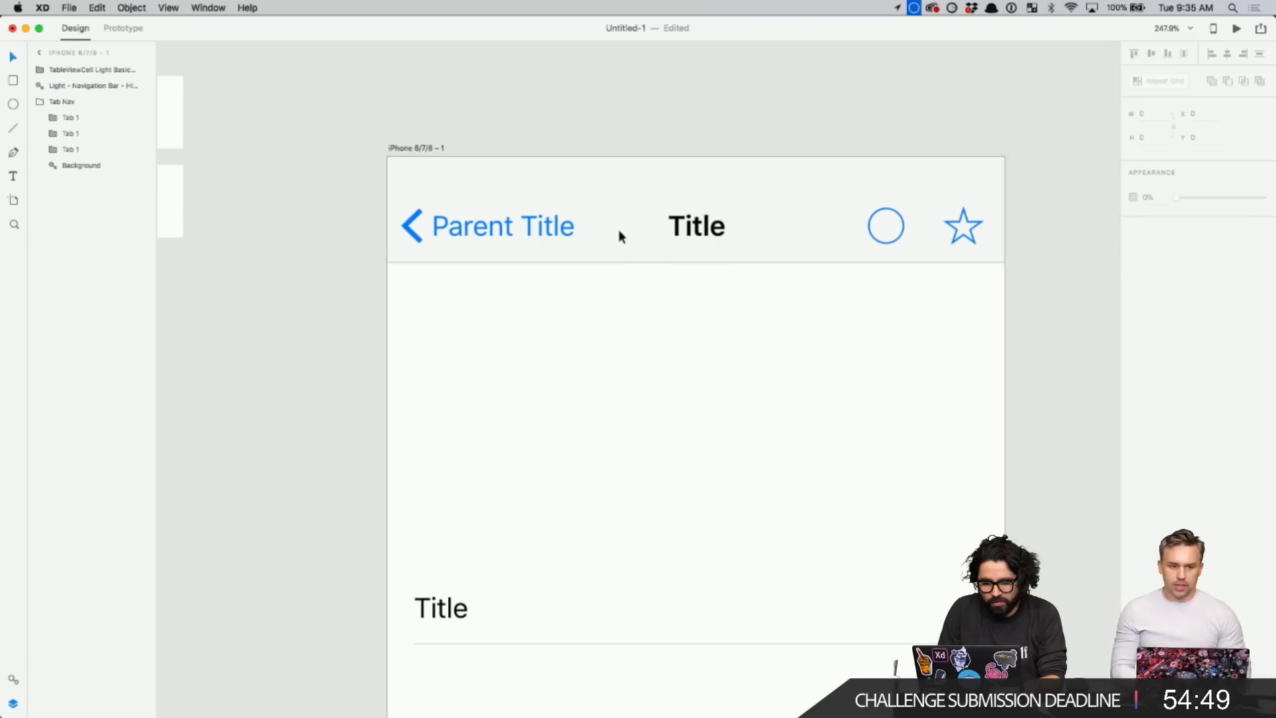
pyautogui.doubleClick(567, 193)
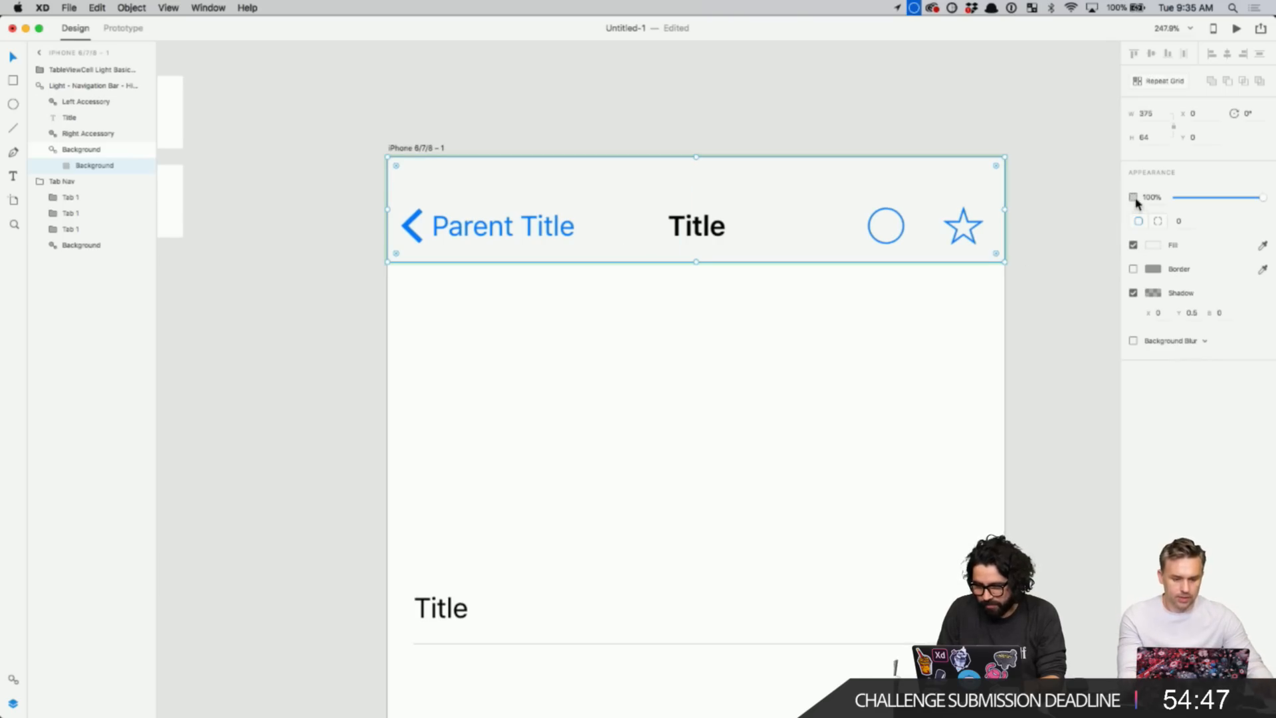
pyautogui.click(1155, 246)
pyautogui.click(740, 138)
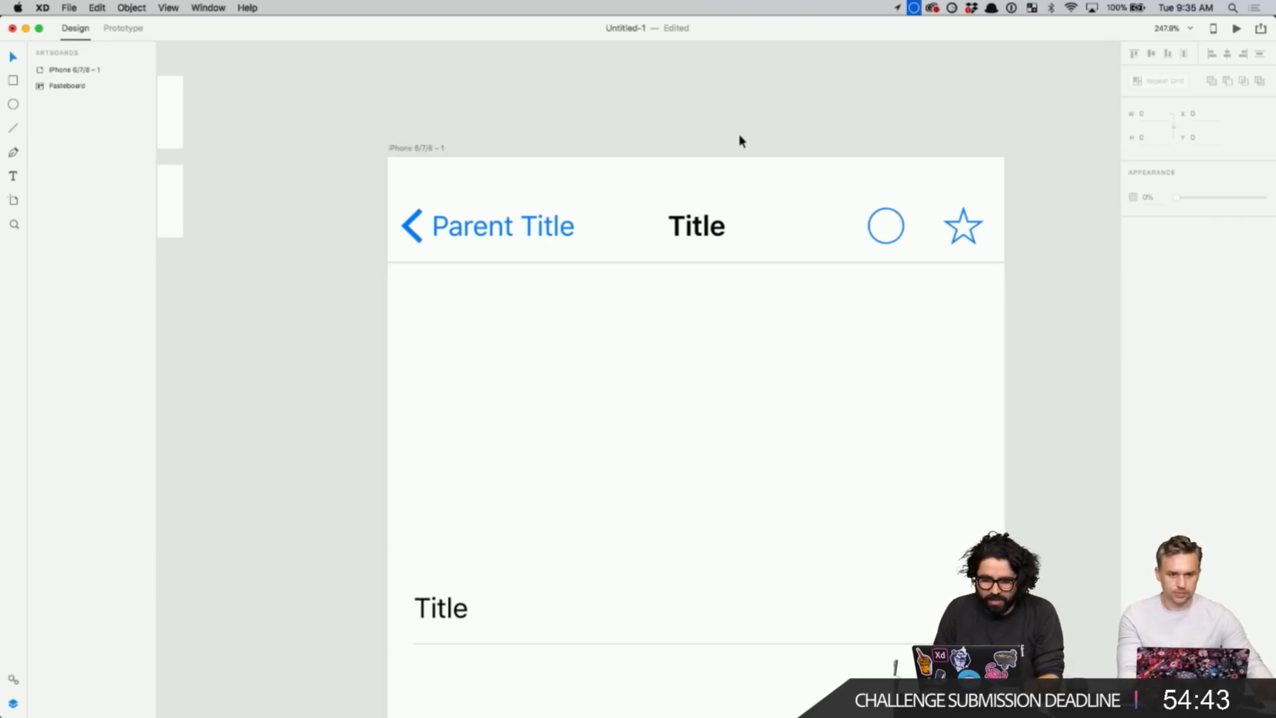
pyautogui.click(478, 225)
pyautogui.scroll(-3, 631, 267)
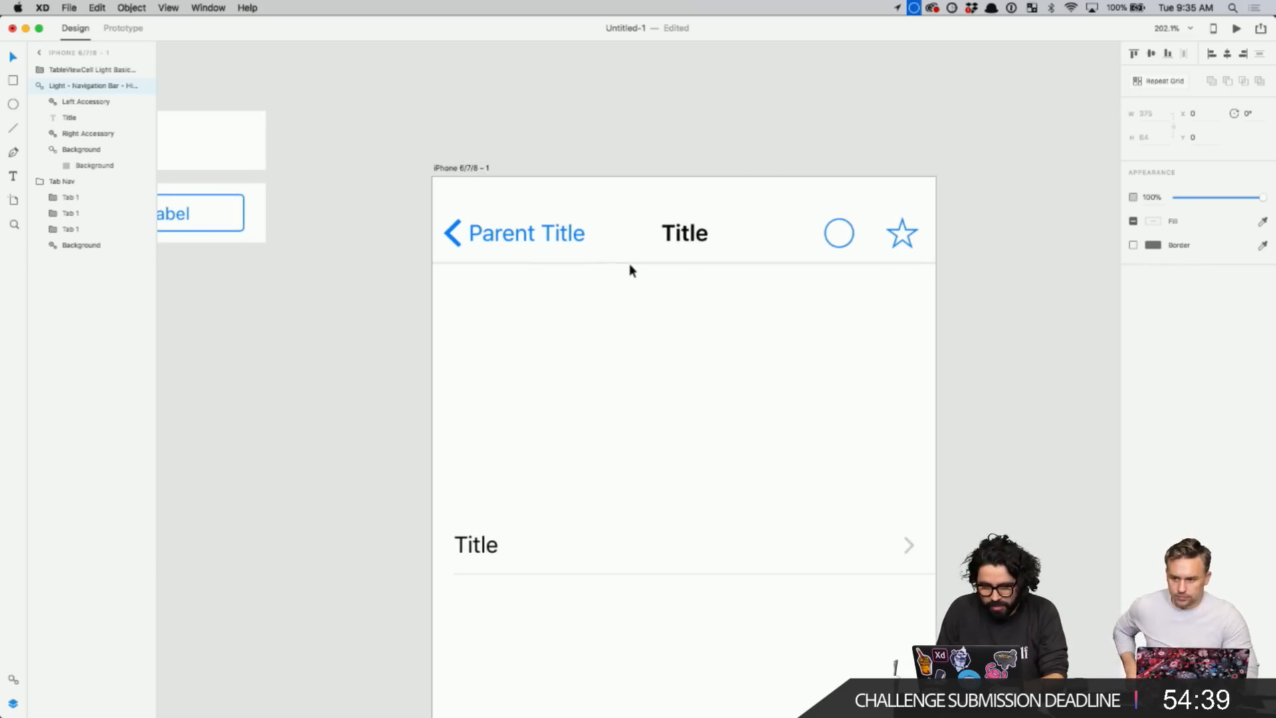
pyautogui.click(455, 231)
pyautogui.keyDown('super'); pyautogui.click(456, 231); pyautogui.keyUp('super')
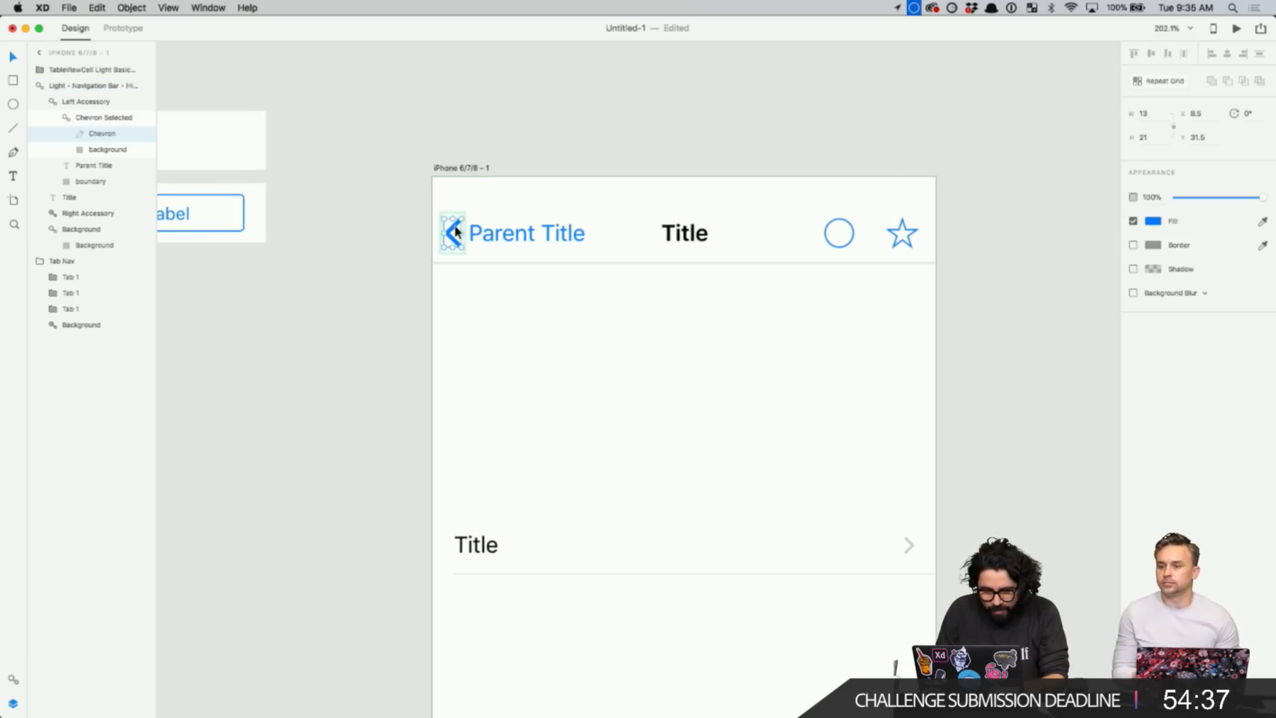
pyautogui.click(503, 352)
# - Move the colour palette beside the iPhone screen and zoom in on the nav bar
pyautogui.press('super+0')
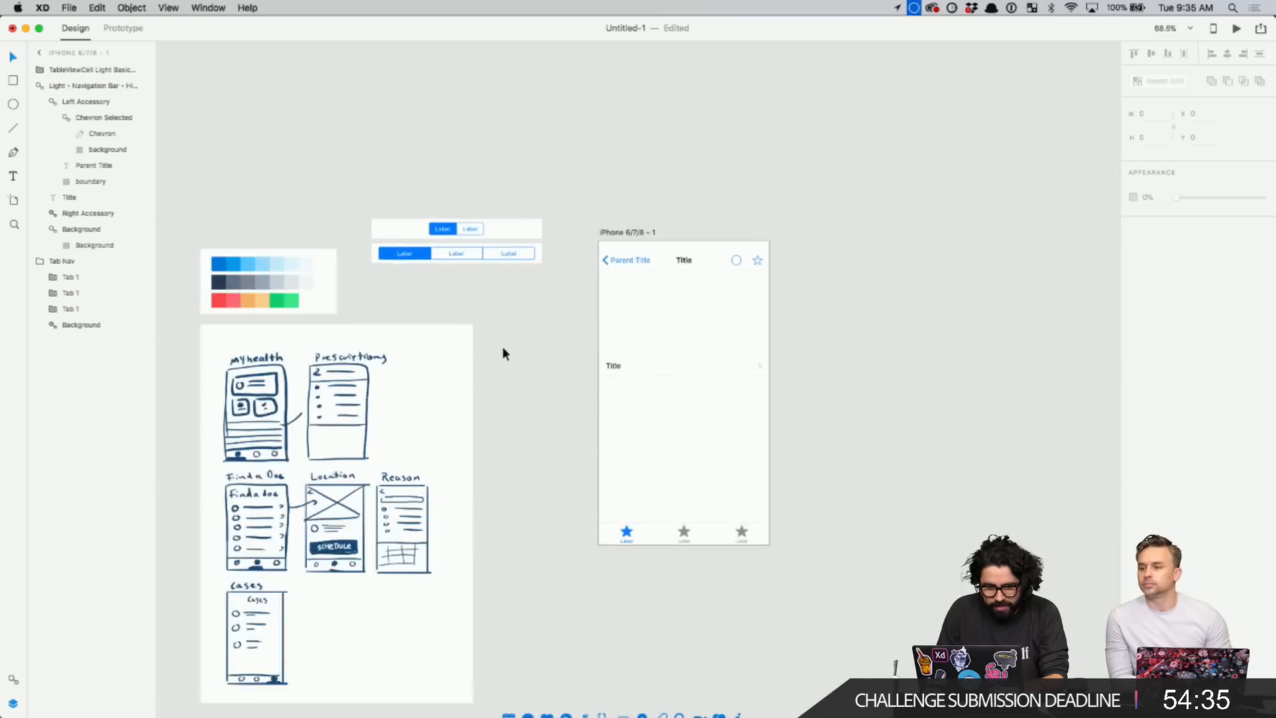
pyautogui.moveTo(527, 259); pyautogui.dragTo(922, 162)
pyautogui.press('z')
pyautogui.moveTo(848, 128); pyautogui.dragTo(1025, 319)
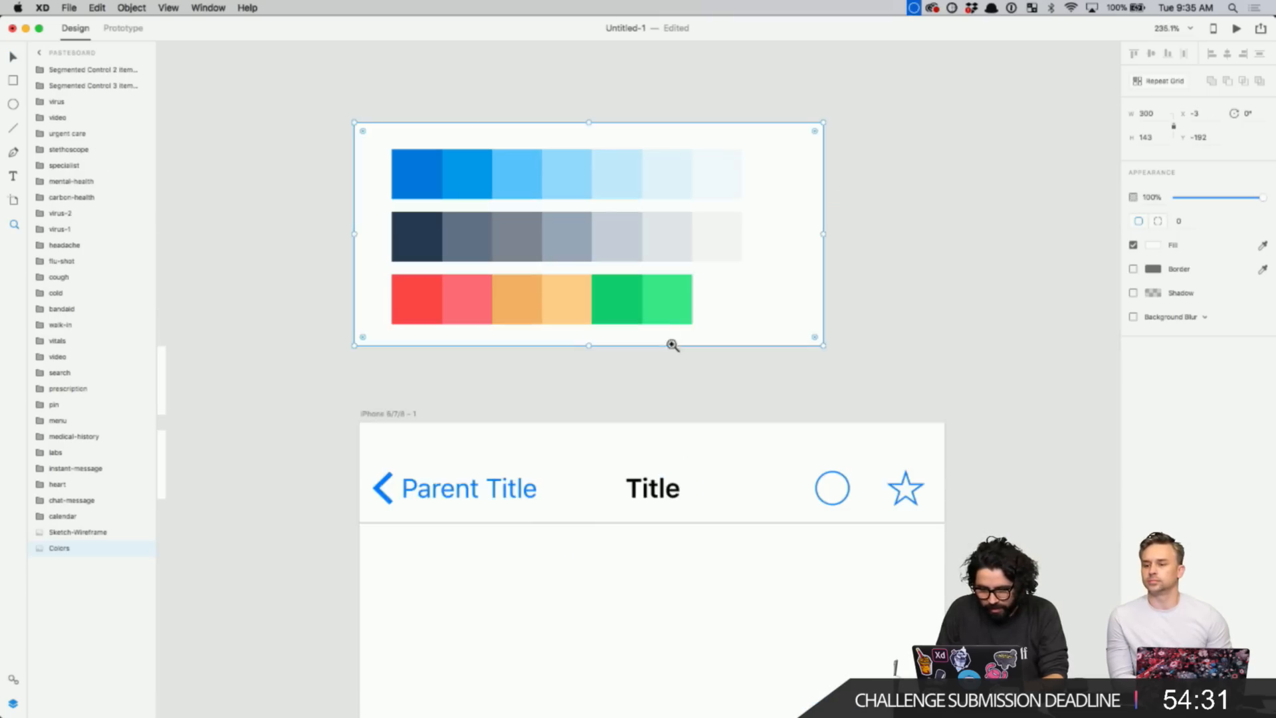
pyautogui.scroll(-5, 558, 386)
pyautogui.hscroll(-2, 557, 382)
pyautogui.press('Escape')
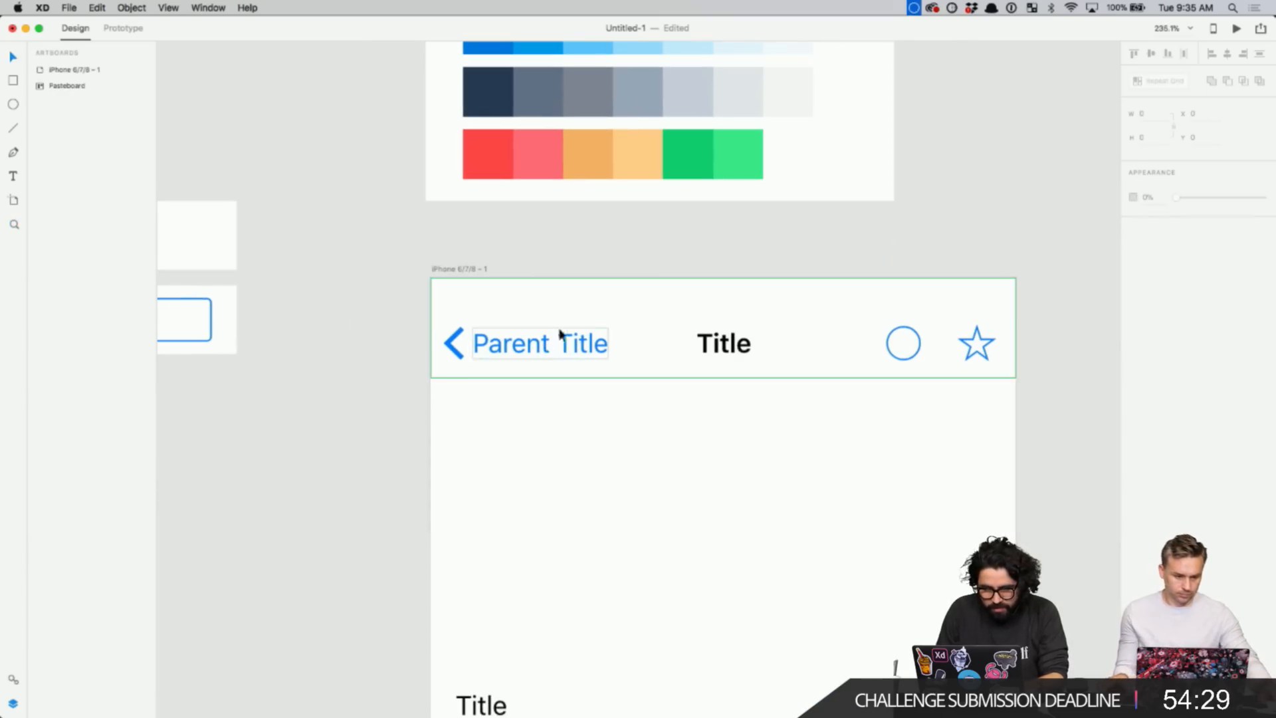
pyautogui.scroll(2, 584, 315)
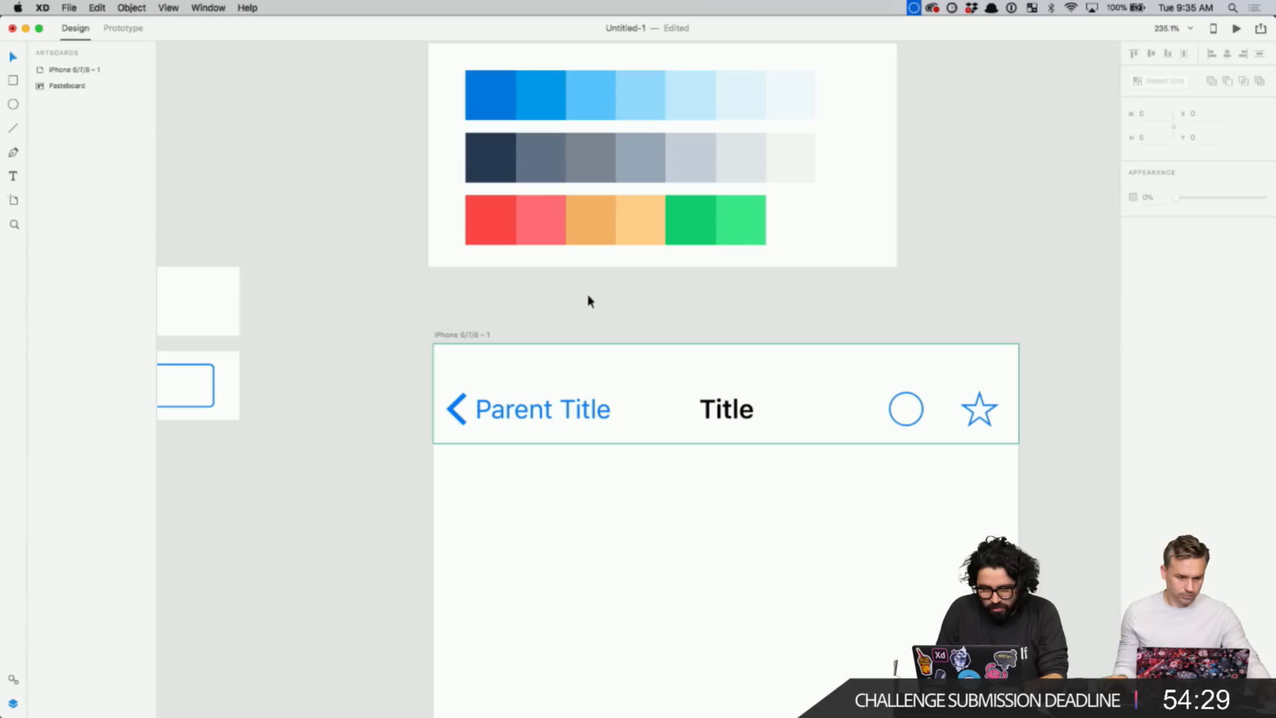
# - Eyedrop the palette's first blue onto the chevron and Parent Title one at a time
pyautogui.keyDown('super'); pyautogui.click(545, 410); pyautogui.keyUp('super')
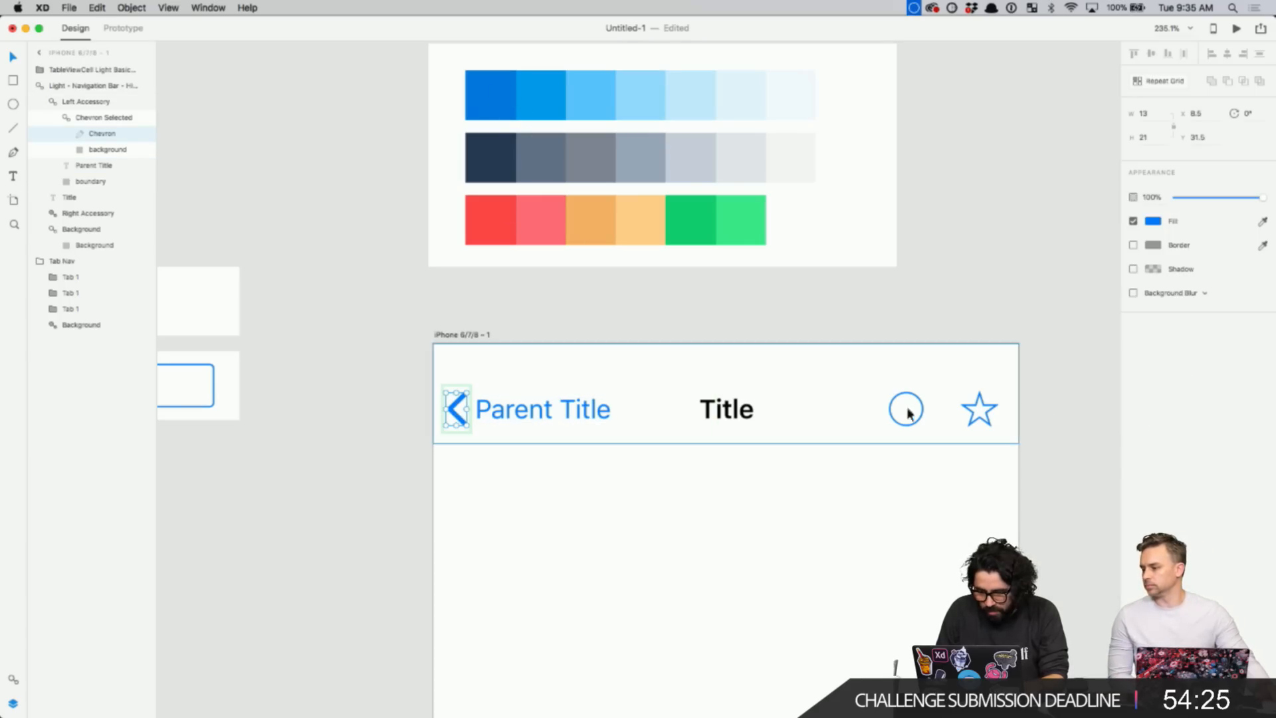
pyautogui.click(1153, 220)
pyautogui.click(1193, 387)
pyautogui.click(1262, 222)
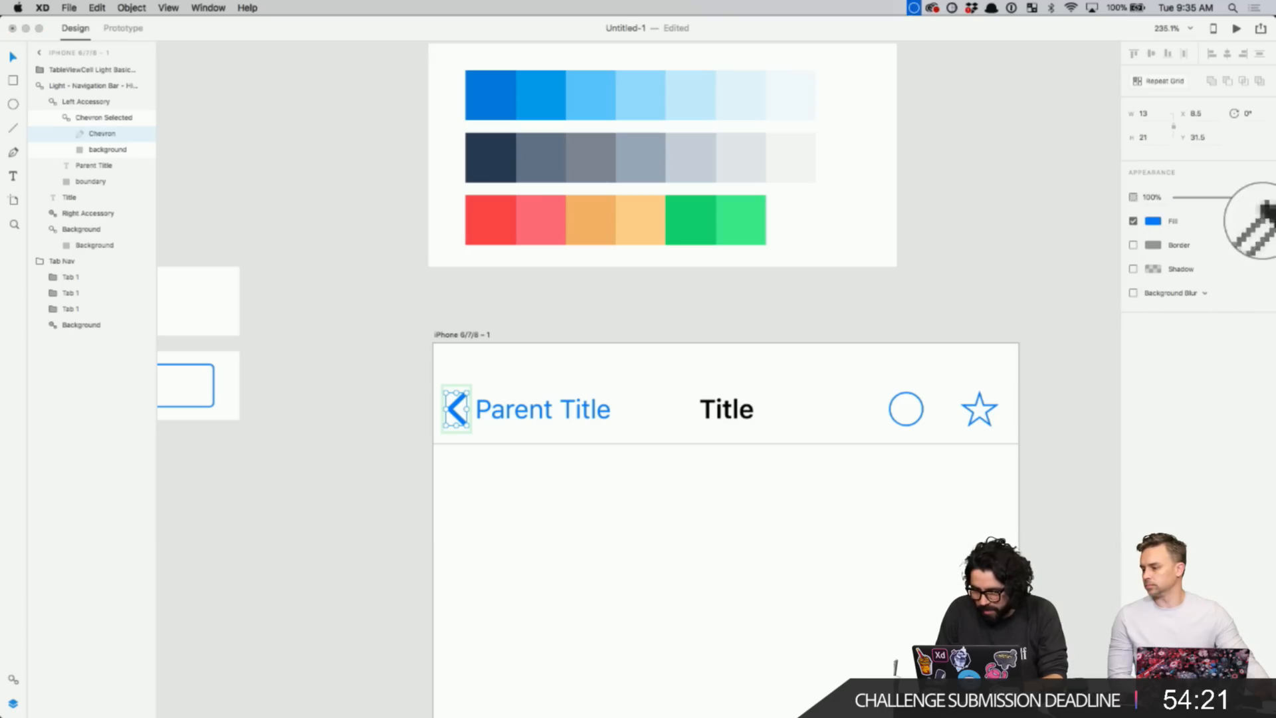
pyautogui.click(493, 101)
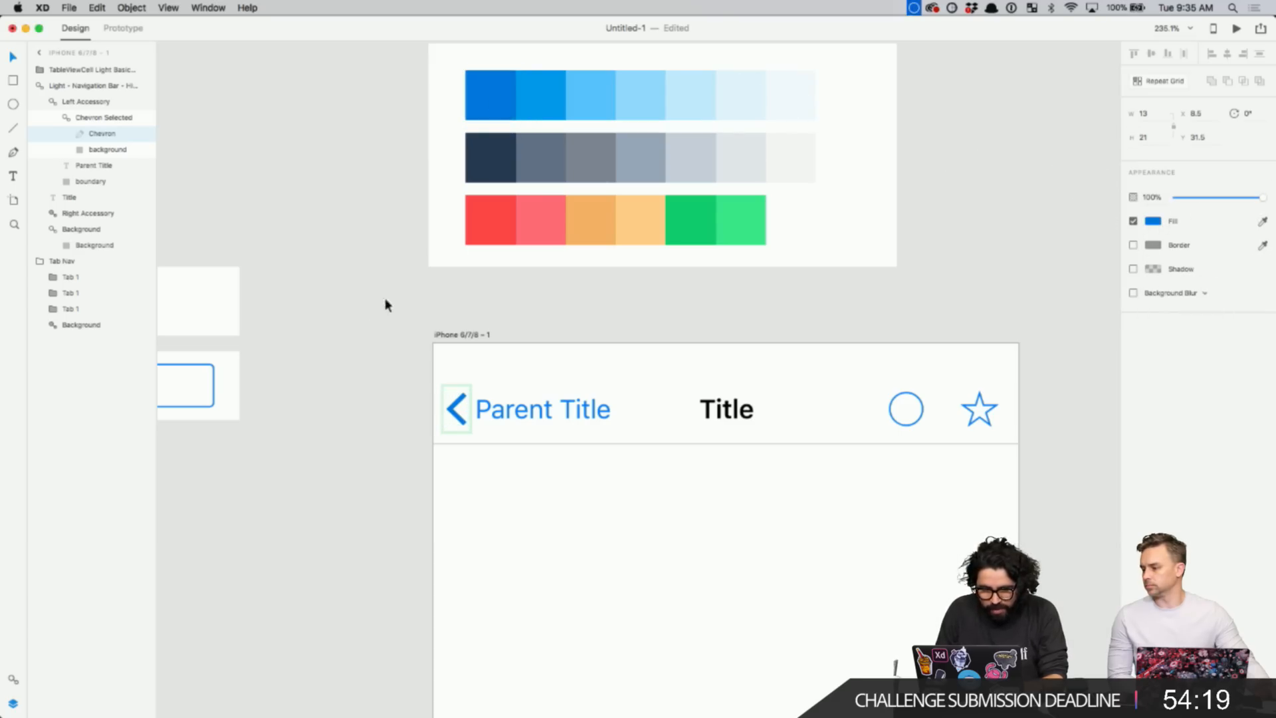
pyautogui.click(385, 297)
pyautogui.click(533, 421)
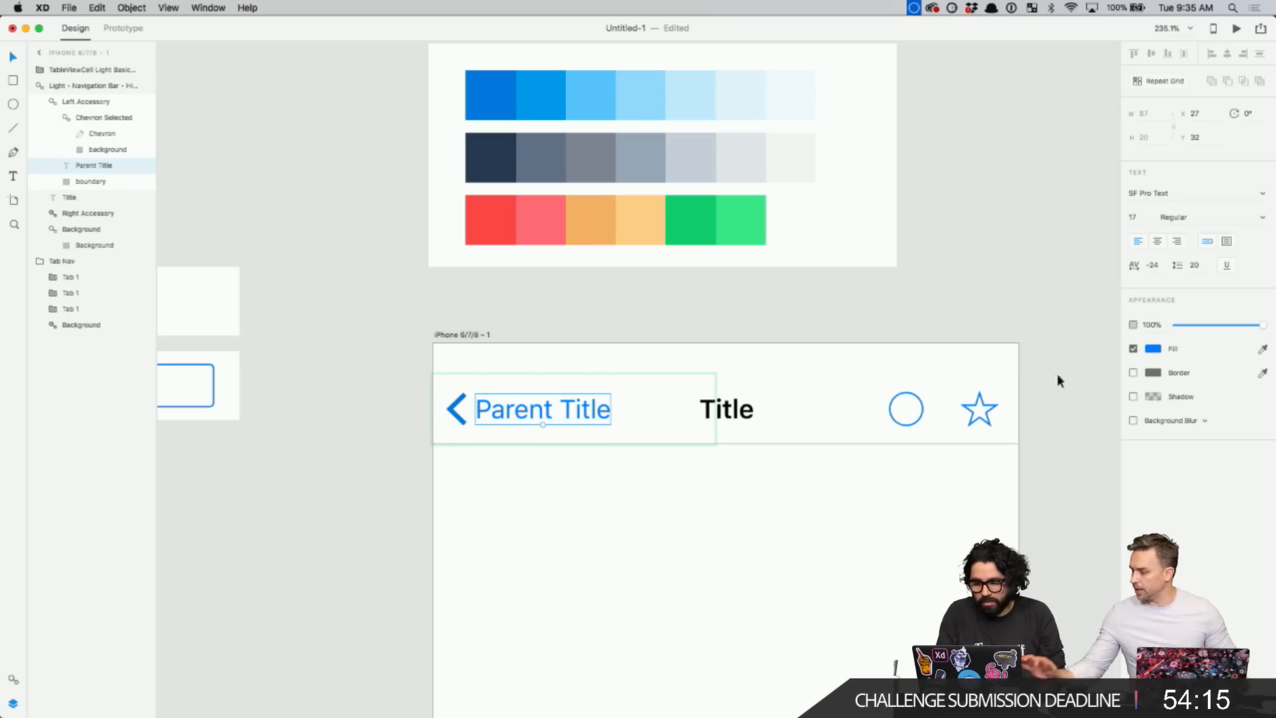
pyautogui.click(1262, 348)
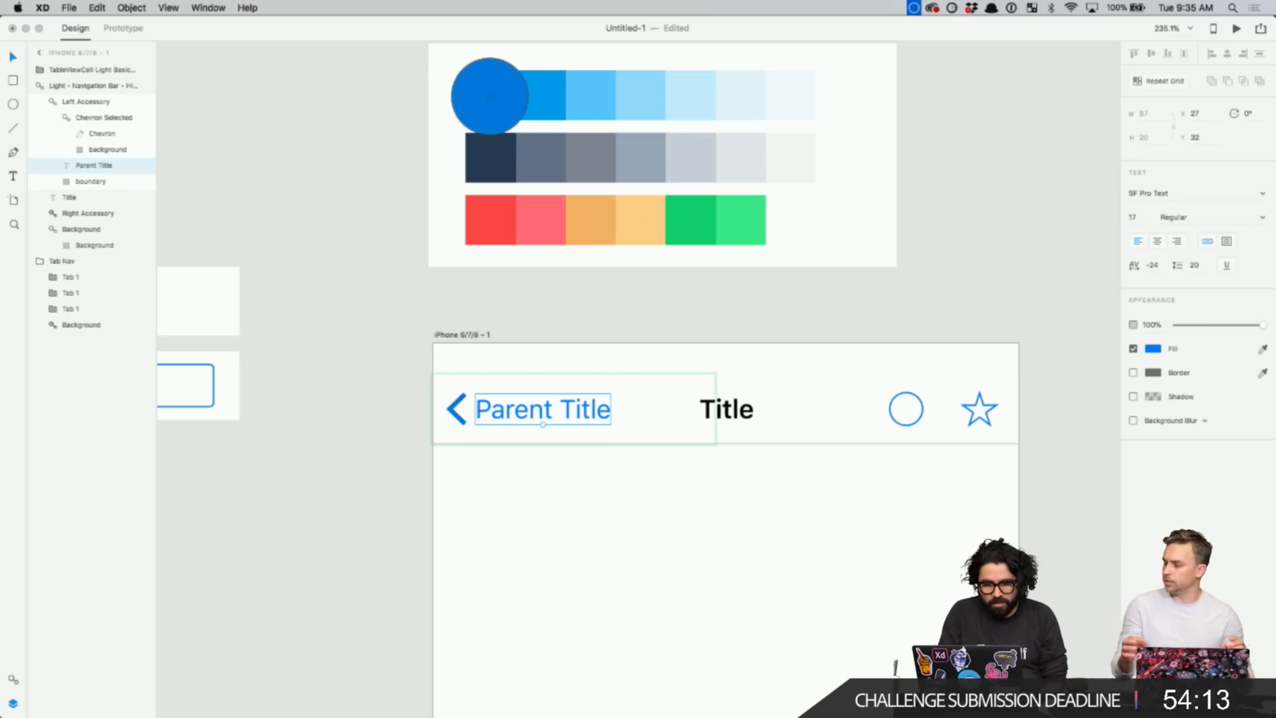
pyautogui.click(490, 93)
pyautogui.click(346, 233)
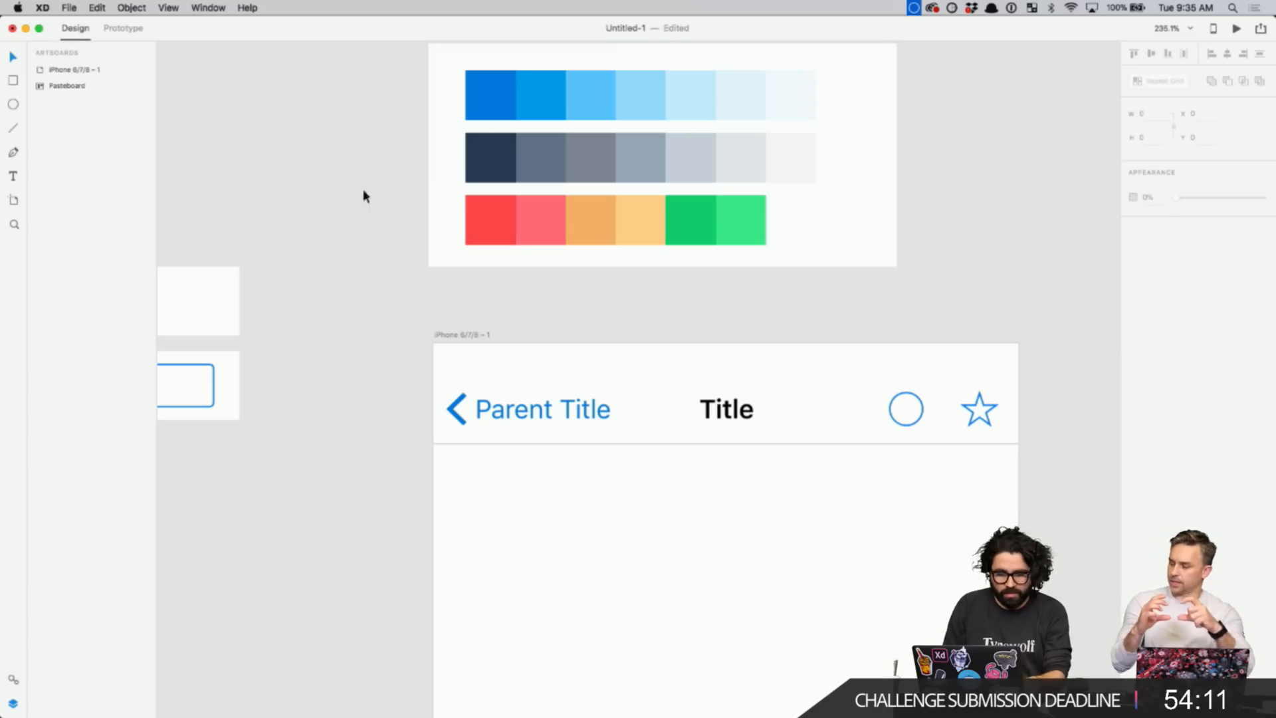
# - Select Parent Title and the back chevron together inside the Left Accessory group
pyautogui.keyDown('super'); pyautogui.click(531, 412); pyautogui.keyUp('super')
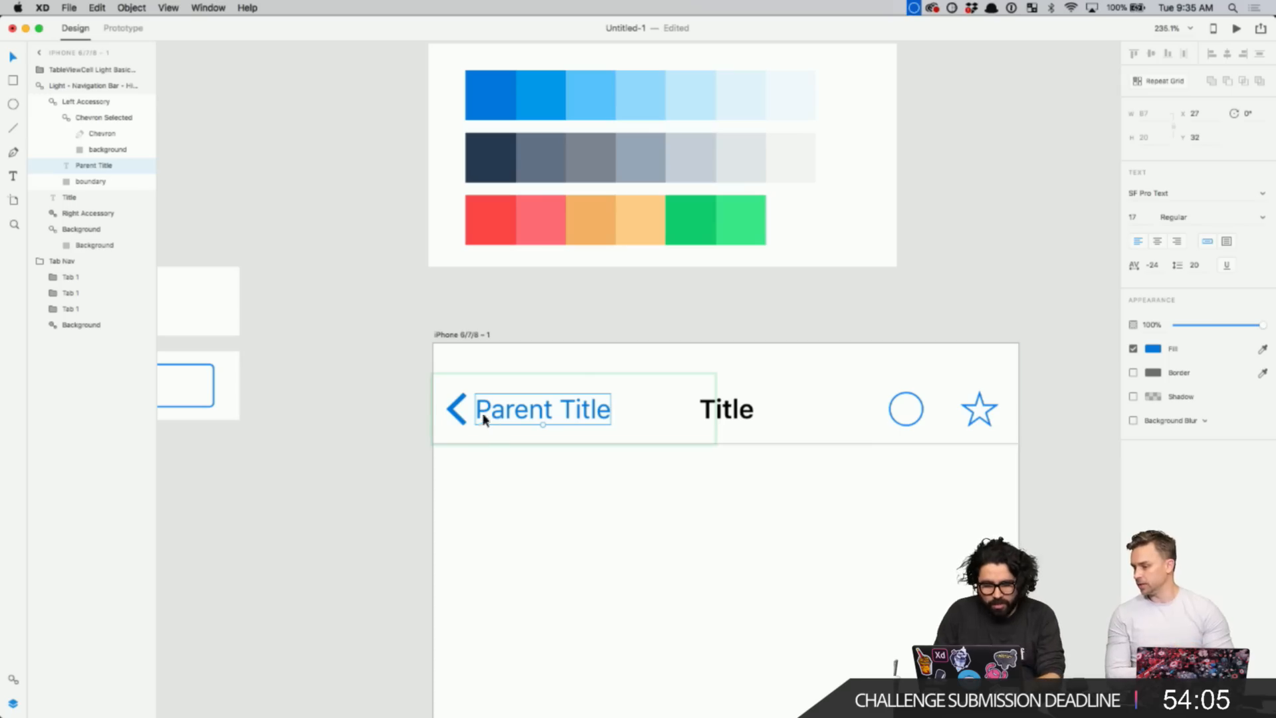
pyautogui.keyDown('super'); pyautogui.click(456, 407); pyautogui.keyUp('super')
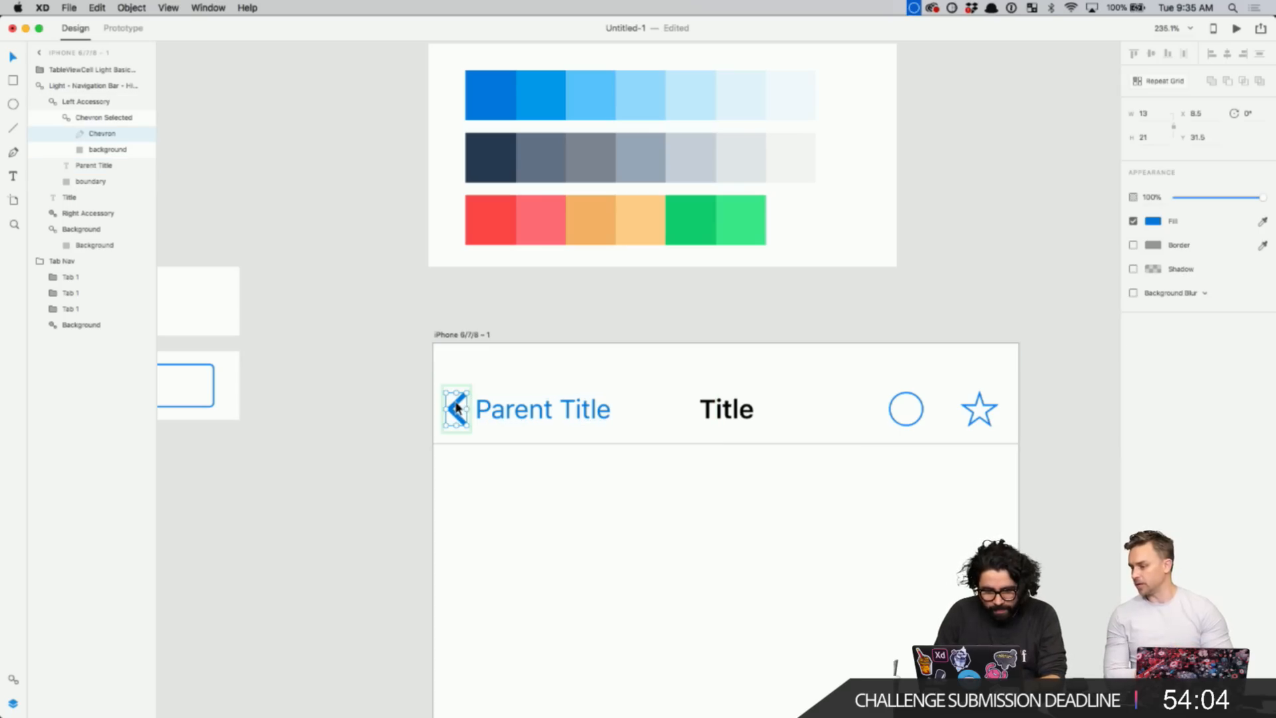
pyautogui.keyDown('super'); pyautogui.click(545, 412); pyautogui.keyUp('super')
pyautogui.click(489, 476)
pyautogui.click(500, 407)
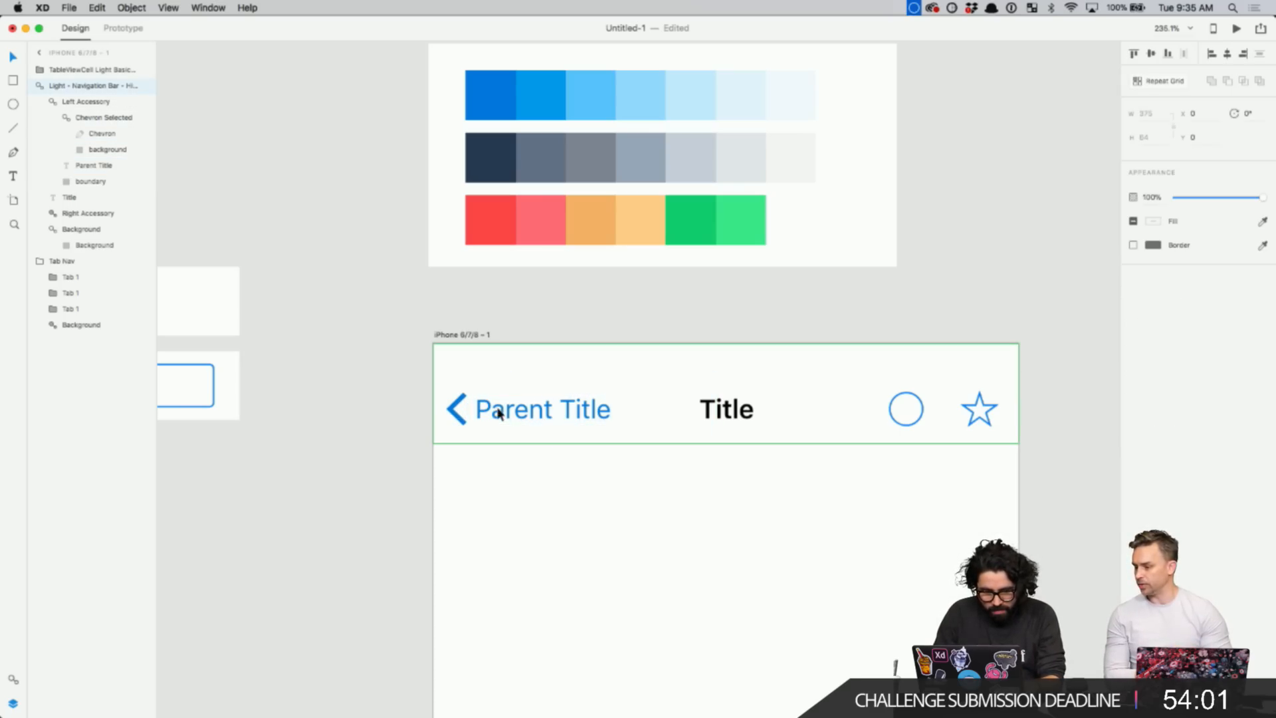
pyautogui.doubleClick(512, 416)
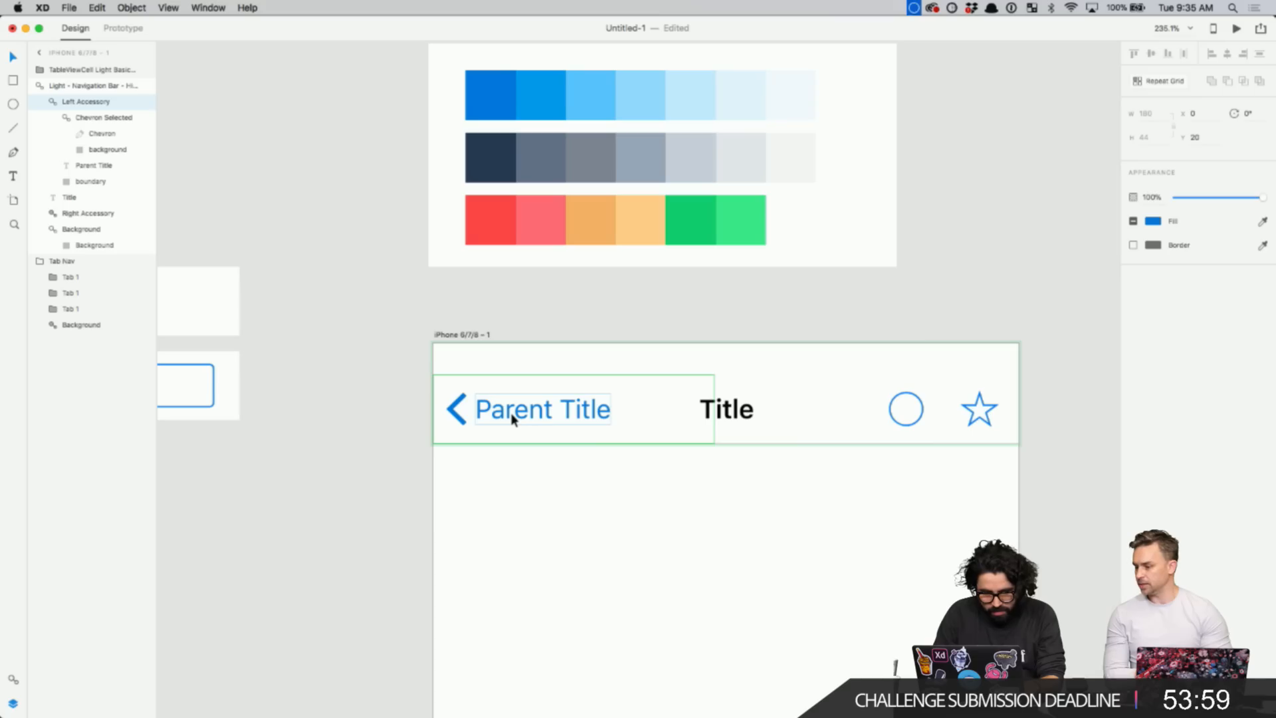
pyautogui.click(516, 415)
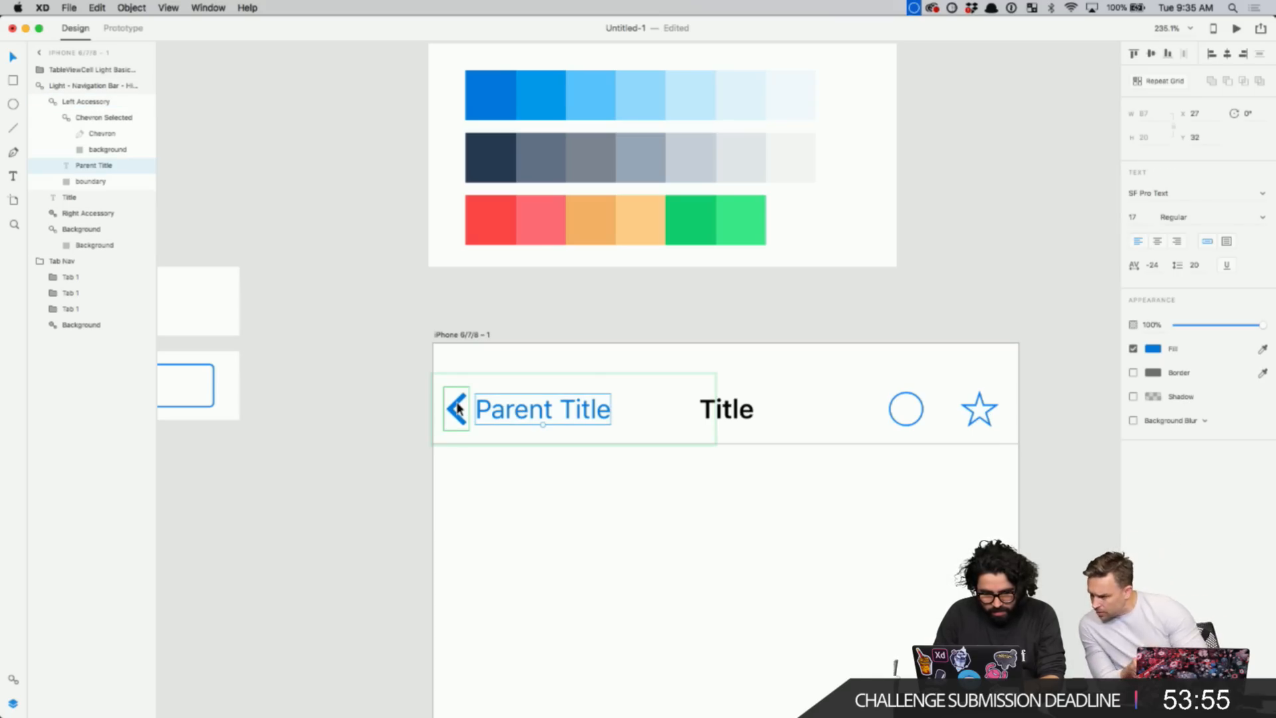
pyautogui.keyDown('shift'); pyautogui.click(457, 408); pyautogui.keyUp('shift')
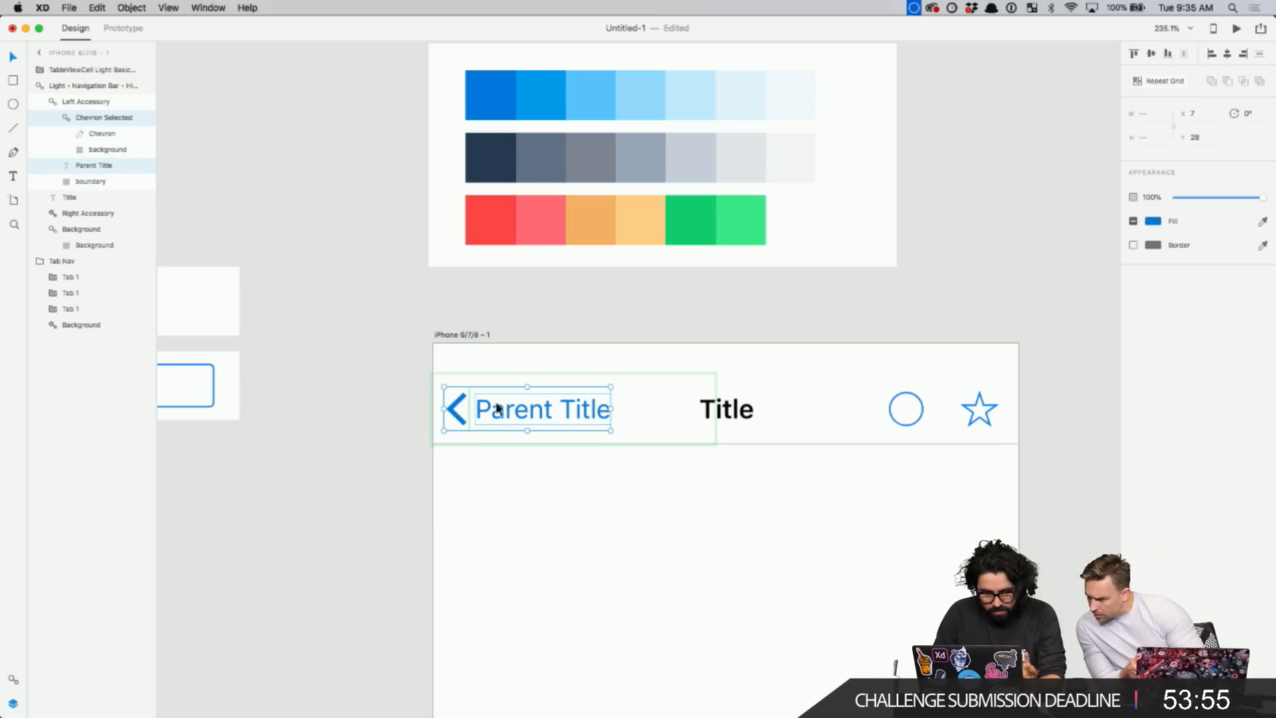
# - Fill both the chevron and Parent Title with the palette's first blue swatch
pyautogui.click(1154, 224)
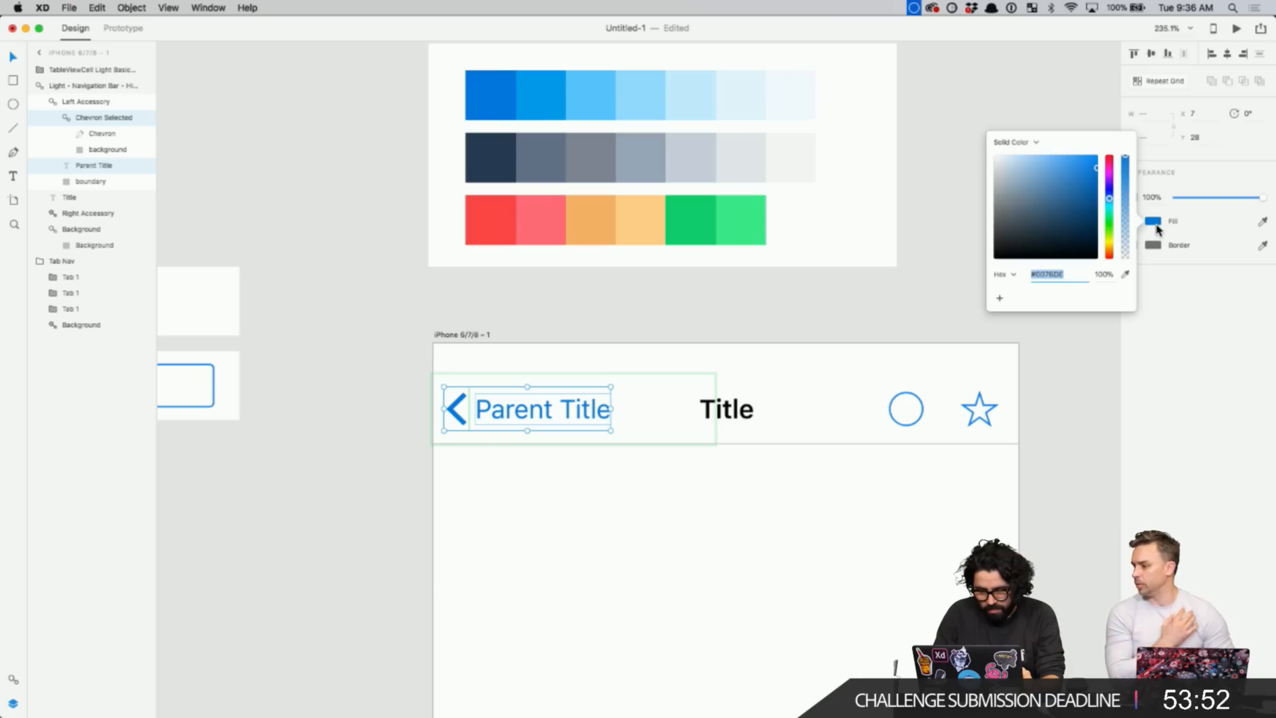
pyautogui.click(1126, 274)
pyautogui.click(492, 94)
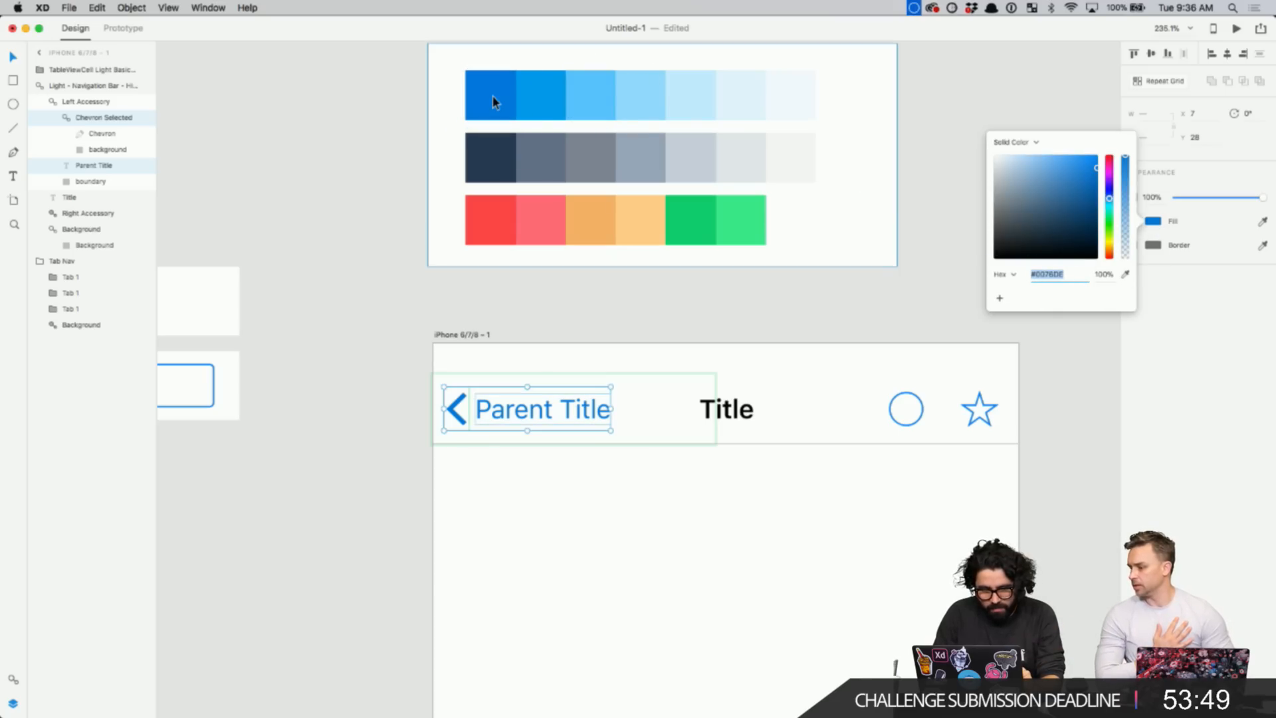
pyautogui.moveTo(1067, 199); pyautogui.dragTo(1097, 178)
pyautogui.click(1125, 274)
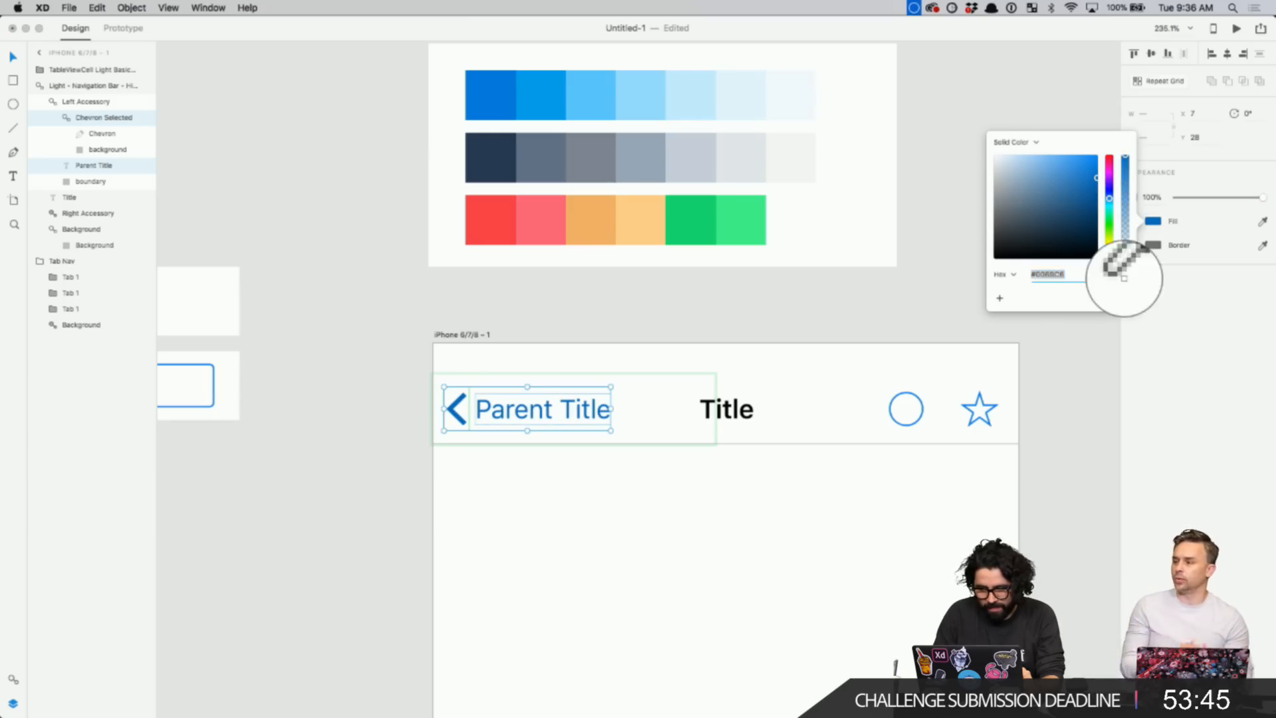
pyautogui.click(488, 94)
pyautogui.click(391, 234)
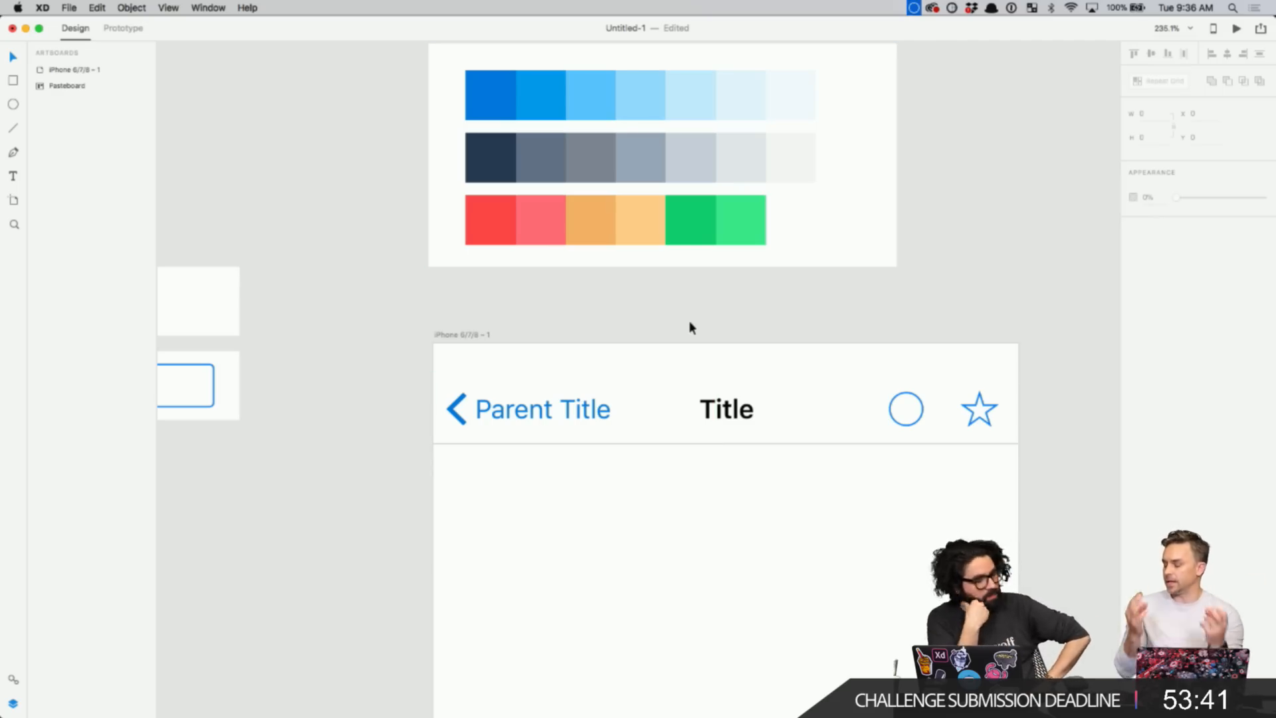
pyautogui.click(740, 419)
pyautogui.scroll(-3, 737, 419)
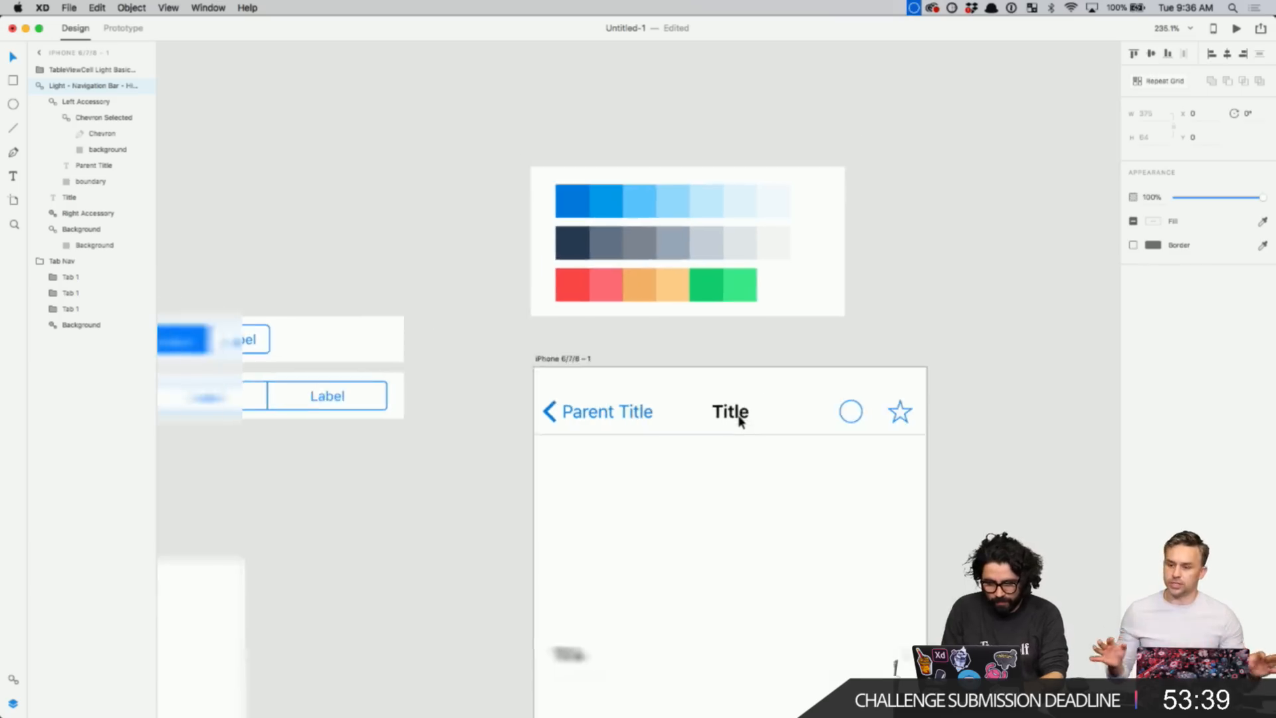
pyautogui.scroll(-5, 738, 418)
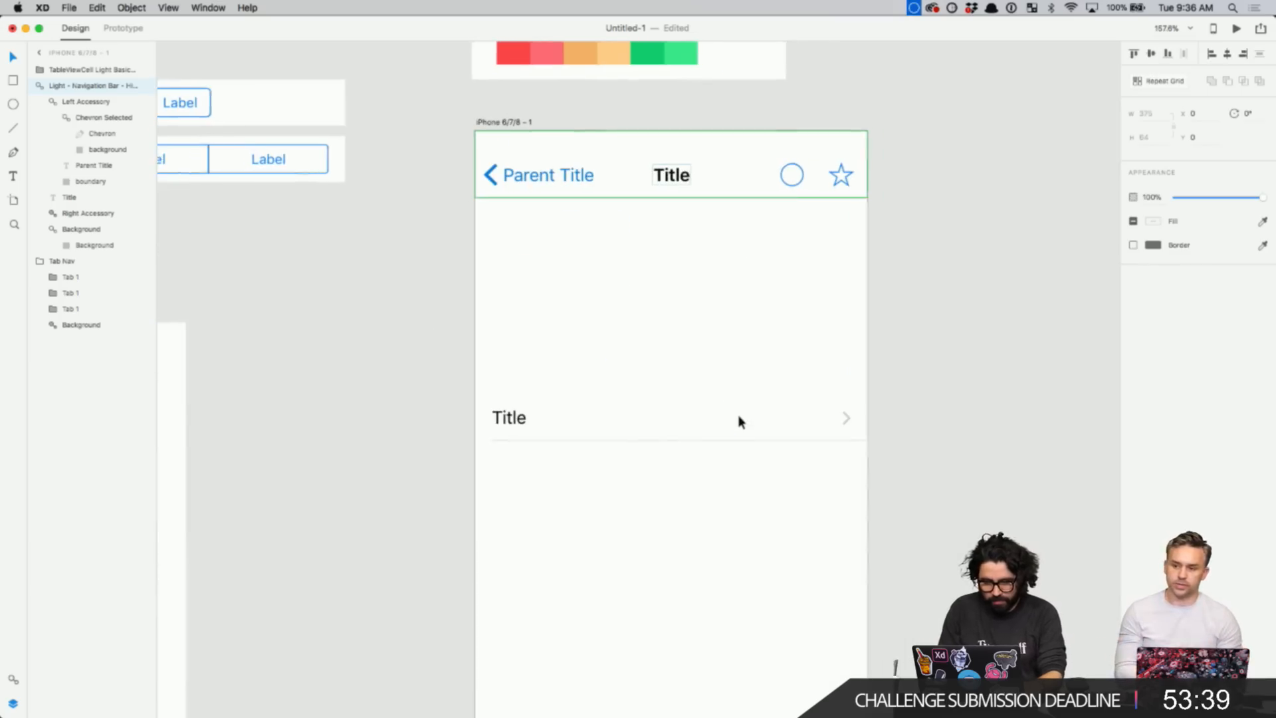
# - Change the nav bar title text to "Eren's Health"
pyautogui.doubleClick(678, 178)
pyautogui.doubleClick(668, 176)
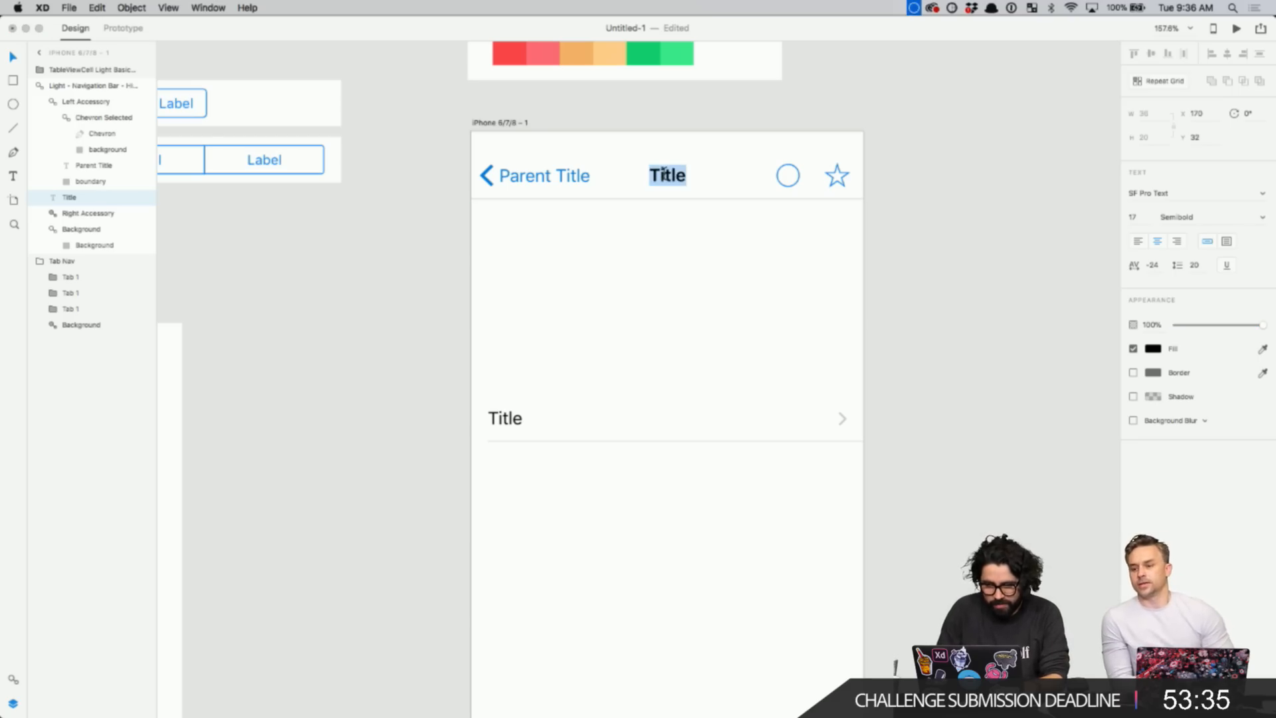
pyautogui.write('My')
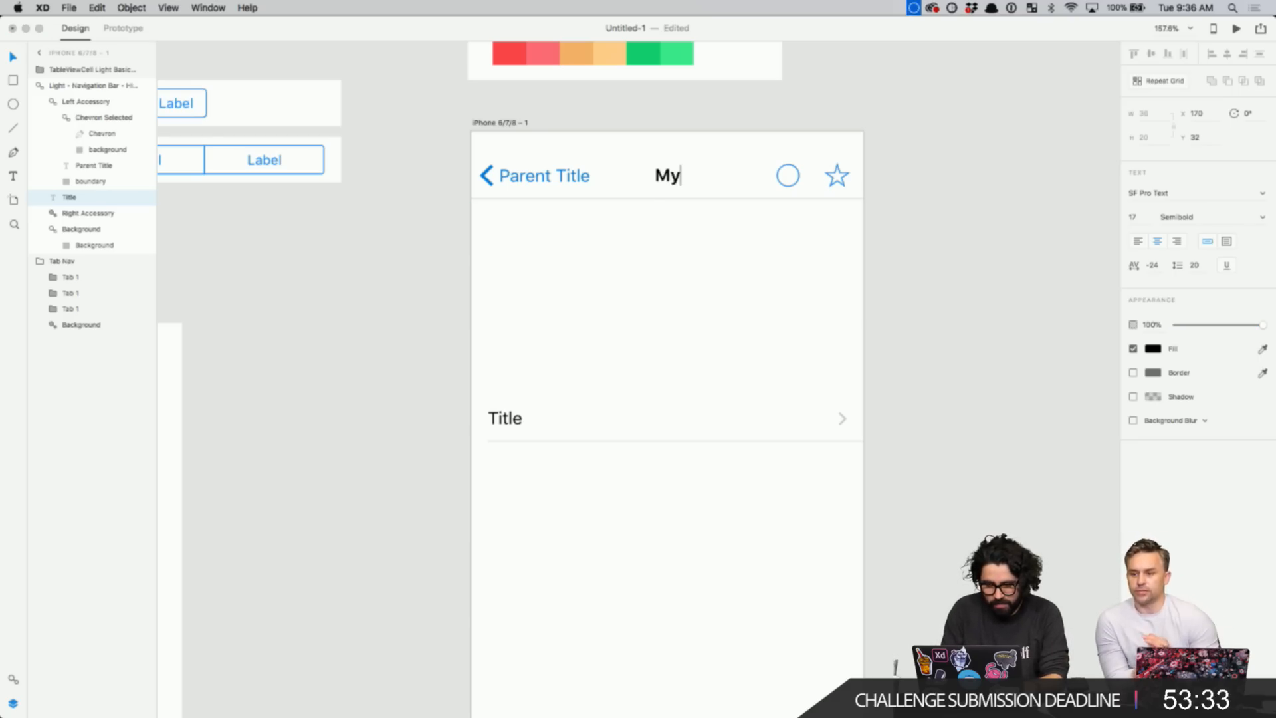
pyautogui.press('BackSpace')
pyautogui.press('BackSpace')
pyautogui.write("Eren's ")
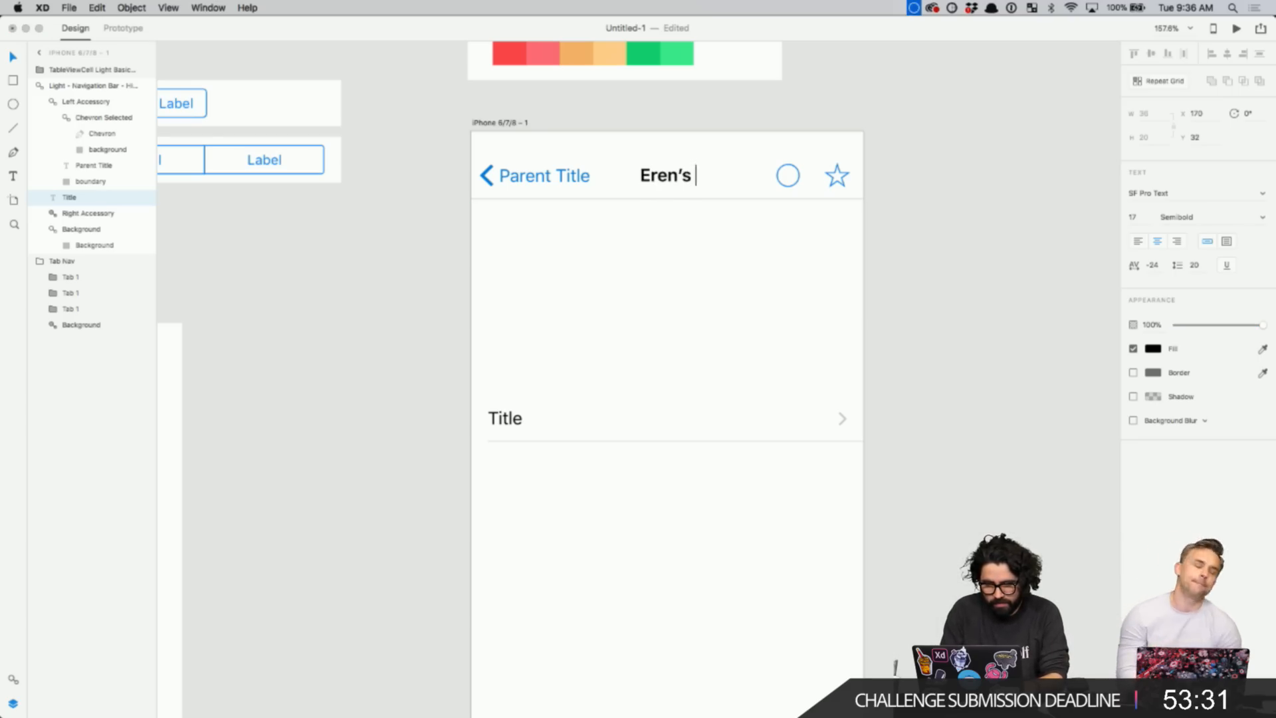
pyautogui.write('Health')
pyautogui.press('Escape')
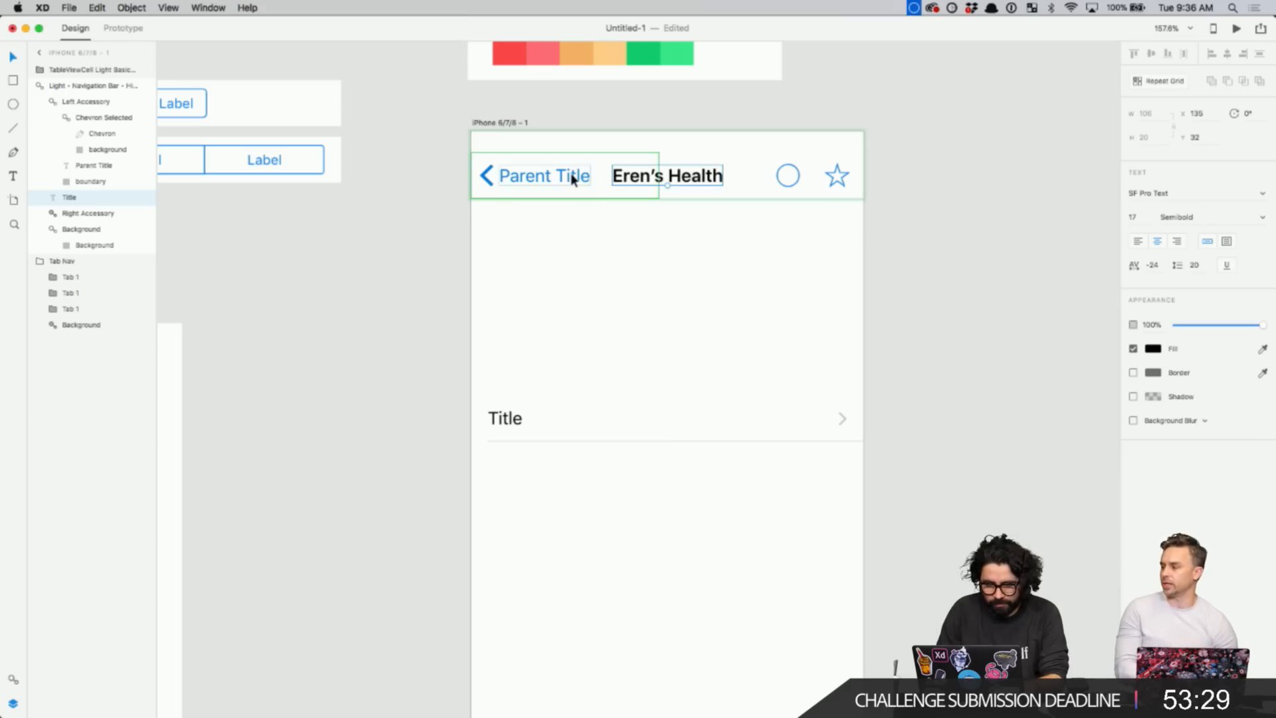
# - Ungroup the navigation bar symbol and regroup its parts with Cmd+G
pyautogui.click(571, 180)
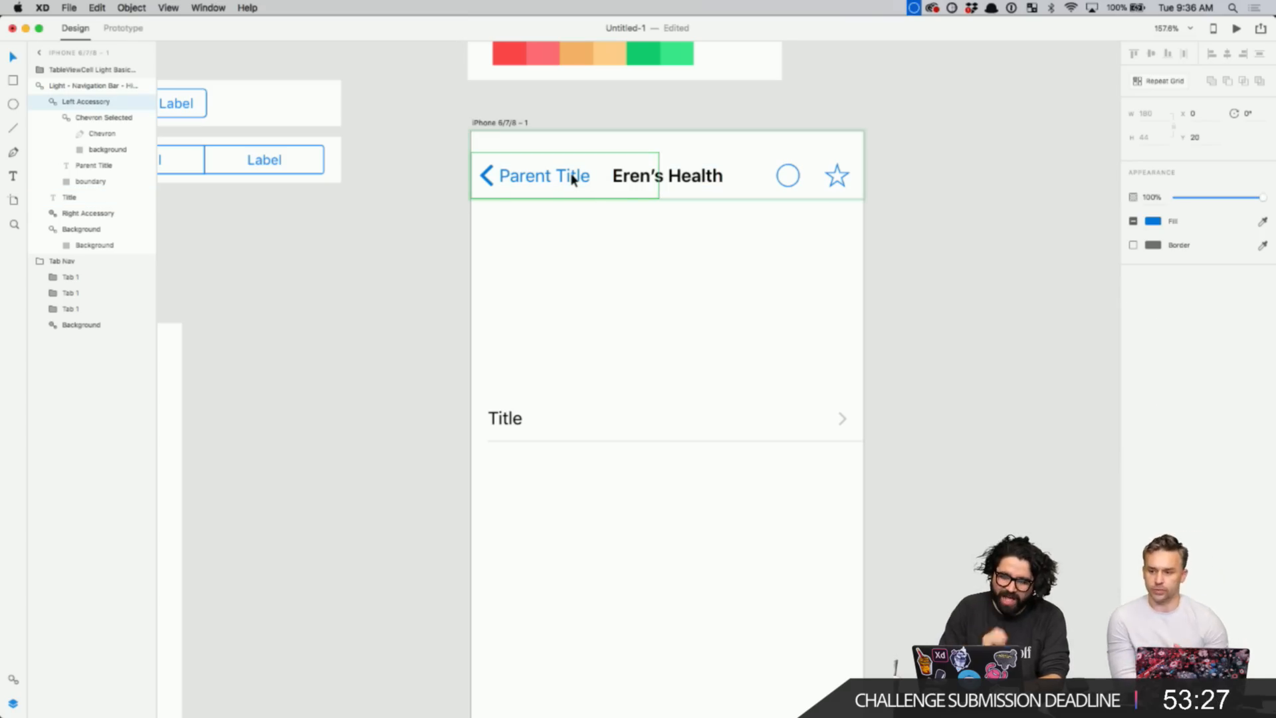
pyautogui.scroll(-4, 570, 176)
pyautogui.click(547, 245)
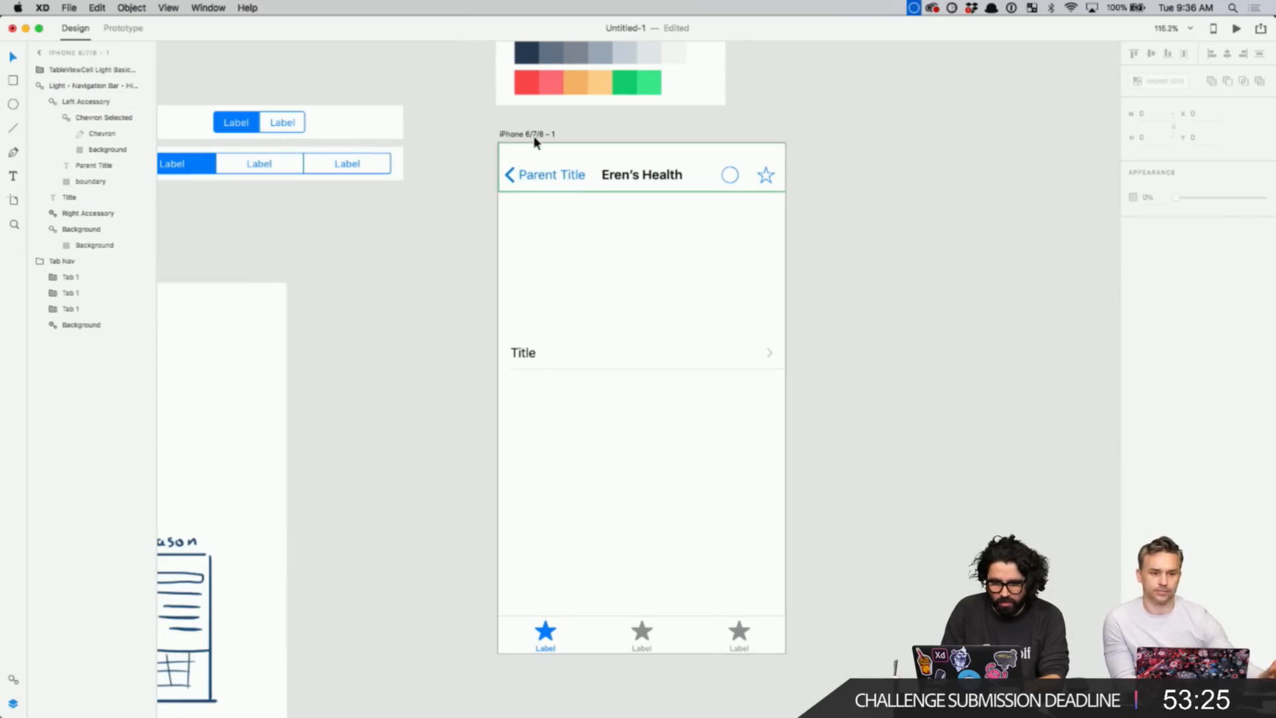
pyautogui.scroll(-4, 543, 177)
pyautogui.click(541, 177)
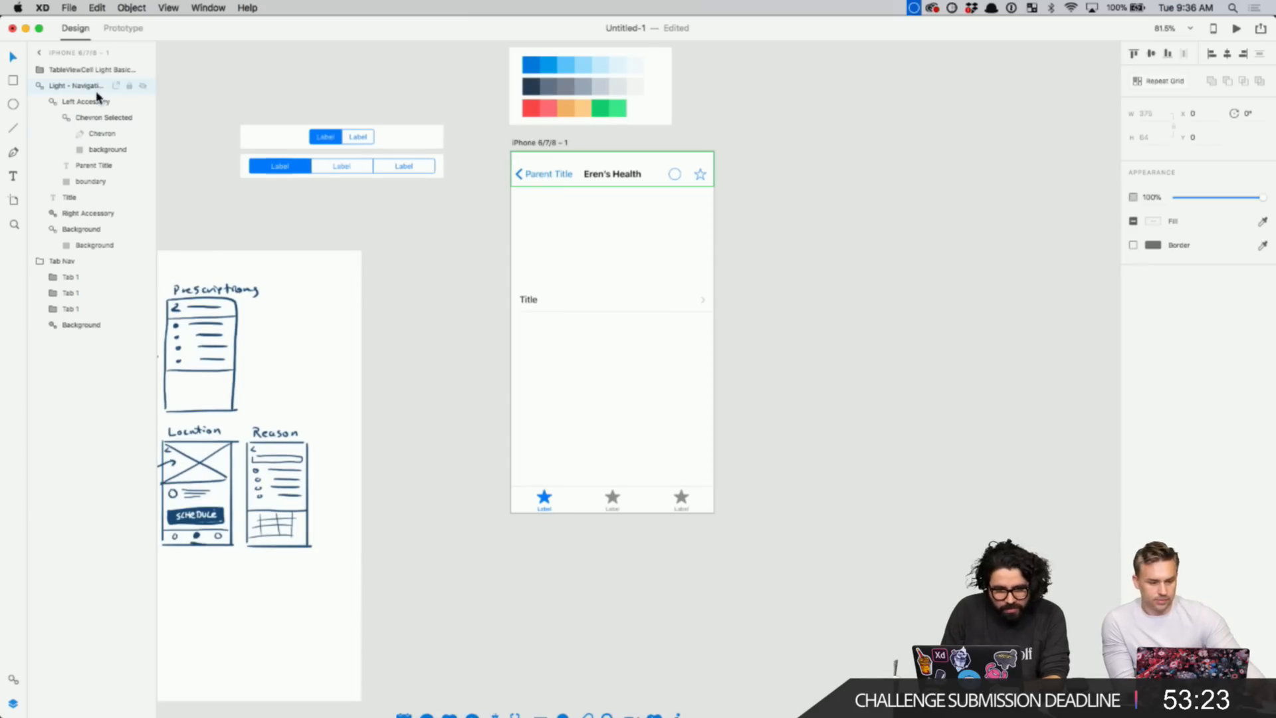
pyautogui.rightClick(84, 91)
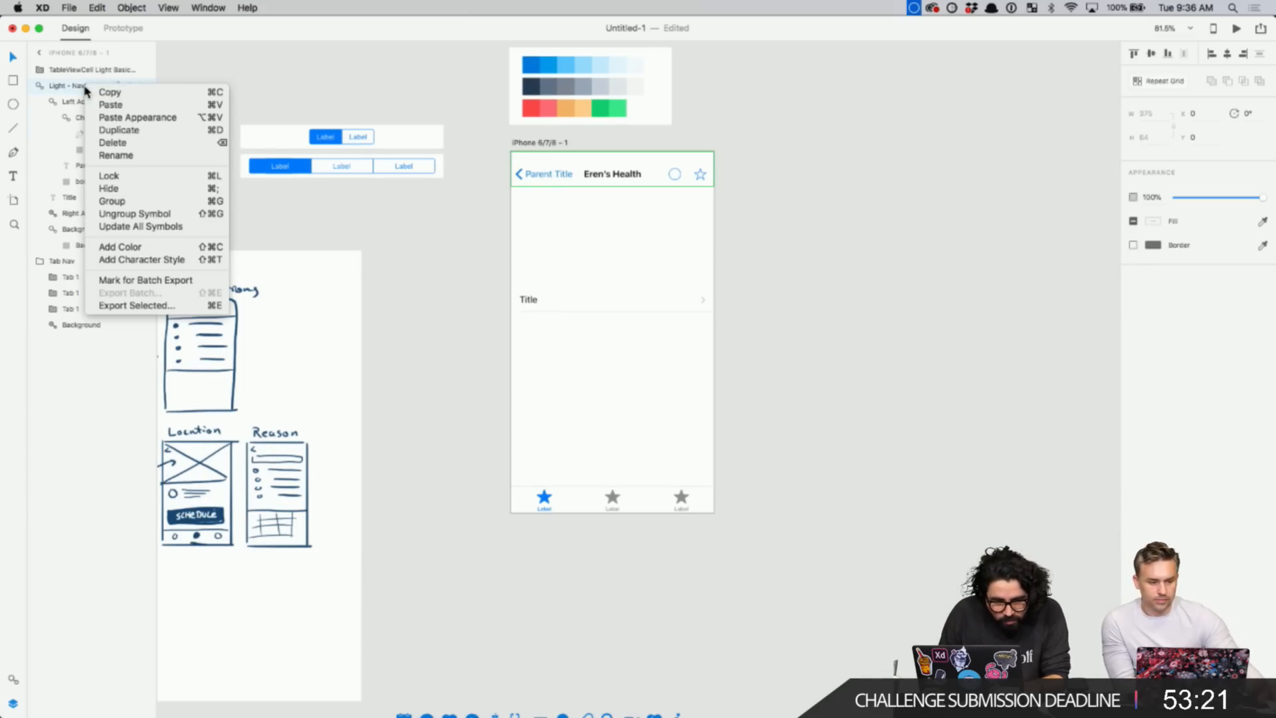
pyautogui.click(211, 216)
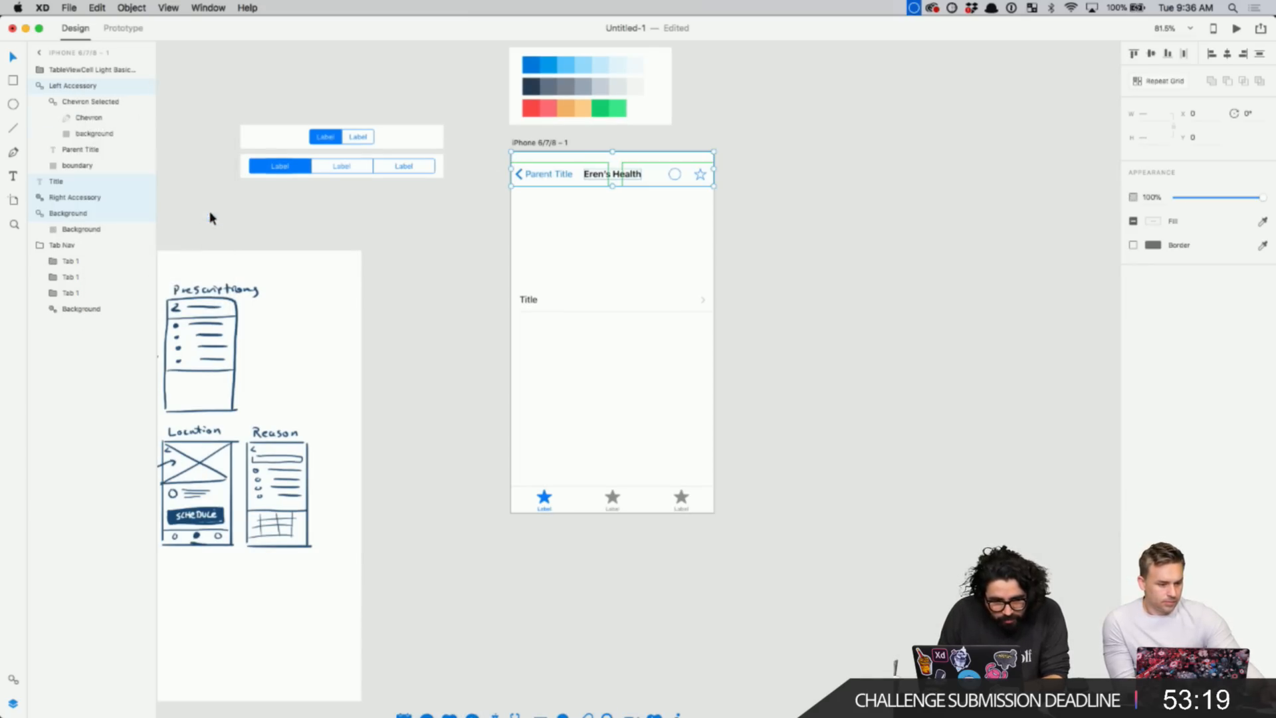
pyautogui.press('cmd+g')
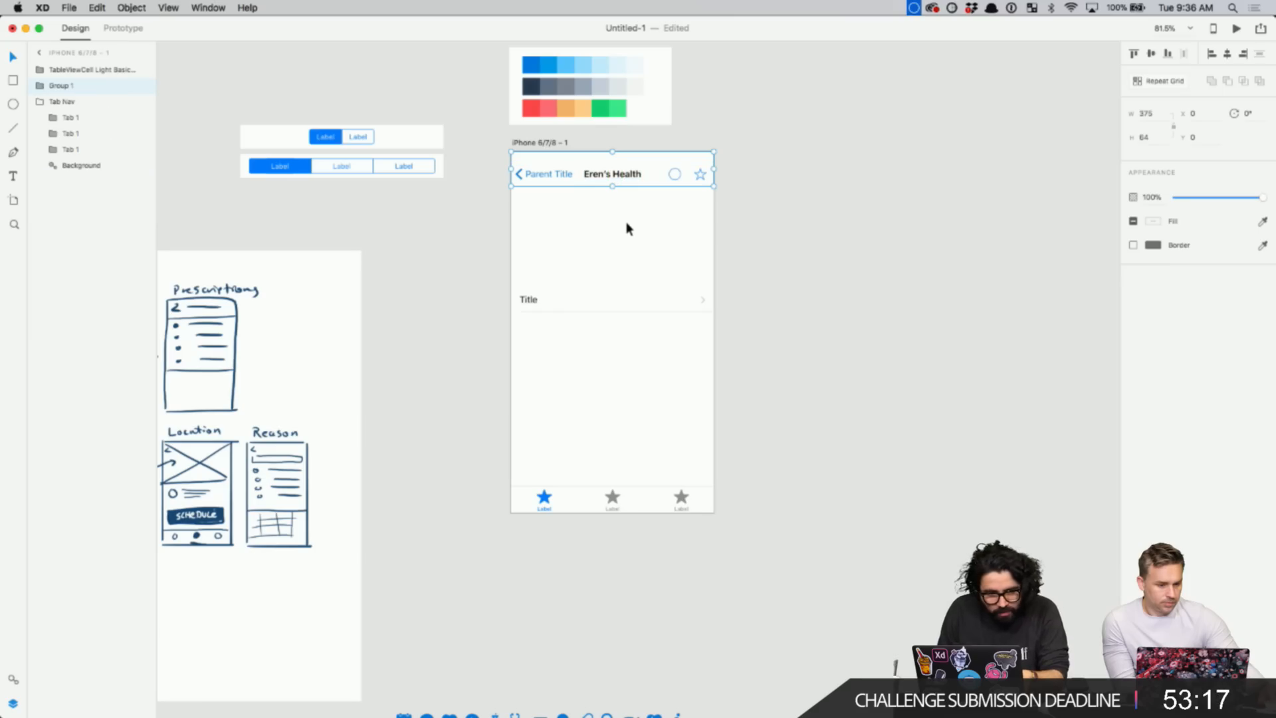
# - Name the group Nav Bar, move the palette aside and place a copy above the phone
pyautogui.doubleClick(67, 85)
pyautogui.write('Na')
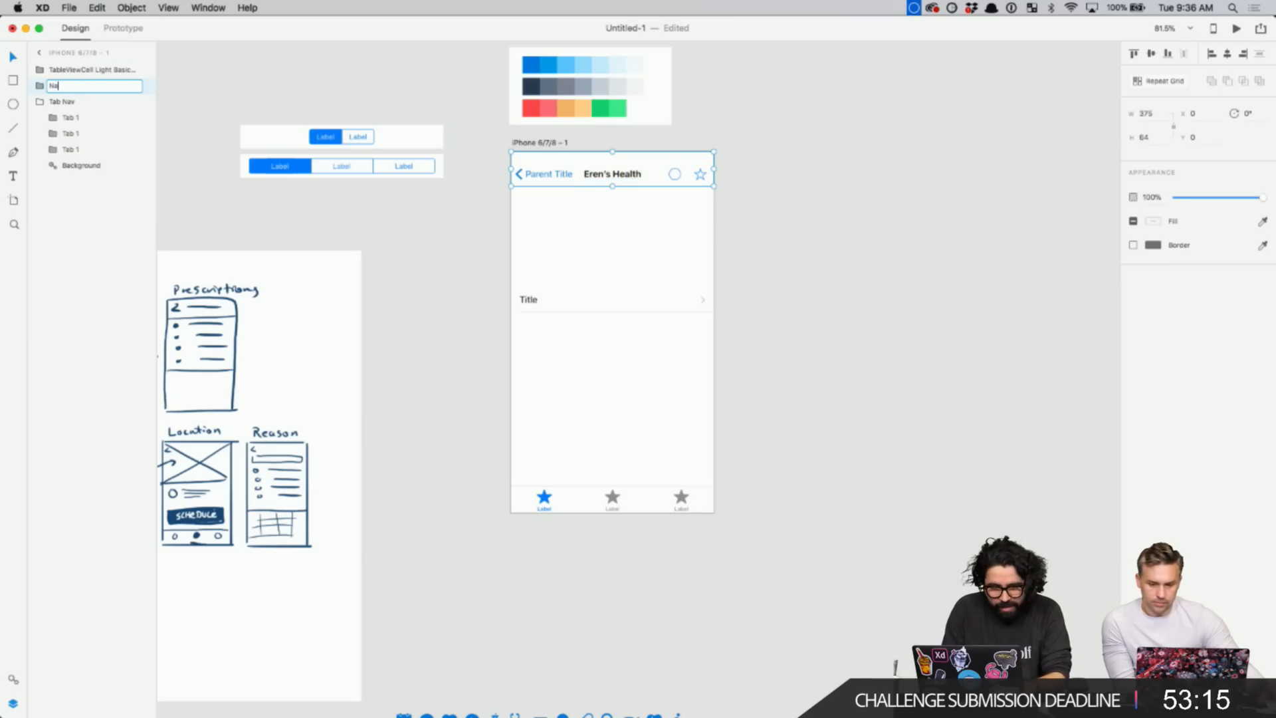
pyautogui.write('v Bar')
pyautogui.press('Return')
pyautogui.scroll(5, 436, 236)
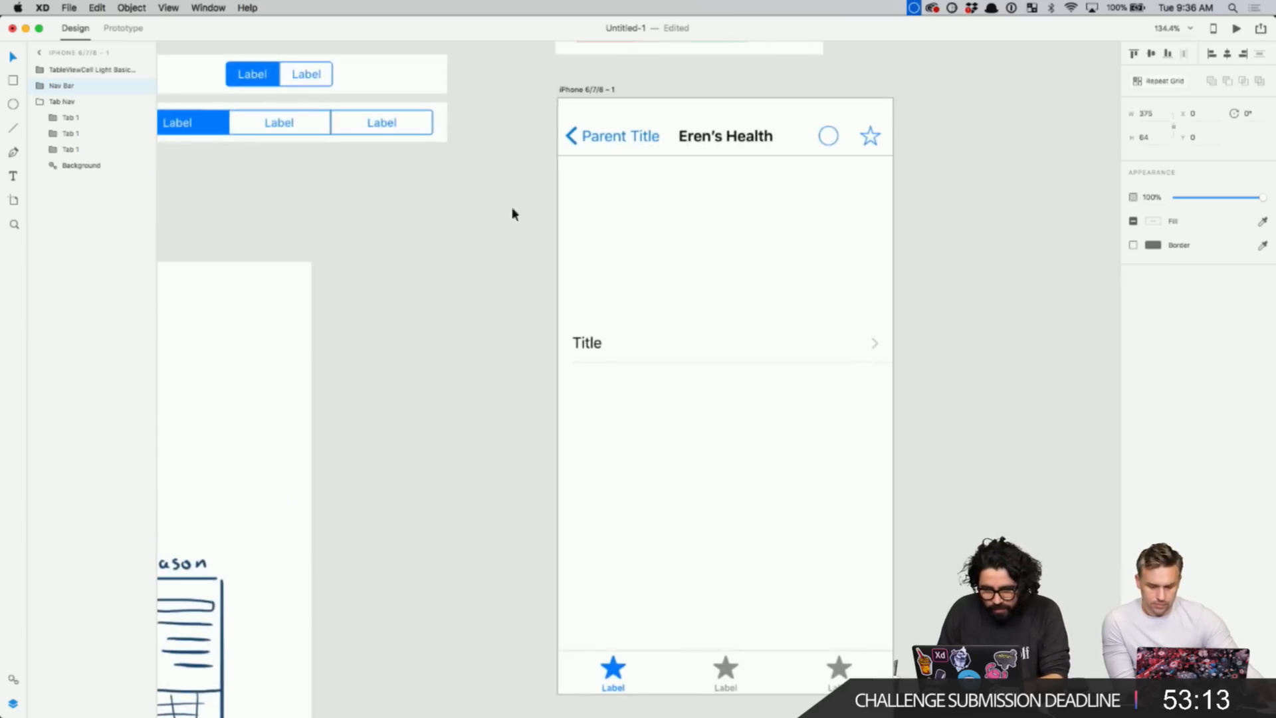
pyautogui.moveTo(621, 293); pyautogui.dragTo(300, 222)
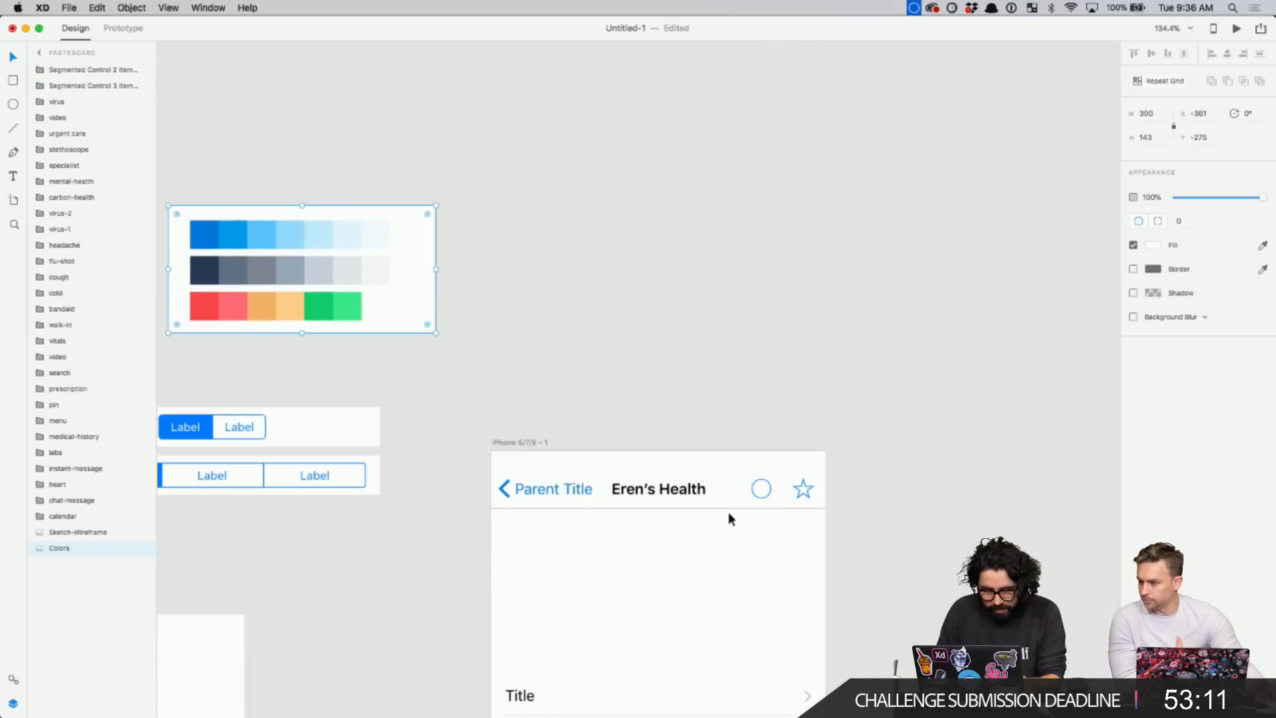
pyautogui.moveTo(696, 473)
pyautogui.mouseDown()
pyautogui.moveTo(692, 328)
pyautogui.moveTo(698, 538)
pyautogui.moveTo(700, 488)
pyautogui.mouseUp()
# - Switch to the UIElements+DesignTemplates+Guides document and zoom into its status bars
pyautogui.click(564, 427)
pyautogui.click(210, 7)
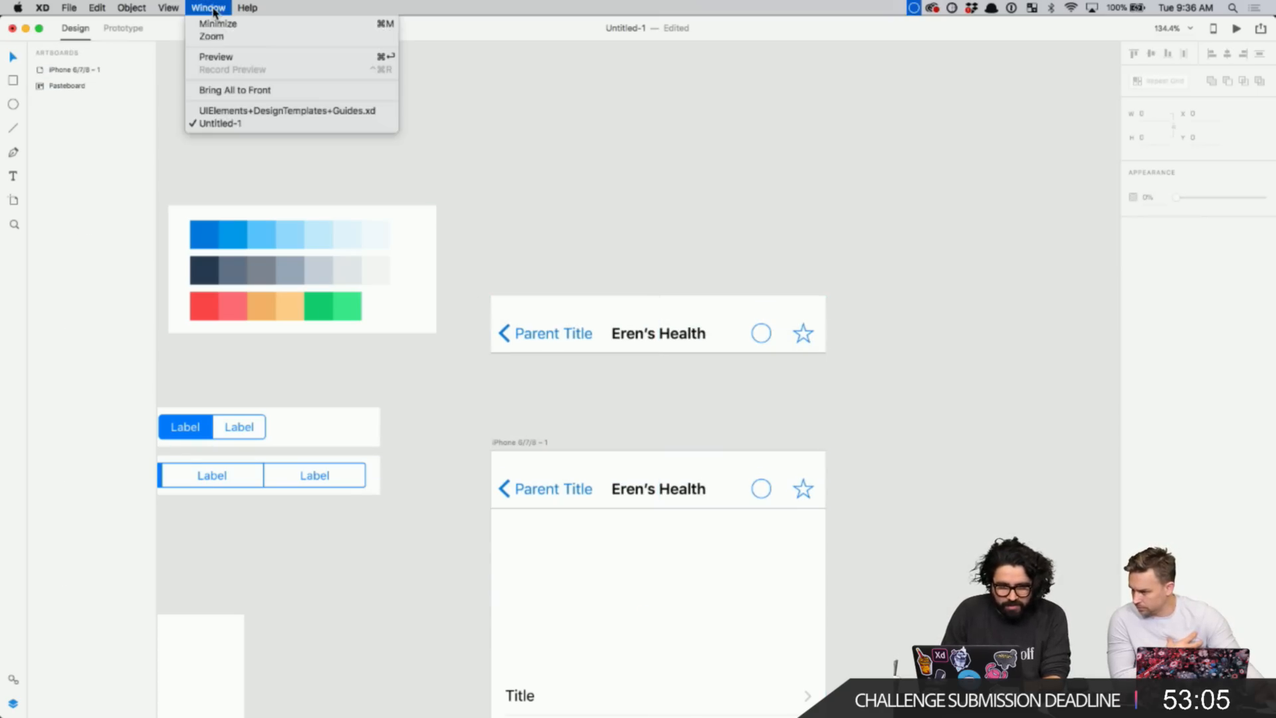
pyautogui.click(239, 111)
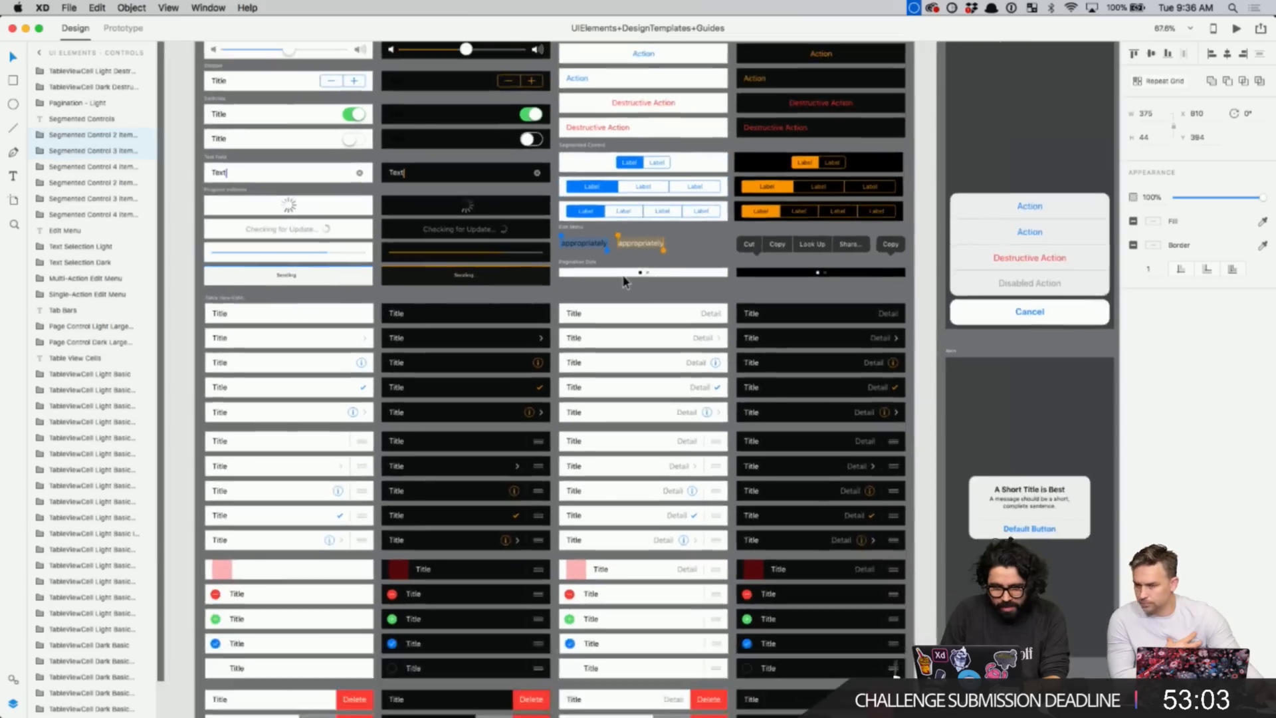
pyautogui.hscroll(-5, 625, 282)
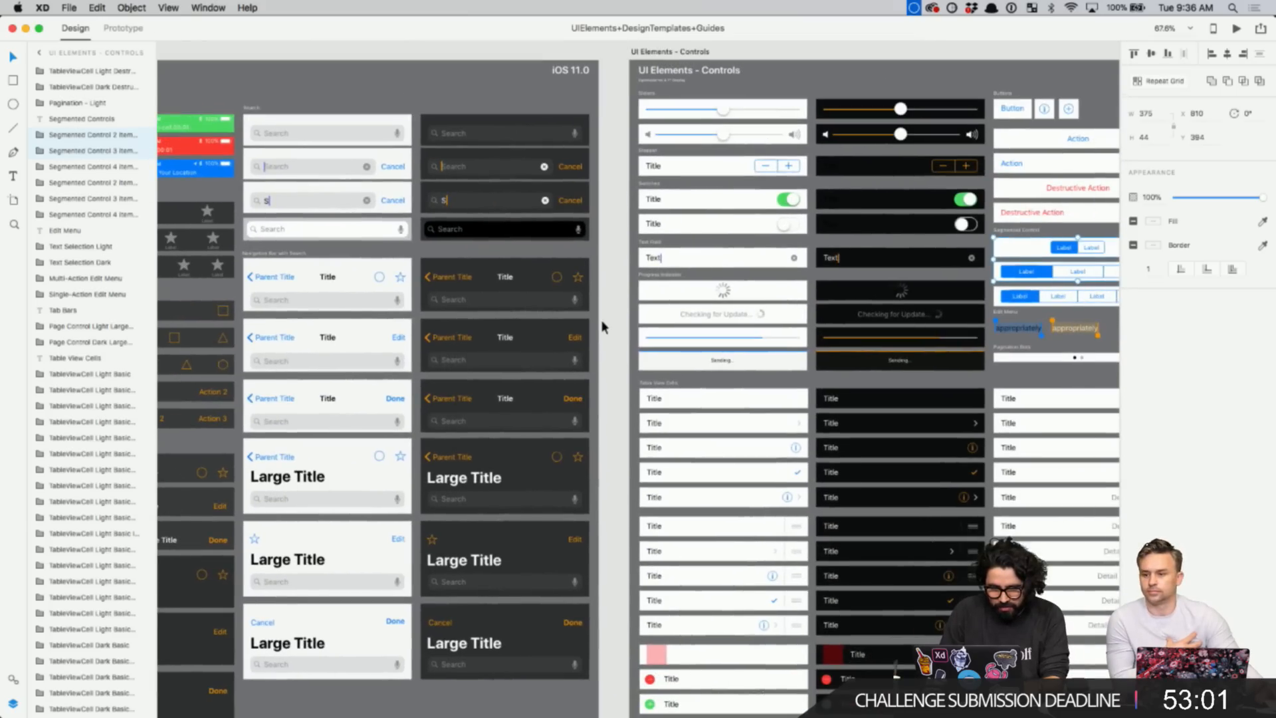
pyautogui.rightClick(602, 321)
pyautogui.scroll(-6, 607, 286)
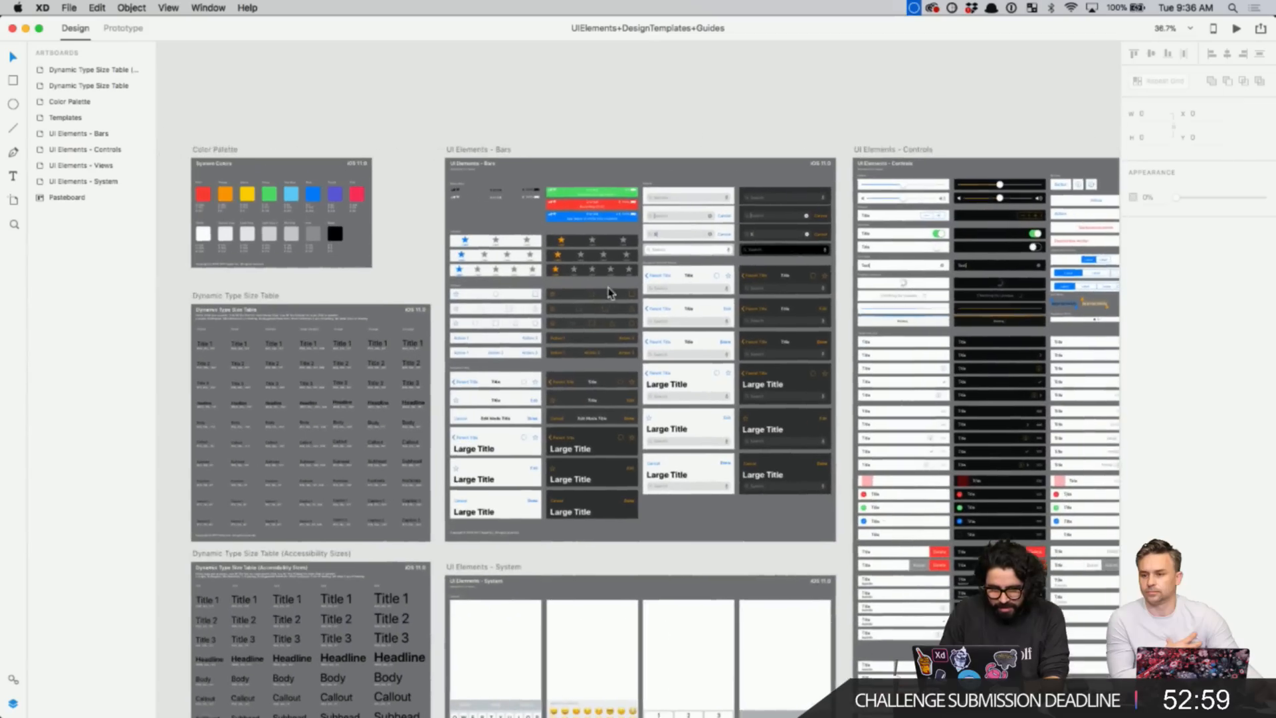
pyautogui.press('z')
pyautogui.moveTo(457, 157); pyautogui.dragTo(608, 262)
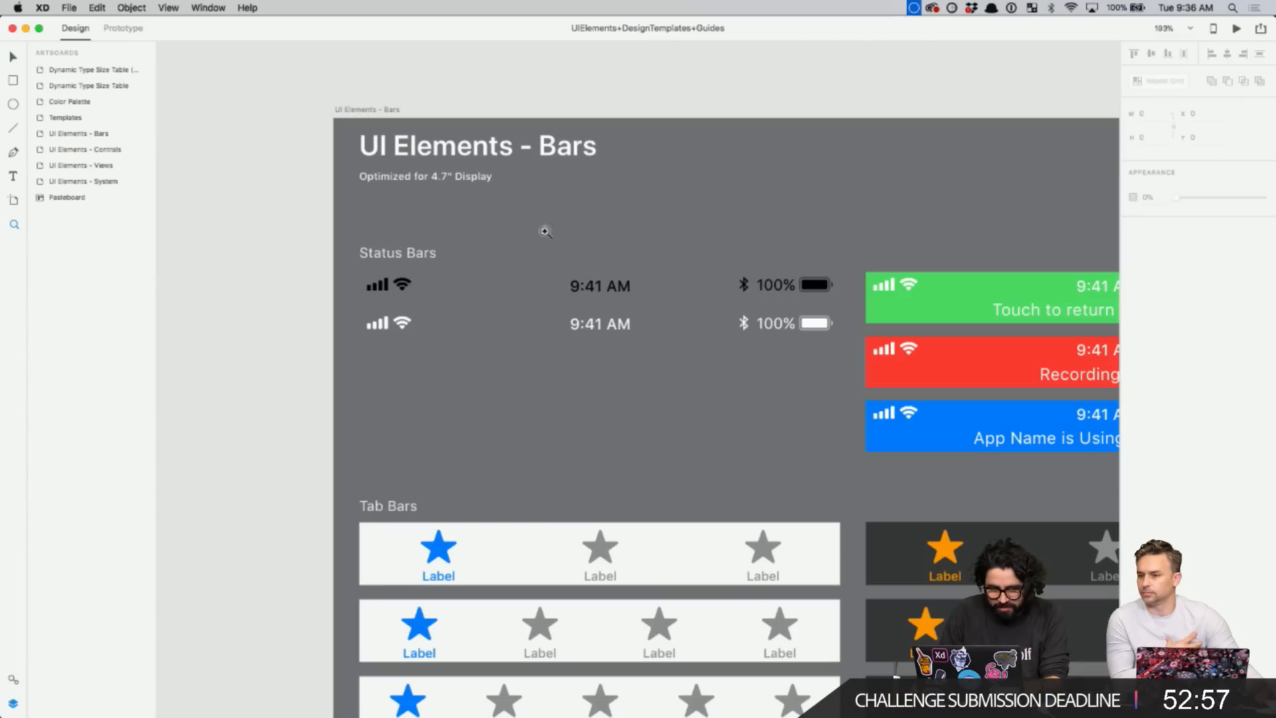
pyautogui.press('v')
# - Select the light status bar and return to the Untitled-1 document
pyautogui.click(600, 291)
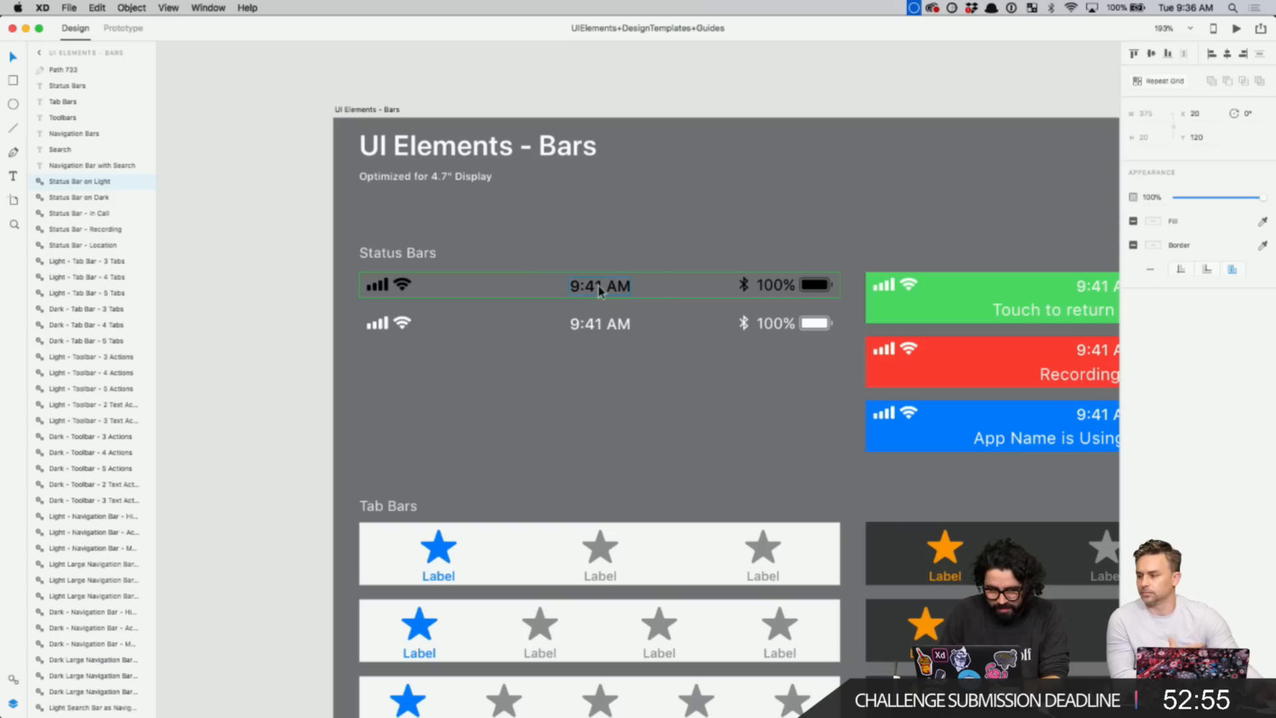
pyautogui.click(208, 8)
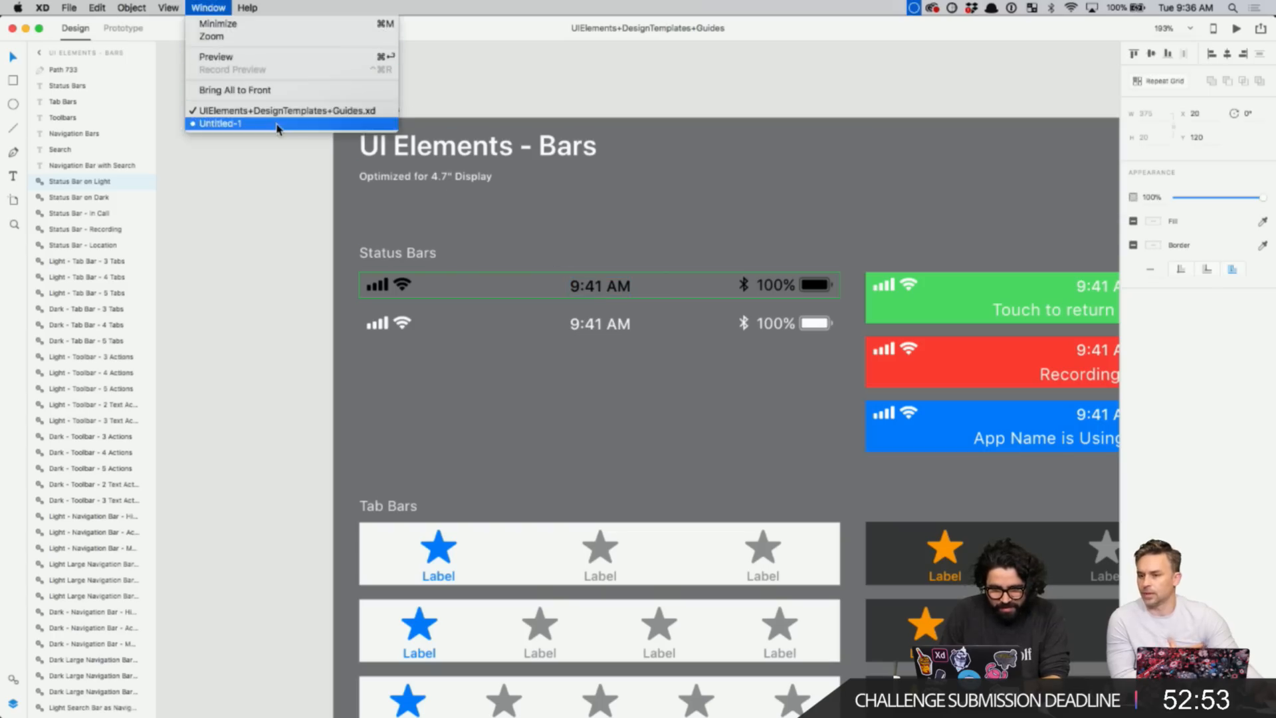
pyautogui.click(277, 124)
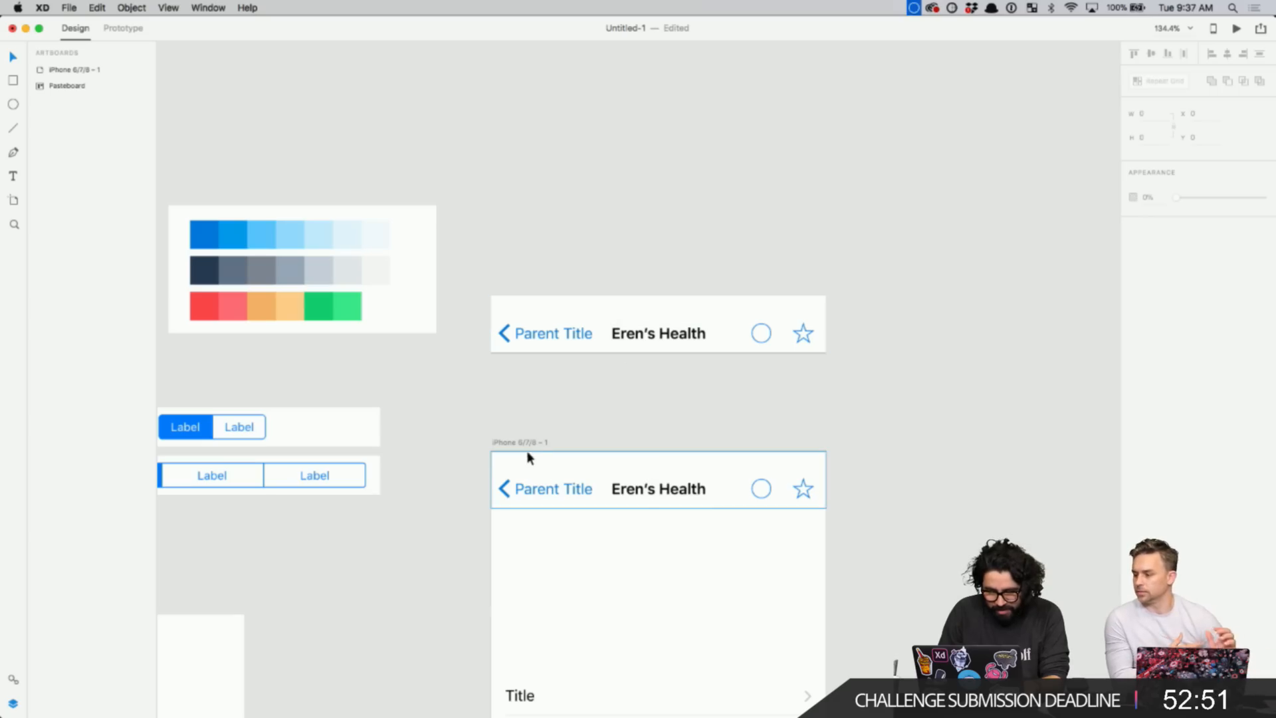
# - Paste the light status bar and place it across the top of the iPhone artboard
pyautogui.press('super+v')
pyautogui.moveTo(625, 381); pyautogui.dragTo(646, 463)
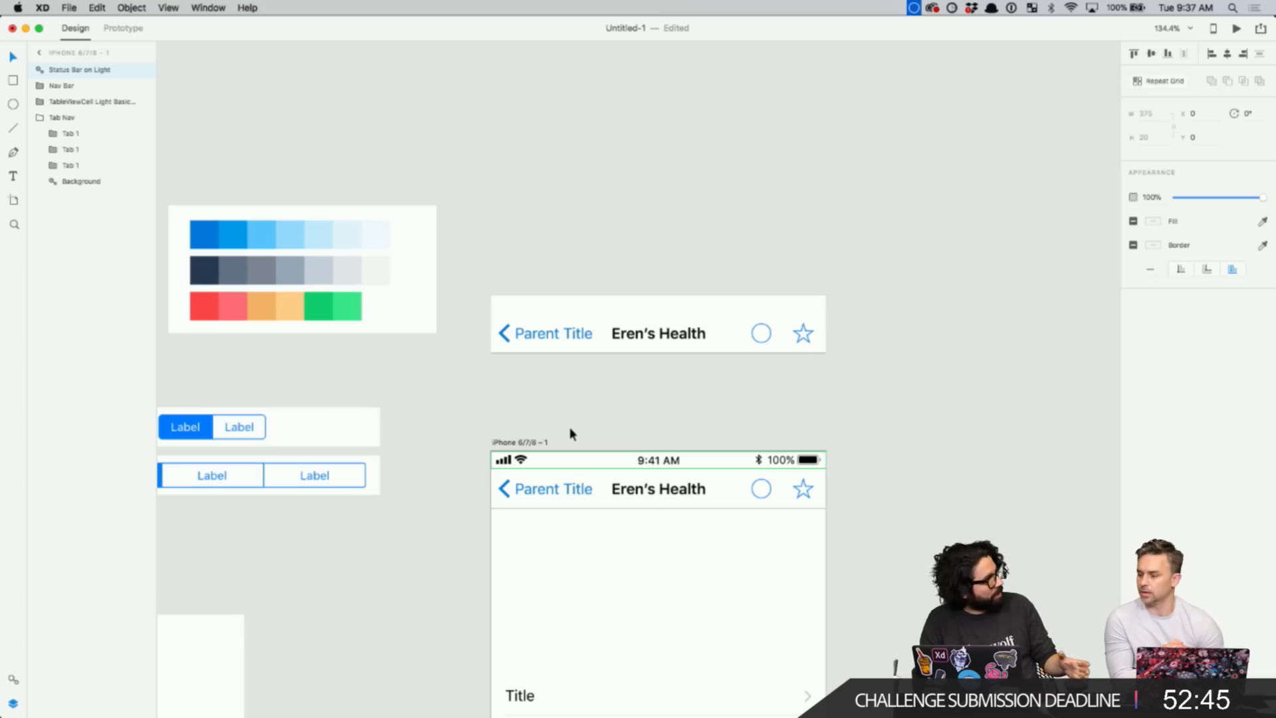
pyautogui.scroll(3, 570, 434)
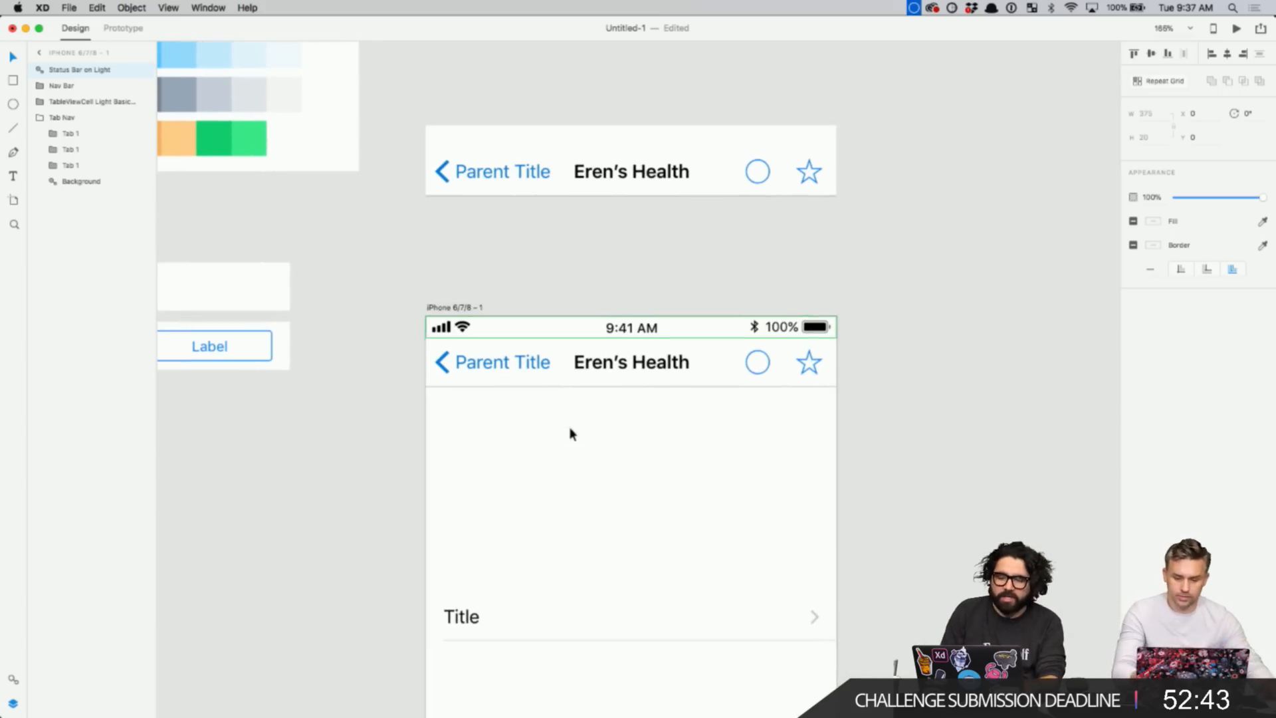
pyautogui.click(908, 346)
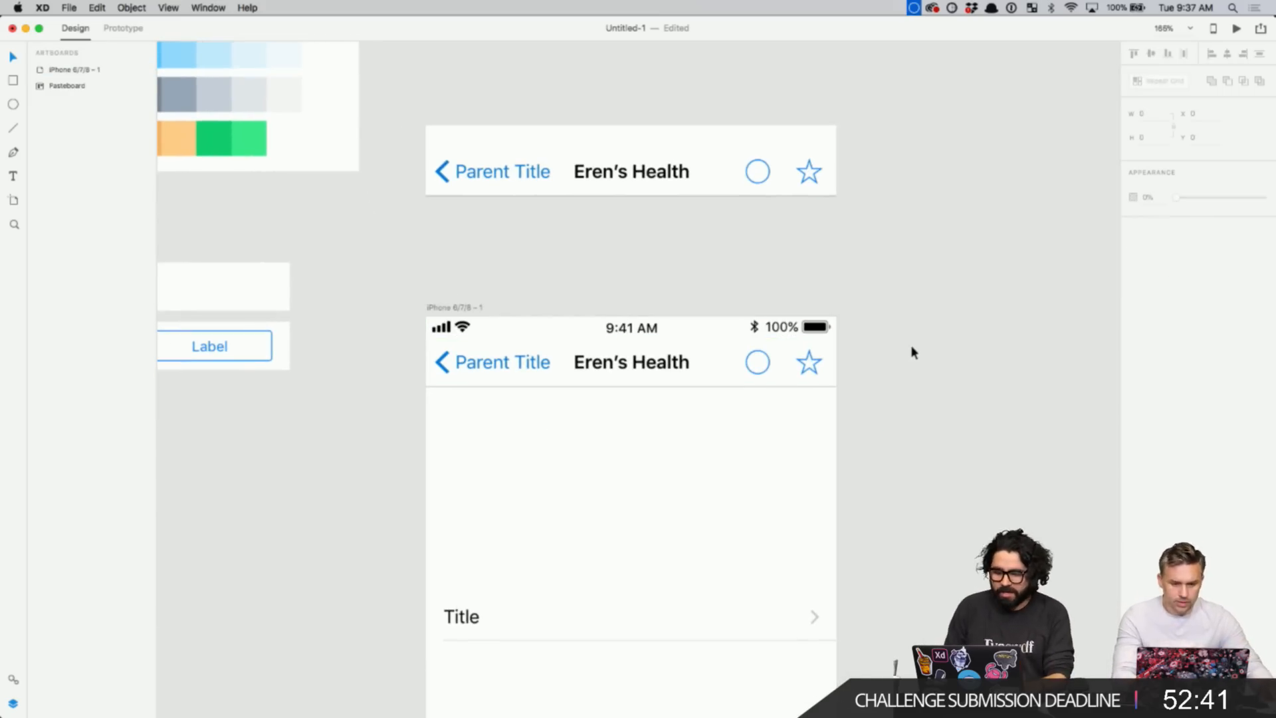
pyautogui.scroll(-3, 911, 348)
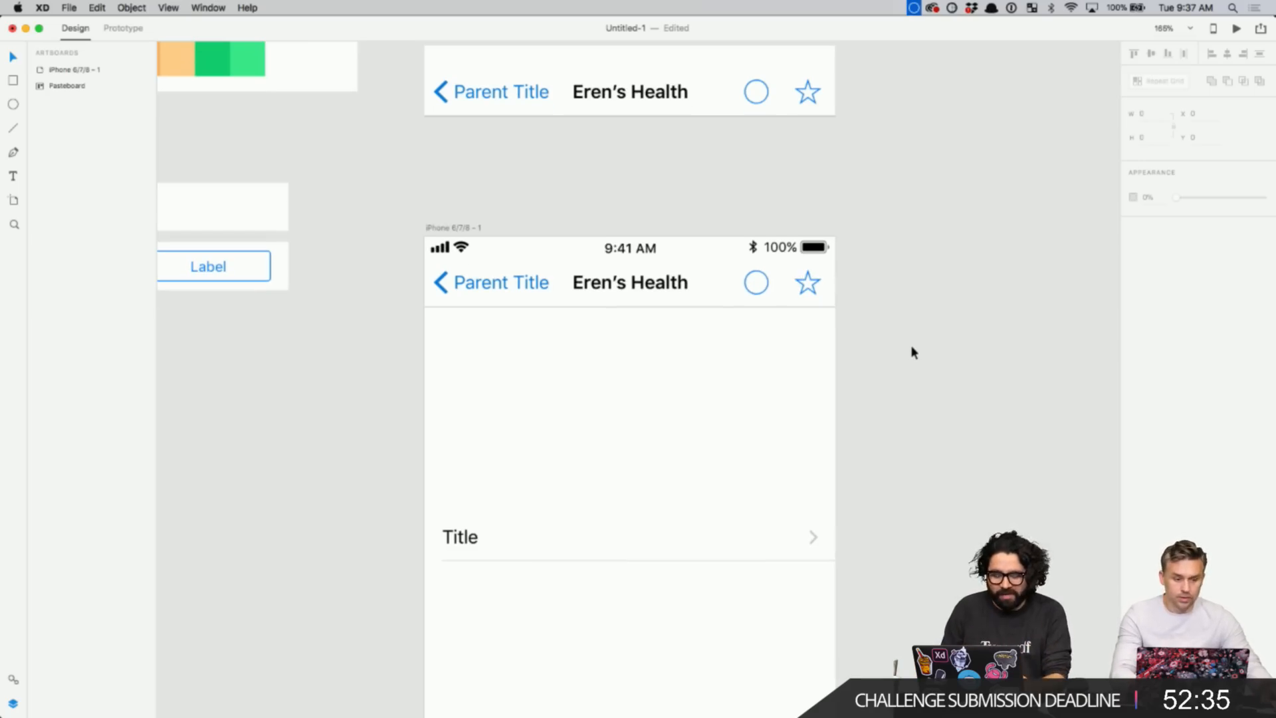
pyautogui.scroll(-5, 911, 352)
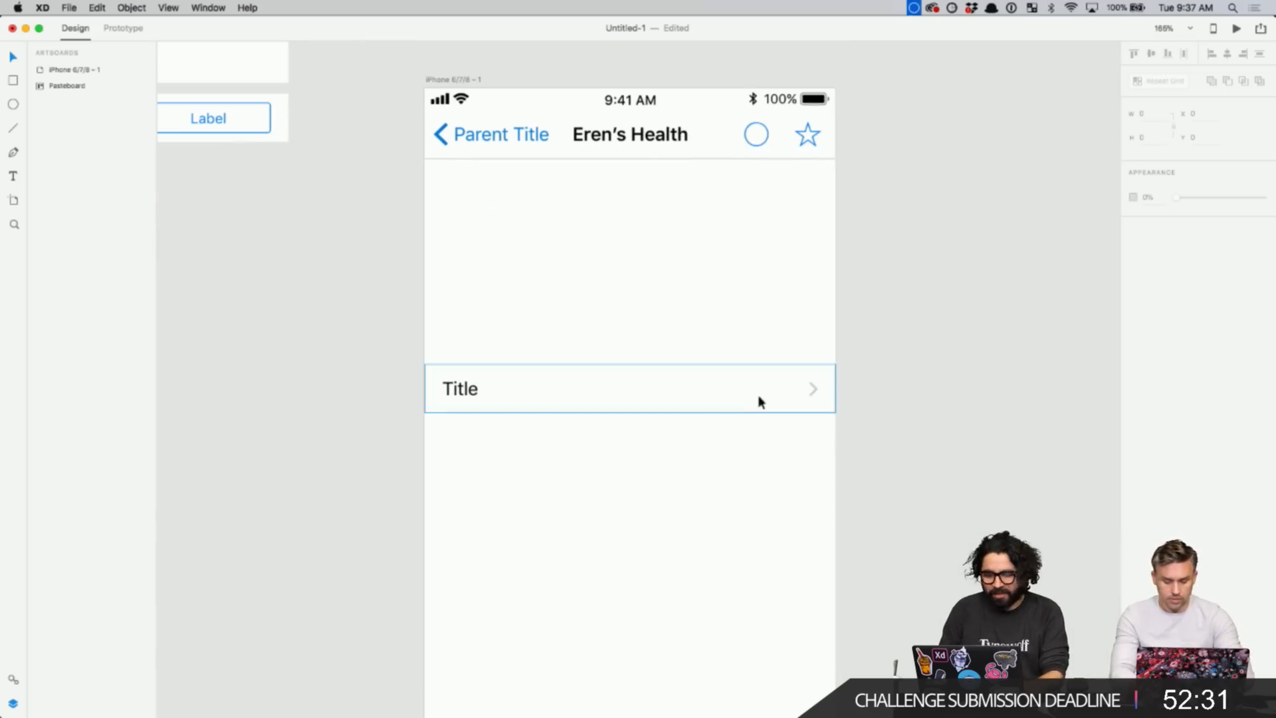
# - Check the Title table cell, then undo the status bar's accidental move off the screen
pyautogui.click(759, 396)
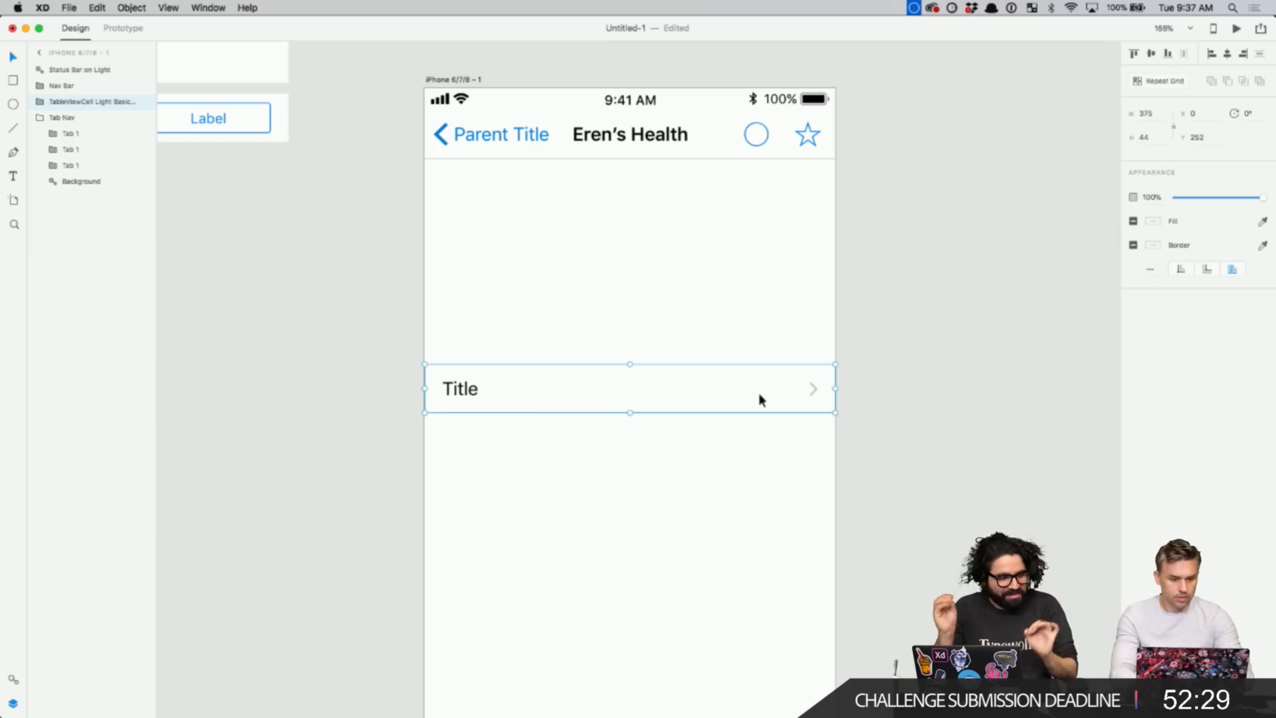
pyautogui.click(669, 279)
pyautogui.scroll(-3, 669, 279)
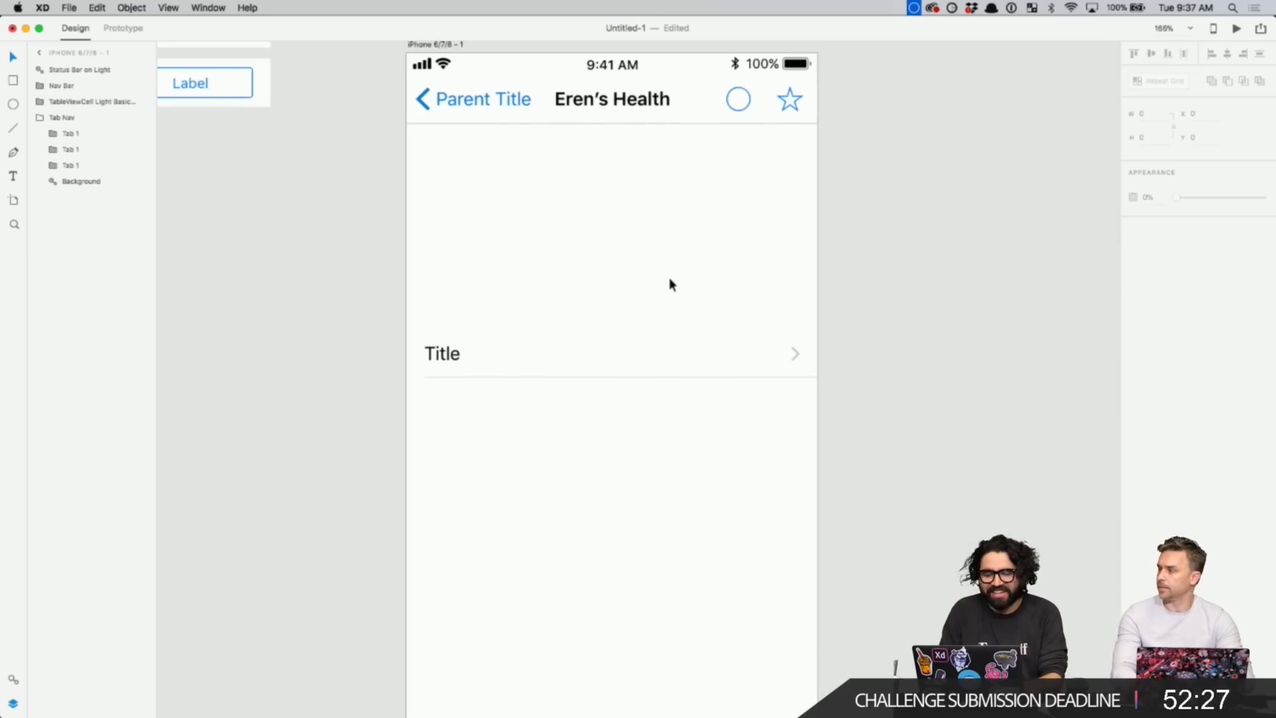
pyautogui.scroll(5, 621, 143)
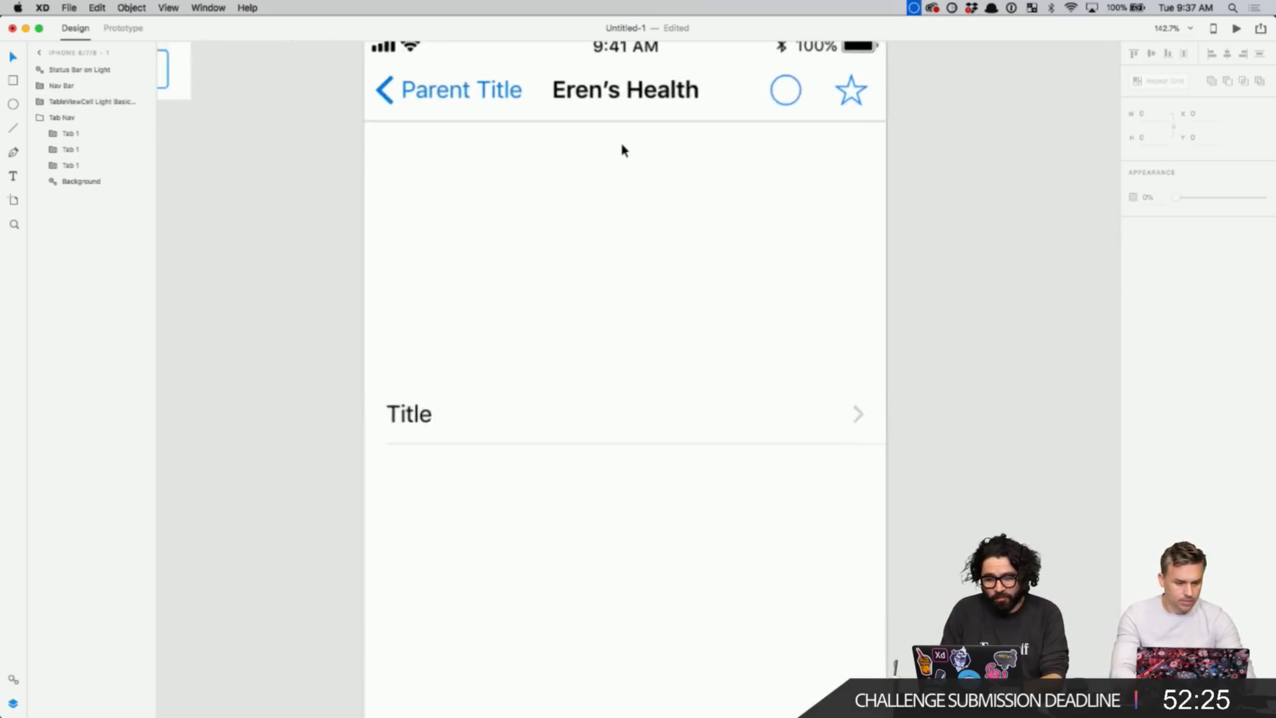
pyautogui.moveTo(647, 125); pyautogui.dragTo(647, 54)
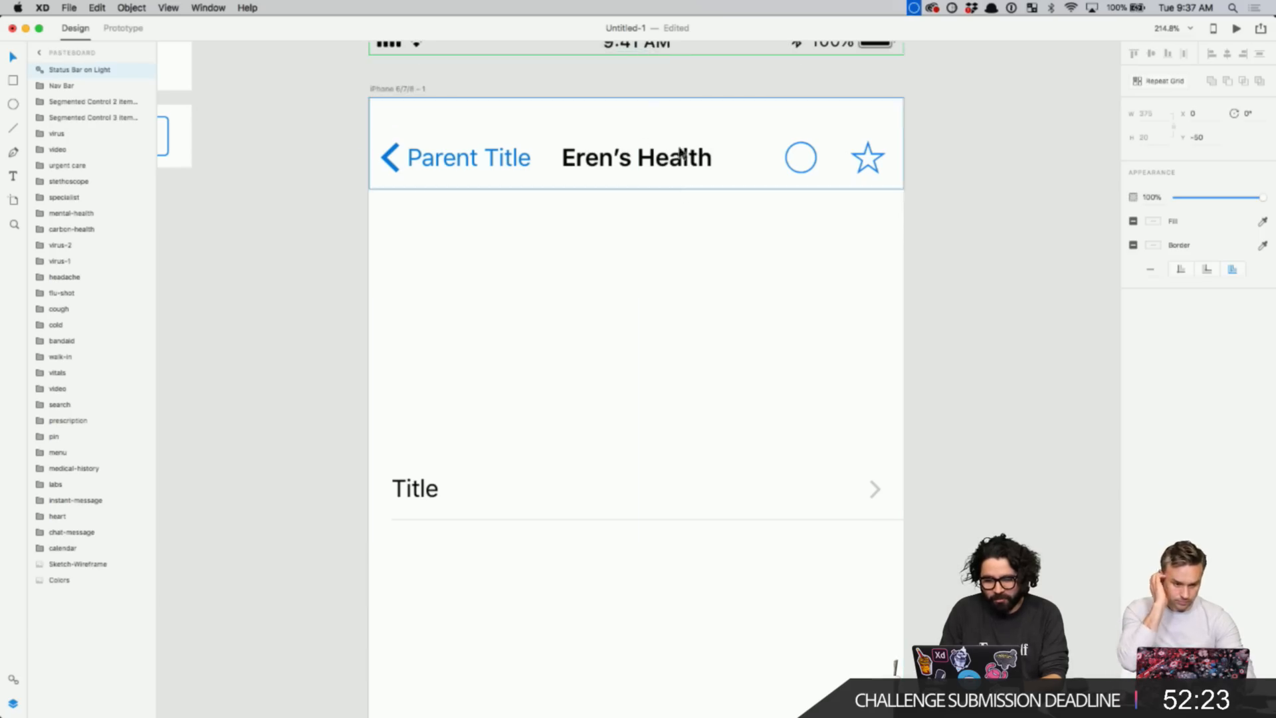
pyautogui.scroll(-2, 668, 227)
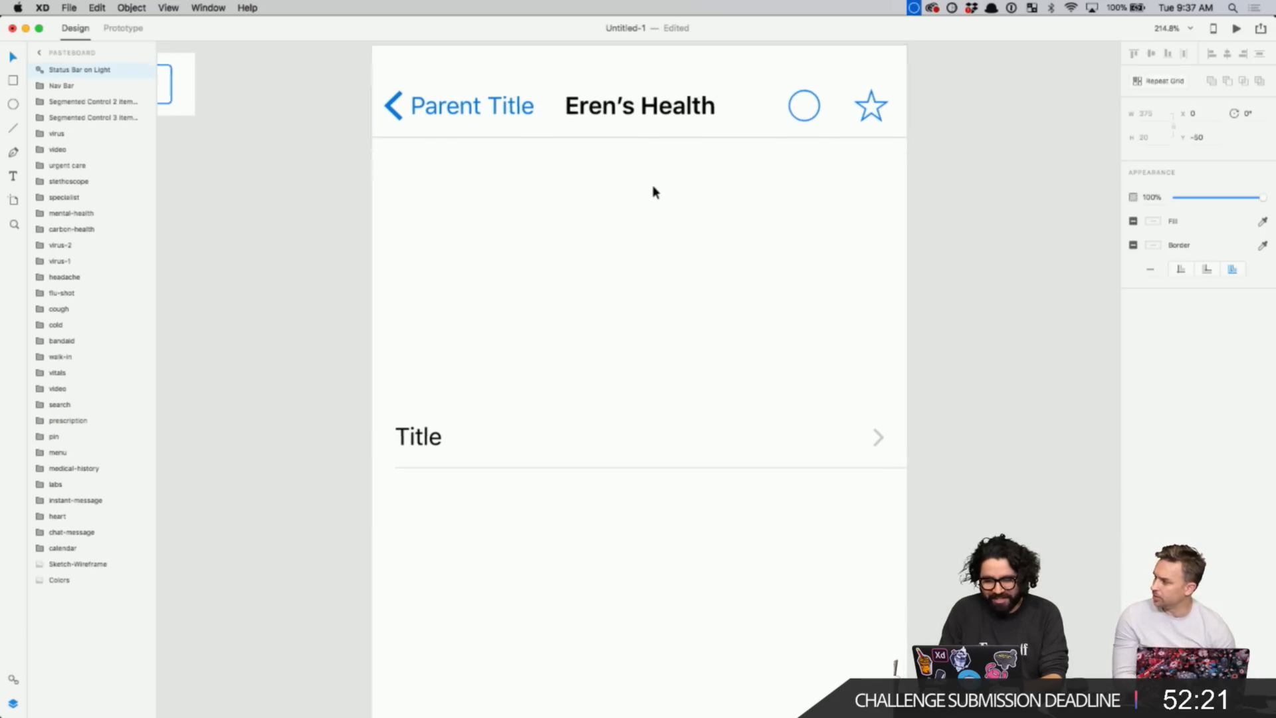
pyautogui.scroll(2, 652, 188)
pyautogui.press('super+z')
# - Deselect the status bar and select the Title table cell
pyautogui.click(622, 293)
pyautogui.scroll(-3, 622, 293)
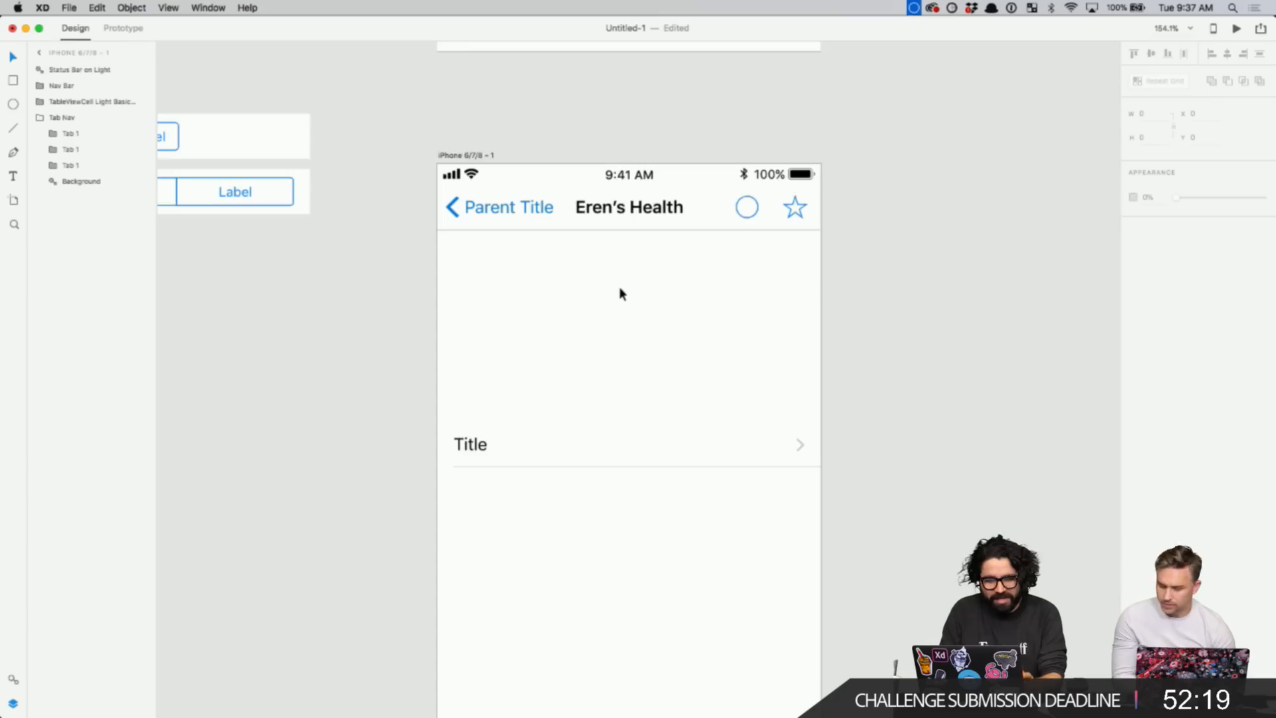
pyautogui.scroll(-2, 620, 286)
pyautogui.scroll(-2, 620, 286)
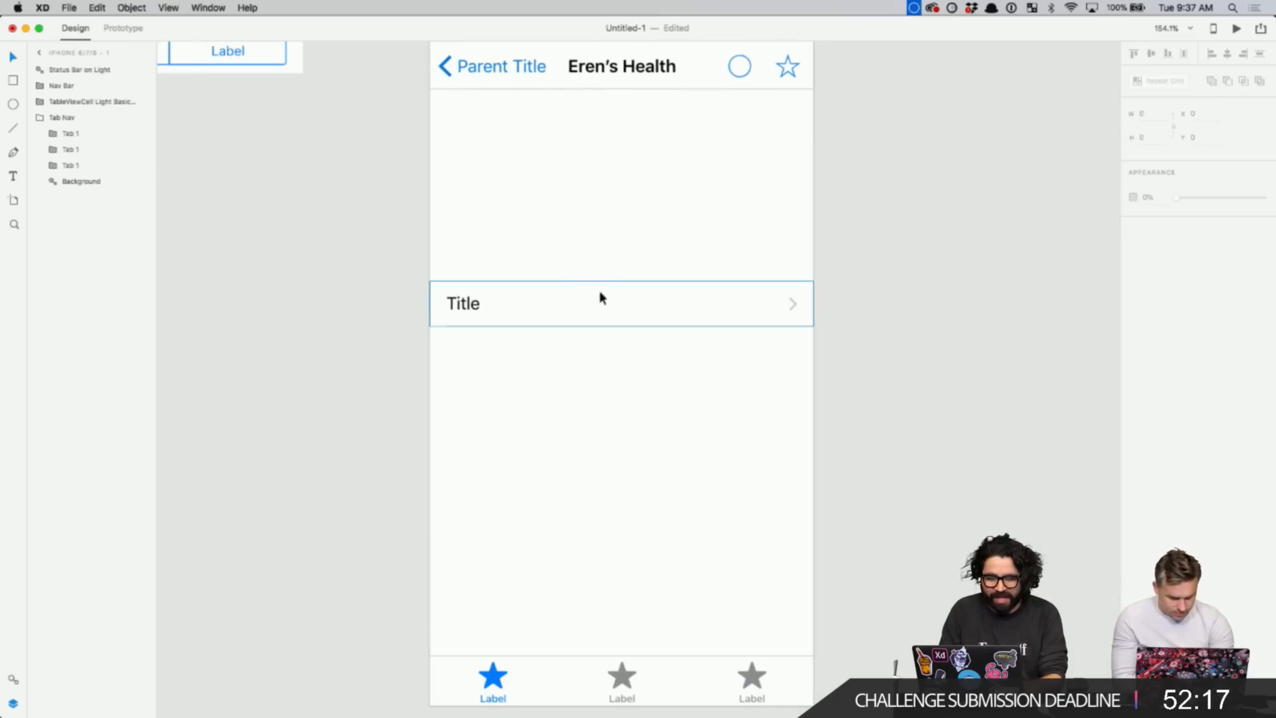
pyautogui.scroll(2, 587, 265)
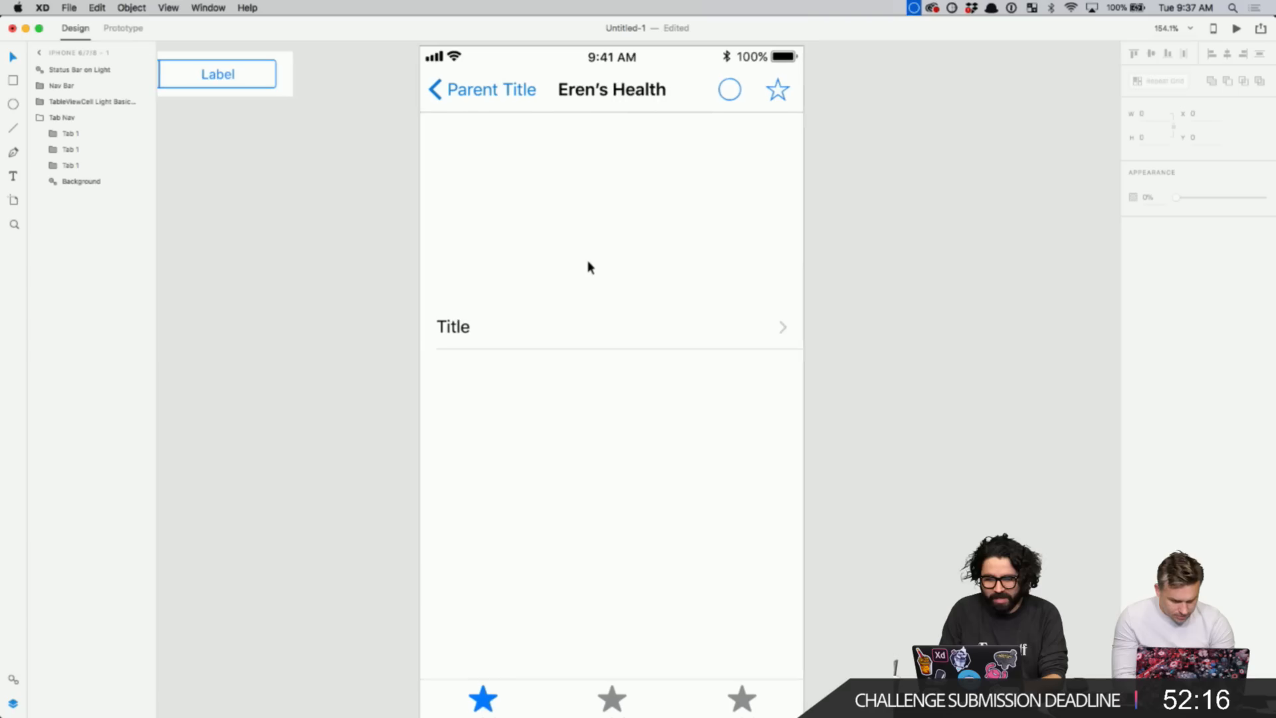
pyautogui.click(570, 324)
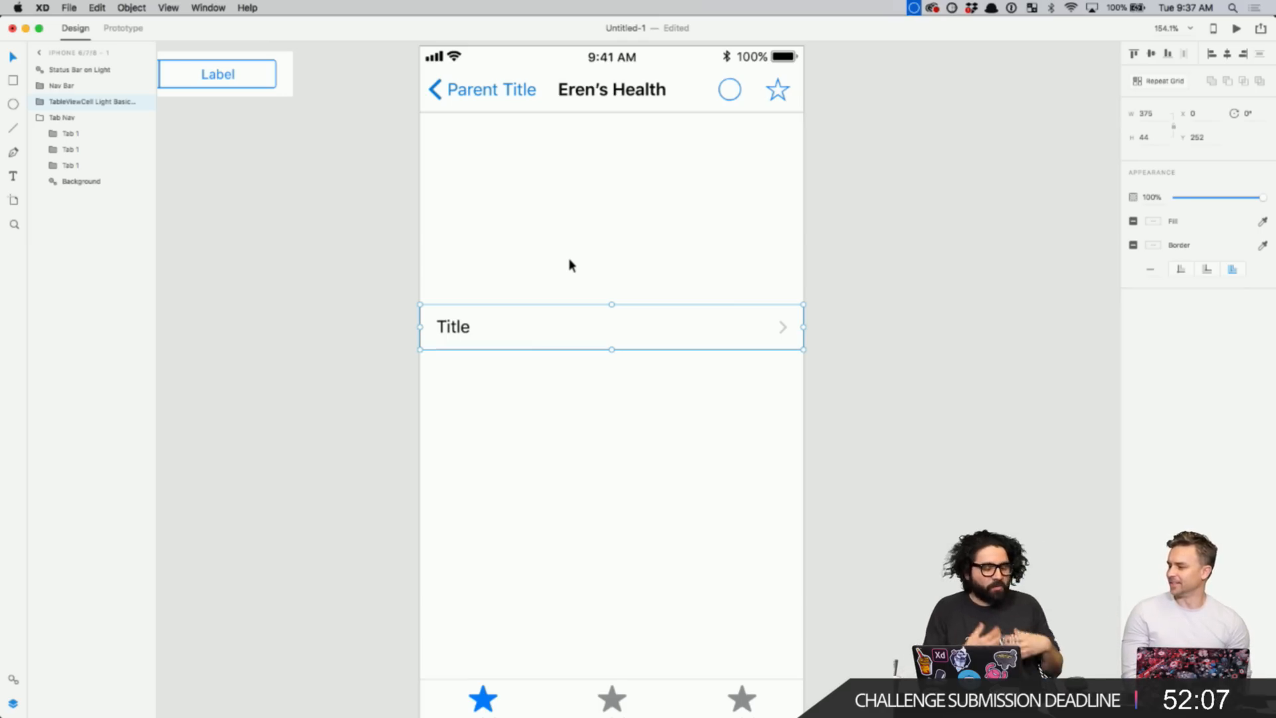
pyautogui.scroll(-3, 578, 302)
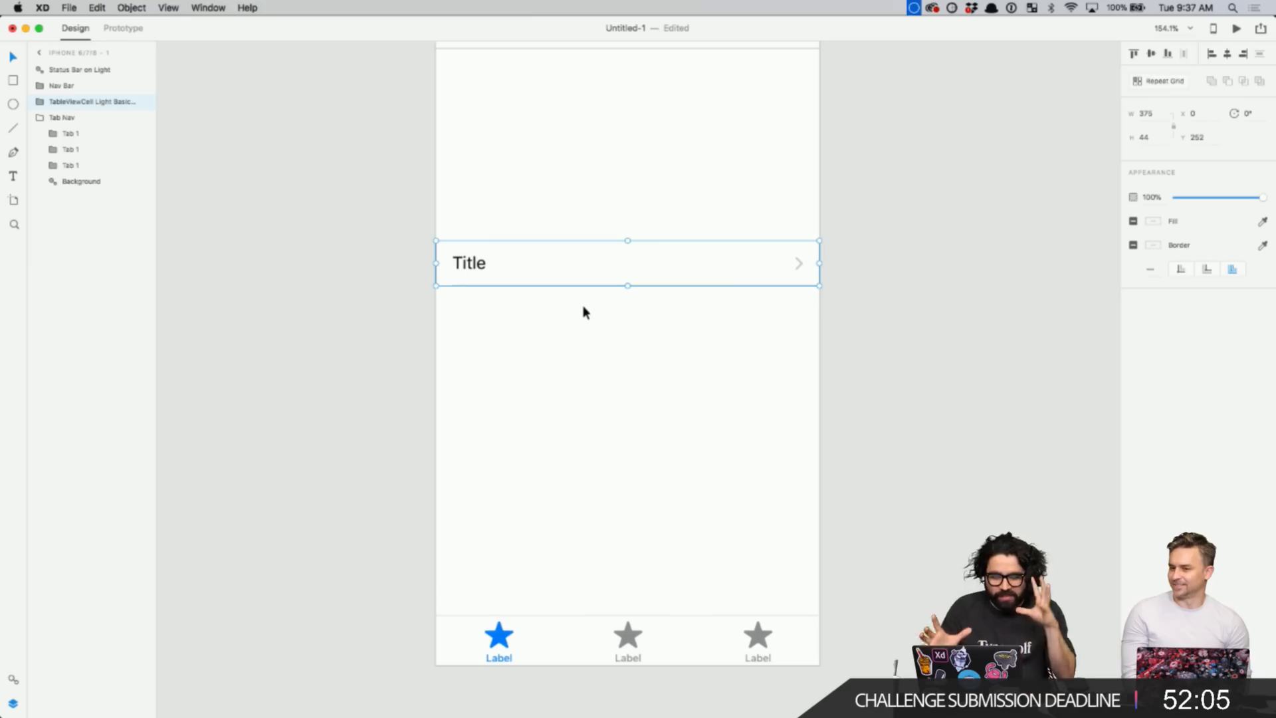
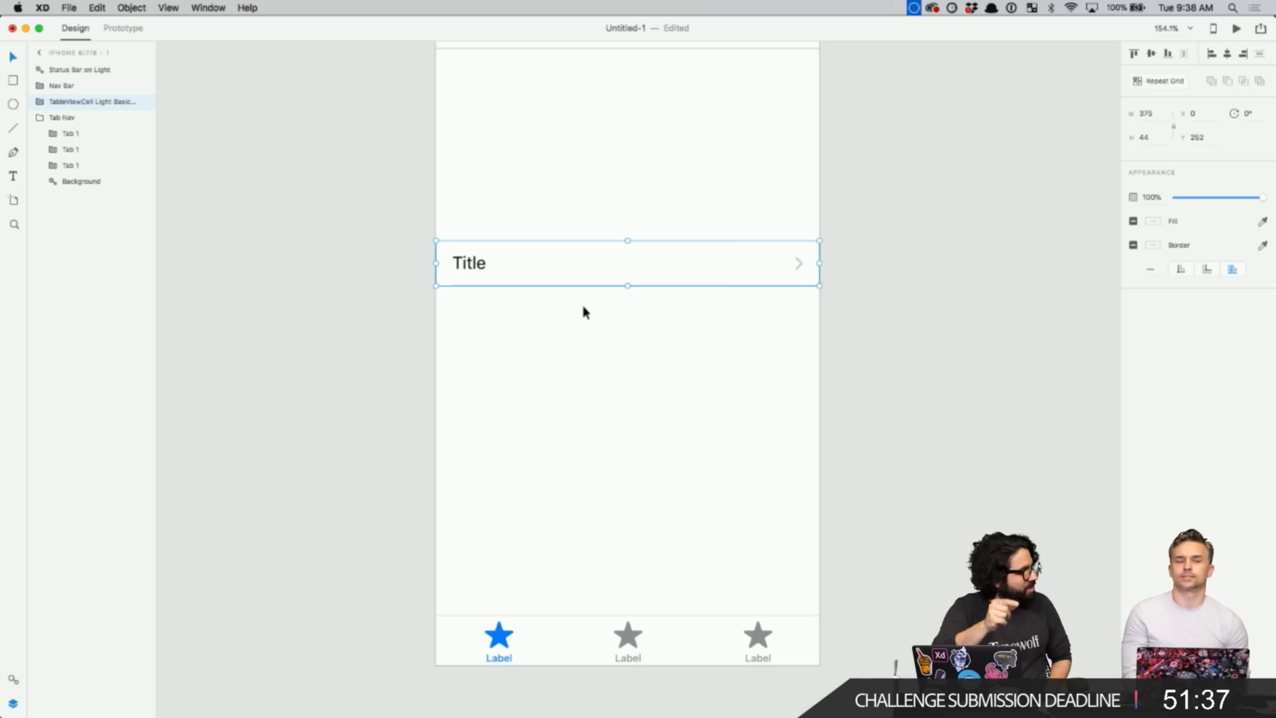
# - Zoom in on the three-tab bar at the bottom of the iPhone 6/7/8 artboard
pyautogui.scroll(-2, 584, 312)
pyautogui.scroll(2, 583, 312)
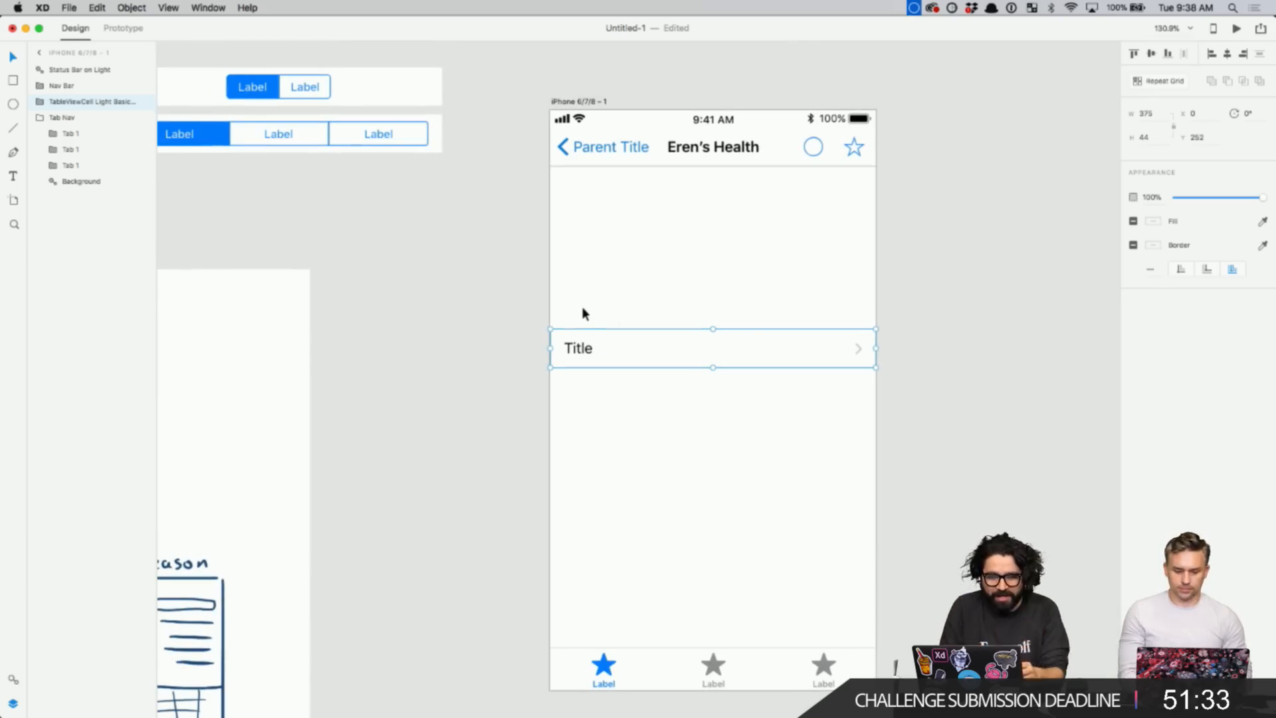
pyautogui.scroll(-2, 584, 313)
pyautogui.hscroll(-2, 584, 313)
pyautogui.scroll(2, 583, 313)
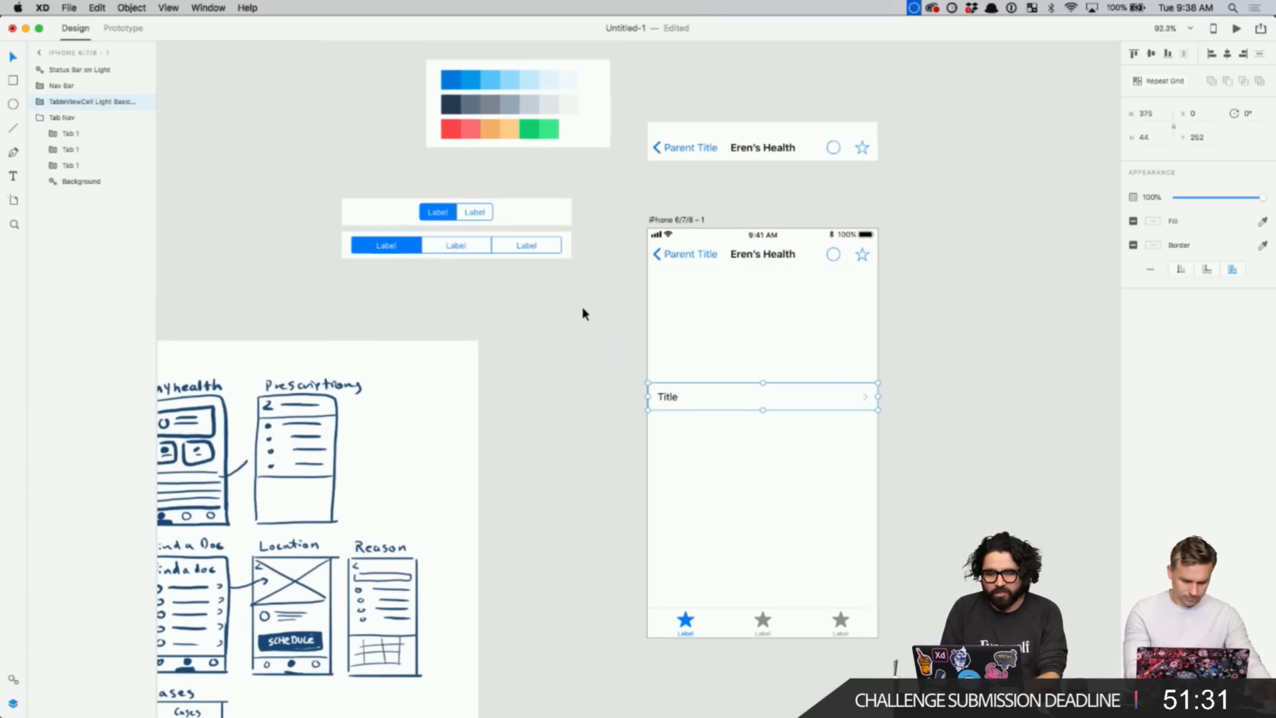
pyautogui.press('z')
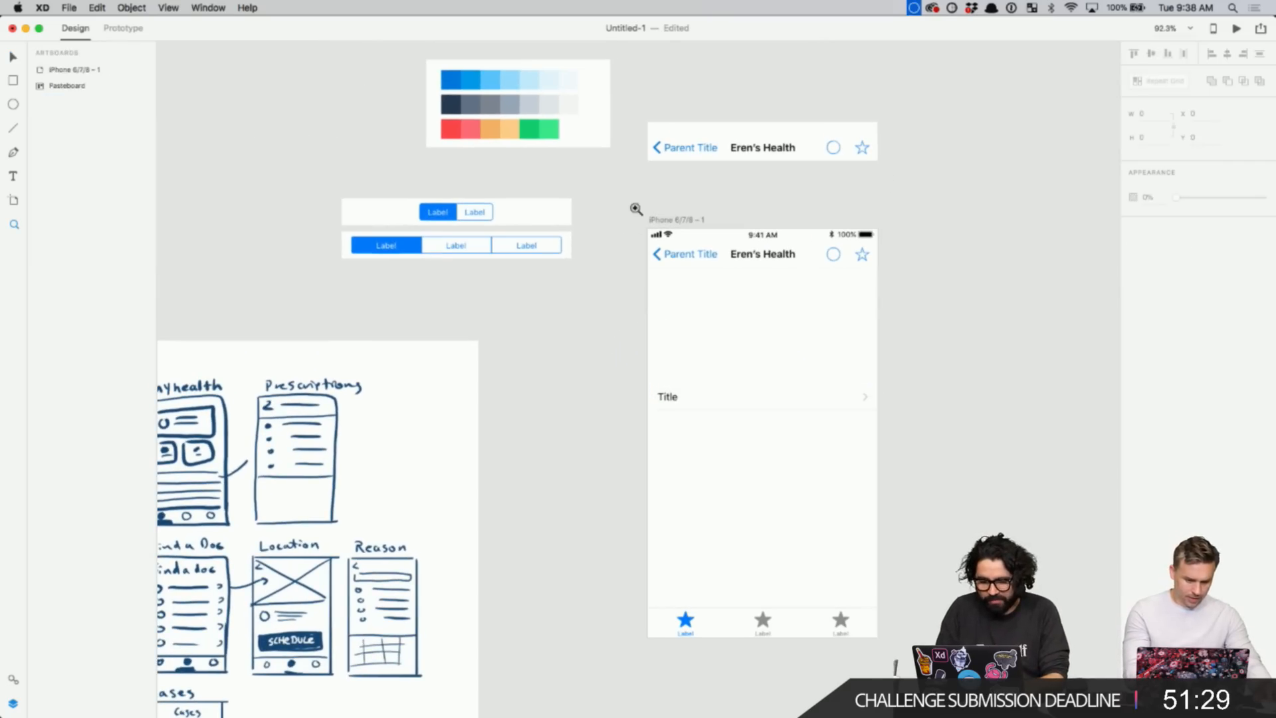
pyautogui.moveTo(636, 208); pyautogui.dragTo(862, 640)
pyautogui.moveTo(487, 556); pyautogui.dragTo(789, 634)
# - Rename the first tab's label from 'Label' to 'My Health'
pyautogui.press('v')
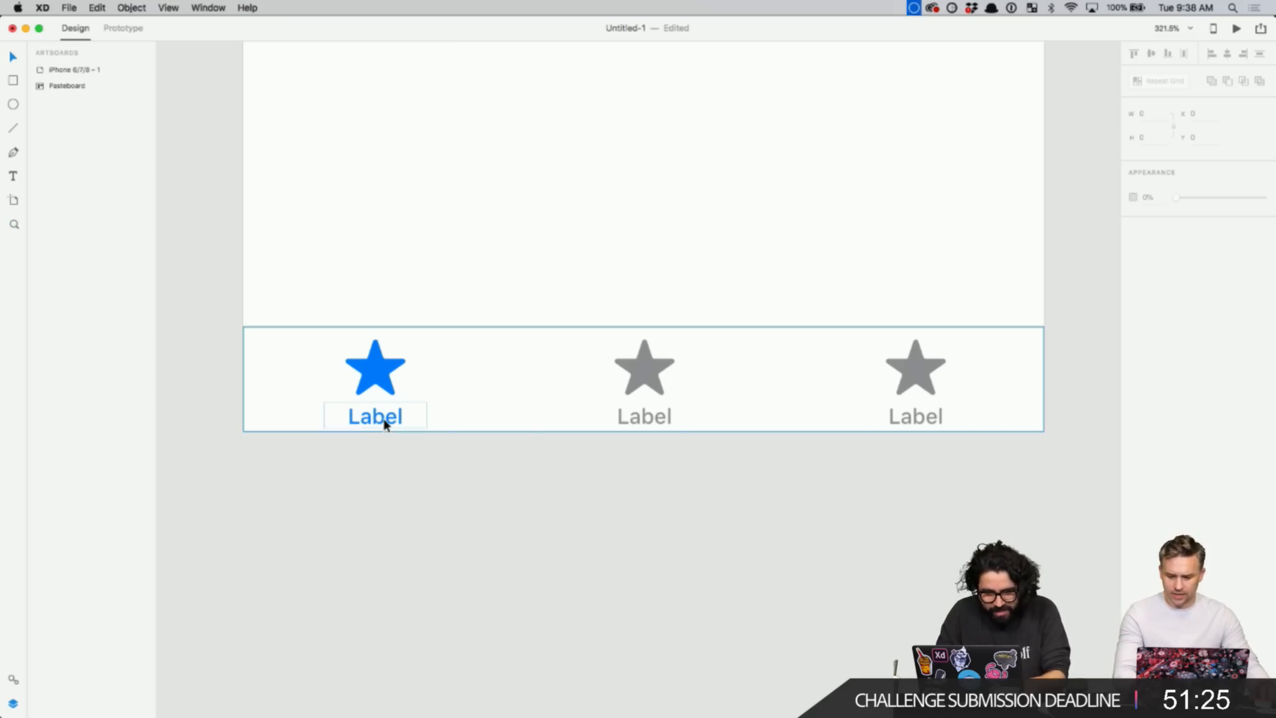
pyautogui.doubleClick(384, 420)
pyautogui.doubleClick(385, 423)
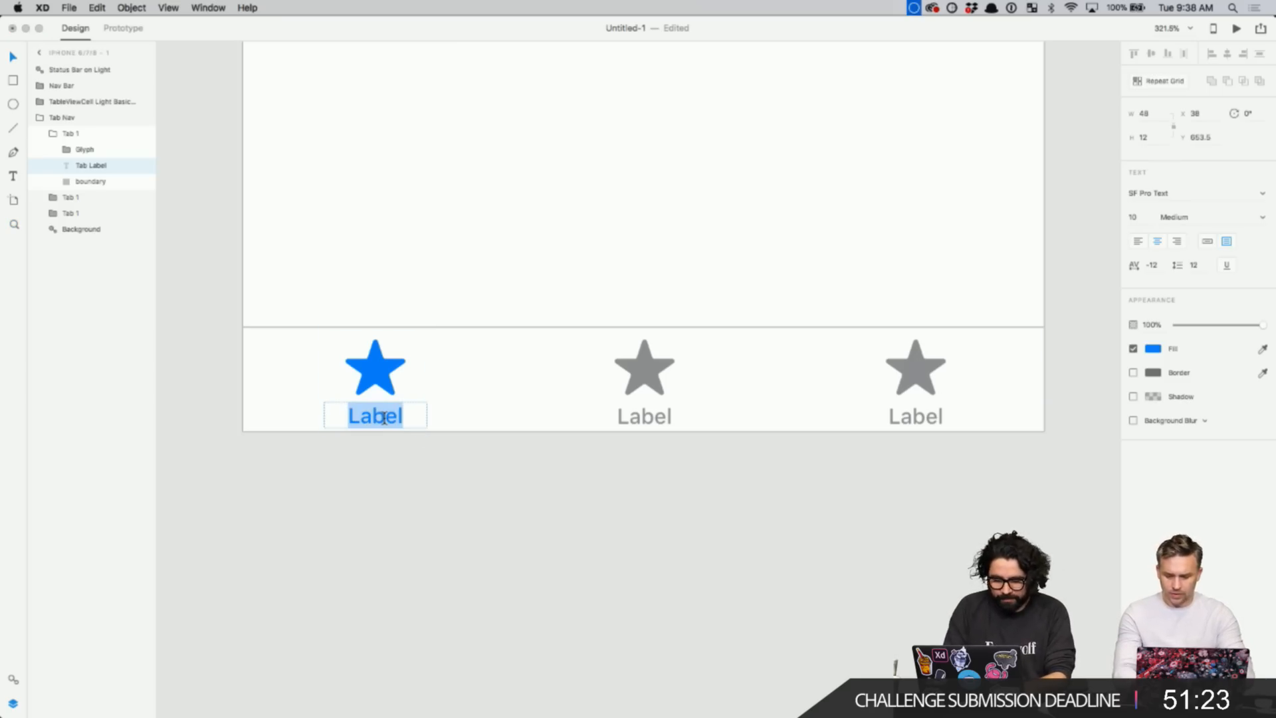
pyautogui.write('My Health')
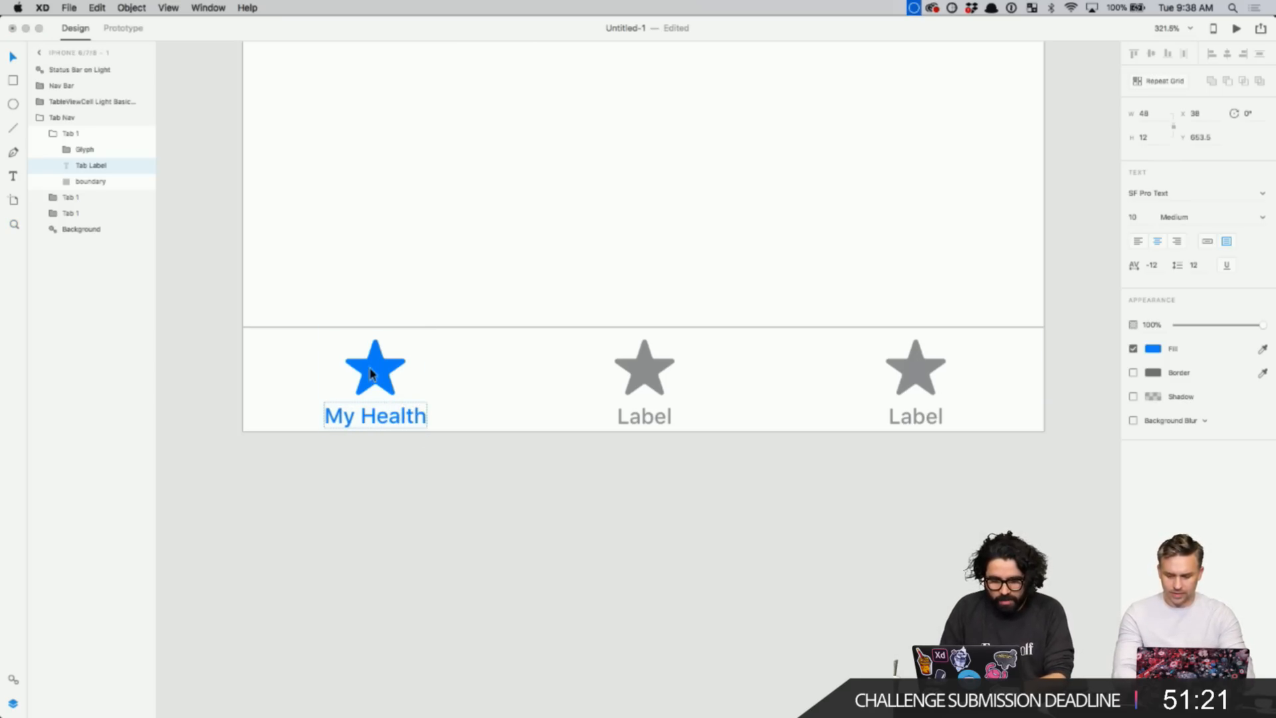
pyautogui.click(567, 604)
pyautogui.scroll(-3, 575, 578)
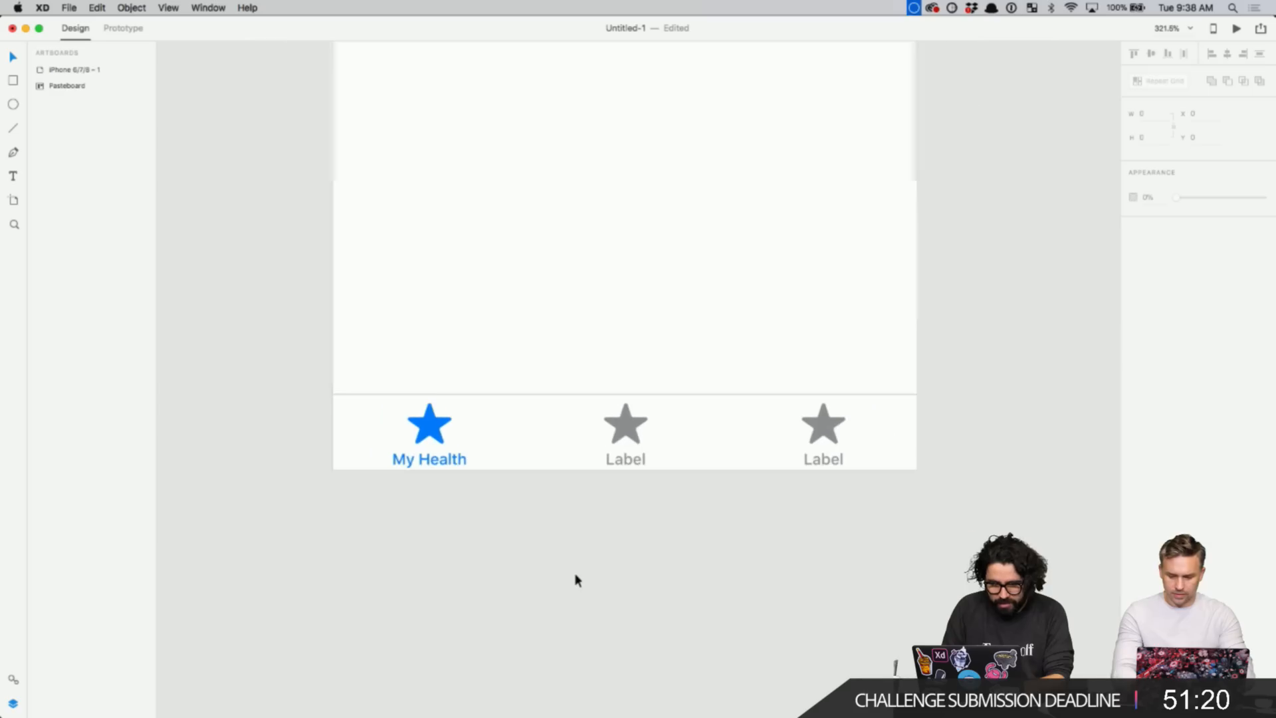
# - Colour the My Health label with the darker blue sampled from the palette
pyautogui.doubleClick(428, 463)
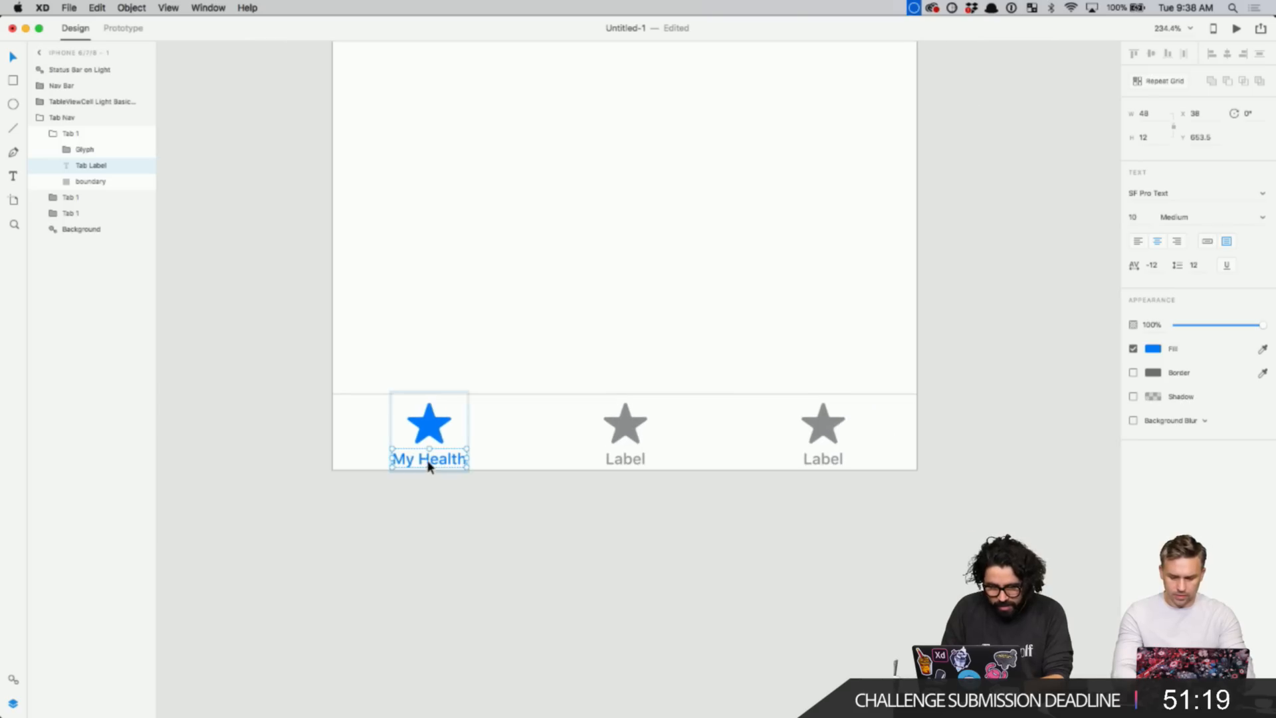
pyautogui.click(1152, 350)
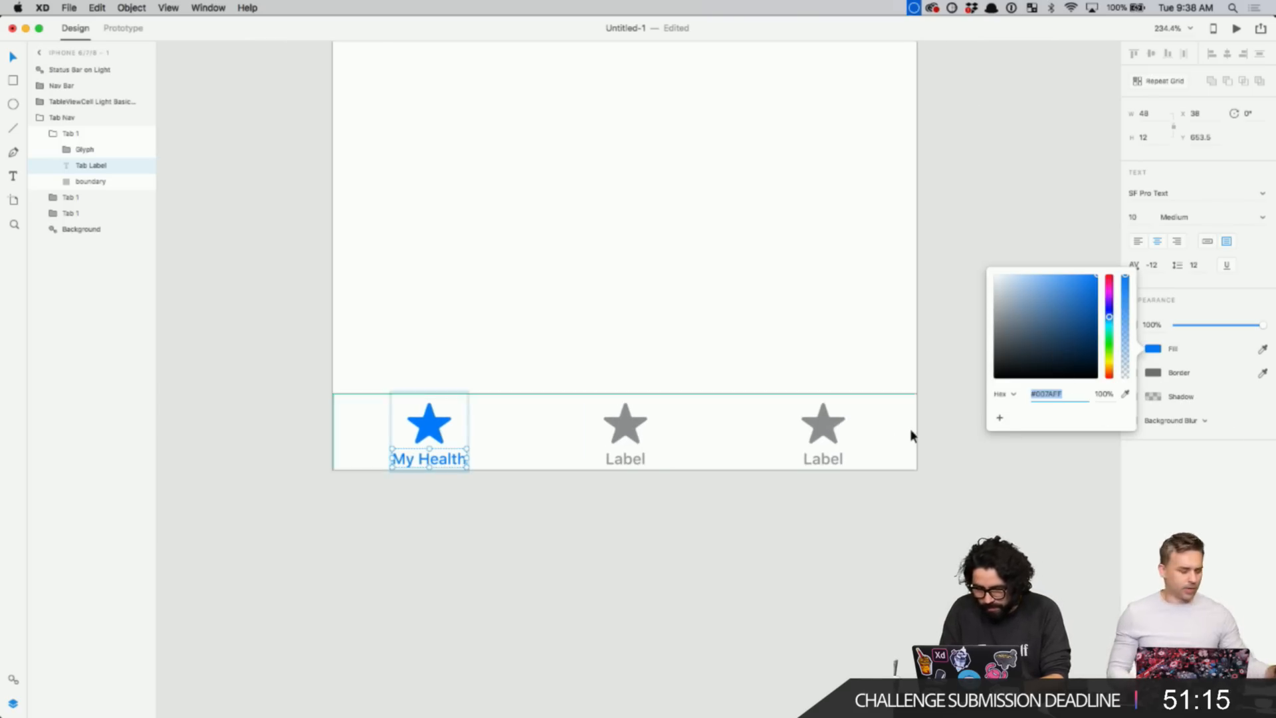
pyautogui.scroll(-5, 911, 433)
pyautogui.scroll(3, 911, 432)
pyautogui.click(1125, 393)
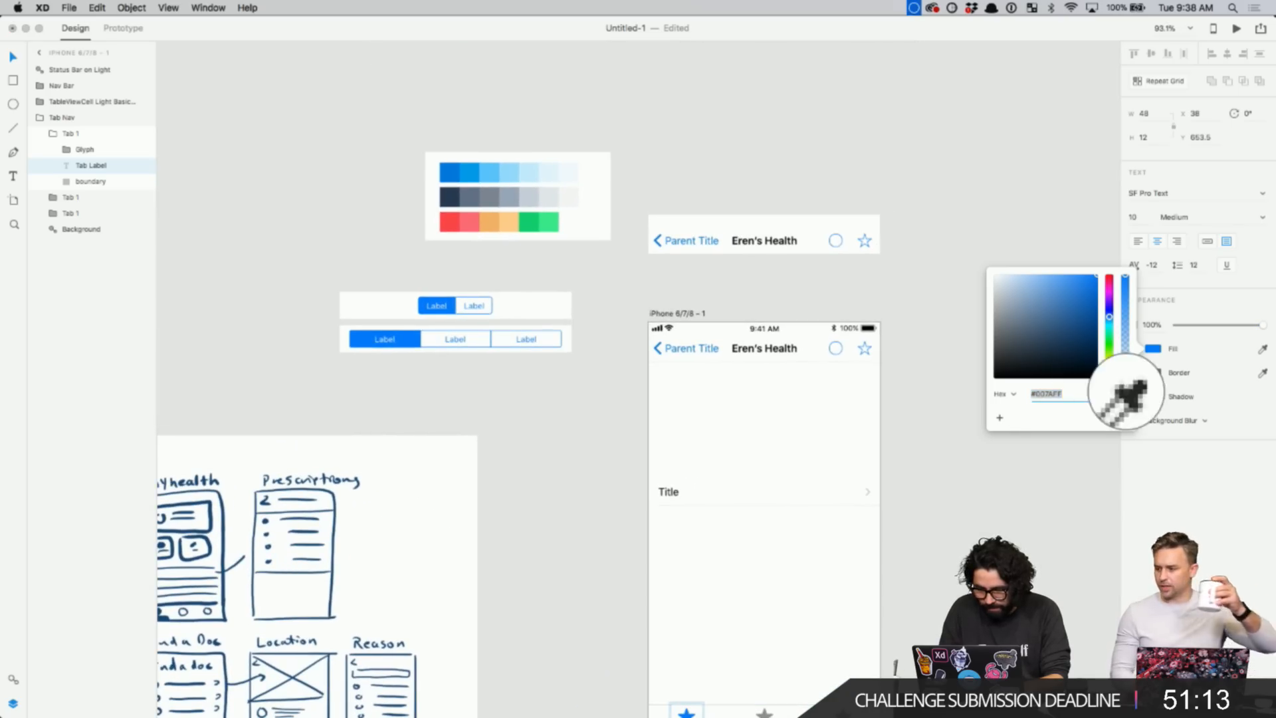
pyautogui.click(450, 174)
pyautogui.scroll(-5, 565, 204)
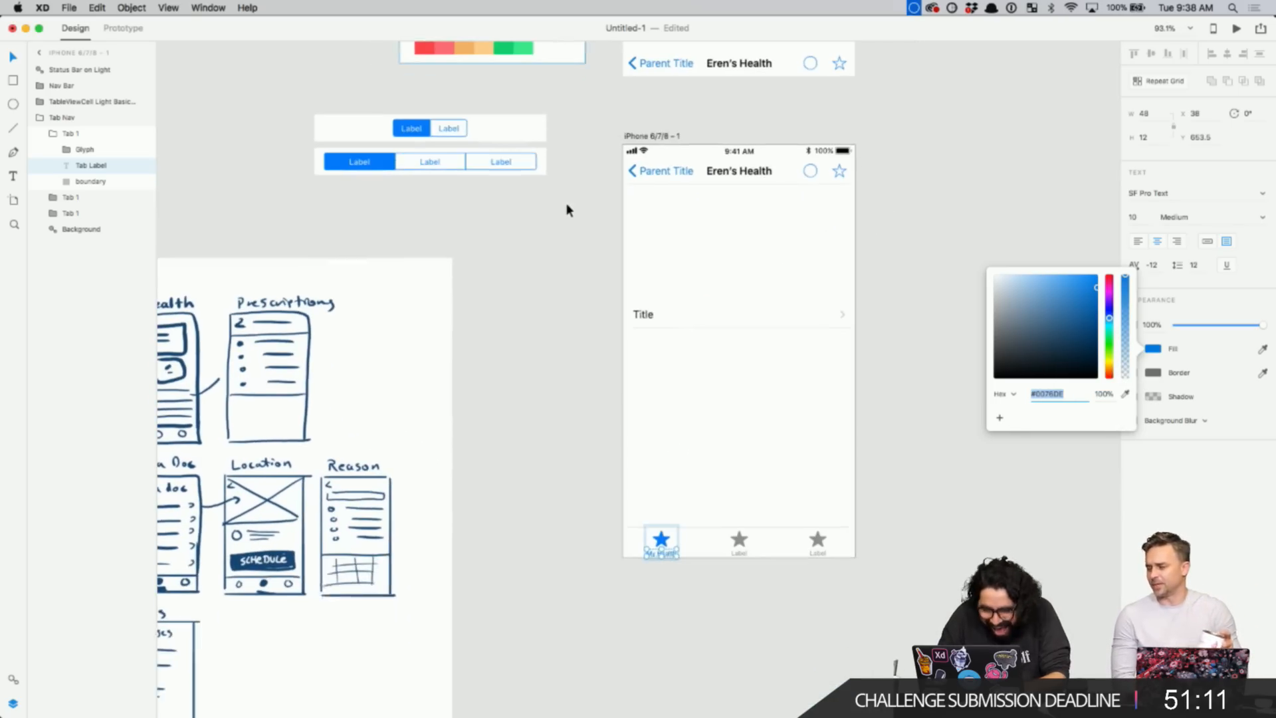
pyautogui.press('Escape')
pyautogui.press('Escape')
# - Zoom to the artboard's bottom and check the Title row and tab bar
pyautogui.press('z')
pyautogui.moveTo(527, 379); pyautogui.dragTo(926, 598)
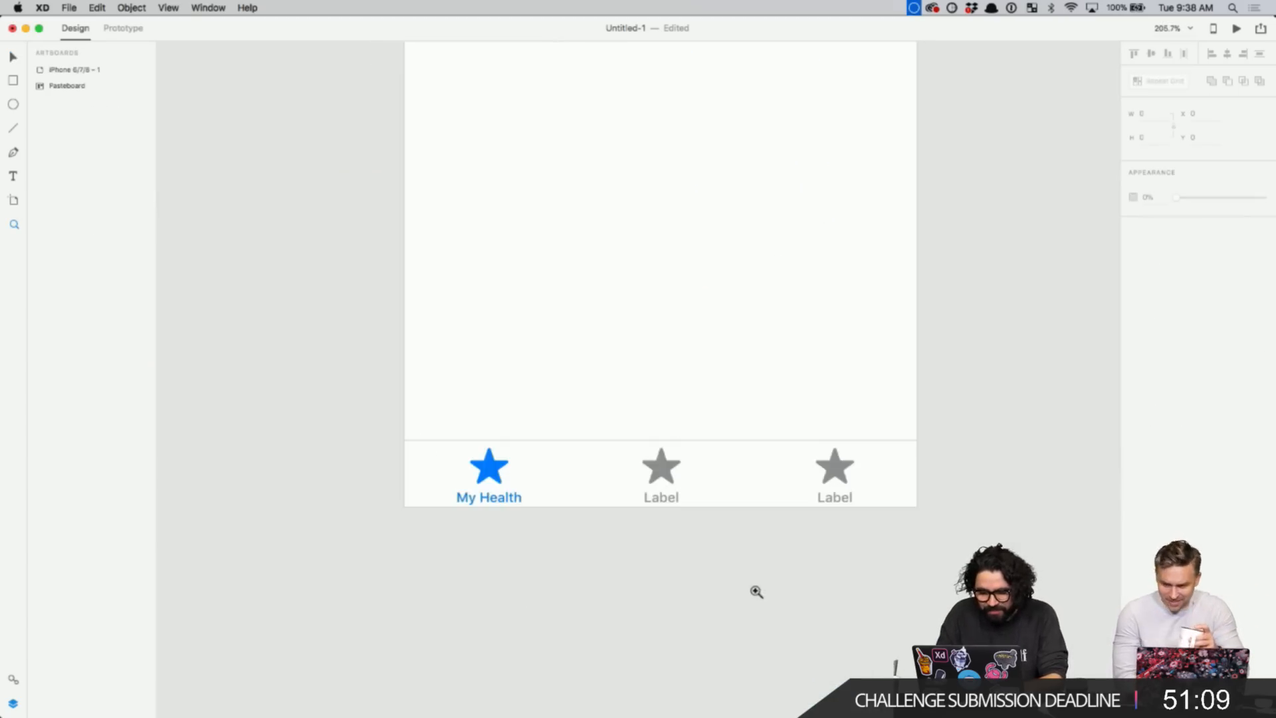
pyautogui.scroll(-5, 755, 590)
pyautogui.hscroll(3, 756, 592)
pyautogui.scroll(-2, 757, 592)
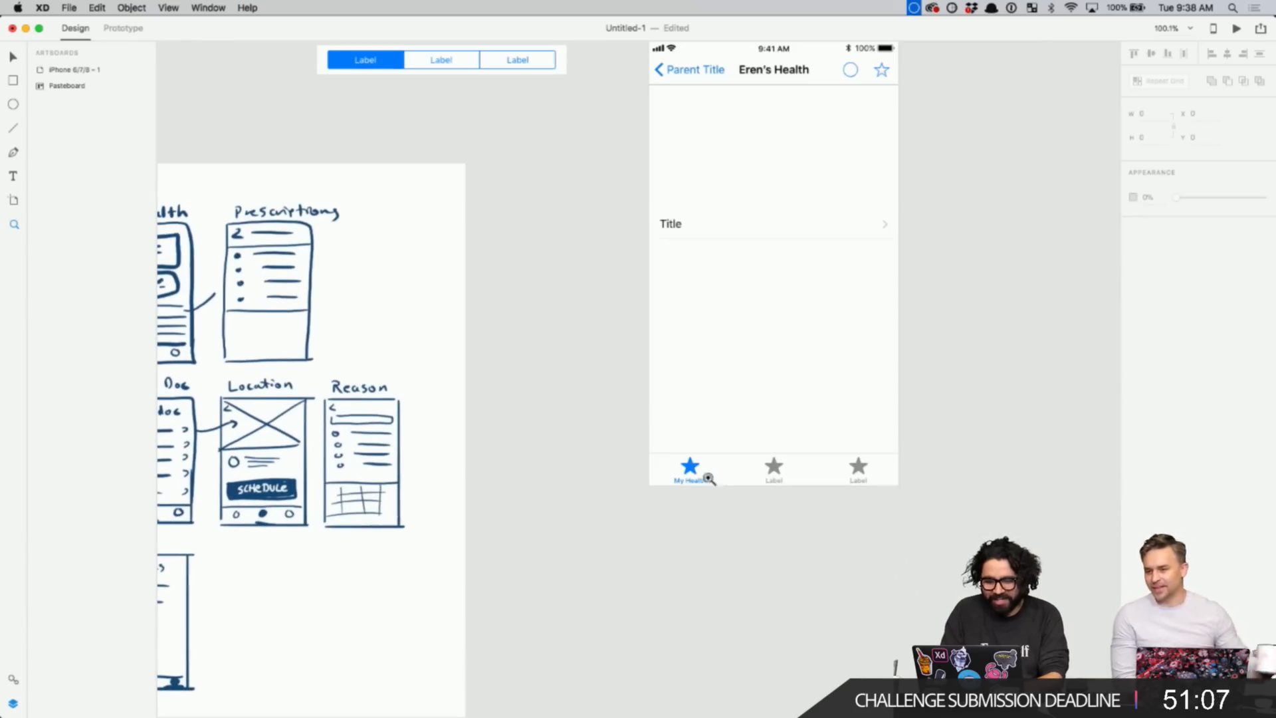
pyautogui.click(688, 227)
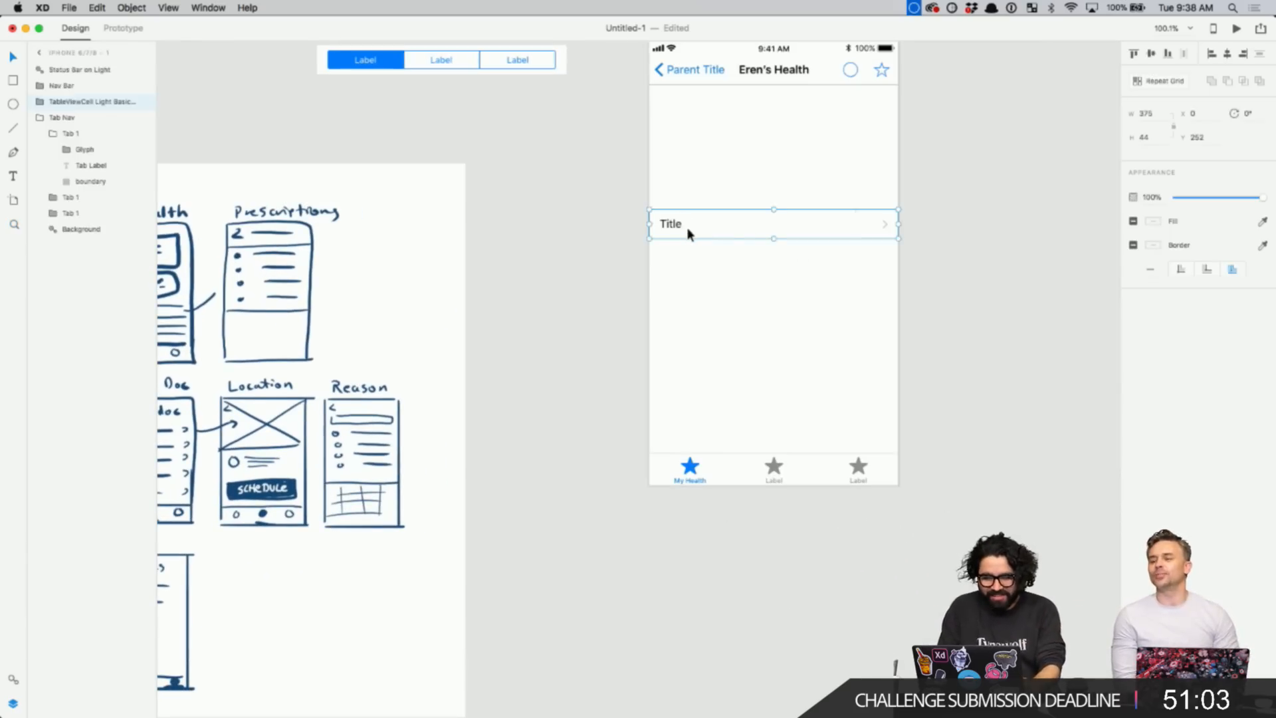
pyautogui.click(612, 372)
pyautogui.scroll(2, 663, 455)
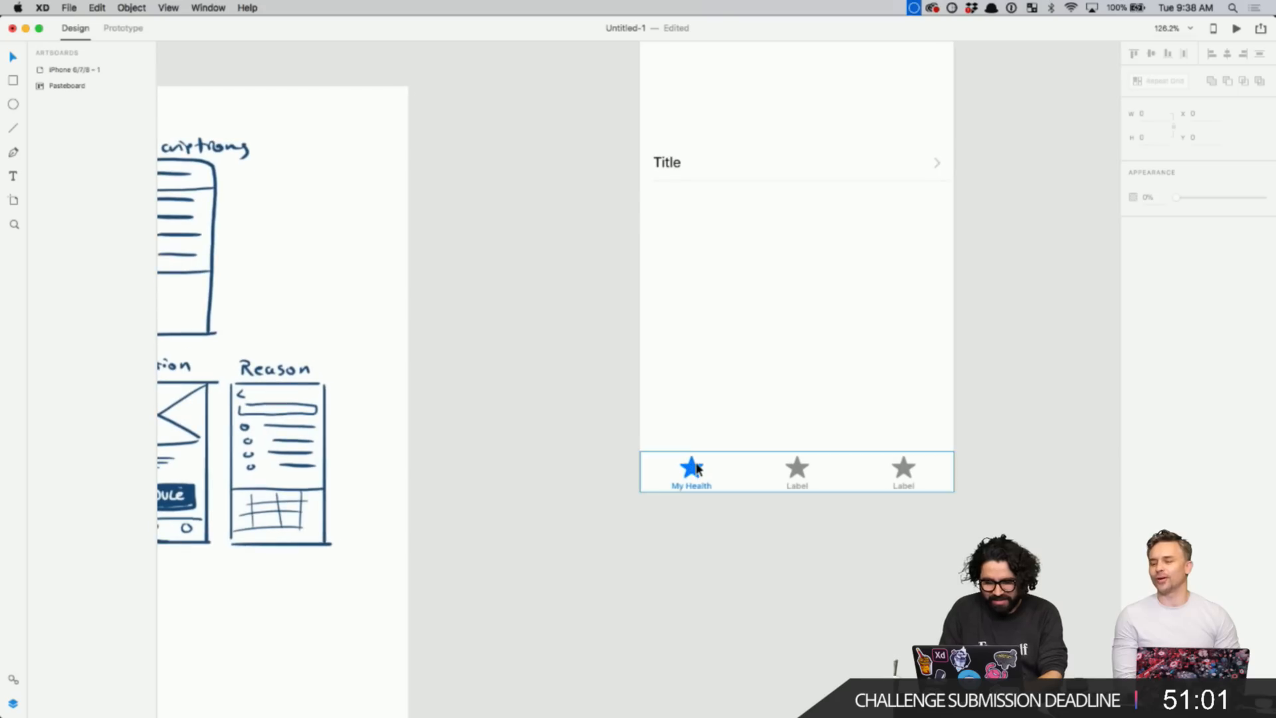
pyautogui.click(697, 468)
pyautogui.click(557, 477)
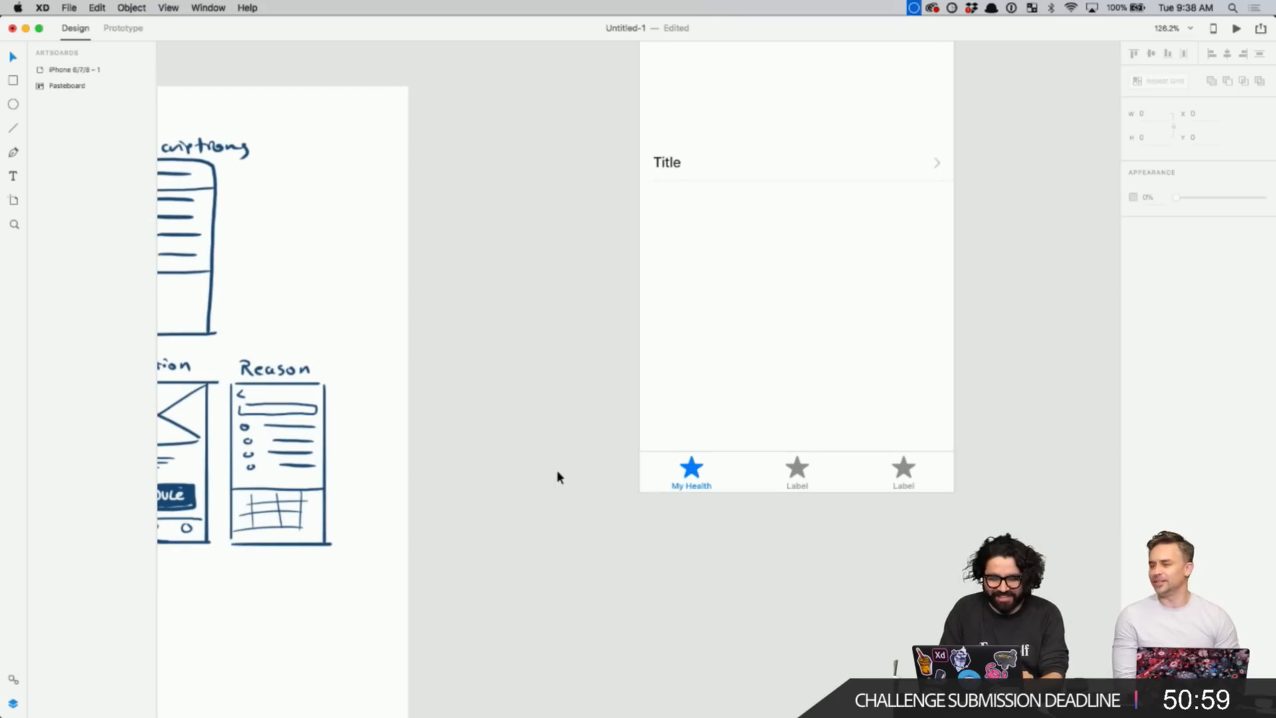
pyautogui.scroll(-10, 557, 477)
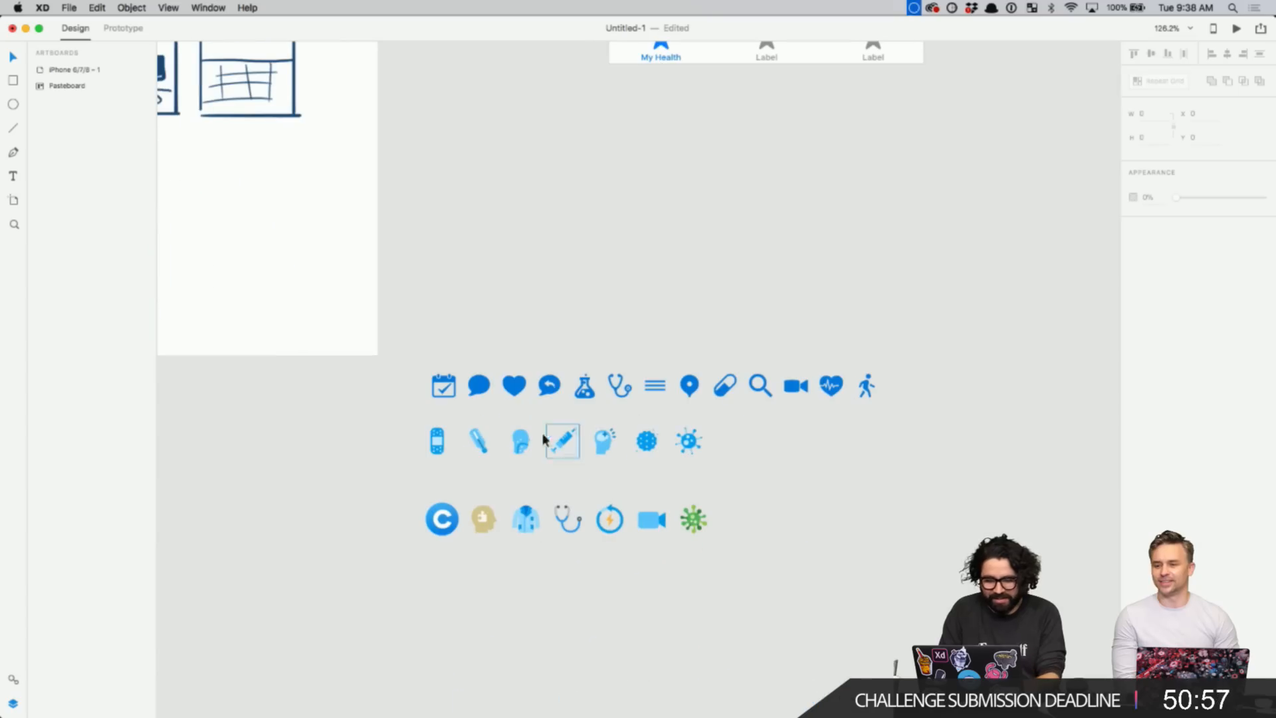
# - Place copies of the heart, search and chat icons below the tab bar
pyautogui.scroll(2, 538, 396)
pyautogui.hscroll(1, 539, 397)
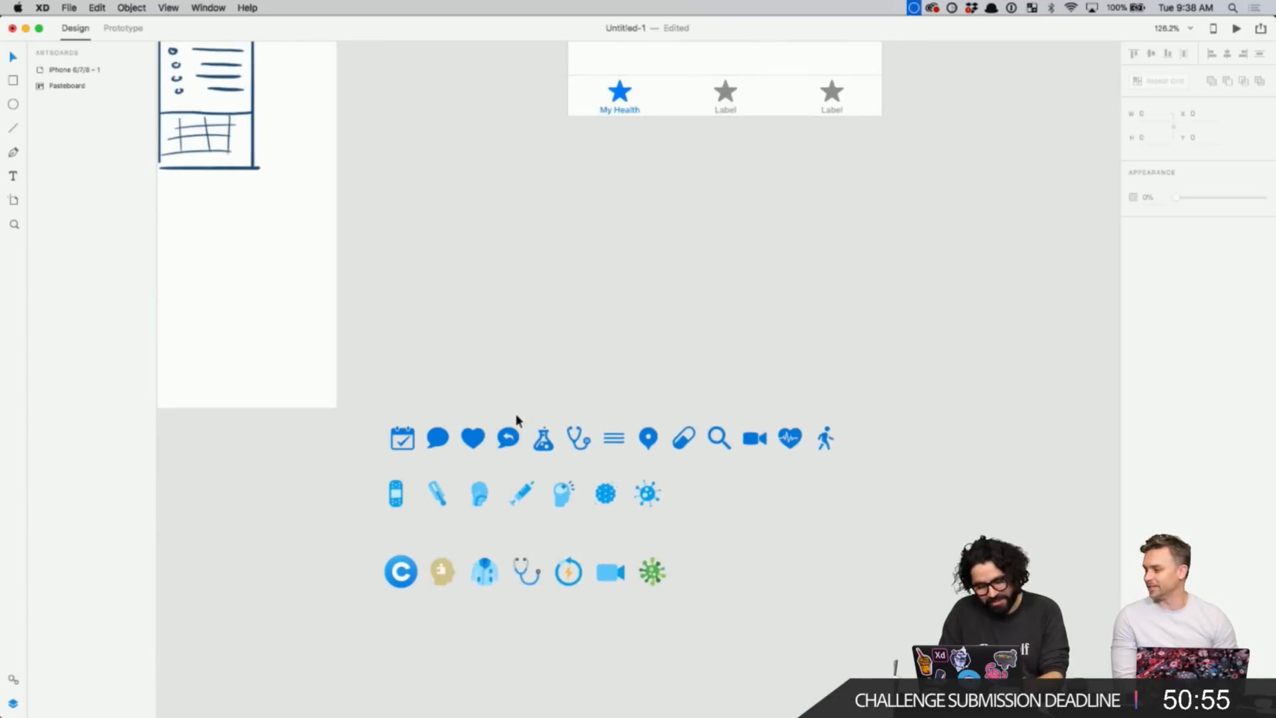
pyautogui.moveTo(476, 447); pyautogui.dragTo(564, 291)
pyautogui.scroll(2, 723, 282)
pyautogui.hscroll(1, 724, 282)
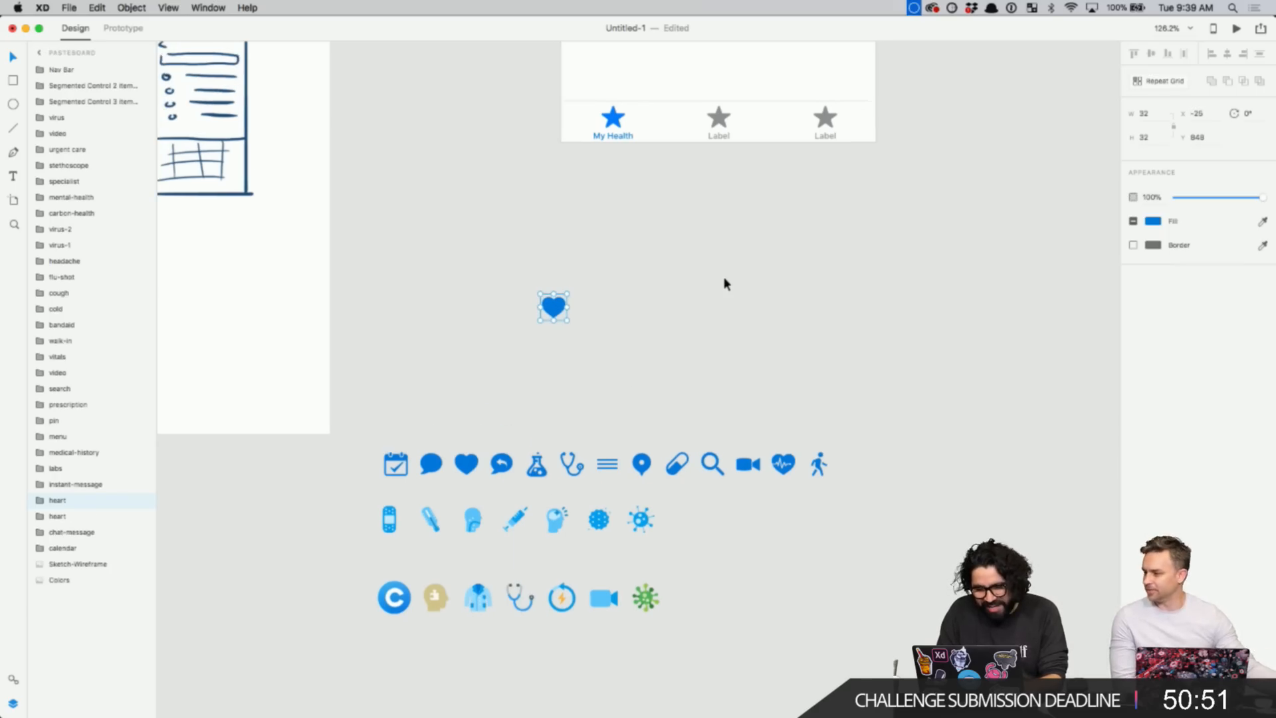
pyautogui.moveTo(711, 467)
pyautogui.mouseDown()
pyautogui.moveTo(688, 327)
pyautogui.moveTo(676, 329)
pyautogui.mouseUp()
pyautogui.click(711, 426)
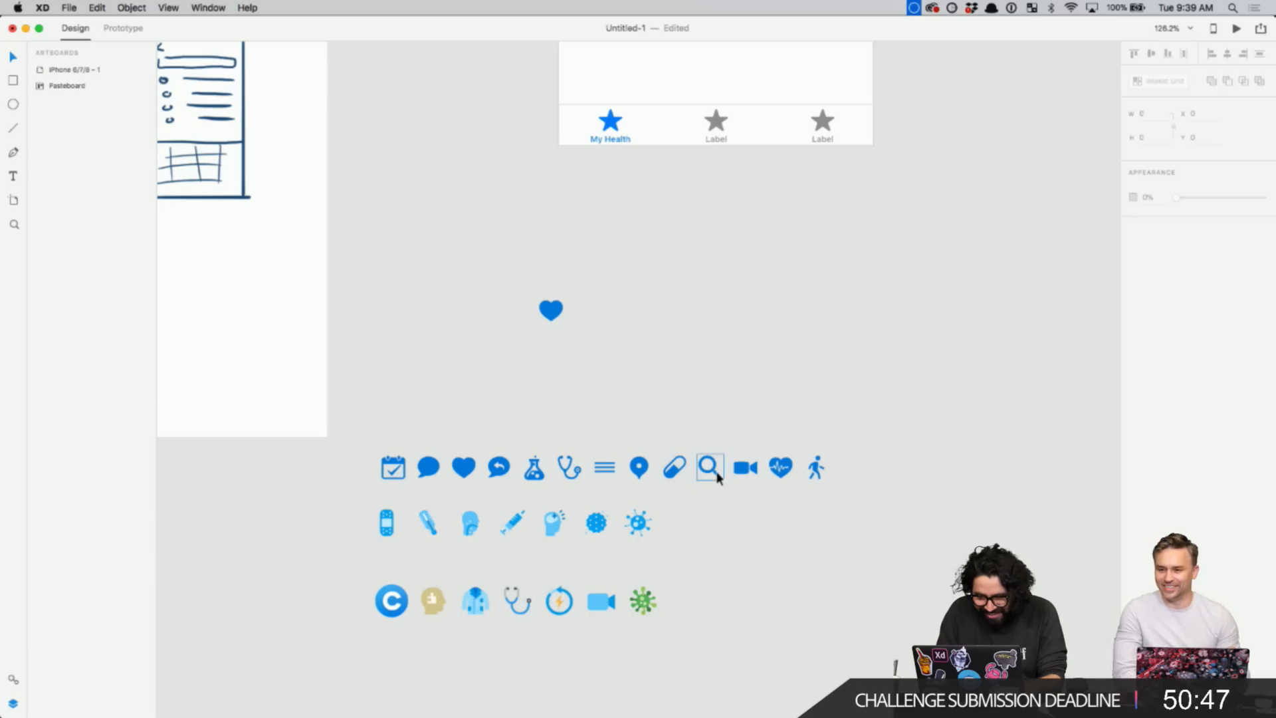
pyautogui.moveTo(723, 478); pyautogui.dragTo(610, 317)
pyautogui.scroll(-1, 761, 386)
pyautogui.hscroll(1, 762, 386)
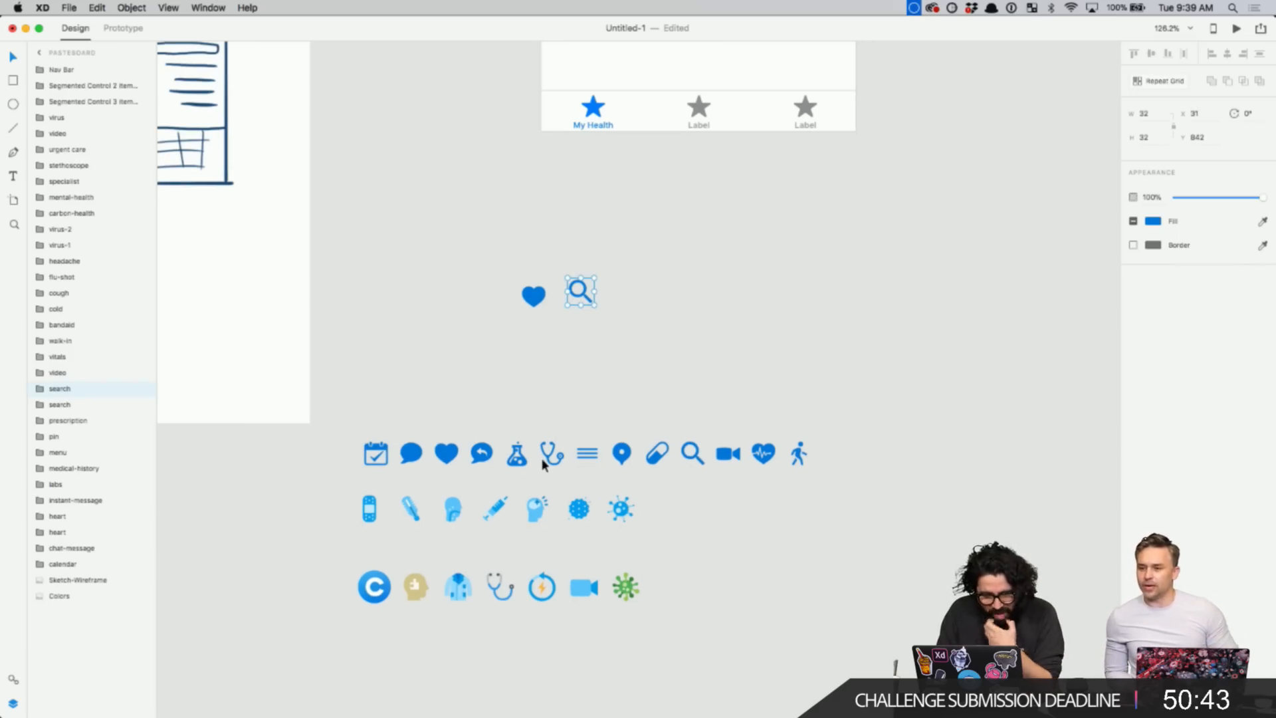
pyautogui.scroll(2, 541, 458)
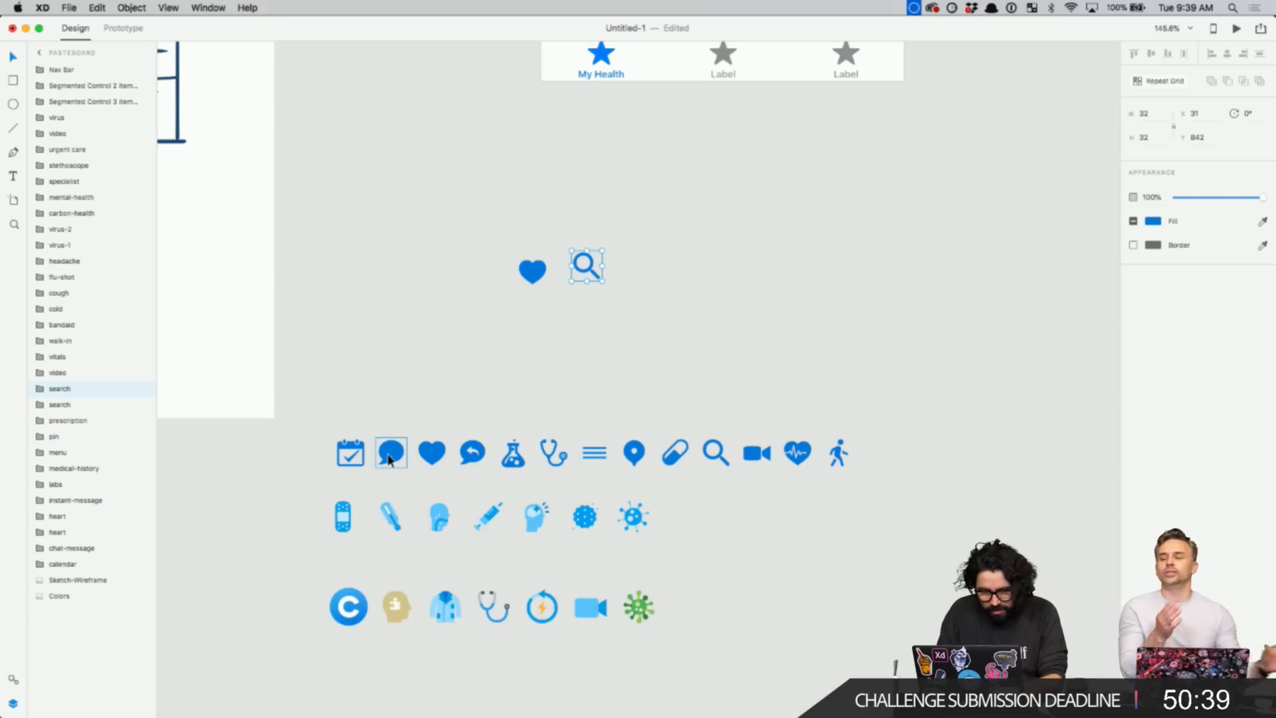
pyautogui.moveTo(389, 460)
pyautogui.mouseDown()
pyautogui.moveTo(678, 319)
pyautogui.moveTo(638, 276)
pyautogui.mouseUp()
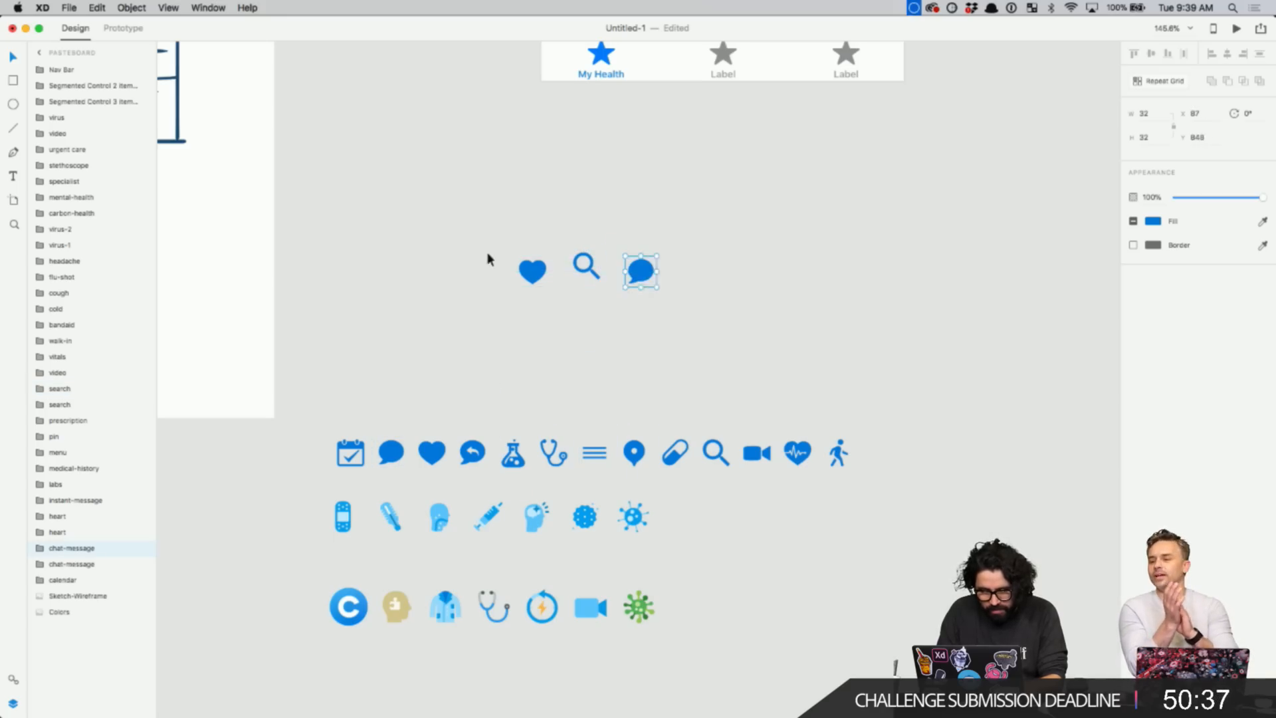
# - Select the heart, search and chat copies and zoom in on them
pyautogui.moveTo(475, 244)
pyautogui.mouseDown()
pyautogui.moveTo(692, 295)
pyautogui.moveTo(719, 163)
pyautogui.moveTo(739, 149)
pyautogui.mouseUp()
pyautogui.scroll(5, 740, 149)
pyautogui.hscroll(2, 740, 148)
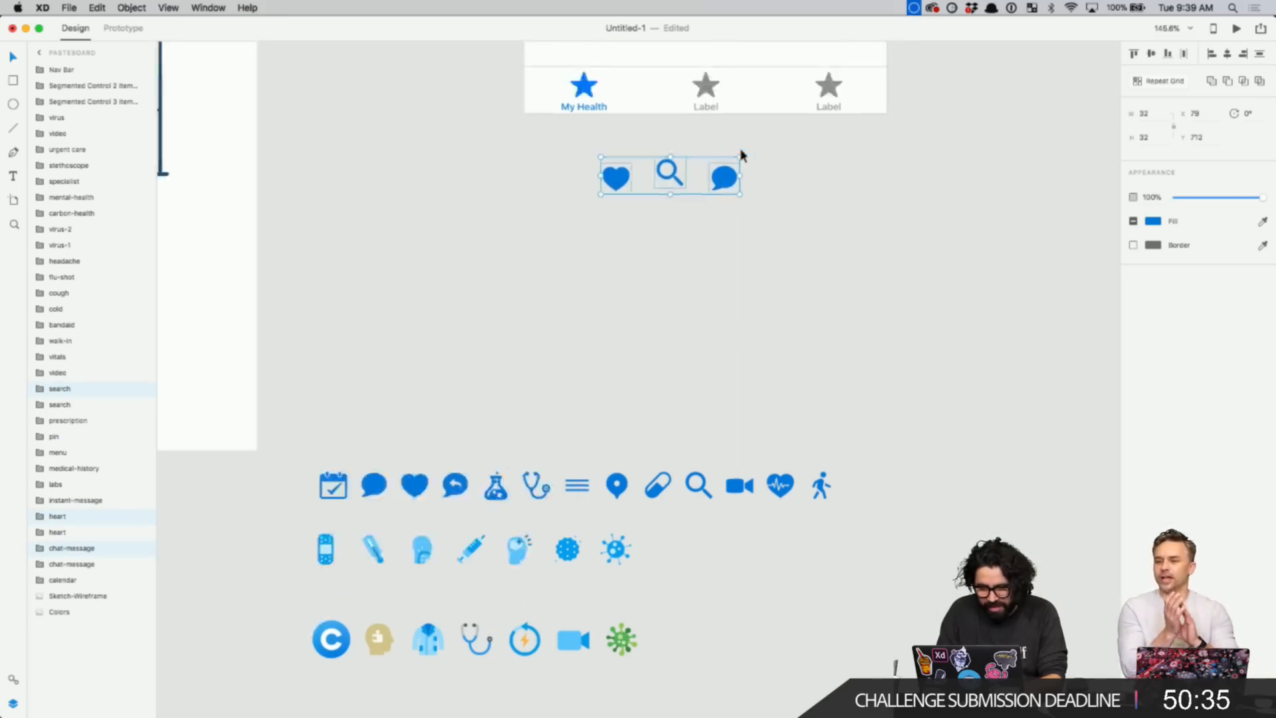
pyautogui.scroll(2, 668, 256)
pyautogui.press('z')
pyautogui.moveTo(423, 182); pyautogui.dragTo(672, 379)
pyautogui.press('Escape')
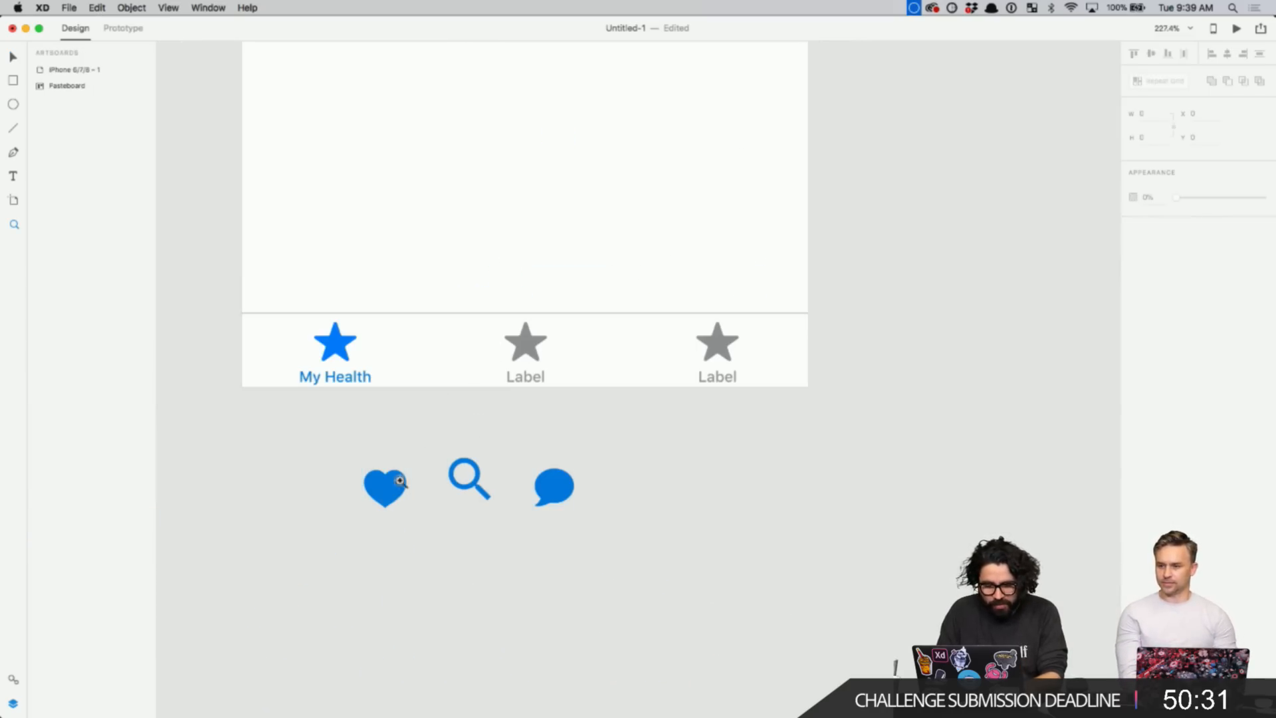
pyautogui.moveTo(300, 460); pyautogui.dragTo(612, 536)
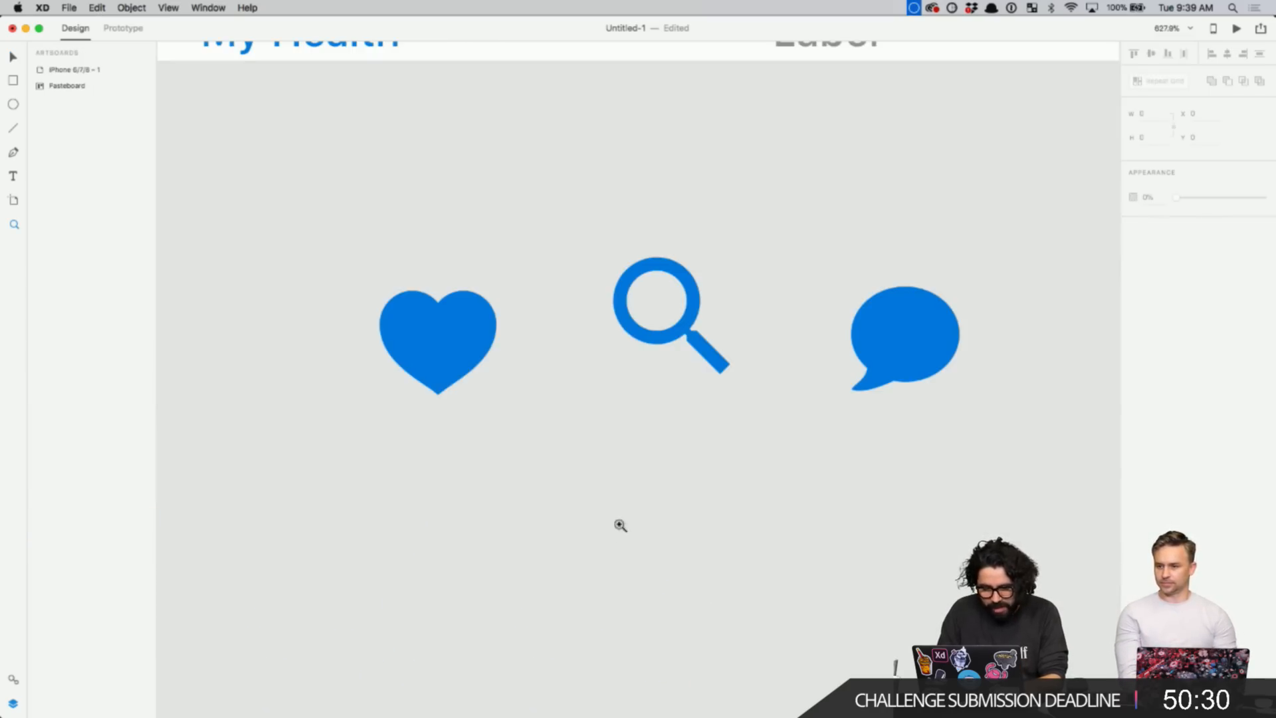
pyautogui.keyDown('alt'); pyautogui.click(732, 389); pyautogui.keyUp('alt')
pyautogui.moveTo(594, 341); pyautogui.dragTo(886, 416)
# - Resize the three icons from 32 to 28 × 28 px
pyautogui.hscroll(5, 749, 316)
pyautogui.scroll(3, 749, 316)
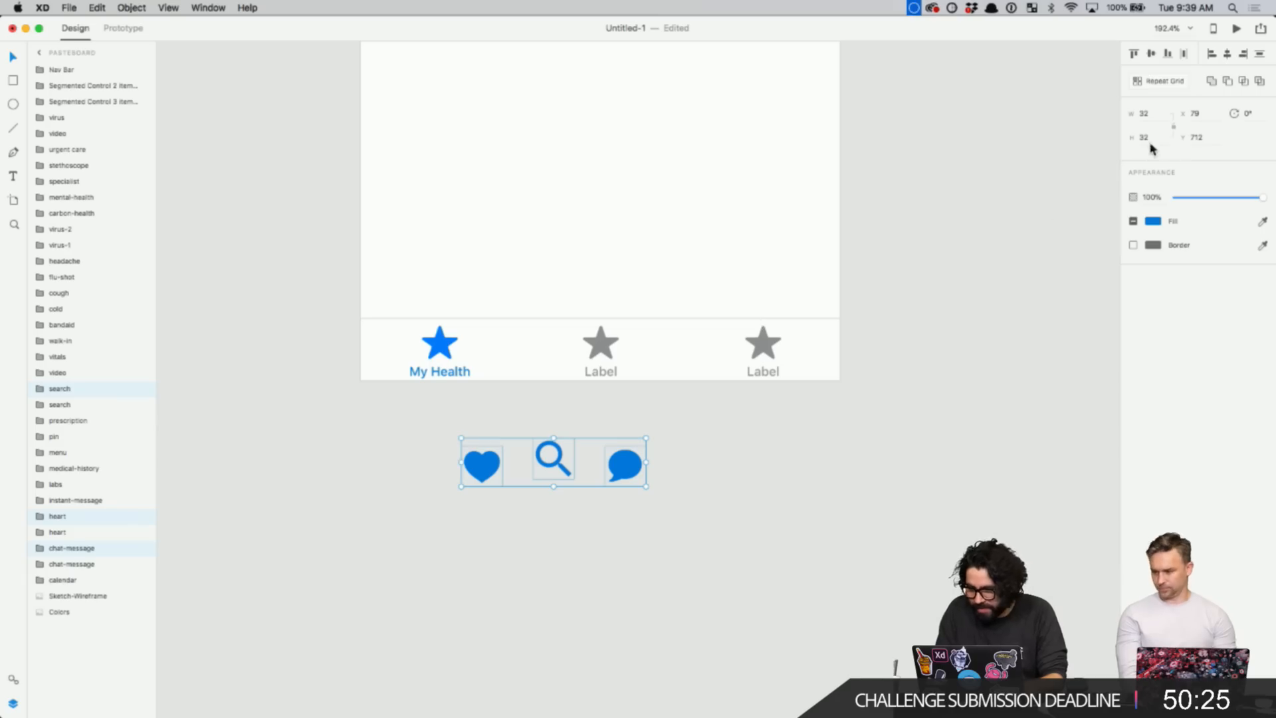
pyautogui.click(1157, 115)
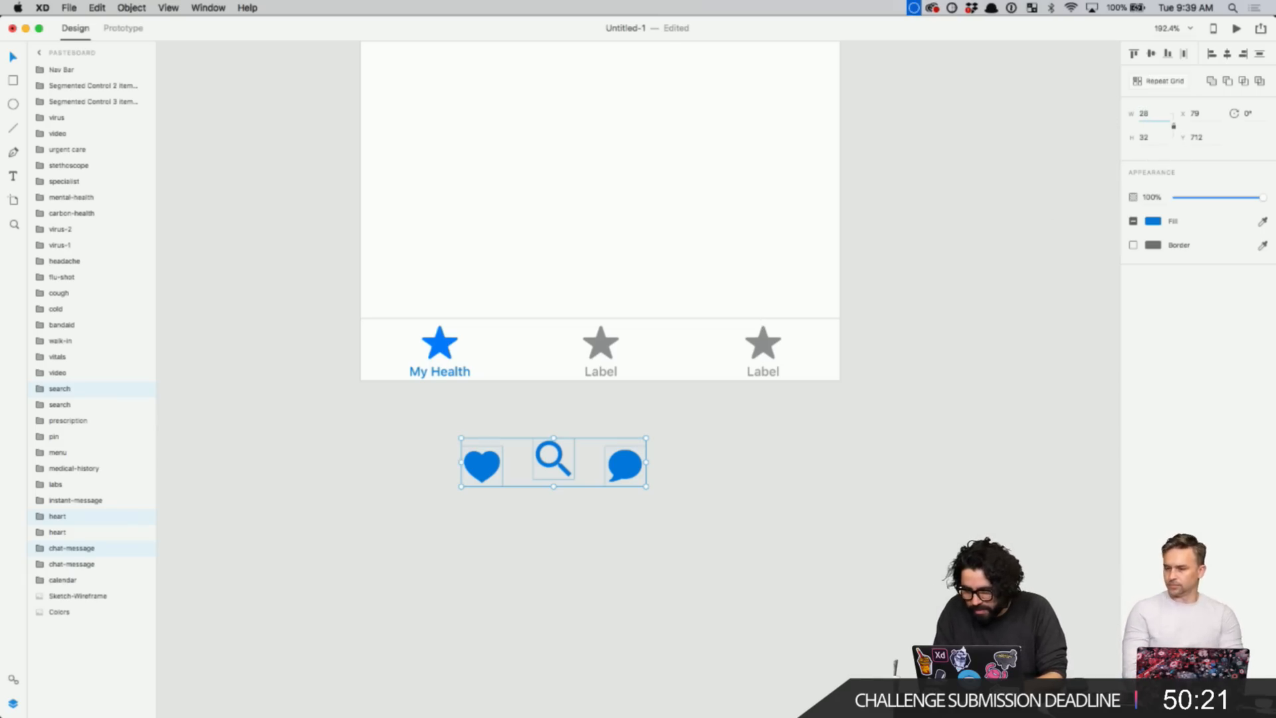
pyautogui.press('Tab')
pyautogui.press('Return')
pyautogui.click(658, 536)
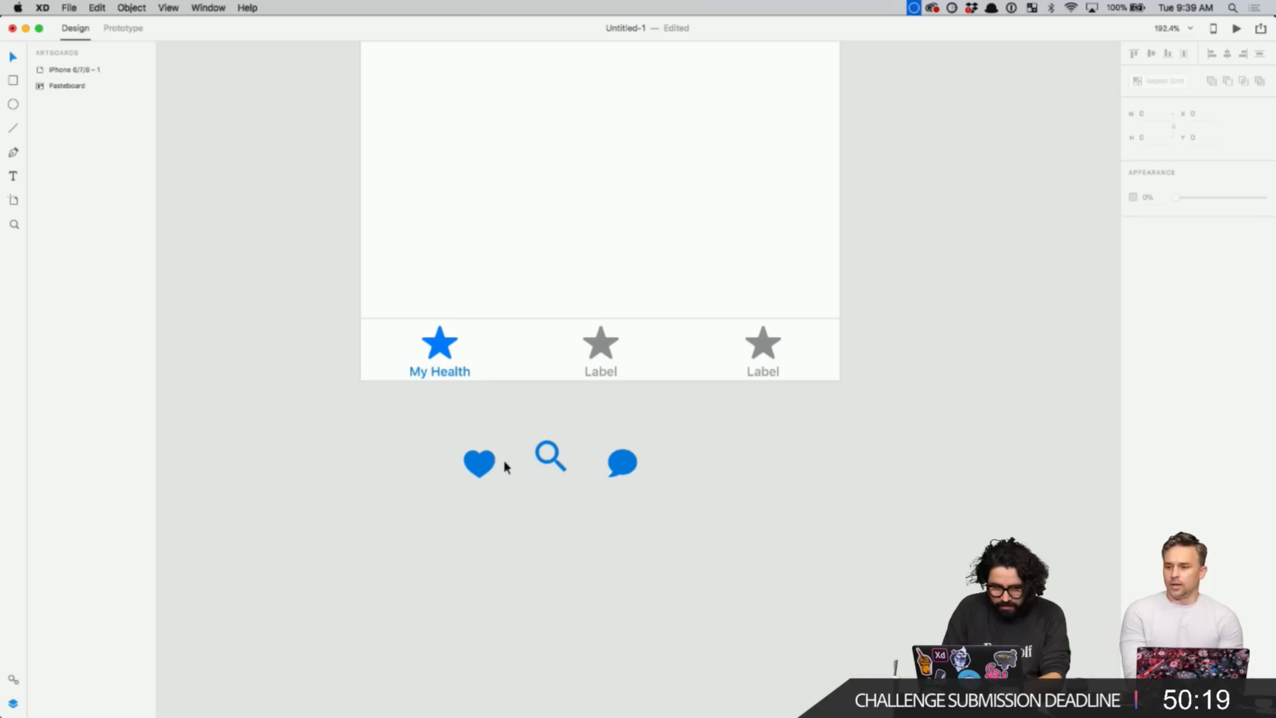
pyautogui.click(476, 456)
pyautogui.moveTo(350, 282); pyautogui.dragTo(738, 439)
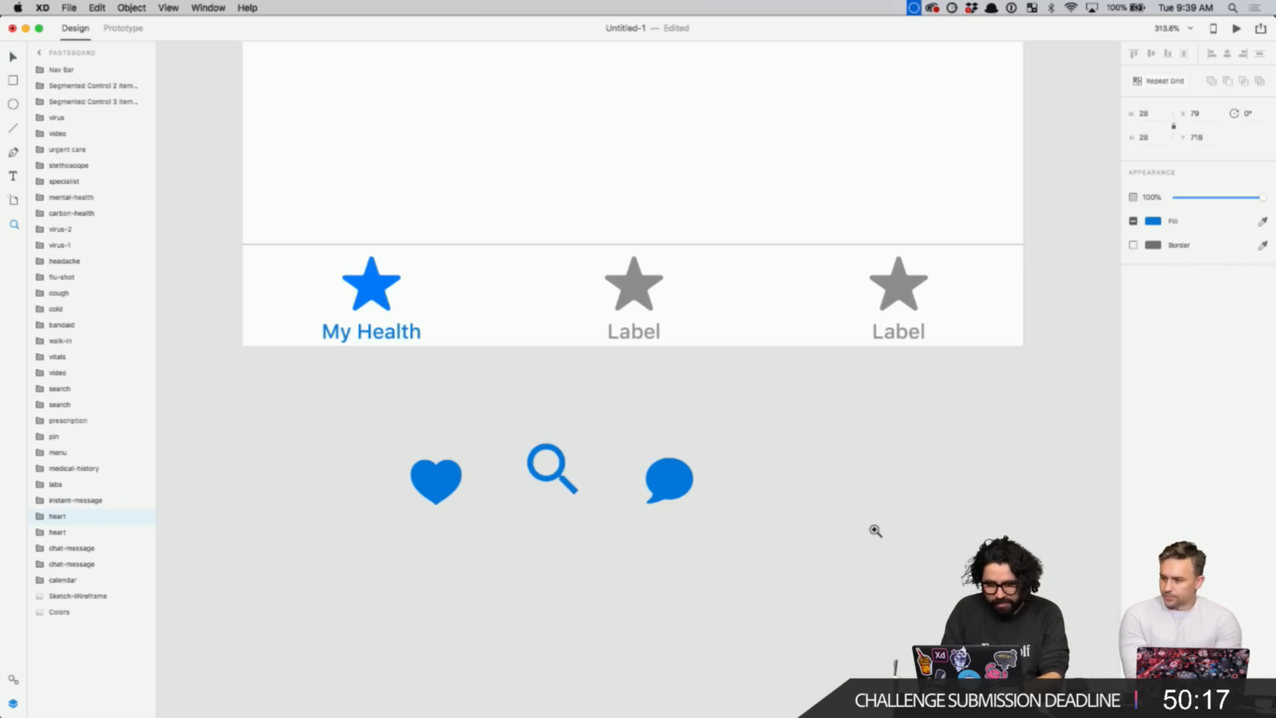
# - Rename the second tab to 'Find a doctor' and widen its label to fit
pyautogui.click(375, 295)
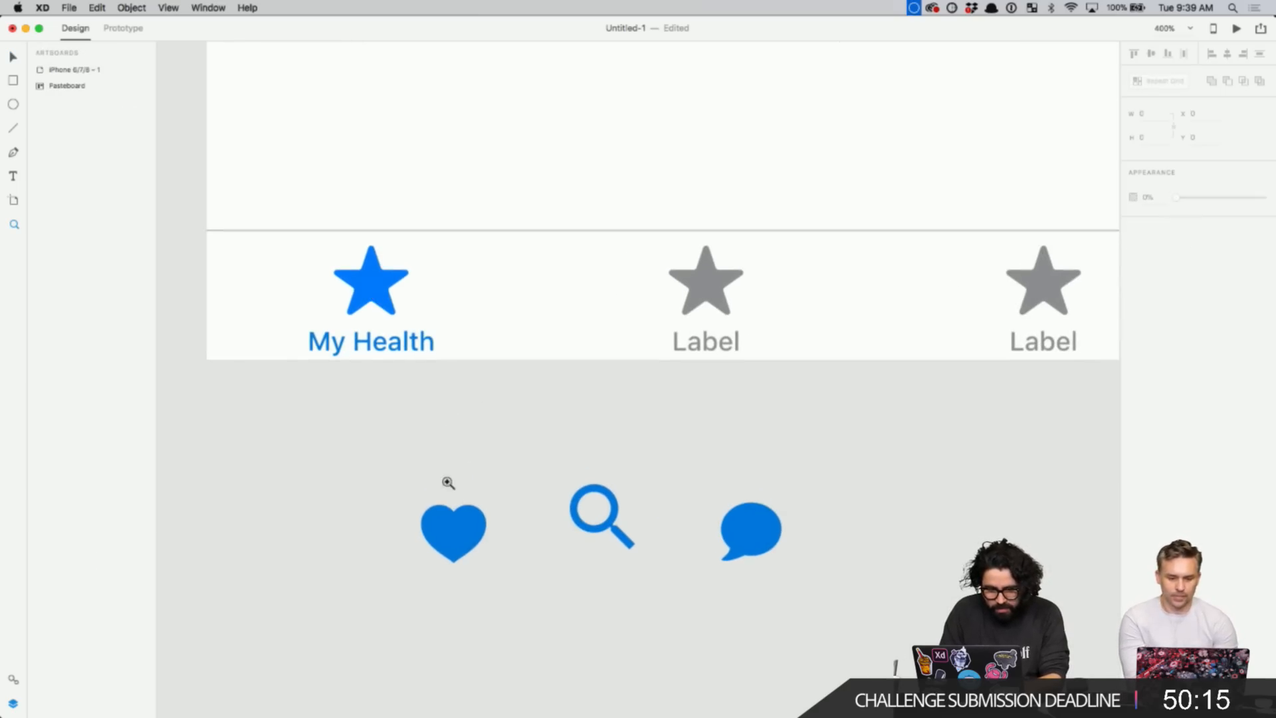
pyautogui.click(456, 532)
pyautogui.keyDown('alt'); pyautogui.click(456, 541); pyautogui.keyUp('alt')
pyautogui.press('v')
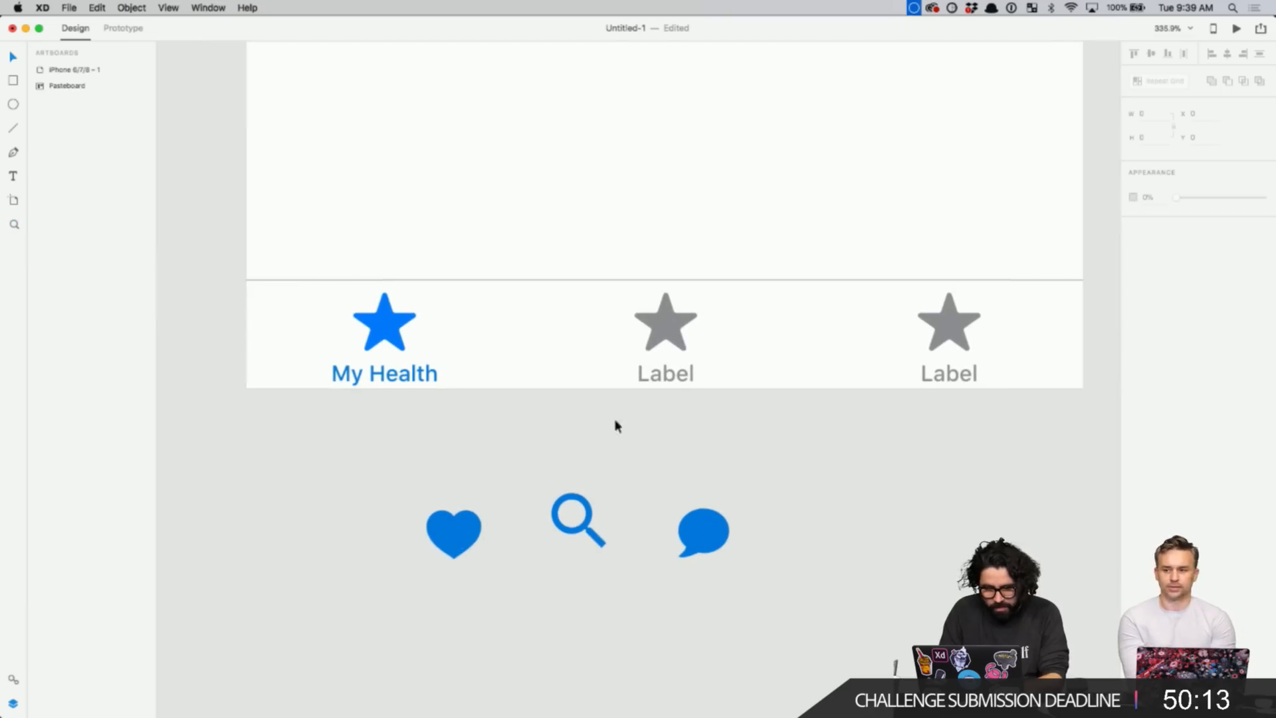
pyautogui.click(678, 373)
pyautogui.doubleClick(676, 380)
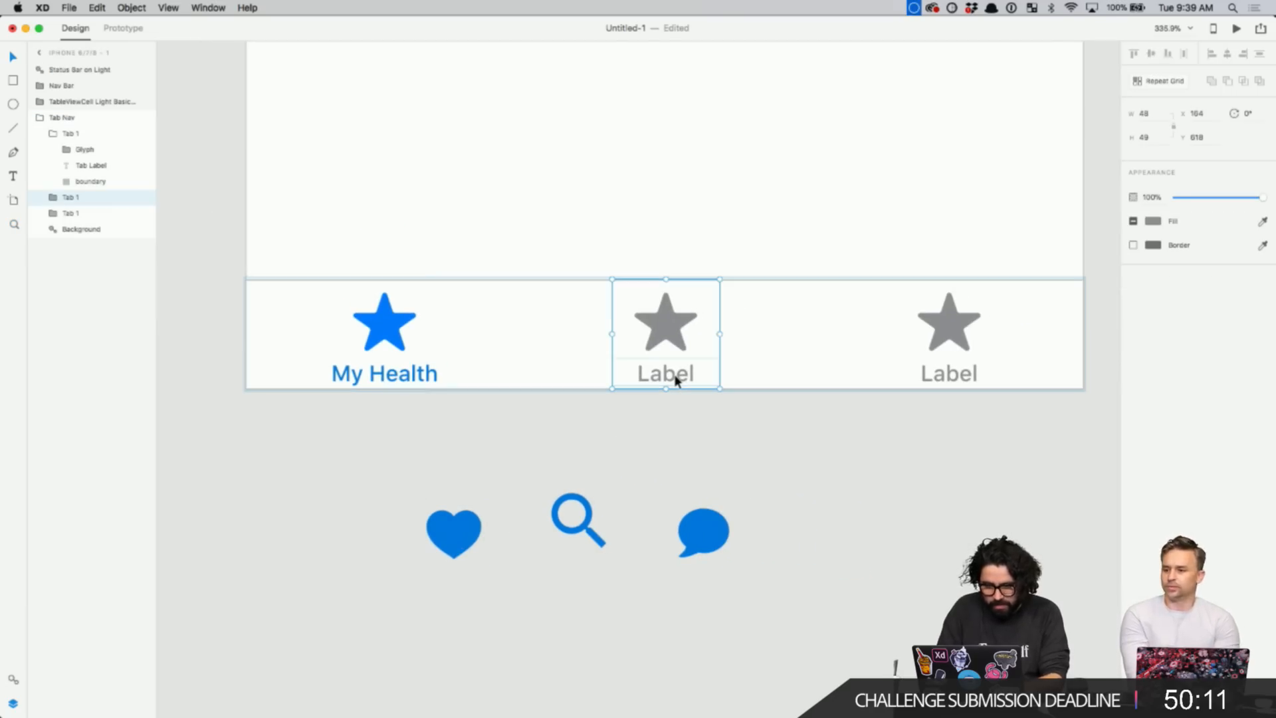
pyautogui.doubleClick(675, 380)
pyautogui.doubleClick(675, 376)
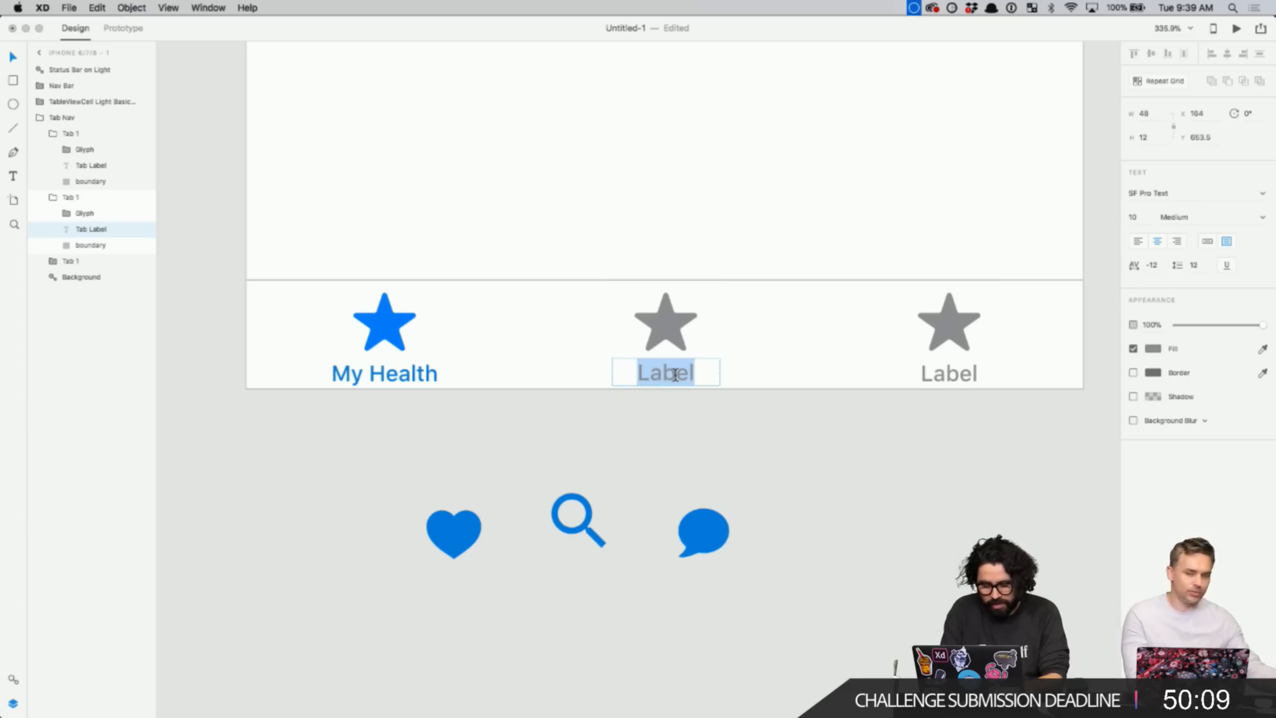
pyautogui.write('F')
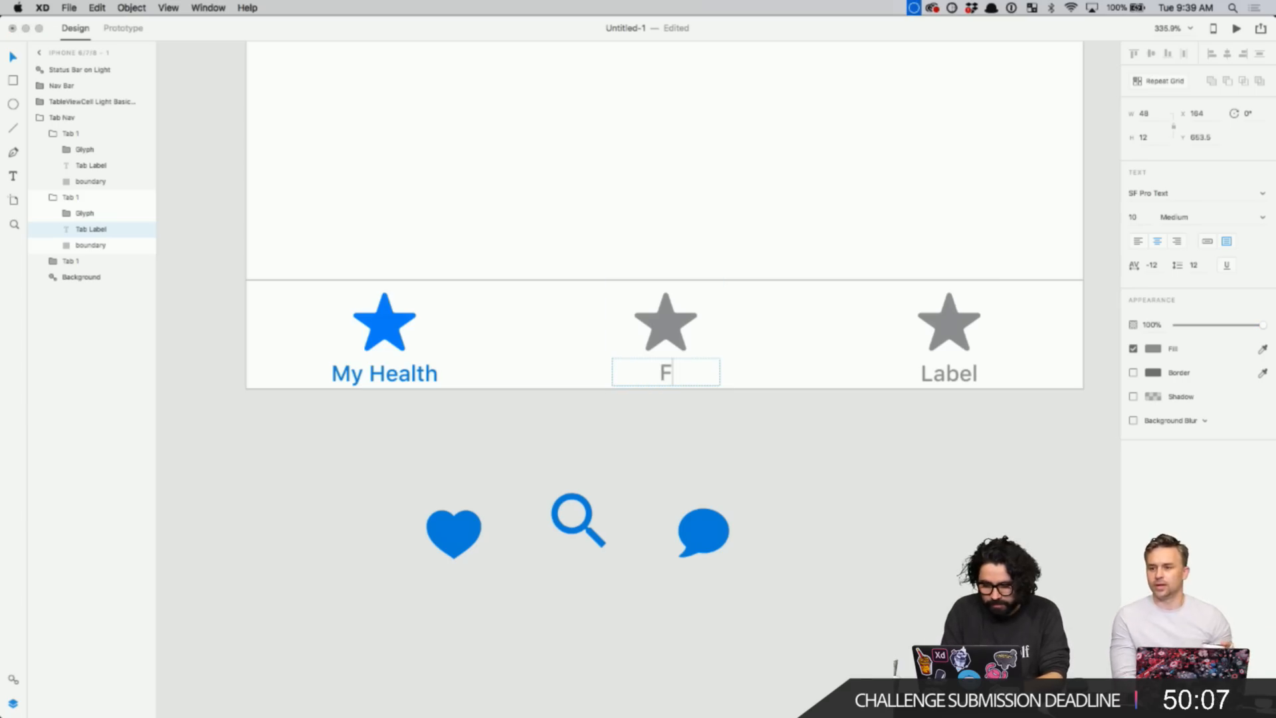
pyautogui.write('ind a d')
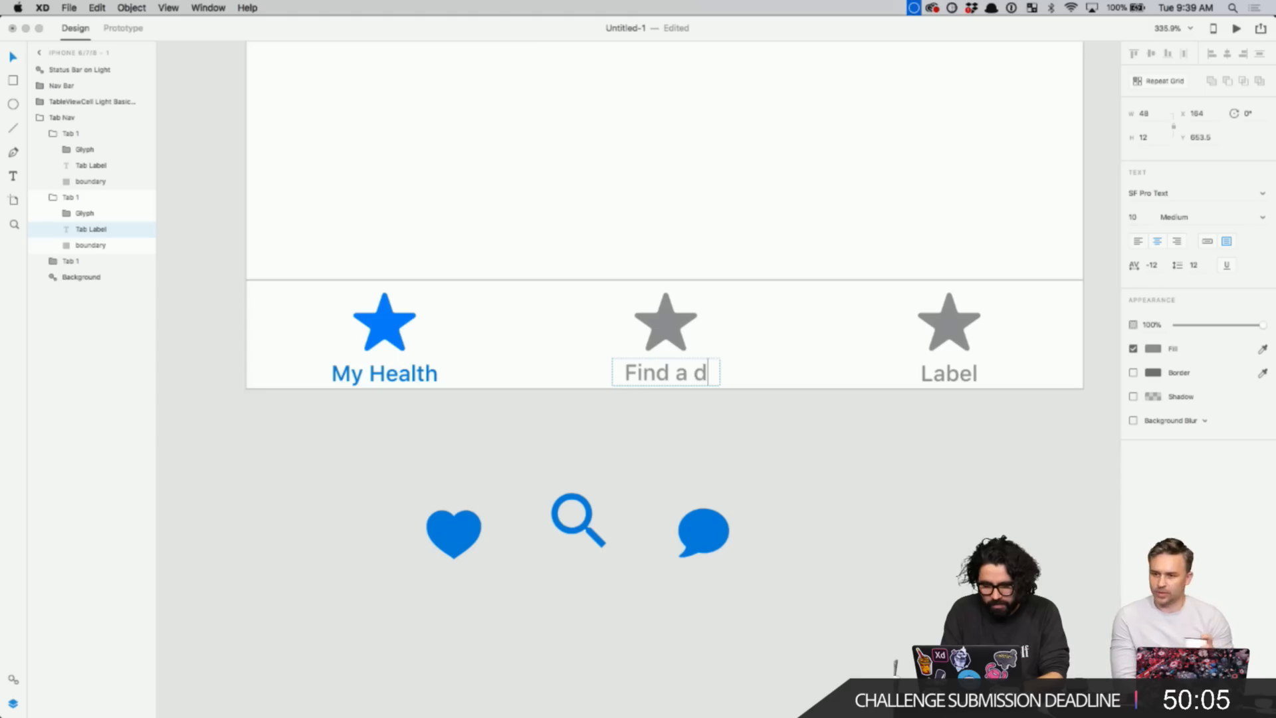
pyautogui.write('octor')
pyautogui.press('Escape')
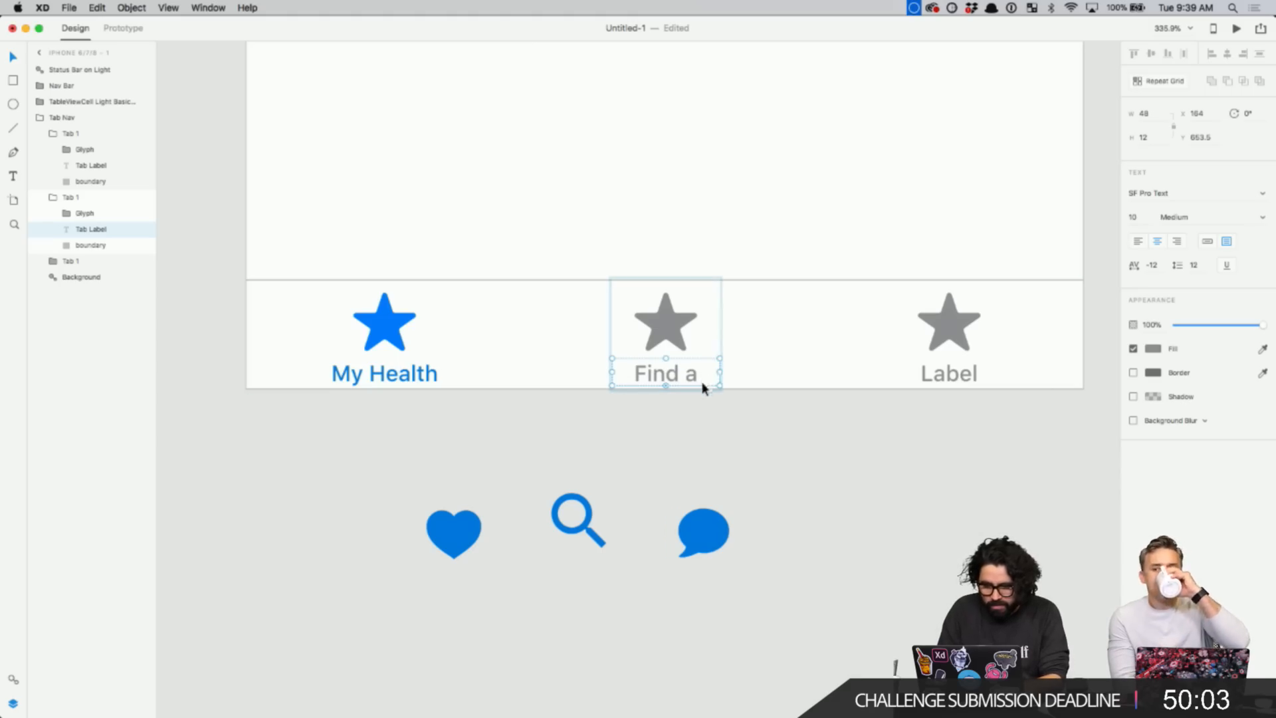
pyautogui.moveTo(718, 374); pyautogui.dragTo(755, 376)
# - Rename the third tab's label to 'Cases'
pyautogui.click(752, 472)
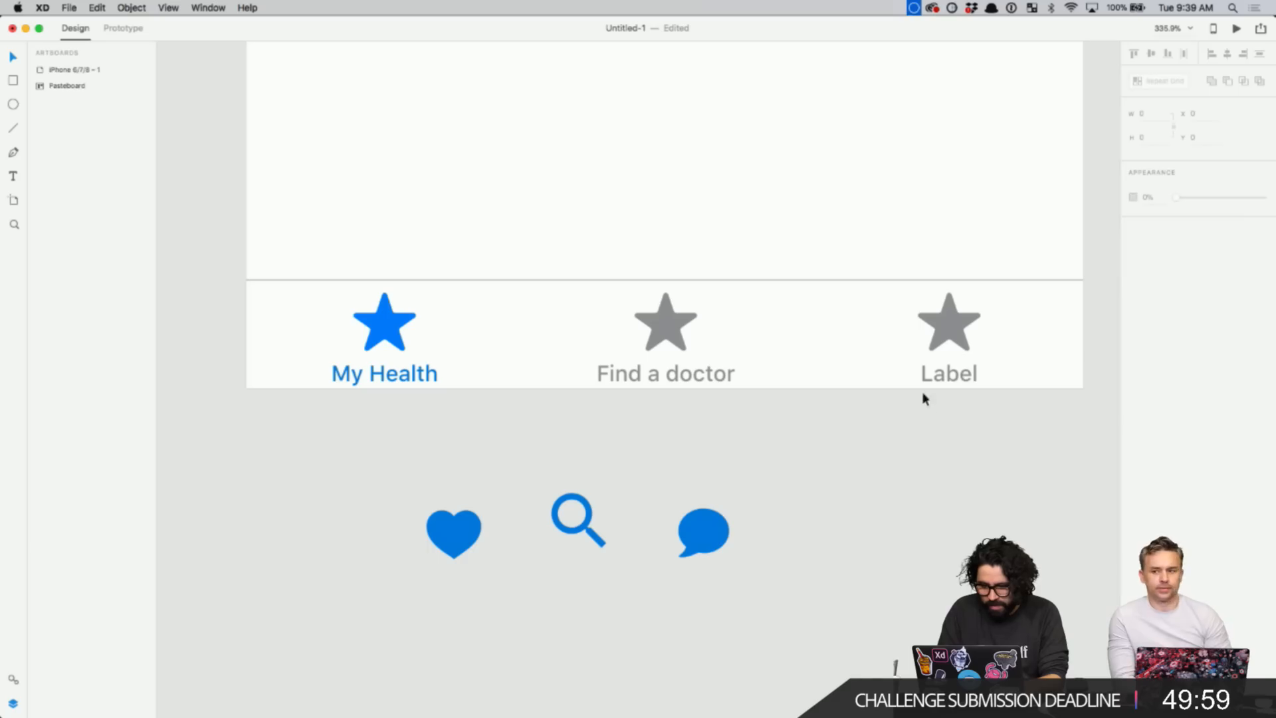
pyautogui.doubleClick(954, 375)
pyautogui.doubleClick(955, 374)
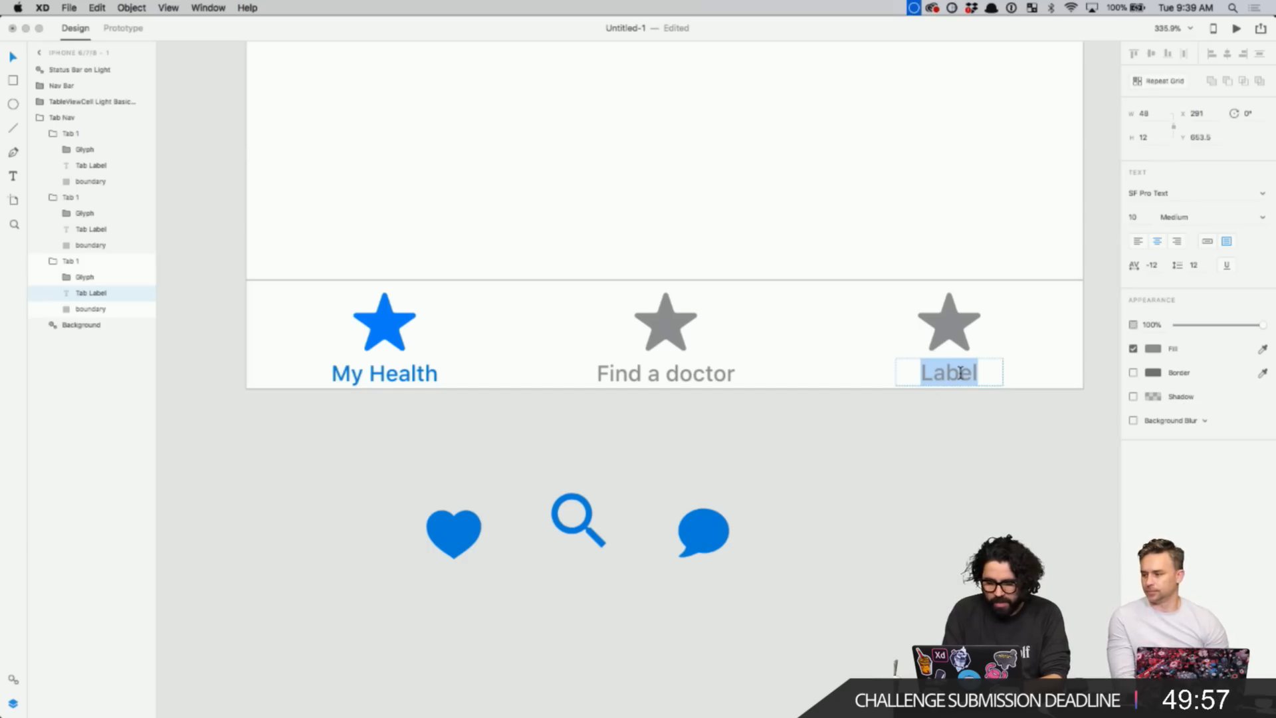
pyautogui.write('Cases')
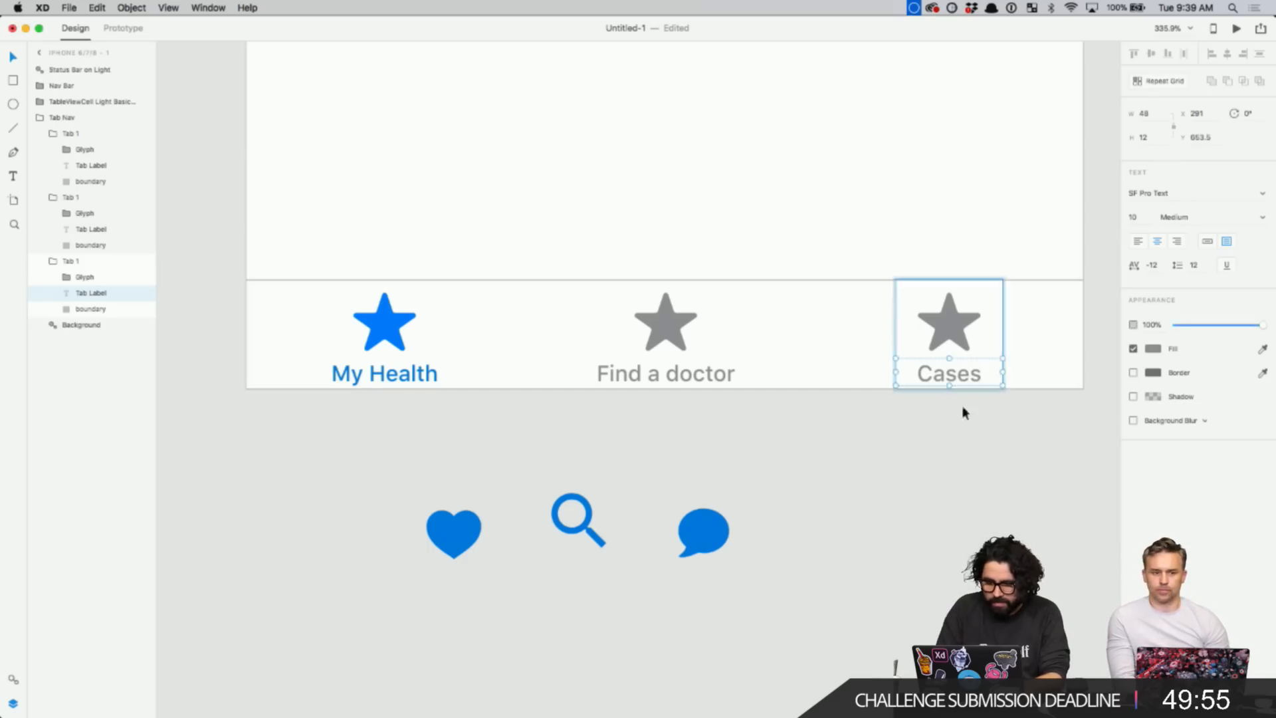
pyautogui.click(958, 442)
pyautogui.scroll(-3, 957, 440)
# - Replace the grey star on the Cases tab with the chat bubble icon
pyautogui.click(777, 513)
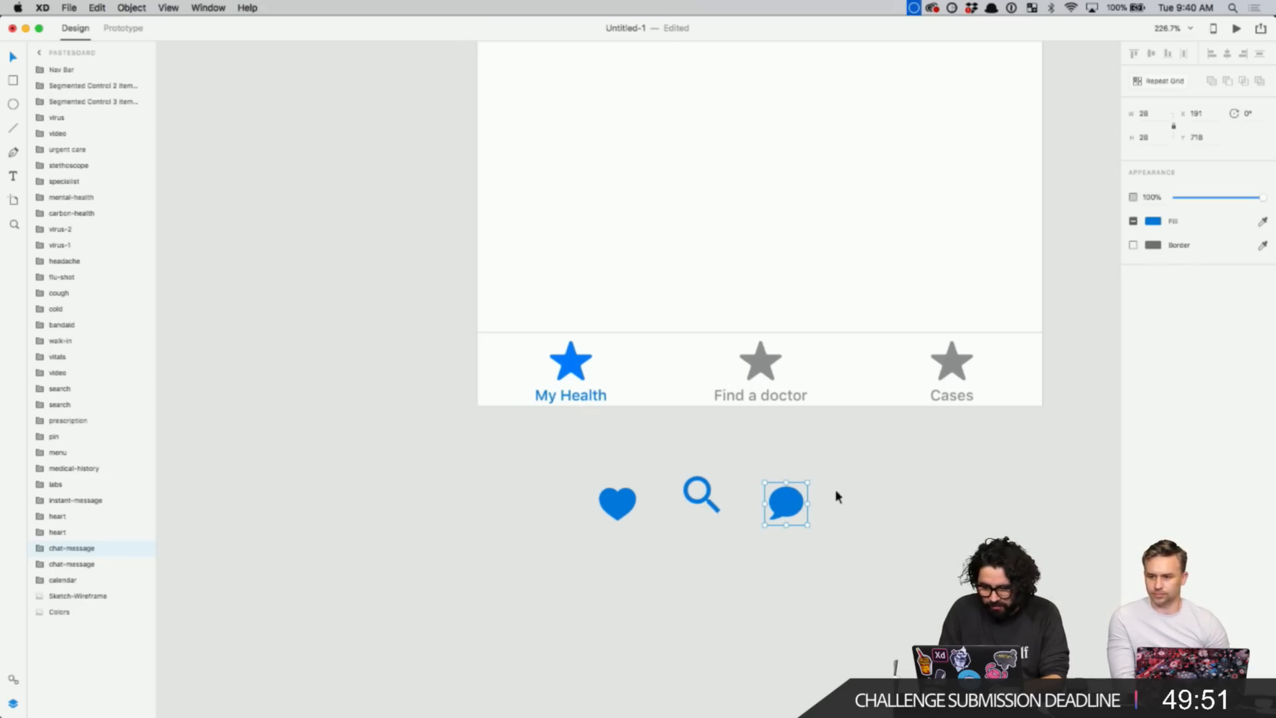
pyautogui.press('Delete')
pyautogui.doubleClick(959, 365)
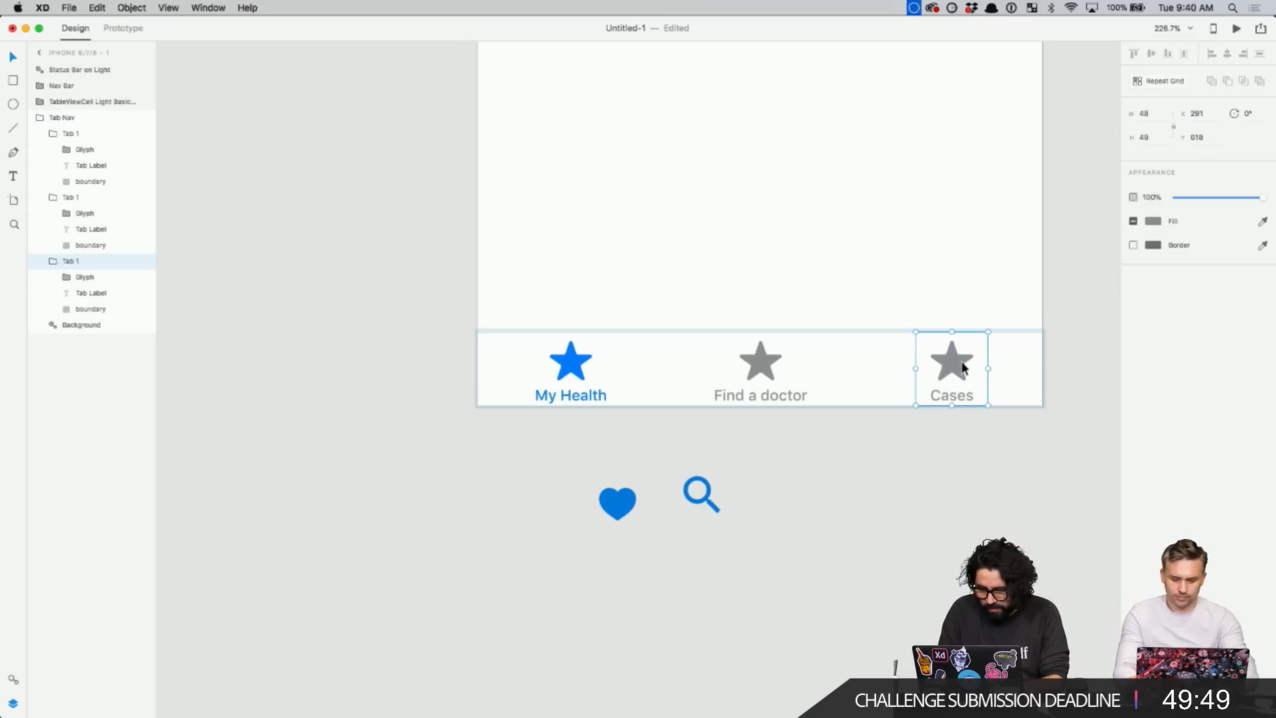
pyautogui.scroll(3, 963, 368)
pyautogui.scroll(2, 961, 361)
pyautogui.hscroll(5, 960, 365)
pyautogui.doubleClick(805, 368)
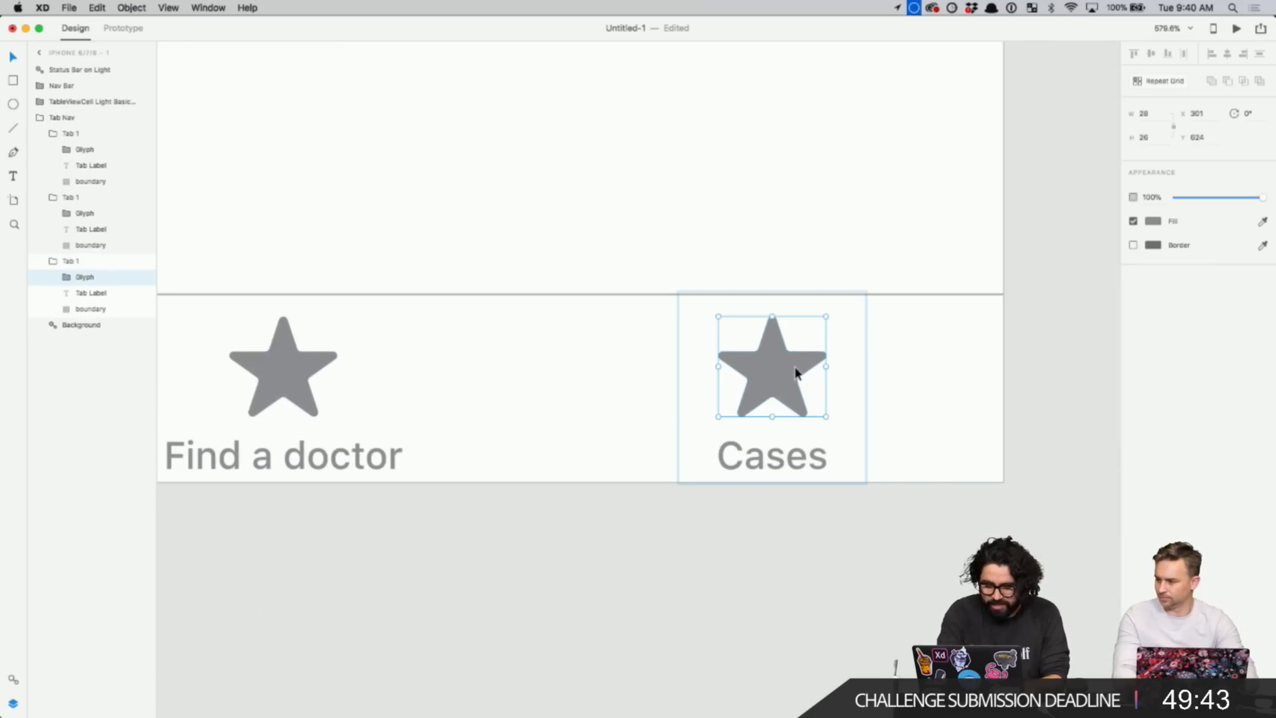
pyautogui.scroll(3, 795, 371)
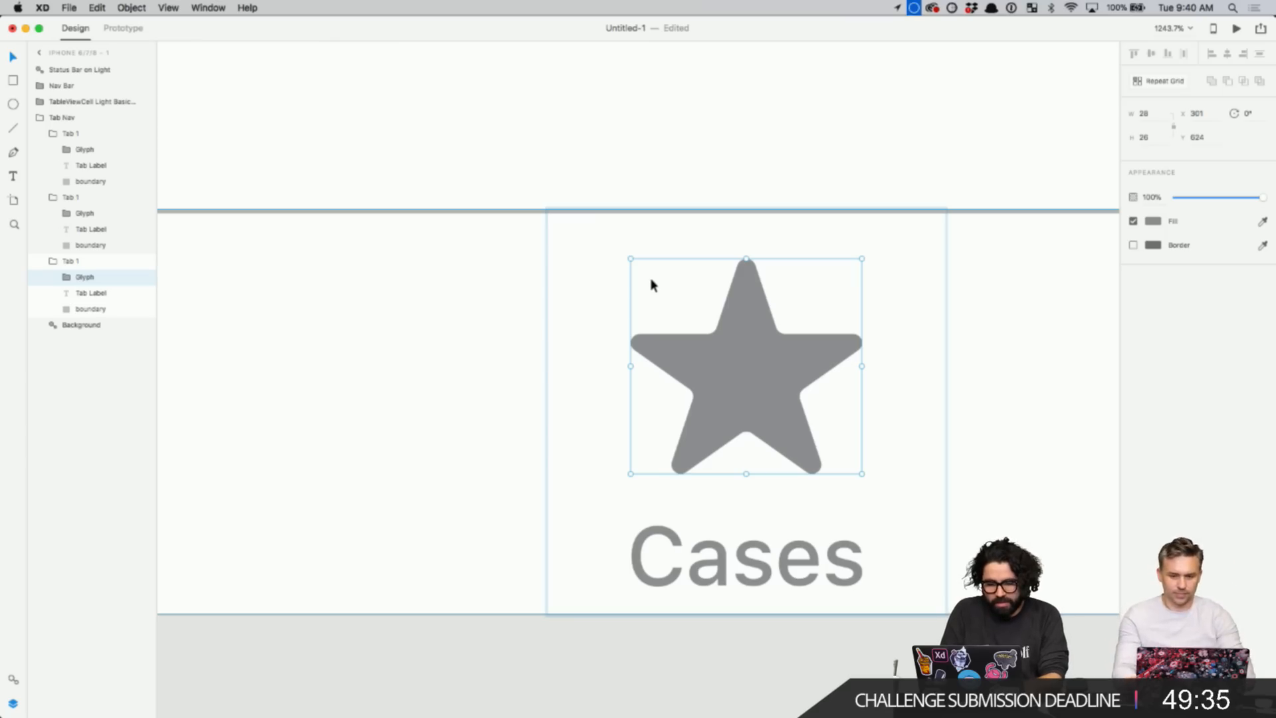
pyautogui.press('super+v')
pyautogui.moveTo(641, 291); pyautogui.dragTo(727, 328)
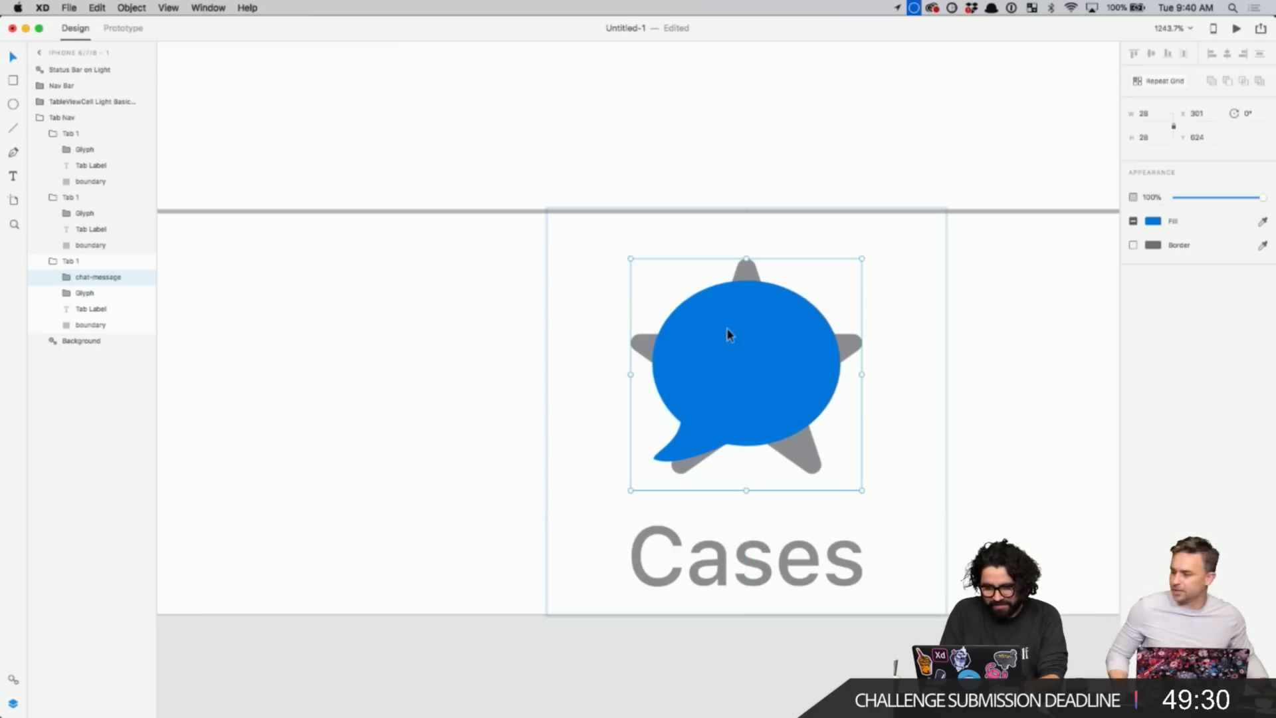
pyautogui.click(100, 293)
pyautogui.press('Delete')
pyautogui.scroll(-5, 620, 408)
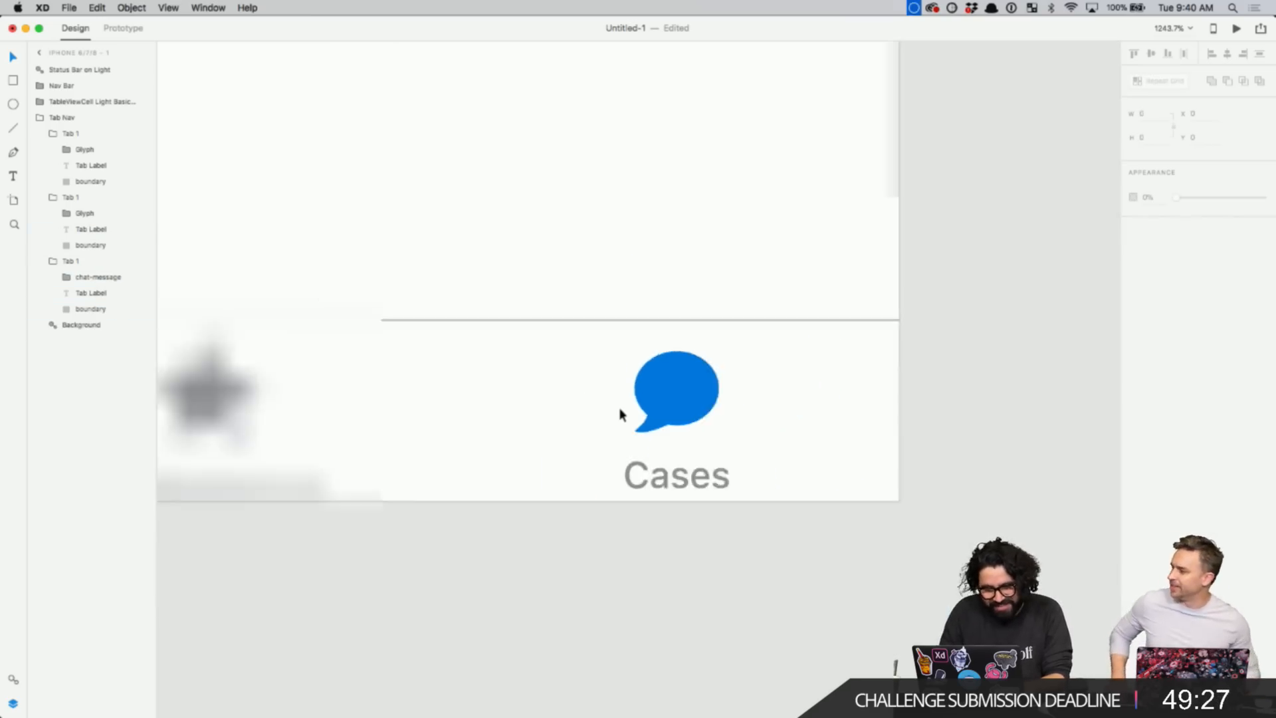
pyautogui.hscroll(-4, 620, 408)
# - Replace the grey star on the Find a doctor tab with the magnifier icon
pyautogui.click(551, 618)
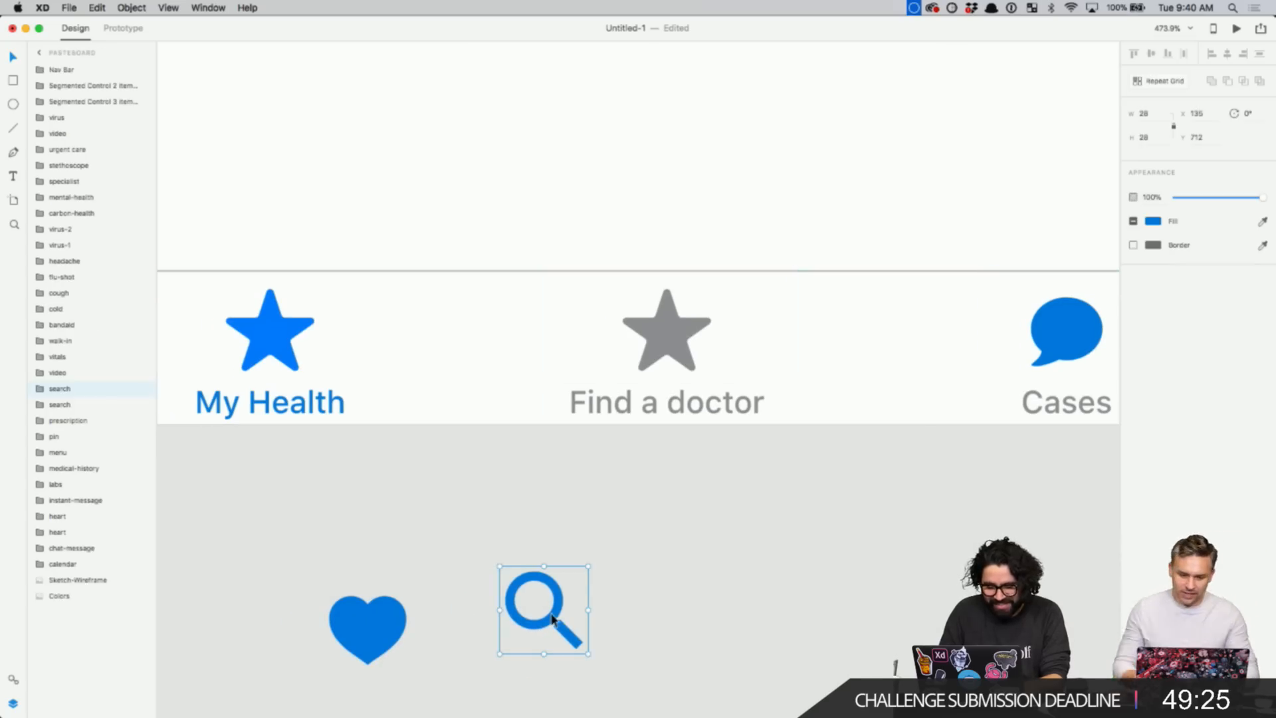
pyautogui.click(672, 338)
pyautogui.scroll(5, 671, 338)
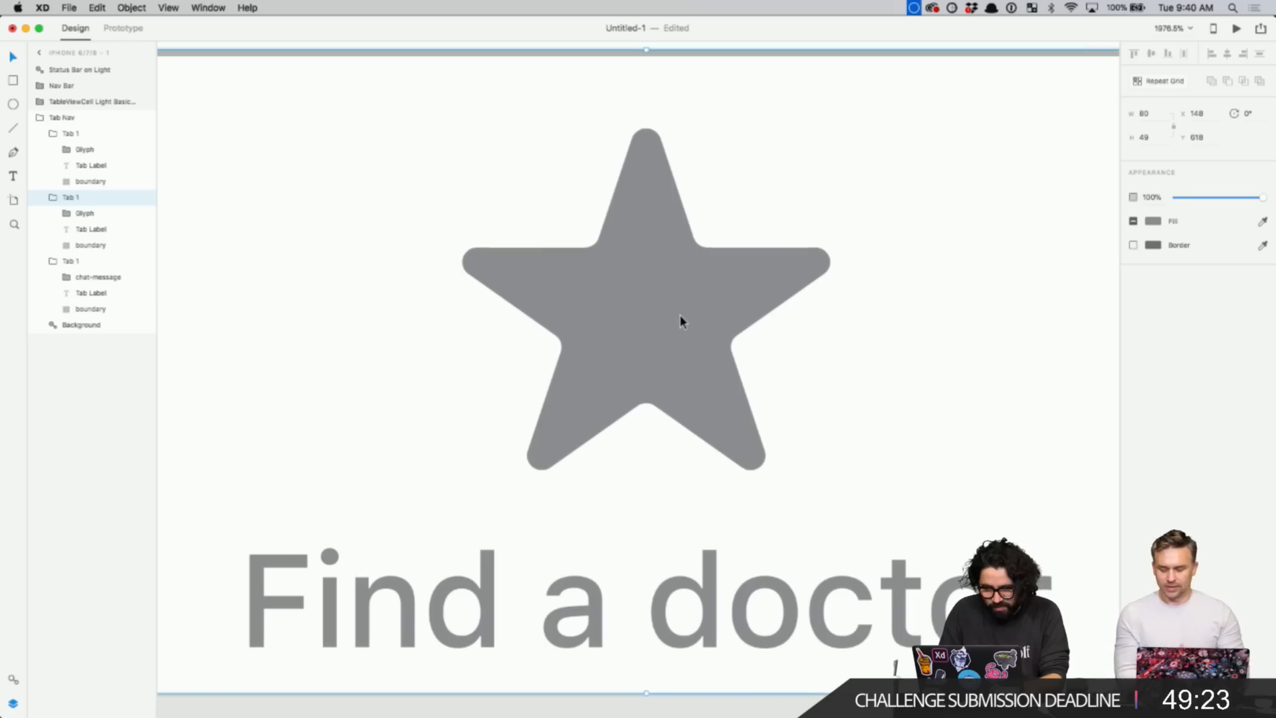
pyautogui.doubleClick(680, 321)
pyautogui.press('cmd+v')
pyautogui.moveTo(711, 413); pyautogui.dragTo(704, 350)
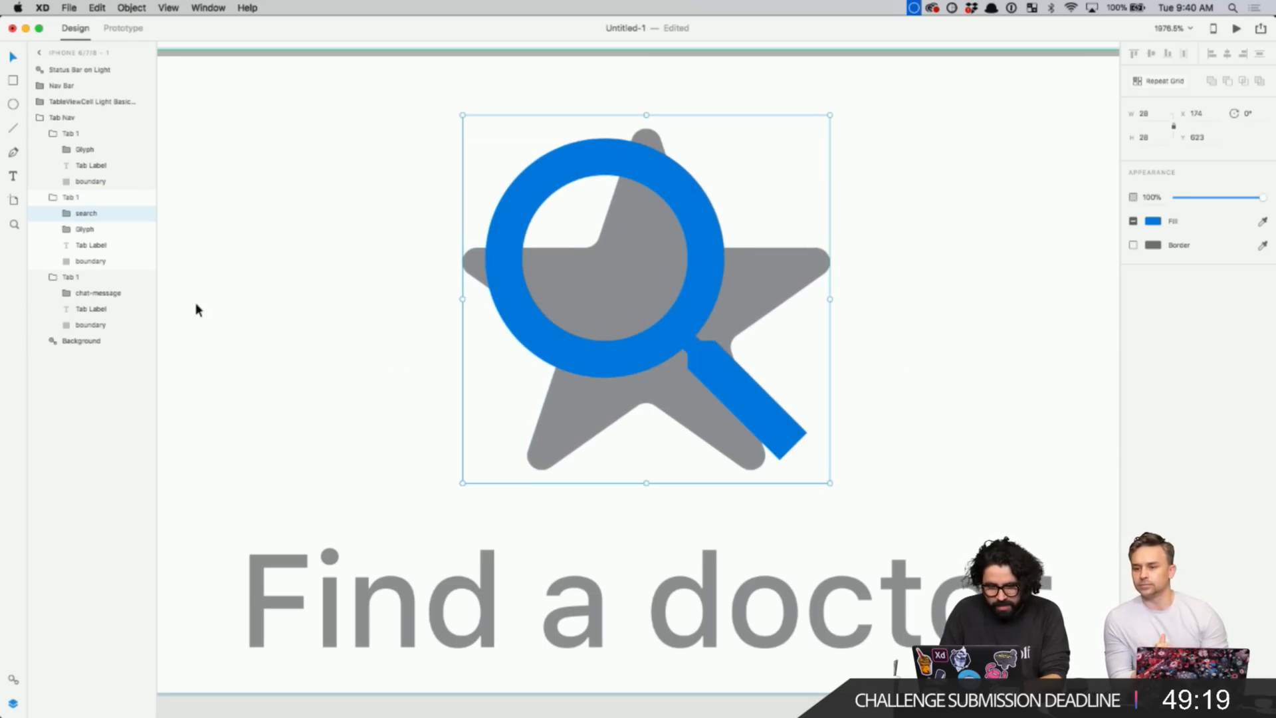
pyautogui.click(85, 229)
pyautogui.press('Delete')
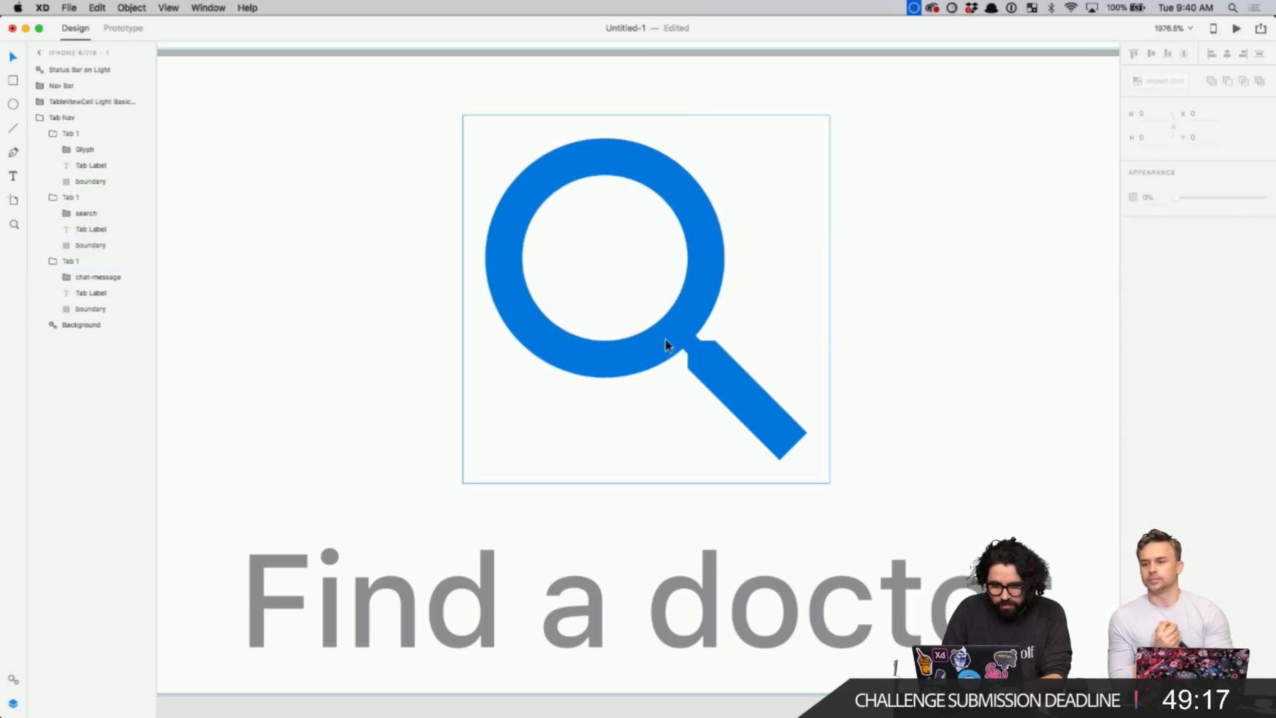
# - Select the inner shapes of the magnifier and chat bubble icons
pyautogui.scroll(-3, 665, 343)
pyautogui.doubleClick(696, 364)
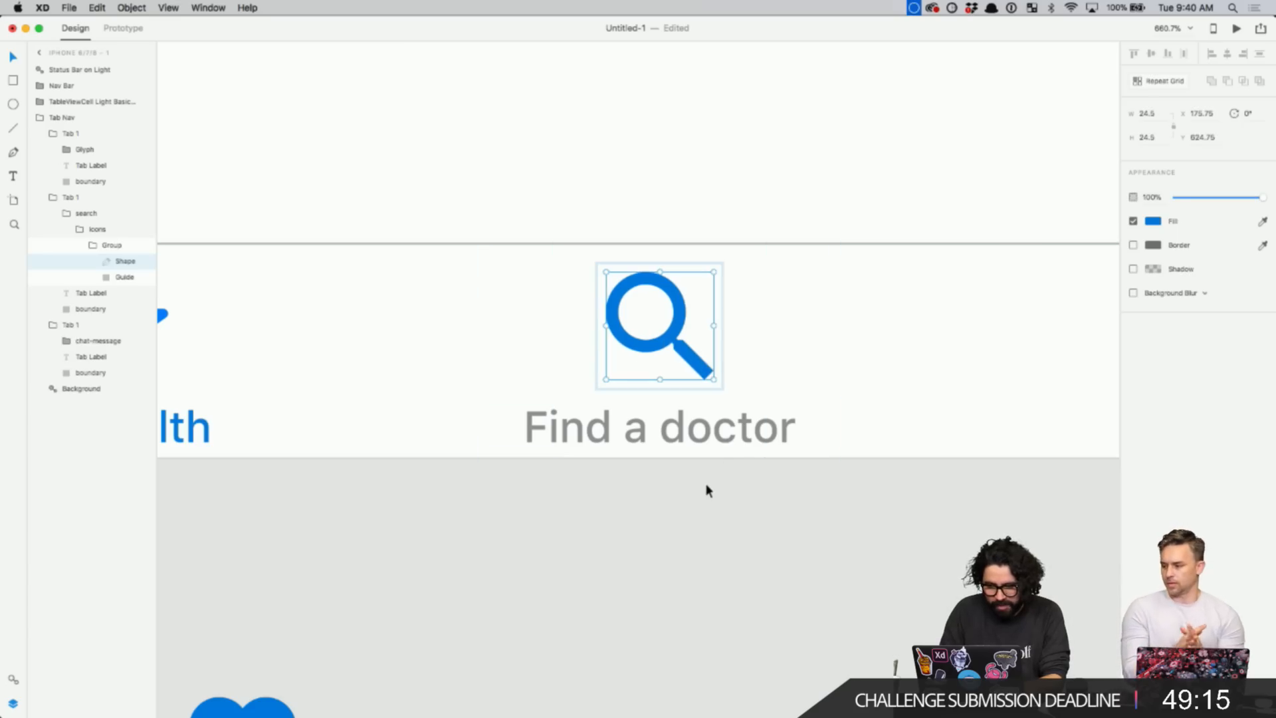
pyautogui.scroll(-2, 707, 490)
pyautogui.doubleClick(1007, 385)
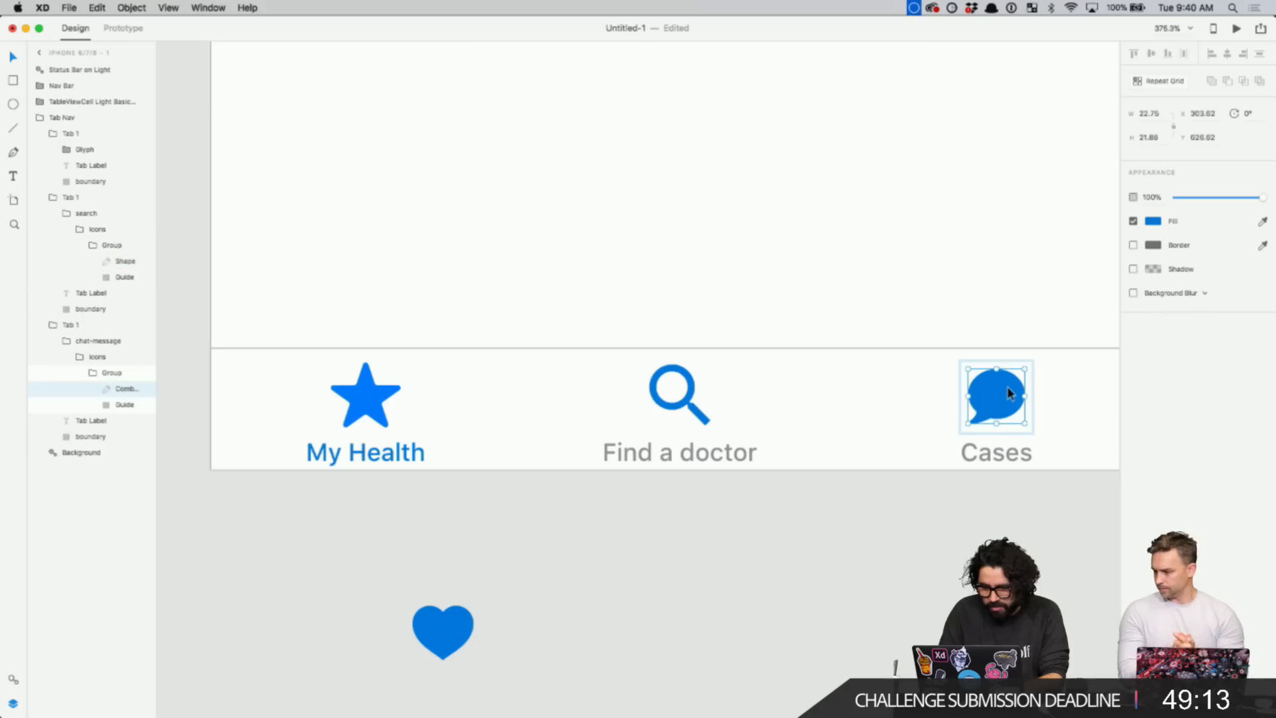
pyautogui.doubleClick(700, 417)
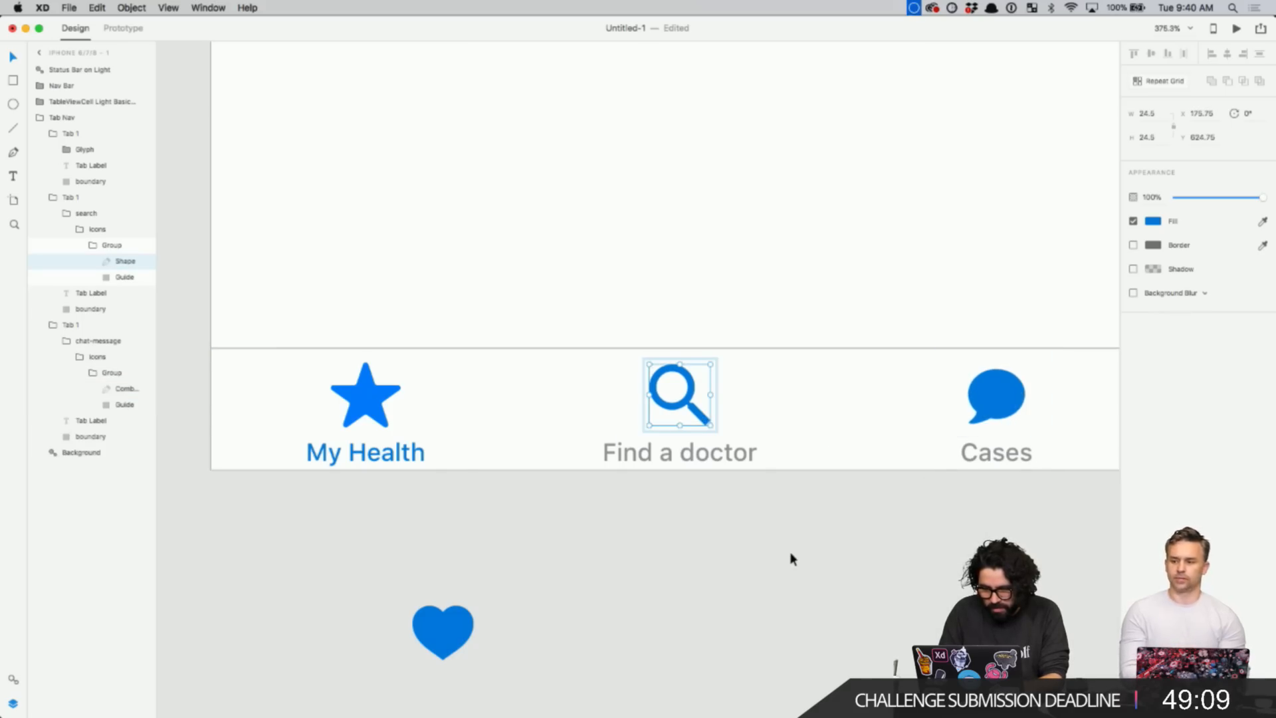
pyautogui.scroll(-5, 790, 551)
pyautogui.scroll(-5, 789, 558)
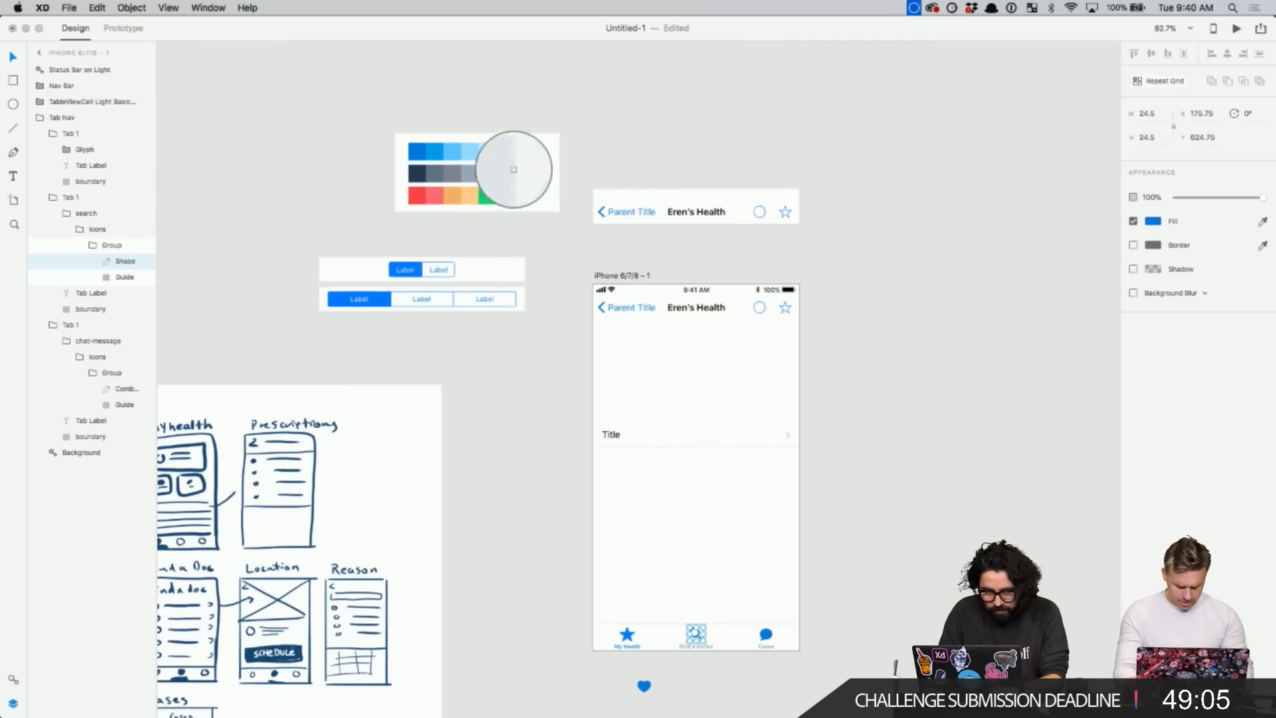
# - Recolour the magnifier grey and the chat bubble light grey from the palette swatches
pyautogui.click(466, 177)
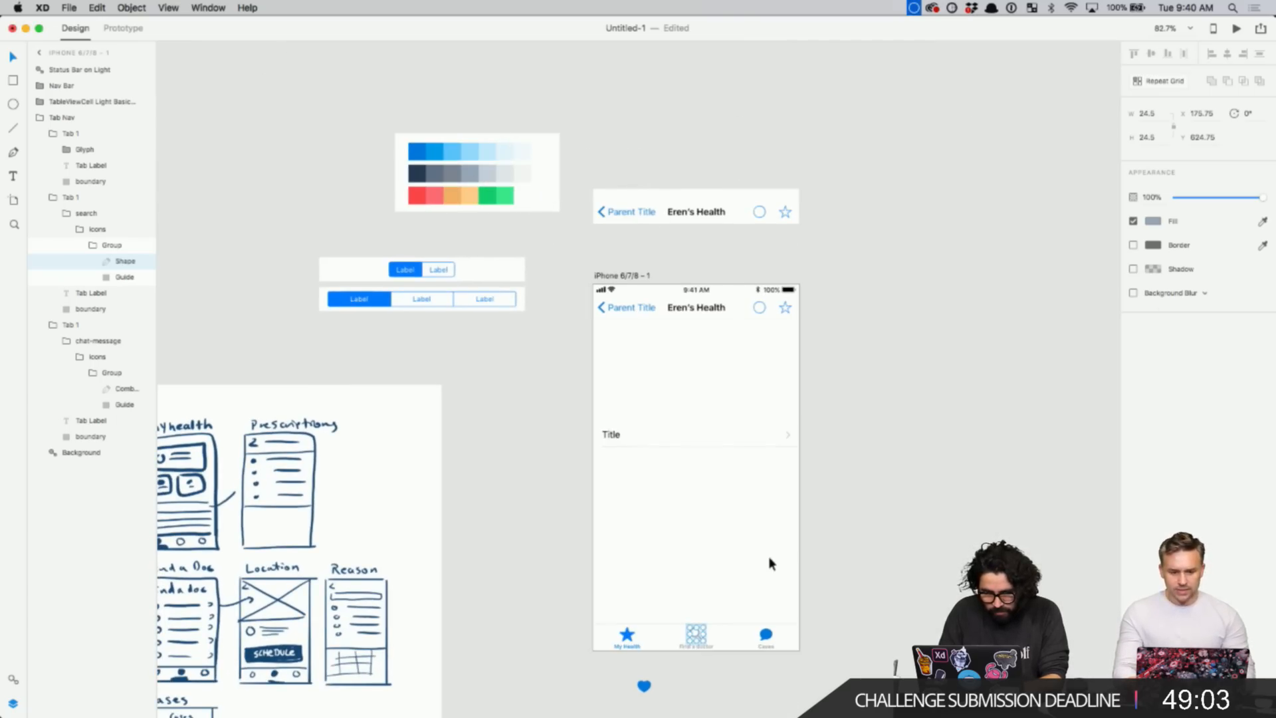
pyautogui.scroll(5, 767, 628)
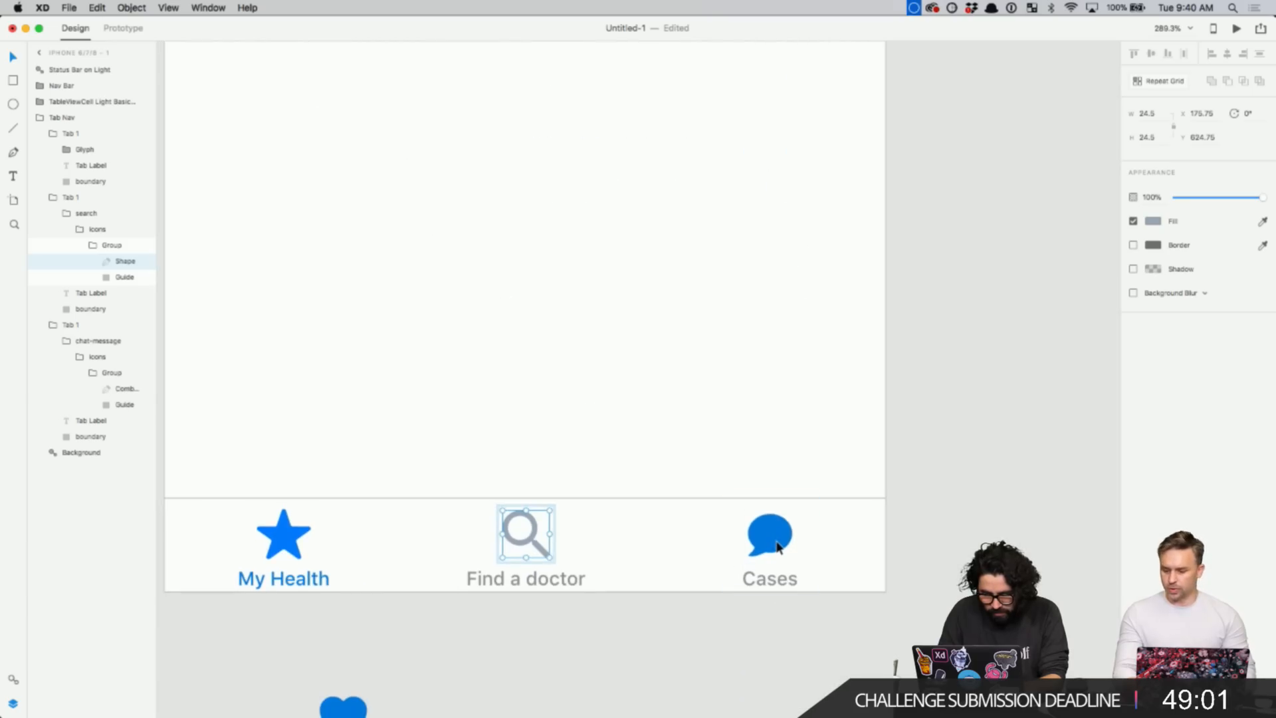
pyautogui.click(774, 542)
pyautogui.scroll(-3, 775, 545)
pyautogui.scroll(4, 775, 545)
pyautogui.hscroll(-2, 775, 545)
pyautogui.scroll(3, 775, 542)
pyautogui.hscroll(-2, 775, 542)
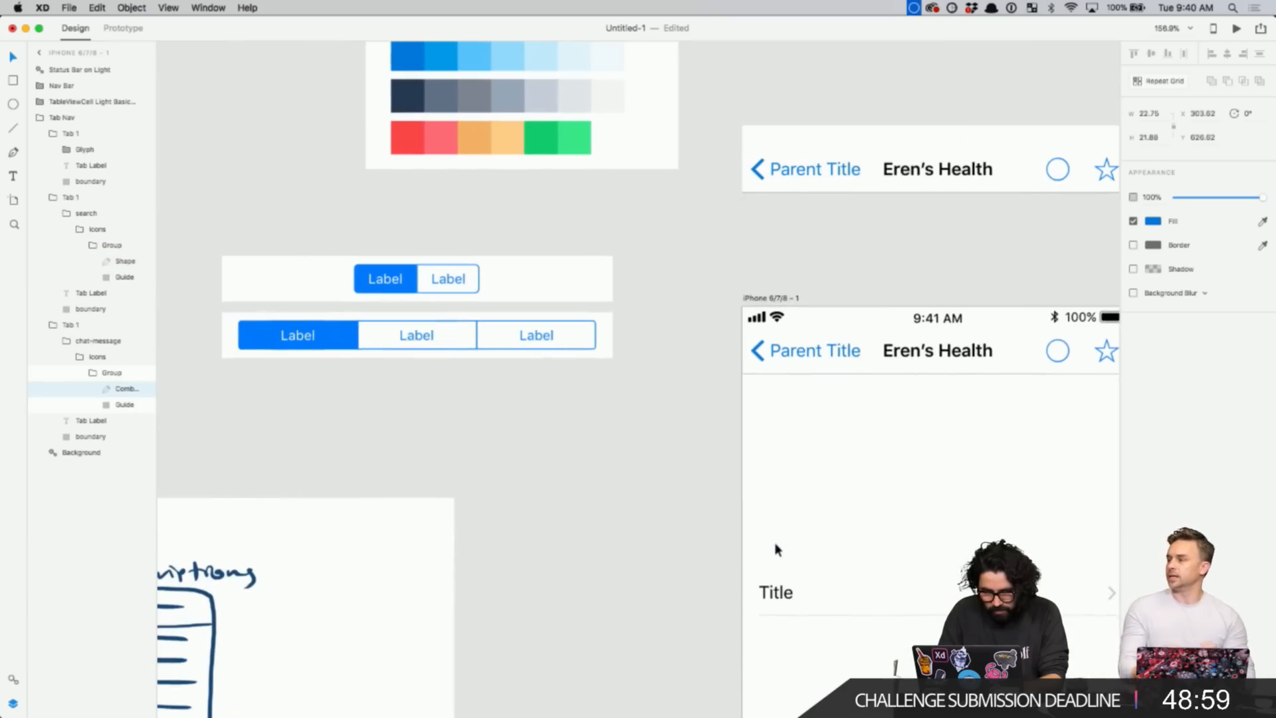
pyautogui.click(1262, 221)
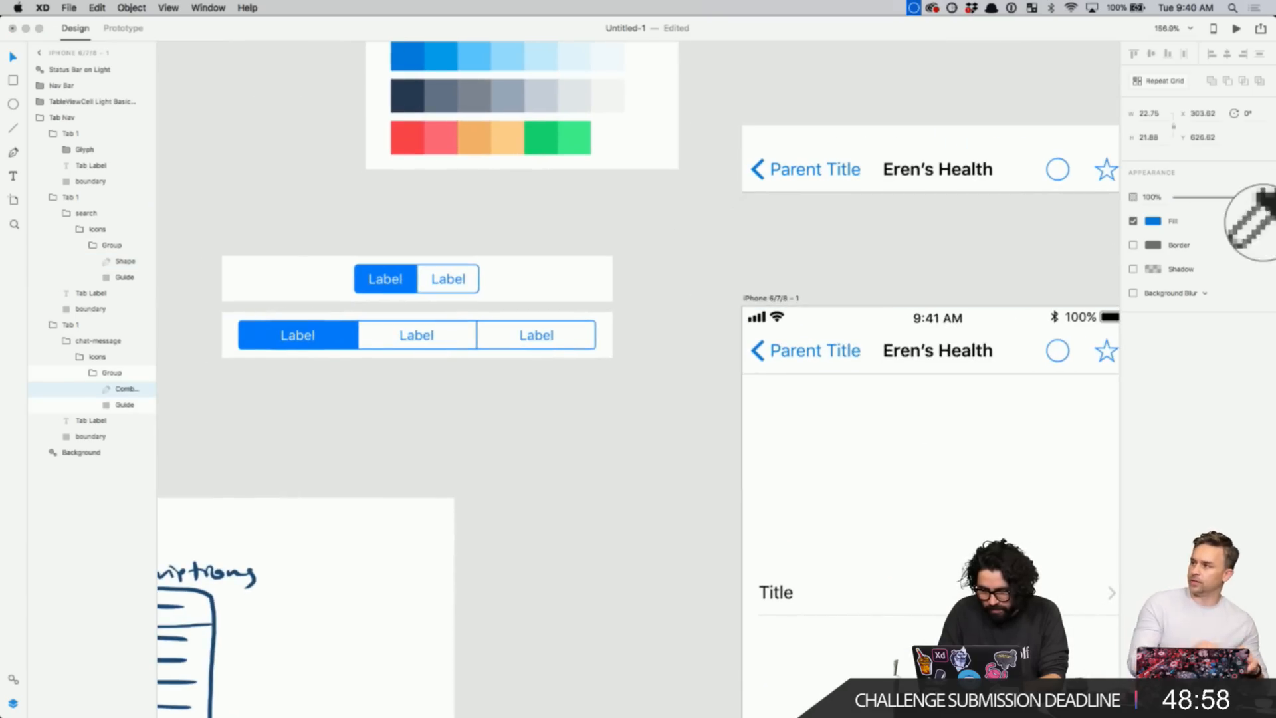
pyautogui.click(527, 93)
pyautogui.scroll(-8, 745, 315)
pyautogui.hscroll(3, 745, 316)
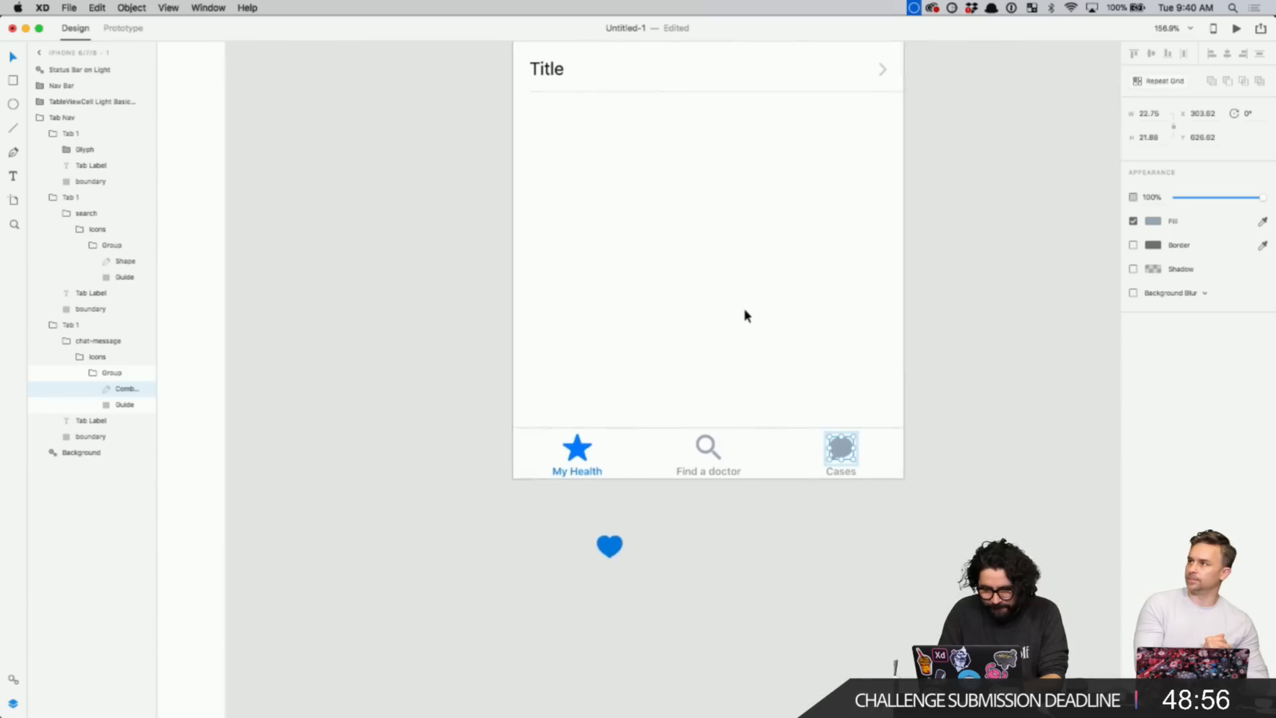
pyautogui.click(779, 529)
# - Cut the leftover heart icon from the pasteboard and zoom in on the tab bar
pyautogui.scroll(-3, 779, 530)
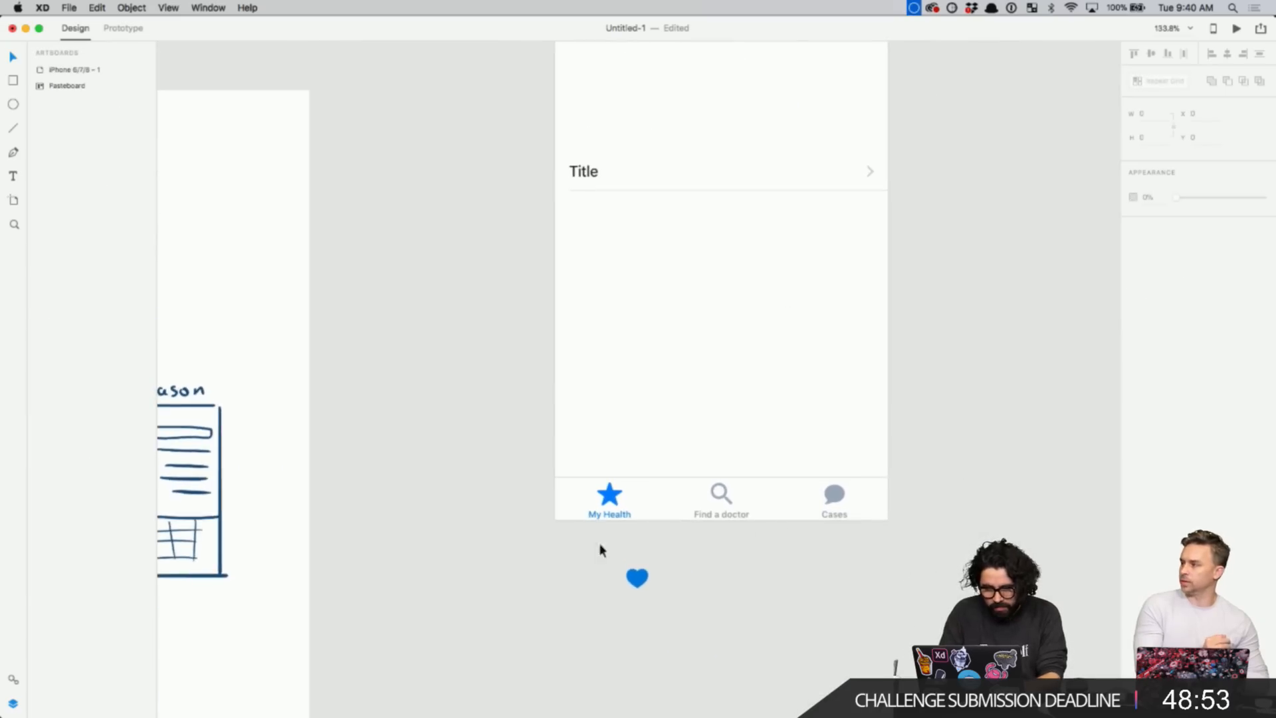
pyautogui.scroll(3, 604, 531)
pyautogui.click(668, 622)
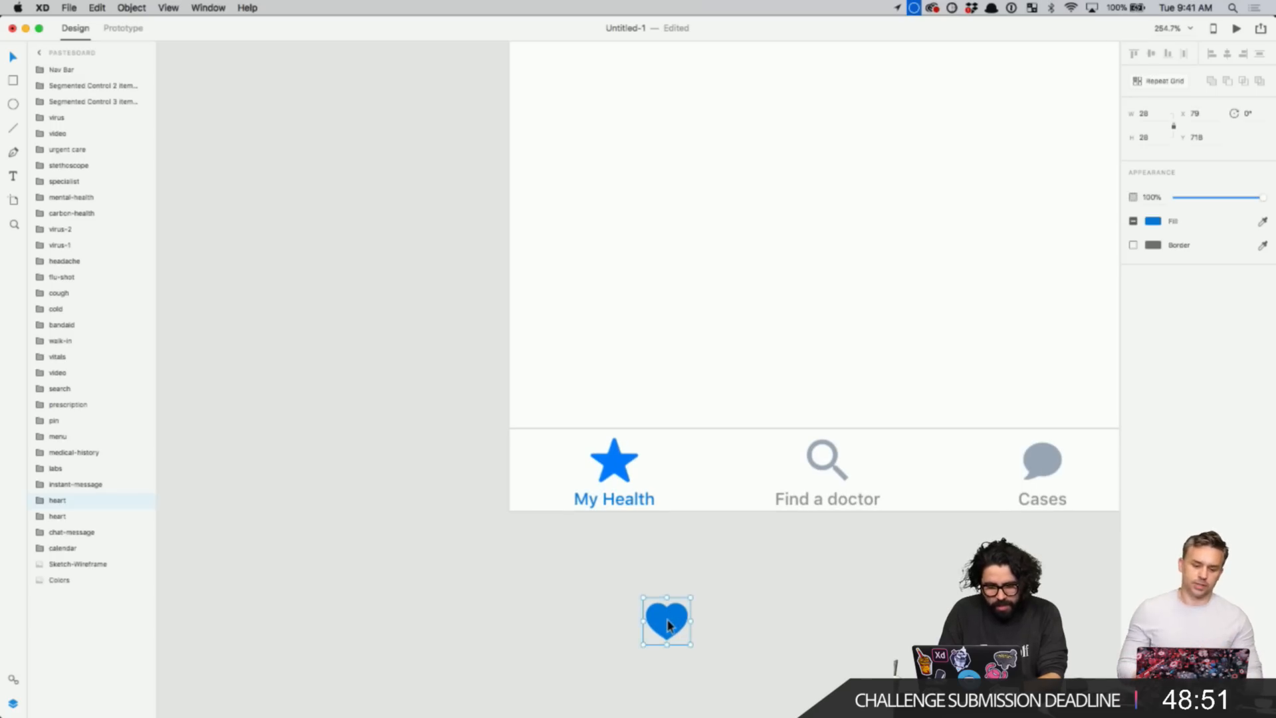
pyautogui.press('Delete')
pyautogui.press('z')
pyautogui.moveTo(463, 357); pyautogui.dragTo(738, 541)
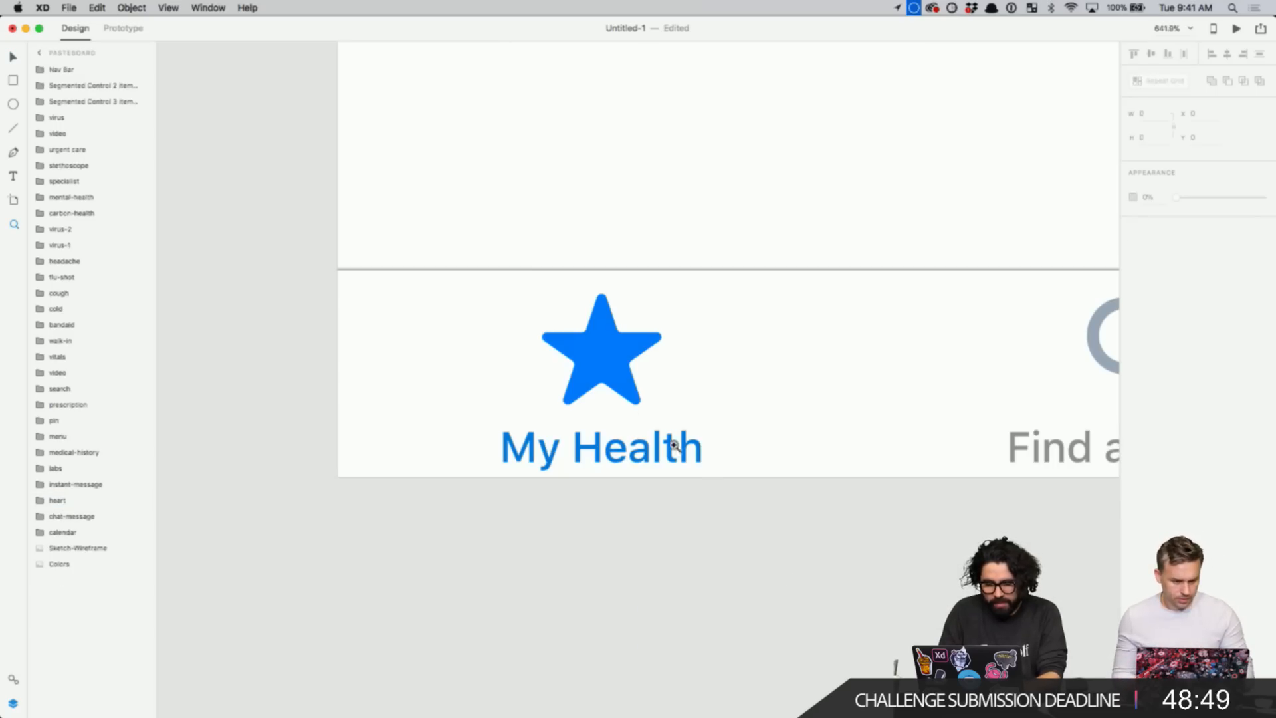
# - Paste the heart into the My Health tab, delete its star glyph, and zoom to fit
pyautogui.press('v')
pyautogui.click(630, 365)
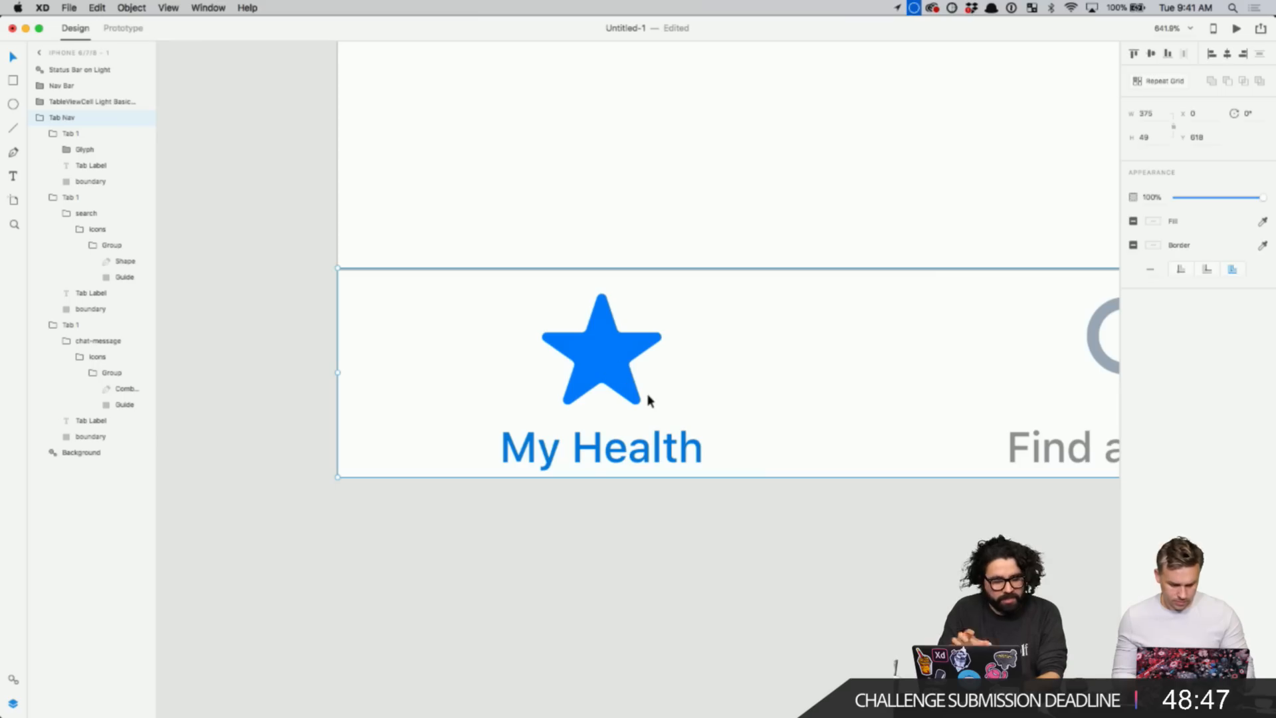
pyautogui.doubleClick(588, 365)
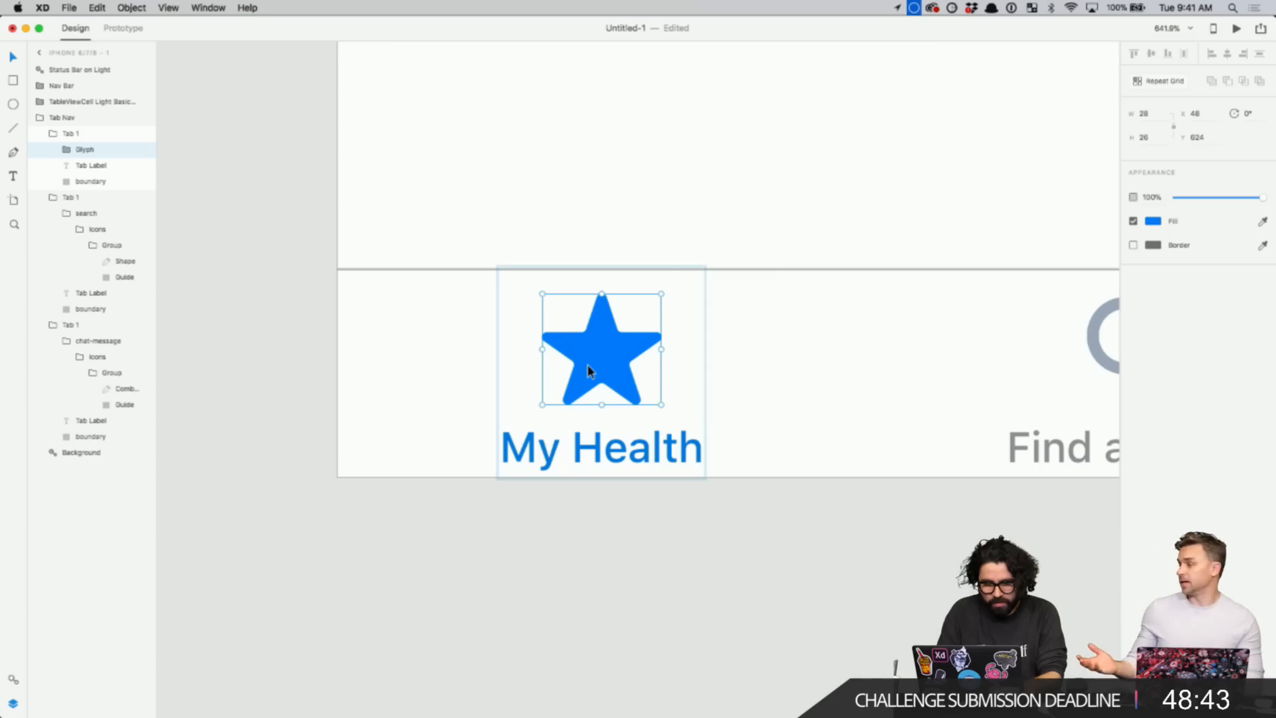
pyautogui.press('super+v')
pyautogui.moveTo(735, 262); pyautogui.dragTo(608, 345)
pyautogui.click(90, 166)
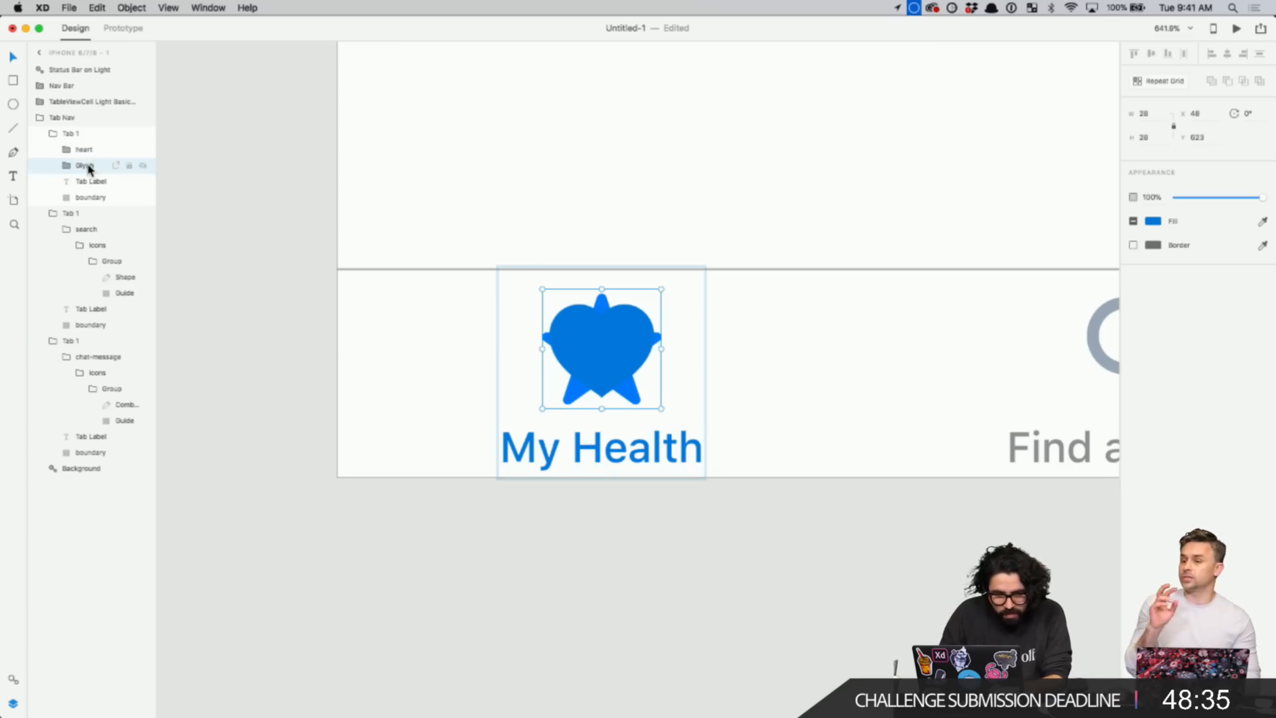
pyautogui.press('Delete')
pyautogui.press('super+3')
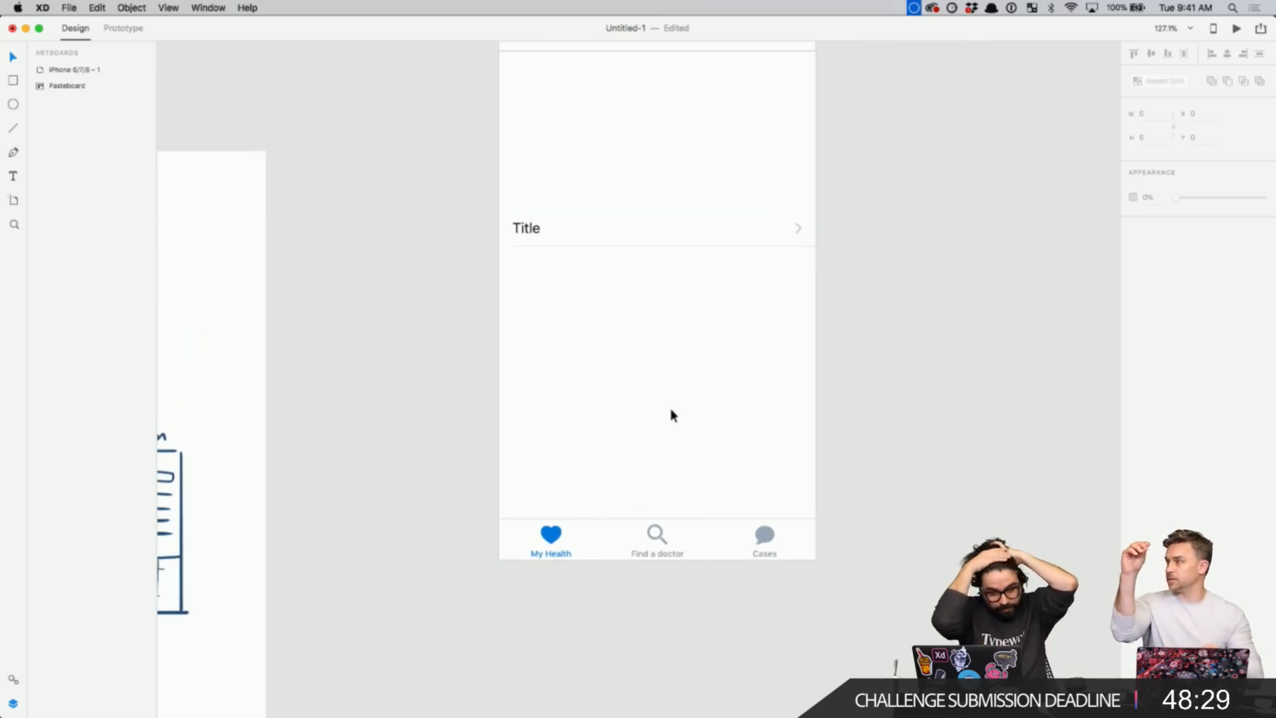
pyautogui.click(552, 239)
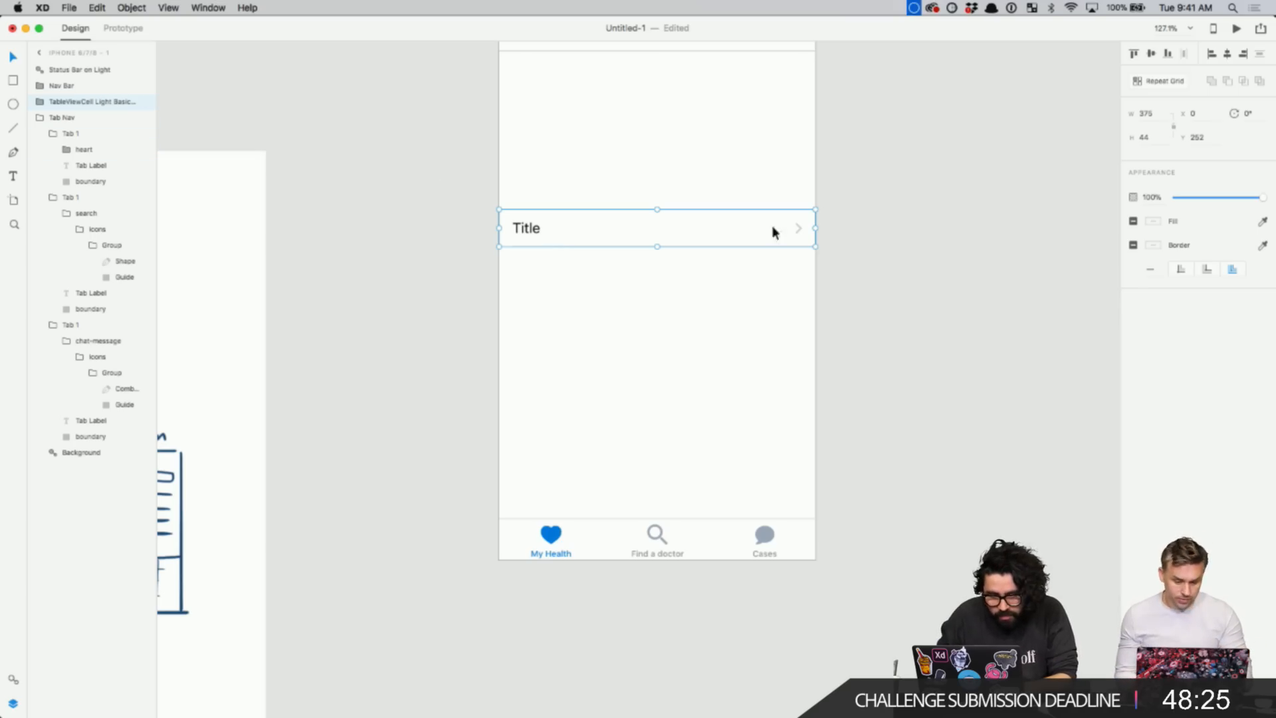
pyautogui.scroll(3, 557, 270)
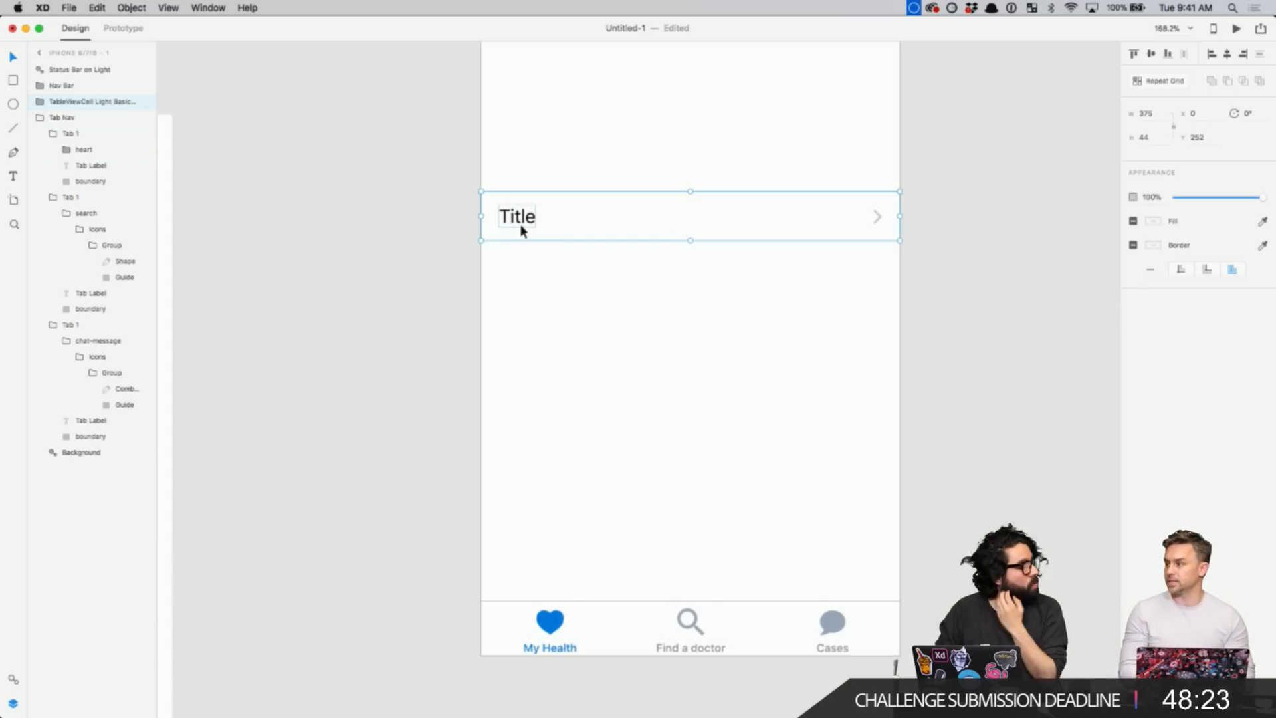
pyautogui.click(549, 265)
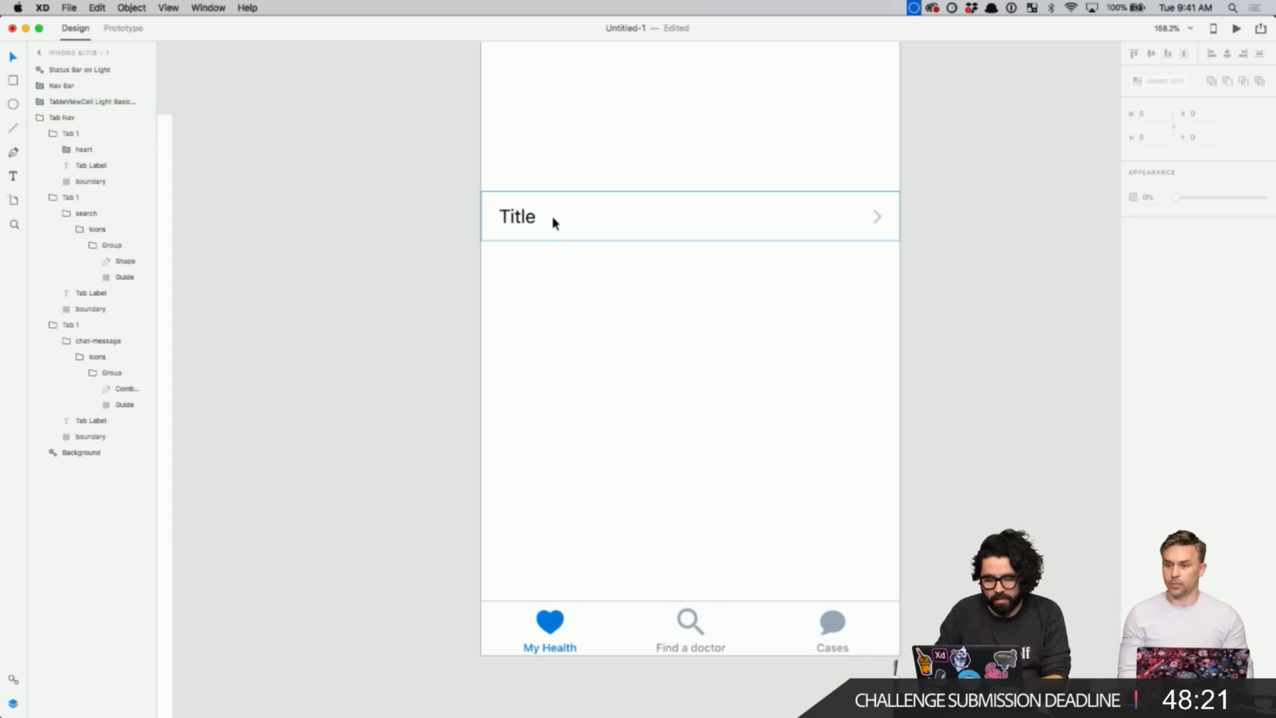
pyautogui.doubleClick(553, 210)
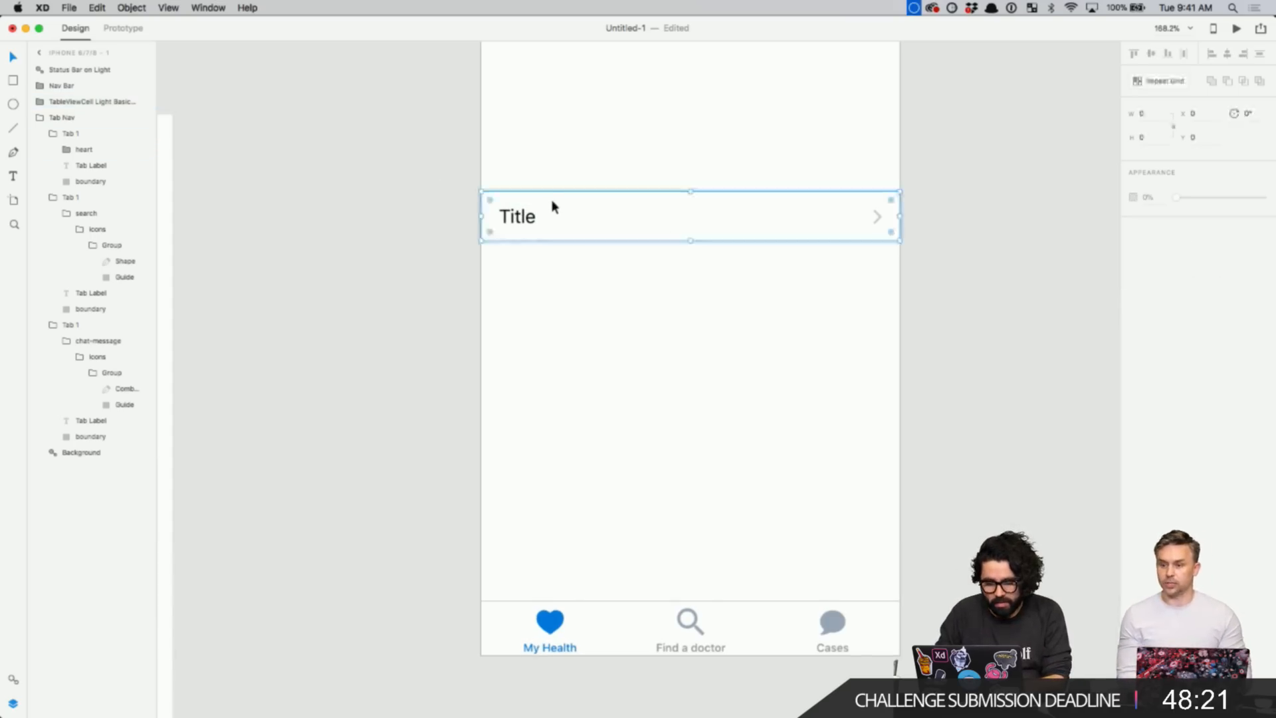
pyautogui.click(1144, 137)
pyautogui.press('super+a')
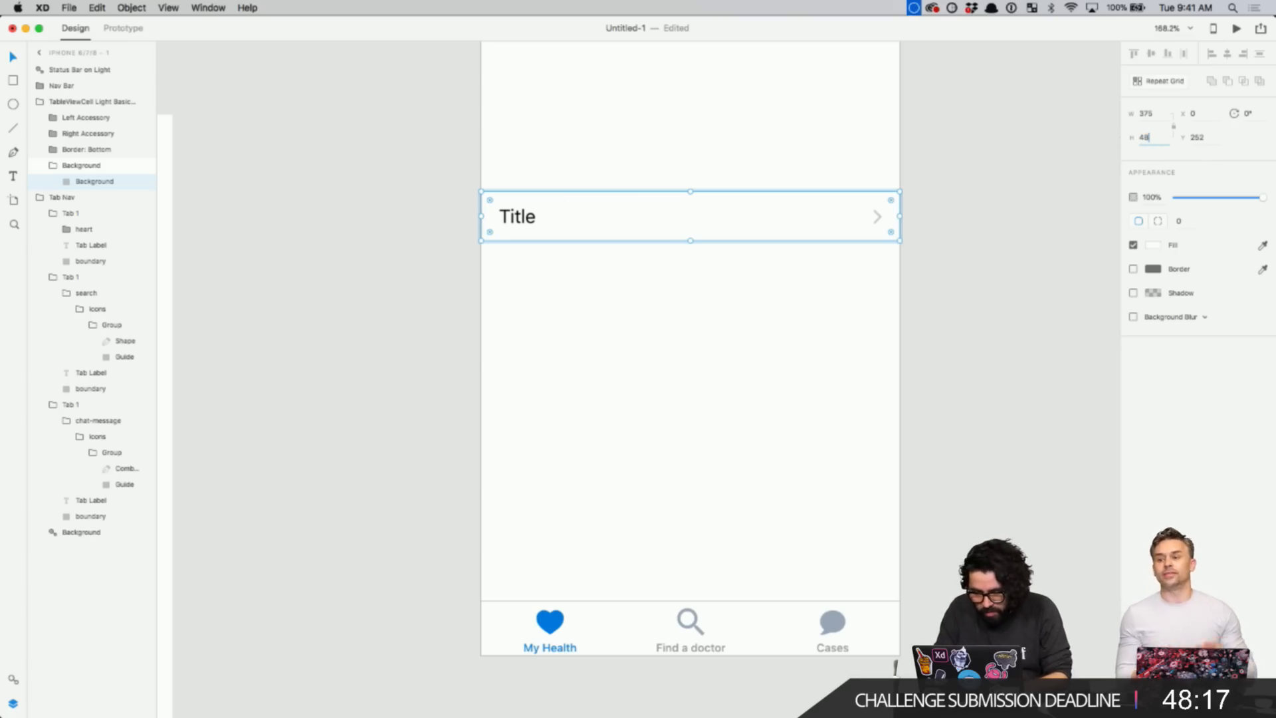
pyautogui.press('Return')
pyautogui.doubleClick(556, 242)
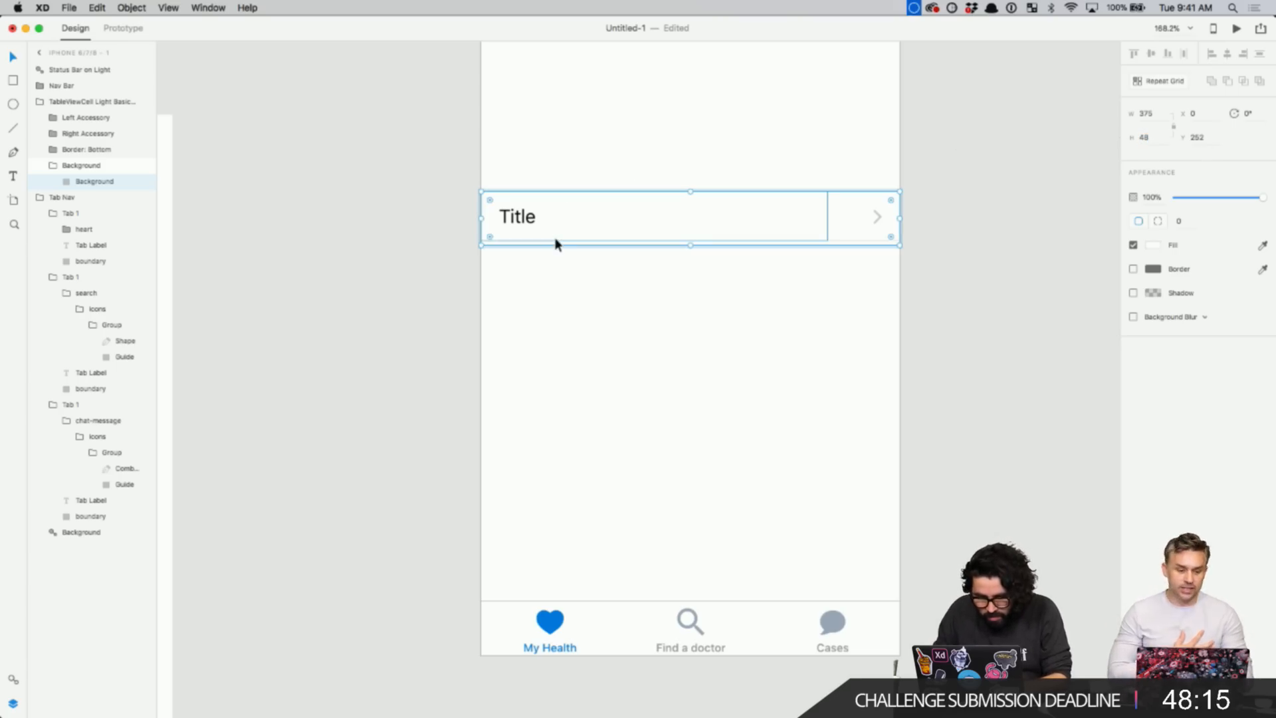
pyautogui.click(1147, 135)
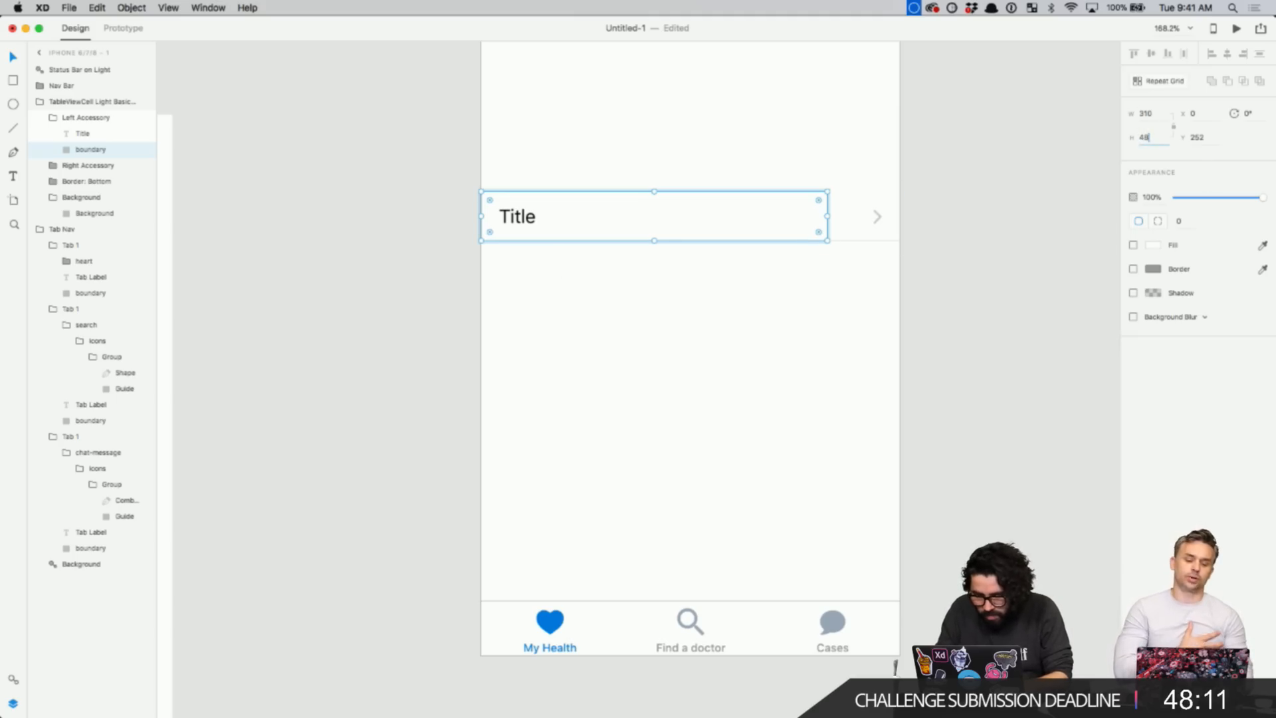
pyautogui.click(932, 214)
pyautogui.doubleClick(771, 312)
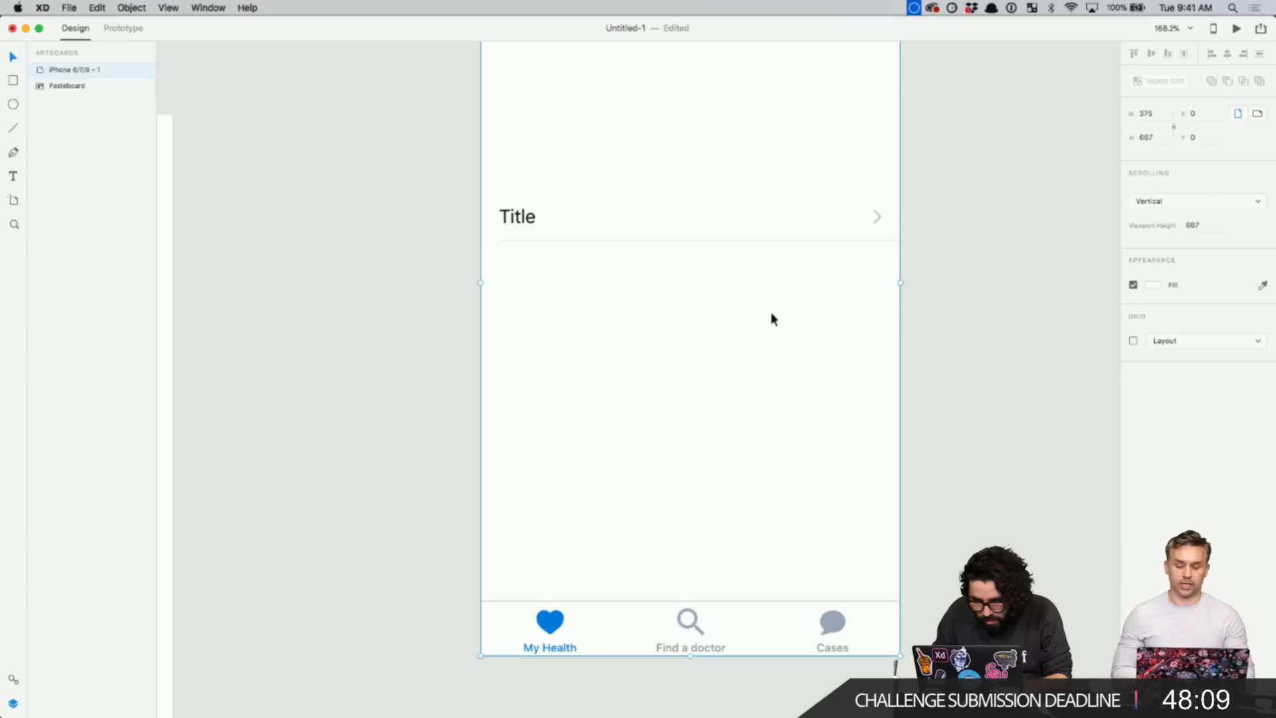
pyautogui.press('super+z')
pyautogui.click(770, 313)
pyautogui.click(725, 212)
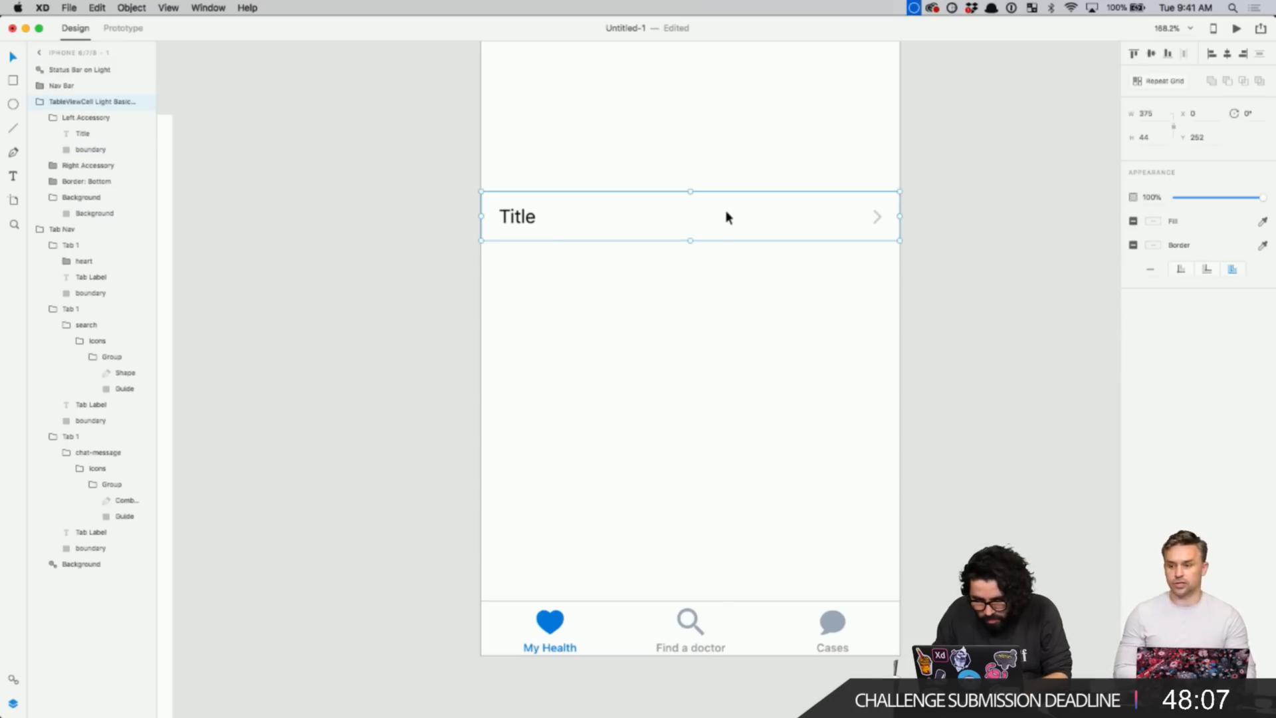
pyautogui.click(732, 347)
pyautogui.scroll(-3, 732, 349)
pyautogui.click(672, 270)
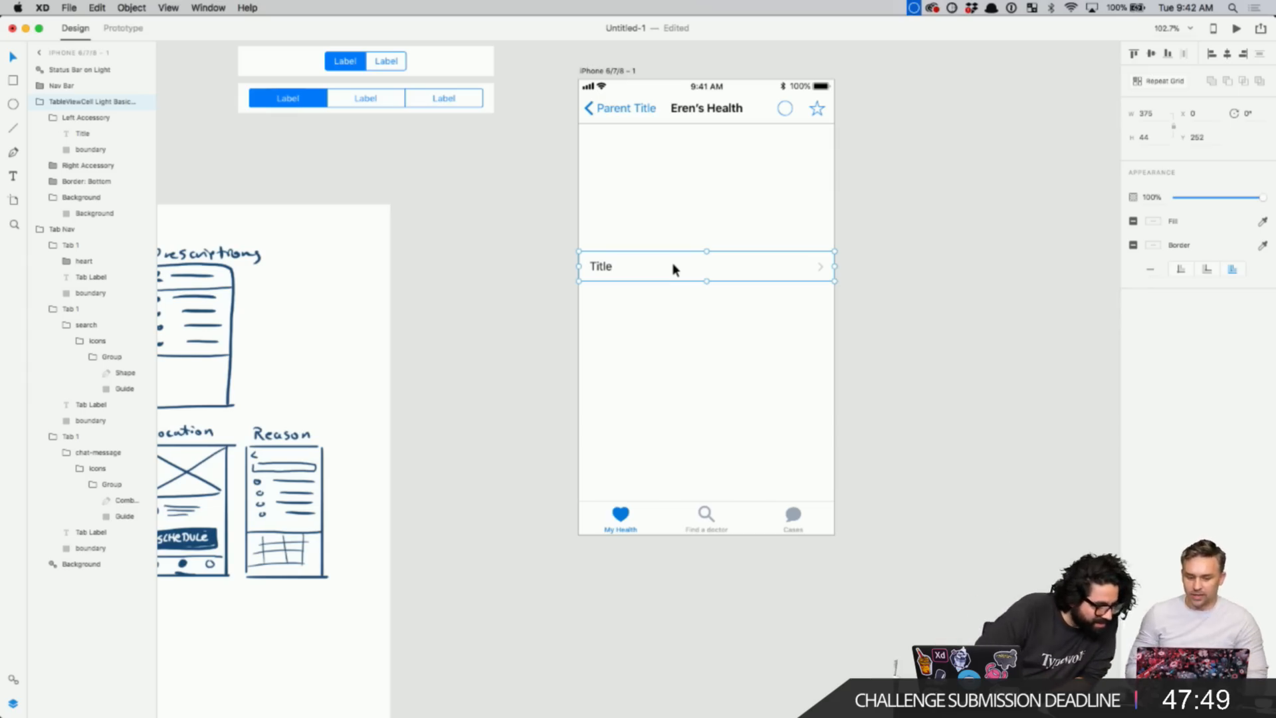
# - Drag the Title list row down to Y 372, leaving space below the nav bar
pyautogui.click(883, 234)
pyautogui.scroll(5, 882, 234)
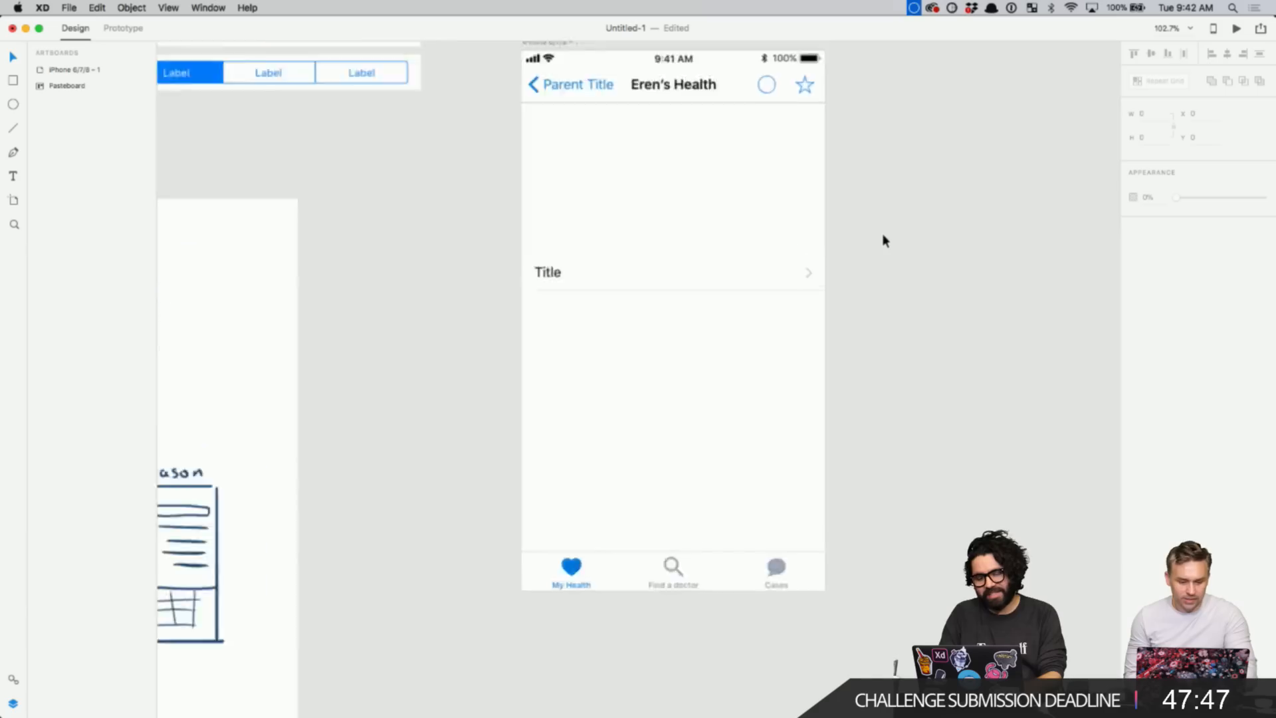
pyautogui.scroll(2, 883, 240)
pyautogui.hscroll(1, 882, 240)
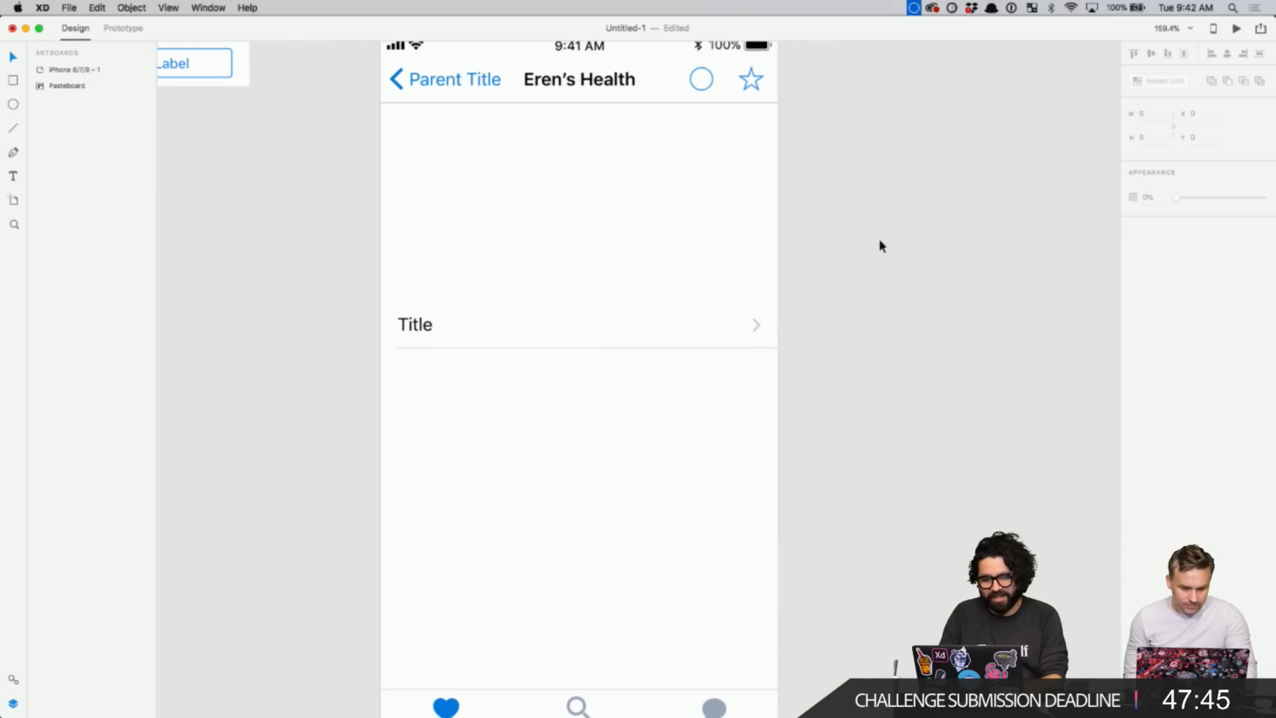
pyautogui.hscroll(-10, 878, 238)
pyautogui.scroll(3, 518, 301)
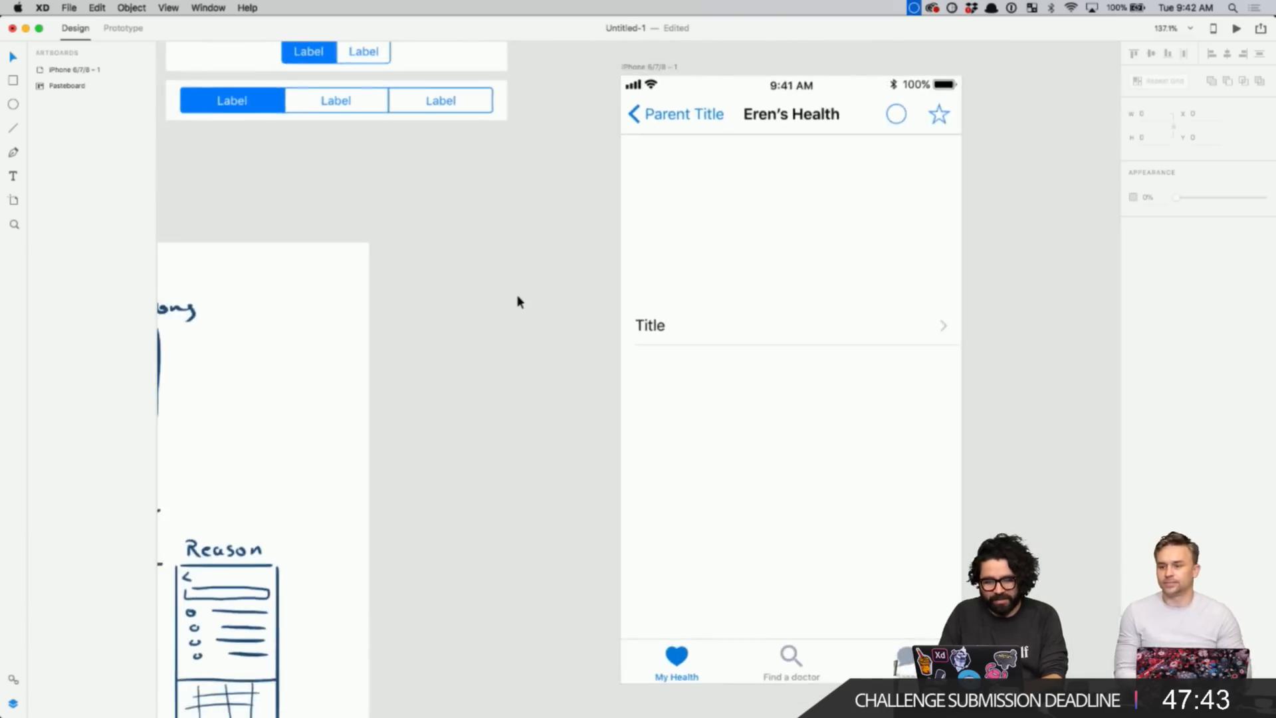
pyautogui.hscroll(-5, 518, 300)
pyautogui.scroll(-2, 519, 300)
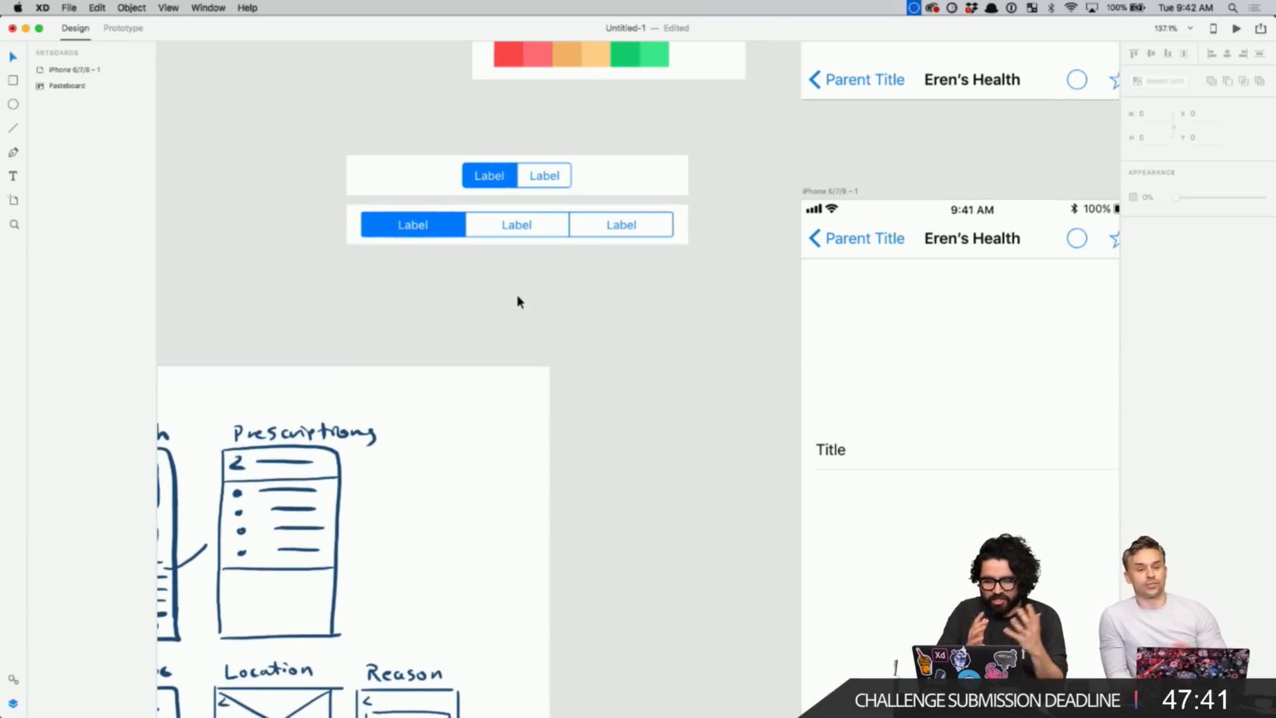
pyautogui.scroll(-3, 518, 299)
pyautogui.hscroll(5, 565, 309)
pyautogui.scroll(-2, 565, 309)
pyautogui.click(604, 331)
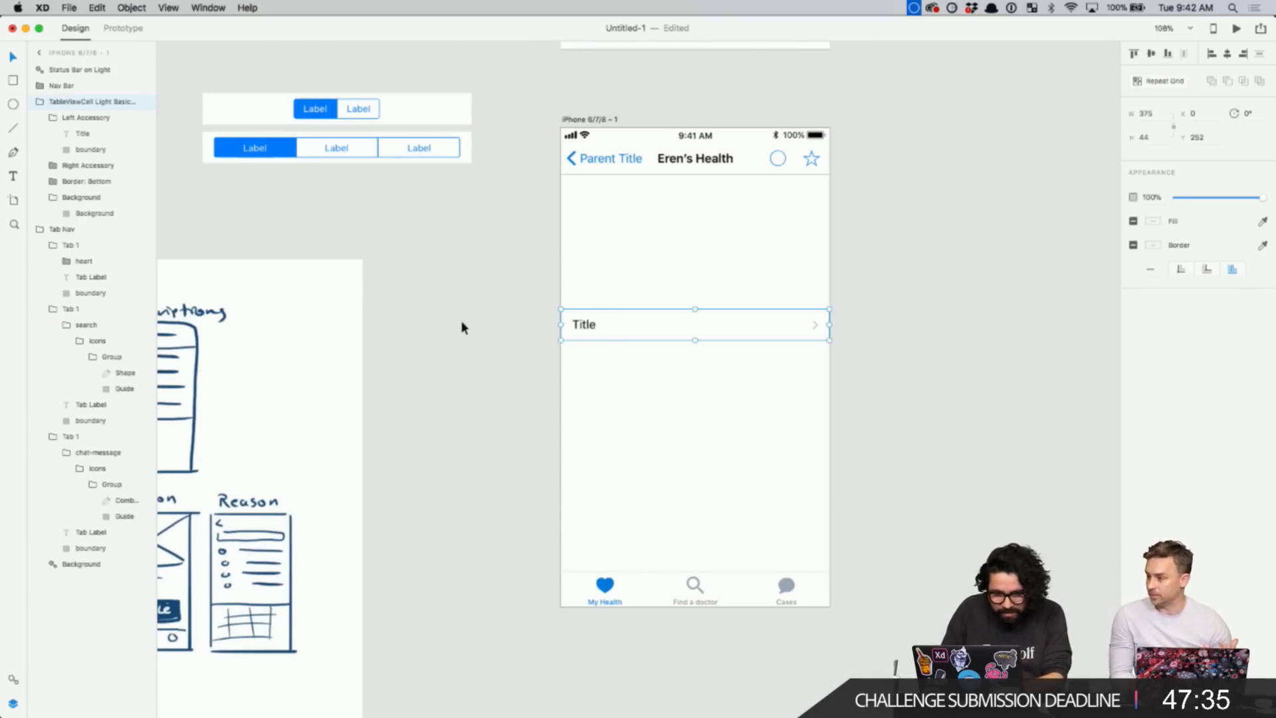
pyautogui.scroll(-5, 461, 325)
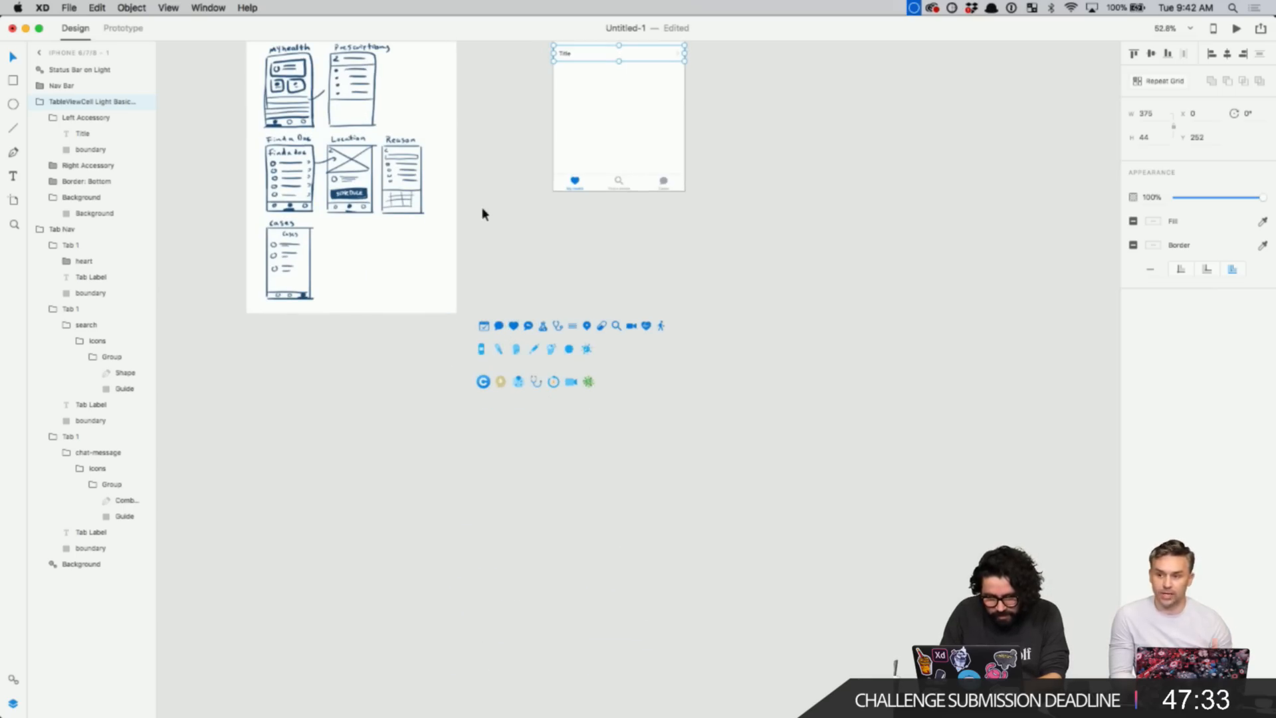
pyautogui.scroll(2, 481, 213)
pyautogui.press('z')
pyautogui.moveTo(451, 57); pyautogui.dragTo(721, 439)
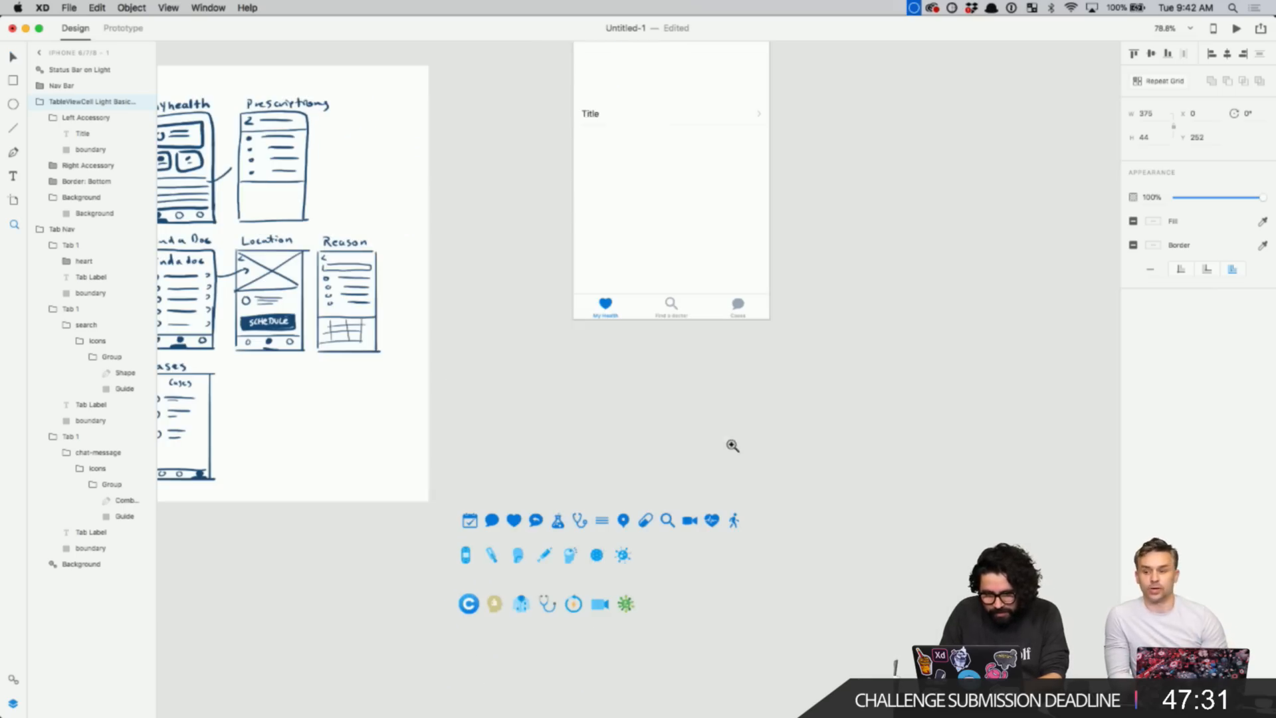
pyautogui.press('Escape')
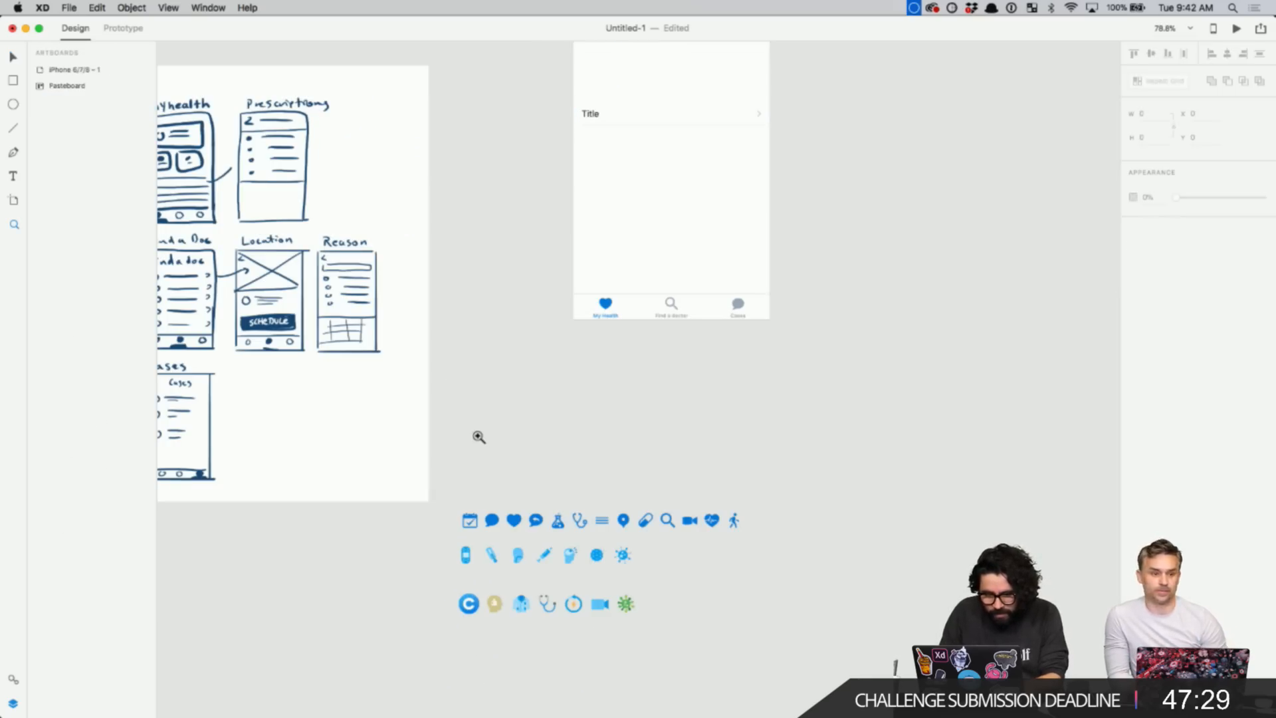
pyautogui.scroll(5, 479, 437)
pyautogui.hscroll(2, 479, 437)
pyautogui.moveTo(481, 205); pyautogui.dragTo(766, 588)
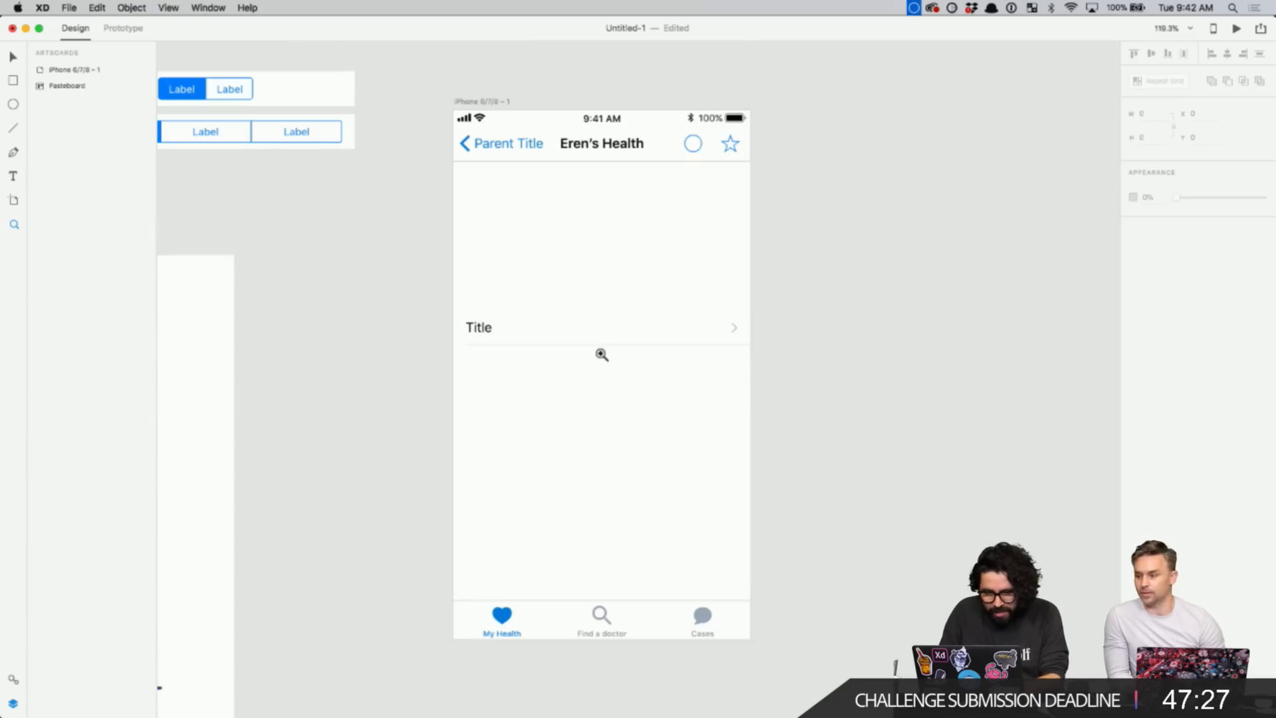
pyautogui.press('v')
pyautogui.moveTo(521, 337); pyautogui.dragTo(522, 431)
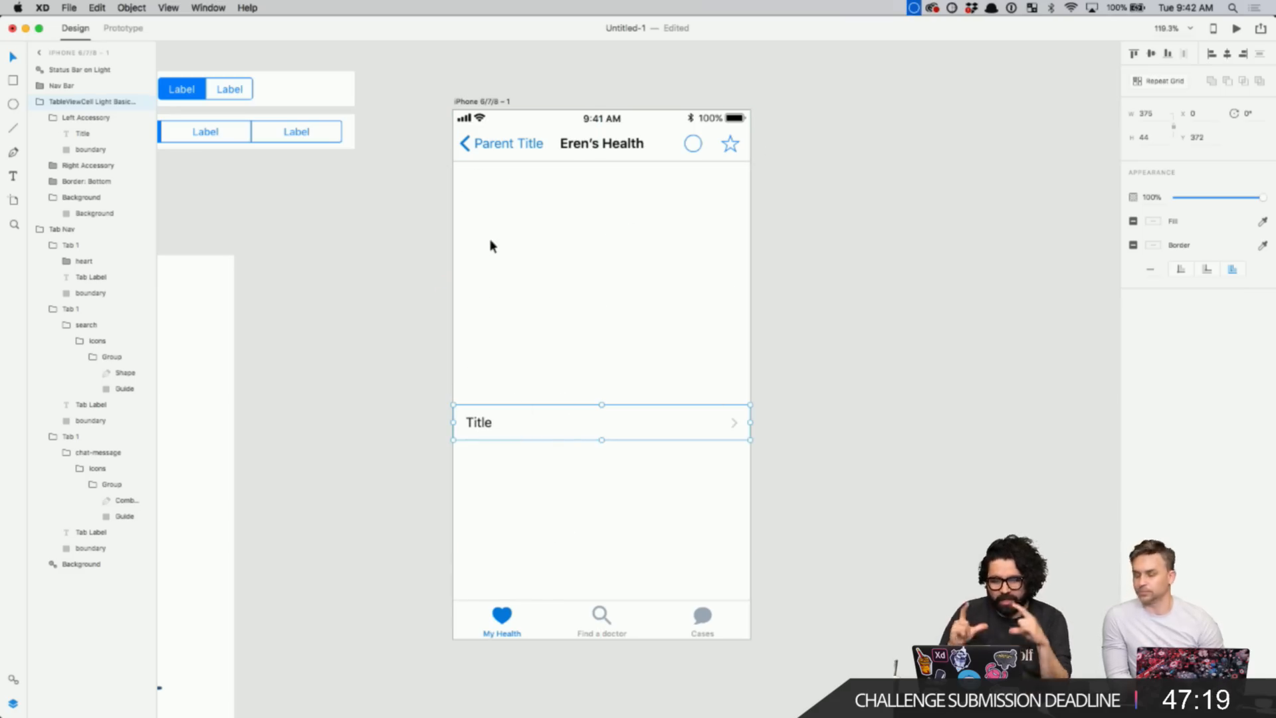
# - Draw a rectangle just below the navigation bar
pyautogui.press('r')
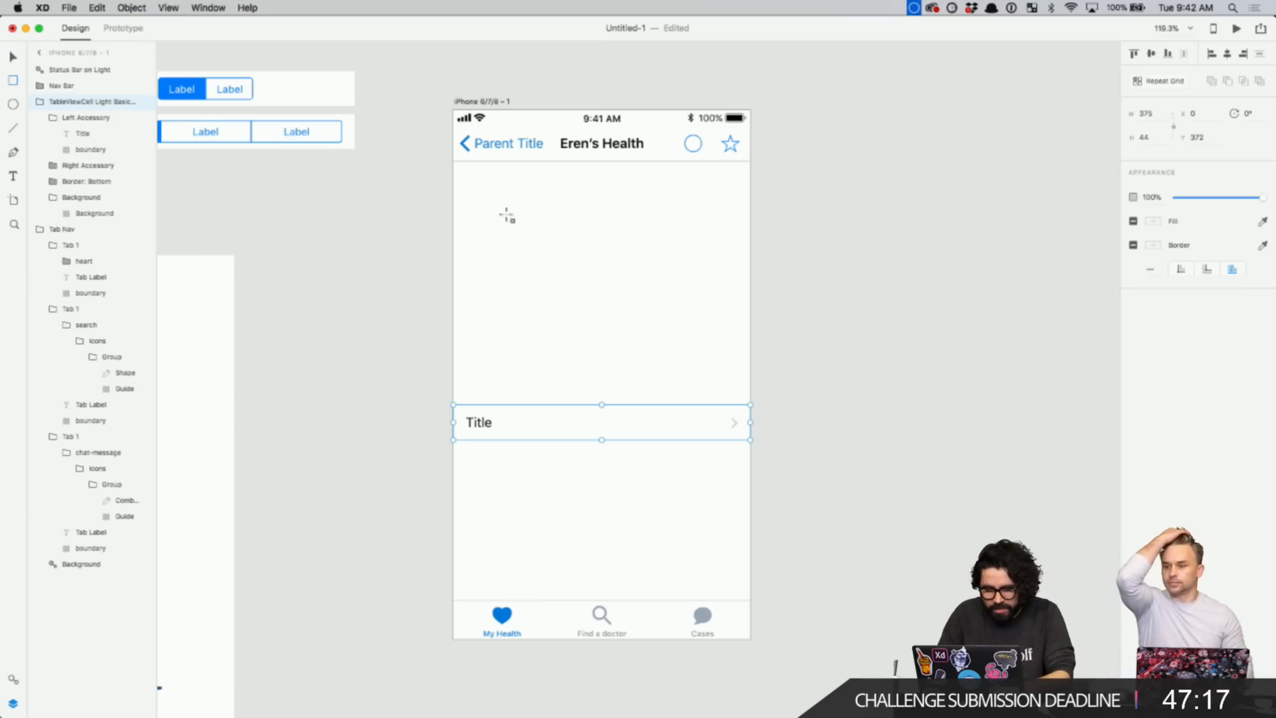
pyautogui.moveTo(463, 166)
pyautogui.mouseDown()
pyautogui.moveTo(564, 296)
pyautogui.moveTo(602, 315)
pyautogui.mouseUp()
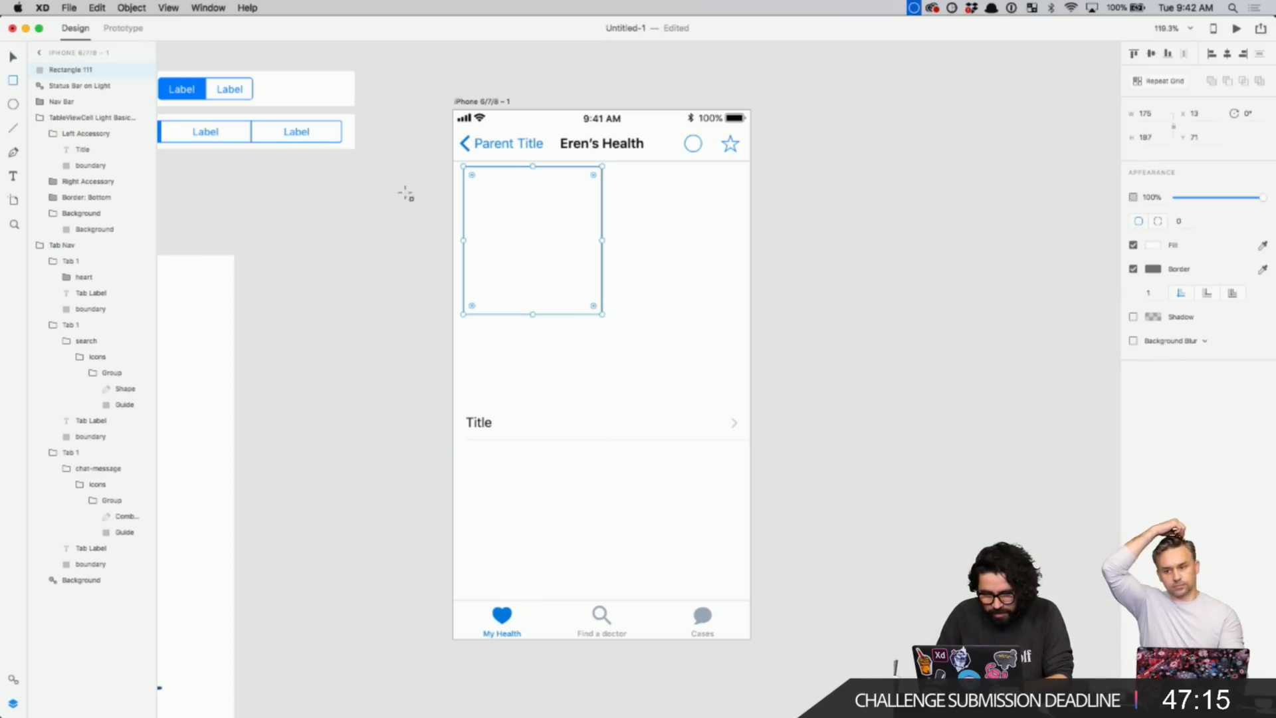
pyautogui.press('z')
pyautogui.click(772, 432)
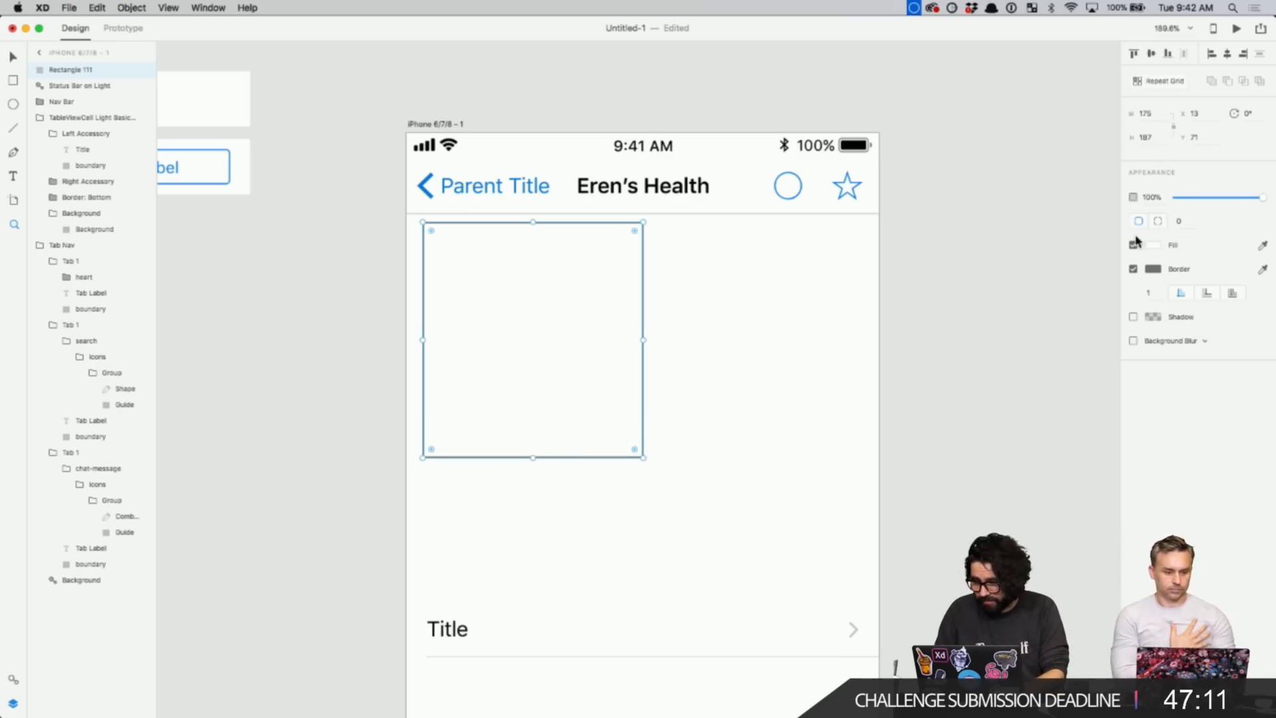
# - Fill the iPhone artboard background with light grey sampled from the palette swatch
pyautogui.press('Escape')
pyautogui.press('v')
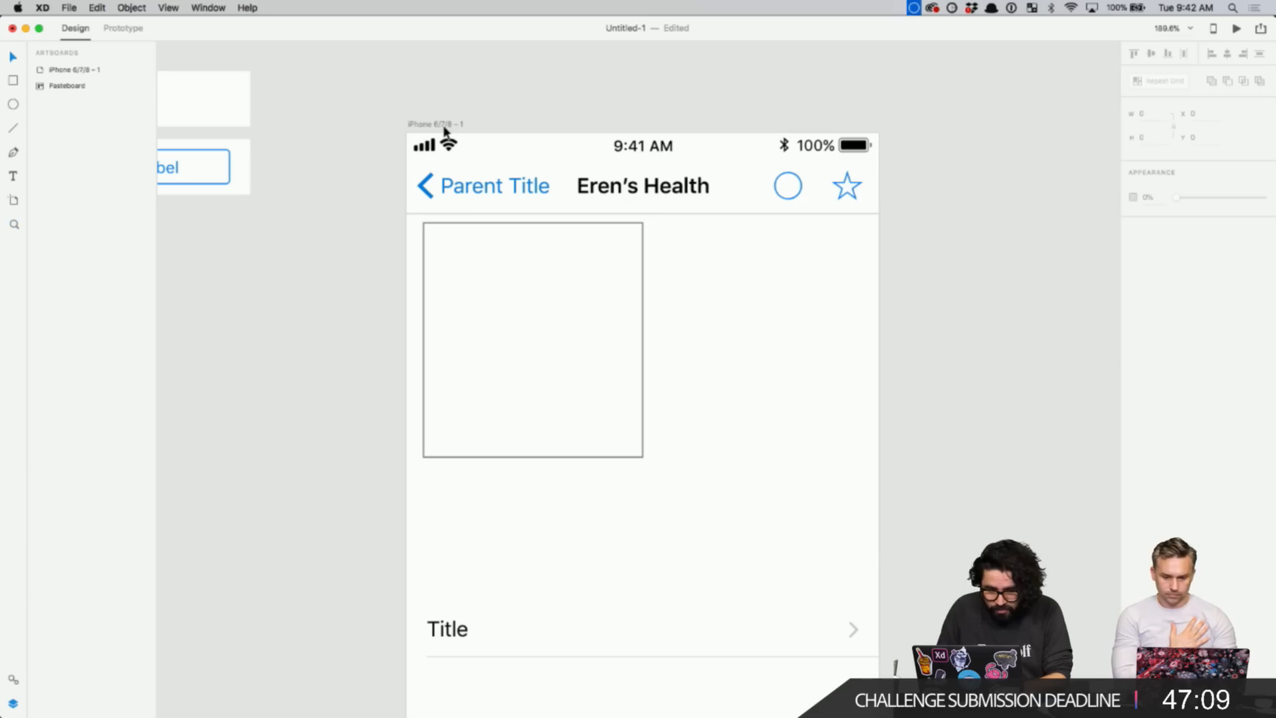
pyautogui.click(445, 125)
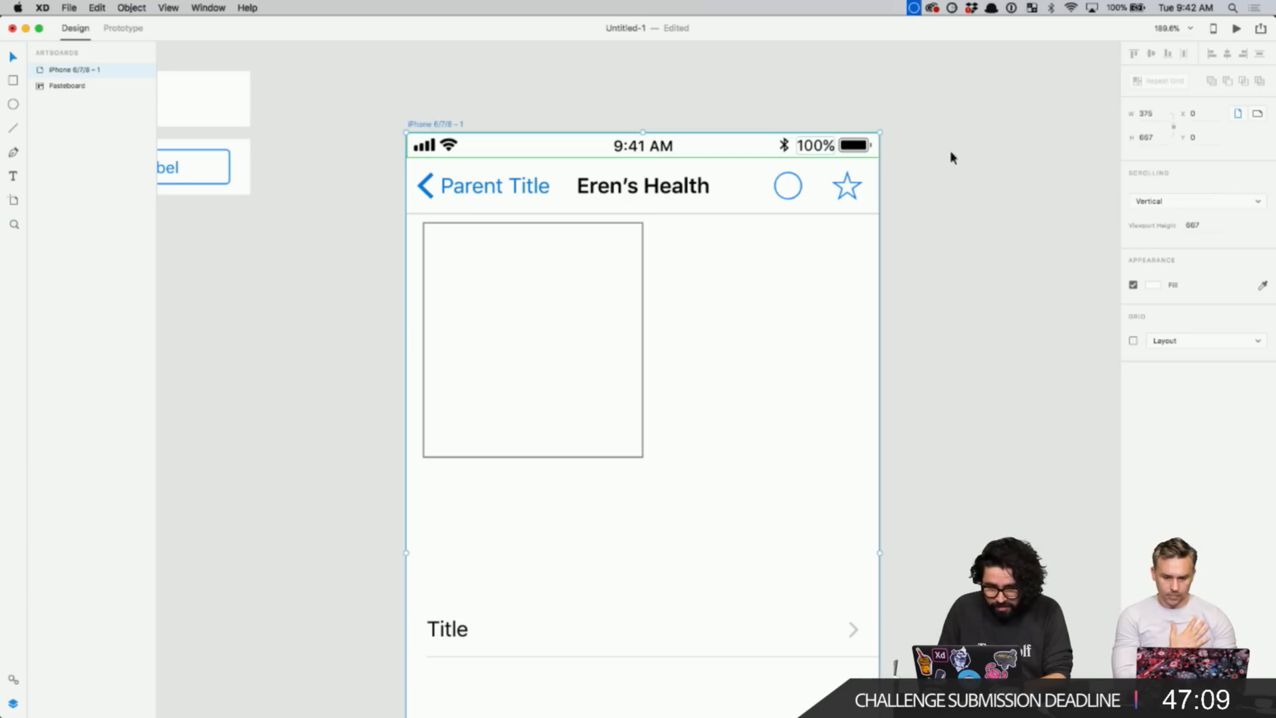
pyautogui.click(1155, 285)
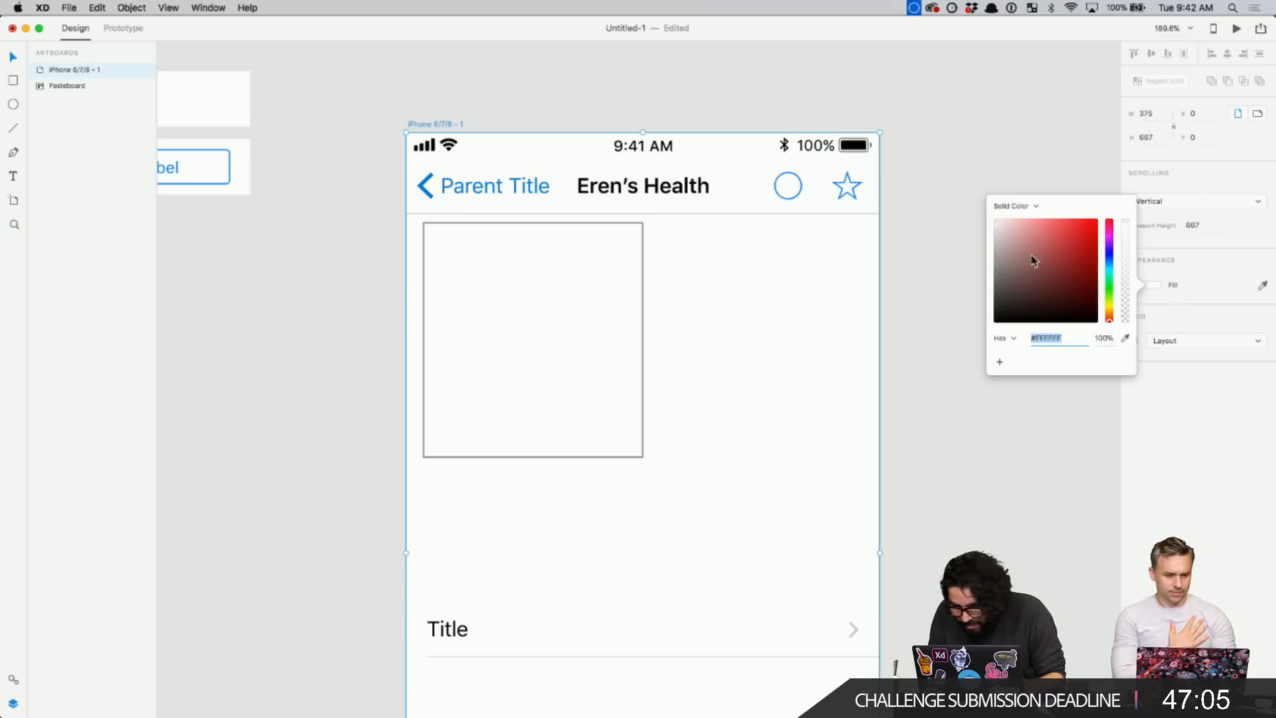
pyautogui.scroll(-5, 730, 249)
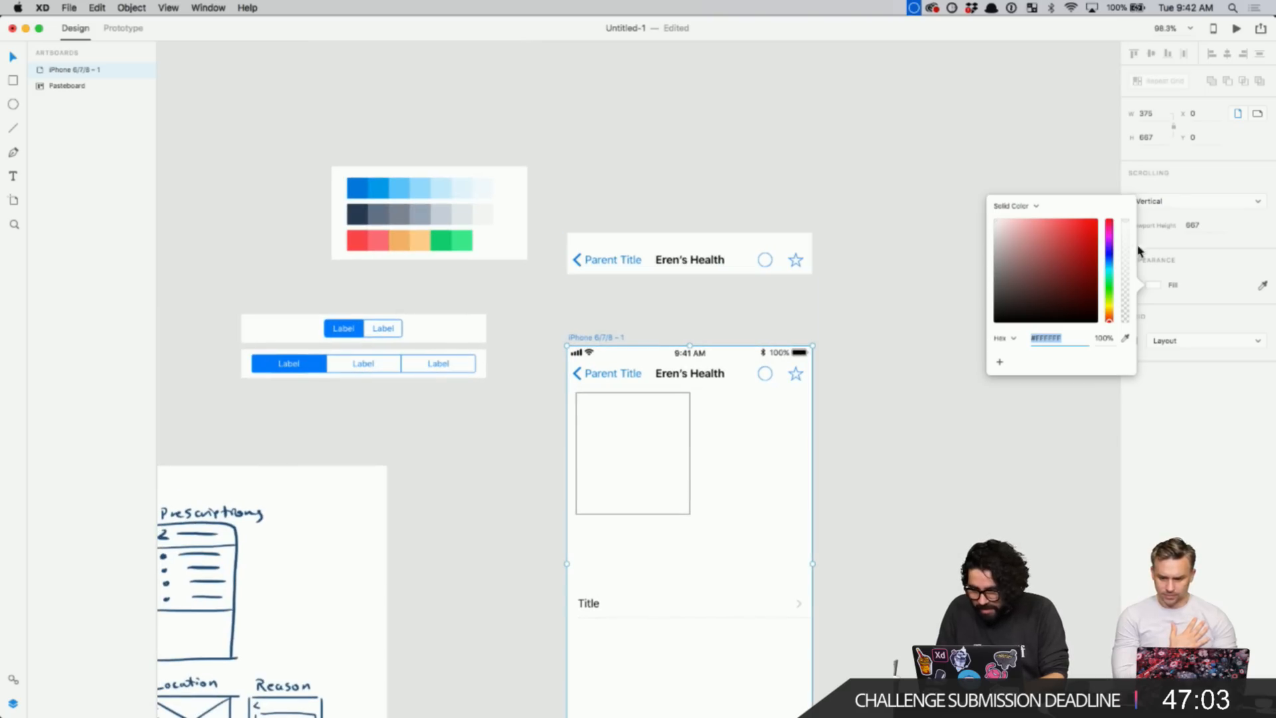
pyautogui.click(1127, 340)
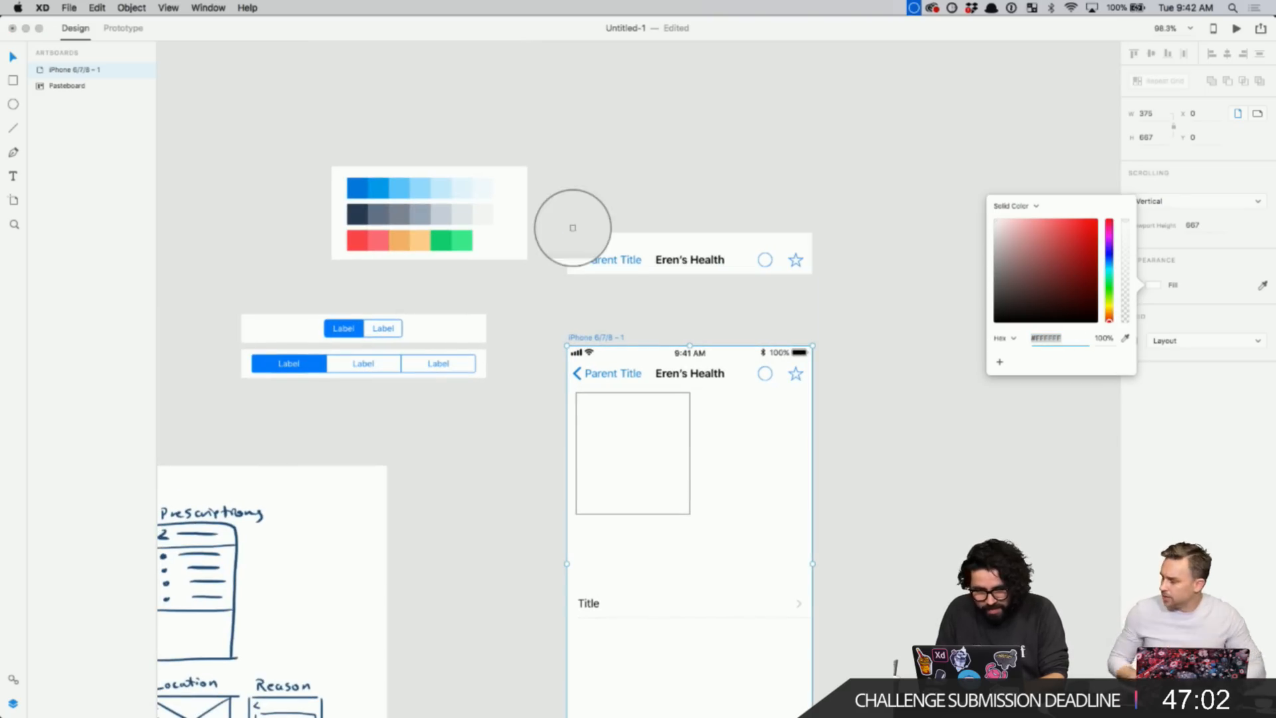
pyautogui.click(483, 216)
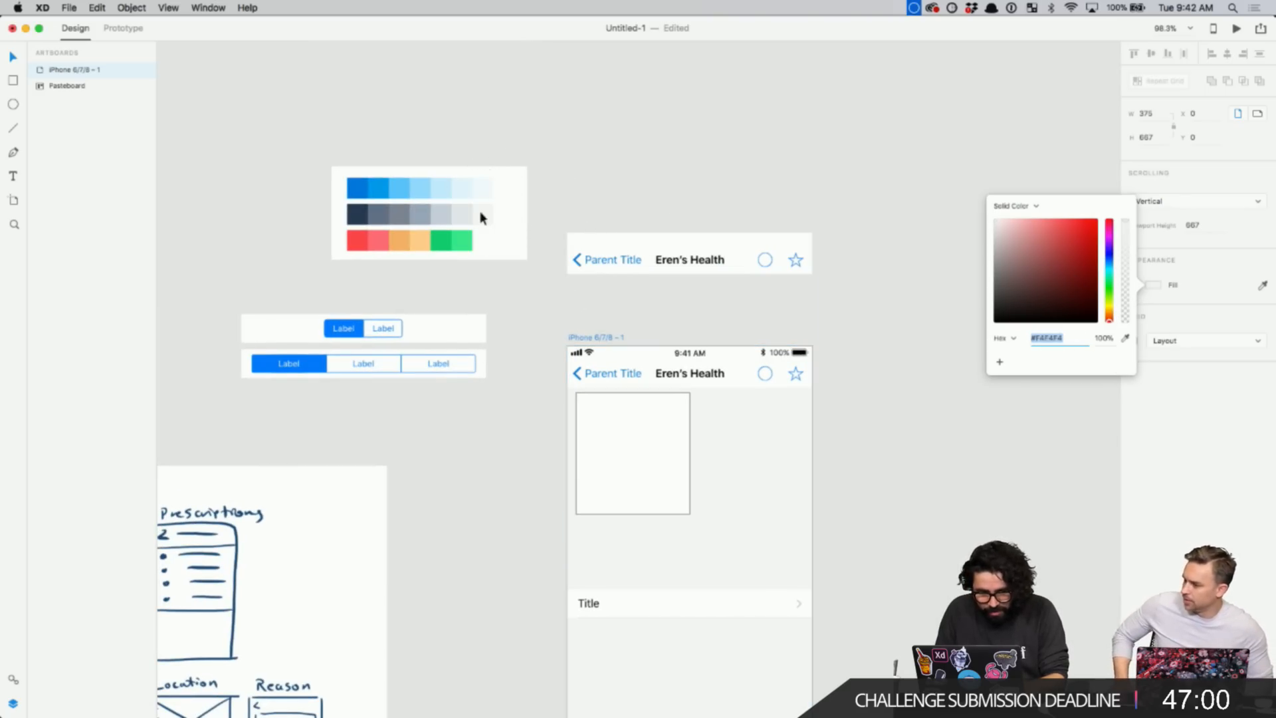
pyautogui.click(638, 170)
pyautogui.scroll(-2, 636, 171)
# - Give the rectangle a corner radius of 8 and nudge it to X 8
pyautogui.click(608, 368)
pyautogui.press('z')
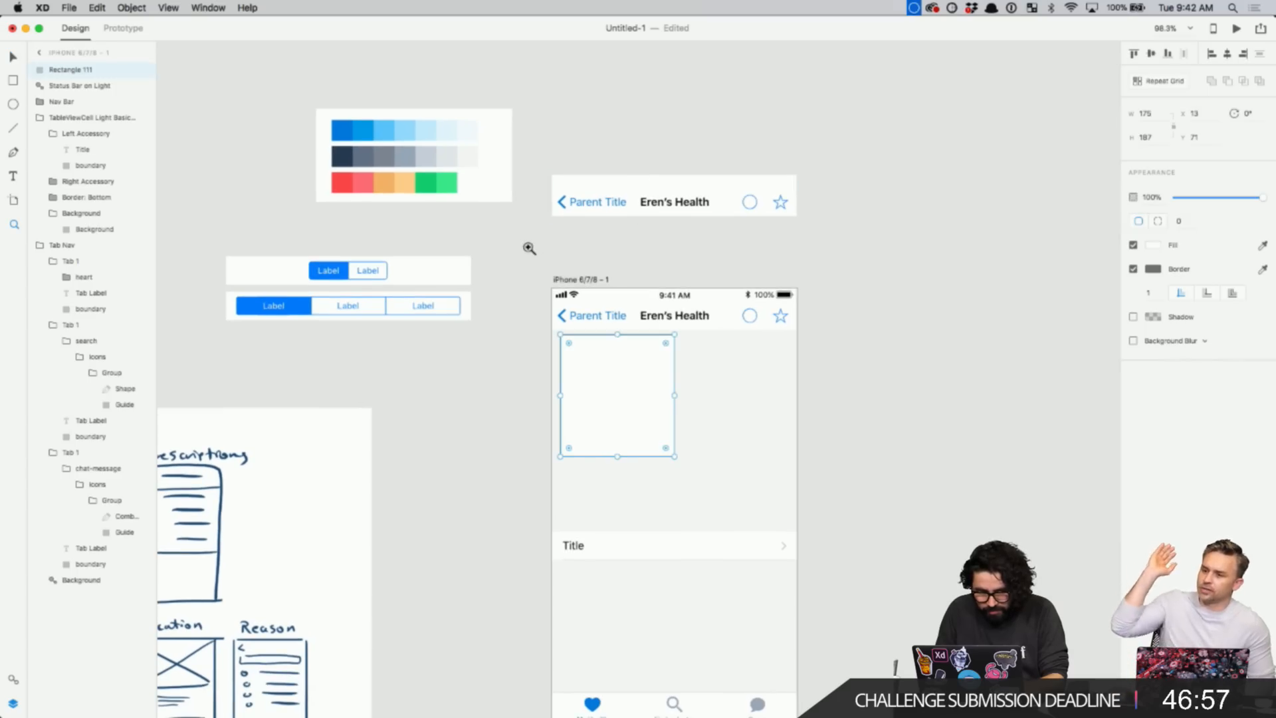
pyautogui.moveTo(527, 248); pyautogui.dragTo(838, 558)
pyautogui.press('Escape')
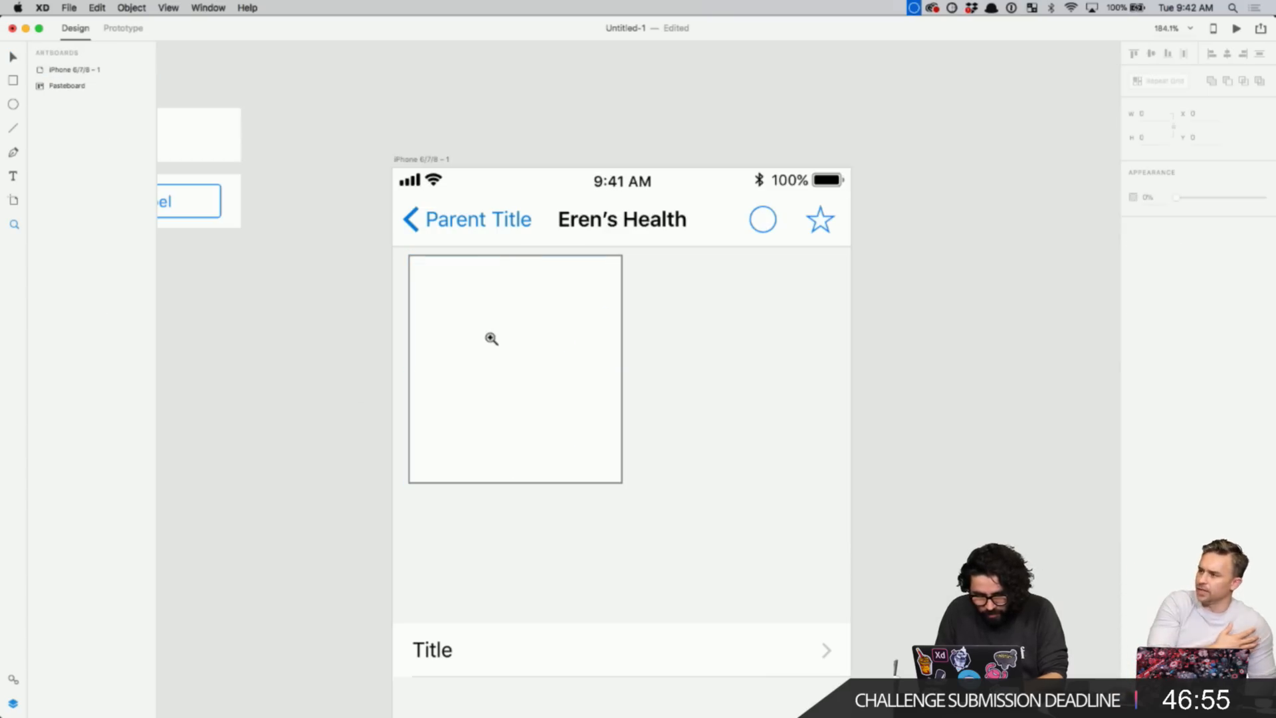
pyautogui.press('v')
pyautogui.click(512, 322)
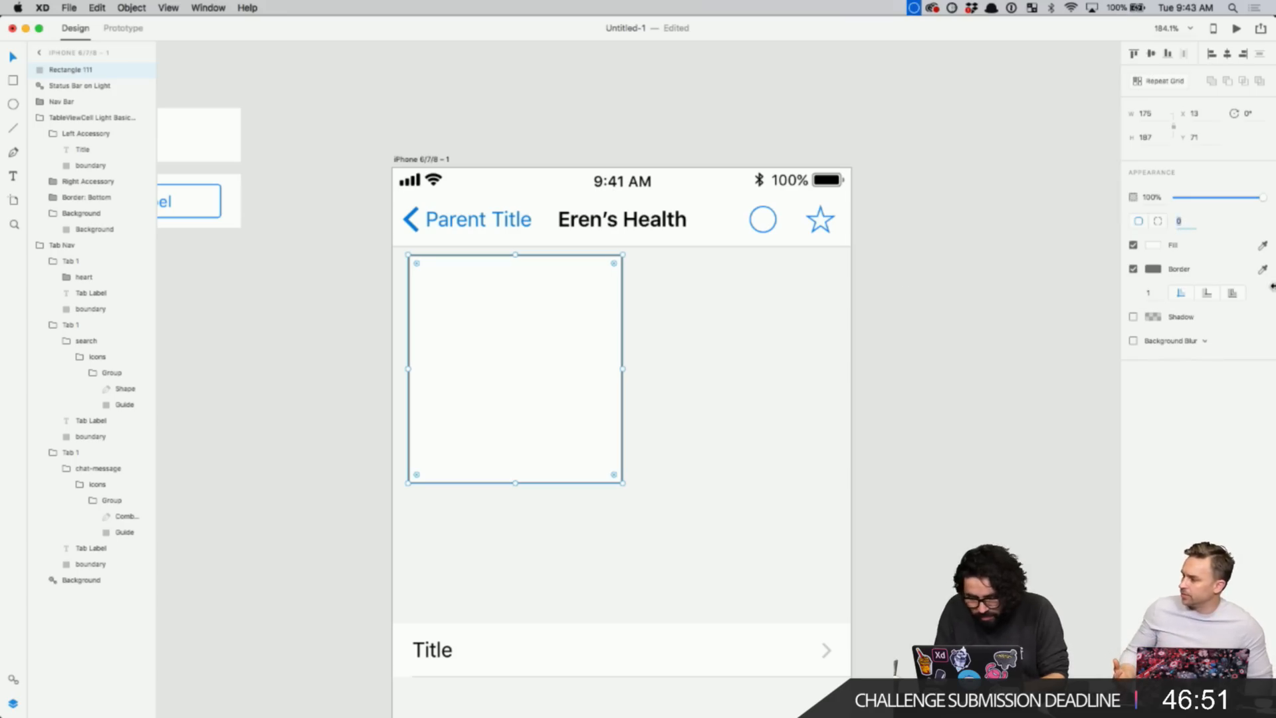
pyautogui.write('8')
pyautogui.click(467, 331)
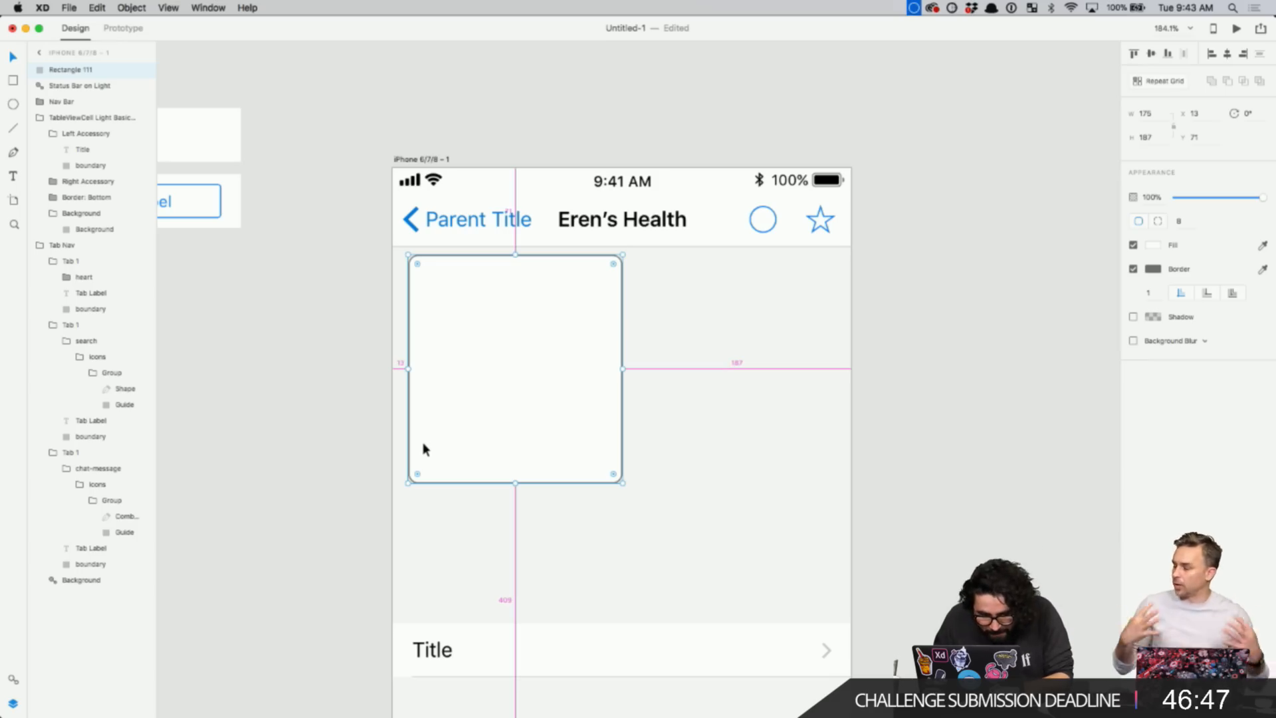
pyautogui.press('Left')
pyautogui.press('Left')
pyautogui.press('Left')
pyautogui.press('Left')
pyautogui.press('Left')
pyautogui.press('Left')
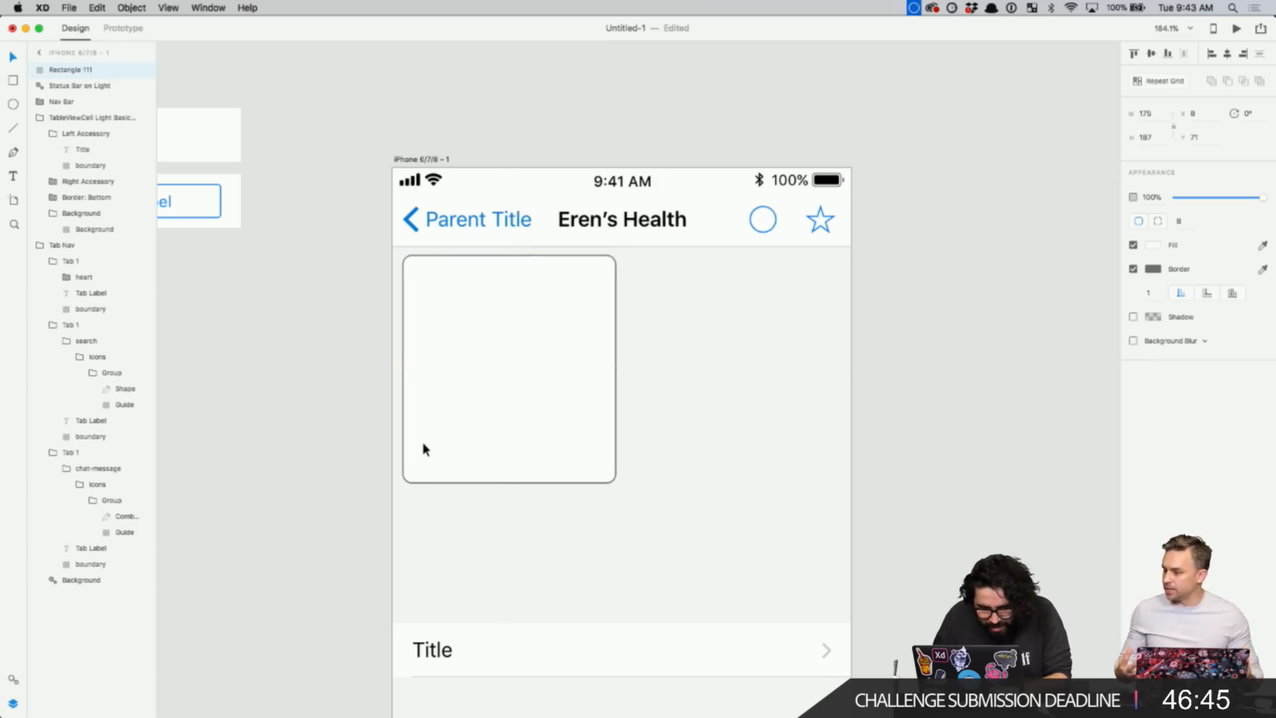
pyautogui.hotkey('shift', 'Right')
pyautogui.hotkey('shift', 'Left')
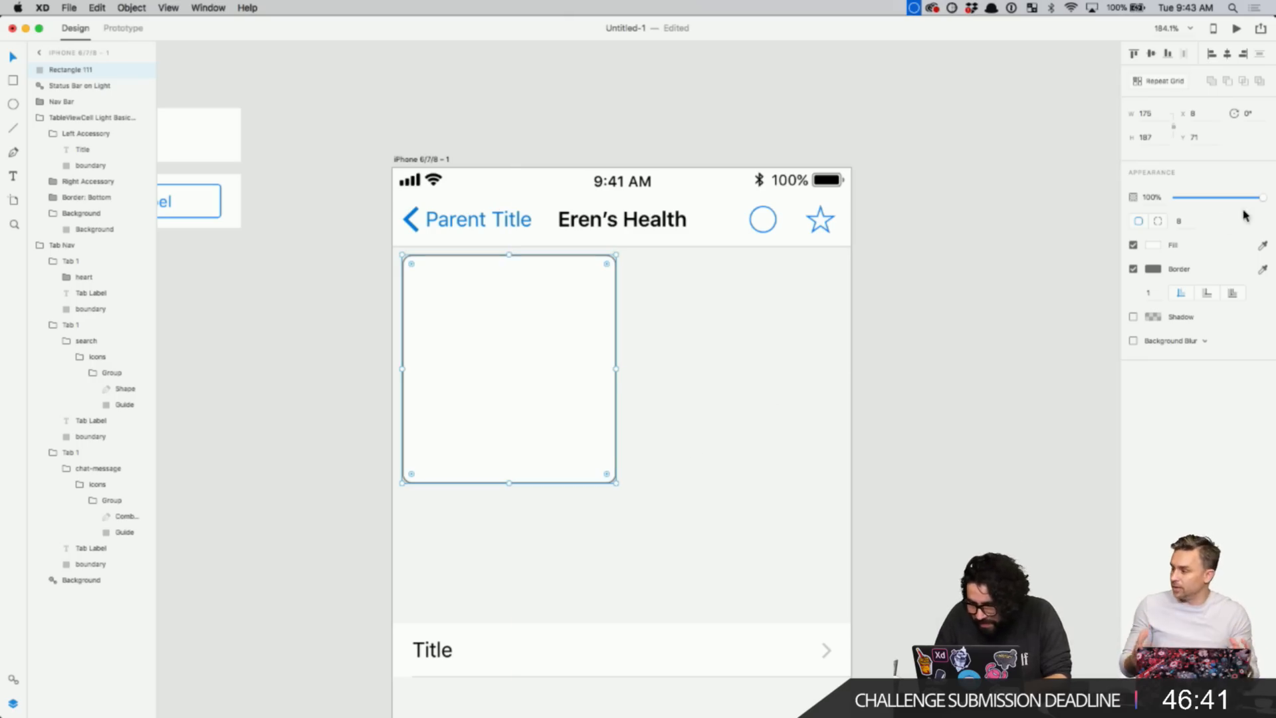
# - Remove the rectangle's border and stretch it into a wide card about 359×128
pyautogui.click(1136, 269)
pyautogui.click(532, 337)
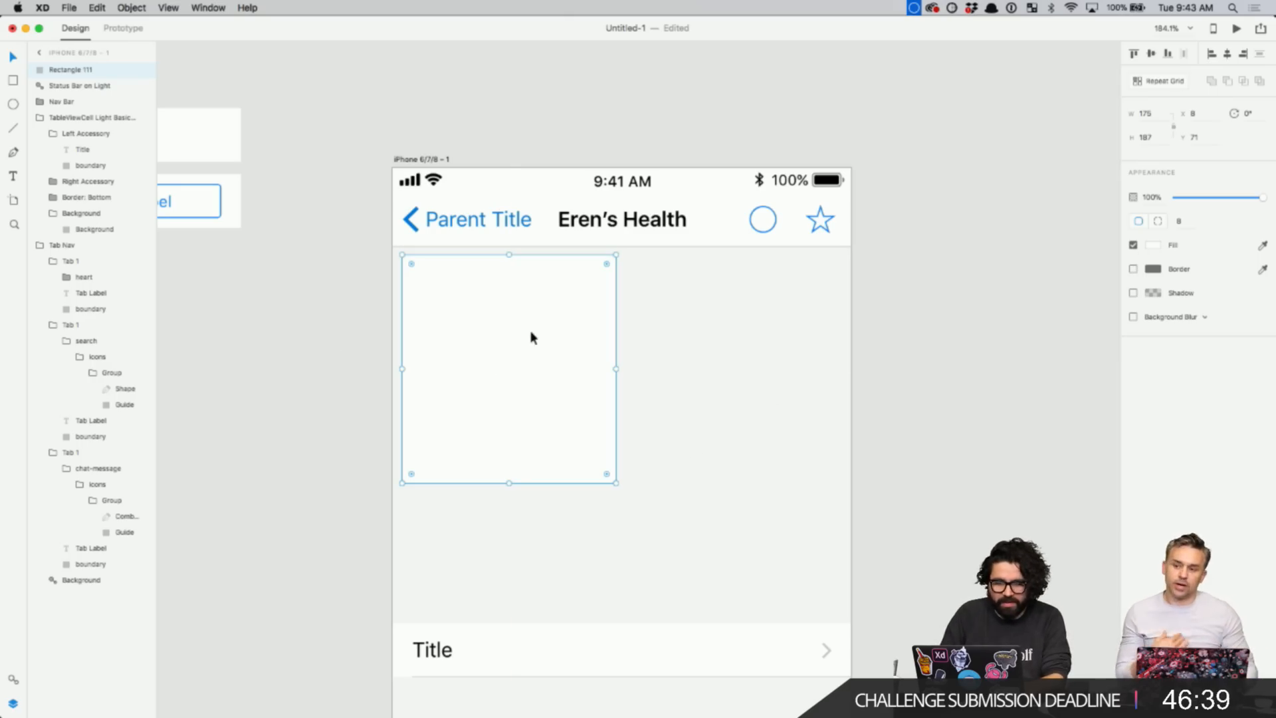
pyautogui.moveTo(616, 484); pyautogui.dragTo(840, 411)
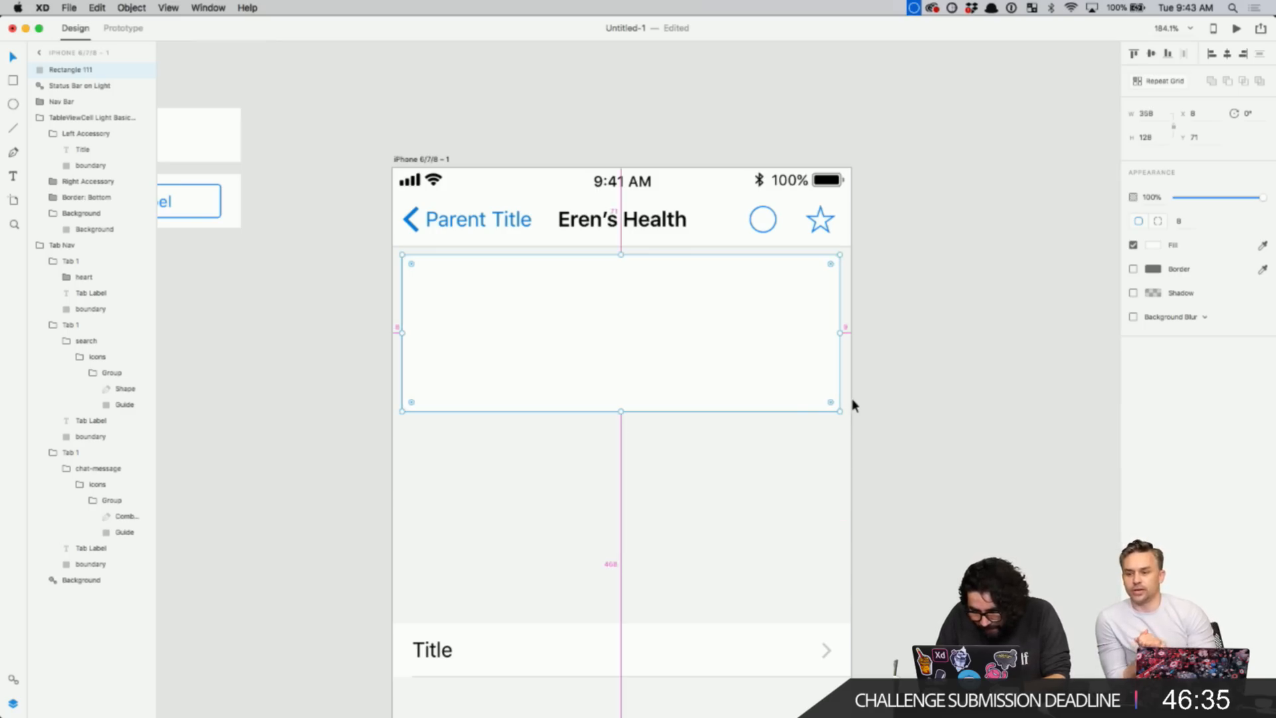
pyautogui.click(1147, 113)
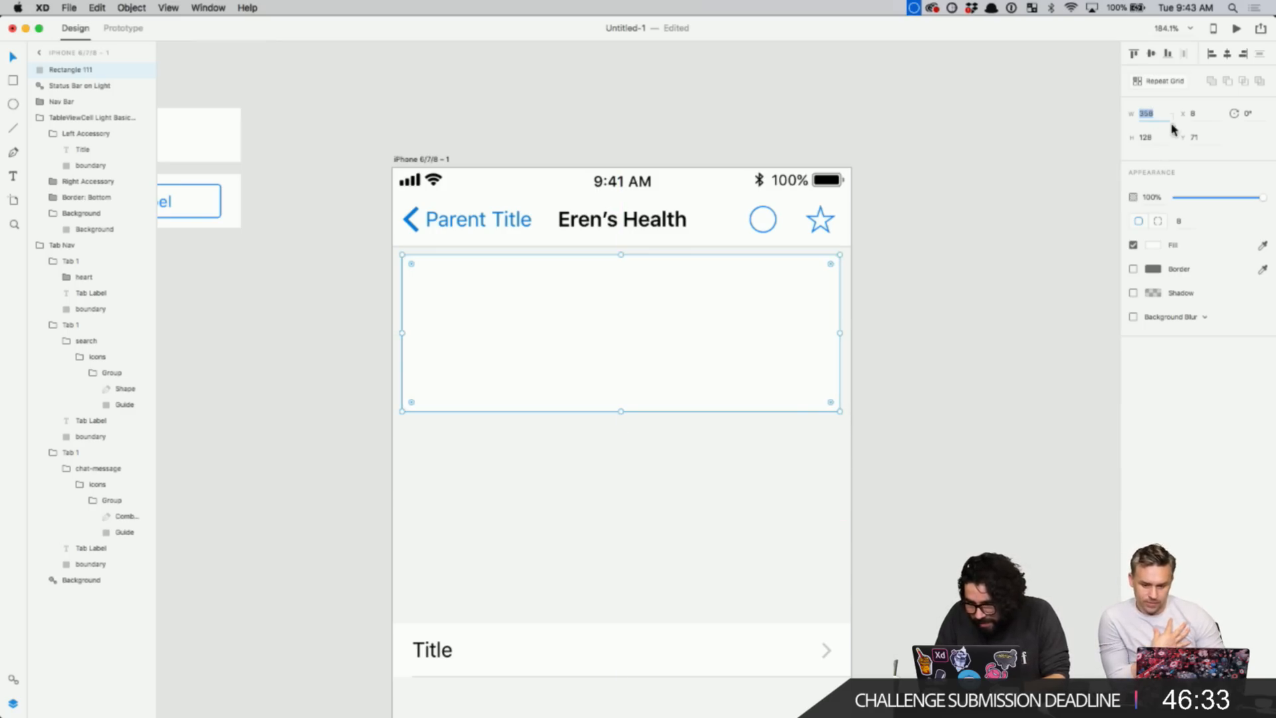
pyautogui.click(723, 363)
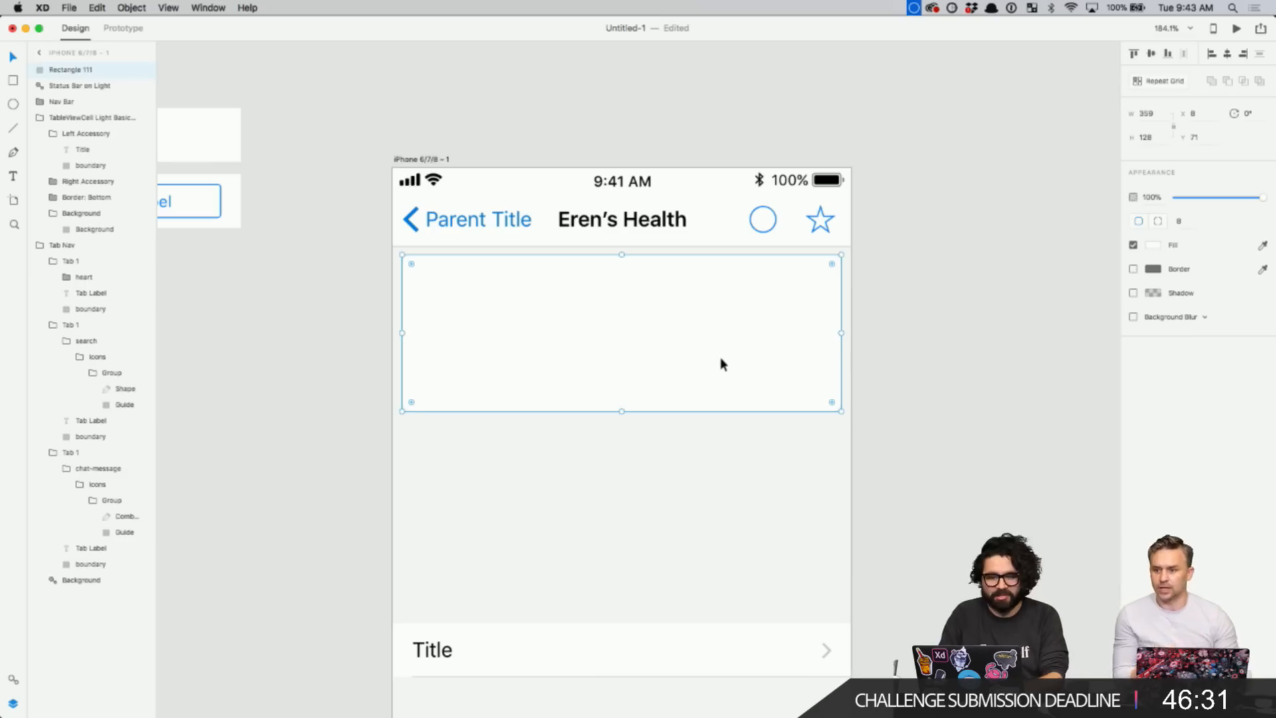
pyautogui.click(313, 365)
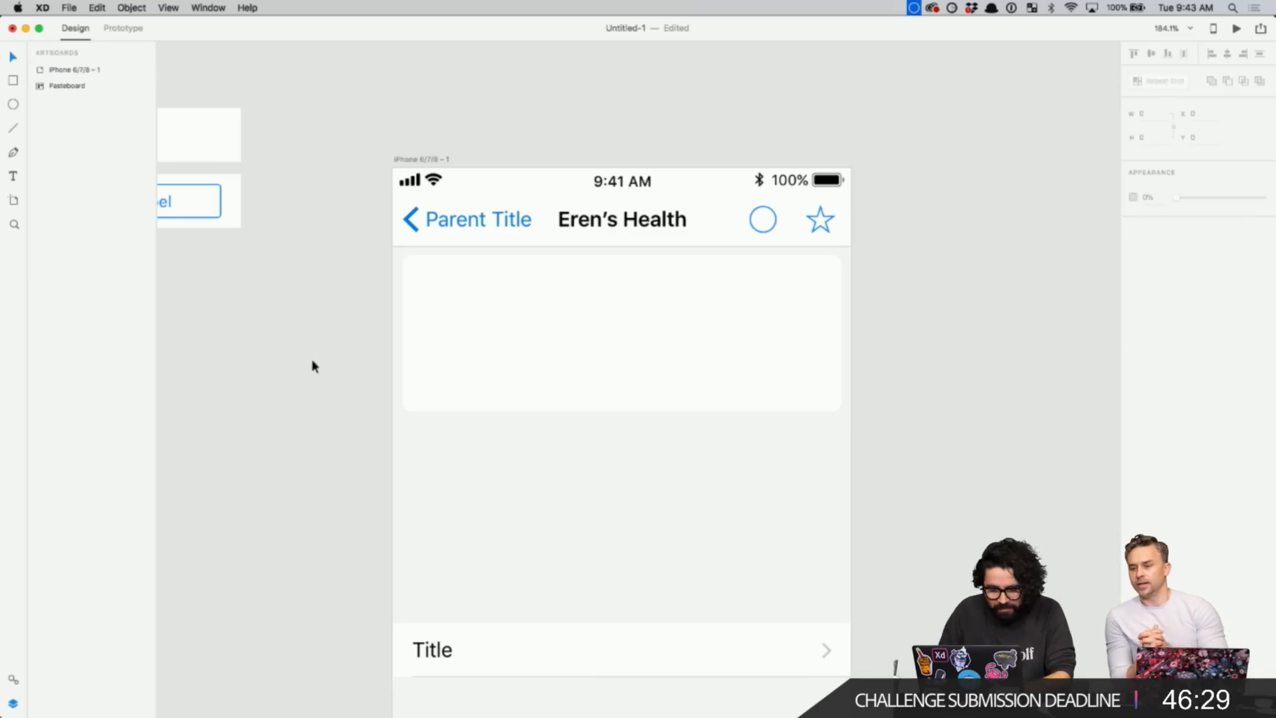
pyautogui.scroll(-5, 308, 370)
pyautogui.hscroll(-5, 309, 368)
pyautogui.scroll(-2, 309, 369)
pyautogui.hscroll(2, 309, 369)
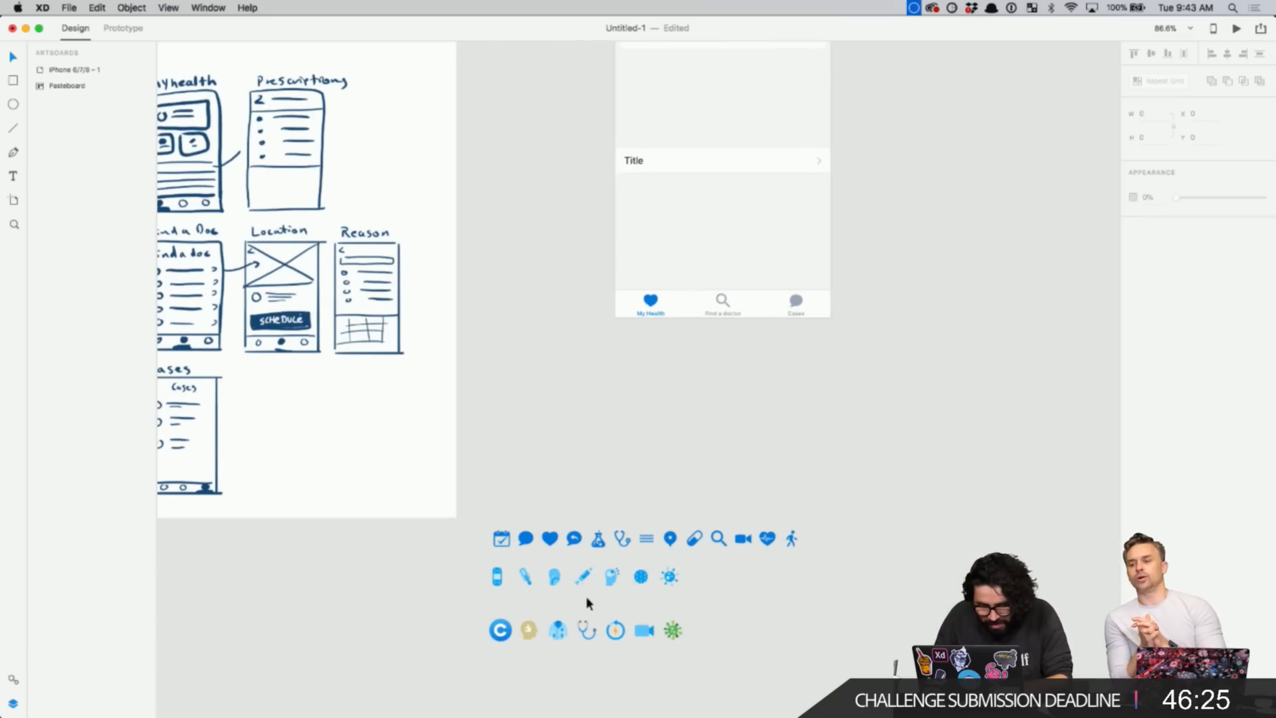
# - Move the calendar icon from the icon set into the card's left area
pyautogui.scroll(1, 585, 598)
pyautogui.moveTo(505, 551); pyautogui.dragTo(515, 476)
pyautogui.click(516, 475)
pyautogui.scroll(3, 512, 573)
pyautogui.hscroll(1, 513, 574)
pyautogui.scroll(2, 511, 573)
pyautogui.hscroll(1, 511, 573)
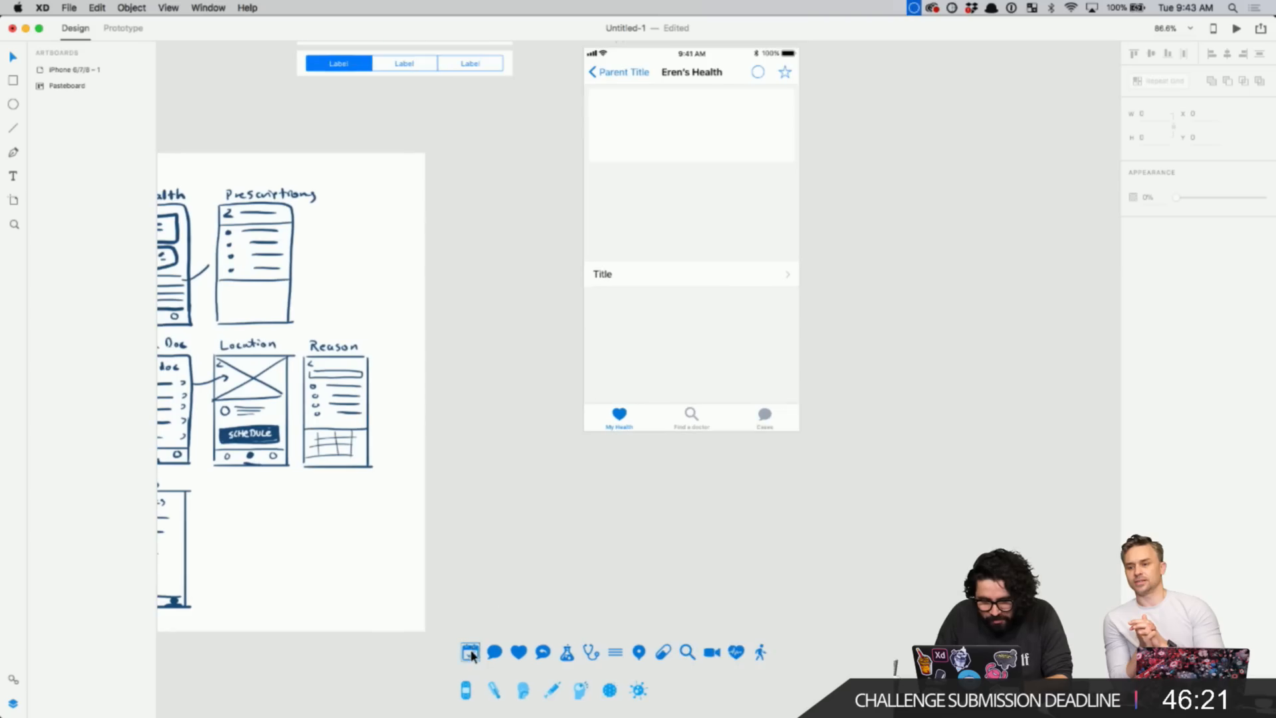
pyautogui.moveTo(470, 652); pyautogui.dragTo(613, 123)
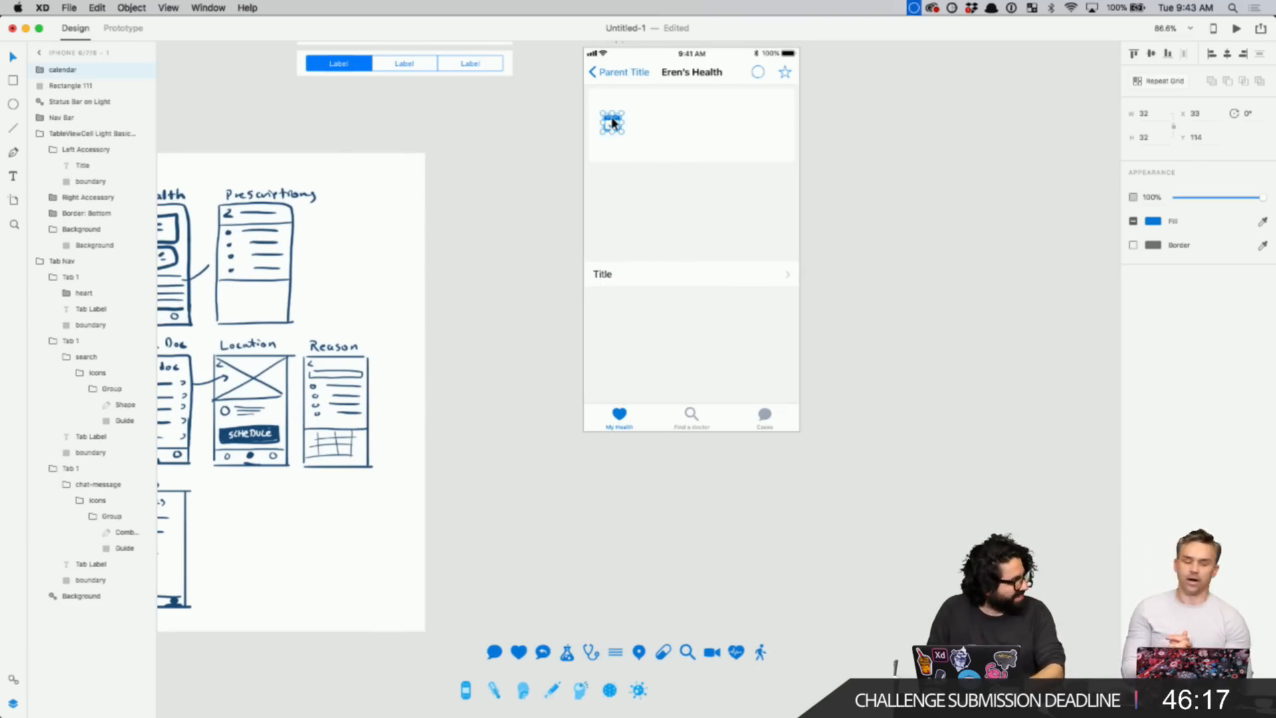
pyautogui.click(519, 234)
# - Zoom in closely on the card to check the calendar icon's placement
pyautogui.press('z')
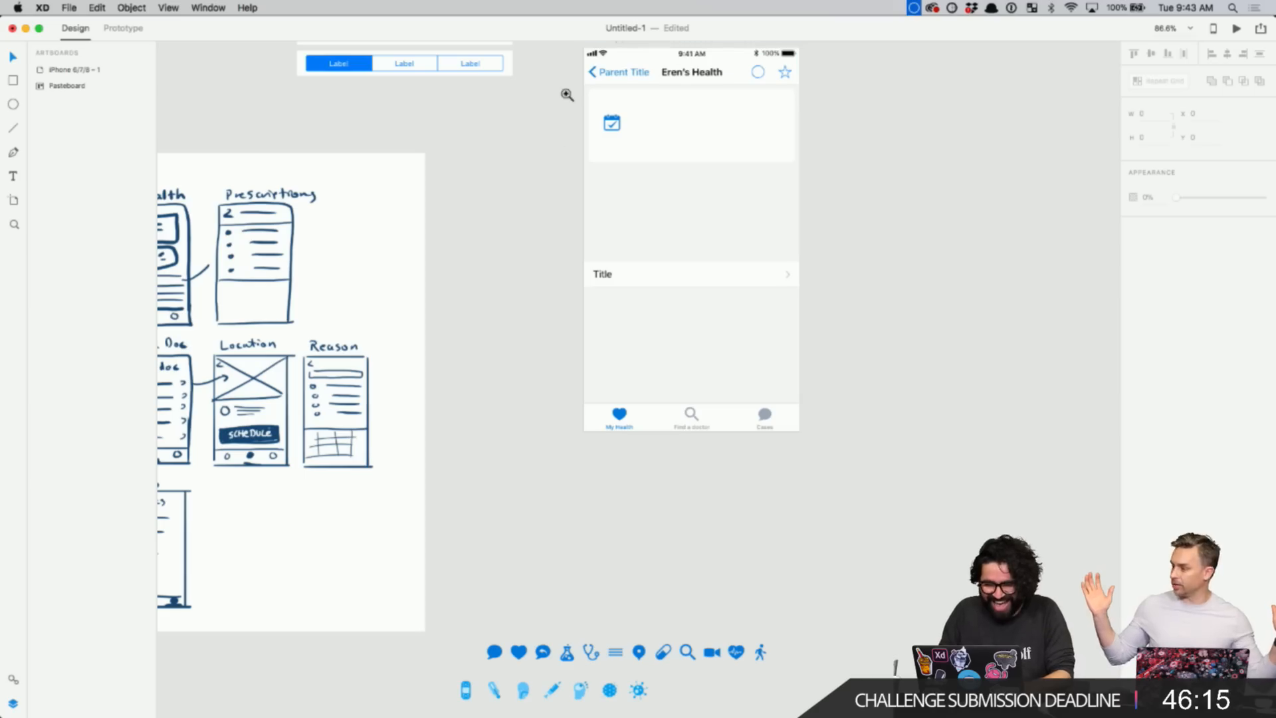
pyautogui.moveTo(558, 69); pyautogui.dragTo(796, 264)
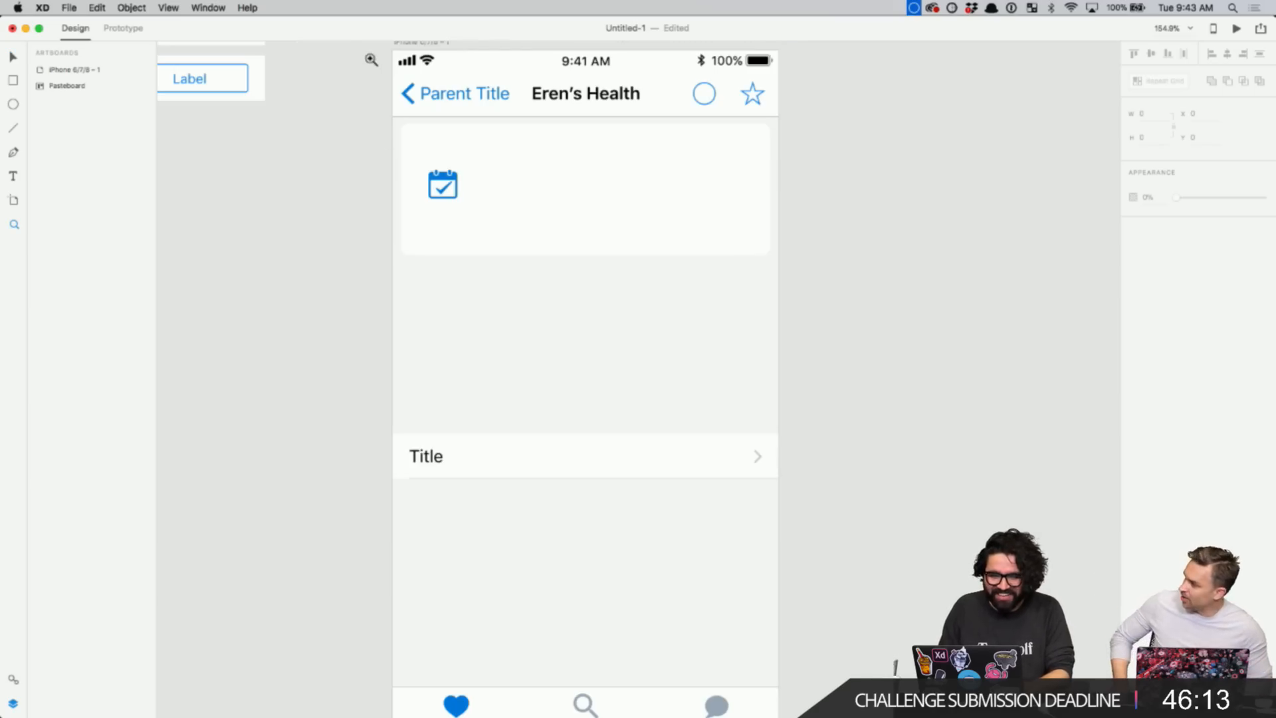
pyautogui.moveTo(370, 57); pyautogui.dragTo(577, 213)
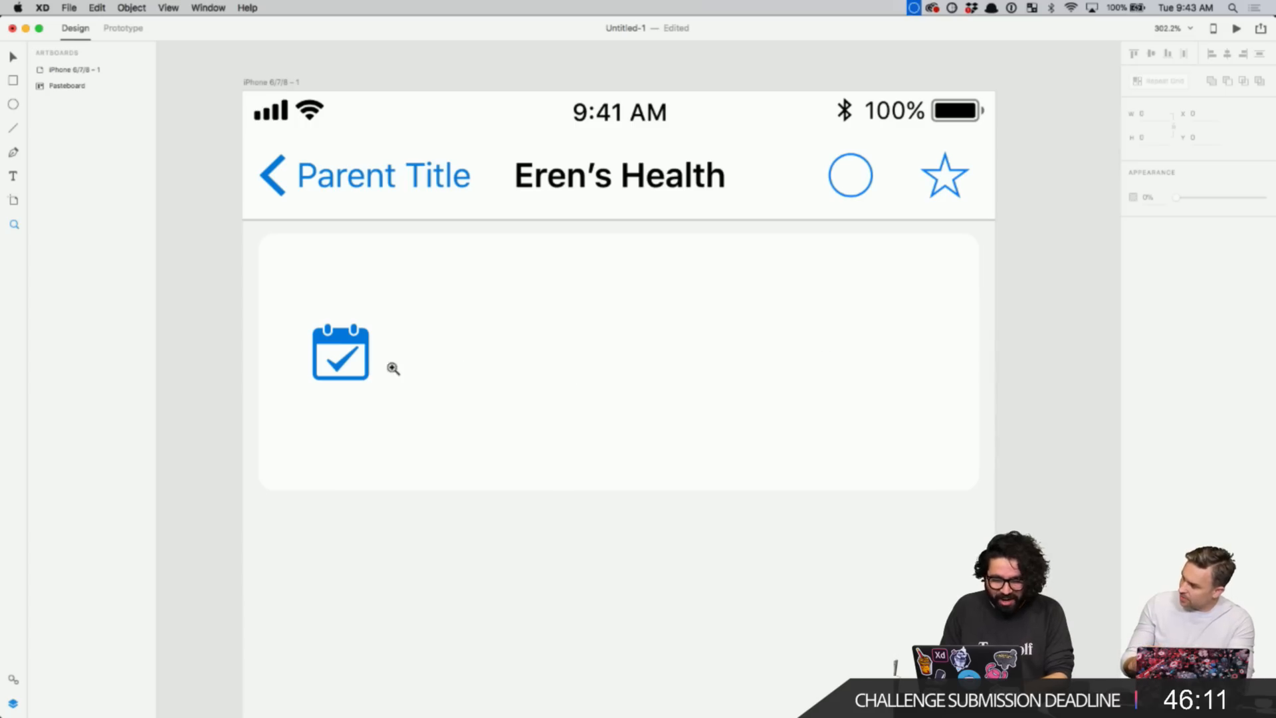
pyautogui.press('v')
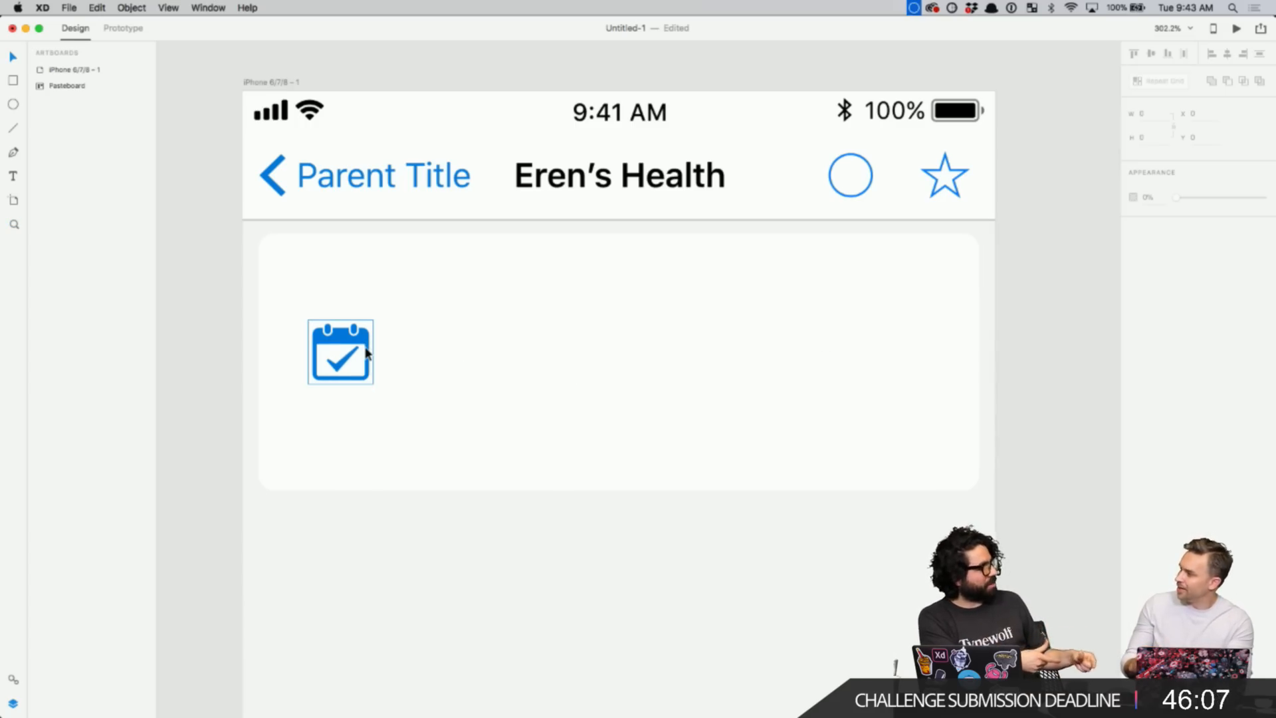
pyautogui.click(353, 353)
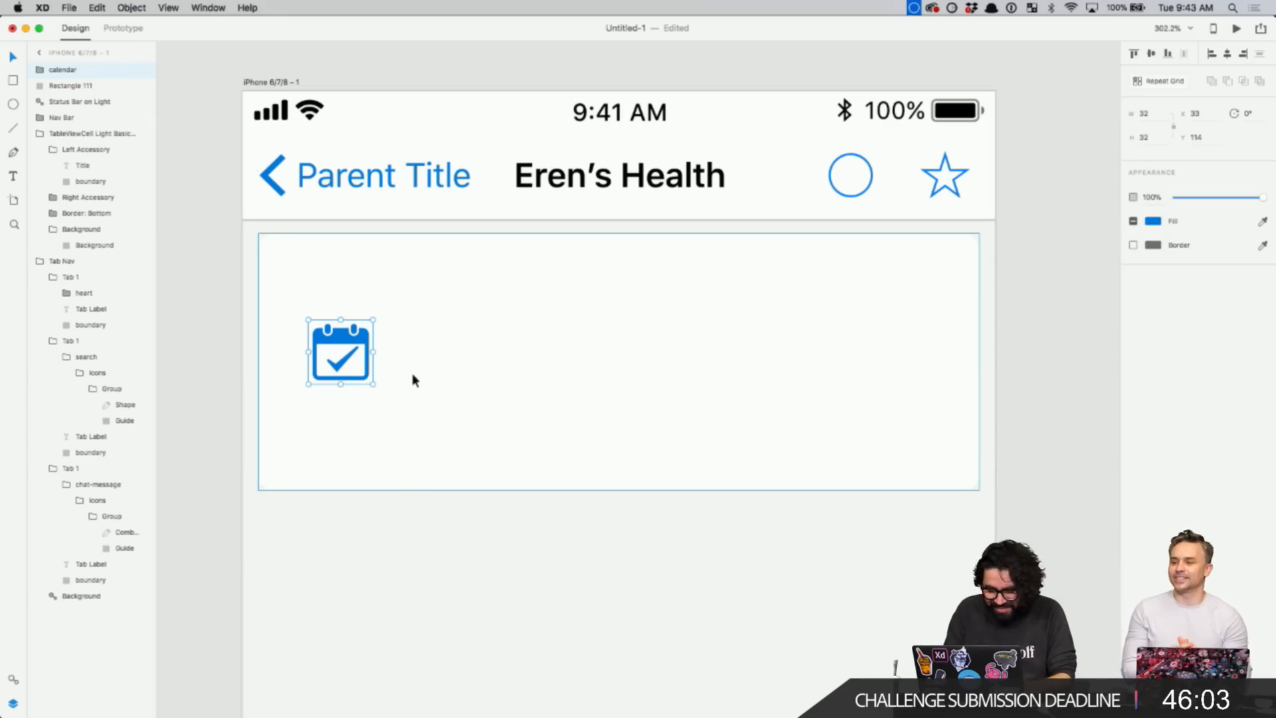
pyautogui.click(1072, 276)
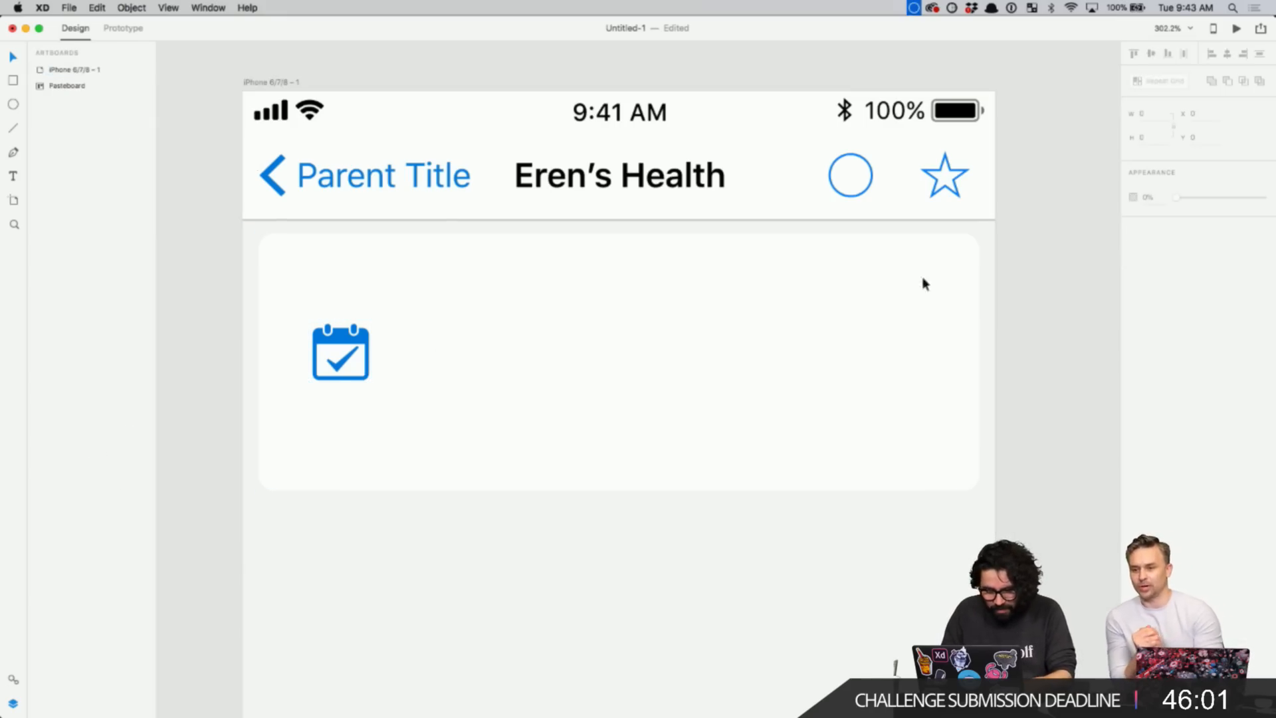
# - Draw a borderless circle over the calendar icon
pyautogui.press('e')
pyautogui.moveTo(341, 359); pyautogui.dragTo(398, 303)
pyautogui.click(1134, 245)
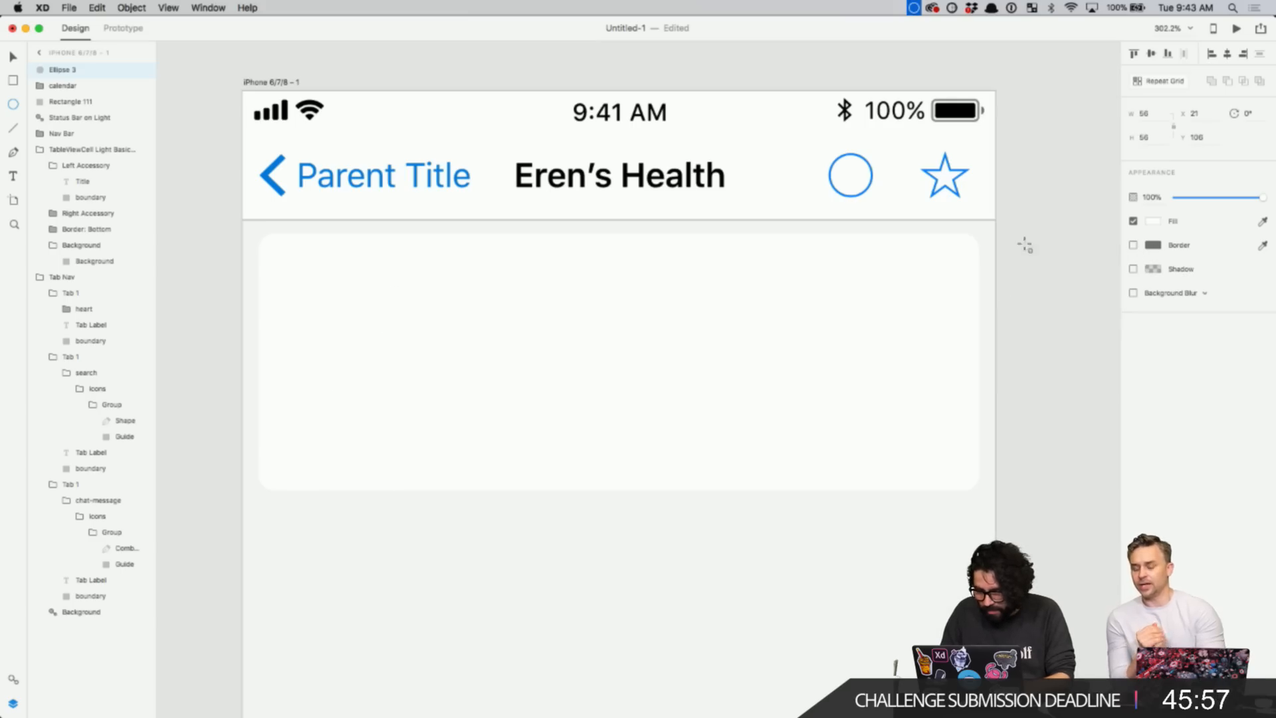
pyautogui.scroll(-5, 537, 408)
pyautogui.scroll(5, 843, 248)
pyautogui.hscroll(-5, 843, 247)
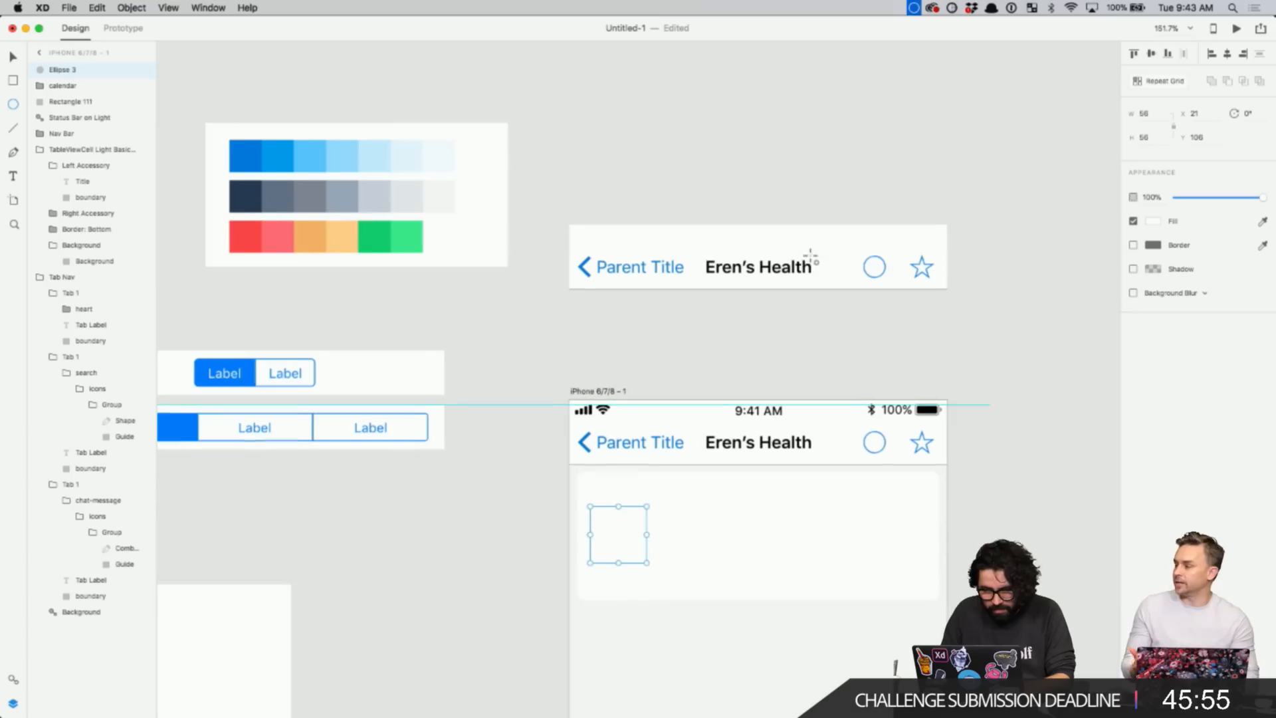
# - Fill the circle with light blue #E2F4FD sampled from the palette swatch
pyautogui.click(1153, 222)
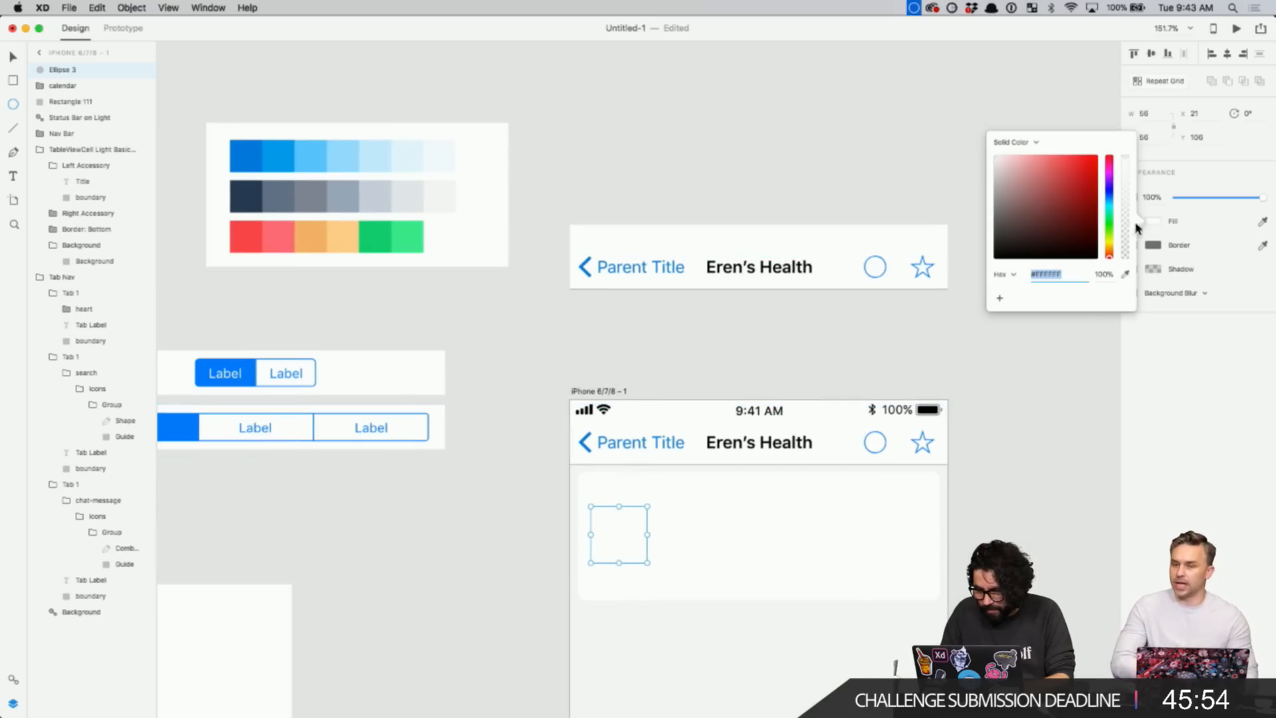
pyautogui.click(1125, 274)
pyautogui.click(412, 155)
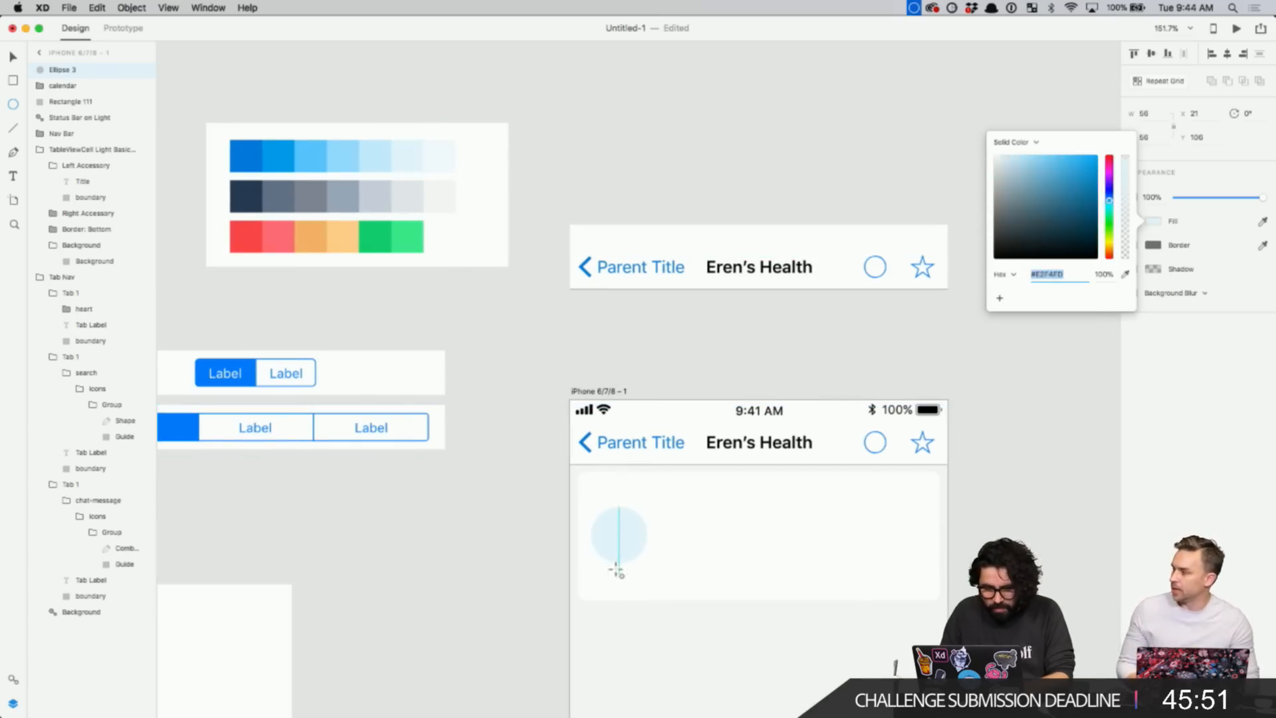
pyautogui.click(621, 535)
pyautogui.press('Escape')
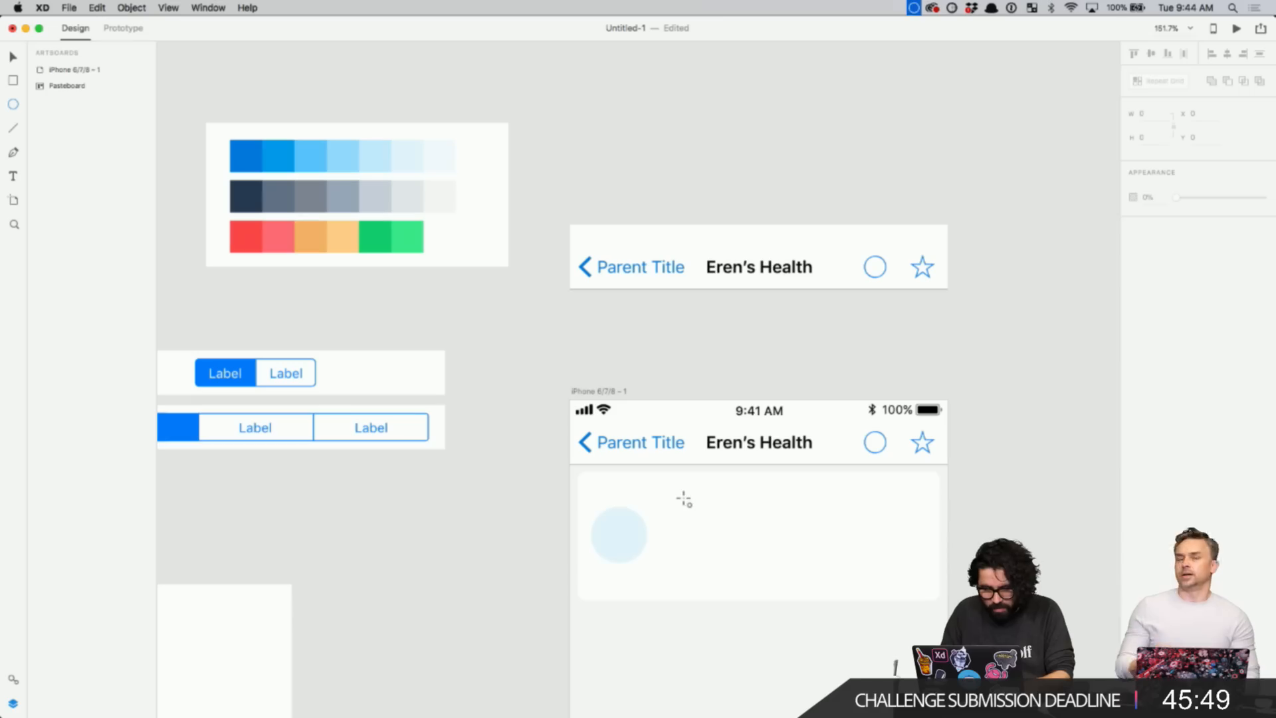
pyautogui.keyDown('shift'); pyautogui.click(715, 509); pyautogui.keyUp('shift')
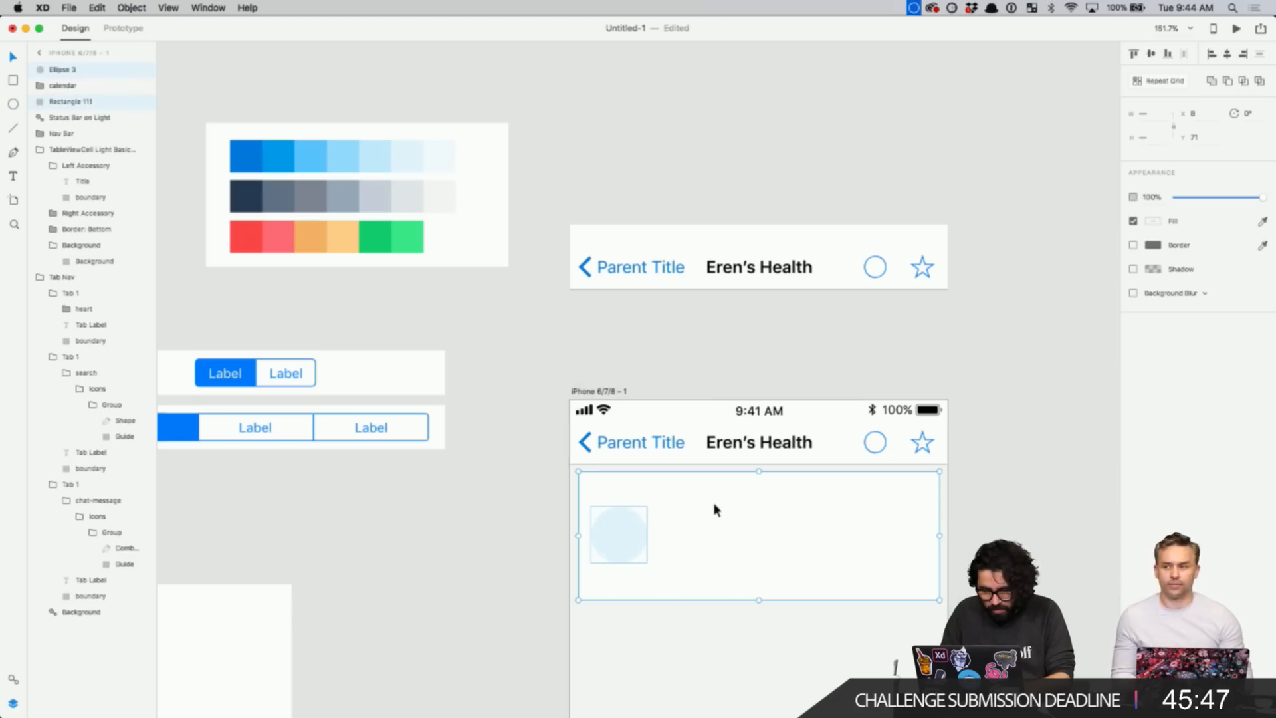
pyautogui.click(532, 500)
pyautogui.click(615, 529)
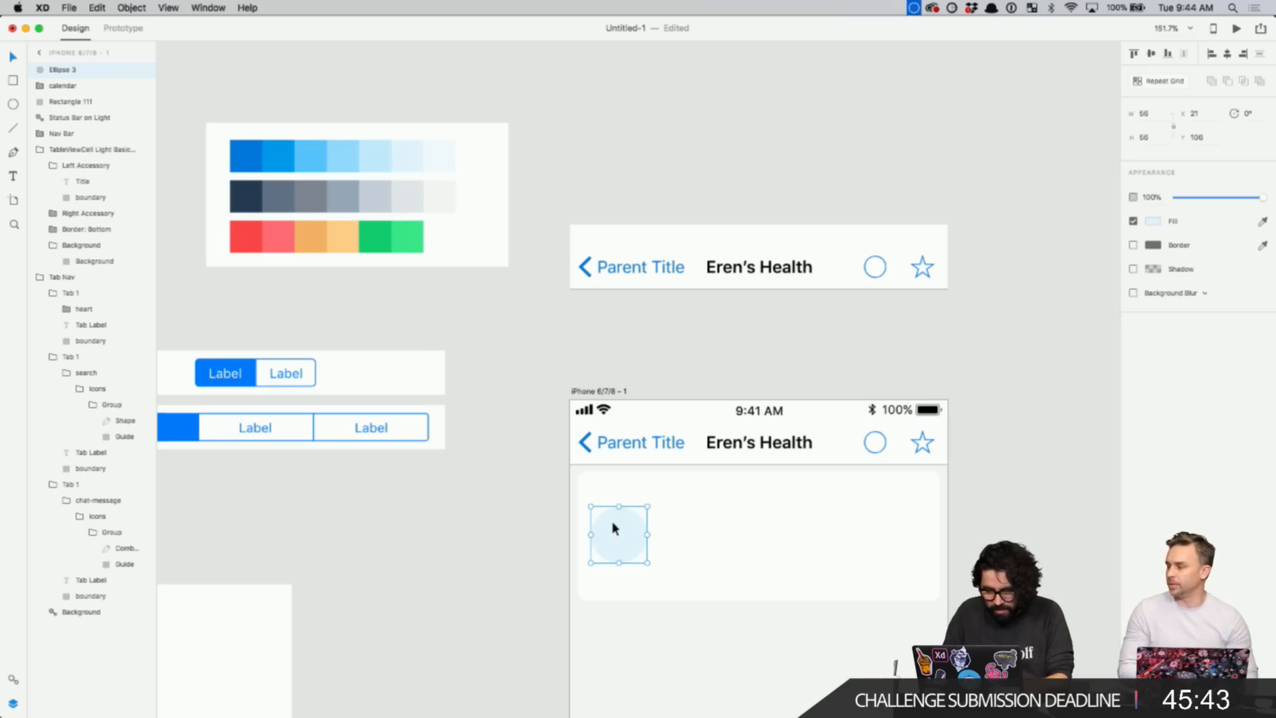
pyautogui.scroll(-2, 614, 528)
# - Send the circle behind the calendar icon and align them vertically
pyautogui.press('super+bracketleft')
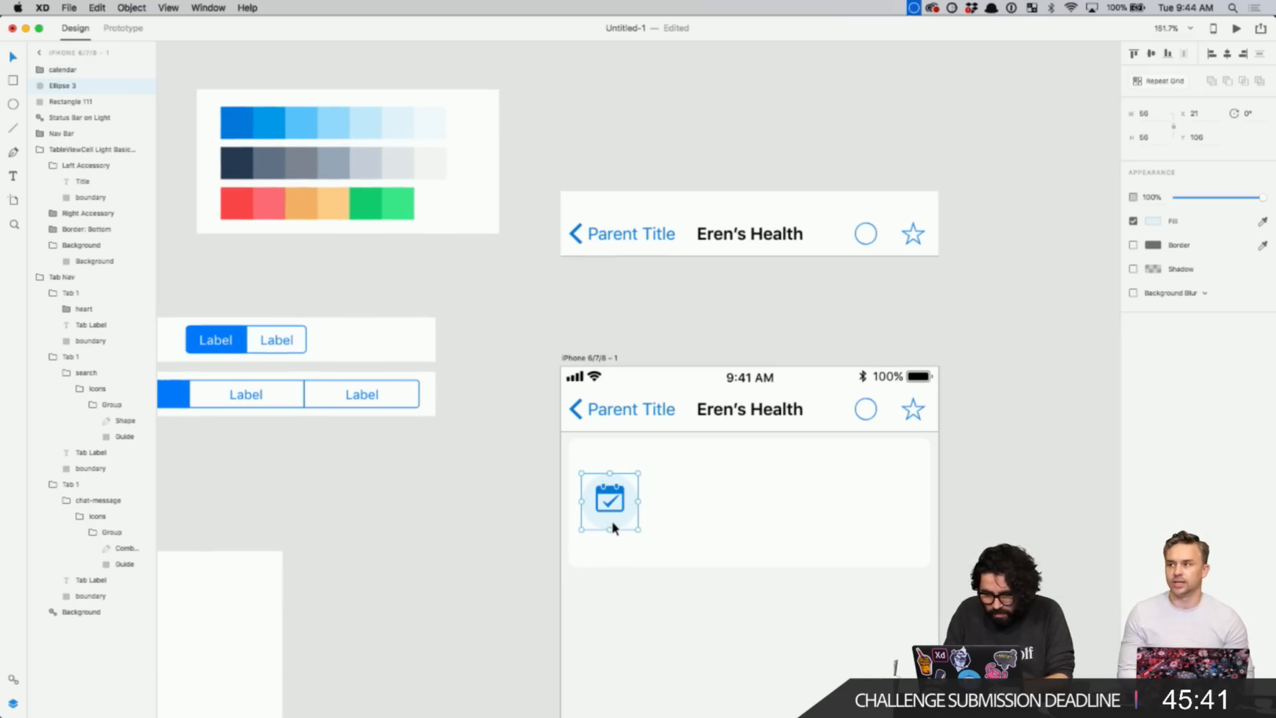
pyautogui.click(515, 477)
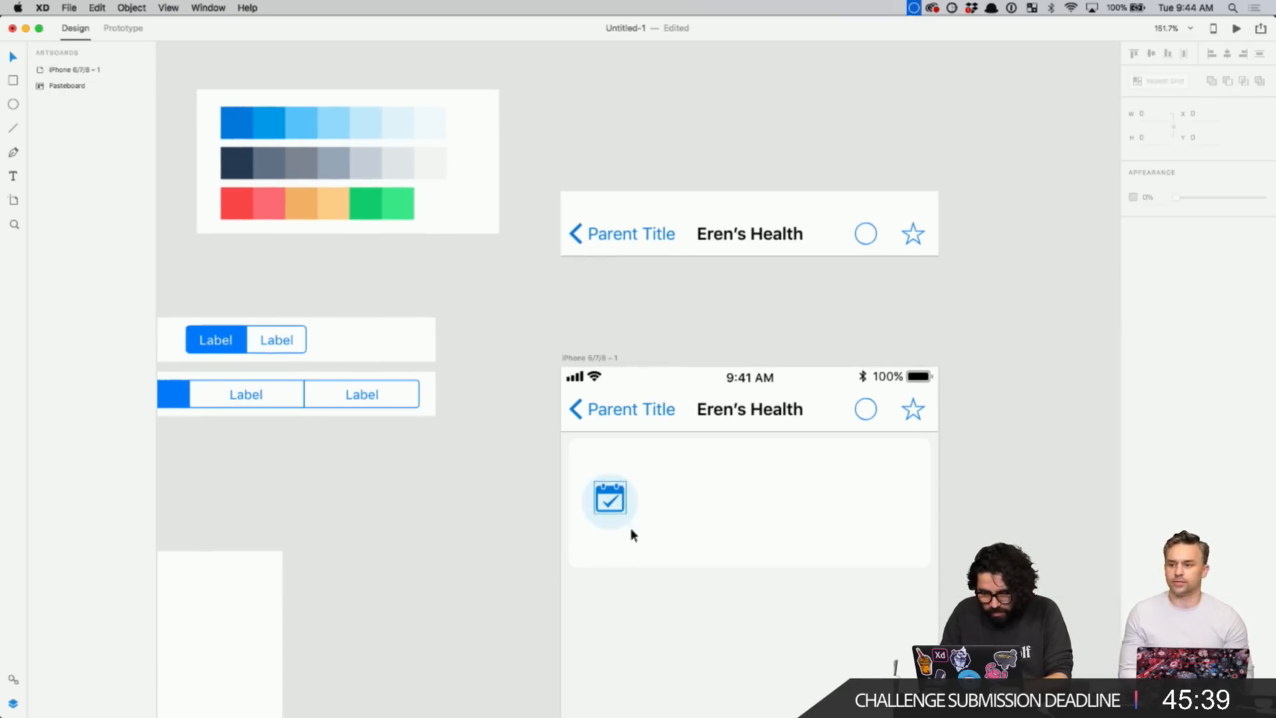
pyautogui.scroll(3, 677, 543)
pyautogui.moveTo(517, 471); pyautogui.dragTo(729, 528)
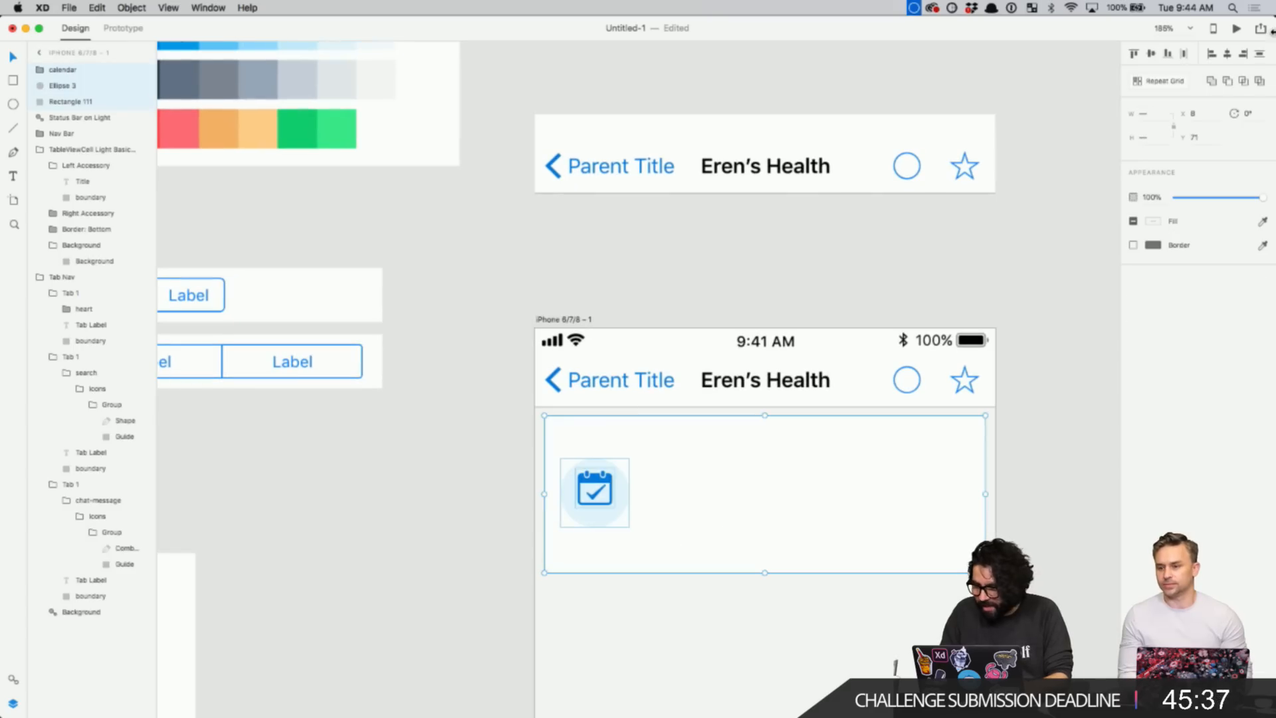
pyautogui.click(1151, 54)
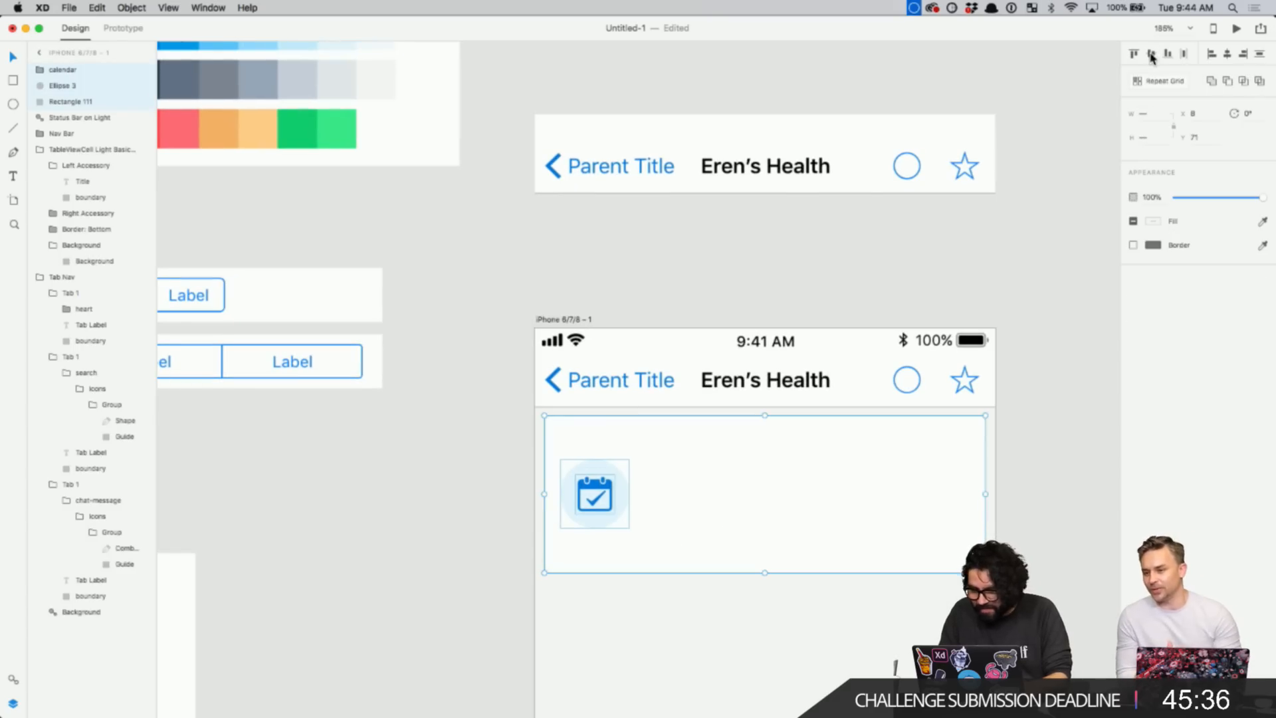
pyautogui.click(502, 491)
pyautogui.scroll(-3, 501, 492)
pyautogui.hscroll(1, 502, 492)
# - Resize the calendar icon to 24 px wide and the circle to 48×48
pyautogui.click(568, 385)
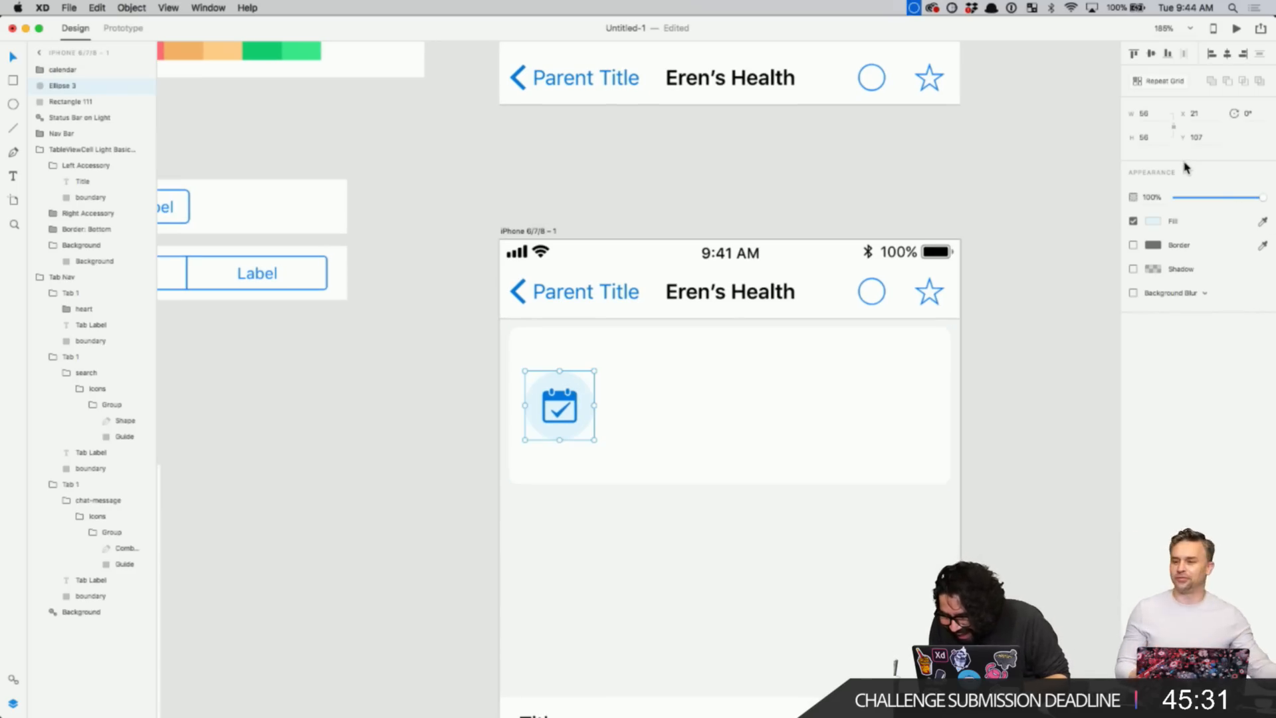
pyautogui.click(572, 405)
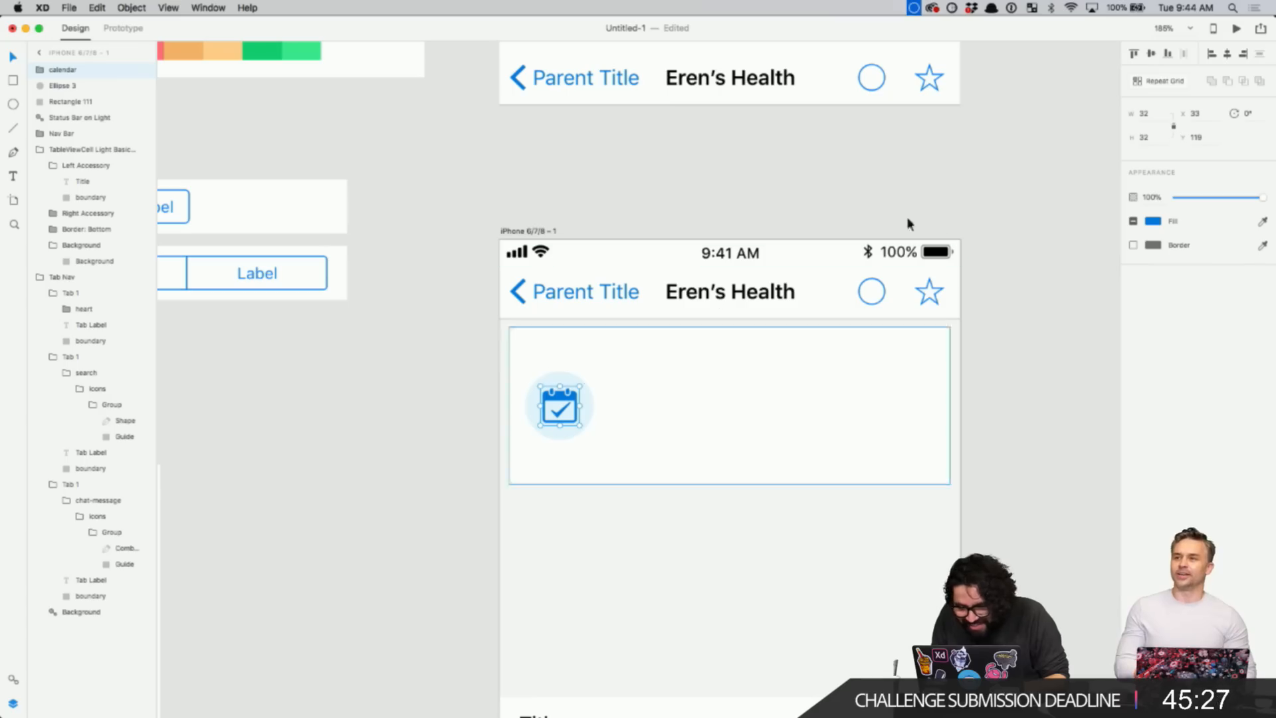
pyautogui.click(1144, 113)
pyautogui.write('24')
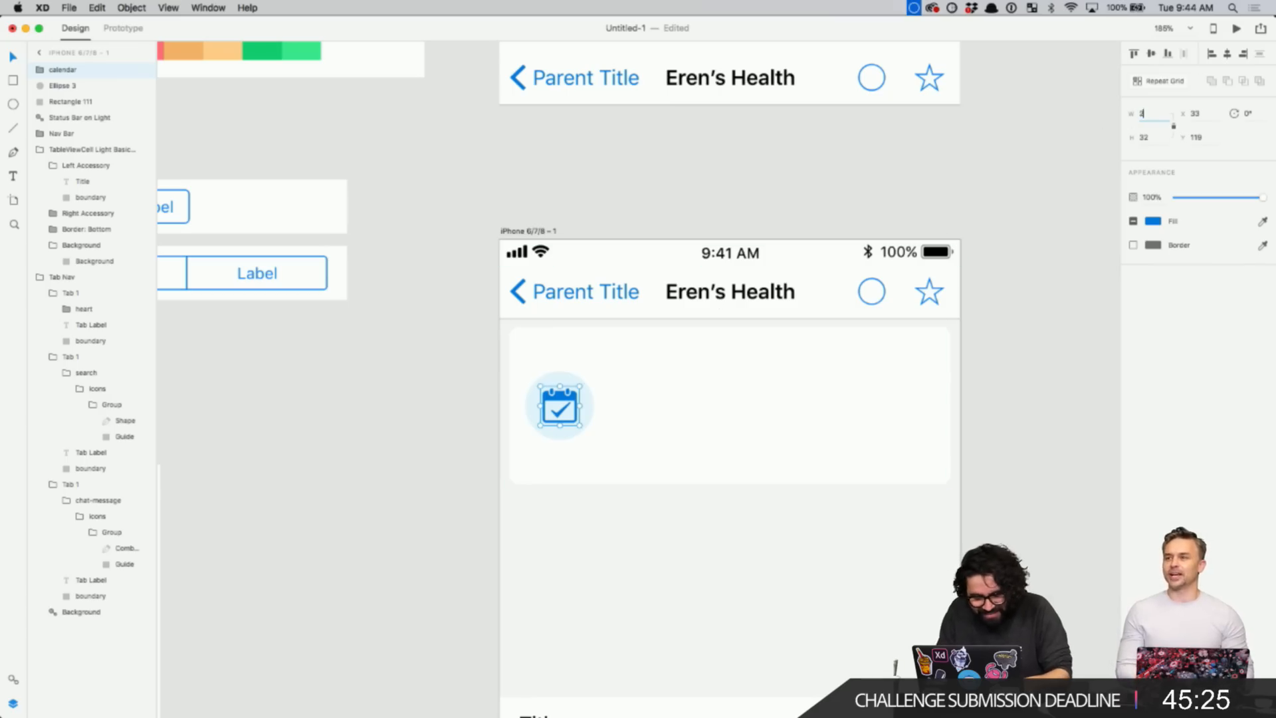
pyautogui.press('Return')
pyautogui.click(580, 428)
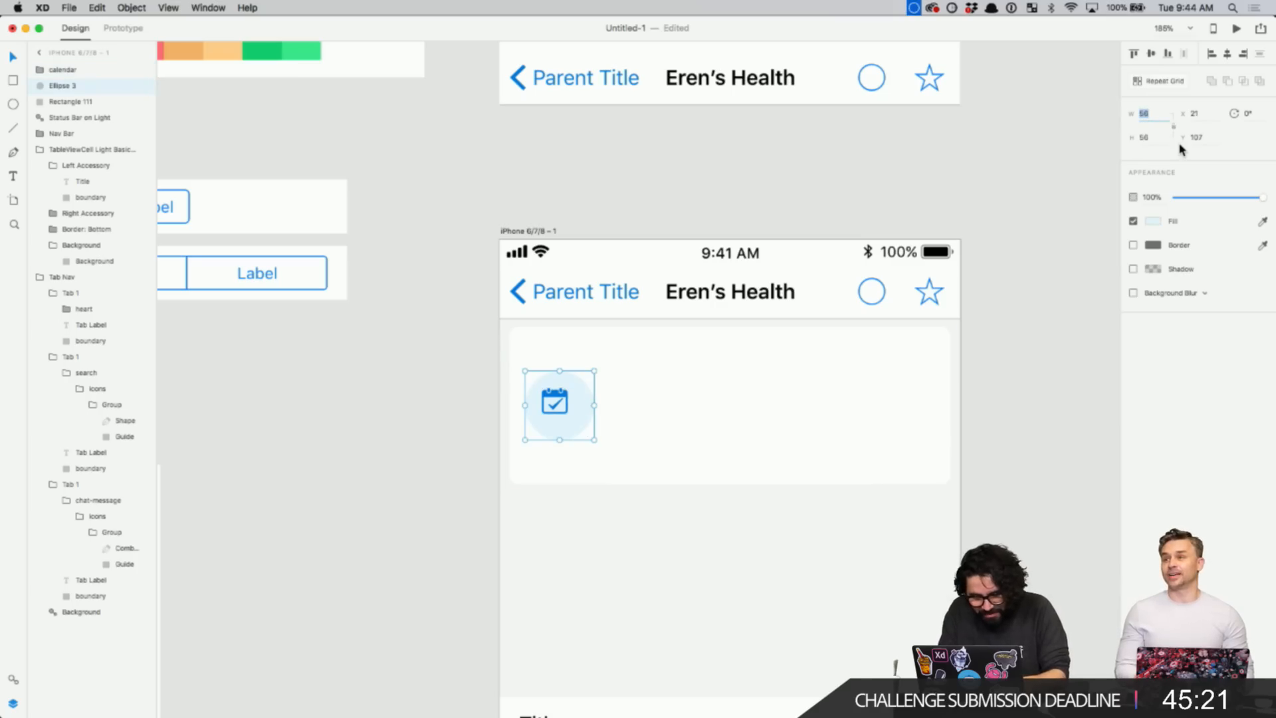
pyautogui.write('48')
pyautogui.press('Return')
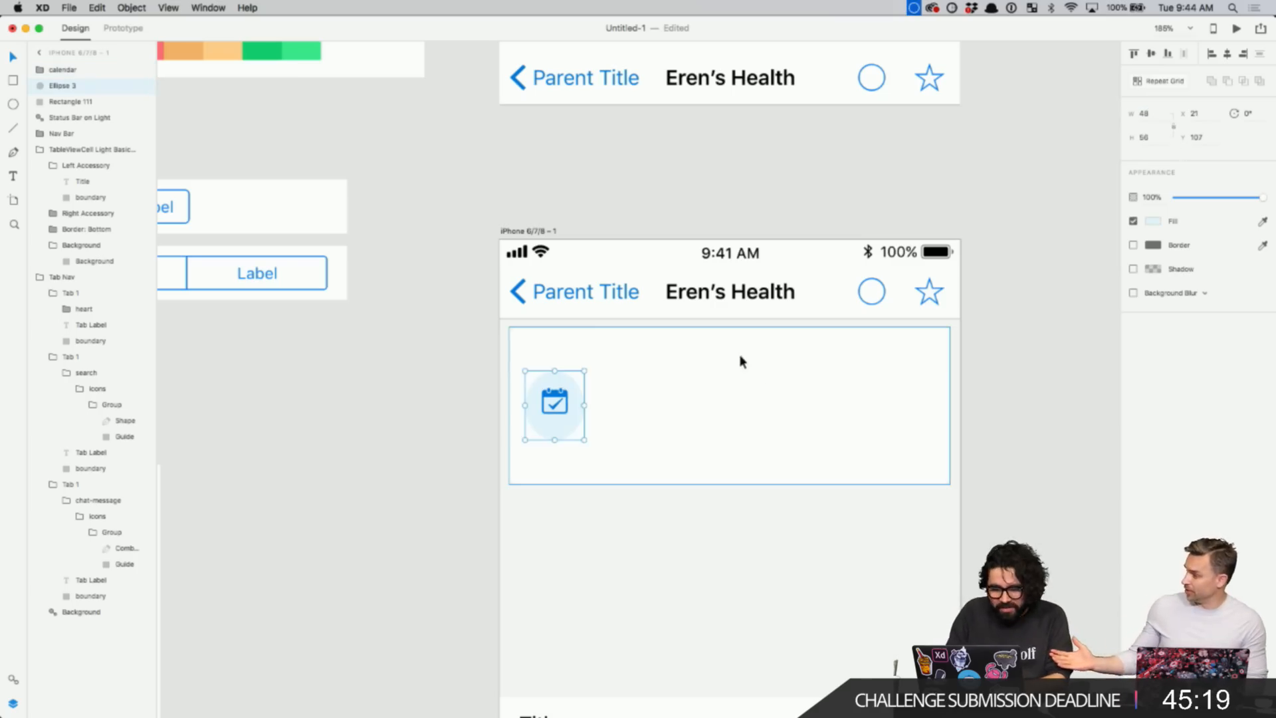
pyautogui.scroll(3, 739, 354)
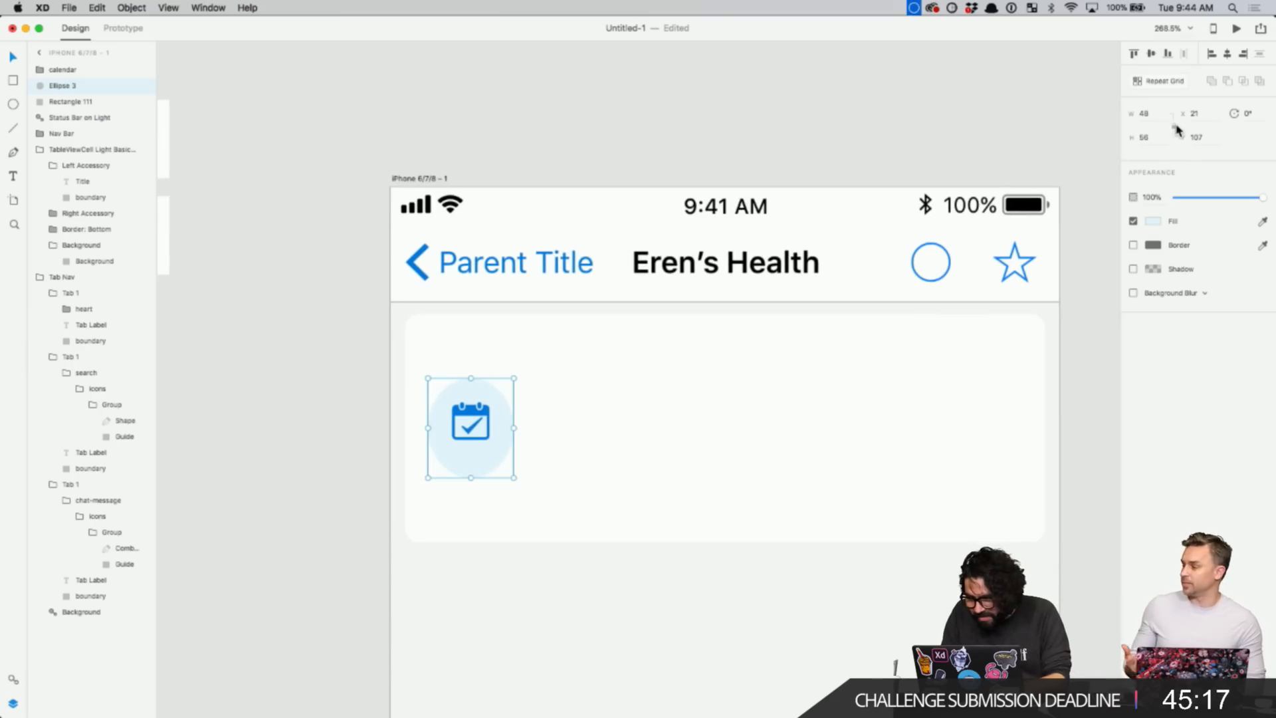
pyautogui.click(1152, 135)
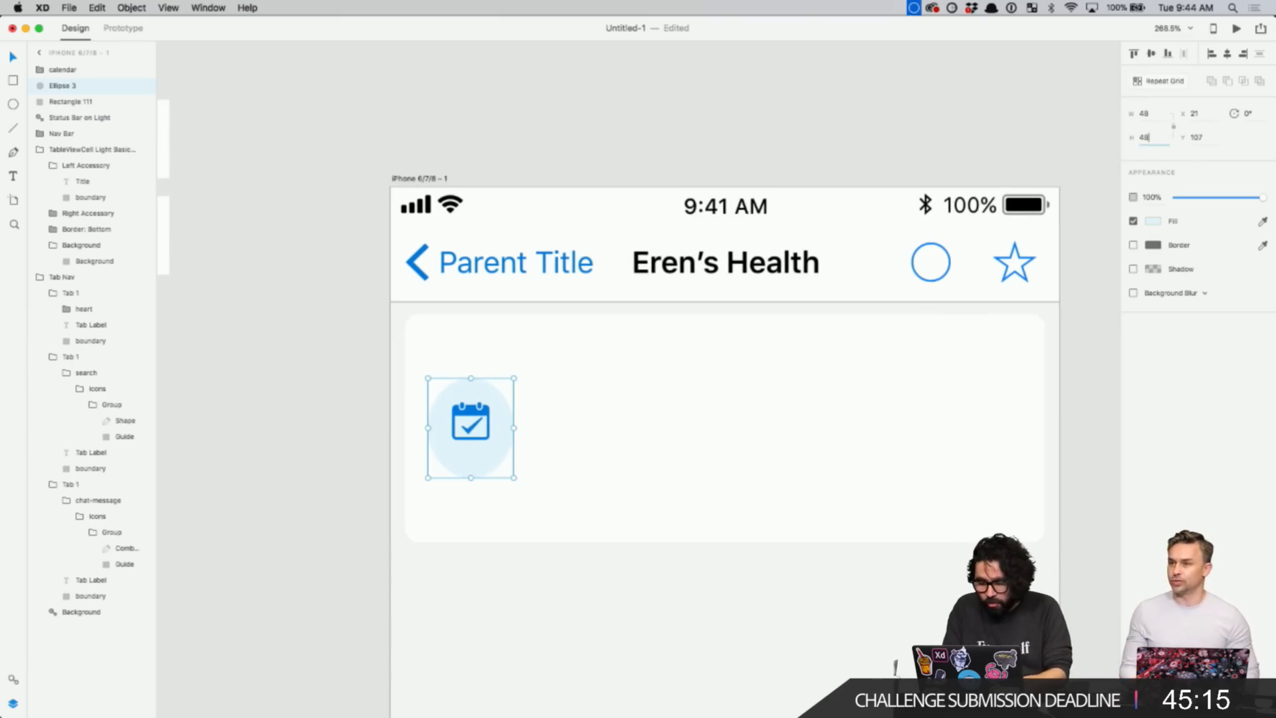
pyautogui.press('Return')
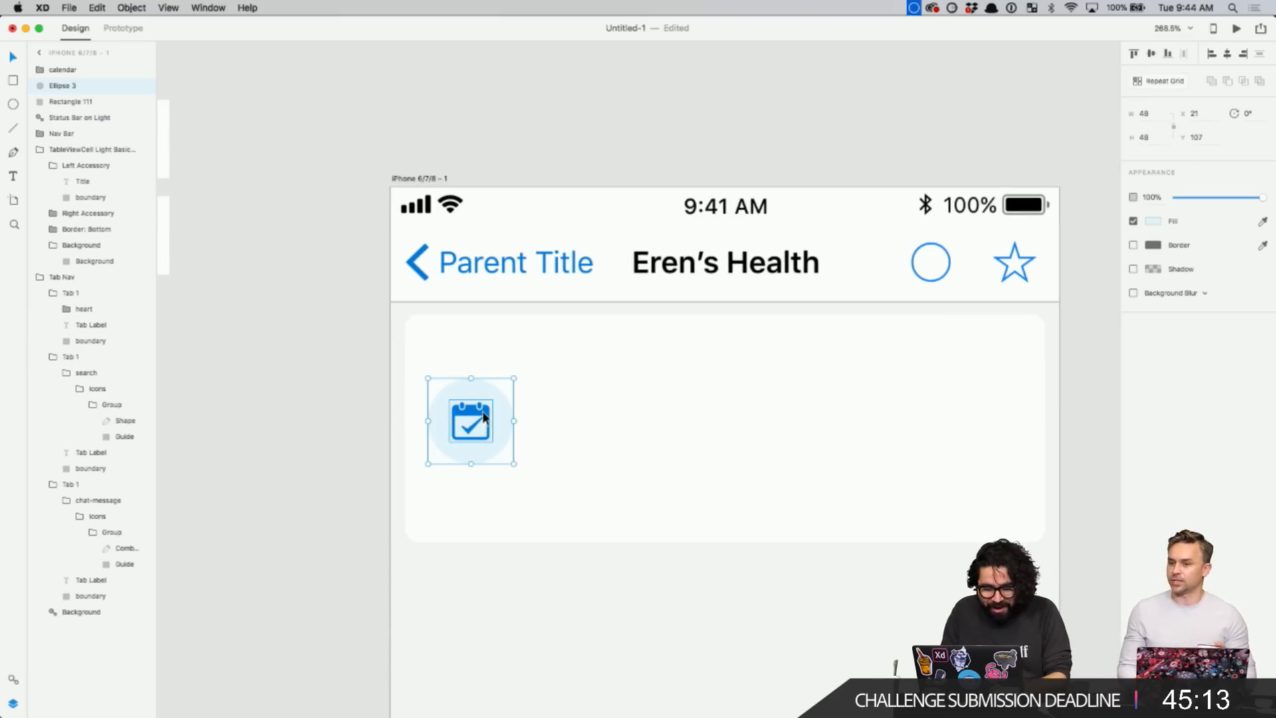
# - Centre the icon and circle vertically in the card, then group them
pyautogui.keyDown('shift'); pyautogui.click(483, 416); pyautogui.keyUp('shift')
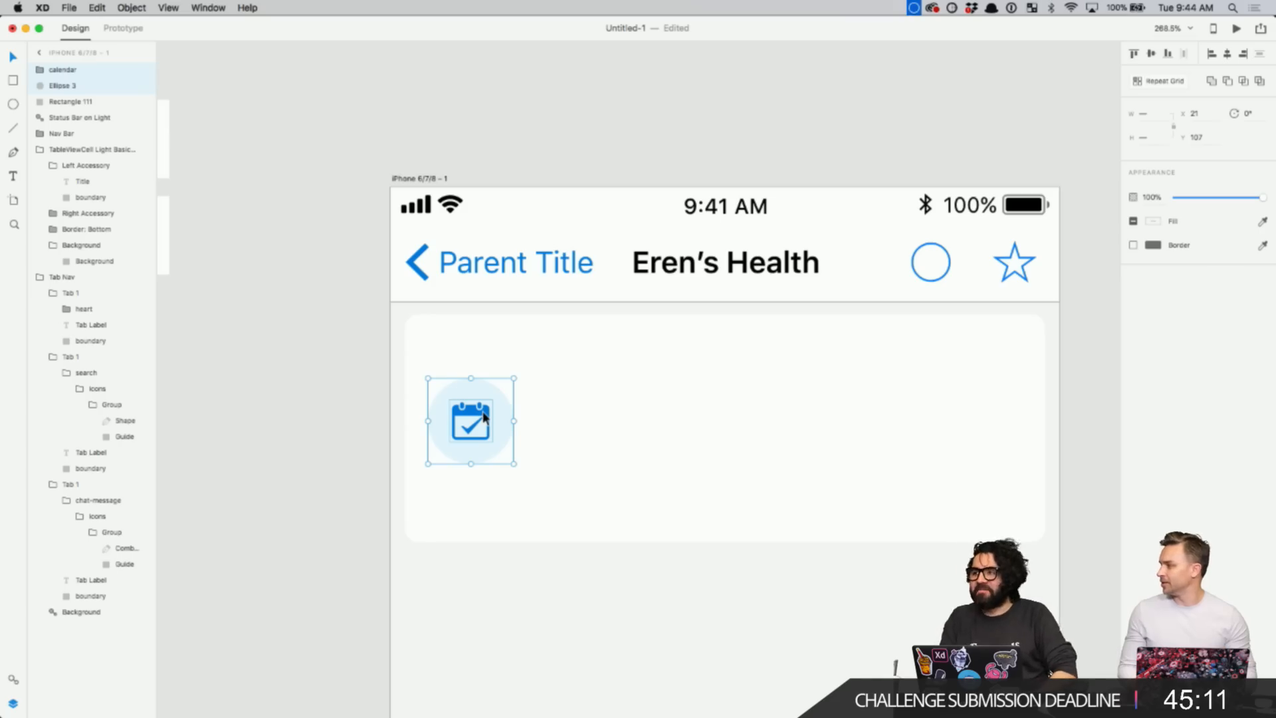
pyautogui.moveTo(361, 392); pyautogui.dragTo(503, 446)
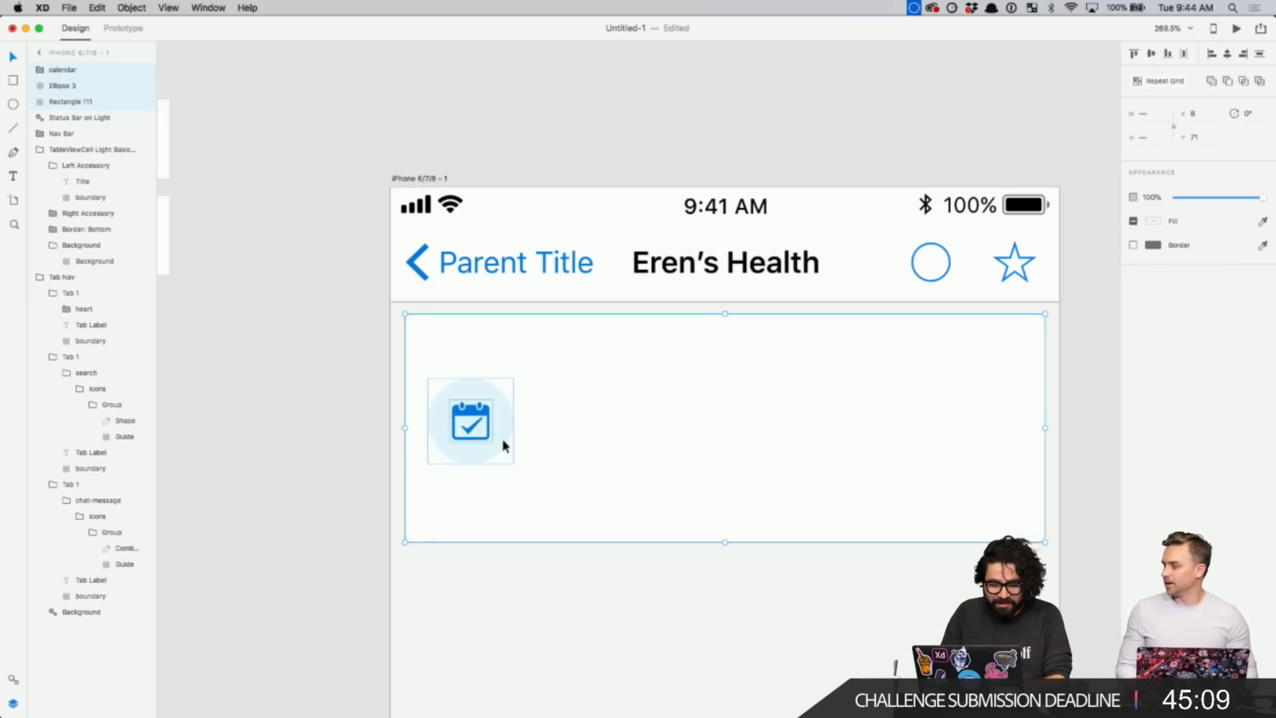
pyautogui.click(1151, 53)
pyautogui.click(334, 420)
pyautogui.click(479, 402)
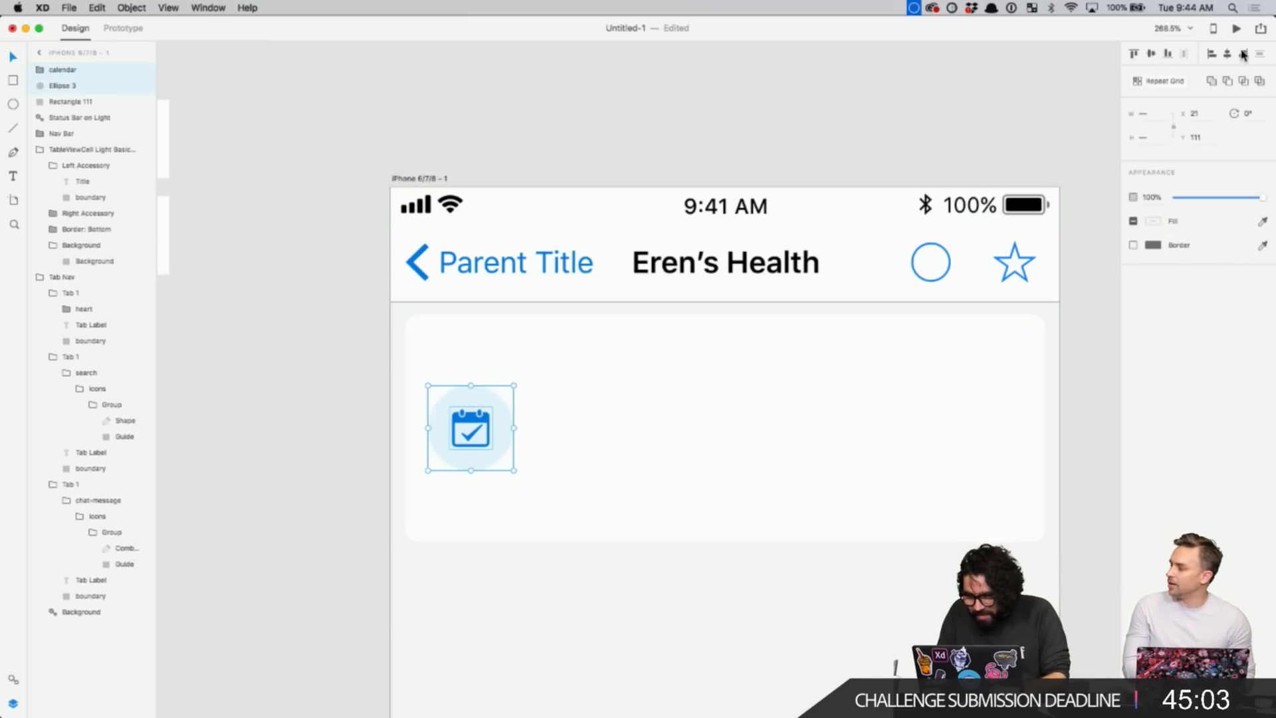
pyautogui.moveTo(332, 401); pyautogui.dragTo(537, 474)
pyautogui.press('super+g')
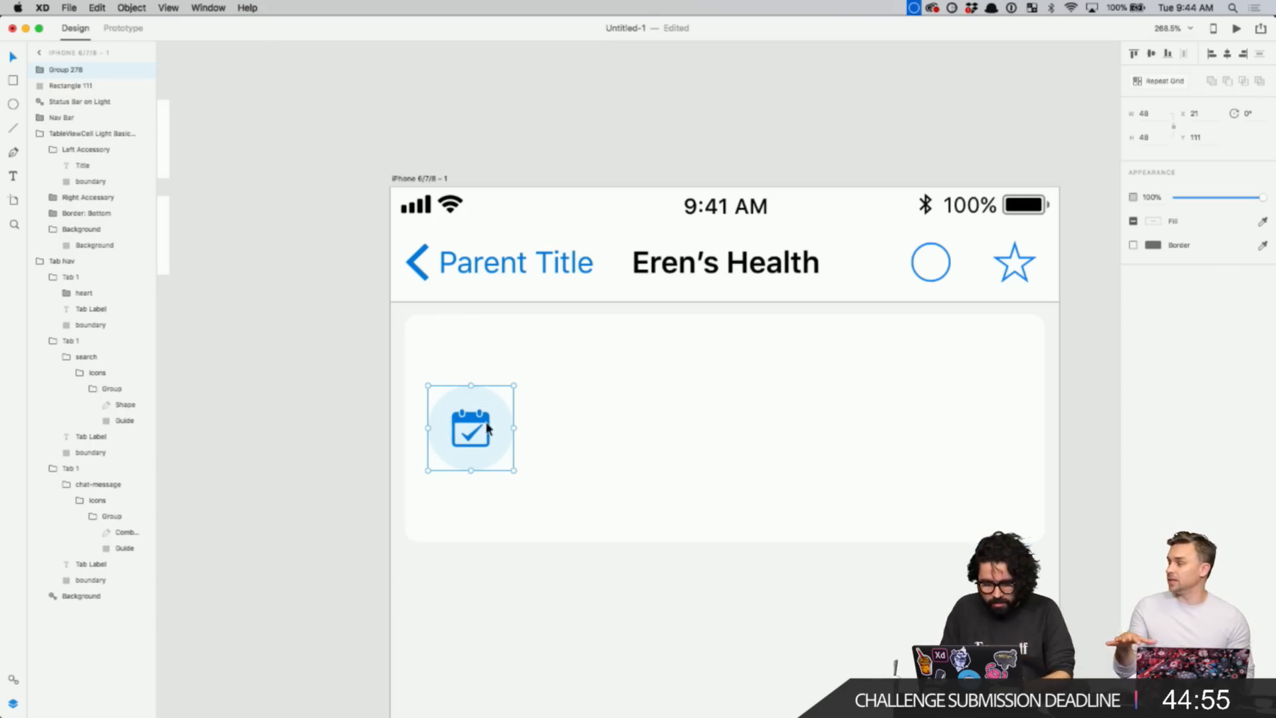
pyautogui.click(322, 408)
pyautogui.scroll(-1, 321, 411)
pyautogui.scroll(-2, 321, 411)
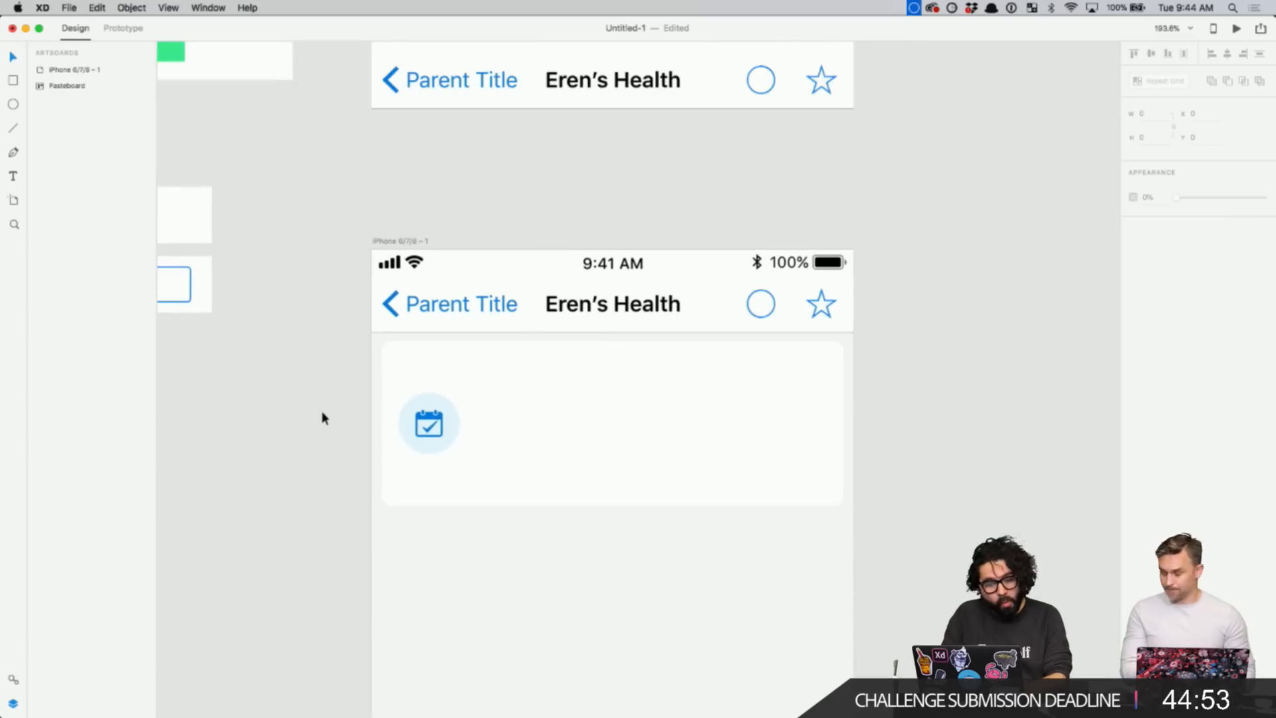
pyautogui.scroll(-2, 321, 416)
# - Add an 'Upcoming Appointment' text label on the card, right of the calendar icon
pyautogui.press('t')
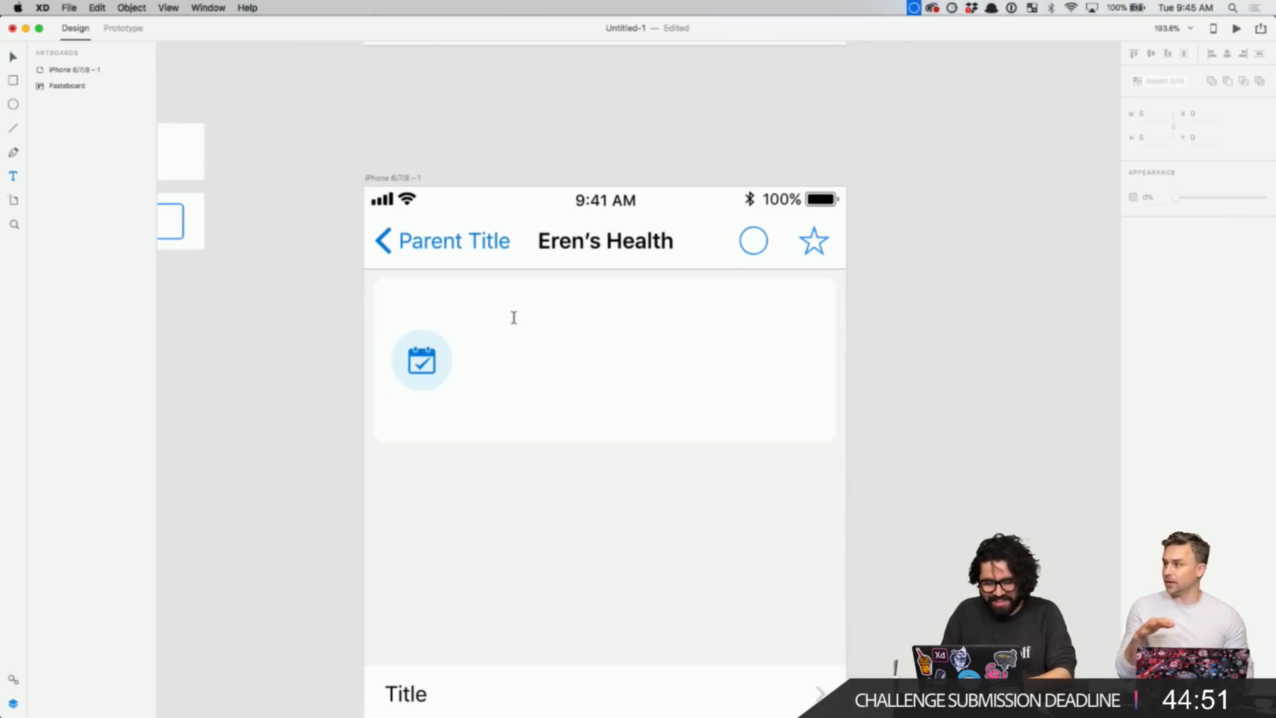
pyautogui.click(498, 304)
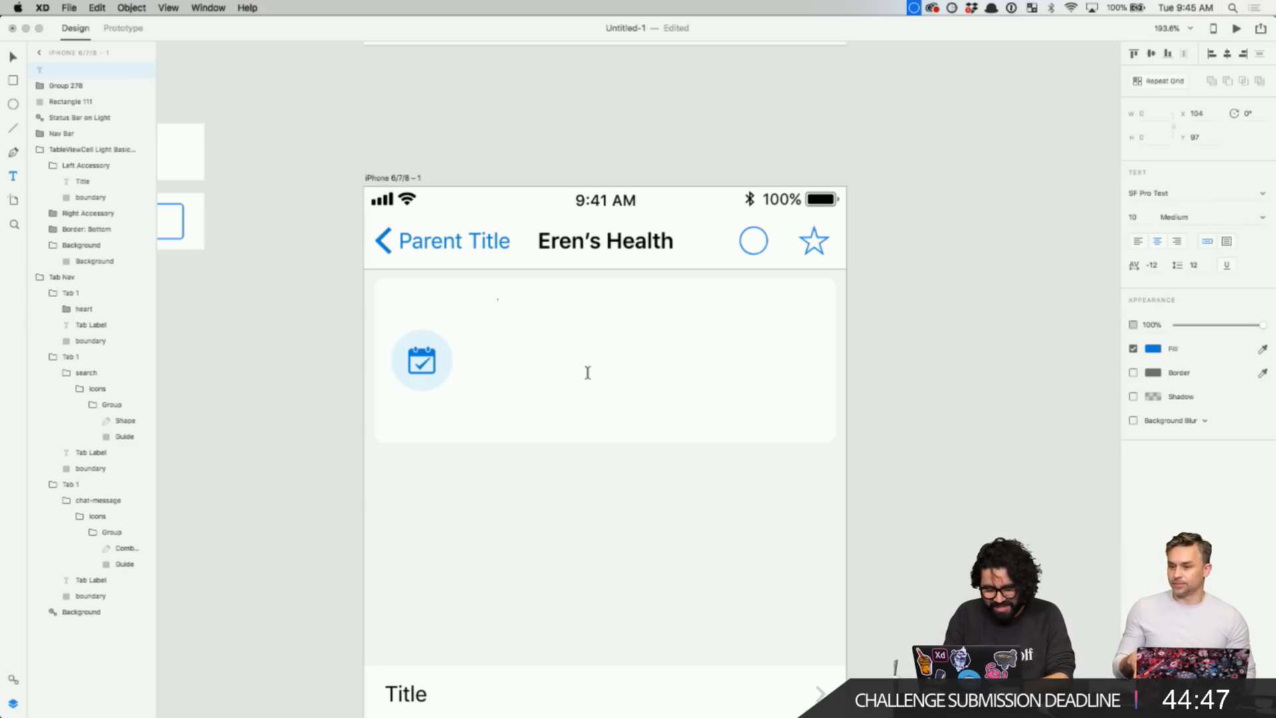
pyautogui.write('Next')
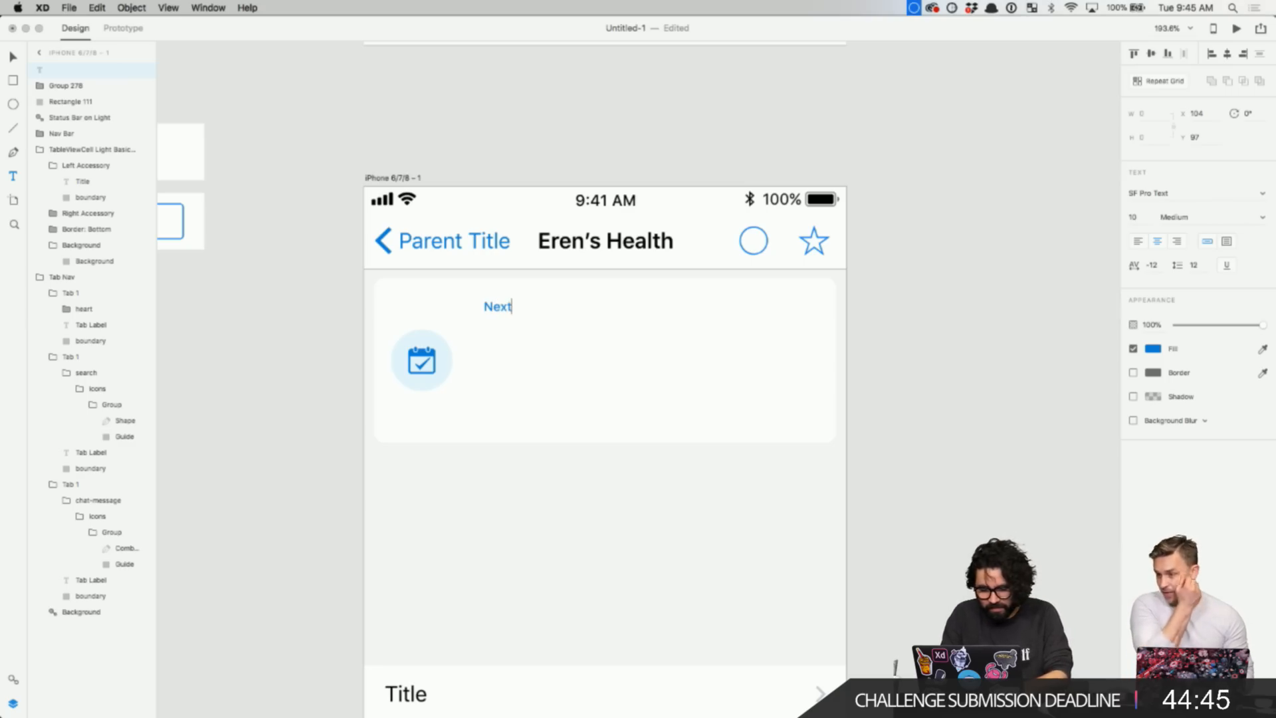
pyautogui.press('BackSpace')
pyautogui.press('BackSpace')
pyautogui.press('BackSpace')
pyautogui.press('BackSpace')
pyautogui.write('U')
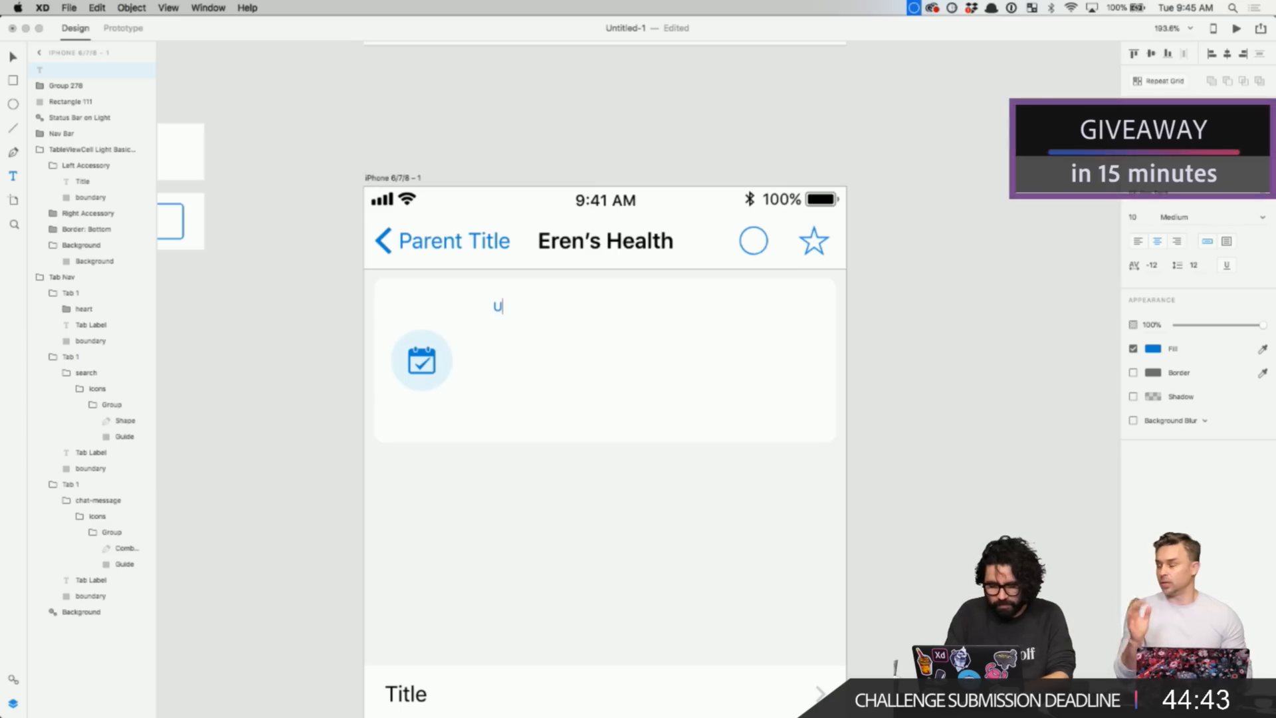
pyautogui.write('pcoming Ap')
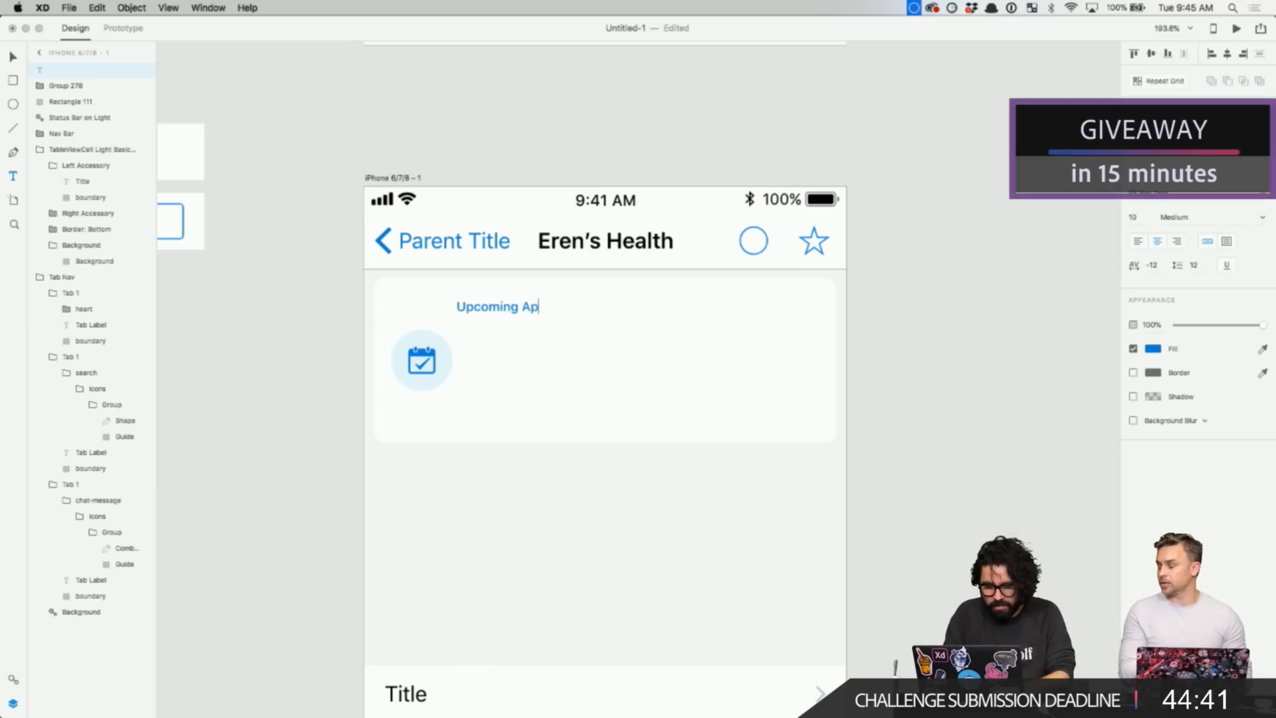
pyautogui.write('pointment')
pyautogui.press('Escape')
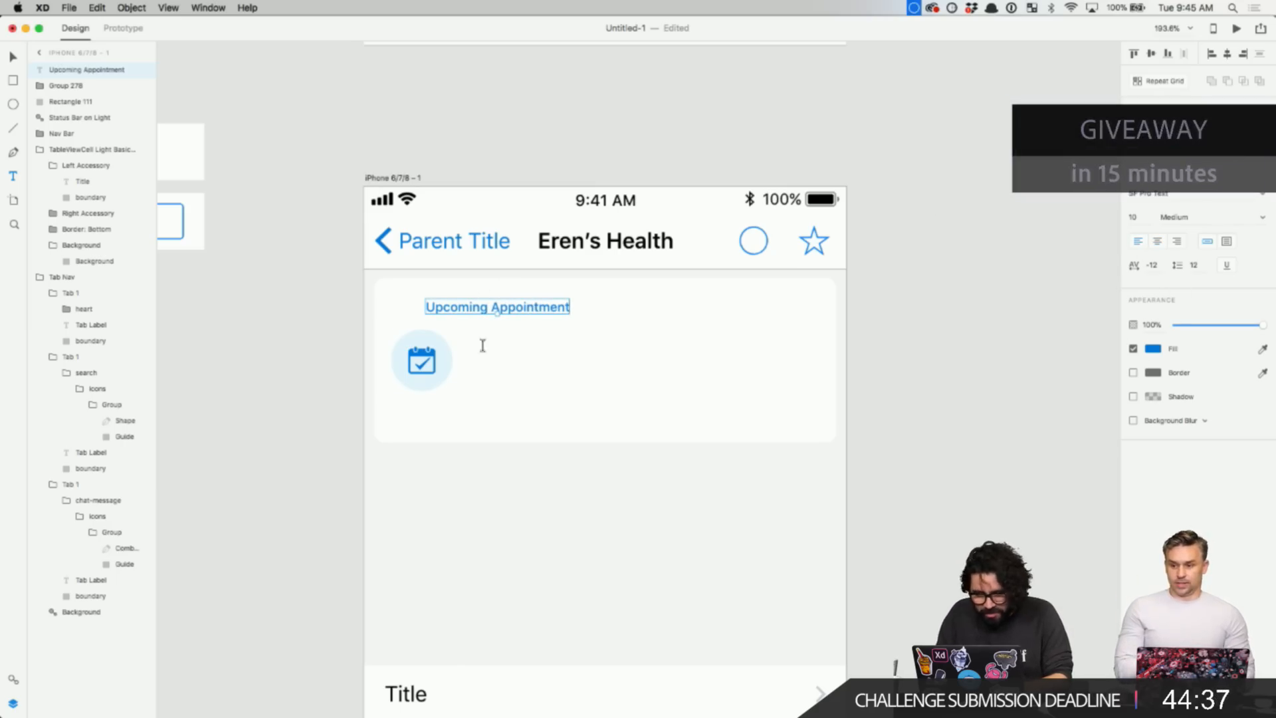
pyautogui.press('Escape')
pyautogui.press('v')
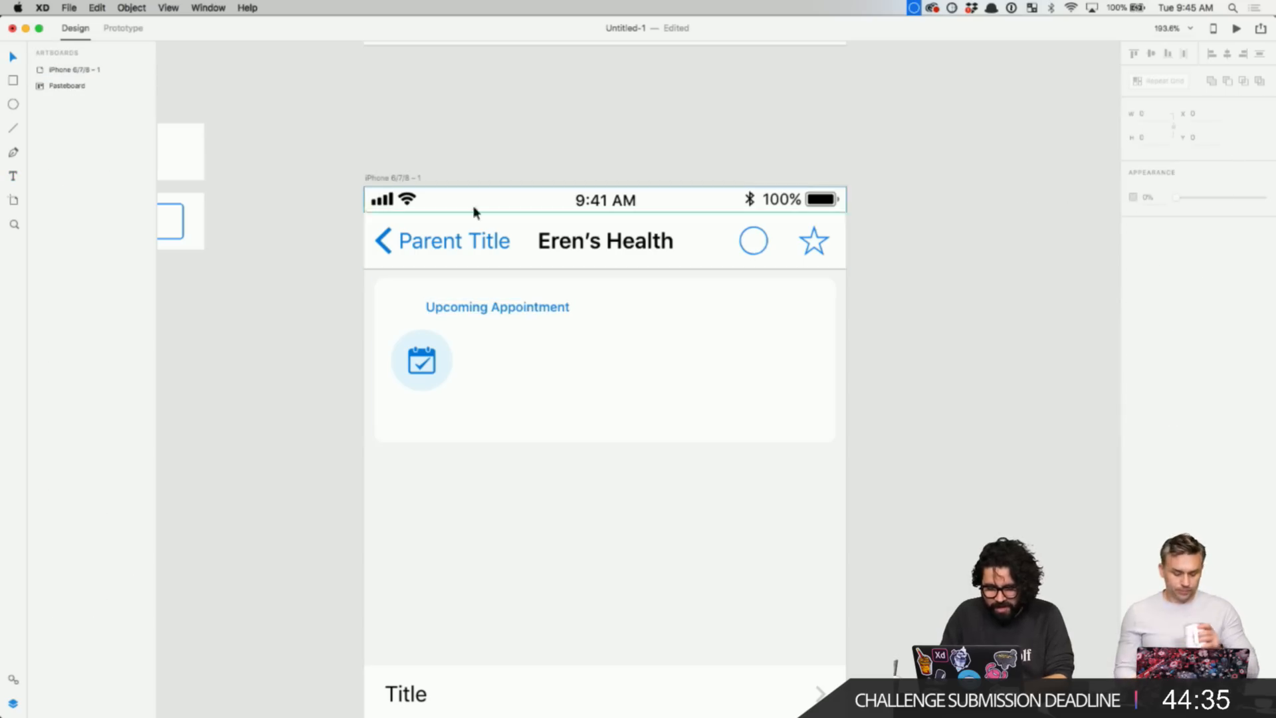
pyautogui.moveTo(450, 315); pyautogui.dragTo(517, 326)
# - Colour the label light grey-blue #C7CFDA using the palette swatch
pyautogui.click(1161, 351)
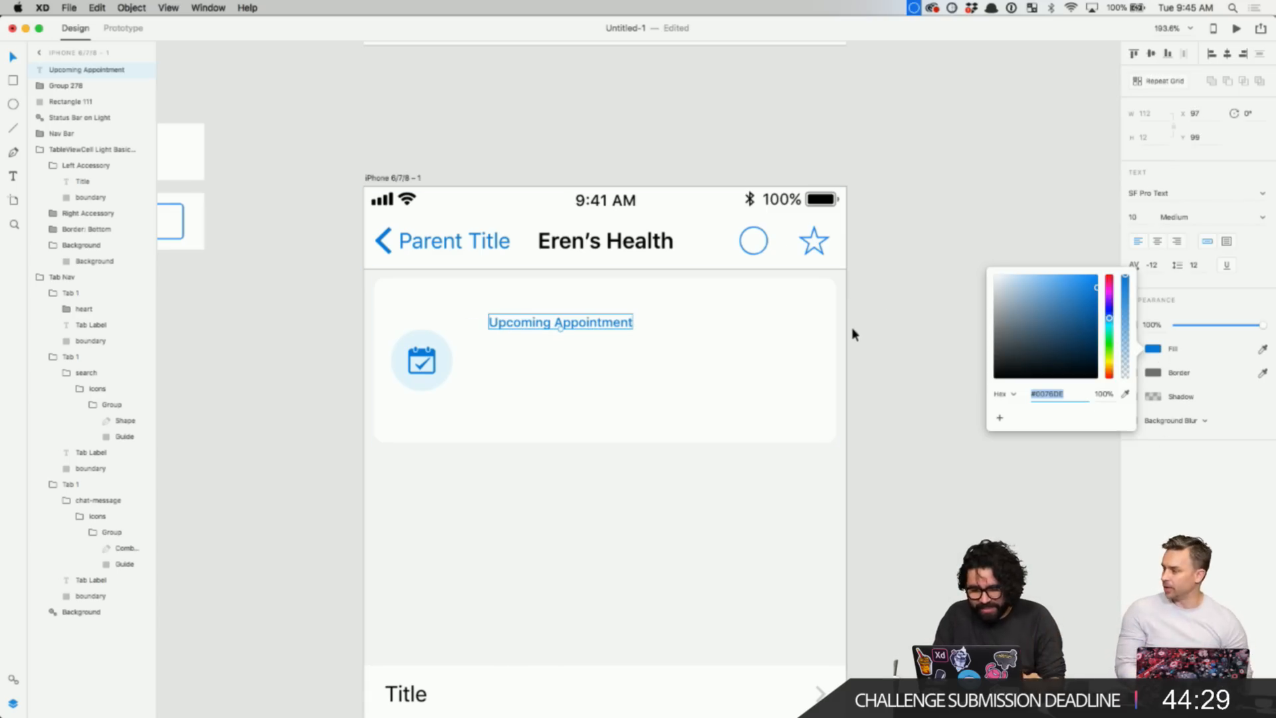
pyautogui.scroll(-5, 851, 327)
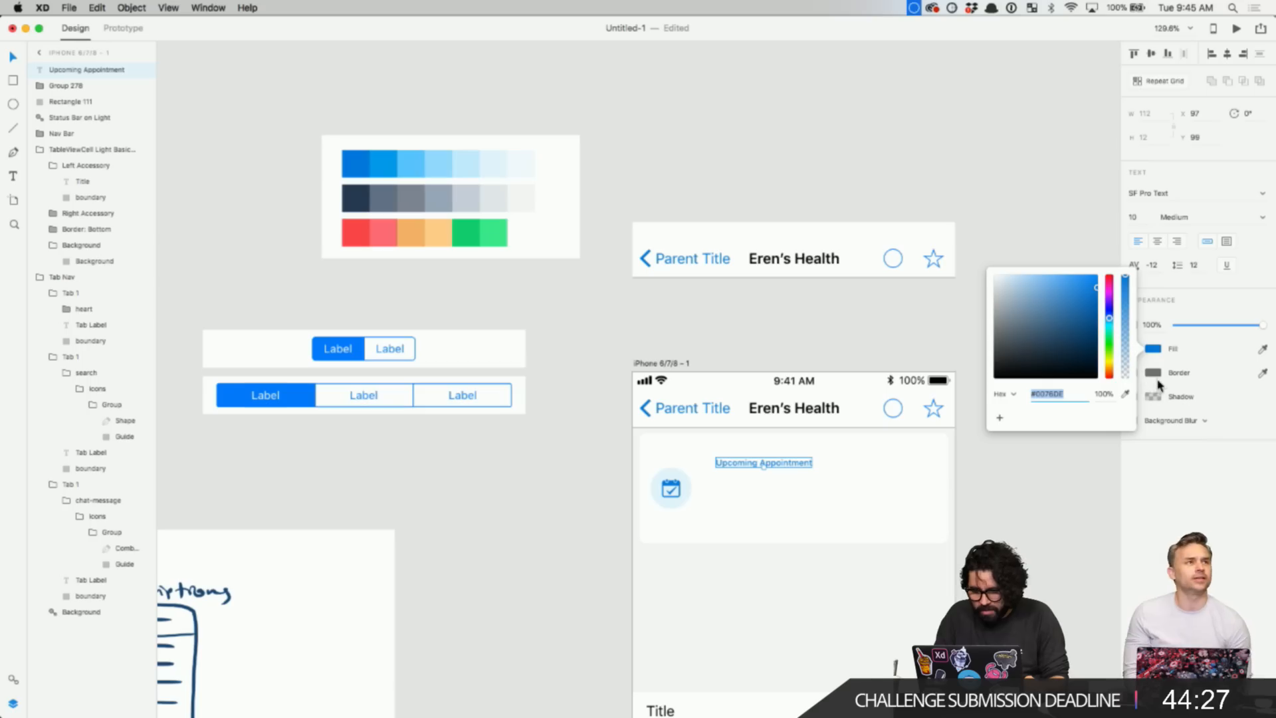
pyautogui.click(1125, 395)
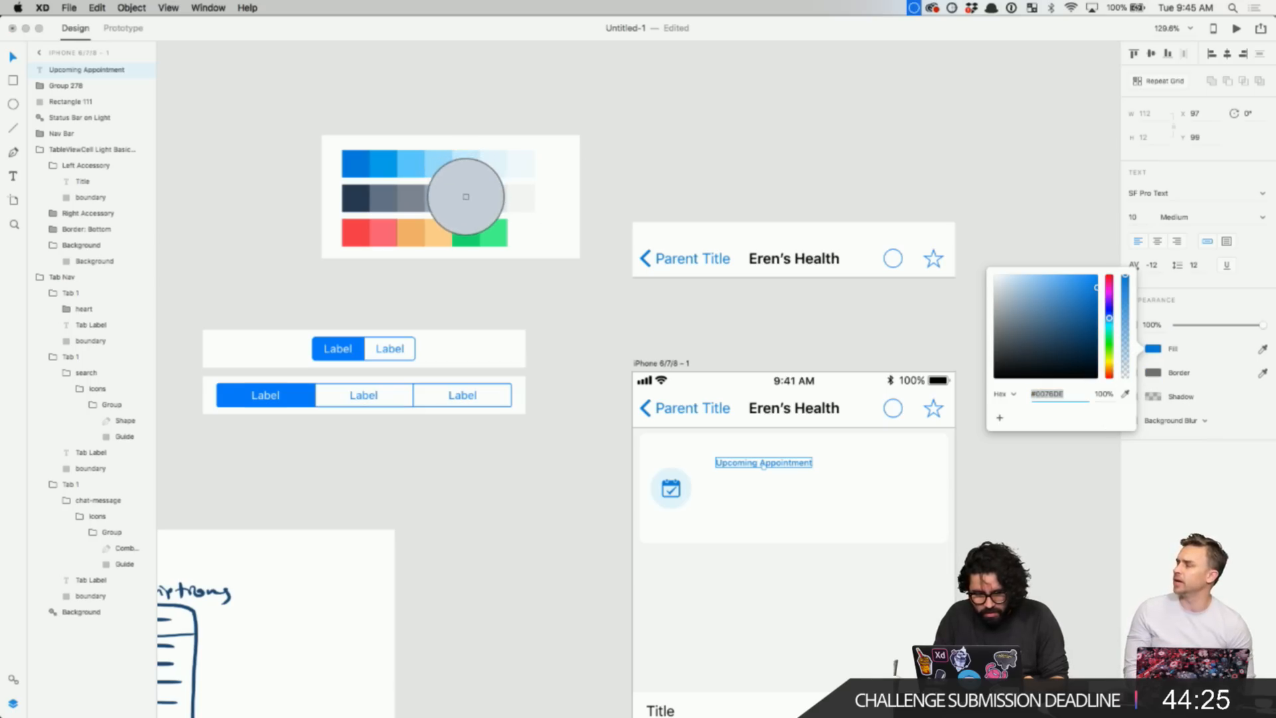
pyautogui.click(466, 194)
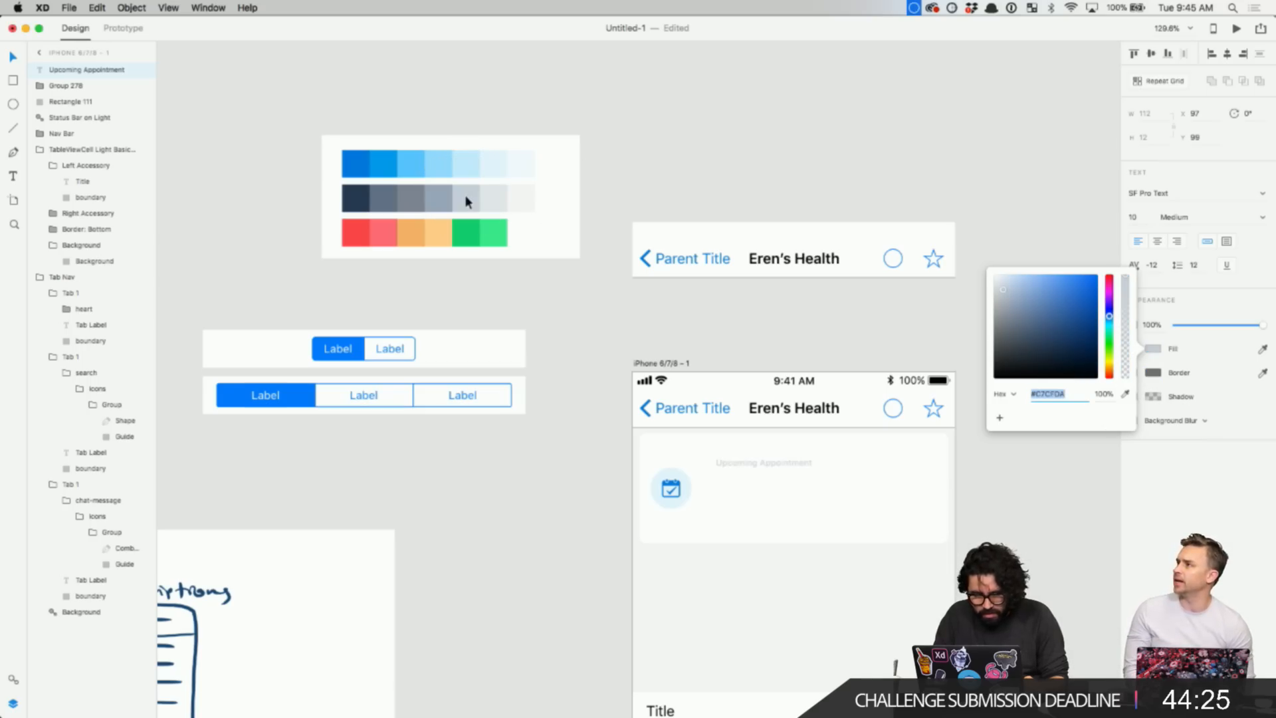
pyautogui.click(1125, 393)
pyautogui.press('Escape')
pyautogui.press('z')
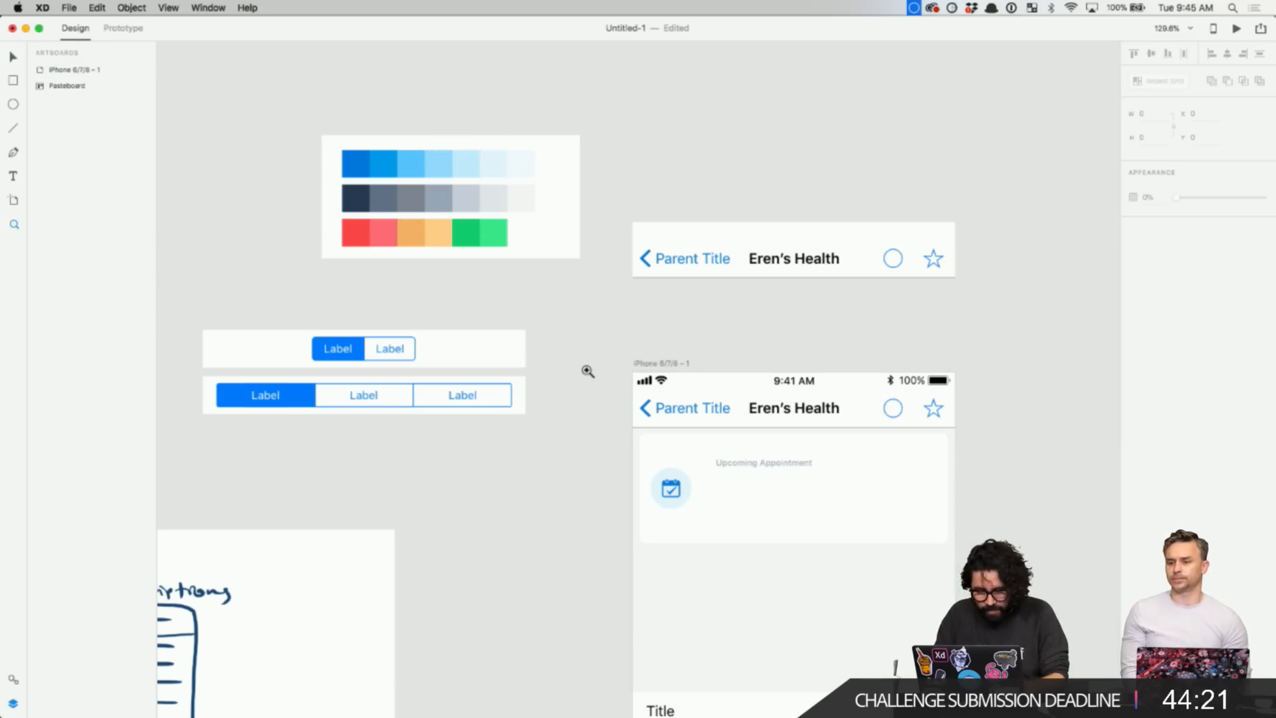
pyautogui.click(648, 365)
# - Duplicate the Upcoming Appointment label just below the original
pyautogui.click(612, 291)
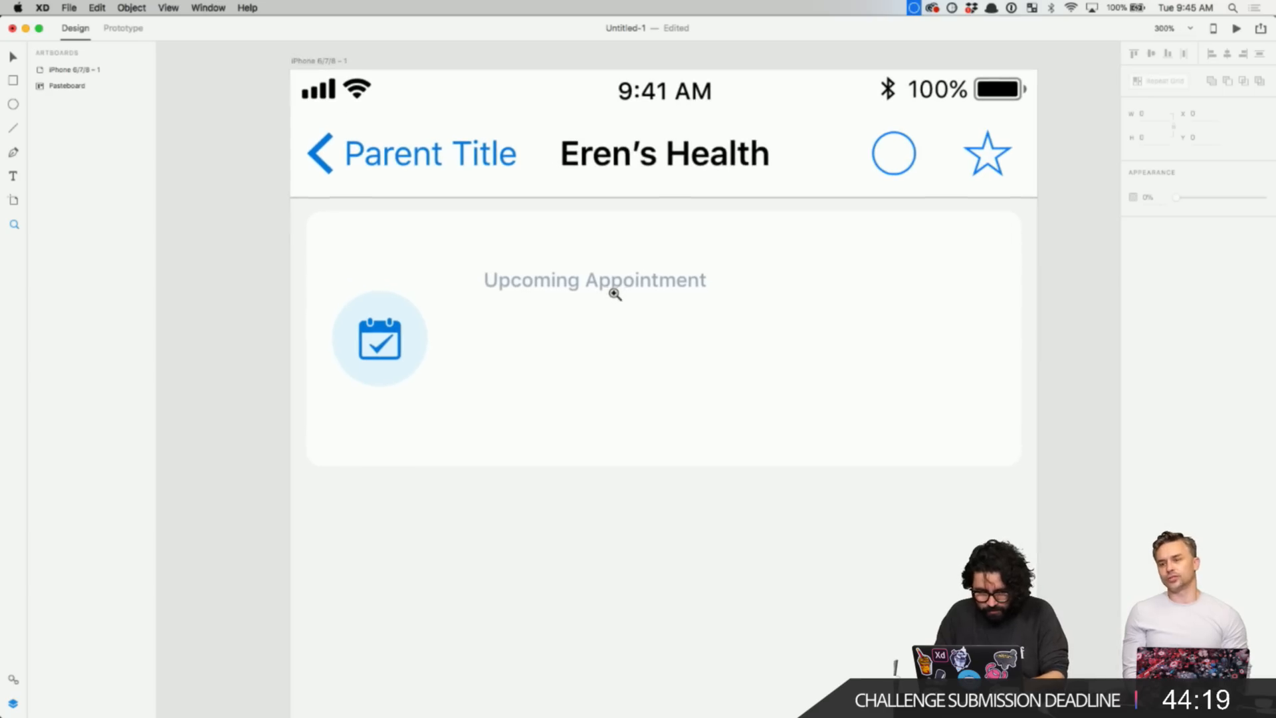
pyautogui.press('v')
pyautogui.click(637, 283)
pyautogui.keyDown('alt'); pyautogui.moveTo(637, 283); pyautogui.dragTo(638, 333); pyautogui.keyUp('alt')
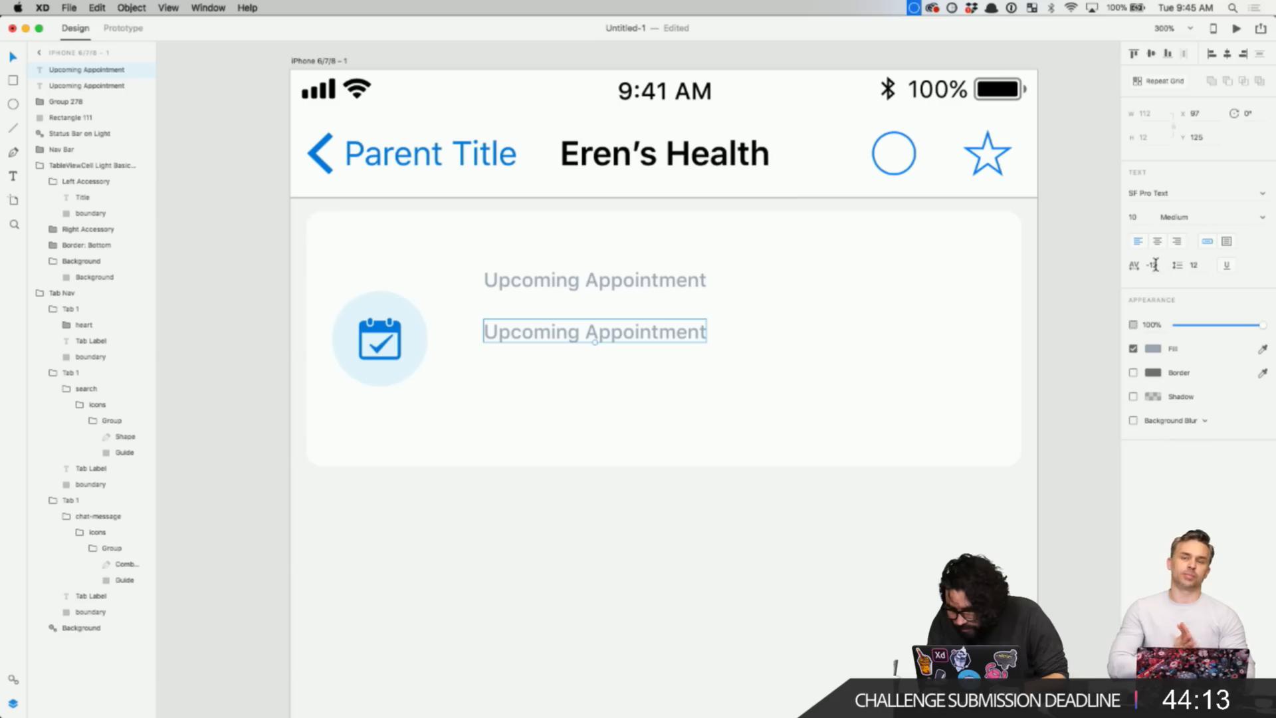
# - Set the duplicate's font size to 20 and move it lower in the card
pyautogui.click(1132, 217)
pyautogui.write('1')
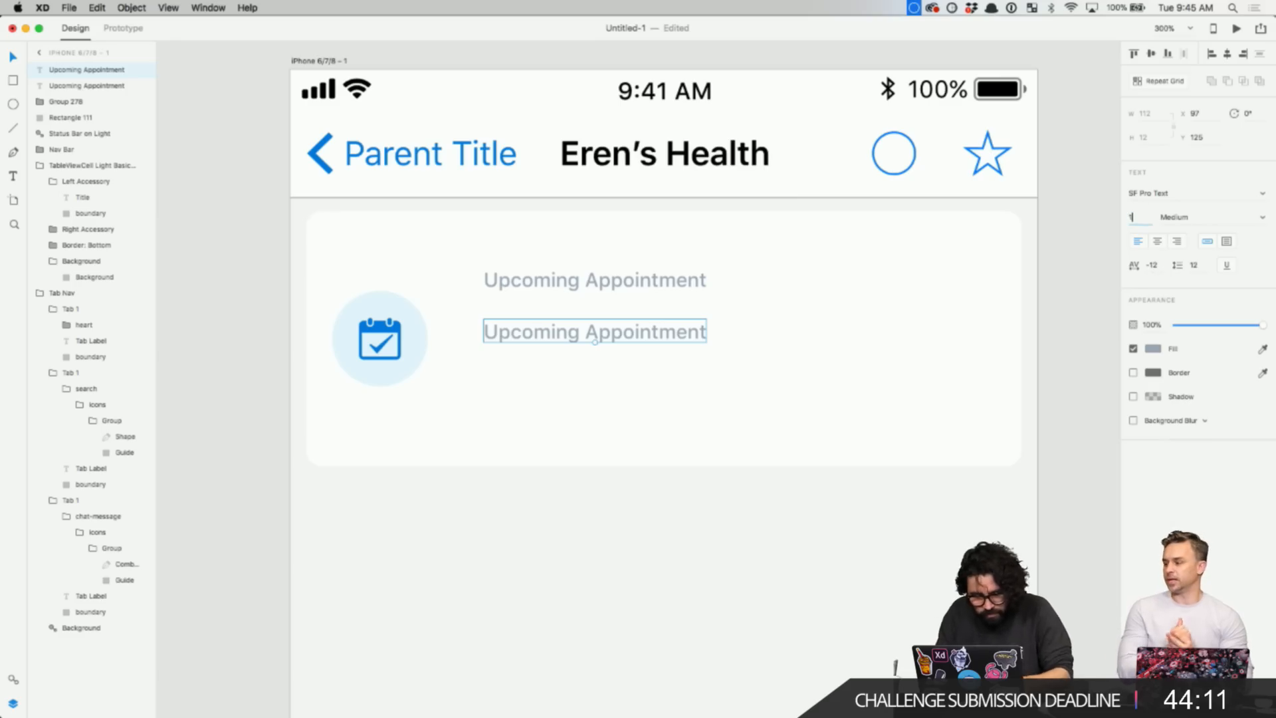
pyautogui.write('6')
pyautogui.press('Return')
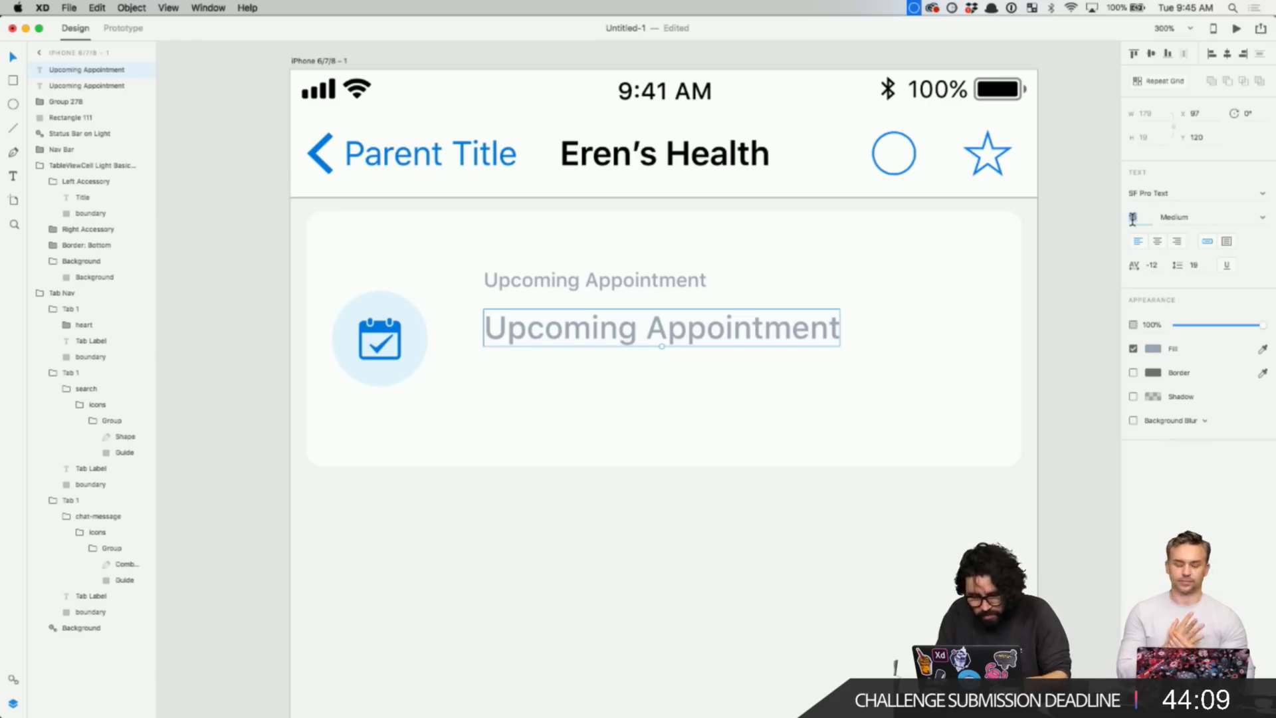
pyautogui.write('20')
pyautogui.press('Return')
pyautogui.moveTo(812, 313); pyautogui.dragTo(812, 352)
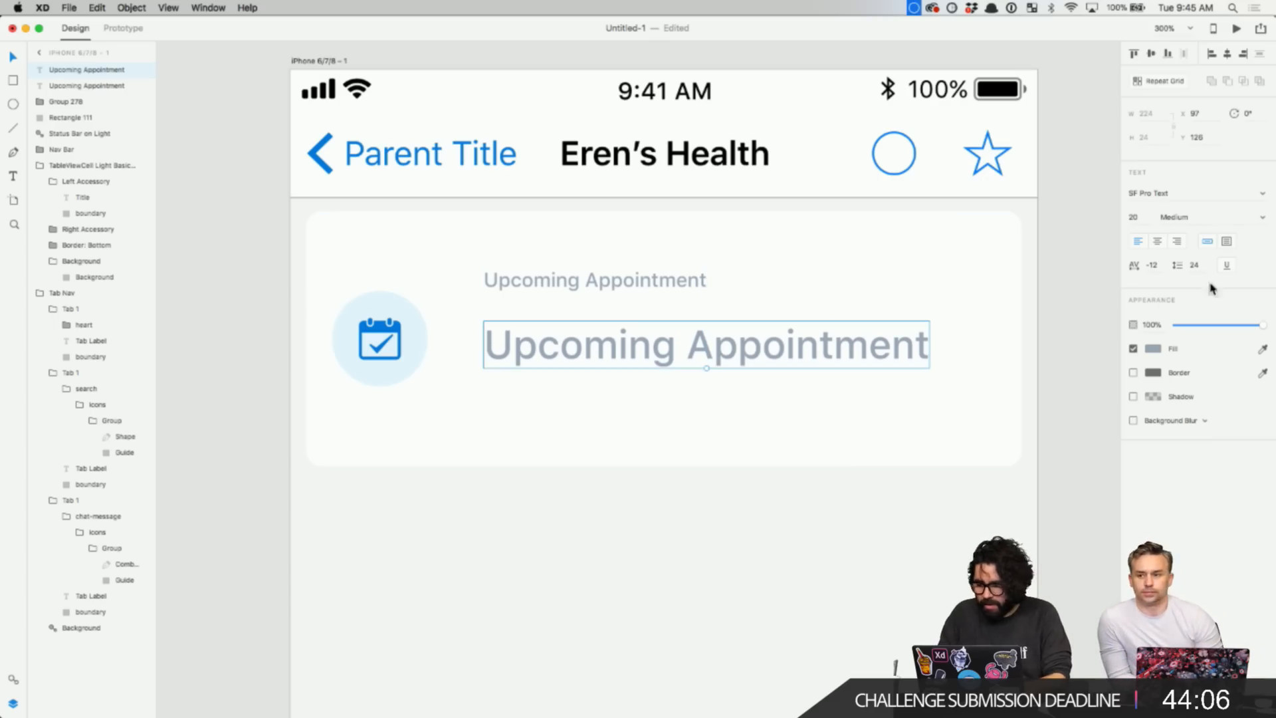
# - Inspect the enlarged text's fill colour settings
pyautogui.click(1155, 354)
pyautogui.scroll(-5, 643, 465)
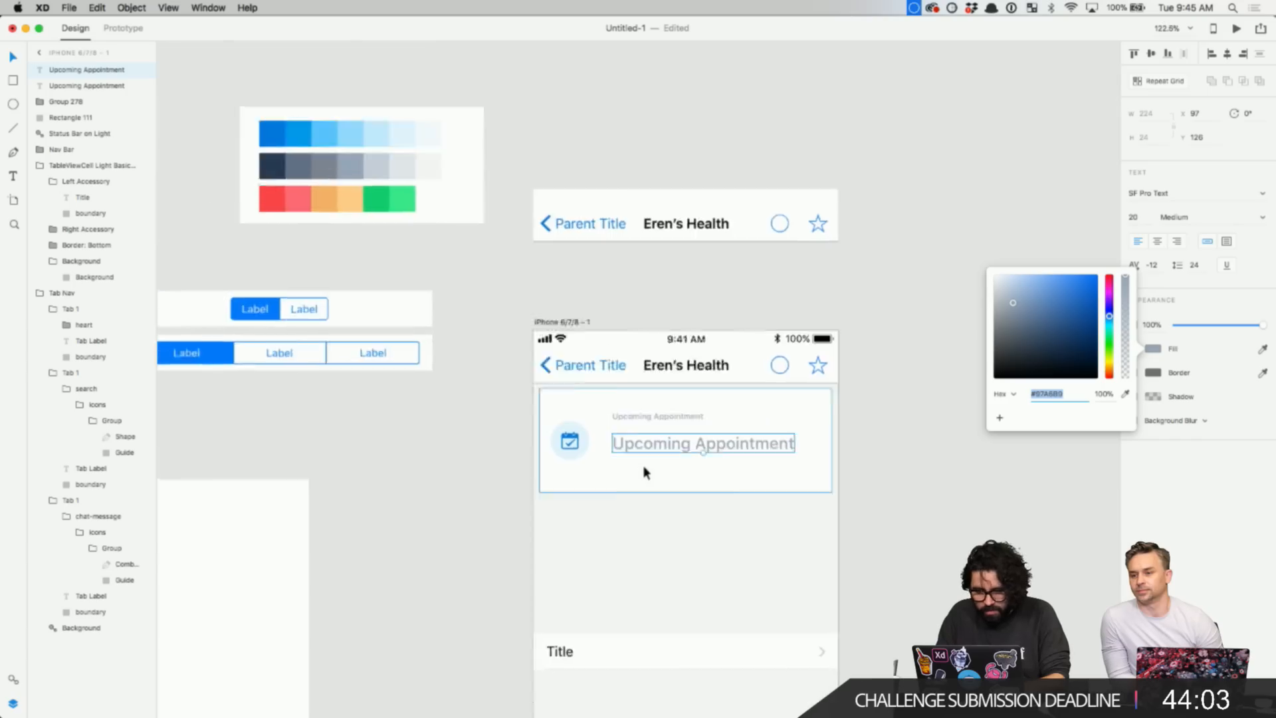
pyautogui.scroll(2, 643, 465)
pyautogui.hscroll(-3, 643, 465)
pyautogui.scroll(2, 691, 425)
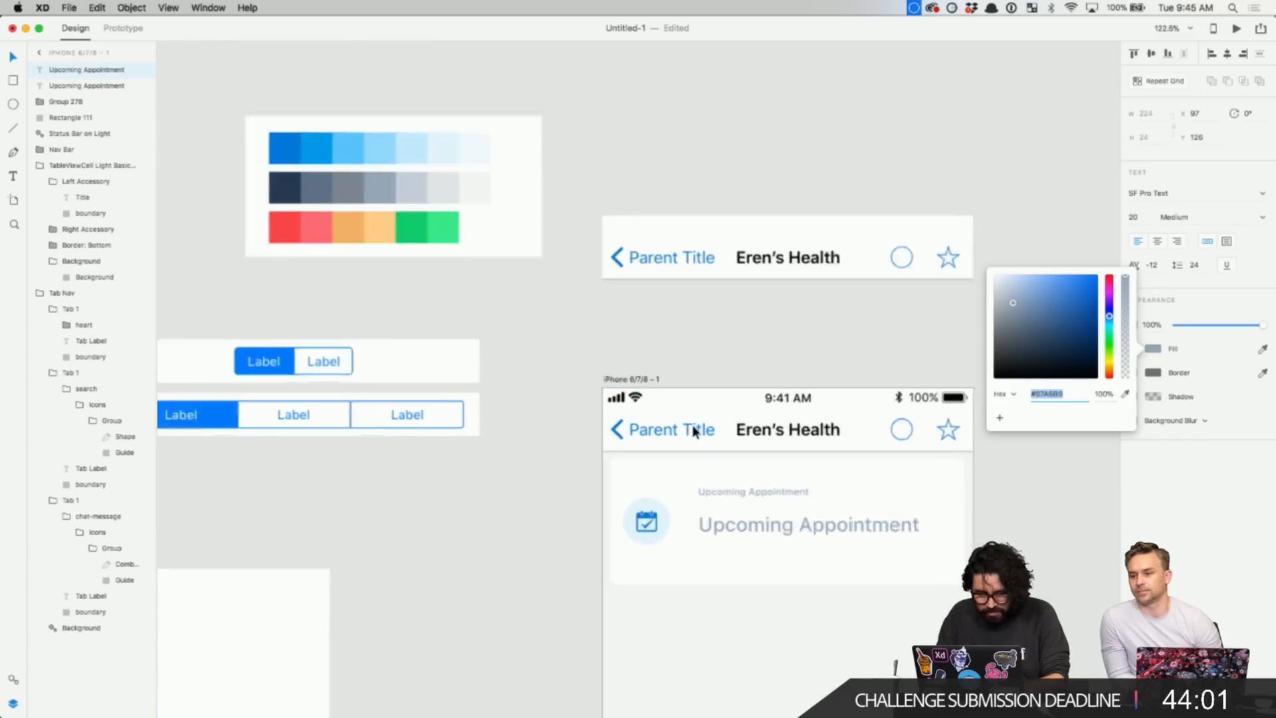
pyautogui.scroll(2, 693, 430)
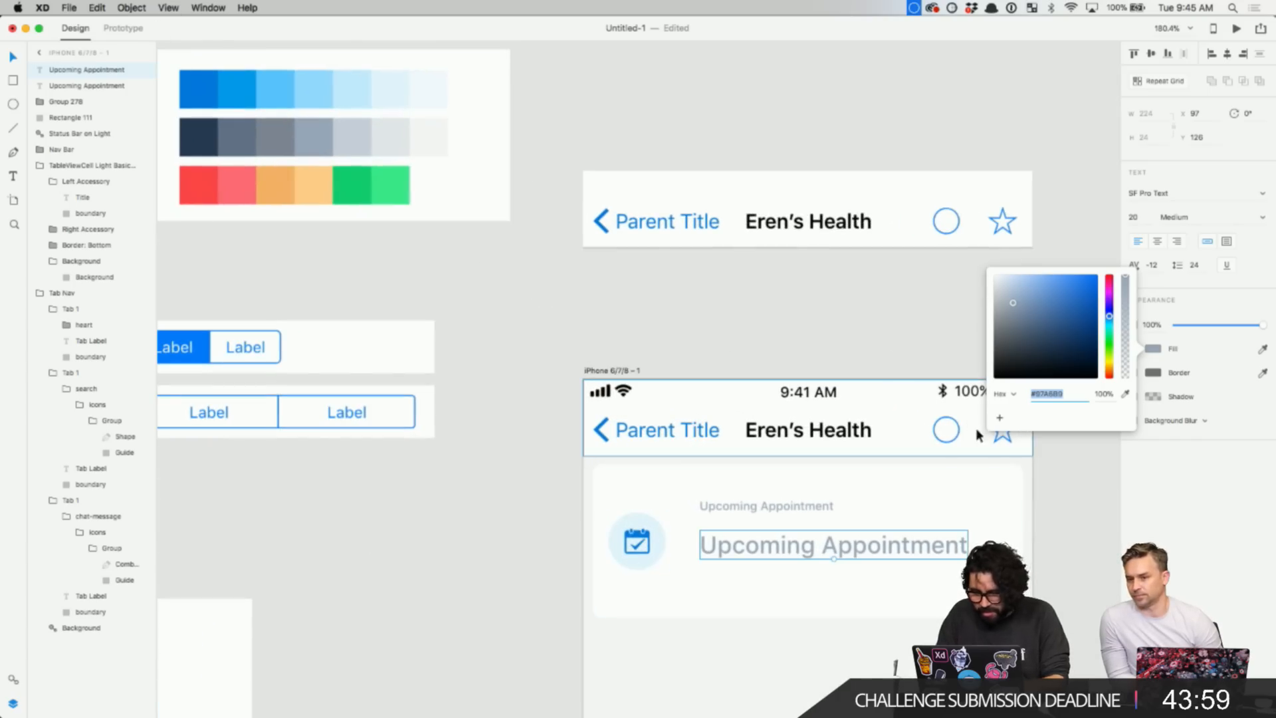
# - Add the calendar icon's blue #007BDE to the Assets panel's Colors
pyautogui.keyDown('super'); pyautogui.click(637, 543); pyautogui.keyUp('super')
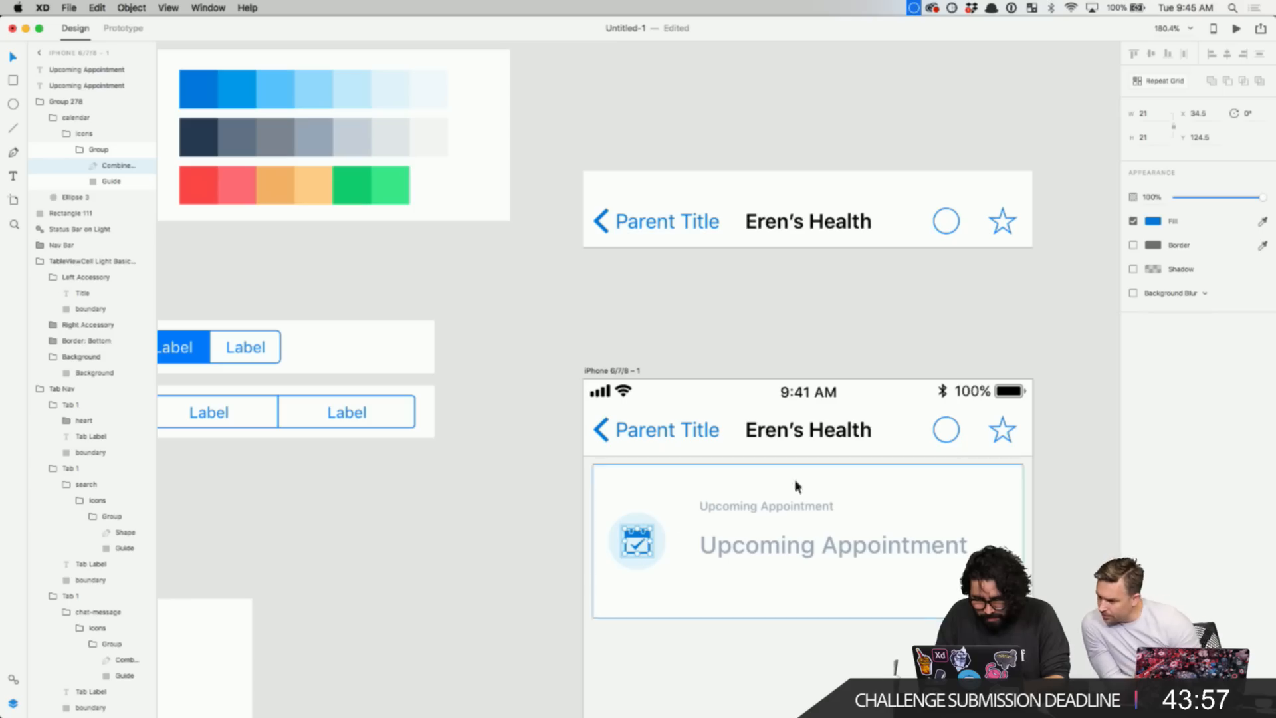
pyautogui.click(1154, 222)
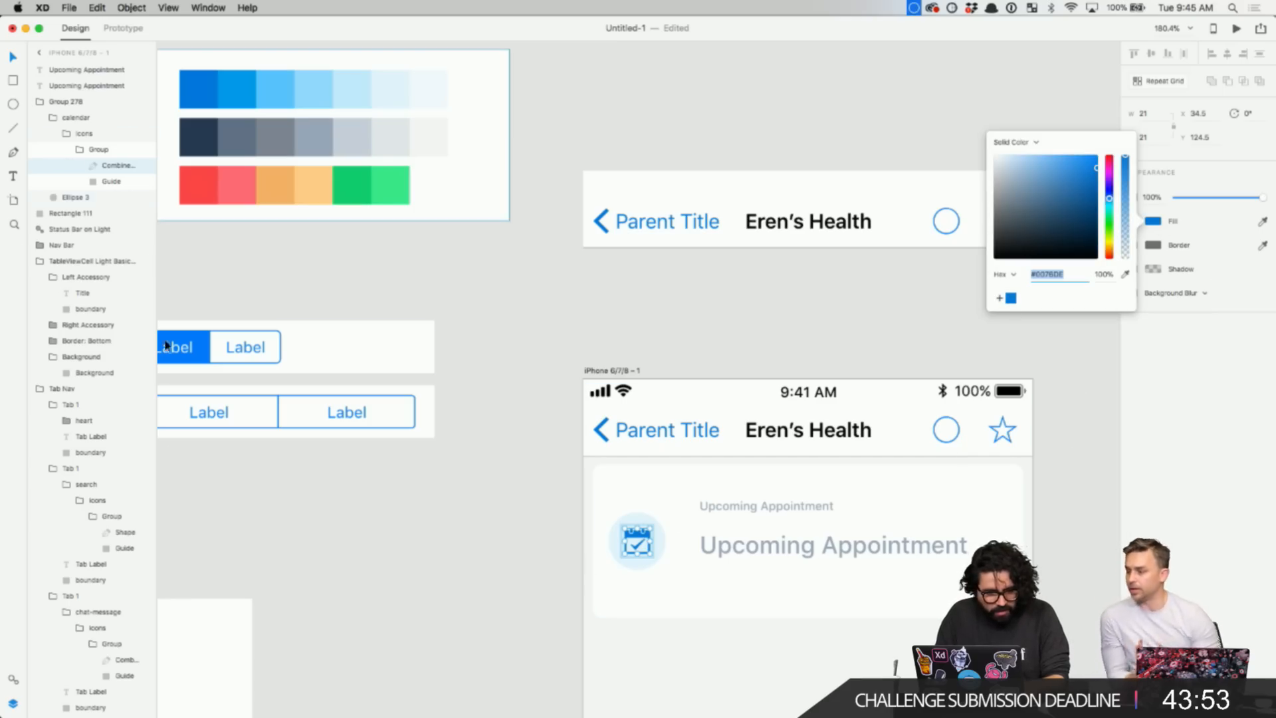
pyautogui.click(18, 684)
pyautogui.click(14, 681)
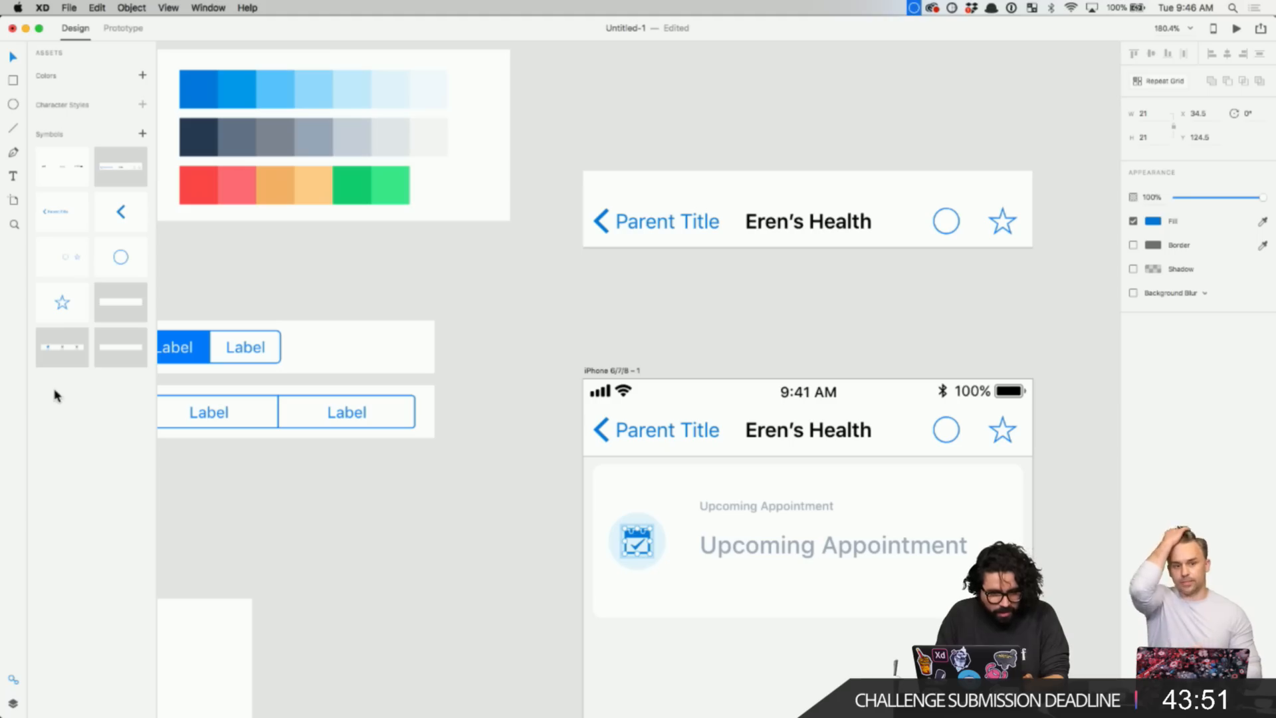
pyautogui.click(143, 77)
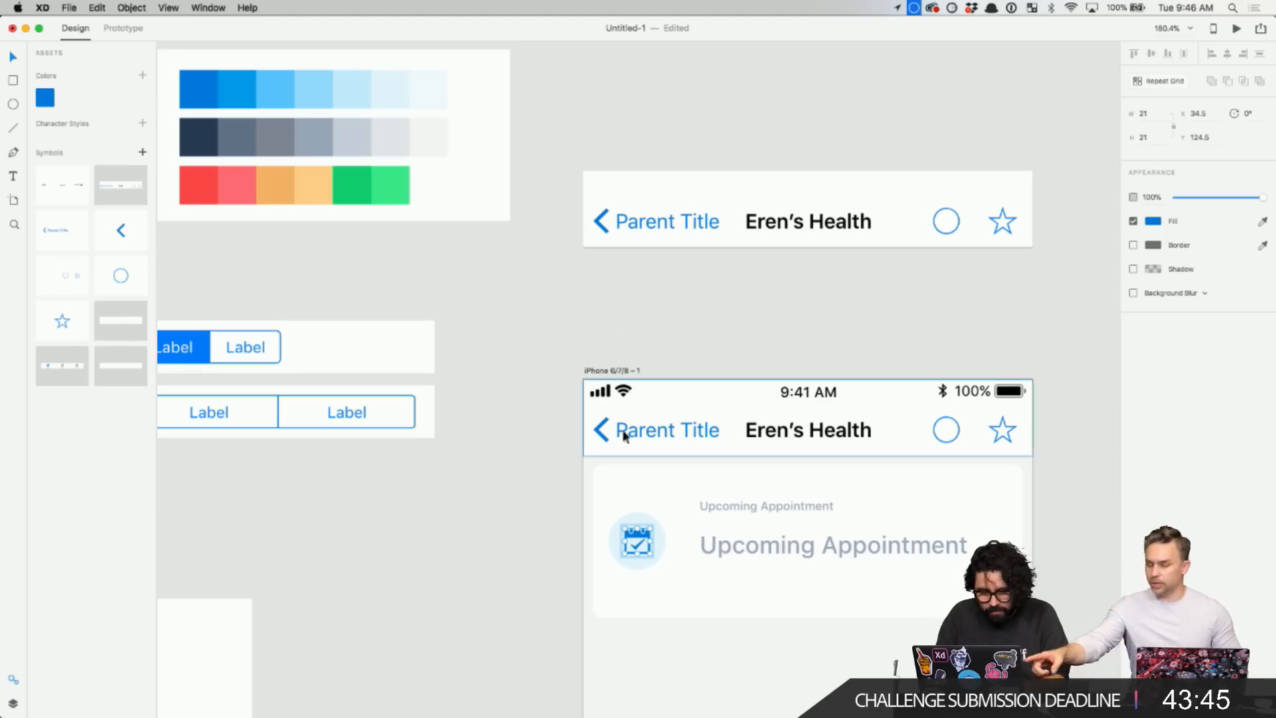
pyautogui.hscroll(-2, 610, 509)
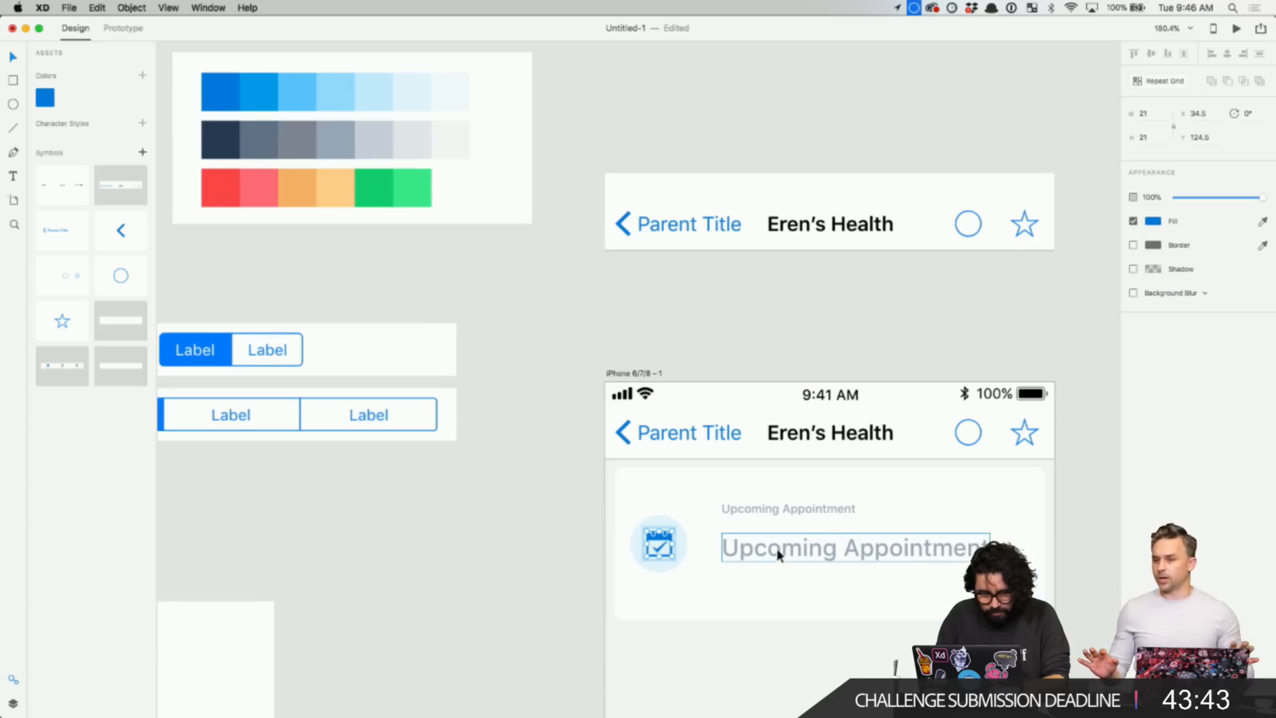
# - Draw a small square above the palette card and eyedrop the palette's blue into it
pyautogui.hscroll(-3, 456, 399)
pyautogui.scroll(2, 456, 399)
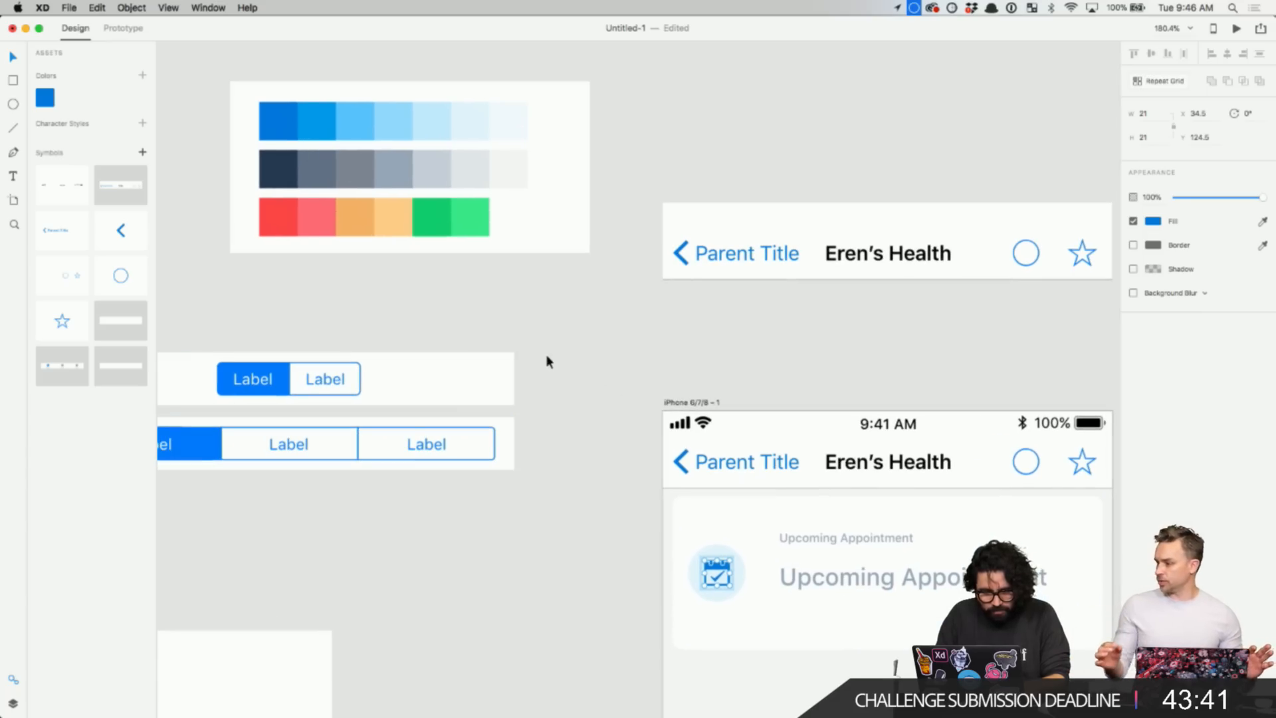
pyautogui.hscroll(-3, 541, 356)
pyautogui.press('r')
pyautogui.moveTo(326, 49); pyautogui.dragTo(346, 69)
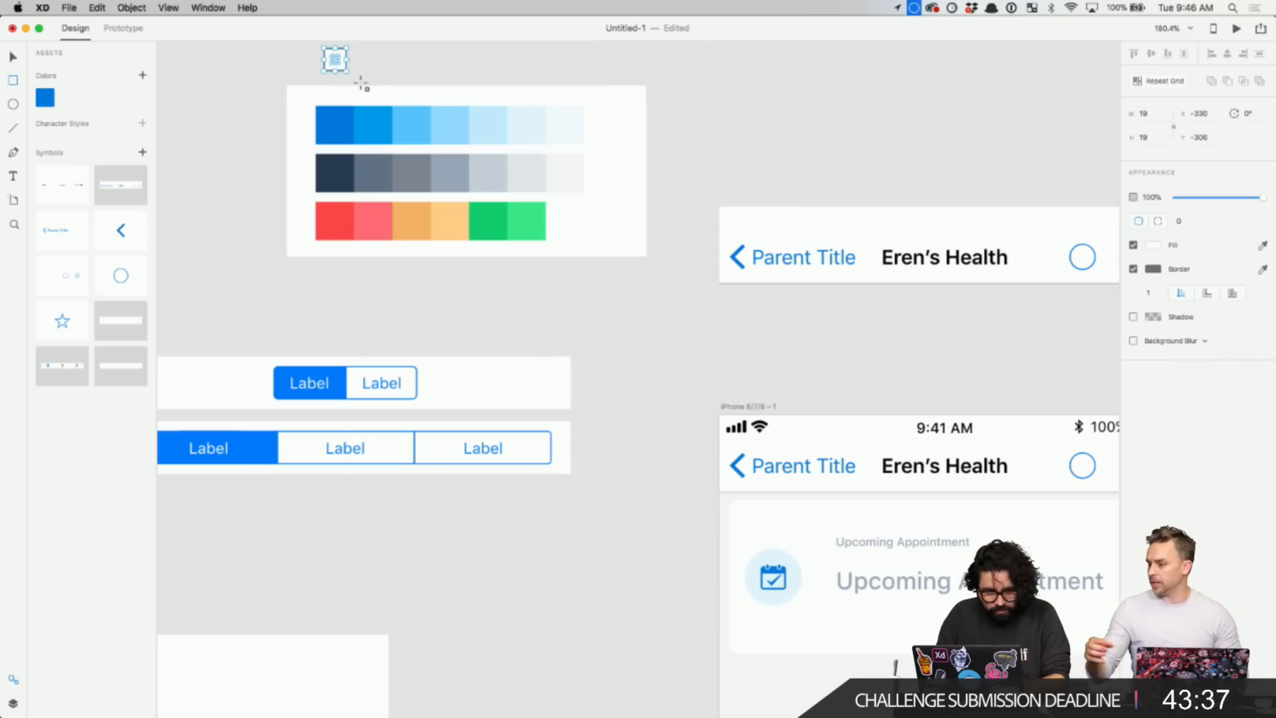
pyautogui.click(1262, 246)
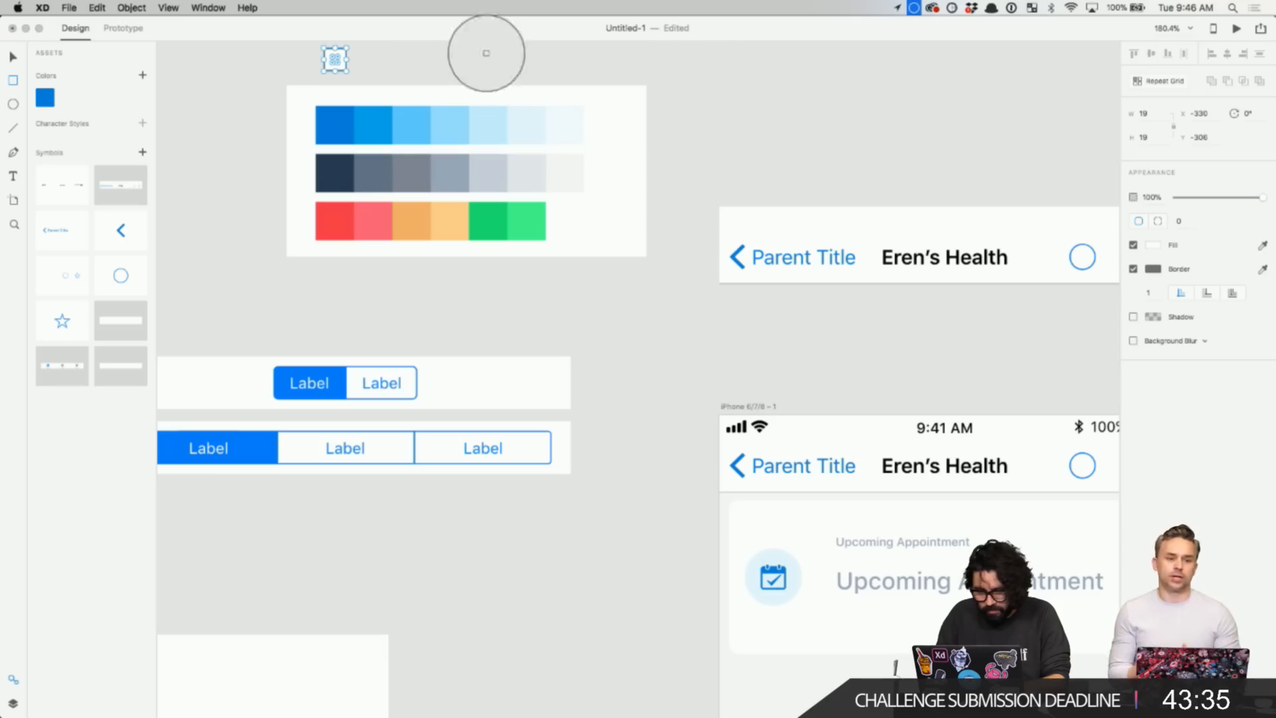
pyautogui.click(370, 120)
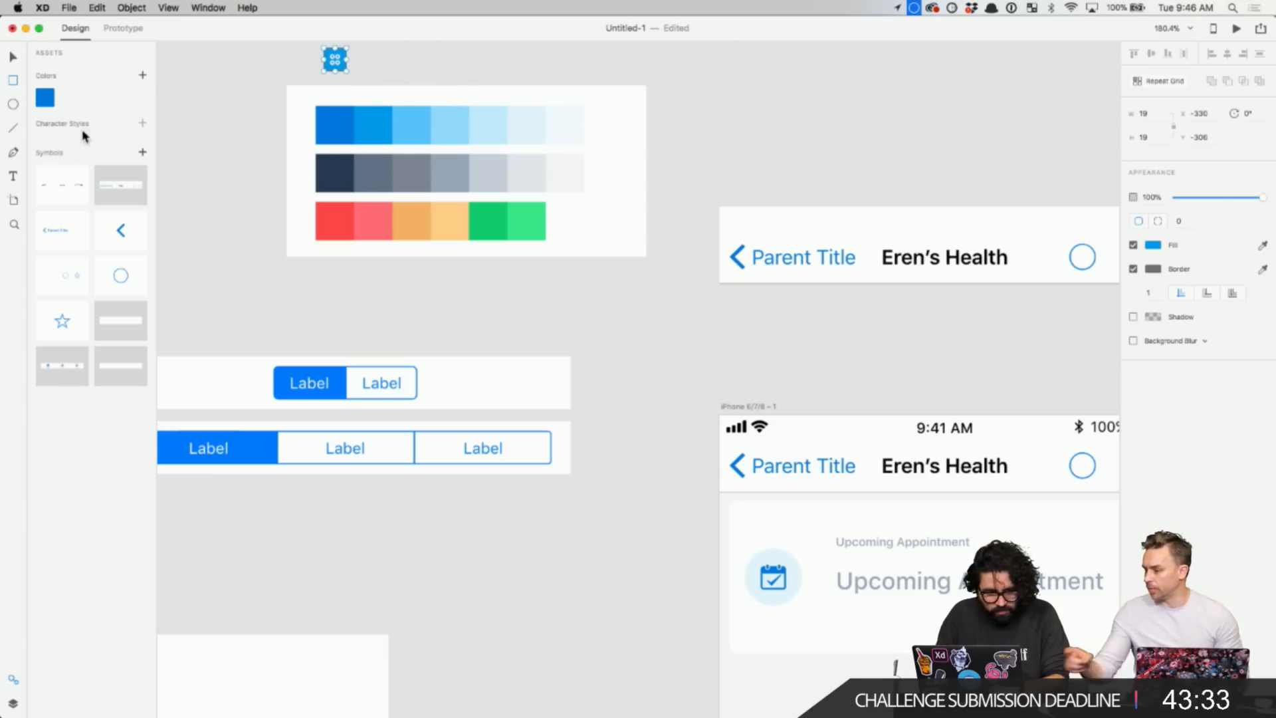
# - Save the square's colours to Assets and delete the grey swatch
pyautogui.click(143, 76)
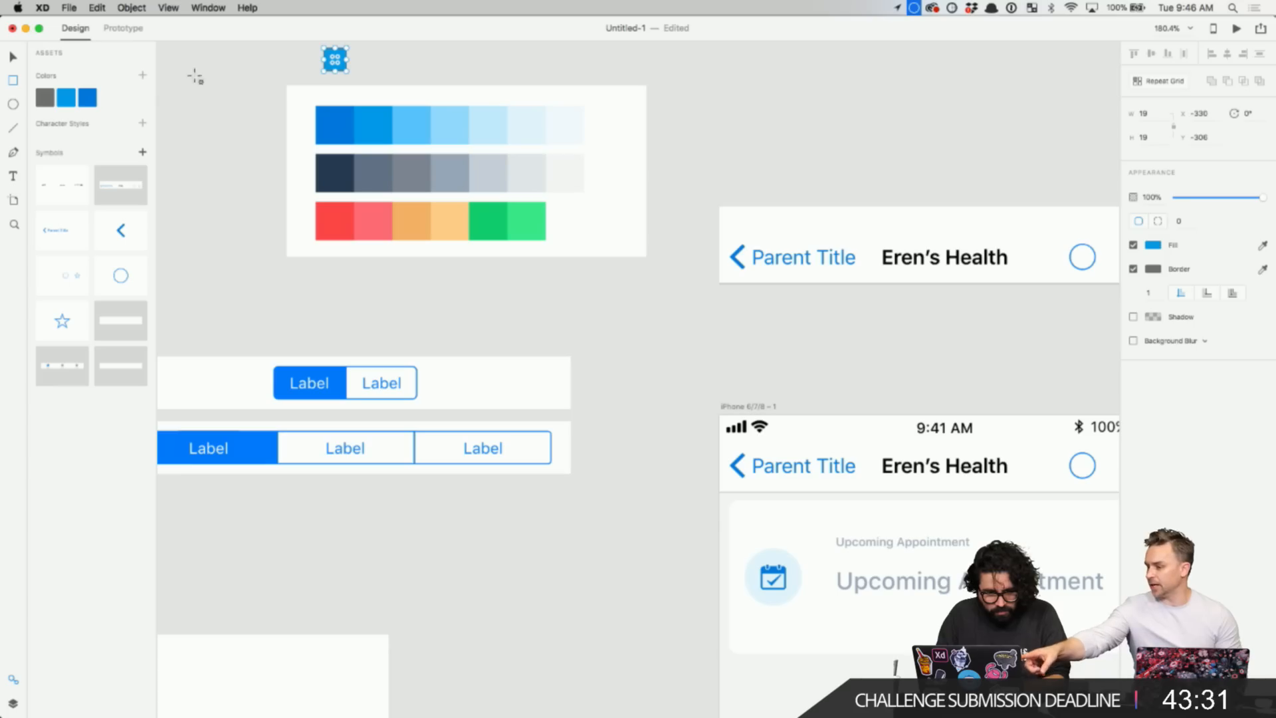
pyautogui.rightClick(48, 102)
pyautogui.click(93, 155)
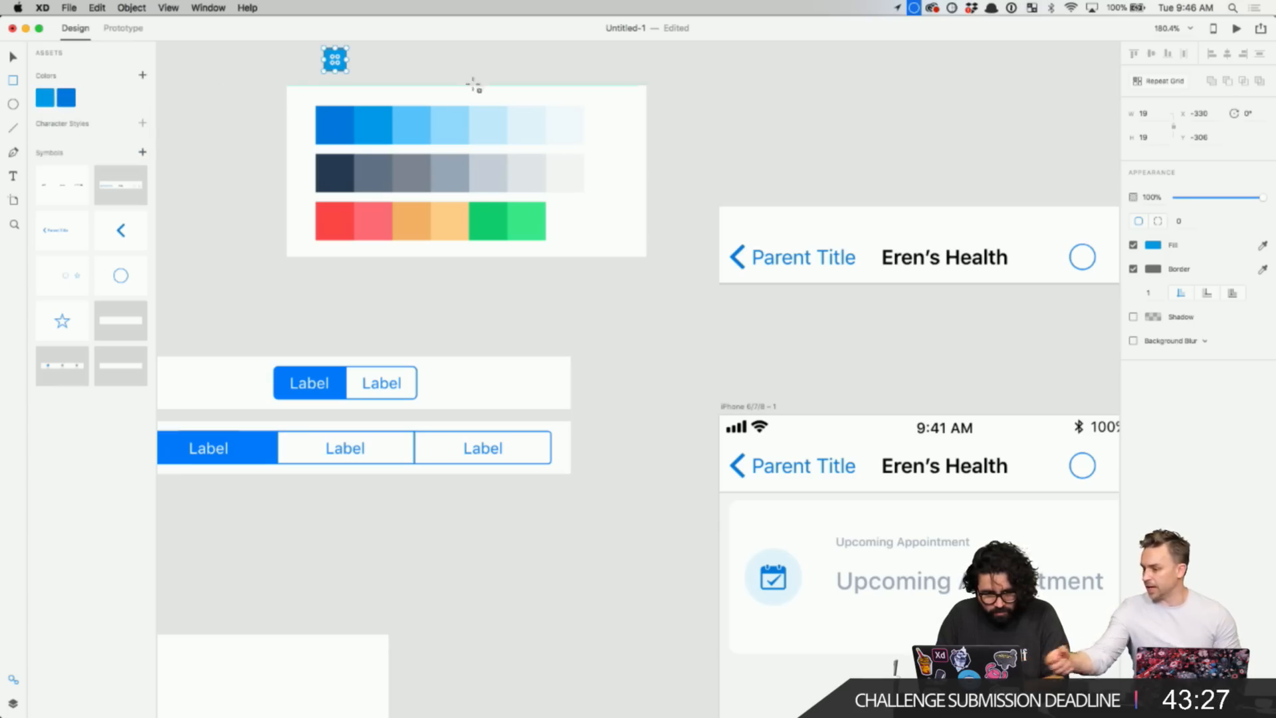
# - Apply a saved blue swatch to the small square and check its fill value
pyautogui.click(170, 72)
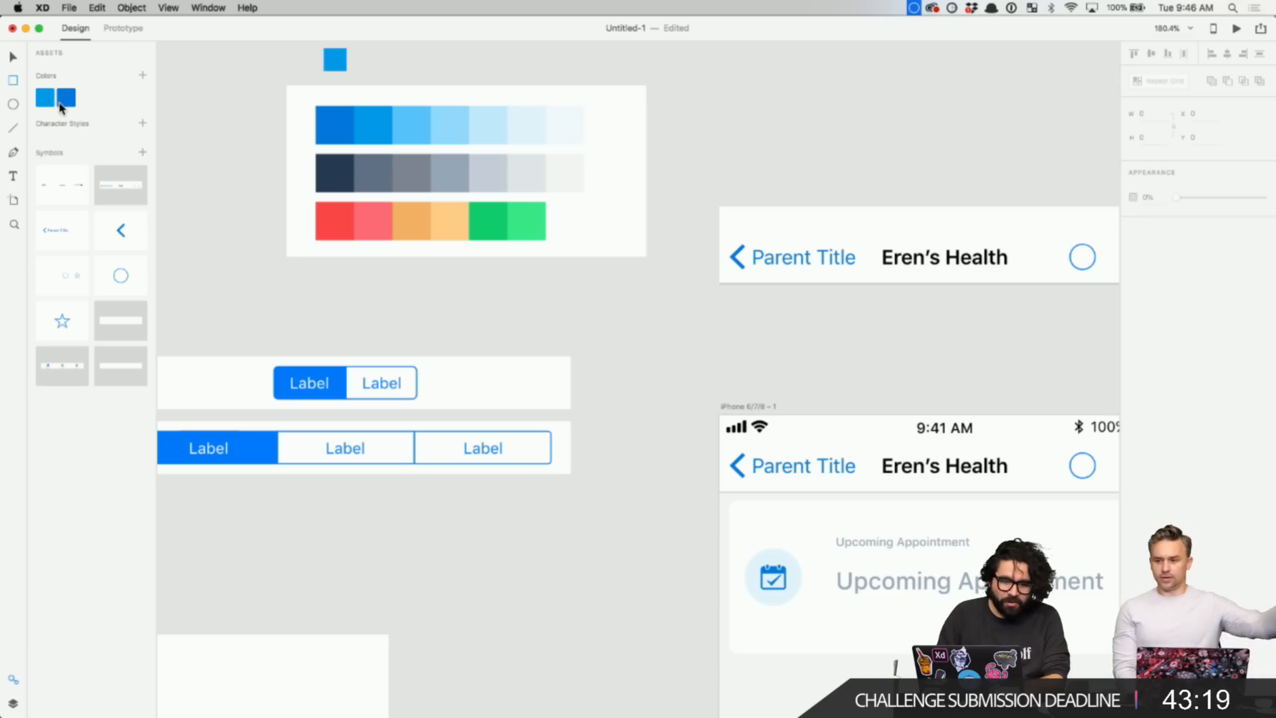
pyautogui.moveTo(59, 106); pyautogui.dragTo(336, 60)
pyautogui.click(336, 59)
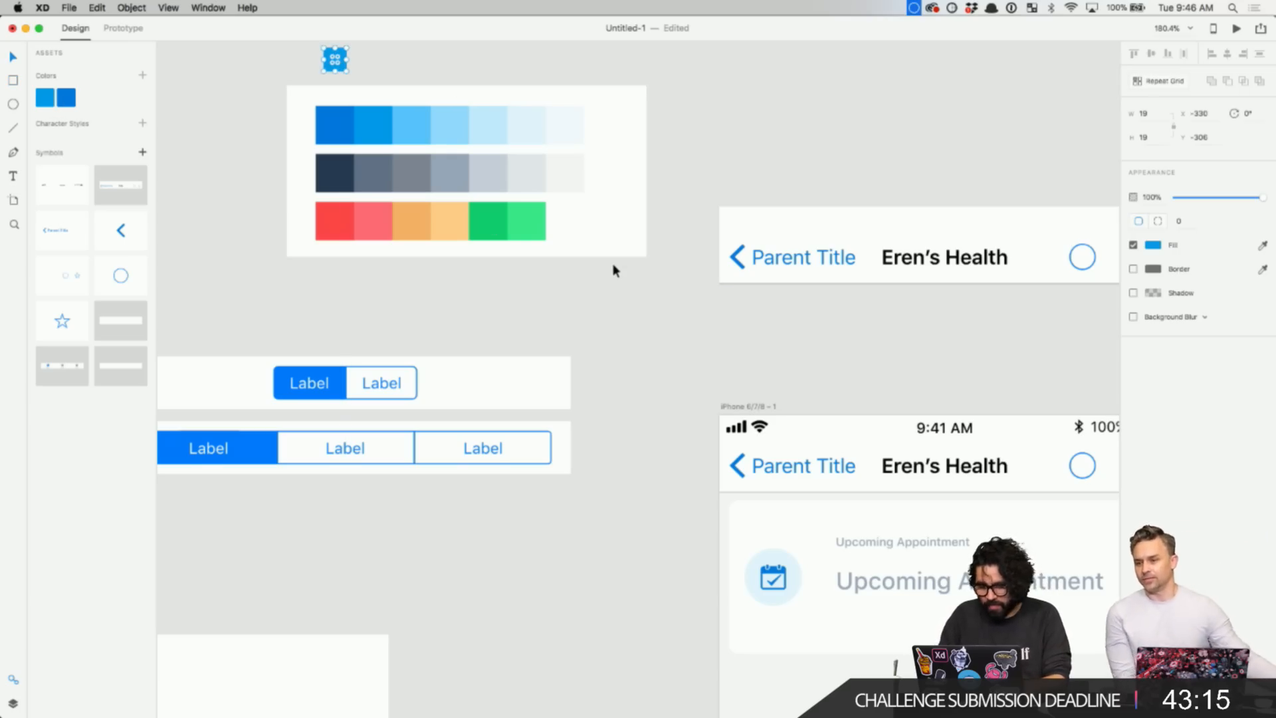
pyautogui.scroll(-1, 613, 269)
pyautogui.hscroll(1, 613, 270)
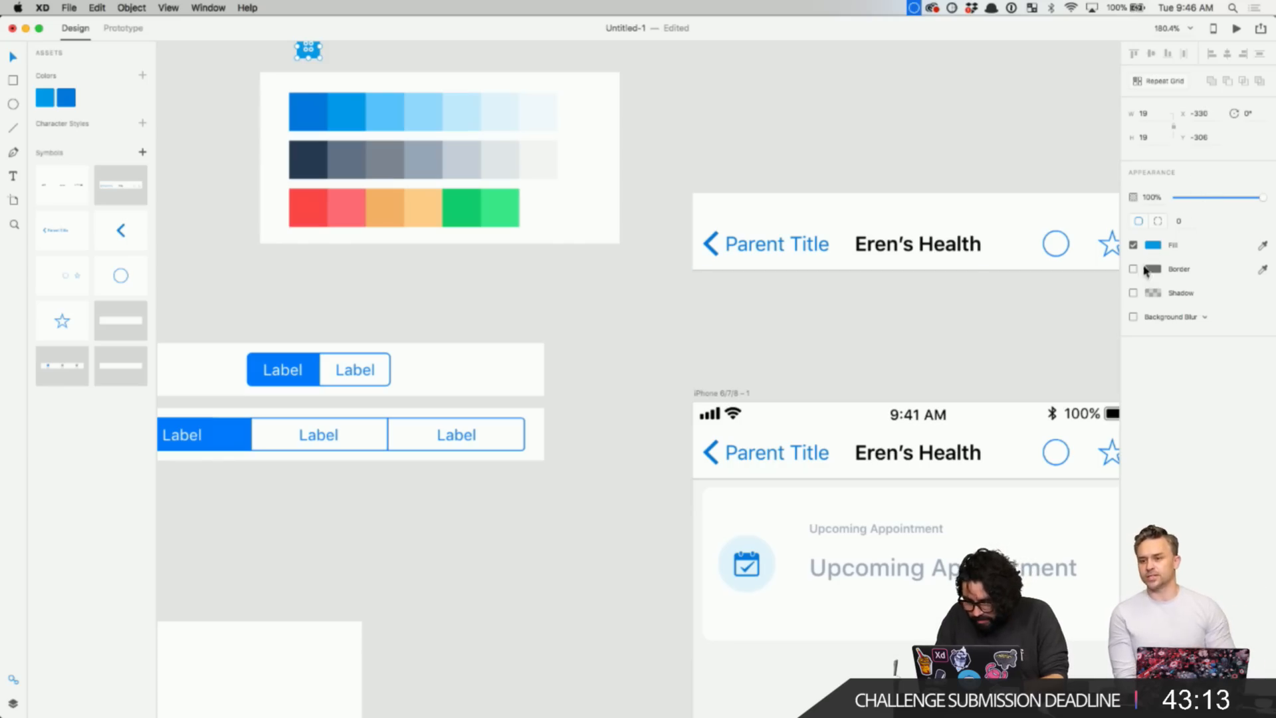
pyautogui.click(1153, 246)
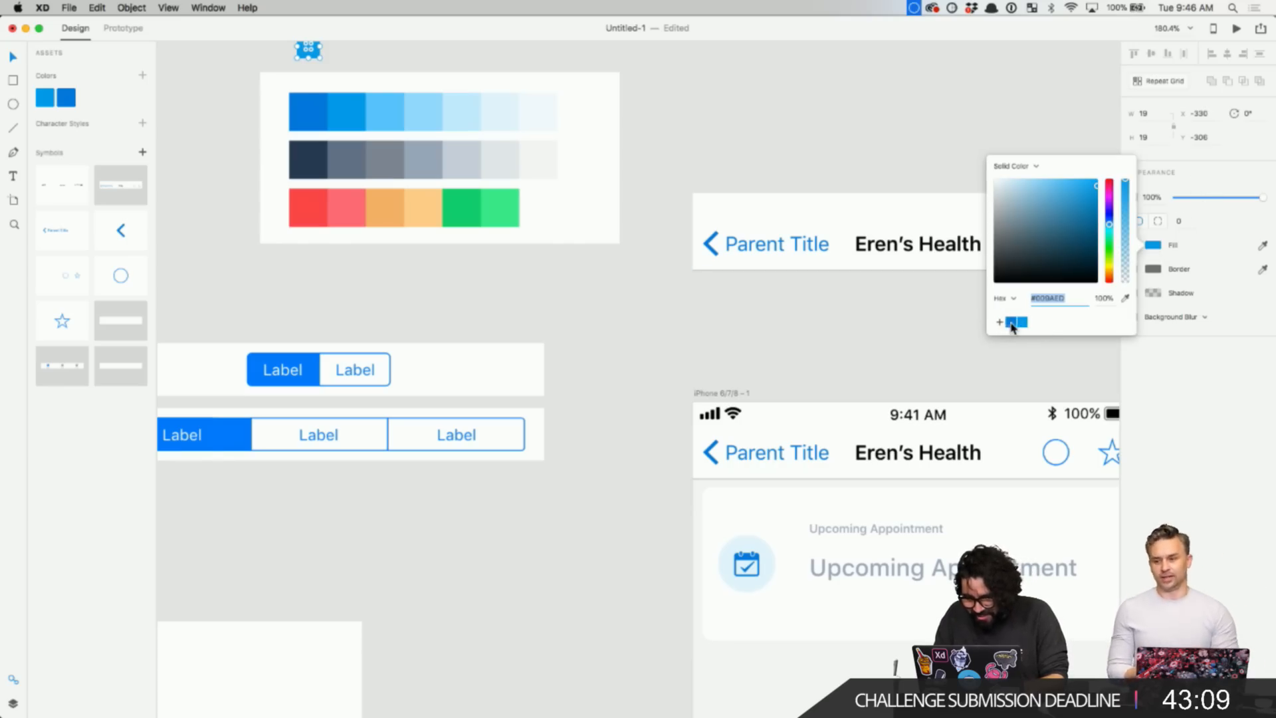
pyautogui.click(790, 151)
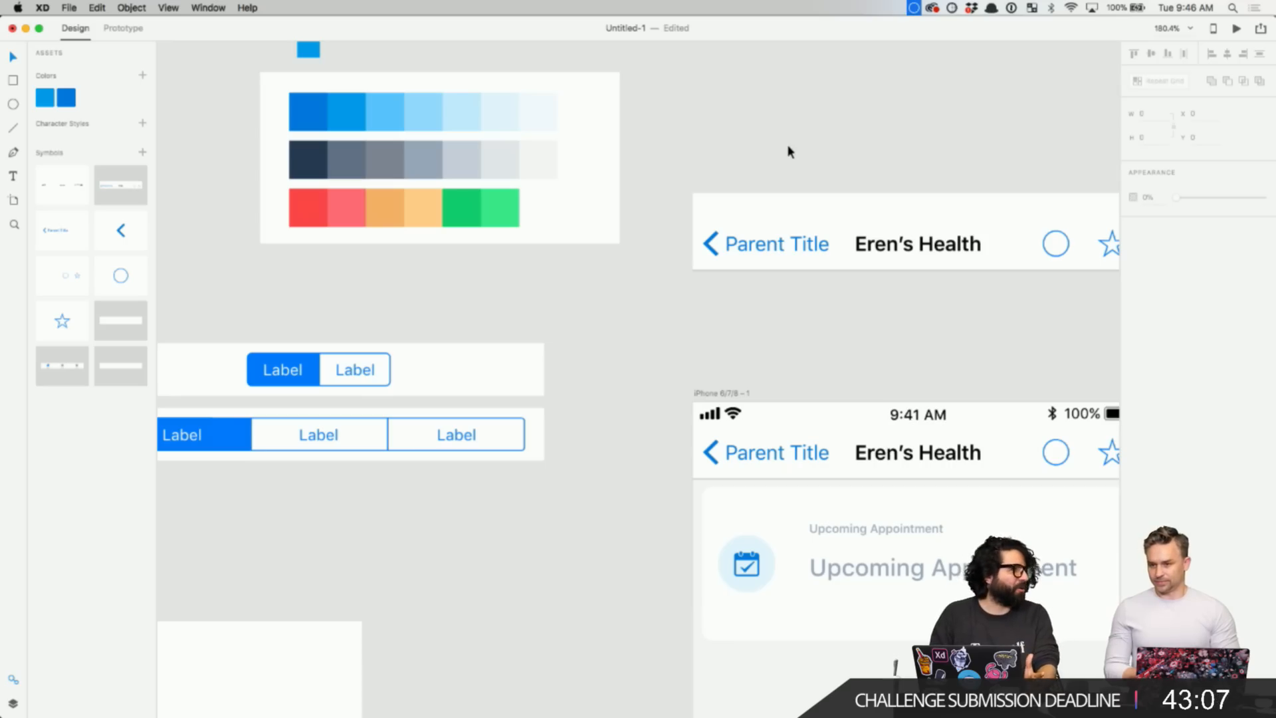
pyautogui.scroll(-5, 787, 145)
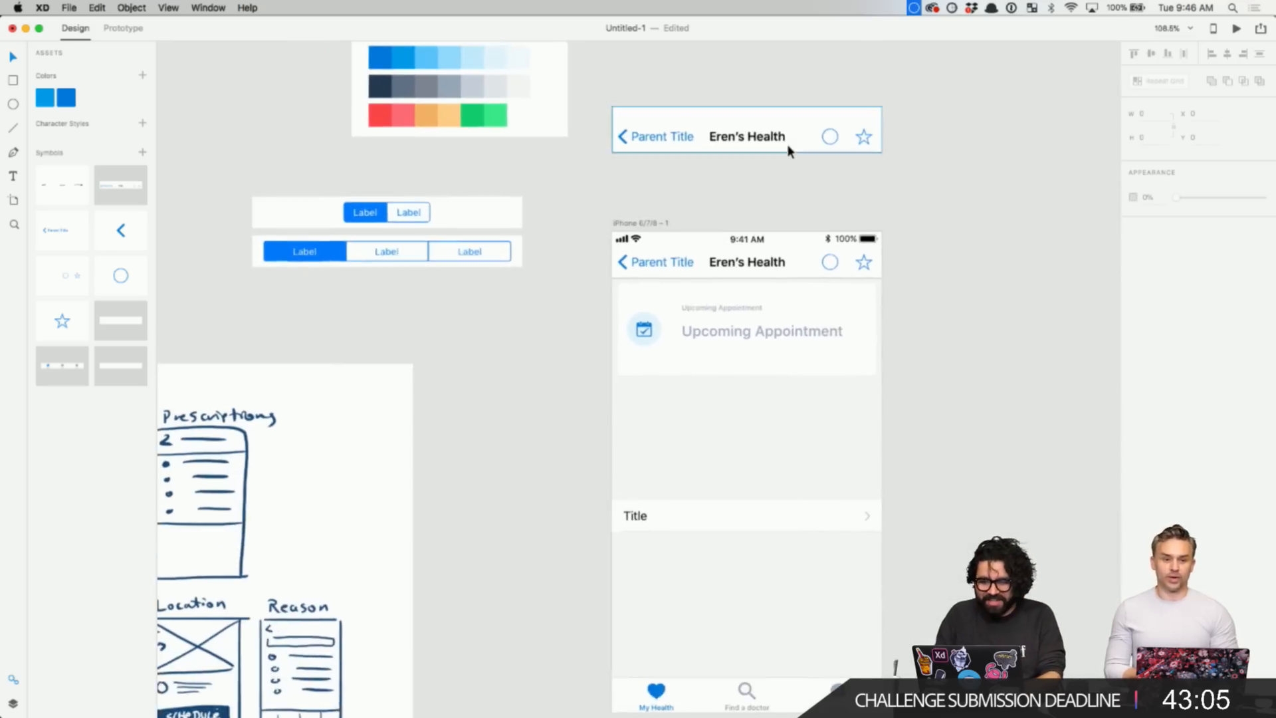
# - Duplicate the blue square to the right and fill it with the lighter palette blue
pyautogui.moveTo(510, 154); pyautogui.dragTo(570, 186)
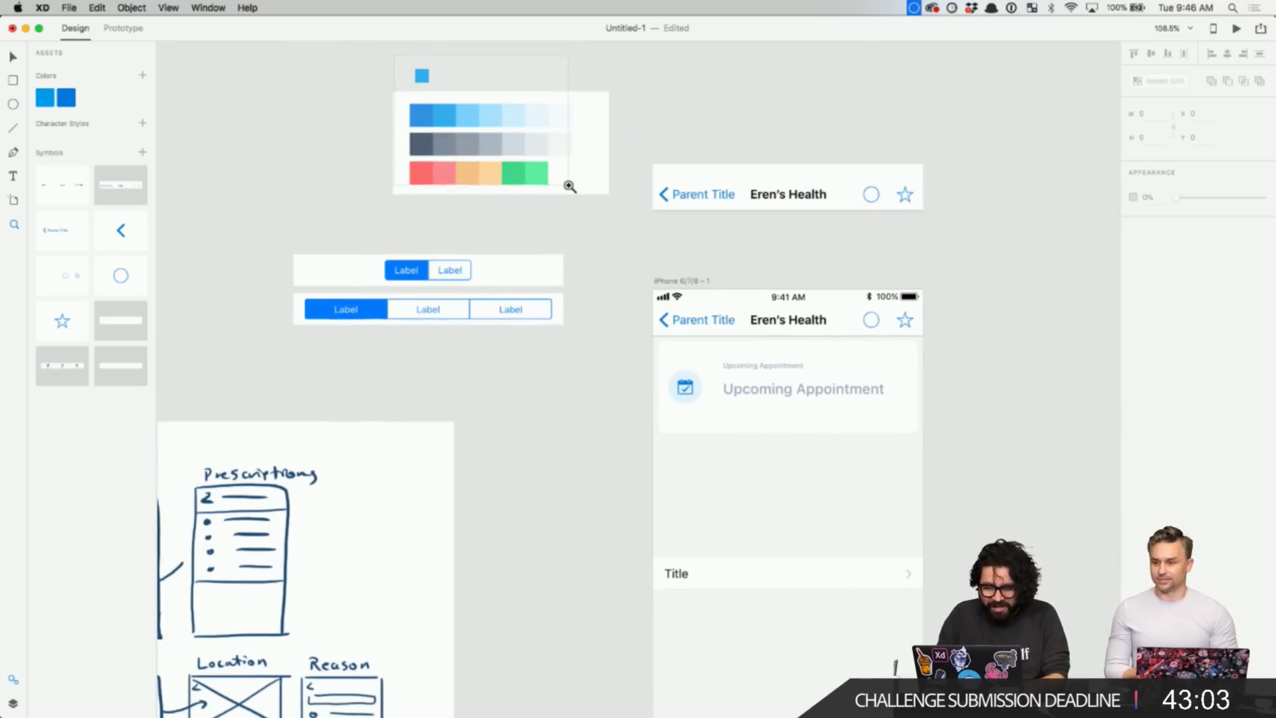
pyautogui.moveTo(384, 181); pyautogui.dragTo(485, 181)
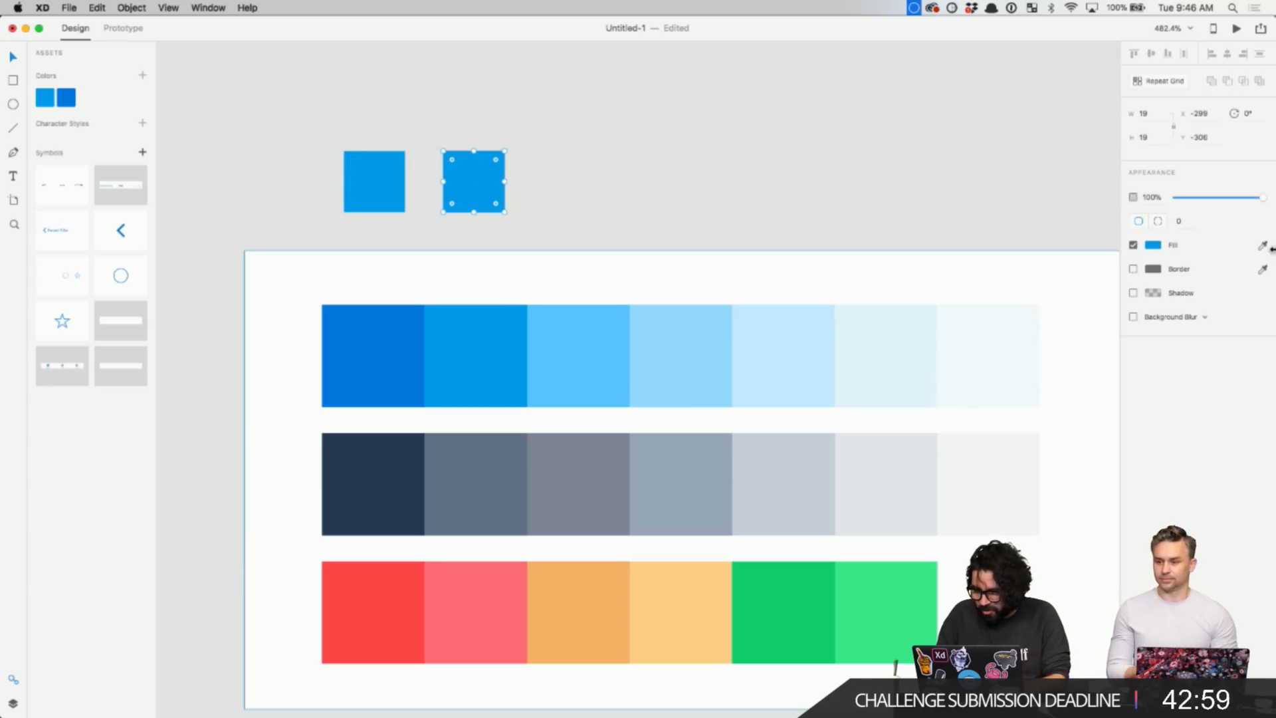
pyautogui.click(1264, 247)
pyautogui.click(554, 378)
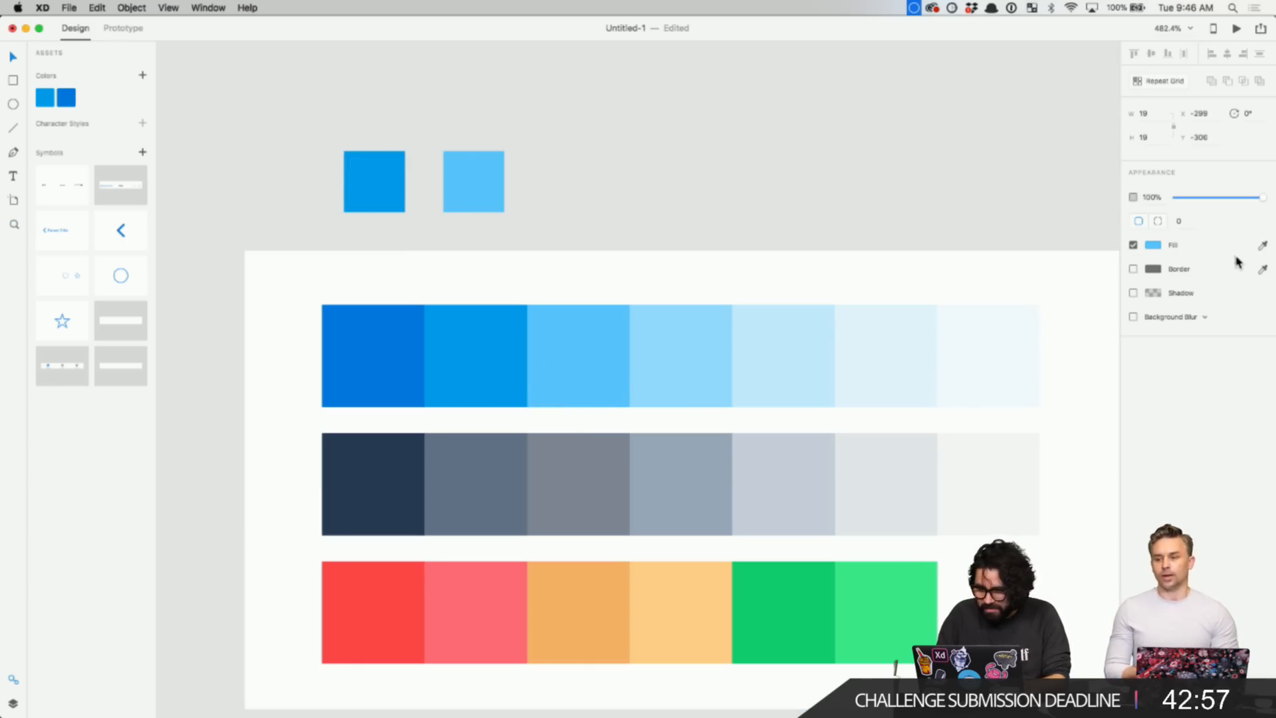
pyautogui.click(1157, 247)
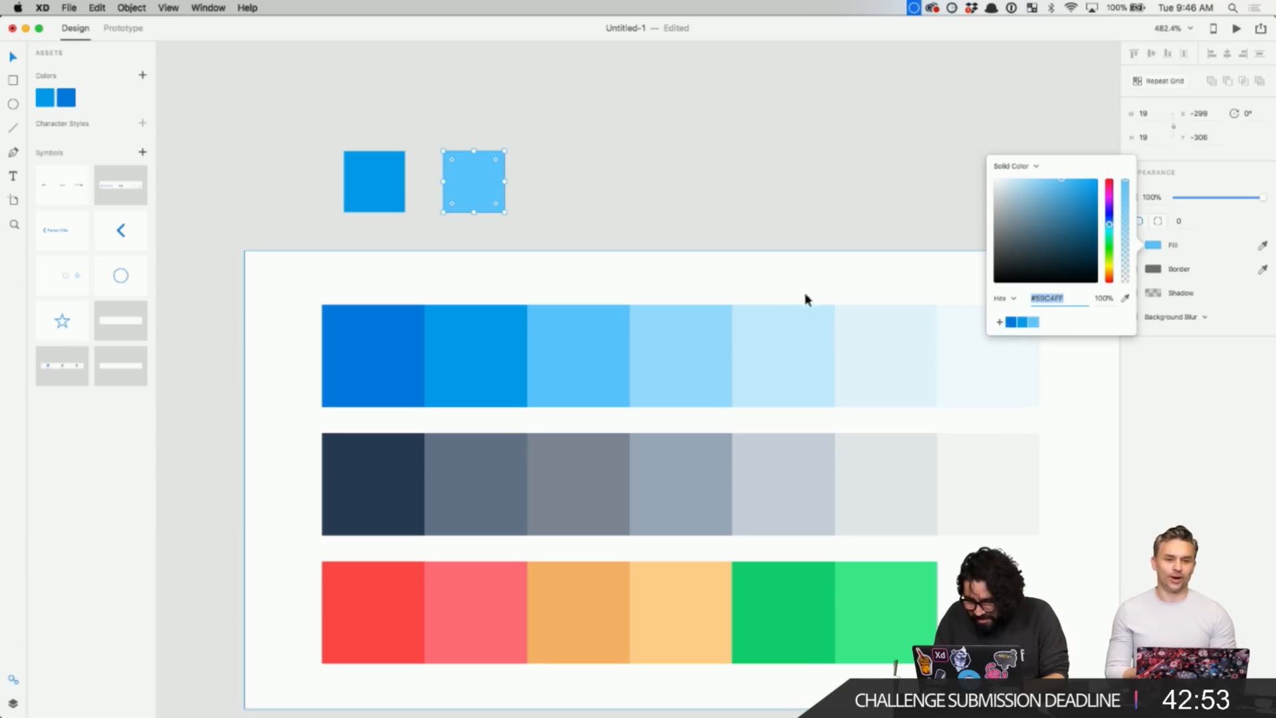
# - Add a third square with the next lighter blue and save #92D9FF as a swatch
pyautogui.moveTo(485, 193); pyautogui.dragTo(557, 196)
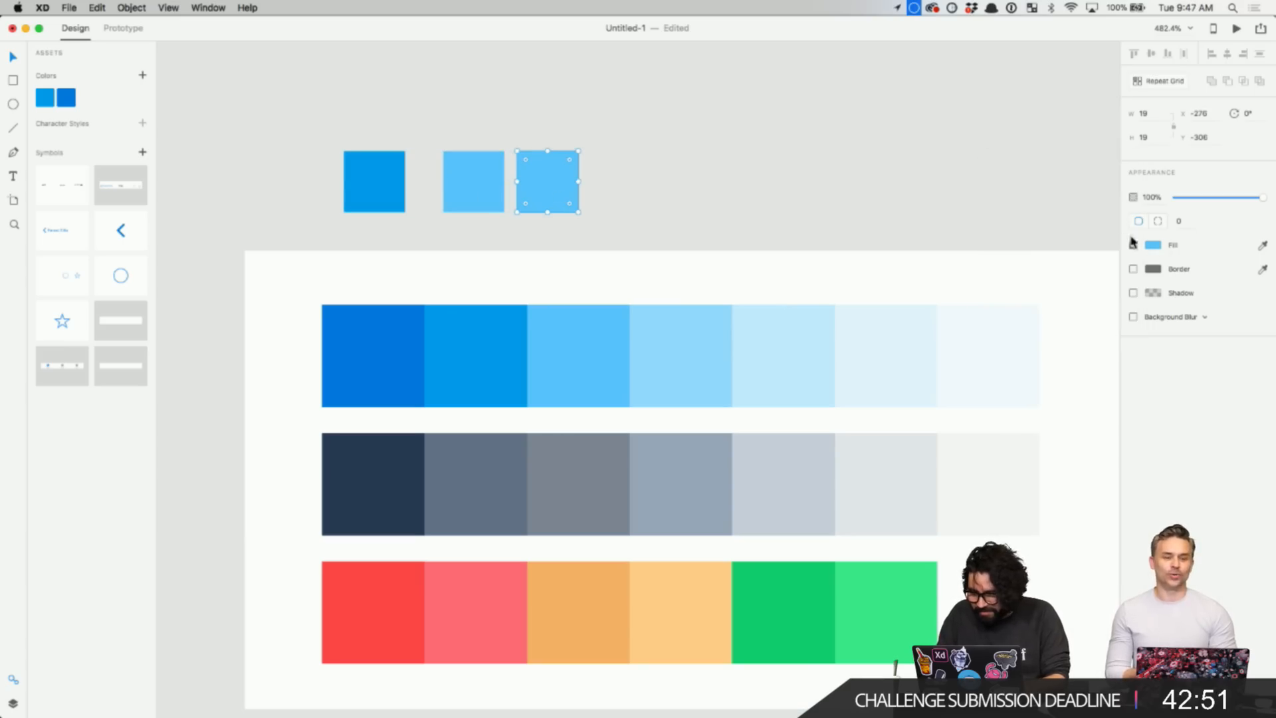
pyautogui.click(1262, 246)
pyautogui.click(668, 332)
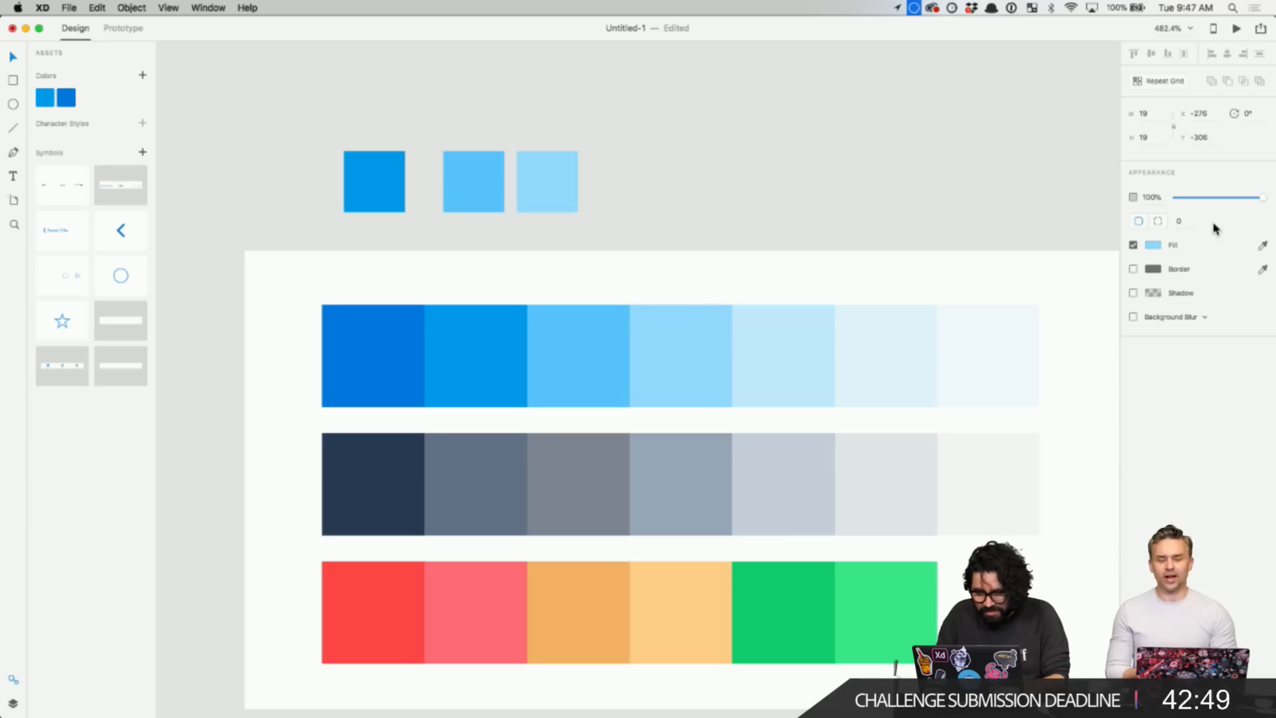
pyautogui.click(1155, 247)
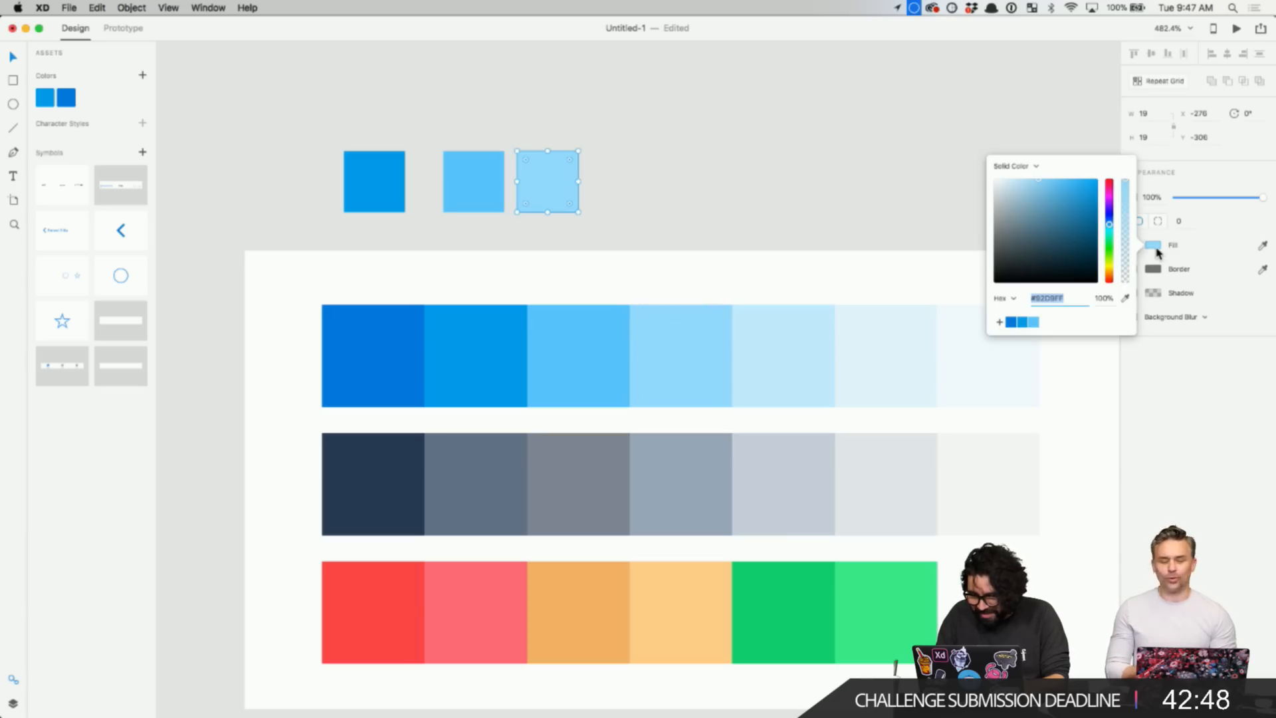
pyautogui.click(1000, 322)
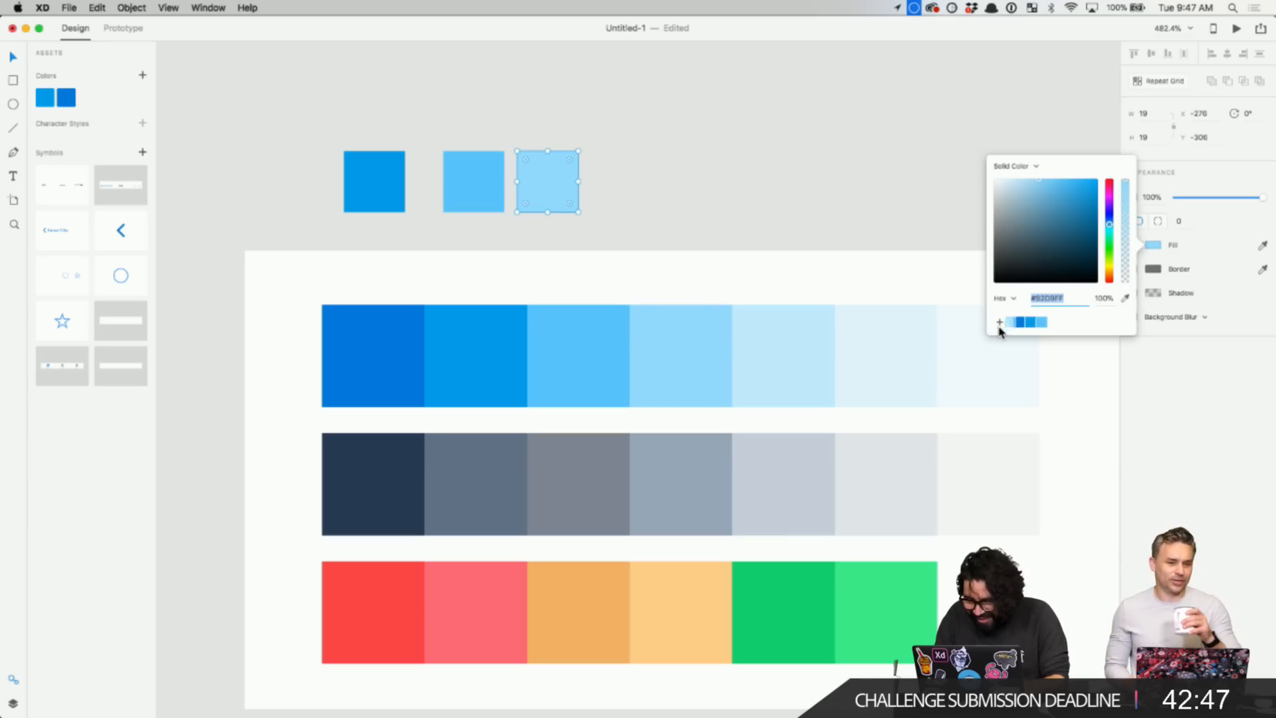
pyautogui.click(735, 193)
# - Duplicate the blue square upward and fill it with the dark navy palette colour
pyautogui.click(392, 179)
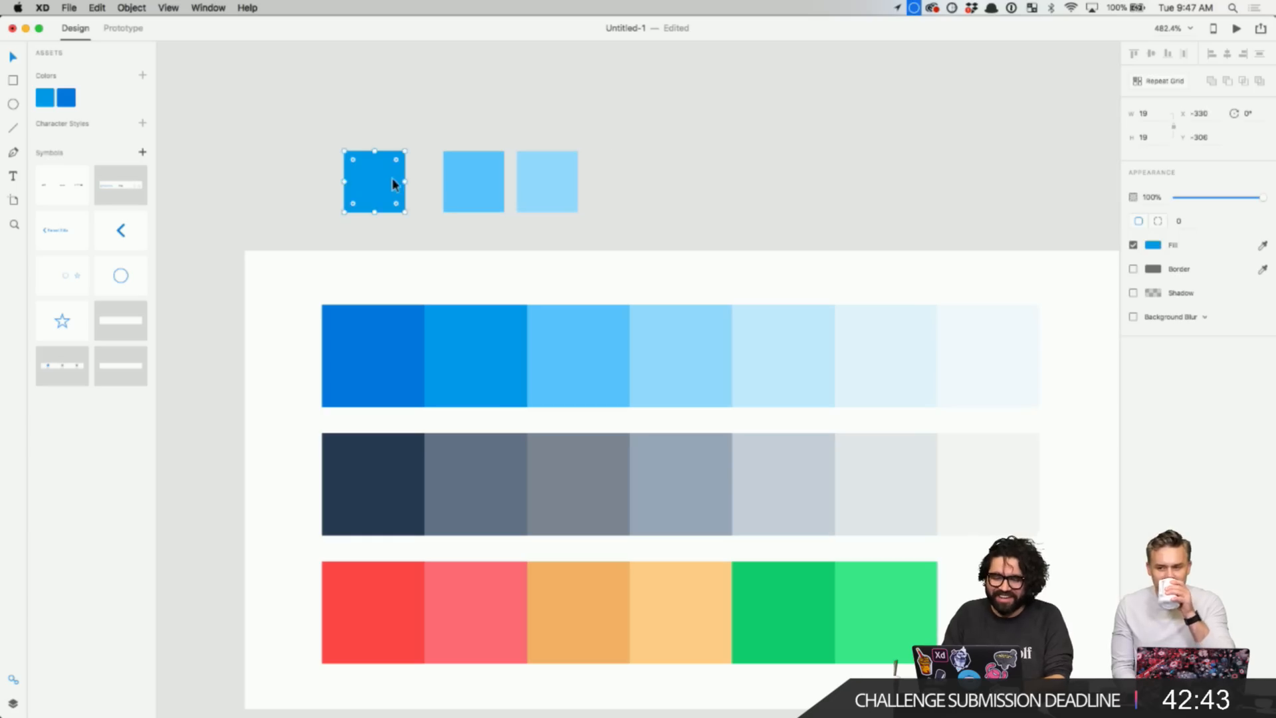
pyautogui.moveTo(392, 182); pyautogui.dragTo(410, 115)
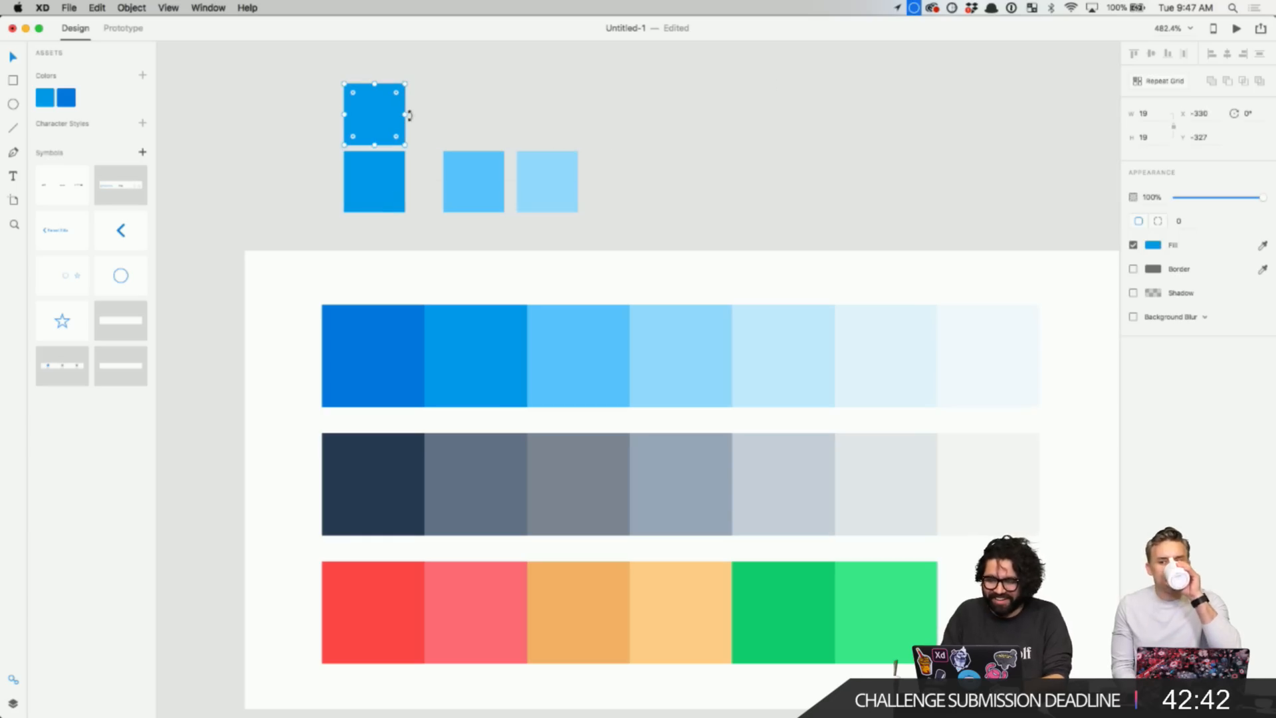
pyautogui.click(1263, 246)
pyautogui.click(383, 484)
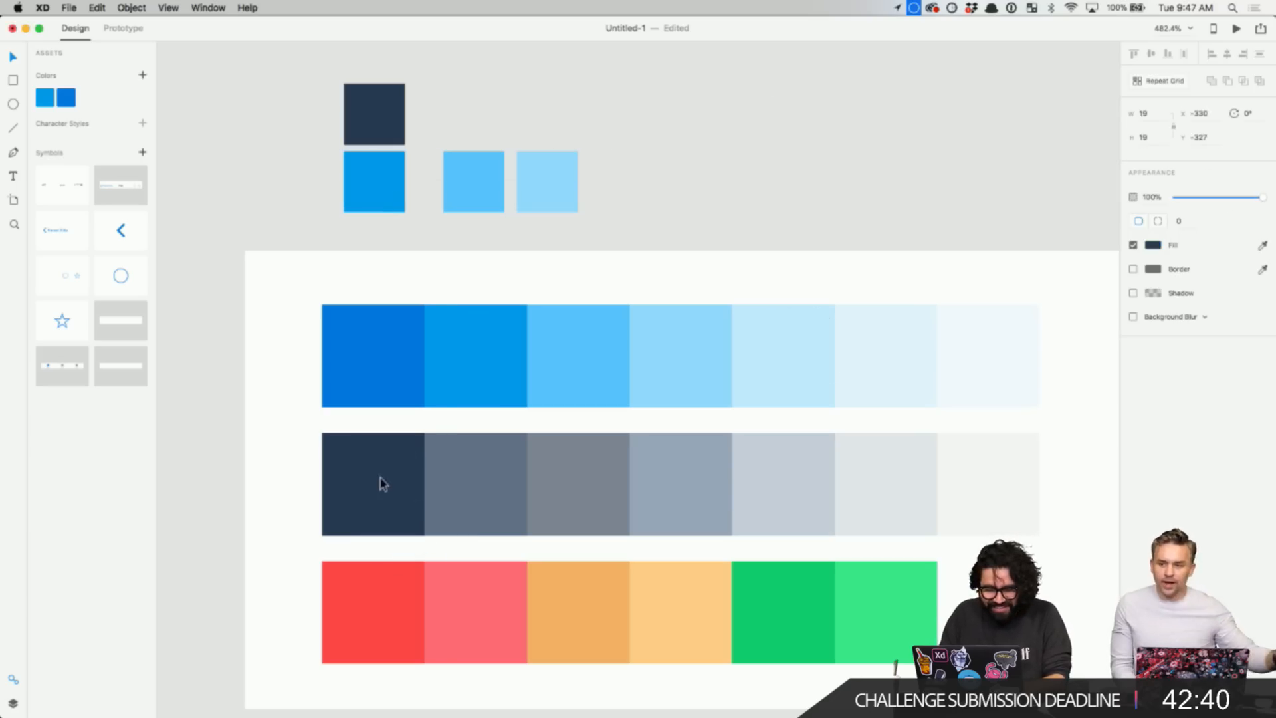
pyautogui.click(1154, 245)
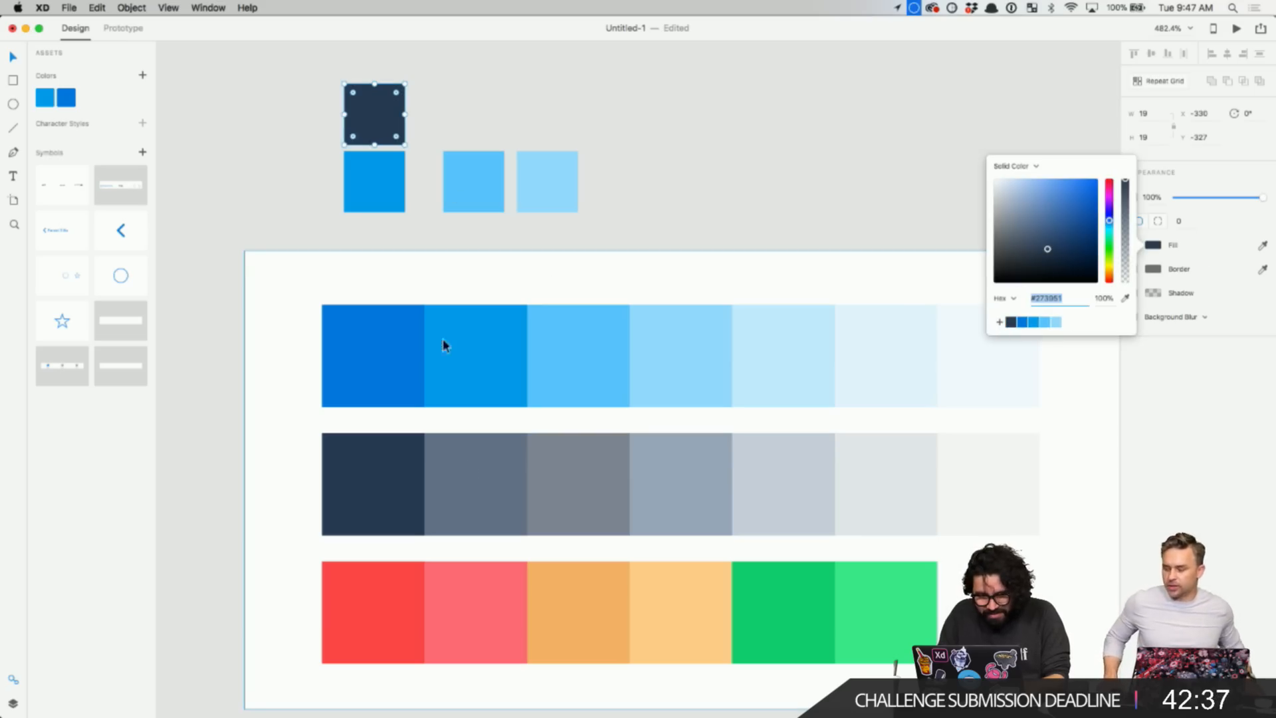
pyautogui.click(371, 142)
# - Add squares in slate #627185 and grey #7D8693, saving both as swatches
pyautogui.moveTo(401, 103); pyautogui.dragTo(471, 103)
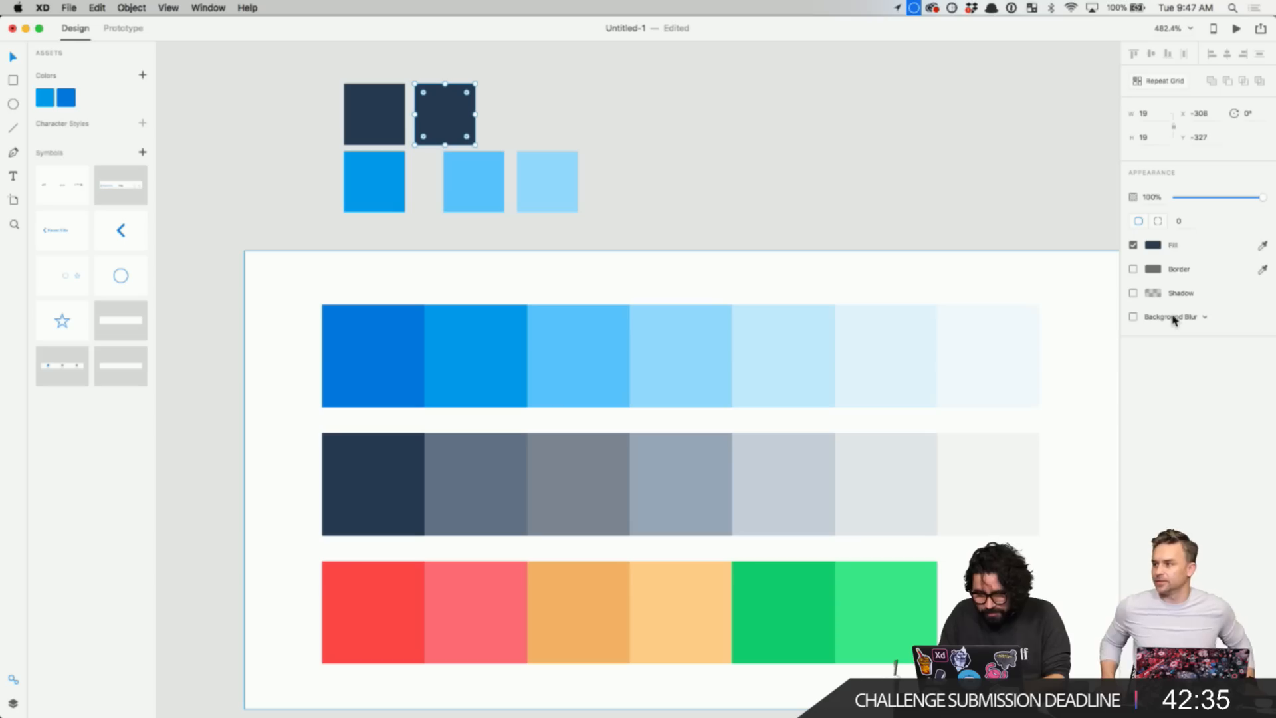
pyautogui.click(1264, 250)
pyautogui.click(485, 500)
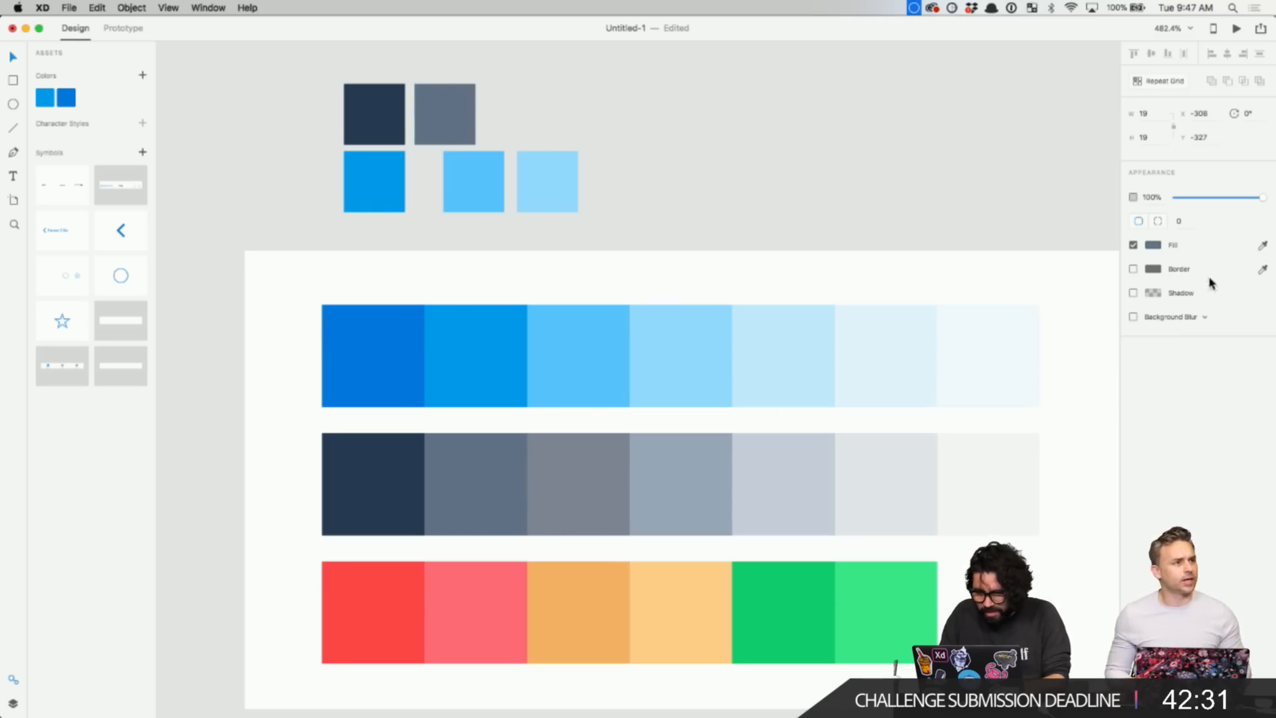
pyautogui.click(1153, 244)
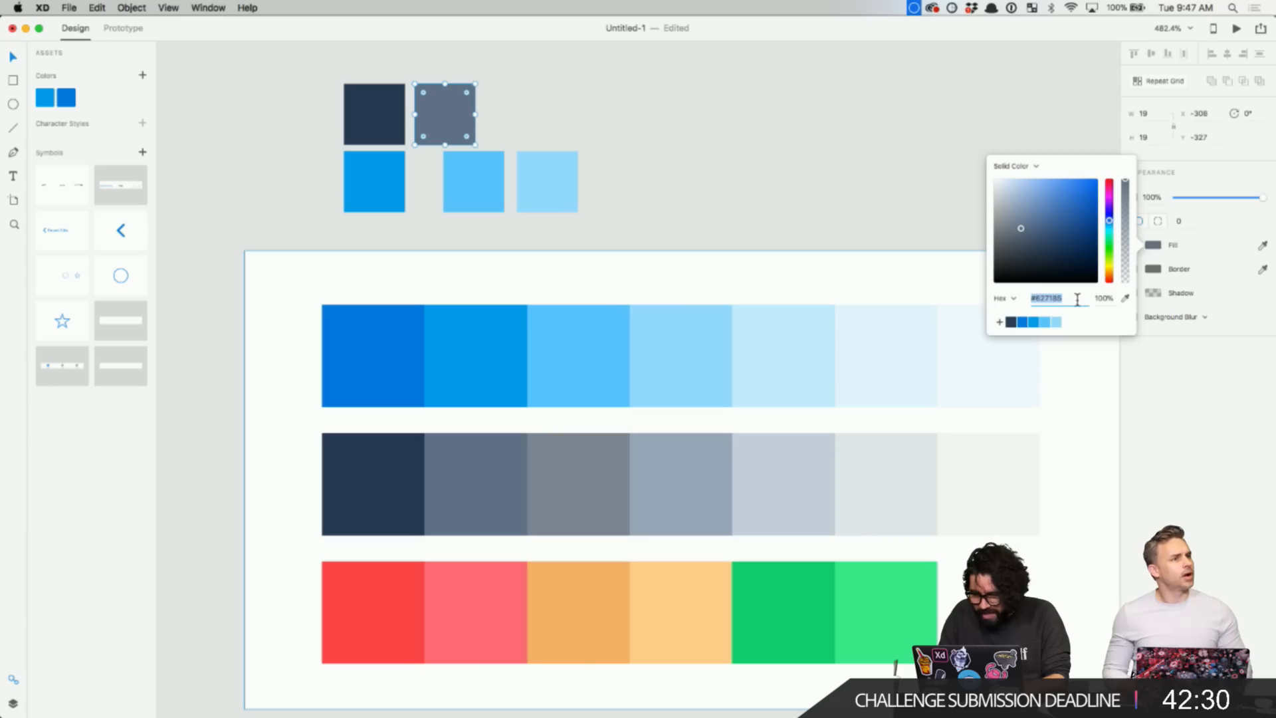
pyautogui.click(999, 322)
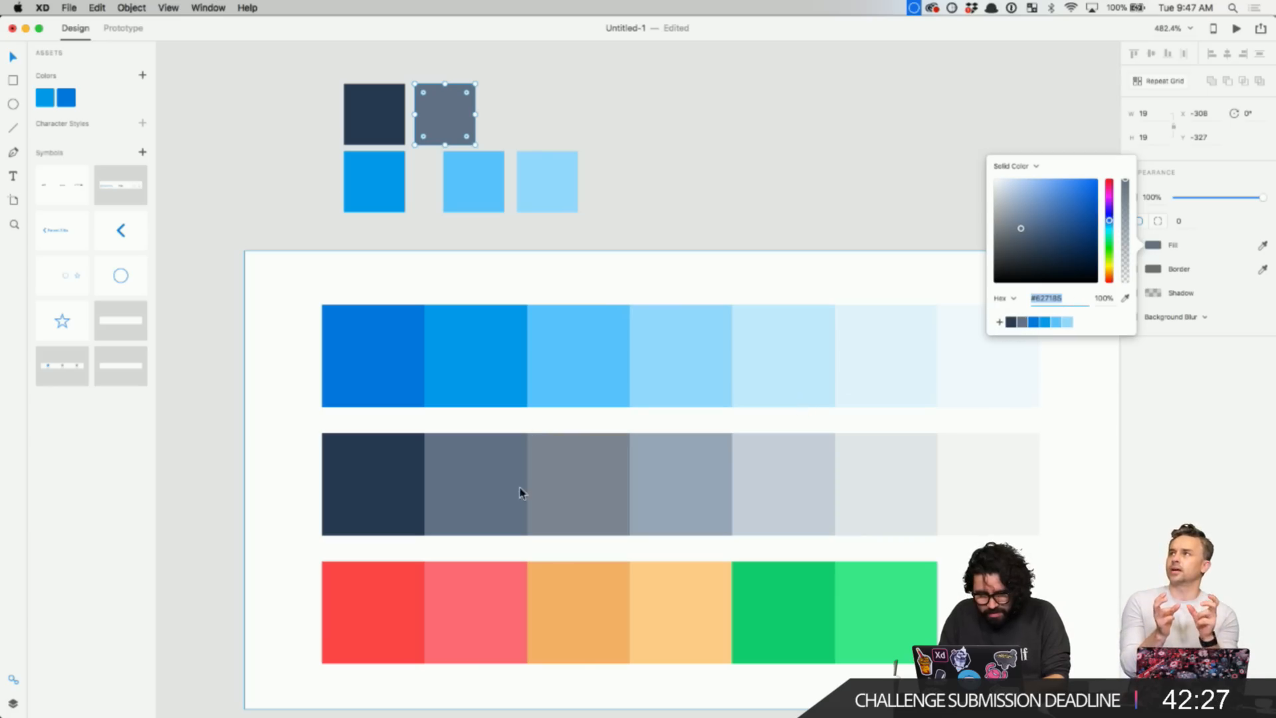
pyautogui.moveTo(468, 123); pyautogui.dragTo(530, 126)
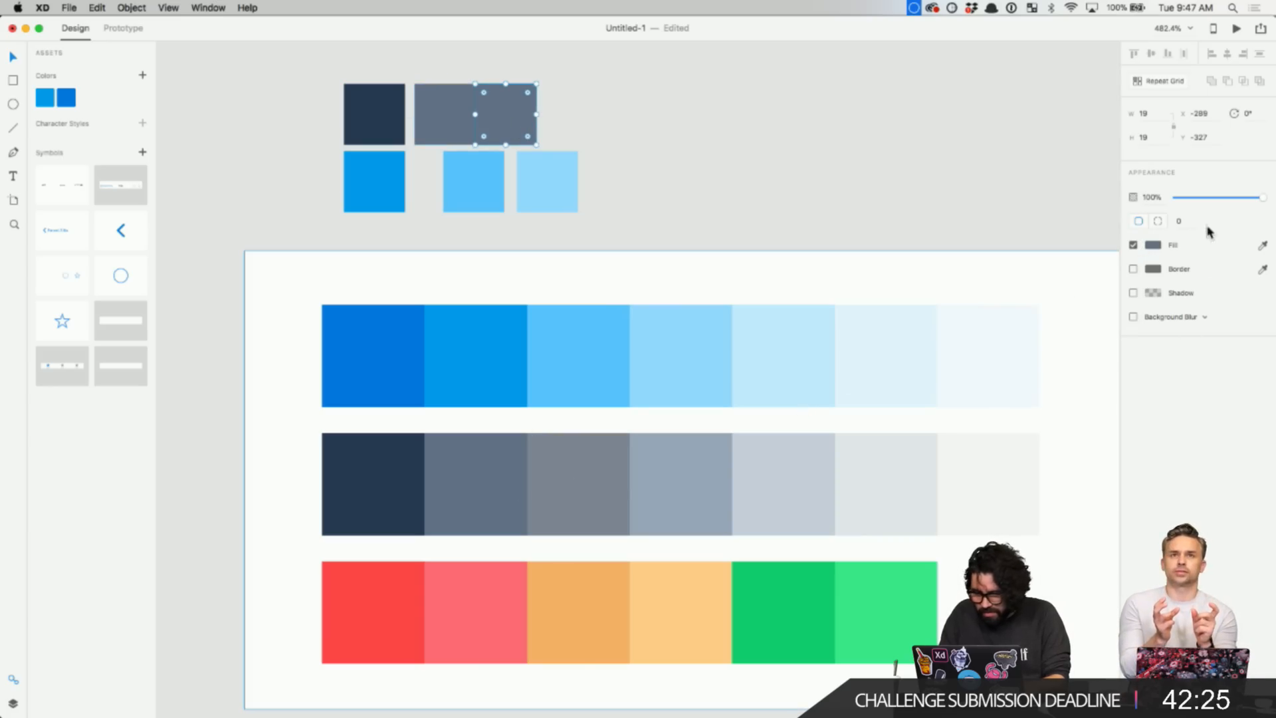
pyautogui.click(1263, 248)
pyautogui.click(567, 494)
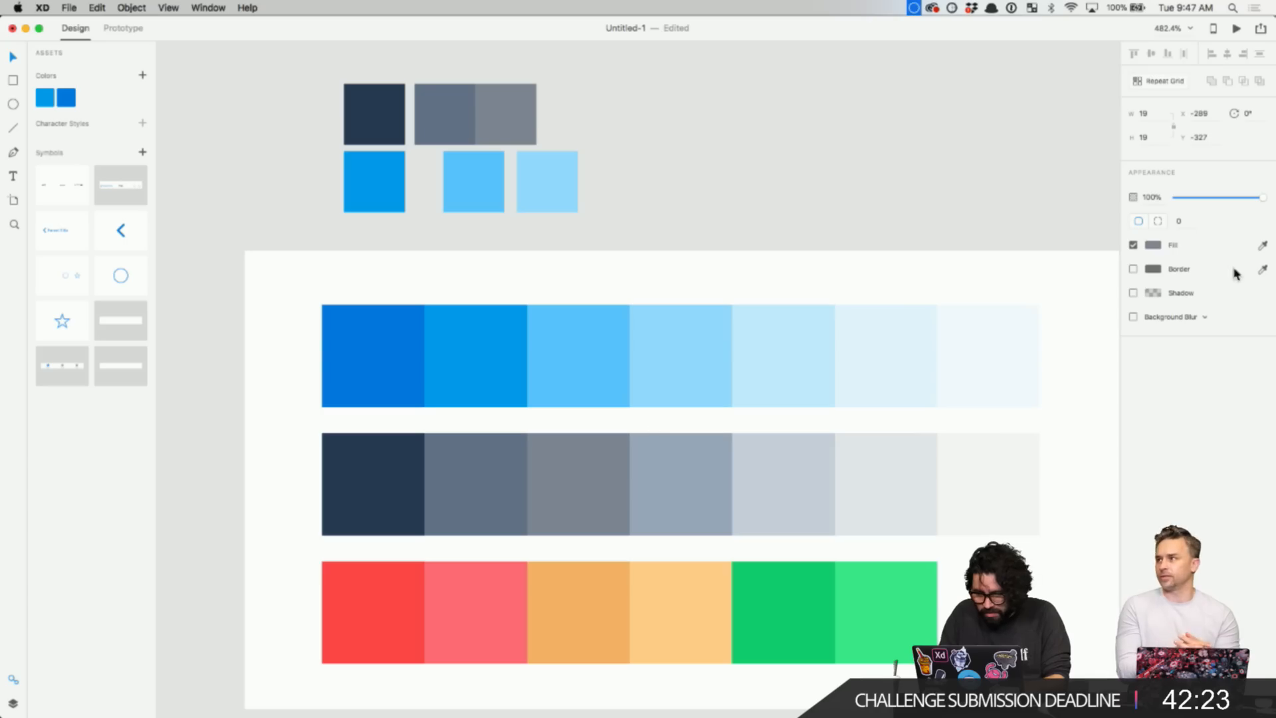
pyautogui.click(1153, 245)
pyautogui.click(999, 323)
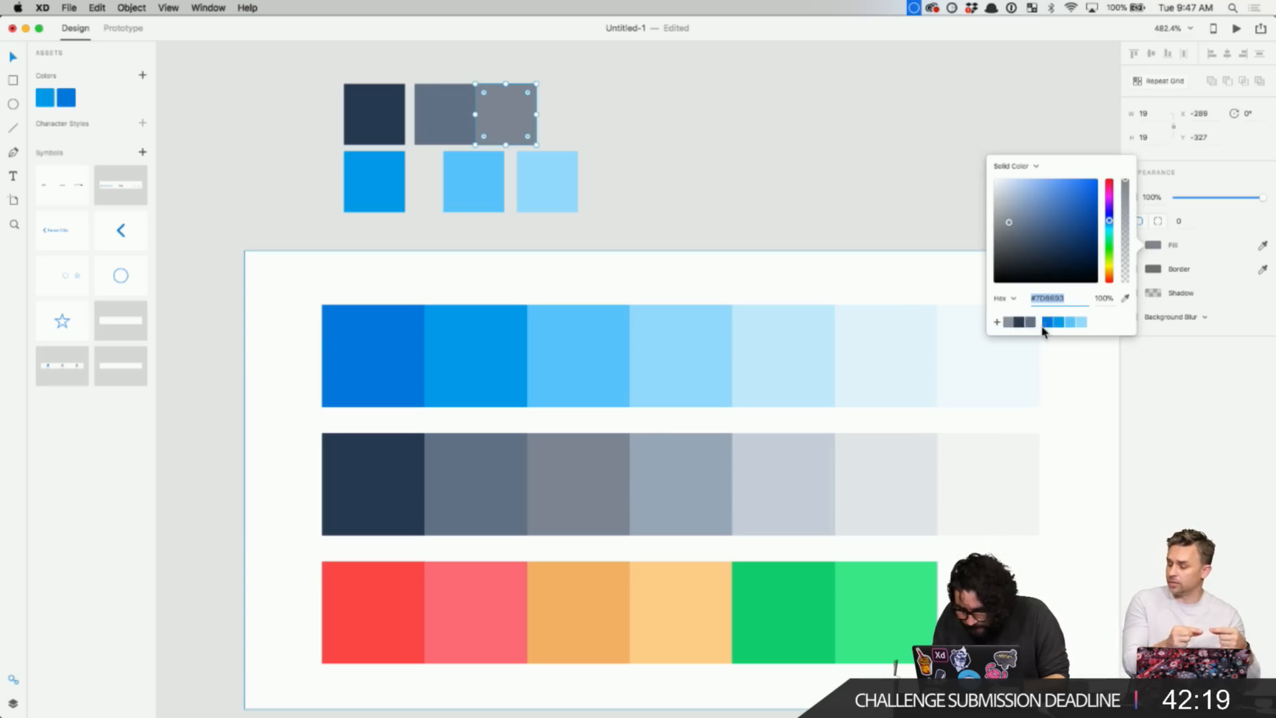
# - Add squares in grey-blue #97A8B9 and light grey #C7CFDA, saving both as swatches
pyautogui.moveTo(511, 119); pyautogui.dragTo(575, 119)
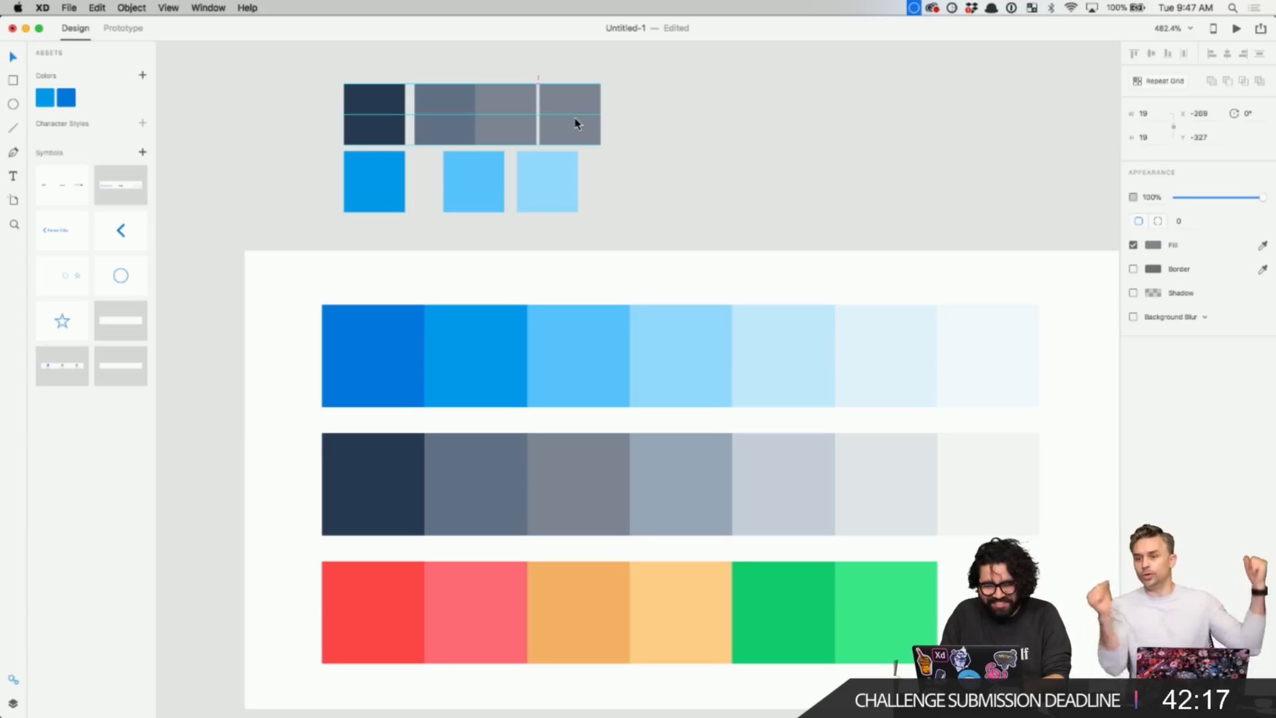
pyautogui.click(1263, 249)
pyautogui.click(689, 479)
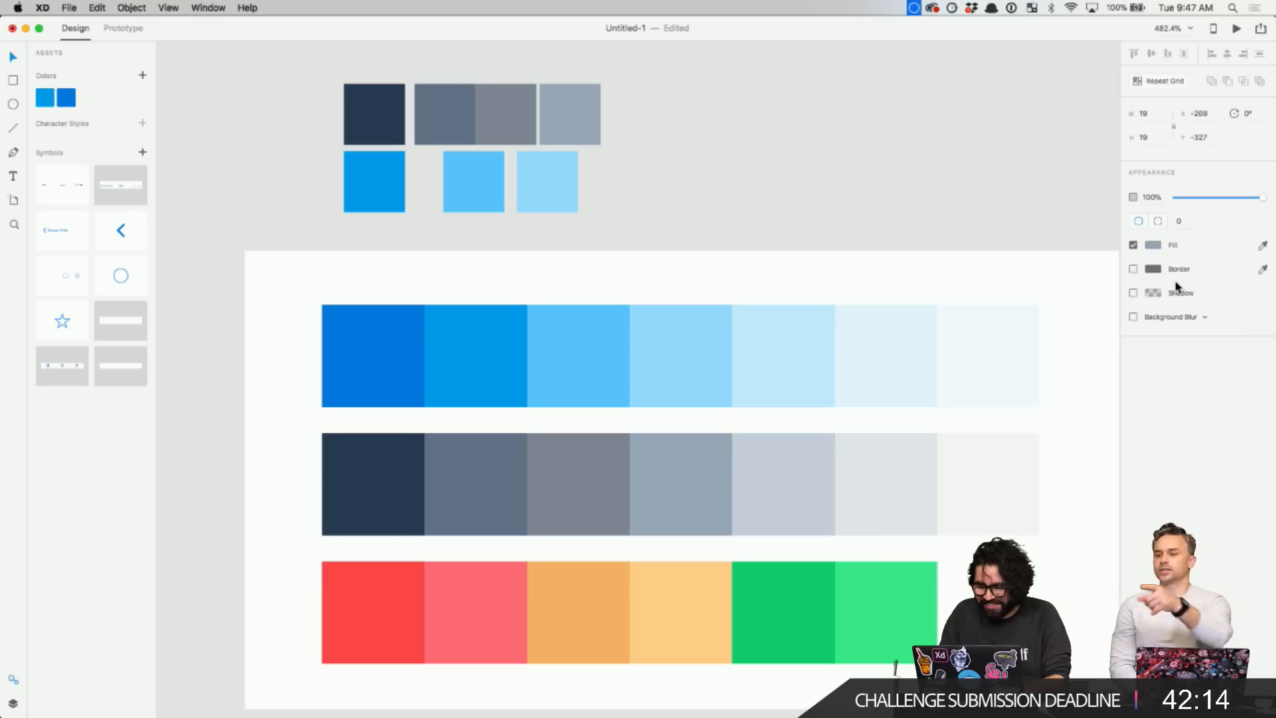
pyautogui.click(1153, 246)
pyautogui.click(999, 322)
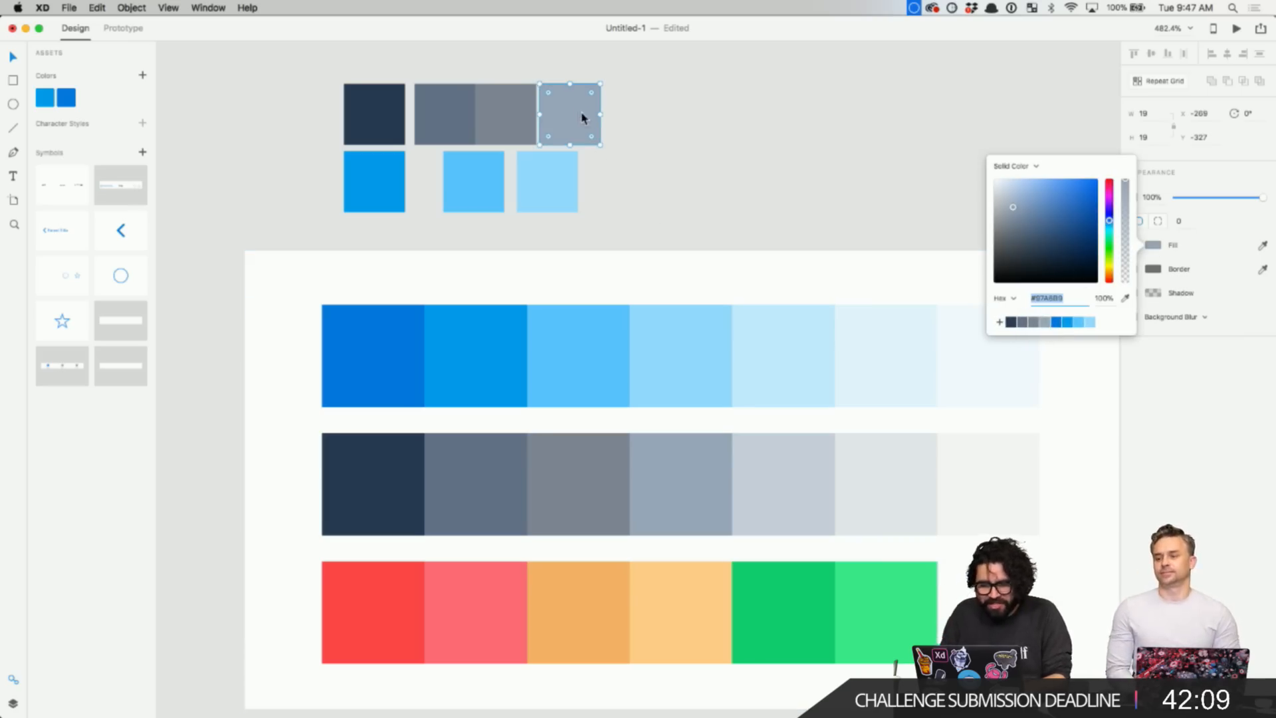
pyautogui.moveTo(584, 117); pyautogui.dragTo(664, 108)
pyautogui.click(1266, 246)
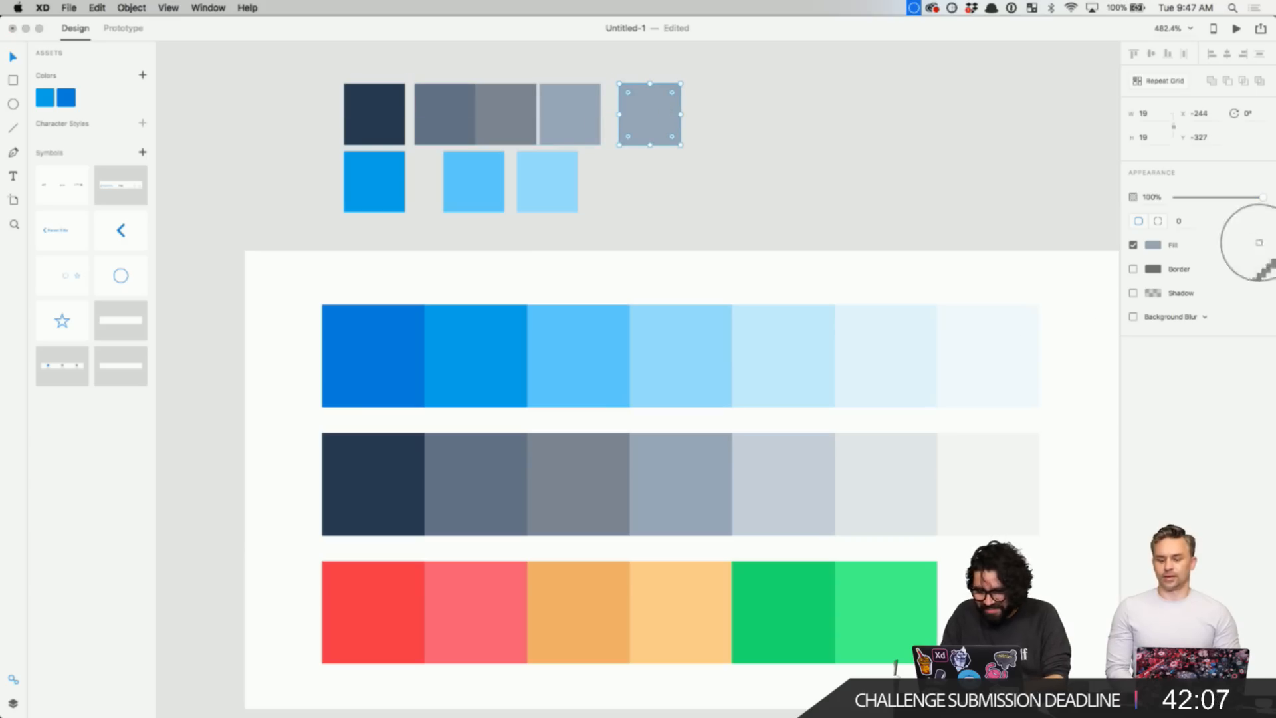
pyautogui.click(784, 485)
pyautogui.click(1152, 247)
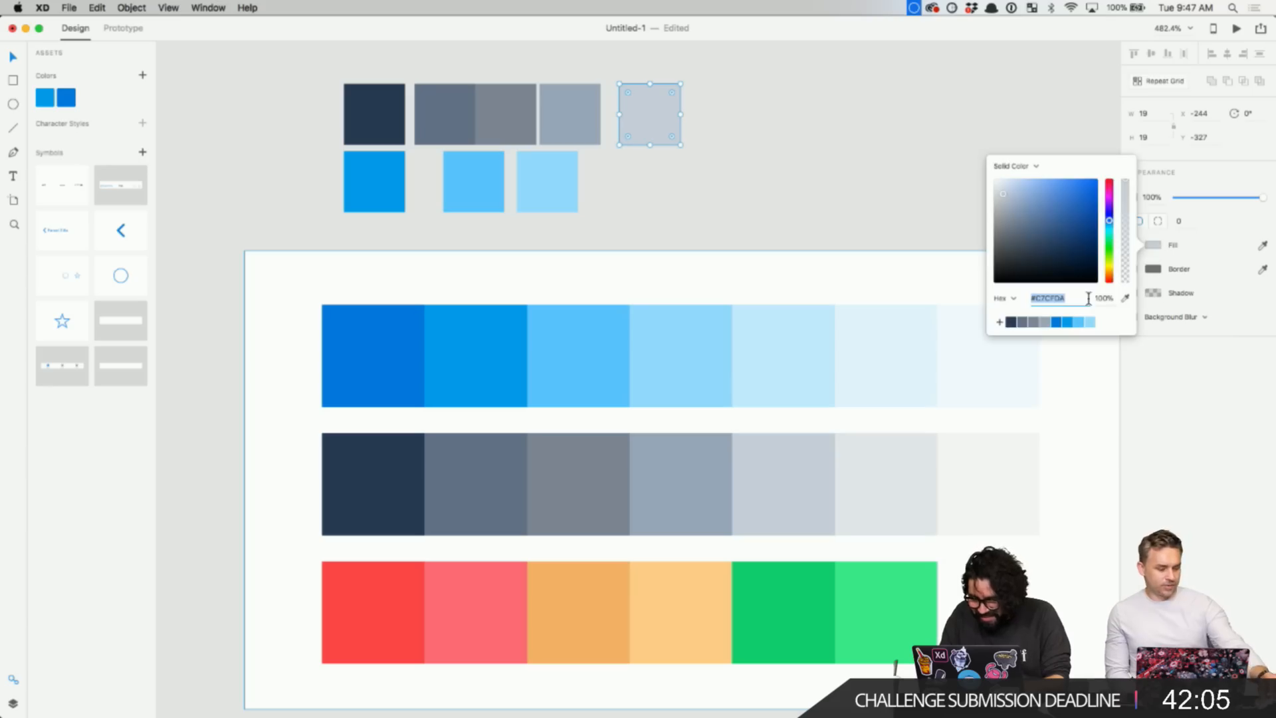
pyautogui.click(1000, 323)
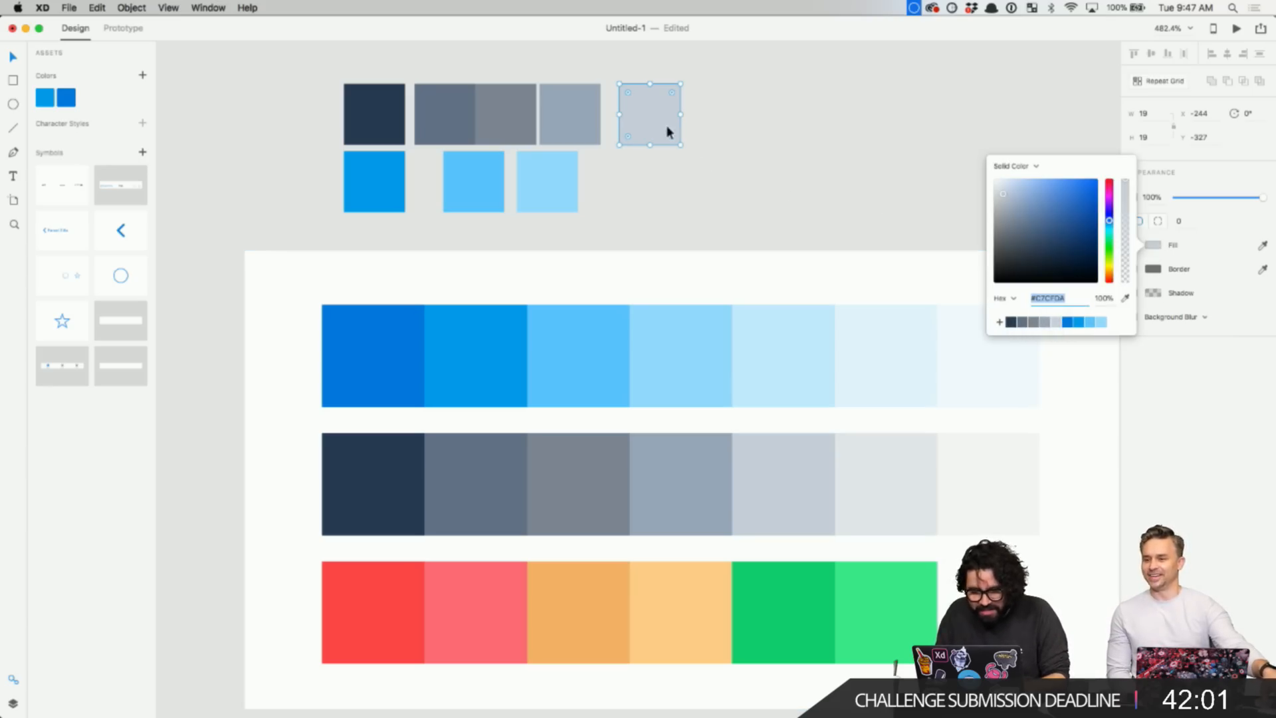
# - Add squares in #E1E6E8 and near-white #F4F4F4, saving both as swatches
pyautogui.moveTo(658, 121); pyautogui.dragTo(735, 121)
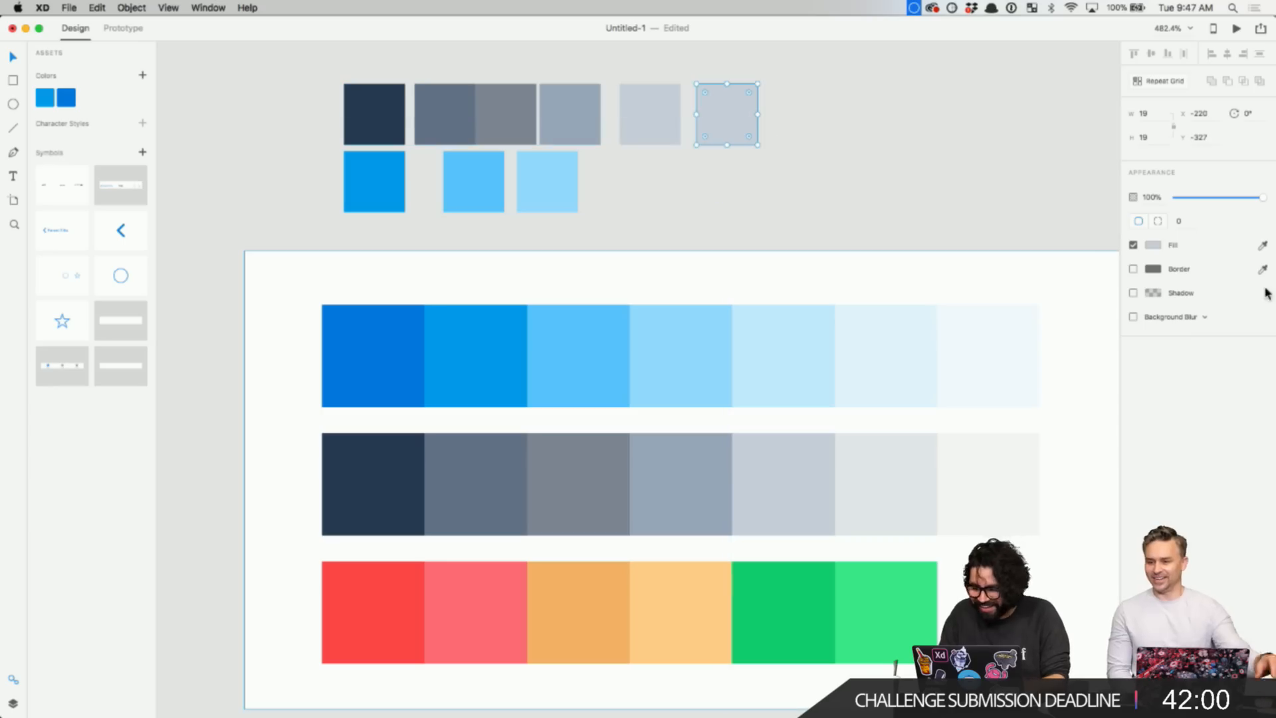
pyautogui.click(1263, 245)
pyautogui.click(876, 485)
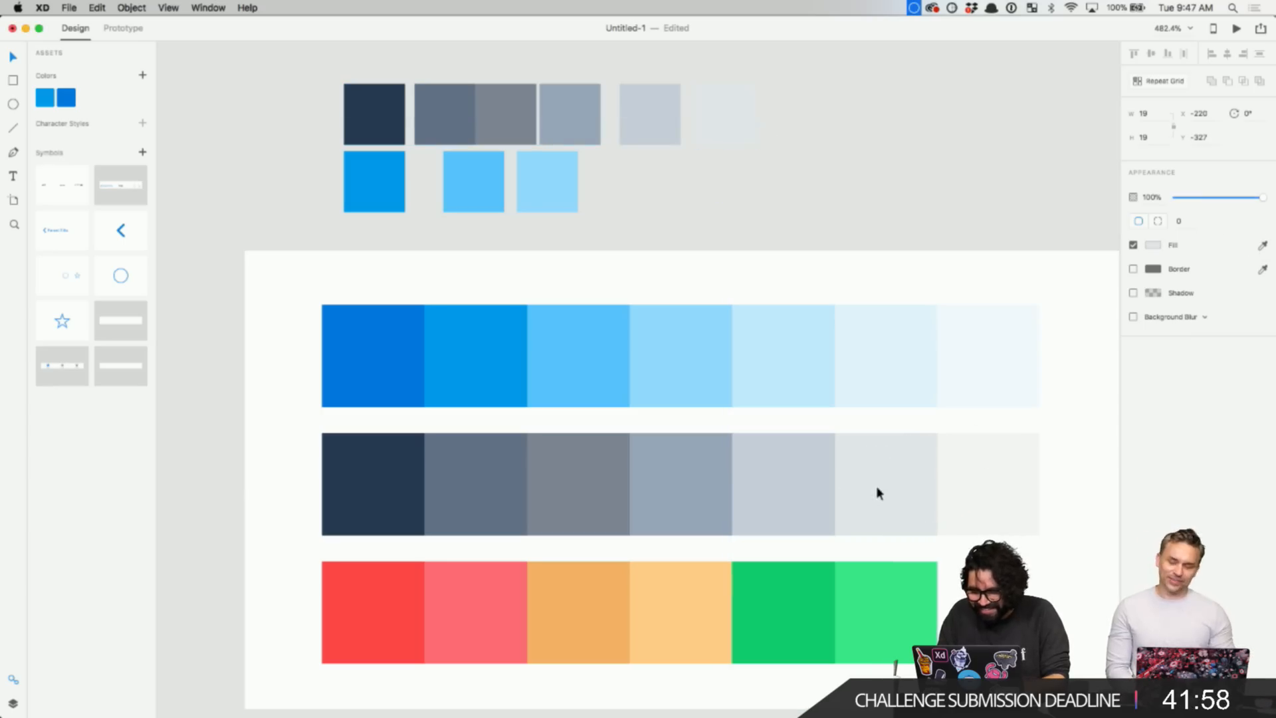
pyautogui.click(1152, 246)
pyautogui.click(1000, 323)
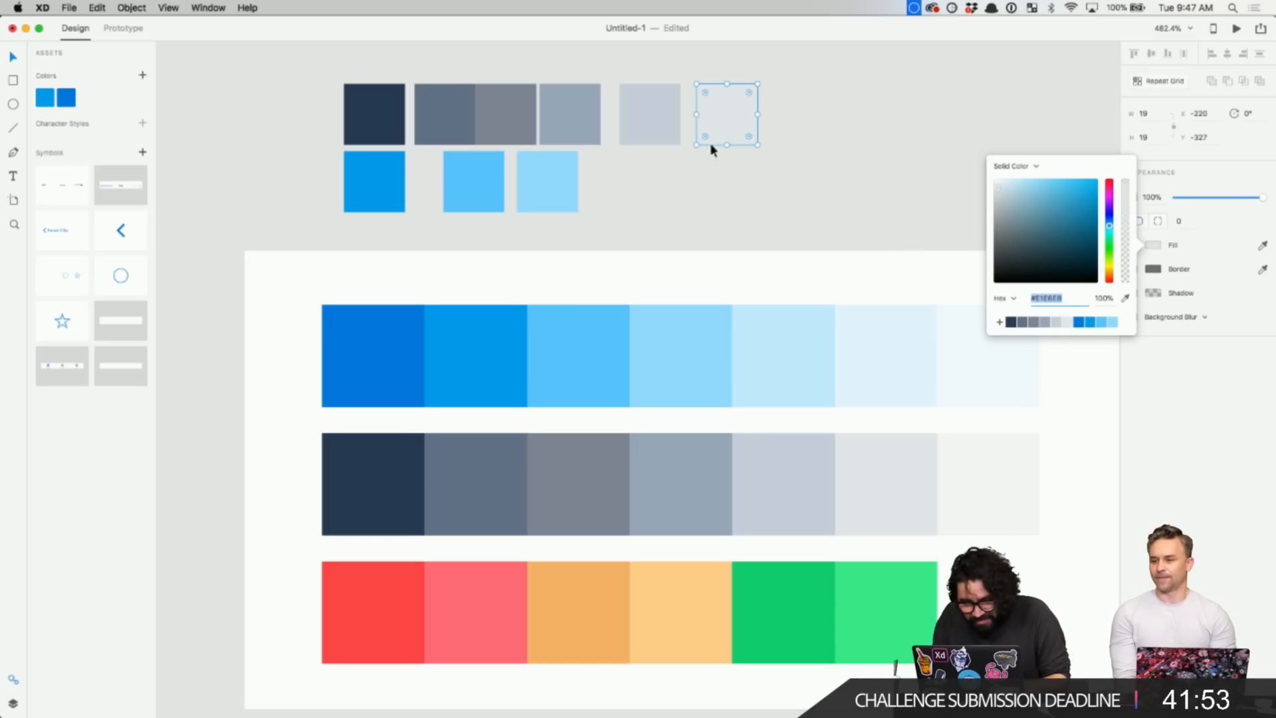
pyautogui.moveTo(731, 141); pyautogui.dragTo(812, 149)
pyautogui.press('super+z')
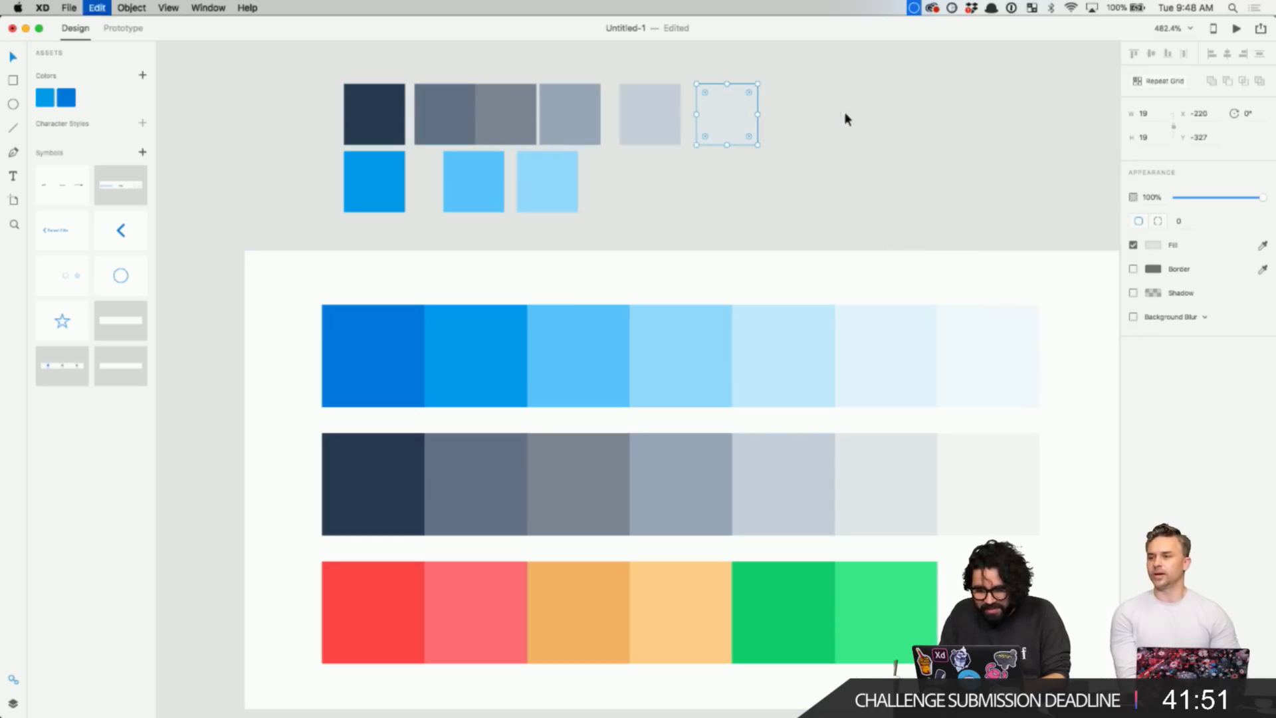
pyautogui.moveTo(735, 125); pyautogui.dragTo(825, 123)
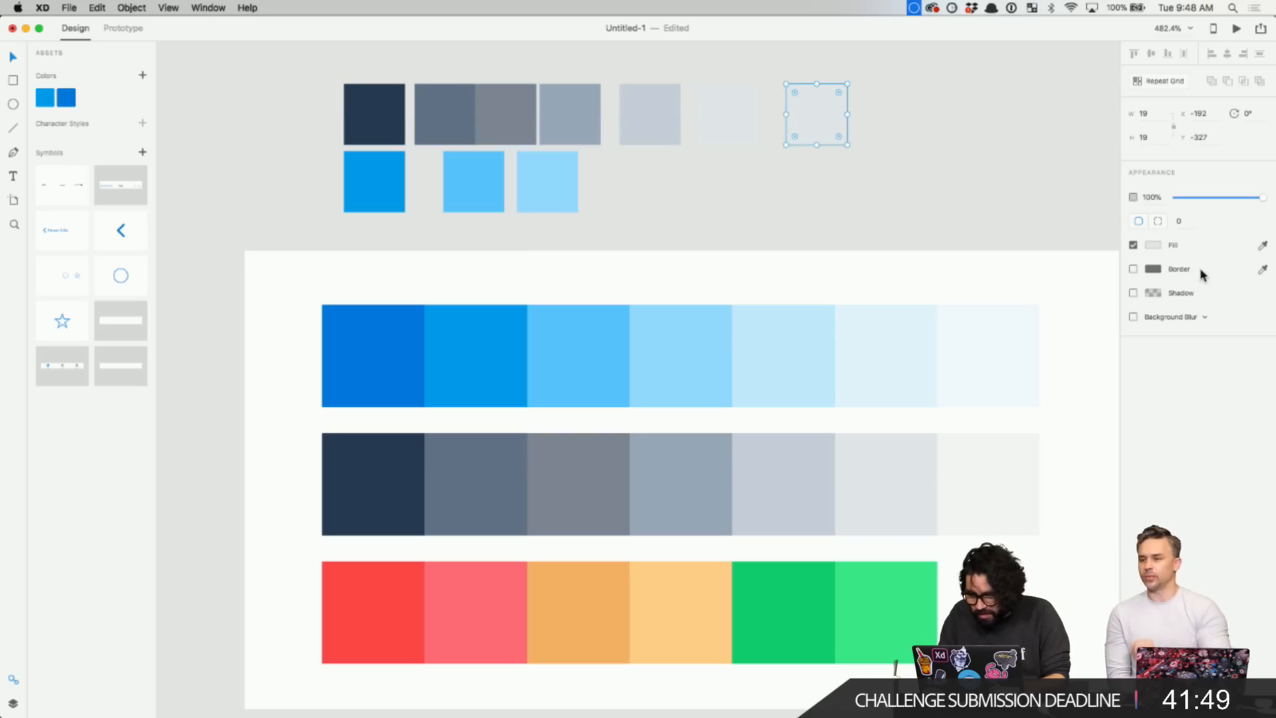
pyautogui.click(1155, 245)
pyautogui.click(1126, 300)
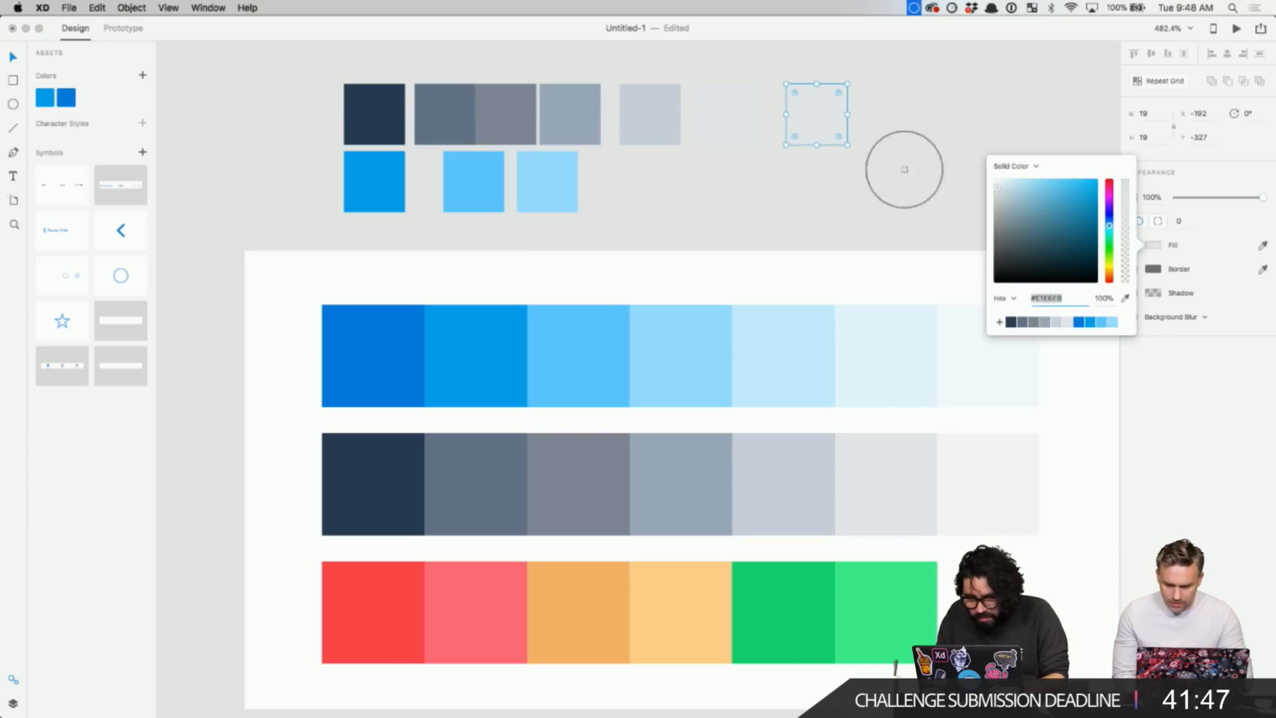
pyautogui.click(990, 482)
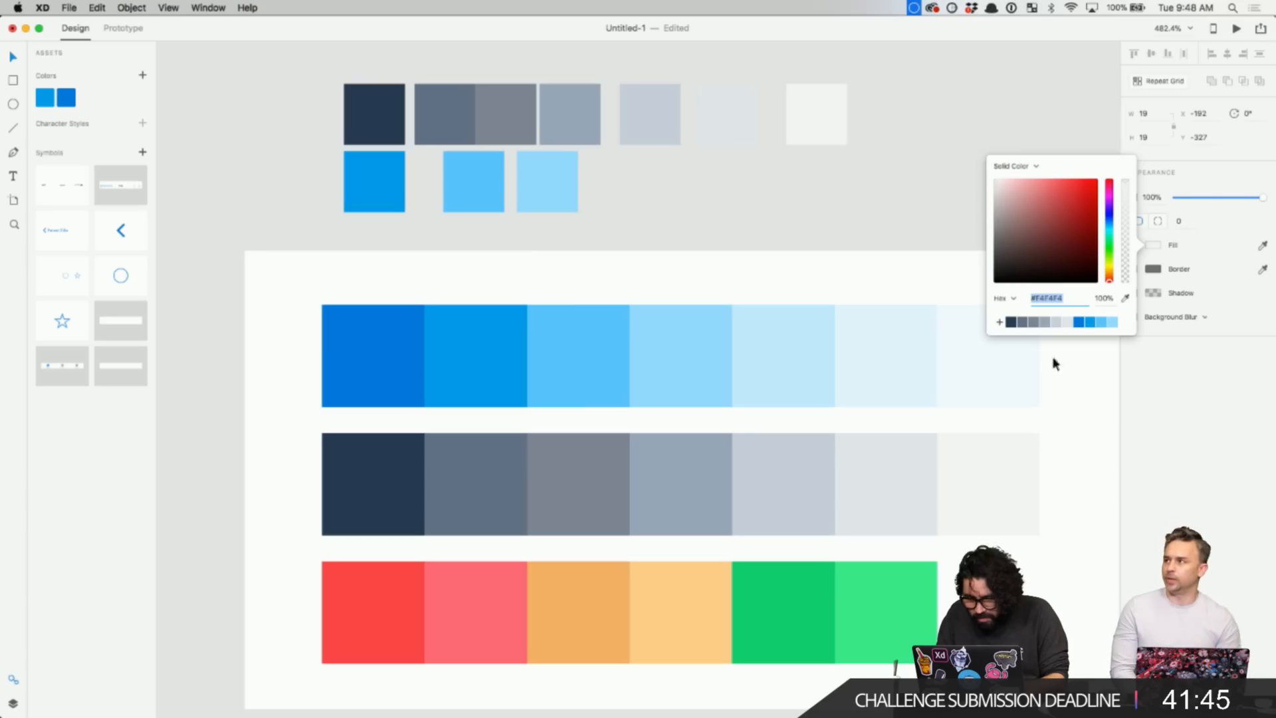
pyautogui.click(1000, 322)
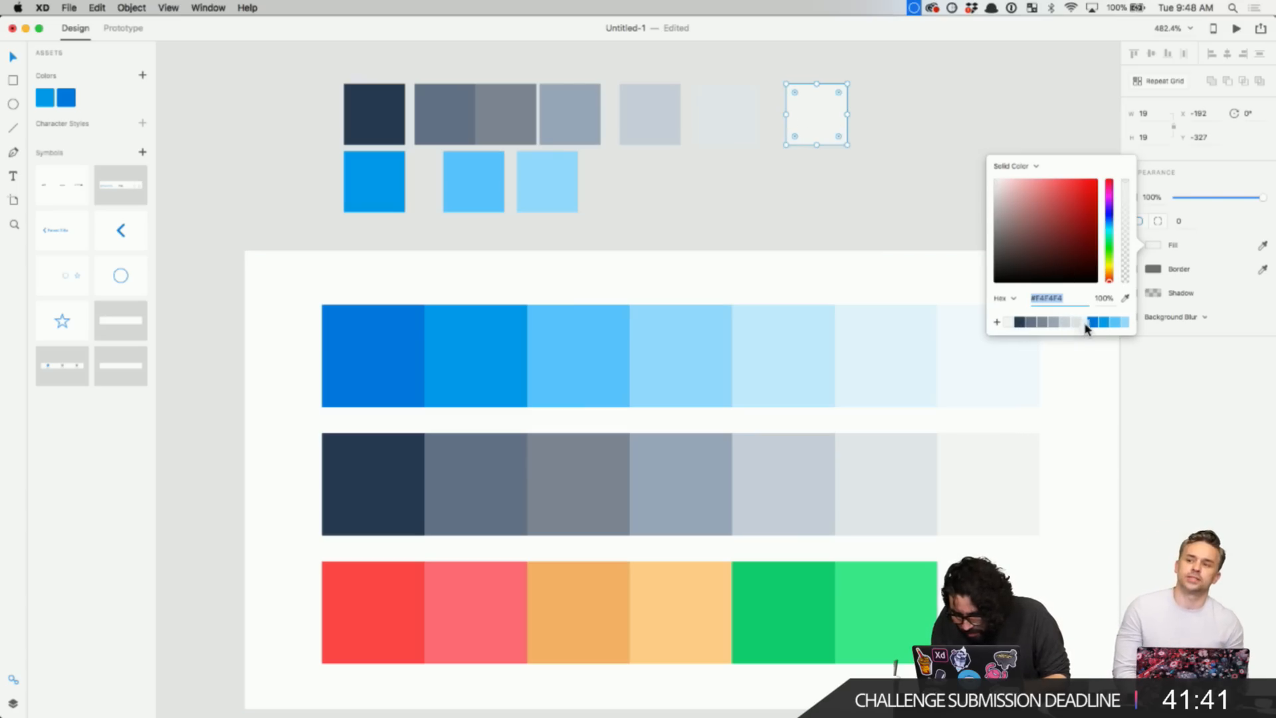
pyautogui.click(997, 107)
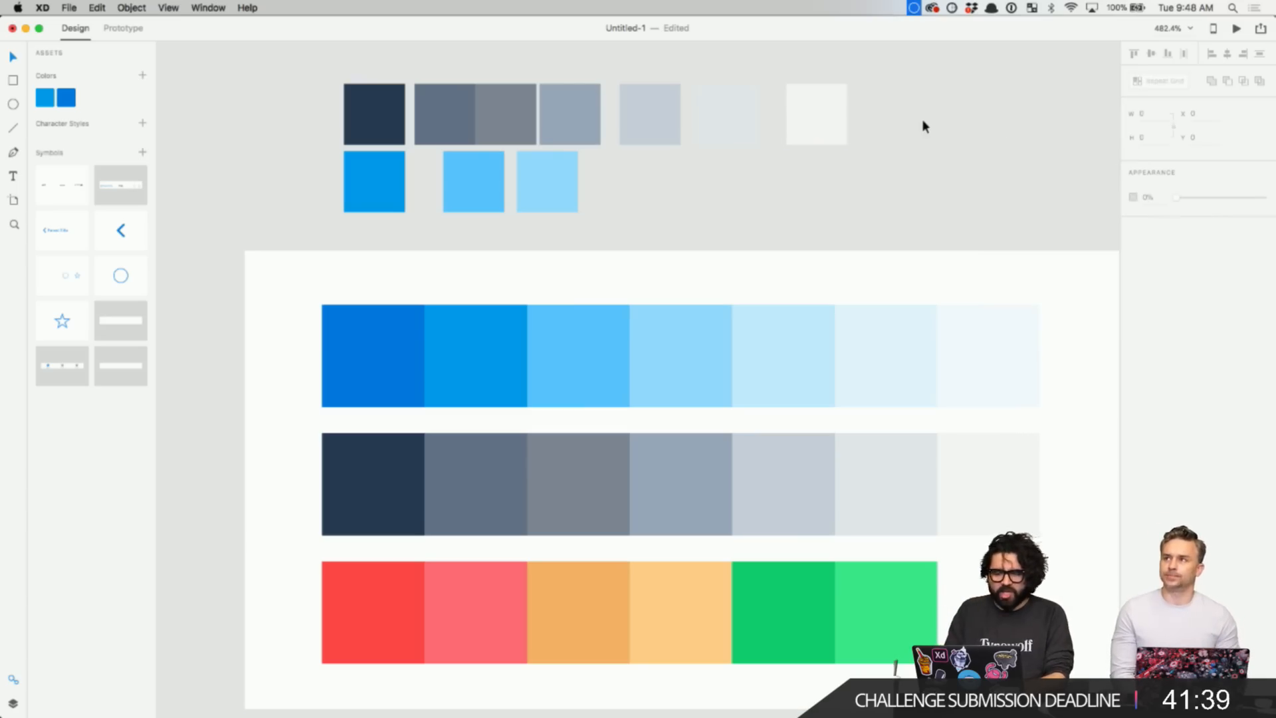
# - Delete the small sample squares above the palette
pyautogui.scroll(-5, 922, 118)
pyautogui.moveTo(645, 81); pyautogui.dragTo(898, 145)
pyautogui.press('Delete')
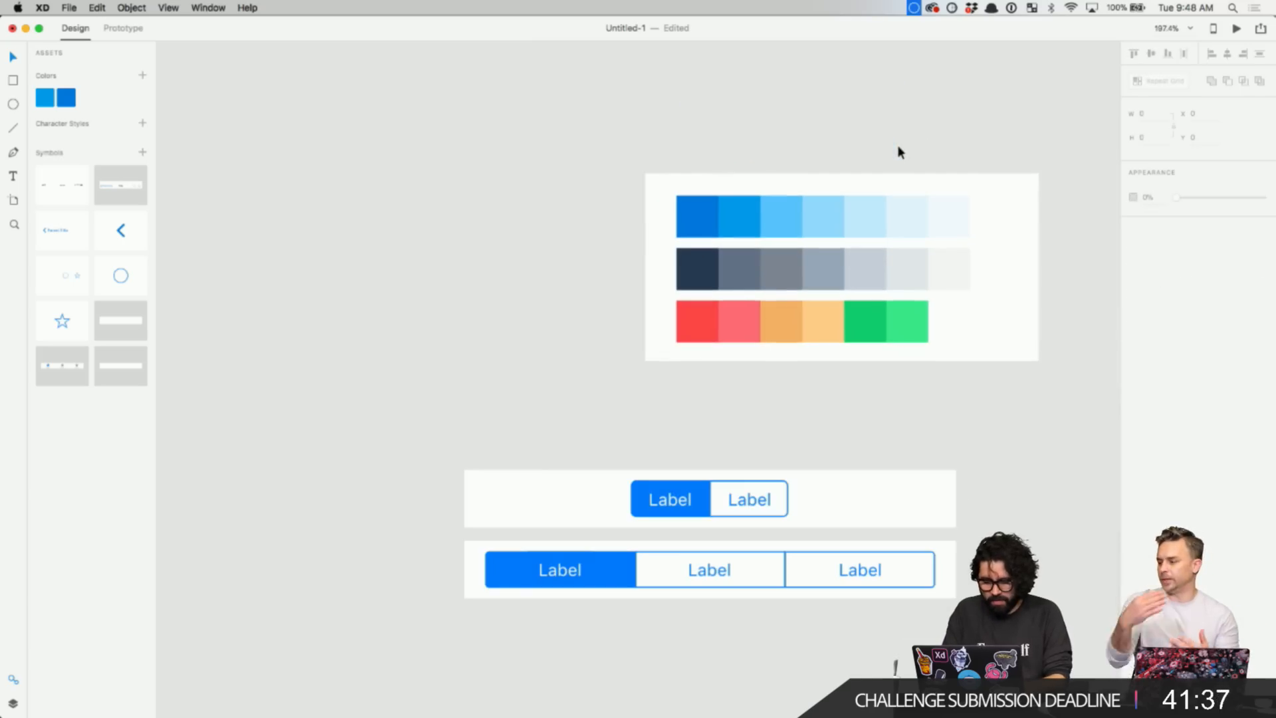
# - Nudge the large Upcoming Appointment text up tight under the small label
pyautogui.scroll(-5, 820, 276)
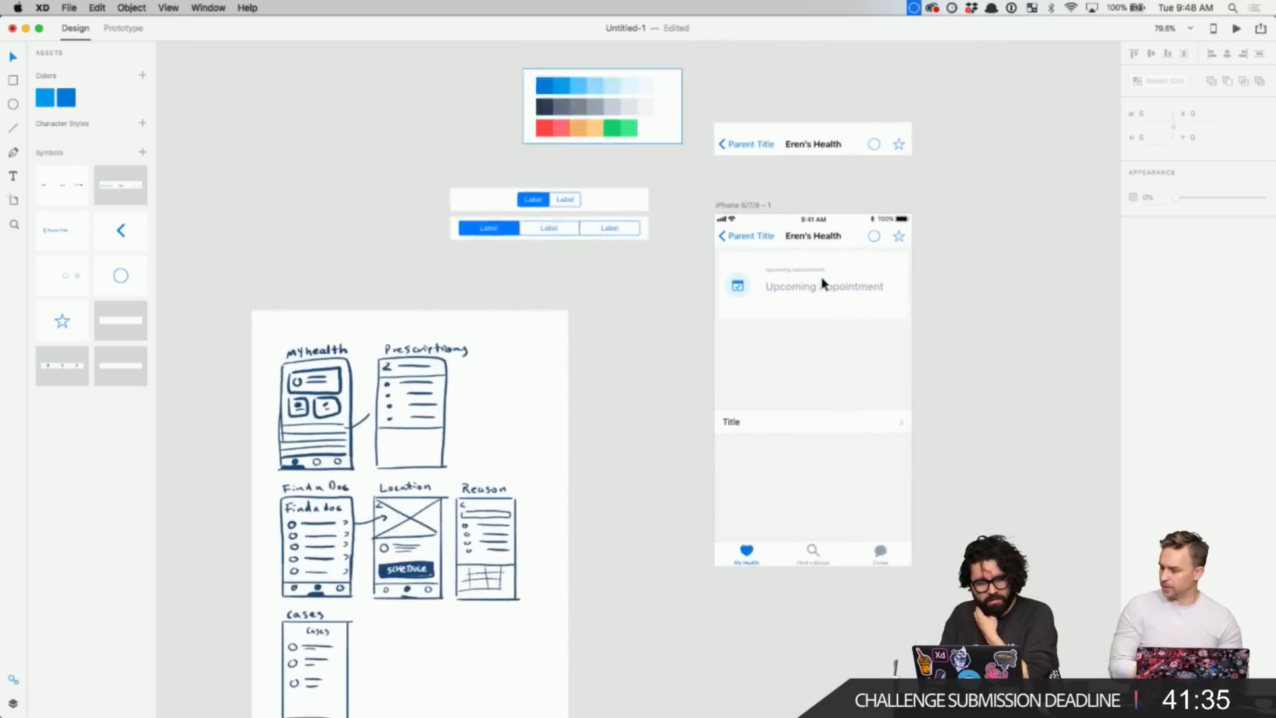
pyautogui.scroll(2, 822, 282)
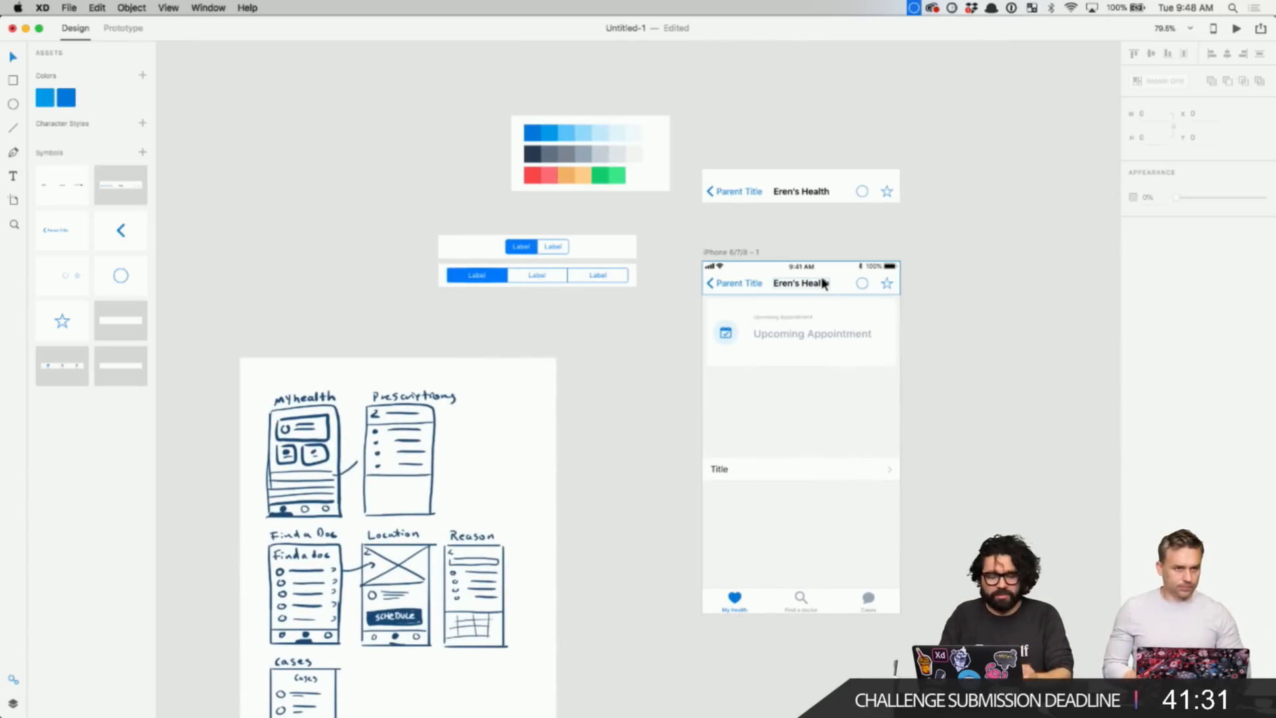
pyautogui.scroll(4, 771, 377)
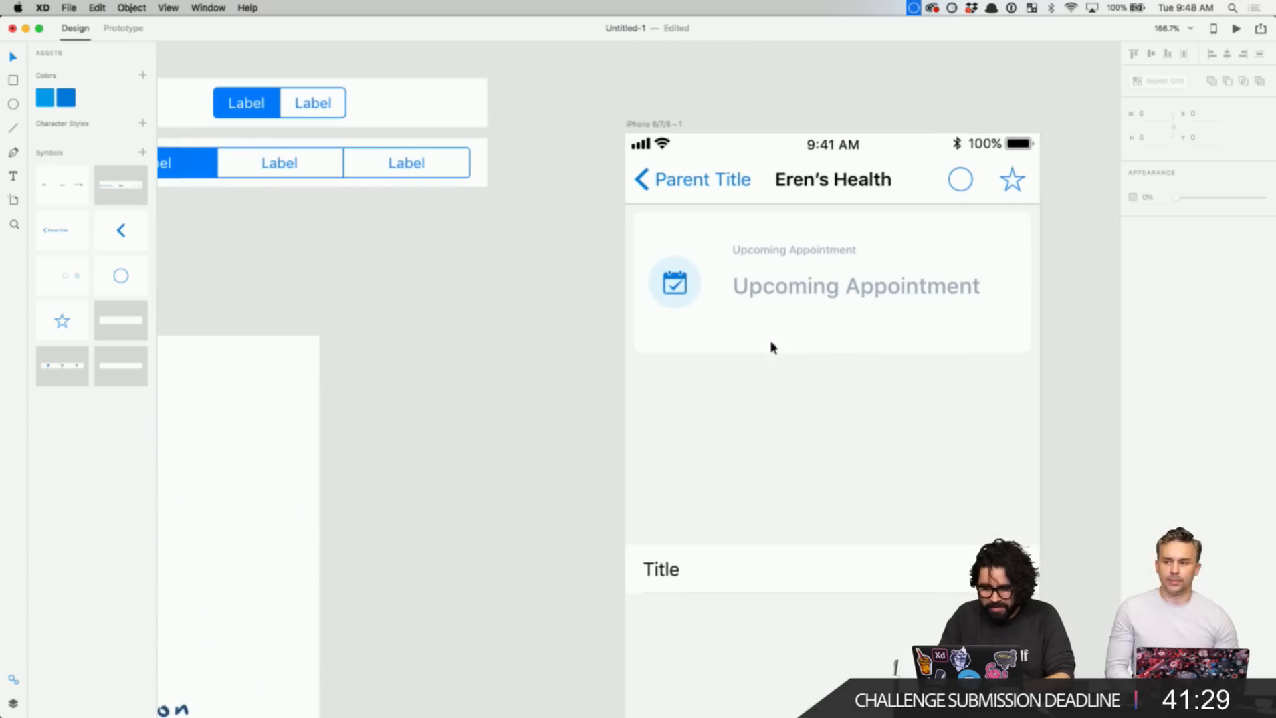
pyautogui.click(798, 285)
pyautogui.click(790, 252)
pyautogui.scroll(2, 788, 252)
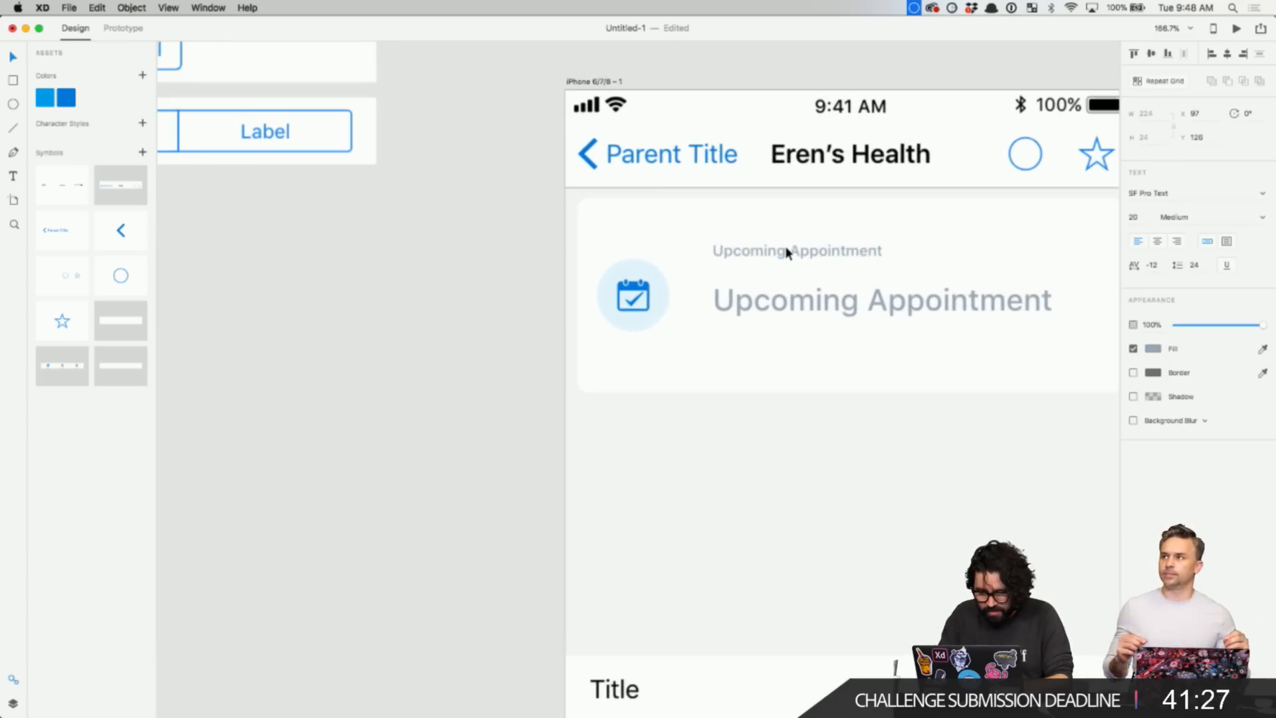
pyautogui.scroll(2, 787, 253)
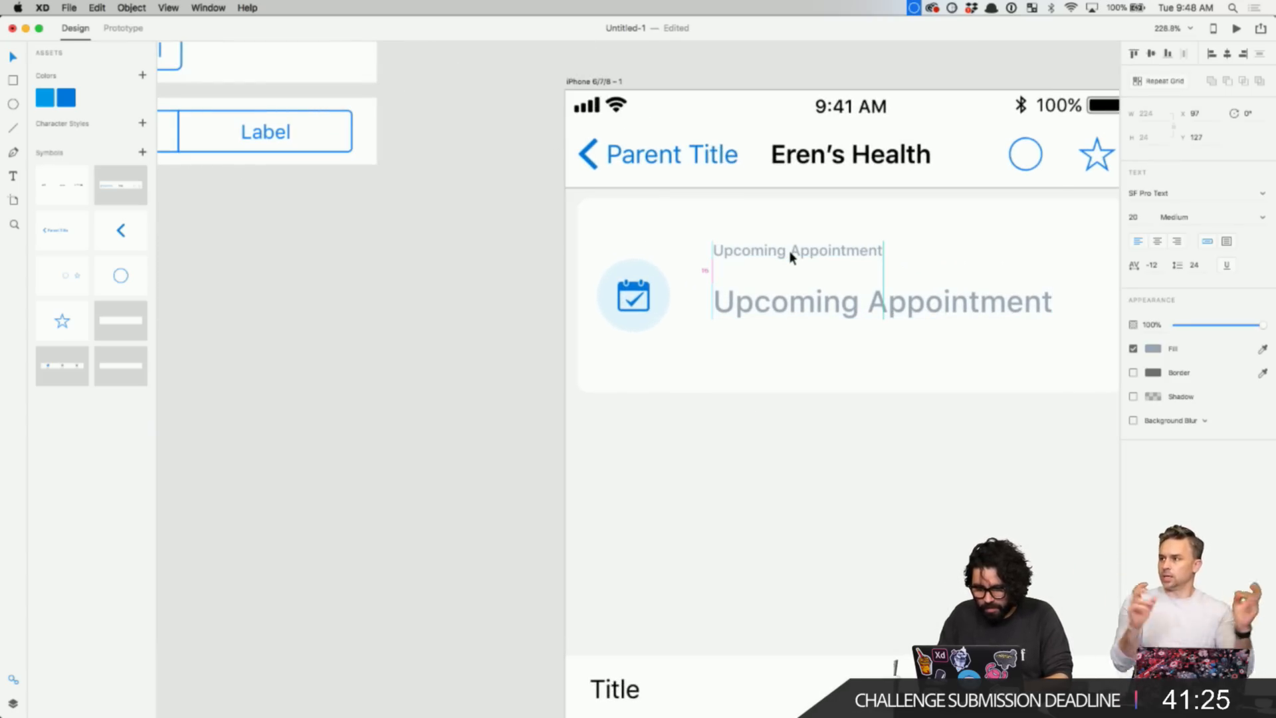
pyautogui.press('Up')
pyautogui.press('Up')
pyautogui.press('Up')
pyautogui.press('Up')
pyautogui.press('Up')
pyautogui.press('Up')
pyautogui.press('Up')
pyautogui.press('Up')
pyautogui.press('Up')
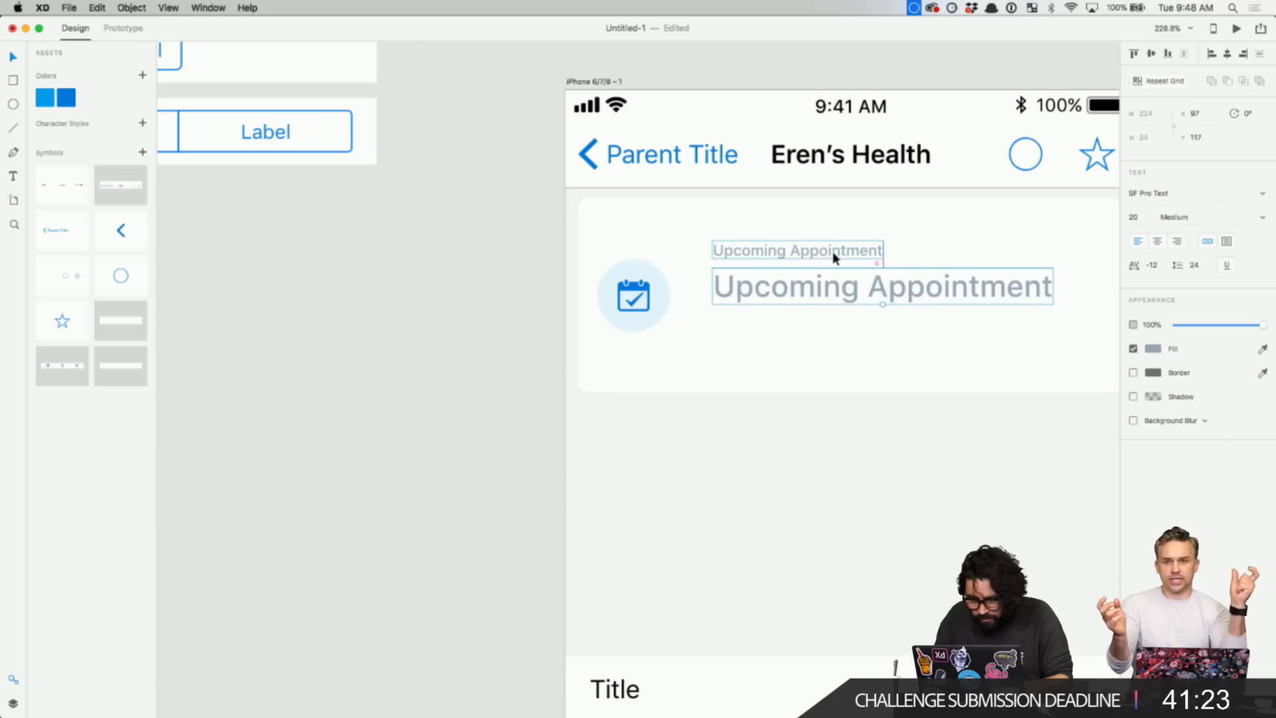
pyautogui.press('Up')
pyautogui.press('Up')
pyautogui.press('Up')
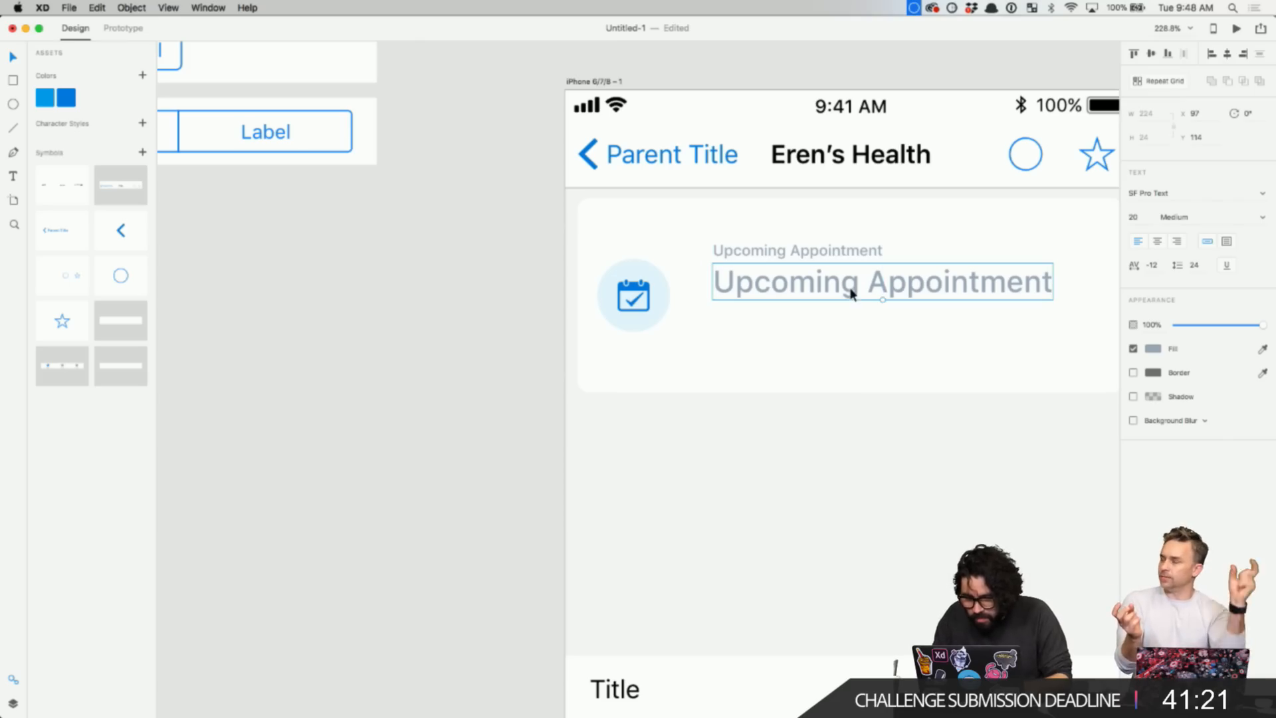
# - Make the large text dark and change it to read 'Thursday, 7:00 am'
pyautogui.click(1154, 349)
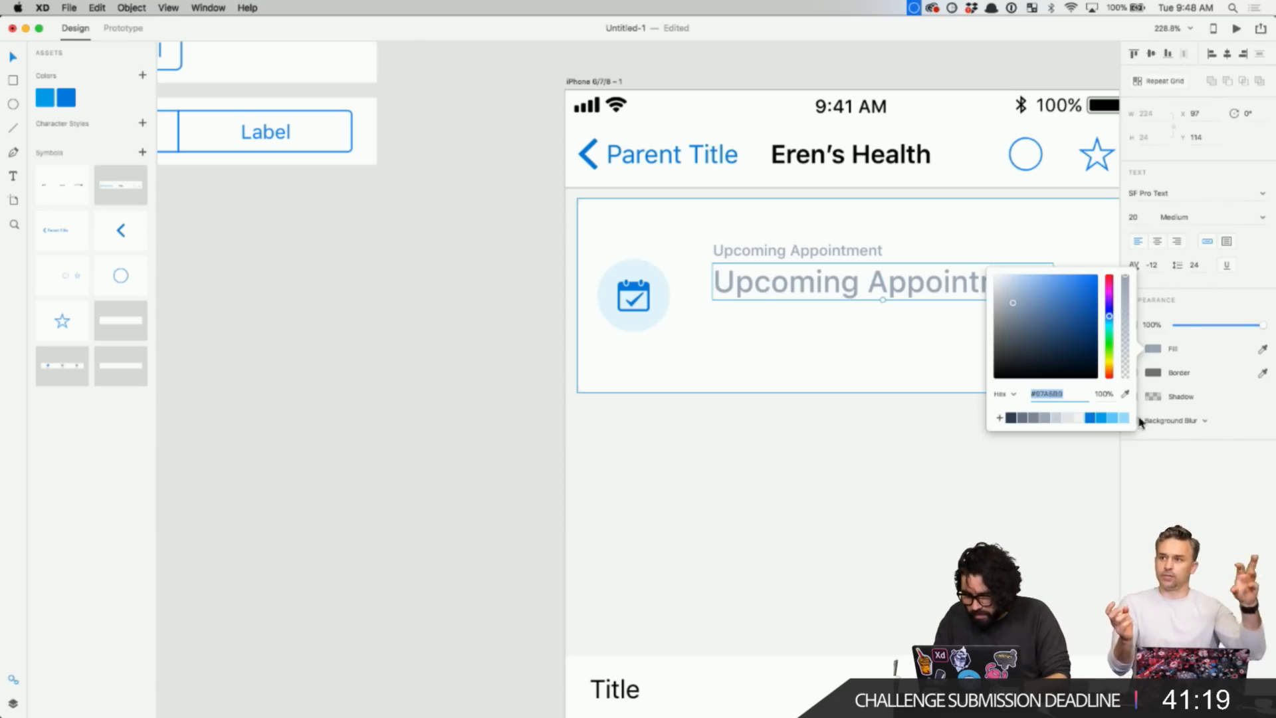
pyautogui.click(1011, 418)
pyautogui.hscroll(5, 755, 432)
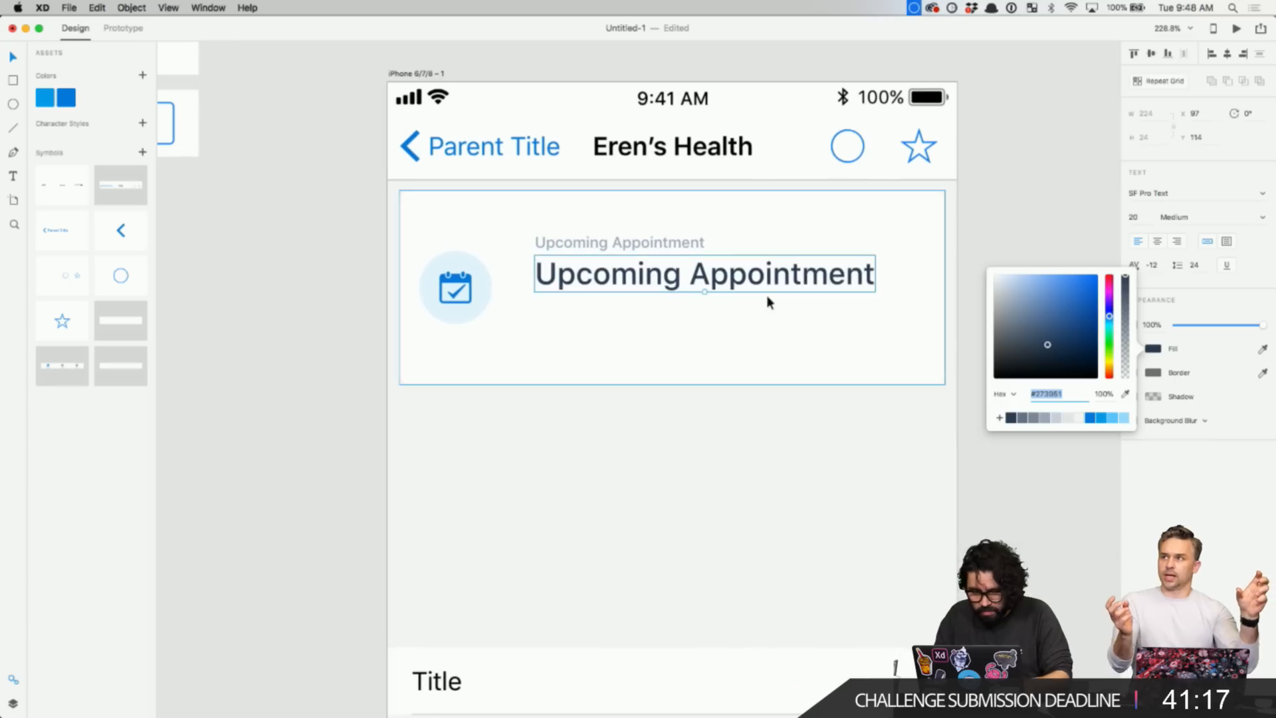
pyautogui.doubleClick(765, 266)
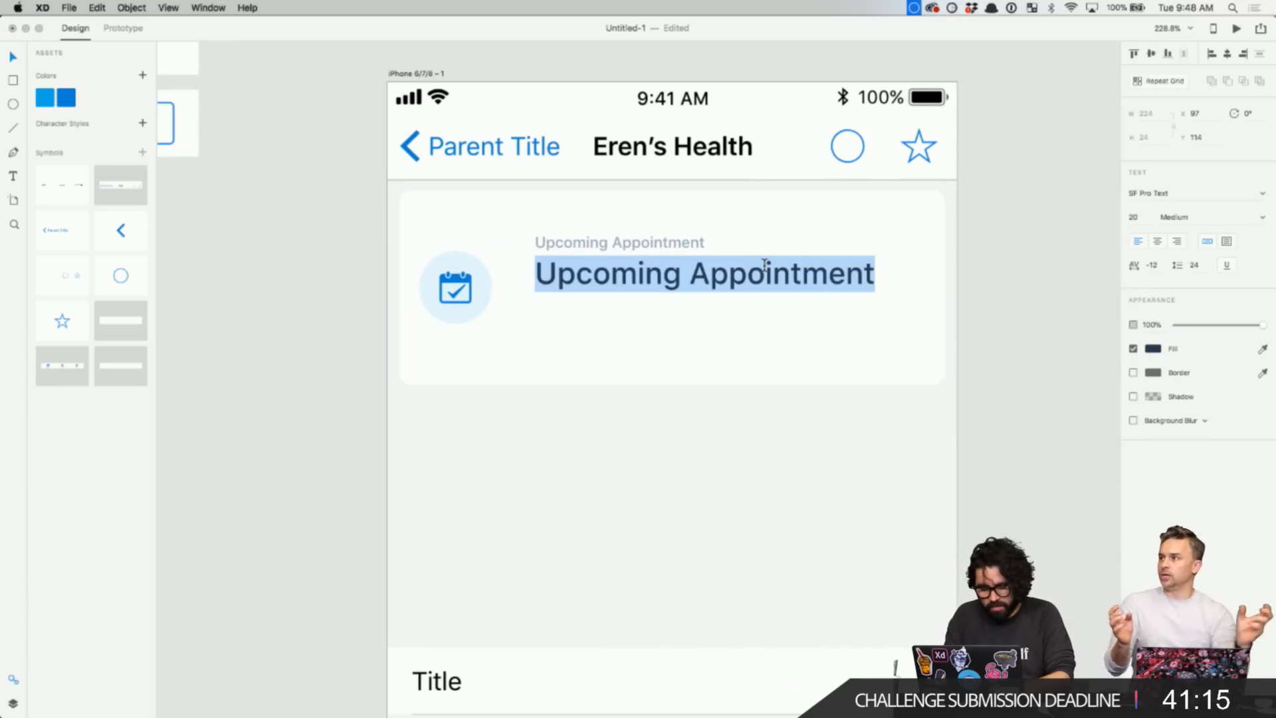
pyautogui.write('Thursday')
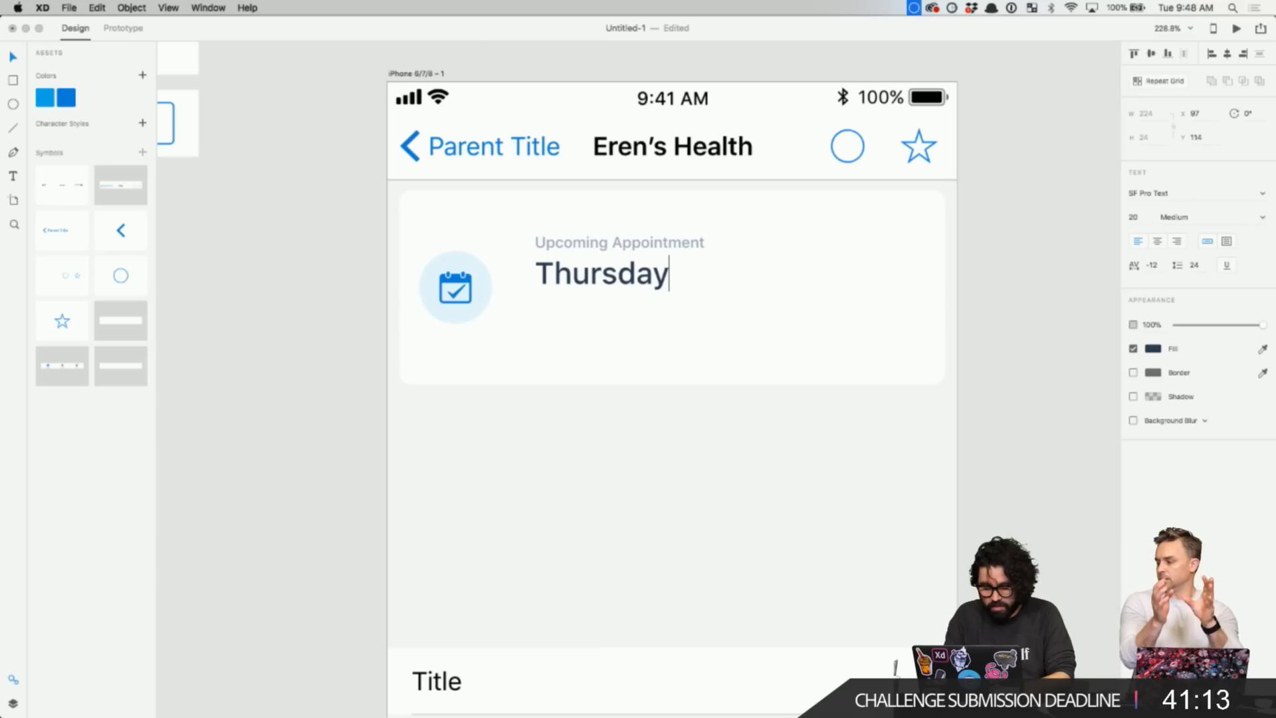
pyautogui.write(', 7:')
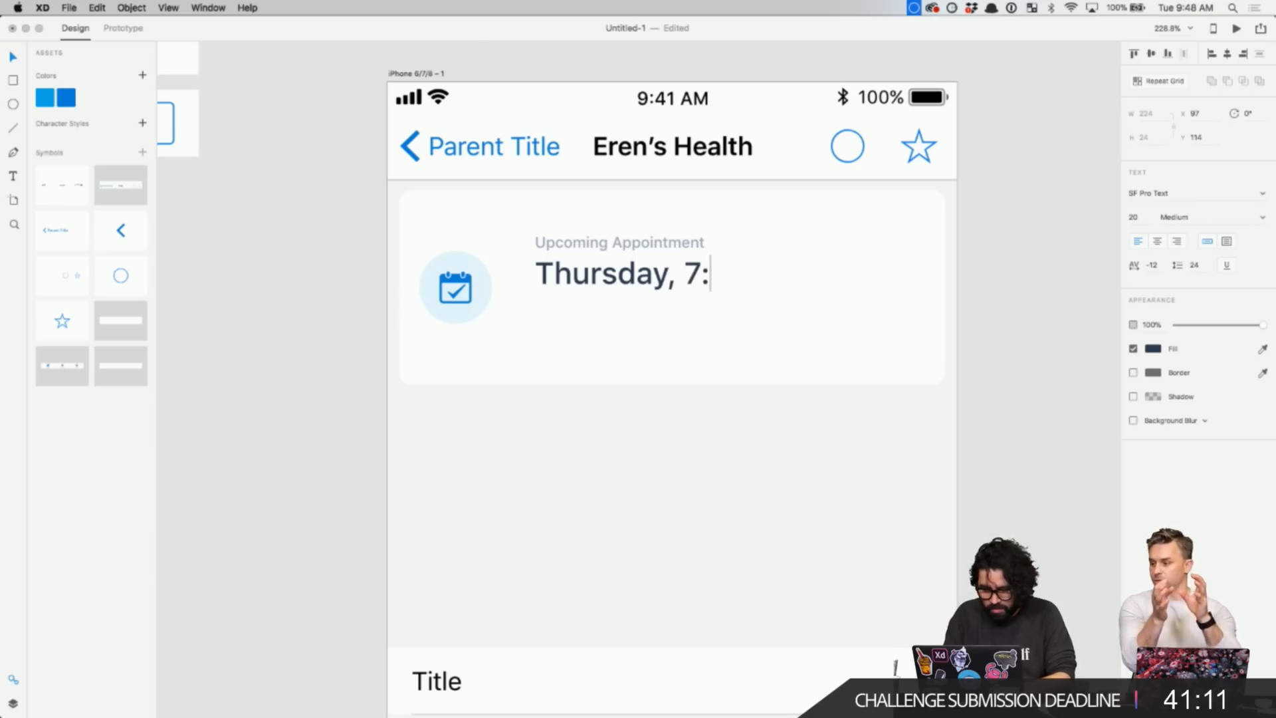
pyautogui.write('00 am')
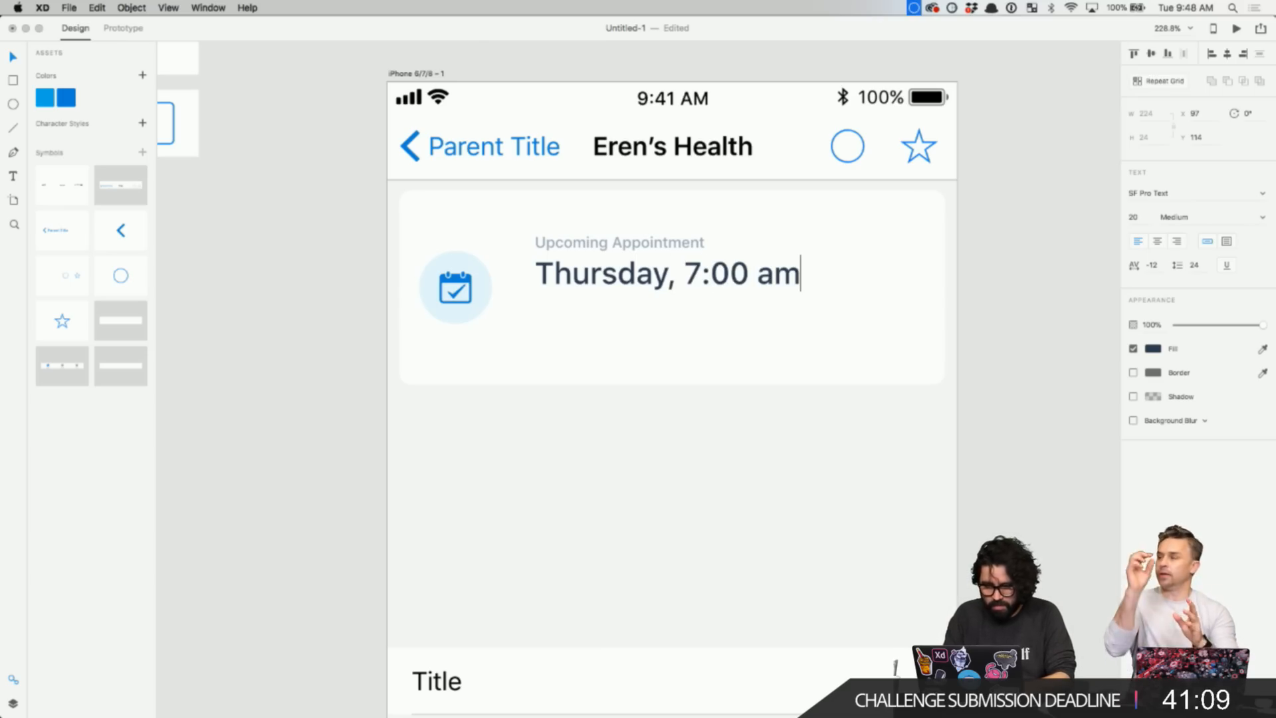
pyautogui.press('Escape')
# - Set the time text to size 24 and position it under the small label
pyautogui.press('Down')
pyautogui.press('Down')
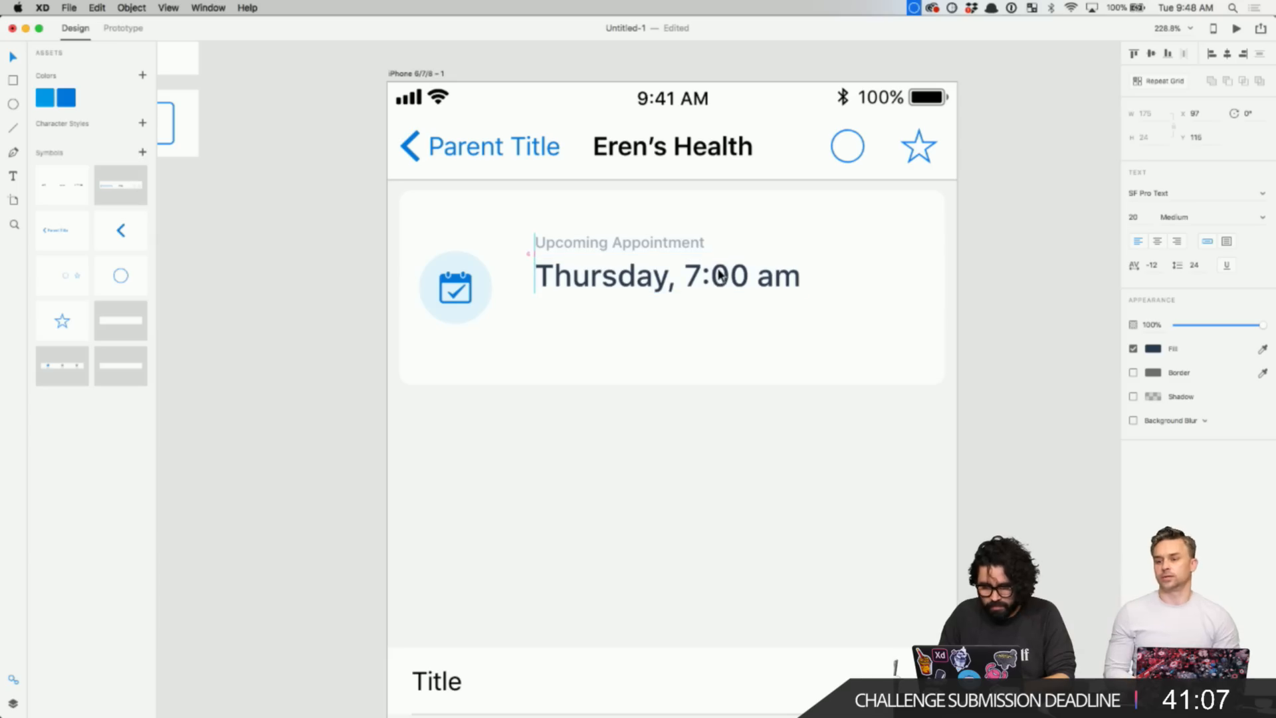
pyautogui.moveTo(706, 297); pyautogui.dragTo(706, 297)
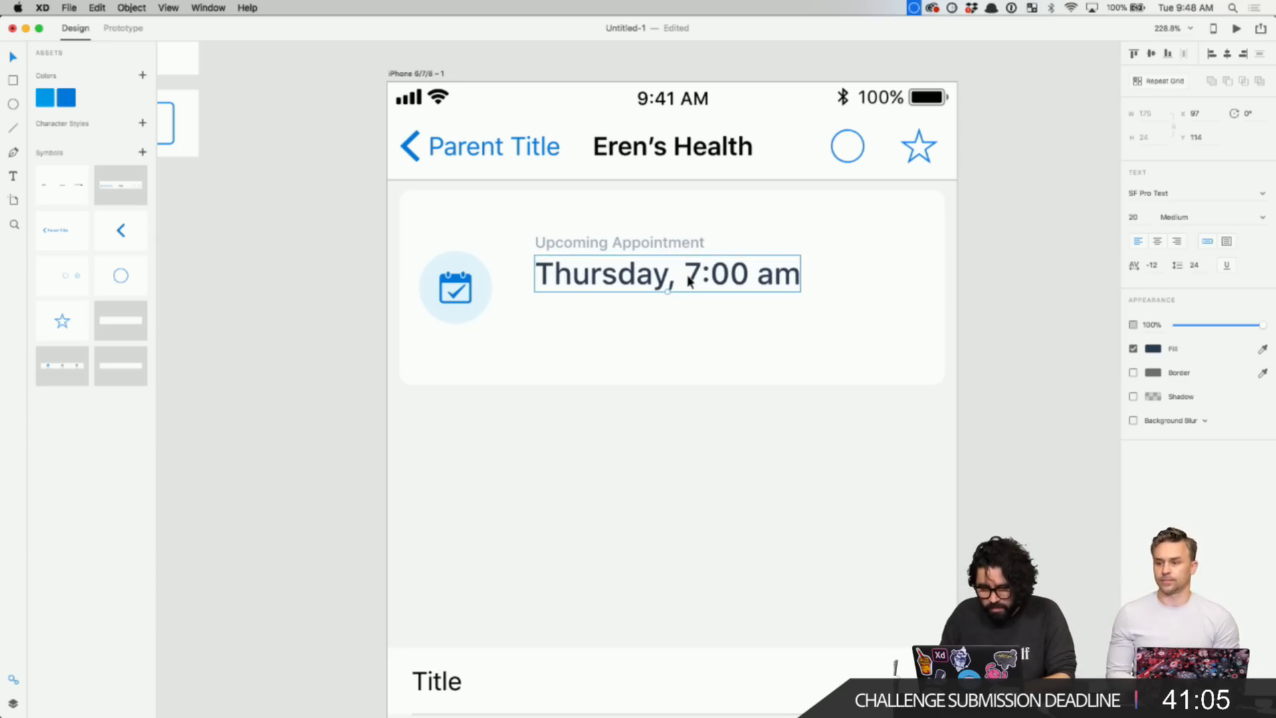
pyautogui.press('Up')
pyautogui.press('Up')
pyautogui.press('Up')
pyautogui.press('Up')
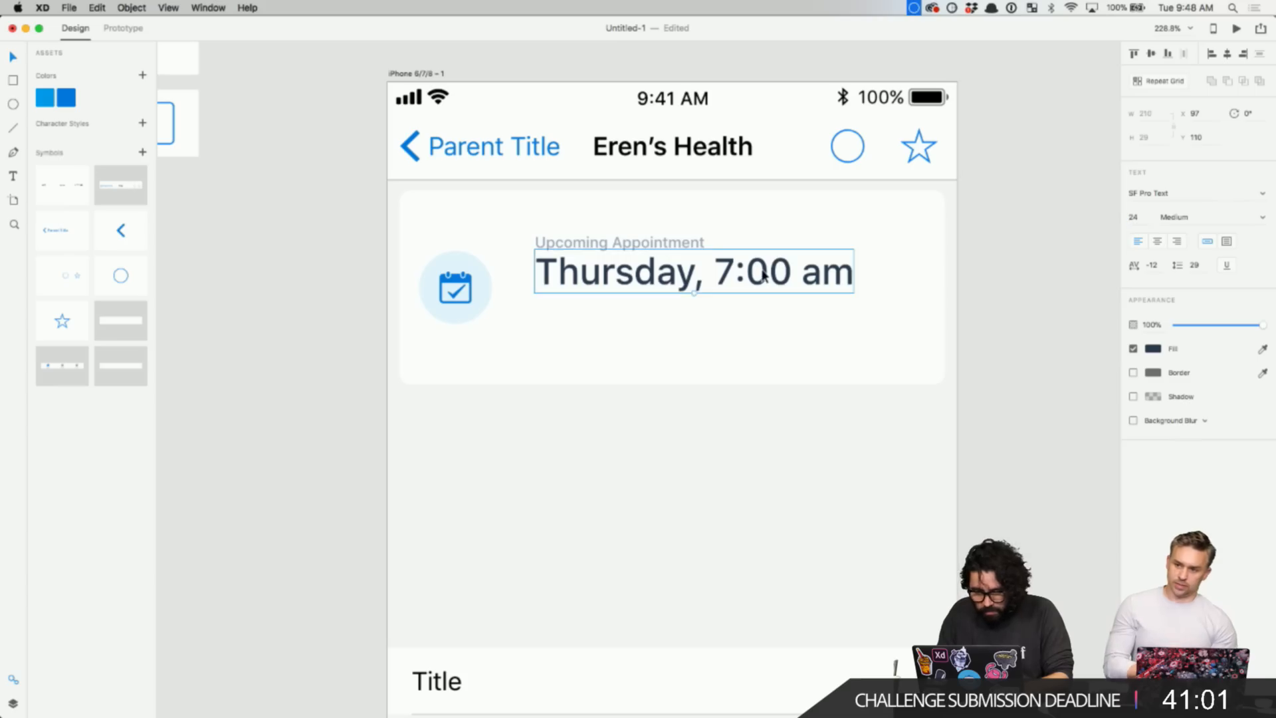
pyautogui.moveTo(771, 267); pyautogui.dragTo(741, 281)
pyautogui.press('Up')
pyautogui.press('Up')
pyautogui.press('Up')
pyautogui.press('Up')
pyautogui.press('Up')
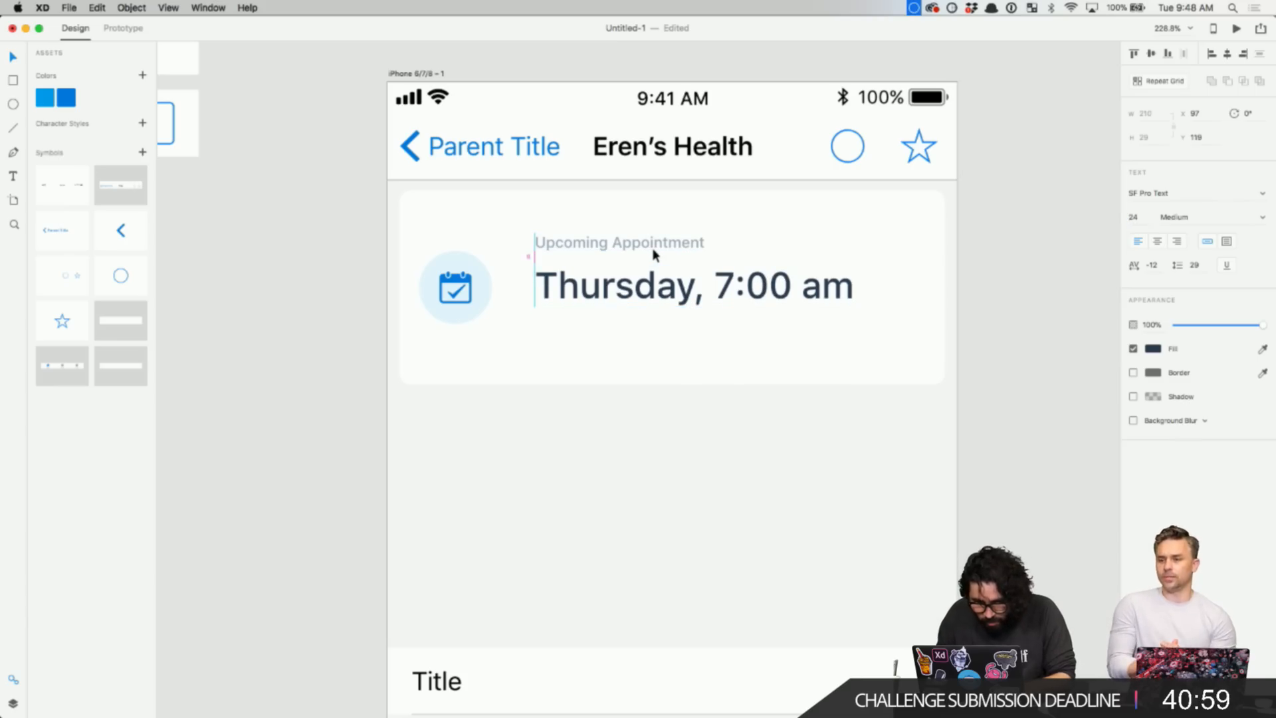
# - Place a copy of the Upcoming Appointment label below the time
pyautogui.moveTo(653, 249); pyautogui.dragTo(655, 320)
pyautogui.keyDown('shift'); pyautogui.click(651, 242); pyautogui.keyUp('shift')
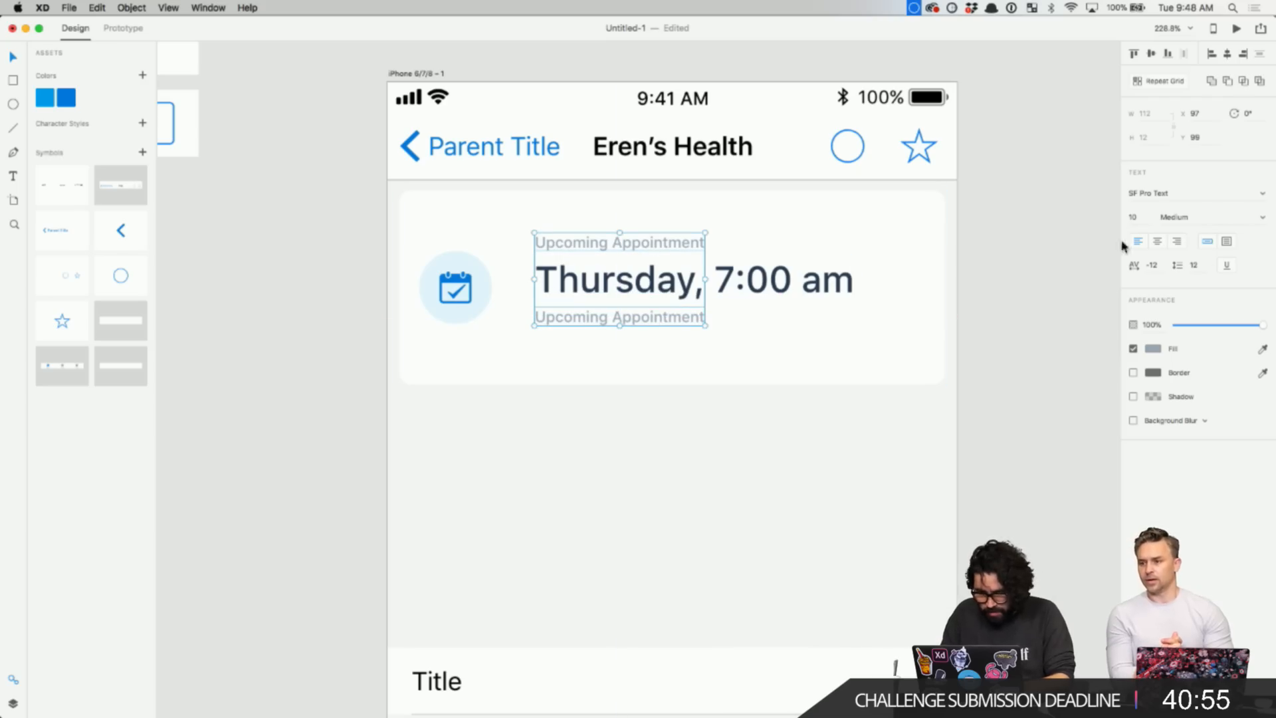
pyautogui.click(1134, 218)
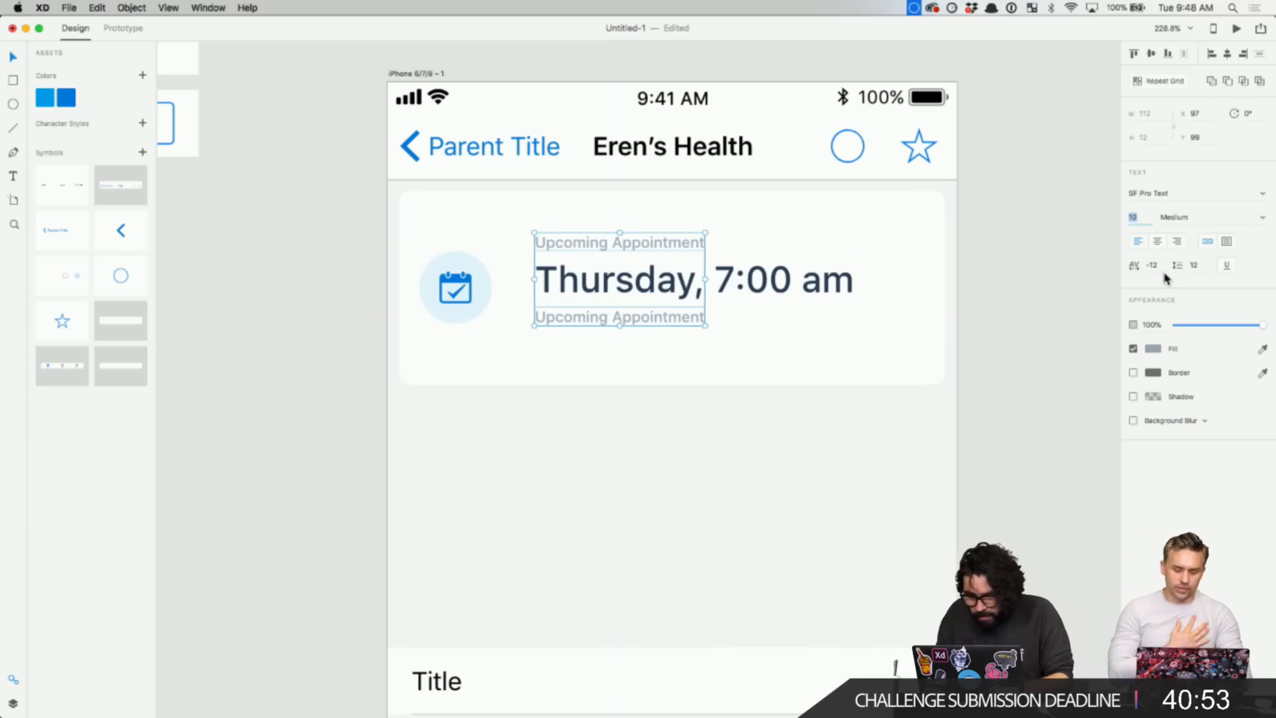
# - Delete the Parent Title back button from the nav bar header
pyautogui.click(481, 153)
pyautogui.doubleClick(479, 152)
pyautogui.press('Delete')
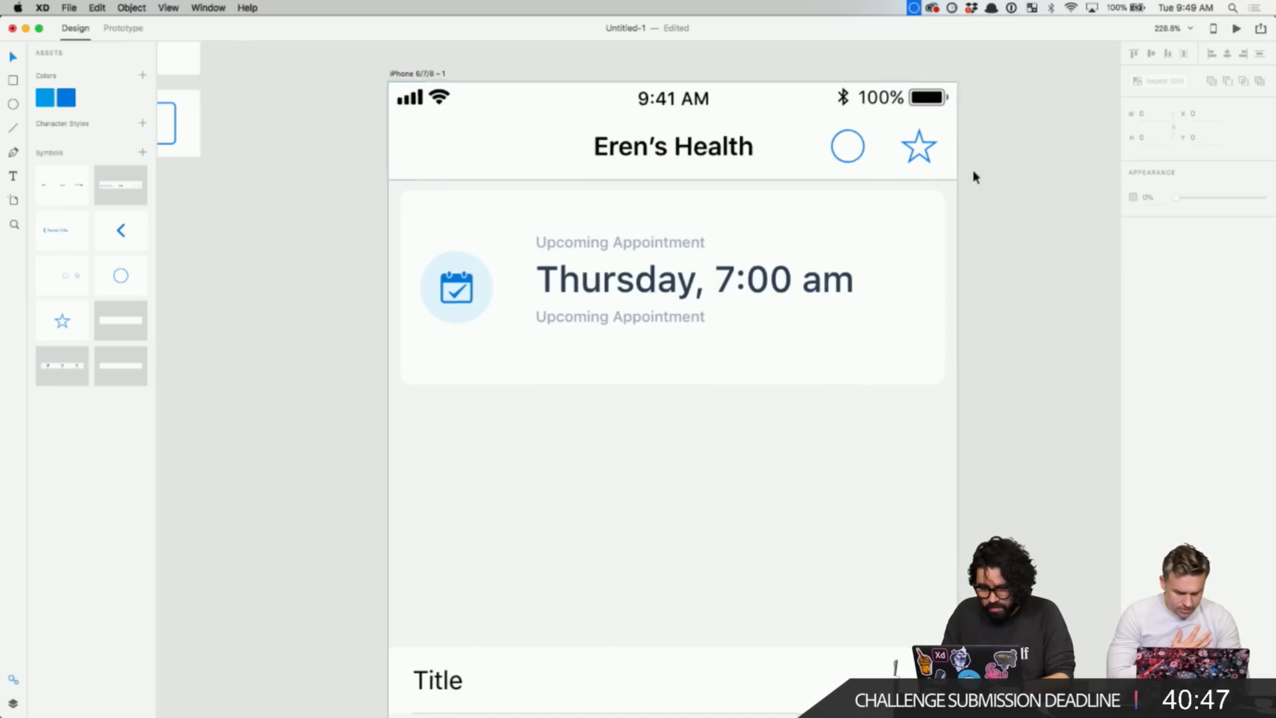
pyautogui.scroll(-2, 919, 147)
pyautogui.click(919, 146)
# - Delete the star icon from the nav bar header
pyautogui.scroll(4, 929, 149)
pyautogui.scroll(3, 929, 149)
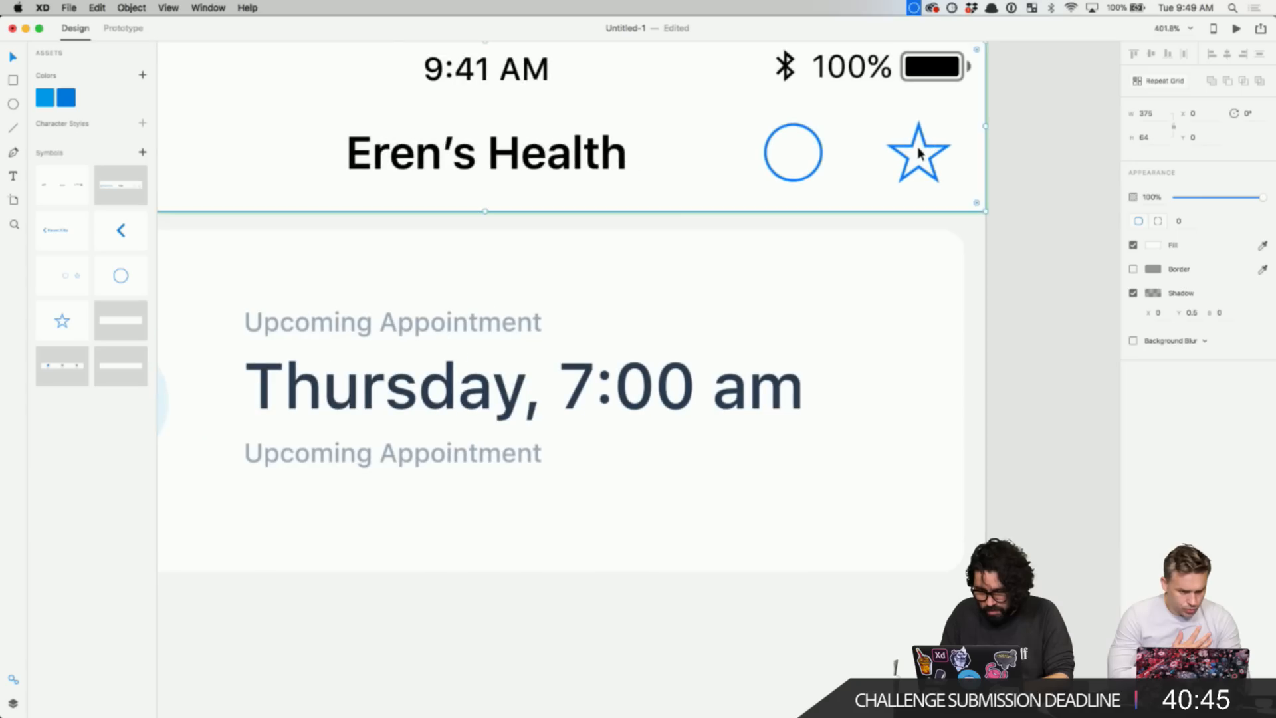
pyautogui.doubleClick(930, 151)
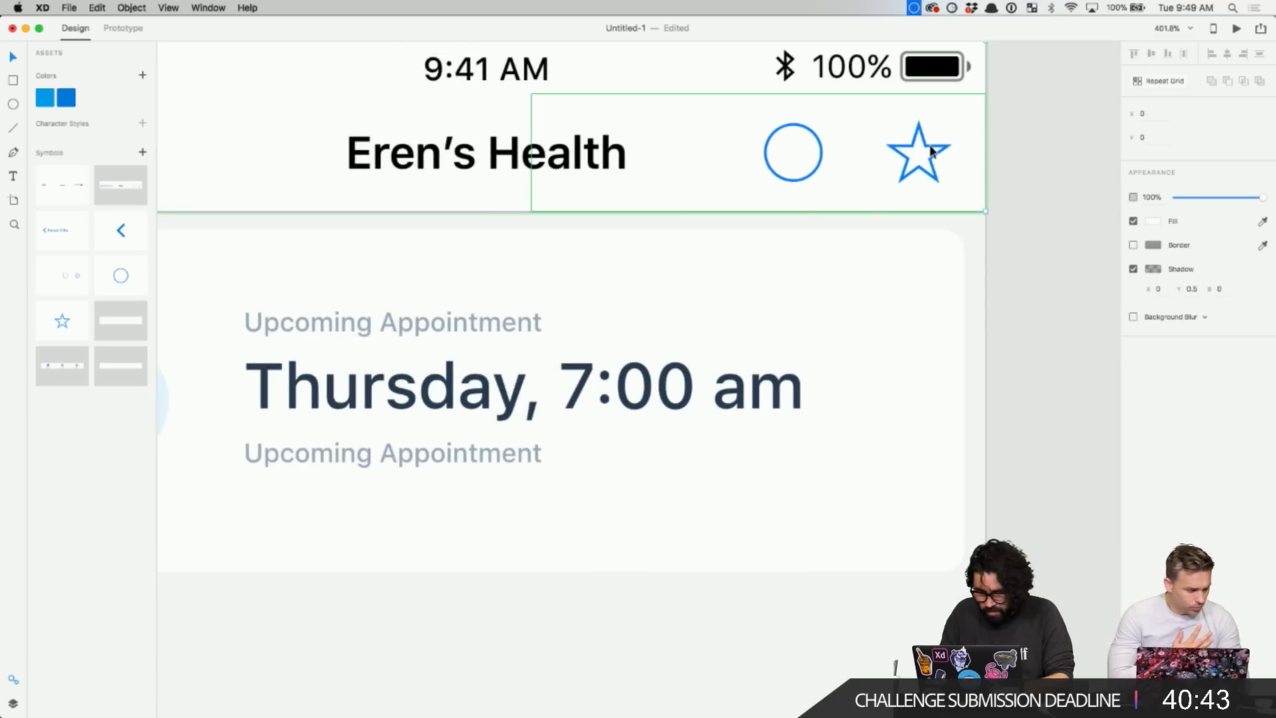
pyautogui.doubleClick(931, 151)
pyautogui.press('Delete')
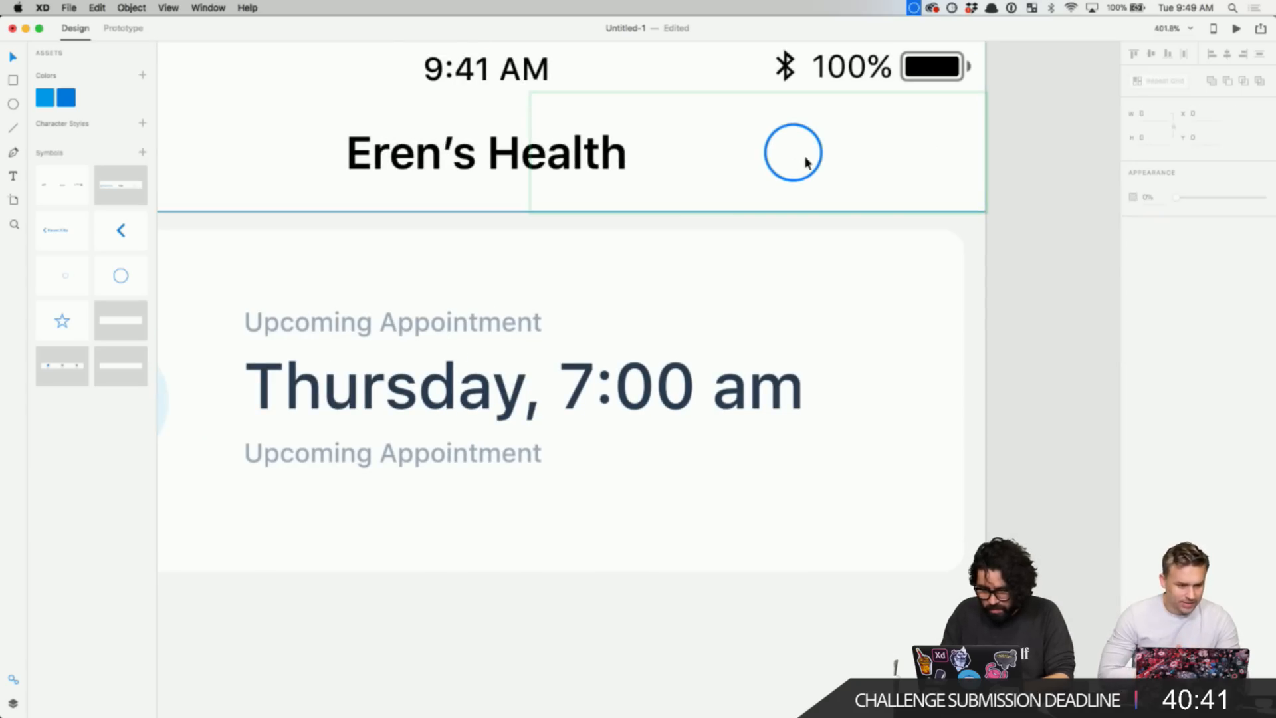
# - Ungroup the Right Accessory symbol in Layers and delete its boundary rectangle
pyautogui.click(822, 159)
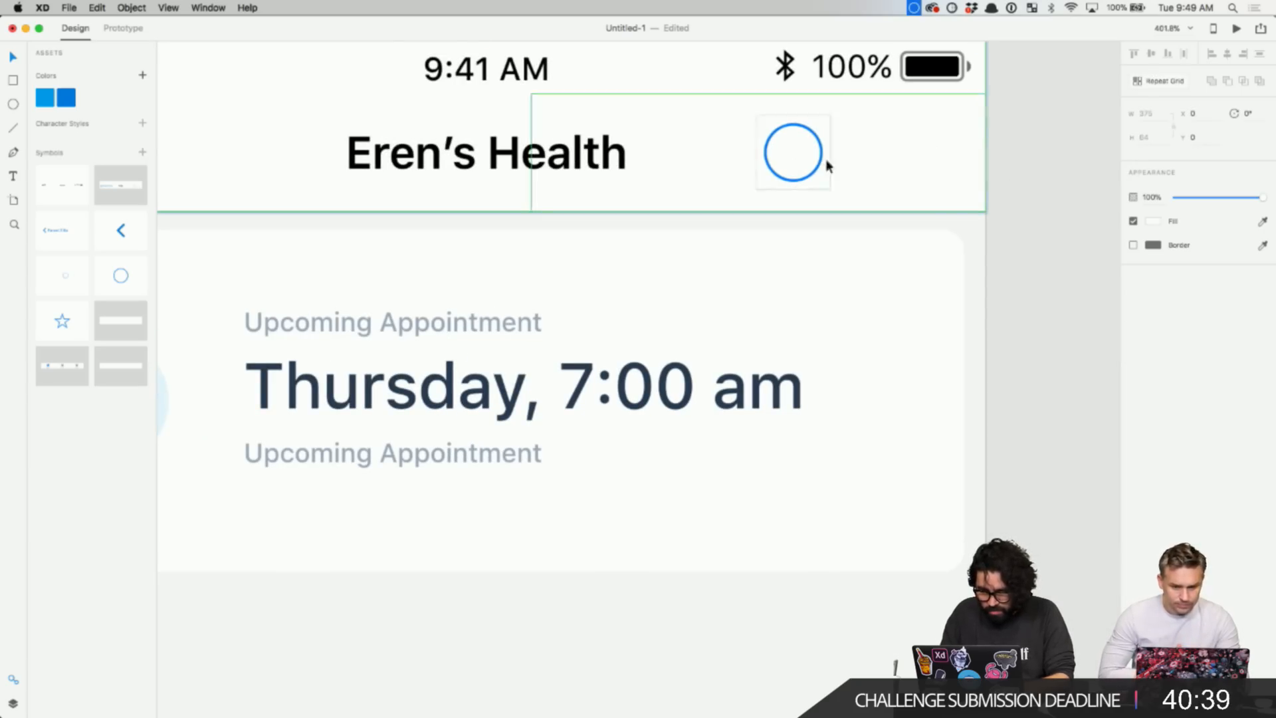
pyautogui.doubleClick(823, 150)
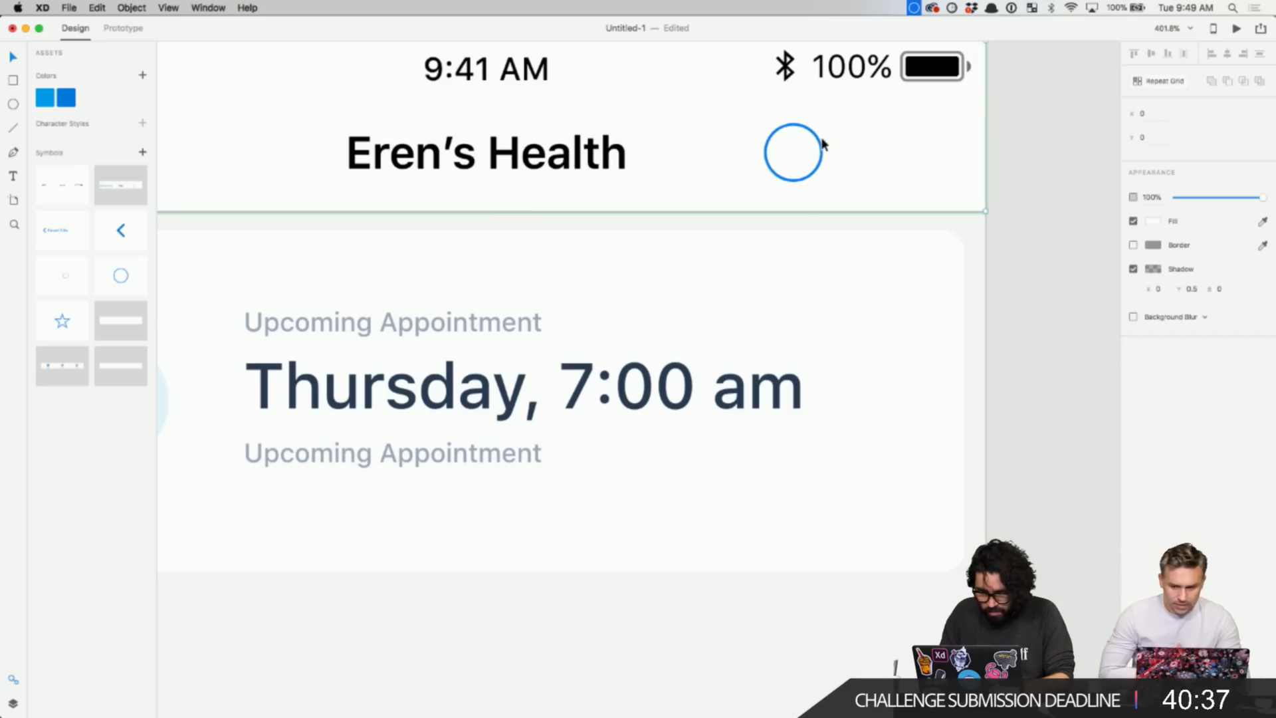
pyautogui.click(820, 143)
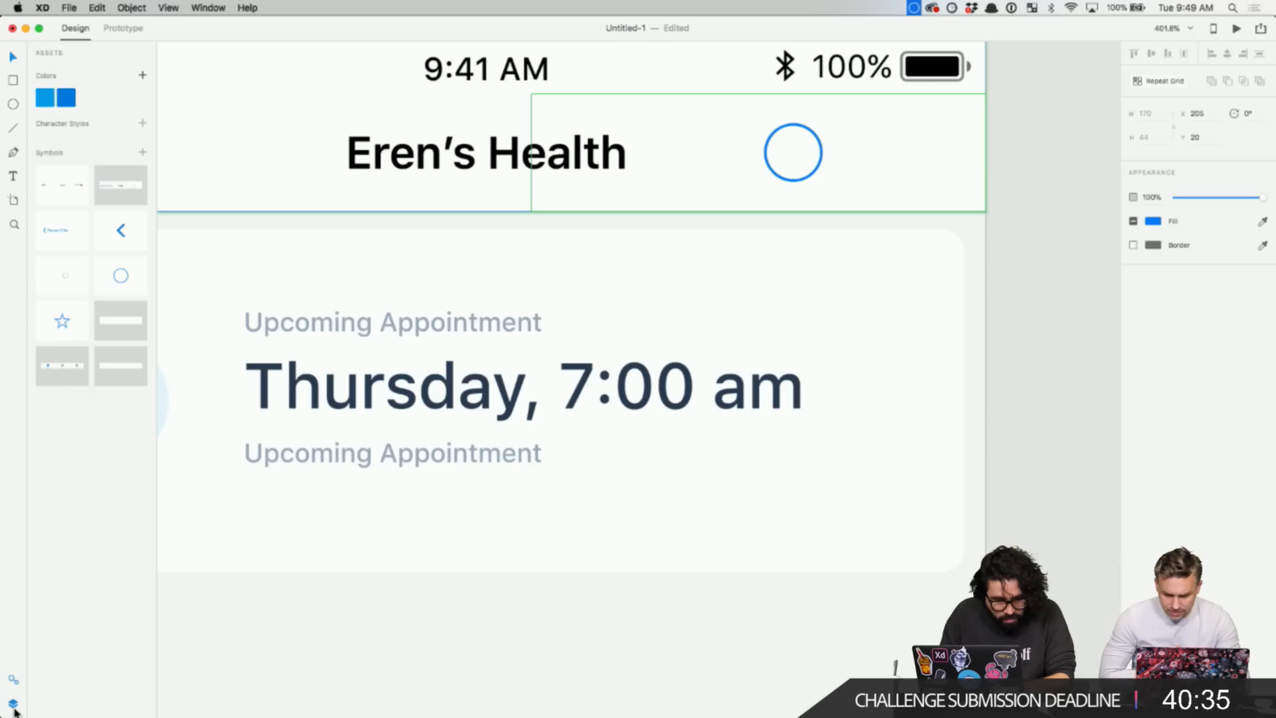
pyautogui.click(13, 704)
pyautogui.click(815, 133)
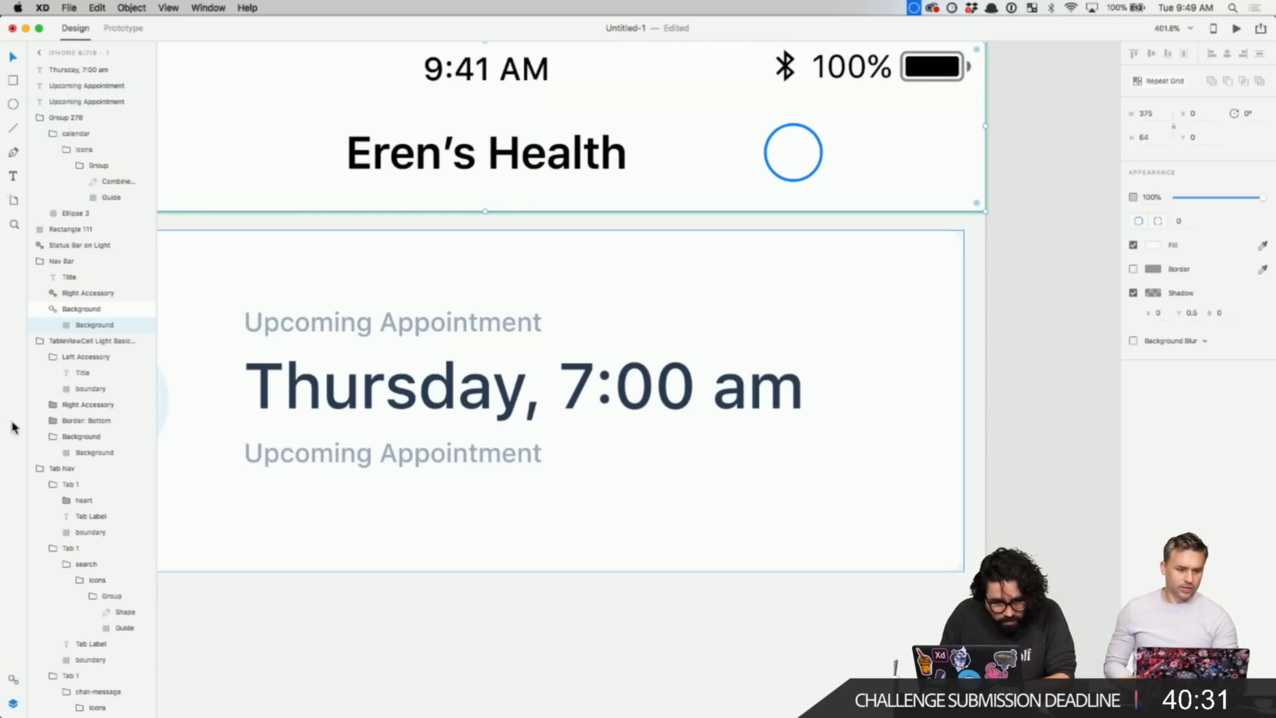
pyautogui.click(90, 299)
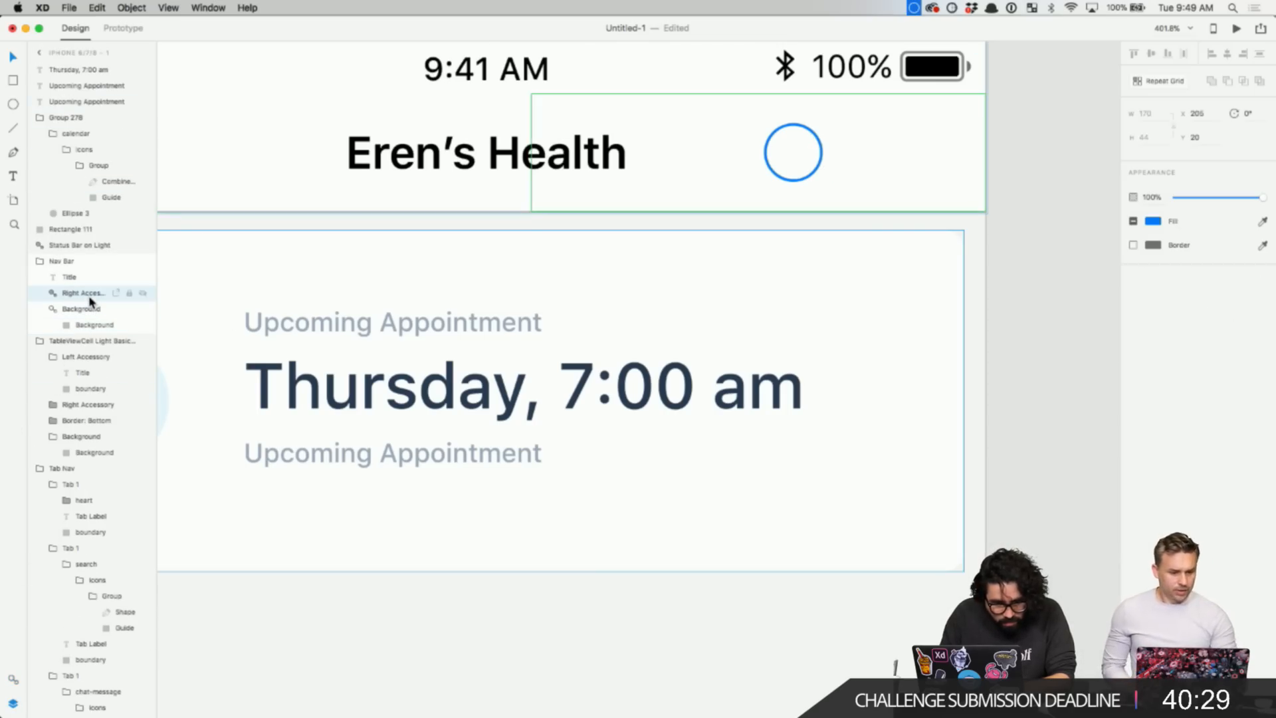
pyautogui.rightClick(91, 299)
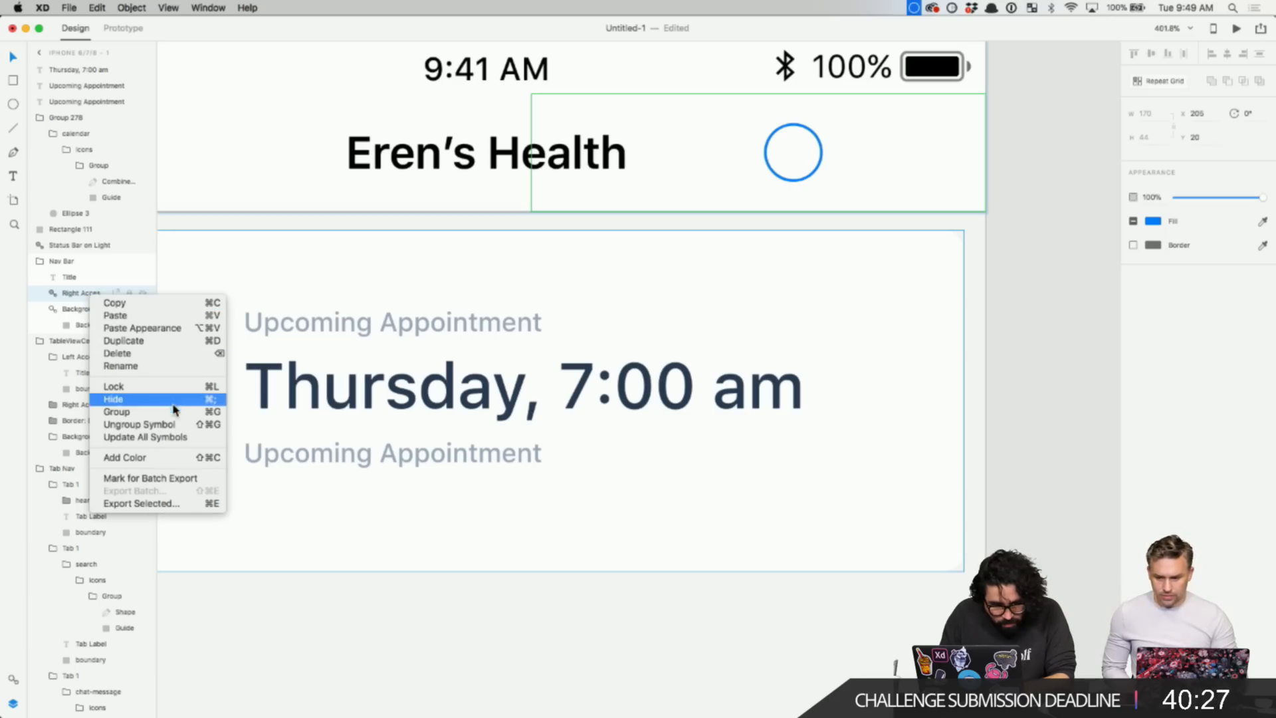
pyautogui.click(176, 424)
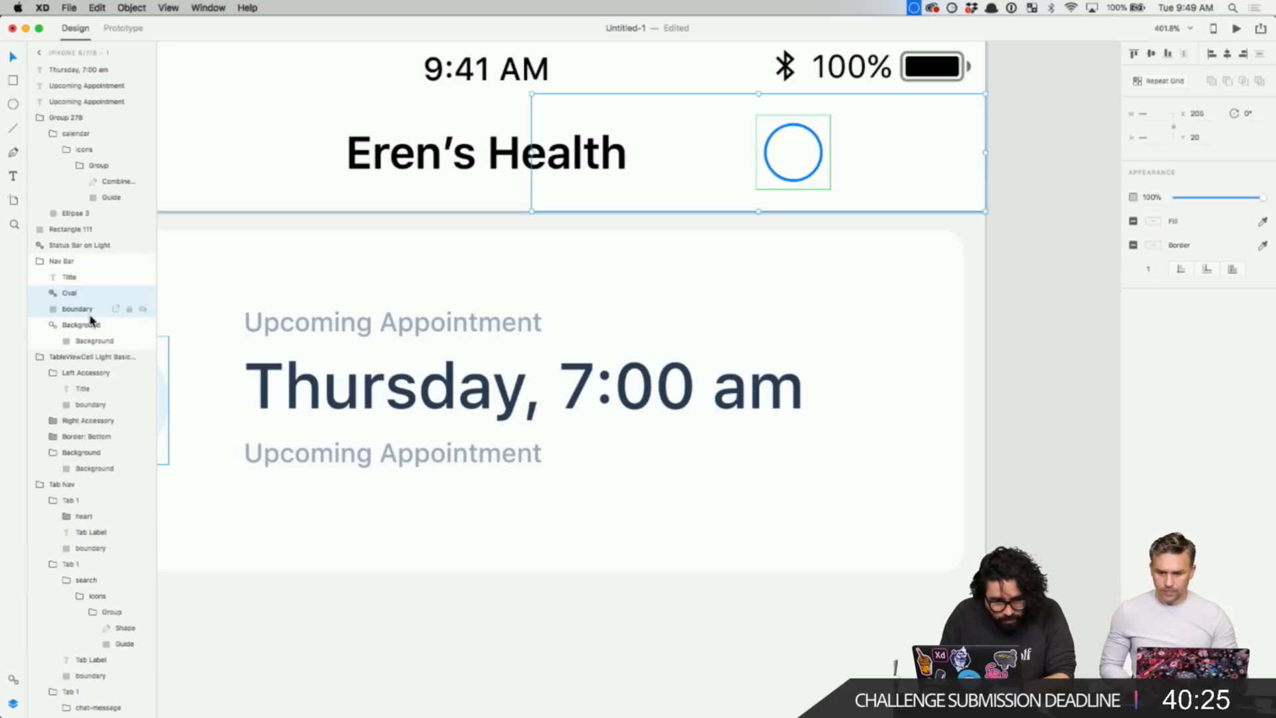
pyautogui.click(84, 316)
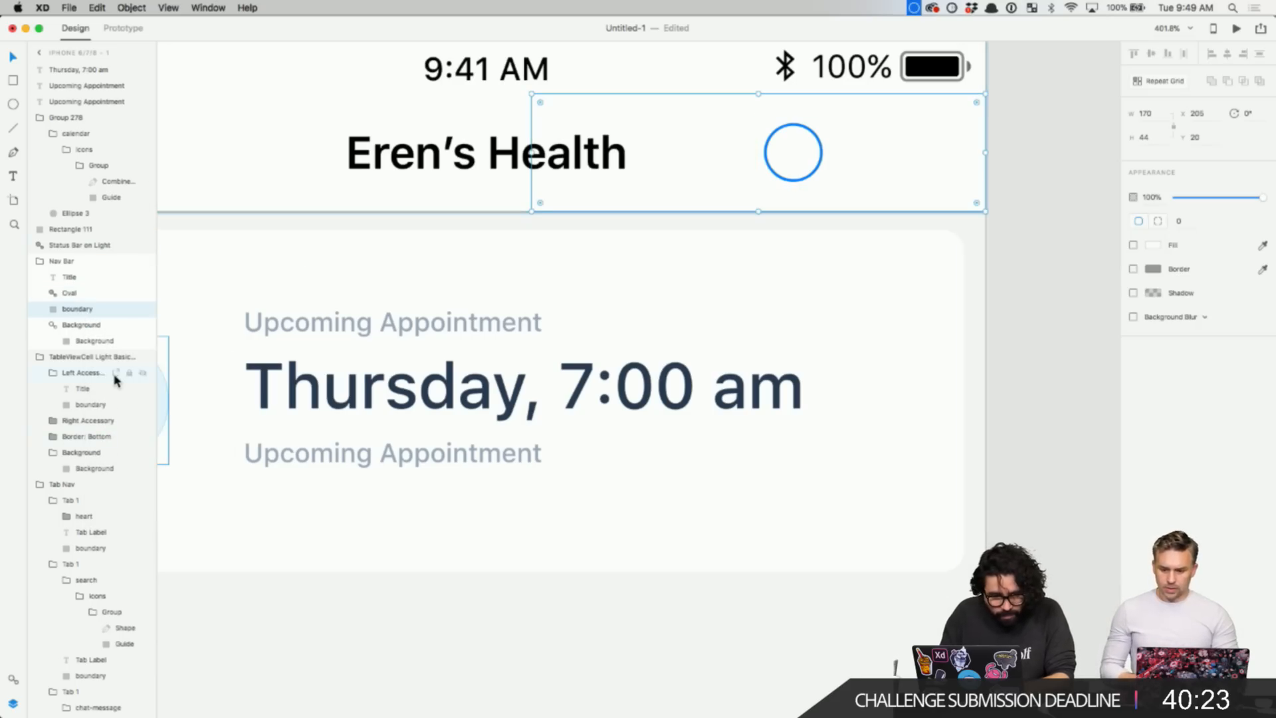
pyautogui.press('Delete')
# - Nudge the 28 by 28 Oval circle right, toward the nav bar's edge
pyautogui.click(66, 292)
pyautogui.hotkey('shift', 'Right')
pyautogui.hotkey('shift', 'Right')
pyautogui.hotkey('shift', 'Right')
pyautogui.hotkey('shift', 'Right')
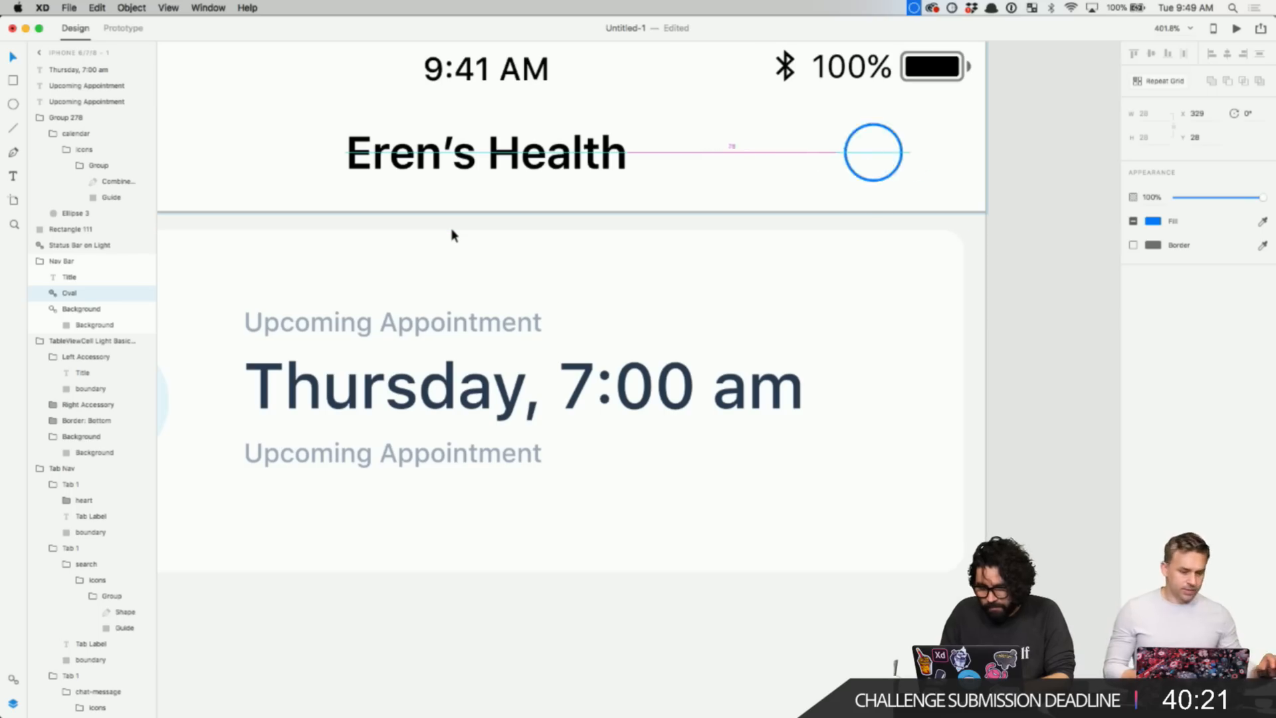
pyautogui.hotkey('shift', 'Right')
pyautogui.scroll(-5, 863, 229)
pyautogui.moveTo(437, 707)
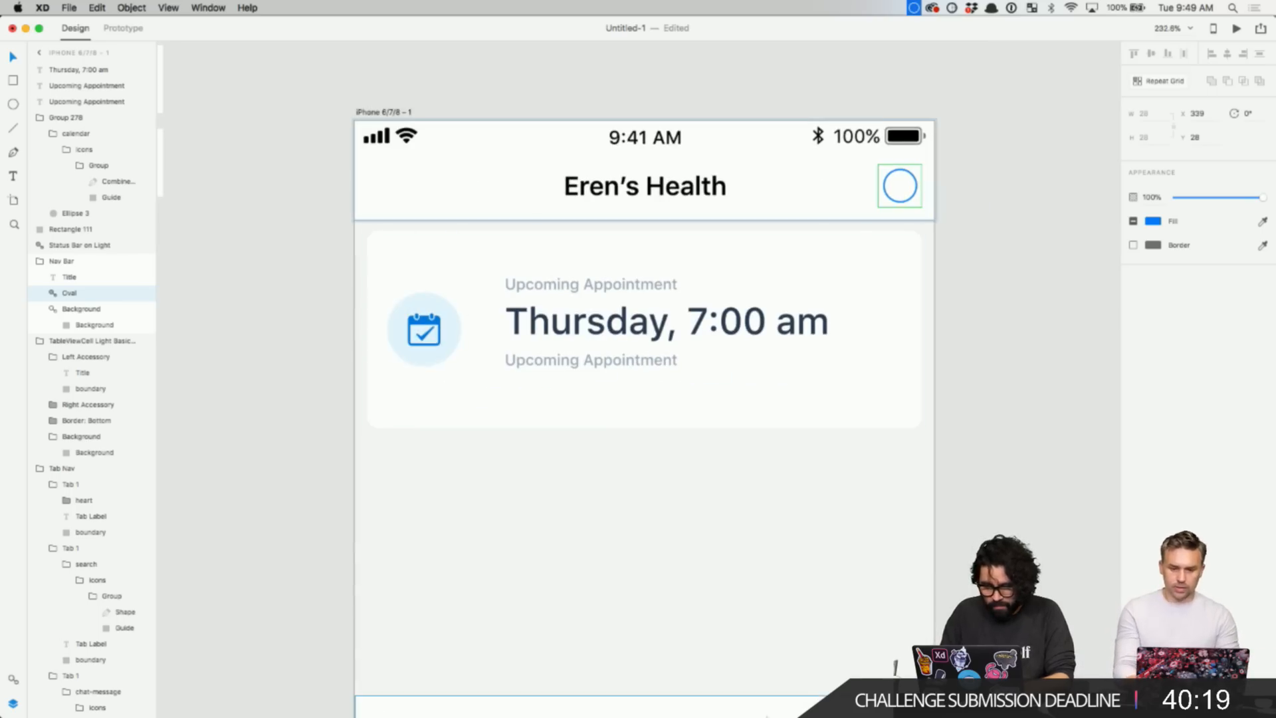
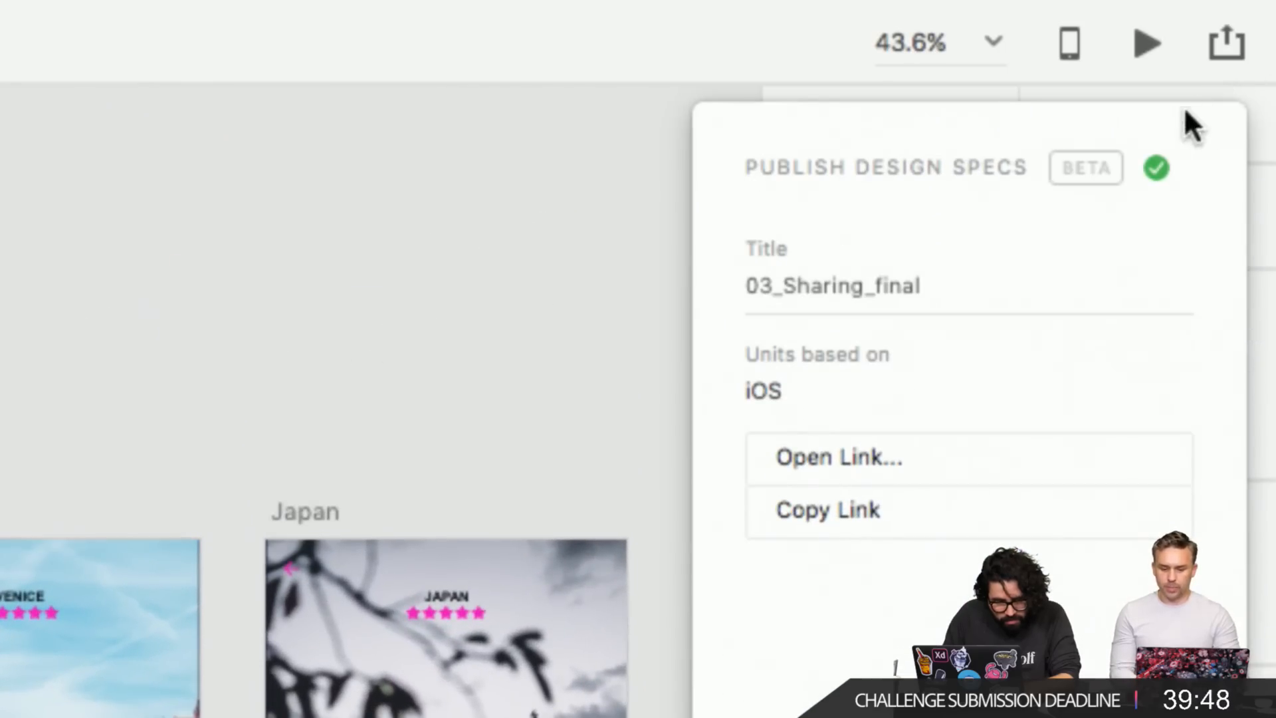
# - Publish 03_Sharing_final as design specs and bring the published spec page up in Chrome
pyautogui.click(1227, 43)
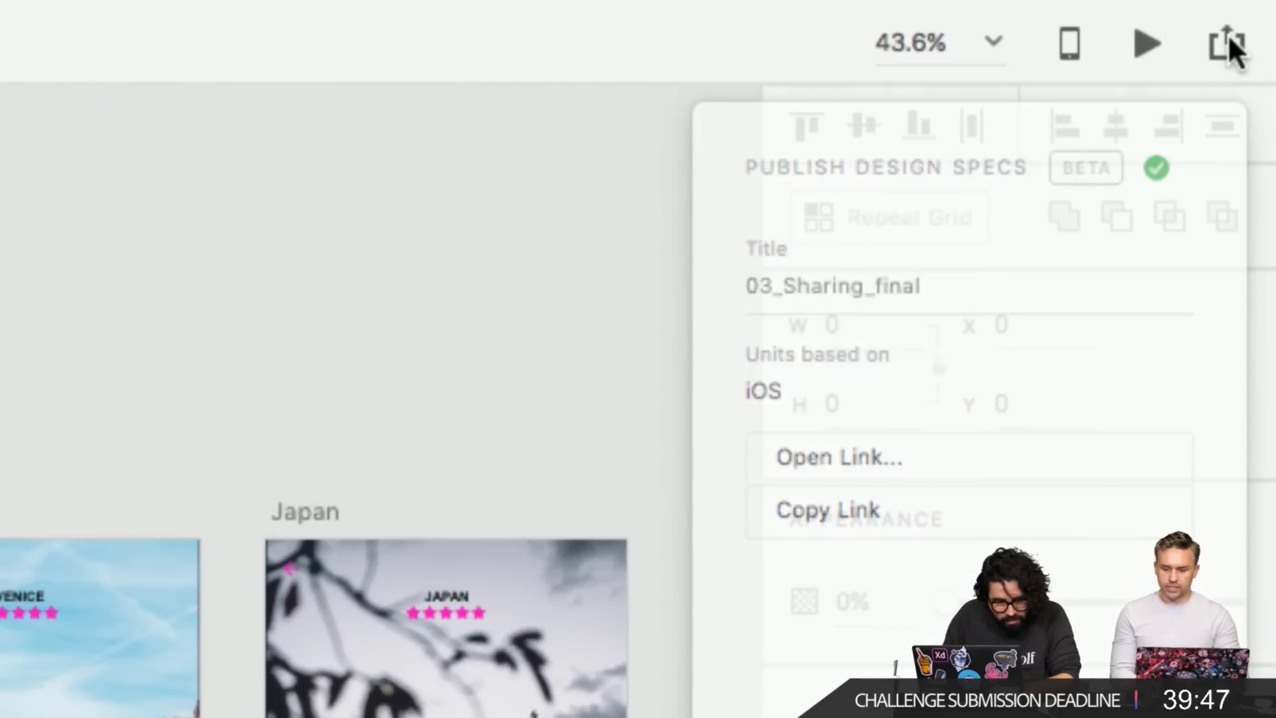
pyautogui.click(1227, 42)
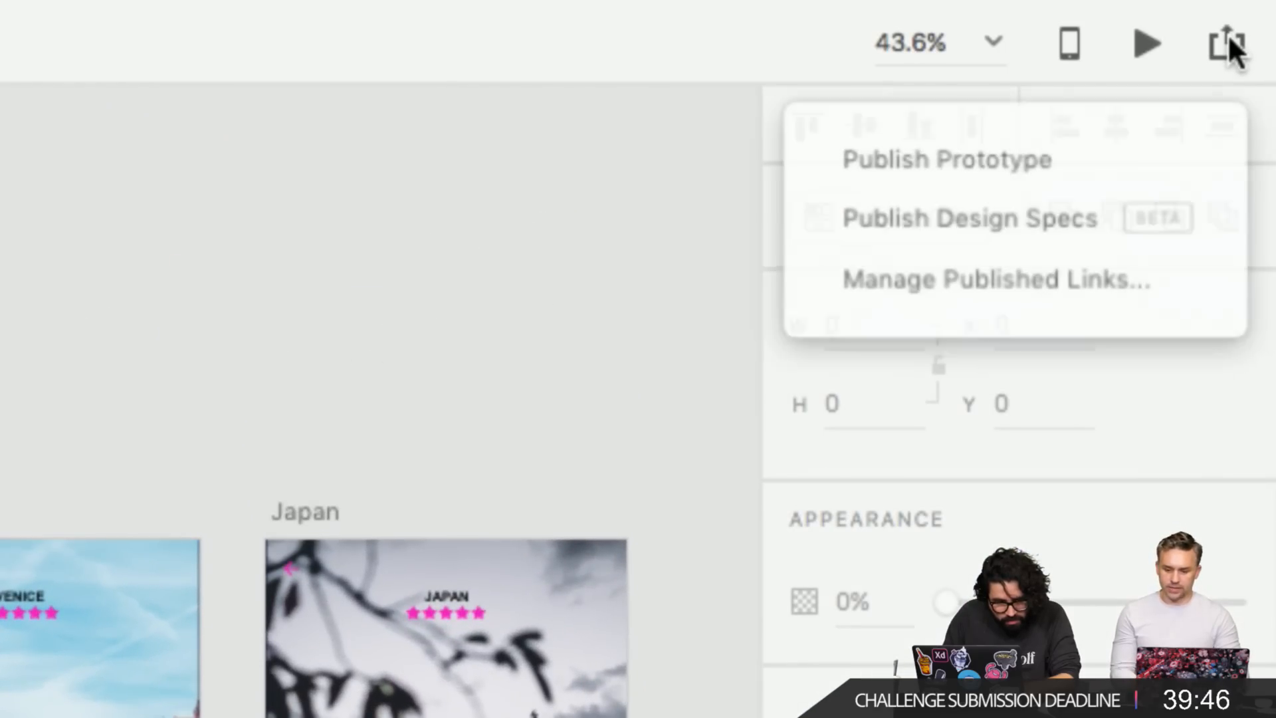
pyautogui.click(1031, 216)
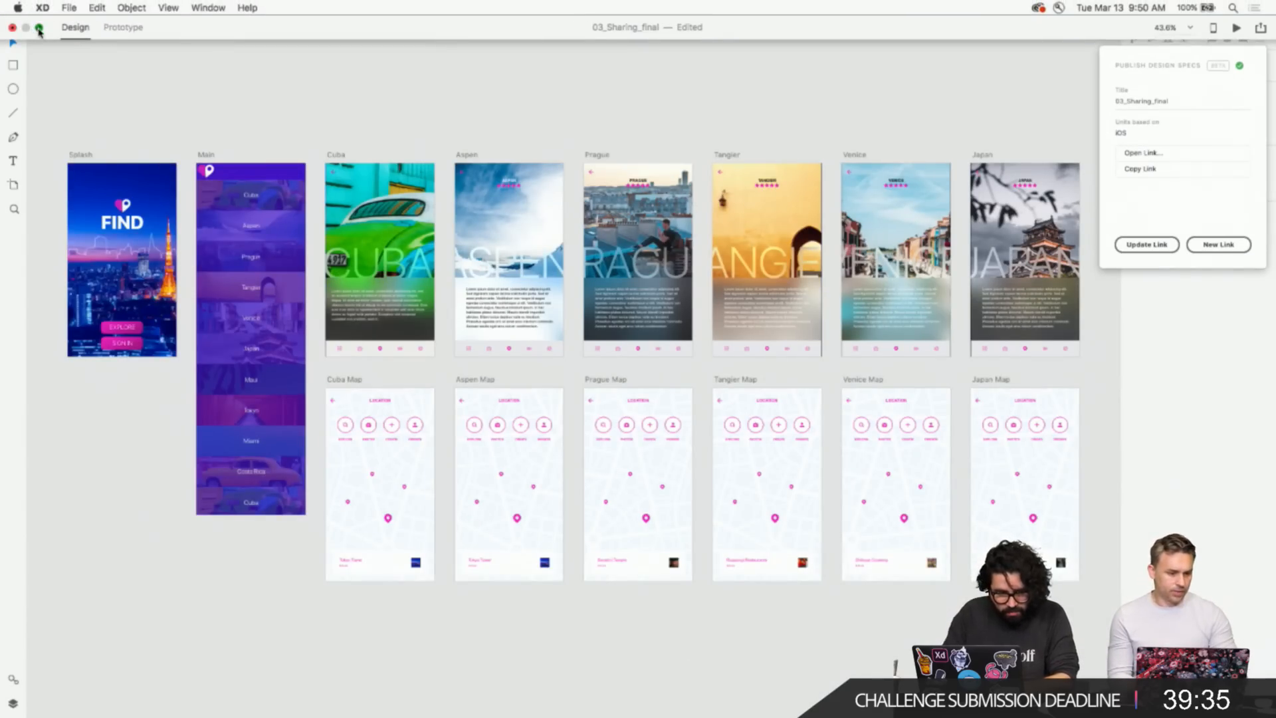
pyautogui.click(38, 32)
pyautogui.click(74, 206)
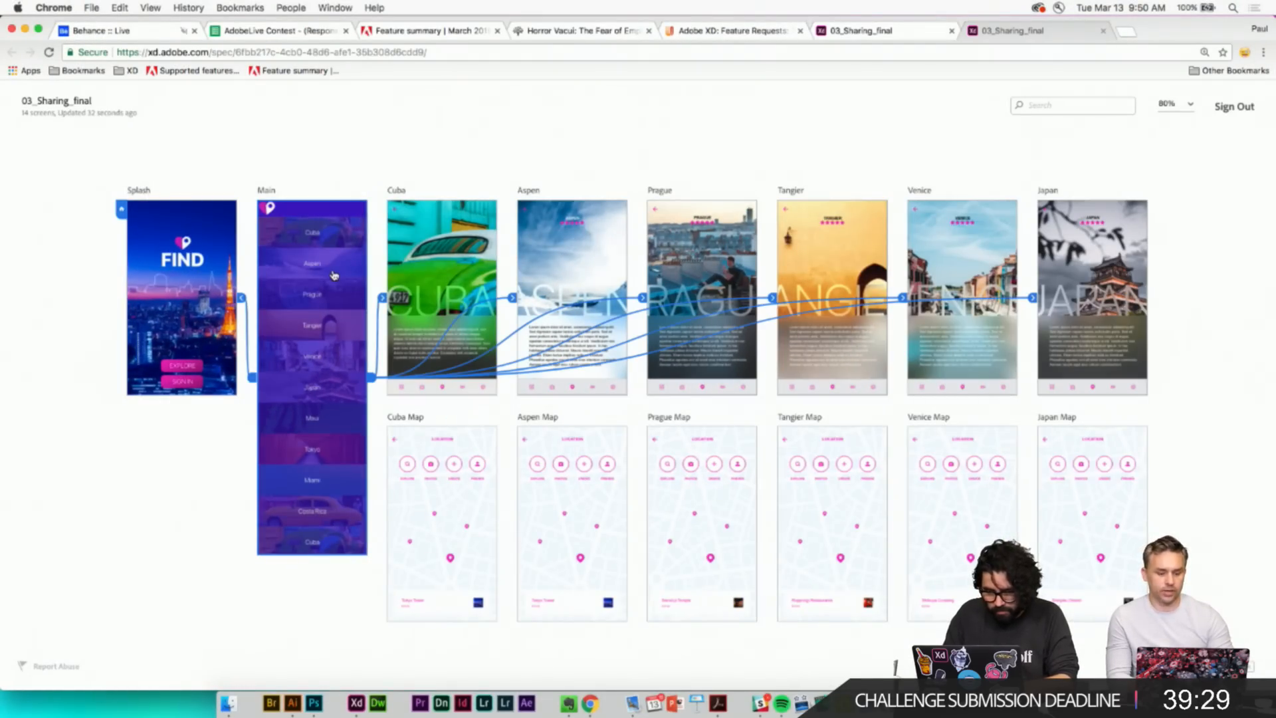
# - Zoom the screen overview to 100% and open the Splash screen's specs
pyautogui.press('super+equal')
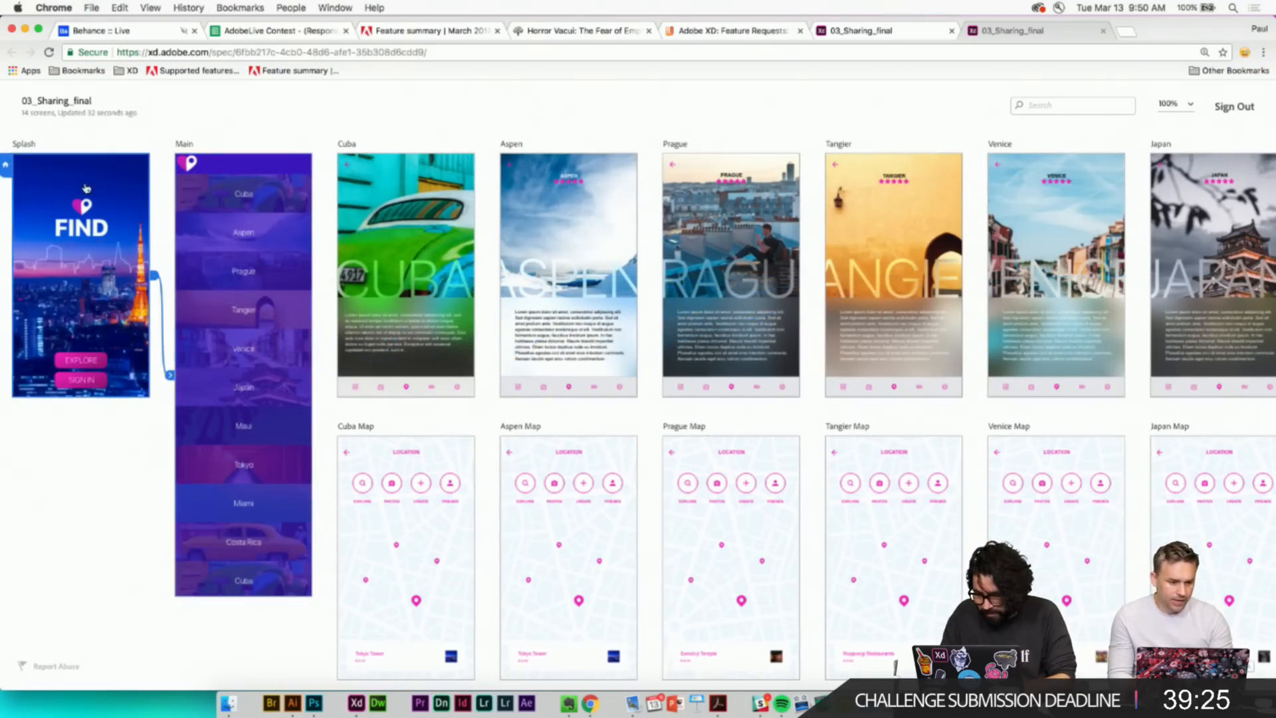
pyautogui.hscroll(-5, 147, 177)
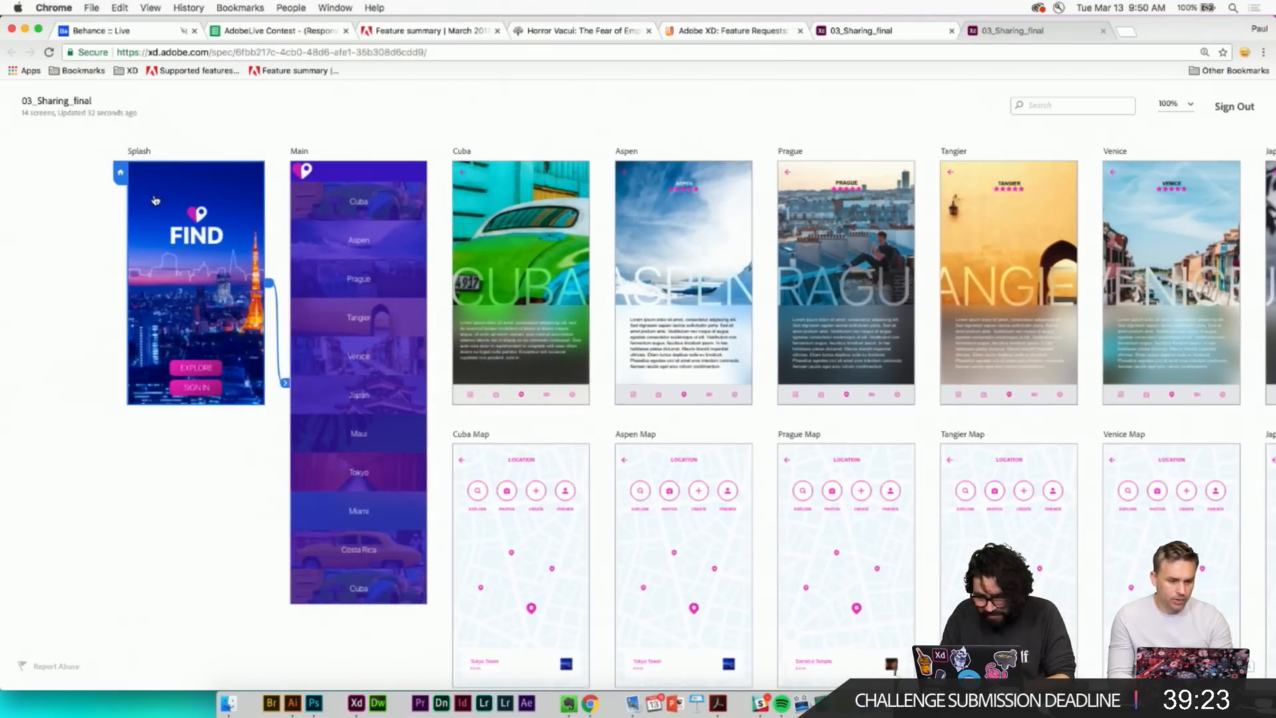
pyautogui.click(155, 199)
# - Inspect the heart pin logo, the FIND title text and content, and the city background image
pyautogui.click(512, 266)
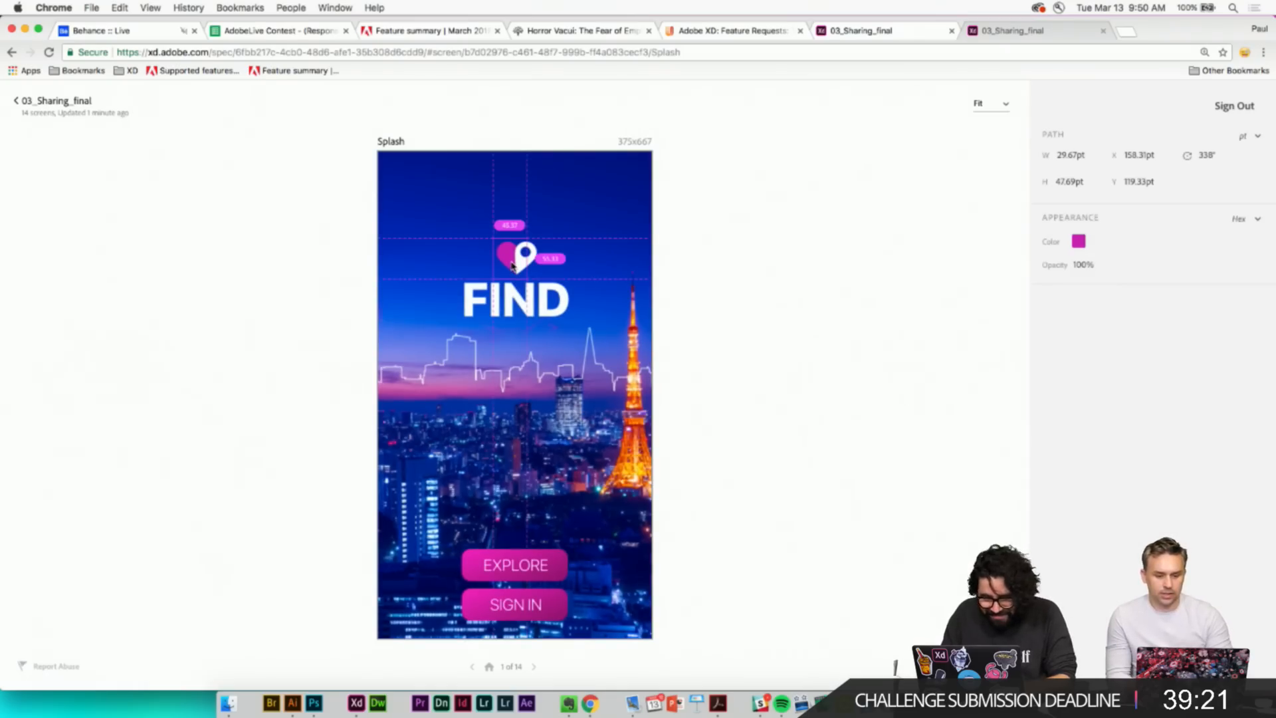
pyautogui.click(495, 304)
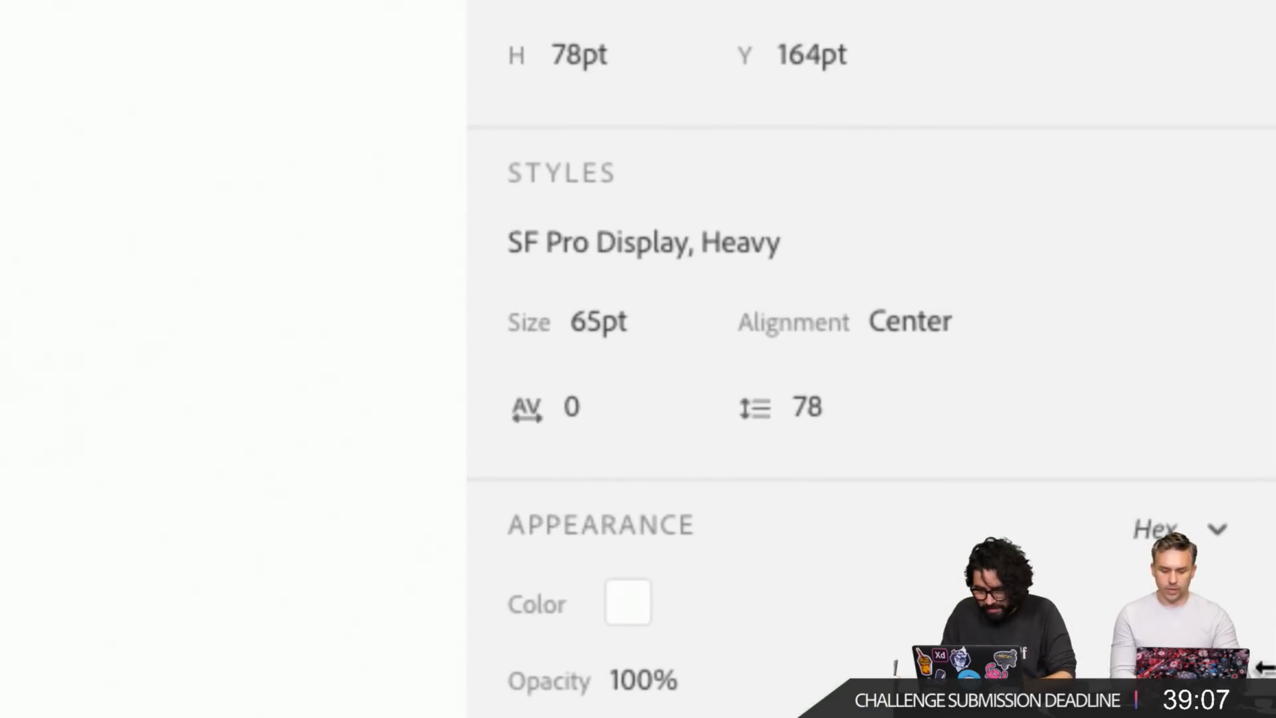
pyautogui.click(537, 259)
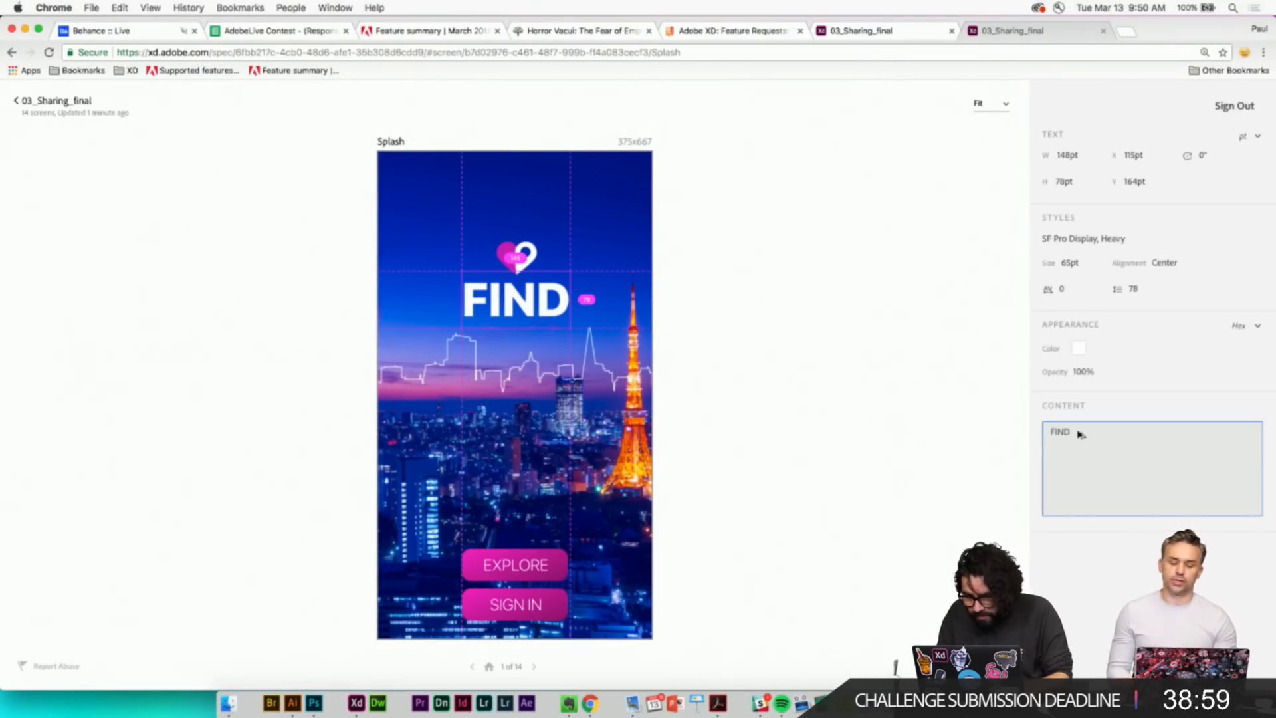
pyautogui.click(412, 210)
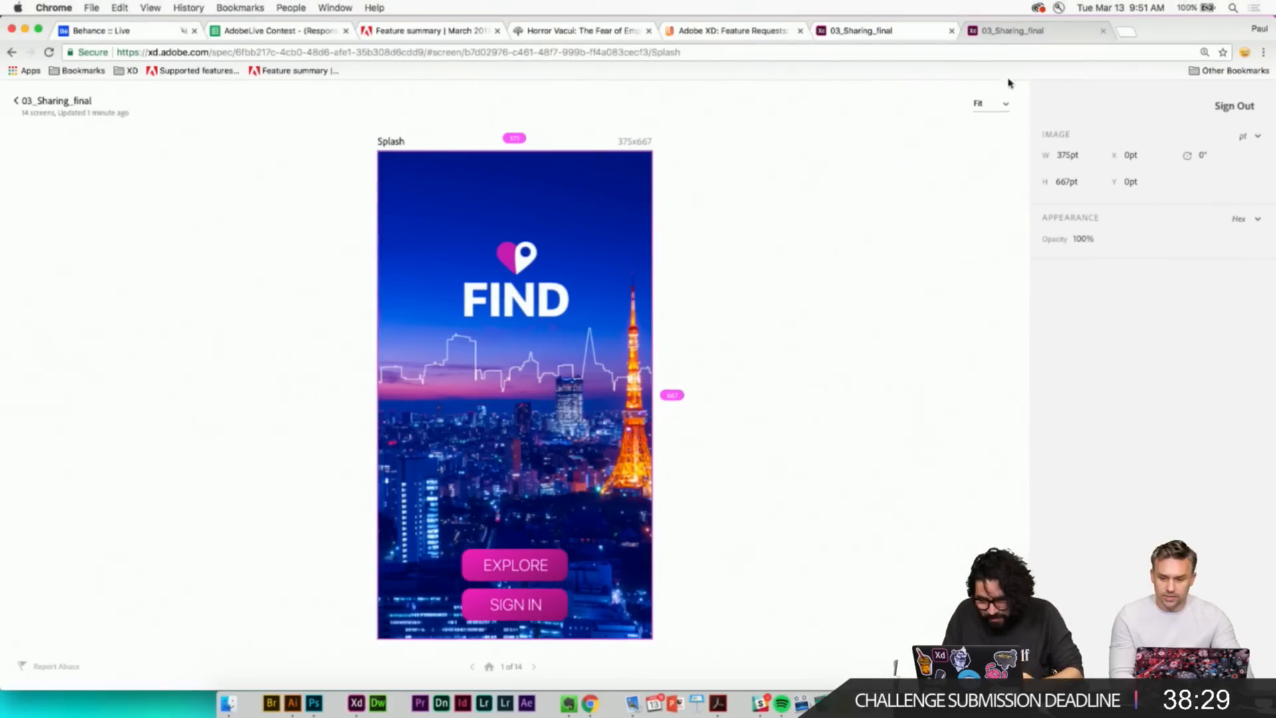
# - Inspect the FIND title, the EXPLORE label and the EXPLORE button's gradient fill
pyautogui.click(356, 702)
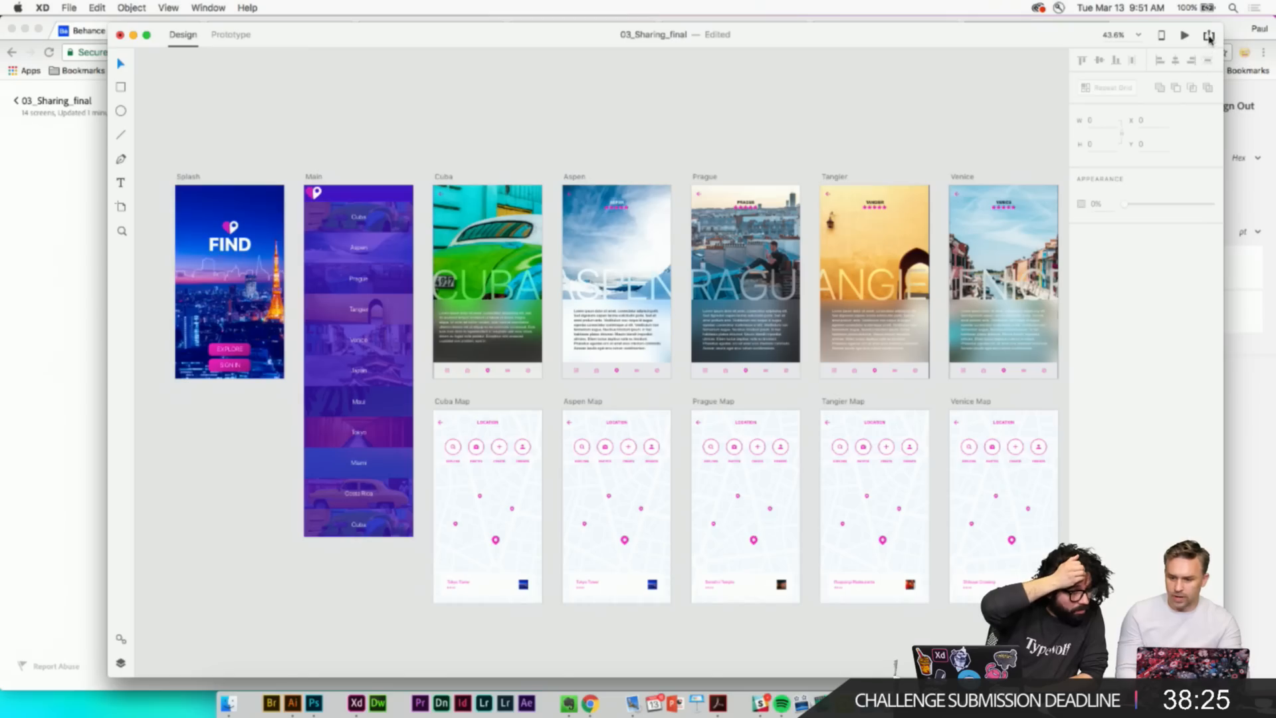
pyautogui.click(1209, 35)
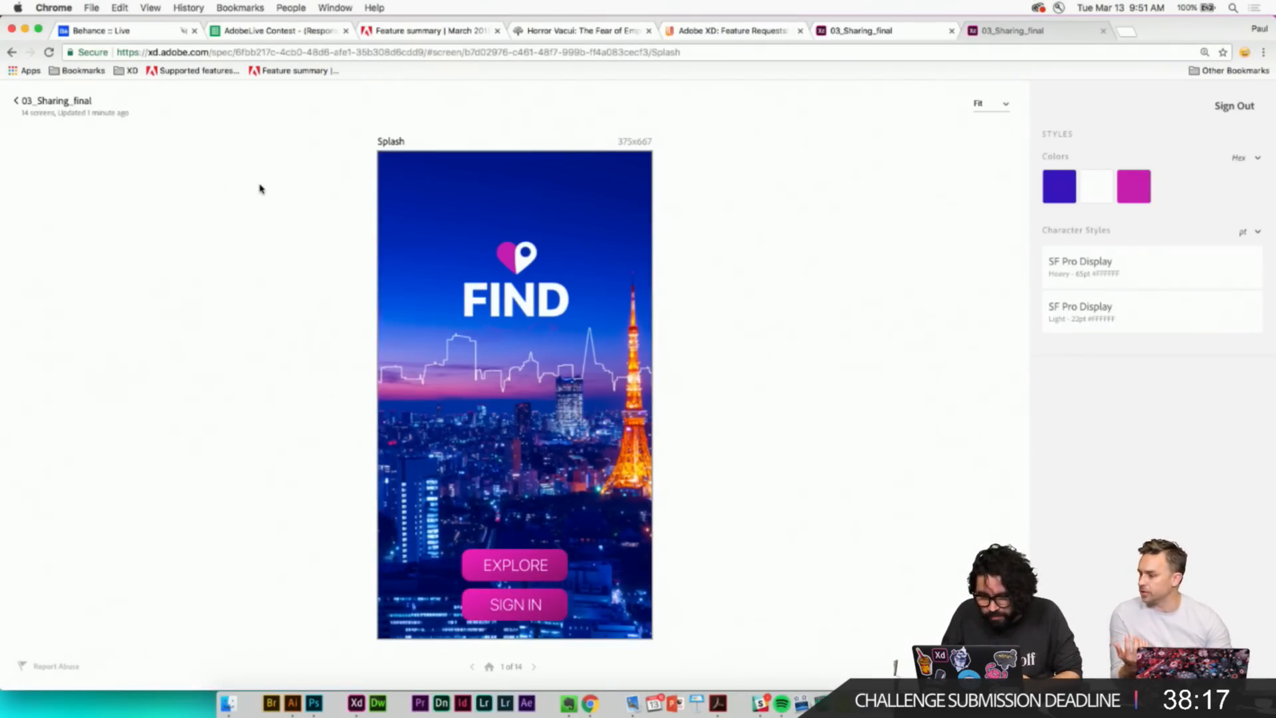
pyautogui.click(503, 311)
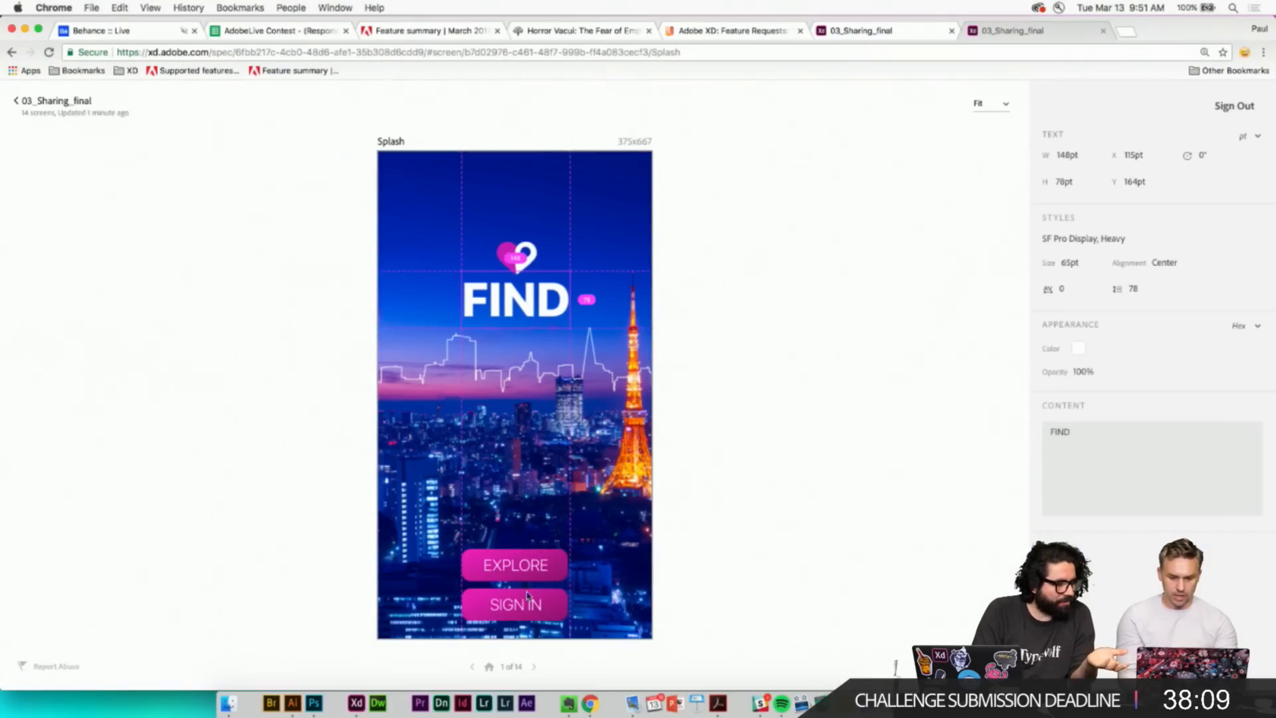
pyautogui.click(503, 566)
pyautogui.click(504, 569)
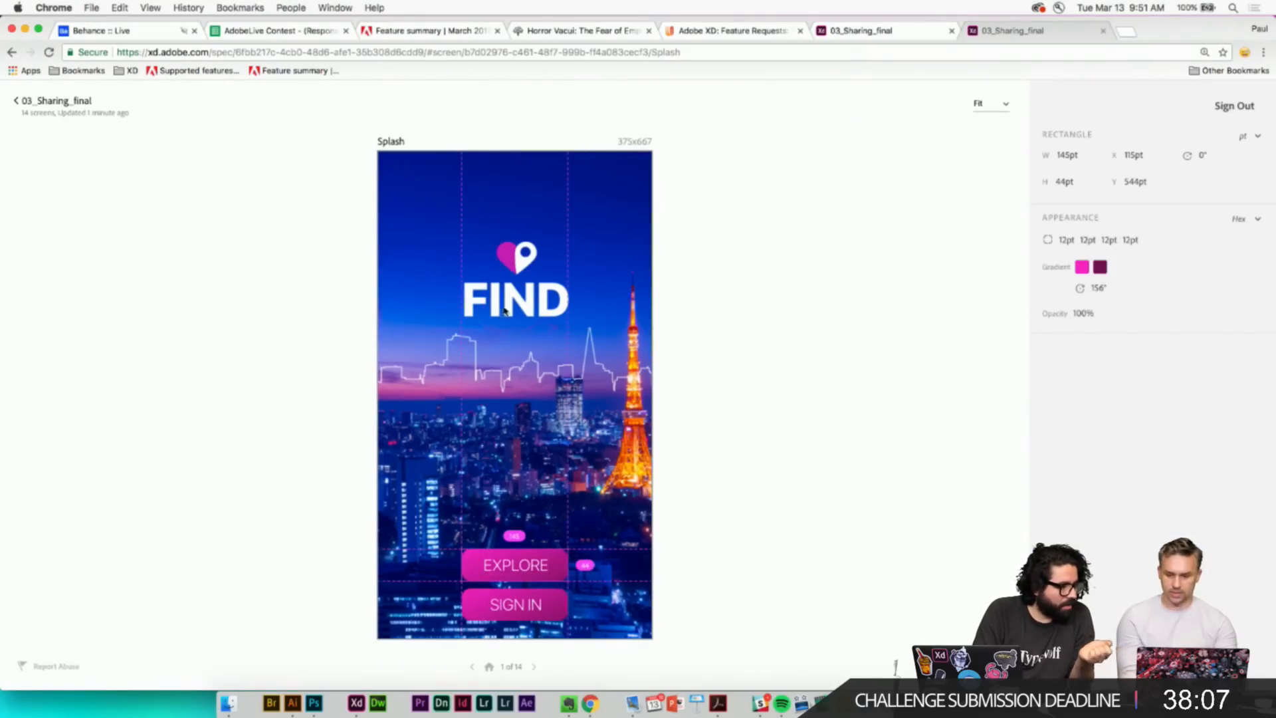
pyautogui.moveTo(1078, 276)
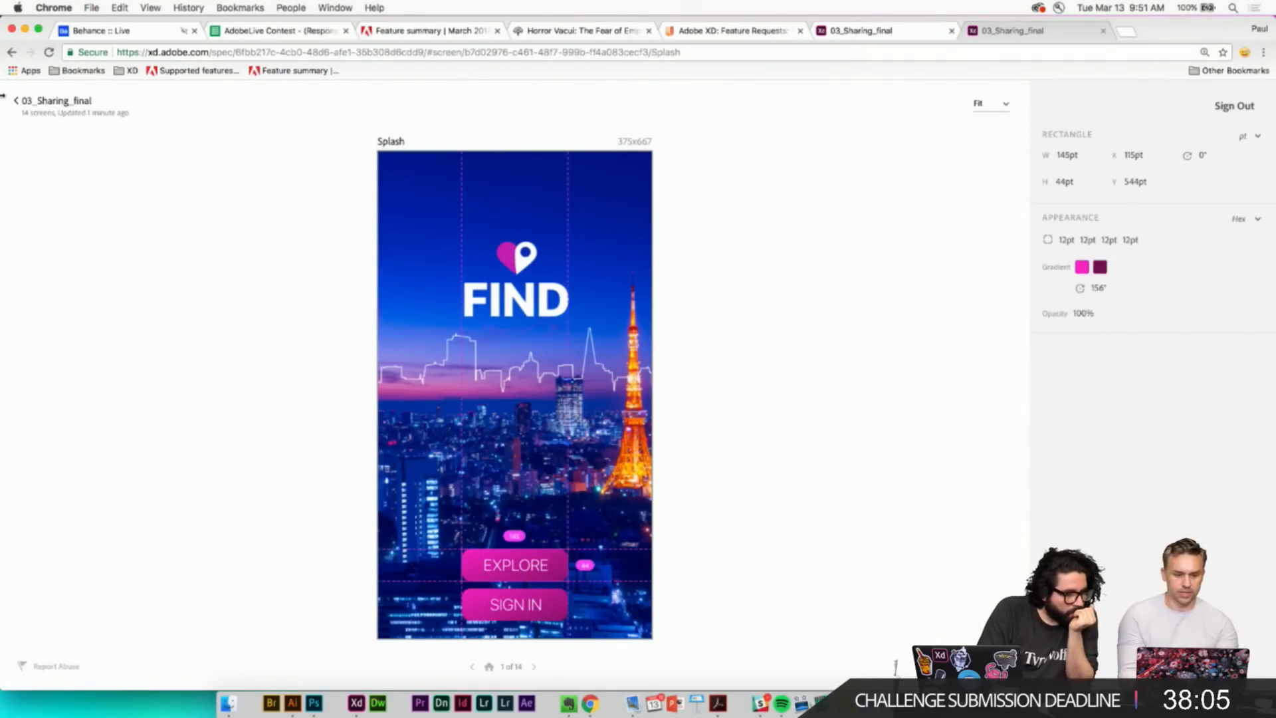
# - Open the Main screen's specs, go back to the overview, then open the Cuba screen's specs
pyautogui.click(18, 101)
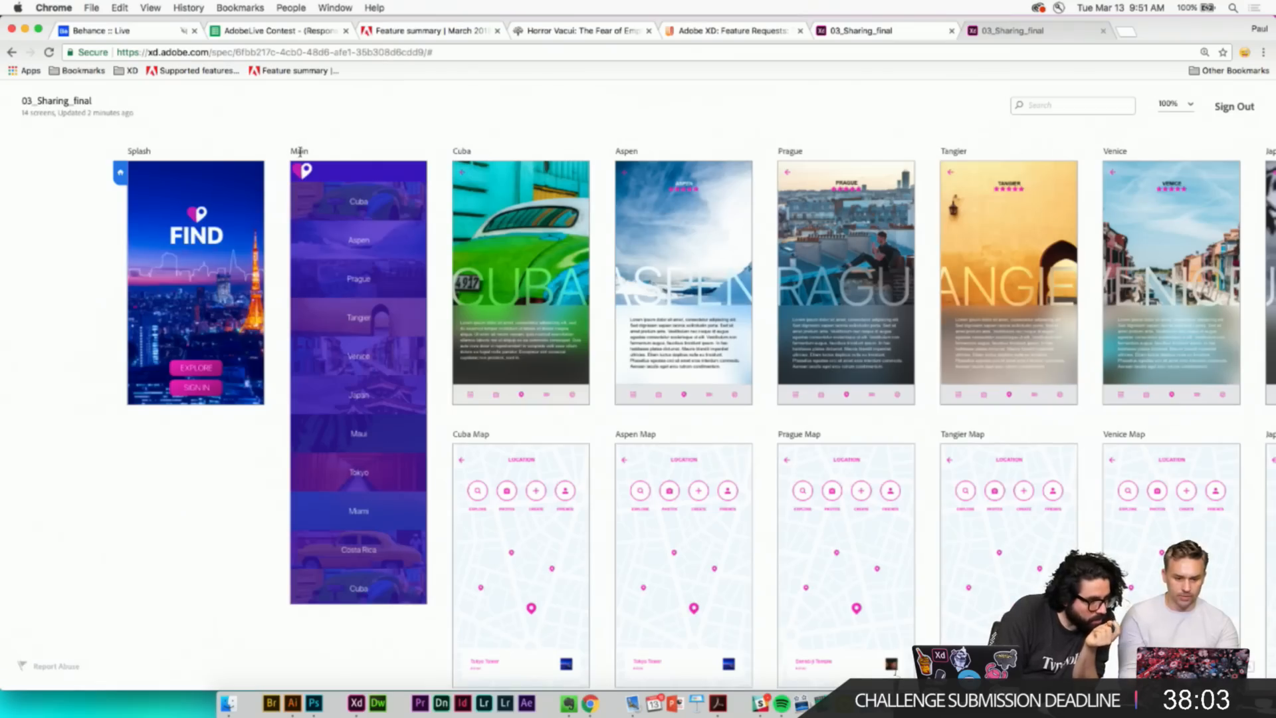
pyautogui.click(325, 213)
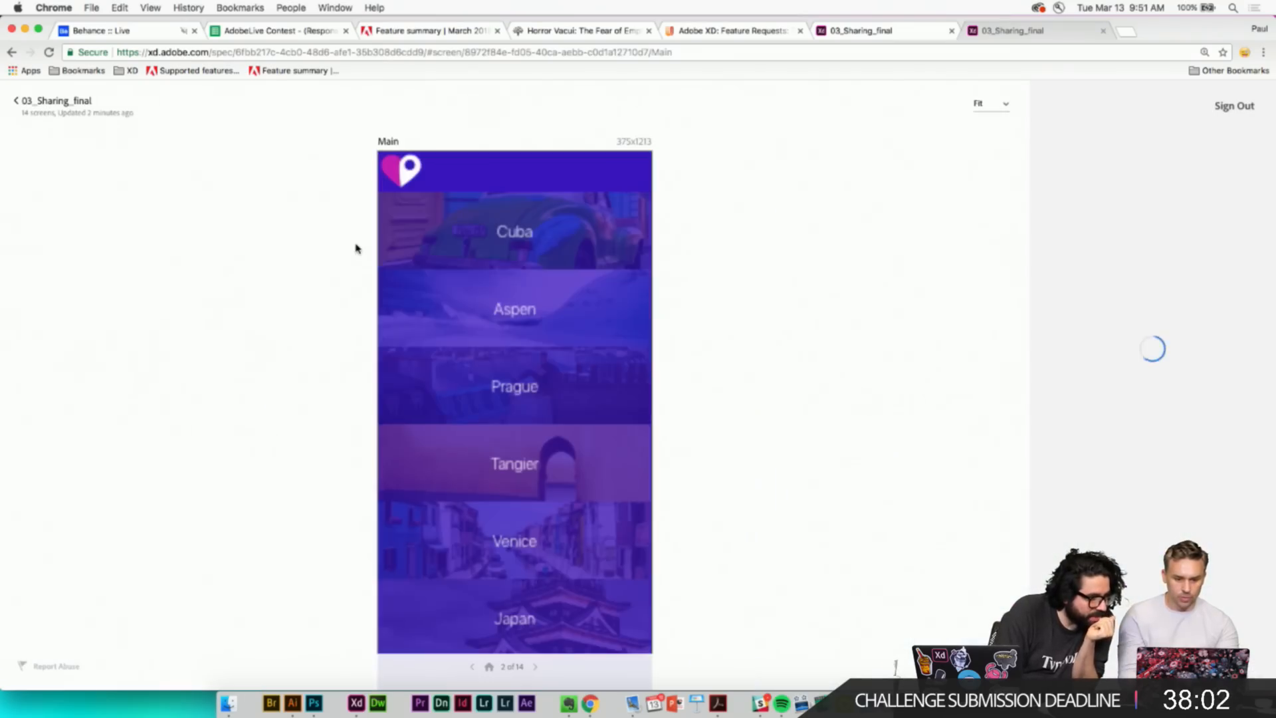
pyautogui.click(18, 101)
pyautogui.click(534, 232)
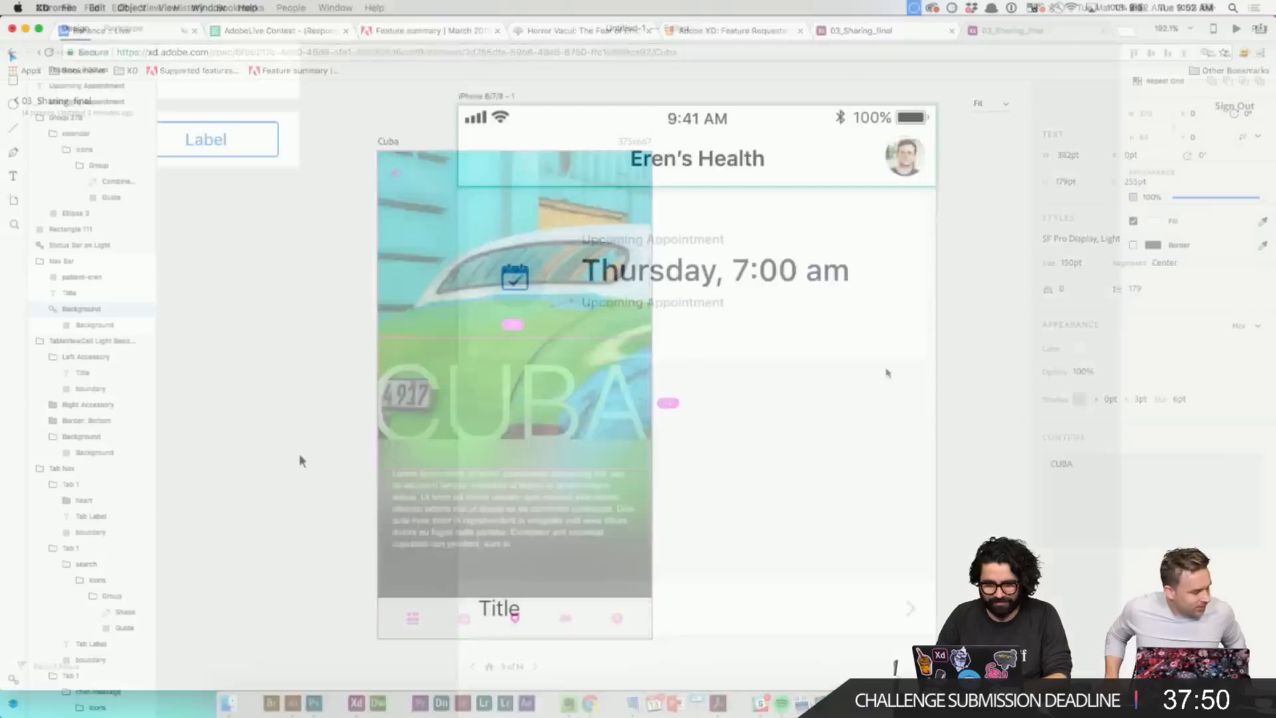
pyautogui.scroll(-5, 299, 453)
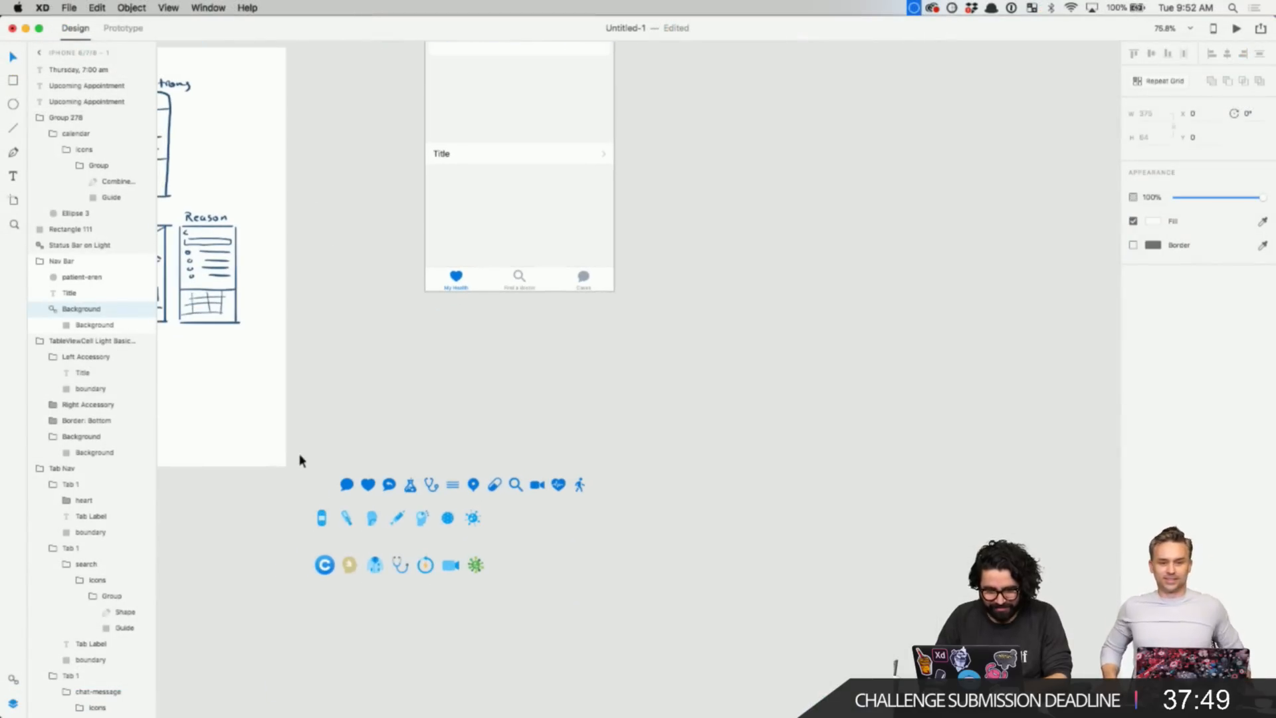
# - Select the menu icon in the icon set and zoom in on the phone's nav bar header
pyautogui.click(333, 435)
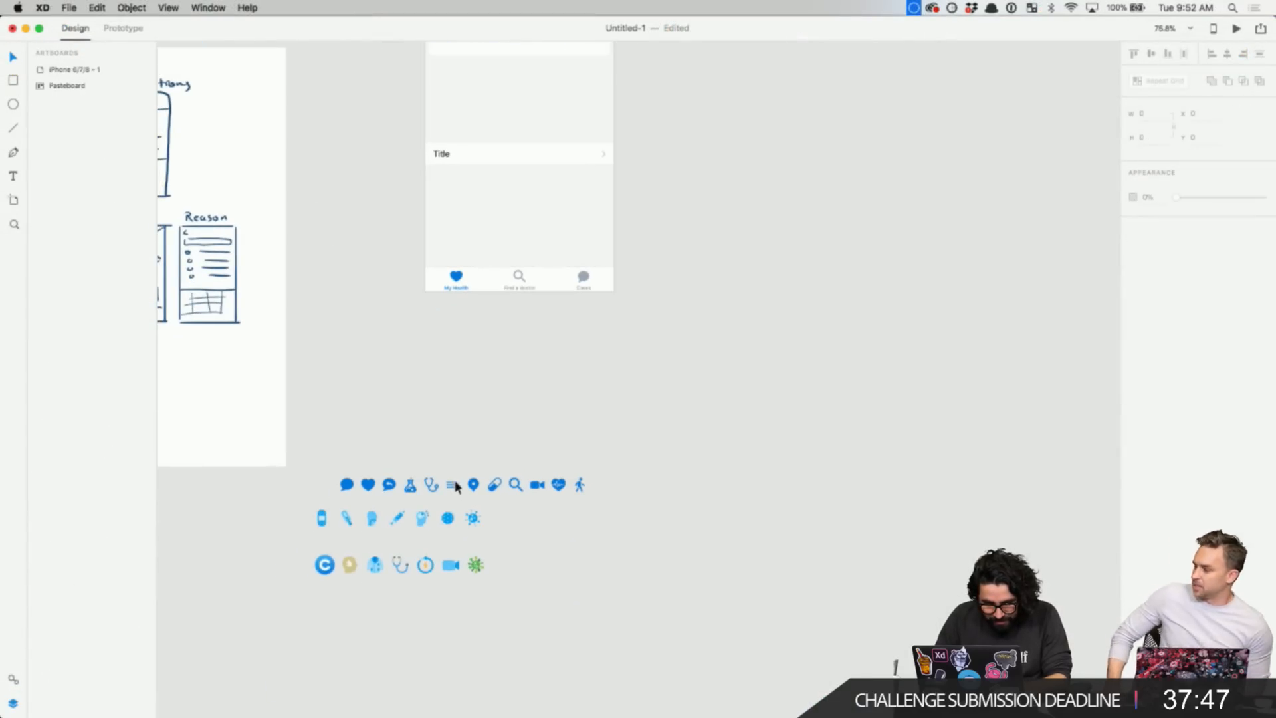
pyautogui.click(452, 485)
pyautogui.scroll(5, 429, 254)
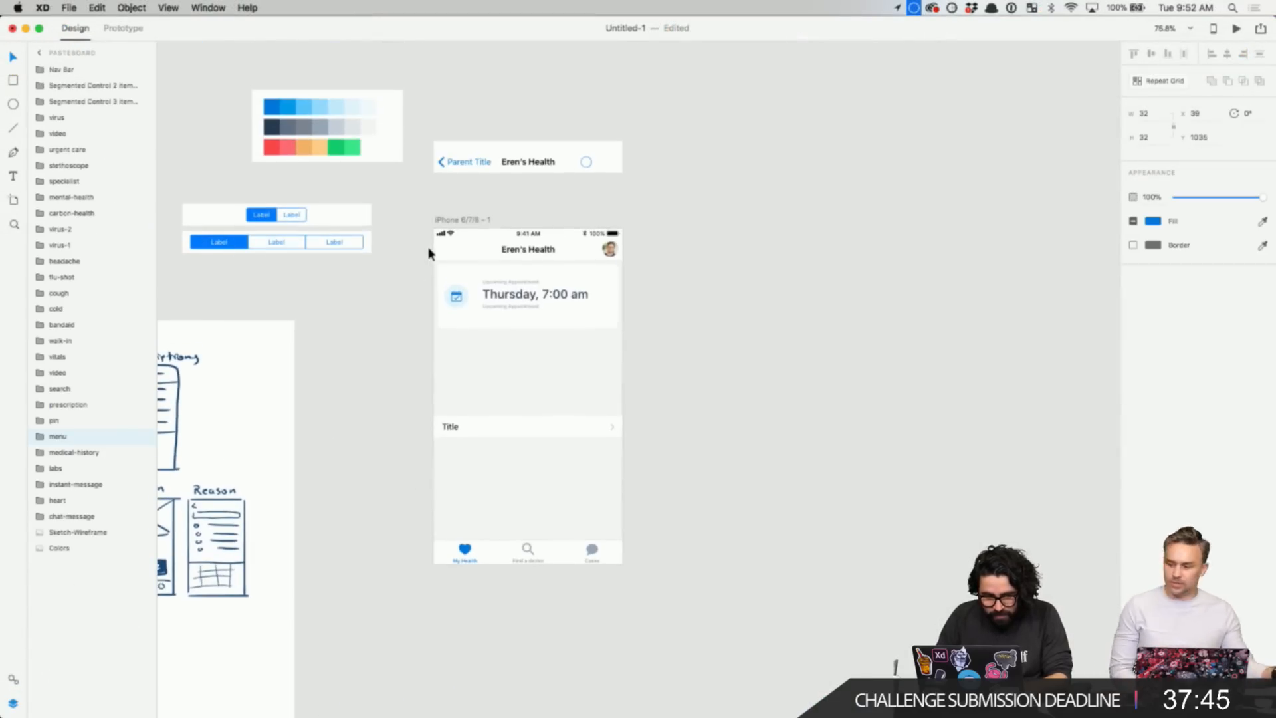
pyautogui.press('z')
pyautogui.moveTo(427, 217); pyautogui.dragTo(537, 353)
pyautogui.press('v')
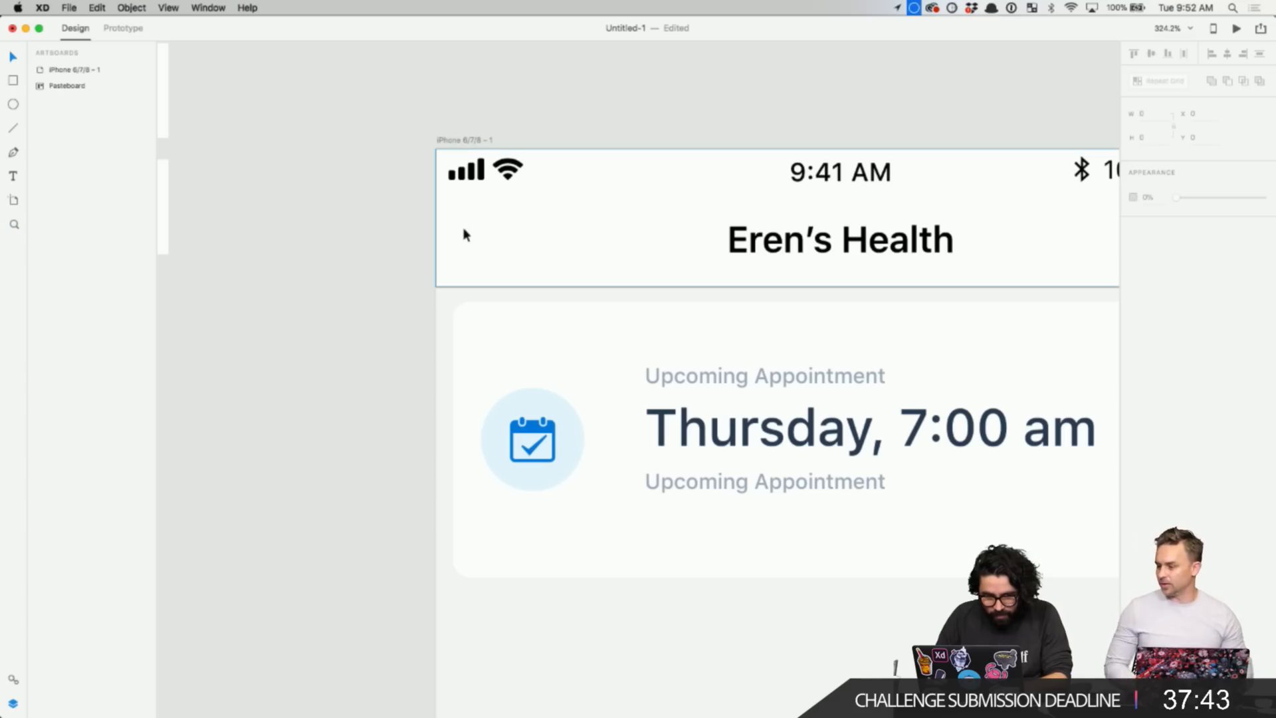
# - Place the menu icon at the nav bar's left, undoing and then redoing the placement
pyautogui.doubleClick(493, 239)
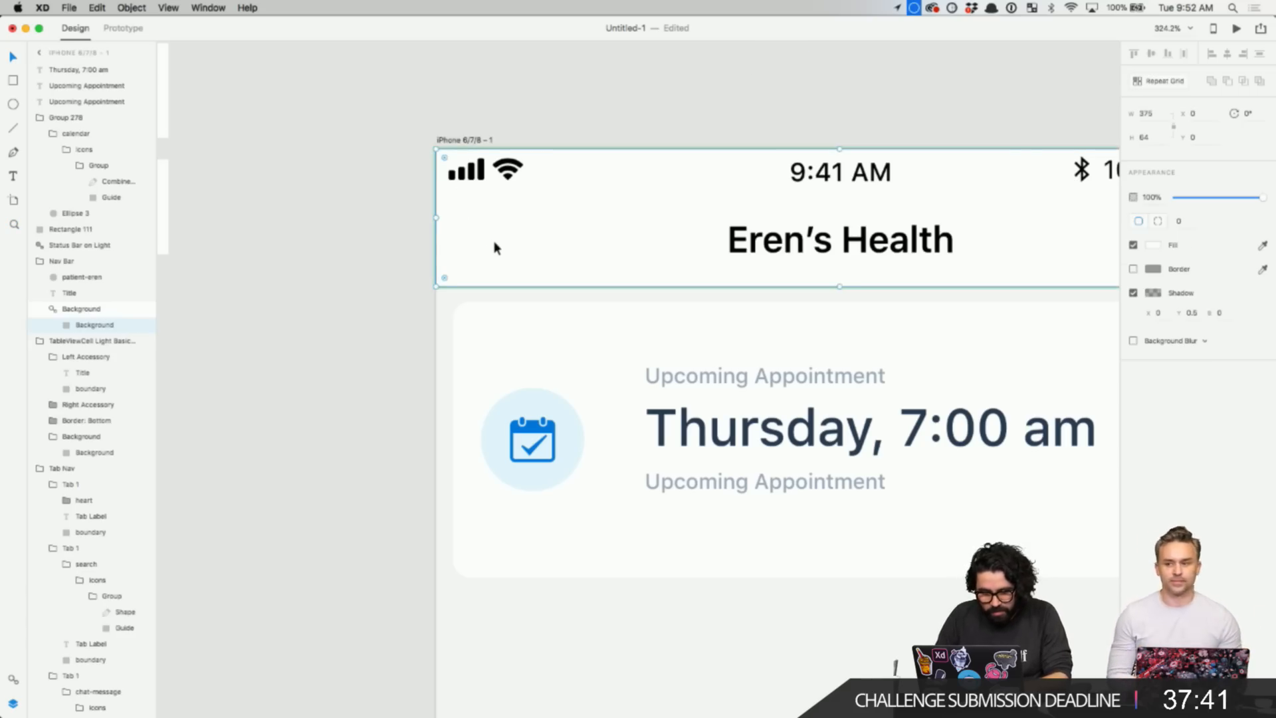
pyautogui.moveTo(773, 65); pyautogui.dragTo(478, 242)
pyautogui.press('super+z')
pyautogui.scroll(-3, 709, 189)
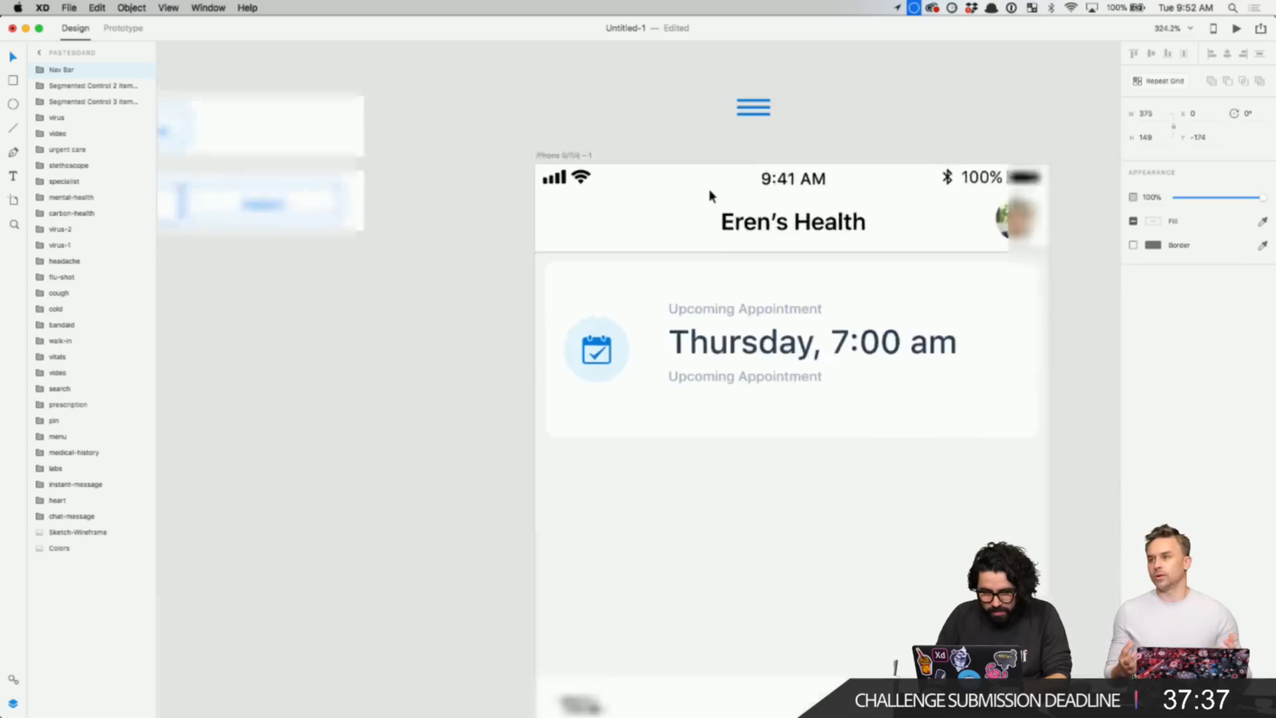
pyautogui.click(593, 154)
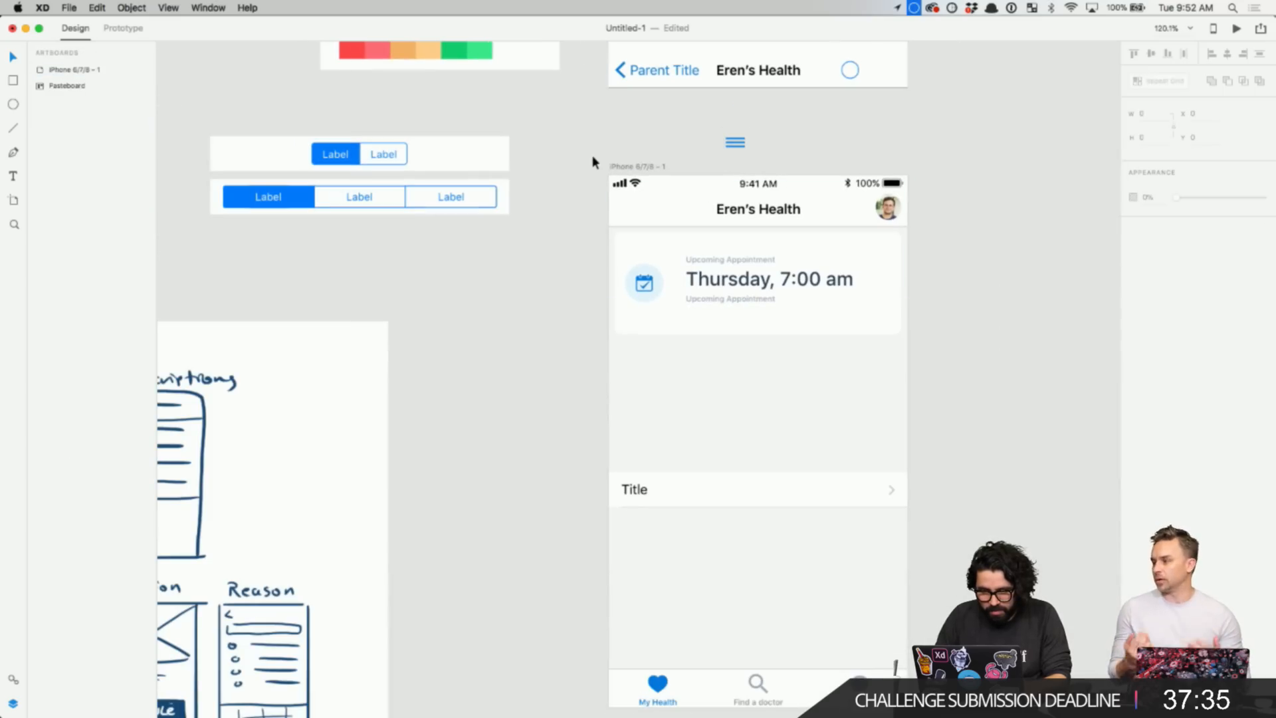
pyautogui.press('super+shift+z')
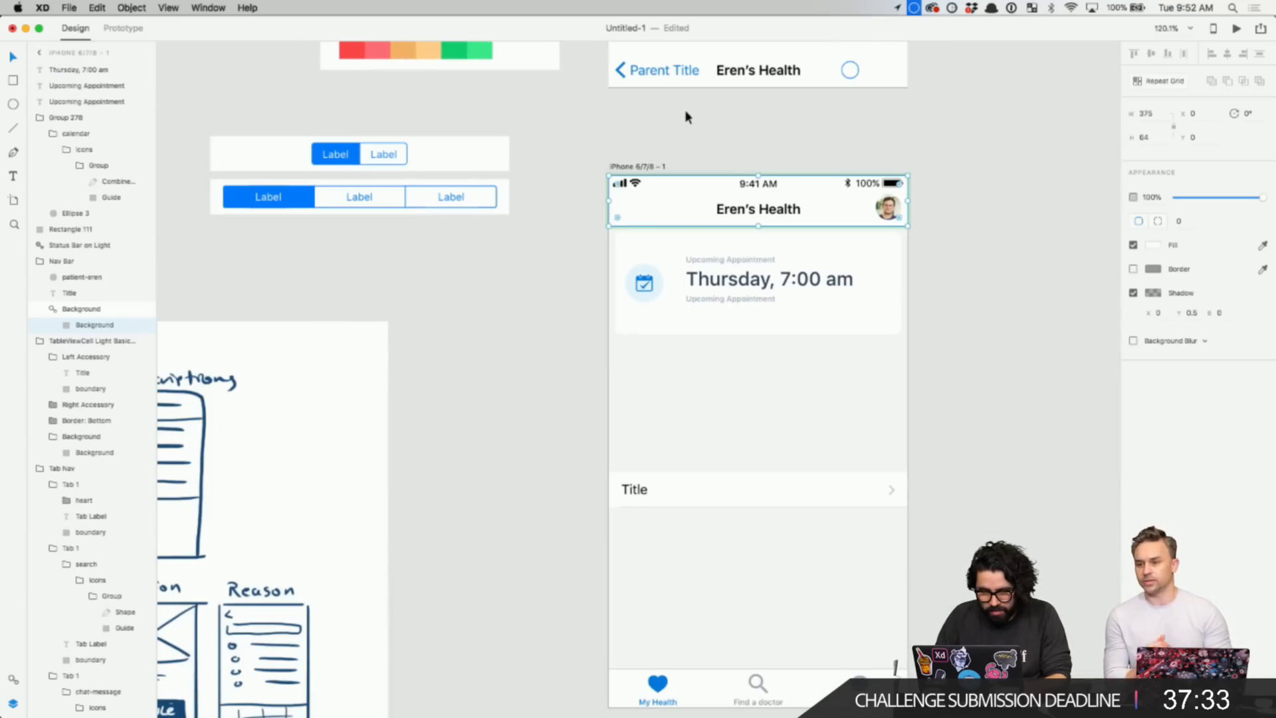
pyautogui.click(684, 113)
# - Ungroup the nav bar's Background symbol and paste the menu icon into the Nav Bar group
pyautogui.click(665, 210)
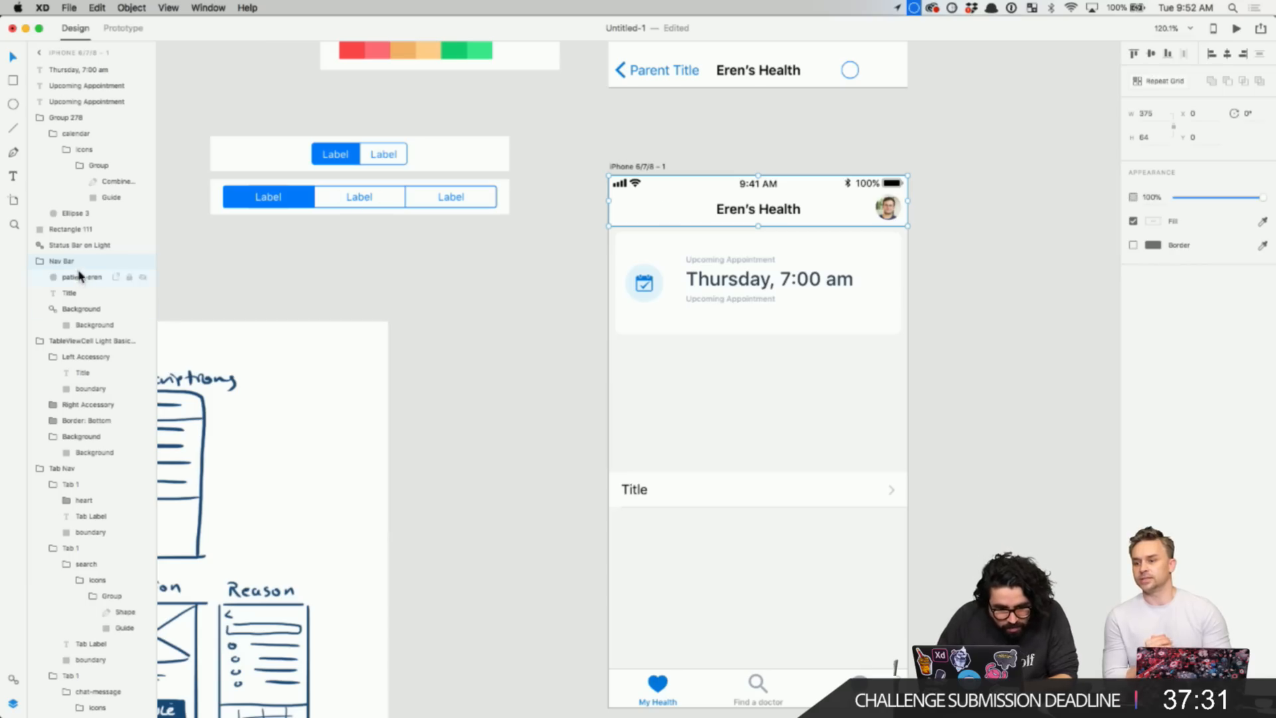
pyautogui.doubleClick(642, 194)
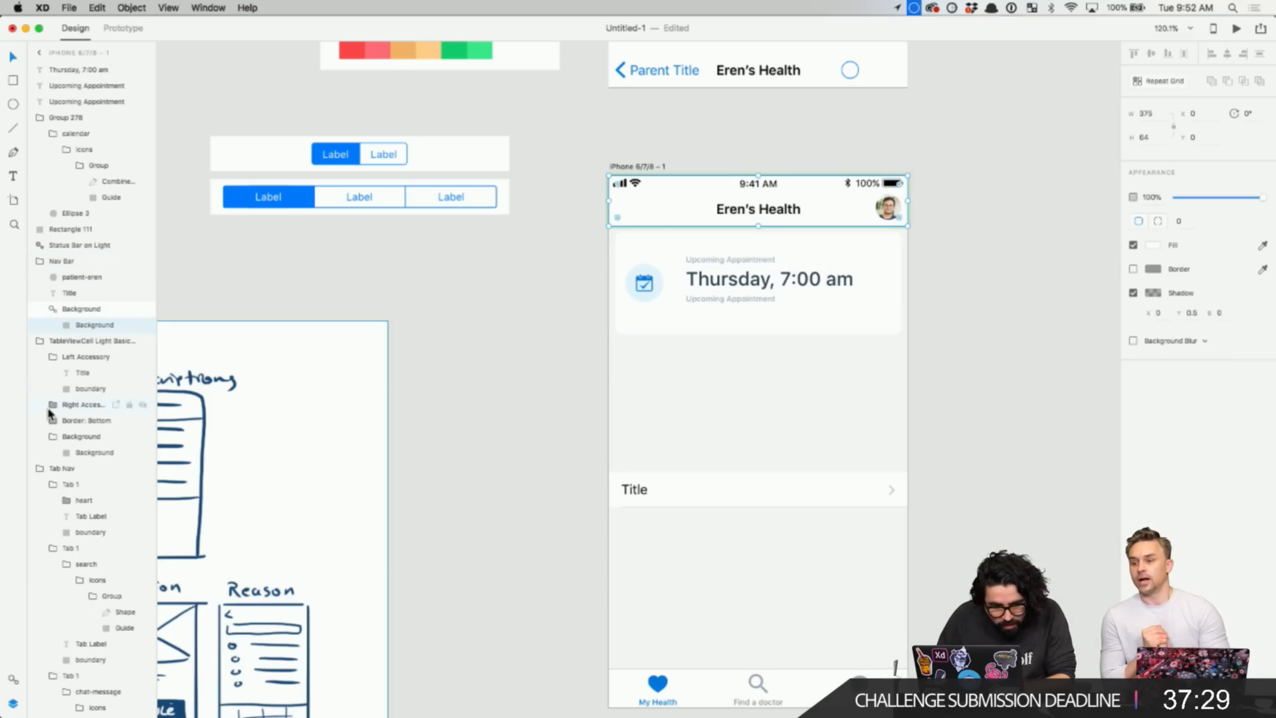
pyautogui.click(84, 312)
pyautogui.rightClick(84, 312)
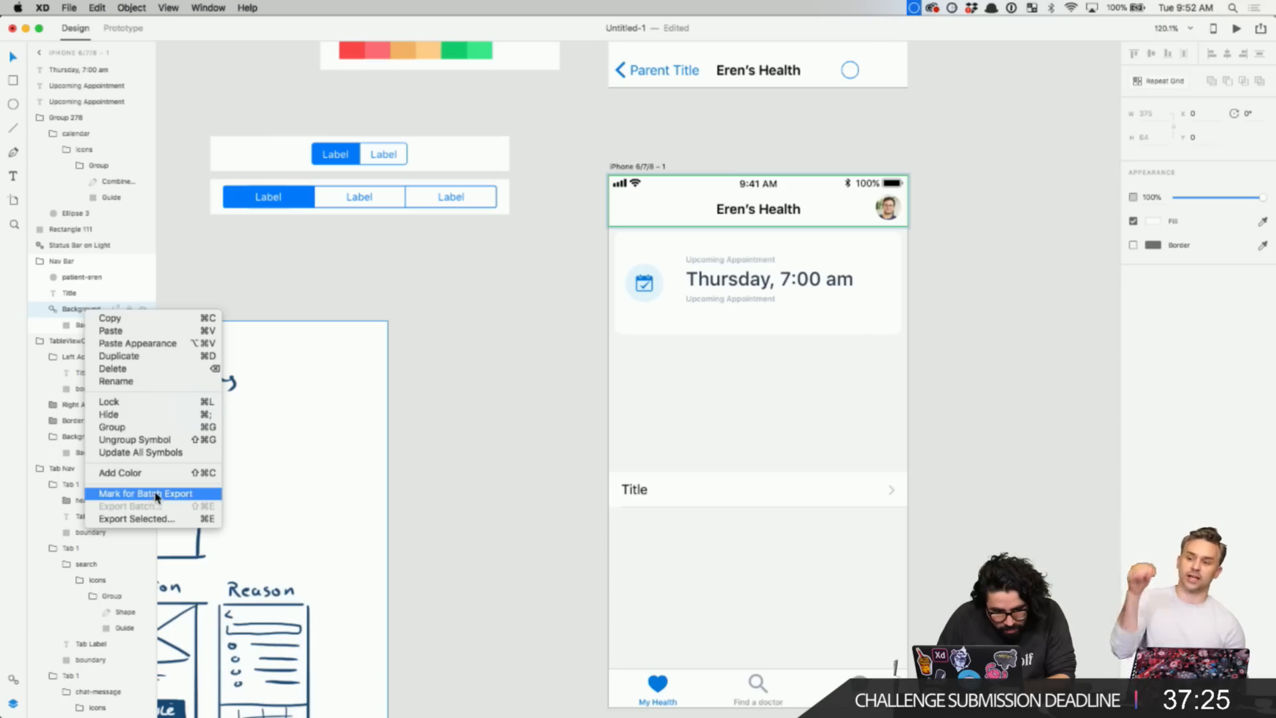
pyautogui.click(174, 439)
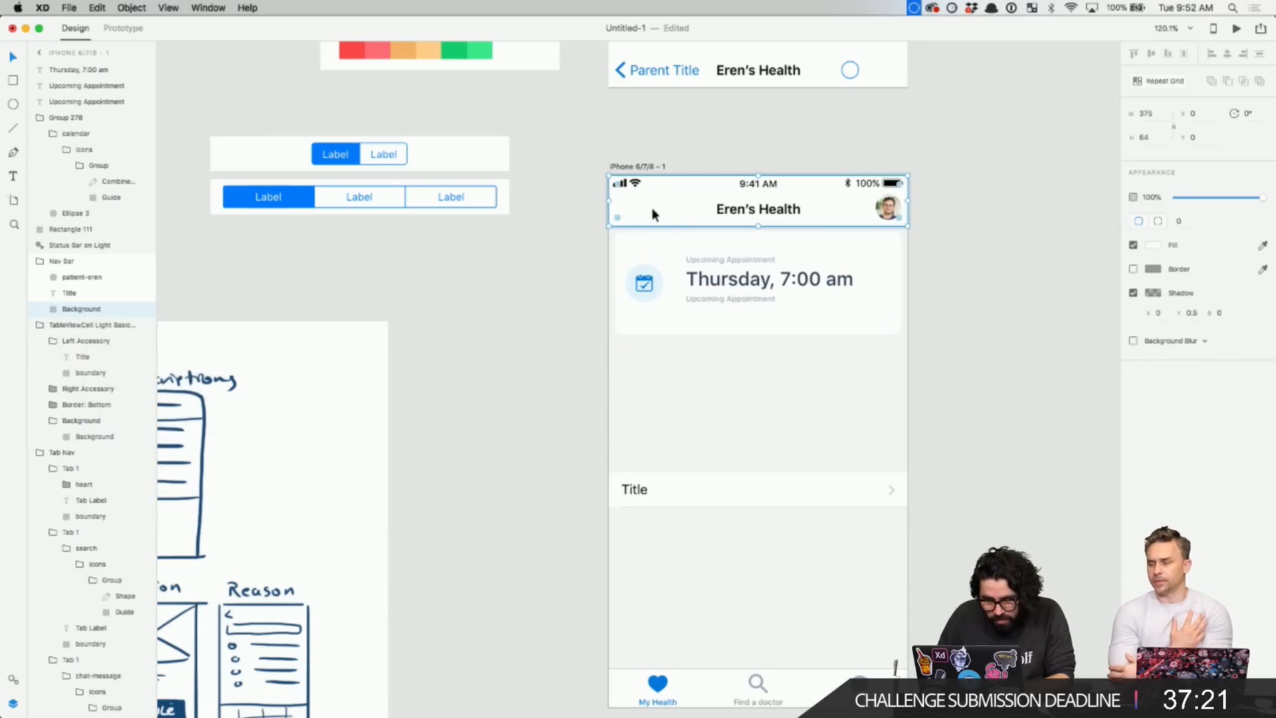
pyautogui.press('super+v')
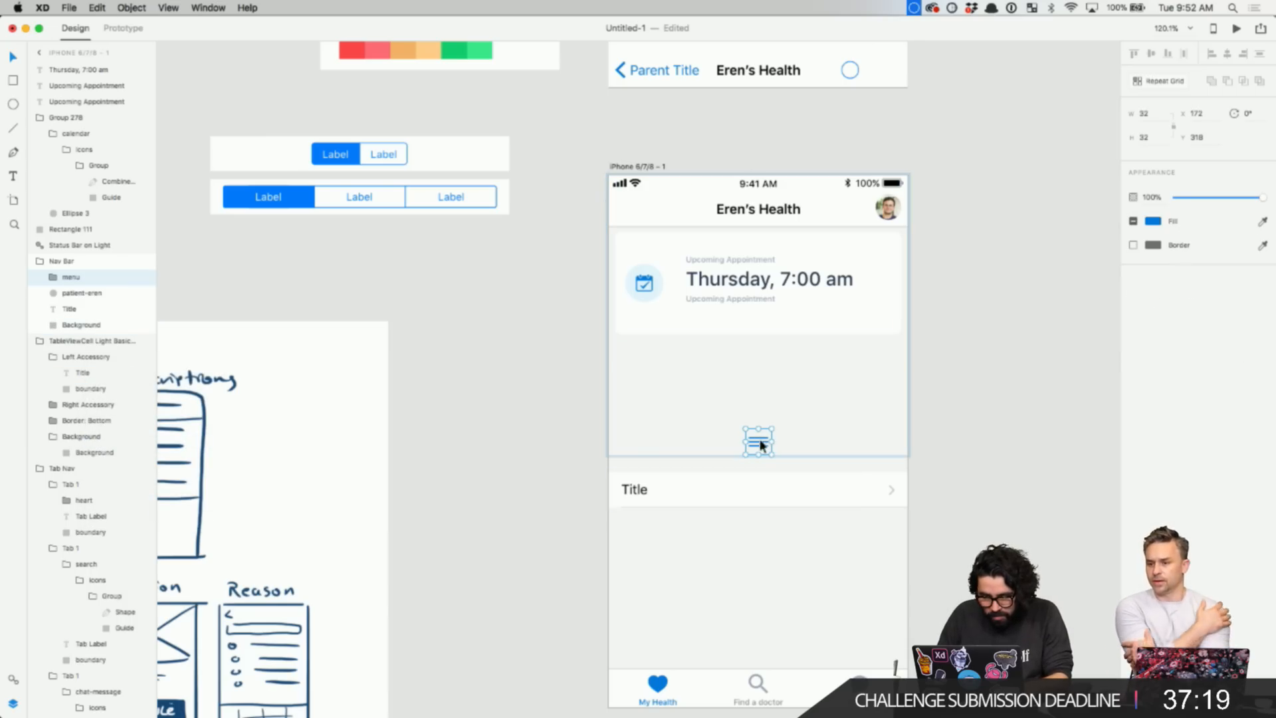
# - Move the menu icon into the nav bar's left end and nudge it level with the Eren's Health title
pyautogui.moveTo(759, 437); pyautogui.dragTo(644, 217)
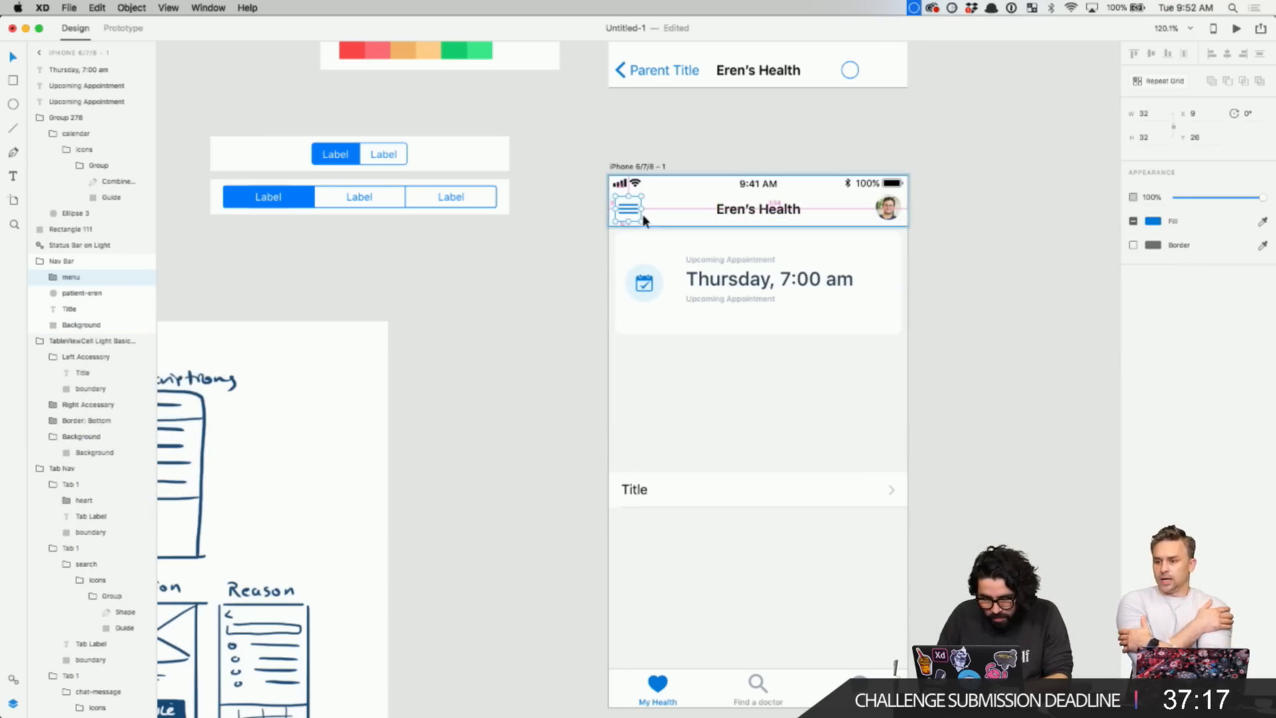
pyautogui.scroll(5, 654, 218)
pyautogui.press('Left')
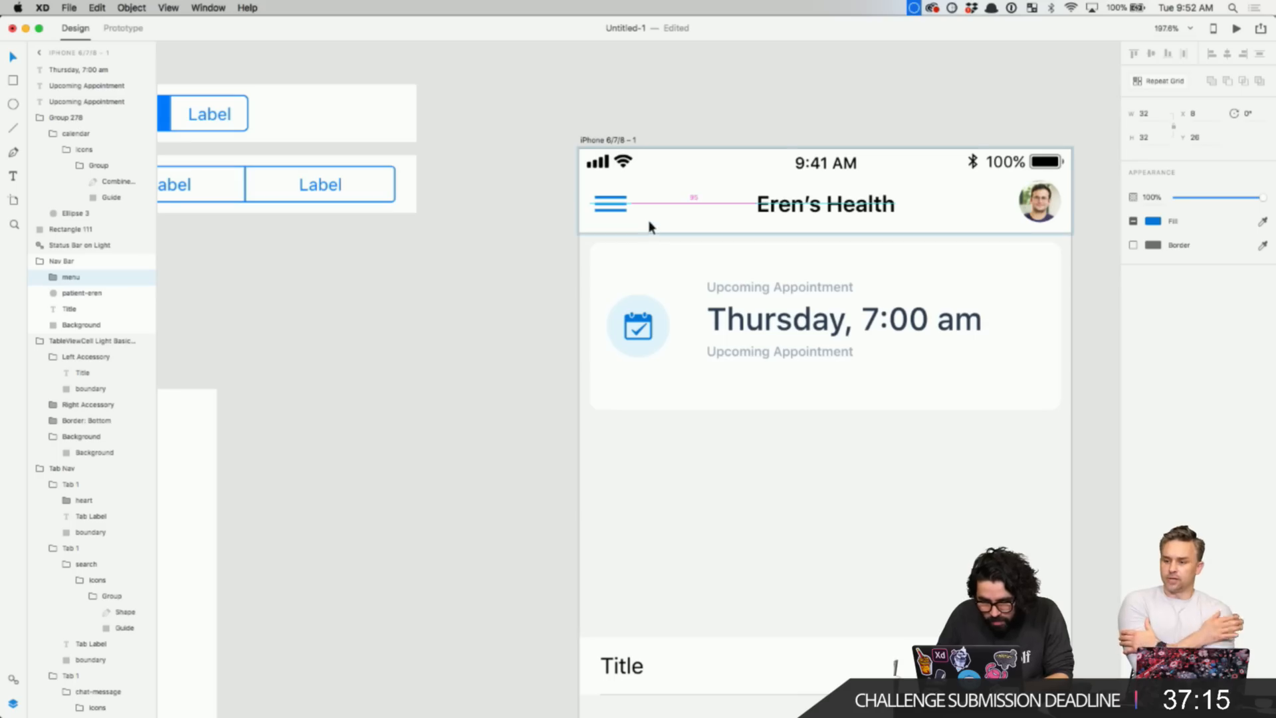
pyautogui.press('Down')
pyautogui.press('Down')
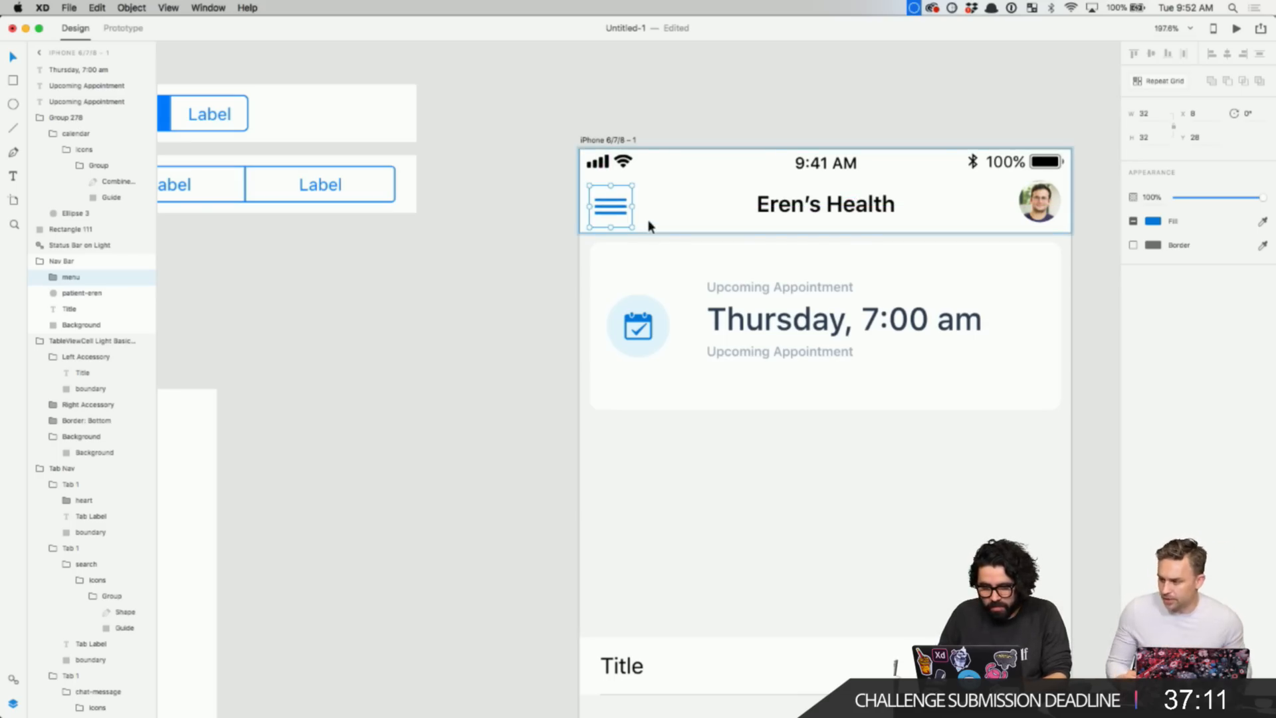
pyautogui.press('Up')
pyautogui.press('Up')
pyautogui.press('Up')
pyautogui.press('Up')
pyautogui.click(512, 238)
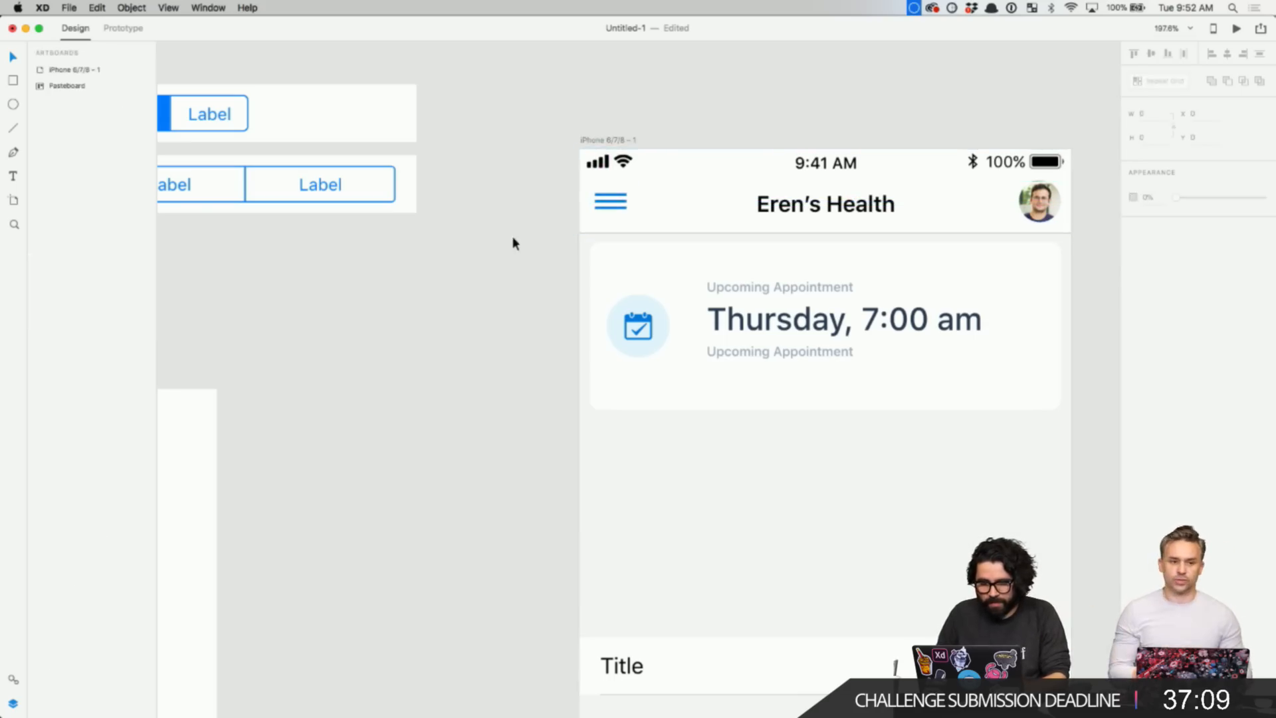
pyautogui.scroll(-4, 512, 238)
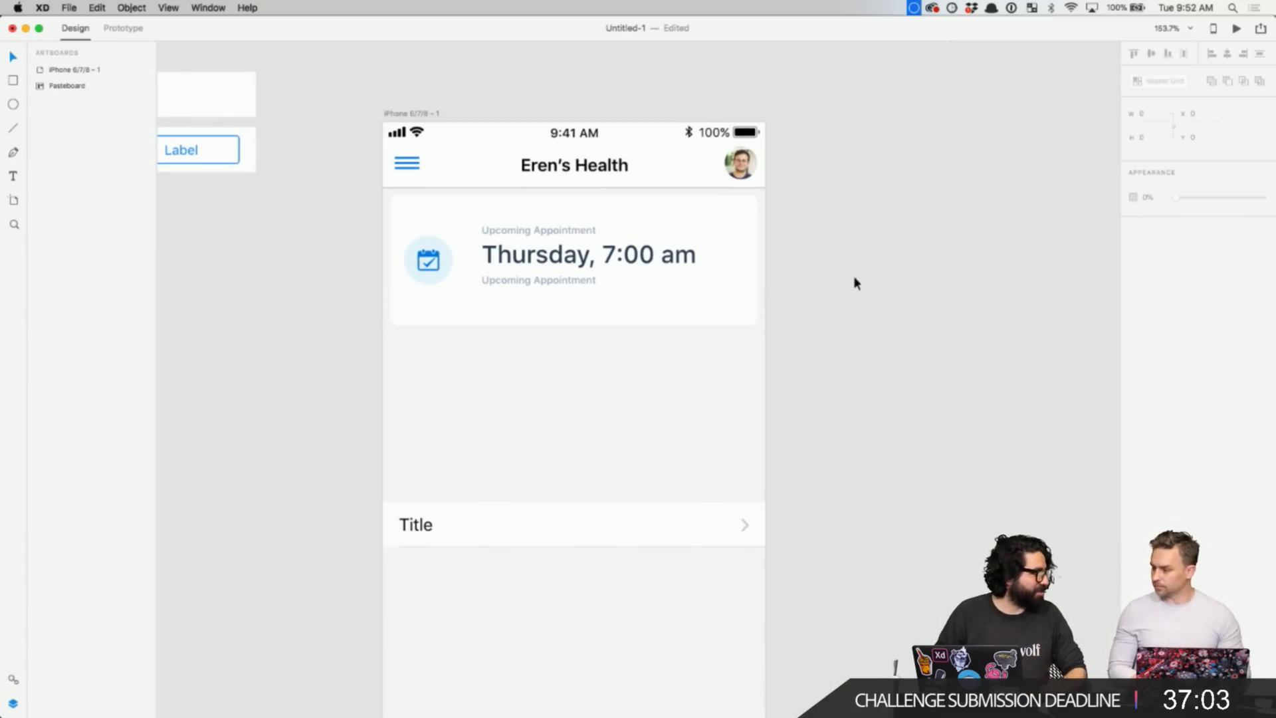
pyautogui.scroll(-4, 853, 276)
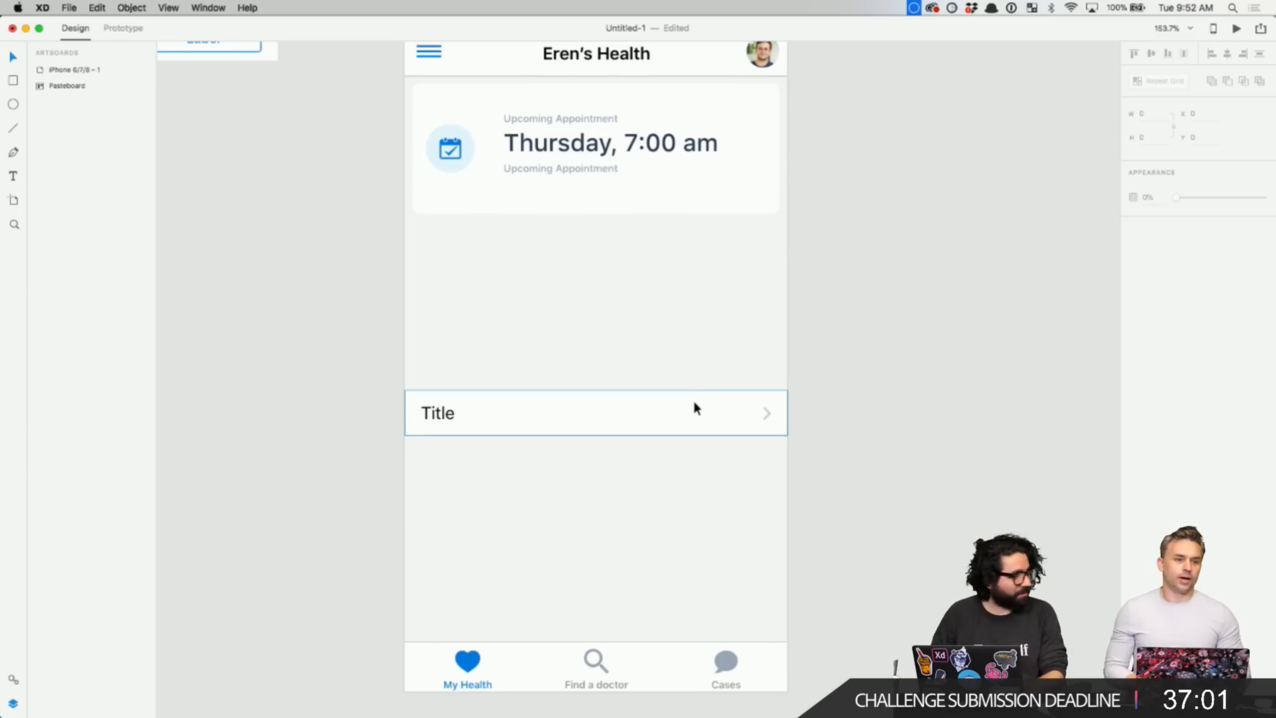
pyautogui.scroll(2, 691, 402)
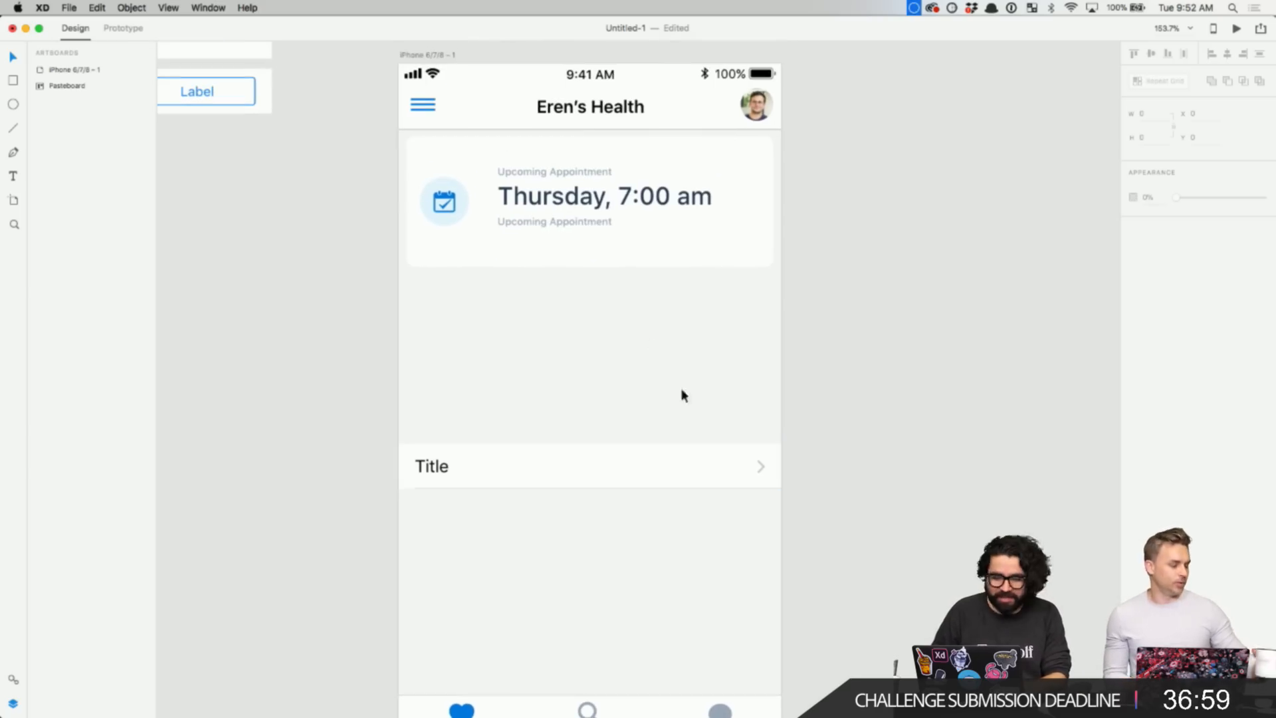
# - Set both Upcoming Appointment labels to font size 12 and nudge them down
pyautogui.click(534, 206)
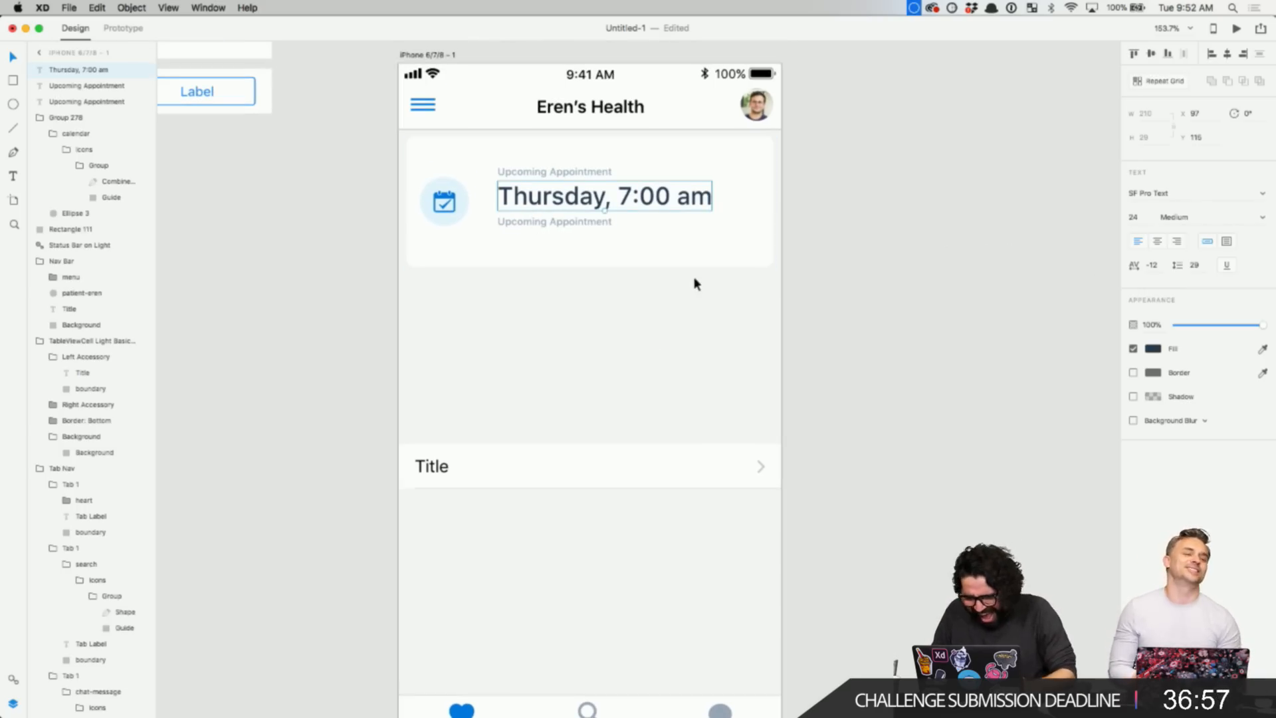
pyautogui.click(409, 200)
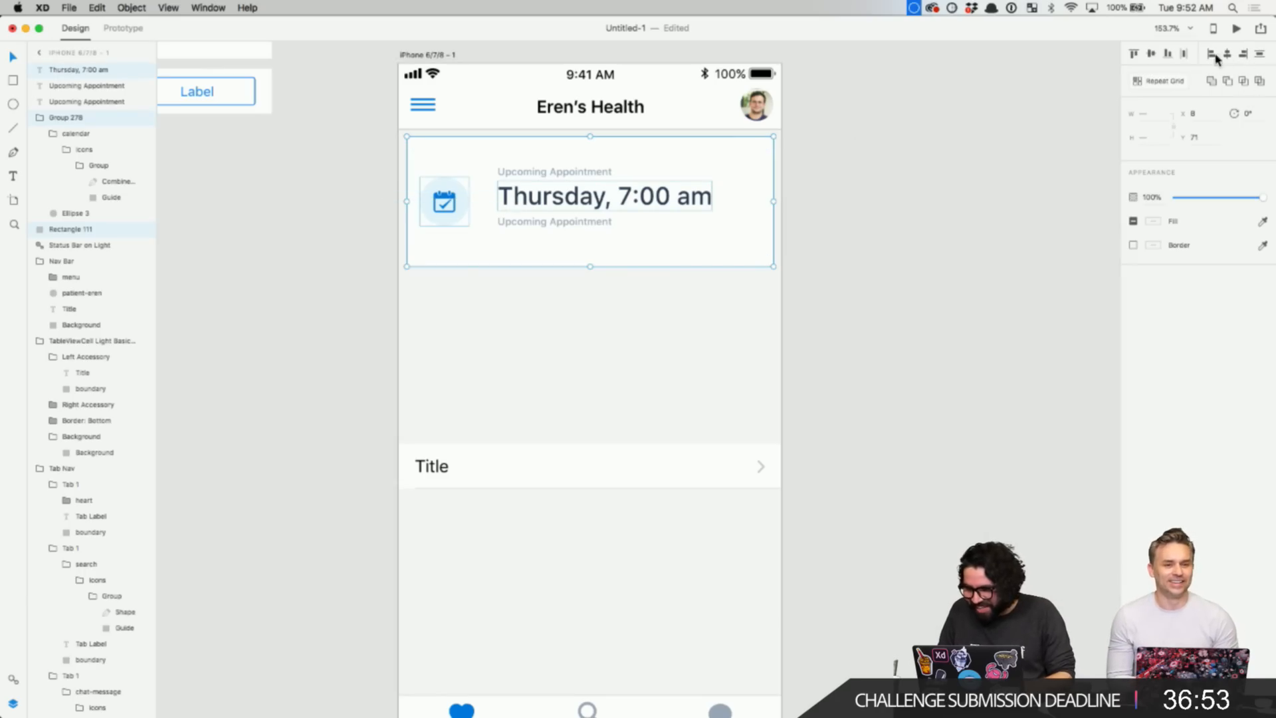
pyautogui.click(565, 223)
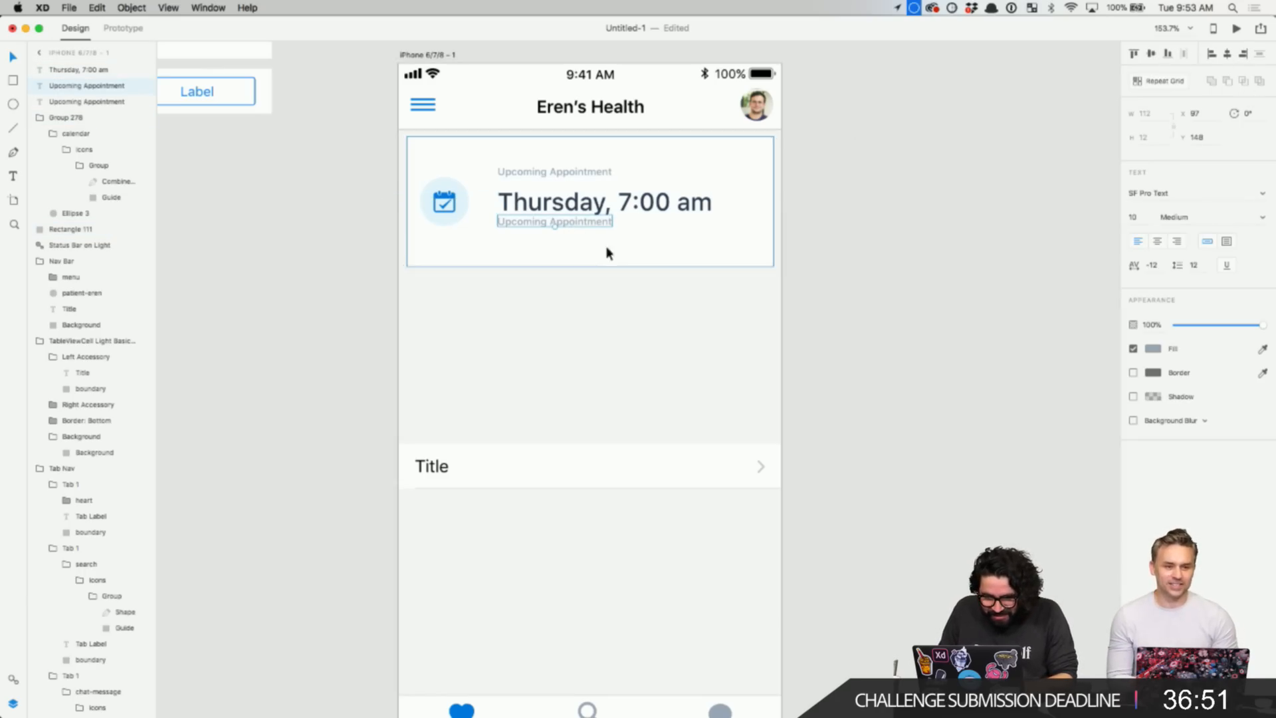
pyautogui.keyDown('shift'); pyautogui.click(578, 174); pyautogui.keyUp('shift')
pyautogui.keyDown('shift'); pyautogui.click(577, 175); pyautogui.keyUp('shift')
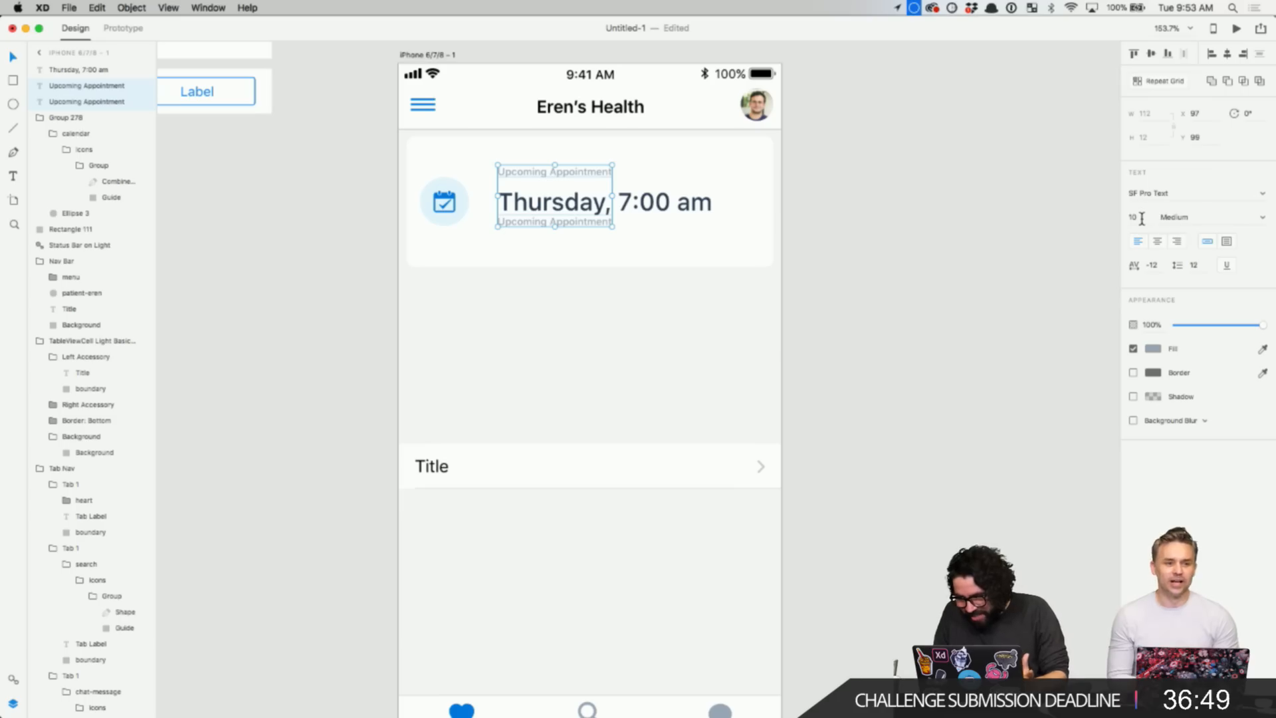
pyautogui.write('2')
pyautogui.press('Return')
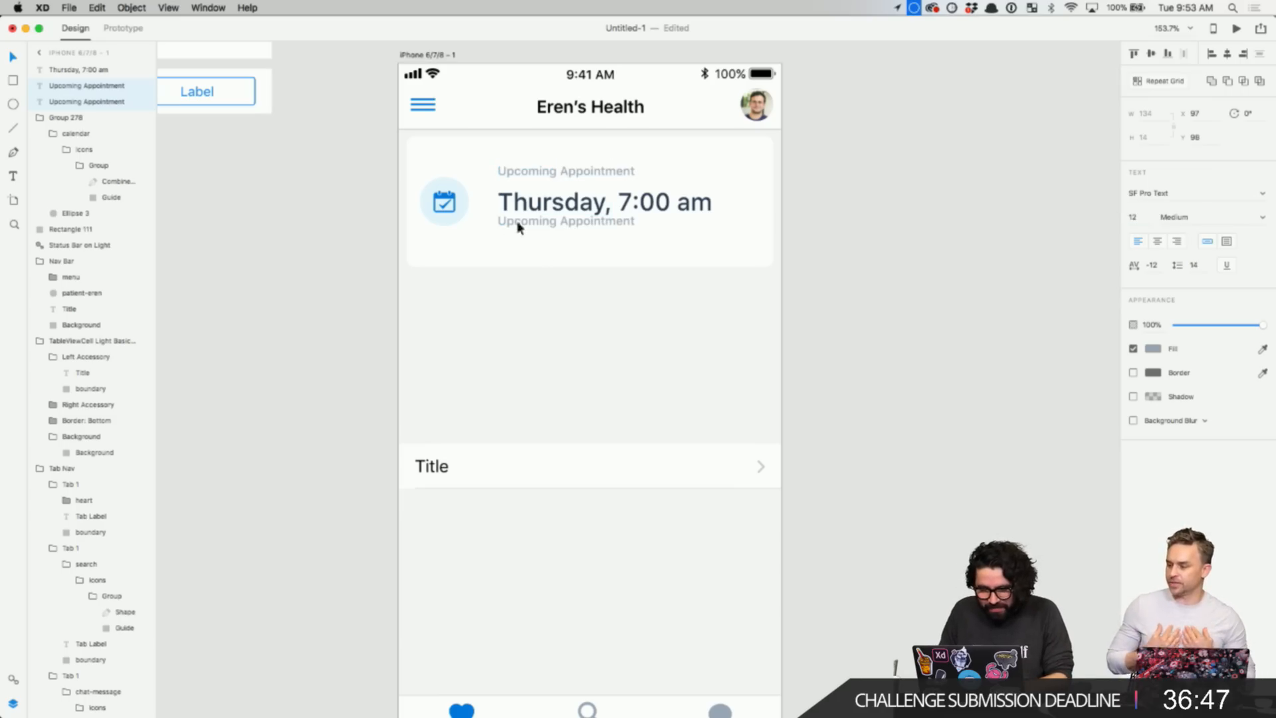
pyautogui.press('Down')
pyautogui.press('Down')
pyautogui.press('Down')
pyautogui.press('Down')
pyautogui.press('Down')
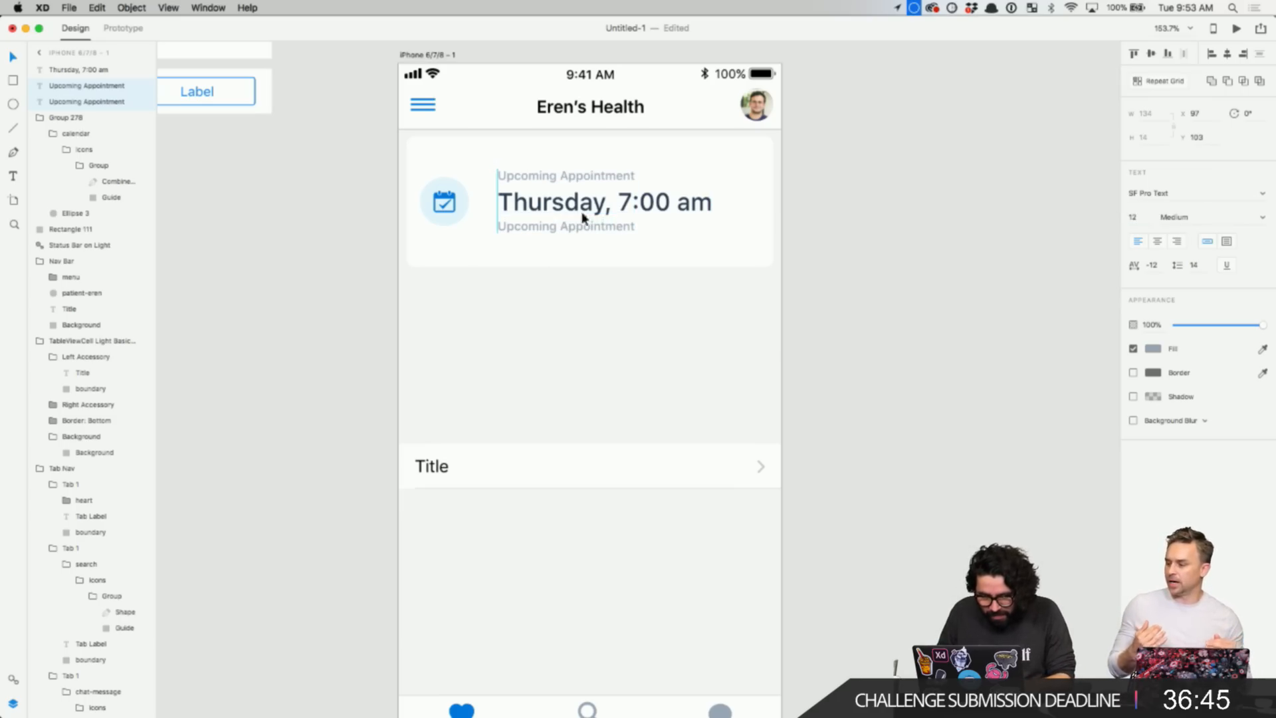
pyautogui.click(787, 195)
# - Adjust the lower label's position and retype it as Carbon, Financial District
pyautogui.click(618, 190)
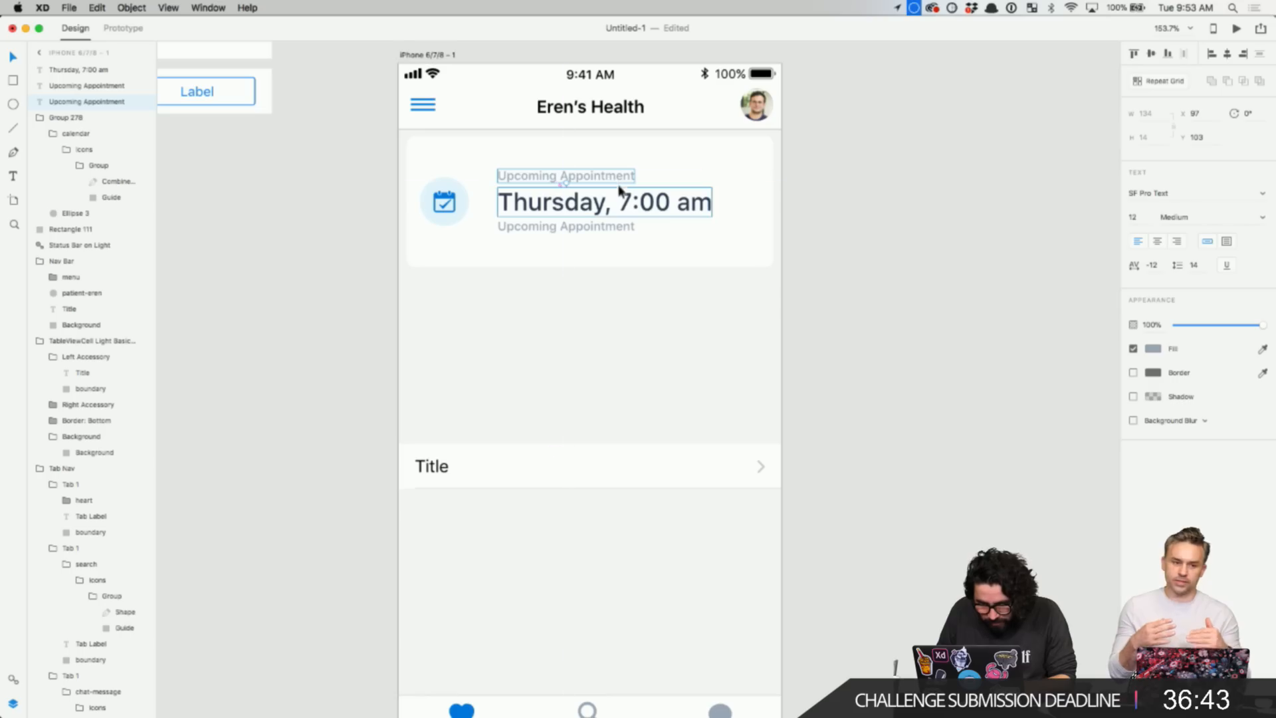
pyautogui.click(608, 226)
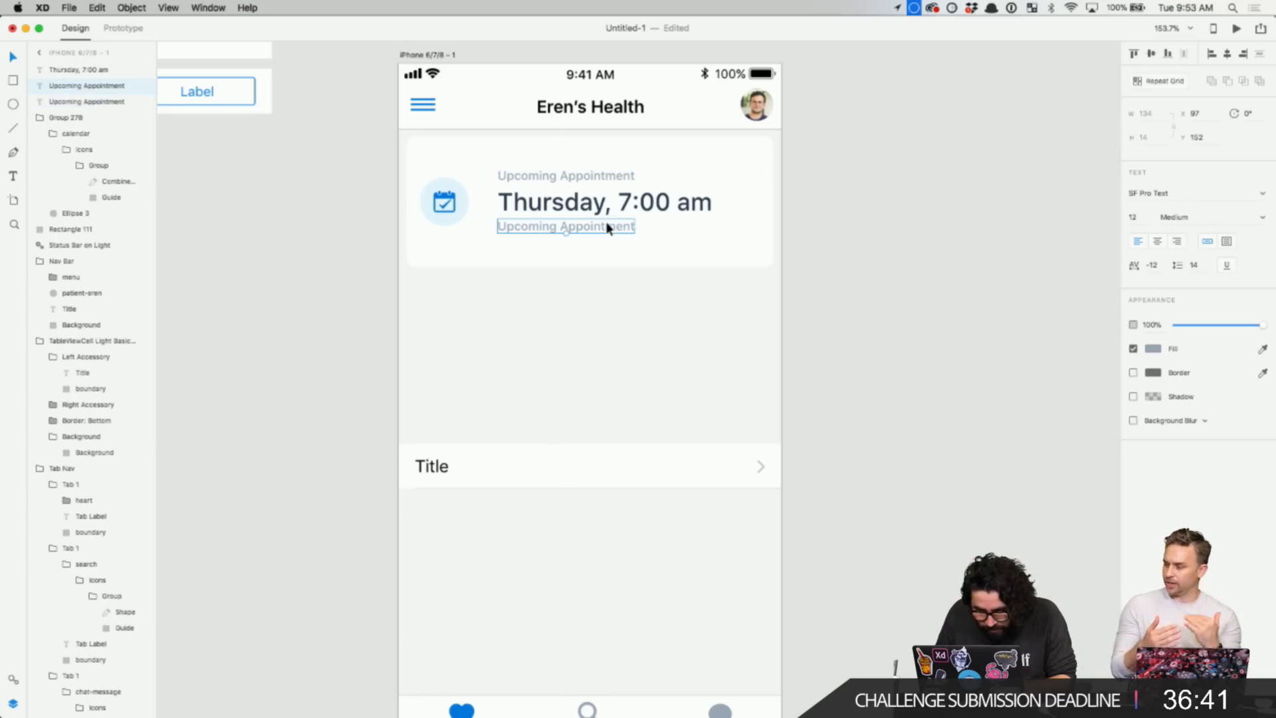
pyautogui.press('Down')
pyautogui.press('Down')
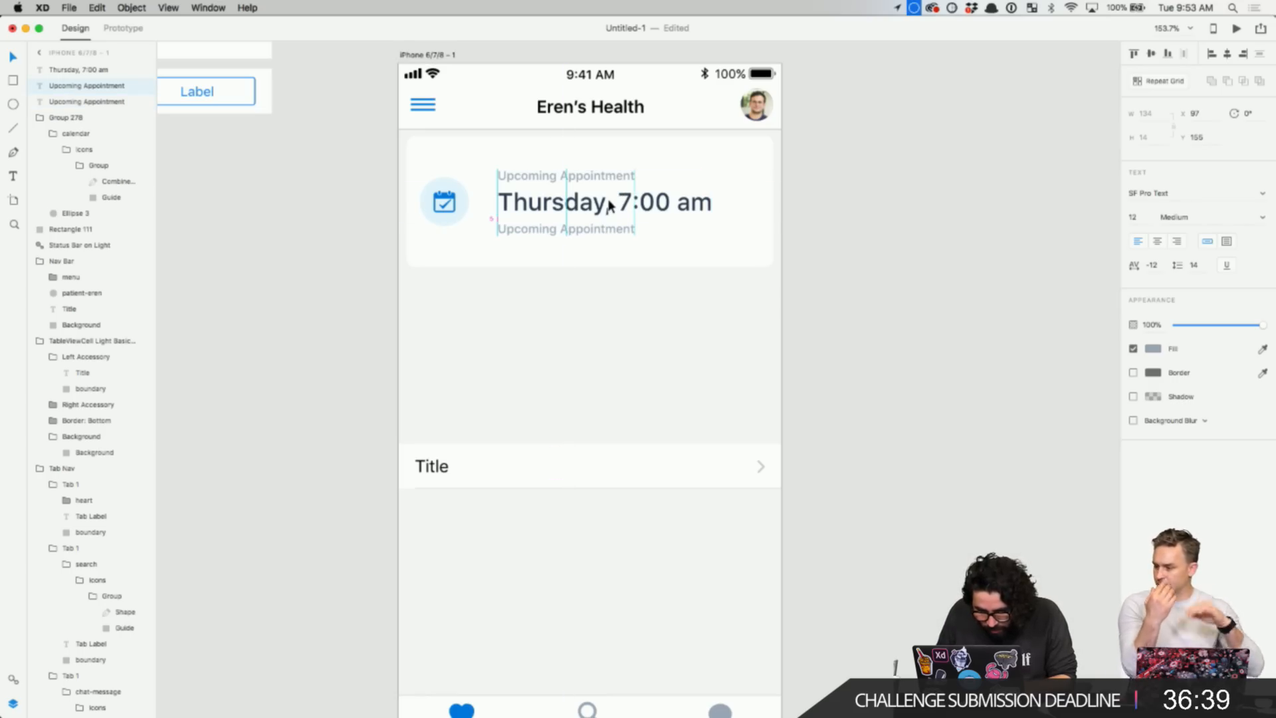
pyautogui.press('Up')
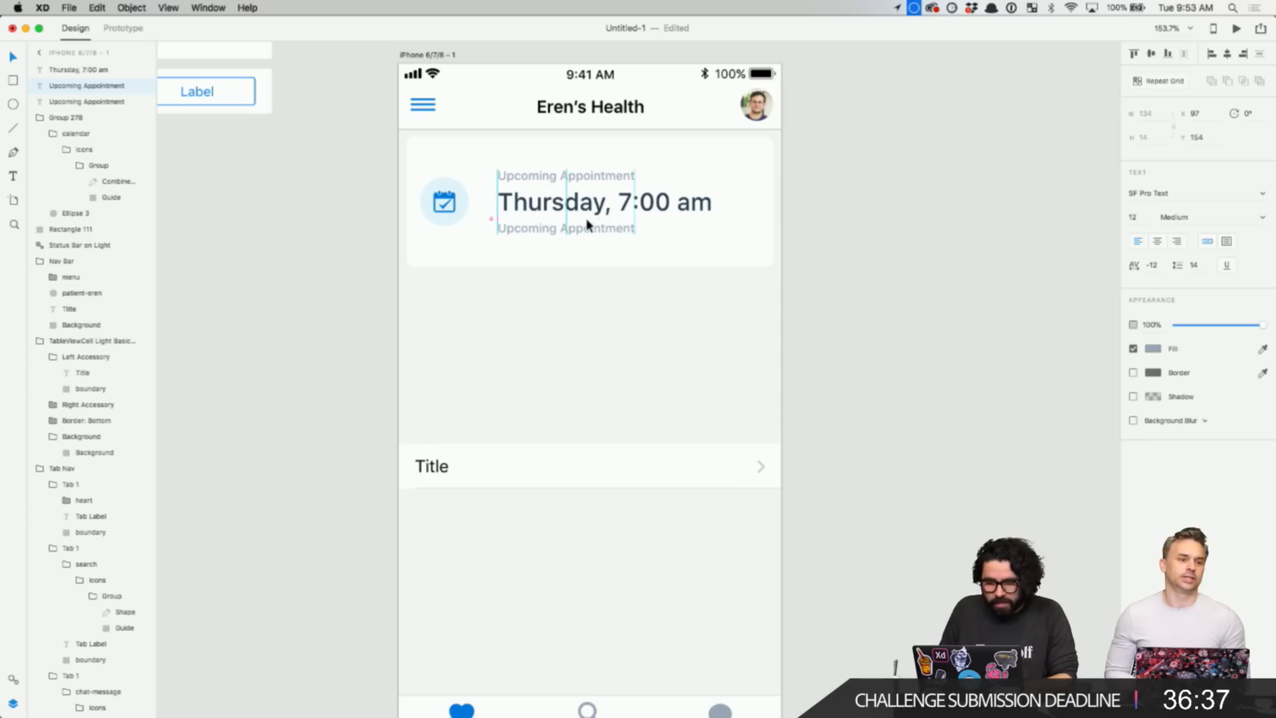
pyautogui.doubleClick(580, 230)
pyautogui.write('Carbon, Financial District')
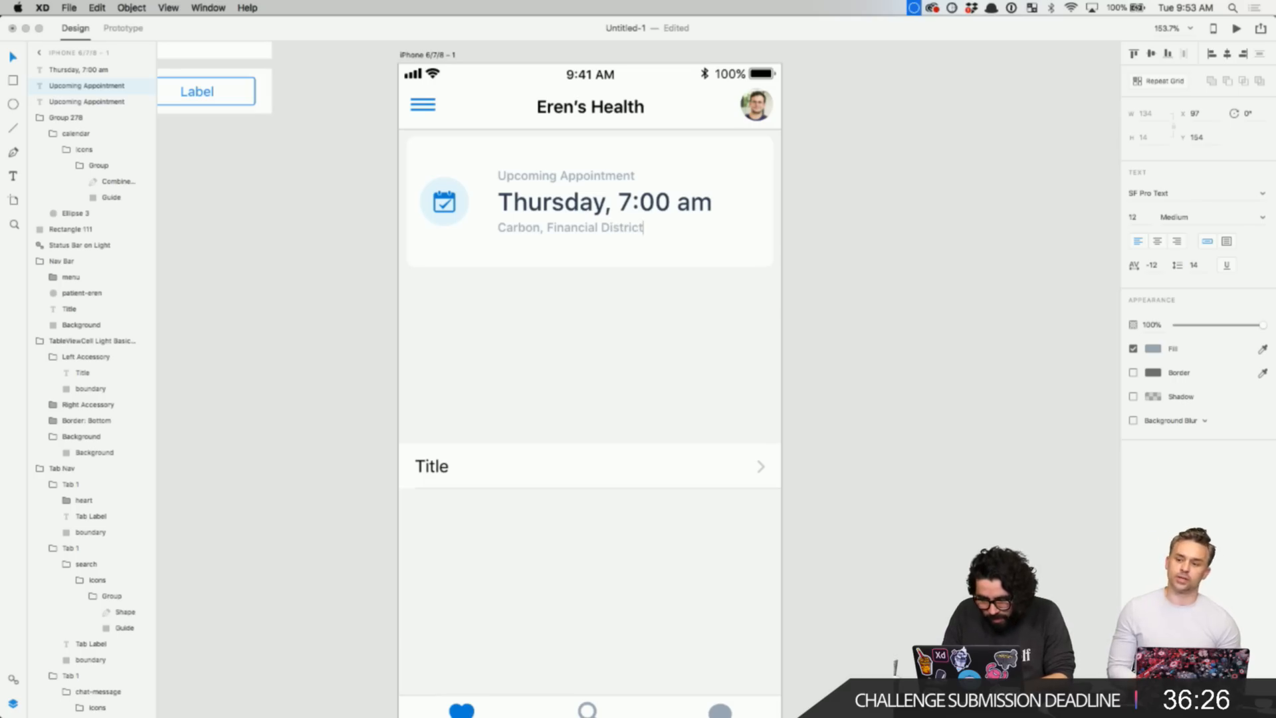
pyautogui.press('Escape')
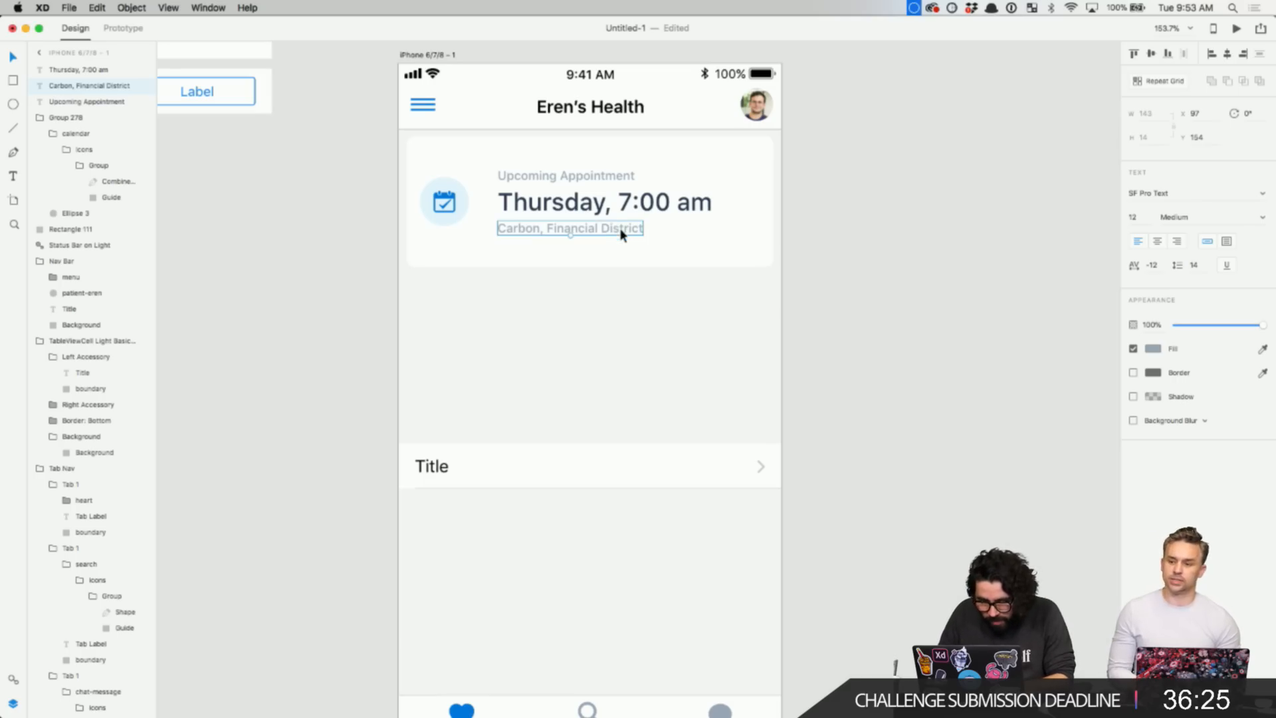
# - Move the Carbon, Financial District line down slightly and give it a new fill colour
pyautogui.moveTo(621, 230); pyautogui.dragTo(622, 234)
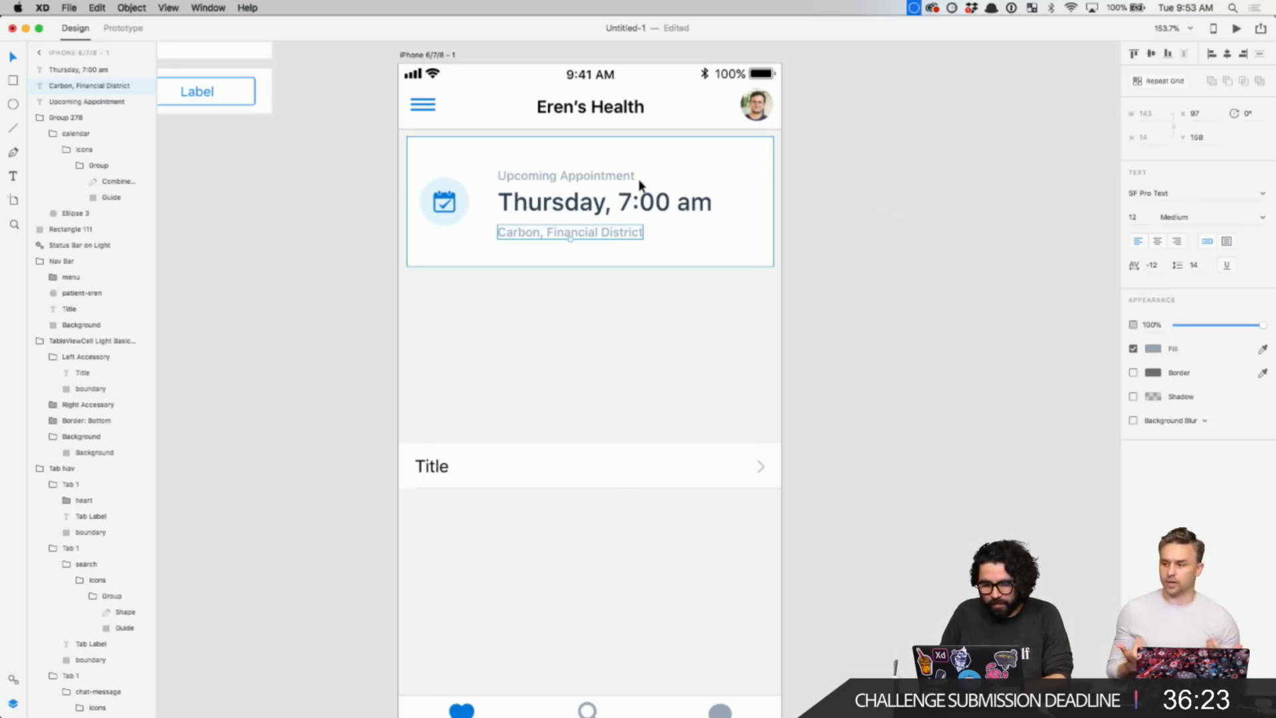
pyautogui.click(1159, 352)
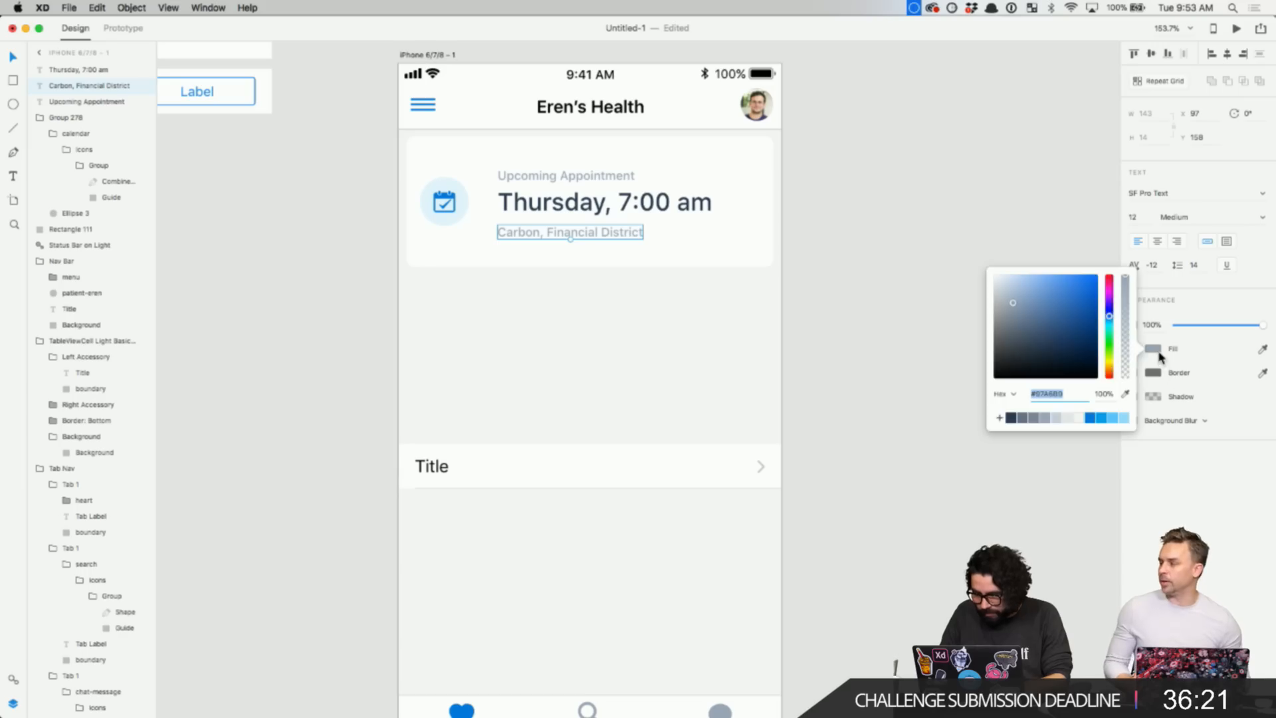
pyautogui.click(1043, 420)
pyautogui.click(915, 407)
# - Zoom in on the Title table row and drill into its left text area
pyautogui.scroll(-3, 914, 407)
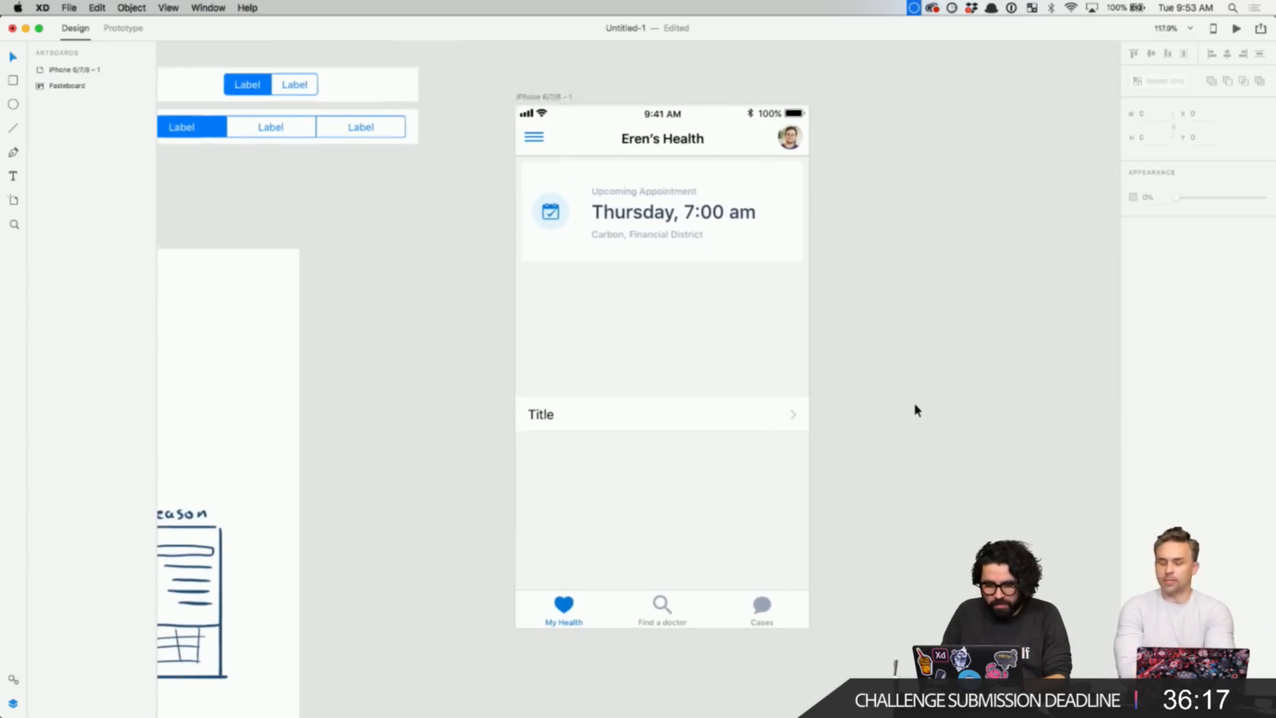
pyautogui.scroll(-1, 612, 364)
pyautogui.click(616, 386)
pyautogui.click(666, 408)
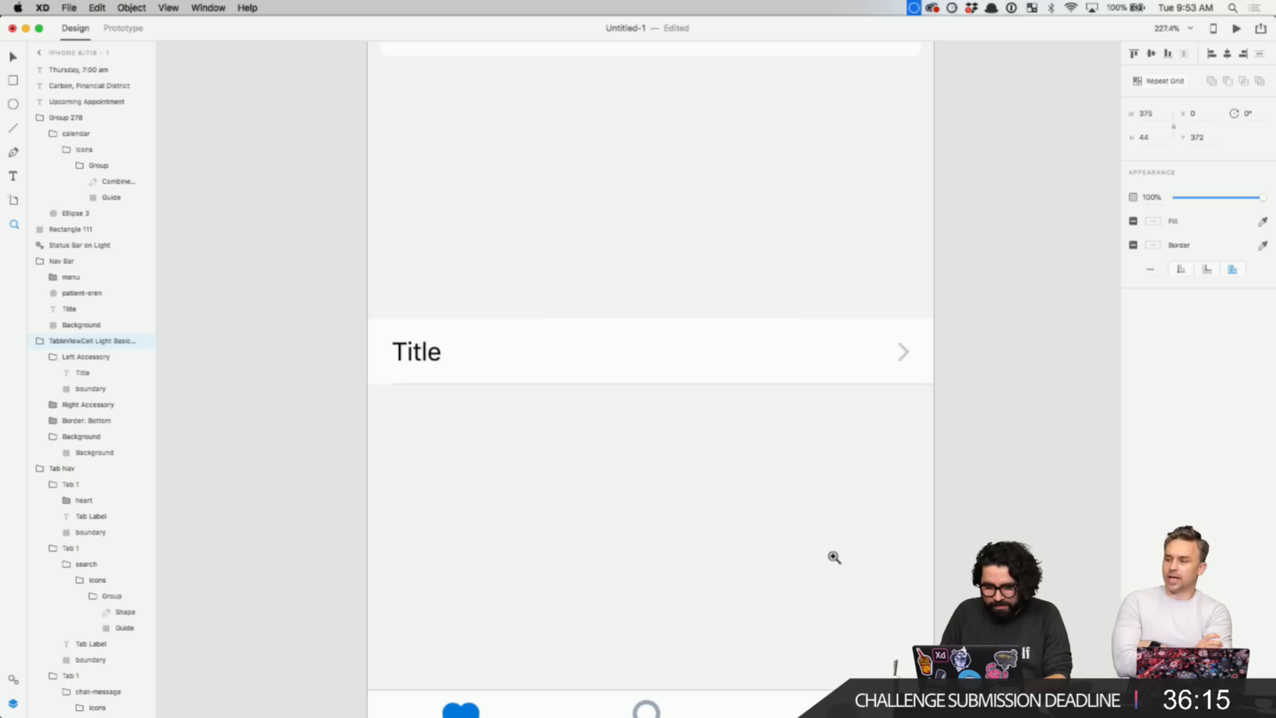
pyautogui.press('Escape')
pyautogui.press('v')
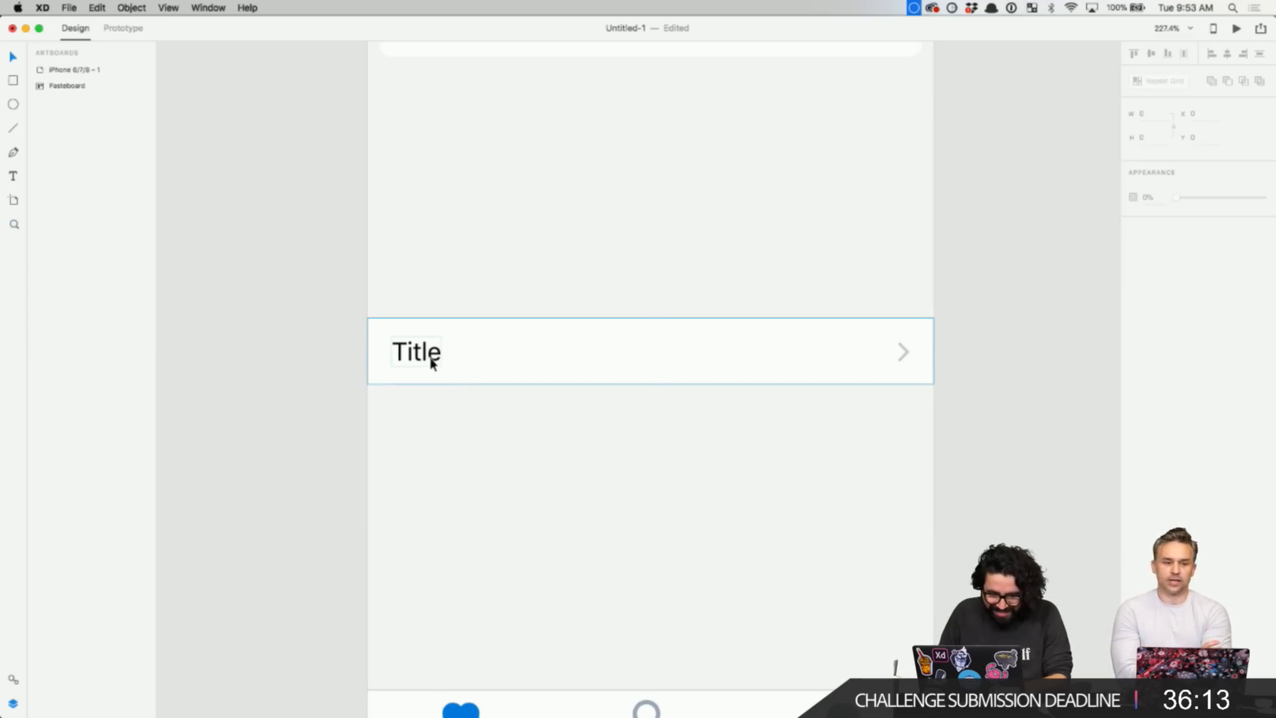
pyautogui.click(433, 356)
pyautogui.doubleClick(431, 359)
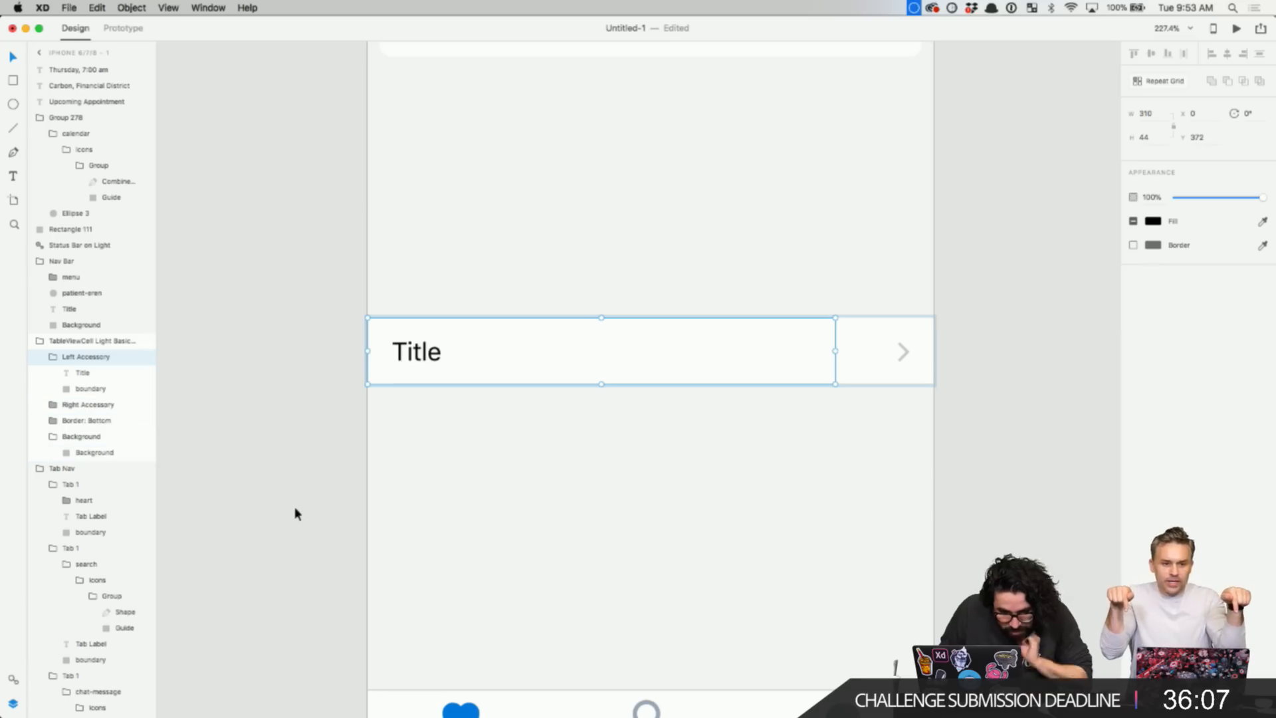
pyautogui.click(467, 489)
pyautogui.click(427, 350)
pyautogui.scroll(-3, 426, 354)
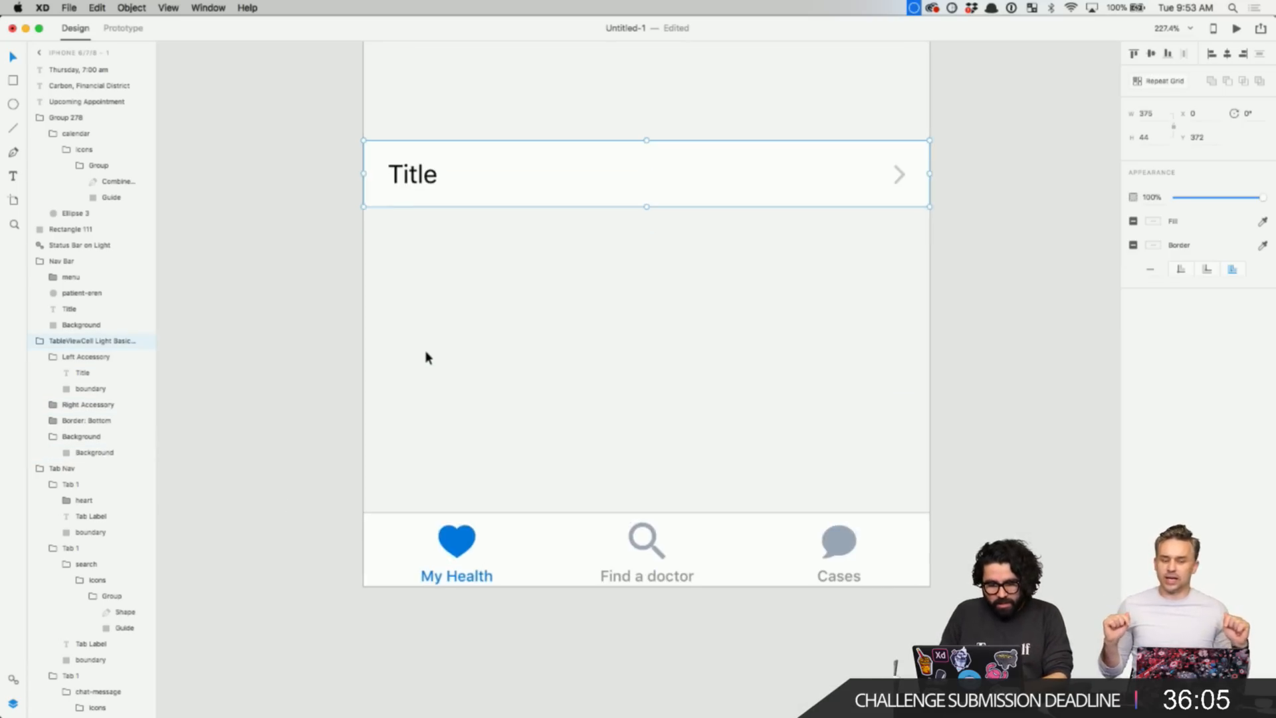
pyautogui.scroll(-5, 420, 363)
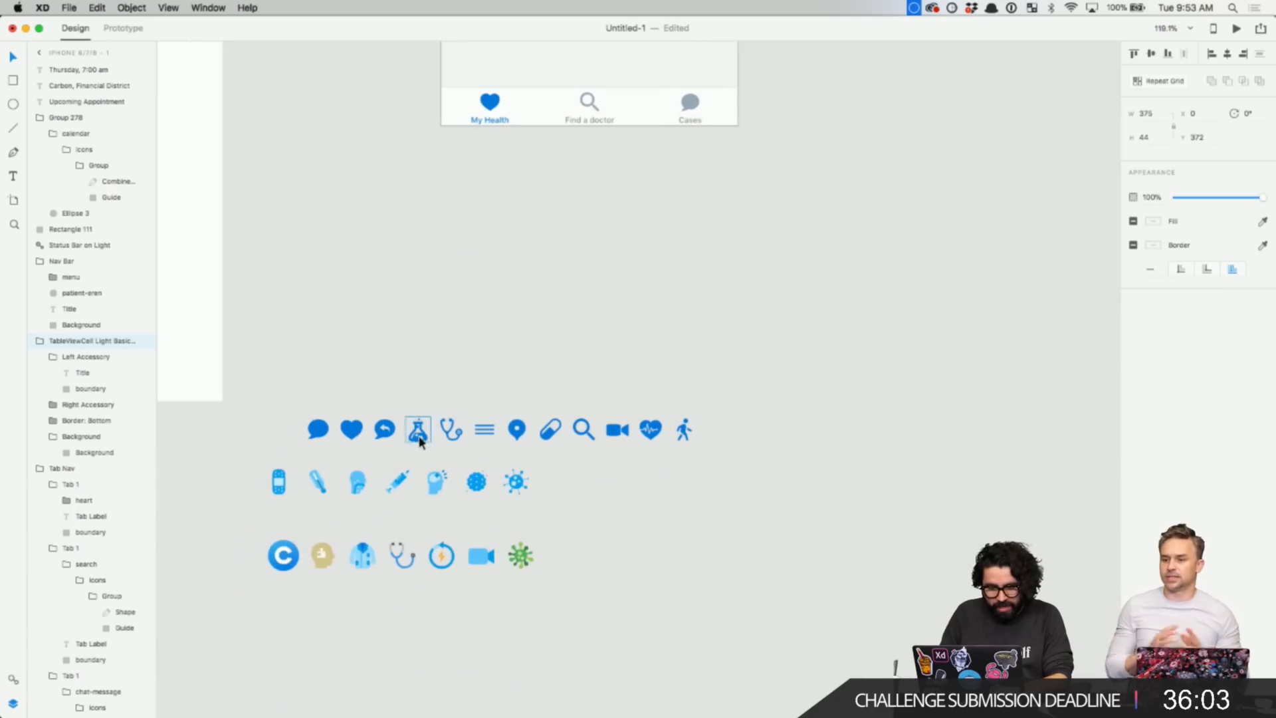
pyautogui.scroll(3, 419, 440)
# - Zoom closely on the Title row and ungroup its label group
pyautogui.press('z')
pyautogui.moveTo(333, 196); pyautogui.dragTo(708, 431)
pyautogui.press('v')
pyautogui.click(326, 214)
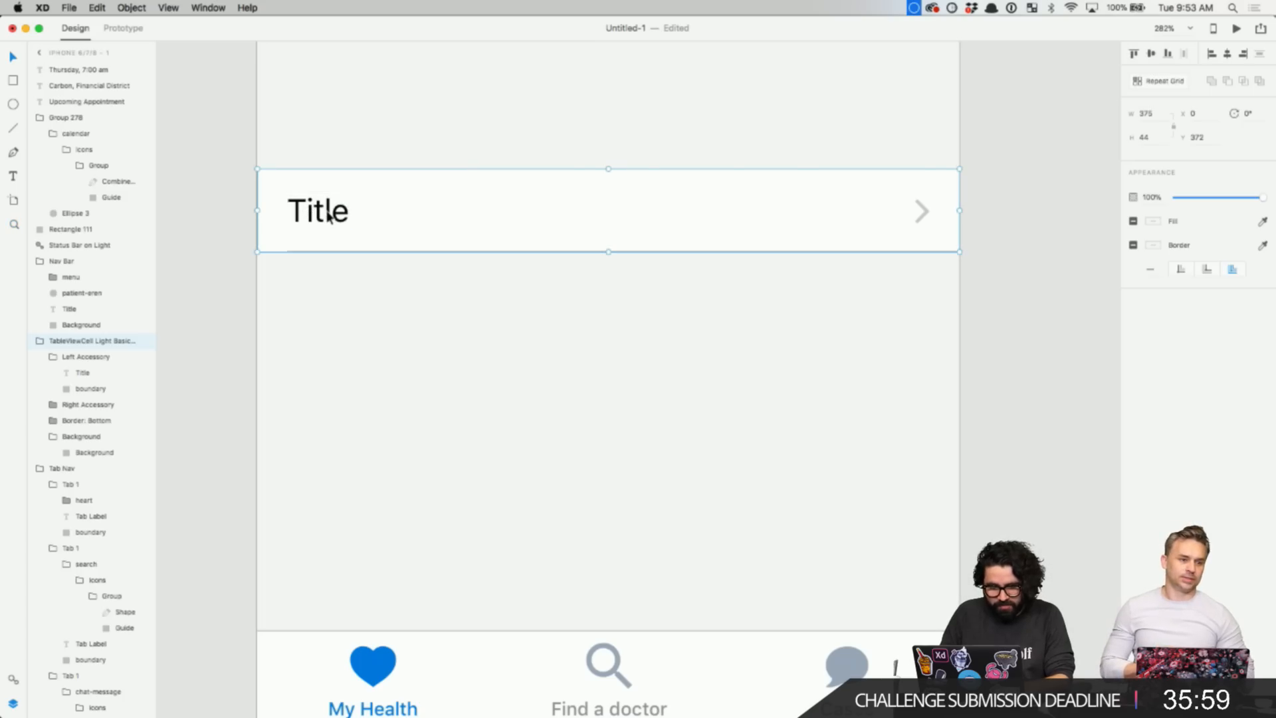
pyautogui.scroll(-2, 327, 216)
pyautogui.doubleClick(325, 214)
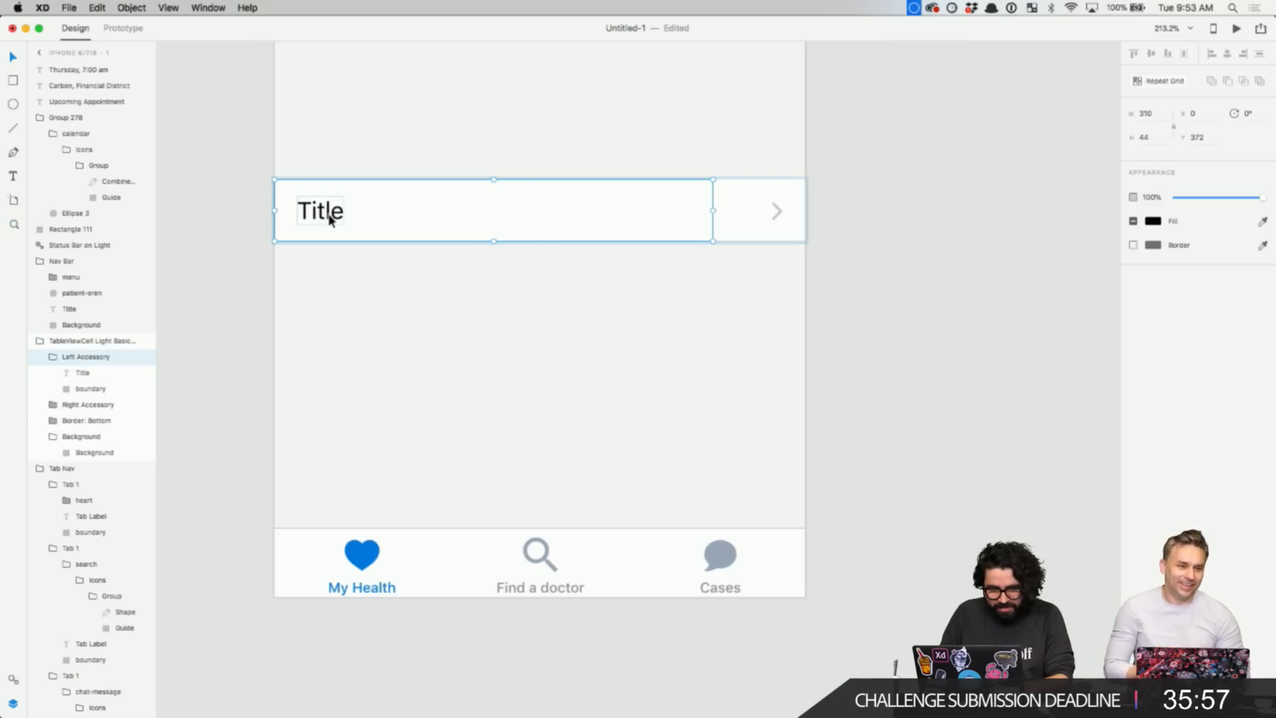
pyautogui.press('super+shift+g')
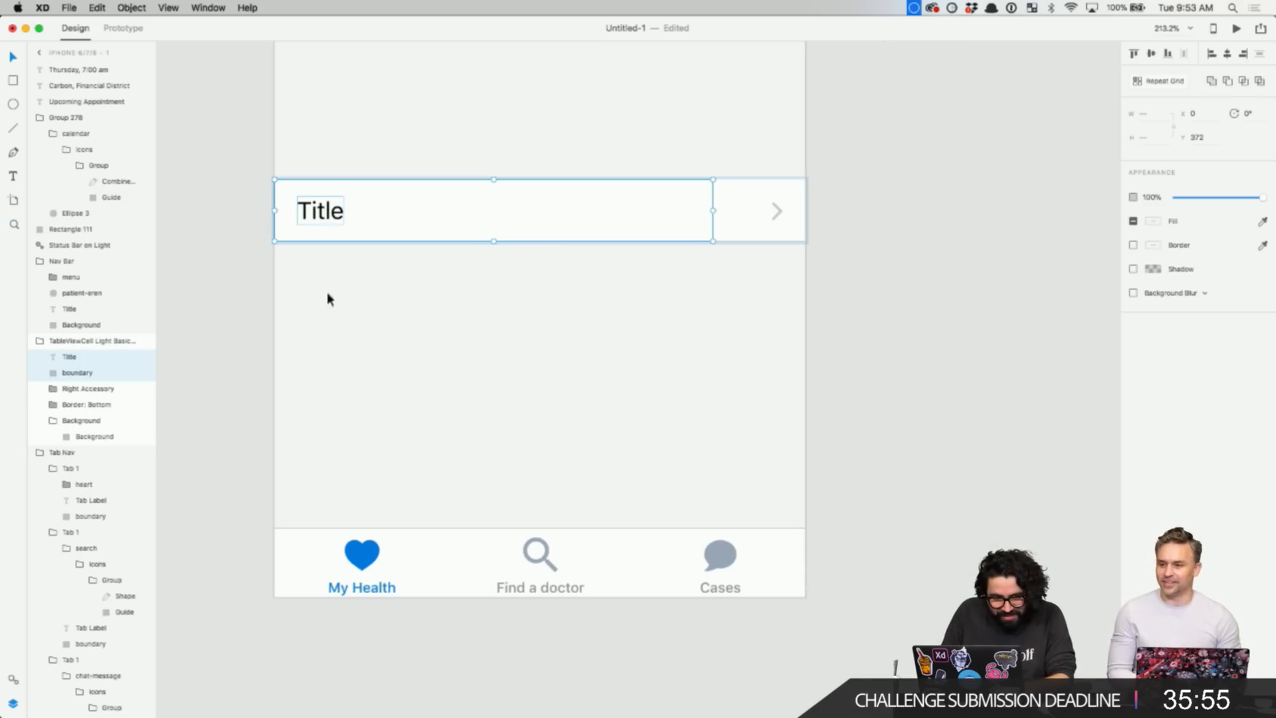
# - Move the Title text further right and change it to Medical
pyautogui.click(436, 142)
pyautogui.click(394, 201)
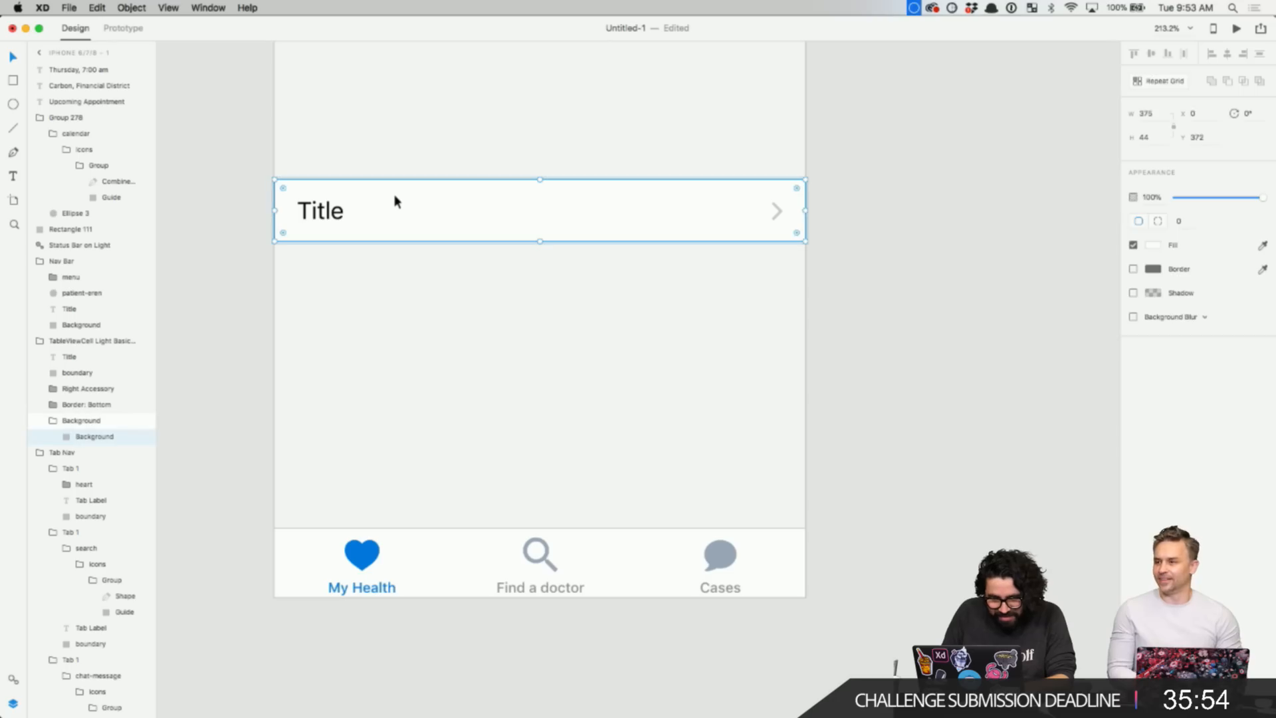
pyautogui.click(320, 222)
pyautogui.moveTo(336, 222); pyautogui.dragTo(380, 210)
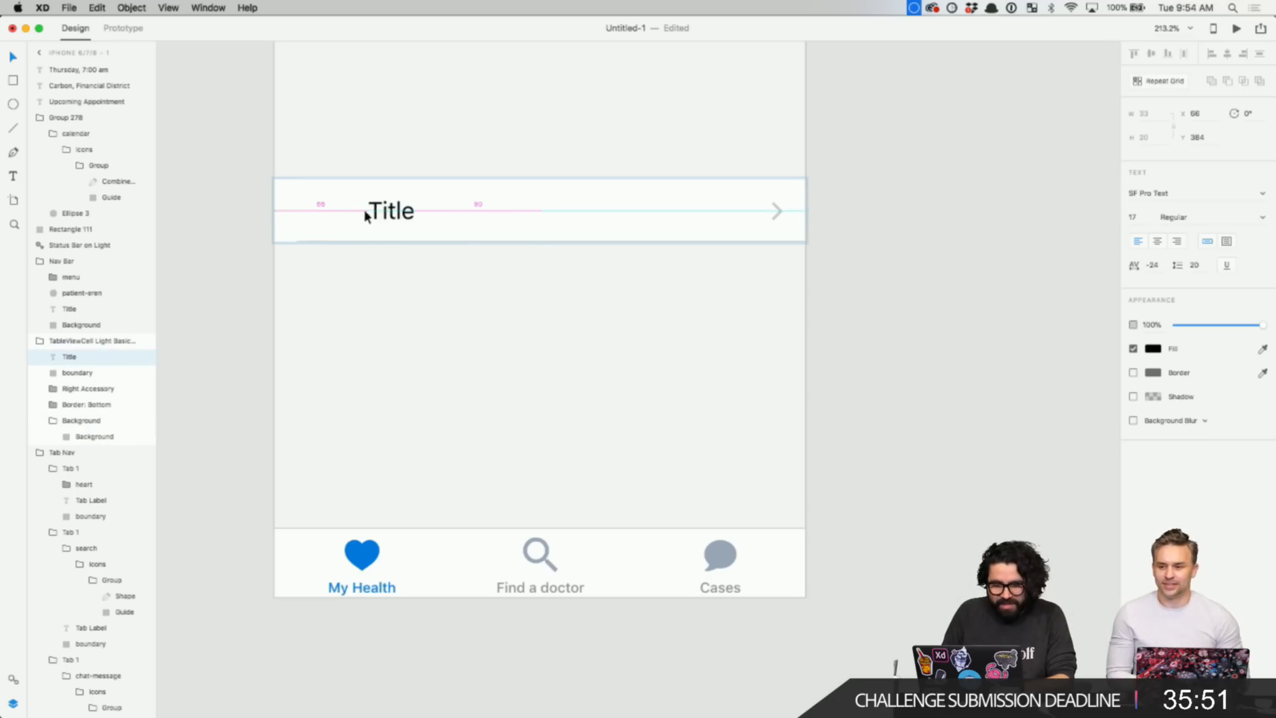
pyautogui.doubleClick(381, 210)
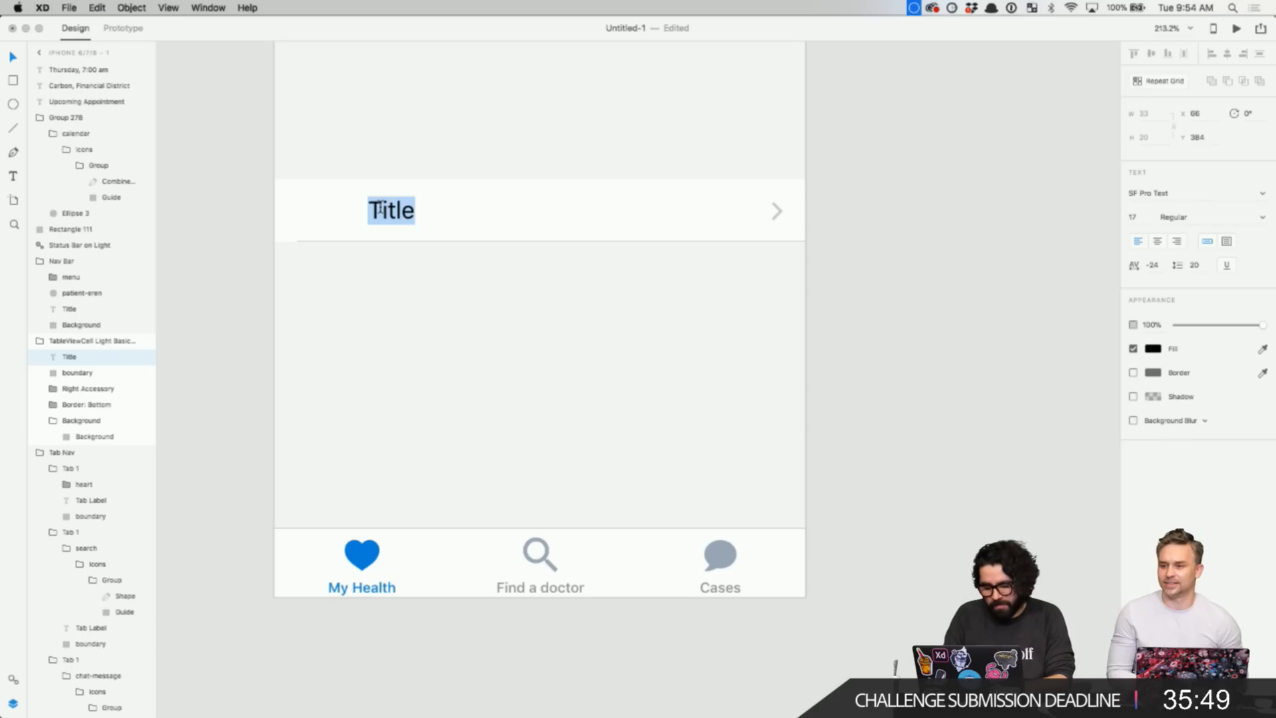
pyautogui.write('Medical')
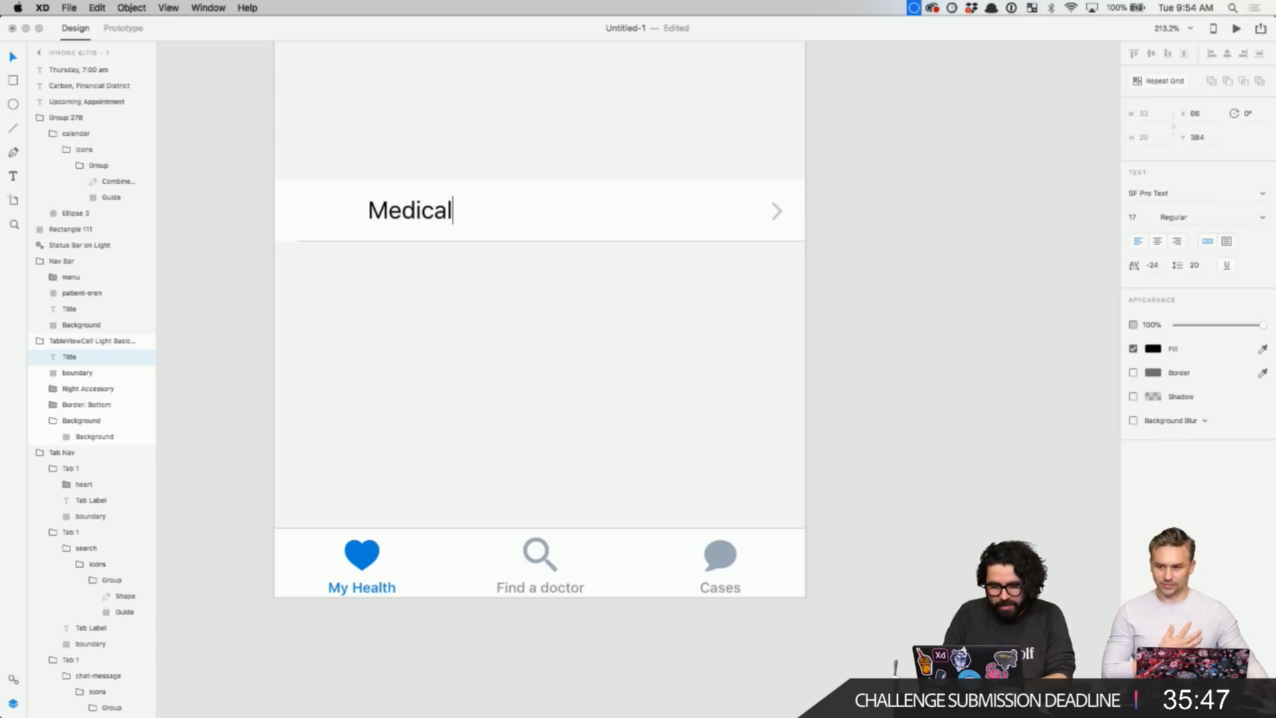
pyautogui.press('Escape')
pyautogui.click(463, 688)
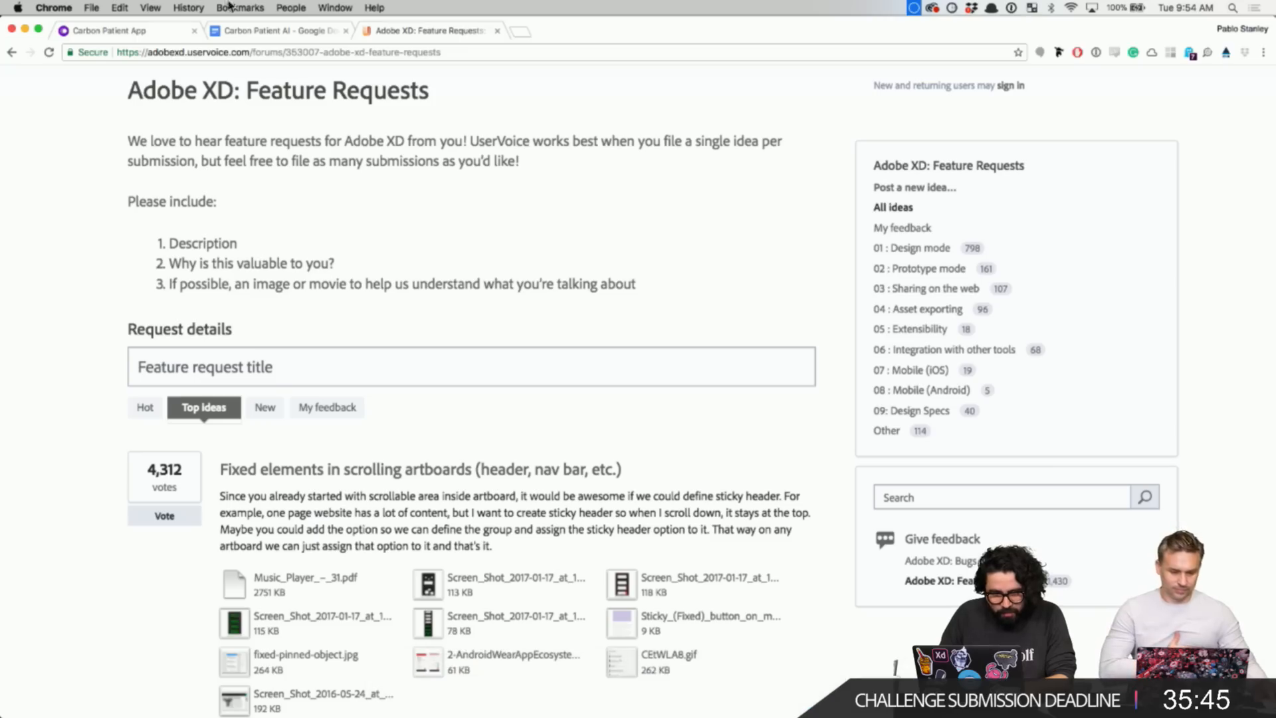
# - Look over the My Health branches of the Carbon Patient App flowchart, then return to XD
pyautogui.click(151, 26)
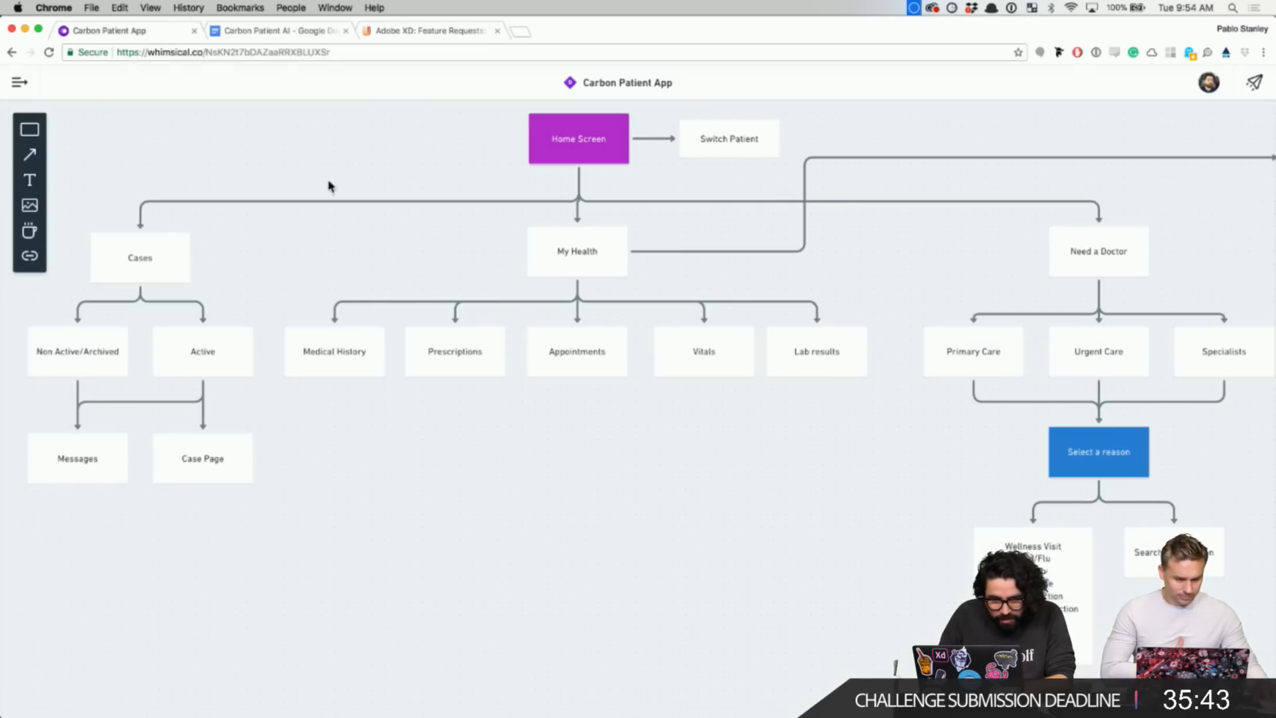
pyautogui.scroll(5, 341, 375)
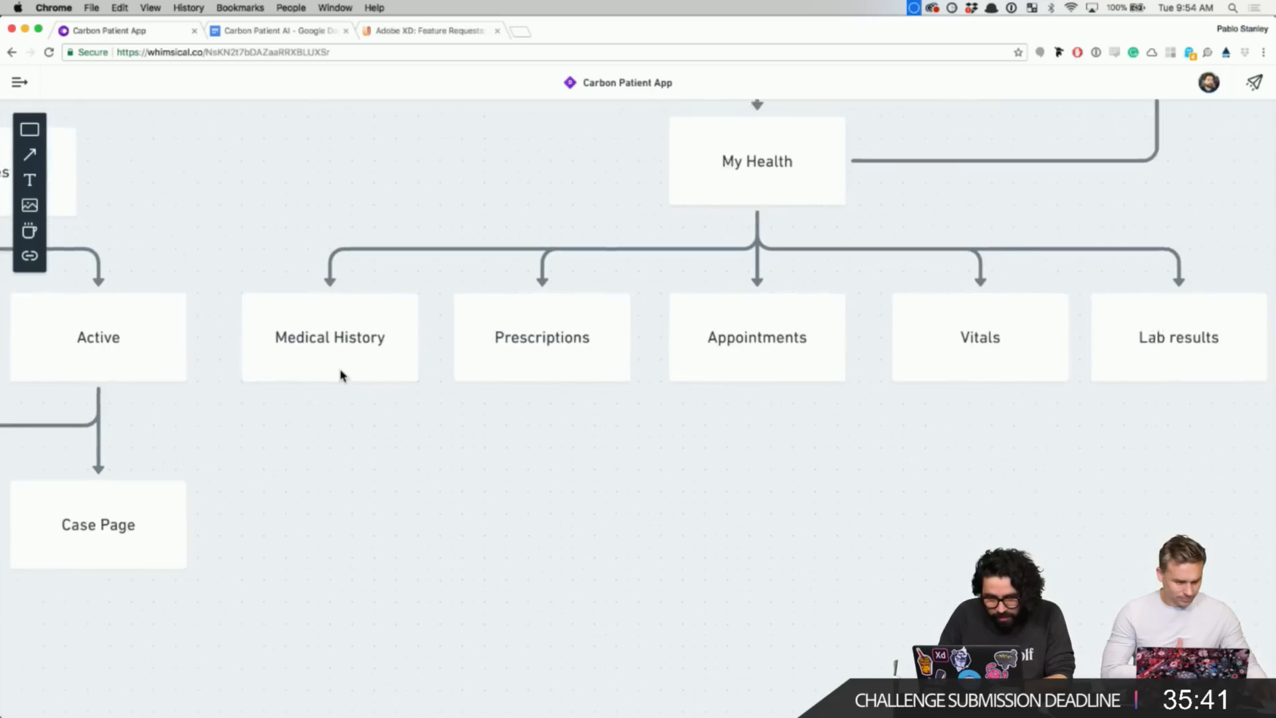
pyautogui.hscroll(3, 810, 330)
pyautogui.scroll(2, 810, 330)
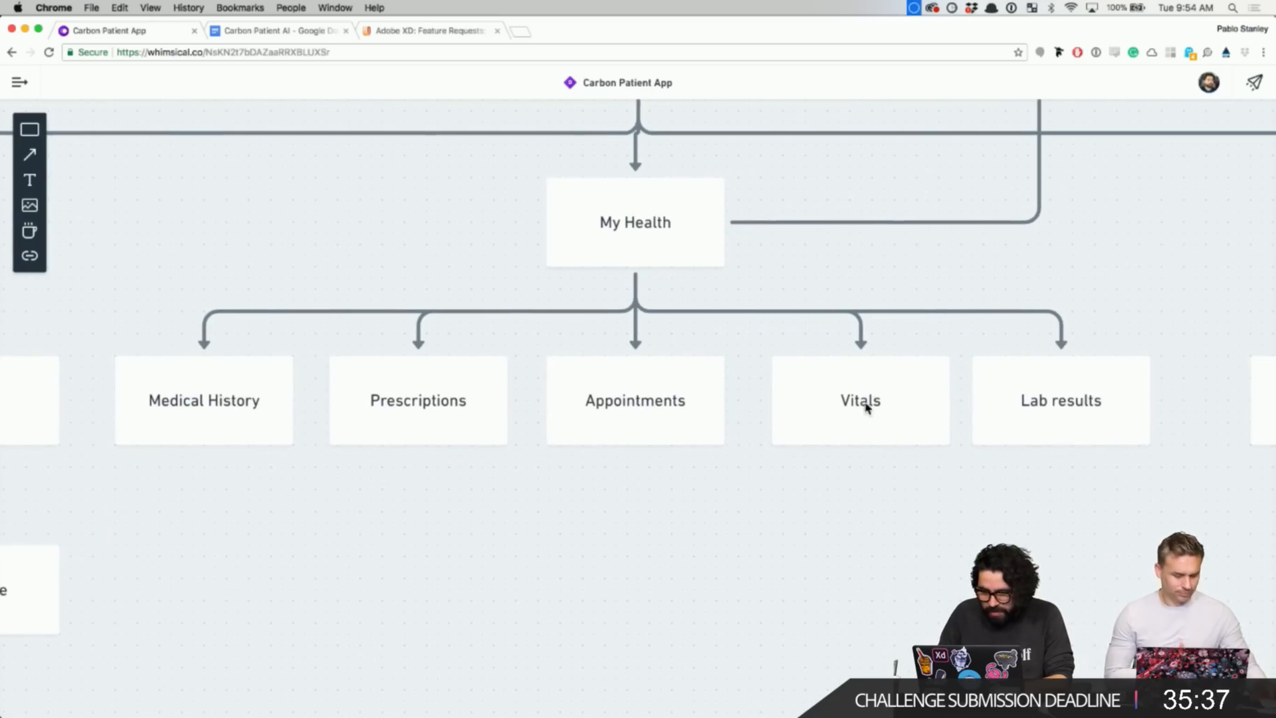
pyautogui.press('super+Tab')
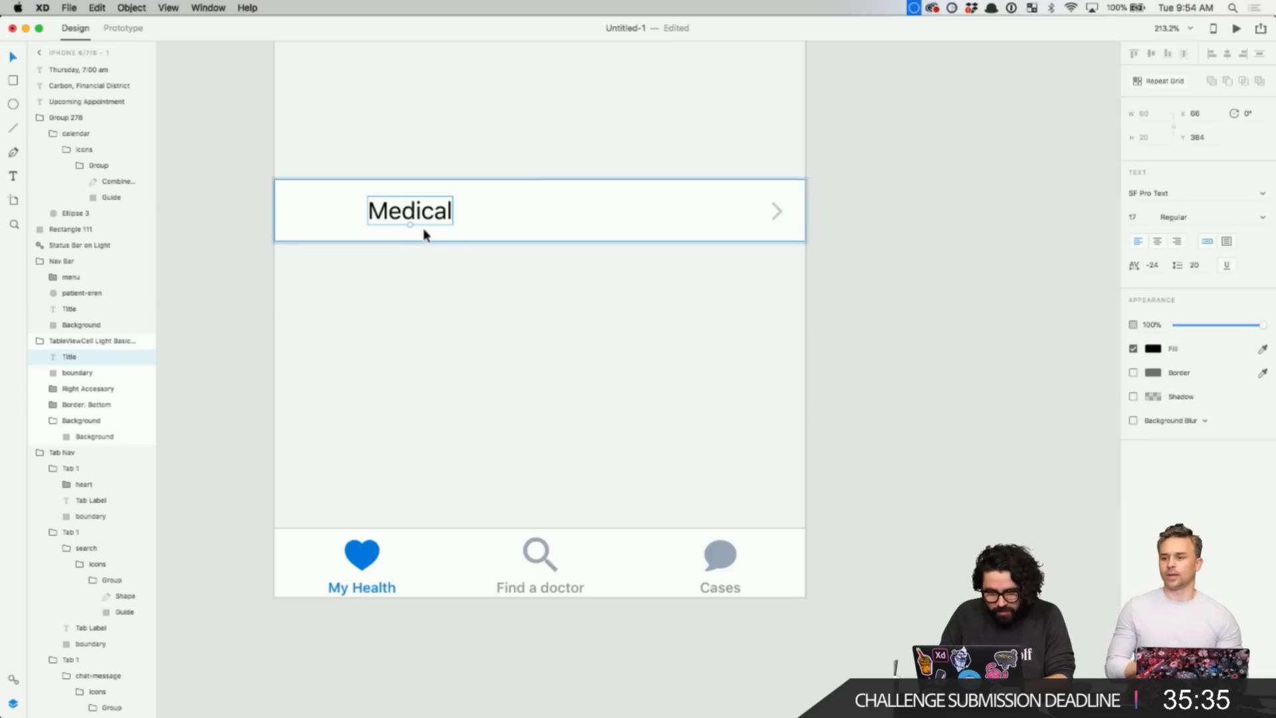
# - Change the row label from Medical to Medical History
pyautogui.doubleClick(431, 222)
pyautogui.press('Right')
pyautogui.write('History')
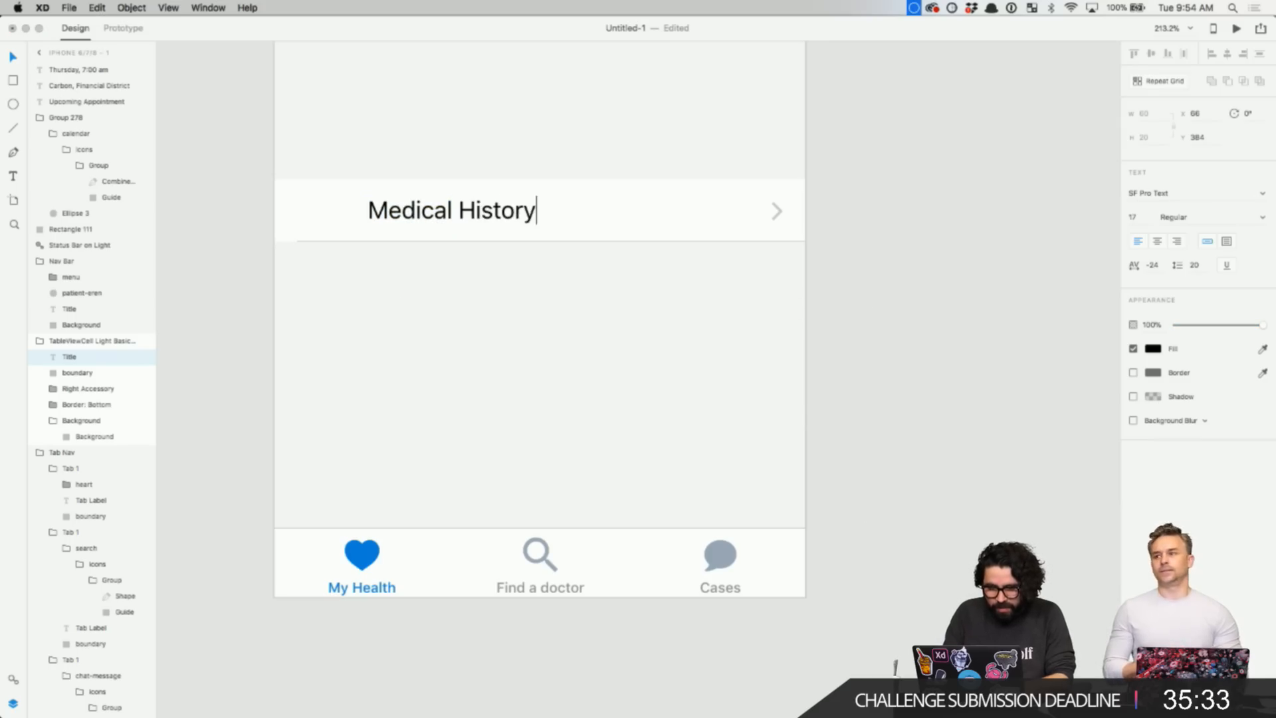
pyautogui.press('Escape')
# - Select the three rows of icons and drag them up closer beneath the My Health screen
pyautogui.scroll(-3, 583, 286)
pyautogui.scroll(-5, 583, 286)
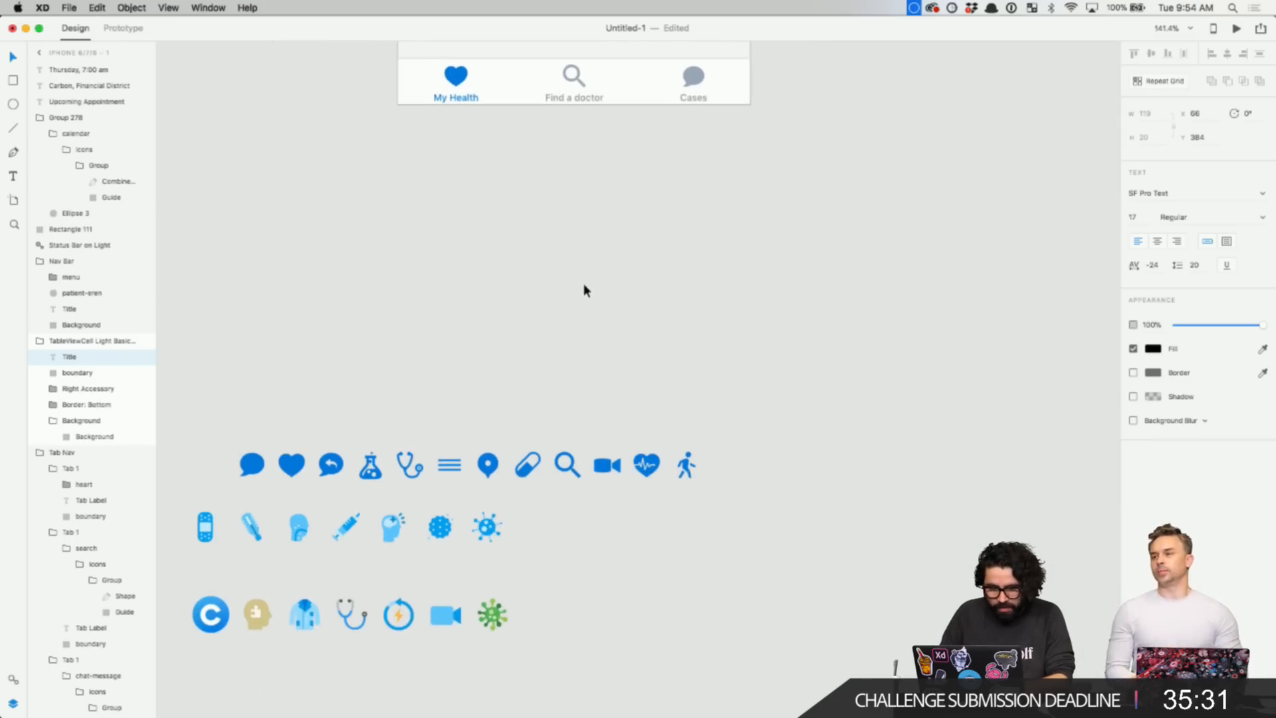
pyautogui.hscroll(-2, 513, 336)
pyautogui.click(219, 425)
pyautogui.moveTo(213, 411); pyautogui.dragTo(774, 642)
pyautogui.moveTo(478, 518); pyautogui.dragTo(581, 356)
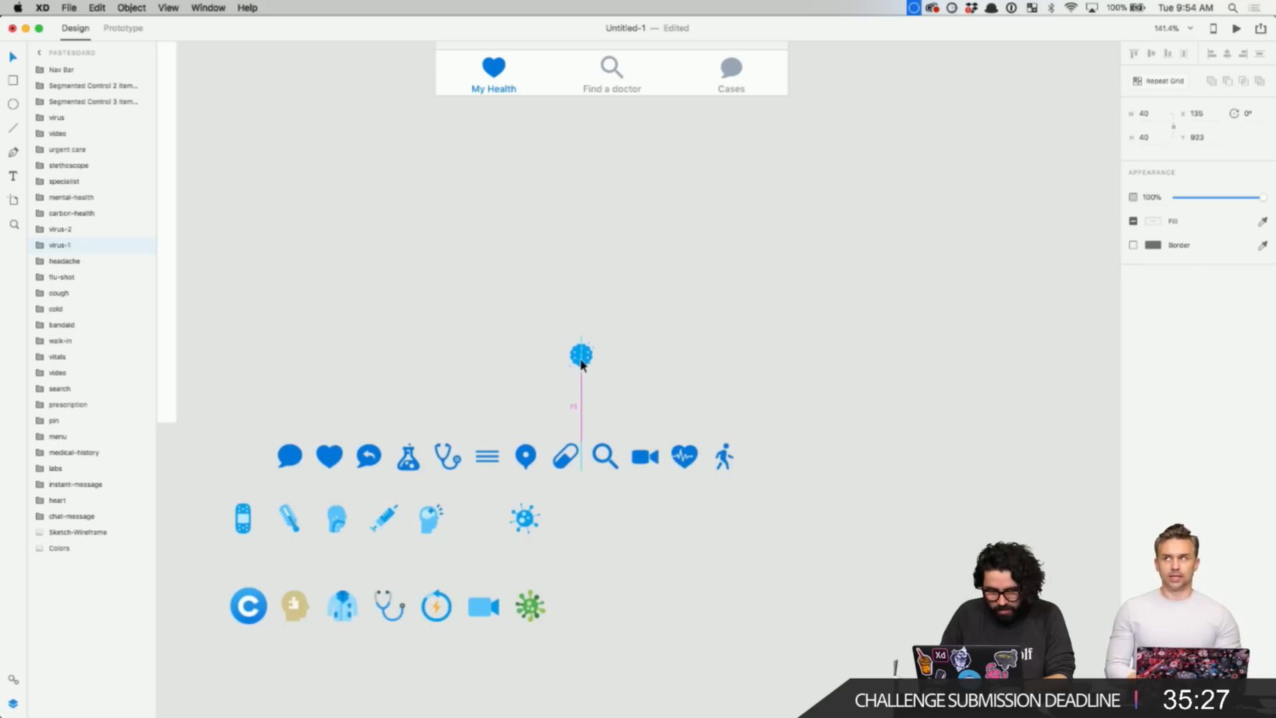
pyautogui.press('super+z')
pyautogui.moveTo(206, 420); pyautogui.dragTo(803, 657)
pyautogui.moveTo(489, 607); pyautogui.dragTo(644, 336)
pyautogui.scroll(10, 645, 324)
pyautogui.scroll(5, 645, 324)
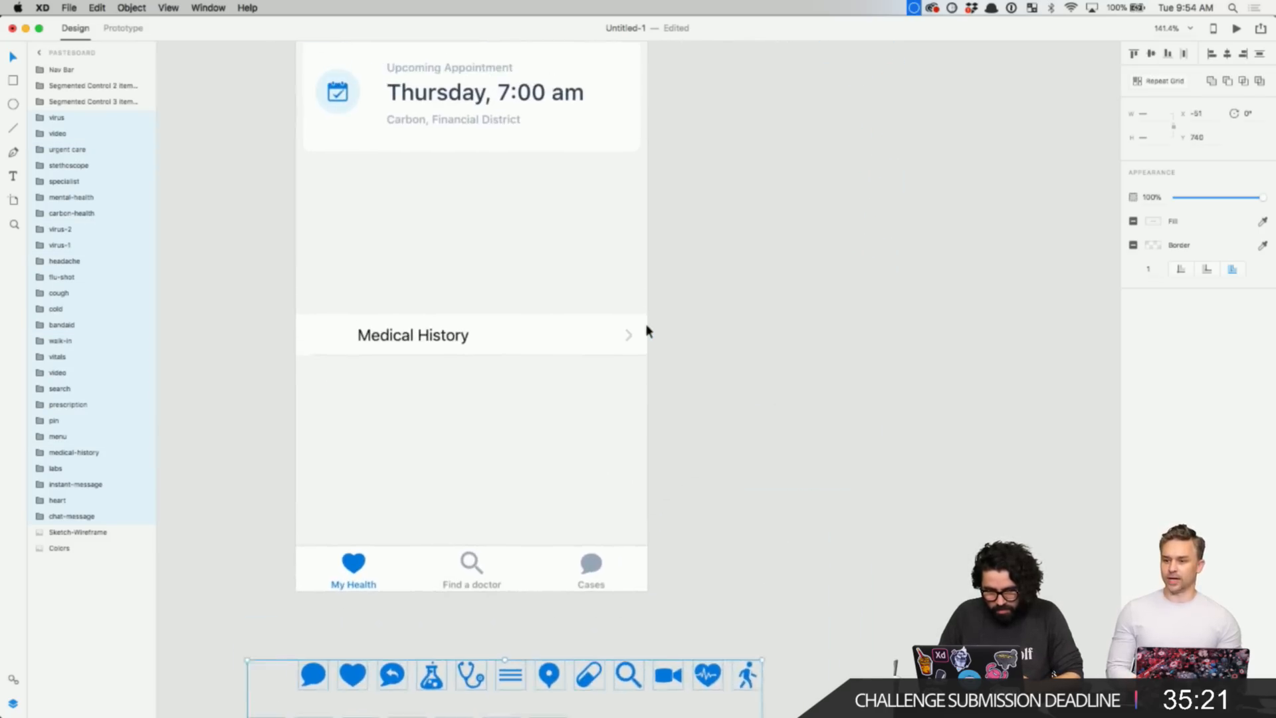
pyautogui.click(738, 290)
# - Duplicate the appointment card below itself and narrow the copy to 180 wide
pyautogui.click(524, 159)
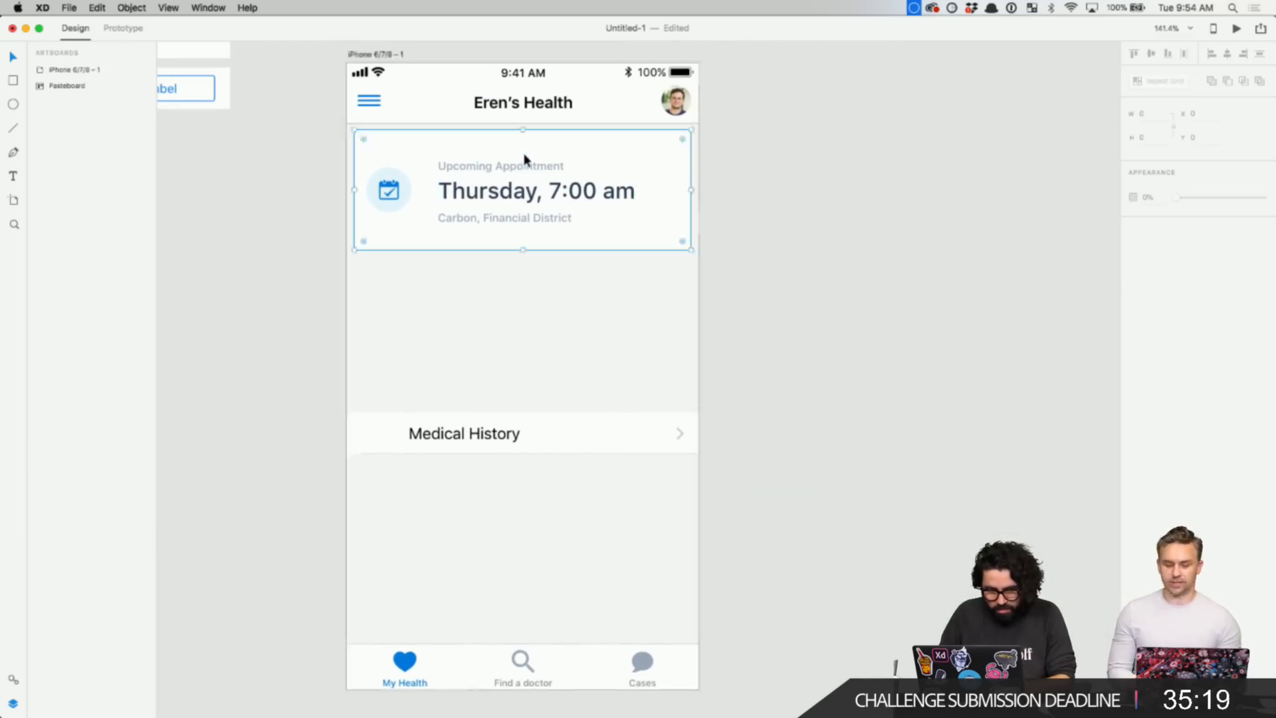
pyautogui.moveTo(529, 153); pyautogui.dragTo(538, 282)
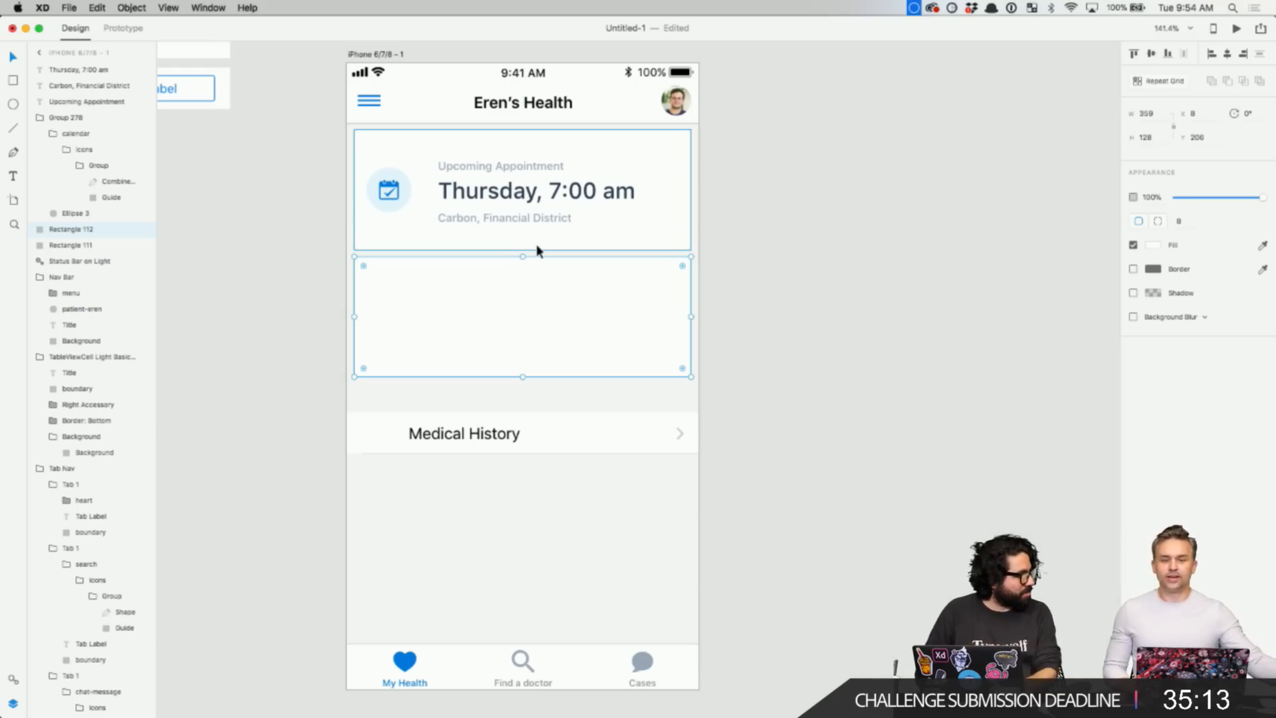
pyautogui.press('Down')
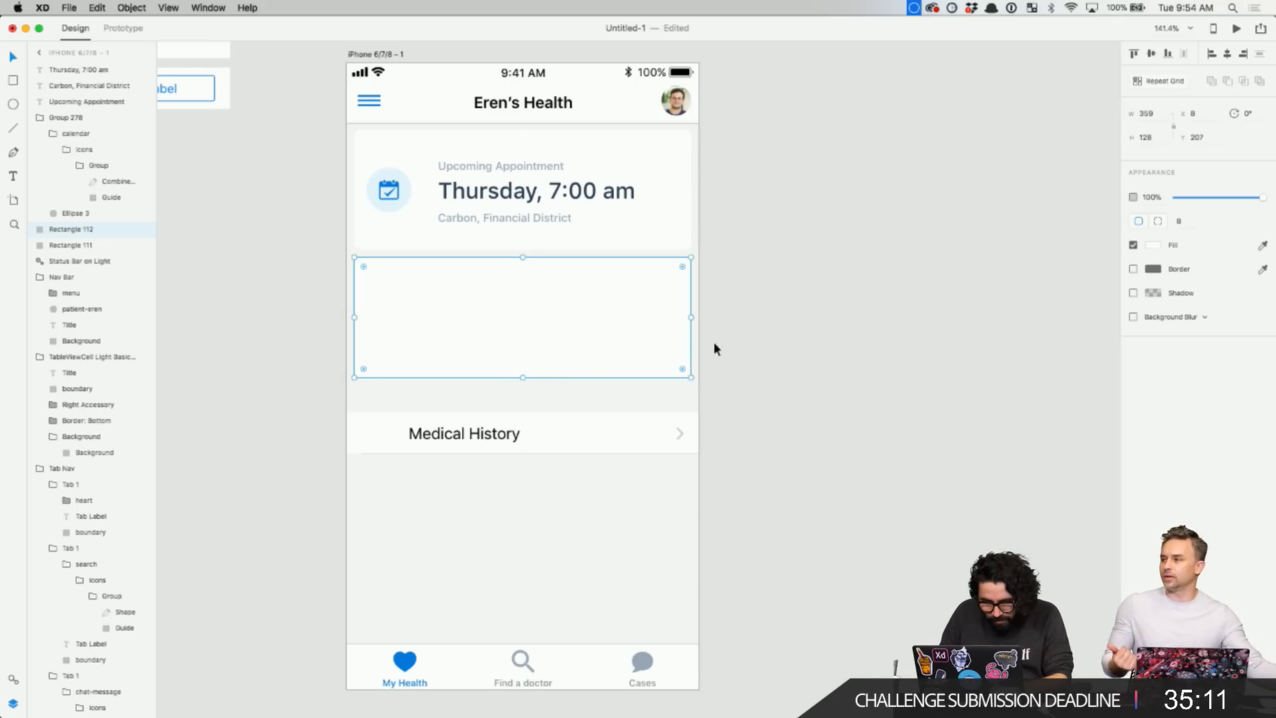
pyautogui.moveTo(689, 317); pyautogui.dragTo(634, 278)
pyautogui.press('super+z')
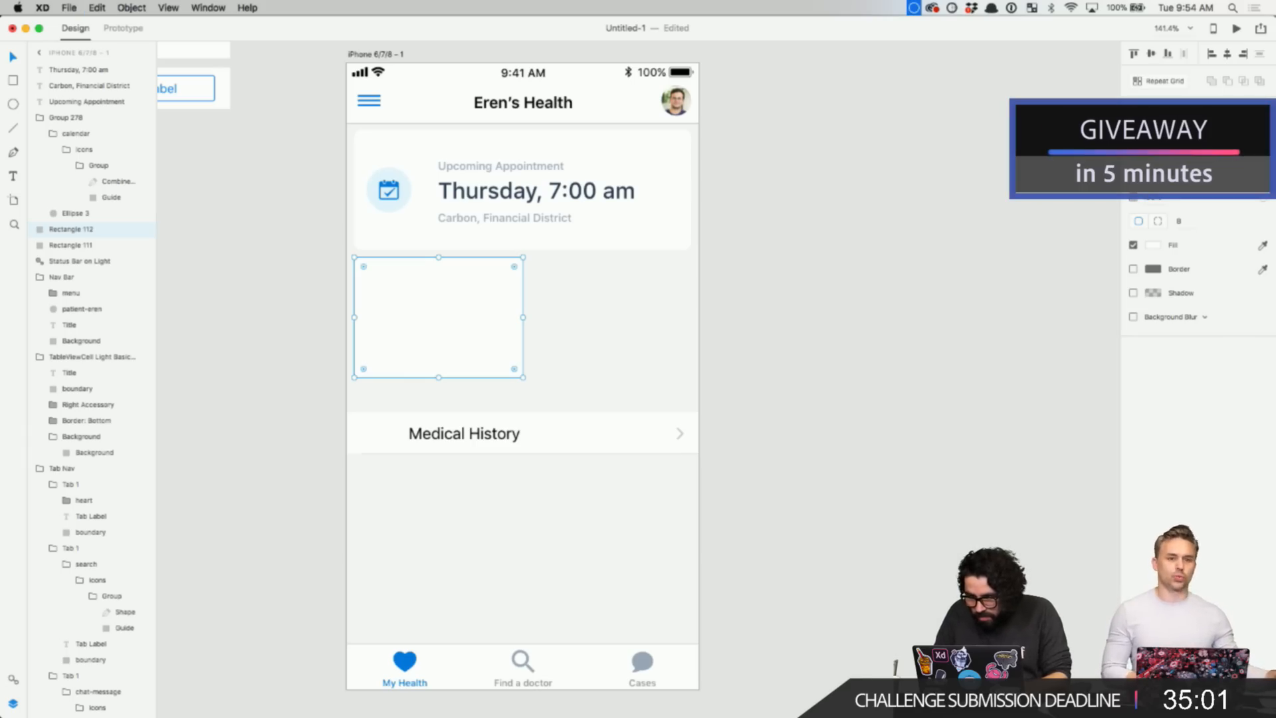
pyautogui.press('Escape')
# - Duplicate the half-width card to its right to form a side-by-side pair
pyautogui.click(373, 304)
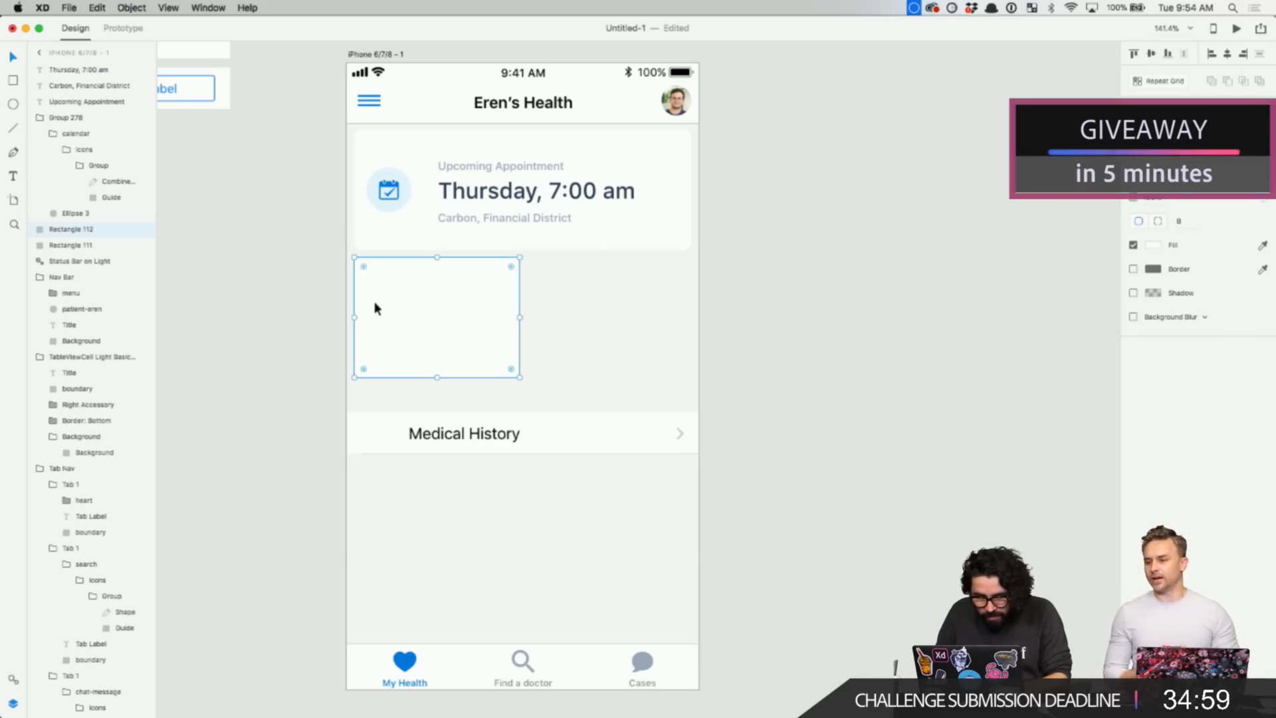
pyautogui.moveTo(442, 319); pyautogui.dragTo(607, 326)
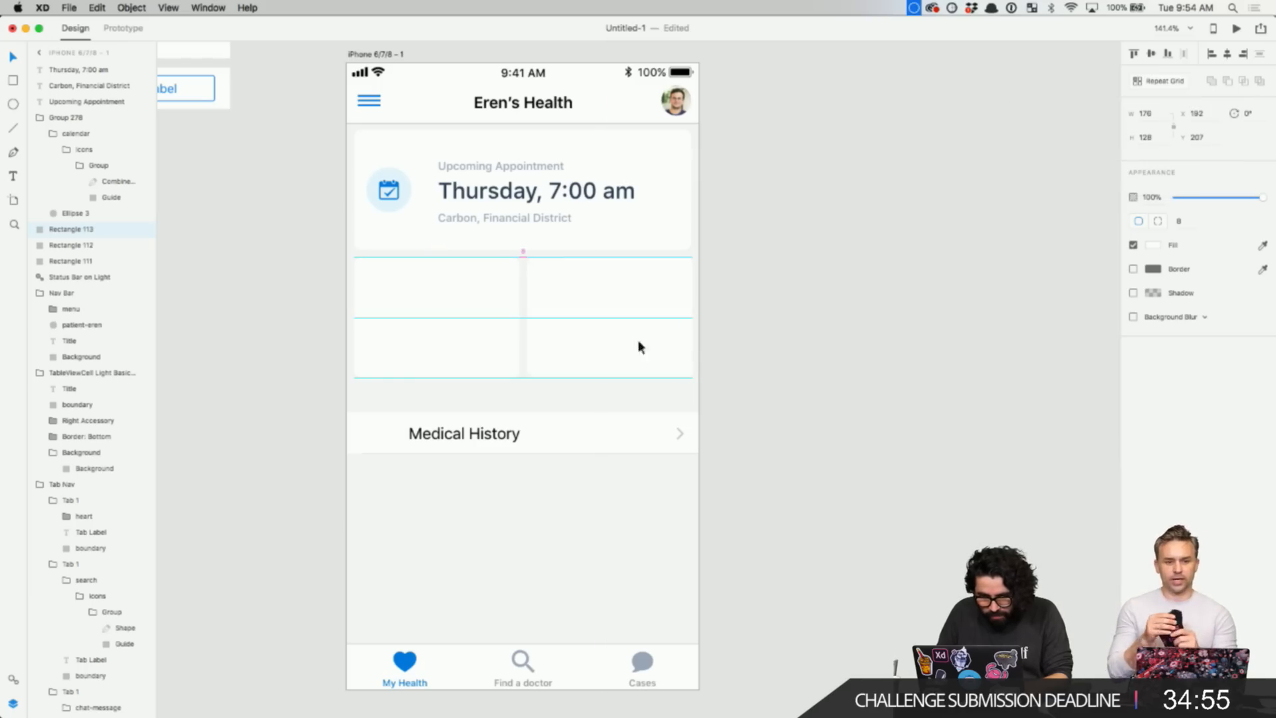
pyautogui.click(774, 308)
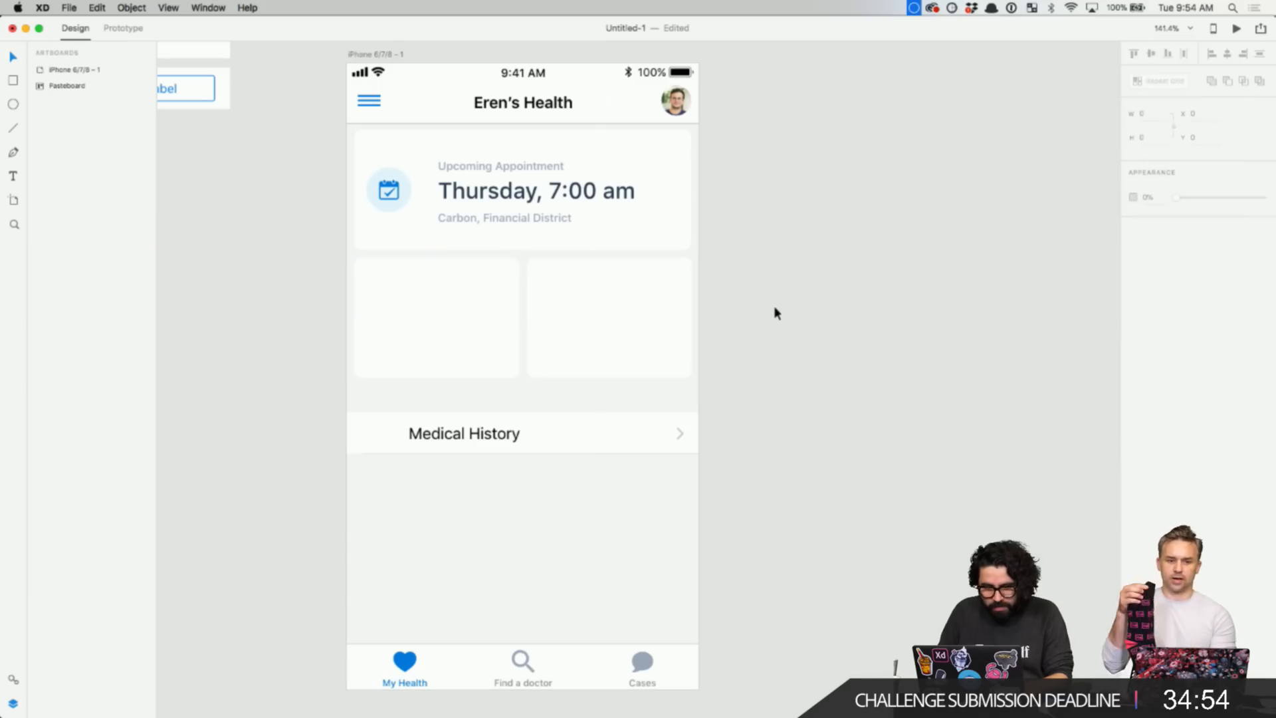
pyautogui.click(485, 333)
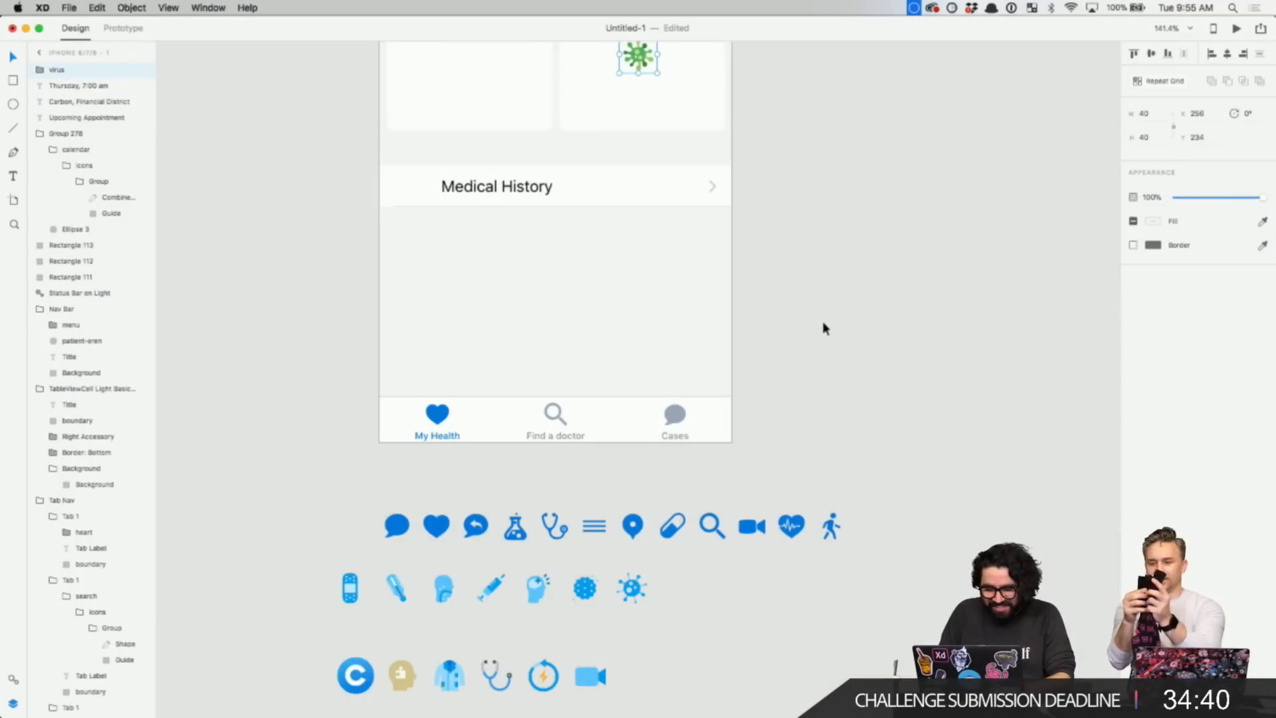
# - Move the stethoscope icon into the left half-width card and centre it there
pyautogui.scroll(-2, 823, 328)
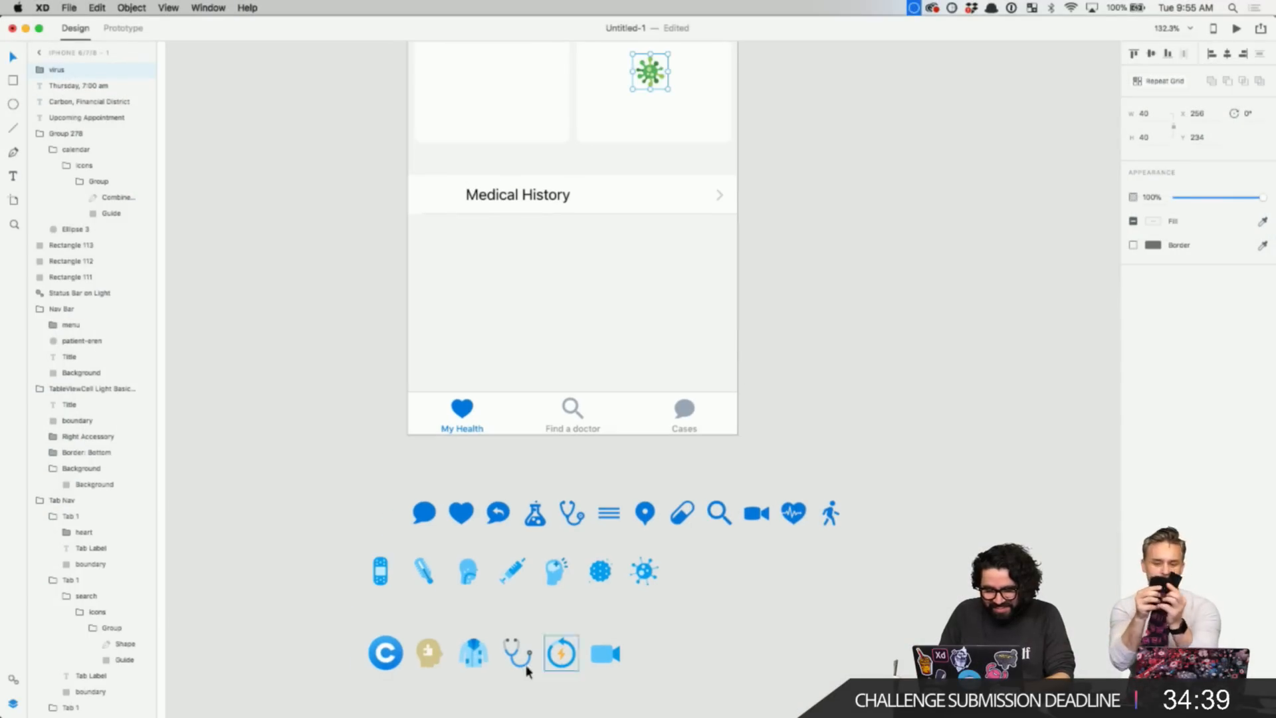
pyautogui.click(517, 665)
pyautogui.click(517, 665)
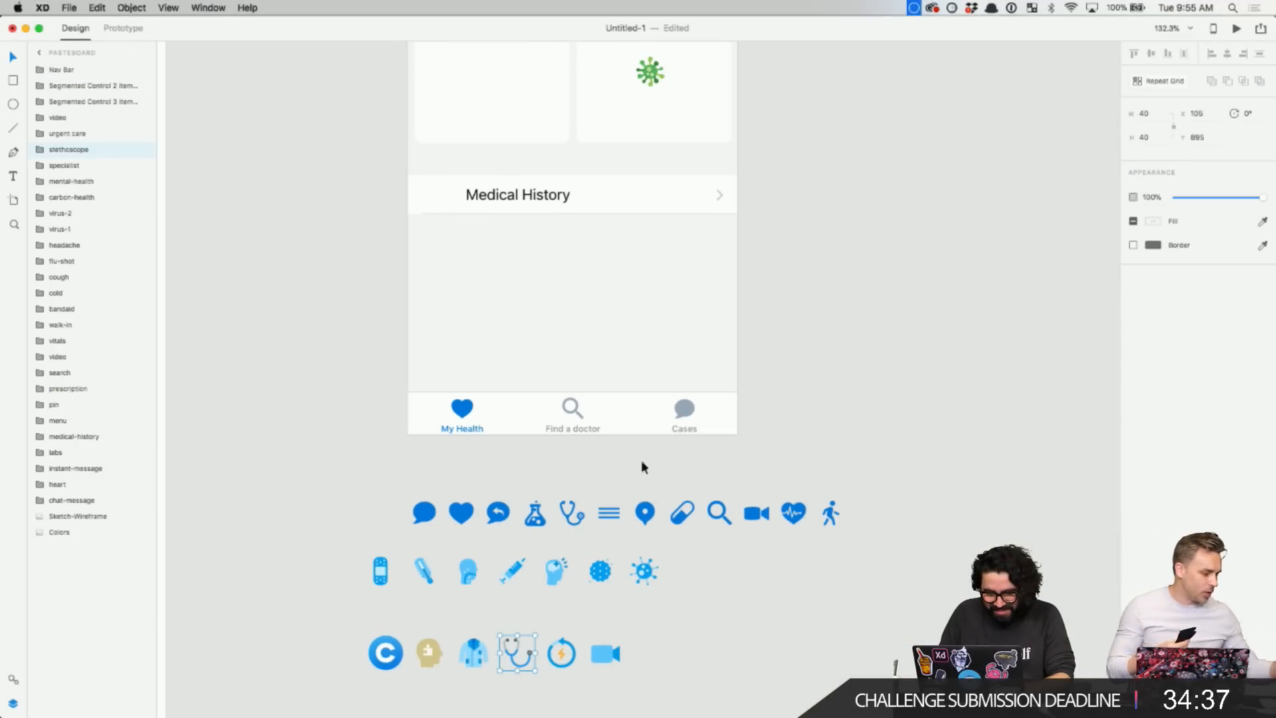
pyautogui.press('super+x')
pyautogui.scroll(5, 681, 341)
pyautogui.hscroll(-1, 681, 341)
pyautogui.scroll(1, 681, 343)
pyautogui.click(578, 399)
pyautogui.press('super+v')
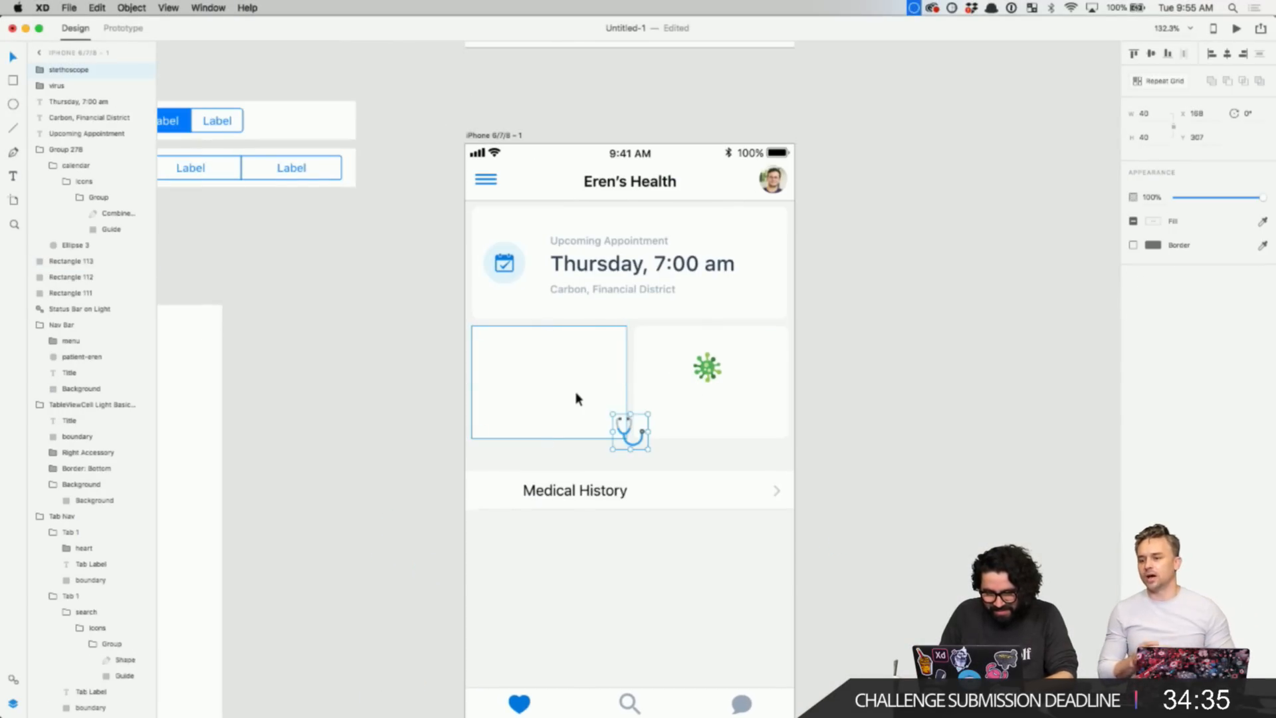
pyautogui.moveTo(630, 447); pyautogui.dragTo(550, 385)
# - Select the virus icon and the stethoscope icon together
pyautogui.click(957, 332)
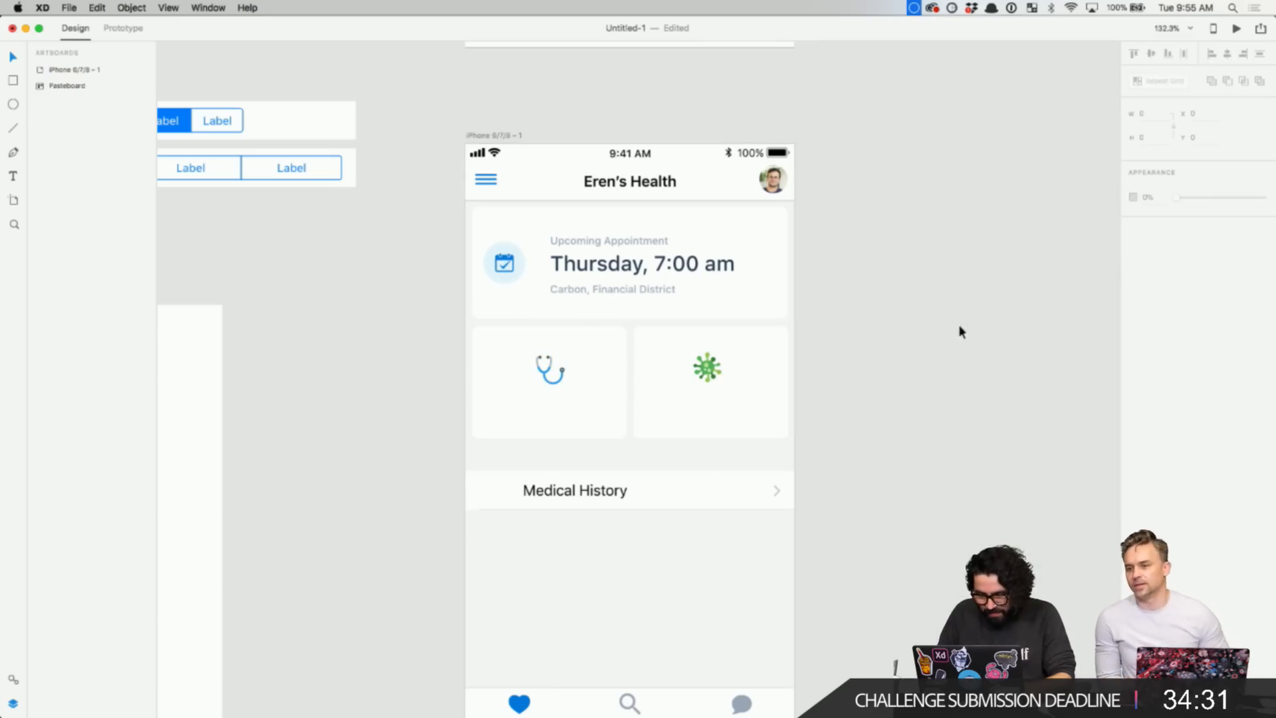
pyautogui.click(715, 374)
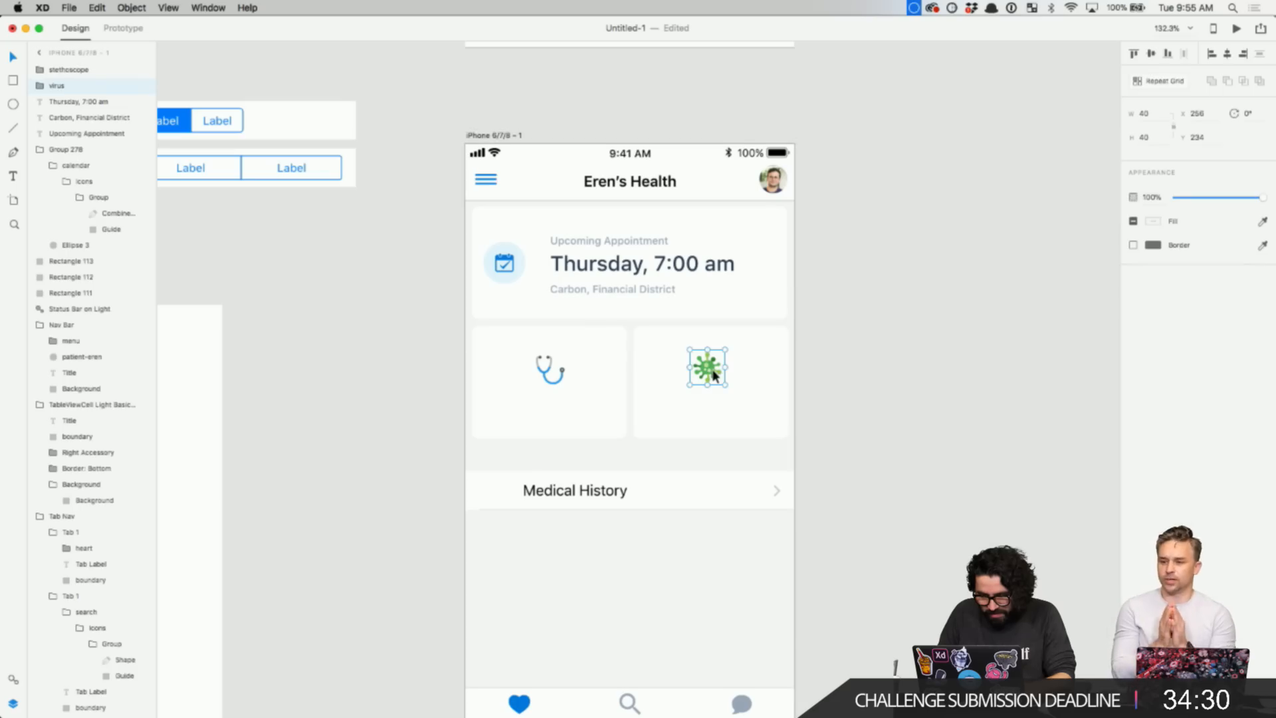
pyautogui.keyDown('shift'); pyautogui.click(562, 372); pyautogui.keyUp('shift')
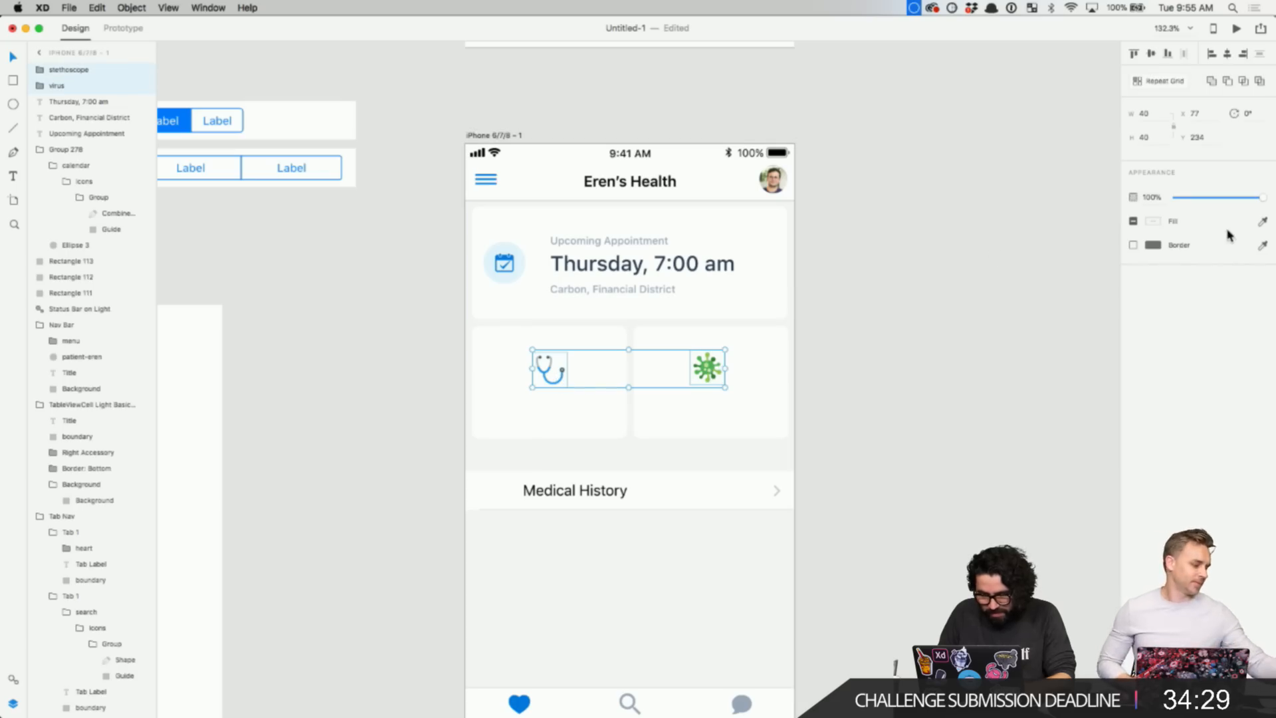
# - Resize both icons to a width of 64 px
pyautogui.click(1153, 113)
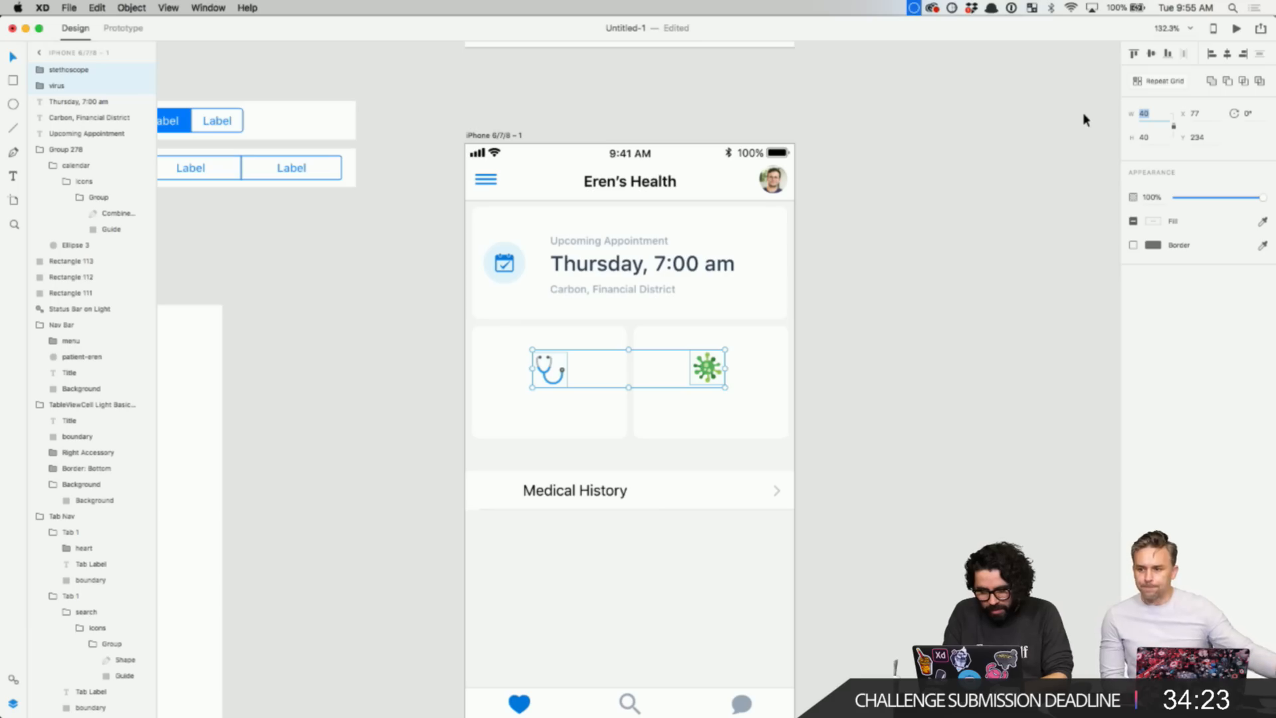
pyautogui.write('64')
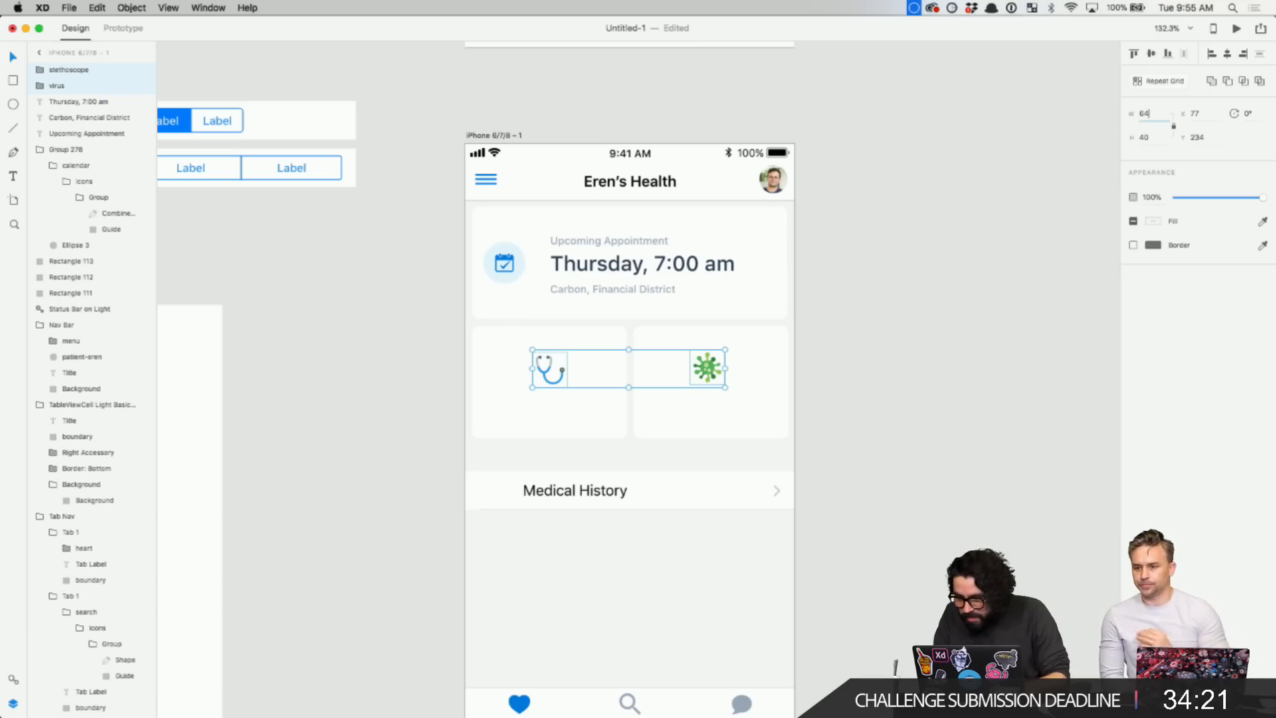
pyautogui.press('Return')
pyautogui.scroll(3, 745, 353)
pyautogui.click(916, 388)
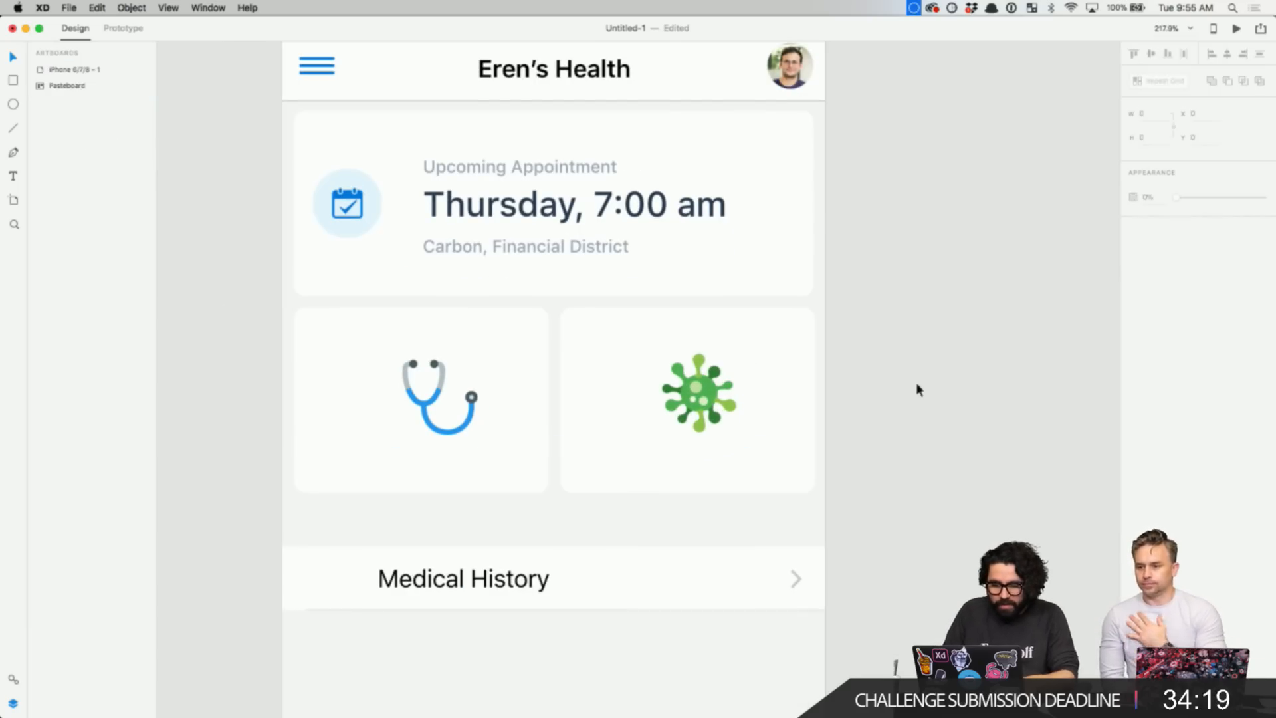
pyautogui.click(740, 393)
# - Zoom in and nudge the stethoscope and virus icons slightly up and left
pyautogui.press('super+3')
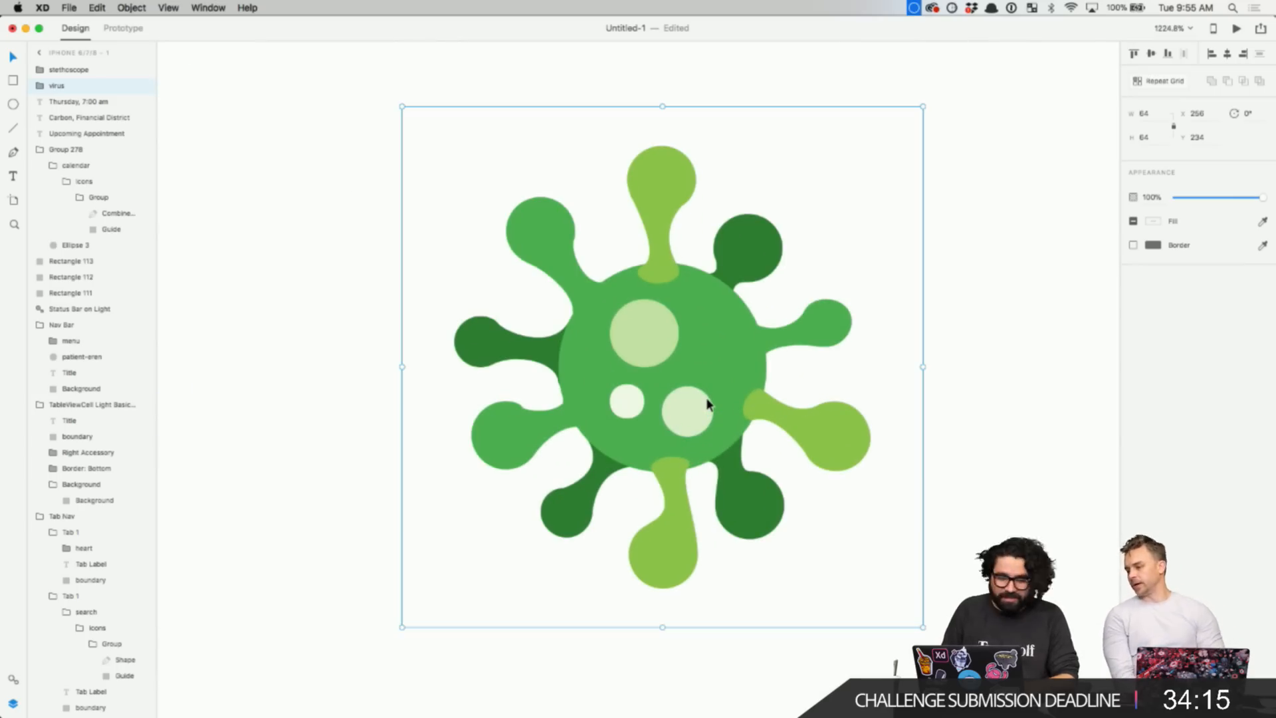
pyautogui.scroll(-5, 598, 405)
pyautogui.moveTo(480, 410); pyautogui.dragTo(463, 407)
pyautogui.moveTo(721, 399); pyautogui.dragTo(704, 392)
# - Centre the stethoscope and the virus icon horizontally within their own cards
pyautogui.click(411, 386)
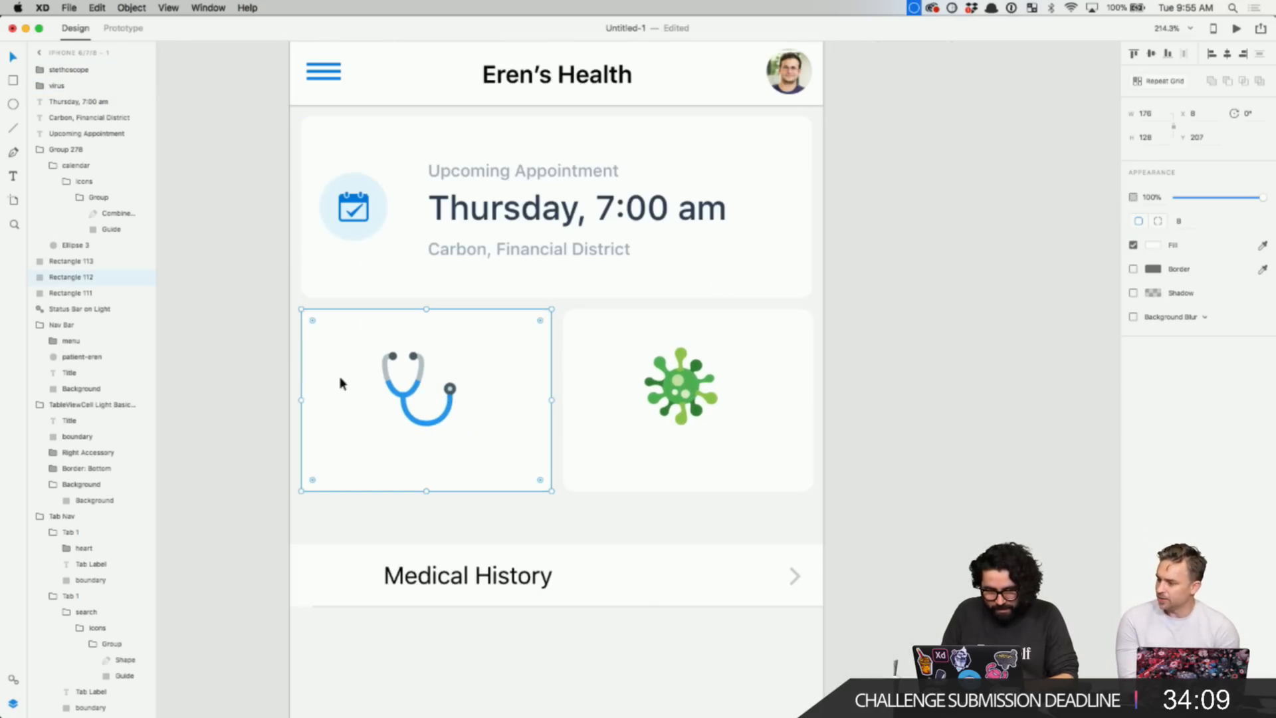
pyautogui.moveTo(276, 371); pyautogui.dragTo(426, 400)
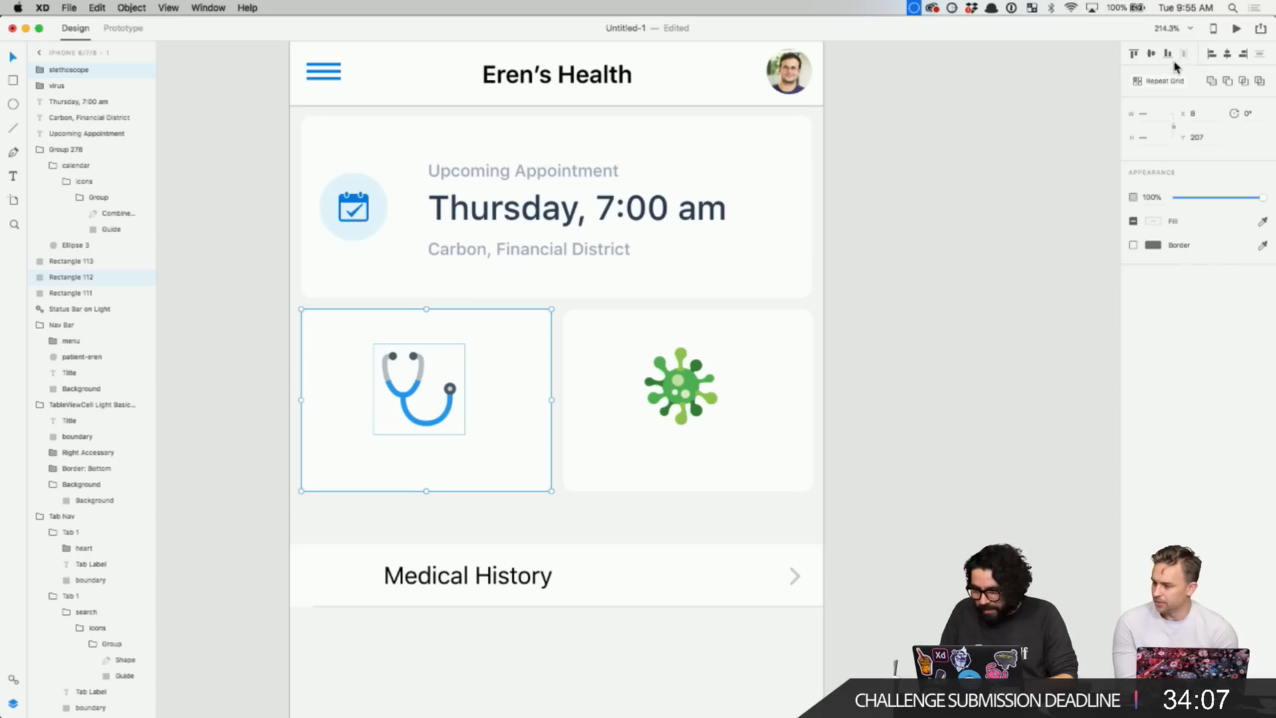
pyautogui.click(1230, 54)
pyautogui.click(892, 350)
pyautogui.moveTo(892, 350); pyautogui.dragTo(646, 418)
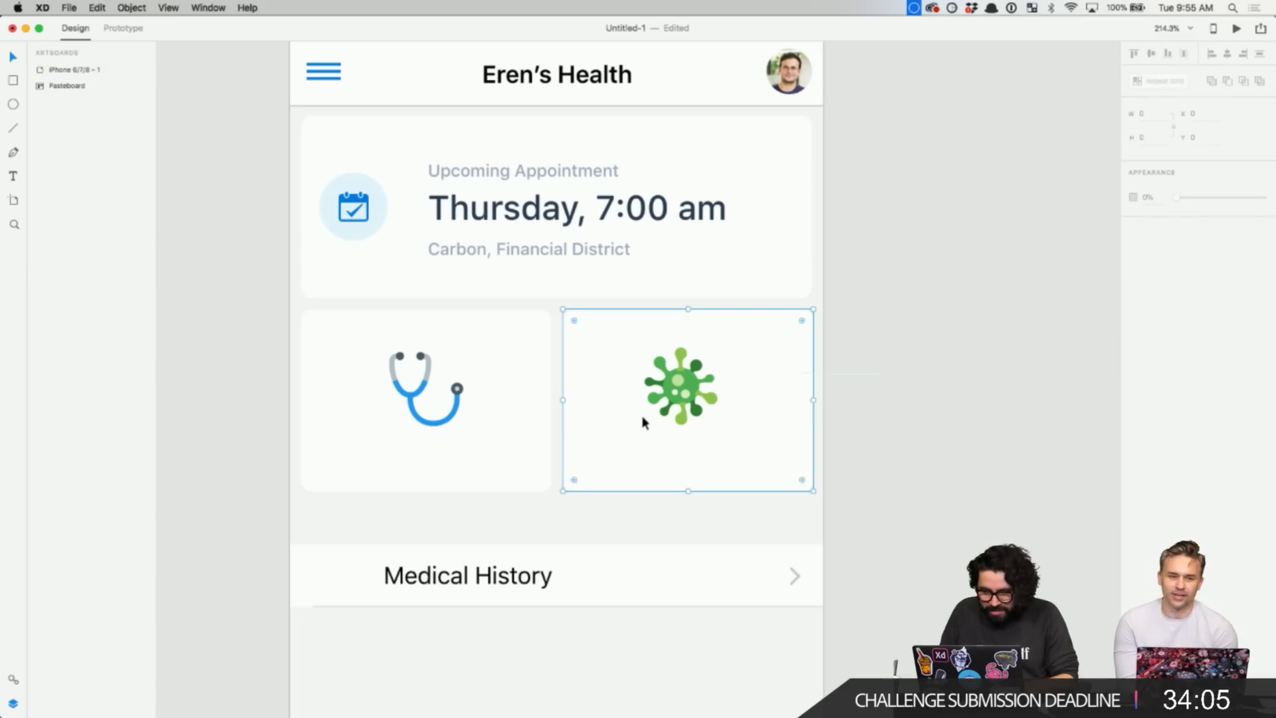
pyautogui.click(1228, 55)
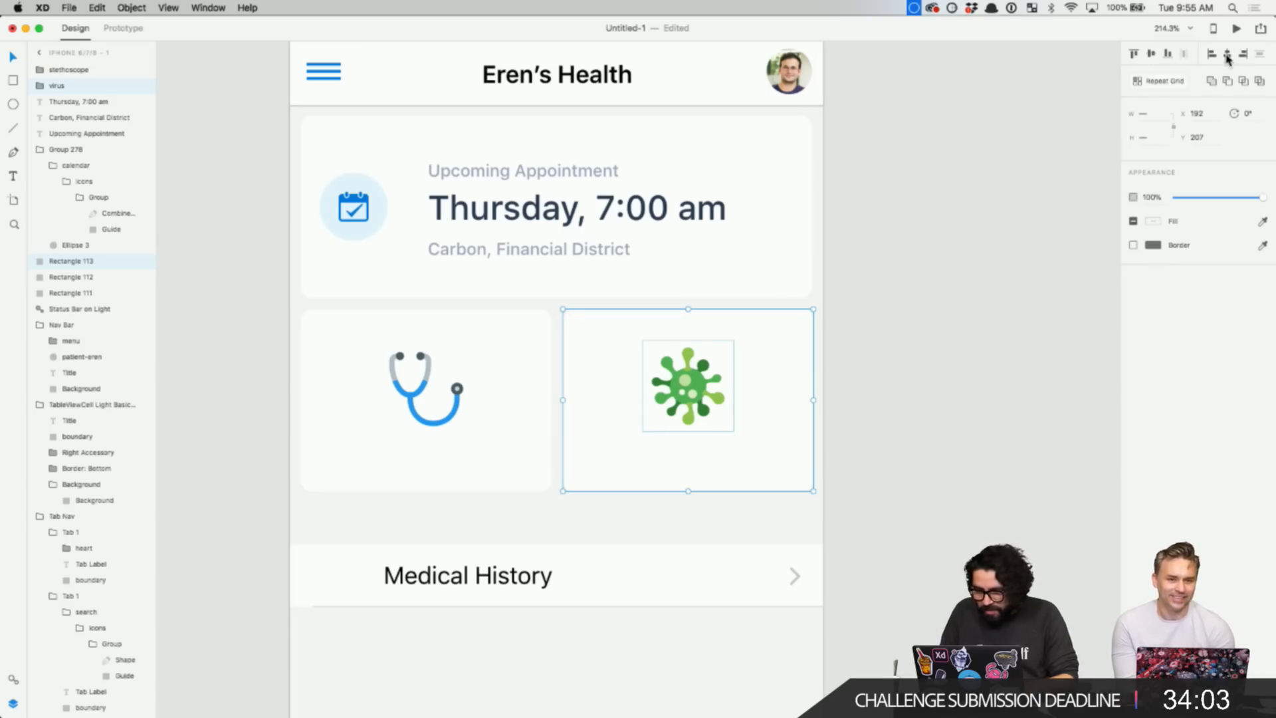
# - Move both icons up together, then nudge them down into their final position
pyautogui.click(974, 313)
pyautogui.click(688, 386)
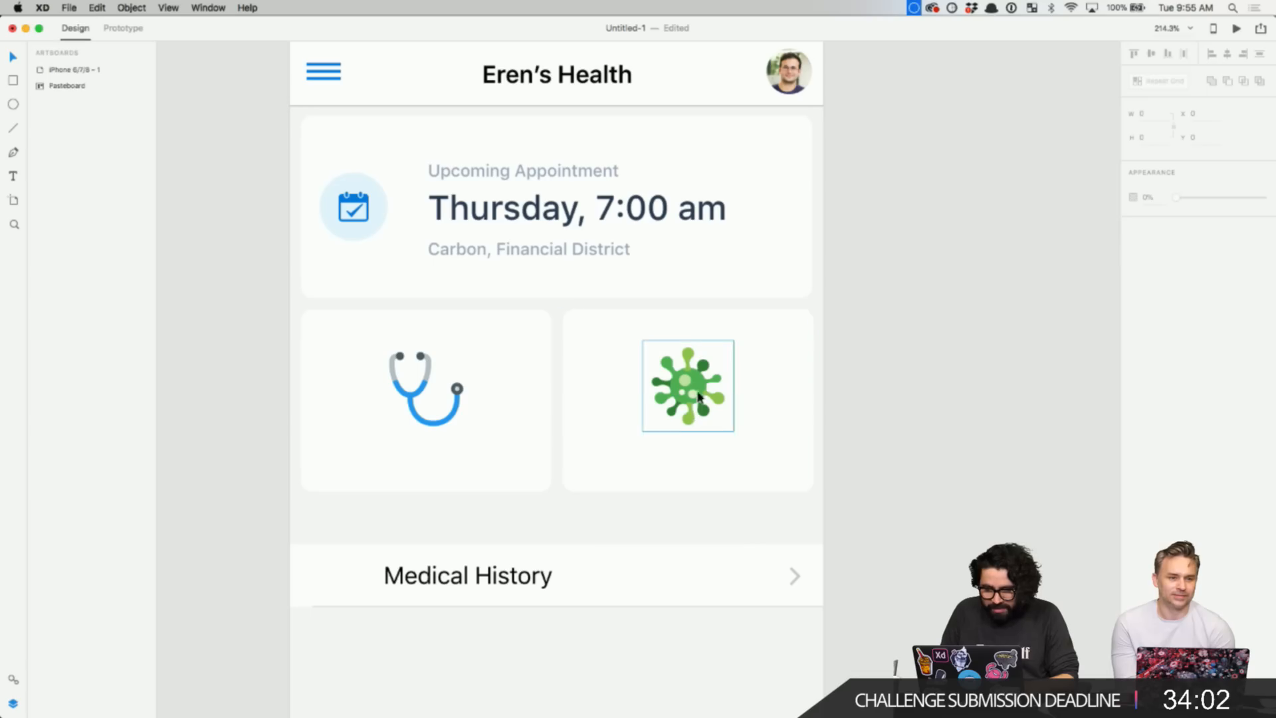
pyautogui.keyDown('shift'); pyautogui.click(429, 380); pyautogui.keyUp('shift')
pyautogui.moveTo(428, 379); pyautogui.dragTo(426, 365)
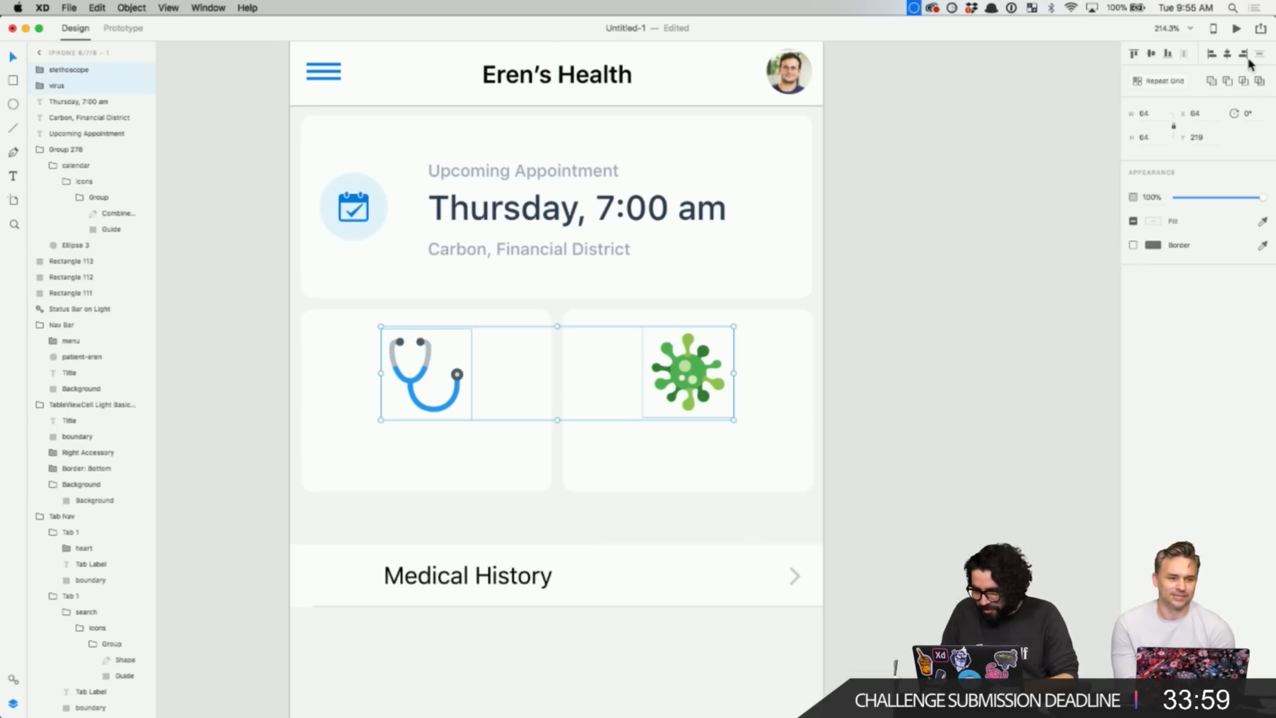
pyautogui.hotkey('shift', 'Down')
pyautogui.press('Down')
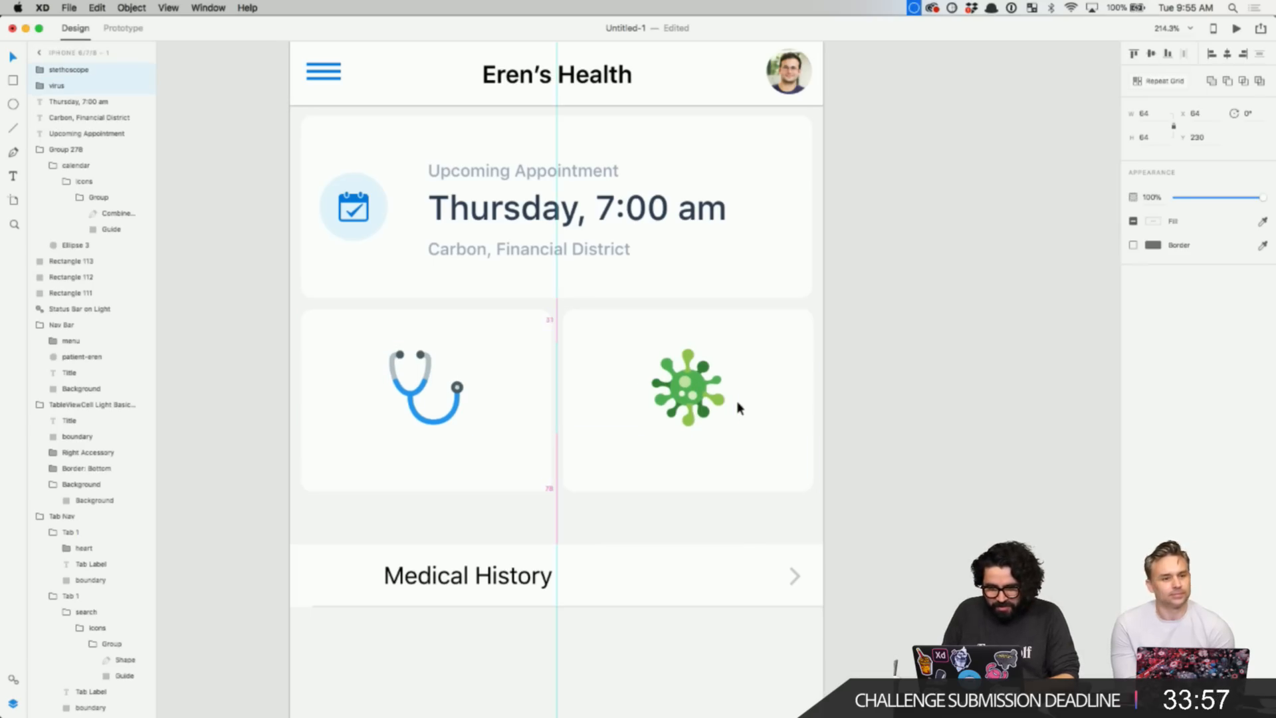
# - Add a 'General Check Up' text label below the stethoscope icon
pyautogui.click(975, 378)
pyautogui.click(420, 450)
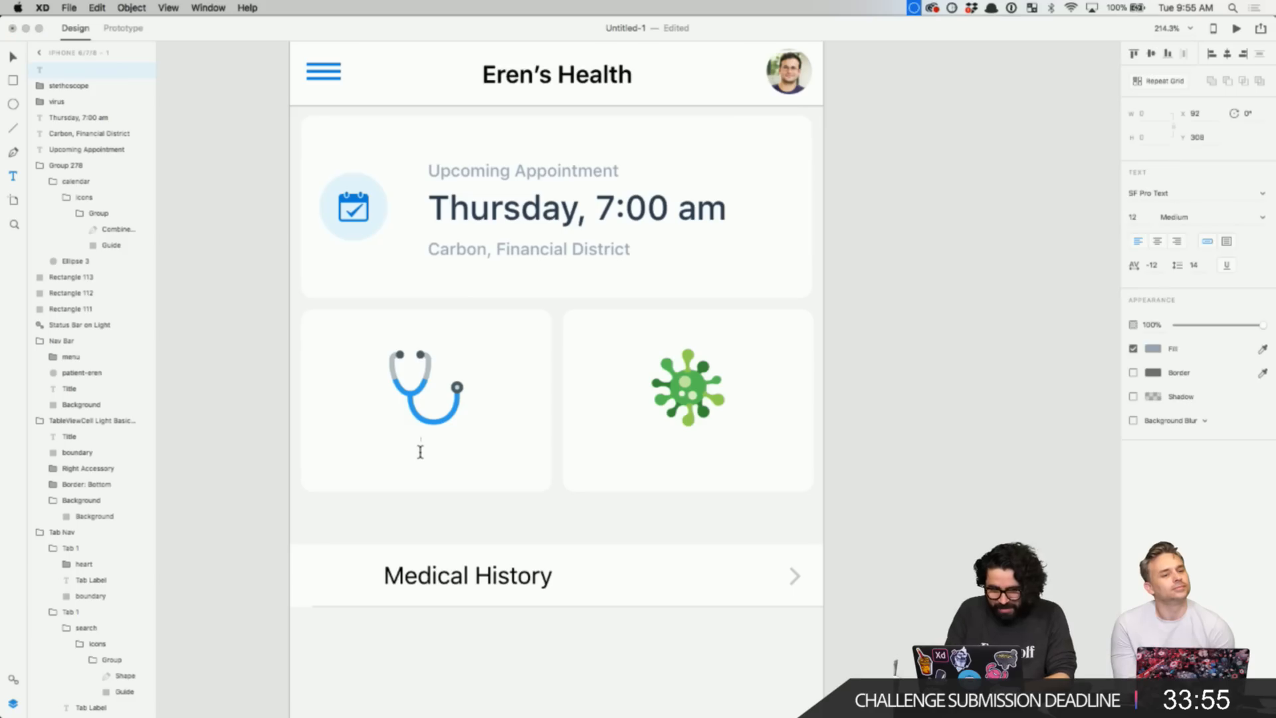
pyautogui.write('FGene')
pyautogui.press('BackSpace')
pyautogui.press('BackSpace')
pyautogui.press('BackSpace')
pyautogui.press('BackSpace')
pyautogui.press('BackSpace')
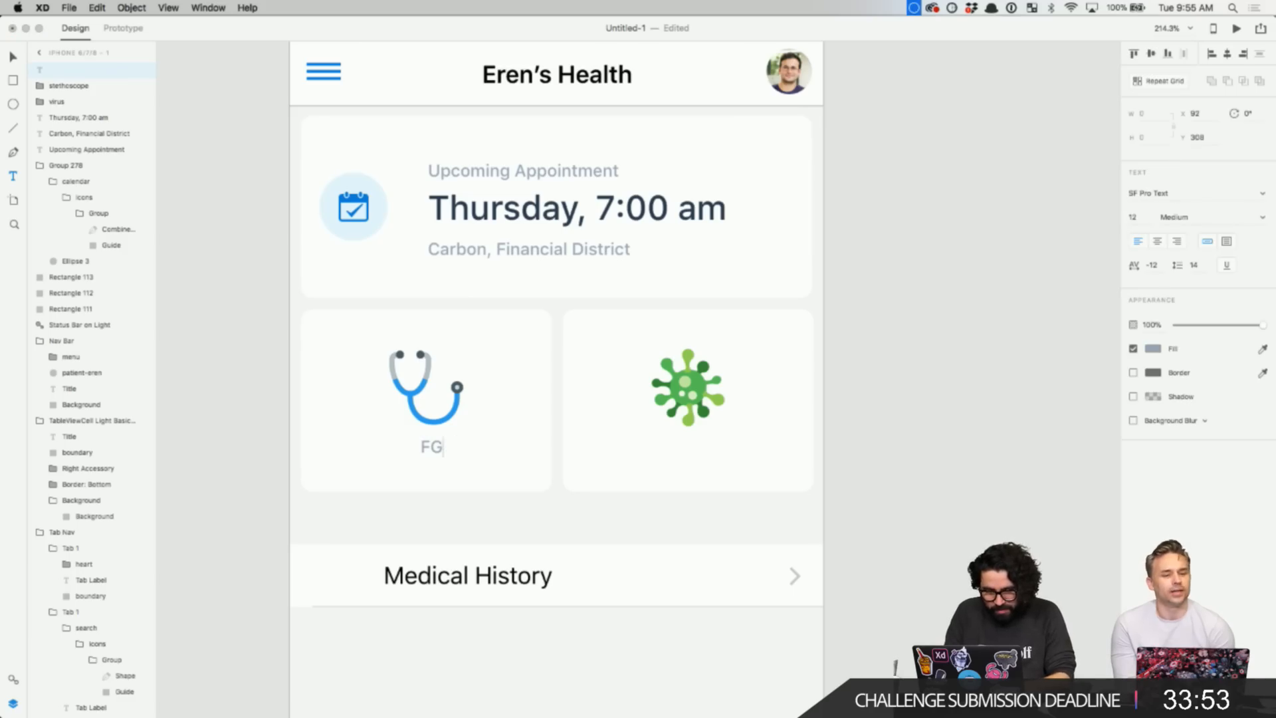
pyautogui.write('General Check Up')
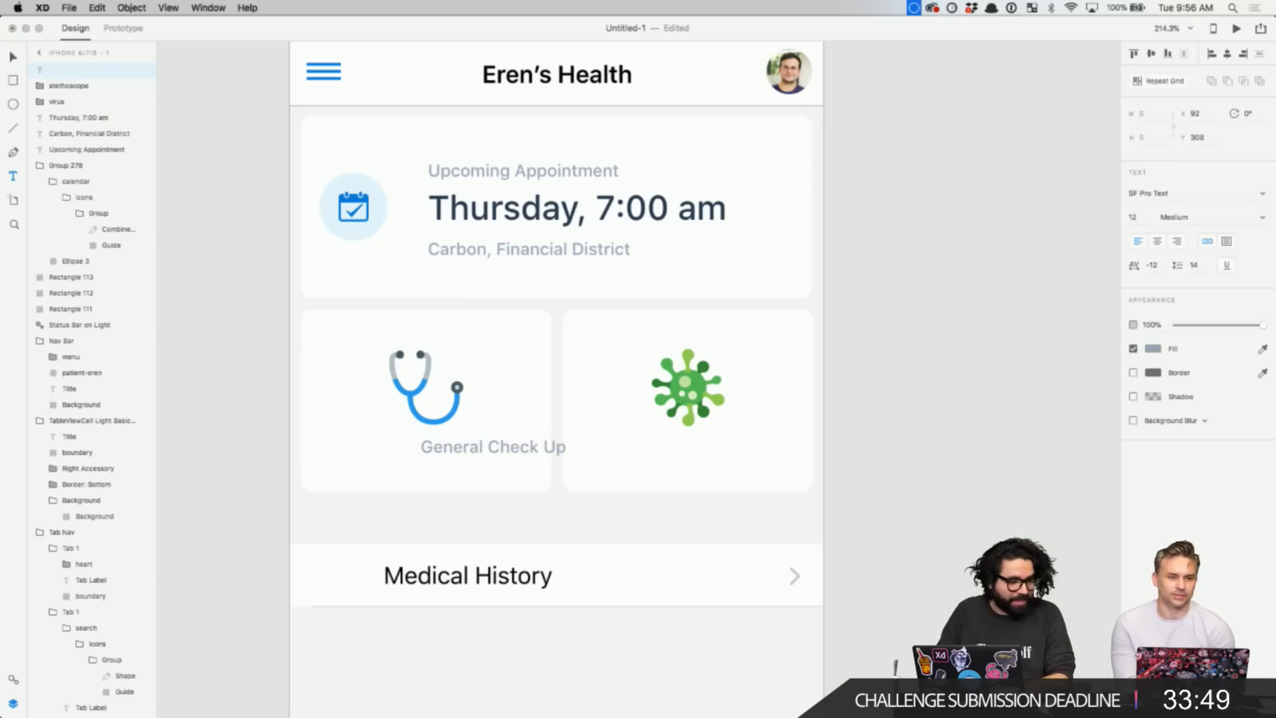
pyautogui.press('Escape')
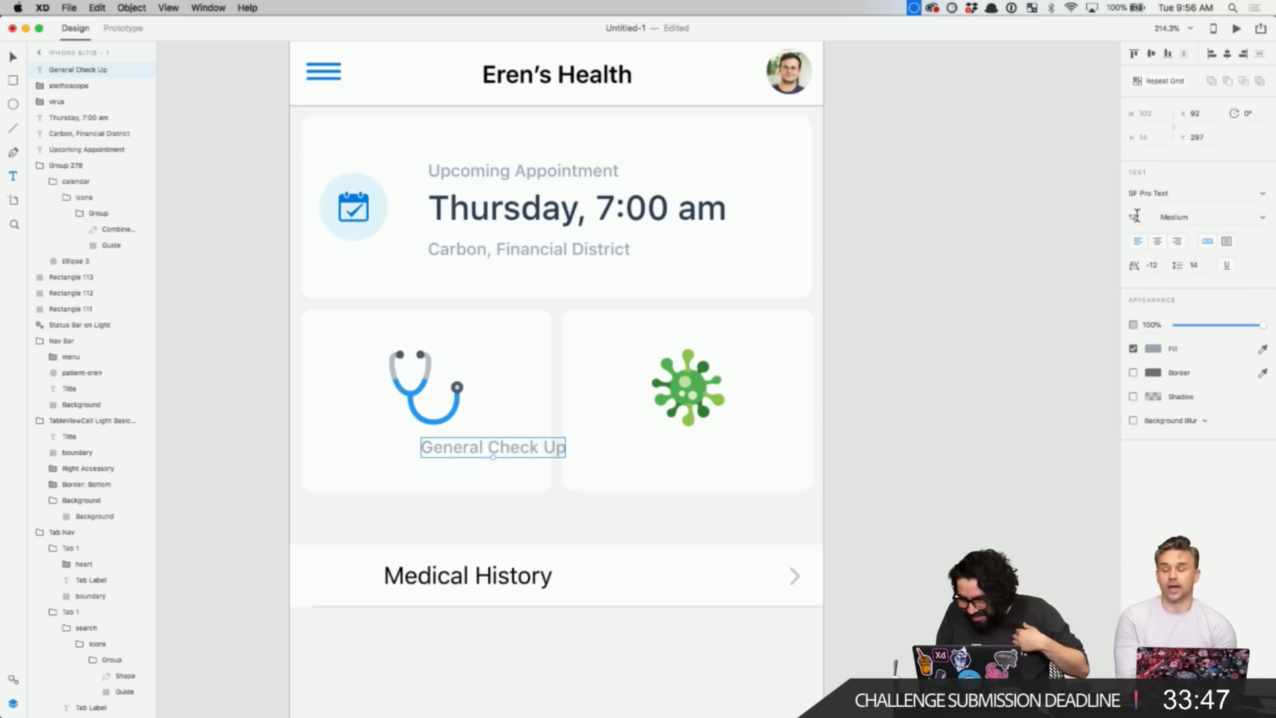
# - Make the label dark navy, size 14, centre-aligned, and centre it under the stethoscope
pyautogui.click(1153, 348)
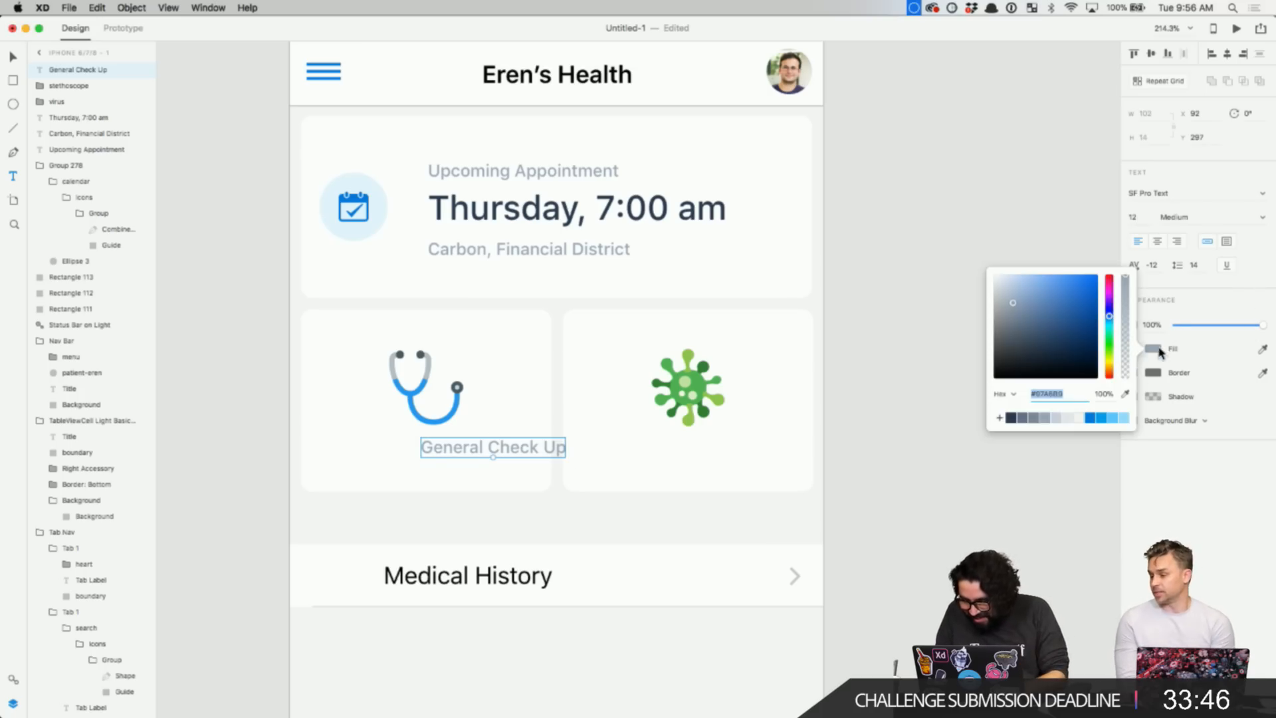
pyautogui.click(1012, 419)
pyautogui.click(546, 449)
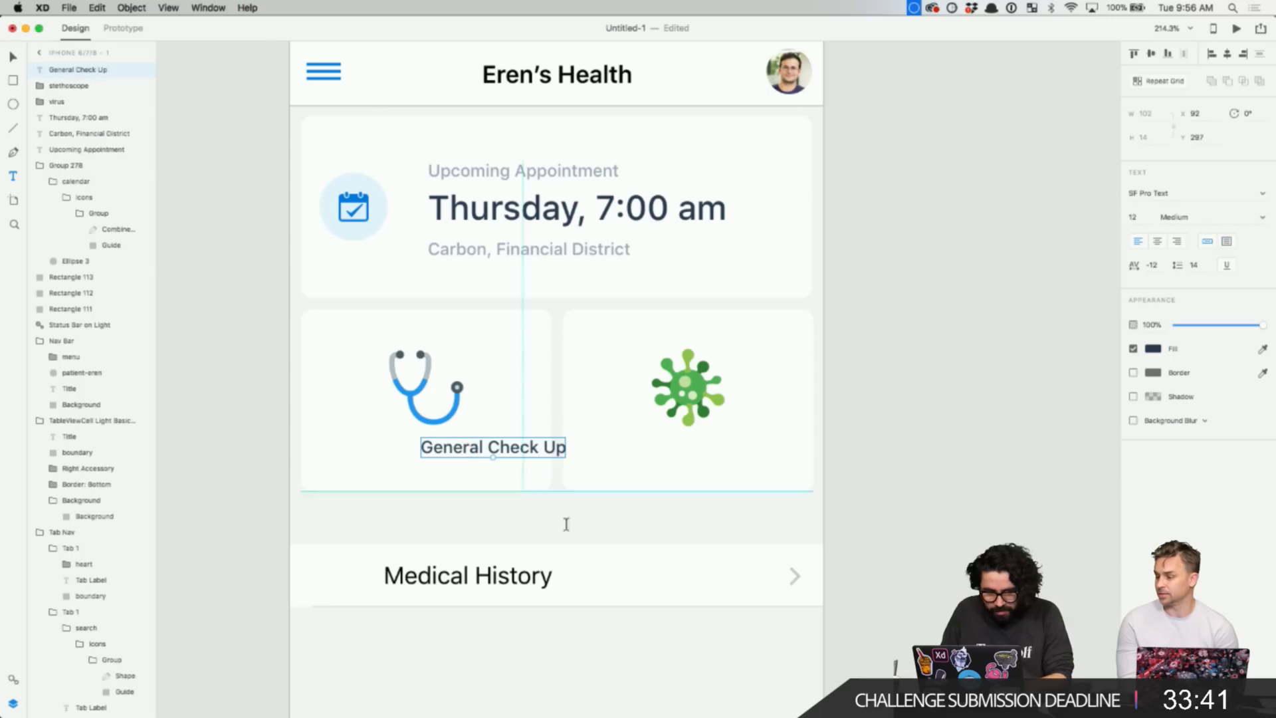
pyautogui.moveTo(525, 449); pyautogui.dragTo(456, 468)
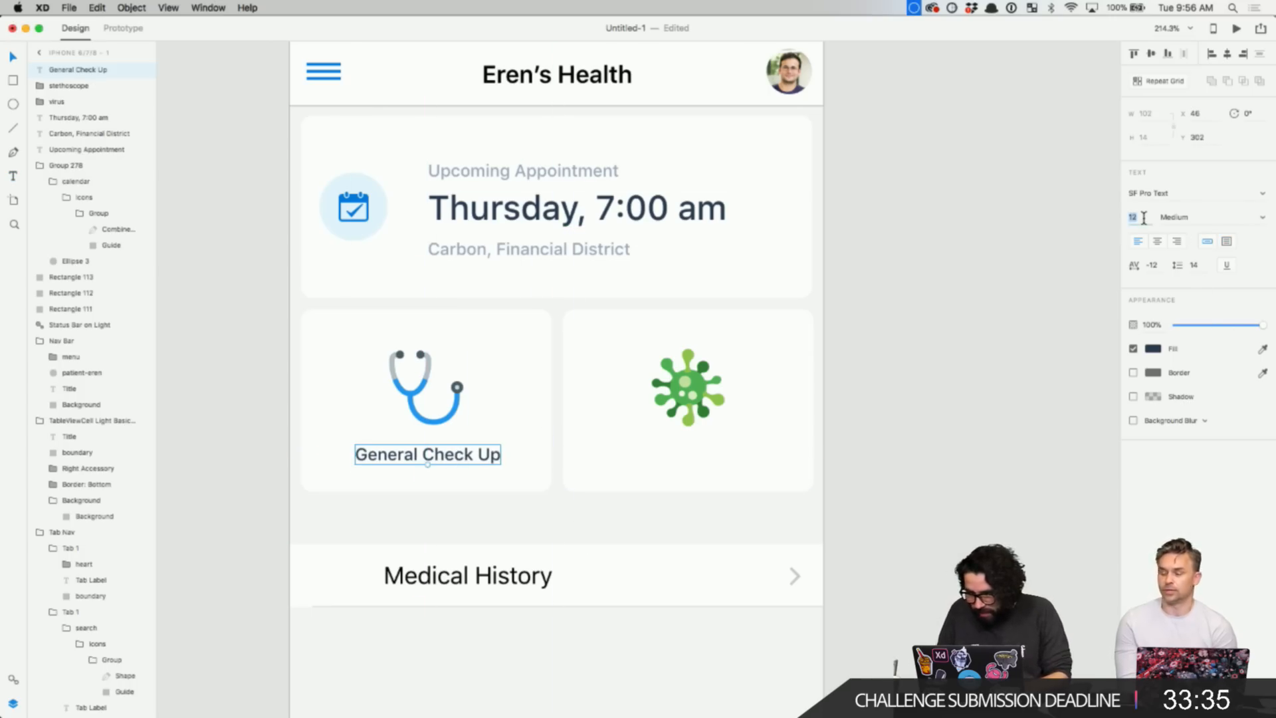
pyautogui.press('Up')
pyautogui.press('Up')
pyautogui.press('Up')
pyautogui.press('Up')
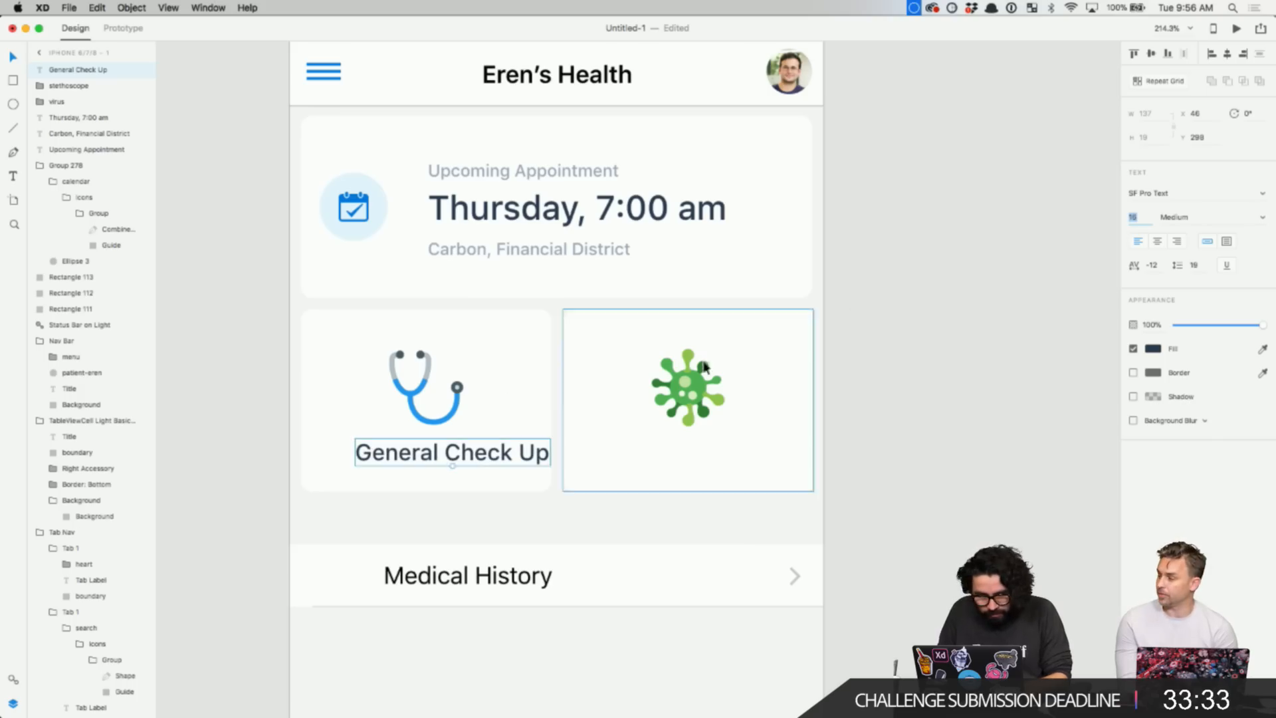
pyautogui.press('Down')
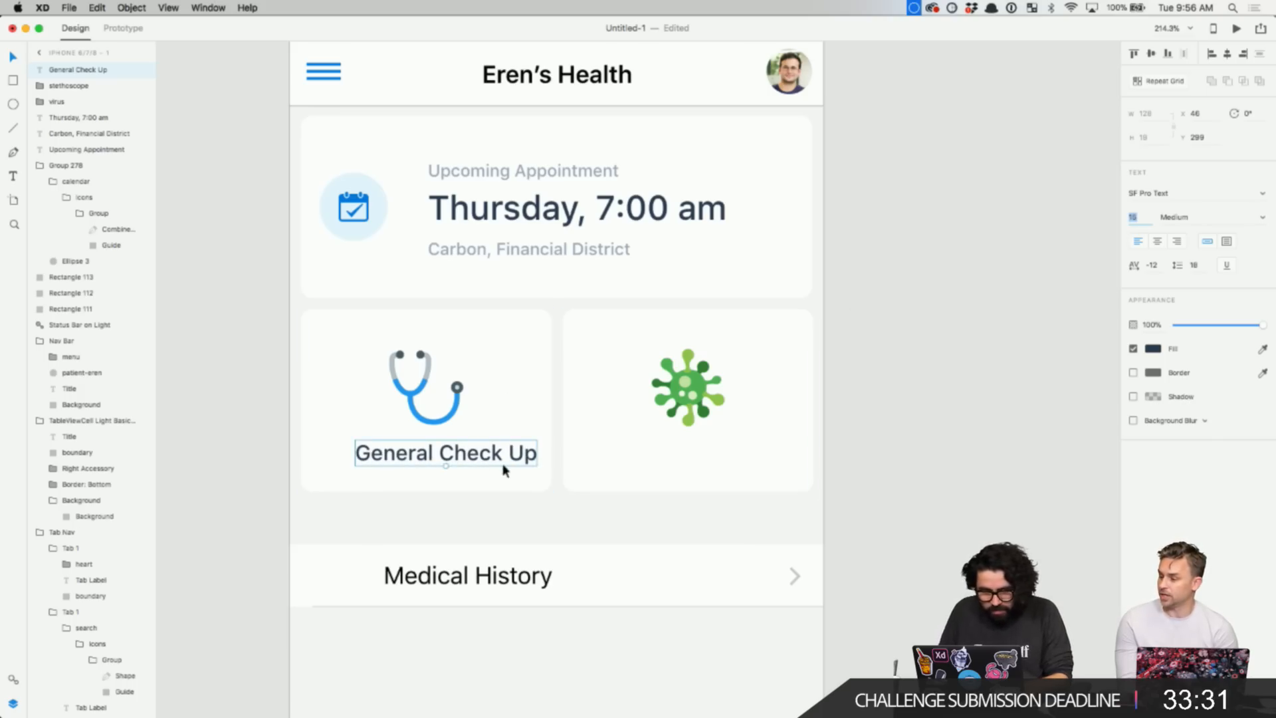
pyautogui.press('Down')
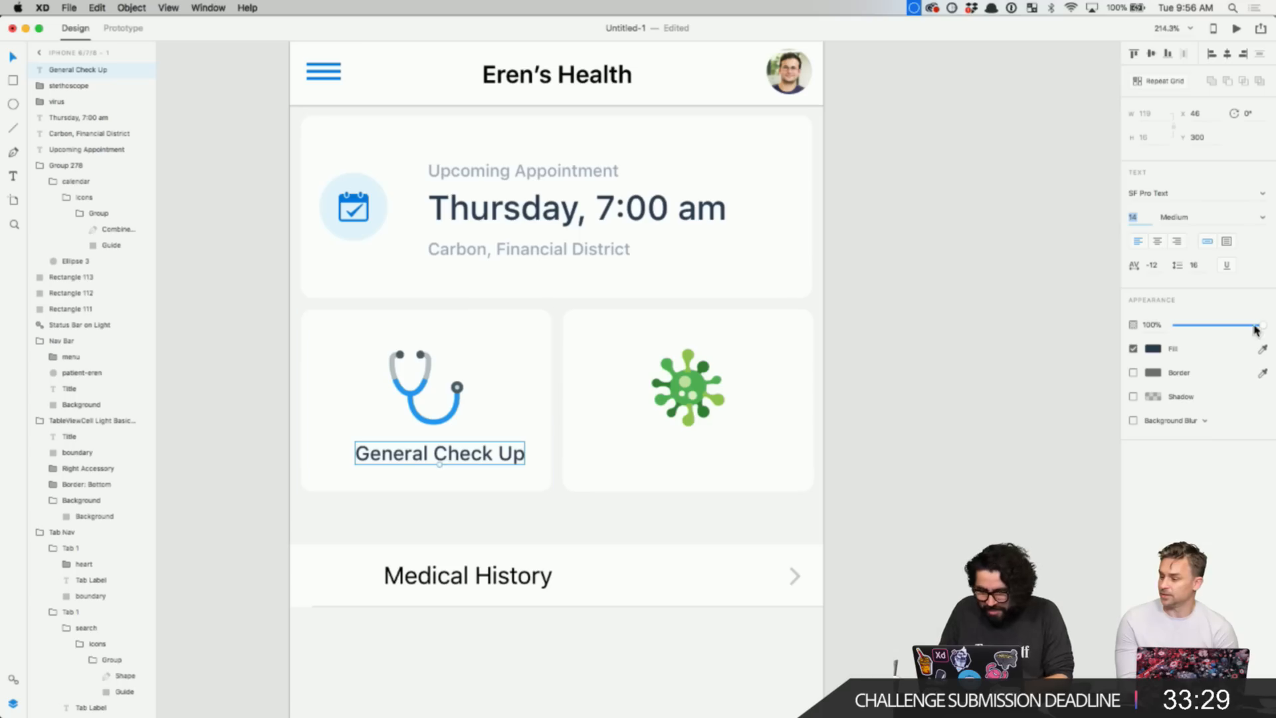
pyautogui.click(1161, 246)
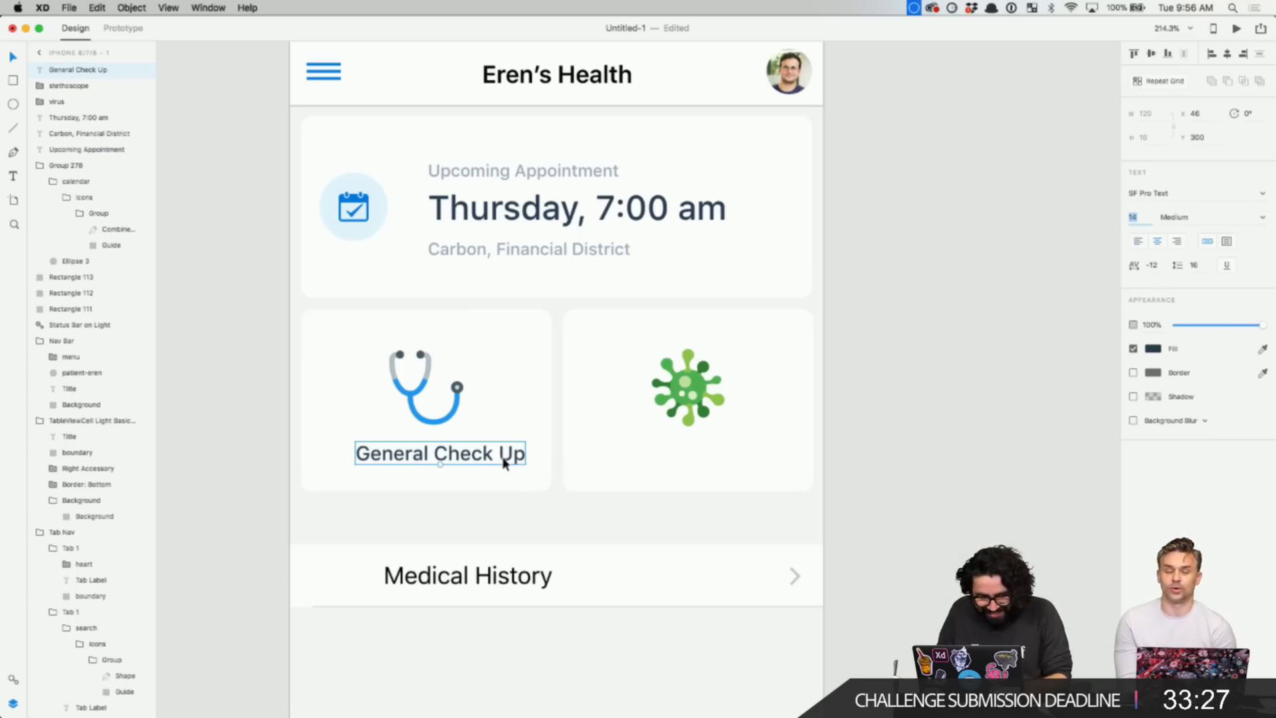
pyautogui.moveTo(508, 456); pyautogui.dragTo(491, 463)
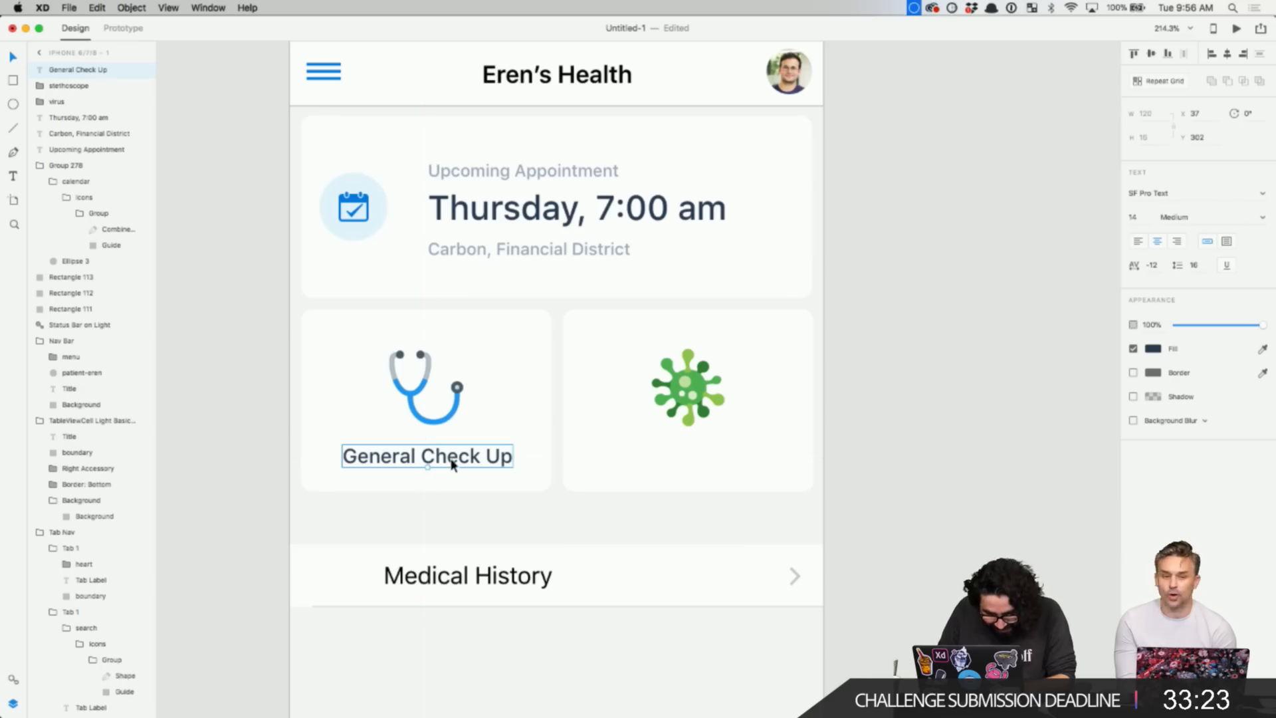
pyautogui.press('alt')
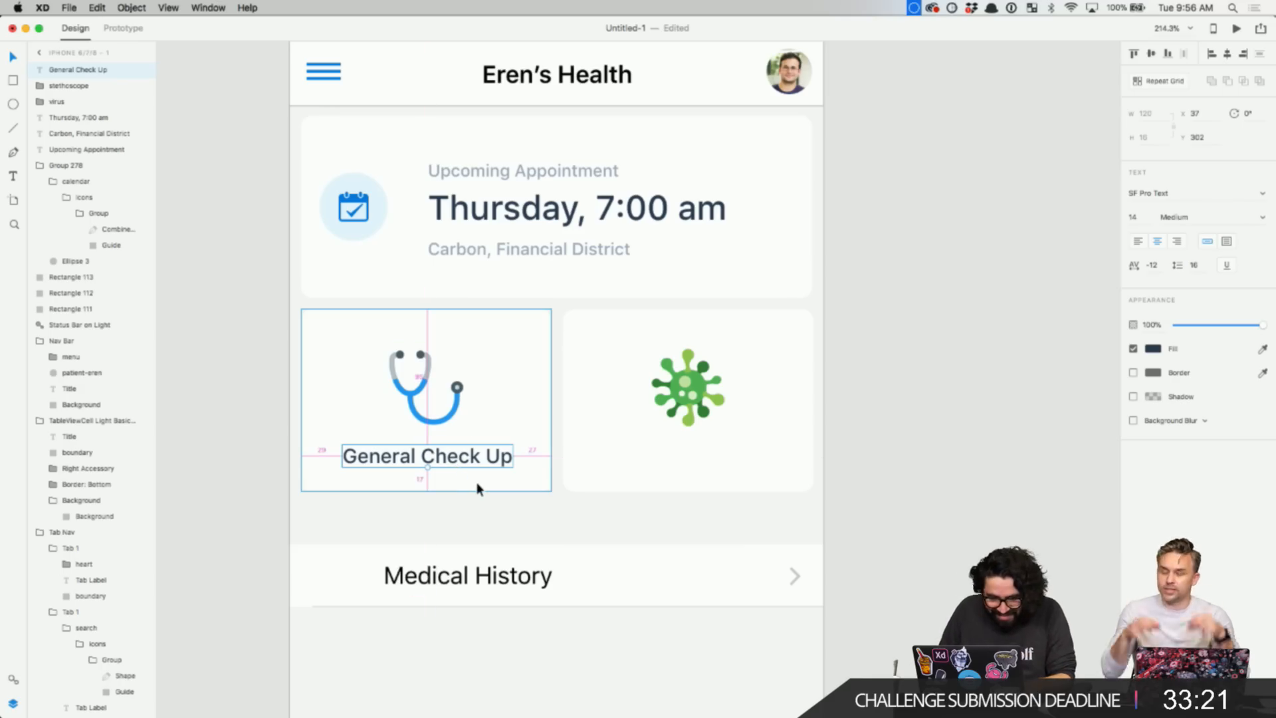
# - Move the stethoscope icon and General Check Up label up together
pyautogui.click(427, 374)
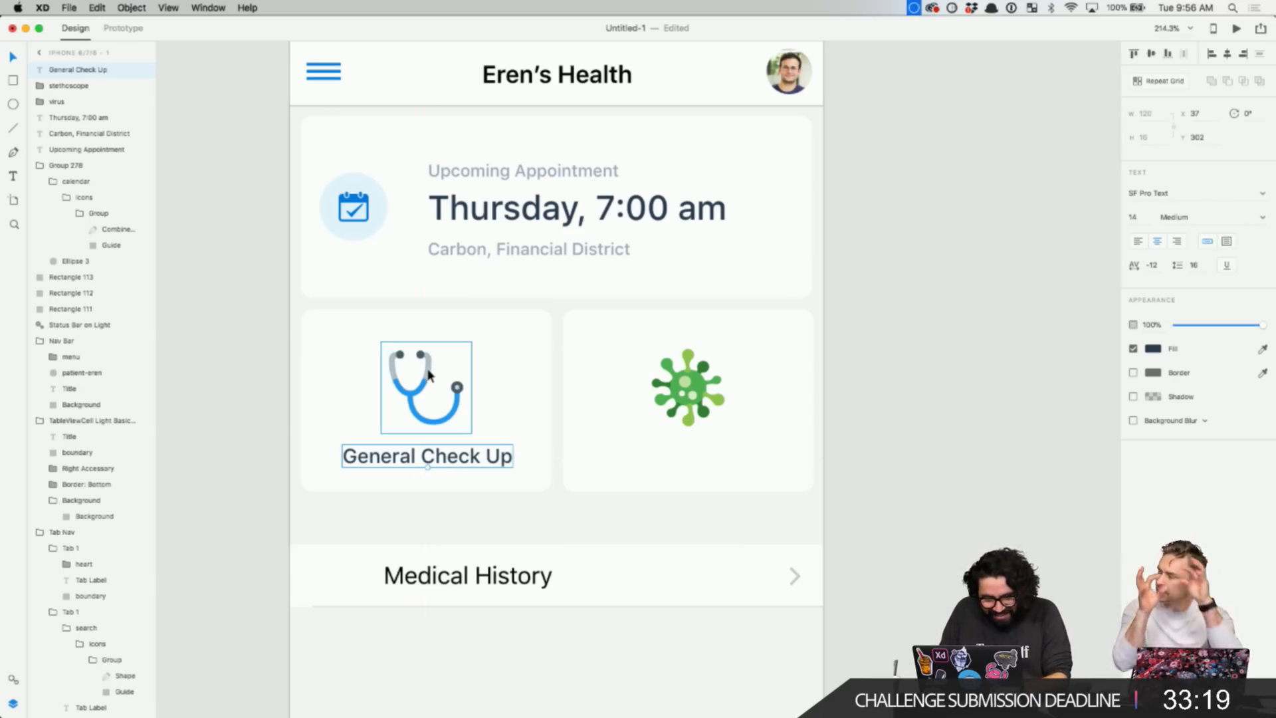
pyautogui.keyDown('shift'); pyautogui.click(442, 457); pyautogui.keyUp('shift')
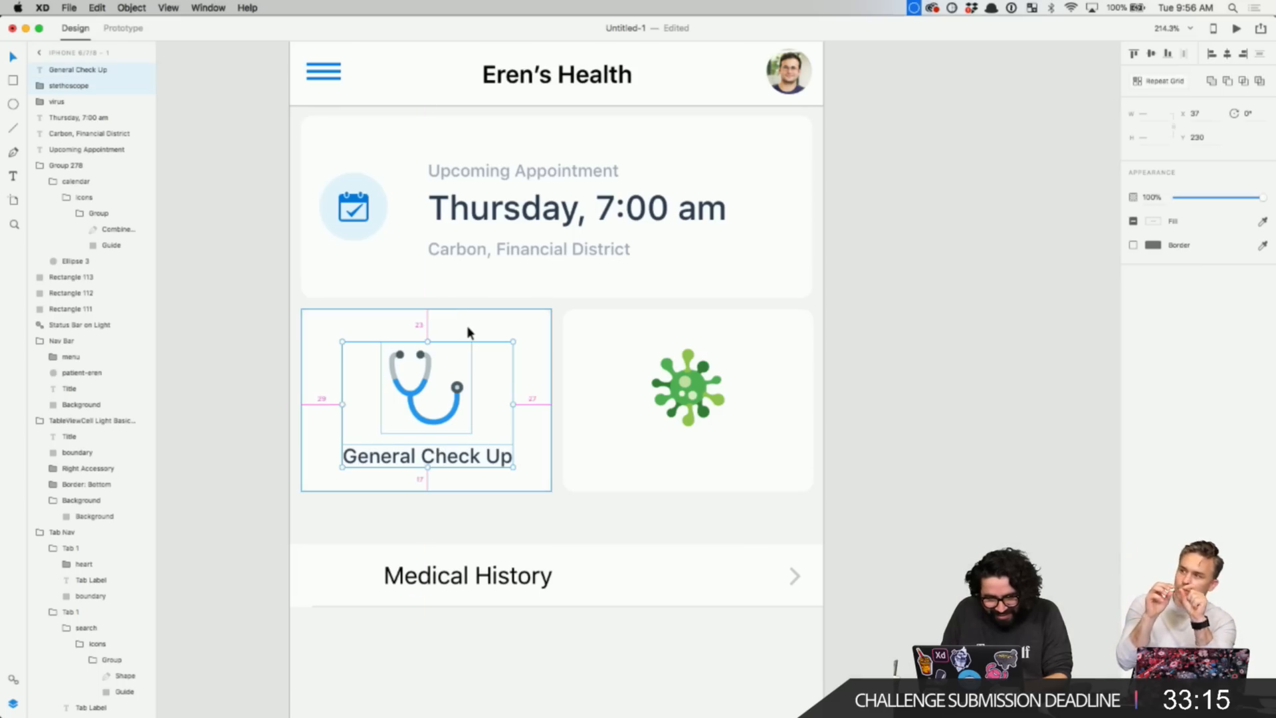
pyautogui.press('Up')
pyautogui.press('Up')
pyautogui.press('Up')
pyautogui.press('Up')
pyautogui.press('Up')
pyautogui.press('Up')
pyautogui.press('Up')
pyautogui.press('Up')
pyautogui.press('Up')
pyautogui.press('alt')
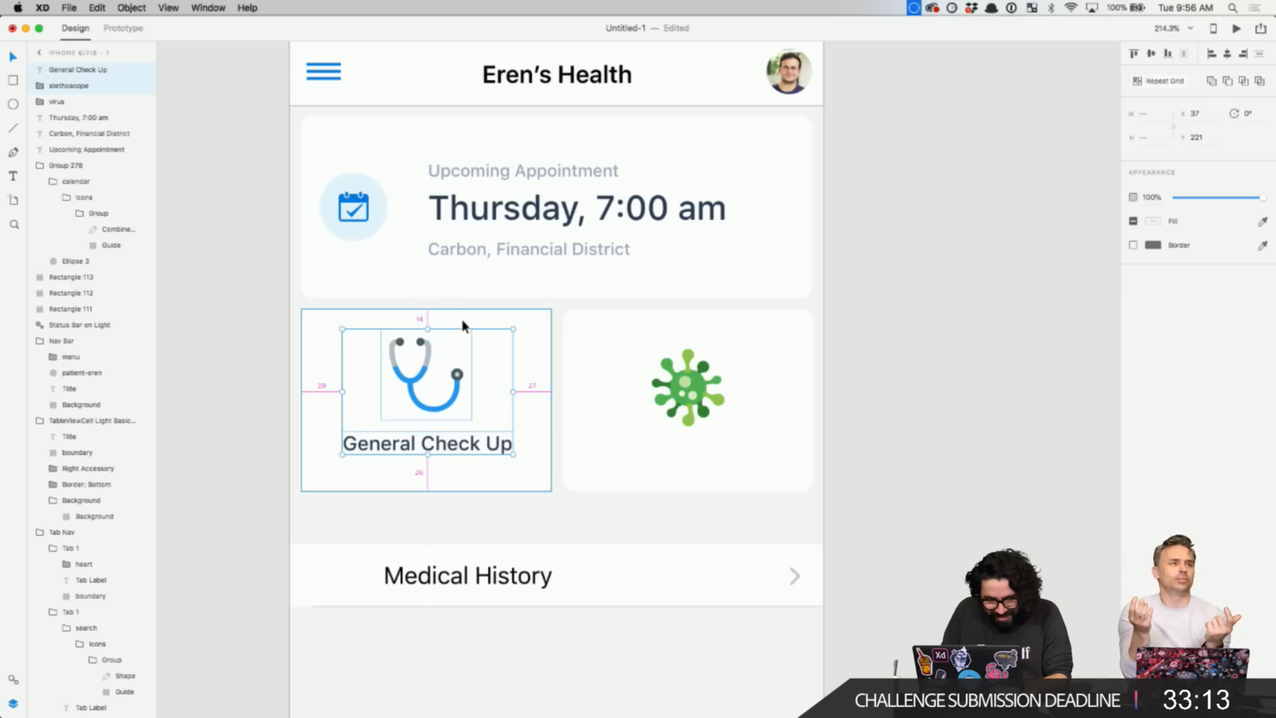
# - Set the General Check Up card's height to 120
pyautogui.click(461, 320)
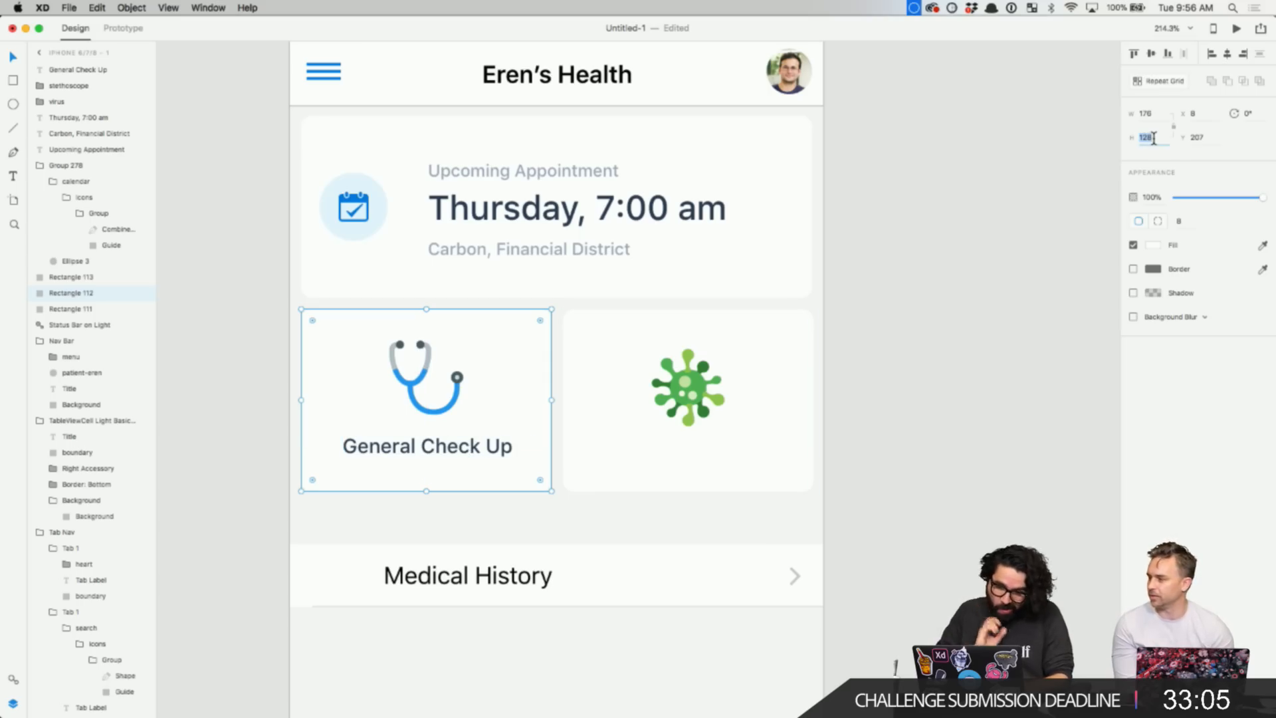
pyautogui.click(458, 511)
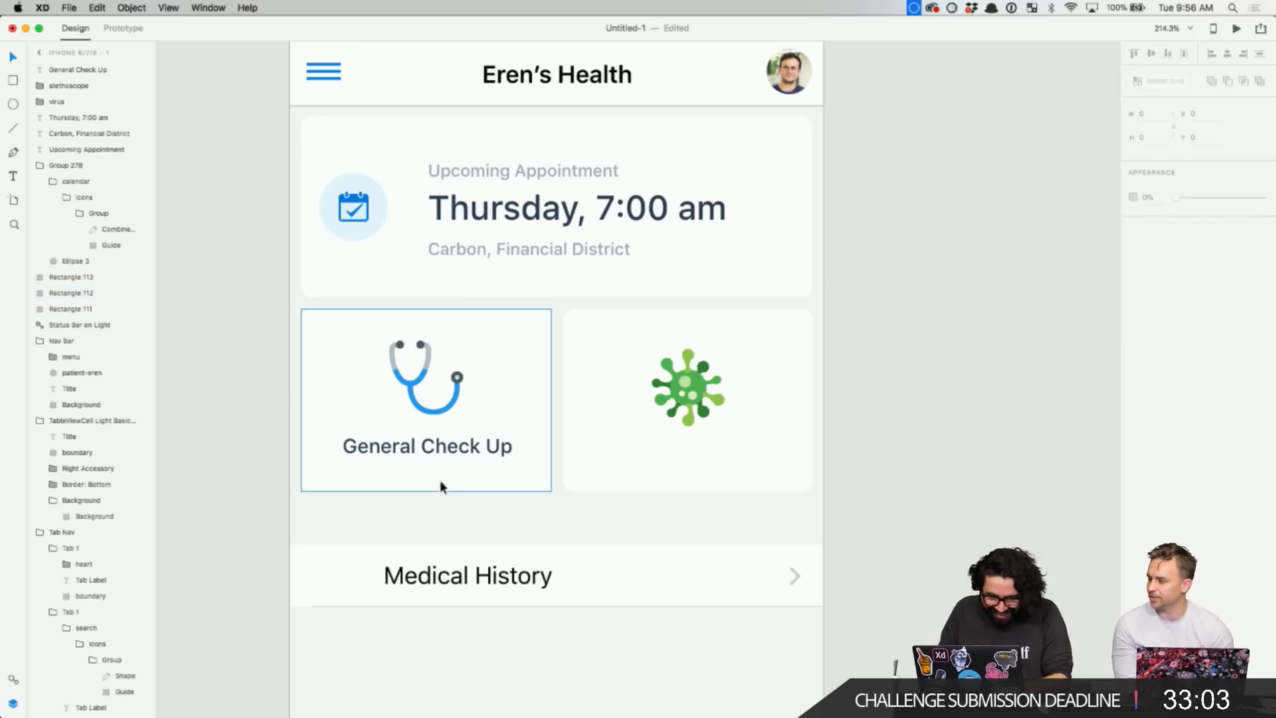
pyautogui.click(442, 486)
pyautogui.moveTo(427, 491); pyautogui.dragTo(427, 481)
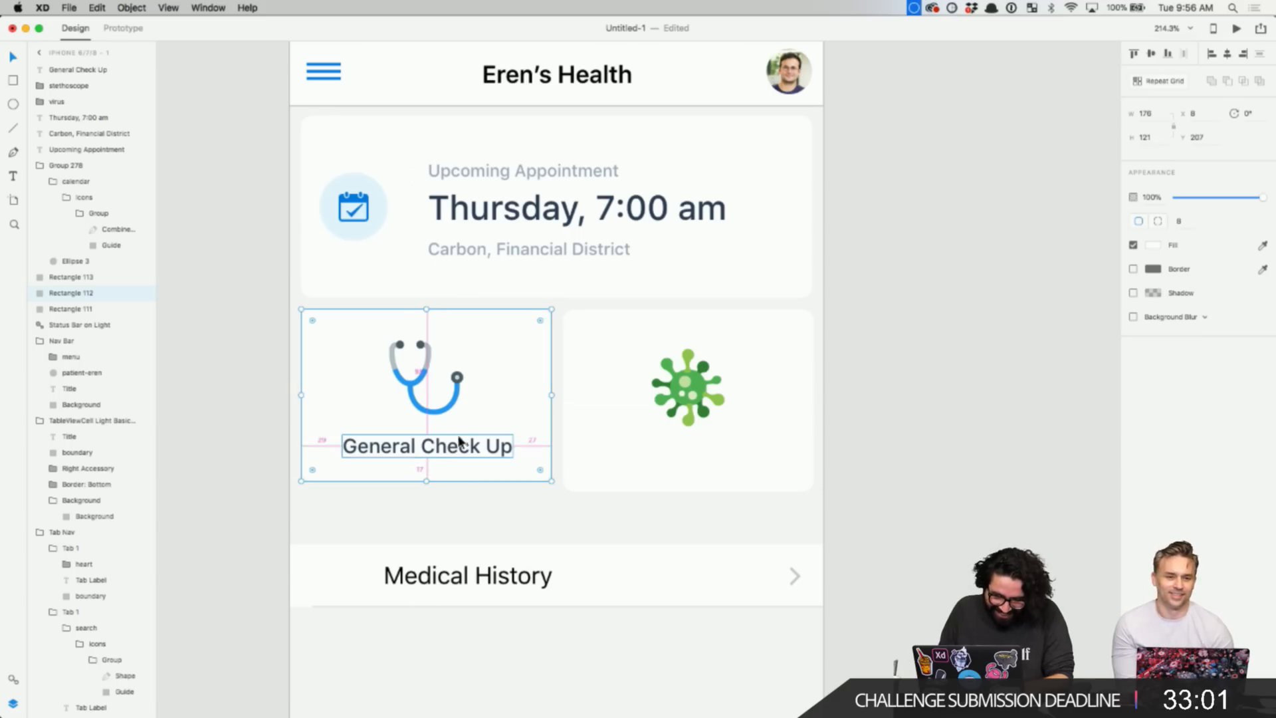
pyautogui.click(1160, 138)
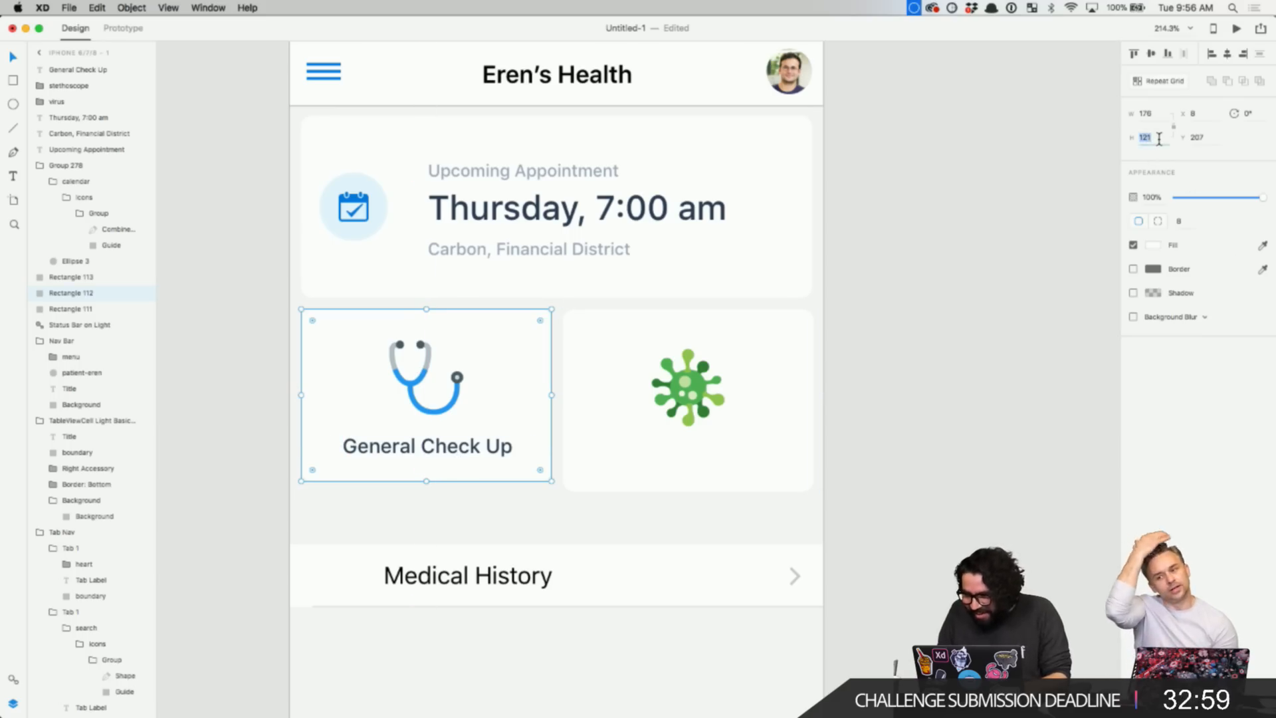
pyautogui.press('Escape')
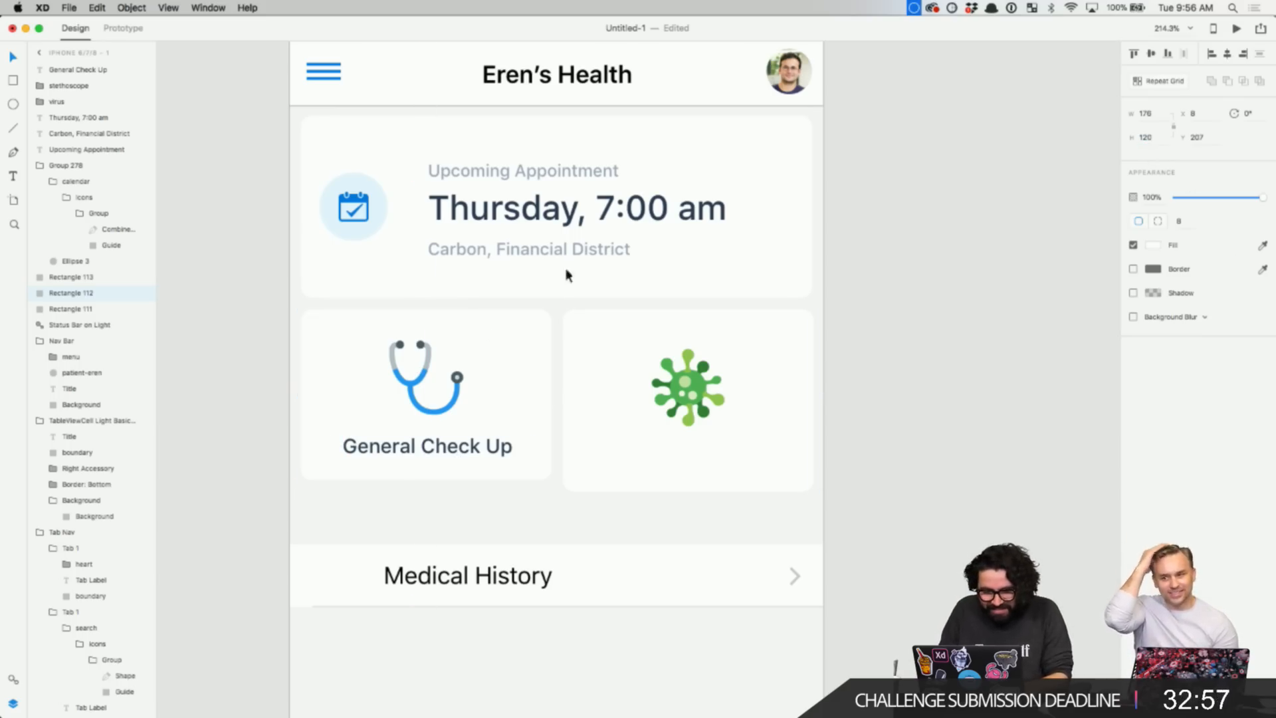
# - Align the virus icon's top edge with the stethoscope icon
pyautogui.click(596, 384)
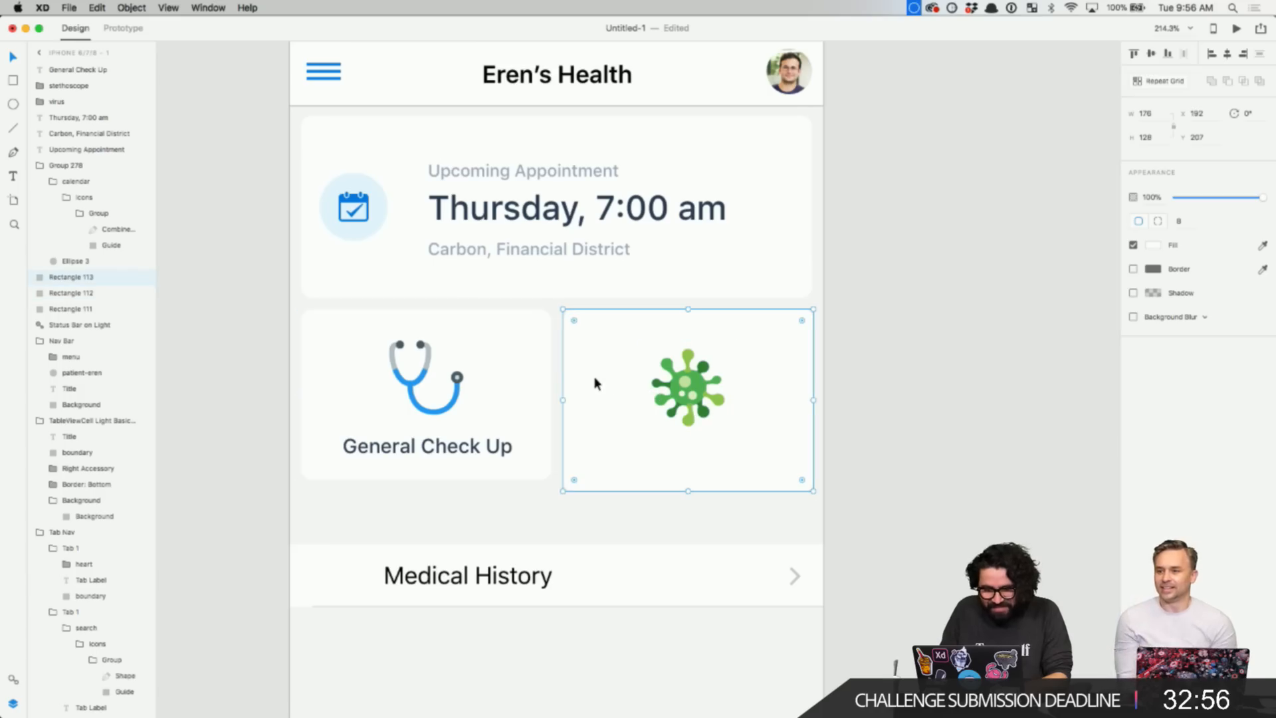
pyautogui.click(670, 399)
pyautogui.keyDown('shift'); pyautogui.click(415, 385); pyautogui.keyUp('shift')
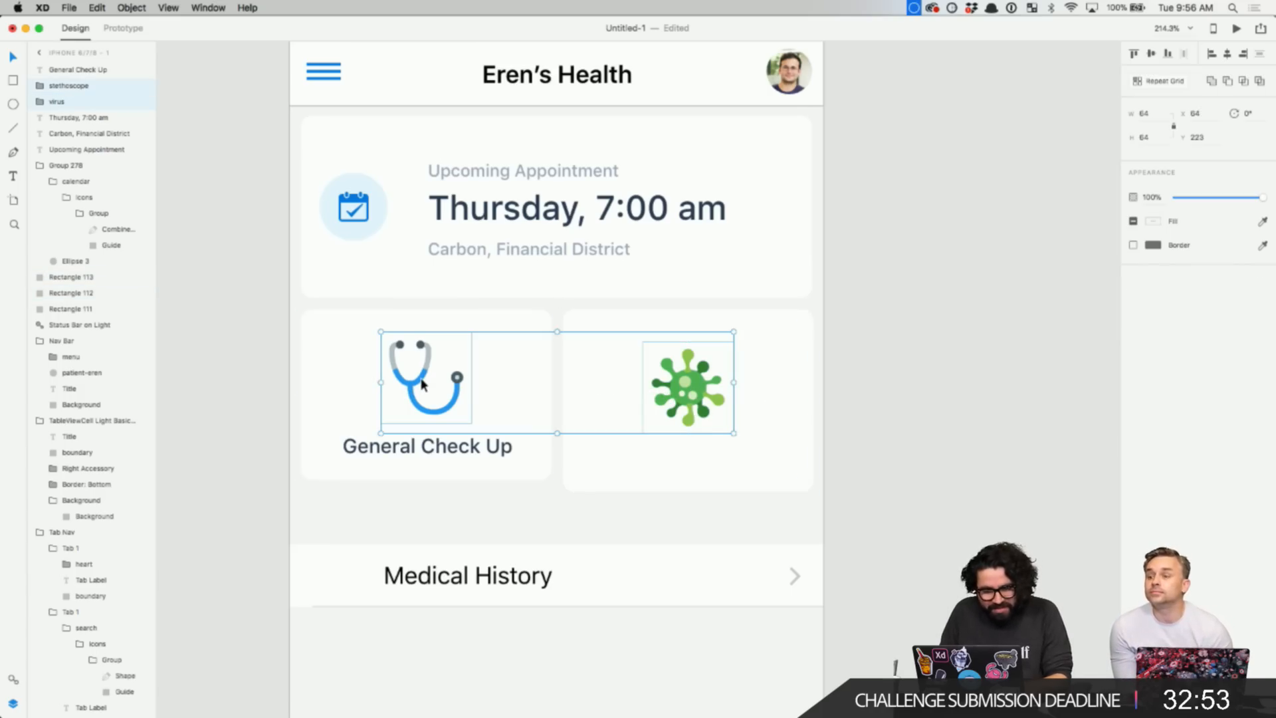
pyautogui.click(1134, 53)
pyautogui.click(904, 379)
# - Set the virus card's height to 120 to match the left card
pyautogui.click(655, 464)
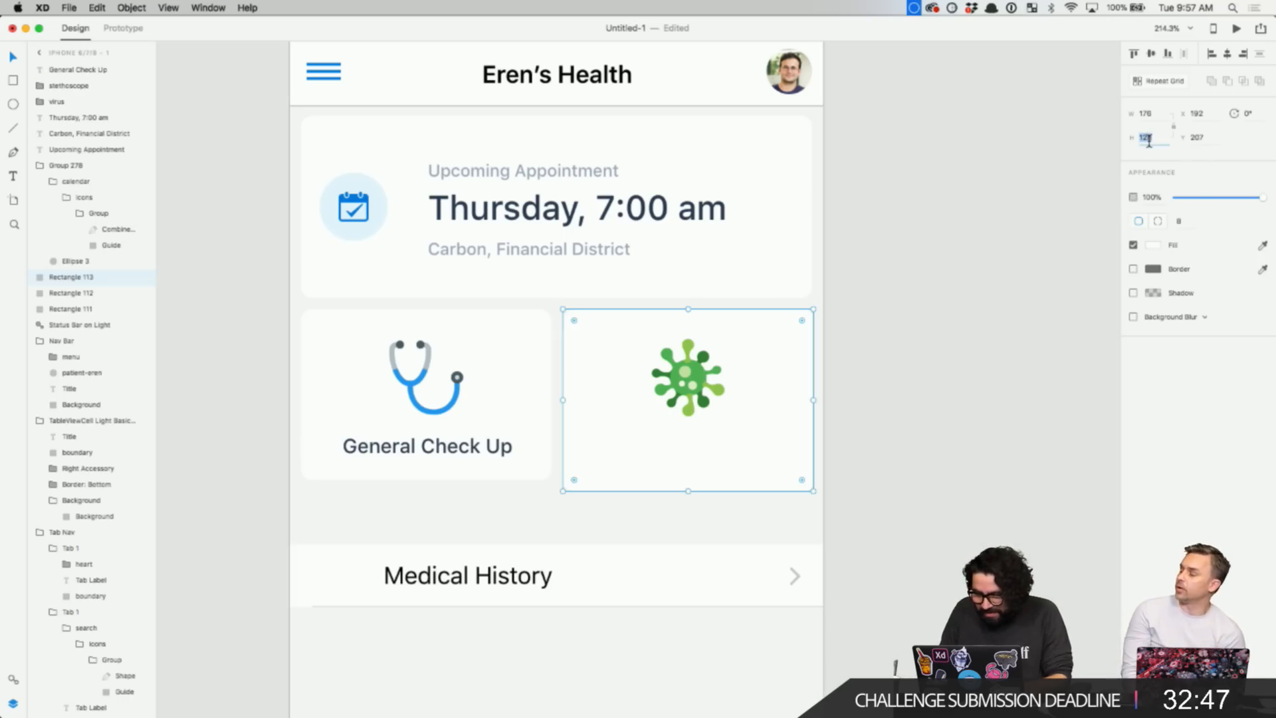
pyautogui.write('120')
pyautogui.press('Return')
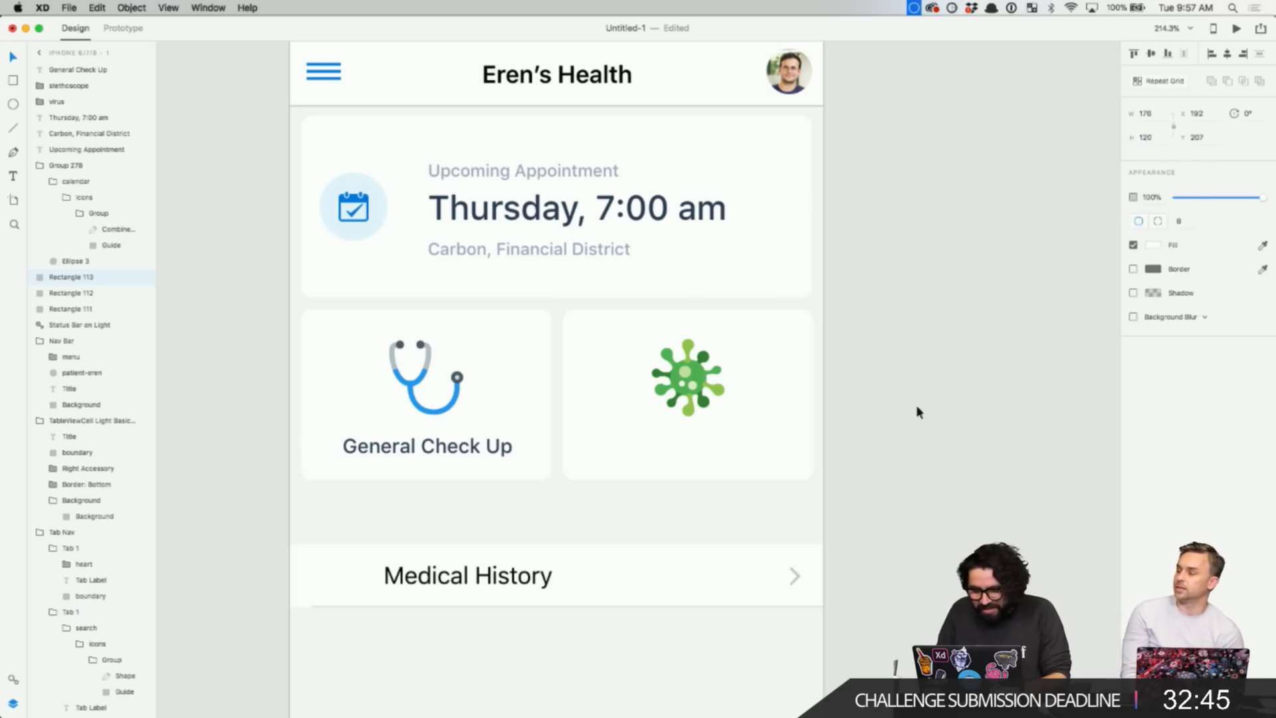
pyautogui.click(917, 410)
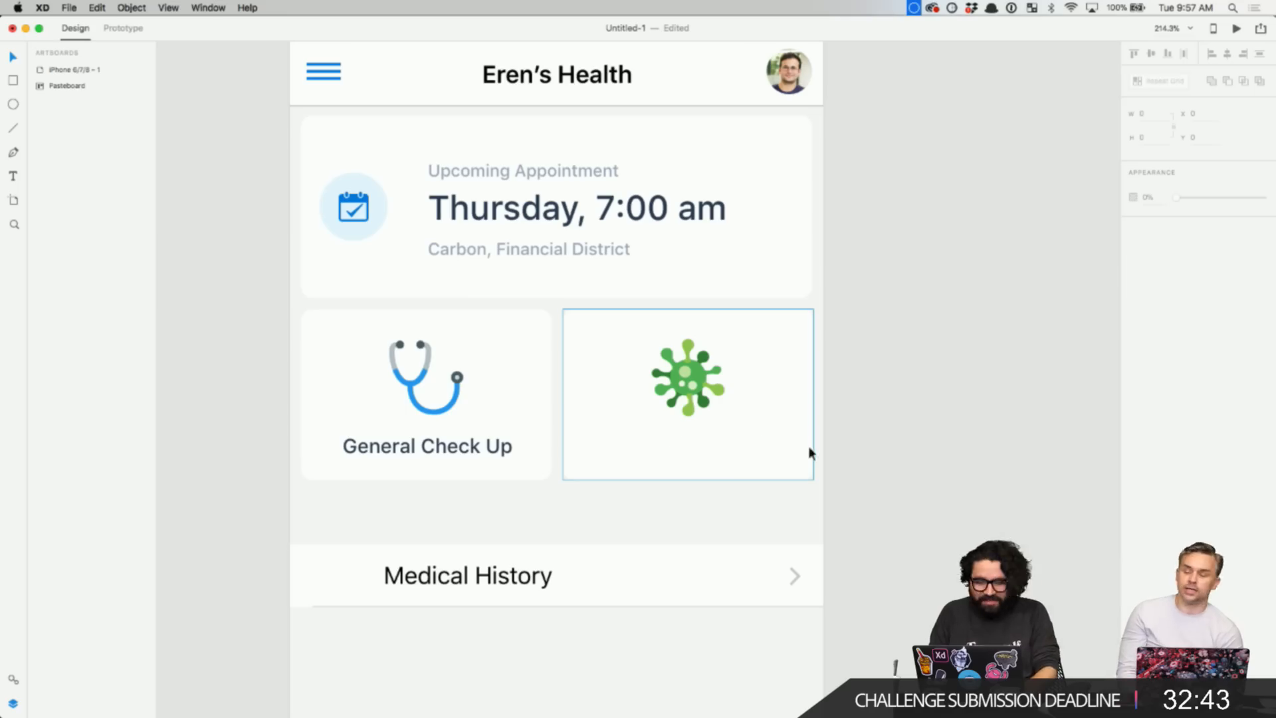
pyautogui.moveTo(640, 535); pyautogui.dragTo(784, 369)
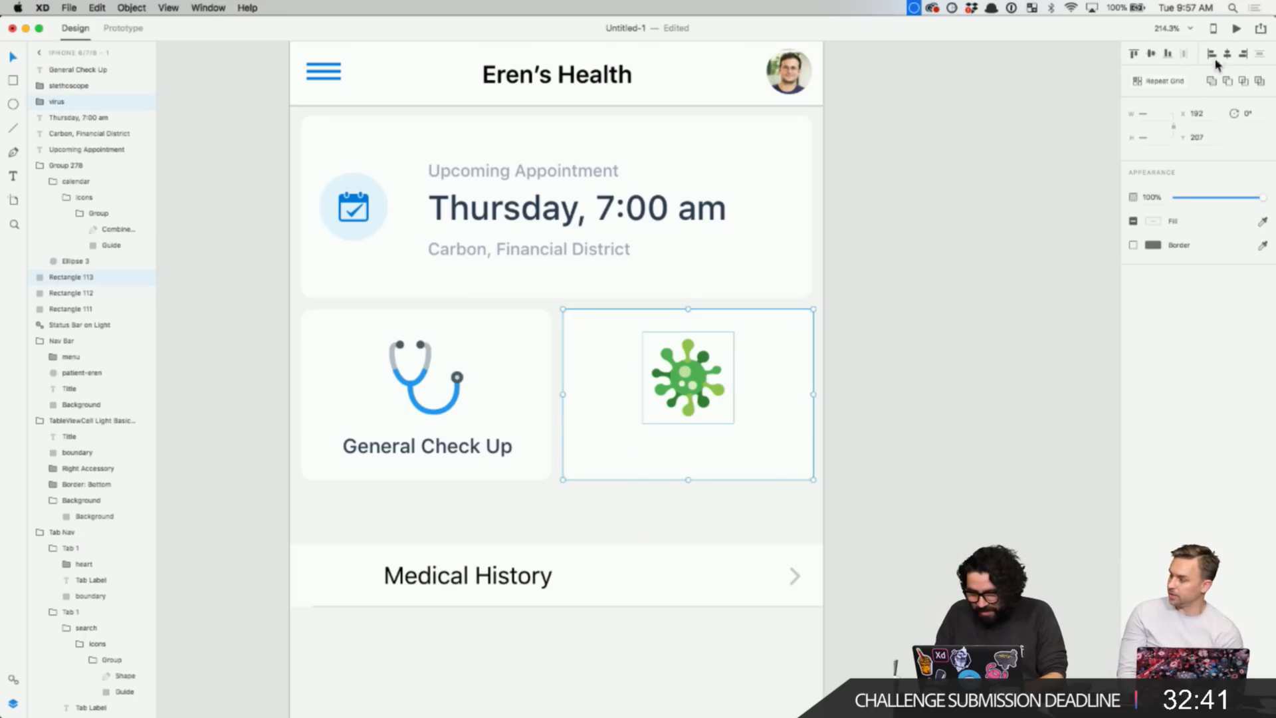
pyautogui.moveTo(502, 457); pyautogui.dragTo(441, 442)
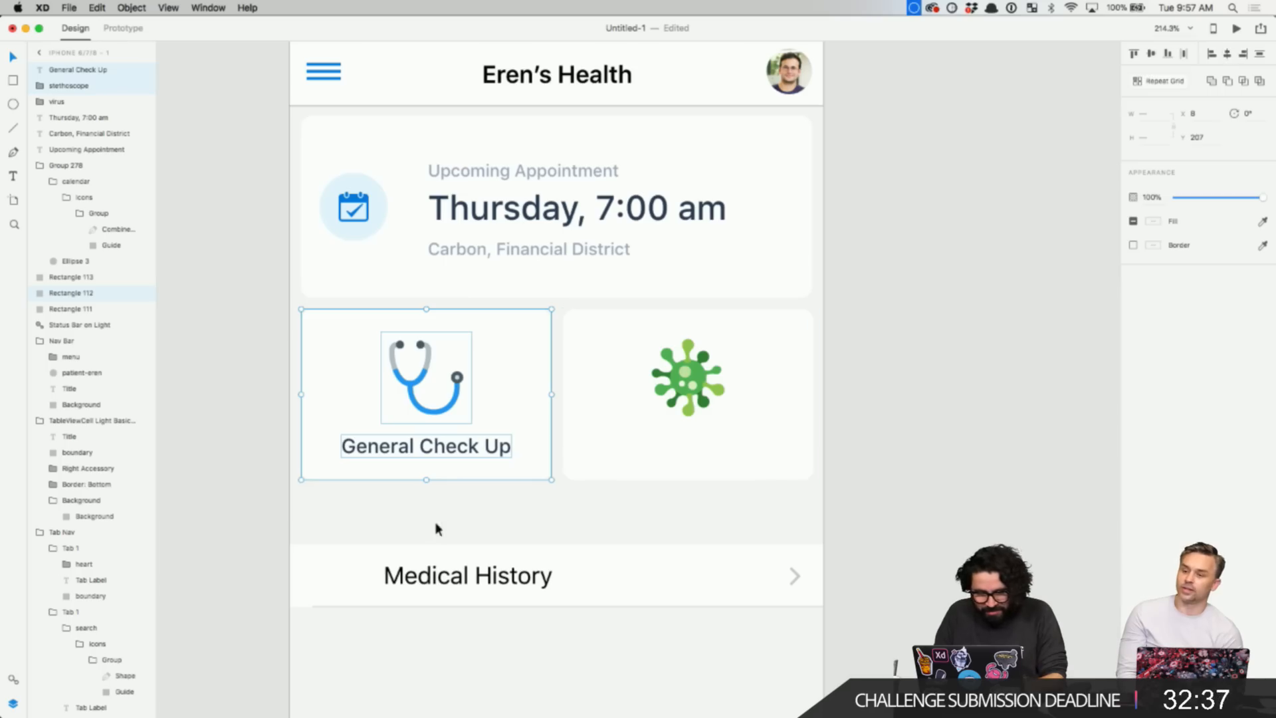
# - Copy the General Check Up label onto the virus card and retype it as 'Seasonal Flu Shot'
pyautogui.click(453, 447)
pyautogui.moveTo(471, 446); pyautogui.dragTo(710, 442)
pyautogui.doubleClick(709, 442)
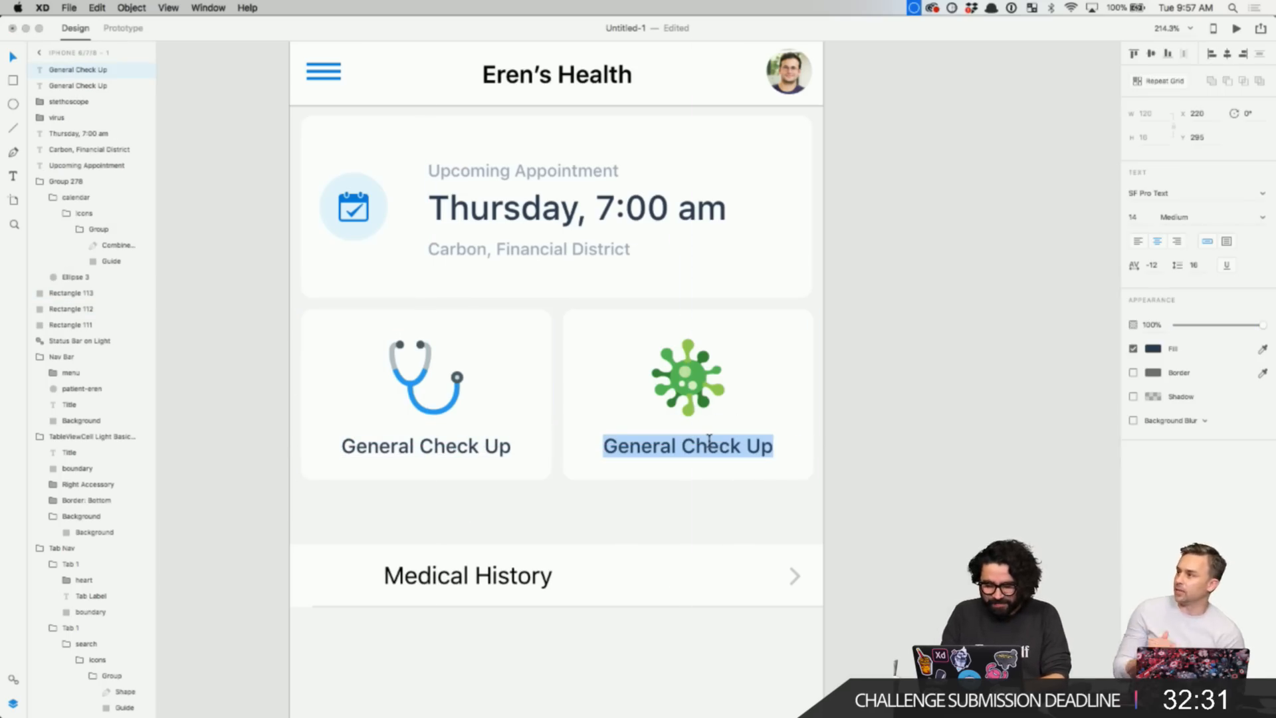
pyautogui.write('S')
pyautogui.press('BackSpace')
pyautogui.write('Se')
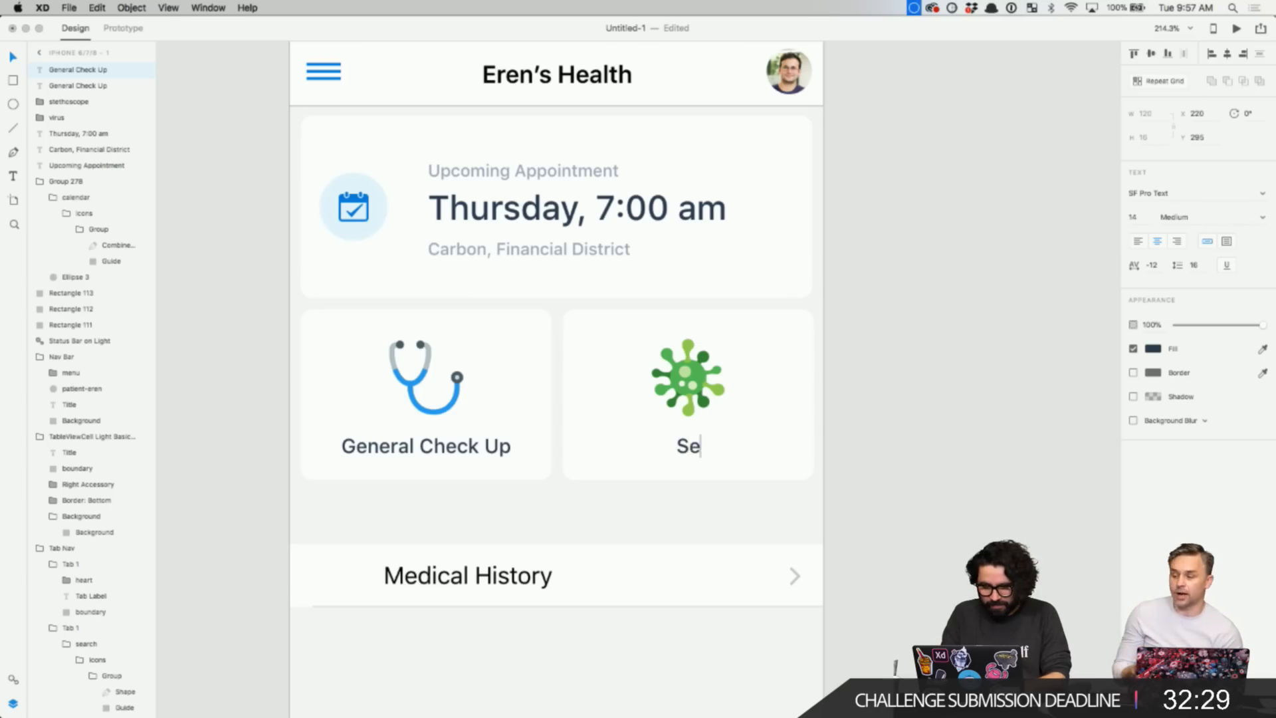
pyautogui.write('asonal Fl')
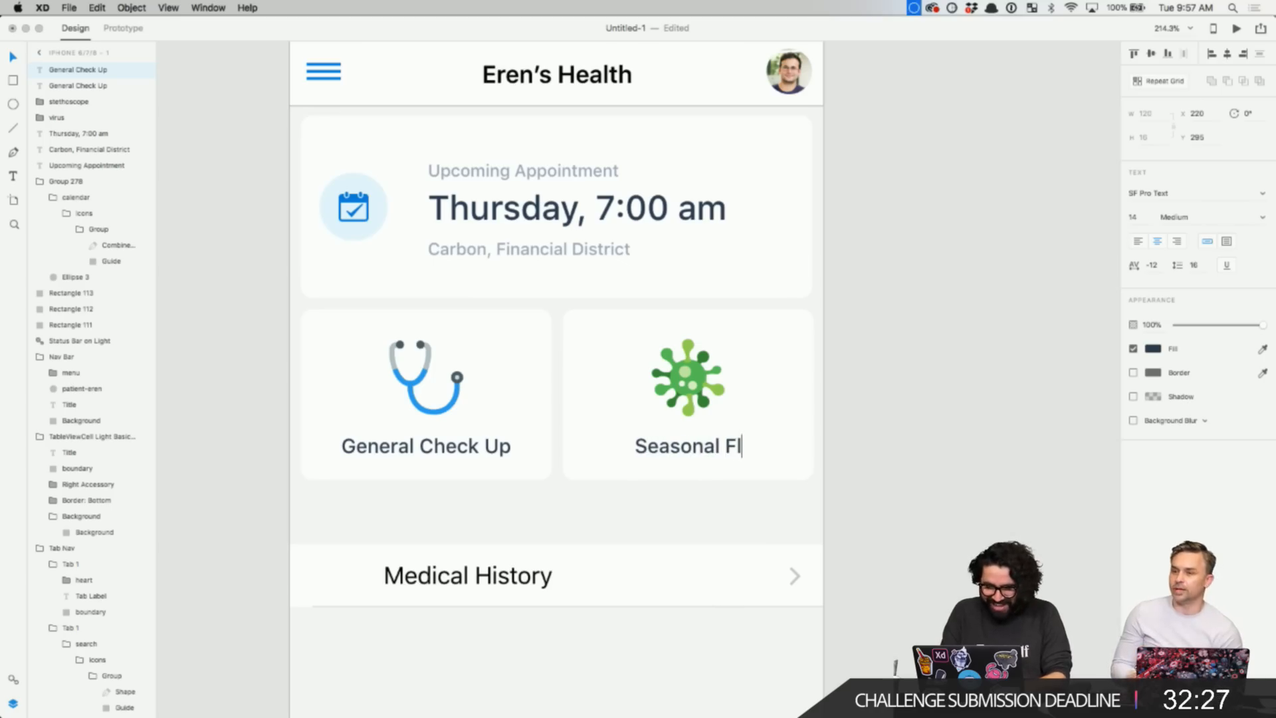
pyautogui.write('u Shot')
pyautogui.press('Escape')
pyautogui.click(955, 473)
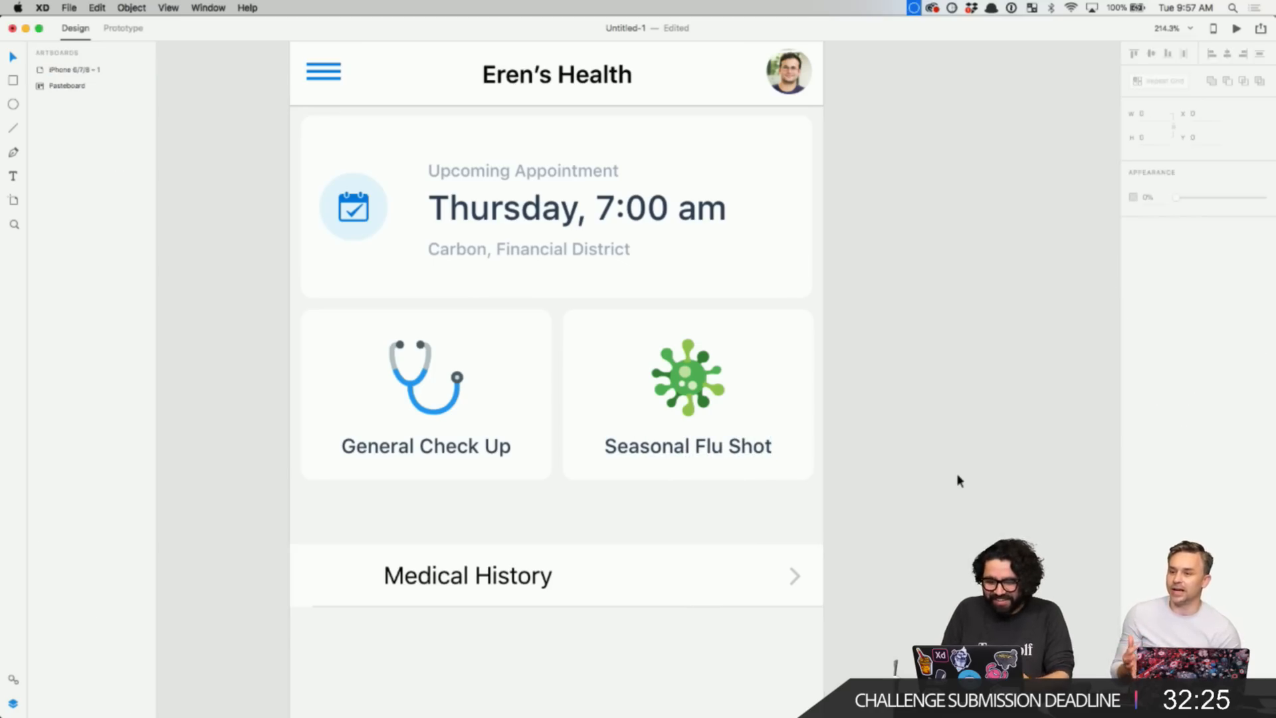
pyautogui.scroll(-5, 952, 484)
pyautogui.scroll(-3, 951, 484)
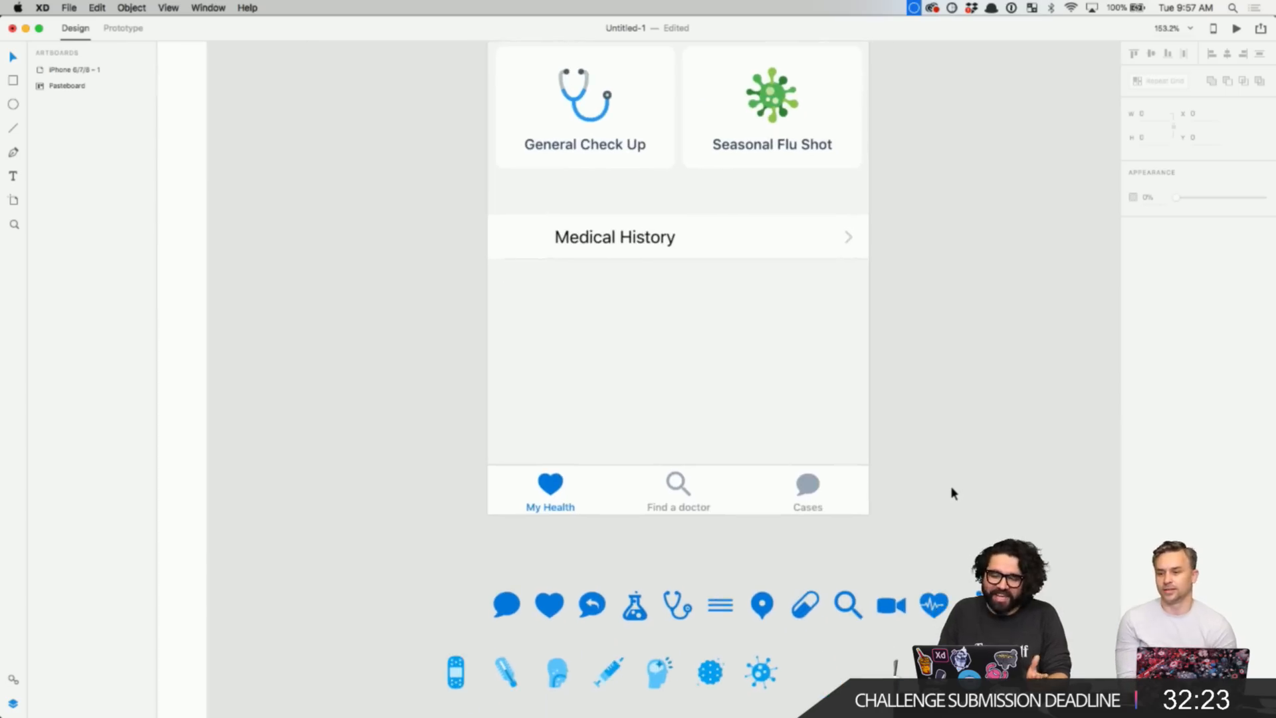
# - Remove the spare stethoscope icon below the screen and zoom in on the Medical History row
pyautogui.scroll(-5, 831, 545)
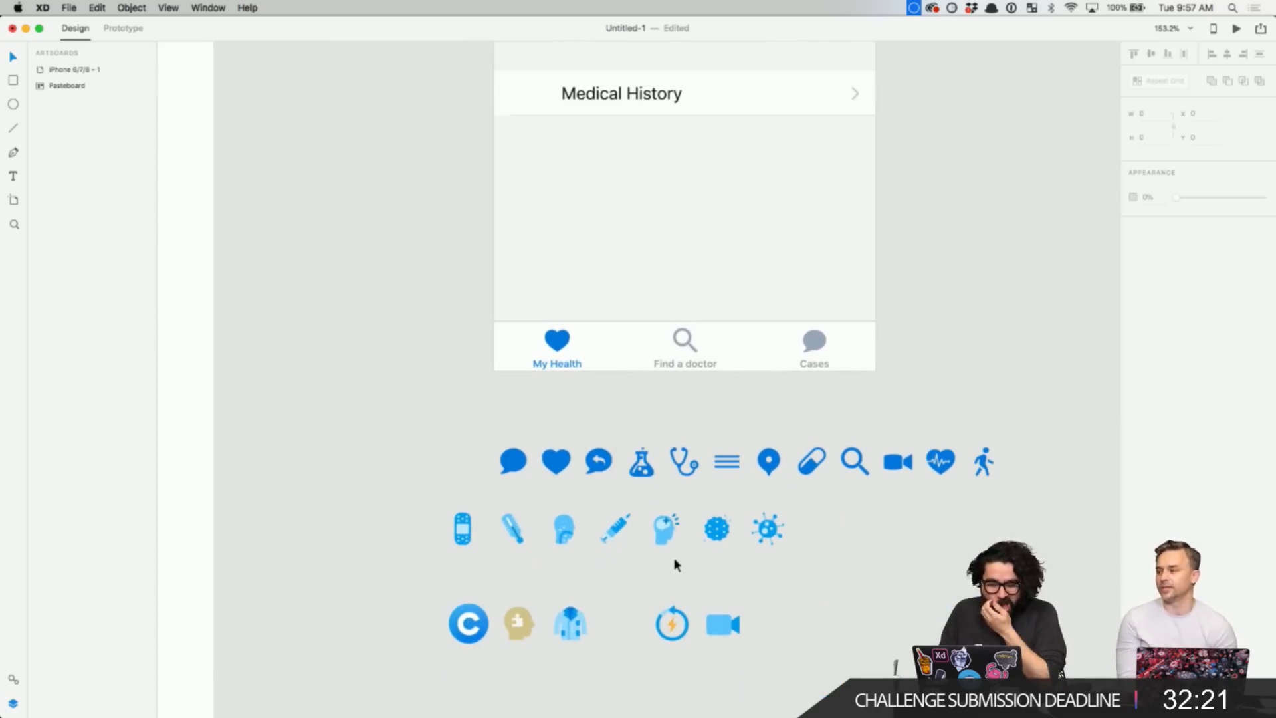
pyautogui.scroll(2, 676, 566)
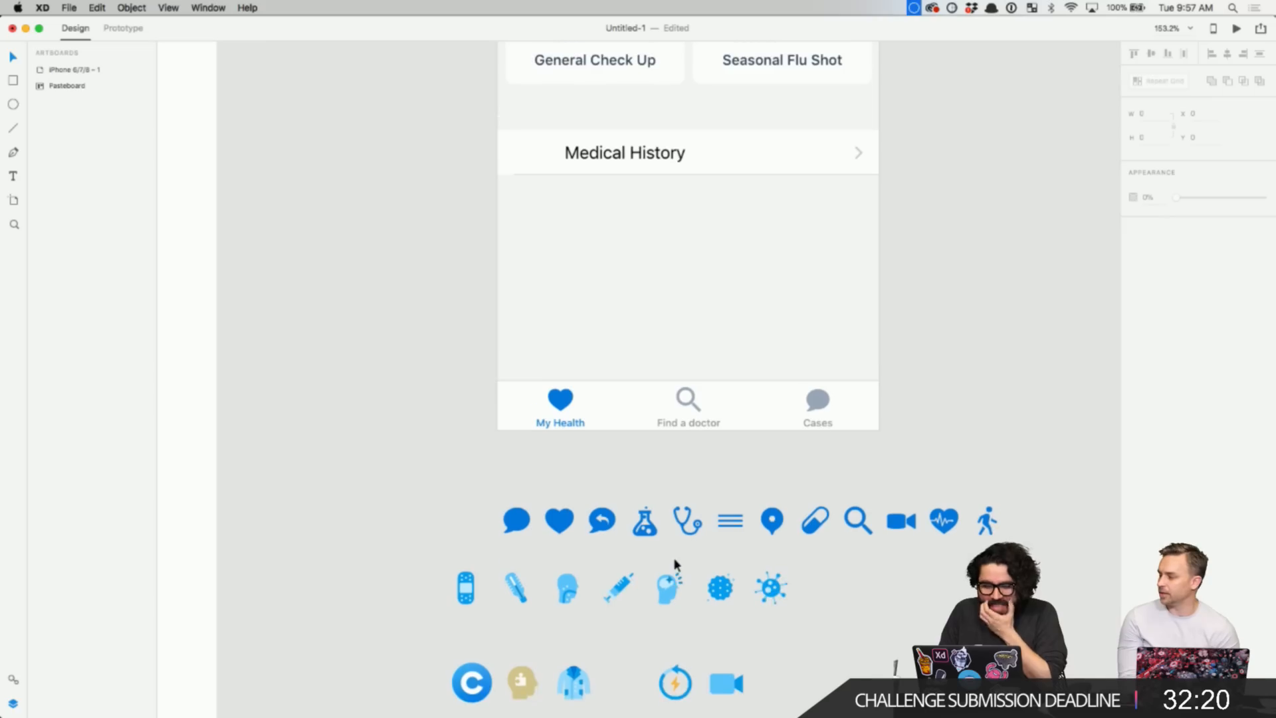
pyautogui.click(704, 529)
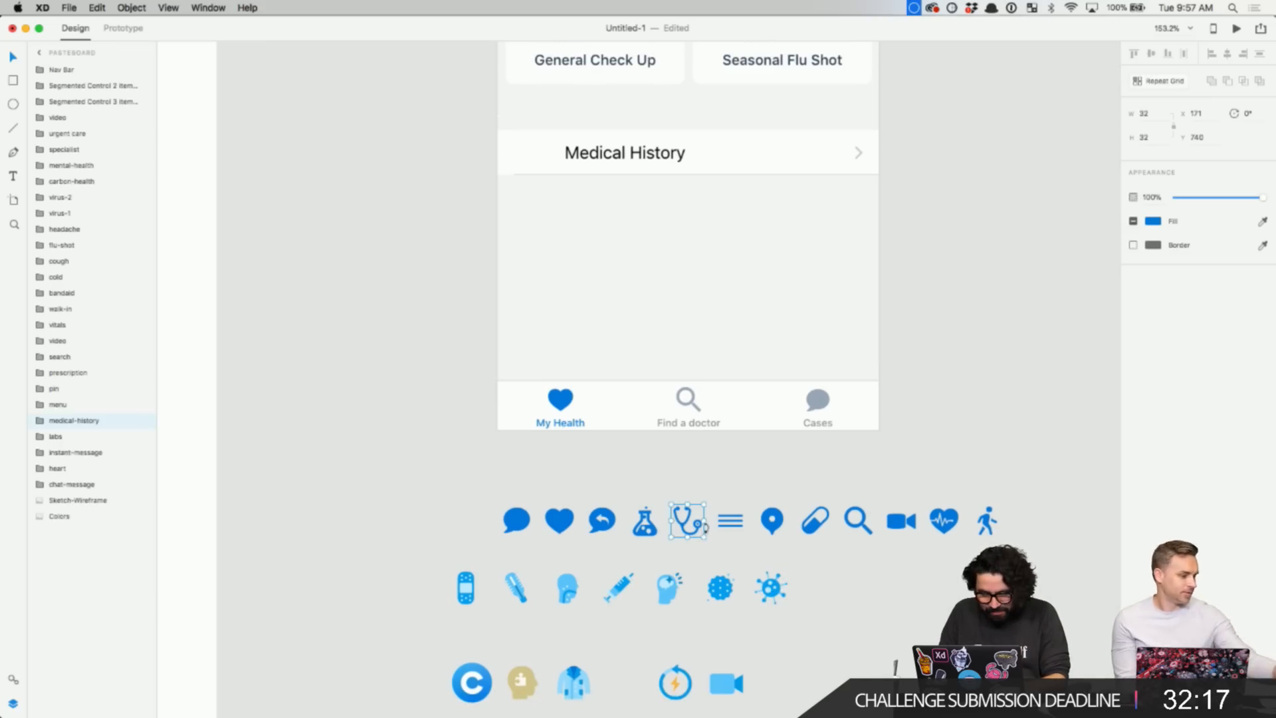
pyautogui.press('Delete')
pyautogui.scroll(4, 668, 310)
pyautogui.press('z')
pyautogui.moveTo(509, 229); pyautogui.dragTo(944, 459)
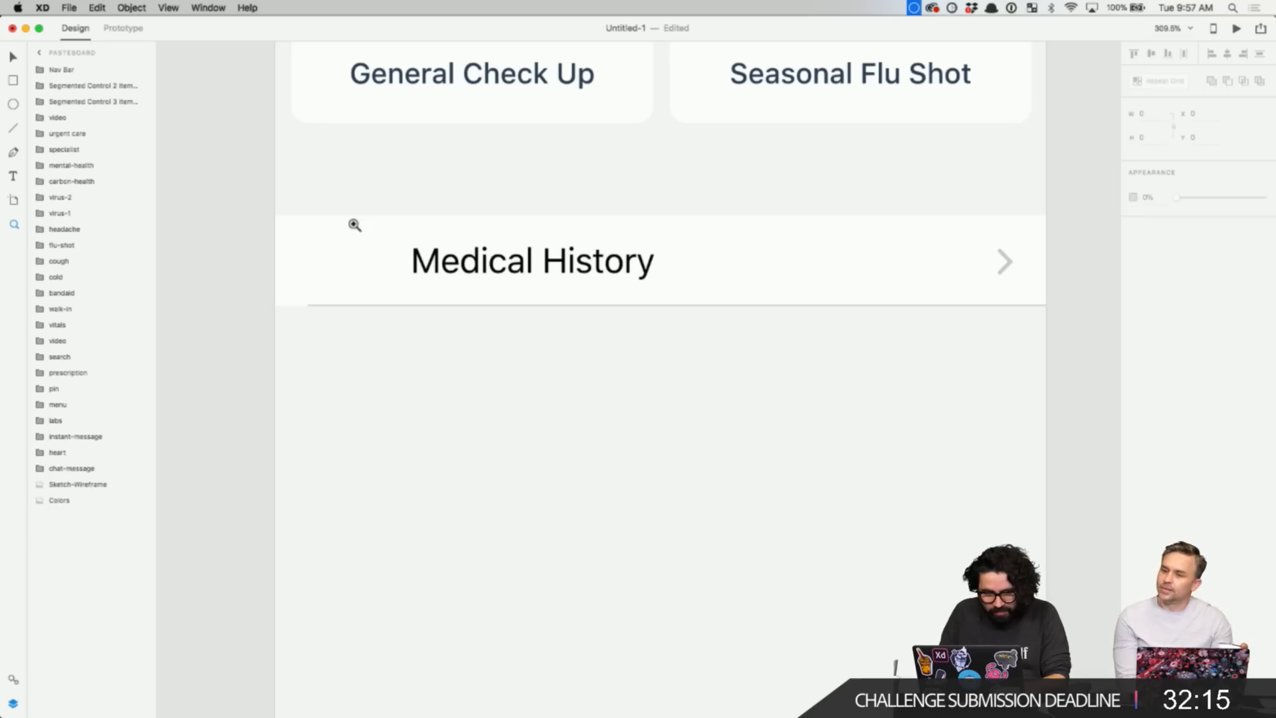
# - Paste the stethoscope left of the Medical History title and centre it vertically
pyautogui.click(325, 252)
pyautogui.hotkey('ctrl', 'v')
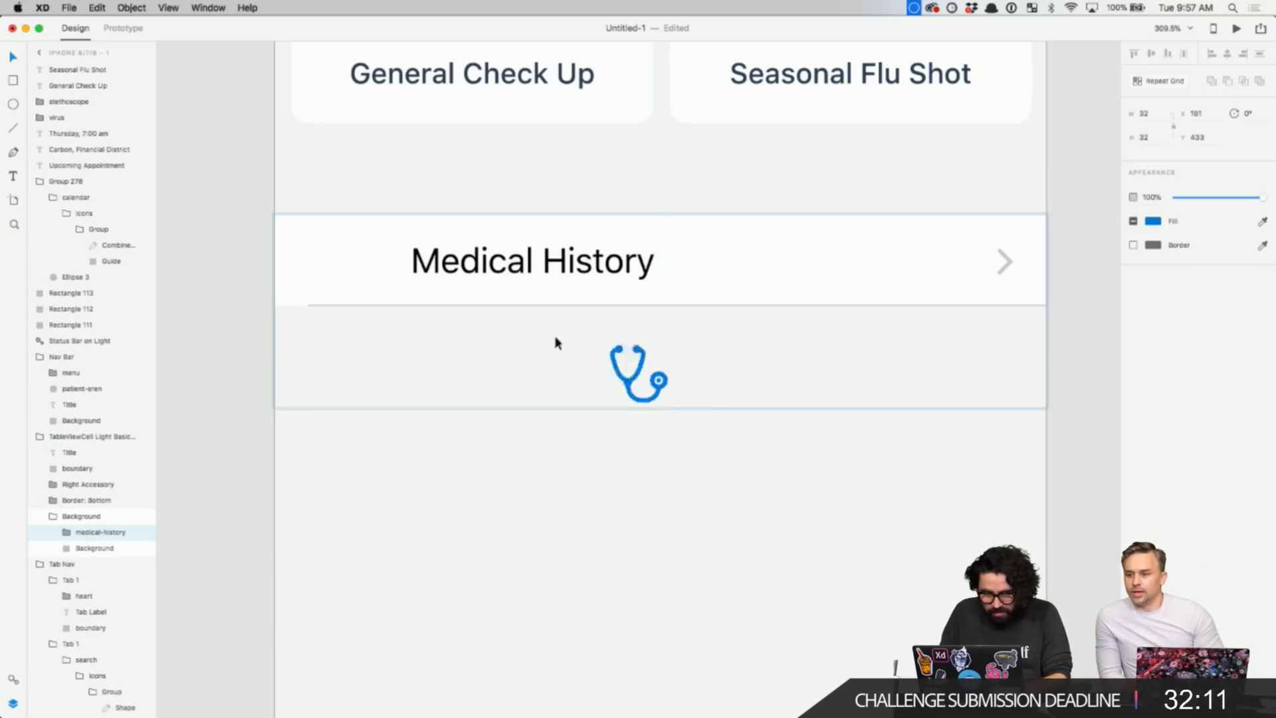
pyautogui.moveTo(609, 398); pyautogui.dragTo(290, 291)
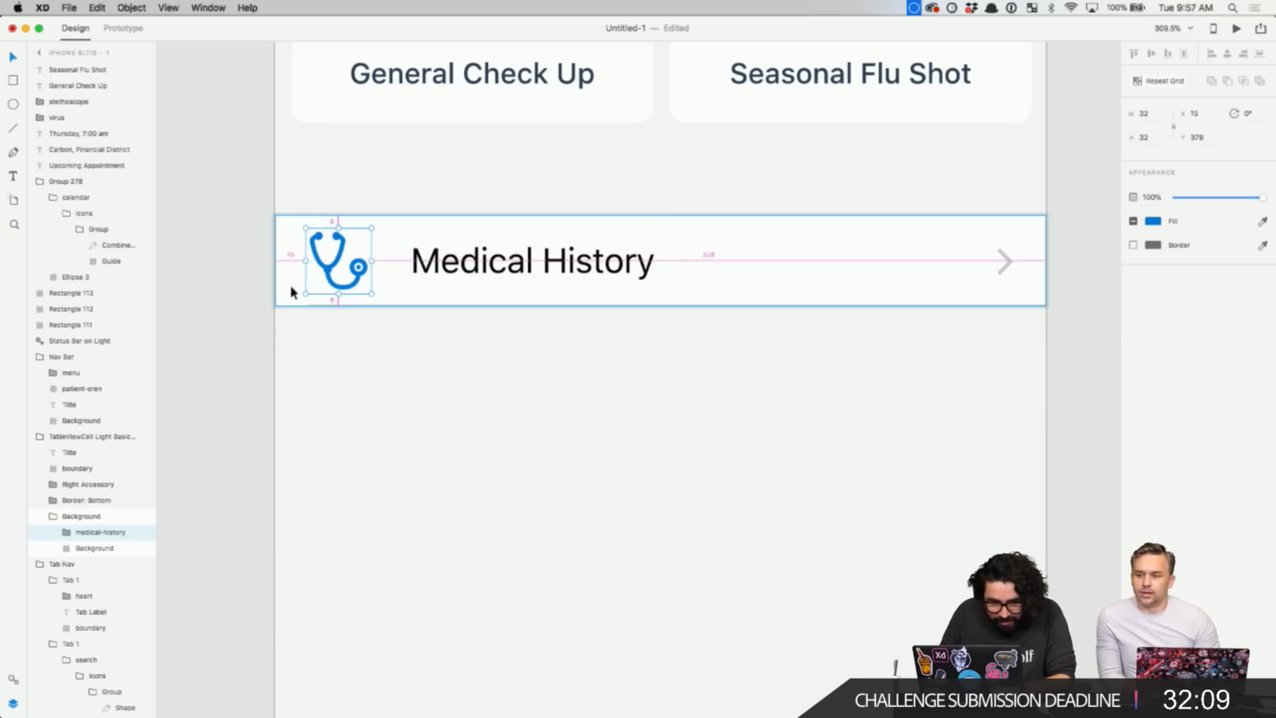
pyautogui.press('Right')
pyautogui.press('Up')
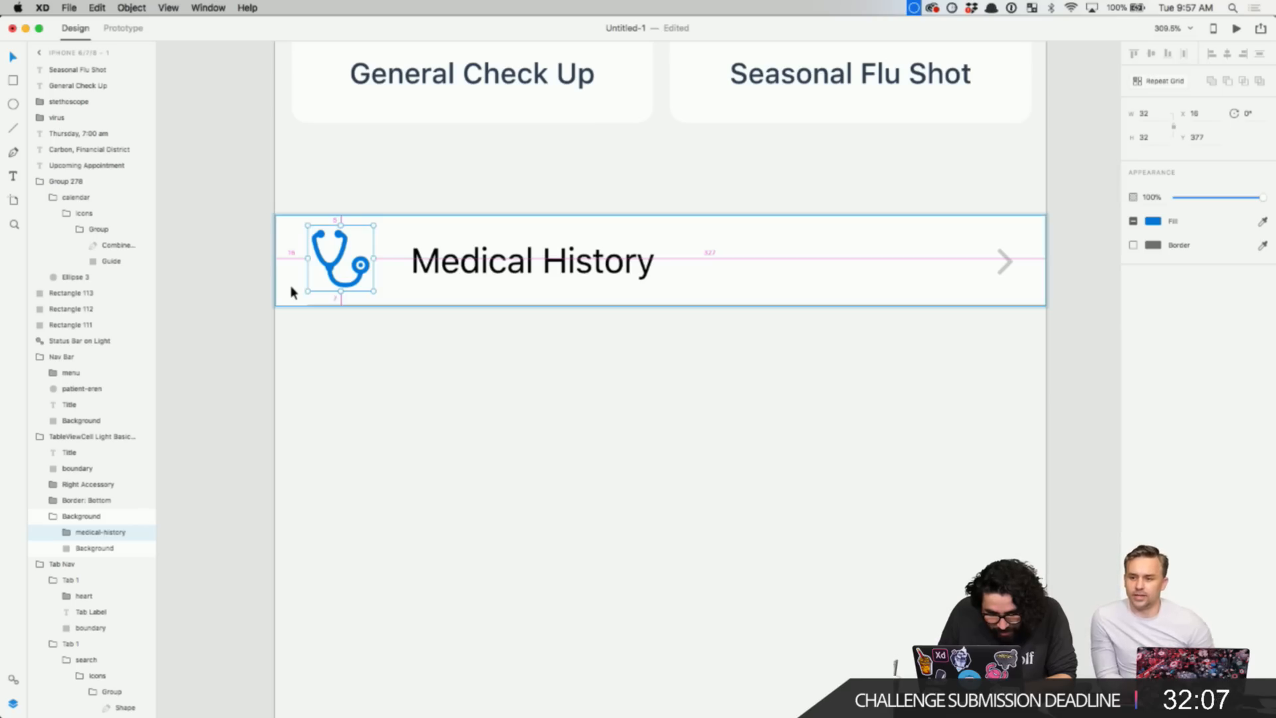
pyautogui.press('Down')
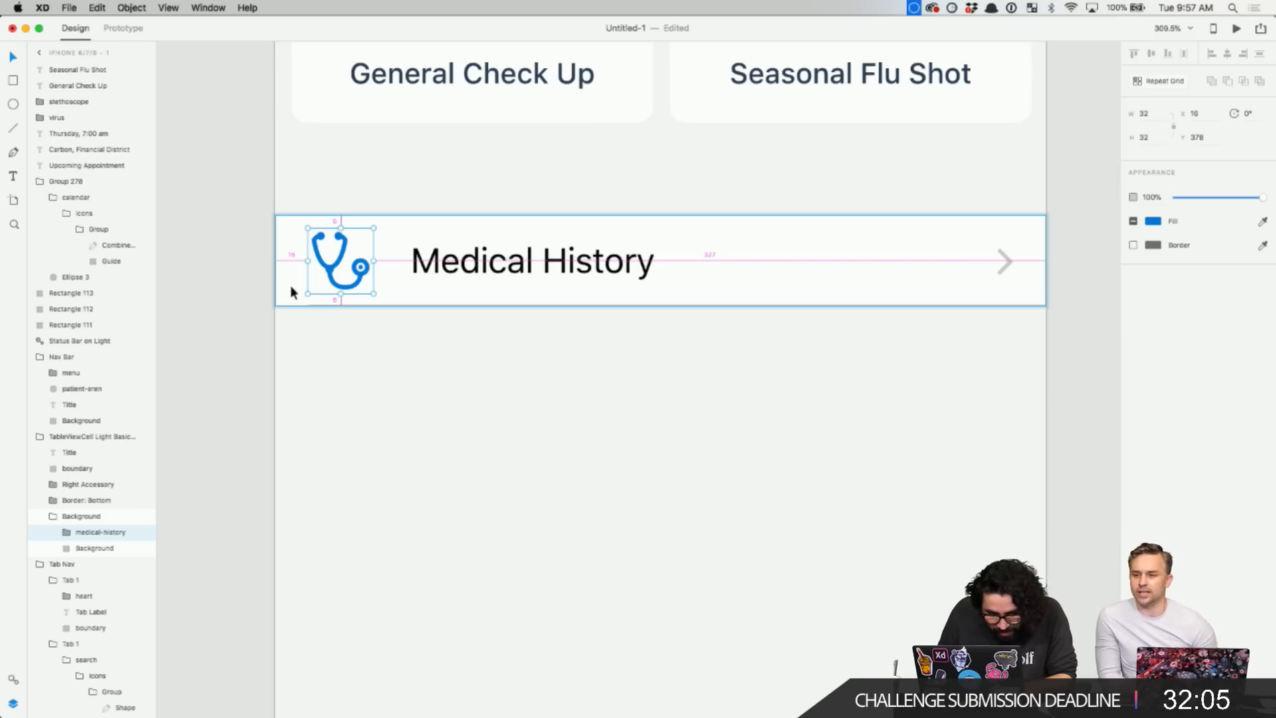
# - Inspect the Medical History row's layers: its title, background group and whole cell
pyautogui.click(516, 260)
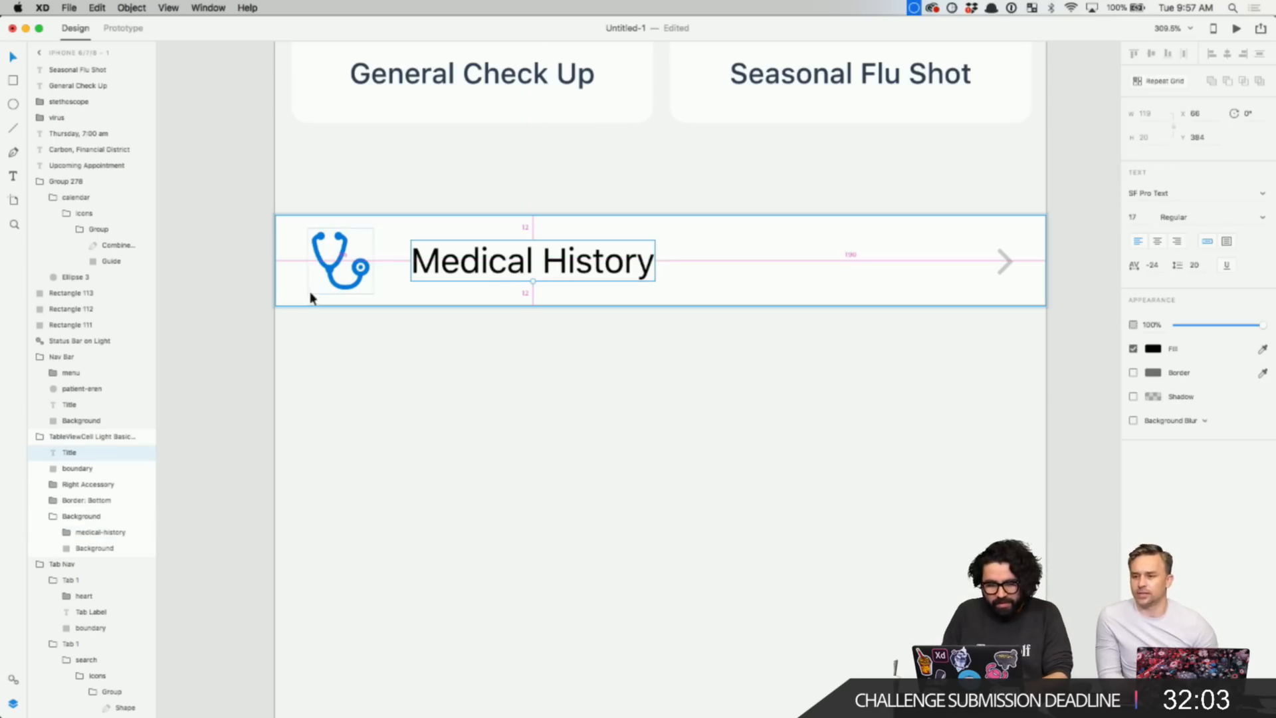
pyautogui.click(367, 271)
pyautogui.doubleClick(367, 270)
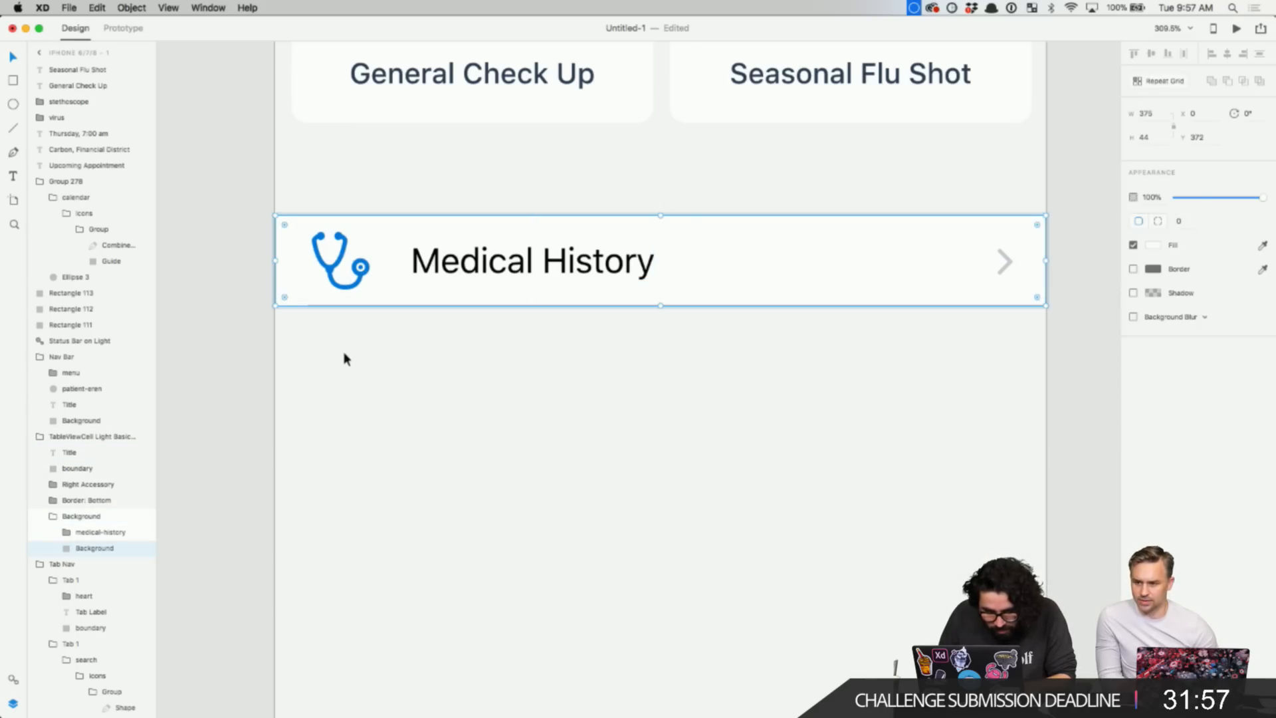
pyautogui.click(345, 359)
pyautogui.click(345, 253)
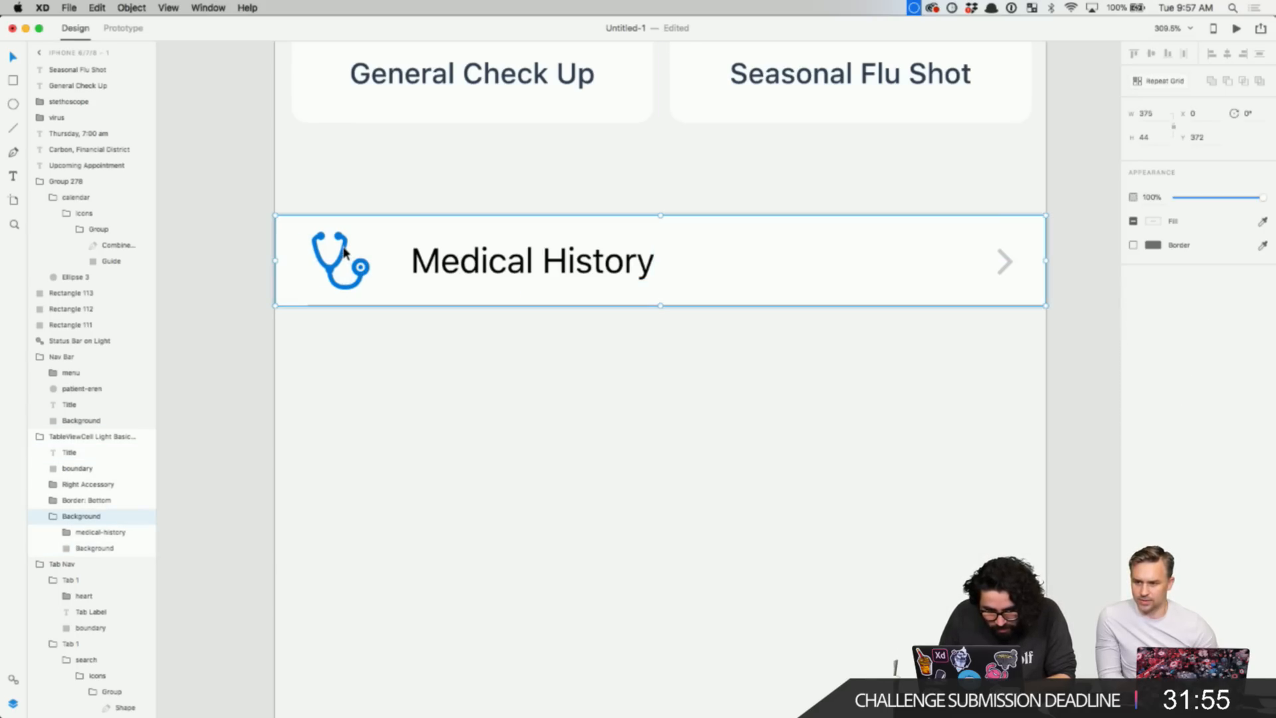
pyautogui.click(202, 266)
pyautogui.click(329, 266)
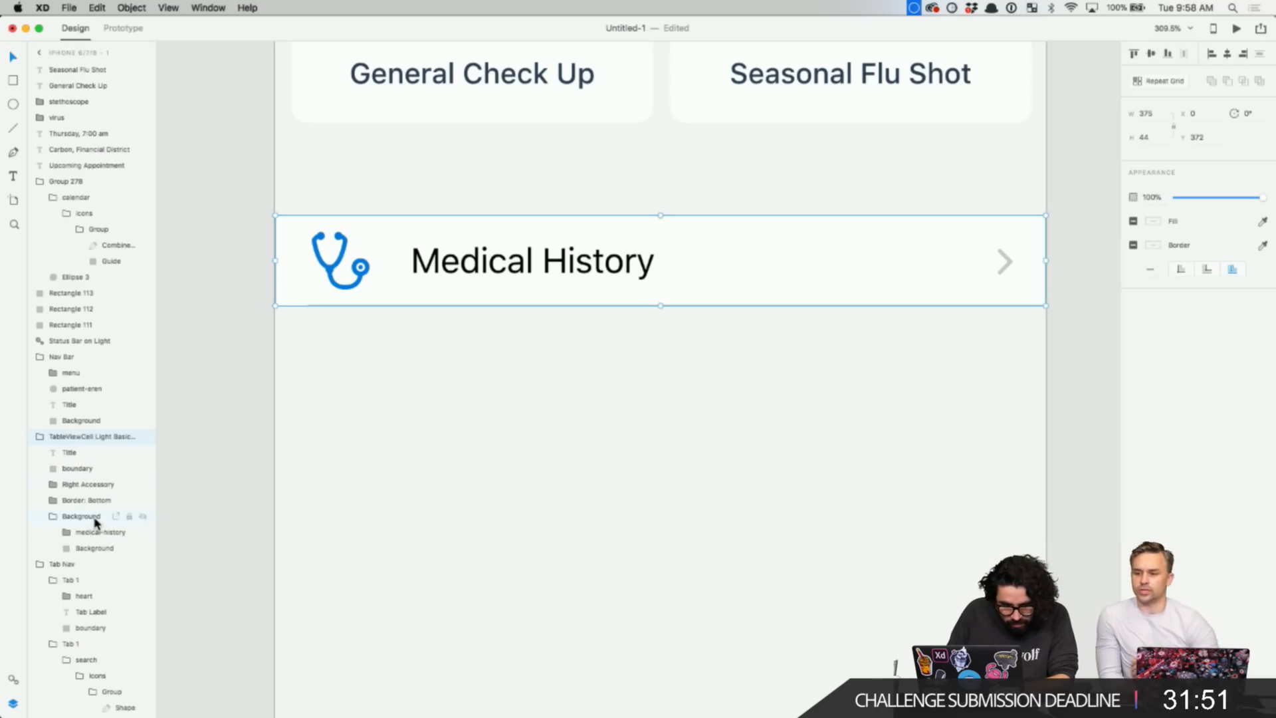
pyautogui.click(290, 375)
pyautogui.moveTo(335, 350); pyautogui.dragTo(402, 357)
pyautogui.press('super+z')
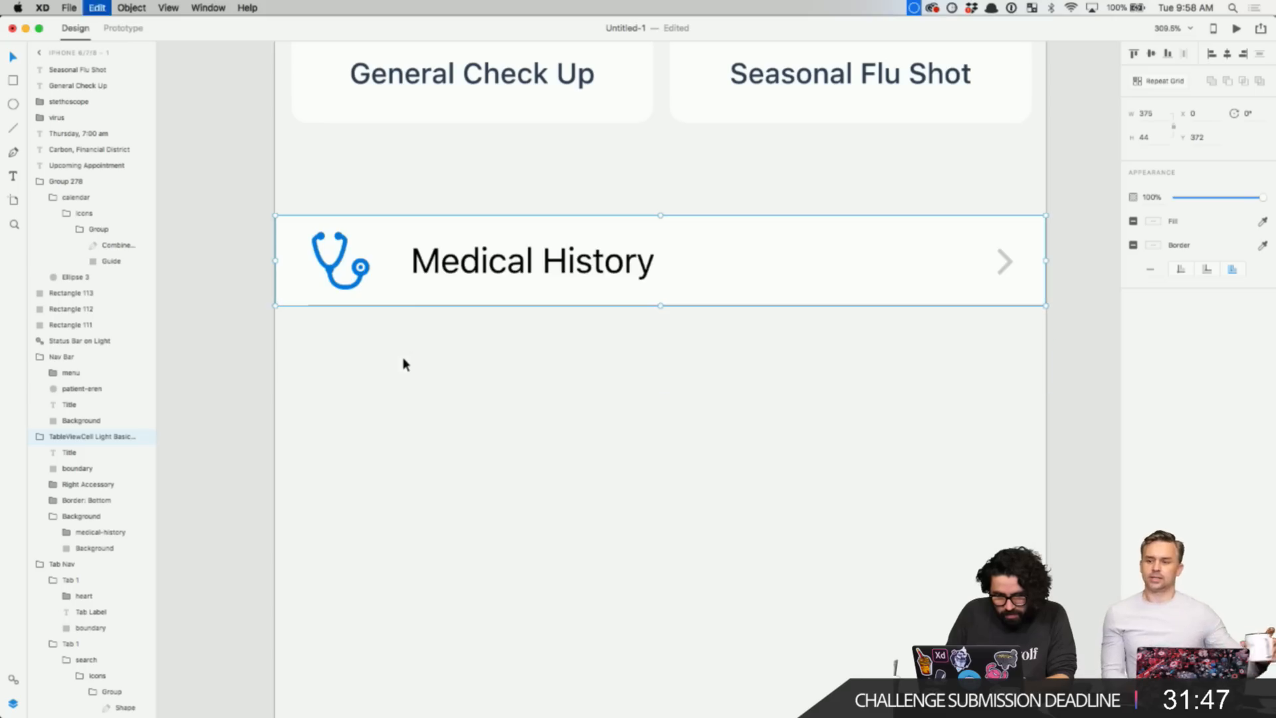
pyautogui.doubleClick(439, 266)
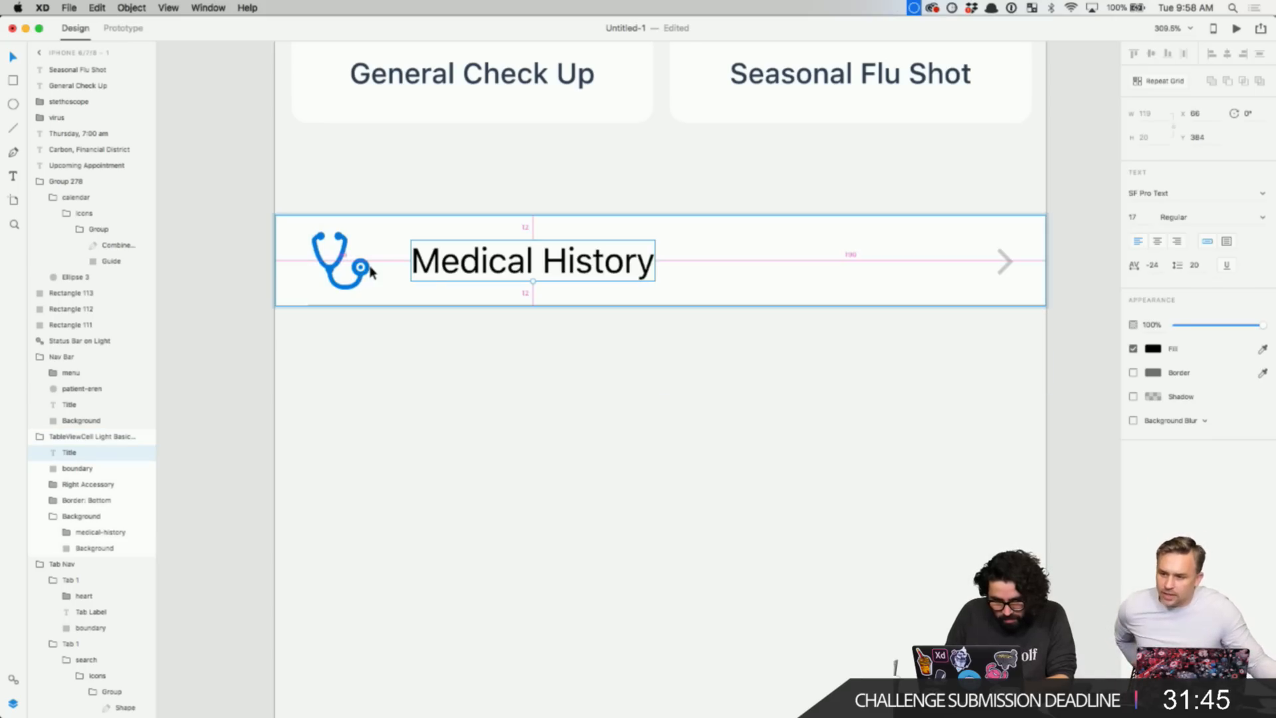
pyautogui.scroll(-5, 442, 346)
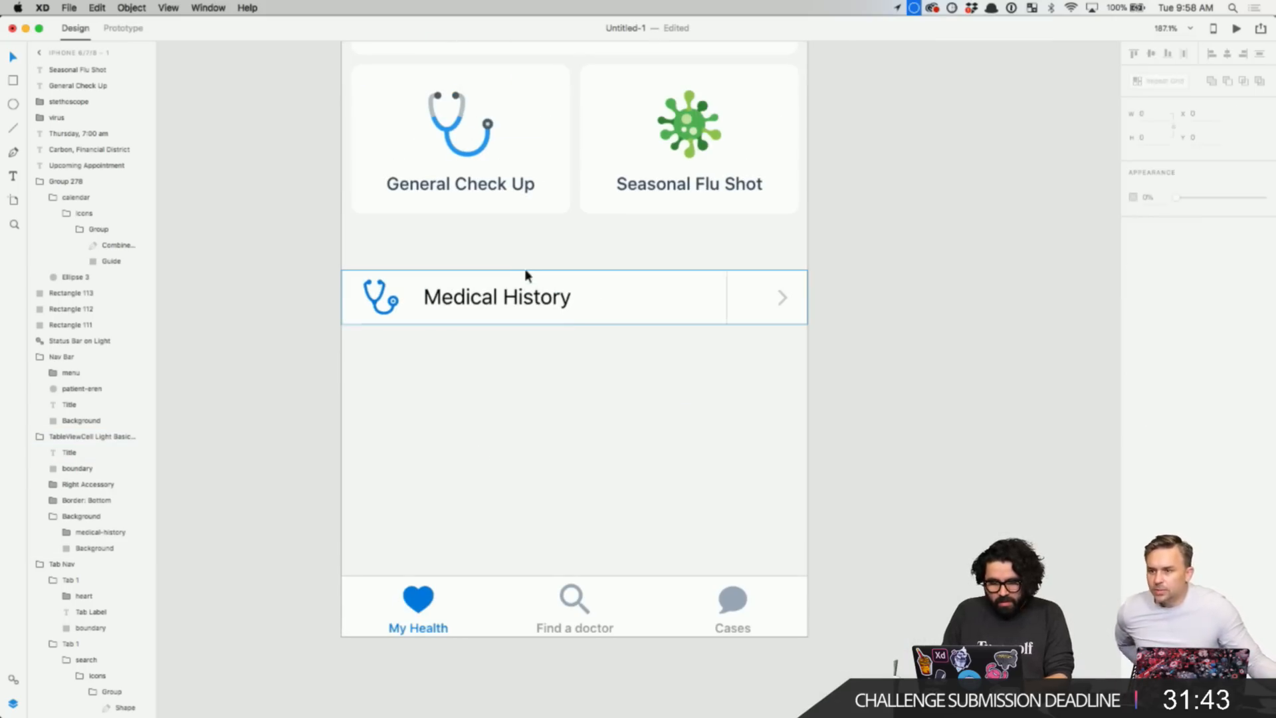
# - Move the Medical History row up to sit just under the service cards
pyautogui.click(522, 301)
pyautogui.hotkey('shift', 'Up')
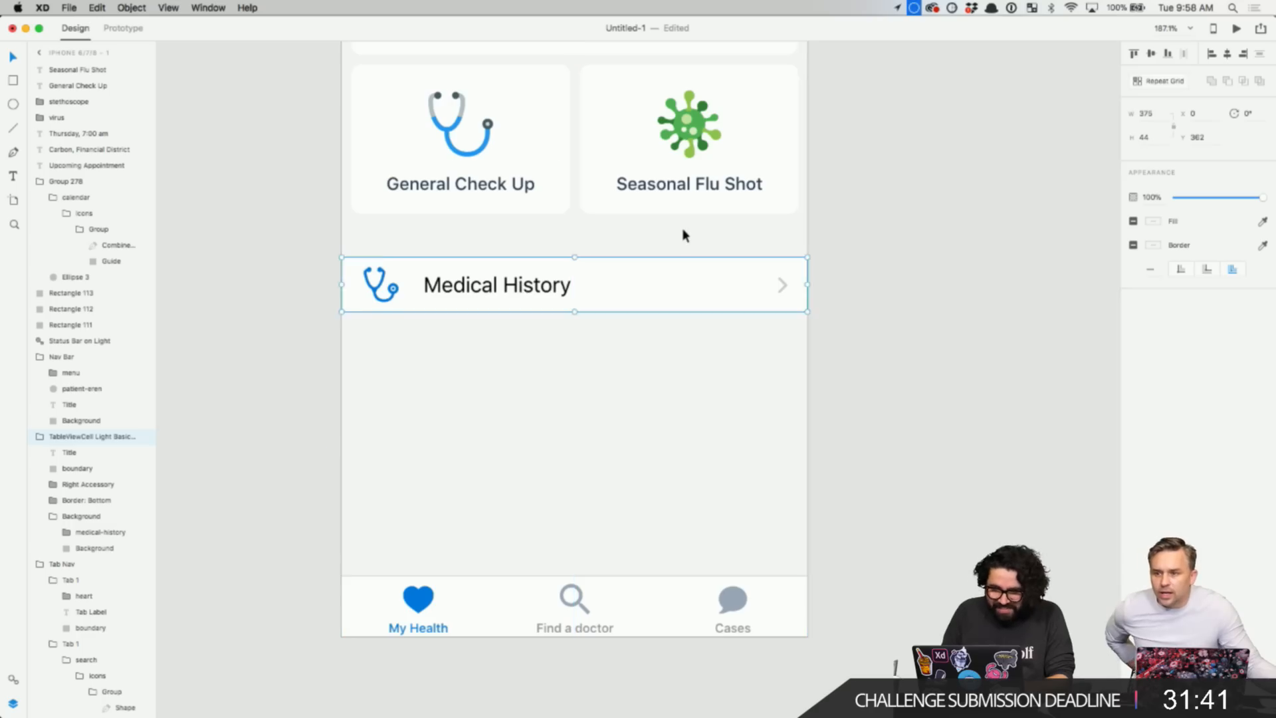
pyautogui.hotkey('shift', 'Up')
pyautogui.hotkey('shift', 'Up')
pyautogui.press('alt')
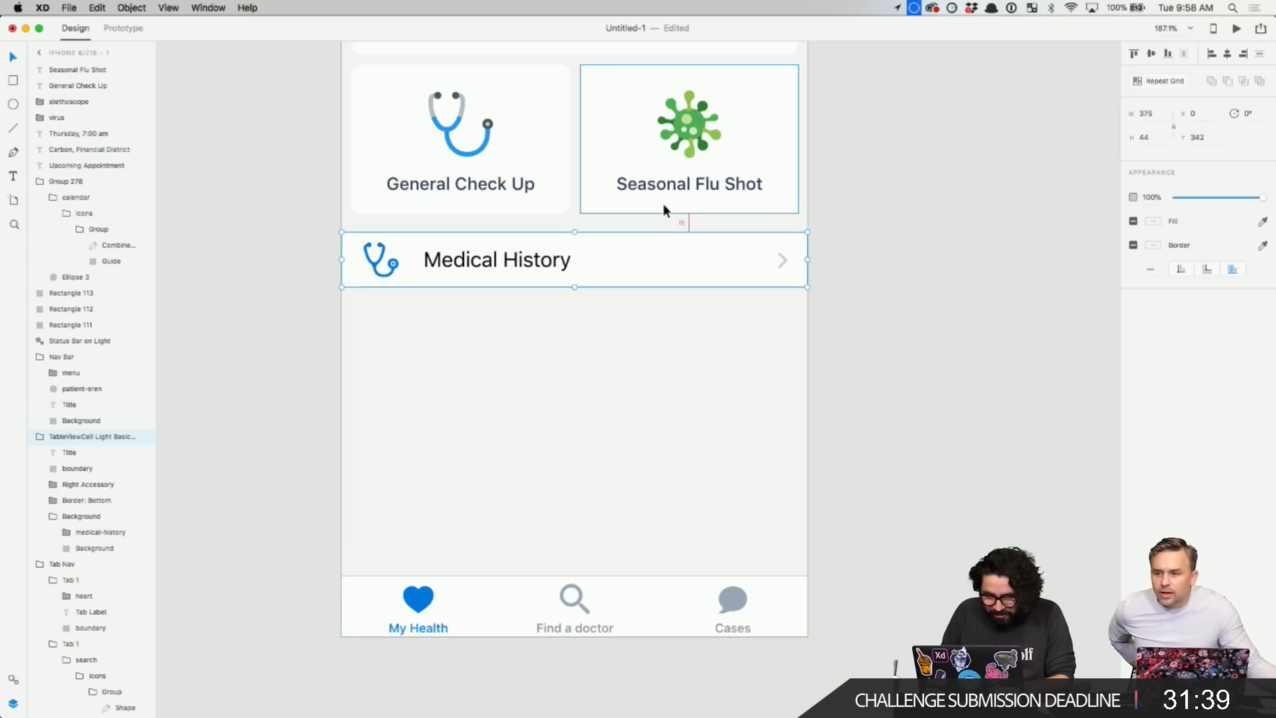
pyautogui.press('Up')
pyautogui.press('Up')
pyautogui.press('Up')
pyautogui.press('Up')
pyautogui.press('Up')
pyautogui.press('Up')
pyautogui.press('Up')
pyautogui.press('Up')
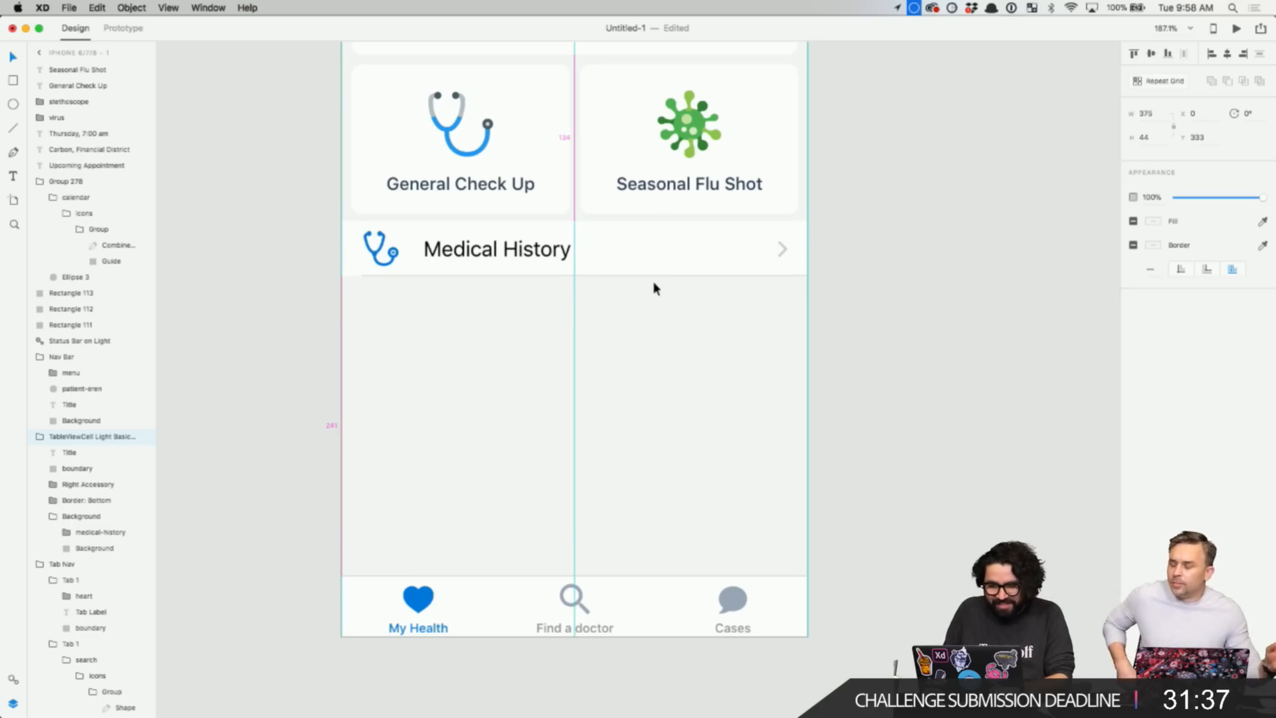
pyautogui.press('Escape')
# - Duplicate the Medical History row directly beneath itself
pyautogui.scroll(-5, 653, 288)
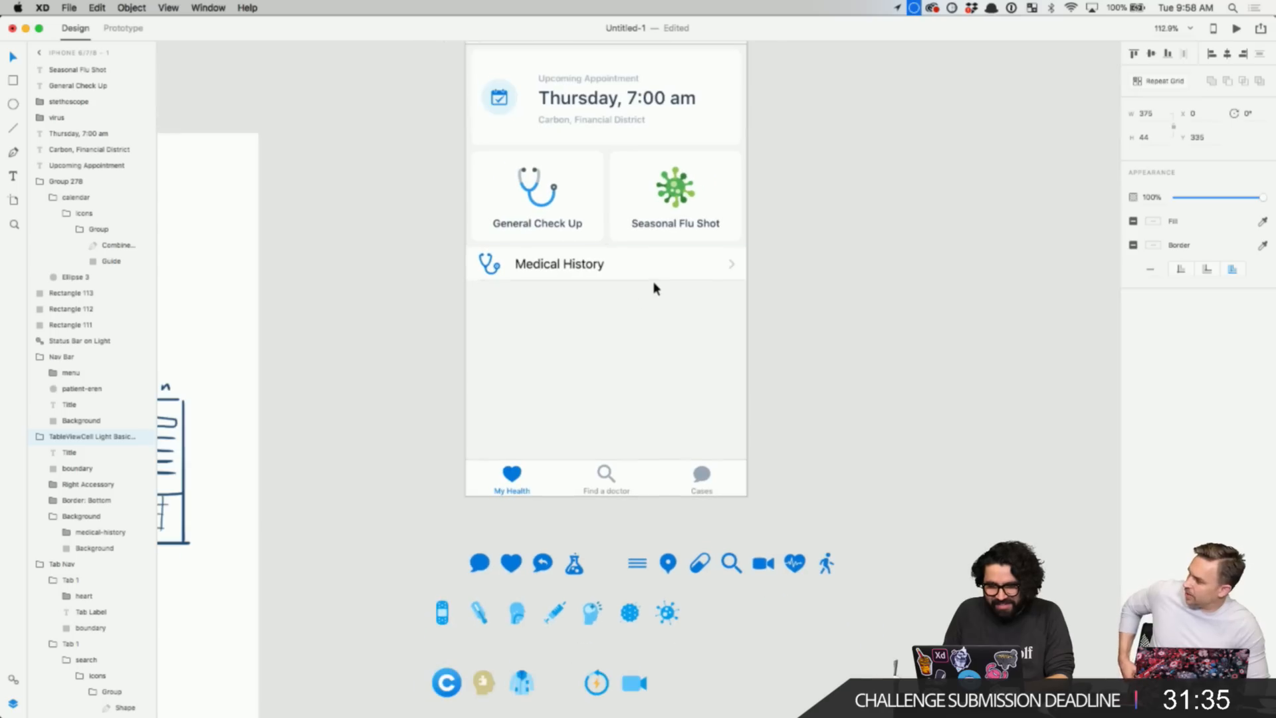
pyautogui.click(613, 268)
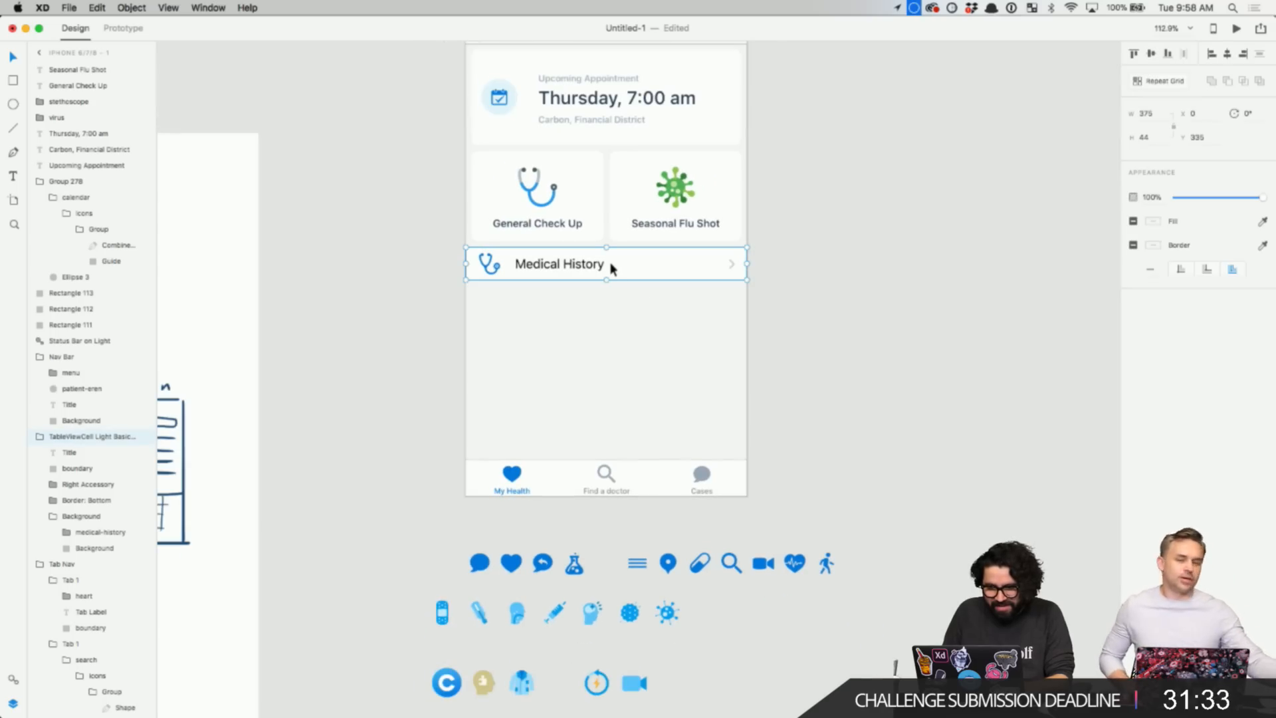
pyautogui.moveTo(569, 264); pyautogui.dragTo(567, 305)
# - Nudge the duplicated row up so it sits flush under Medical History
pyautogui.scroll(5, 567, 305)
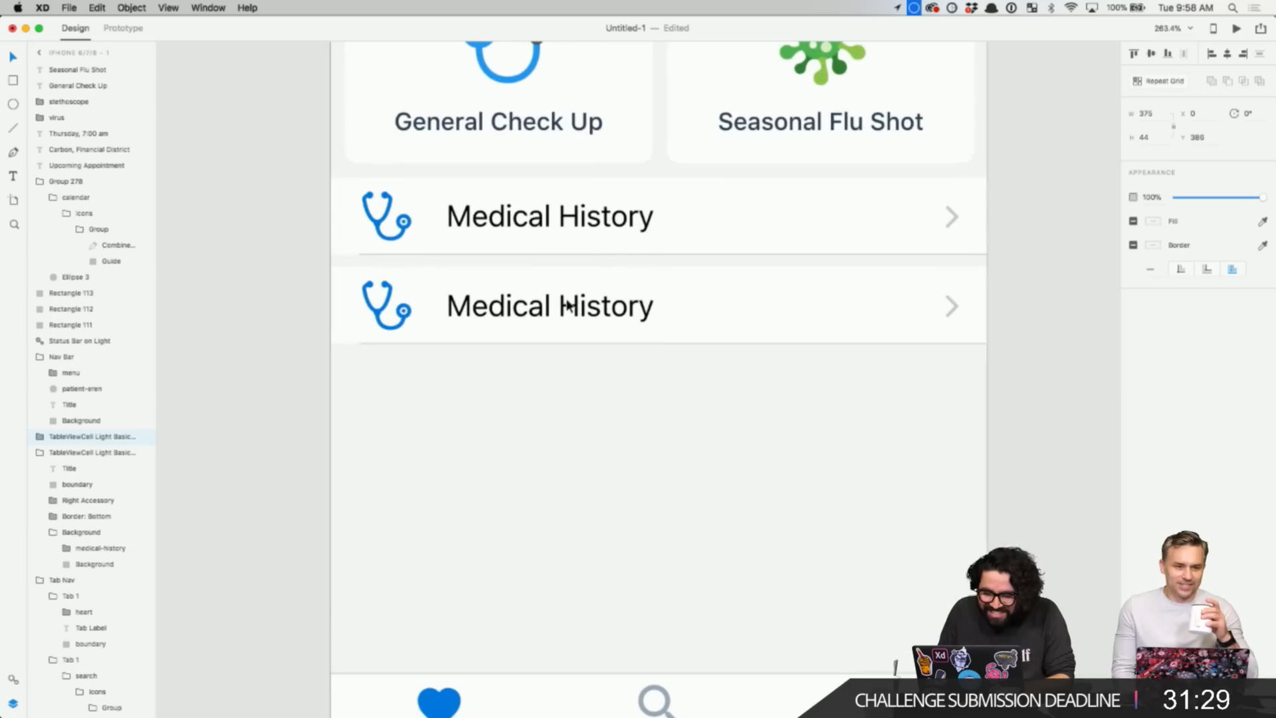
pyautogui.press('Down')
pyautogui.press('Down')
pyautogui.press('Down')
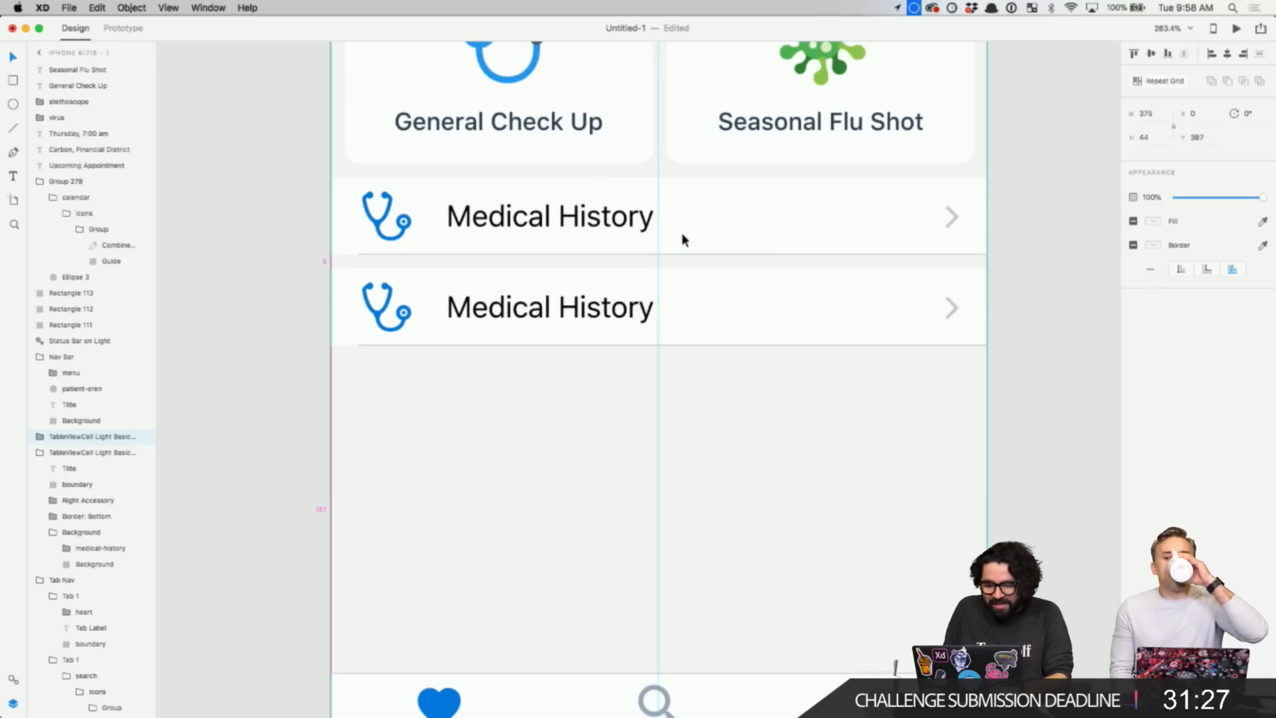
pyautogui.hotkey('shift', 'Up')
pyautogui.click(539, 424)
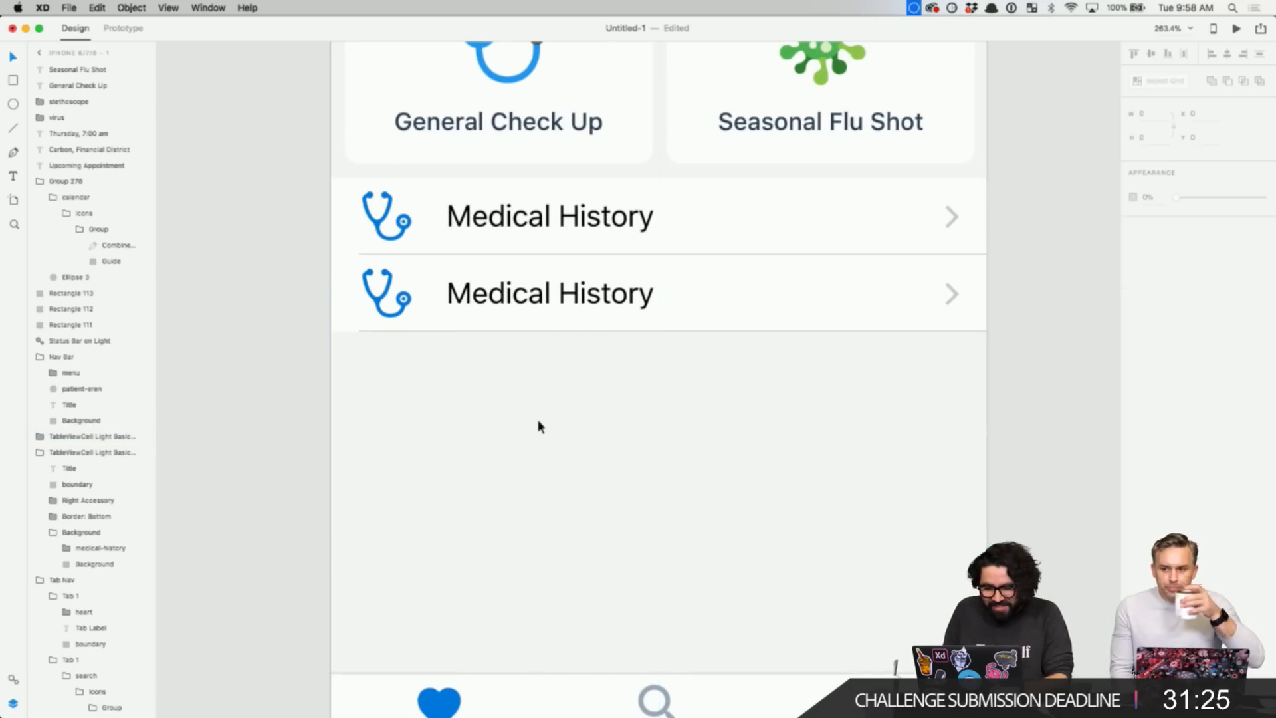
# - Cut the spare flask icon from below the screen for reuse
pyautogui.scroll(-5, 539, 424)
pyautogui.scroll(3, 607, 435)
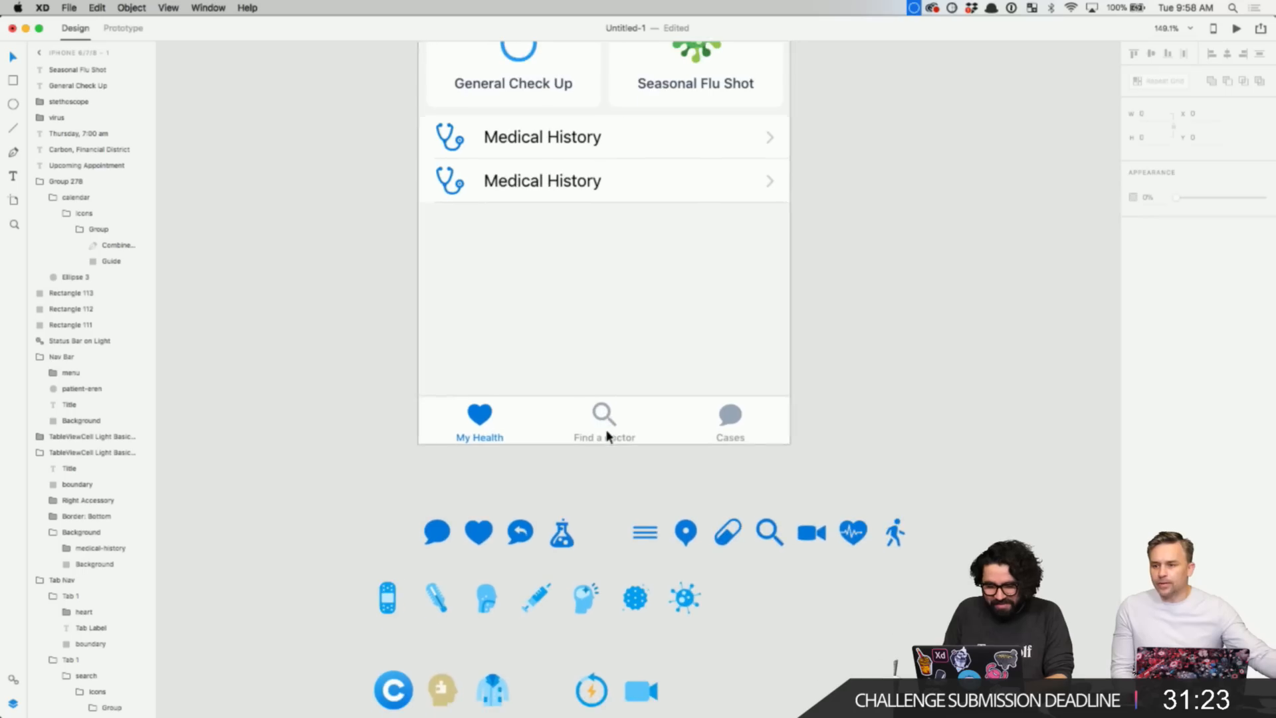
pyautogui.click(567, 535)
pyautogui.moveTo(566, 547); pyautogui.dragTo(568, 524)
pyautogui.press('super+x')
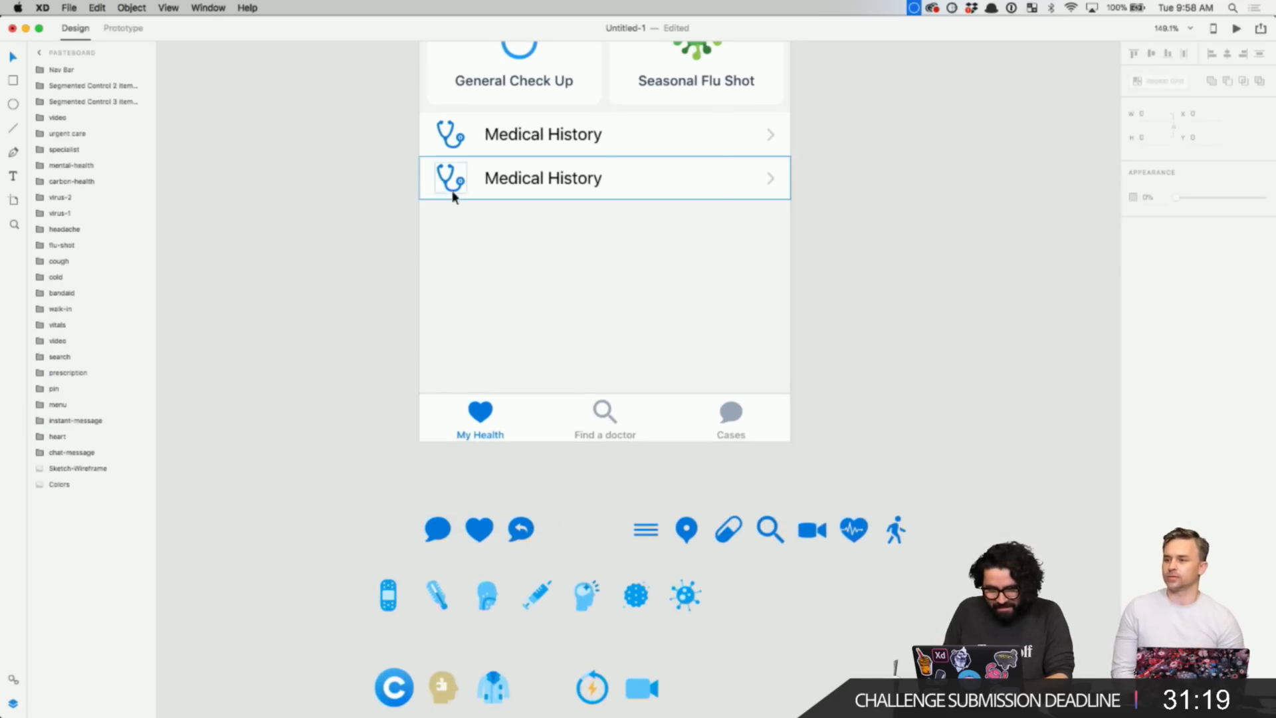
# - Zoom in on the rows and retitle the second row 'Lab Results'
pyautogui.click(449, 179)
pyautogui.click(334, 157)
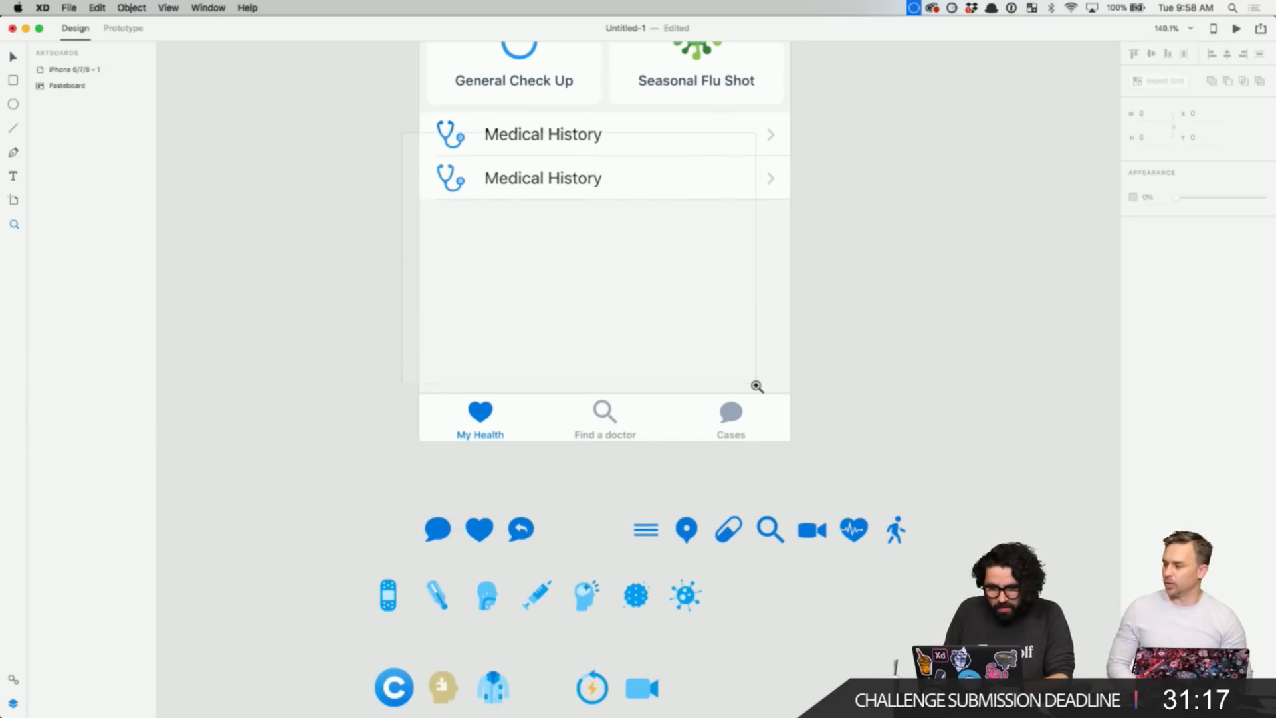
pyautogui.moveTo(752, 379); pyautogui.dragTo(348, 148)
pyautogui.click(485, 191)
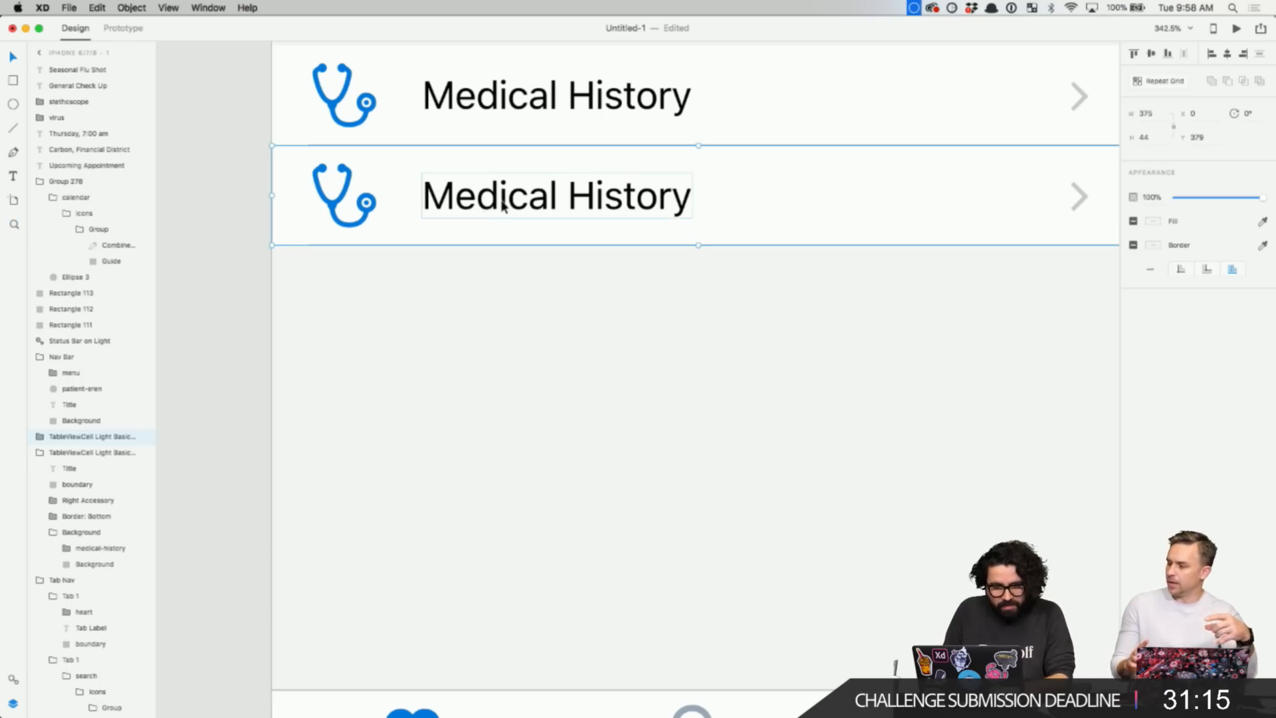
pyautogui.doubleClick(503, 199)
pyautogui.doubleClick(537, 190)
pyautogui.write('Lab')
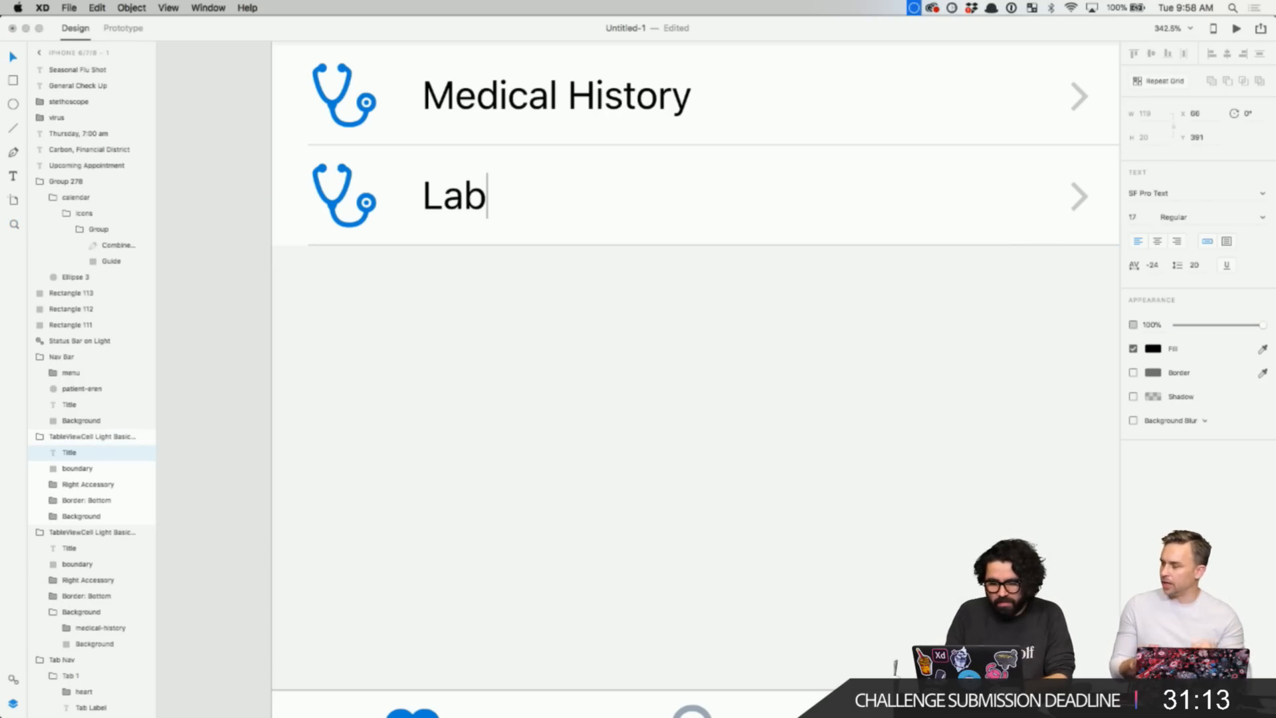
pyautogui.write(' Results')
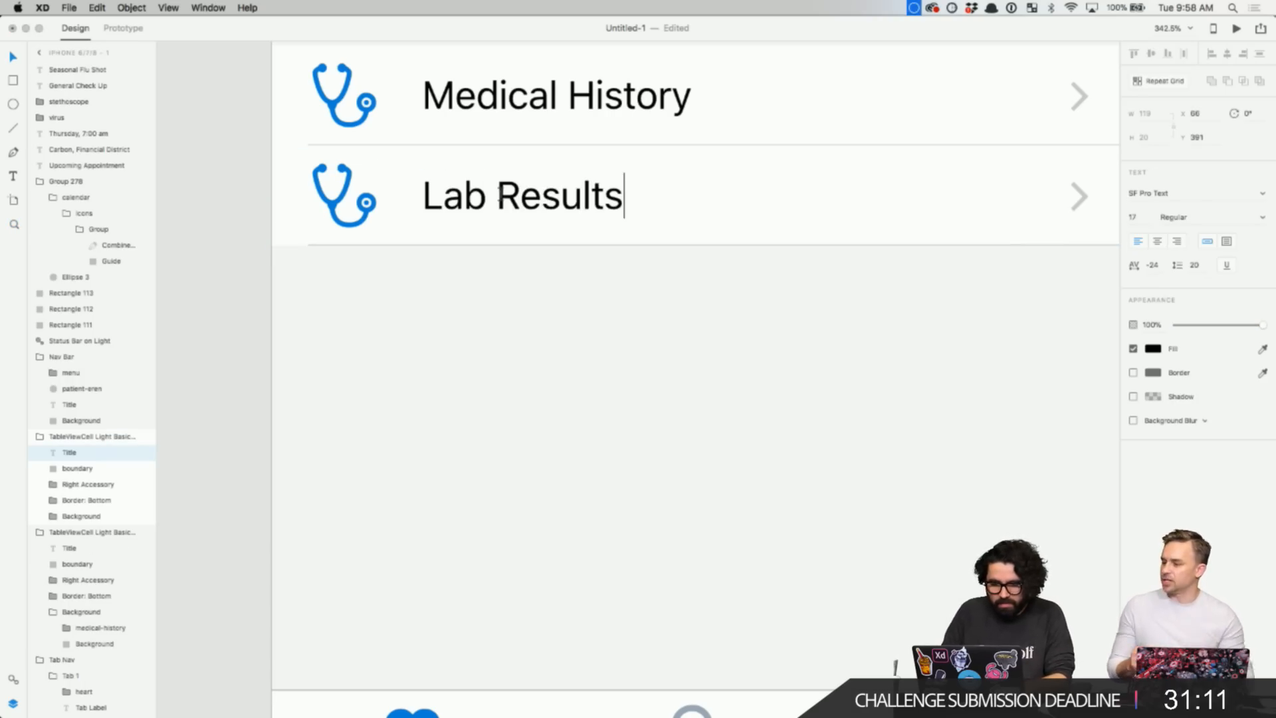
pyautogui.press('Escape')
# - Paste the flask icon over the stethoscope and delete the old stethoscope layer
pyautogui.click(376, 206)
pyautogui.doubleClick(368, 214)
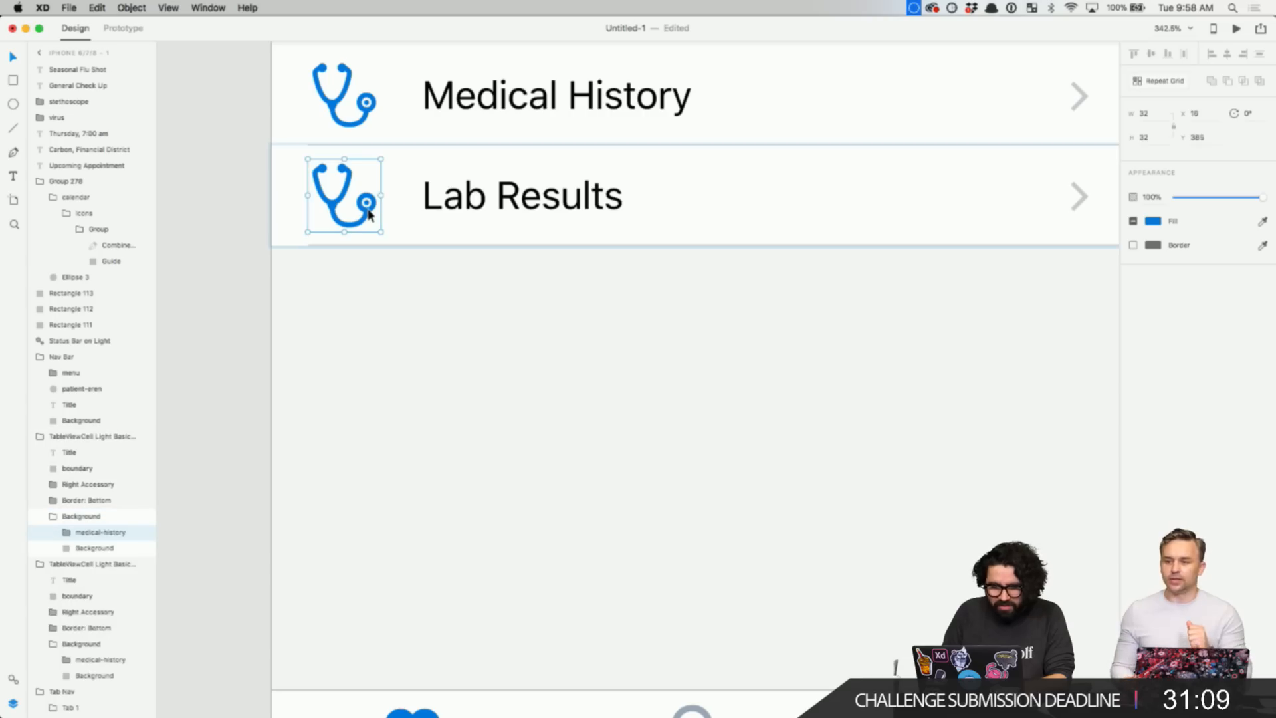
pyautogui.press('super+v')
pyautogui.moveTo(718, 410); pyautogui.dragTo(364, 219)
pyautogui.moveTo(358, 219); pyautogui.dragTo(363, 220)
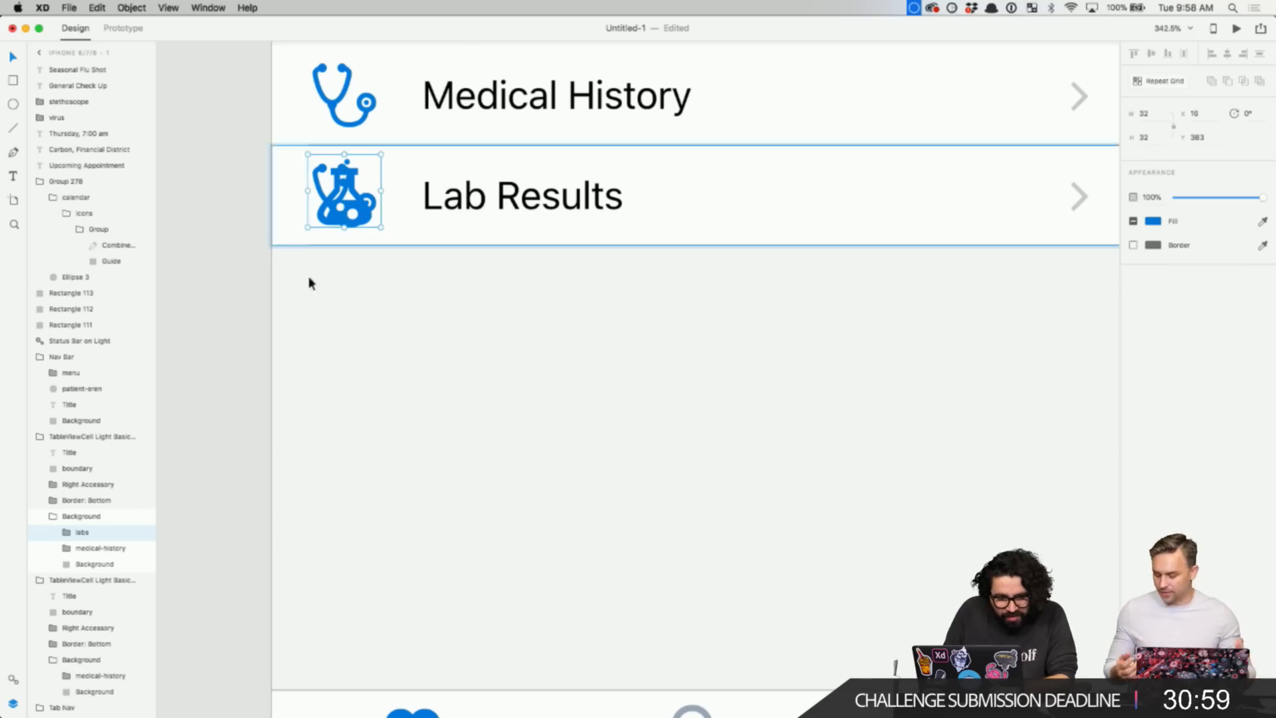
pyautogui.click(85, 548)
pyautogui.press('Delete')
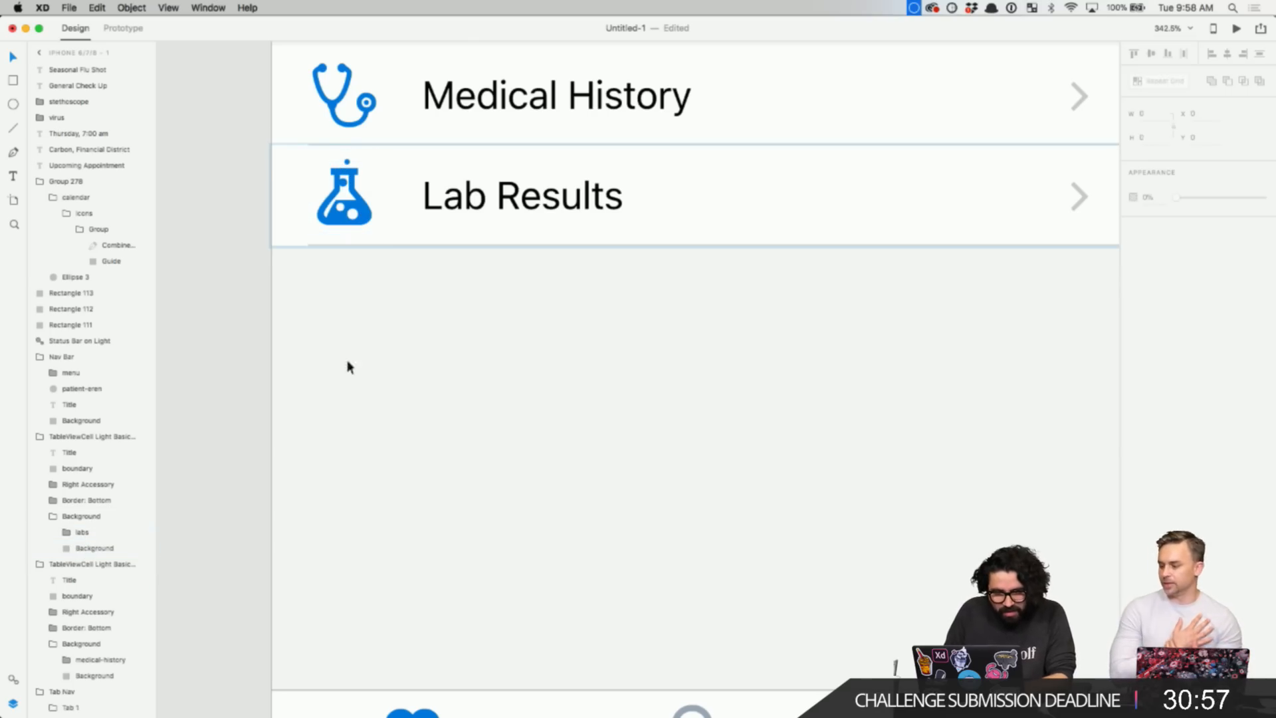
pyautogui.scroll(-5, 589, 333)
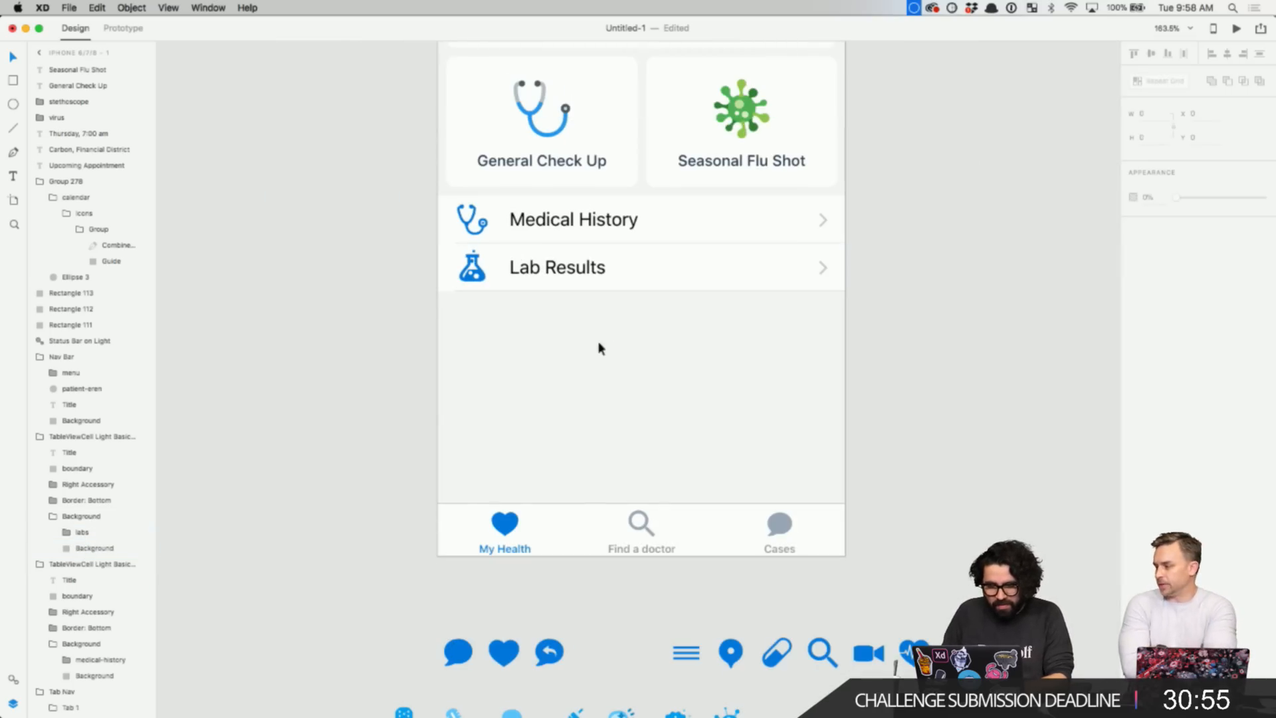
# - Duplicate the Lab Results row directly below it, flush with the row above
pyautogui.click(555, 279)
pyautogui.moveTo(555, 280); pyautogui.dragTo(579, 329)
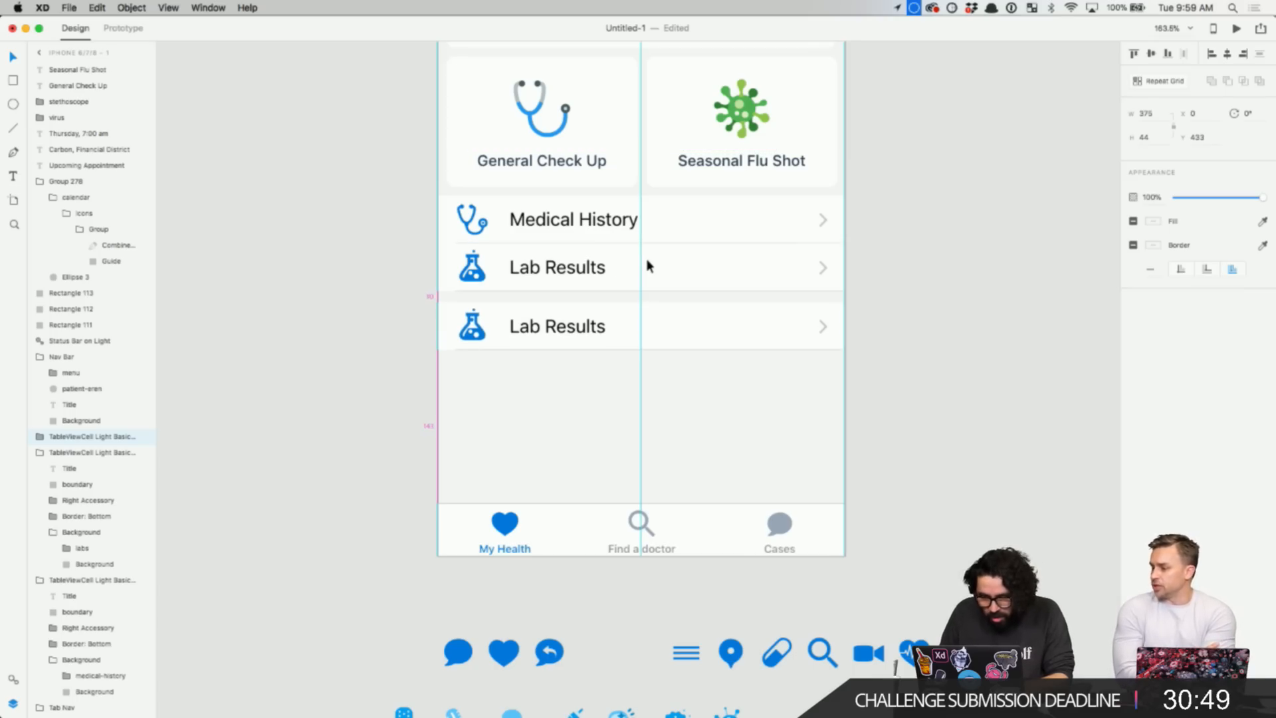
pyautogui.press('Up')
pyautogui.press('Up')
pyautogui.press('Up')
pyautogui.press('Up')
pyautogui.press('Up')
pyautogui.press('Up')
pyautogui.press('Up')
pyautogui.press('Up')
pyautogui.click(597, 406)
# - Take the spare pill icon from below the screen and zoom in on the list rows
pyautogui.scroll(-3, 597, 407)
pyautogui.hscroll(2, 597, 407)
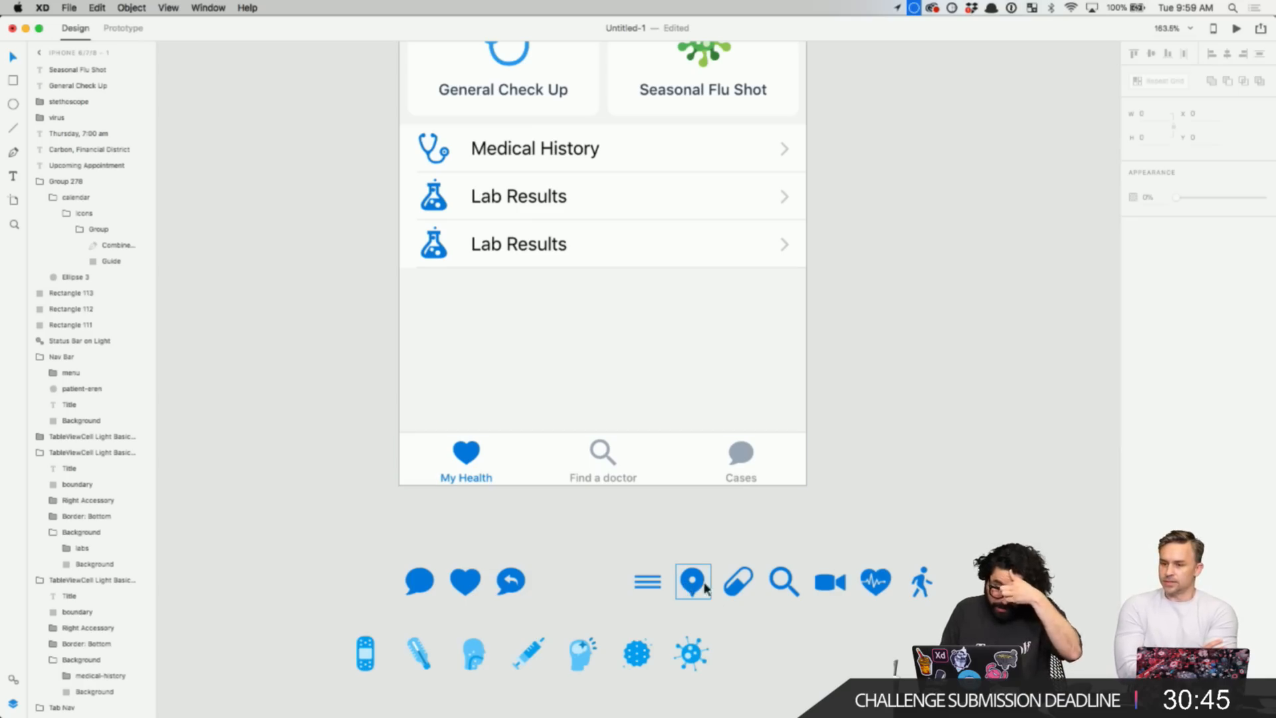
pyautogui.click(735, 591)
pyautogui.press('Delete')
pyautogui.press('z')
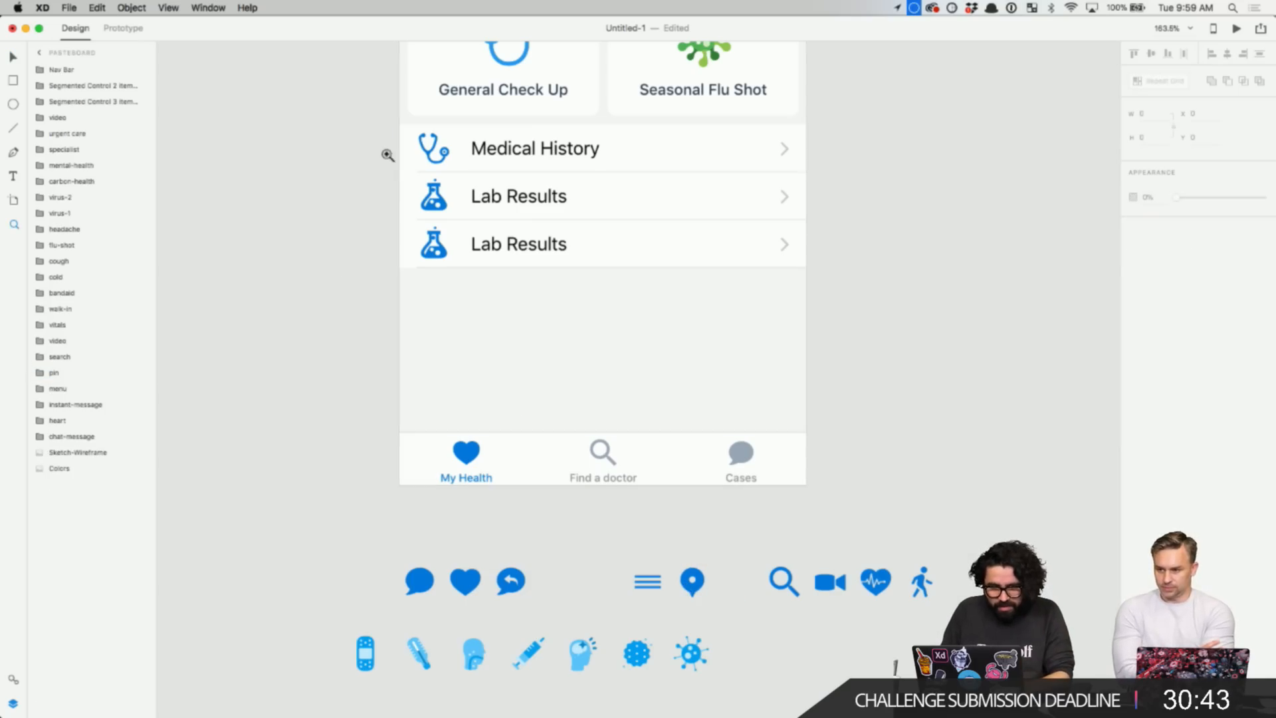
pyautogui.moveTo(387, 150); pyautogui.dragTo(664, 401)
pyautogui.press('v')
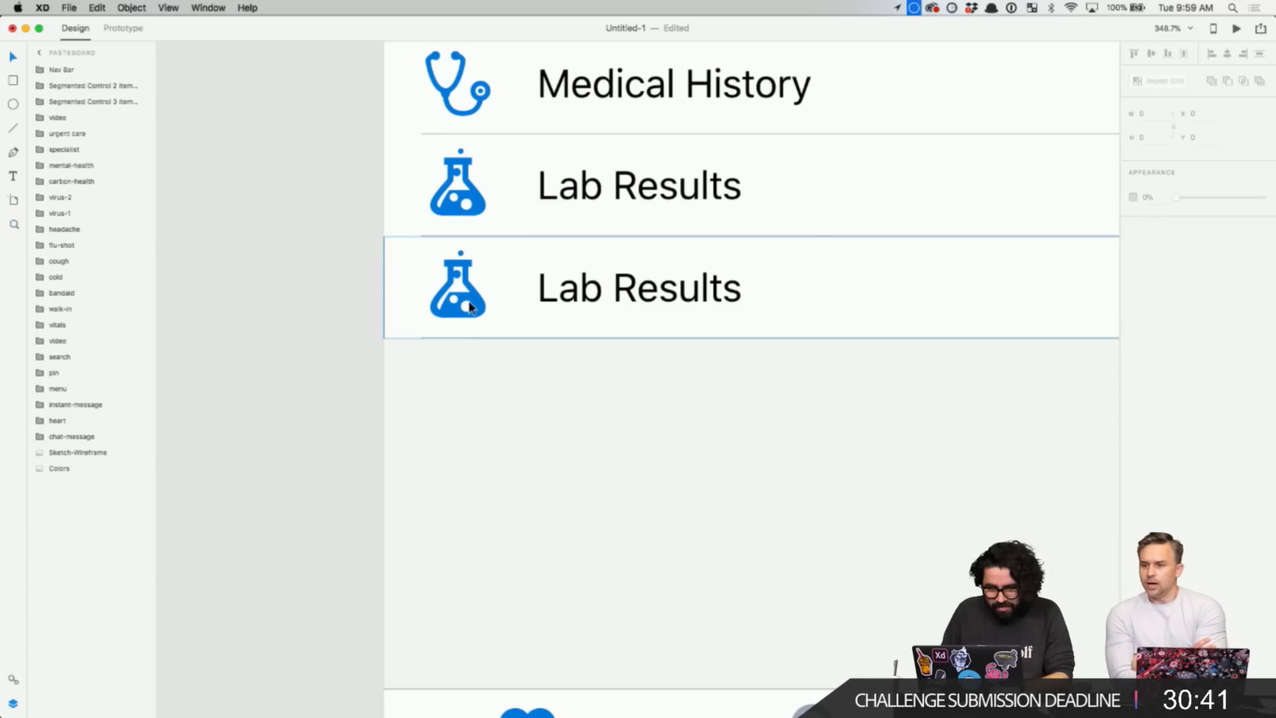
# - Paste the pill icon over the third row's flask and delete the flask layer
pyautogui.click(470, 304)
pyautogui.doubleClick(473, 310)
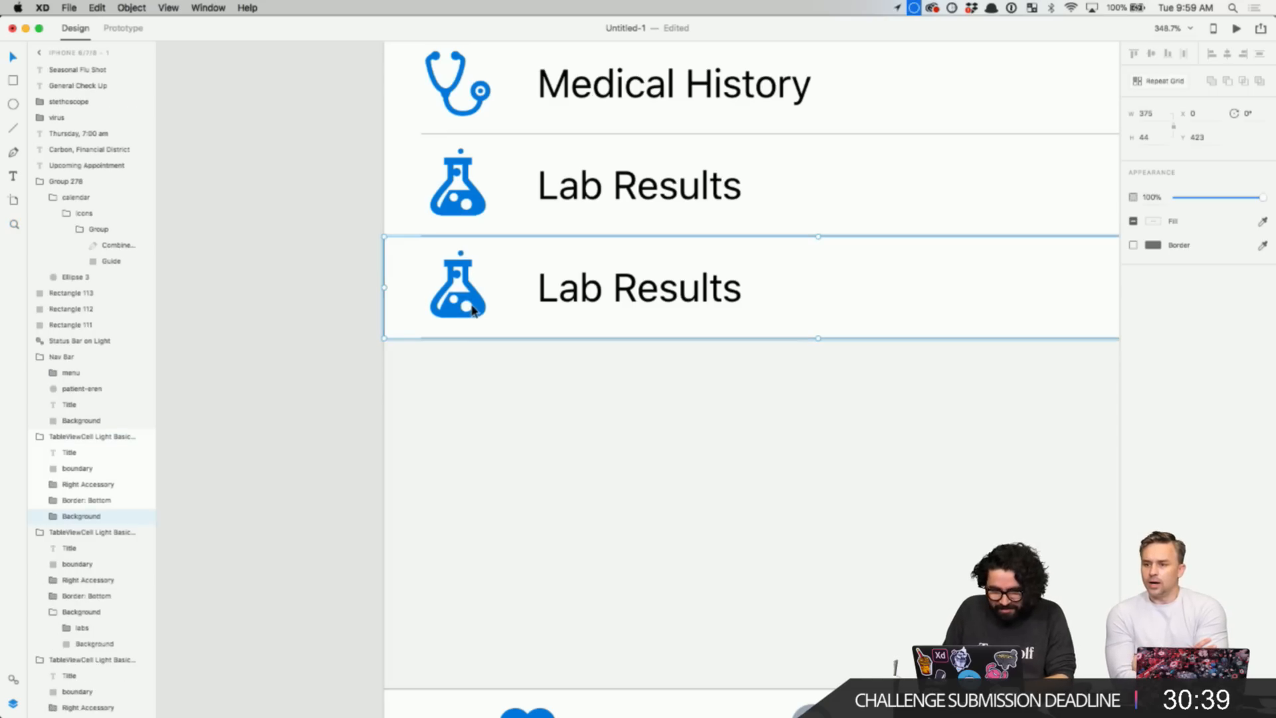
pyautogui.doubleClick(477, 310)
pyautogui.click(480, 310)
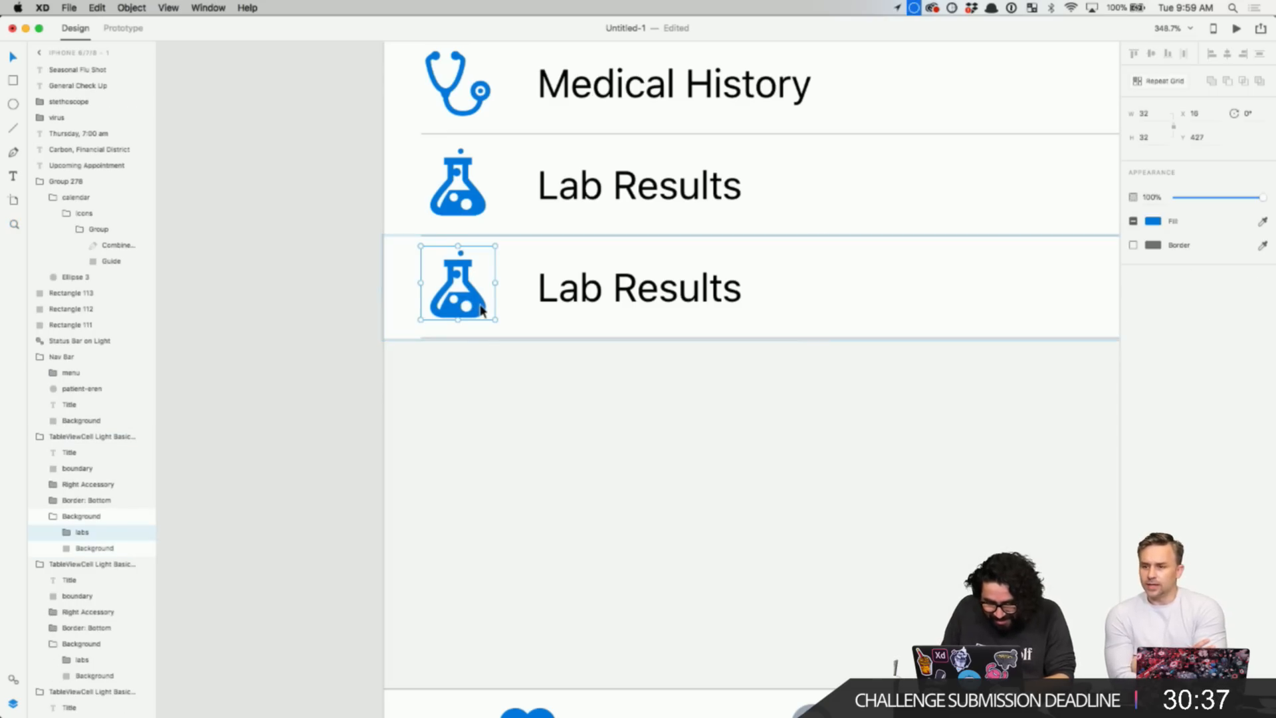
pyautogui.press('super+v')
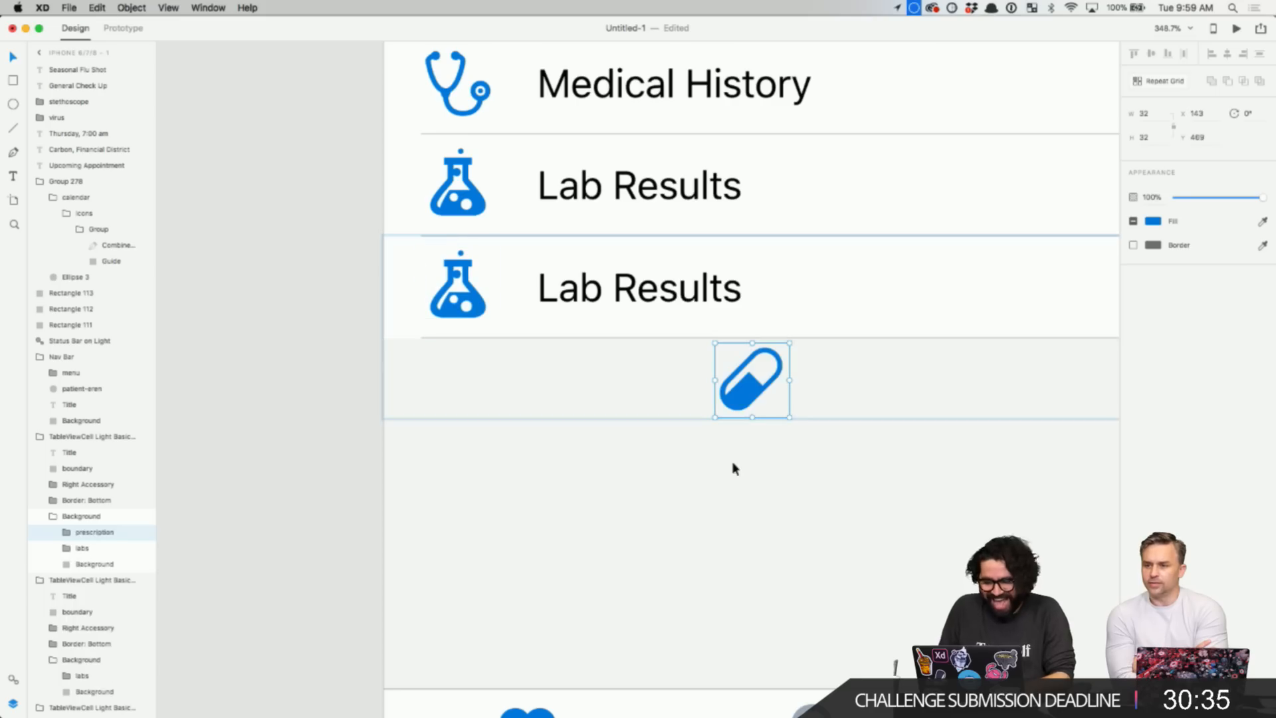
pyautogui.moveTo(755, 411); pyautogui.dragTo(457, 313)
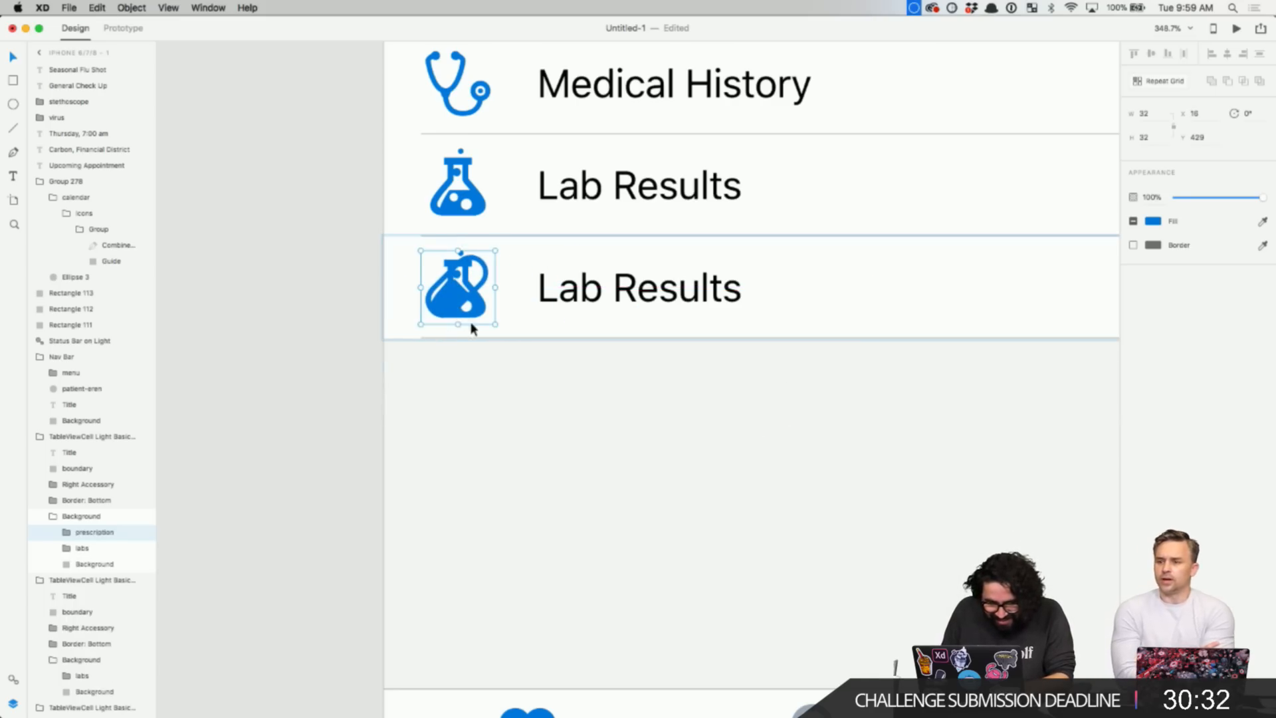
pyautogui.click(93, 548)
pyautogui.press('Delete')
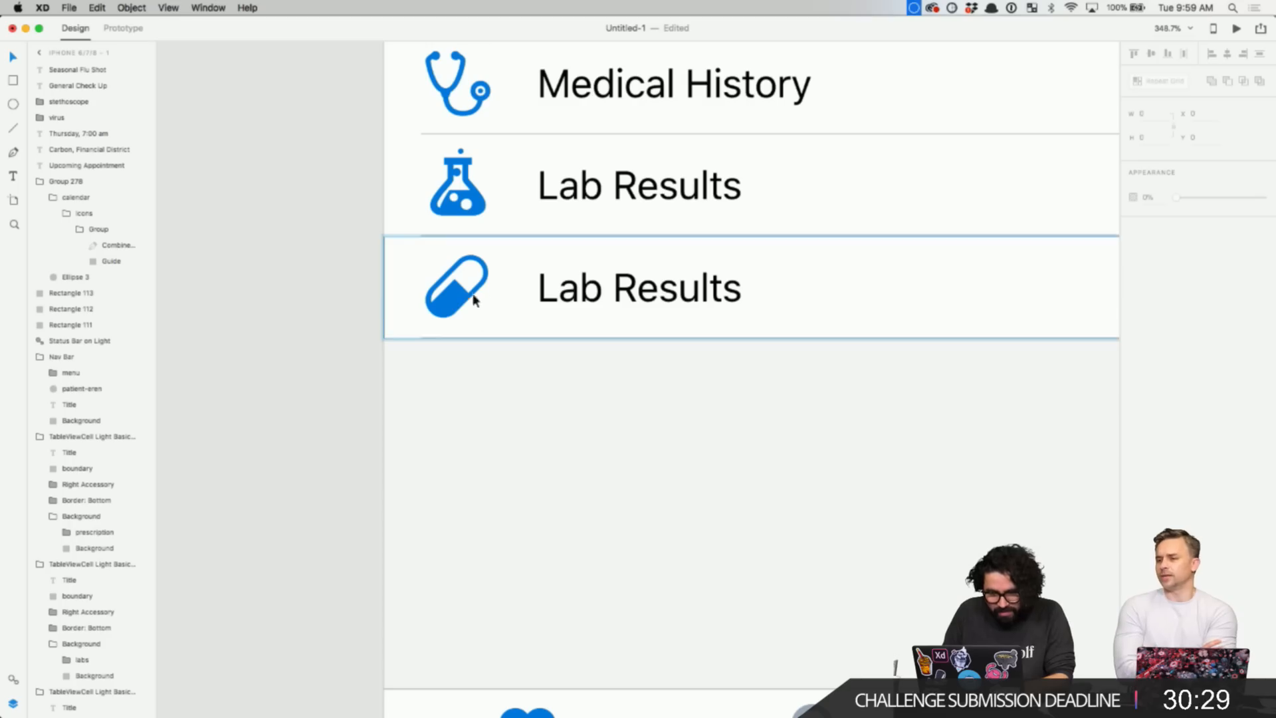
# - Retitle the third row 'Medications'
pyautogui.click(459, 302)
pyautogui.click(585, 305)
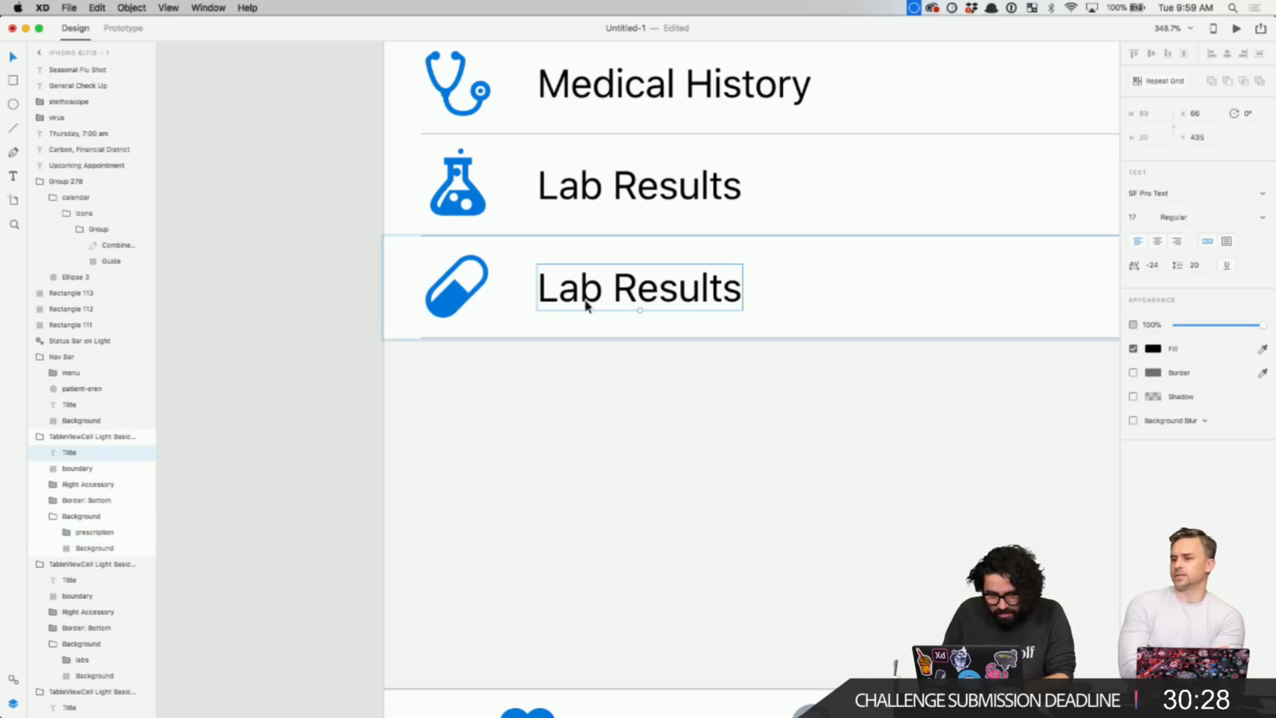
pyautogui.click(844, 288)
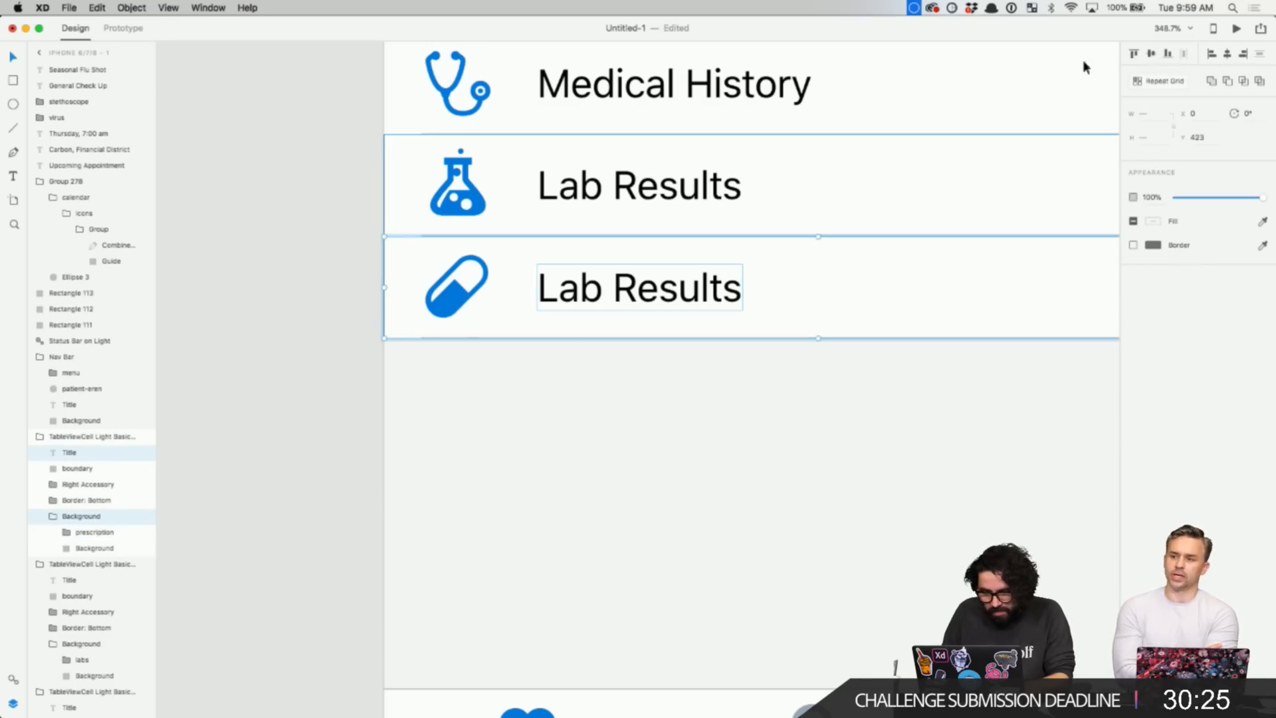
pyautogui.click(519, 402)
pyautogui.scroll(-5, 540, 385)
pyautogui.click(589, 343)
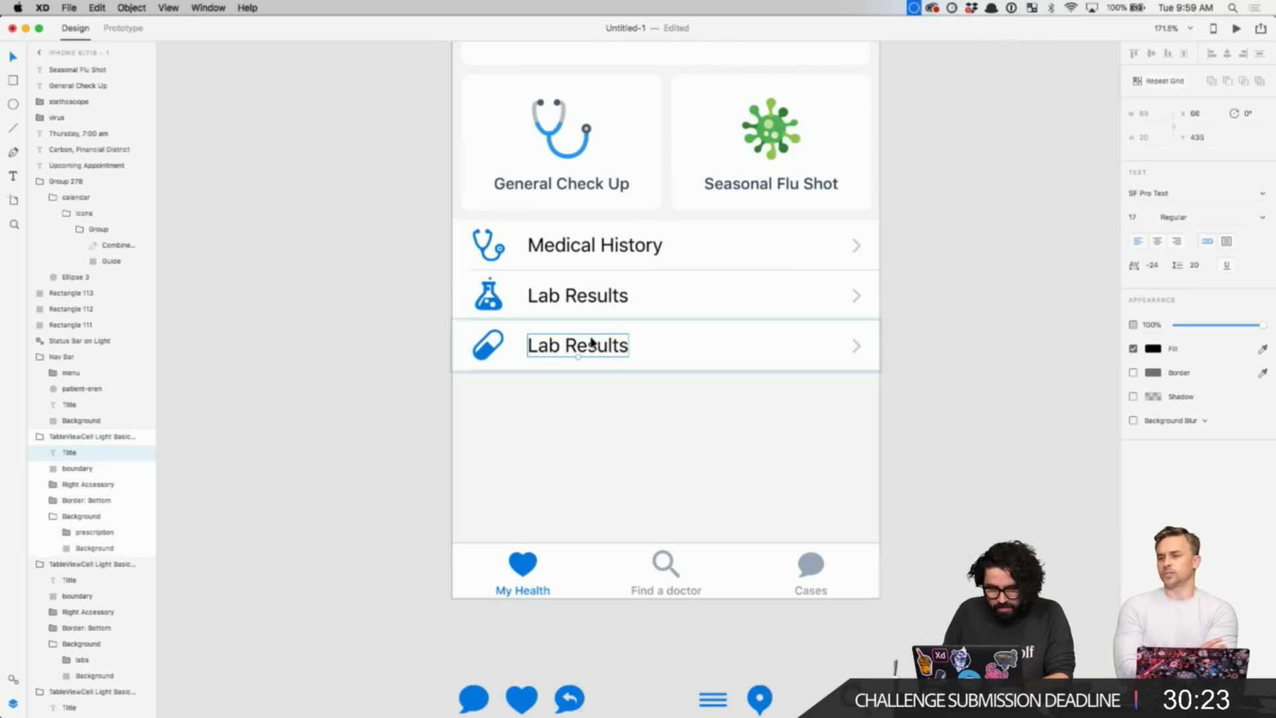
pyautogui.doubleClick(609, 347)
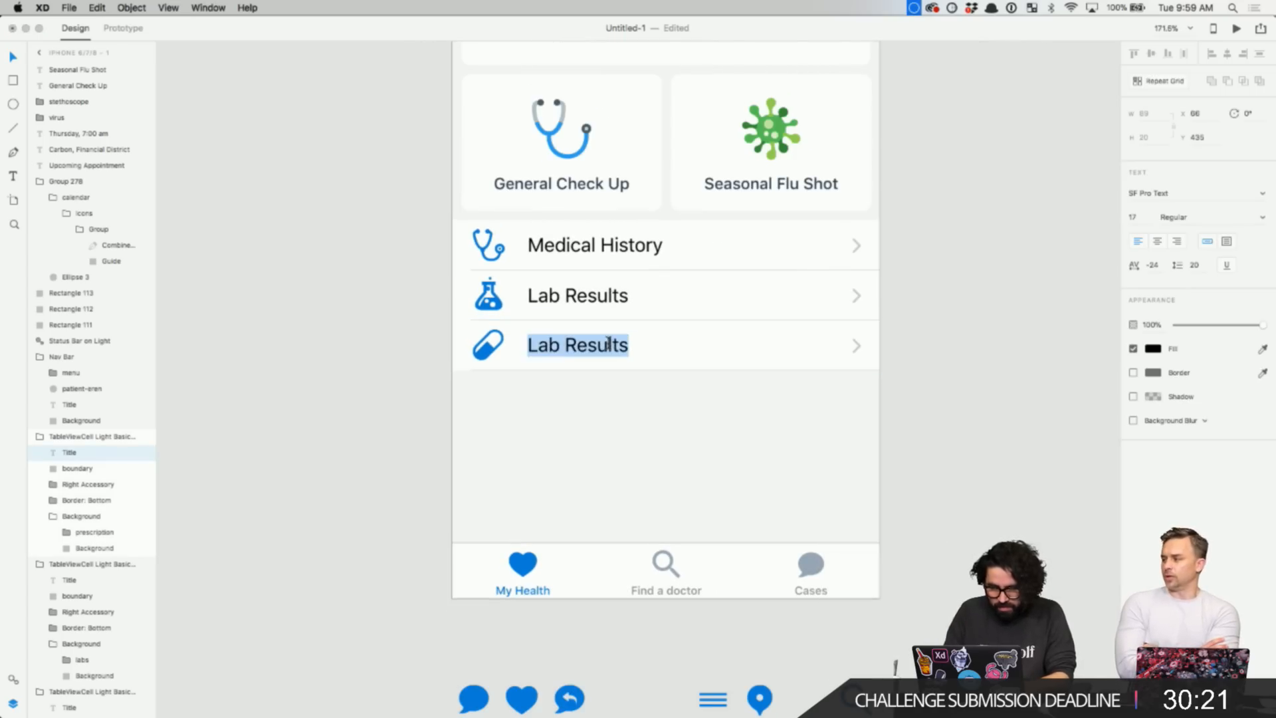
pyautogui.write('Medications')
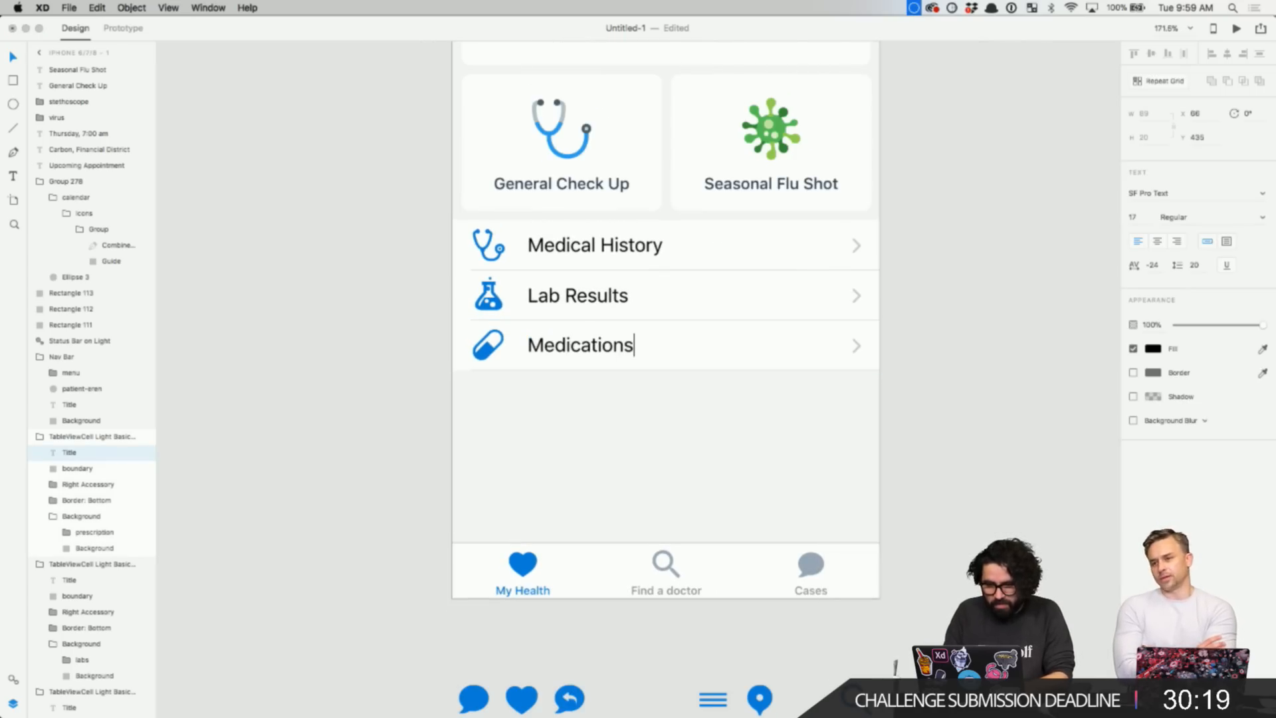
pyautogui.click(628, 392)
# - Duplicate the Medications row directly below it
pyautogui.scroll(-2, 625, 319)
pyautogui.click(607, 281)
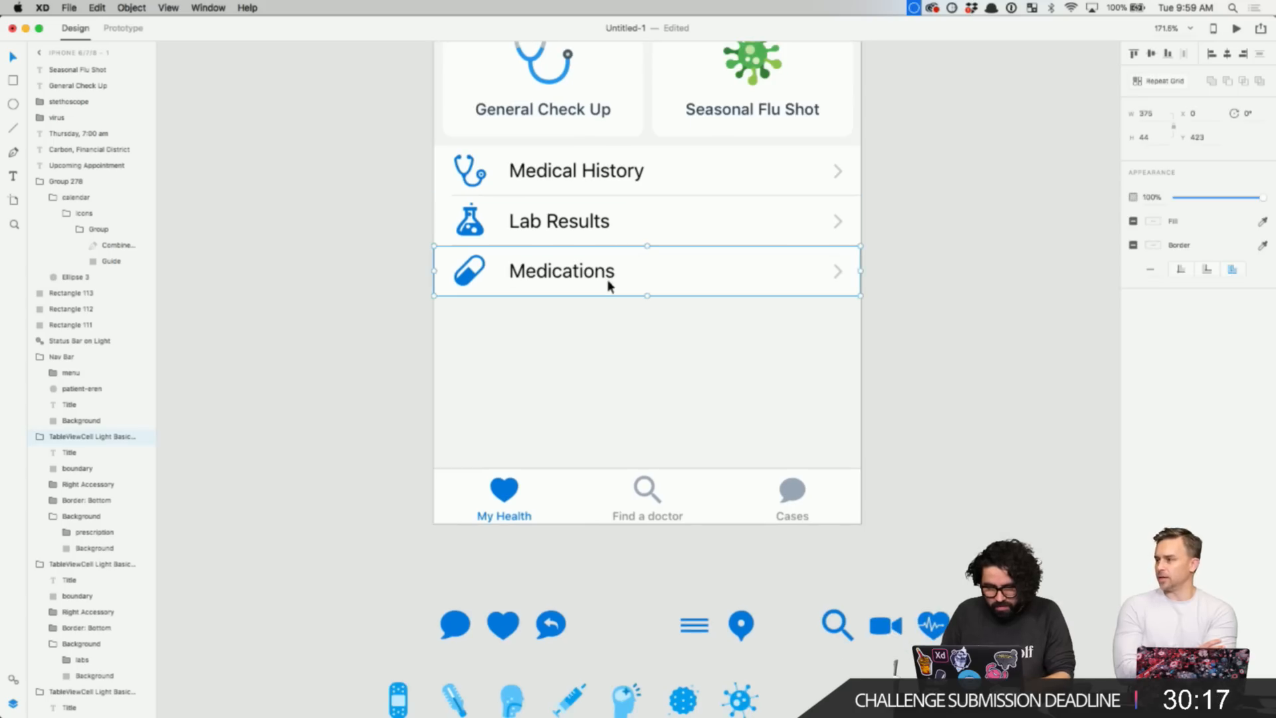
pyautogui.click(610, 362)
pyautogui.moveTo(586, 272); pyautogui.dragTo(590, 329)
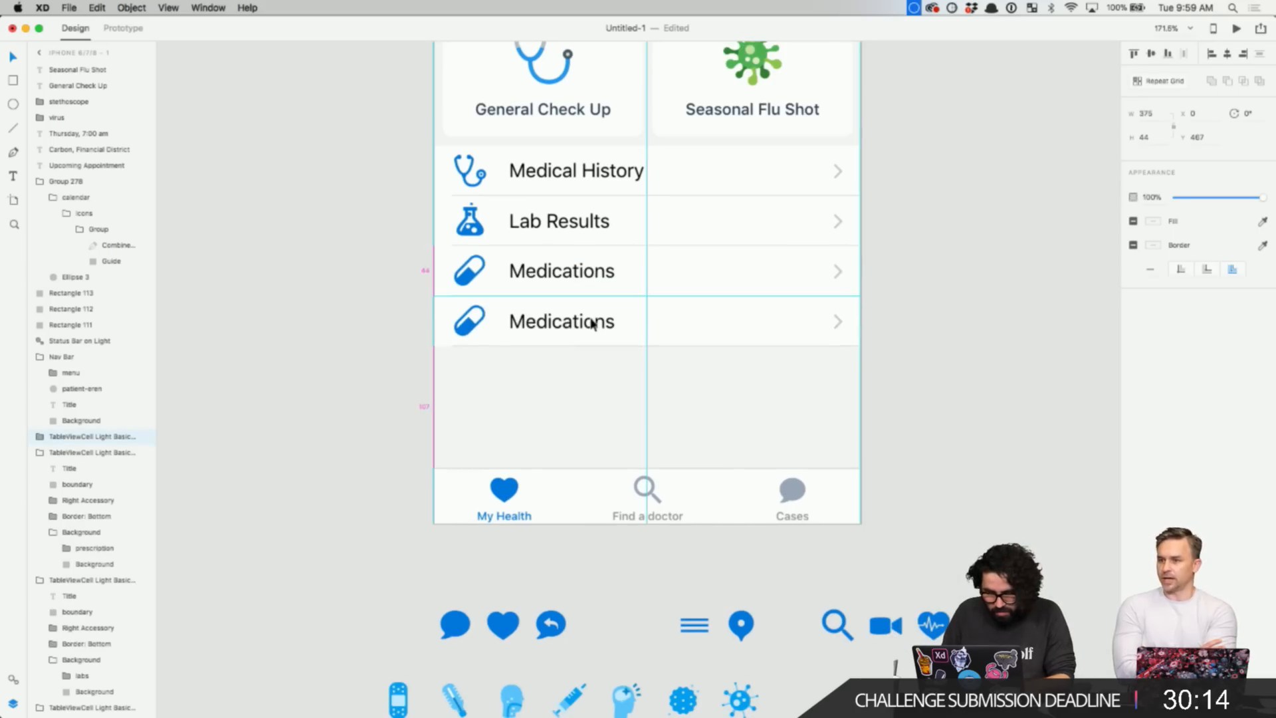
pyautogui.scroll(-1, 591, 399)
pyautogui.click(592, 399)
# - Check the site map in the browser, then rename the duplicate row 'Vitals'
pyautogui.press('super+Tab')
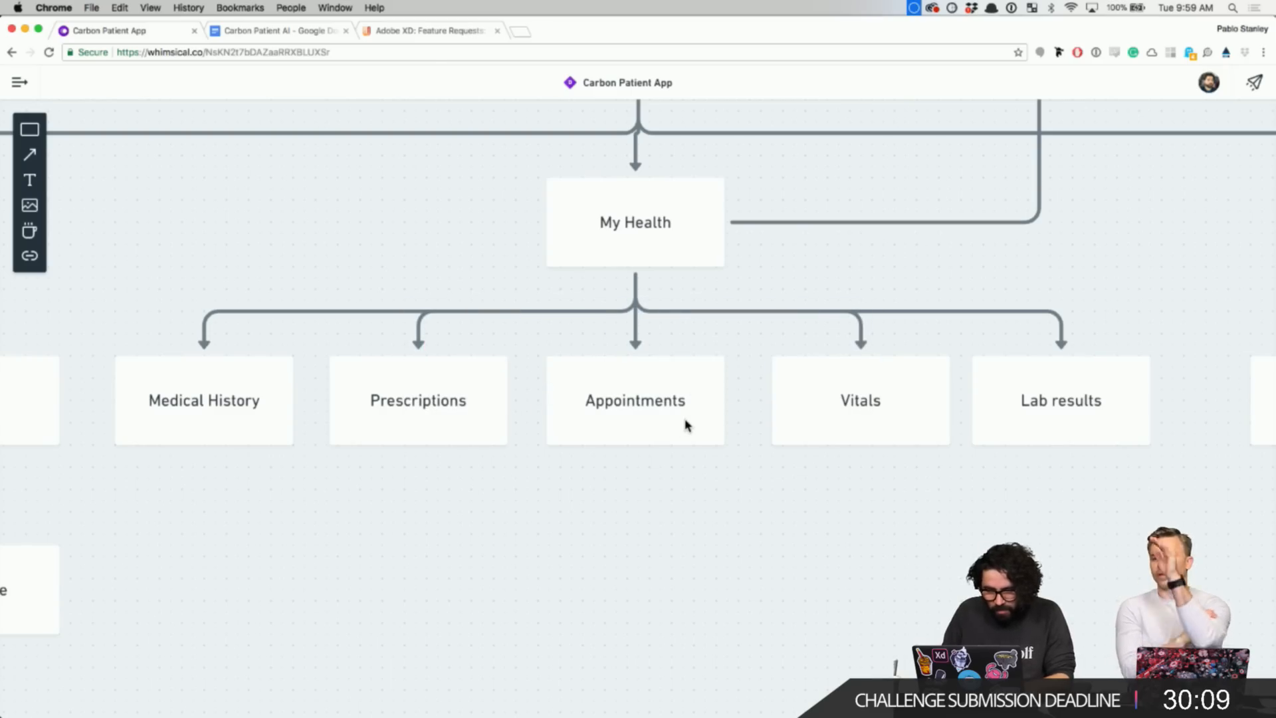
pyautogui.press('super+Tab')
pyautogui.doubleClick(571, 309)
pyautogui.doubleClick(577, 308)
pyautogui.write('Vitals')
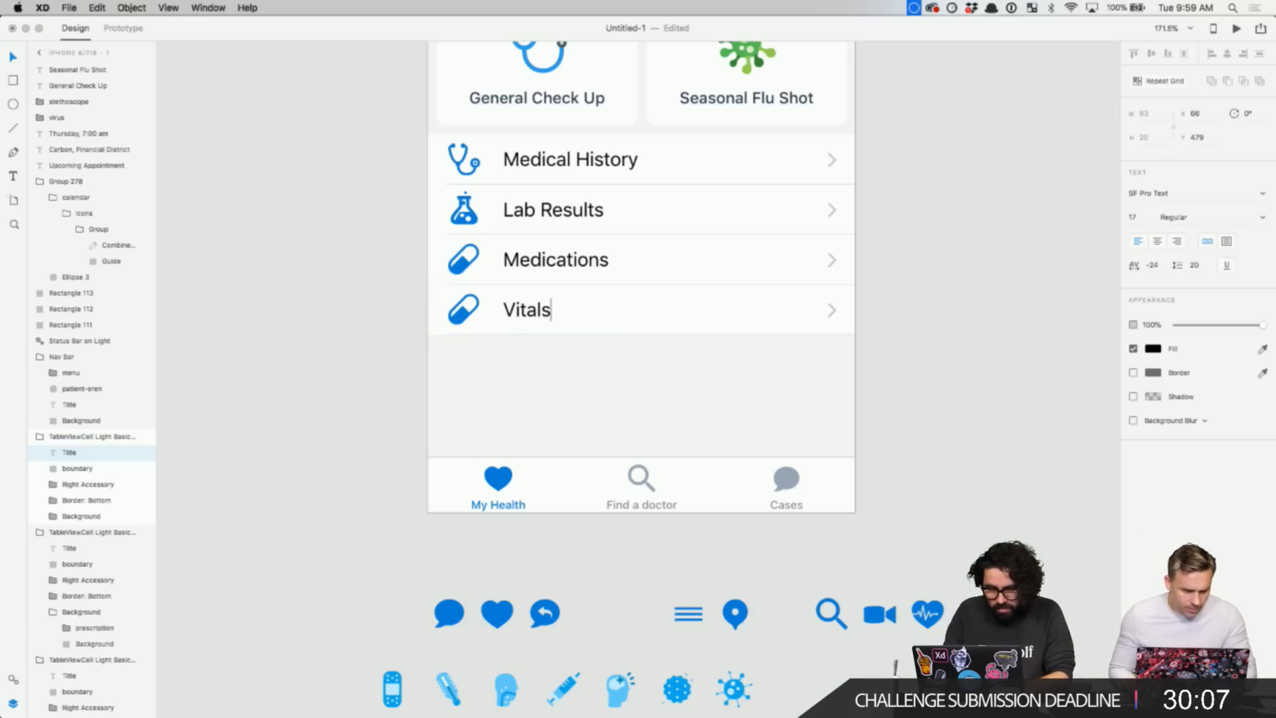
pyautogui.press('Escape')
pyautogui.press('Escape')
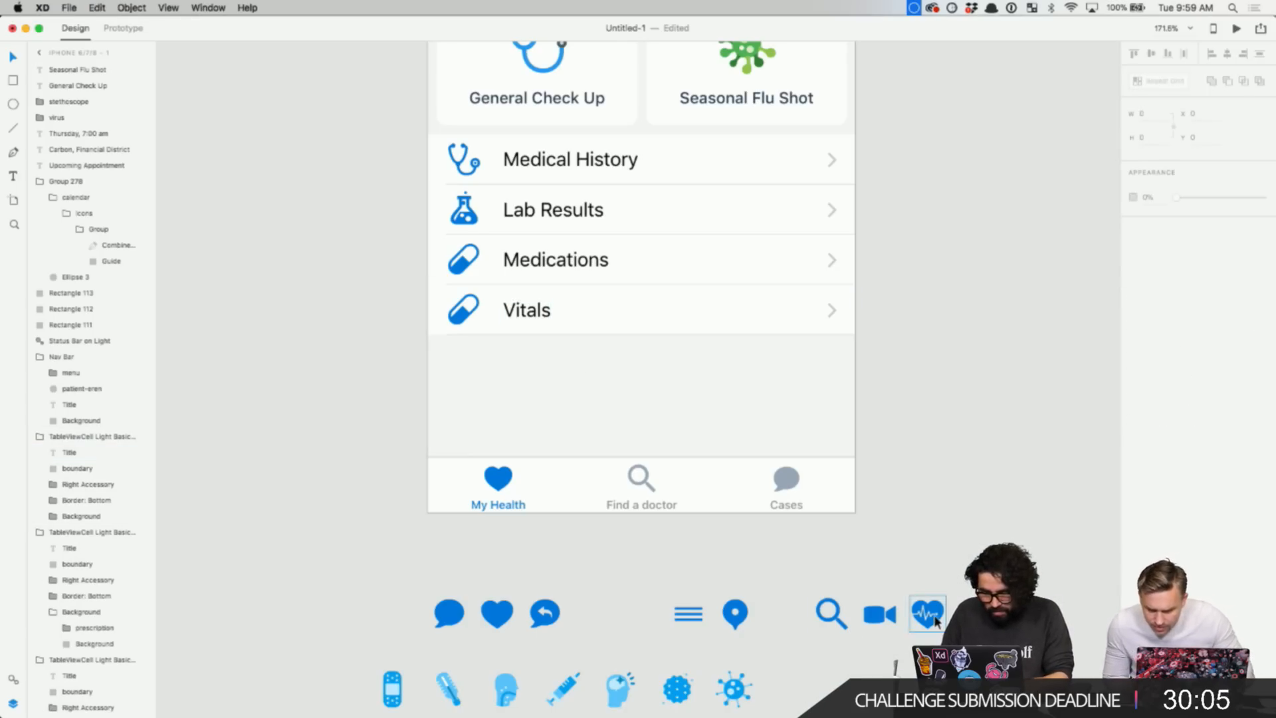
# - Cut the heart-pulse icon, paste it over the Vitals pill icon, and delete the pill layer
pyautogui.click(927, 613)
pyautogui.press('super+x')
pyautogui.scroll(3, 493, 346)
pyautogui.scroll(3, 494, 346)
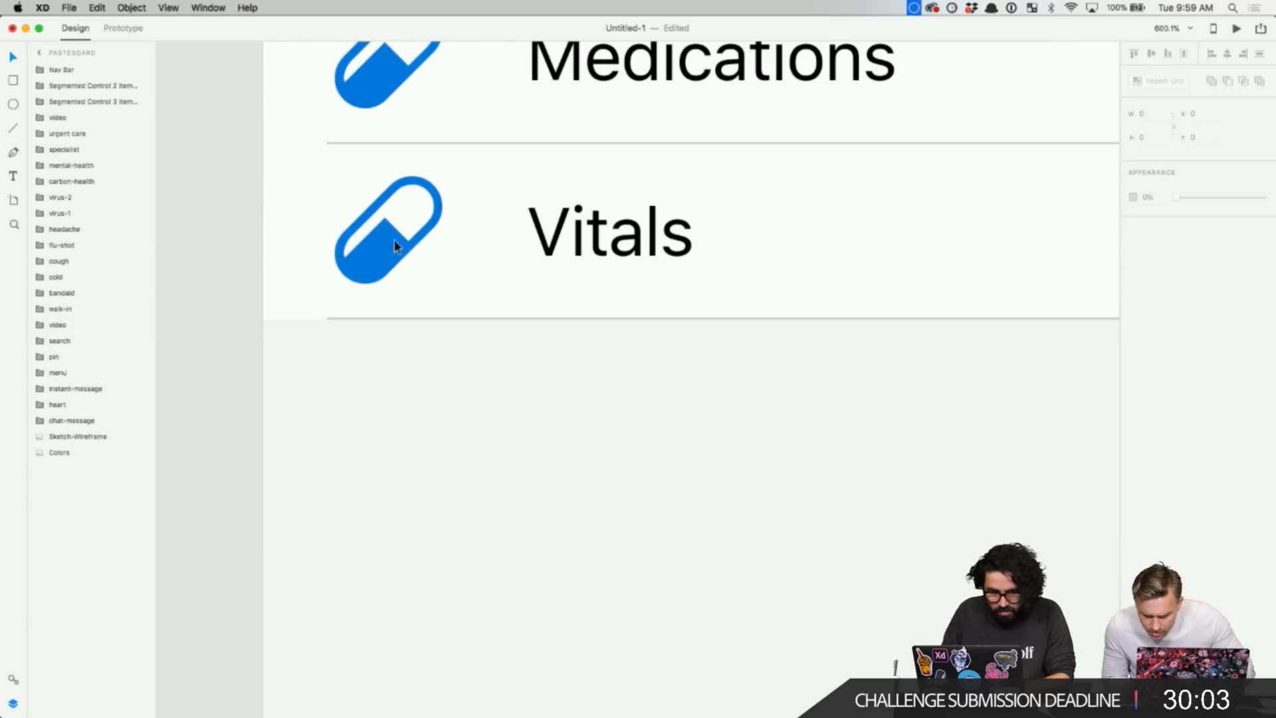
pyautogui.click(395, 245)
pyautogui.doubleClick(389, 261)
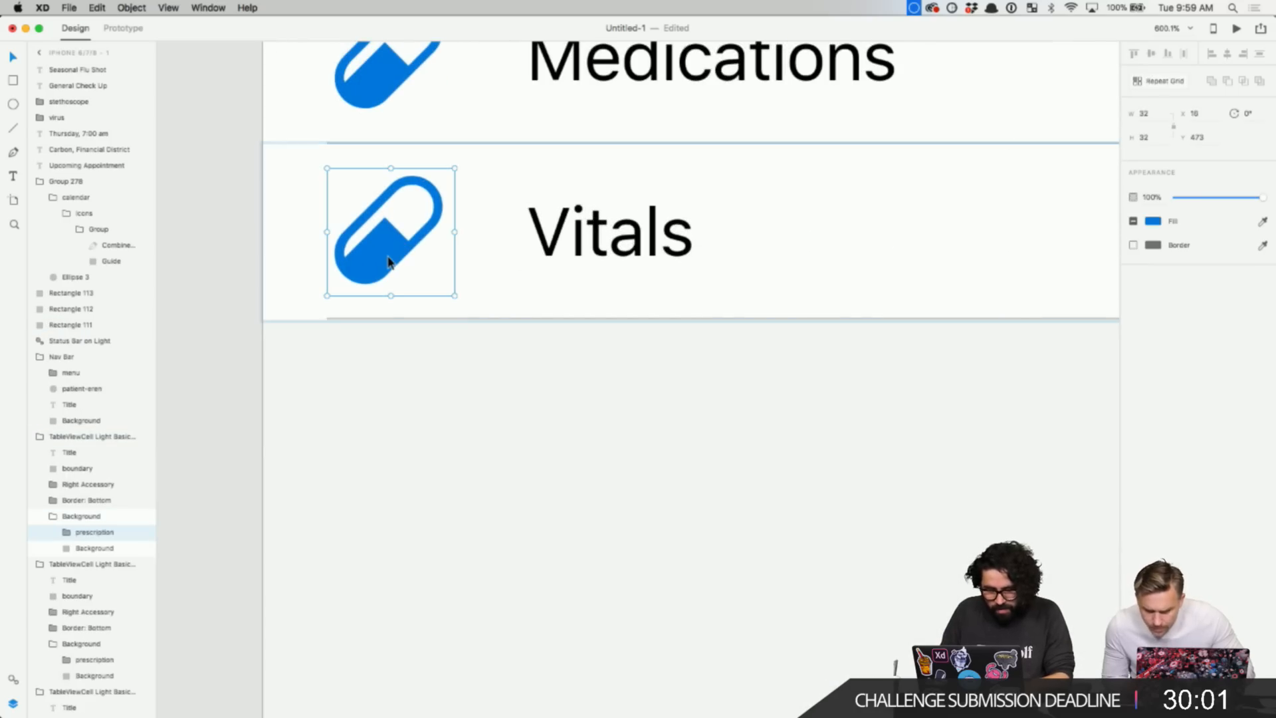
pyautogui.press('super+v')
pyautogui.moveTo(728, 362); pyautogui.dragTo(427, 208)
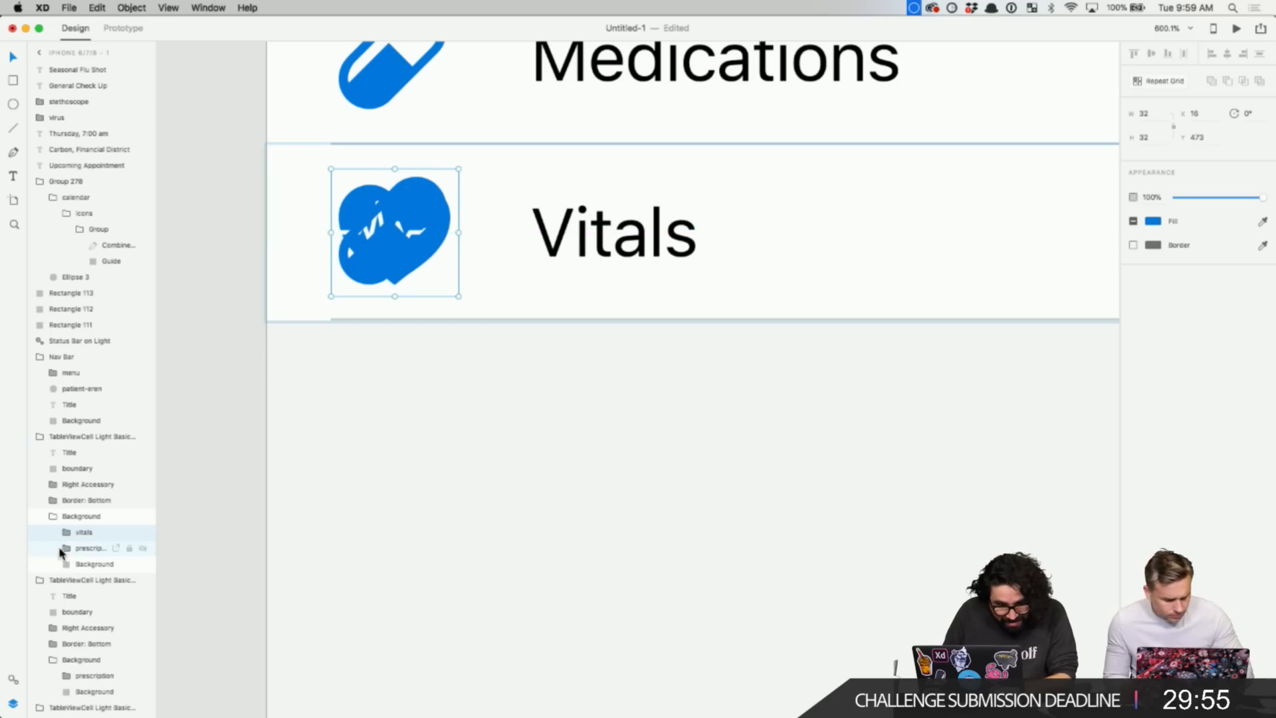
pyautogui.click(89, 549)
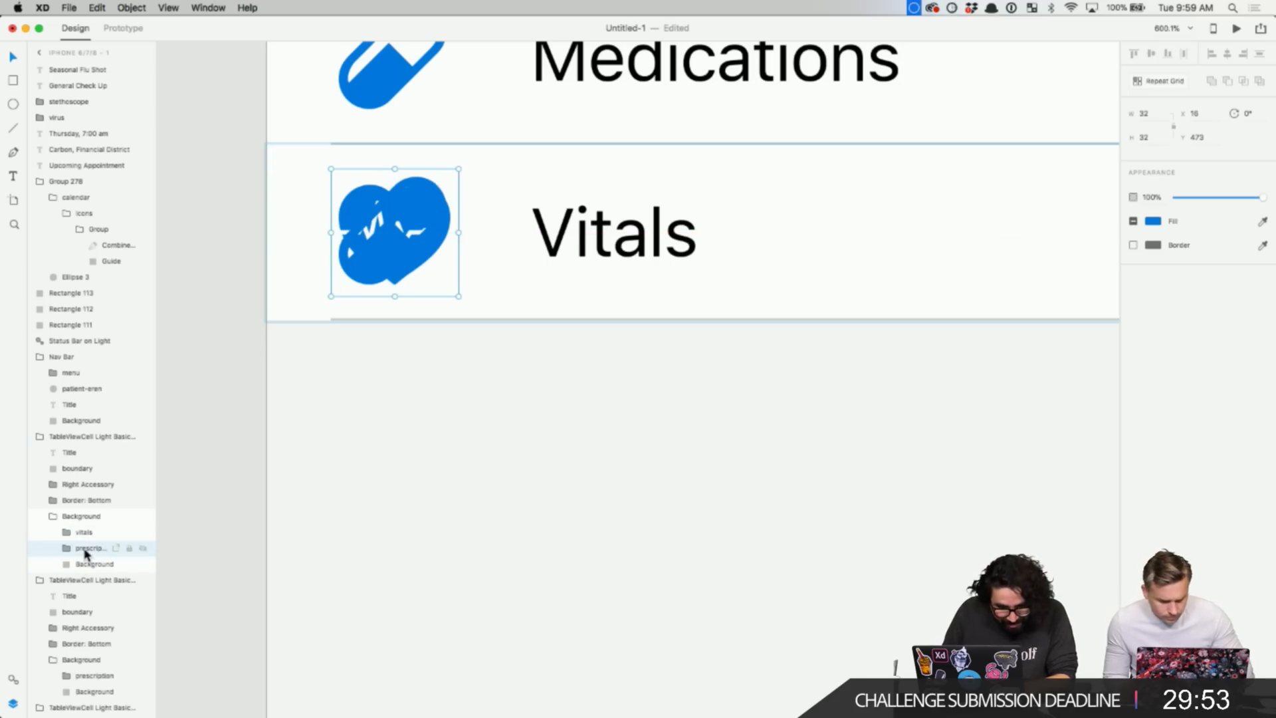
pyautogui.press('Delete')
pyautogui.scroll(-5, 775, 566)
pyautogui.scroll(-4, 732, 509)
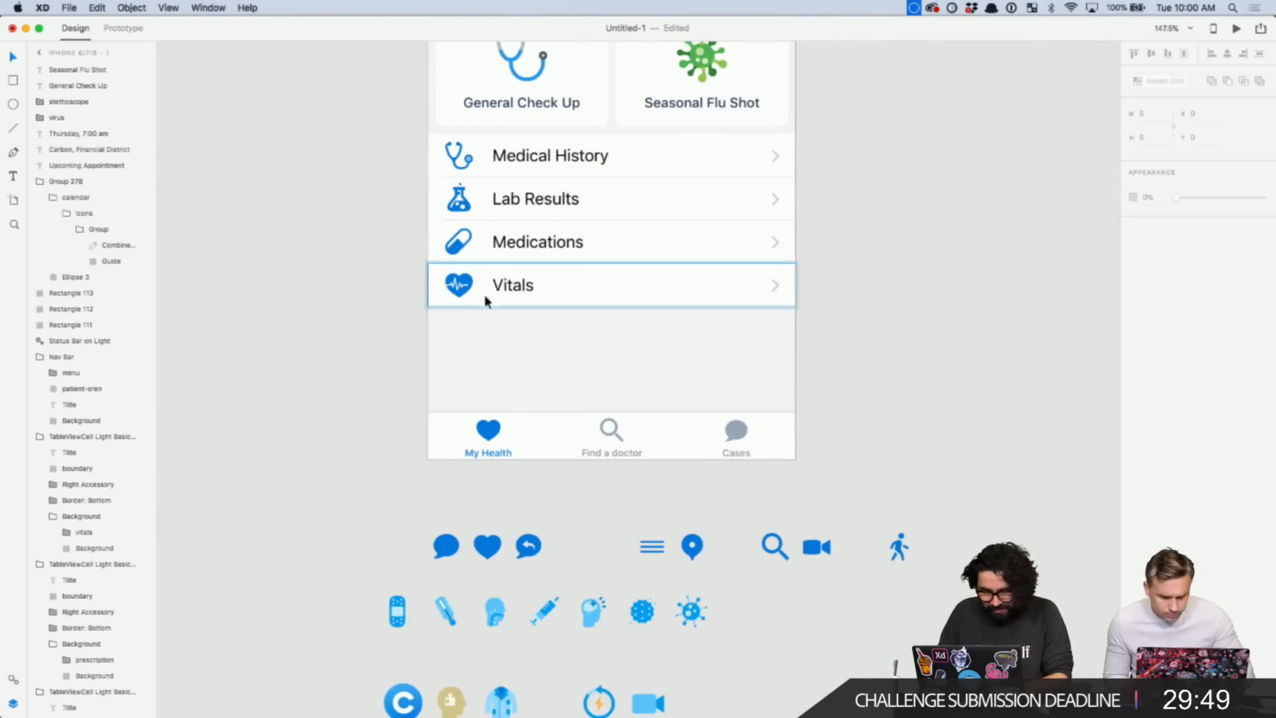
# - Alt-drag the Vitals row down to place a second Vitals row with the heart-pulse icon below it
pyautogui.click(539, 293)
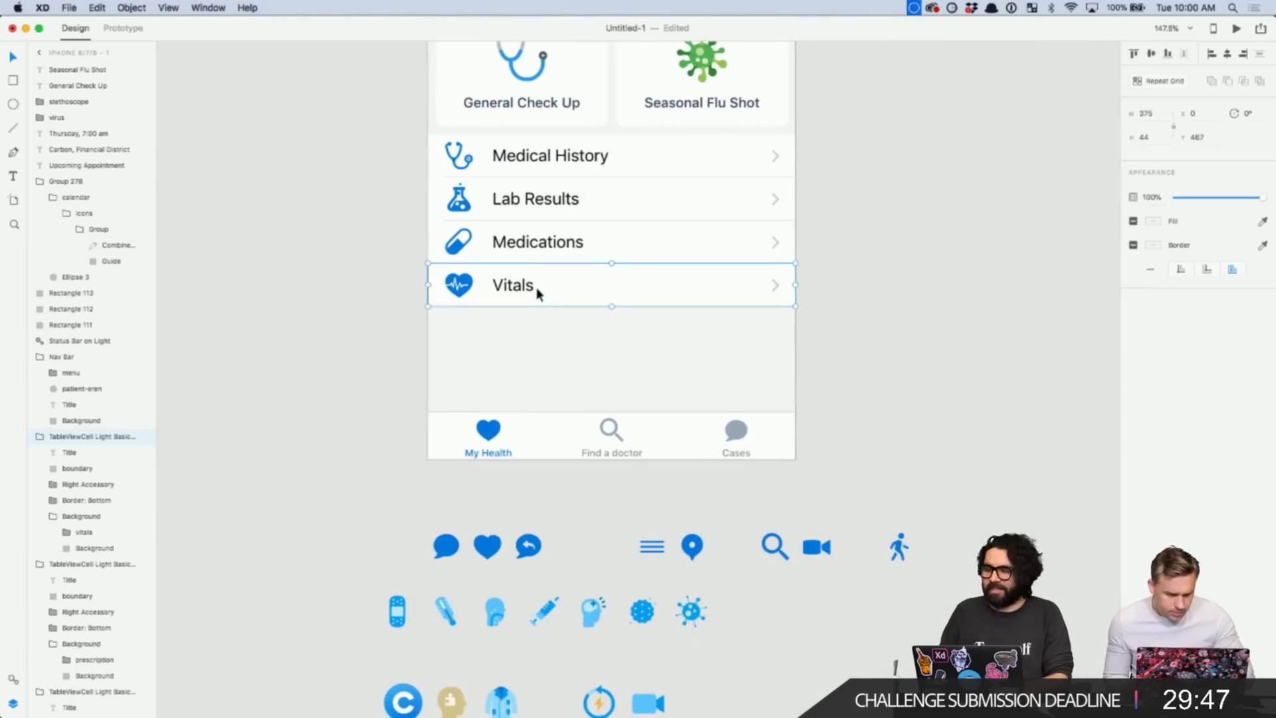
pyautogui.moveTo(538, 293); pyautogui.dragTo(535, 332)
pyautogui.click(533, 376)
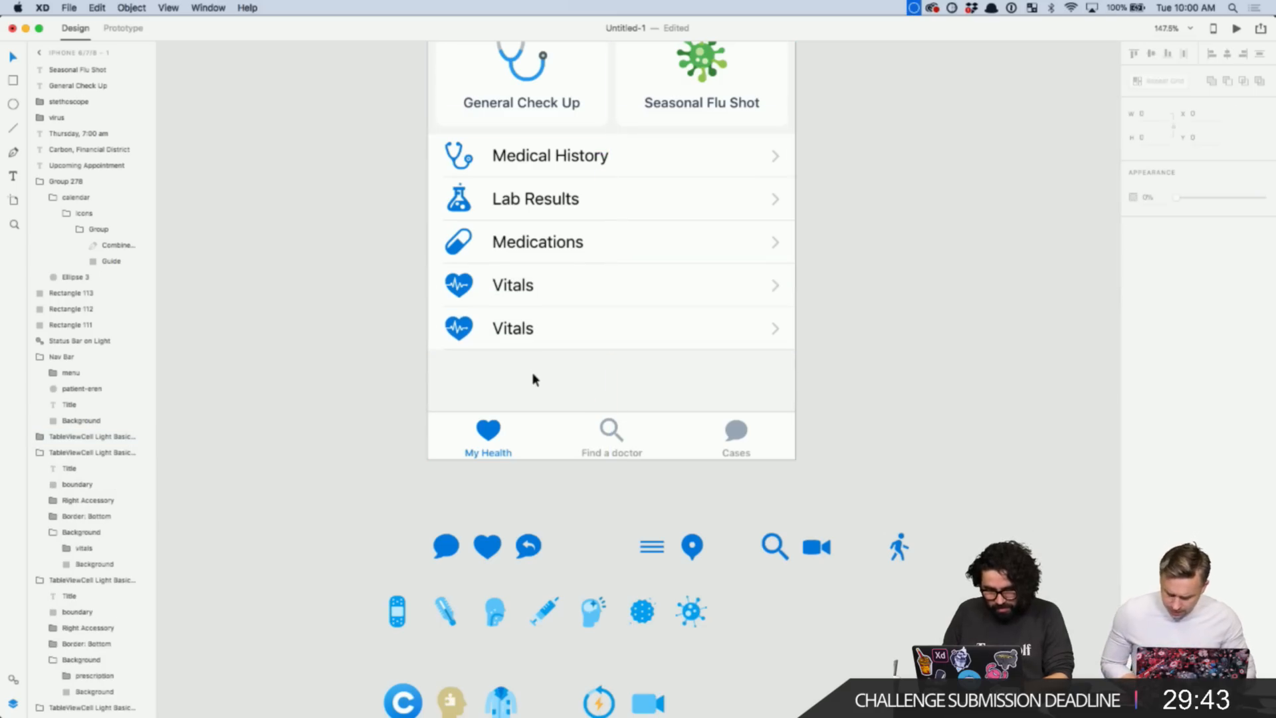
pyautogui.scroll(-2, 542, 395)
pyautogui.hscroll(1, 542, 395)
pyautogui.click(794, 579)
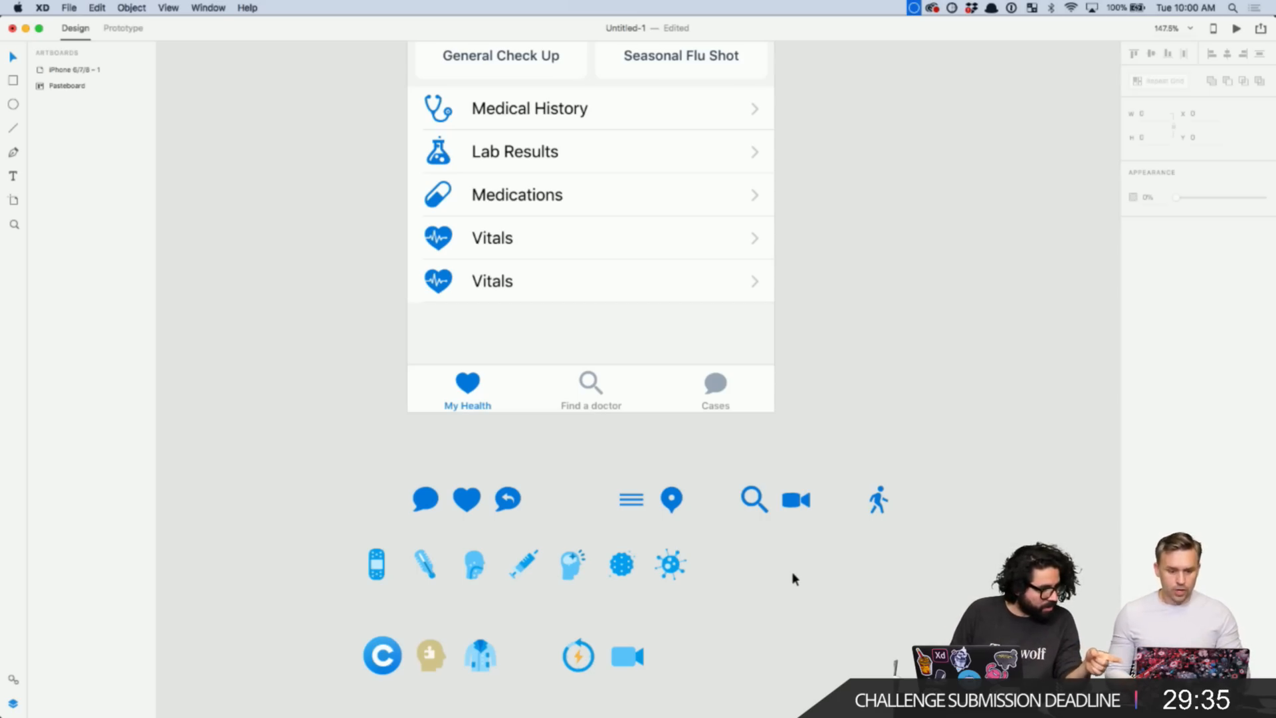
pyautogui.scroll(-5, 791, 571)
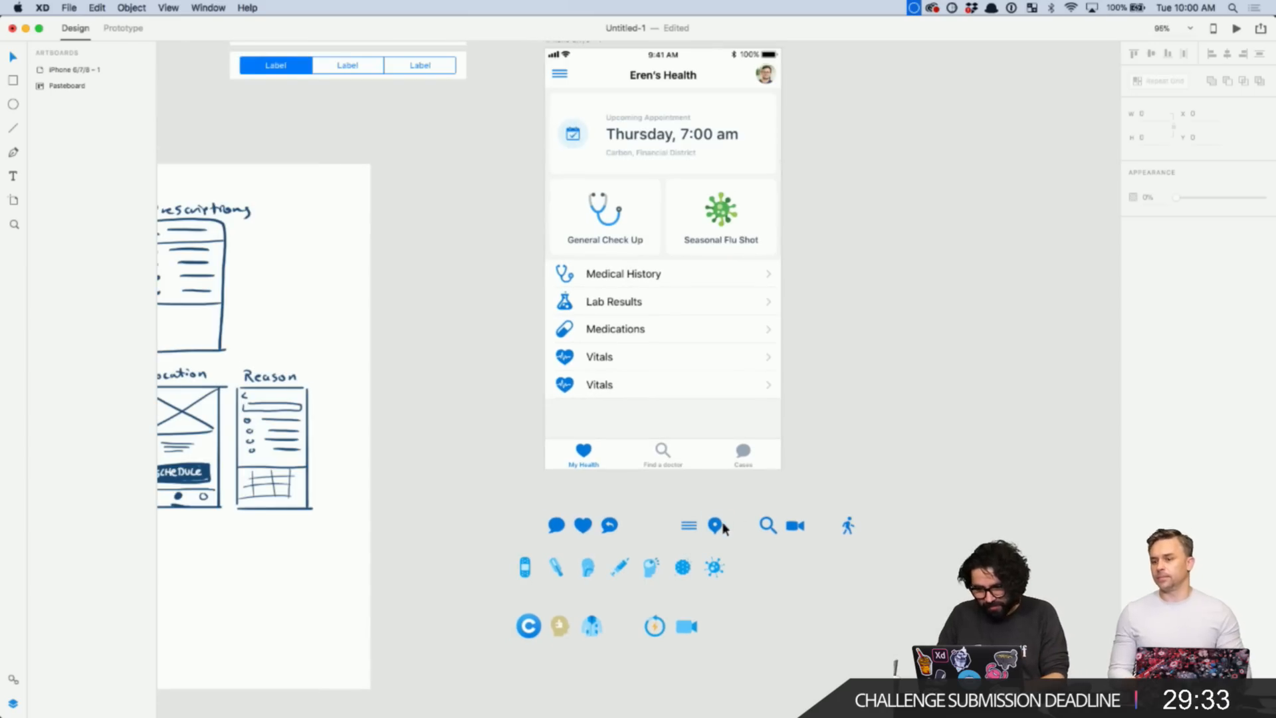
# - Consult the Whimsical site map in Chrome, then select the appointment card's inner calendar glyph
pyautogui.click(720, 525)
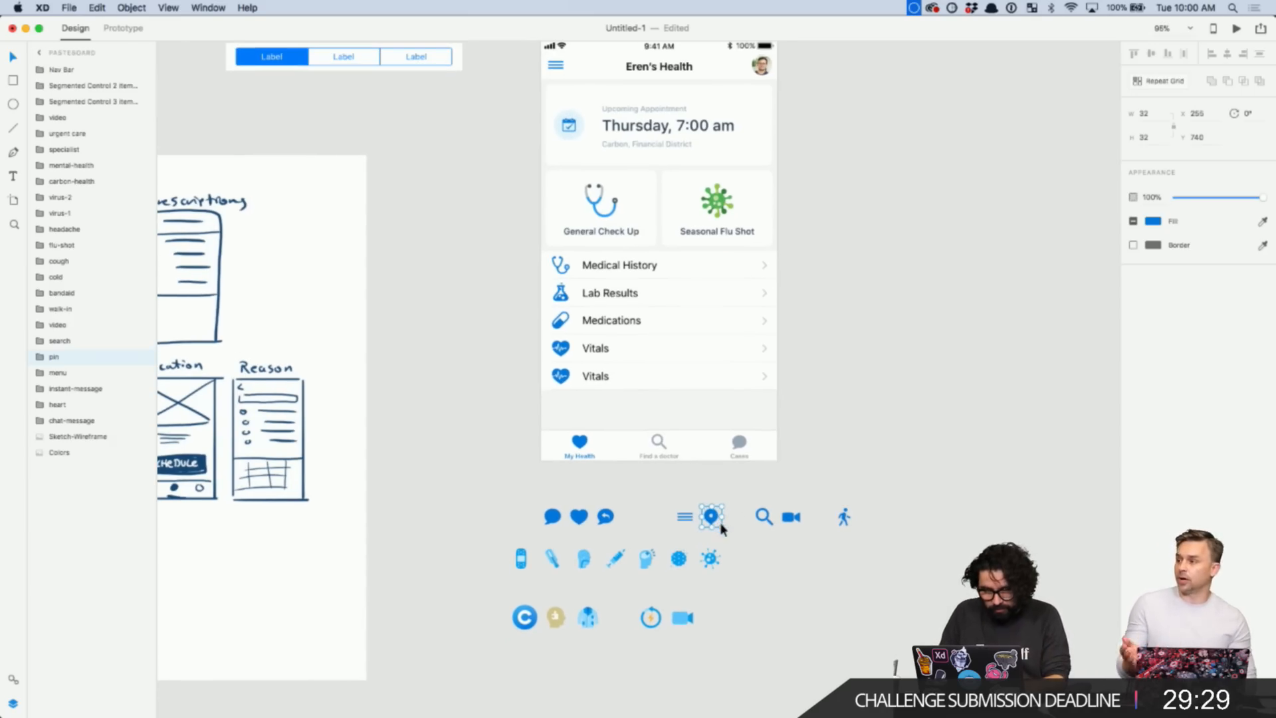
pyautogui.press('super+Tab')
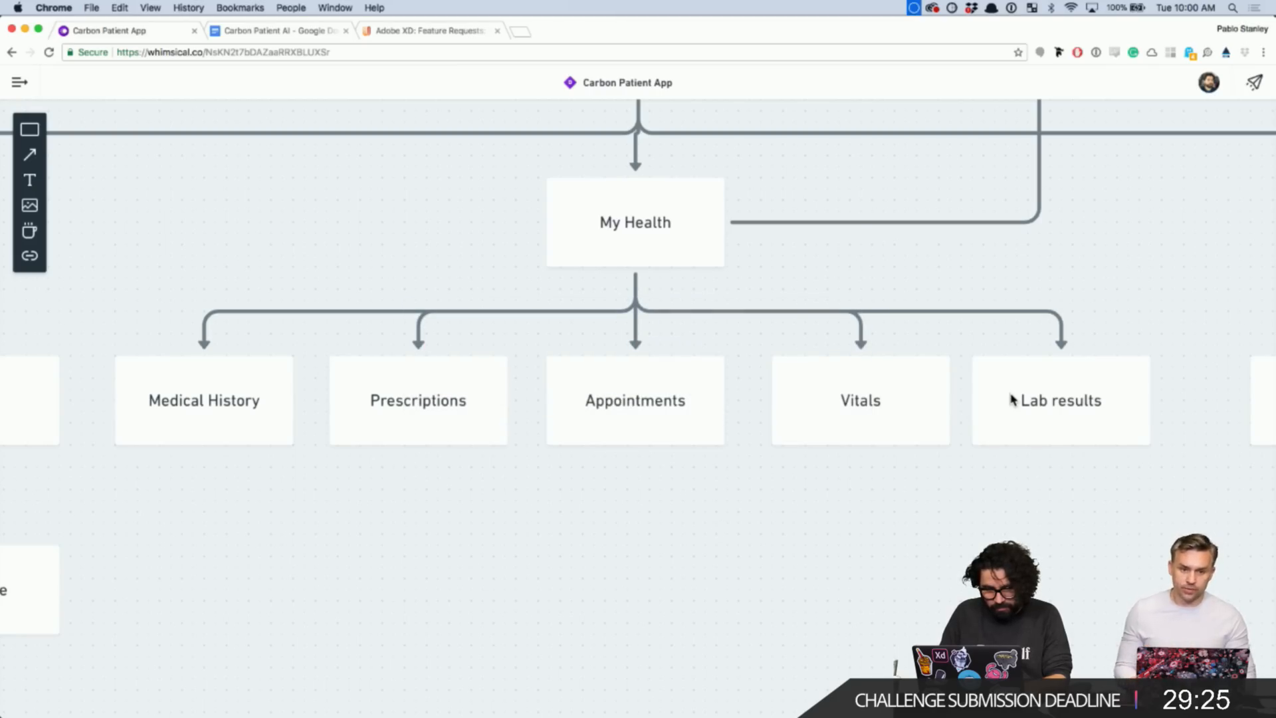
pyautogui.press('super+Tab')
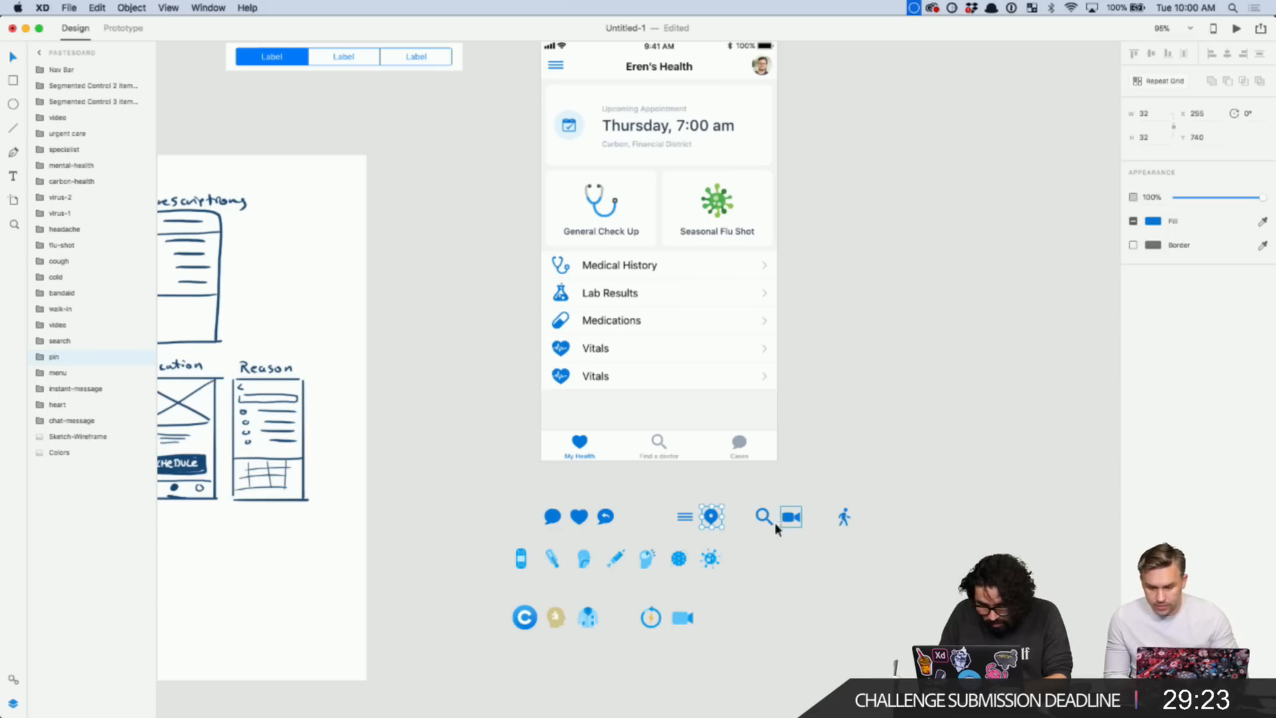
pyautogui.click(646, 522)
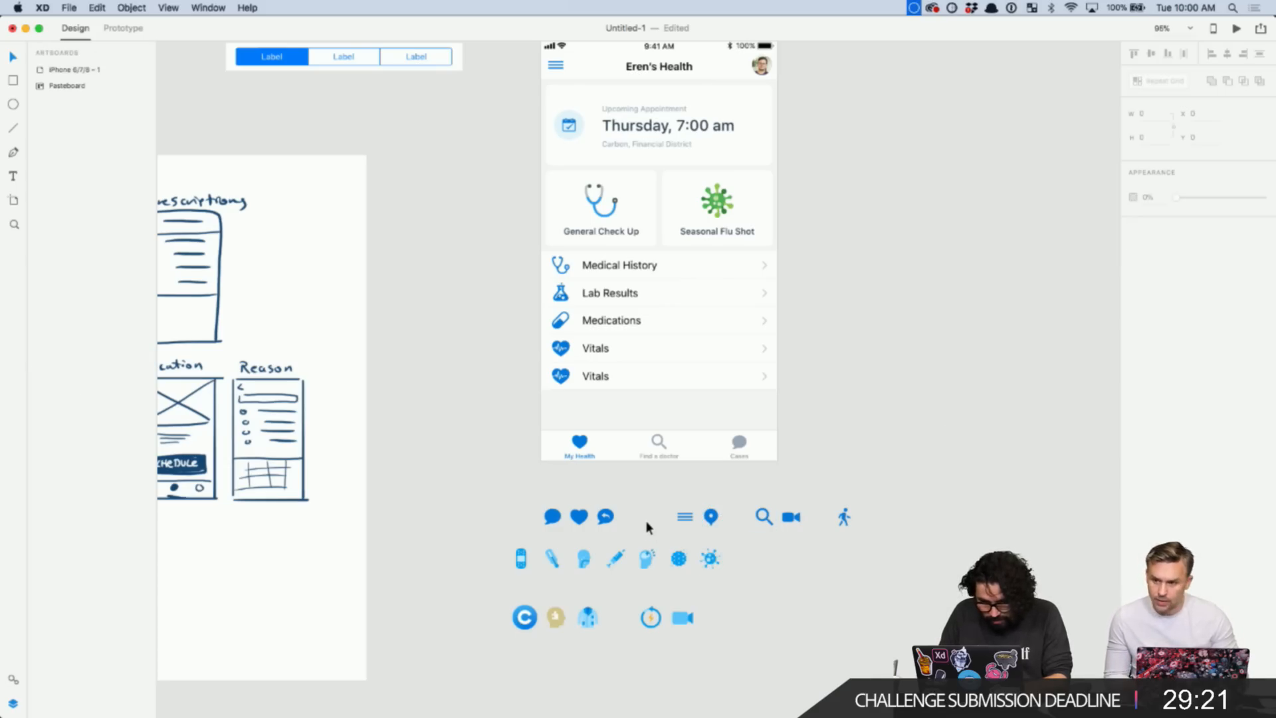
pyautogui.click(571, 127)
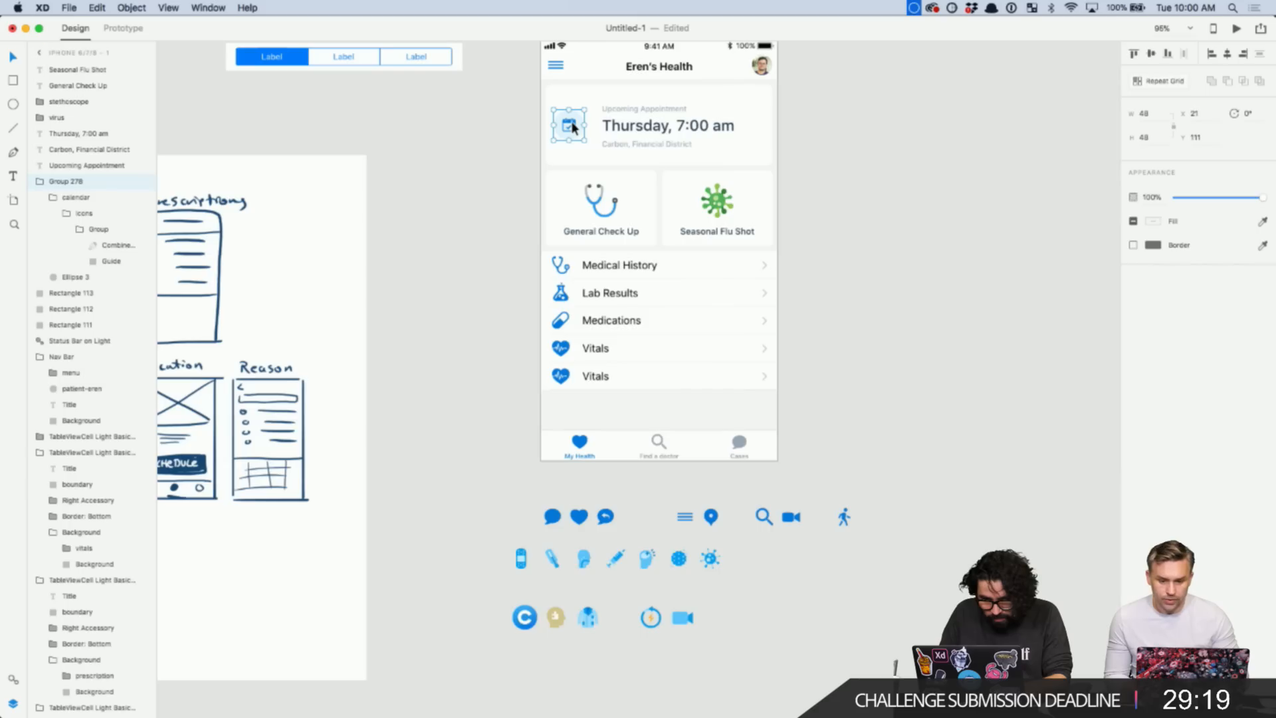
pyautogui.scroll(10, 571, 127)
pyautogui.doubleClick(586, 122)
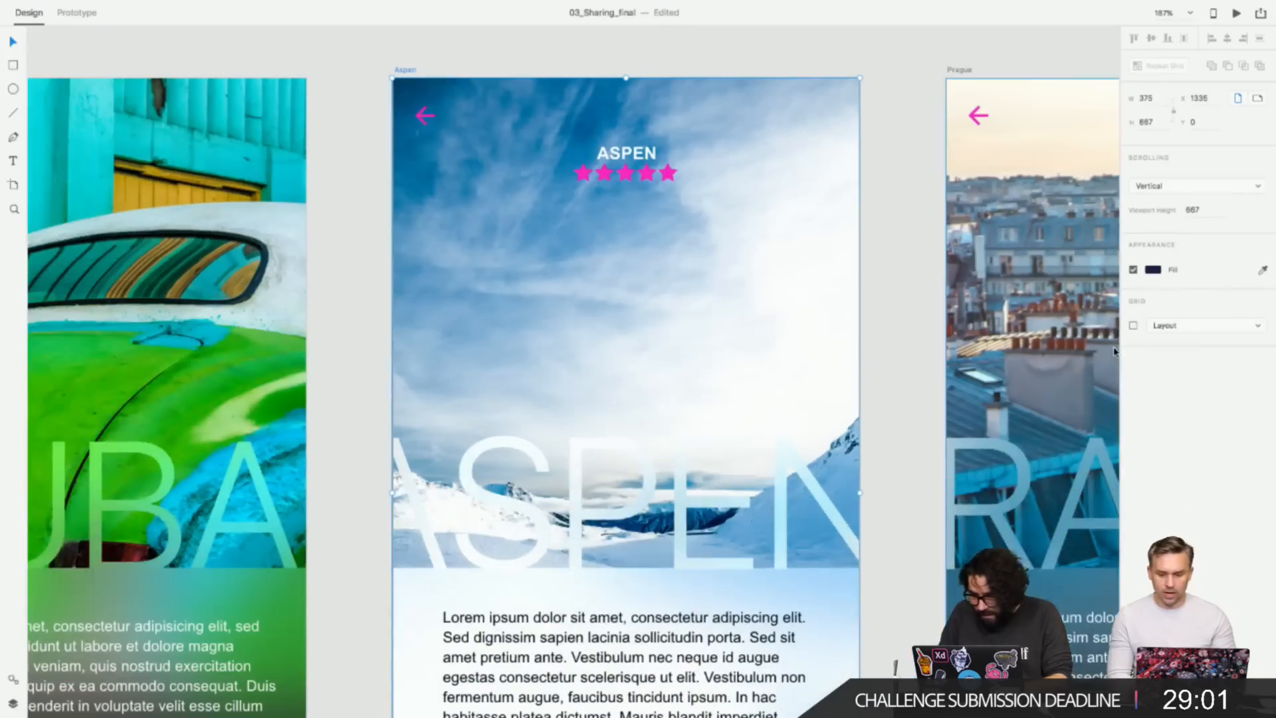
# - Turn on the artboard's layout grid with 6 columns
pyautogui.click(805, 348)
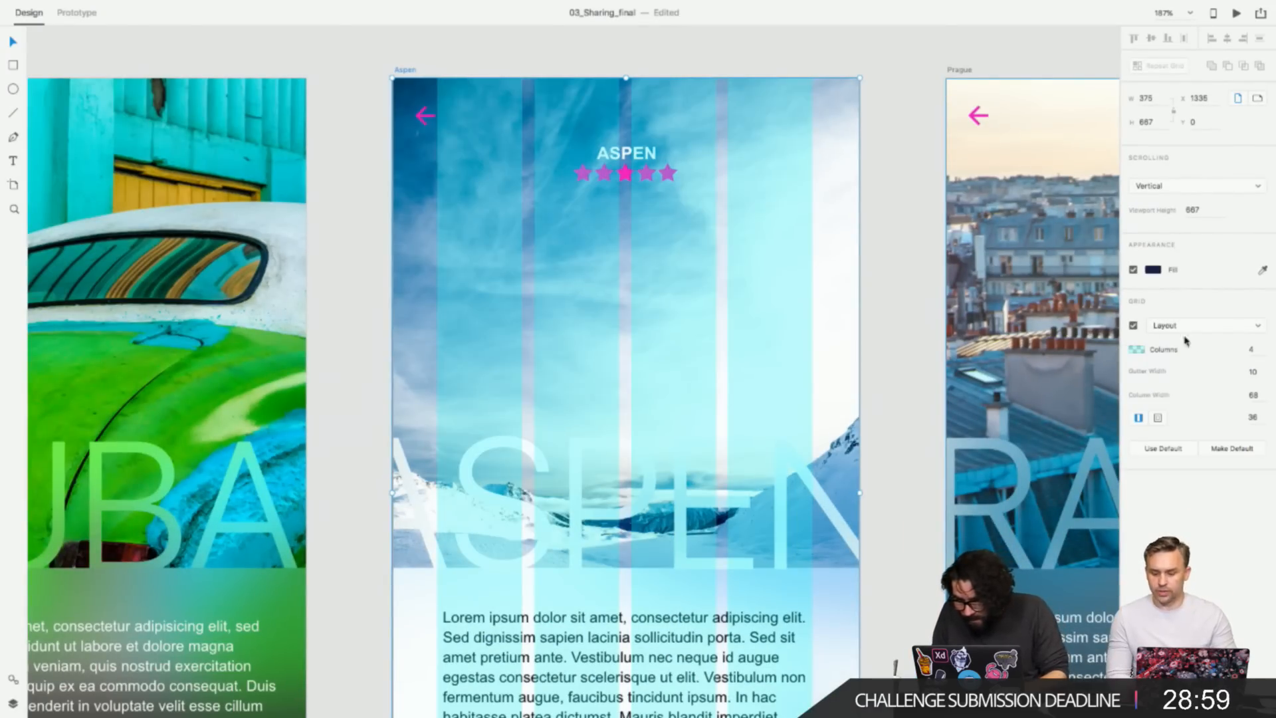
pyautogui.click(1252, 350)
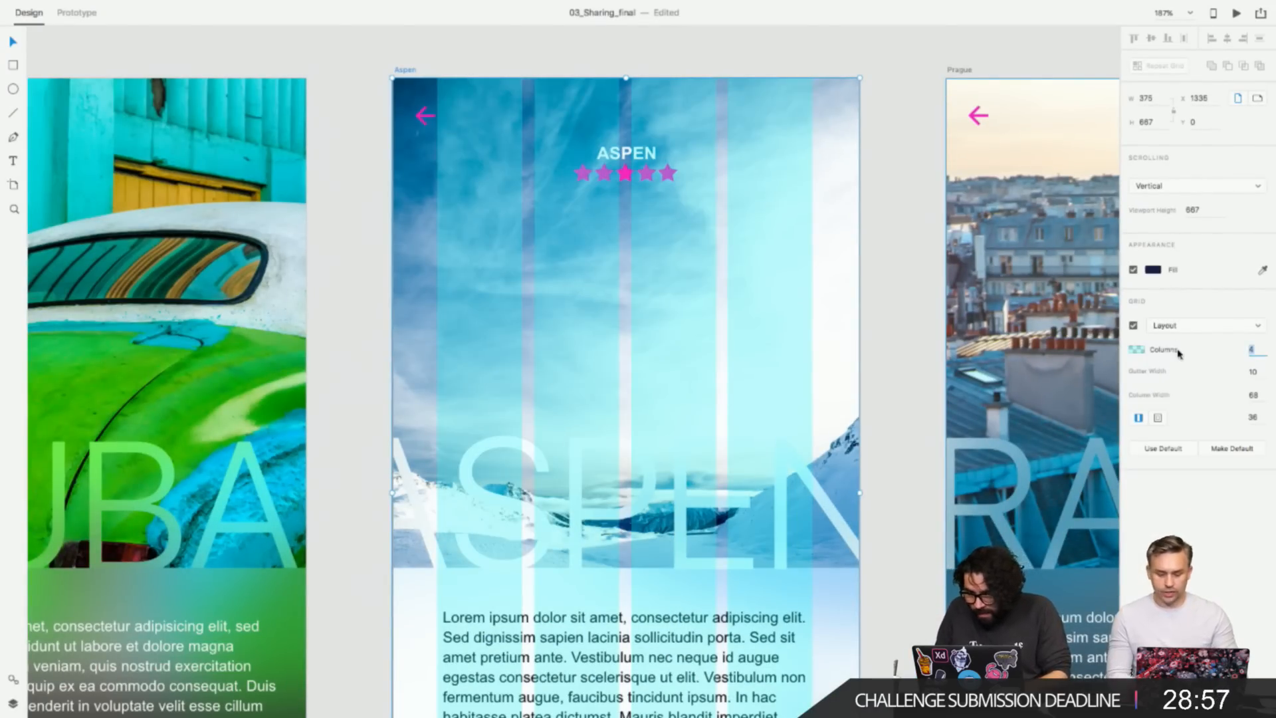
pyautogui.write('6')
pyautogui.press('Return')
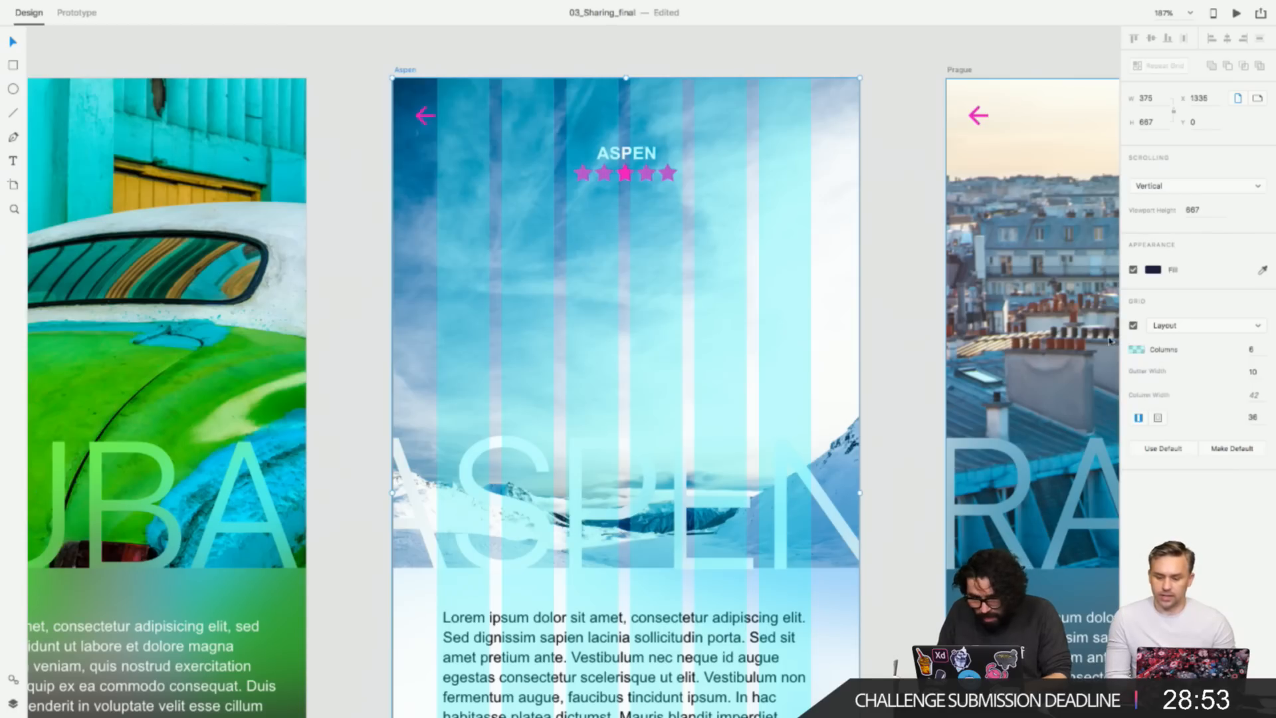
# - Switch the grid to 20-unit squares, then return it to the column layout grid
pyautogui.click(1175, 325)
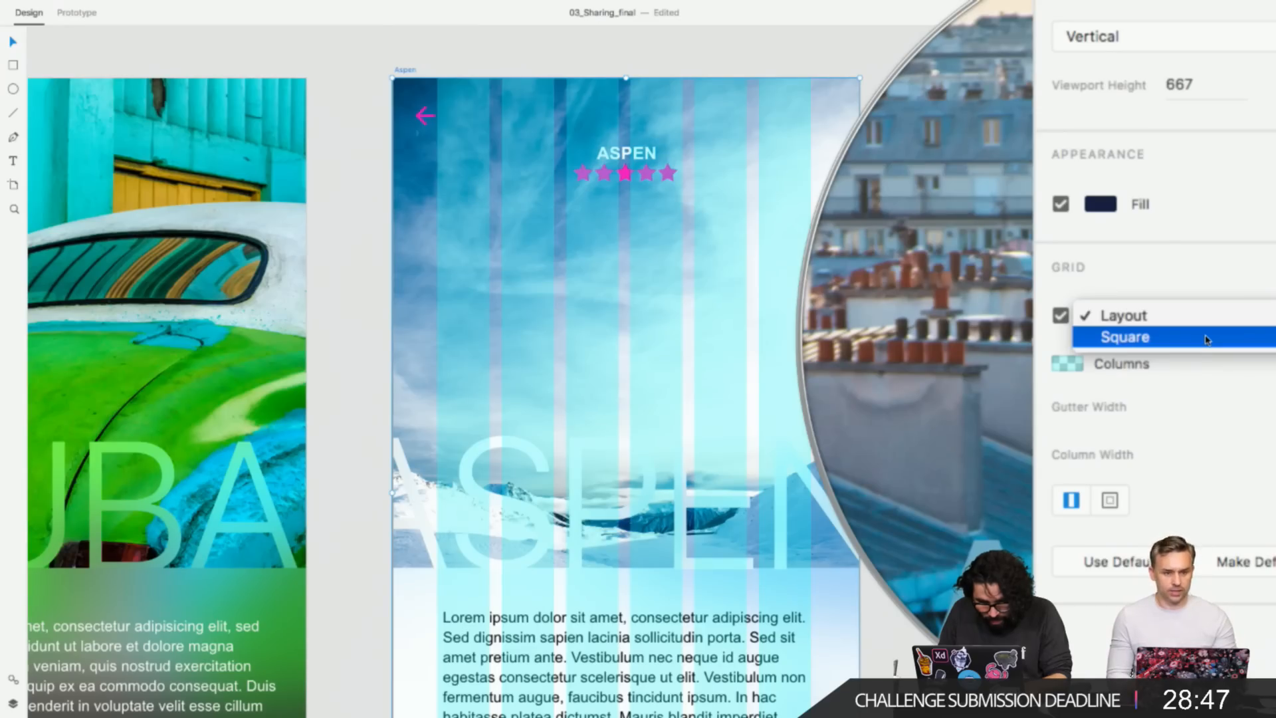
pyautogui.click(1207, 338)
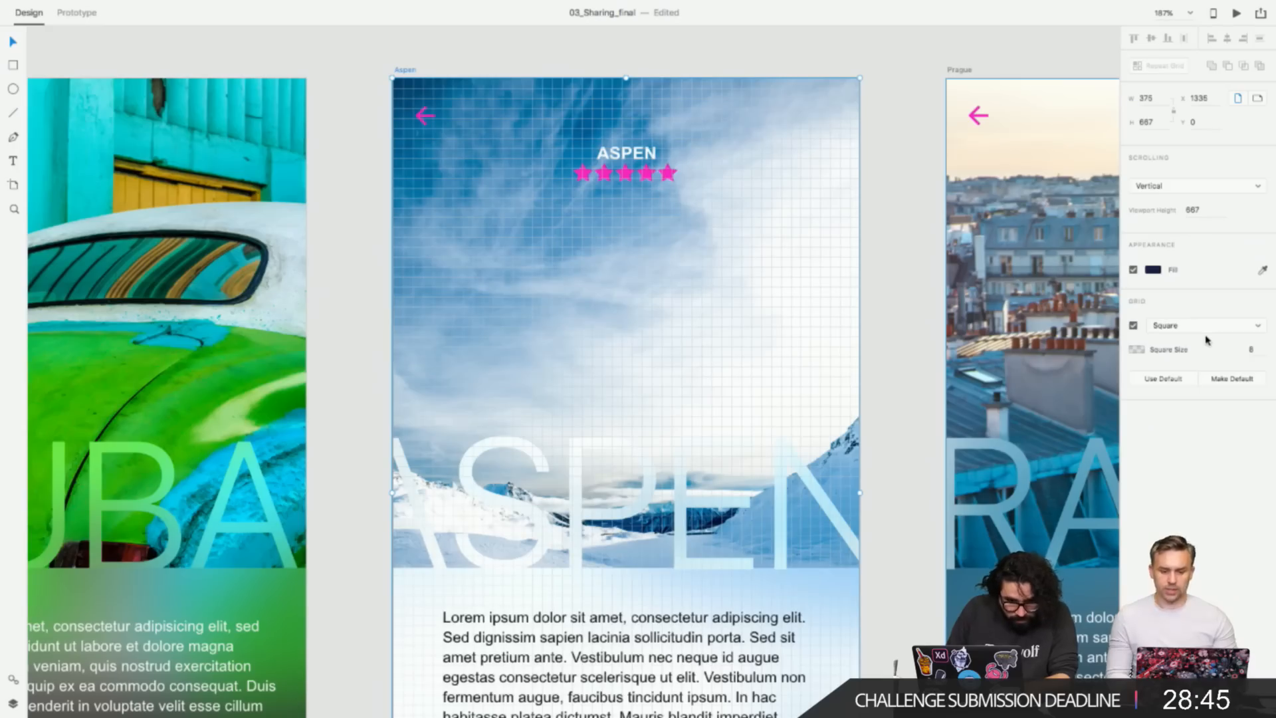
pyautogui.click(1252, 349)
pyautogui.write('20')
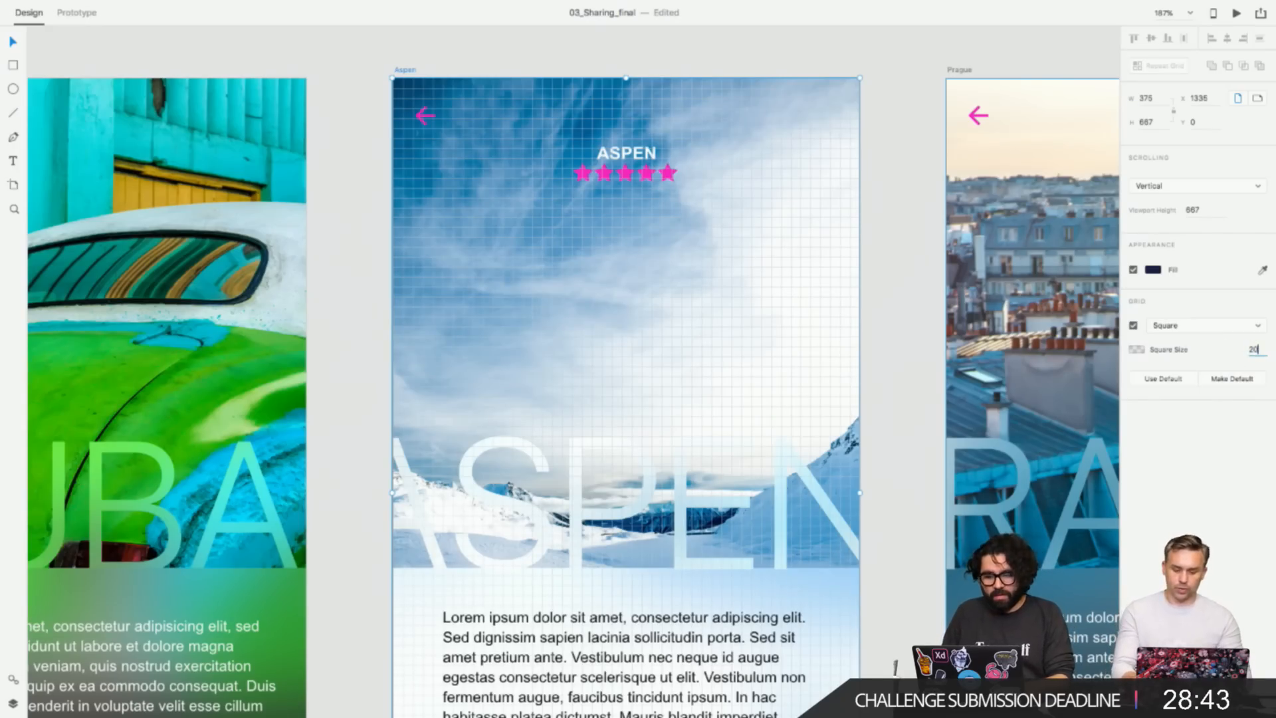
pyautogui.press('Return')
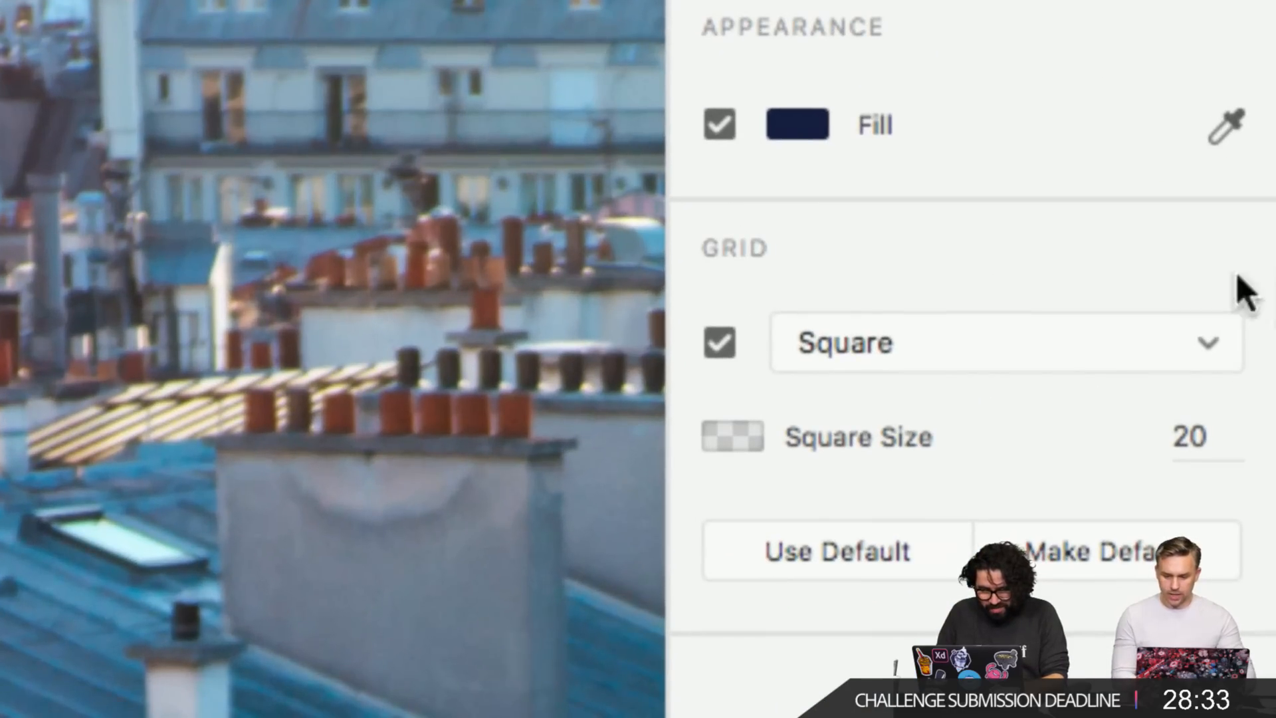
pyautogui.click(1183, 303)
pyautogui.click(1070, 306)
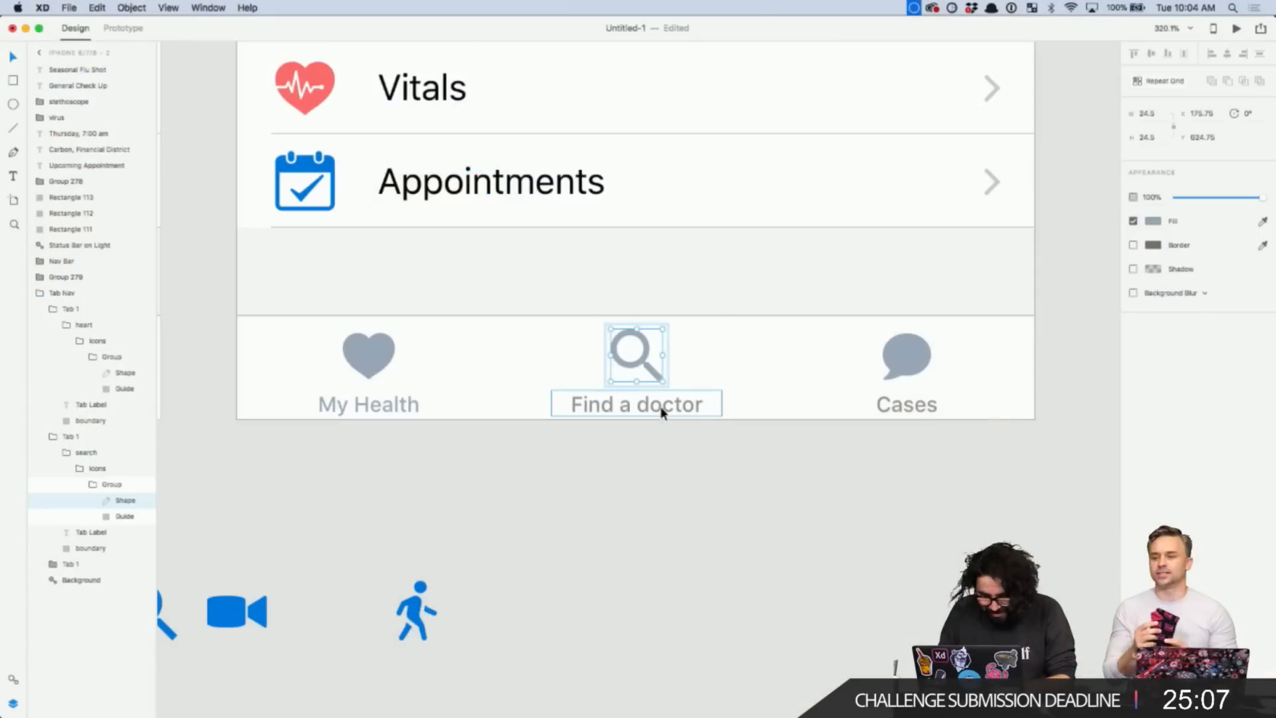
# - Fill the second screen's Find a doctor tab group with a blue preset colour
pyautogui.click(659, 405)
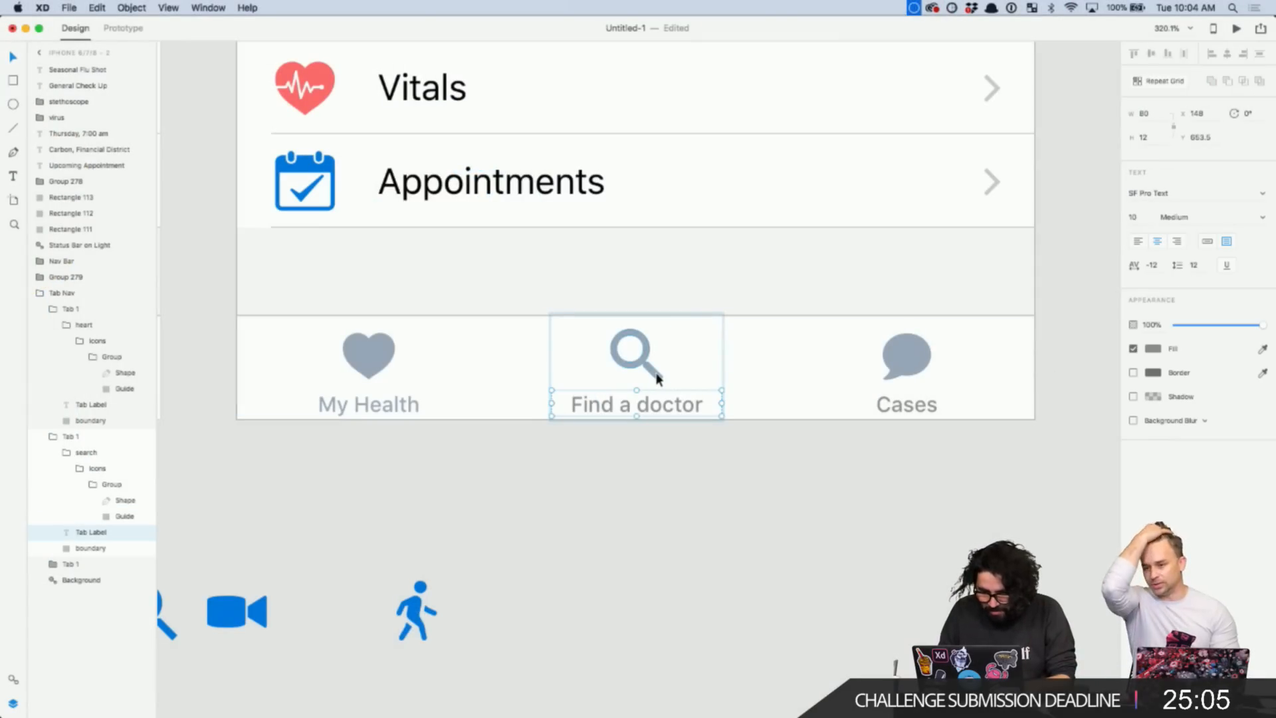
pyautogui.press('Escape')
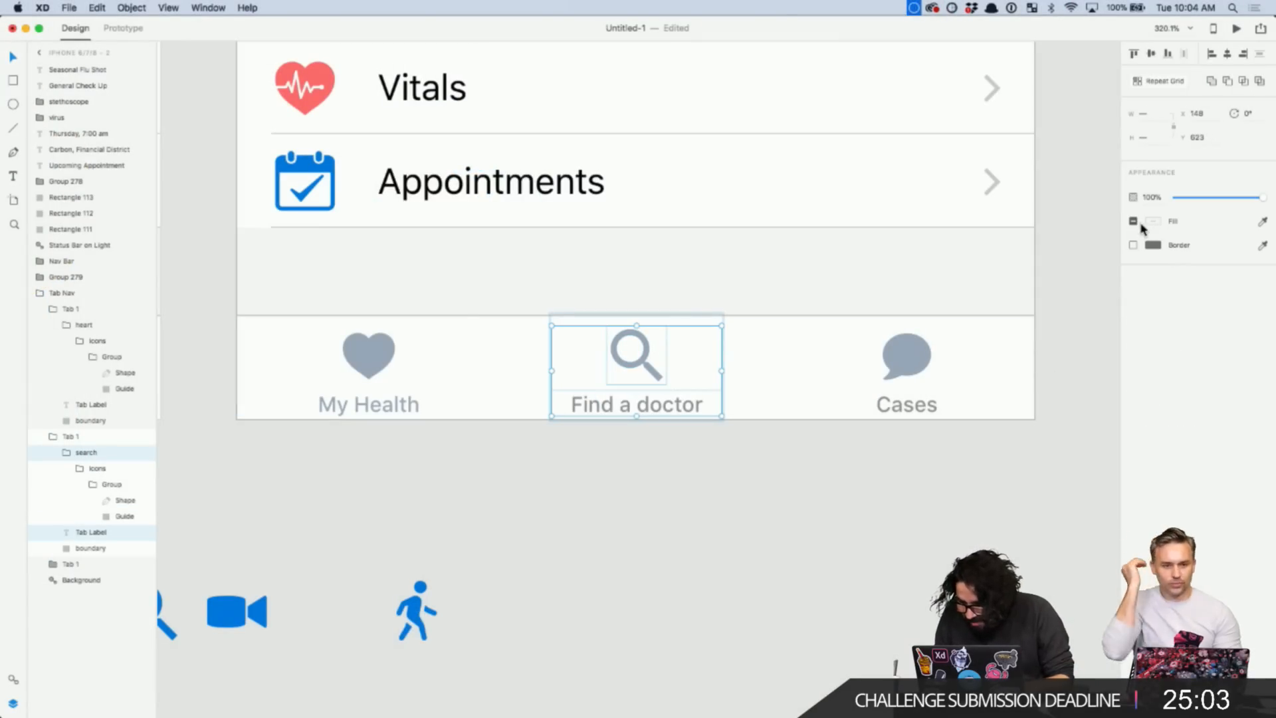
pyautogui.click(1154, 222)
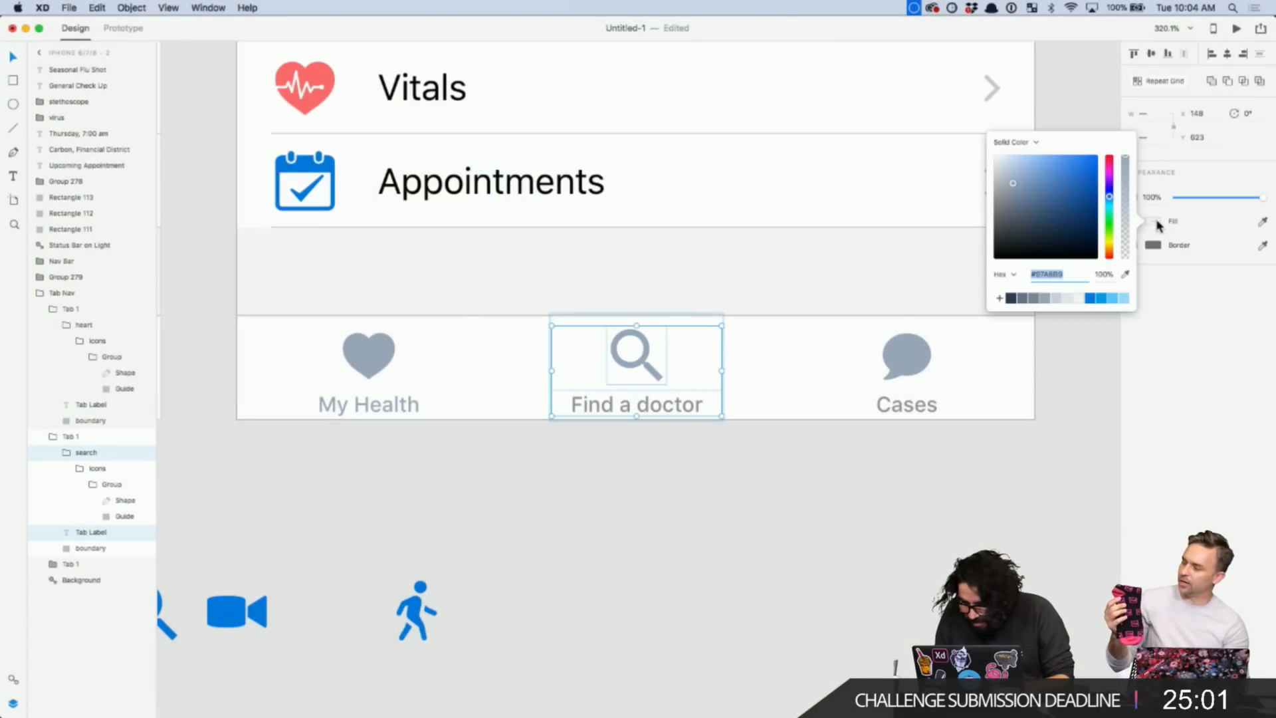
pyautogui.click(1093, 299)
pyautogui.click(716, 596)
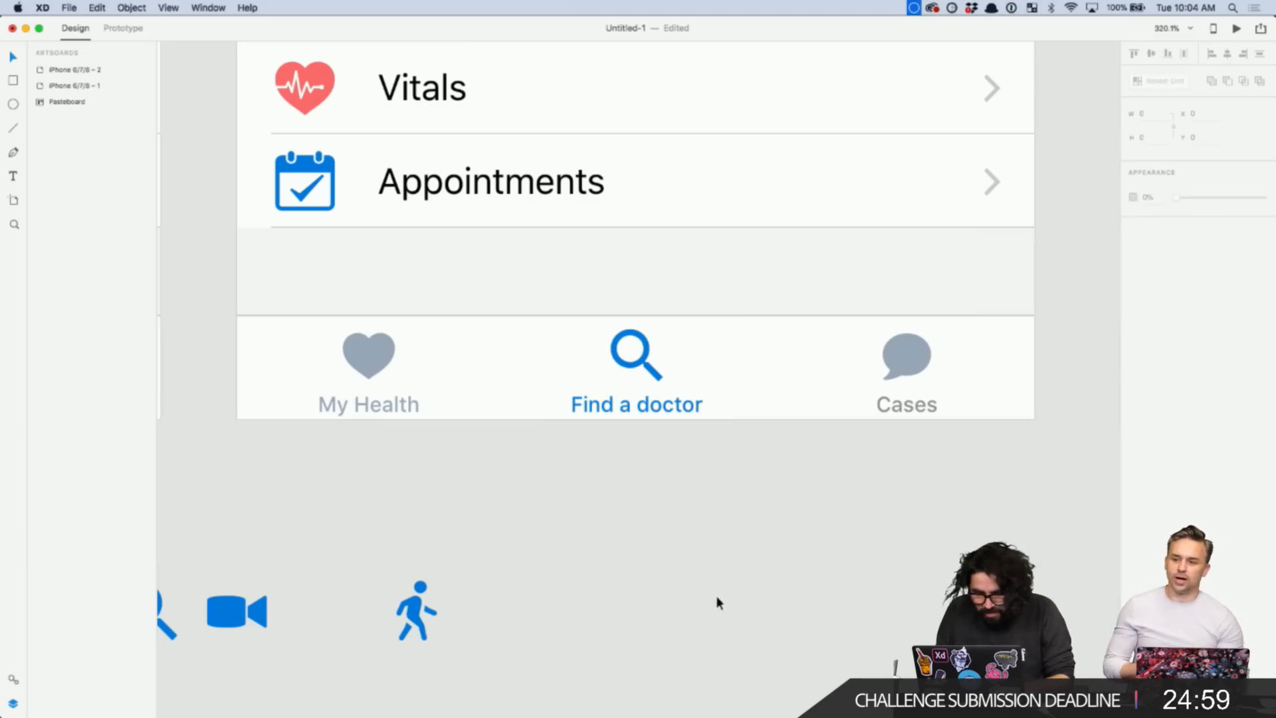
pyautogui.scroll(-5, 820, 548)
pyautogui.scroll(-5, 705, 477)
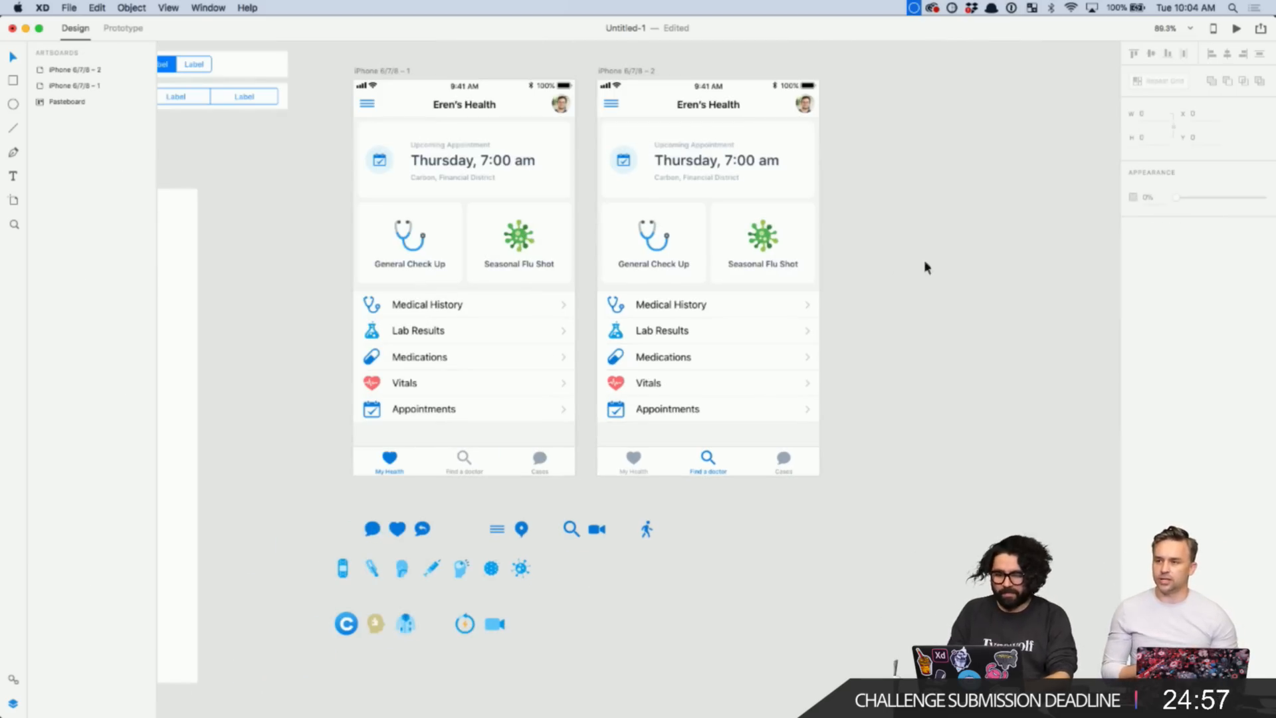
pyautogui.press('z')
pyautogui.scroll(2, 852, 516)
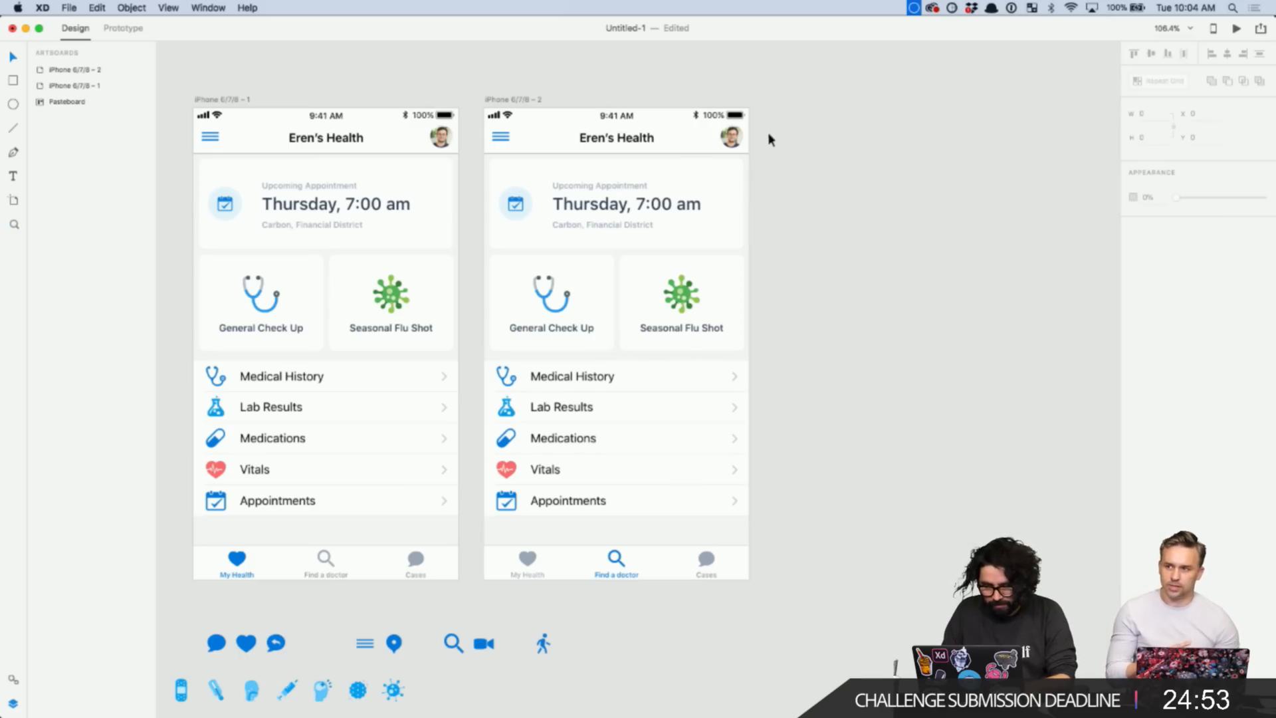
# - Delete the header, appointment card and check-up cards from the second iPhone screen
pyautogui.moveTo(766, 132); pyautogui.dragTo(580, 529)
pyautogui.press('Delete')
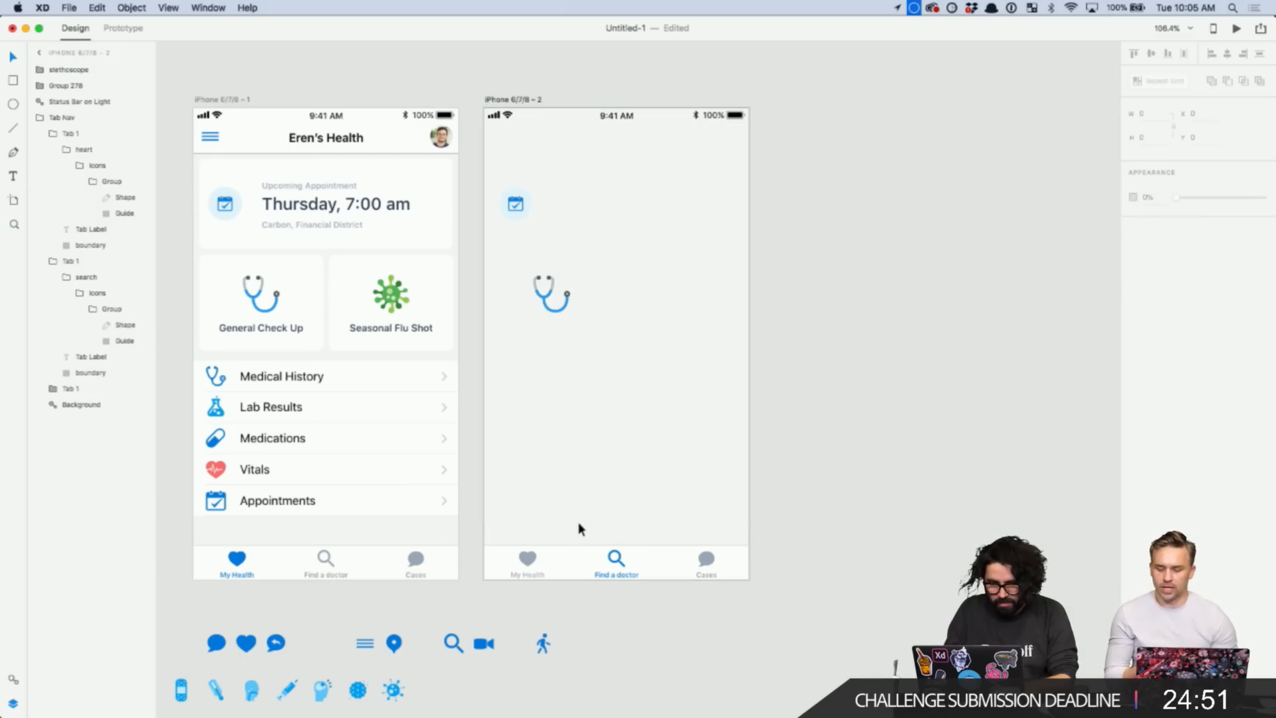
pyautogui.press('super+z')
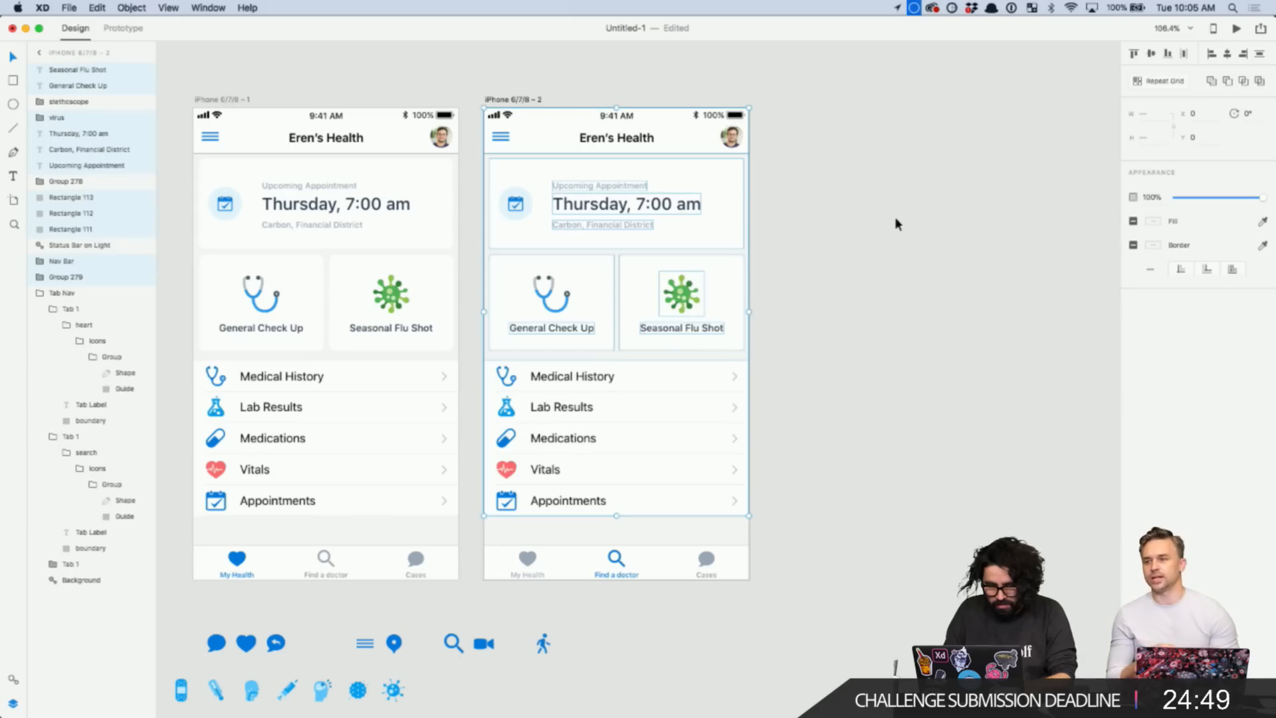
pyautogui.click(854, 216)
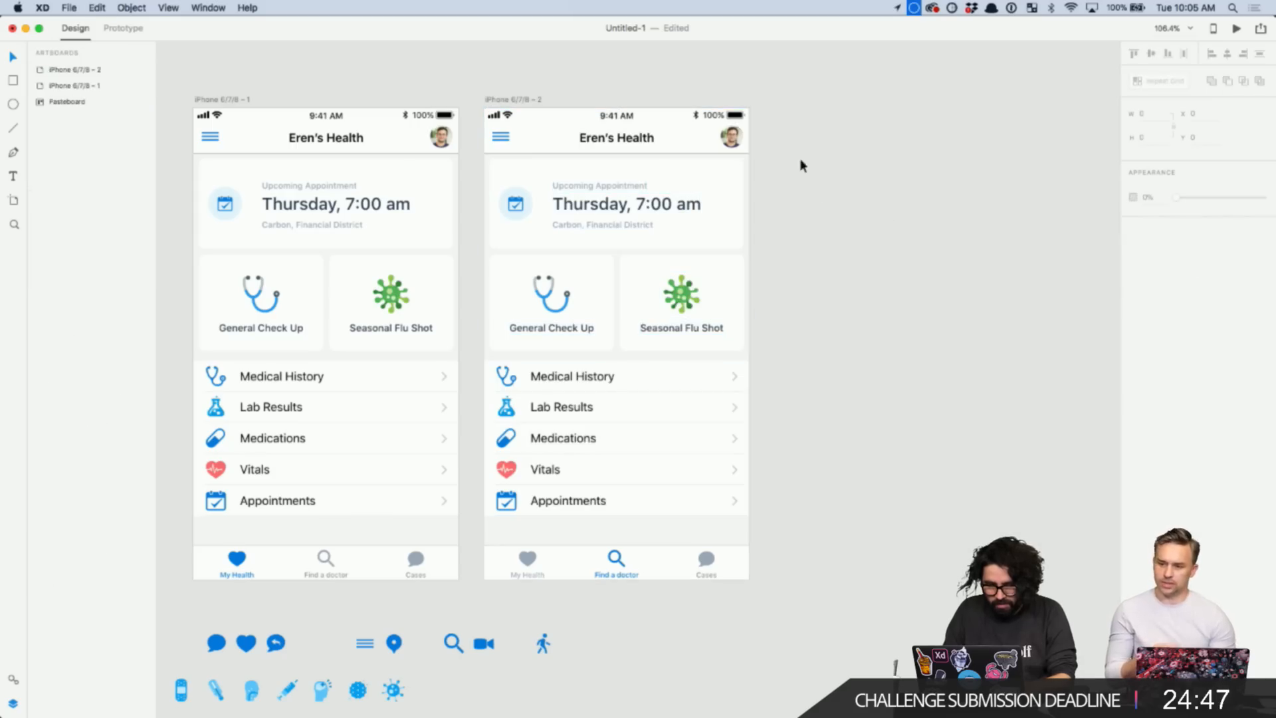
pyautogui.moveTo(771, 136); pyautogui.dragTo(486, 353)
pyautogui.press('Delete')
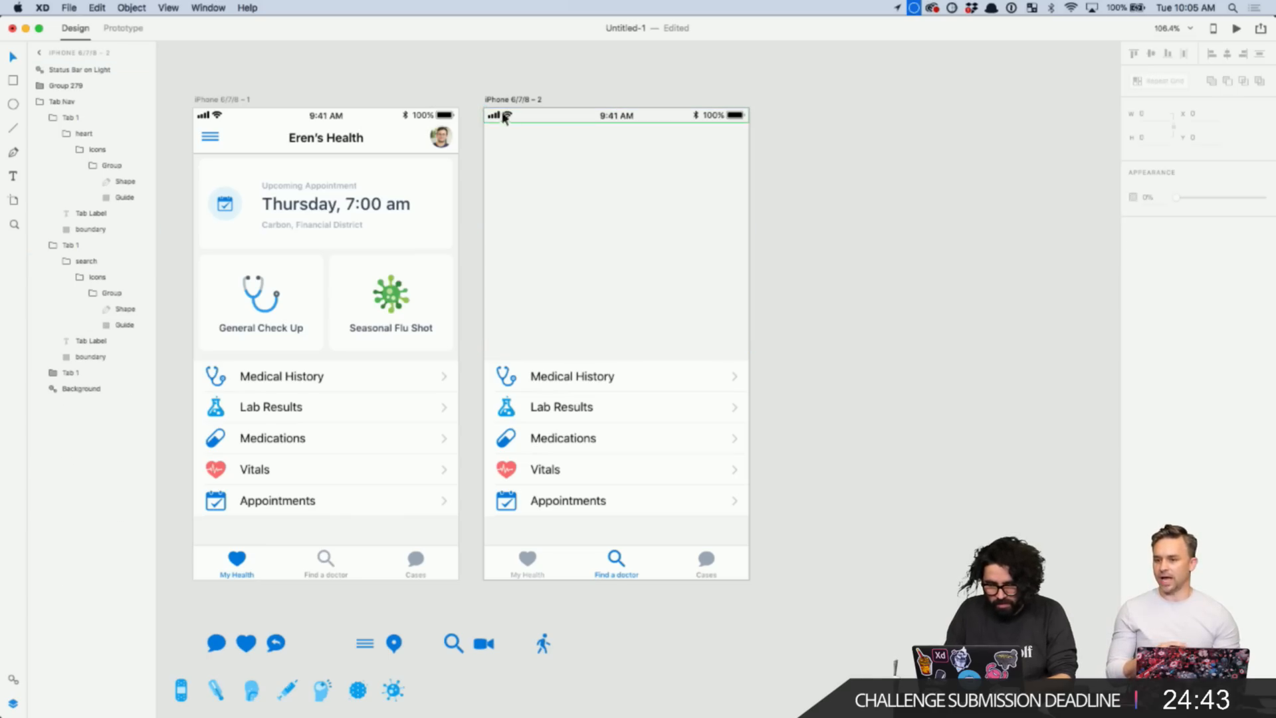
# - Set the second artboard's background fill to white
pyautogui.click(511, 103)
pyautogui.click(1154, 285)
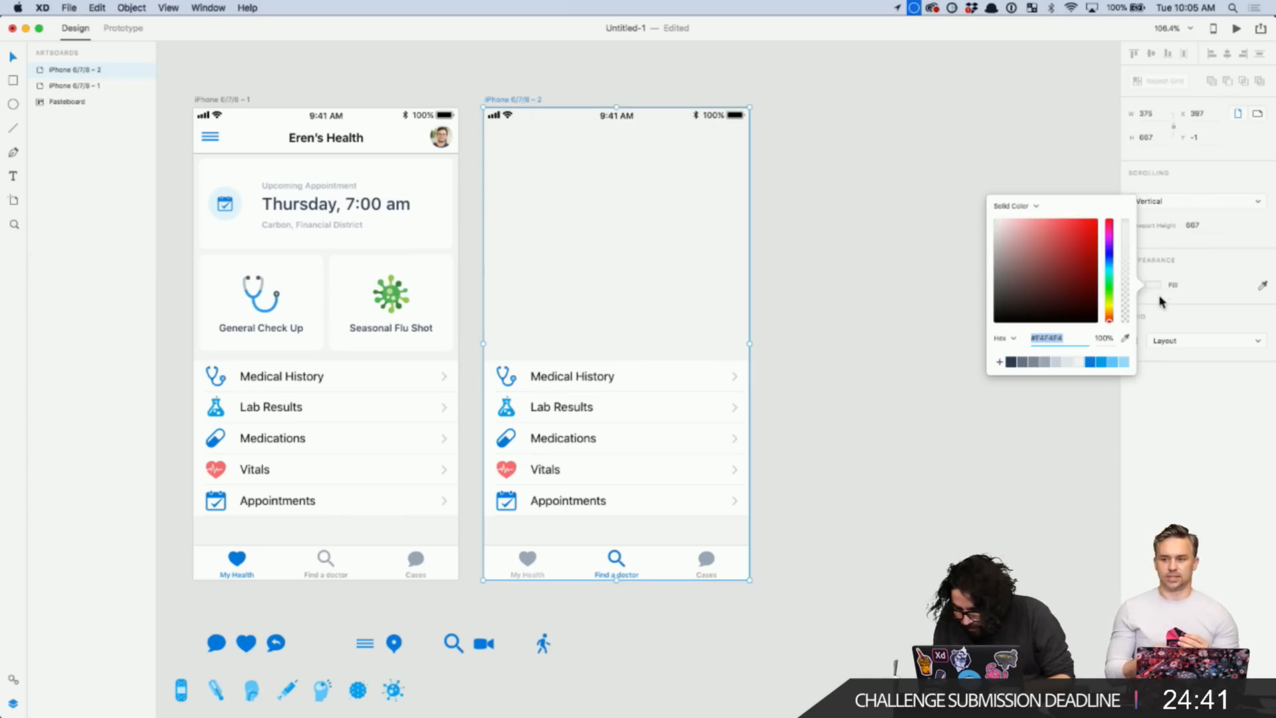
pyautogui.click(1011, 240)
pyautogui.moveTo(1010, 241); pyautogui.dragTo(916, 153)
pyautogui.click(811, 293)
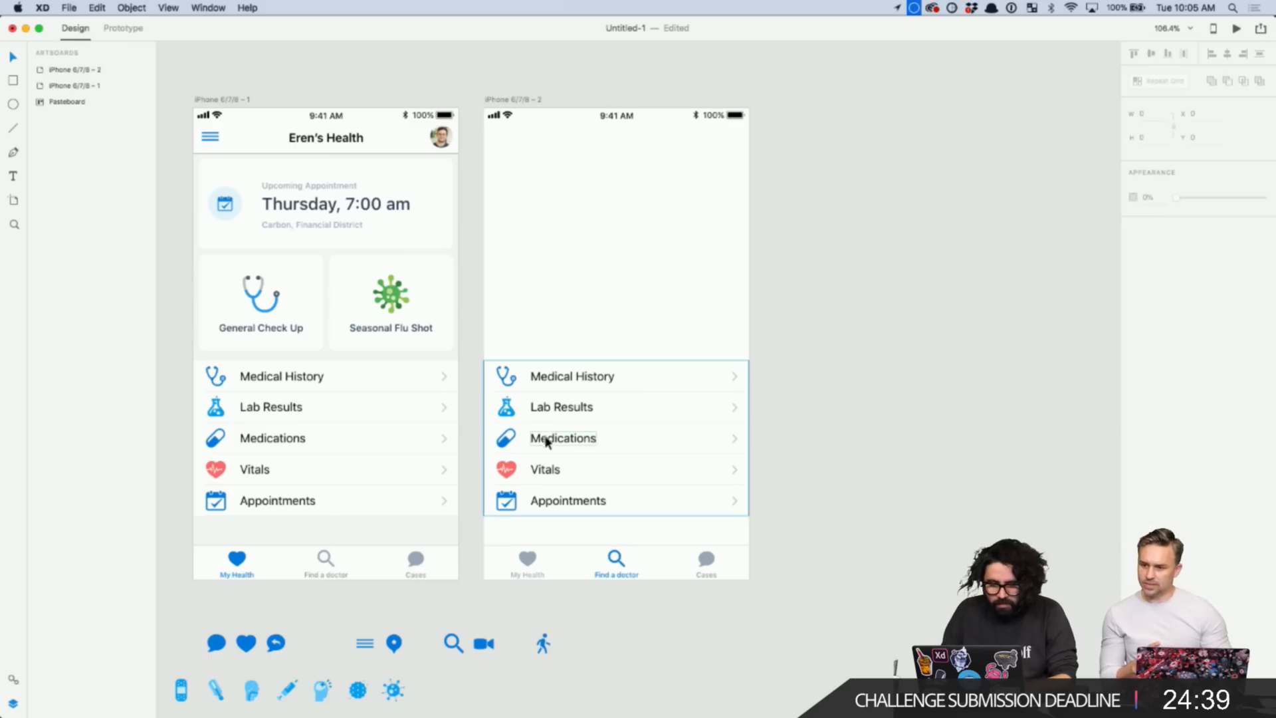
# - Delete the Lab Results, Medications, Vitals and Appointments rows from the second screen
pyautogui.doubleClick(583, 414)
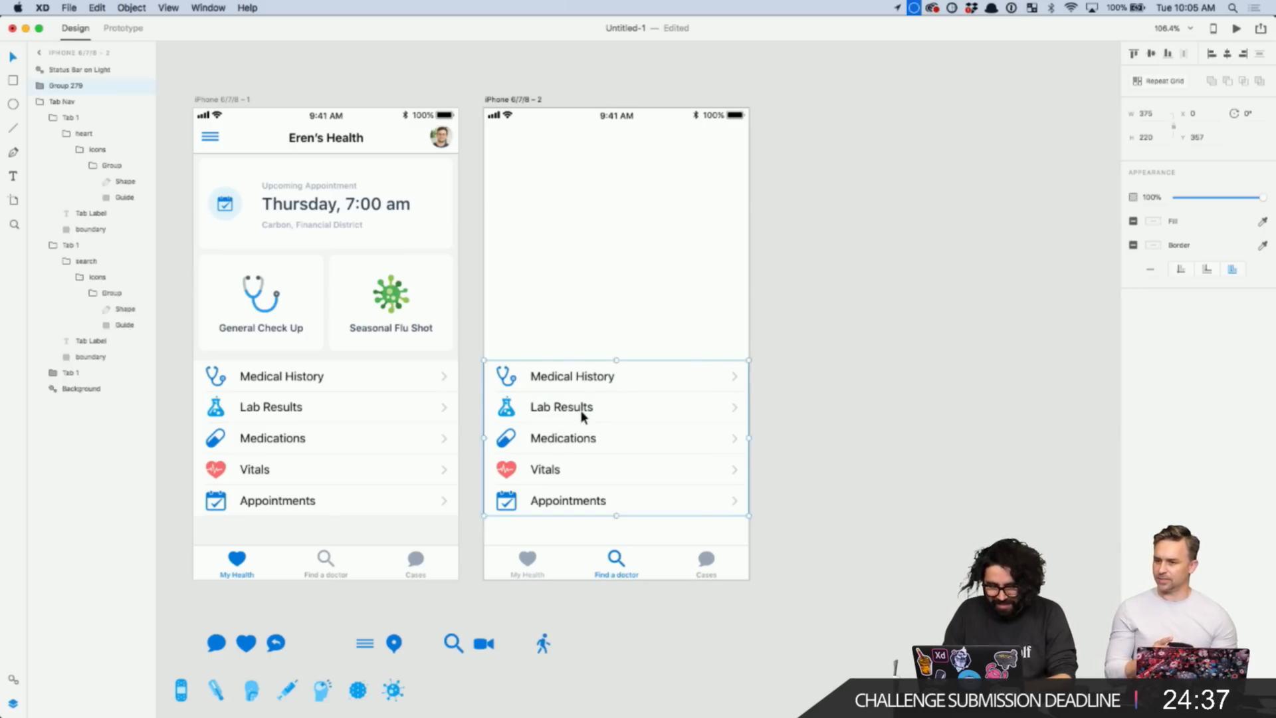
pyautogui.keyDown('shift'); pyautogui.click(580, 439); pyautogui.keyUp('shift')
pyautogui.keyDown('shift'); pyautogui.click(577, 470); pyautogui.keyUp('shift')
pyautogui.keyDown('shift'); pyautogui.click(578, 501); pyautogui.keyUp('shift')
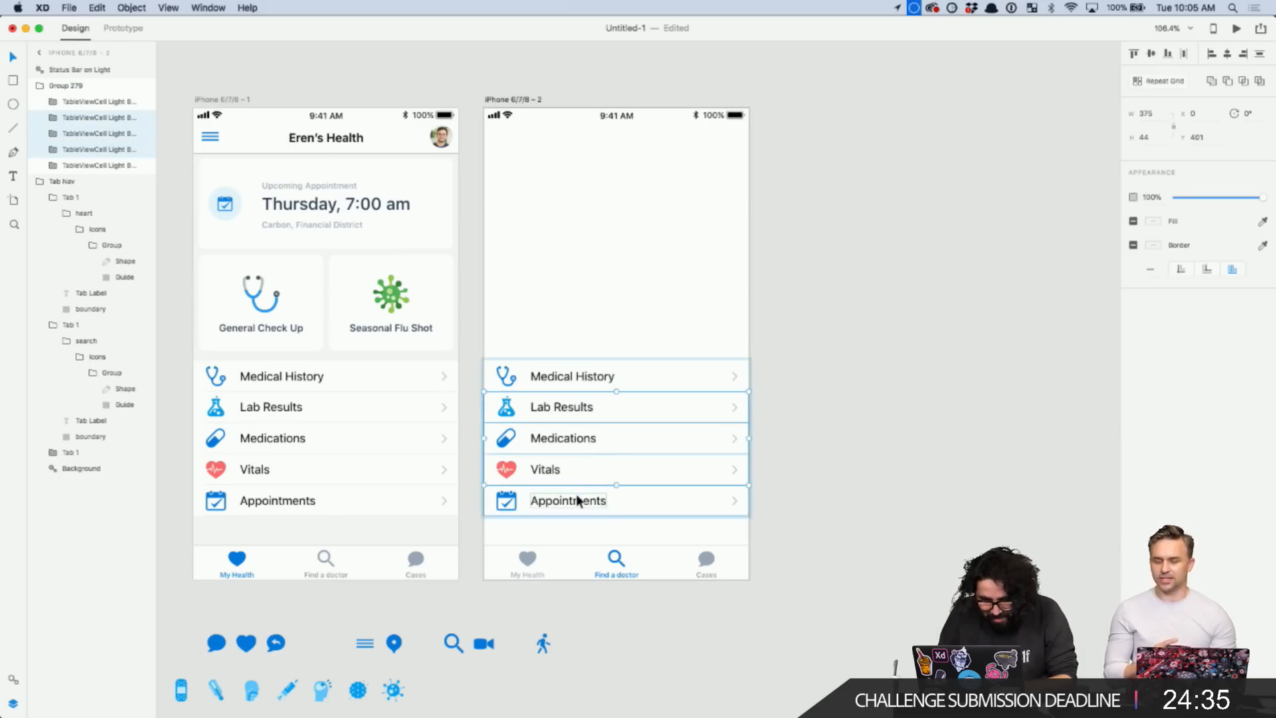
pyautogui.press('Delete')
pyautogui.scroll(5, 581, 370)
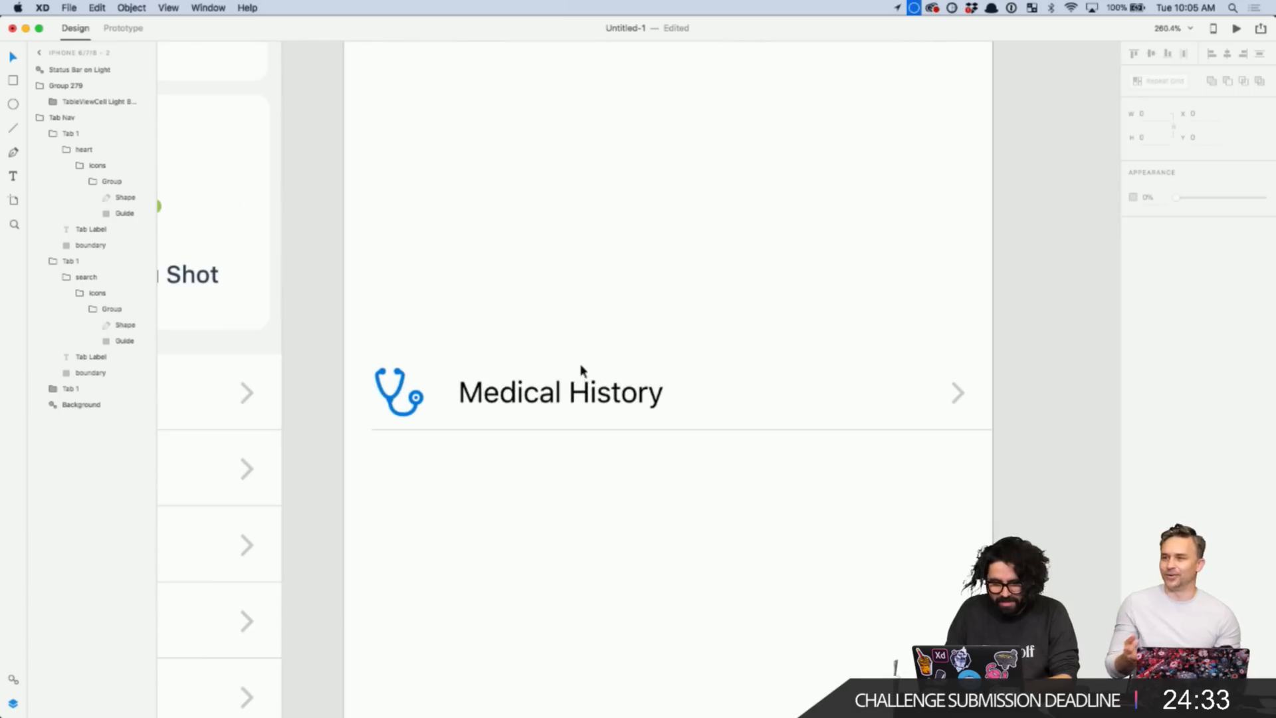
# - Select the remaining Medical History row and zoom the view out to both screens
pyautogui.doubleClick(551, 397)
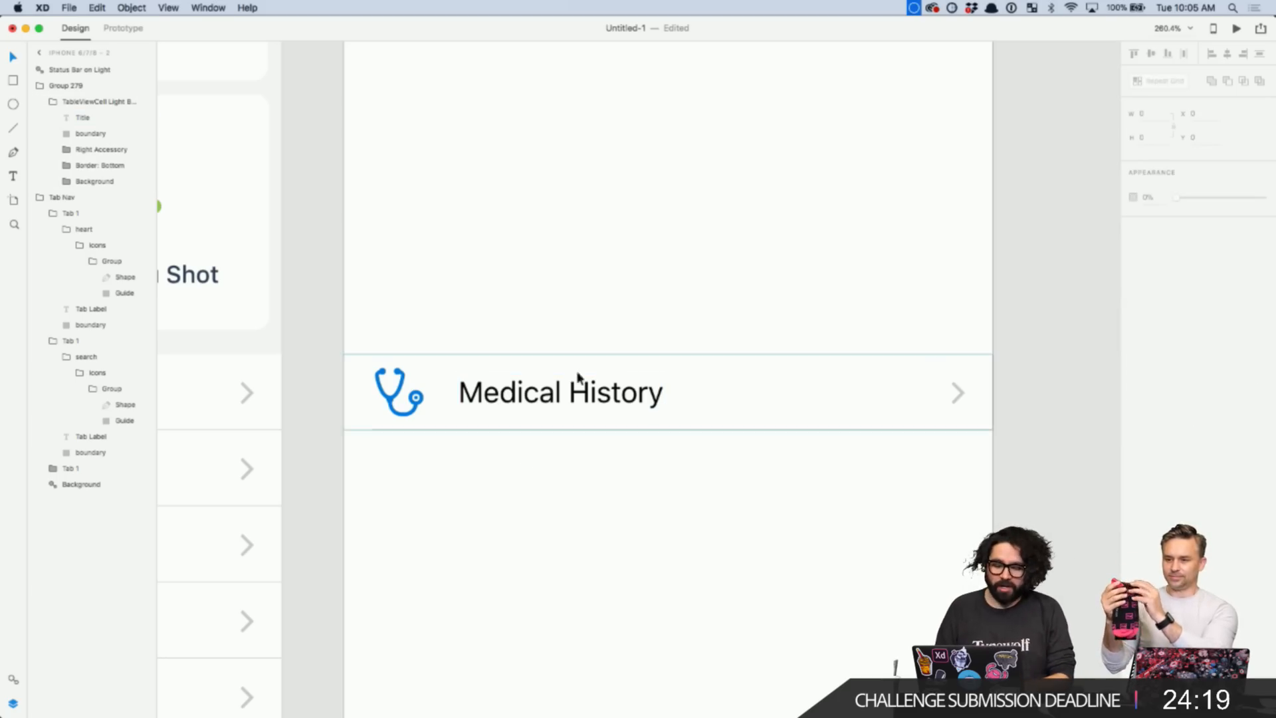
pyautogui.press('super+minus')
pyautogui.scroll(-5, 570, 393)
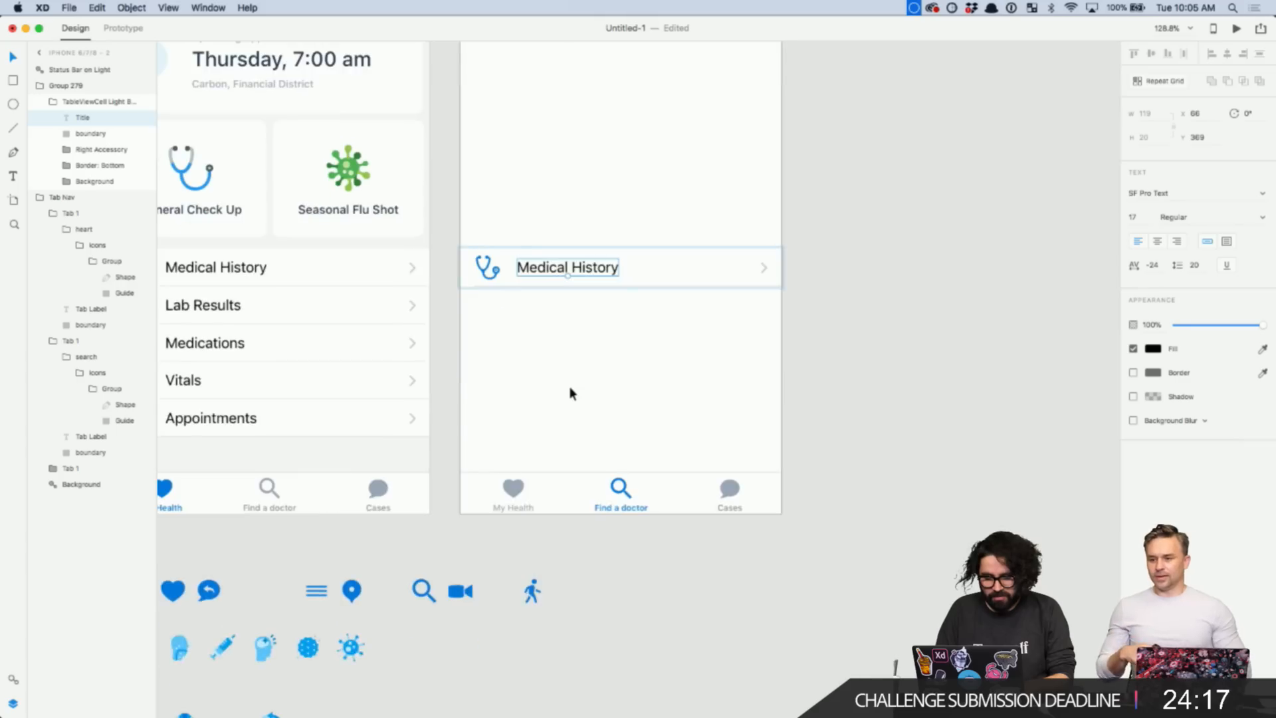
pyautogui.hscroll(-4, 570, 393)
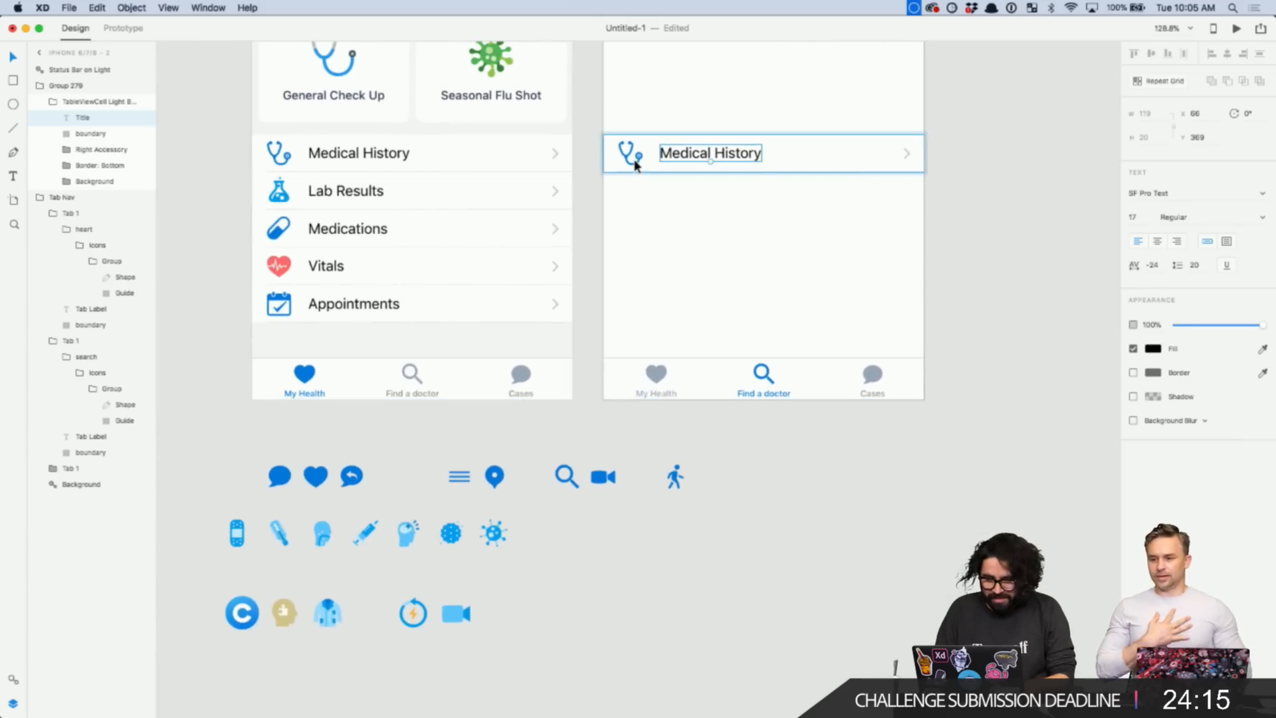
pyautogui.click(634, 159)
pyautogui.scroll(3, 635, 162)
pyautogui.click(635, 163)
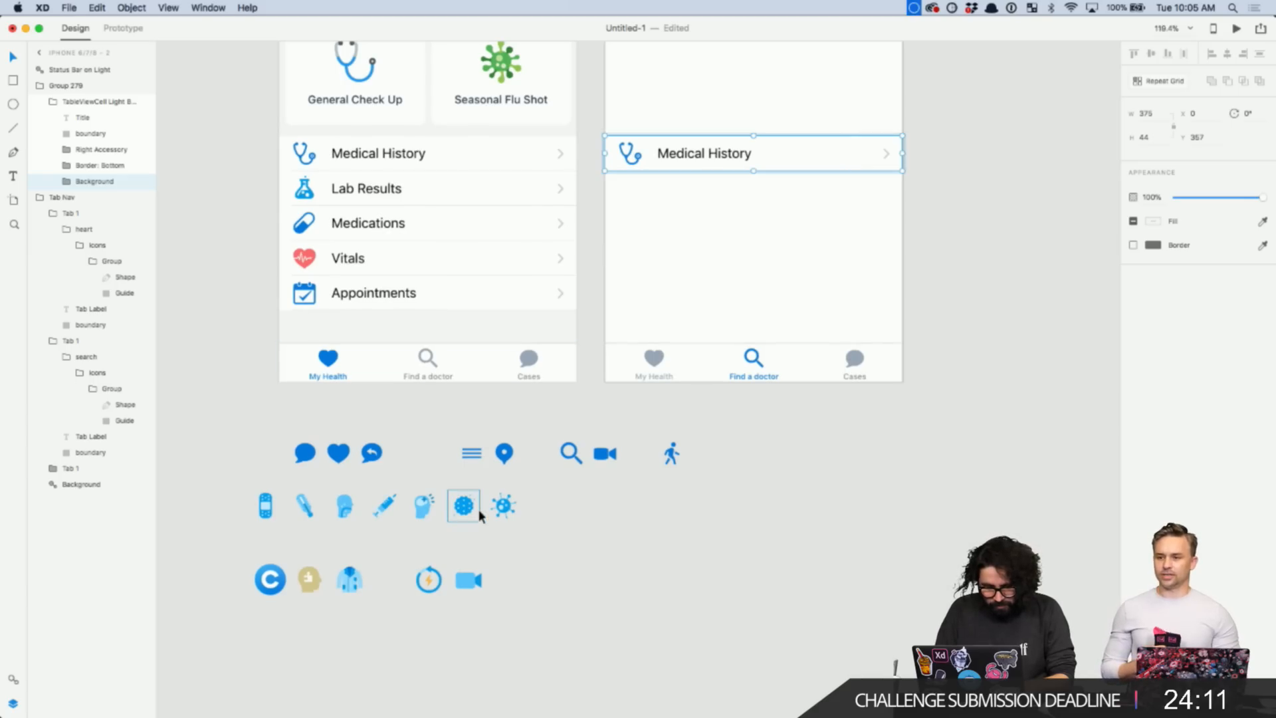
pyautogui.moveTo(632, 712)
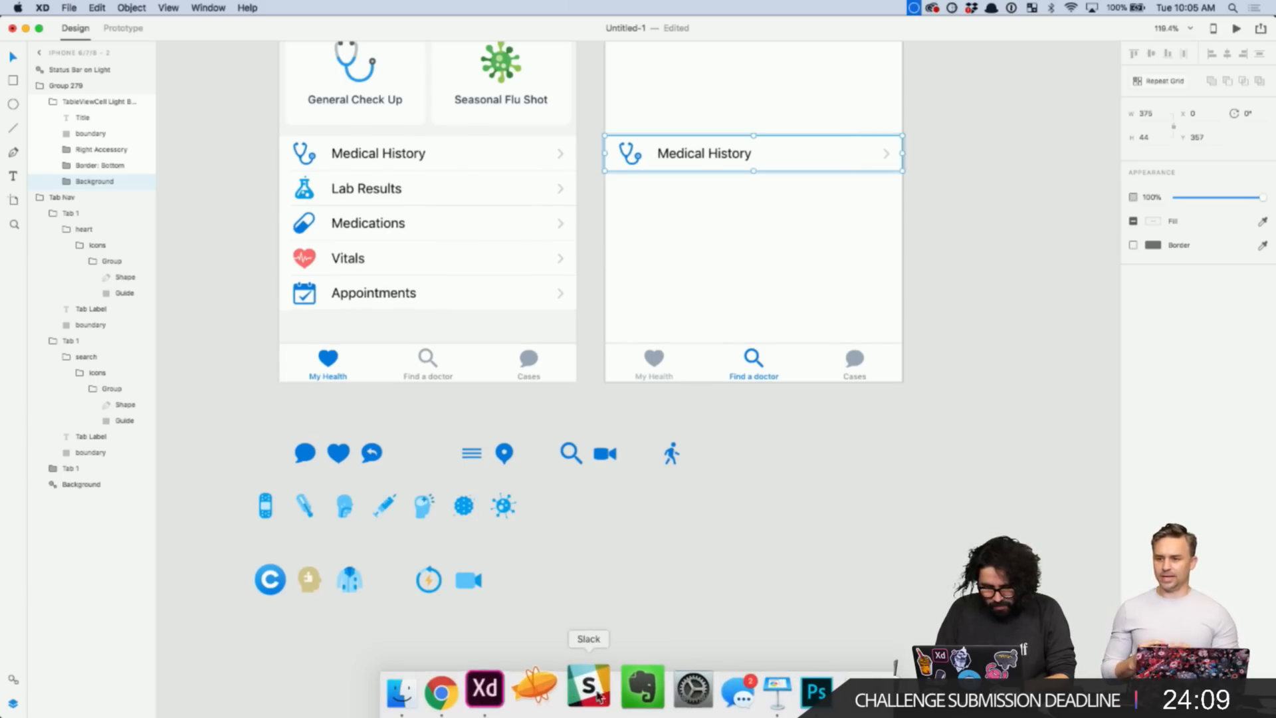
pyautogui.scroll(5, 751, 233)
pyautogui.press('z')
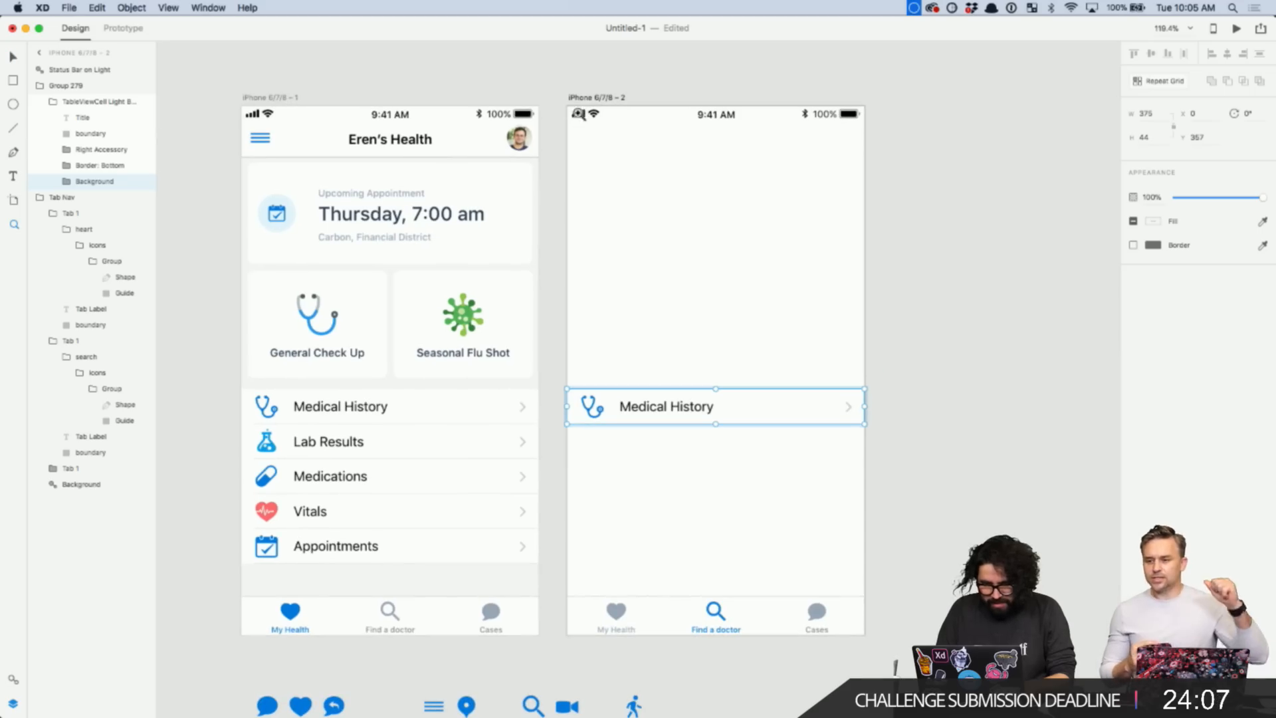
pyautogui.moveTo(552, 84); pyautogui.dragTo(895, 665)
# - Relabel the copied row's Medical History title as Primary Care
pyautogui.scroll(-5, 895, 665)
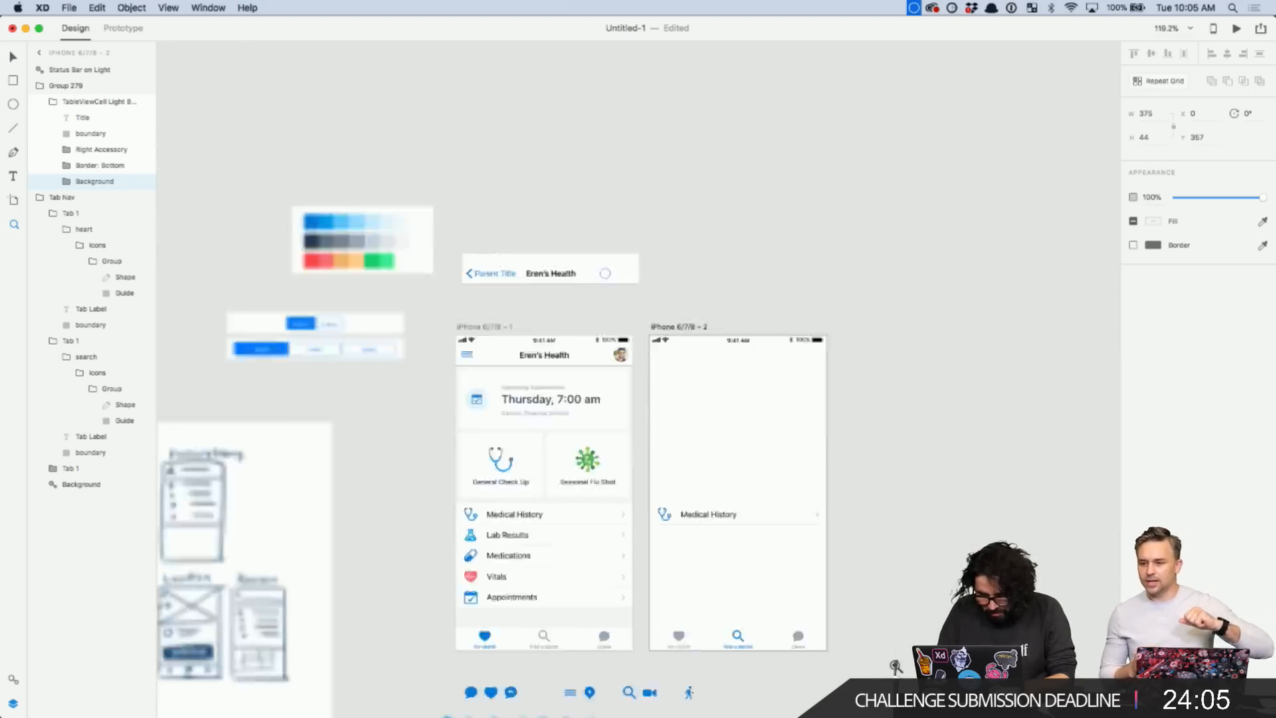
pyautogui.click(746, 342)
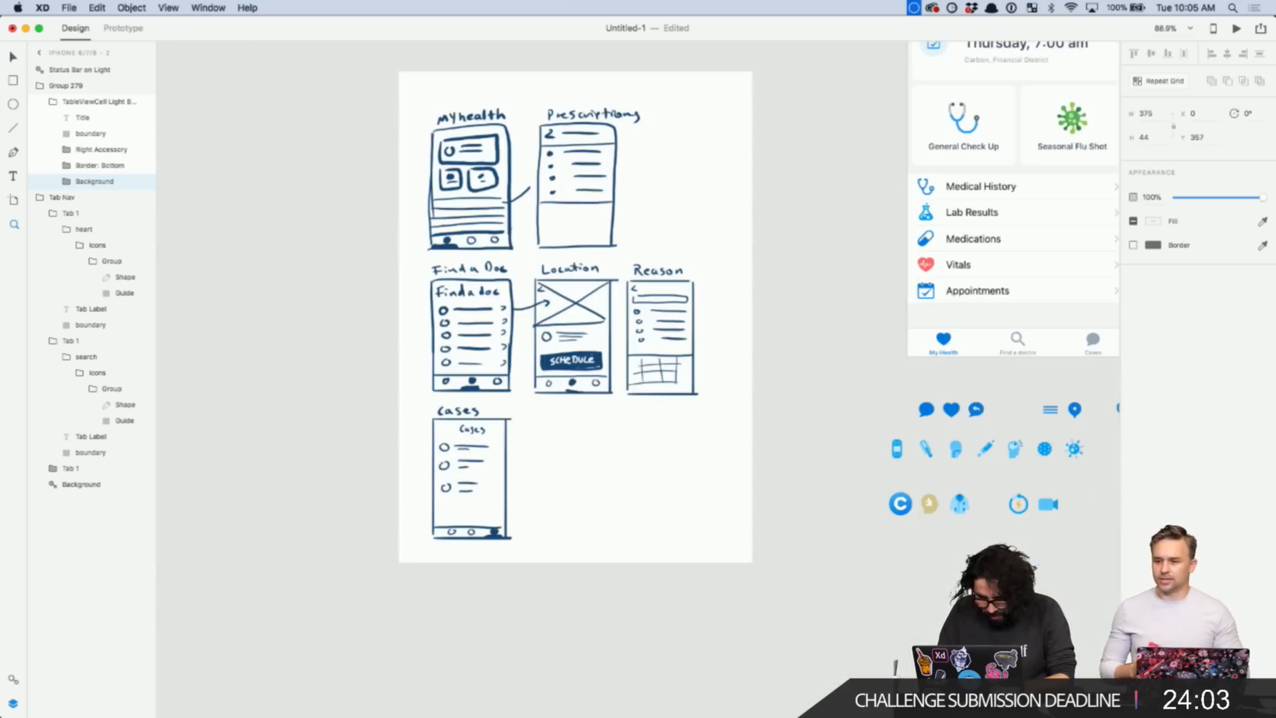
pyautogui.click(594, 434)
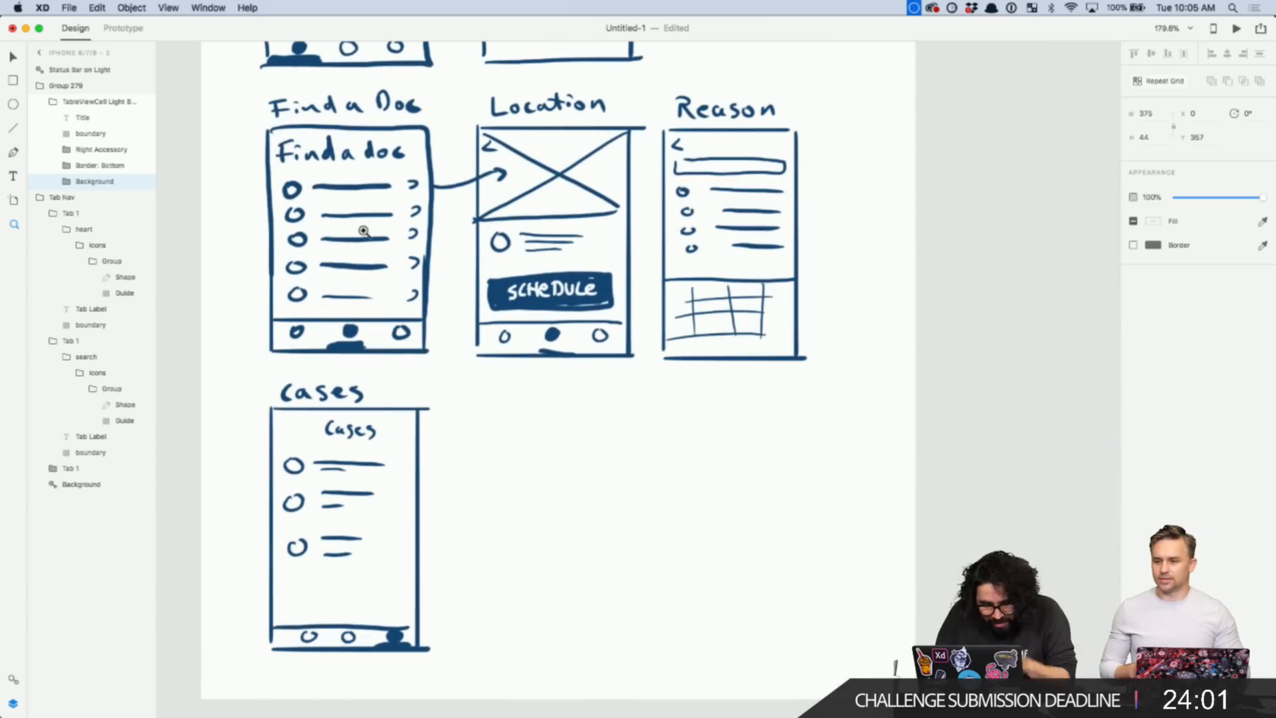
pyautogui.scroll(-5, 363, 231)
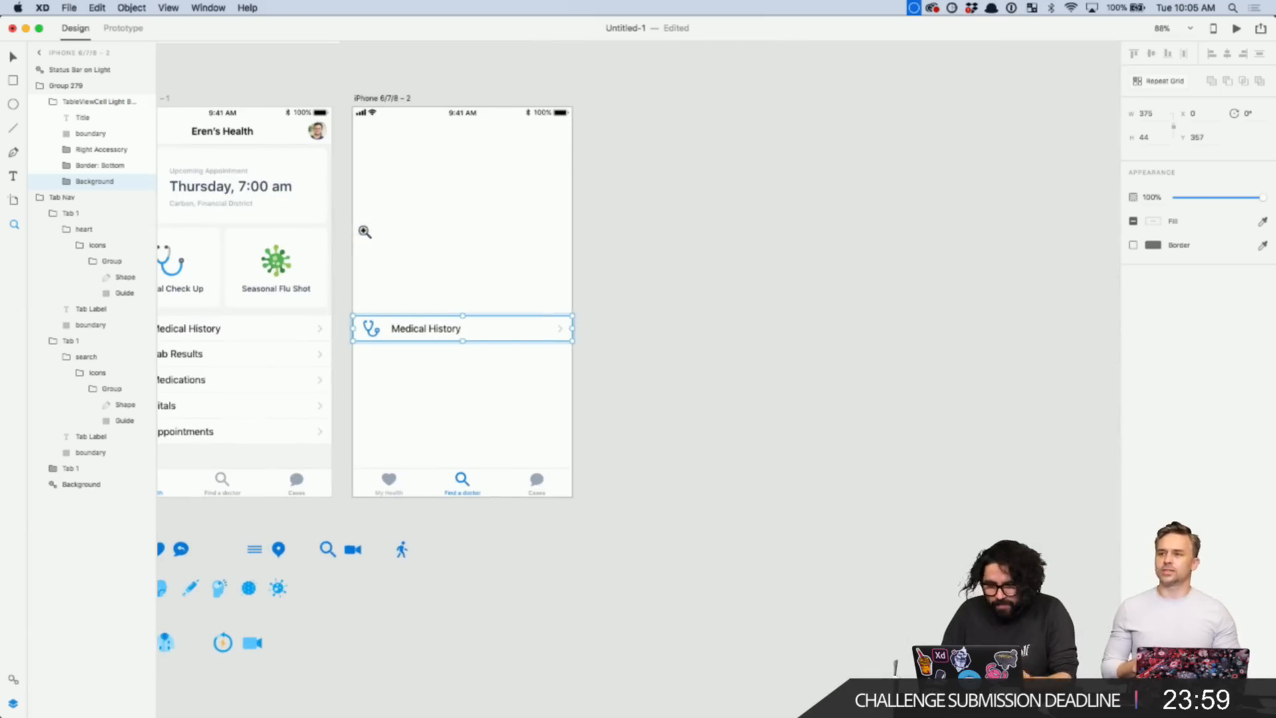
pyautogui.press('Escape')
pyautogui.press('Escape')
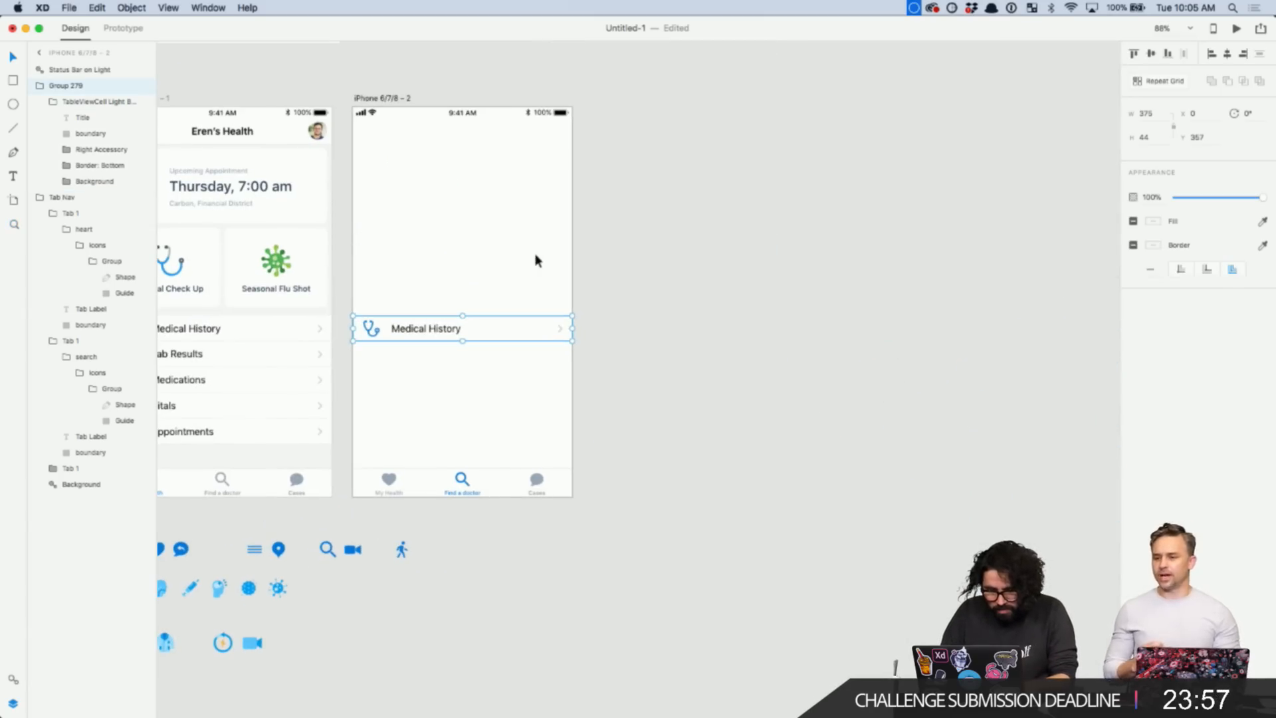
pyautogui.press('Escape')
pyautogui.hscroll(-5, 598, 271)
pyautogui.scroll(-3, 598, 271)
pyautogui.doubleClick(572, 259)
pyautogui.doubleClick(572, 257)
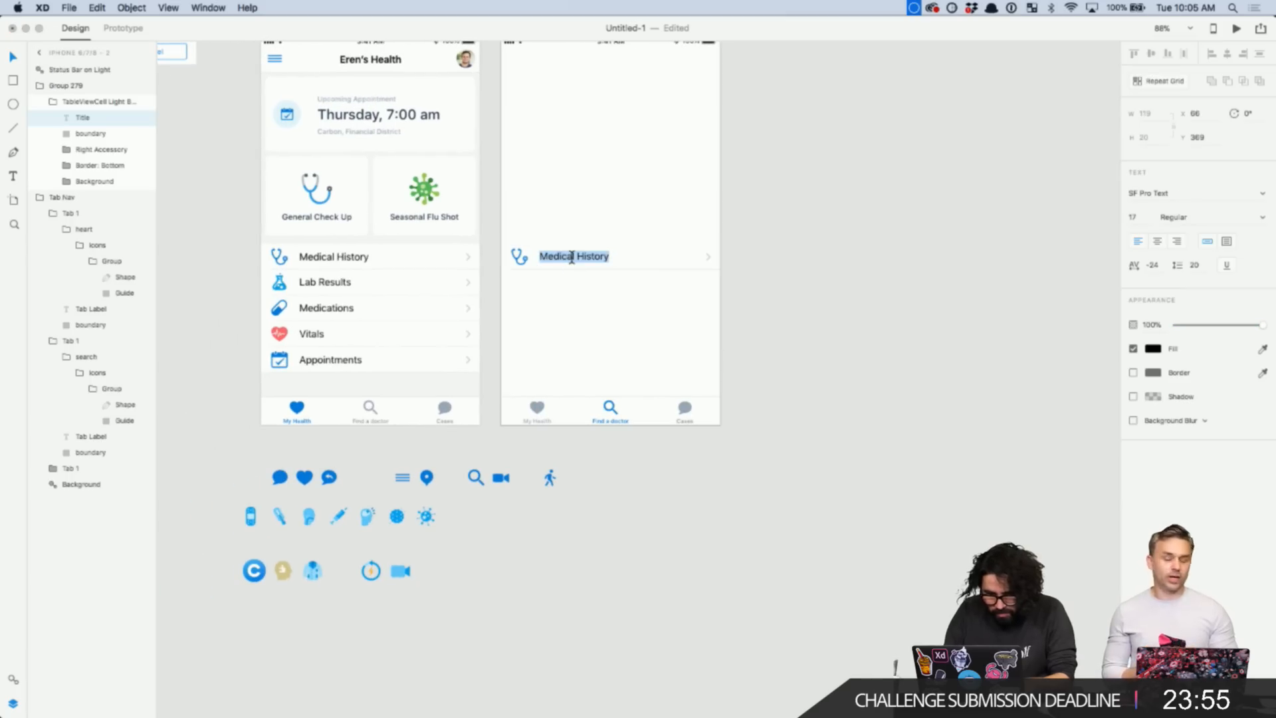
pyautogui.write('Primary Care')
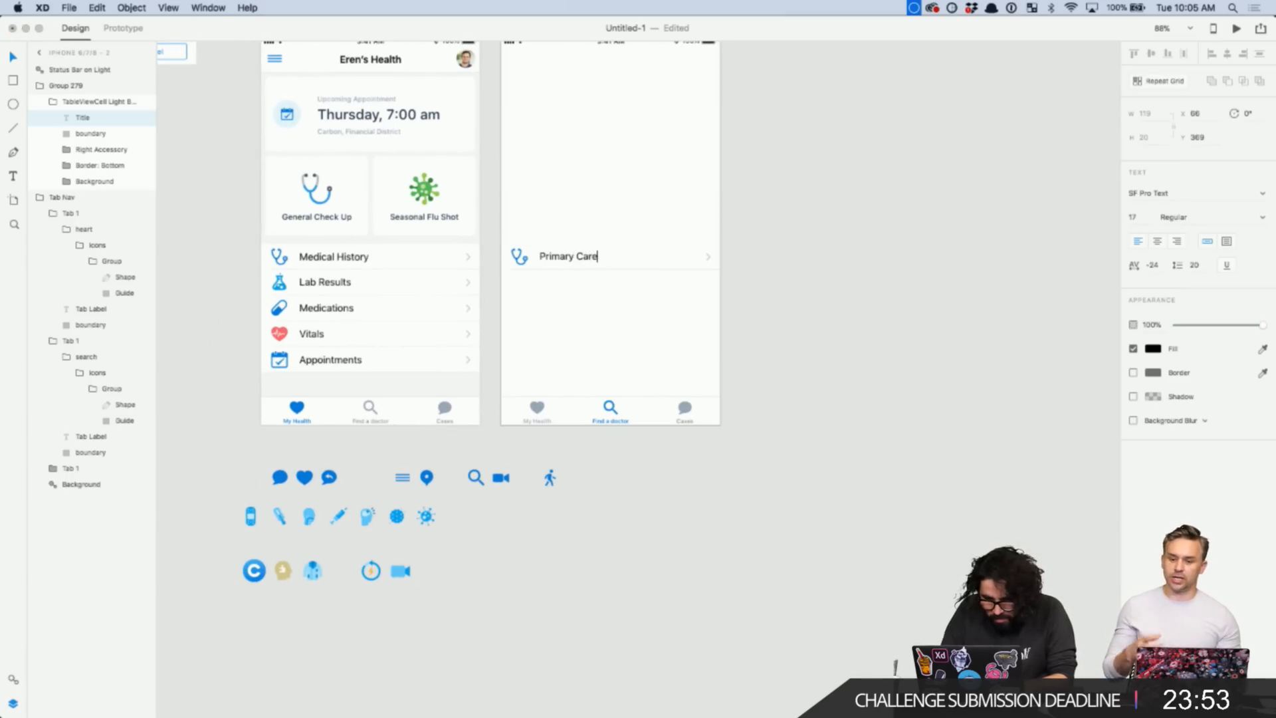
pyautogui.press('Escape')
pyautogui.click(644, 280)
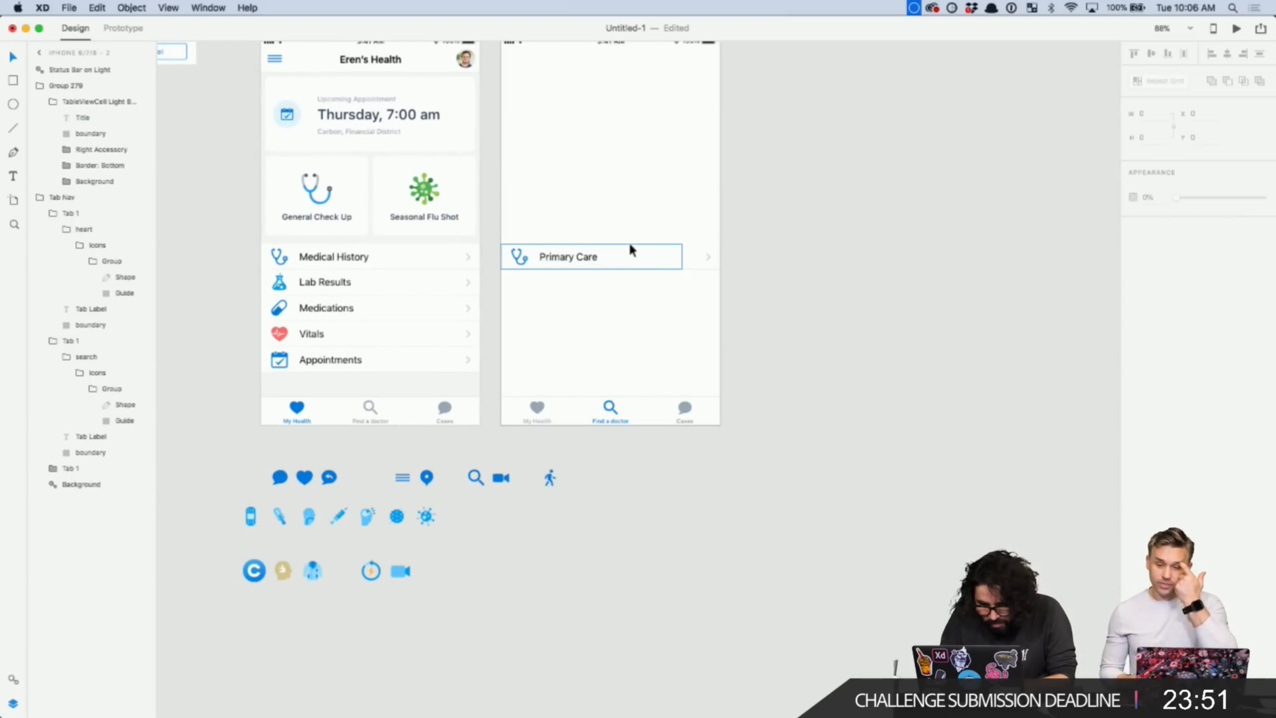
# - Ungroup the Primary Care row from its enclosing group
pyautogui.scroll(5, 629, 252)
pyautogui.click(621, 260)
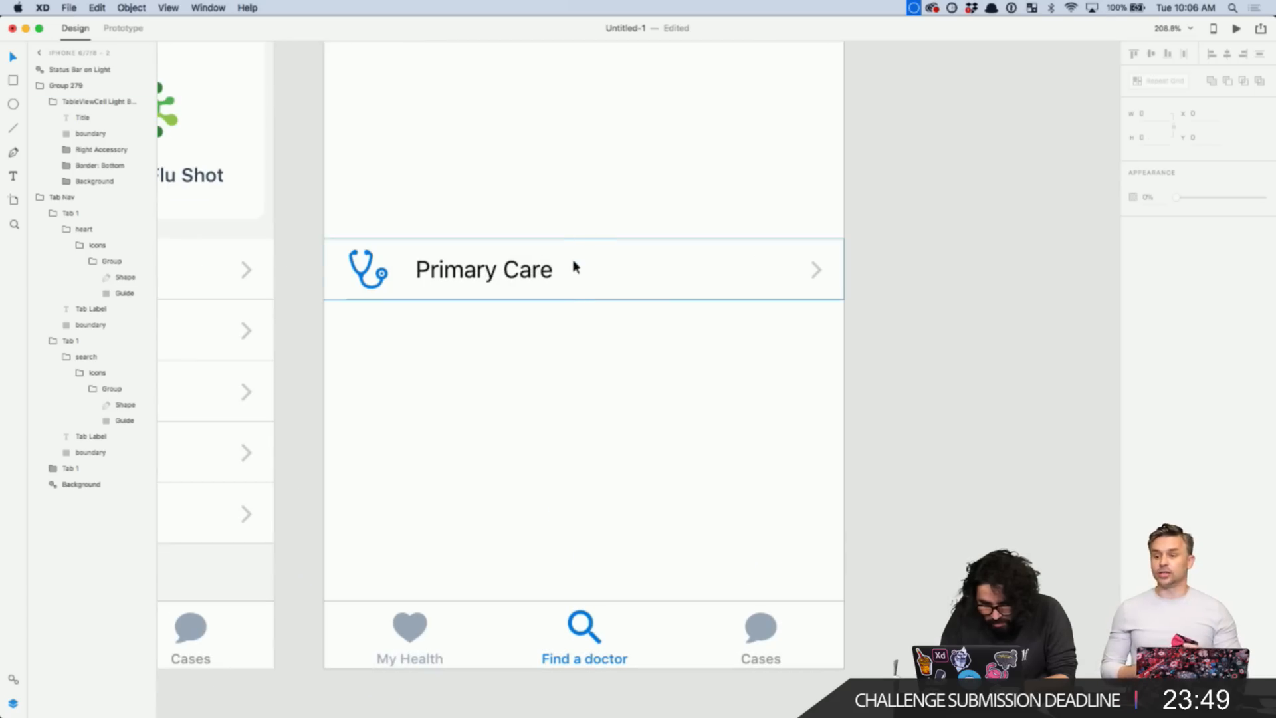
pyautogui.press('Escape')
pyautogui.click(473, 291)
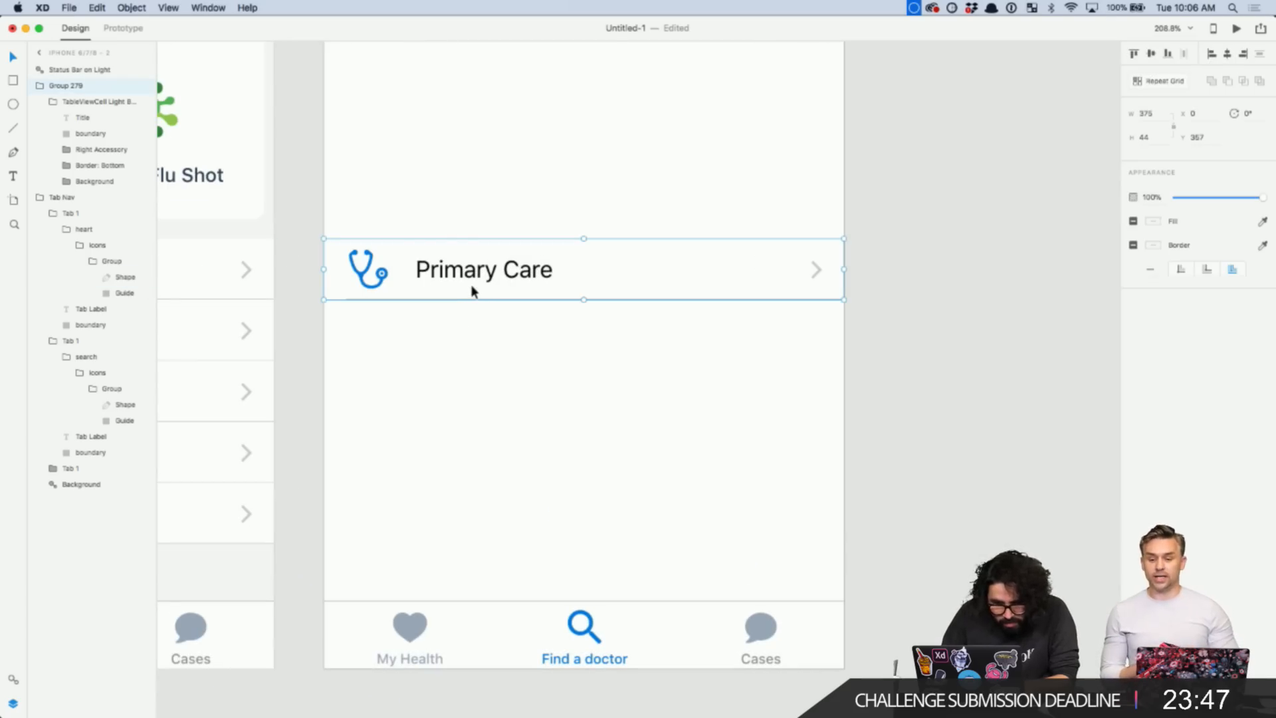
pyautogui.press('super+shift+g')
pyautogui.press('super+shift+g')
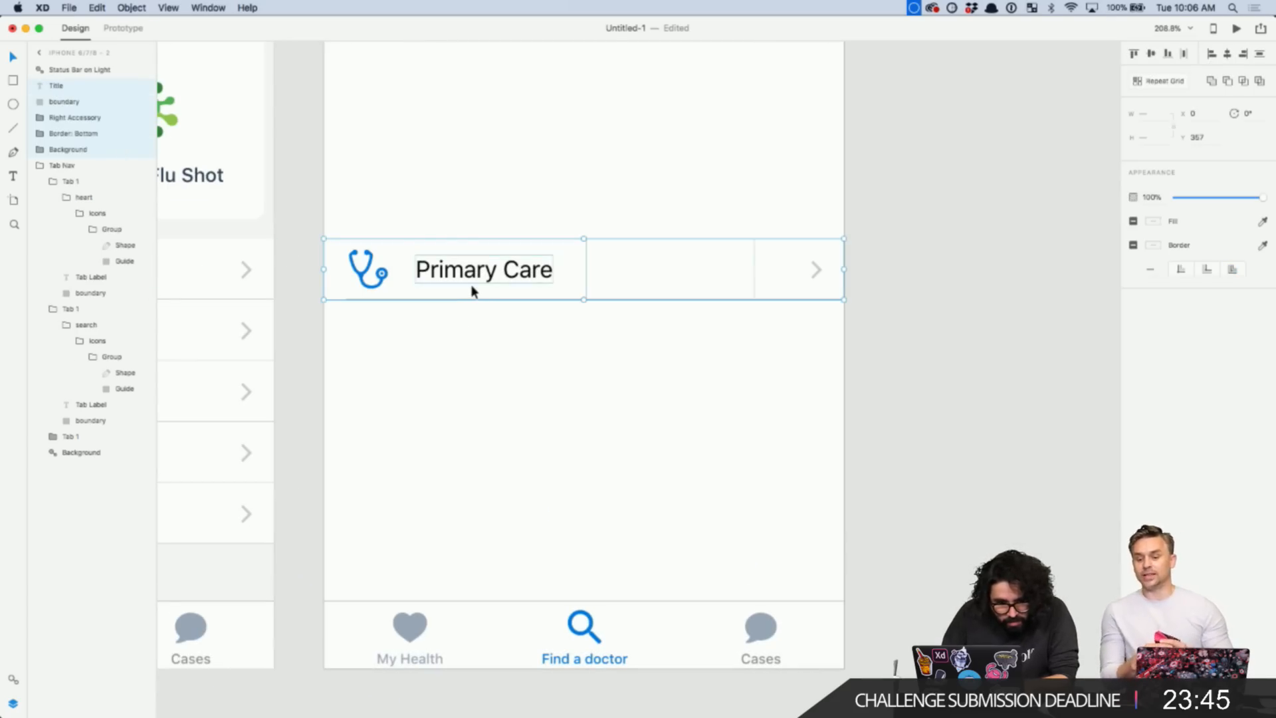
# - Try moving the row background upward, then undo the moves
pyautogui.click(464, 394)
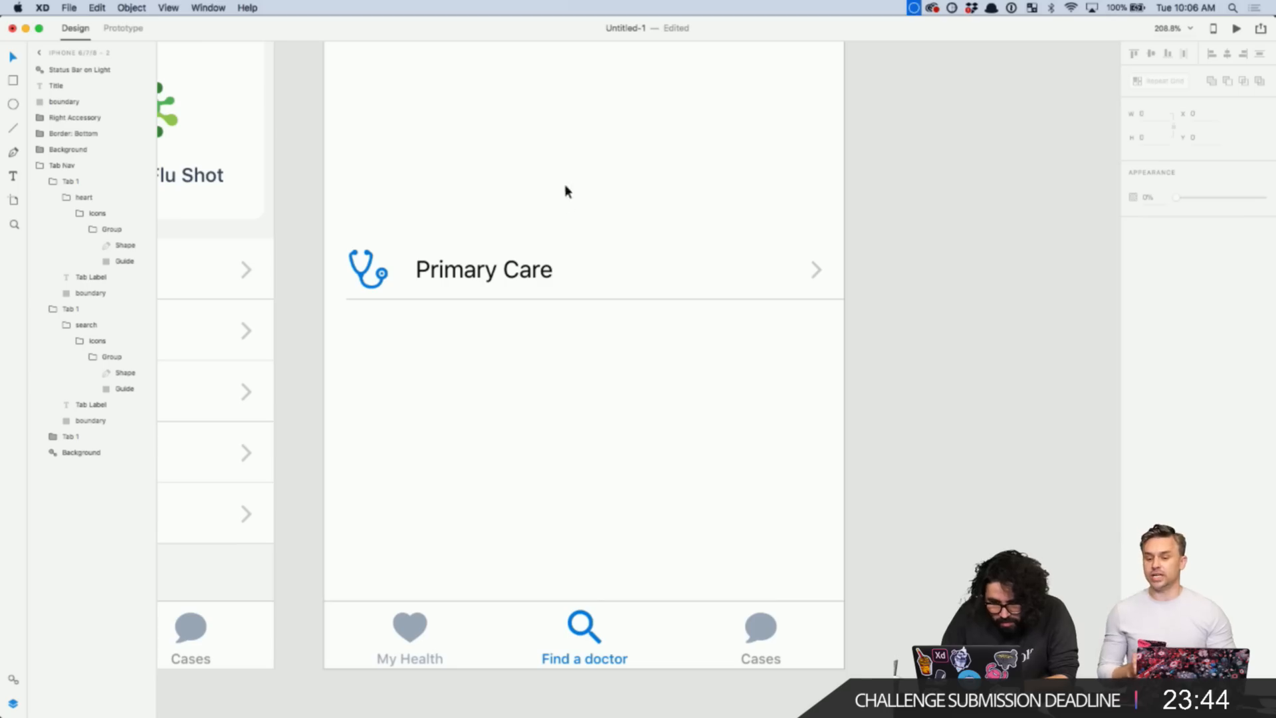
pyautogui.click(555, 256)
pyautogui.moveTo(552, 256); pyautogui.dragTo(552, 210)
pyautogui.press('super+z')
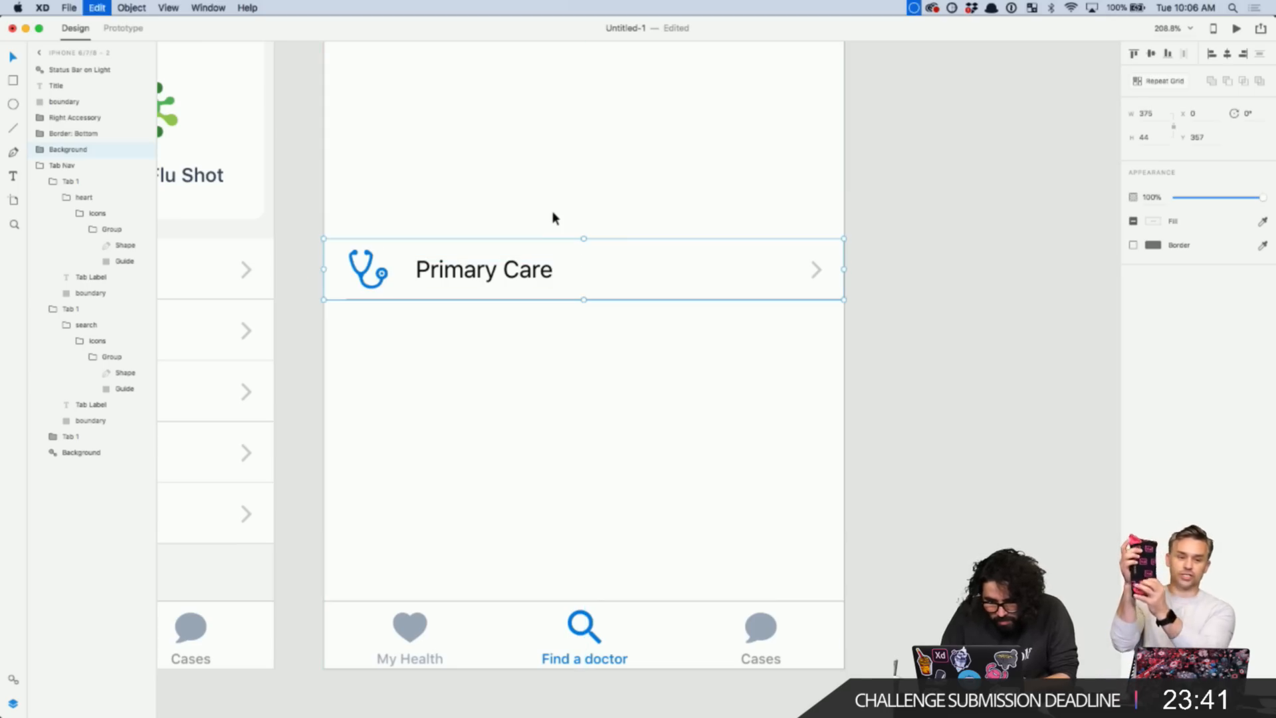
pyautogui.press('super+z')
pyautogui.click(521, 339)
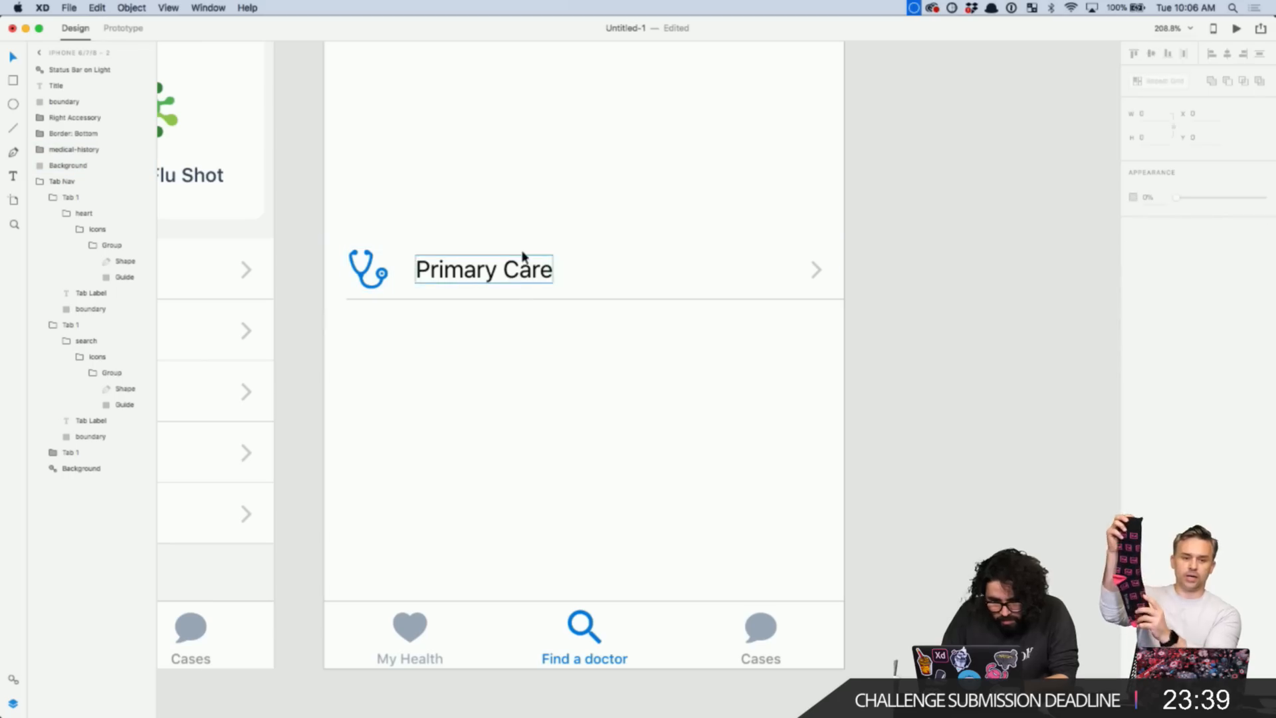
pyautogui.click(523, 256)
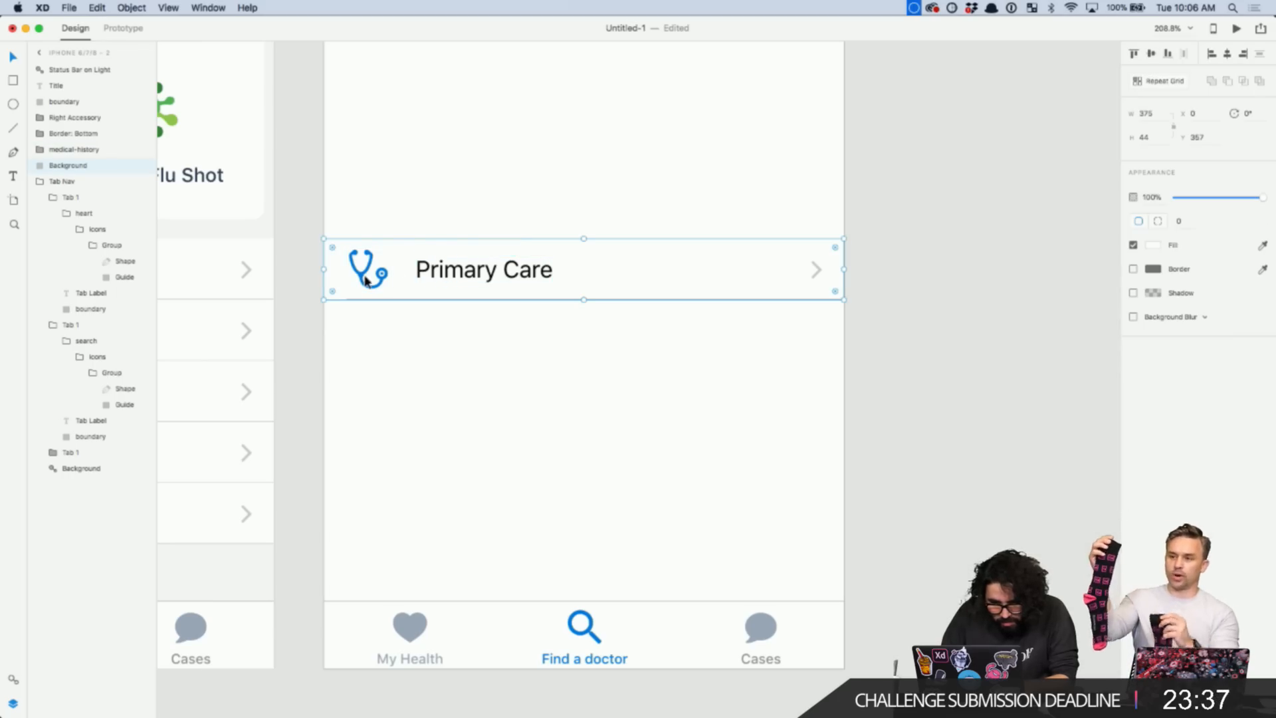
pyautogui.click(465, 321)
pyautogui.click(628, 299)
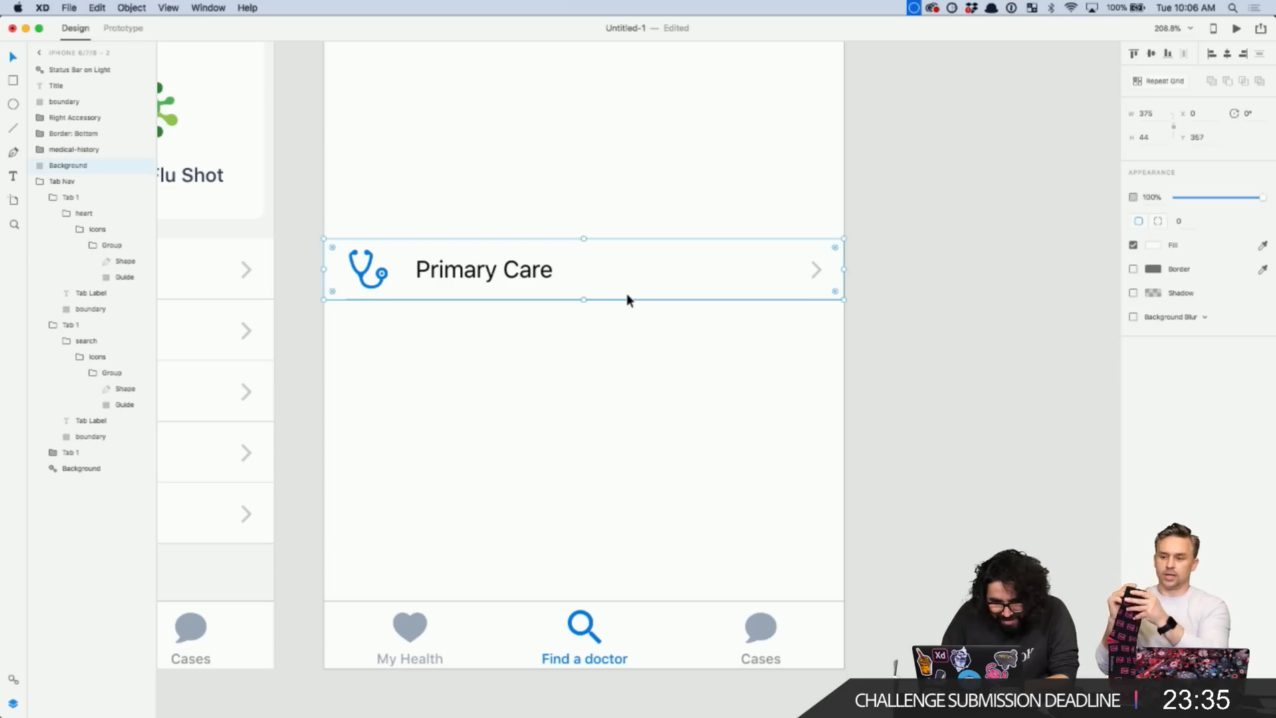
pyautogui.moveTo(628, 300); pyautogui.dragTo(626, 258)
pyautogui.press('super+z')
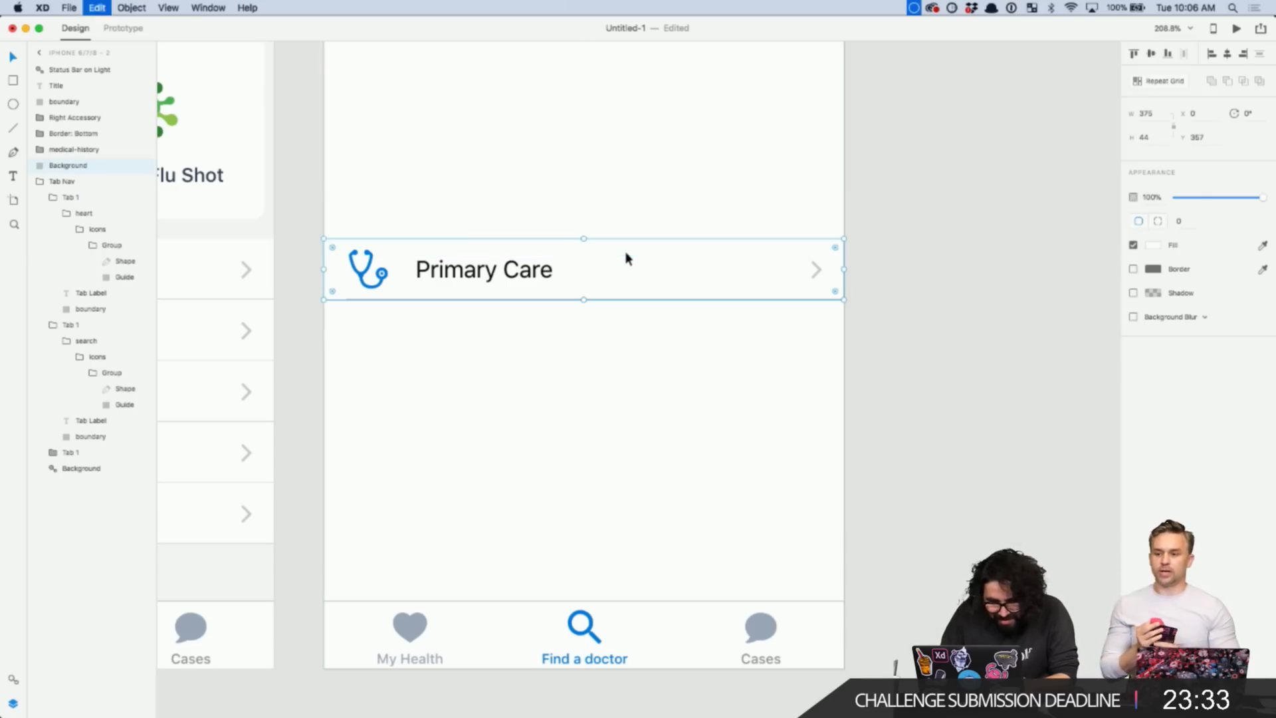
pyautogui.click(534, 397)
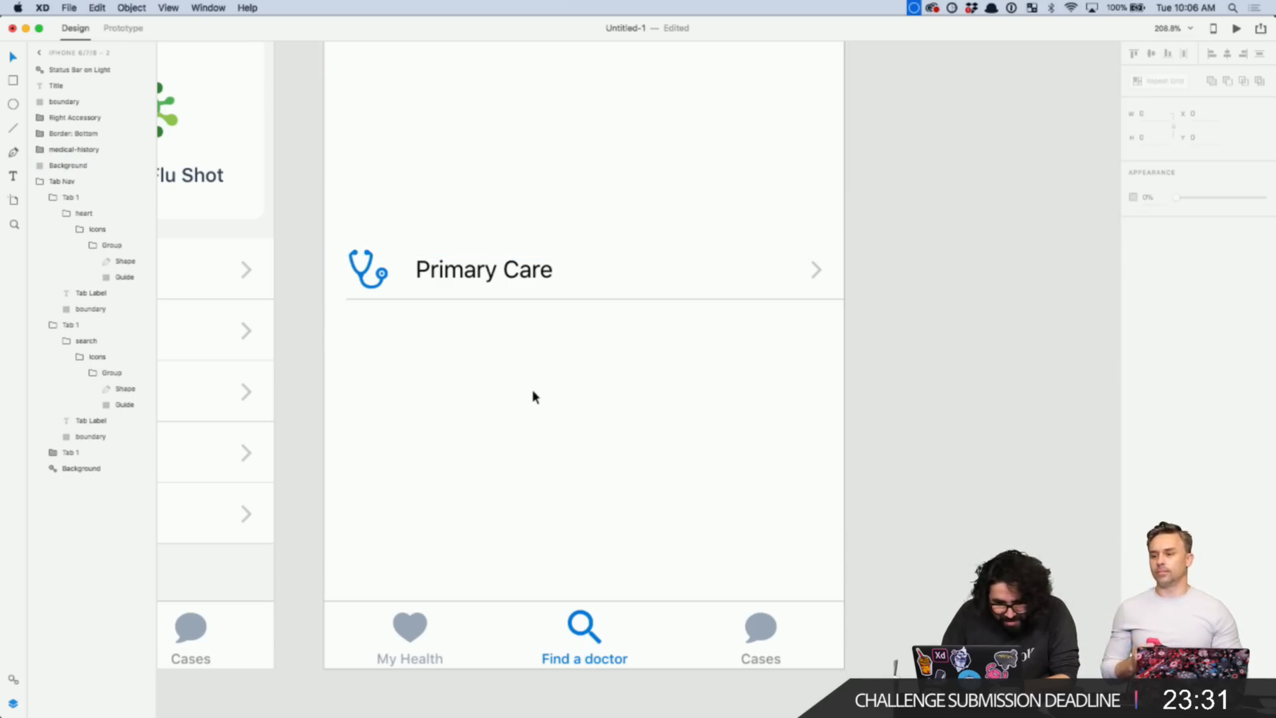
# - Delete the small stethoscope icon from the Primary Care row
pyautogui.click(380, 286)
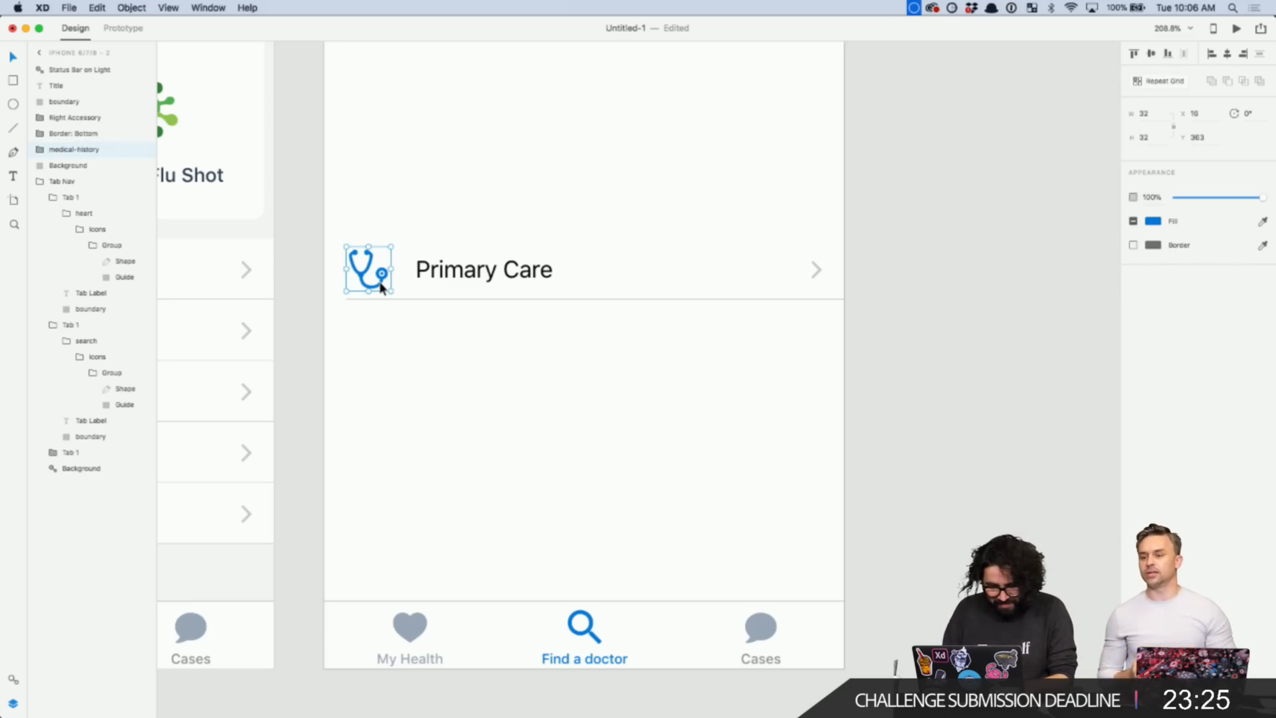
pyautogui.press('Delete')
pyautogui.click(505, 274)
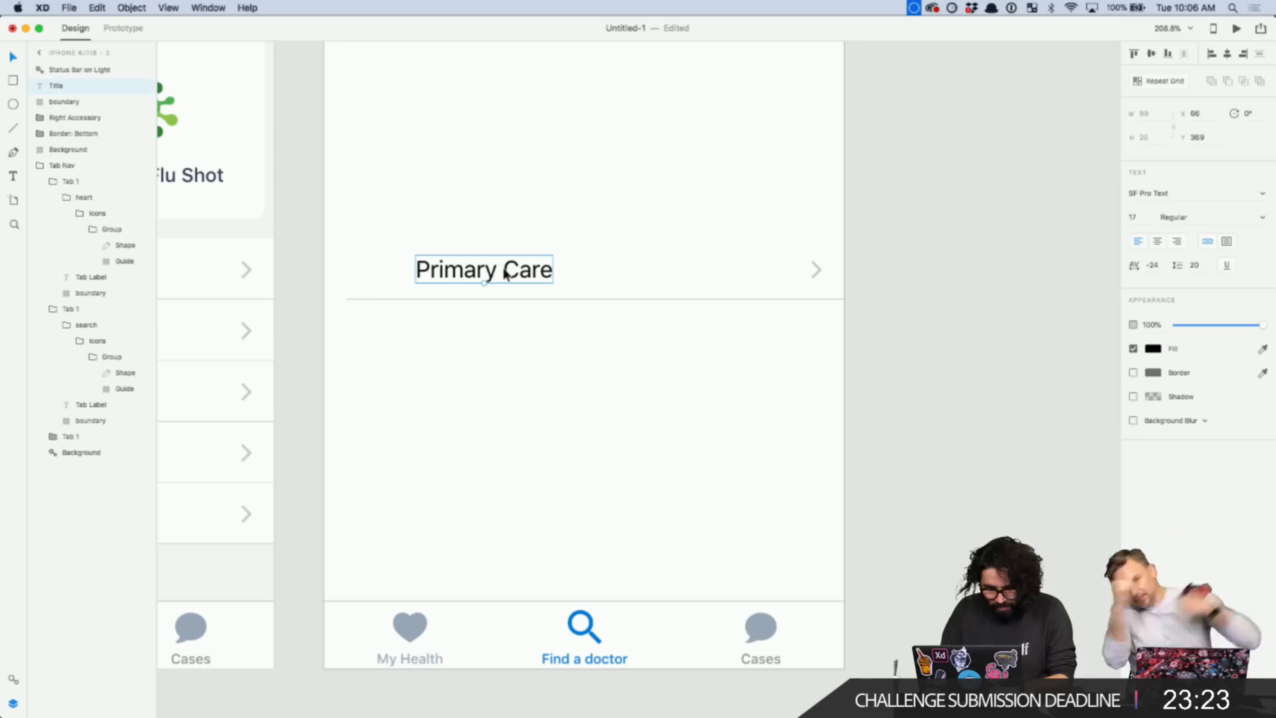
pyautogui.click(595, 385)
# - Select the General Check Up stethoscope illustration
pyautogui.scroll(-3, 595, 385)
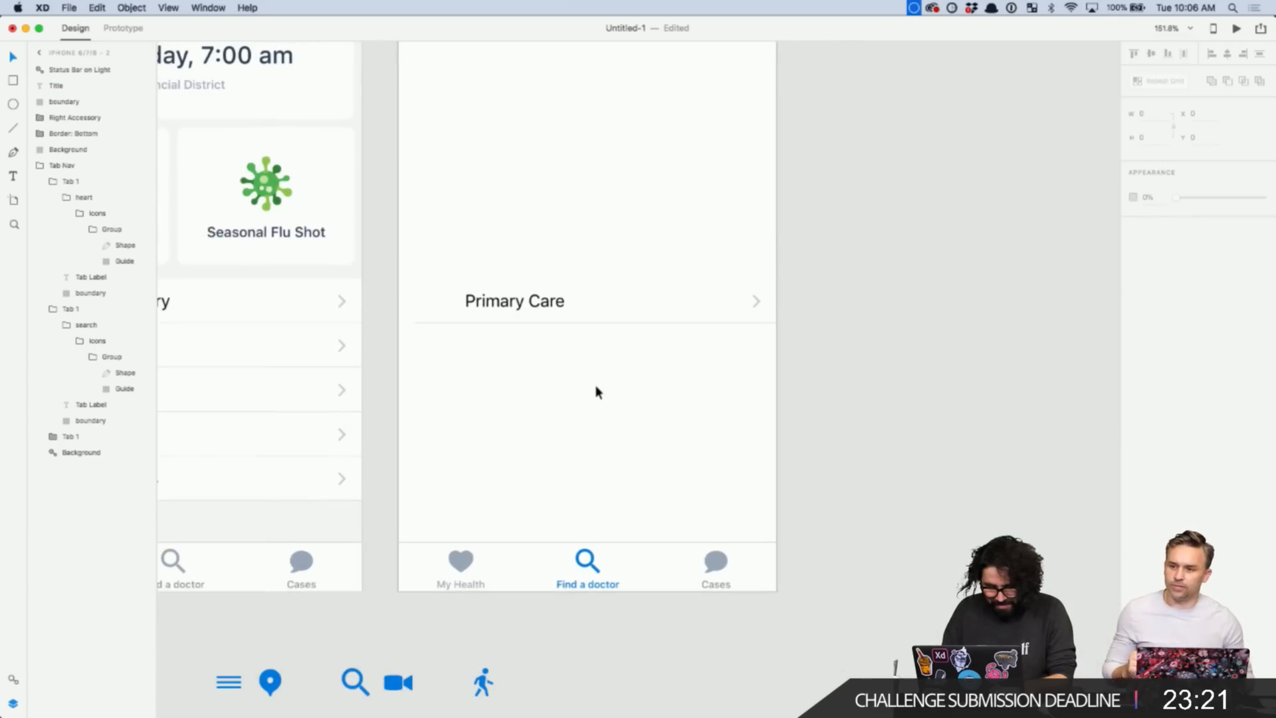
pyautogui.scroll(-5, 595, 390)
pyautogui.hscroll(-4, 510, 464)
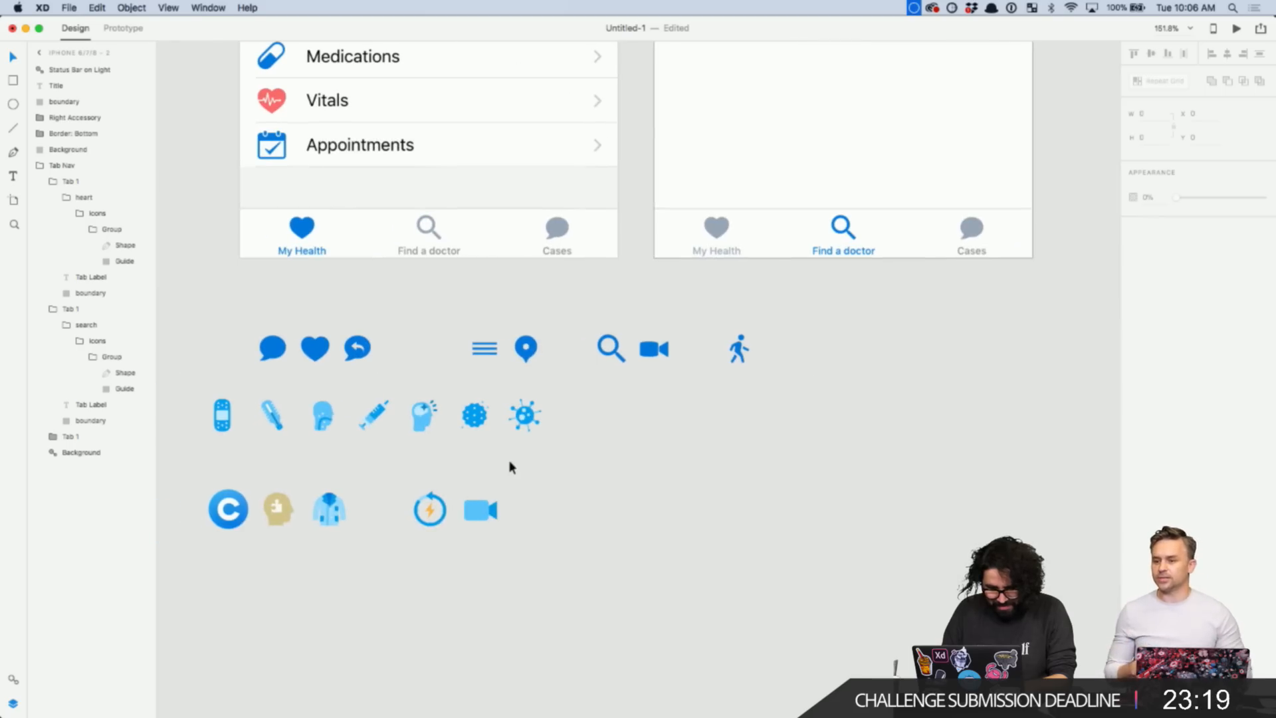
pyautogui.hscroll(-1, 510, 465)
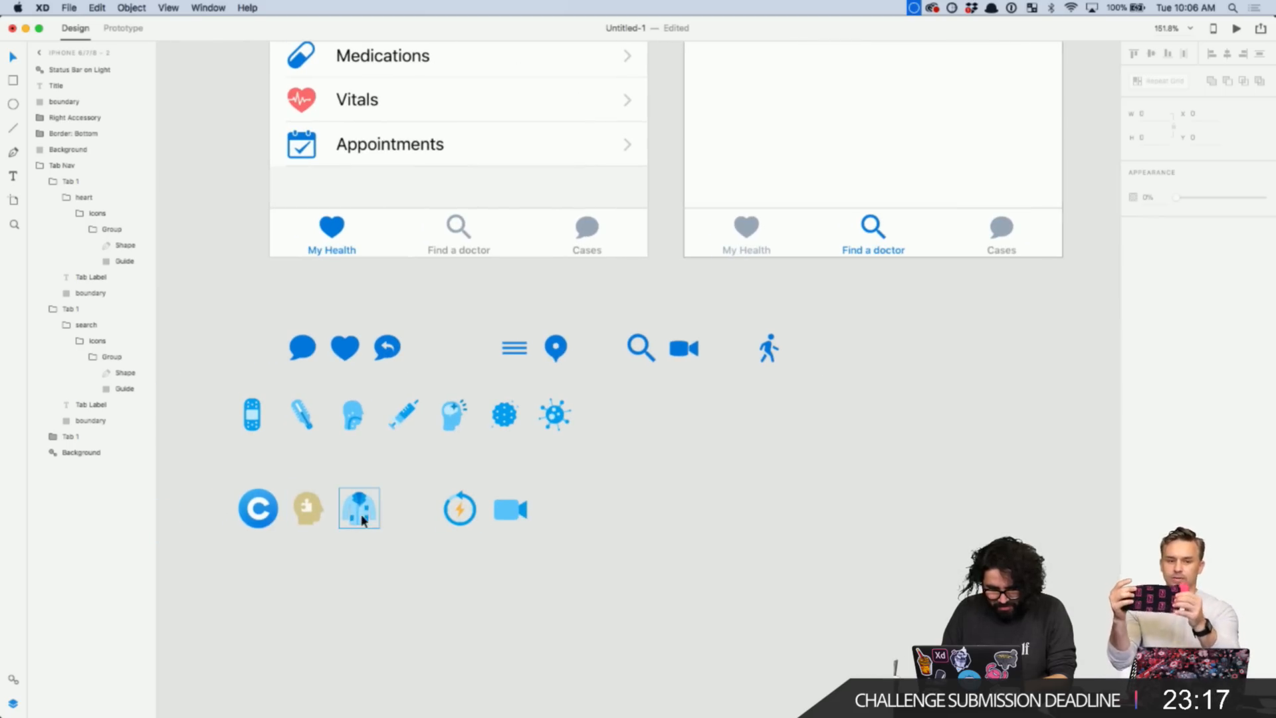
pyautogui.scroll(-3, 313, 507)
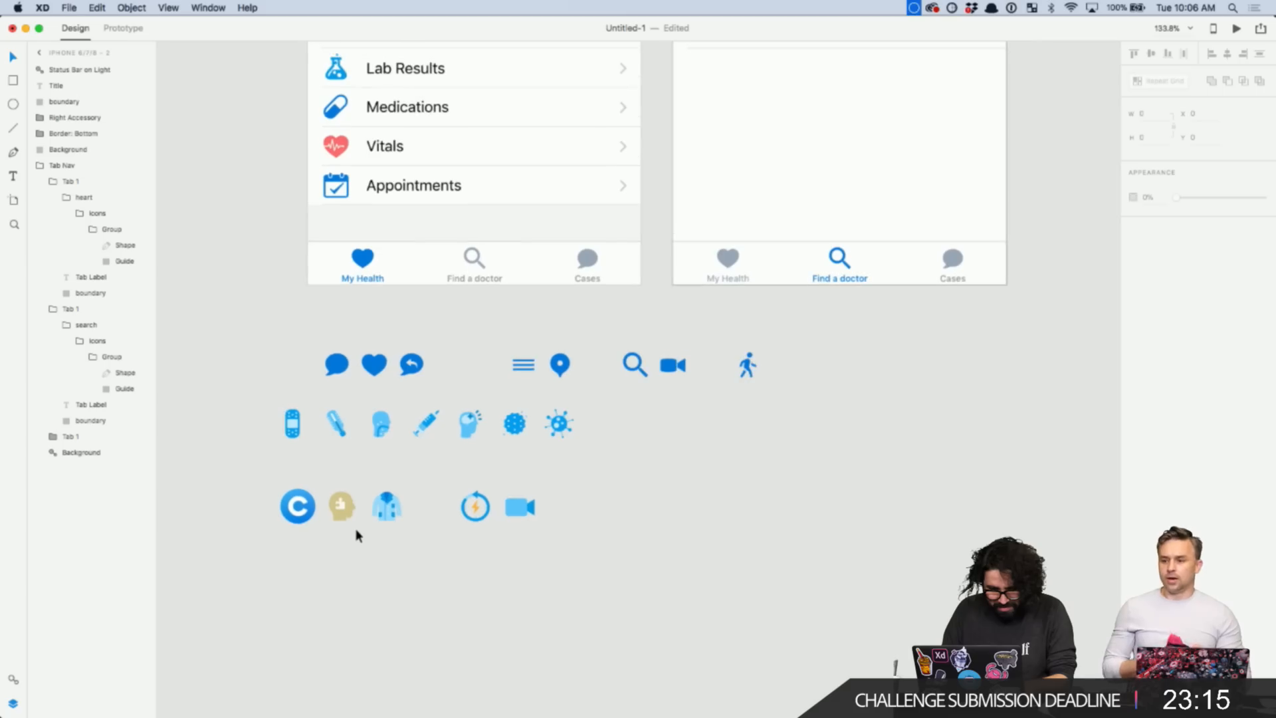
pyautogui.scroll(10, 356, 535)
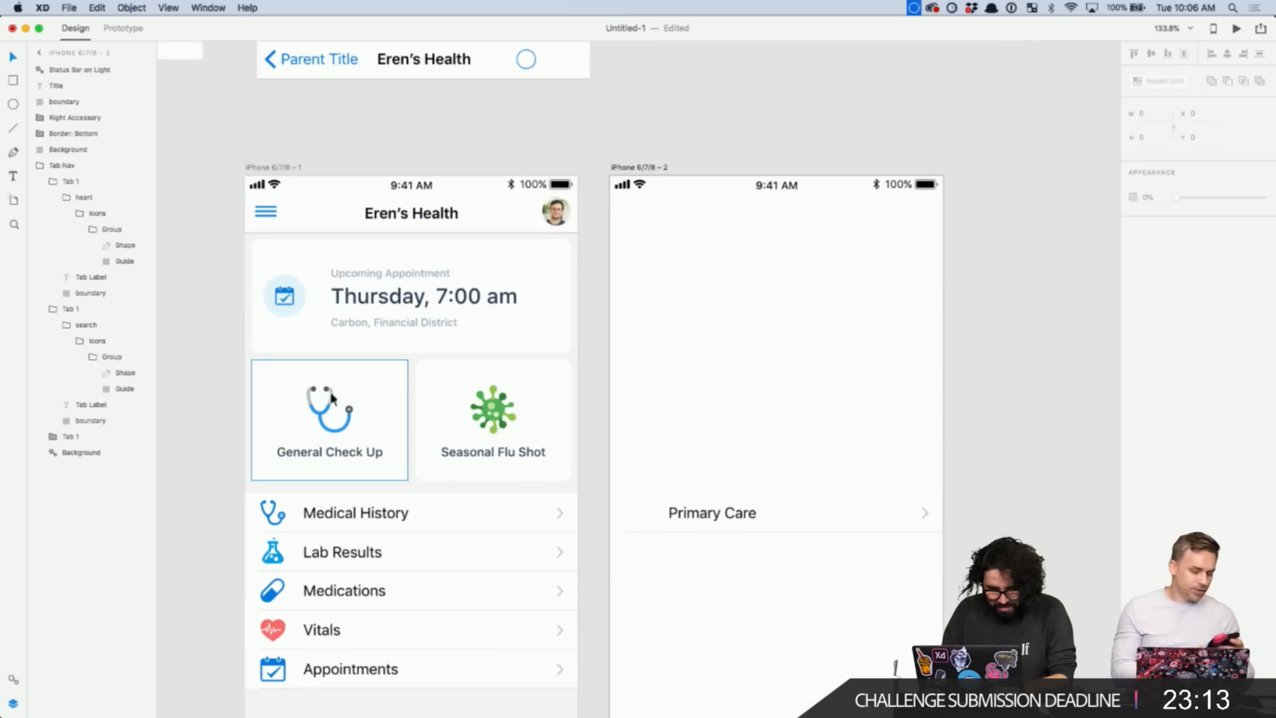
pyautogui.click(329, 407)
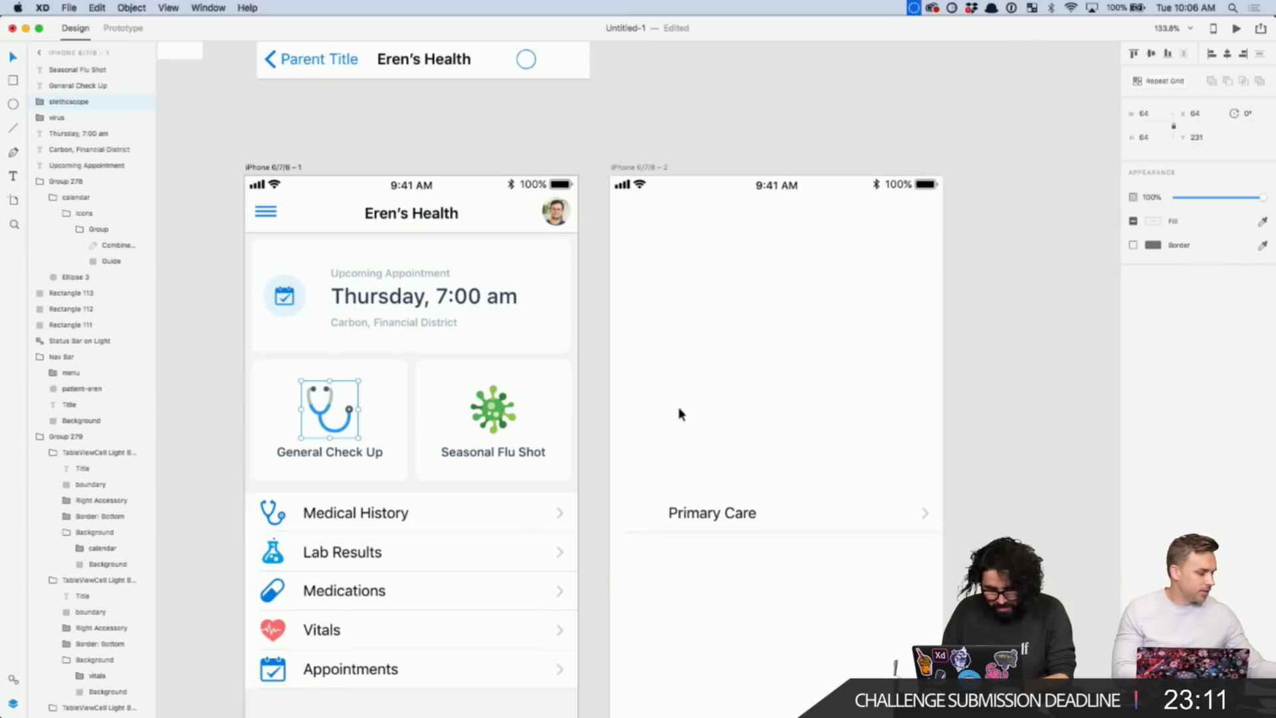
pyautogui.scroll(-1, 816, 357)
pyautogui.scroll(-5, 816, 357)
# - Paste the stethoscope onto the Find a doctor screen beside the Primary Care label
pyautogui.click(683, 332)
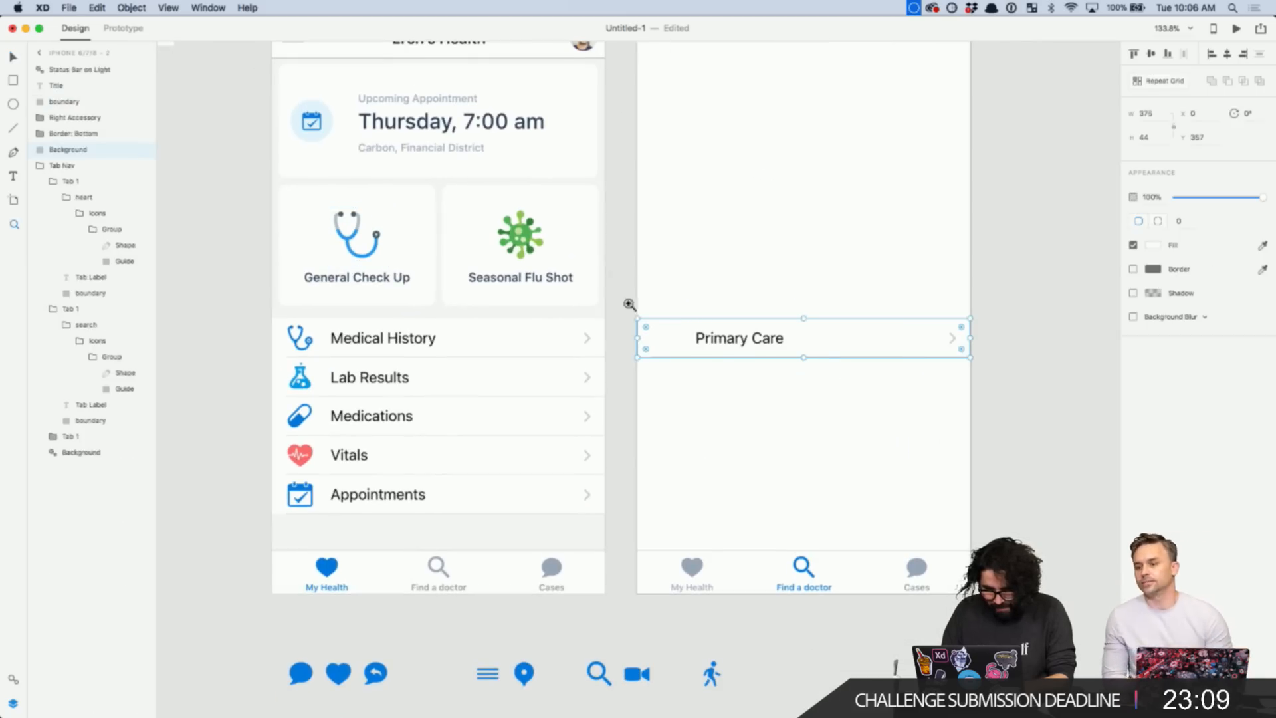
pyautogui.moveTo(629, 304); pyautogui.dragTo(820, 496)
pyautogui.press('super+v')
pyautogui.press('v')
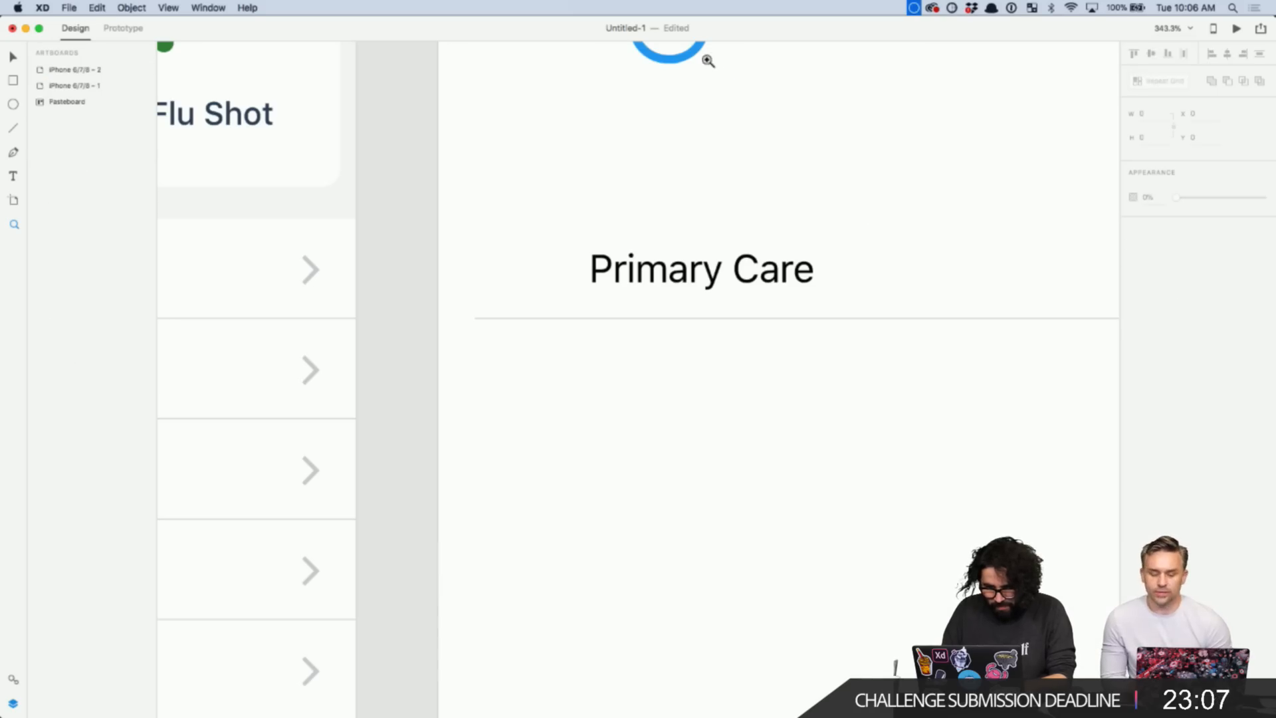
pyautogui.moveTo(688, 50); pyautogui.dragTo(565, 347)
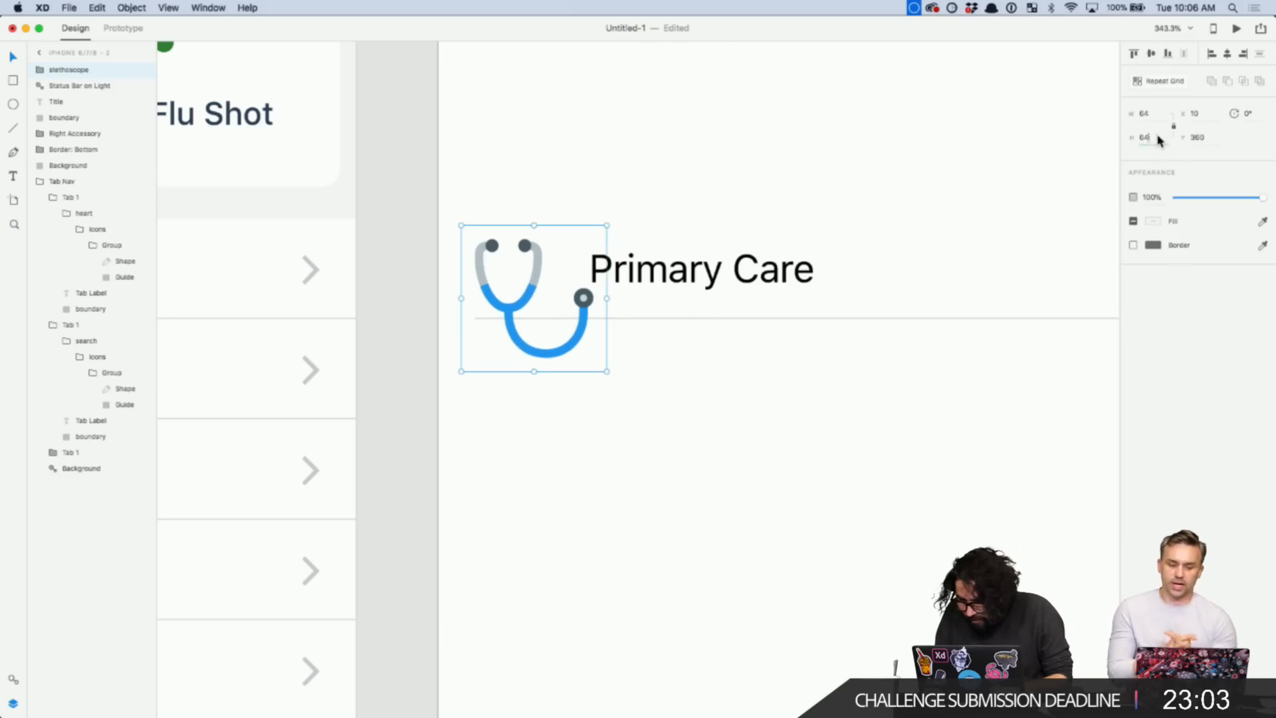
# - Resize the stethoscope to 40×40 and nudge it right toward the label
pyautogui.write('40')
pyautogui.press('Return')
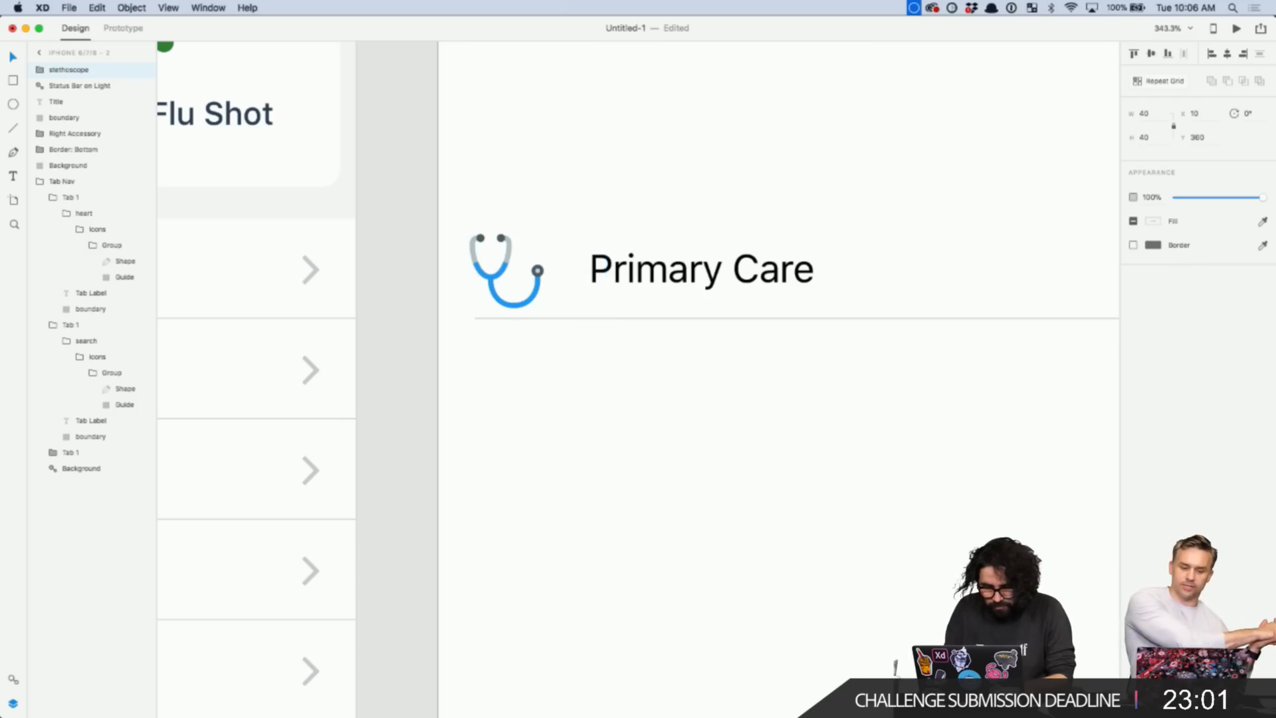
pyautogui.click(463, 310)
pyautogui.press('Right')
pyautogui.press('Right')
pyautogui.press('Right')
pyautogui.press('Right')
pyautogui.press('Right')
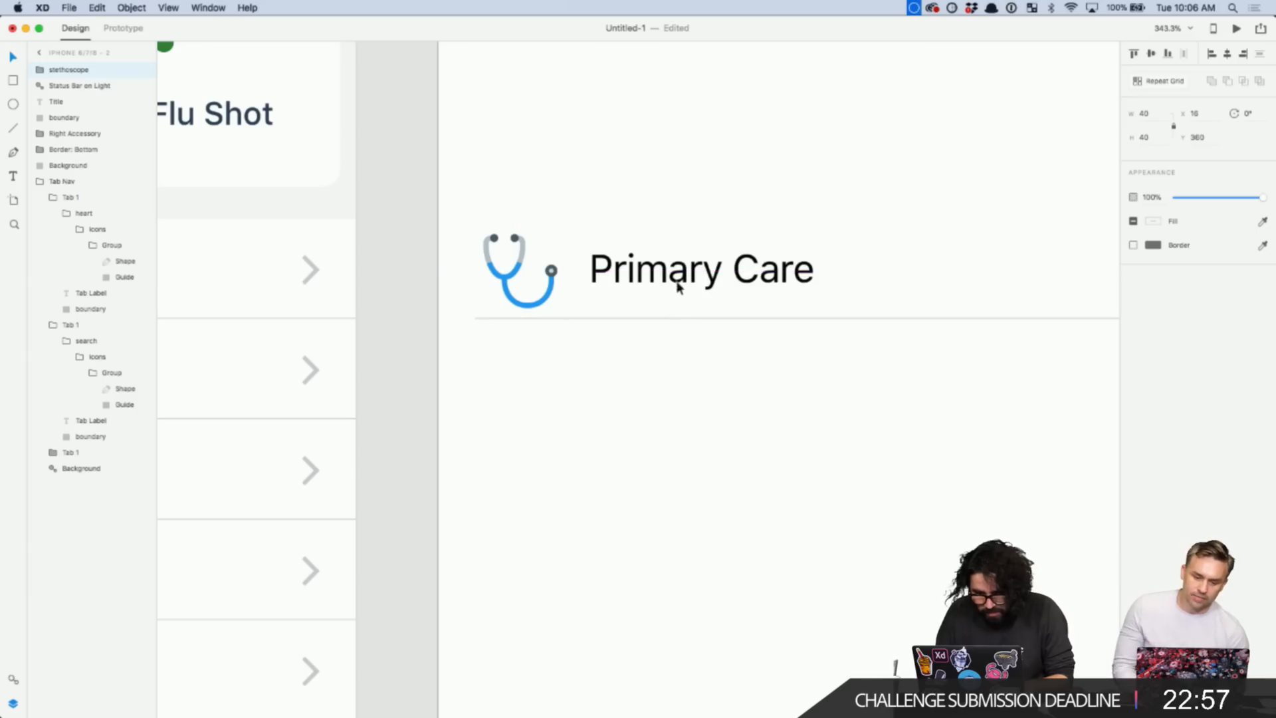
pyautogui.click(692, 226)
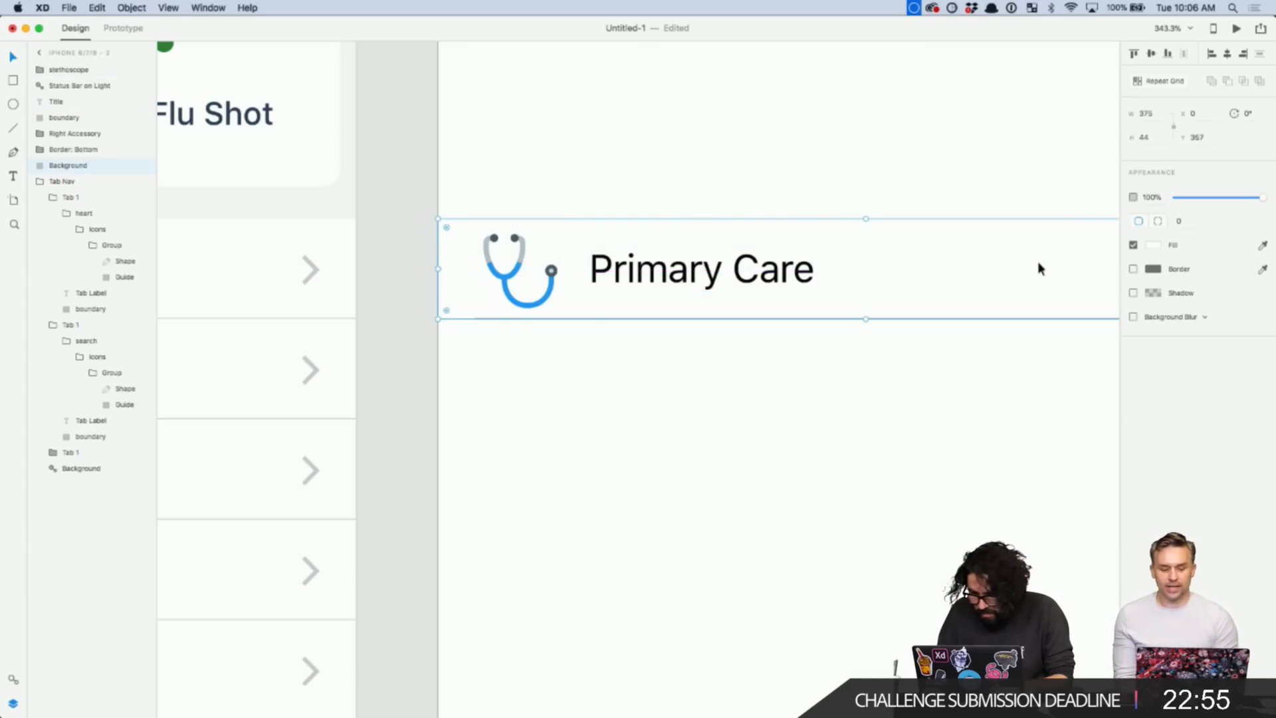
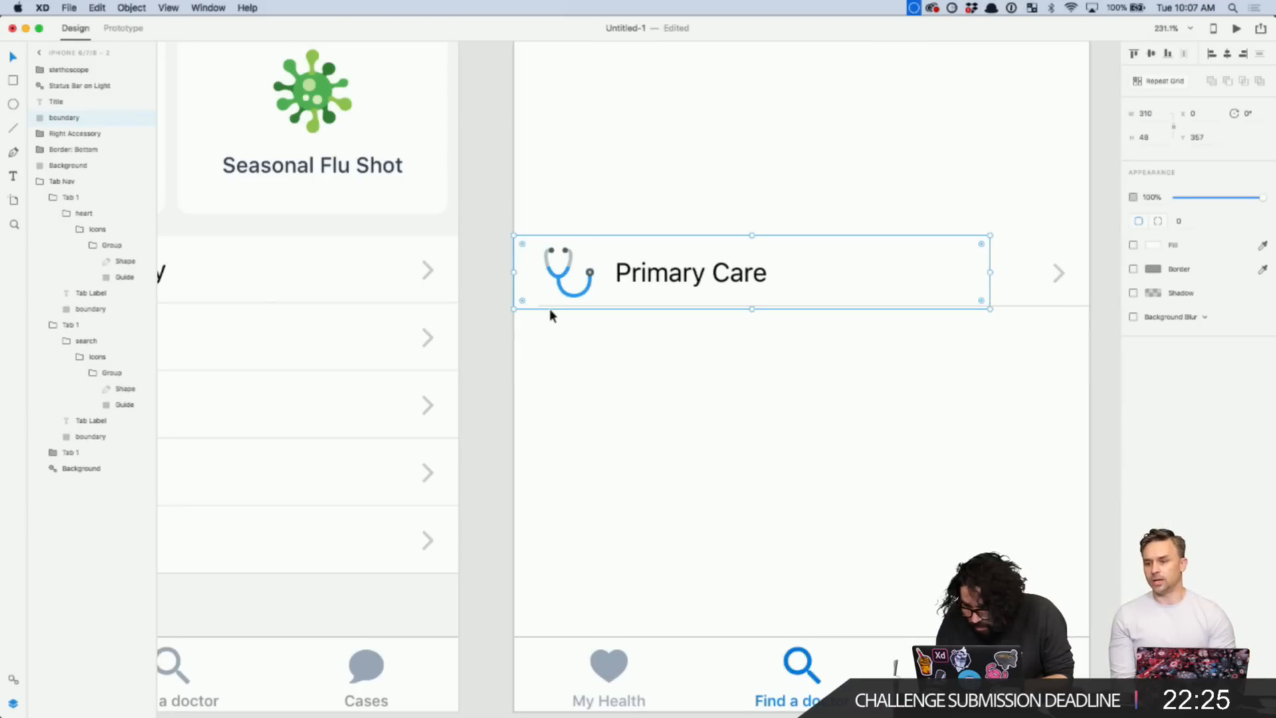
# - Set the right accessory boundary's height to 48
pyautogui.click(1020, 298)
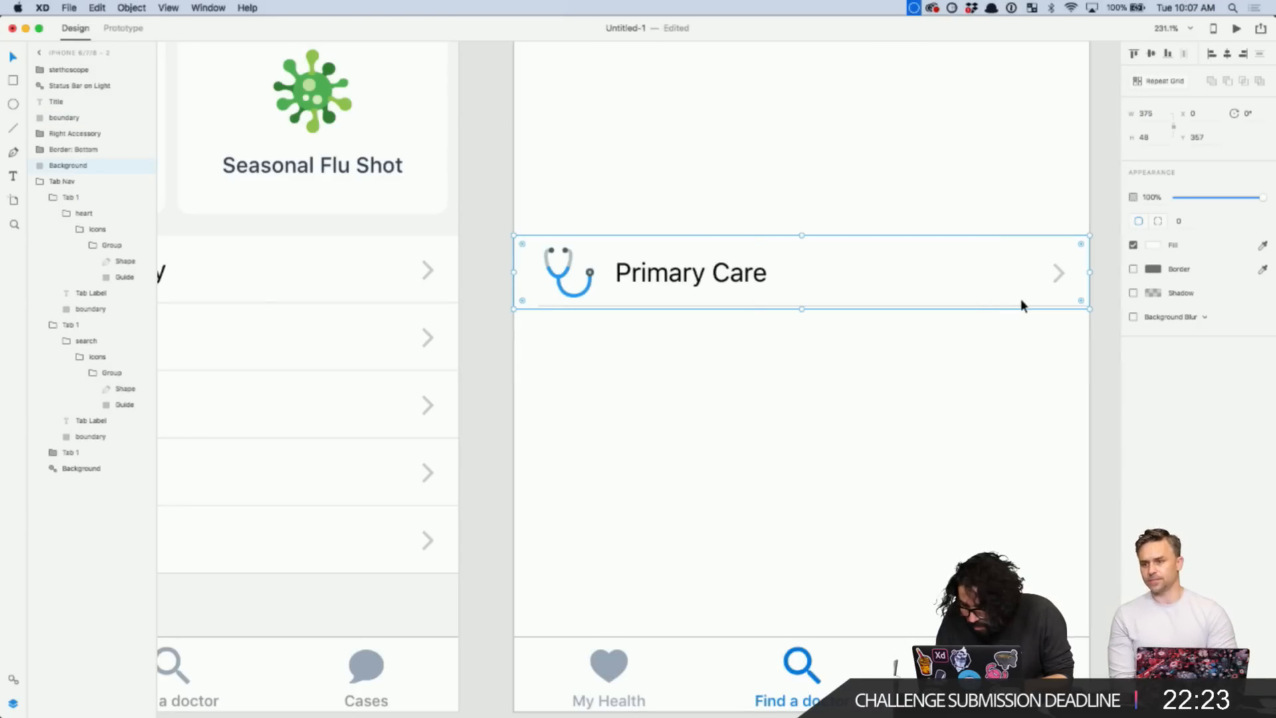
pyautogui.click(1007, 304)
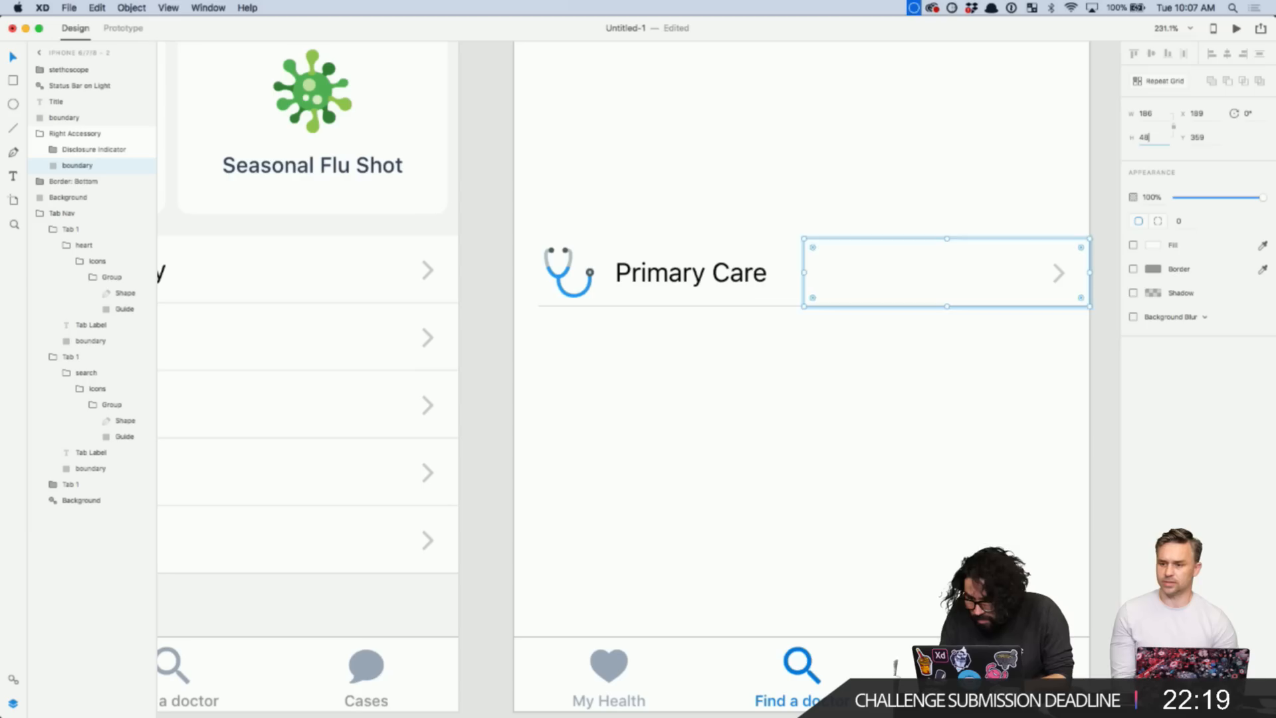
pyautogui.write('48')
pyautogui.press('Return')
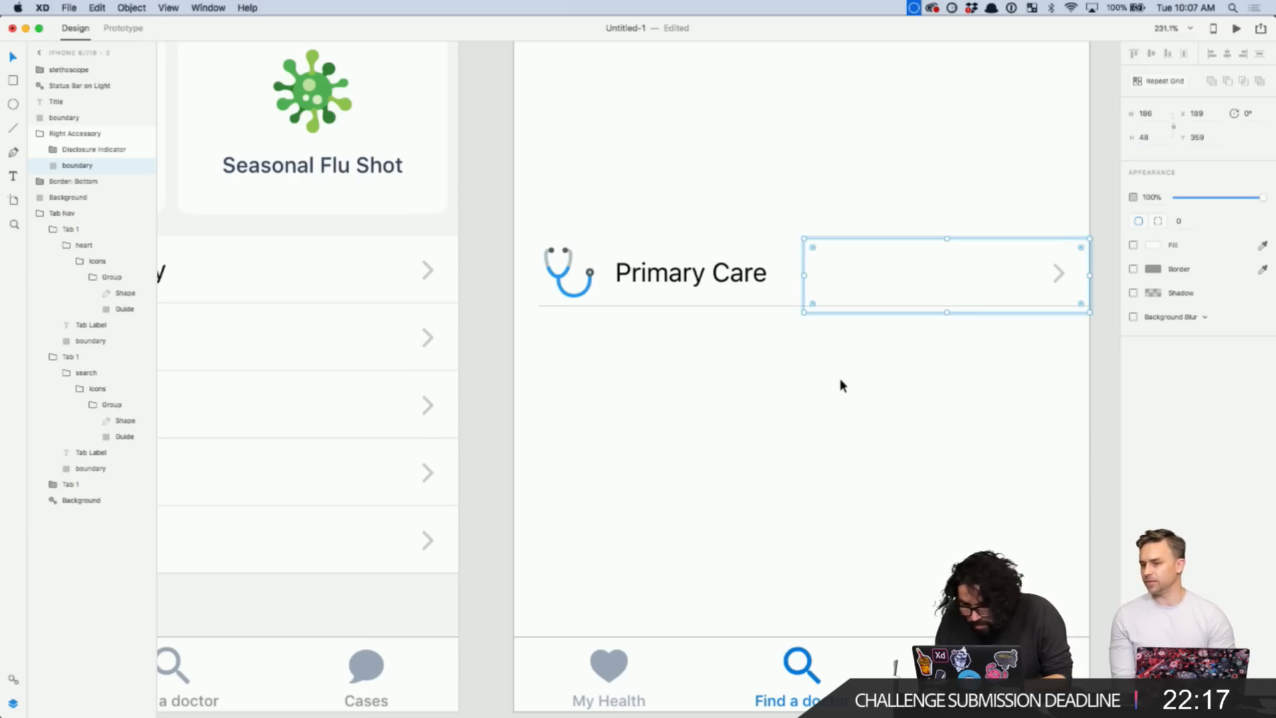
# - Align all parts of the Primary Care row on their vertical middle
pyautogui.click(839, 385)
pyautogui.moveTo(497, 213); pyautogui.dragTo(1124, 368)
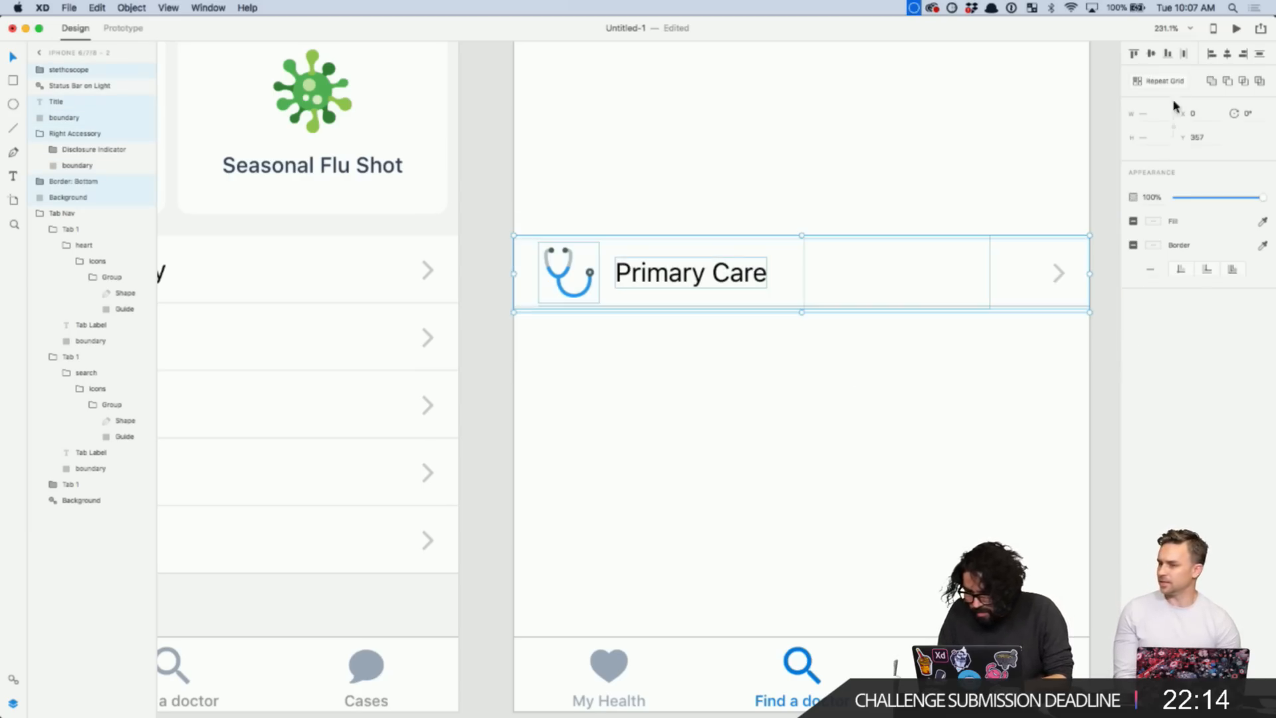
pyautogui.click(1151, 56)
pyautogui.click(856, 386)
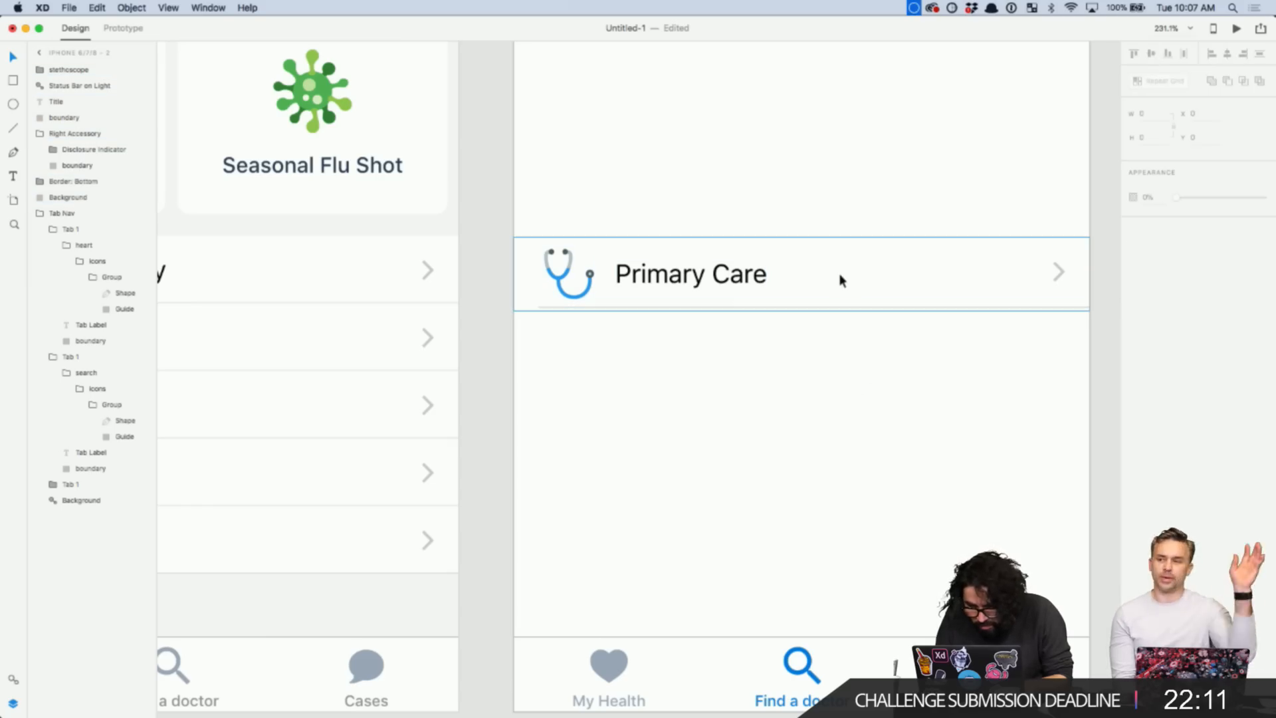
# - Check the row's border and background layers, then select the whole artboard
pyautogui.doubleClick(748, 307)
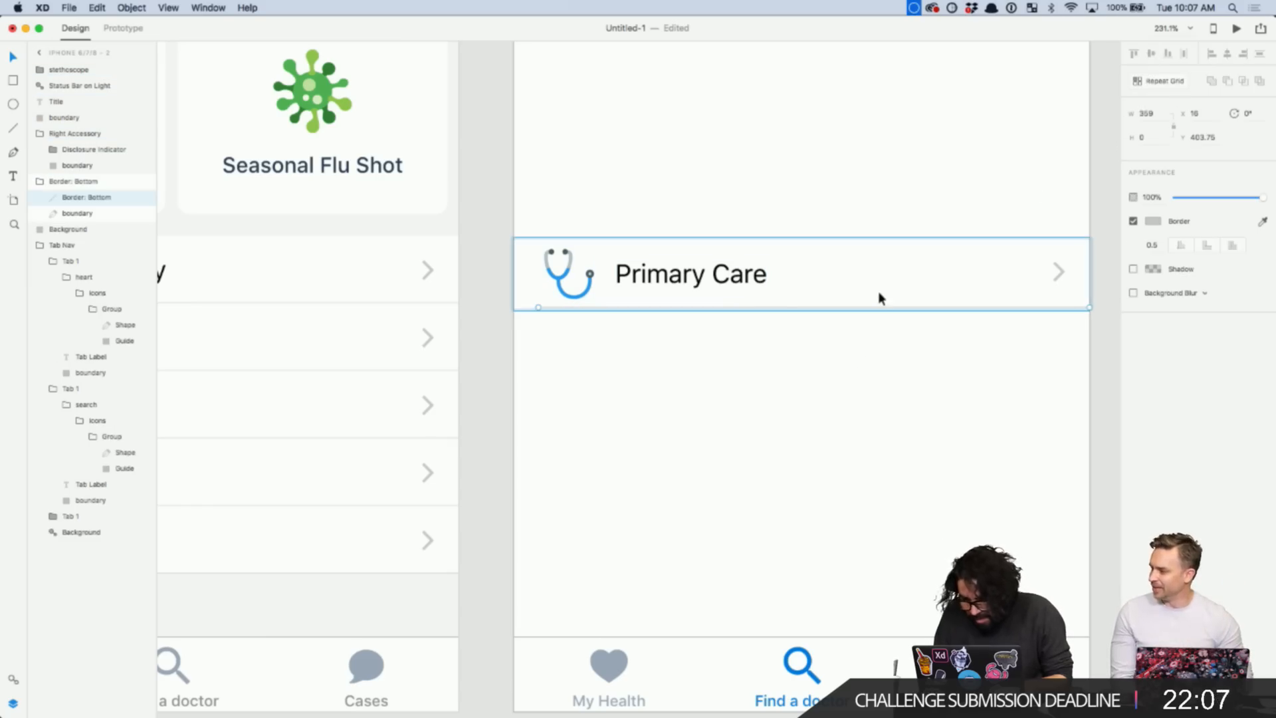
pyautogui.scroll(5, 879, 293)
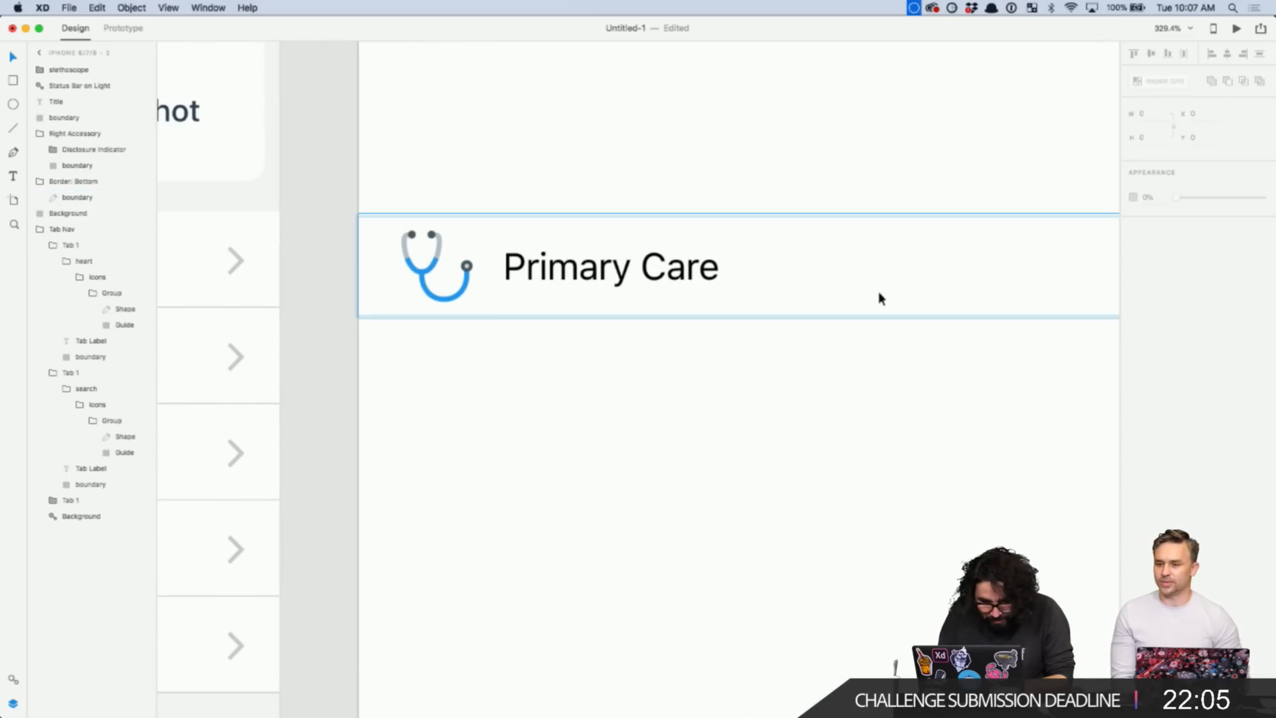
pyautogui.click(744, 503)
pyautogui.scroll(-3, 744, 504)
pyautogui.click(782, 331)
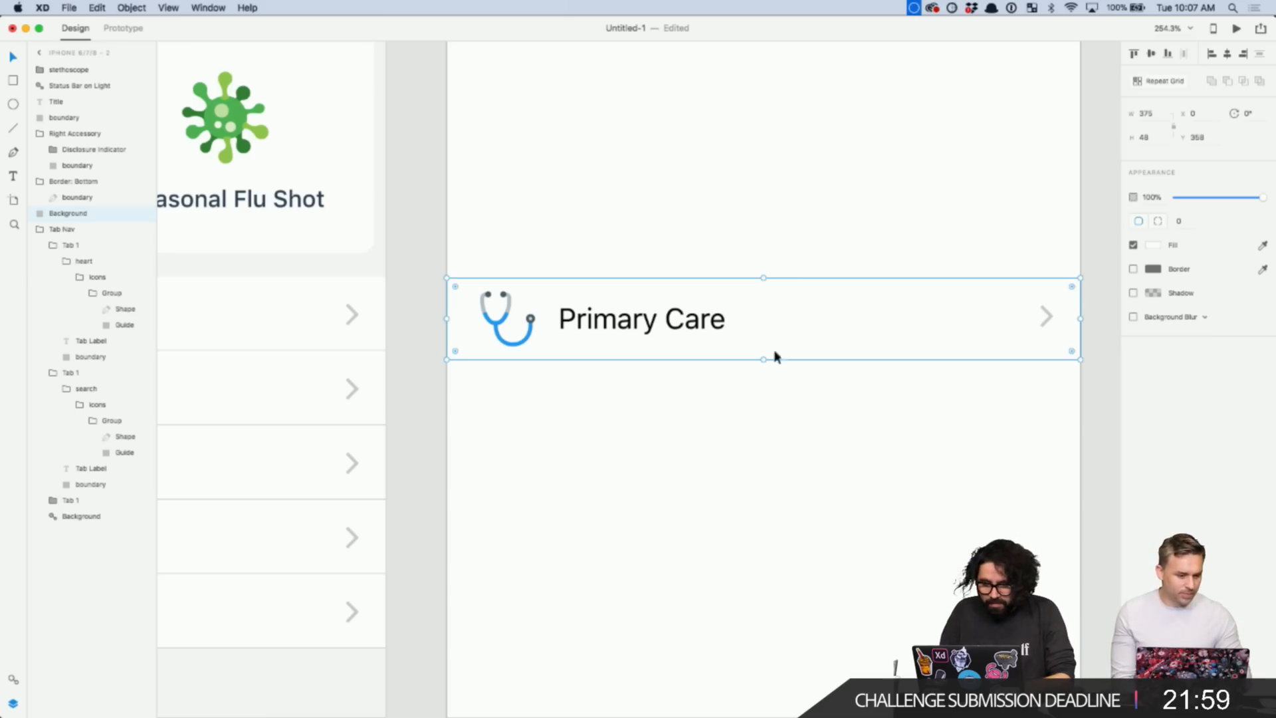
pyautogui.click(762, 404)
pyautogui.click(661, 354)
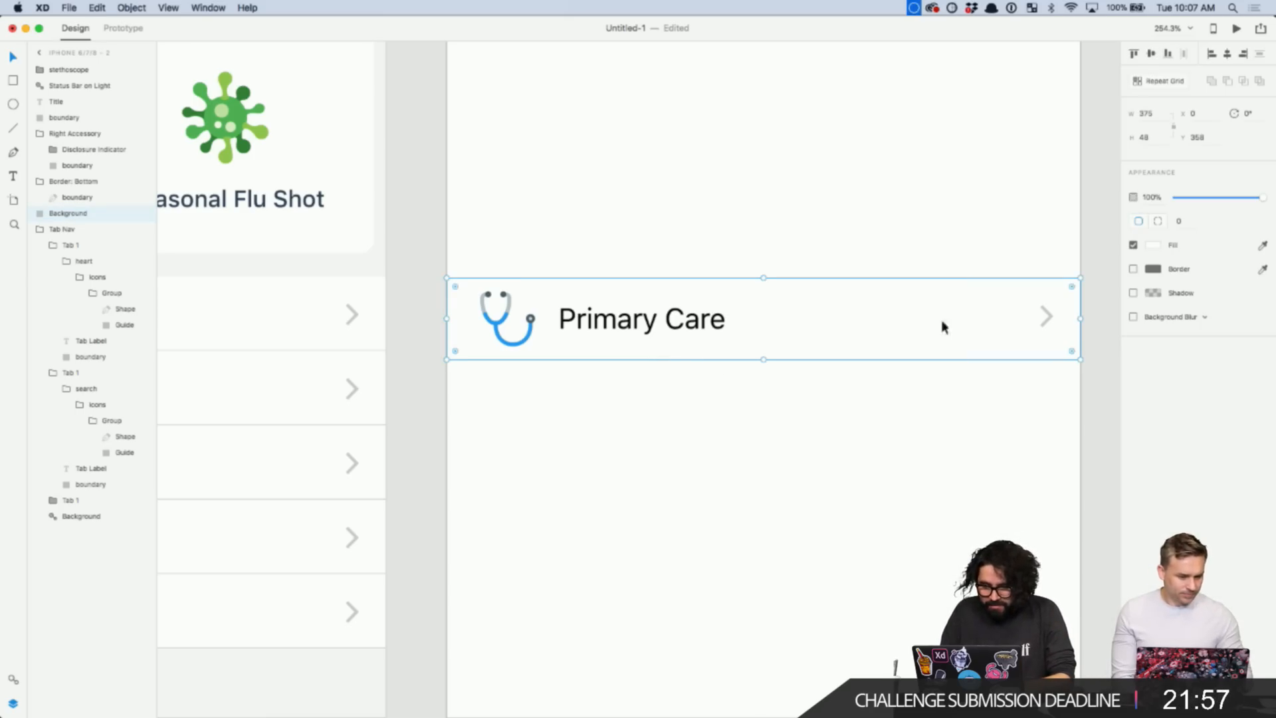
pyautogui.click(894, 230)
pyautogui.moveTo(416, 272); pyautogui.dragTo(1050, 421)
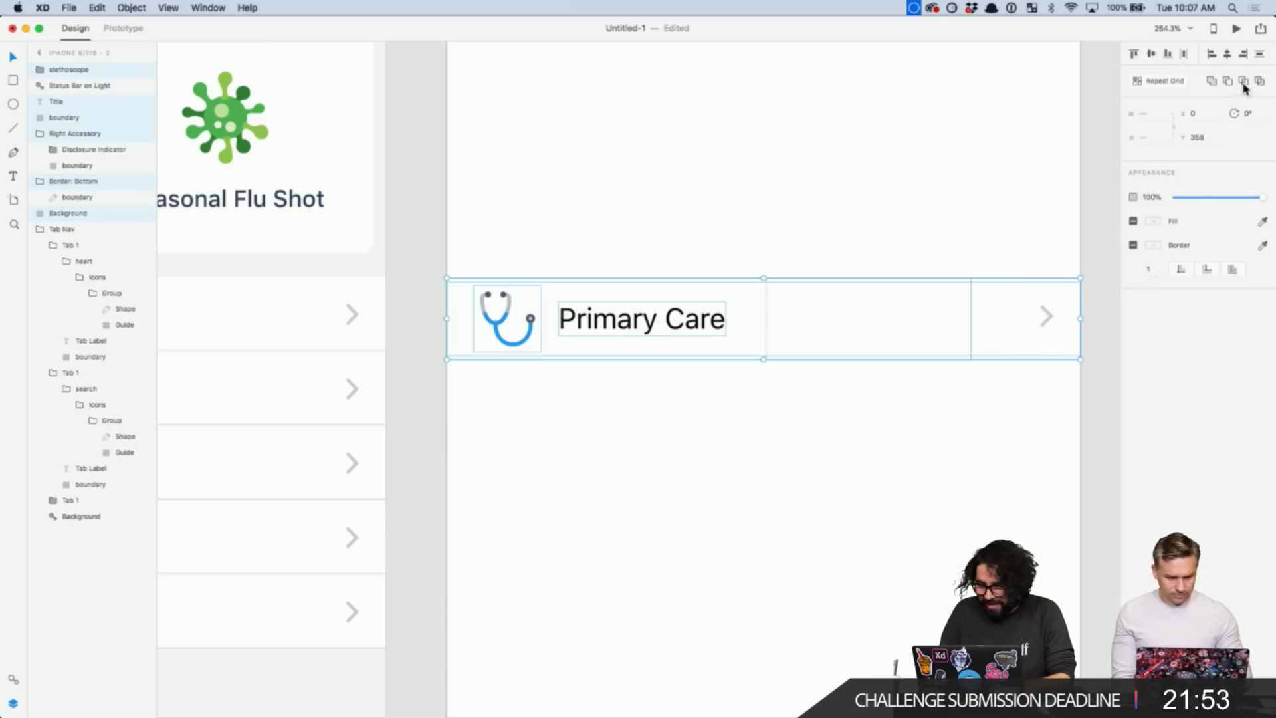
pyautogui.click(824, 251)
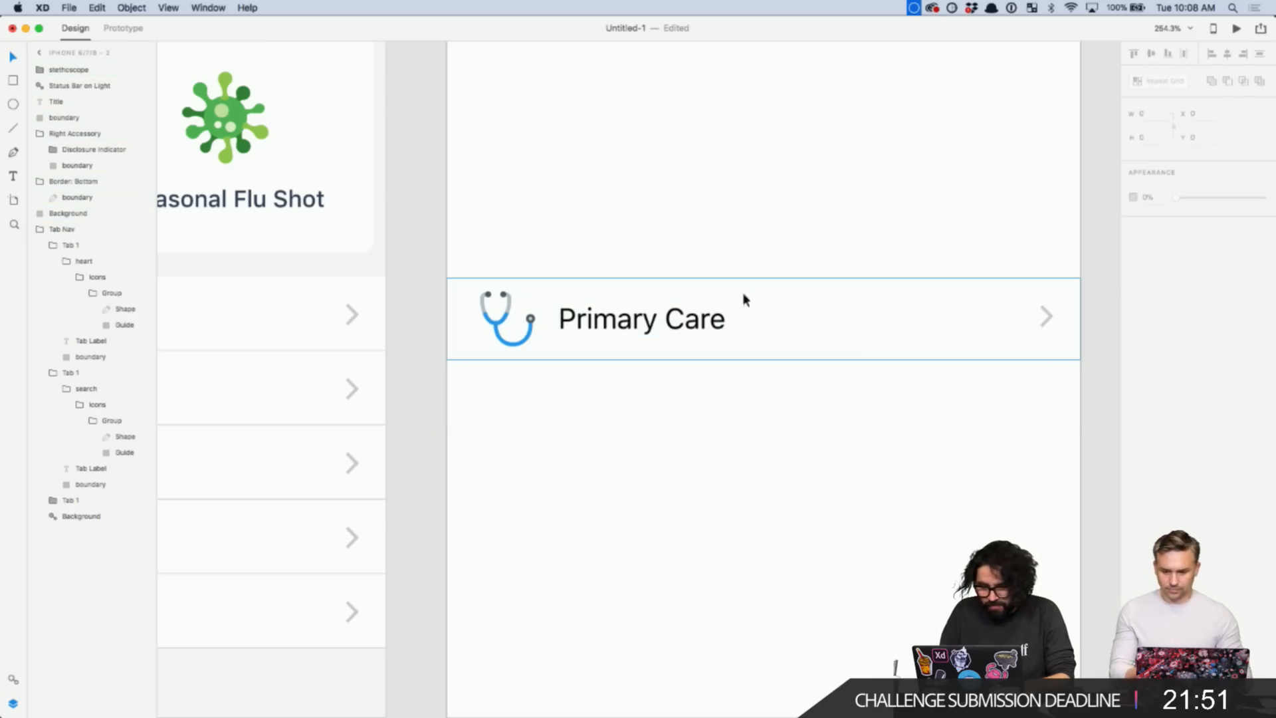
pyautogui.click(731, 313)
pyautogui.press('Escape')
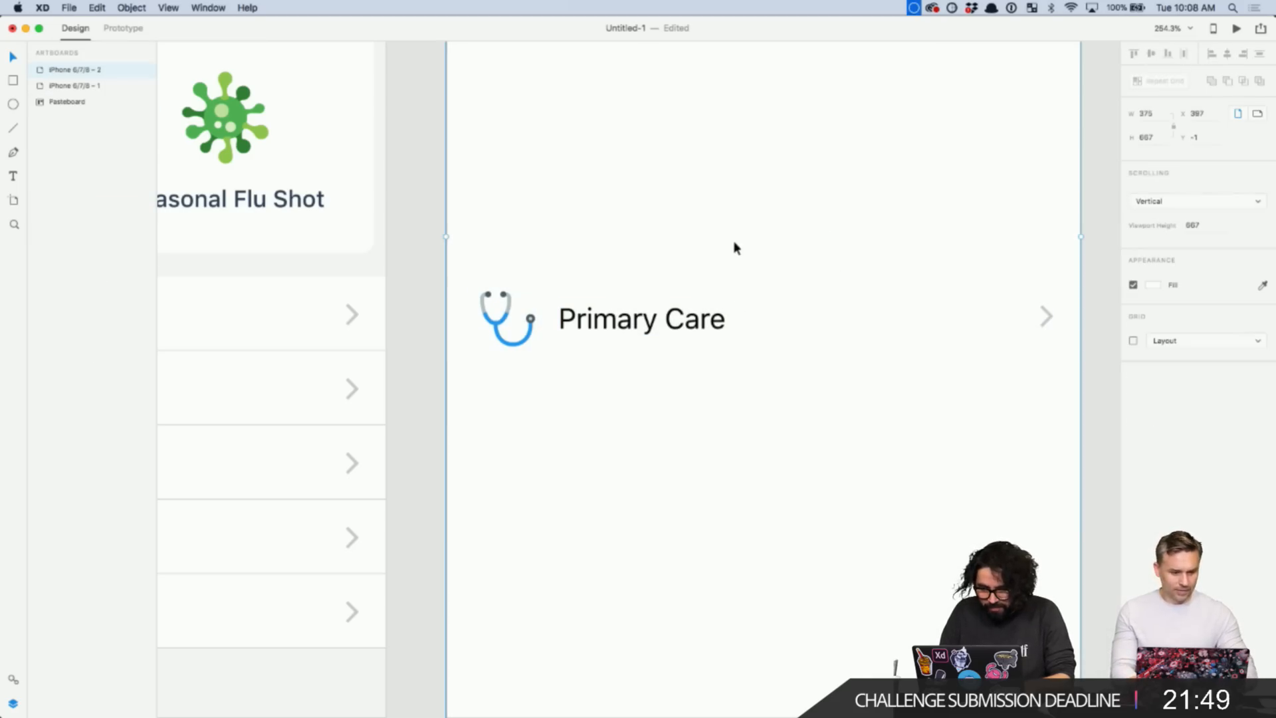
# - Reposition the artboard slightly right and down, undoing a first attempt
pyautogui.moveTo(727, 242); pyautogui.dragTo(732, 287)
pyautogui.click(433, 257)
pyautogui.press('super+z')
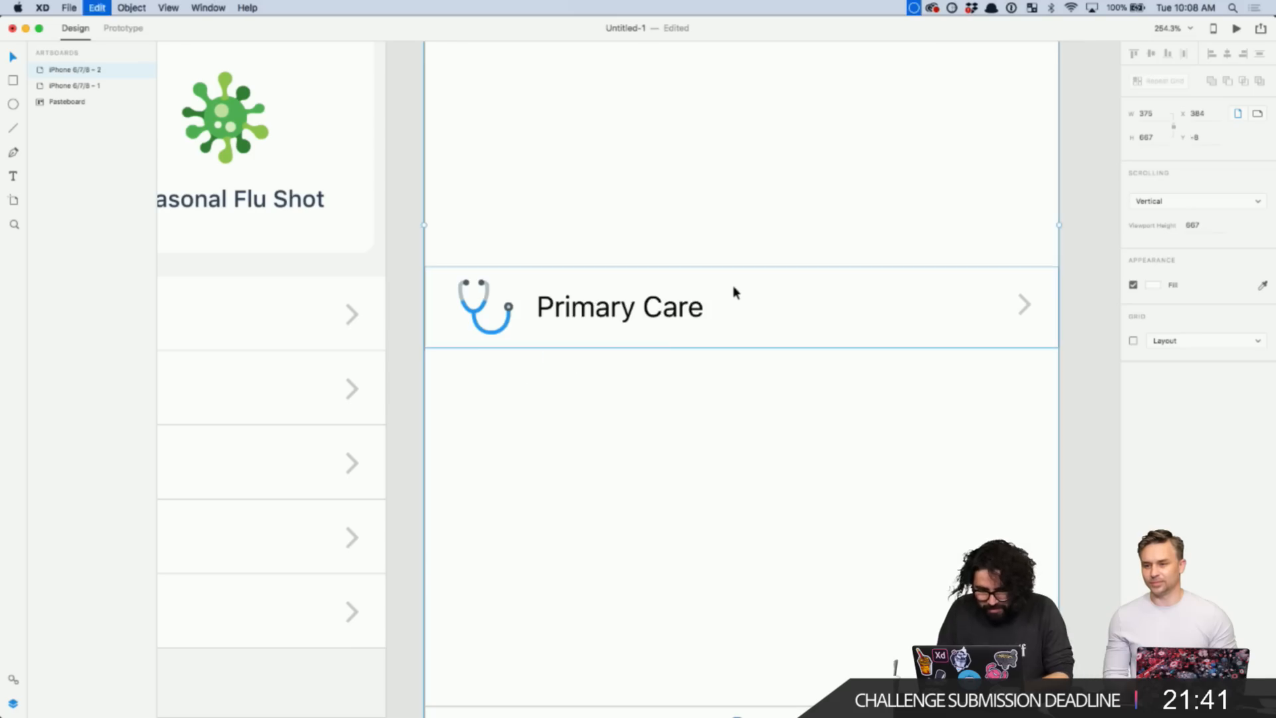
pyautogui.click(406, 272)
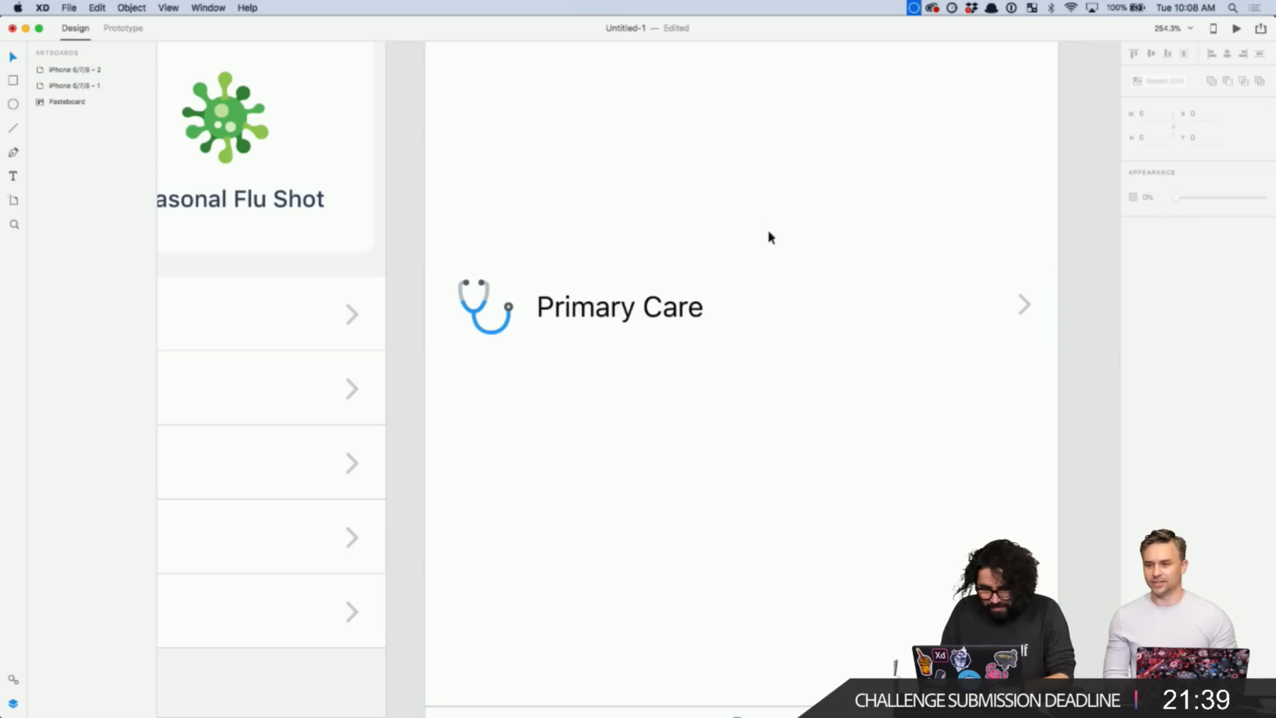
pyautogui.moveTo(681, 224); pyautogui.dragTo(729, 305)
pyautogui.scroll(-5, 729, 306)
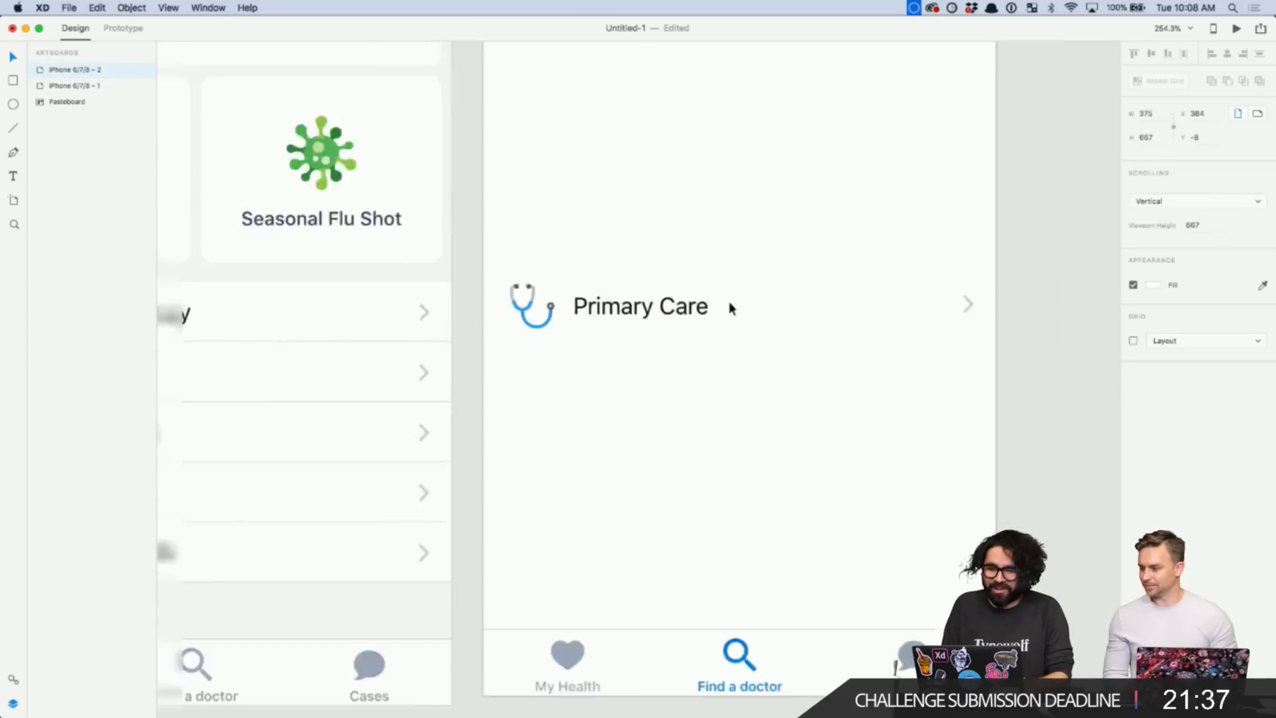
pyautogui.click(998, 237)
pyautogui.scroll(-3, 998, 237)
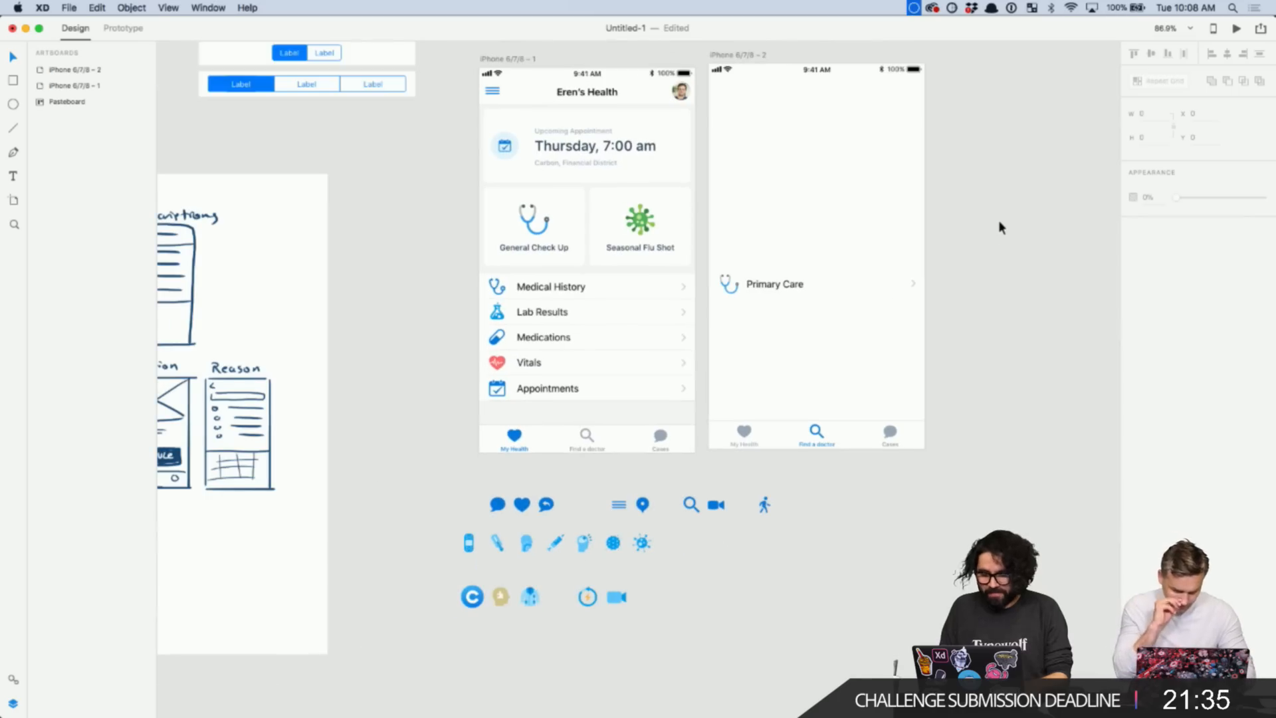
# - Zoom in on the Primary Care label and try selecting the row's layers
pyautogui.click(783, 283)
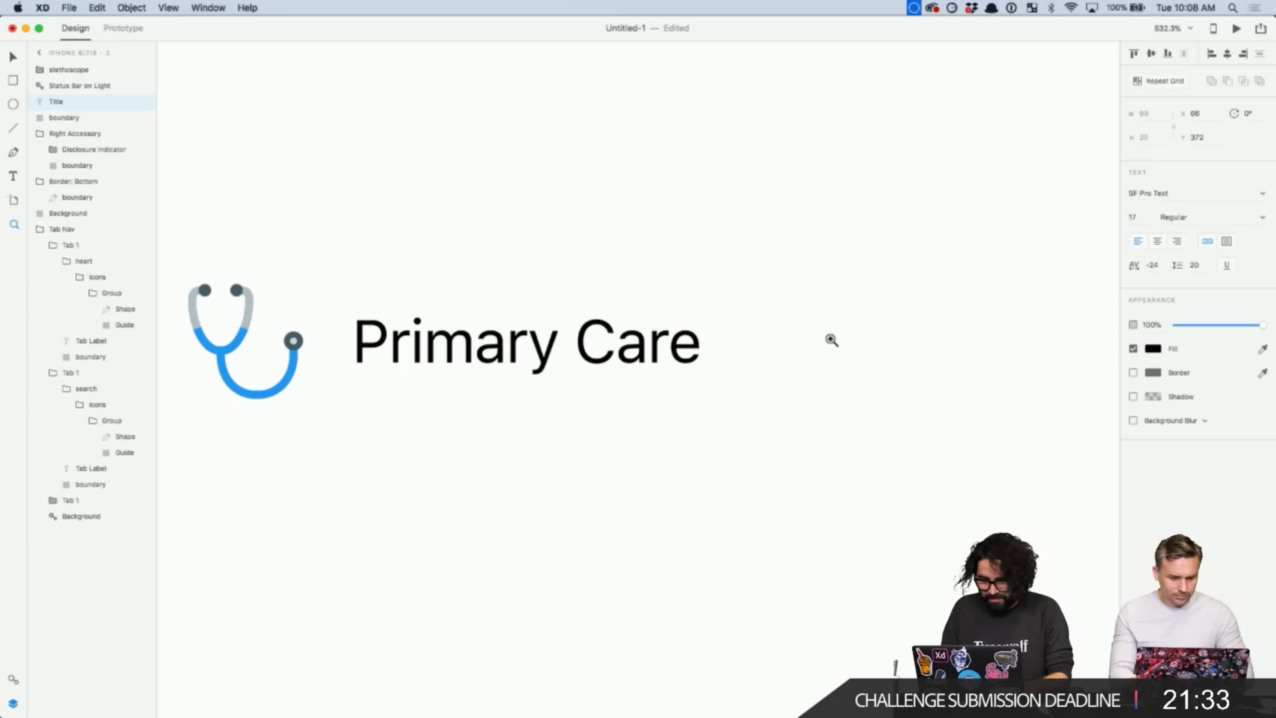
pyautogui.press('super+3')
pyautogui.click(633, 238)
pyautogui.moveTo(634, 237); pyautogui.dragTo(775, 401)
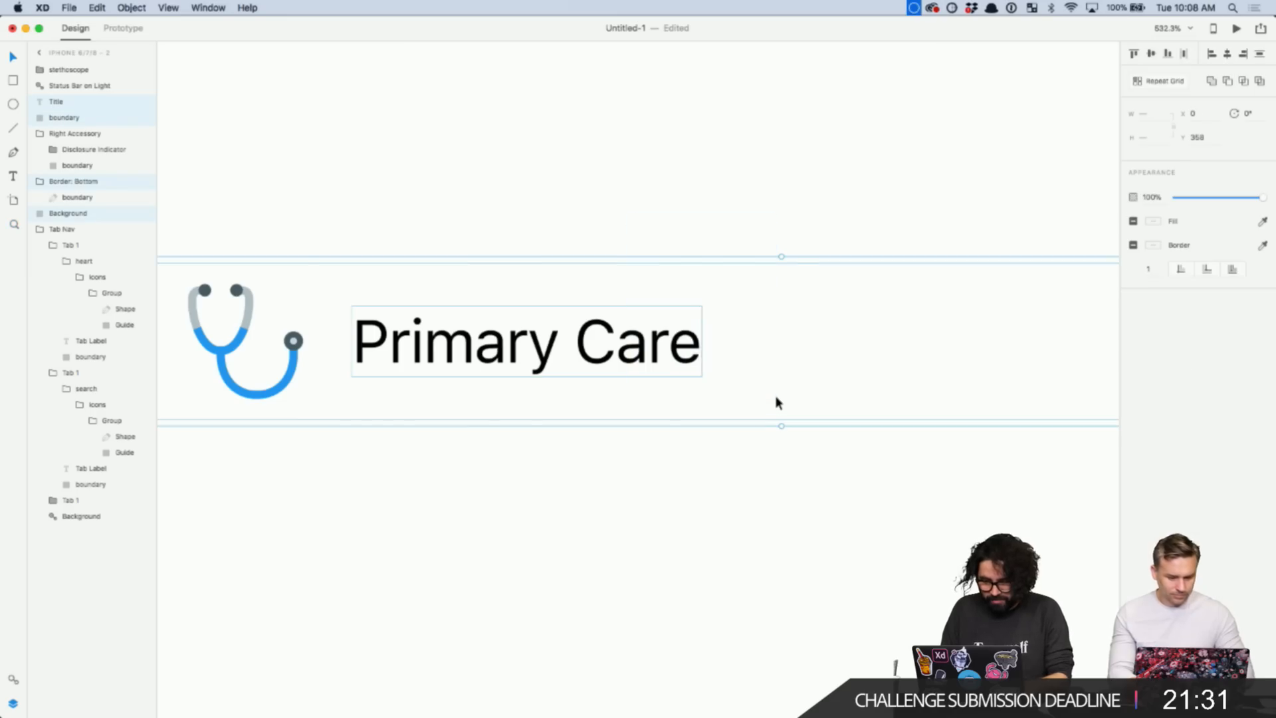
pyautogui.scroll(-3, 771, 248)
pyautogui.click(734, 205)
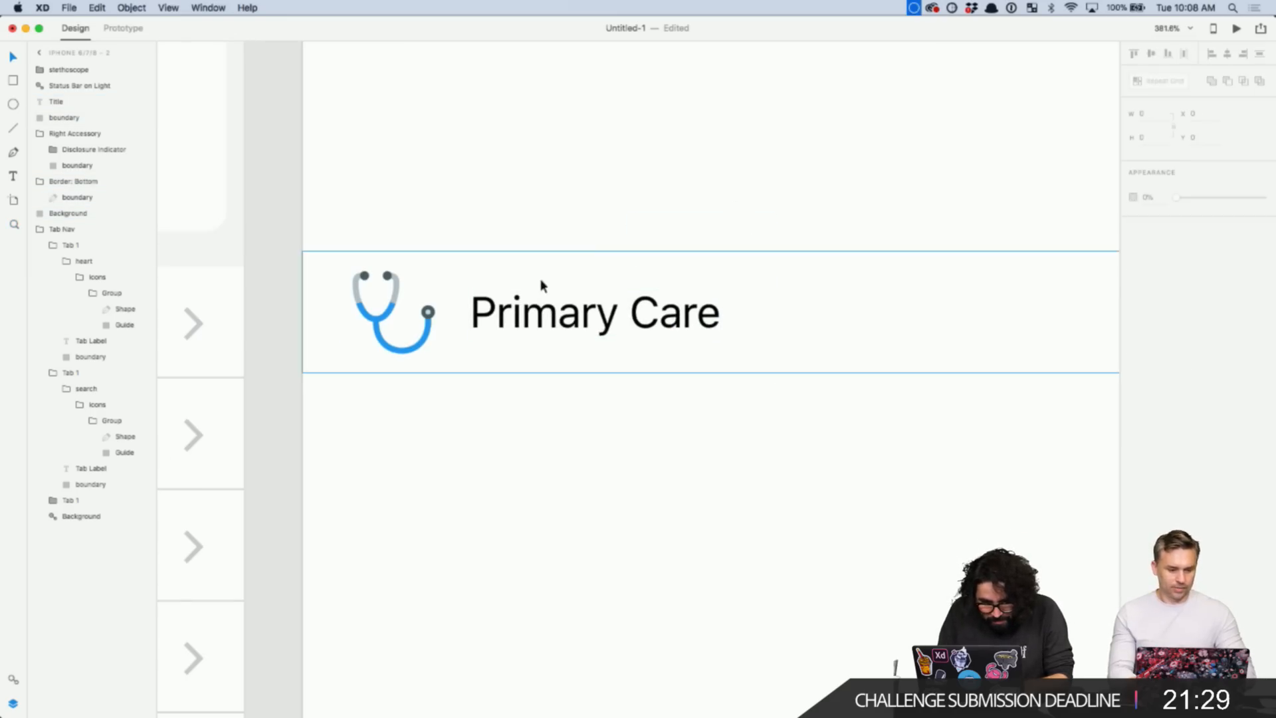
pyautogui.press('Escape')
pyautogui.scroll(3, 669, 234)
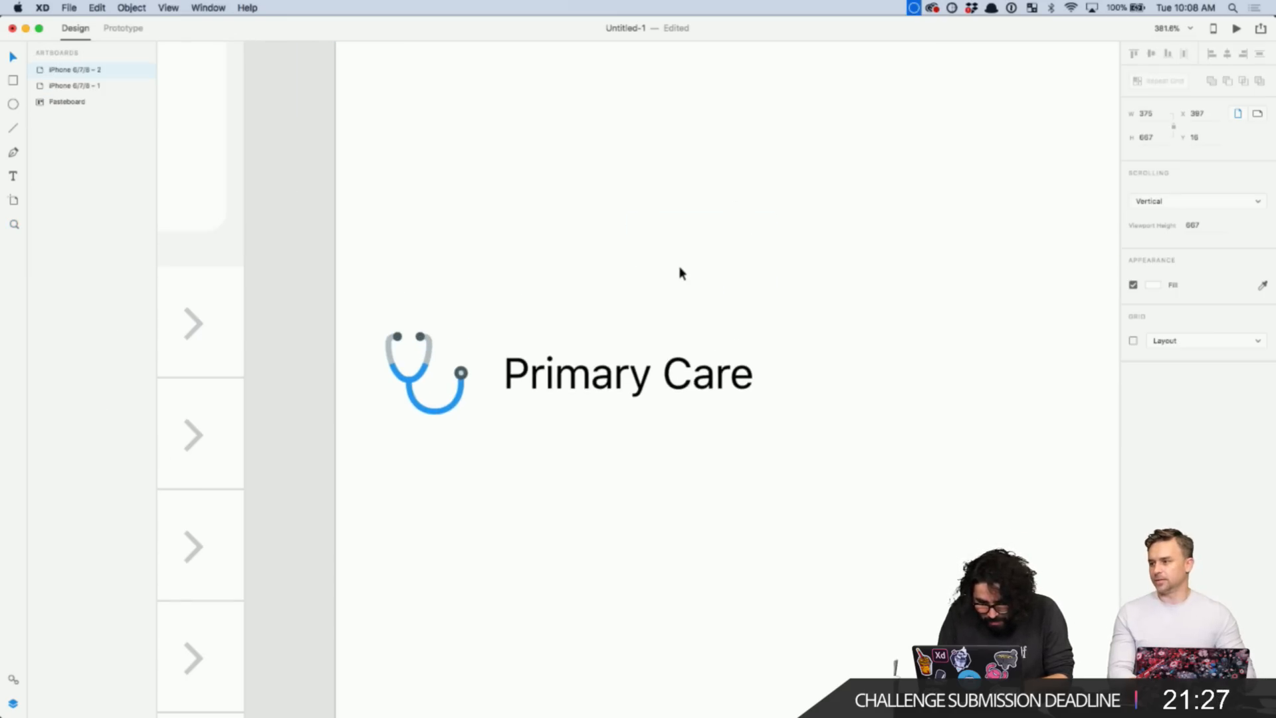
pyautogui.scroll(-2, 679, 267)
pyautogui.click(282, 244)
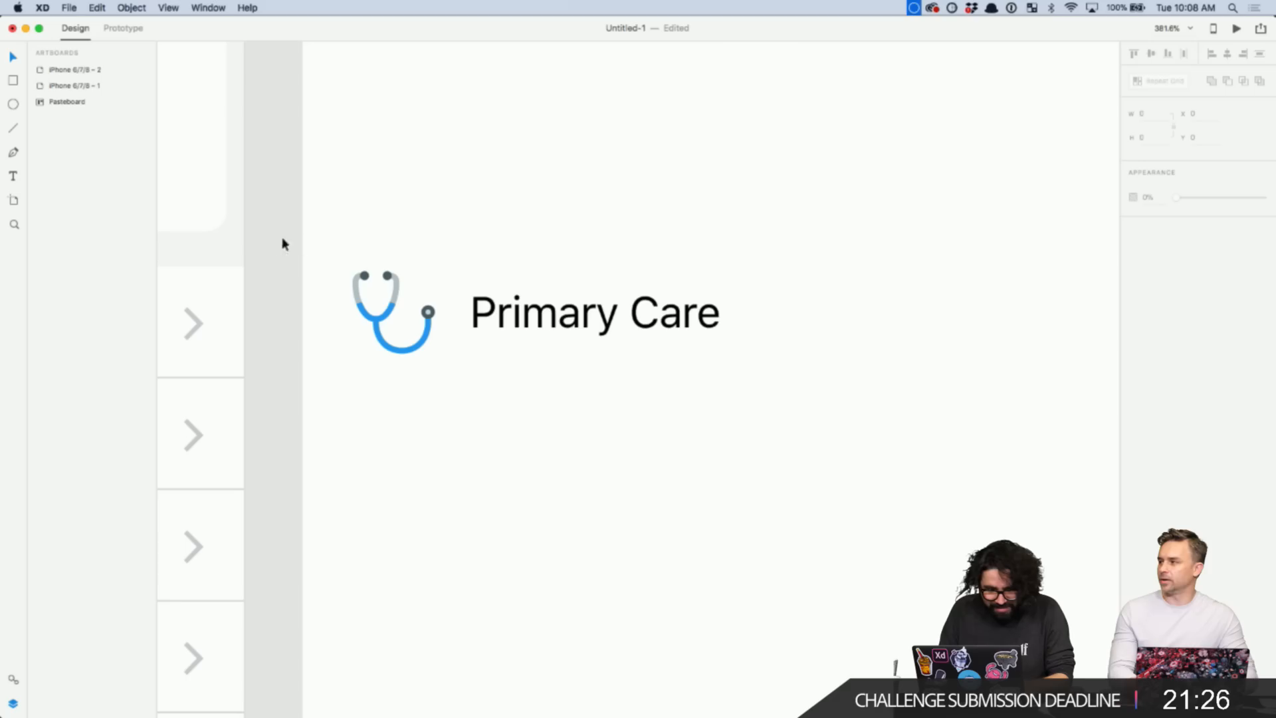
# - Select every layer of the Primary Care row and group them with Cmd+G
pyautogui.click(458, 269)
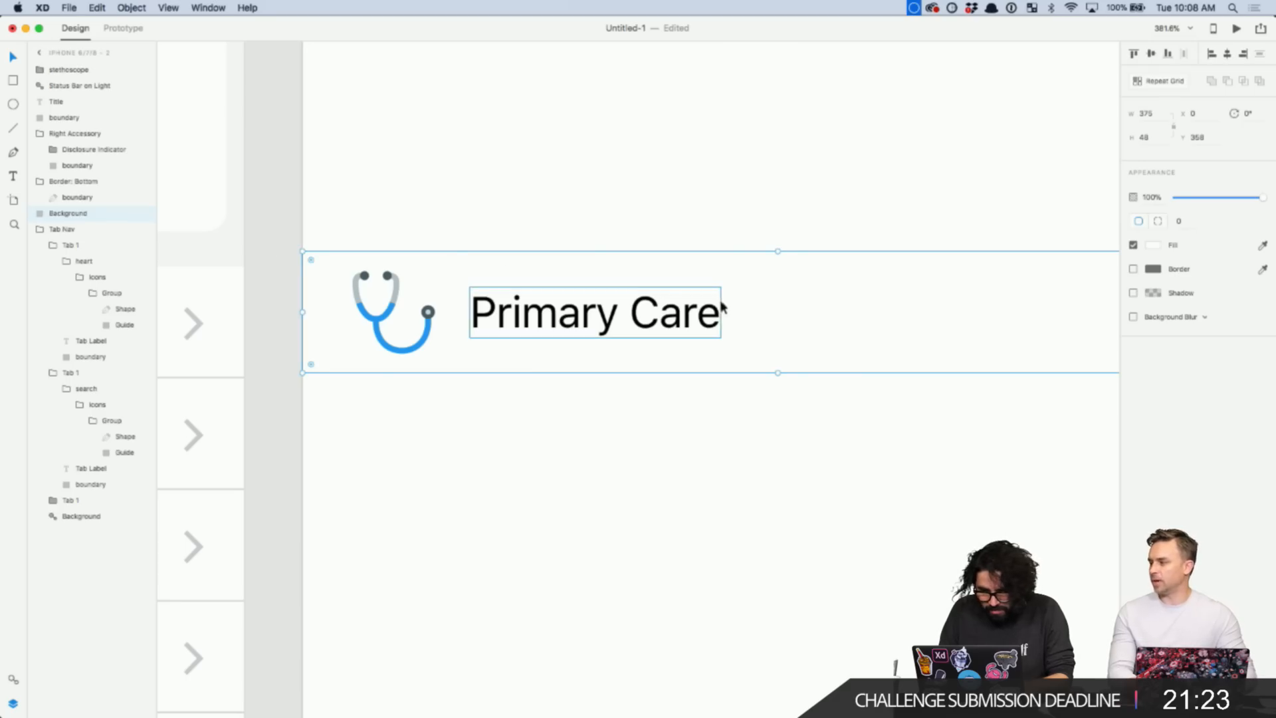
pyautogui.scroll(-5, 755, 311)
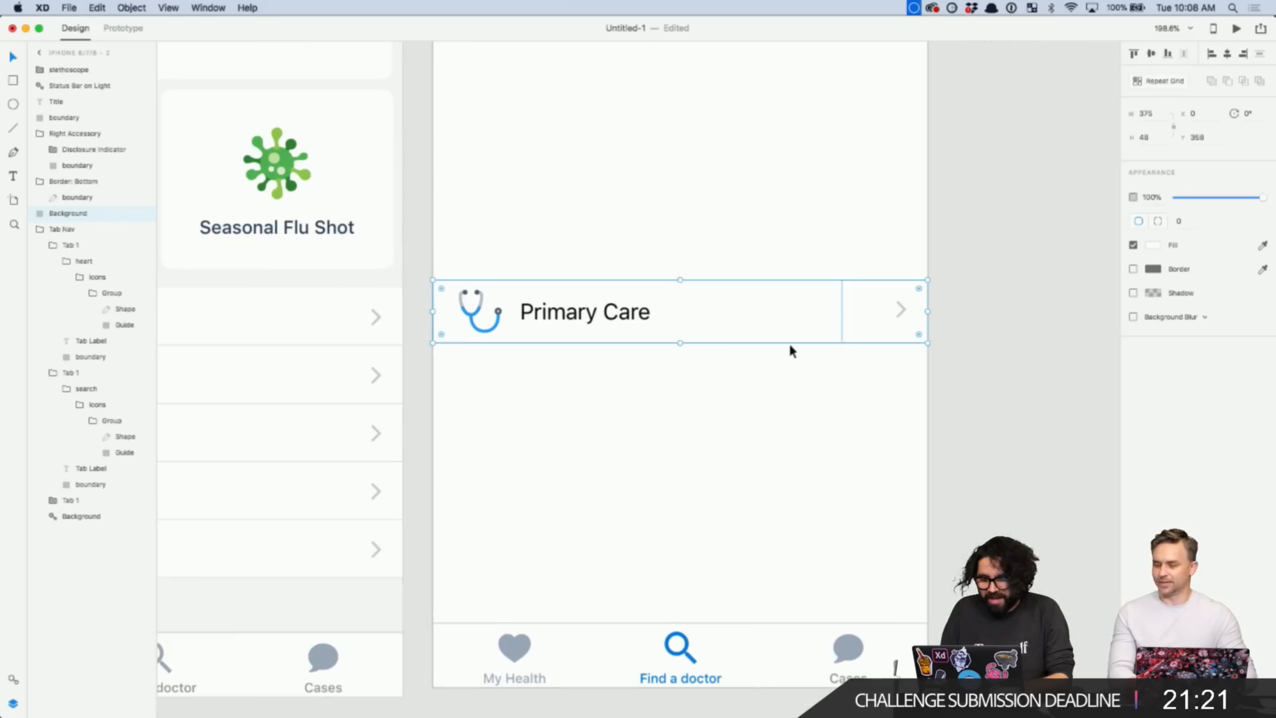
pyautogui.click(976, 310)
pyautogui.doubleClick(607, 313)
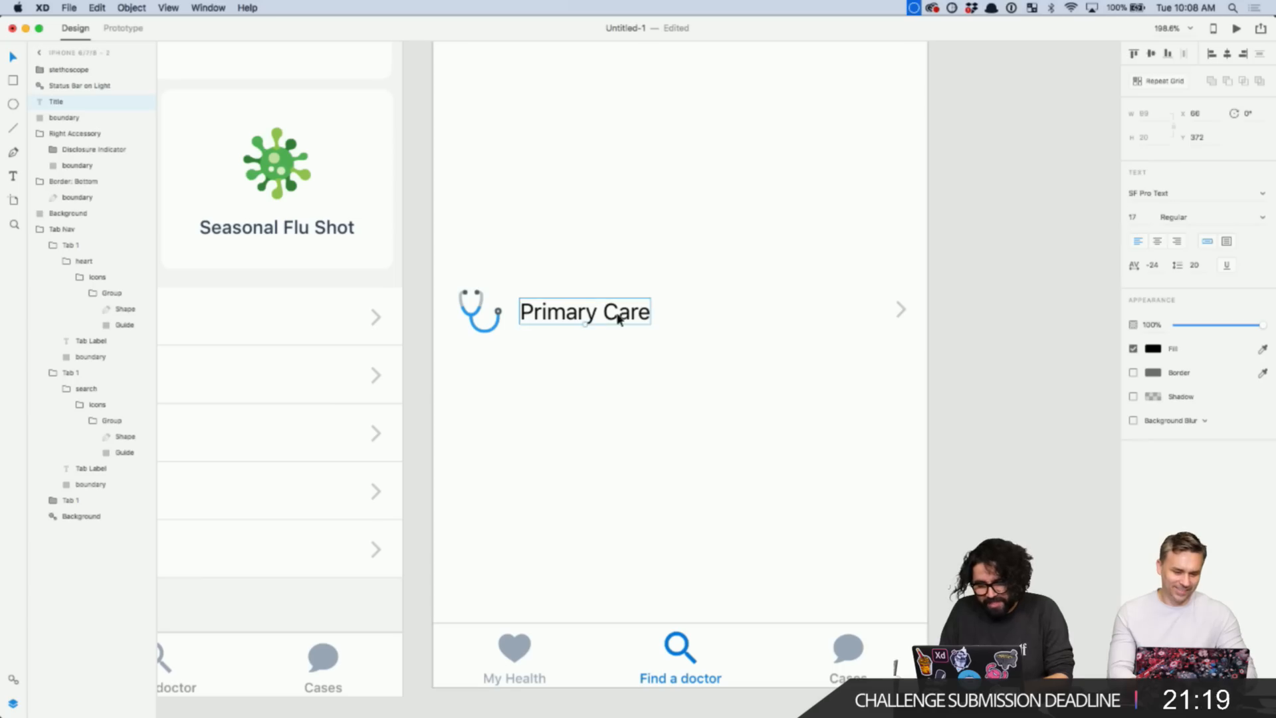
pyautogui.moveTo(991, 237); pyautogui.dragTo(448, 381)
pyautogui.press('super+g')
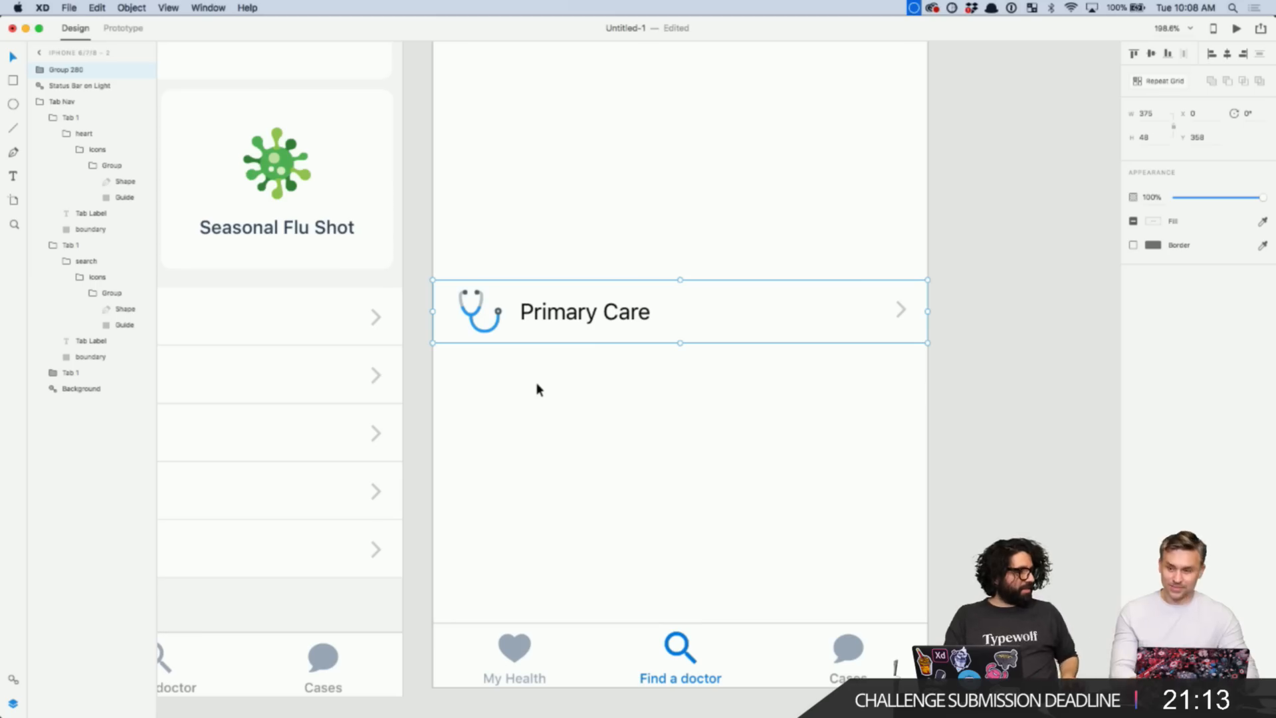
# - Move the Primary Care row higher and duplicate it just below
pyautogui.click(604, 385)
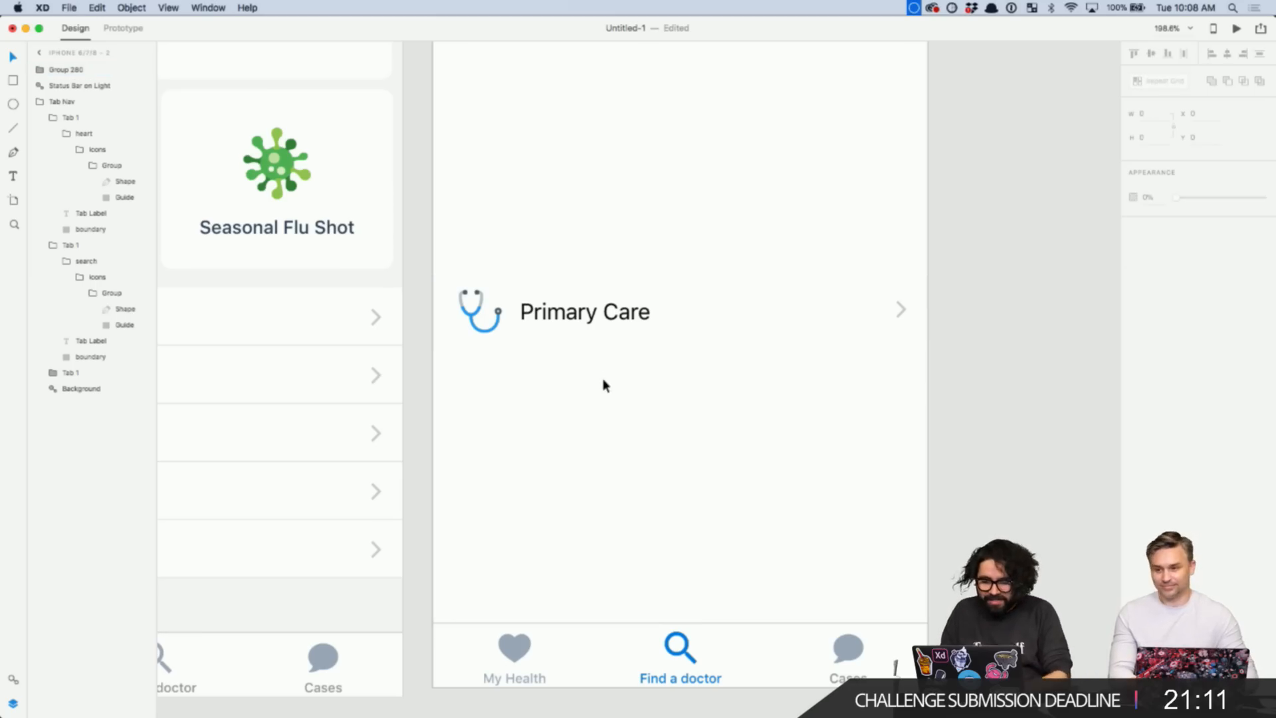
pyautogui.moveTo(604, 307); pyautogui.dragTo(597, 188)
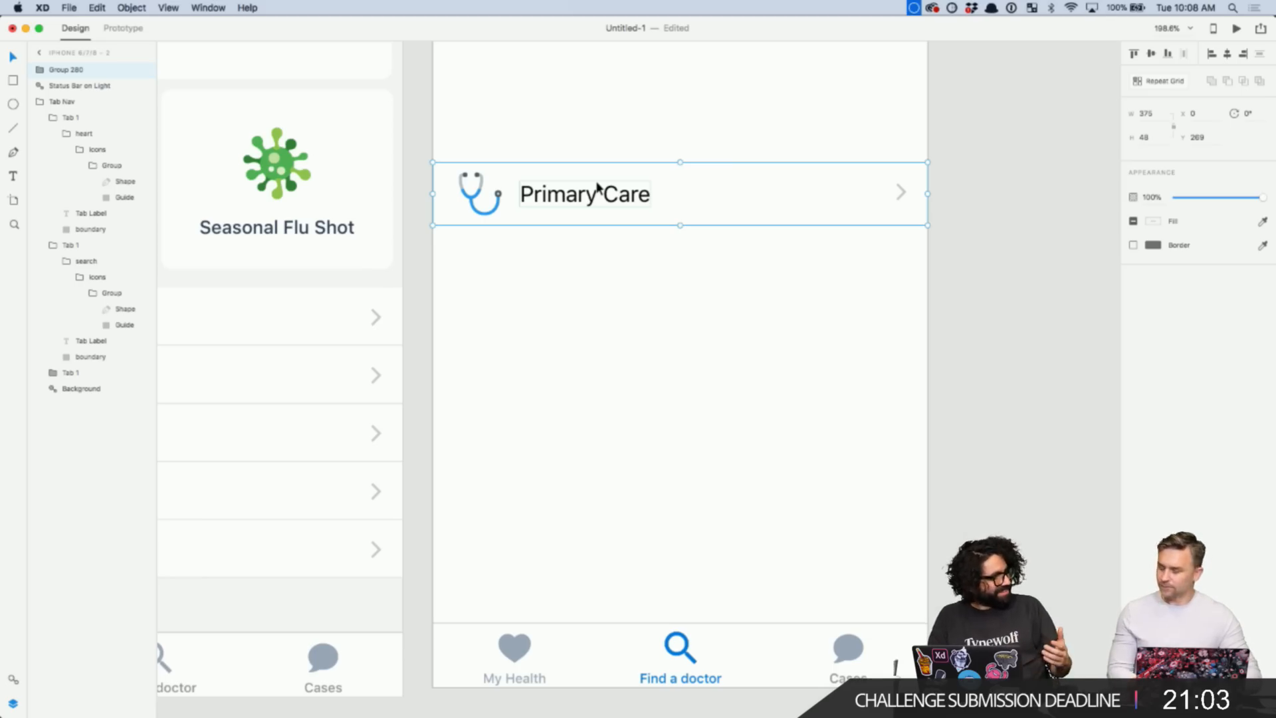
pyautogui.moveTo(597, 187); pyautogui.dragTo(638, 259)
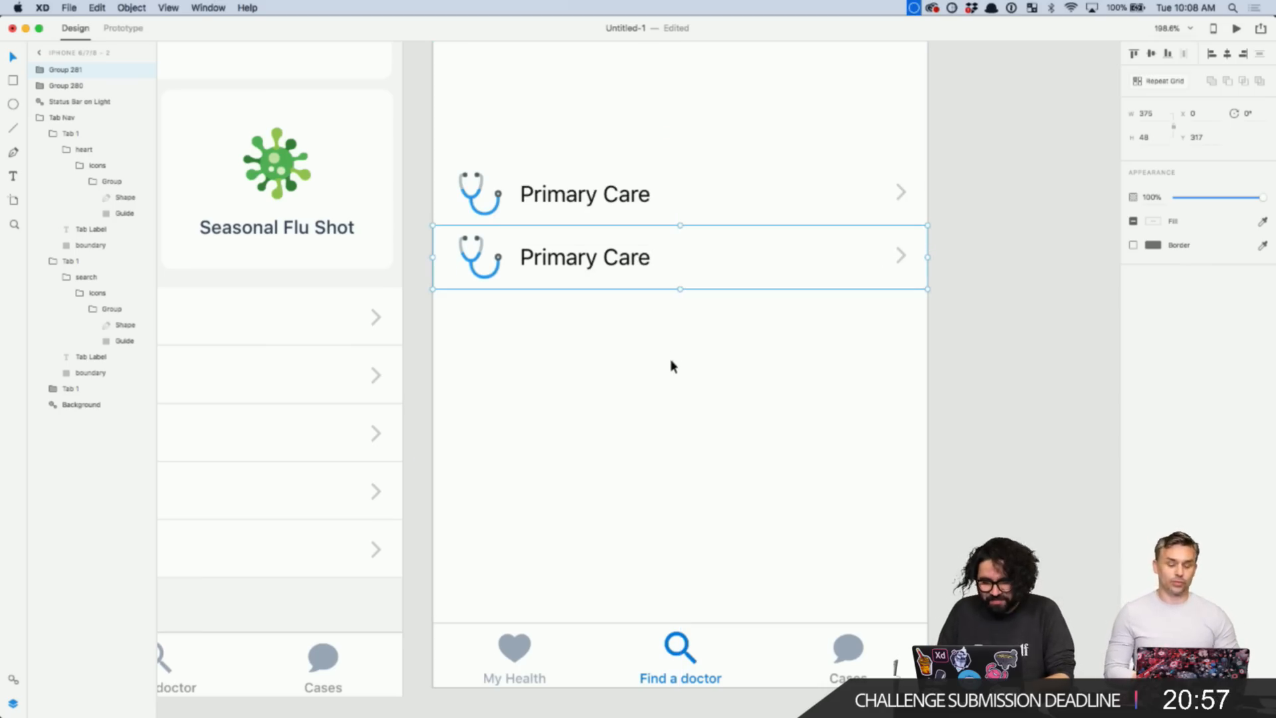
pyautogui.click(615, 399)
# - Place the small head icon from the spare icons onto the right artboard
pyautogui.scroll(-3, 617, 398)
pyautogui.scroll(-3, 617, 399)
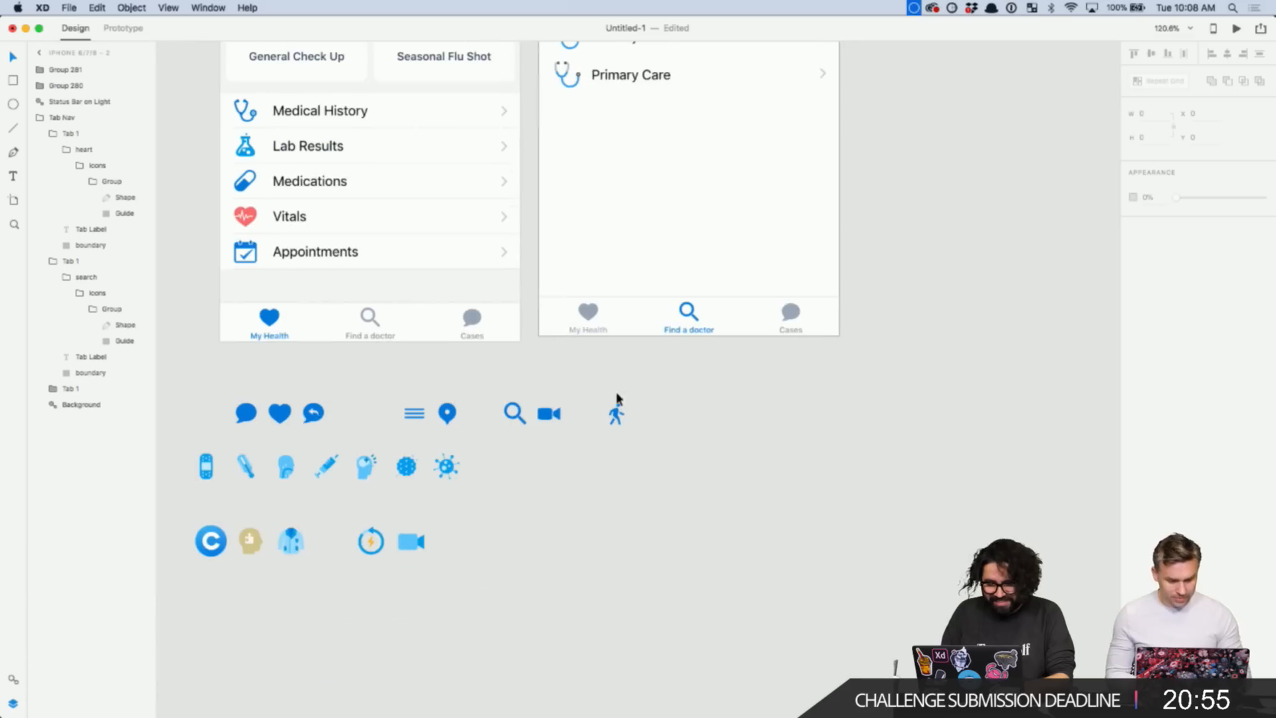
pyautogui.hscroll(-3, 496, 468)
pyautogui.click(365, 502)
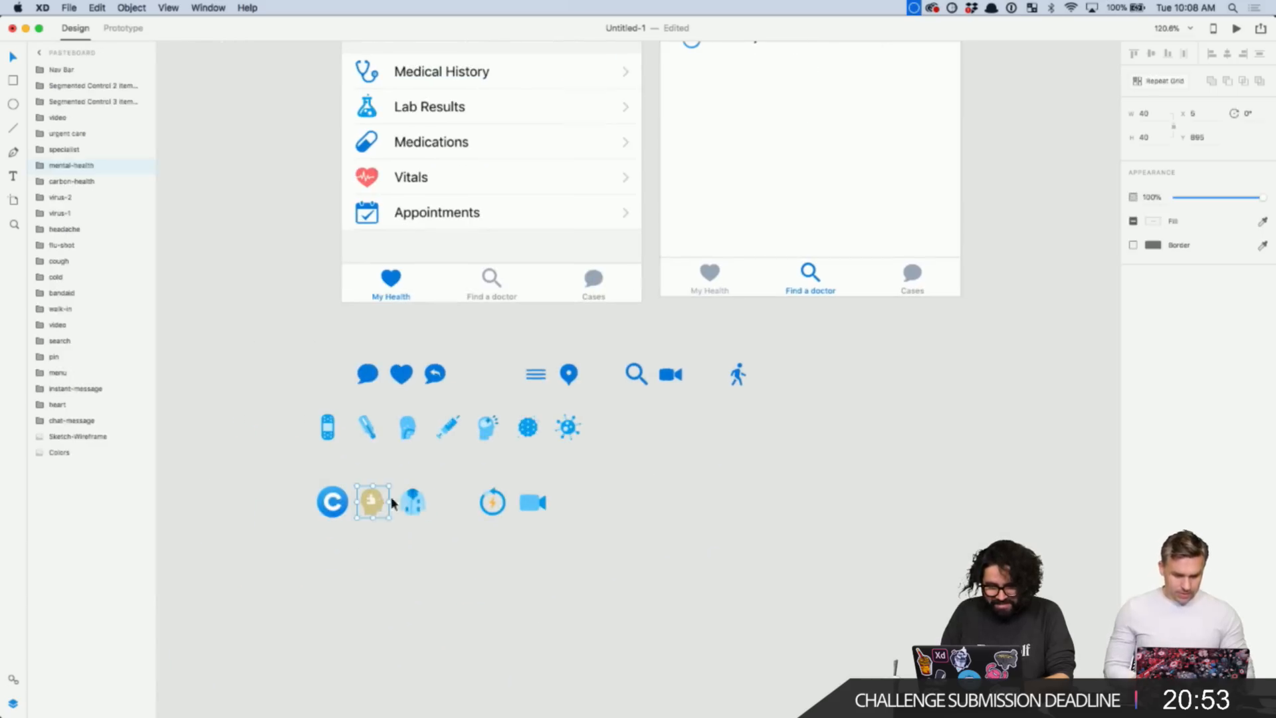
pyautogui.scroll(4, 492, 545)
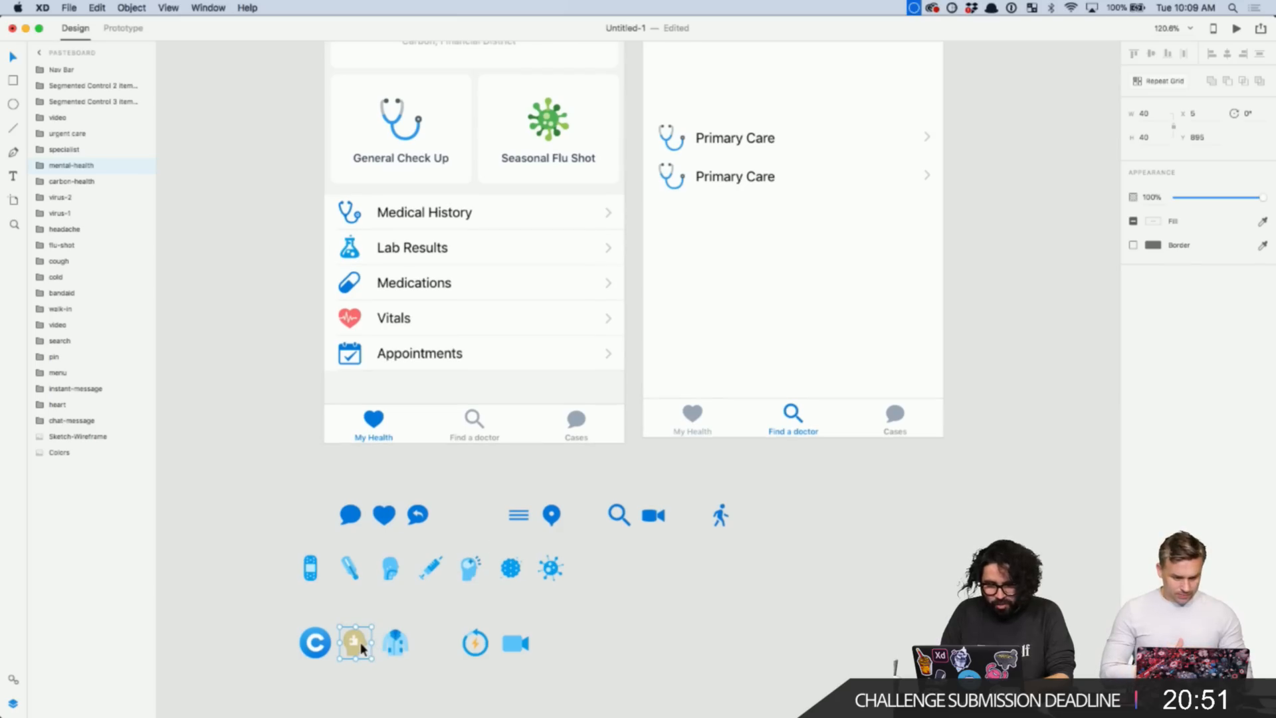
pyautogui.moveTo(360, 642); pyautogui.dragTo(677, 247)
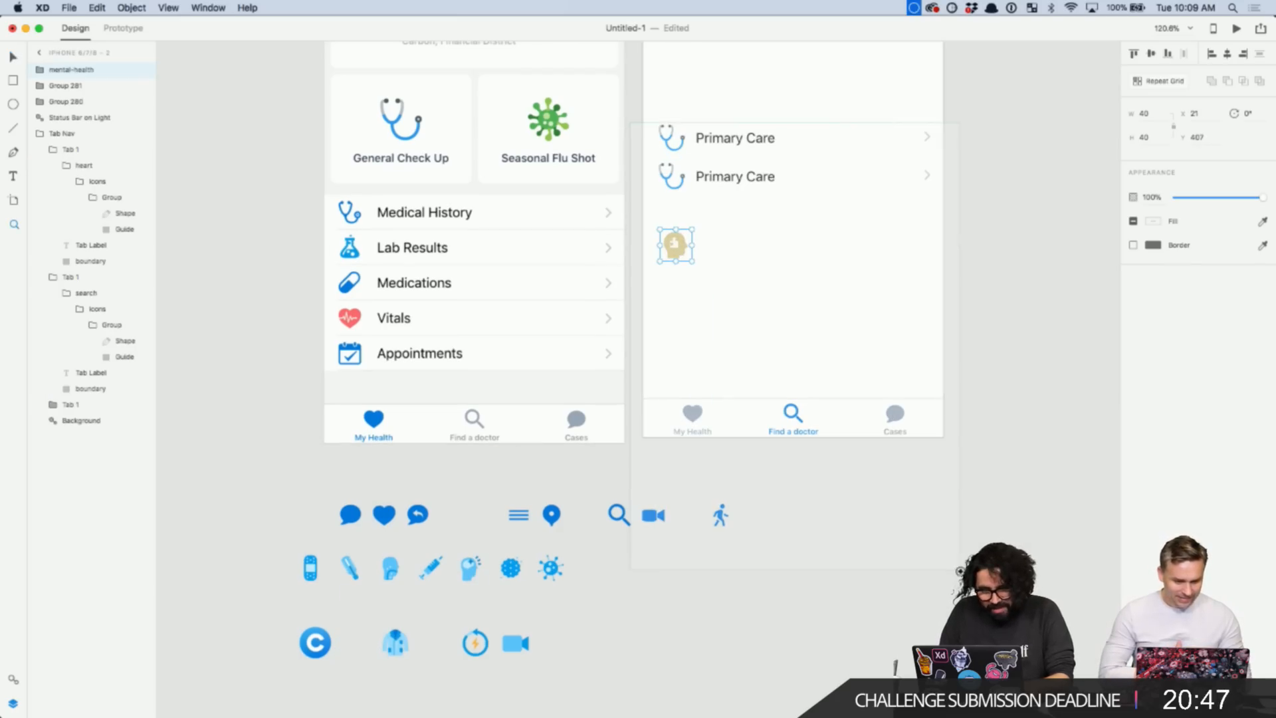
pyautogui.hscroll(5, 676, 247)
pyautogui.press('v')
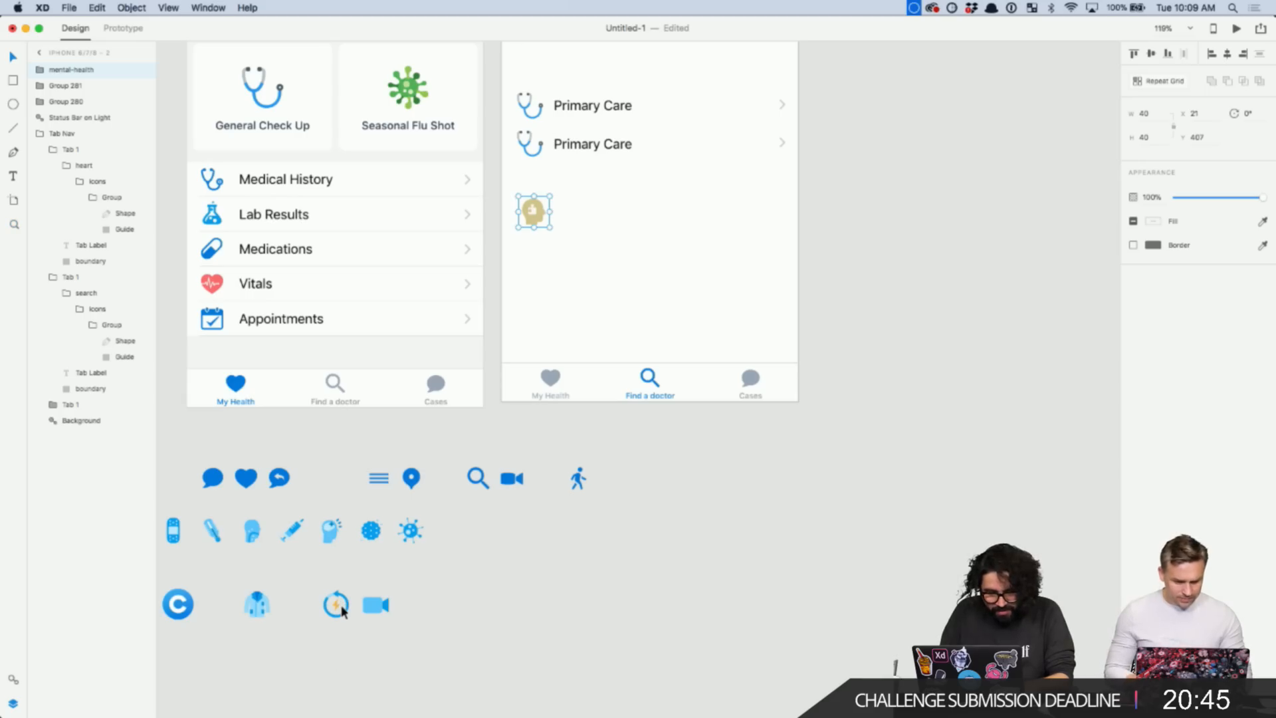
# - Place the lightning, video camera, blue C and coat icons beside the head icon
pyautogui.moveTo(344, 600); pyautogui.dragTo(586, 204)
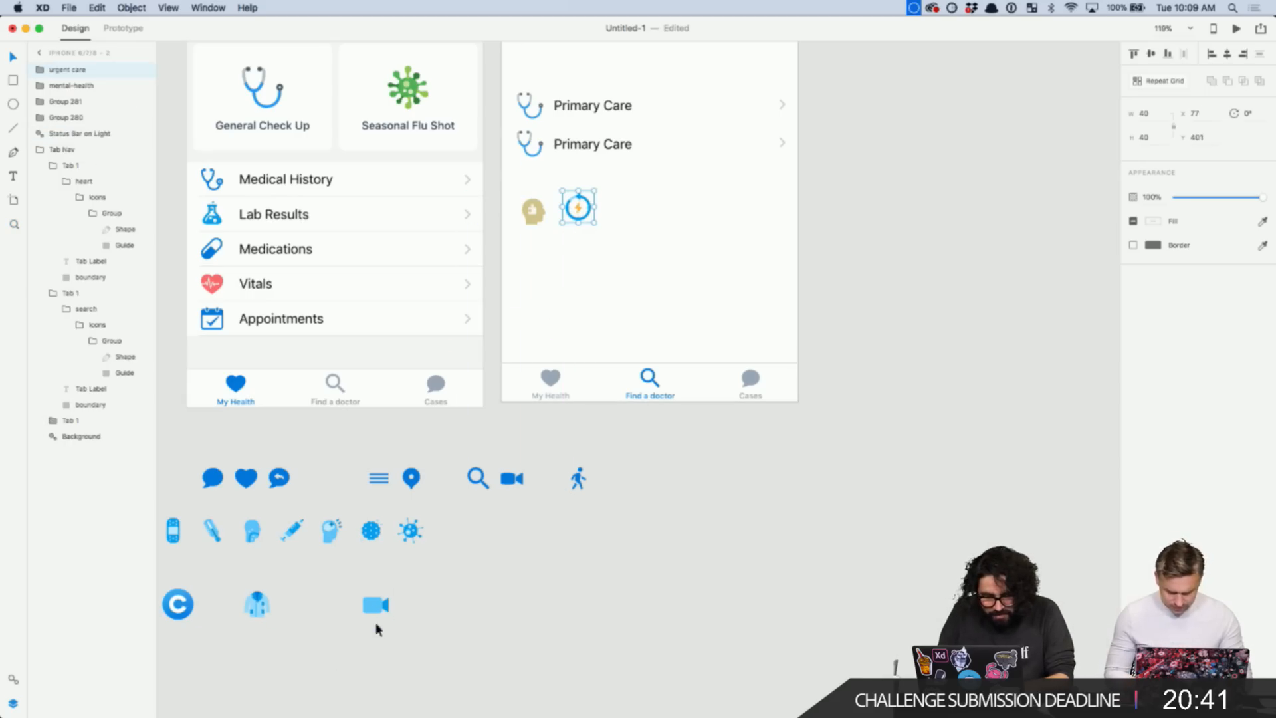
pyautogui.click(374, 604)
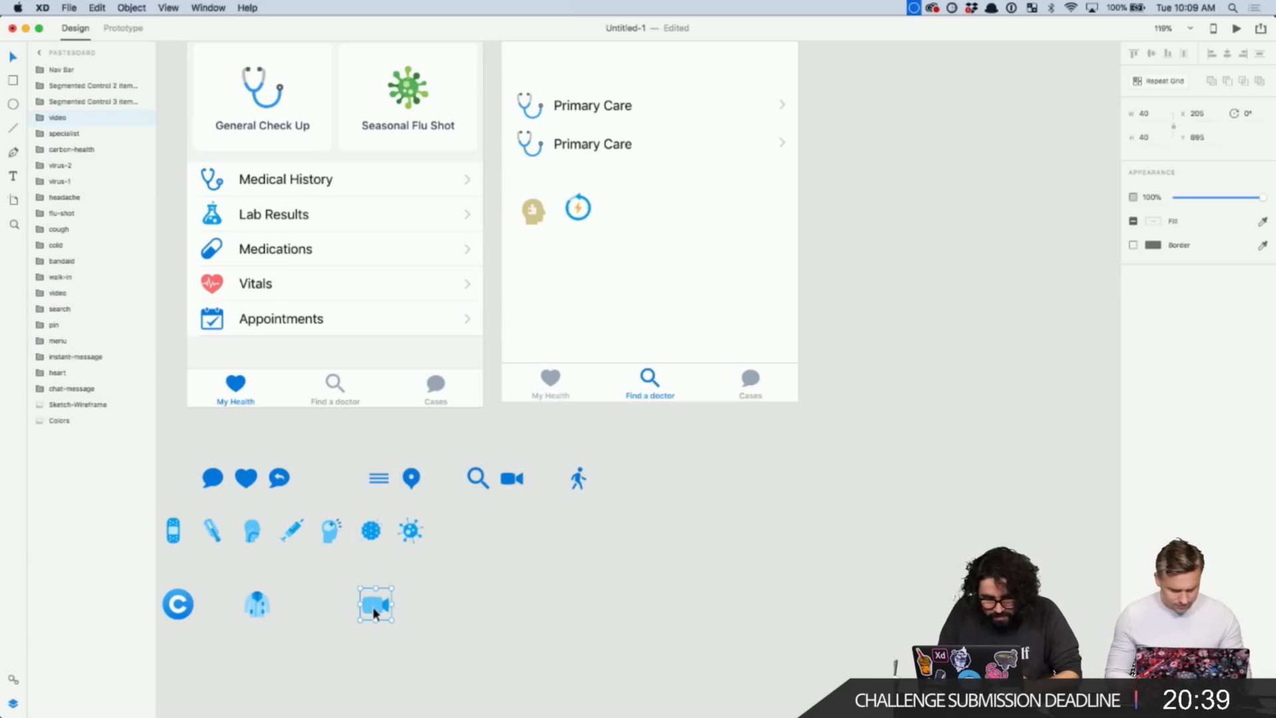
pyautogui.moveTo(367, 593); pyautogui.dragTo(519, 262)
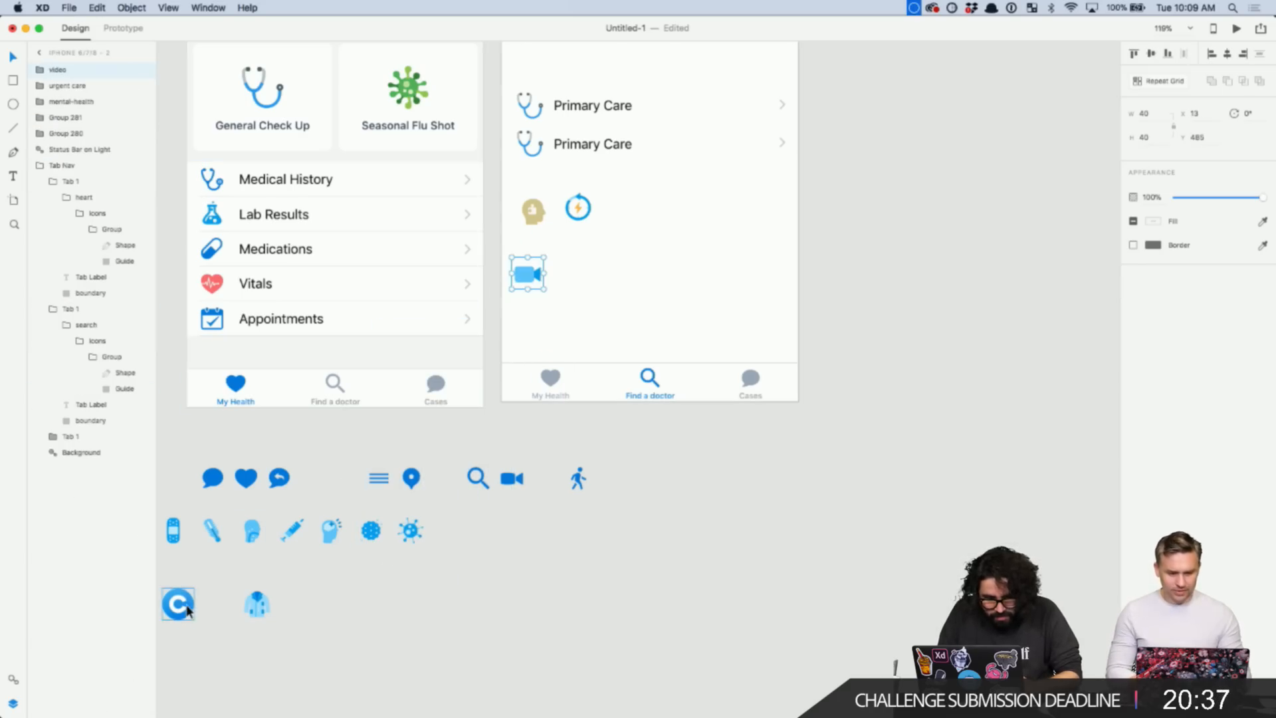
pyautogui.moveTo(179, 604)
pyautogui.mouseDown()
pyautogui.moveTo(509, 361)
pyautogui.moveTo(537, 317)
pyautogui.mouseUp()
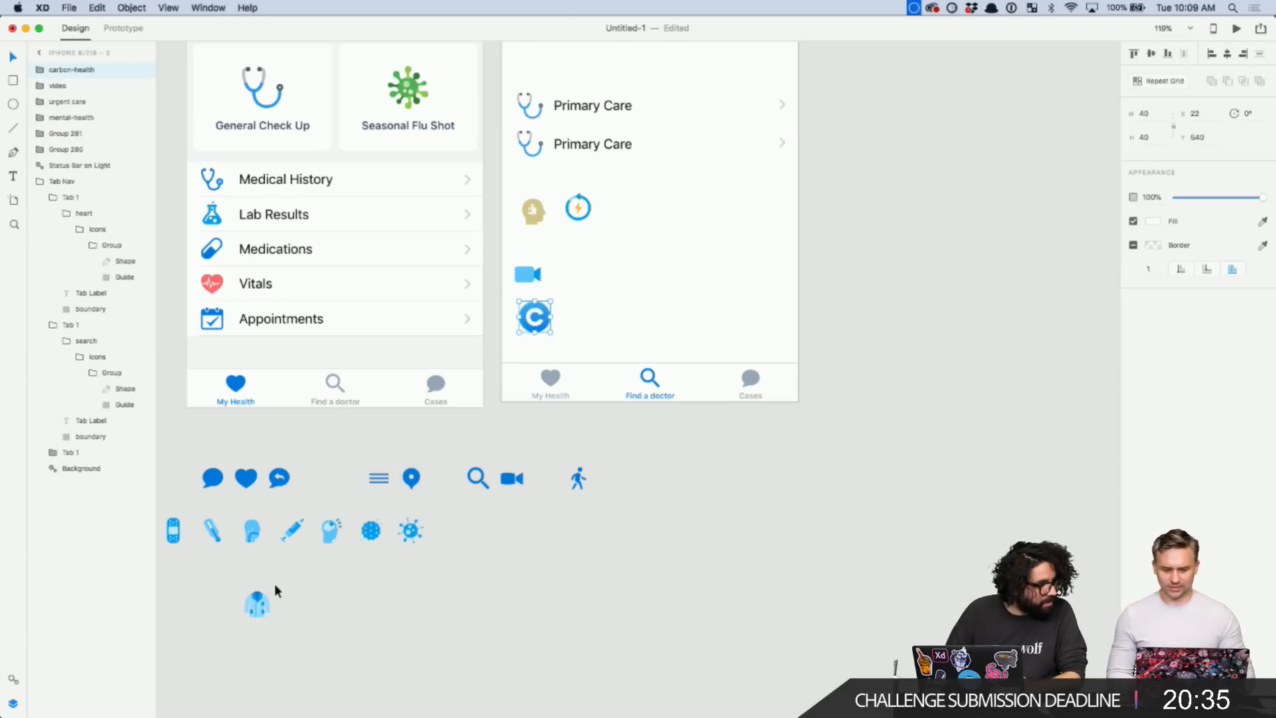
pyautogui.moveTo(261, 608); pyautogui.dragTo(583, 259)
pyautogui.scroll(1, 613, 268)
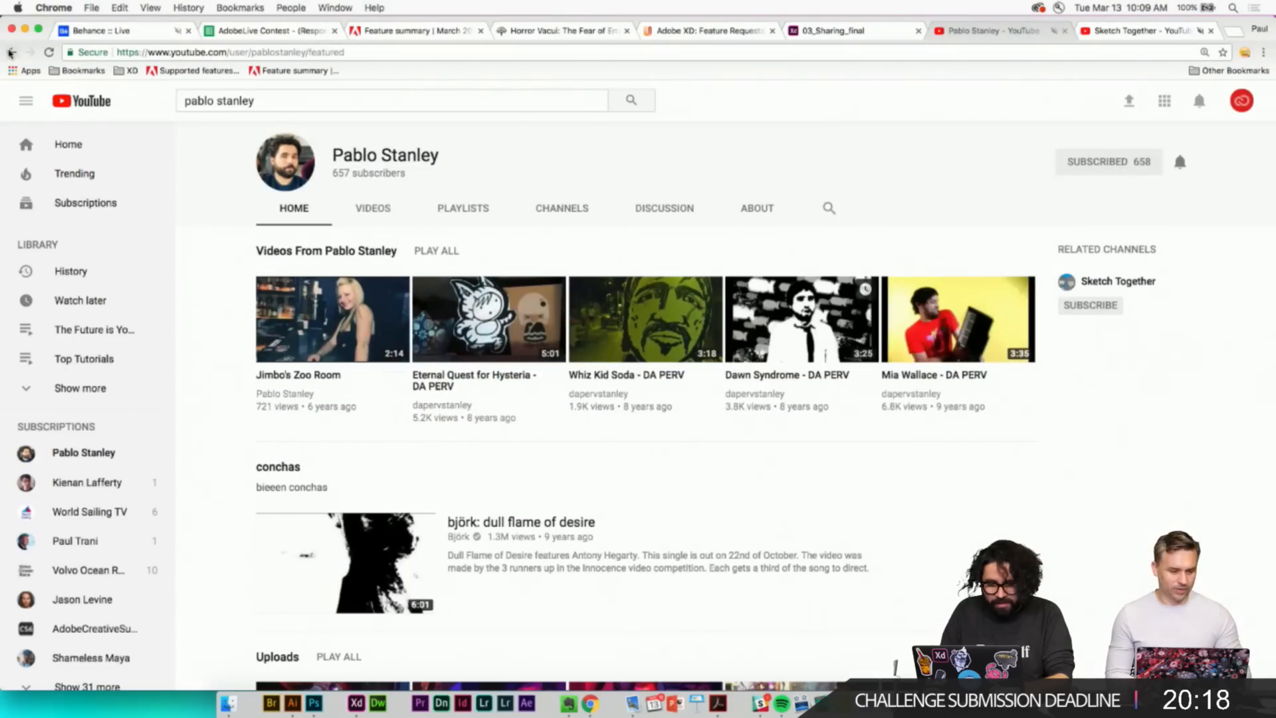
# - Return to Adobe XD and retitle the second row 'Urgent Care'
pyautogui.click(10, 53)
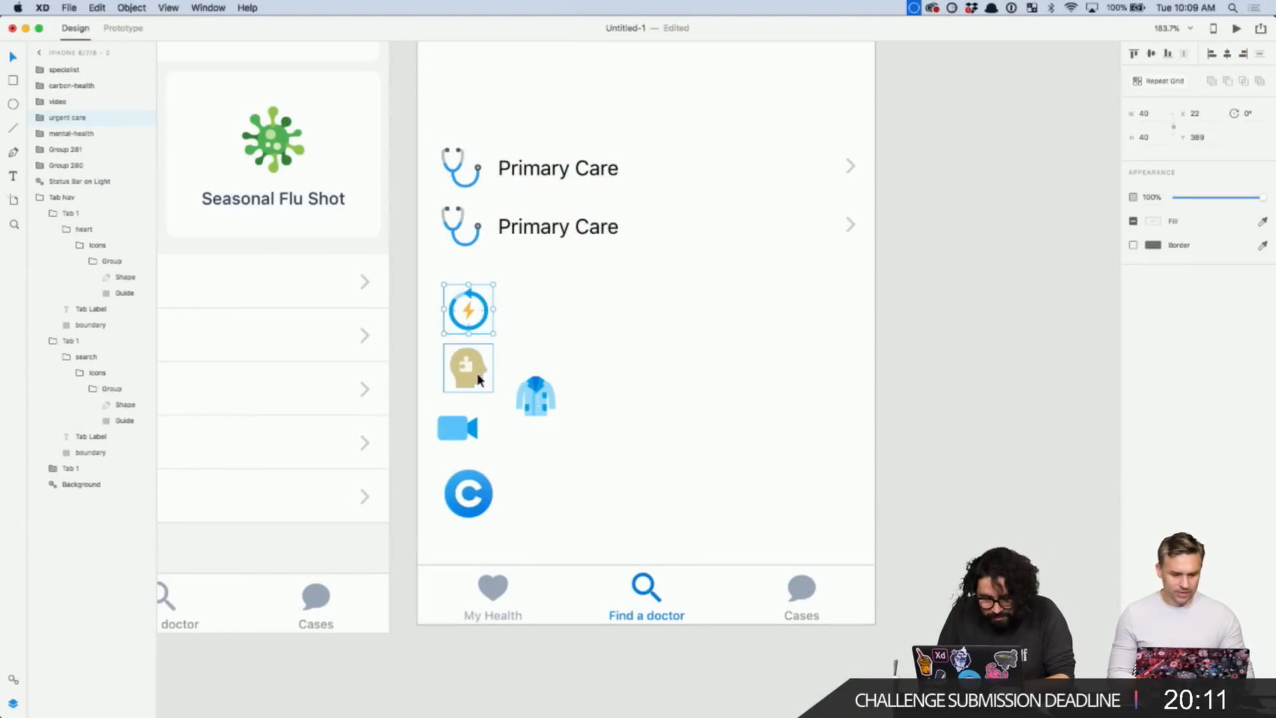
pyautogui.click(476, 375)
pyautogui.doubleClick(555, 227)
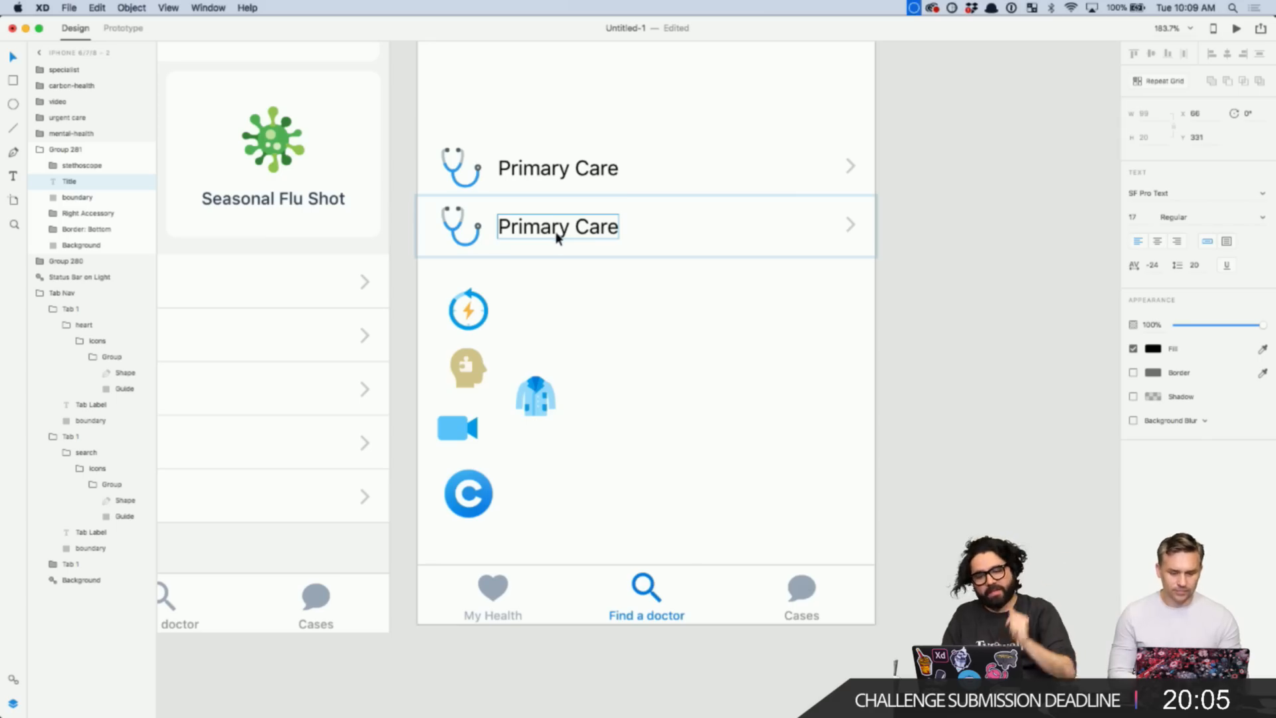
pyautogui.doubleClick(557, 231)
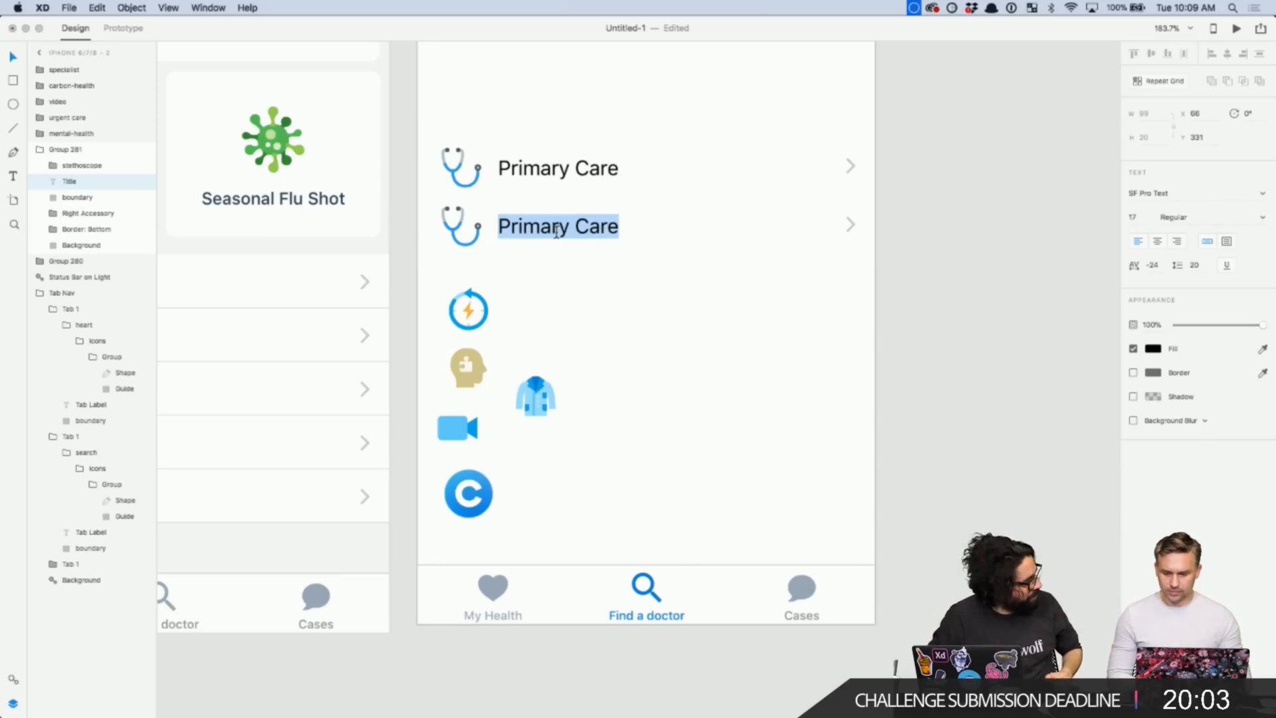
pyautogui.write('Ur')
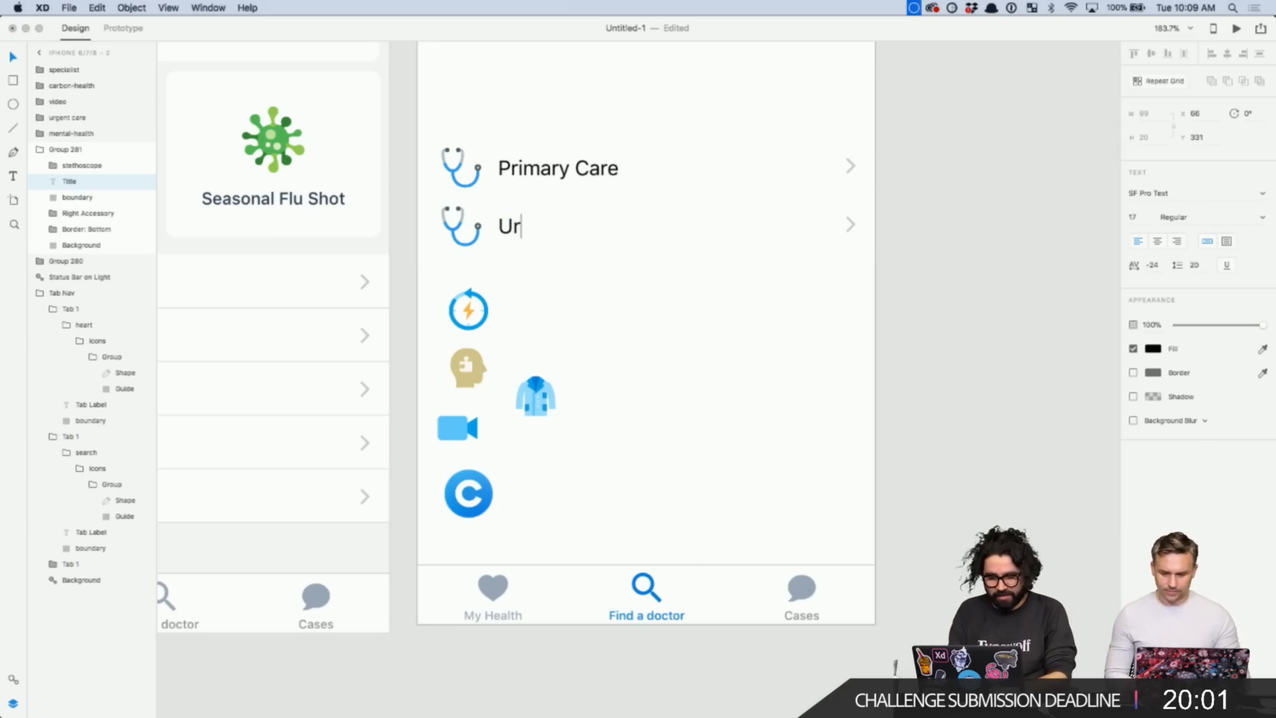
pyautogui.write('gent Care')
pyautogui.press('Escape')
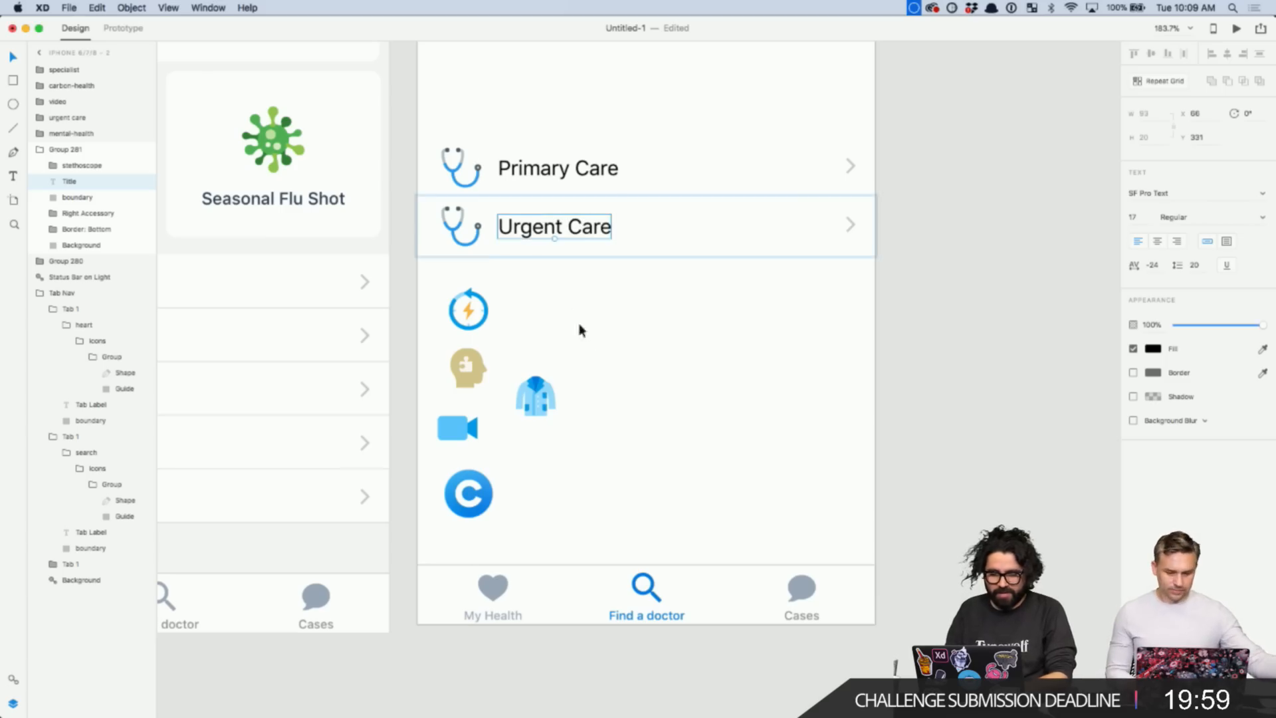
# - Replace the Urgent Care row's stethoscope with the lightning icon
pyautogui.click(596, 343)
pyautogui.click(539, 412)
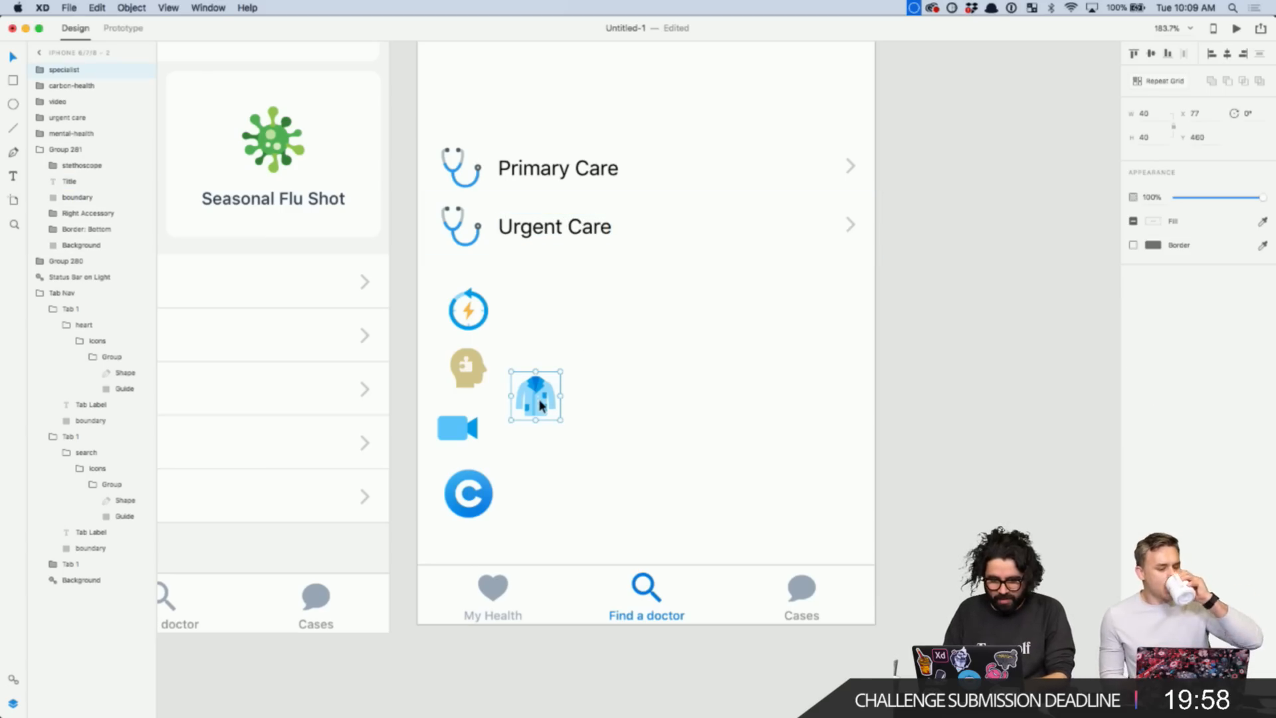
pyautogui.click(488, 316)
pyautogui.click(483, 304)
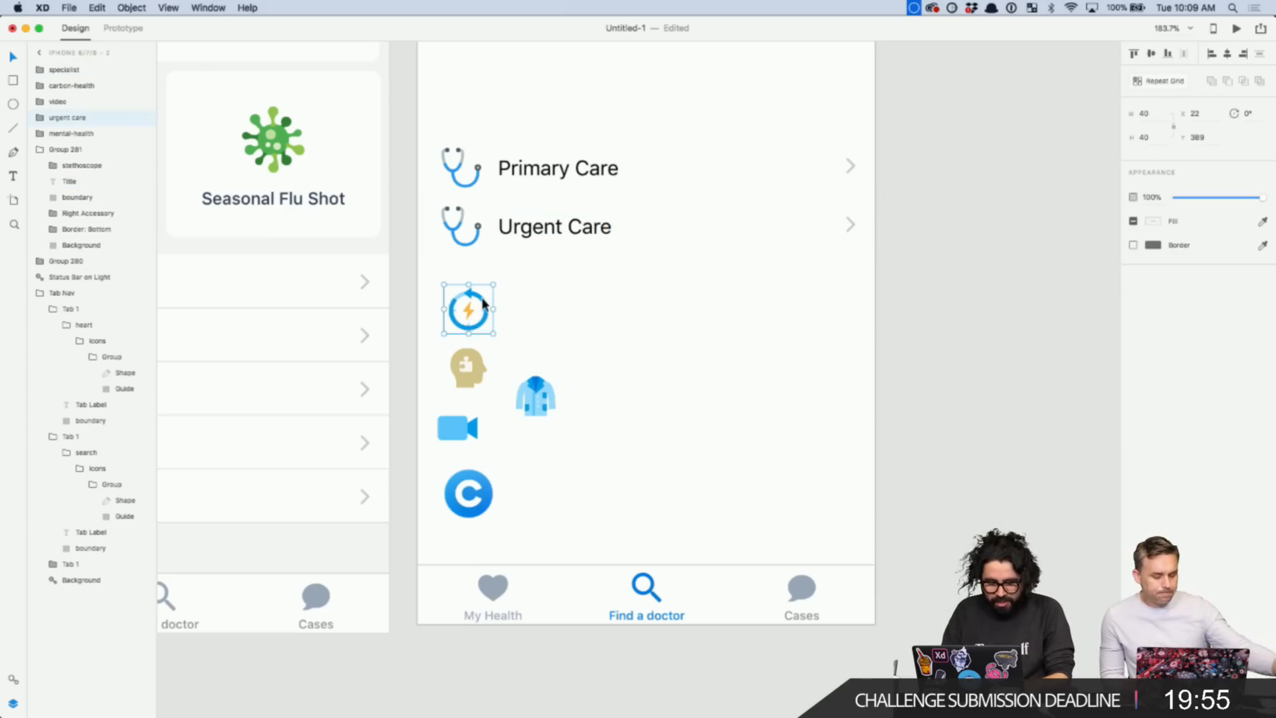
pyautogui.press('Delete')
pyautogui.scroll(5, 469, 233)
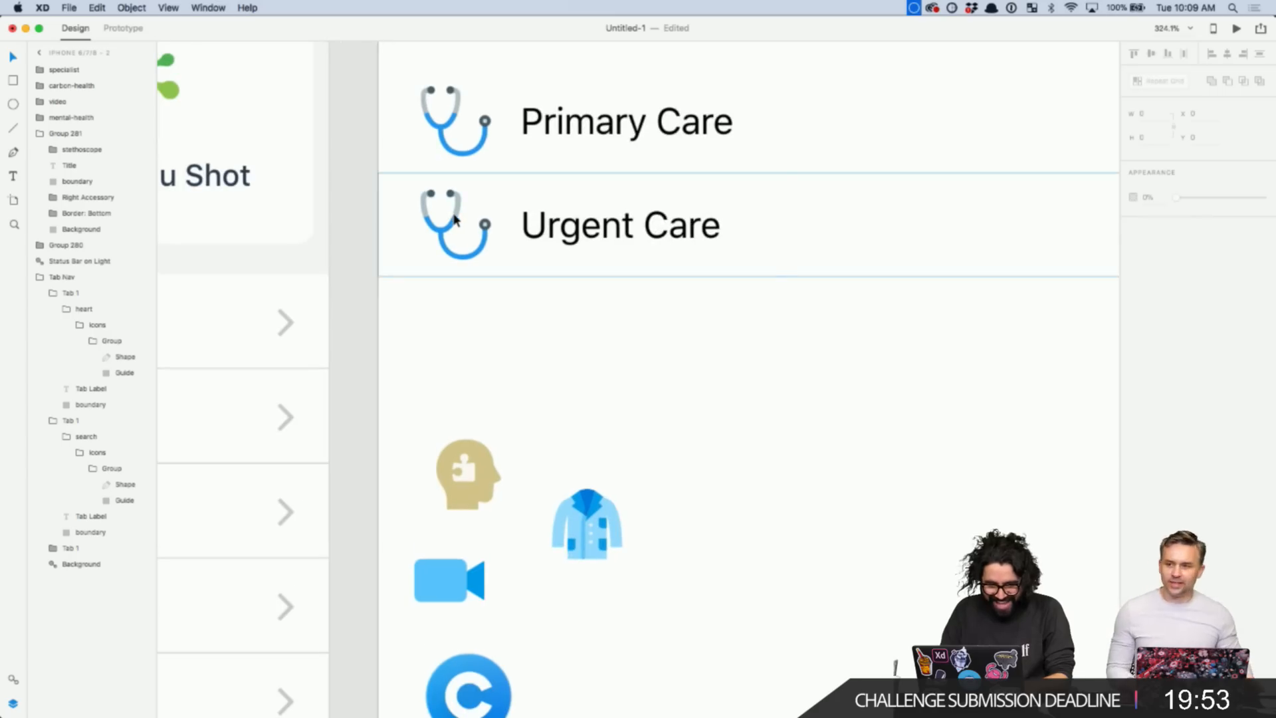
pyautogui.click(454, 219)
pyautogui.press('super+z')
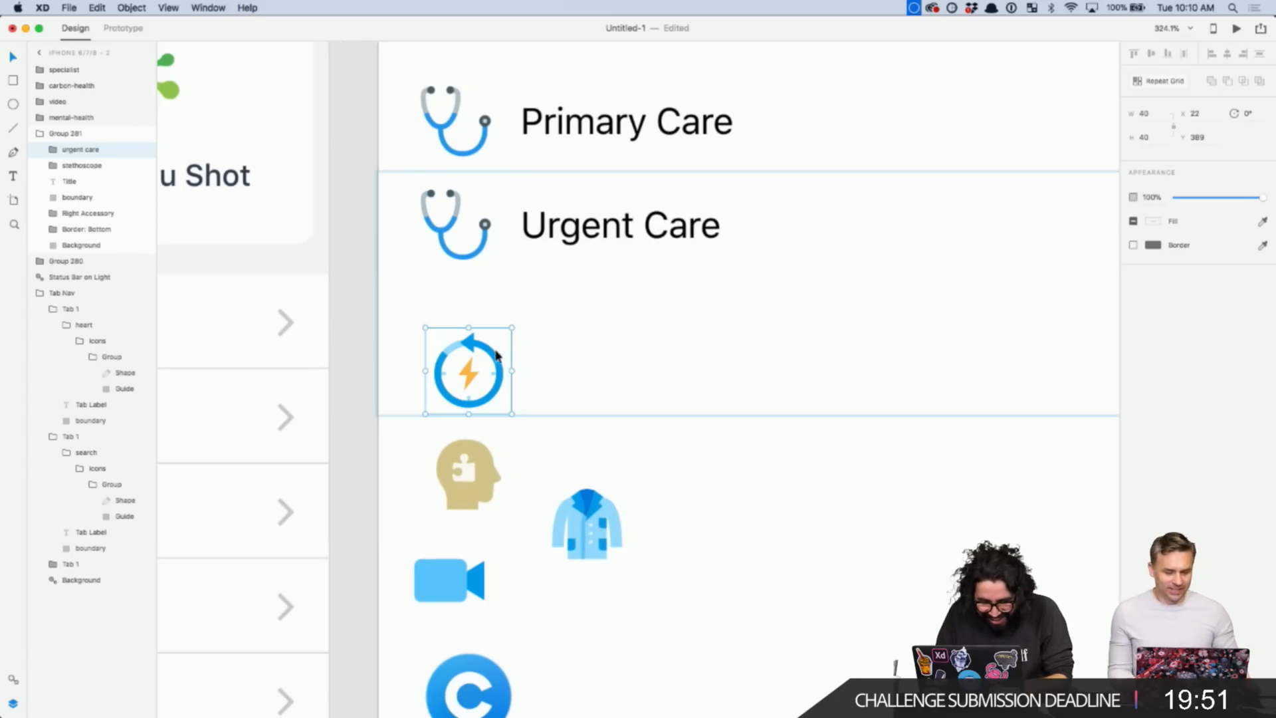
pyautogui.moveTo(496, 355); pyautogui.dragTo(481, 213)
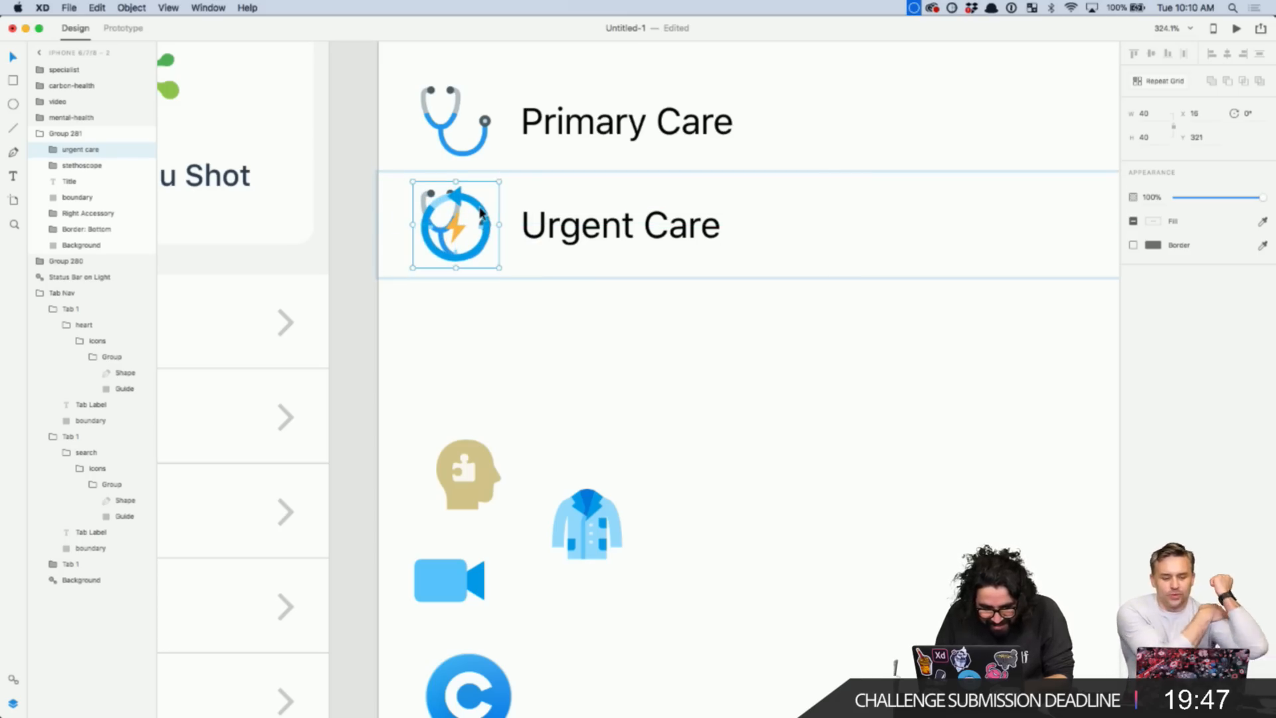
pyautogui.click(91, 169)
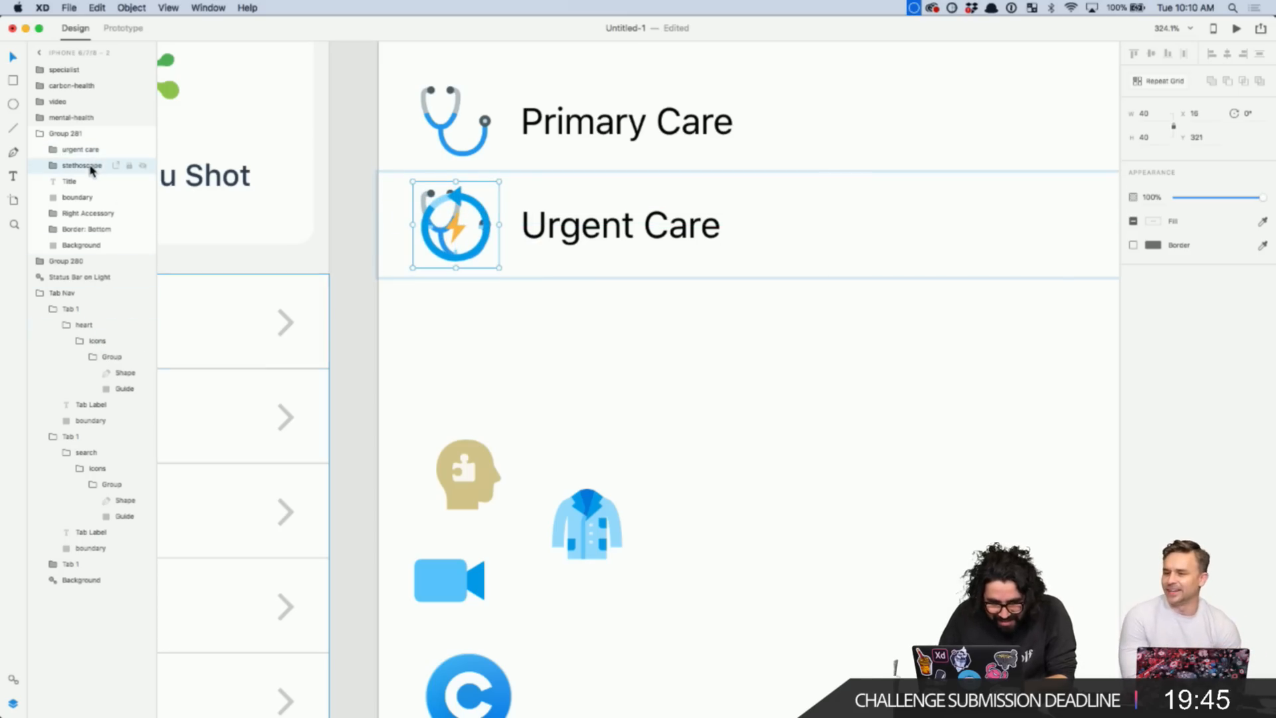
pyautogui.press('Delete')
pyautogui.scroll(-5, 626, 362)
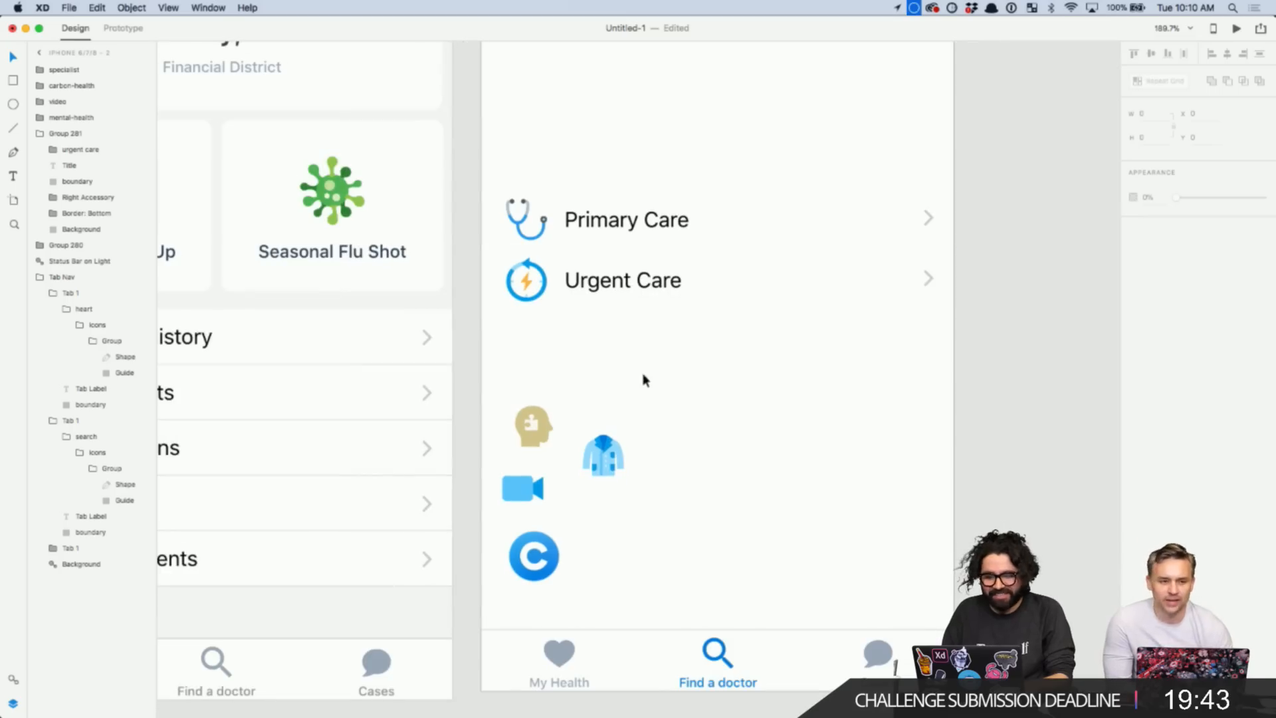
pyautogui.click(661, 292)
# - Duplicate the Urgent Care row below and retitle the copy 'Specialist'
pyautogui.moveTo(705, 282); pyautogui.dragTo(704, 347)
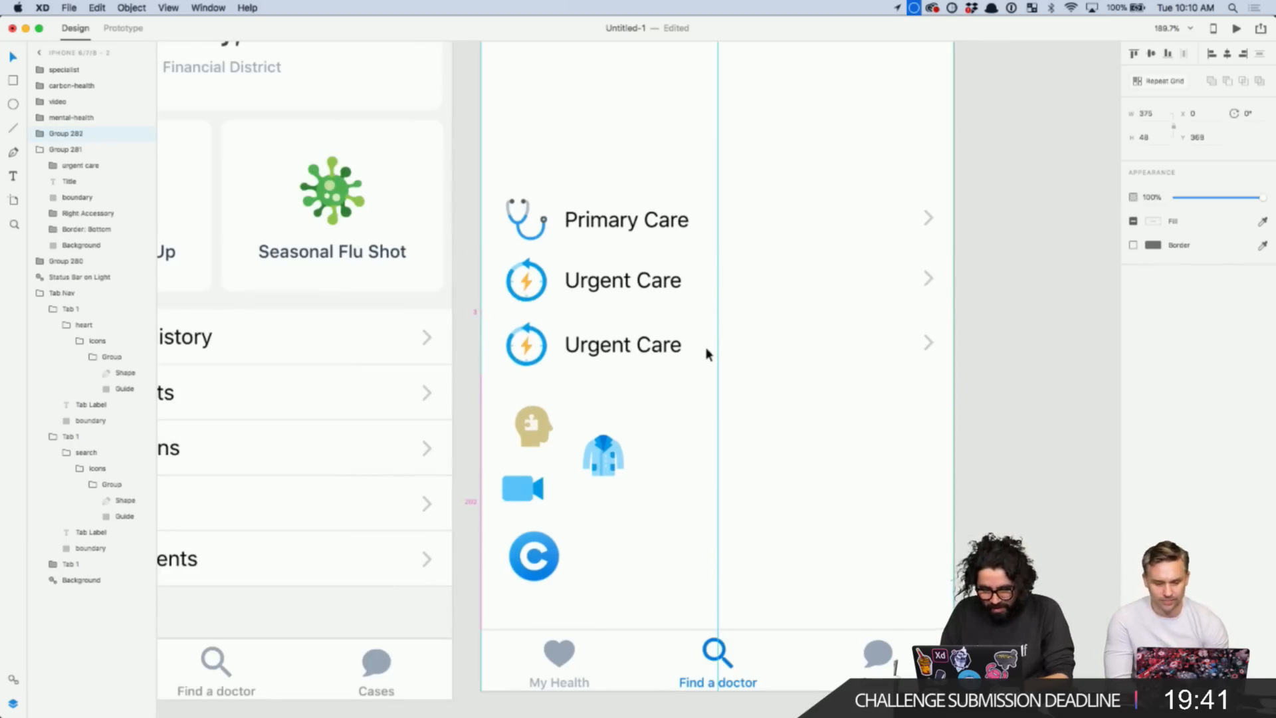
pyautogui.doubleClick(640, 343)
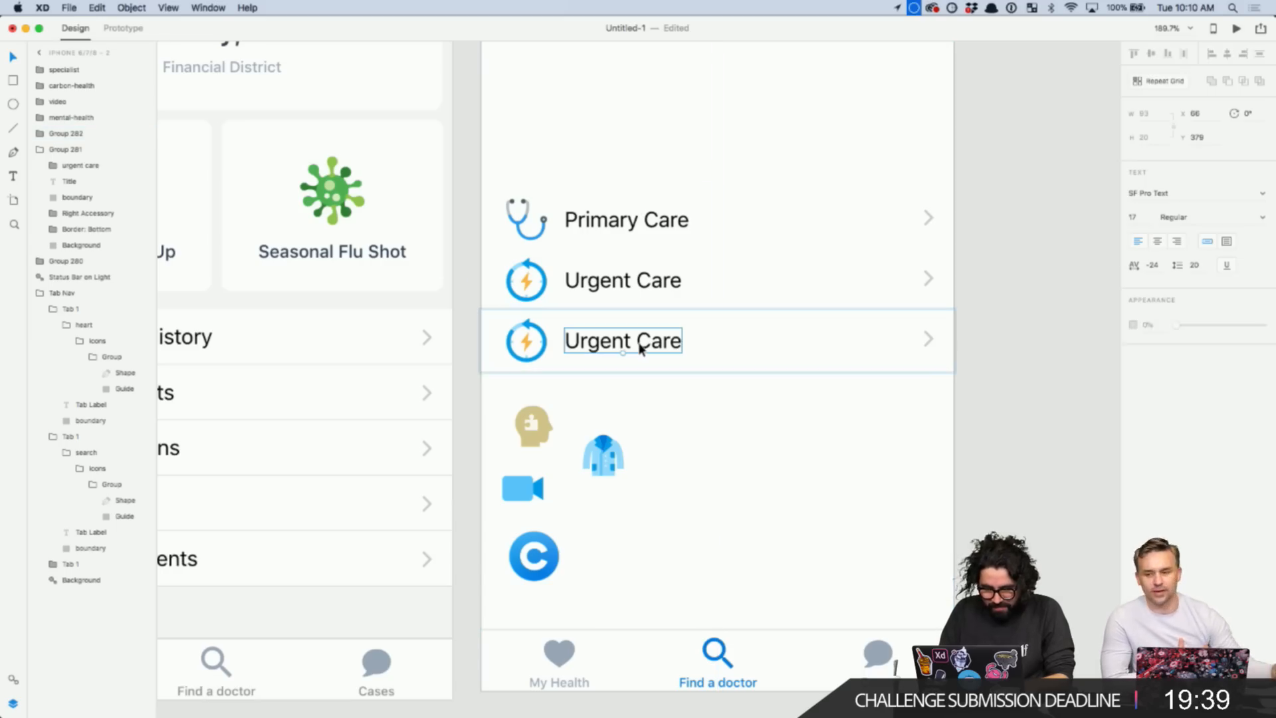
pyautogui.doubleClick(639, 343)
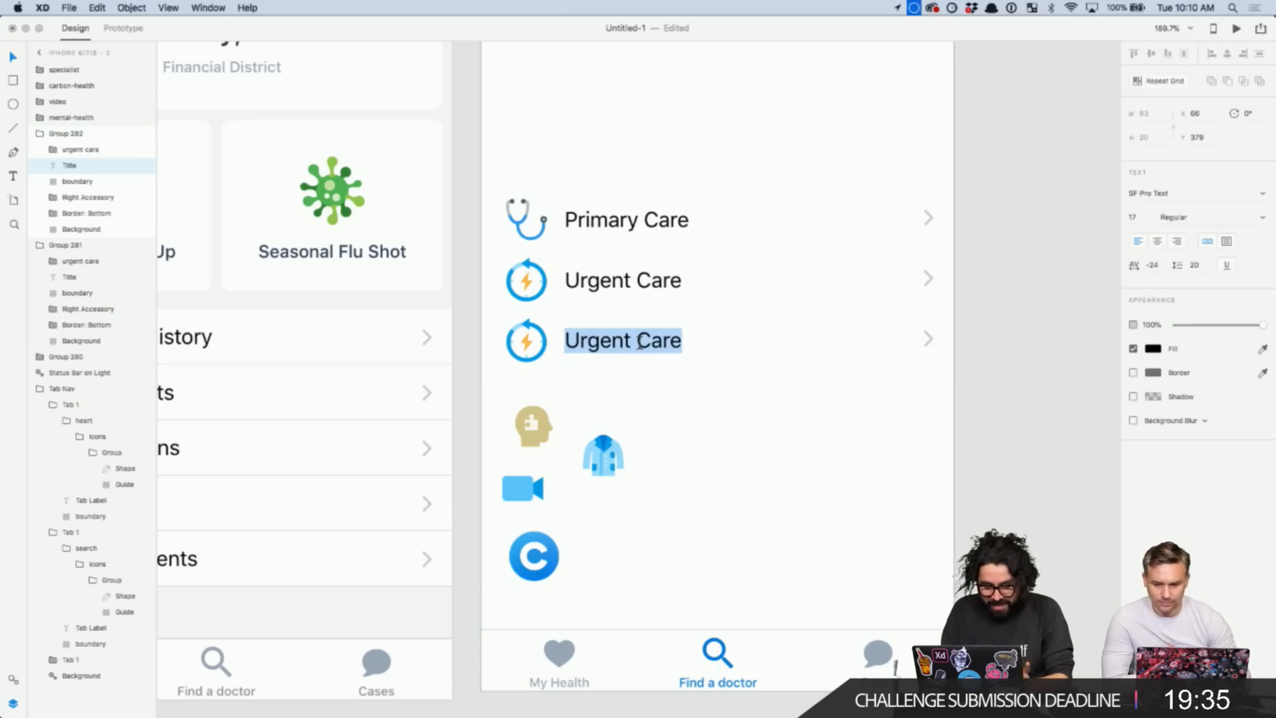
pyautogui.write('S')
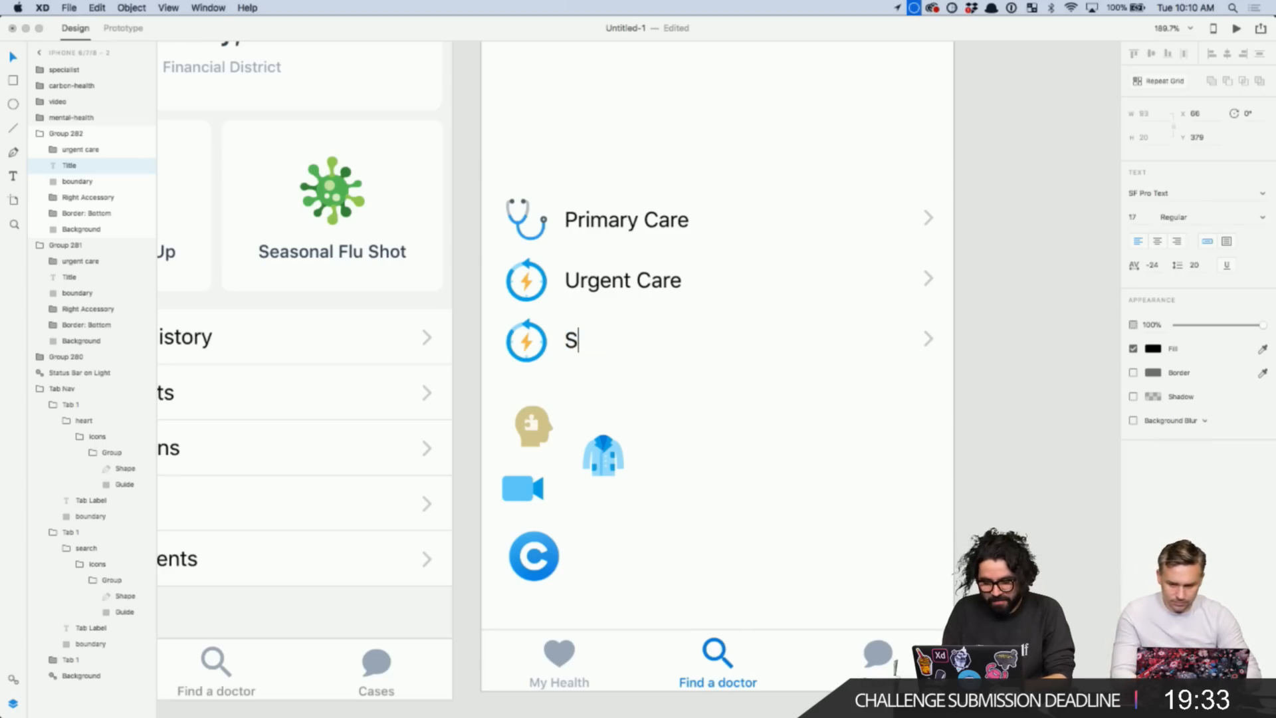
pyautogui.write('pecialist')
pyautogui.press('Escape')
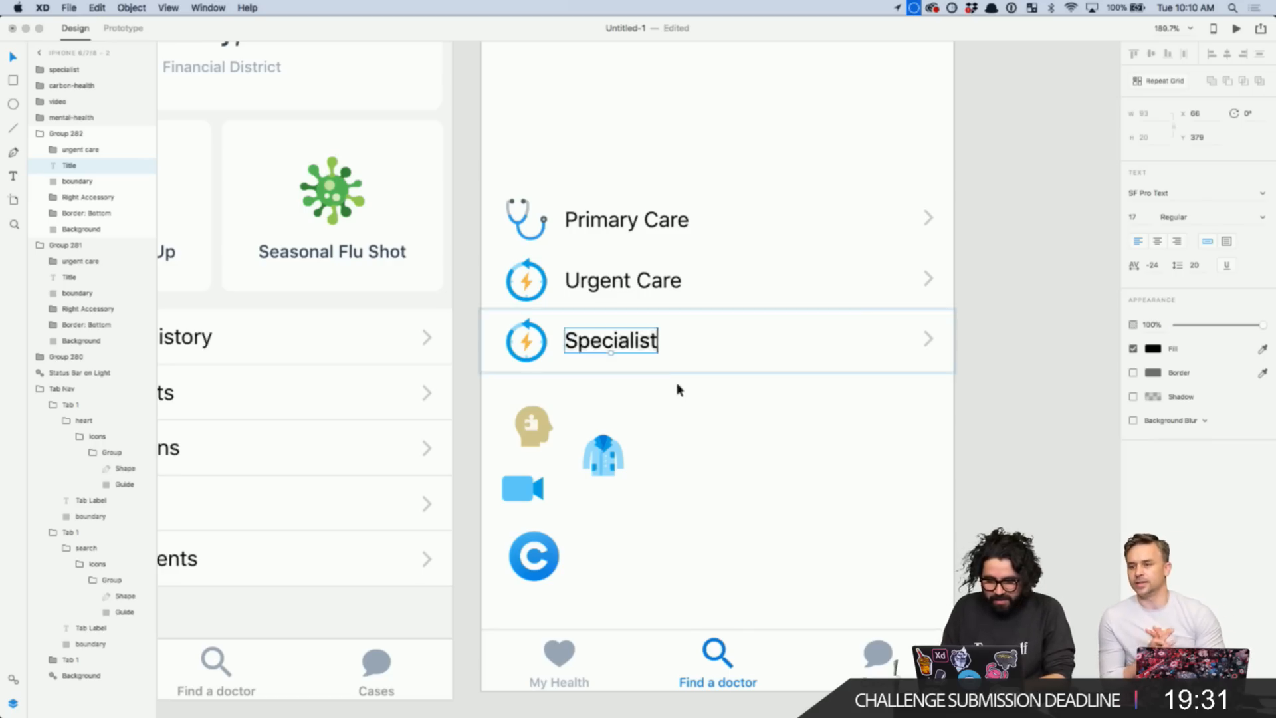
# - Replace the Specialist row's lightning icon with the coat icon
pyautogui.click(606, 456)
pyautogui.press('Delete')
pyautogui.scroll(5, 545, 382)
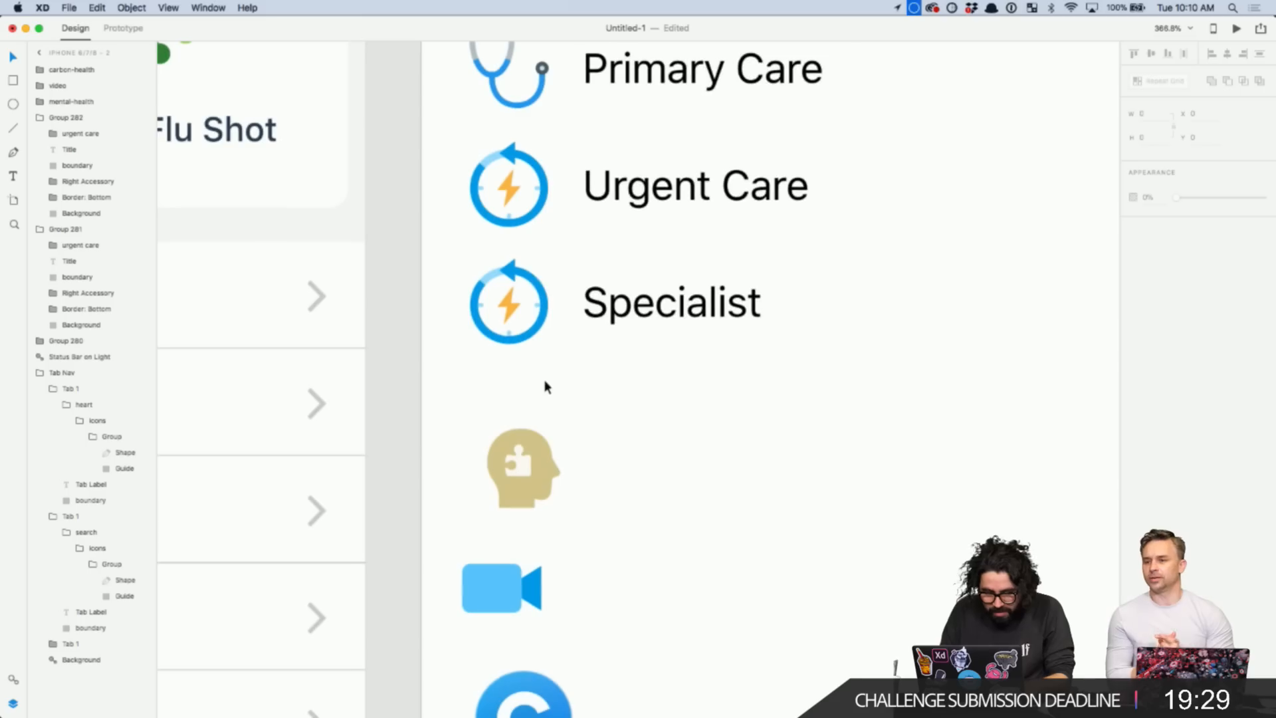
pyautogui.click(534, 284)
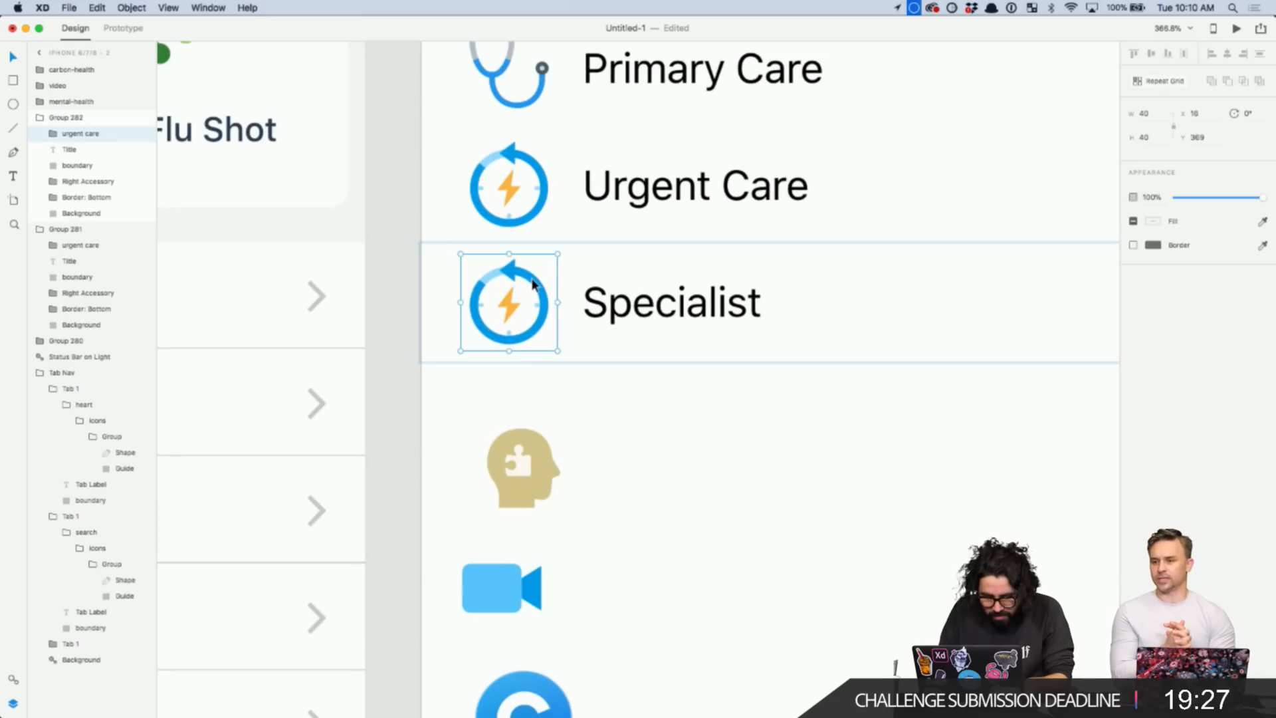
pyautogui.press('super+z')
pyautogui.moveTo(680, 522); pyautogui.dragTo(530, 303)
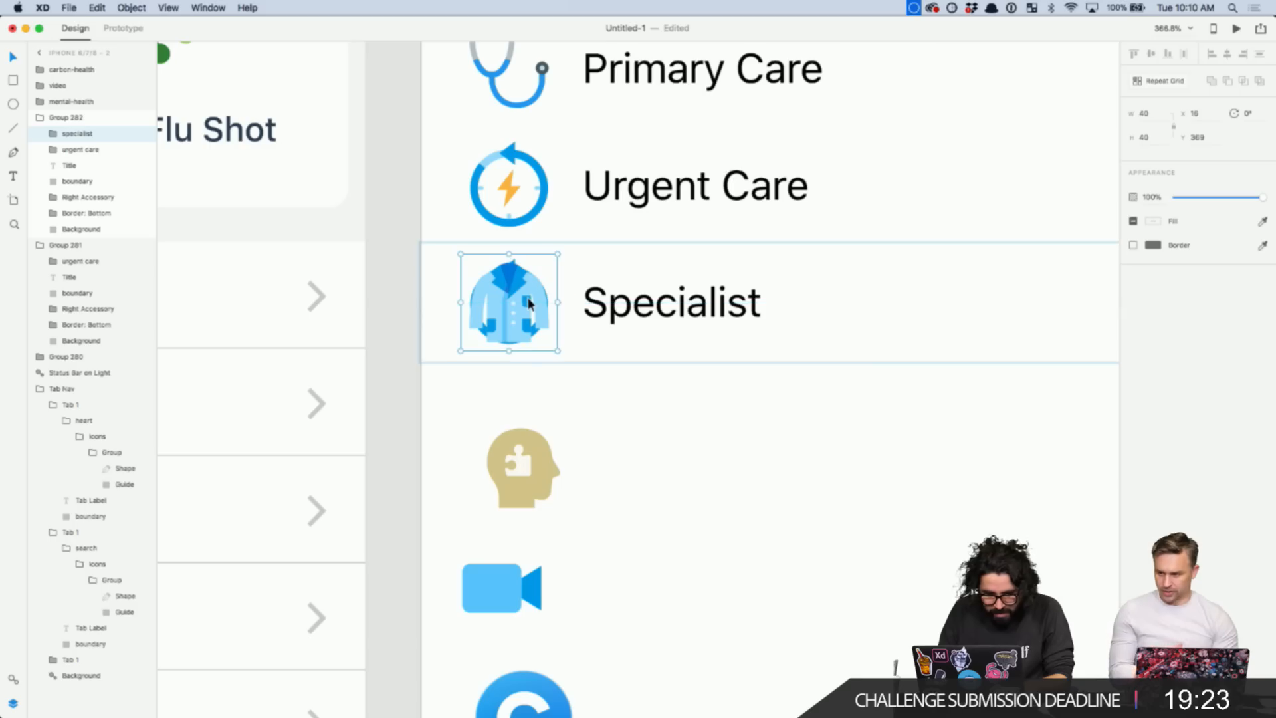
pyautogui.click(69, 149)
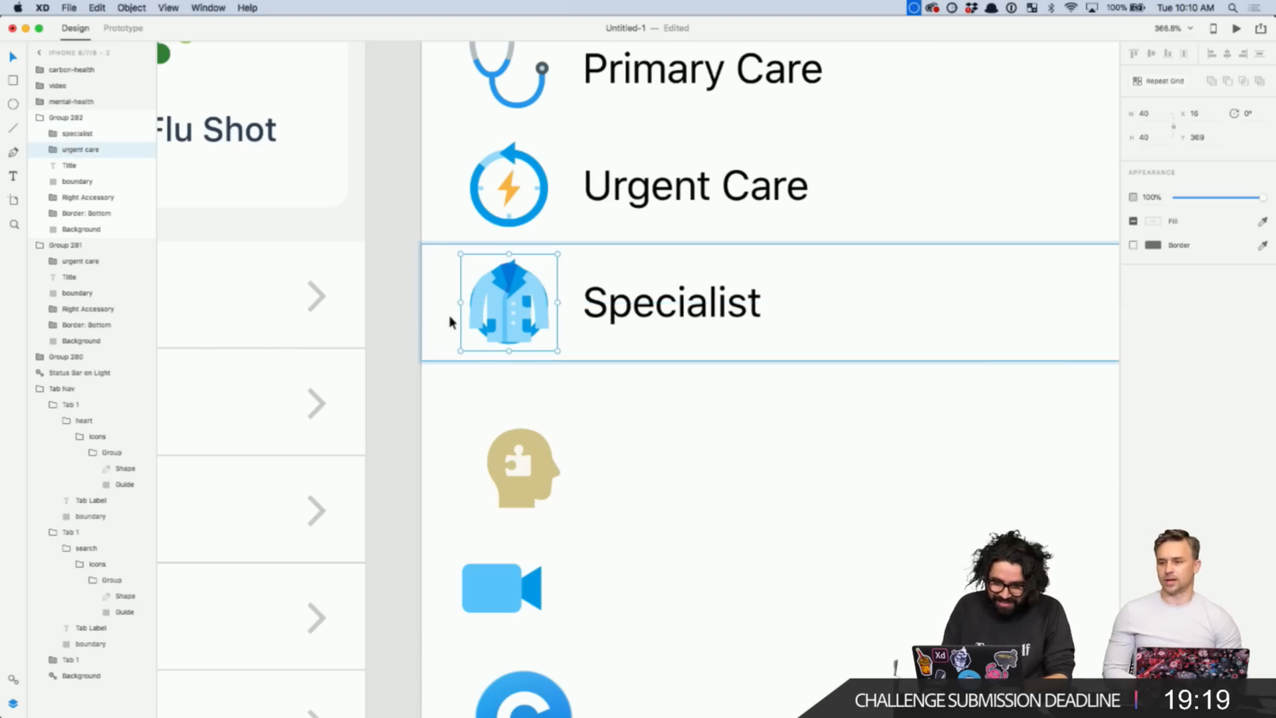
pyautogui.press('Delete')
# - Duplicate the whole Specialist row beneath it
pyautogui.scroll(-5, 710, 358)
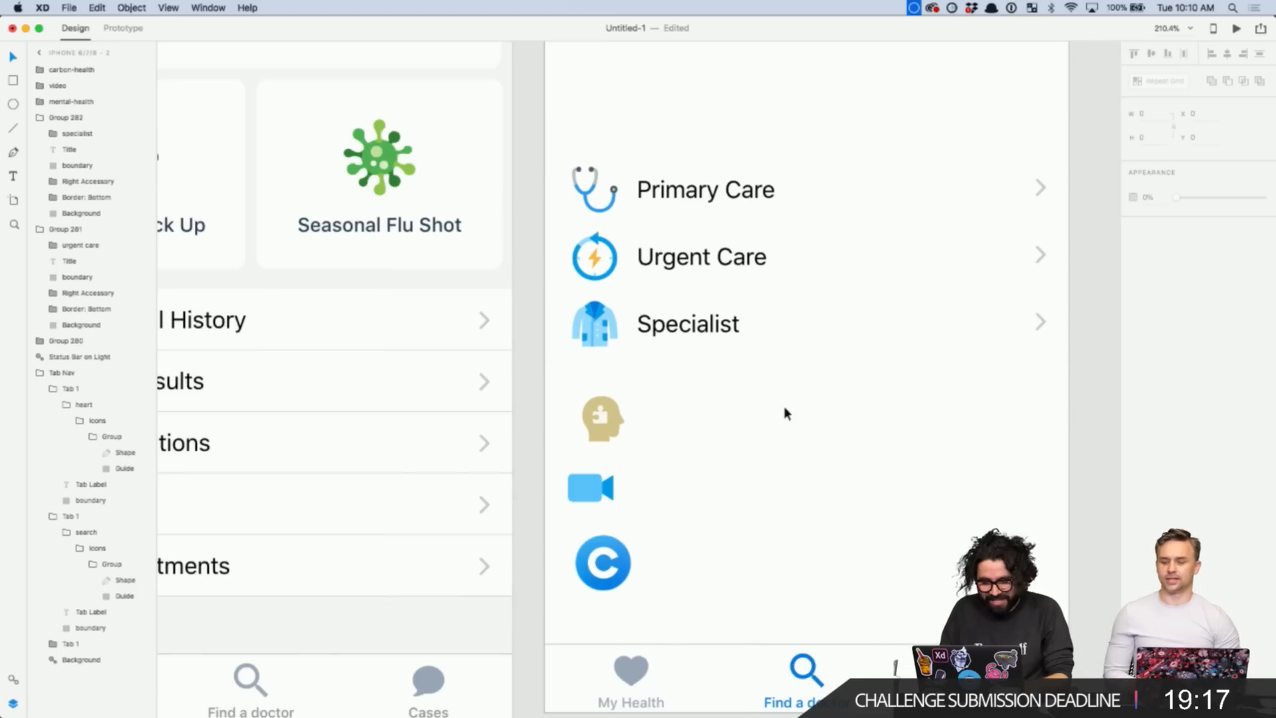
pyautogui.doubleClick(693, 329)
pyautogui.press('Escape')
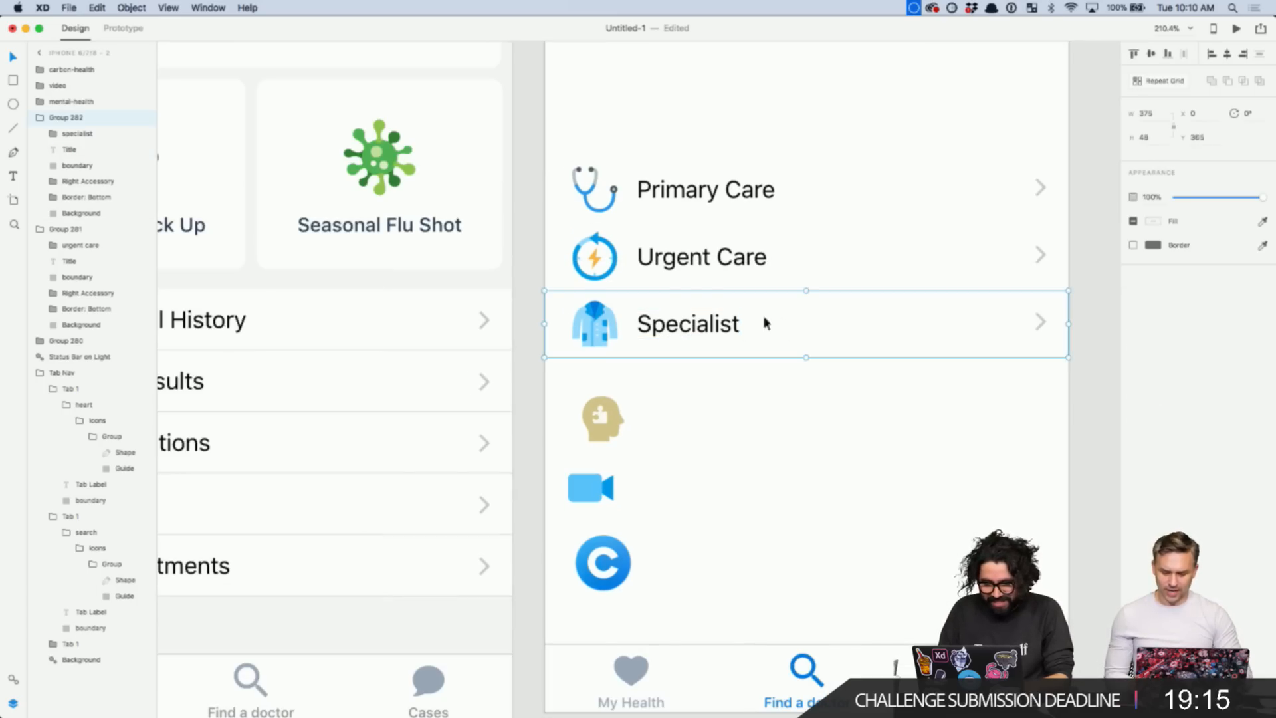
pyautogui.moveTo(763, 322); pyautogui.dragTo(800, 388)
# - Move the head icon beside the video camera icon
pyautogui.scroll(-1, 761, 466)
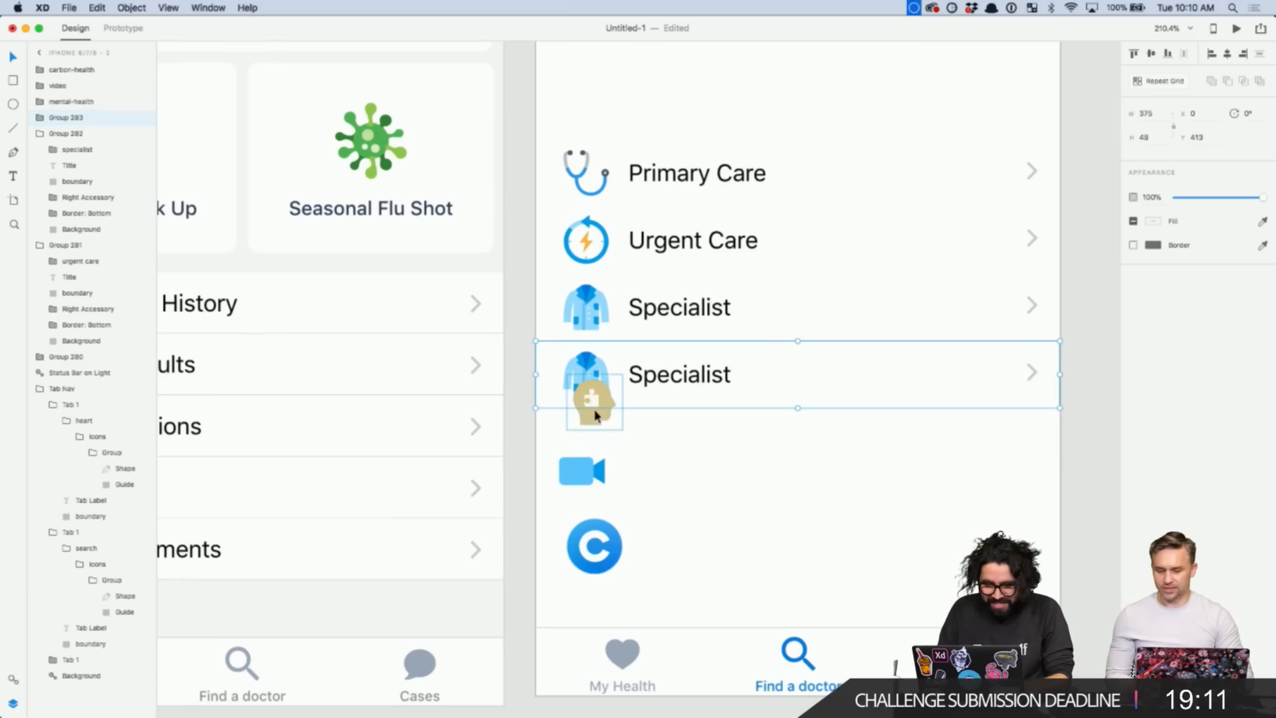
pyautogui.moveTo(592, 402)
pyautogui.mouseDown()
pyautogui.moveTo(651, 506)
pyautogui.moveTo(672, 484)
pyautogui.moveTo(650, 484)
pyautogui.mouseUp()
pyautogui.click(743, 481)
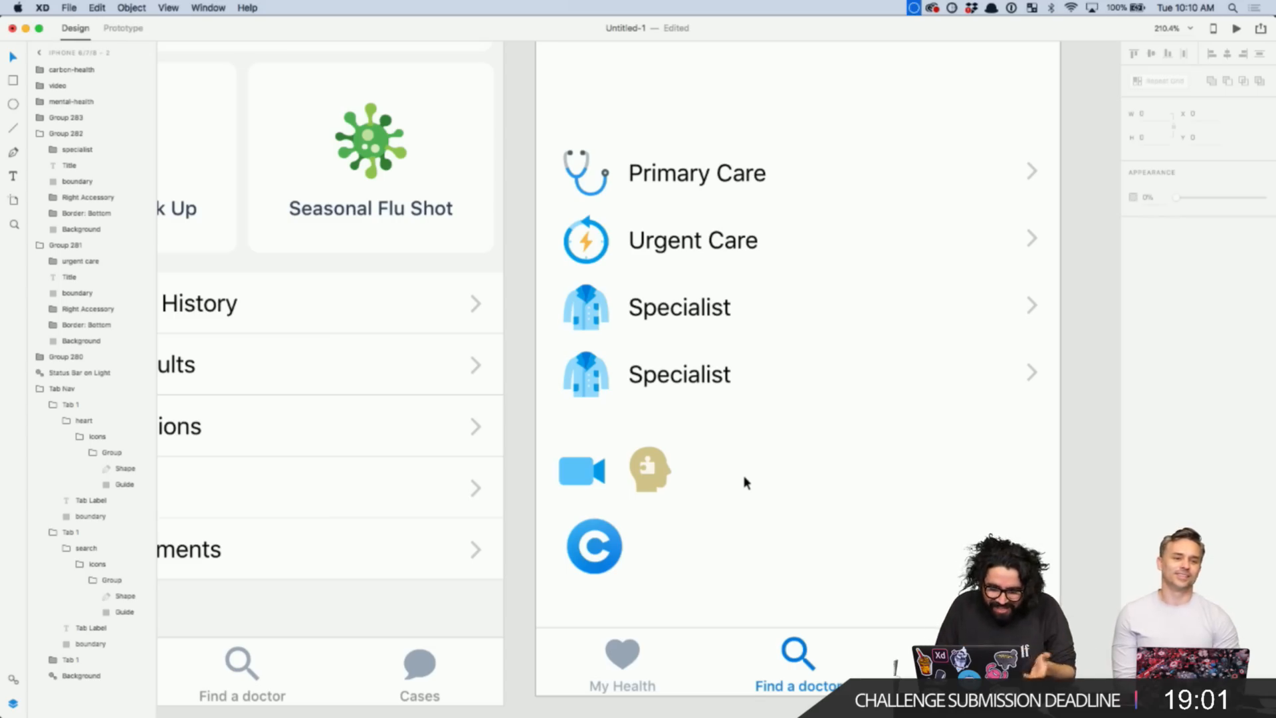
pyautogui.click(655, 468)
pyautogui.scroll(5, 655, 468)
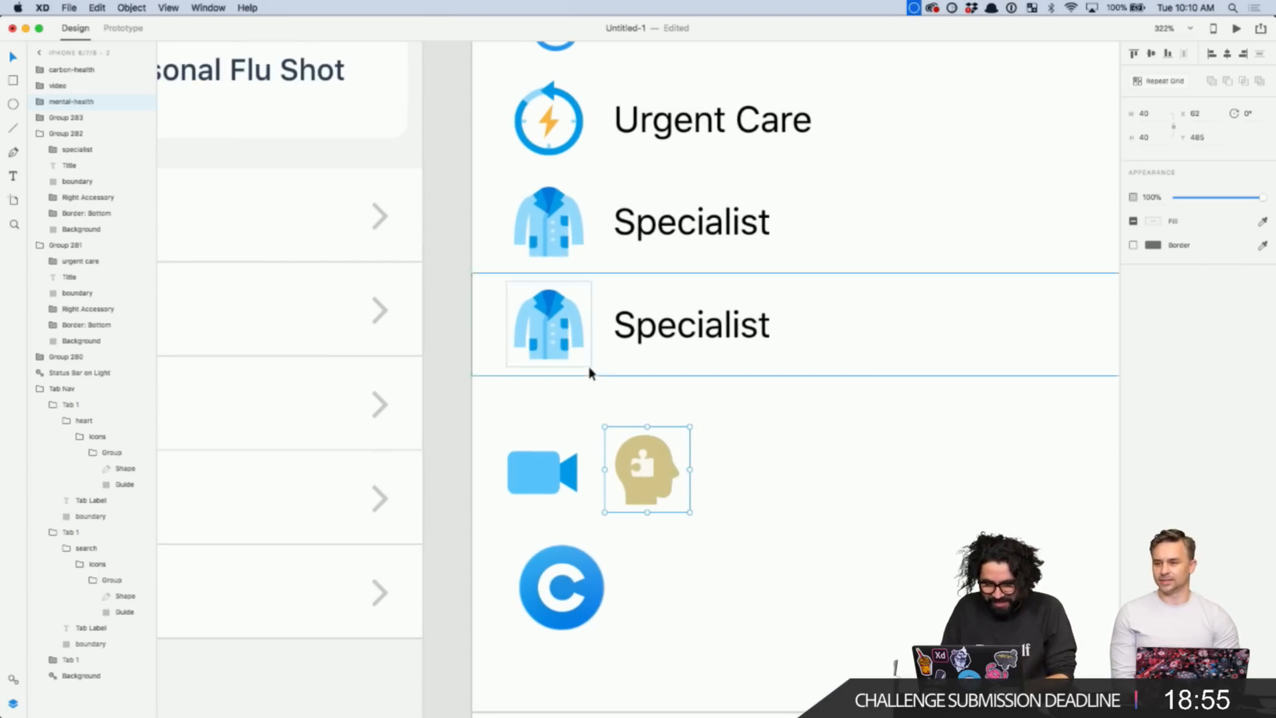
pyautogui.click(740, 433)
# - Swap the copied row's coat icon for the video camera icon
pyautogui.click(557, 473)
pyautogui.press('super+x')
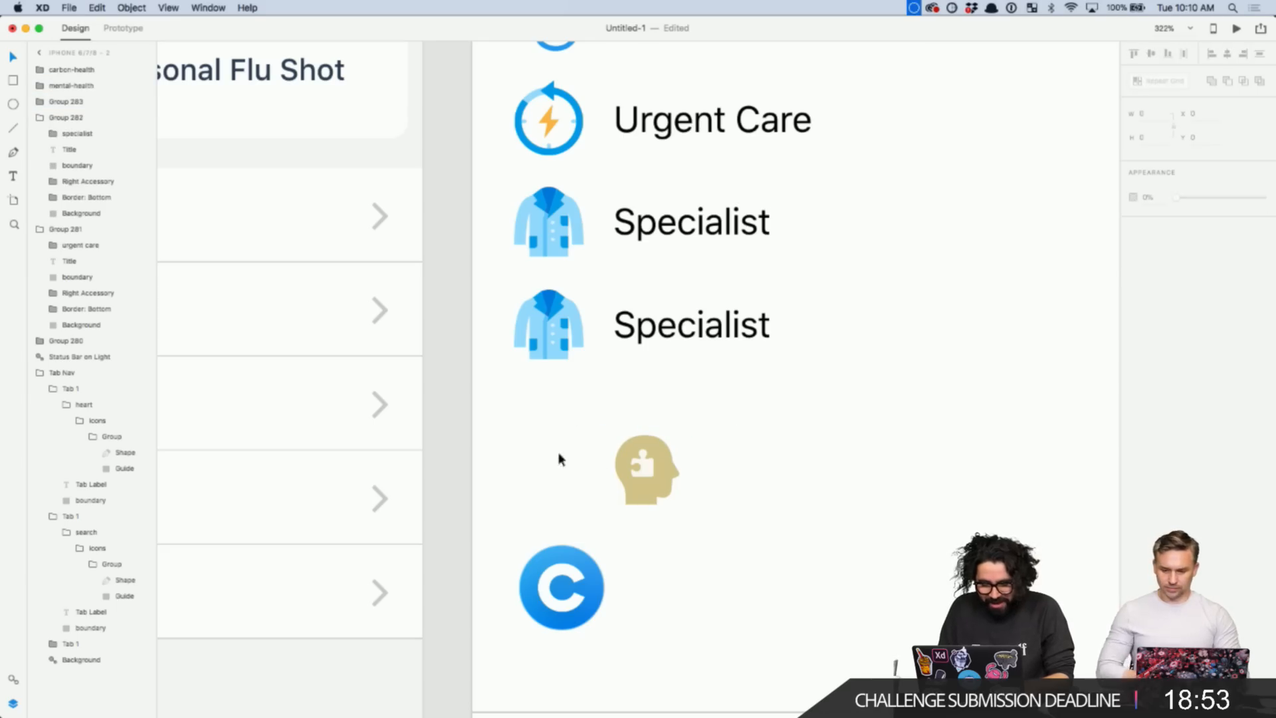
pyautogui.doubleClick(566, 340)
pyautogui.press('super+v')
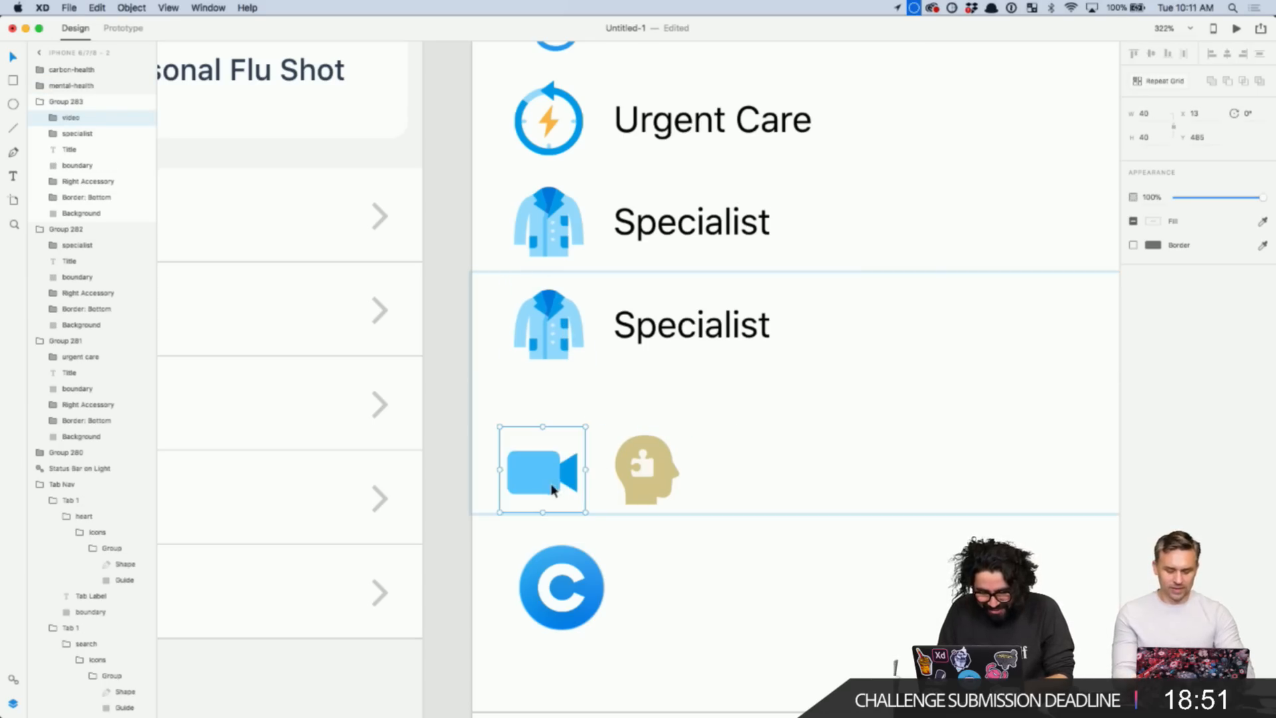
pyautogui.moveTo(554, 489); pyautogui.dragTo(561, 343)
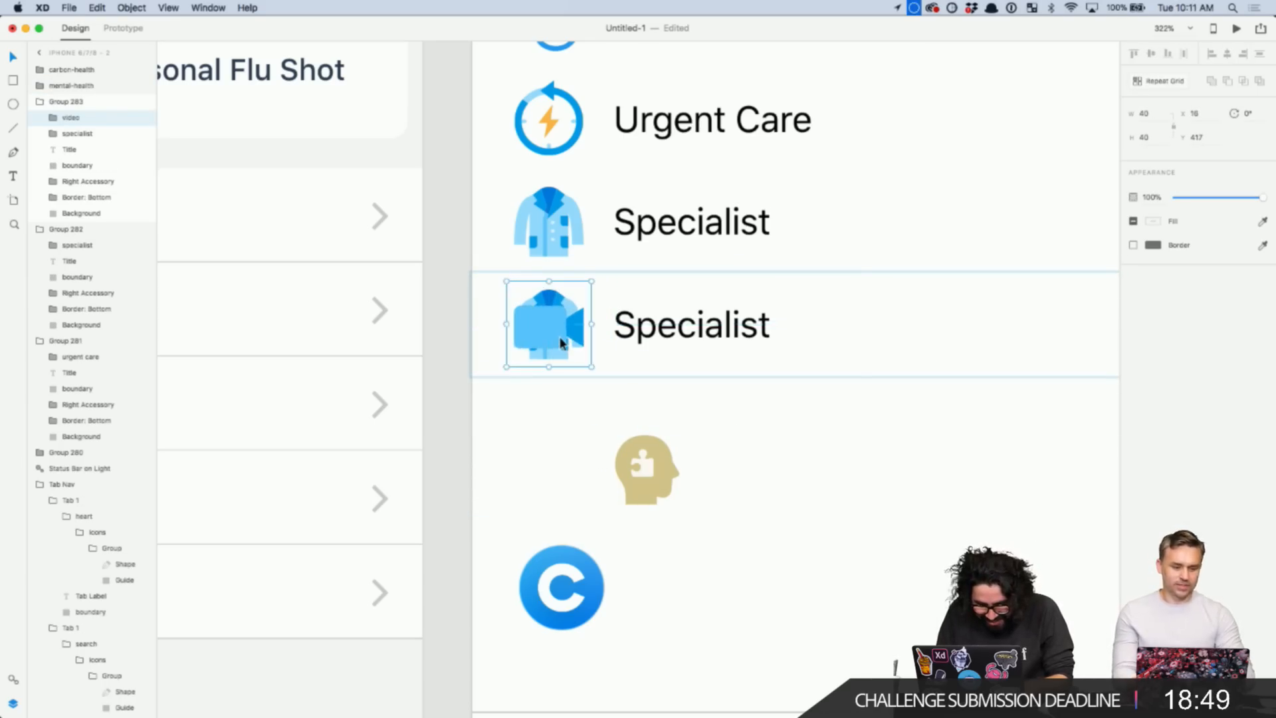
pyautogui.click(79, 133)
pyautogui.press('Delete')
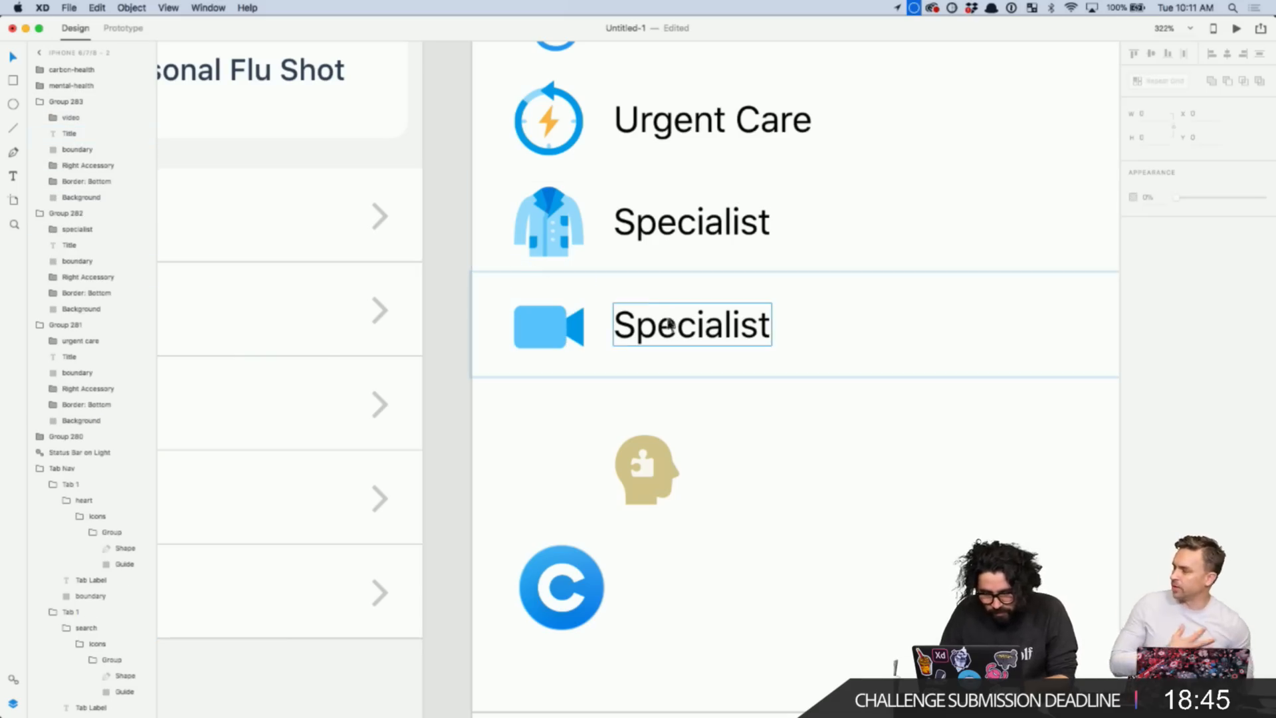
# - Retitle the fourth row 'Video Call' and review the row titles
pyautogui.doubleClick(669, 329)
pyautogui.write('V')
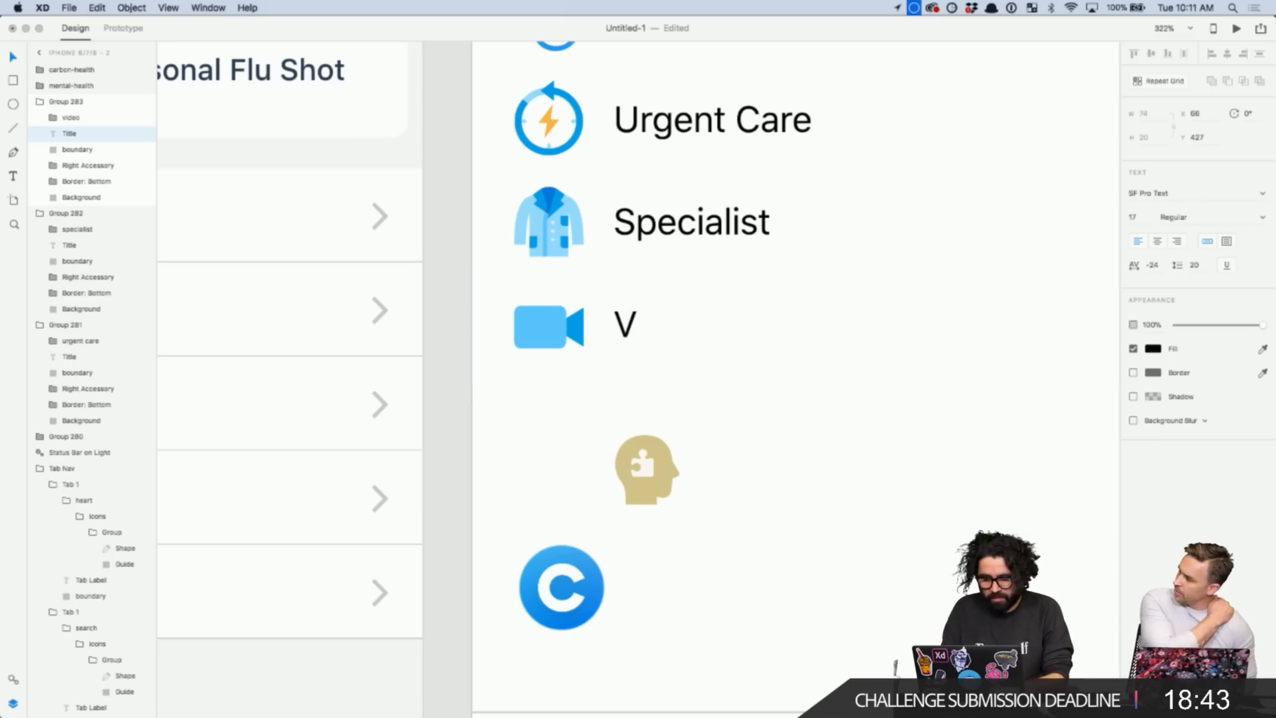
pyautogui.write('ideo Call')
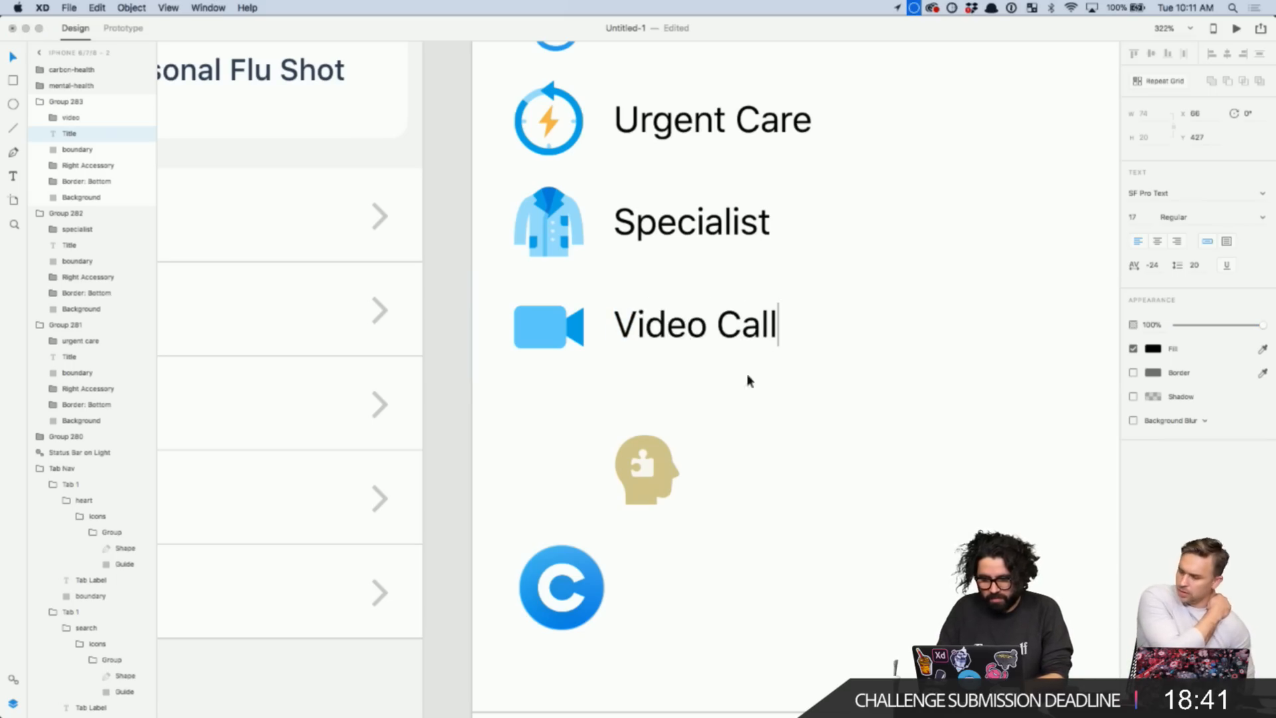
pyautogui.click(775, 452)
pyautogui.scroll(-3, 771, 449)
pyautogui.click(759, 367)
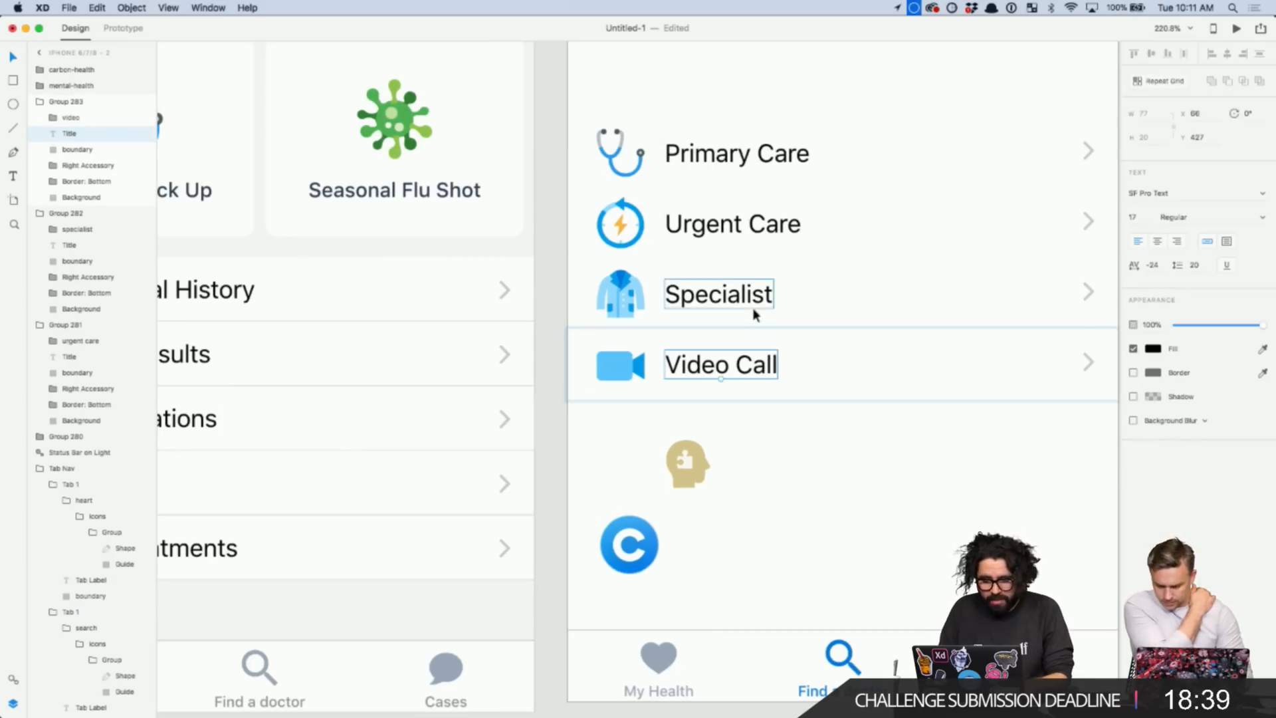
pyautogui.click(754, 301)
pyautogui.click(755, 221)
# - Colour the Primary Care title dark navy #273051
pyautogui.click(759, 163)
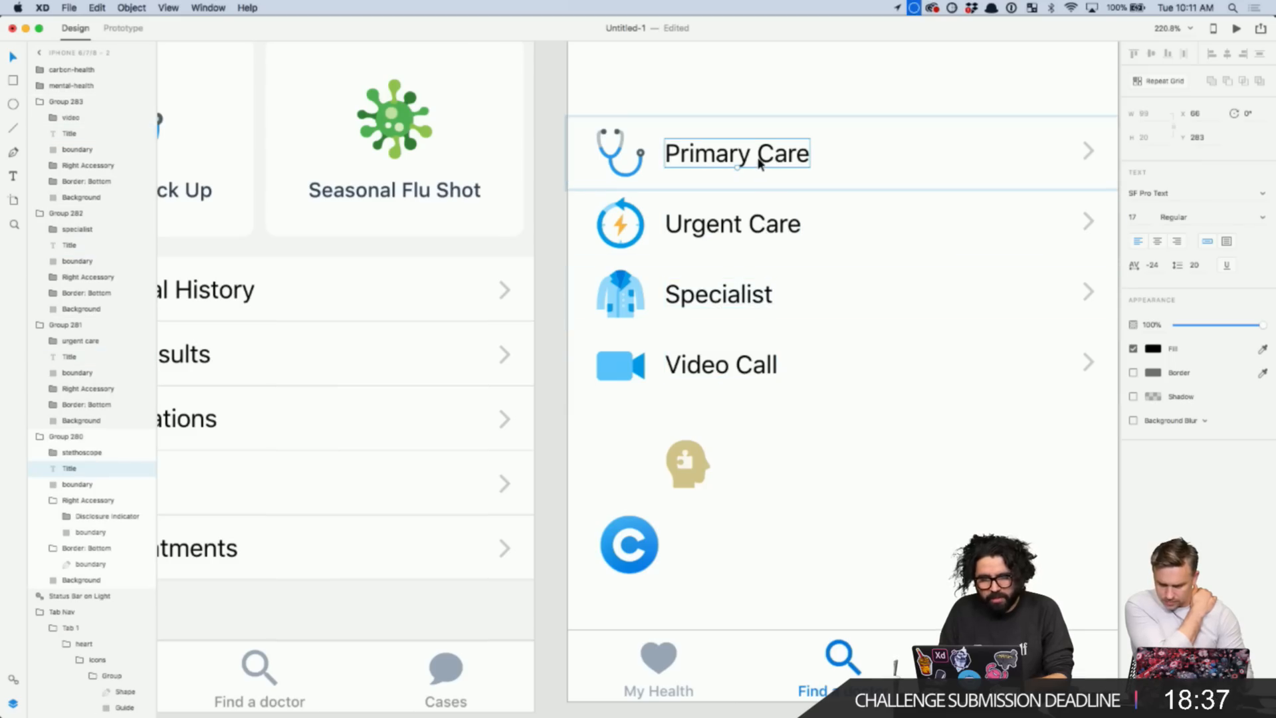
pyautogui.click(1154, 350)
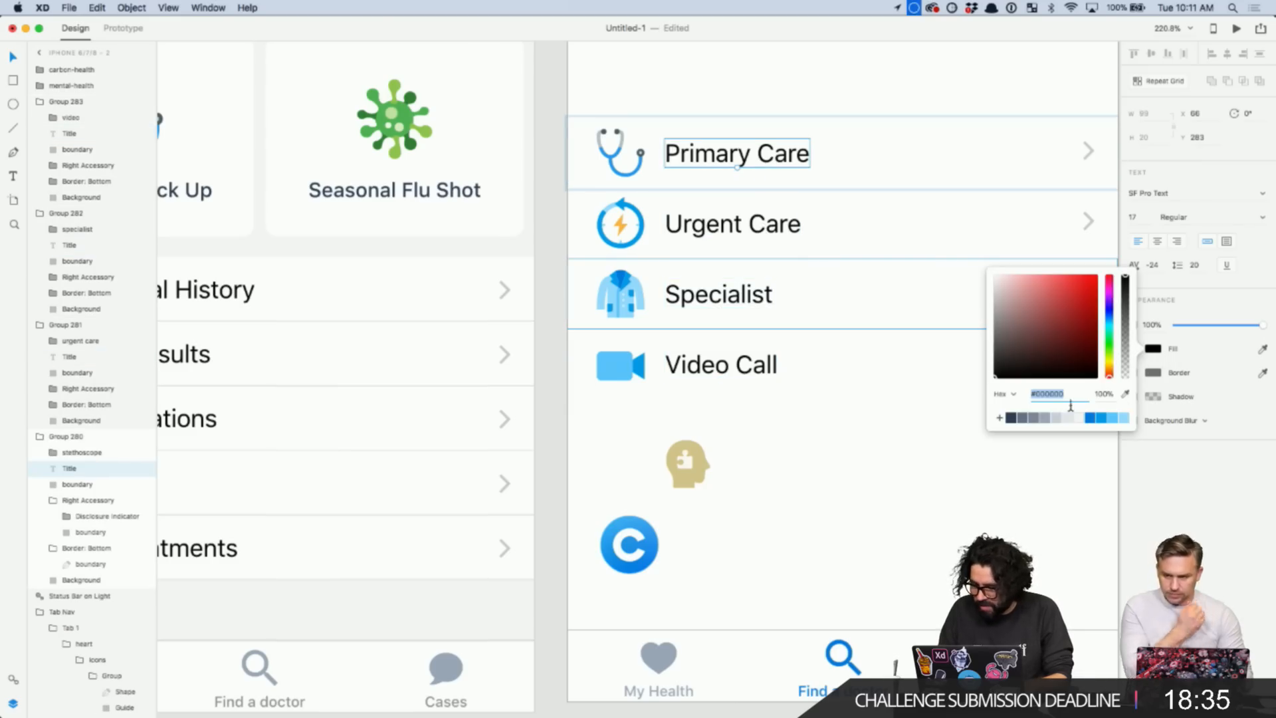
pyautogui.click(1012, 418)
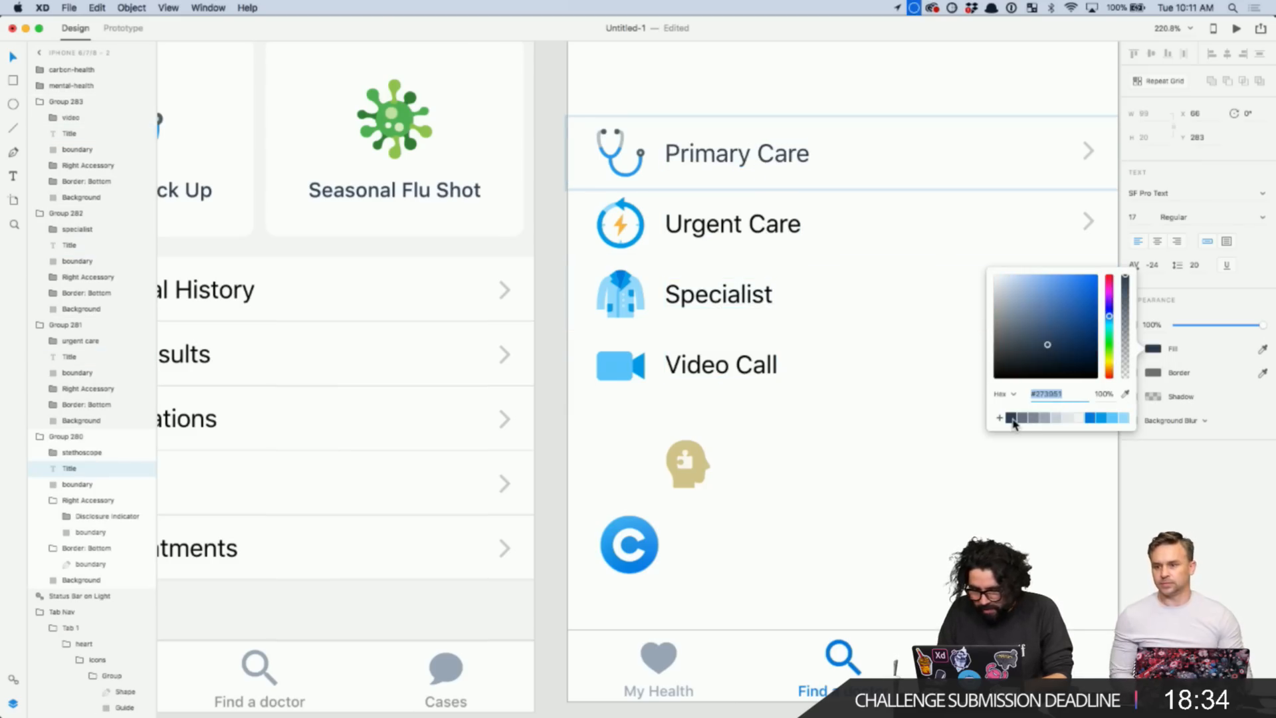
pyautogui.click(924, 452)
# - Zoom in on the second artboard's list and select the Video Call row
pyautogui.scroll(-5, 924, 452)
pyautogui.hscroll(5, 858, 478)
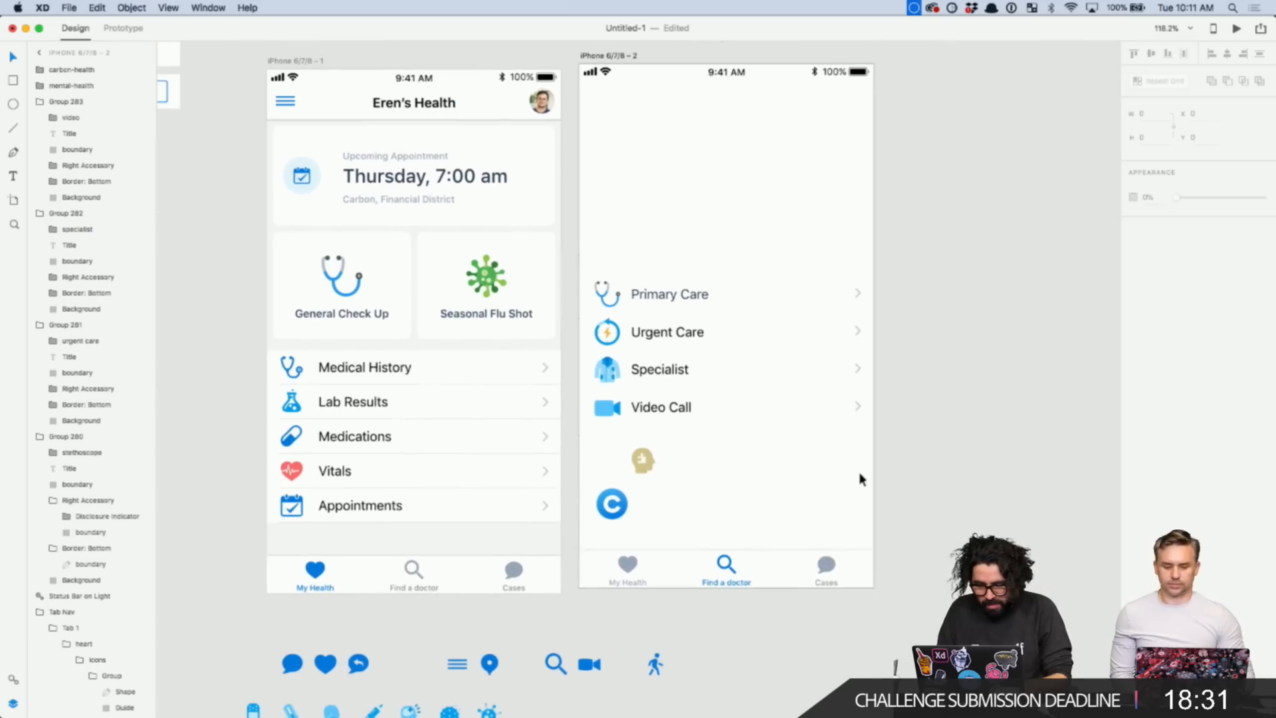
pyautogui.click(917, 416)
pyautogui.press('z')
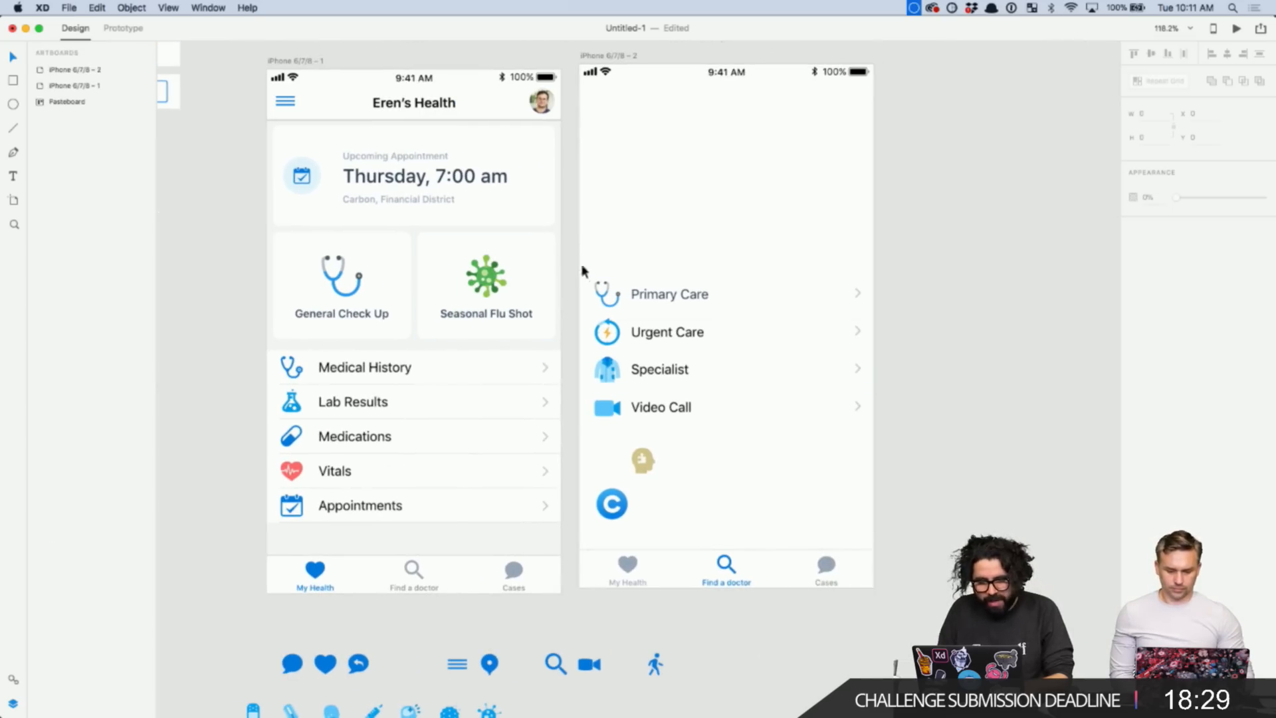
pyautogui.moveTo(579, 266); pyautogui.dragTo(854, 593)
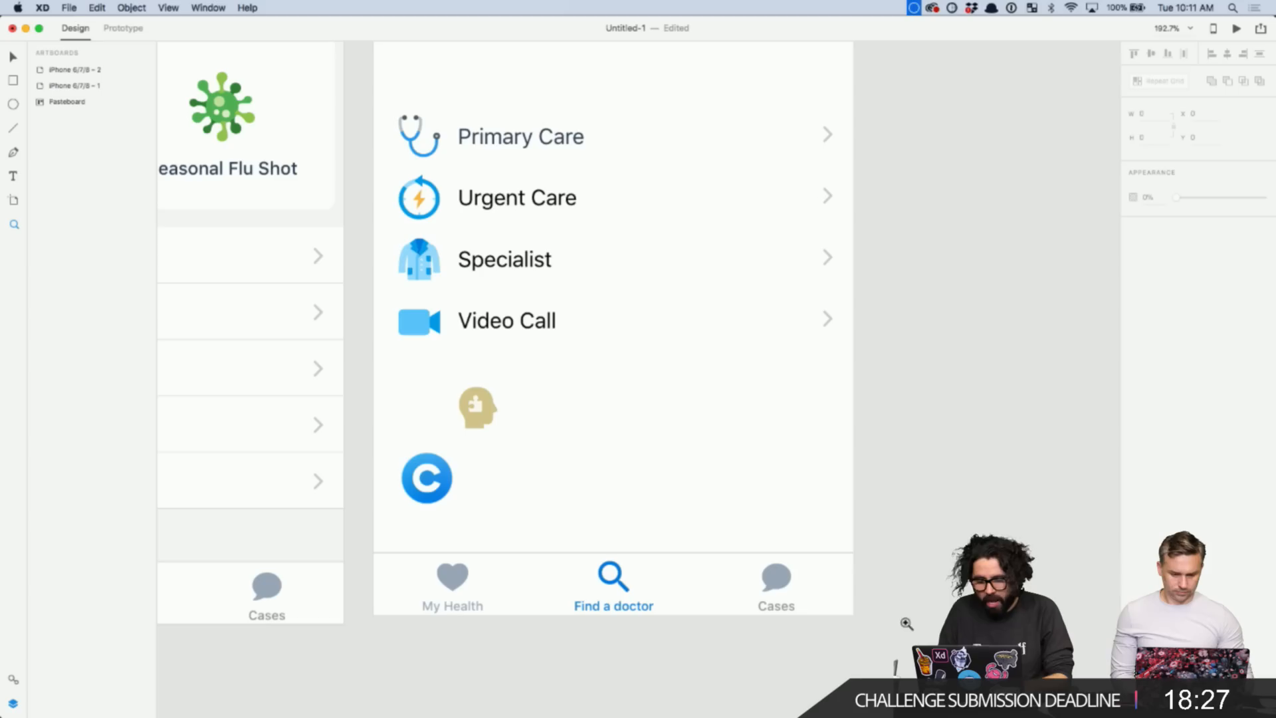
pyautogui.click(498, 329)
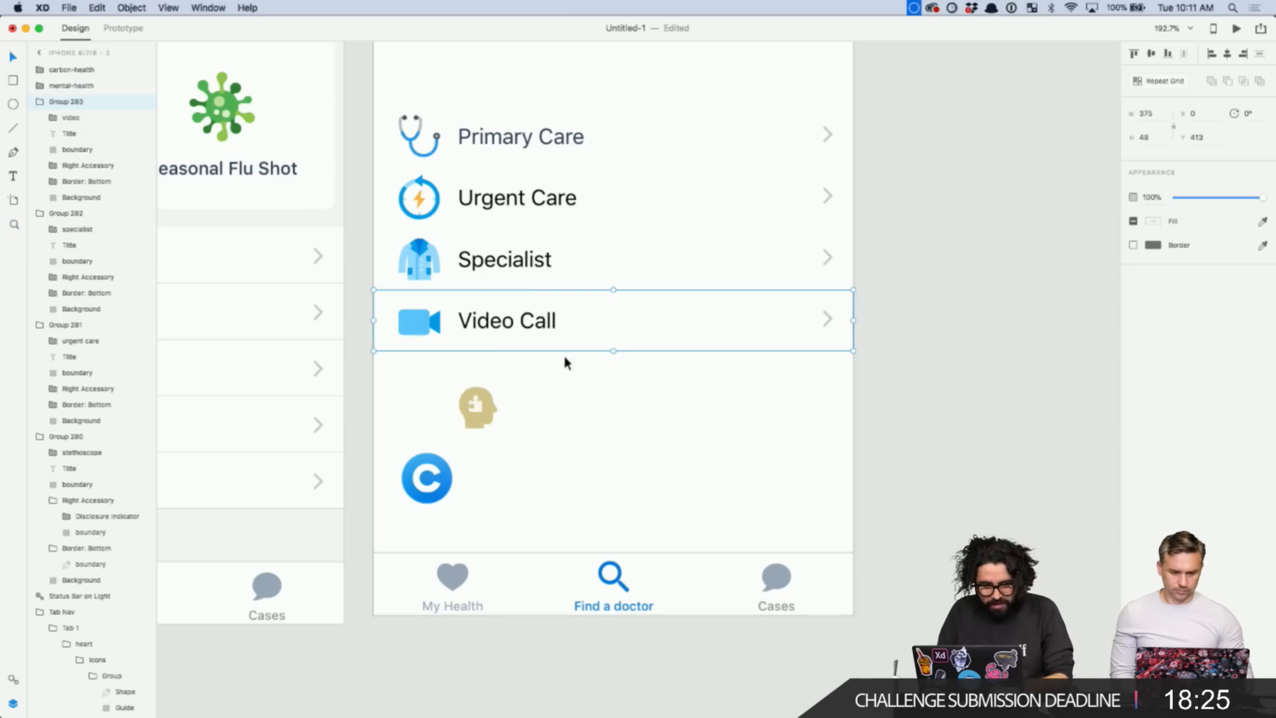
# - Duplicate the Video Call row below it and swap its video icon for the gold head icon
pyautogui.moveTo(482, 407)
pyautogui.mouseDown()
pyautogui.moveTo(420, 409)
pyautogui.moveTo(413, 440)
pyautogui.moveTo(502, 479)
pyautogui.mouseUp()
pyautogui.click(508, 331)
pyautogui.moveTo(508, 331); pyautogui.dragTo(568, 392)
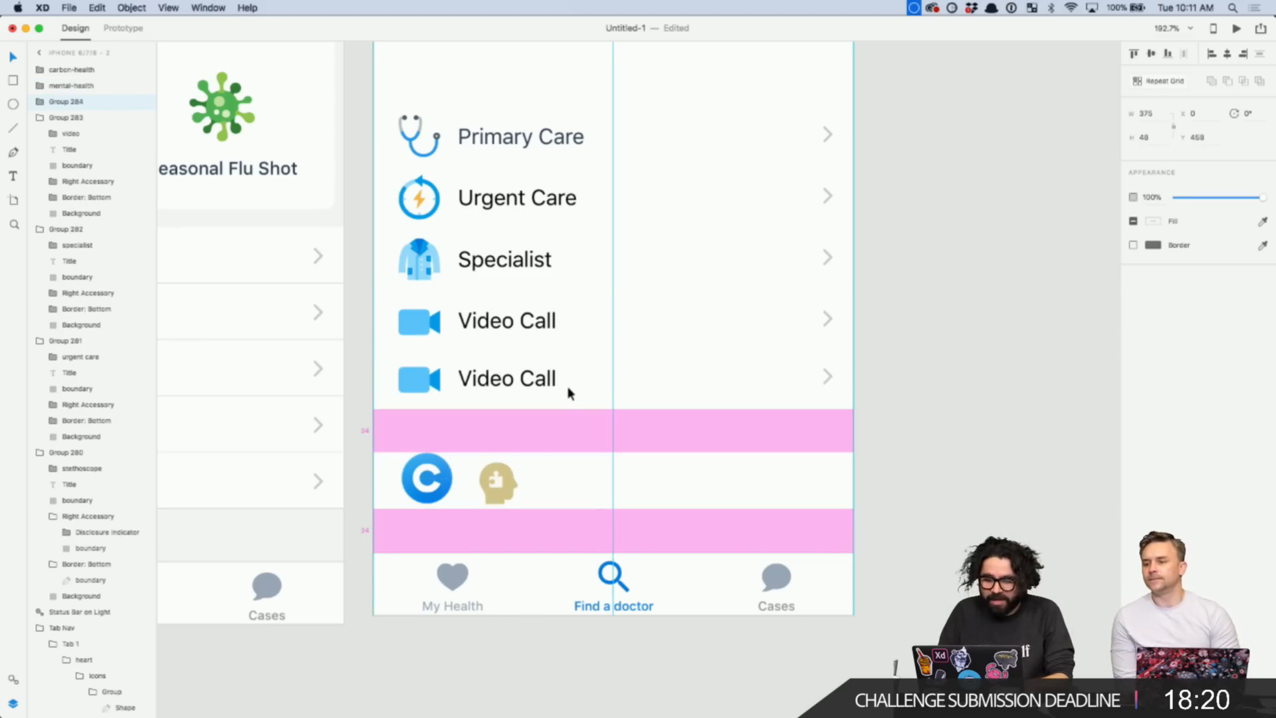
pyautogui.click(556, 453)
pyautogui.click(497, 483)
pyautogui.press('super+x')
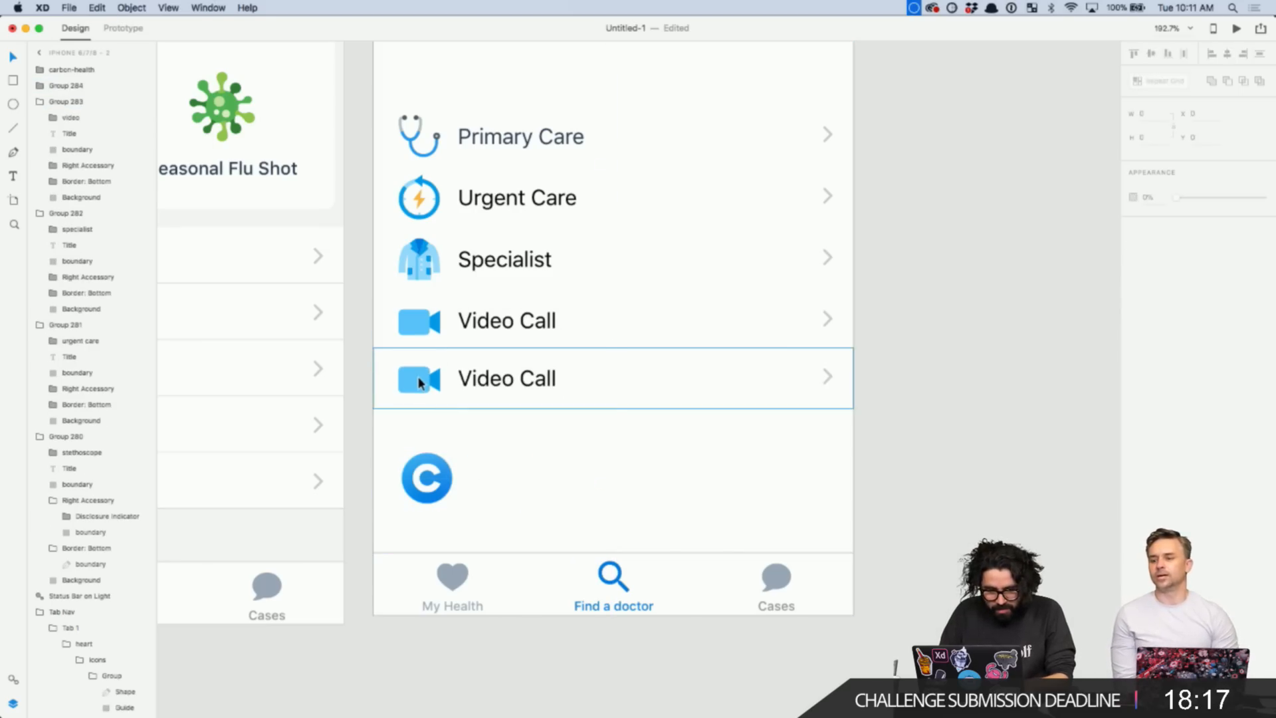
pyautogui.doubleClick(419, 379)
pyautogui.scroll(5, 419, 380)
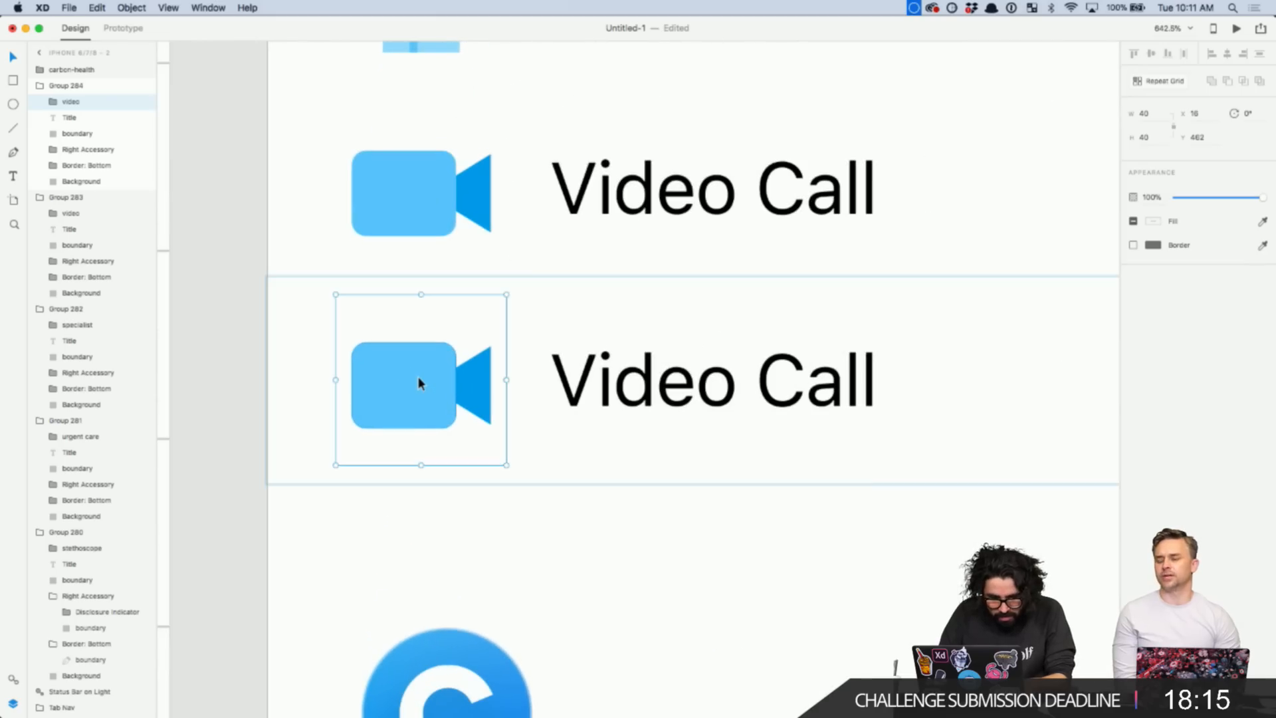
pyautogui.press('super+v')
pyautogui.moveTo(671, 701)
pyautogui.mouseDown()
pyautogui.moveTo(549, 332)
pyautogui.moveTo(404, 352)
pyautogui.mouseUp()
pyautogui.click(77, 118)
pyautogui.press('Delete')
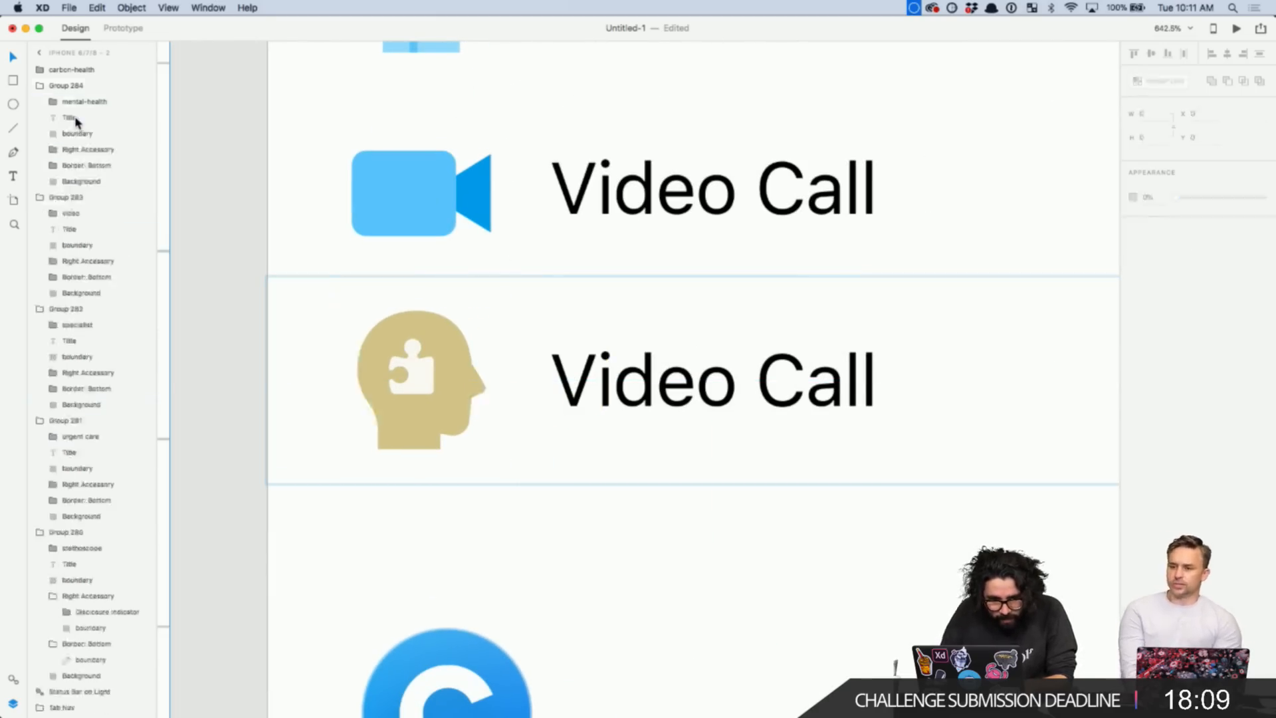
# - Retype the duplicated row's label as 'Mental Health'
pyautogui.doubleClick(659, 392)
pyautogui.press('Return')
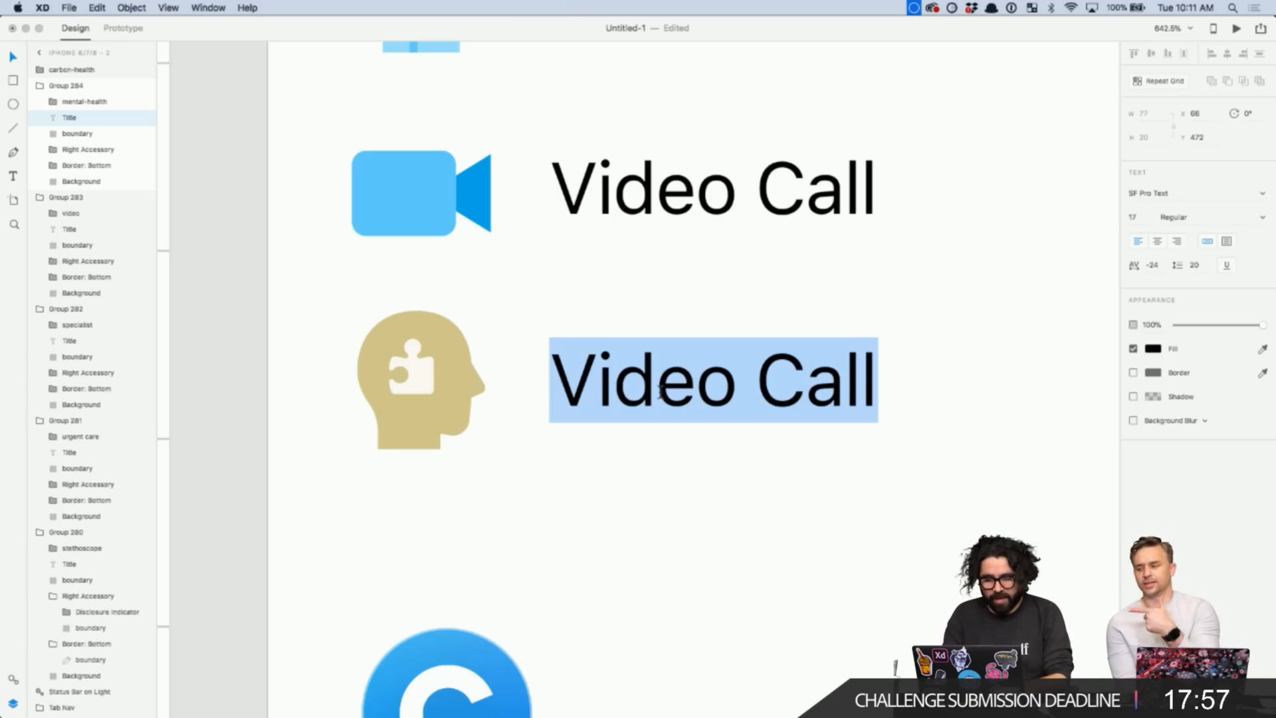
pyautogui.write('Mental')
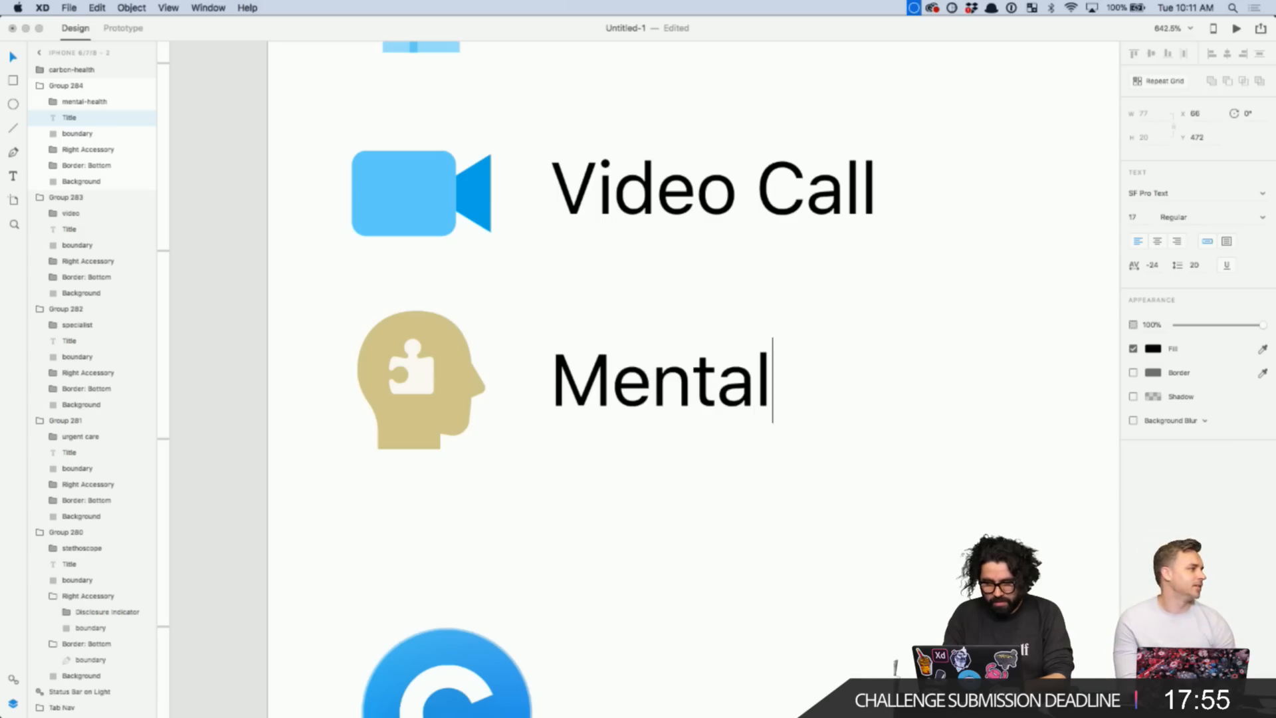
pyautogui.write(' health')
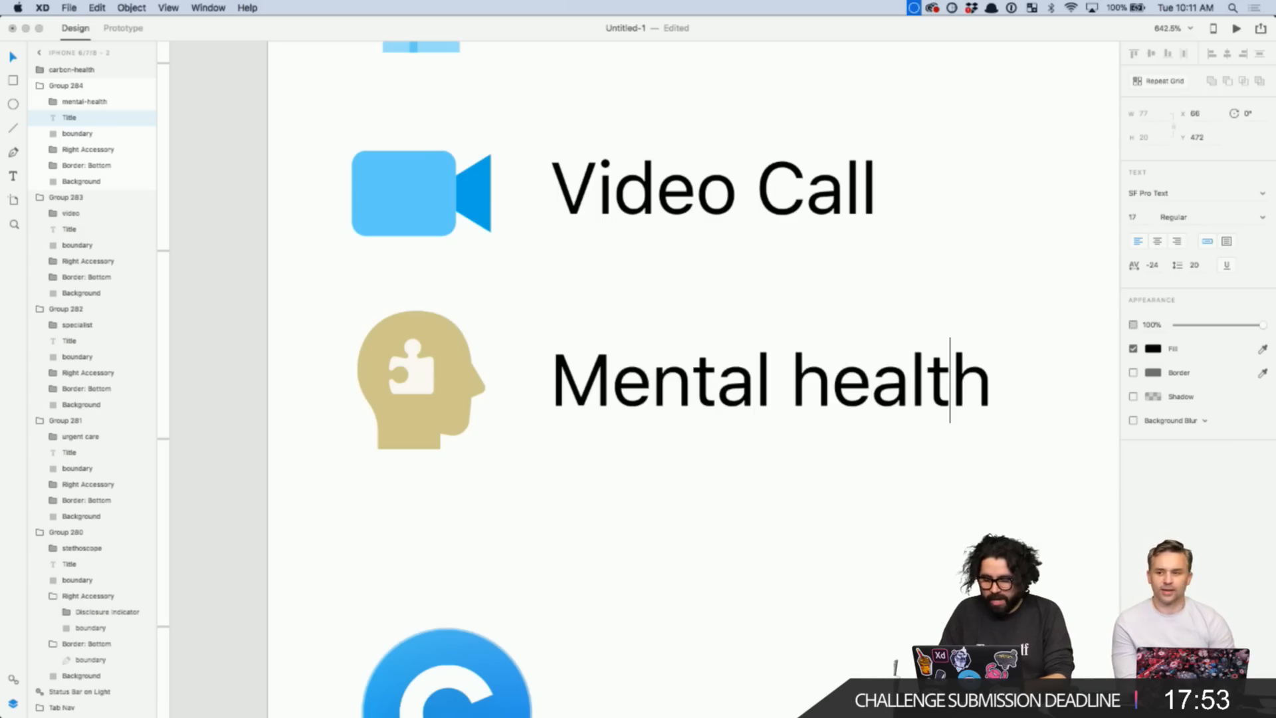
pyautogui.press('Left')
pyautogui.press('Left')
pyautogui.press('Left')
pyautogui.press('Left')
pyautogui.press('Left')
pyautogui.hotkey('shift', 'Right')
pyautogui.write('H')
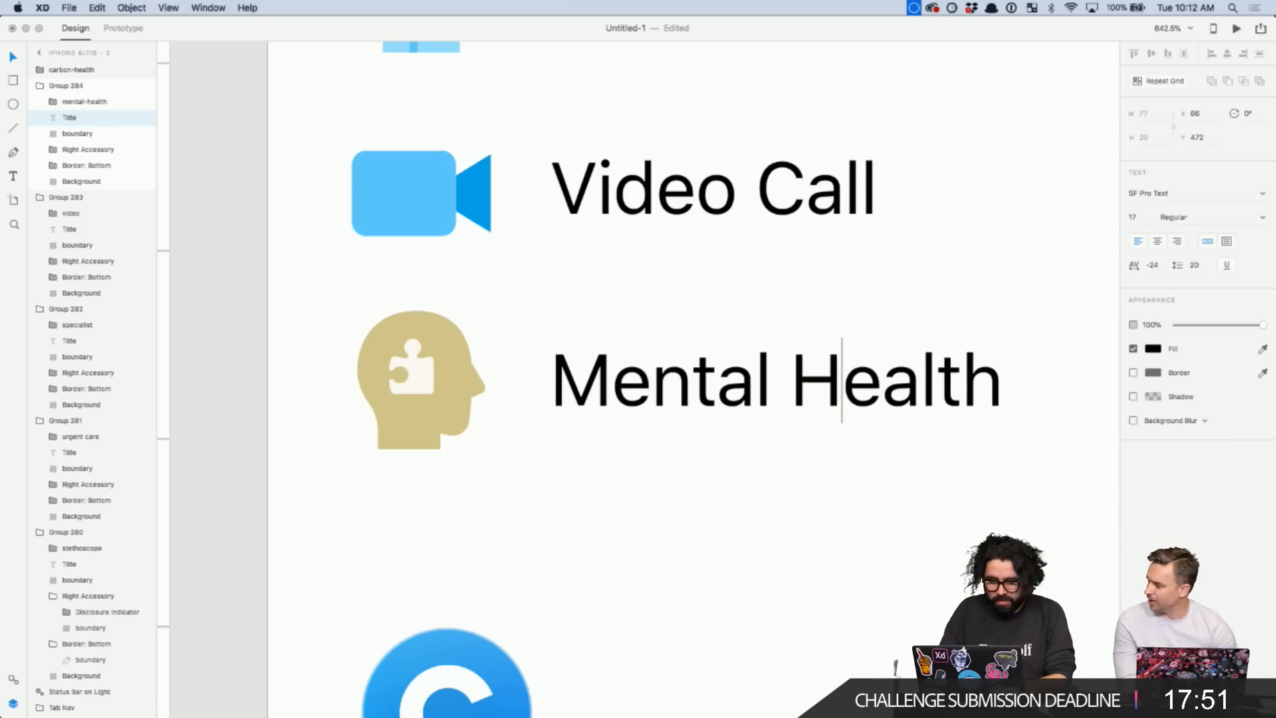
pyautogui.press('Escape')
pyautogui.scroll(-8, 819, 525)
pyautogui.click(842, 575)
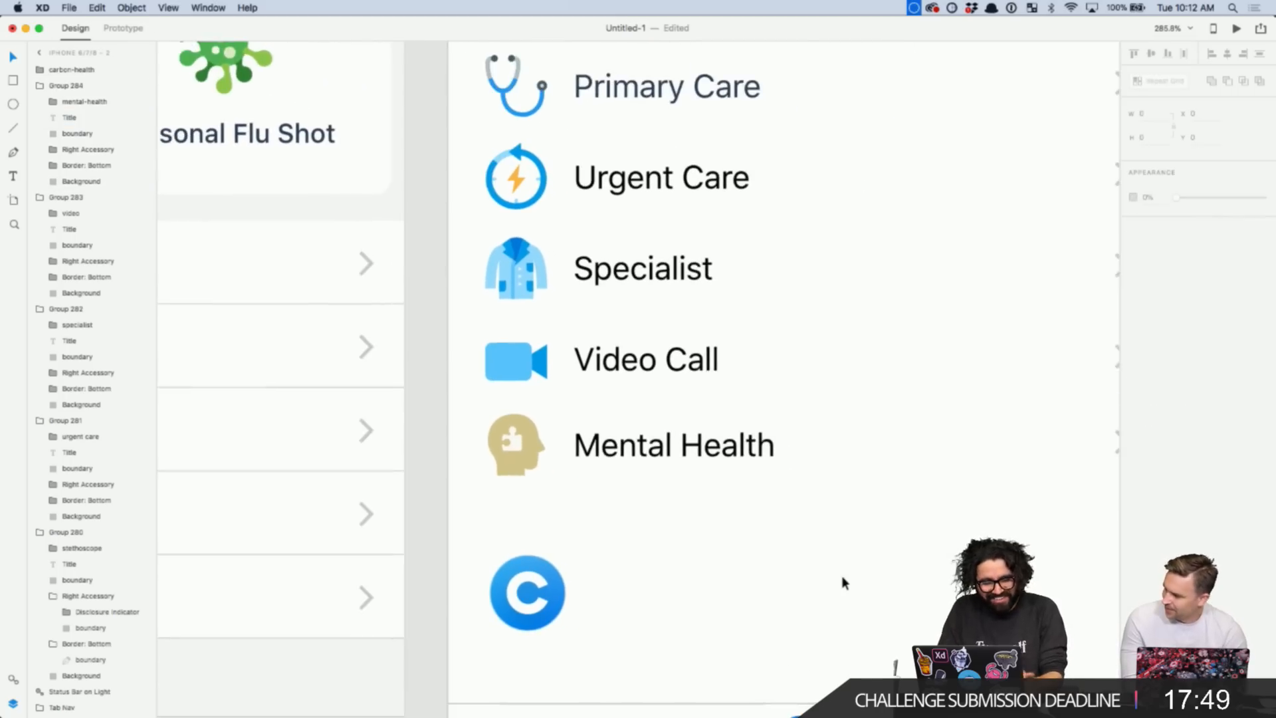
pyautogui.scroll(-2, 842, 576)
pyautogui.click(621, 428)
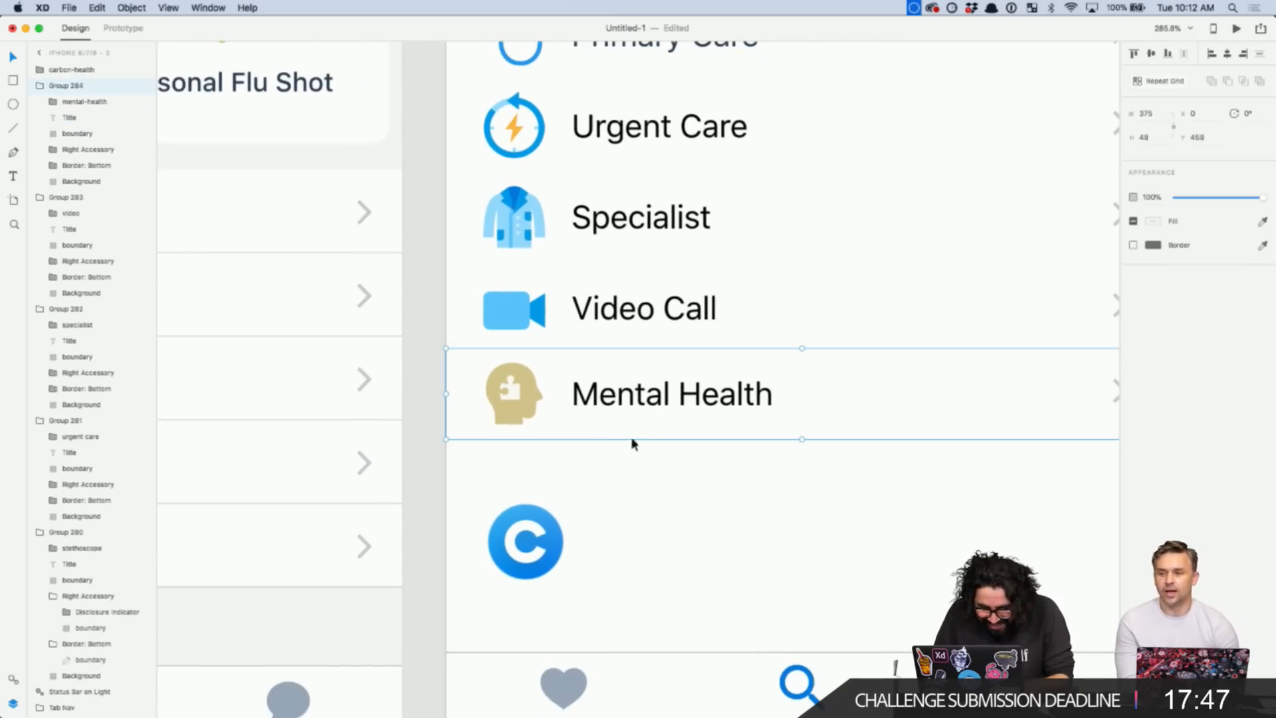
pyautogui.click(544, 529)
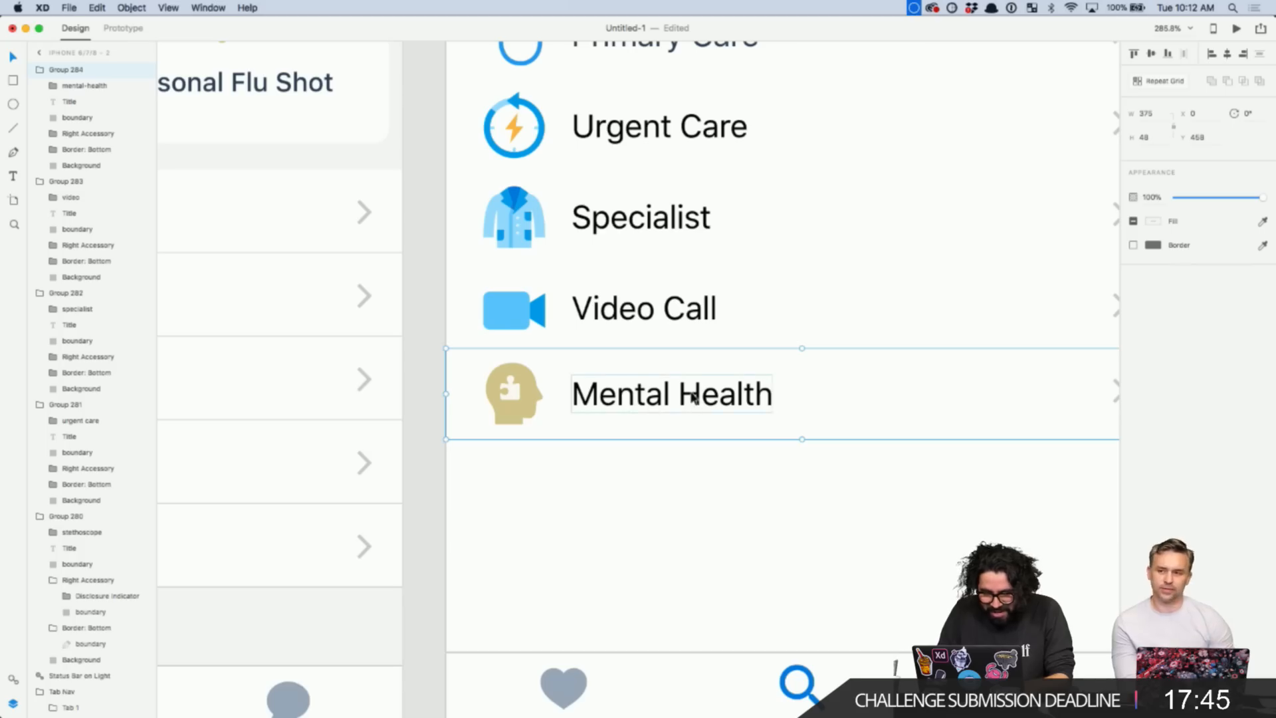
# - Duplicate the Mental Health row below it and replace its head icon with the blue C logo
pyautogui.moveTo(684, 393)
pyautogui.mouseDown()
pyautogui.moveTo(686, 507)
pyautogui.moveTo(691, 485)
pyautogui.mouseUp()
pyautogui.click(626, 558)
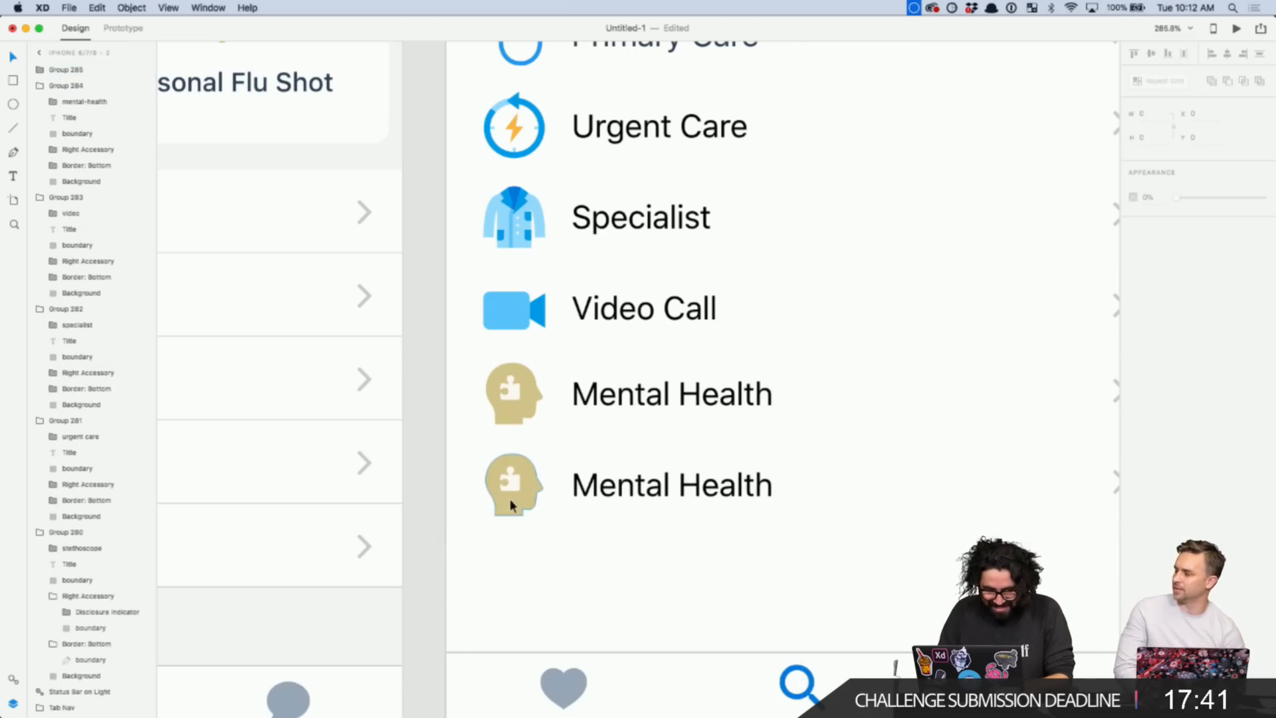
pyautogui.doubleClick(533, 503)
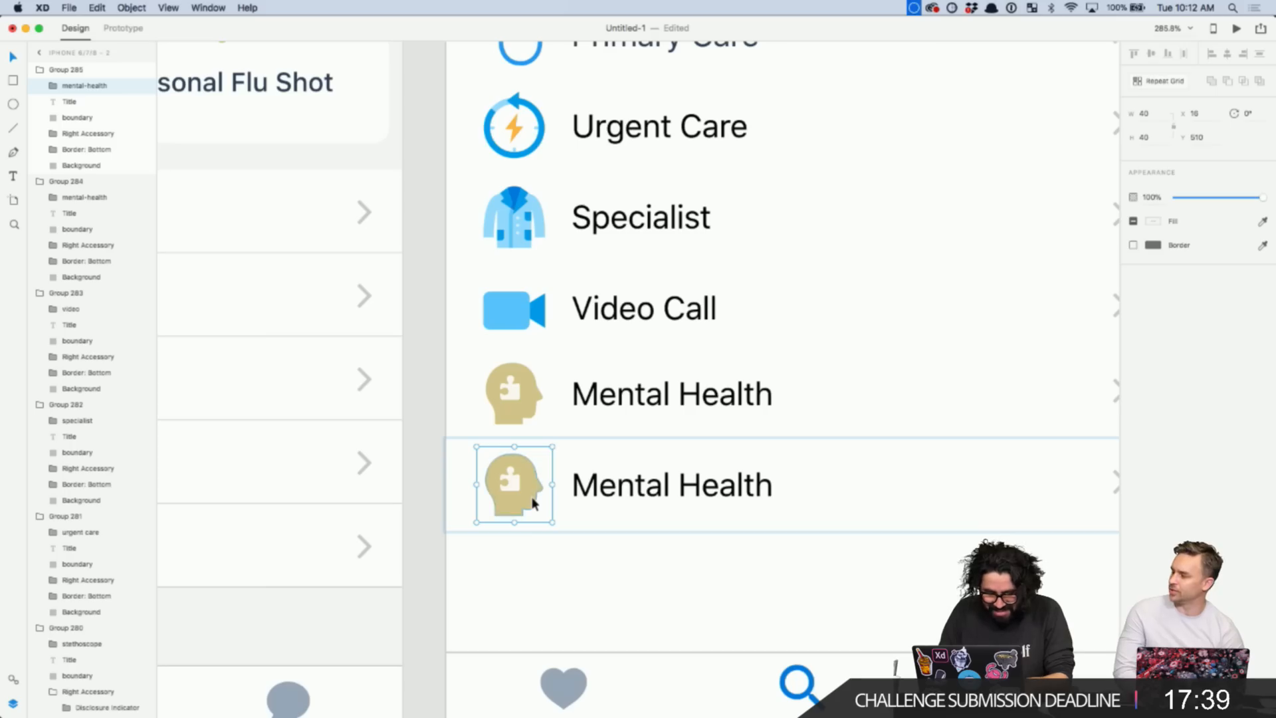
pyautogui.moveTo(533, 503)
pyautogui.mouseDown()
pyautogui.moveTo(525, 535)
pyautogui.moveTo(513, 484)
pyautogui.mouseUp()
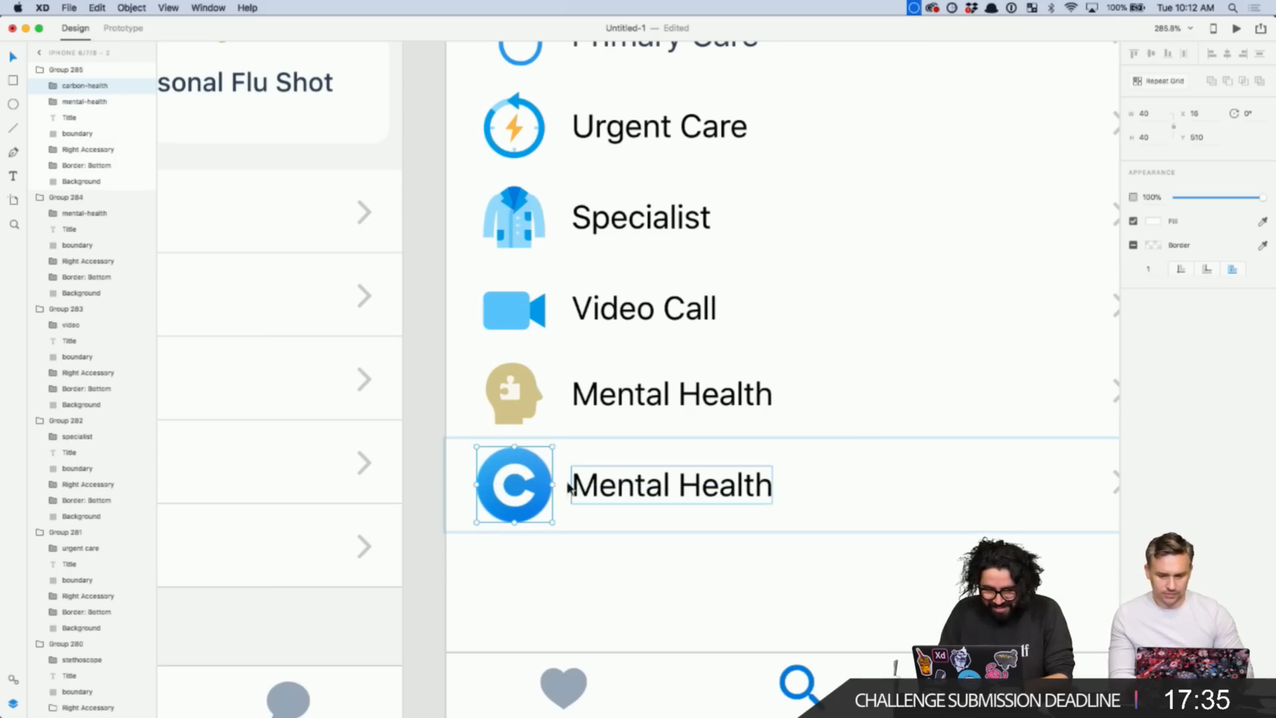
pyautogui.click(91, 103)
pyautogui.press('Delete')
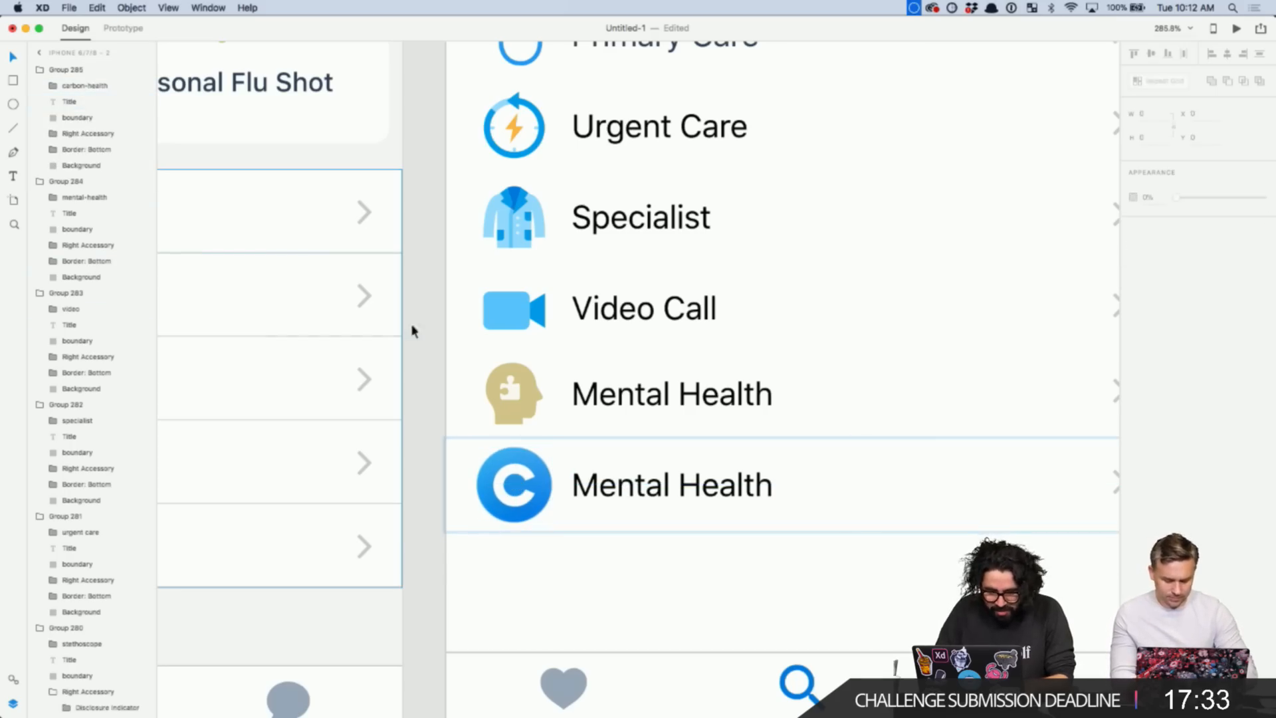
# - Type 'Carbon Health' as the new row's label
pyautogui.click(609, 490)
pyautogui.doubleClick(611, 489)
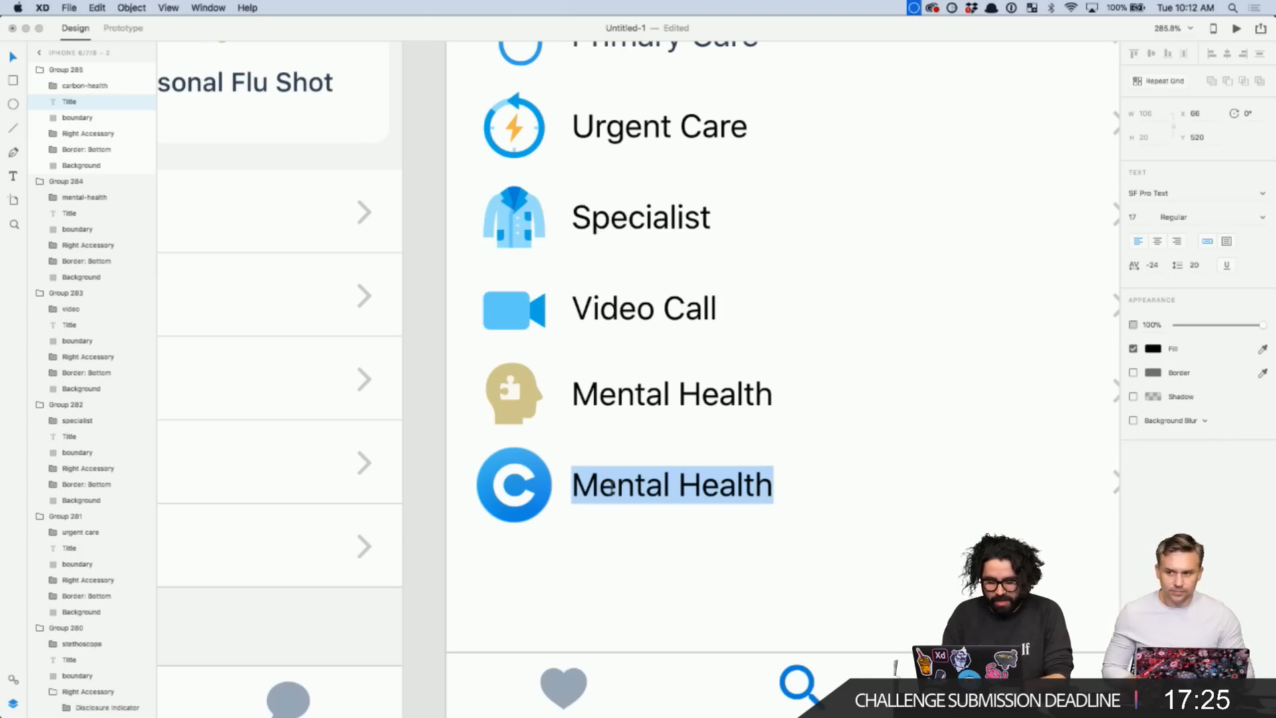
pyautogui.write('Carbon')
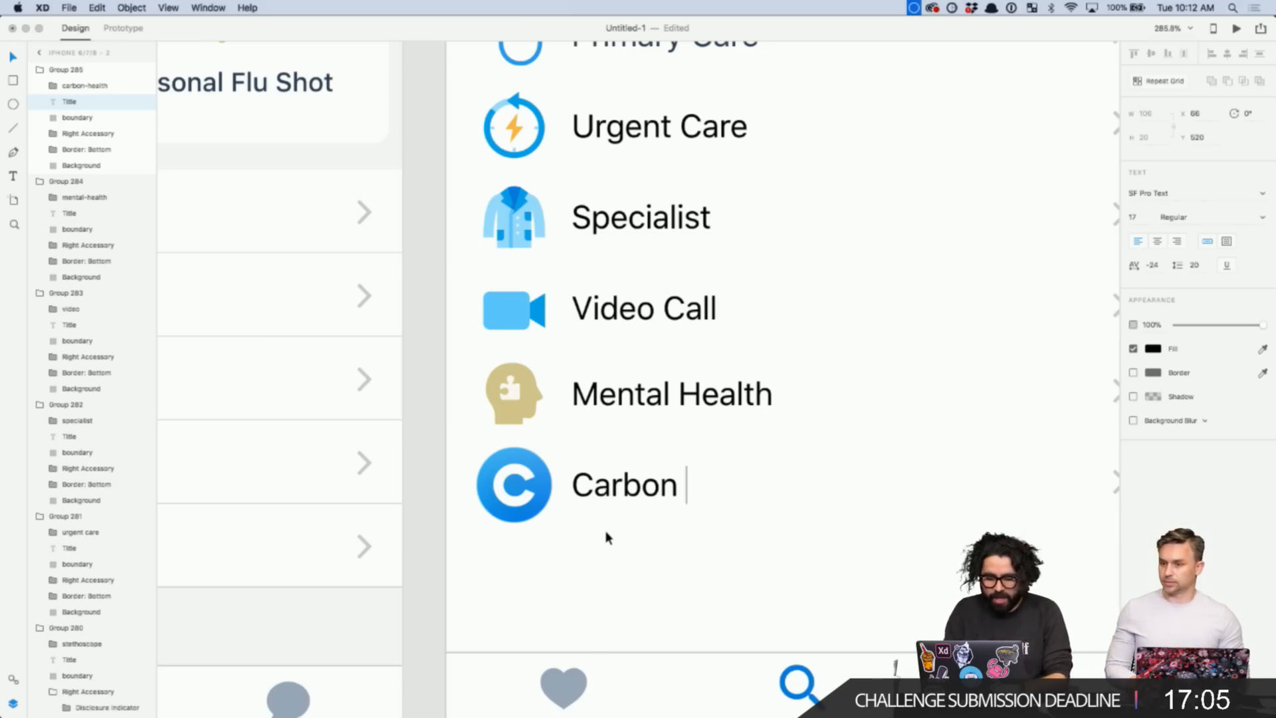
pyautogui.write('Health')
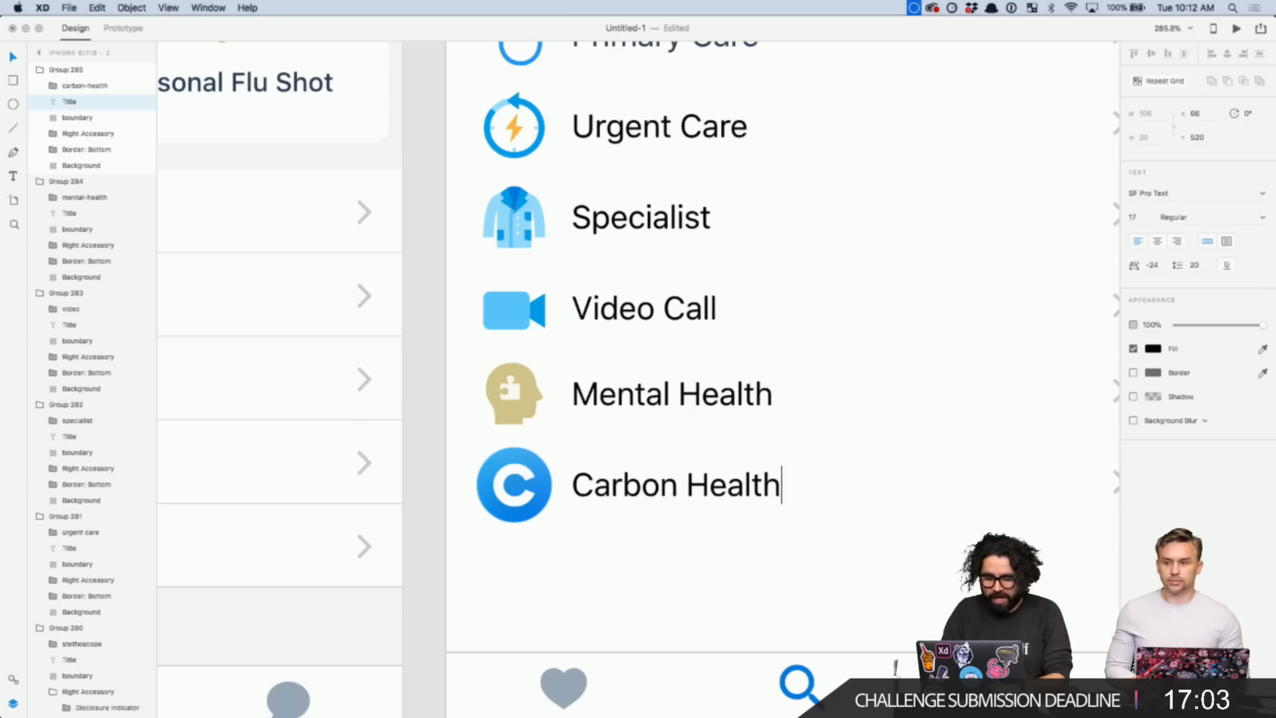
pyautogui.press('Escape')
pyautogui.press('Escape')
pyautogui.scroll(-3, 638, 608)
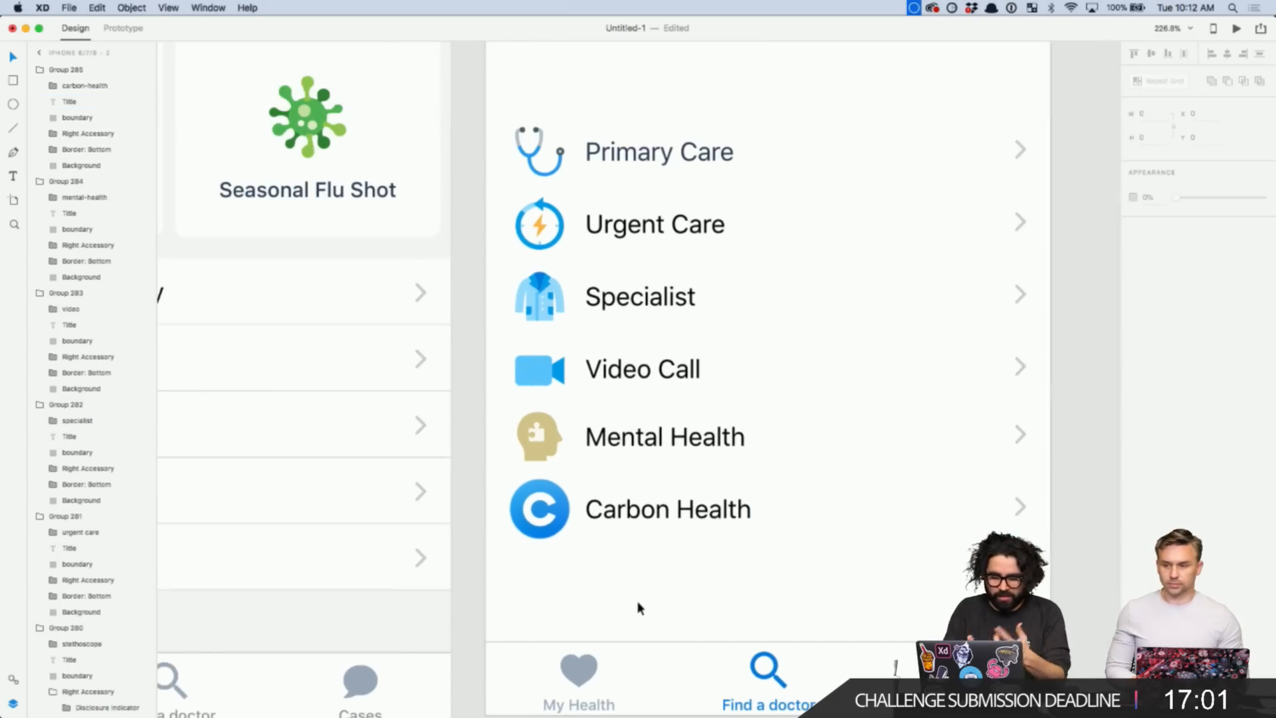
# - Resize the Carbon Health icon to 32 px wide and nudge it slightly down and right
pyautogui.scroll(-3, 640, 608)
pyautogui.doubleClick(598, 526)
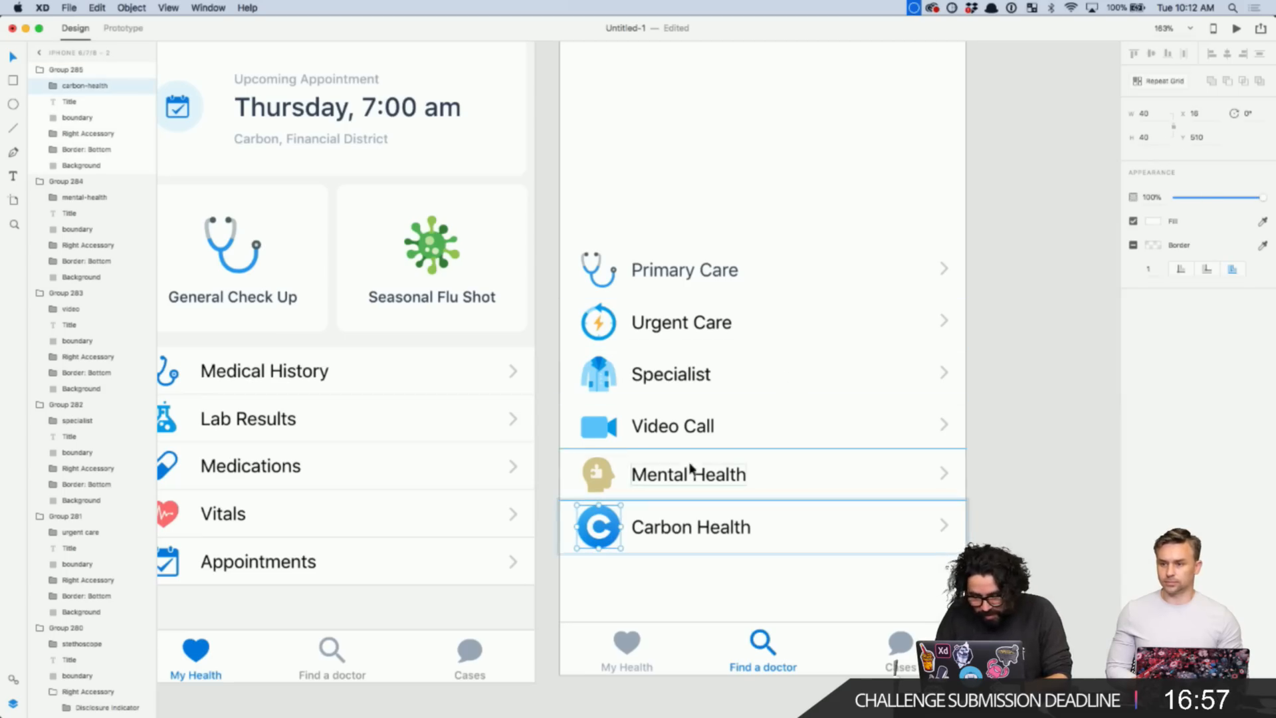
pyautogui.click(1144, 114)
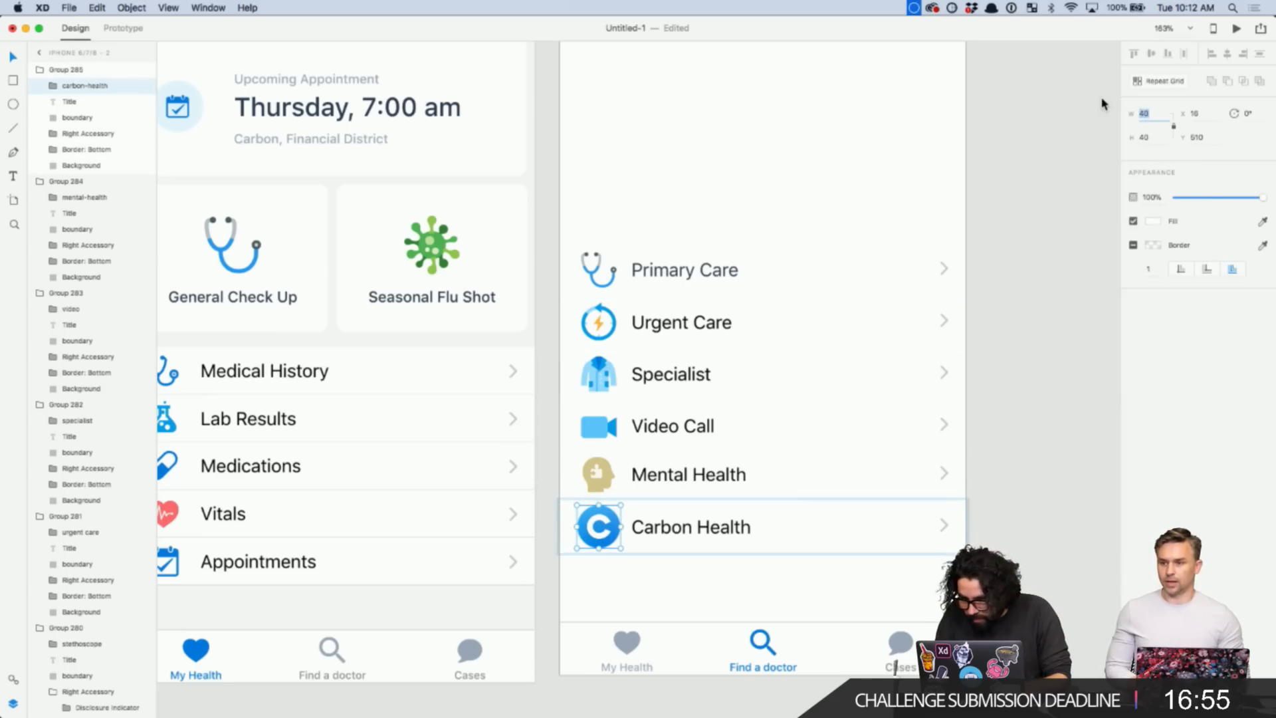
pyautogui.write('32')
pyautogui.press('Return')
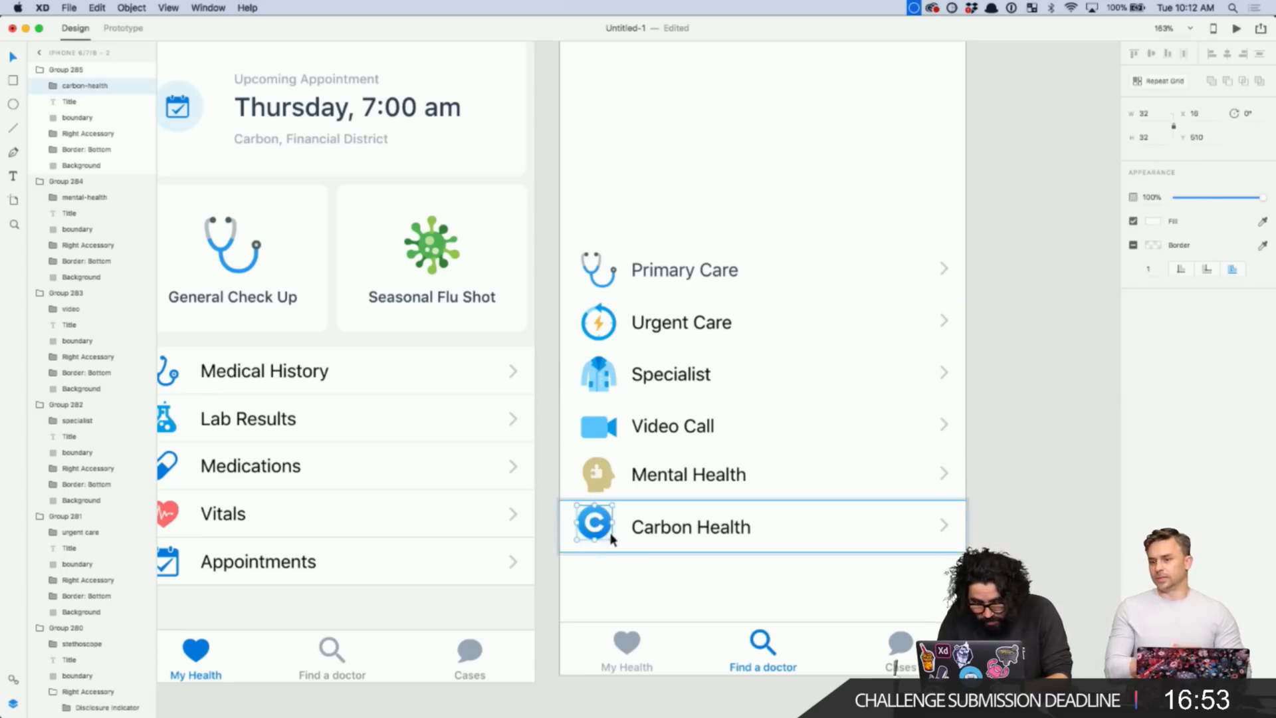
pyautogui.scroll(5, 611, 540)
pyautogui.moveTo(580, 512); pyautogui.dragTo(587, 525)
pyautogui.scroll(-10, 587, 525)
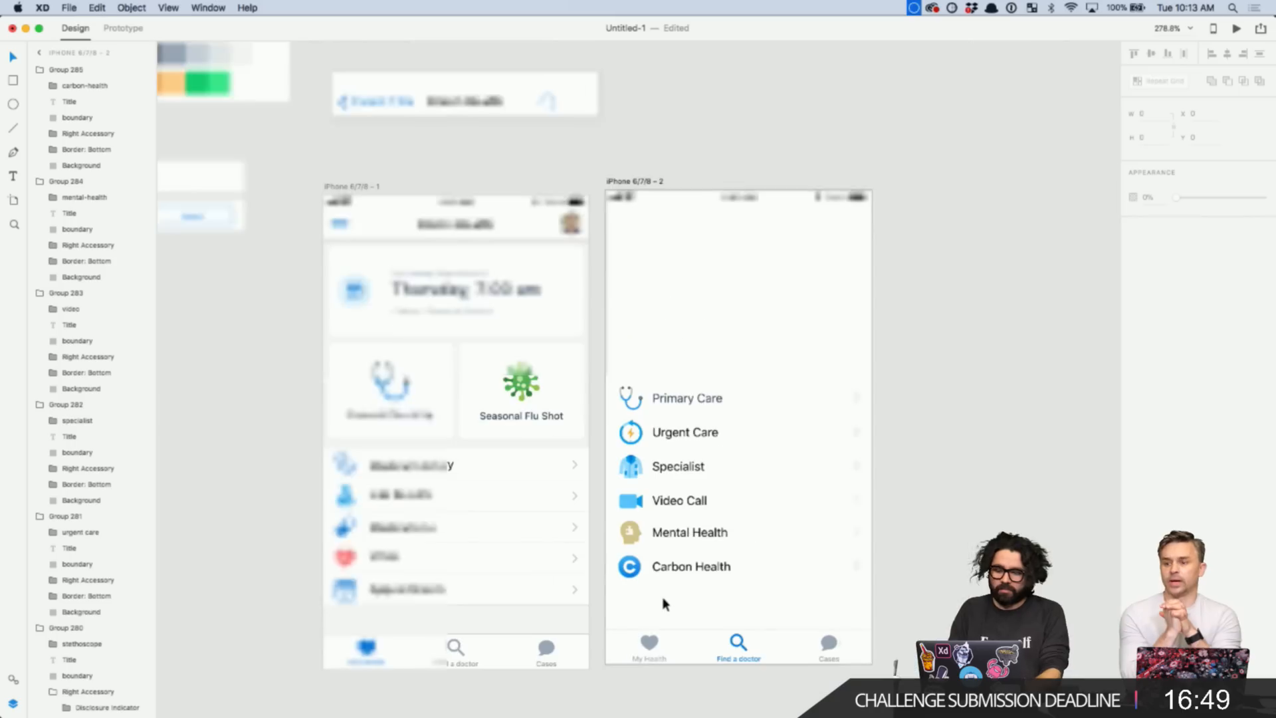
# - Group the six service rows and move the grouped list lower on the artboard
pyautogui.click(940, 438)
pyautogui.click(660, 315)
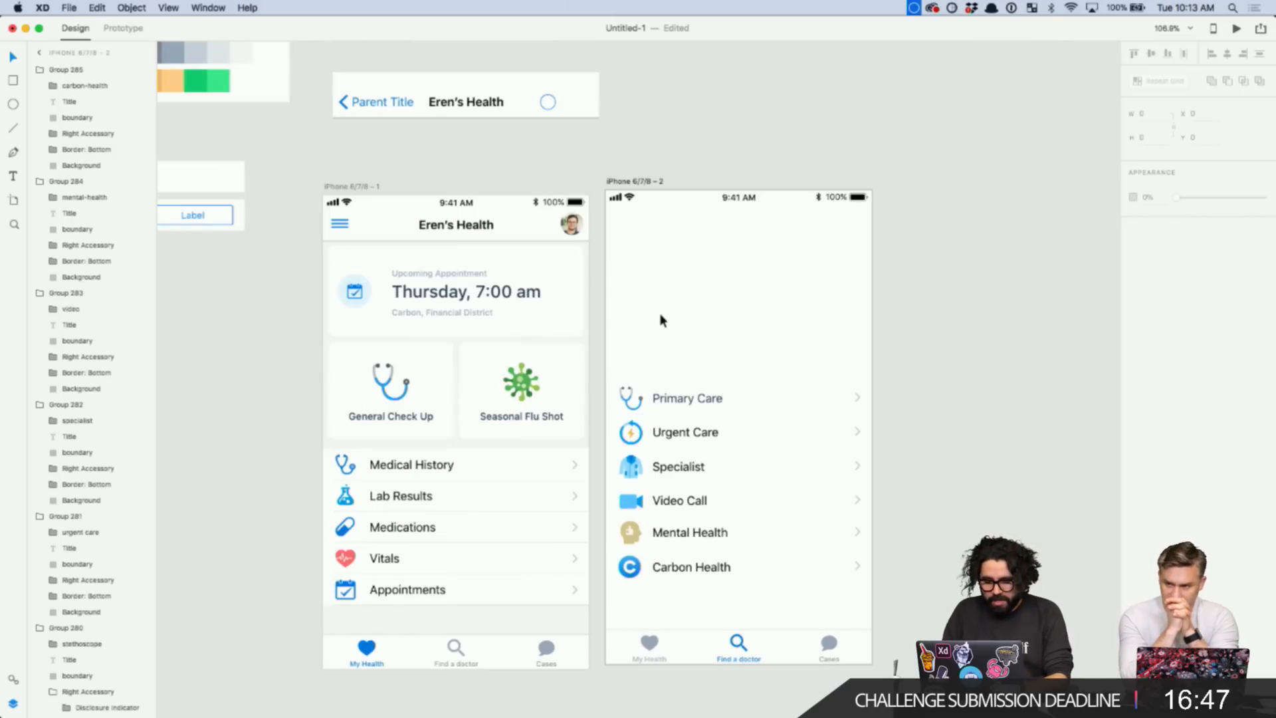
pyautogui.moveTo(625, 375); pyautogui.dragTo(834, 604)
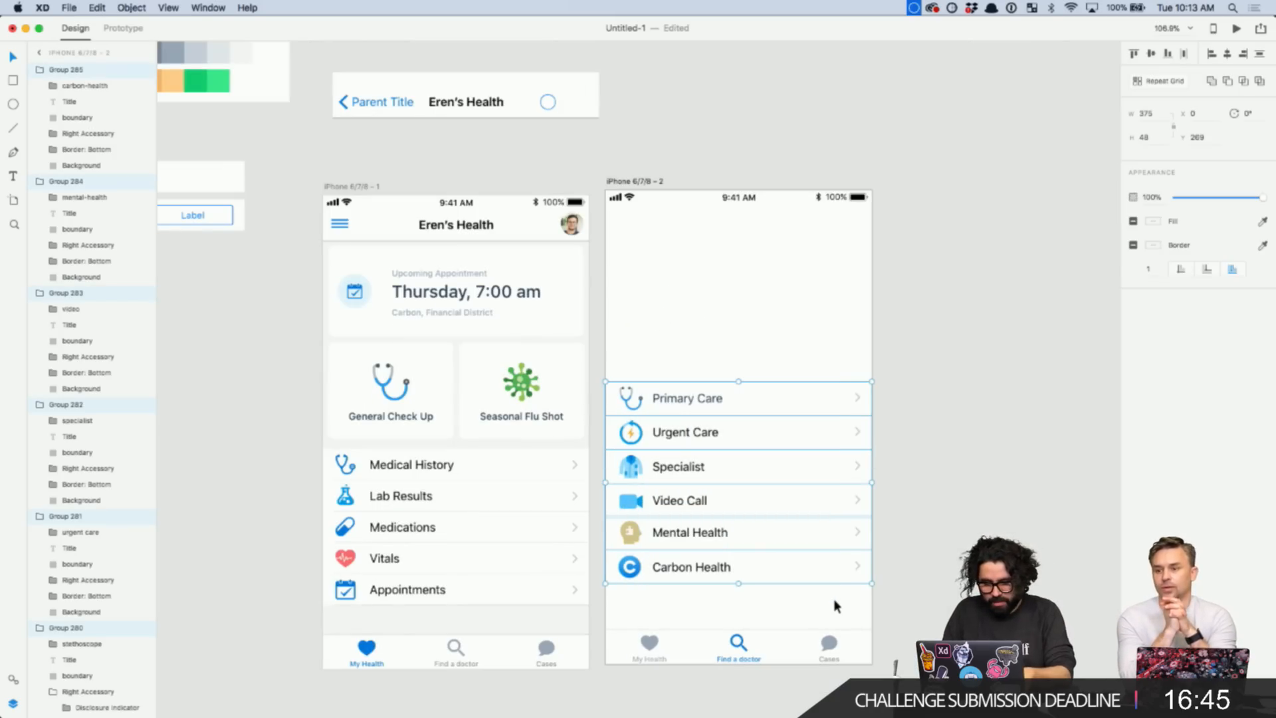
pyautogui.press('super+g')
pyautogui.click(884, 425)
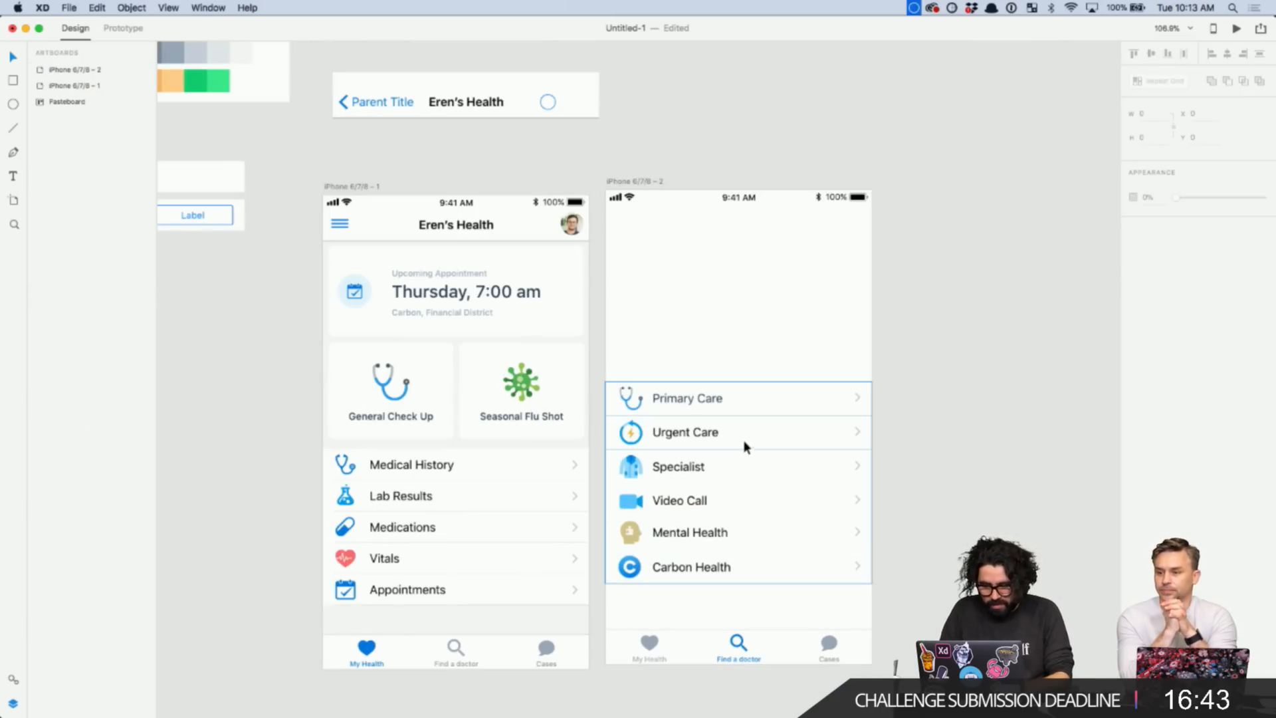
pyautogui.moveTo(744, 443)
pyautogui.mouseDown()
pyautogui.moveTo(744, 480)
pyautogui.moveTo(744, 468)
pyautogui.mouseUp()
pyautogui.click(956, 312)
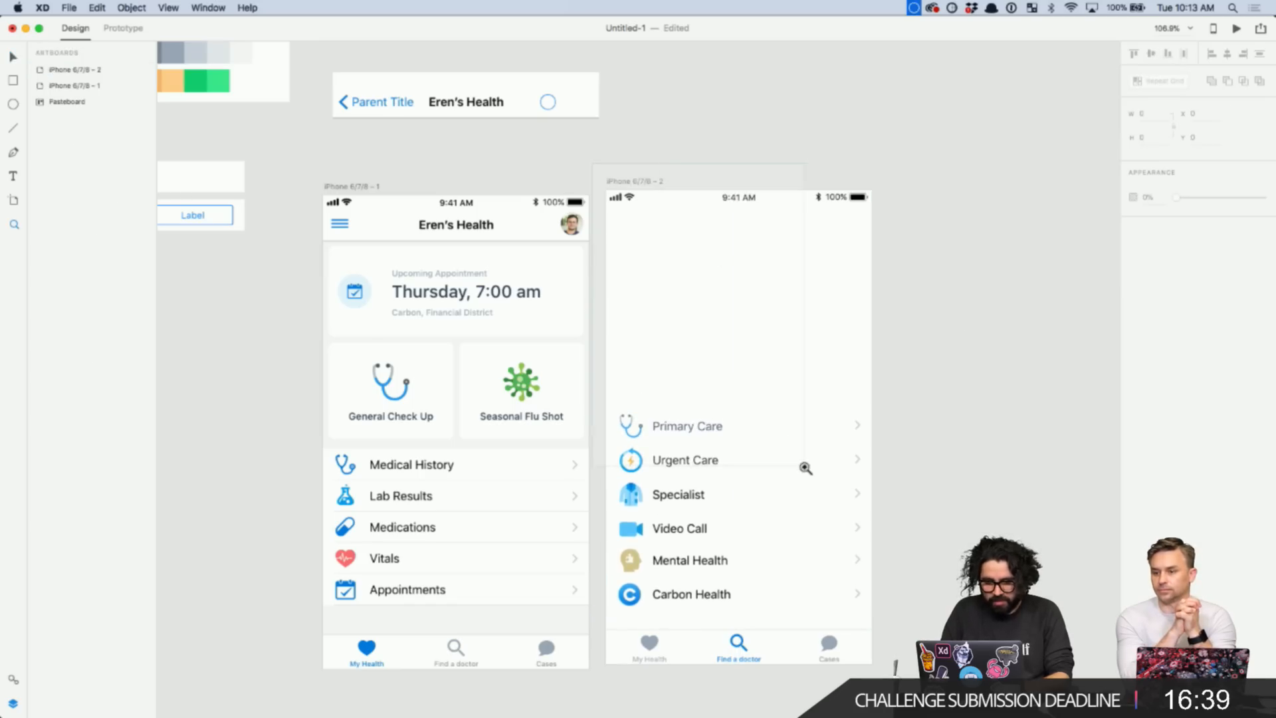
pyautogui.scroll(3, 803, 465)
# - Add the text 'How can we help you, Eren?' above the service list
pyautogui.press('t')
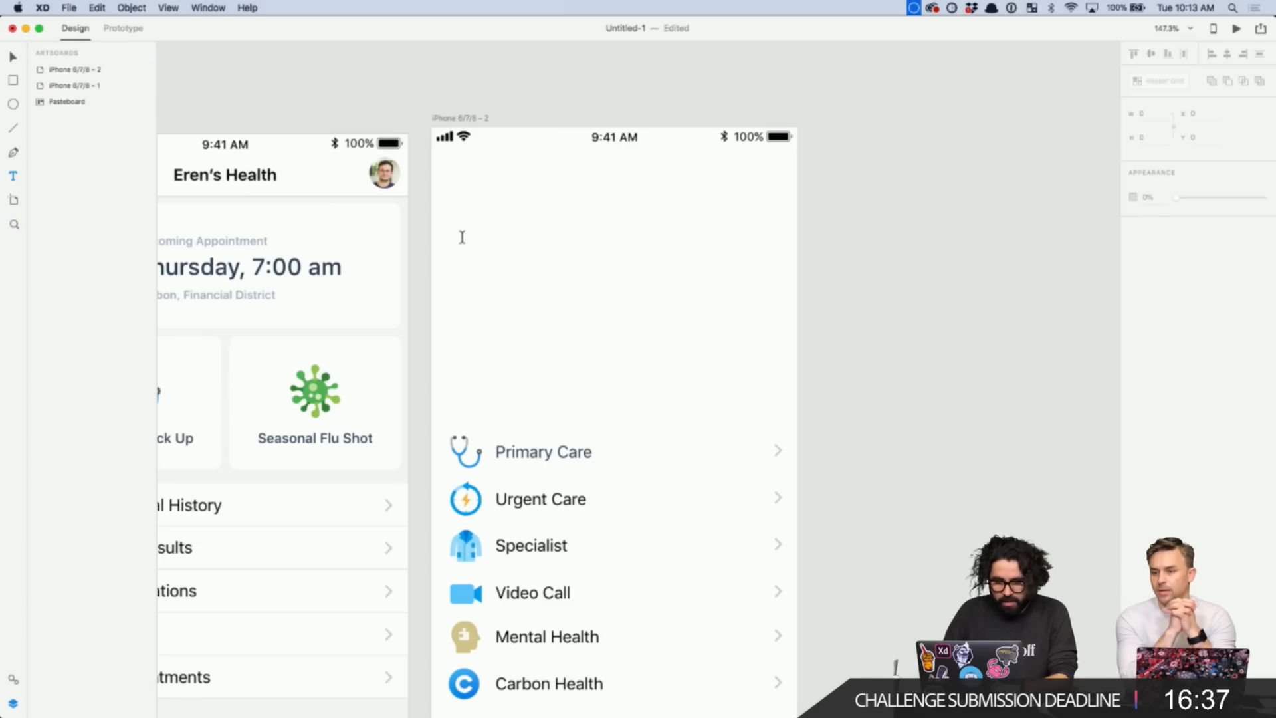
pyautogui.click(461, 234)
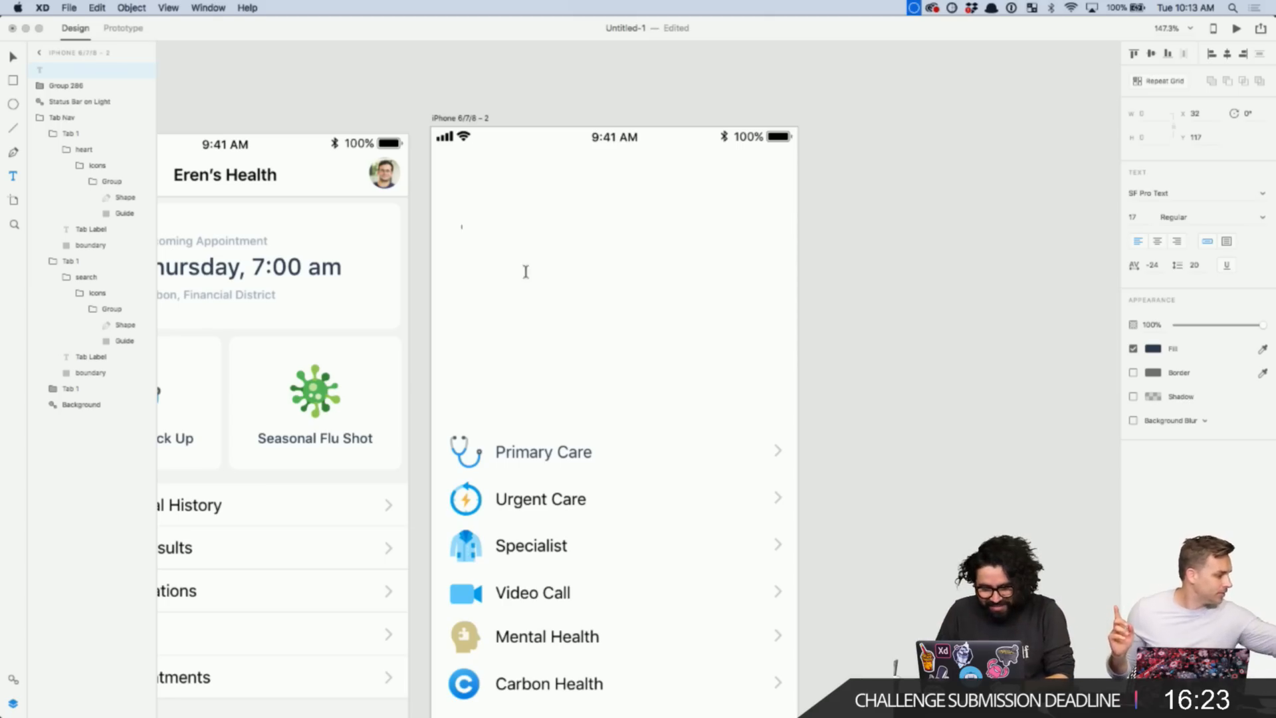
pyautogui.click(472, 268)
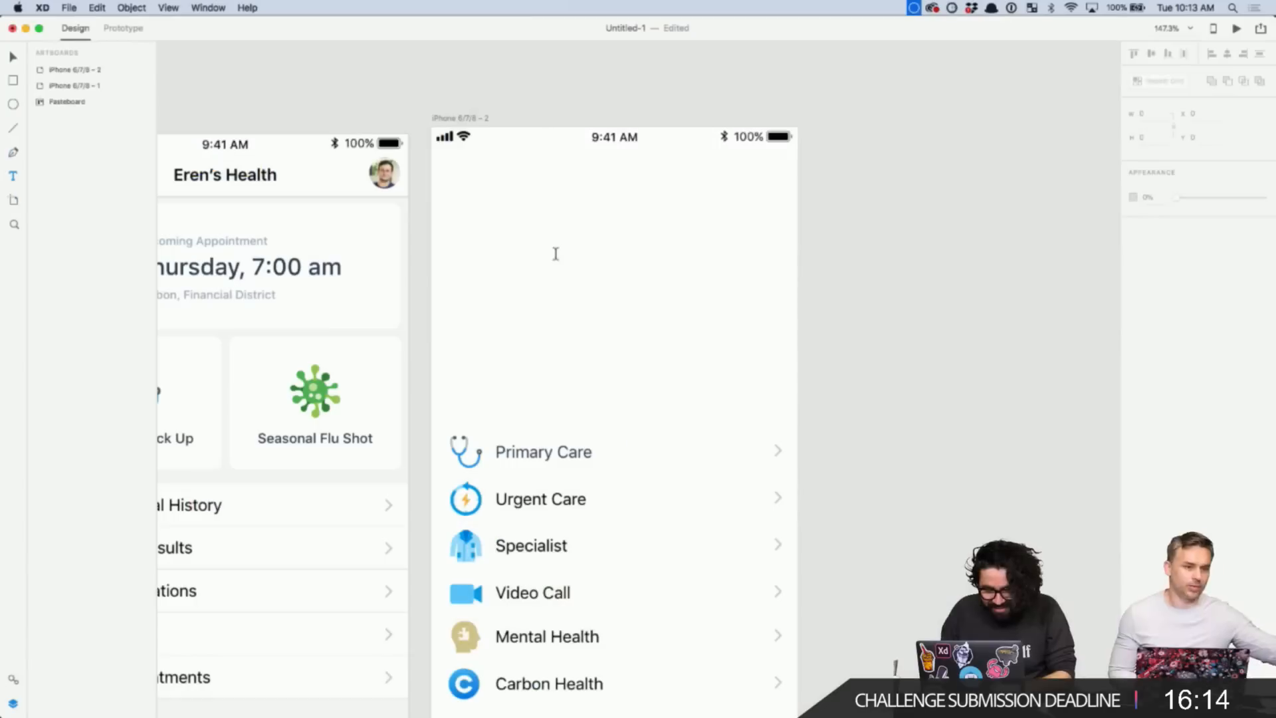
pyautogui.click(509, 270)
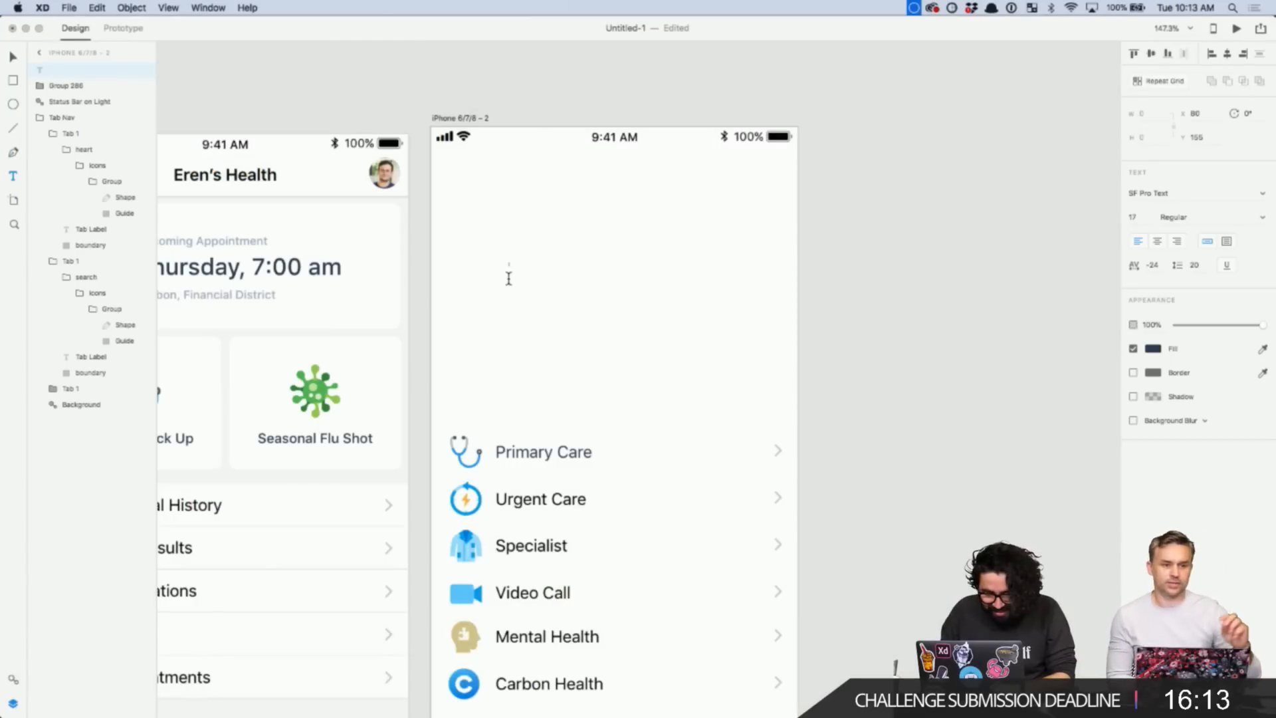
pyautogui.write('How c')
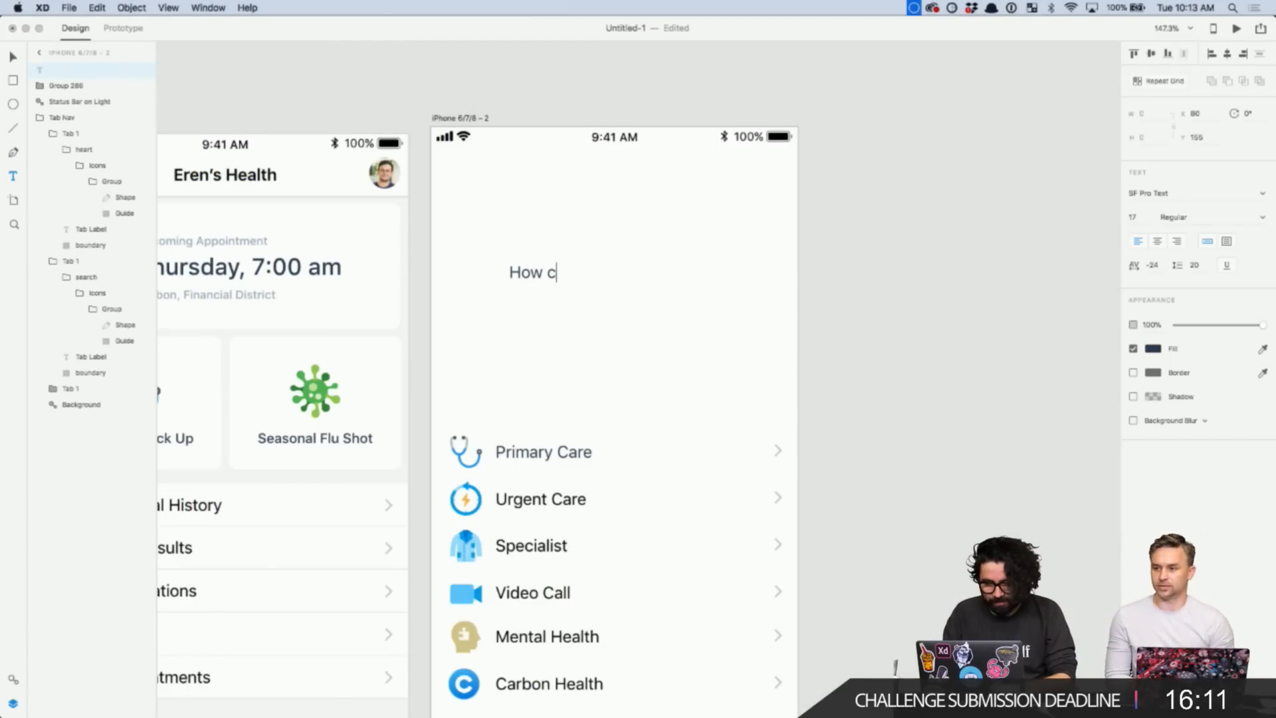
pyautogui.write('an we help you, Eren?')
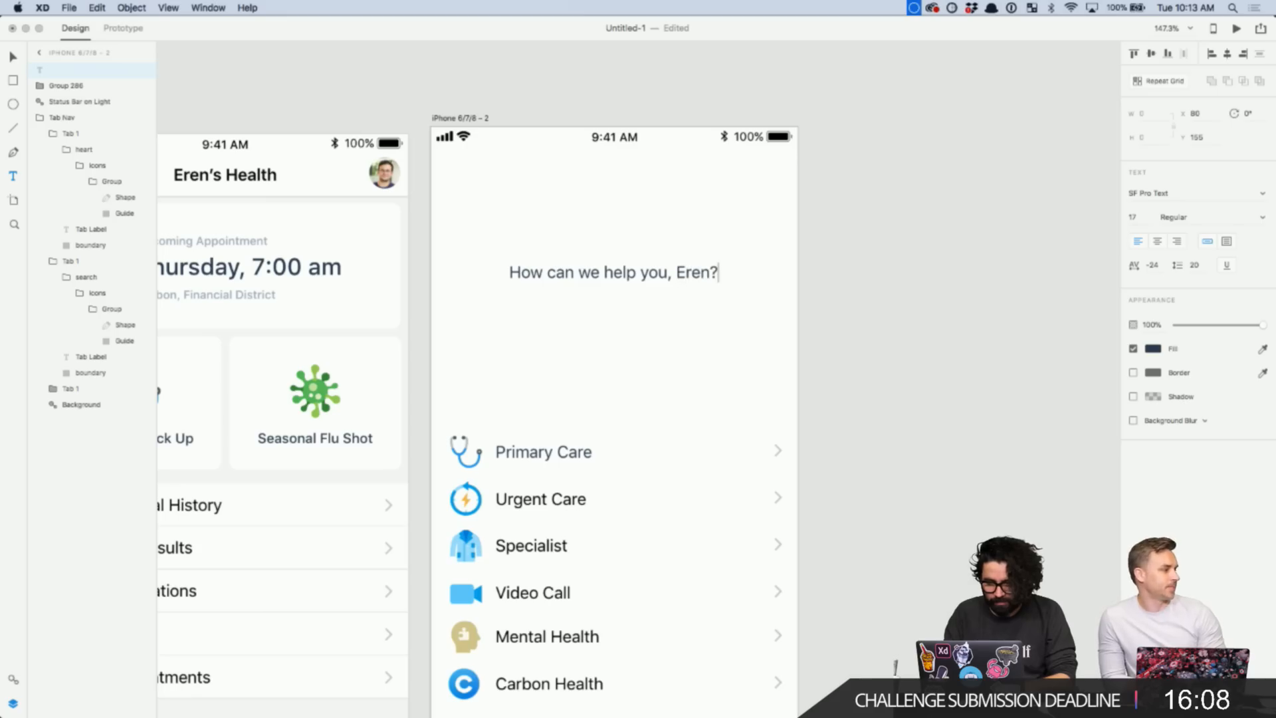
pyautogui.press('Escape')
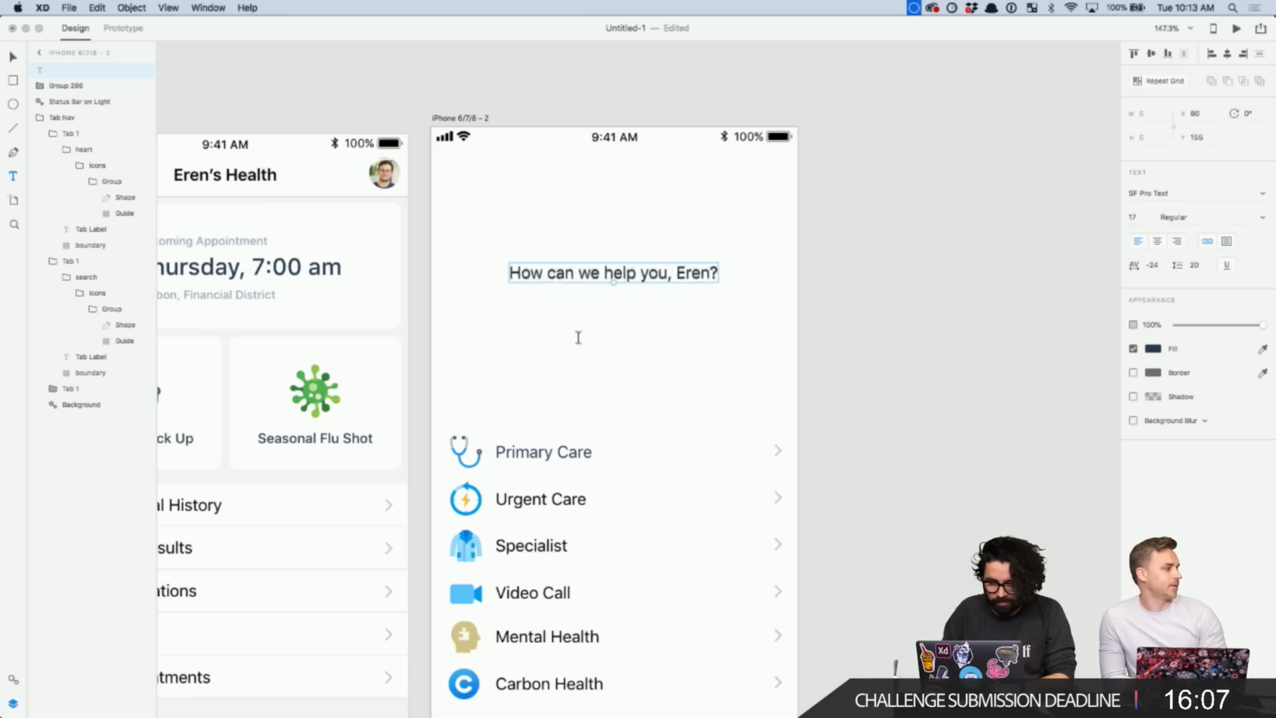
pyautogui.click(1042, 304)
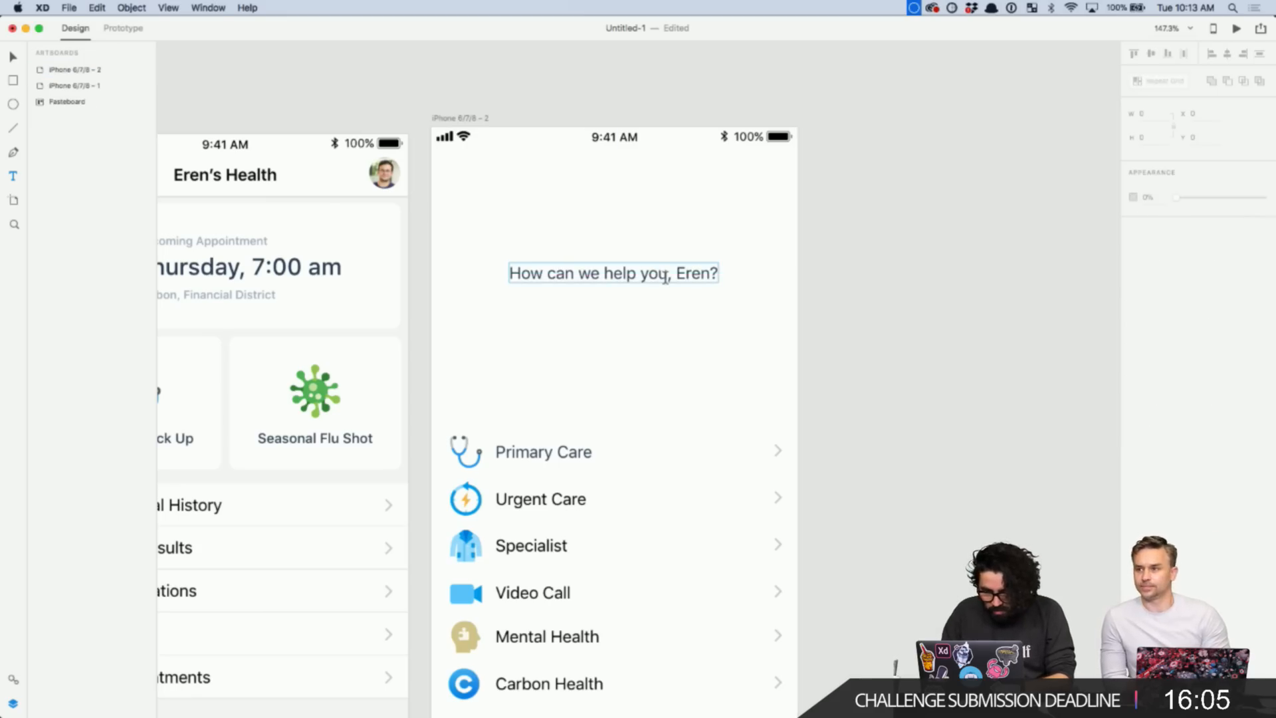
pyautogui.doubleClick(664, 276)
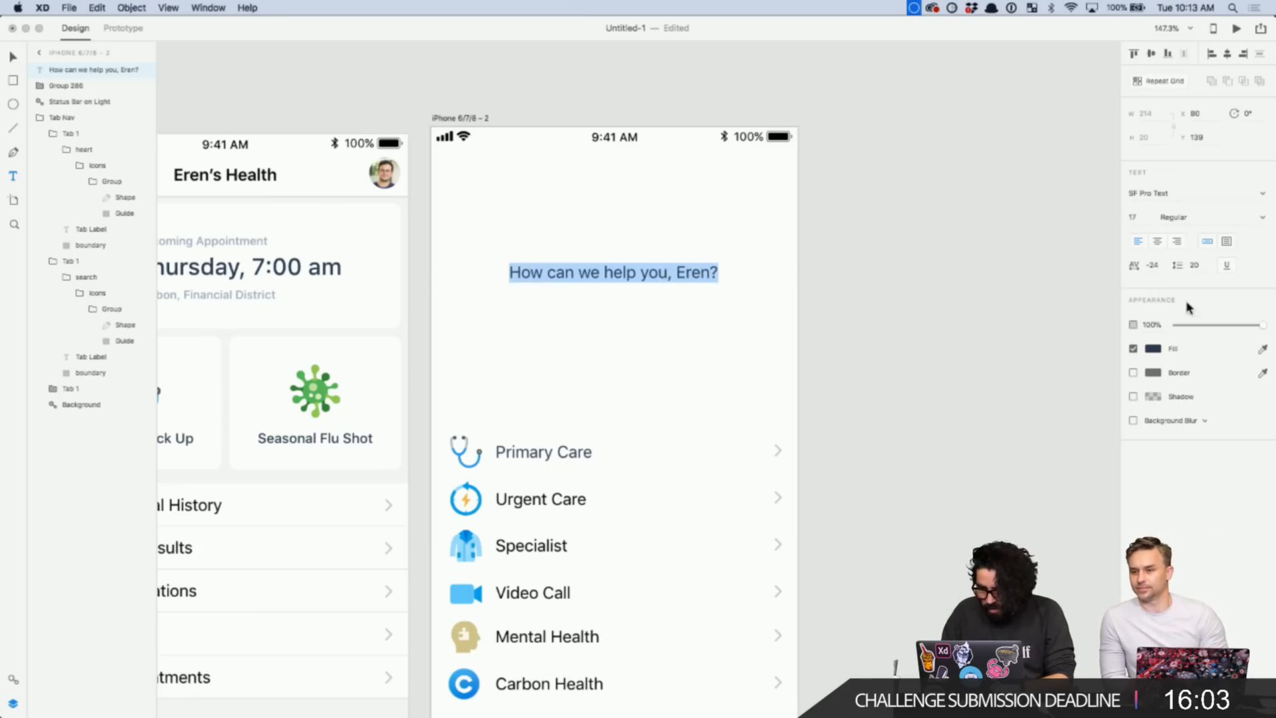
pyautogui.press('Escape')
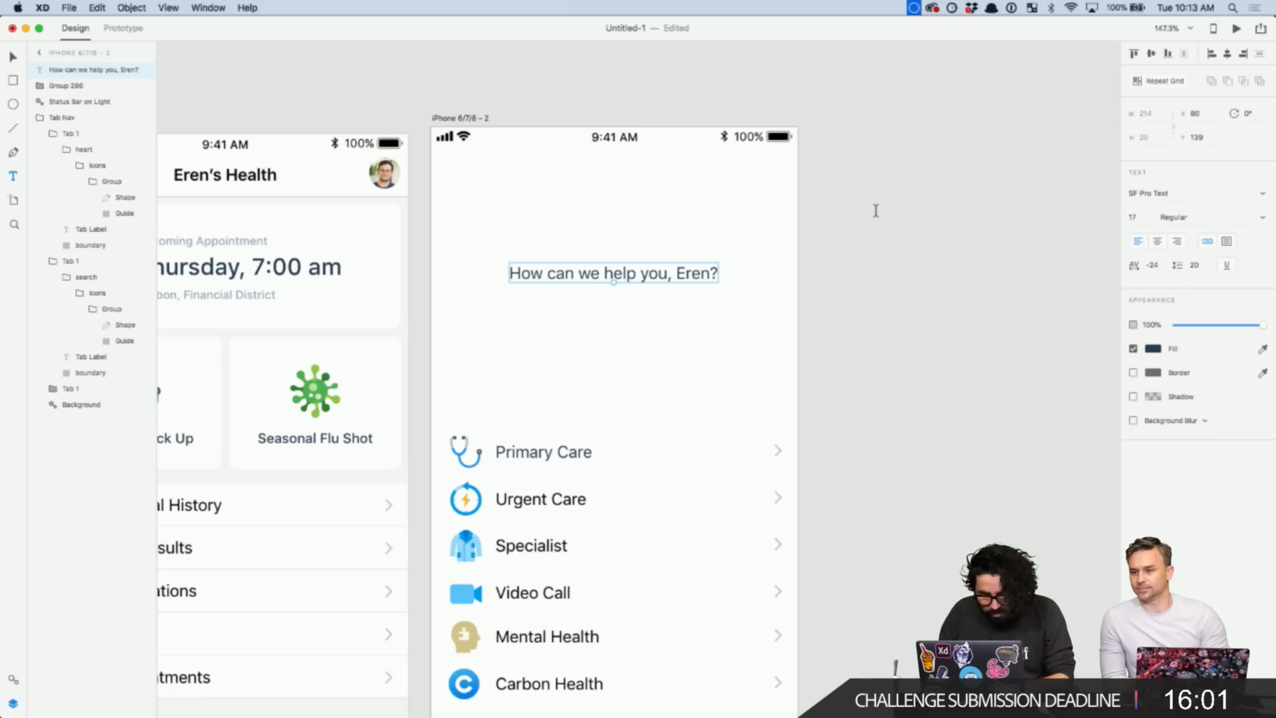
pyautogui.press('v')
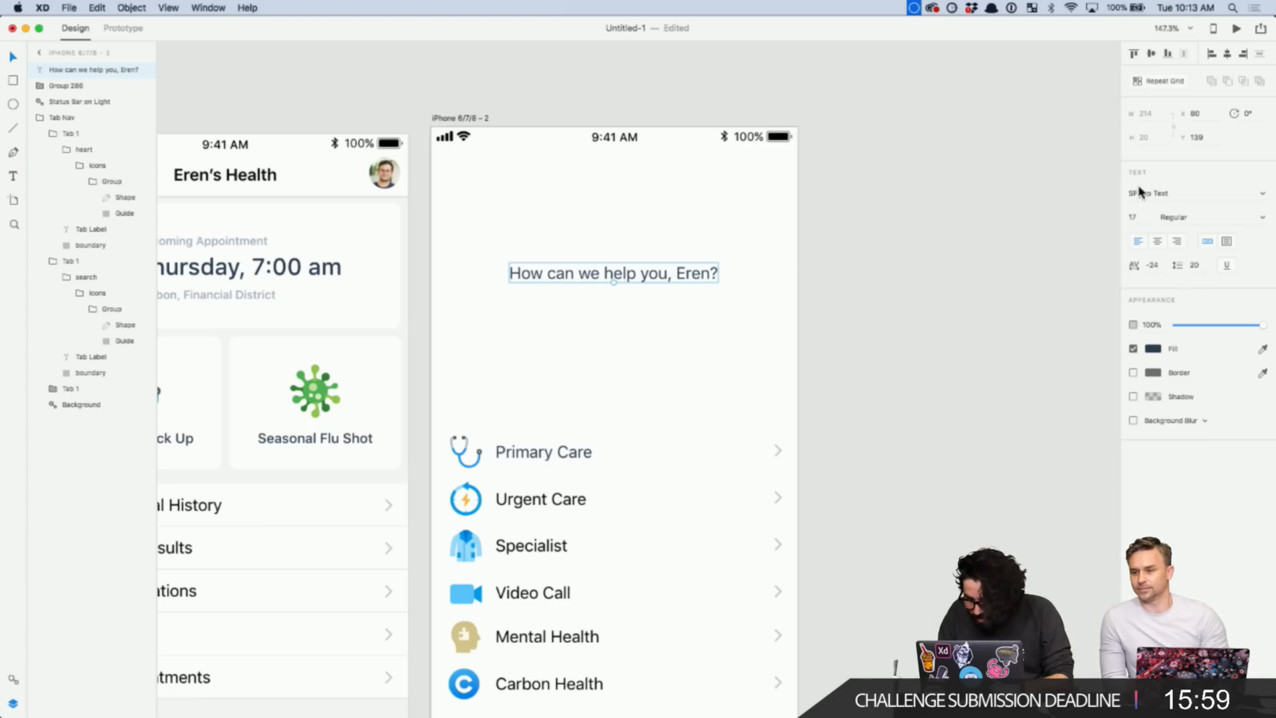
# - Set the greeting to 48 pt, shift it left, and make it a fixed-size wrapping text box
pyautogui.write('48')
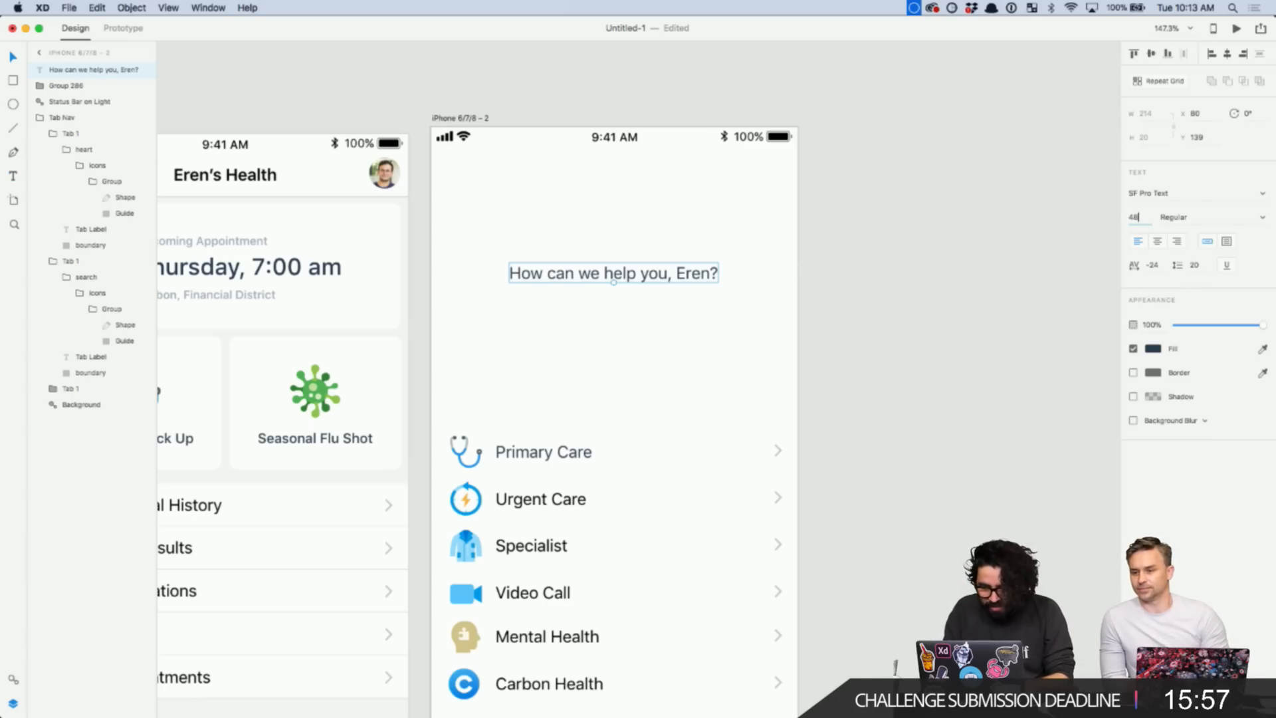
pyautogui.press('Return')
pyautogui.scroll(-5, 801, 317)
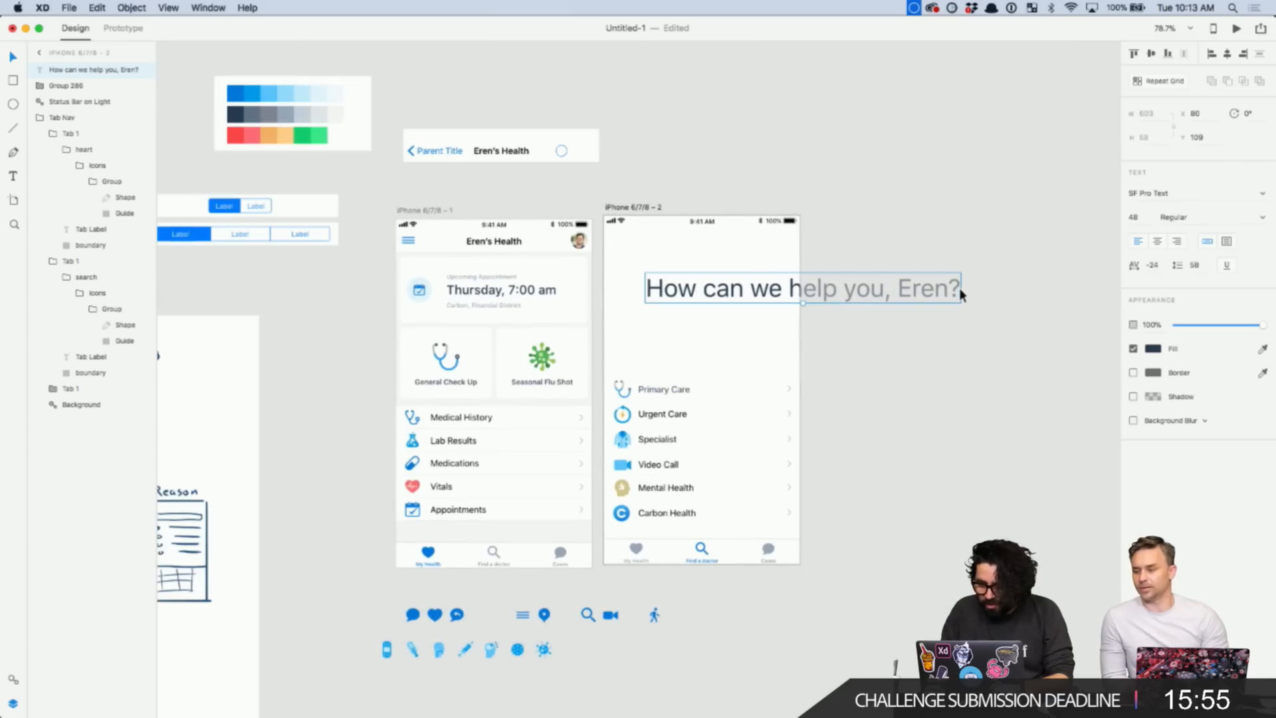
pyautogui.moveTo(876, 301); pyautogui.dragTo(819, 297)
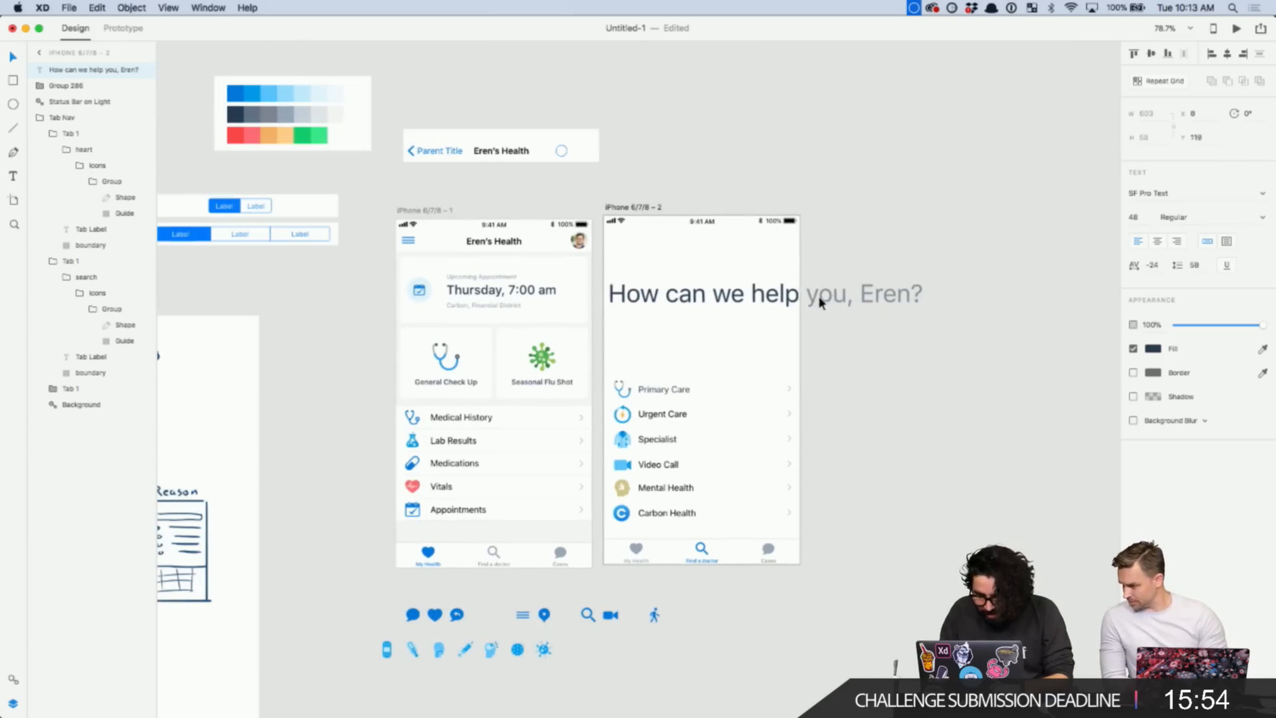
pyautogui.click(911, 299)
pyautogui.click(726, 296)
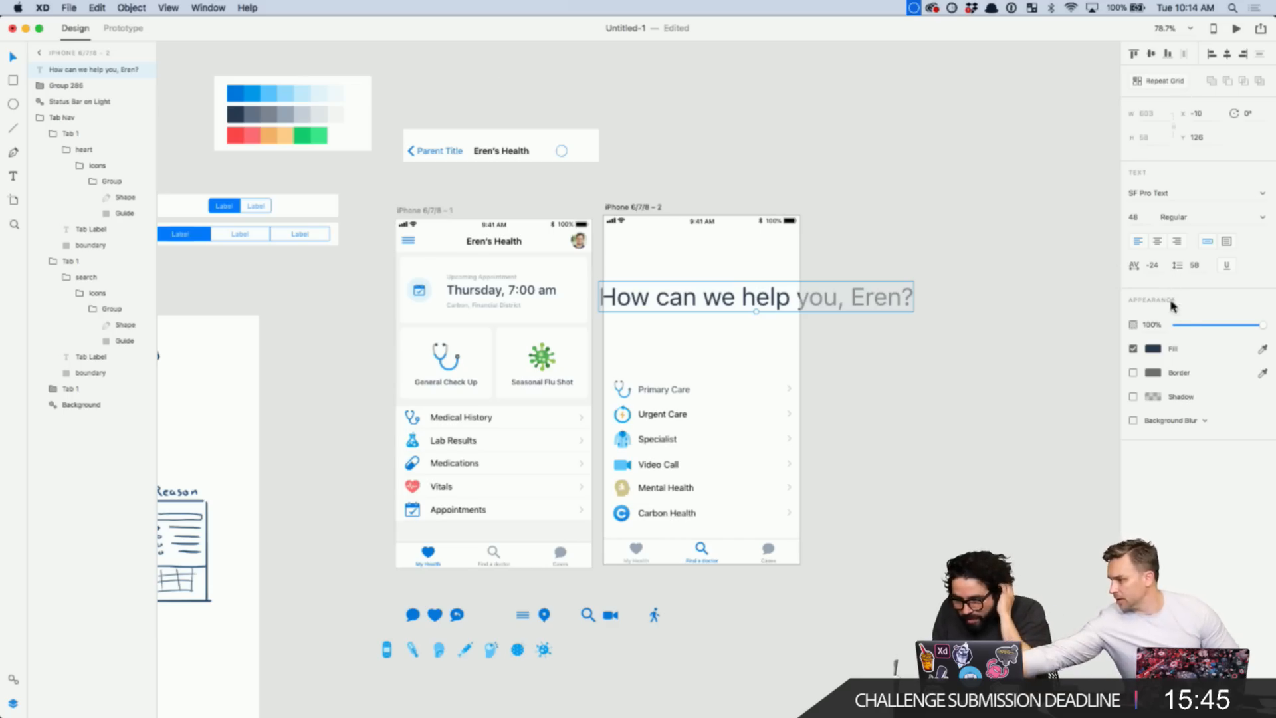
pyautogui.click(1226, 243)
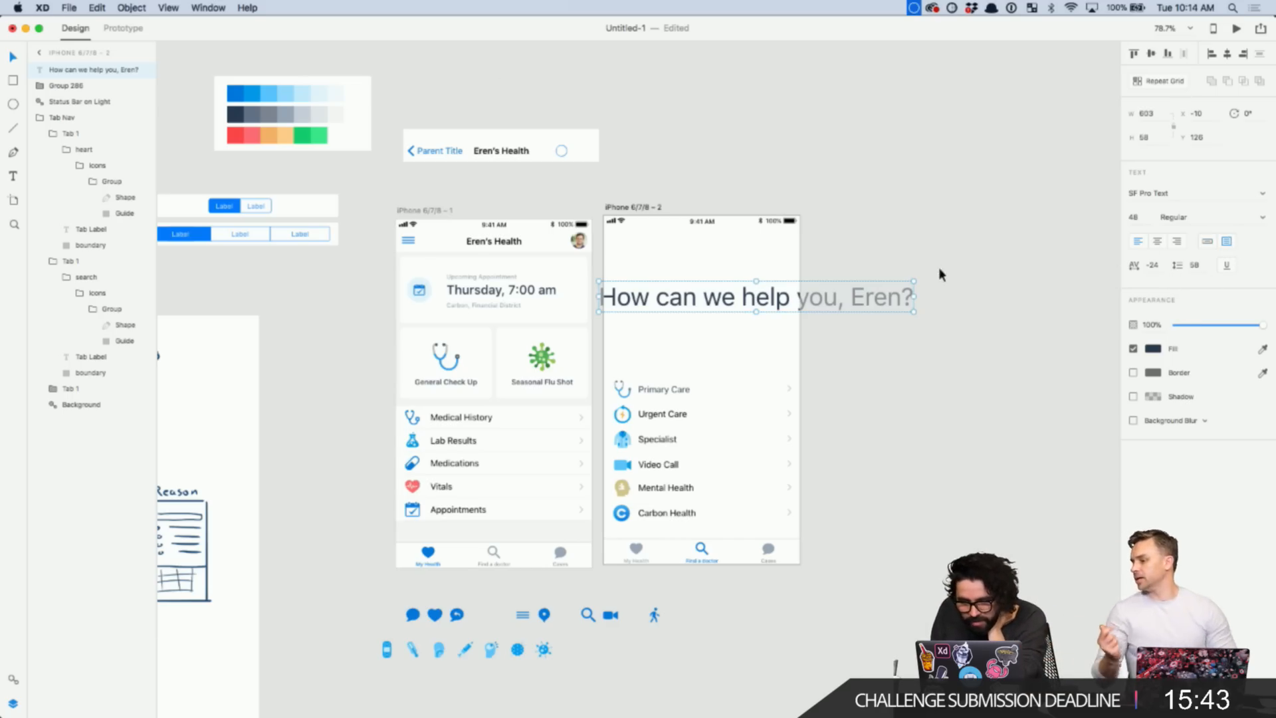
pyautogui.moveTo(914, 299); pyautogui.dragTo(795, 314)
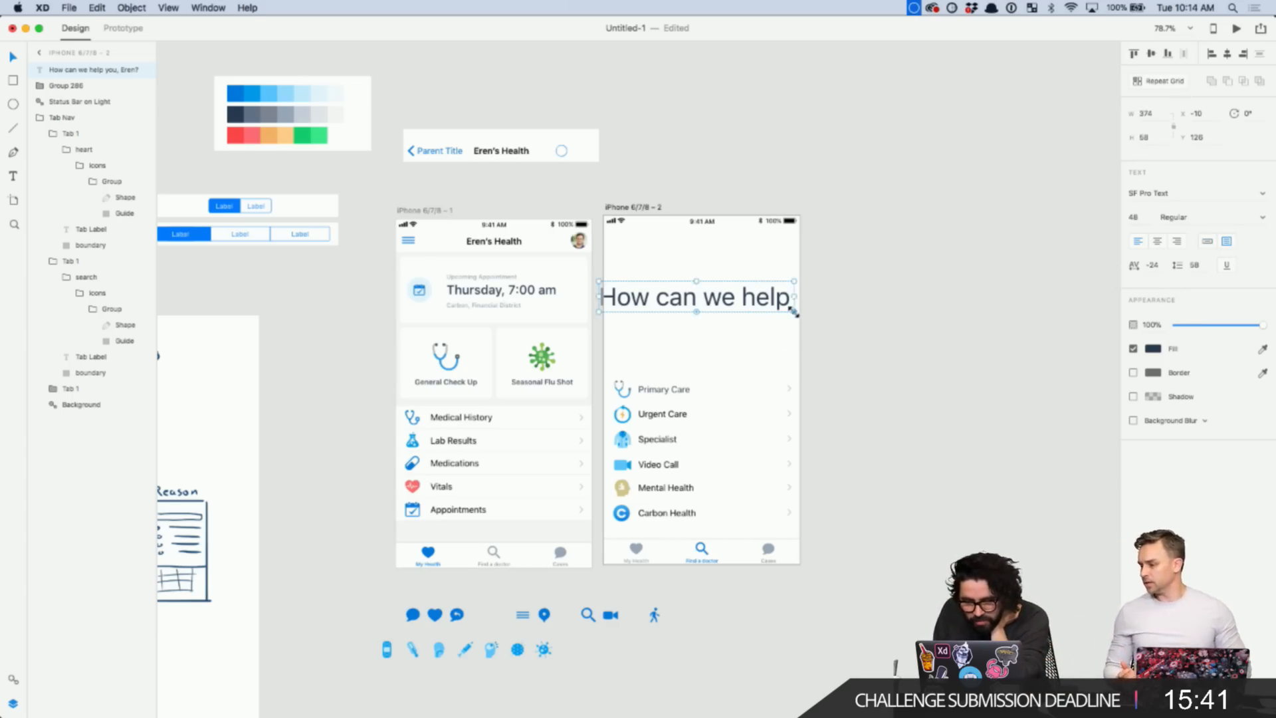
pyautogui.moveTo(693, 311)
pyautogui.mouseDown()
pyautogui.moveTo(695, 351)
pyautogui.moveTo(690, 313)
pyautogui.mouseUp()
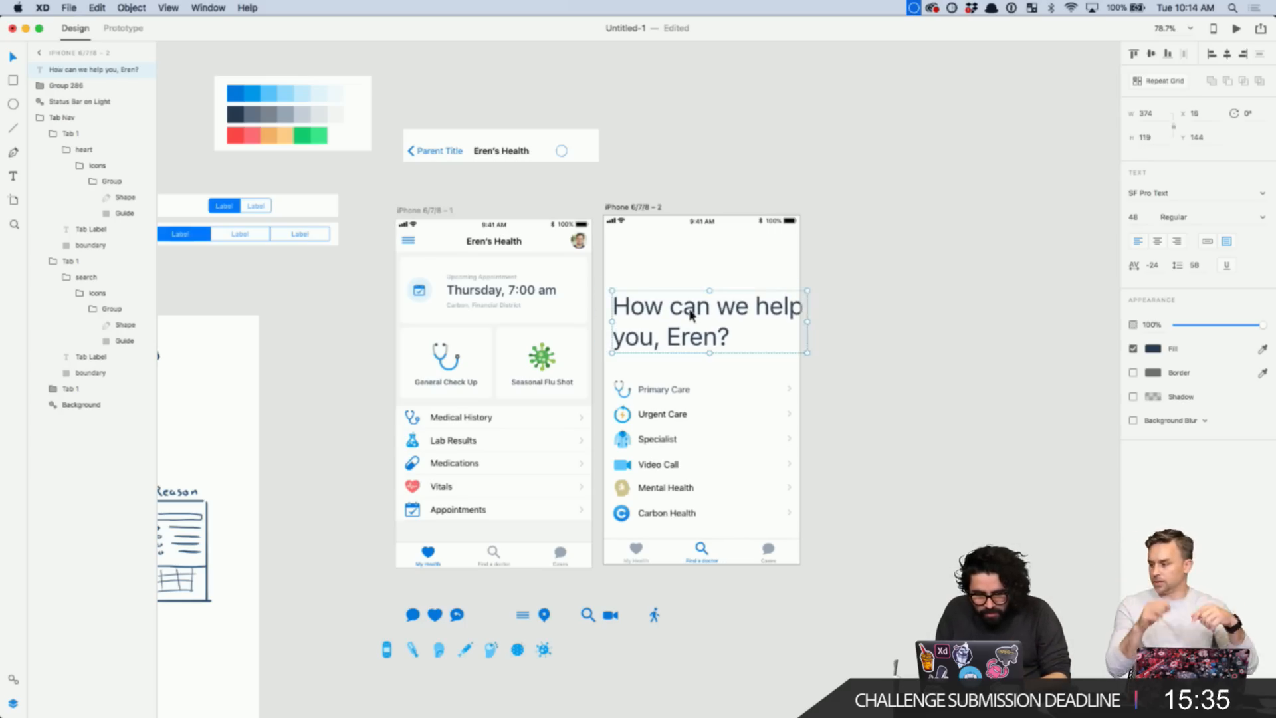
# - Reduce the greeting's font size to 40
pyautogui.scroll(3, 690, 311)
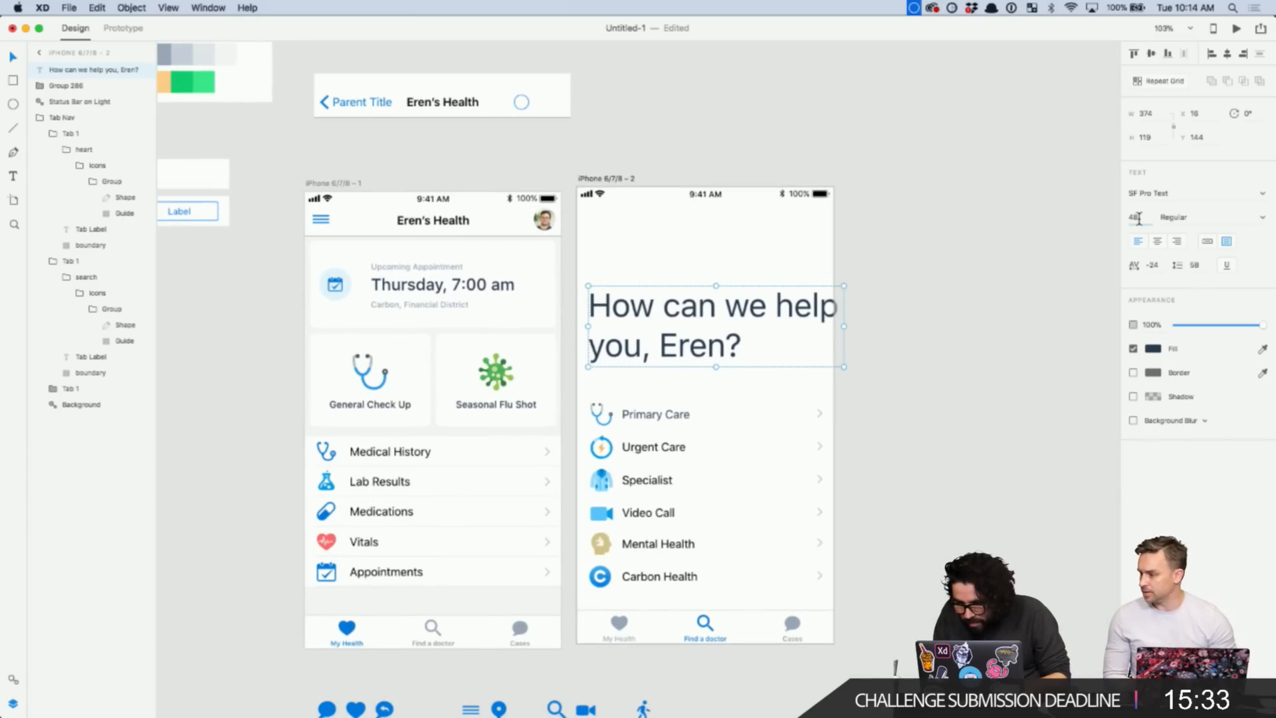
pyautogui.write('40')
pyautogui.press('Return')
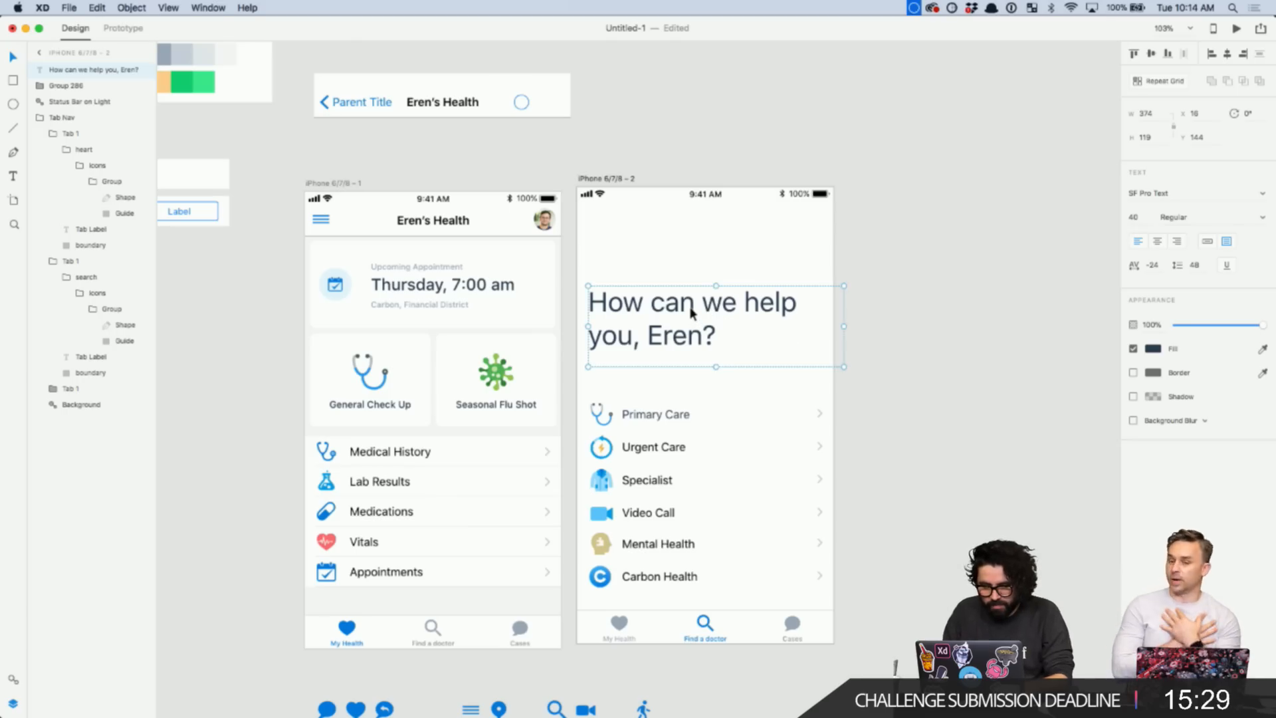
pyautogui.click(1262, 218)
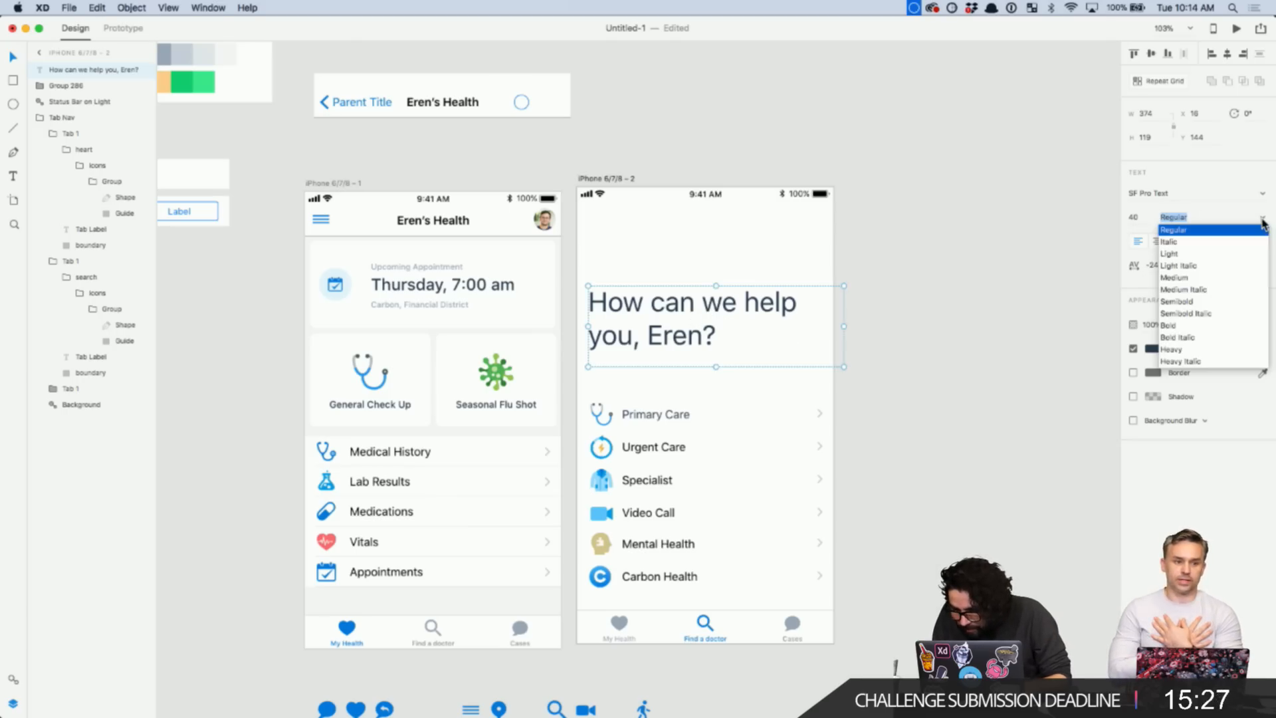
pyautogui.click(1003, 291)
pyautogui.click(985, 324)
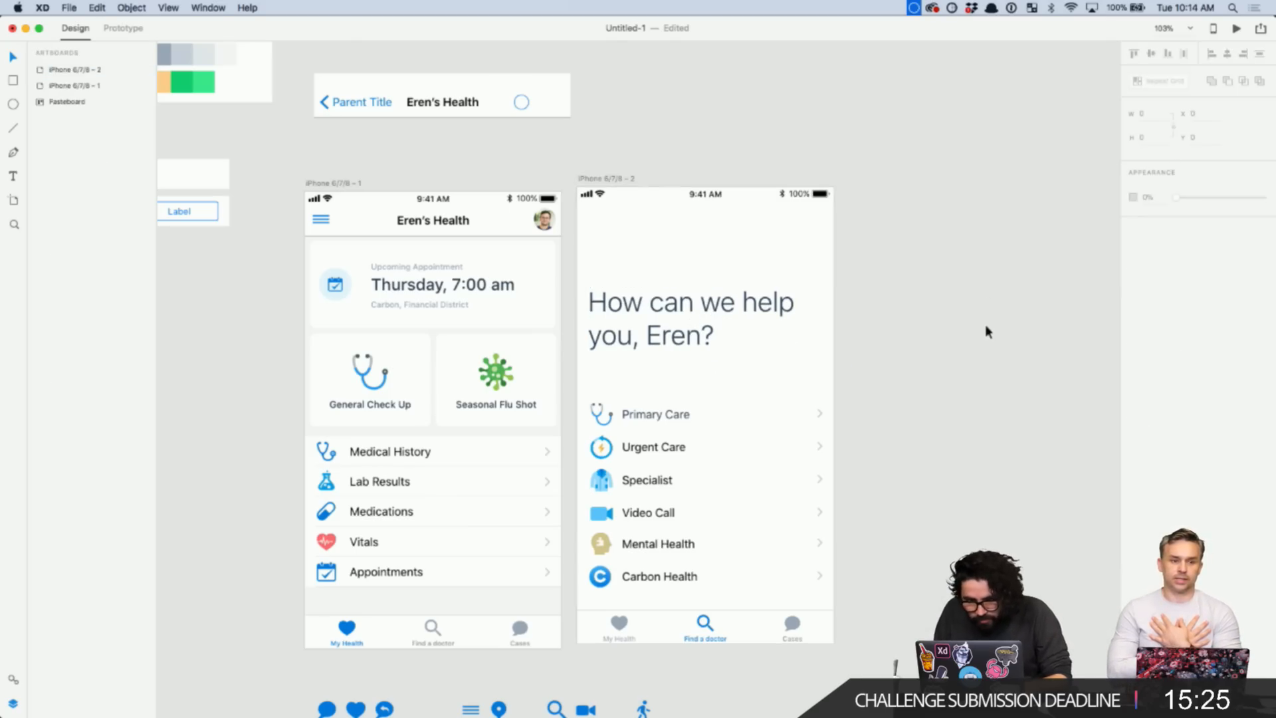
# - Move the heading slightly lower and trim its text box to 338 wide by 106 tall
pyautogui.moveTo(741, 309); pyautogui.dragTo(743, 331)
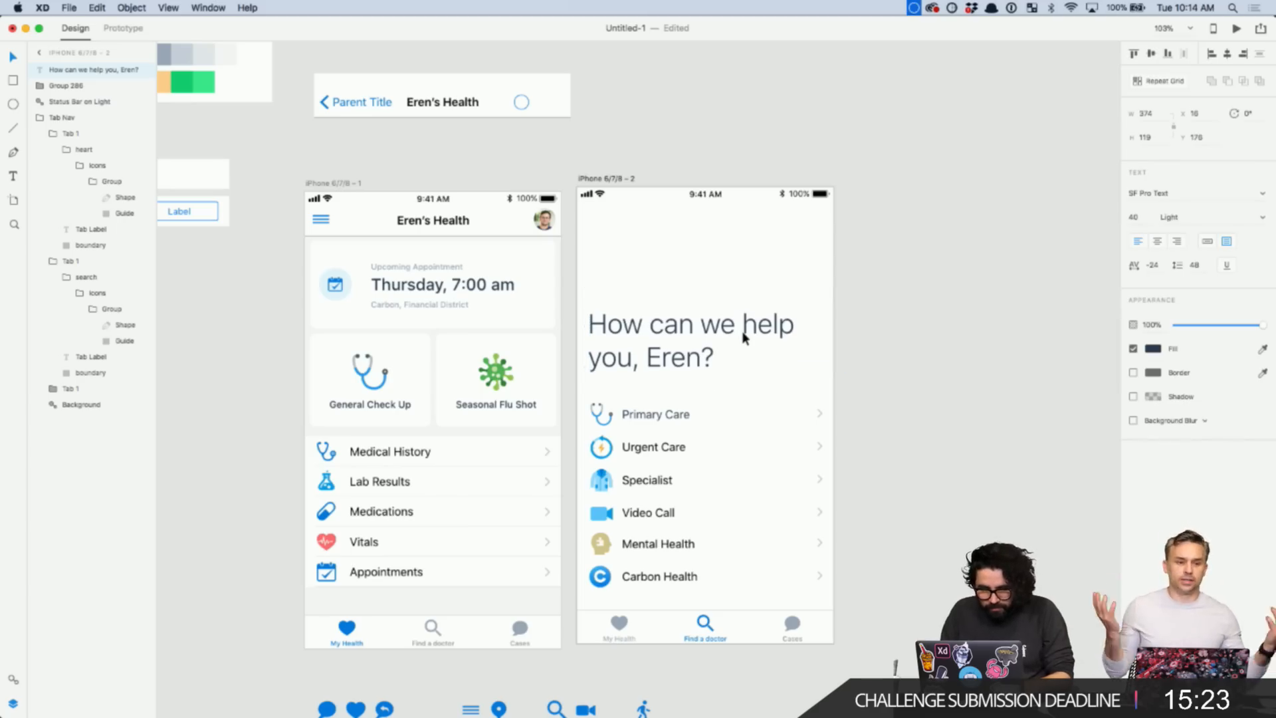
pyautogui.press('Down')
pyautogui.press('Down')
pyautogui.press('Down')
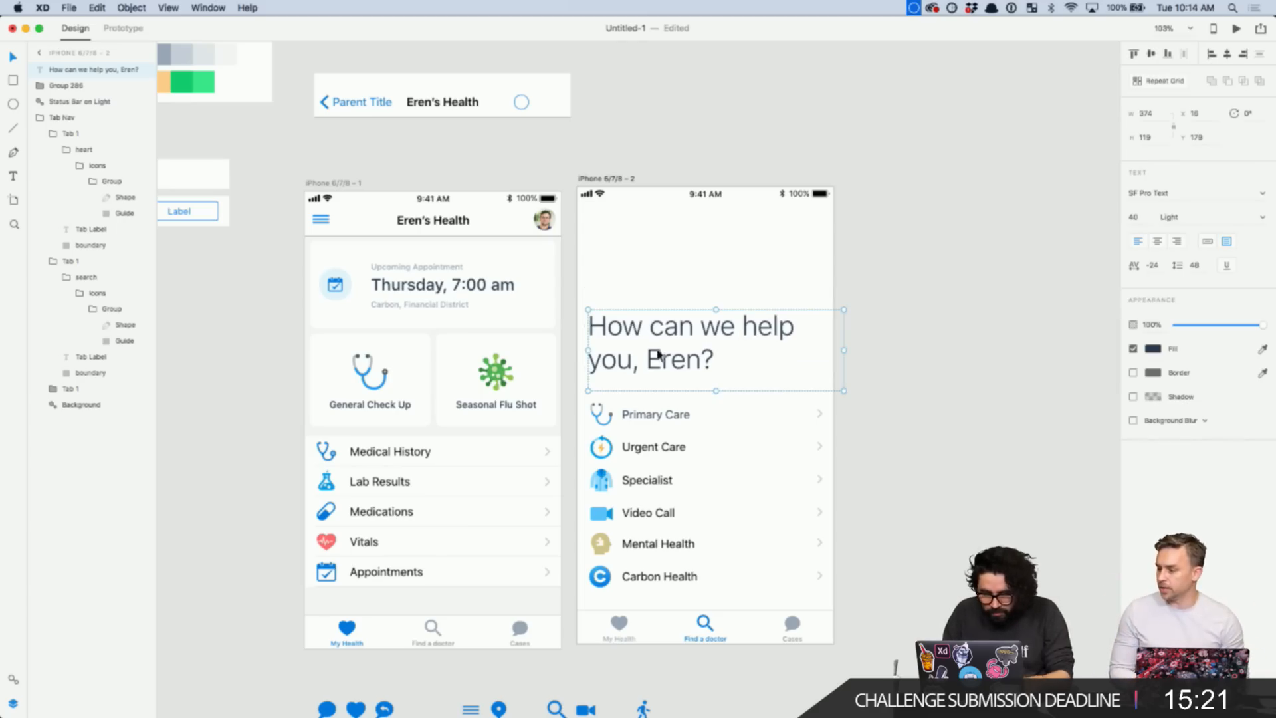
pyautogui.scroll(5, 585, 364)
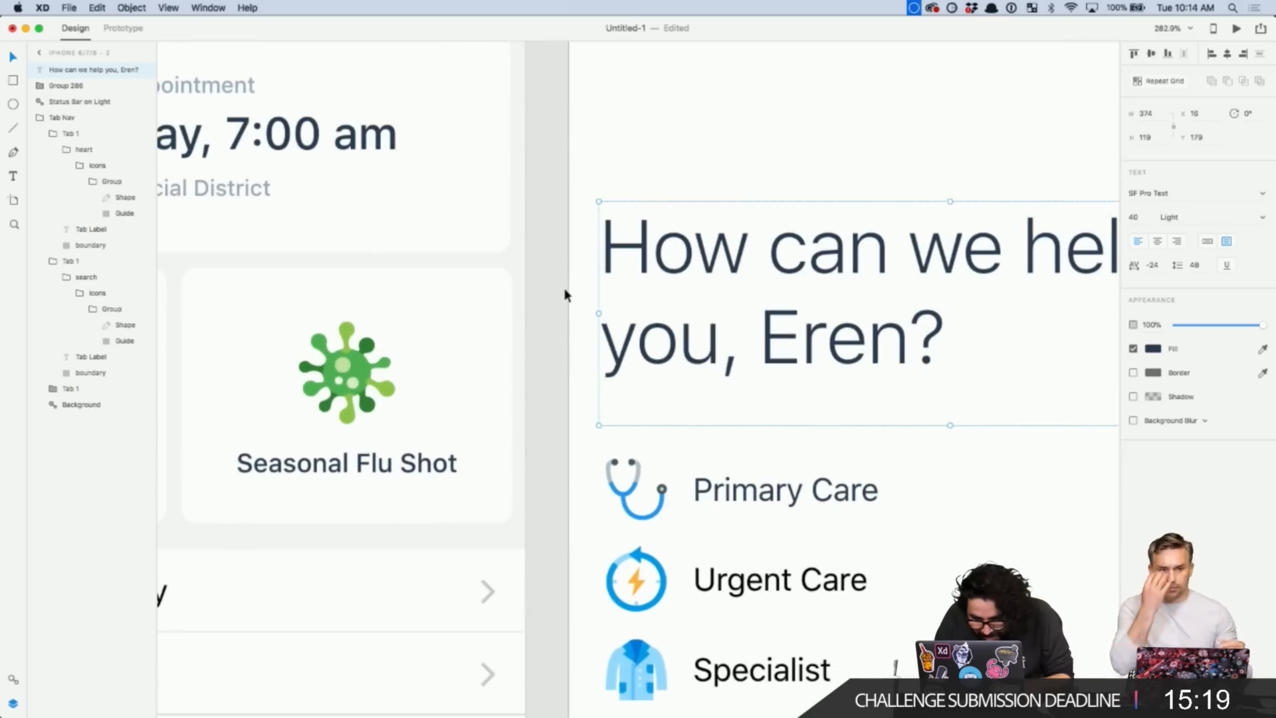
pyautogui.scroll(-4, 565, 294)
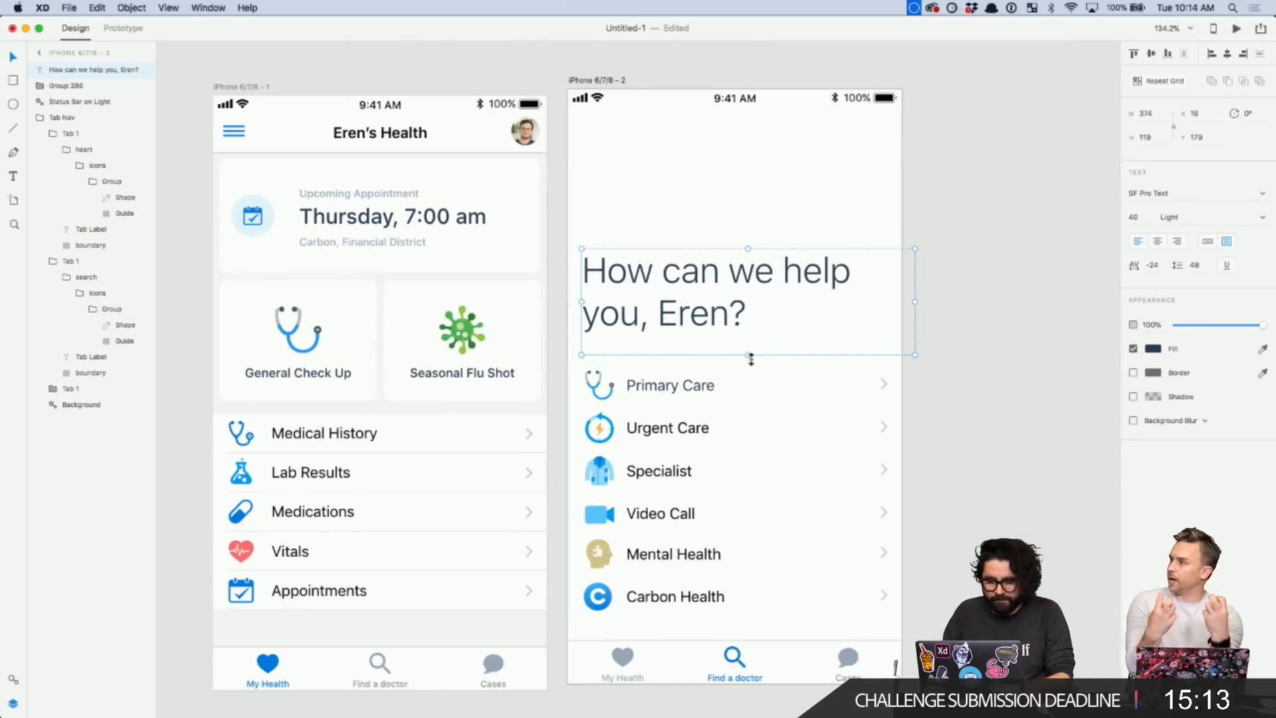
pyautogui.moveTo(748, 355); pyautogui.dragTo(747, 344)
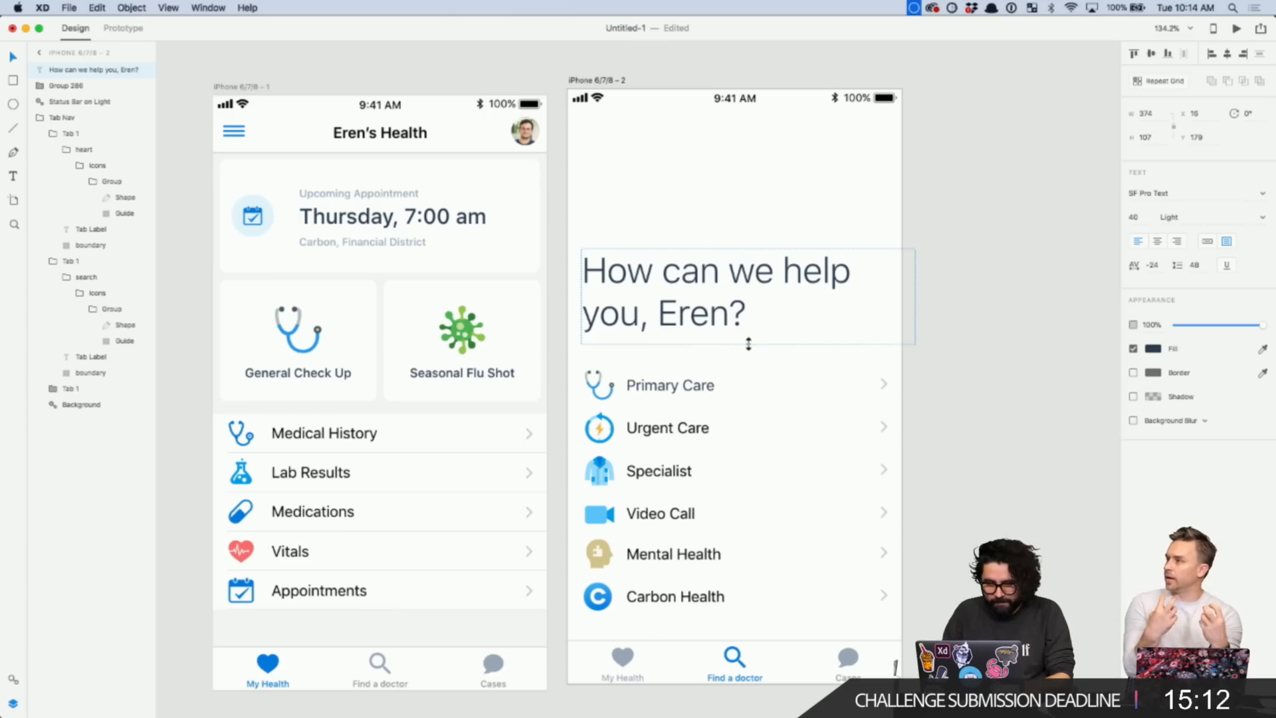
pyautogui.click(984, 307)
pyautogui.click(739, 283)
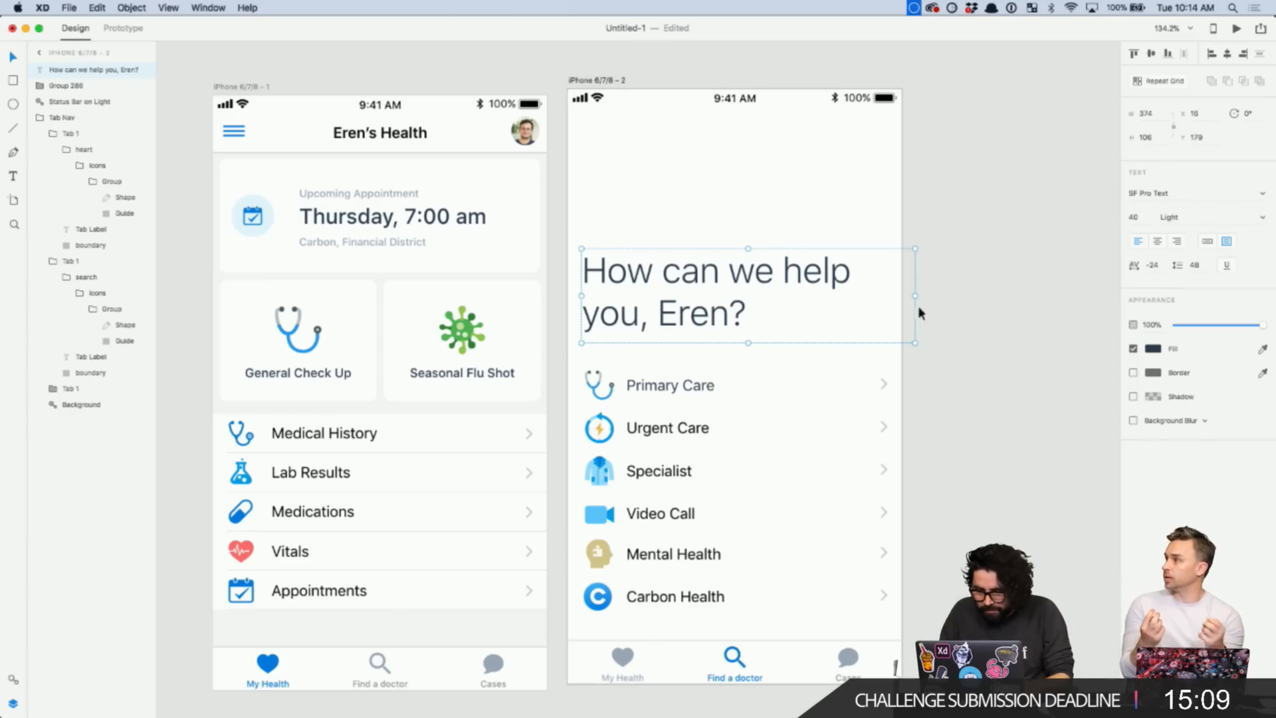
pyautogui.moveTo(915, 297); pyautogui.dragTo(880, 304)
pyautogui.click(962, 290)
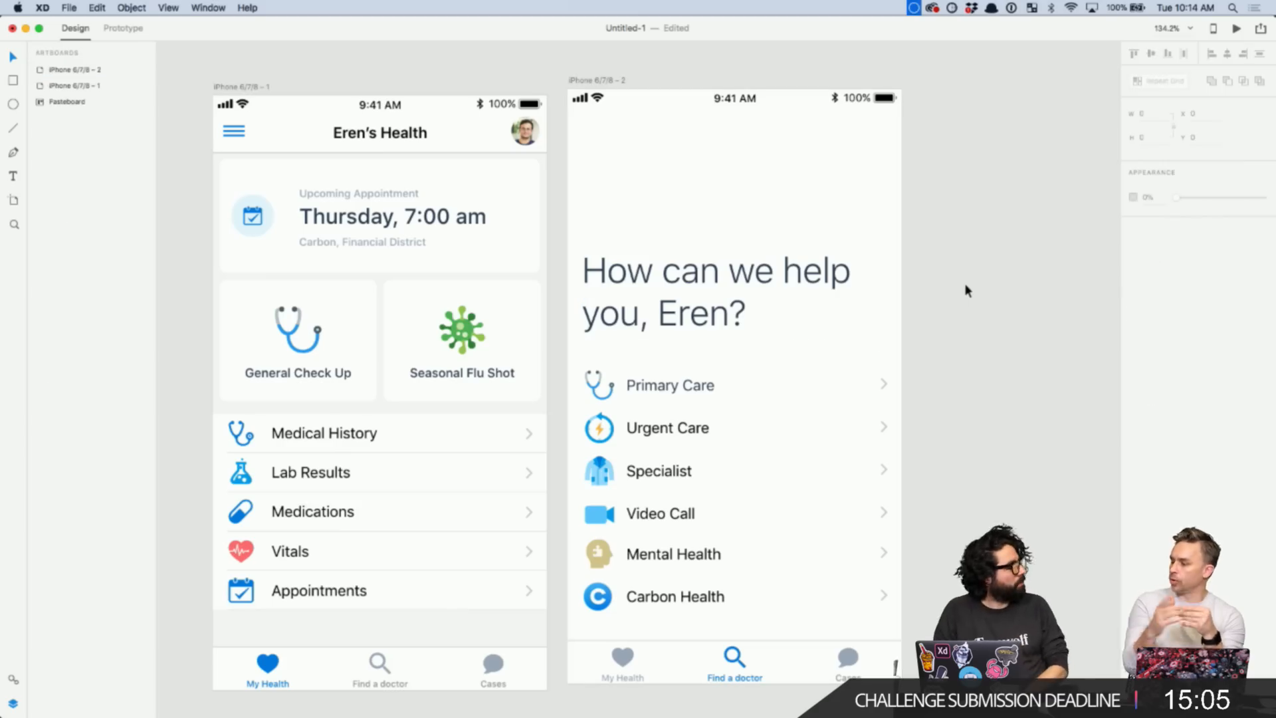
pyautogui.click(848, 273)
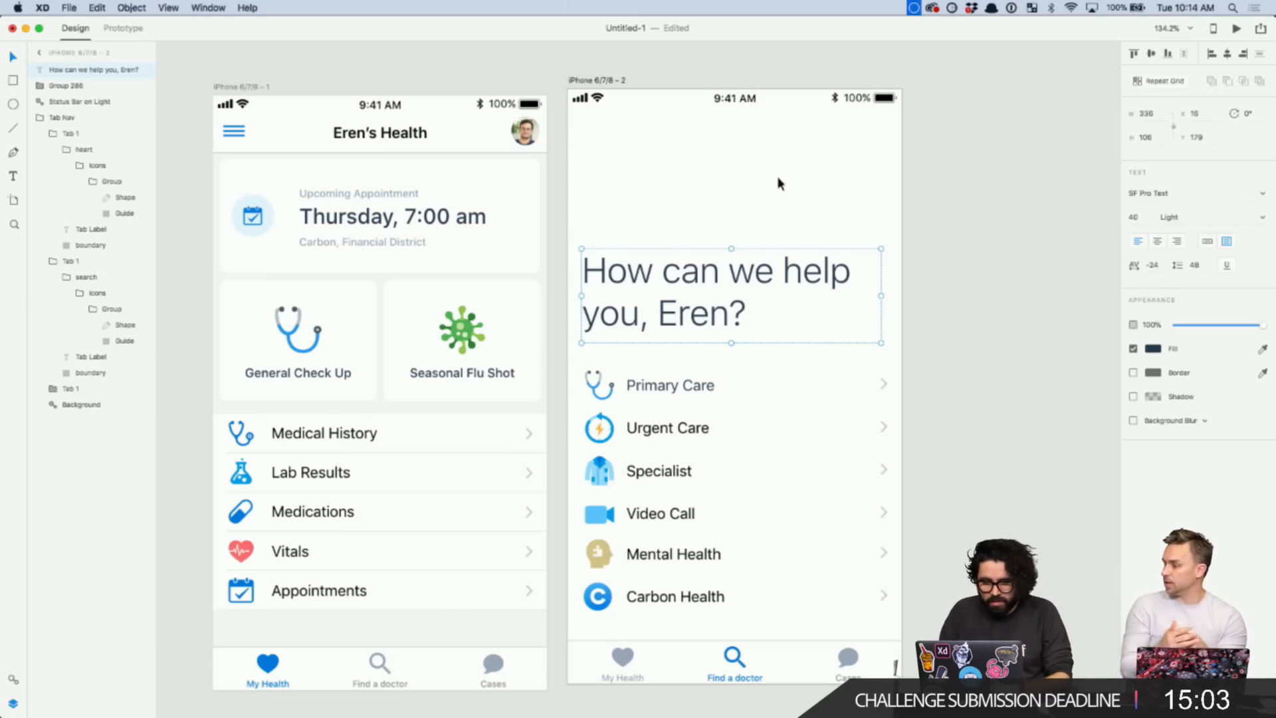
pyautogui.click(996, 157)
pyautogui.scroll(-2, 999, 157)
pyautogui.hscroll(5, 998, 156)
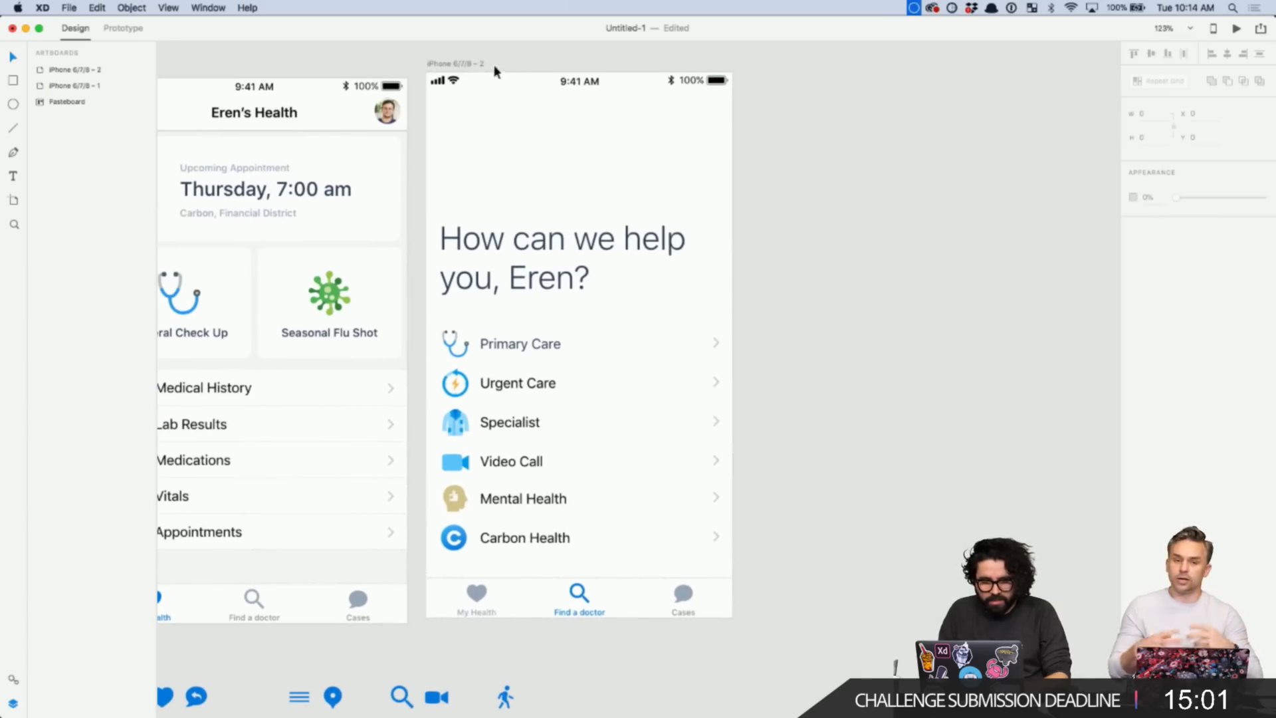
pyautogui.moveTo(495, 71); pyautogui.dragTo(807, 82)
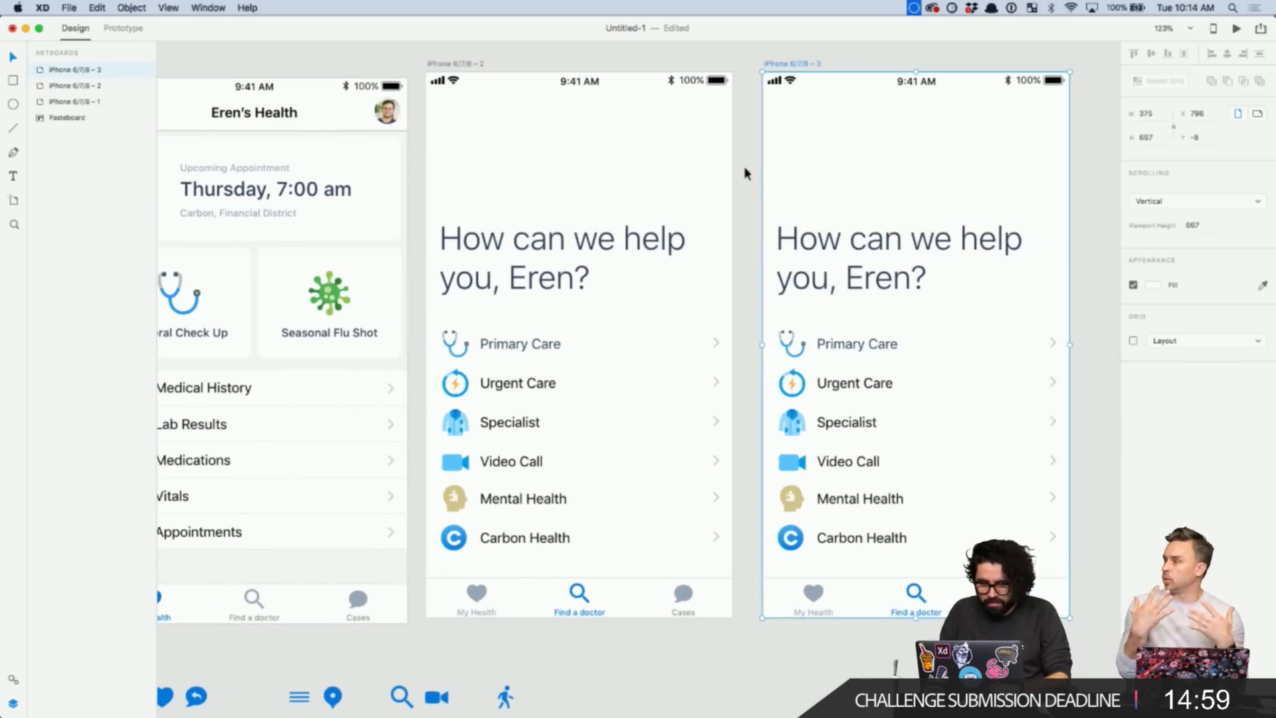
pyautogui.click(831, 261)
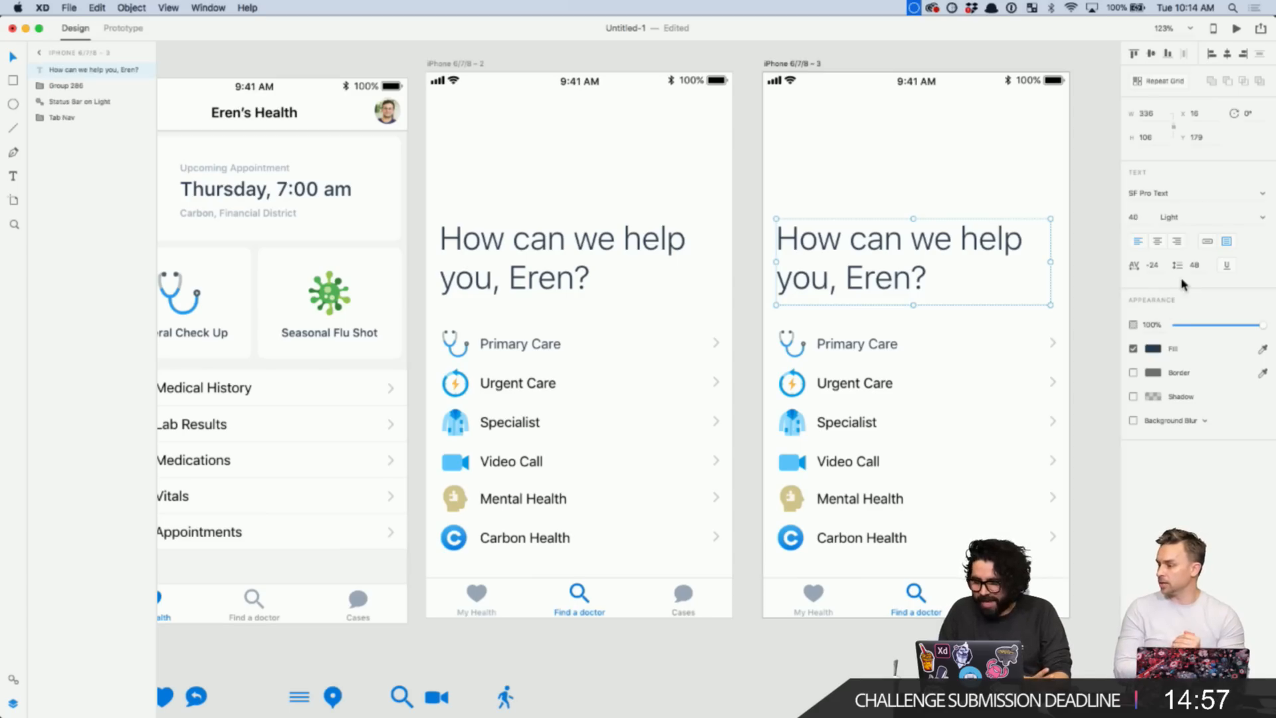
pyautogui.click(1262, 218)
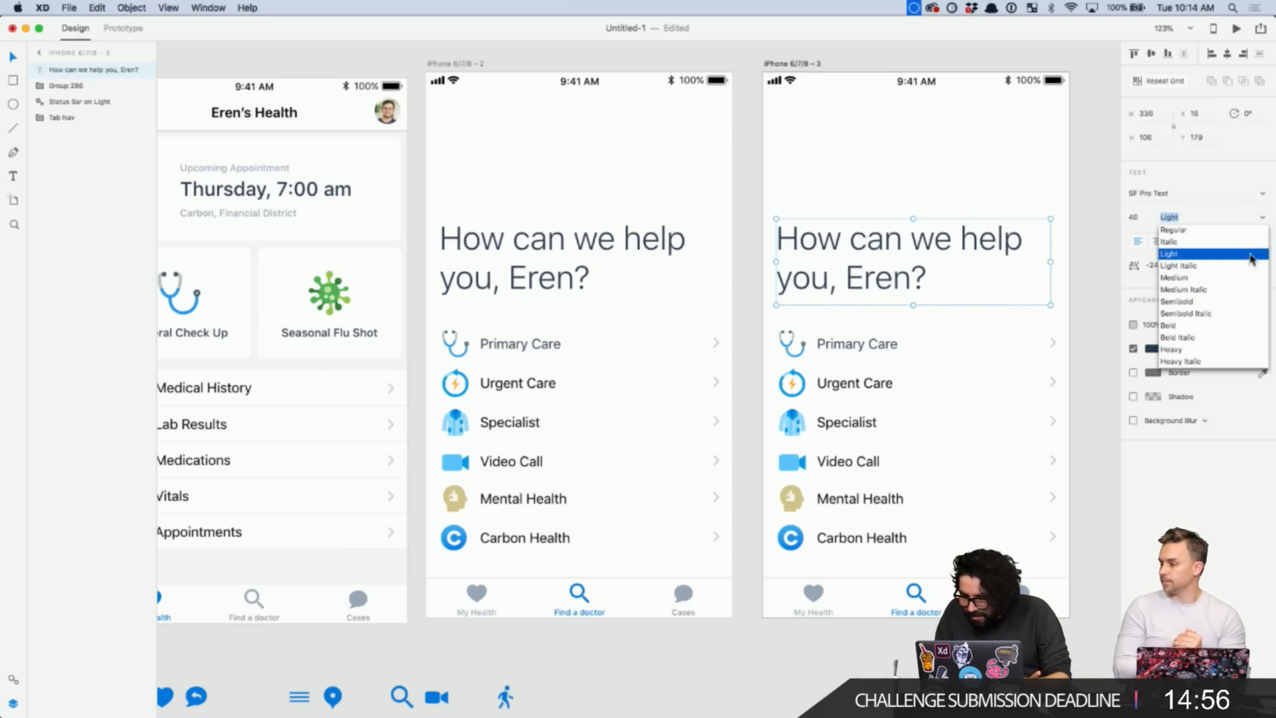
pyautogui.click(1220, 330)
pyautogui.click(1094, 230)
pyautogui.hscroll(3, 1094, 230)
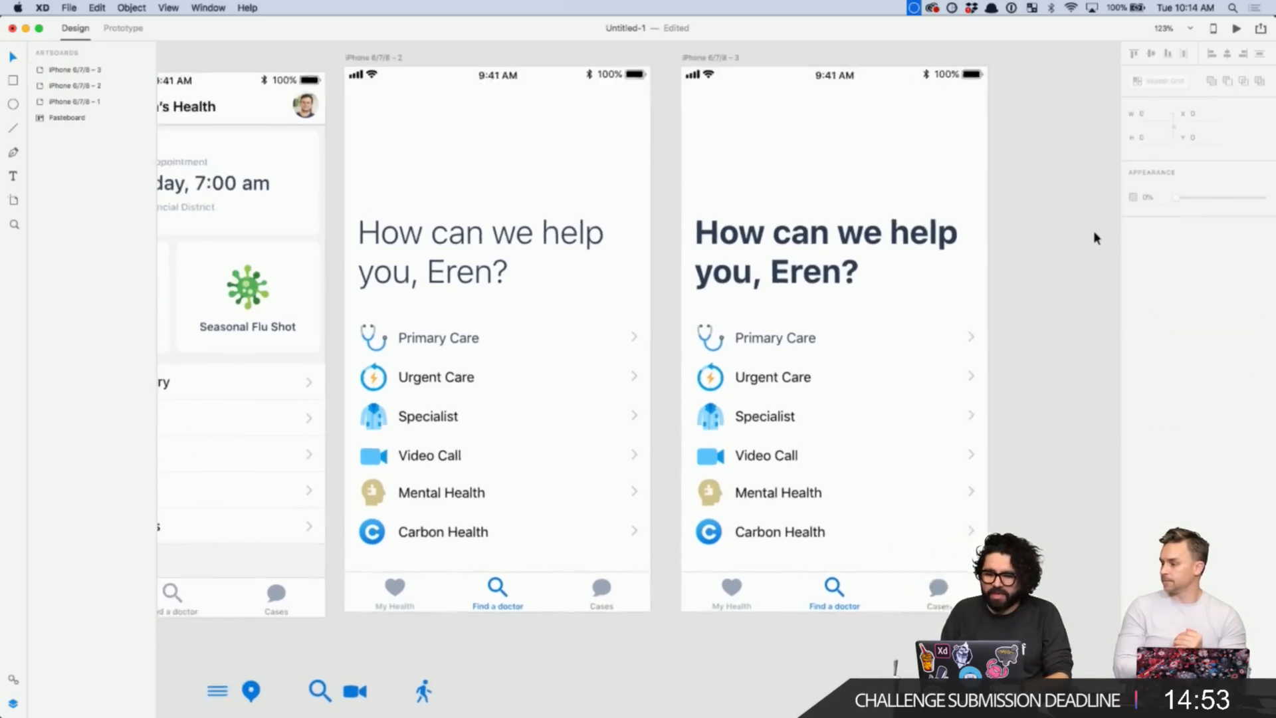
pyautogui.click(844, 237)
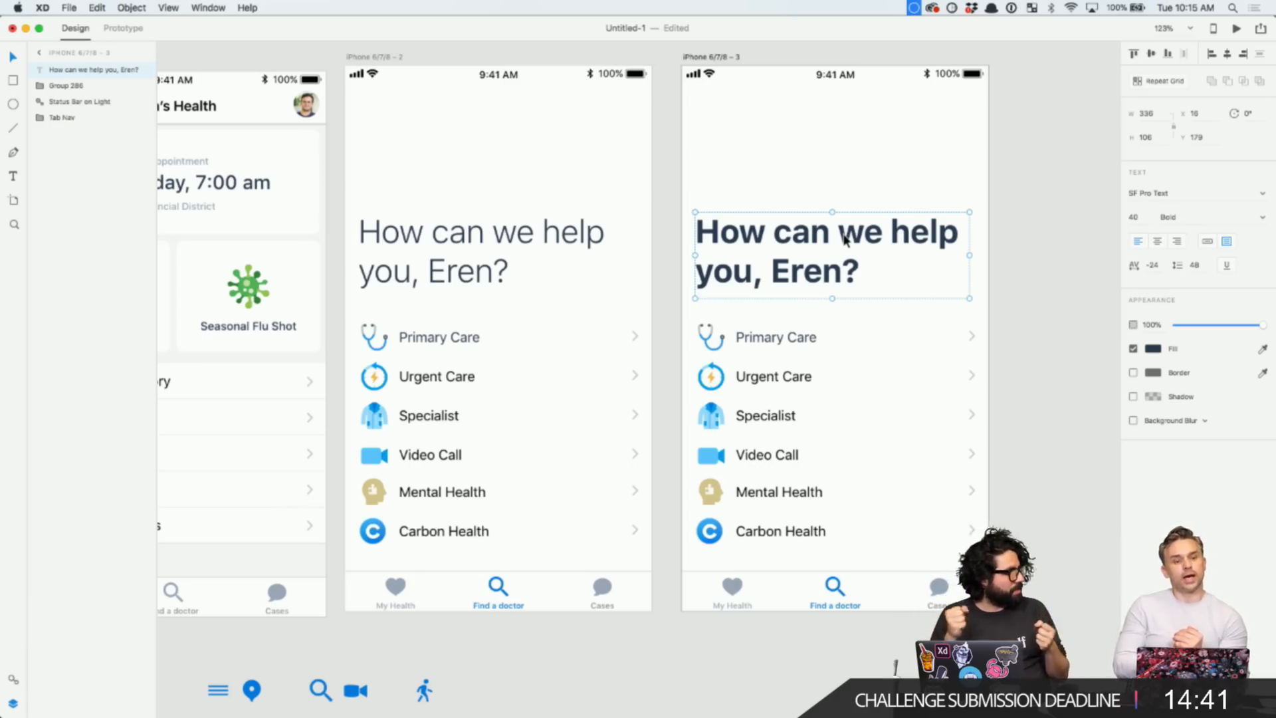
pyautogui.click(1022, 277)
pyautogui.click(776, 237)
pyautogui.doubleClick(894, 245)
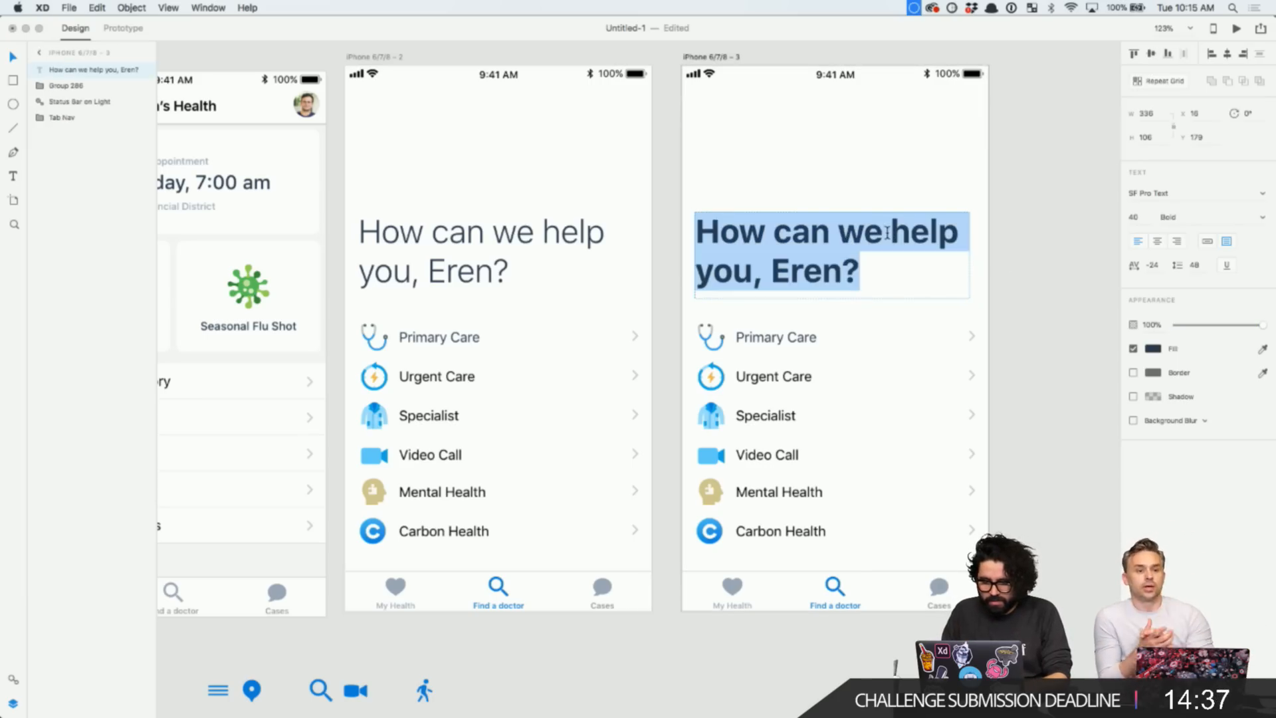
pyautogui.click(890, 234)
pyautogui.press('Return')
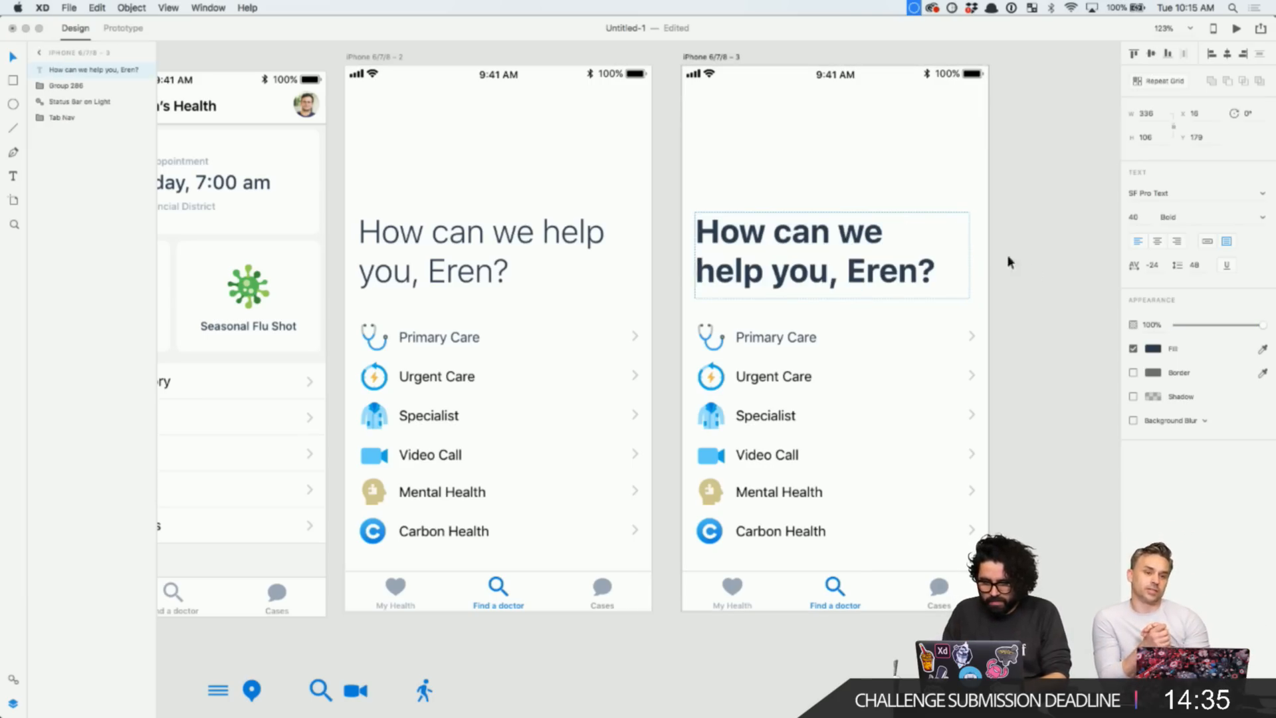
pyautogui.click(1013, 264)
pyautogui.click(819, 269)
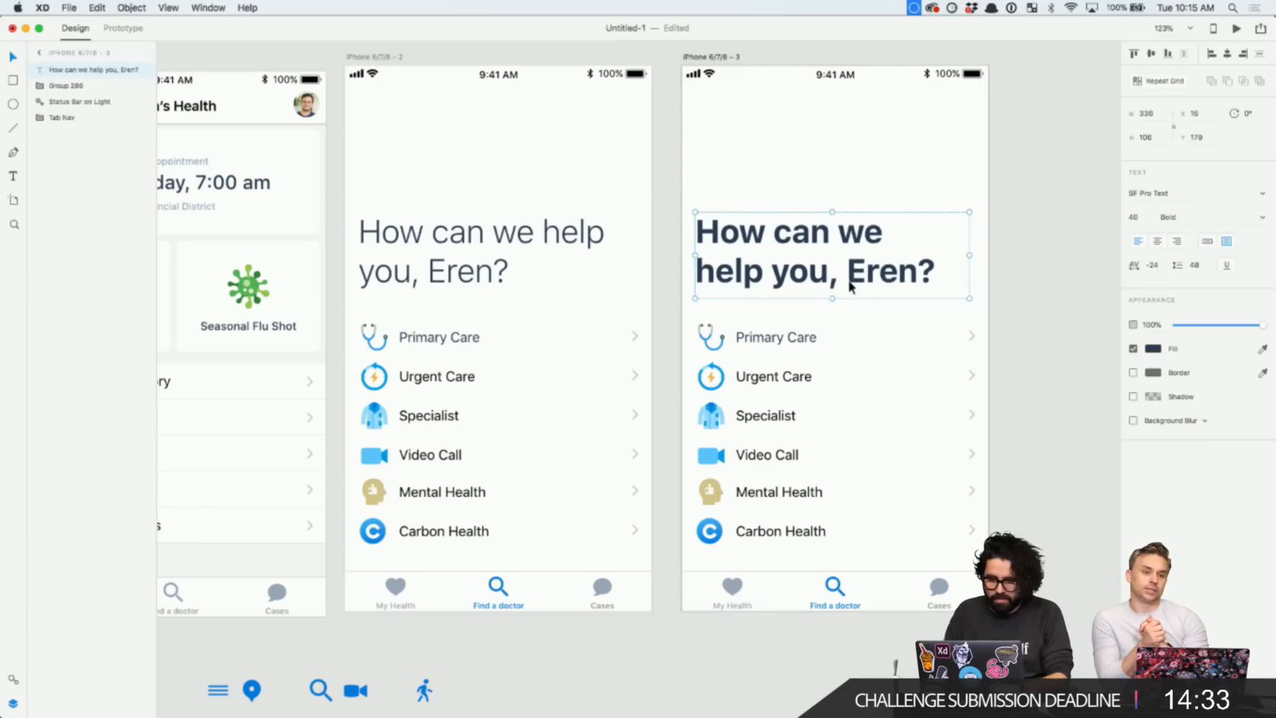
pyautogui.press('Delete')
pyautogui.click(698, 60)
pyautogui.press('Delete')
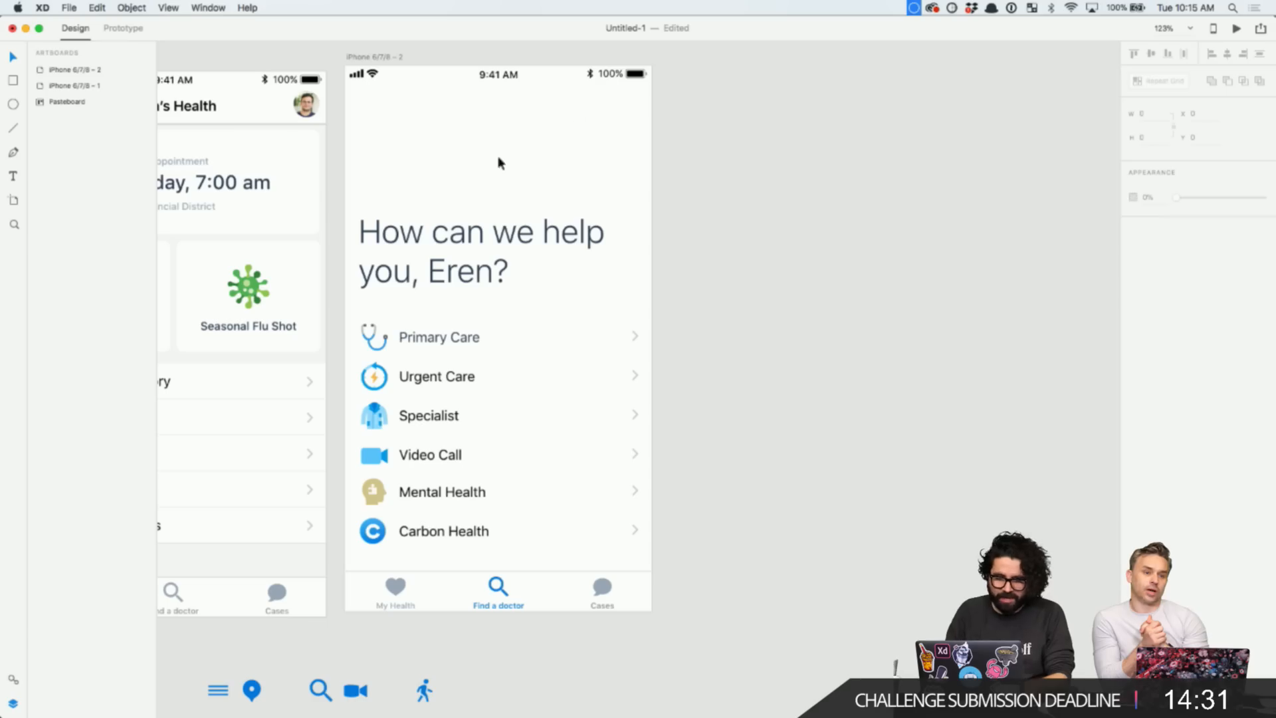
pyautogui.click(481, 241)
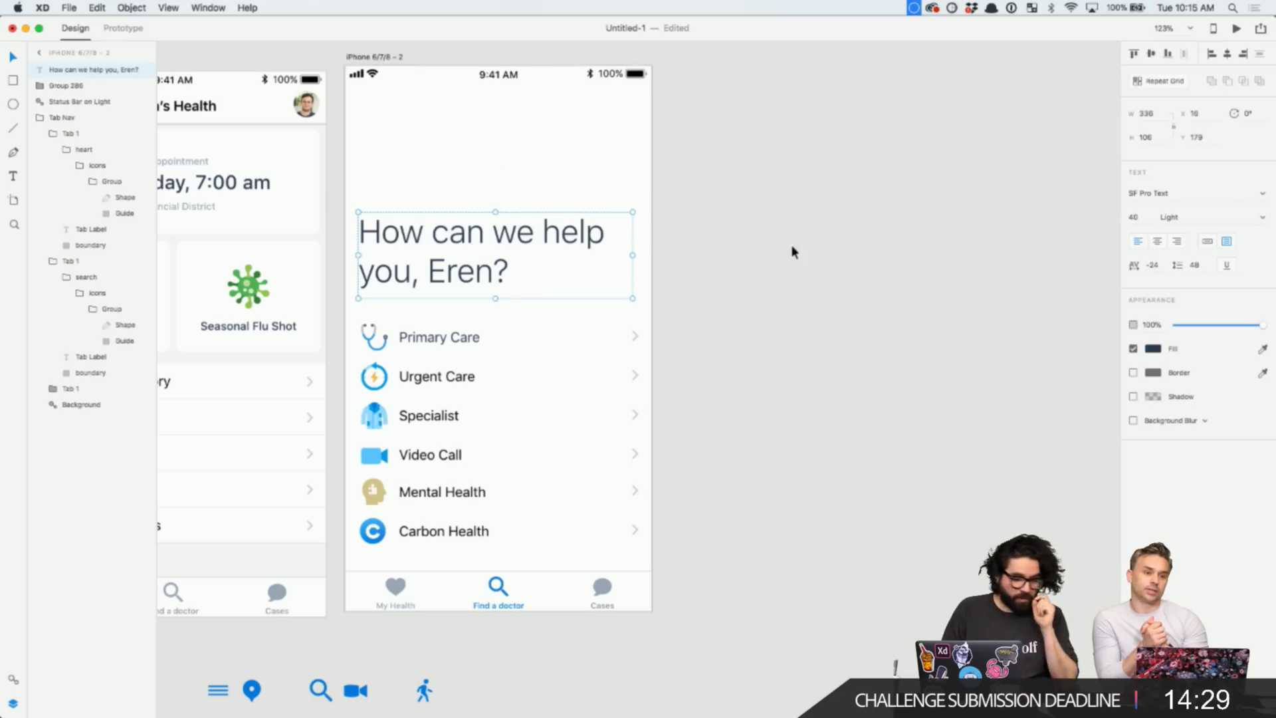
pyautogui.click(1154, 351)
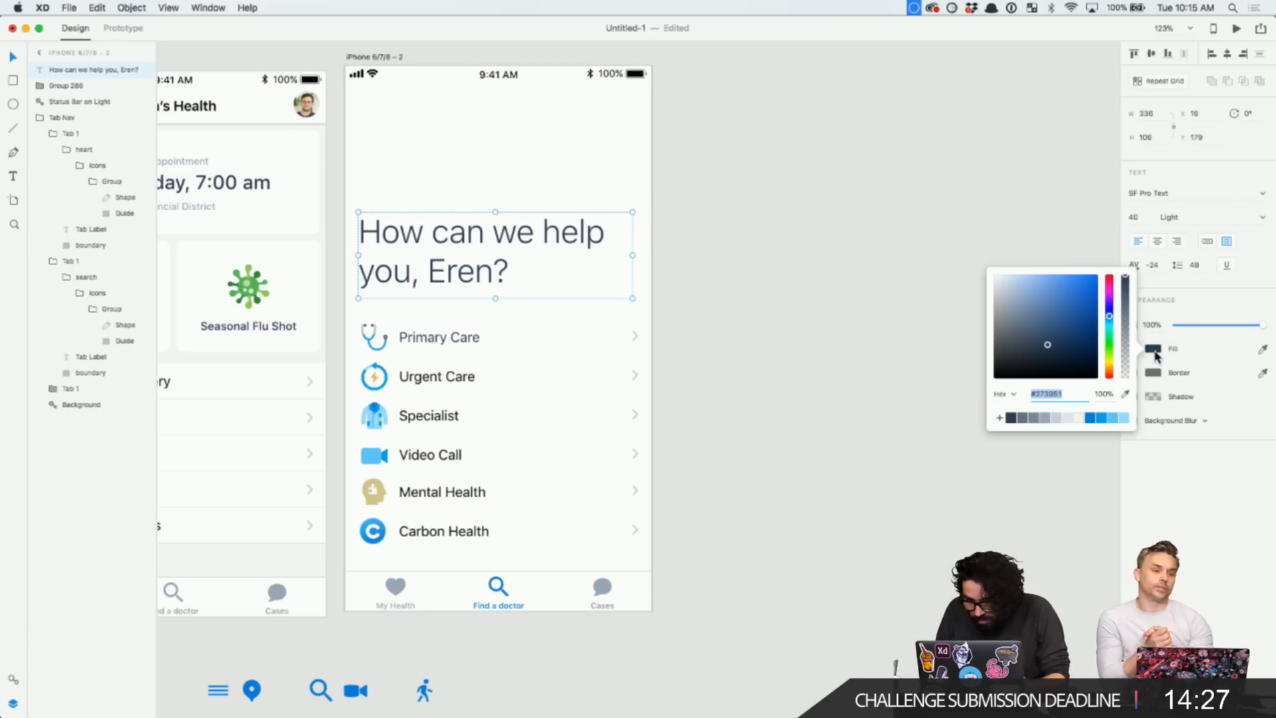
pyautogui.click(1024, 418)
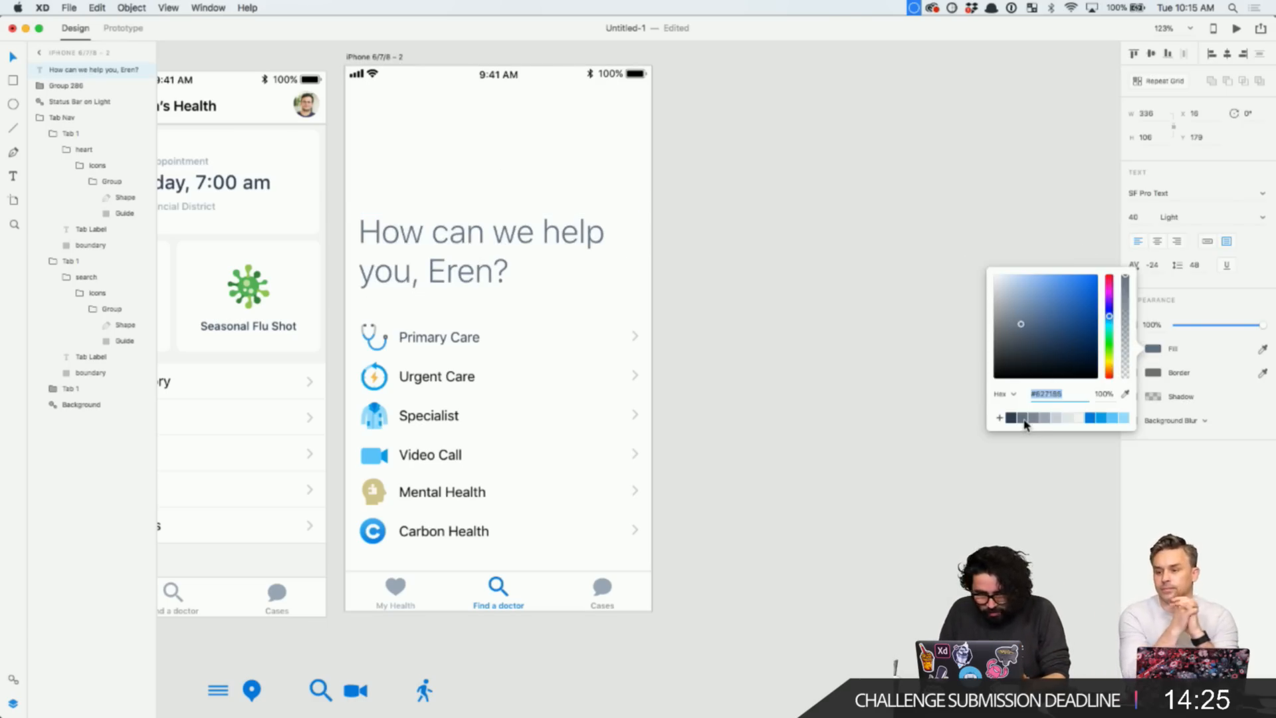
pyautogui.click(1011, 419)
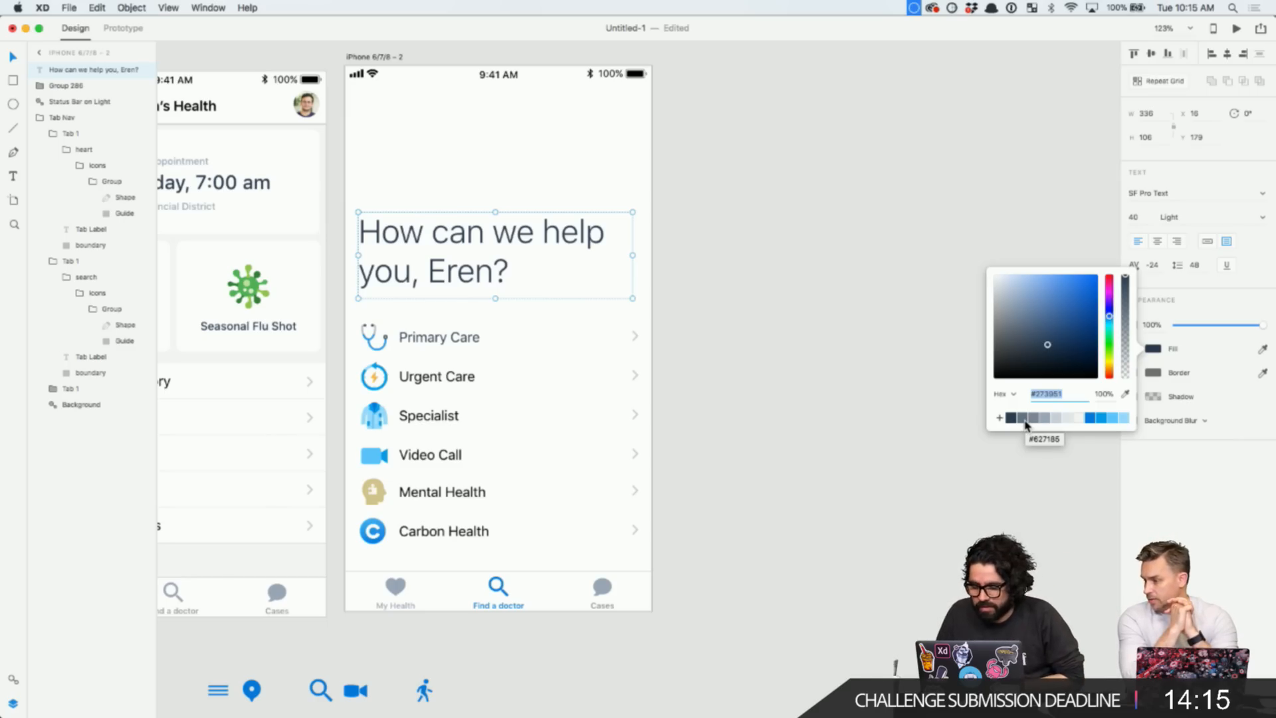
pyautogui.click(790, 322)
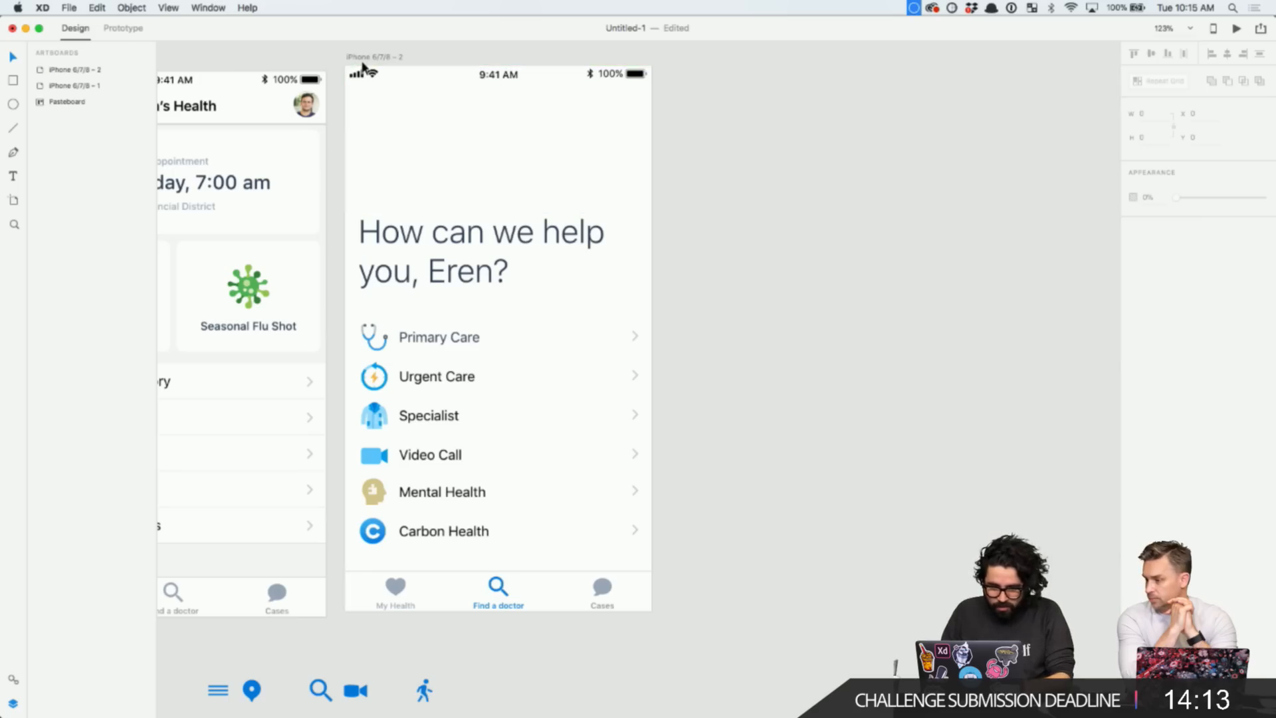
# - Duplicate the second artboard and make the copy's greeting heading Semibold
pyautogui.moveTo(362, 63); pyautogui.dragTo(686, 63)
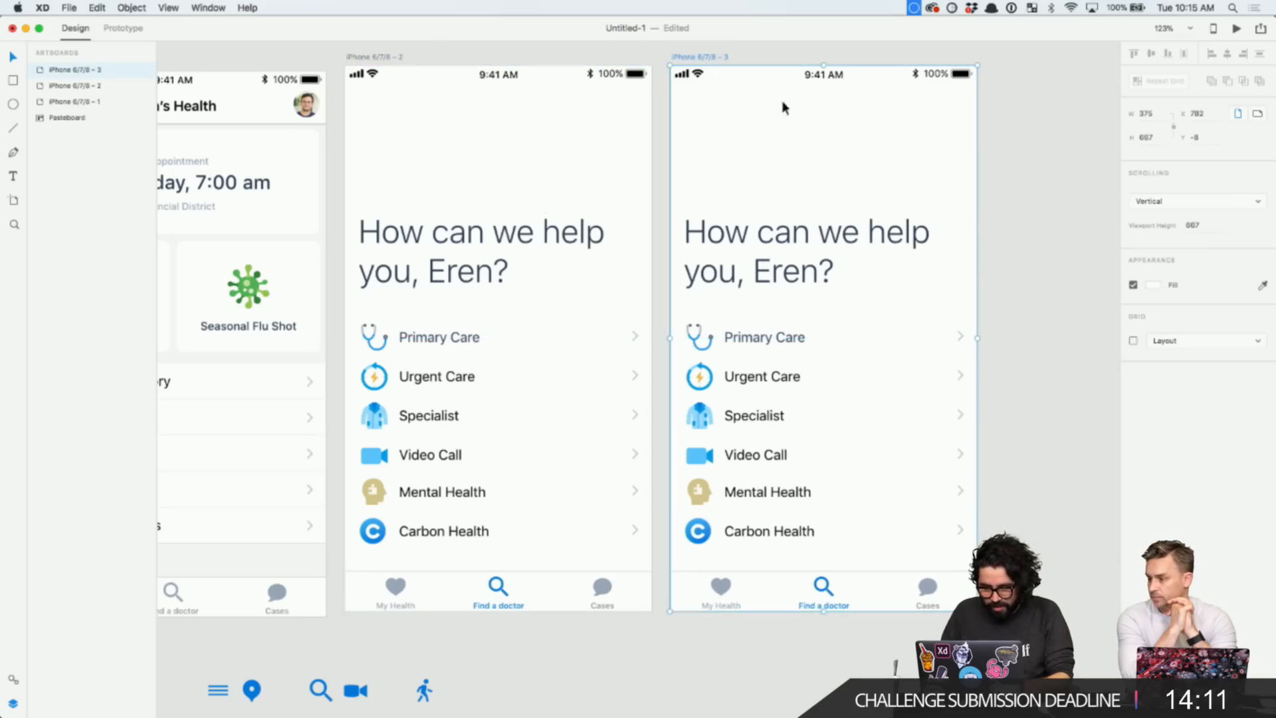
pyautogui.click(1011, 237)
pyautogui.click(874, 237)
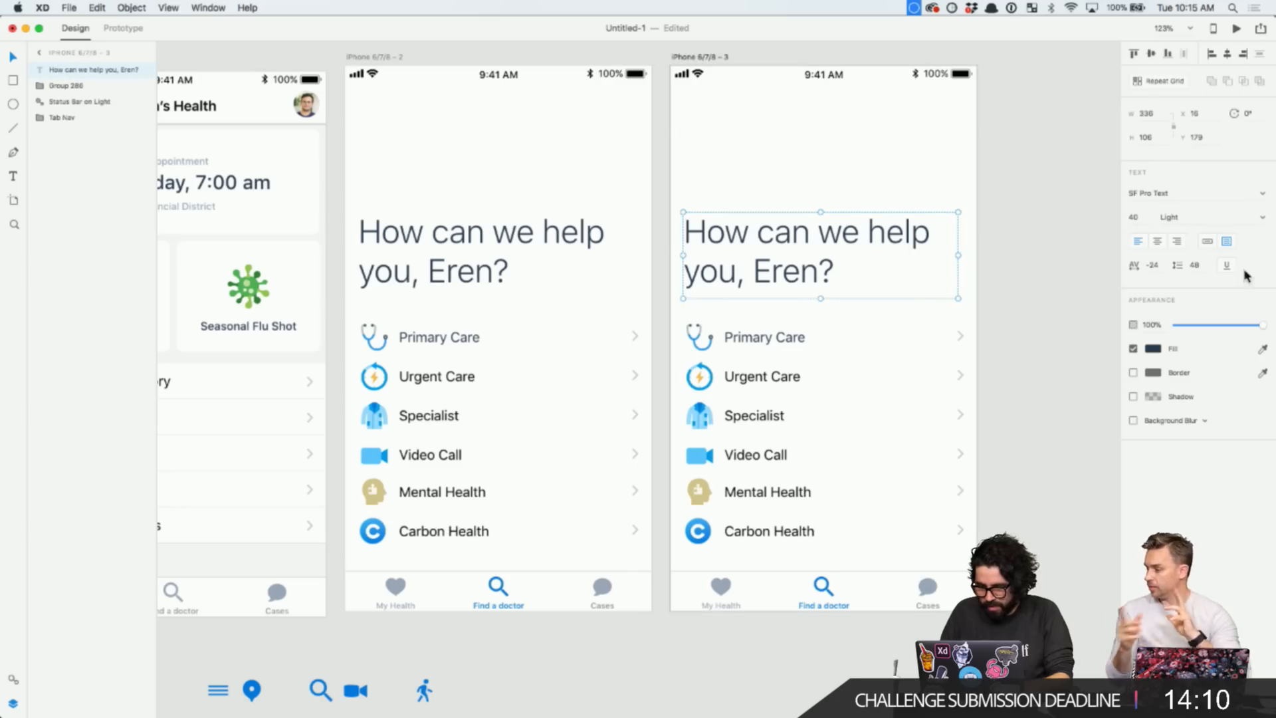
pyautogui.click(1181, 217)
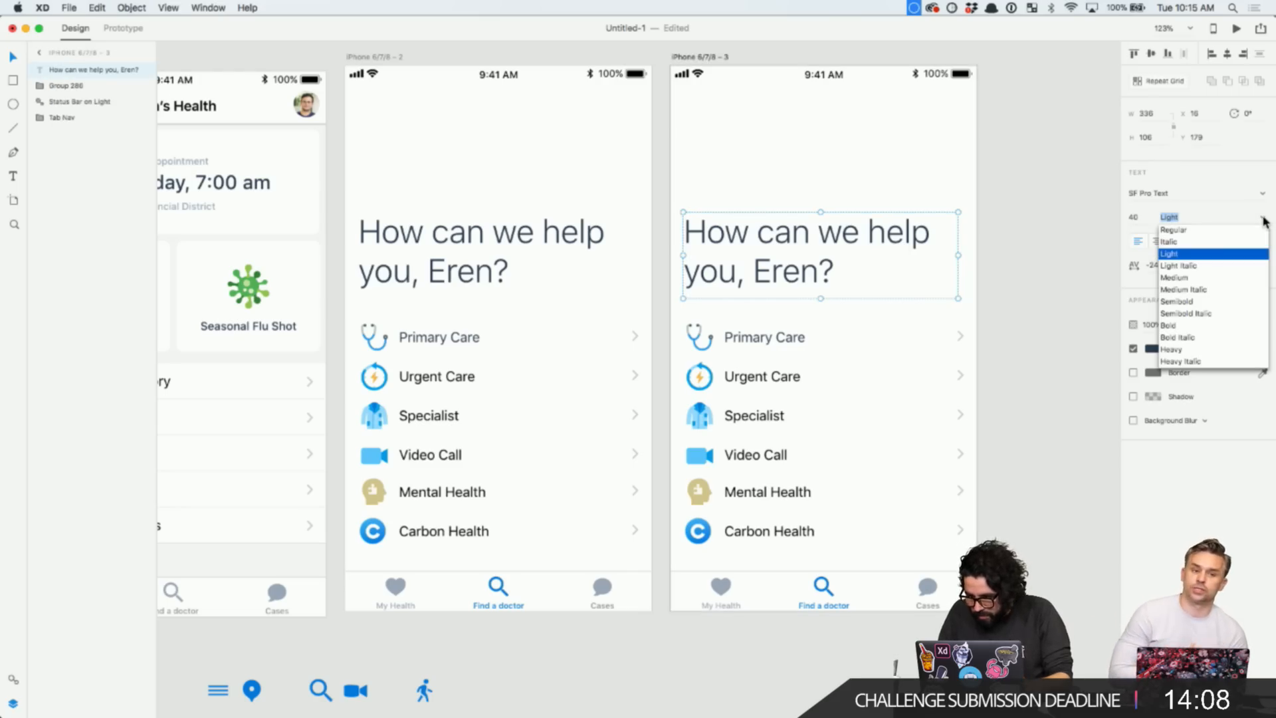
pyautogui.click(1225, 303)
pyautogui.click(1041, 264)
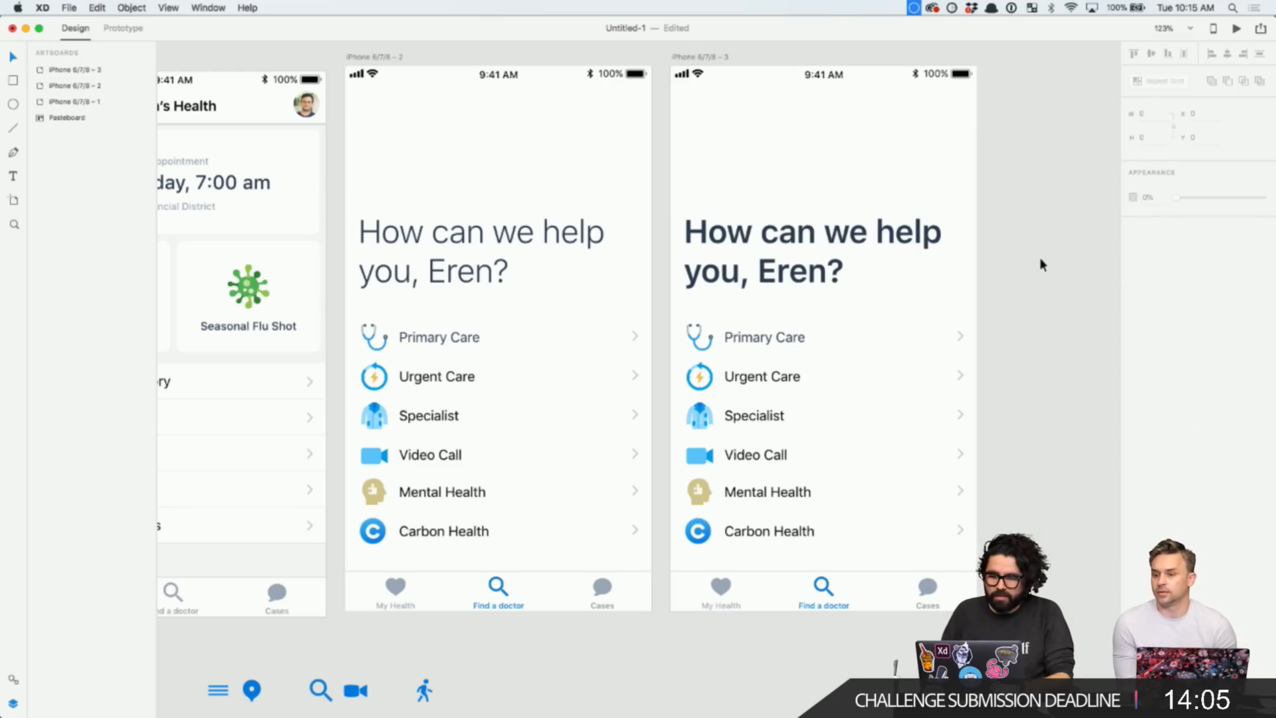
pyautogui.click(880, 245)
# - Duplicate the third artboard to its right and make that copy's heading Bold
pyautogui.hscroll(3, 914, 245)
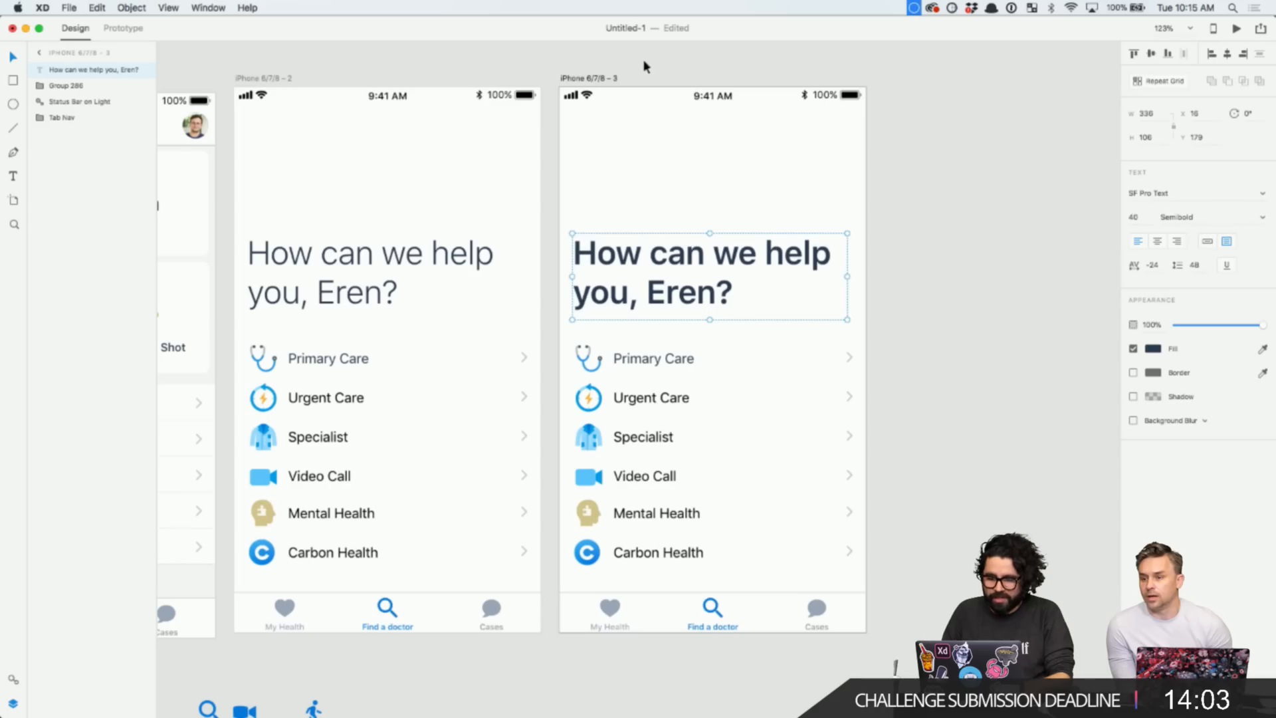
pyautogui.click(588, 78)
pyautogui.moveTo(588, 78); pyautogui.dragTo(905, 80)
pyautogui.scroll(-5, 963, 245)
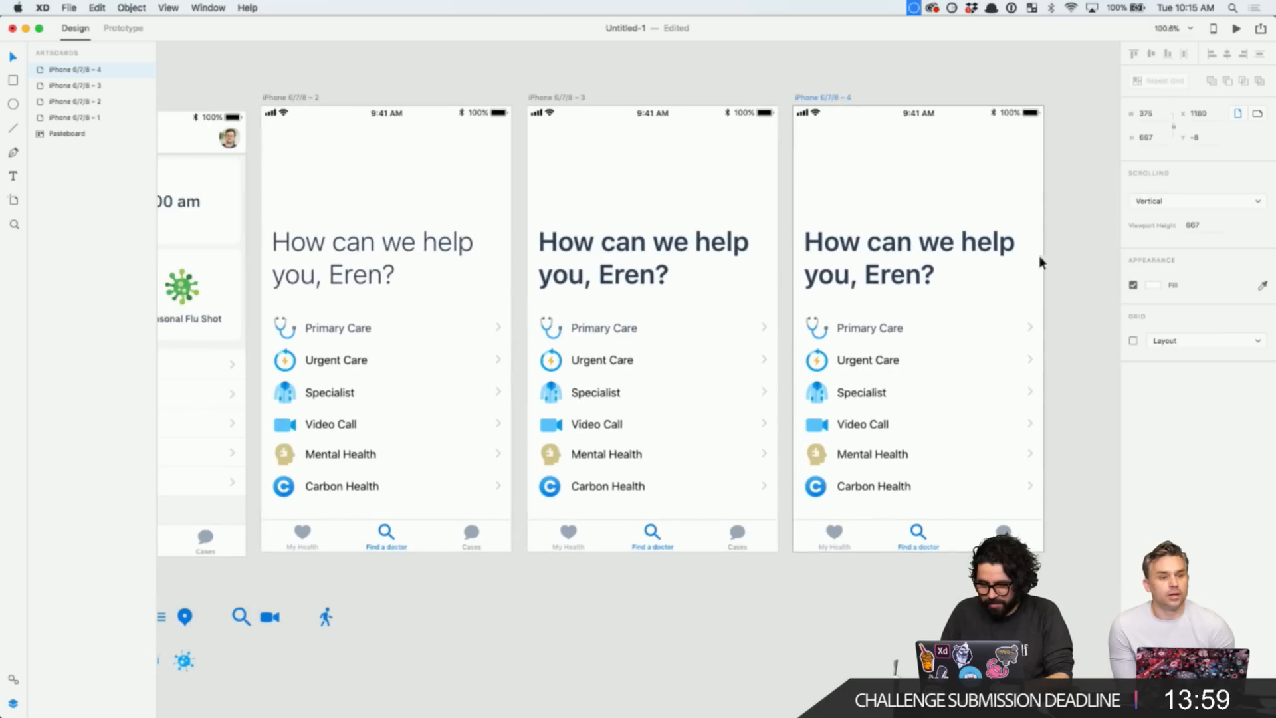
pyautogui.click(963, 249)
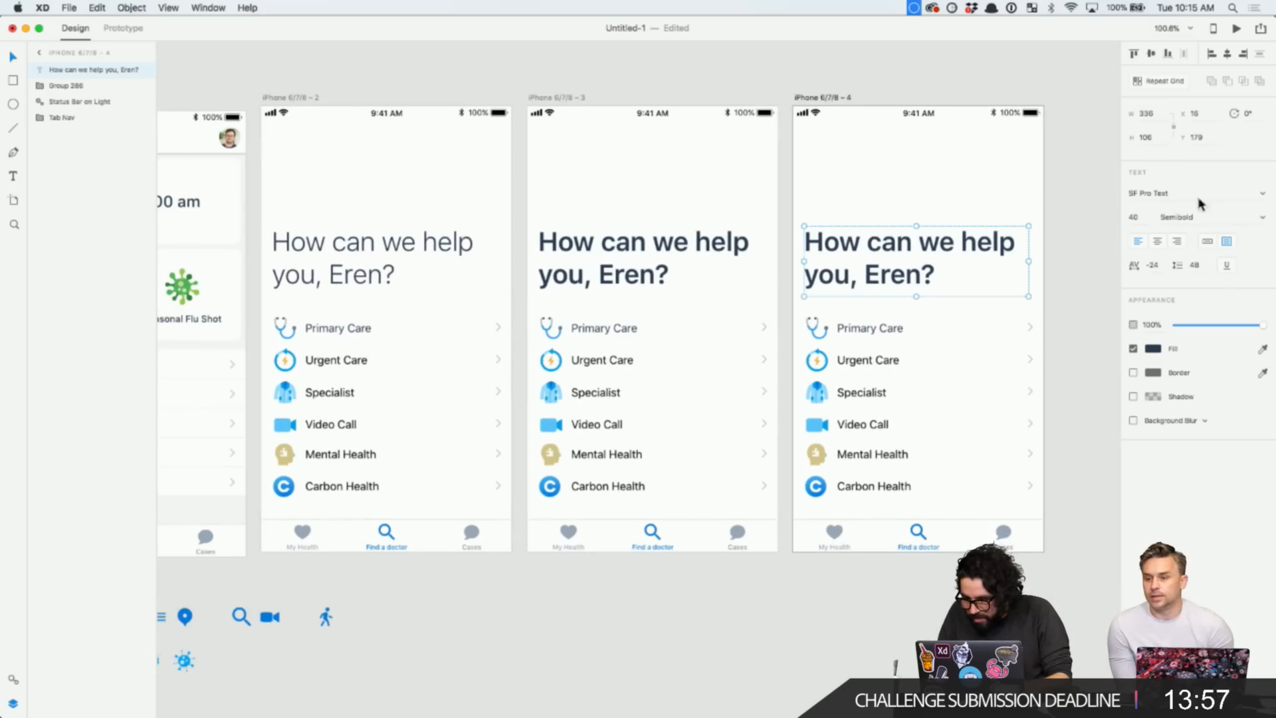
pyautogui.click(1261, 217)
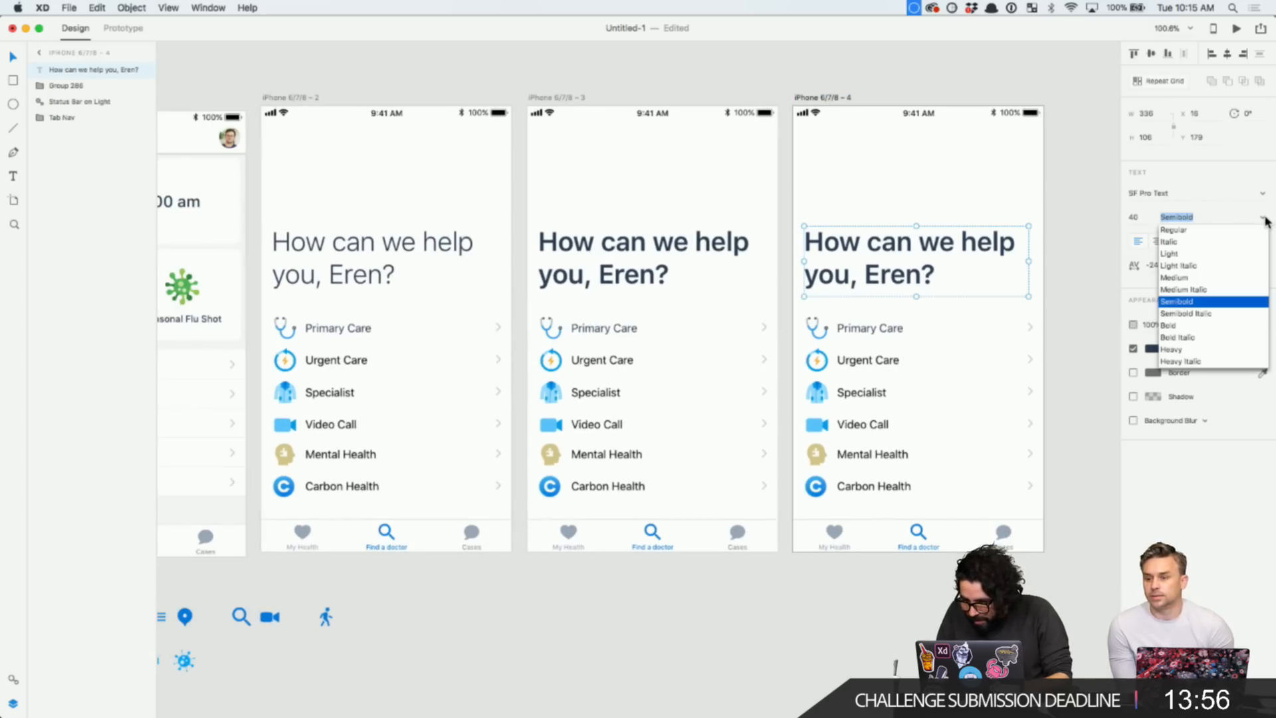
pyautogui.click(1200, 325)
pyautogui.click(875, 613)
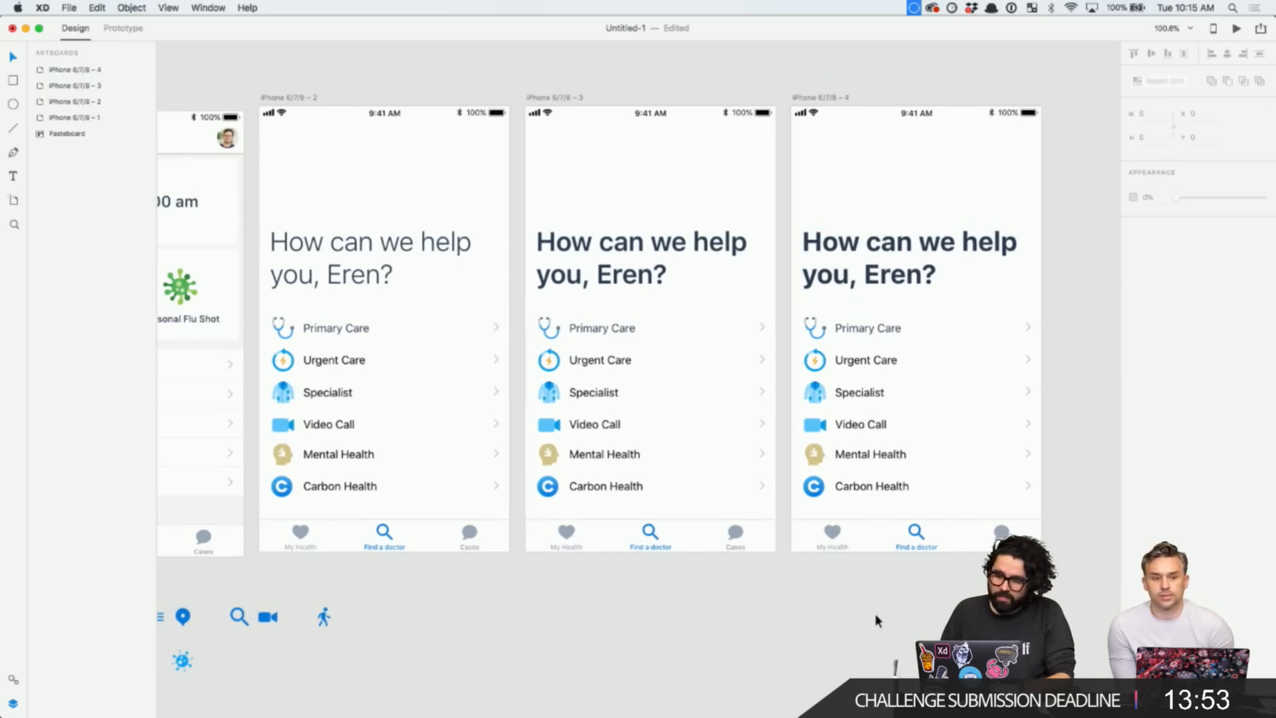
# - Nudge the greeting headings on artboards 2, 3 and 4 down slightly
pyautogui.scroll(-2, 874, 613)
pyautogui.hscroll(-2, 875, 613)
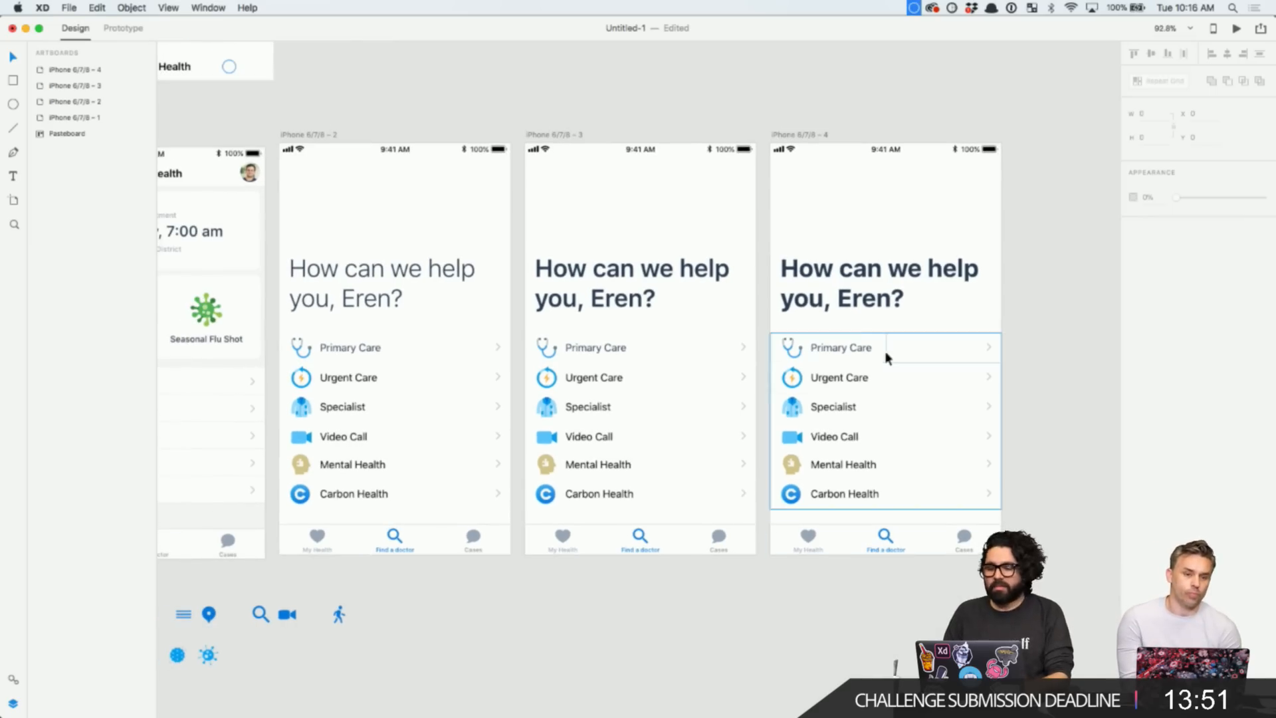
pyautogui.click(858, 303)
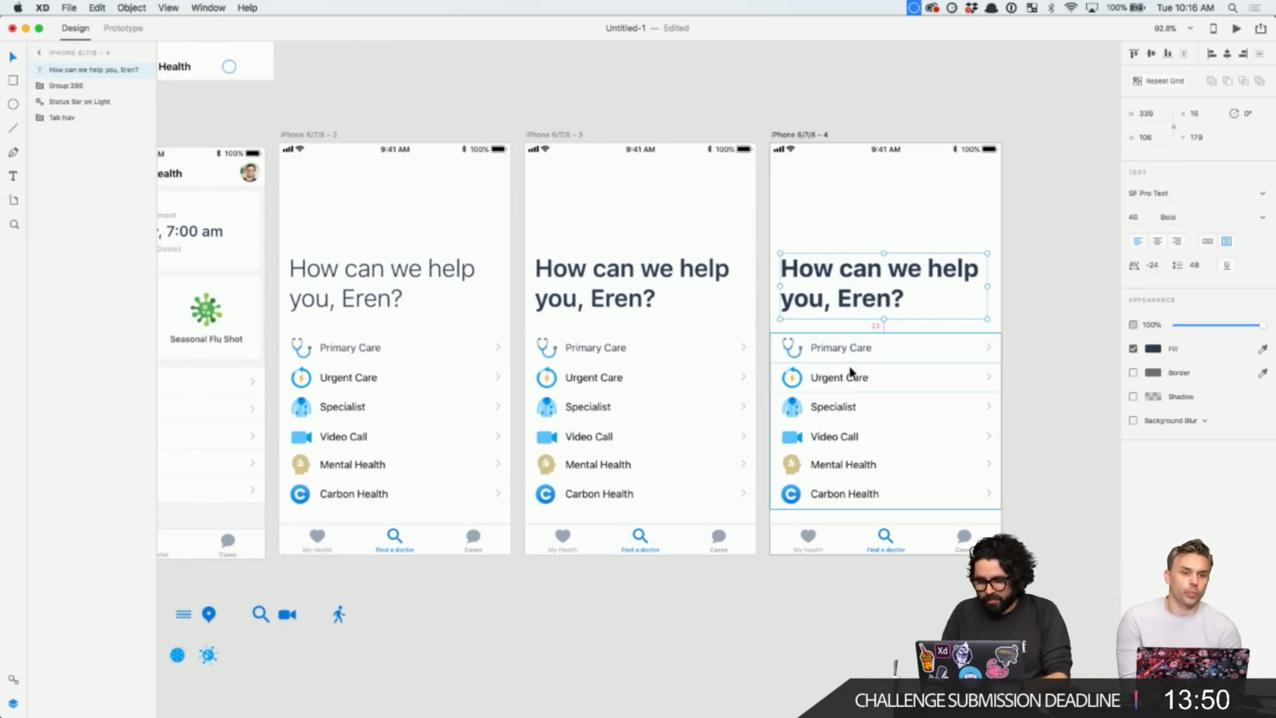
pyautogui.keyDown('shift'); pyautogui.click(635, 273); pyautogui.keyUp('shift')
pyautogui.keyDown('shift'); pyautogui.click(413, 288); pyautogui.keyUp('shift')
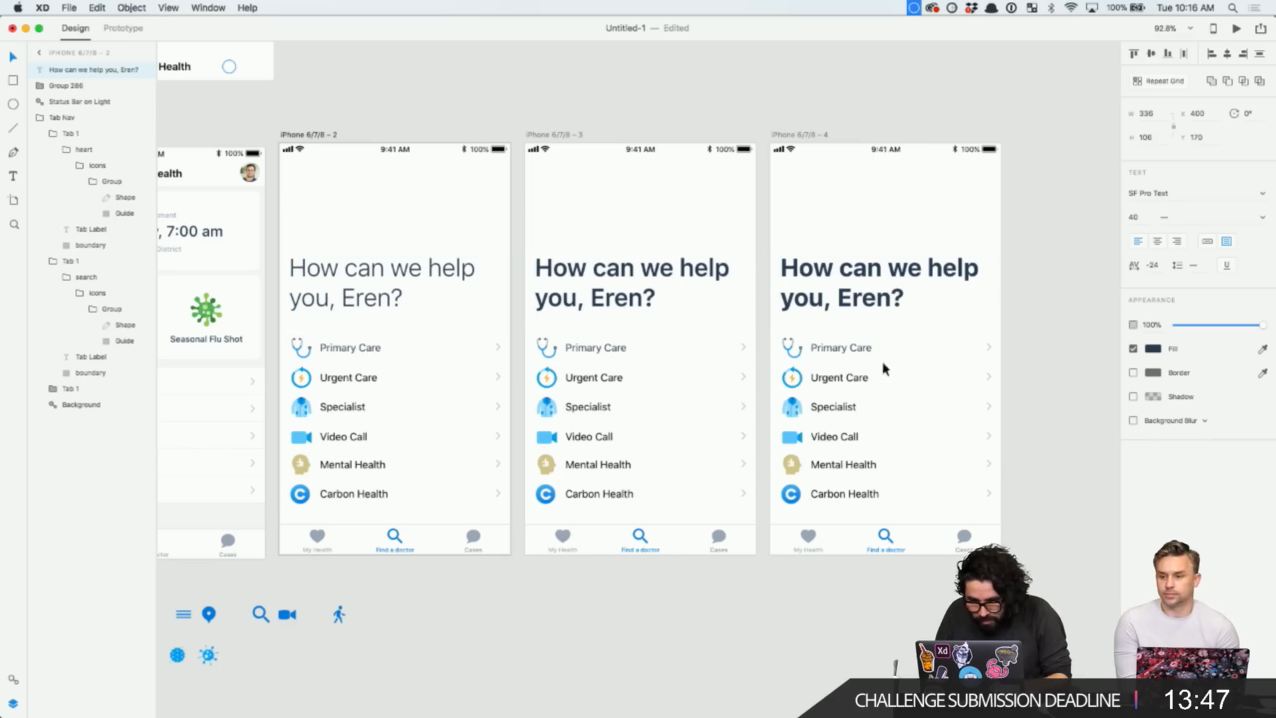
pyautogui.press('Down')
pyautogui.press('Down')
pyautogui.press('Down')
pyautogui.press('Down')
pyautogui.press('Down')
pyautogui.press('Down')
pyautogui.press('Down')
pyautogui.press('Down')
pyautogui.press('Down')
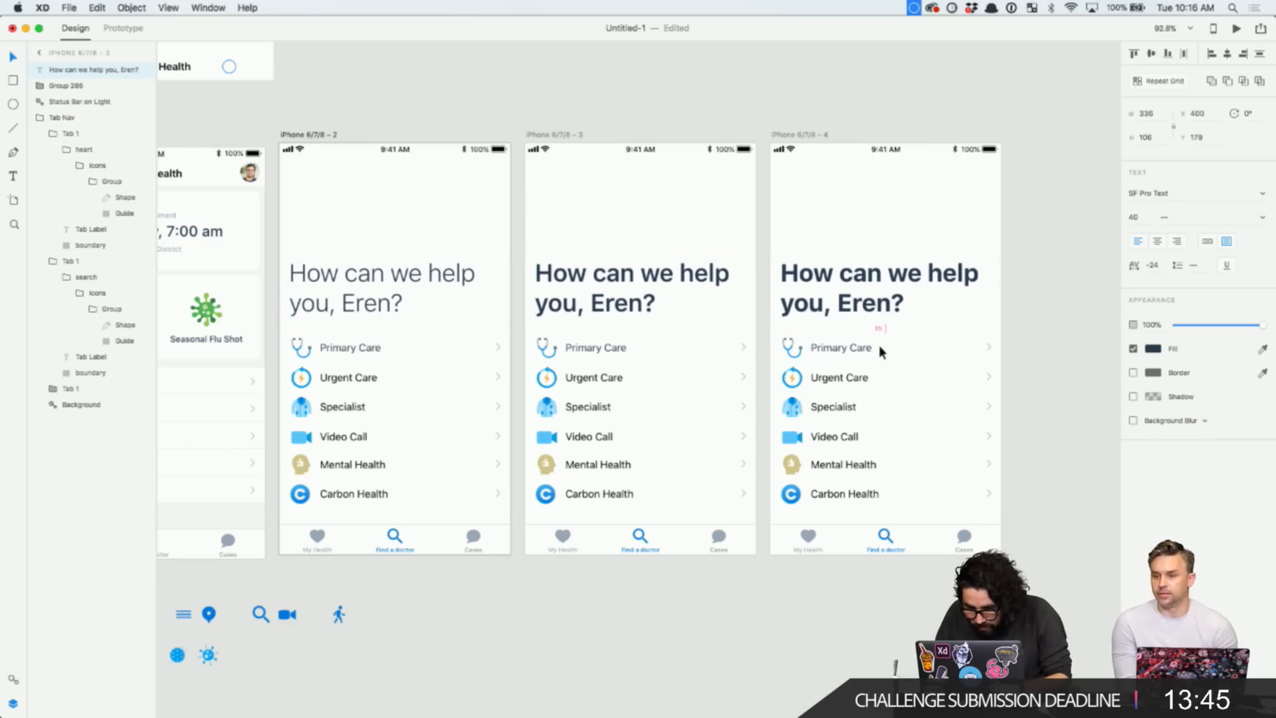
# - Select the iPhone 6/7/8 - 3 and iPhone 6/7/8 - 4 artboards
pyautogui.click(1055, 281)
pyautogui.click(464, 273)
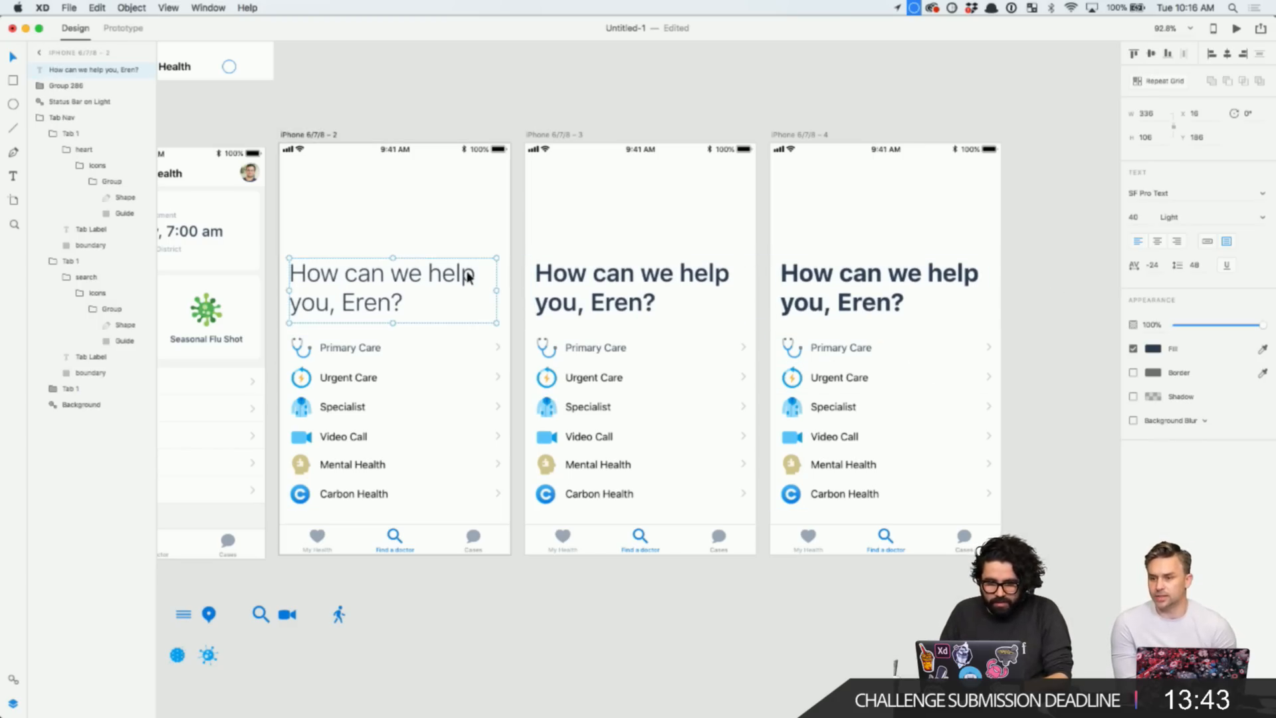
pyautogui.click(643, 282)
pyautogui.scroll(3, 643, 282)
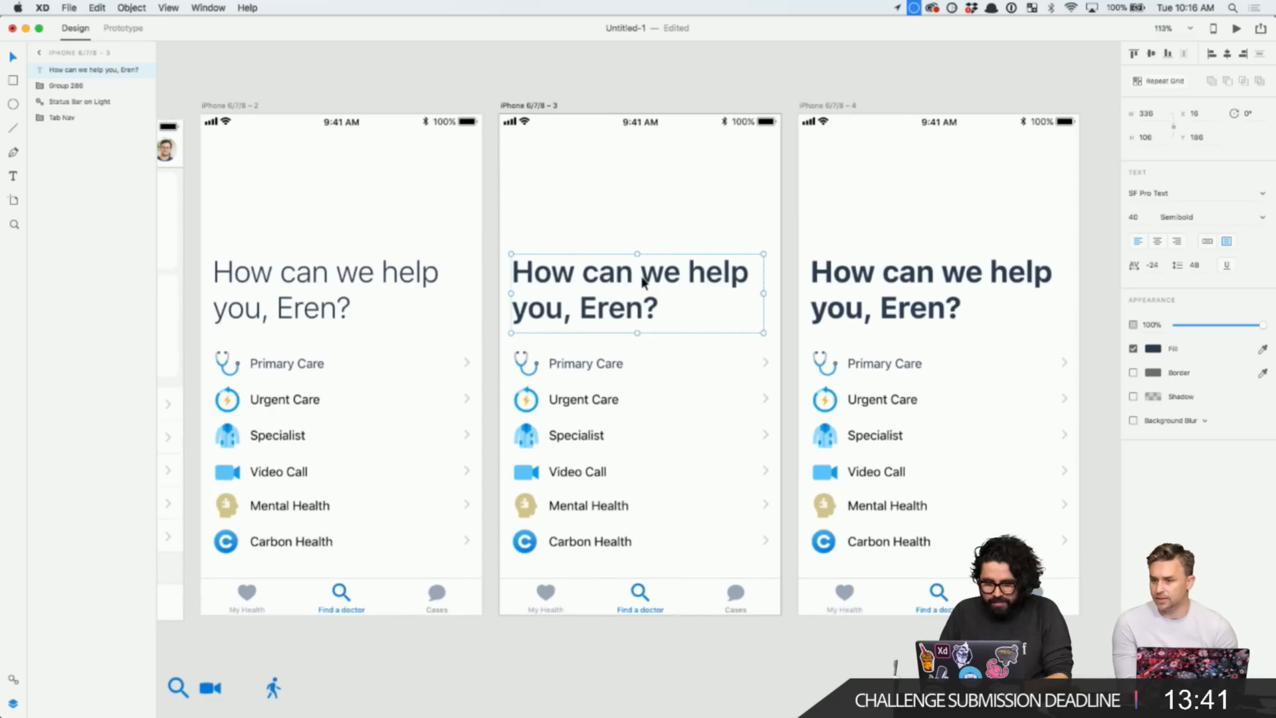
pyautogui.click(525, 106)
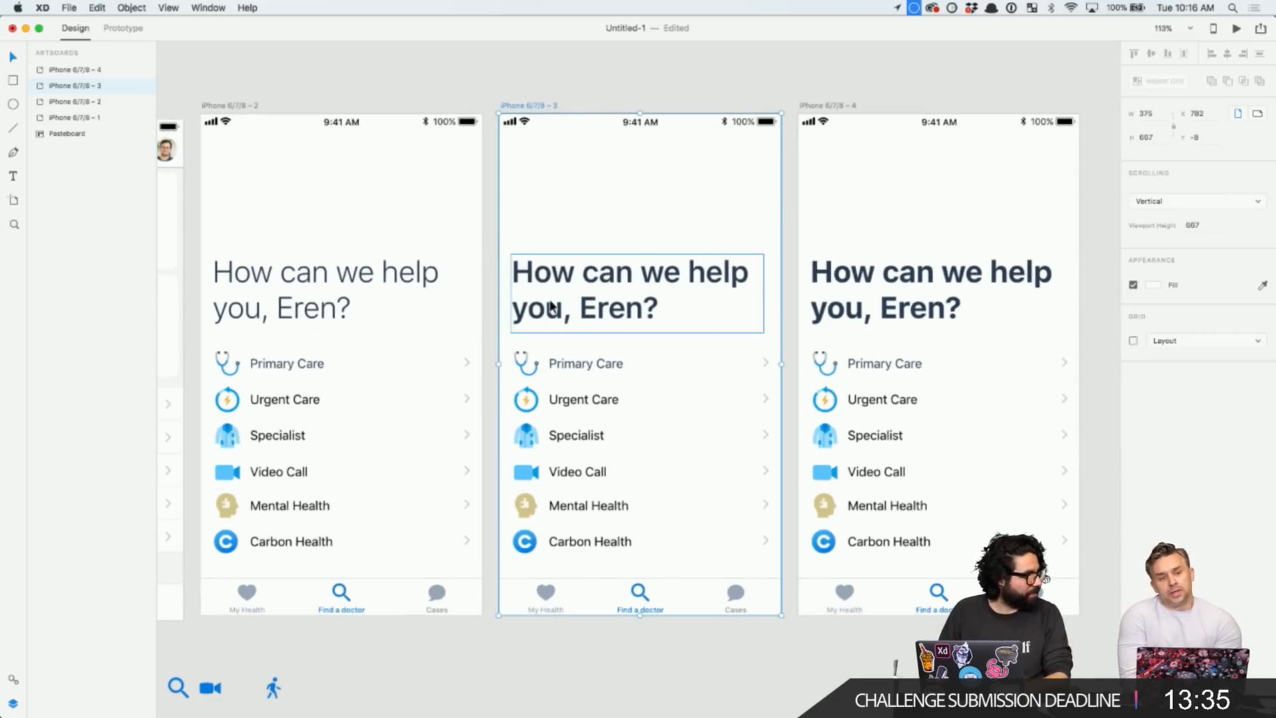
pyautogui.click(783, 89)
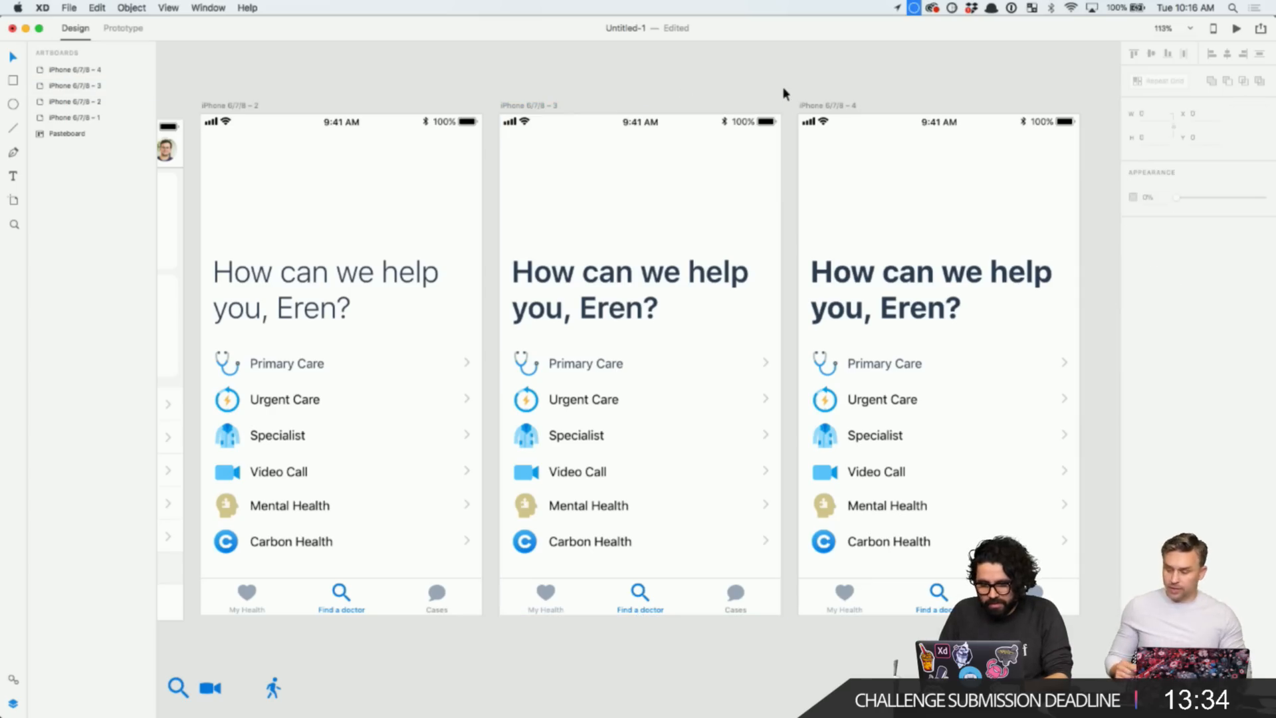
pyautogui.click(823, 107)
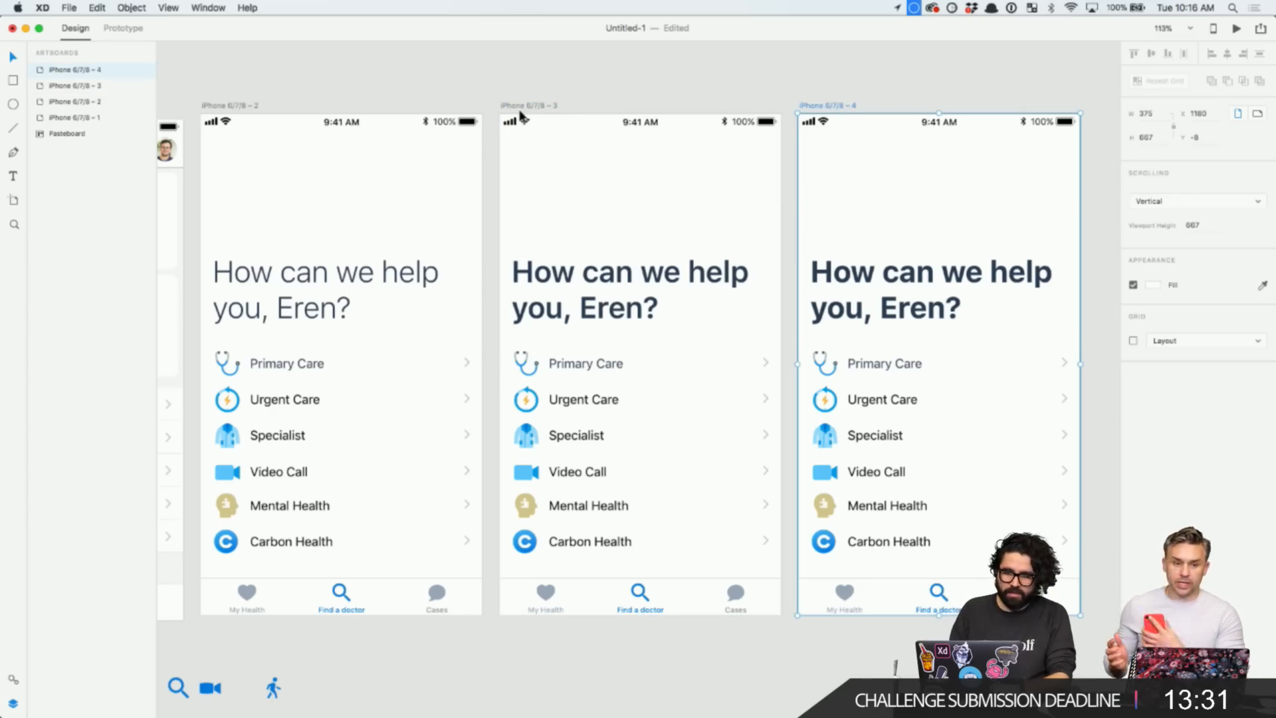
# - Delete artboards 3 and 4, plus a stray duplicate of artboard 2
pyautogui.keyDown('shift'); pyautogui.click(536, 108); pyautogui.keyUp('shift')
pyautogui.press('Delete')
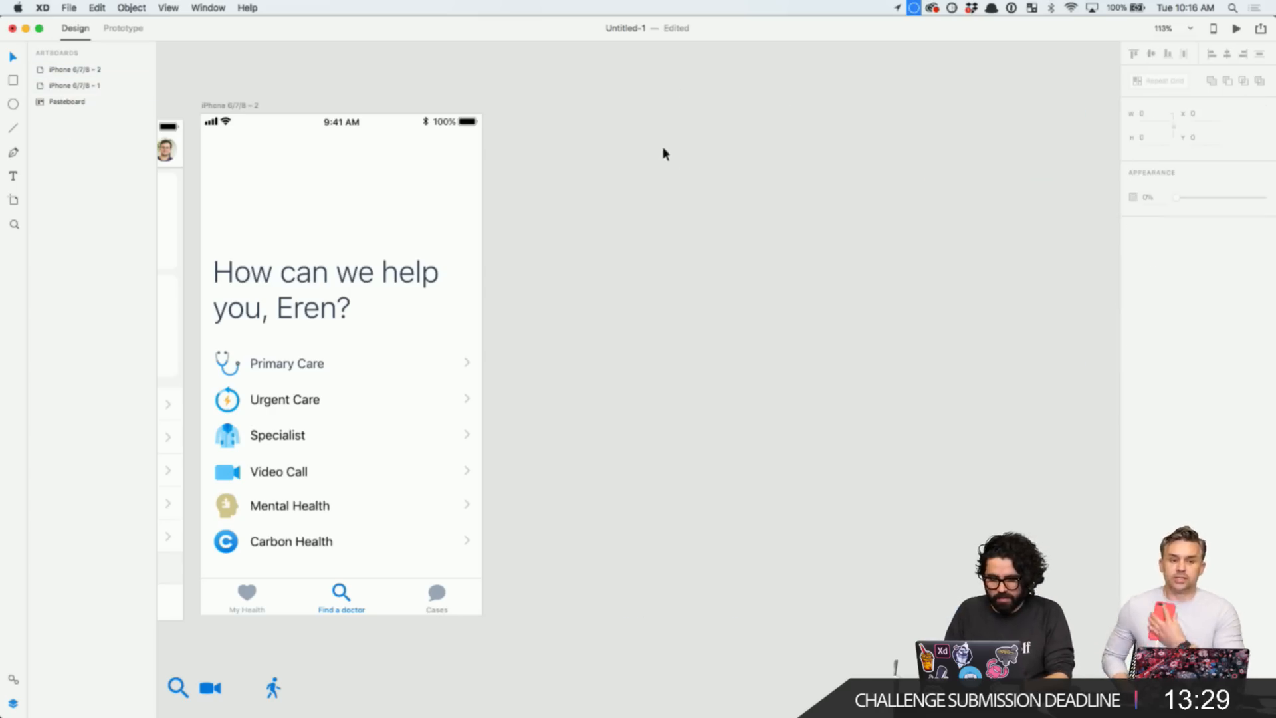
pyautogui.hscroll(-6, 662, 153)
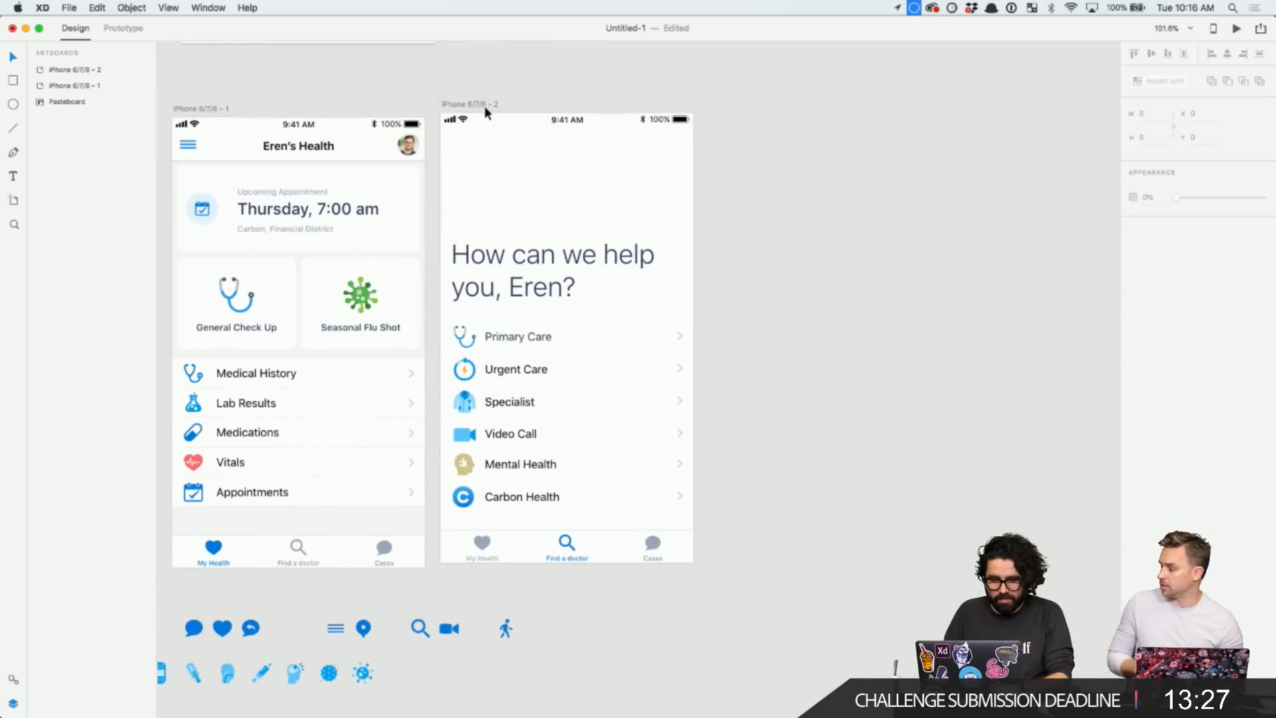
pyautogui.click(482, 106)
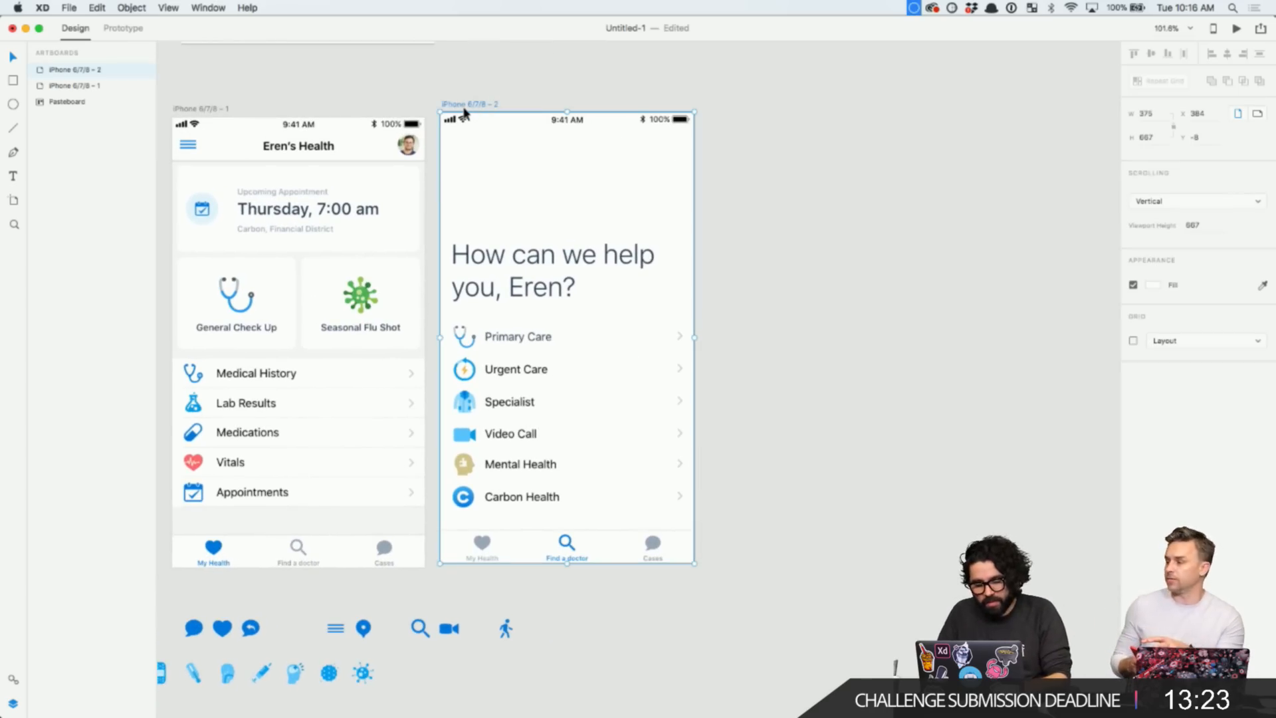
pyautogui.moveTo(464, 112); pyautogui.dragTo(734, 116)
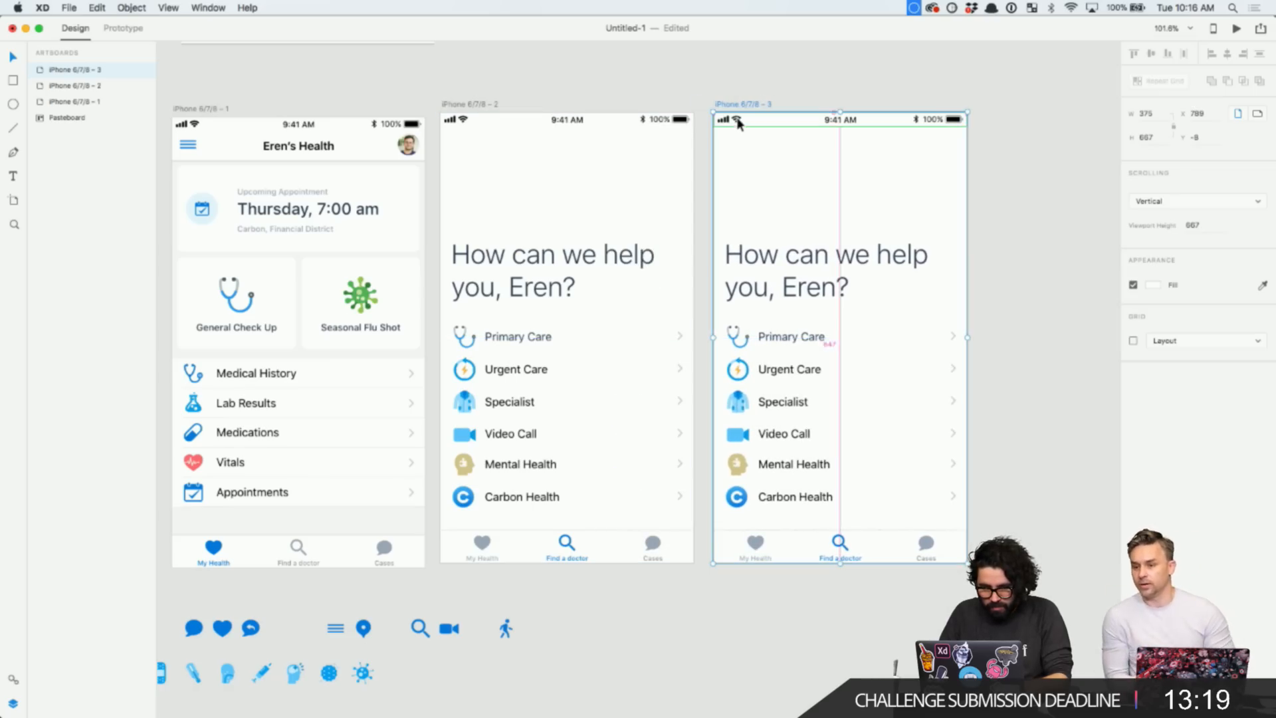
pyautogui.press('Delete')
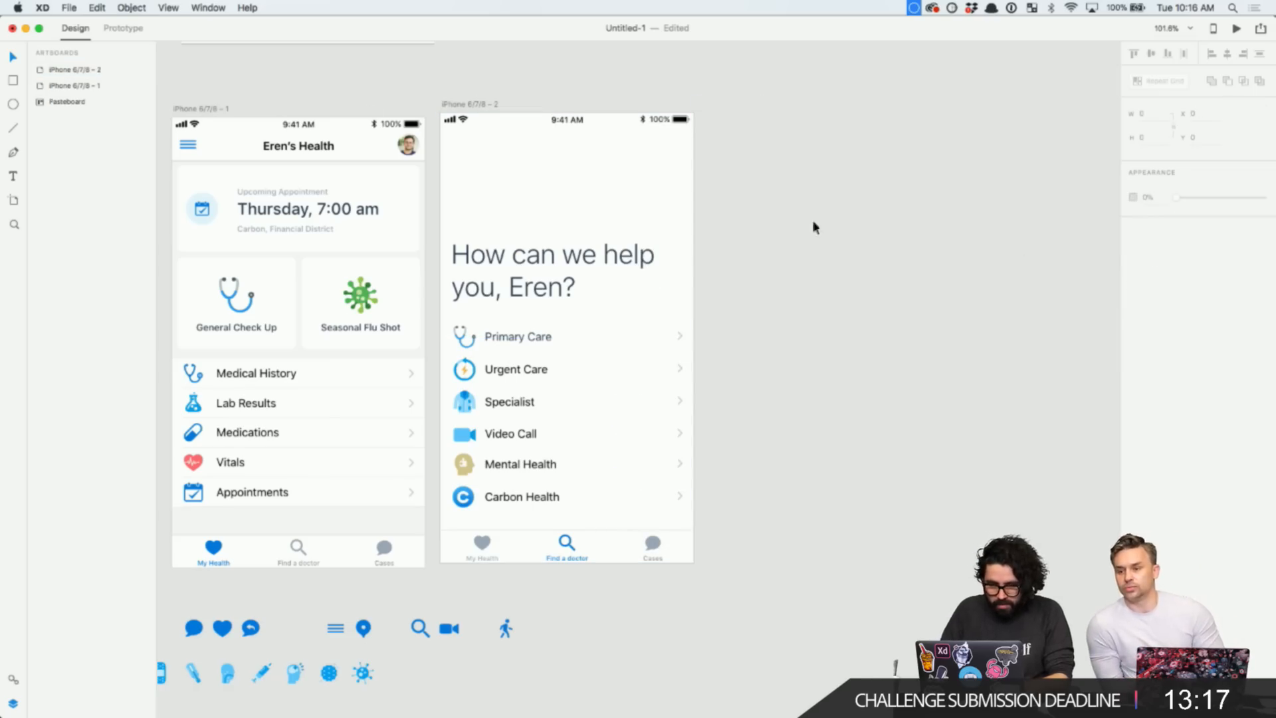
# - Duplicate the Eren's Health artboard beside artboard 2 and remove its appointment and checkup cards
pyautogui.moveTo(188, 106); pyautogui.dragTo(731, 138)
pyautogui.moveTo(981, 188); pyautogui.dragTo(714, 351)
pyautogui.press('Delete')
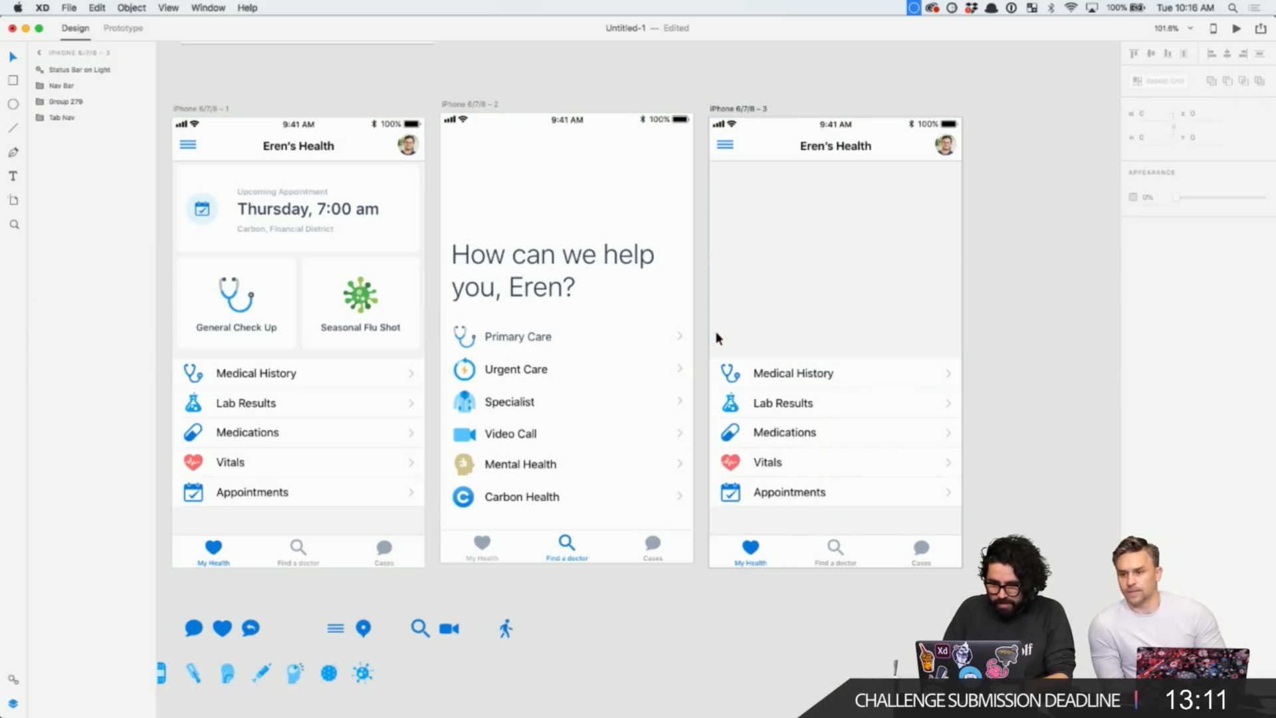
pyautogui.scroll(2, 947, 250)
# - Retitle the copied artboard's nav bar header to "Eren's Cases"
pyautogui.scroll(3, 946, 250)
pyautogui.click(843, 202)
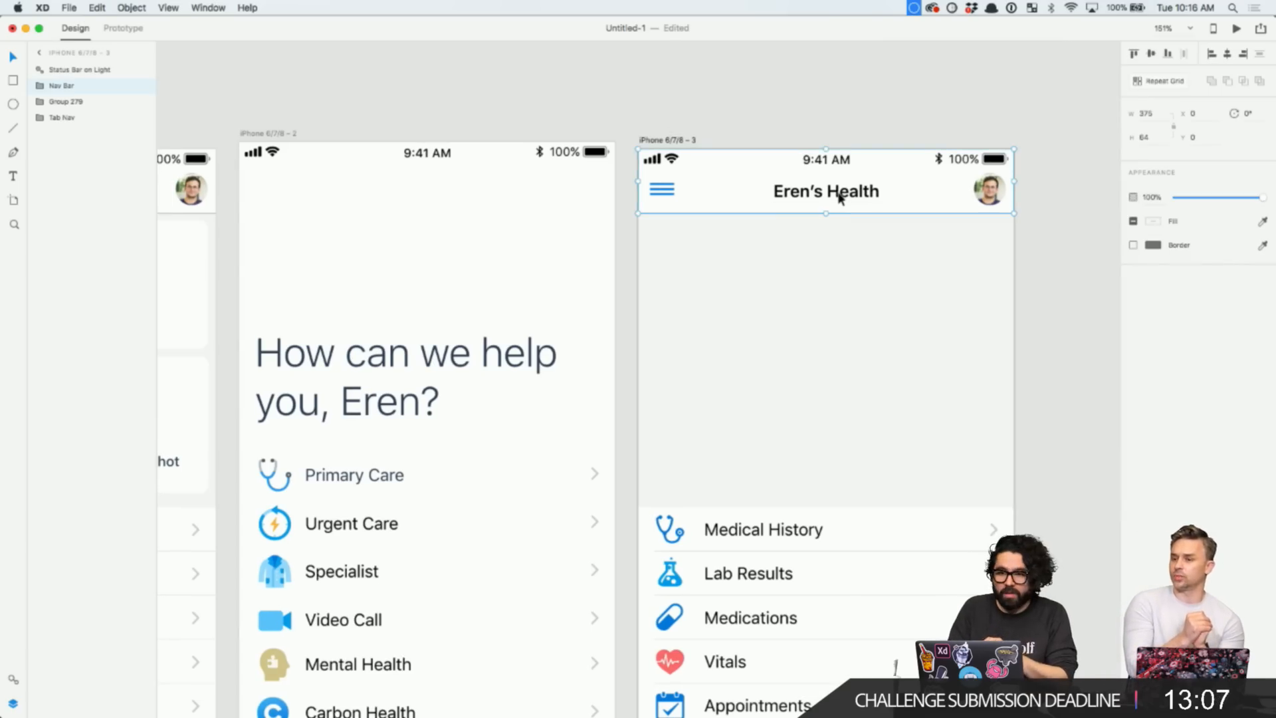
pyautogui.doubleClick(839, 197)
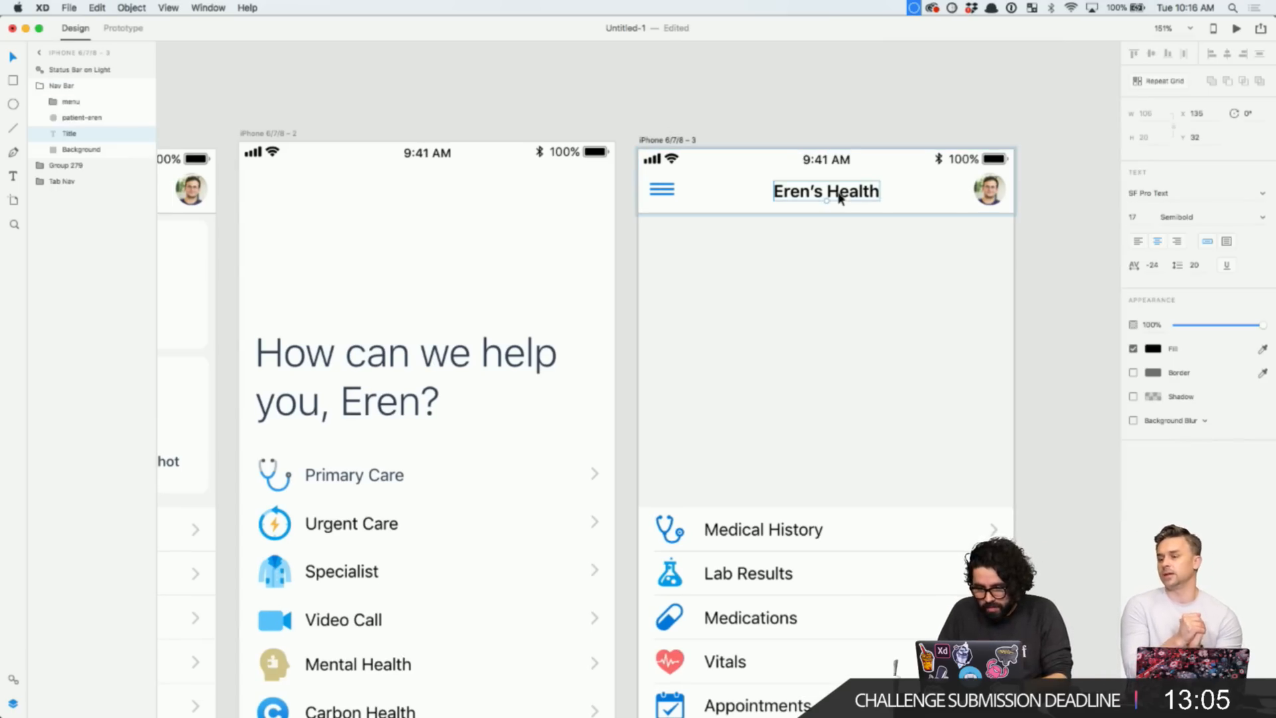
pyautogui.doubleClick(840, 196)
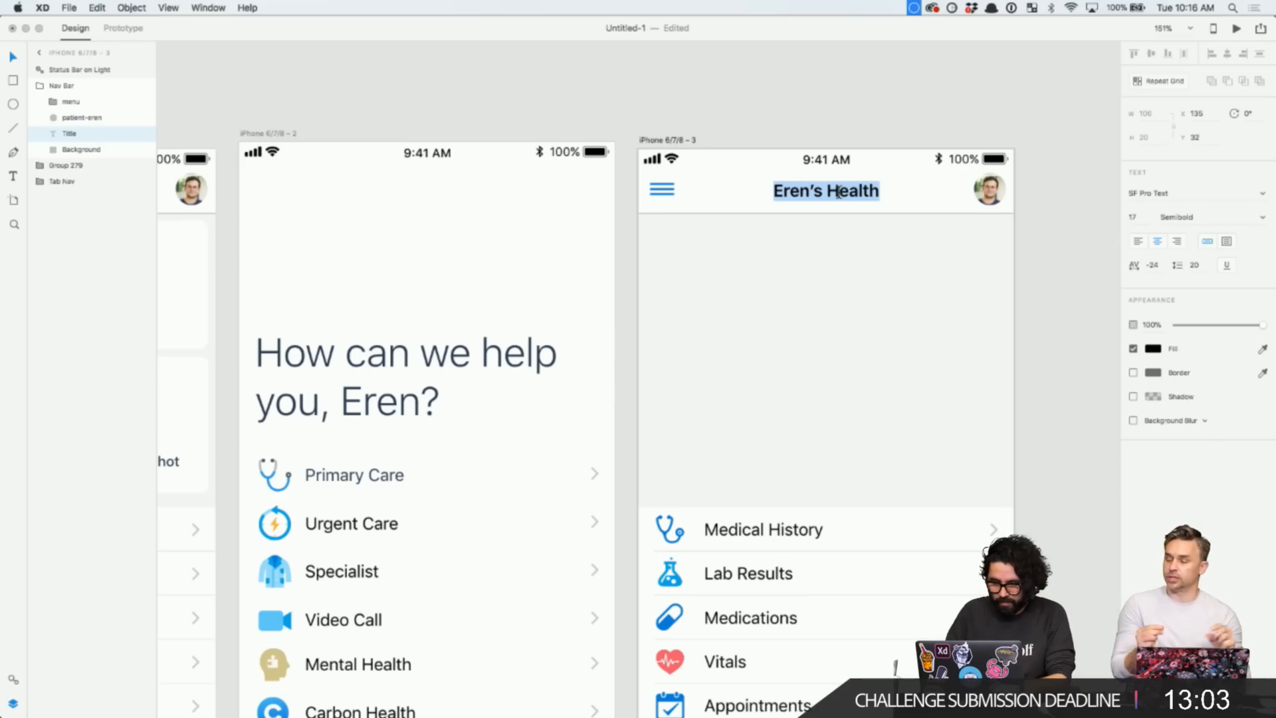
pyautogui.write('Ere')
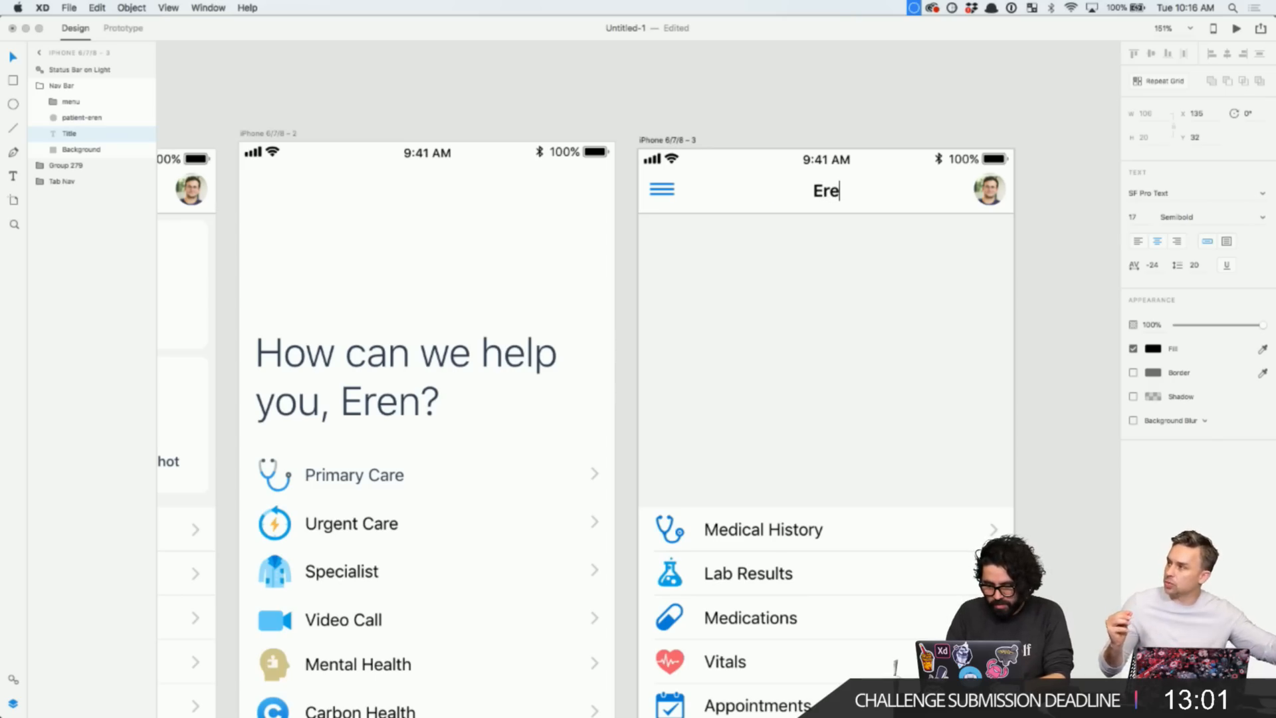
pyautogui.write("n's Cases")
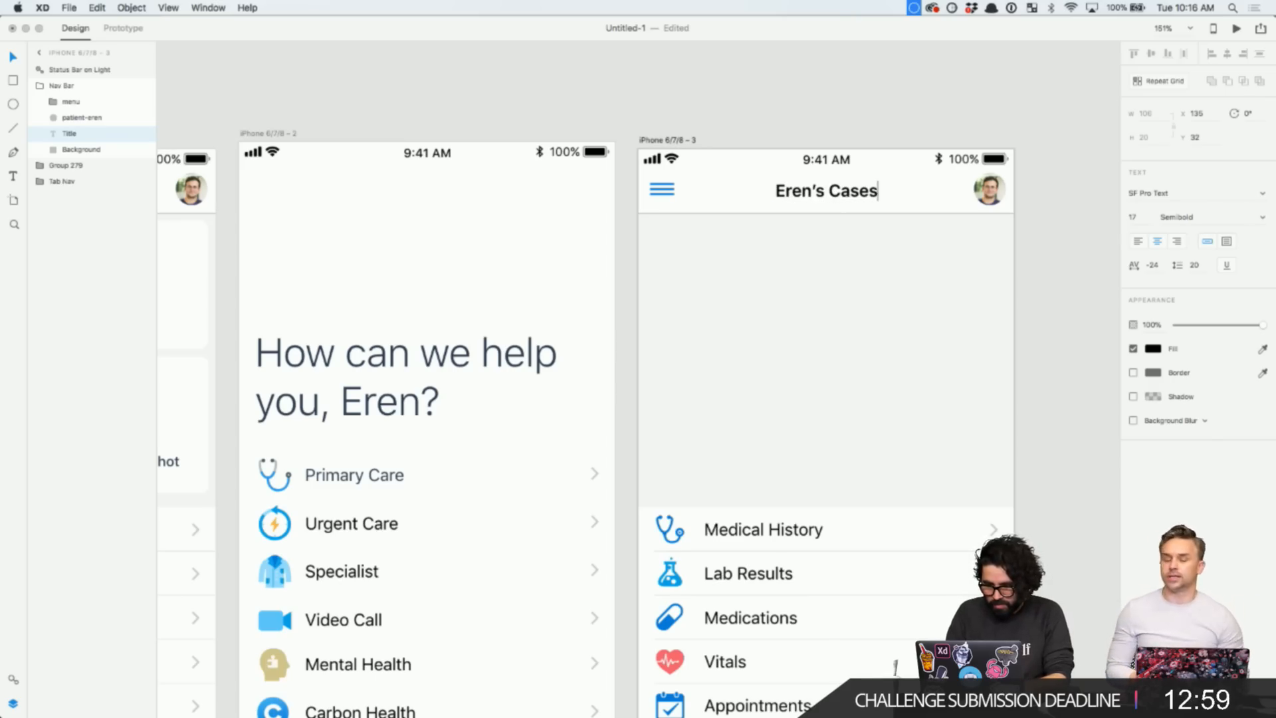
pyautogui.press('Escape')
pyautogui.click(982, 303)
# - Delete the hamburger menu icon from the header and select the copied health list rows
pyautogui.scroll(-3, 982, 303)
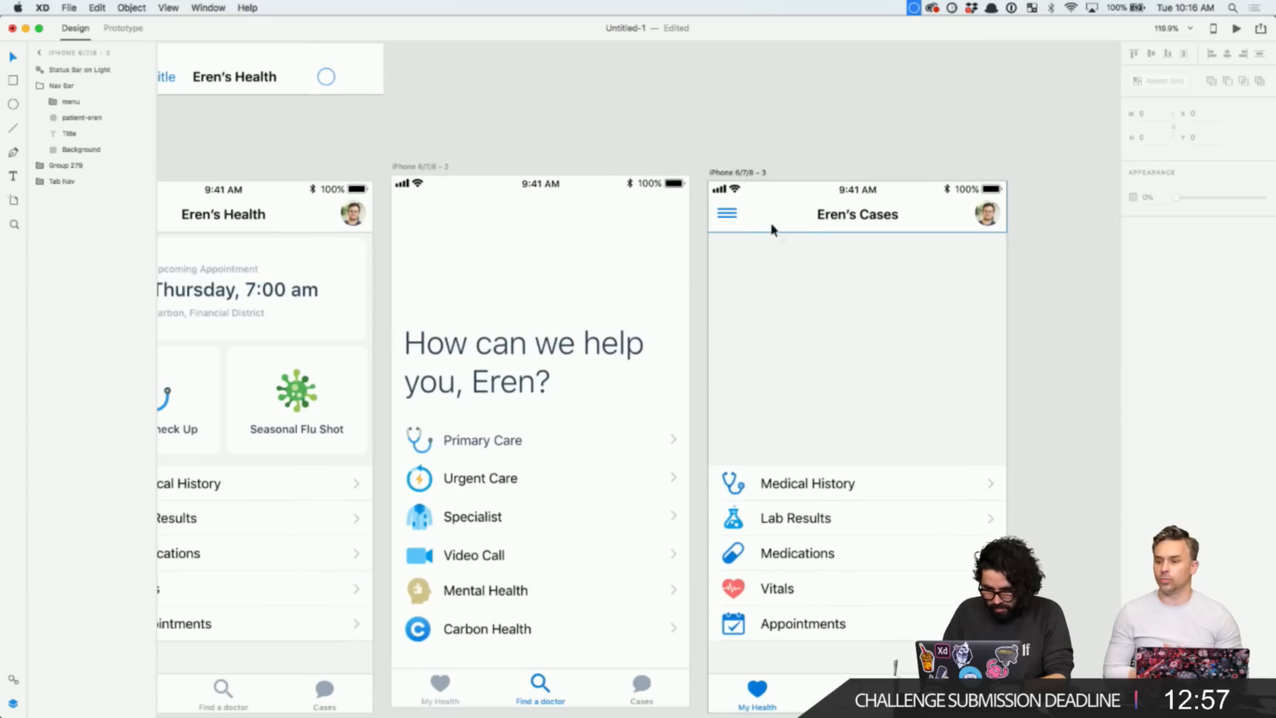
pyautogui.click(729, 219)
pyautogui.press('Delete')
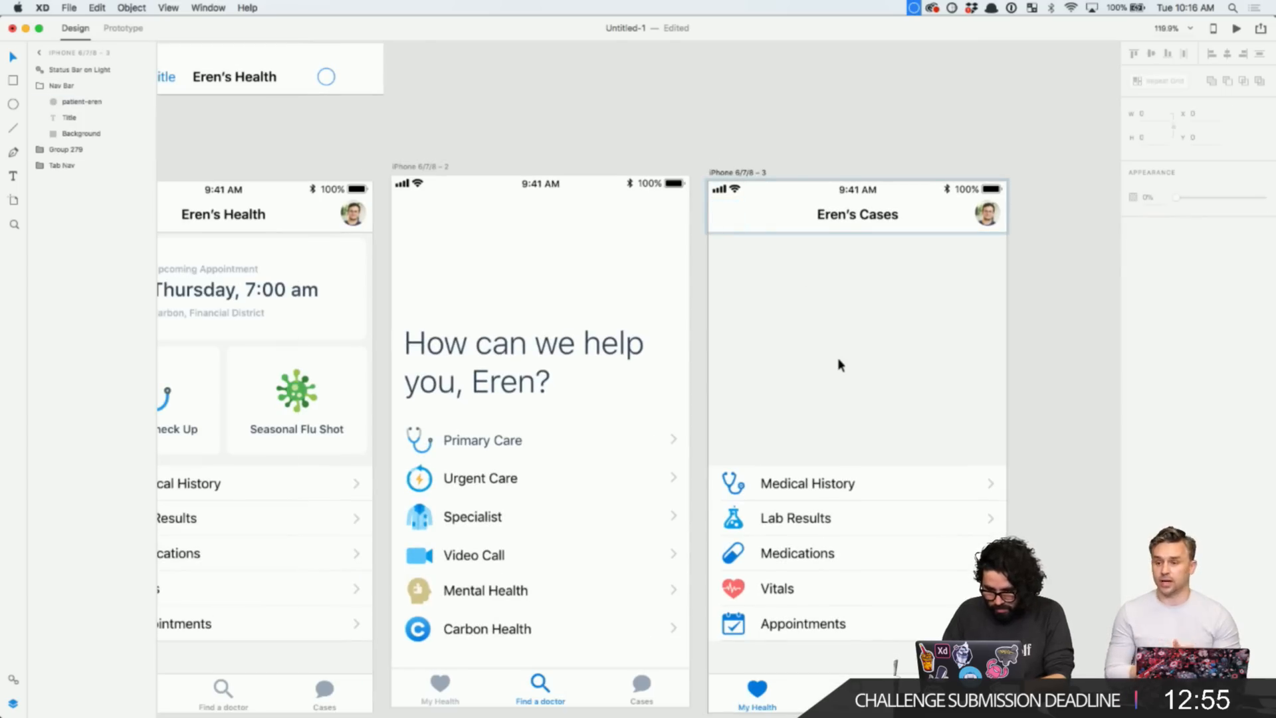
pyautogui.scroll(-3, 838, 358)
pyautogui.hscroll(2, 837, 358)
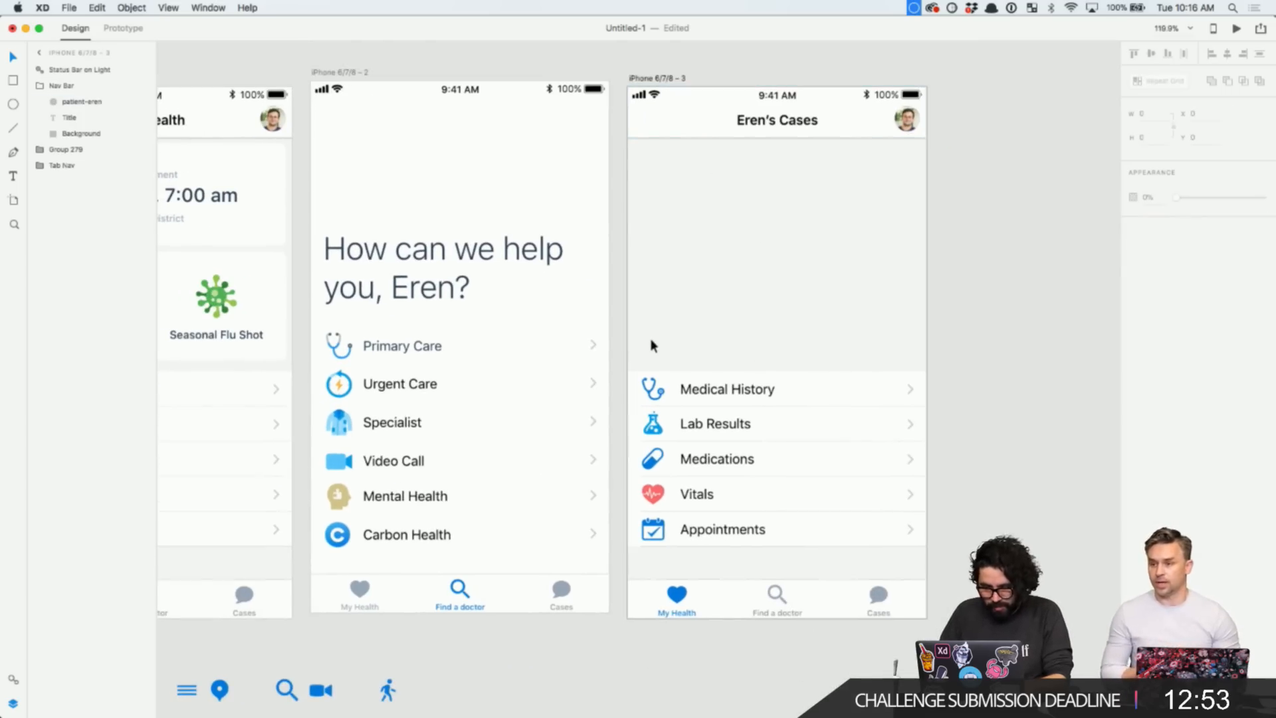
pyautogui.hscroll(-3, 650, 338)
pyautogui.scroll(-2, 649, 344)
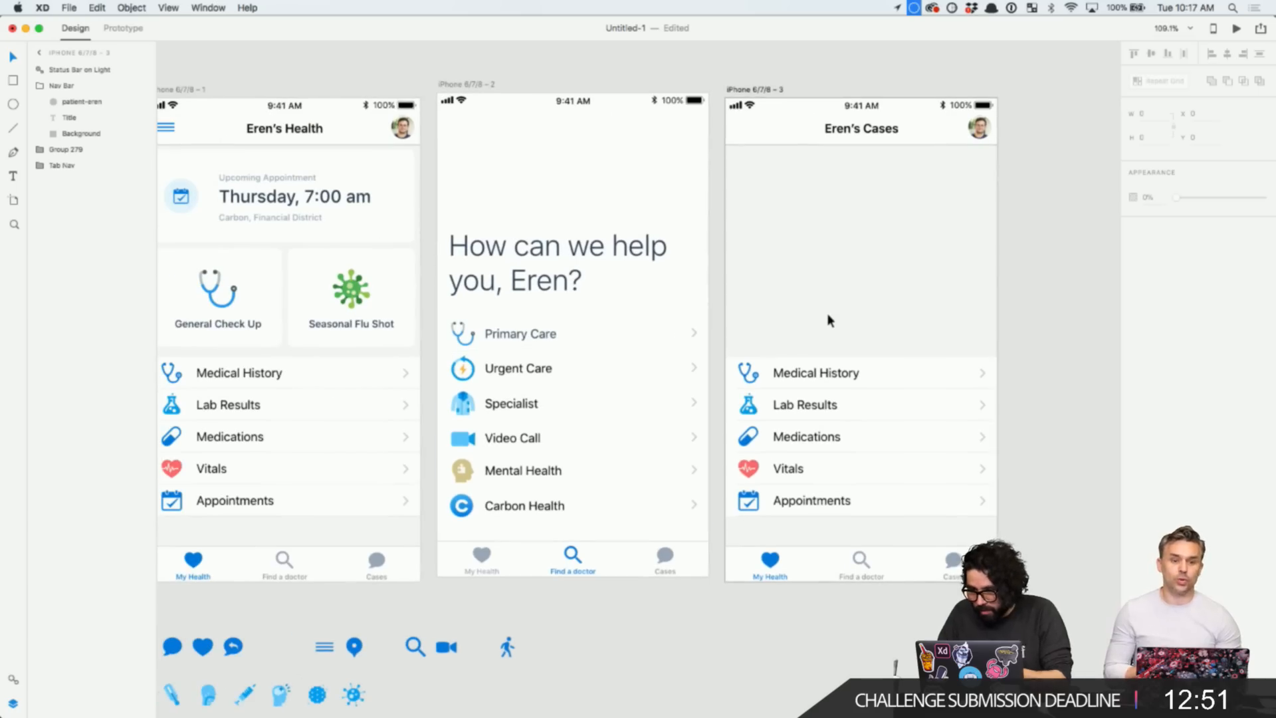
pyautogui.click(790, 402)
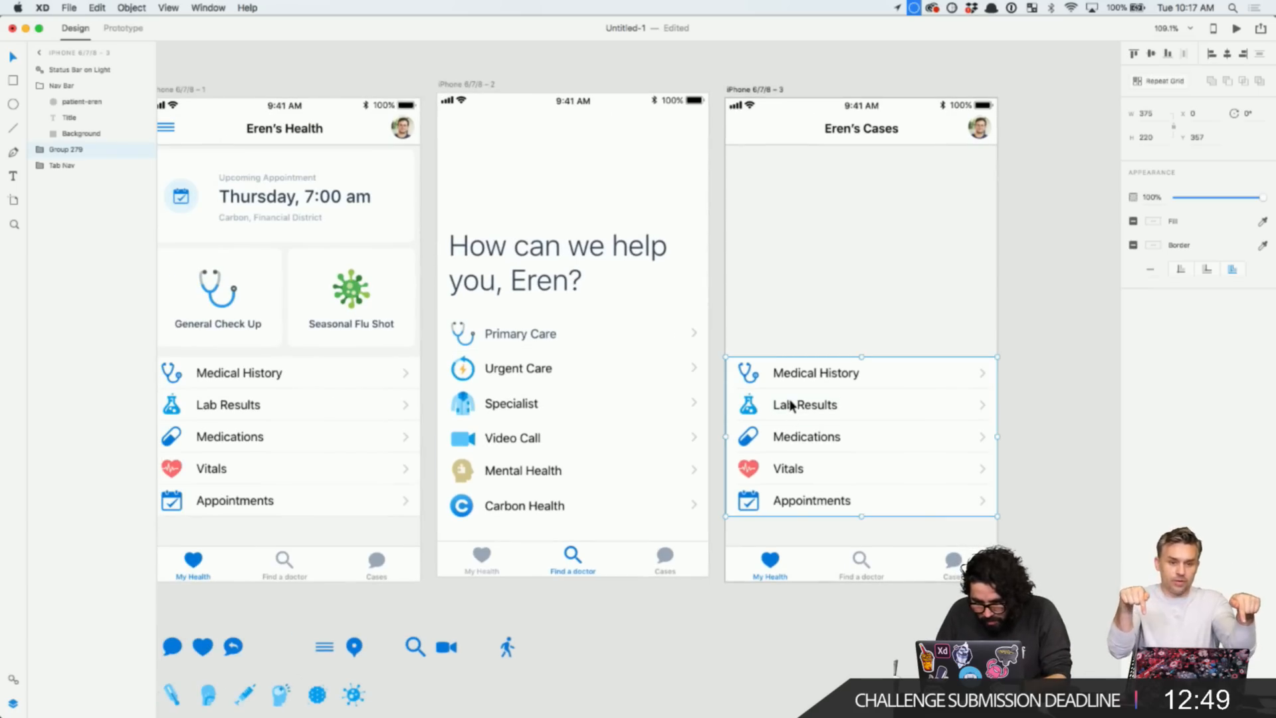
pyautogui.hscroll(15, 684, 407)
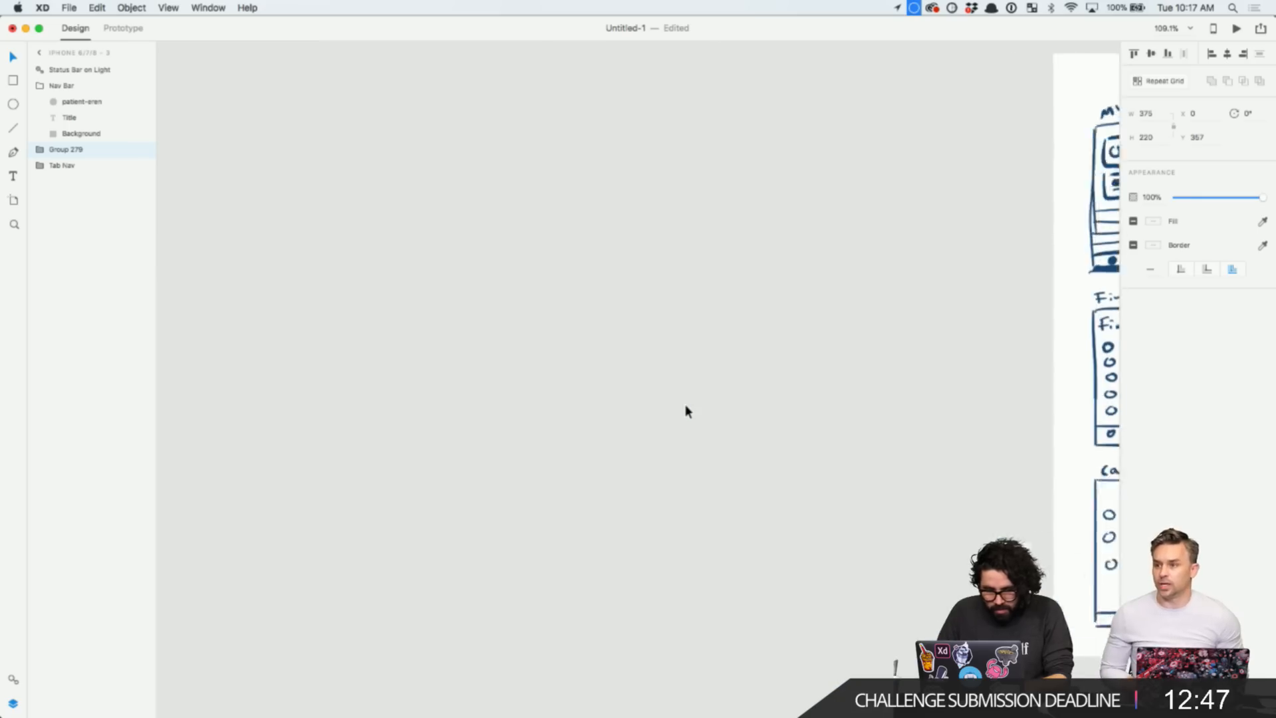
# - Remove the copied Medical History list from the Eren's Cases artboard
pyautogui.hscroll(5, 684, 404)
pyautogui.scroll(5, 685, 404)
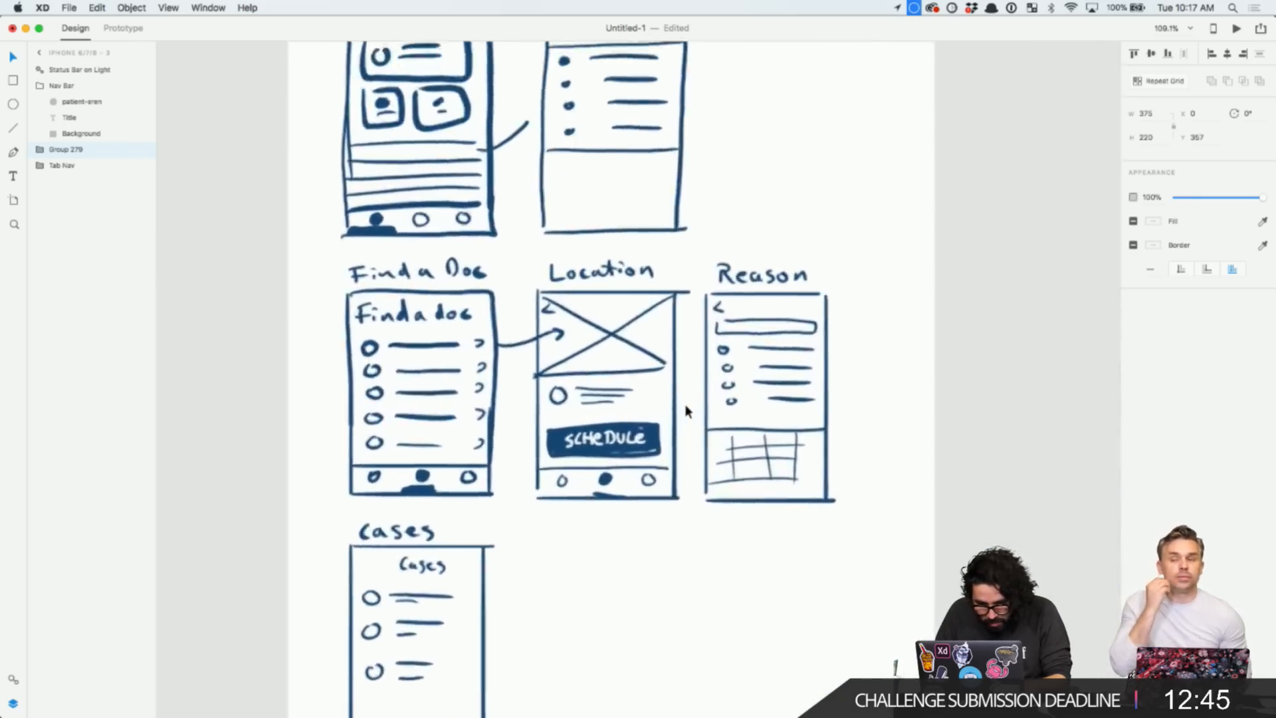
pyautogui.scroll(-5, 684, 404)
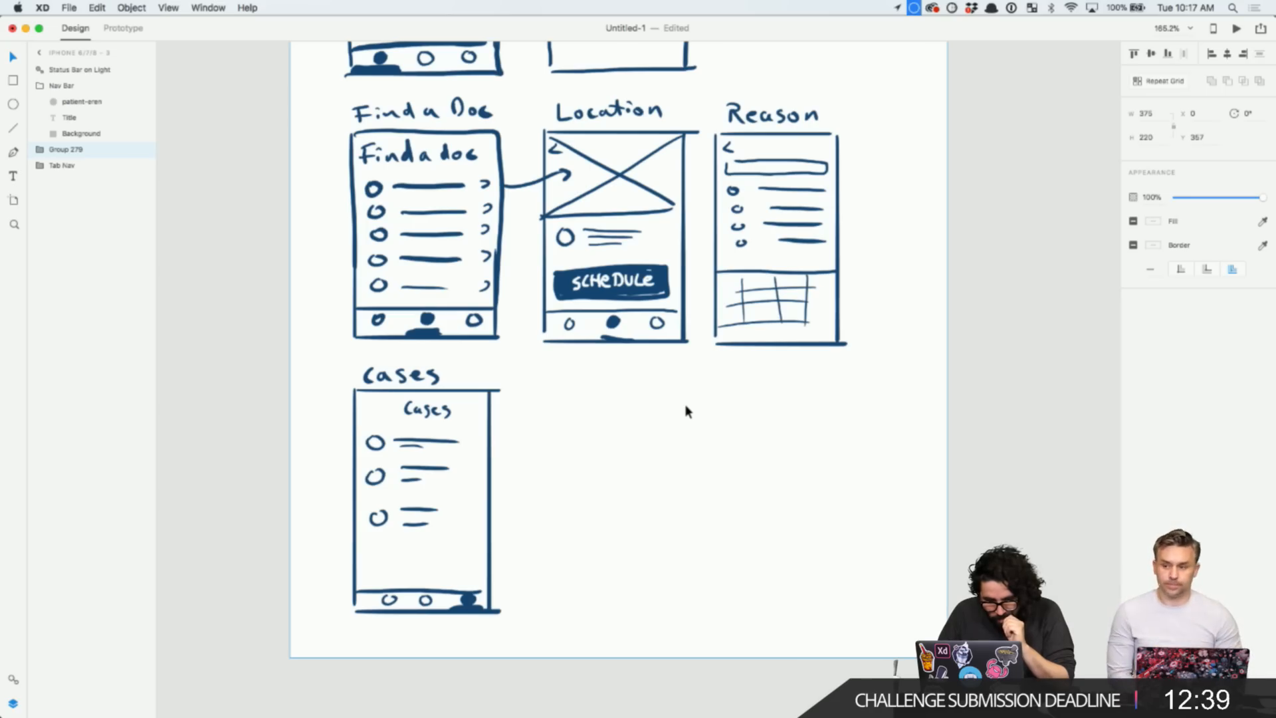
pyautogui.press('super+3')
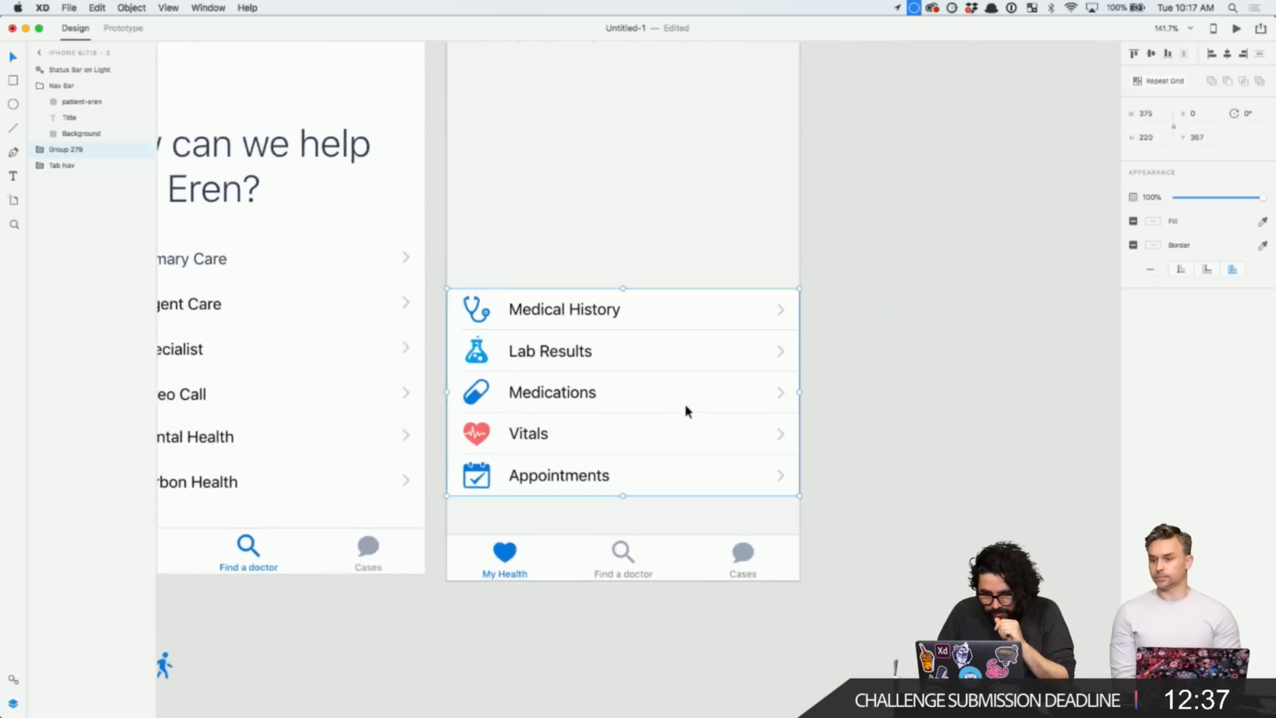
pyautogui.press('Escape')
pyautogui.press('super+3')
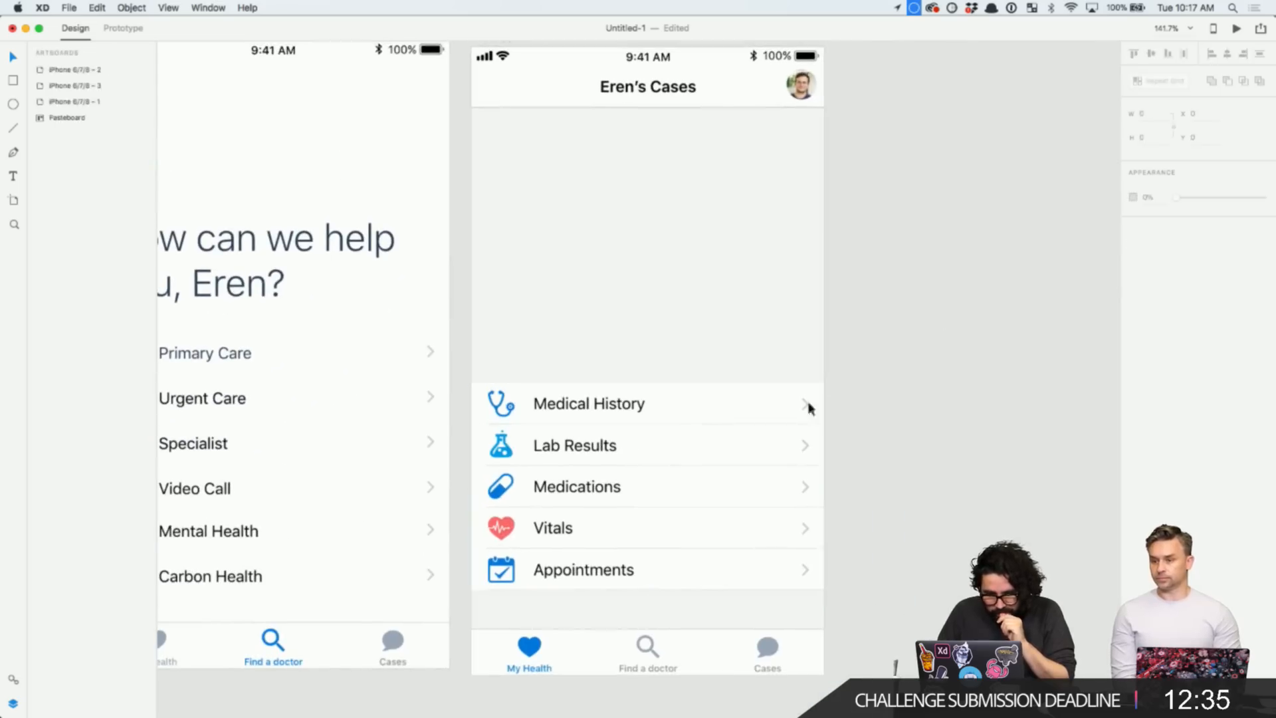
pyautogui.click(810, 408)
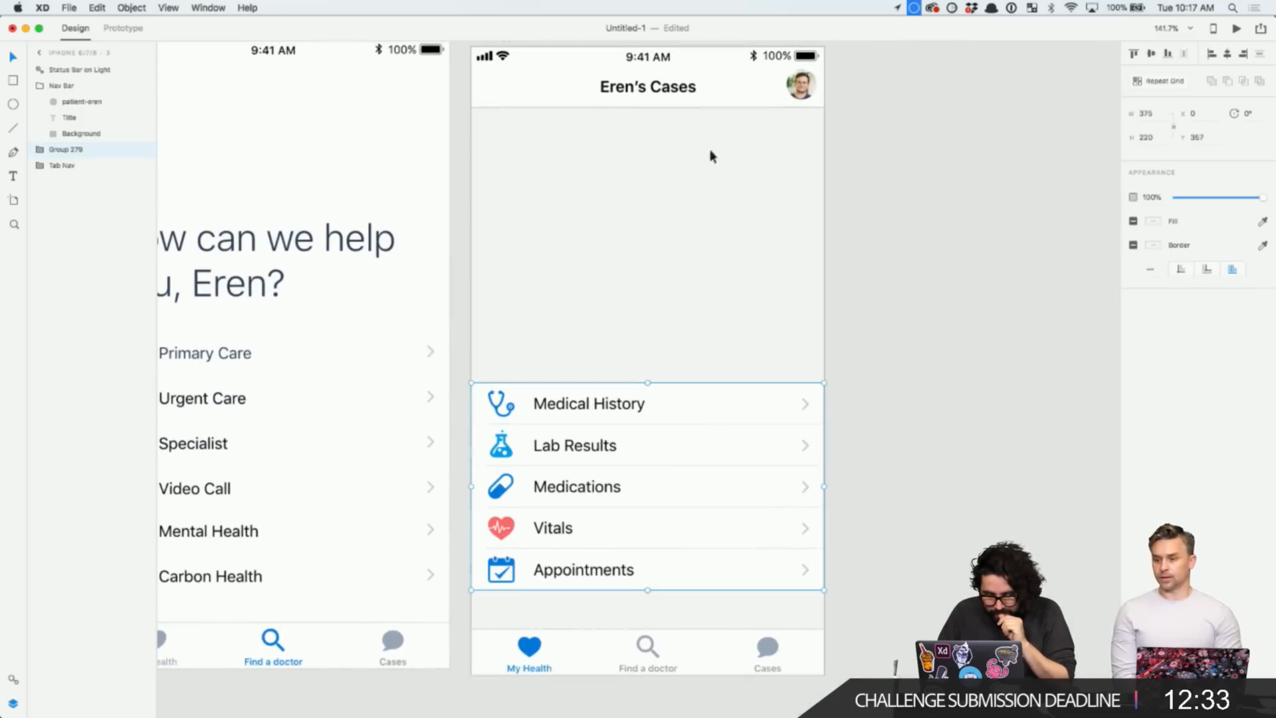
pyautogui.press('Delete')
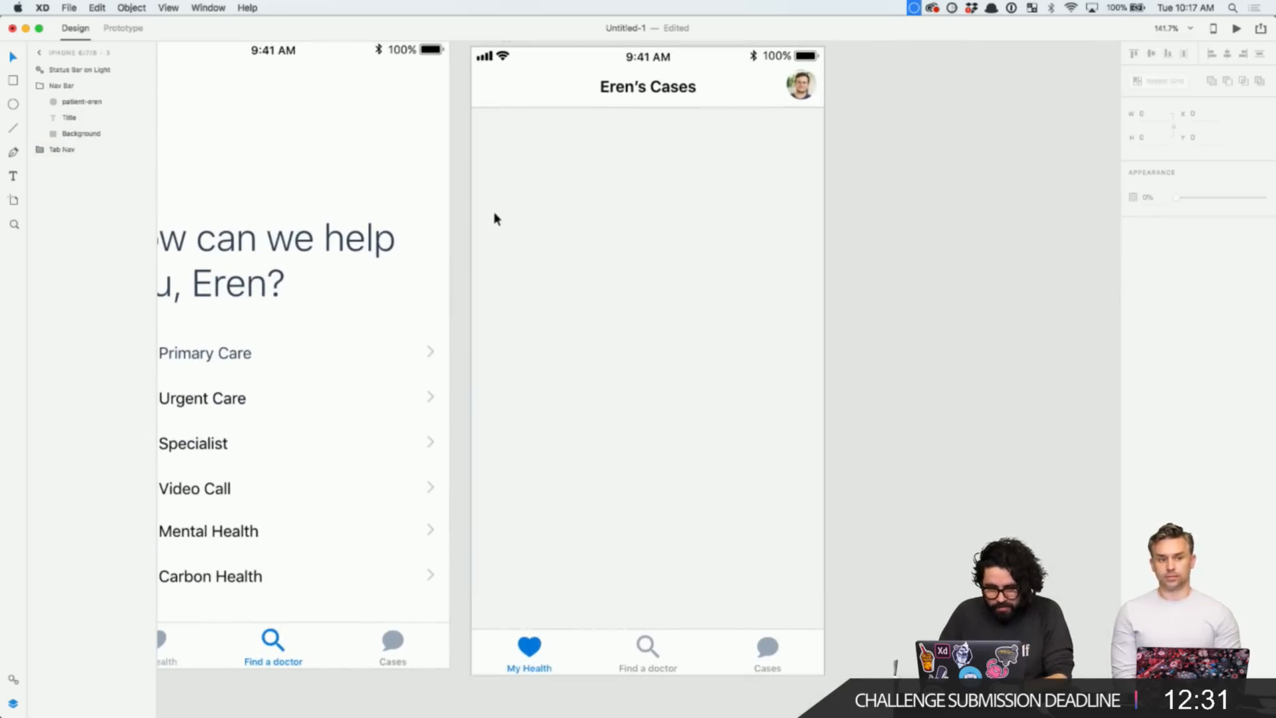
# - Draw a 54×54 circle at the artboard's top-left, just below the header
pyautogui.scroll(5, 494, 219)
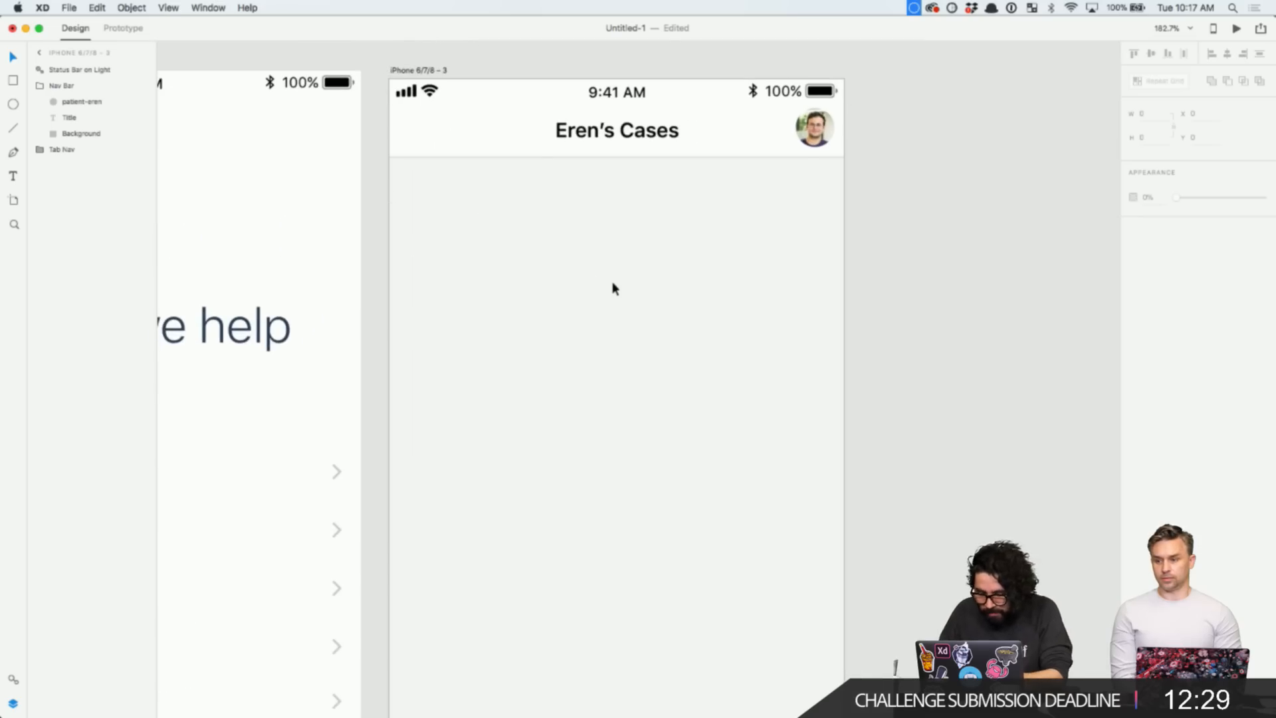
pyautogui.press('e')
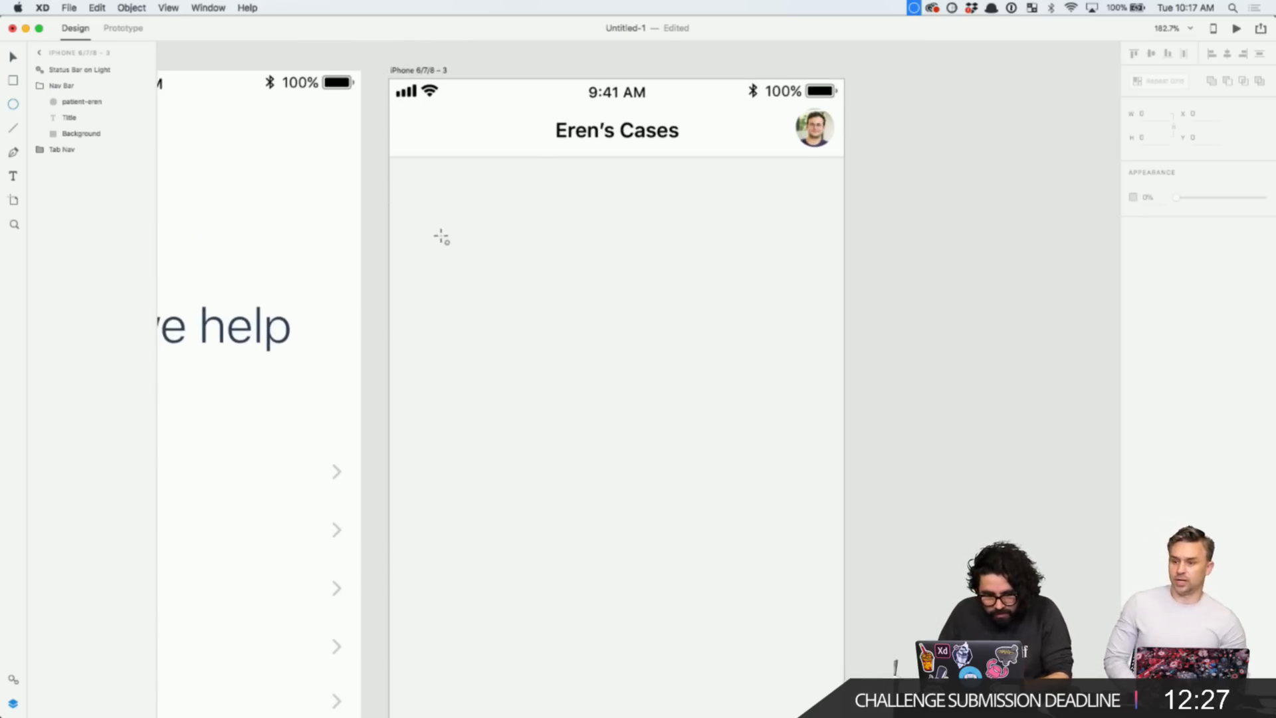
pyautogui.moveTo(432, 231); pyautogui.dragTo(463, 196)
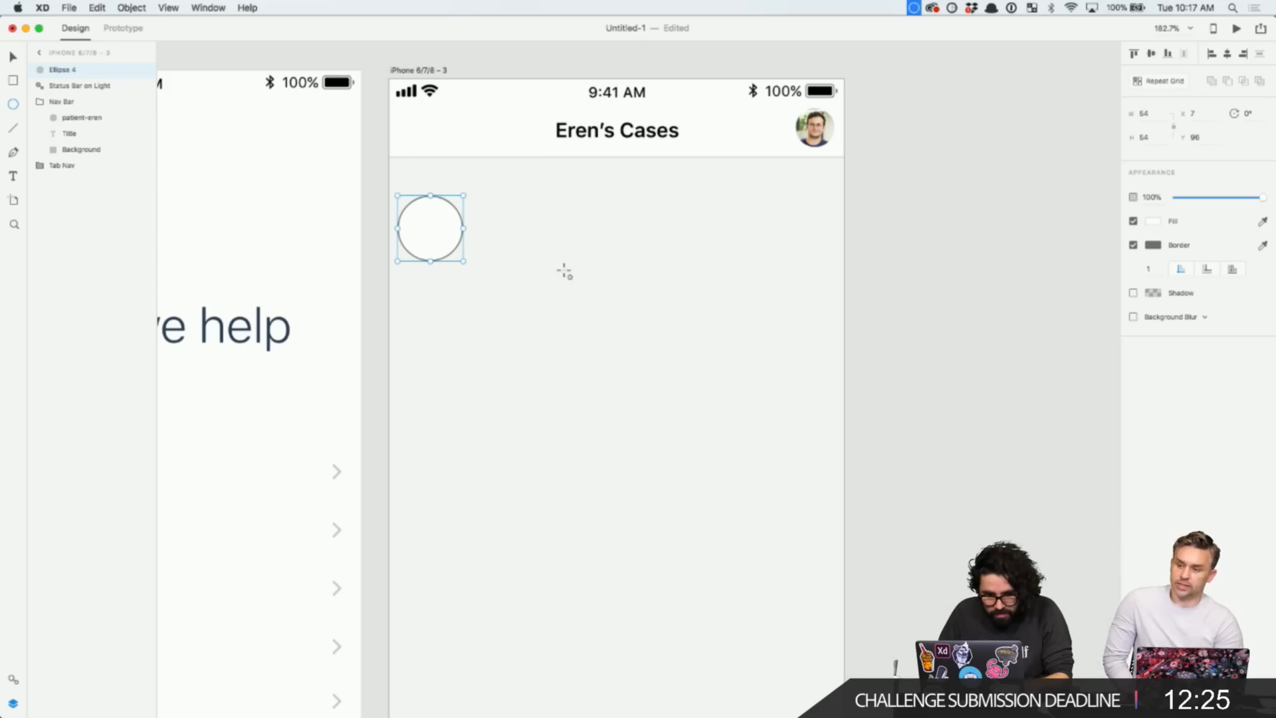
pyautogui.press('v')
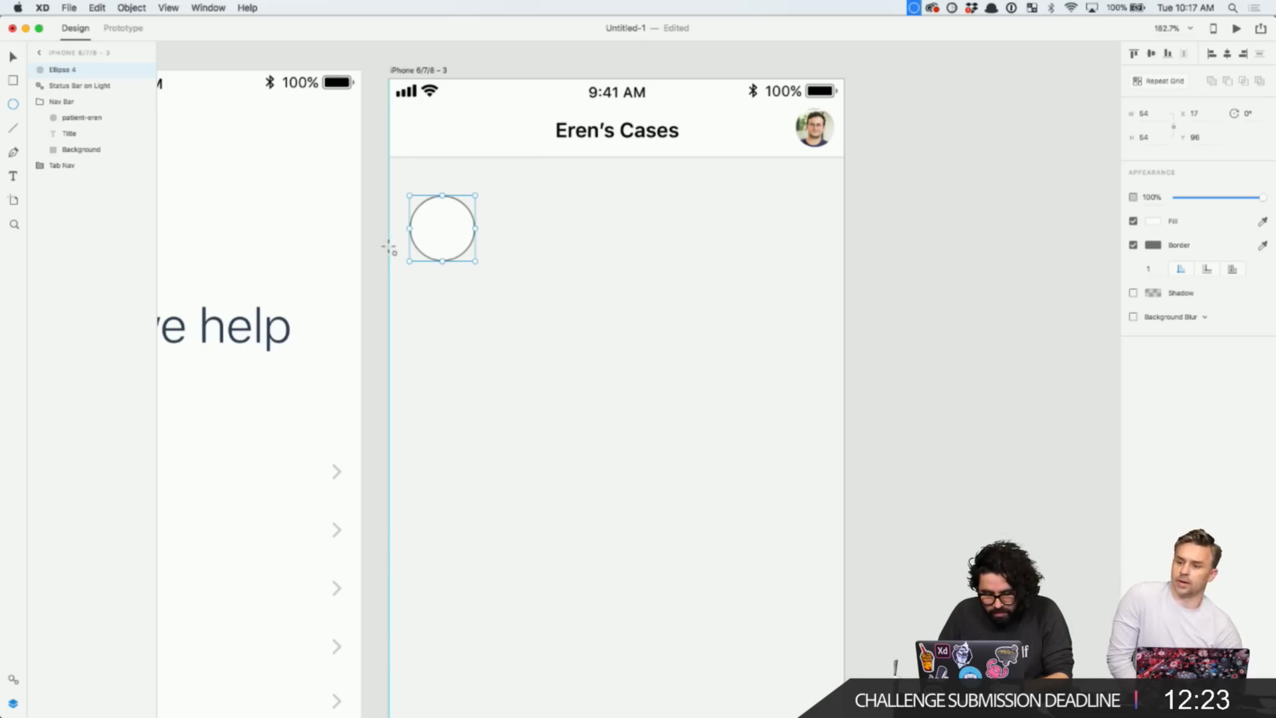
pyautogui.press('alt')
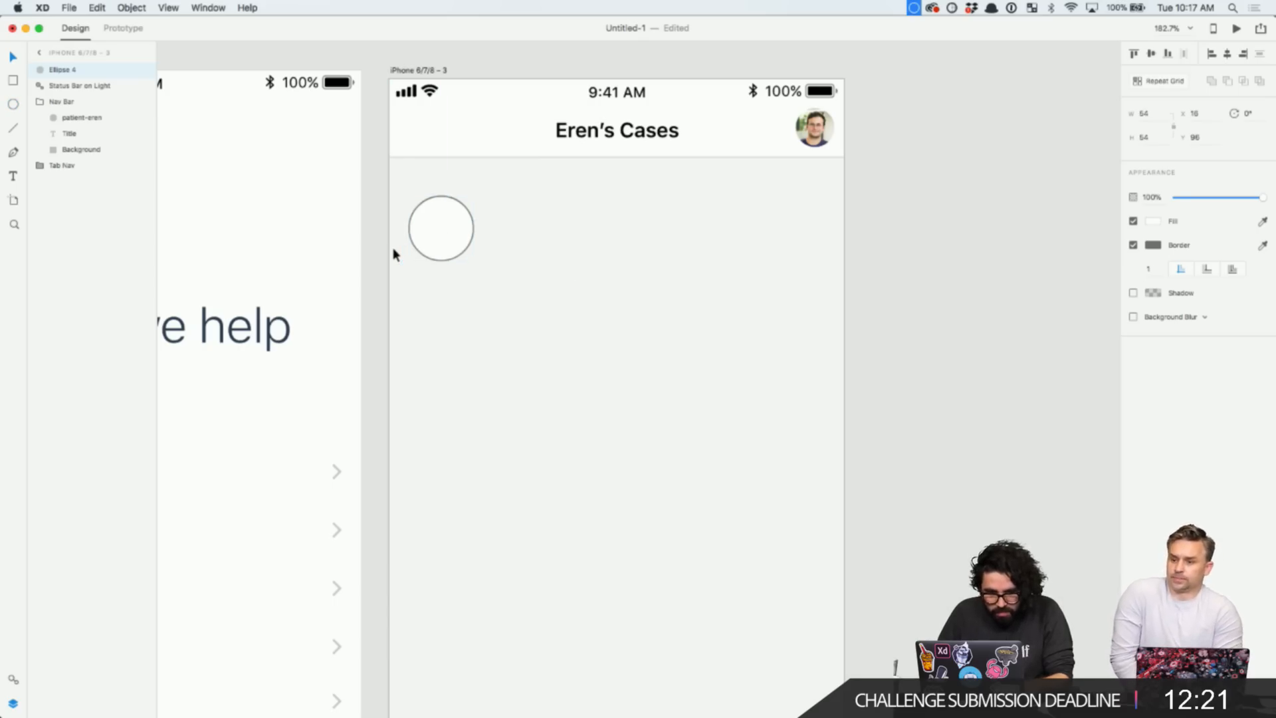
pyautogui.scroll(-5, 393, 247)
pyautogui.hscroll(5, 692, 271)
# - Set the 'How can we help you, Eren?' heading's font weight to Regular, after briefly trying Medium
pyautogui.click(697, 272)
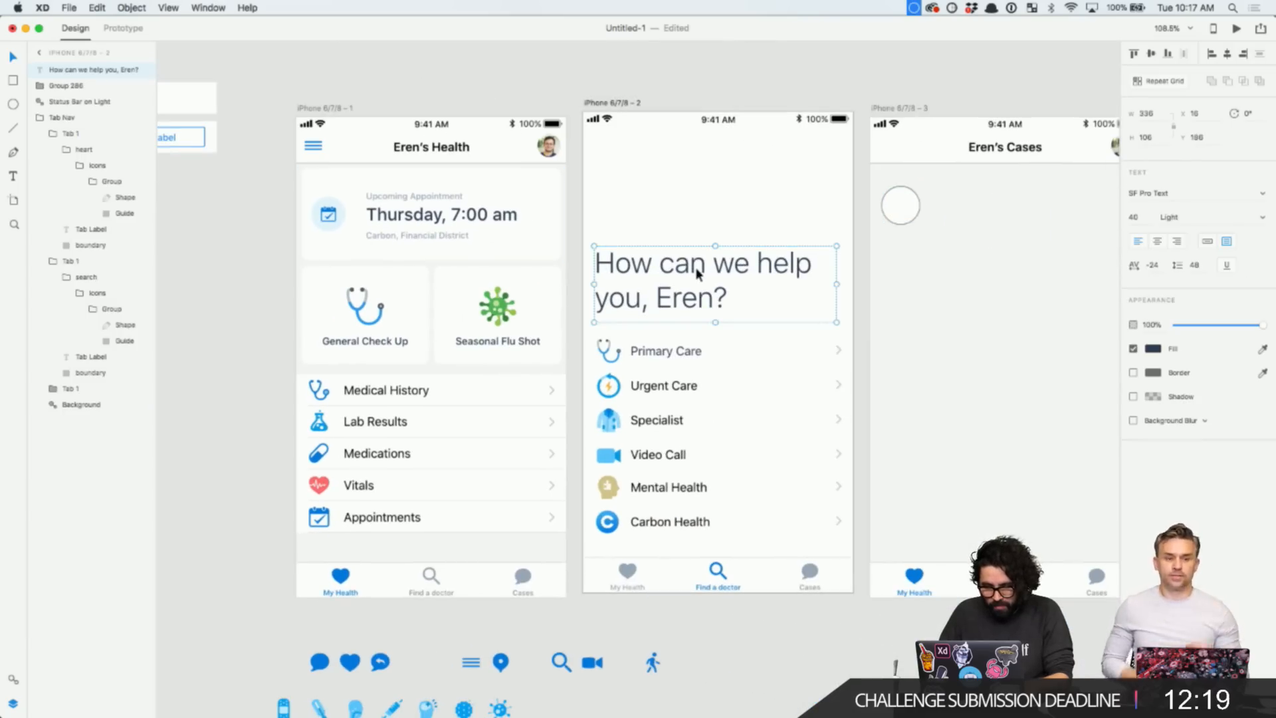
pyautogui.hscroll(4, 801, 302)
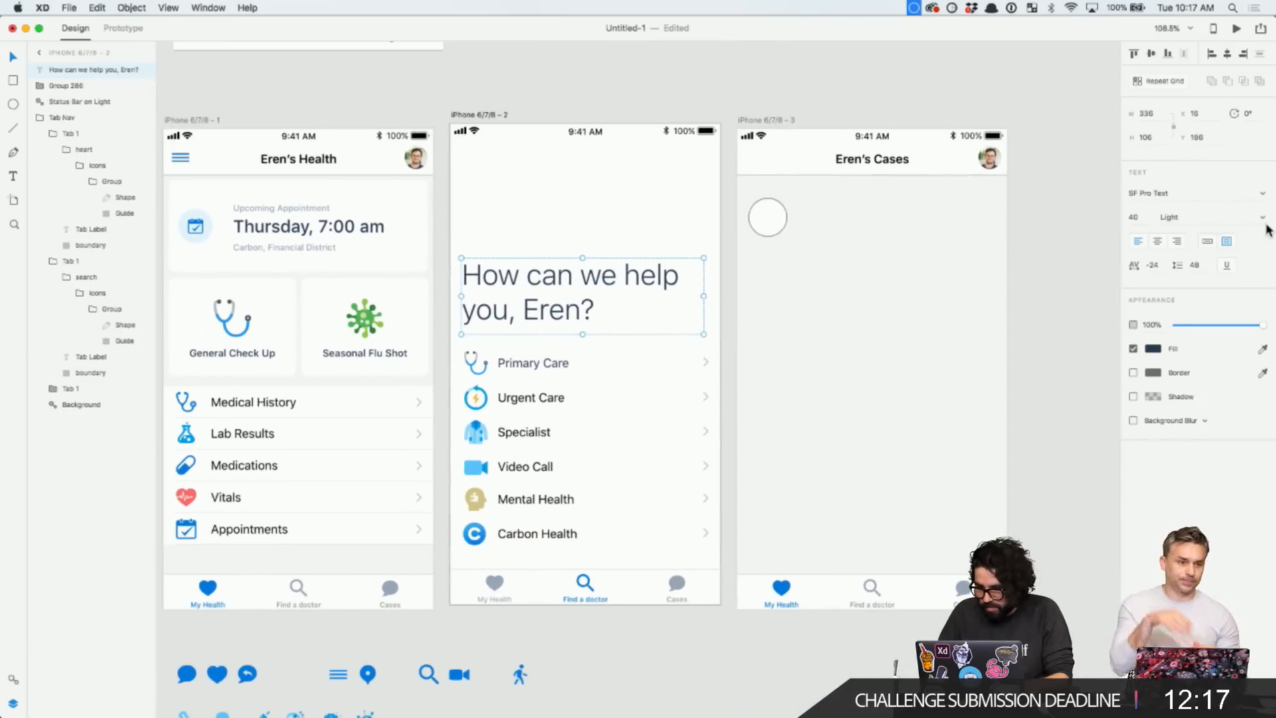
pyautogui.click(1262, 219)
pyautogui.click(1235, 278)
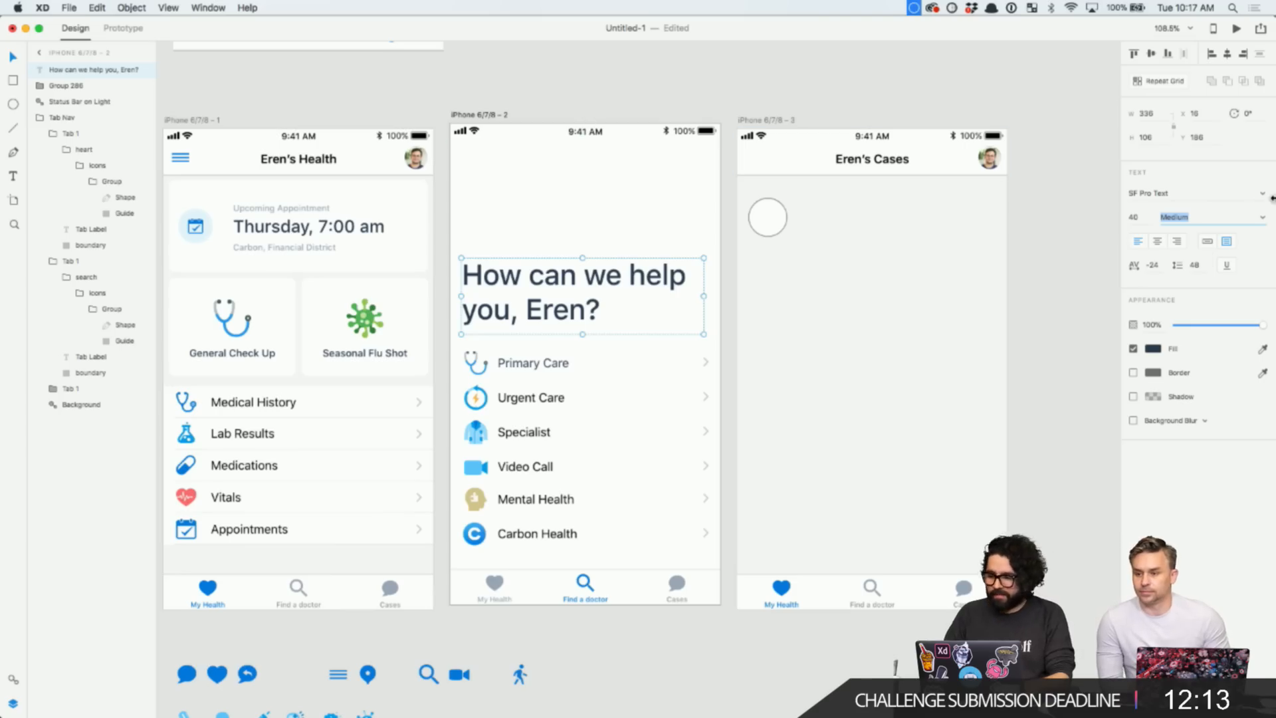
pyautogui.click(1262, 219)
pyautogui.click(1218, 233)
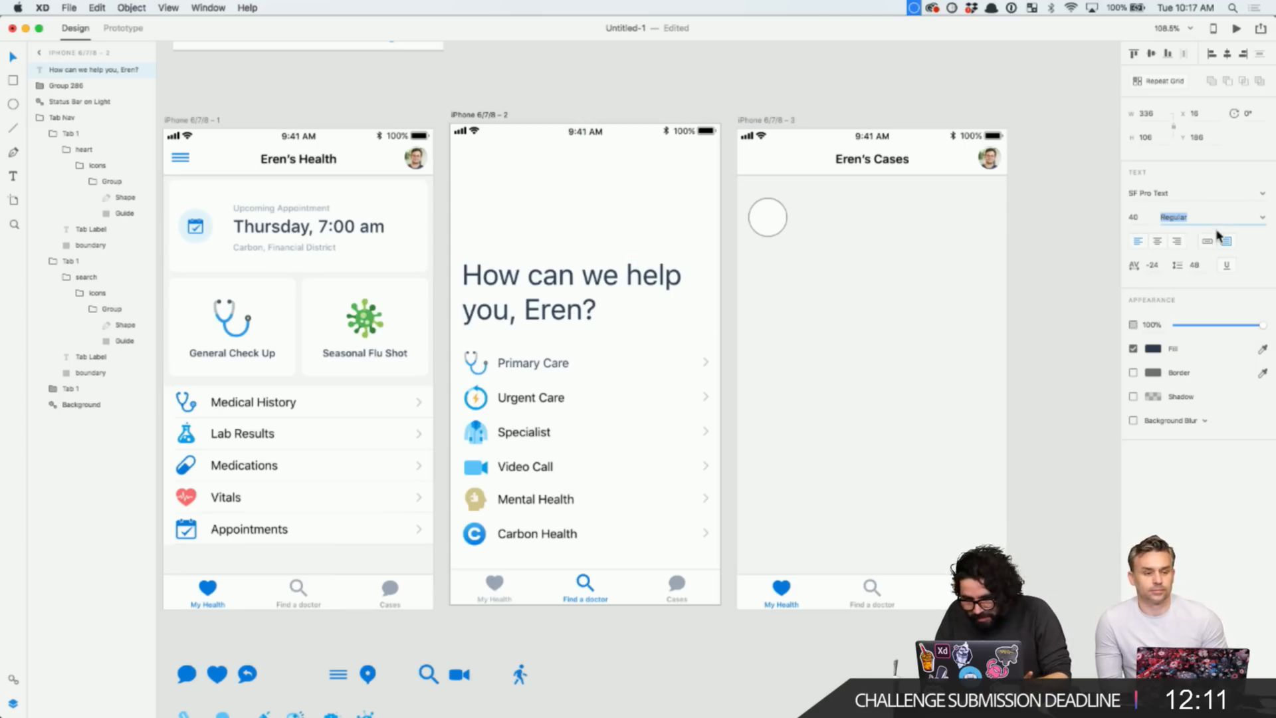
pyautogui.click(577, 103)
# - Remove the circle's border and fill it with light grey
pyautogui.scroll(-1, 576, 103)
pyautogui.hscroll(1, 576, 104)
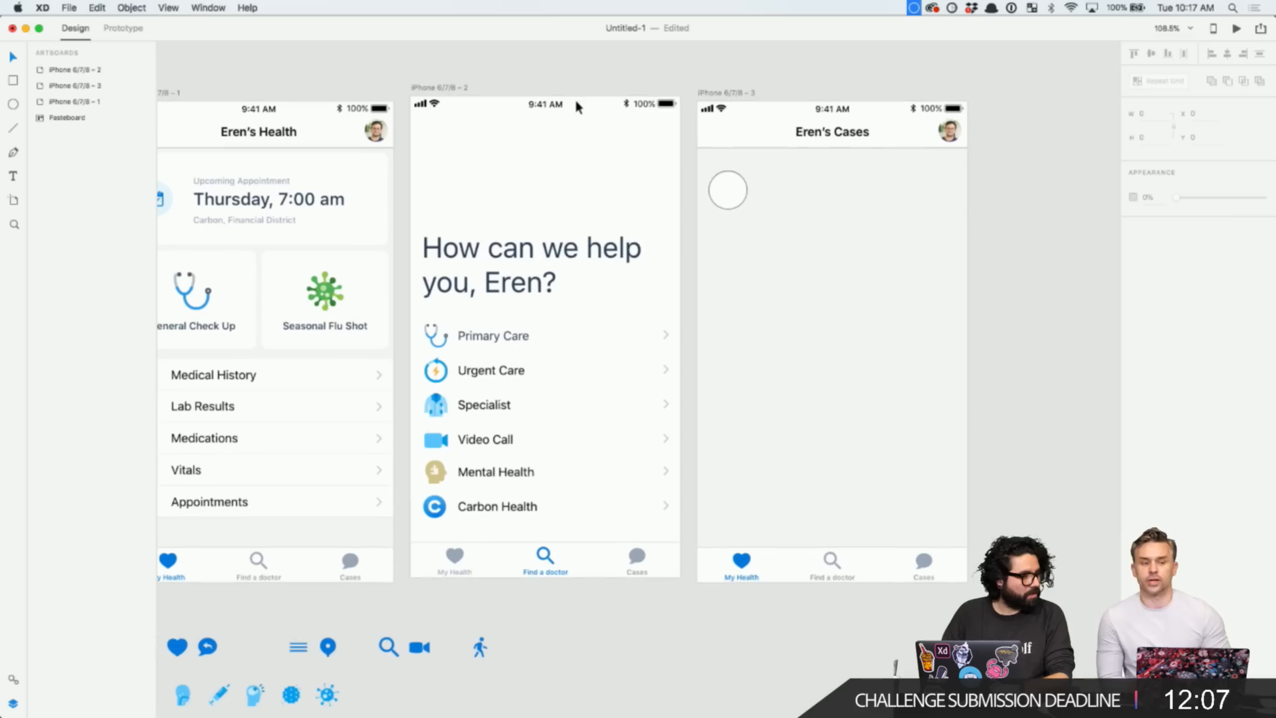
pyautogui.hscroll(1, 670, 137)
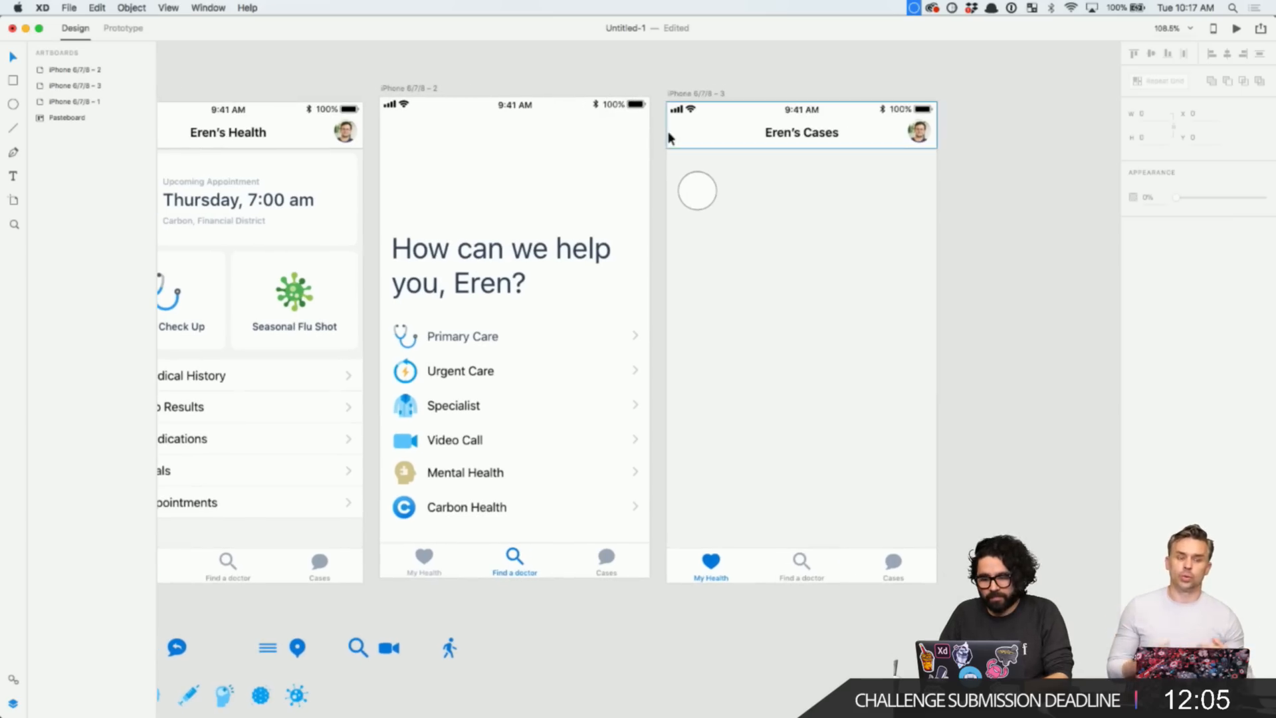
pyautogui.press('z')
pyautogui.scroll(2, 715, 575)
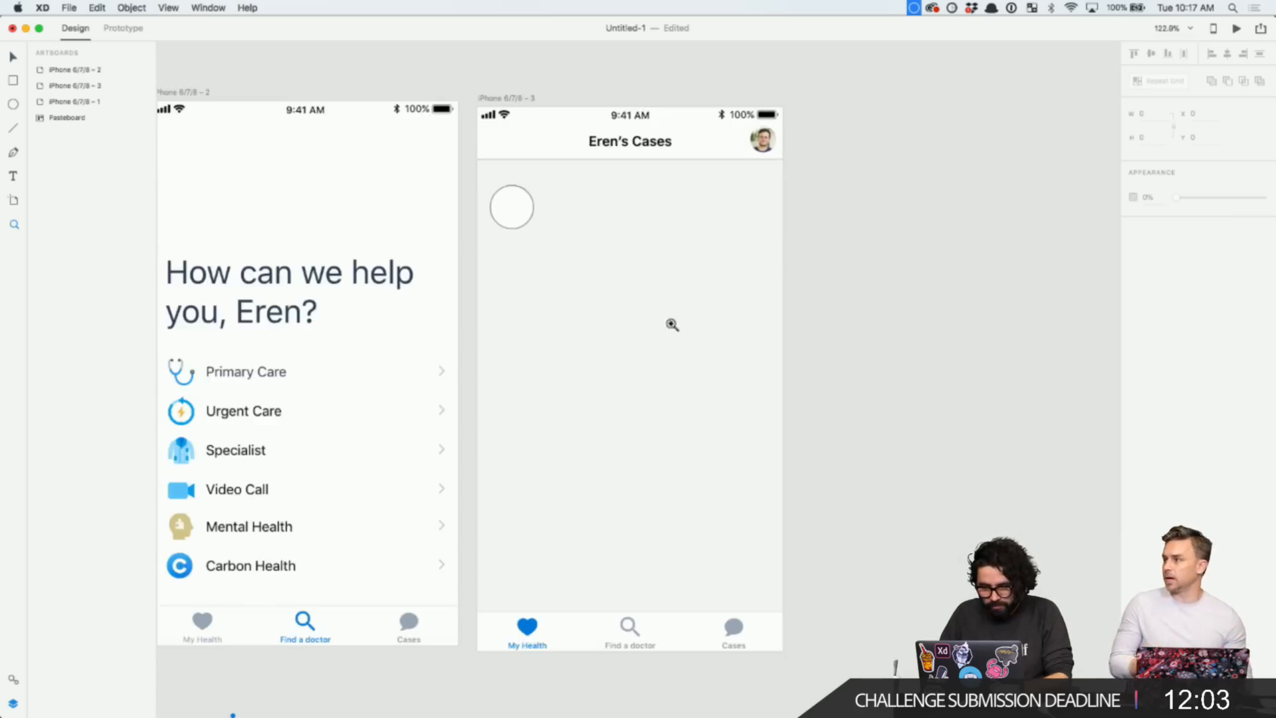
pyautogui.click(519, 219)
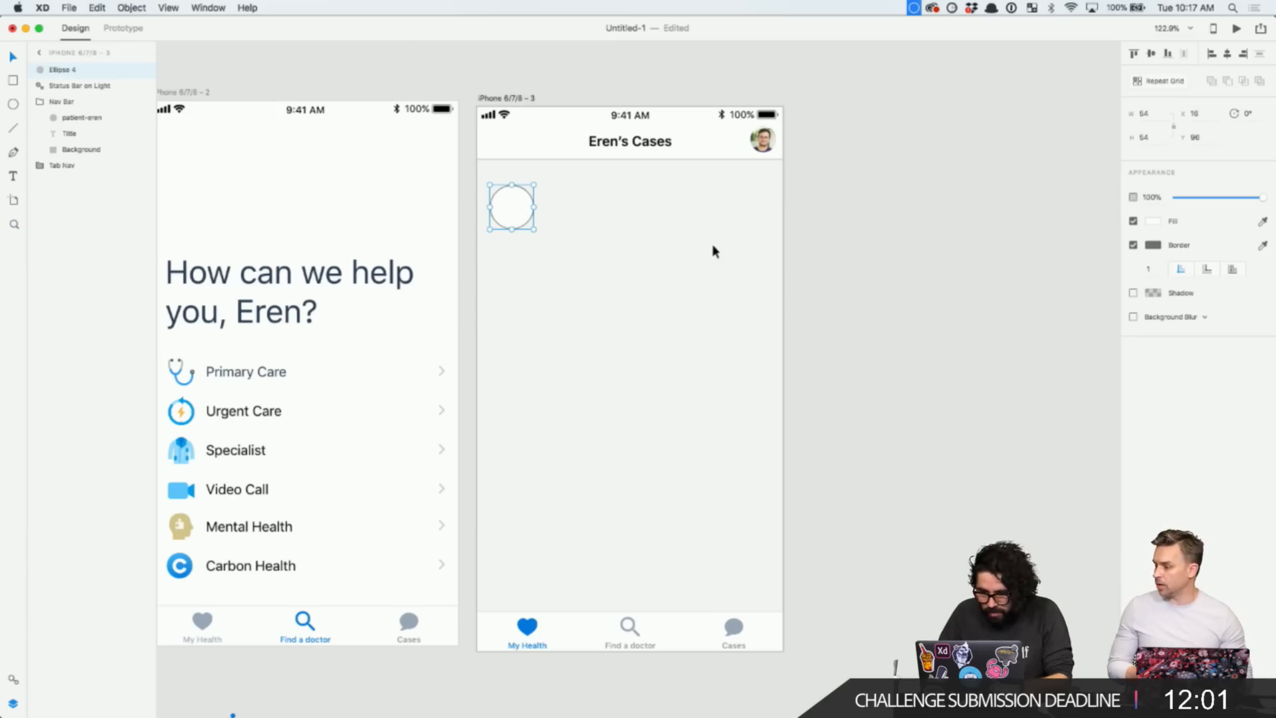
pyautogui.click(1133, 245)
pyautogui.scroll(3, 602, 298)
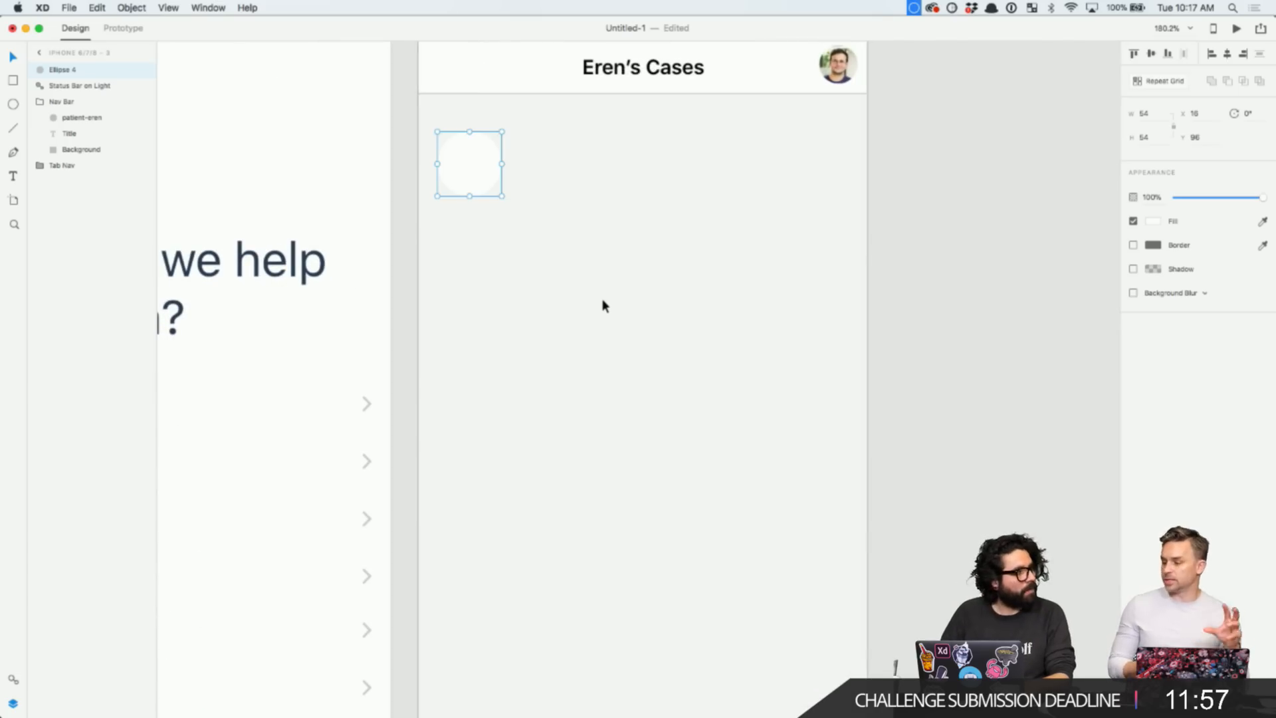
pyautogui.click(1154, 221)
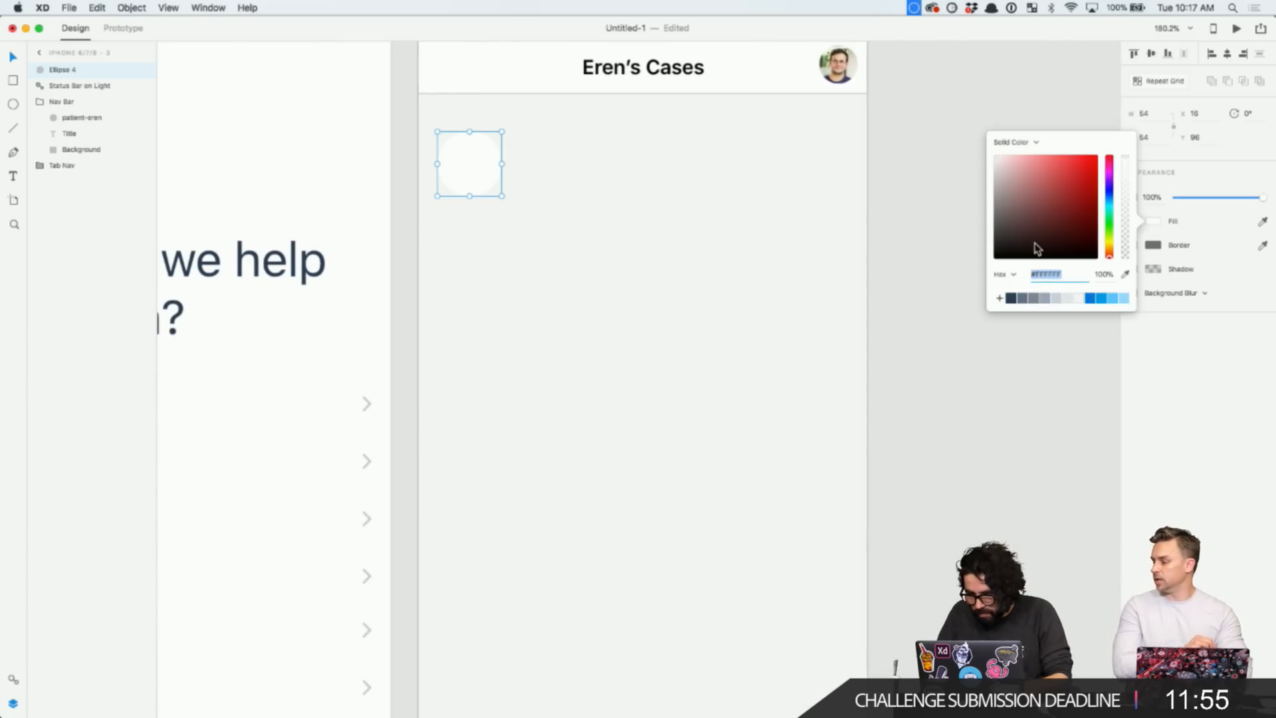
pyautogui.click(1061, 298)
pyautogui.click(680, 301)
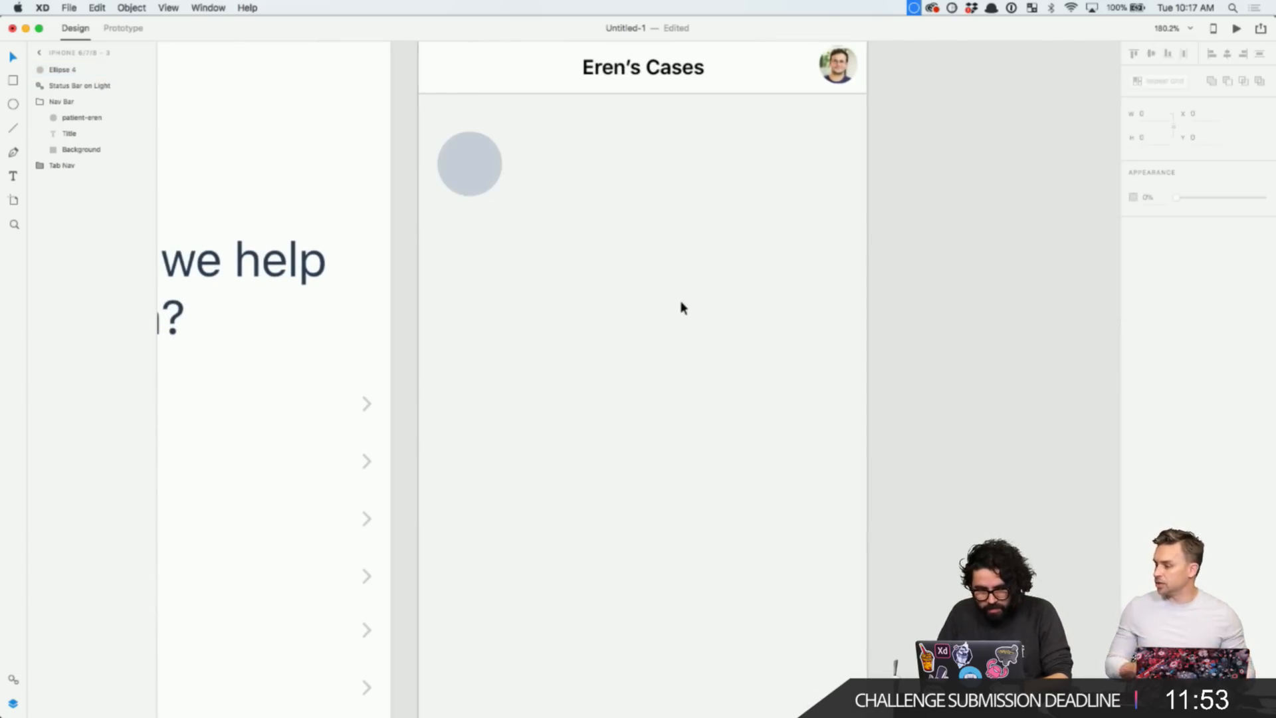
# - Start a new text label to the right of the grey circle
pyautogui.scroll(-3, 681, 301)
pyautogui.click(538, 211)
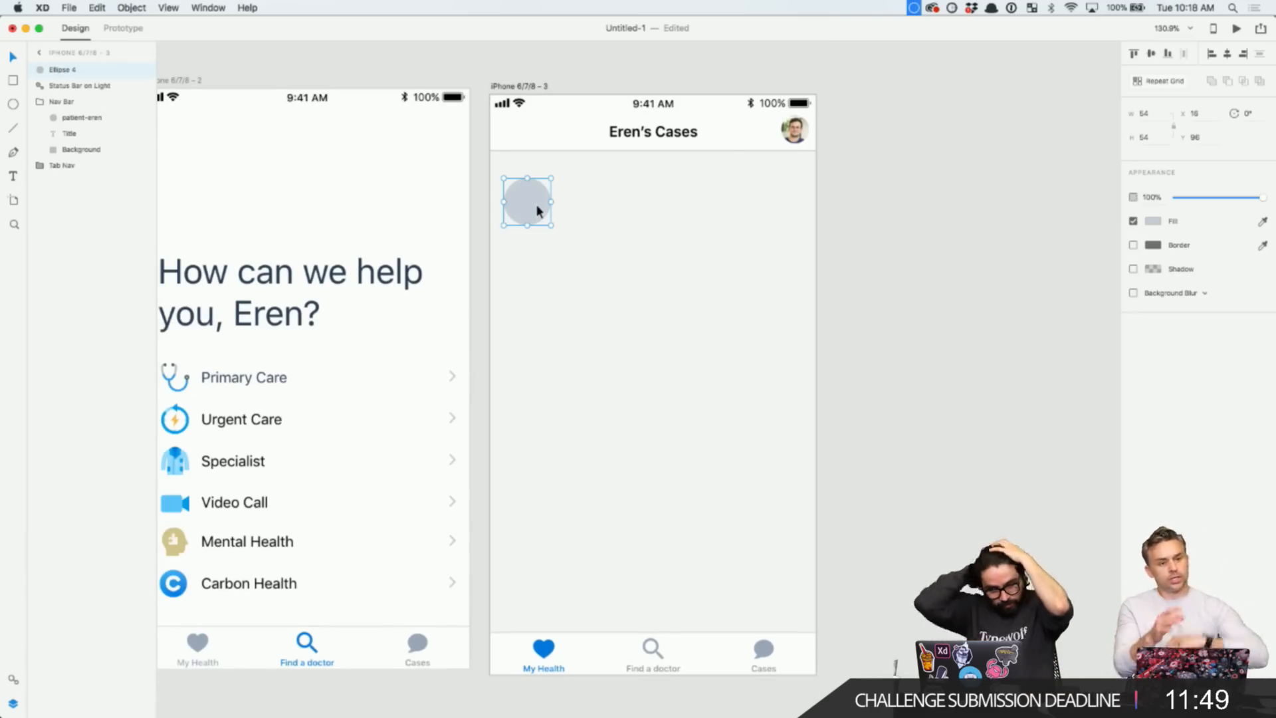
pyautogui.click(489, 179)
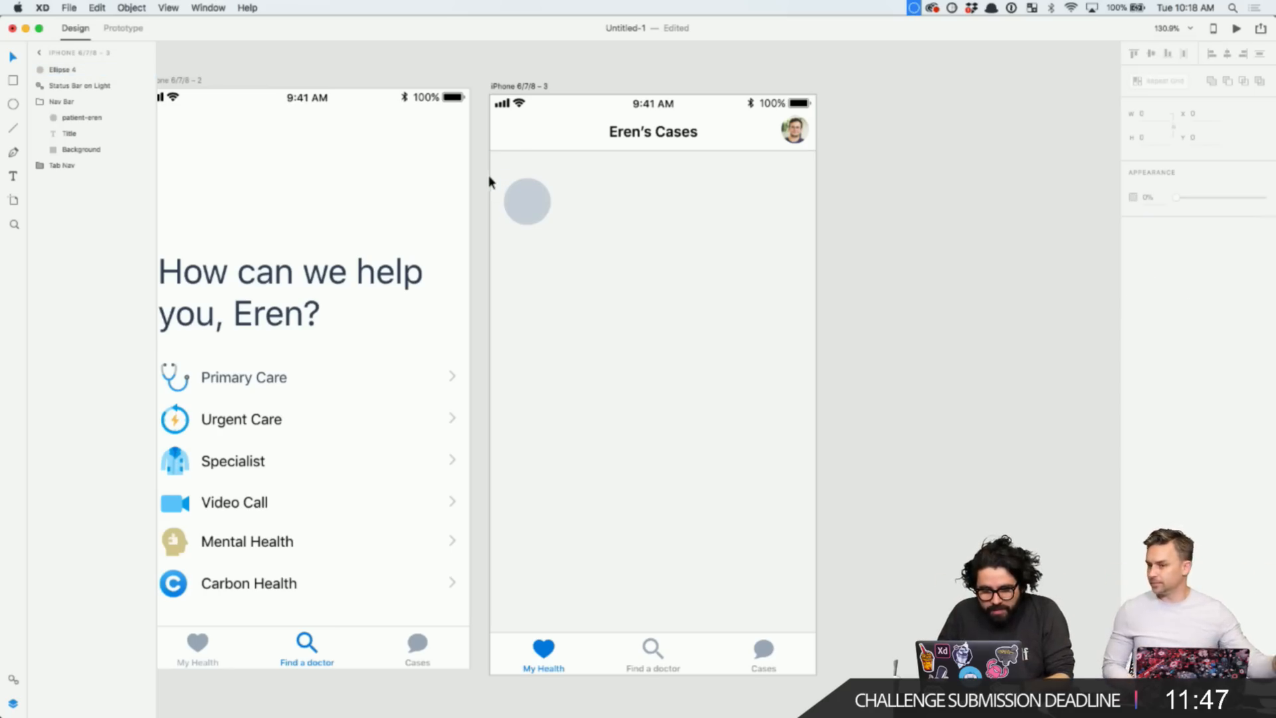
pyautogui.click(561, 199)
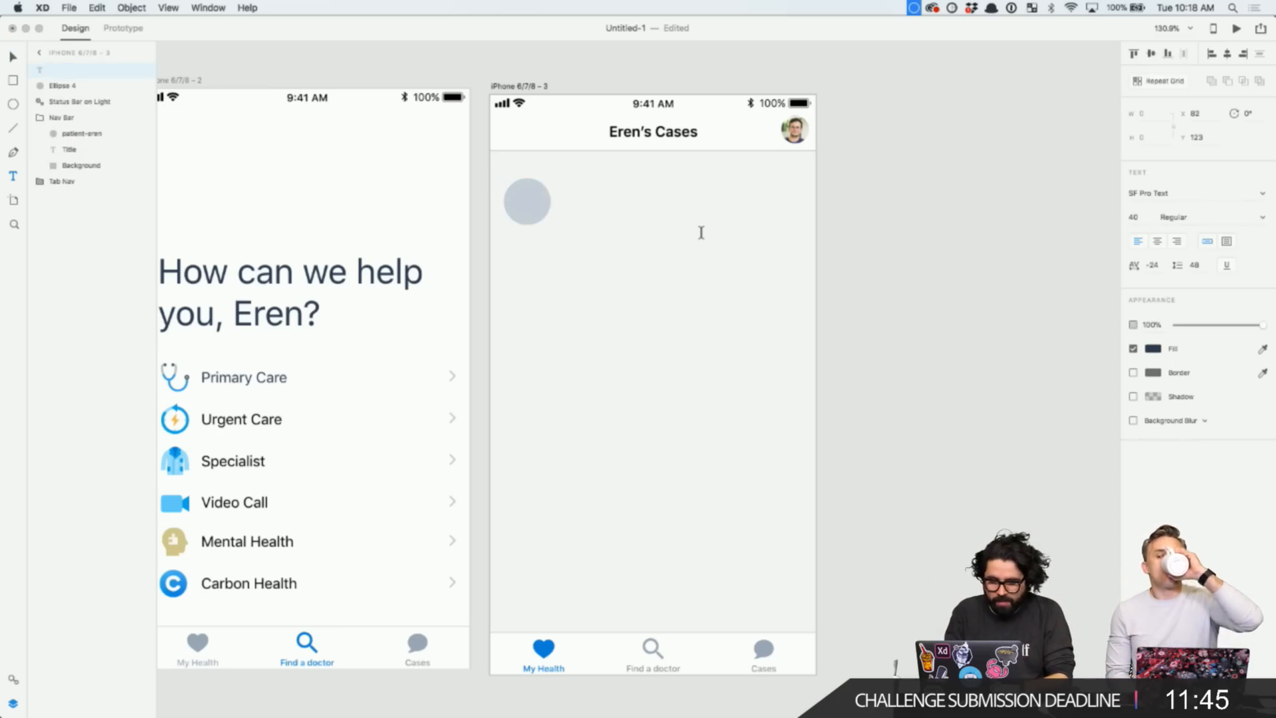
# - Enter 'General Checkup', move it beside the circle, and set it to 16 pt
pyautogui.write('G')
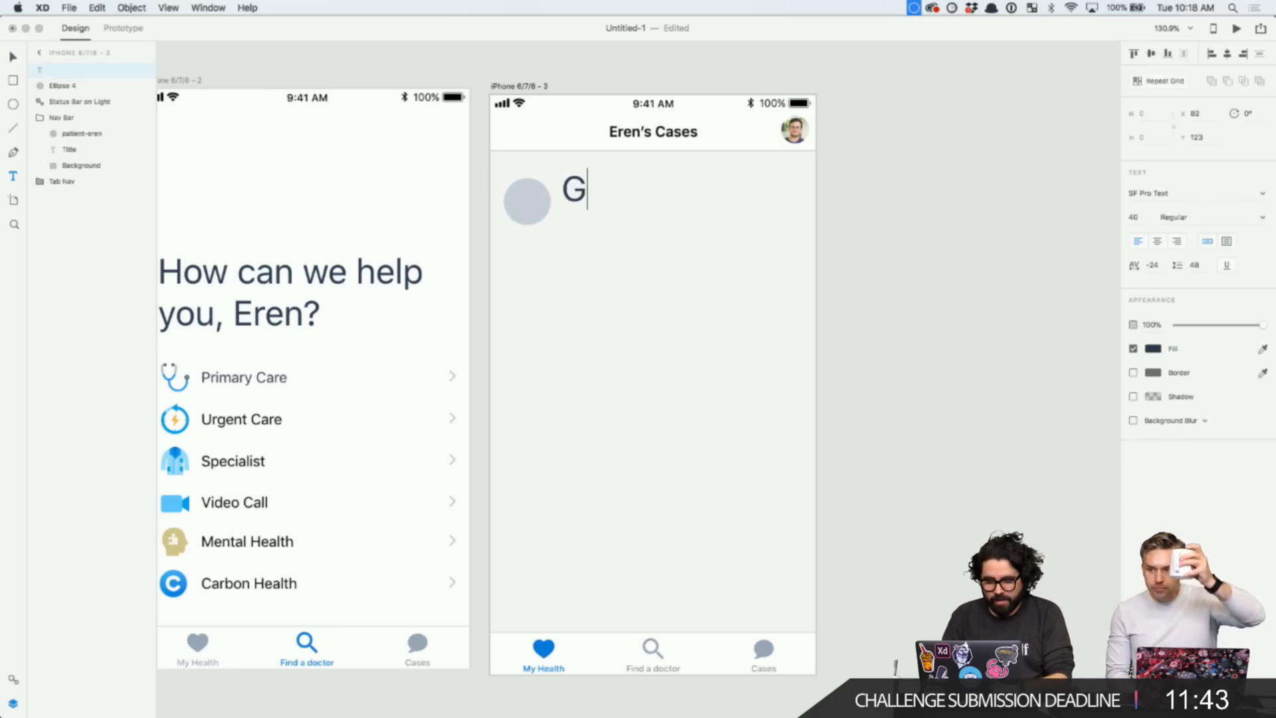
pyautogui.write('en')
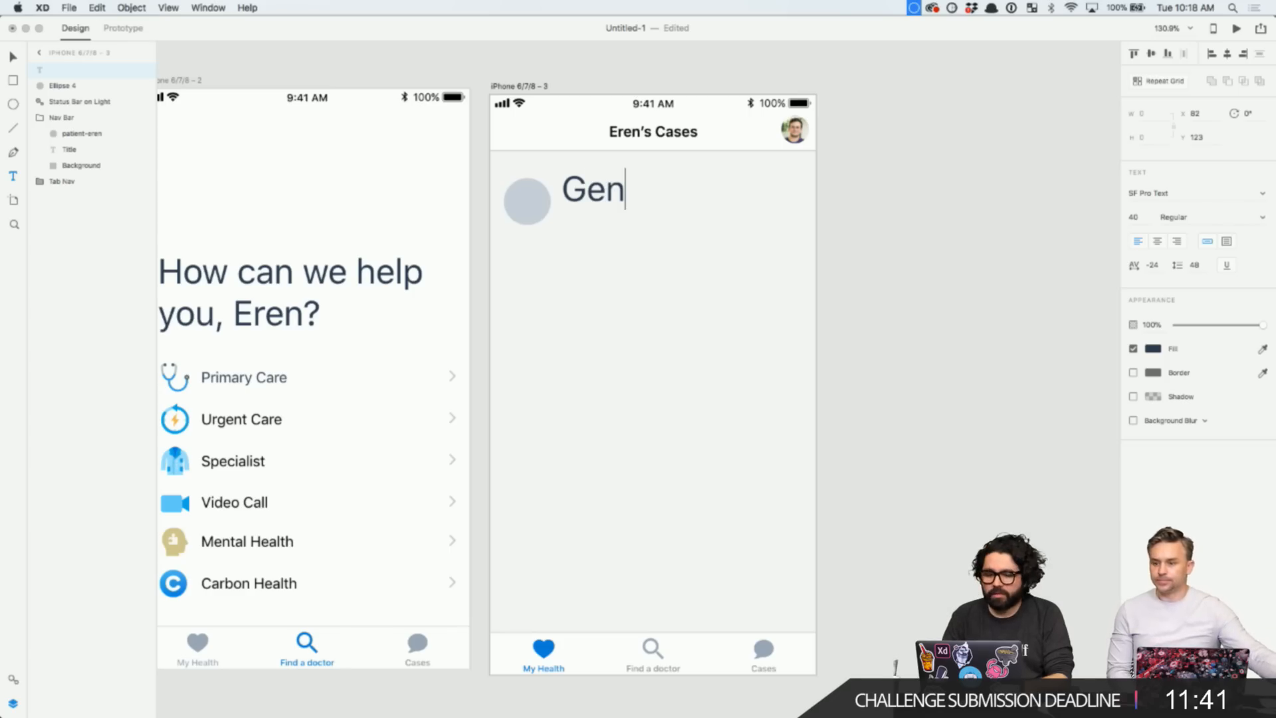
pyautogui.write('eral Checkup')
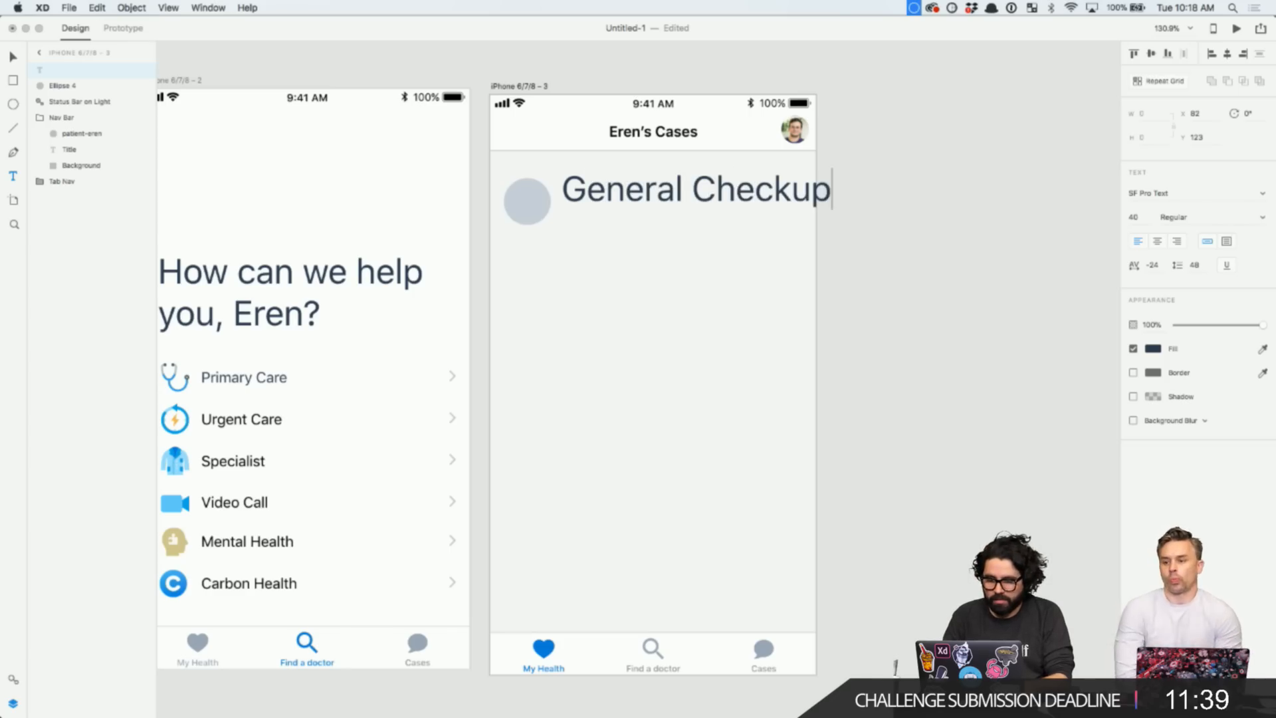
pyautogui.press('Escape')
pyautogui.press('Escape')
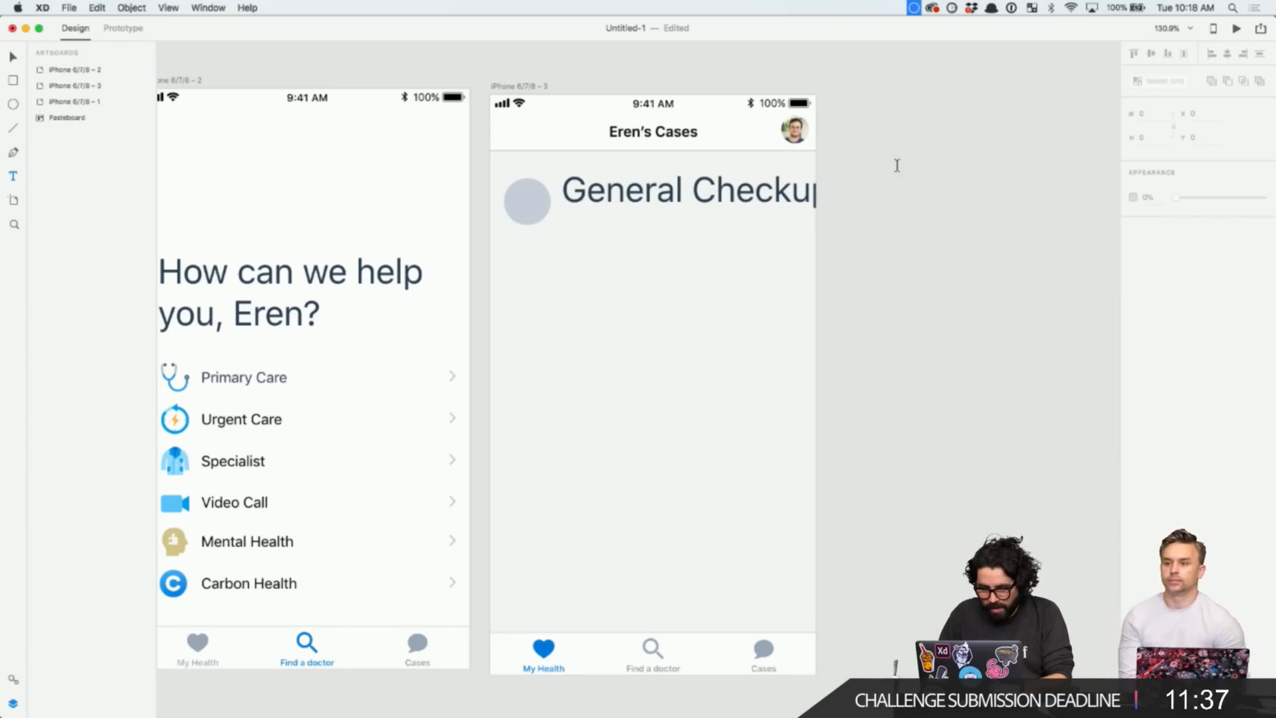
pyautogui.click(772, 198)
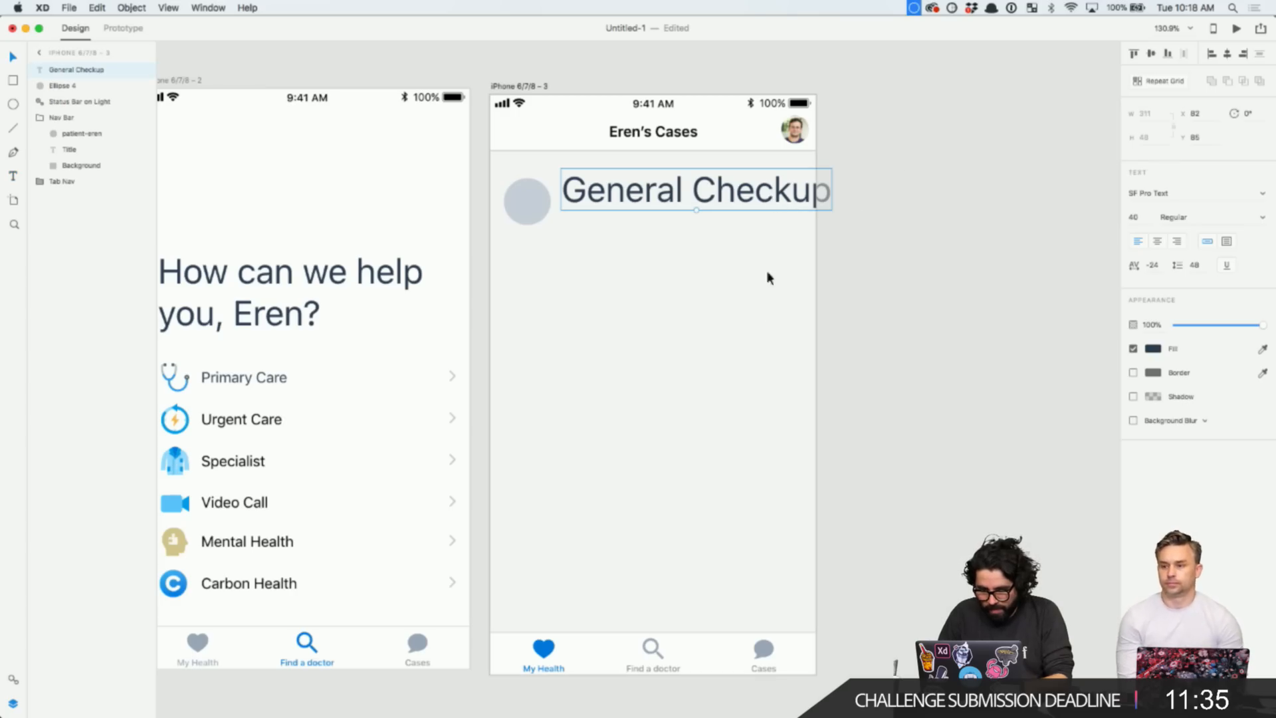
pyautogui.moveTo(767, 196); pyautogui.dragTo(761, 208)
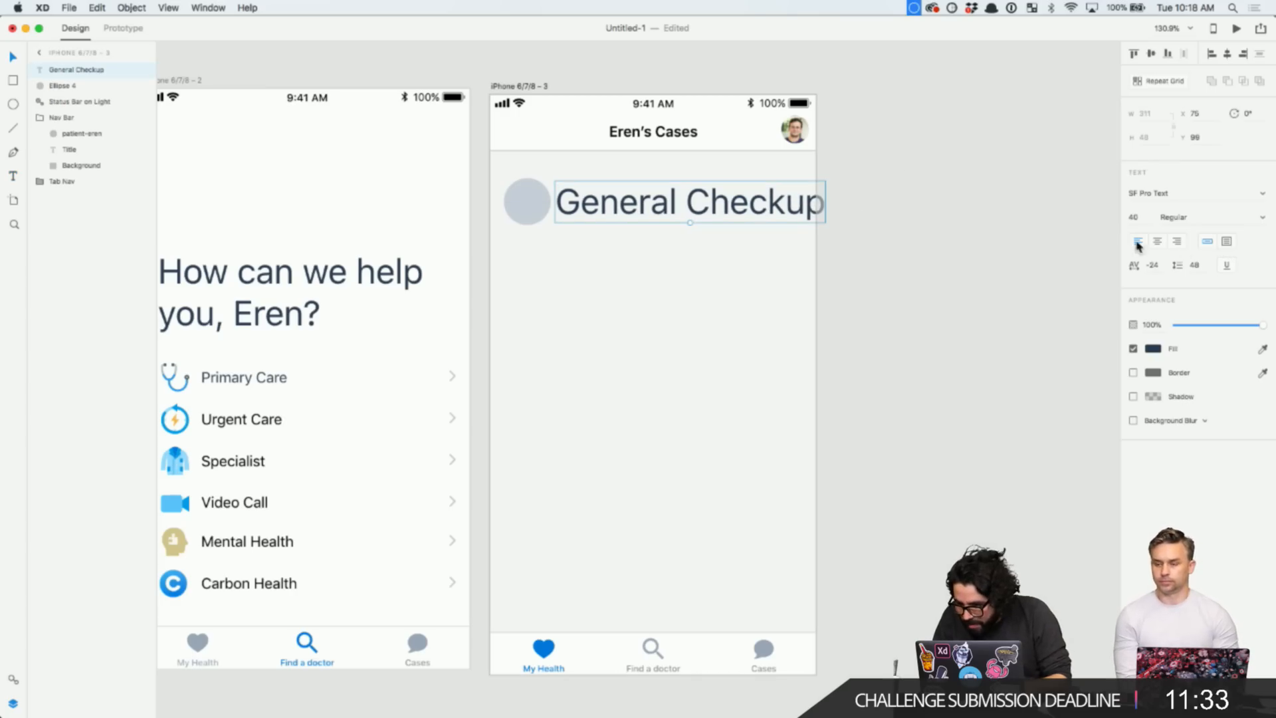
pyautogui.click(1132, 216)
pyautogui.write('16')
pyautogui.press('Return')
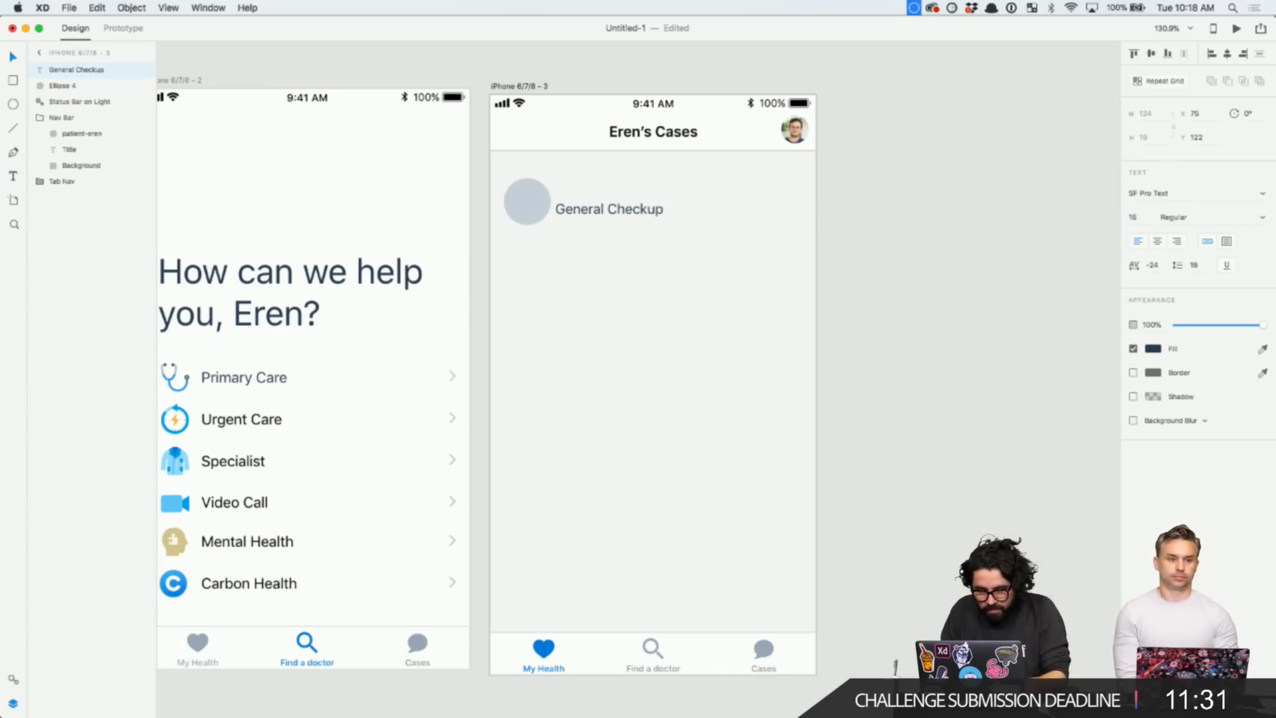
pyautogui.scroll(5, 522, 248)
# - Resize the grey avatar circle to 40×40
pyautogui.moveTo(688, 197)
pyautogui.mouseDown()
pyautogui.moveTo(691, 179)
pyautogui.moveTo(701, 185)
pyautogui.mouseUp()
pyautogui.click(555, 189)
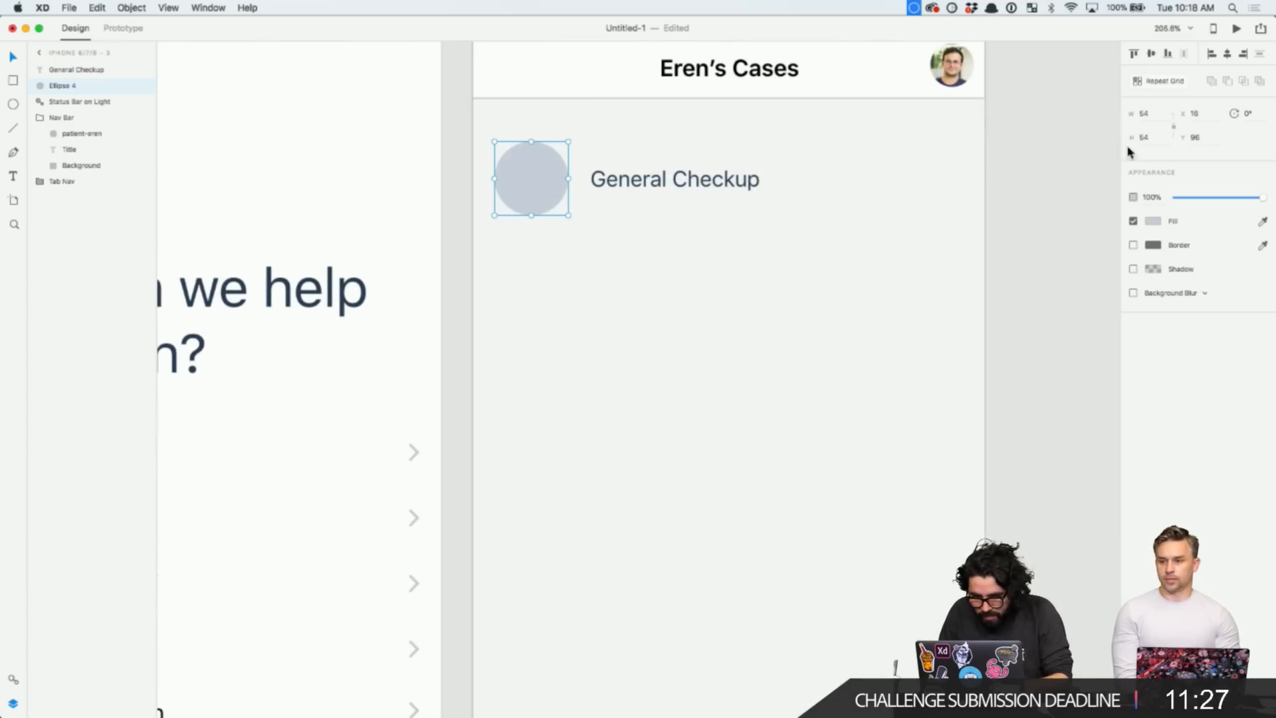
pyautogui.click(1144, 136)
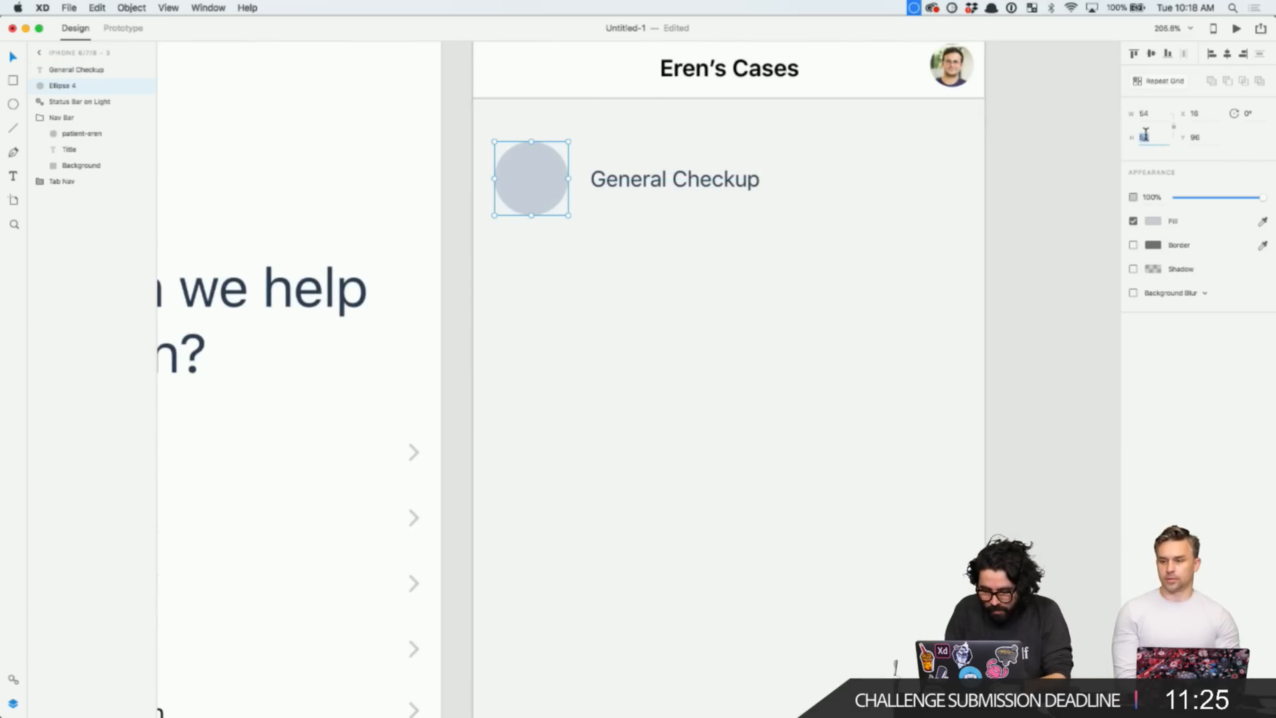
pyautogui.write('40')
pyautogui.press('Return')
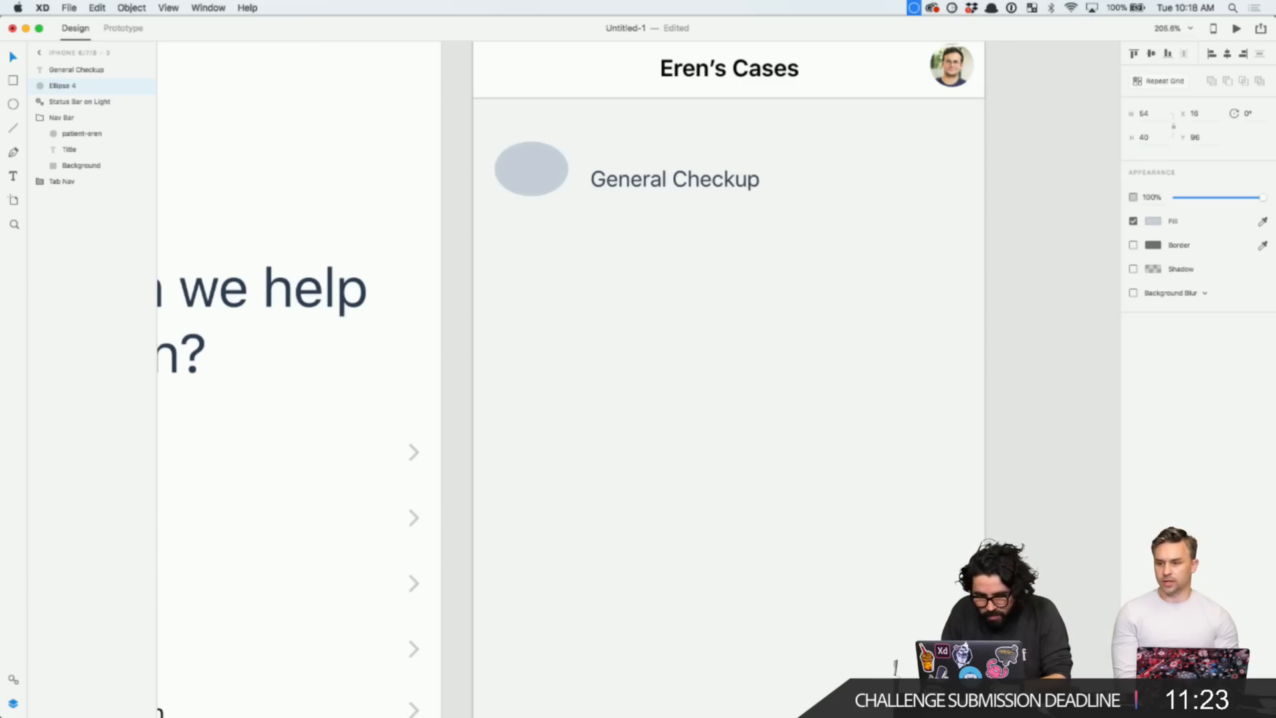
pyautogui.click(1149, 113)
pyautogui.write('4')
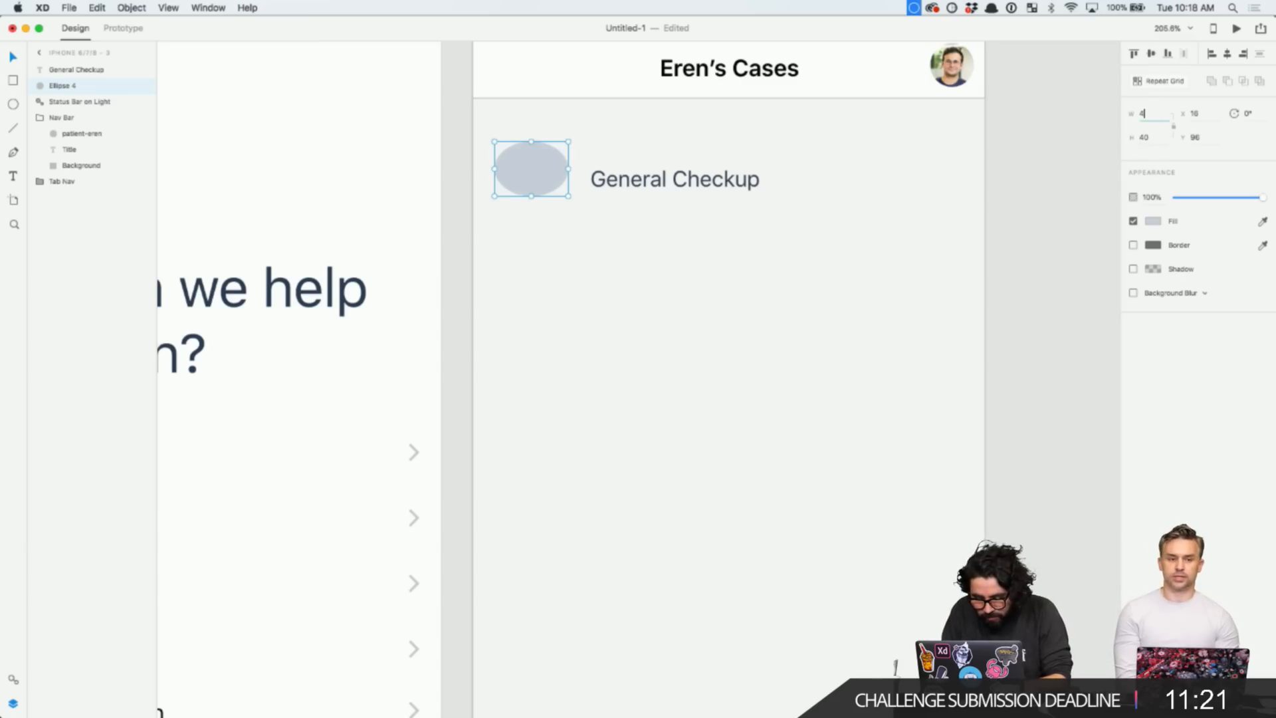
pyautogui.write('0')
pyautogui.press('Return')
# - Move the General Checkup label right beside the 40×40 circle and check their alignment
pyautogui.click(637, 190)
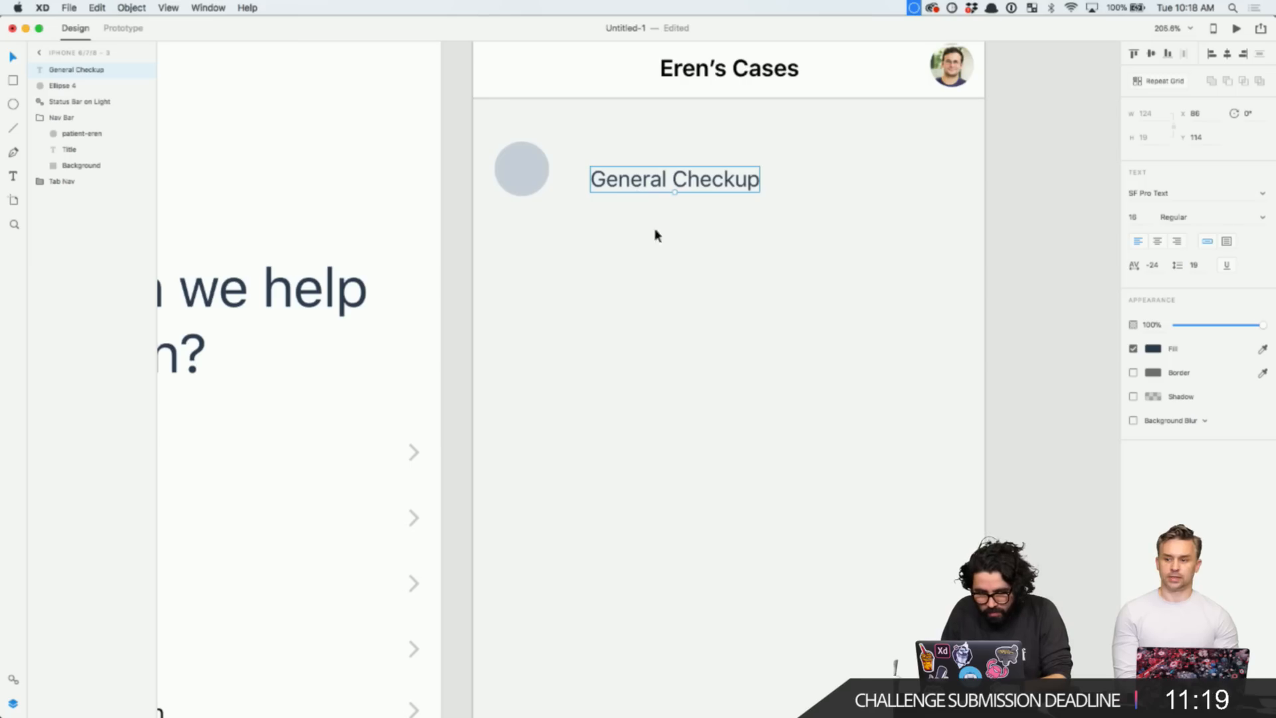
pyautogui.moveTo(672, 180); pyautogui.dragTo(642, 171)
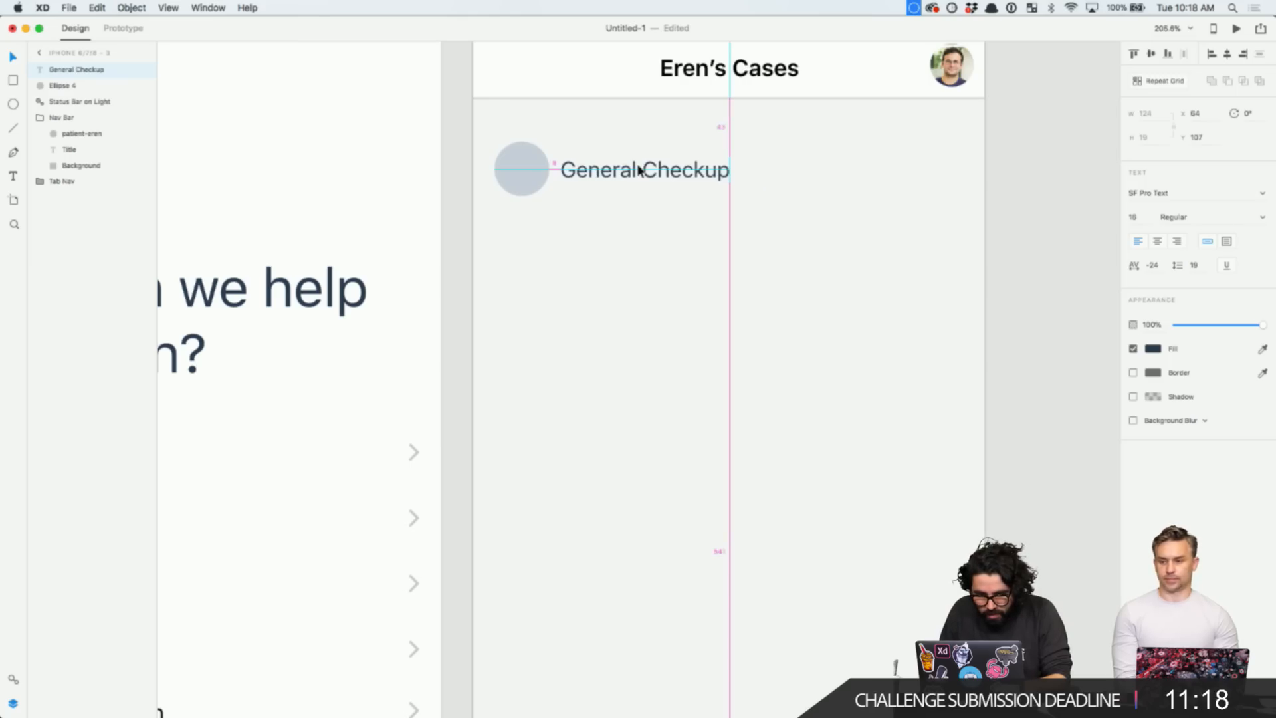
pyautogui.keyDown('shift'); pyautogui.click(507, 185); pyautogui.keyUp('shift')
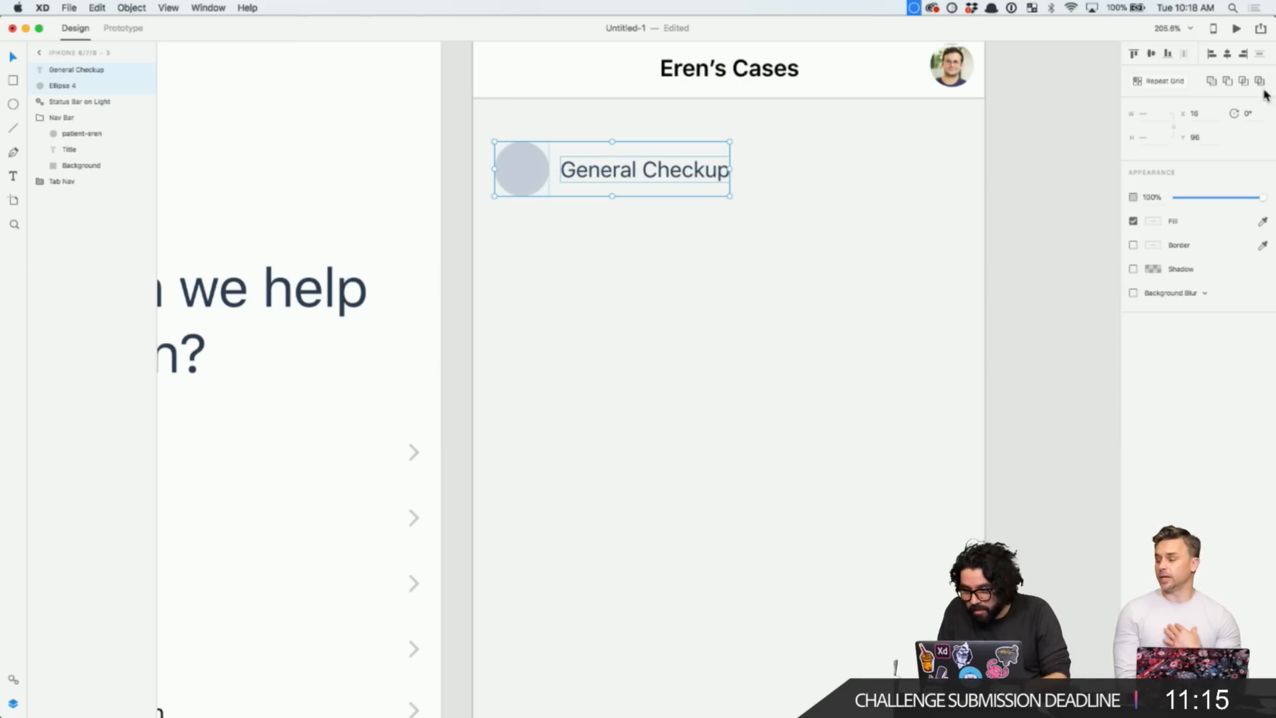
pyautogui.click(760, 274)
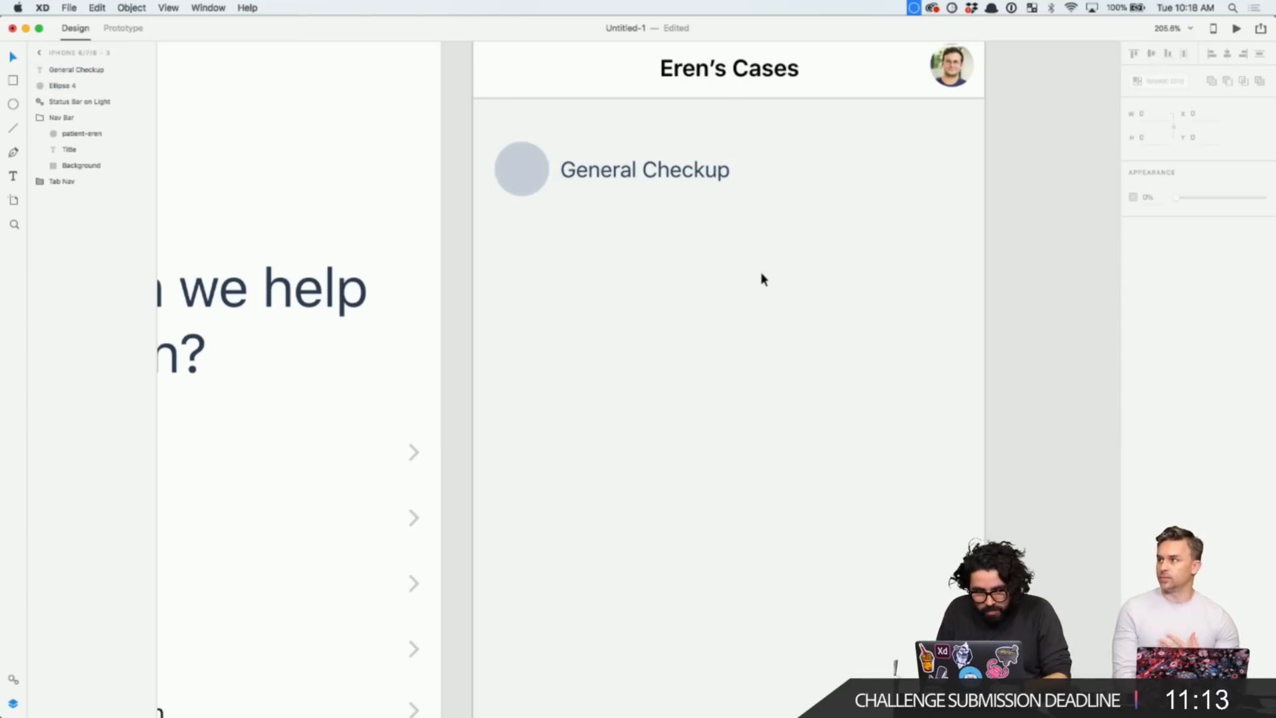
pyautogui.click(529, 169)
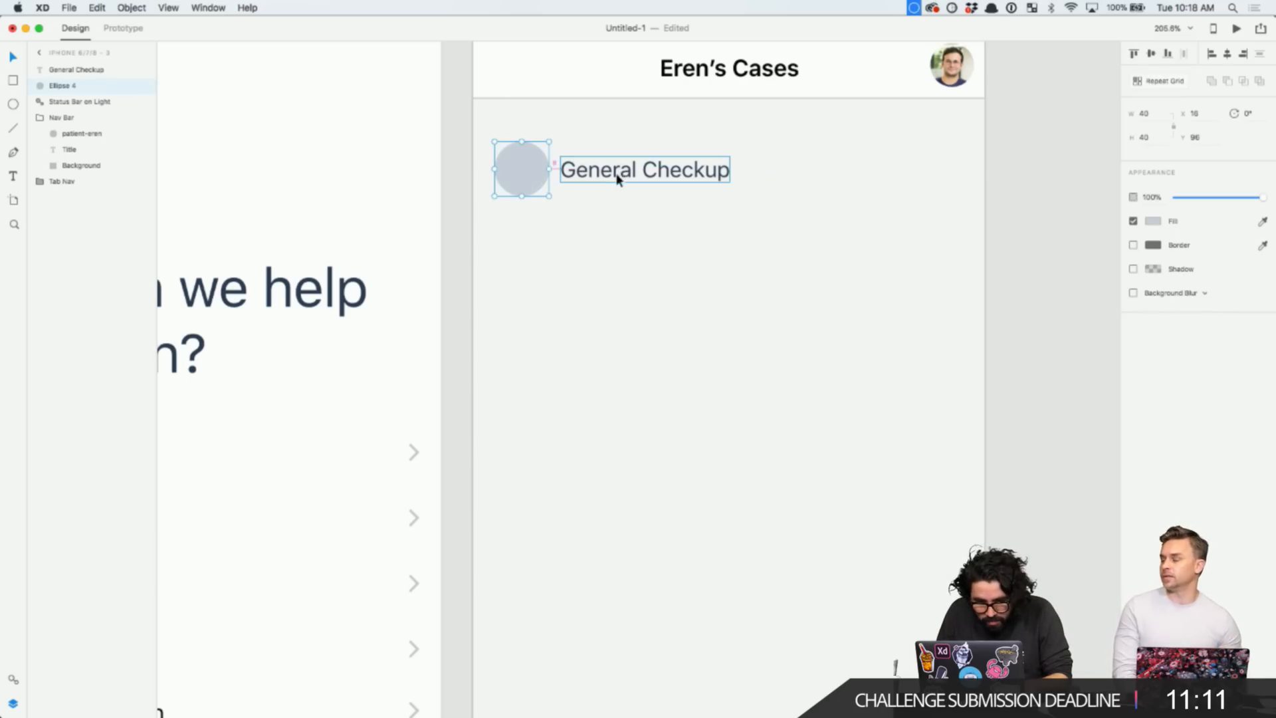
pyautogui.click(588, 178)
pyautogui.click(529, 174)
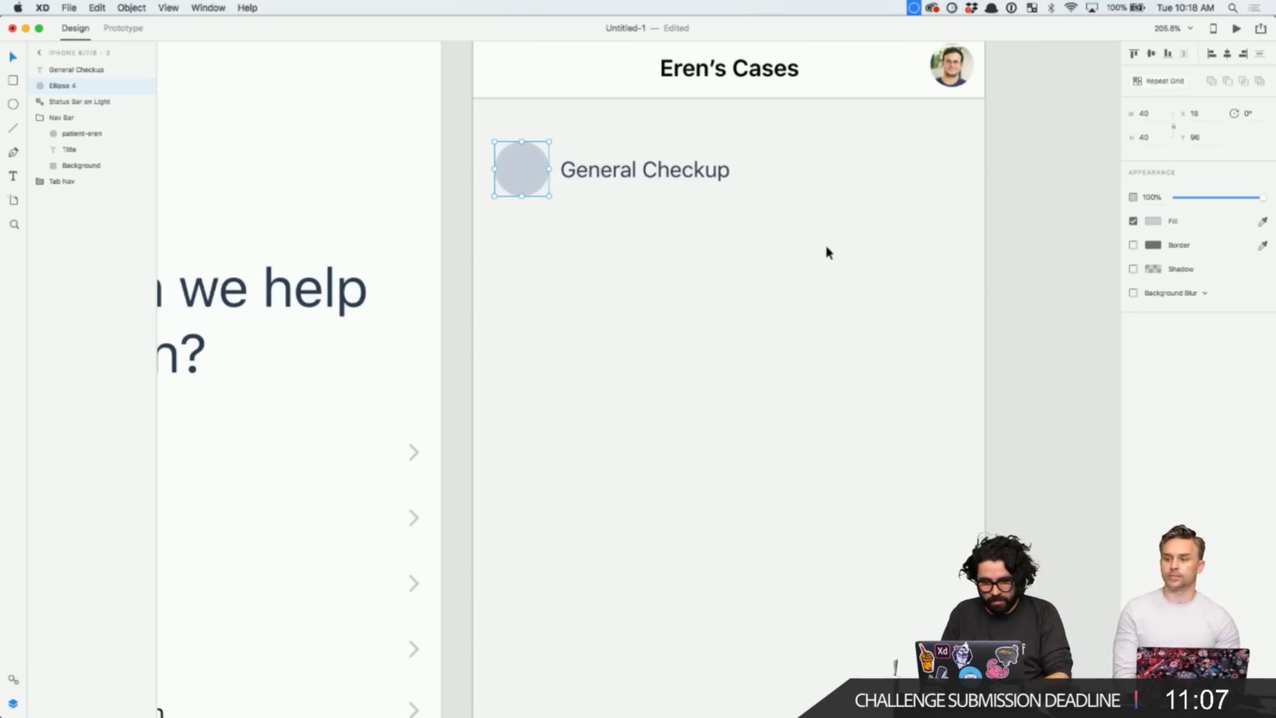
pyautogui.click(727, 260)
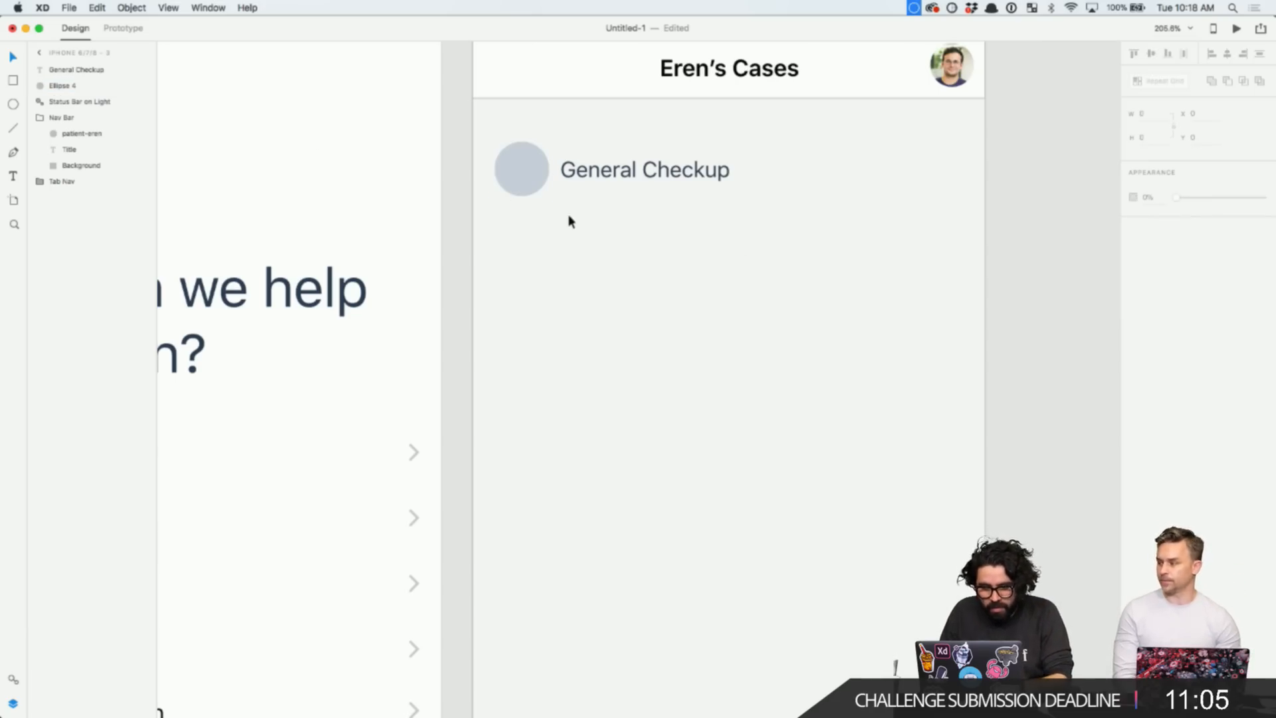
# - Draw a full-width card behind the General Checkup row and nudge the circle and label down
pyautogui.press('r')
pyautogui.moveTo(500, 123)
pyautogui.mouseDown()
pyautogui.moveTo(473, 140)
pyautogui.moveTo(726, 277)
pyautogui.moveTo(986, 240)
pyautogui.mouseUp()
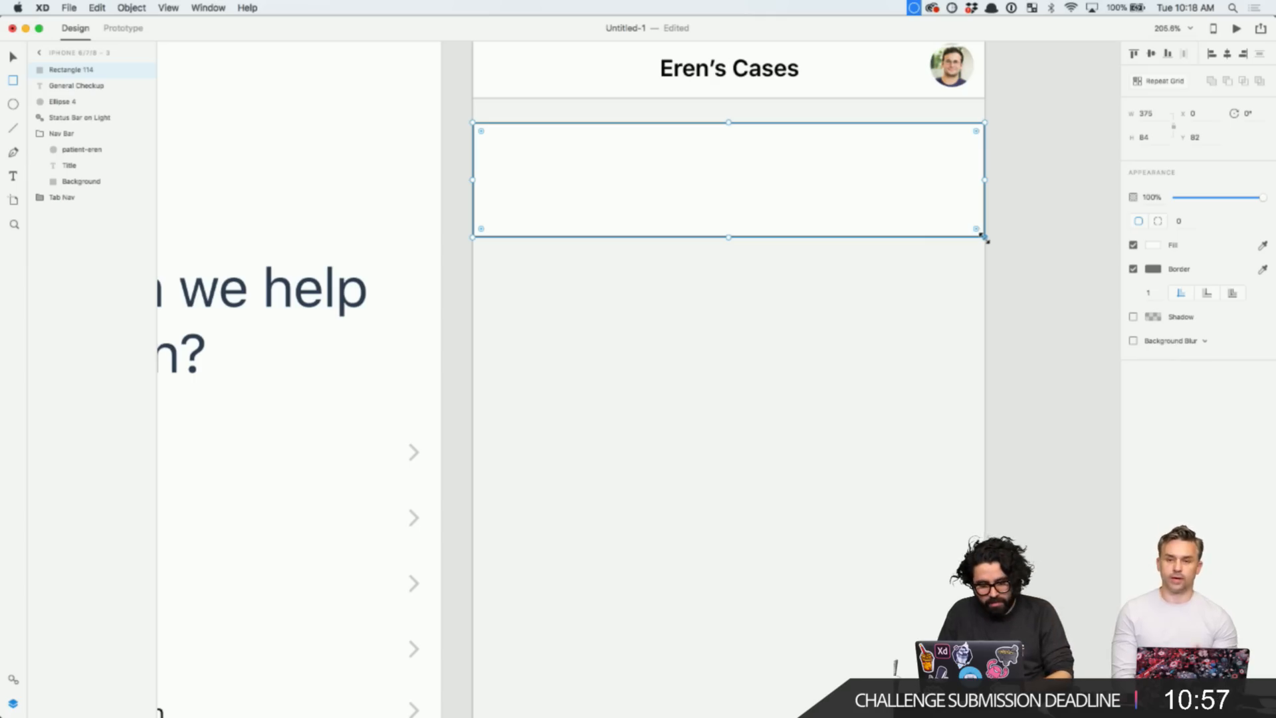
pyautogui.press('super+shift+bracketleft')
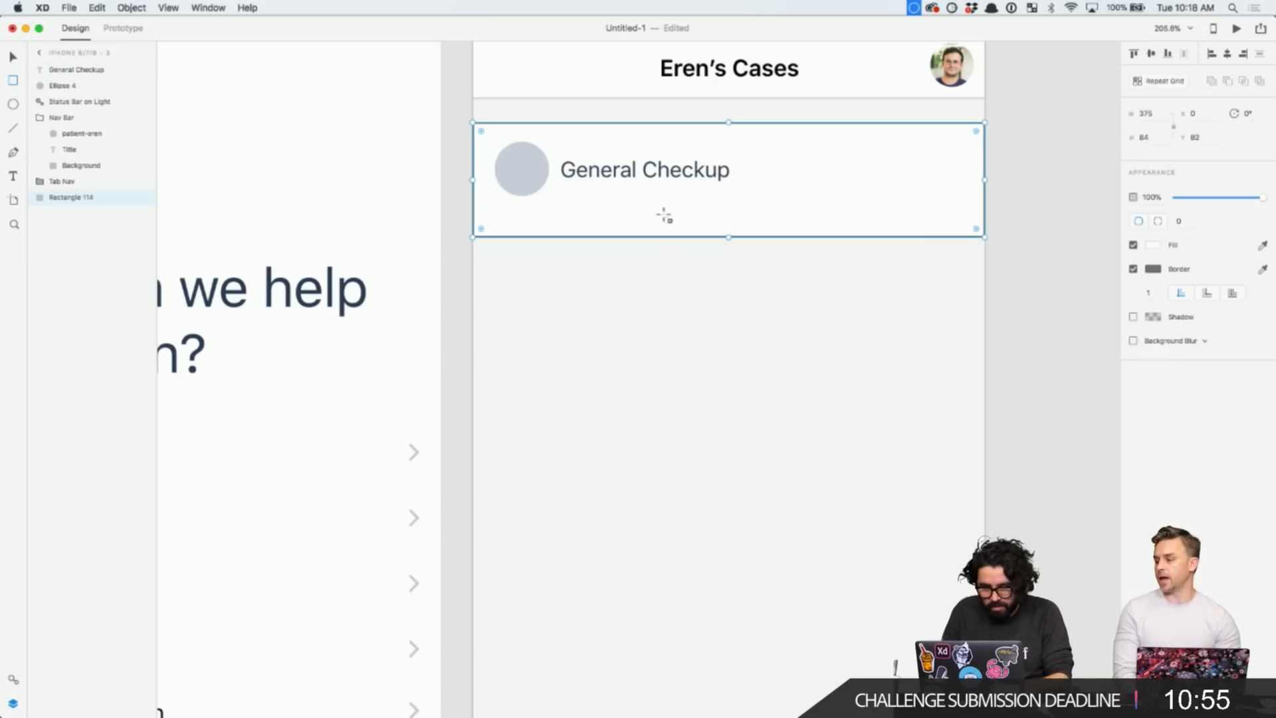
pyautogui.press('Escape')
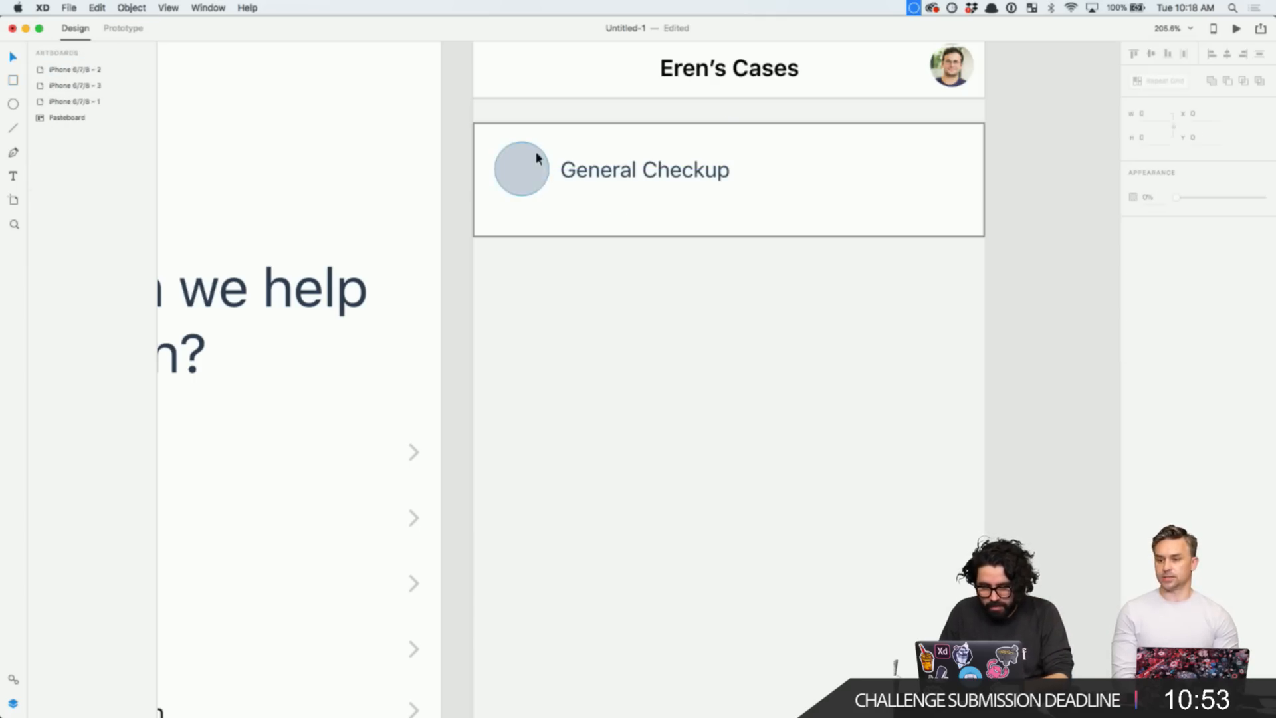
pyautogui.click(533, 151)
pyautogui.keyDown('shift'); pyautogui.click(626, 166); pyautogui.keyUp('shift')
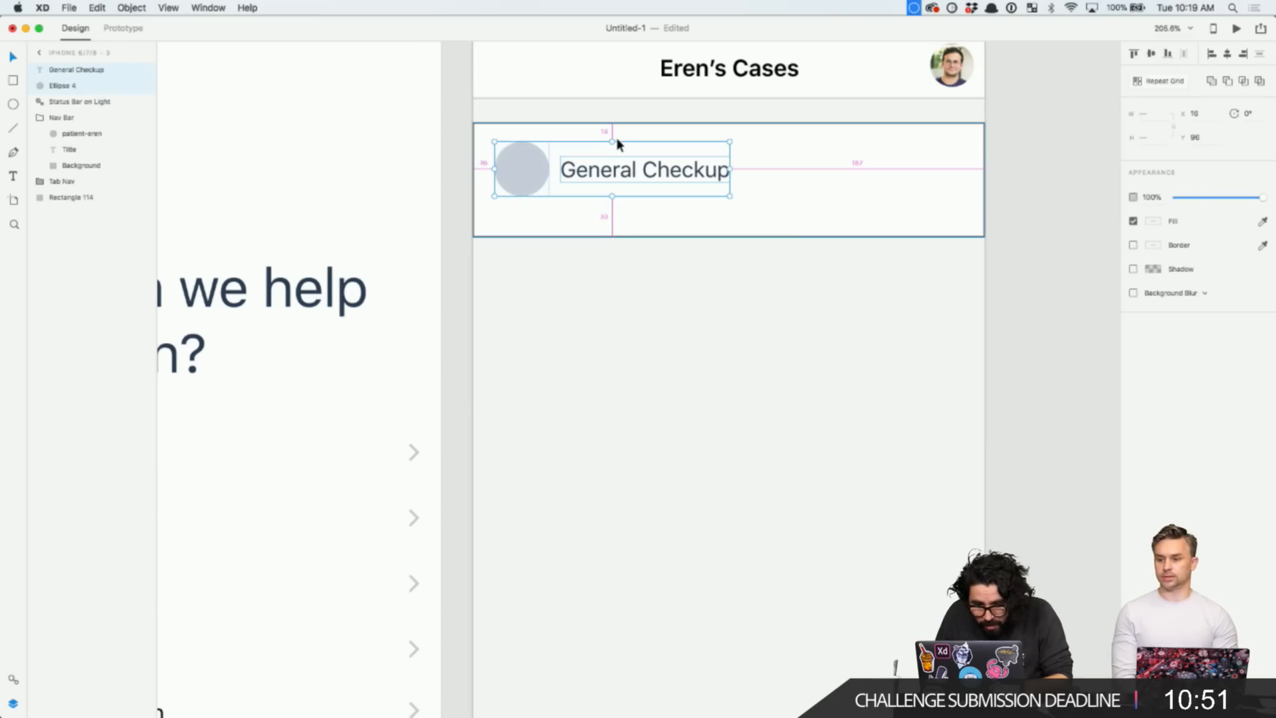
pyautogui.press('Down')
pyautogui.press('Down')
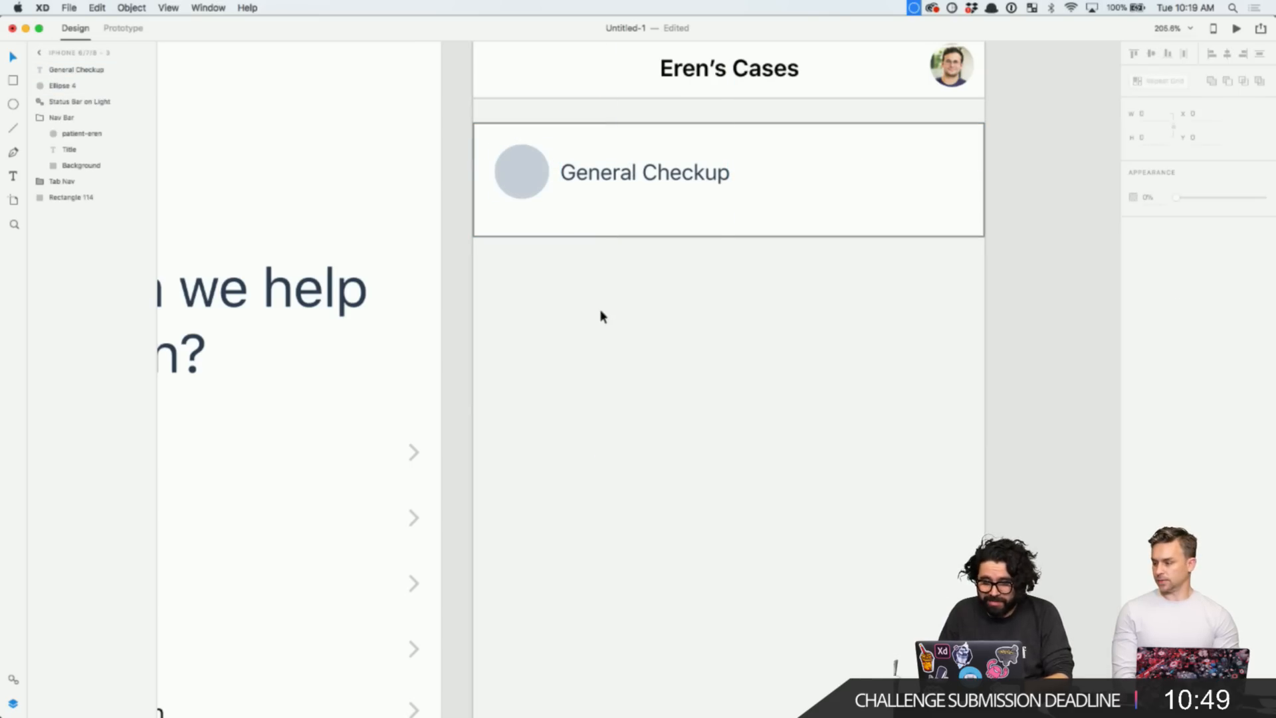
# - Set the card's height to 72 and remove its border
pyautogui.click(590, 231)
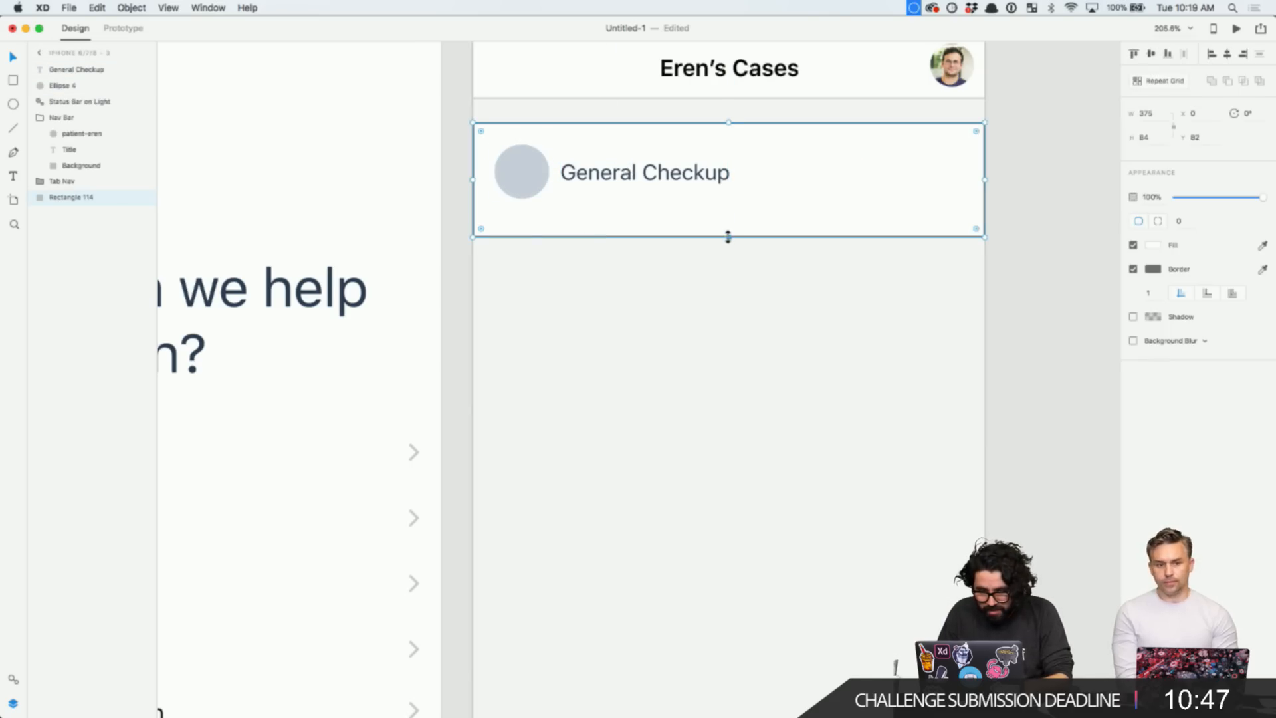
pyautogui.moveTo(728, 236); pyautogui.dragTo(727, 217)
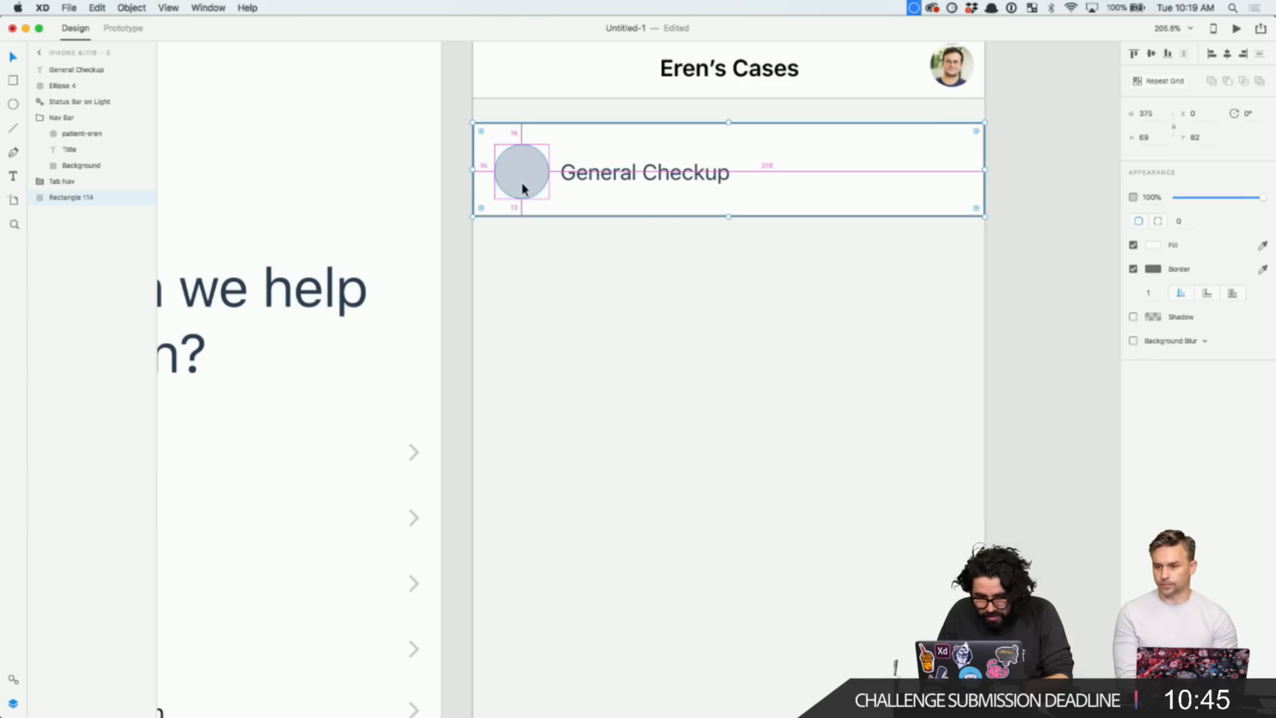
pyautogui.click(1157, 136)
pyautogui.write('72')
pyautogui.press('Return')
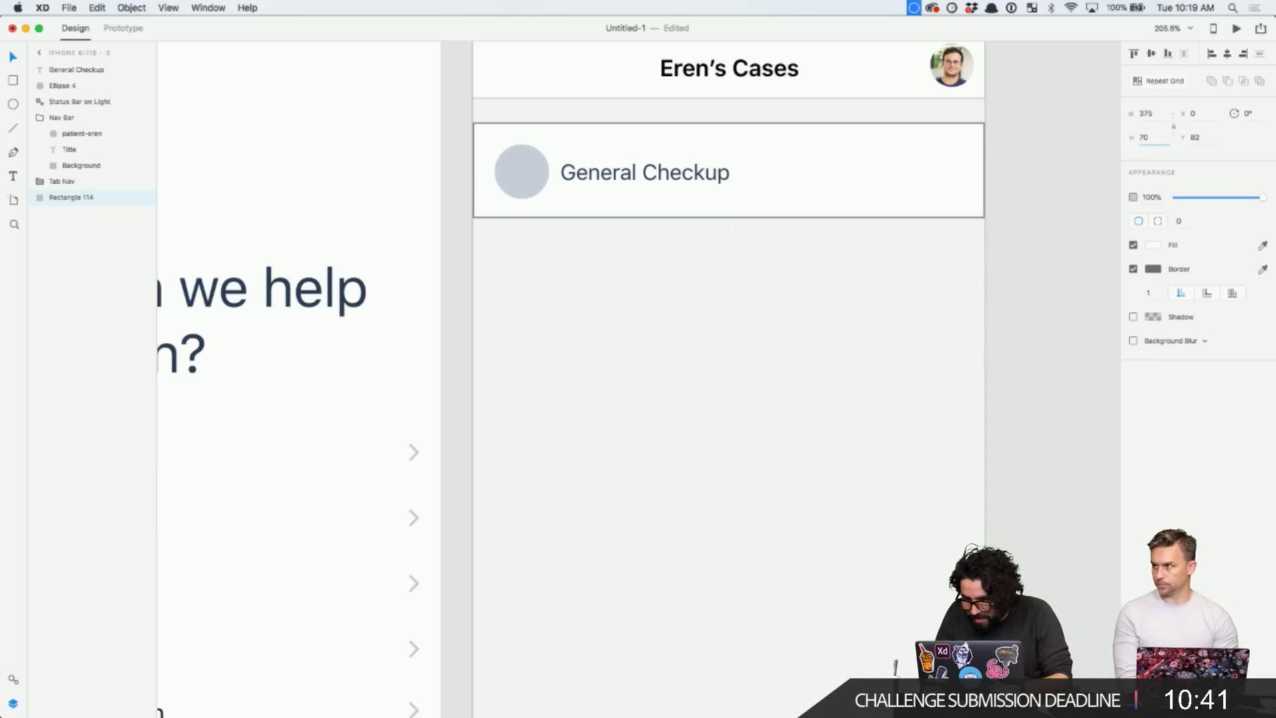
pyautogui.click(896, 292)
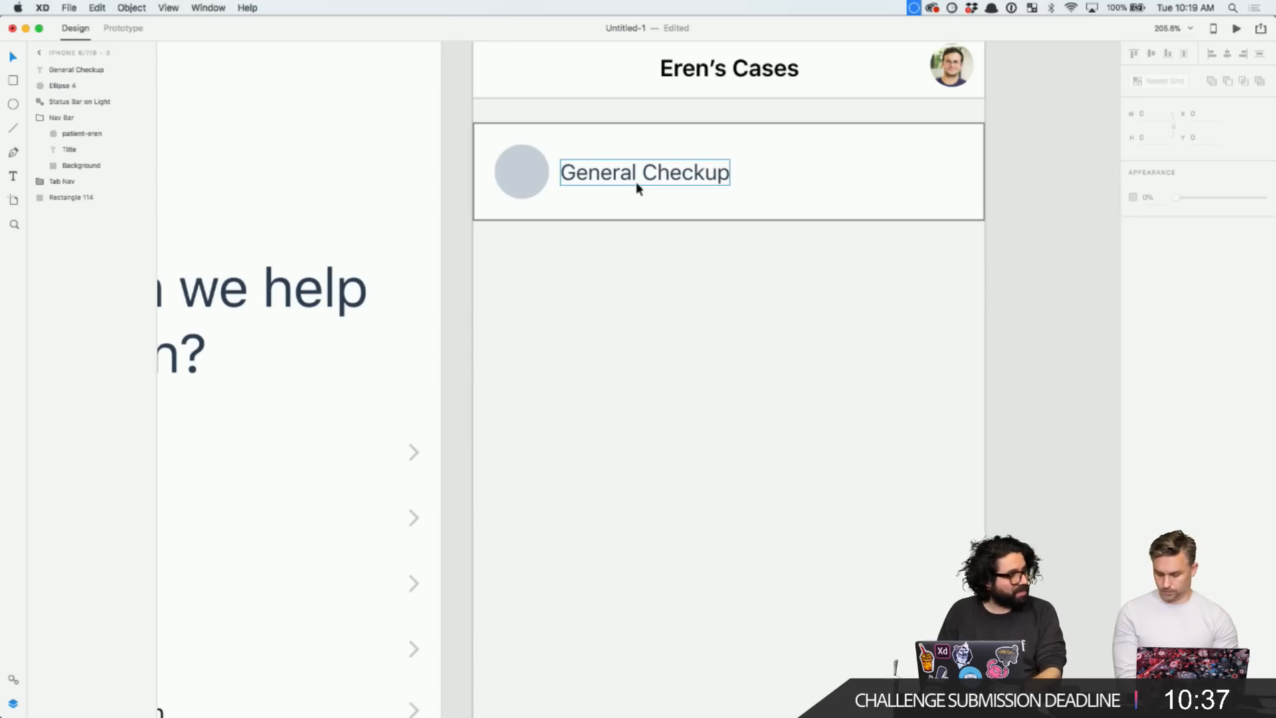
pyautogui.click(560, 144)
pyautogui.click(1133, 269)
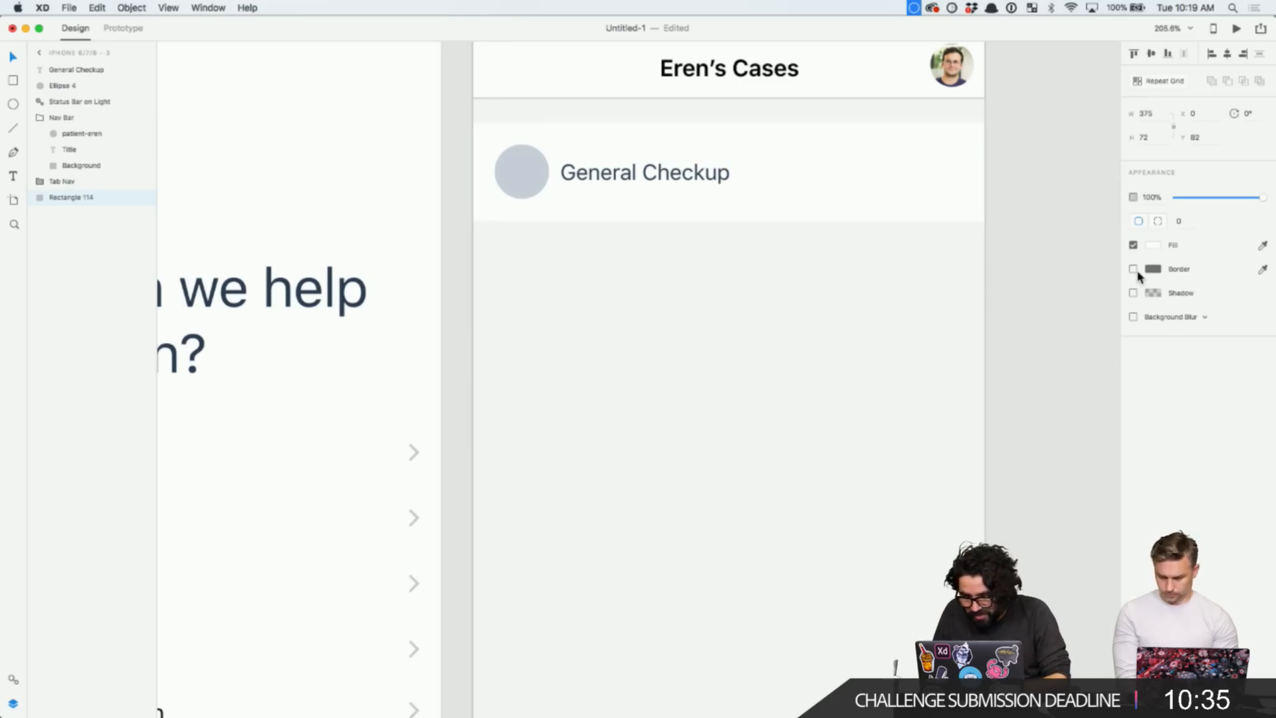
pyautogui.click(735, 285)
pyautogui.scroll(-3, 735, 285)
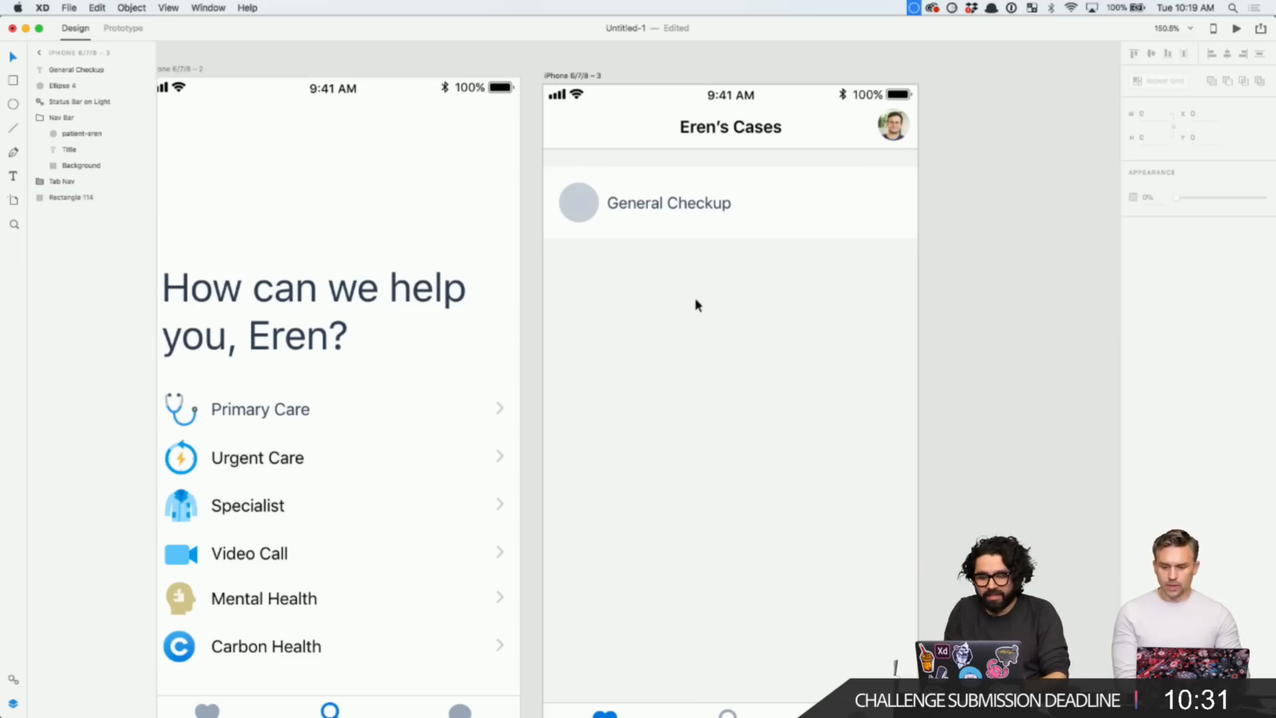
# - Copy the disclosure chevron from the Primary Care row
pyautogui.click(680, 207)
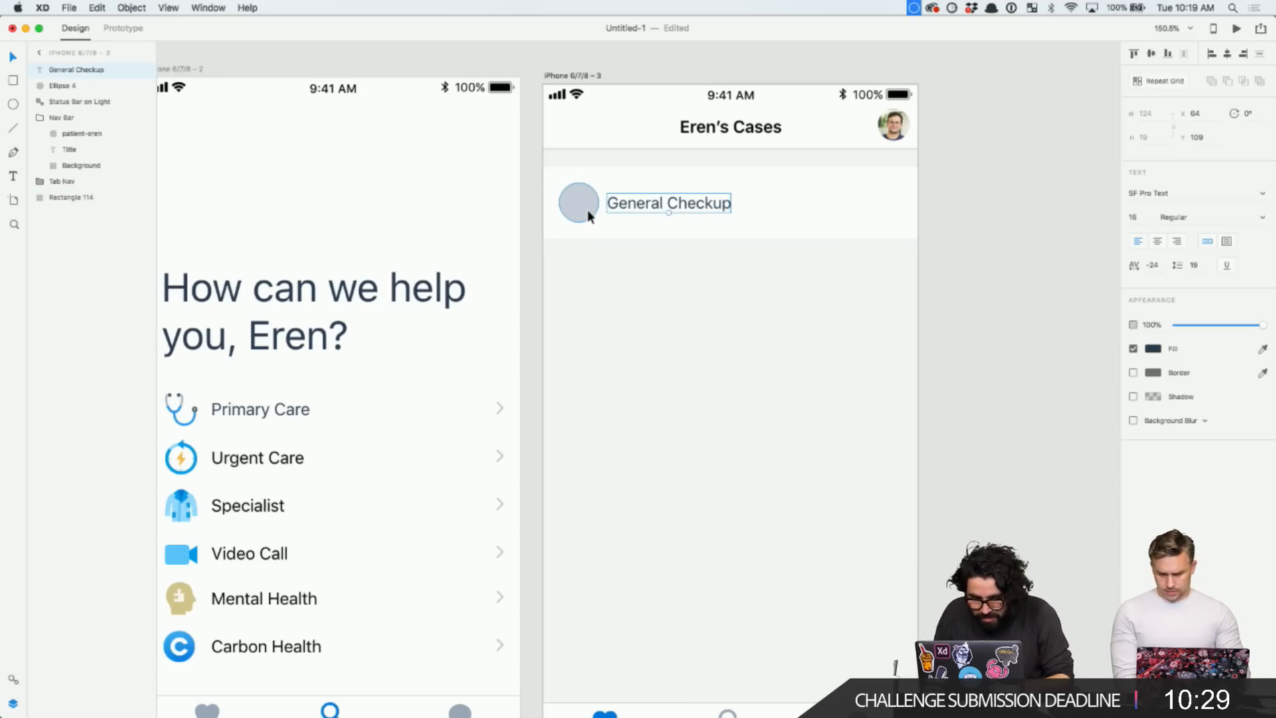
pyautogui.moveTo(582, 291); pyautogui.dragTo(742, 197)
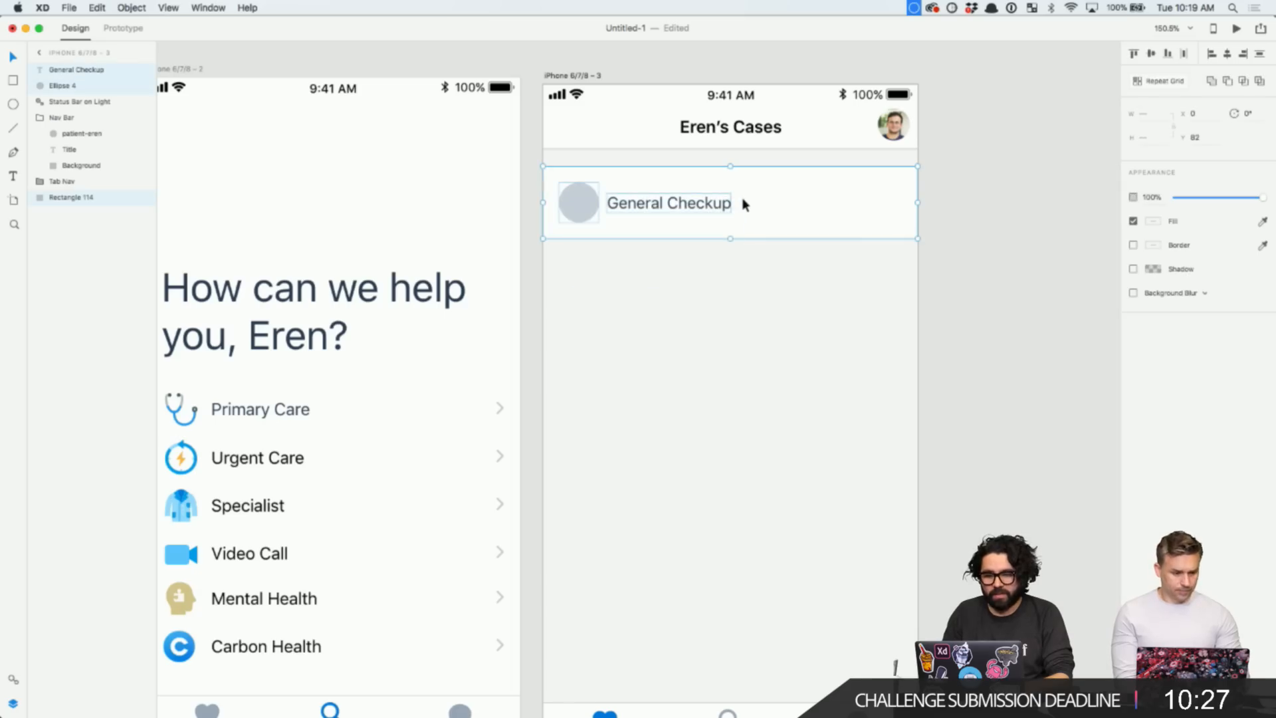
pyautogui.click(770, 289)
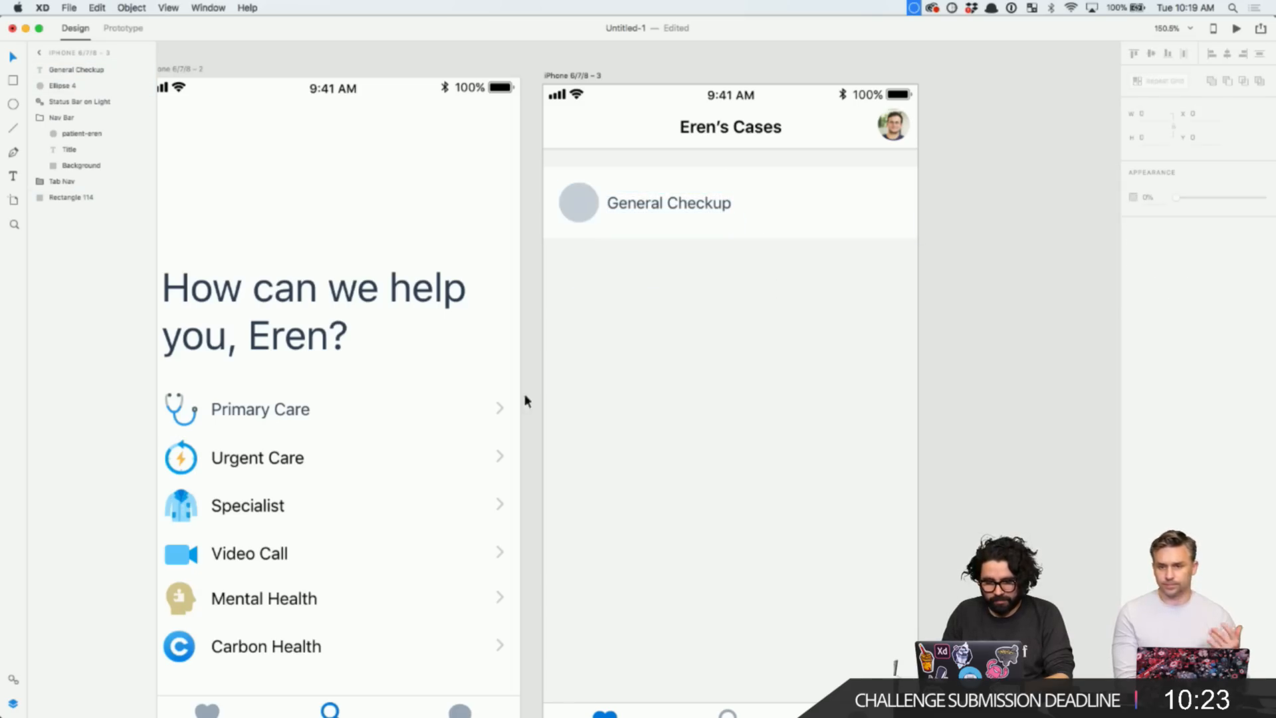
pyautogui.doubleClick(503, 417)
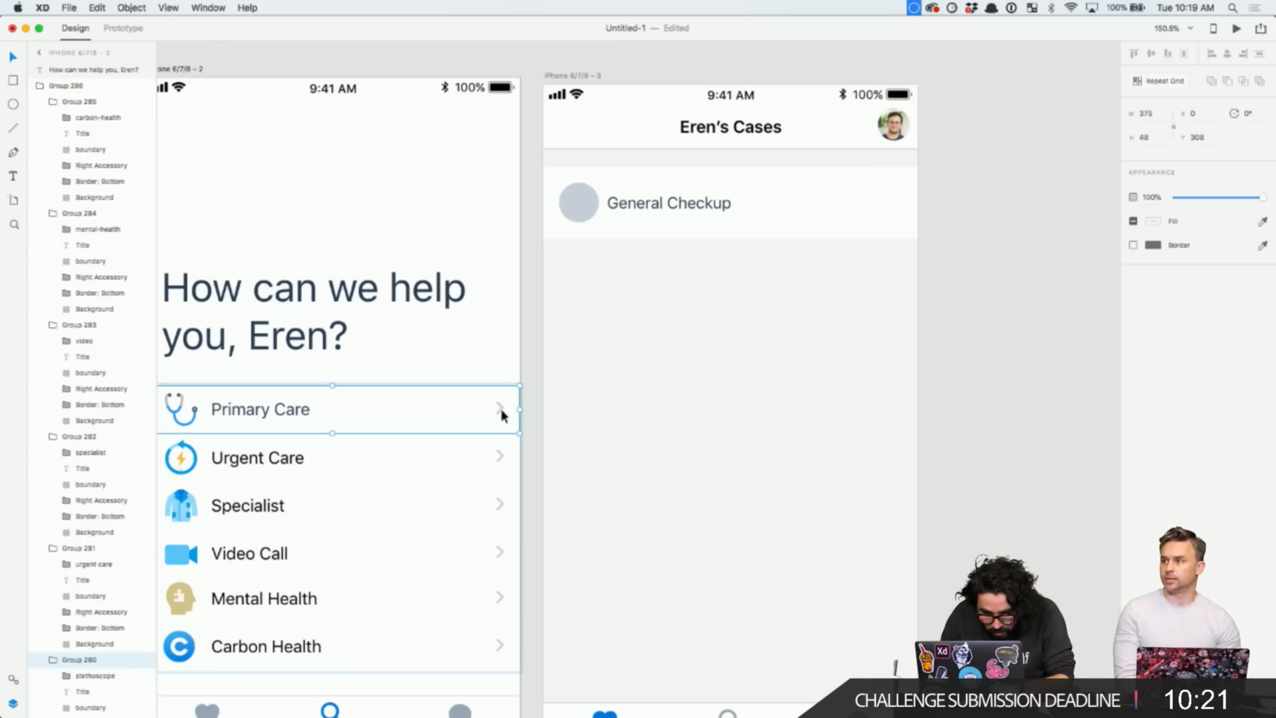
pyautogui.doubleClick(502, 410)
pyautogui.doubleClick(502, 410)
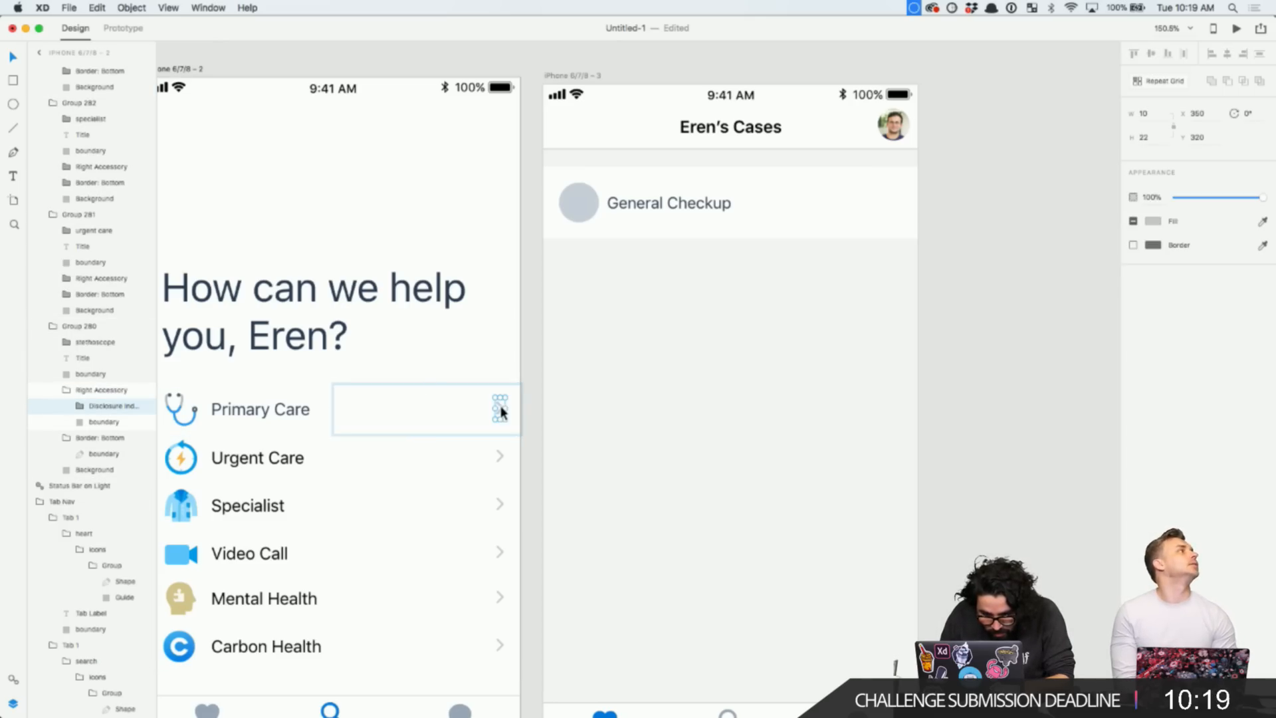
pyautogui.press('super+c')
# - Paste the chevron into Eren's Cases and centre it vertically on the General Checkup card
pyautogui.click(870, 194)
pyautogui.press('super+v')
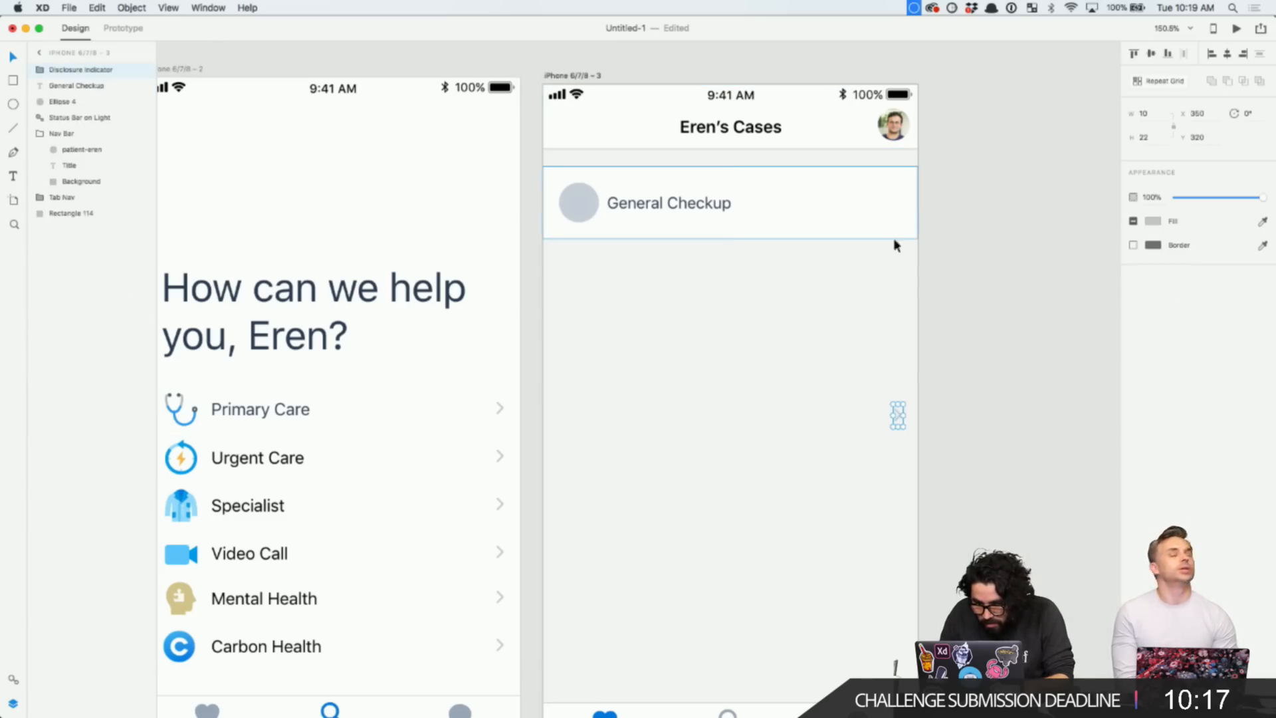
pyautogui.keyDown('shift'); pyautogui.click(877, 194); pyautogui.keyUp('shift')
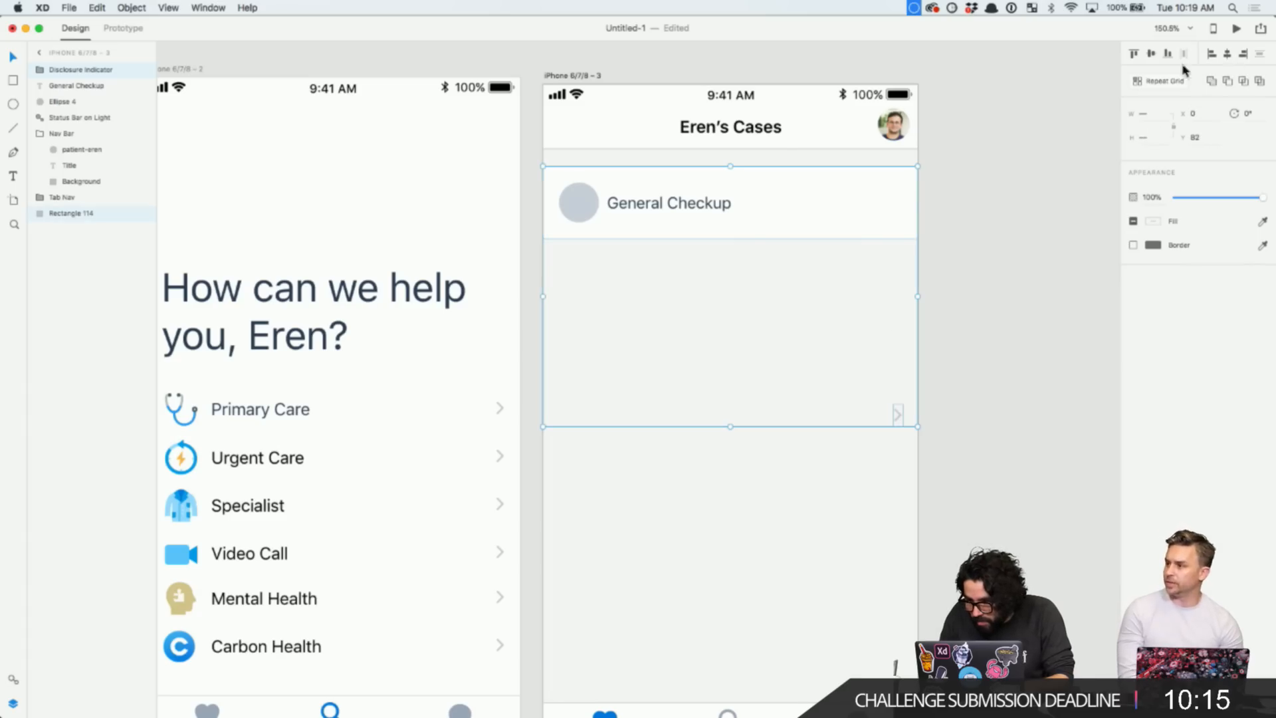
pyautogui.click(1135, 57)
pyautogui.click(1152, 54)
pyautogui.click(982, 247)
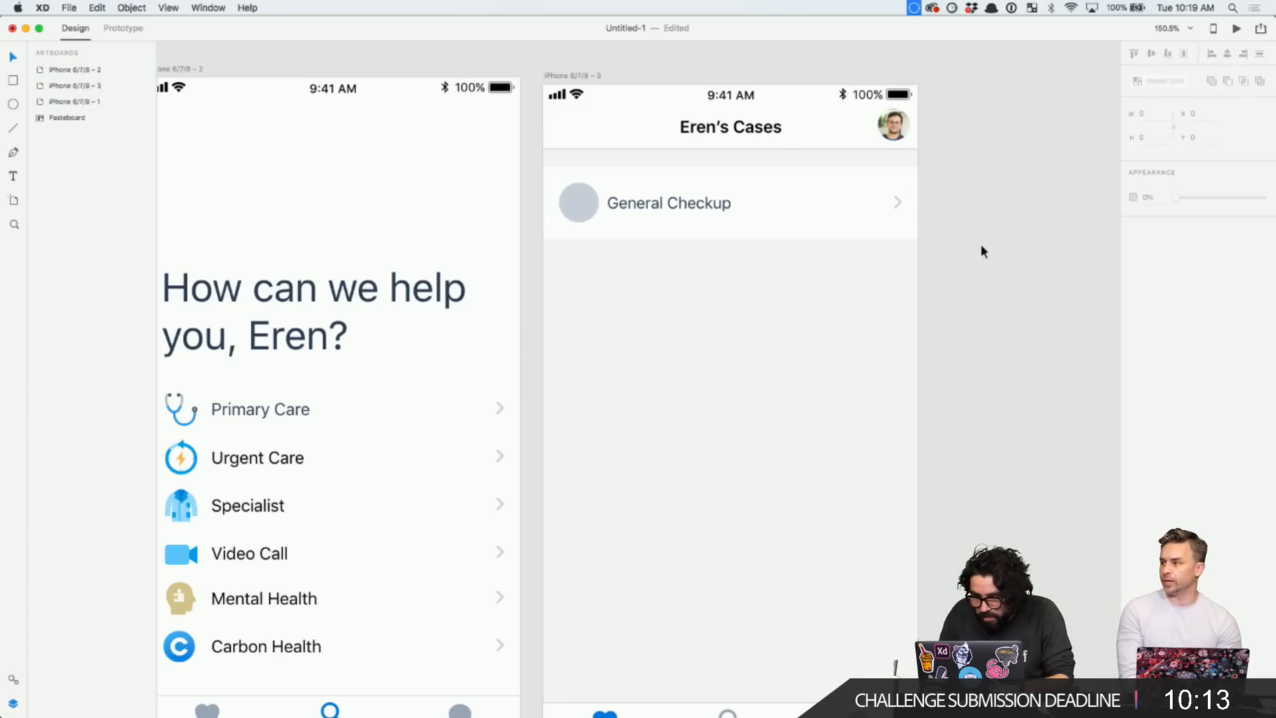
pyautogui.click(897, 202)
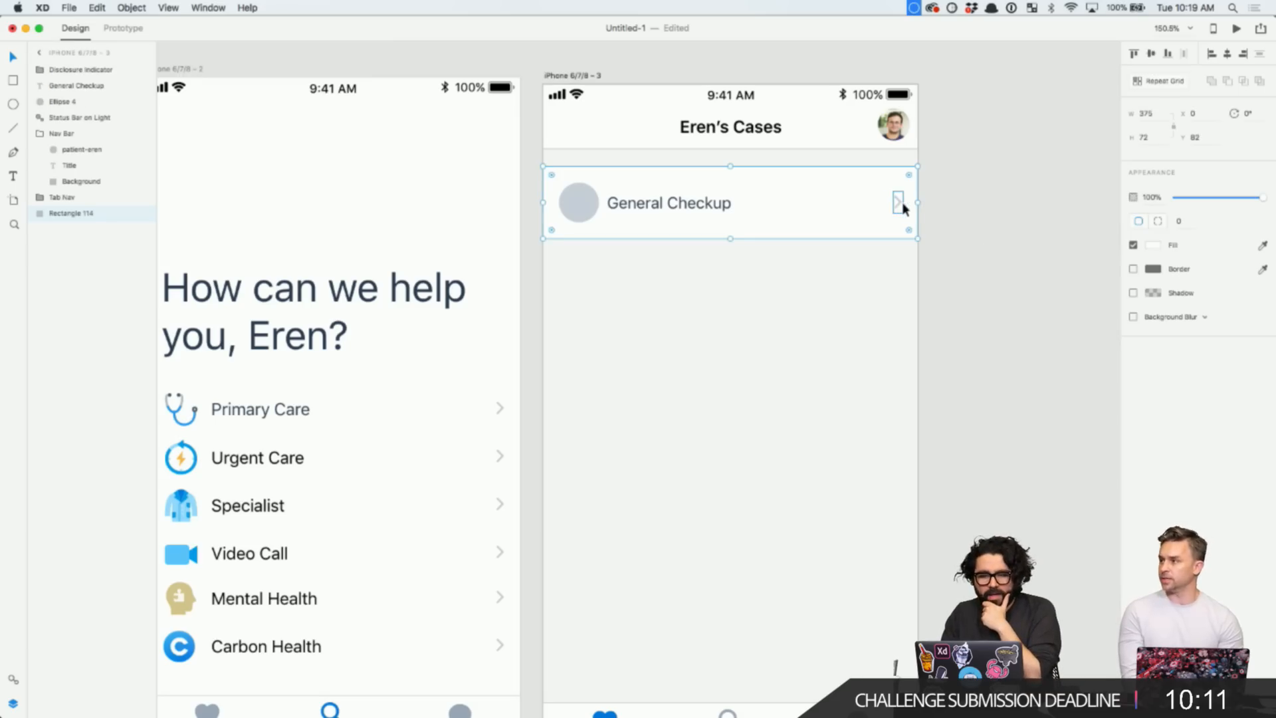
pyautogui.click(898, 202)
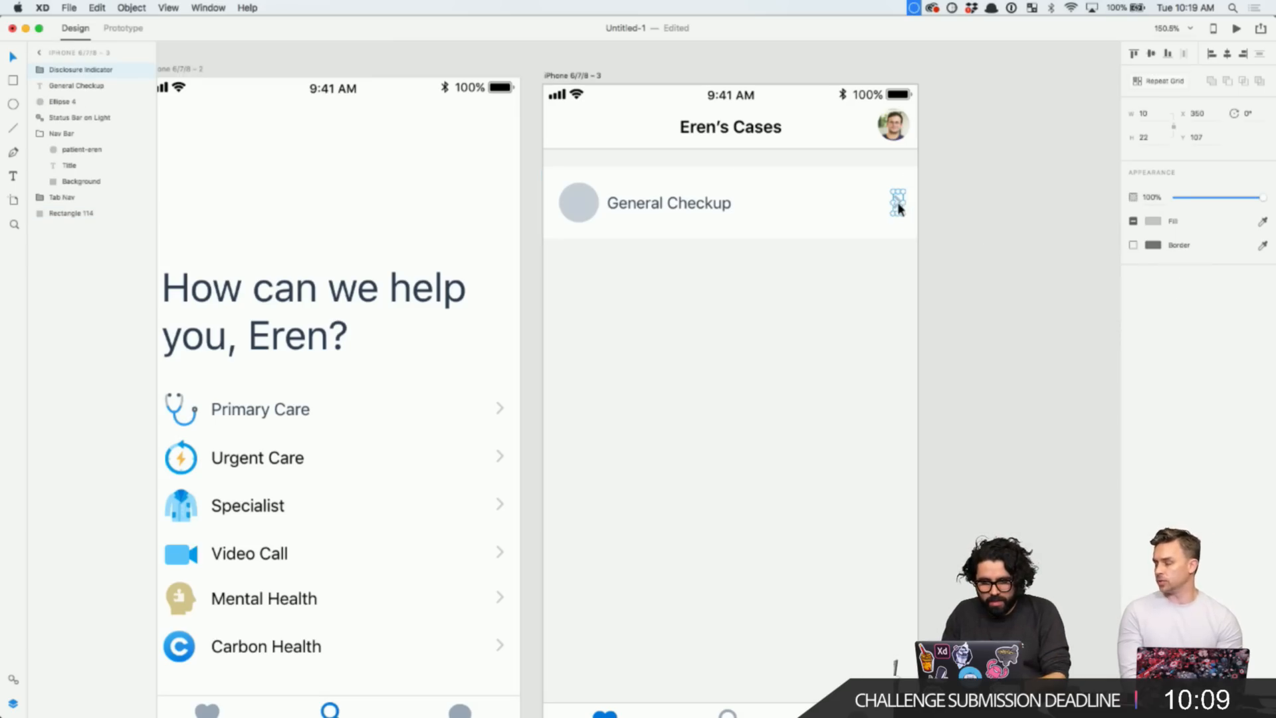
pyautogui.click(970, 204)
pyautogui.moveTo(955, 191); pyautogui.dragTo(562, 272)
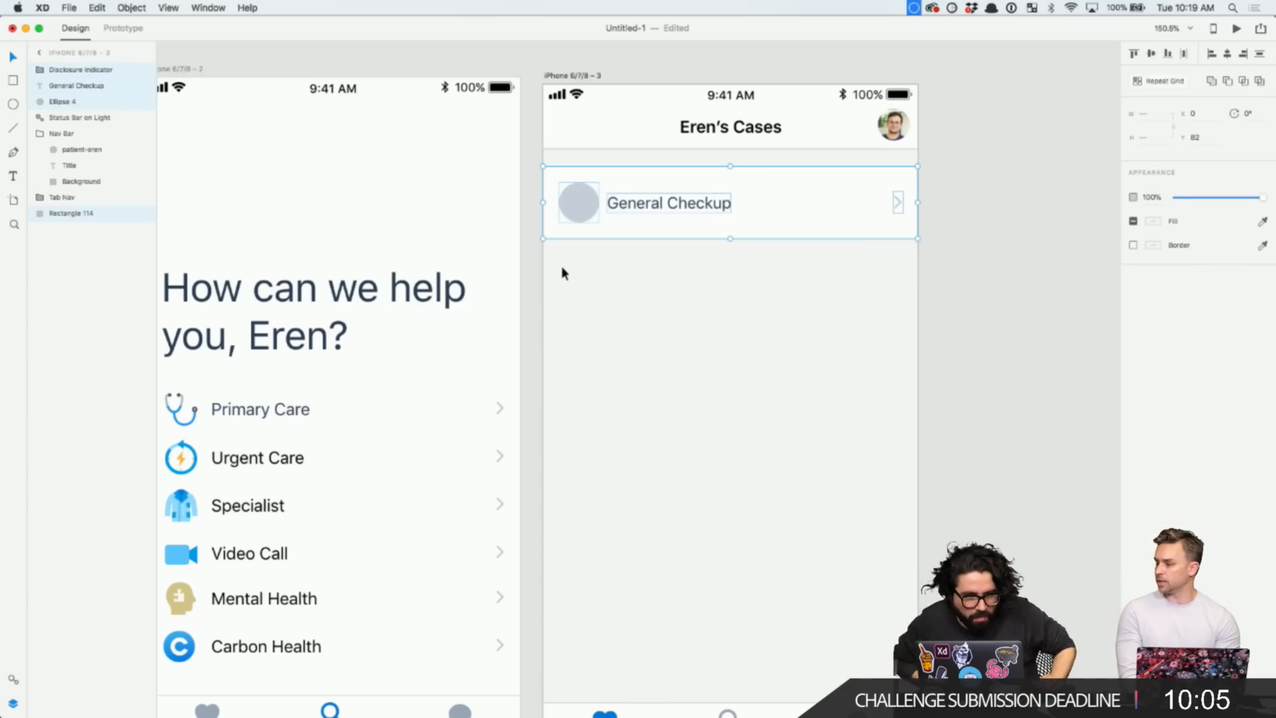
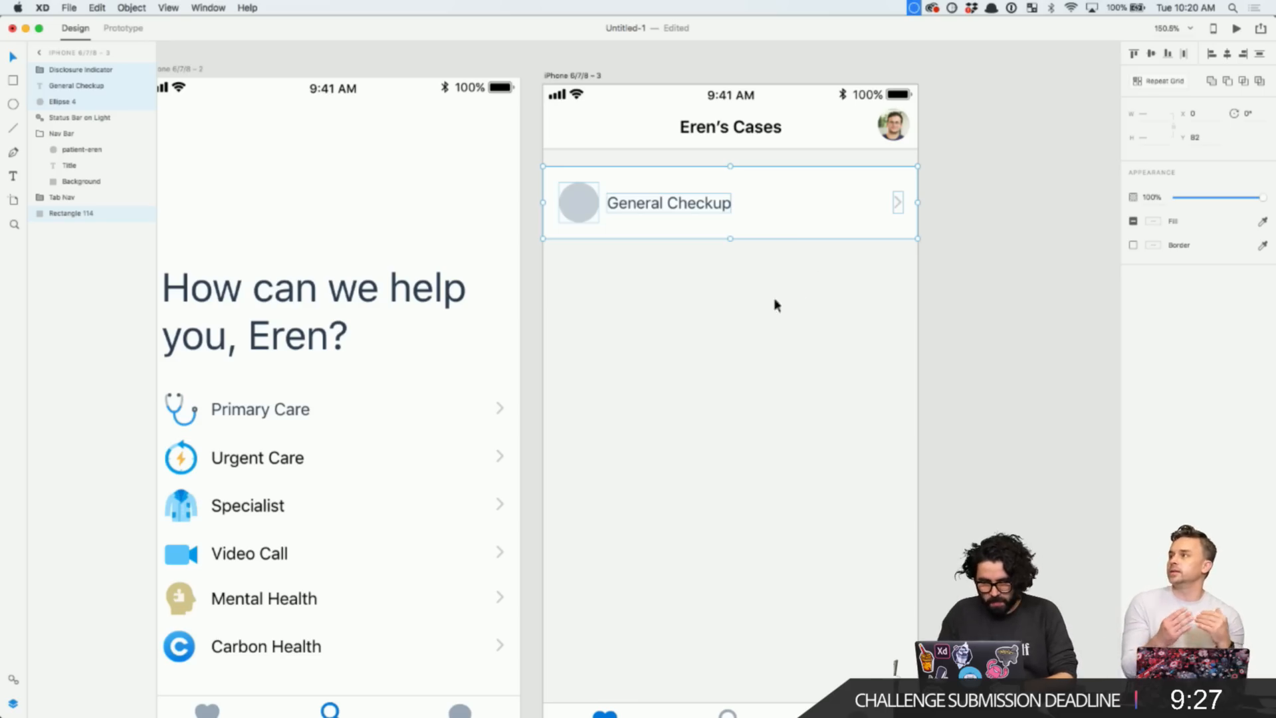
# - Duplicate the General Checkup title and set the copy's font size to 12
pyautogui.click(709, 293)
pyautogui.press('super+Tab')
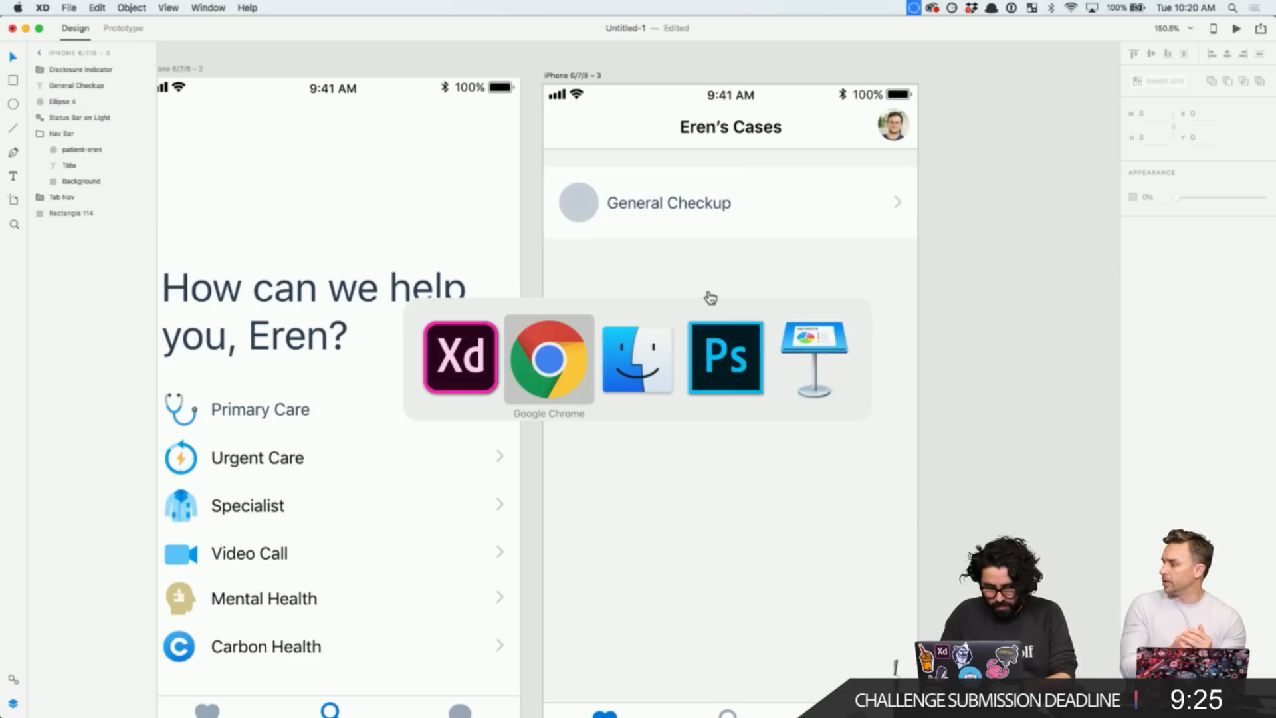
pyautogui.press('Escape')
pyautogui.doubleClick(664, 208)
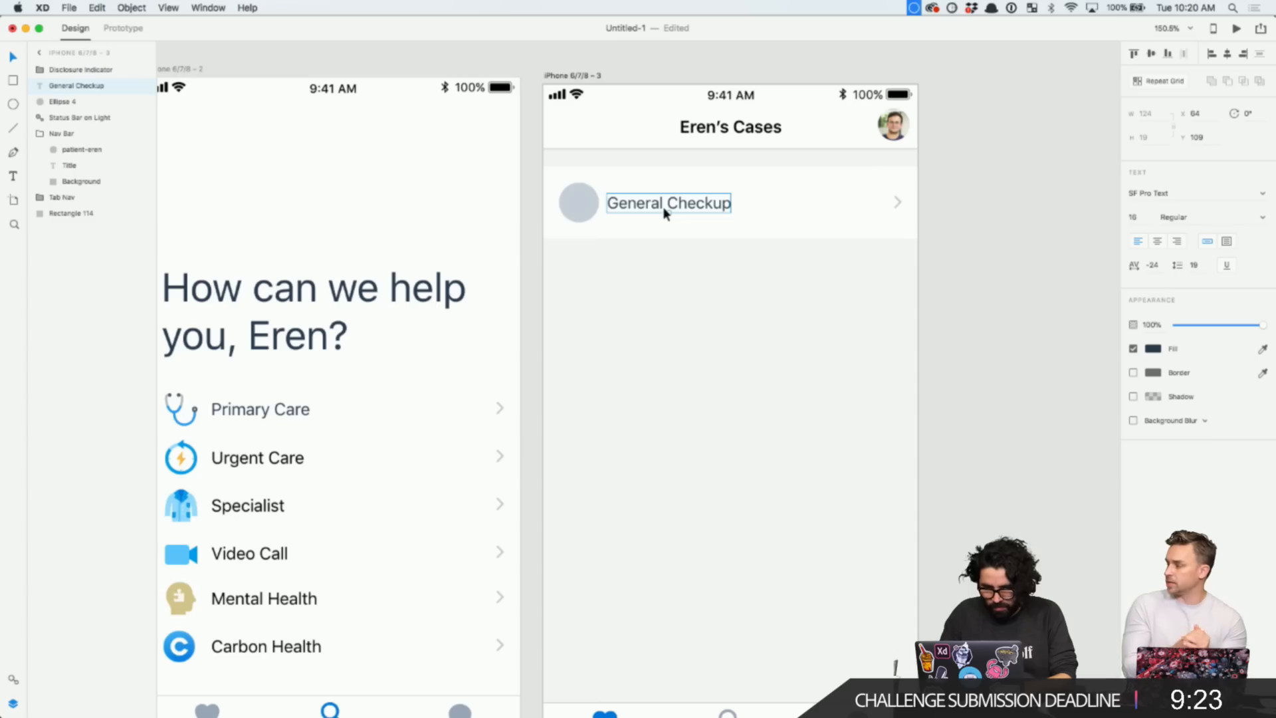
pyautogui.press('super+d')
pyautogui.moveTo(663, 206); pyautogui.dragTo(659, 205)
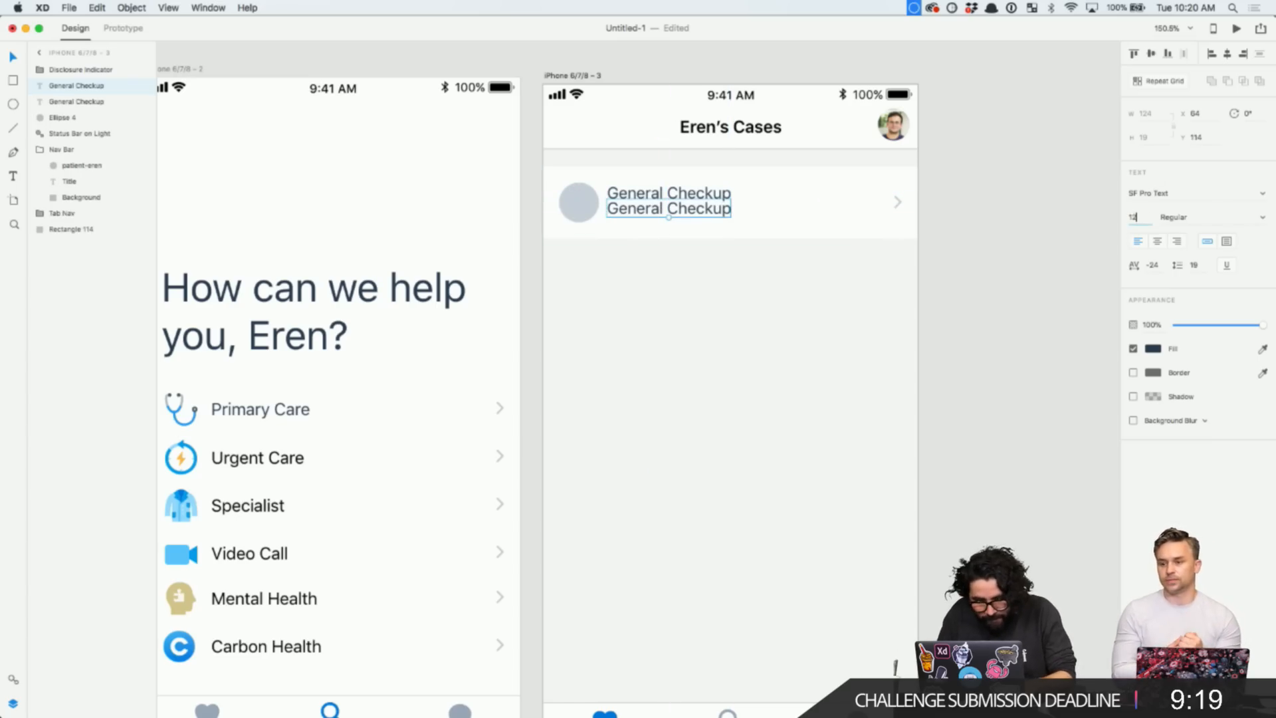
pyautogui.click(1136, 216)
pyautogui.write('12')
pyautogui.press('Return')
# - Replace the copy's text with the doctor's name and nudge it just beneath the title
pyautogui.doubleClick(668, 210)
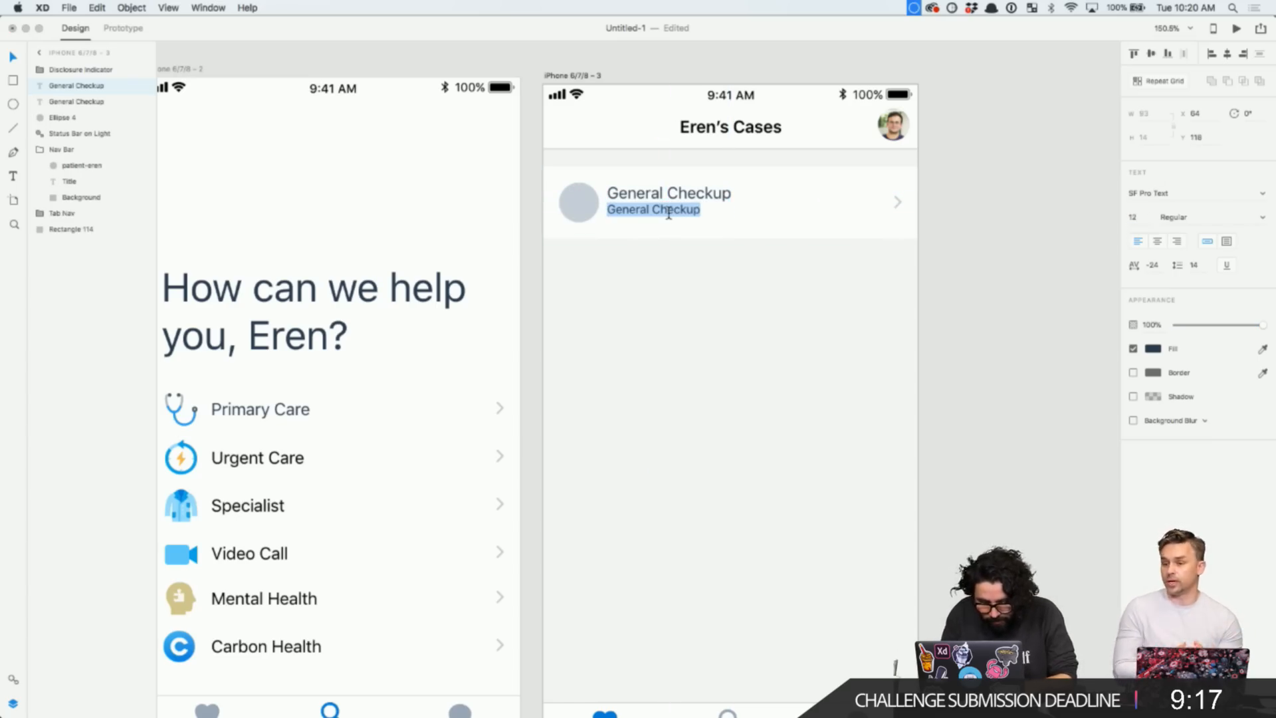
pyautogui.write('Dr')
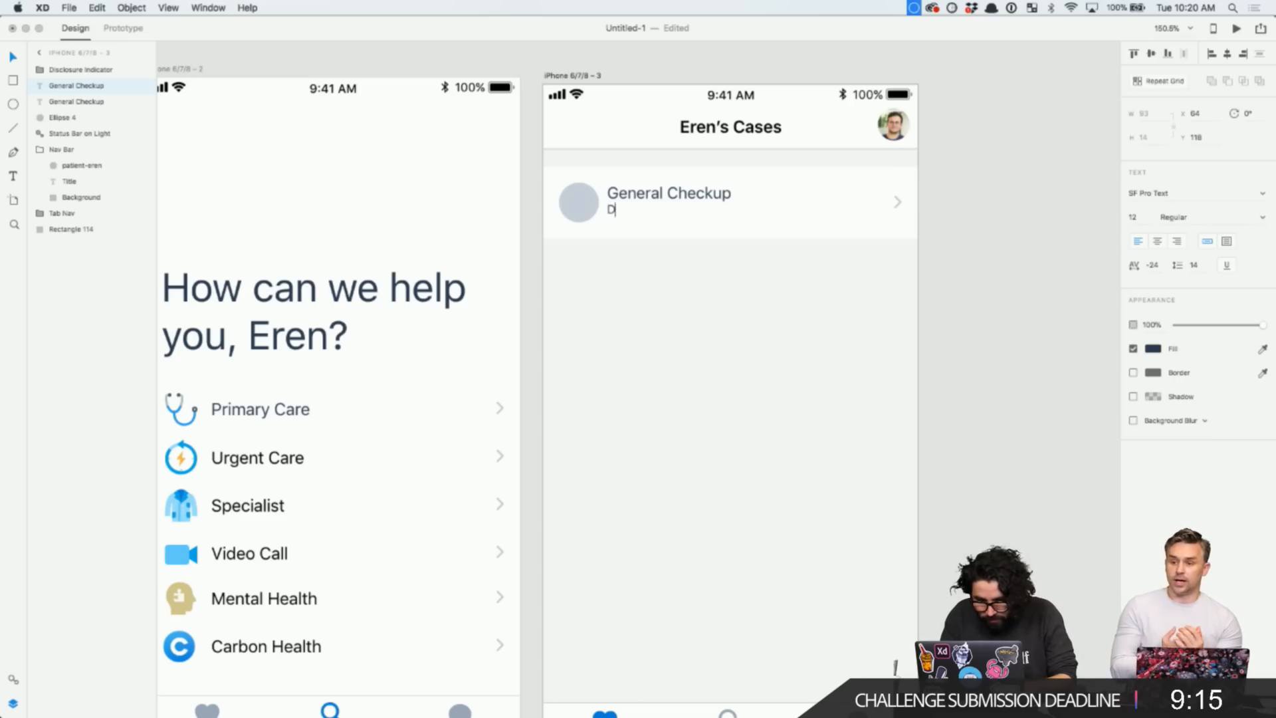
pyautogui.press('BackSpace')
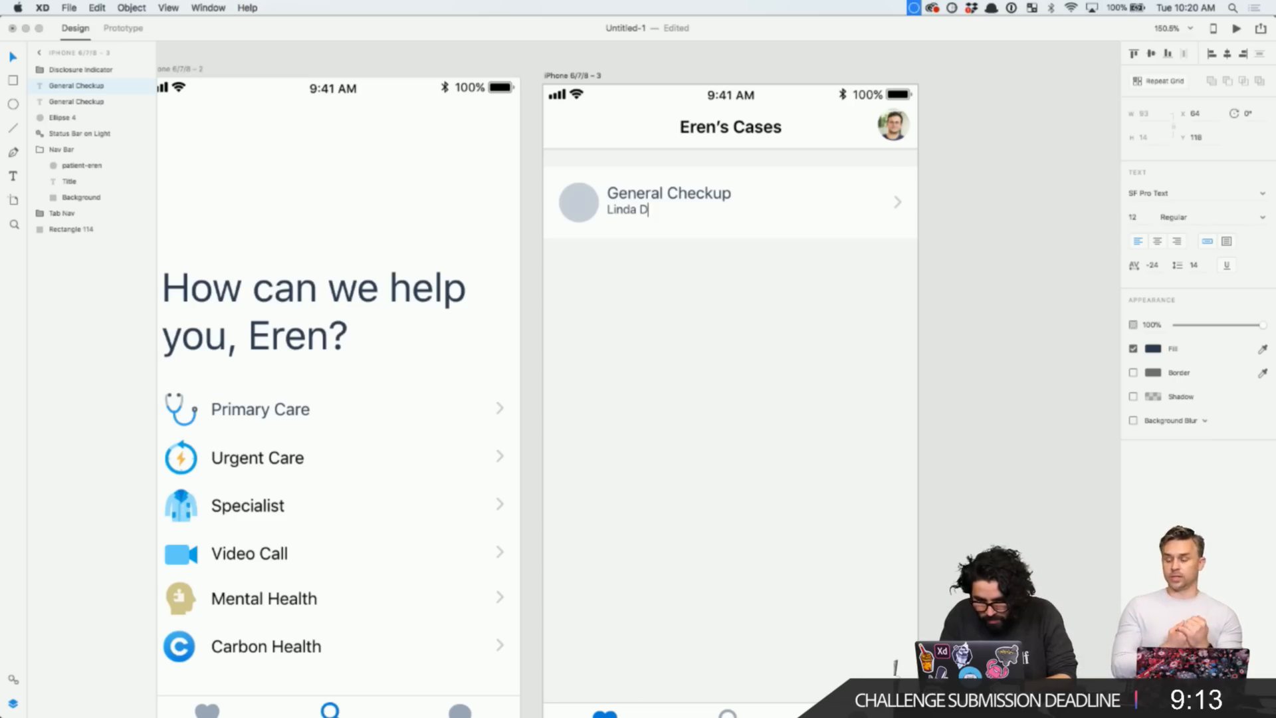
pyautogui.press('Escape')
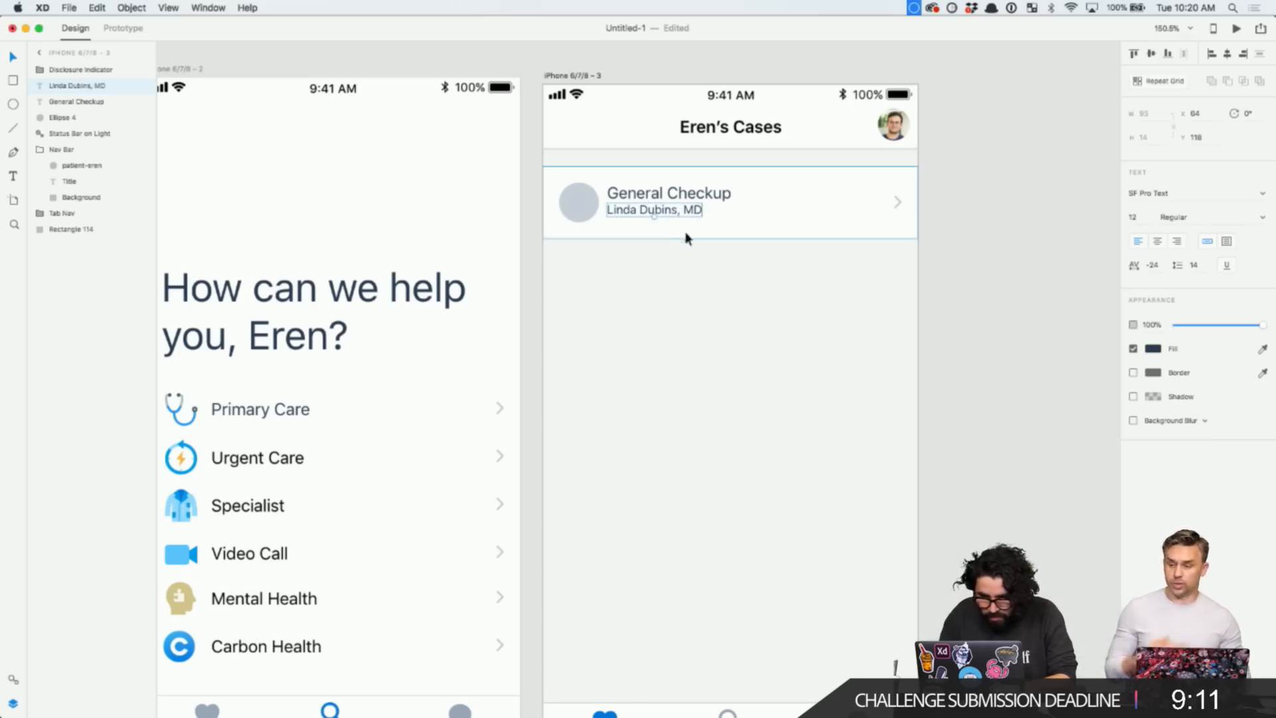
pyautogui.moveTo(672, 213); pyautogui.dragTo(672, 221)
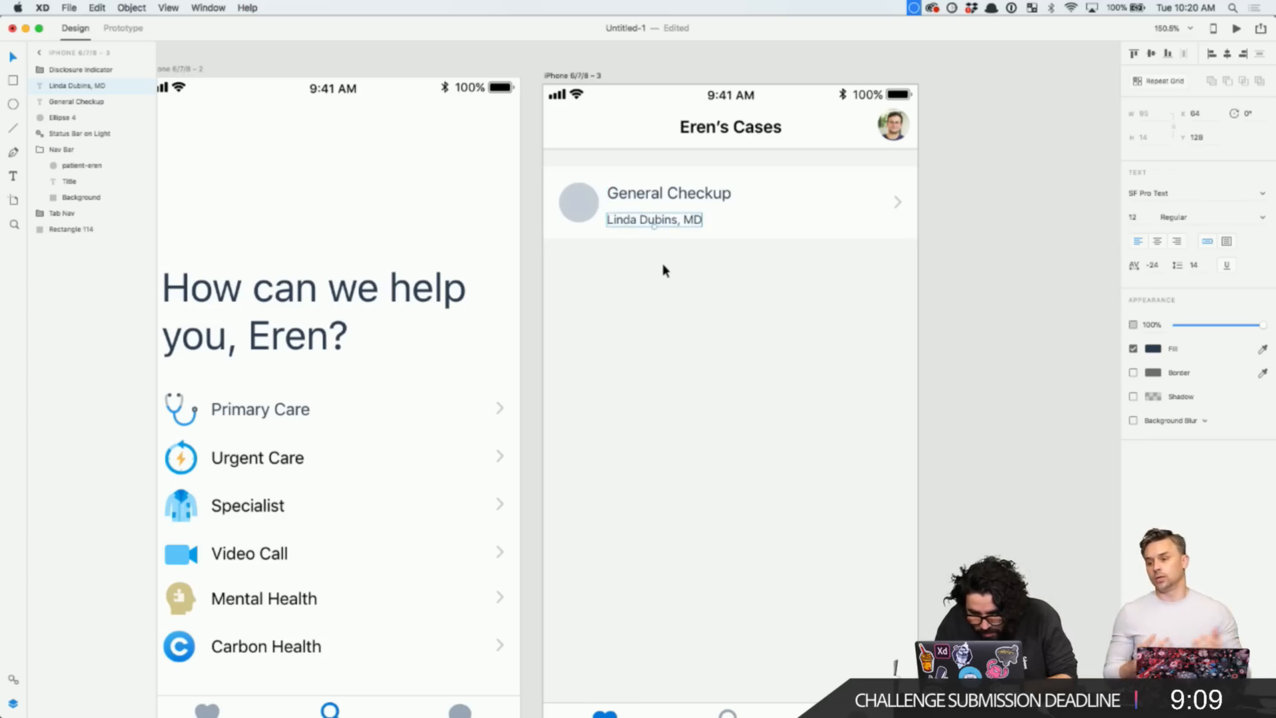
pyautogui.moveTo(675, 200)
pyautogui.press('Up')
pyautogui.press('Up')
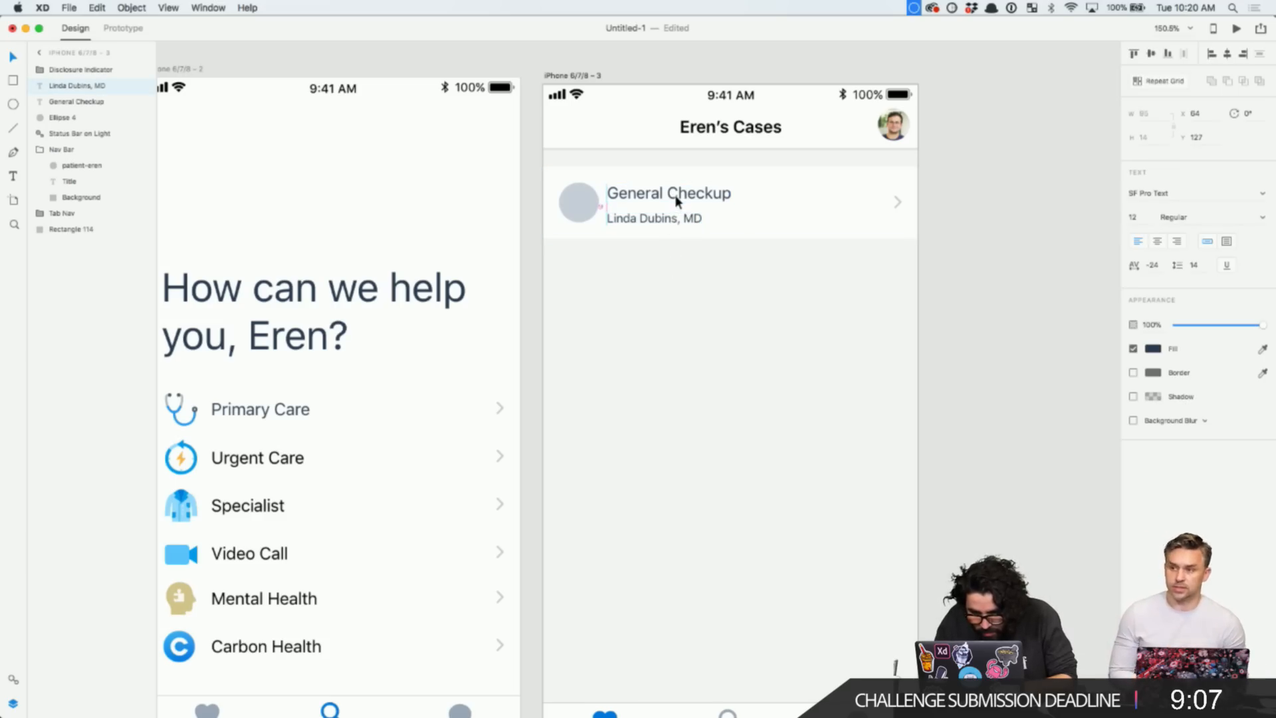
pyautogui.press('Up')
pyautogui.press('Up')
pyautogui.press('Up')
pyautogui.press('Up')
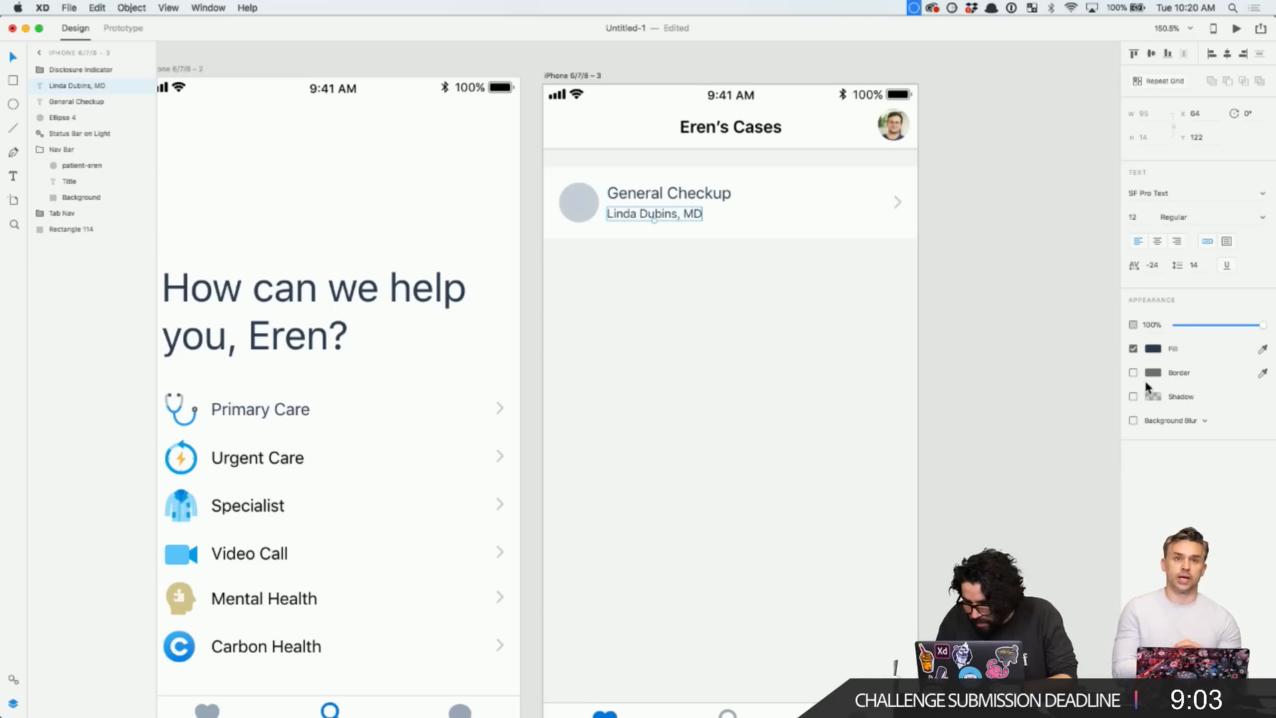
# - Give the doctor's name line a grey fill, keeping the General Checkup title dark
pyautogui.click(1153, 349)
pyautogui.click(1029, 420)
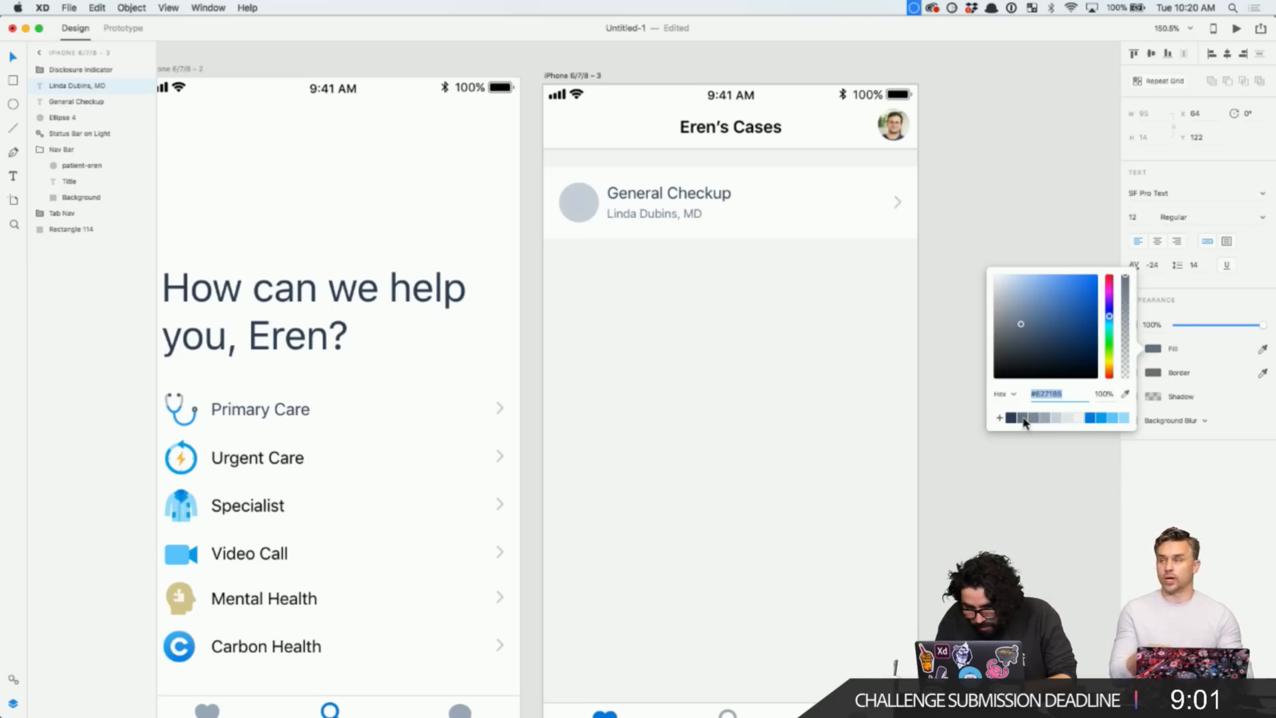
pyautogui.click(709, 194)
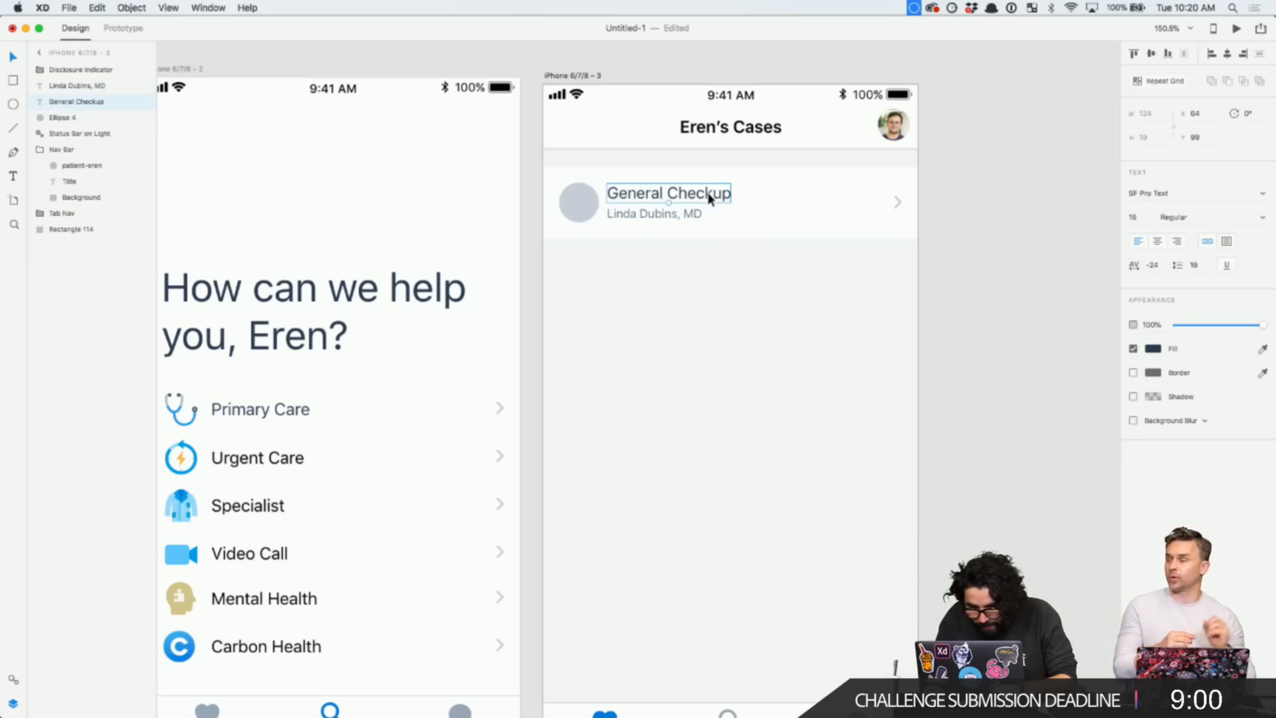
pyautogui.click(1153, 348)
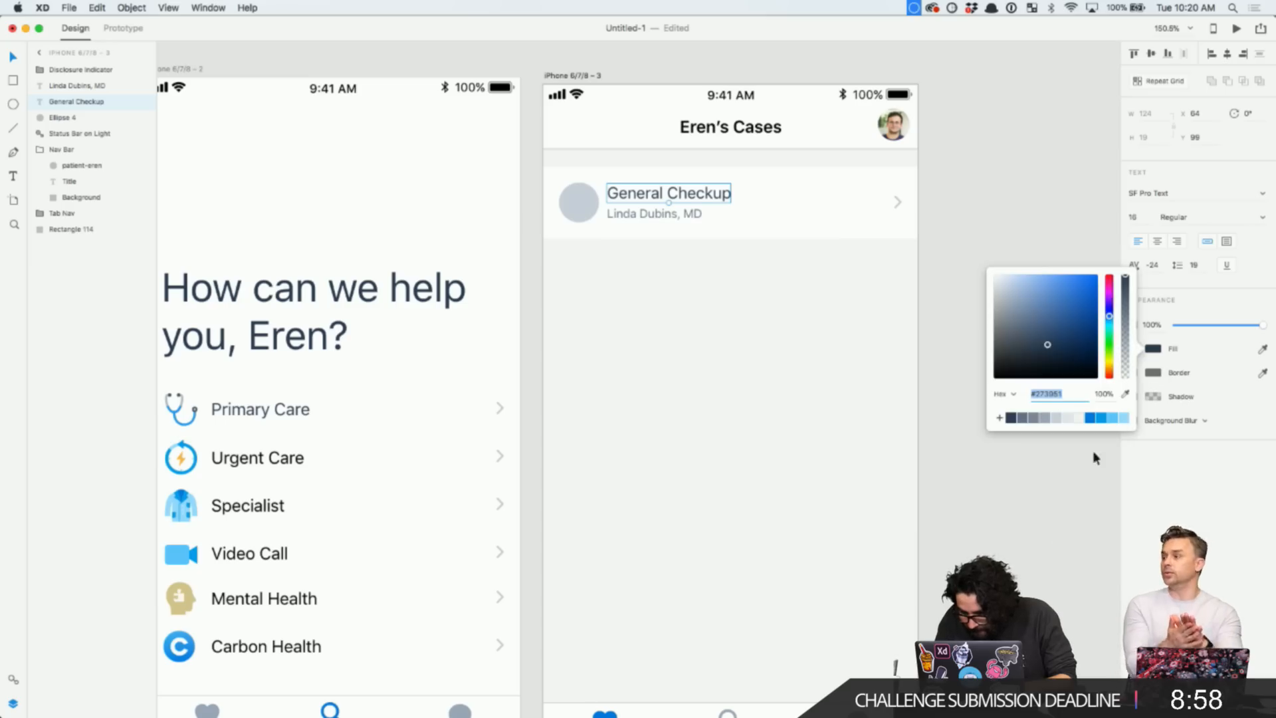
pyautogui.click(1024, 418)
pyautogui.press('super+z')
pyautogui.click(764, 350)
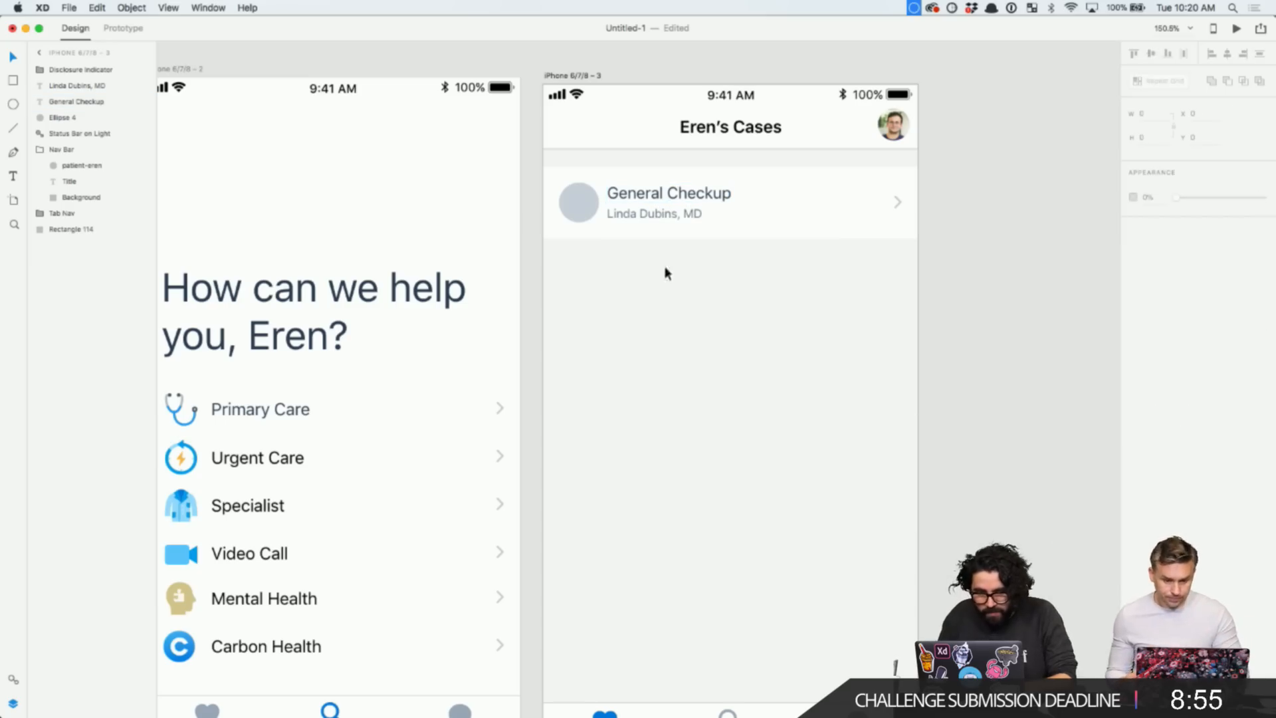
# - Select the name line and title together, then select the avatar circle
pyautogui.click(571, 202)
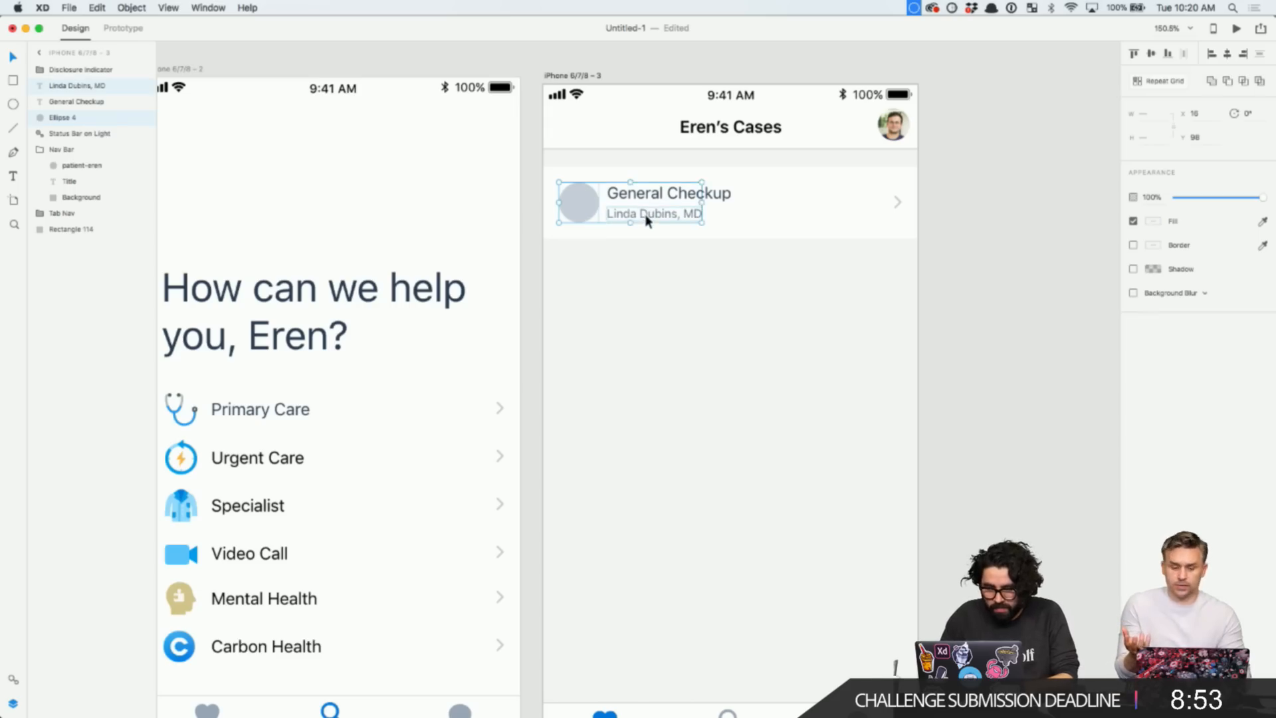
pyautogui.click(650, 274)
pyautogui.click(663, 211)
pyautogui.keyDown('shift'); pyautogui.click(665, 194); pyautogui.keyUp('shift')
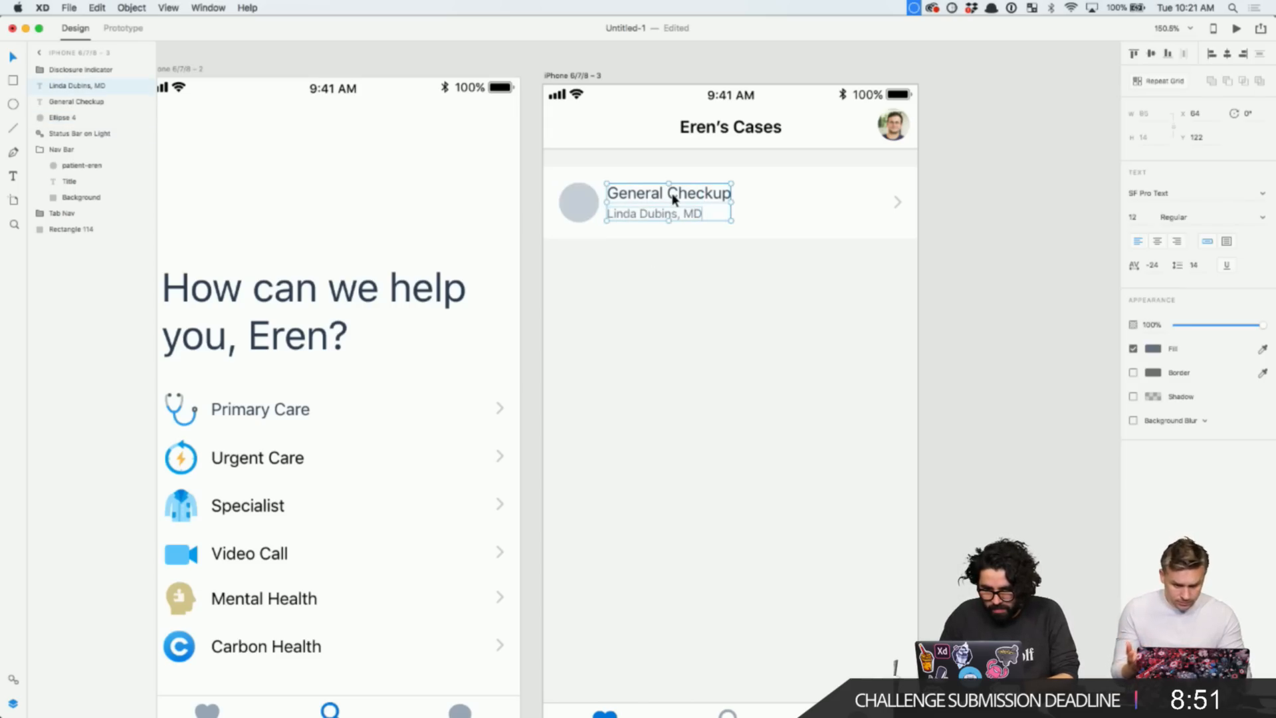
pyautogui.click(586, 201)
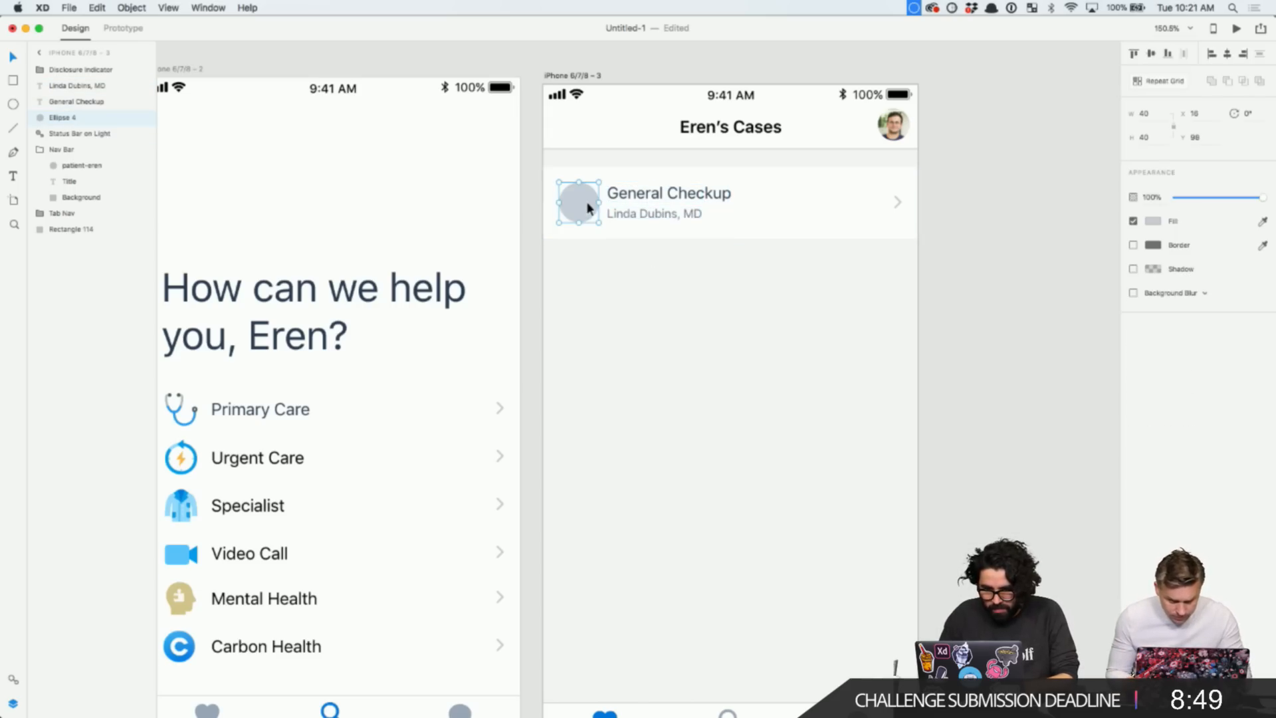
# - Fill the avatar circle with the doctor's photo dragged in from Finder
pyautogui.press('super+Tab')
pyautogui.press('super+Tab')
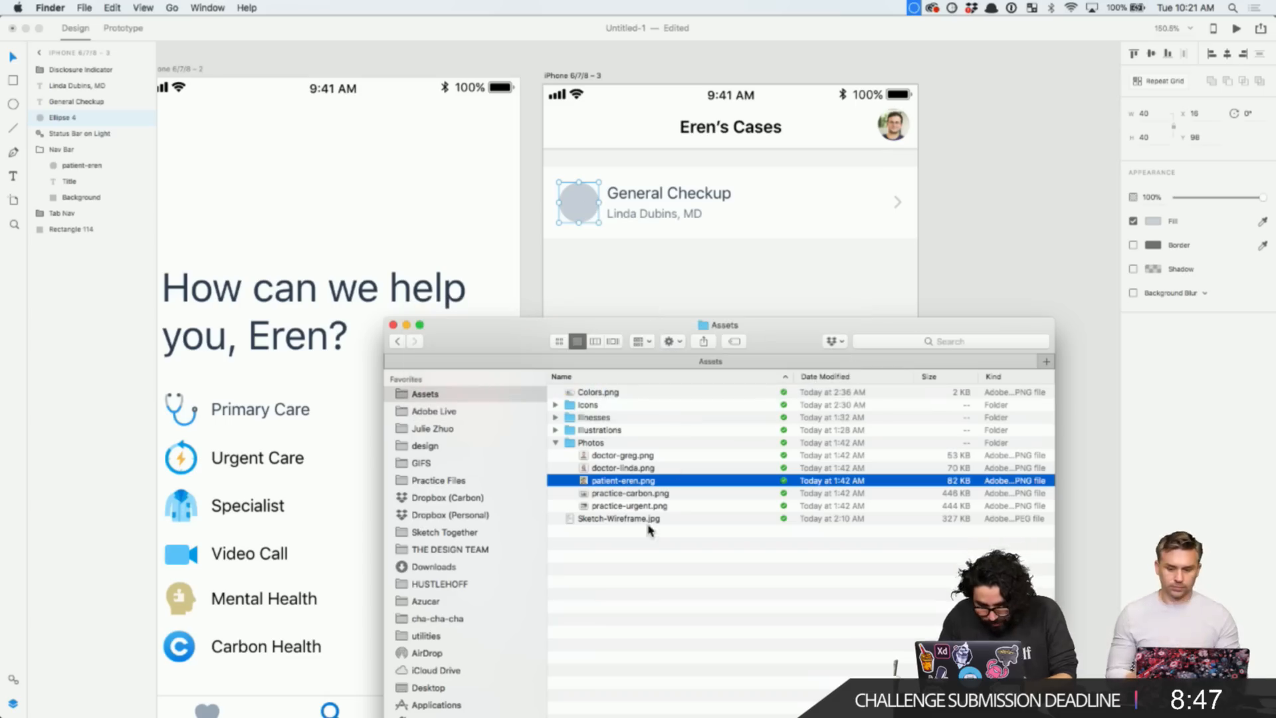
pyautogui.click(650, 469)
pyautogui.moveTo(650, 470); pyautogui.dragTo(578, 203)
pyautogui.click(595, 256)
pyautogui.click(593, 271)
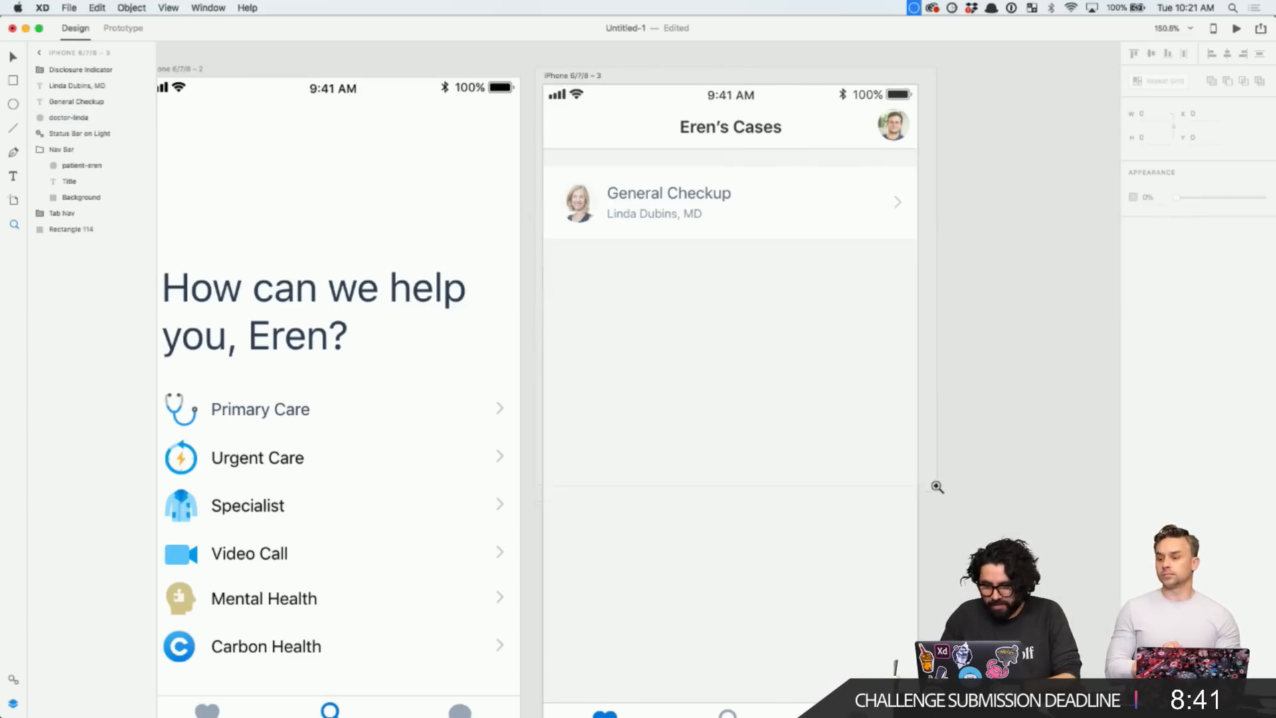
# - Zoom in and group all five layers of the General Checkup row
pyautogui.click(561, 336)
pyautogui.press('v')
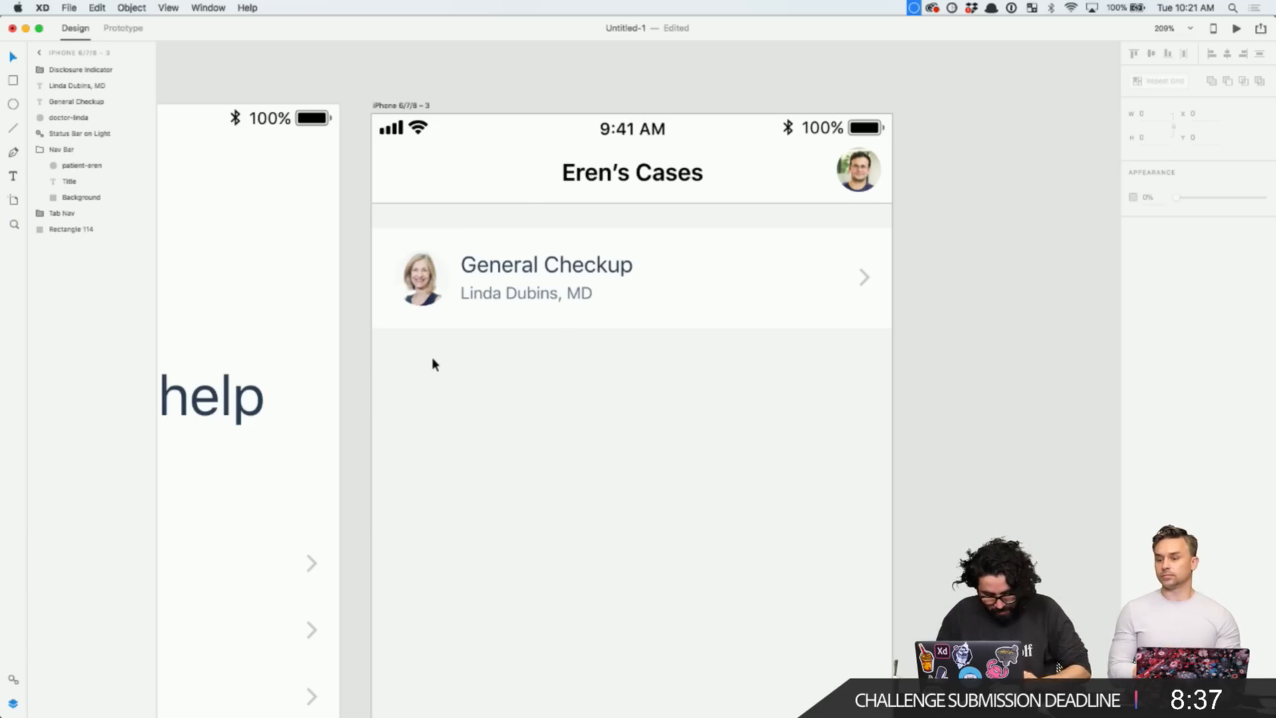
pyautogui.moveTo(406, 453); pyautogui.dragTo(979, 261)
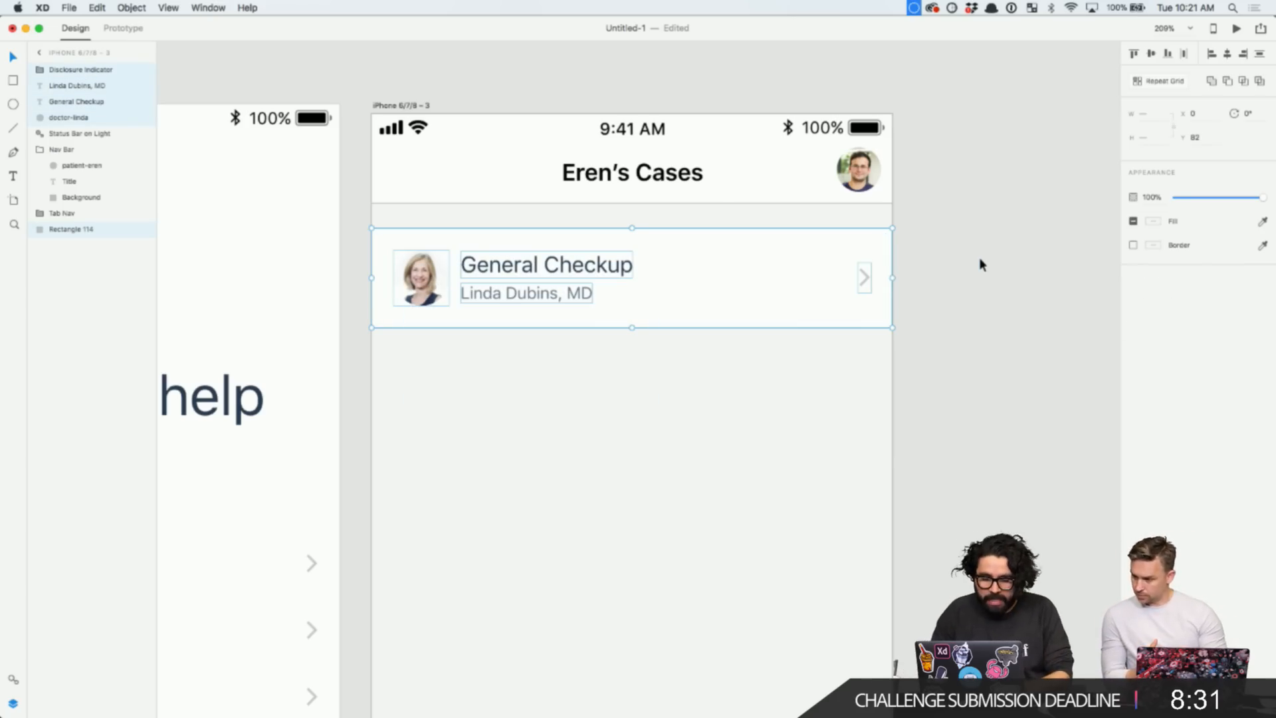
pyautogui.click(647, 367)
pyautogui.click(423, 289)
pyautogui.moveTo(414, 348); pyautogui.dragTo(967, 245)
pyautogui.press('super+g')
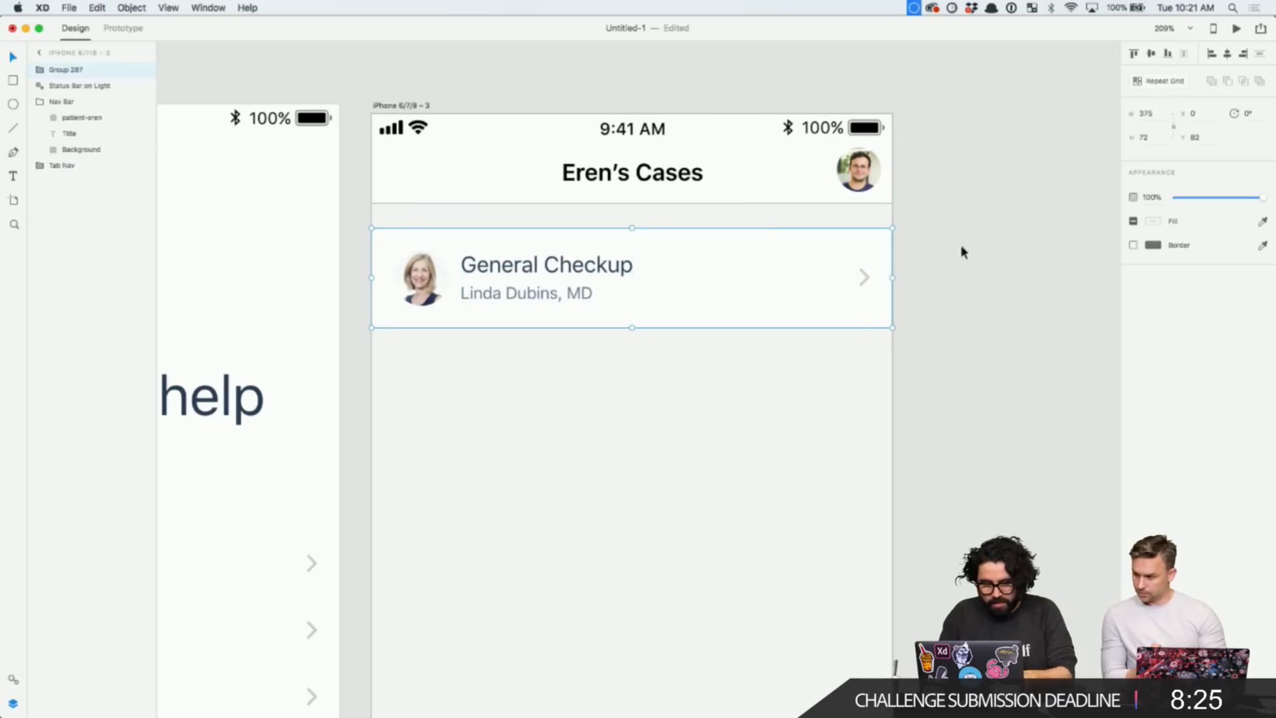
# - Remove a stray duplicate row and convert the grouped row into a Repeat Grid
pyautogui.moveTo(567, 288); pyautogui.dragTo(568, 391)
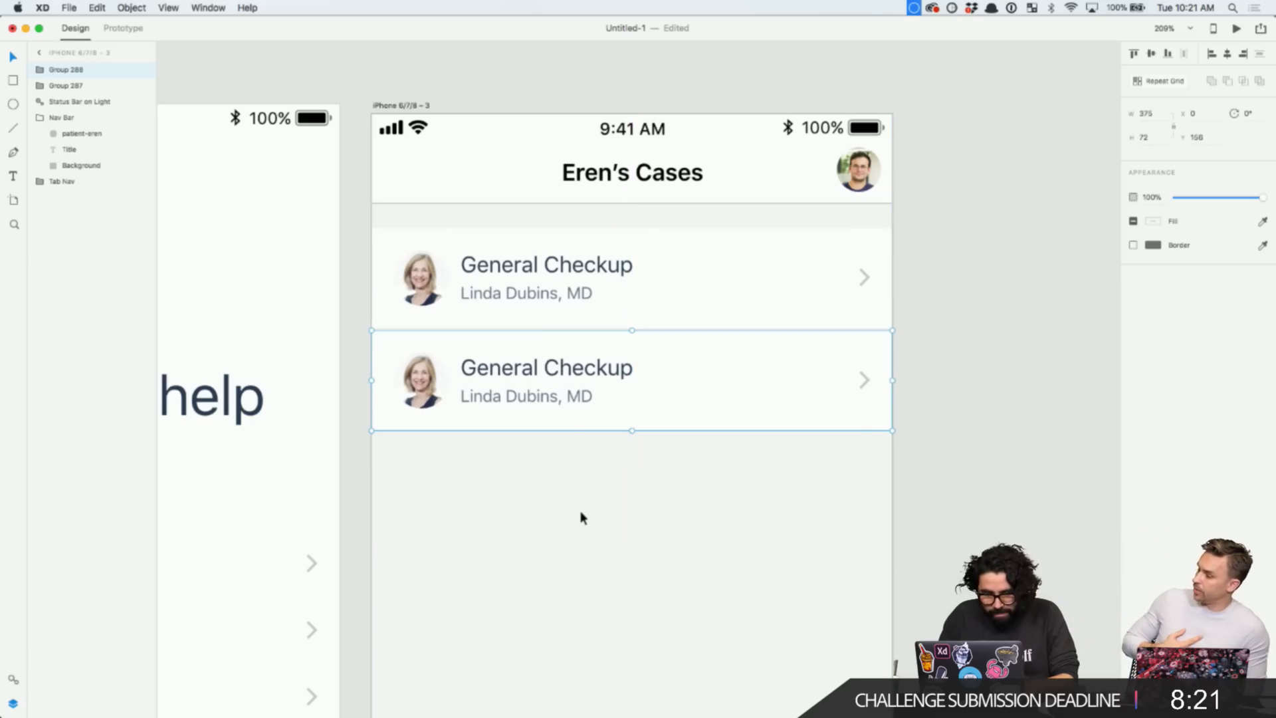
pyautogui.press('Delete')
pyautogui.click(579, 307)
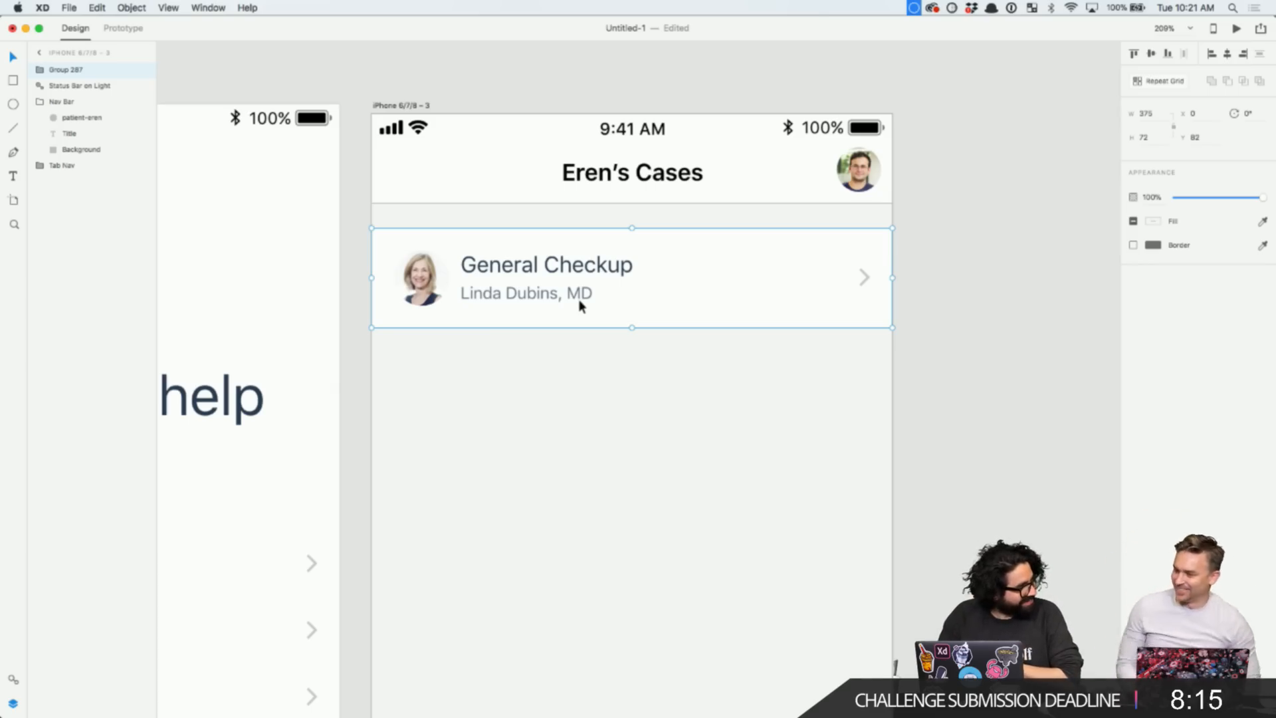
pyautogui.click(1167, 83)
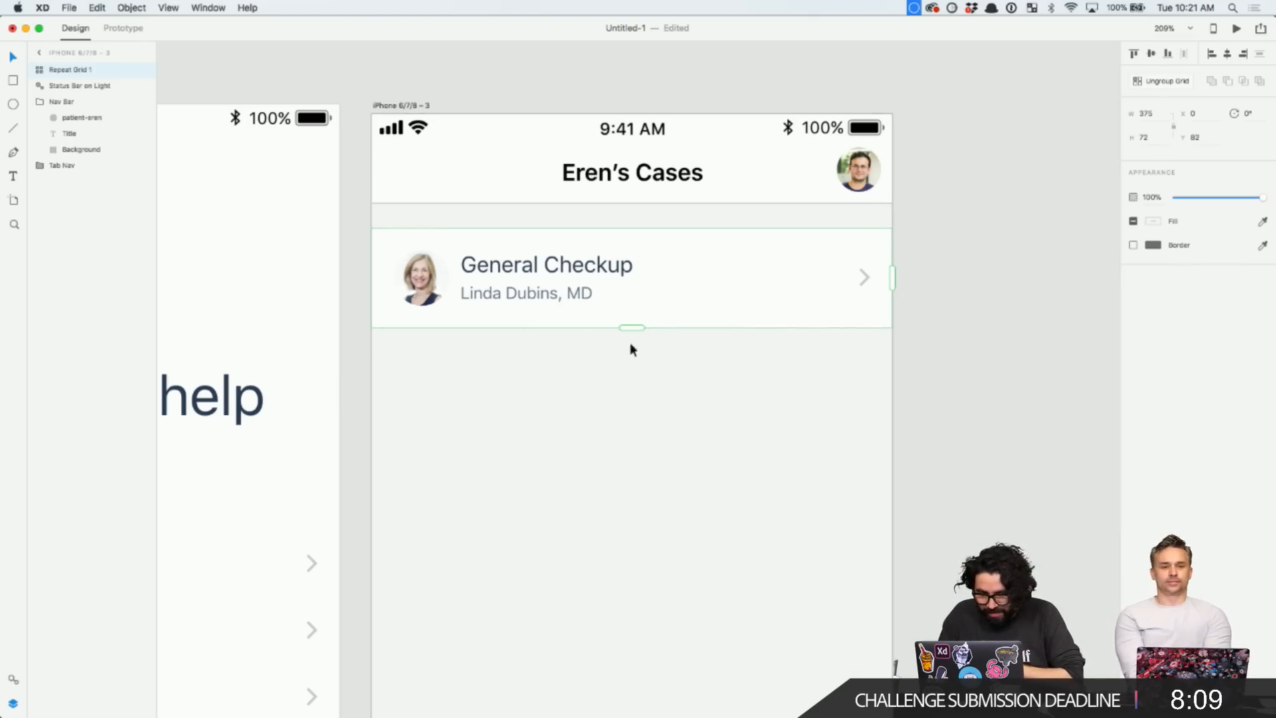
# - Stretch the repeat grid to three General Checkup rows with zero spacing between them
pyautogui.moveTo(626, 329); pyautogui.dragTo(634, 602)
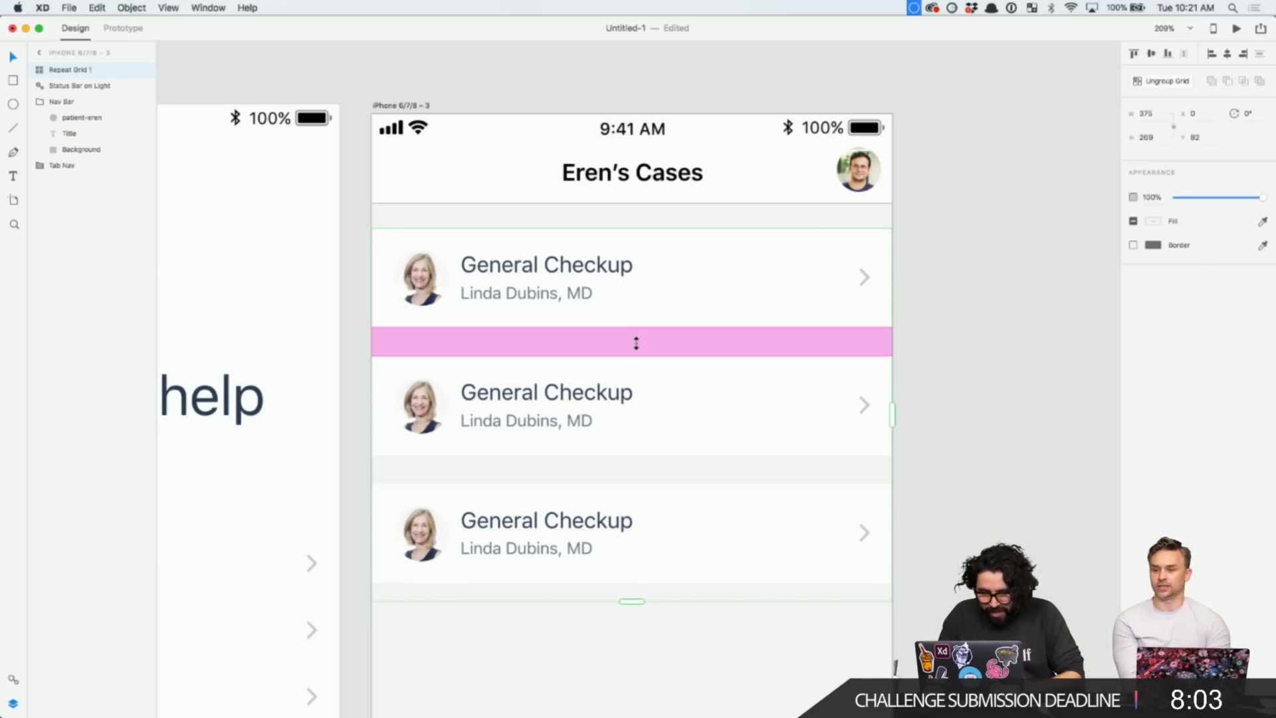
pyautogui.moveTo(635, 341); pyautogui.dragTo(643, 317)
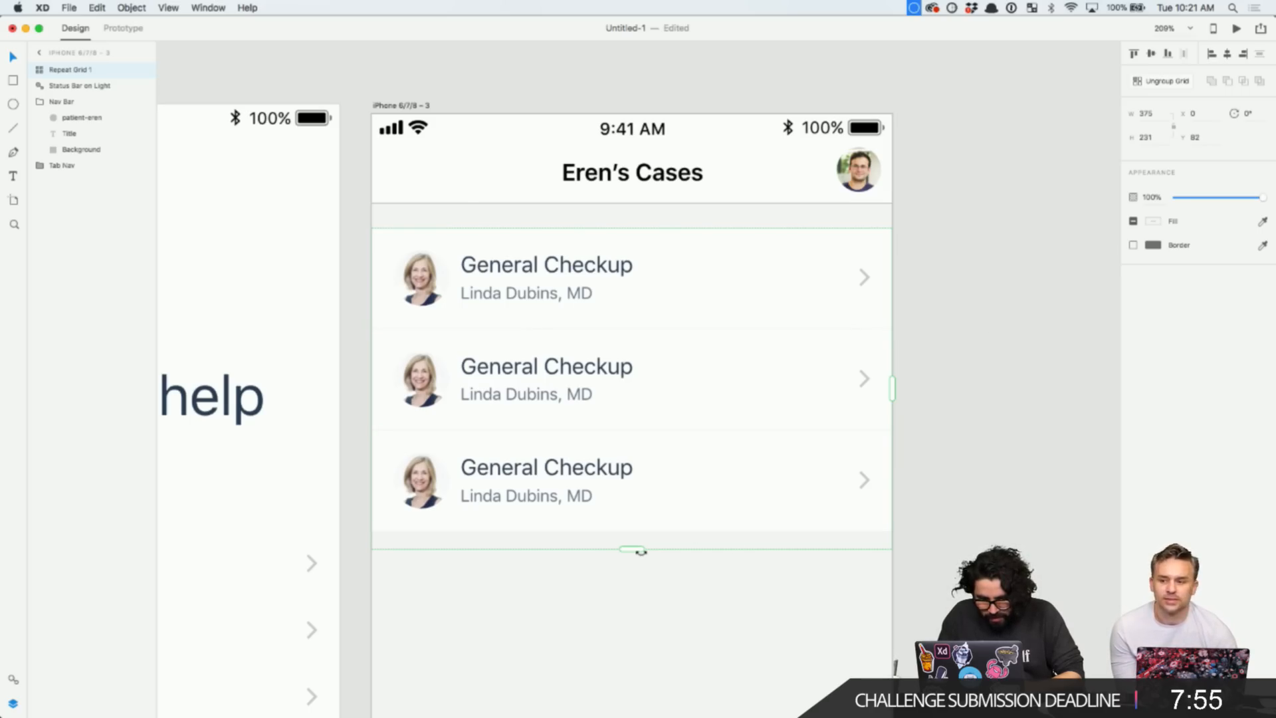
pyautogui.moveTo(642, 551)
pyautogui.mouseDown()
pyautogui.moveTo(632, 537)
pyautogui.moveTo(632, 555)
pyautogui.moveTo(632, 530)
pyautogui.moveTo(632, 549)
pyautogui.mouseUp()
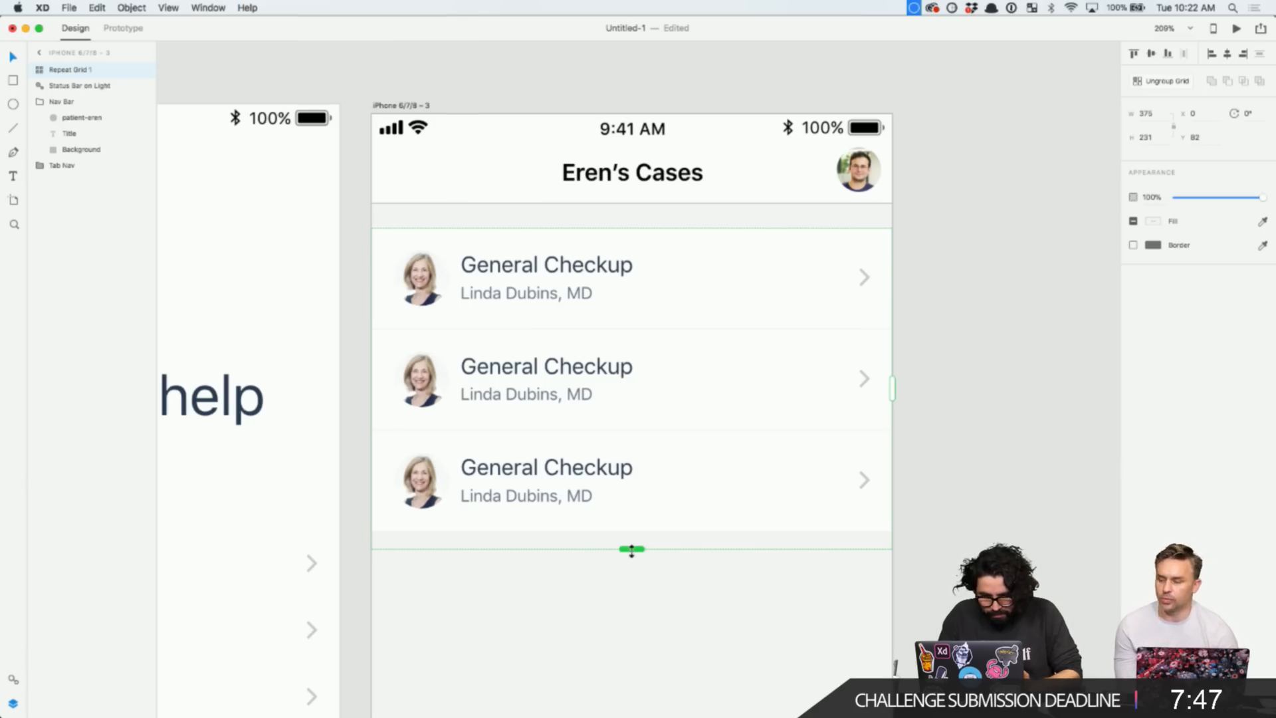
pyautogui.moveTo(632, 549); pyautogui.dragTo(634, 558)
pyautogui.moveTo(640, 577); pyautogui.dragTo(656, 536)
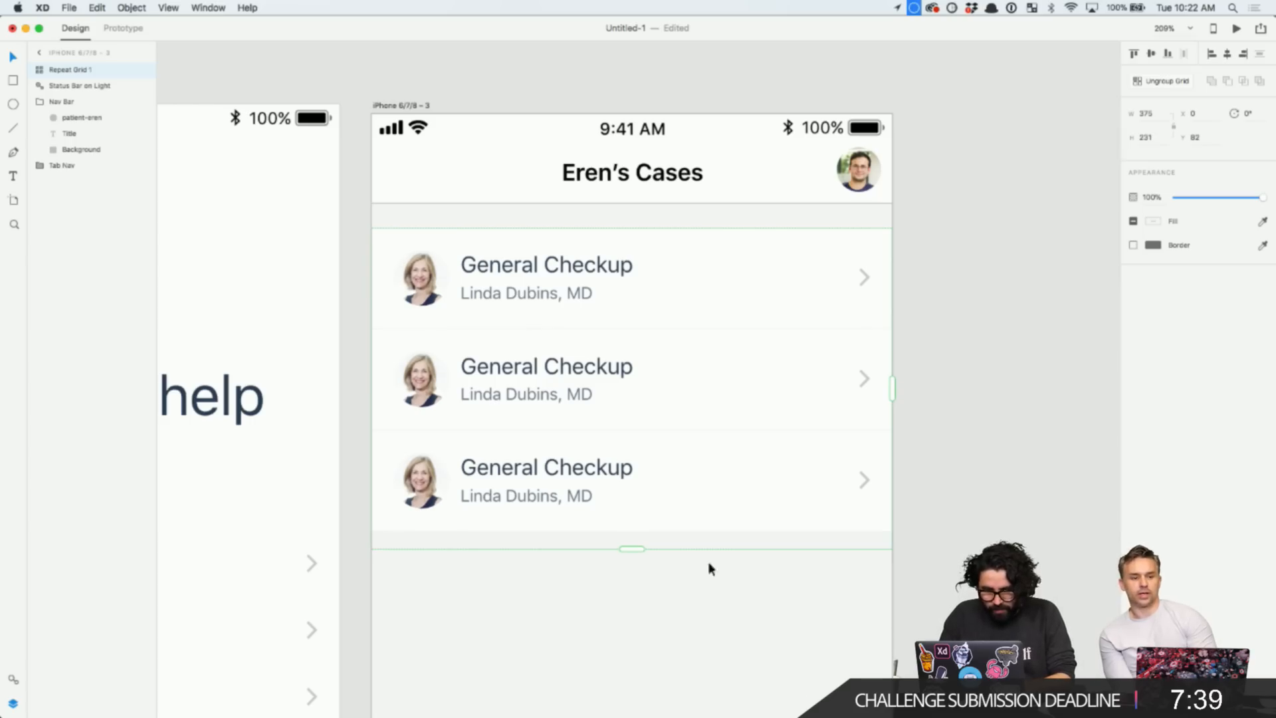
pyautogui.click(968, 352)
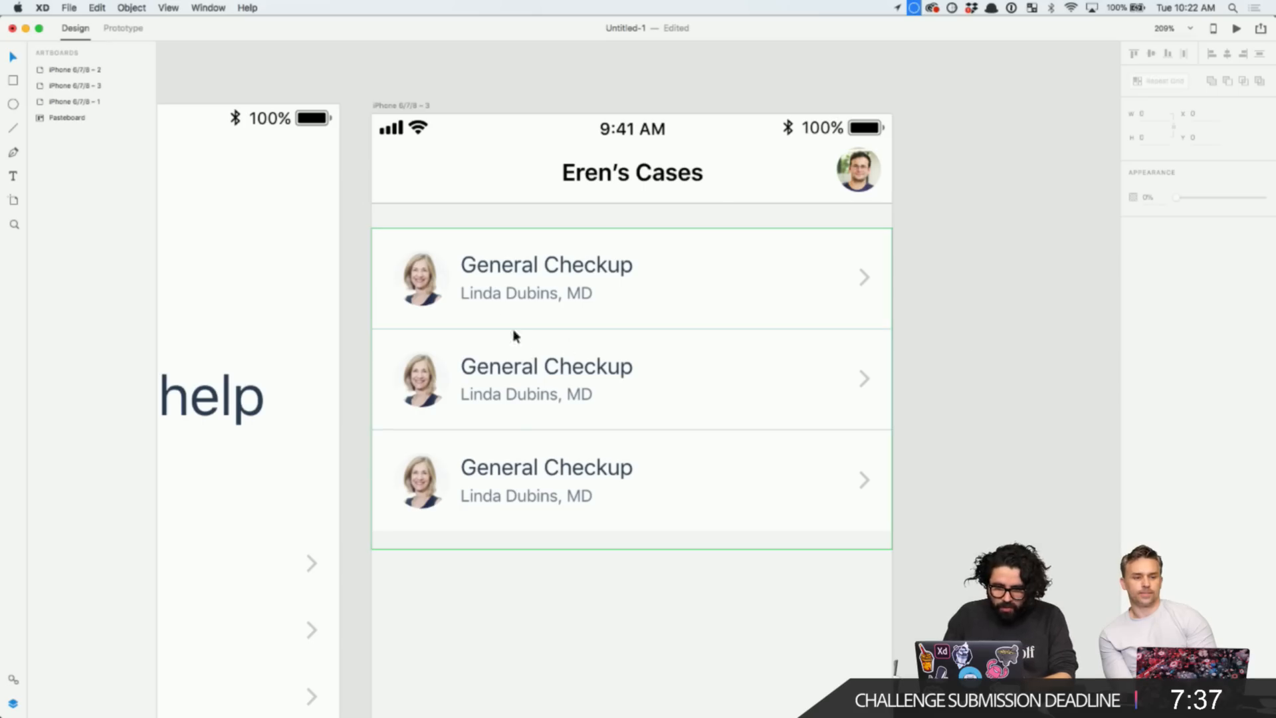
# - Drop doctor-greg.png from Assets > Photos onto the second row's avatar circle
pyautogui.doubleClick(512, 370)
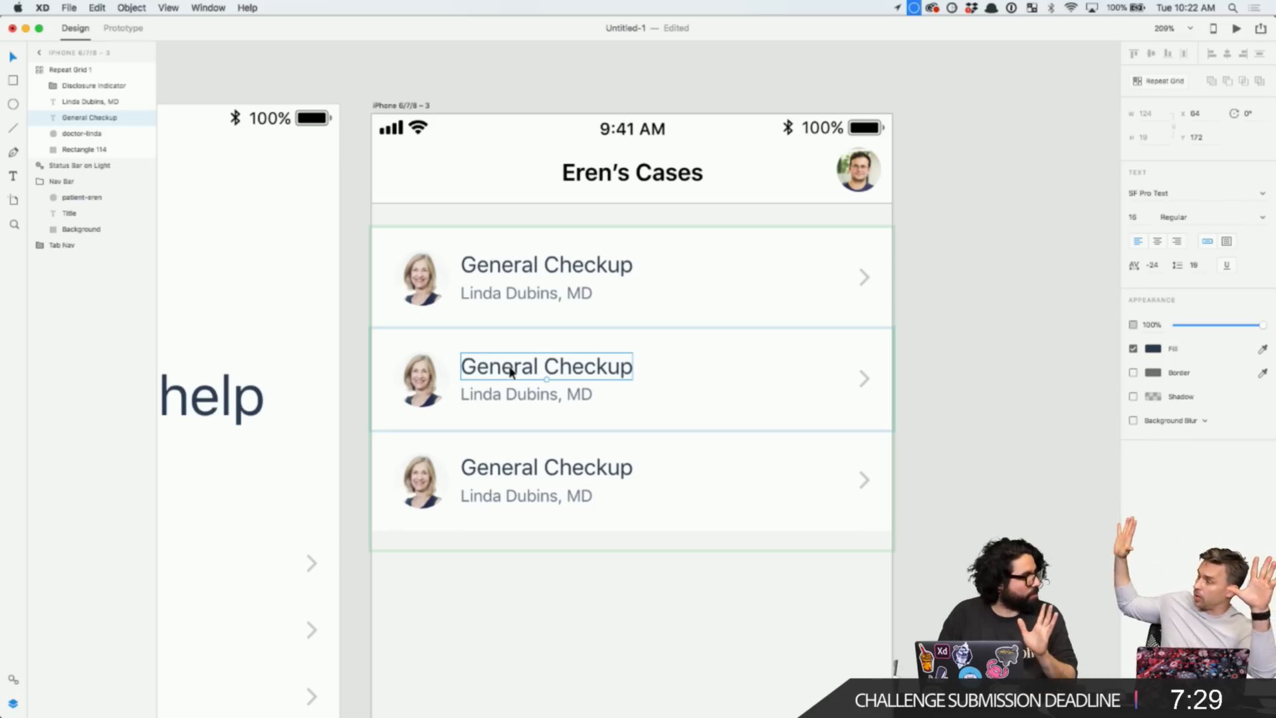
pyautogui.click(500, 575)
pyautogui.press('super+Tab')
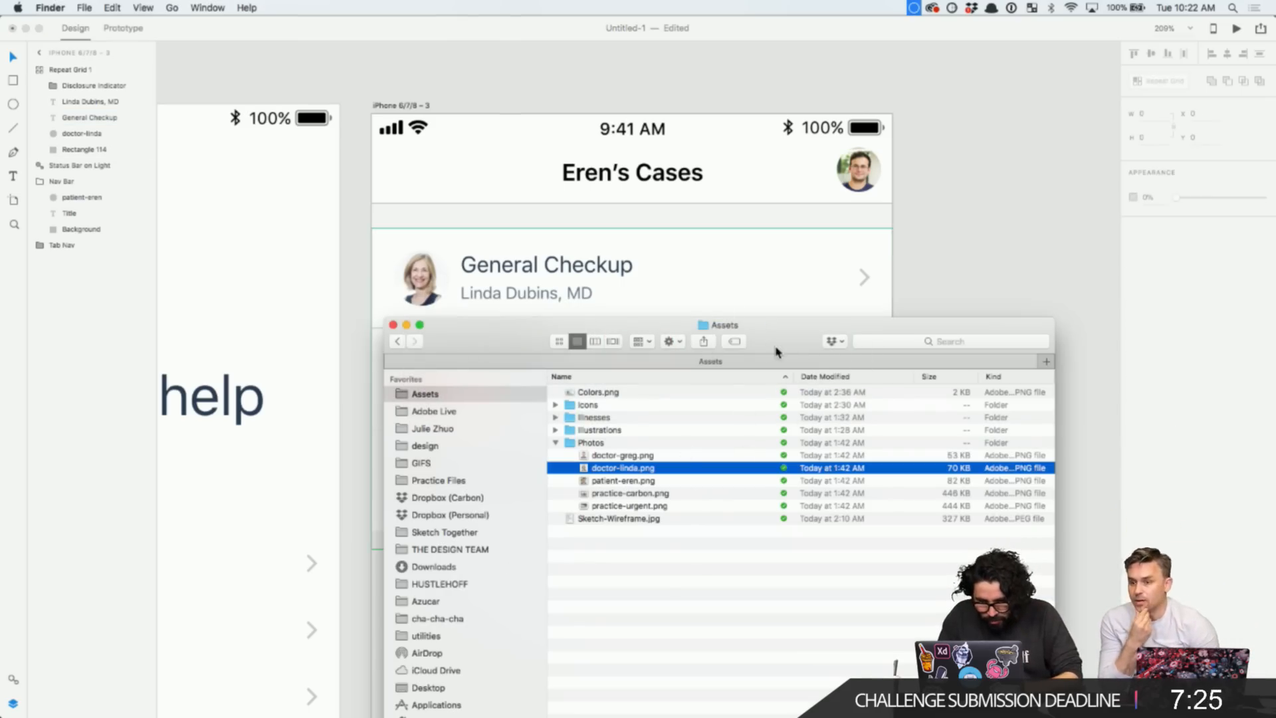
pyautogui.moveTo(776, 346); pyautogui.dragTo(988, 202)
pyautogui.click(873, 338)
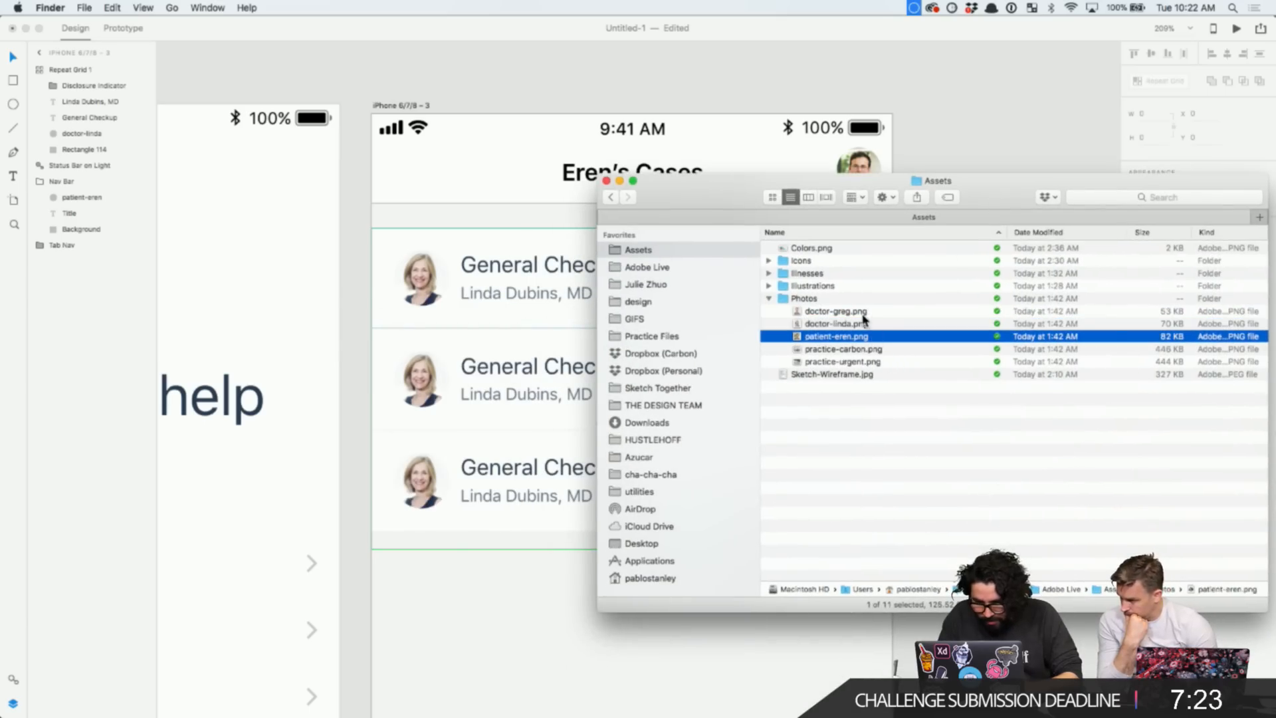
pyautogui.moveTo(837, 312); pyautogui.dragTo(429, 389)
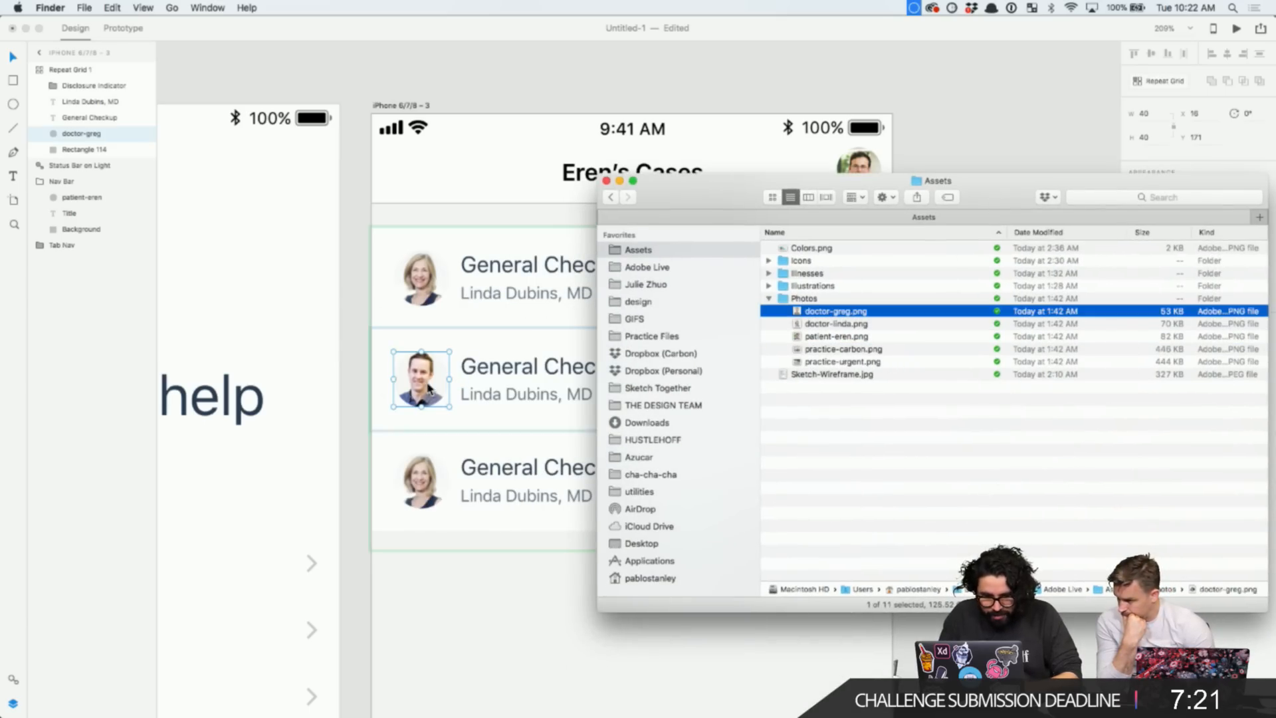
pyautogui.click(441, 577)
pyautogui.click(444, 583)
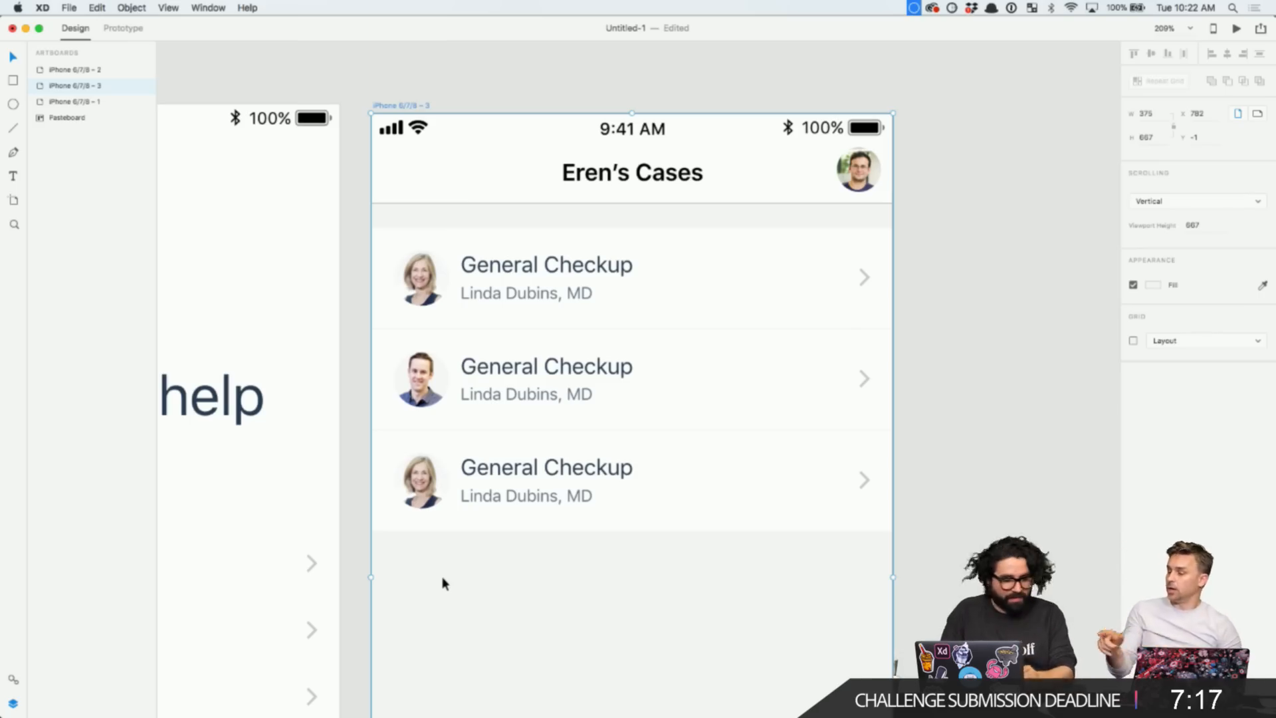
# - In Finder, navigate to the design > pics > doctors folder
pyautogui.press('super+Tab')
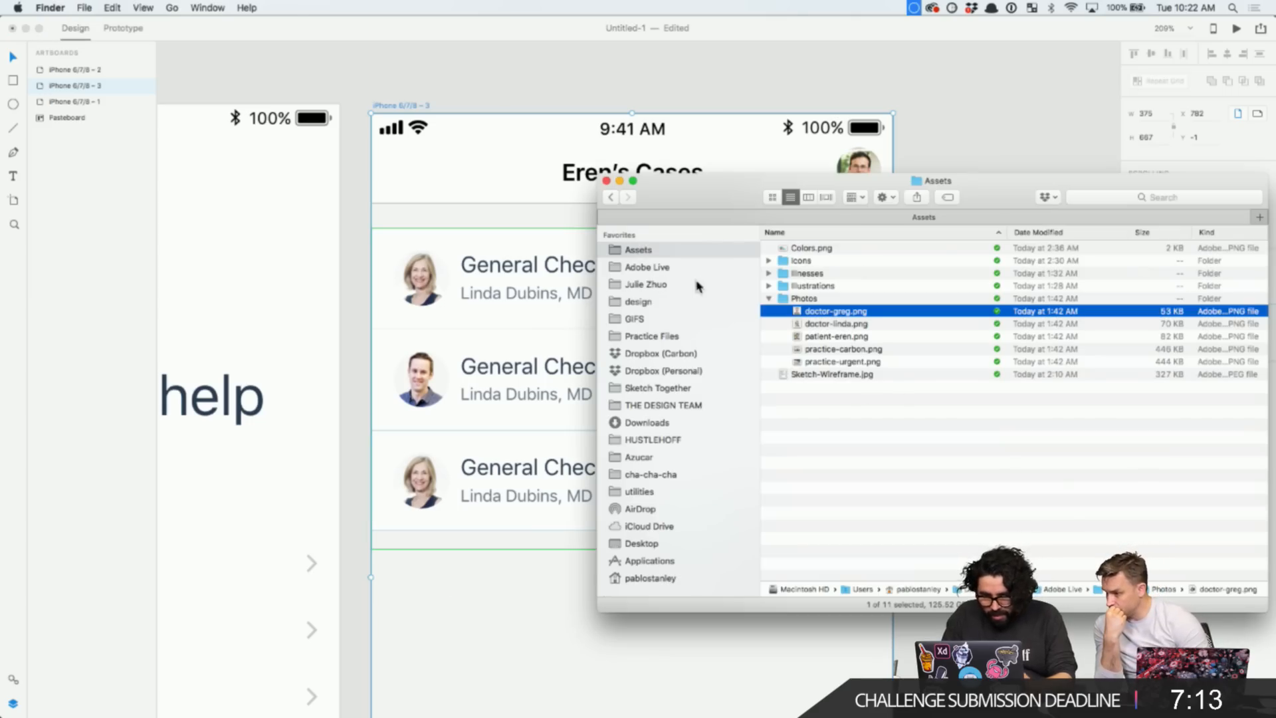
pyautogui.click(667, 304)
pyautogui.click(876, 263)
pyautogui.write('pics')
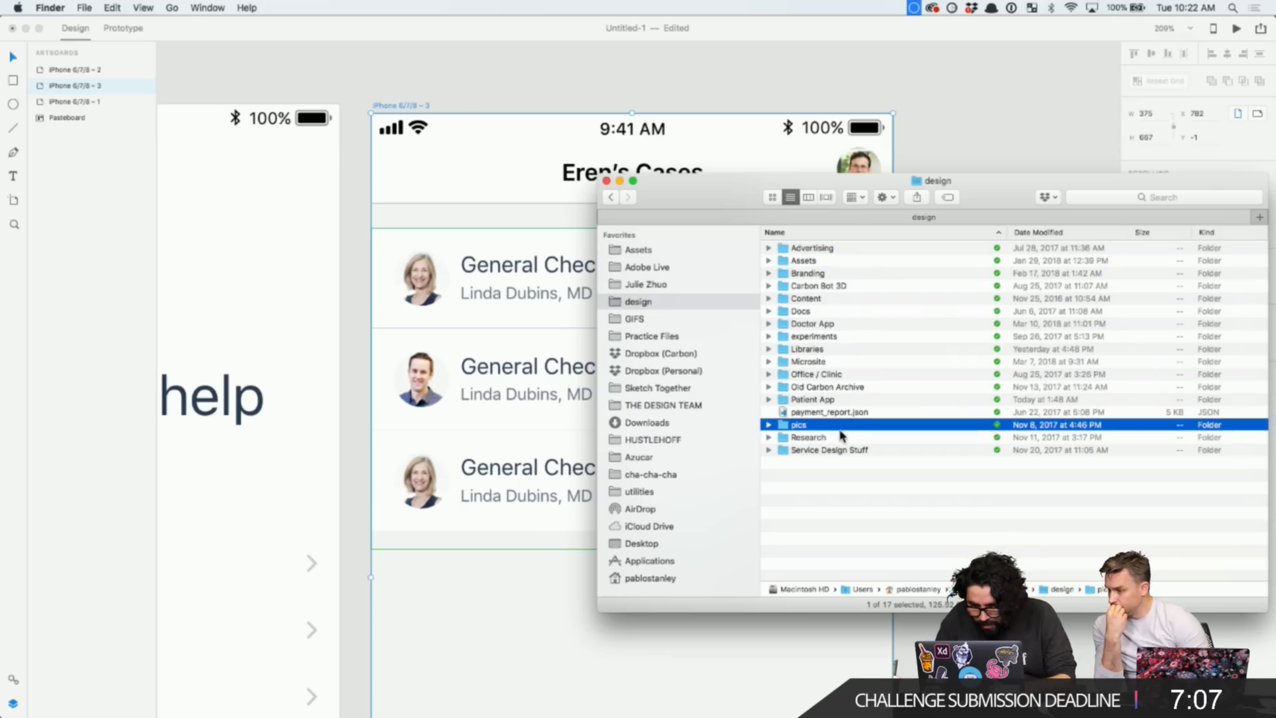
pyautogui.doubleClick(840, 429)
pyautogui.doubleClick(864, 274)
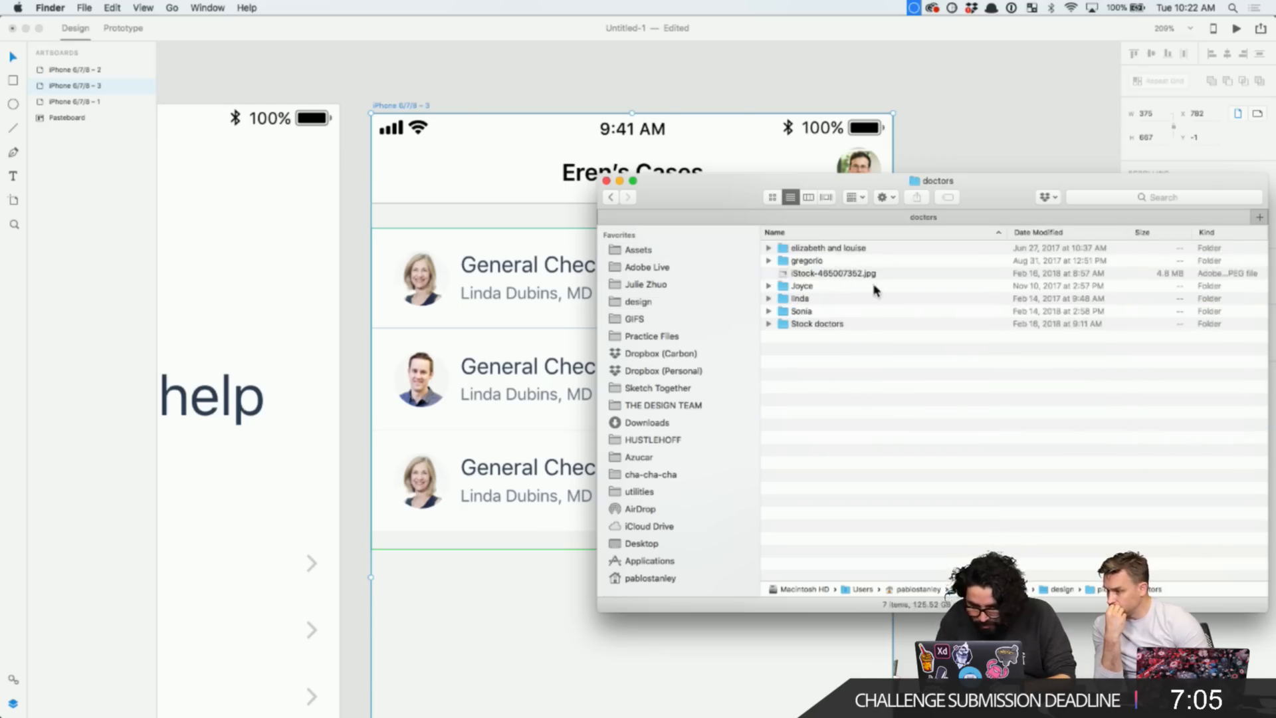
# - Quick Look the photos in the Sonia subfolder, starting with PAB_3650-2.jpg
pyautogui.click(769, 312)
pyautogui.click(877, 338)
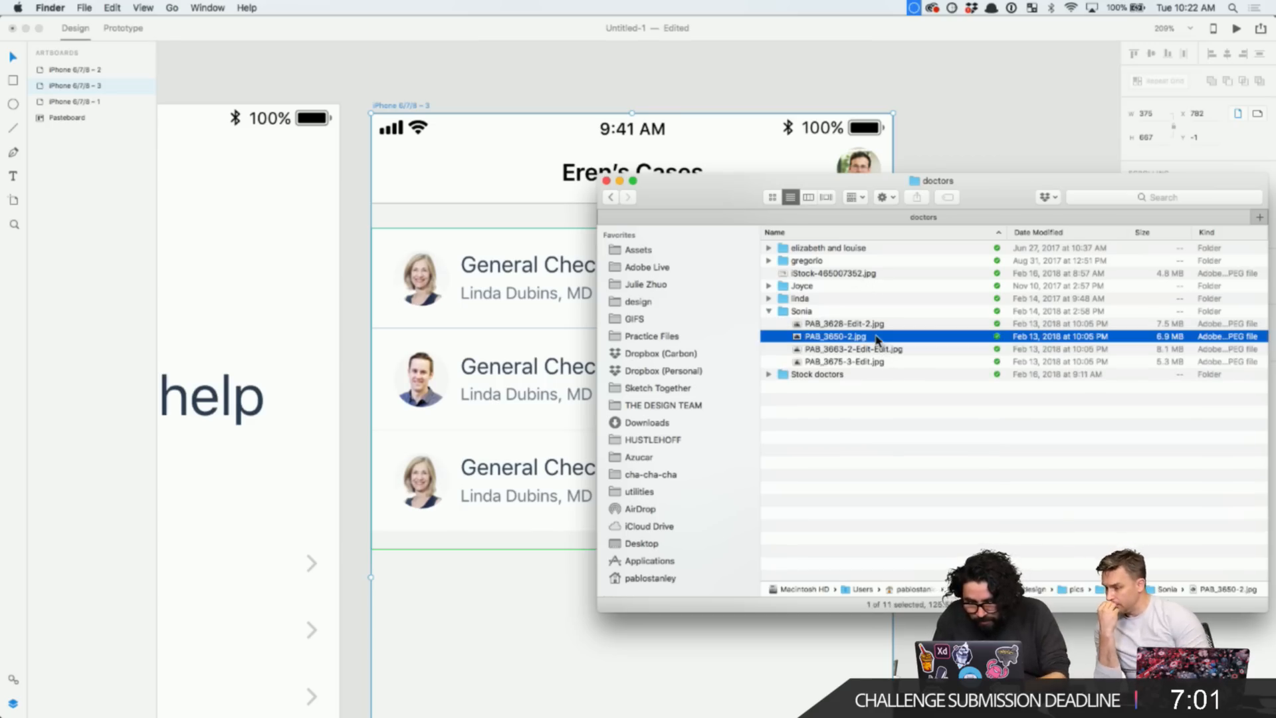
pyautogui.press('space')
pyautogui.press('space')
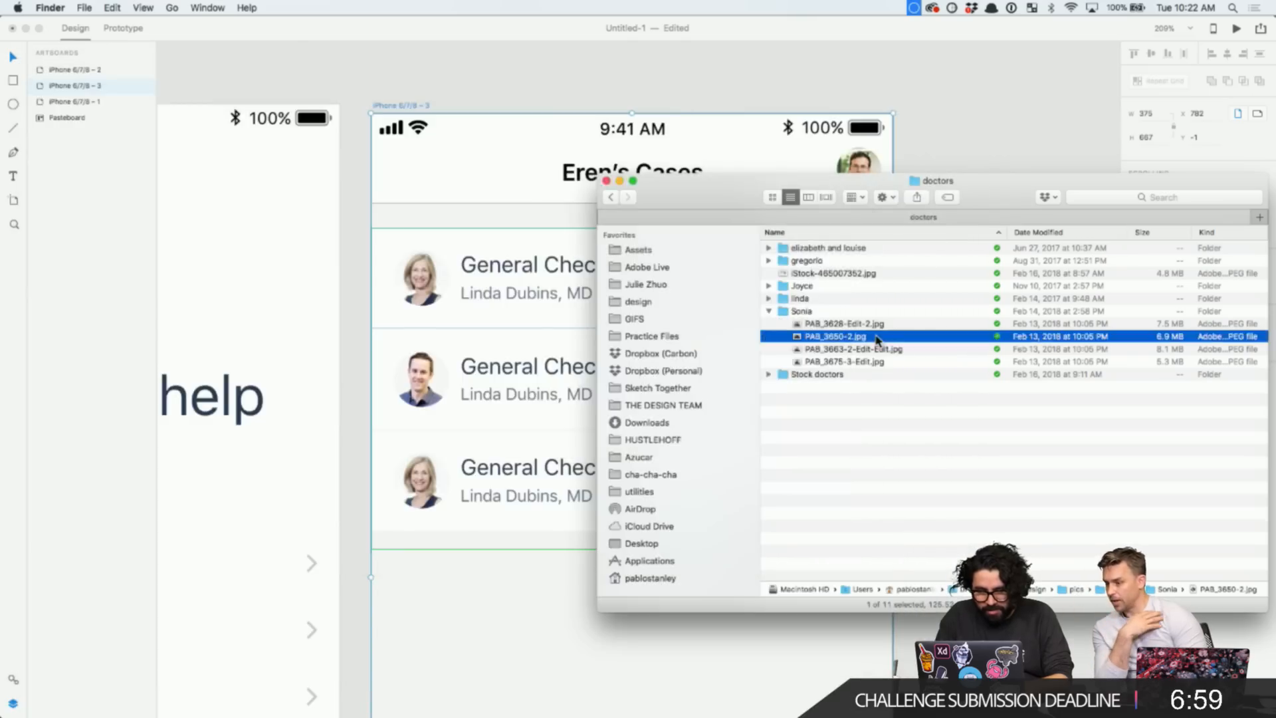
pyautogui.press('space')
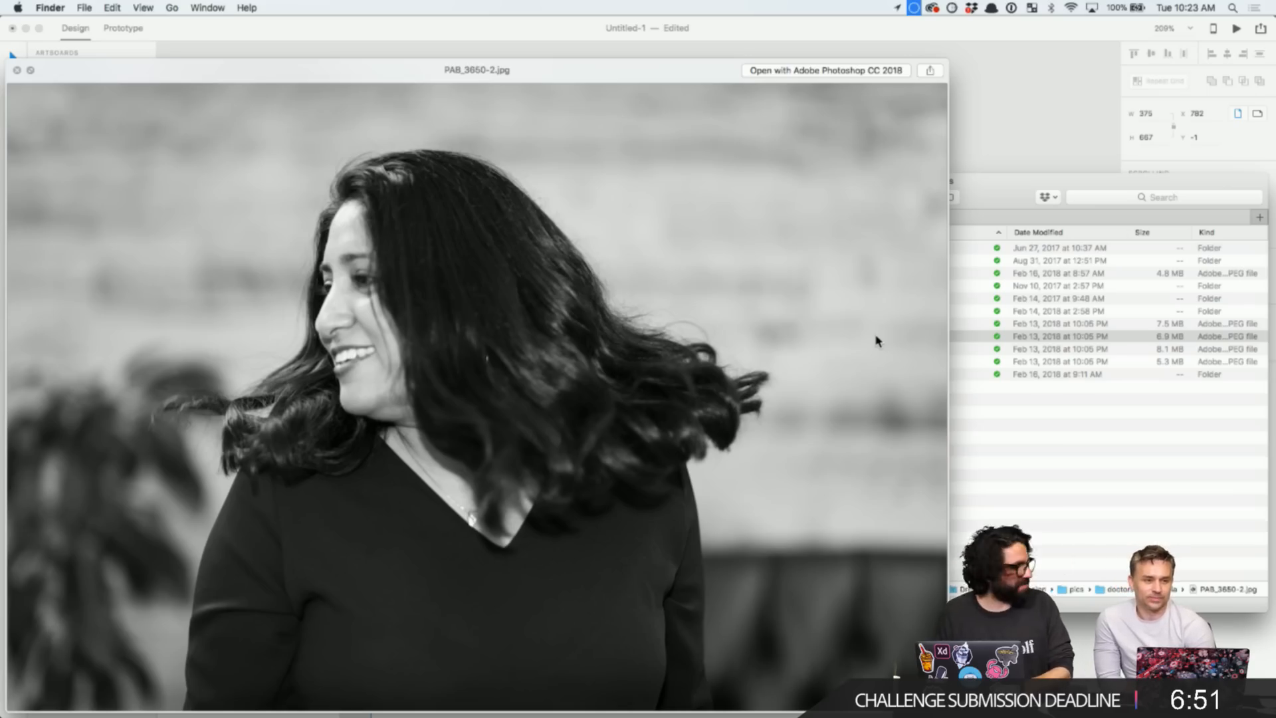
pyautogui.press('Down')
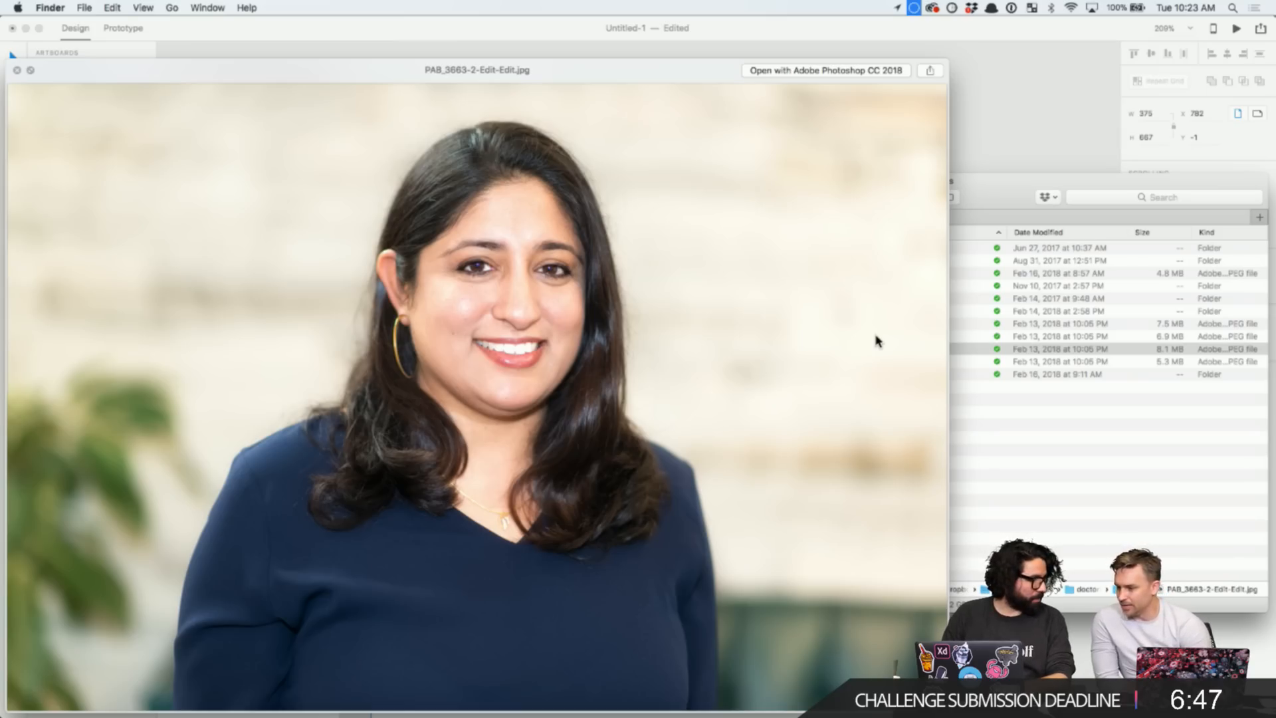
pyautogui.press('space')
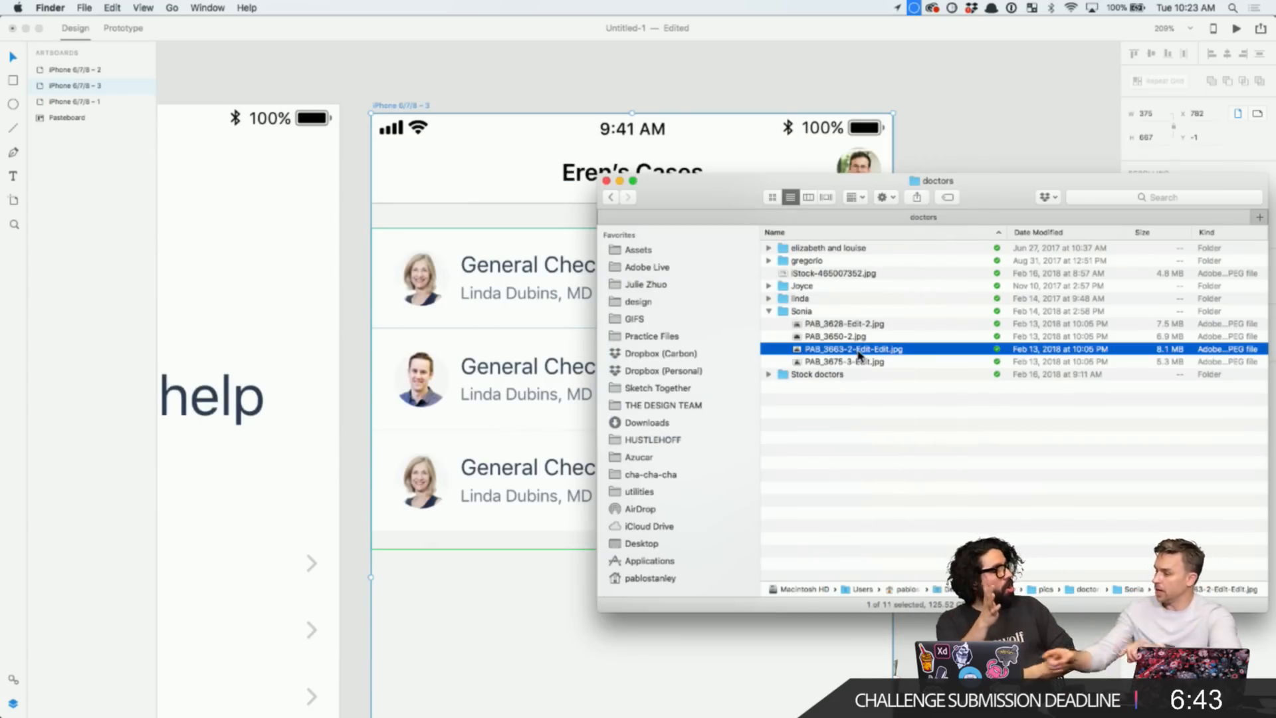
# - Select Joyce-Avatar.jpg, rect-2.jpg and a third doctor photo and drop them onto the list avatars
pyautogui.click(768, 300)
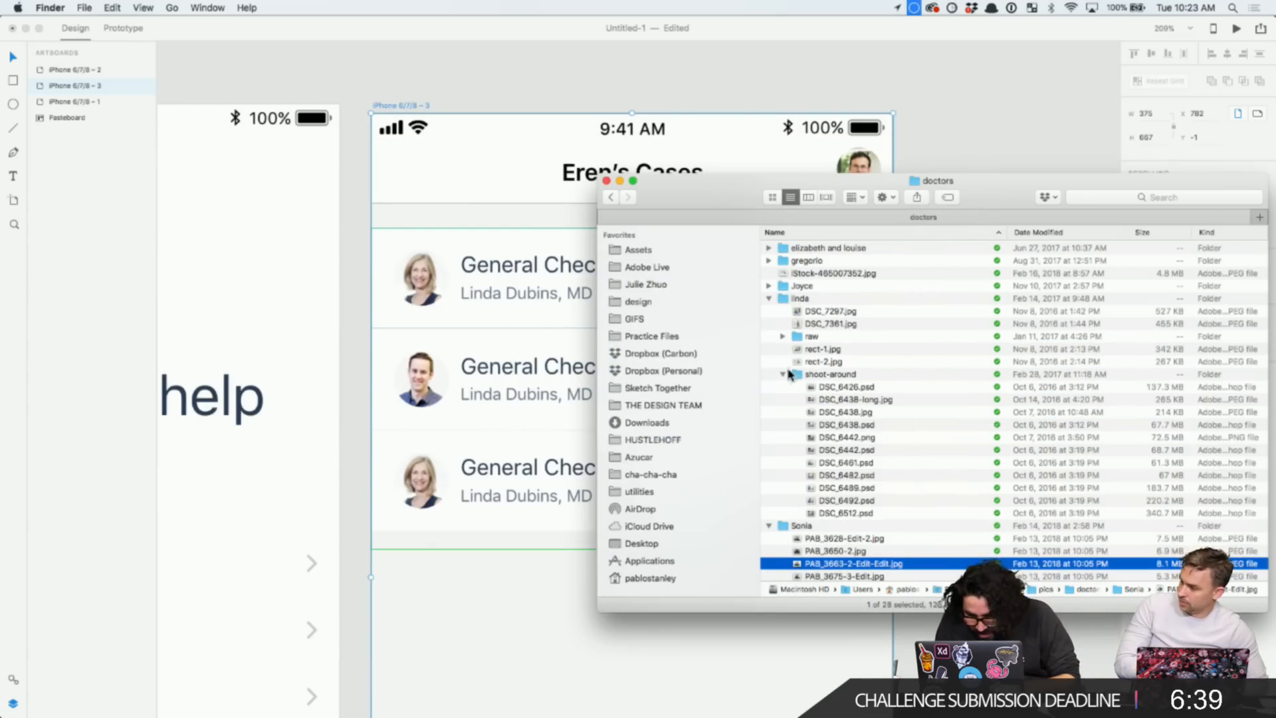
pyautogui.click(783, 375)
pyautogui.click(783, 375)
pyautogui.click(768, 285)
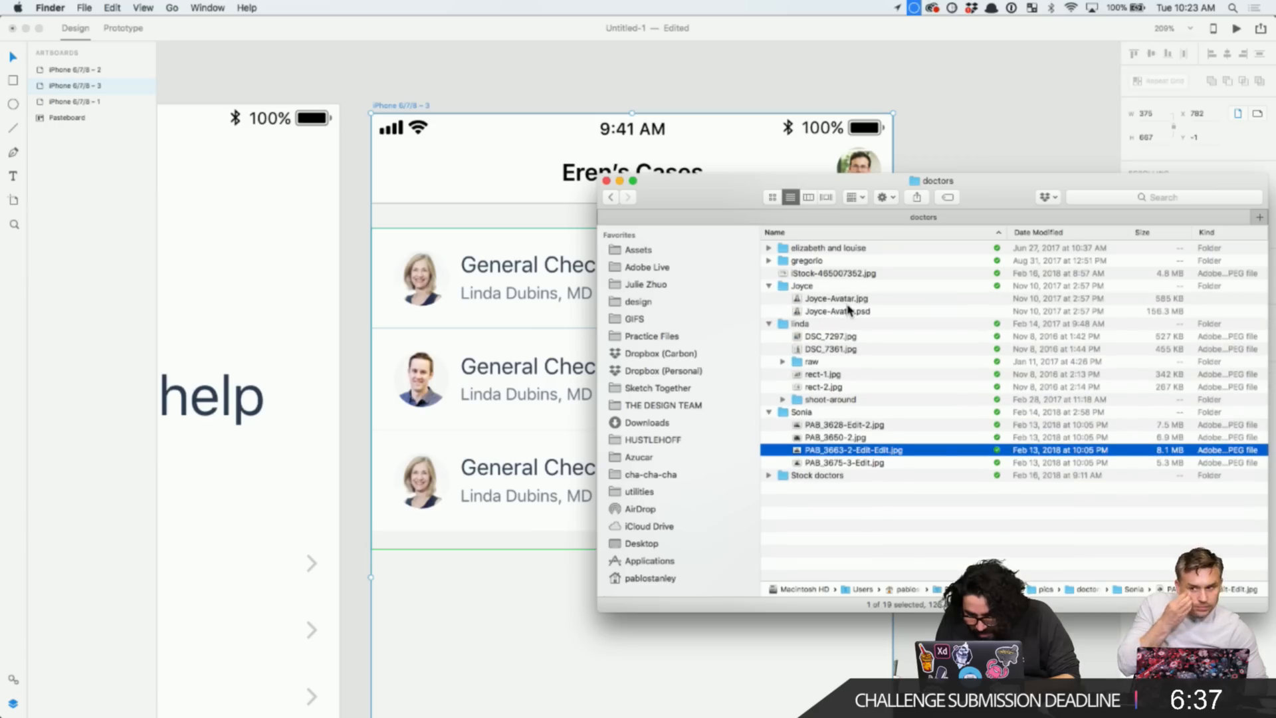
pyautogui.keyDown('super'); pyautogui.click(856, 300); pyautogui.keyUp('super')
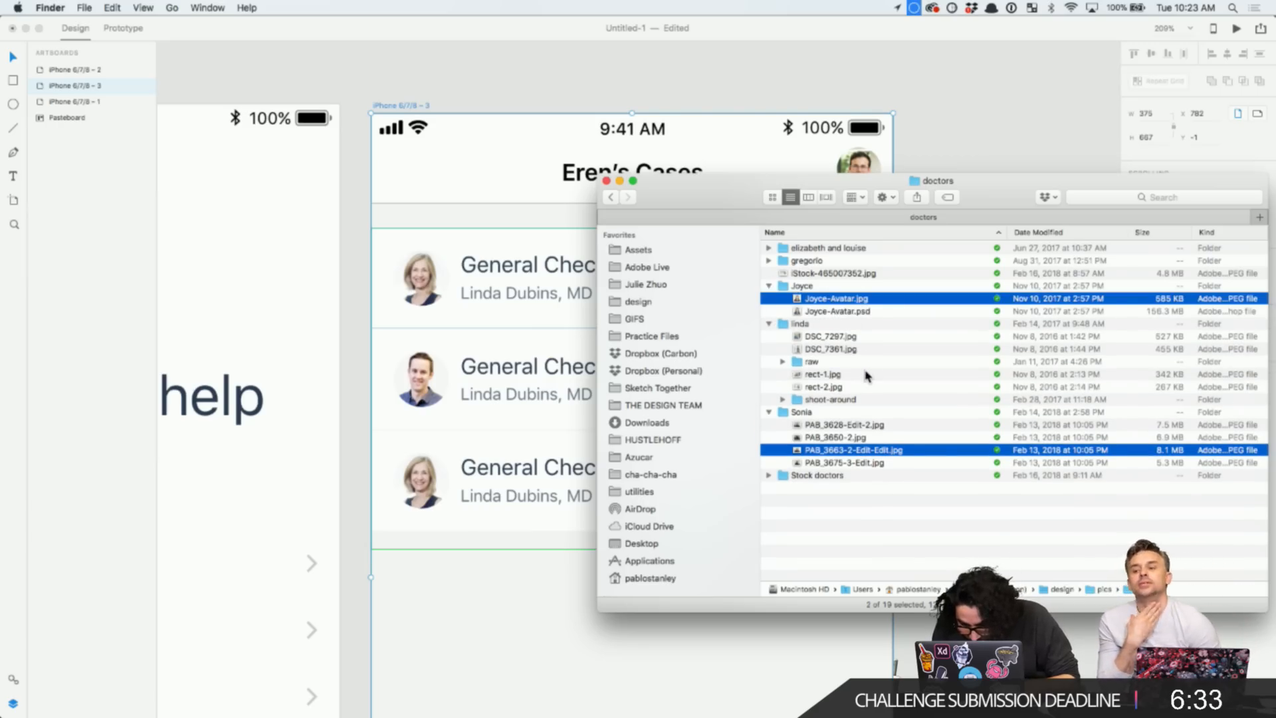
pyautogui.keyDown('super'); pyautogui.click(836, 388); pyautogui.keyUp('super')
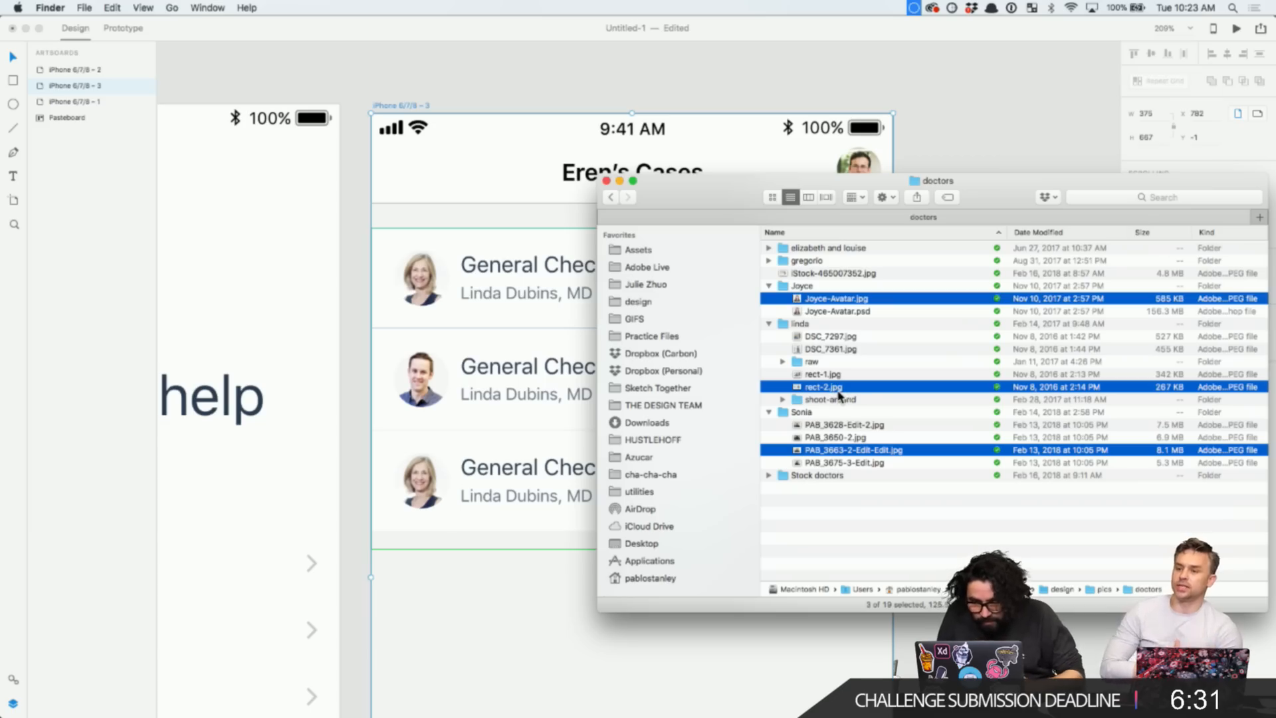
pyautogui.moveTo(836, 390); pyautogui.dragTo(420, 288)
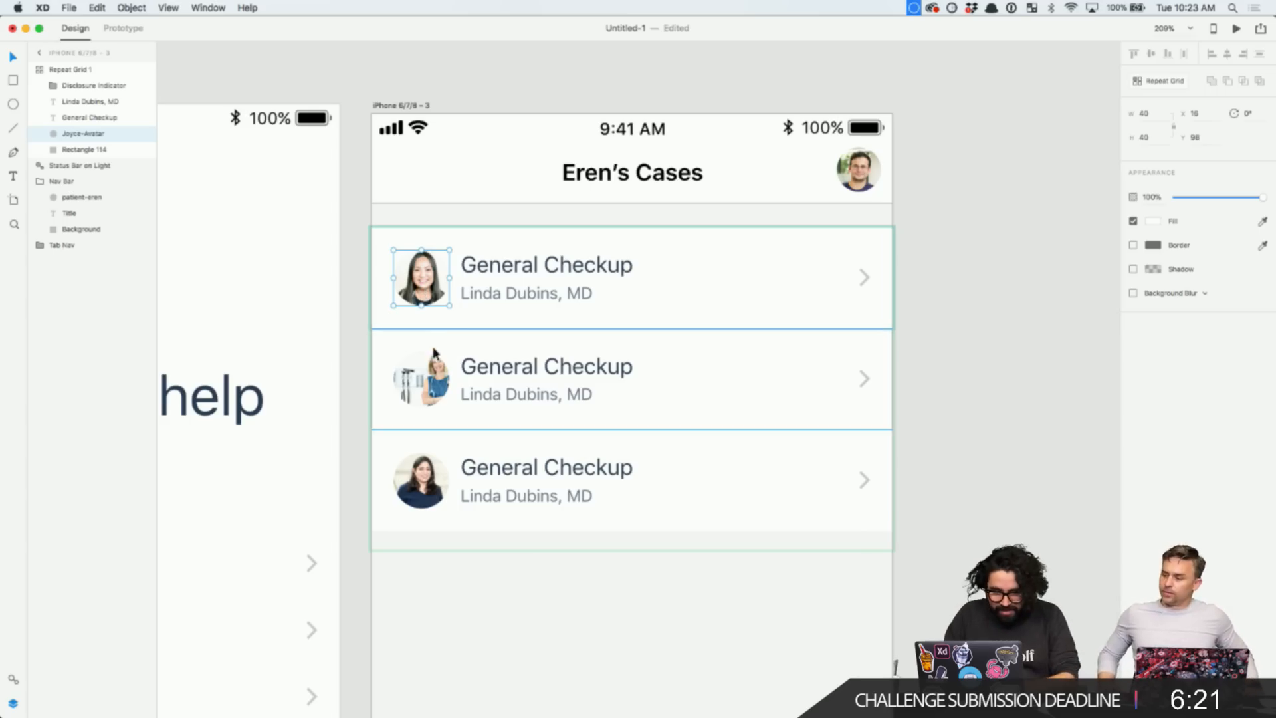
pyautogui.click(492, 587)
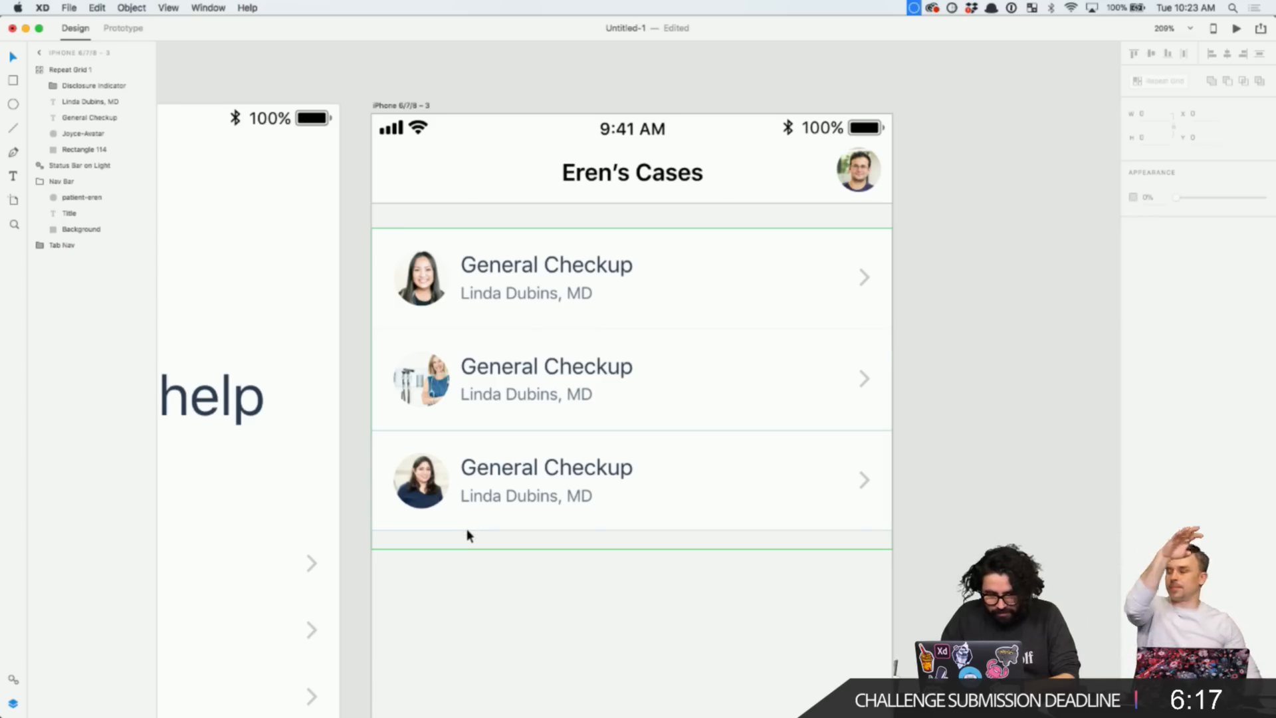
pyautogui.press('super+Tab')
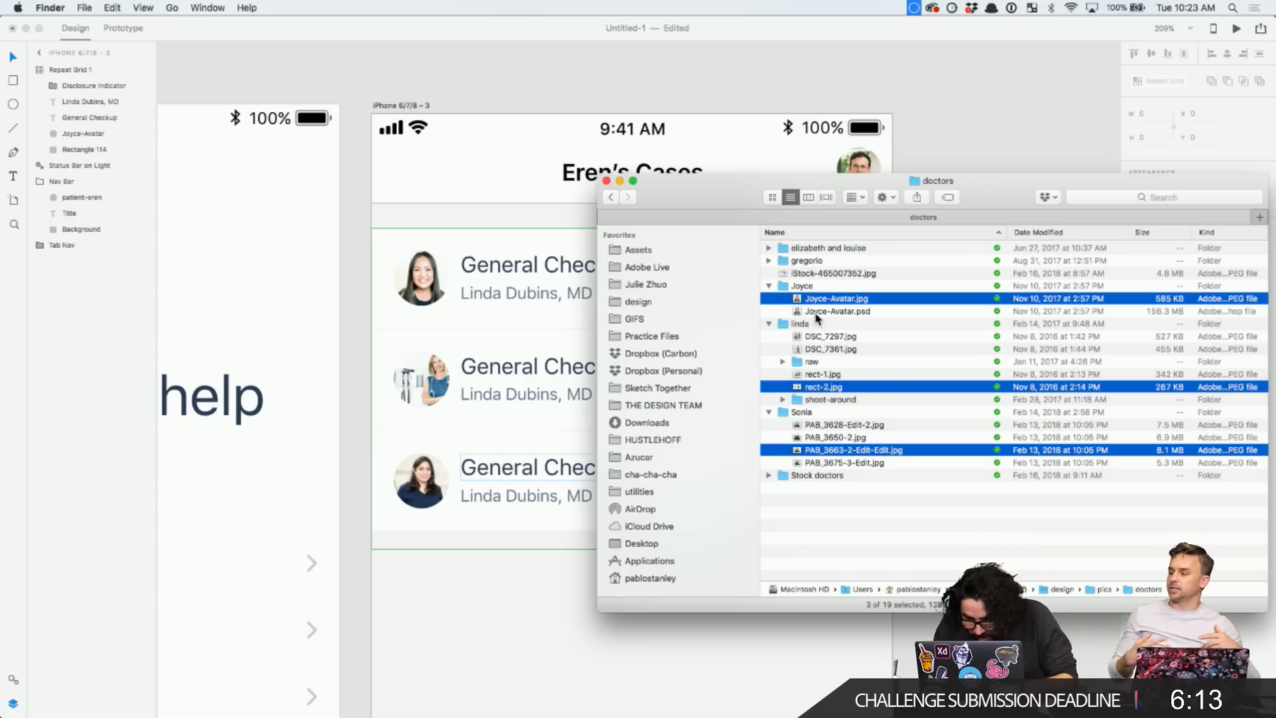
pyautogui.click(769, 261)
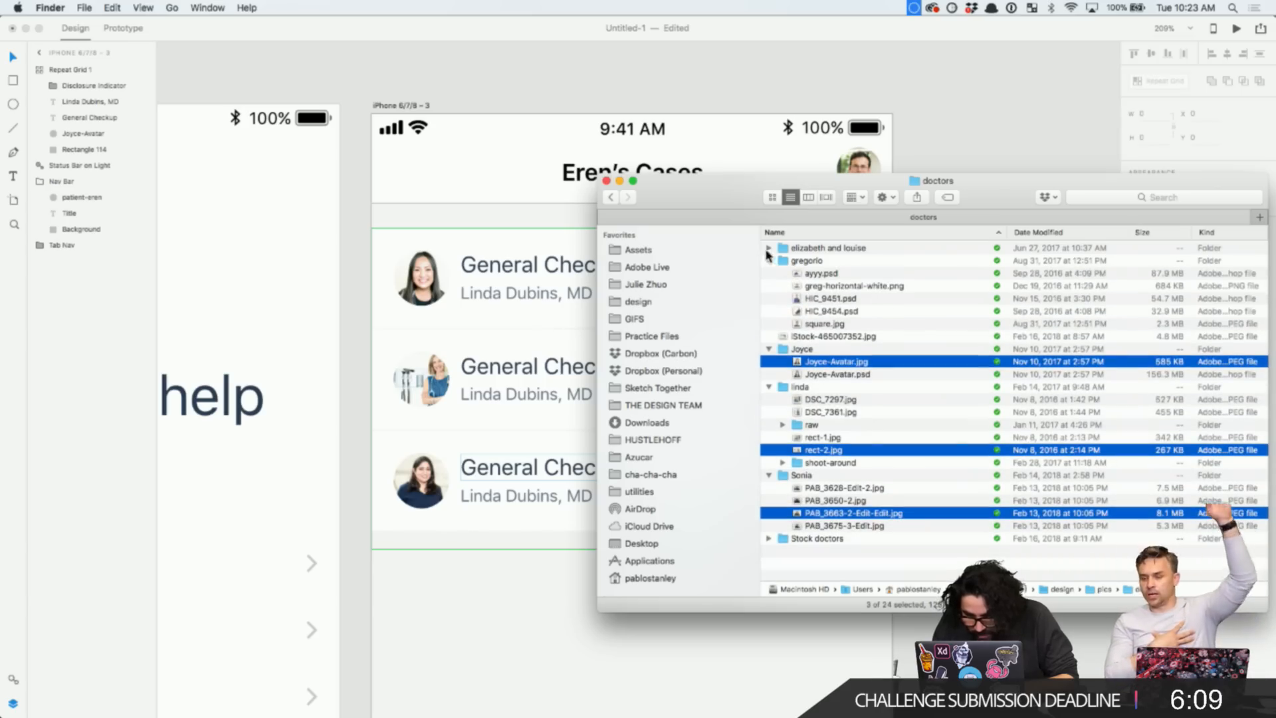
pyautogui.click(846, 566)
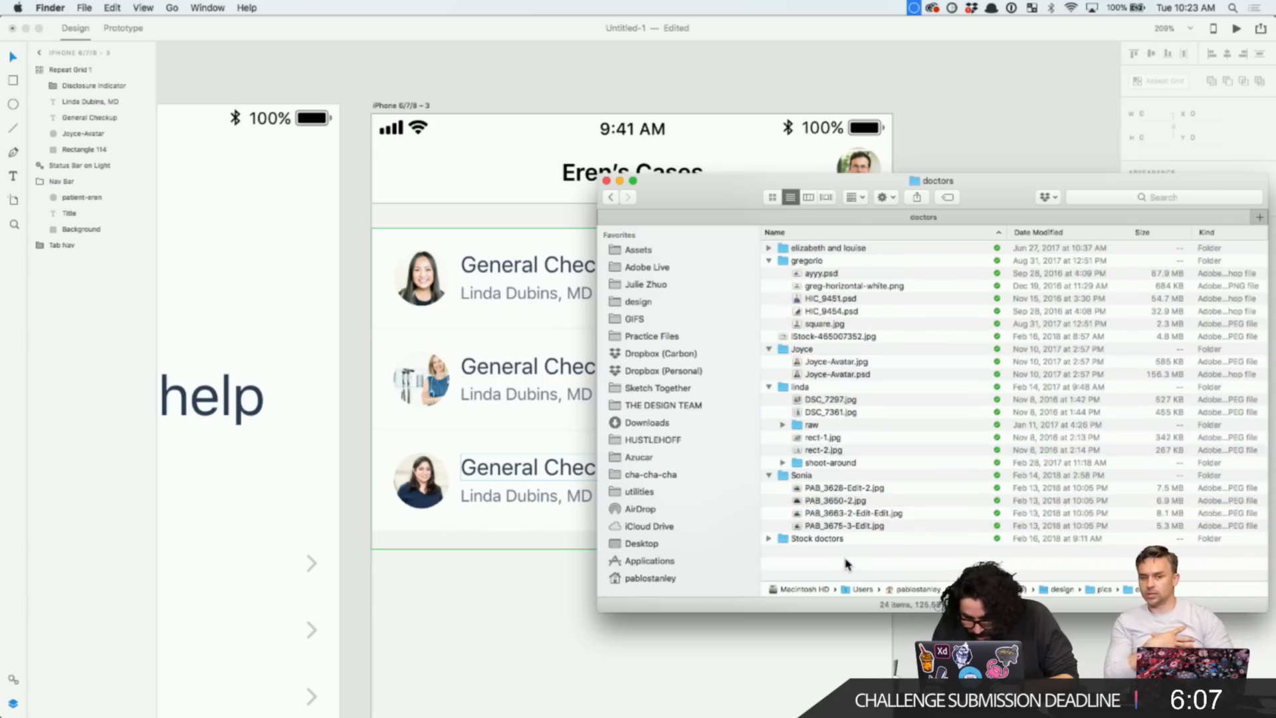
pyautogui.click(827, 401)
pyautogui.click(783, 425)
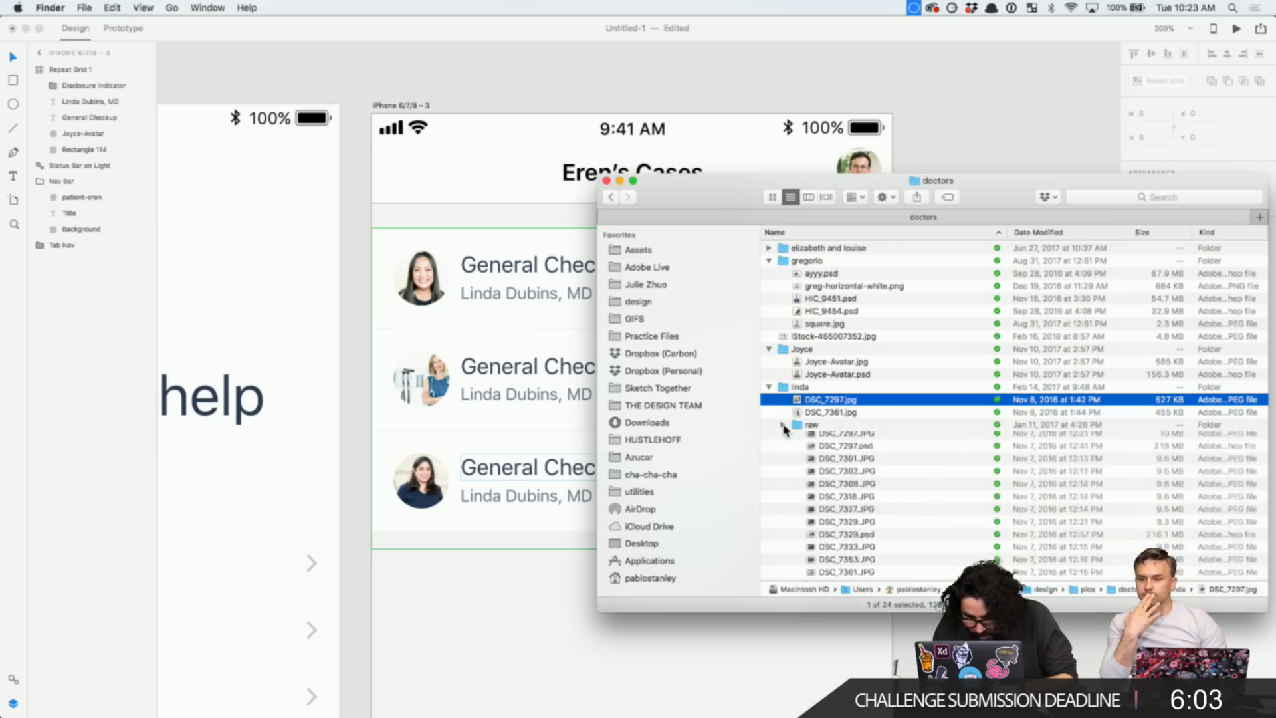
pyautogui.click(784, 425)
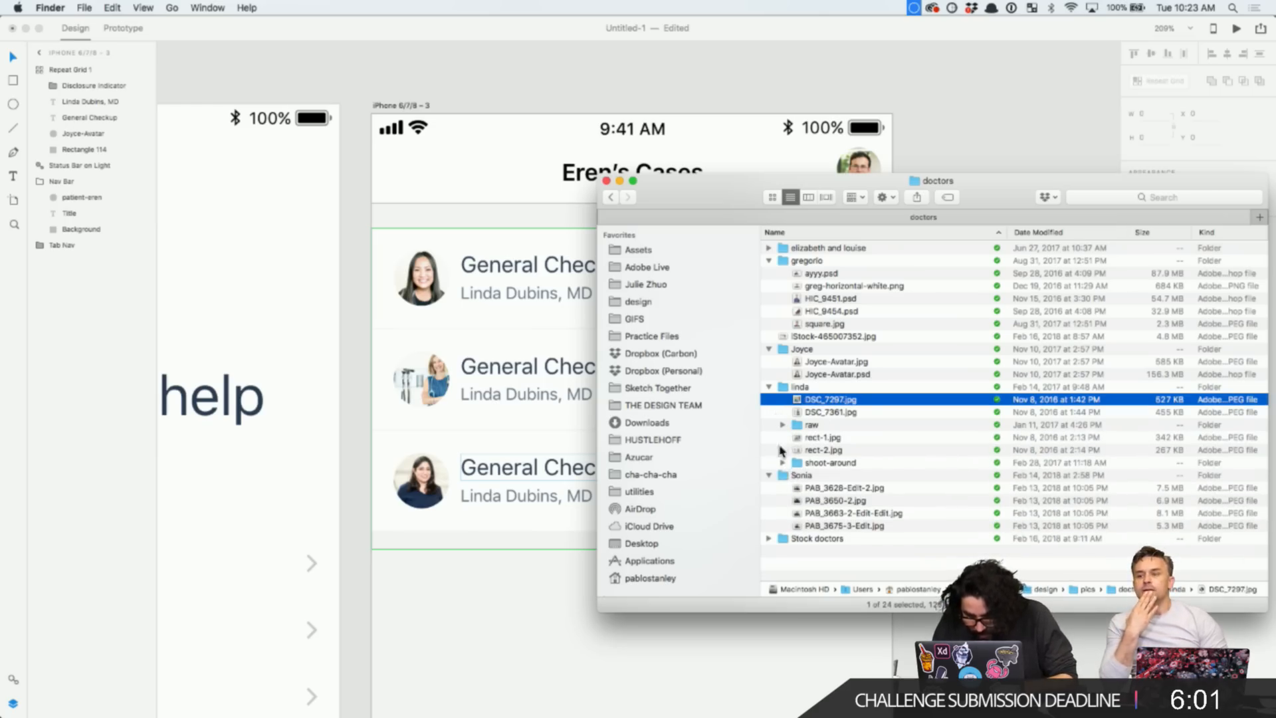
pyautogui.click(487, 555)
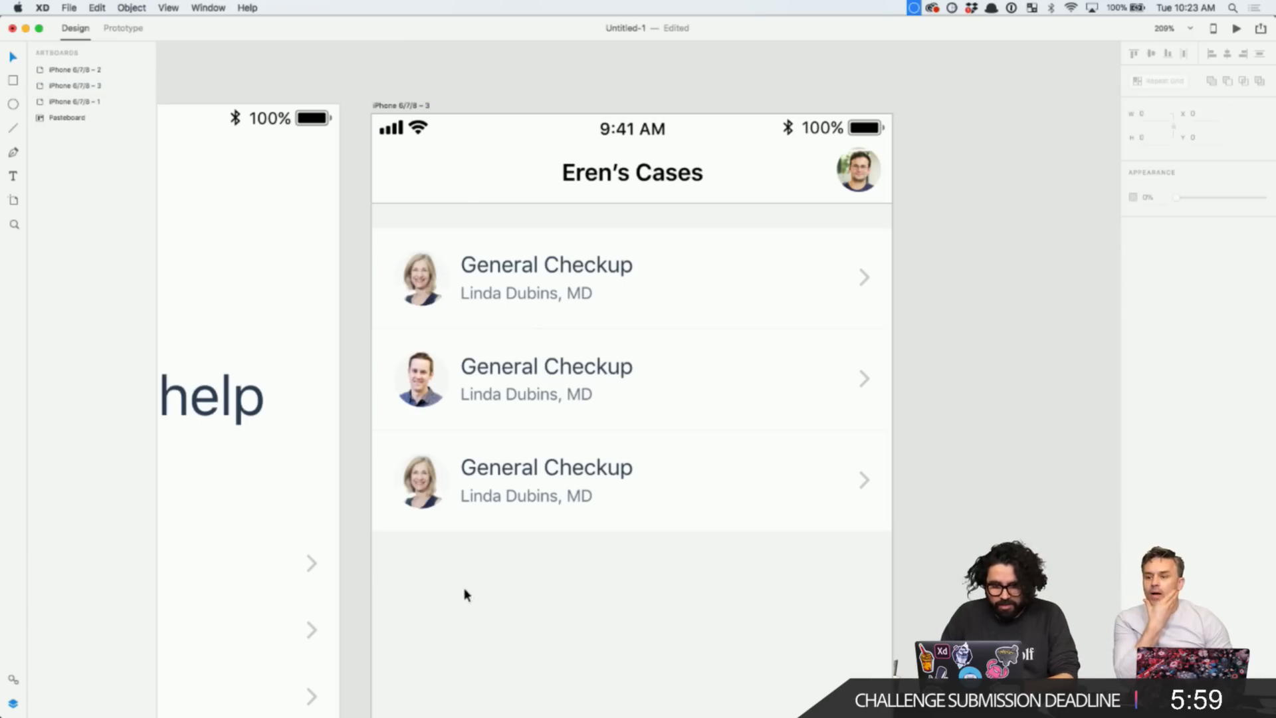
# - Replace the second row's doctor name before the comma with the correct full name
pyautogui.doubleClick(484, 402)
pyautogui.doubleClick(505, 397)
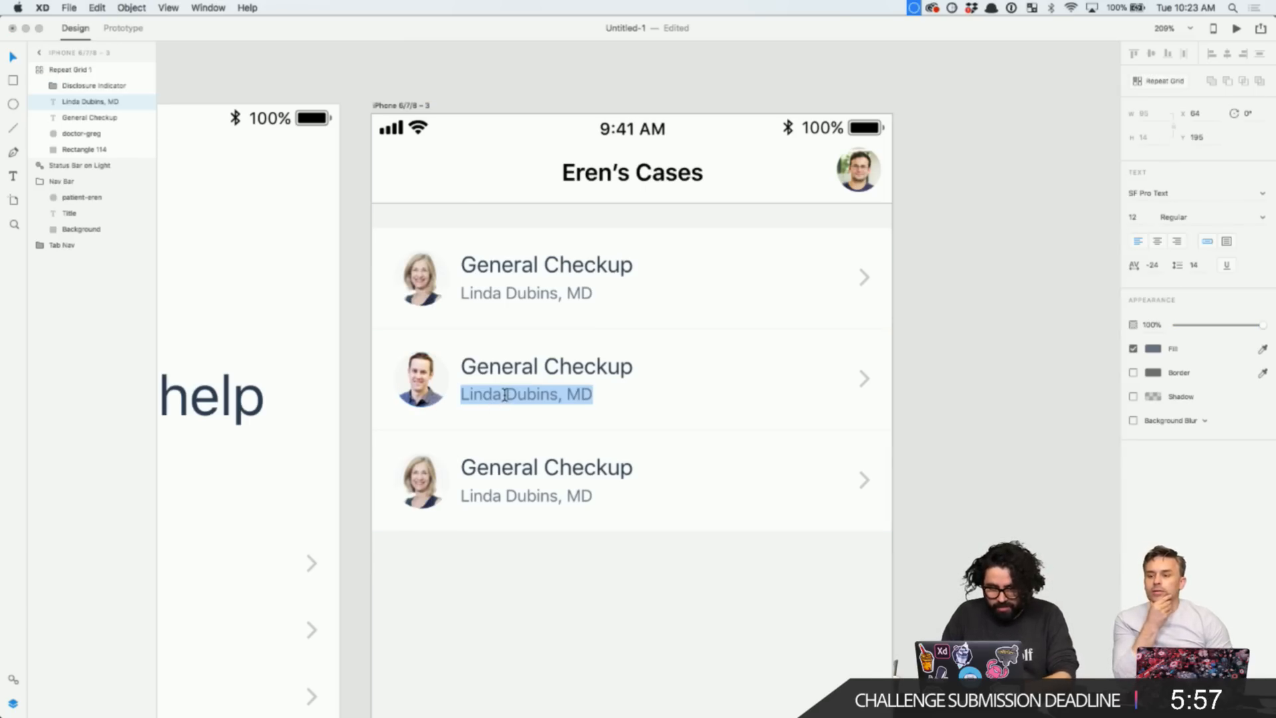
pyautogui.click(549, 394)
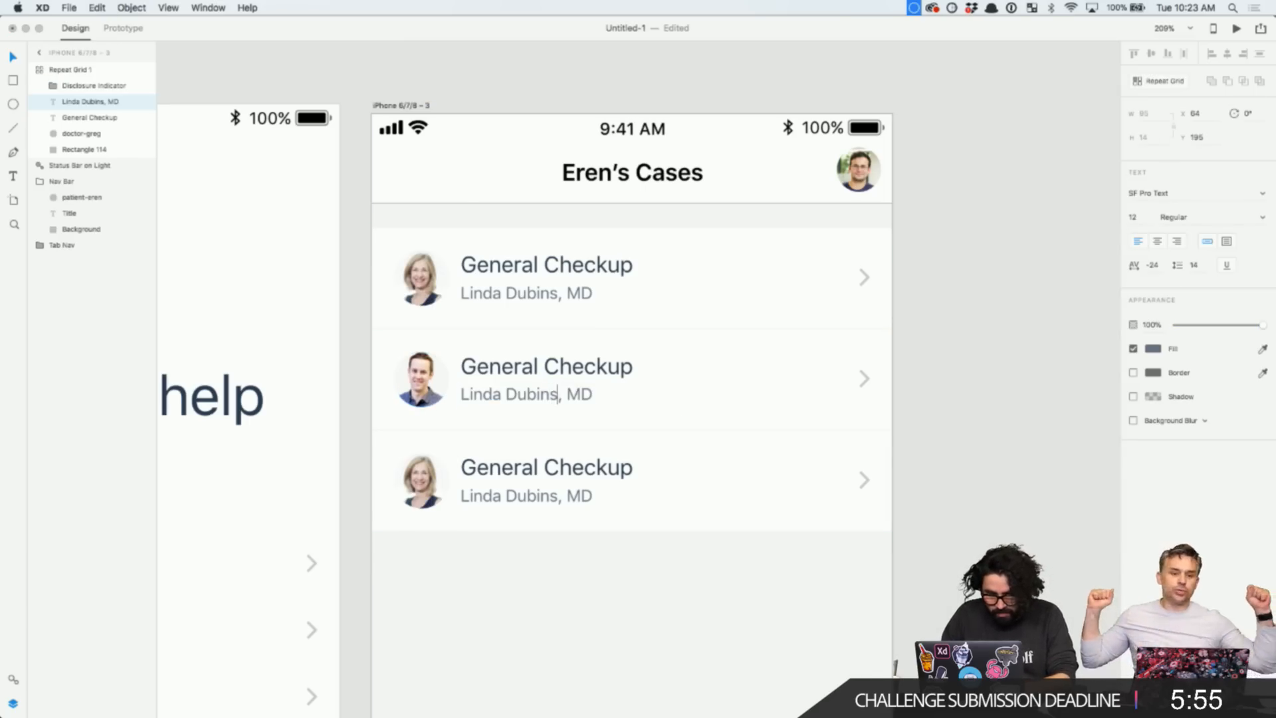
pyautogui.press('shift+super+Left')
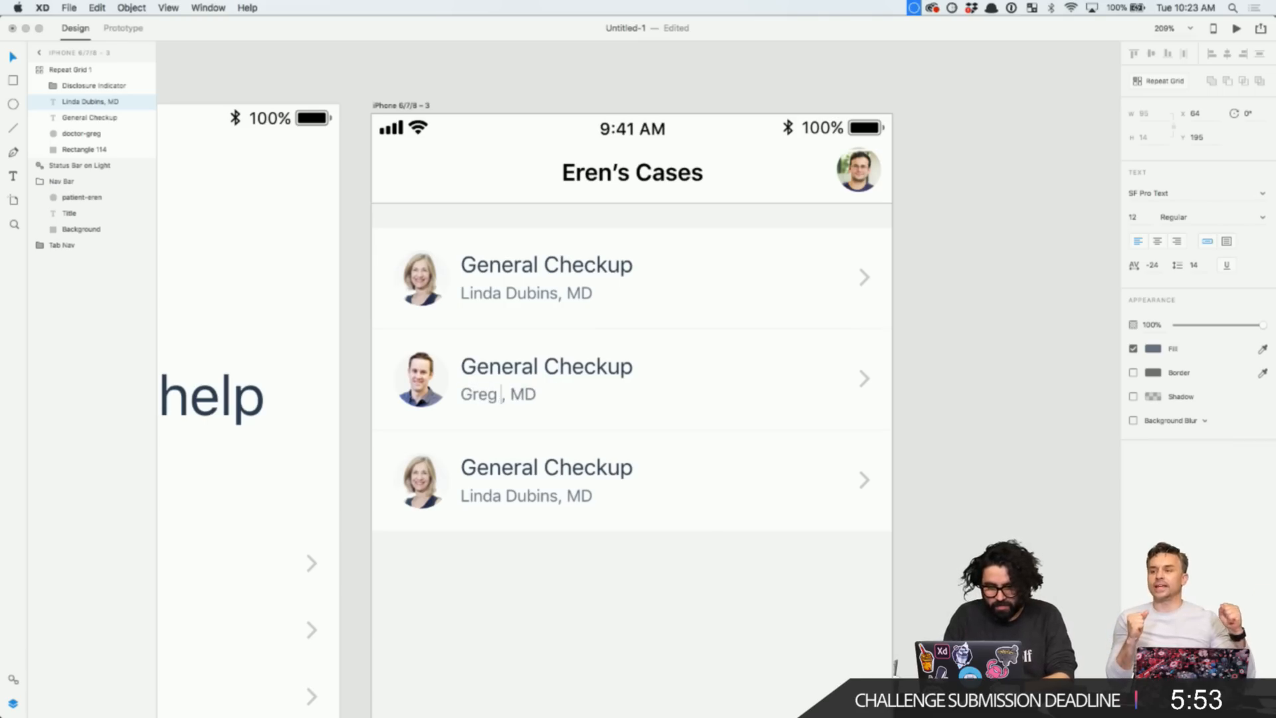
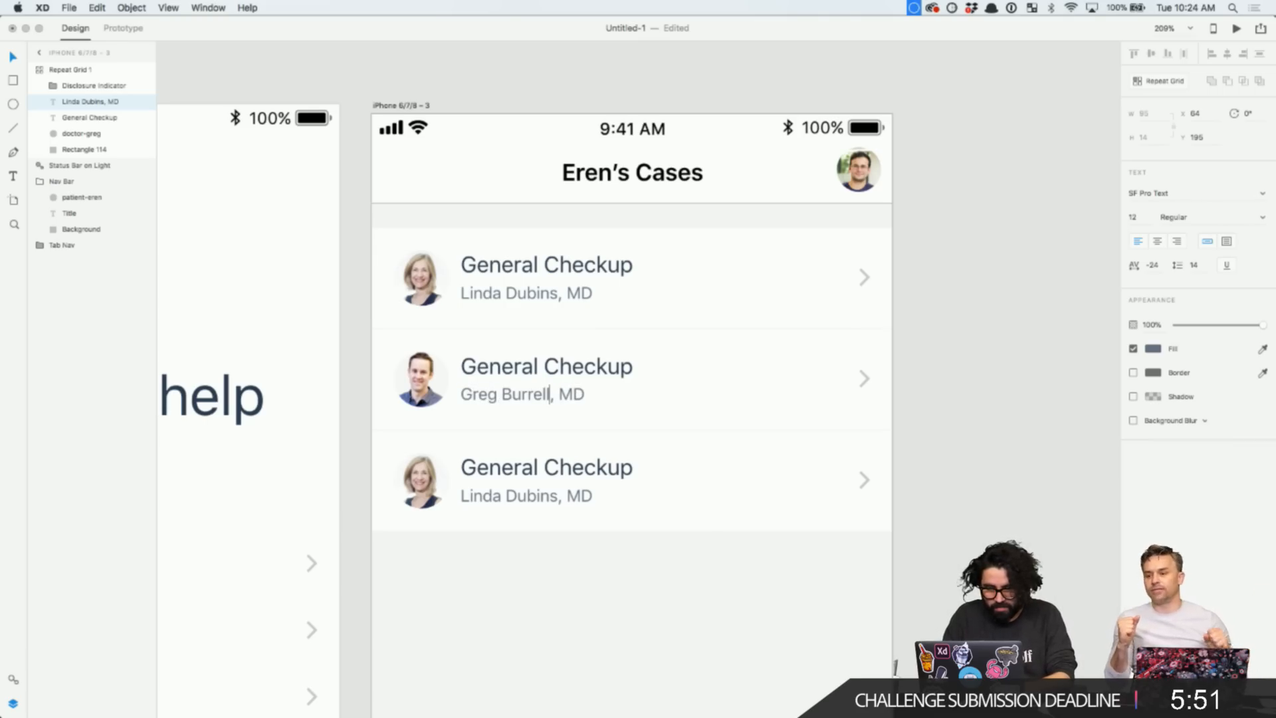
pyautogui.press('Escape')
pyautogui.press('Escape')
# - Correct the third row doctor's first name, retyping it after a first attempt
pyautogui.press('super+Tab')
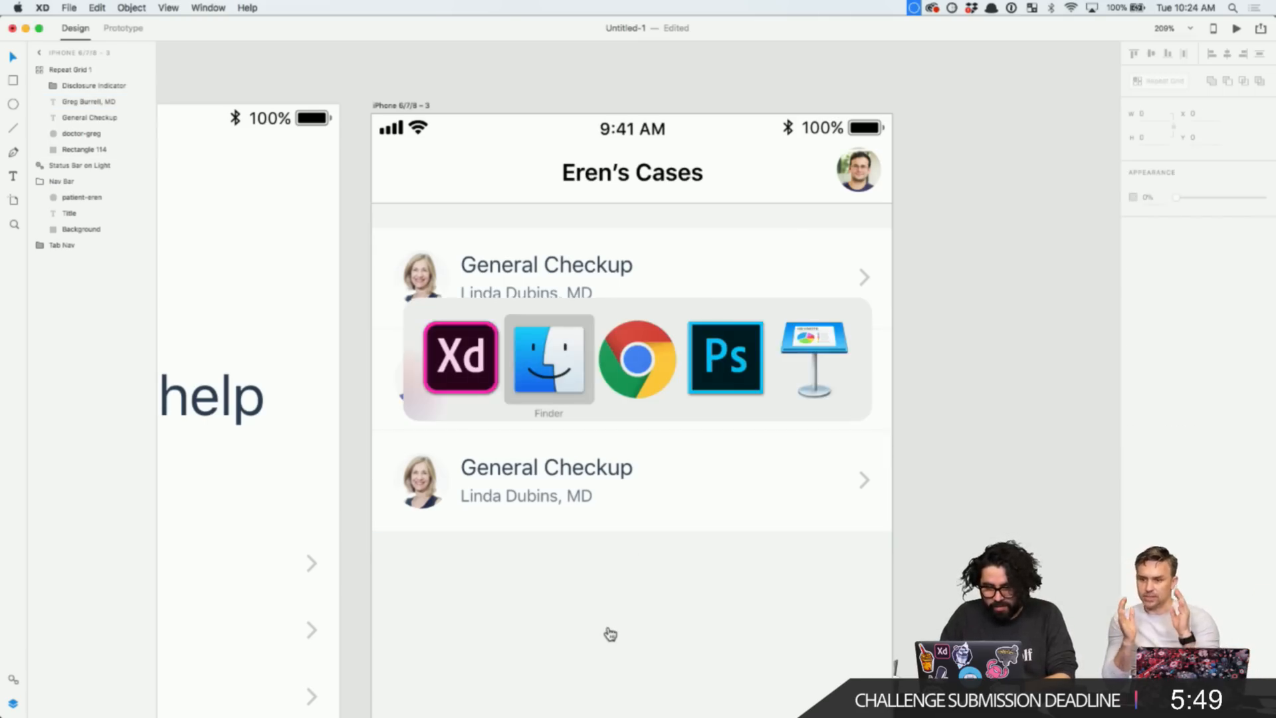
pyautogui.doubleClick(488, 495)
pyautogui.doubleClick(487, 496)
pyautogui.write('Sonia')
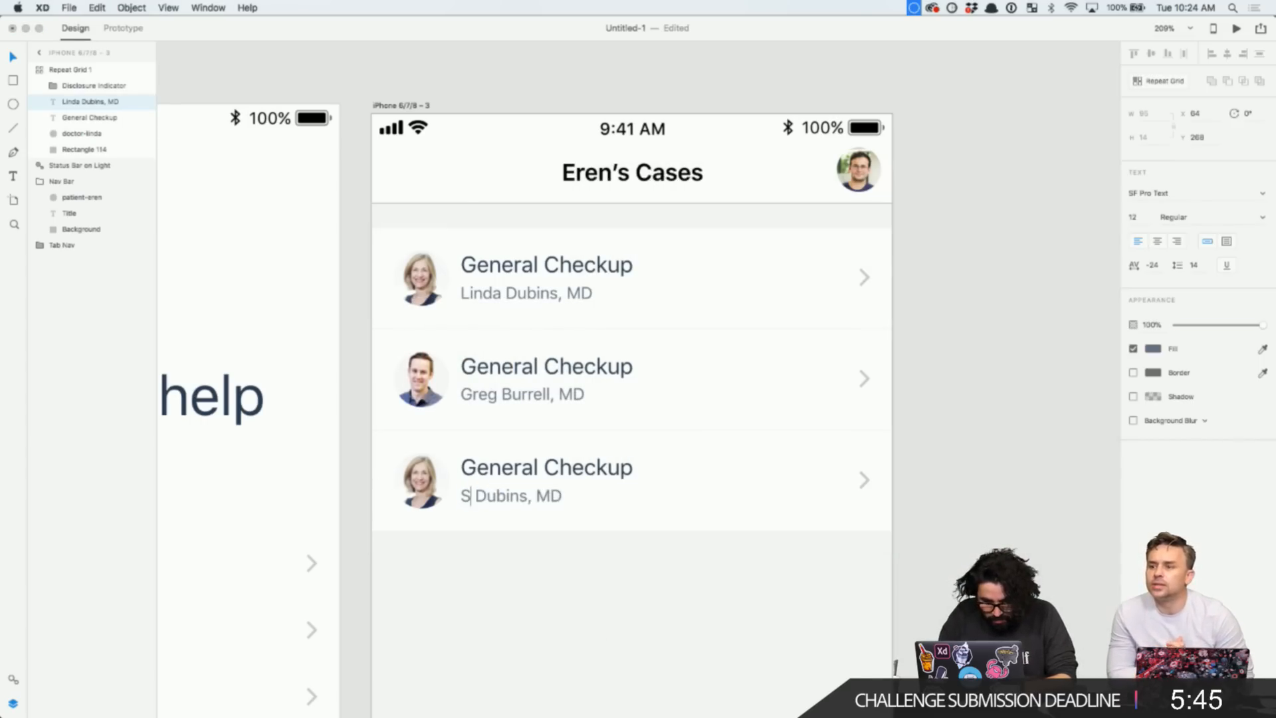
pyautogui.click(562, 574)
pyautogui.press('super+Tab')
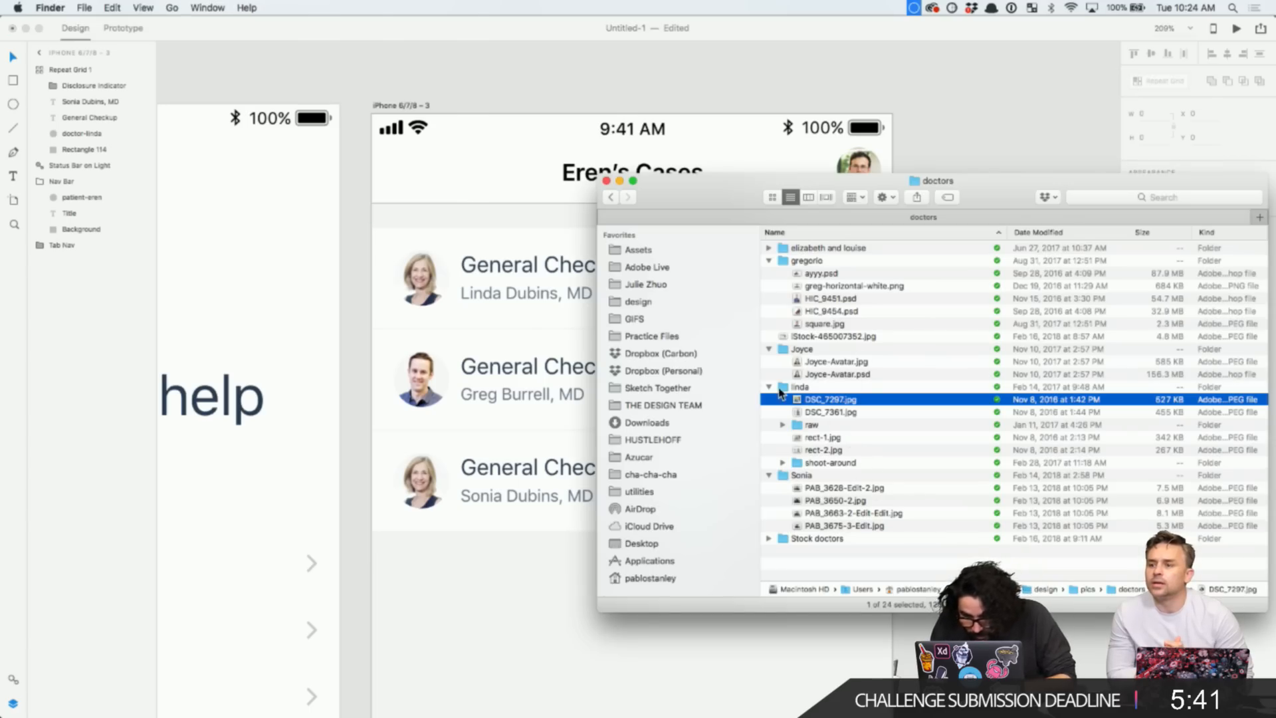
pyautogui.click(565, 562)
pyautogui.click(498, 498)
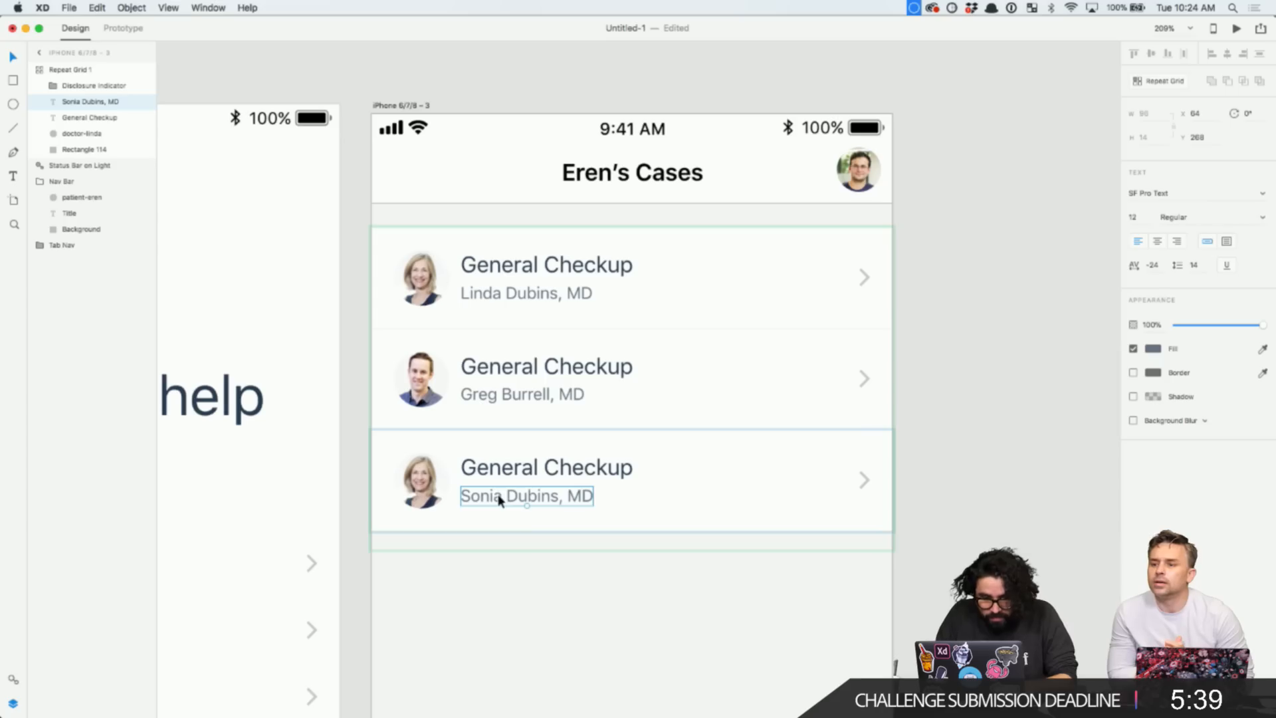
pyautogui.doubleClick(483, 497)
pyautogui.click(483, 497)
pyautogui.doubleClick(483, 498)
pyautogui.write('J')
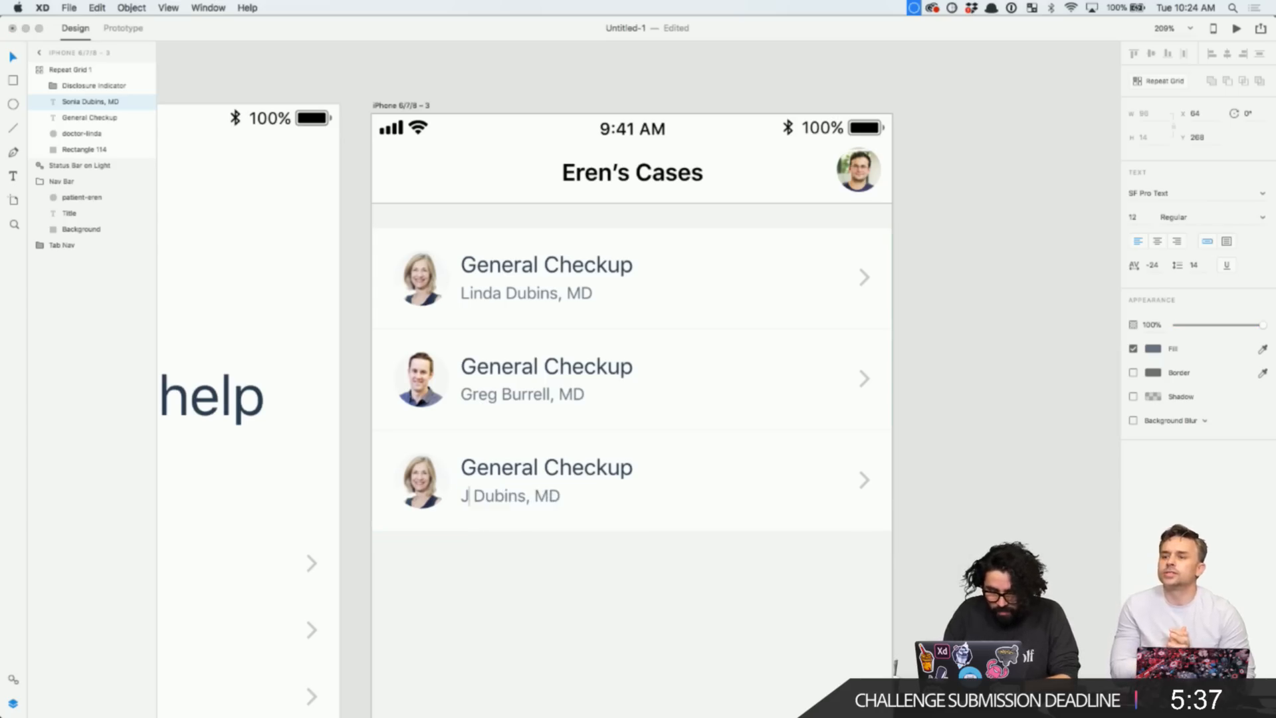
pyautogui.write('oyce')
pyautogui.click(532, 632)
# - Drop Joyce-Avatar.jpg from Finder onto the third row's avatar circle
pyautogui.press('super+Tab')
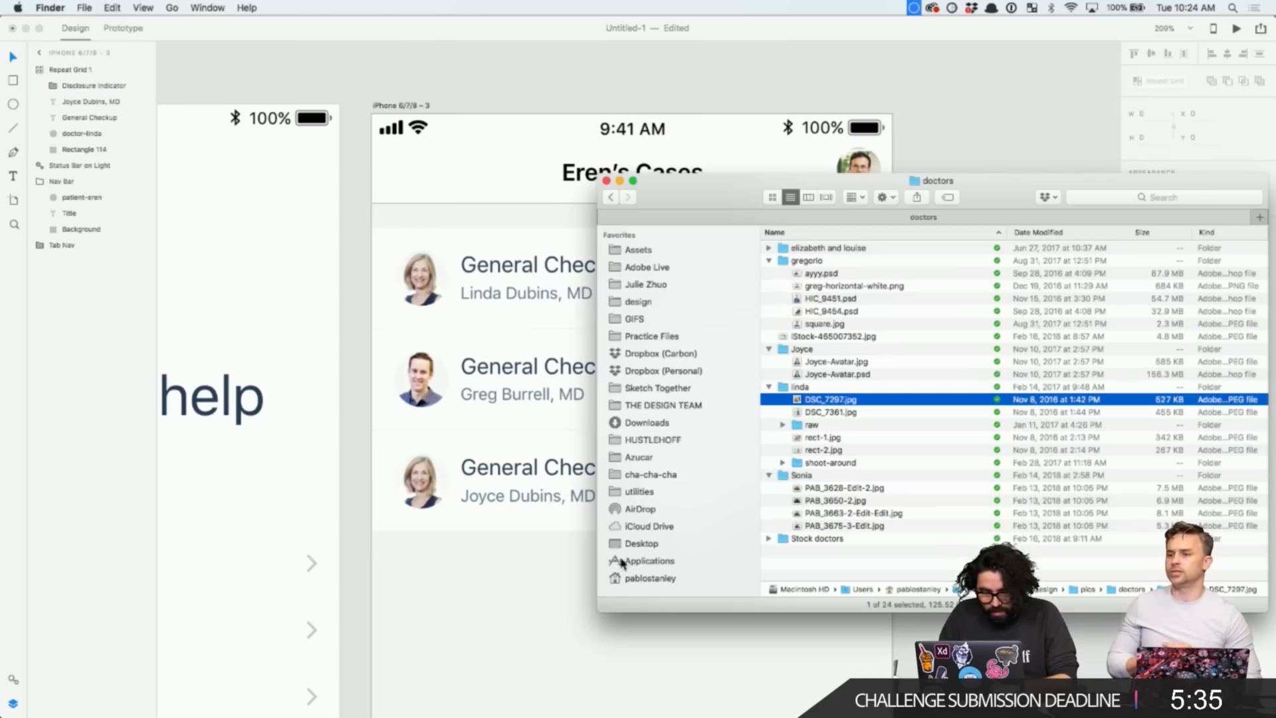
pyautogui.click(848, 364)
pyautogui.moveTo(804, 364); pyautogui.dragTo(429, 495)
pyautogui.click(595, 589)
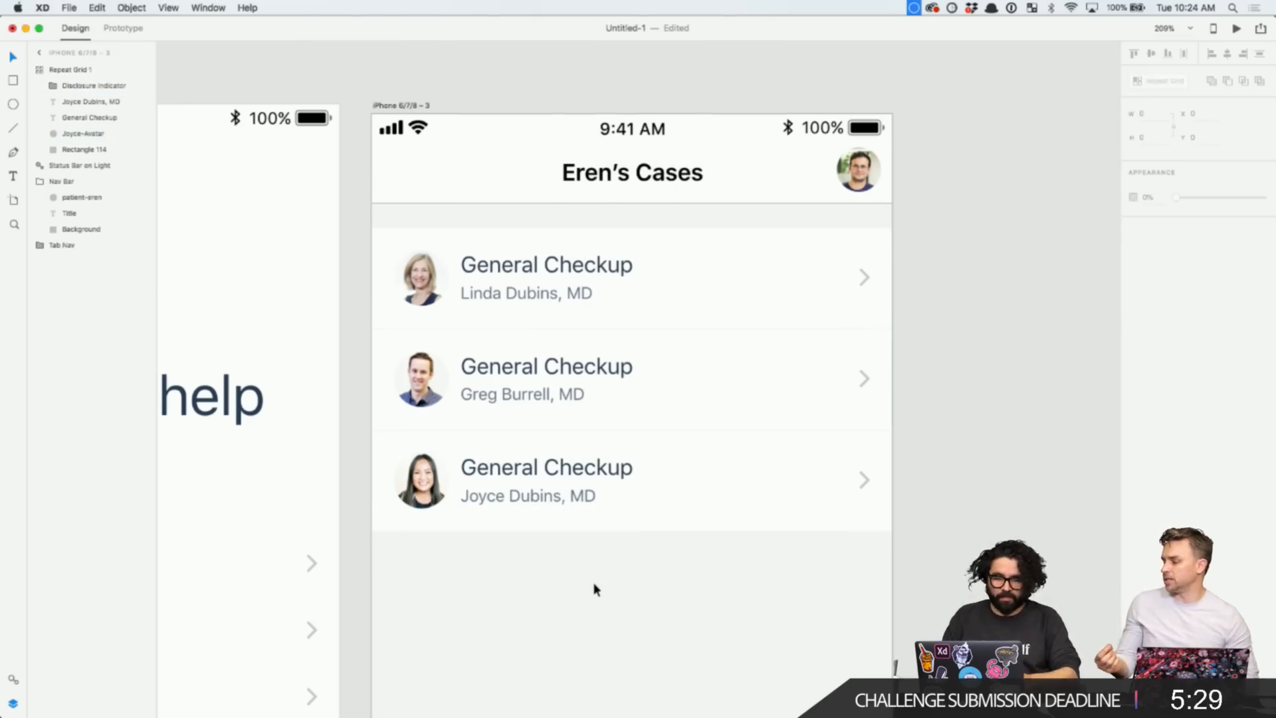
# - Retitle the second case row 'Cold, Flu Symptoms'
pyautogui.doubleClick(521, 371)
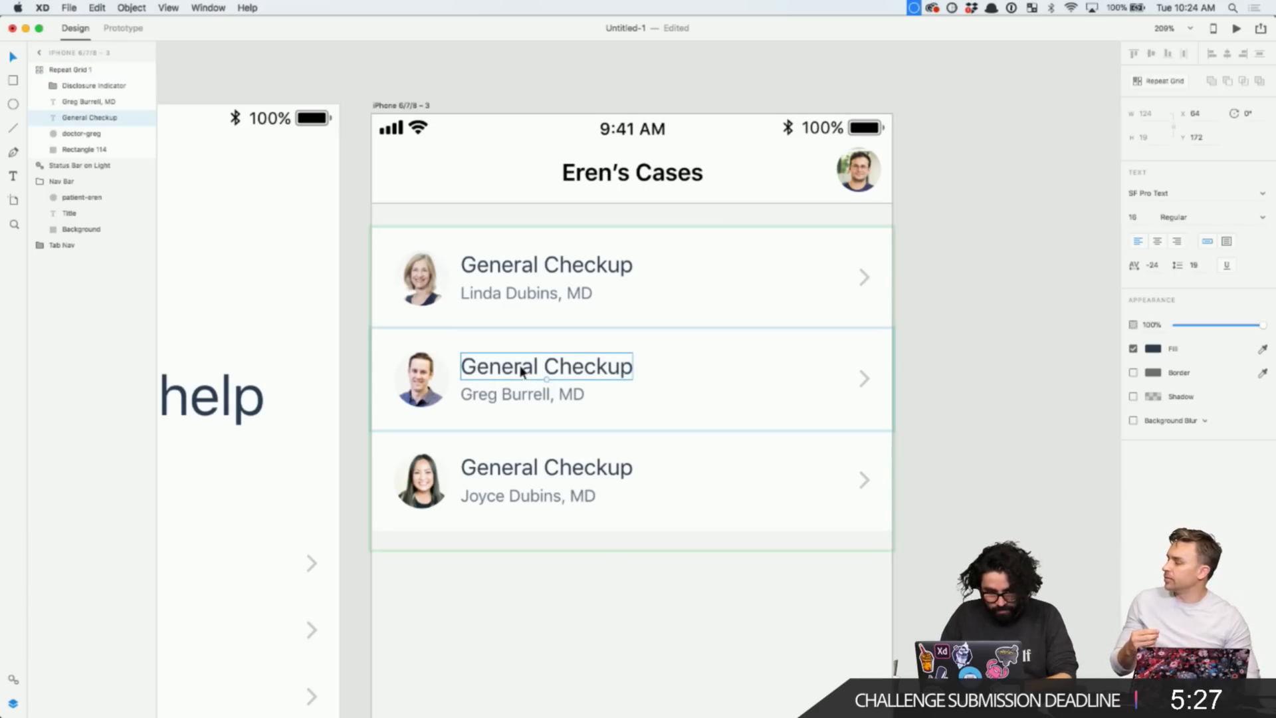
pyautogui.doubleClick(539, 368)
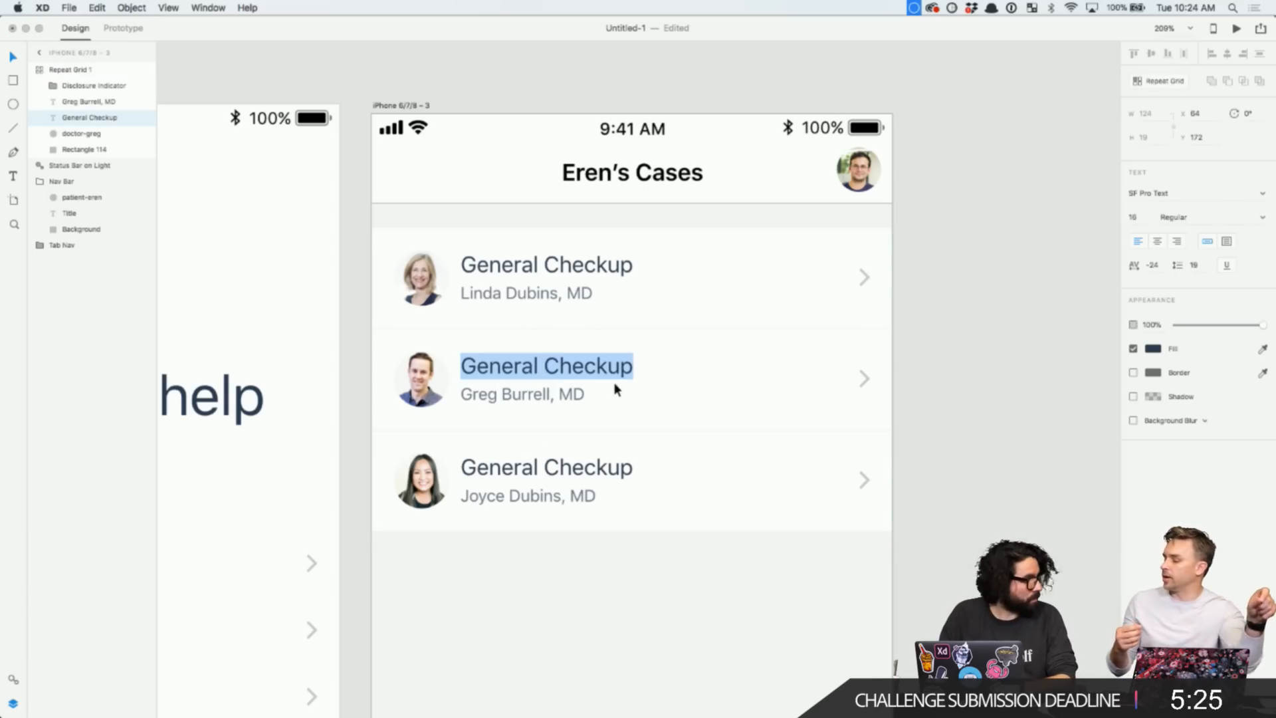
pyautogui.write('Cold, ')
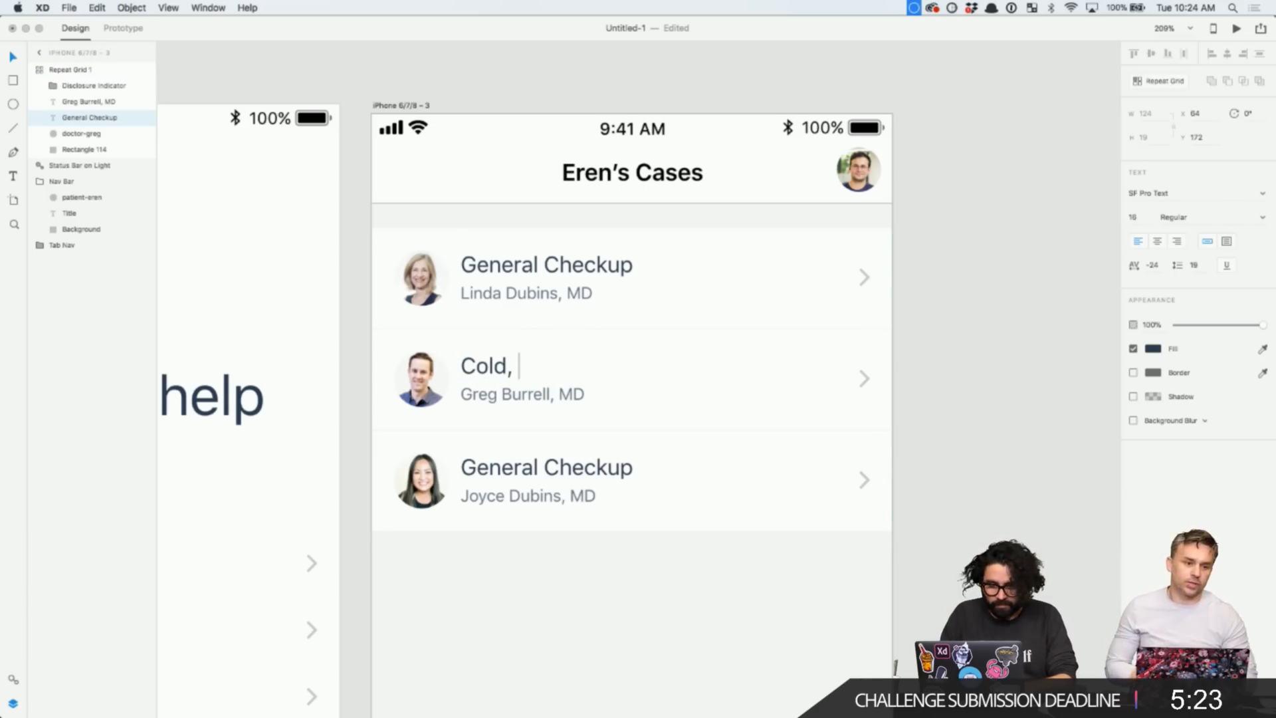
pyautogui.write('Flu Sympto')
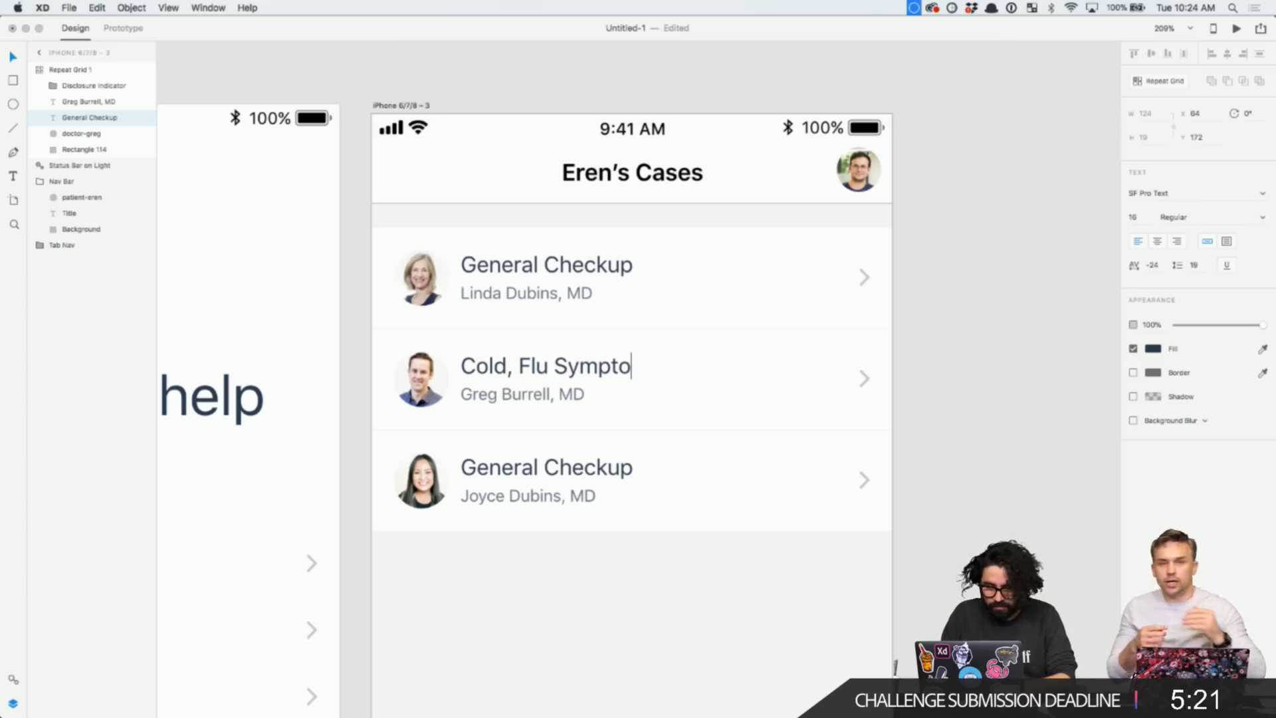
pyautogui.write('ms')
pyautogui.press('Escape')
# - Retitle the third case row 'Back Pain'
pyautogui.click(600, 474)
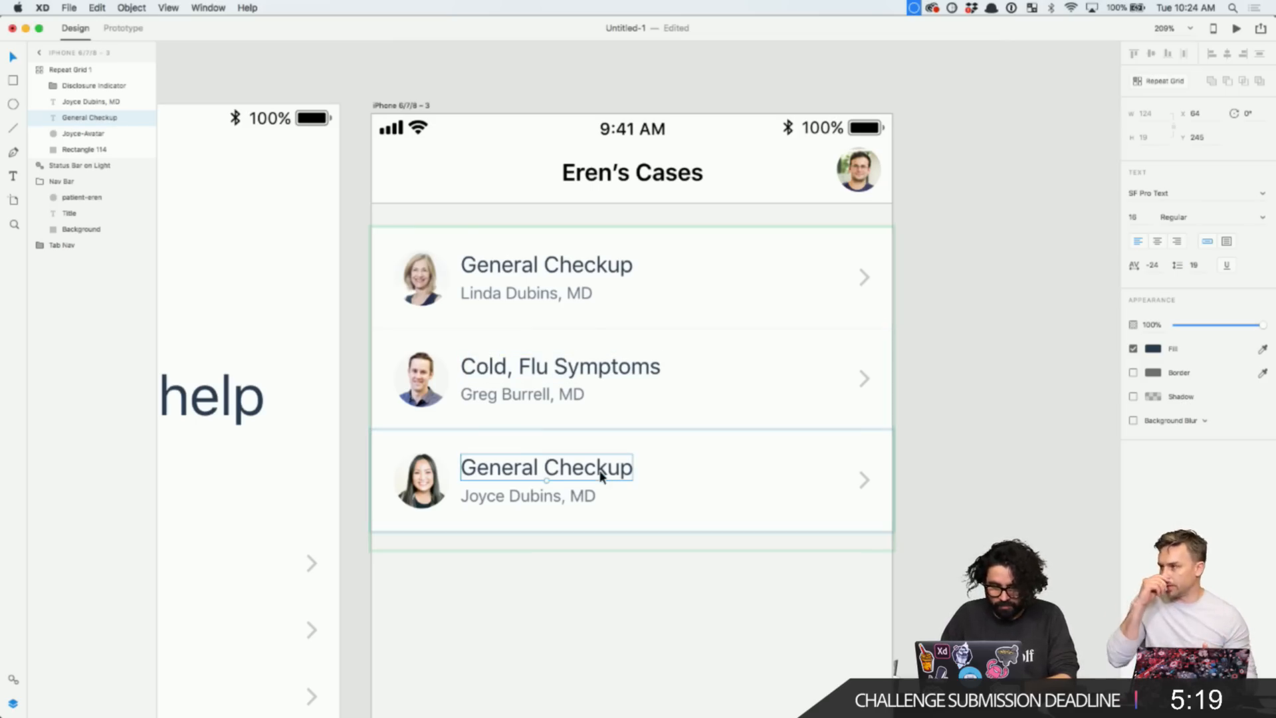
pyautogui.doubleClick(600, 472)
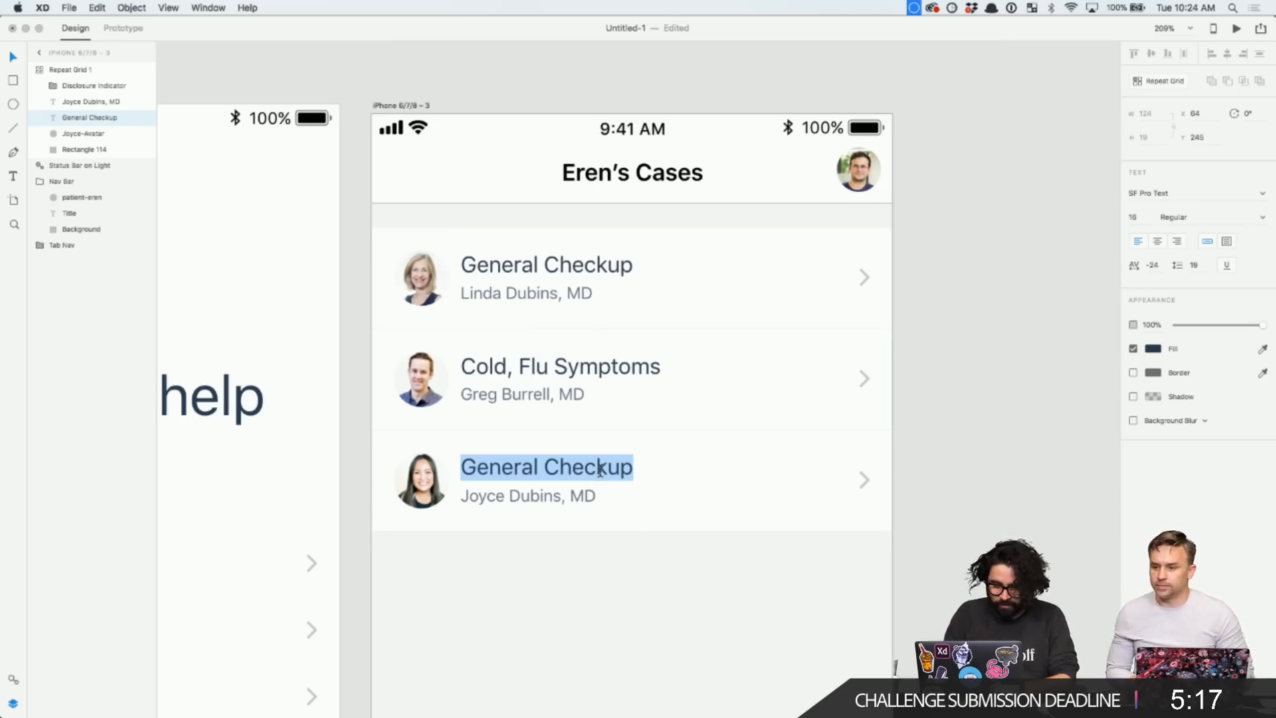
pyautogui.write('ba')
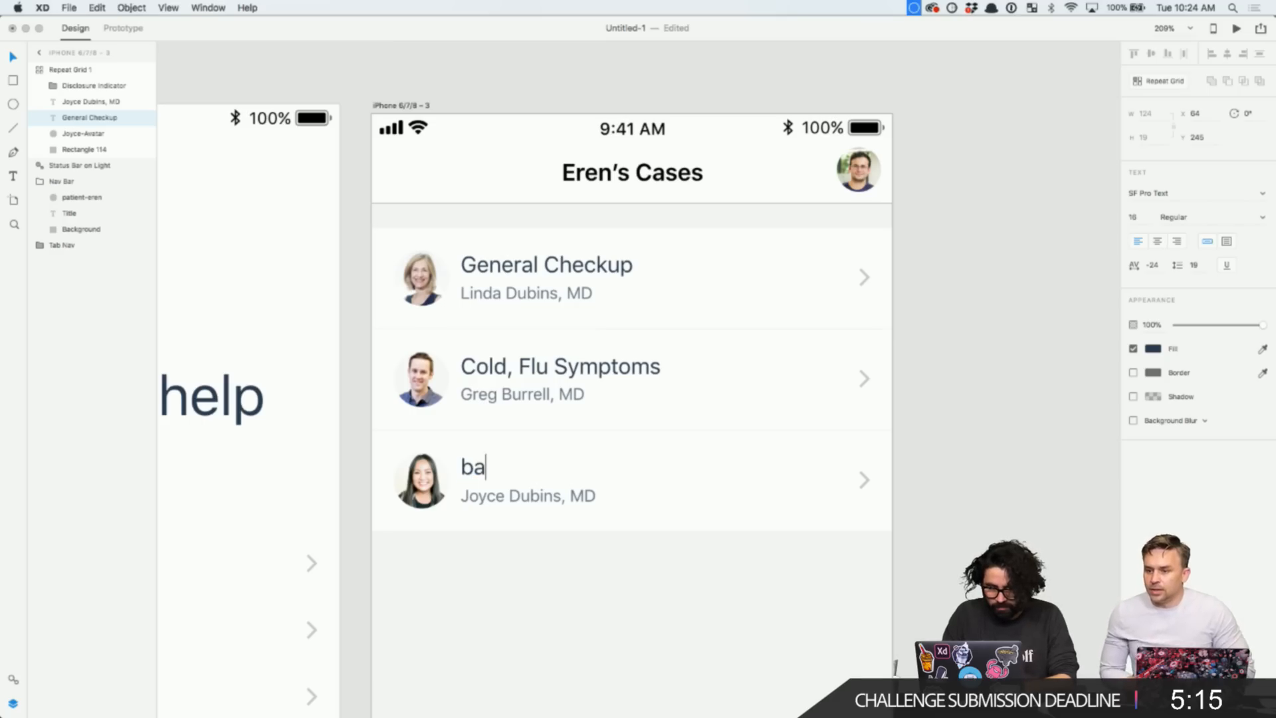
pyautogui.write('ck')
pyautogui.press('BackSpace')
pyautogui.press('BackSpace')
pyautogui.press('BackSpace')
pyautogui.press('BackSpace')
pyautogui.write('Back Pain')
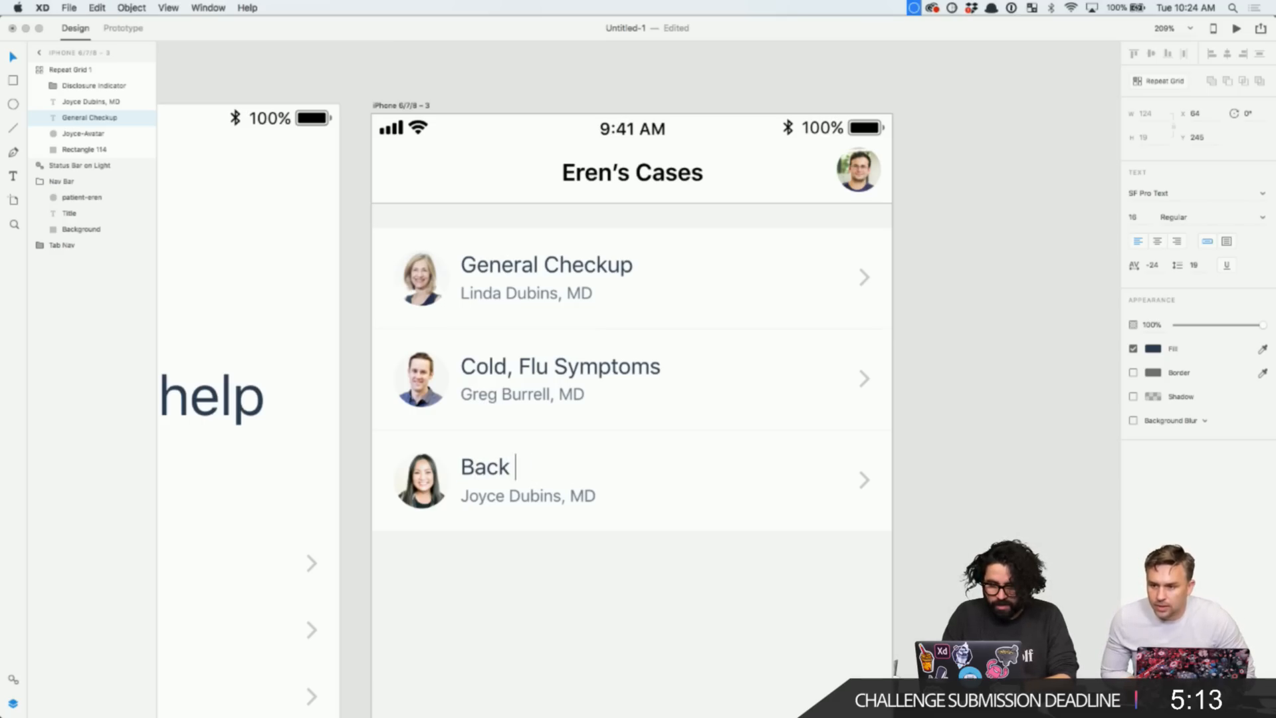
pyautogui.press('Escape')
pyautogui.scroll(-5, 939, 384)
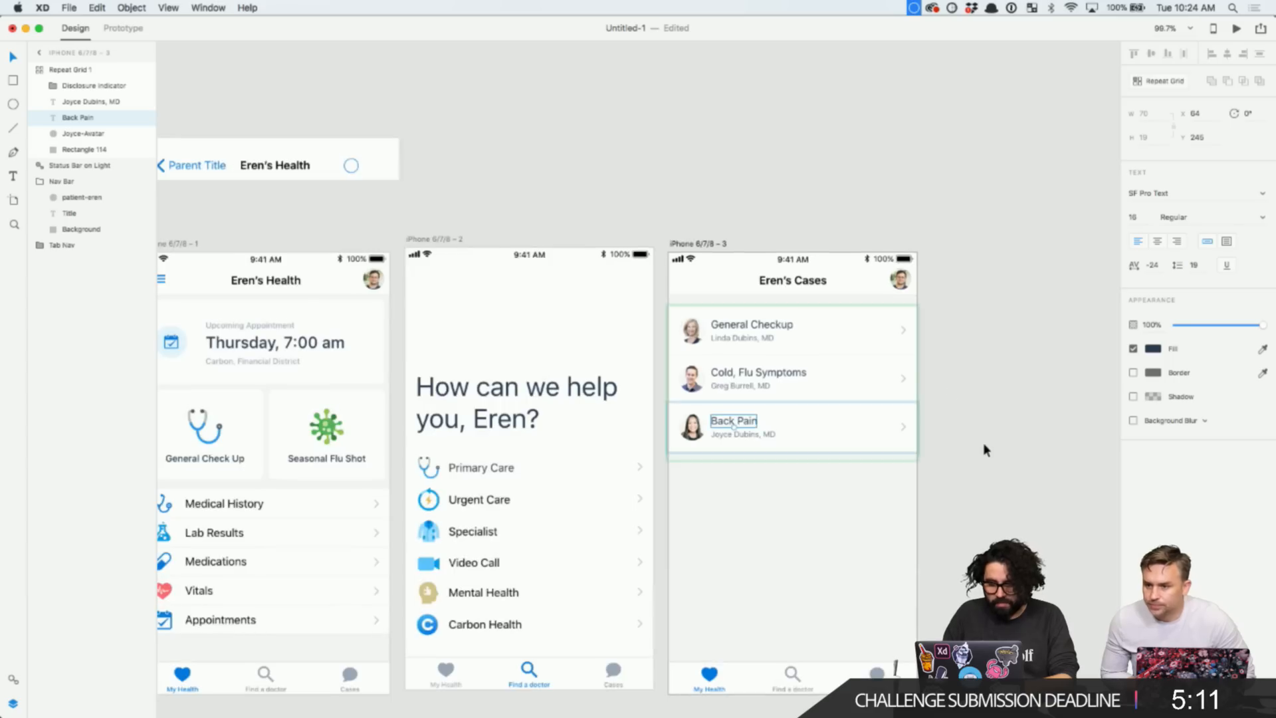
pyautogui.scroll(-5, 963, 446)
# - Colour the Cases tab icon and label blue in the third screen's tab bar
pyautogui.click(797, 523)
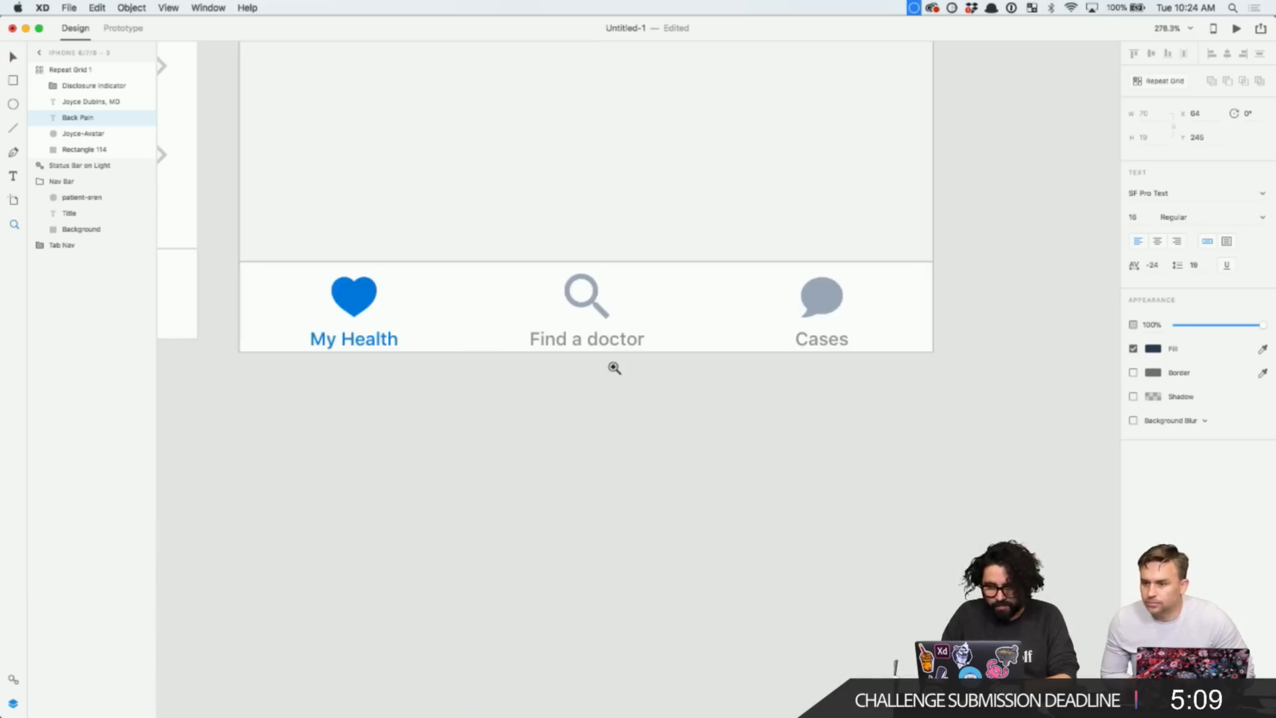
pyautogui.press('Escape')
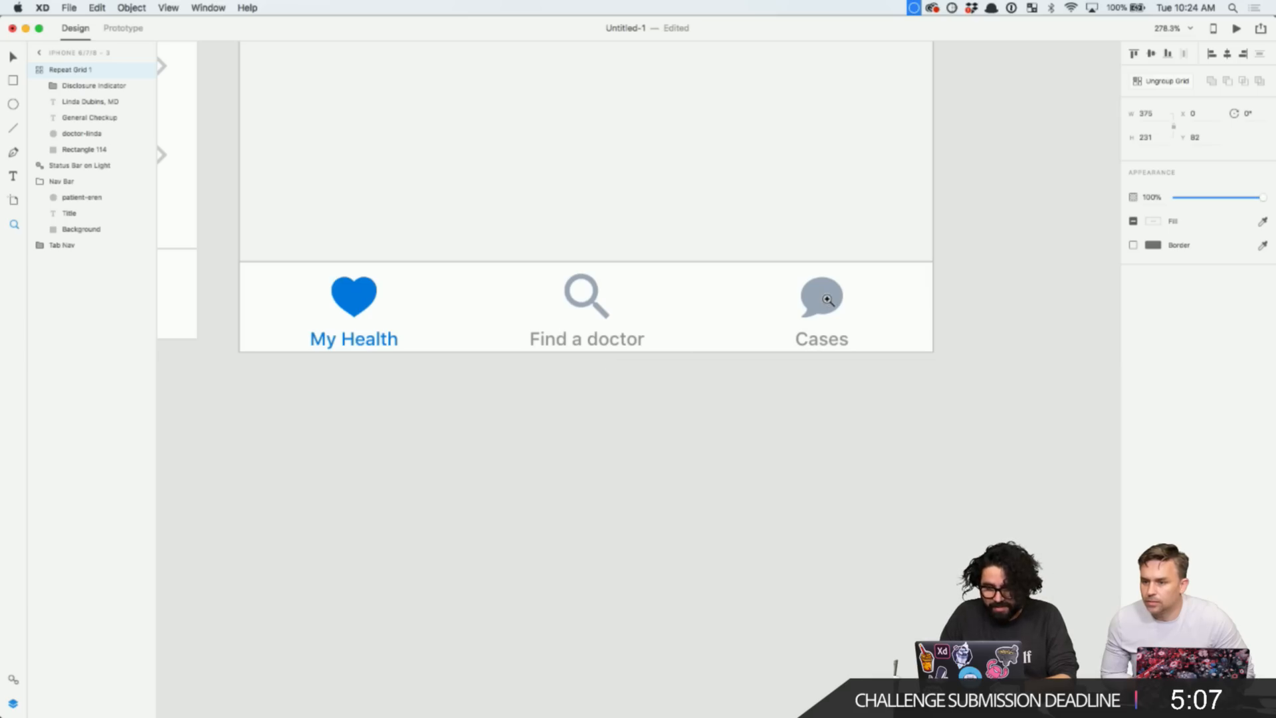
pyautogui.click(828, 316)
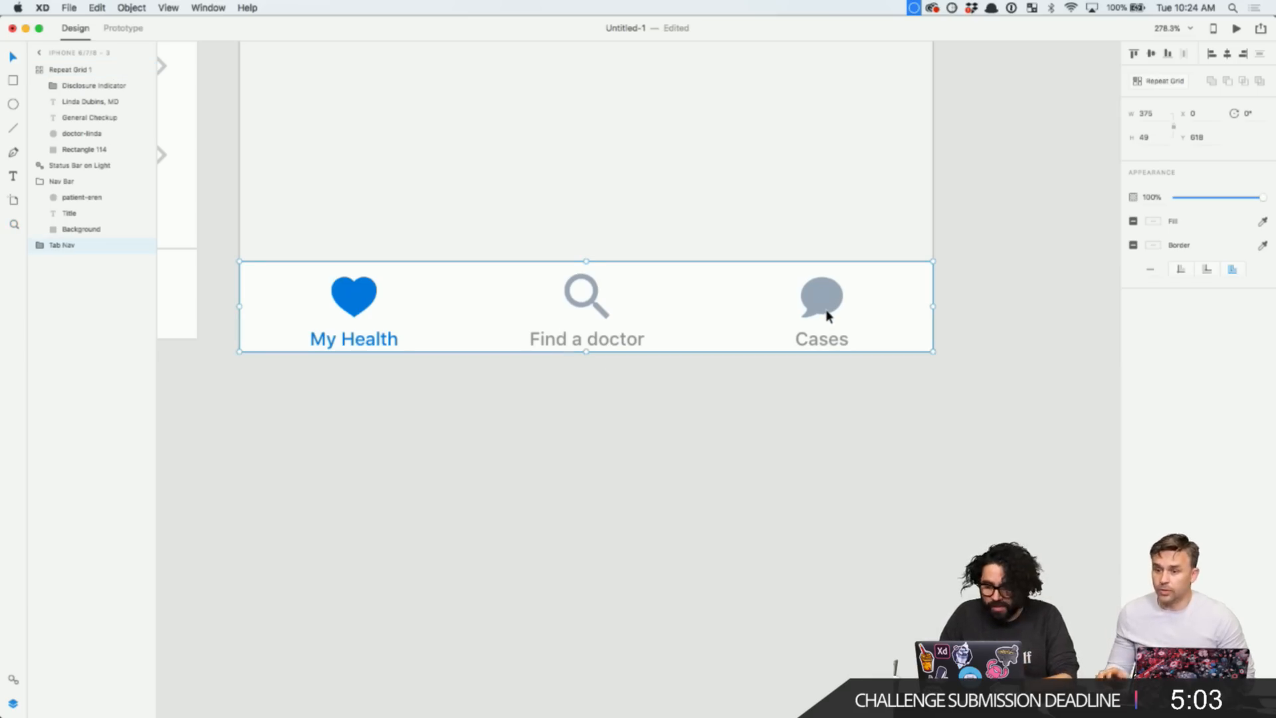
pyautogui.doubleClick(828, 316)
pyautogui.doubleClick(828, 315)
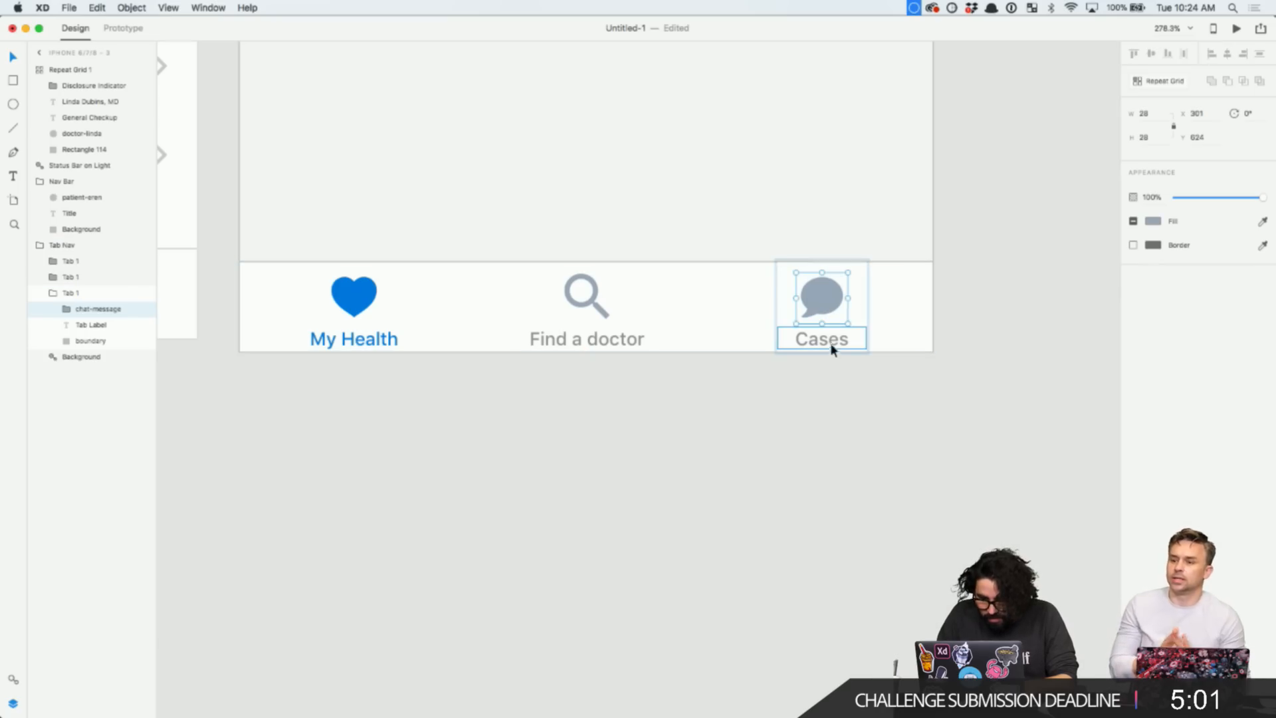
pyautogui.keyDown('shift'); pyautogui.click(828, 338); pyautogui.keyUp('shift')
pyautogui.click(1153, 222)
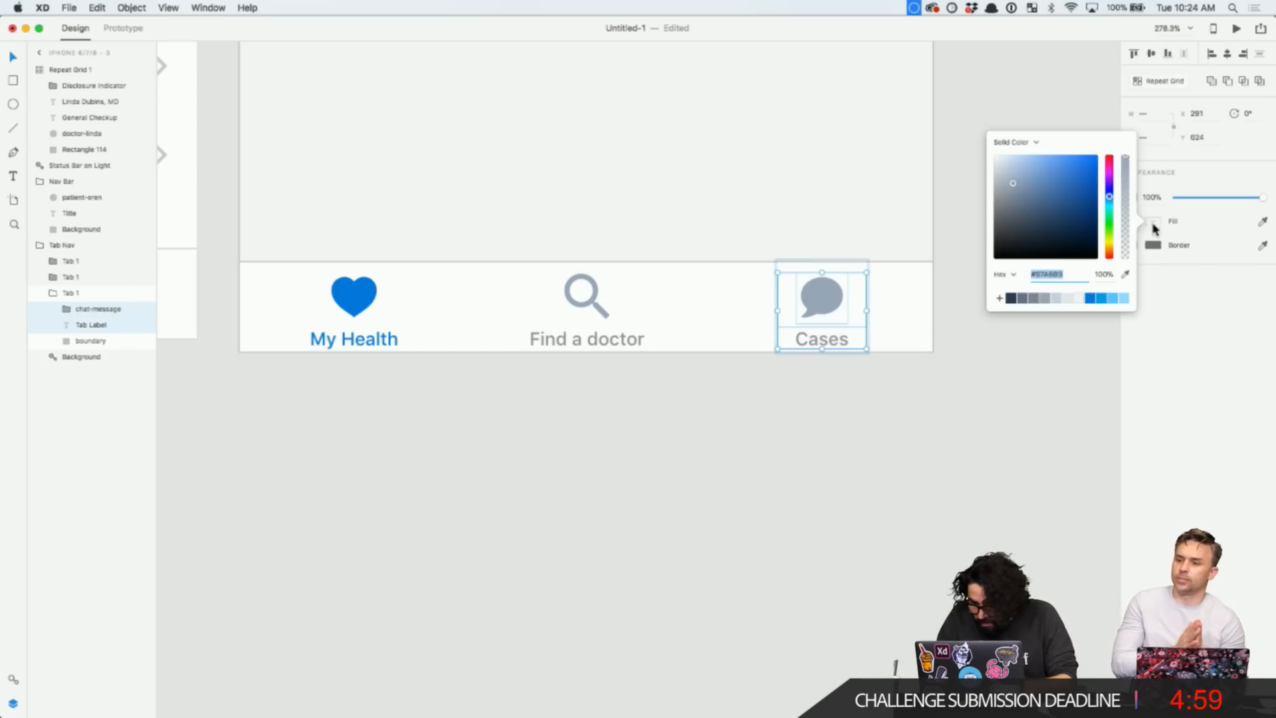
pyautogui.click(1091, 299)
pyautogui.click(752, 469)
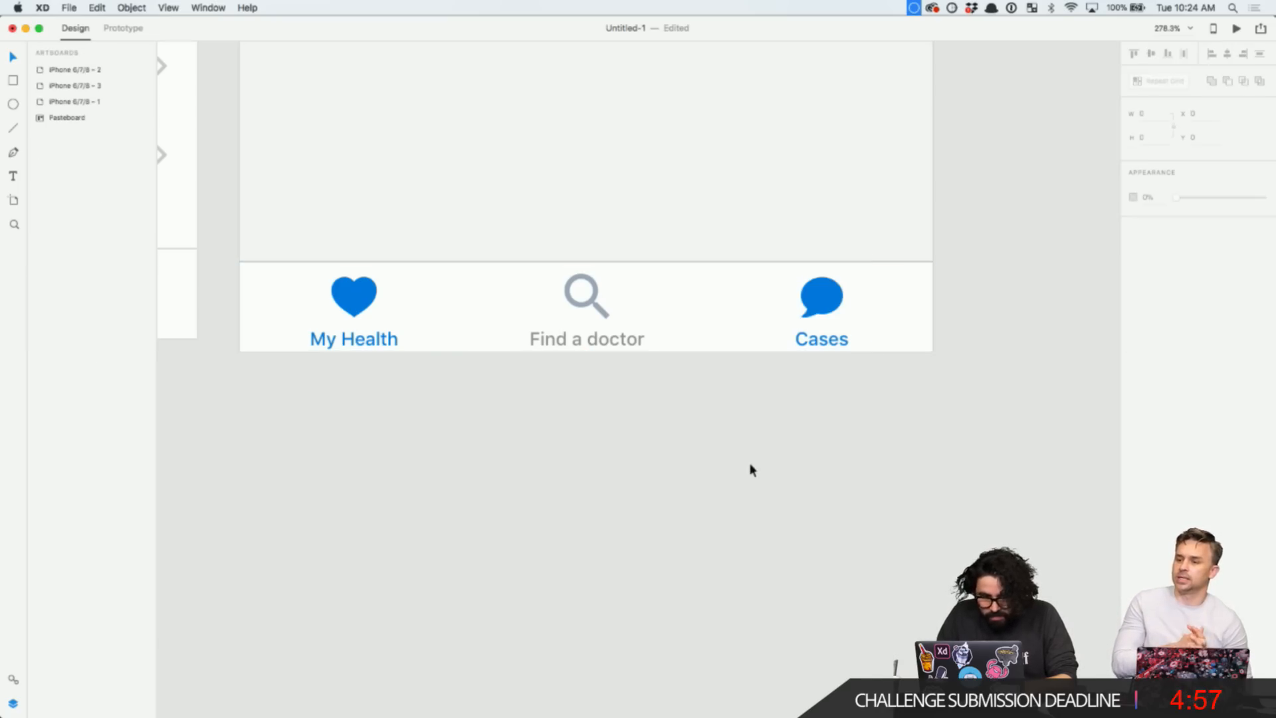
# - Turn the My Health heart icon and label grey
pyautogui.keyDown('super'); pyautogui.click(370, 290); pyautogui.keyUp('super')
pyautogui.keyDown('super'); pyautogui.click(369, 340); pyautogui.keyUp('super')
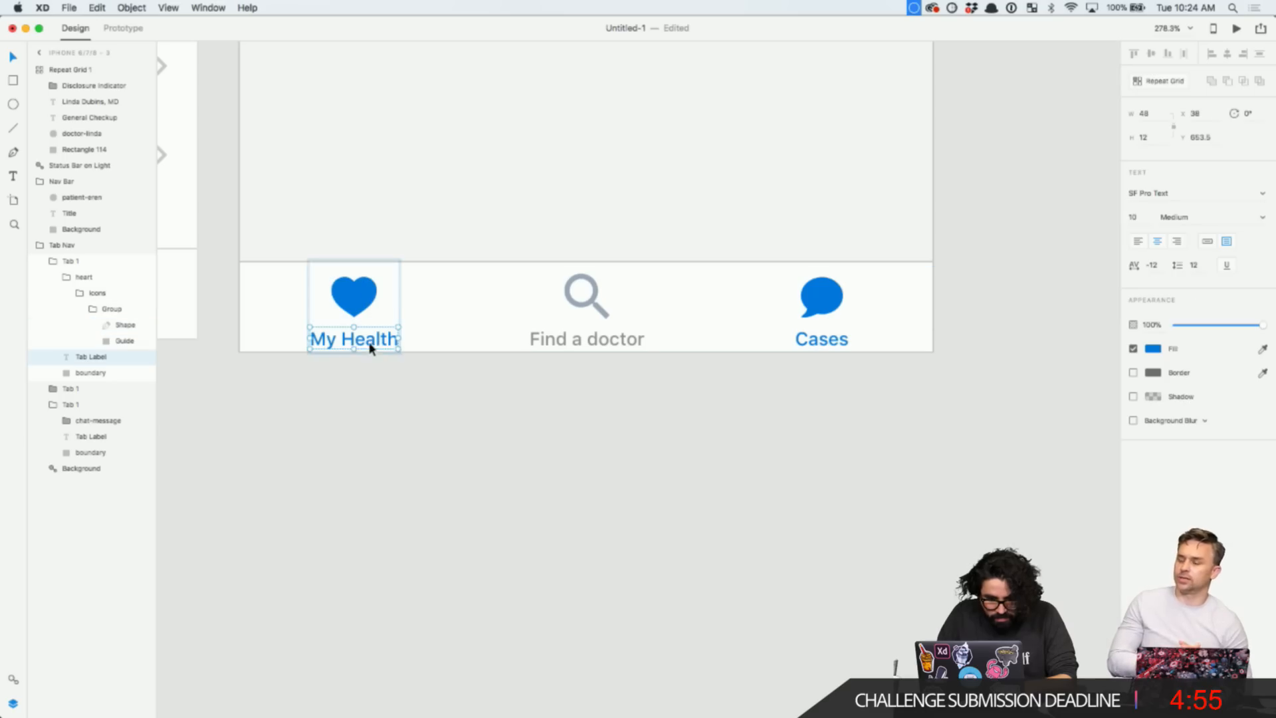
pyautogui.keyDown('shift'); pyautogui.click(364, 303); pyautogui.keyUp('shift')
pyautogui.click(1155, 222)
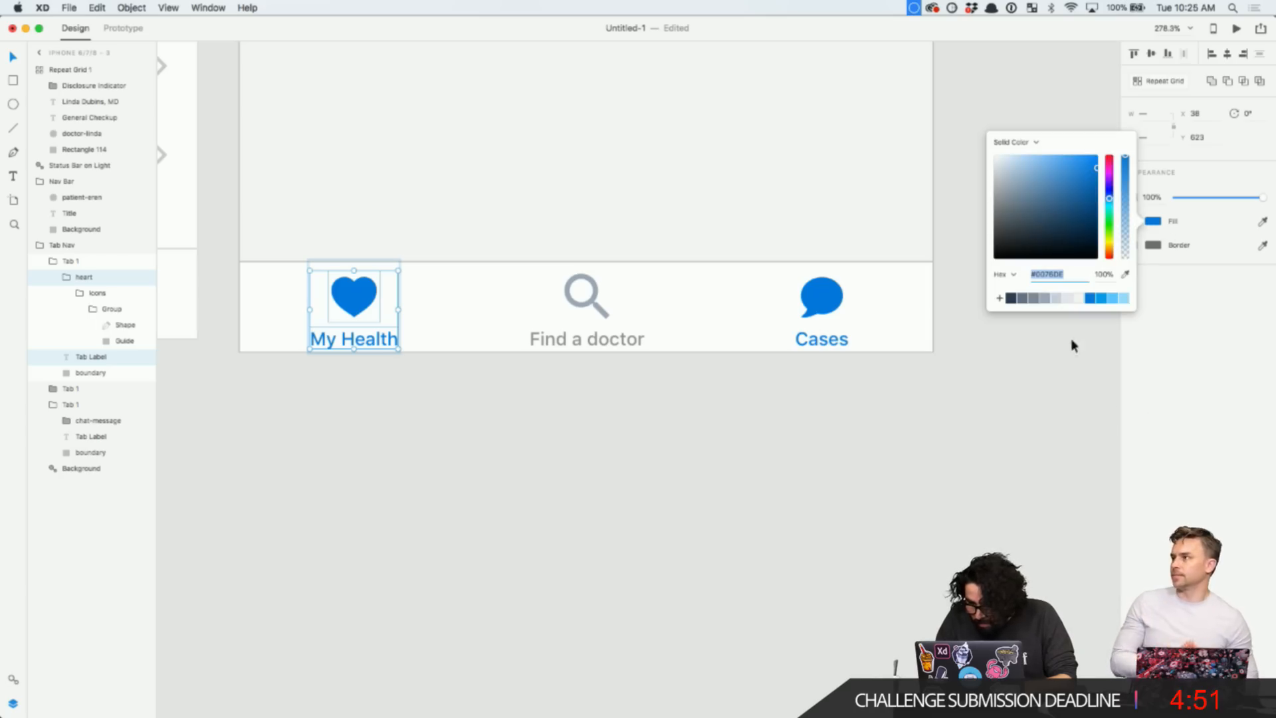
pyautogui.click(1046, 298)
pyautogui.click(723, 454)
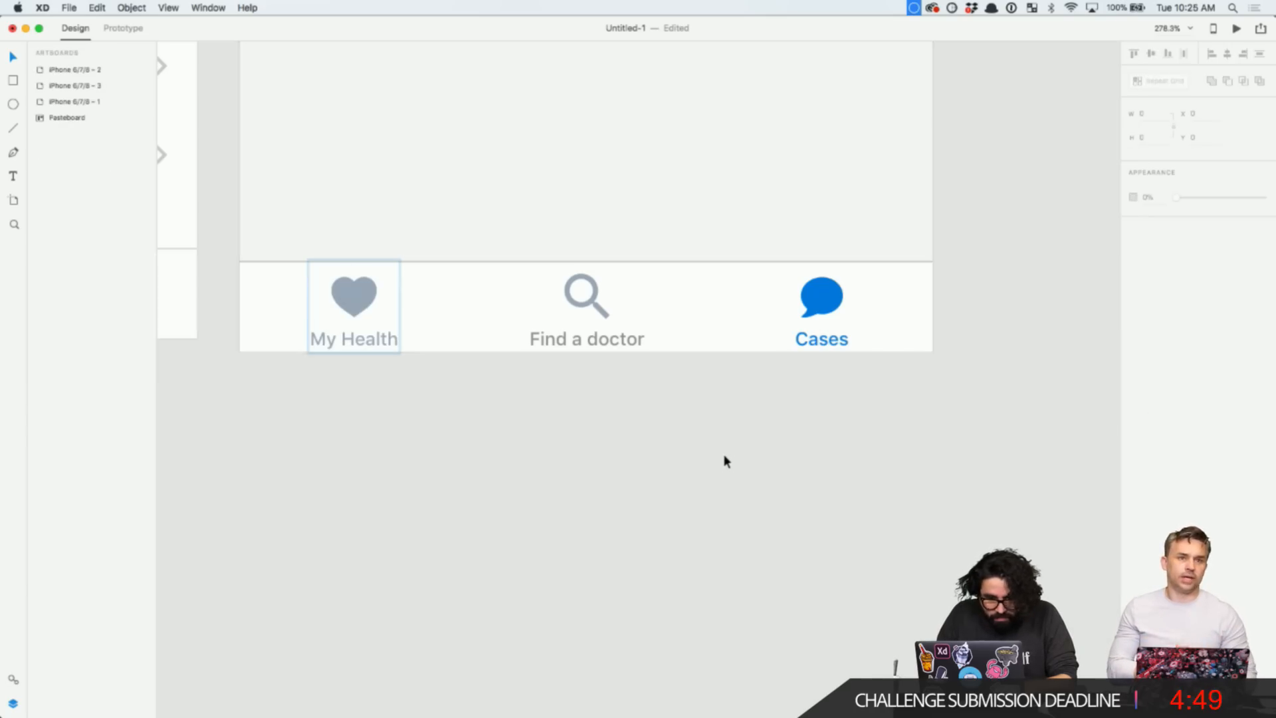
pyautogui.scroll(-5, 723, 454)
pyautogui.scroll(-4, 724, 461)
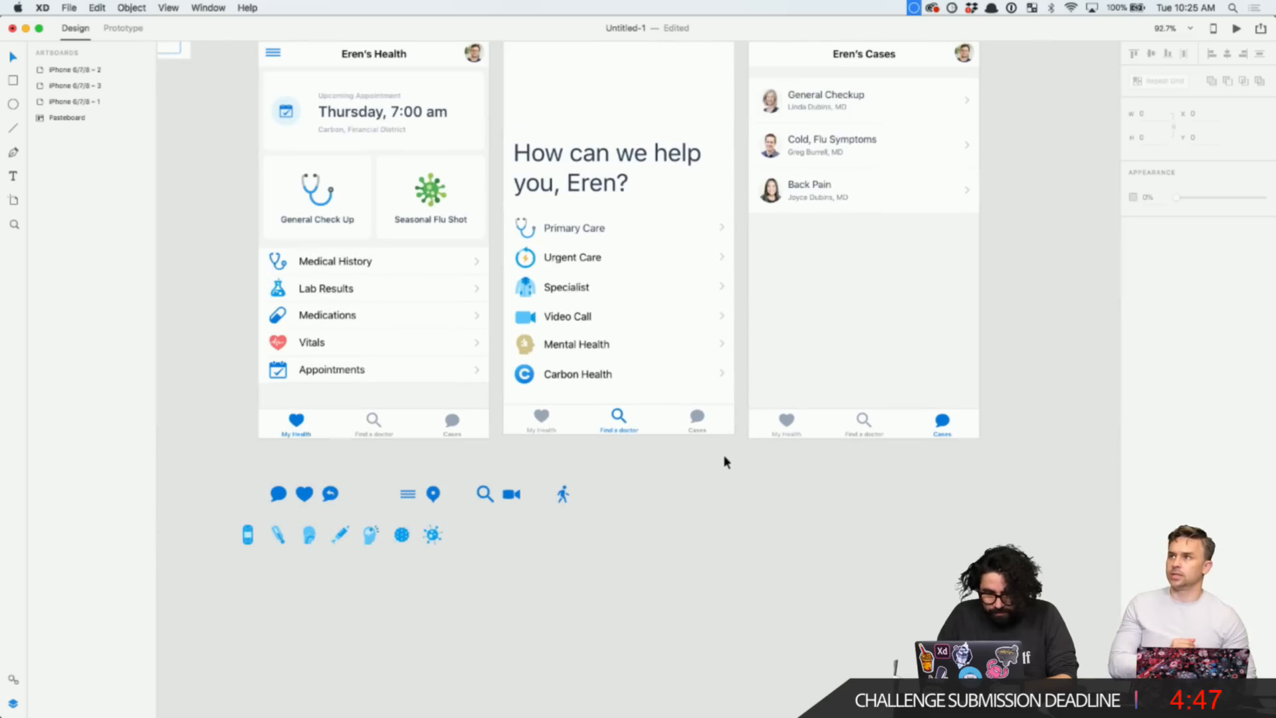
# - Drag artboard 2 level with the others and distribute all three artboards evenly horizontally
pyautogui.scroll(5, 666, 521)
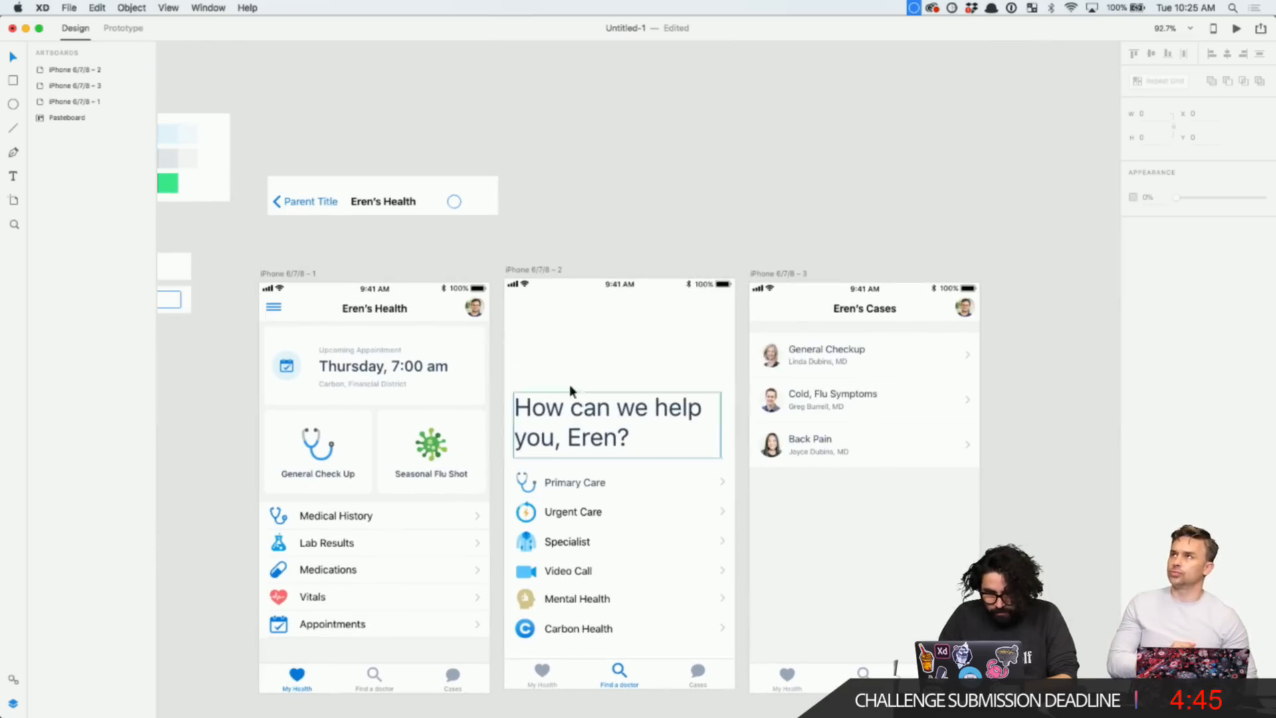
pyautogui.moveTo(531, 282); pyautogui.dragTo(529, 282)
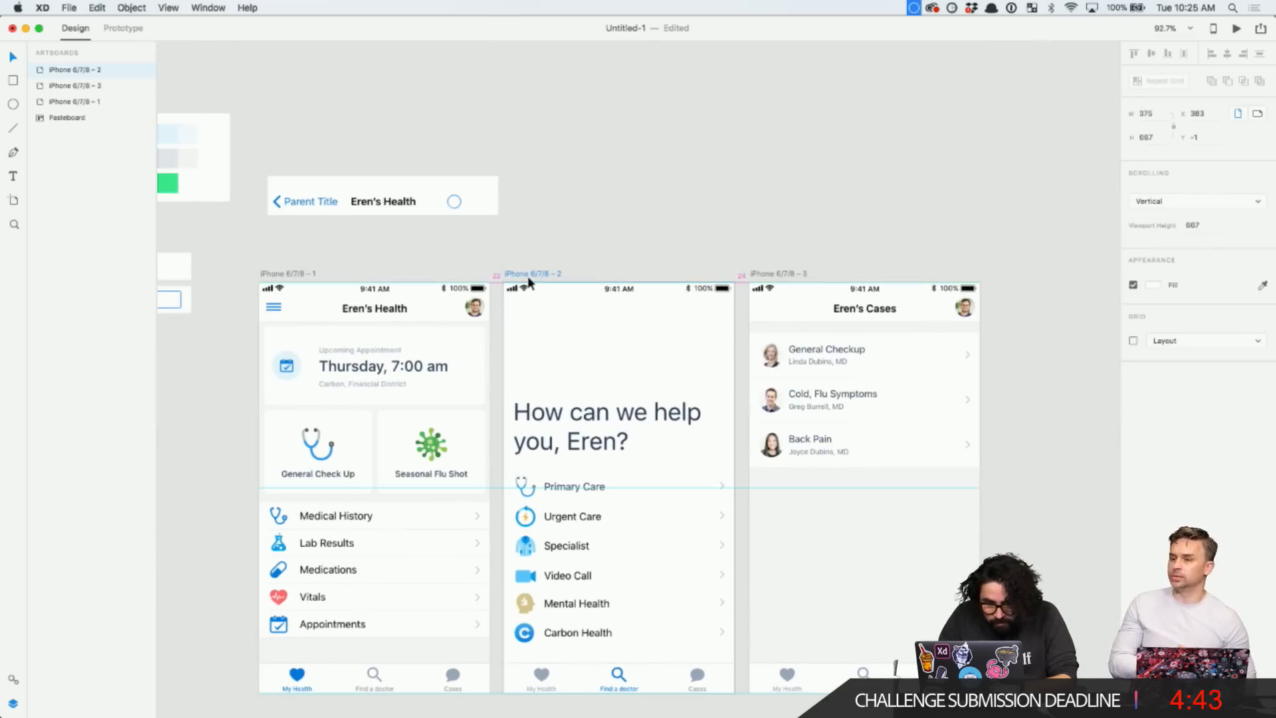
pyautogui.keyDown('shift'); pyautogui.click(779, 273); pyautogui.keyUp('shift')
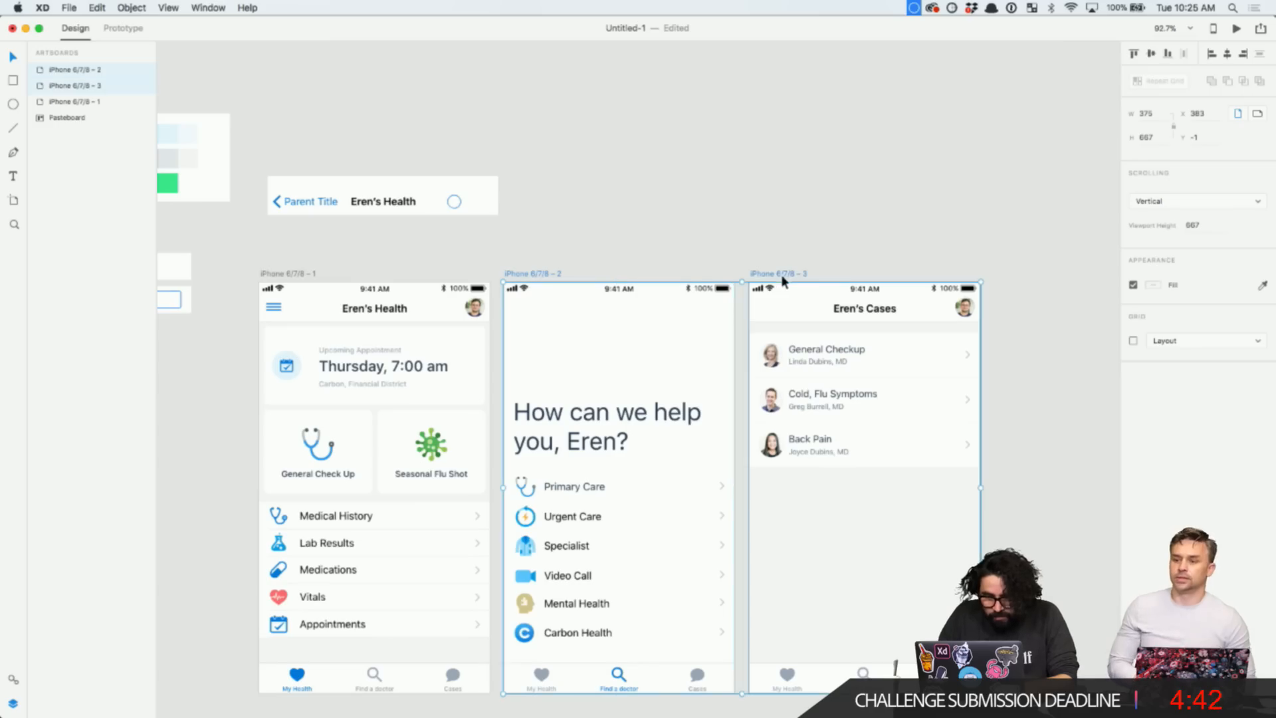
pyautogui.keyDown('shift'); pyautogui.click(282, 278); pyautogui.keyUp('shift')
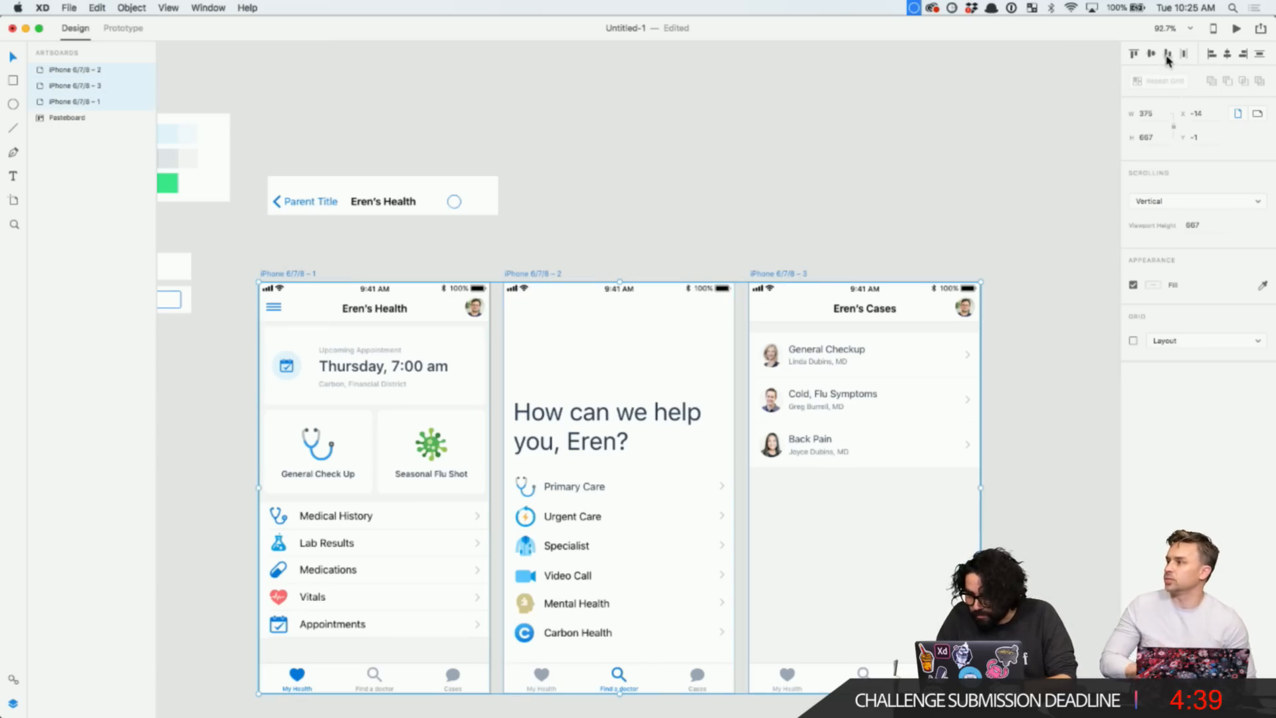
pyautogui.click(1183, 53)
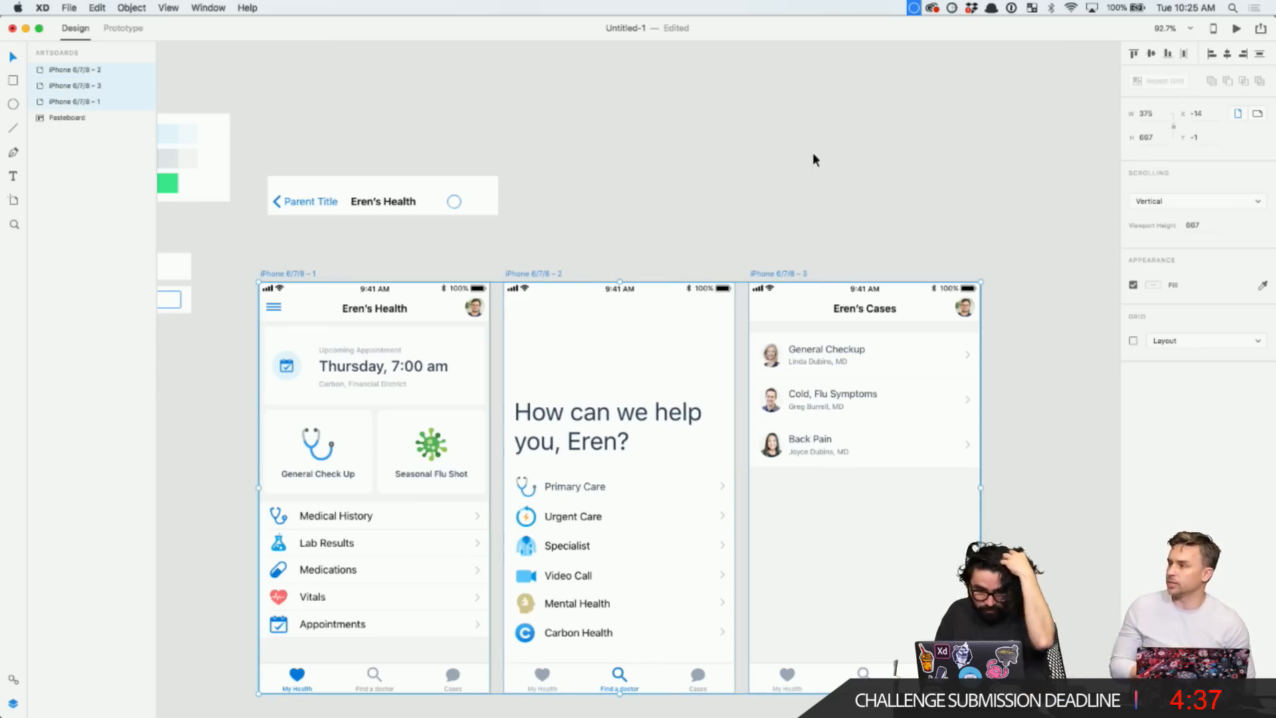
pyautogui.click(808, 153)
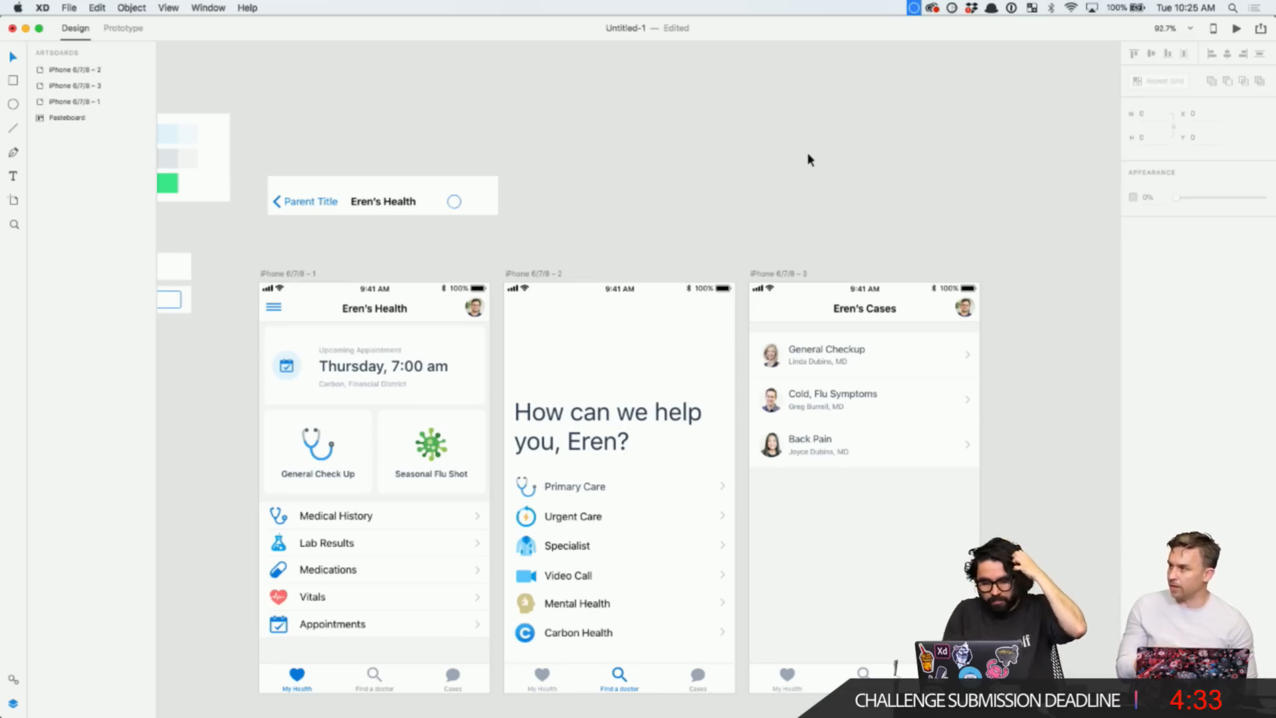
# - Check the third screen's header, then switch Adobe XD into Prototype mode
pyautogui.scroll(-5, 807, 153)
pyautogui.scroll(1, 807, 152)
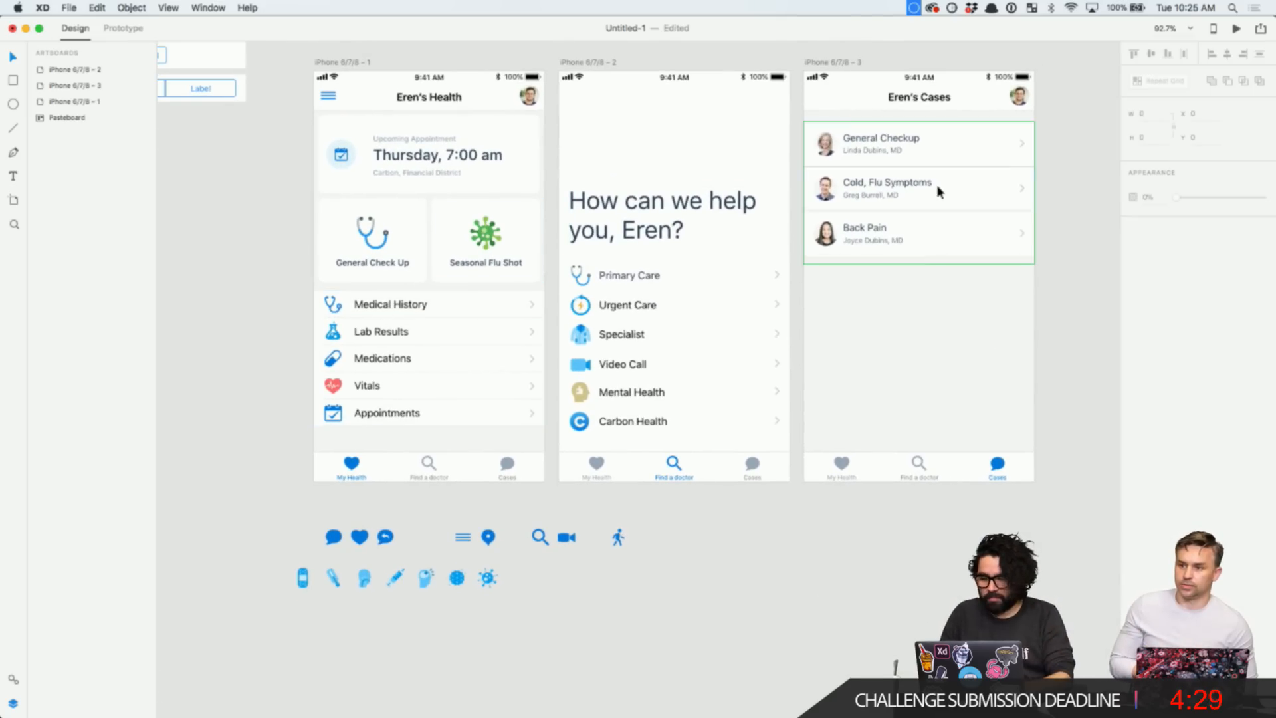
pyautogui.click(1024, 103)
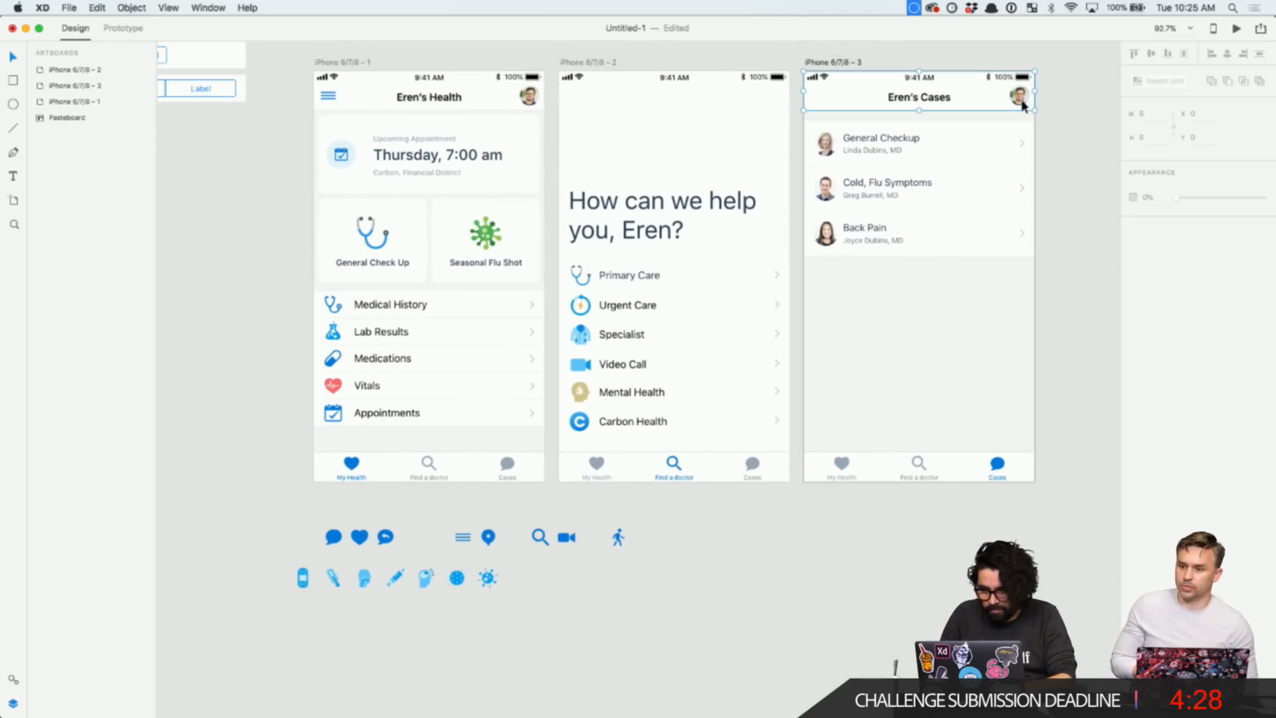
pyautogui.click(1062, 103)
pyautogui.scroll(1, 1062, 103)
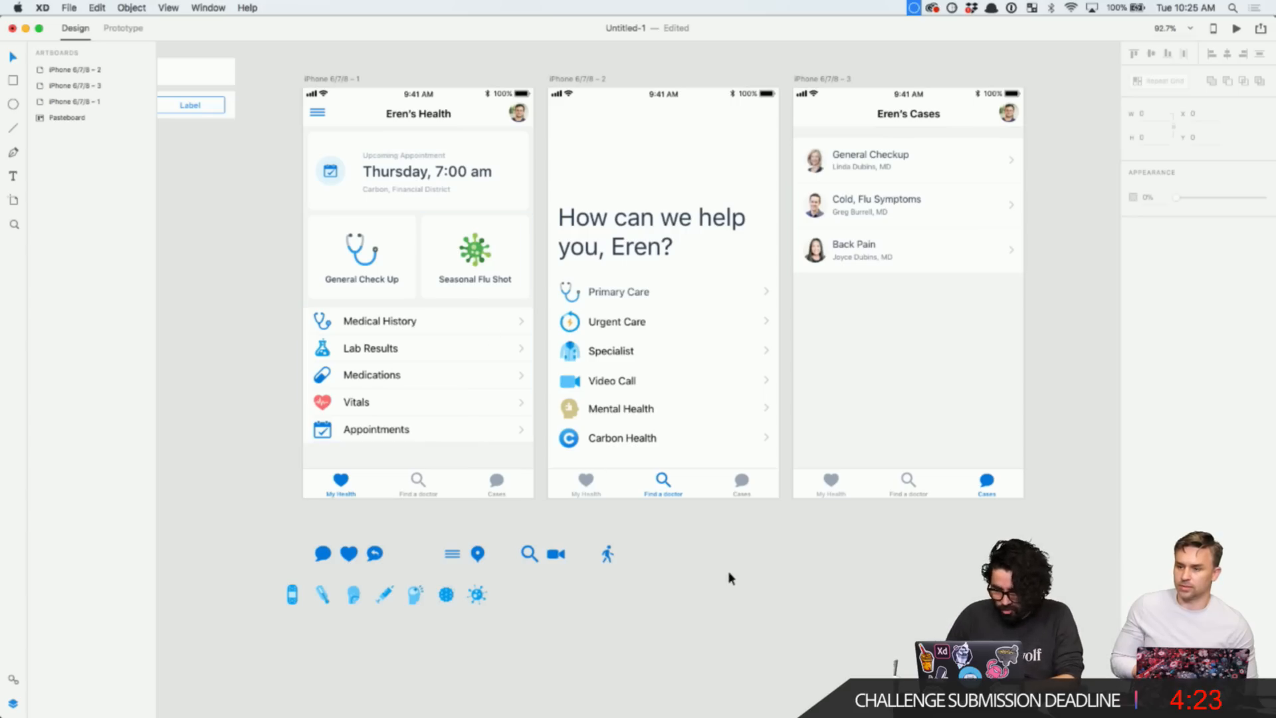
pyautogui.scroll(2, 728, 572)
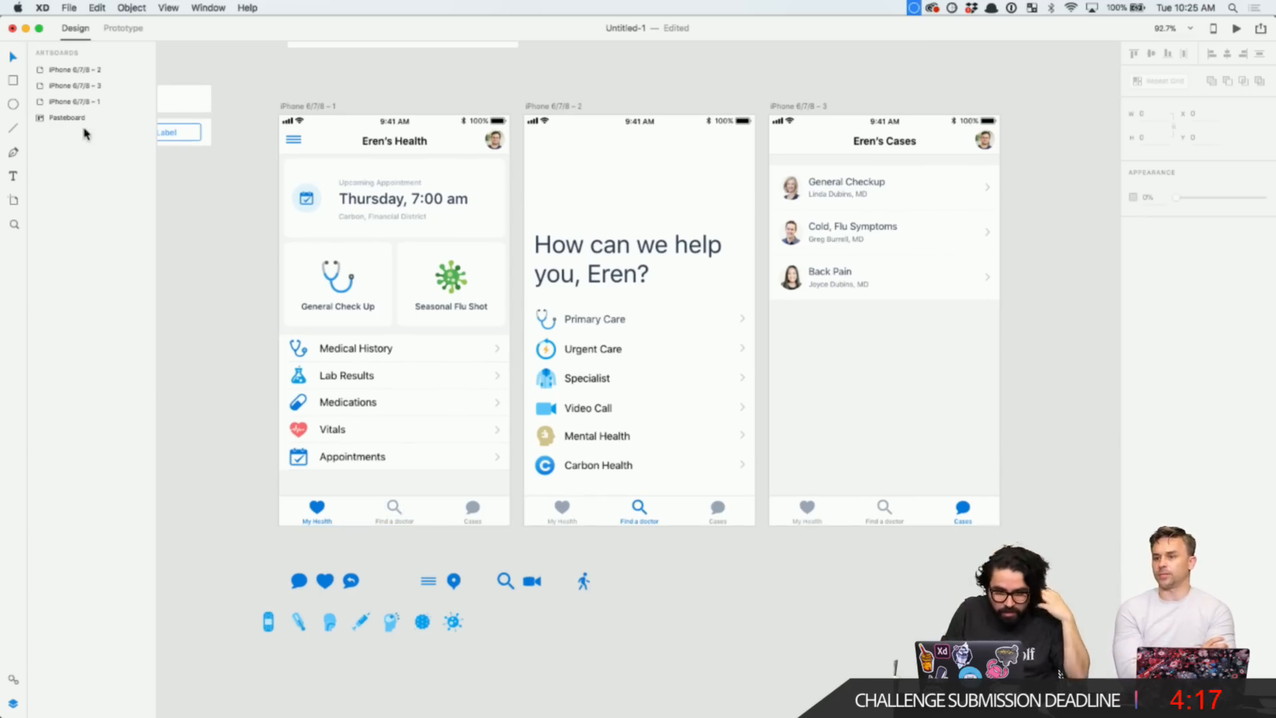
pyautogui.click(131, 30)
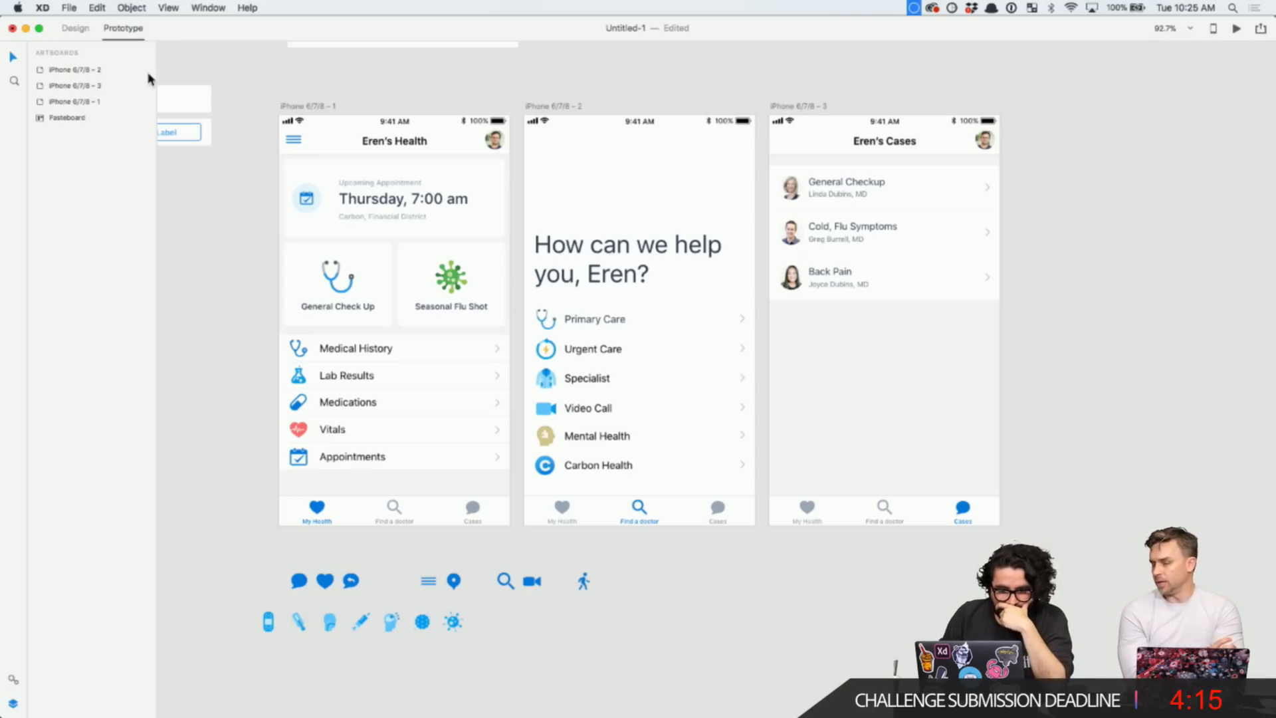
# - Wire the first screen's Find a doctor tab to screen 2 and its Cases tab to screen 3
pyautogui.doubleClick(394, 513)
pyautogui.moveTo(422, 511); pyautogui.dragTo(620, 397)
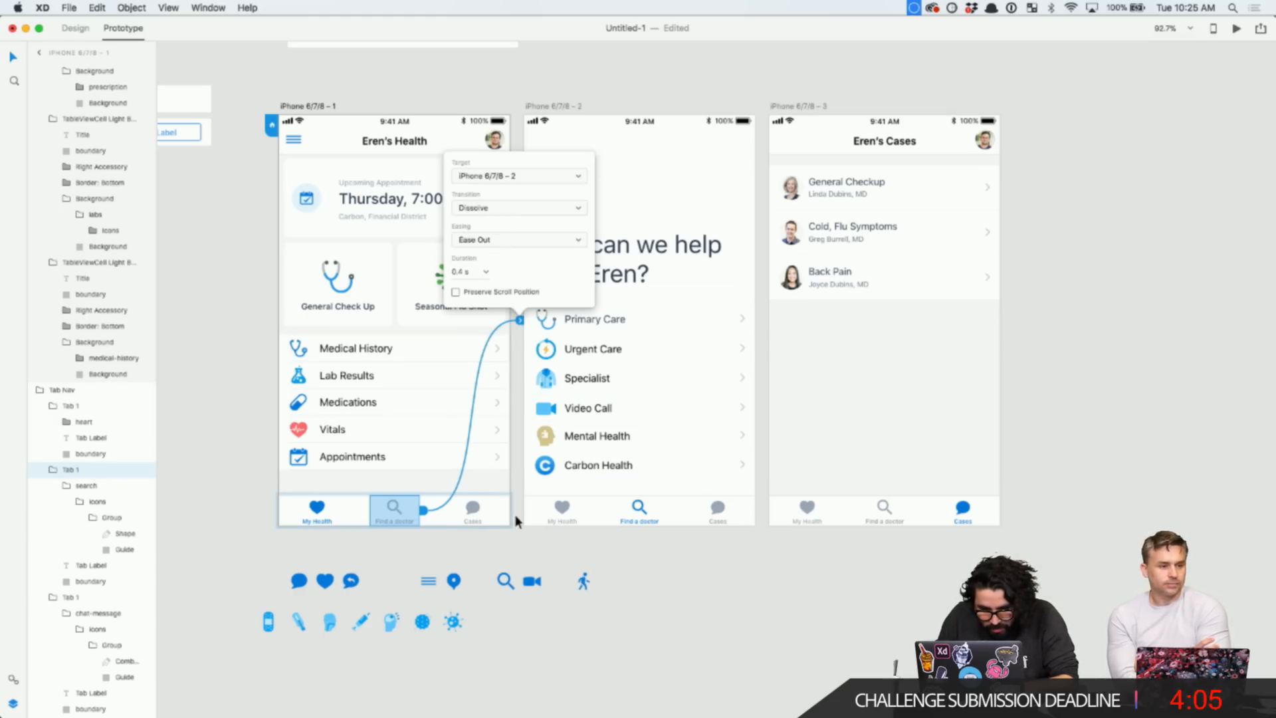
pyautogui.click(472, 509)
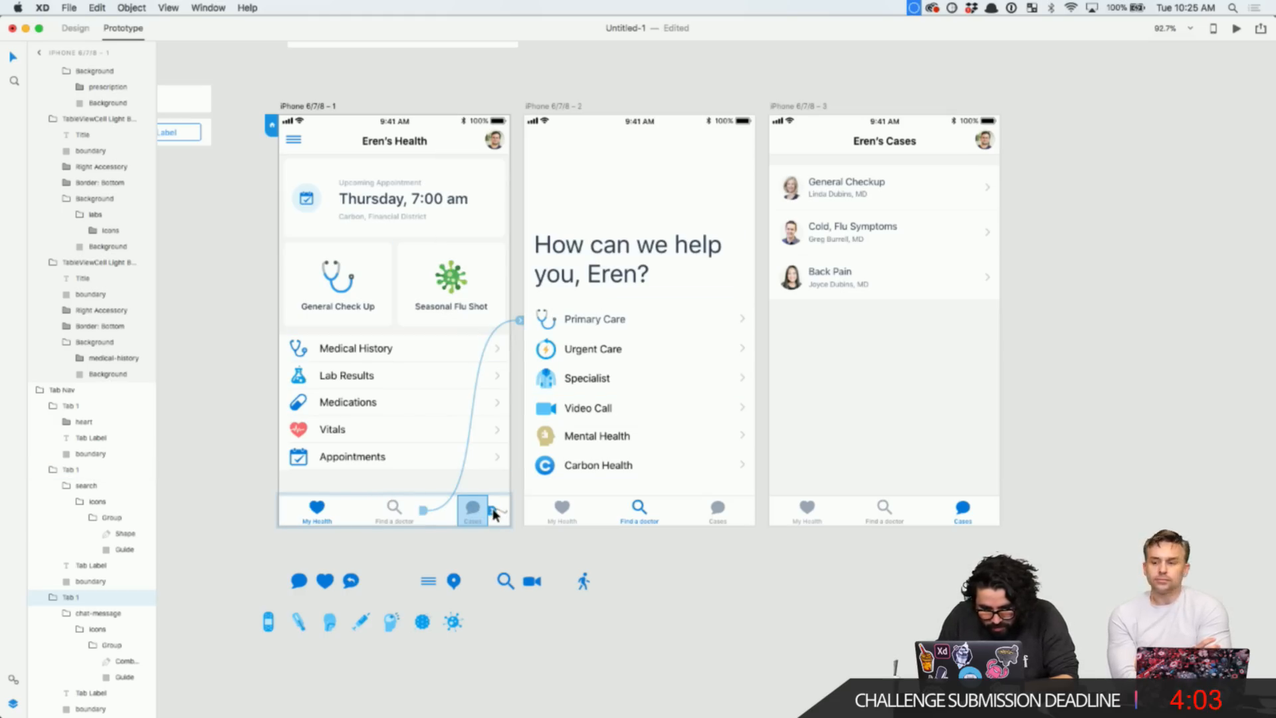
pyautogui.moveTo(493, 514); pyautogui.dragTo(871, 434)
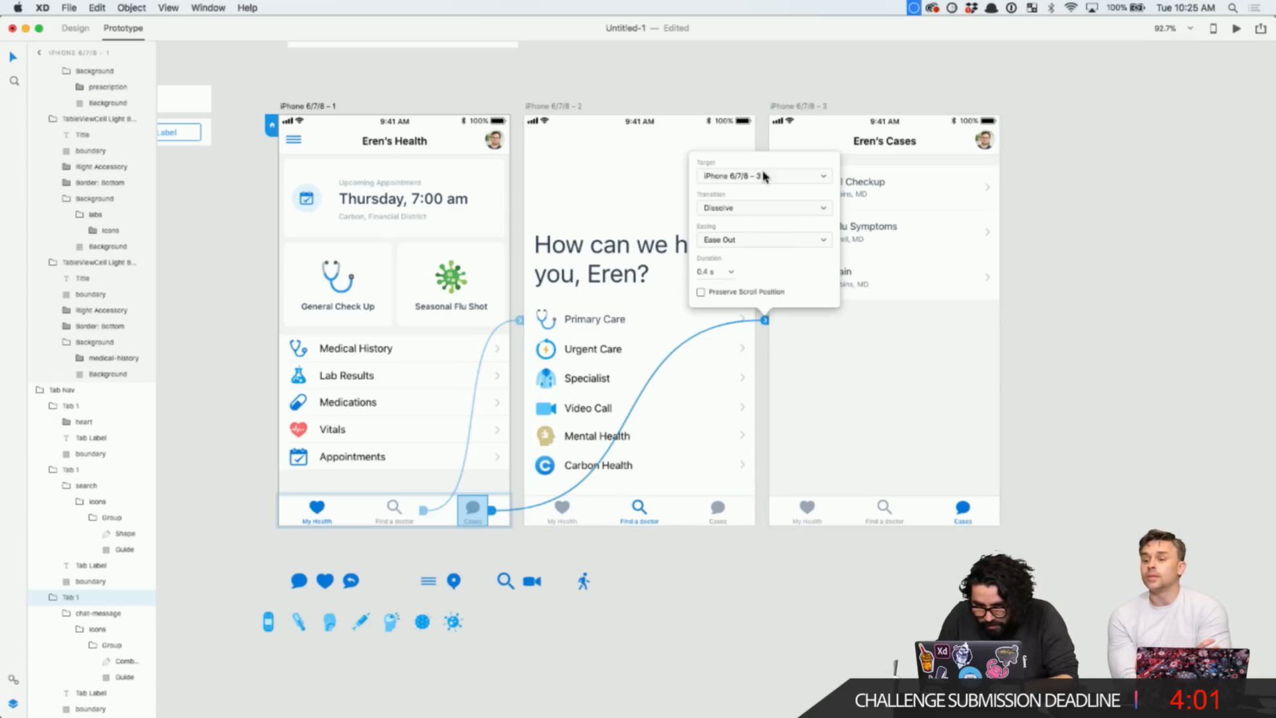
# - Wire the third screen's Find a doctor tab to screen 2 and My Health tab to screen 1
pyautogui.click(884, 510)
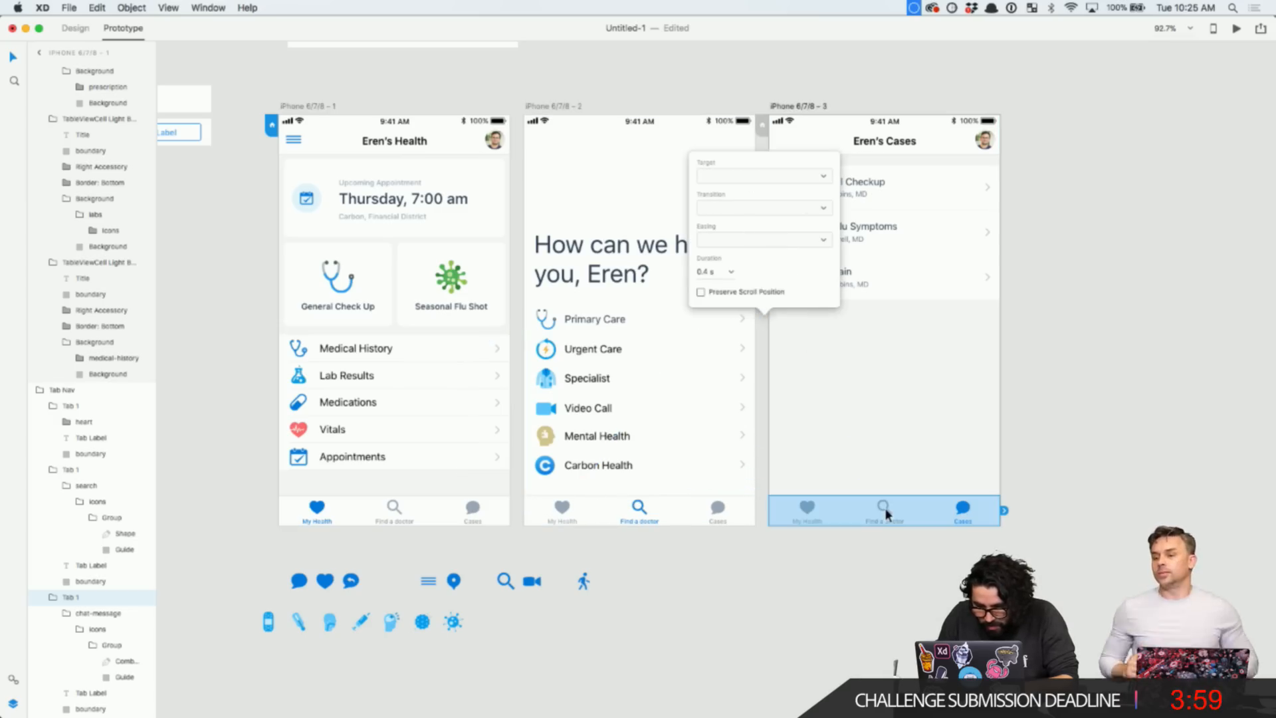
pyautogui.doubleClick(884, 507)
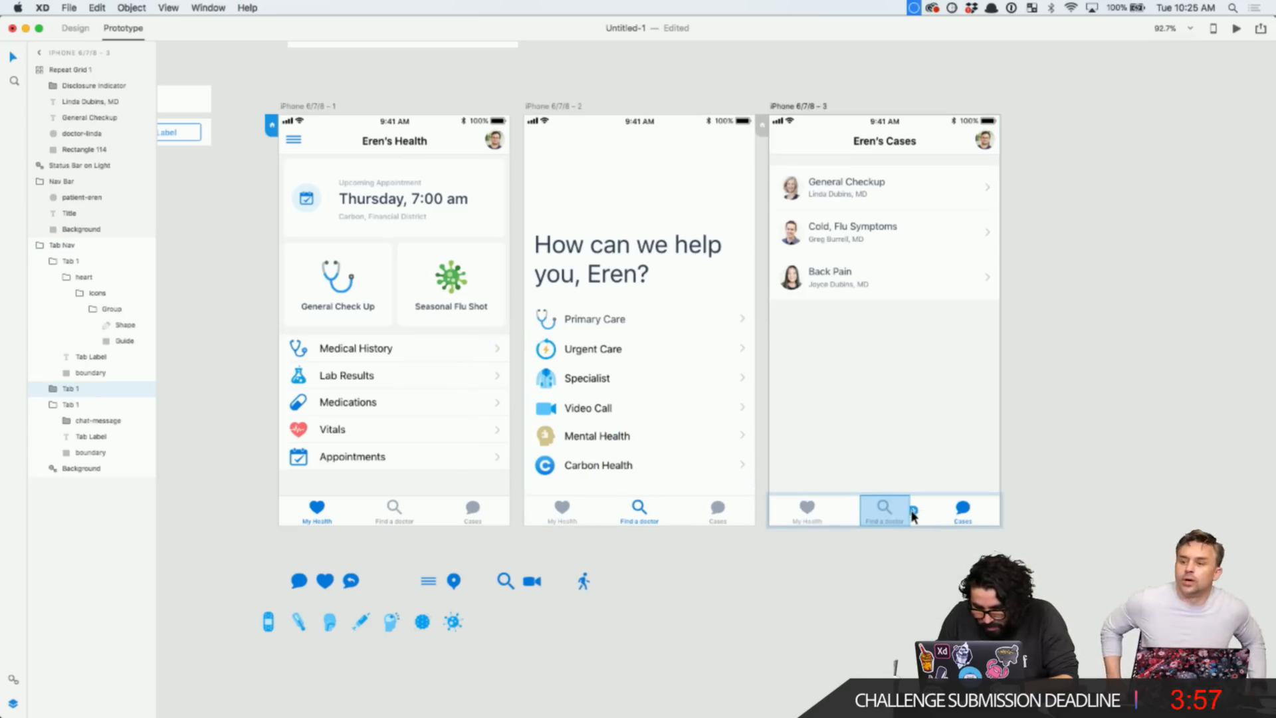
pyautogui.moveTo(913, 515); pyautogui.dragTo(706, 373)
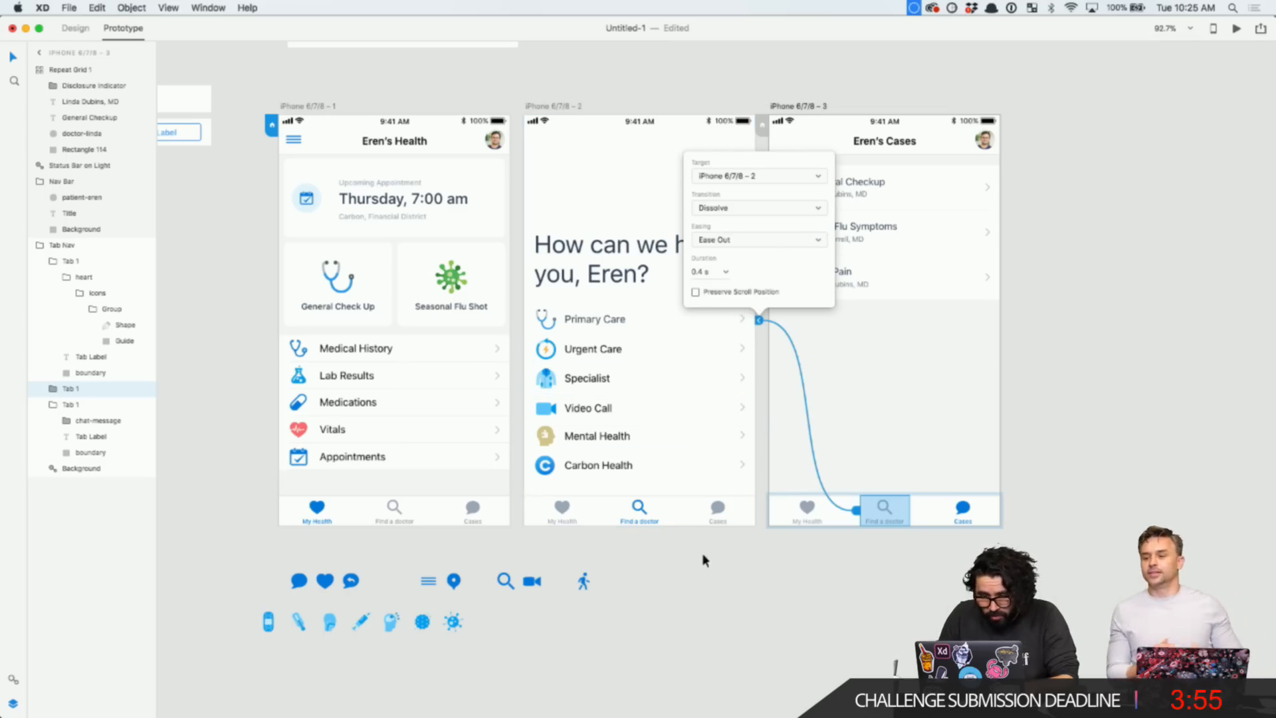
pyautogui.click(807, 518)
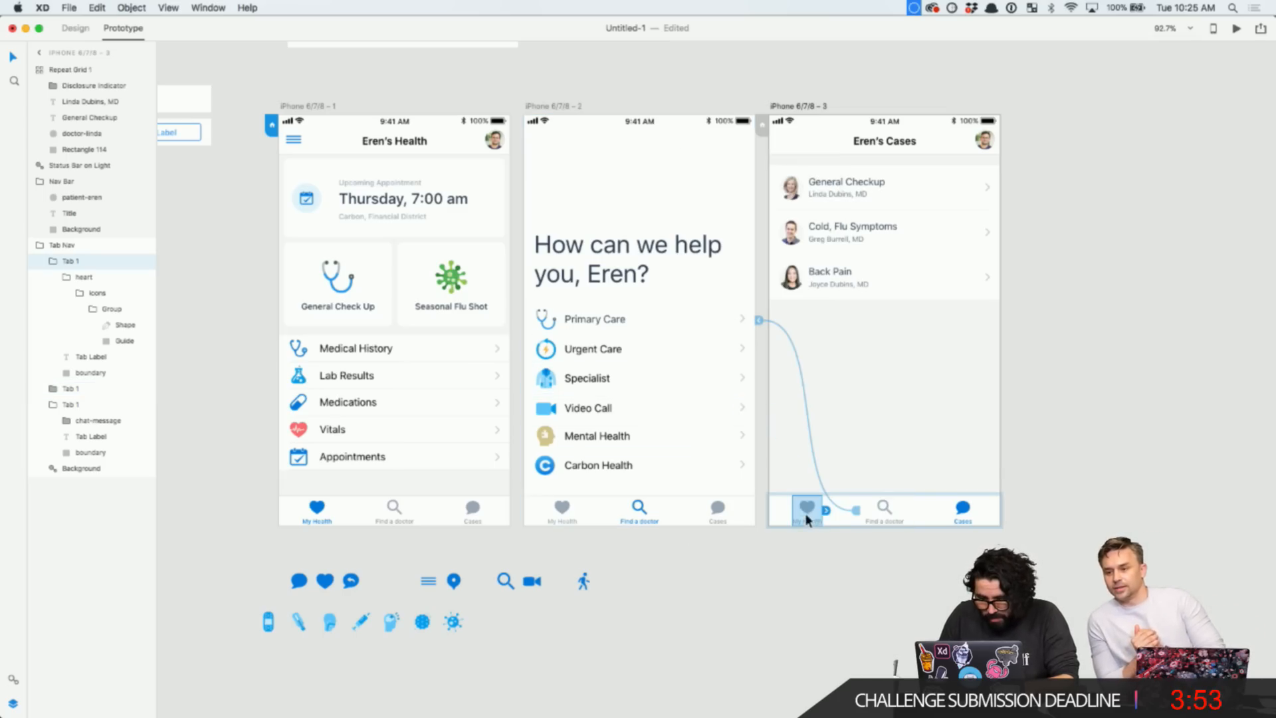
pyautogui.moveTo(826, 511); pyautogui.dragTo(419, 367)
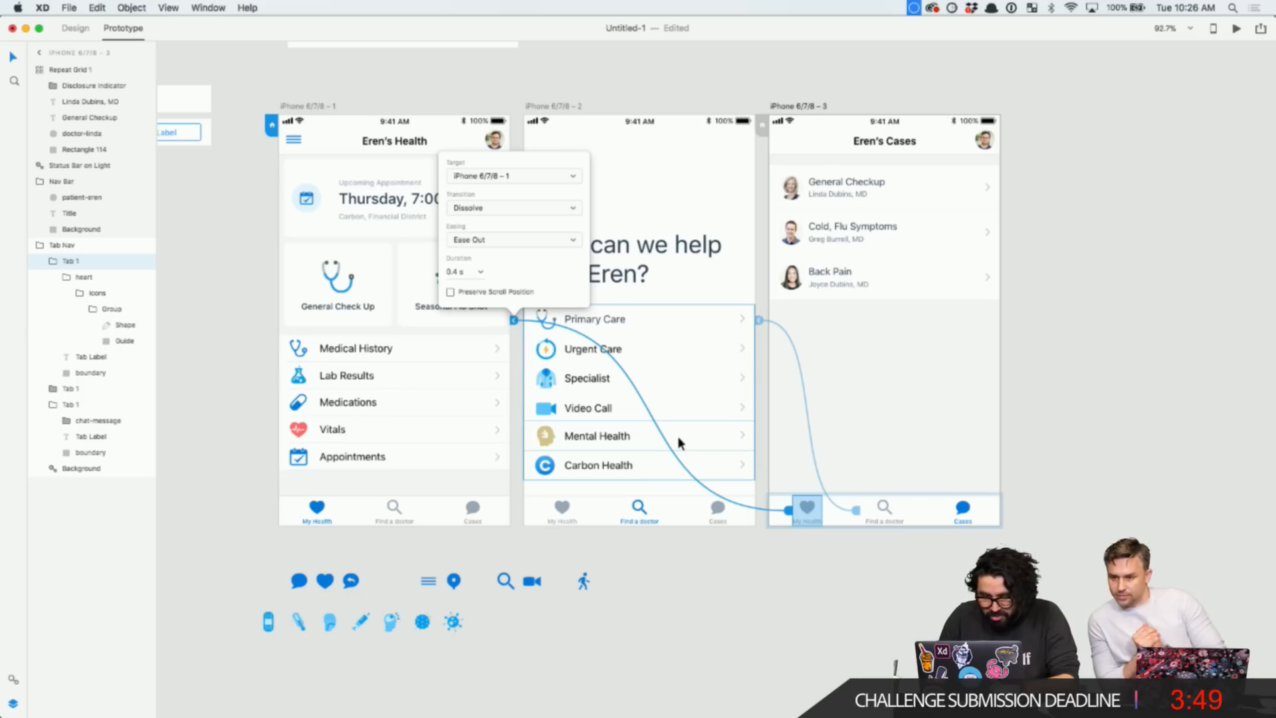
# - Wire the second screen's My Health tab to the first screen with a Dissolve transition
pyautogui.scroll(3, 587, 521)
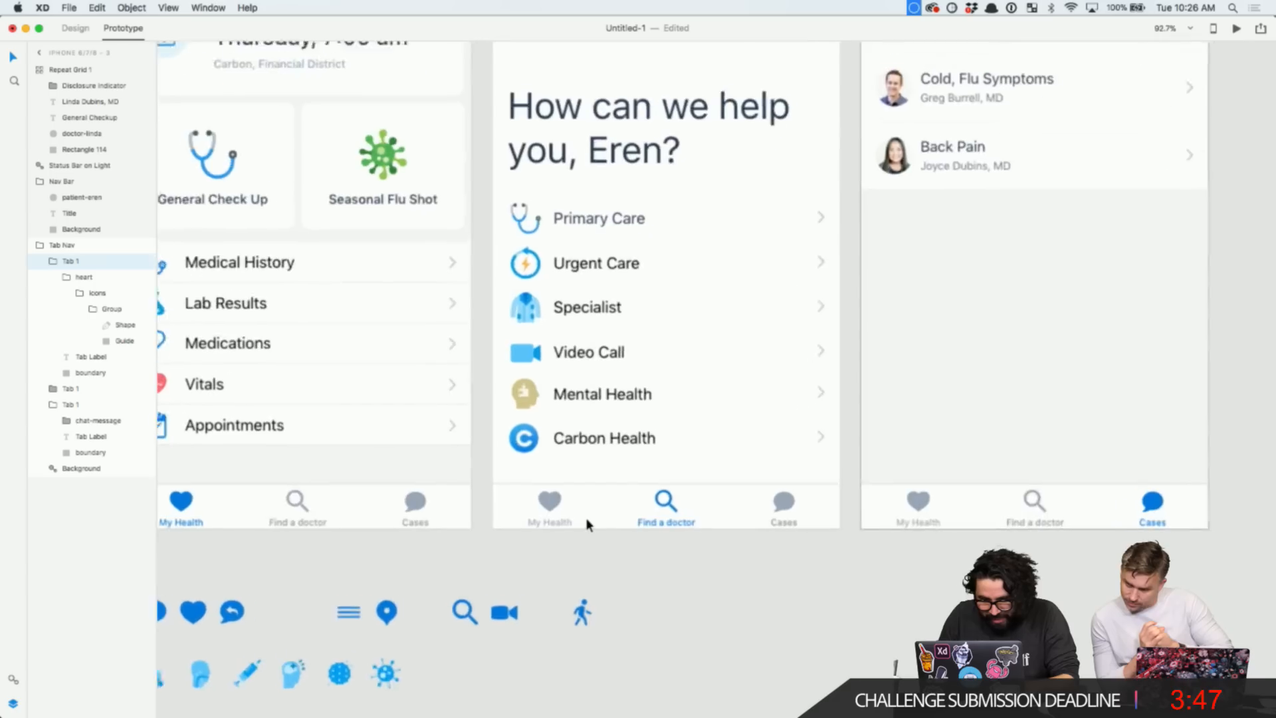
pyautogui.scroll(-4, 586, 522)
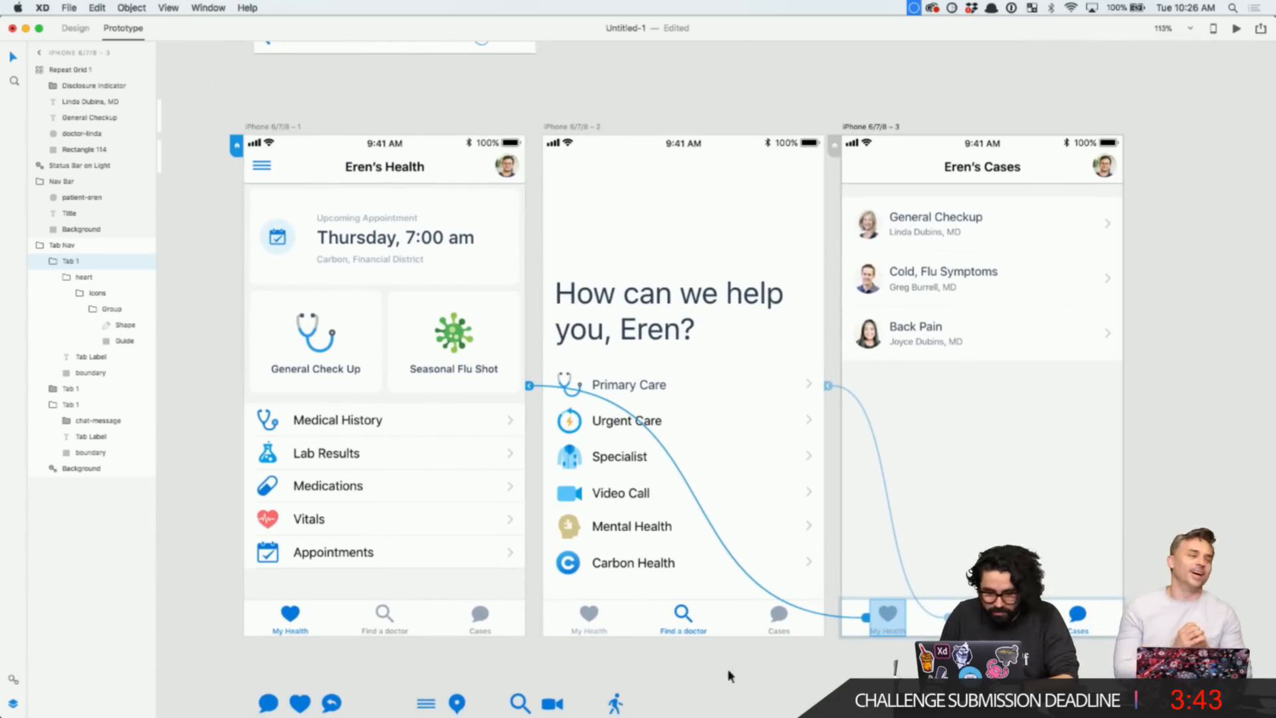
pyautogui.click(767, 686)
pyautogui.doubleClick(590, 620)
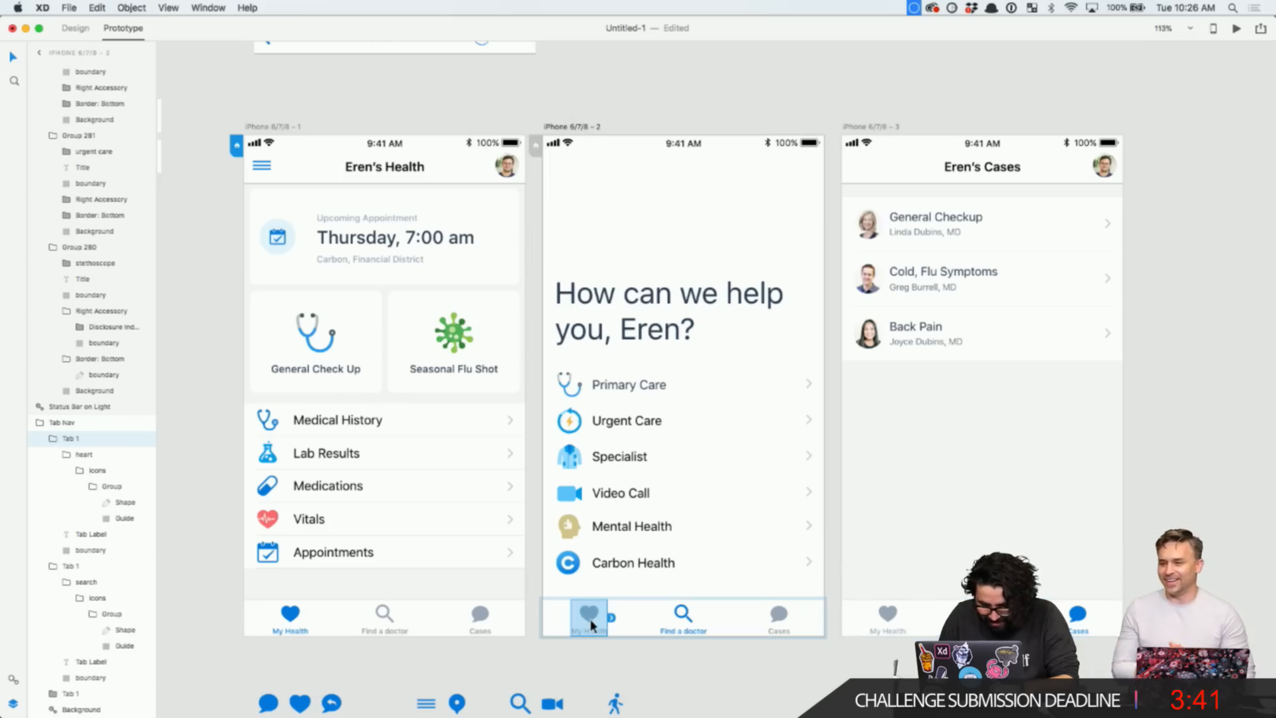
pyautogui.moveTo(610, 618); pyautogui.dragTo(421, 476)
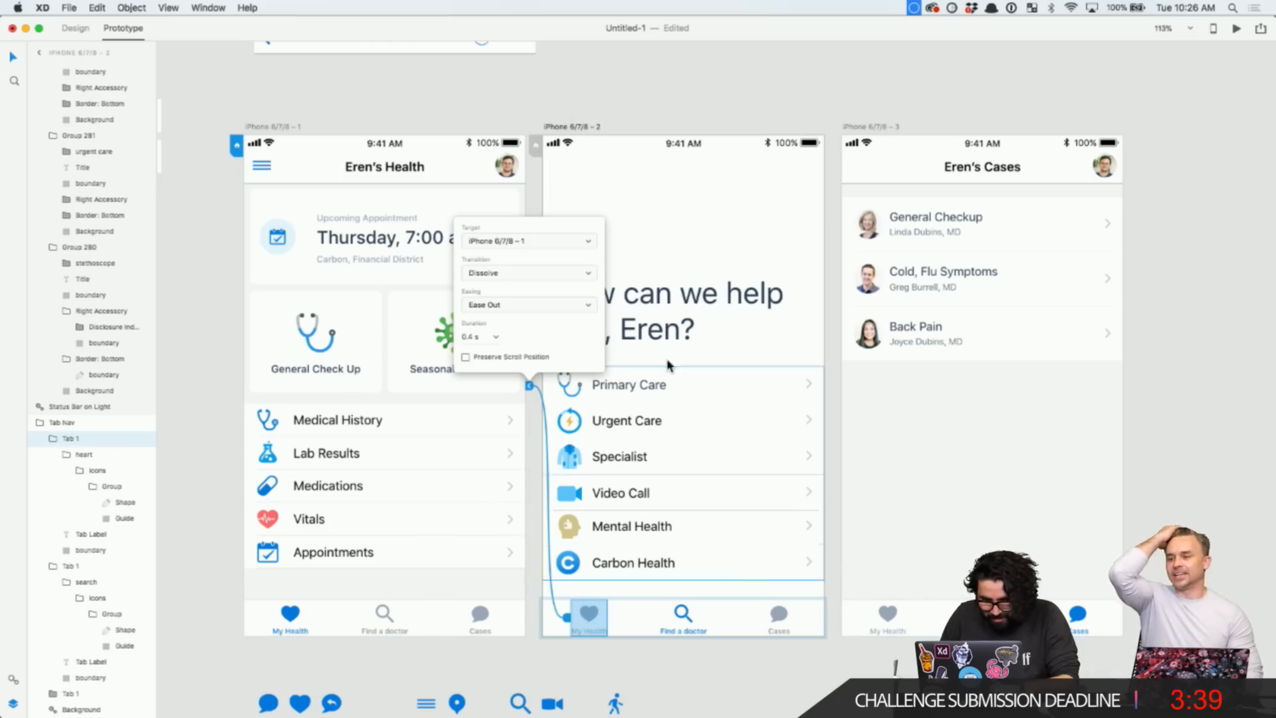
pyautogui.click(787, 620)
# - Wire the second screen's Cases tab to the third screen with a Dissolve transition
pyautogui.click(787, 681)
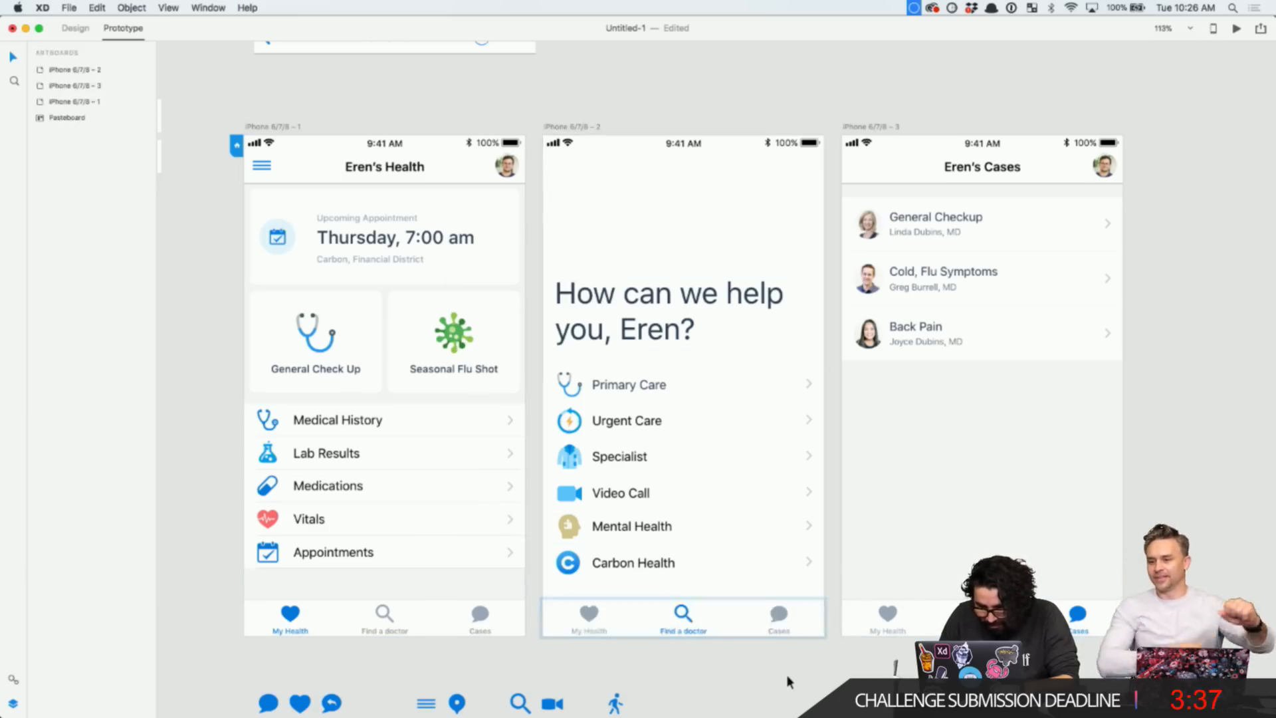
pyautogui.doubleClick(781, 619)
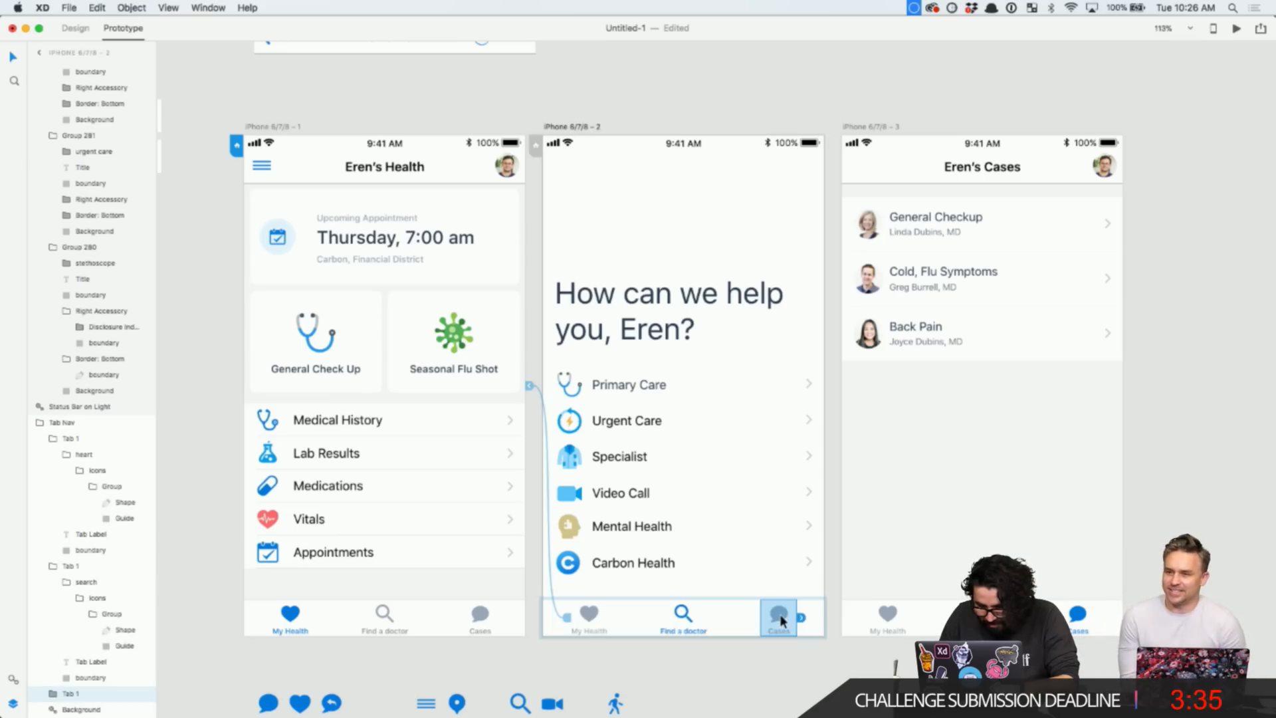
pyautogui.moveTo(801, 617); pyautogui.dragTo(990, 399)
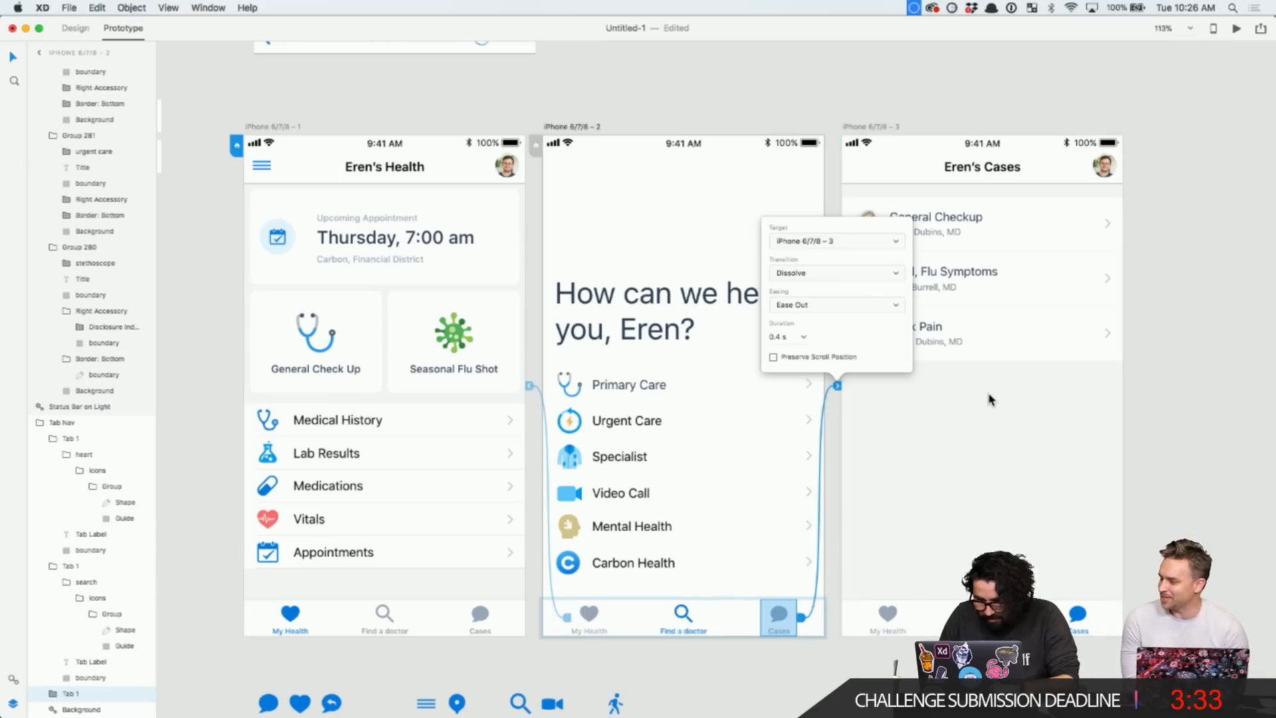
pyautogui.scroll(-3, 901, 470)
pyautogui.click(942, 175)
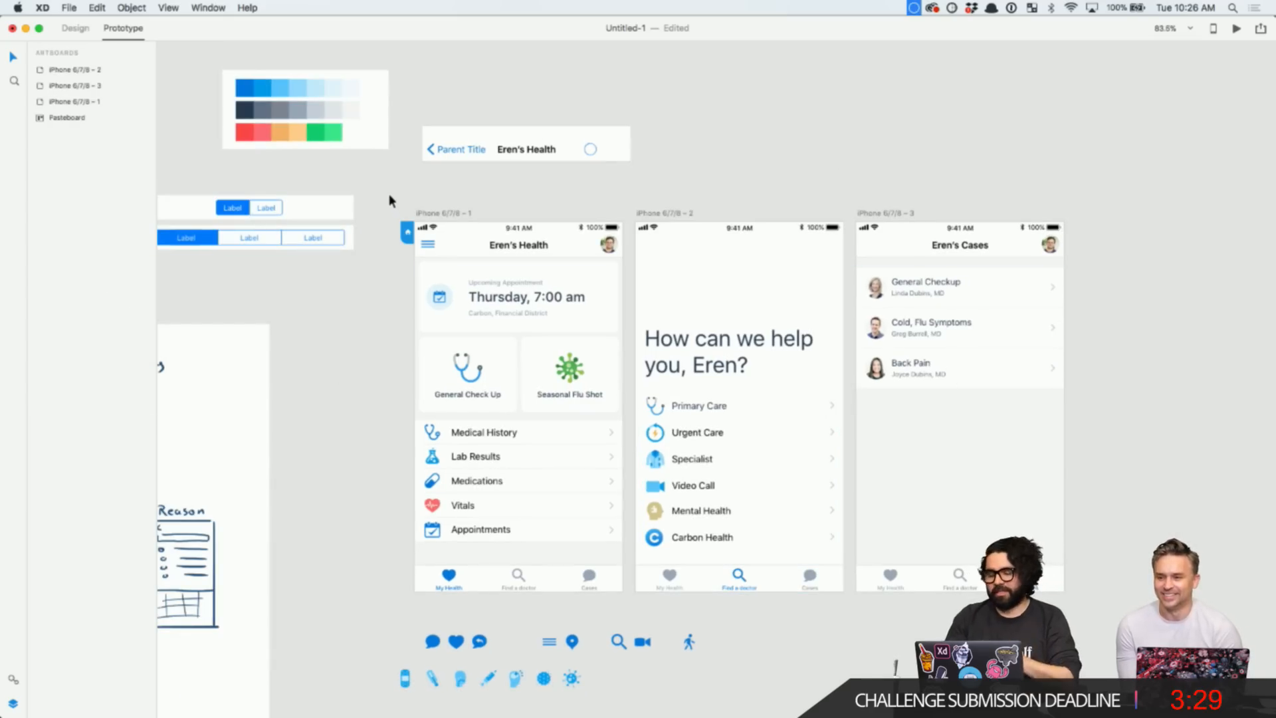
pyautogui.click(1239, 26)
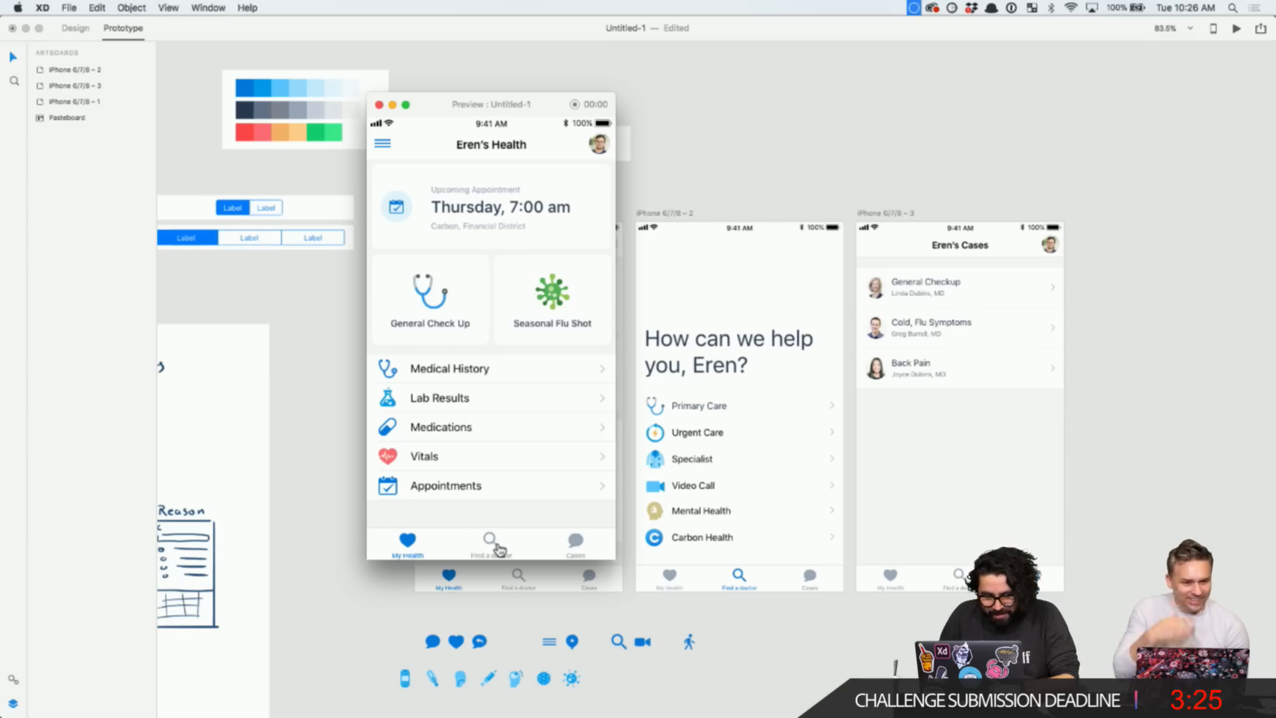
pyautogui.click(489, 538)
pyautogui.click(573, 540)
pyautogui.click(428, 560)
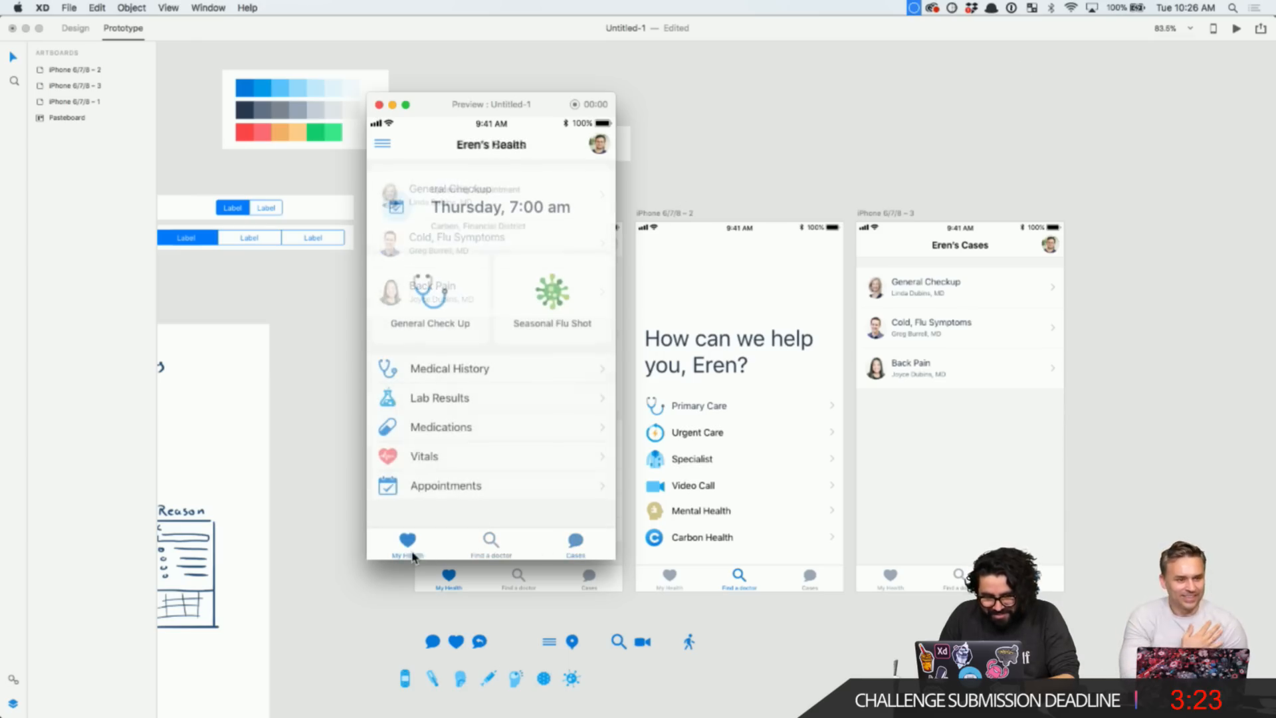
pyautogui.click(495, 541)
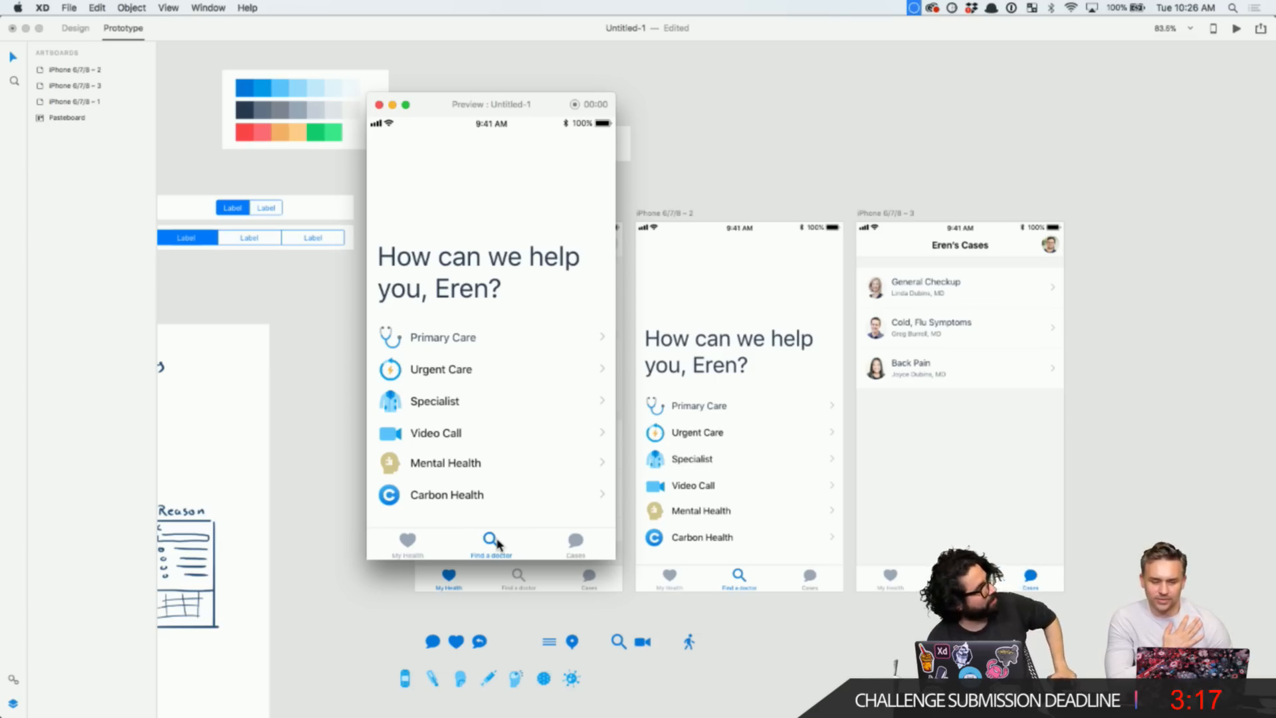
pyautogui.click(407, 541)
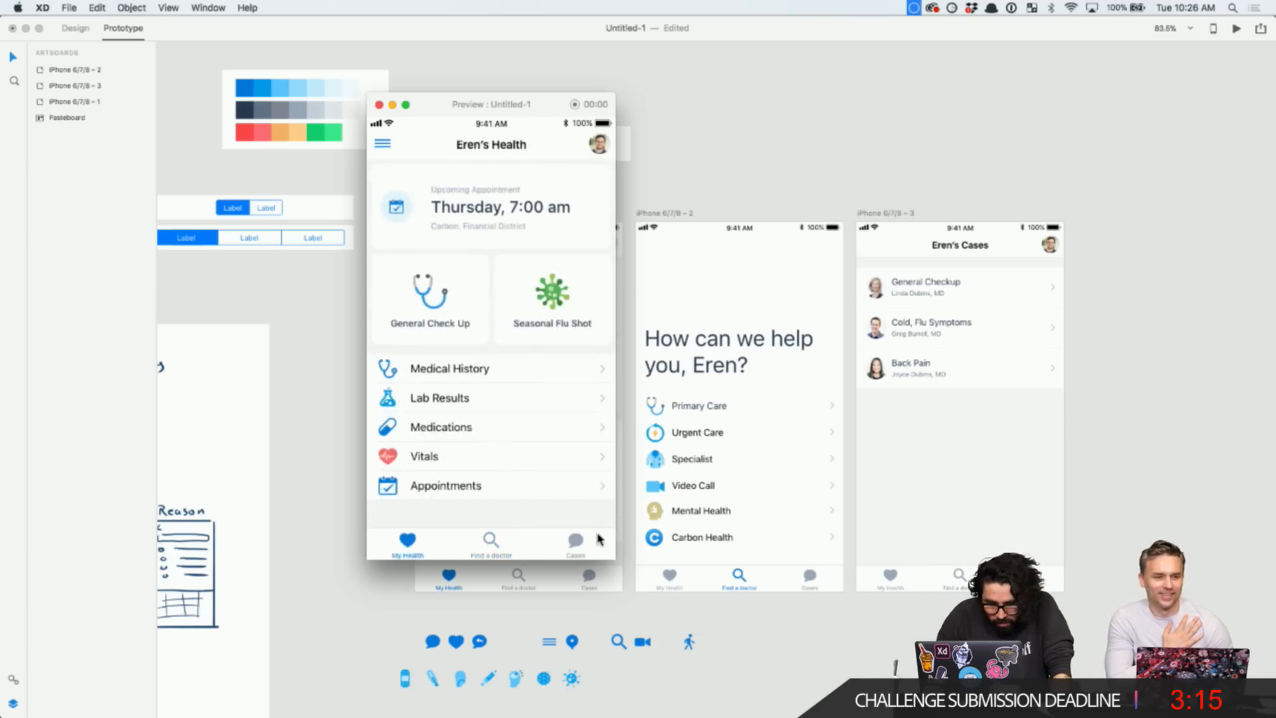
pyautogui.click(570, 549)
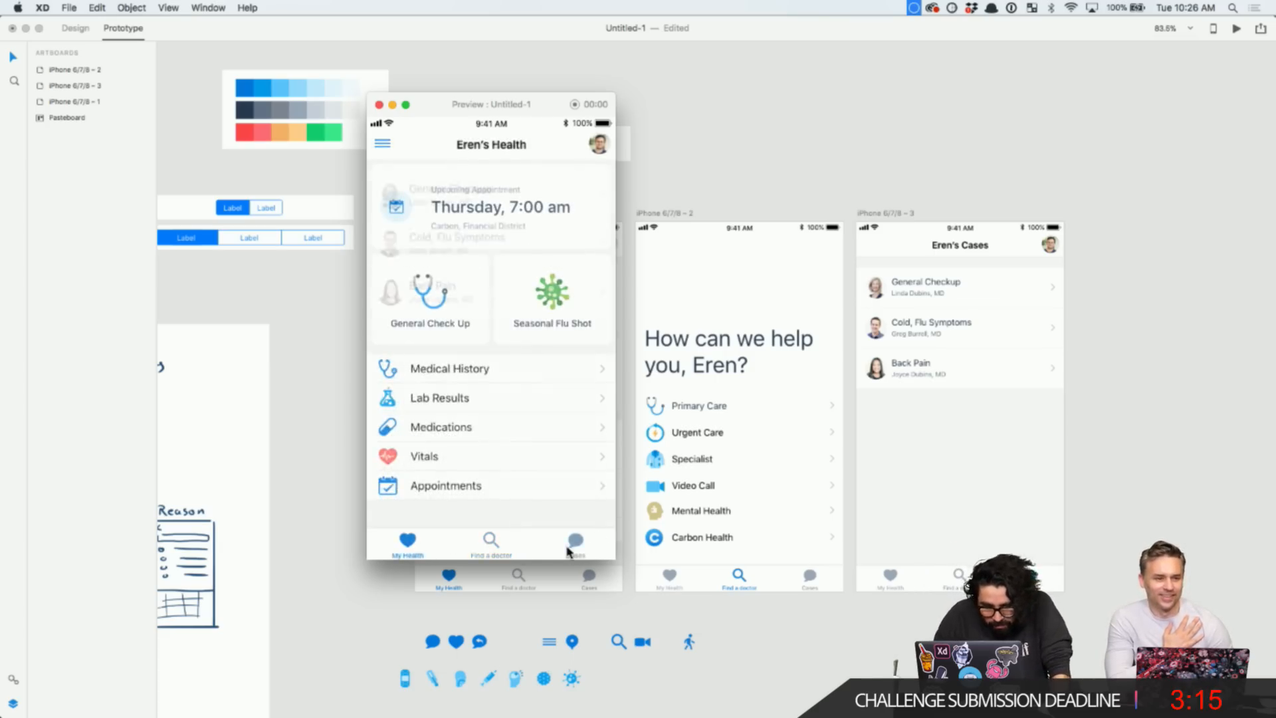
pyautogui.click(379, 105)
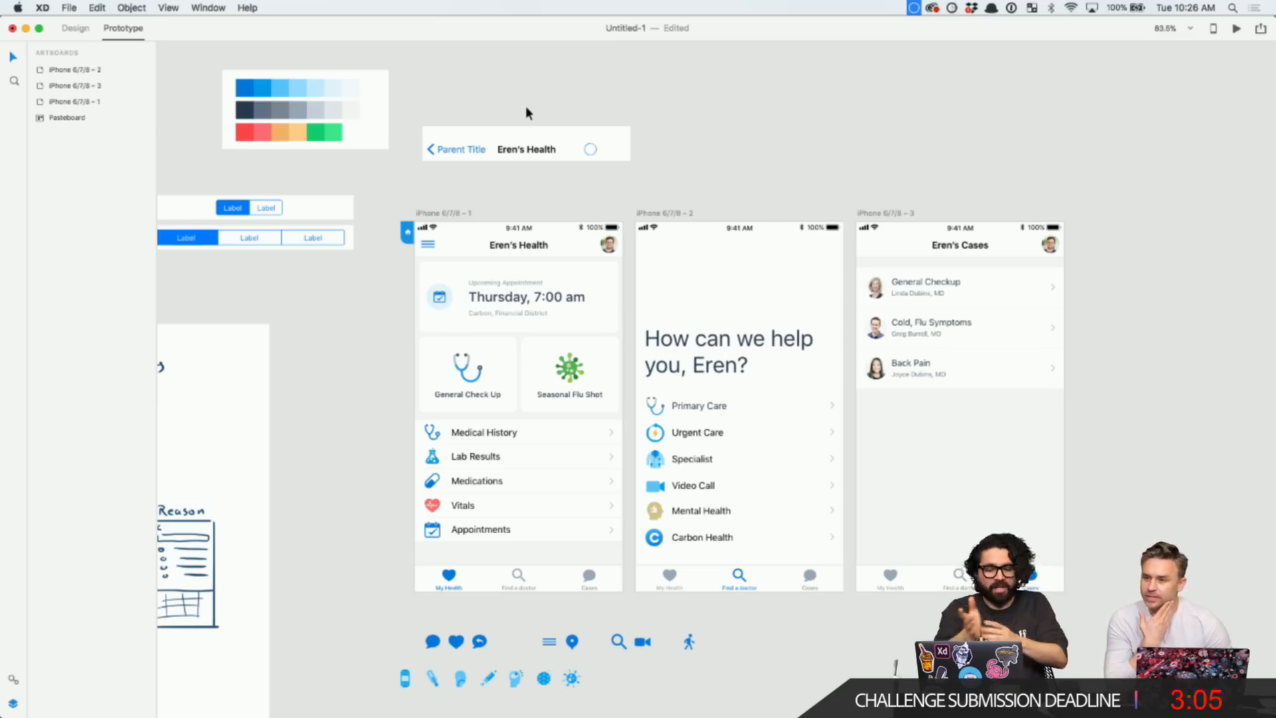
pyautogui.click(1237, 30)
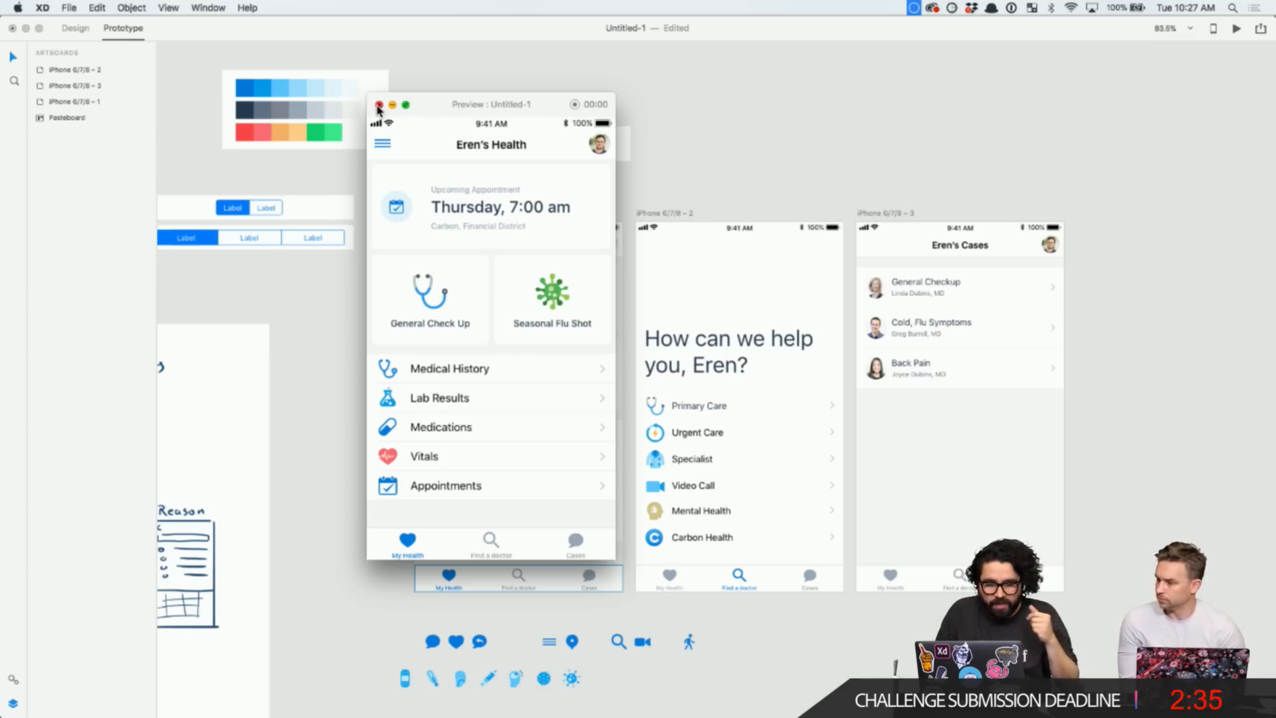
pyautogui.click(489, 551)
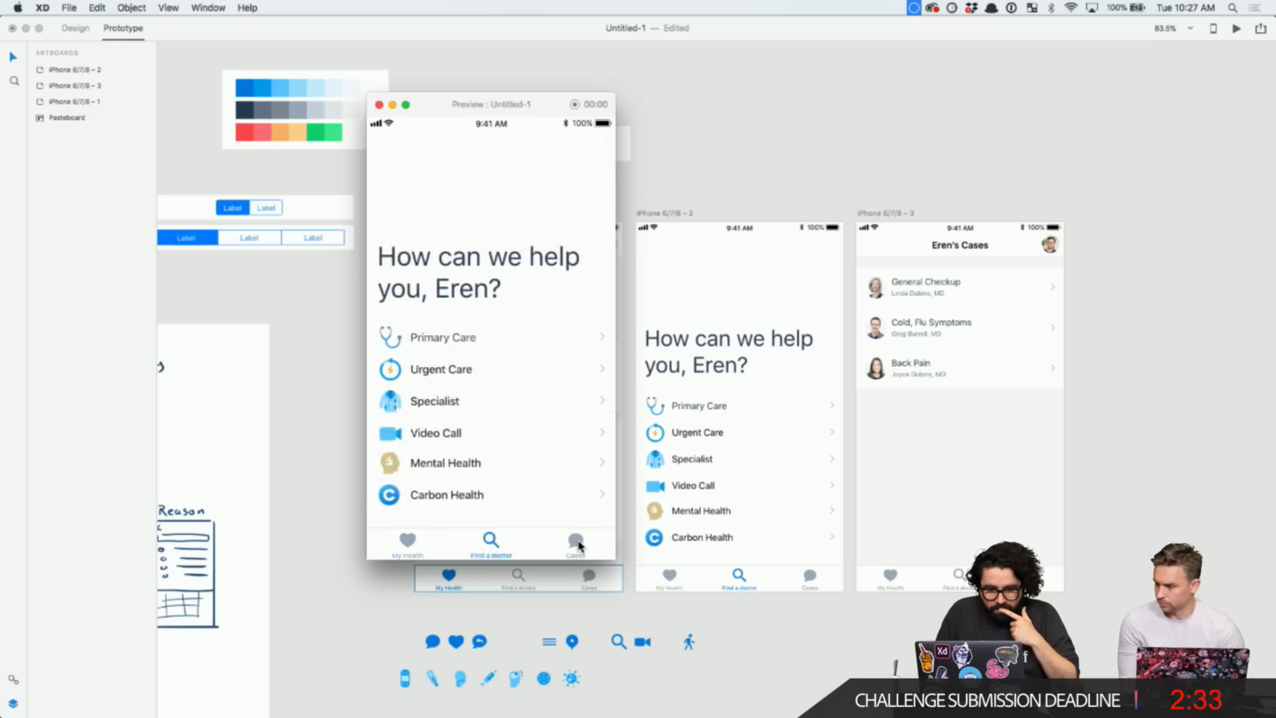
pyautogui.click(574, 542)
pyautogui.click(501, 546)
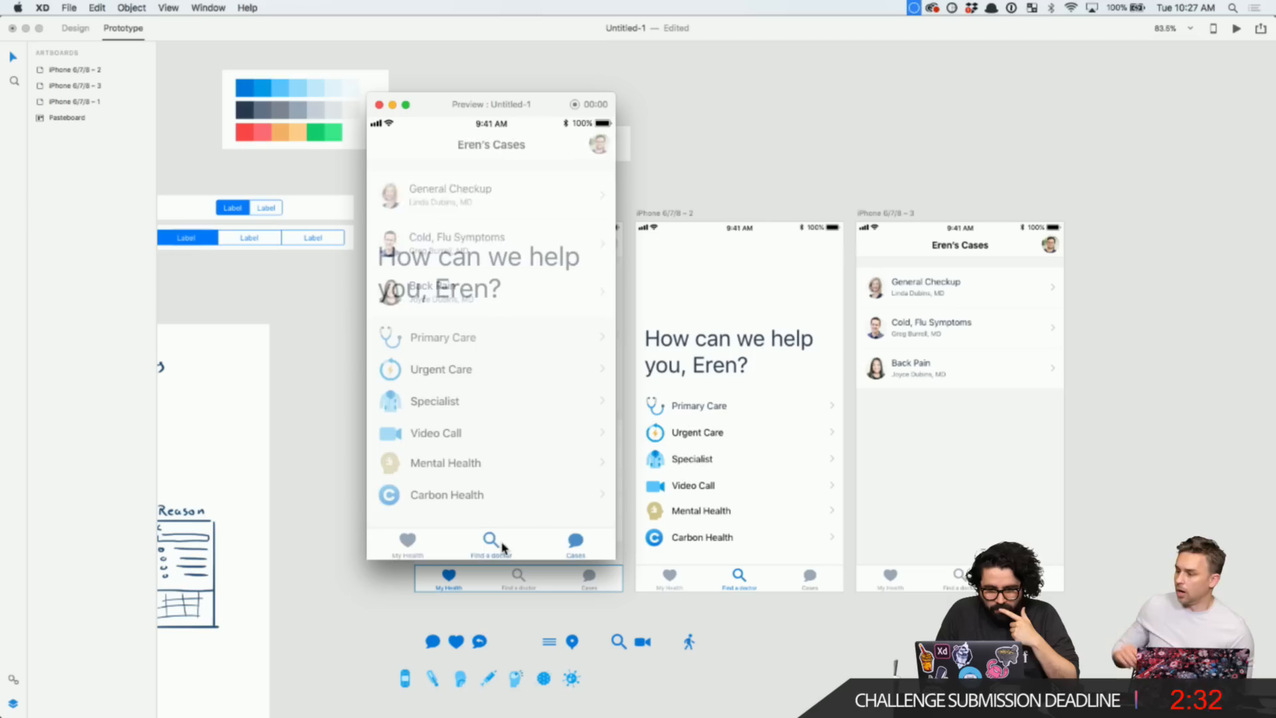
pyautogui.click(416, 552)
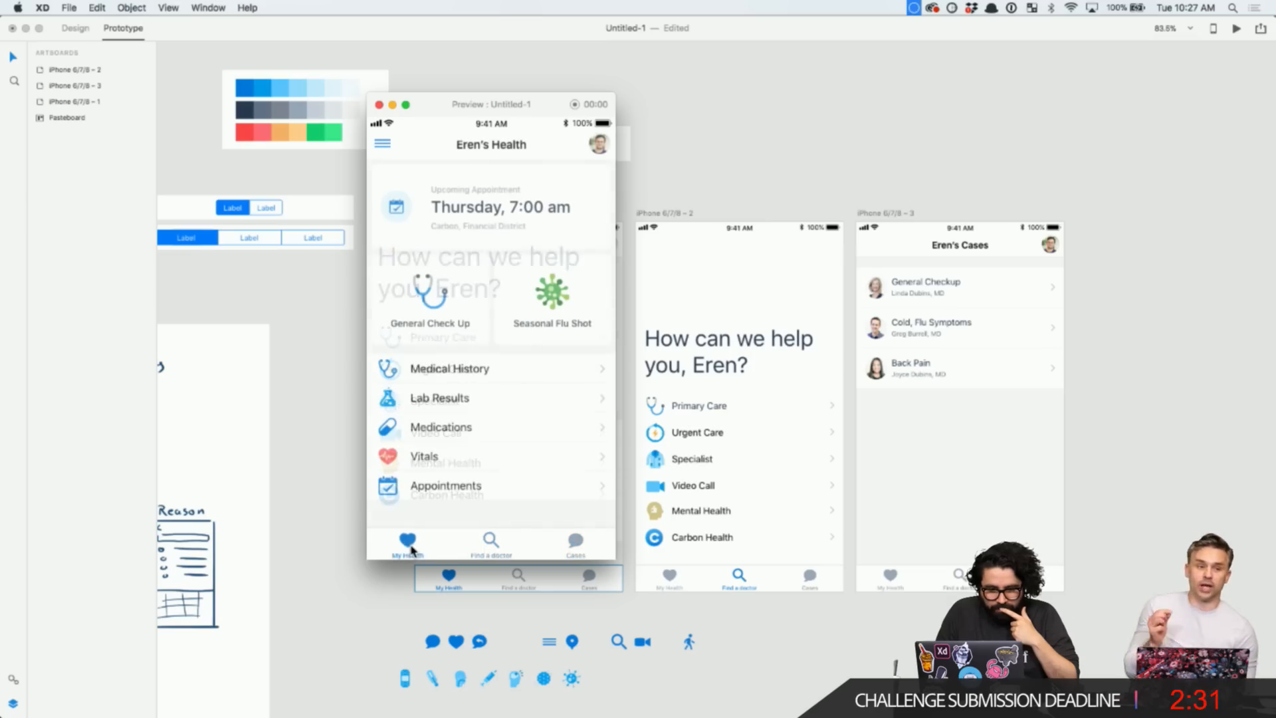
pyautogui.click(379, 105)
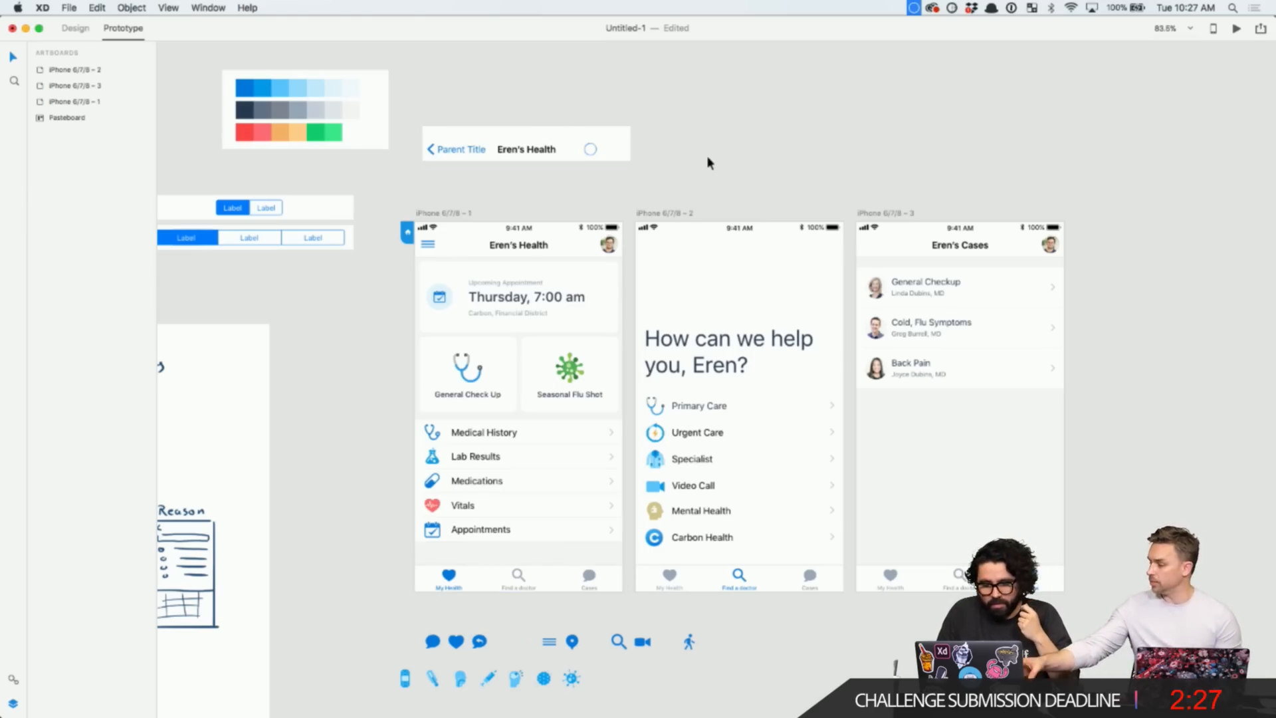
pyautogui.hscroll(4, 983, 157)
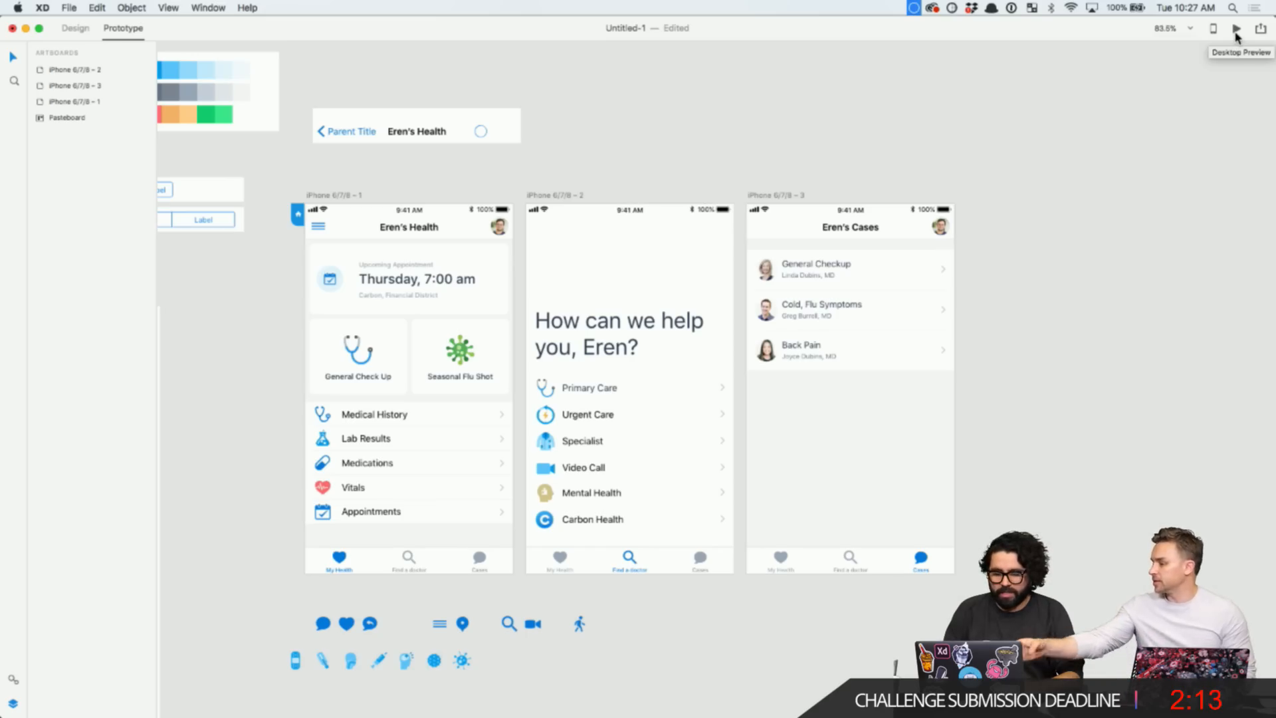
pyautogui.click(1237, 31)
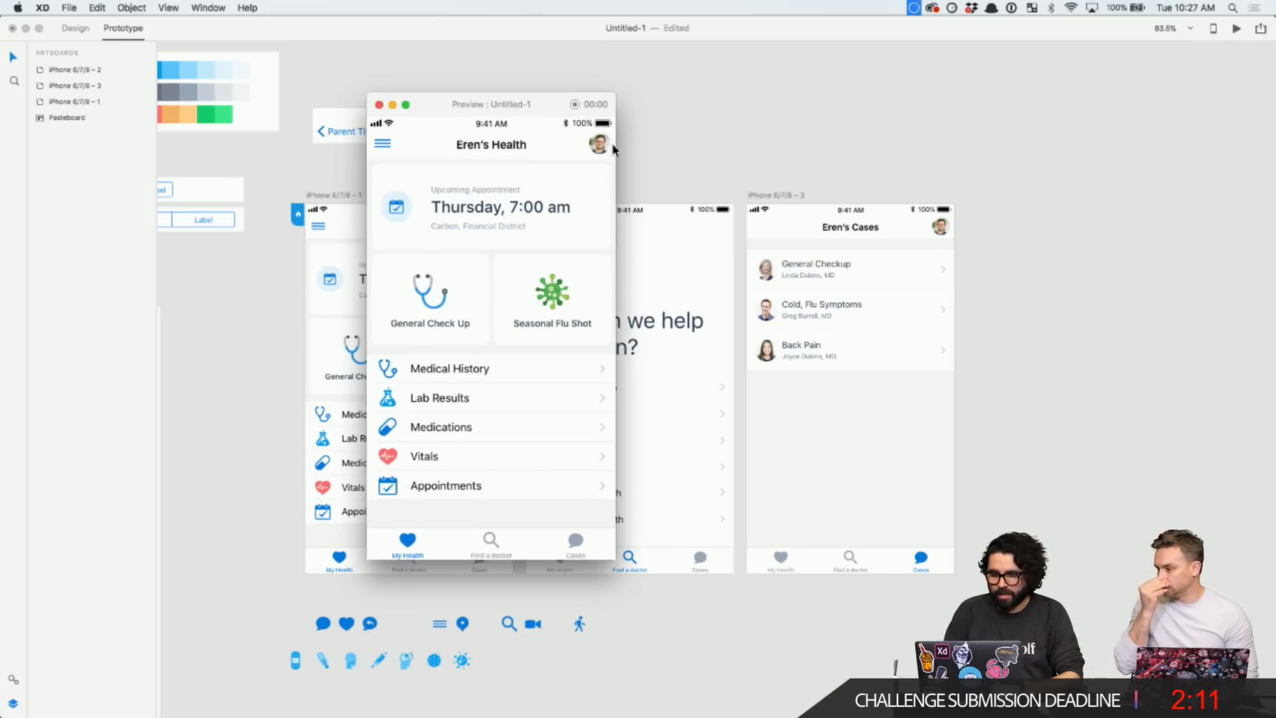
pyautogui.moveTo(528, 105); pyautogui.dragTo(1165, 105)
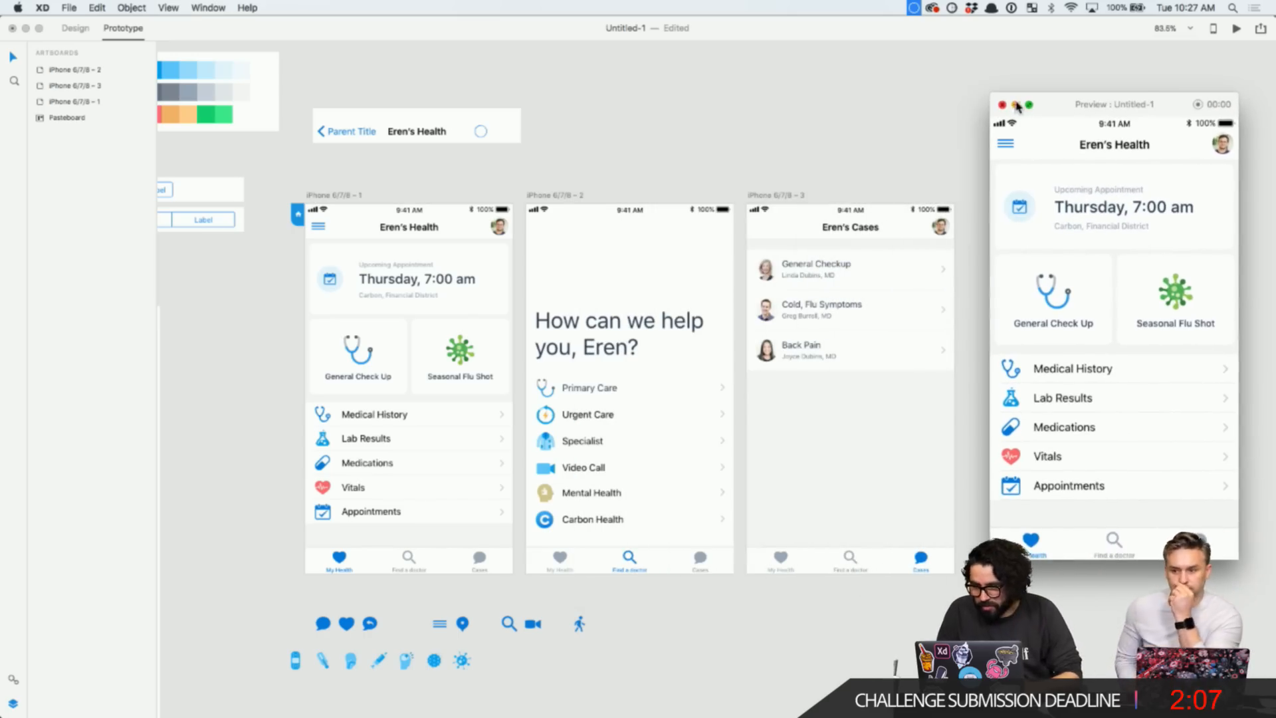
pyautogui.click(1002, 105)
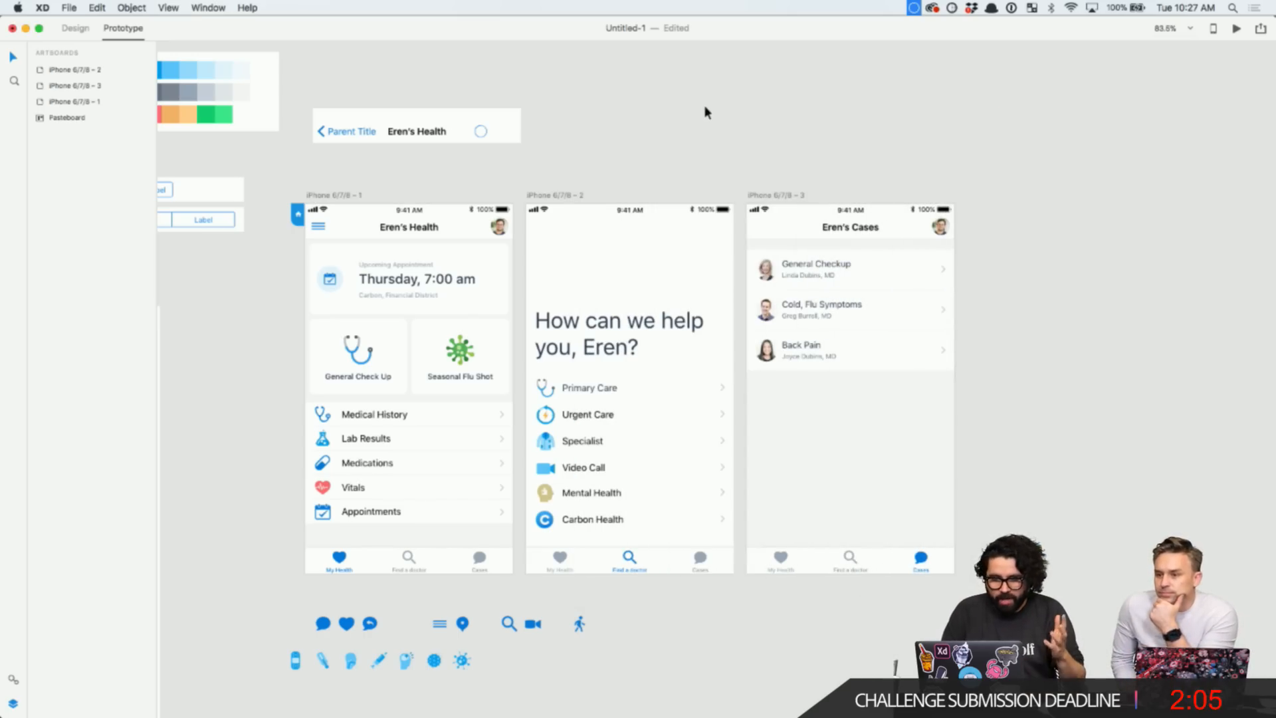
pyautogui.click(70, 8)
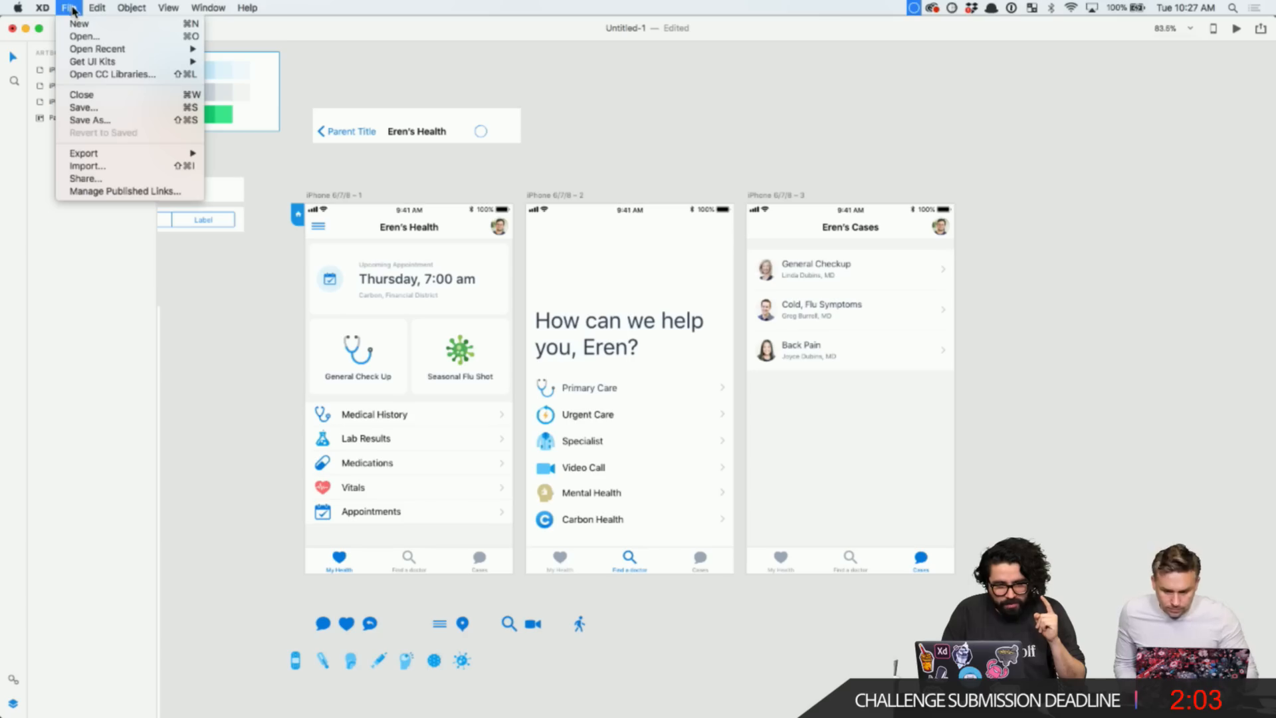
# - Launch Zeplin through the app launcher and open the Adobe Live project
pyautogui.click(752, 119)
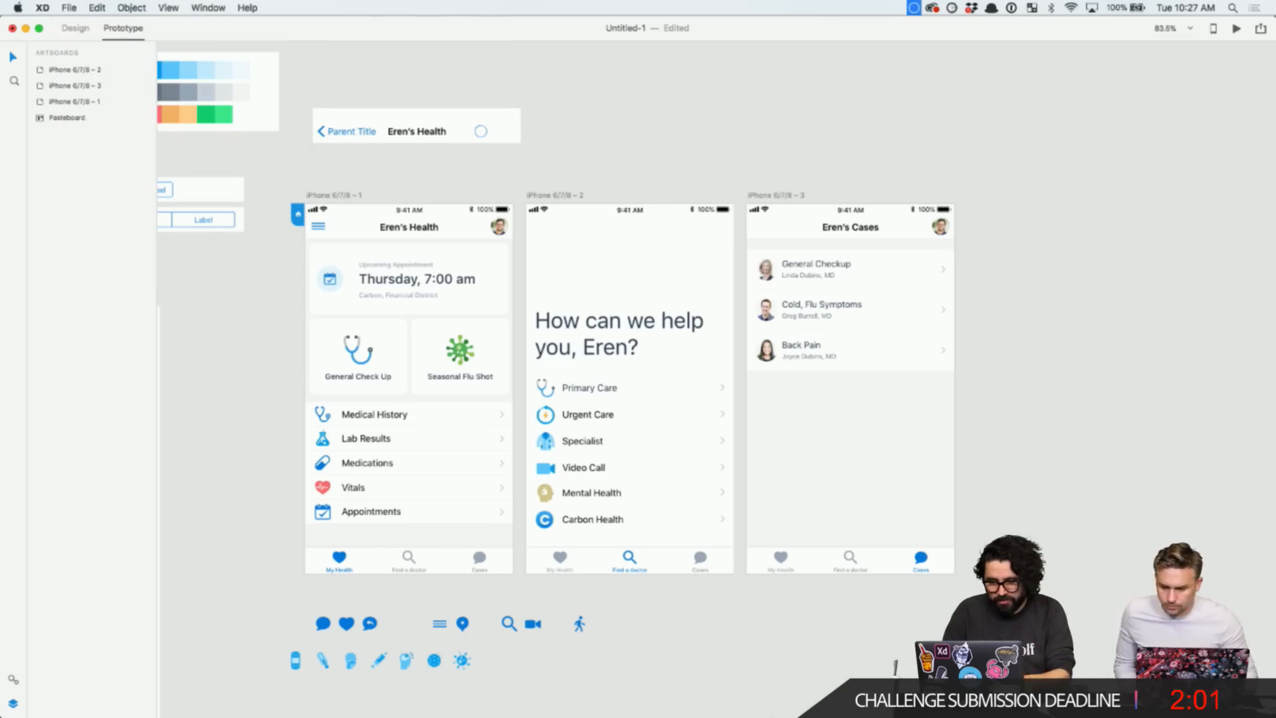
pyautogui.hotkey('alt', 'space')
pyautogui.write('ze')
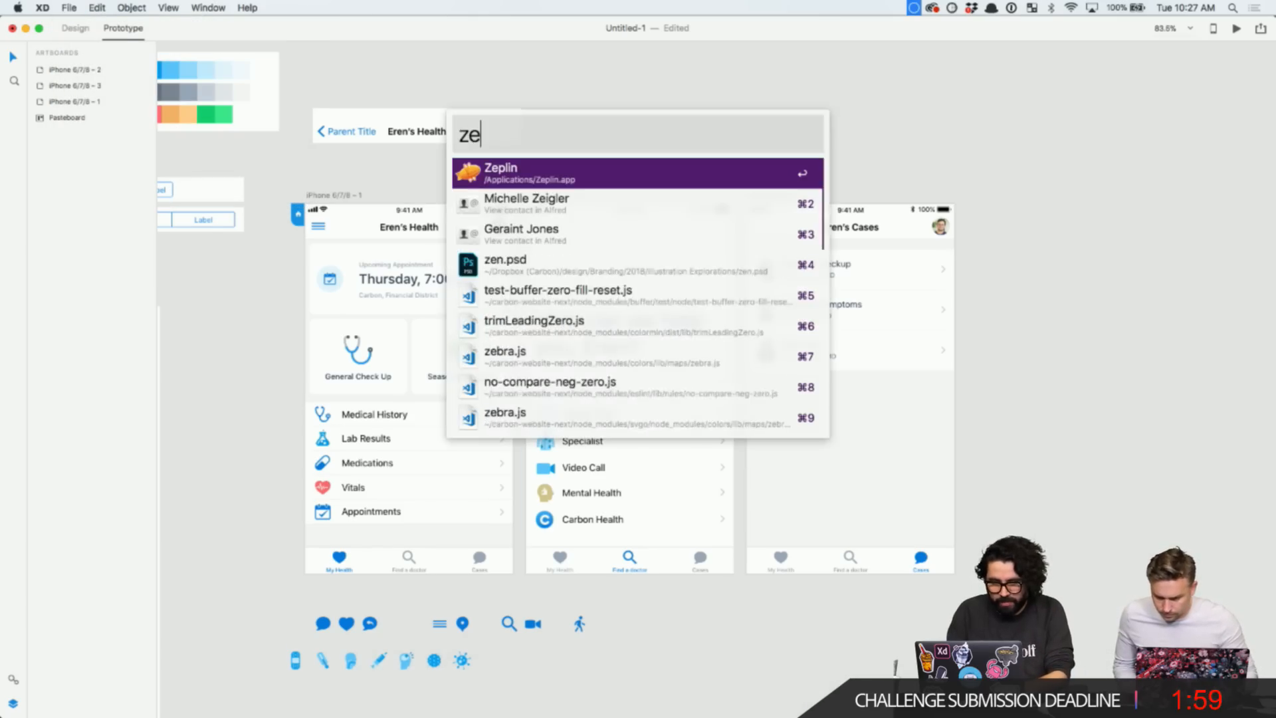
pyautogui.press('Return')
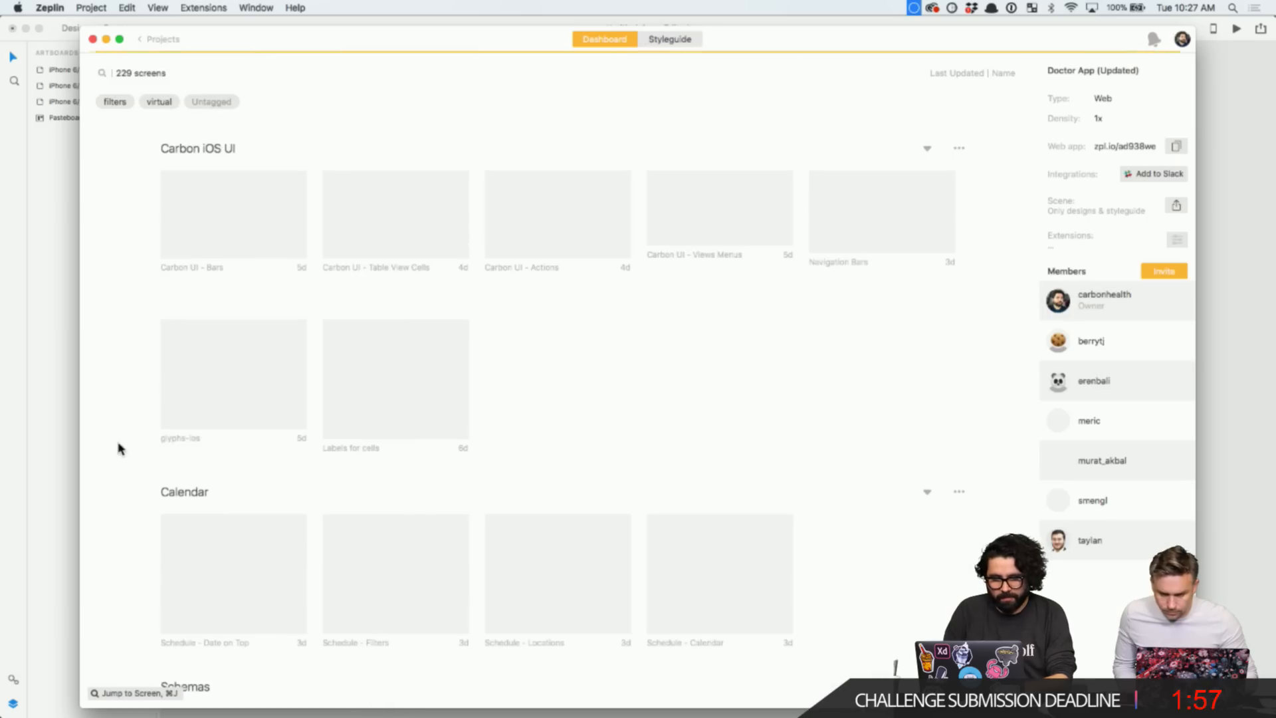
pyautogui.click(158, 39)
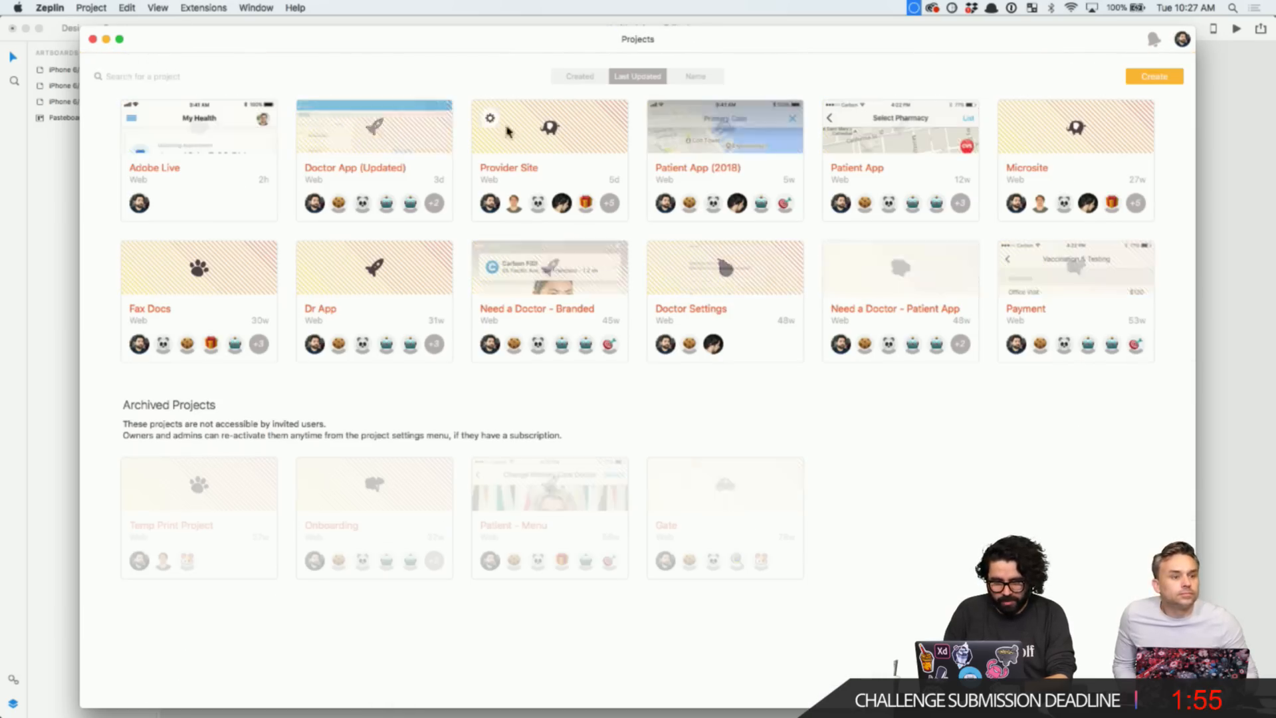
pyautogui.click(126, 126)
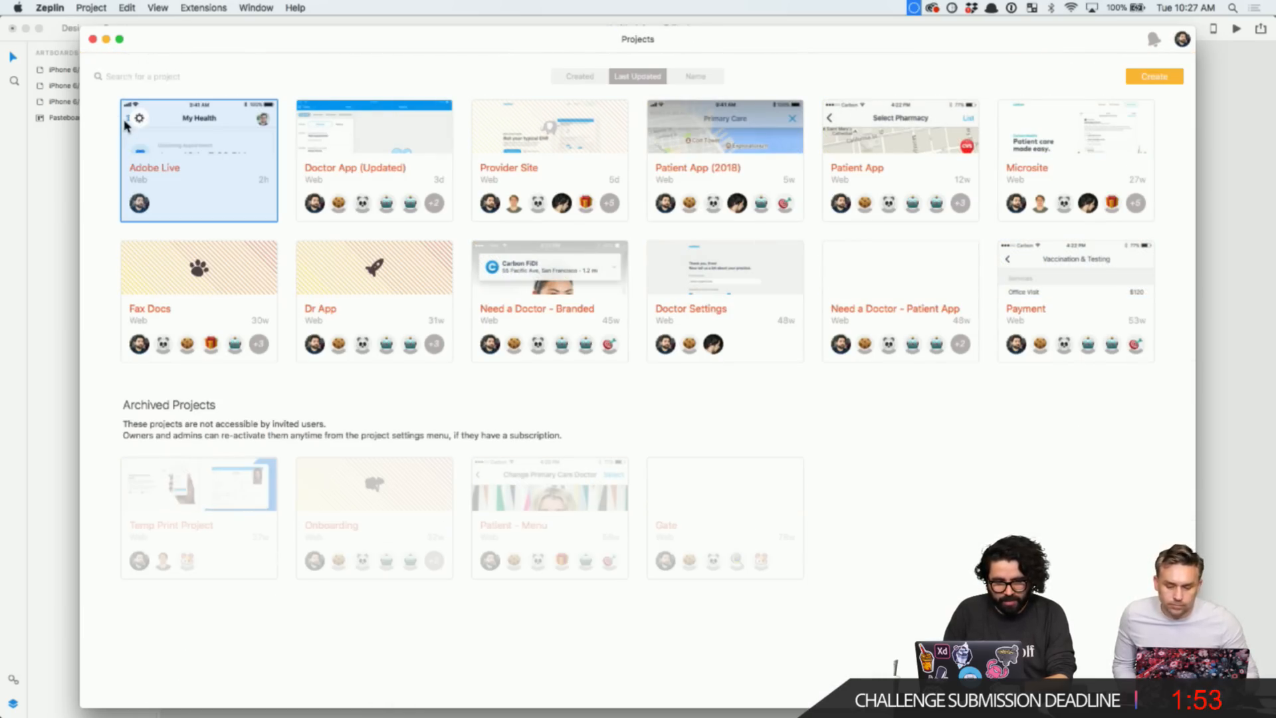
pyautogui.doubleClick(189, 144)
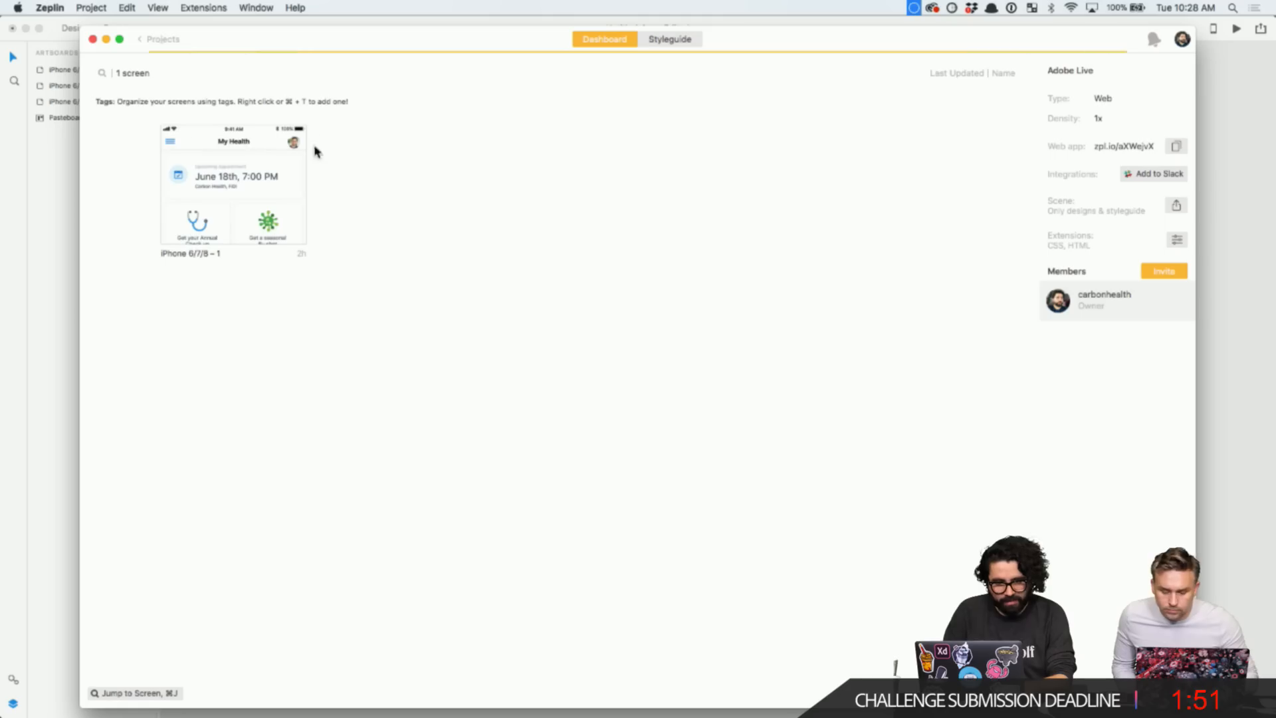
# - Delete the project's only screen, then return to Adobe XD and select artboard 1
pyautogui.rightClick(240, 191)
pyautogui.click(354, 208)
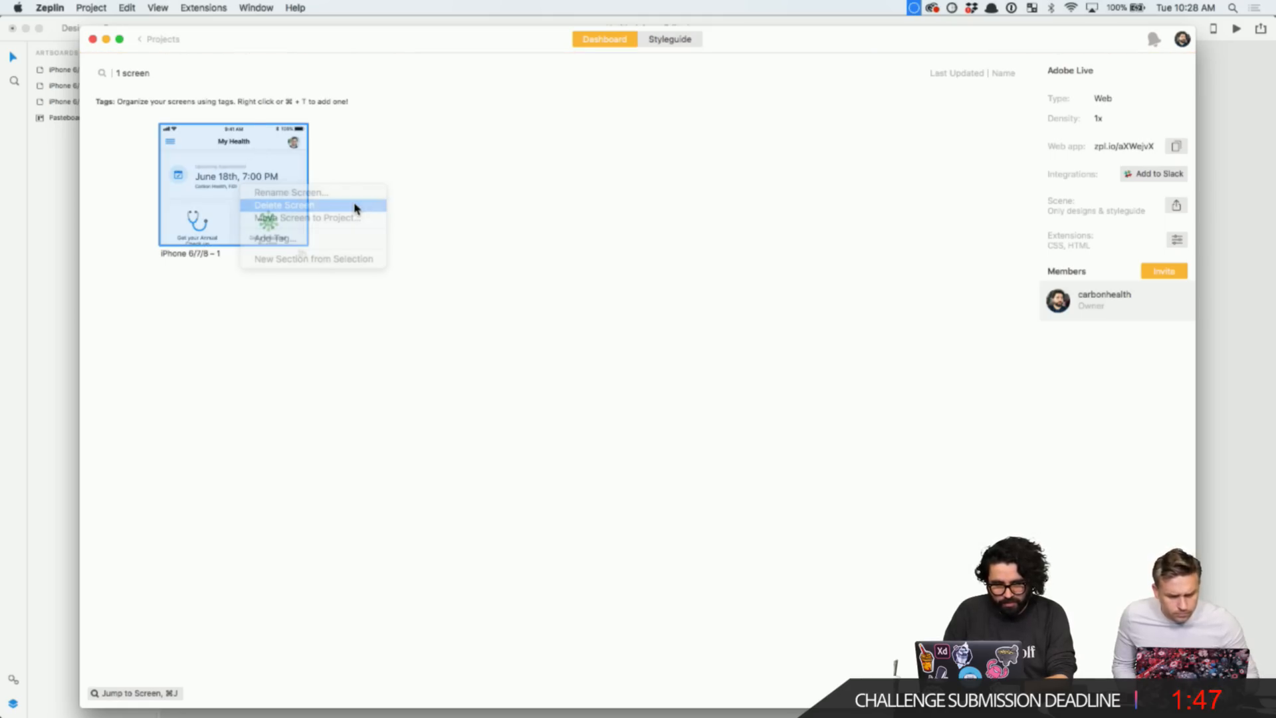
pyautogui.click(717, 256)
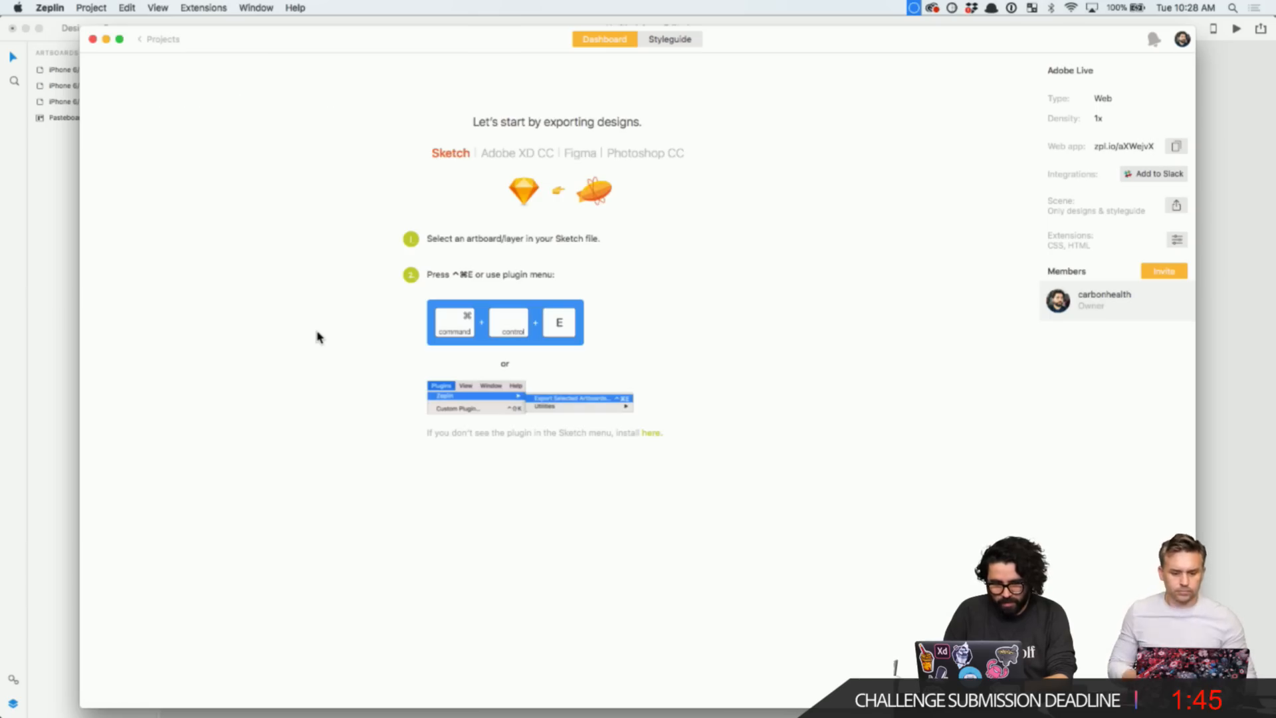
pyautogui.click(1234, 158)
pyautogui.click(341, 194)
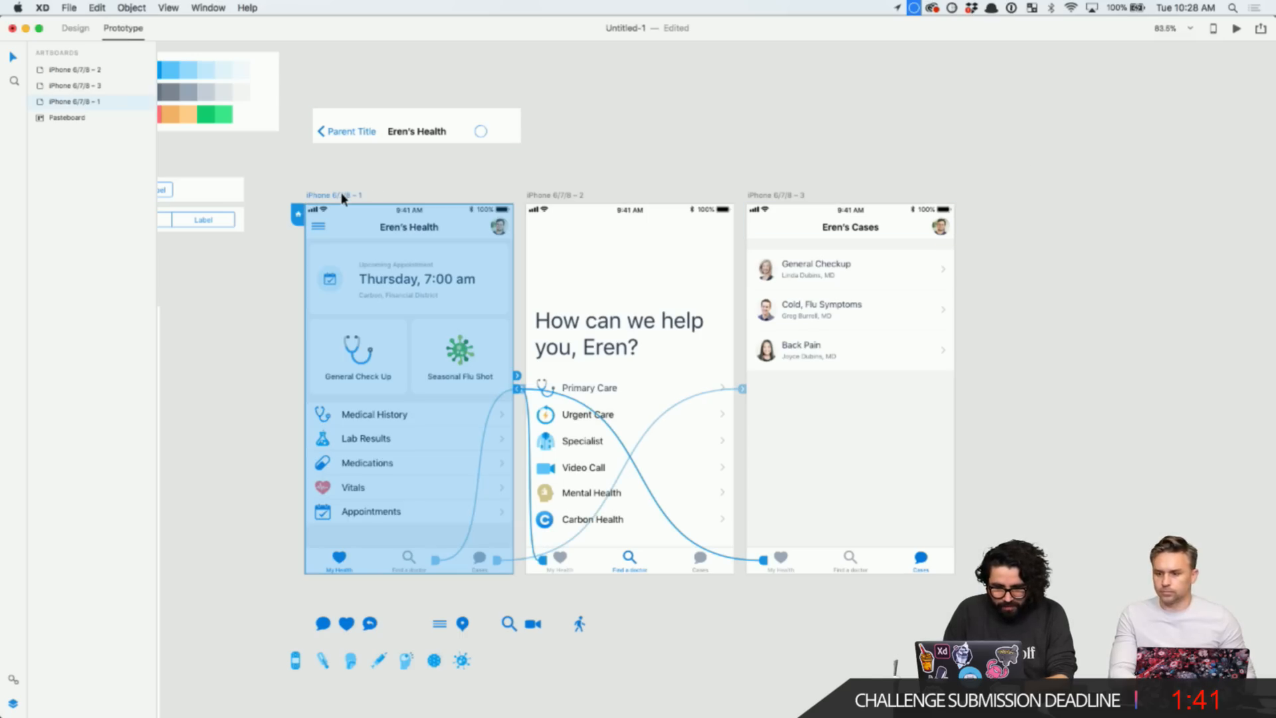
# - In Design mode, rename artboard 1 to 'Home' and artboard 2 to 'Find a Doctor'
pyautogui.click(75, 28)
pyautogui.scroll(3, 384, 229)
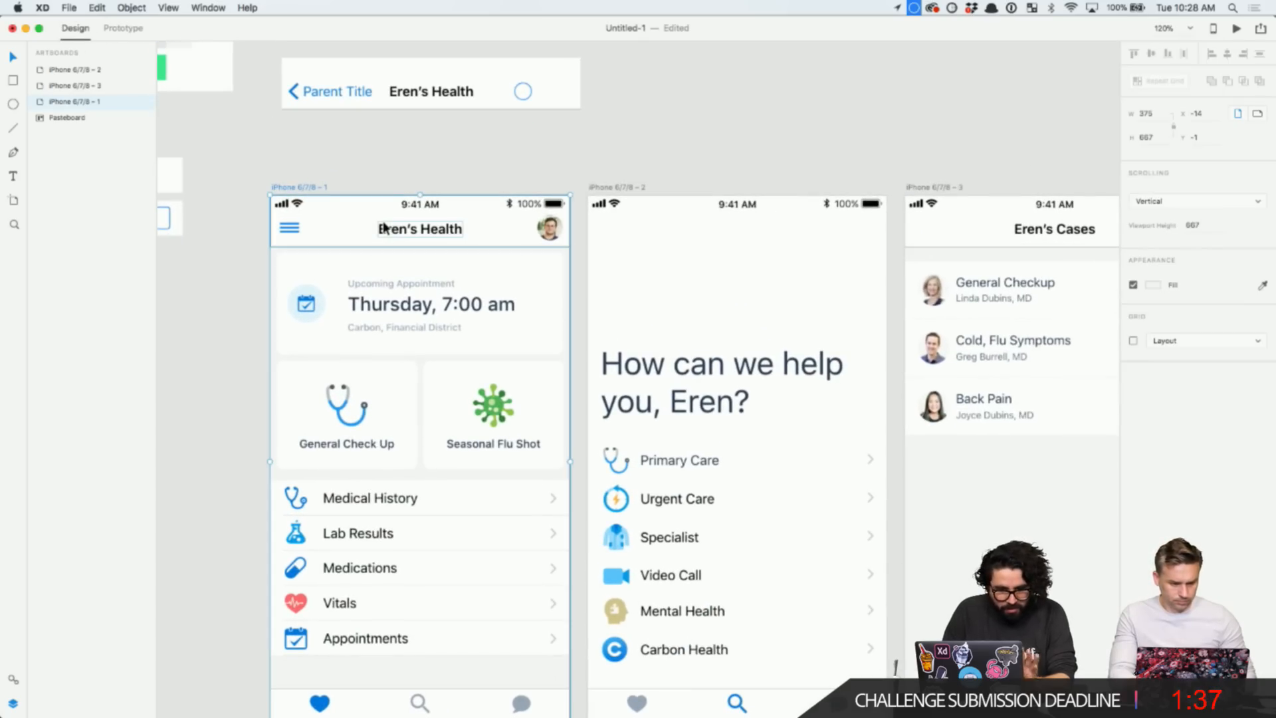
pyautogui.click(307, 192)
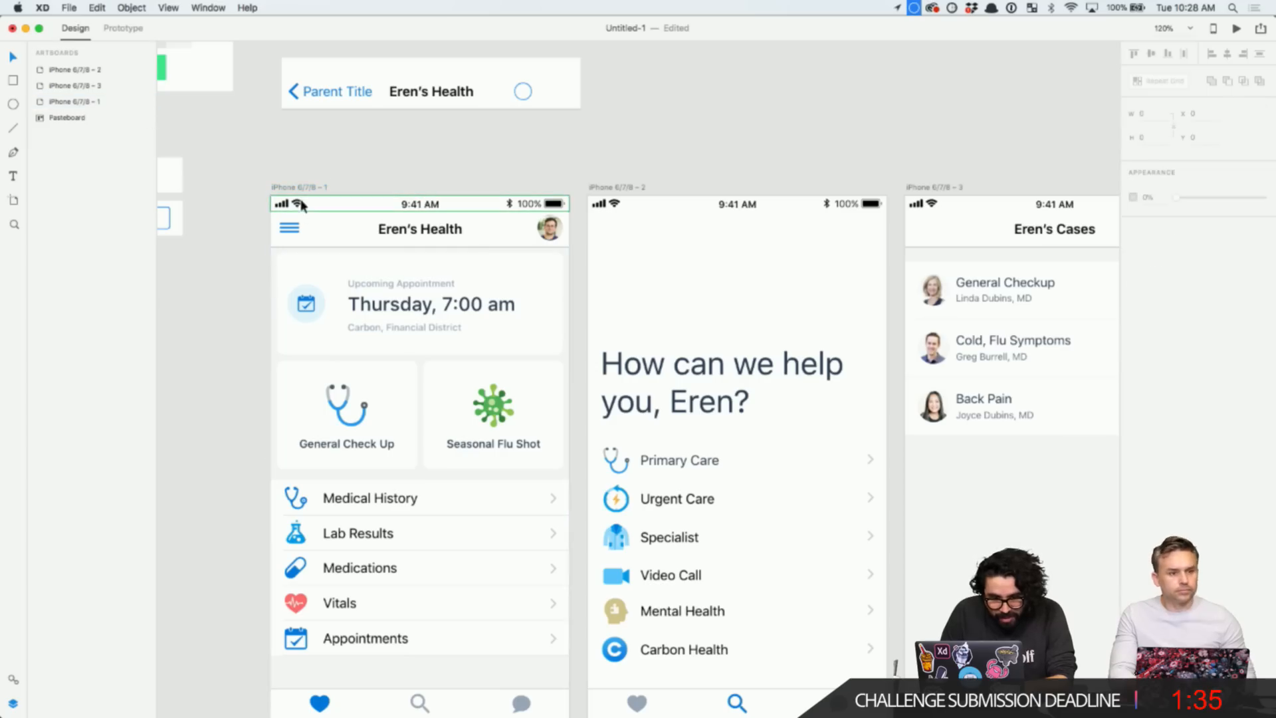
pyautogui.click(301, 189)
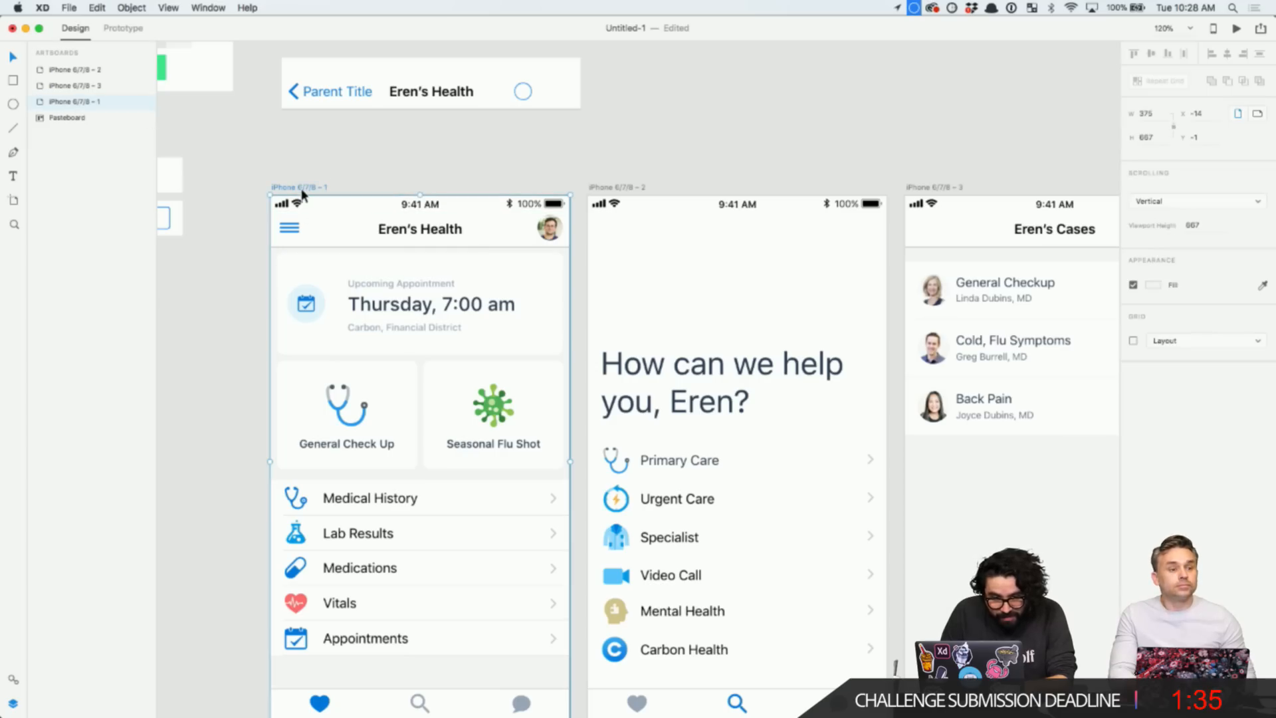
pyautogui.doubleClick(69, 103)
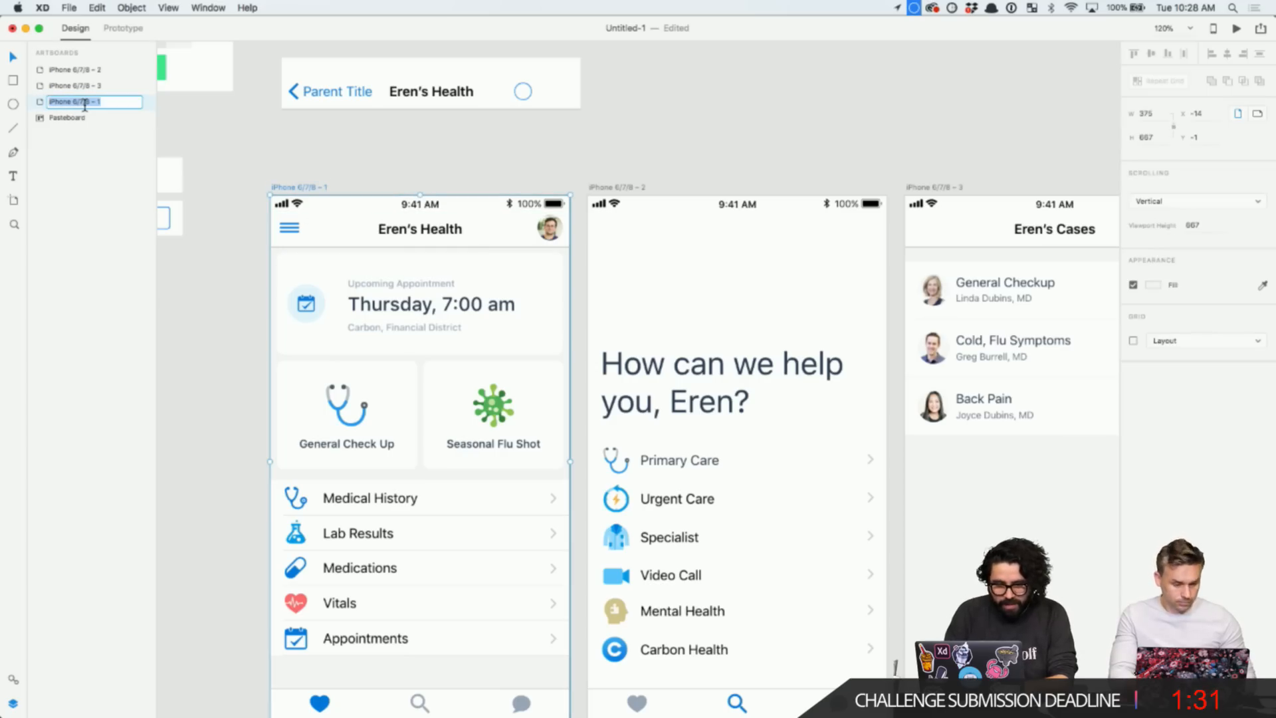
pyautogui.write('Home')
pyautogui.press('Return')
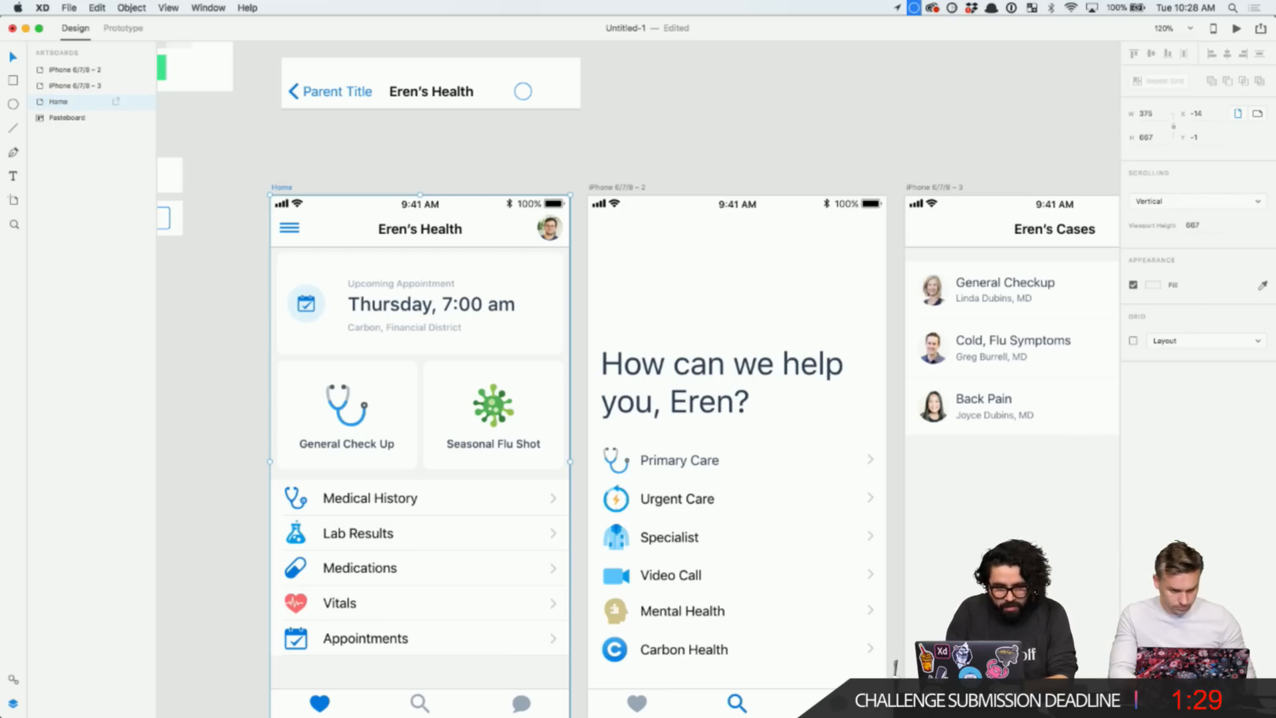
pyautogui.click(613, 188)
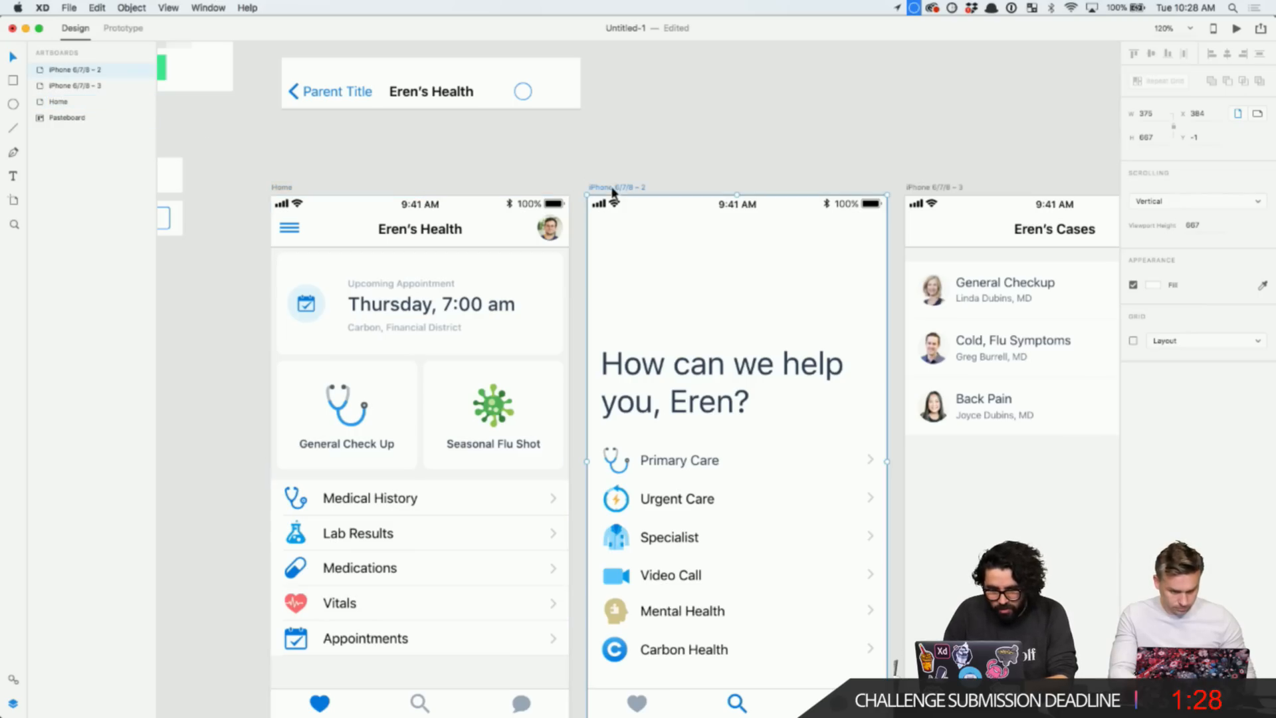
pyautogui.doubleClick(71, 70)
pyautogui.scroll(-5, 568, 226)
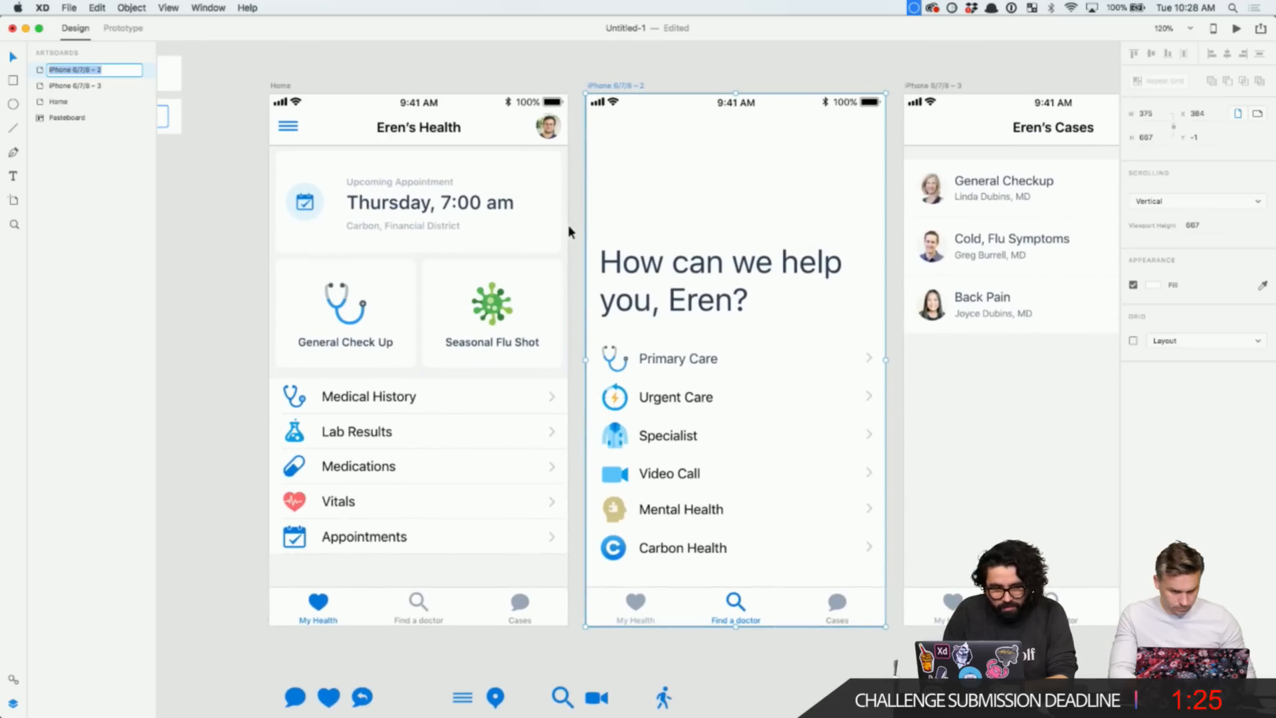
pyautogui.write('Find a')
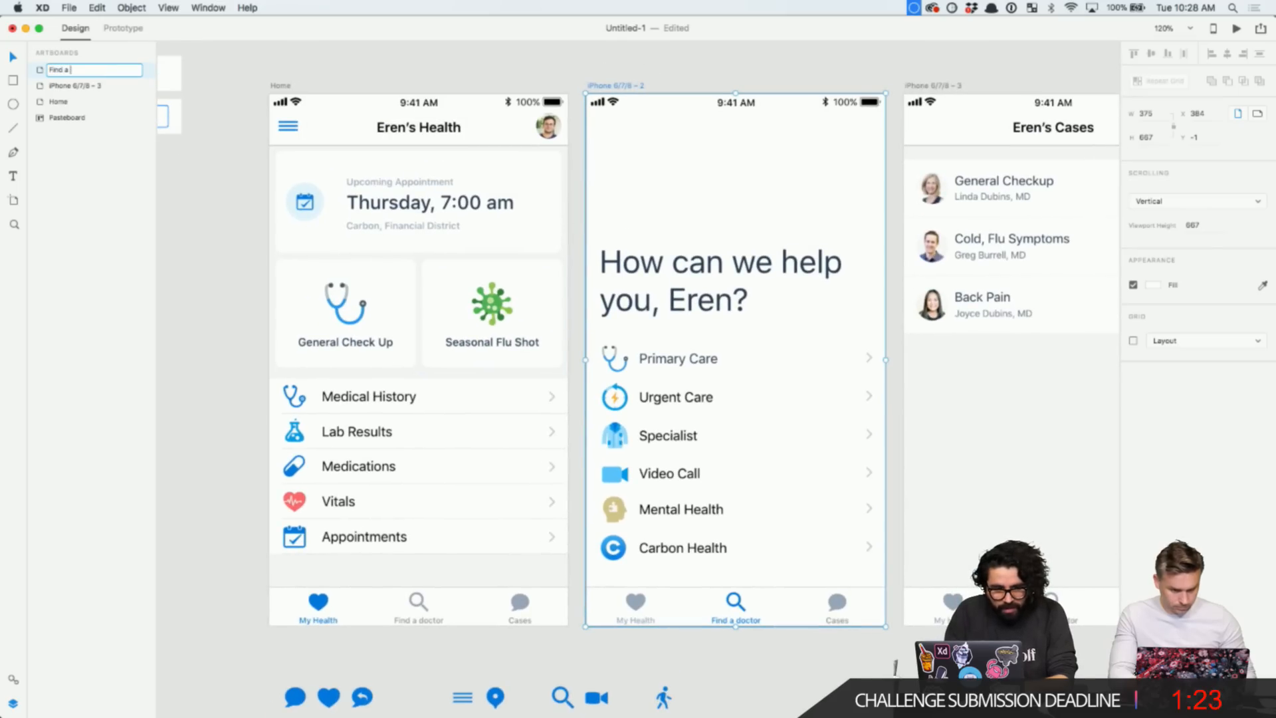
pyautogui.write(' Doctor')
pyautogui.press('Return')
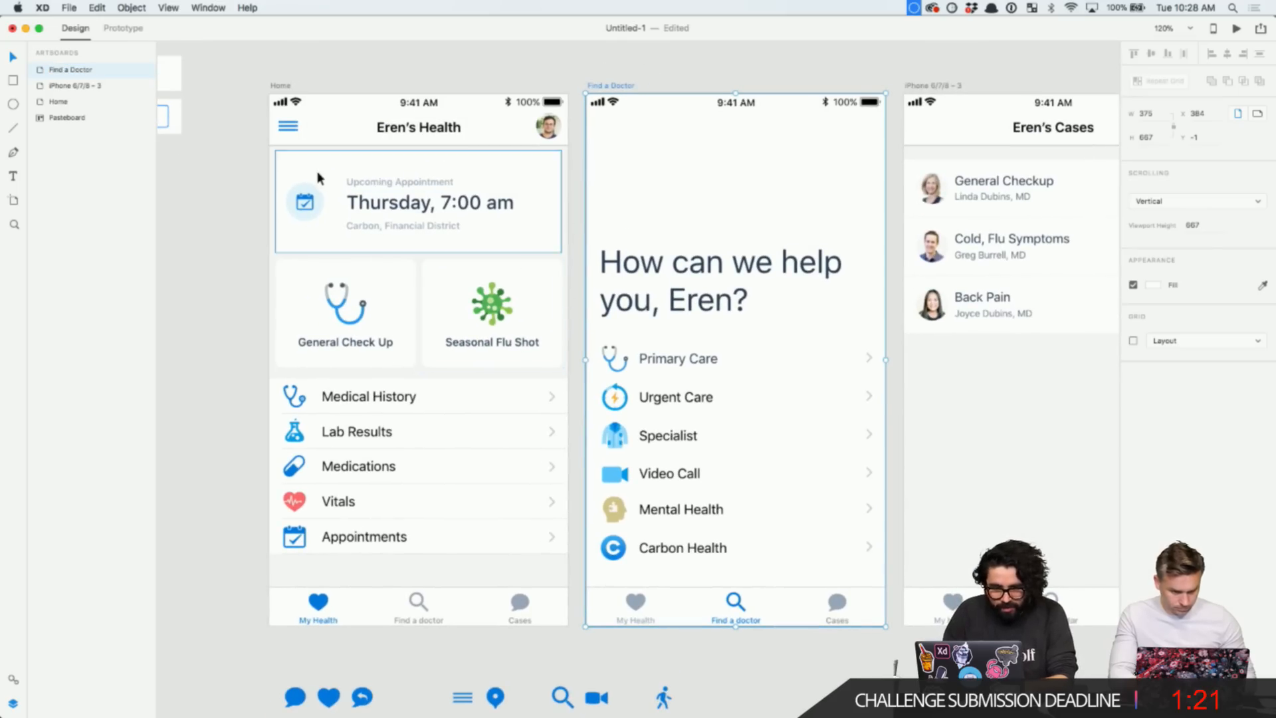
# - Rename the artboards to 'My Health Tab', 'Find a Doctor Tab' and 'Cases Tab'
pyautogui.click(280, 86)
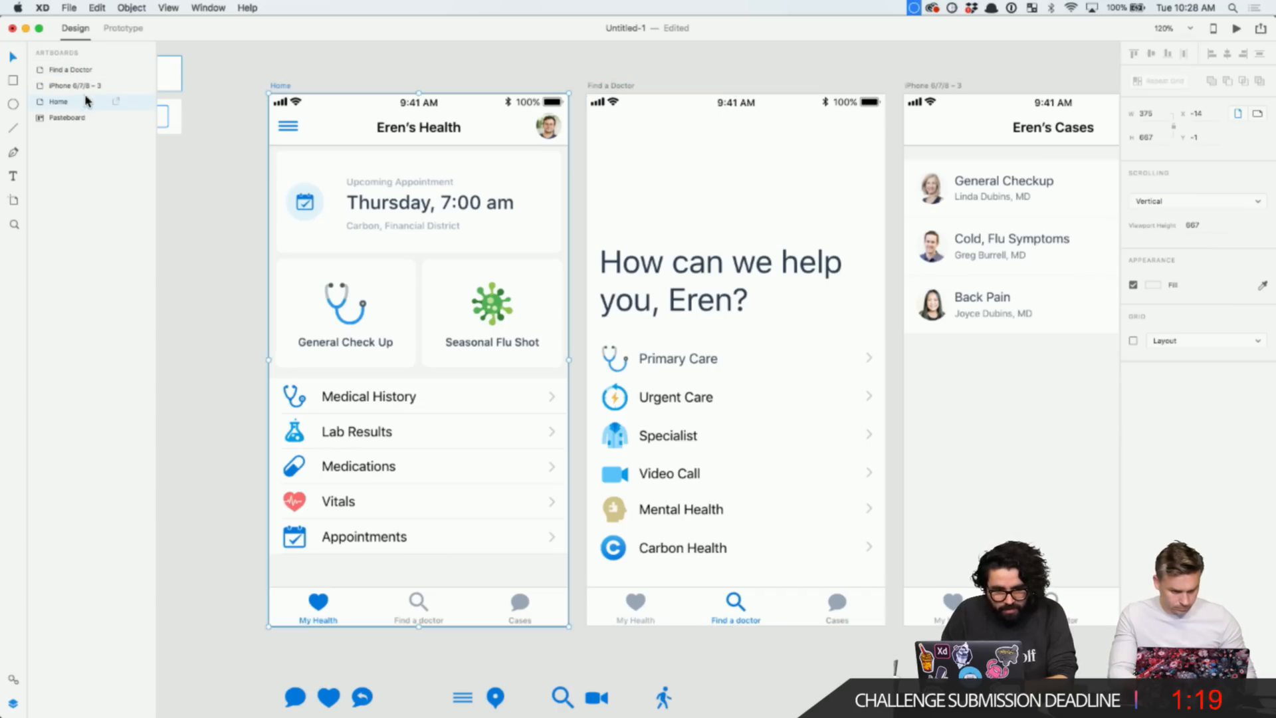
pyautogui.doubleClick(60, 104)
pyautogui.write('My')
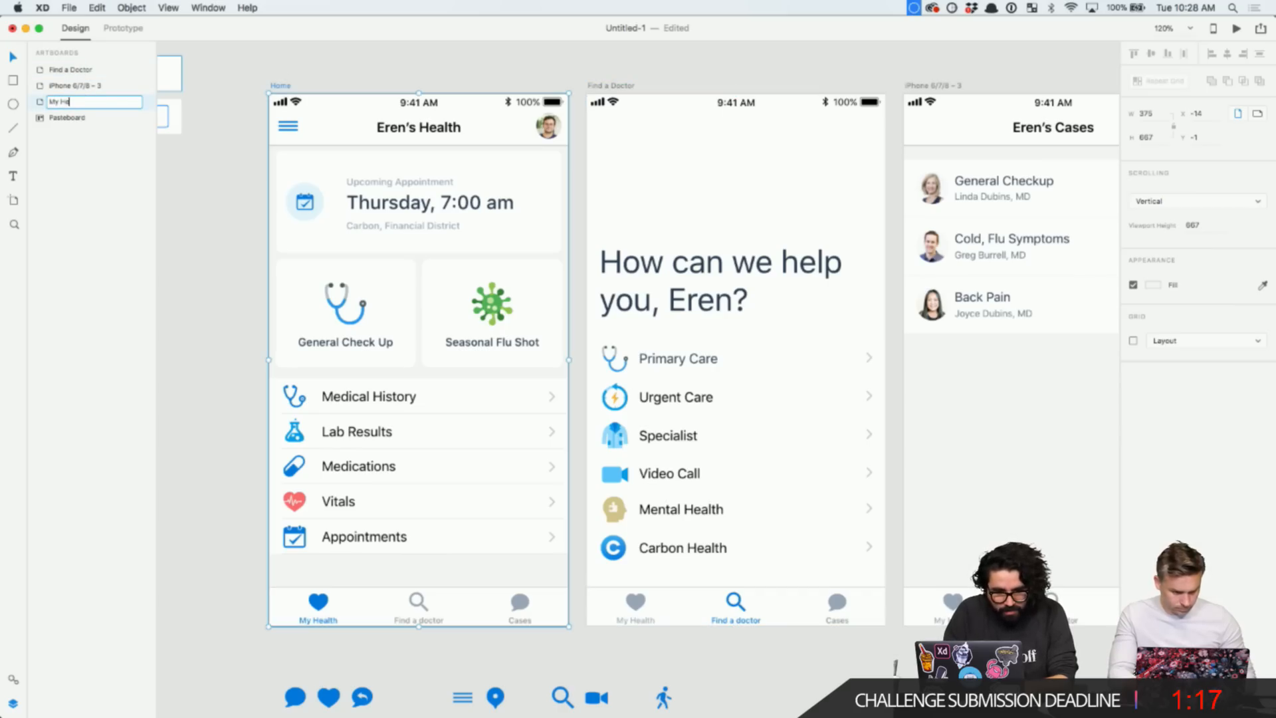
pyautogui.write(' Health Tab')
pyautogui.press('Return')
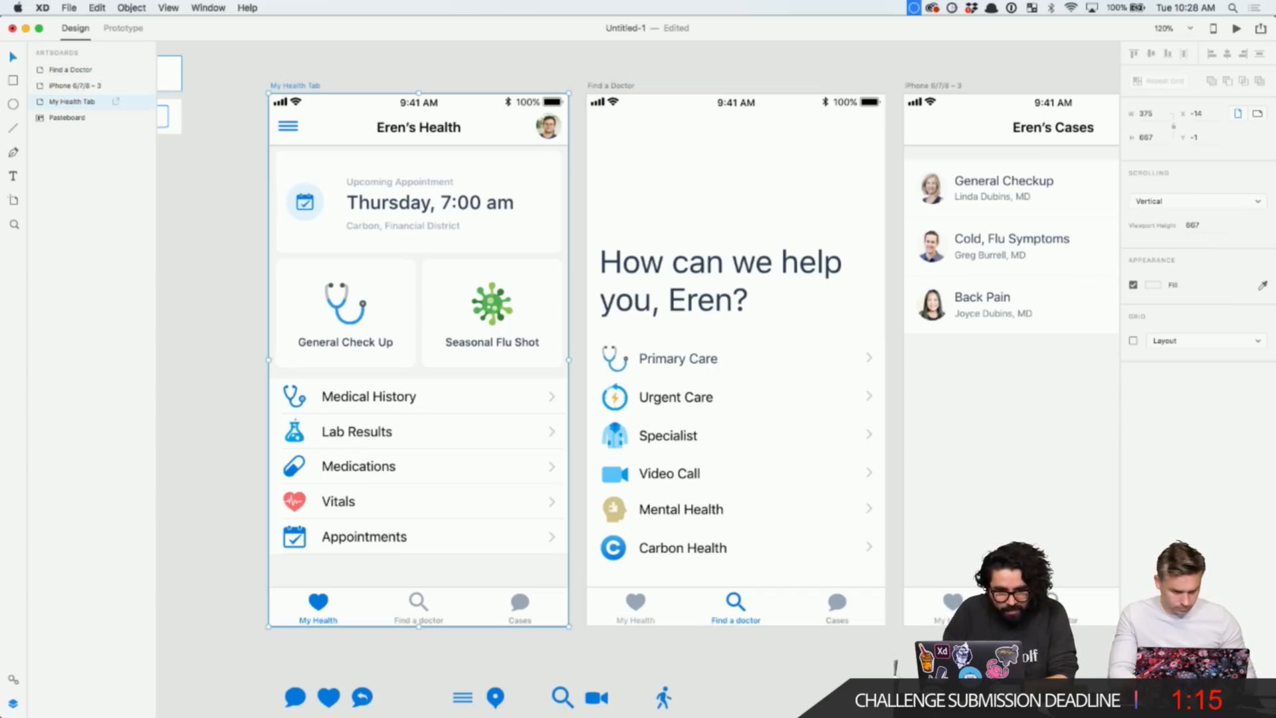
pyautogui.doubleClick(70, 69)
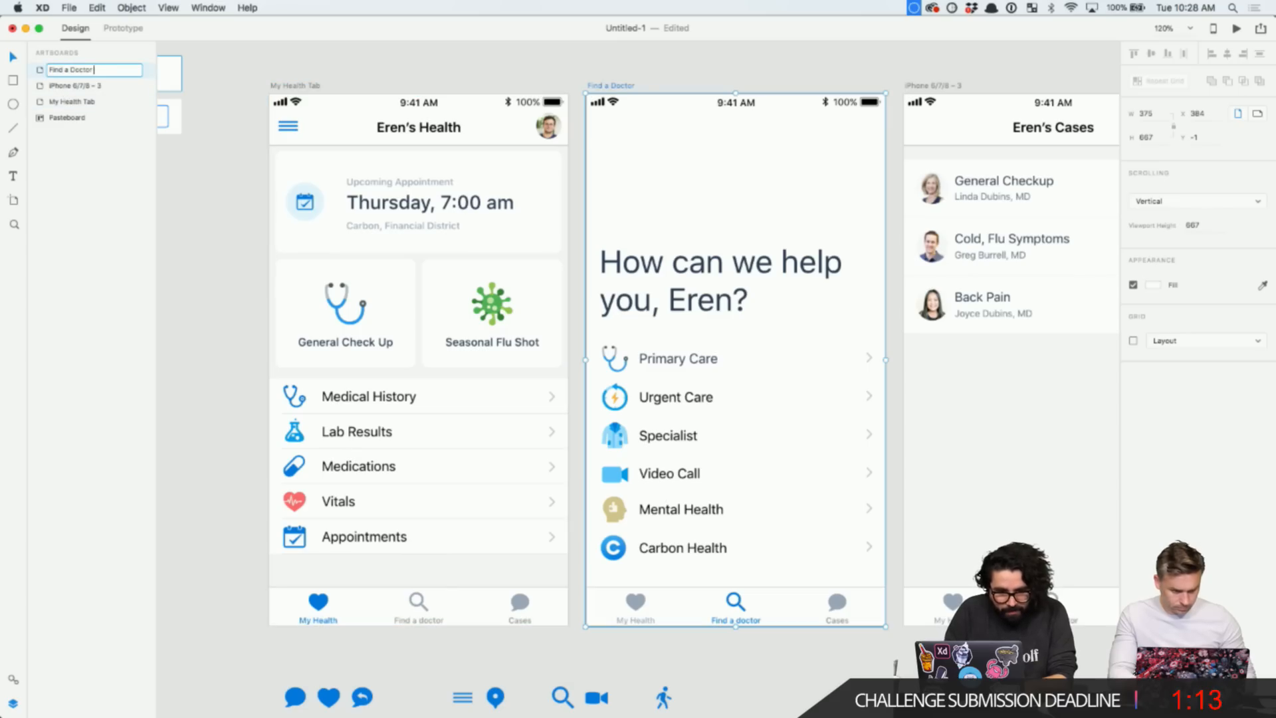
pyautogui.write('Tab')
pyautogui.press('Return')
pyautogui.doubleClick(95, 85)
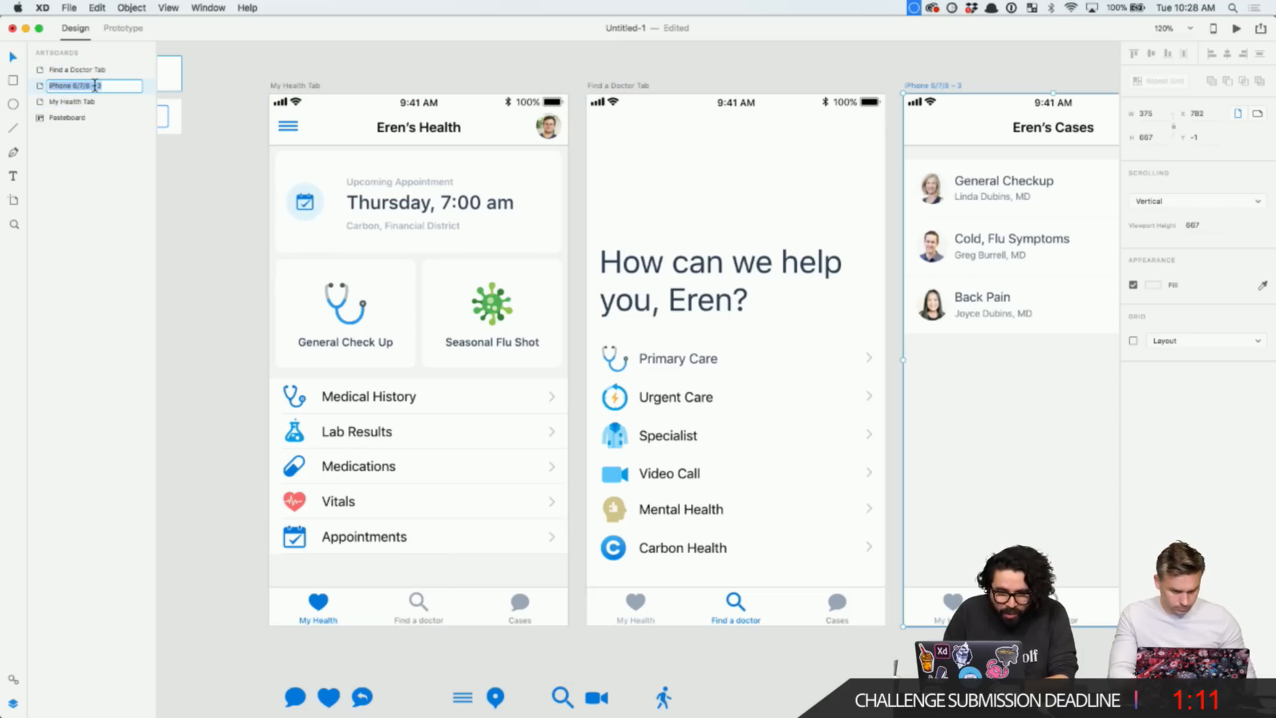
pyautogui.hscroll(5, 357, 266)
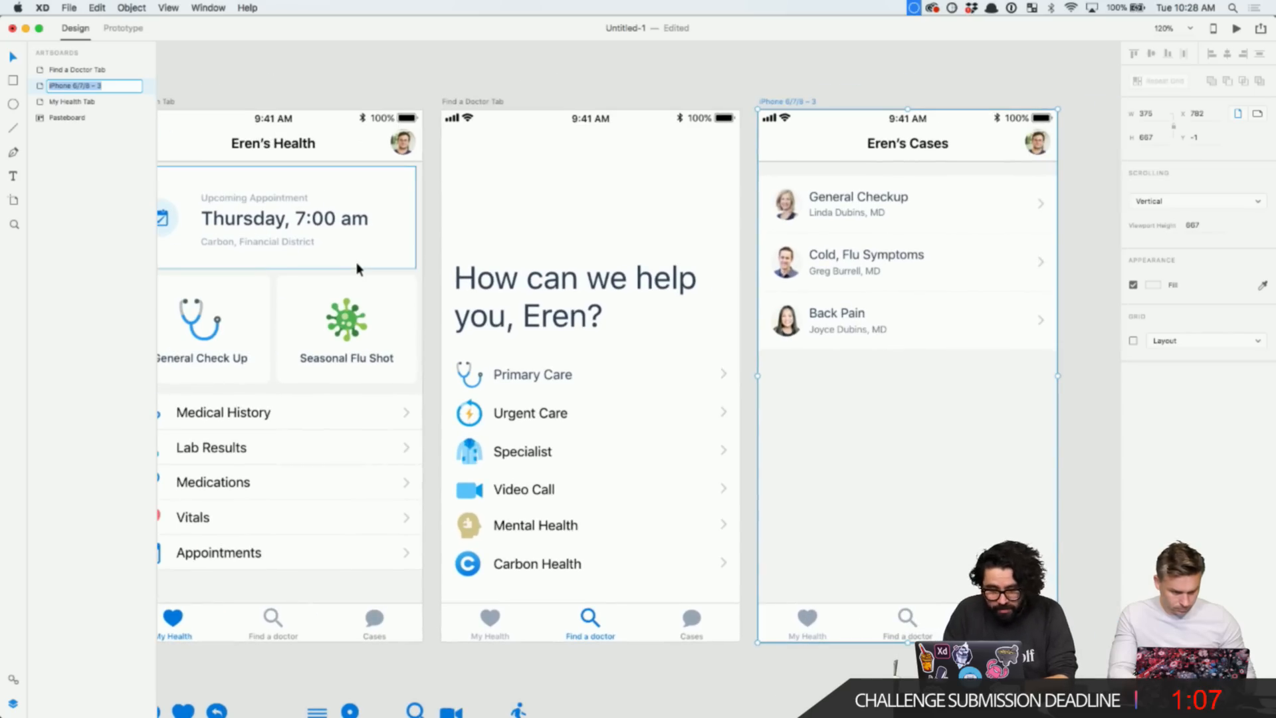
pyautogui.write('Cases Tab')
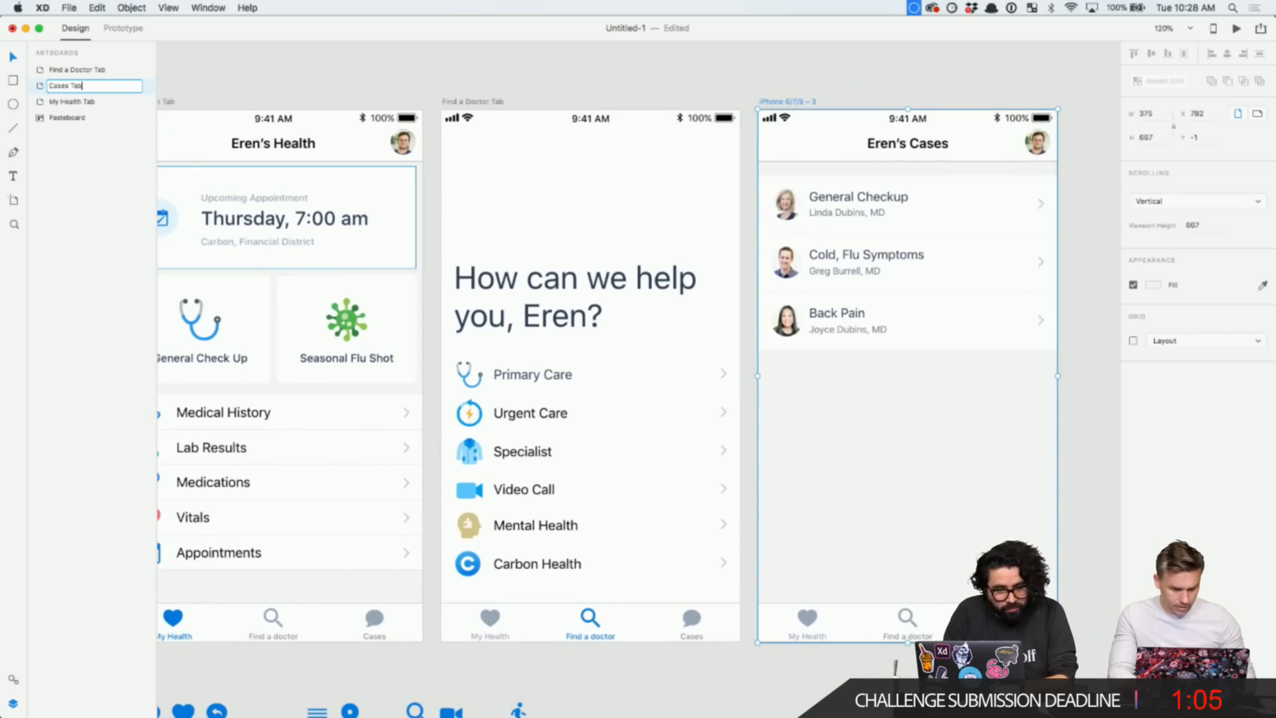
pyautogui.press('Return')
pyautogui.scroll(-5, 836, 412)
# - Select all three tab artboards, check the File menu, then clear the selection
pyautogui.click(544, 202)
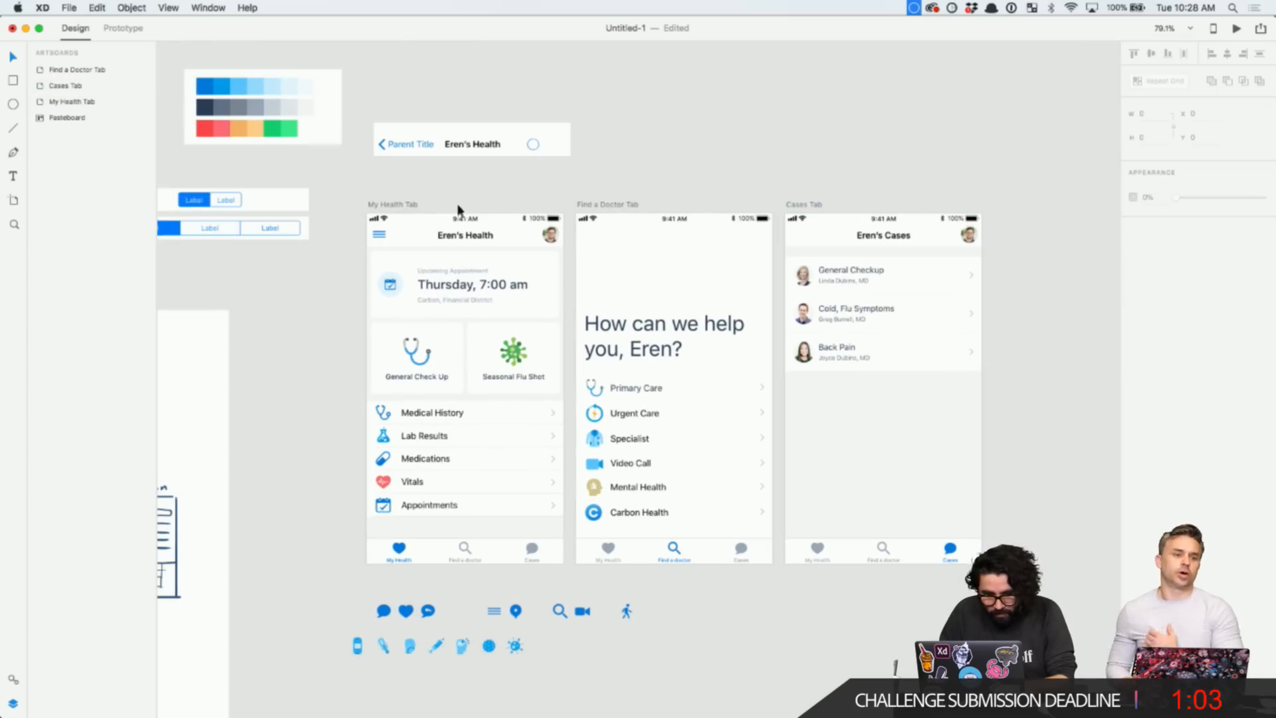
pyautogui.click(397, 205)
pyautogui.keyDown('shift'); pyautogui.click(599, 204); pyautogui.keyUp('shift')
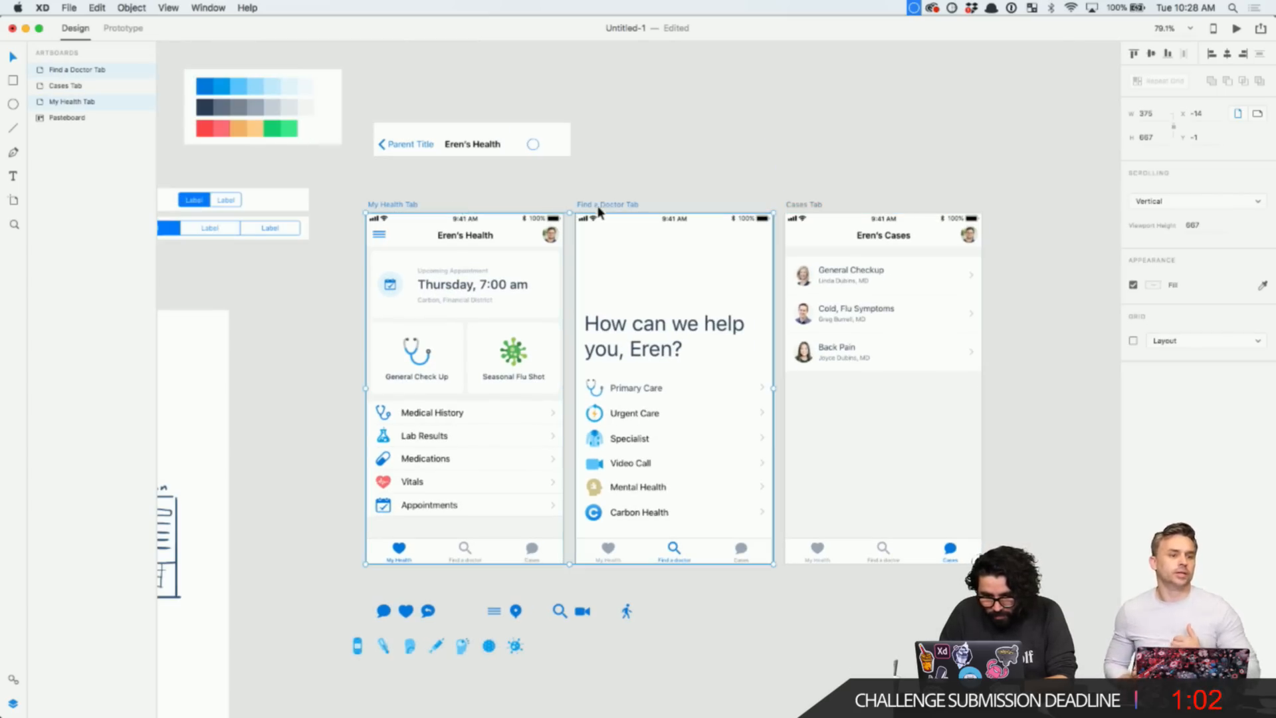
pyautogui.keyDown('shift'); pyautogui.click(807, 206); pyautogui.keyUp('shift')
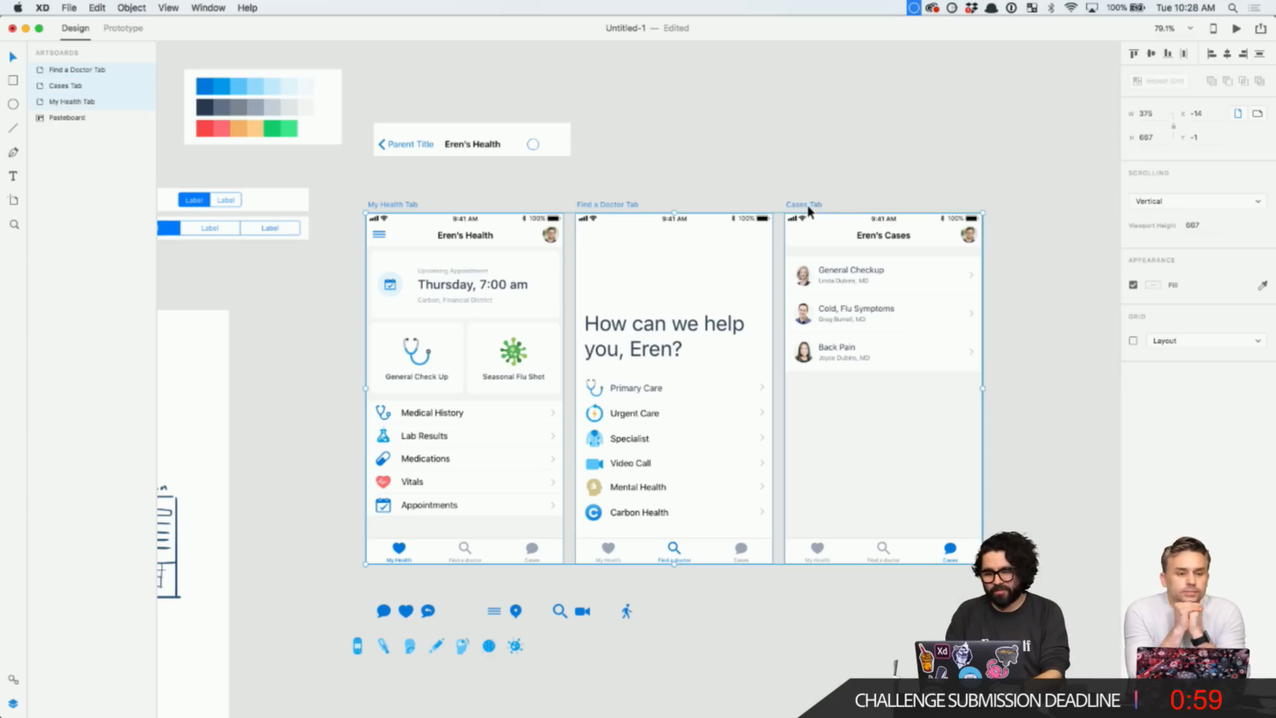
pyautogui.click(69, 8)
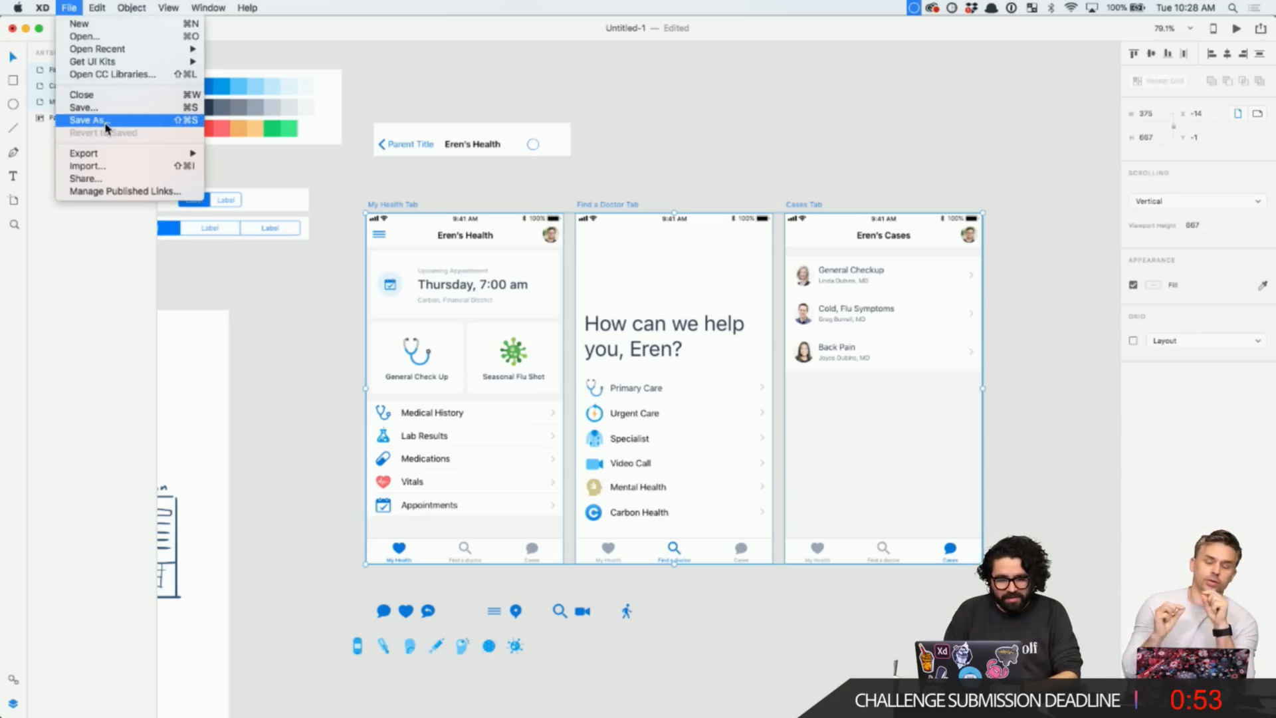
pyautogui.click(519, 97)
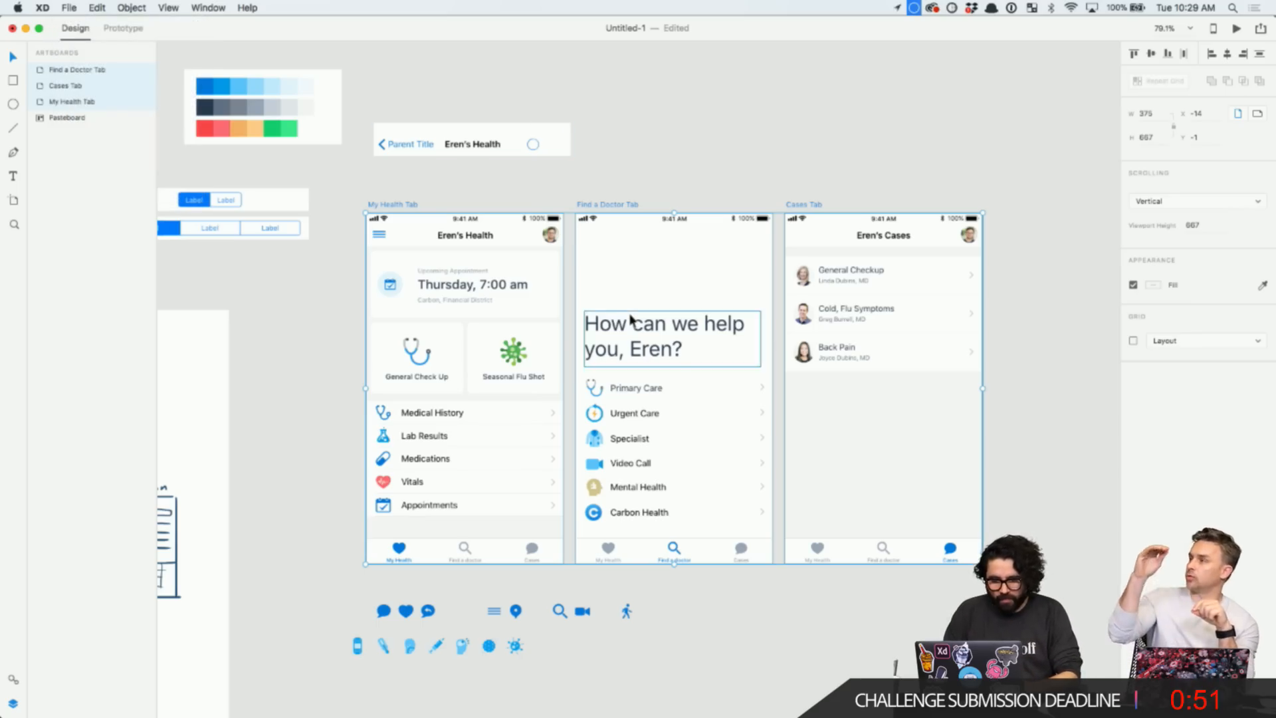
pyautogui.scroll(3, 629, 326)
pyautogui.click(963, 85)
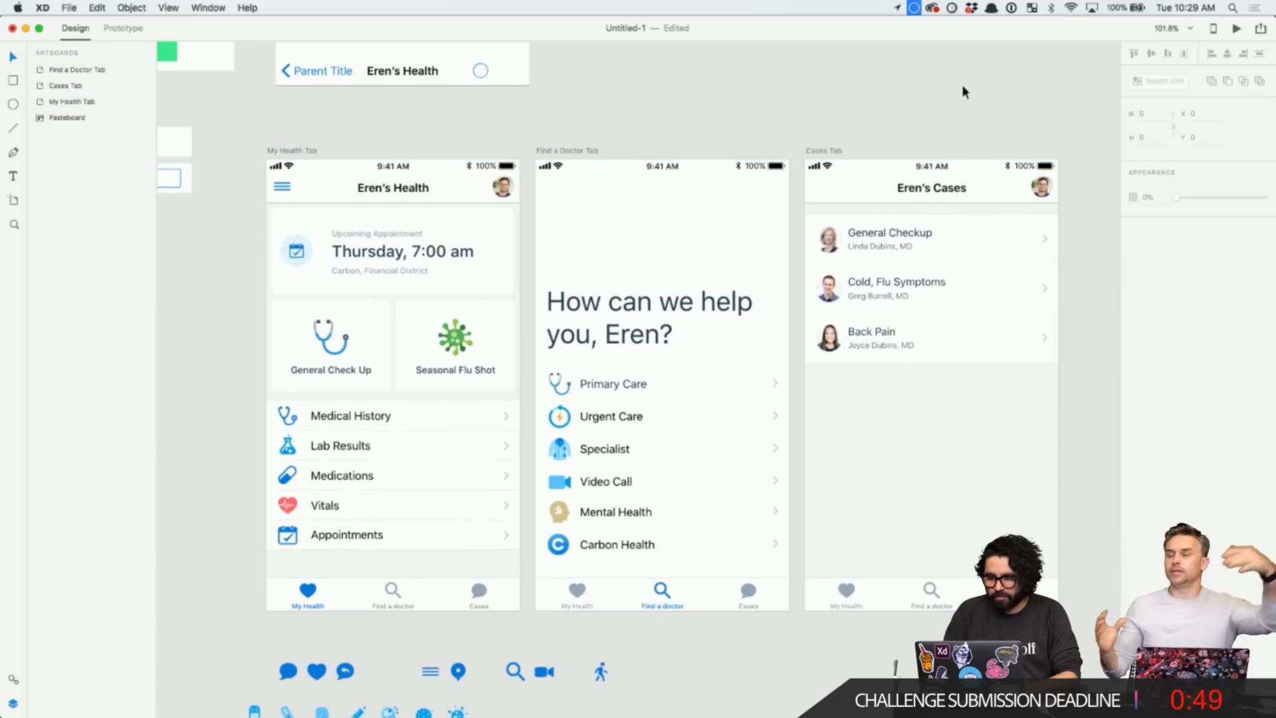
# - Preview the prototype from My Health Tab, enlarging and moving the preview window, then close it
pyautogui.click(1237, 30)
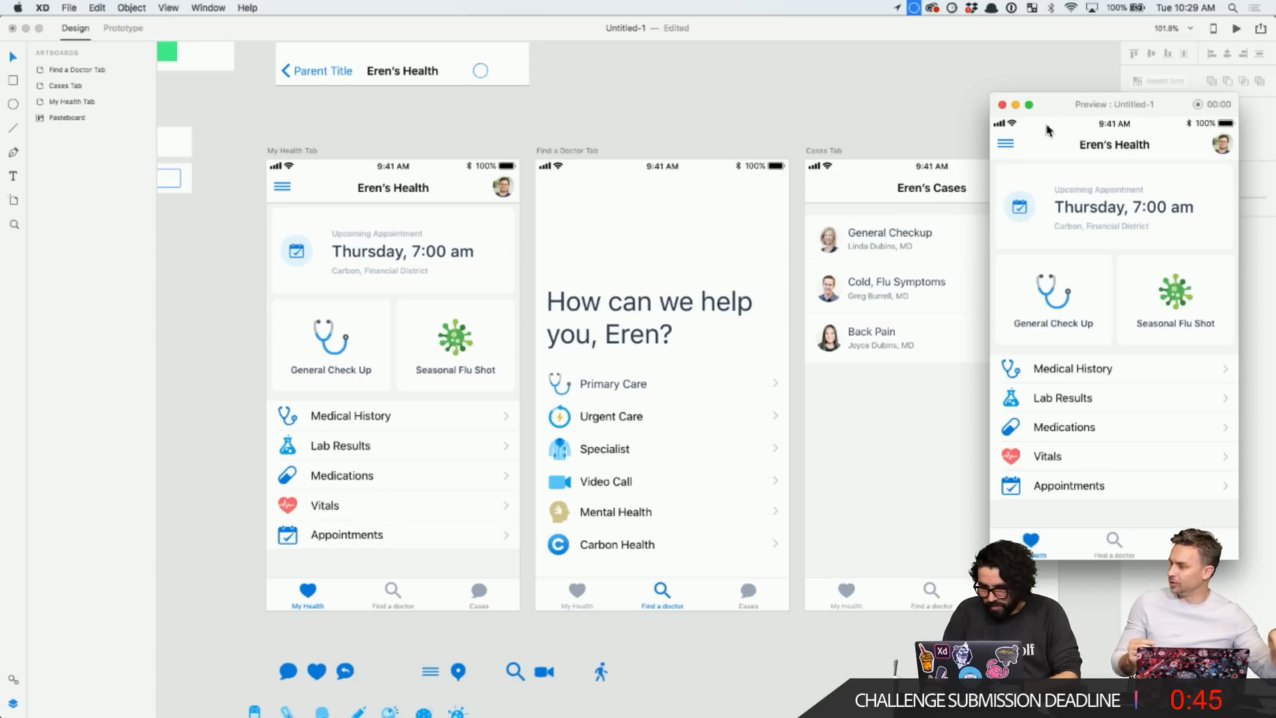
pyautogui.moveTo(989, 96); pyautogui.dragTo(925, 51)
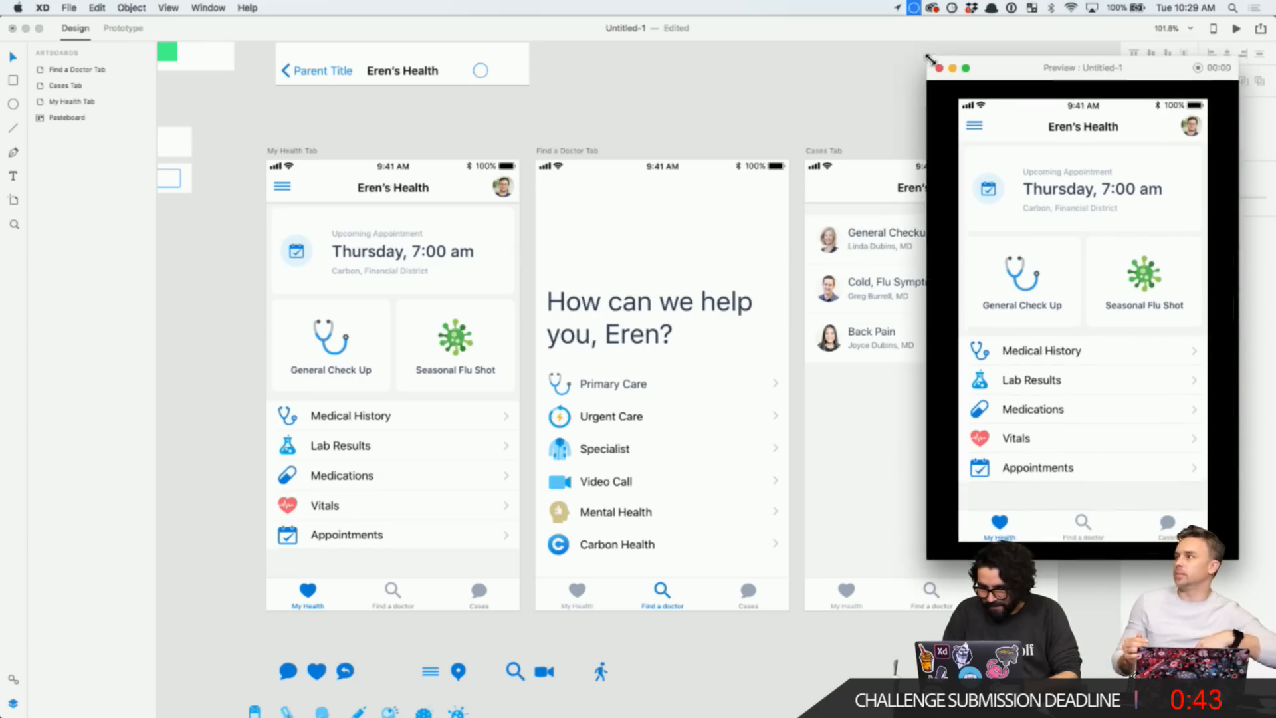
pyautogui.moveTo(1062, 60); pyautogui.dragTo(473, 65)
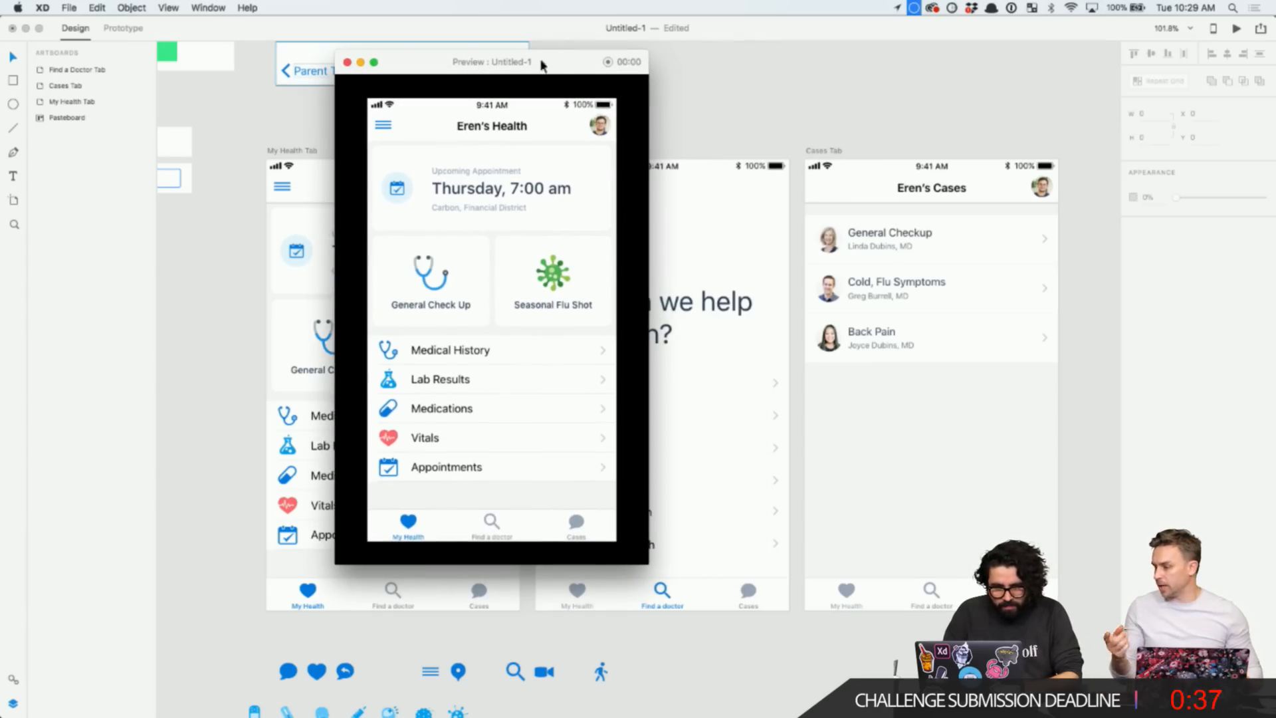
pyautogui.click(349, 63)
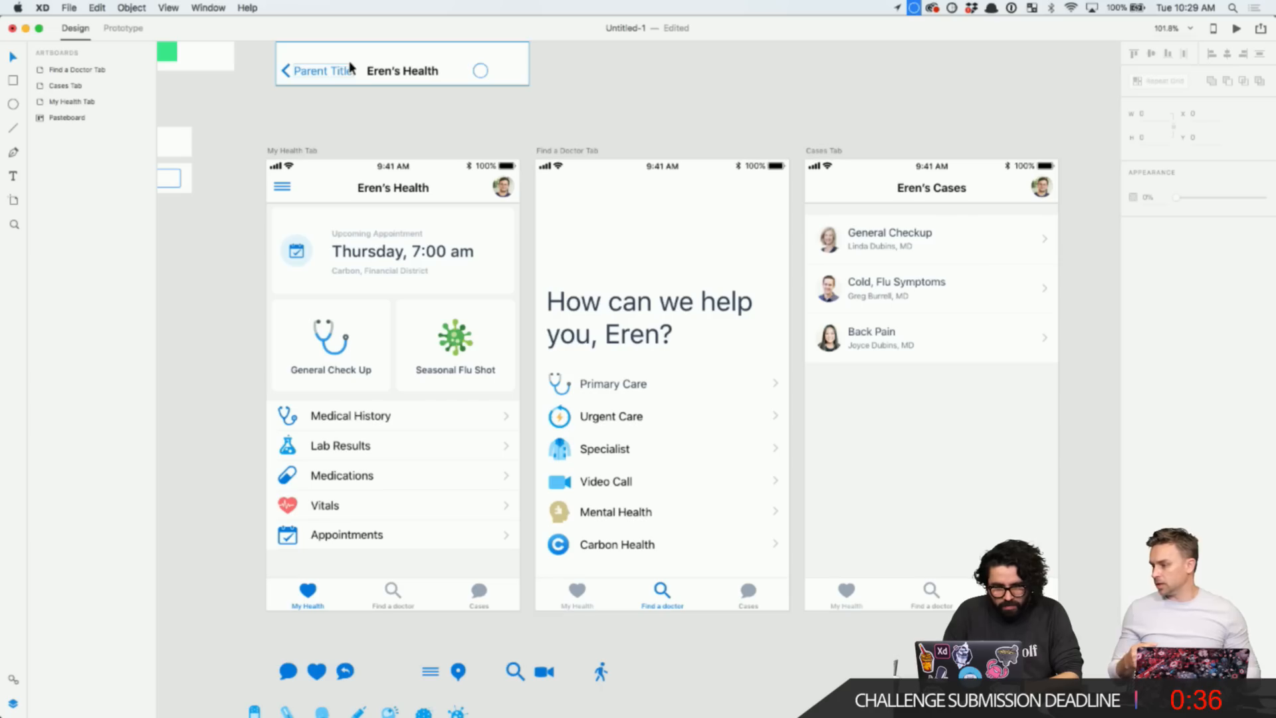
pyautogui.click(131, 29)
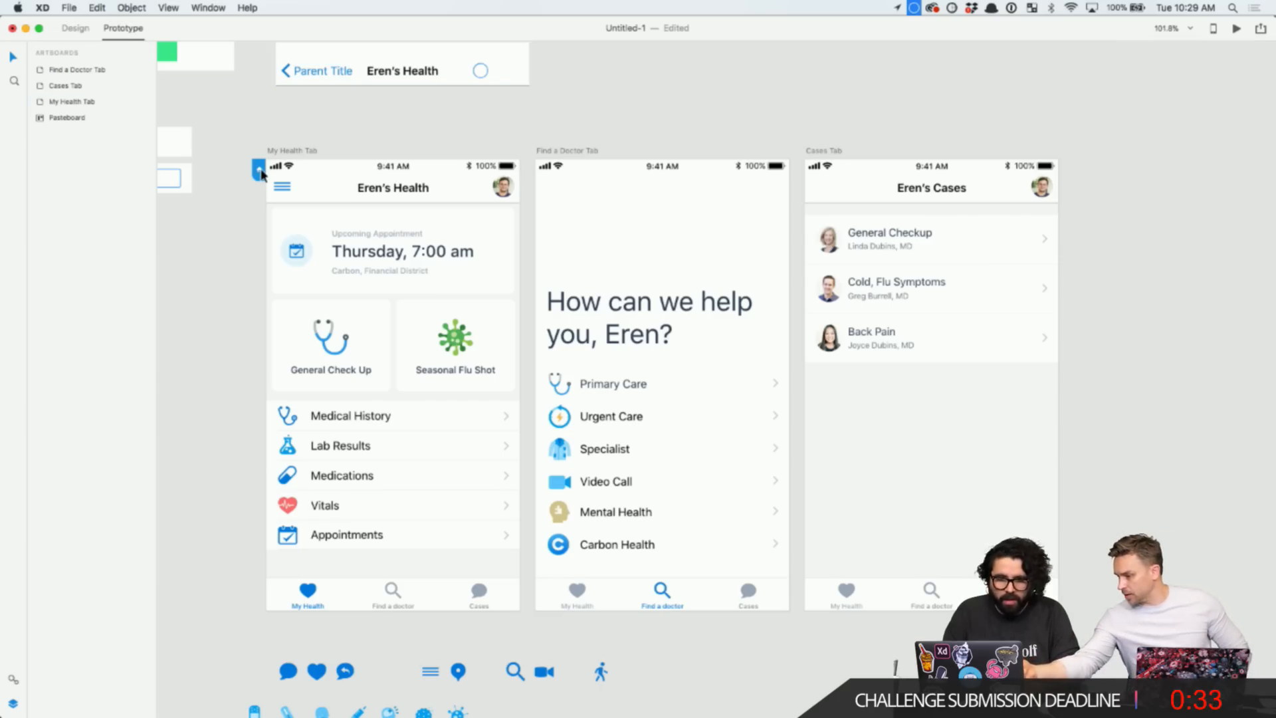
pyautogui.click(305, 274)
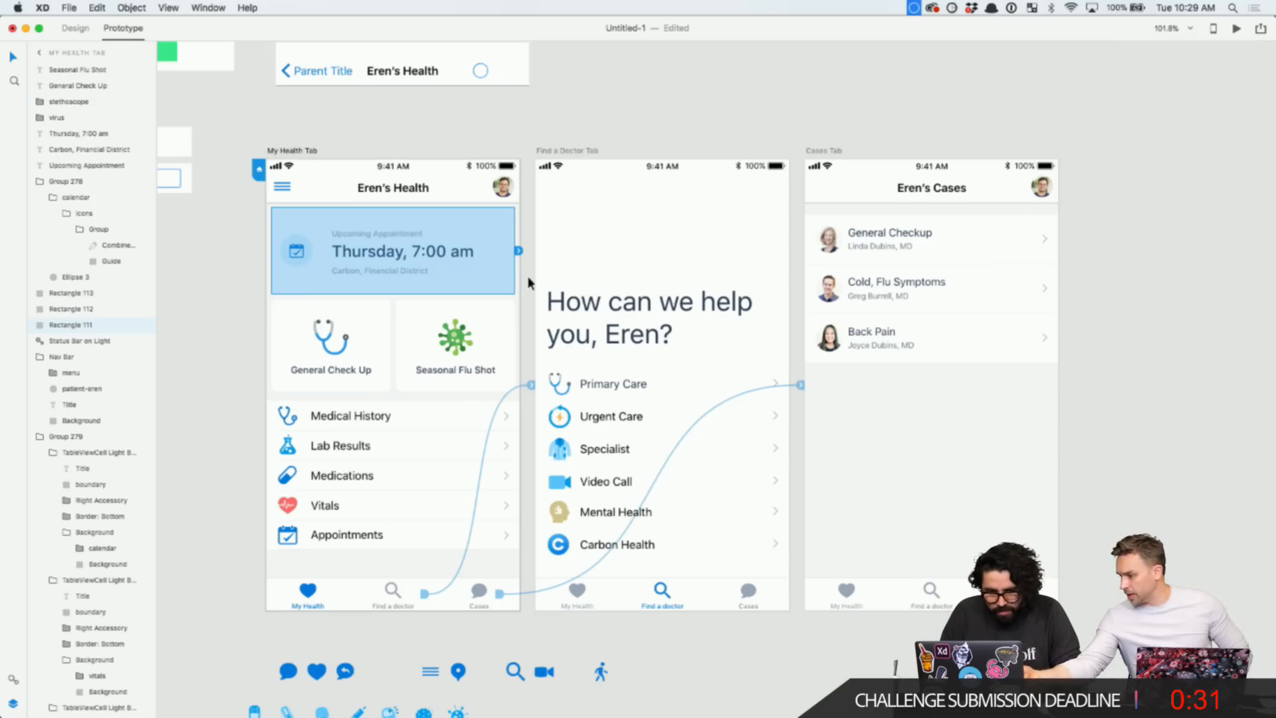
pyautogui.click(518, 251)
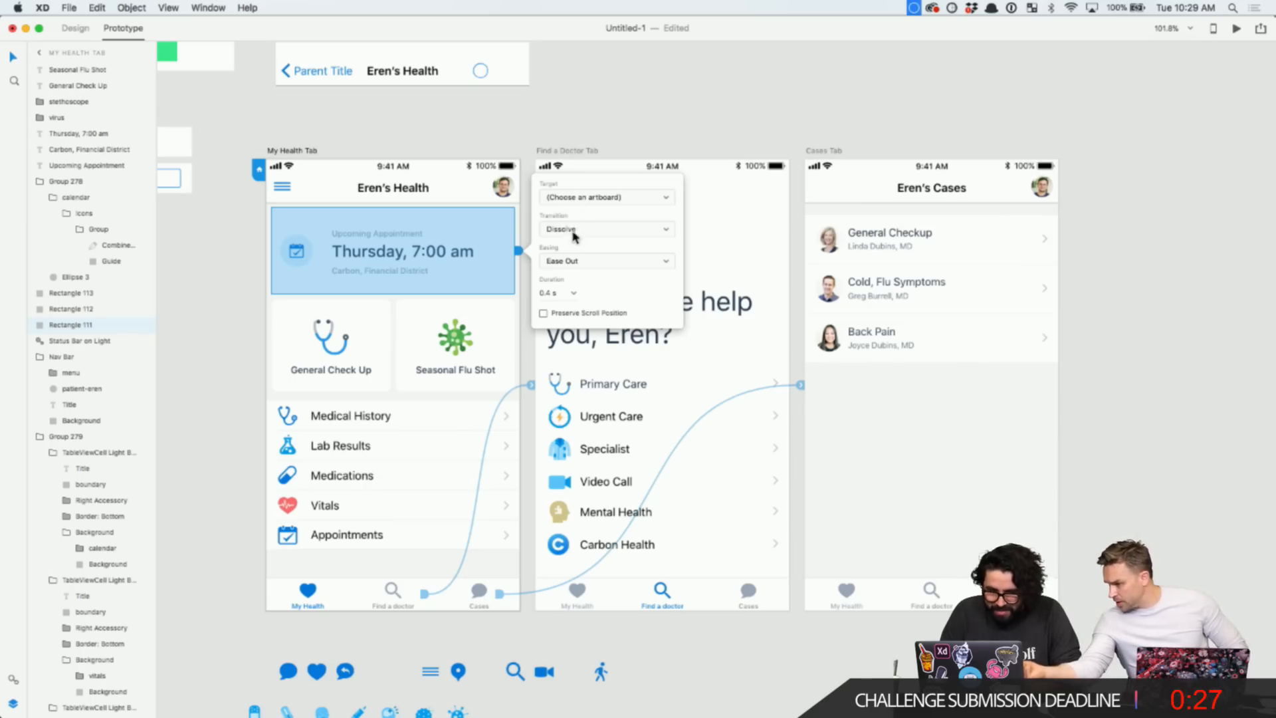
pyautogui.click(576, 197)
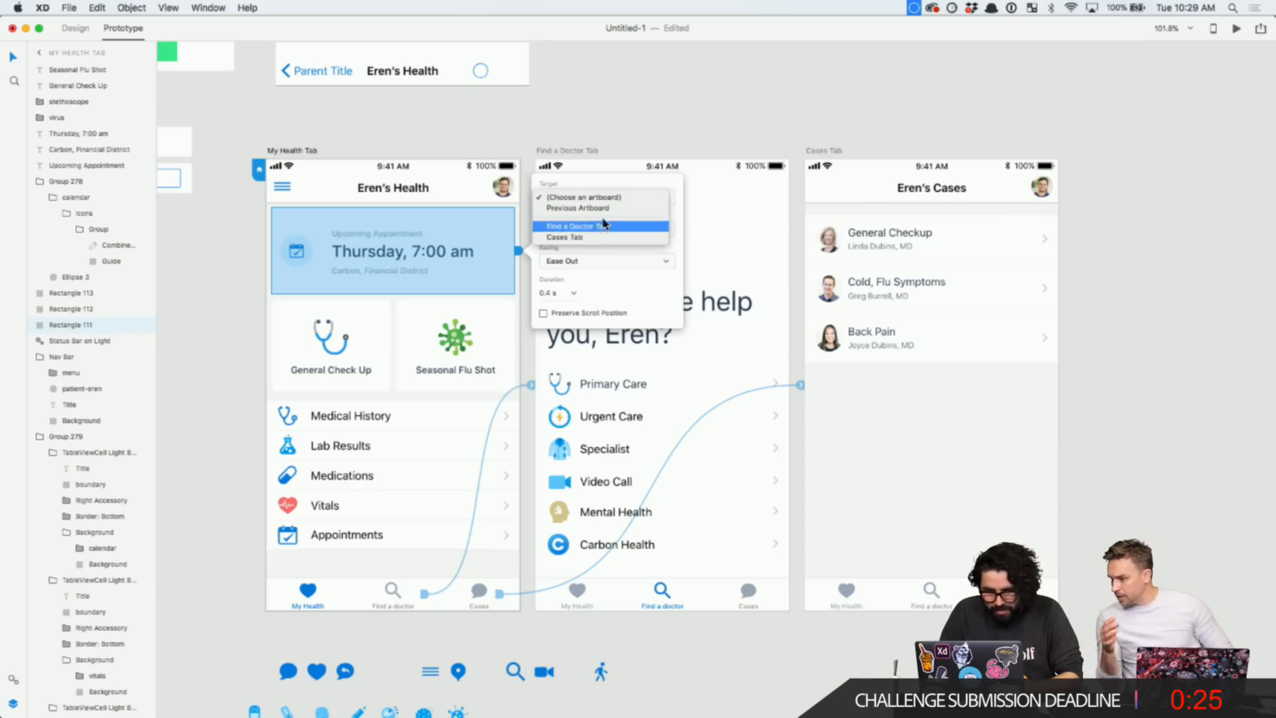
pyautogui.click(606, 152)
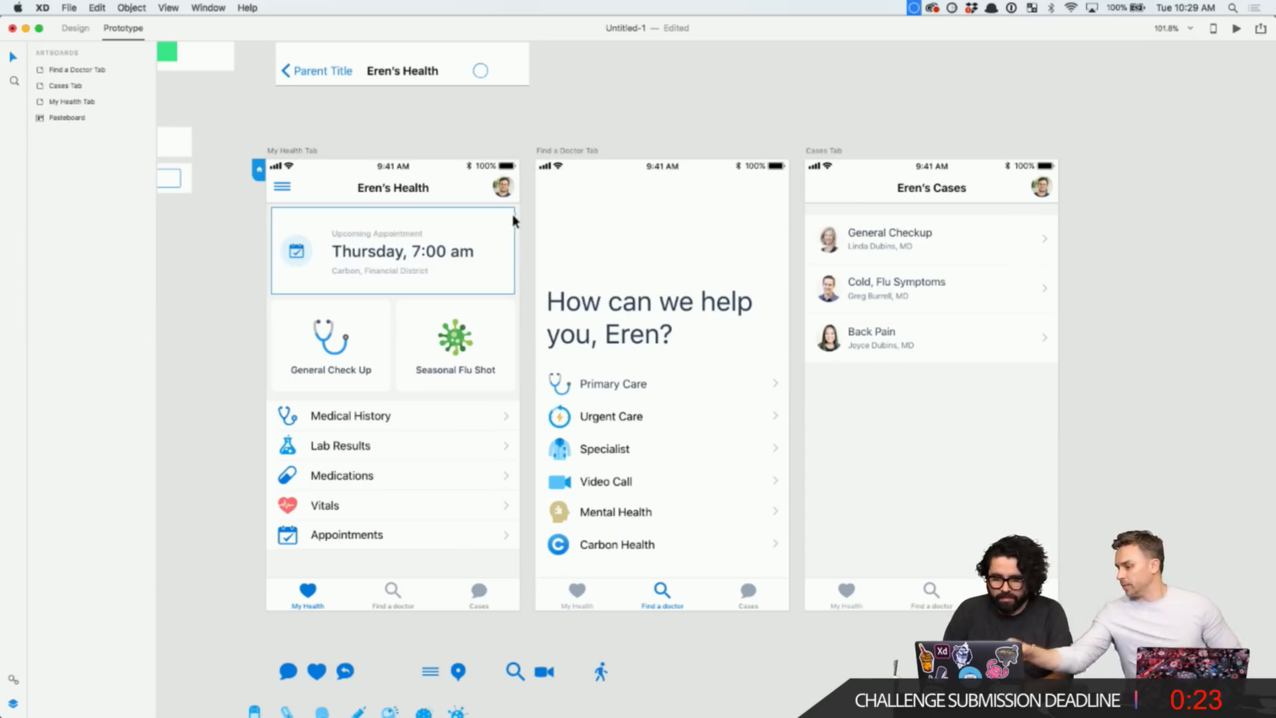
pyautogui.click(519, 253)
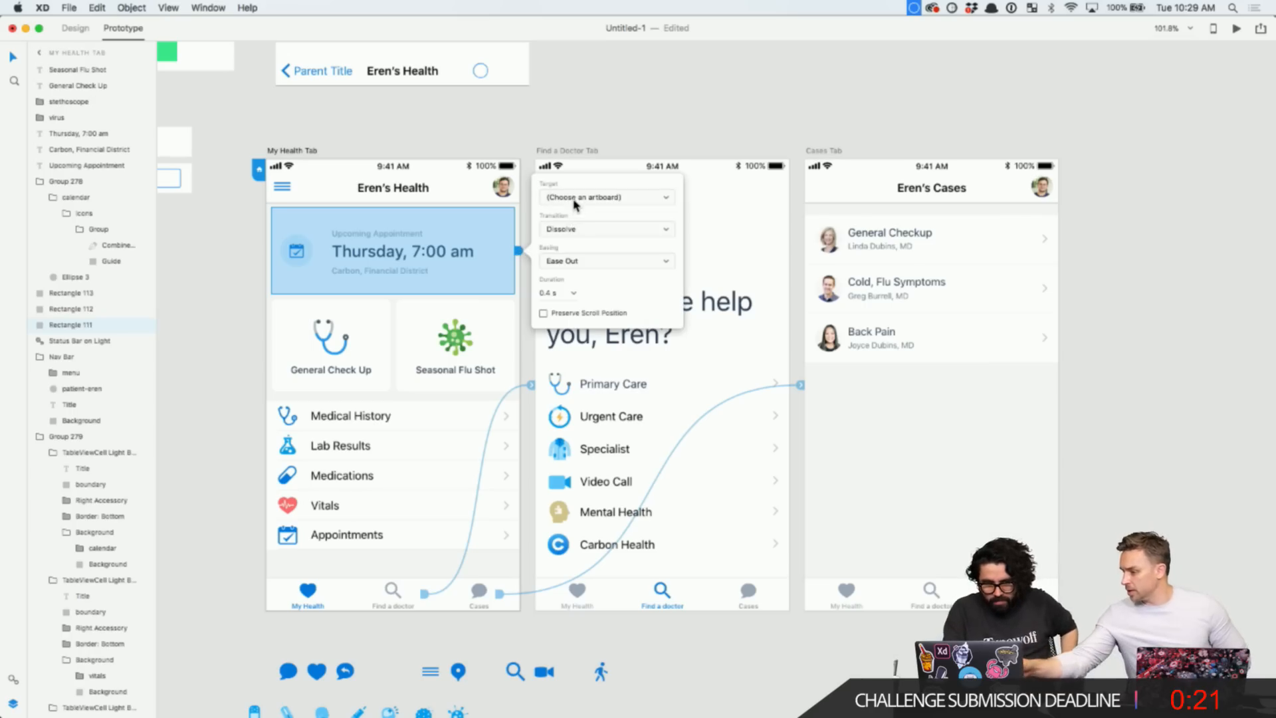
pyautogui.click(576, 199)
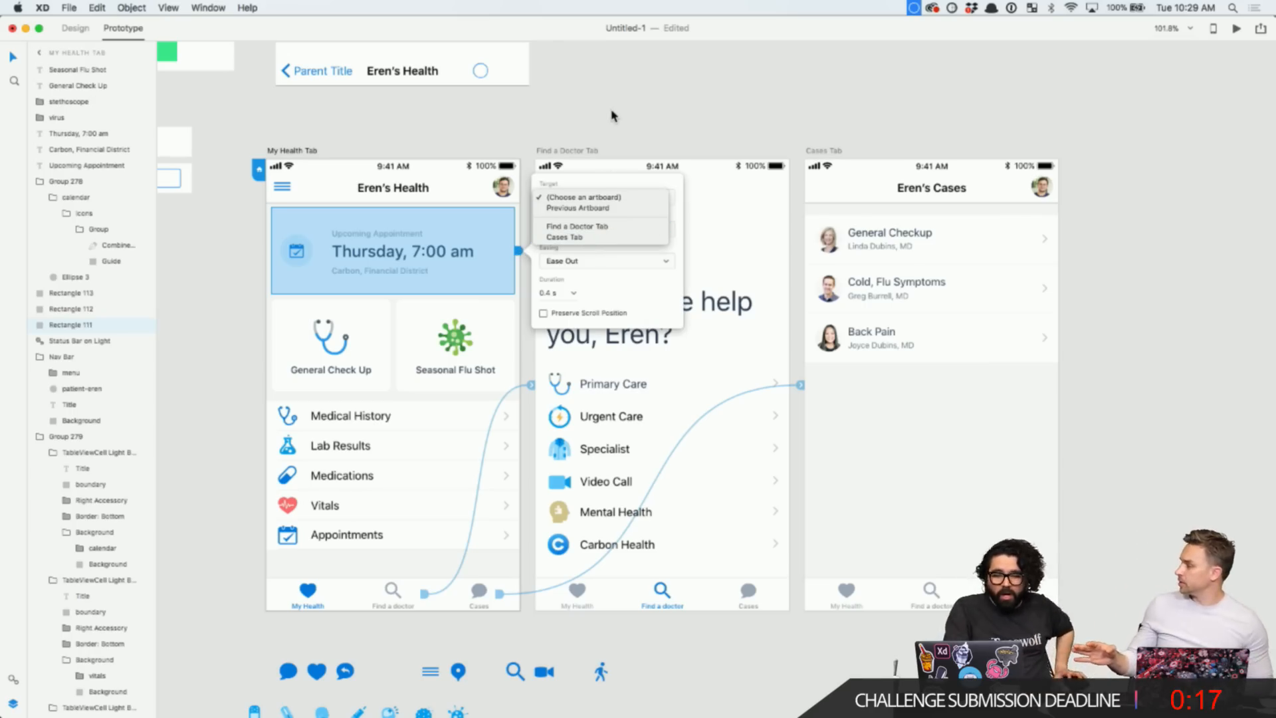
pyautogui.click(604, 130)
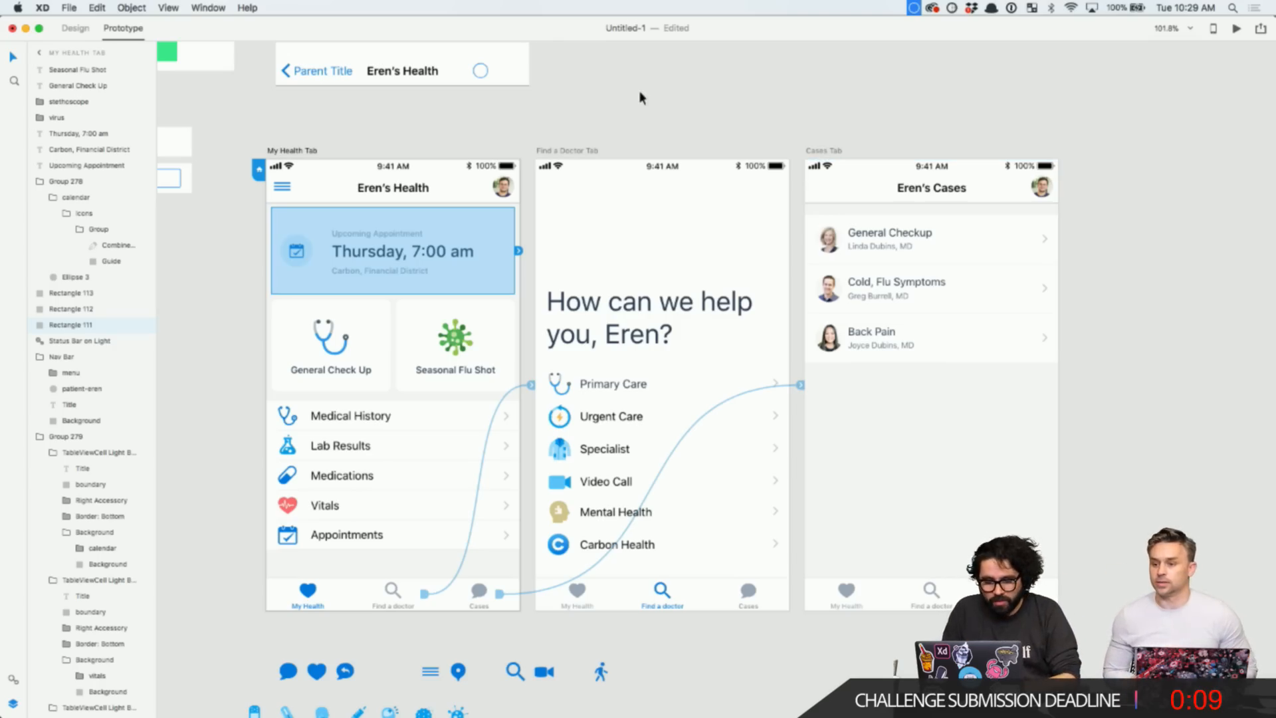
pyautogui.click(584, 135)
pyautogui.doubleClick(468, 261)
pyautogui.click(598, 141)
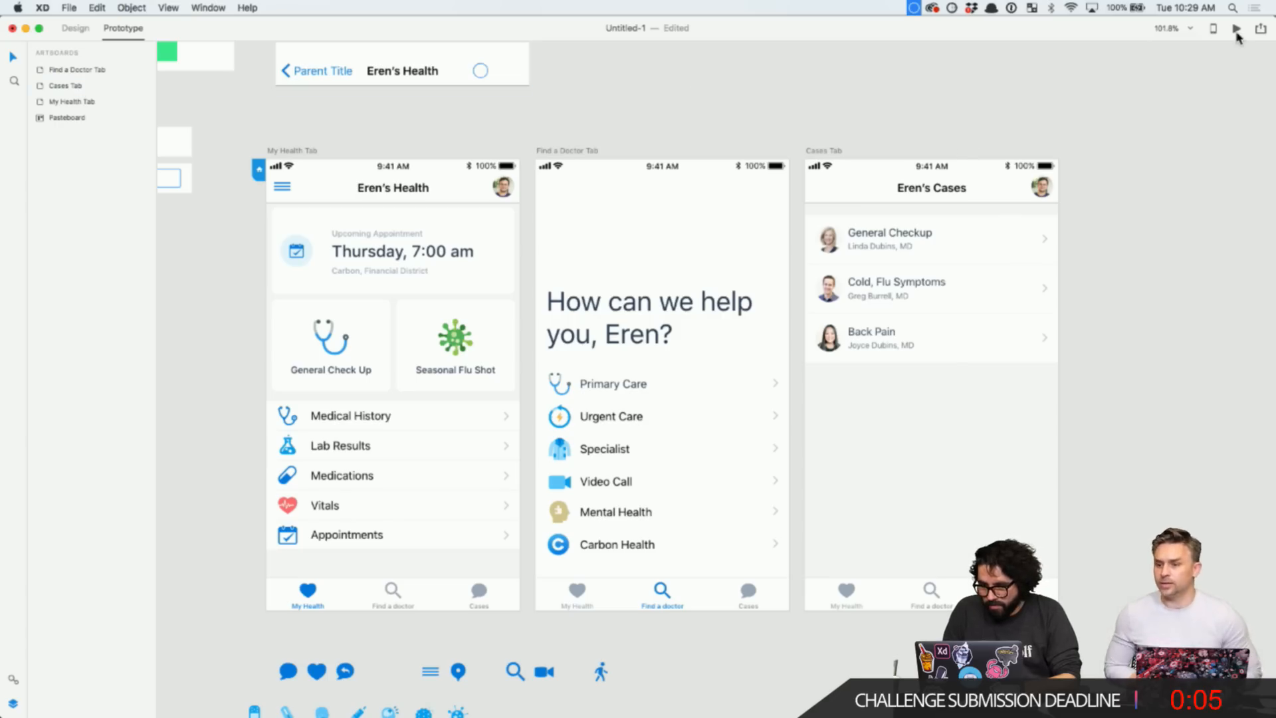
# - Select My Health Tab, Find a Doctor Tab and Cases Tab and export them via File > Export > Zeplin
pyautogui.click(75, 28)
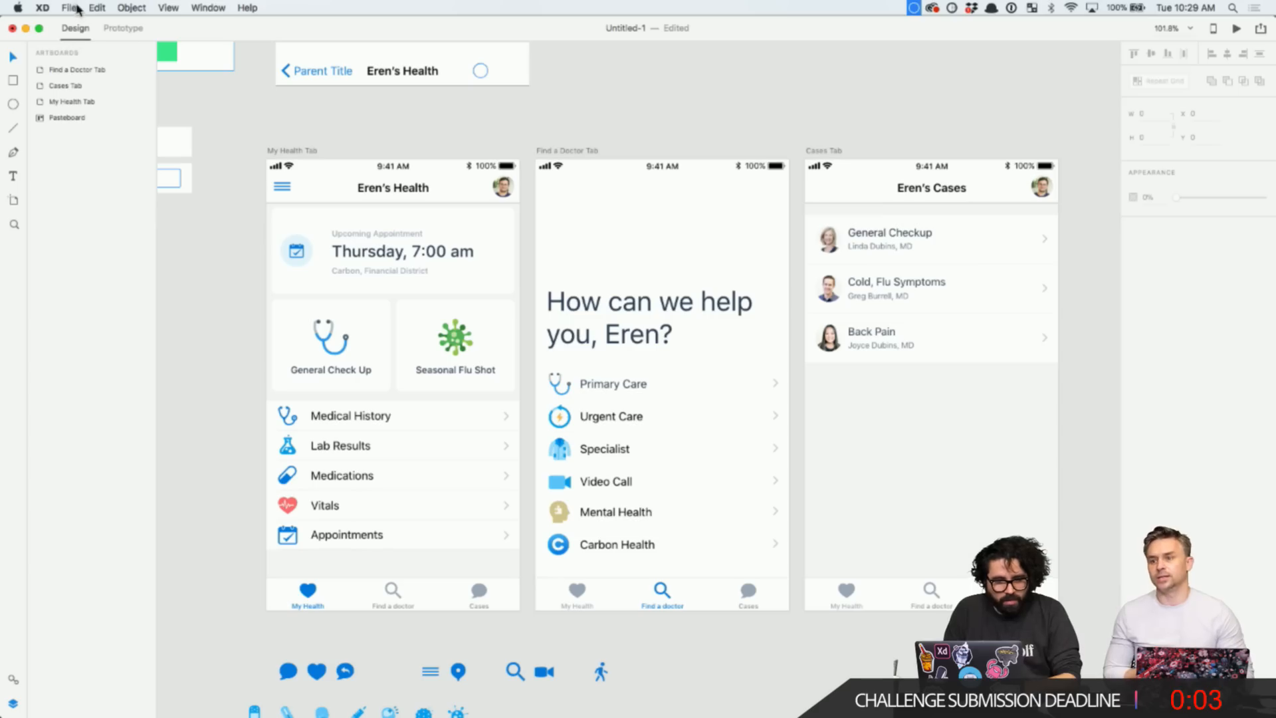
pyautogui.click(68, 7)
pyautogui.moveTo(82, 159)
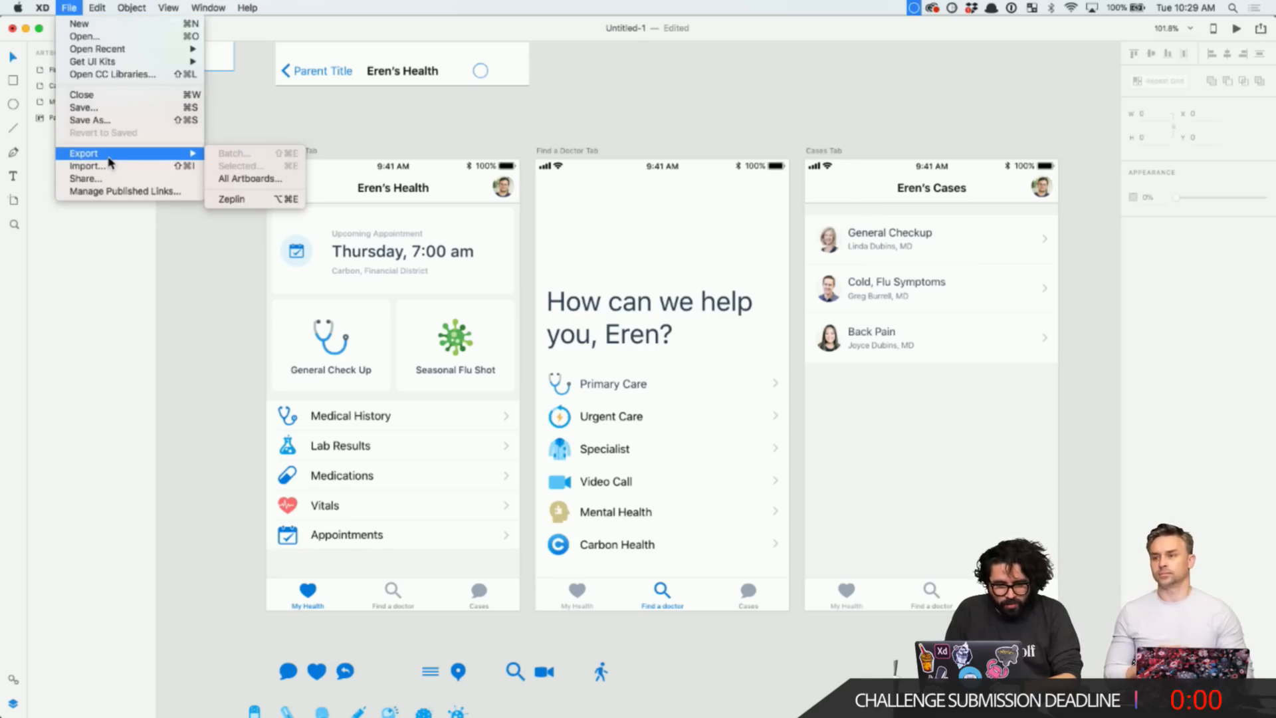
pyautogui.click(417, 139)
pyautogui.click(296, 150)
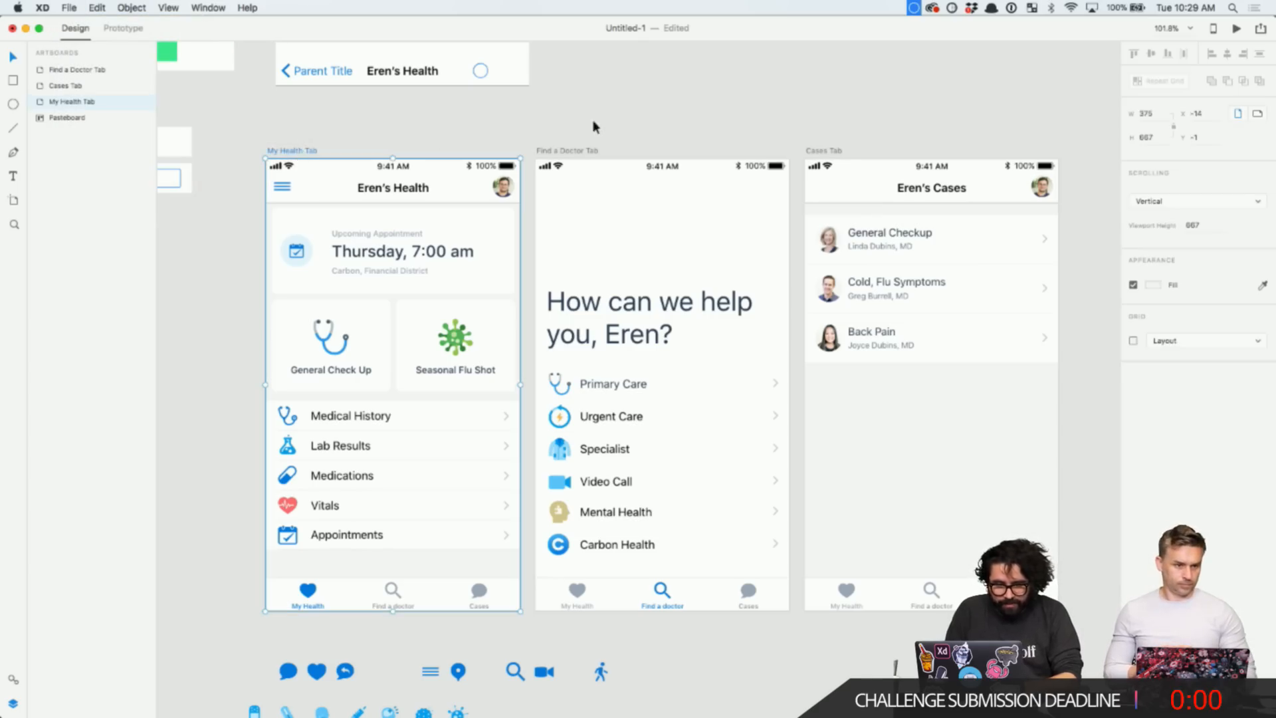
pyautogui.keyDown('shift'); pyautogui.click(566, 158); pyautogui.keyUp('shift')
pyautogui.keyDown('shift'); pyautogui.click(823, 153); pyautogui.keyUp('shift')
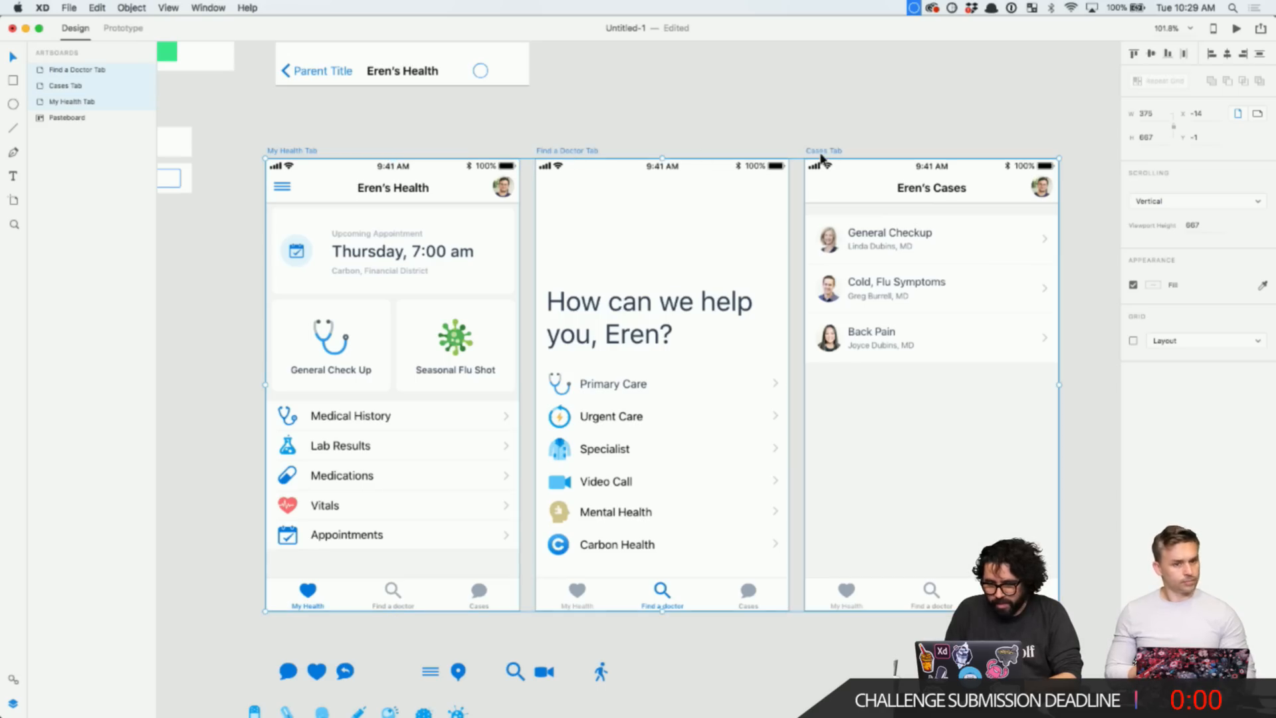
pyautogui.click(69, 8)
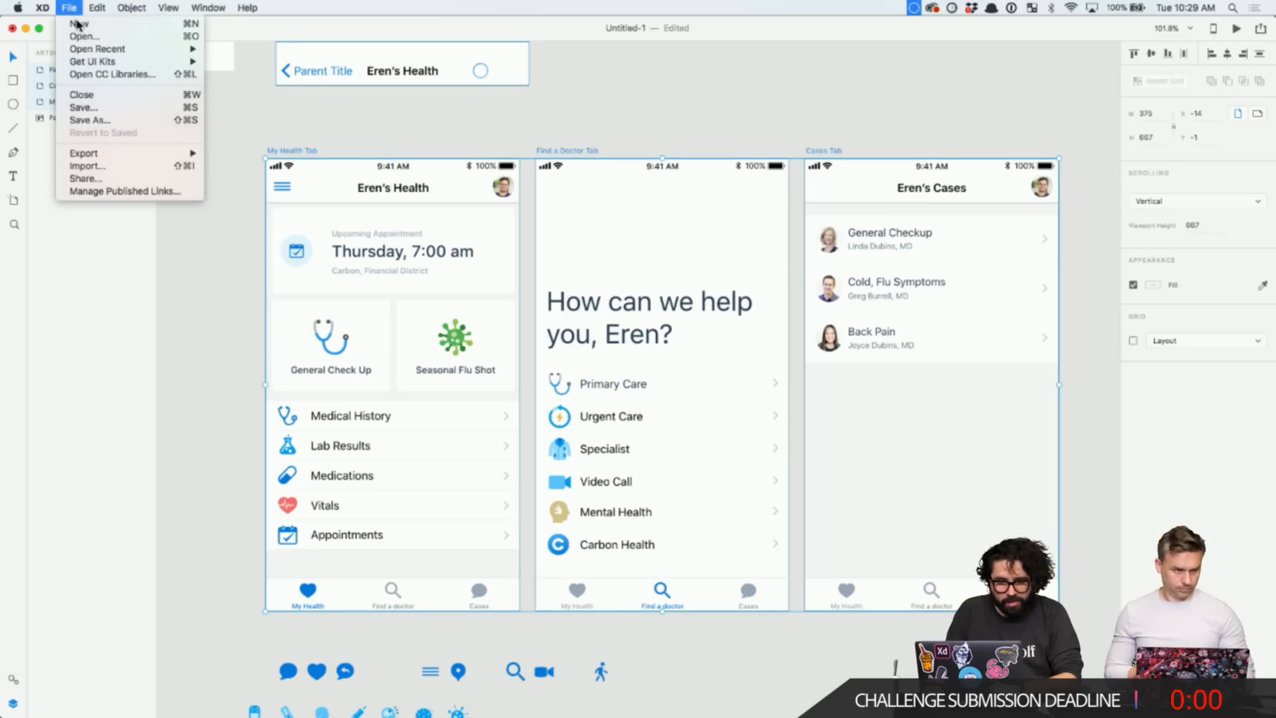
pyautogui.moveTo(114, 157)
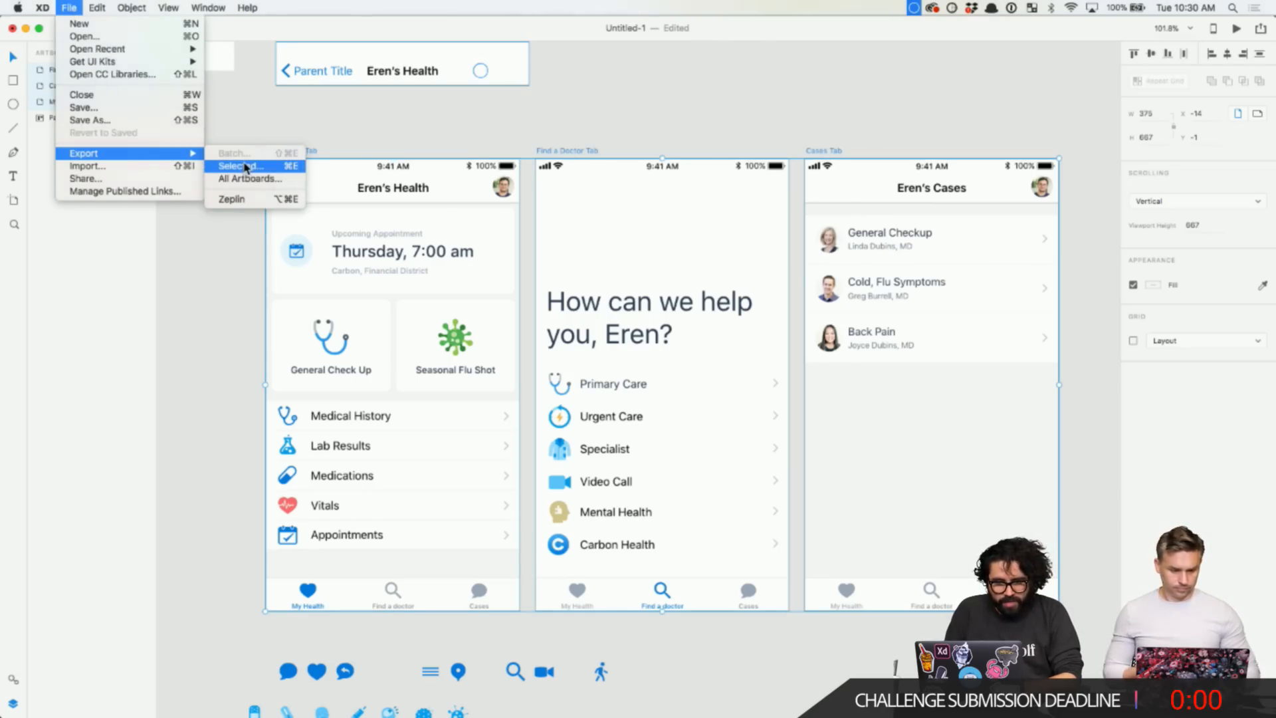
pyautogui.click(250, 201)
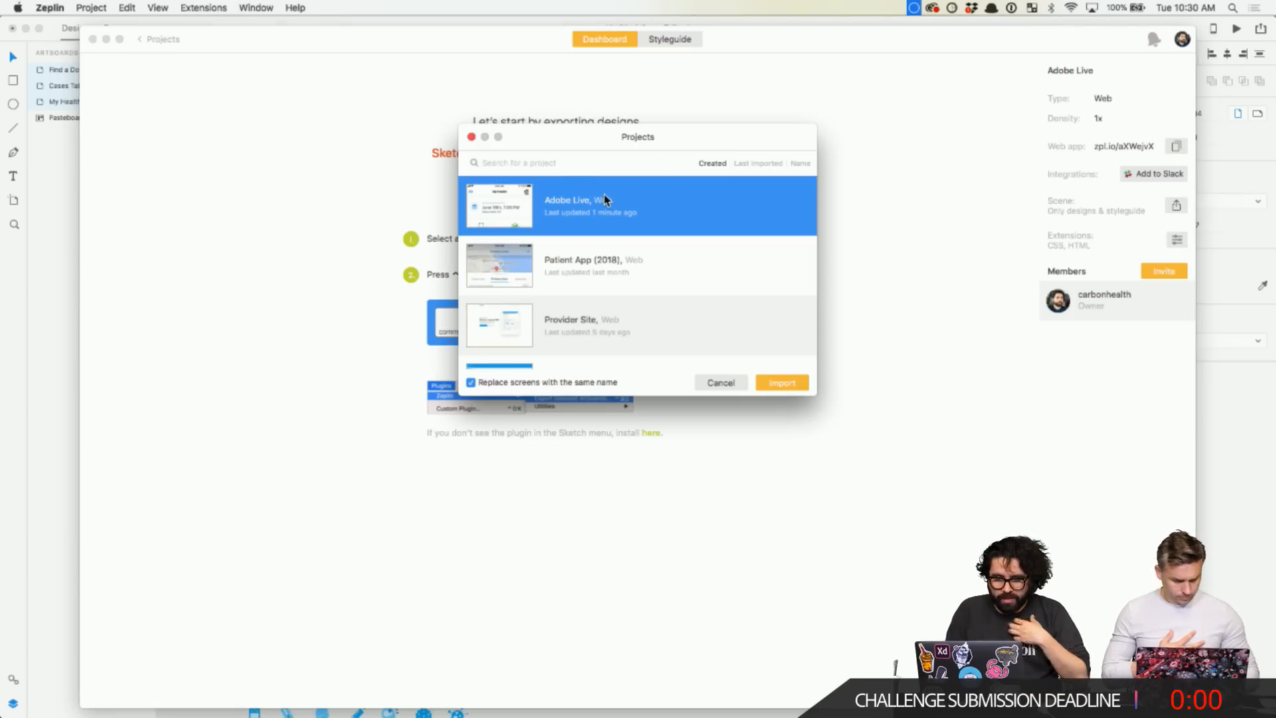
# - Import into Adobe Live and inspect Find a Doctor Tab's heading, Primary Care, stethoscope and Urgent Care specs
pyautogui.click(793, 387)
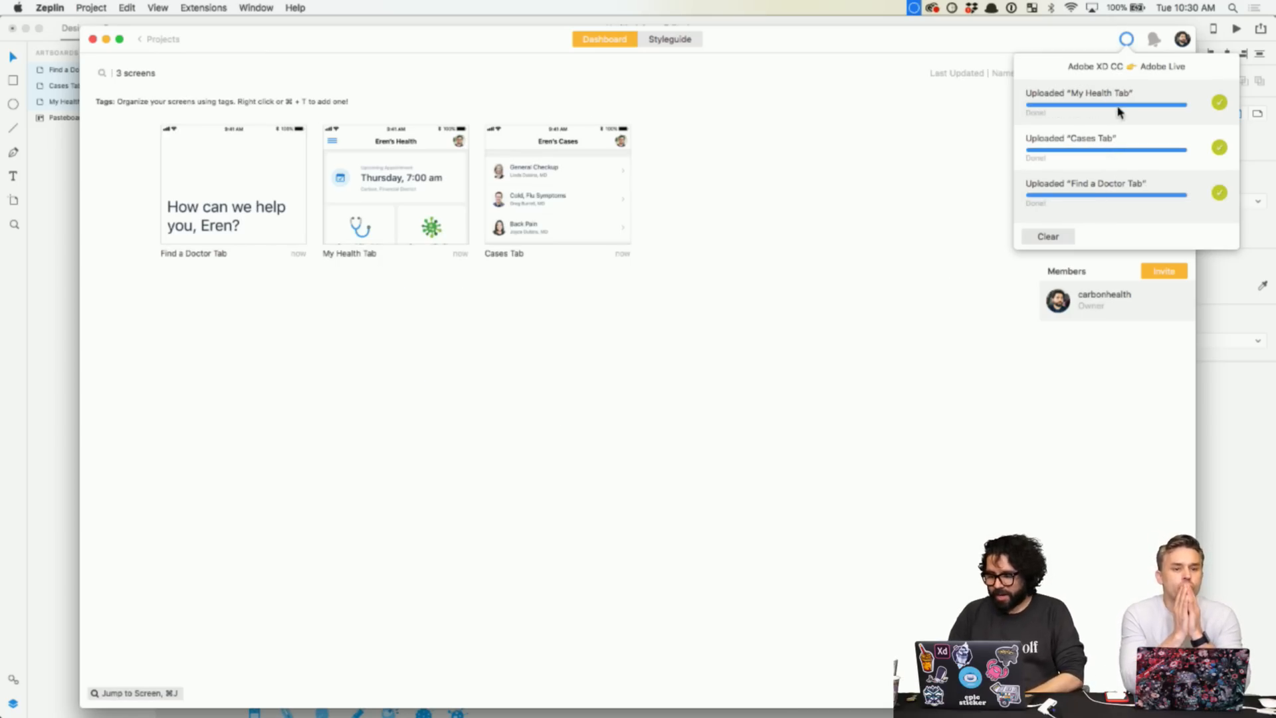
pyautogui.click(768, 305)
pyautogui.doubleClick(296, 214)
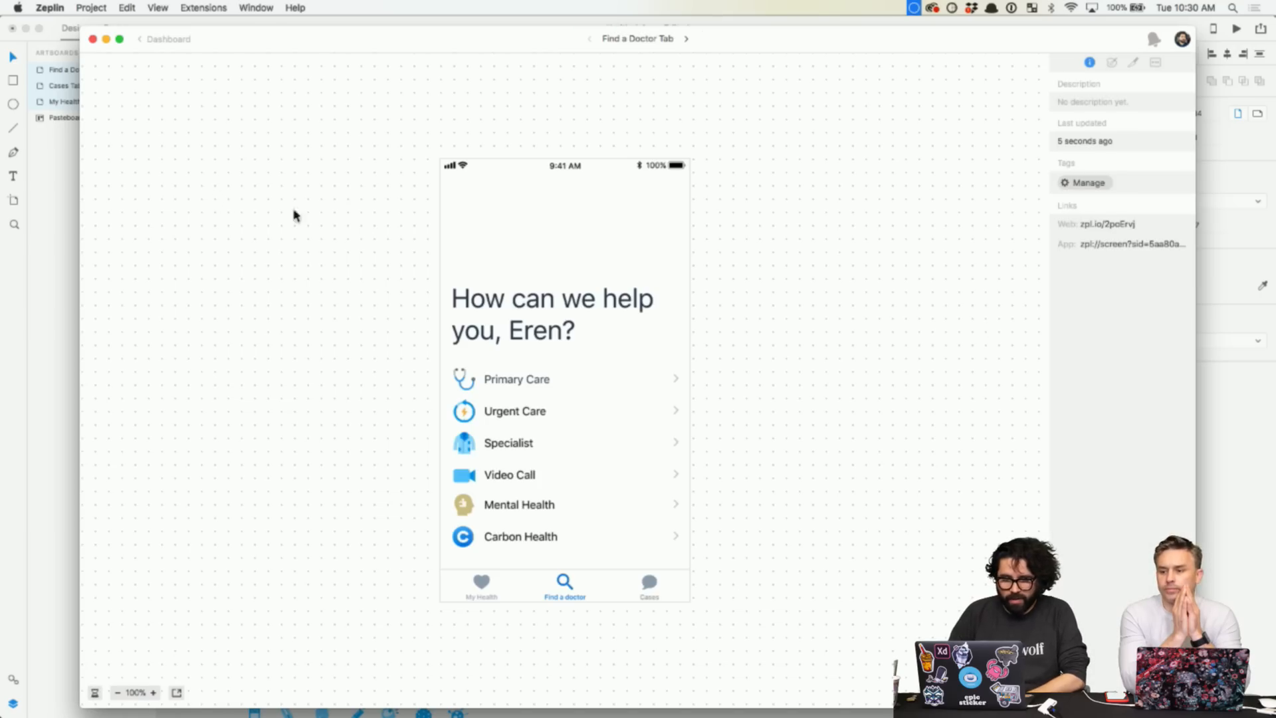
pyautogui.click(509, 309)
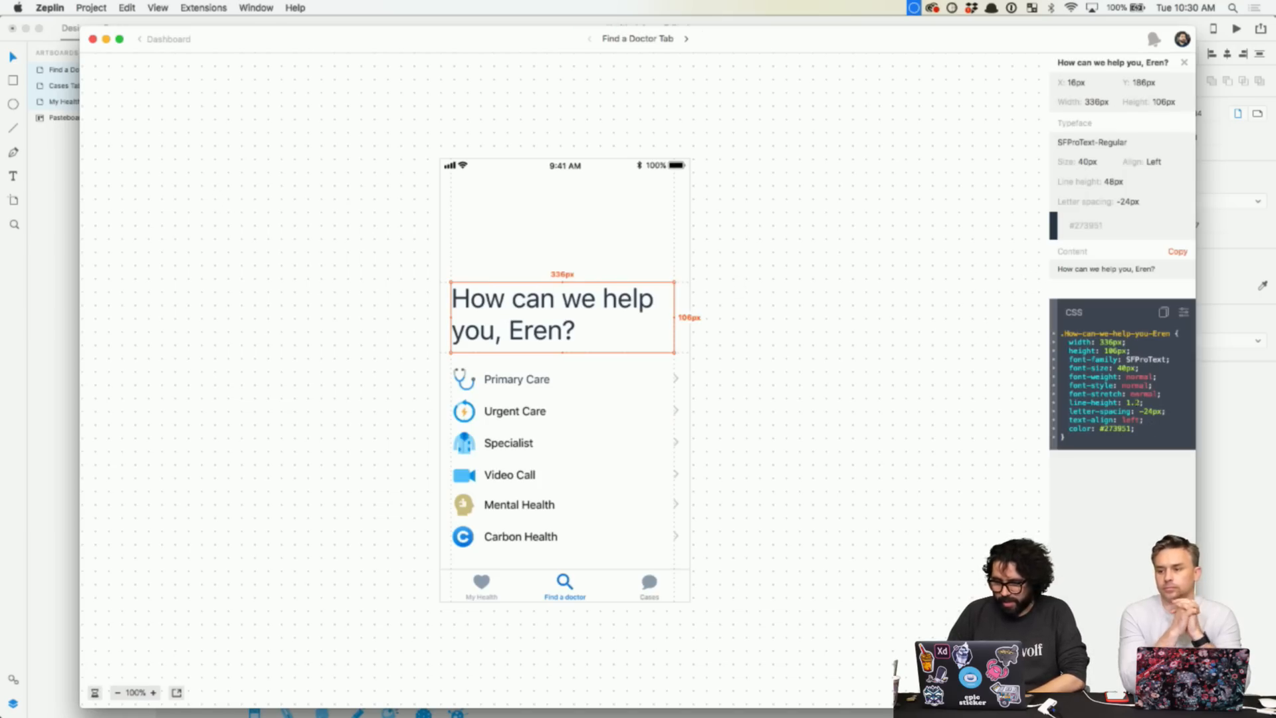
pyautogui.click(512, 380)
pyautogui.click(462, 381)
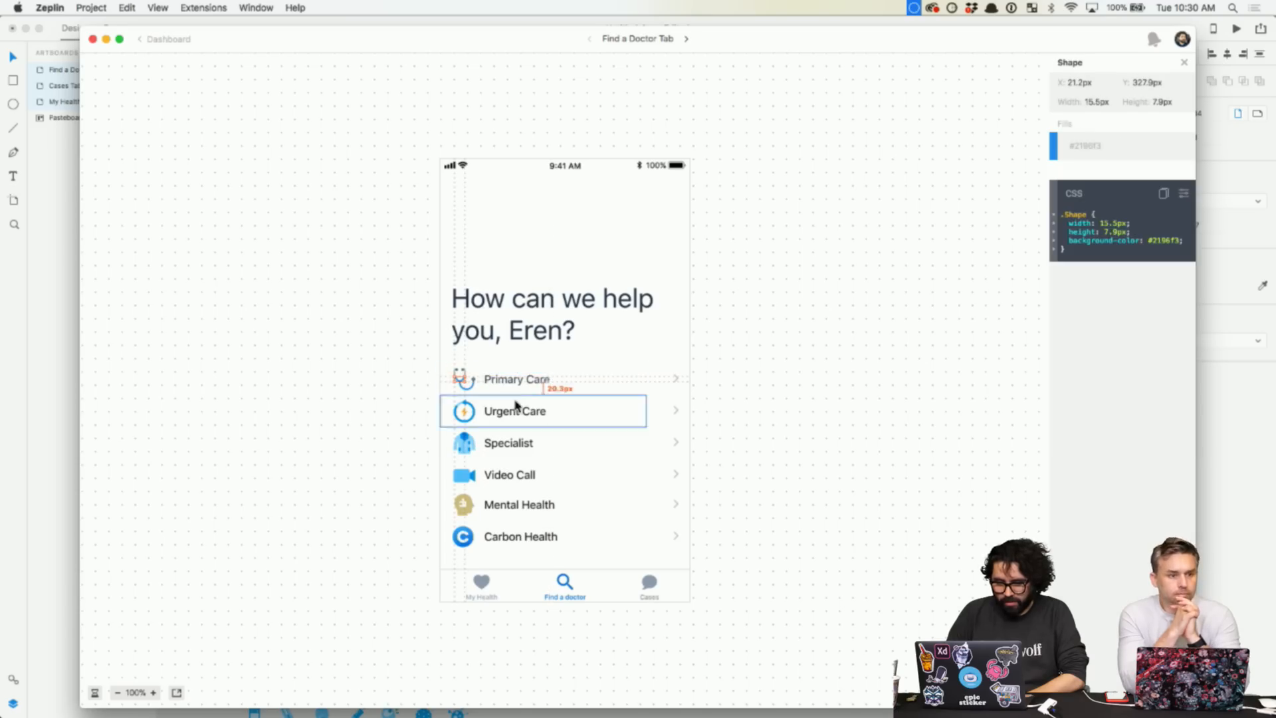
pyautogui.click(515, 410)
pyautogui.scroll(5, 537, 394)
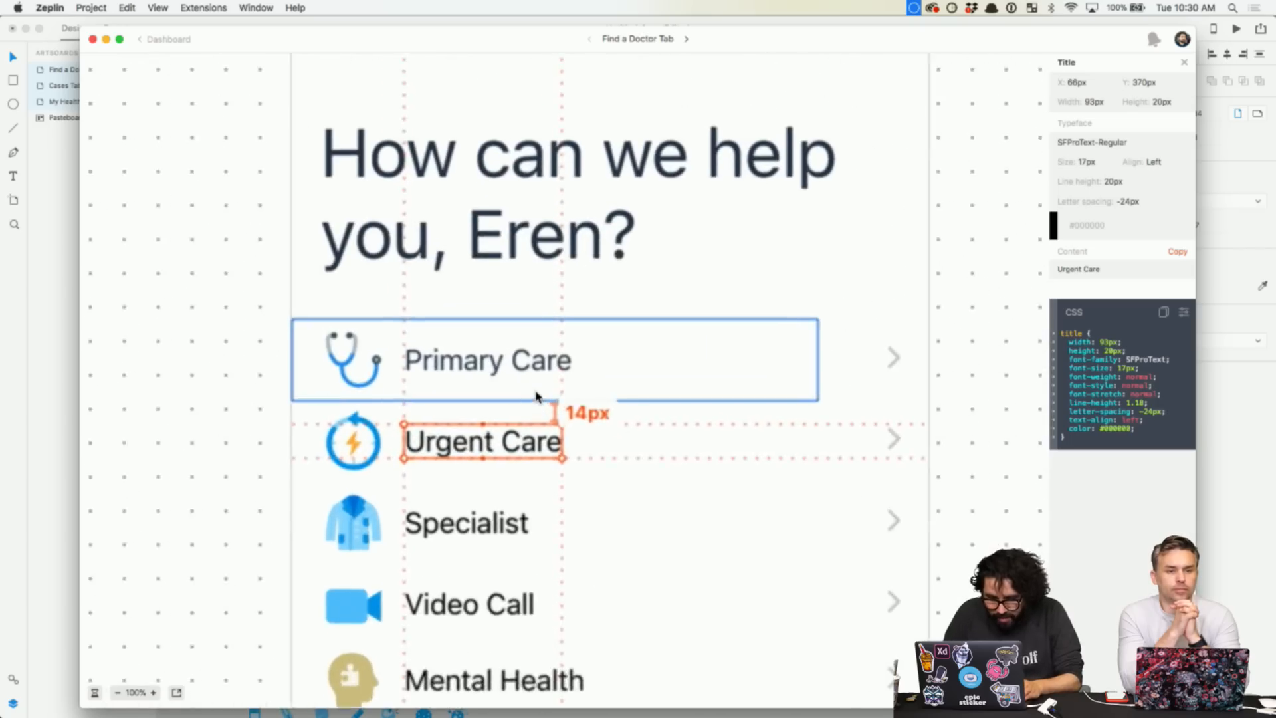
pyautogui.scroll(-3, 686, 376)
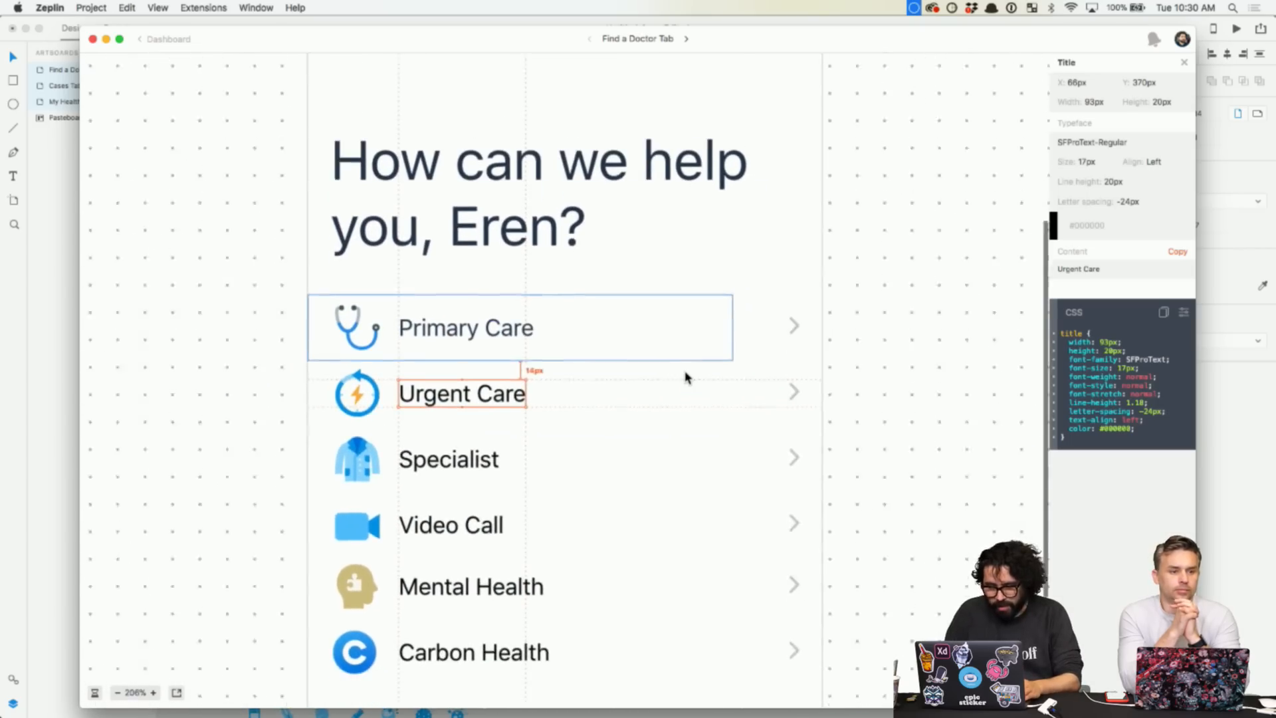
pyautogui.scroll(-1, 686, 372)
pyautogui.click(678, 366)
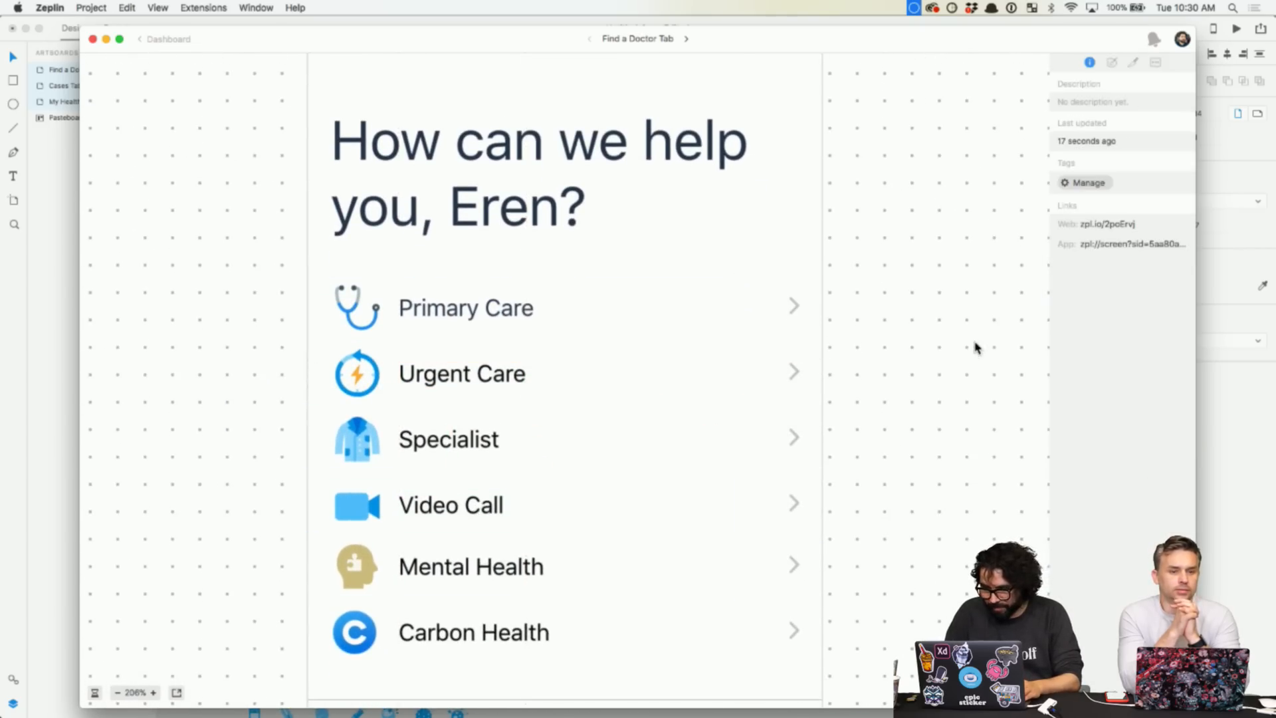
# - Invite a teammate to the project from the dashboard, then open the My Health Tab screen
pyautogui.click(169, 39)
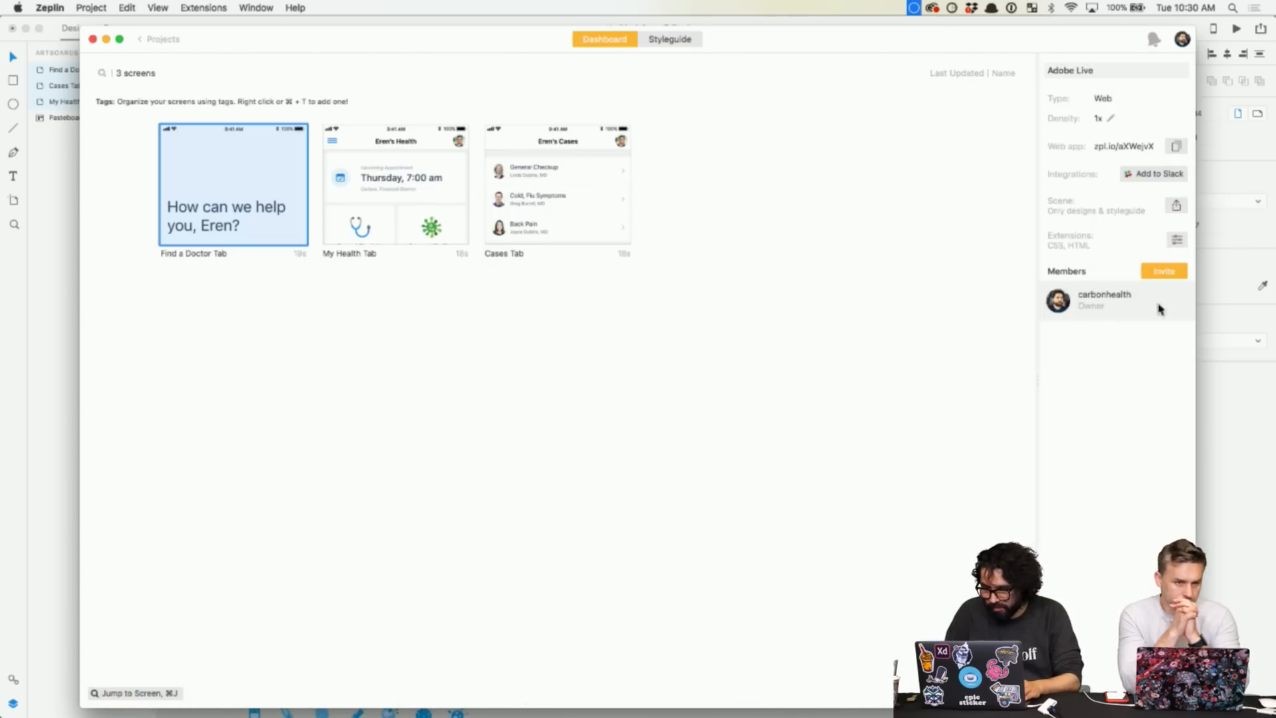
pyautogui.click(1169, 272)
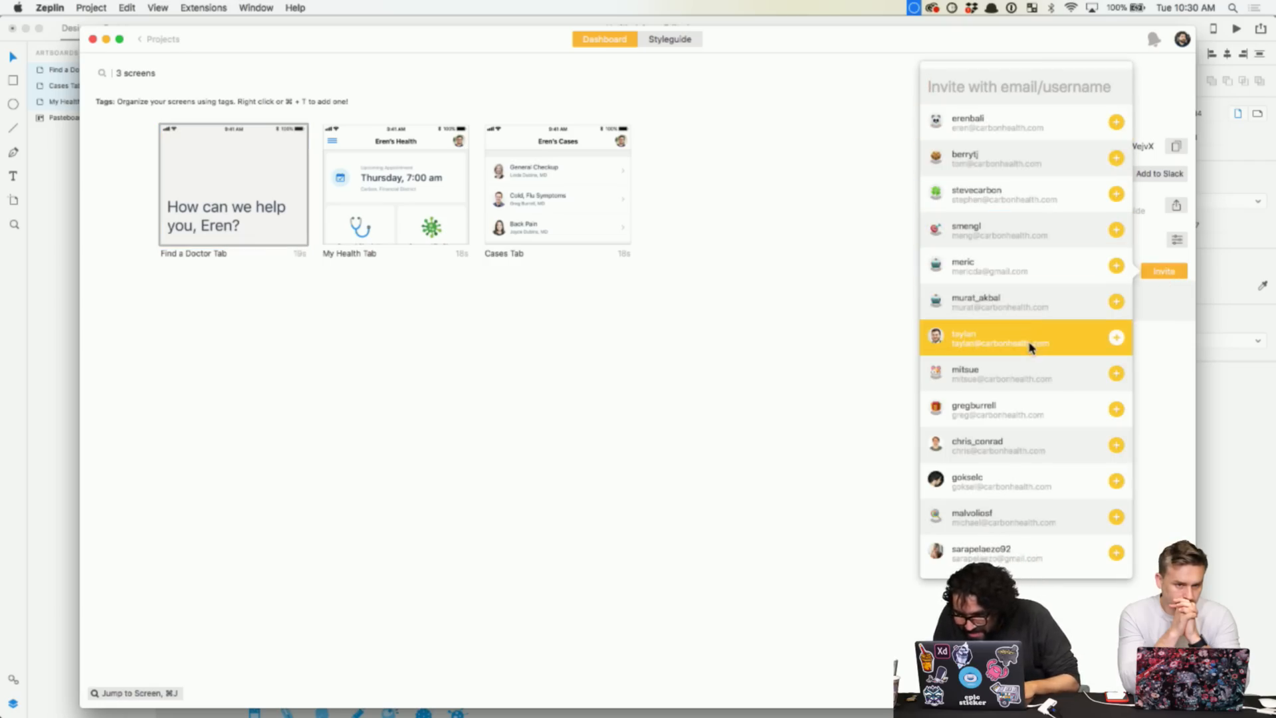
pyautogui.click(1117, 337)
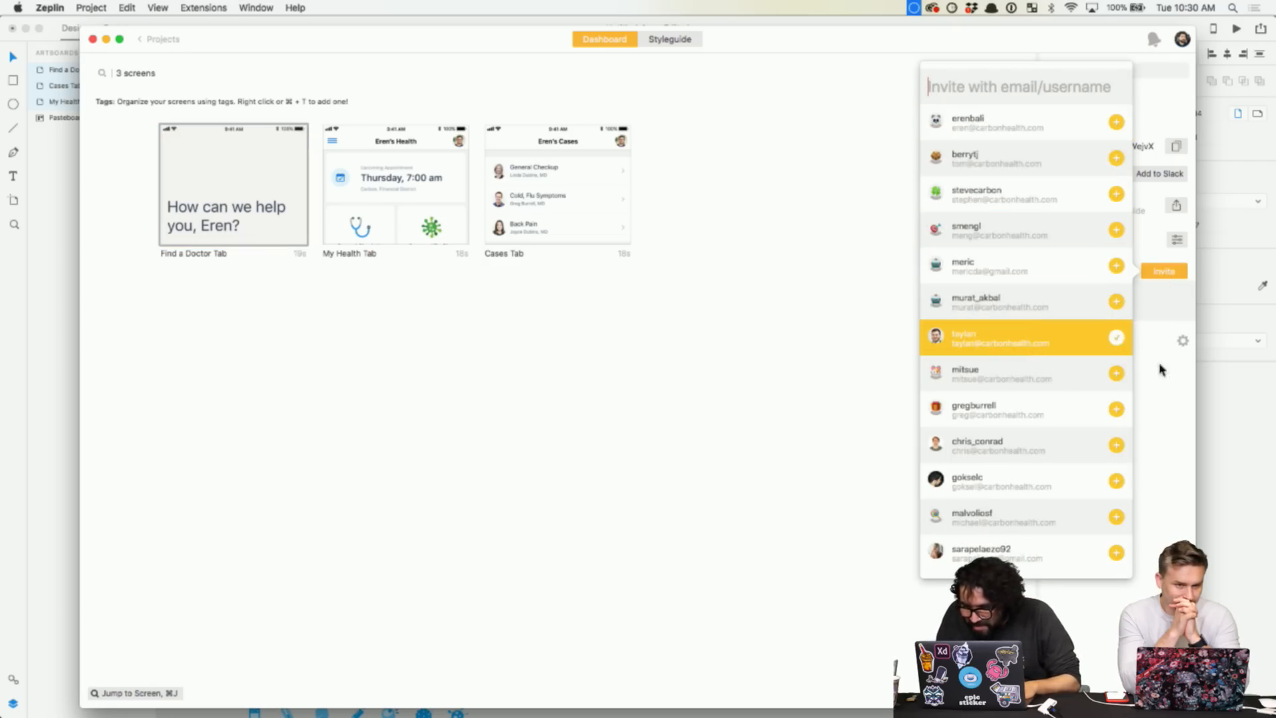
pyautogui.click(1181, 405)
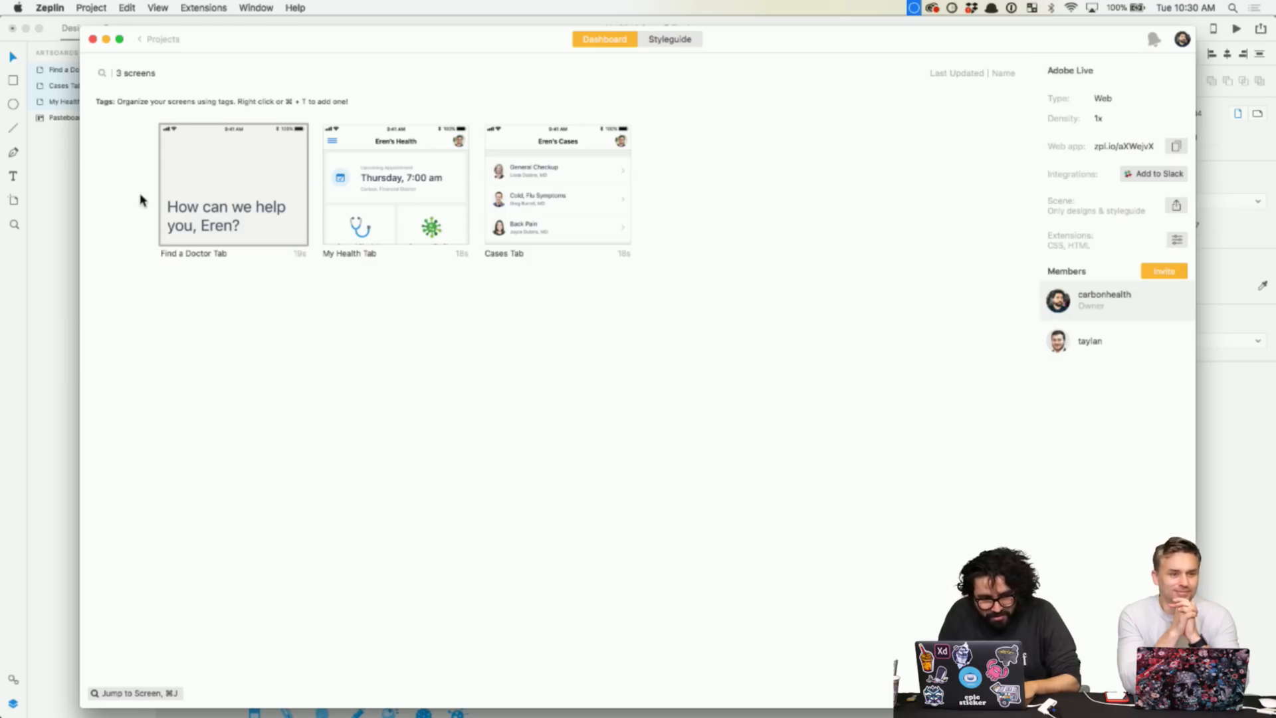
pyautogui.click(377, 190)
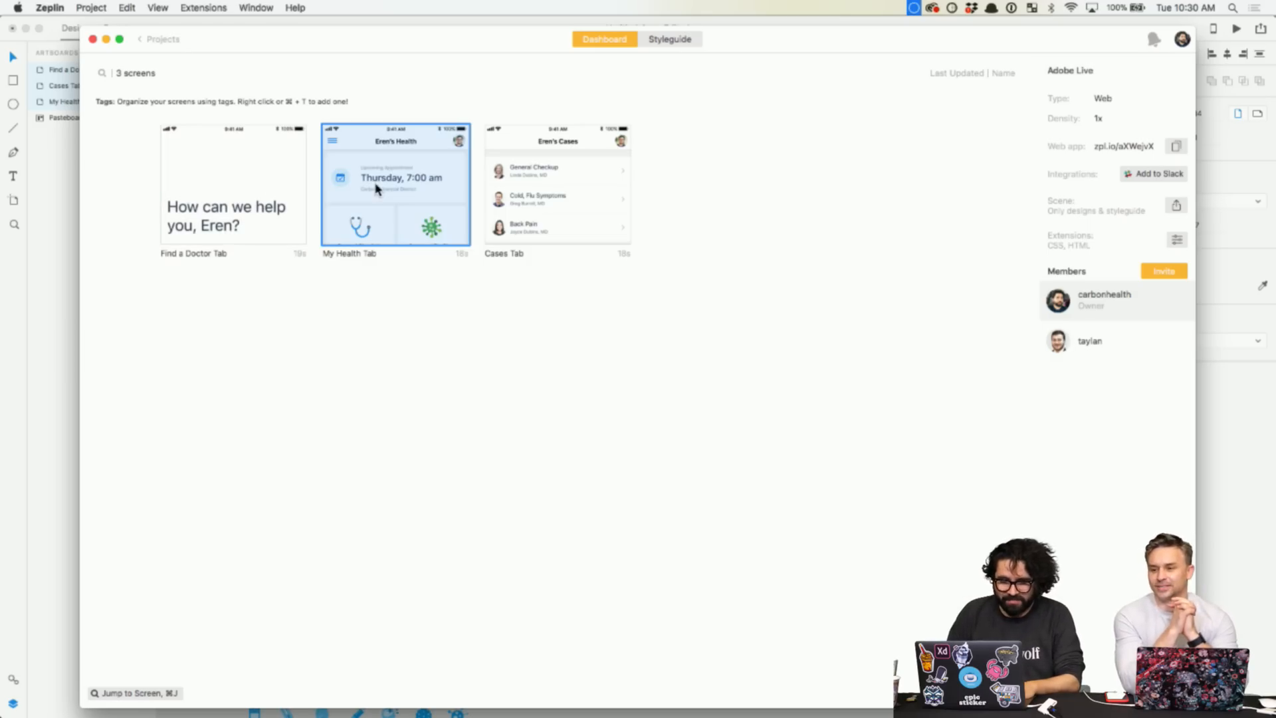
pyautogui.doubleClick(367, 229)
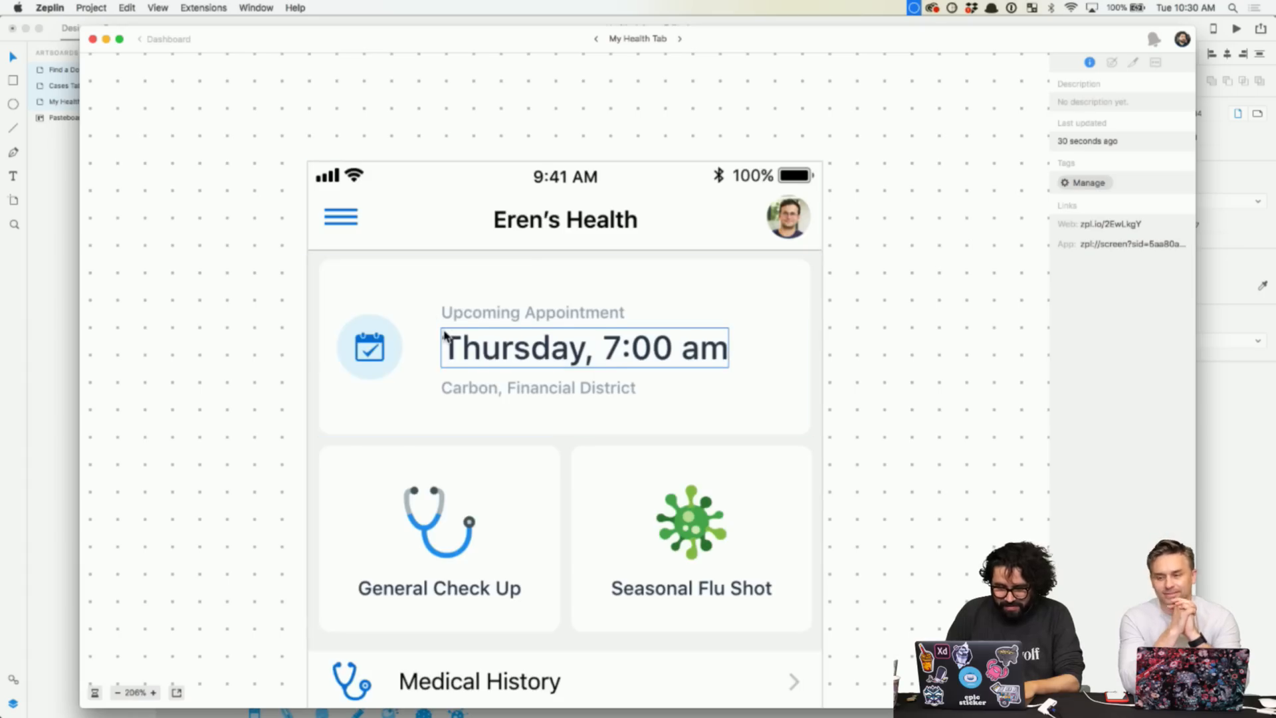
pyautogui.scroll(-3, 459, 372)
pyautogui.doubleClick(478, 397)
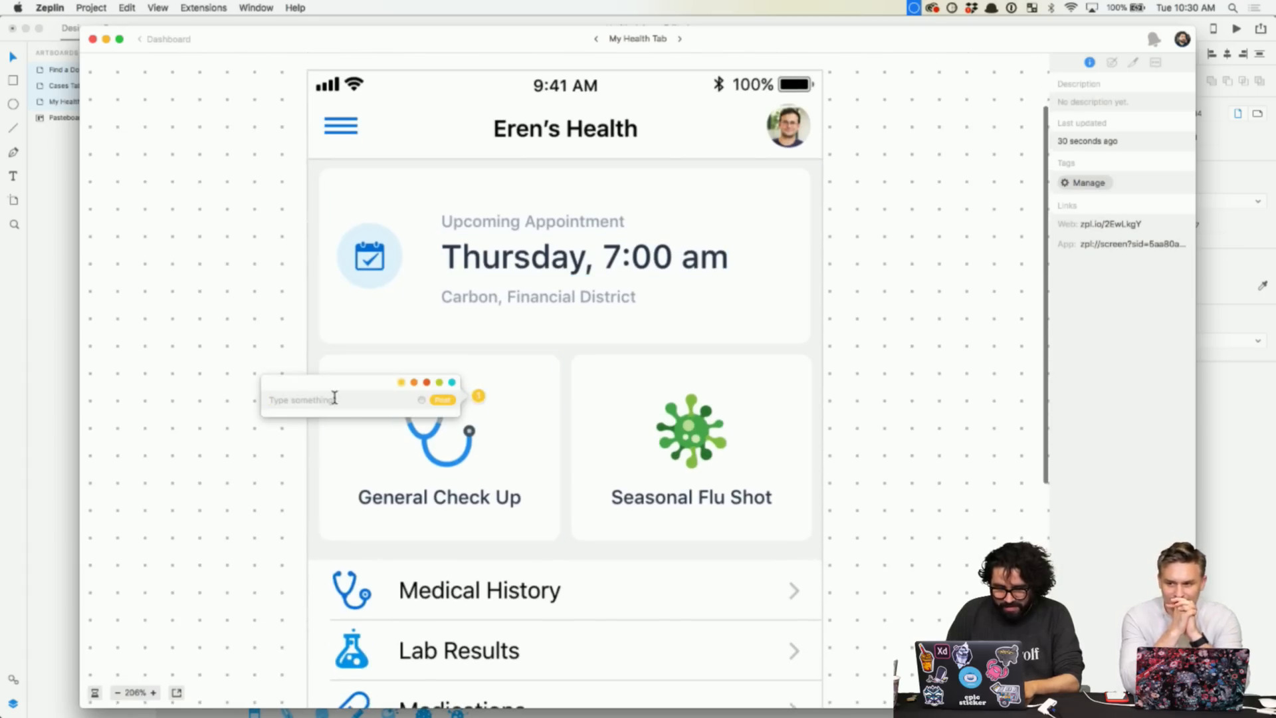
pyautogui.write('@ta')
pyautogui.press('Return')
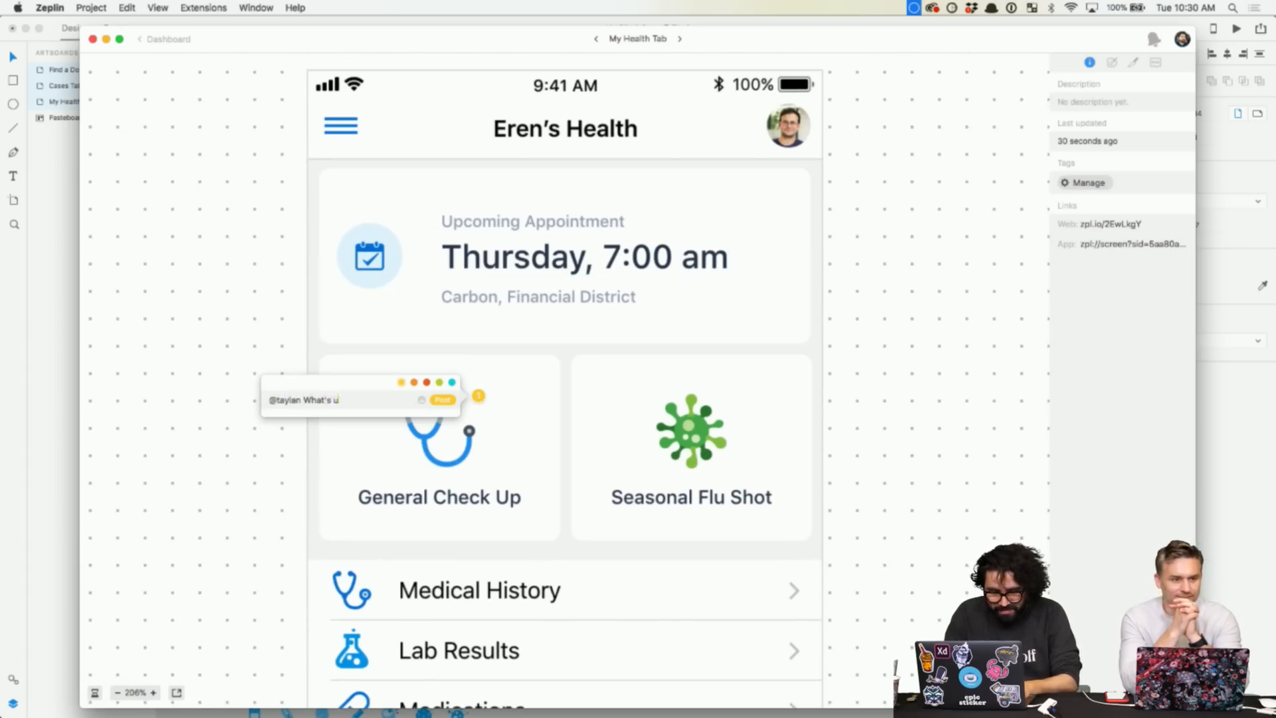
pyautogui.click(443, 399)
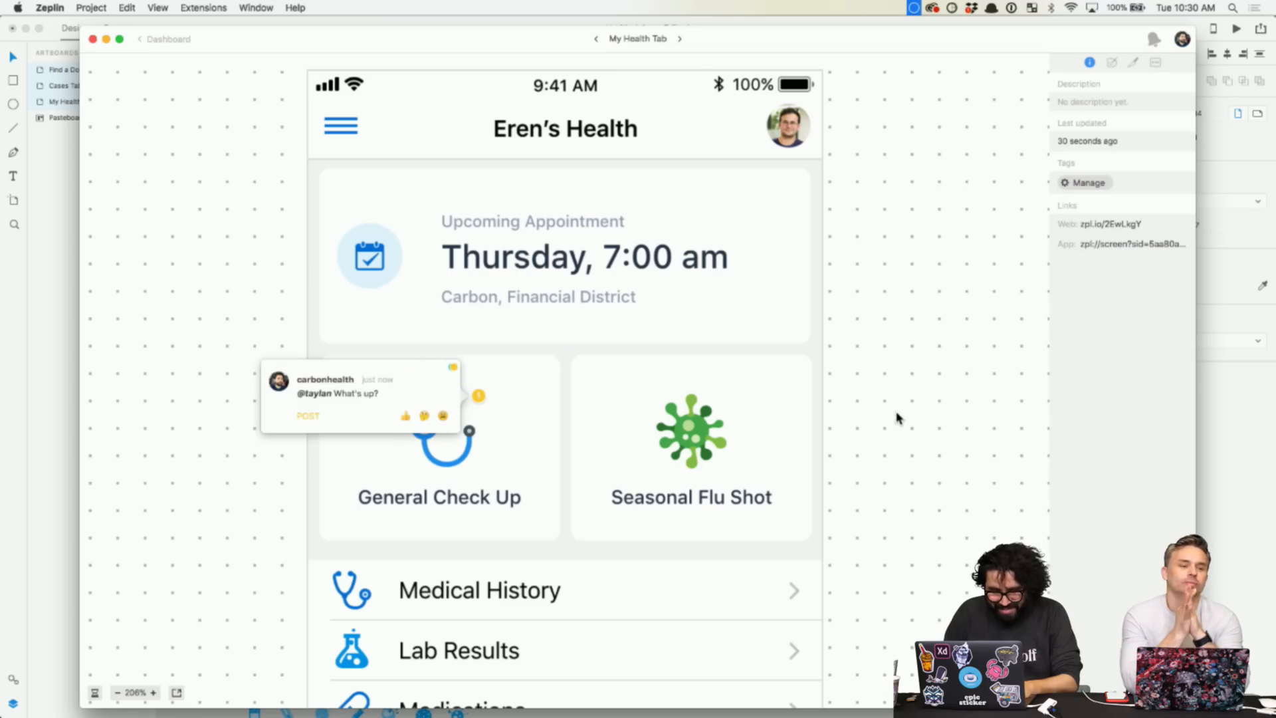
pyautogui.click(907, 319)
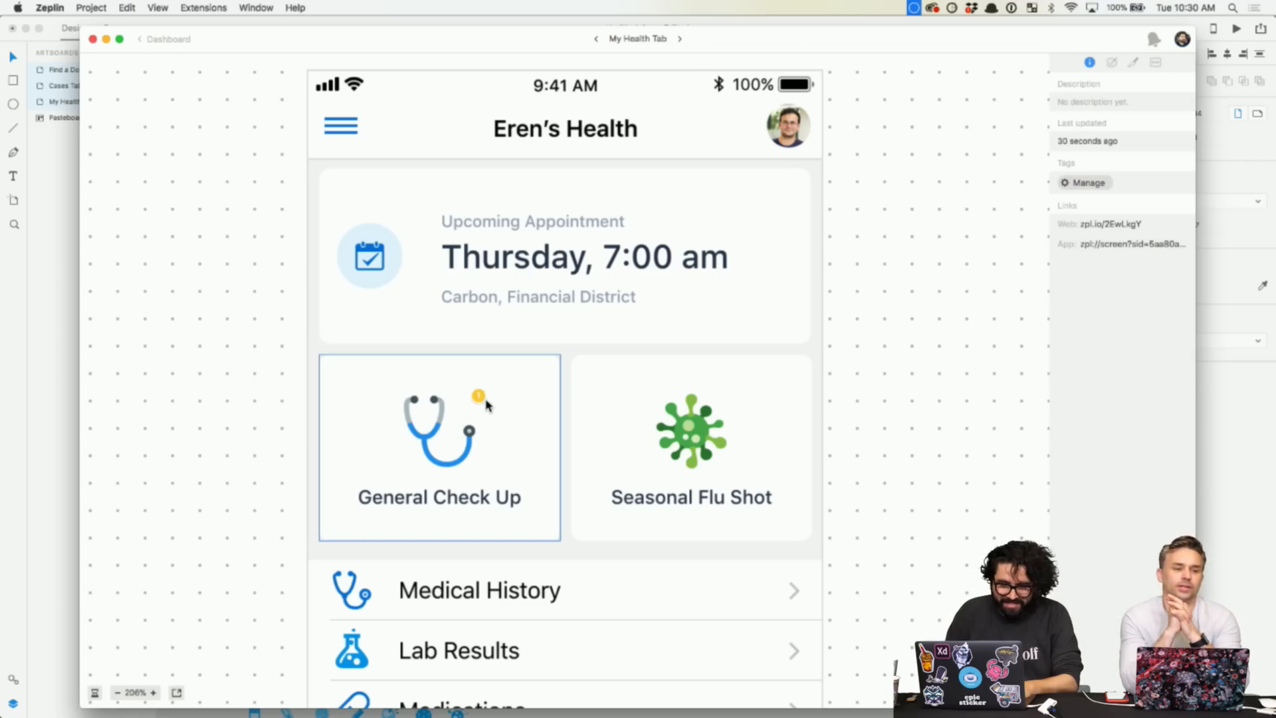
pyautogui.moveTo(478, 396); pyautogui.dragTo(346, 382)
pyautogui.scroll(-5, 812, 436)
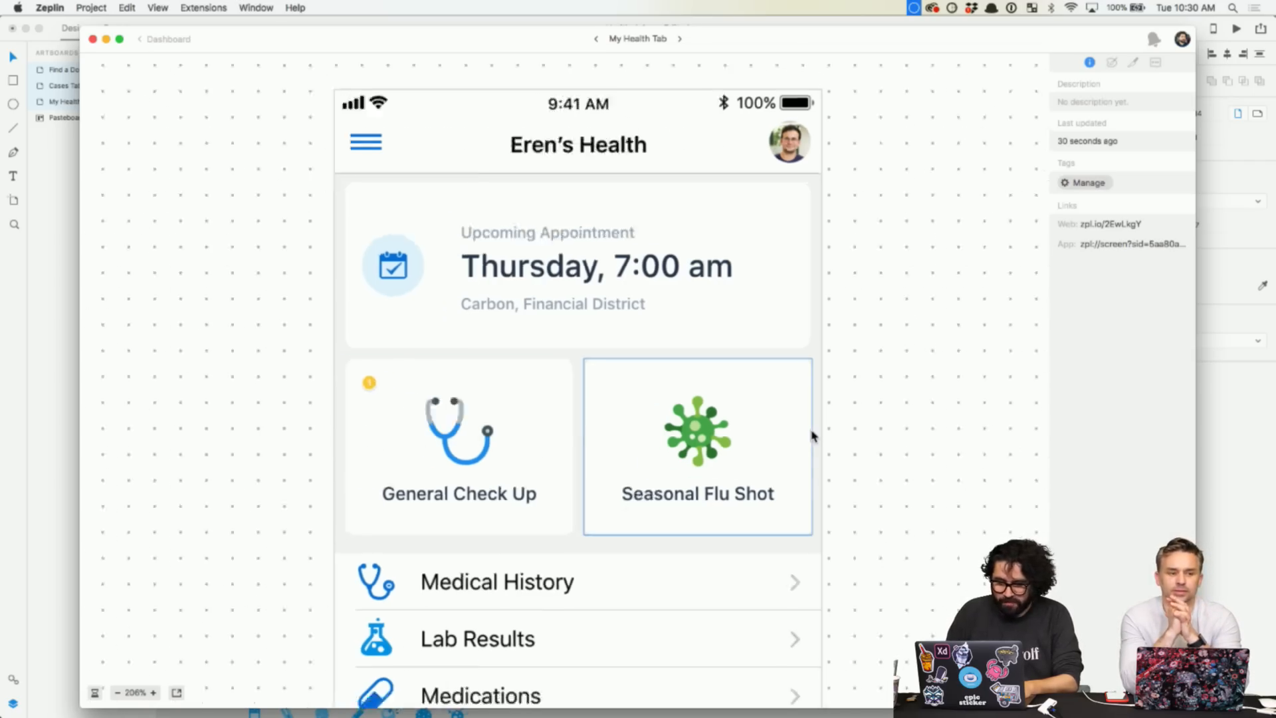
pyautogui.scroll(-1, 812, 436)
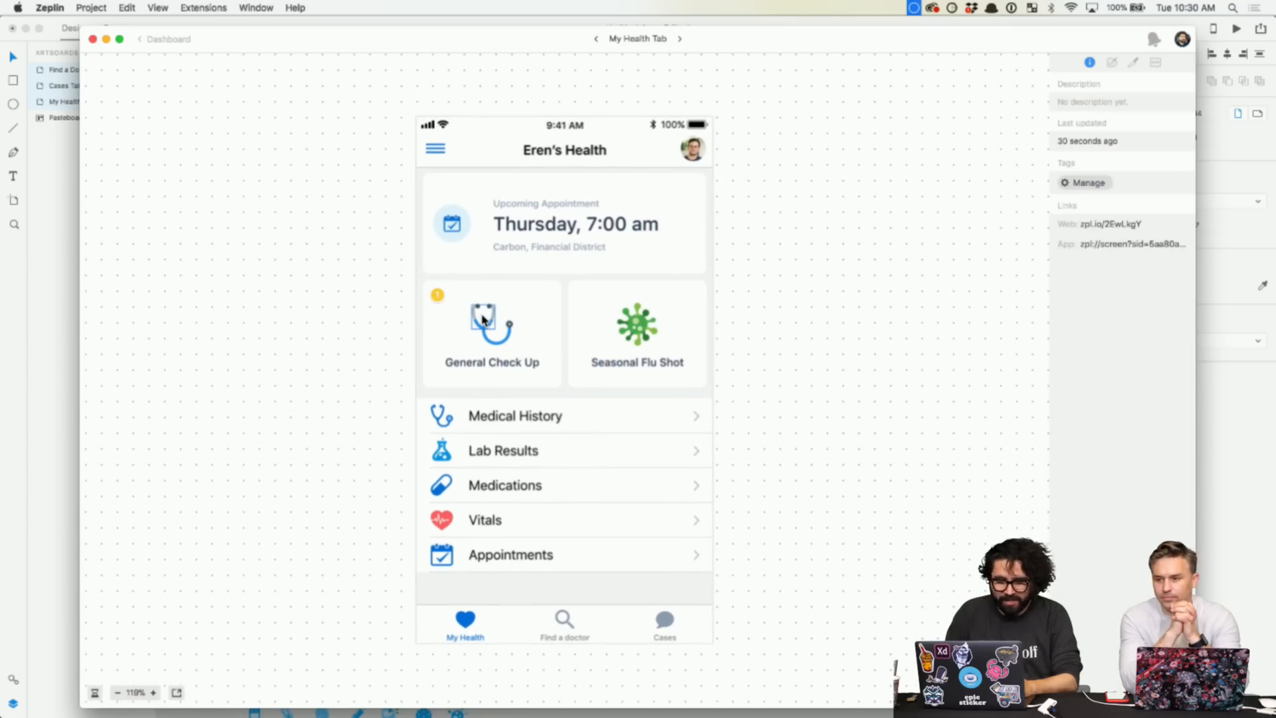
# - Show the version history and inspect the stethoscope, its grey tubing and the flu virus's oval and spike
pyautogui.click(95, 692)
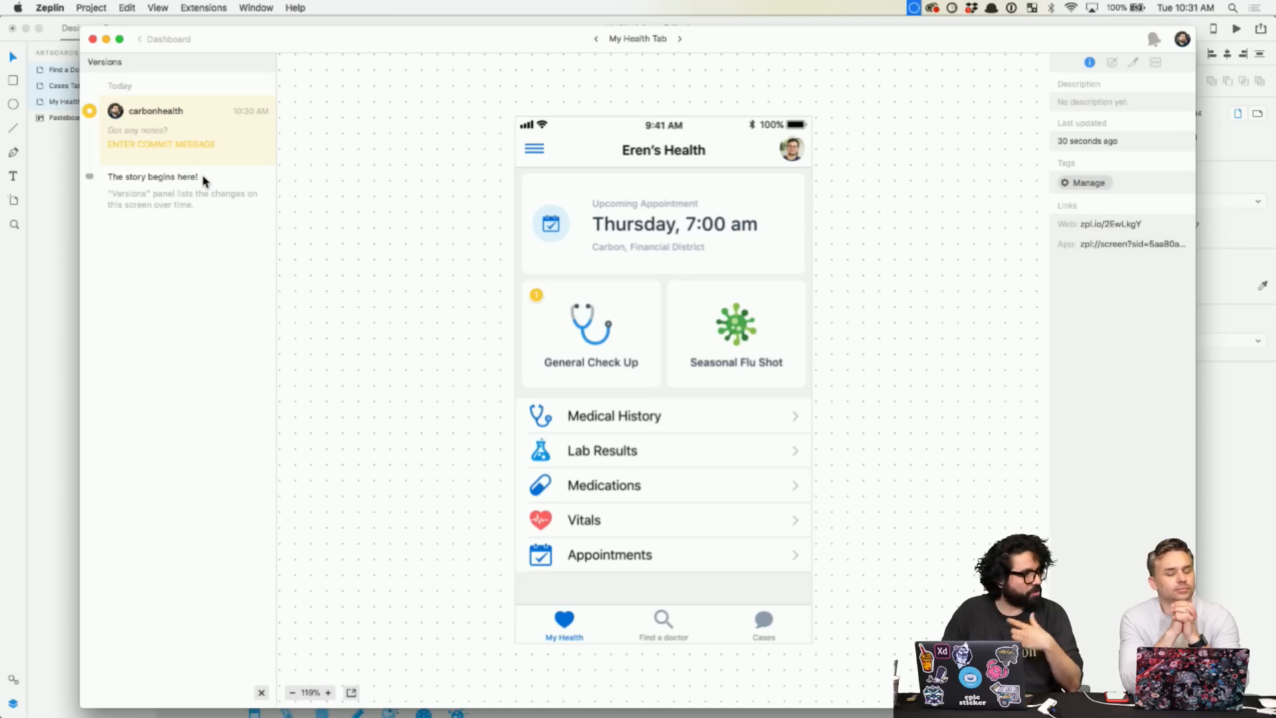
pyautogui.click(588, 326)
pyautogui.scroll(5, 585, 319)
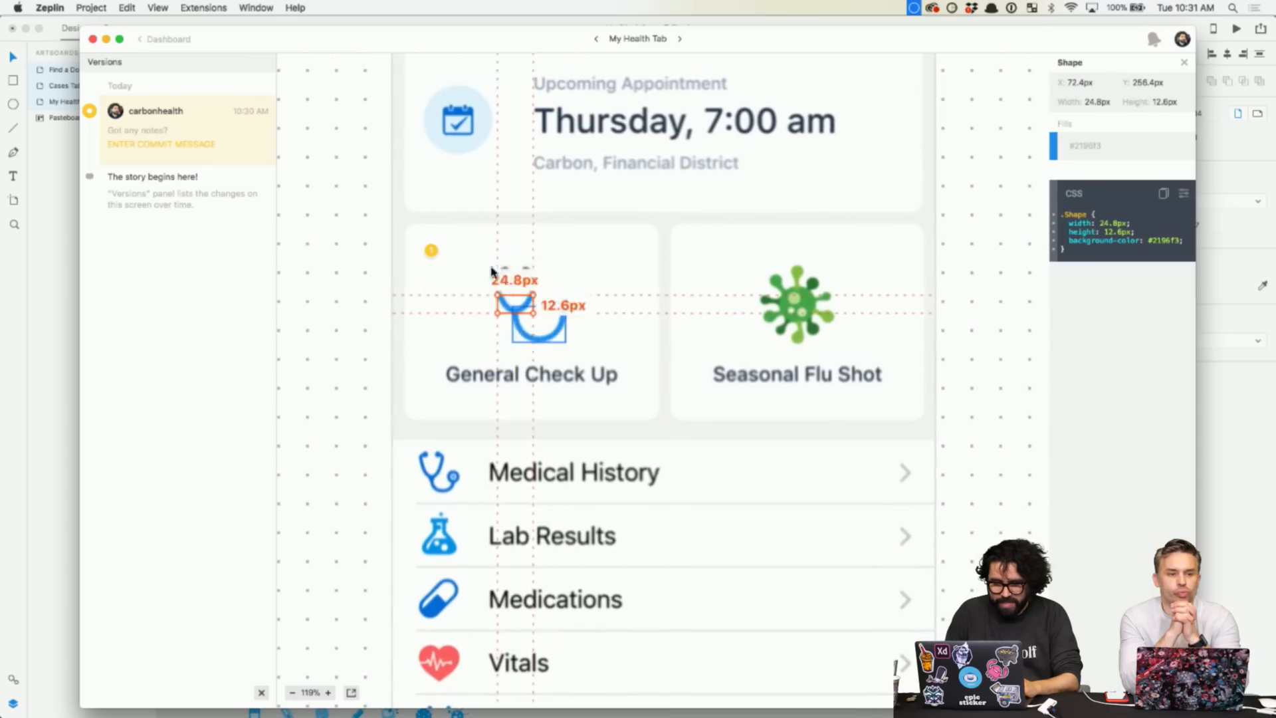
pyautogui.click(381, 304)
pyautogui.click(537, 295)
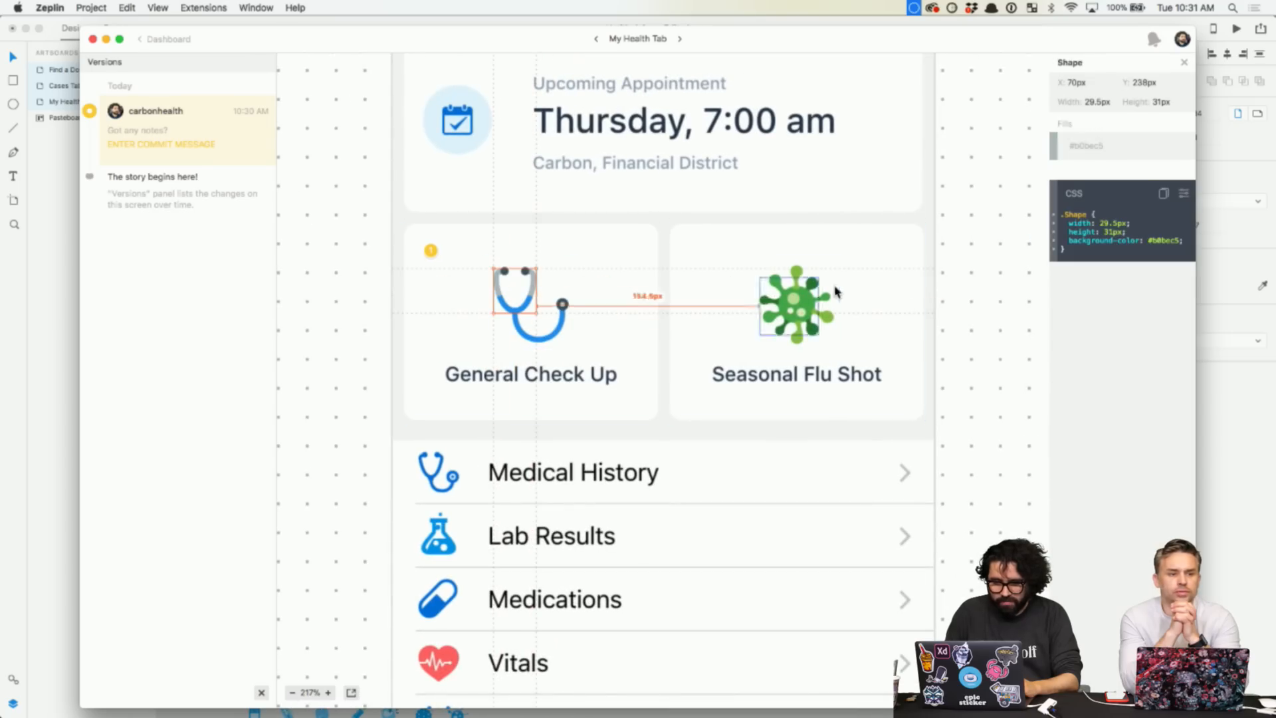
pyautogui.click(806, 309)
pyautogui.click(800, 274)
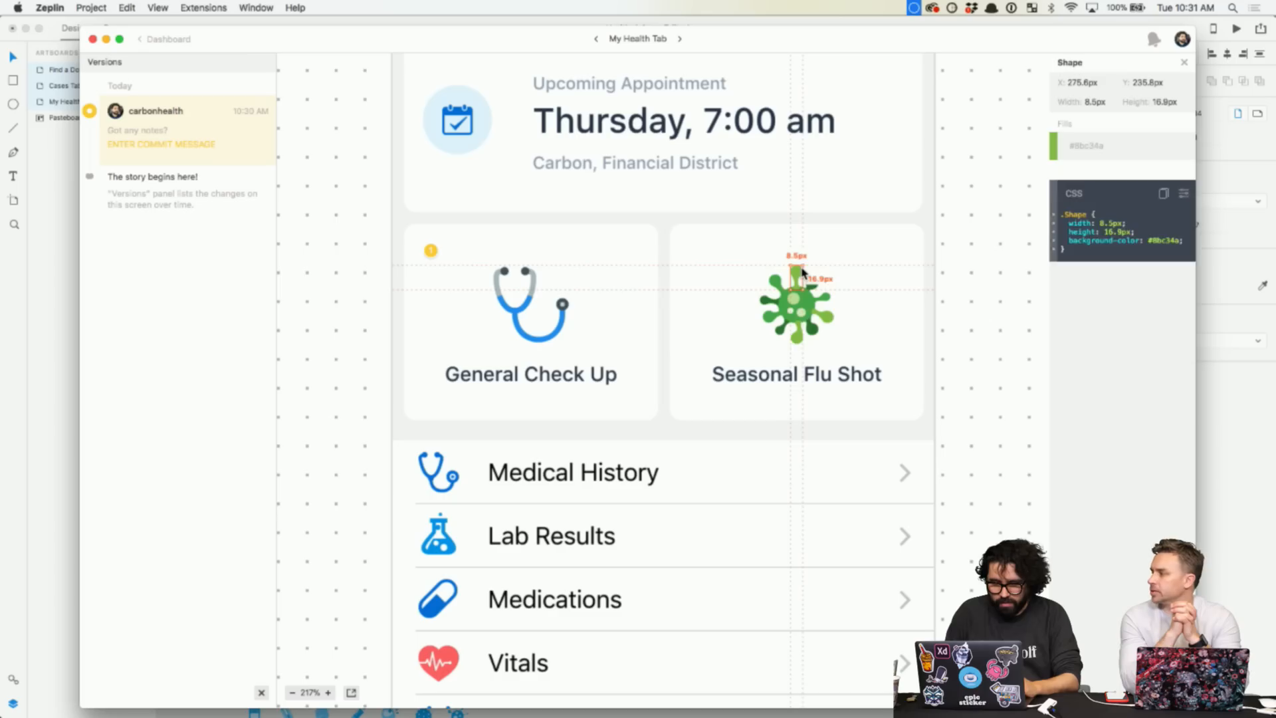
pyautogui.click(959, 276)
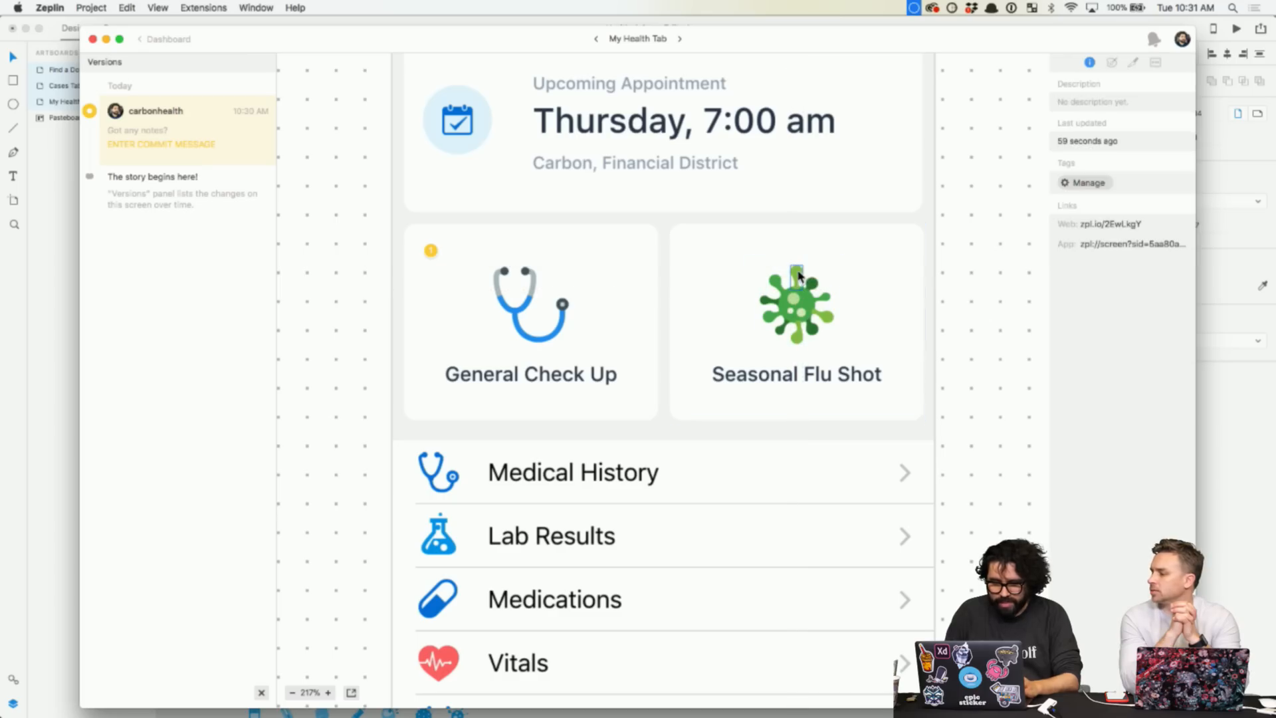
# - Recheck the virus's top and right spikes and oval colour, then switch to Adobe XD
pyautogui.click(800, 276)
pyautogui.click(823, 316)
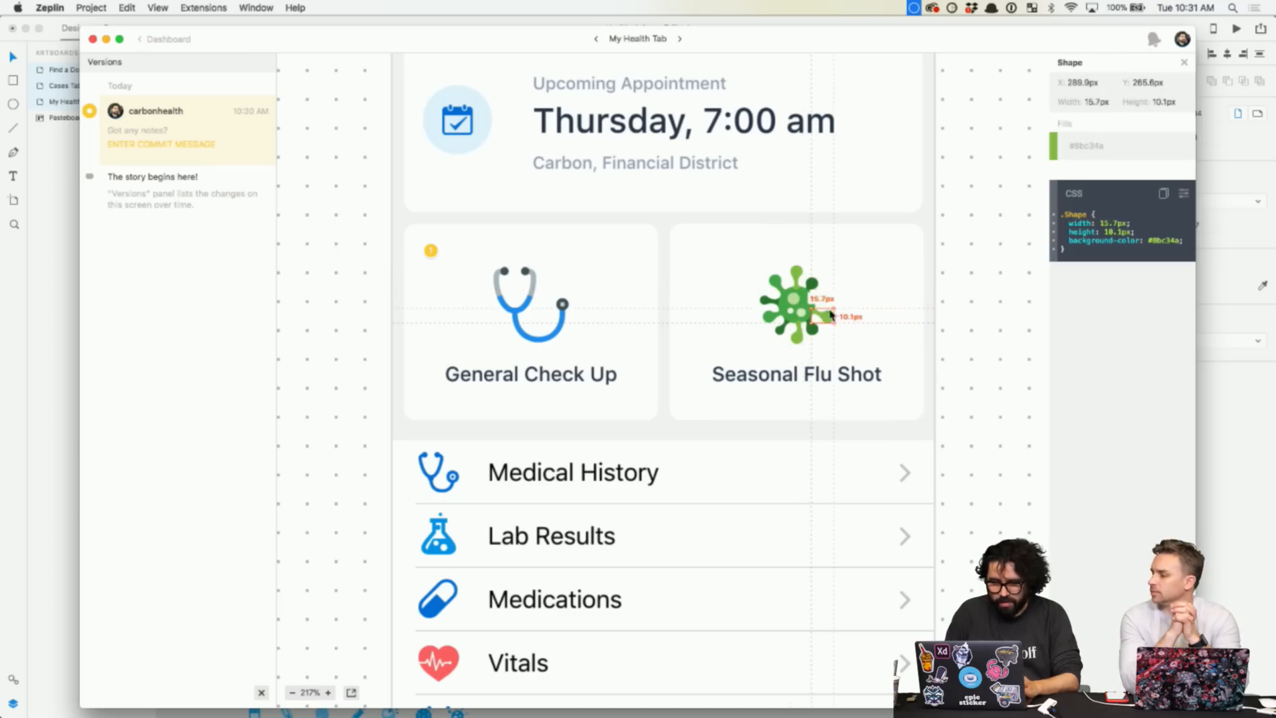
pyautogui.click(1008, 266)
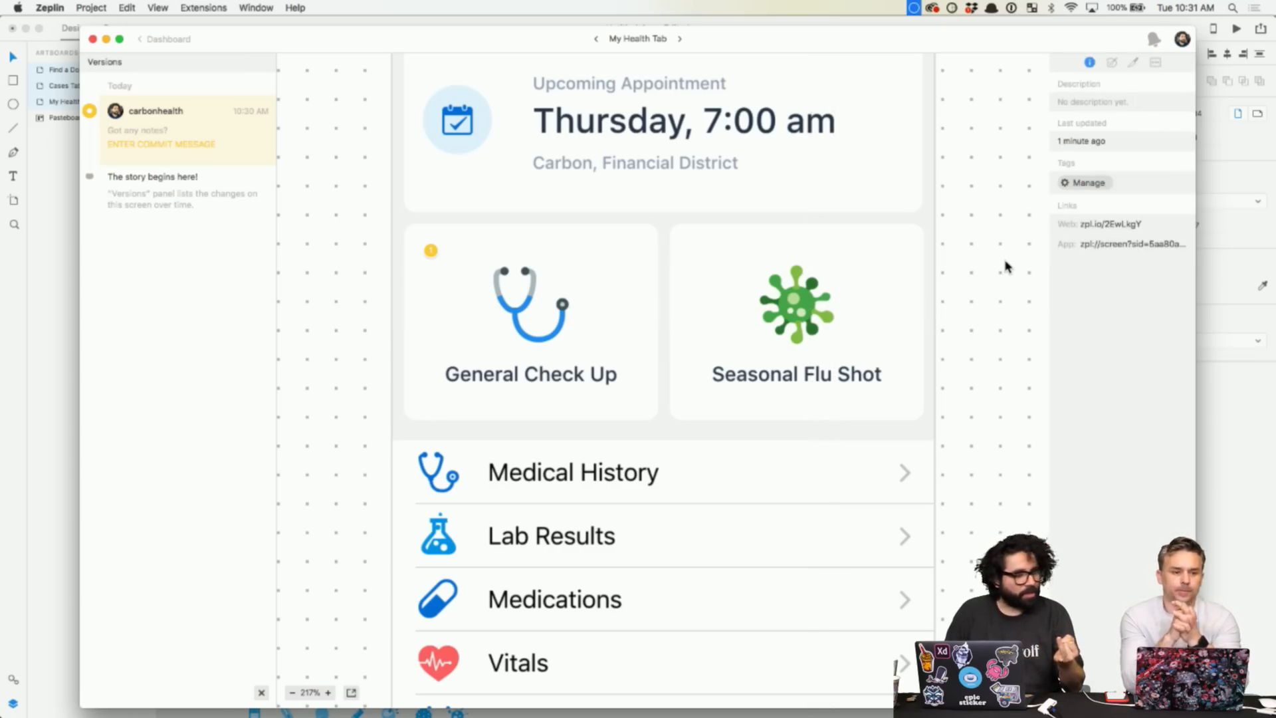
pyautogui.click(797, 271)
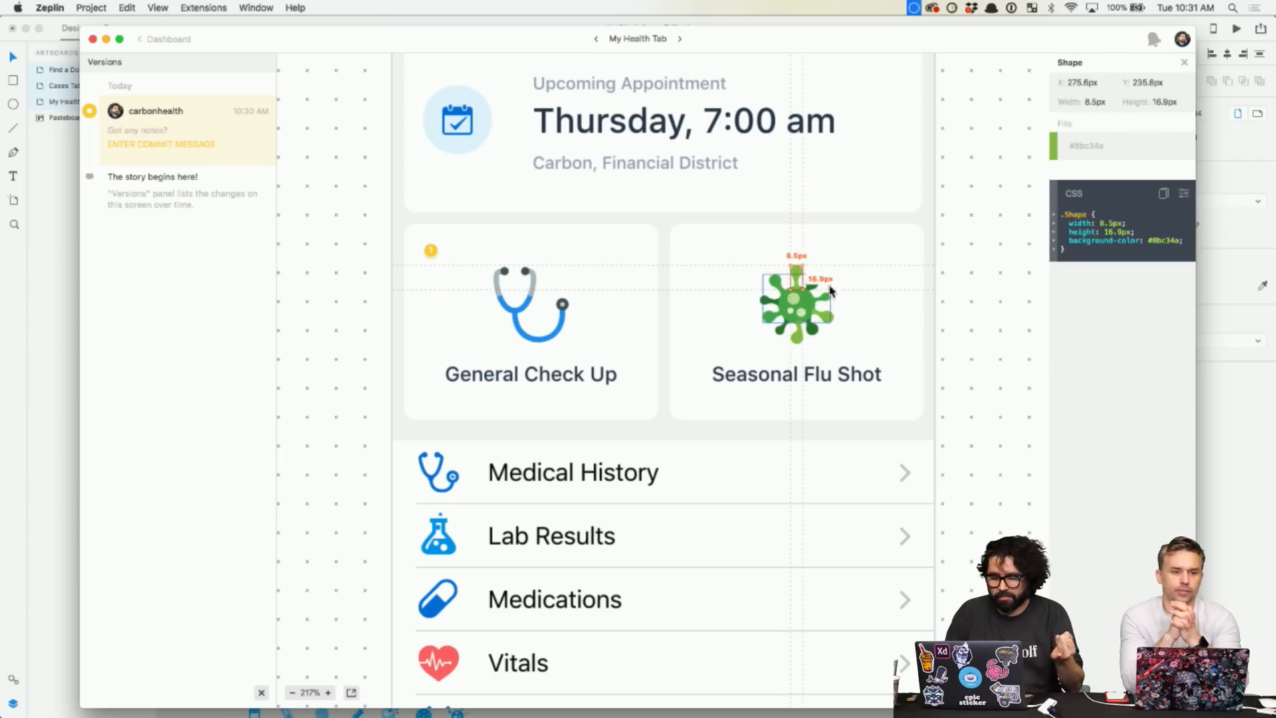
pyautogui.click(813, 305)
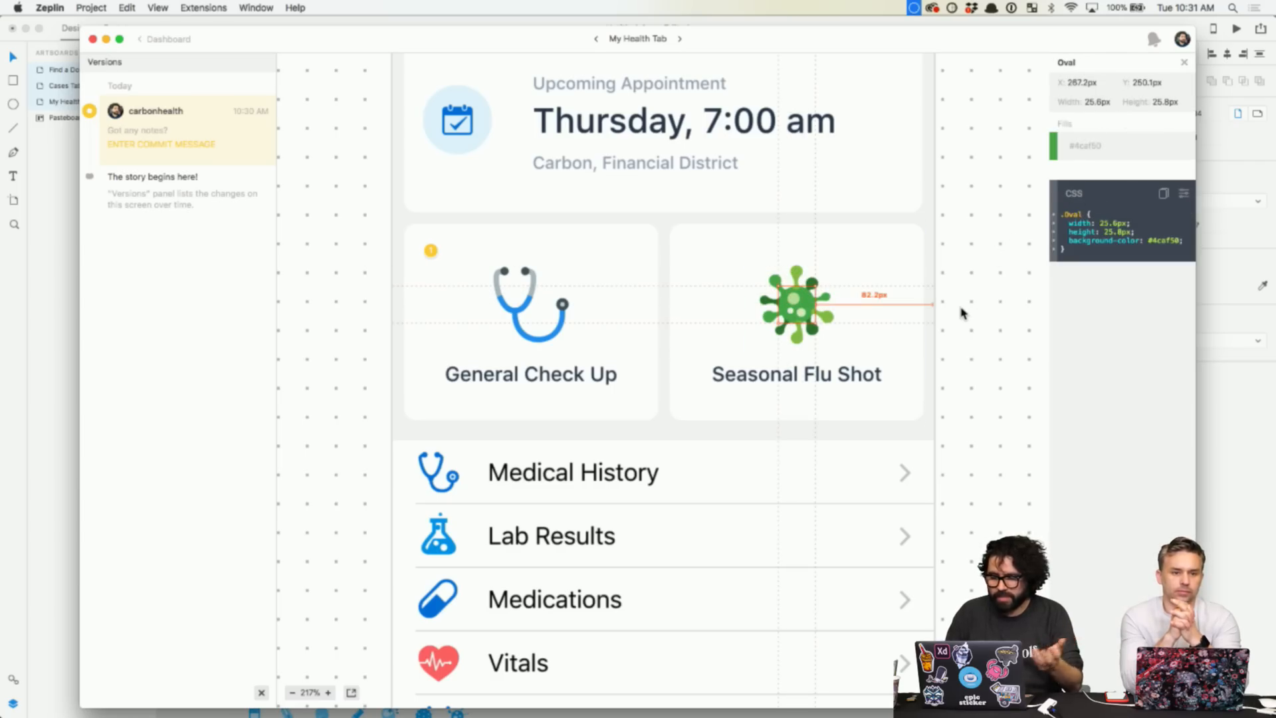
pyautogui.press('super+Tab')
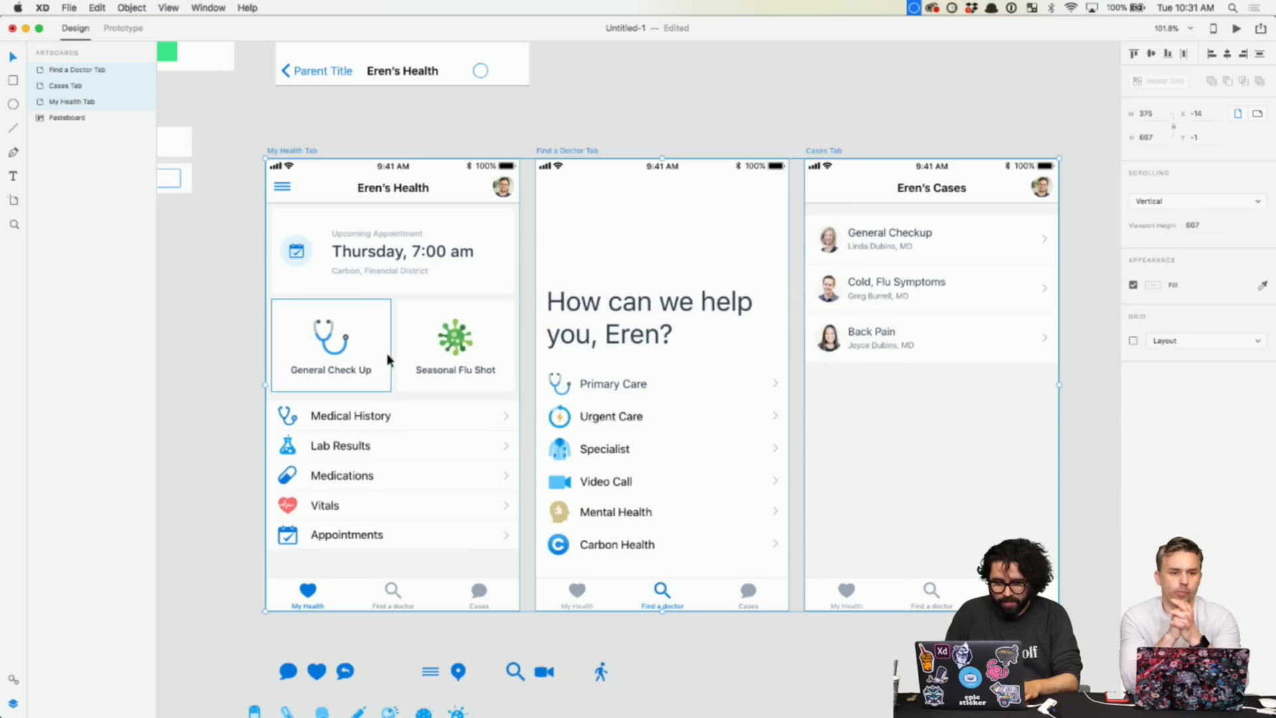
# - Check the virus icon in the Flu Shot card and the stethoscope icon, then clear the selection
pyautogui.doubleClick(460, 350)
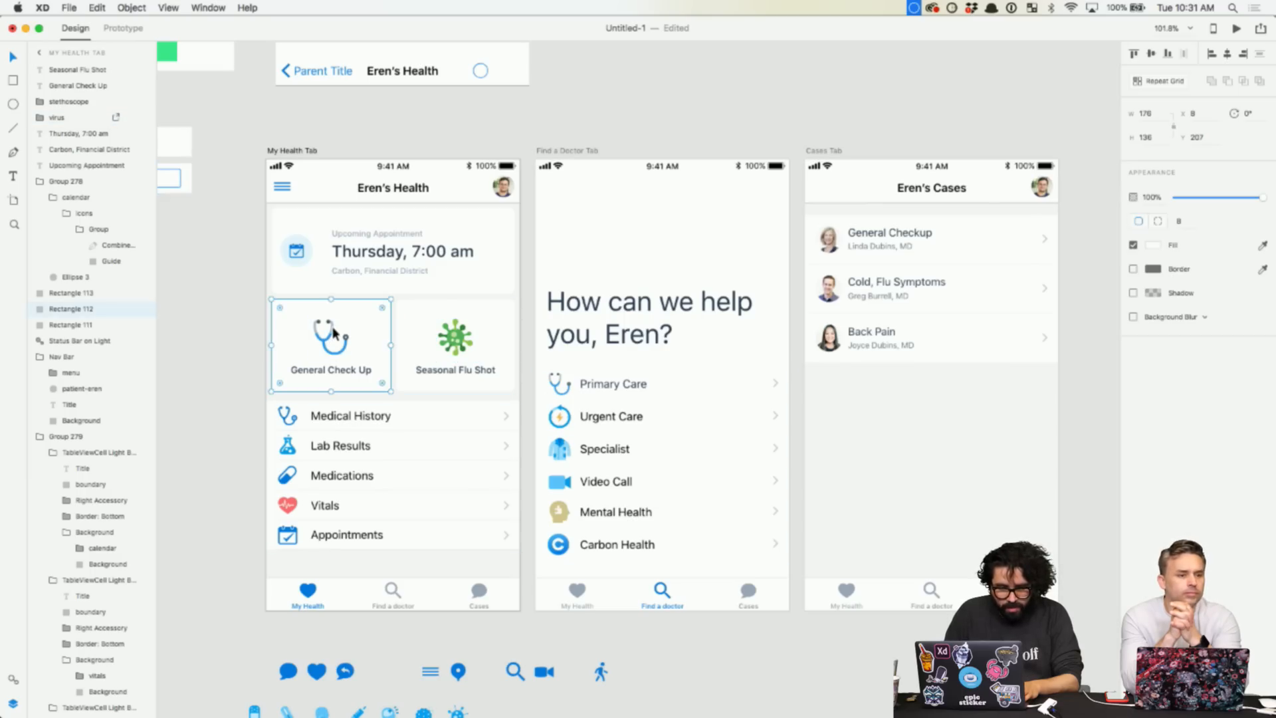
pyautogui.click(204, 329)
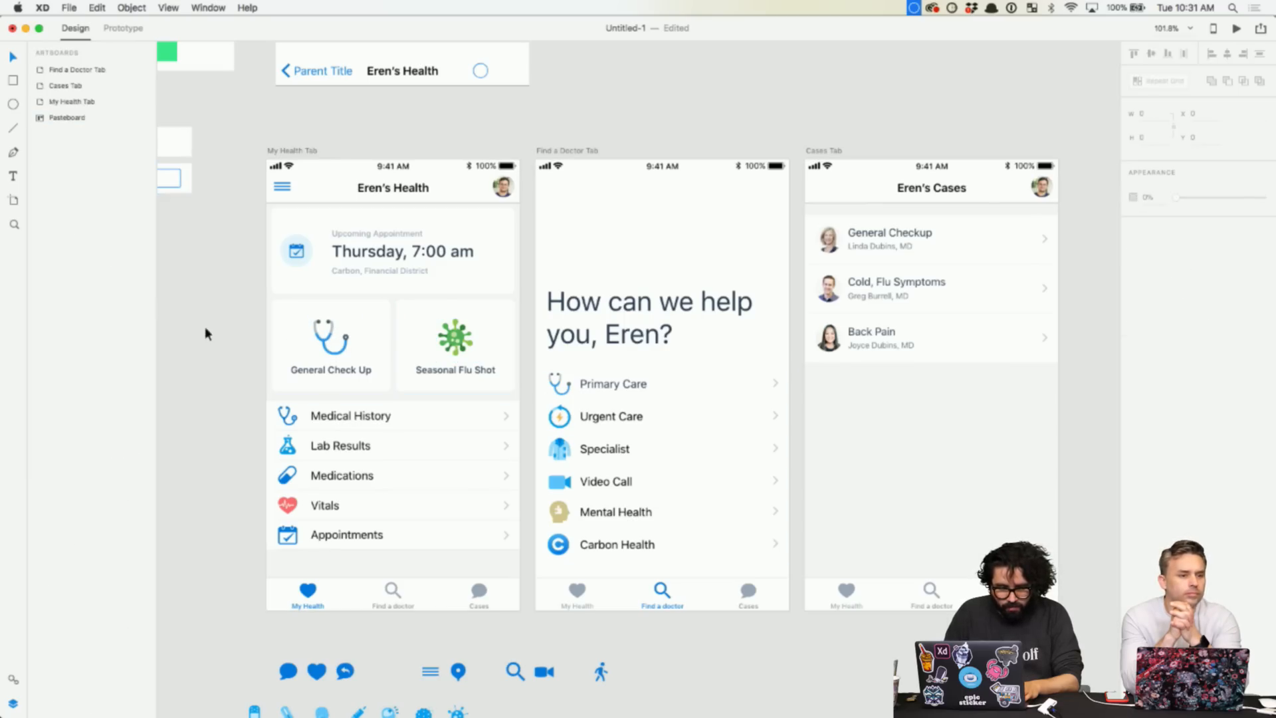
pyautogui.click(326, 334)
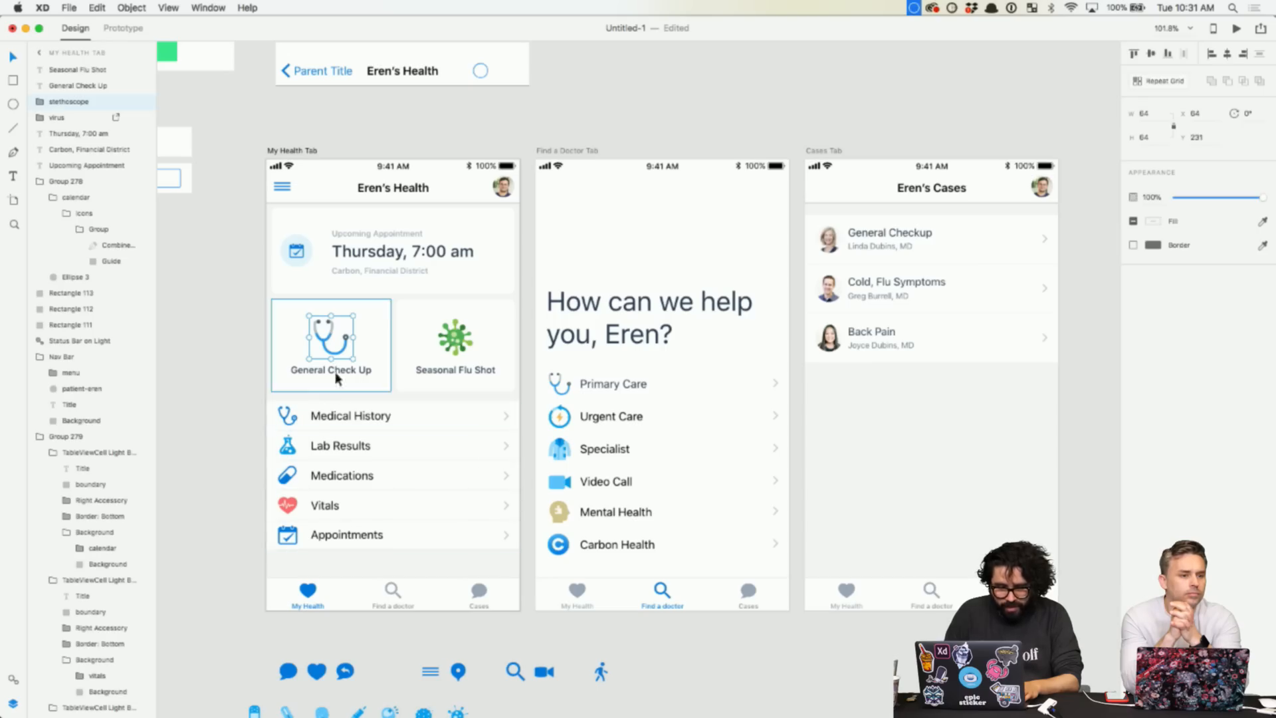
pyautogui.scroll(5, 370, 322)
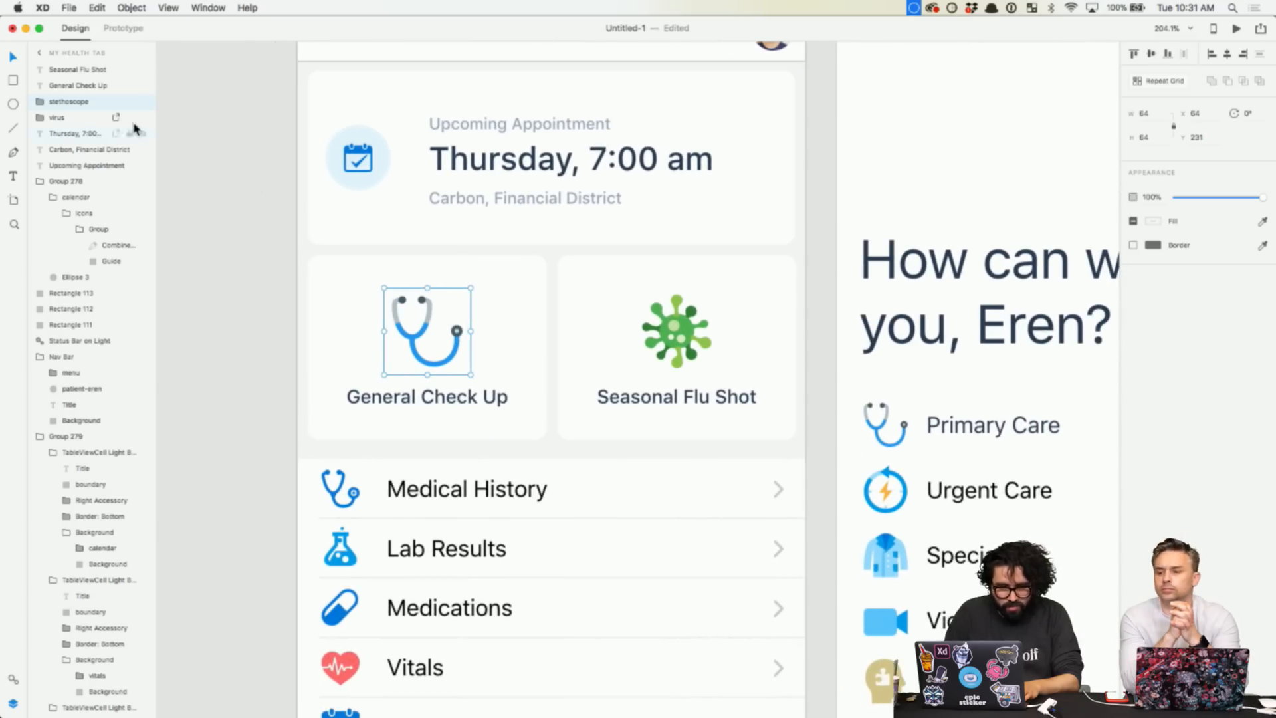
pyautogui.click(245, 270)
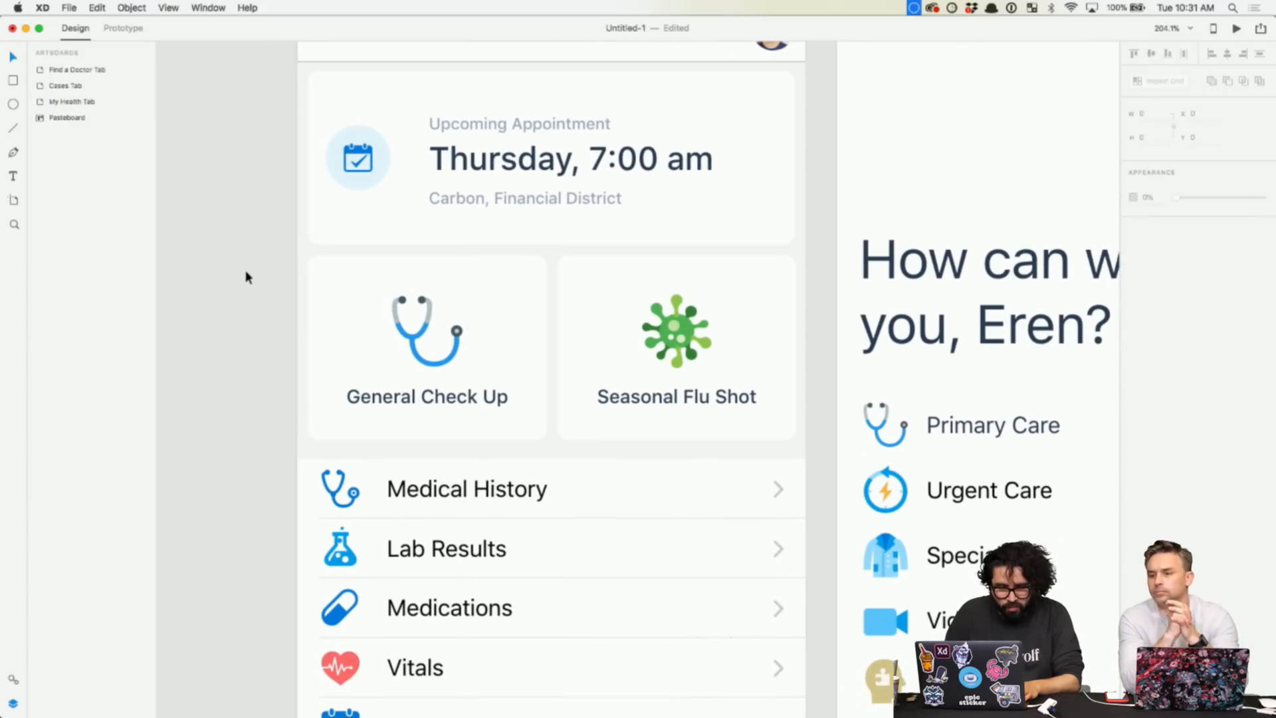
# - Fit all artboards in view and select the My Health Tab artboard for export
pyautogui.press('super+0')
pyautogui.click(335, 169)
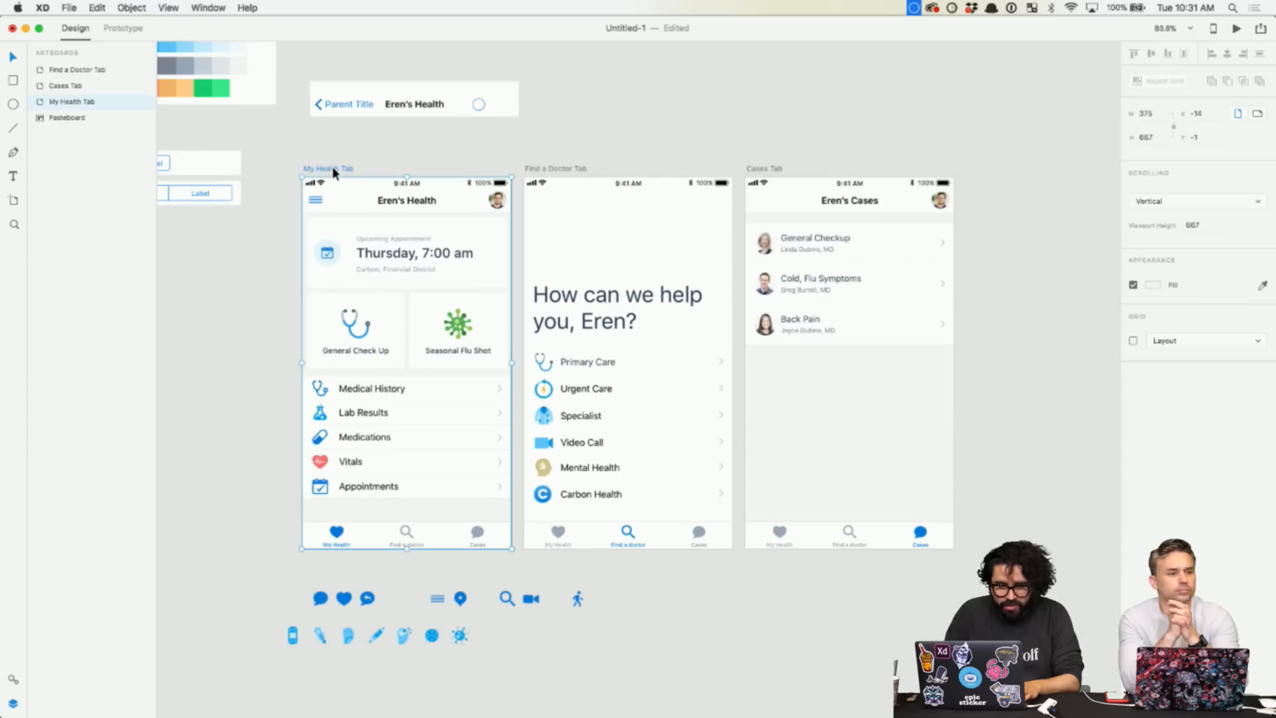
pyautogui.click(69, 8)
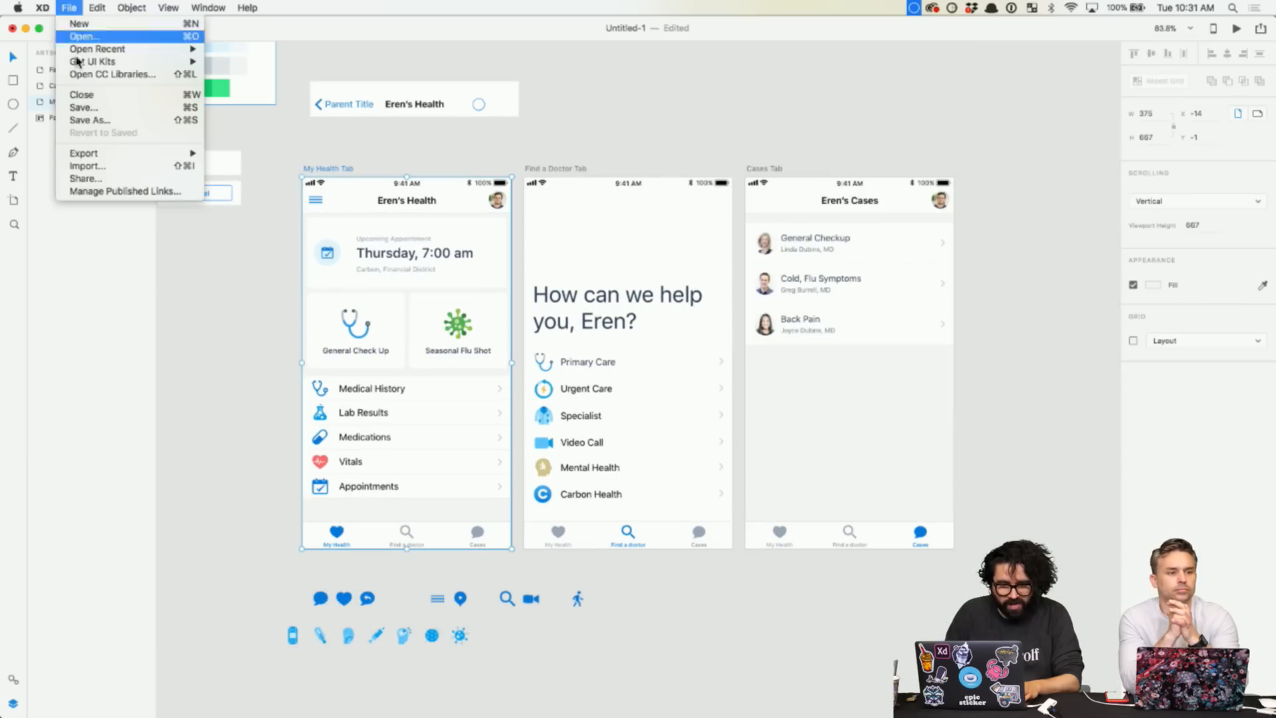
# - Export the My Health Tab artboard to Zeplin and import the updated screen
pyautogui.moveTo(99, 154)
pyautogui.click(233, 199)
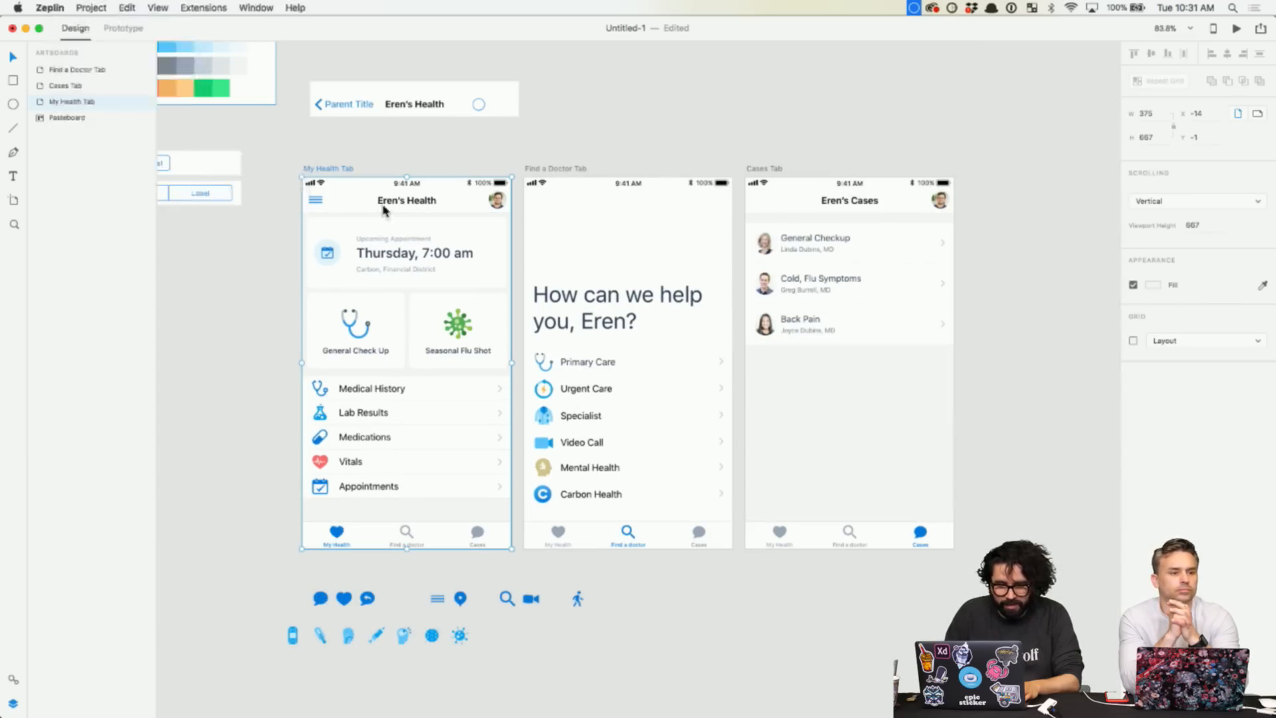
pyautogui.click(793, 386)
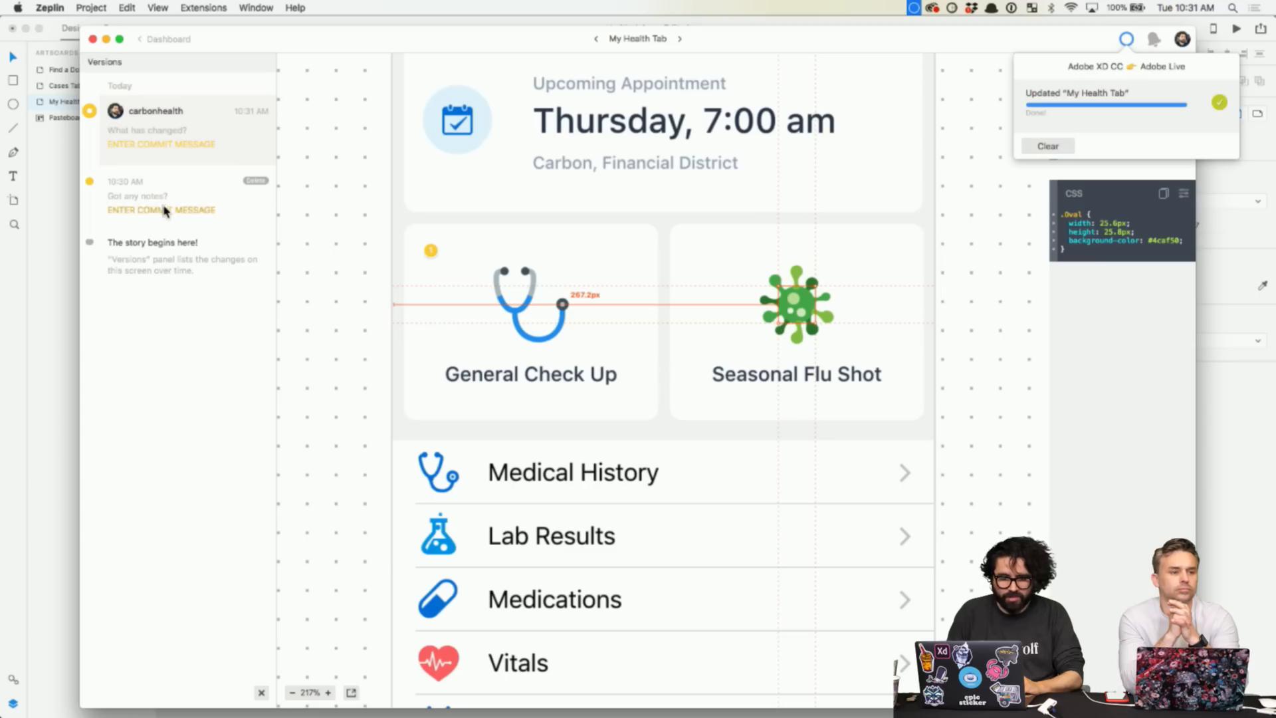
# - Compare the latest My Health Tab screen with the earlier 10:30 AM version
pyautogui.click(166, 208)
pyautogui.click(169, 138)
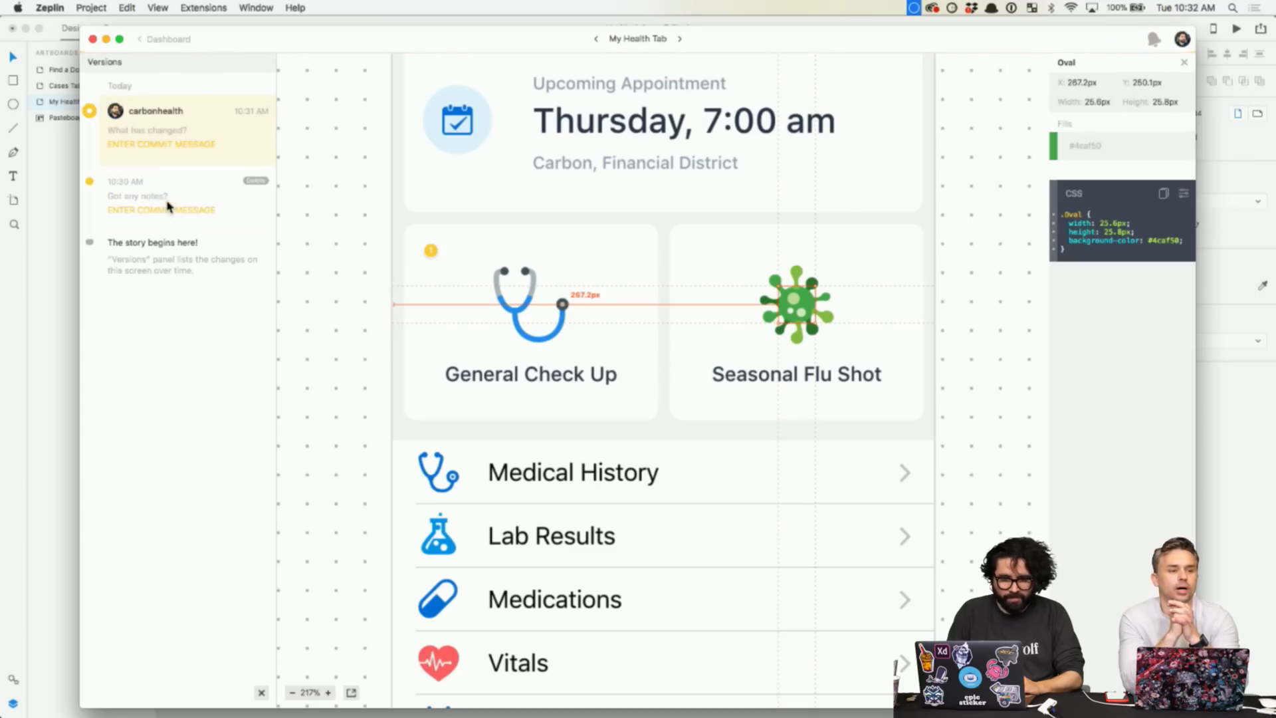
pyautogui.click(164, 206)
pyautogui.click(176, 133)
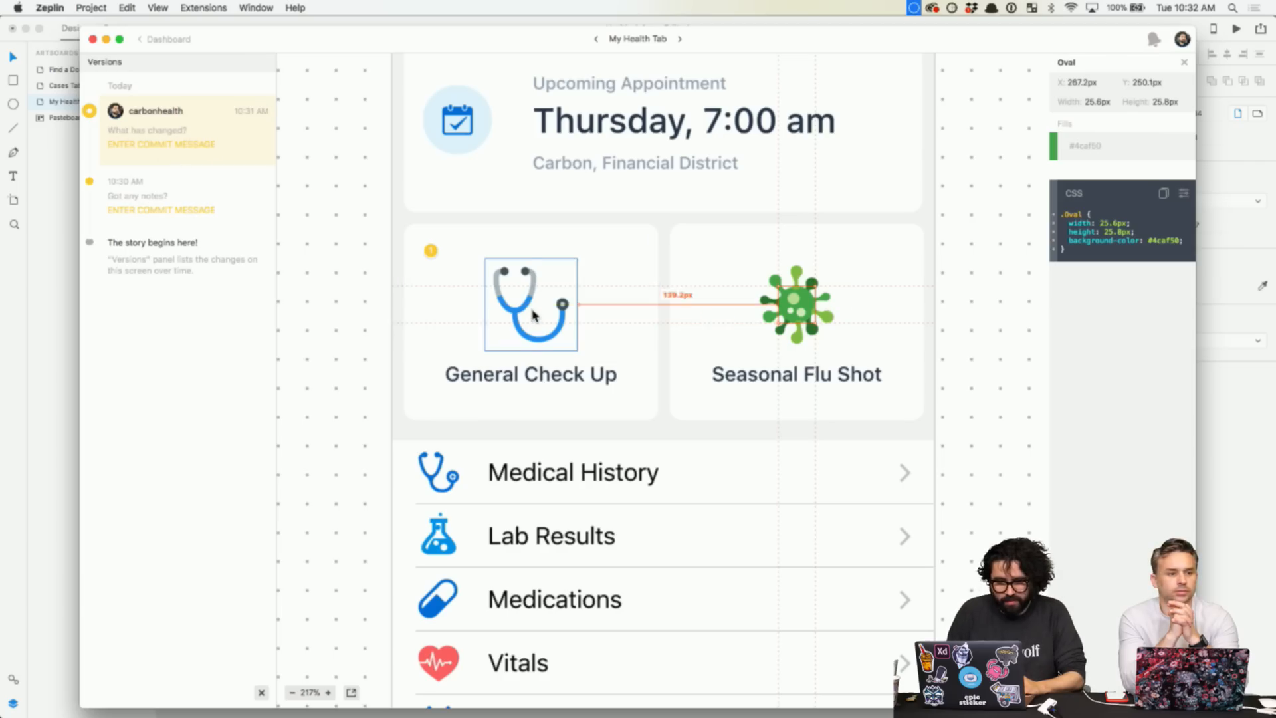
# - Read the stethoscope icon's spacing values, then deselect it and return to the dashboard
pyautogui.click(509, 329)
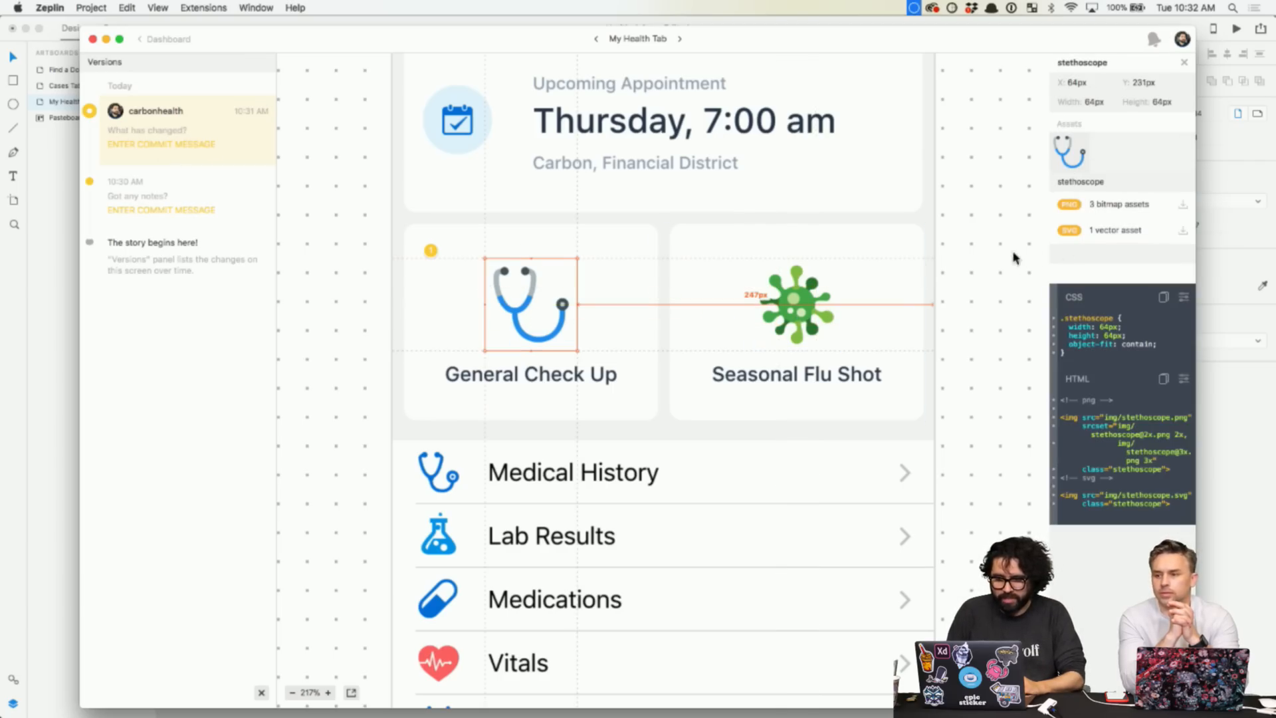
pyautogui.hscroll(1, 753, 317)
pyautogui.hscroll(-1, 753, 316)
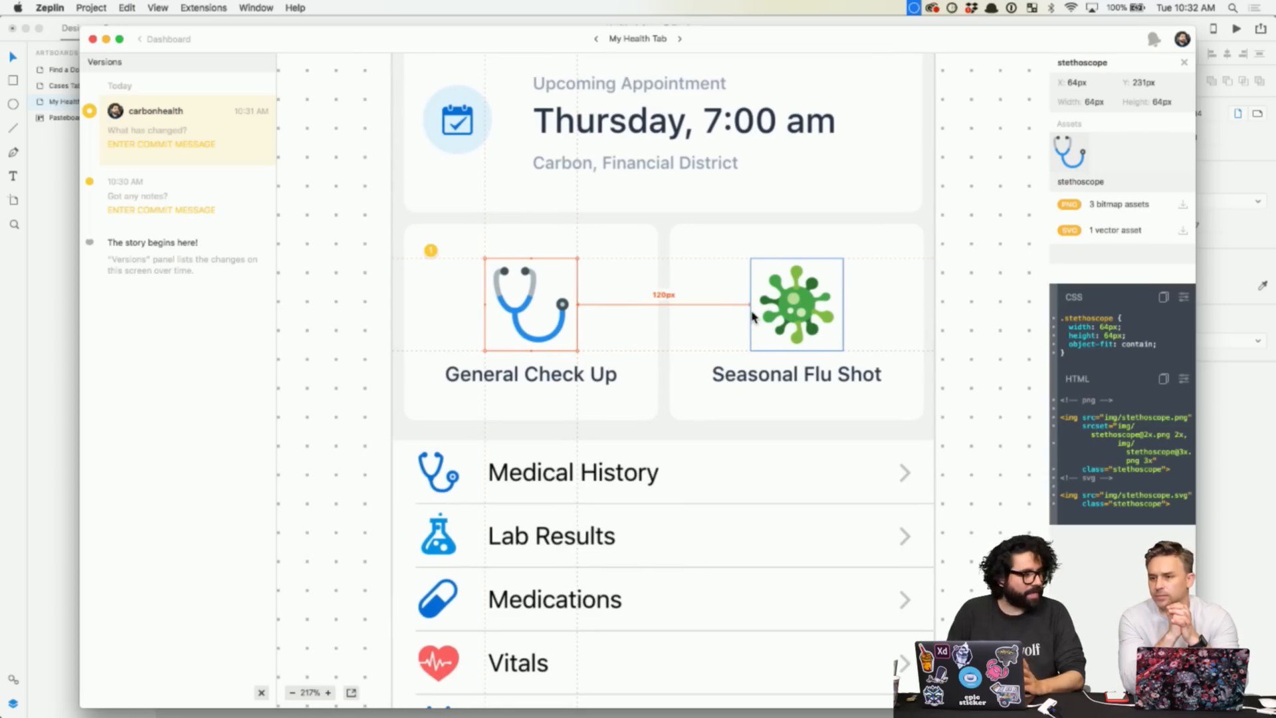
pyautogui.scroll(-5, 753, 317)
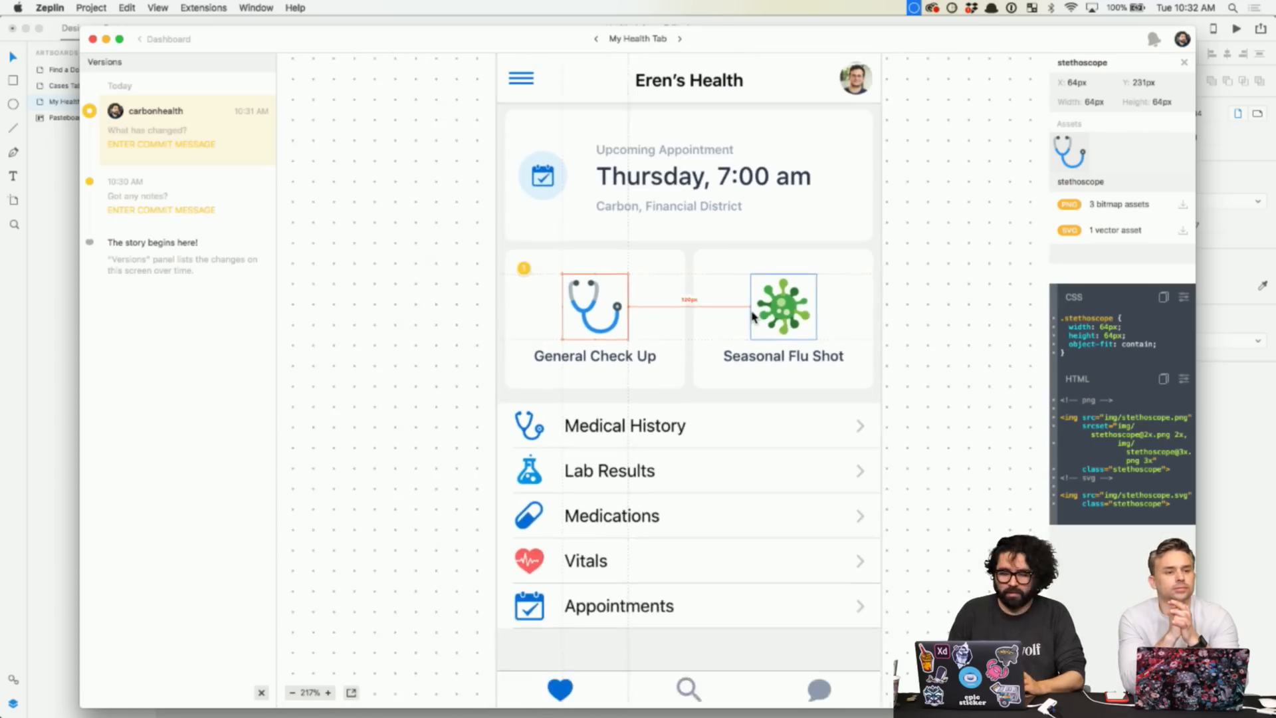
pyautogui.scroll(-3, 753, 316)
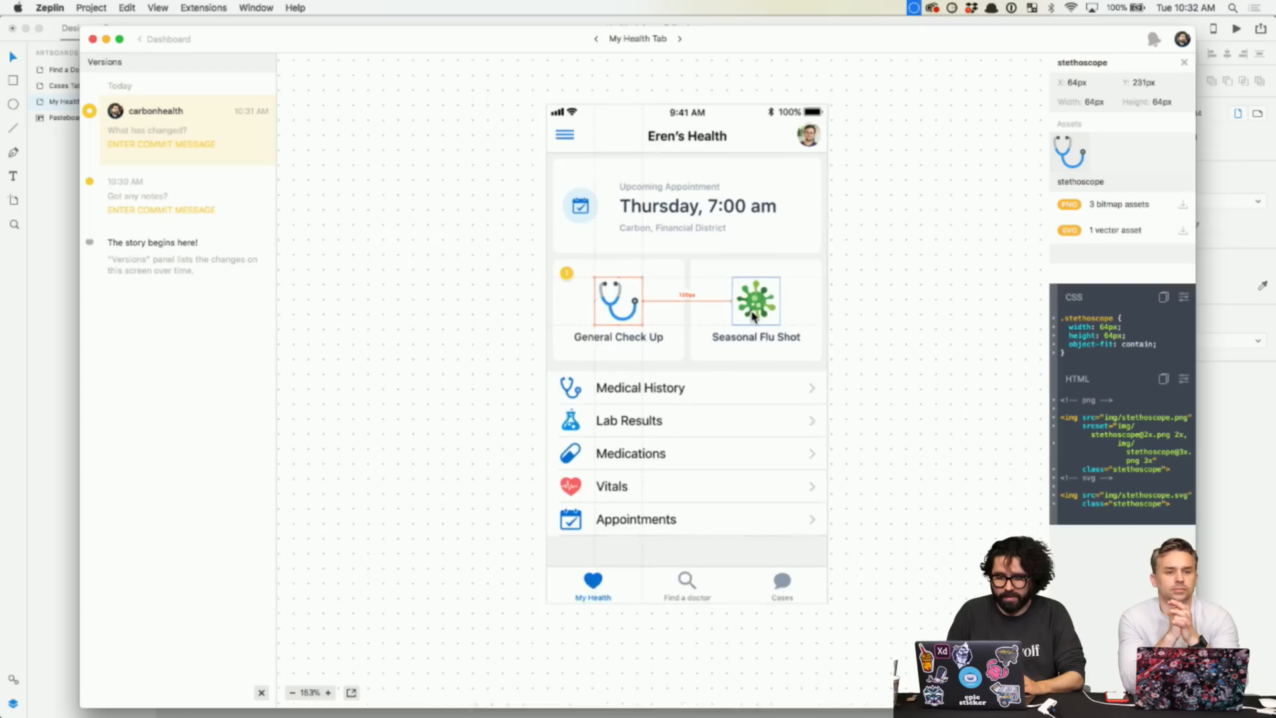
pyautogui.scroll(8, 554, 232)
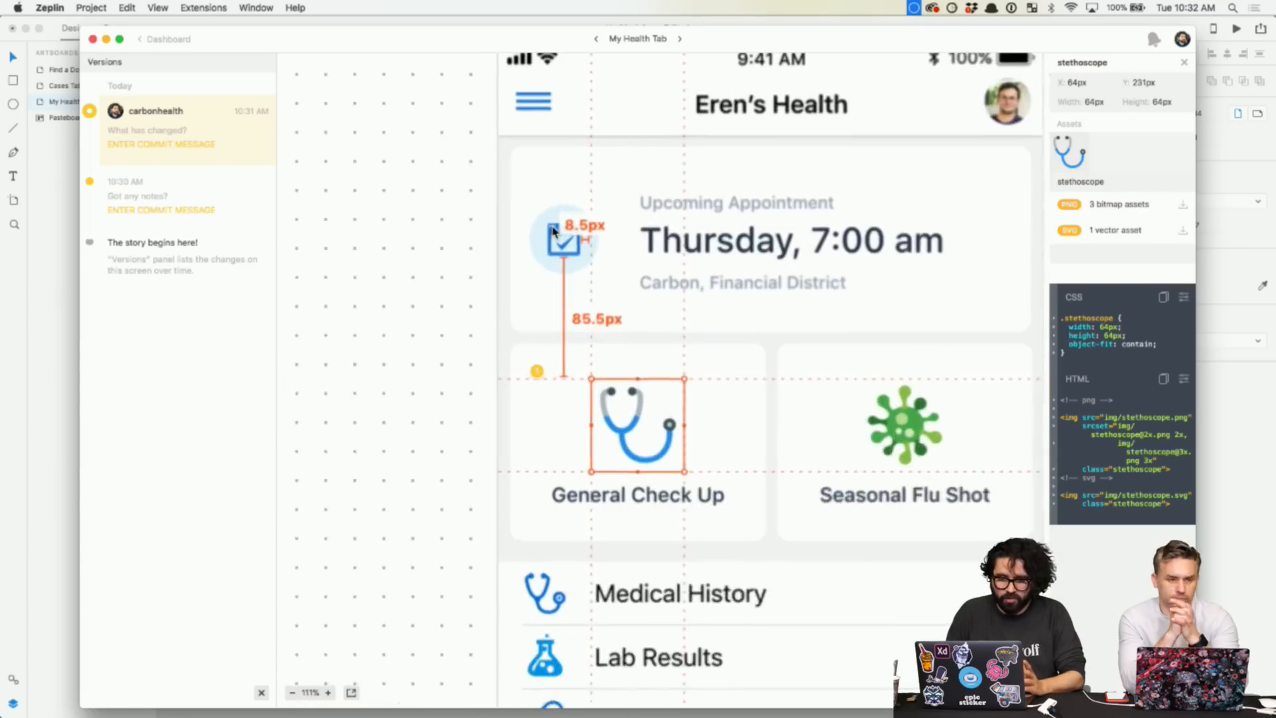
pyautogui.hscroll(3, 554, 231)
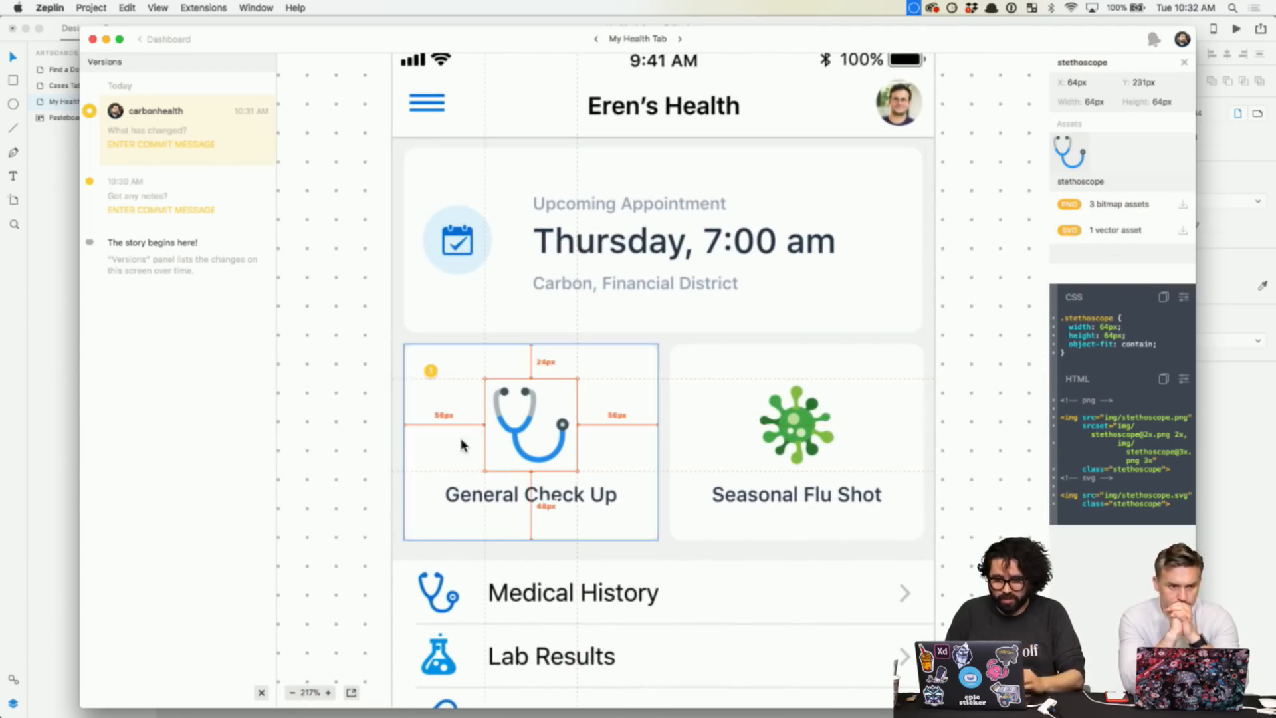
pyautogui.scroll(5, 459, 452)
pyautogui.scroll(1, 624, 386)
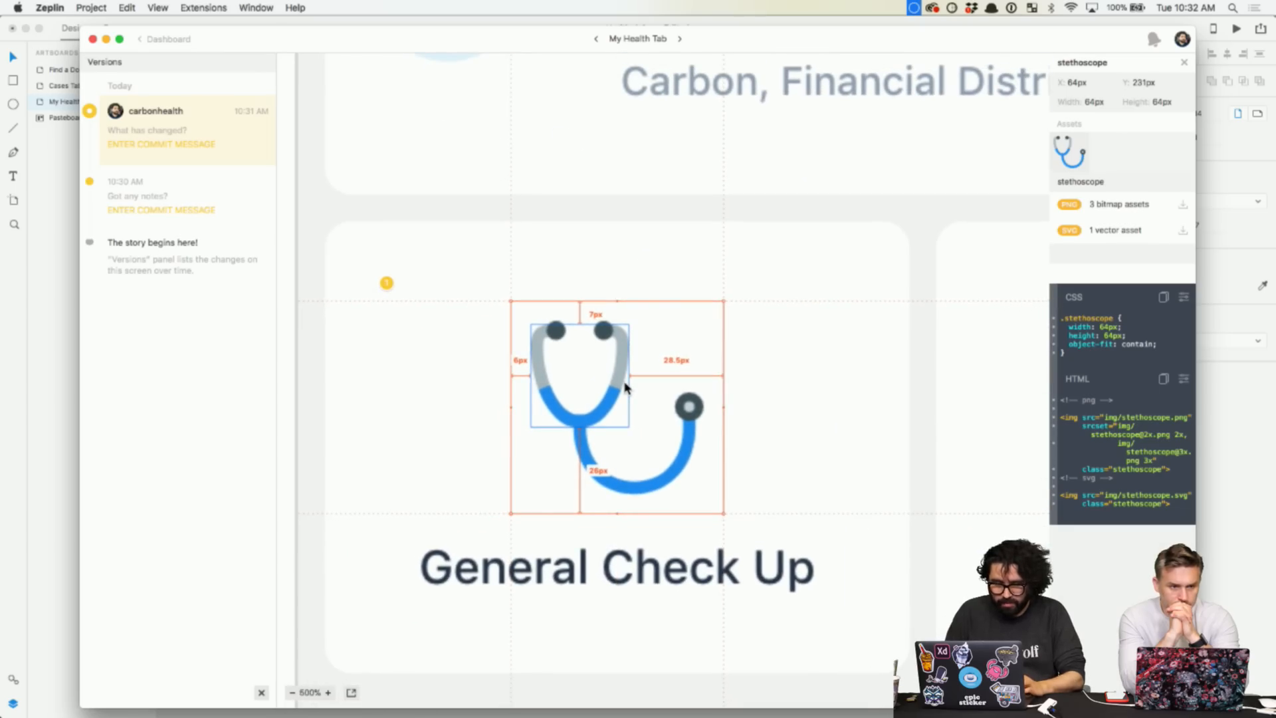
pyautogui.scroll(-6, 625, 385)
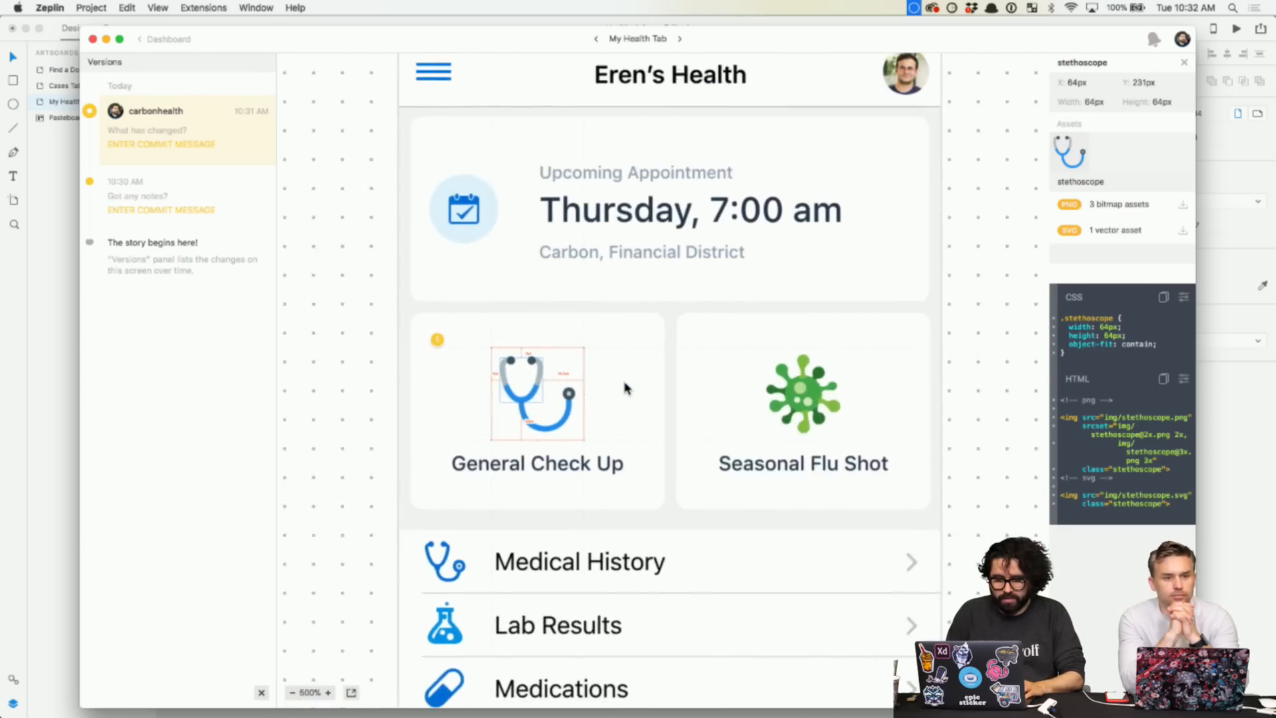
pyautogui.click(878, 311)
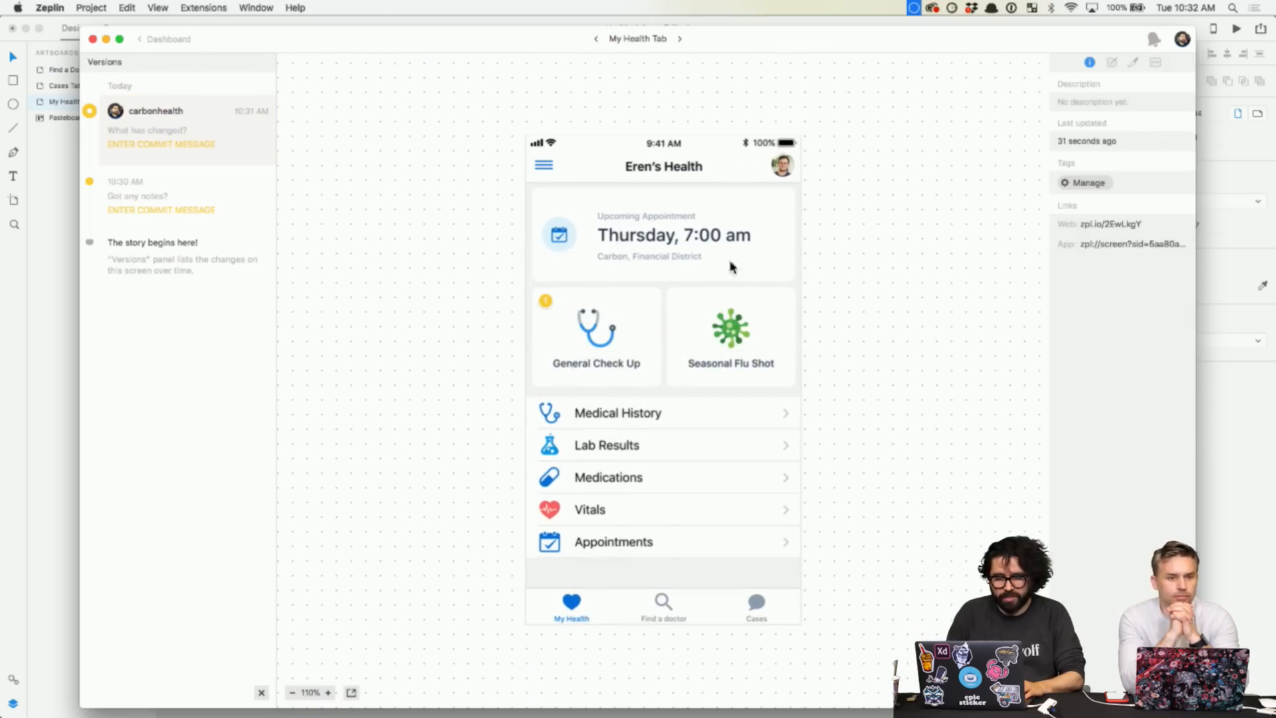
pyautogui.click(174, 40)
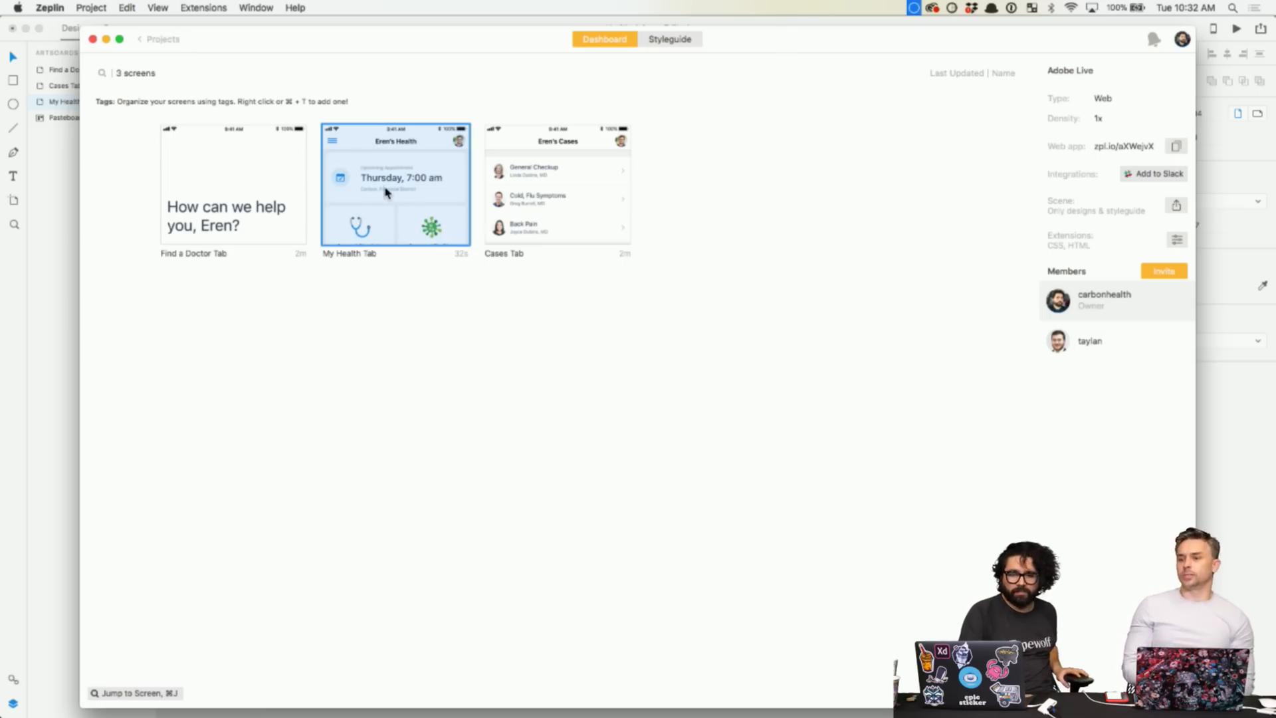
# - Move the My Health Tab thumbnail into the first slot, ahead of Find a Doctor Tab
pyautogui.moveTo(349, 199); pyautogui.dragTo(176, 207)
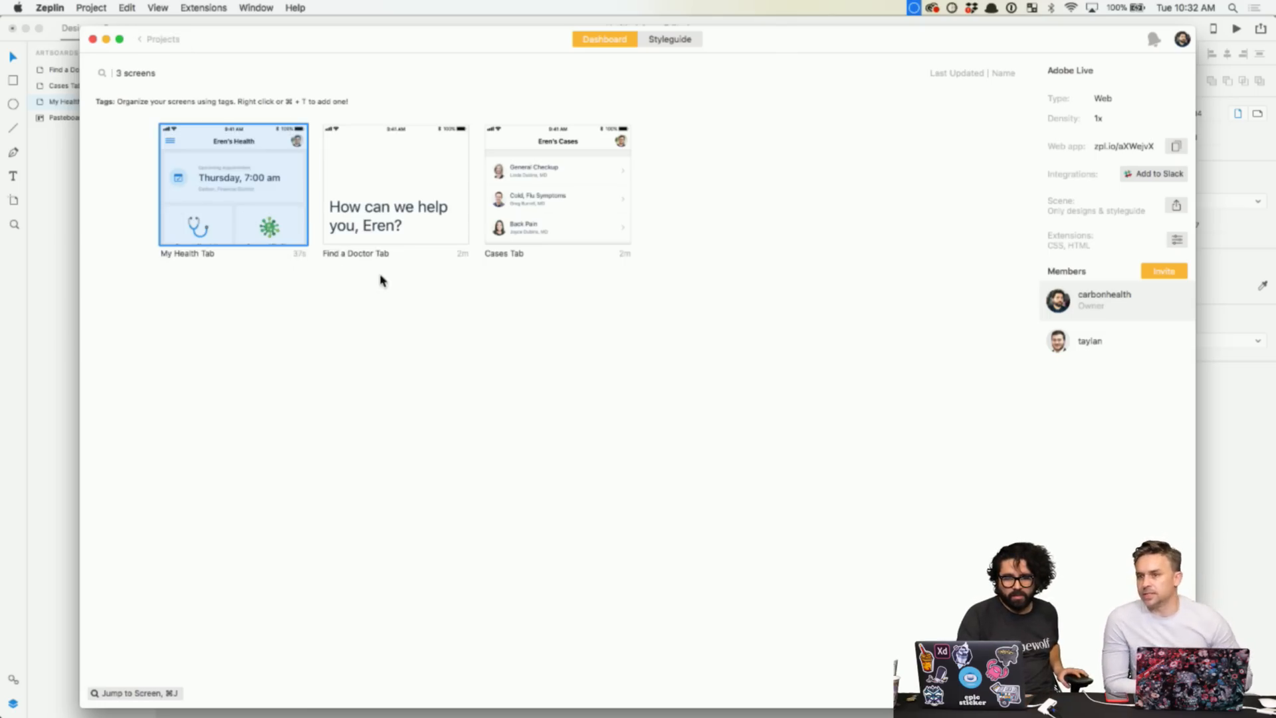
pyautogui.click(587, 197)
pyautogui.click(228, 208)
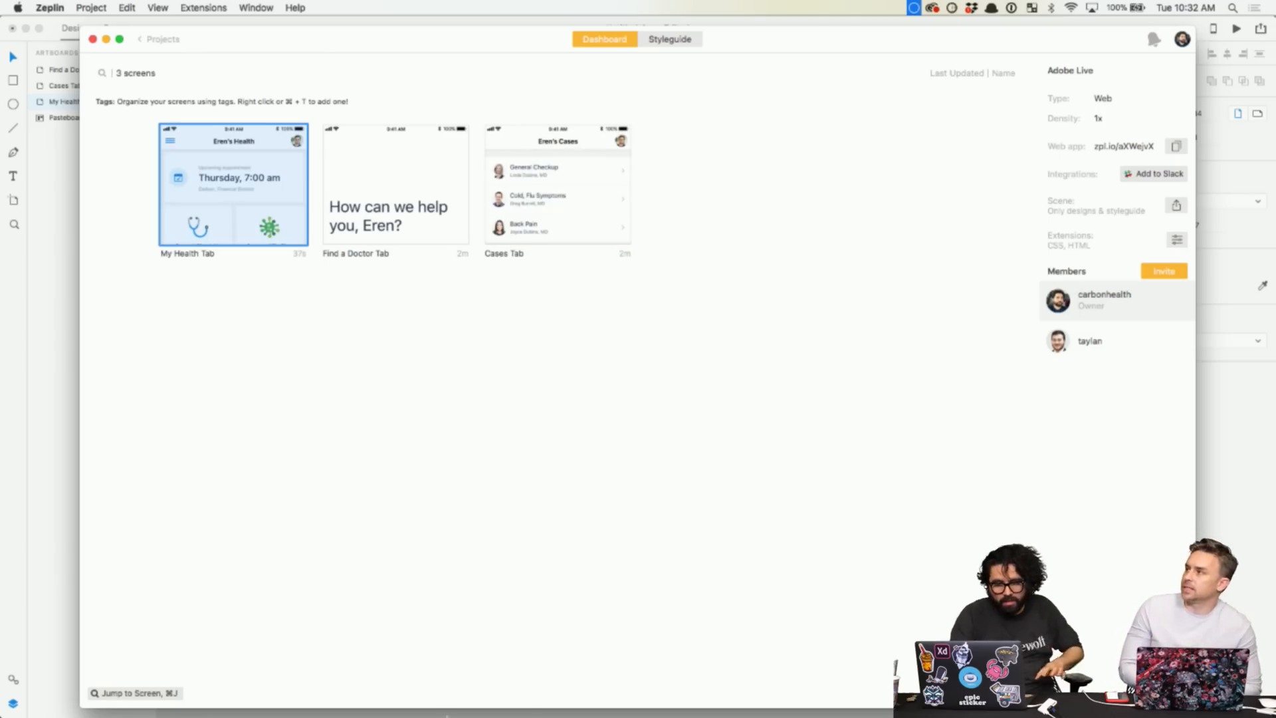
# - In Adobe XD, start Publish Design Specs, select the title, and open Save As
pyautogui.moveTo(482, 703)
pyautogui.click(518, 688)
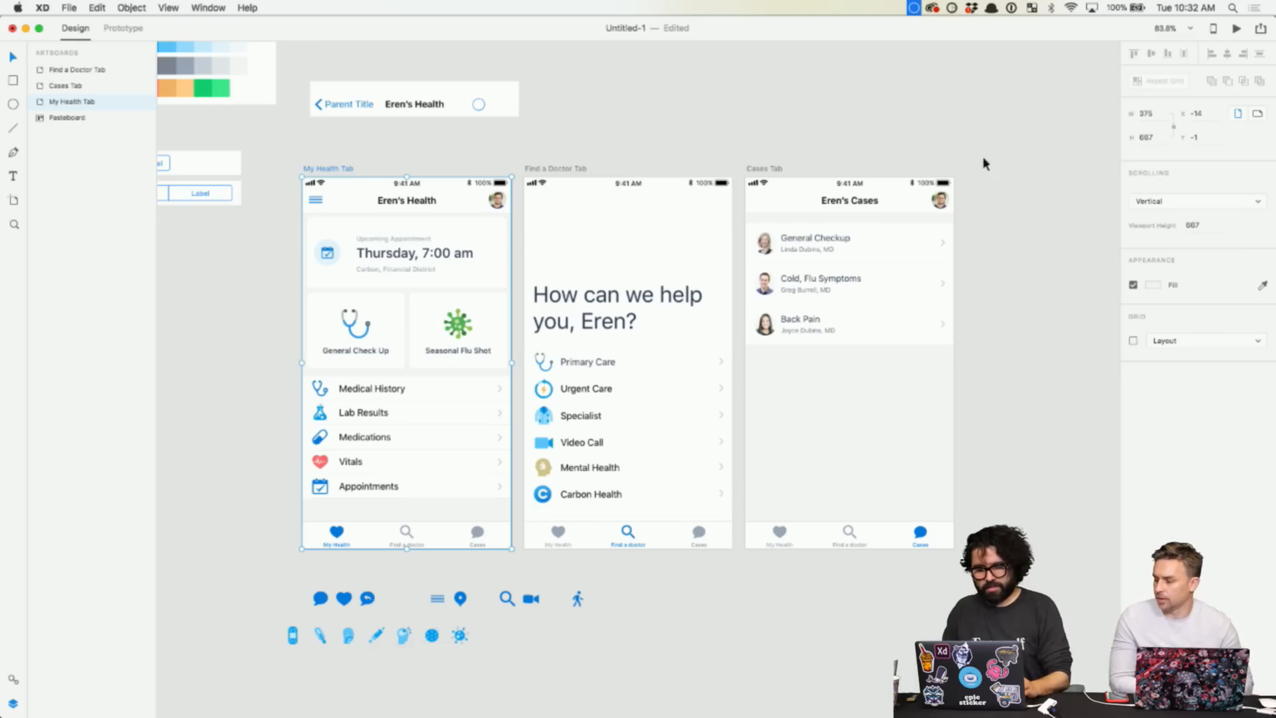
pyautogui.click(1263, 30)
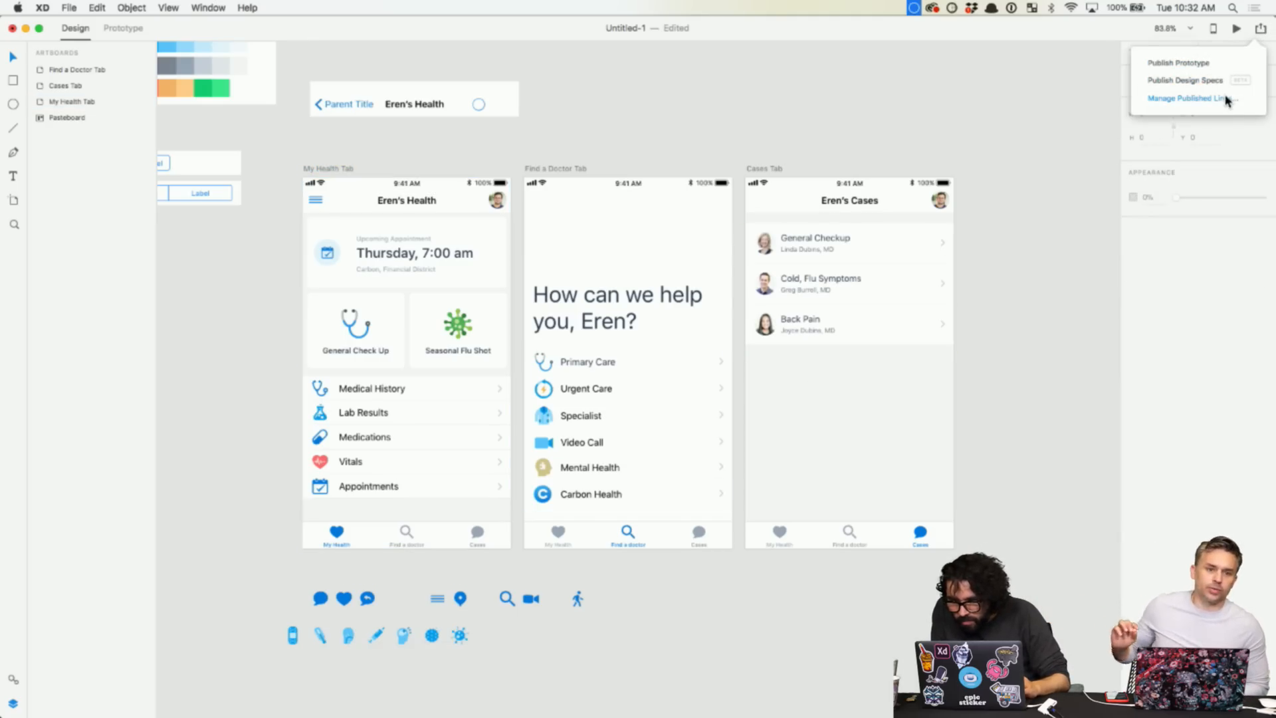
pyautogui.click(1202, 81)
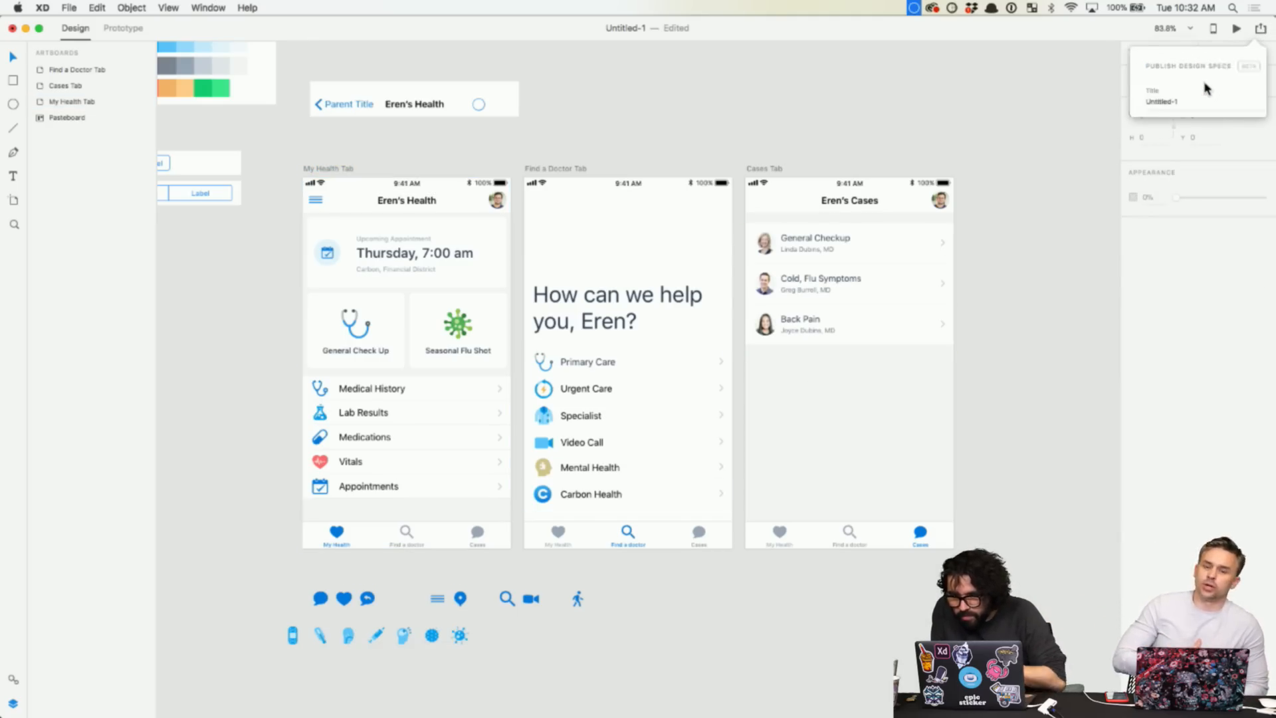
pyautogui.click(1139, 102)
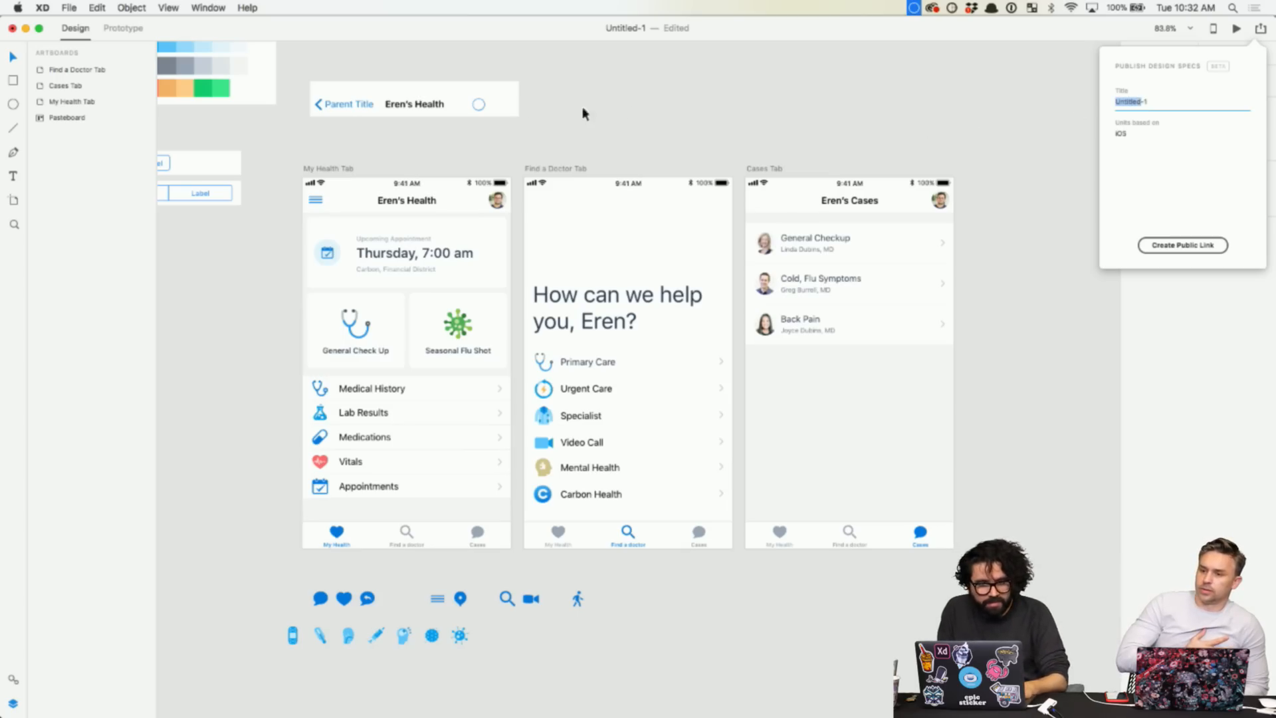
pyautogui.press('super+s')
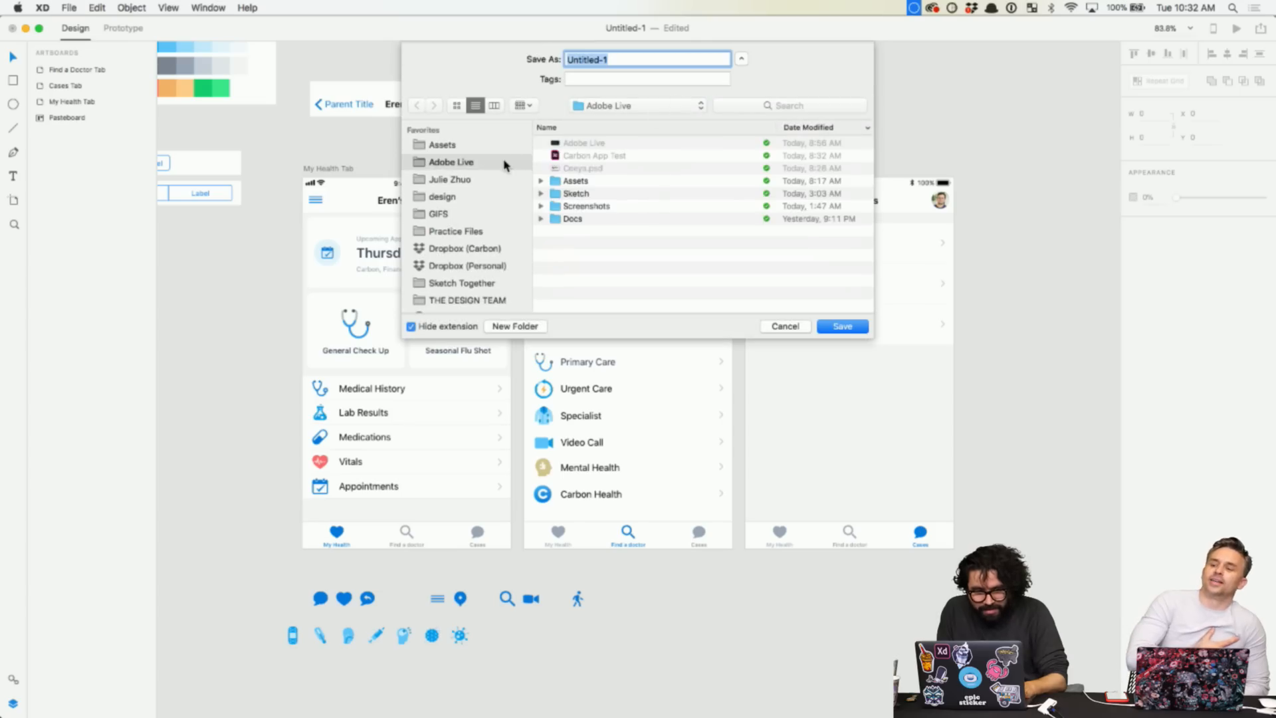
# - Save the document in the Assets folder as 'Carbon Adobe XD Test'
pyautogui.click(457, 146)
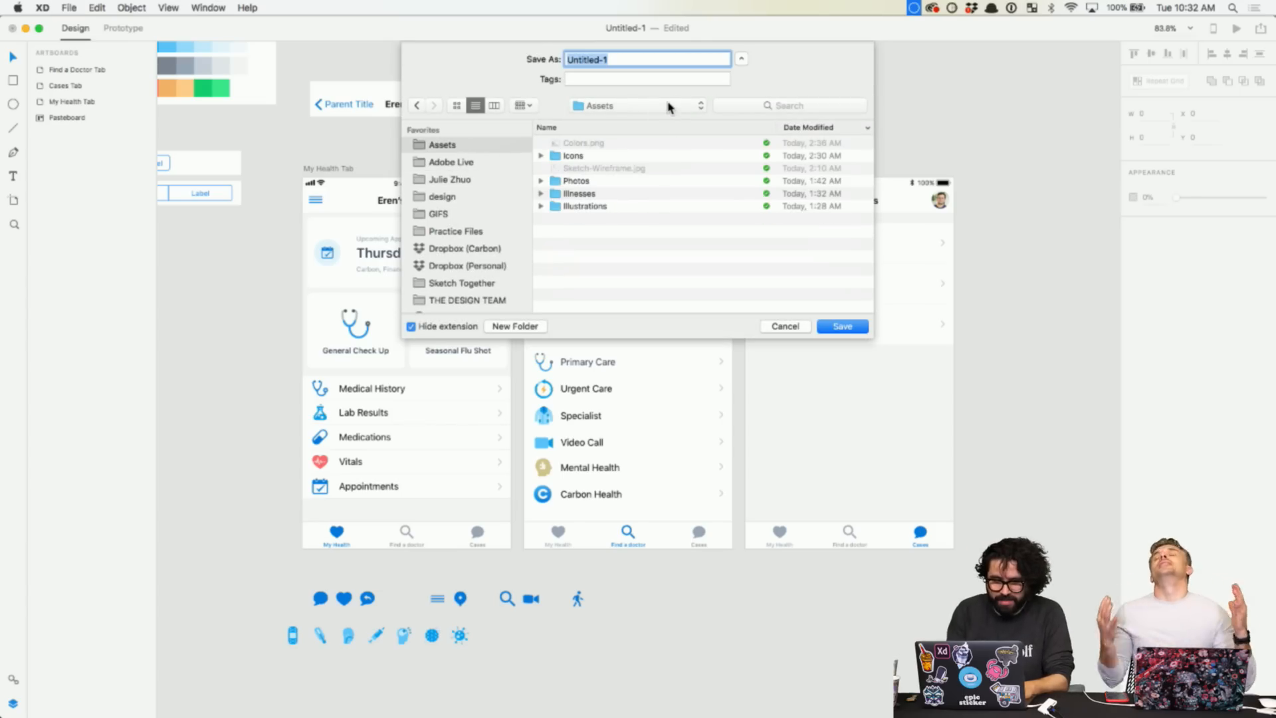
pyautogui.write('d')
pyautogui.press('BackSpace')
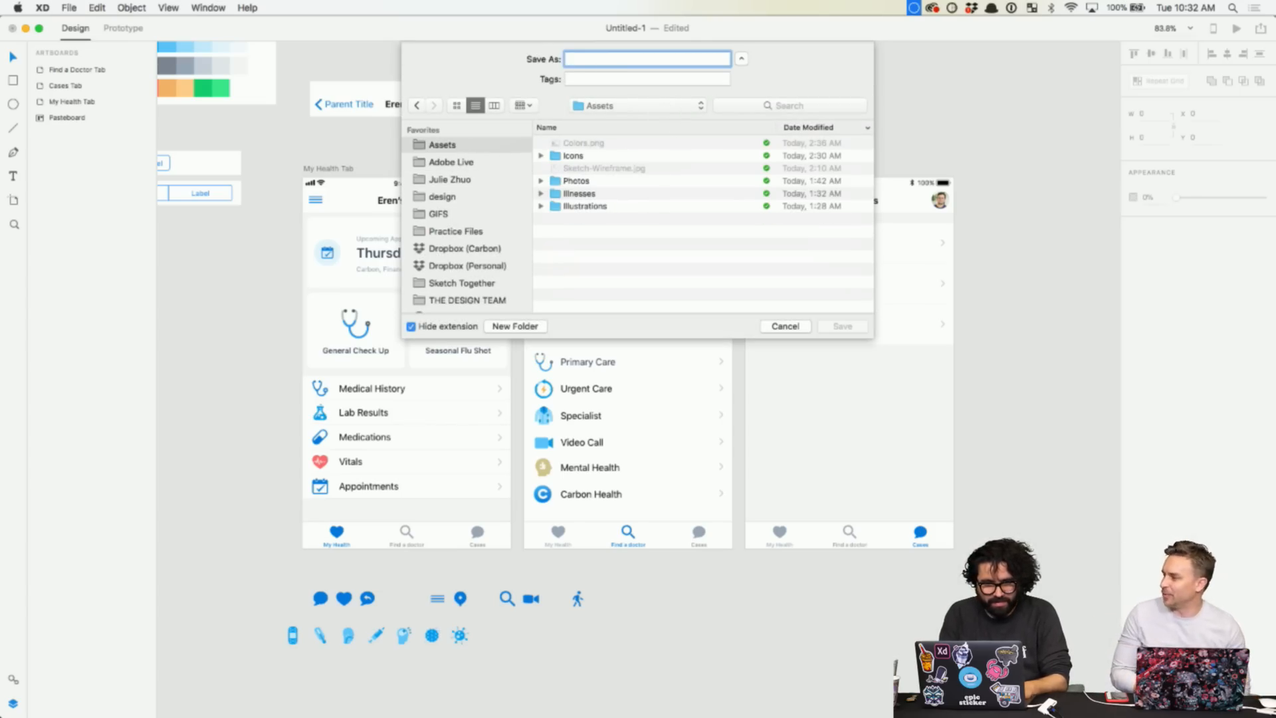
pyautogui.write('Carbon Adobe XD Test')
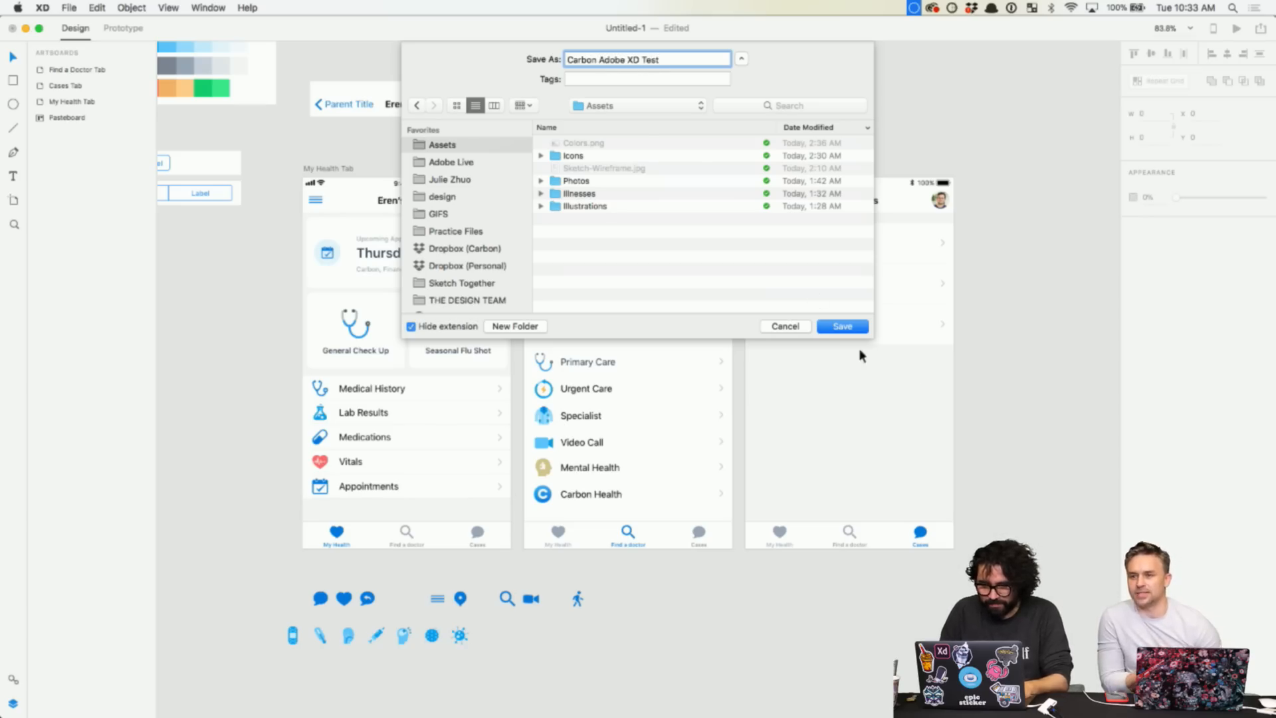
pyautogui.click(860, 327)
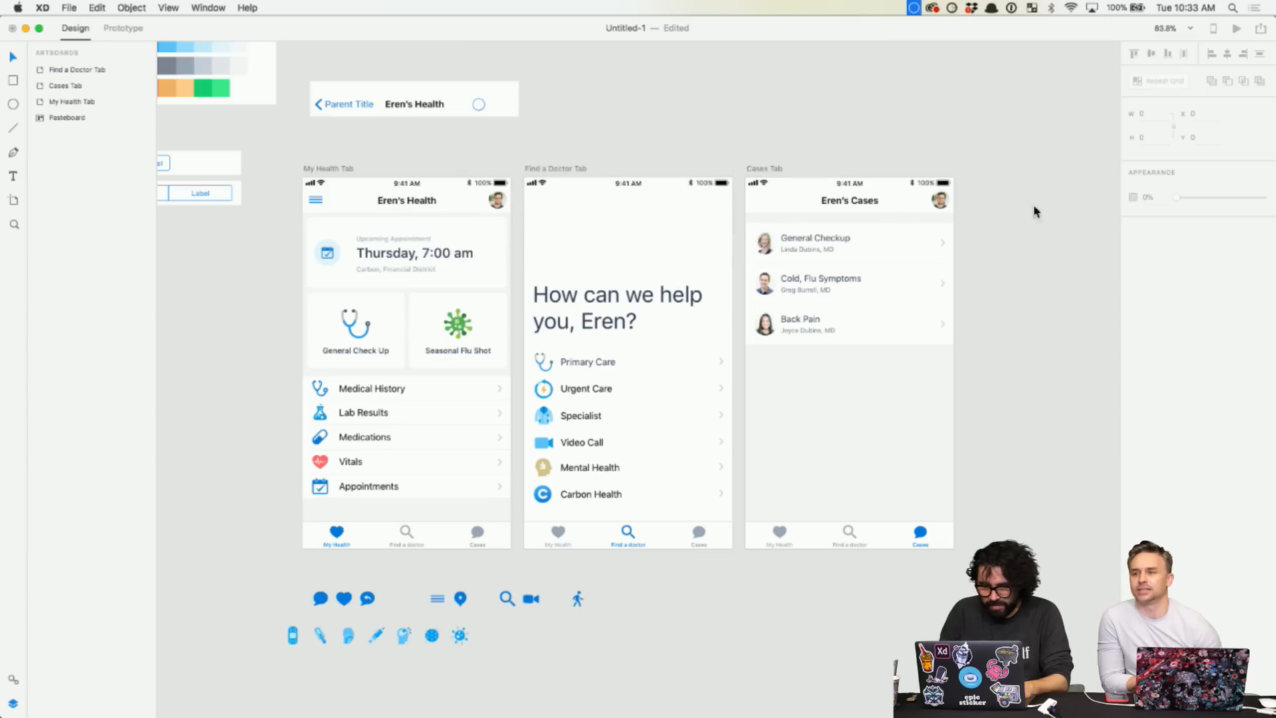
# - Create a public Design Specs link for the three artboards, copy it, and switch to Chrome
pyautogui.click(1261, 28)
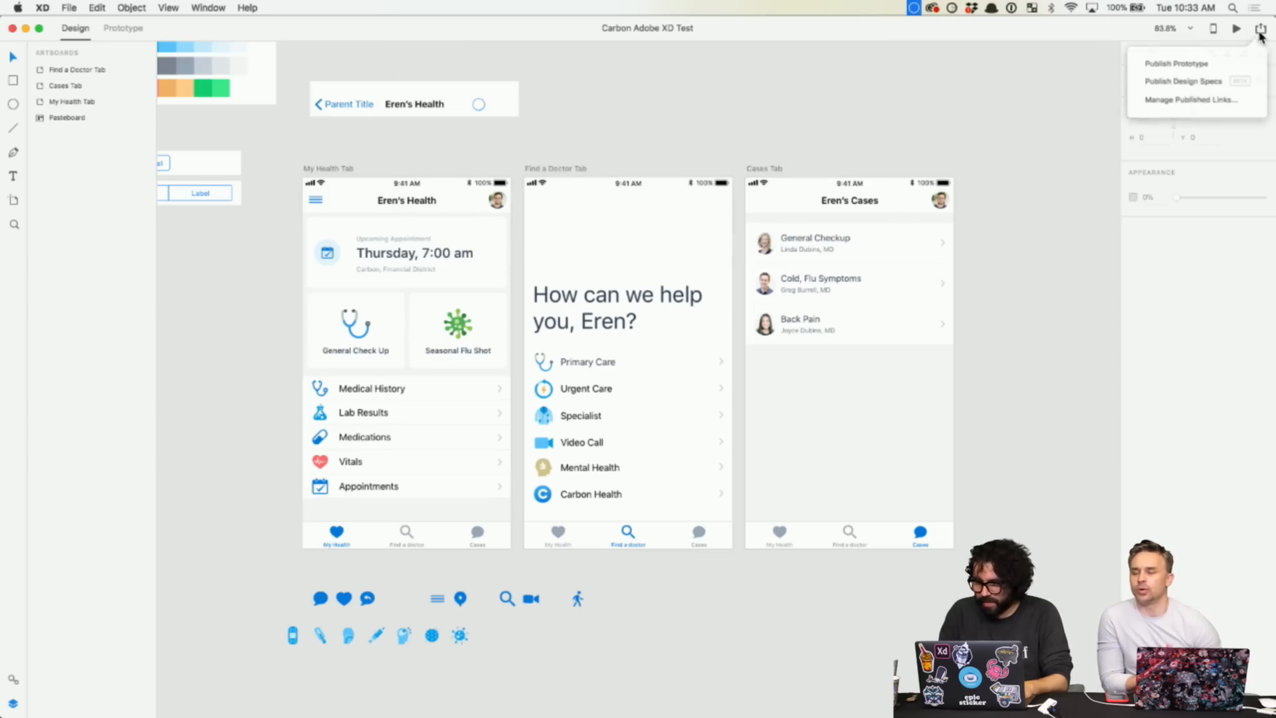
pyautogui.click(1196, 83)
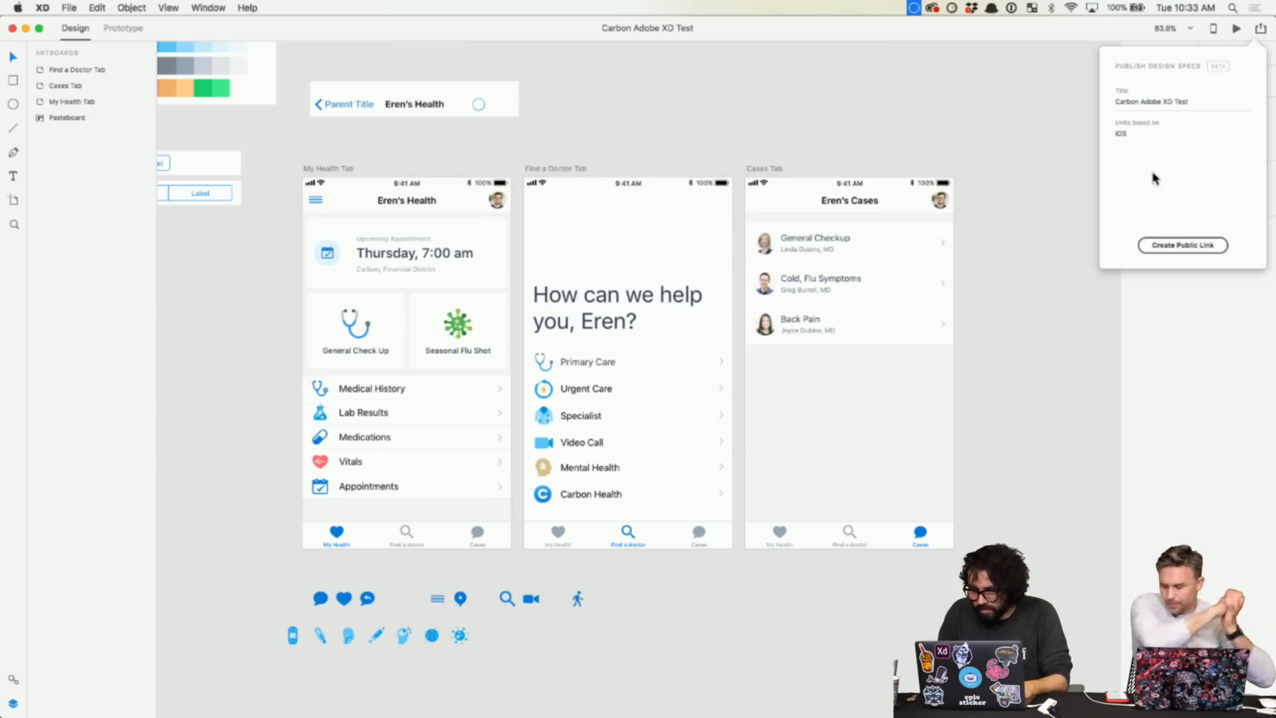
pyautogui.click(1182, 248)
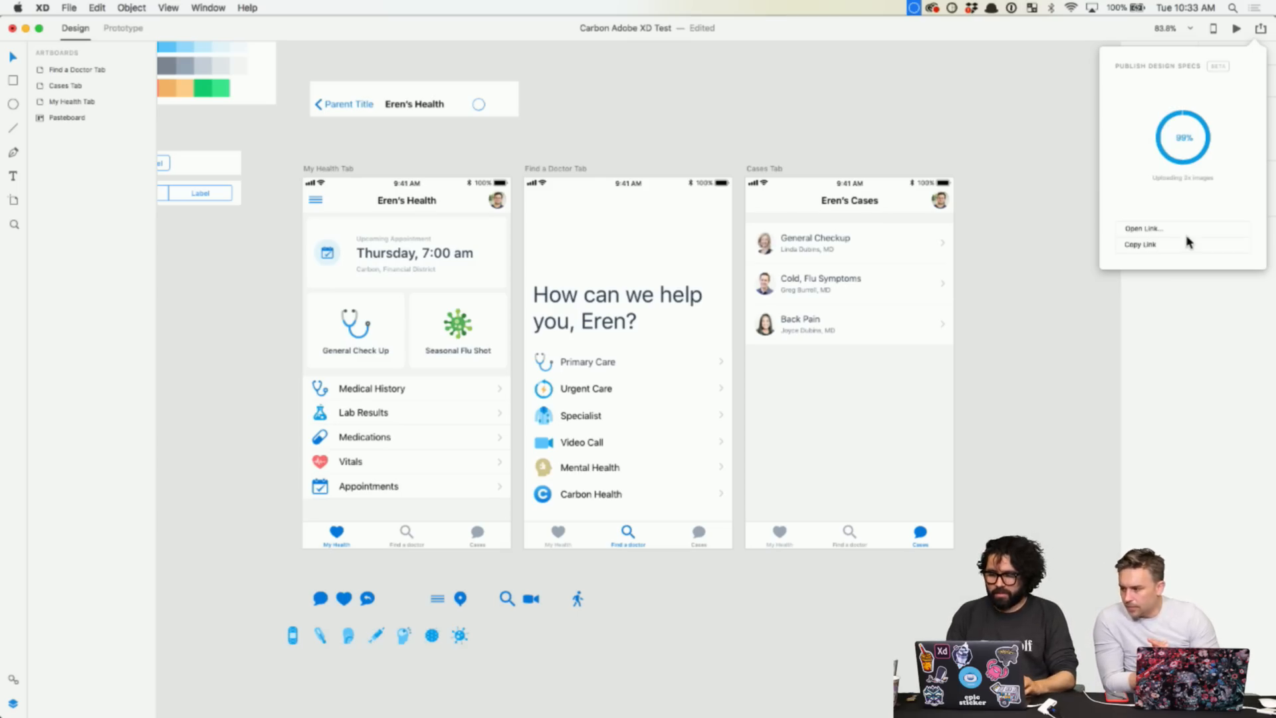
pyautogui.click(1155, 245)
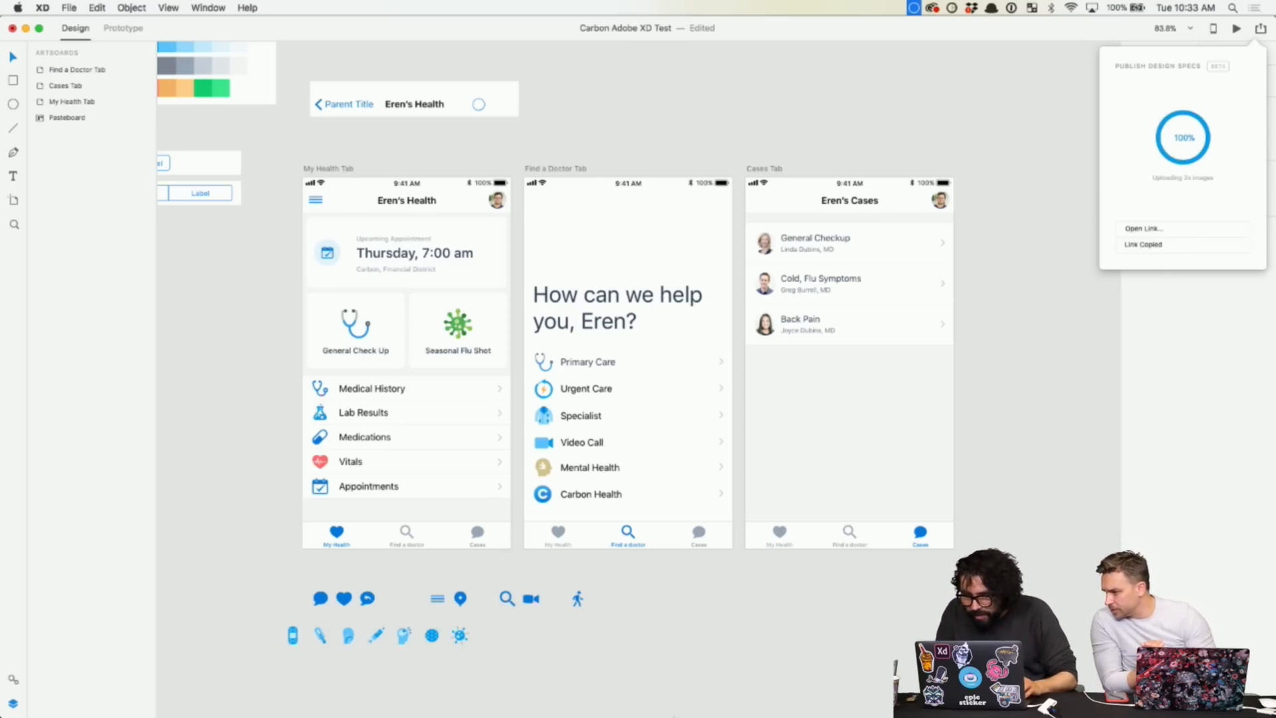
pyautogui.click(464, 689)
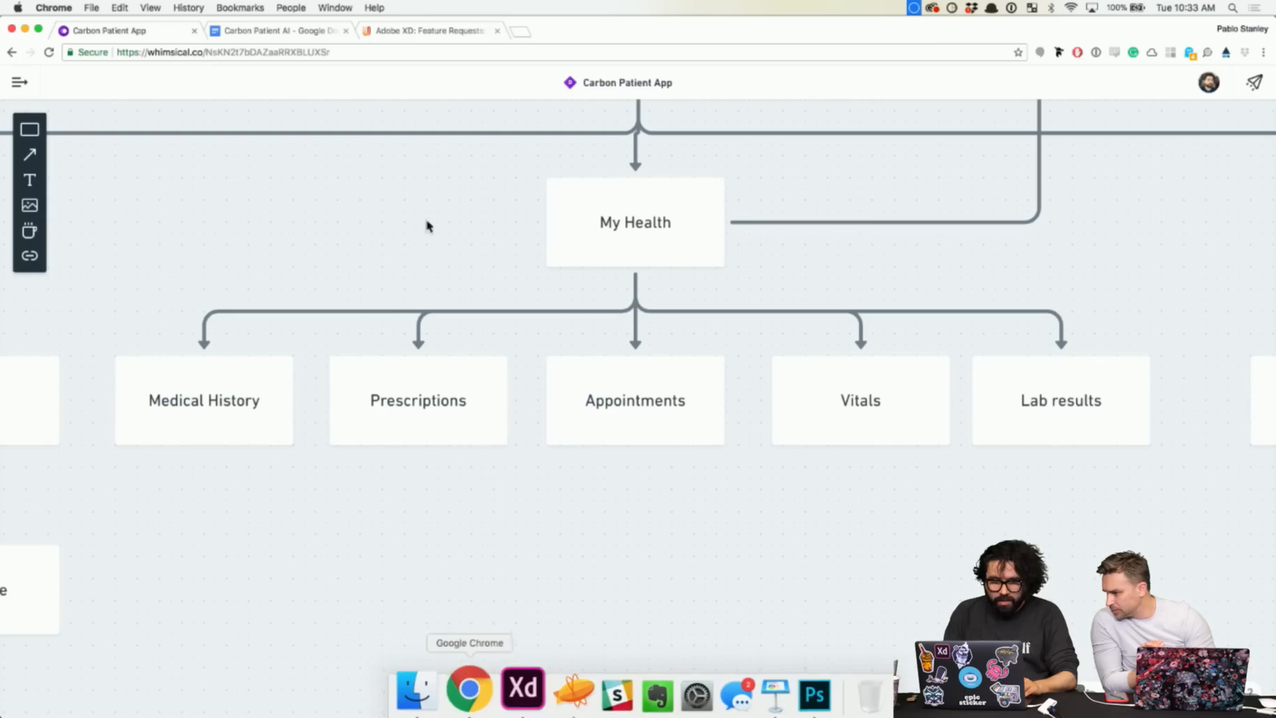
# - Paste the copied design specs link into a new Chrome tab and load it
pyautogui.click(520, 32)
pyautogui.press('Return')
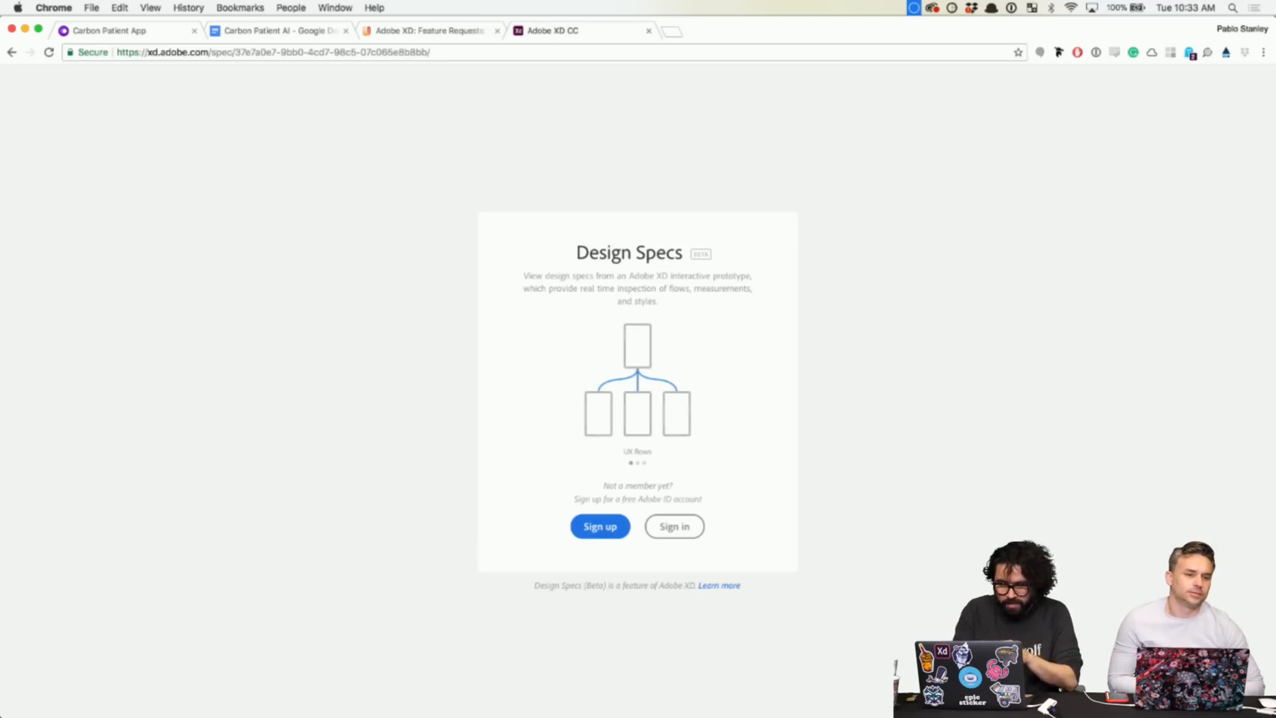
# - Sign in with the saved Adobe ID credentials to view the Carbon Adobe XD Test specs
pyautogui.click(673, 527)
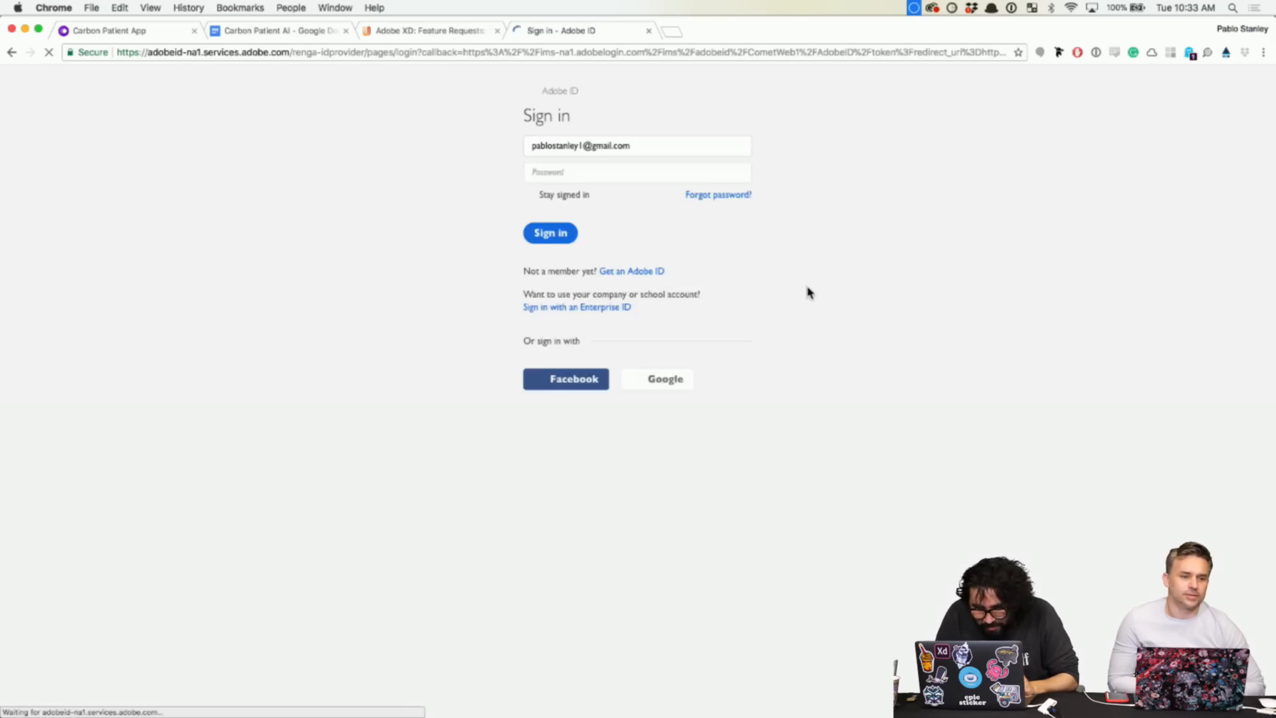
pyautogui.click(637, 145)
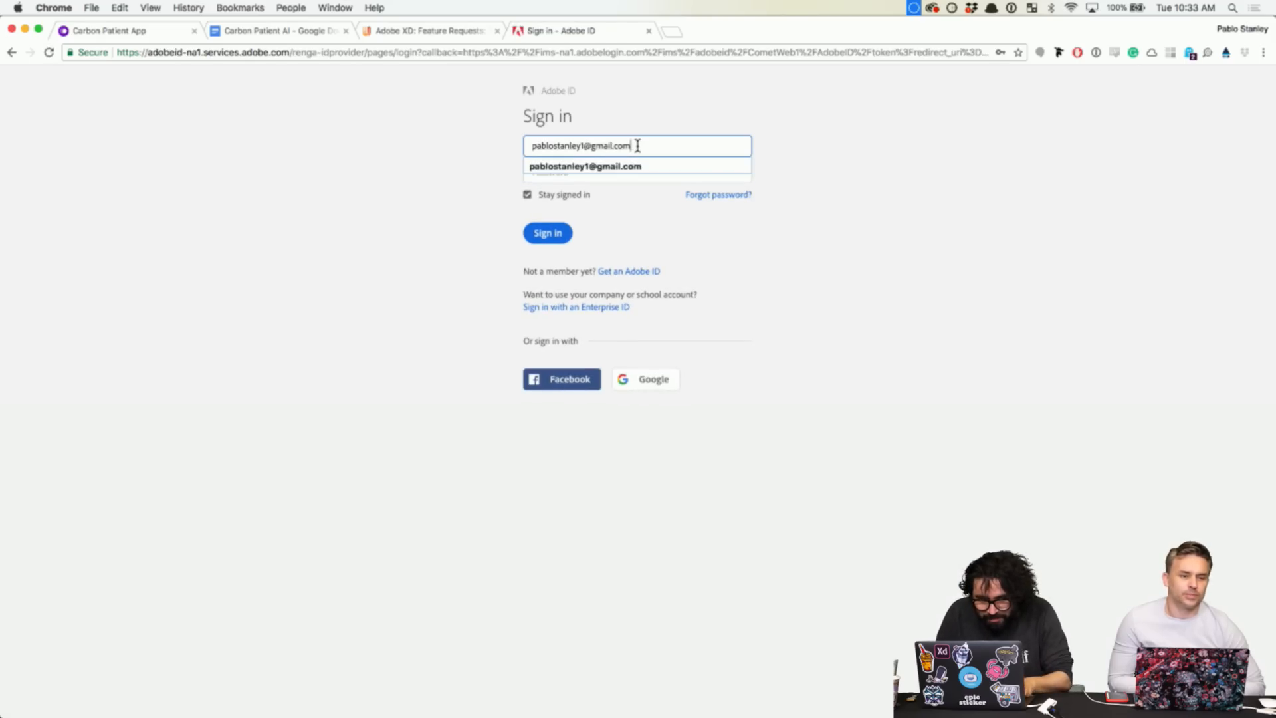
pyautogui.press('Down')
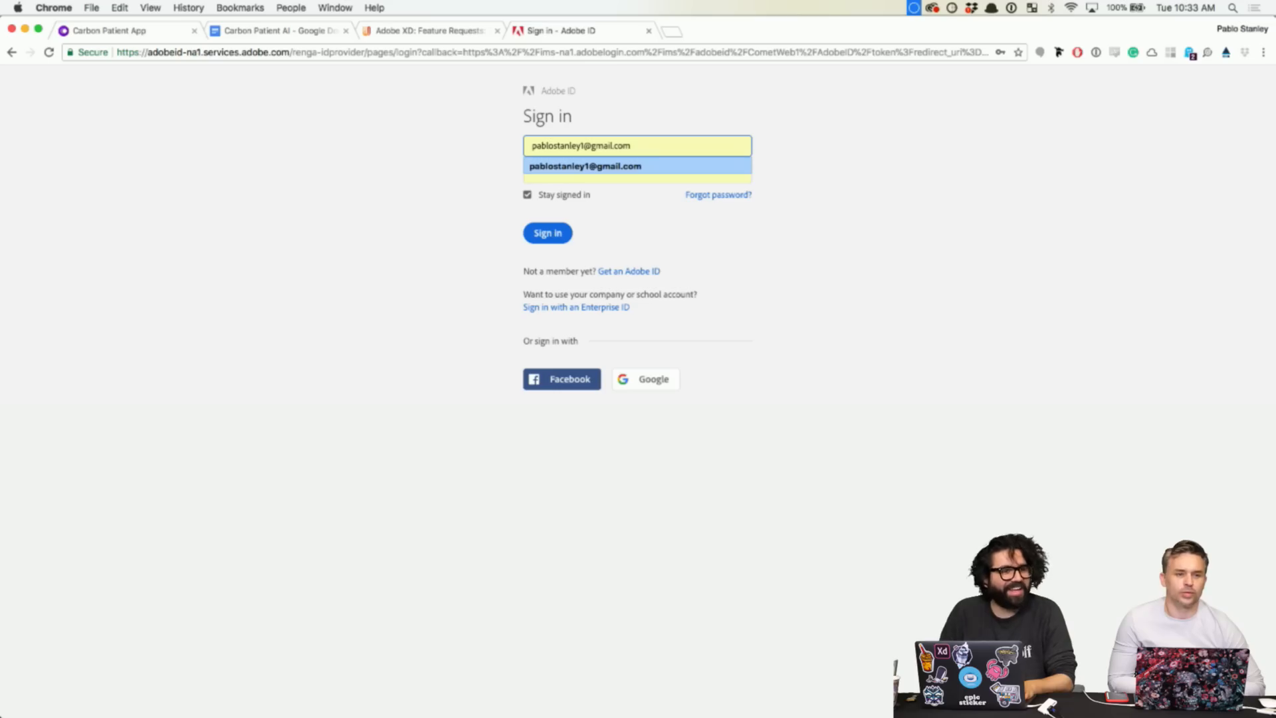
pyautogui.press('Return')
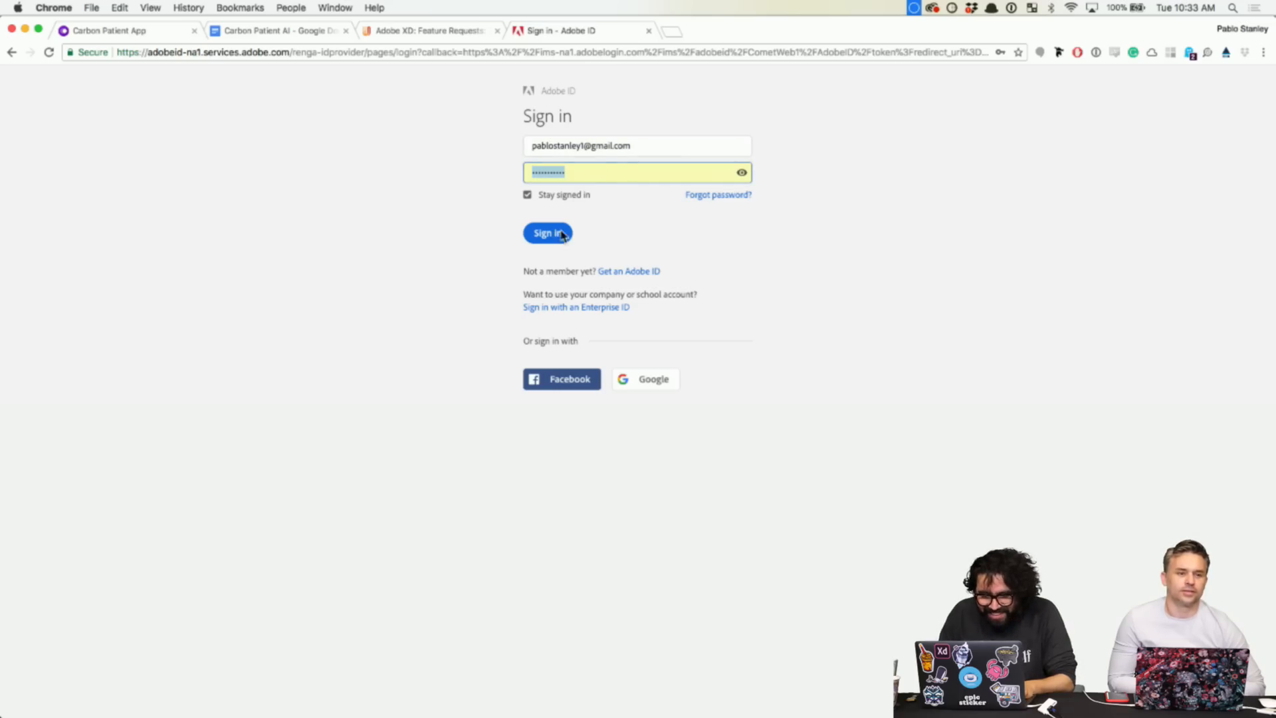
pyautogui.click(560, 237)
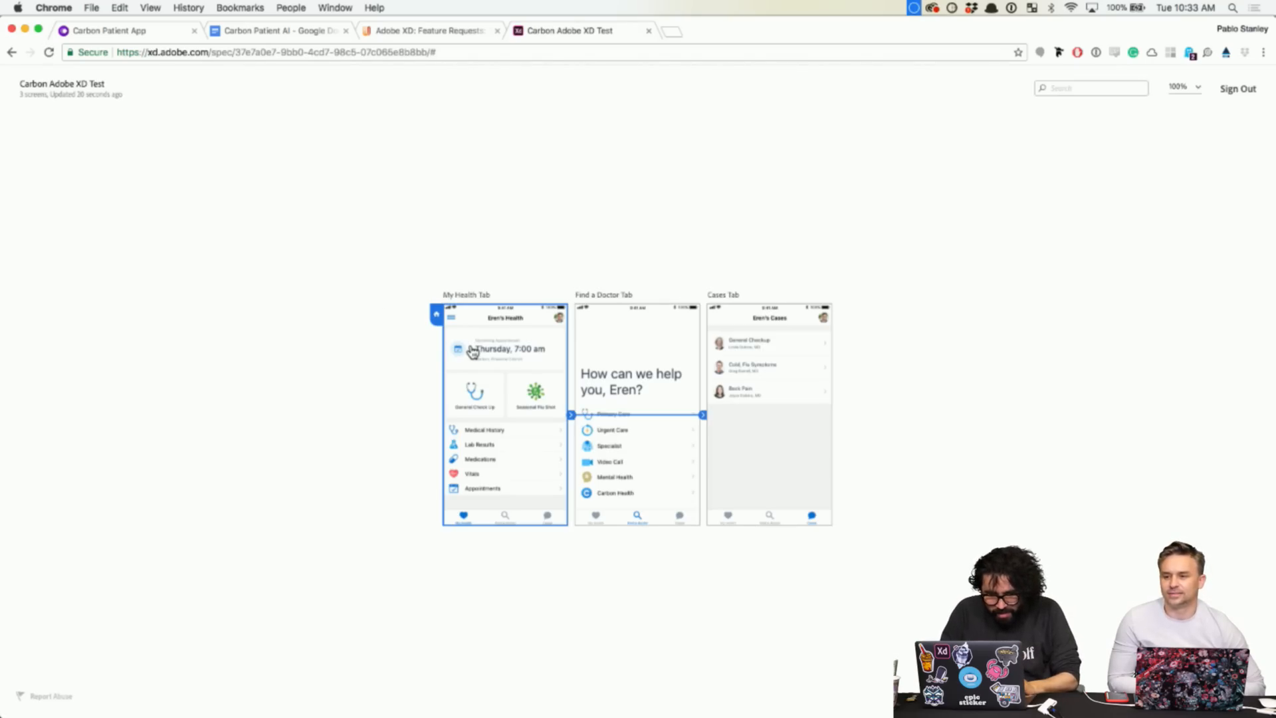
# - Open the My Health Tab specs and inspect the flu-shot icon and Seasonal Flu Shot card measurements
pyautogui.click(534, 409)
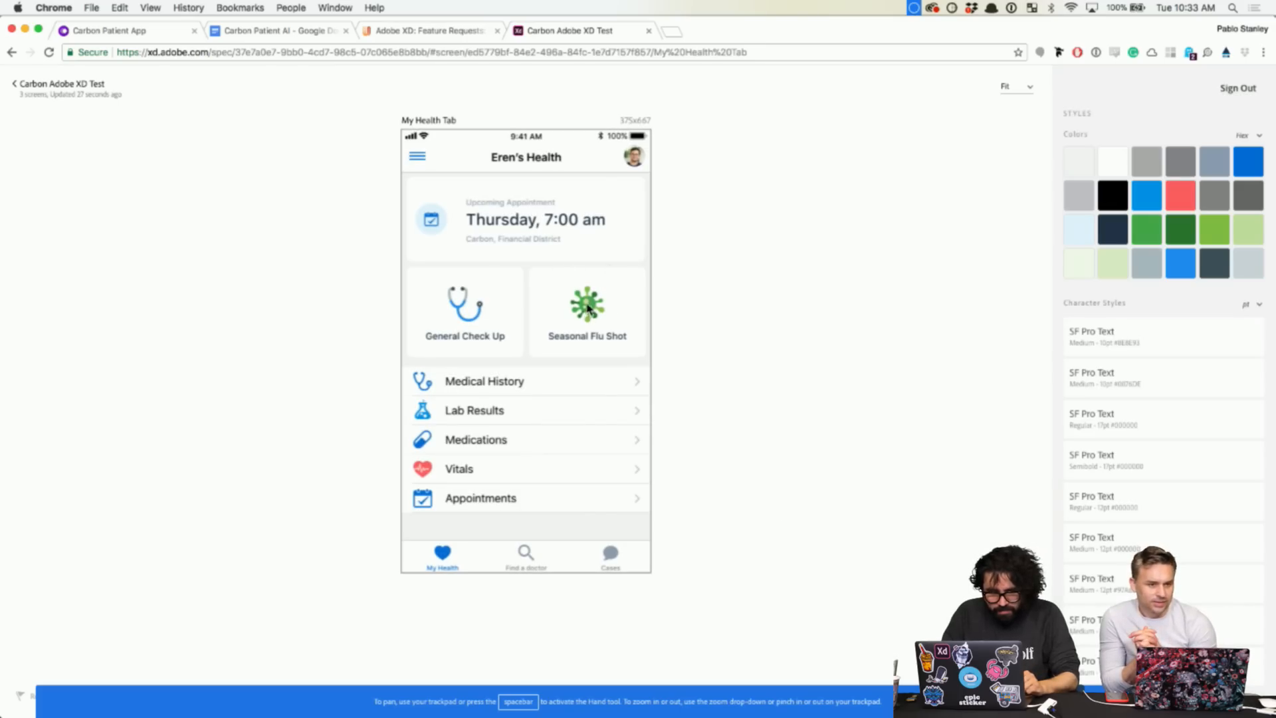
pyautogui.click(588, 308)
pyautogui.click(678, 284)
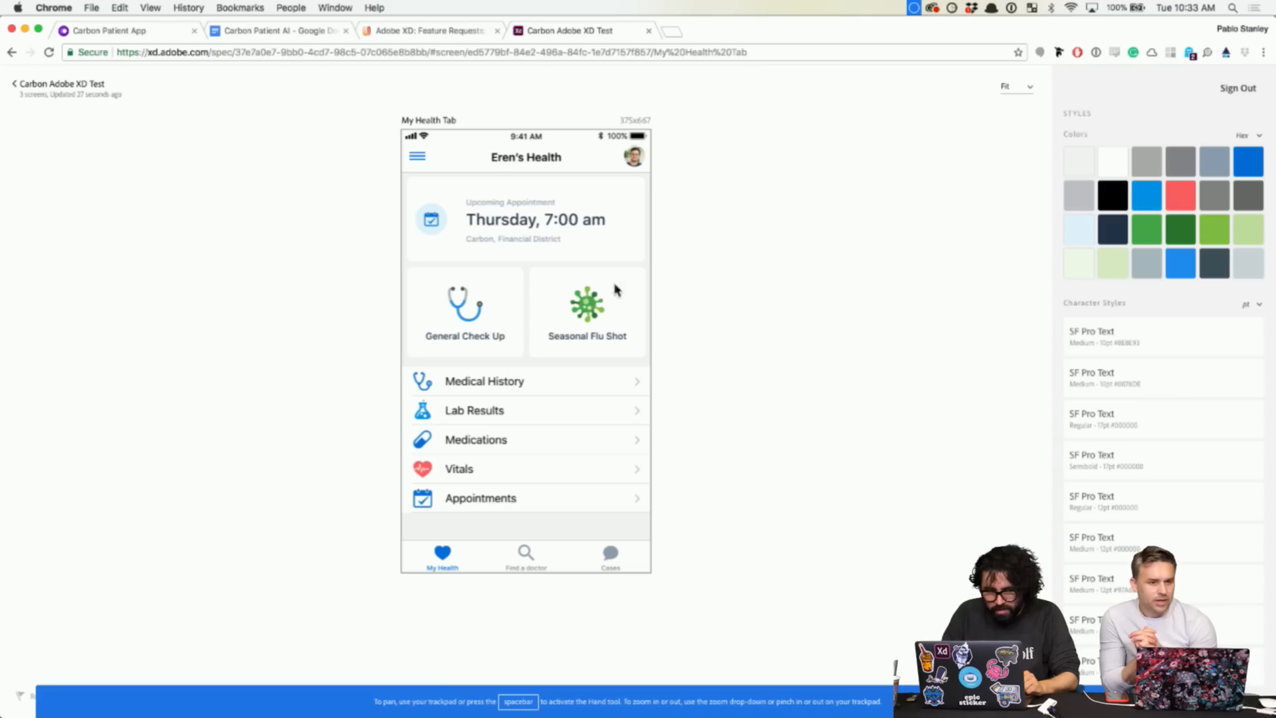
pyautogui.click(566, 288)
pyautogui.click(585, 304)
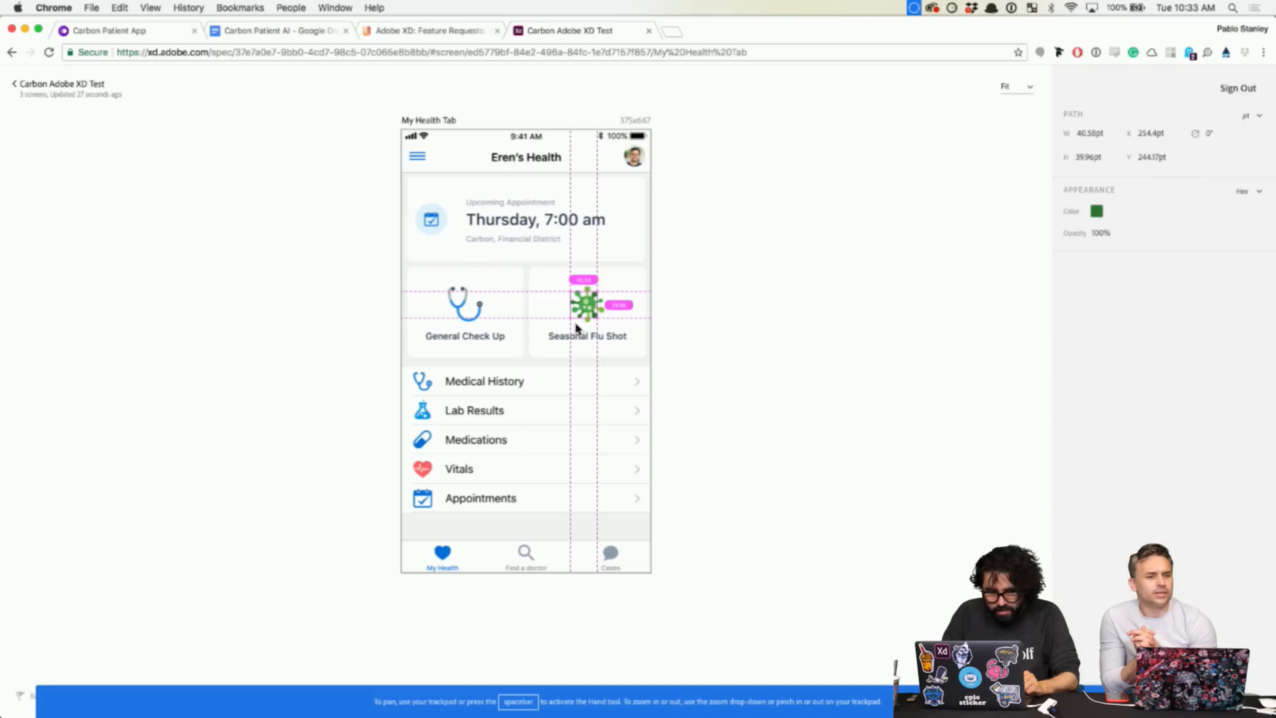
# - Check the Medical History text styling and the virus icon, then return to the overview and Adobe XD
pyautogui.click(496, 385)
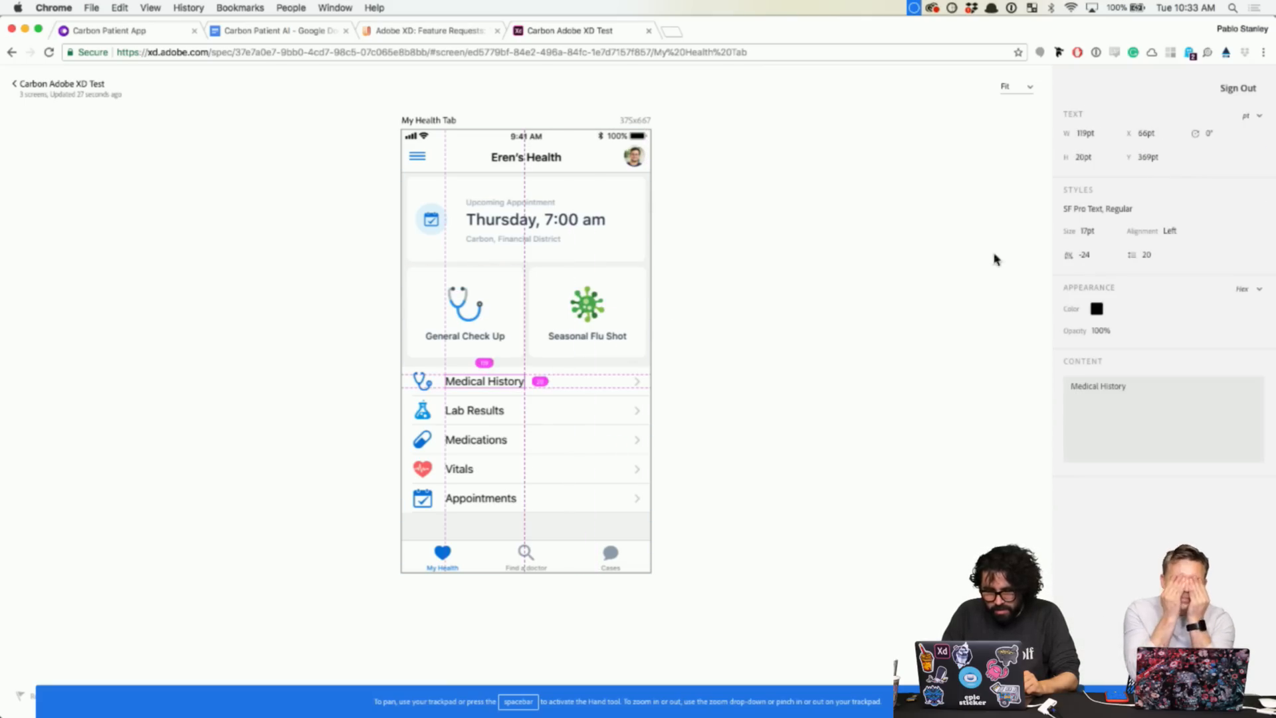
pyautogui.click(812, 274)
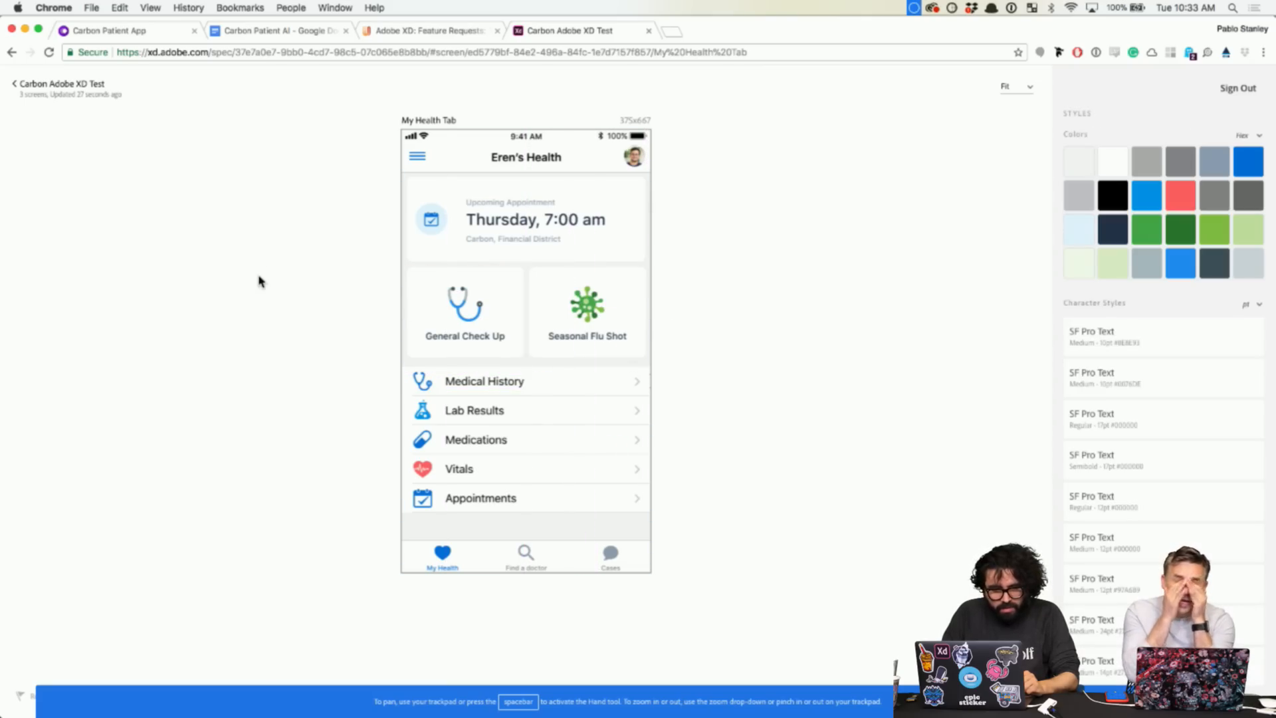
pyautogui.click(589, 300)
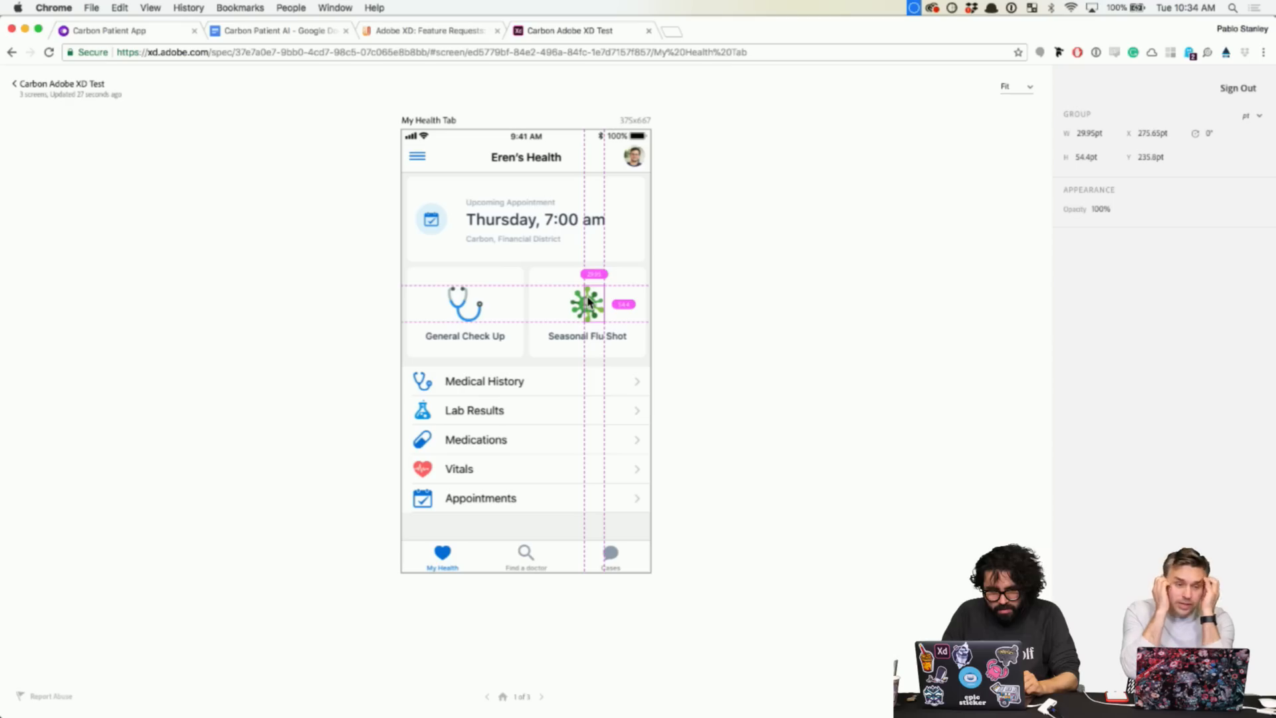
pyautogui.click(873, 242)
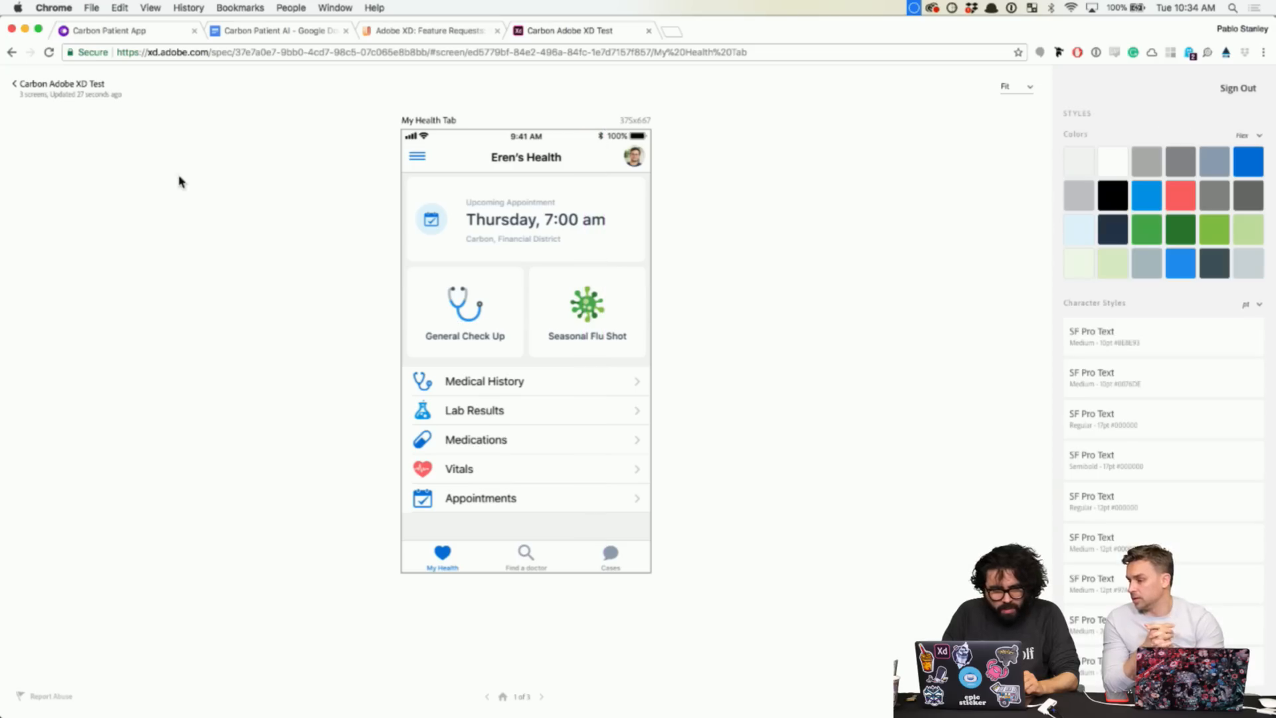
pyautogui.click(14, 90)
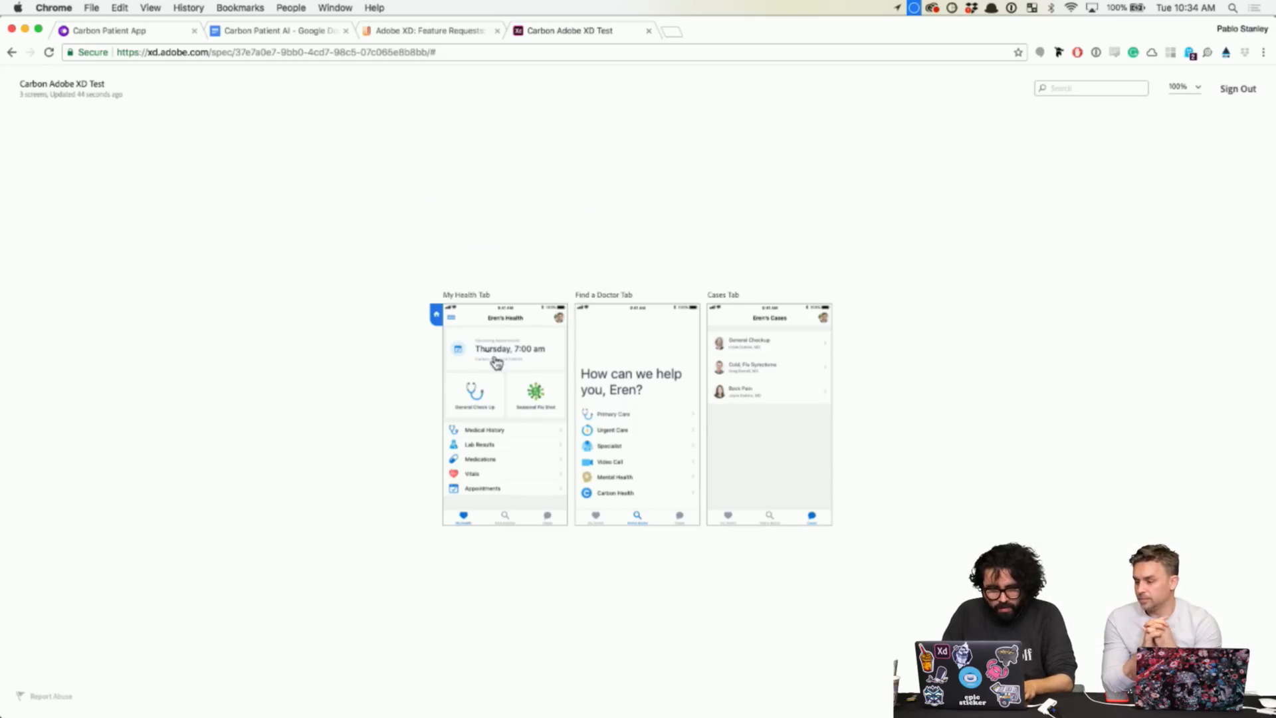
pyautogui.press('super+Tab')
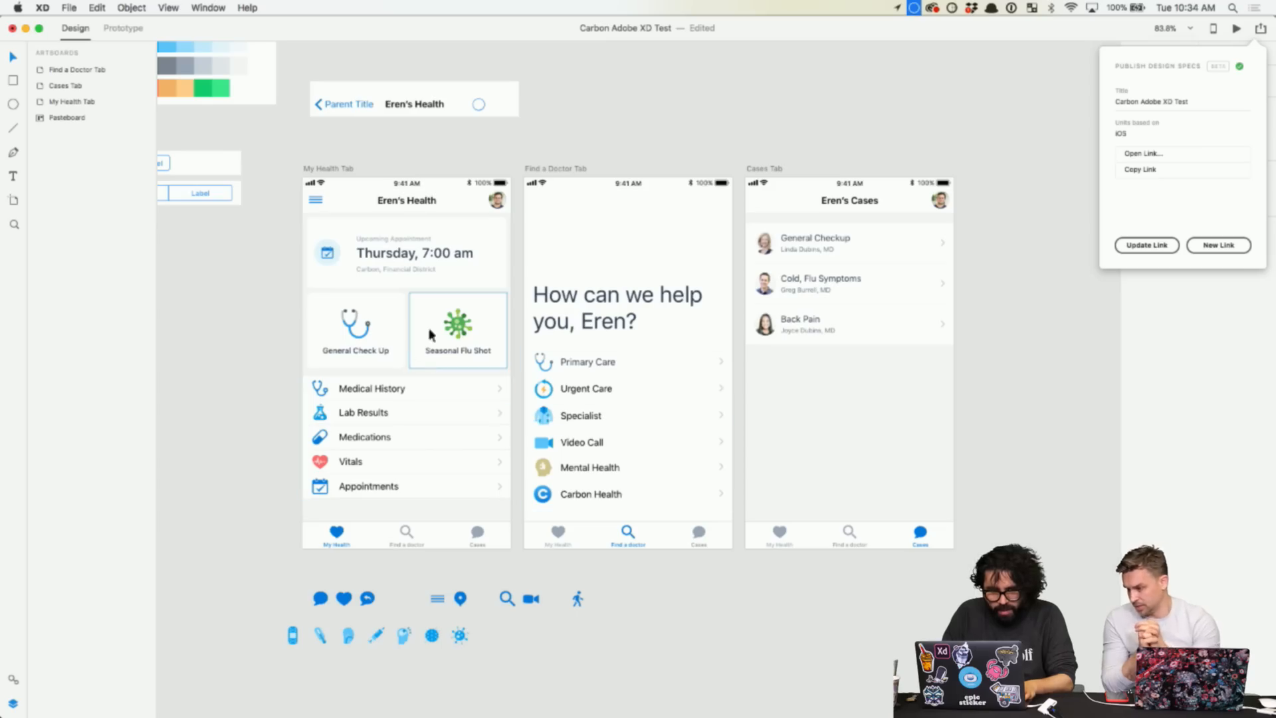
# - Add the flu-shot virus icon and the stethoscope icon as symbols in the Assets panel
pyautogui.click(463, 327)
pyautogui.click(463, 327)
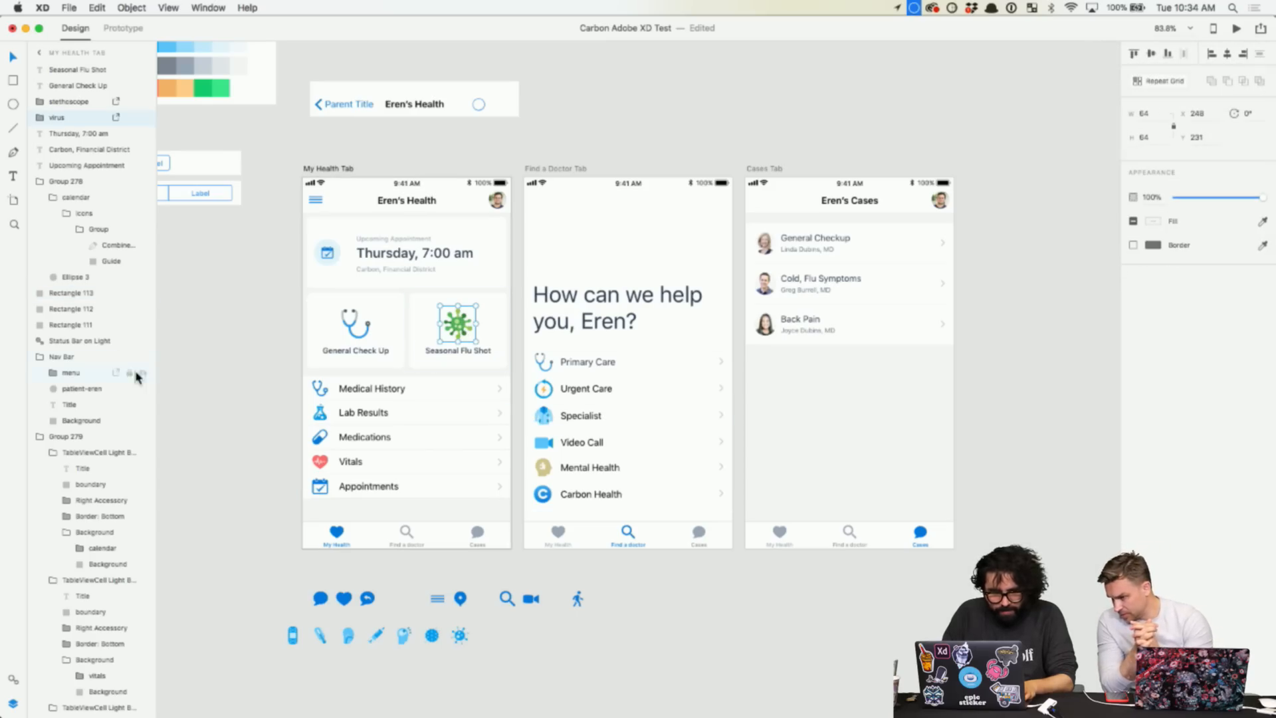
pyautogui.click(14, 680)
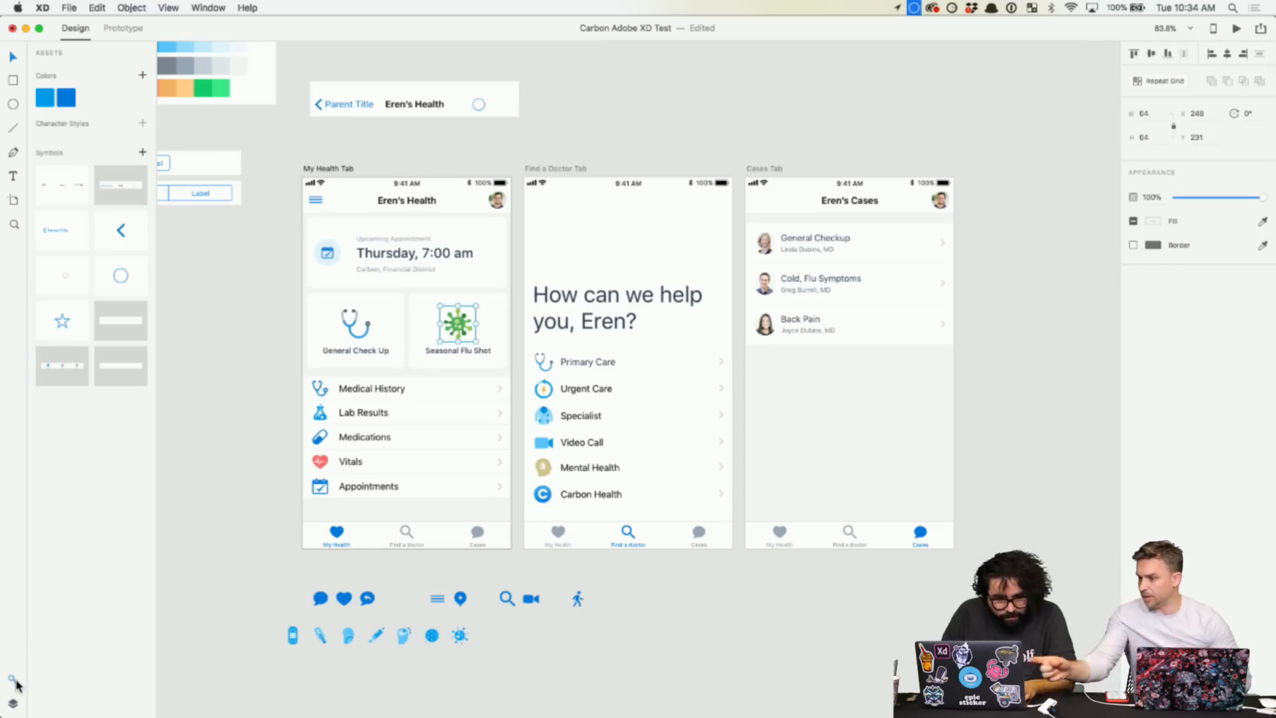
pyautogui.click(142, 153)
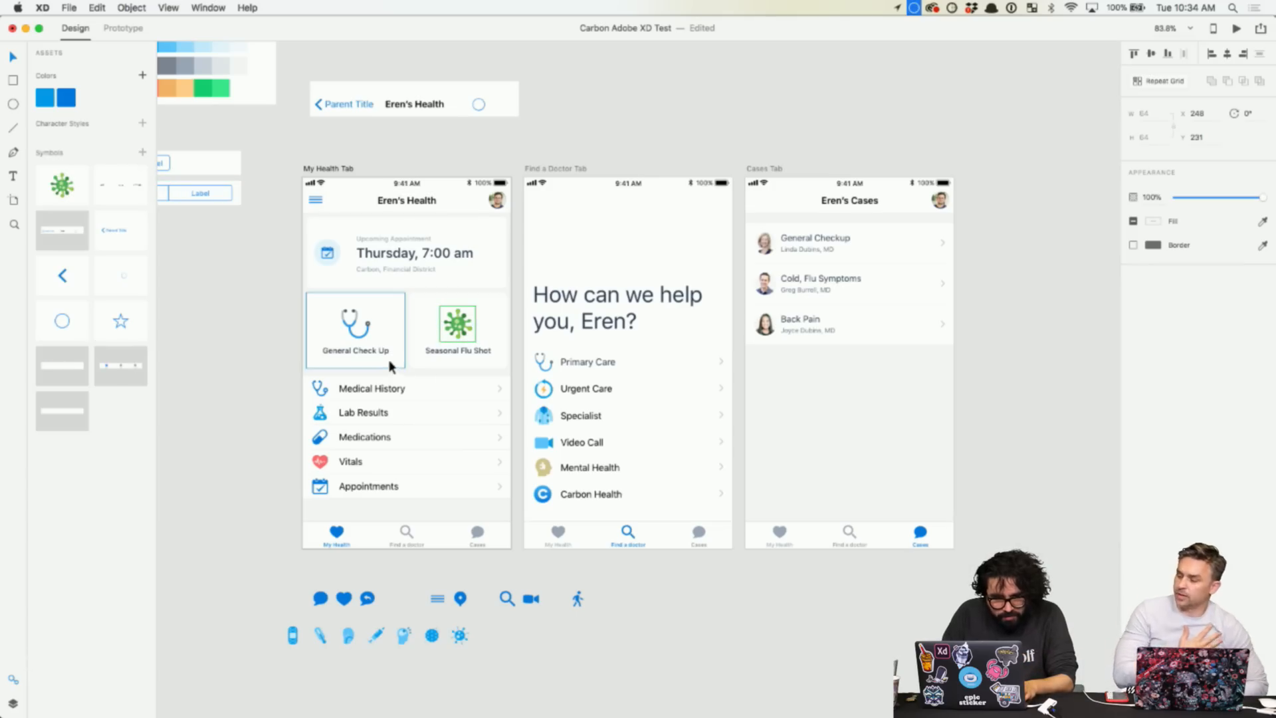
pyautogui.click(366, 339)
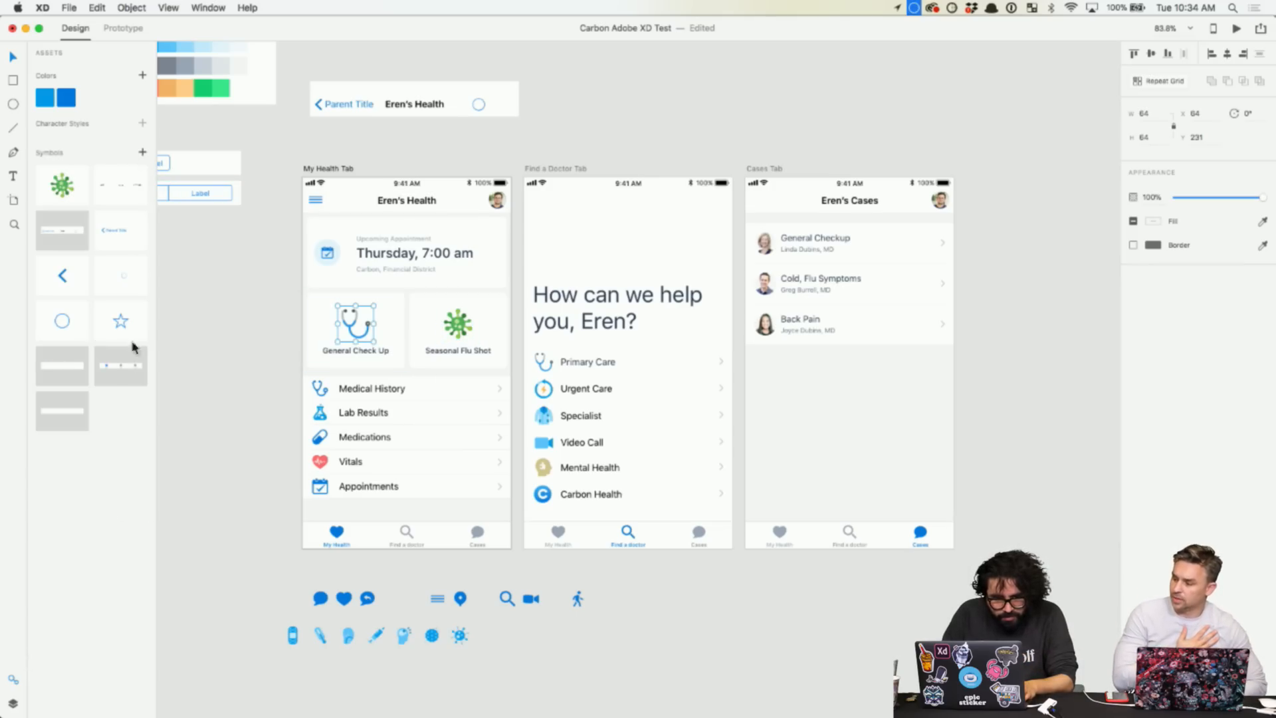
pyautogui.click(142, 154)
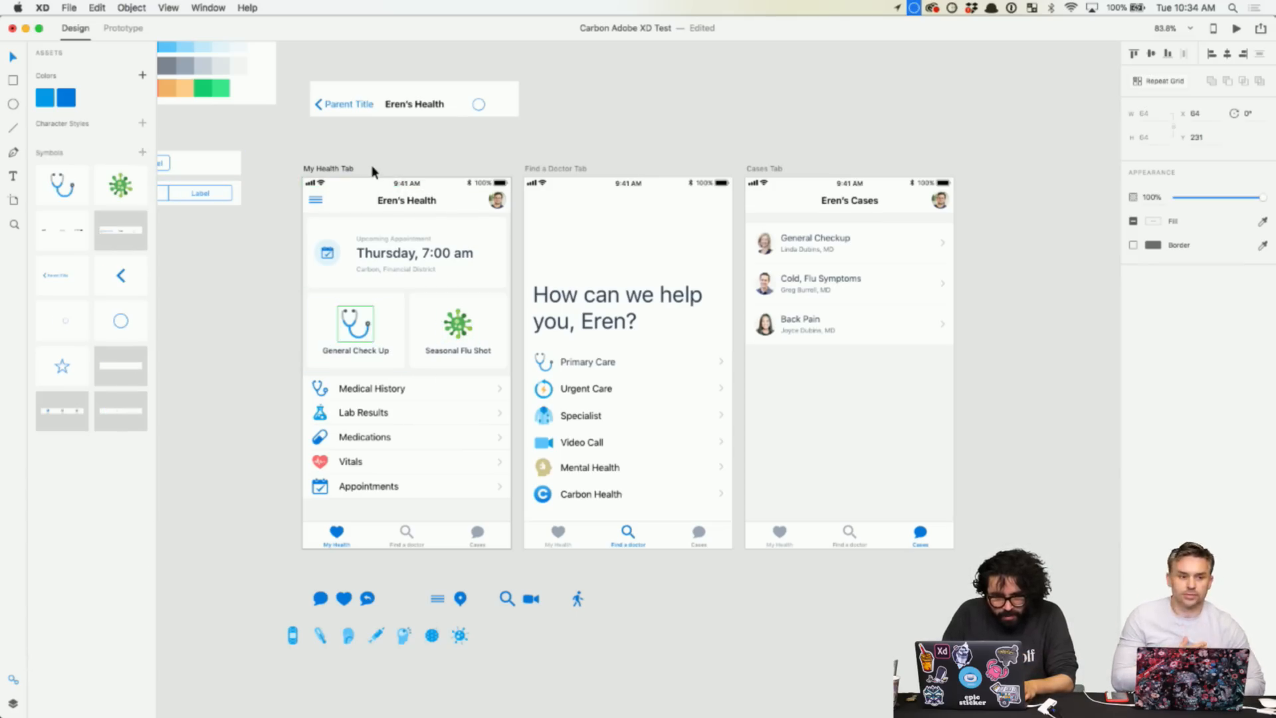
# - Select the My Health Tab artboard and update the existing published Design Specs link
pyautogui.click(332, 170)
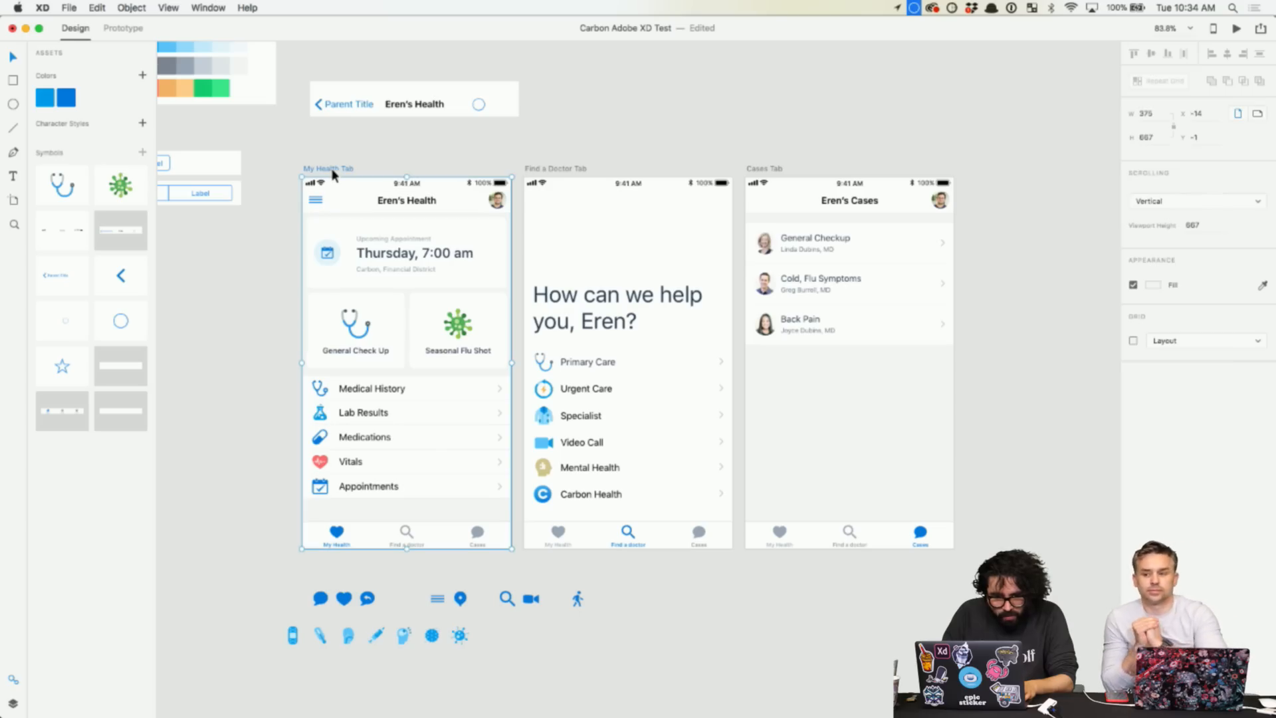
pyautogui.click(1261, 29)
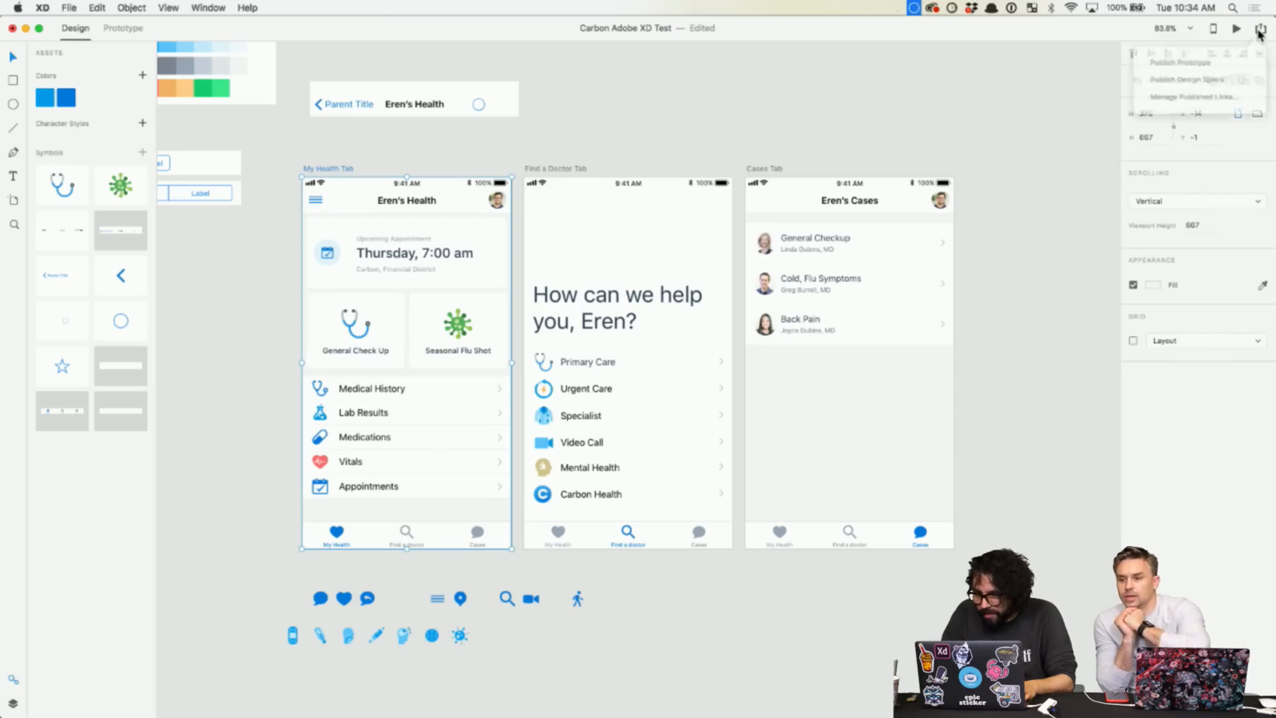
pyautogui.click(1212, 80)
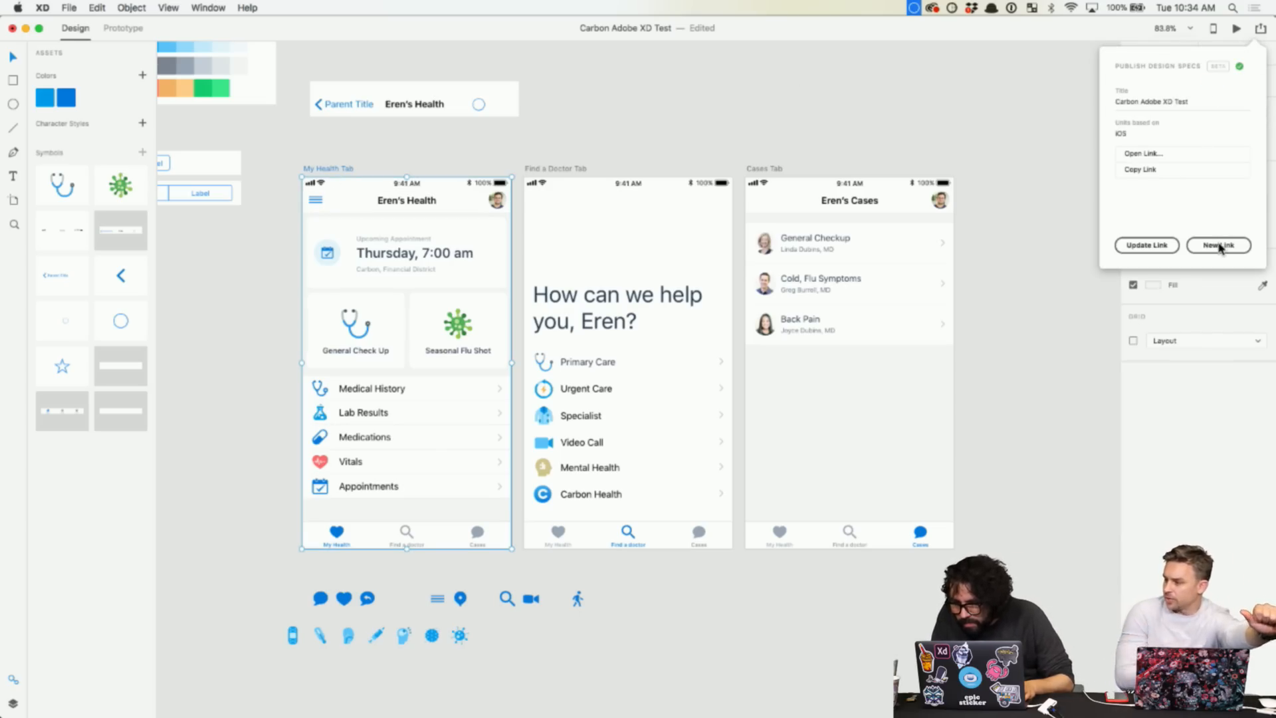
pyautogui.click(1166, 248)
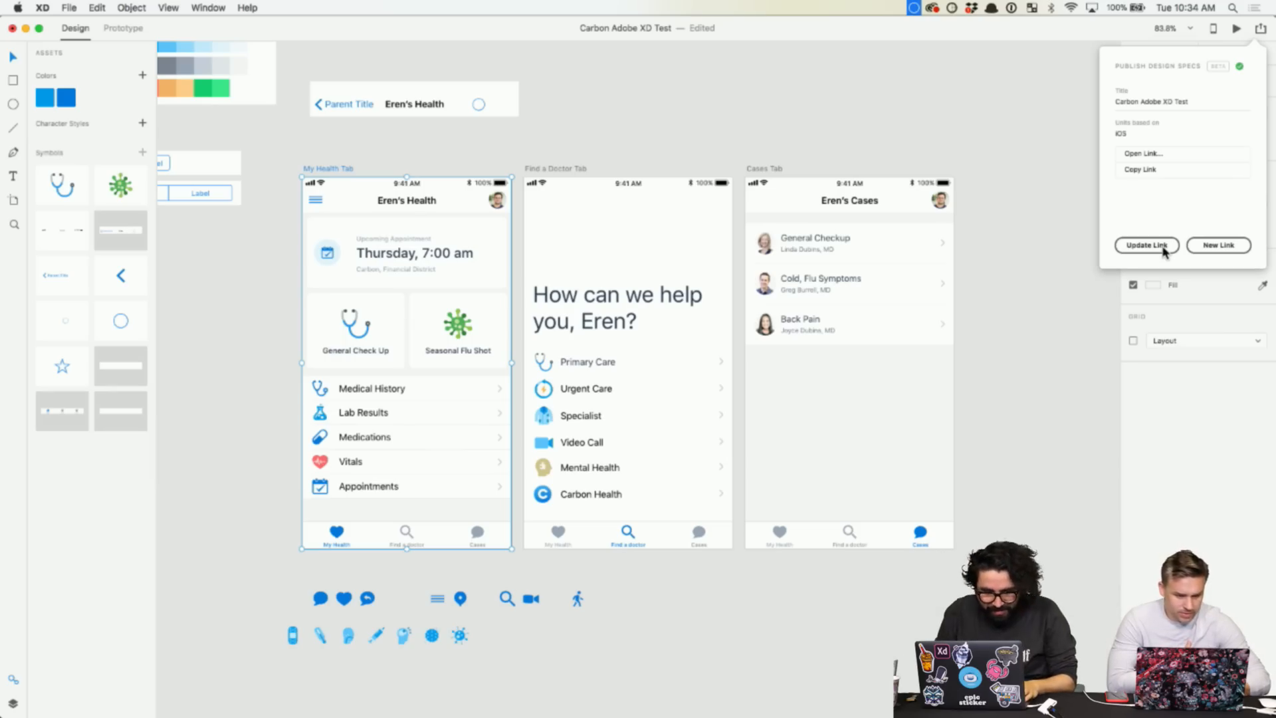
# - In Chrome, reload the specs page and open the My Health Tab screen
pyautogui.press('super+Tab')
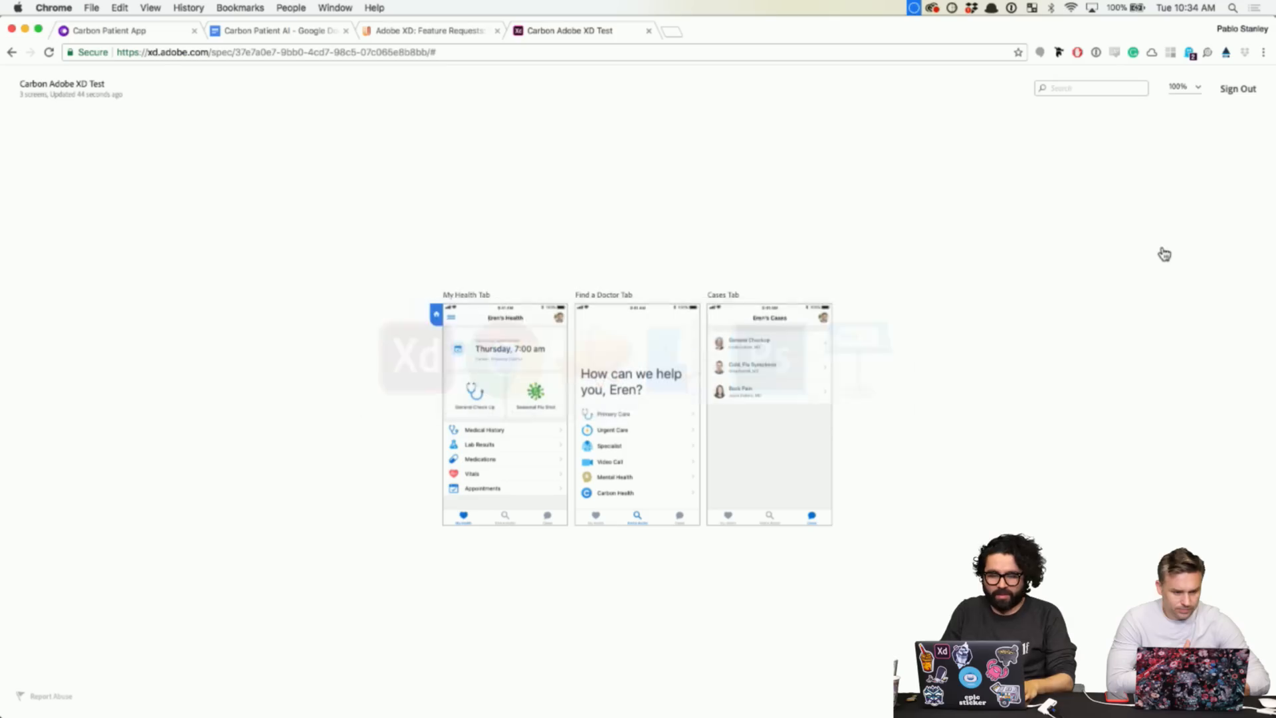
pyautogui.press('super+r')
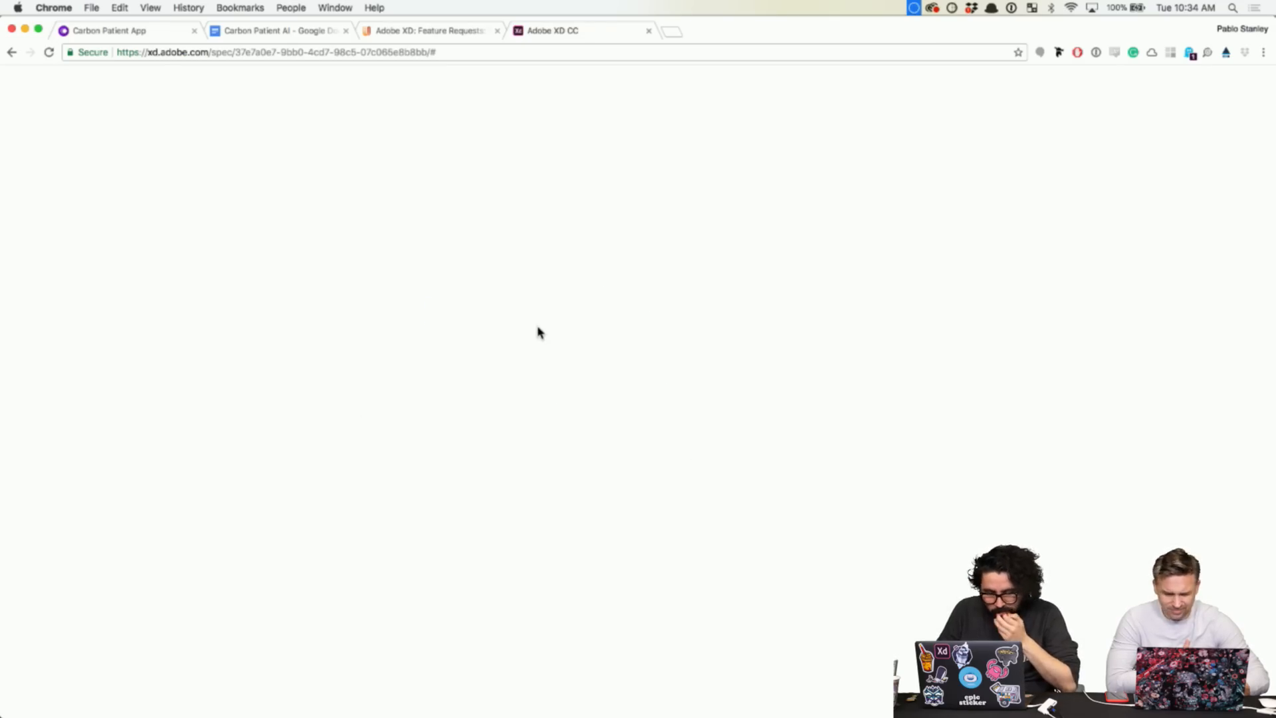
pyautogui.click(478, 397)
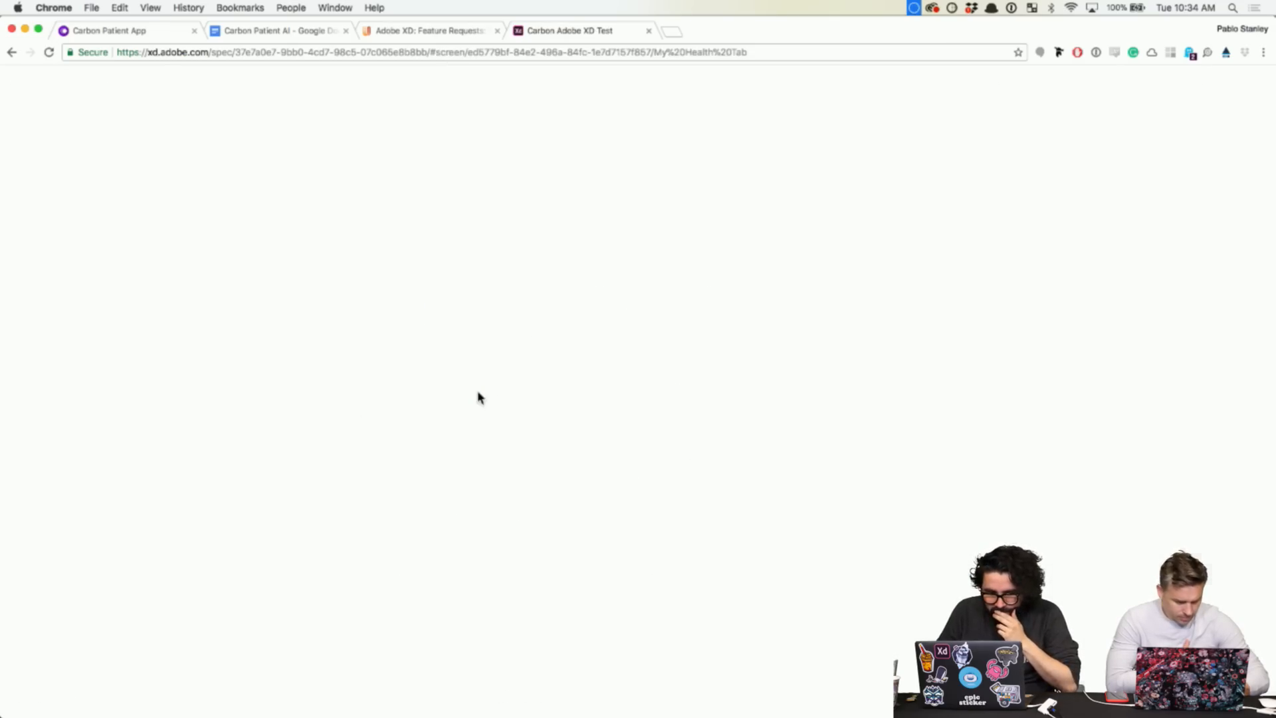
# - Inspect the stethoscope icon and its inner path's size and colour, reloading once
pyautogui.click(467, 307)
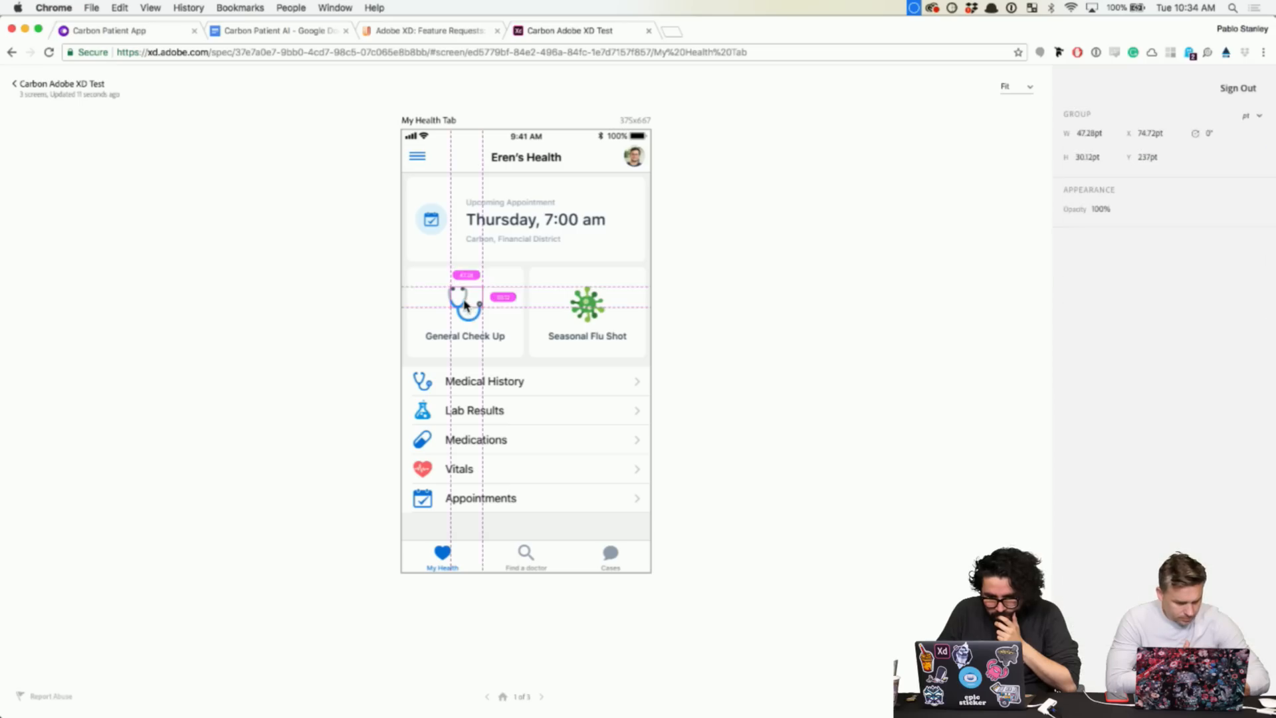
pyautogui.click(316, 334)
pyautogui.click(470, 323)
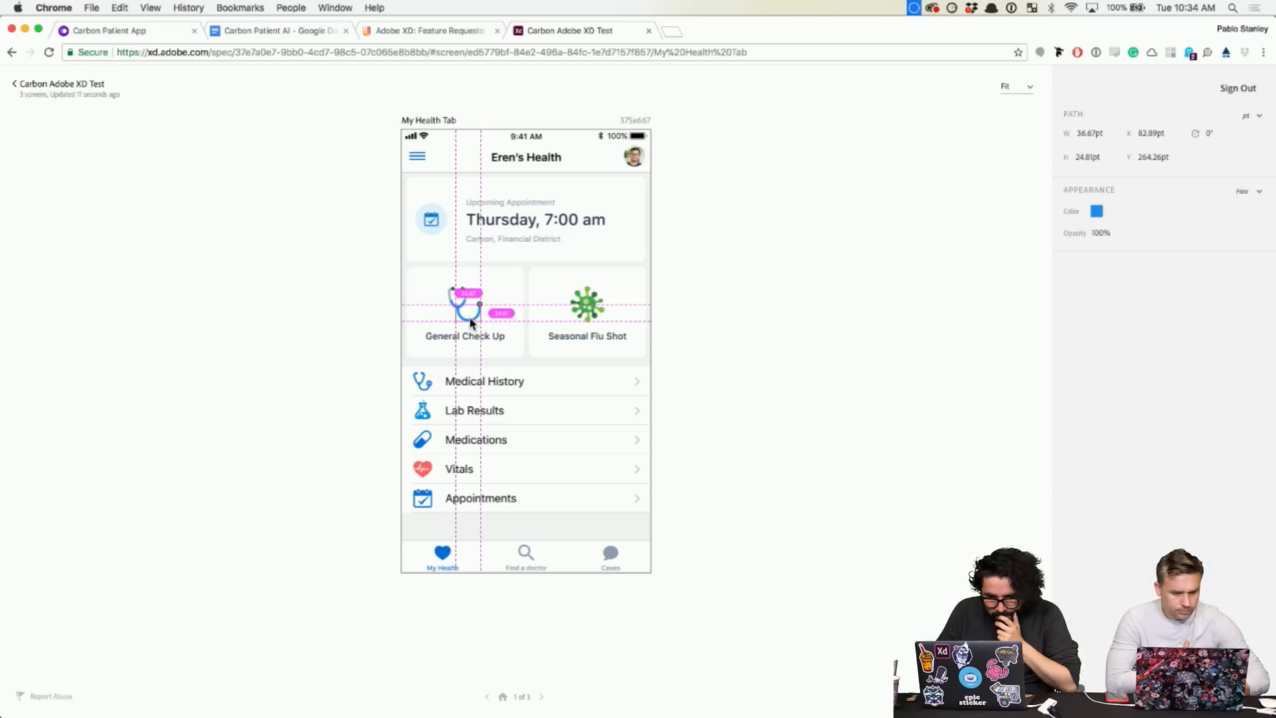
pyautogui.press('super+r')
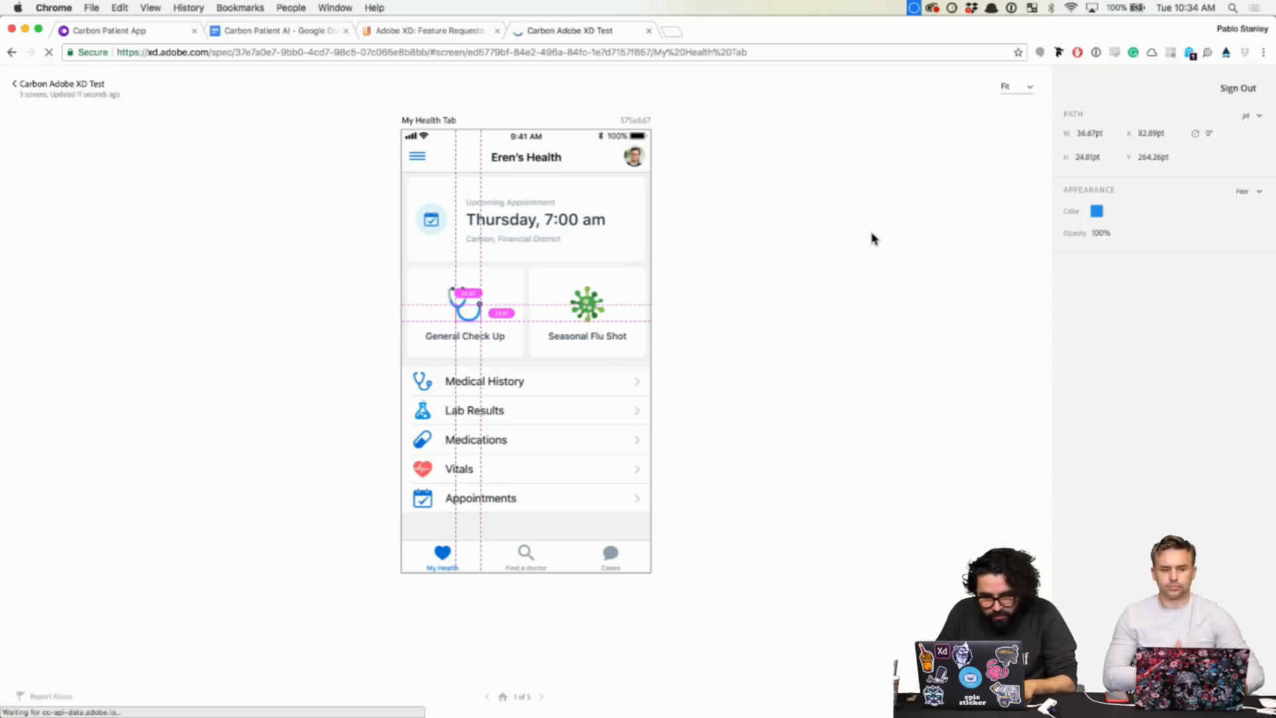
pyautogui.click(470, 307)
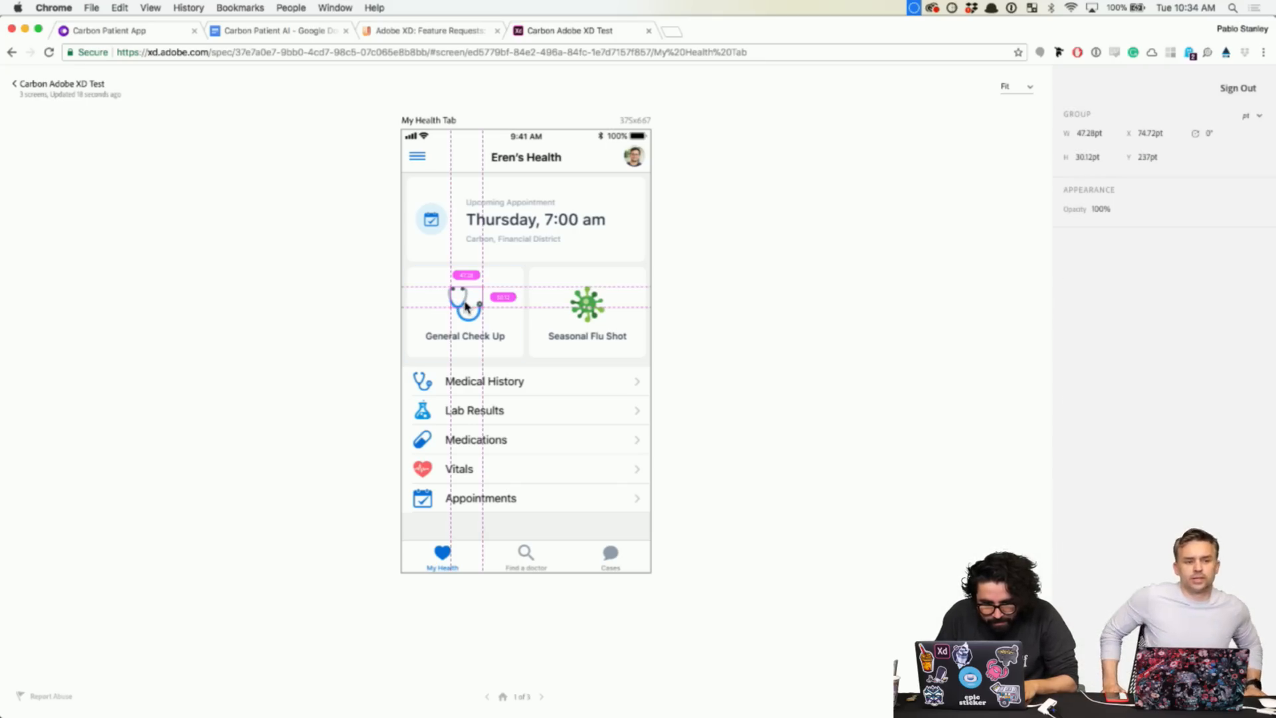
pyautogui.click(346, 303)
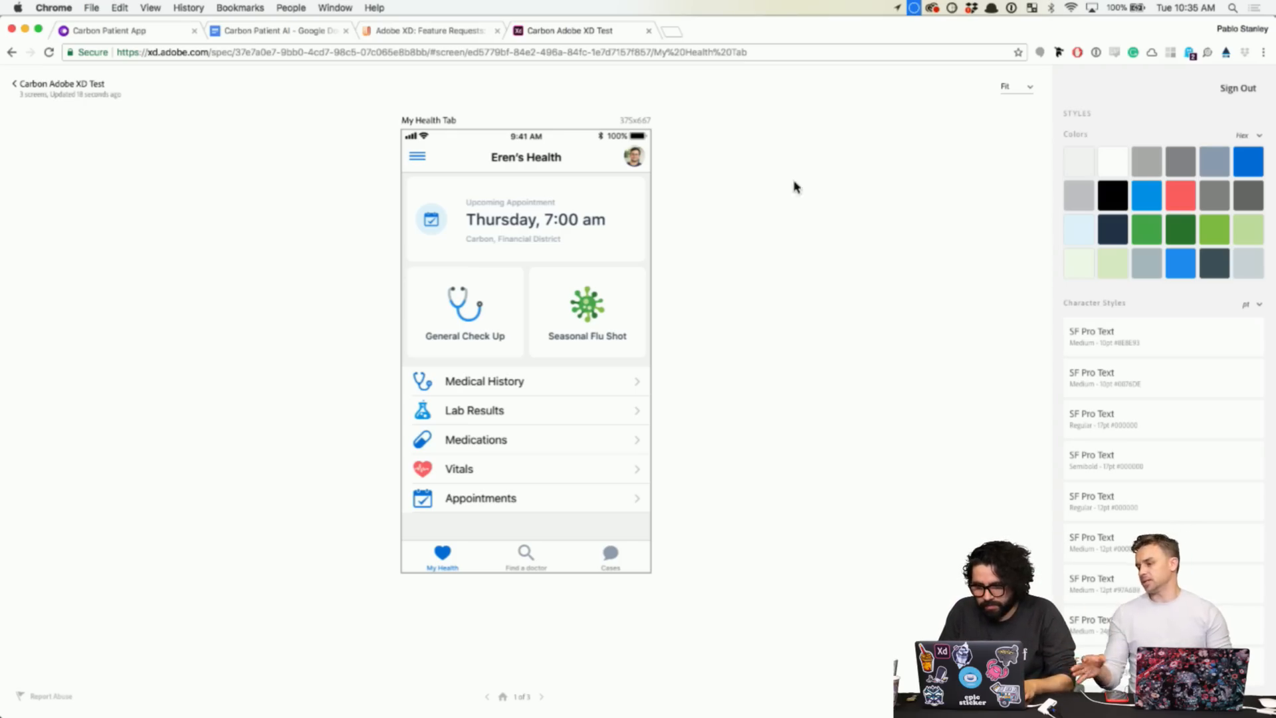
# - Inspect the appointment card's 'Thursday, 7:00 am' and 'Carbon, Financial District' text styles and calendar circle size
pyautogui.scroll(3, 589, 240)
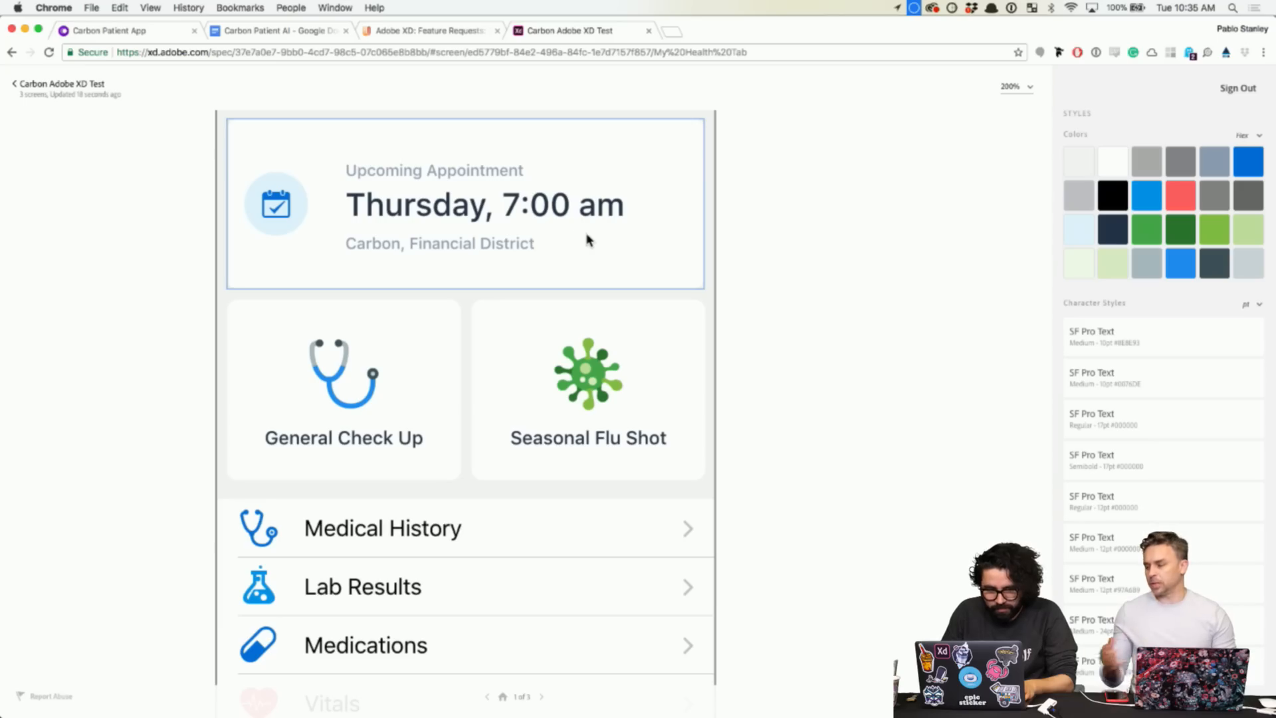
pyautogui.click(533, 206)
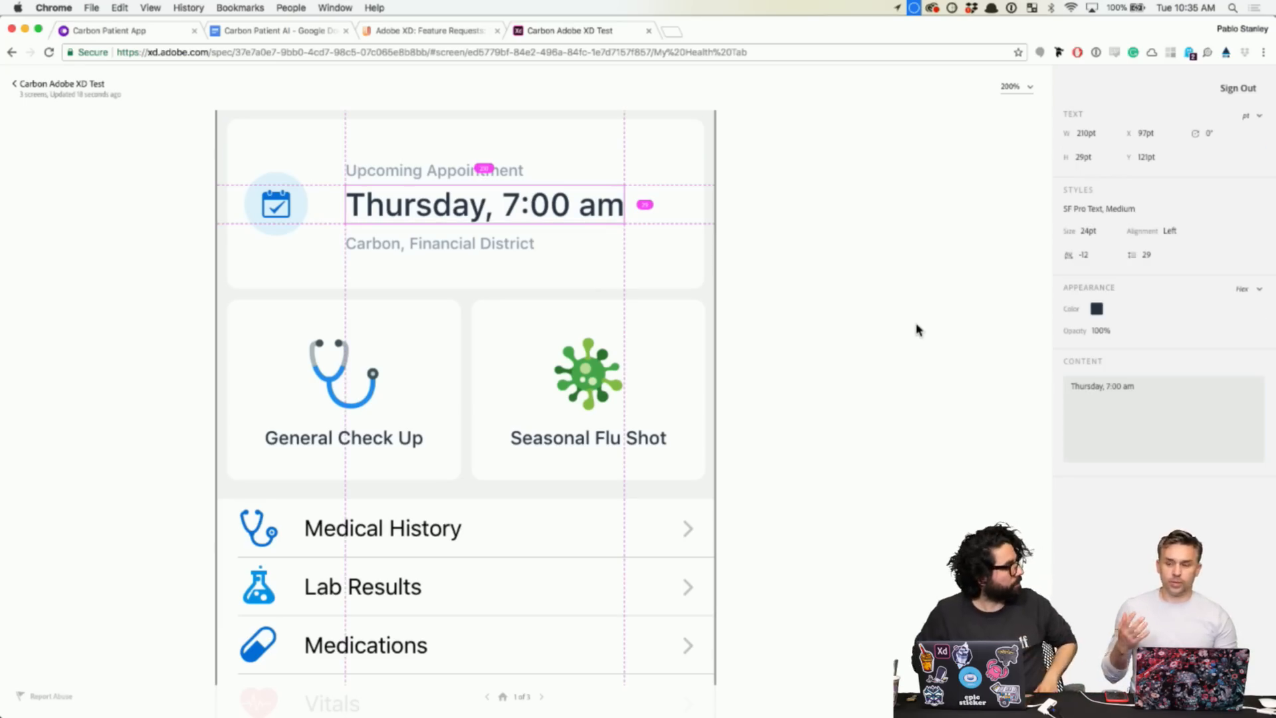
pyautogui.click(461, 251)
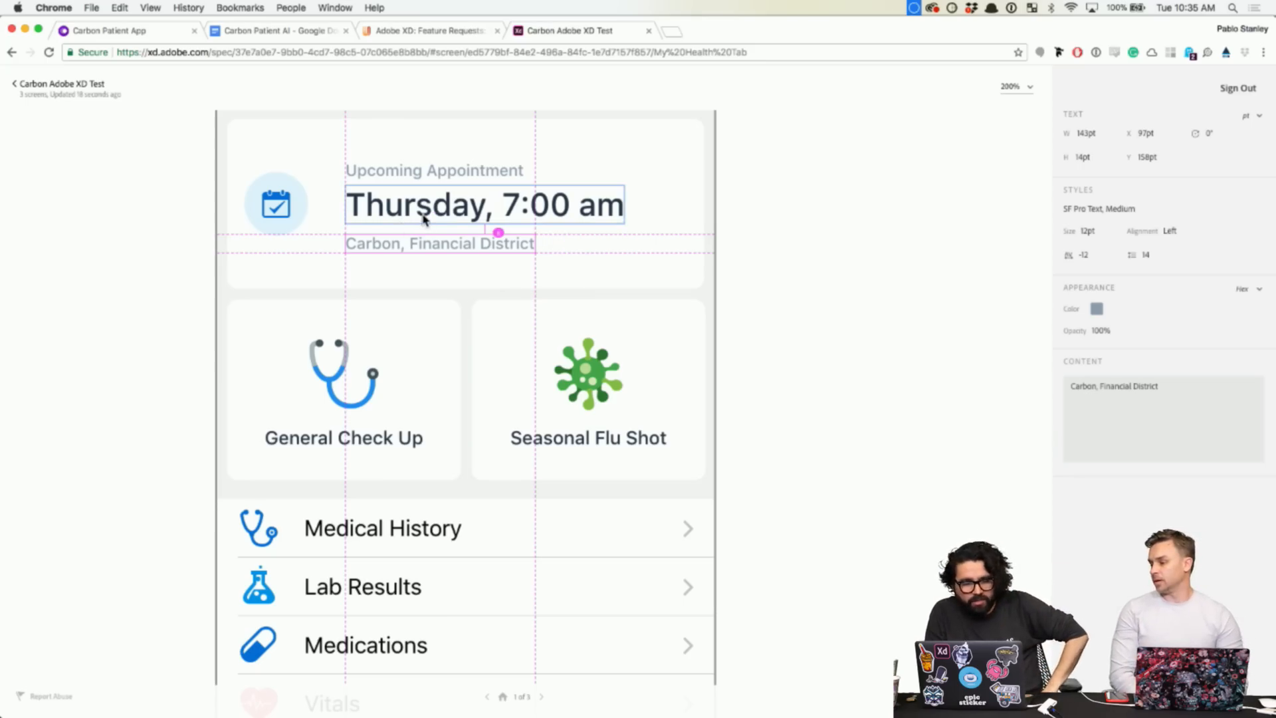
pyautogui.click(452, 213)
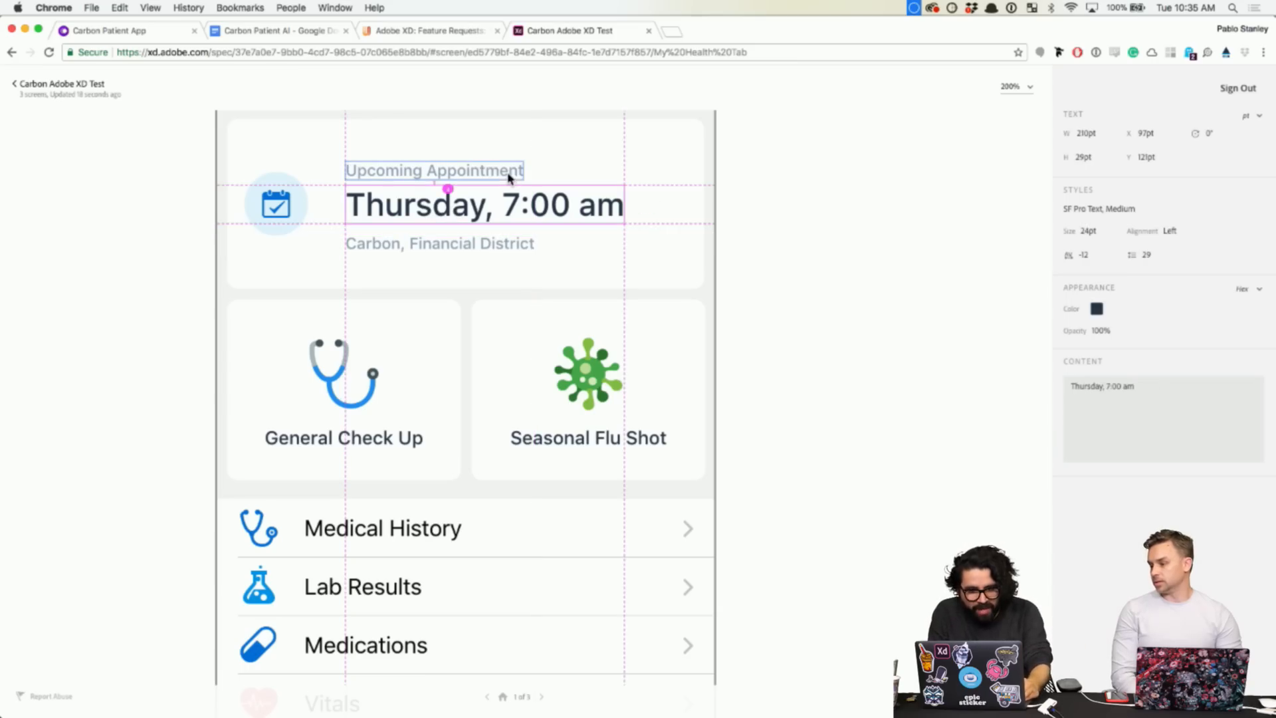
pyautogui.click(286, 207)
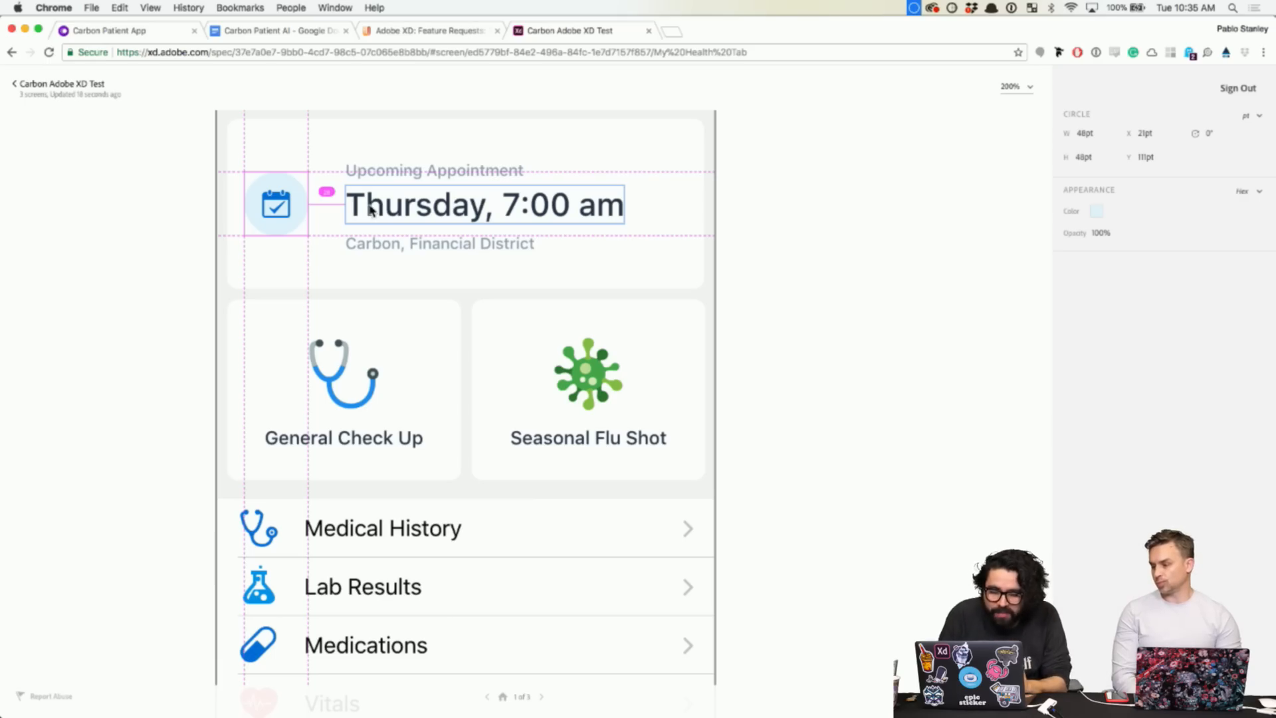
pyautogui.click(372, 210)
pyautogui.click(831, 256)
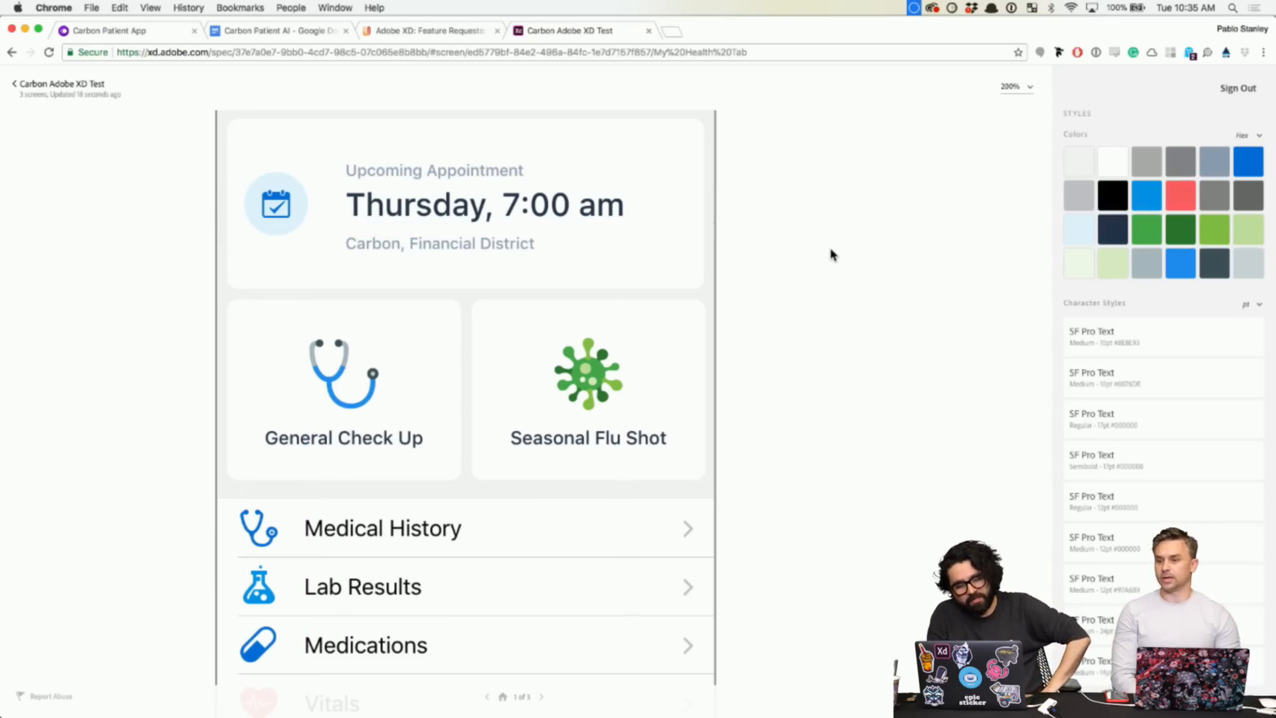
# - Check the Find a Doctor search icon's dimensions, 24.5pt by 24.5pt
pyautogui.scroll(-3, 831, 255)
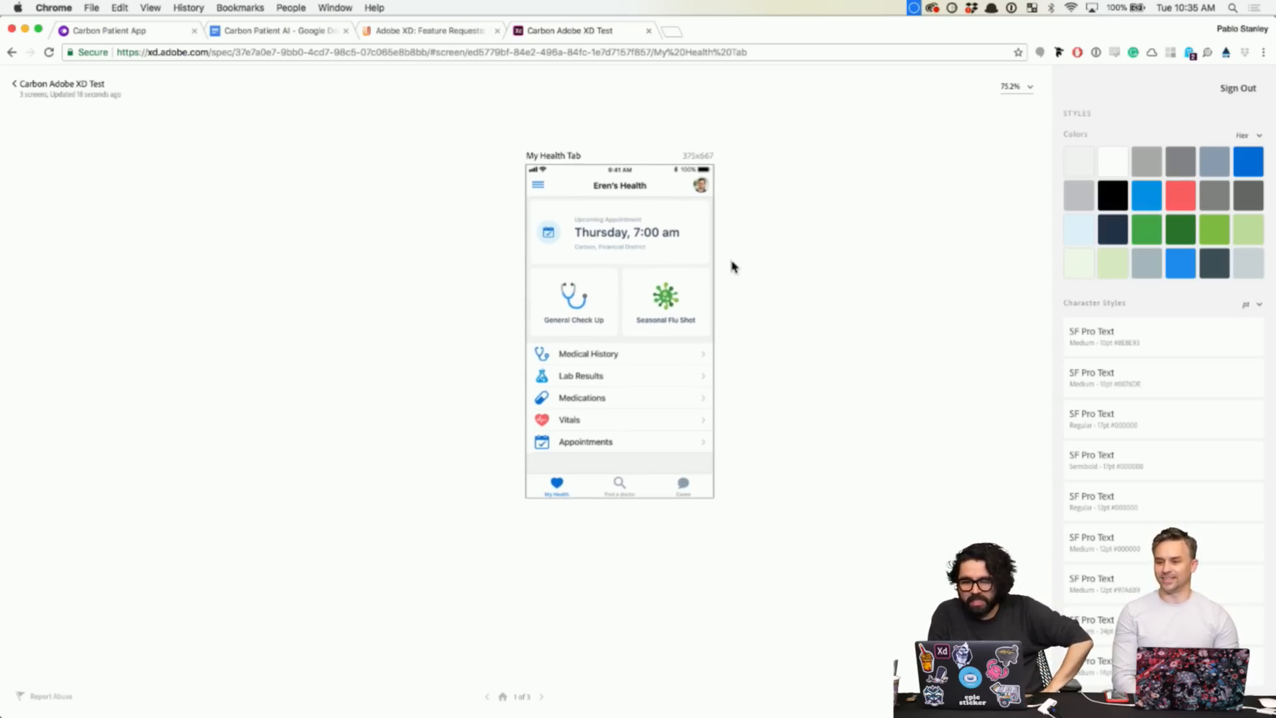
pyautogui.scroll(3, 732, 266)
pyautogui.scroll(-3, 732, 265)
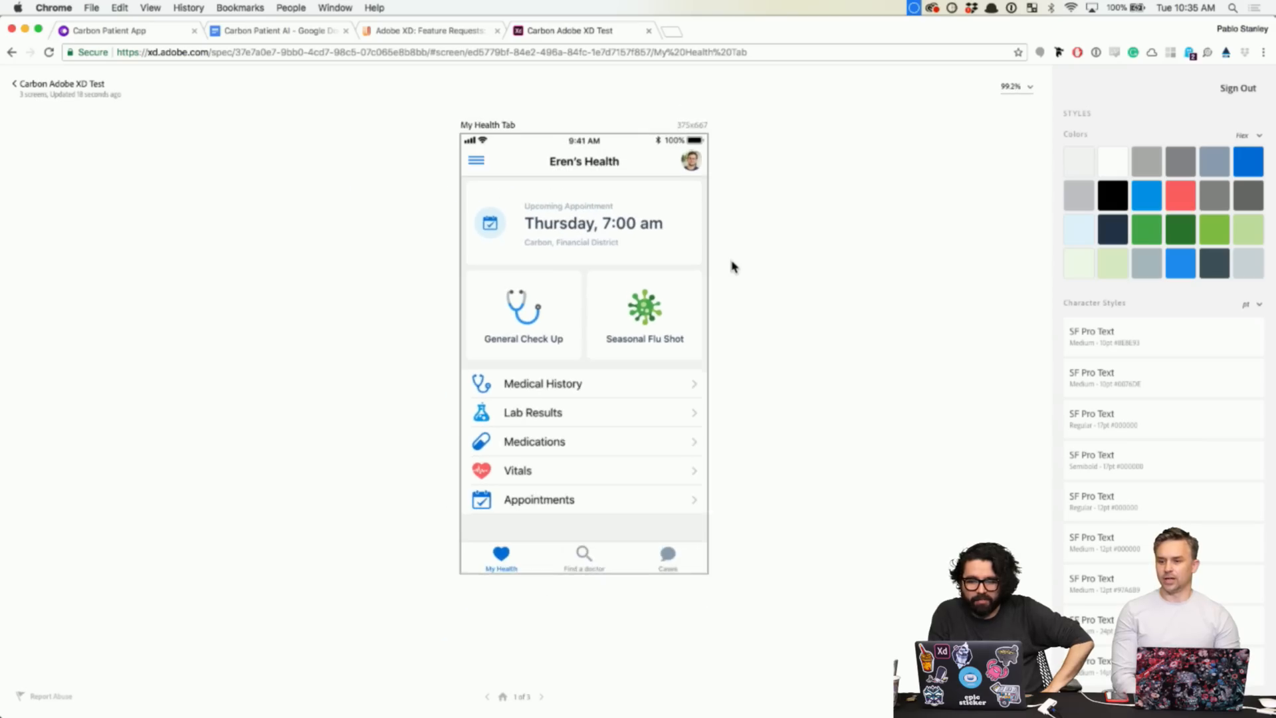
pyautogui.click(588, 549)
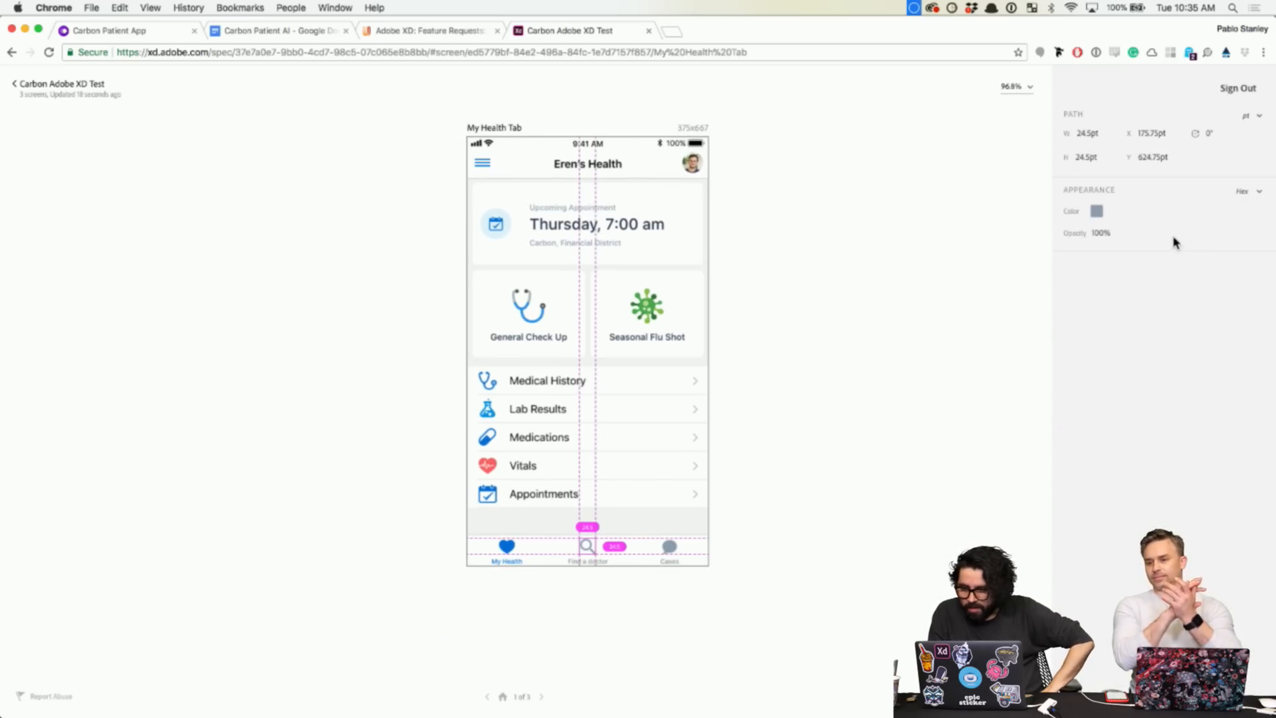
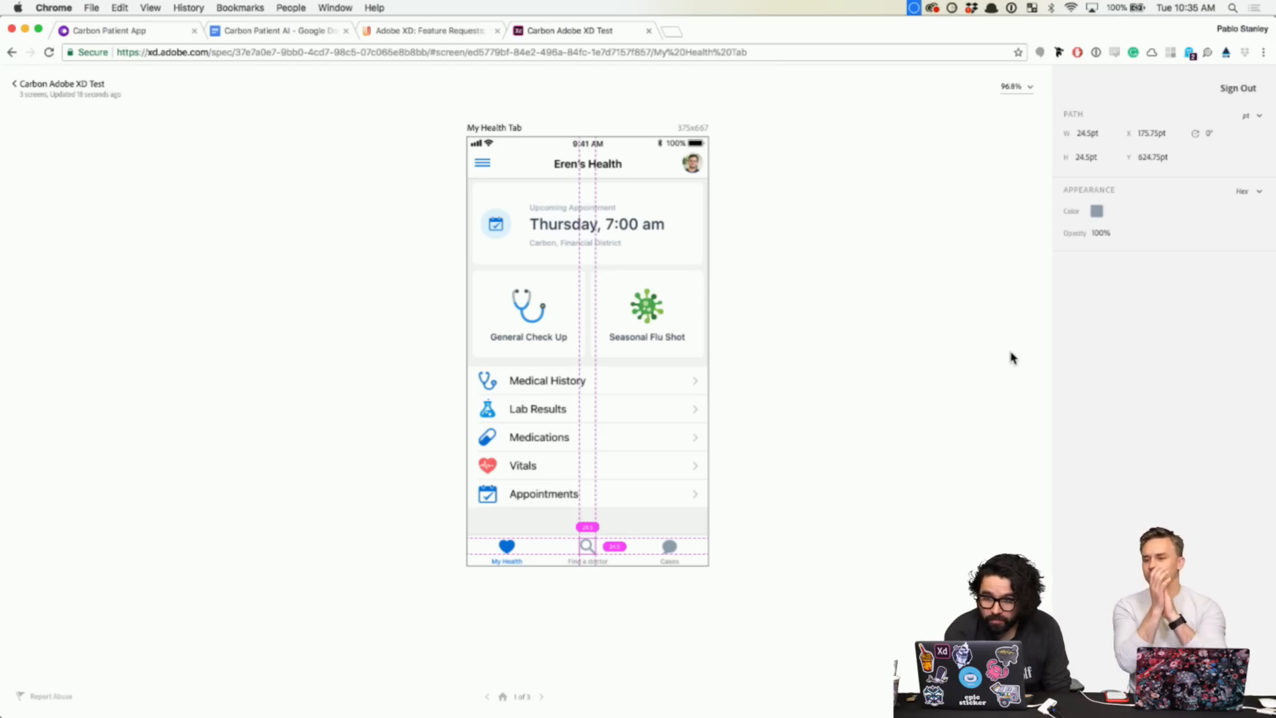
# - Open the Colors section of the Carbon web Design Specs
pyautogui.click(1010, 358)
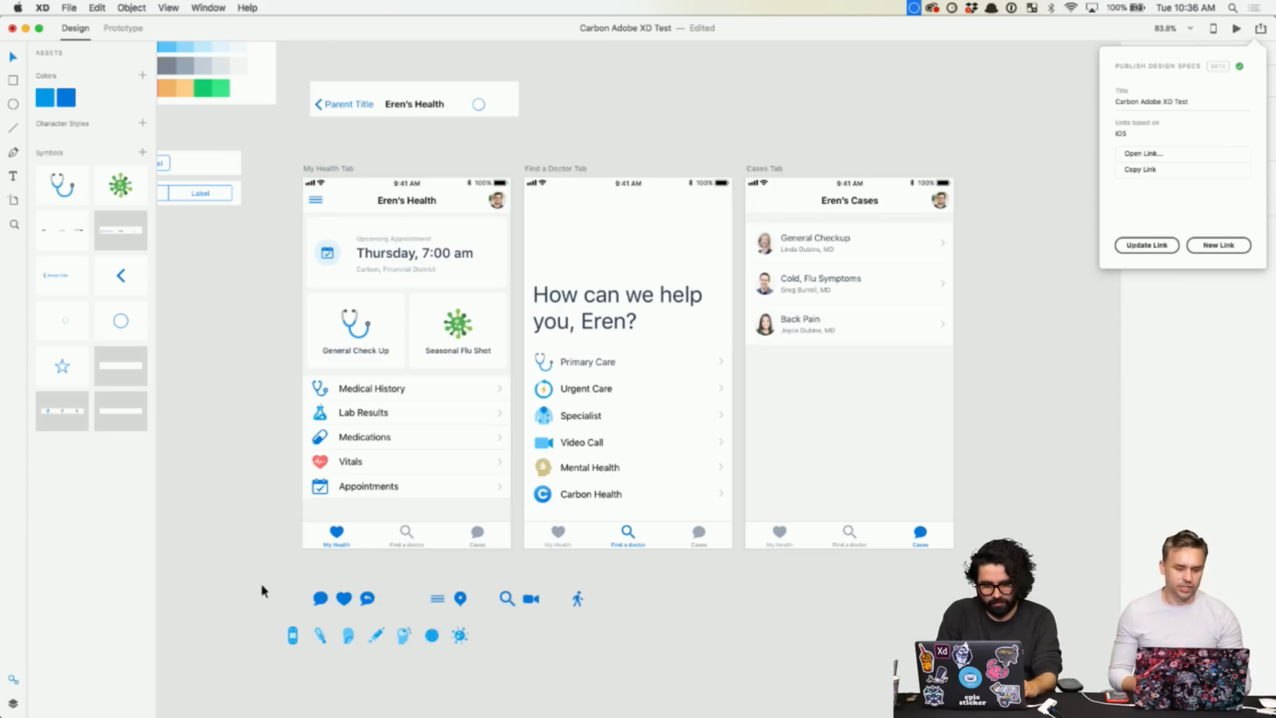
# - Select all three Carbon phone screens, skipping the icon rows below
pyautogui.moveTo(262, 585); pyautogui.dragTo(603, 662)
pyautogui.press('Escape')
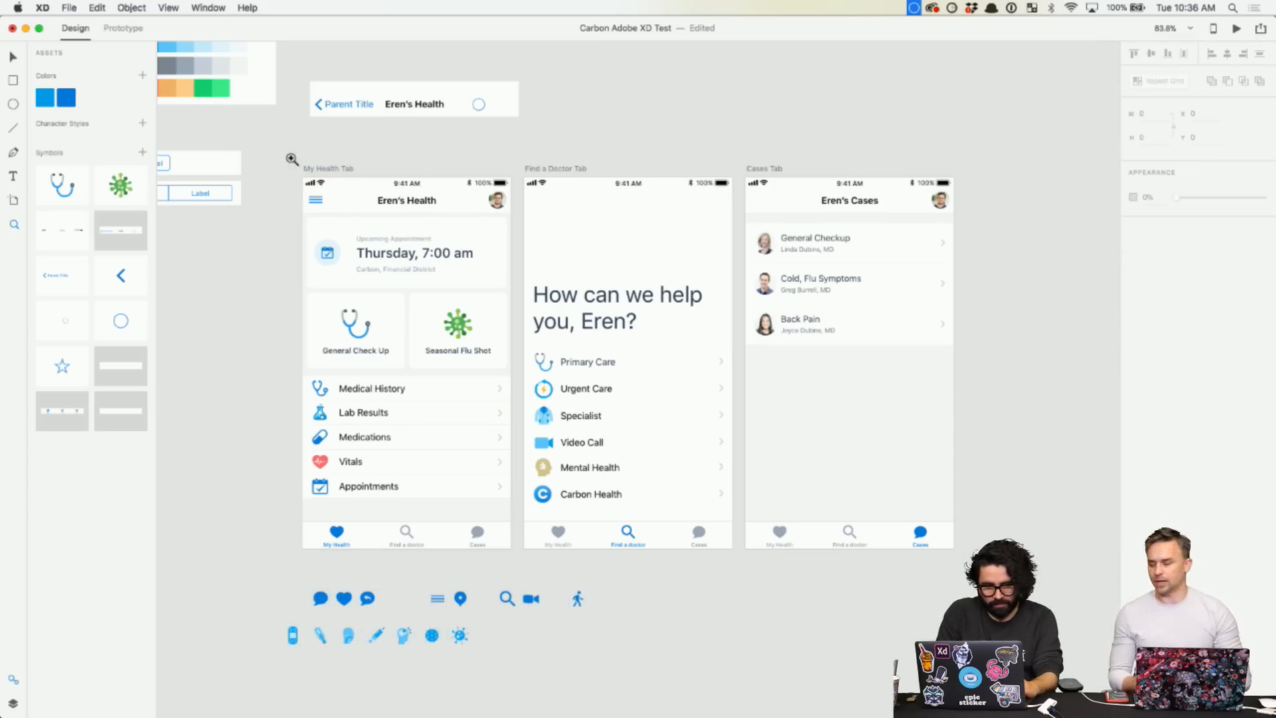
pyautogui.moveTo(293, 162); pyautogui.dragTo(967, 563)
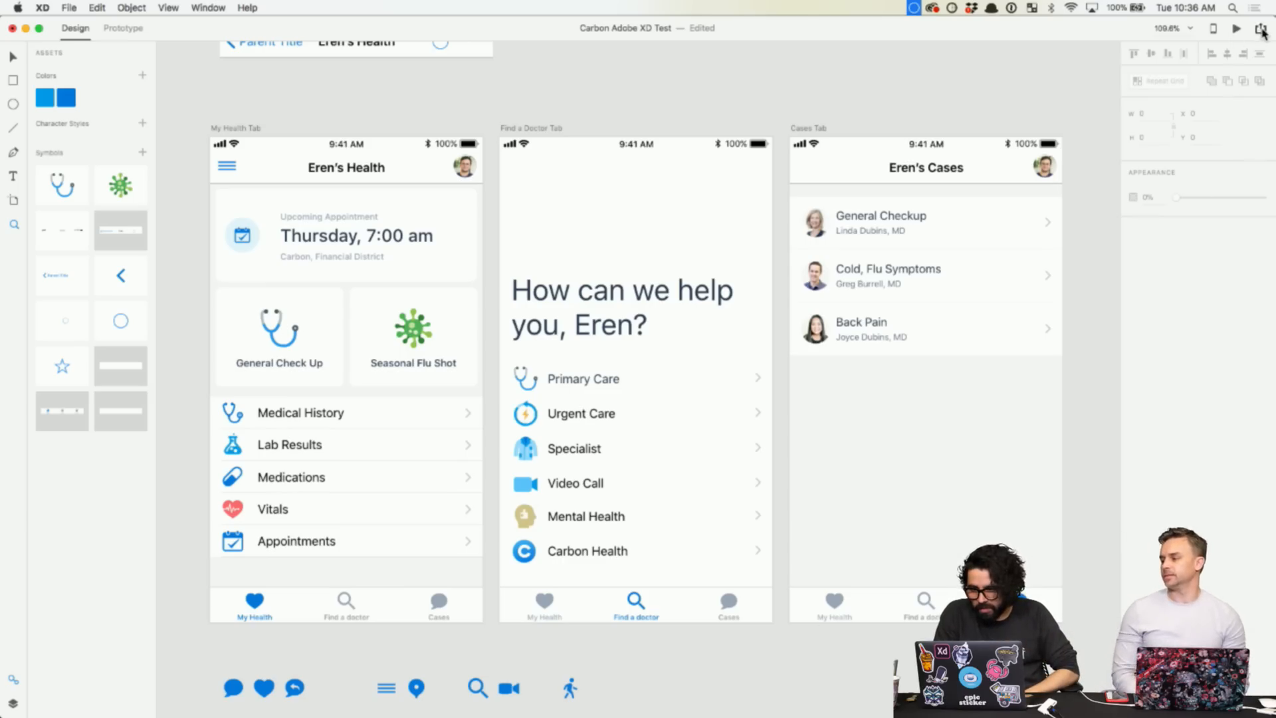
# - Publish the screens as a prototype with a public link and copy the link
pyautogui.click(1261, 30)
pyautogui.click(1194, 63)
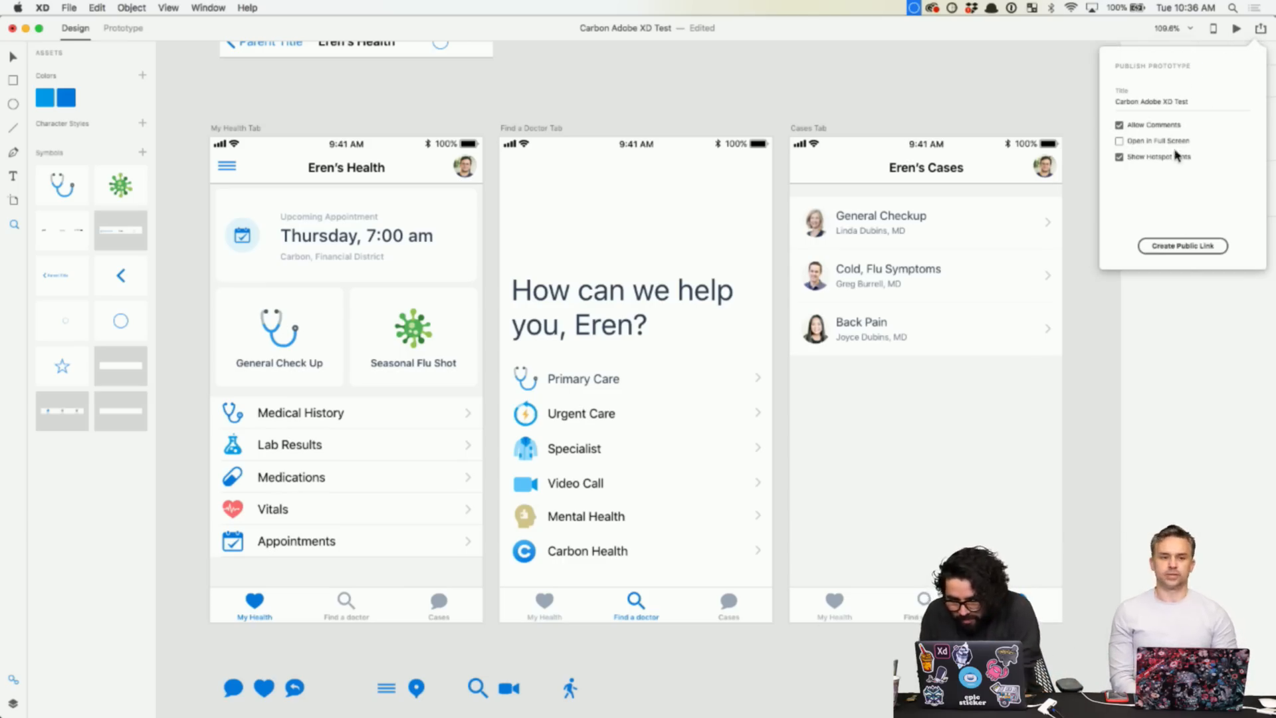
pyautogui.click(1189, 248)
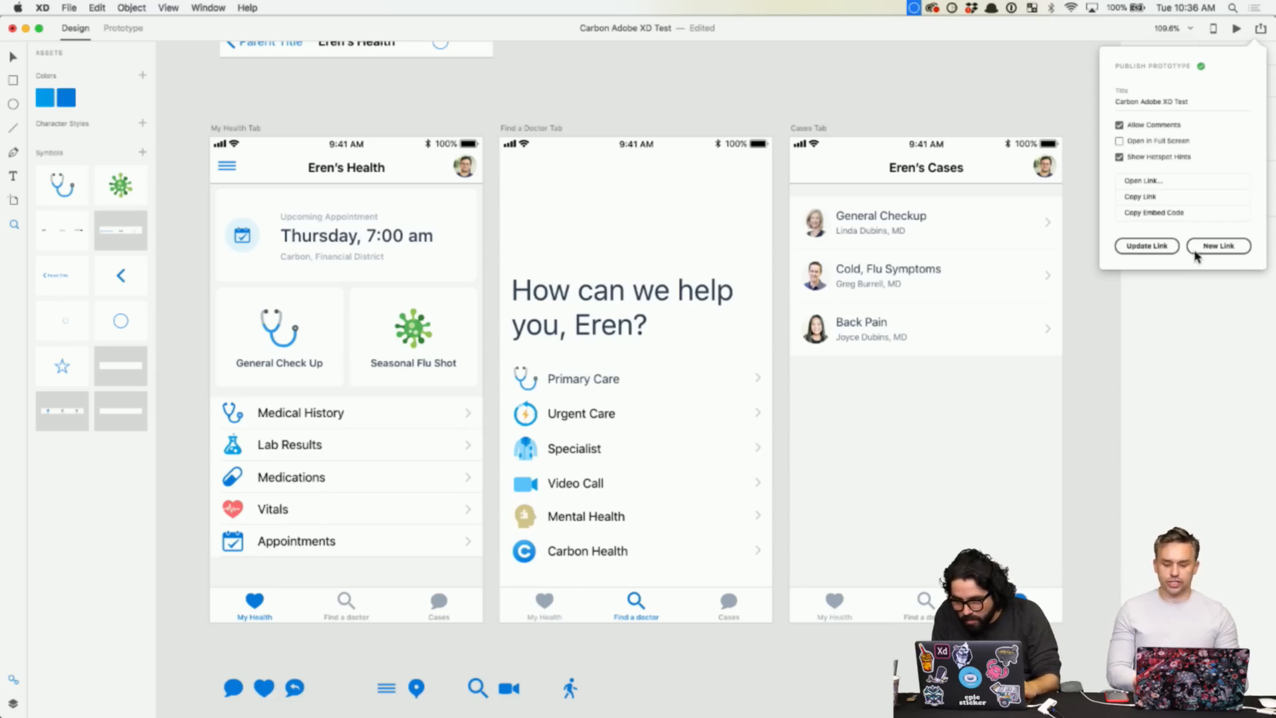
pyautogui.click(1151, 203)
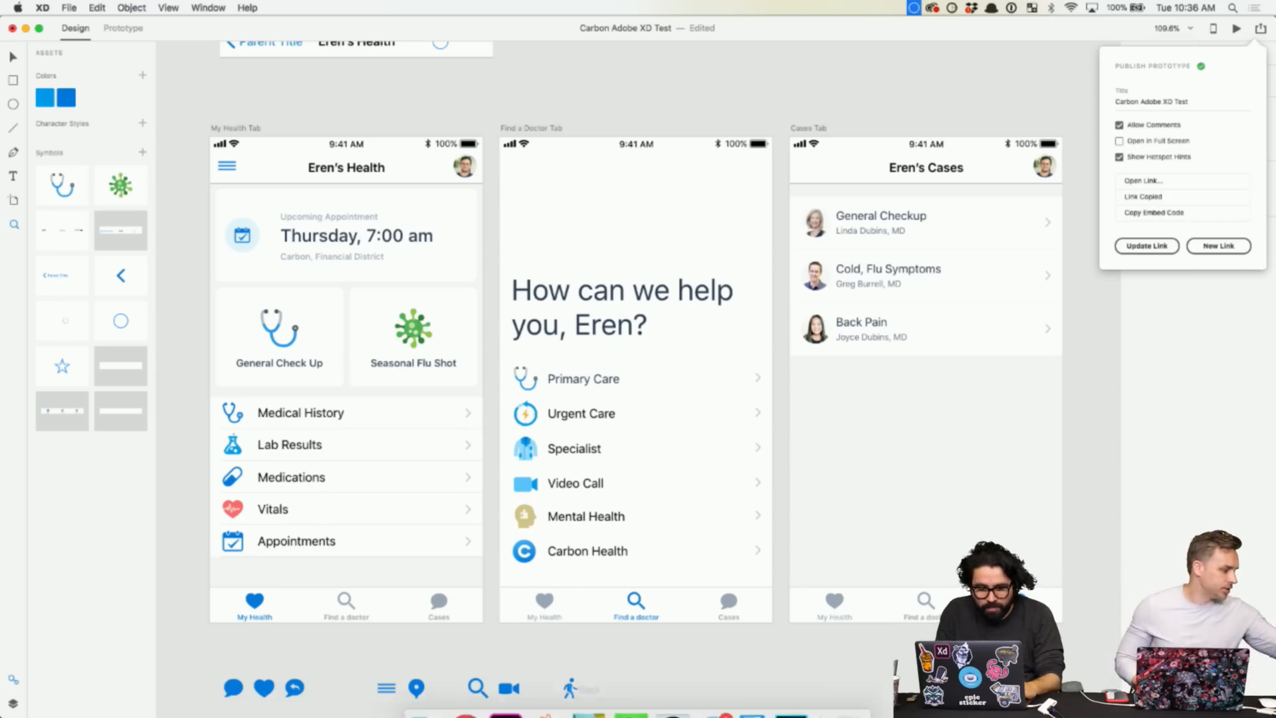
# - In Chrome, tap through Find a doctor, My Health and Cases, then open Cases comments
pyautogui.click(478, 694)
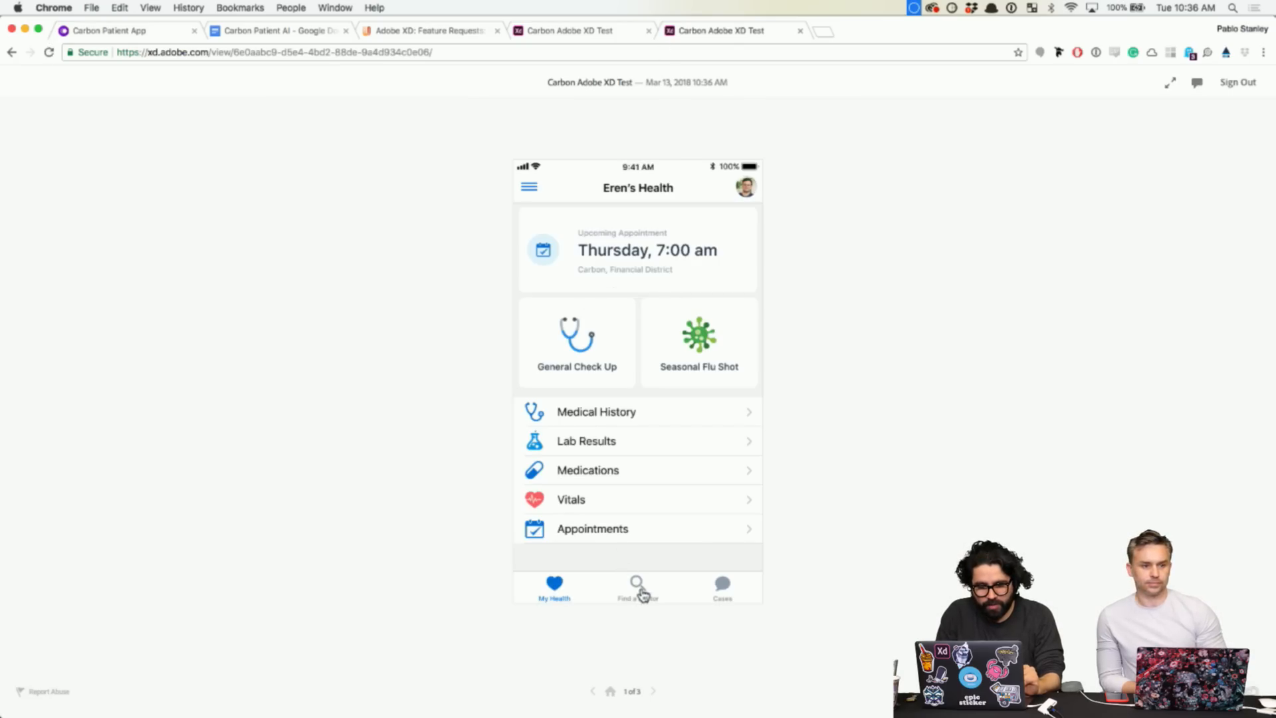
pyautogui.click(643, 593)
pyautogui.click(557, 588)
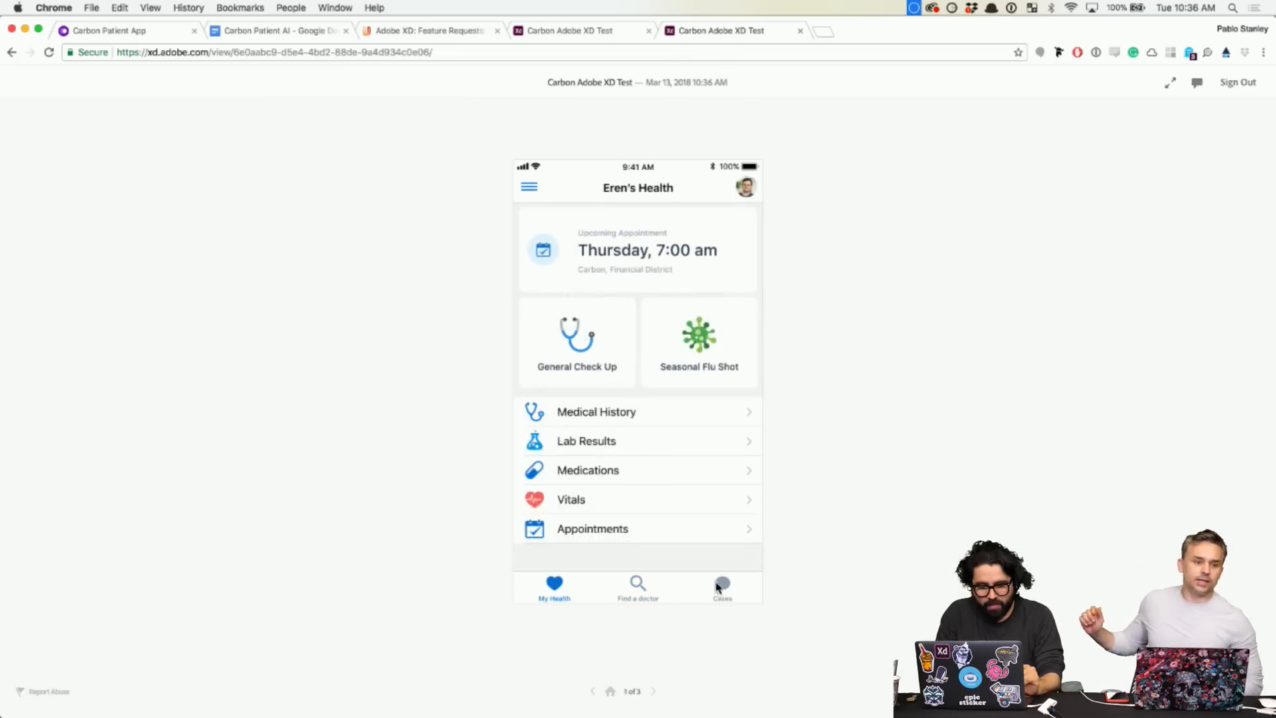
pyautogui.click(723, 585)
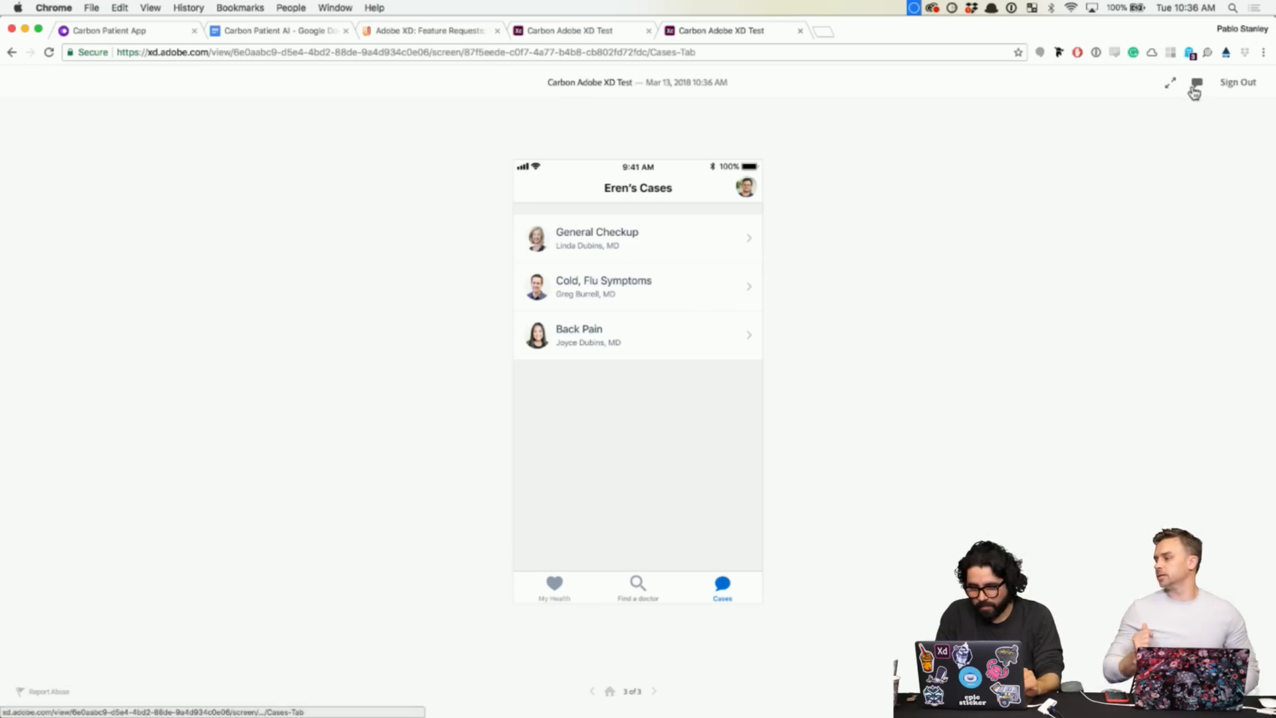
pyautogui.click(1197, 87)
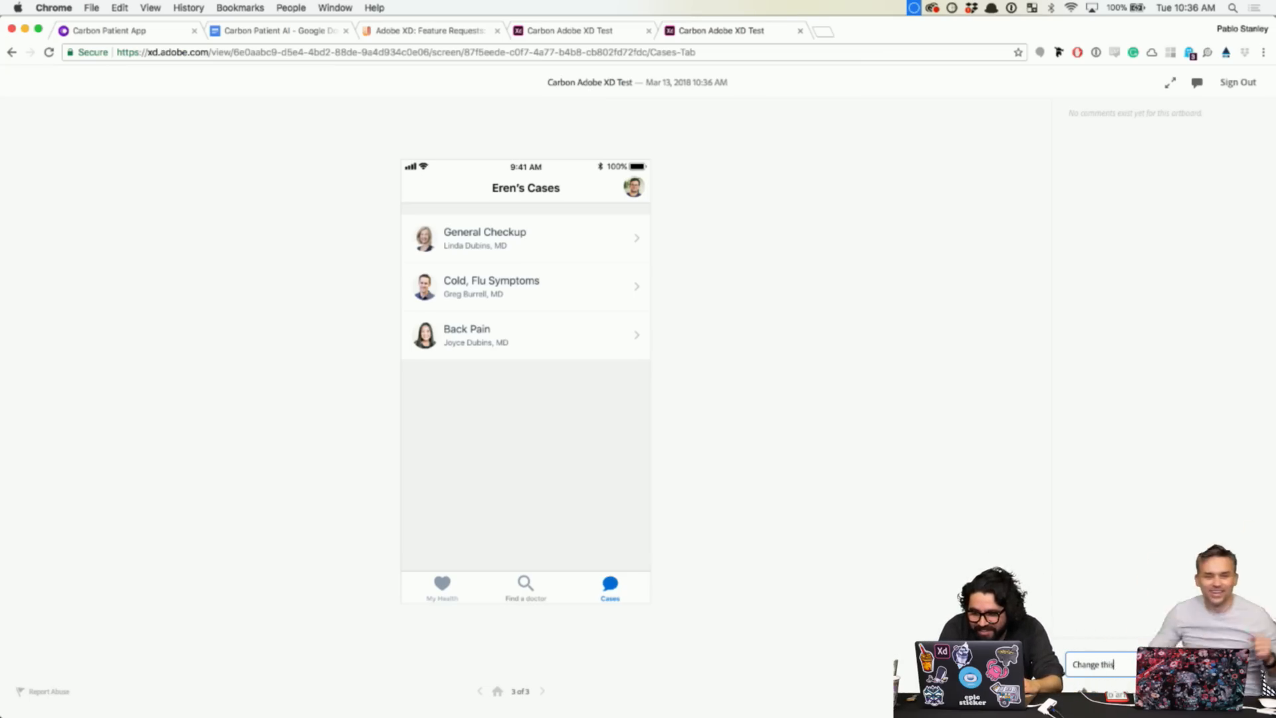
# - Finish the 'Change this to blue!' comment, pin it on the Eren's Cases title, and return to My Health
pyautogui.moveTo(1274, 715); pyautogui.dragTo(861, 607)
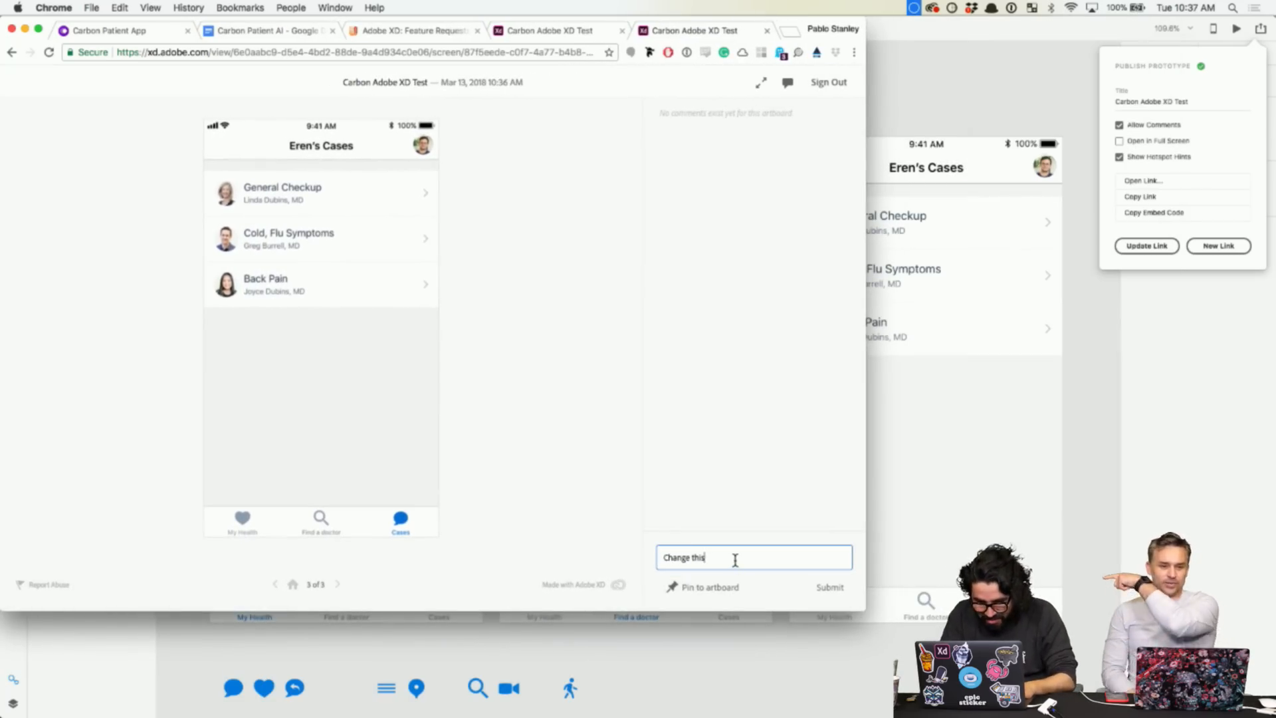
pyautogui.write('to blue!')
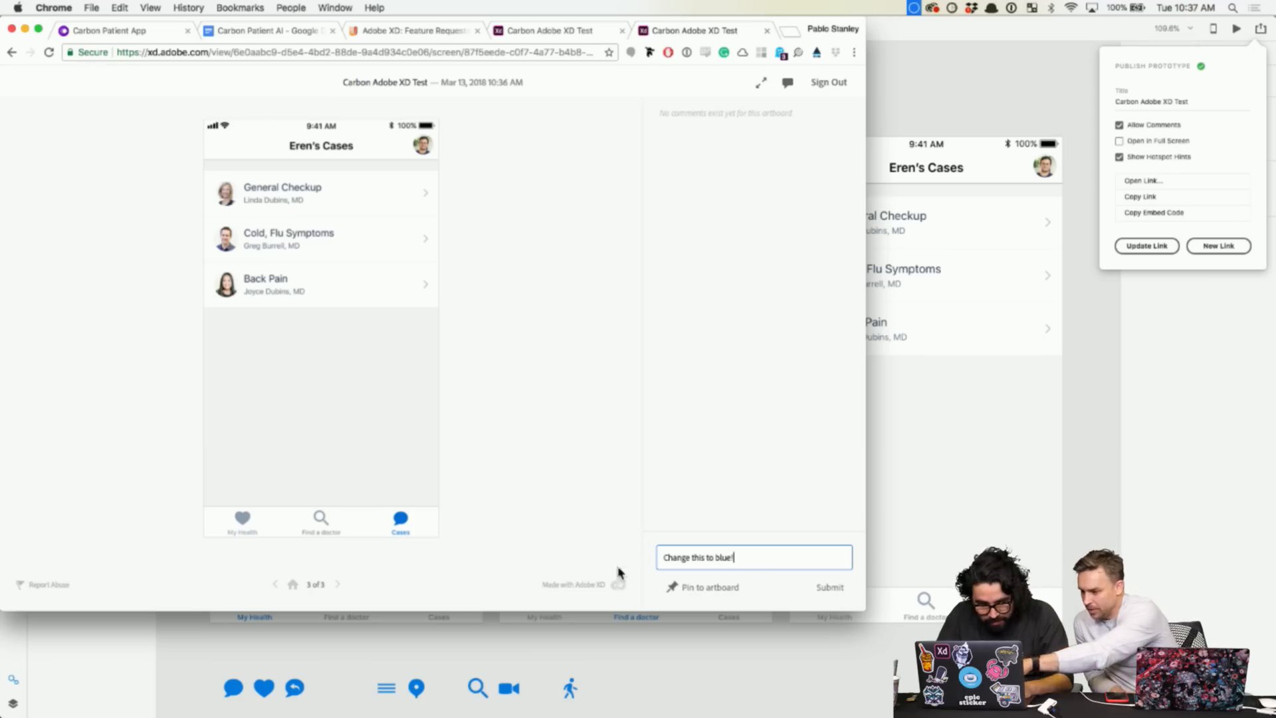
pyautogui.click(685, 585)
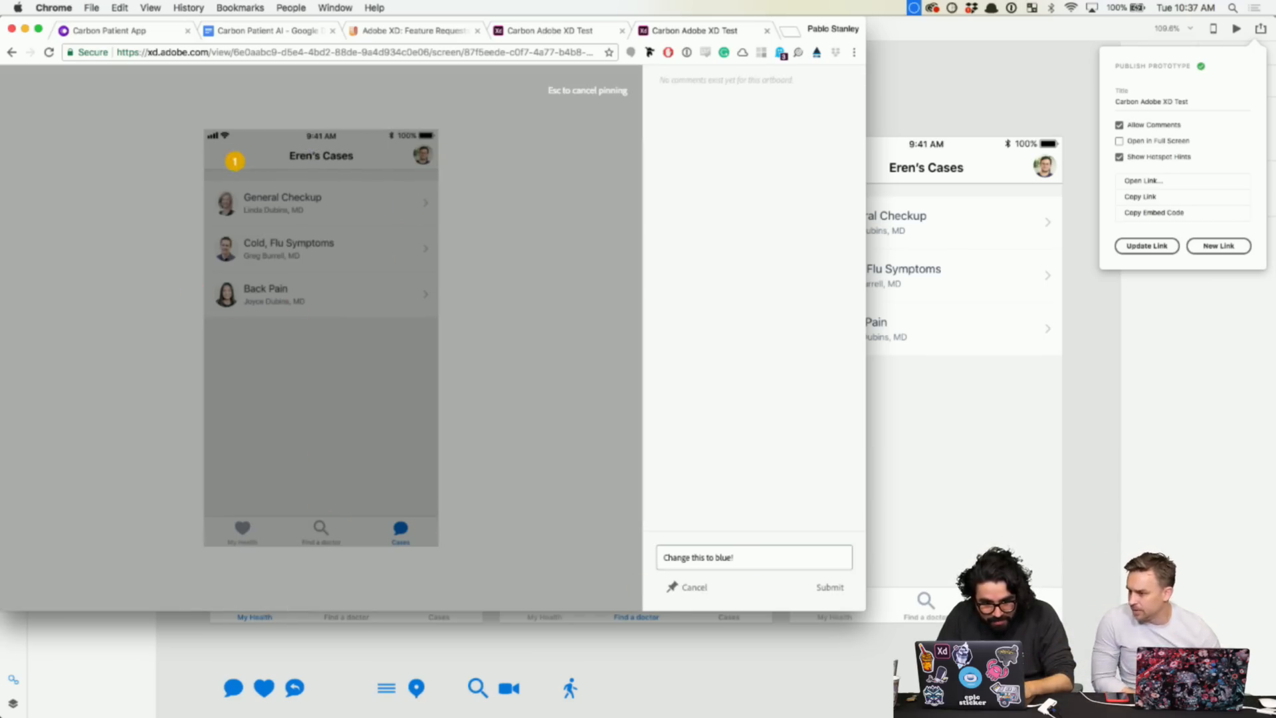
pyautogui.click(329, 161)
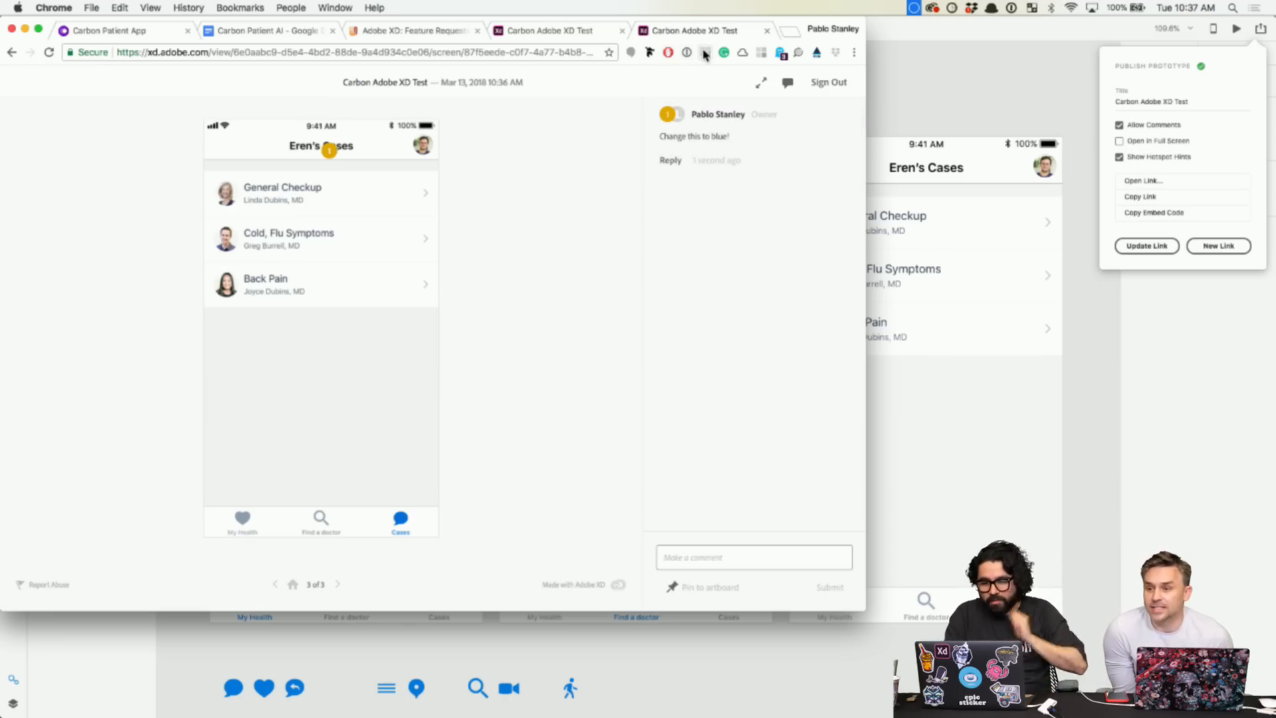
pyautogui.moveTo(805, 29); pyautogui.dragTo(838, 8)
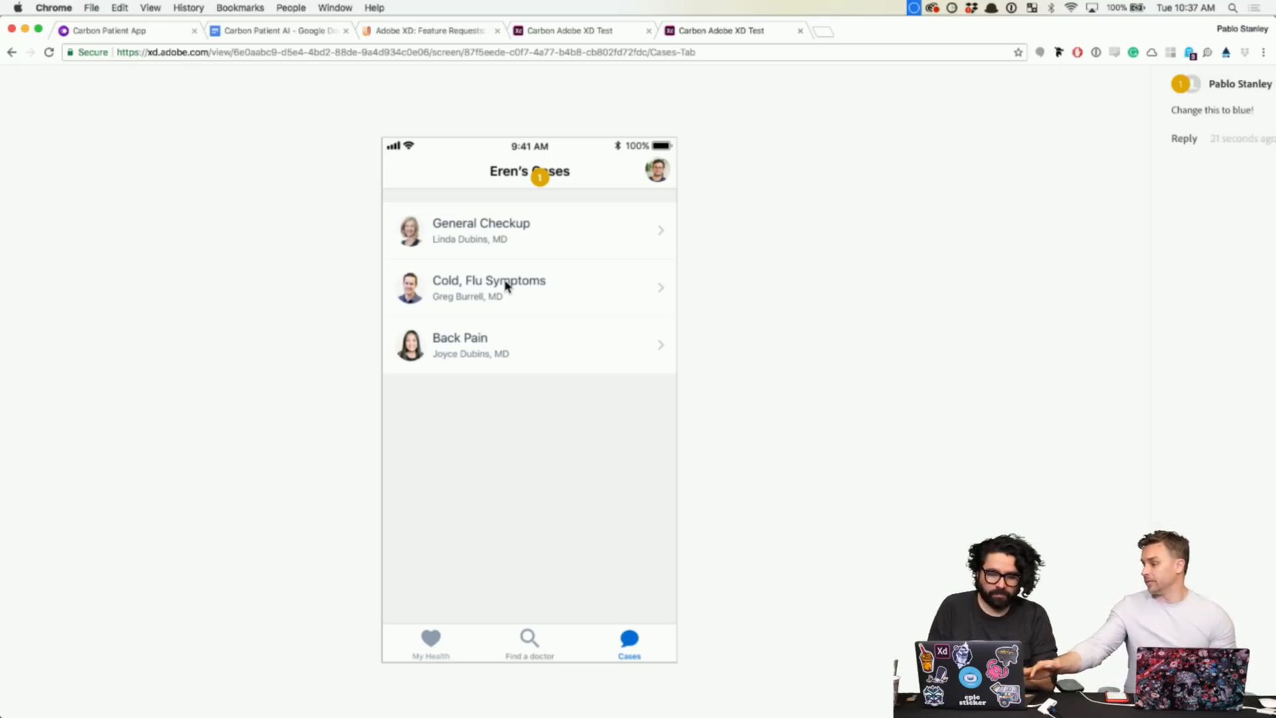
pyautogui.click(444, 639)
# - Go to Find a doctor, then scroll Behance Live's Challenge panel to the Create & Share steps
pyautogui.click(534, 648)
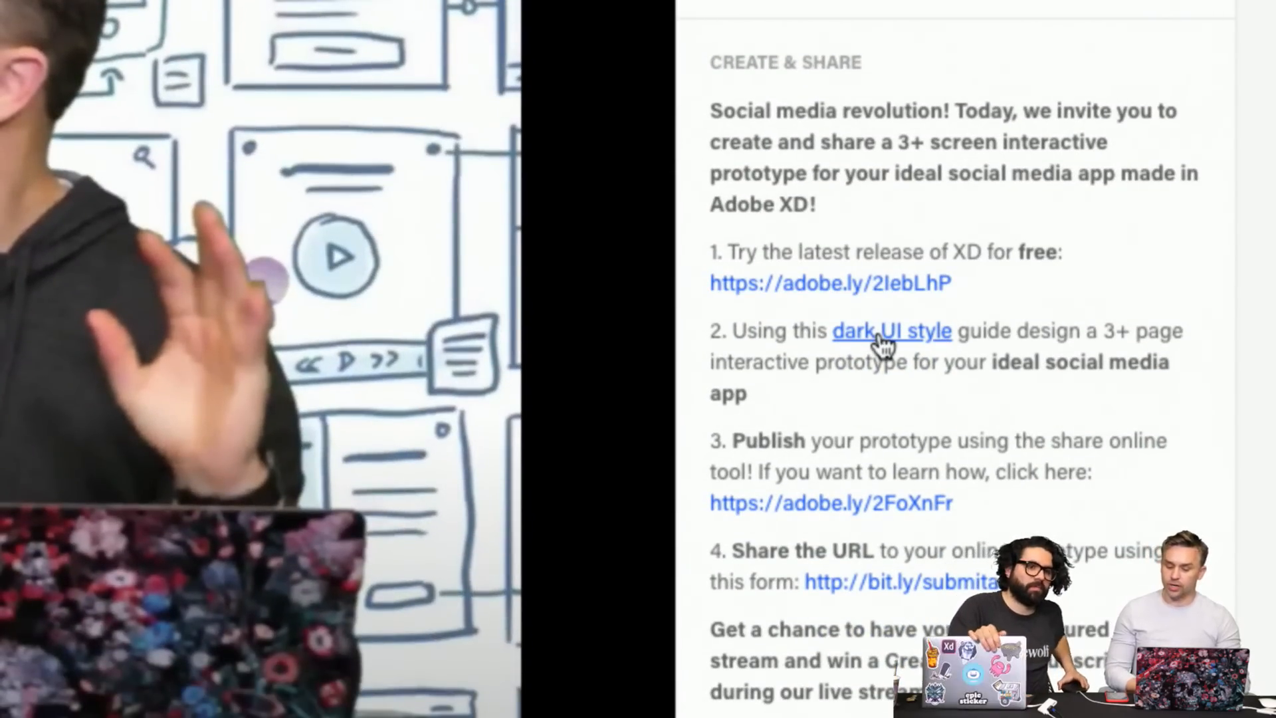
pyautogui.scroll(-3, 884, 343)
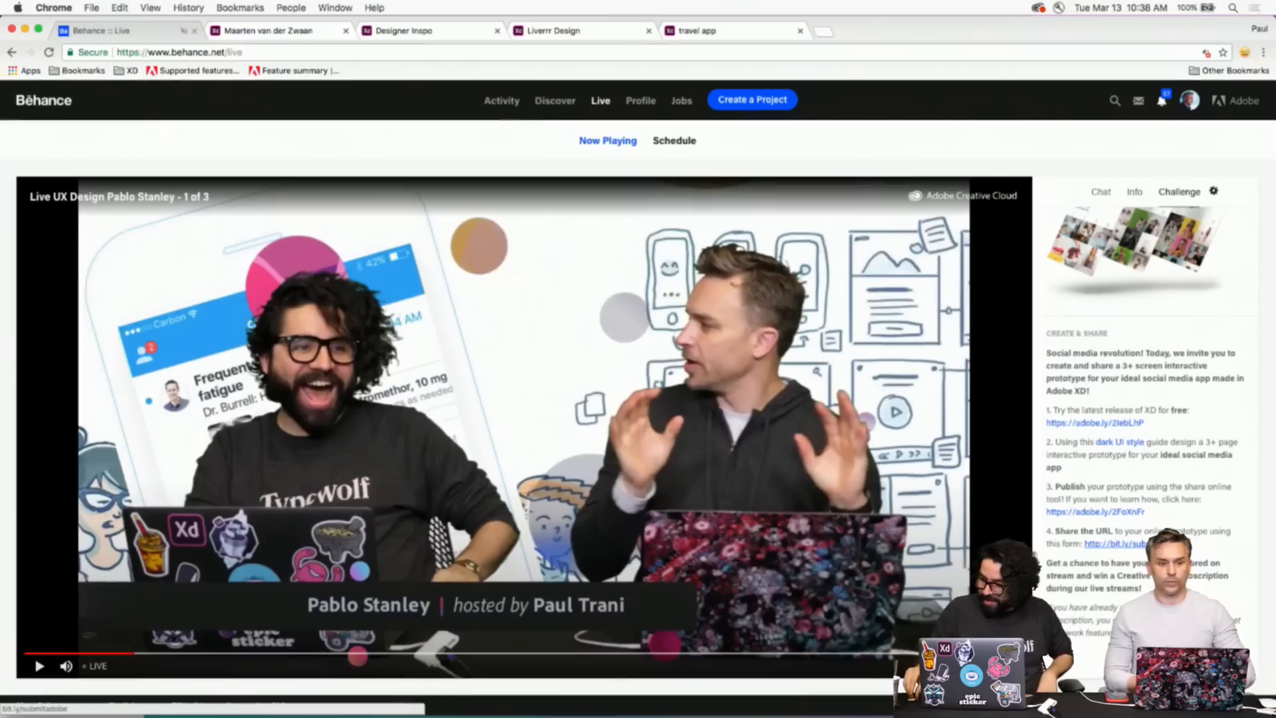
# - Switch to the travel app prototype and widen the browser window to the screen's left edge
pyautogui.click(737, 35)
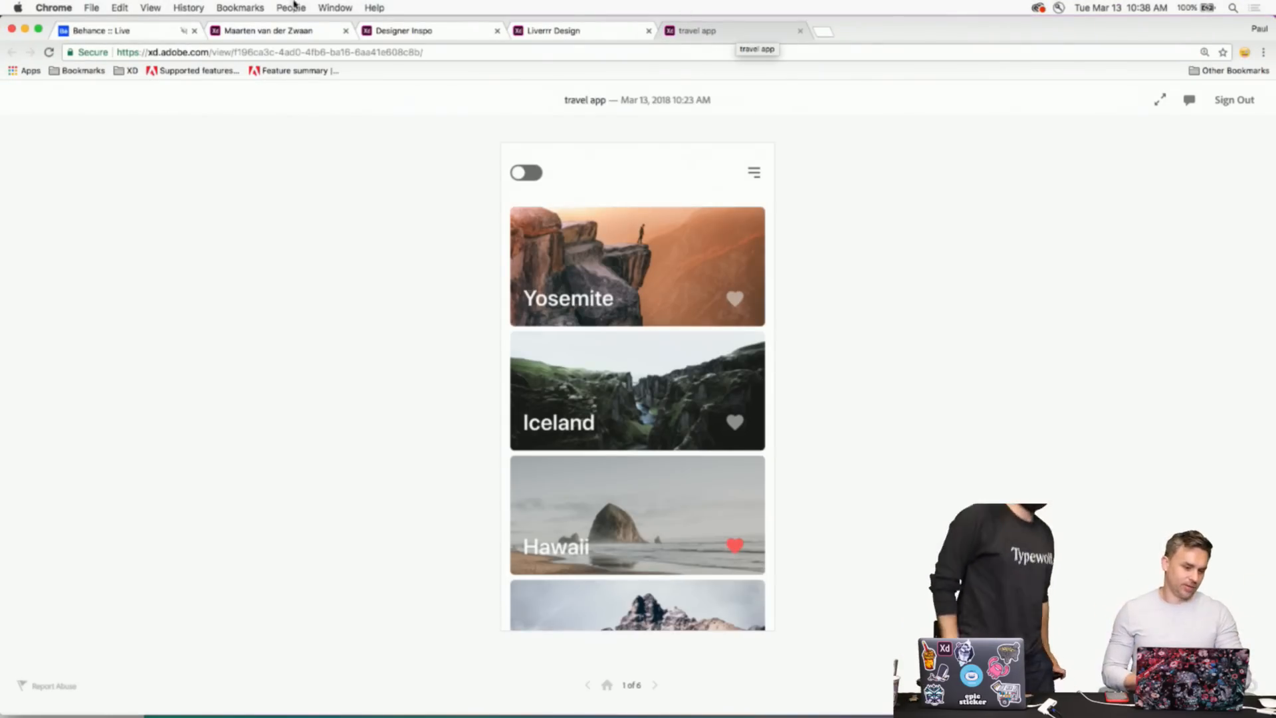
pyautogui.click(38, 30)
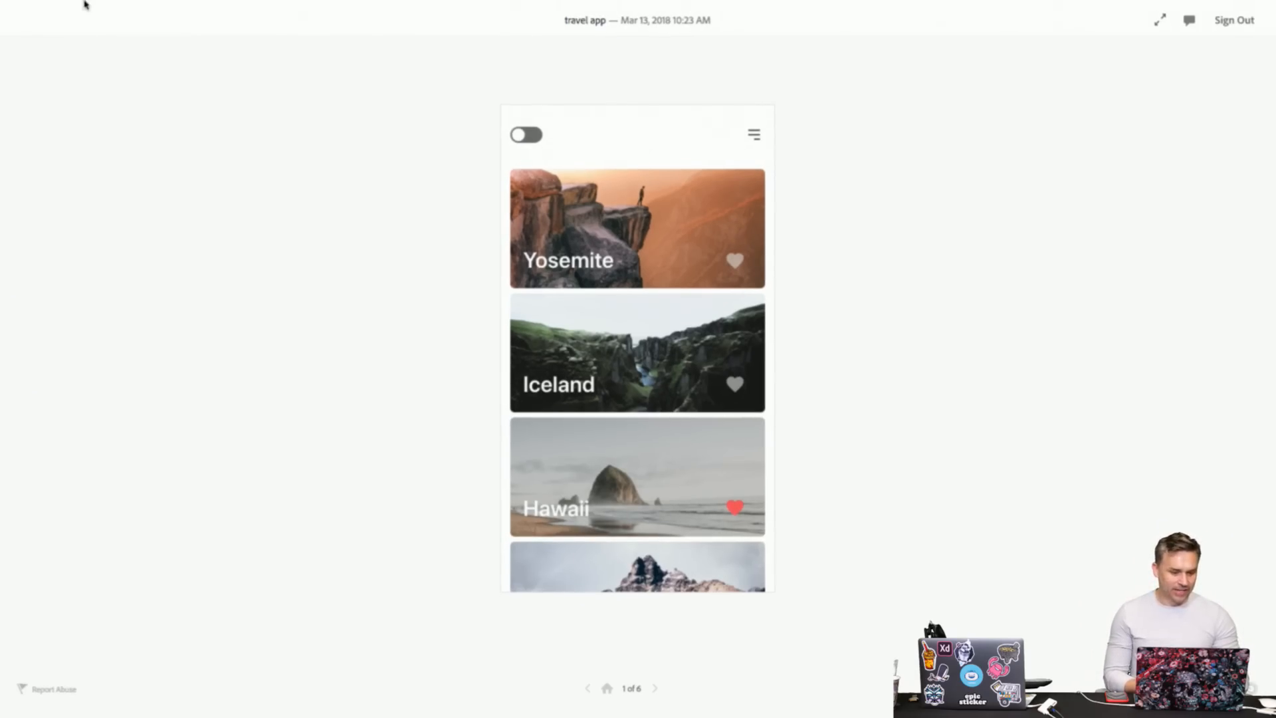
pyautogui.click(38, 29)
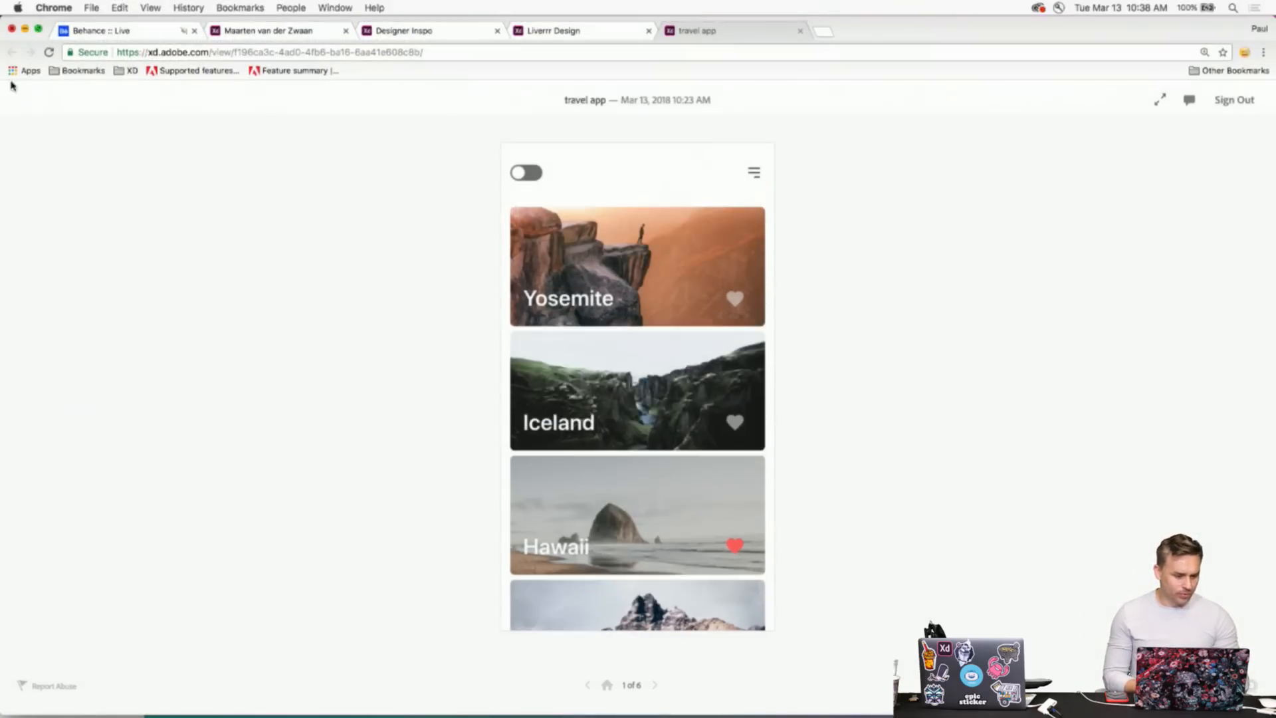
pyautogui.moveTo(2, 107); pyautogui.dragTo(110, 113)
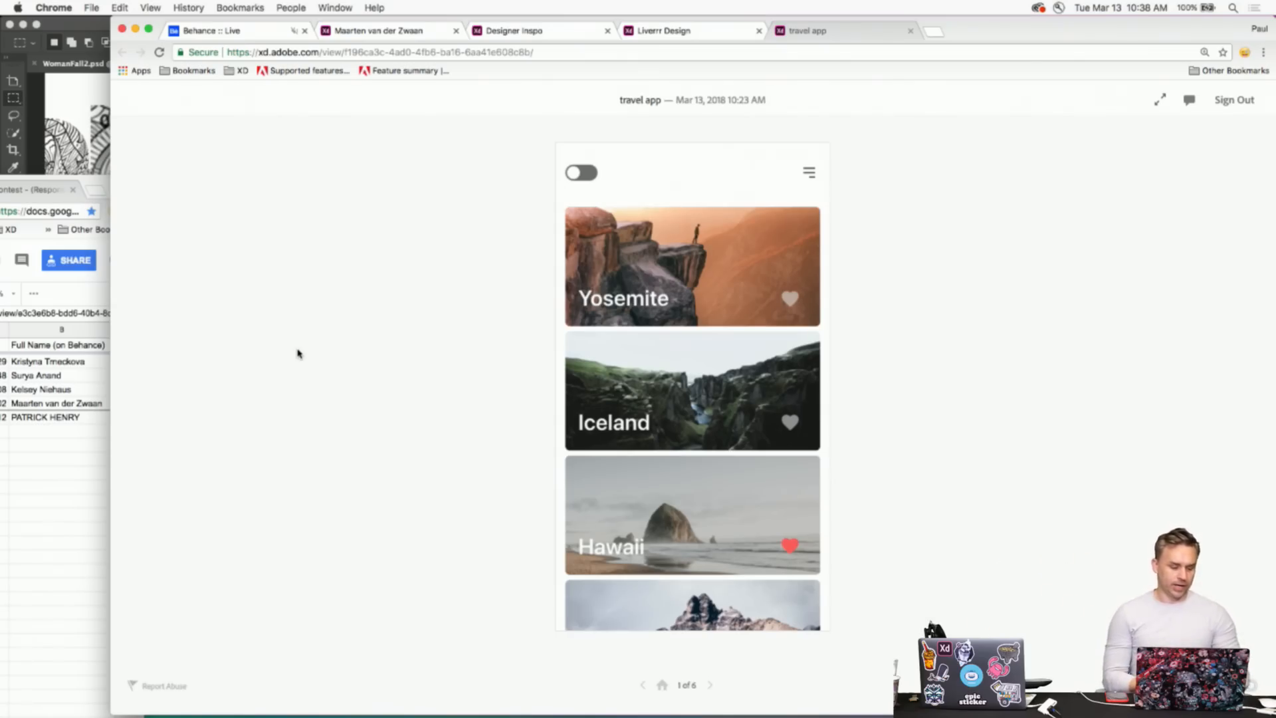
pyautogui.click(109, 278)
pyautogui.click(221, 245)
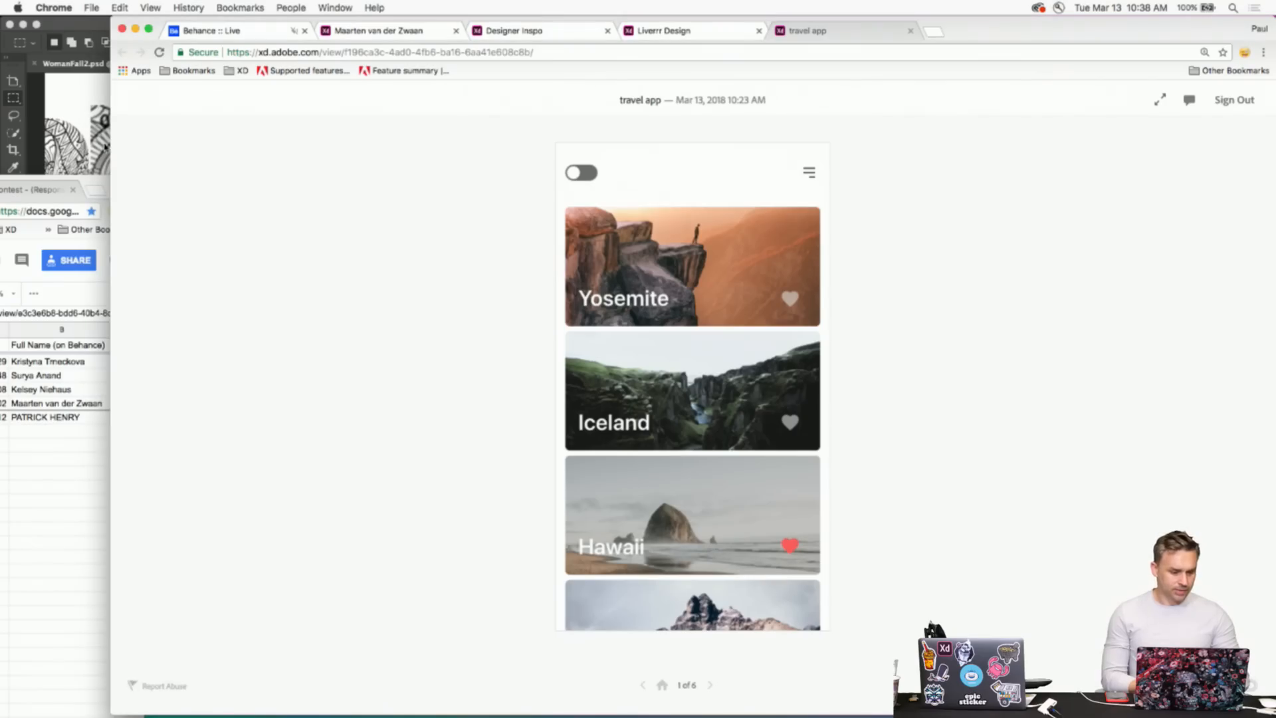
pyautogui.moveTo(111, 145); pyautogui.dragTo(6, 124)
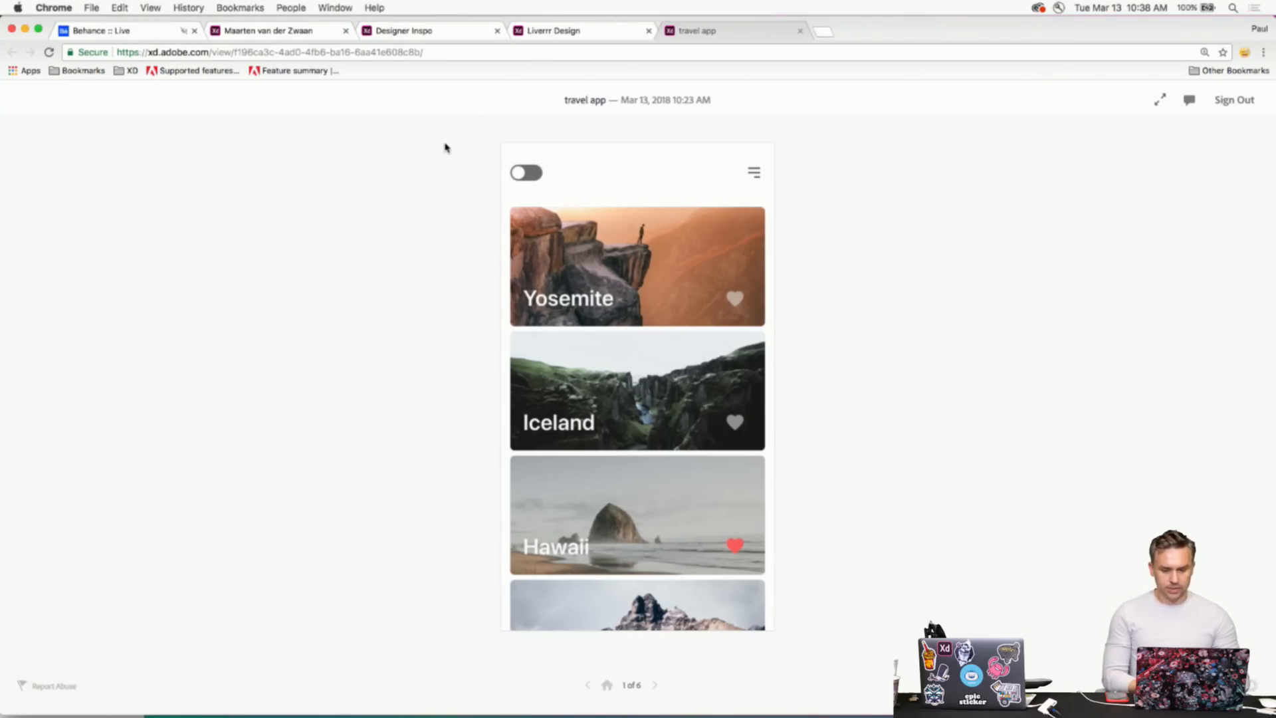
pyautogui.scroll(-3, 615, 307)
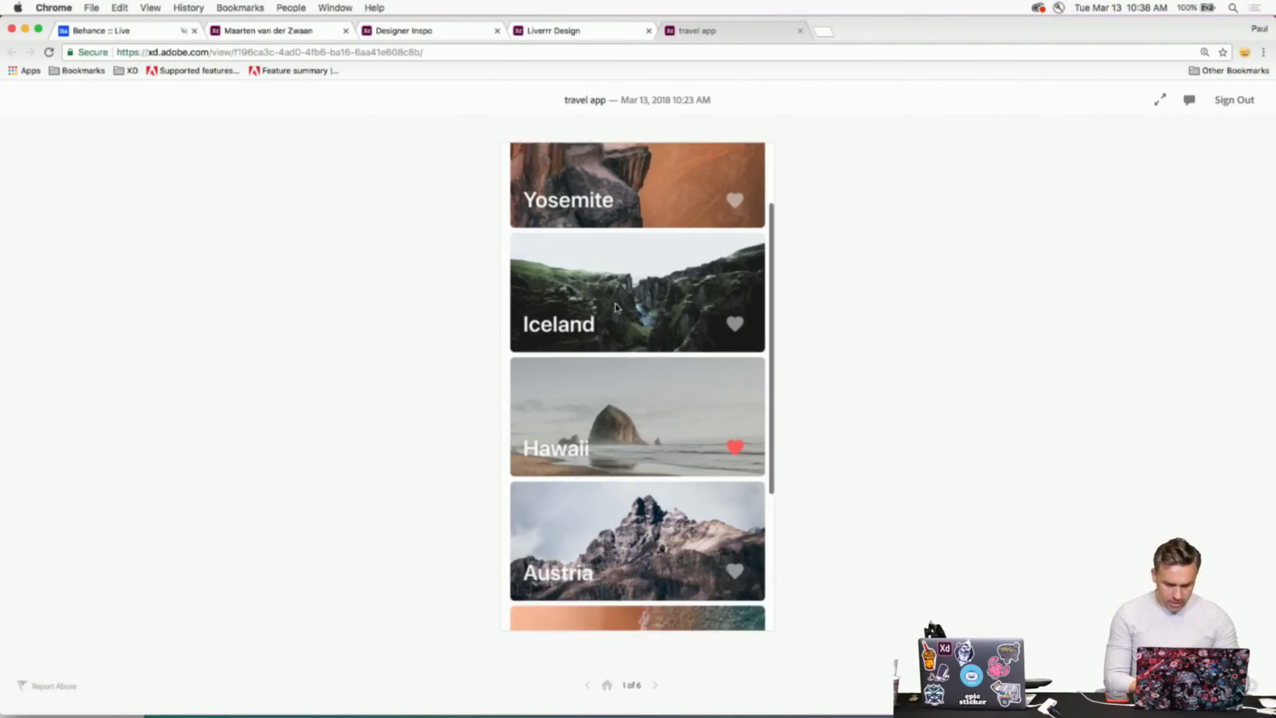
pyautogui.scroll(3, 615, 307)
pyautogui.scroll(-3, 614, 307)
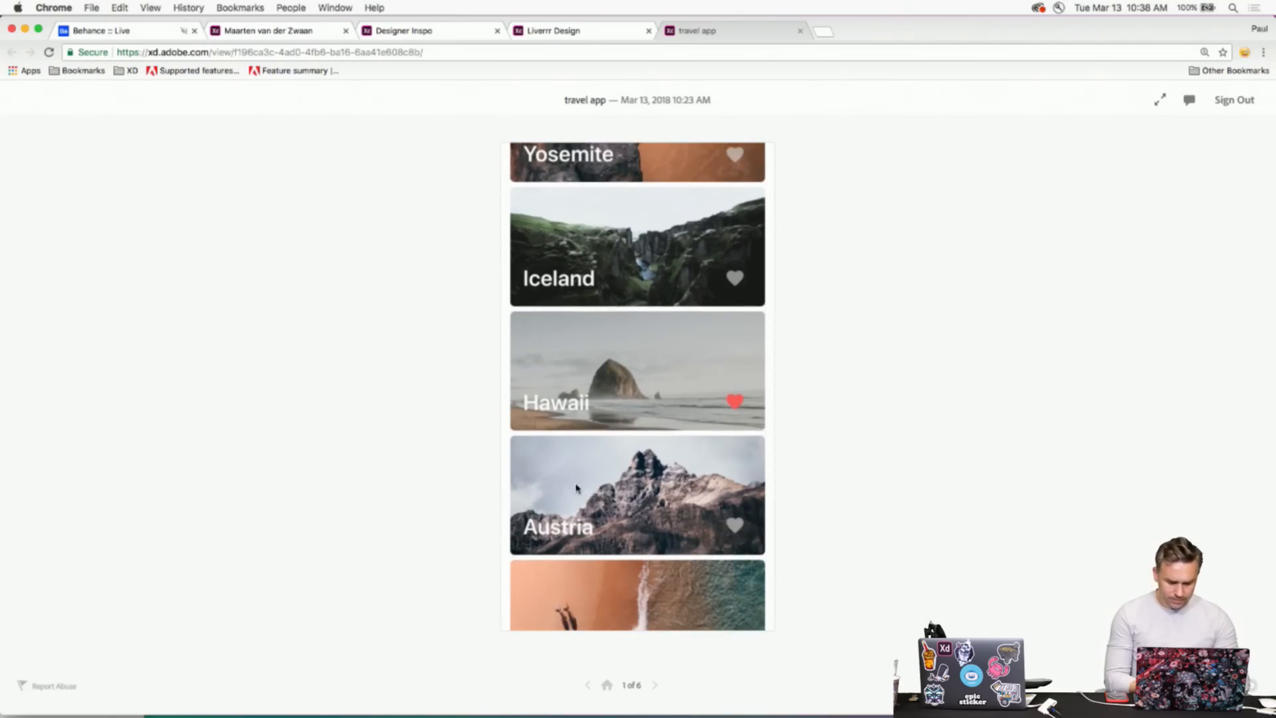
pyautogui.scroll(3, 615, 307)
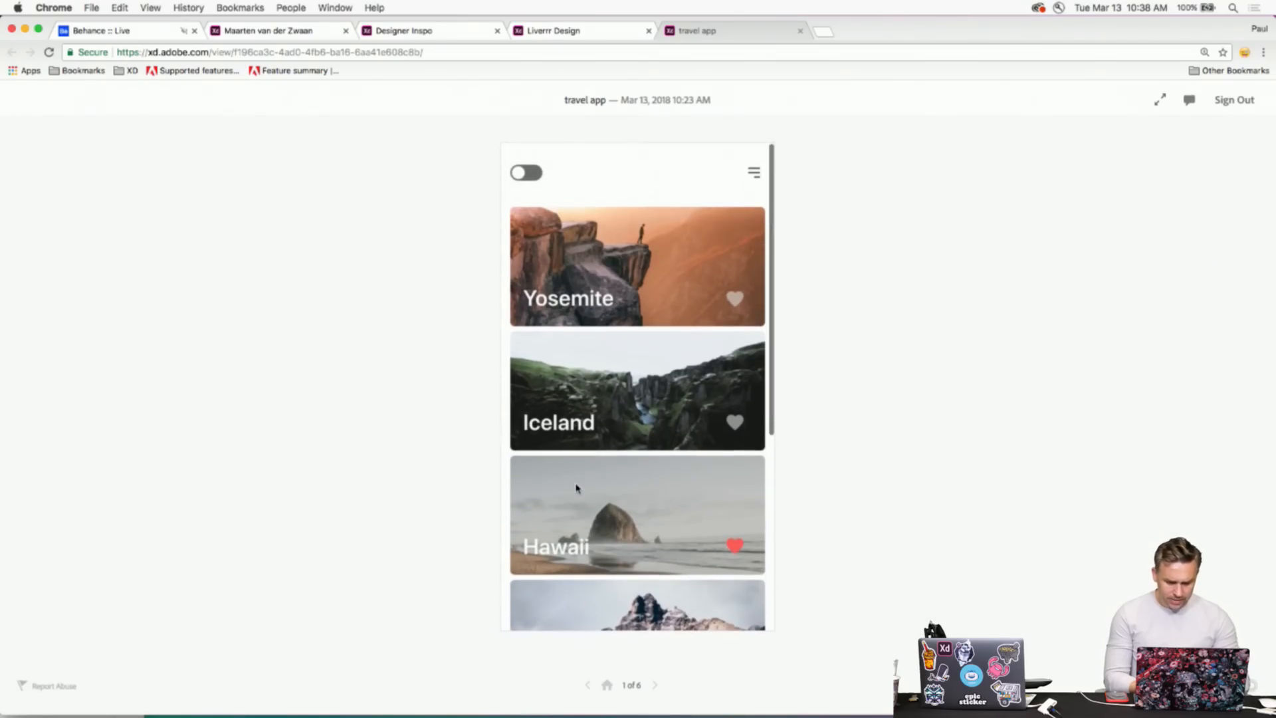
# - Highlight 'ideal social media app made in Adobe XD!' on Behance Live, then return to the travel app
pyautogui.click(87, 30)
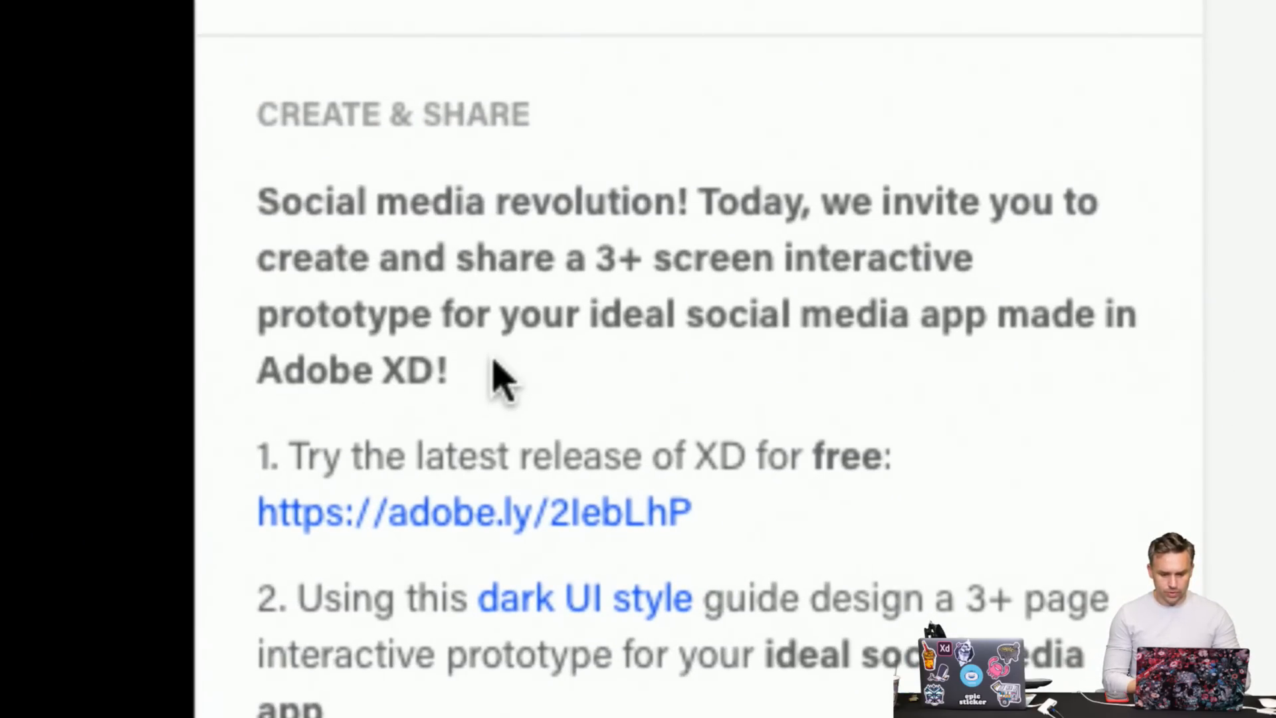
pyautogui.moveTo(494, 362); pyautogui.dragTo(596, 333)
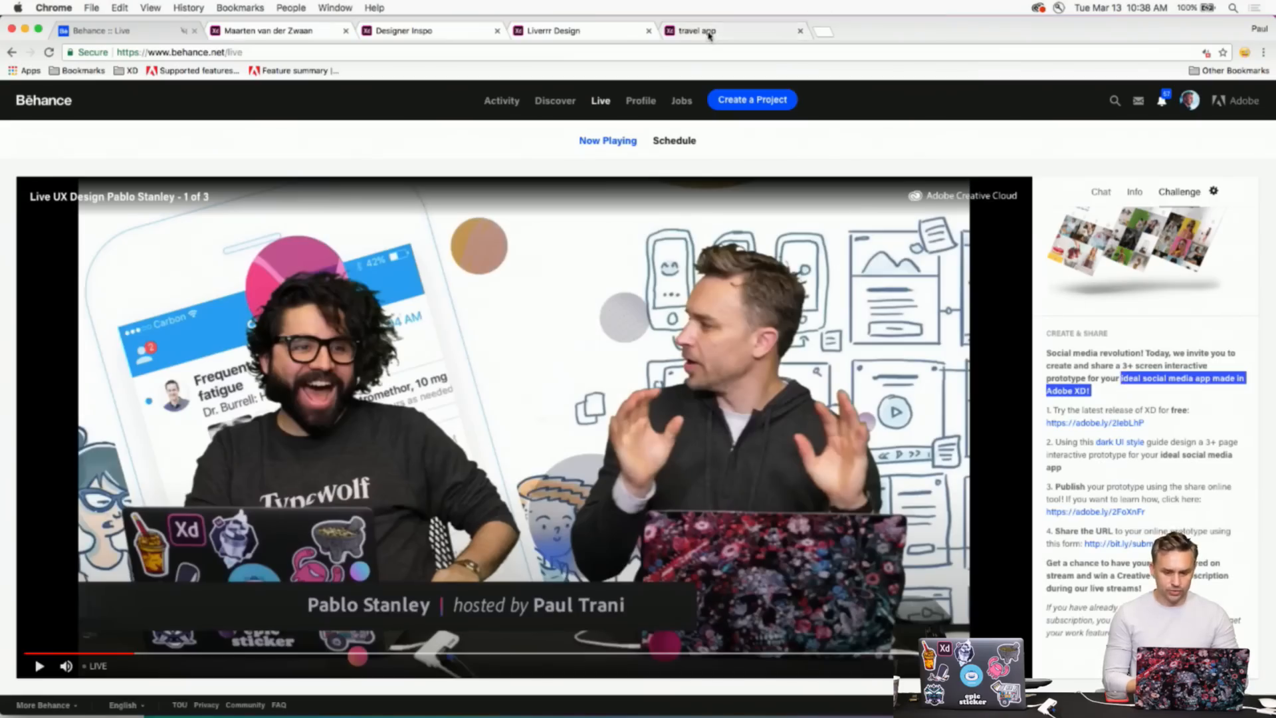
pyautogui.click(698, 31)
pyautogui.scroll(-5, 663, 243)
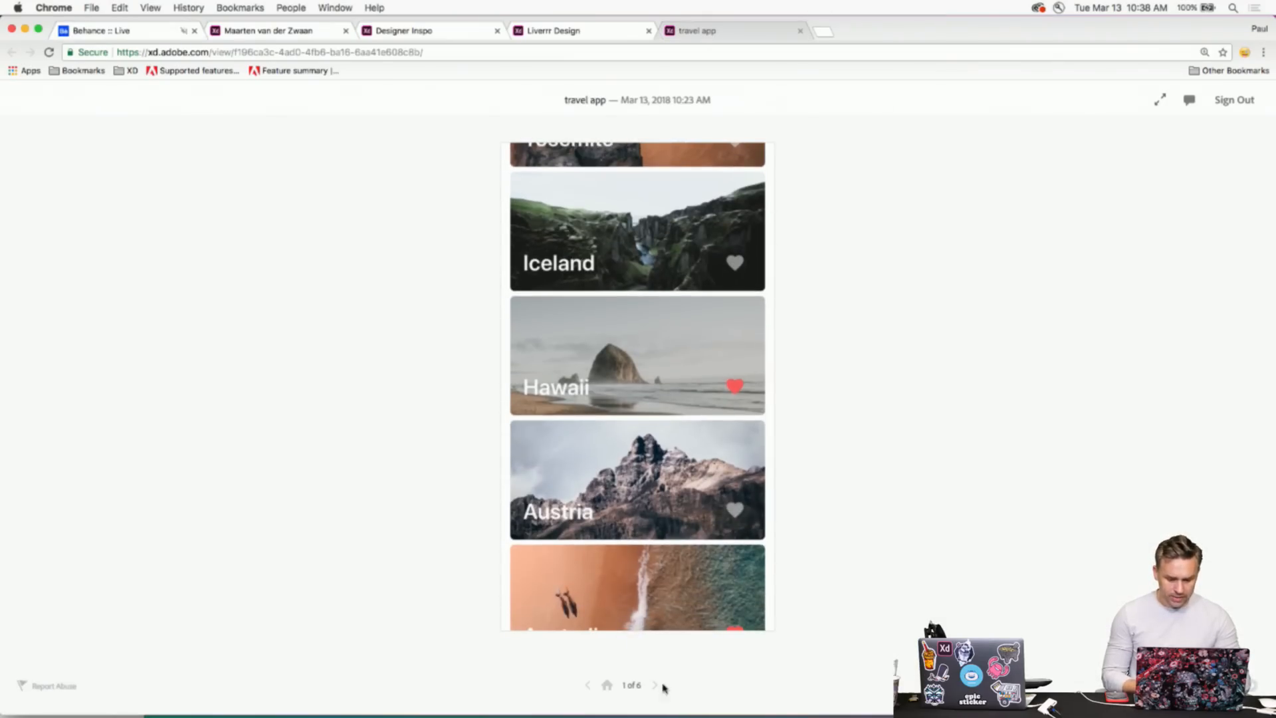
pyautogui.scroll(5, 571, 372)
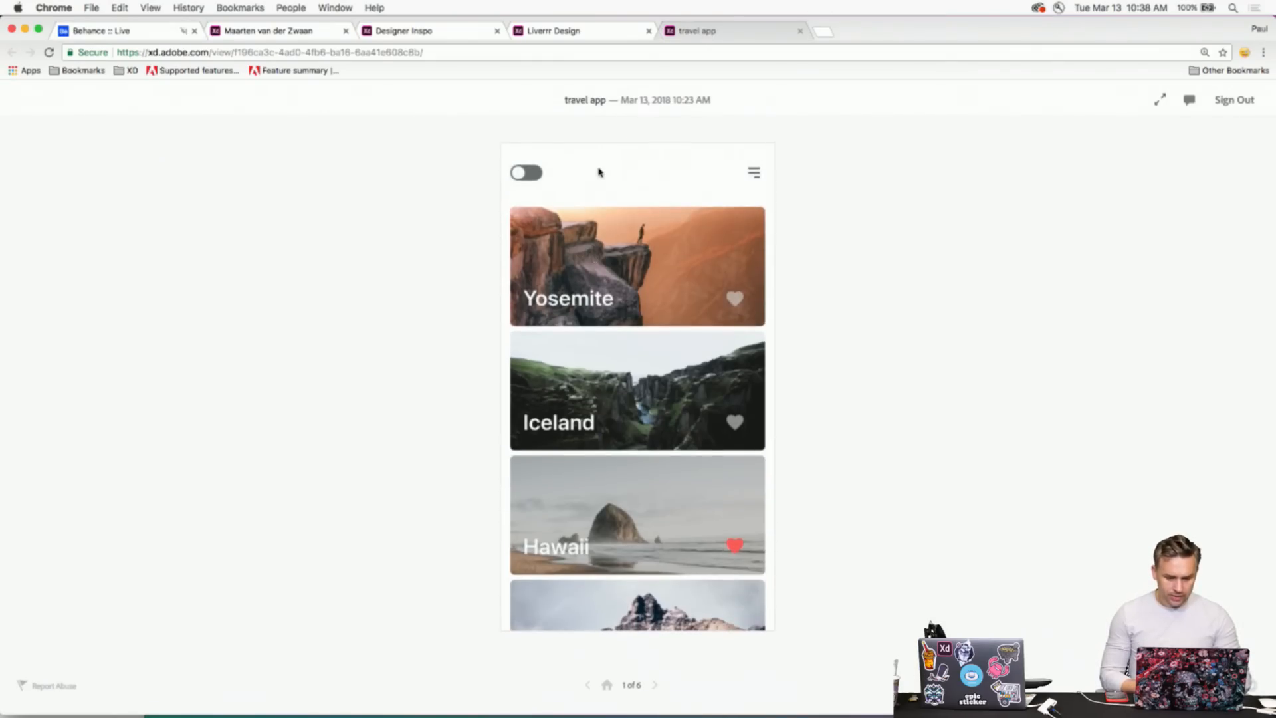
# - Heart the Yosemite card, then open and close the travel app's search screen
pyautogui.click(735, 299)
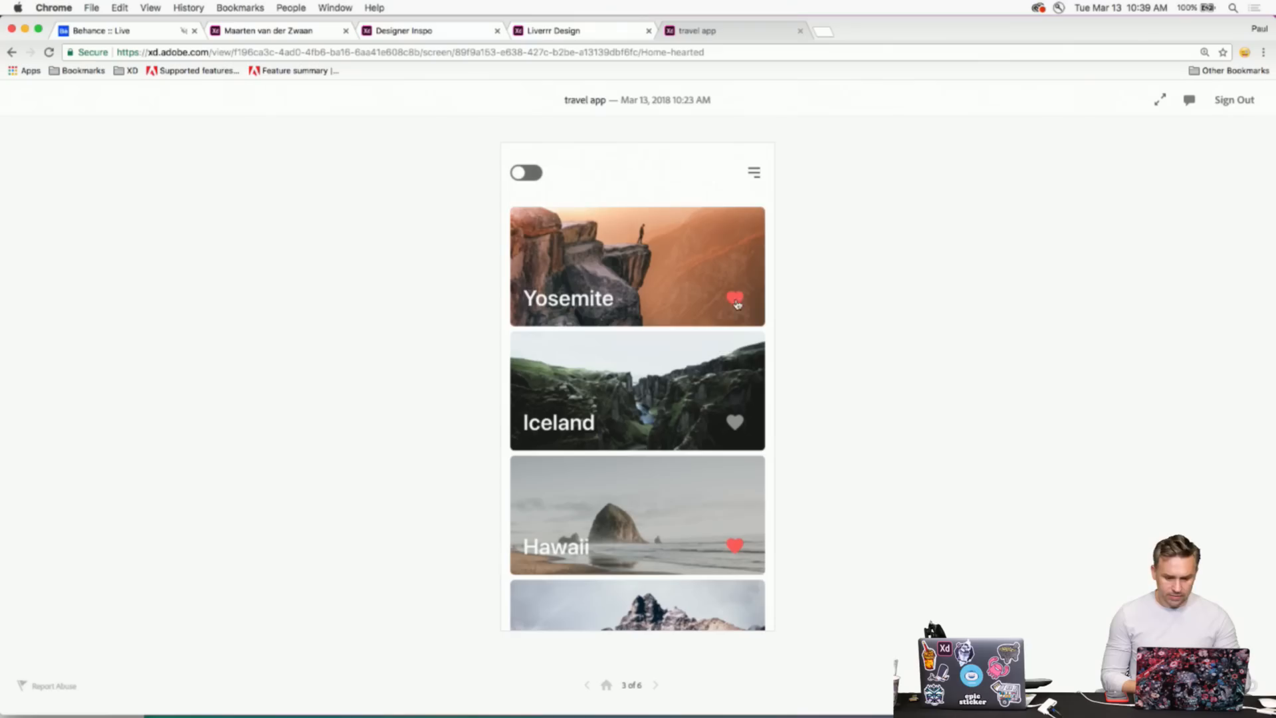
pyautogui.scroll(-8, 719, 391)
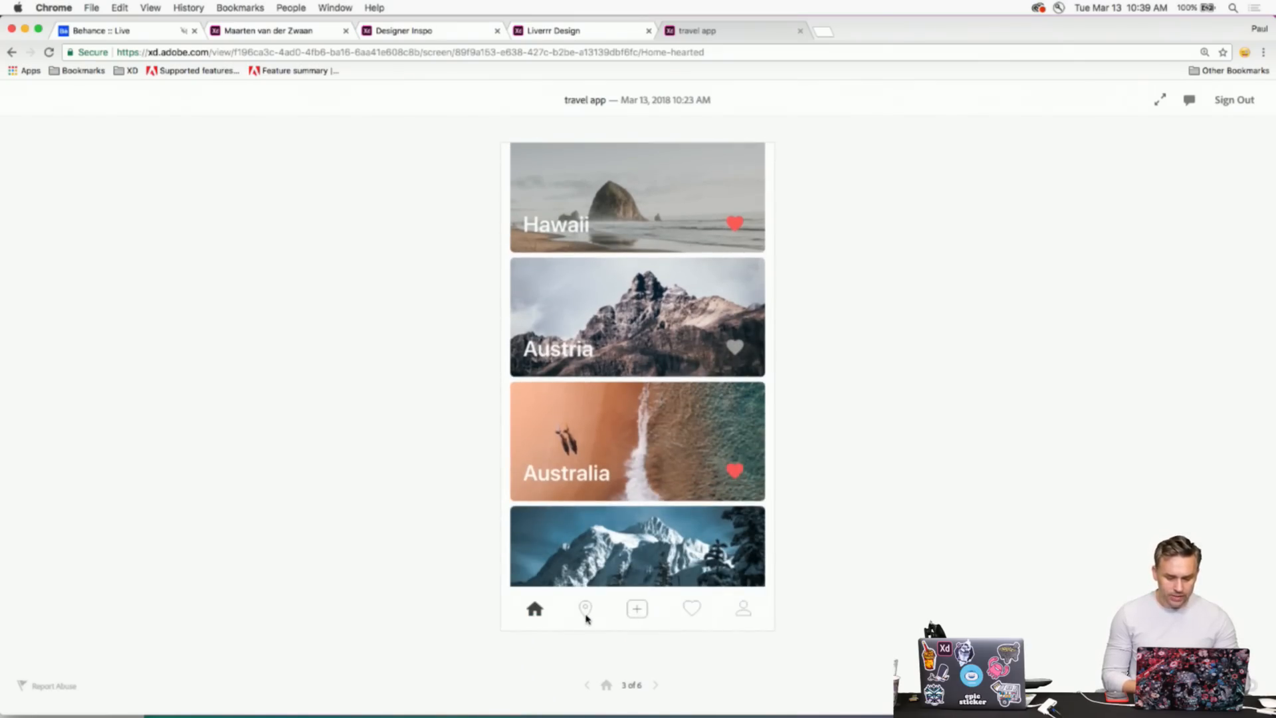
pyautogui.scroll(8, 585, 399)
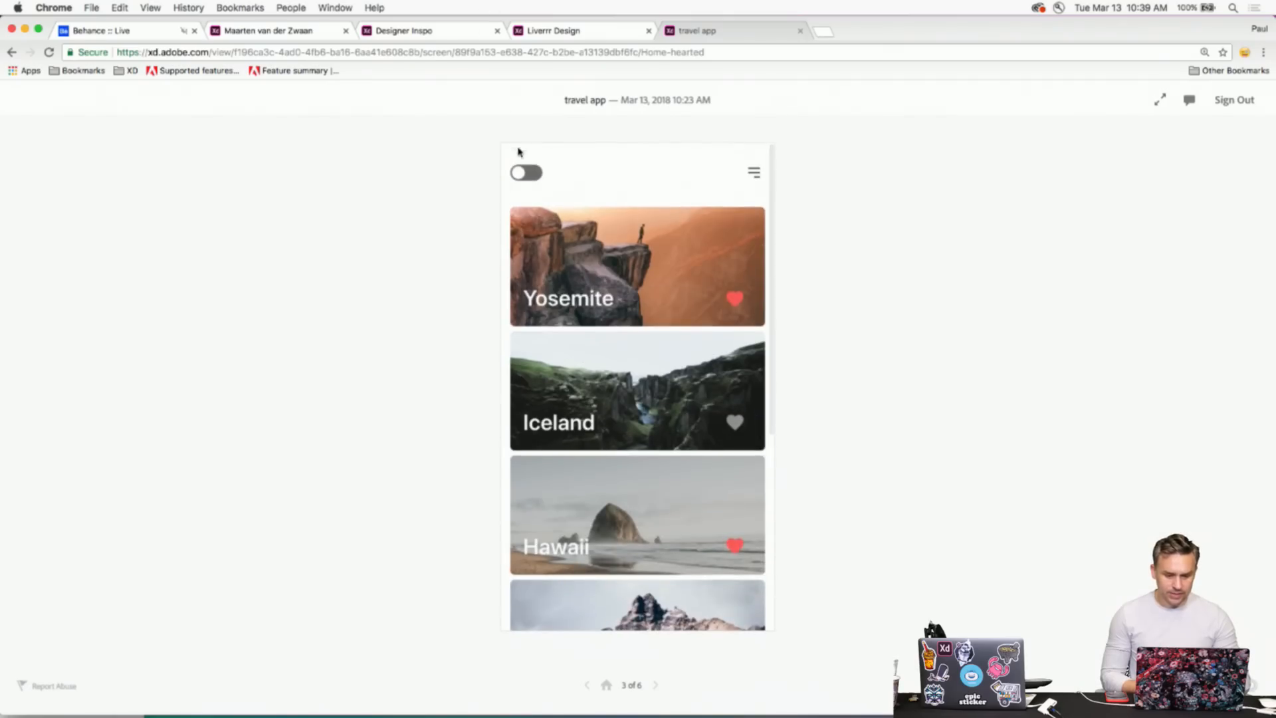
pyautogui.click(751, 173)
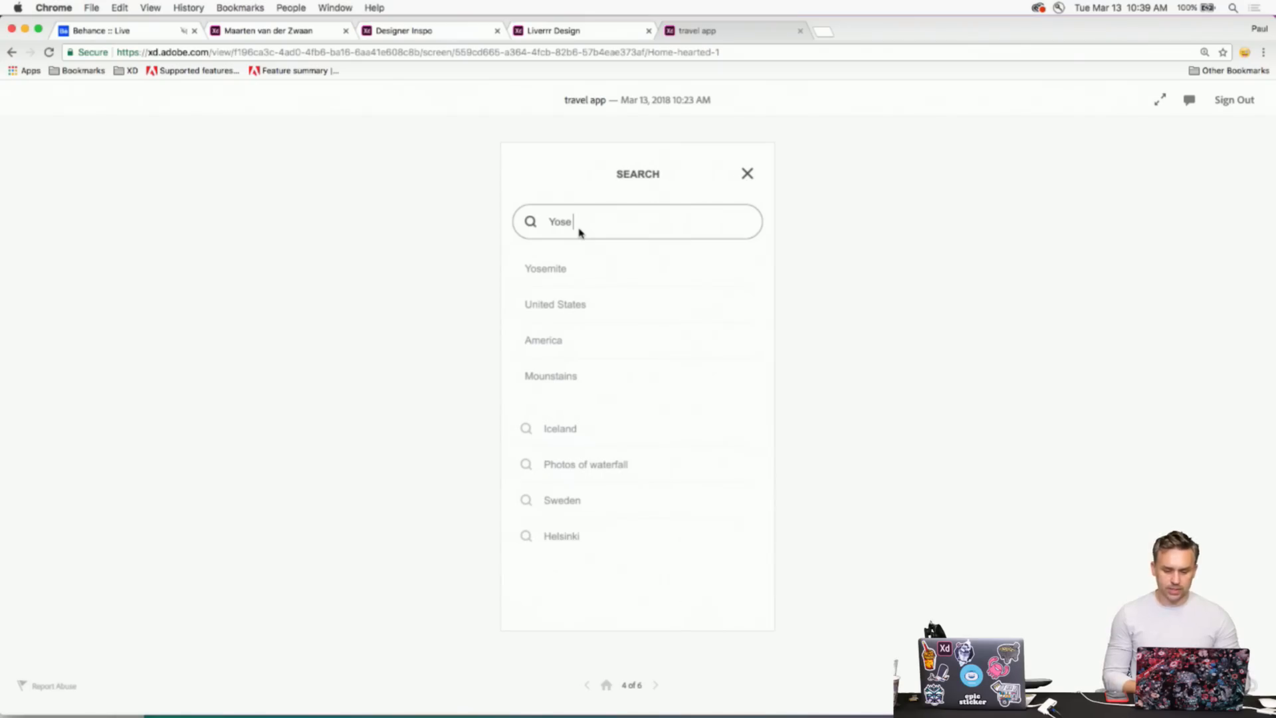
pyautogui.click(753, 172)
# - Step through to the Yosemite location screen, try its photo, go back, and narrow the browser
pyautogui.click(656, 686)
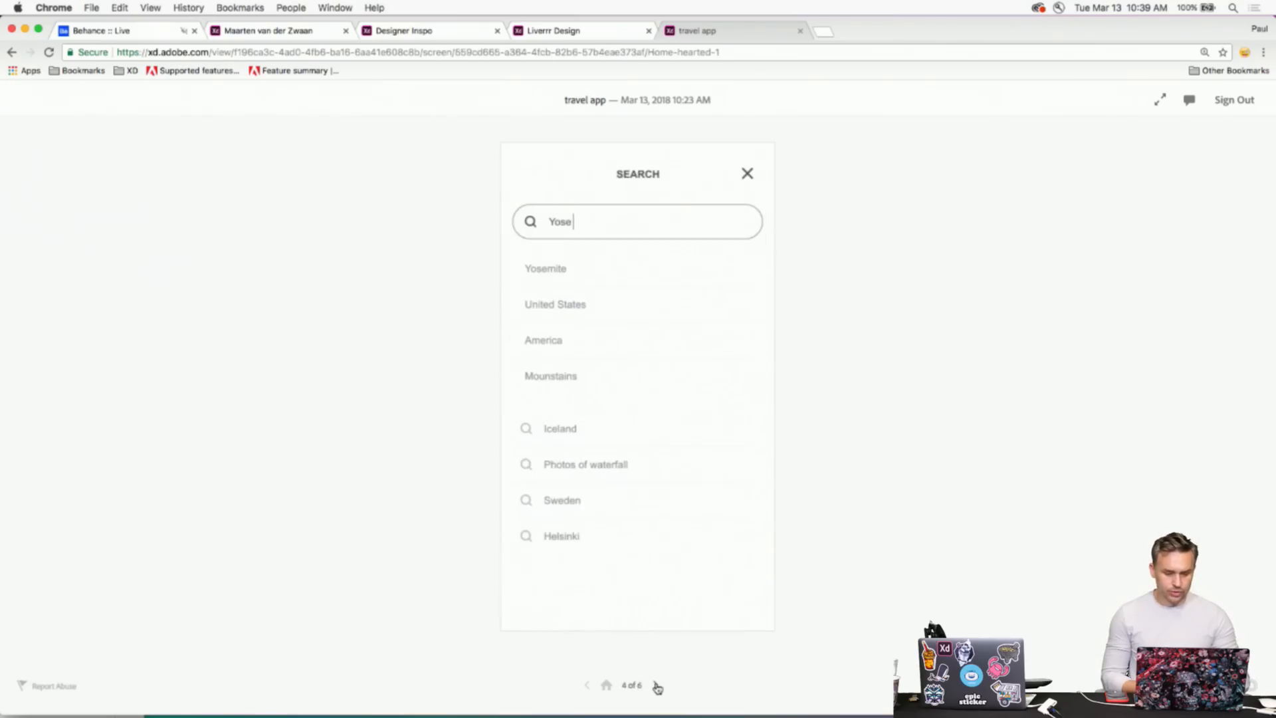
pyautogui.click(657, 686)
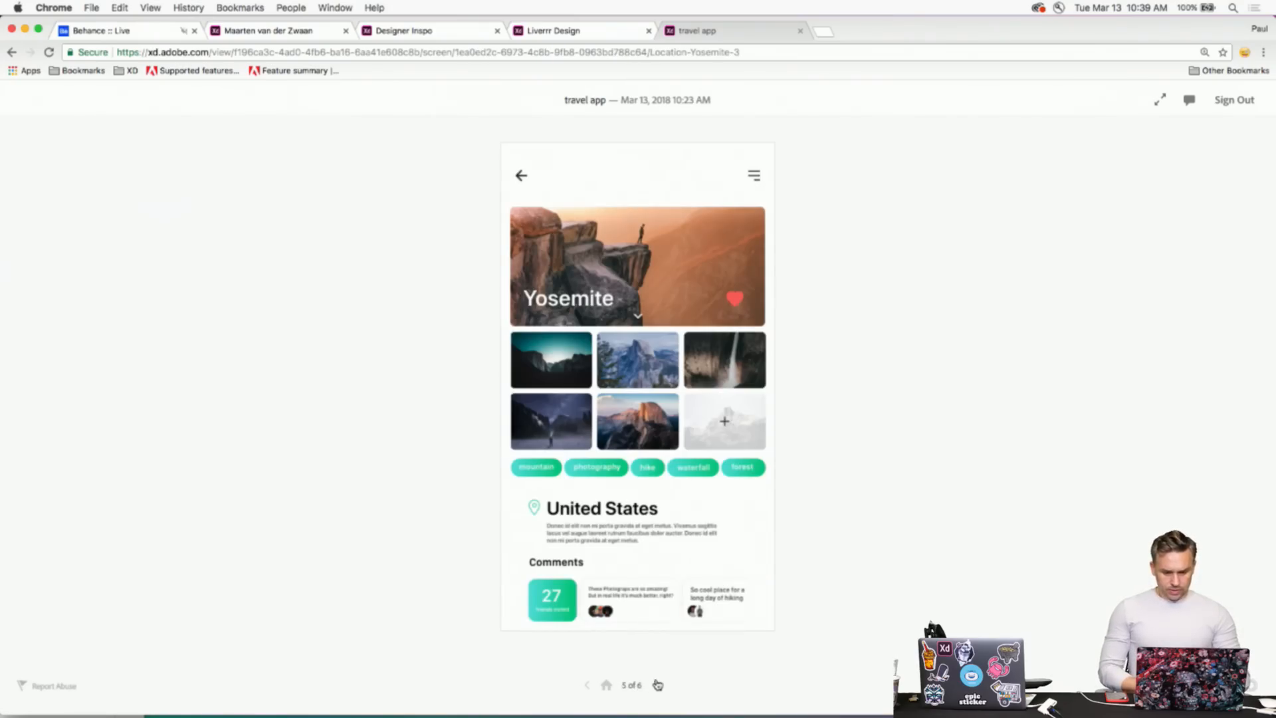
pyautogui.click(590, 354)
pyautogui.click(590, 355)
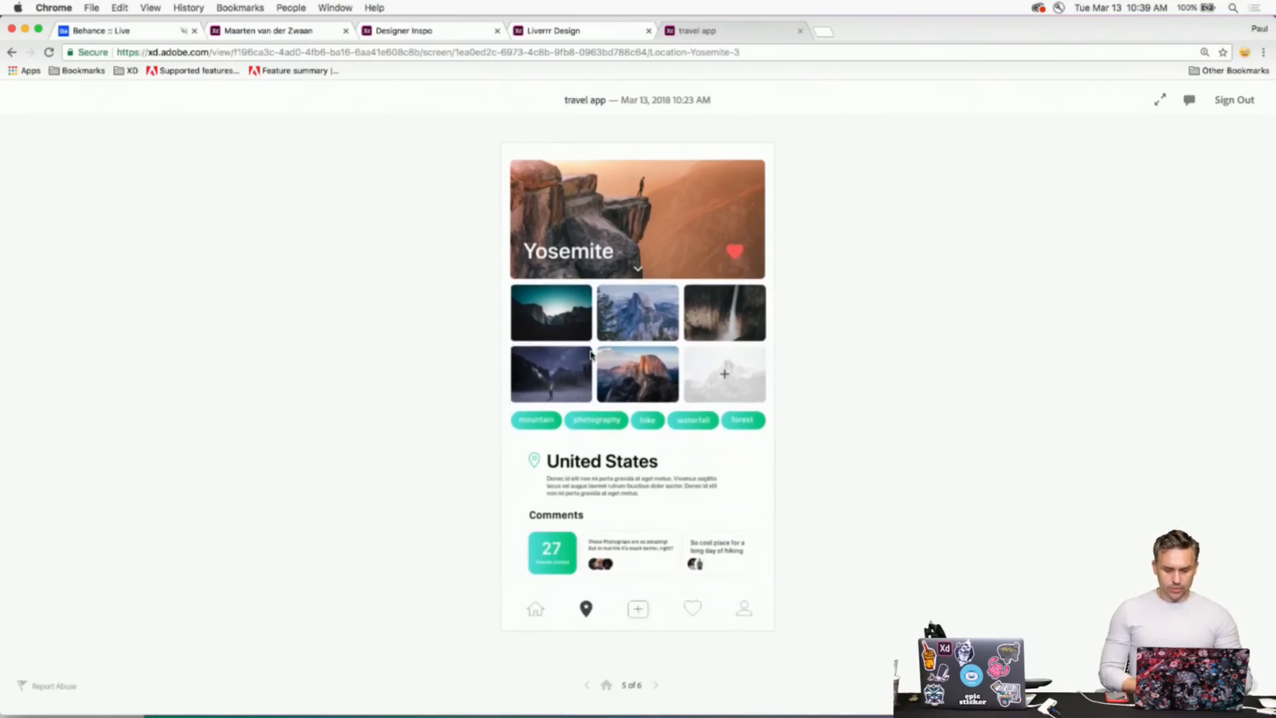
pyautogui.click(520, 176)
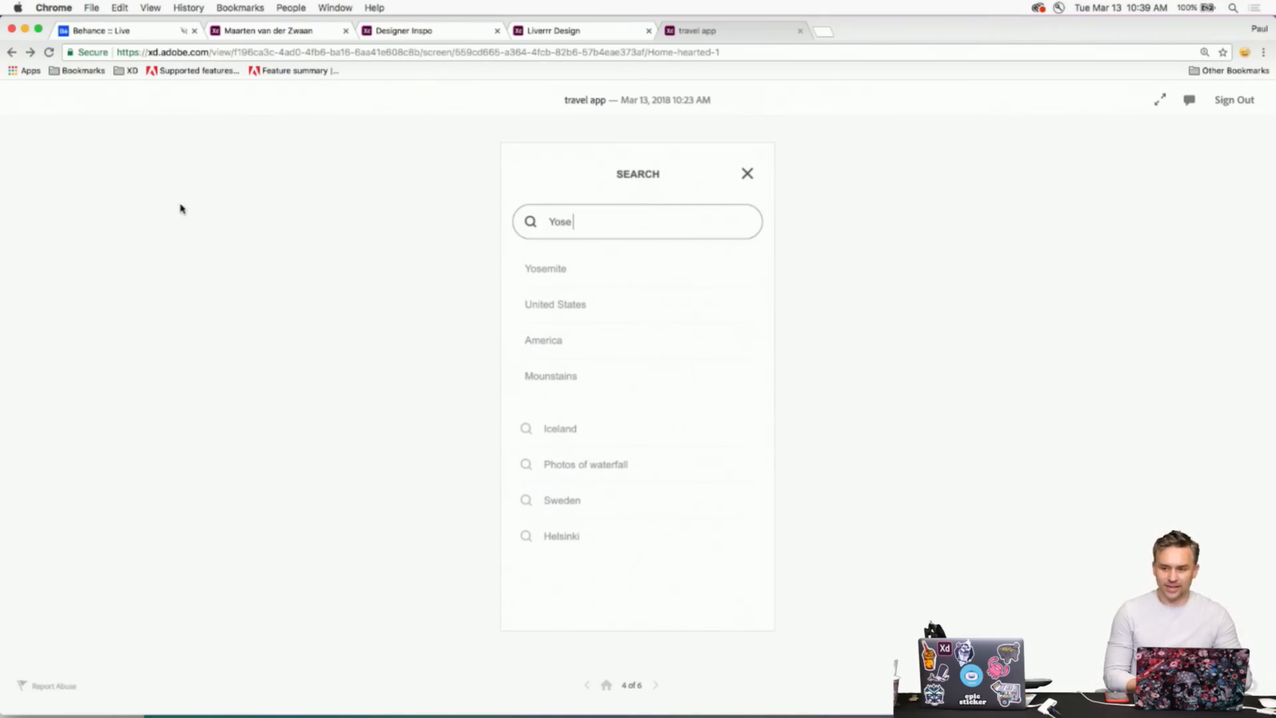
pyautogui.moveTo(1, 193)
pyautogui.mouseDown()
pyautogui.moveTo(142, 194)
pyautogui.moveTo(0, 195)
pyautogui.mouseUp()
# - In the Liverrr Design tab, preview the LIVERRRR start and Sign Up screens, then go full screen
pyautogui.click(572, 32)
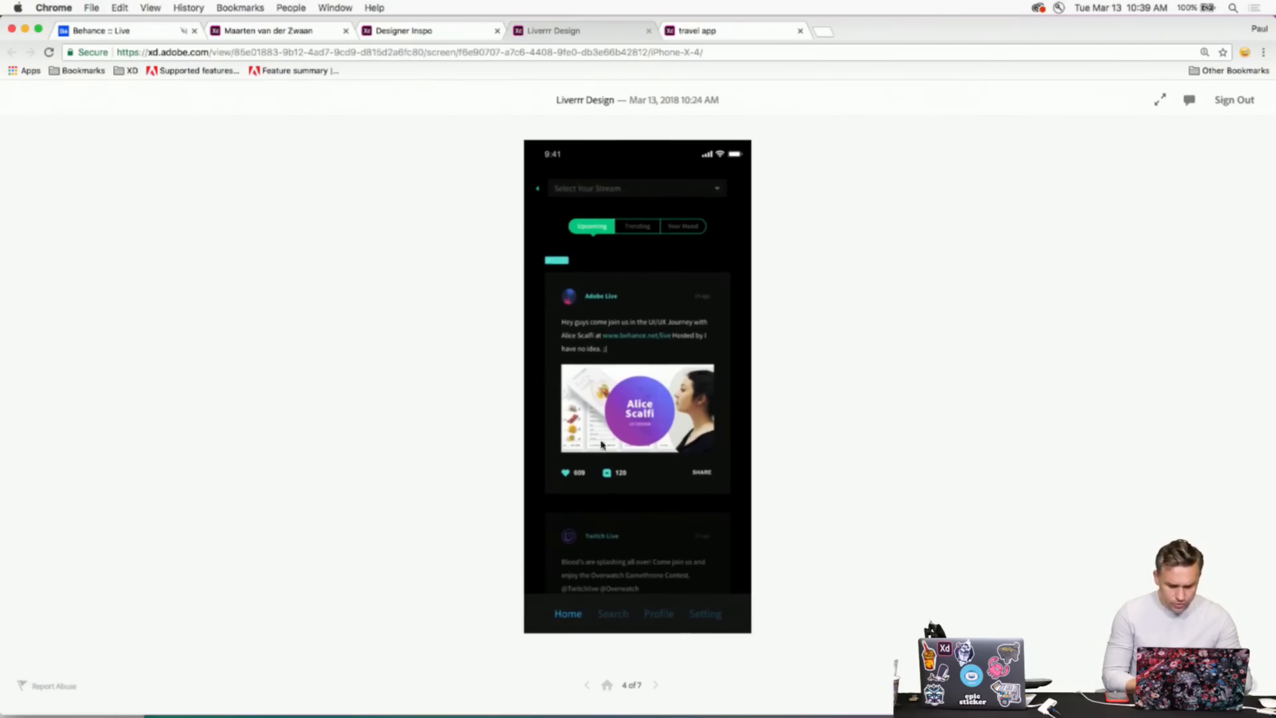
pyautogui.click(607, 685)
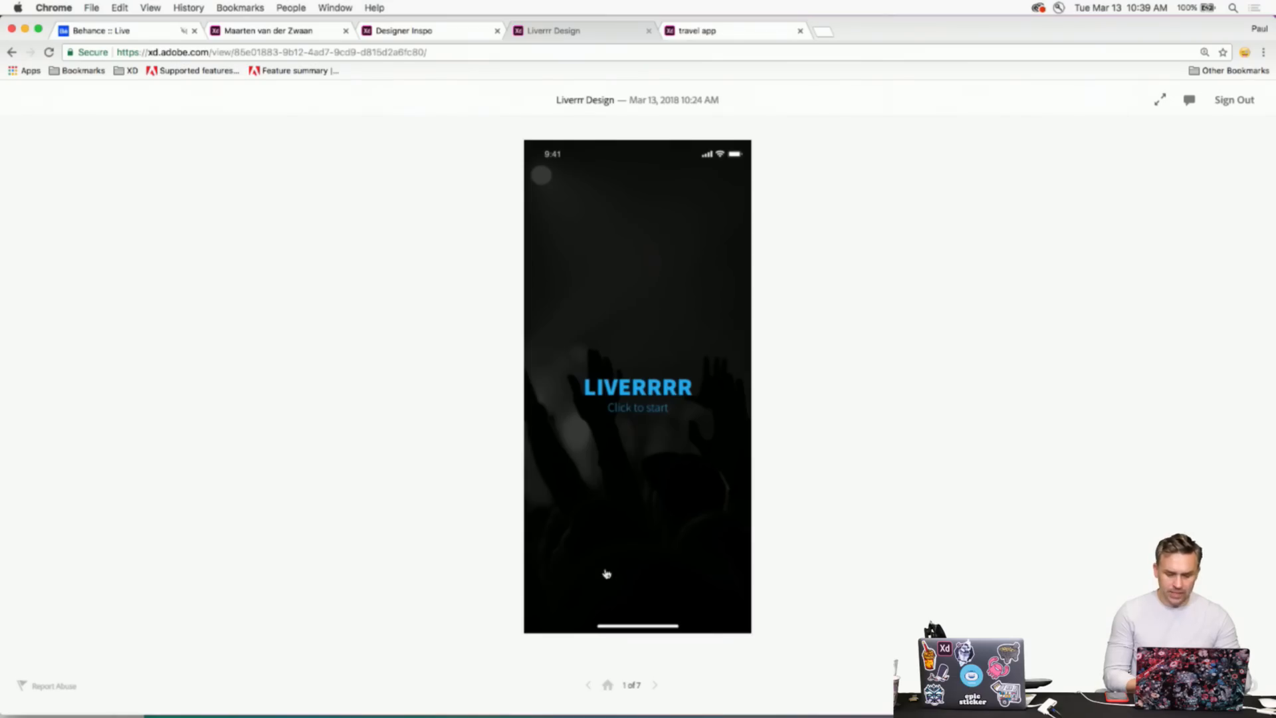
pyautogui.click(616, 395)
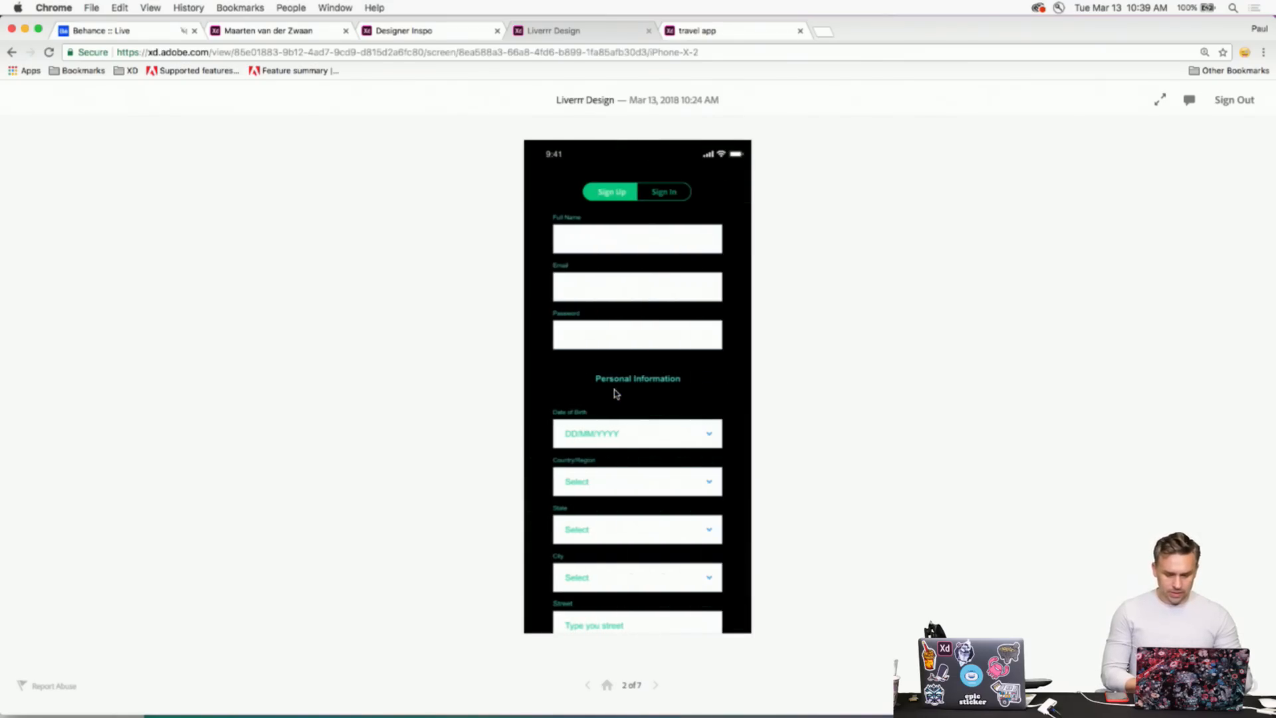
pyautogui.click(607, 685)
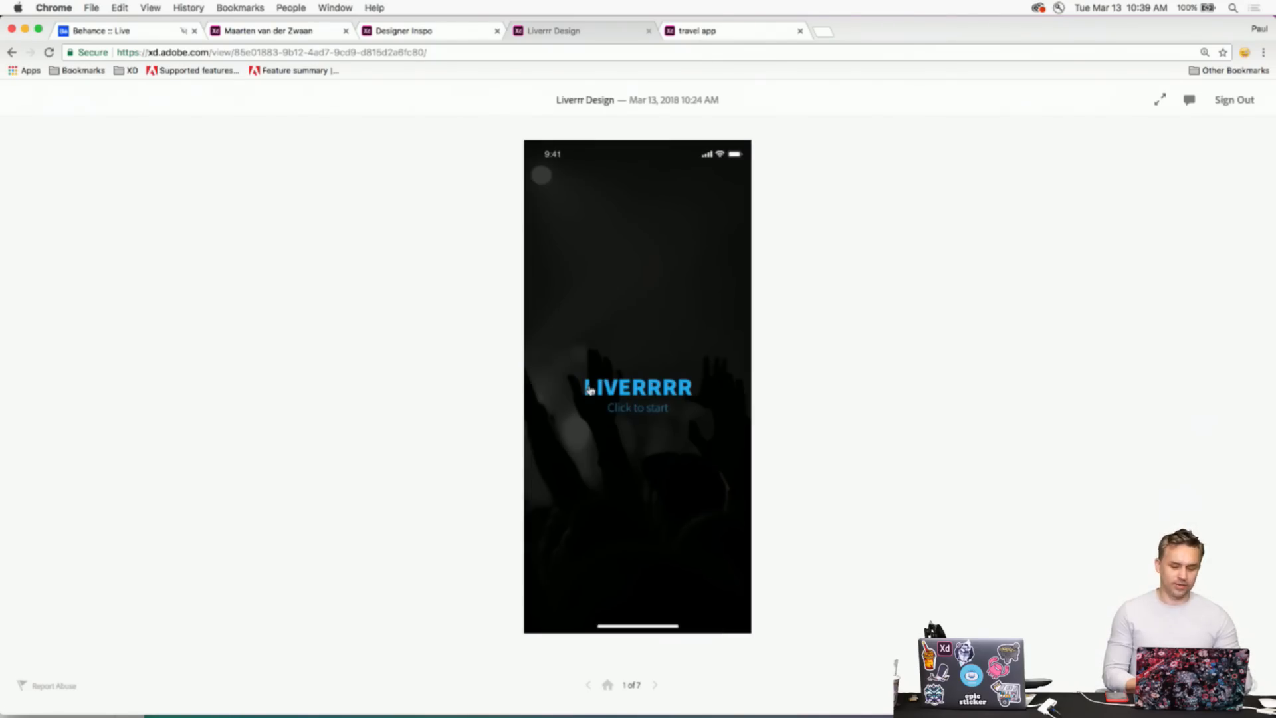
pyautogui.click(1160, 101)
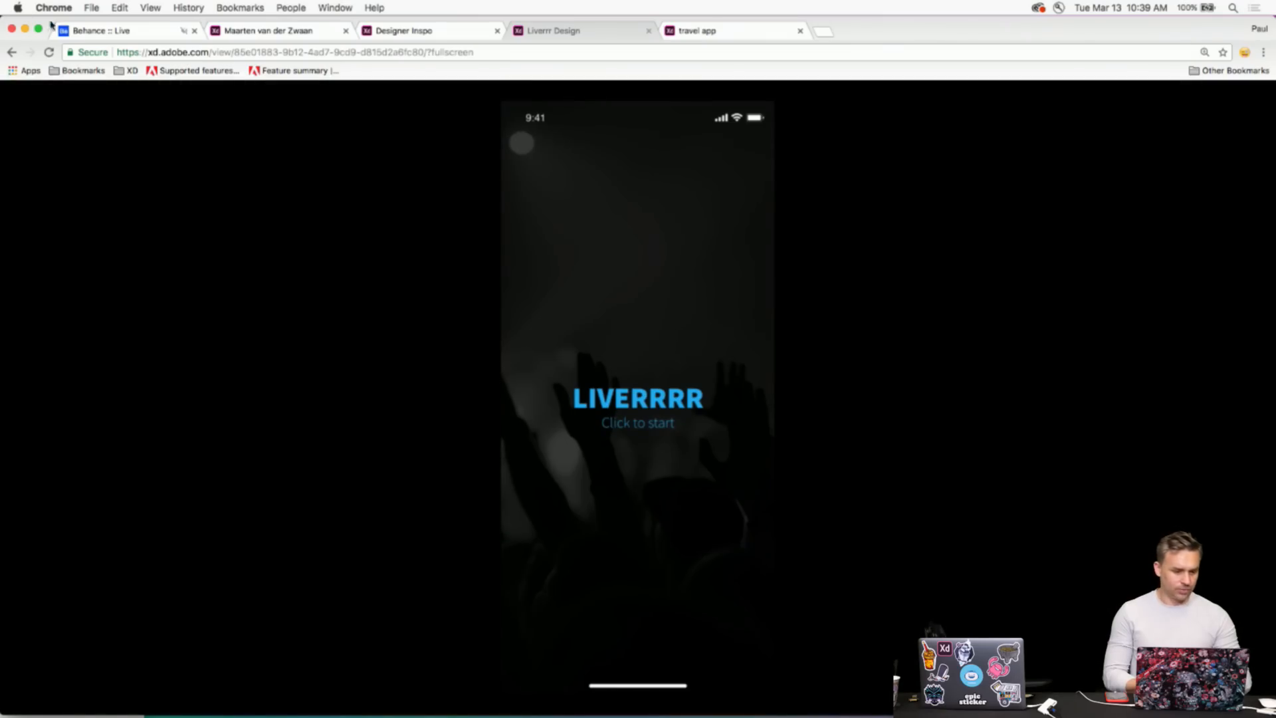
# - Start the Liverrr app, autofill the sign-up form with sample details, and submit it
pyautogui.click(38, 29)
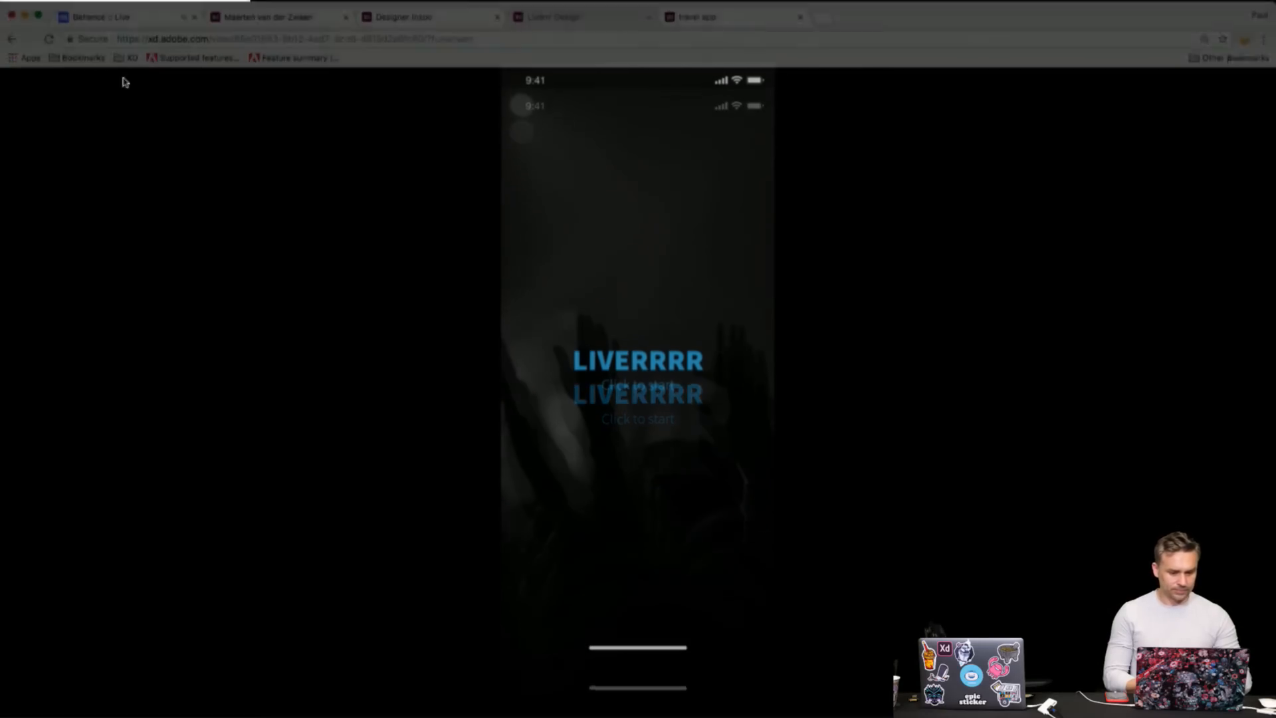
pyautogui.click(626, 373)
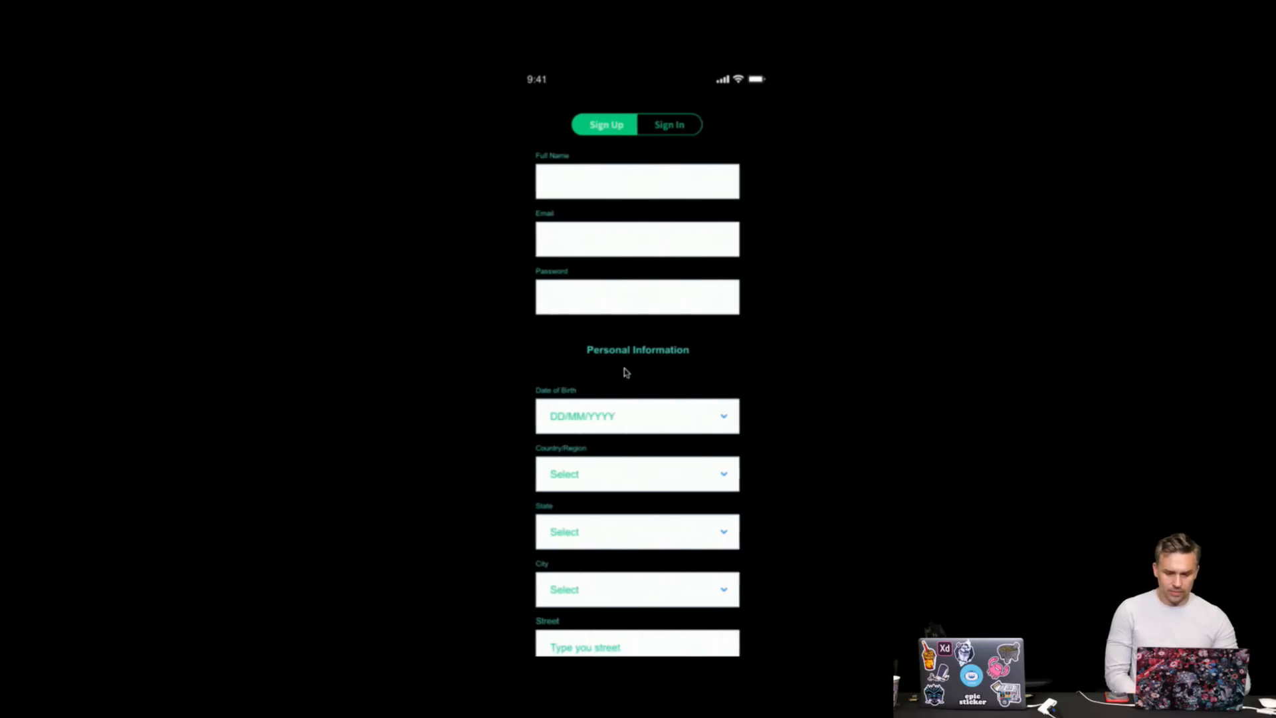
pyautogui.scroll(-3, 627, 373)
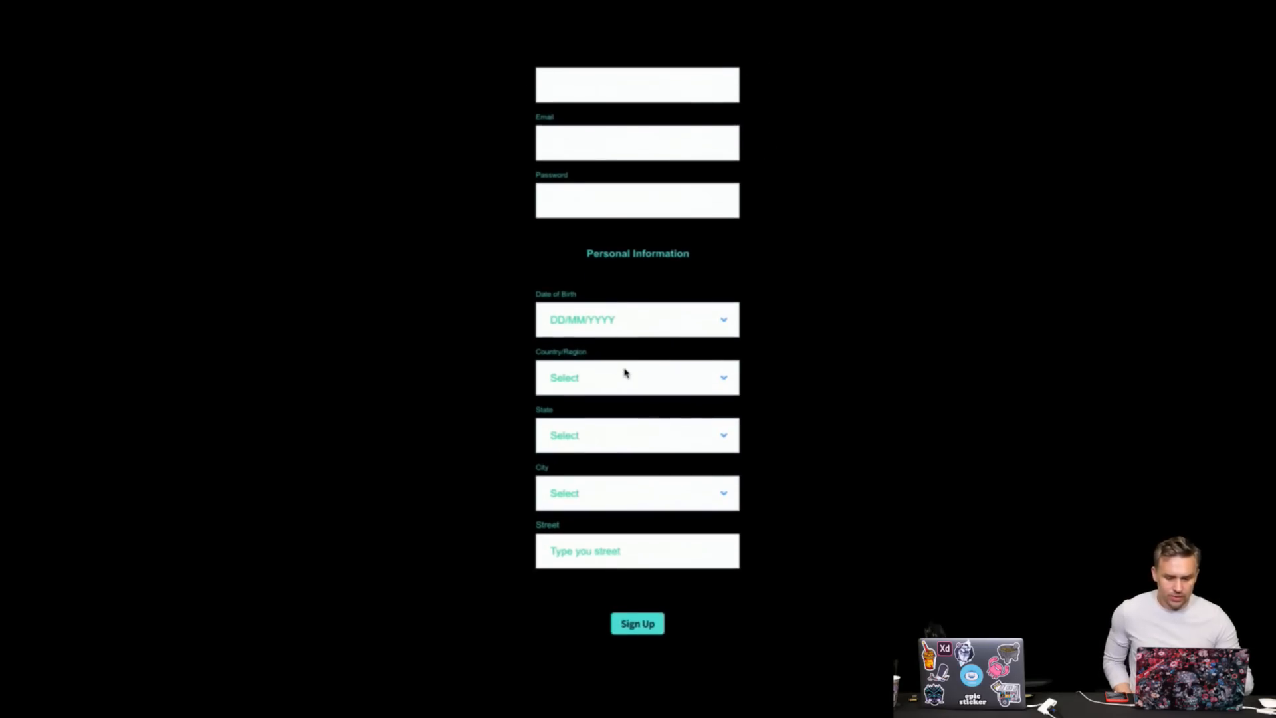
pyautogui.scroll(3, 626, 372)
pyautogui.scroll(-3, 627, 379)
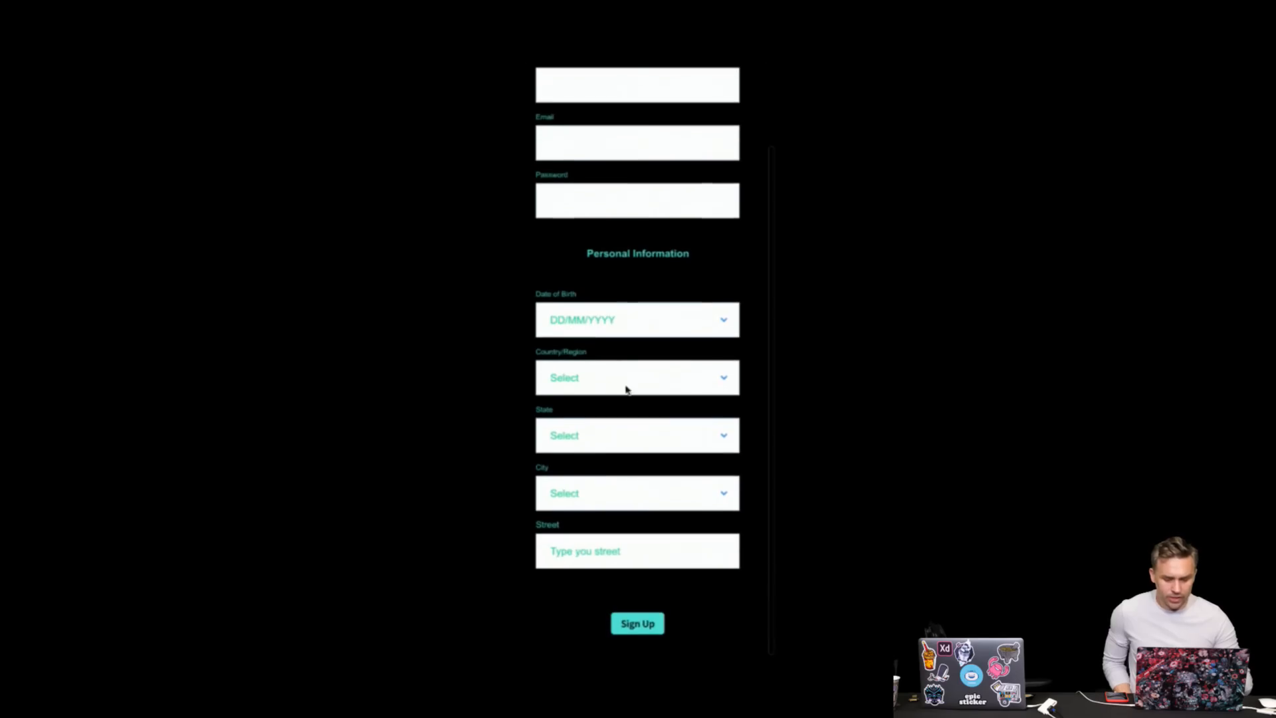
pyautogui.click(636, 628)
pyautogui.scroll(3, 635, 625)
pyautogui.click(593, 194)
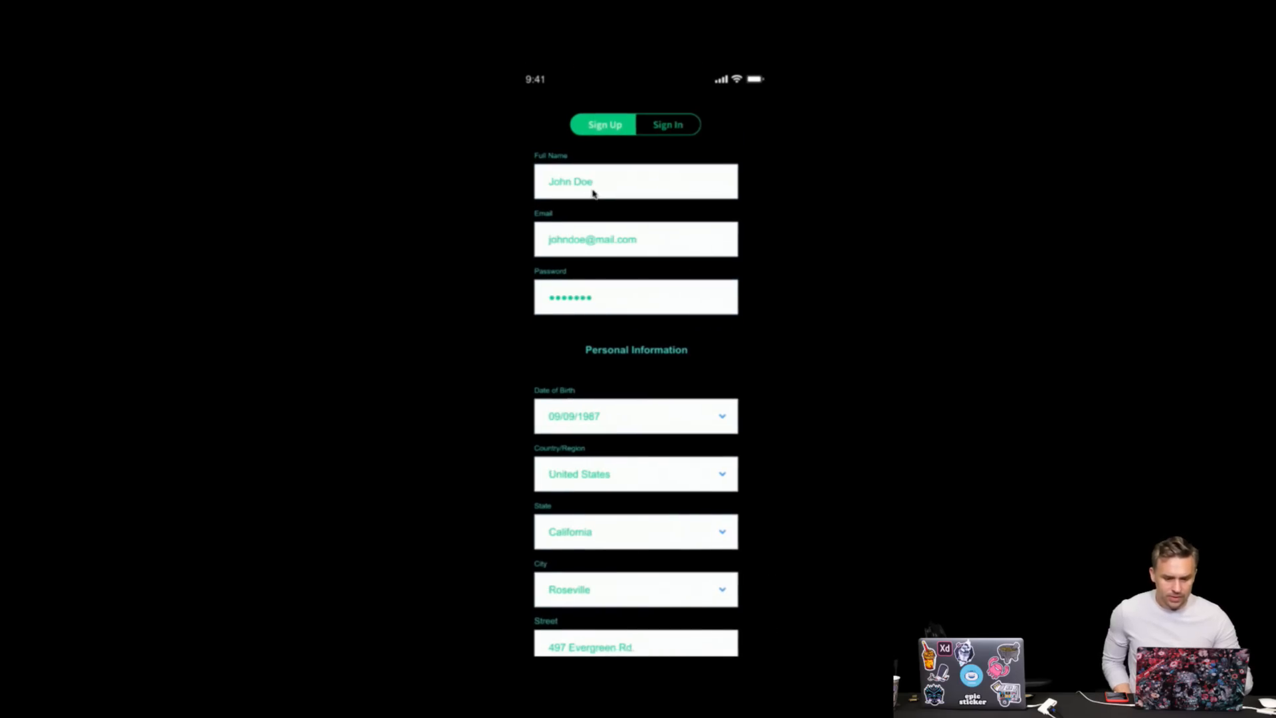
pyautogui.scroll(-3, 627, 390)
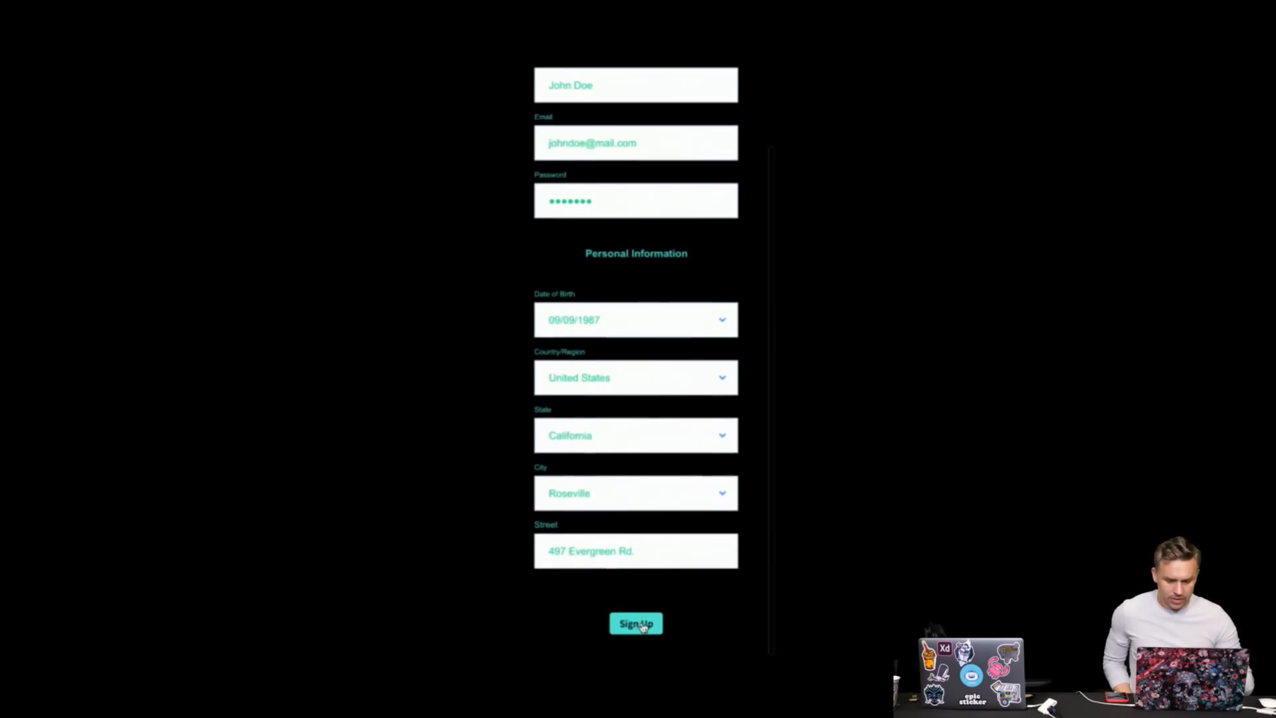
pyautogui.click(636, 616)
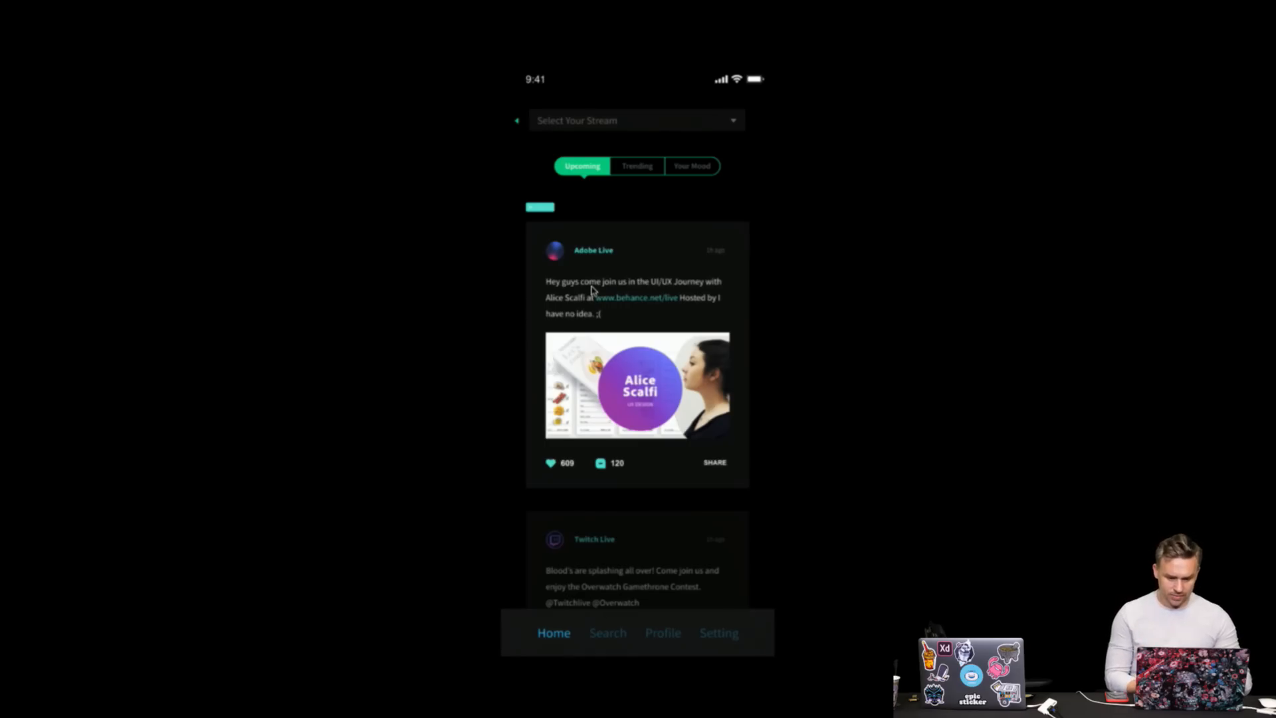
# - Test the feed's interactive parts and open then close the Select Your Stream list
pyautogui.click(626, 264)
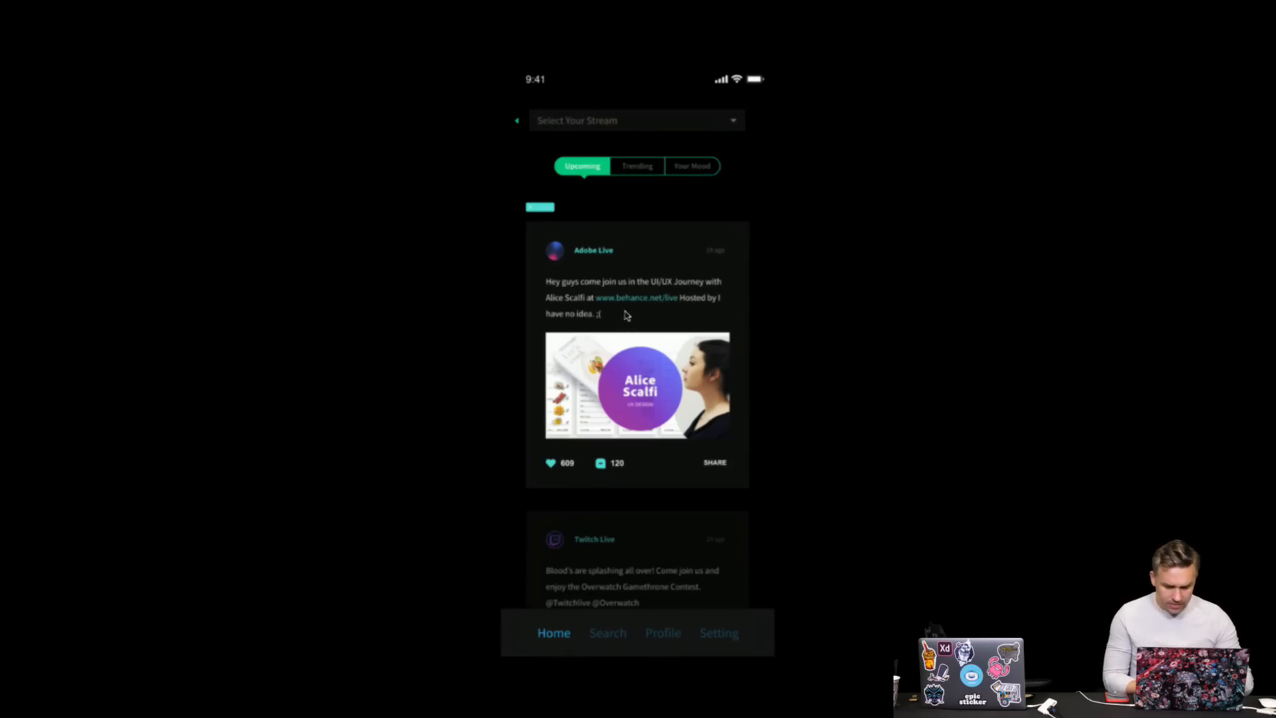
pyautogui.click(625, 331)
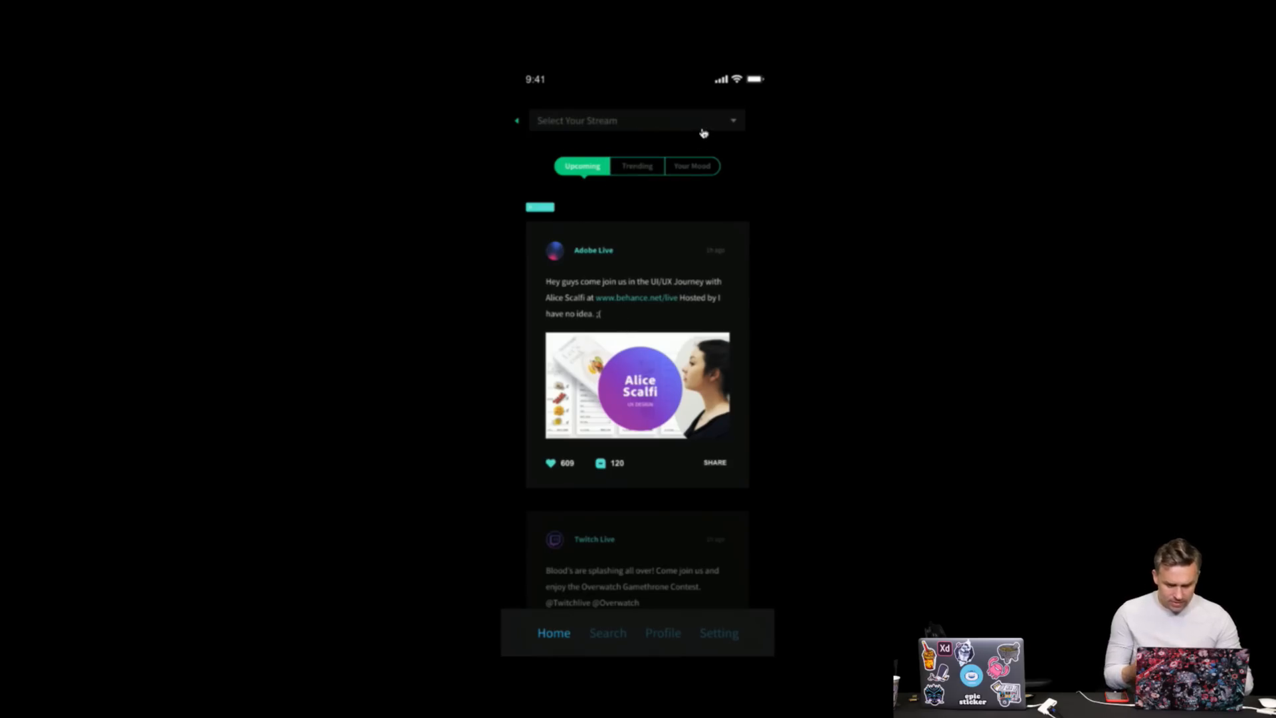
pyautogui.click(703, 132)
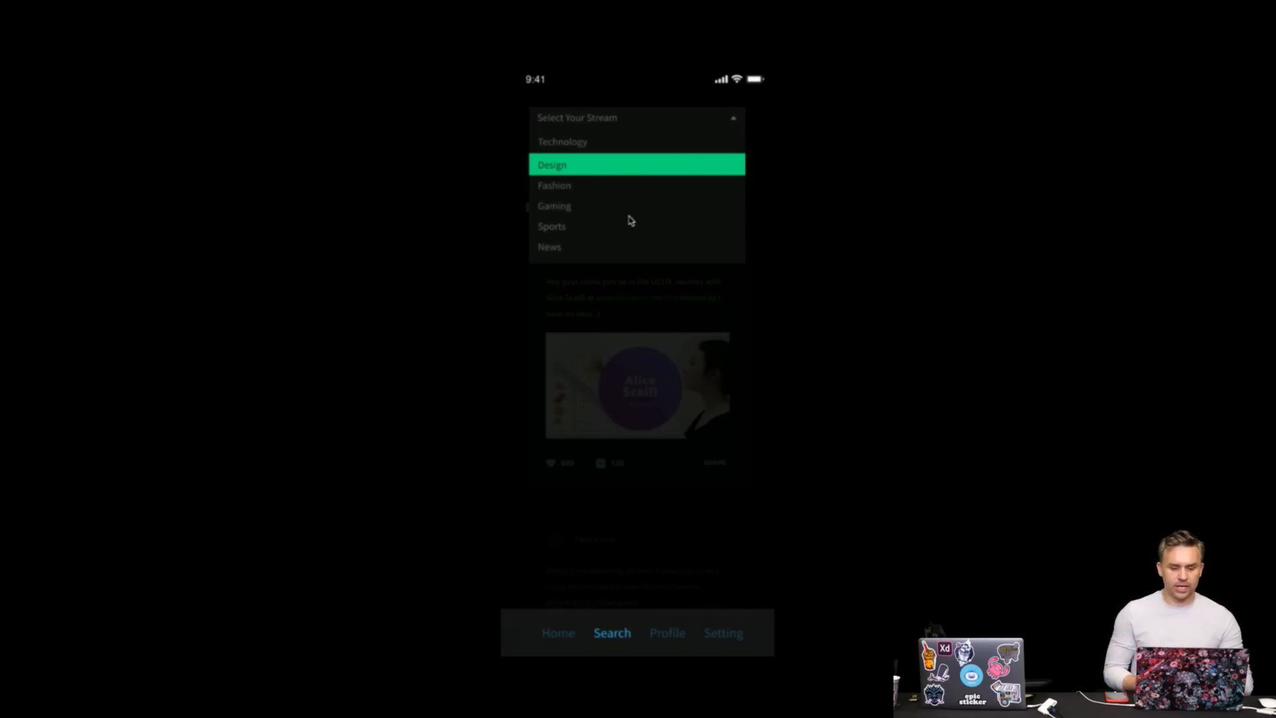
pyautogui.click(637, 296)
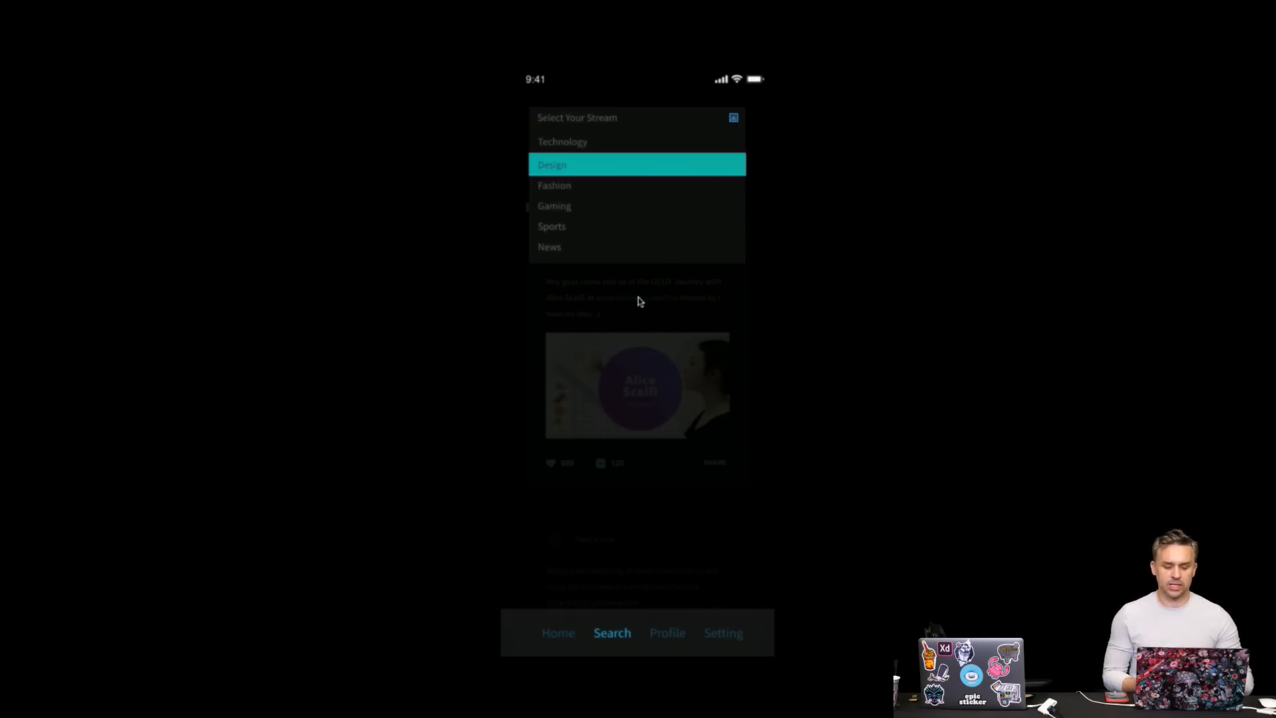
pyautogui.click(733, 122)
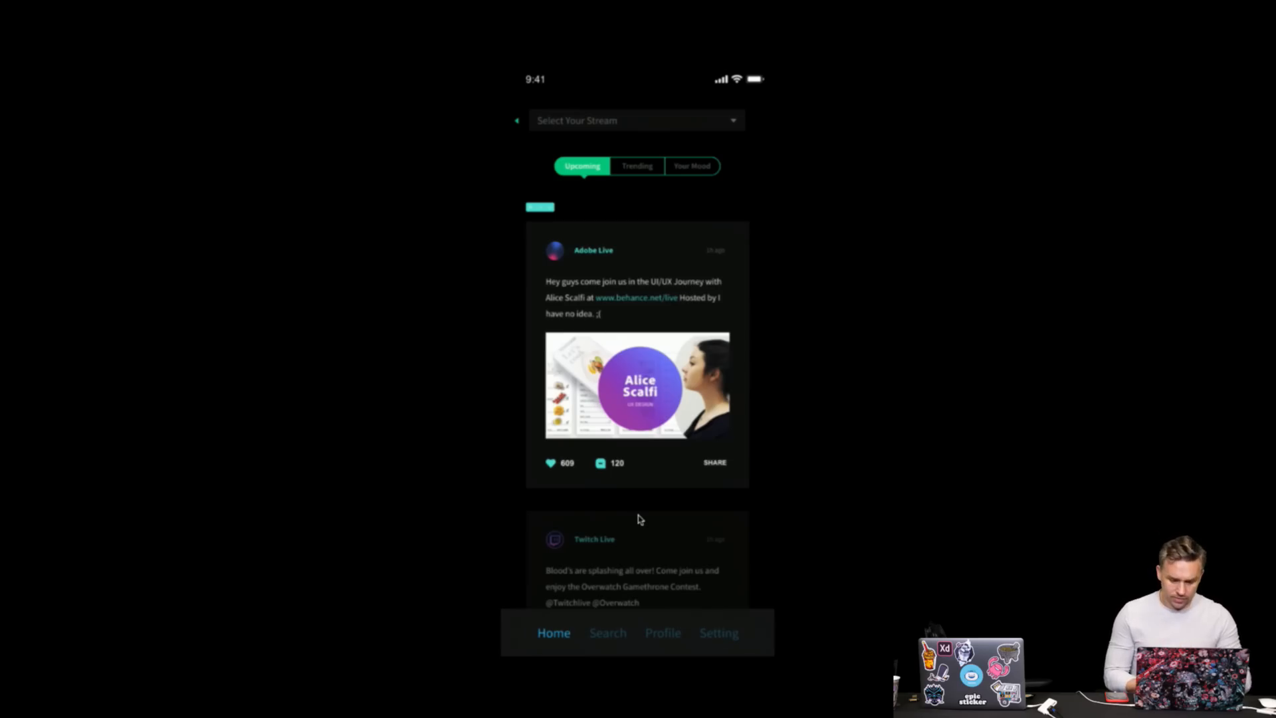
# - Exit full screen, page to the stream list screen, and choose the Design stream
pyautogui.press('Escape')
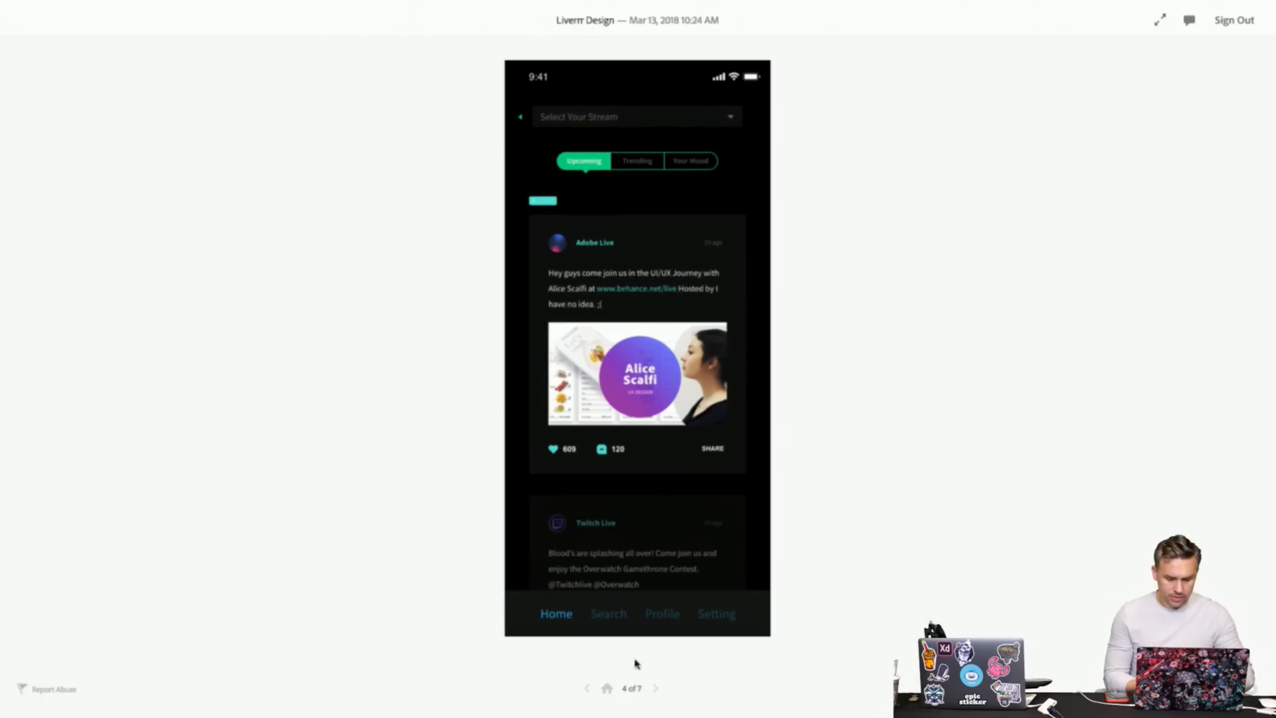
pyautogui.click(656, 688)
pyautogui.click(655, 688)
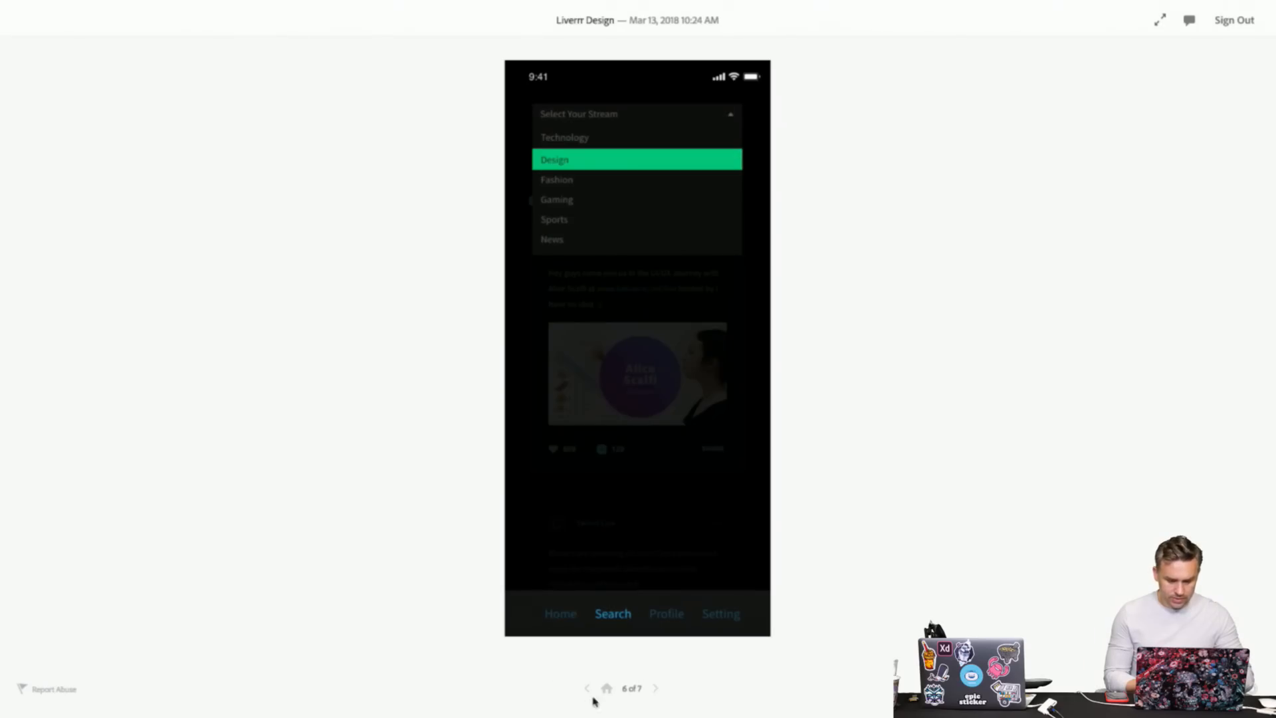
pyautogui.click(655, 688)
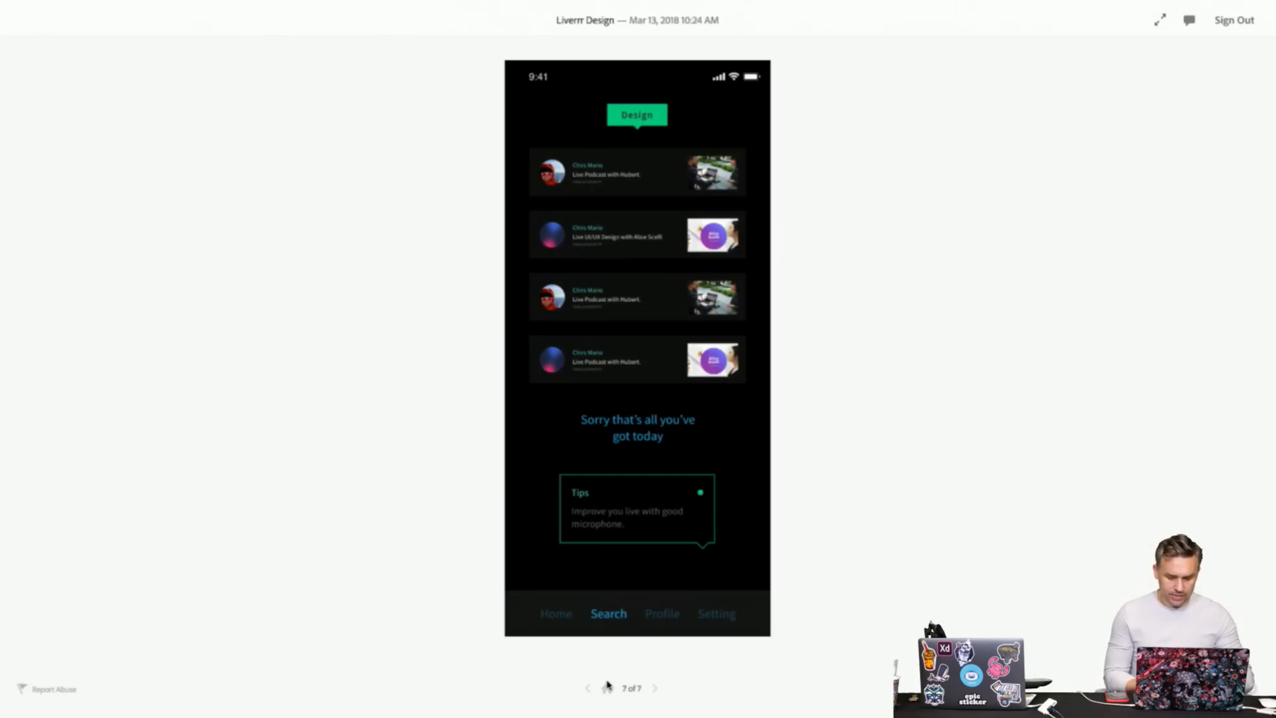
pyautogui.click(586, 689)
pyautogui.click(561, 165)
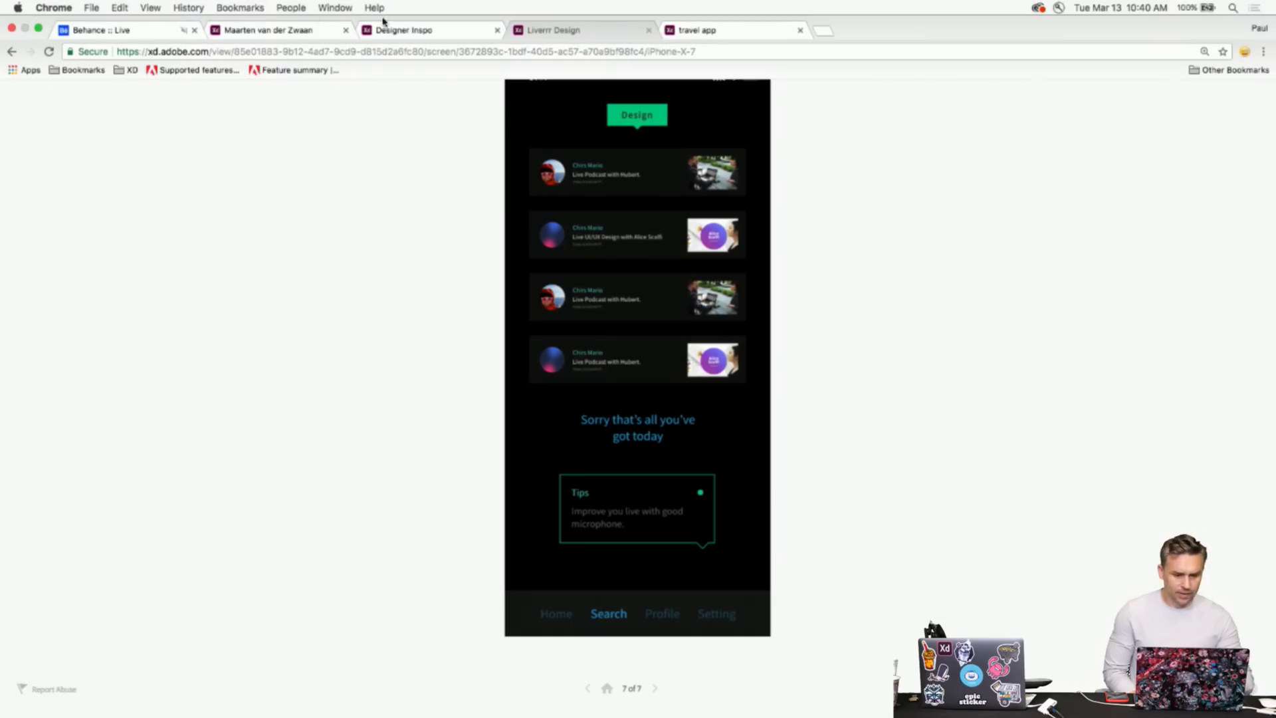
# - Switch to the Designer Inspo prototype tab and present it full screen
pyautogui.click(399, 31)
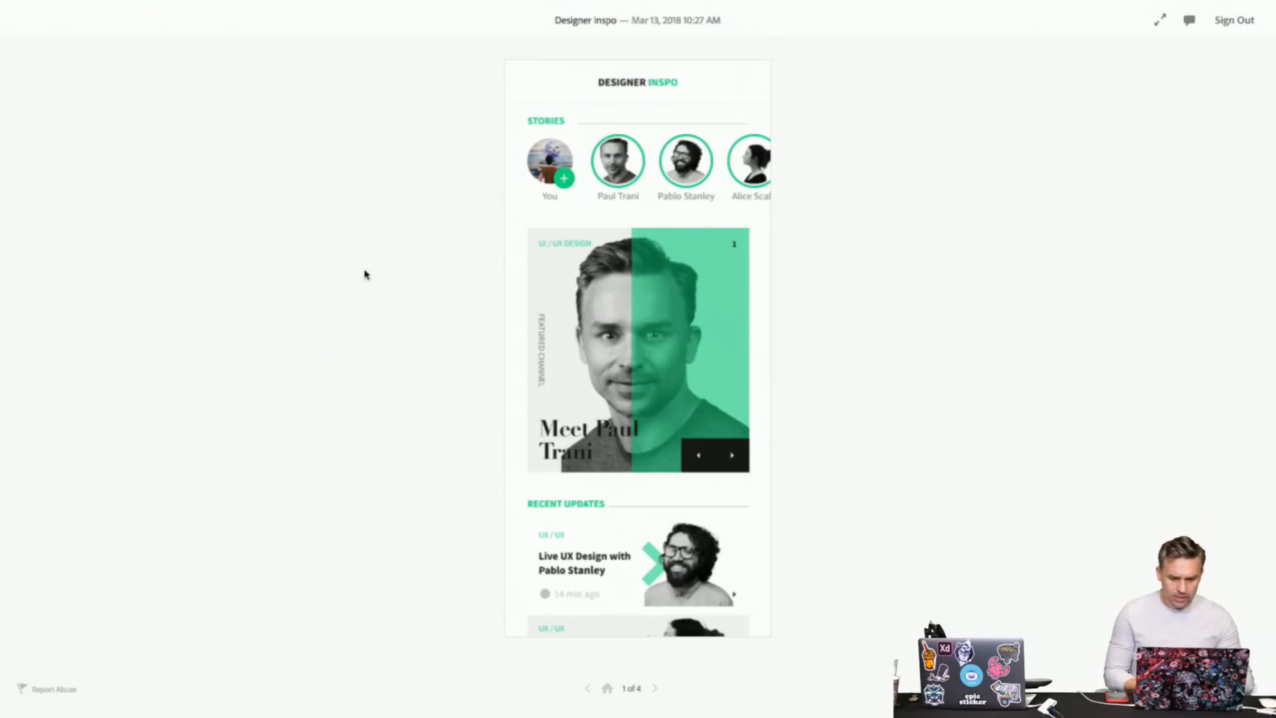
pyautogui.click(1160, 21)
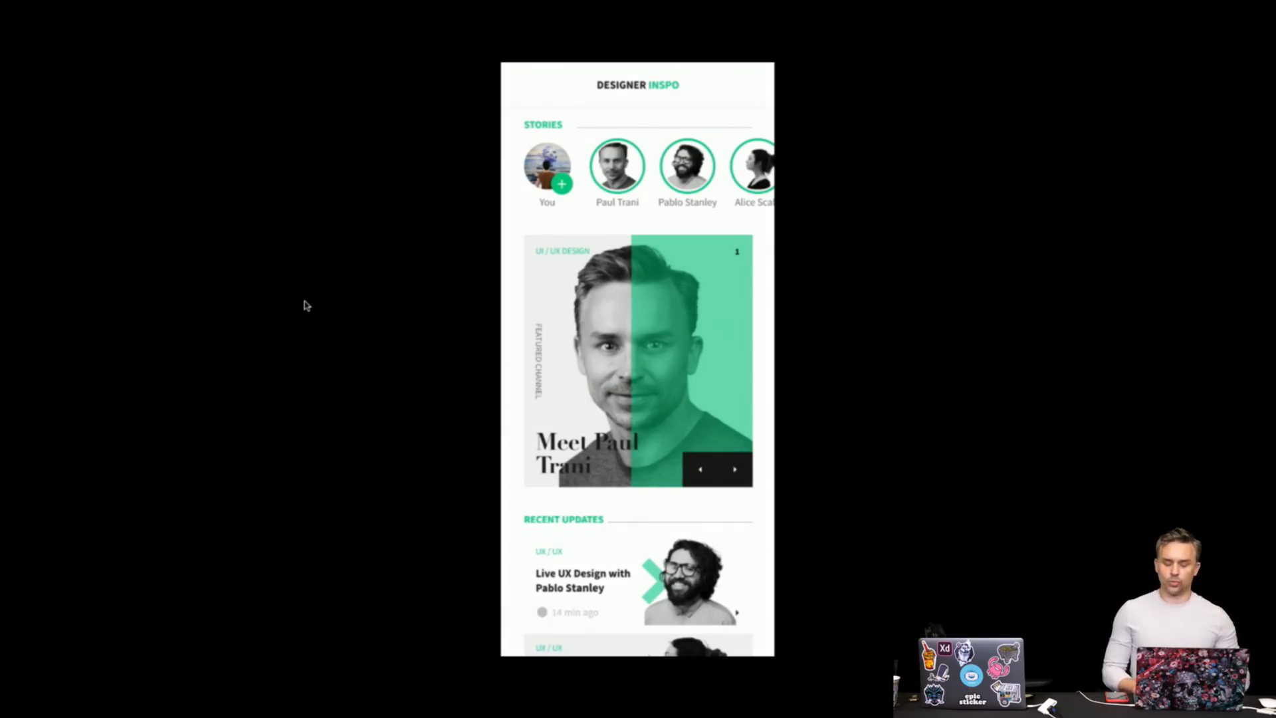
# - Open a designer profile from a Recent Updates card, then the second stream's video screen
pyautogui.click(655, 397)
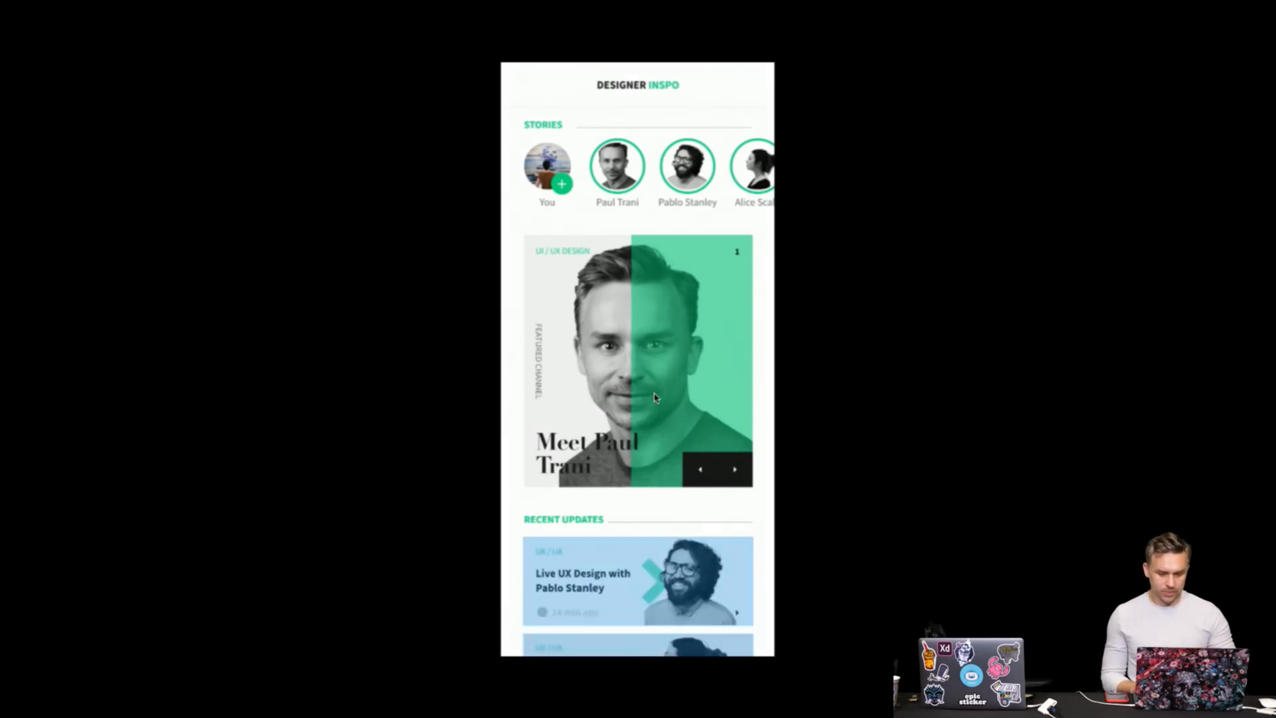
pyautogui.scroll(-5, 655, 397)
pyautogui.click(630, 353)
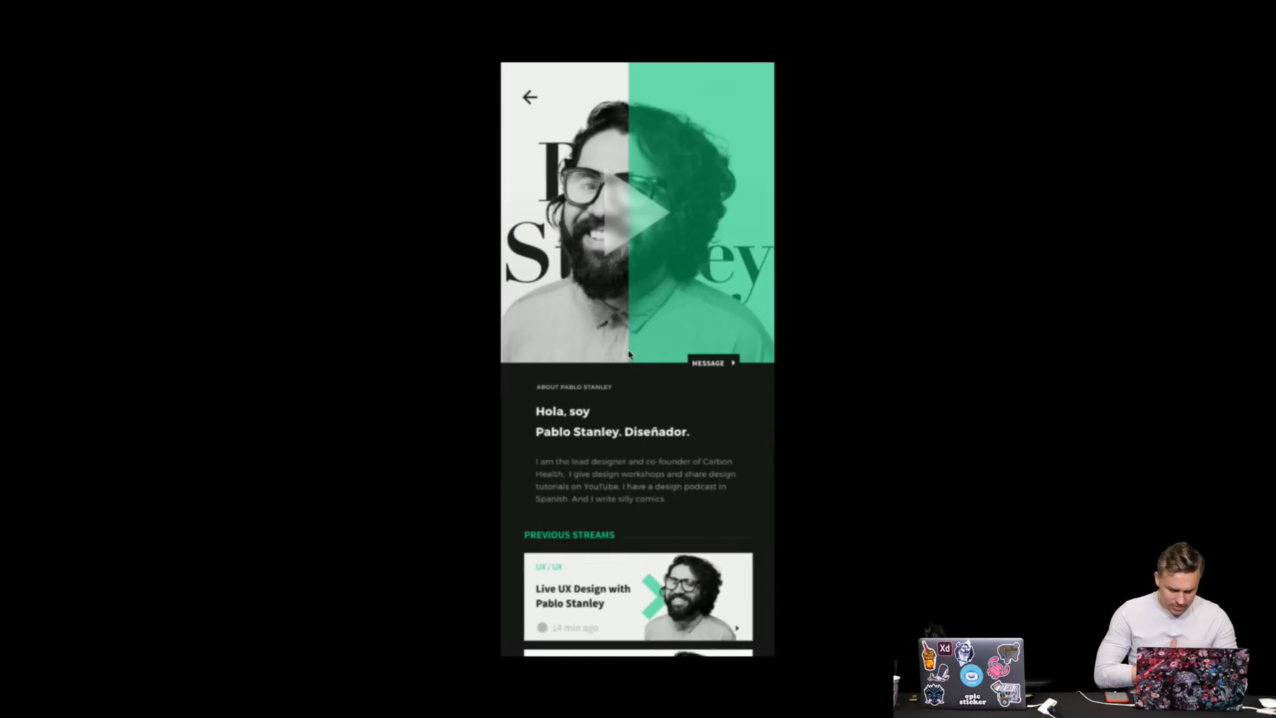
pyautogui.scroll(-4, 566, 275)
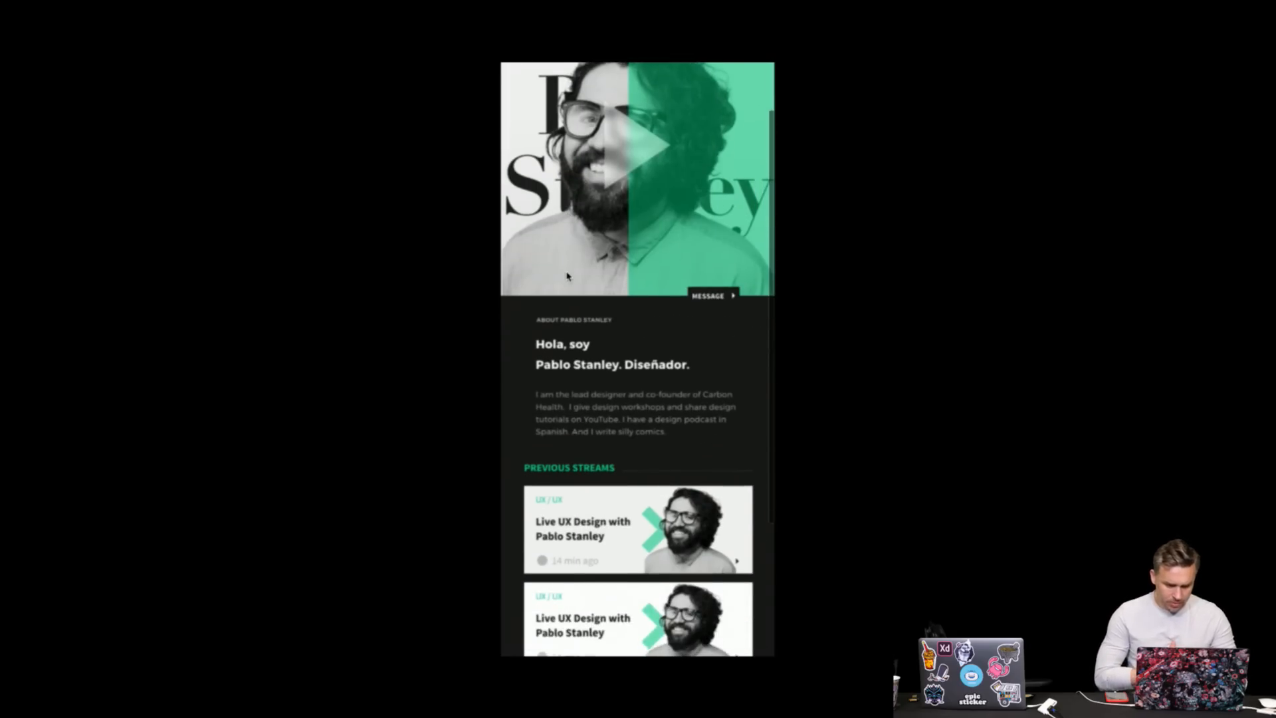
pyautogui.click(568, 276)
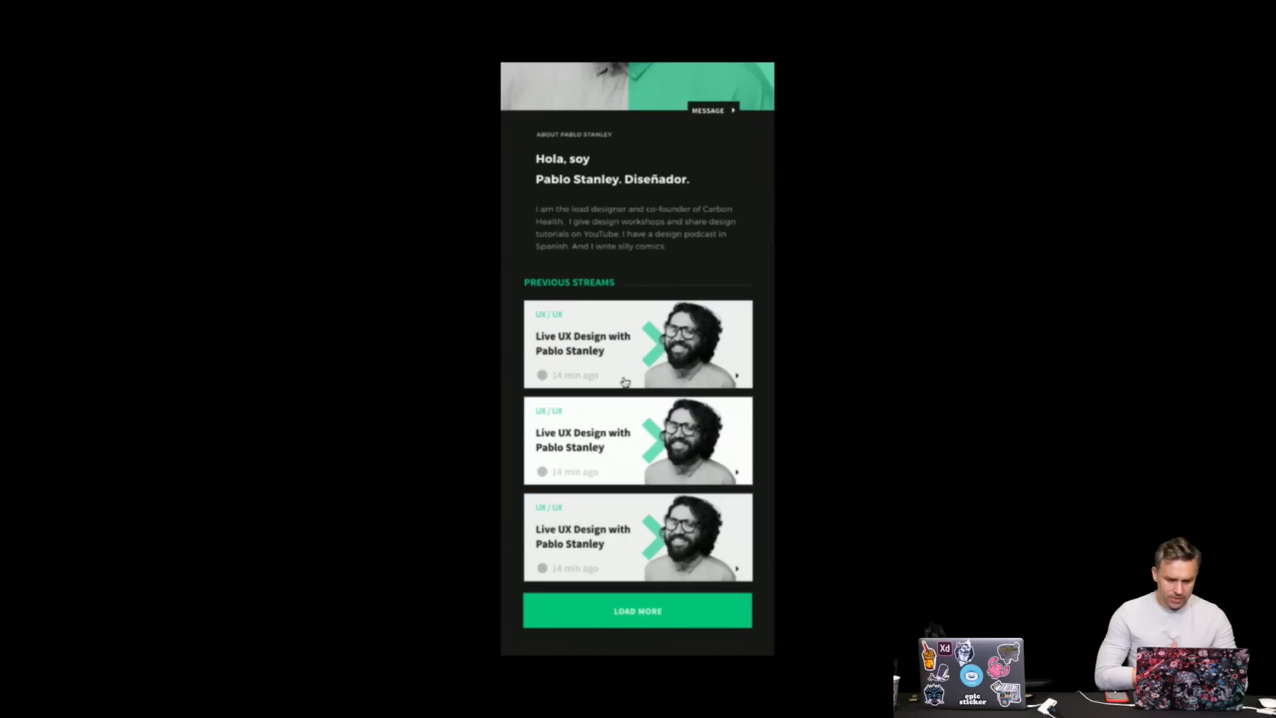
pyautogui.click(608, 443)
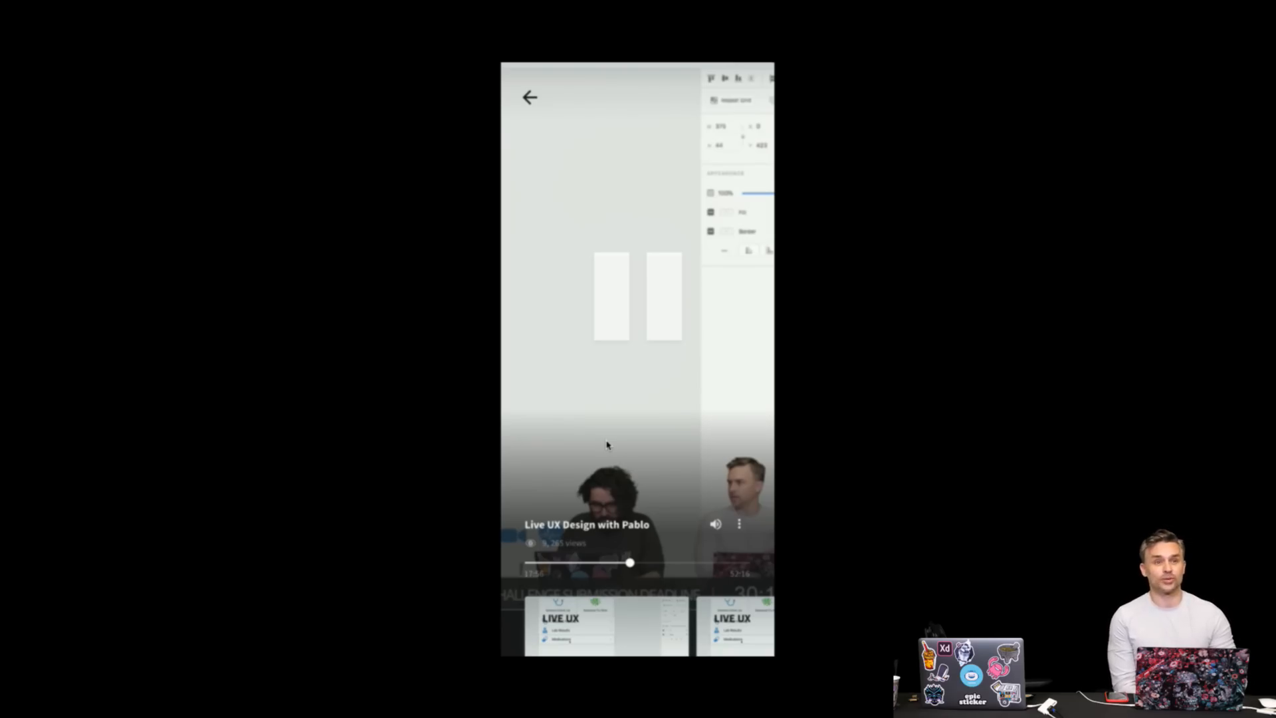
# - Return to the dark profile screen, exit full screen, and advance to screen 4 of 4
pyautogui.click(521, 84)
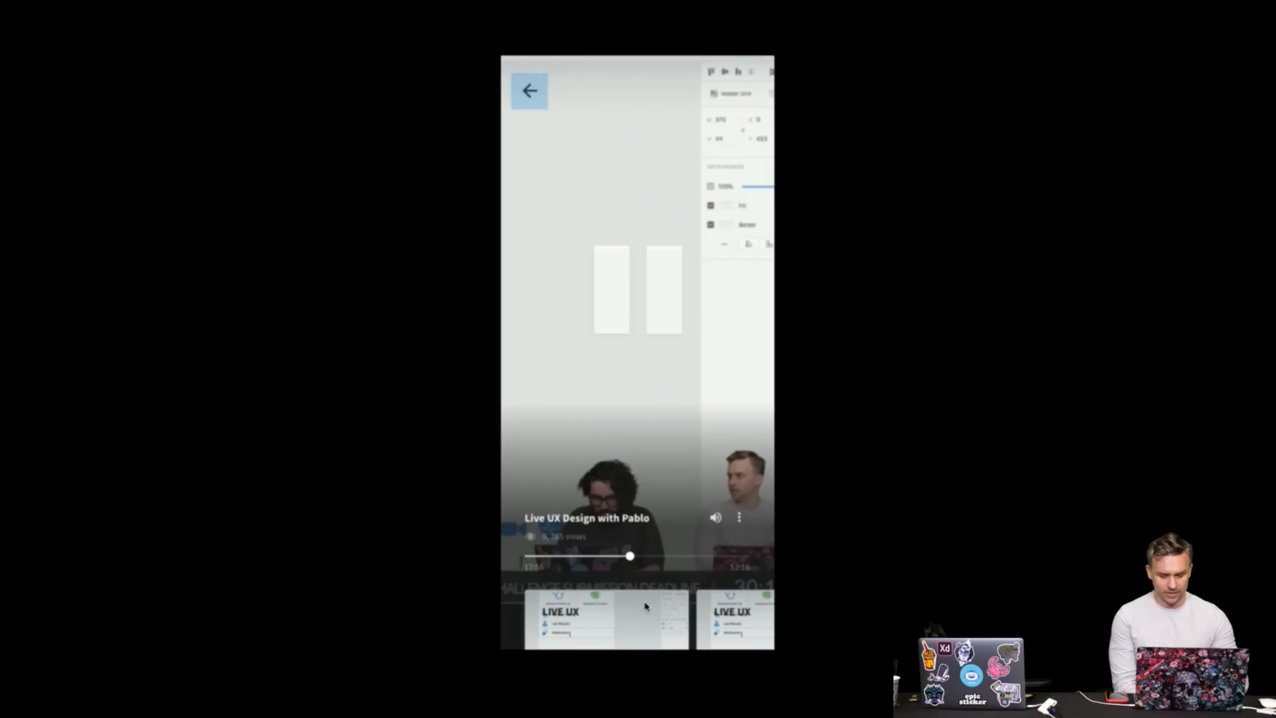
pyautogui.click(527, 95)
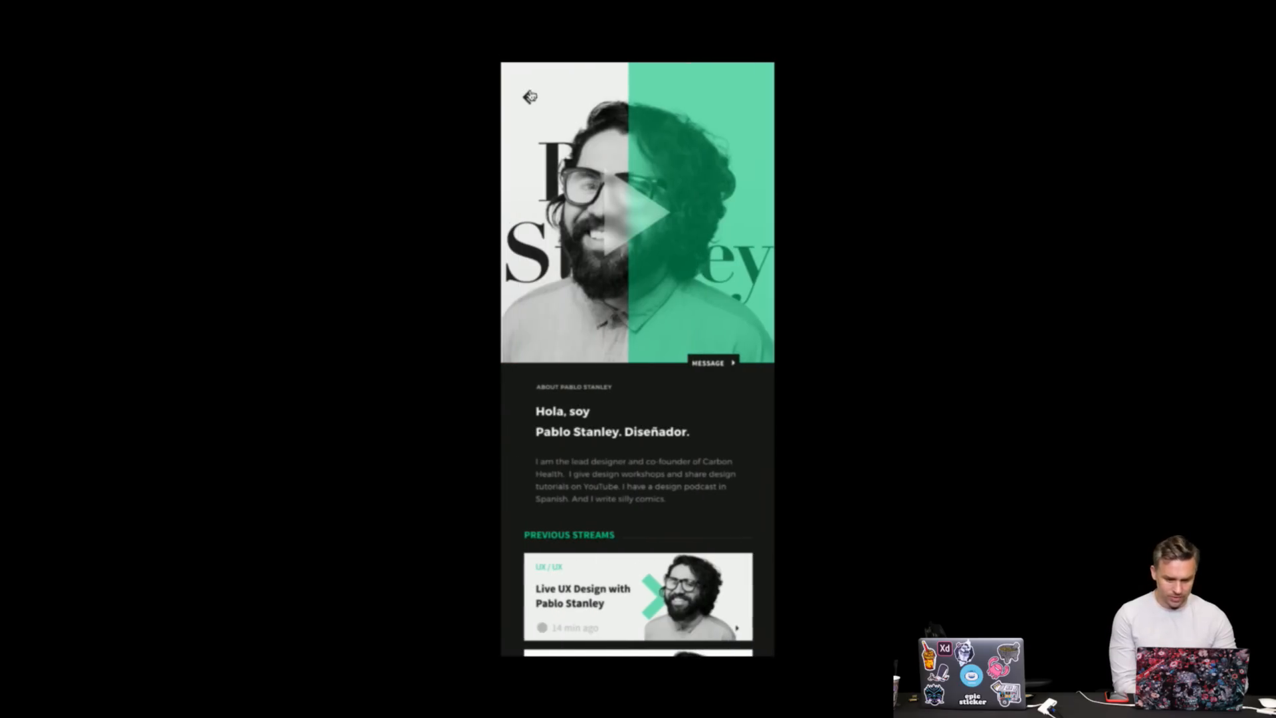
pyautogui.scroll(-4, 591, 275)
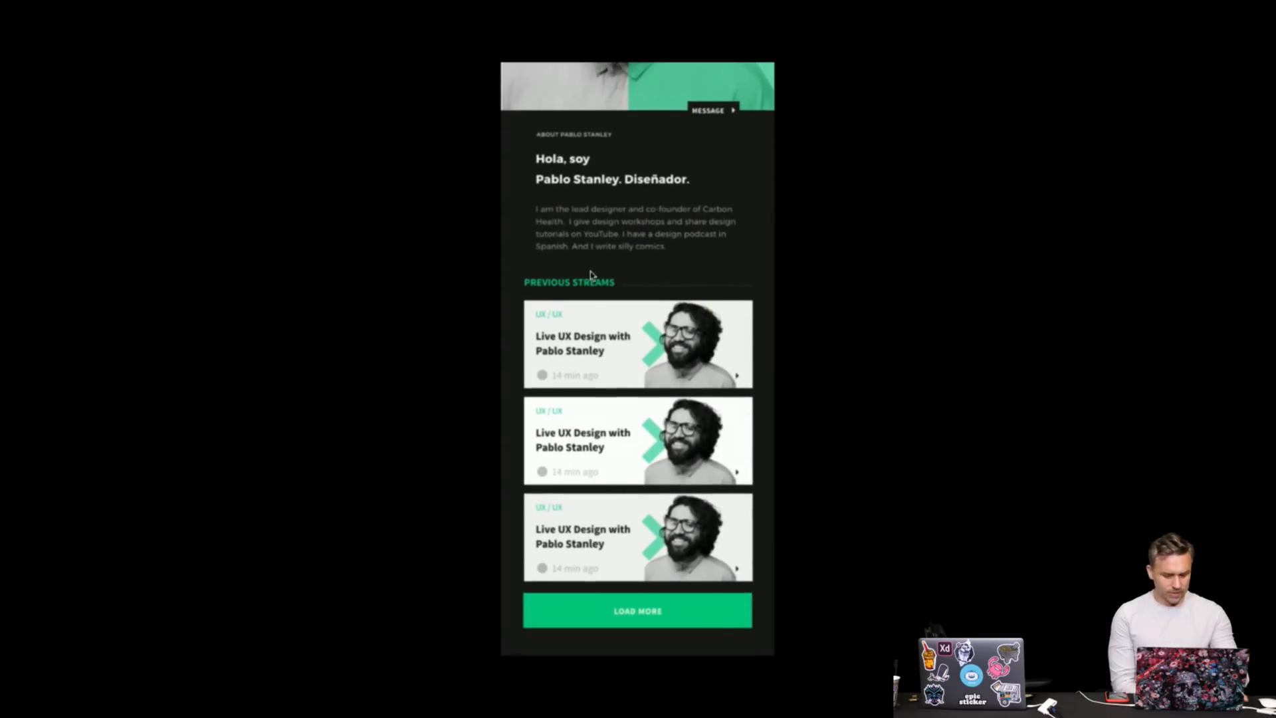
pyautogui.press('Escape')
pyautogui.click(654, 689)
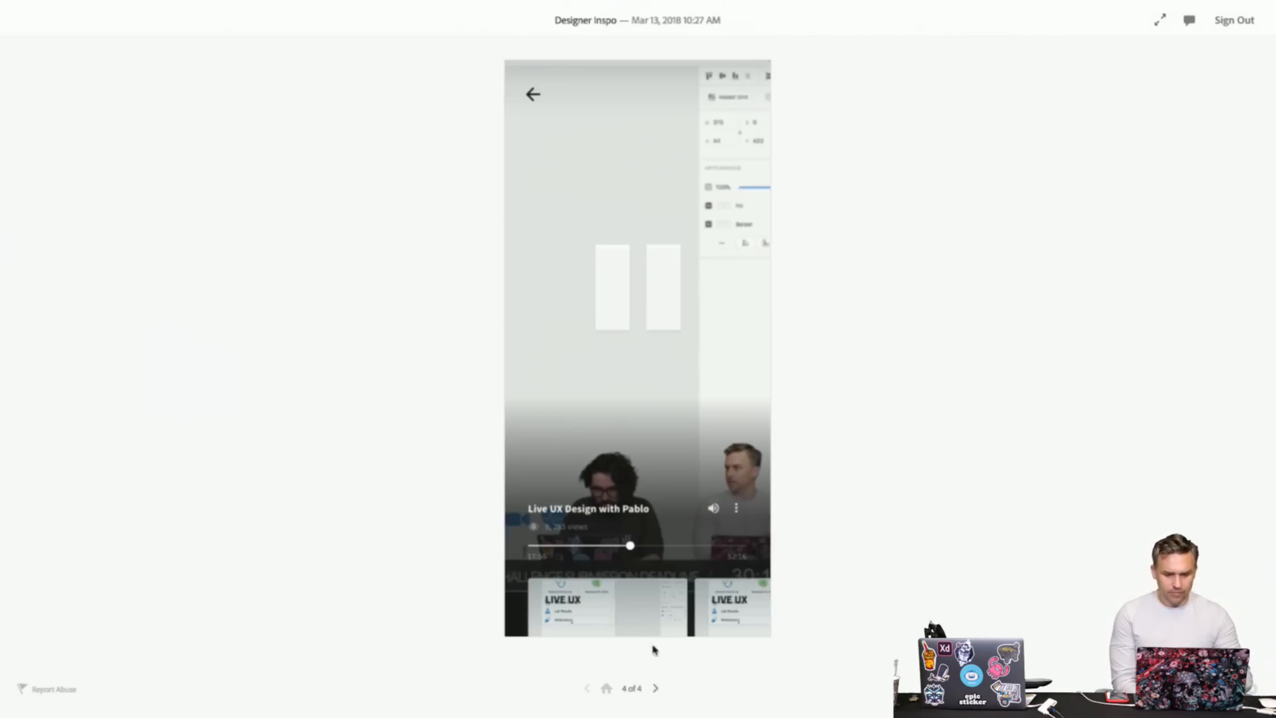
pyautogui.moveTo(383, 3)
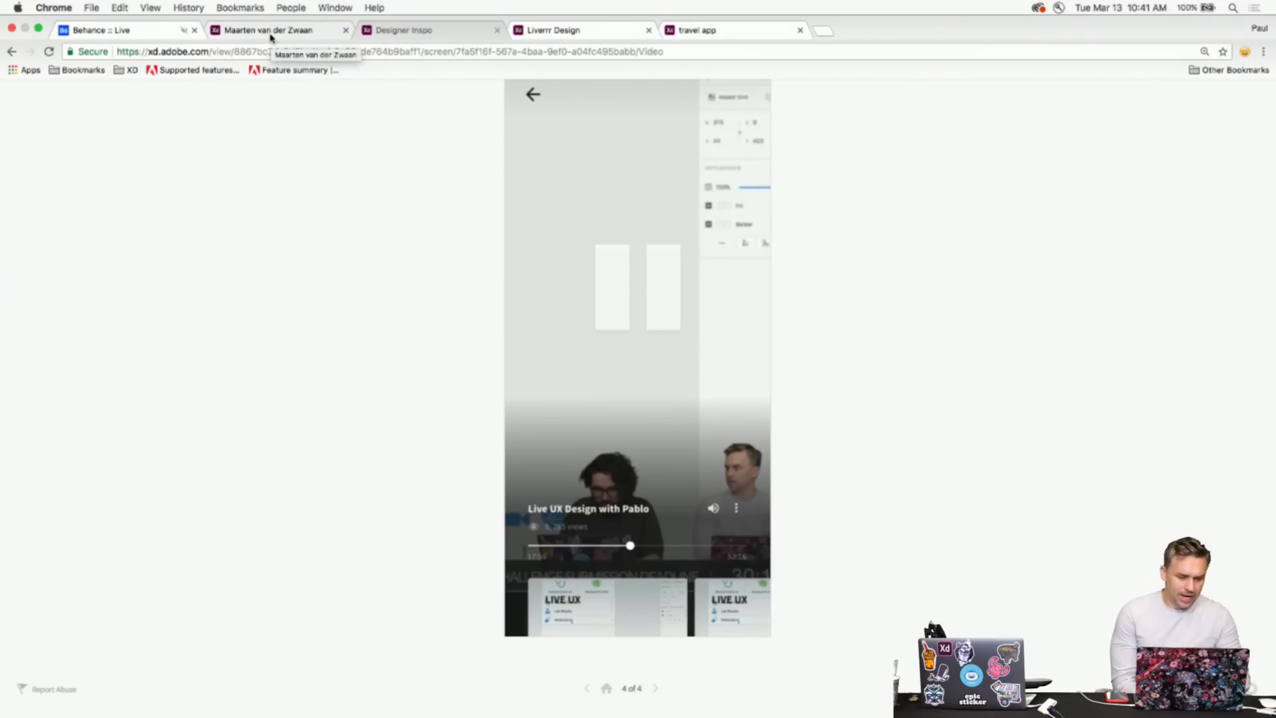
# - Switch to the Cofus prototype tab and show its 'Sign up for free!' screen full screen
pyautogui.click(272, 37)
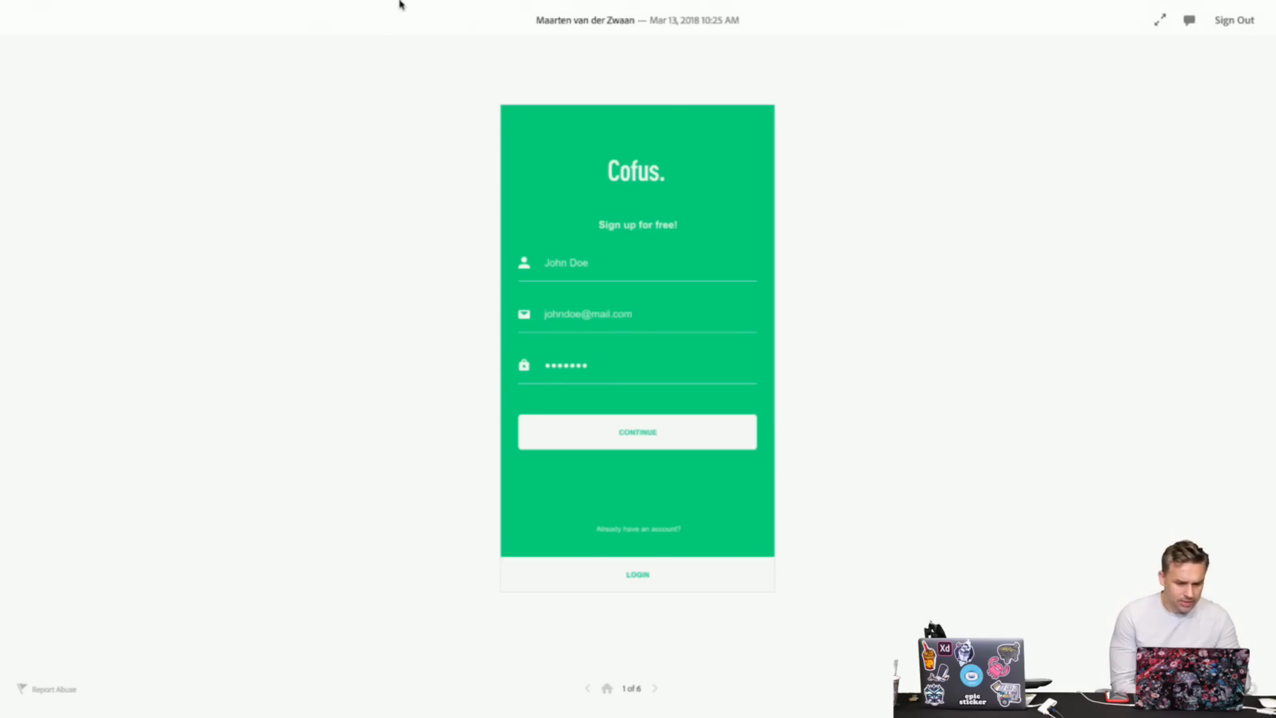
pyautogui.moveTo(401, 4)
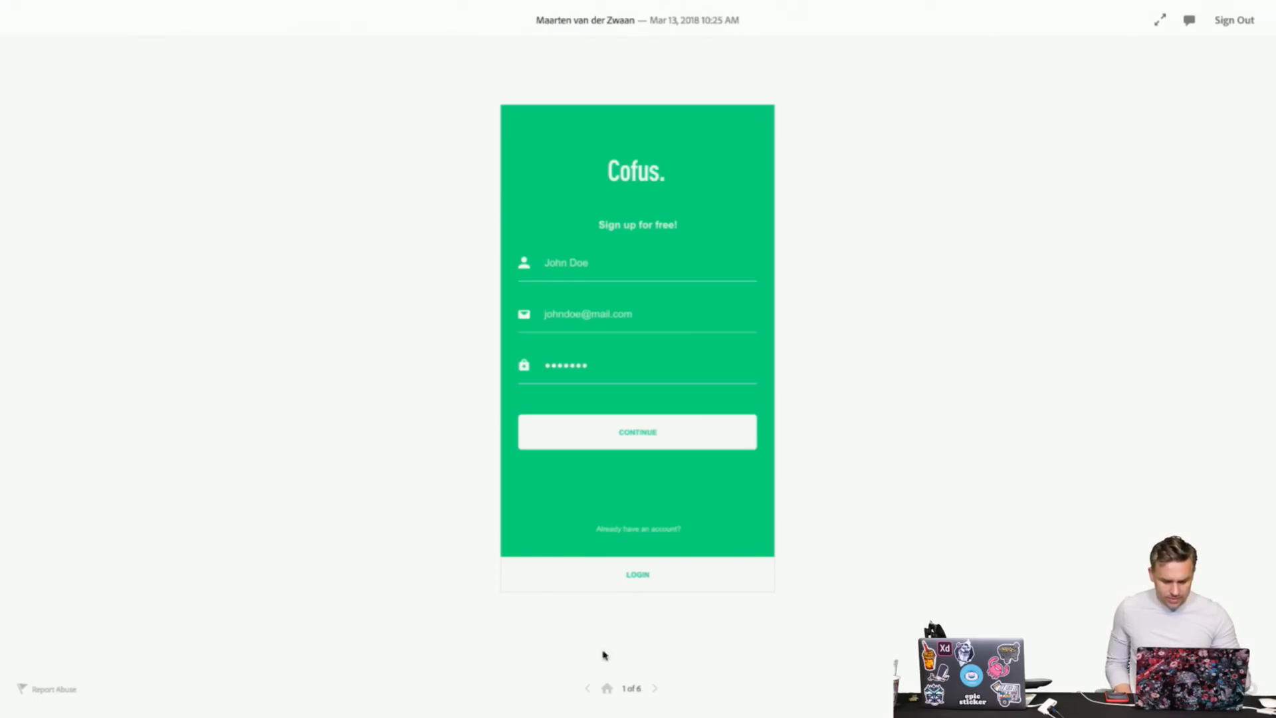
pyautogui.click(1161, 24)
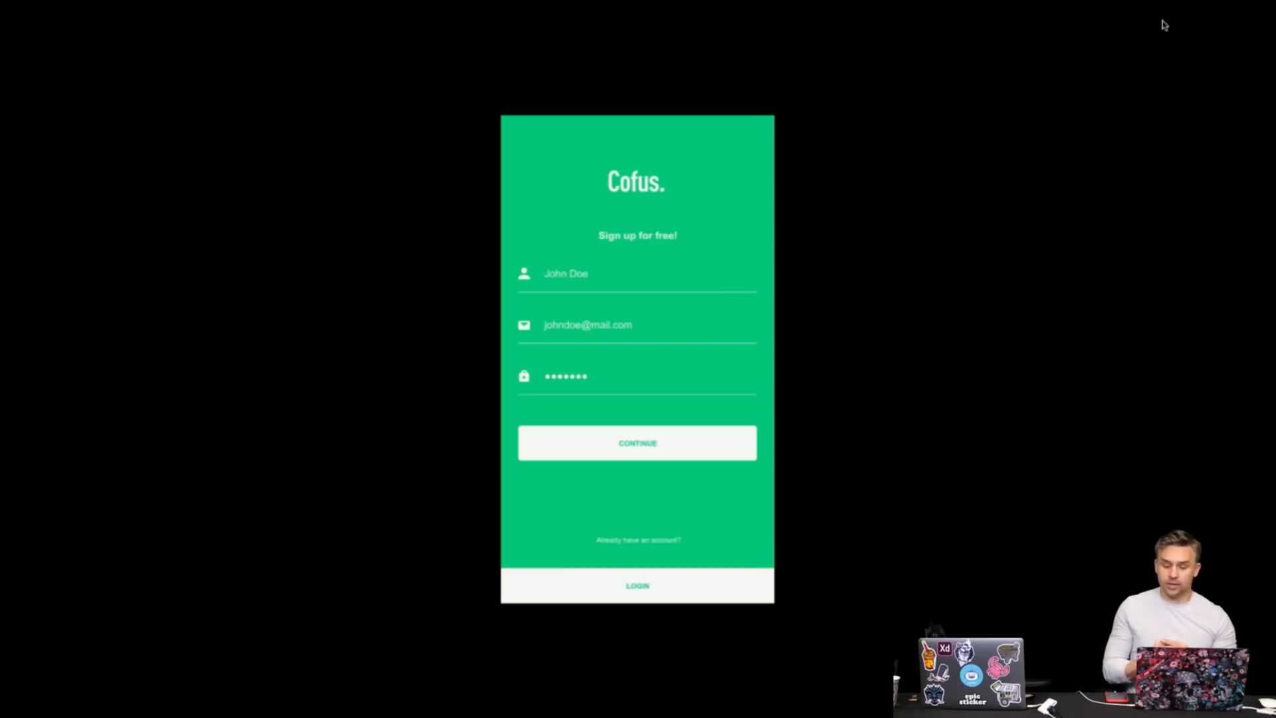
# - Move between the Cofus sign-up and feed screens, exiting full screen along the way
pyautogui.click(721, 247)
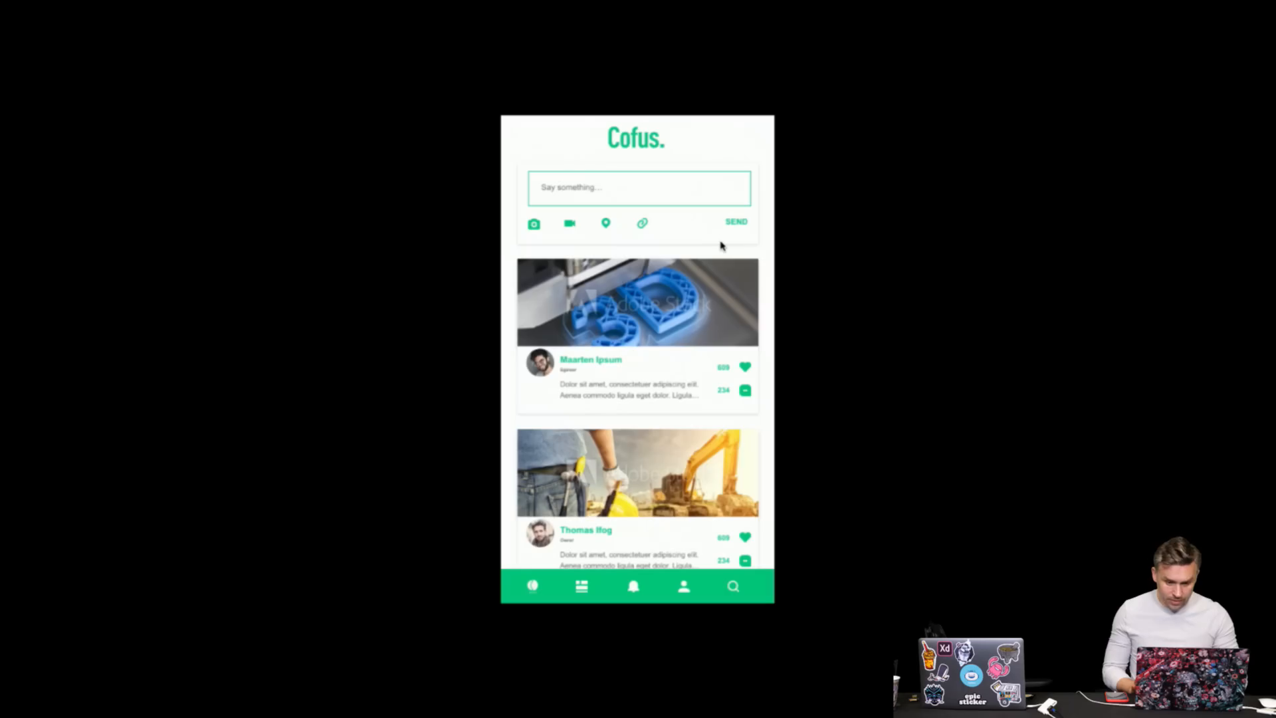
pyautogui.press('Escape')
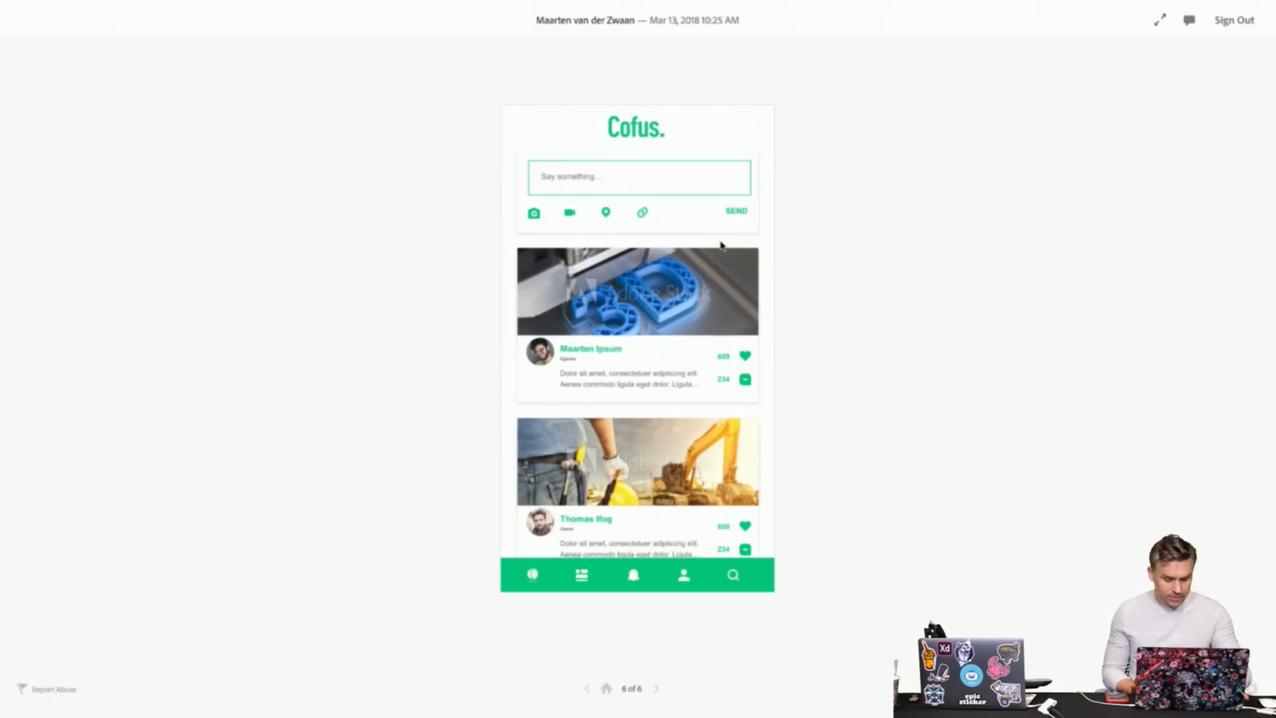
pyautogui.click(606, 688)
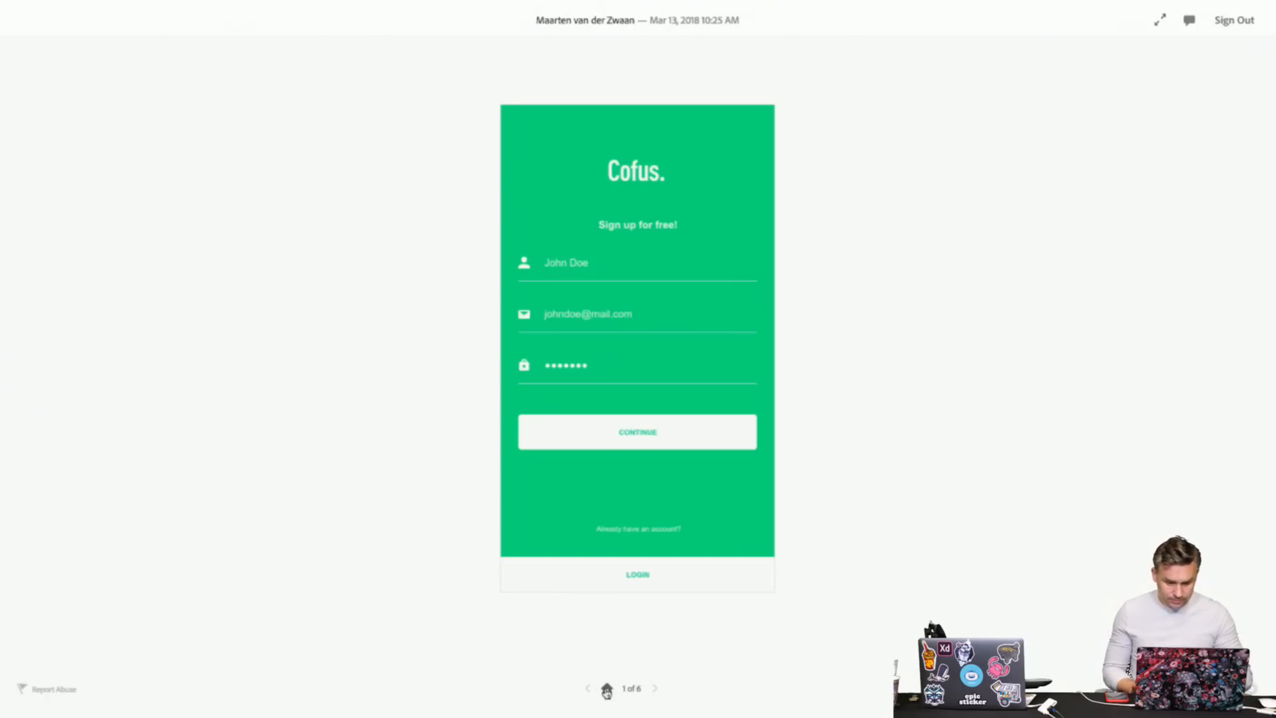
pyautogui.click(549, 220)
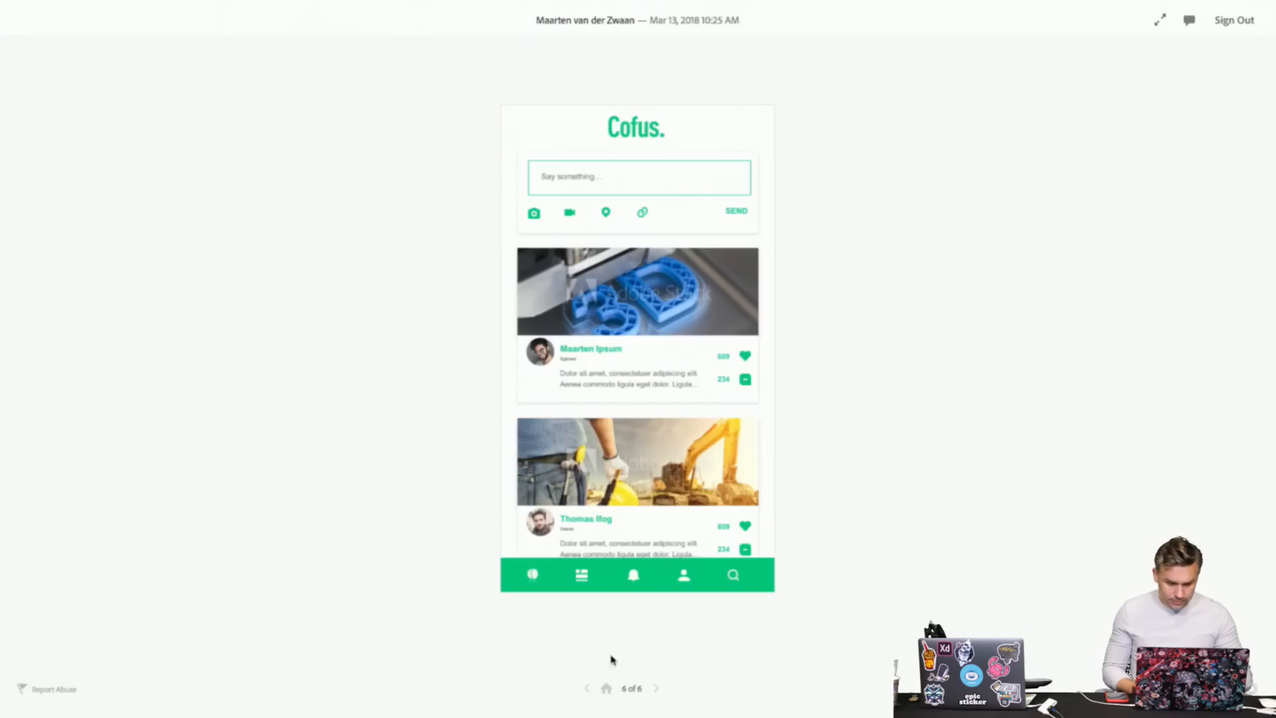
pyautogui.click(608, 689)
pyautogui.click(529, 534)
# - Open the profile from the feed, return via the Cofus logo, and reopen the profile
pyautogui.click(581, 576)
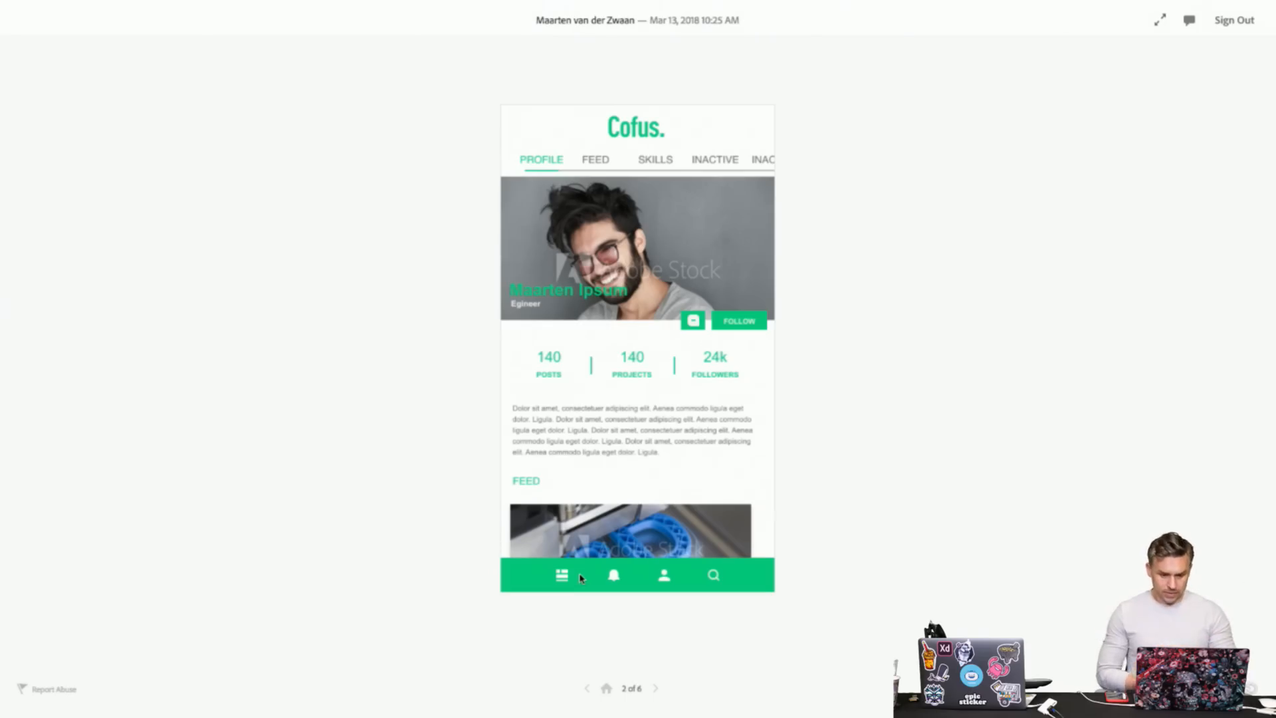
pyautogui.click(614, 581)
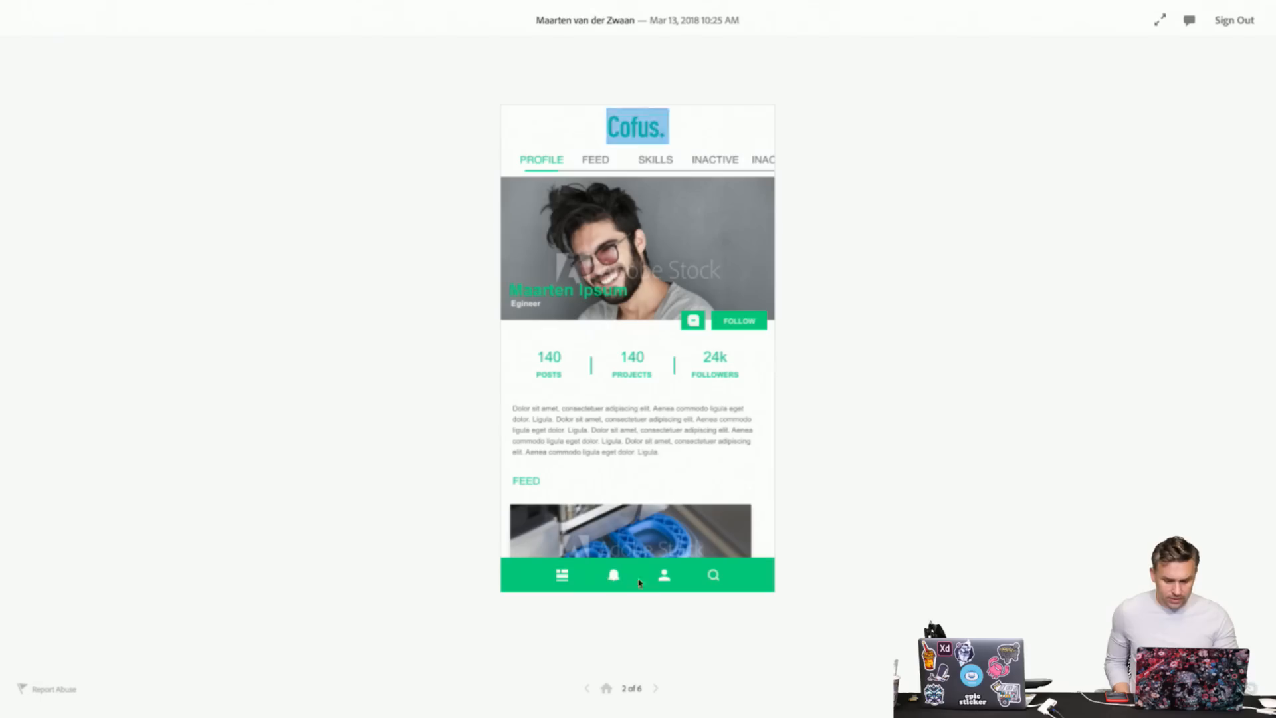
pyautogui.click(631, 136)
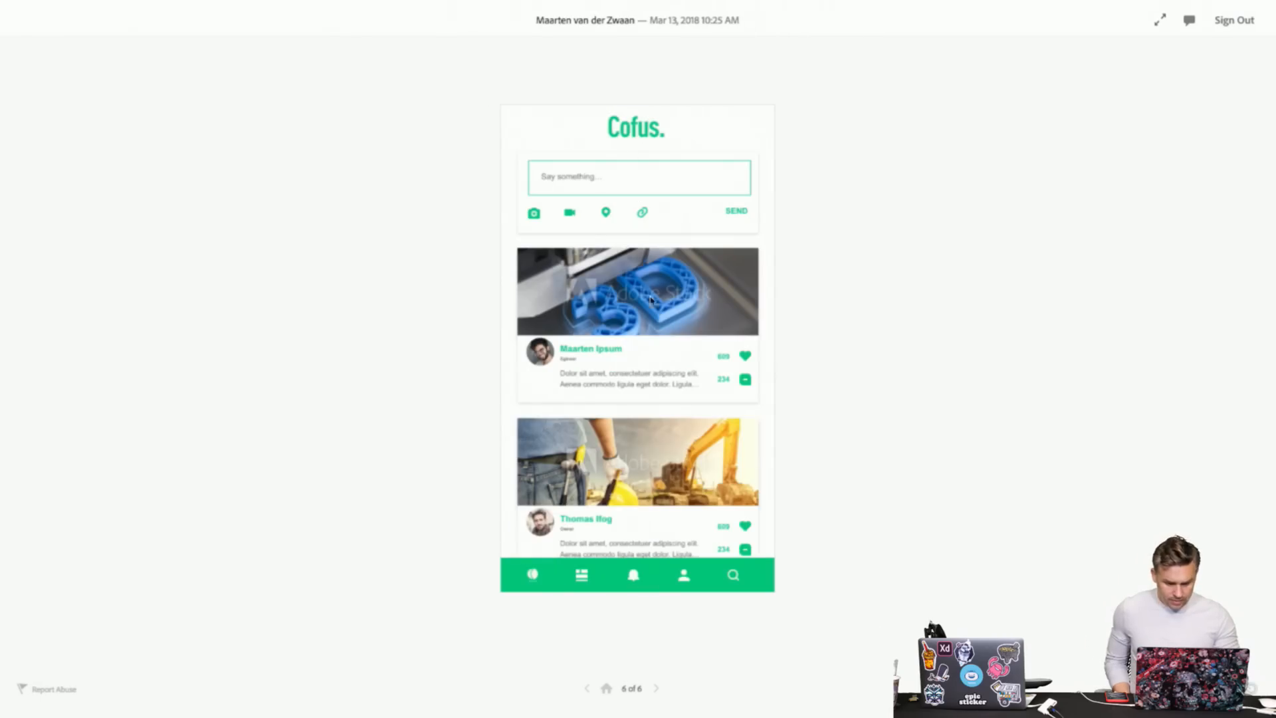
pyautogui.scroll(-1, 654, 305)
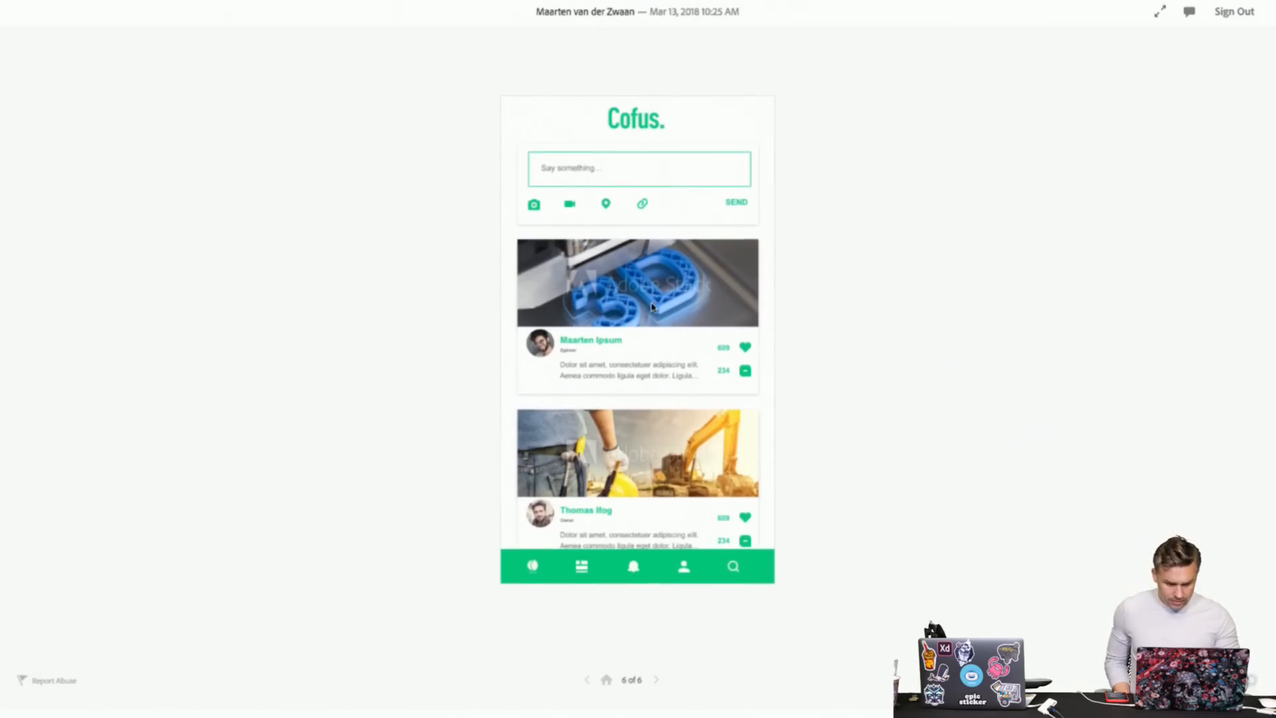
pyautogui.click(684, 575)
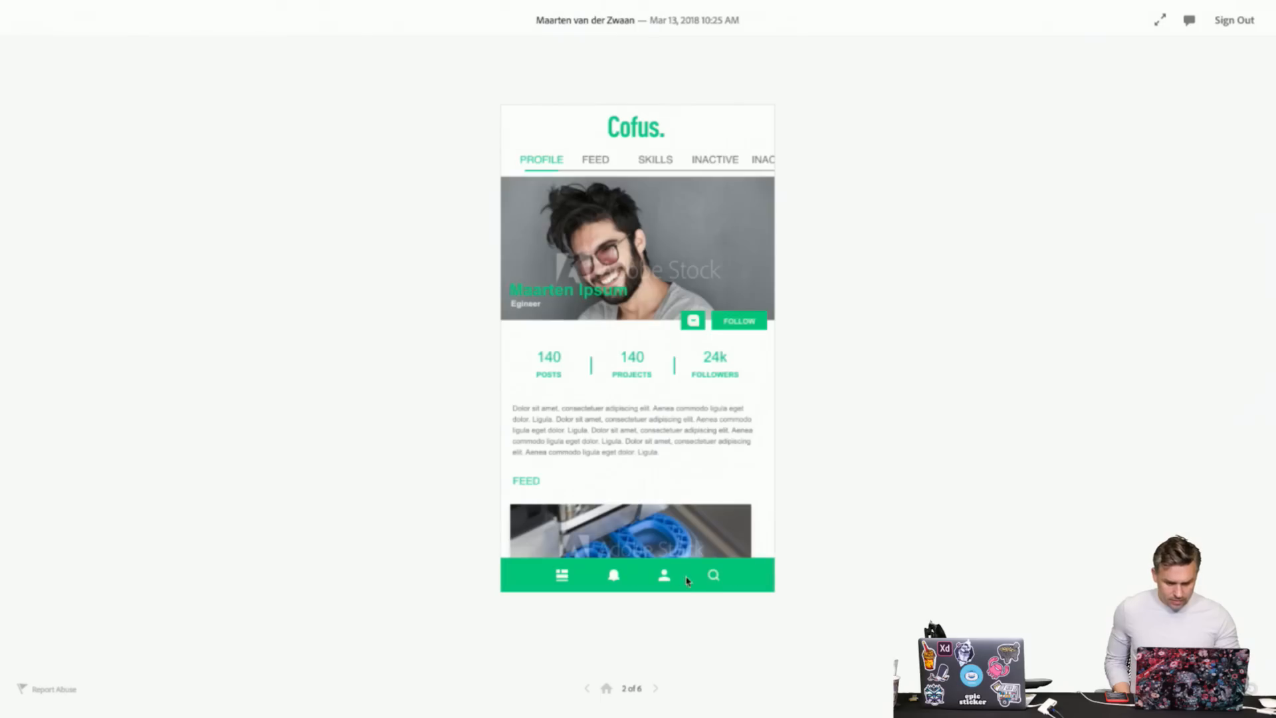
pyautogui.click(655, 691)
pyautogui.click(587, 689)
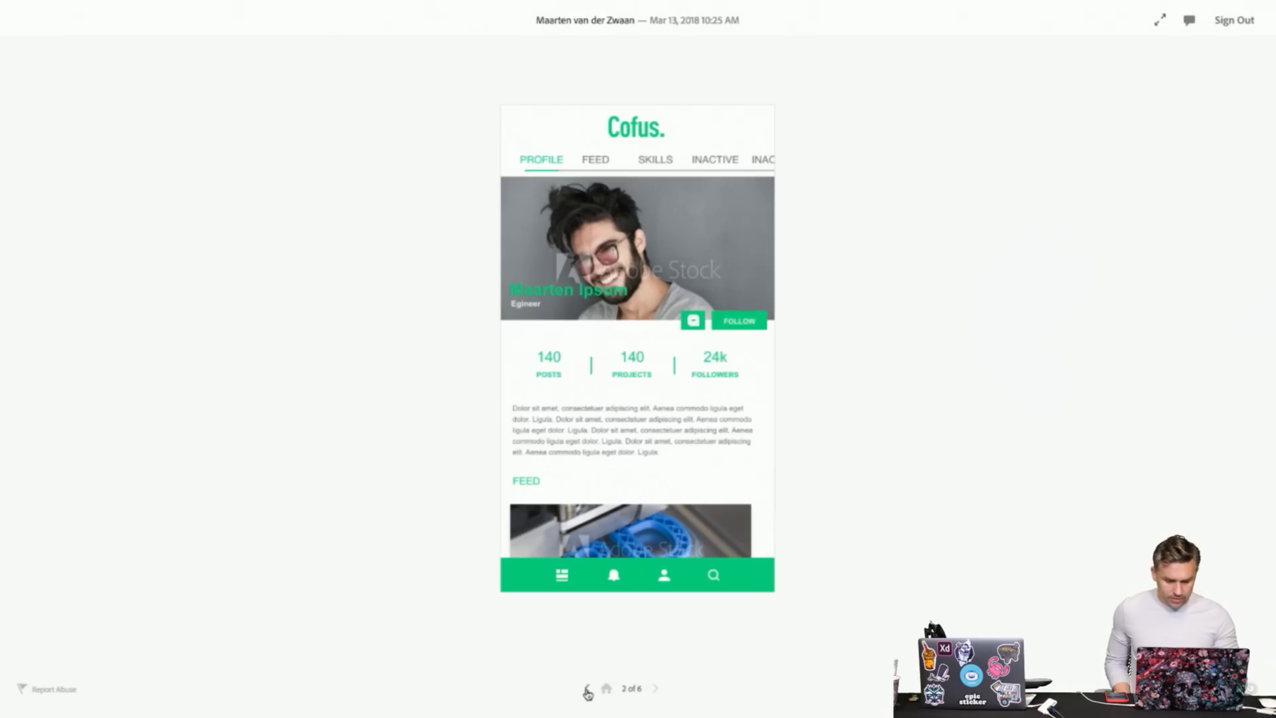
# - Jump to the feed via the logo, then step through to the dark sign-up screen, 4 of 6
pyautogui.click(565, 577)
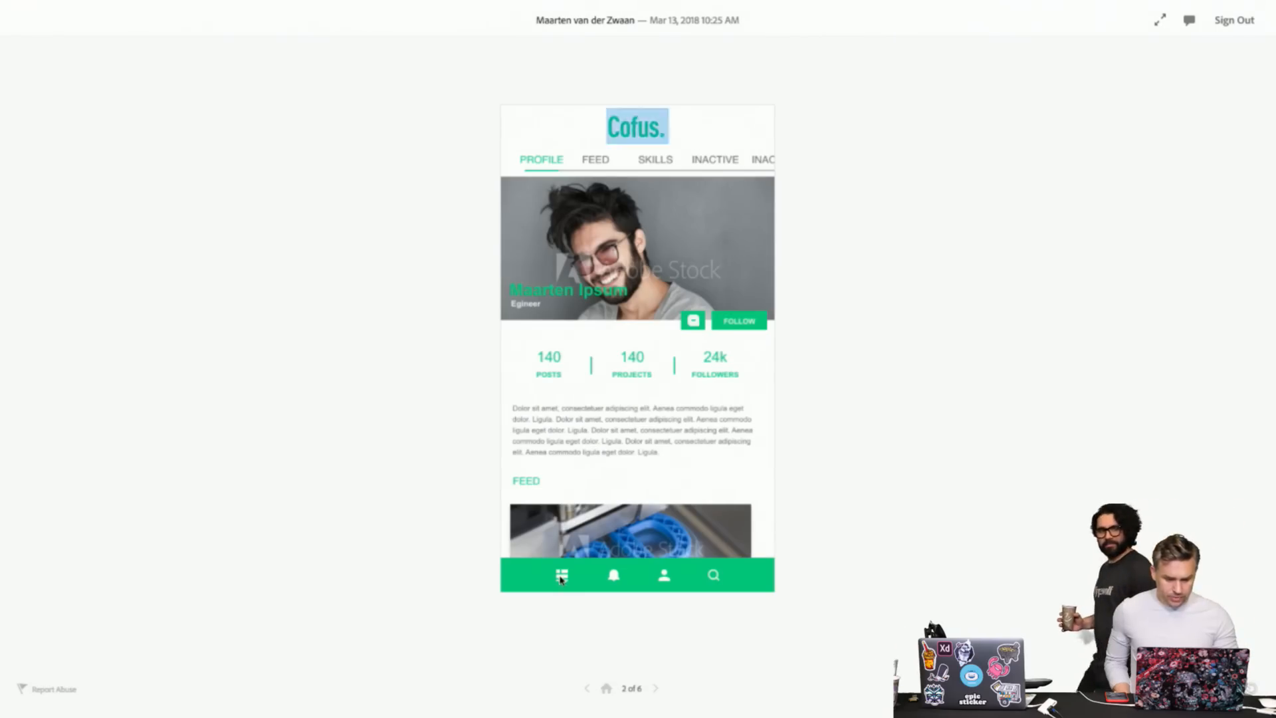
pyautogui.click(628, 143)
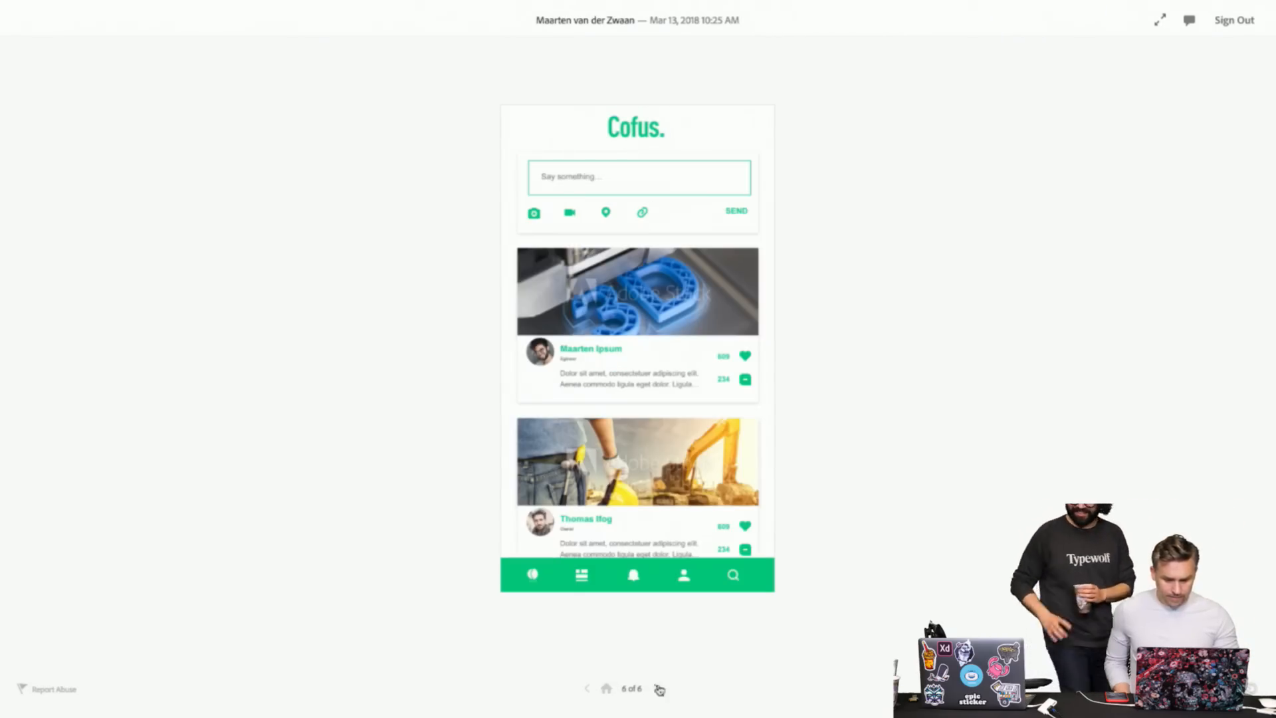
pyautogui.click(606, 688)
pyautogui.click(655, 689)
pyautogui.click(656, 688)
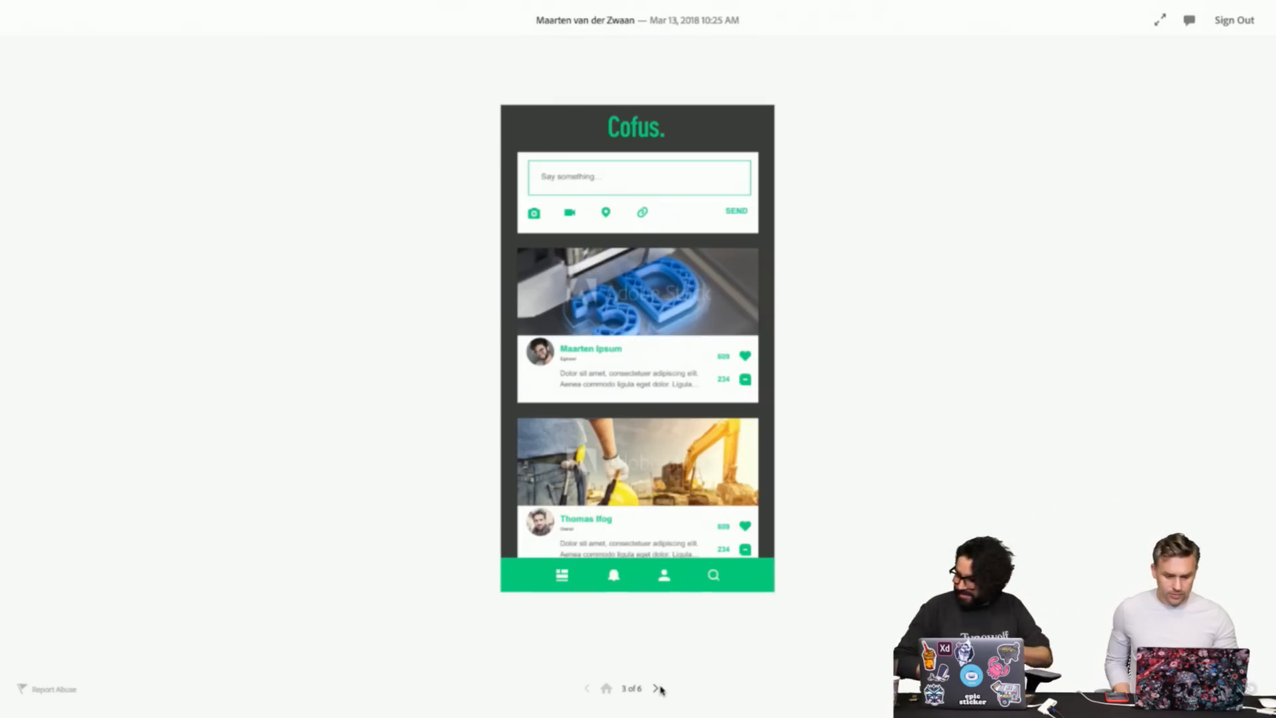
pyautogui.click(656, 688)
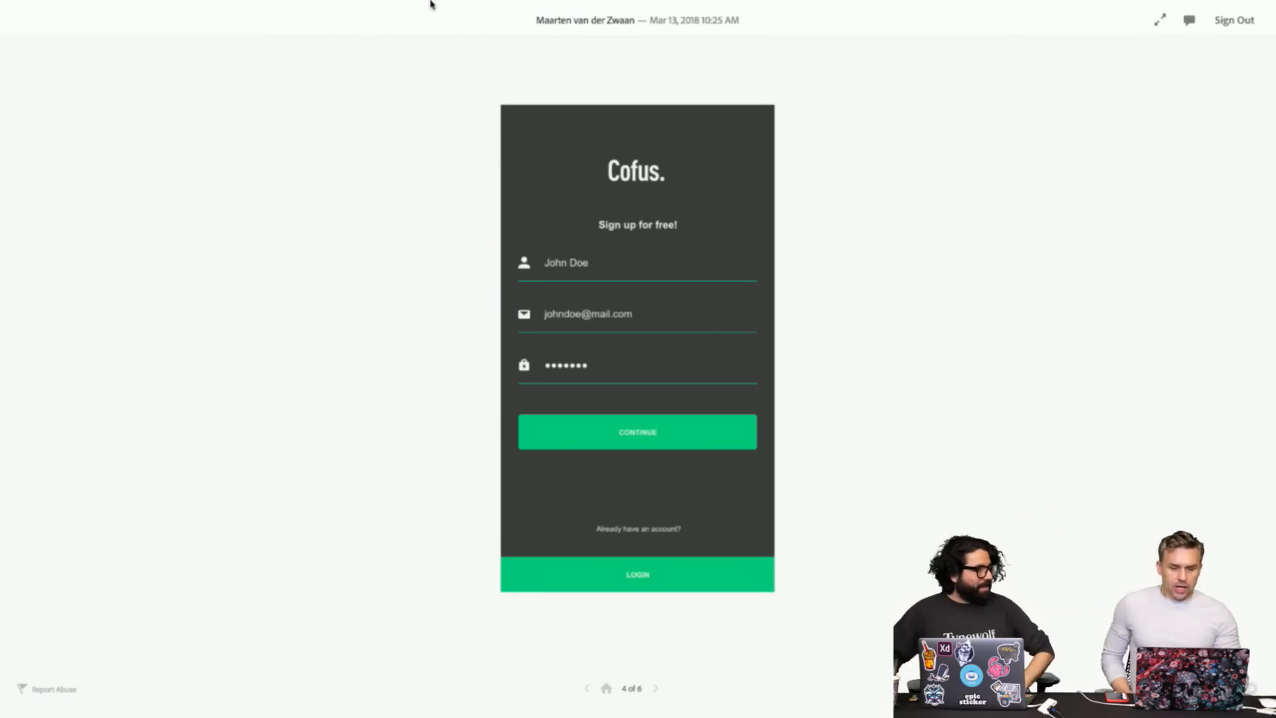
pyautogui.moveTo(337, 4)
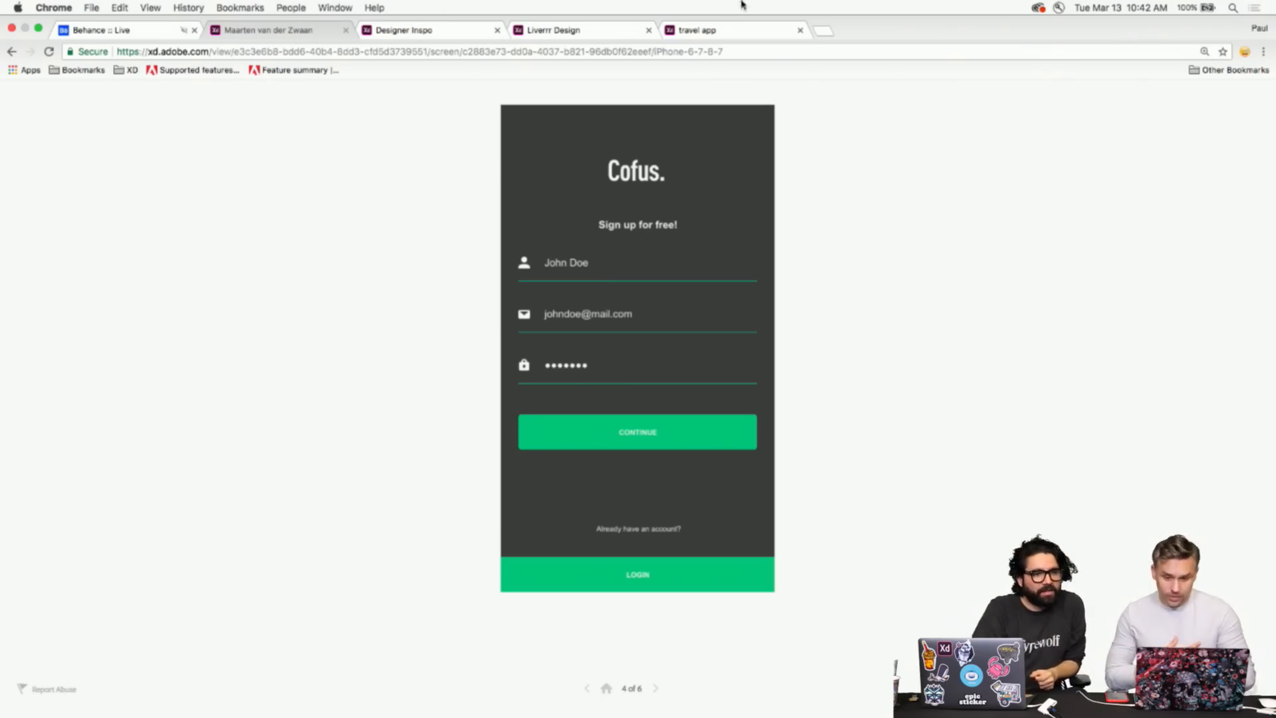
# - Bring up the travel app prototype with Chrome full screen, on its home list, 1 of 6
pyautogui.click(739, 30)
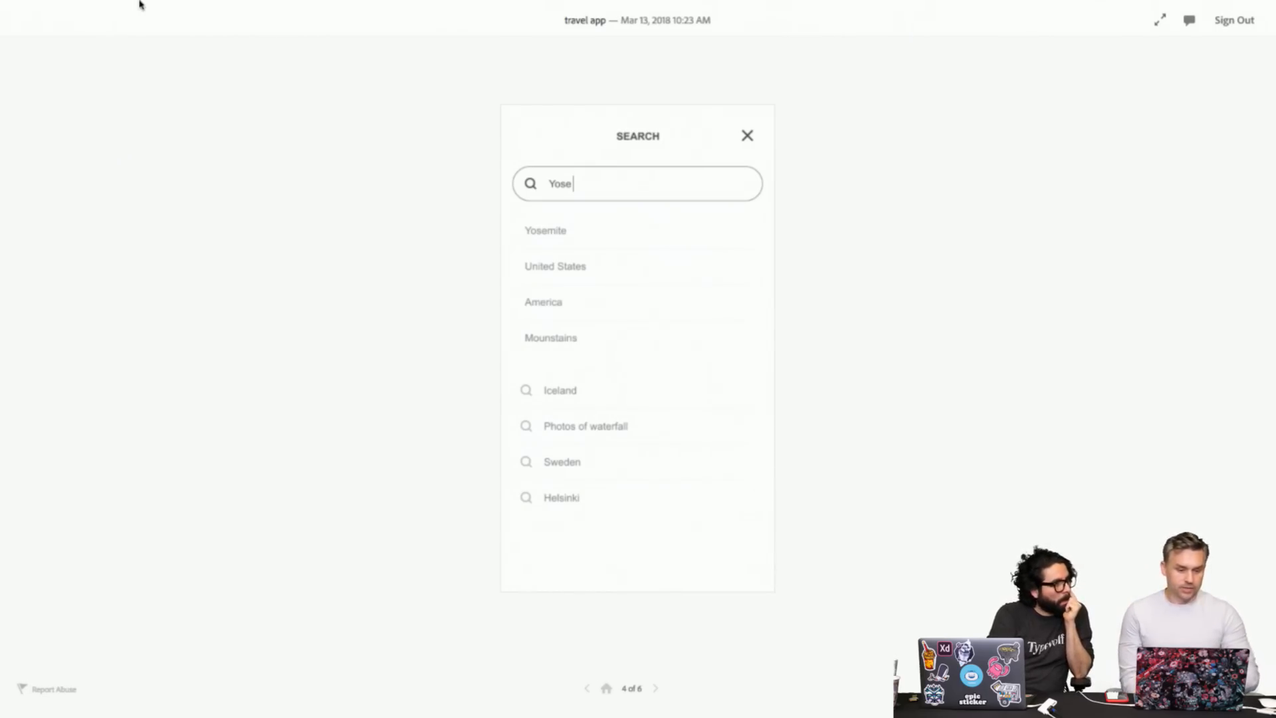
pyautogui.click(96, 10)
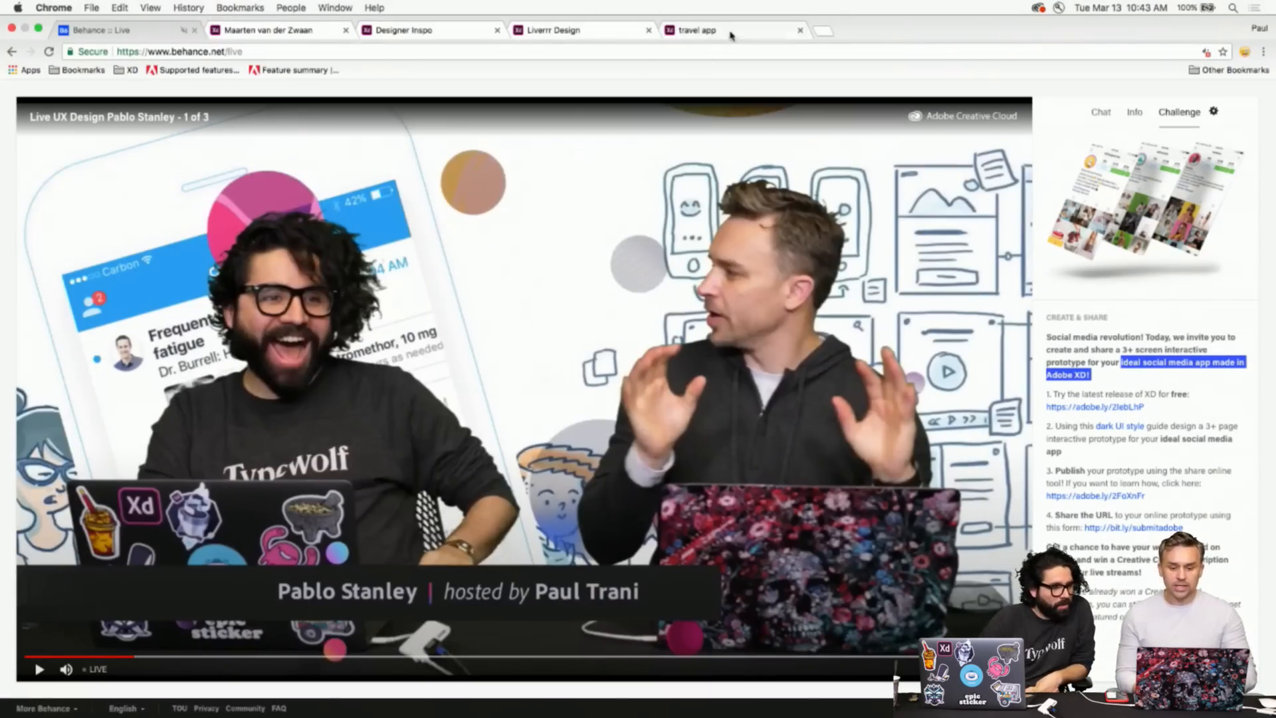
pyautogui.click(731, 35)
pyautogui.press('ctrl+super+f')
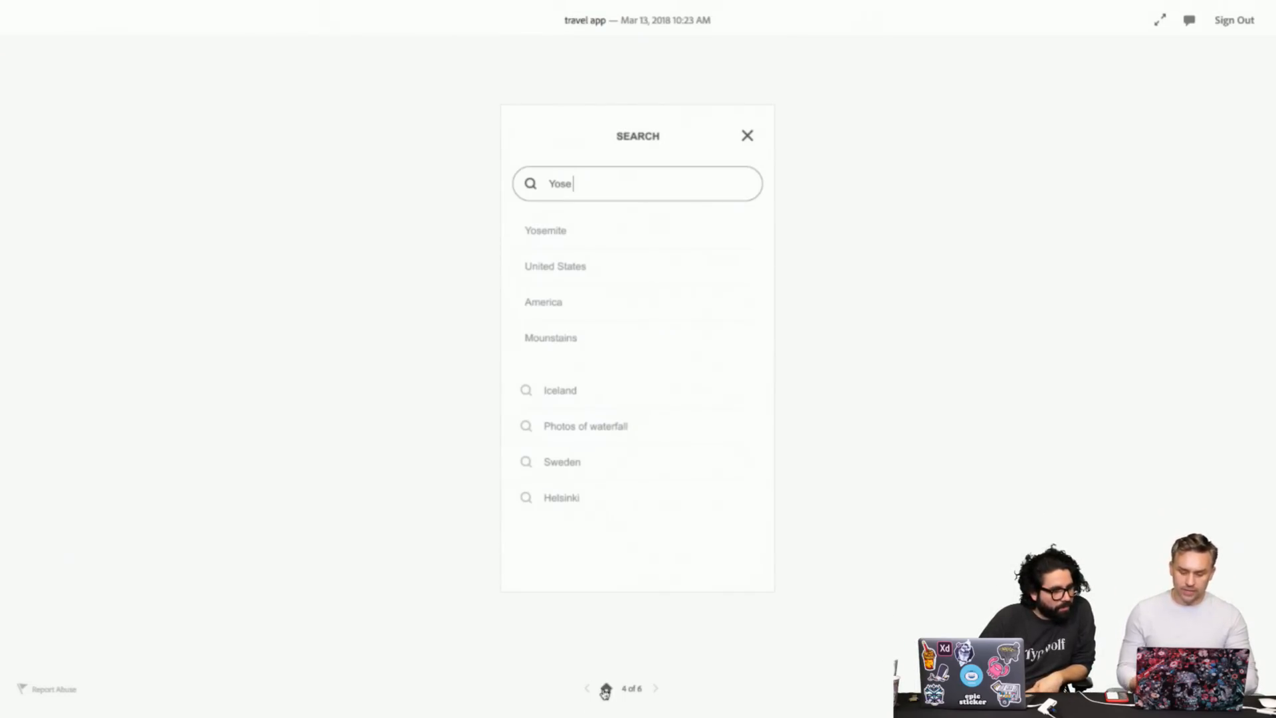
pyautogui.click(606, 690)
# - Scroll the travel destinations list and mark Yosemite as a favourite
pyautogui.scroll(-3, 611, 216)
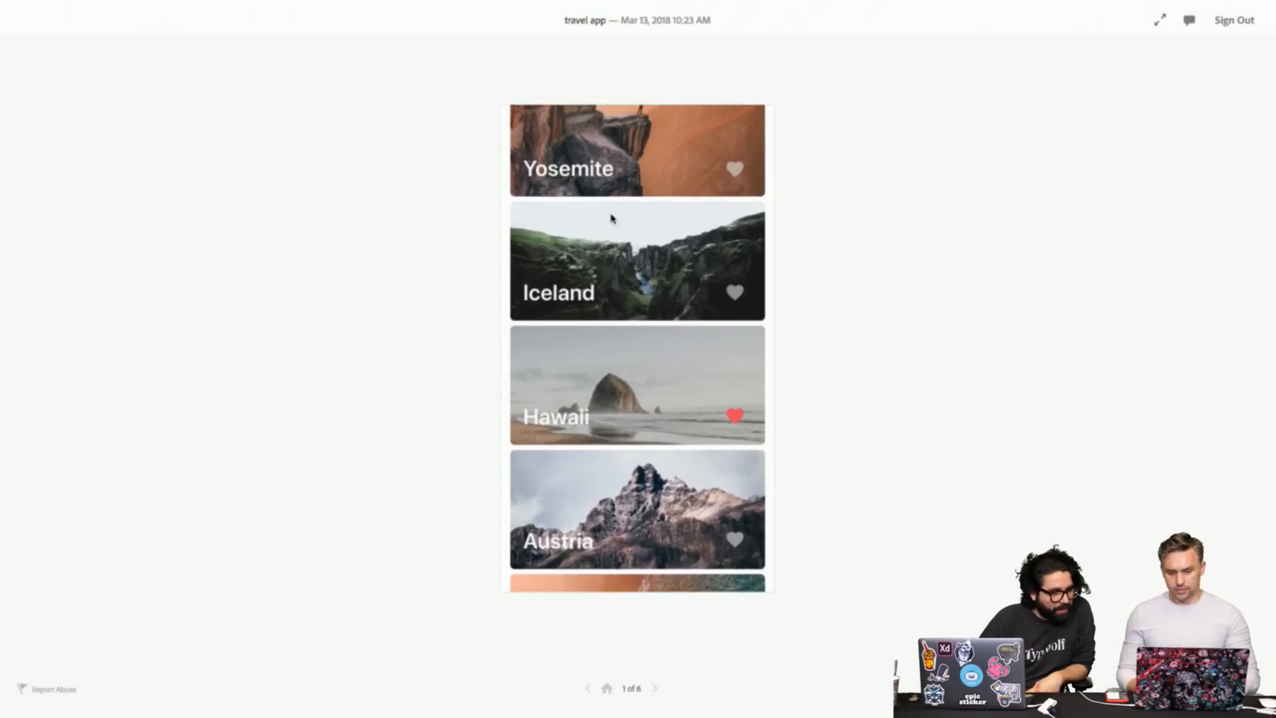
pyautogui.scroll(3, 612, 217)
pyautogui.scroll(-2, 653, 346)
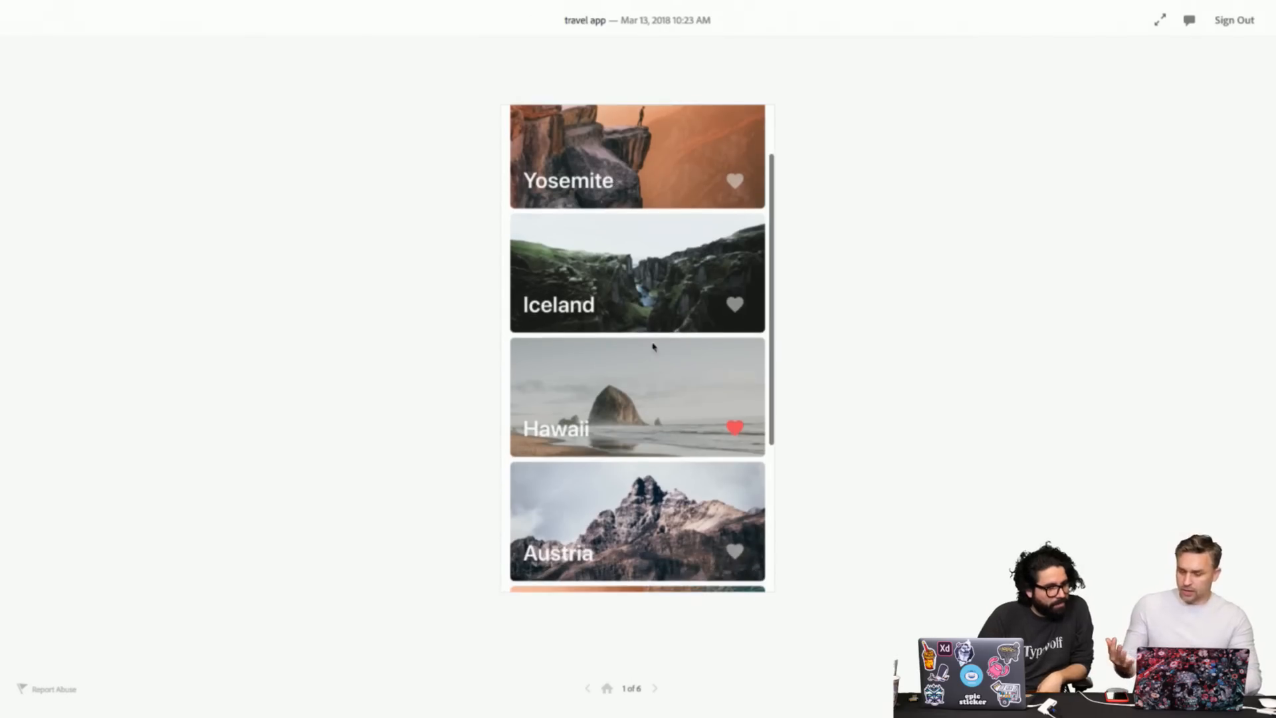
pyautogui.scroll(-3, 653, 346)
pyautogui.scroll(4, 665, 266)
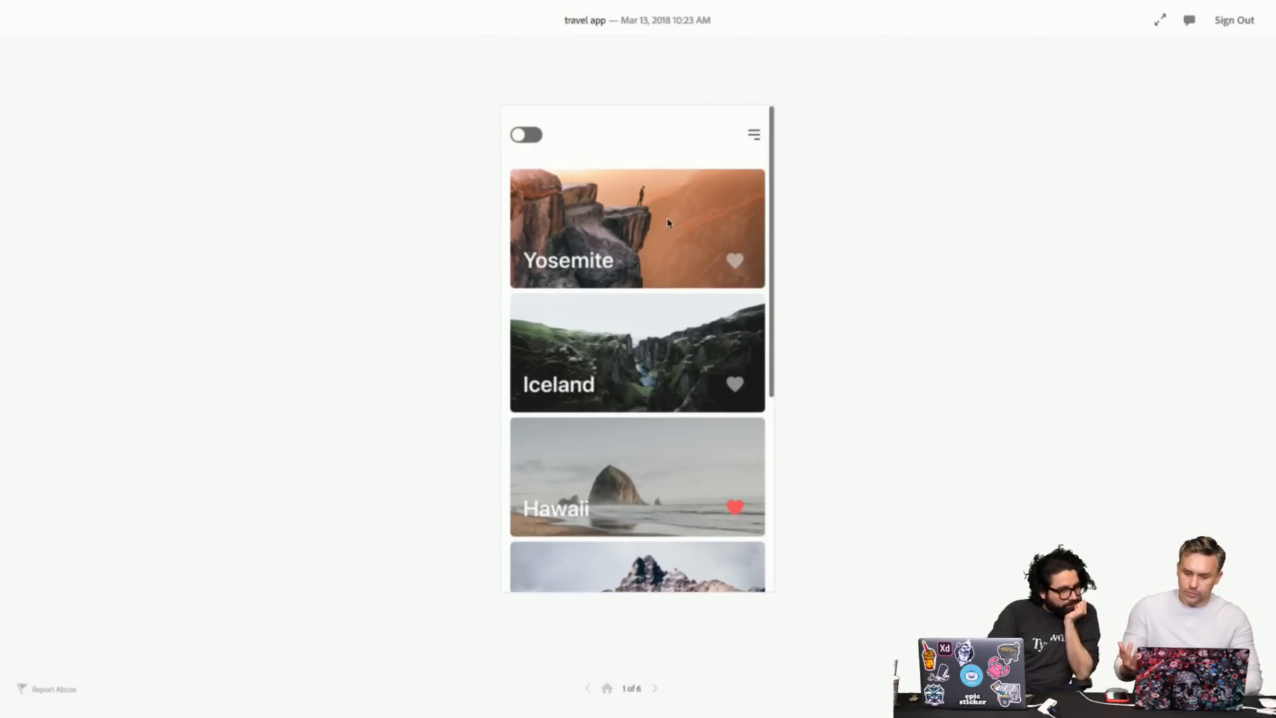
pyautogui.click(734, 261)
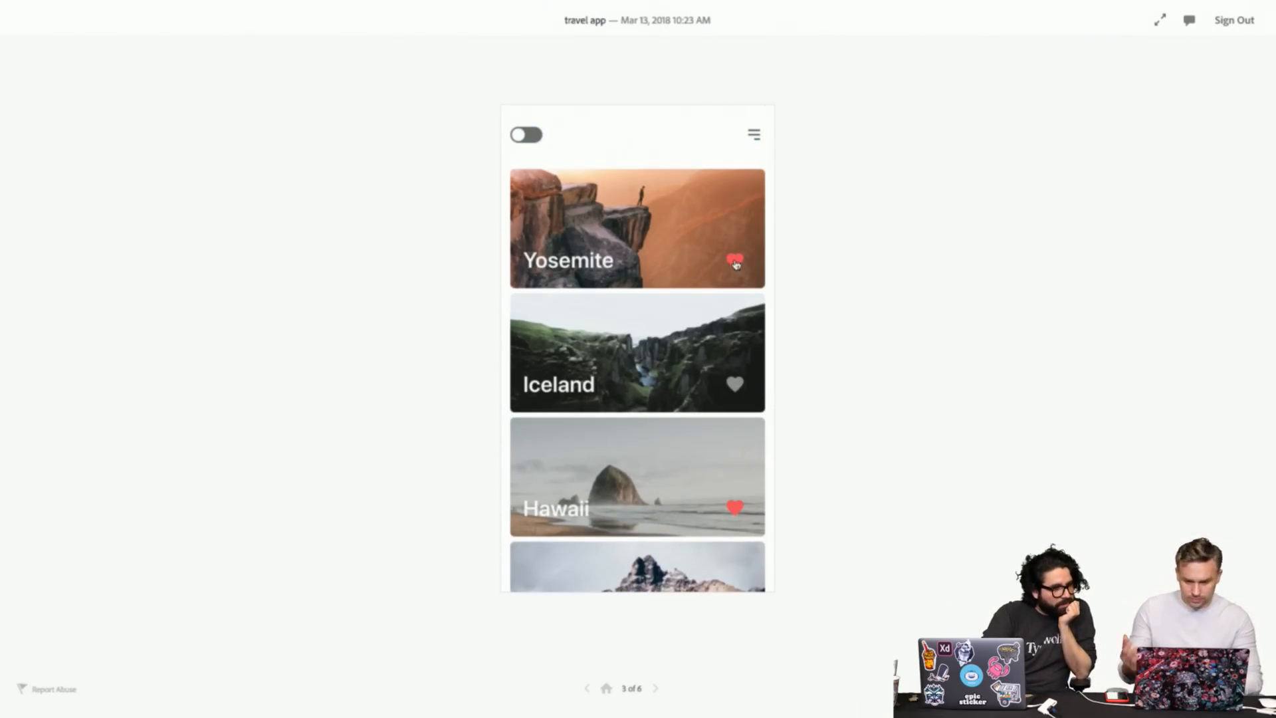
pyautogui.scroll(-5, 714, 364)
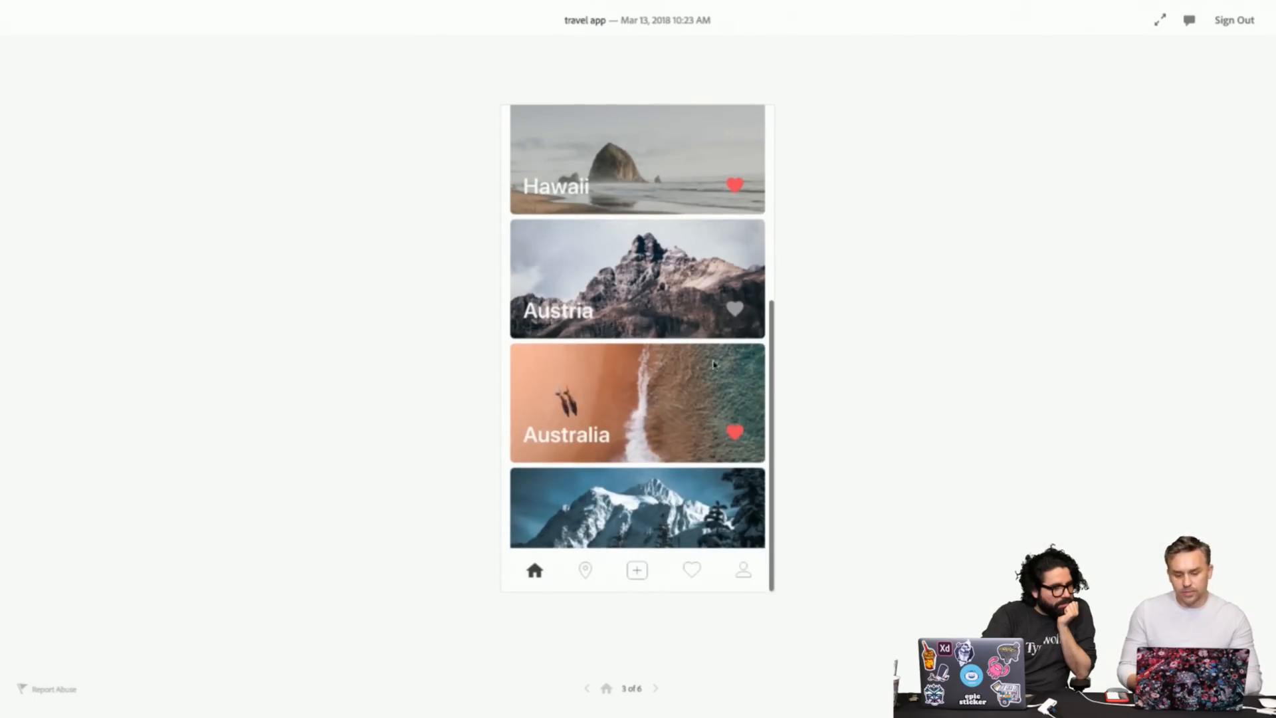
pyautogui.rightClick(600, 471)
pyautogui.press('Escape')
pyautogui.scroll(5, 566, 376)
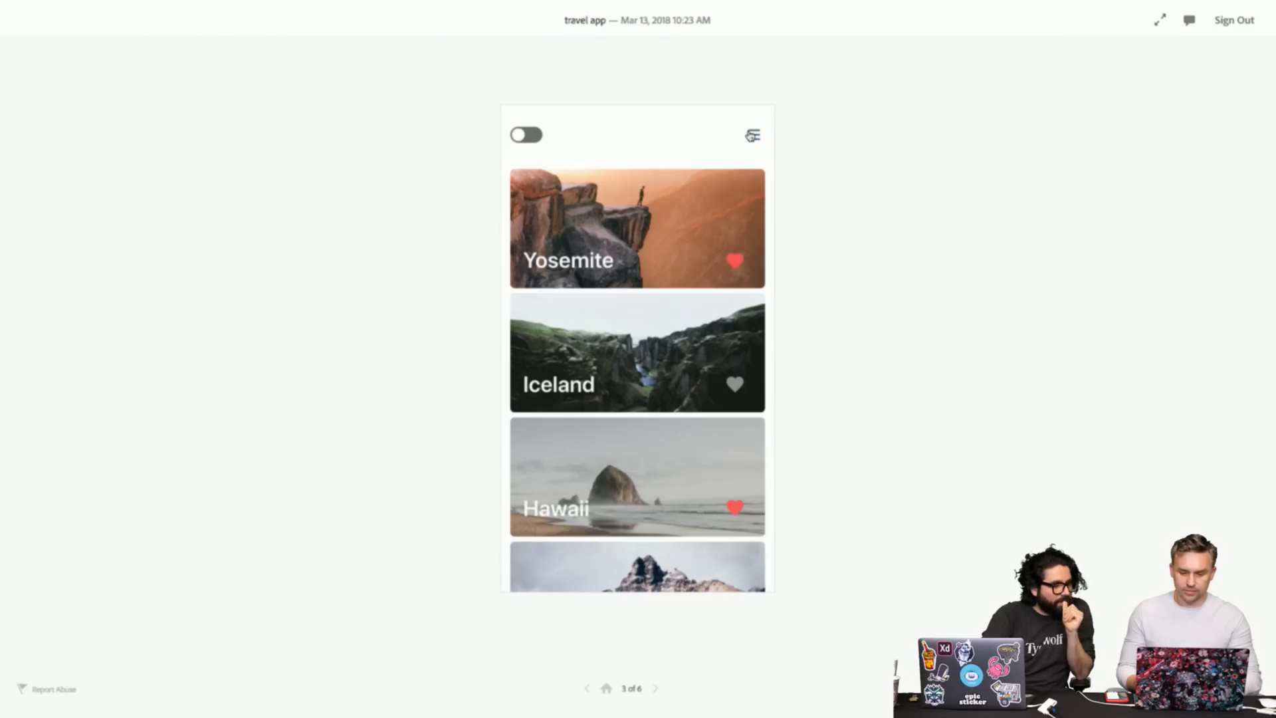
# - Open and close search, step to Yosemite's detail, then open the profile screen, 6 of 6
pyautogui.click(754, 134)
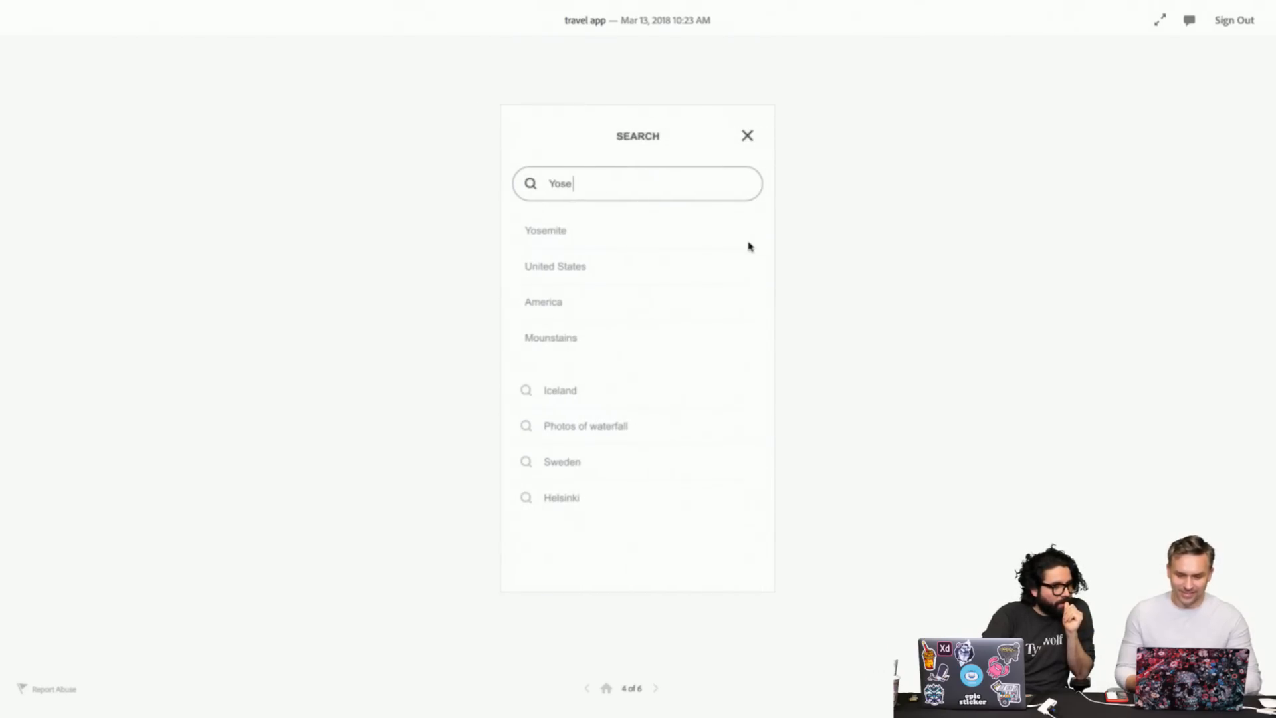
pyautogui.click(749, 245)
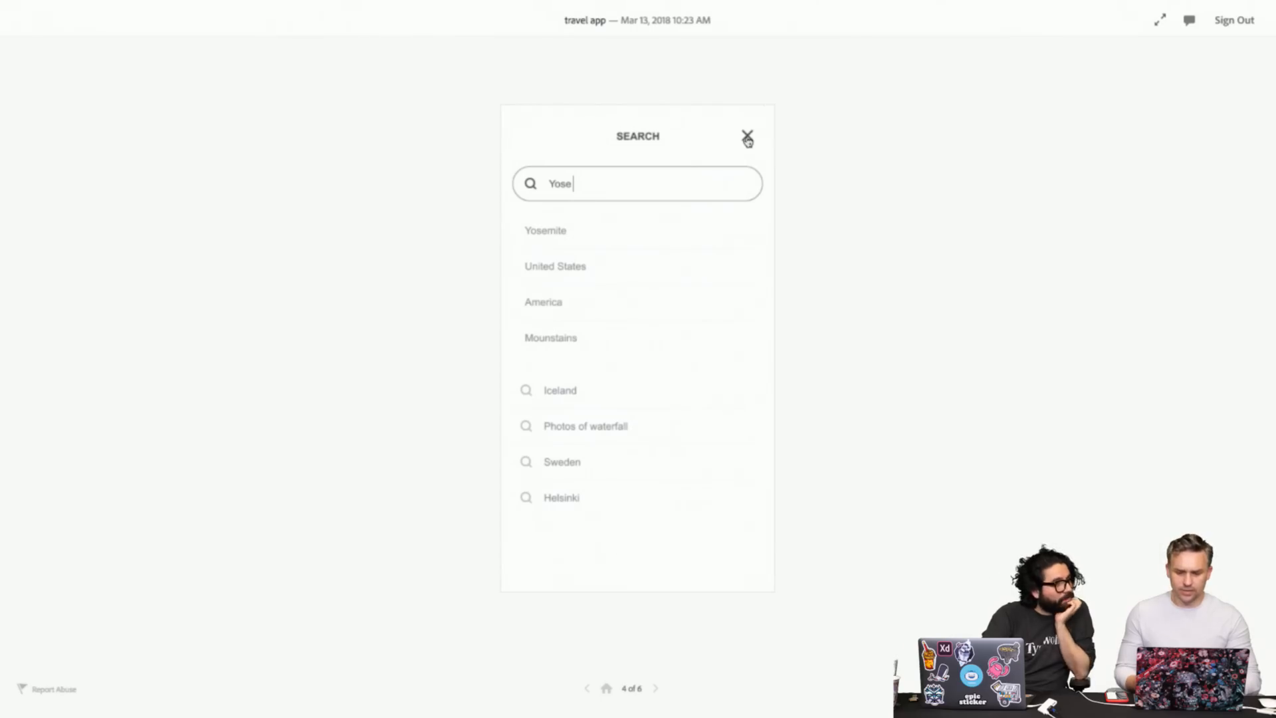
pyautogui.click(748, 138)
pyautogui.click(656, 691)
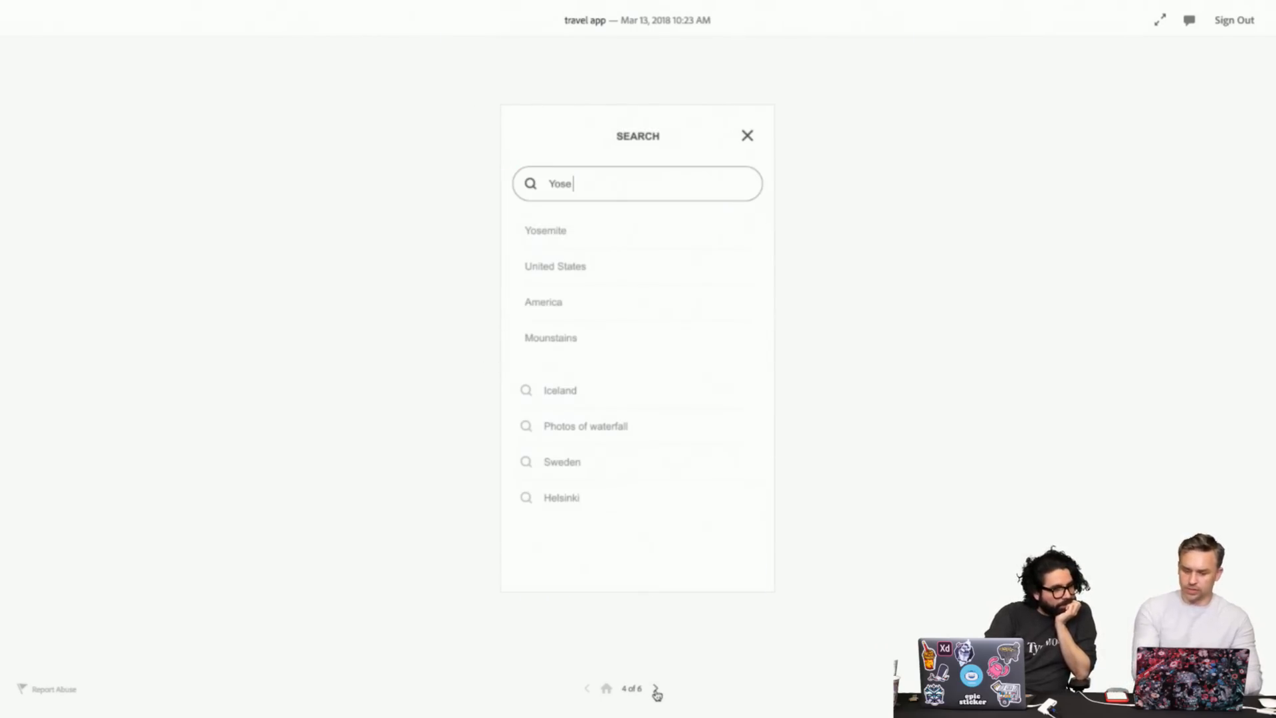
pyautogui.click(656, 691)
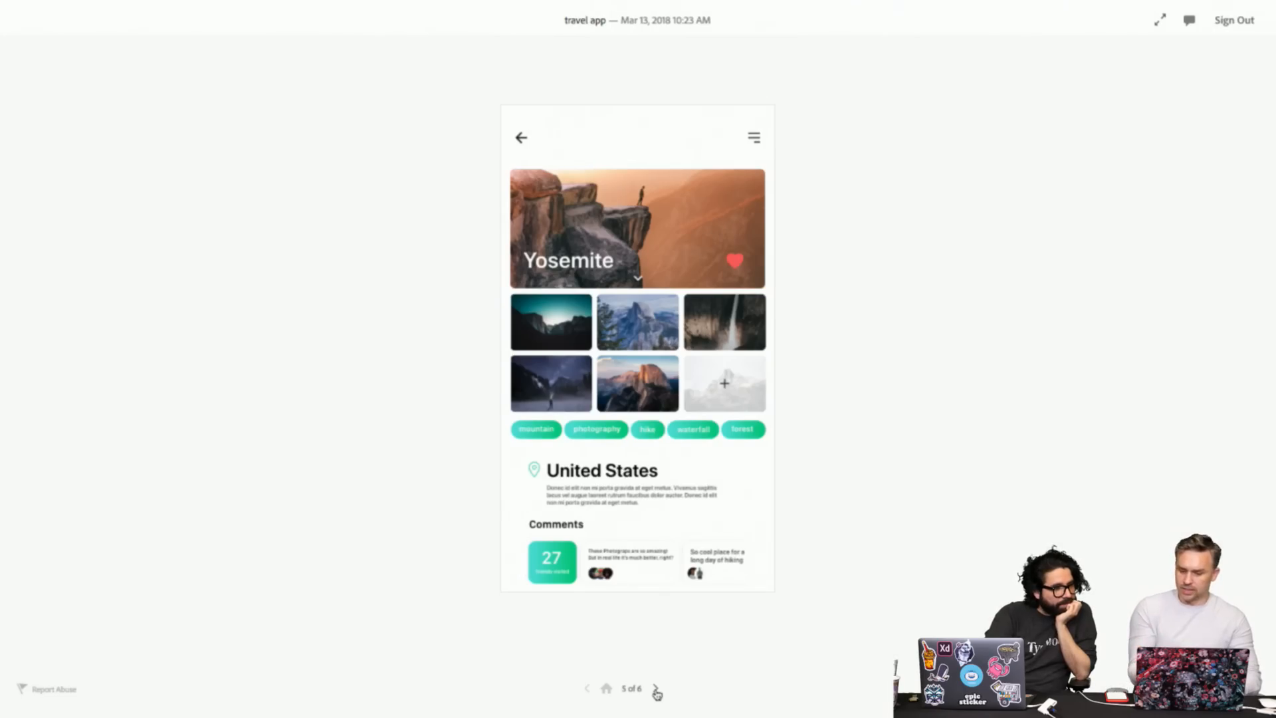
pyautogui.scroll(-2, 630, 231)
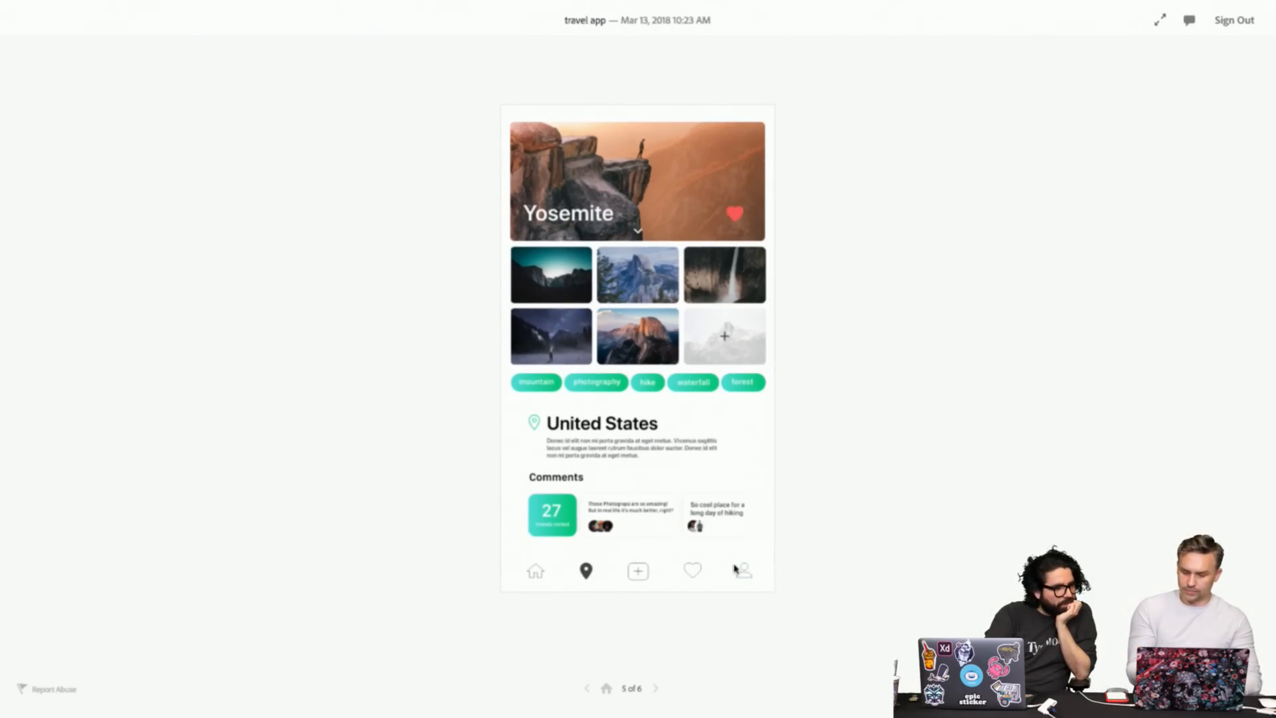
pyautogui.click(749, 578)
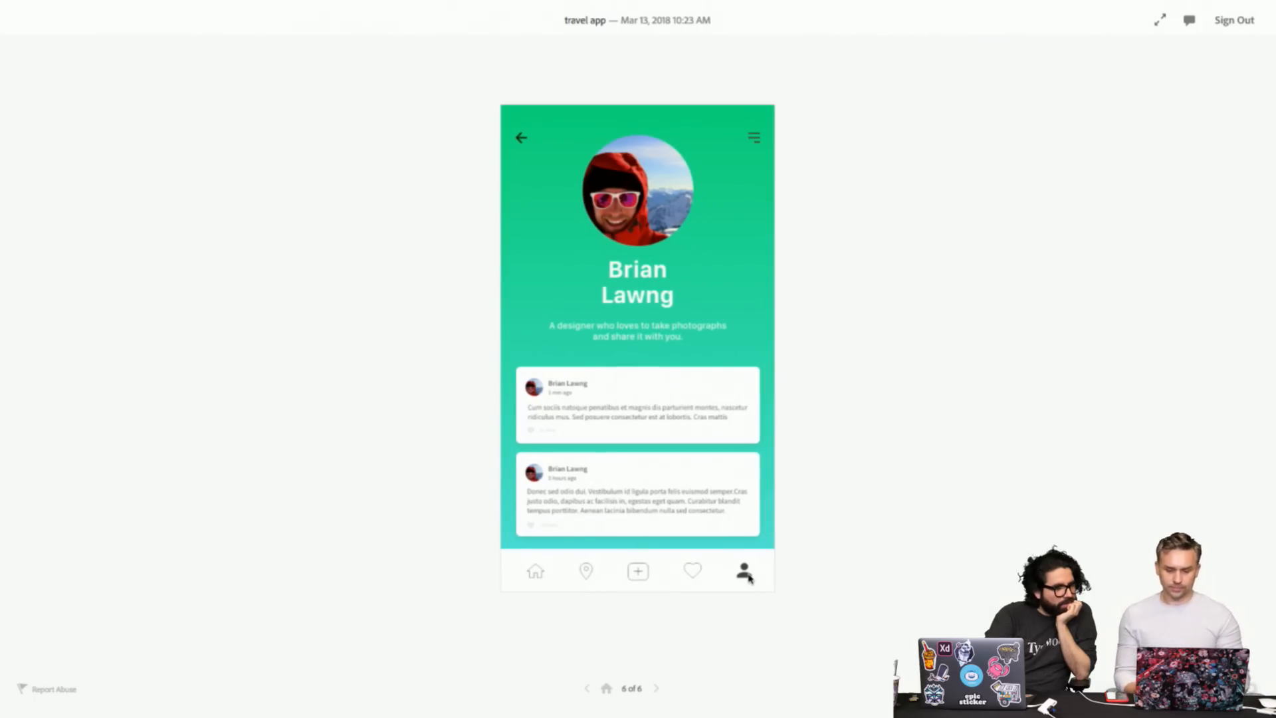
# - Switch to the Liverrr Design tab, reload it, and present the LIVERRRR splash full screen
pyautogui.moveTo(545, 3)
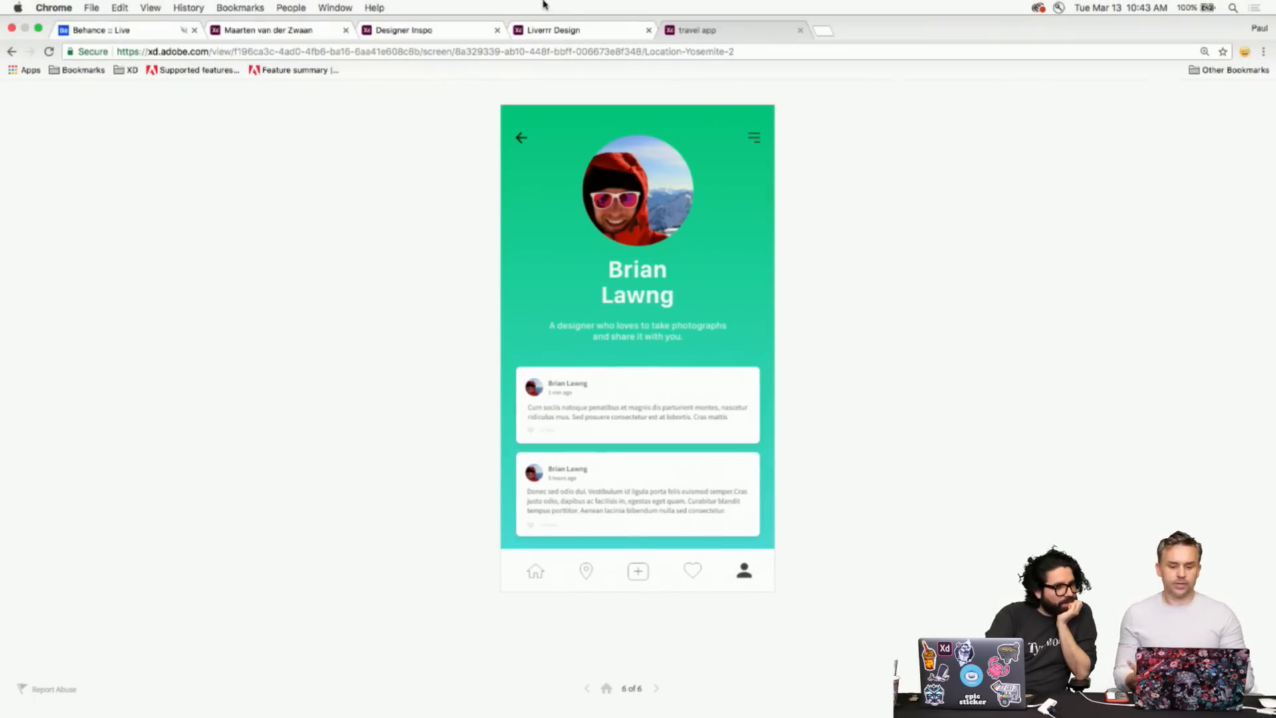
pyautogui.click(571, 33)
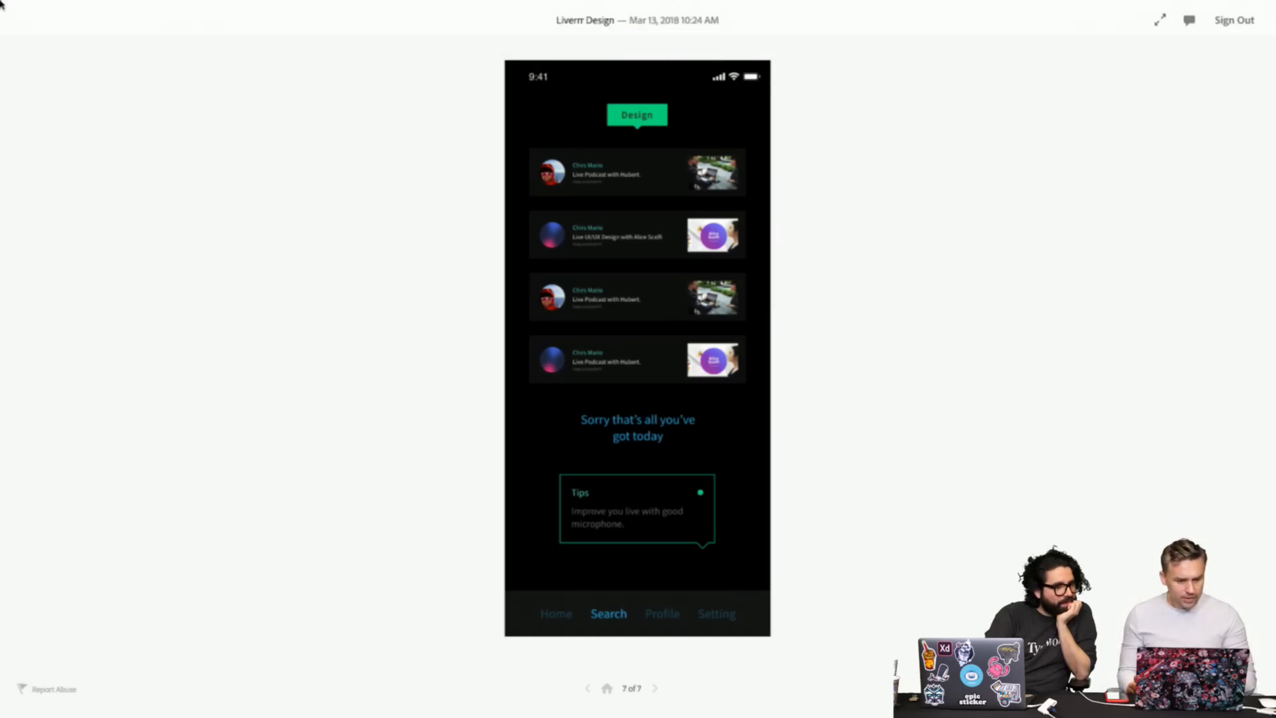
pyautogui.moveTo(3, 2)
pyautogui.click(48, 39)
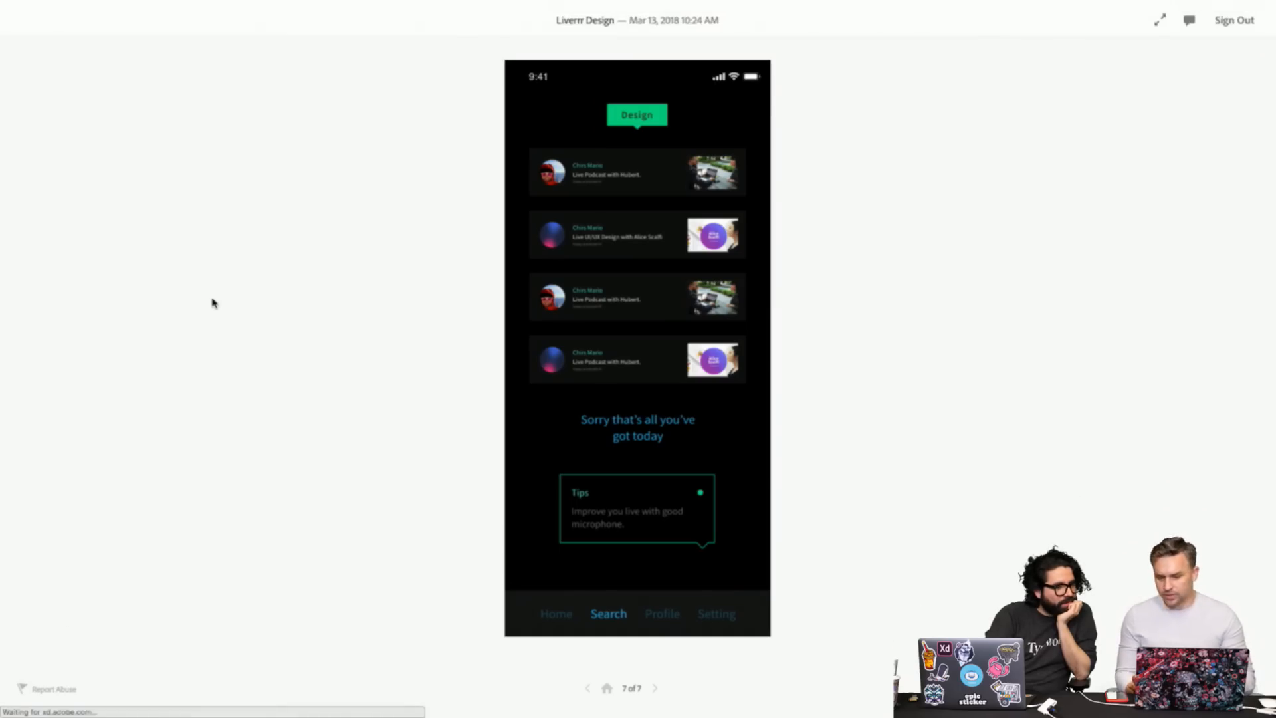
pyautogui.click(606, 688)
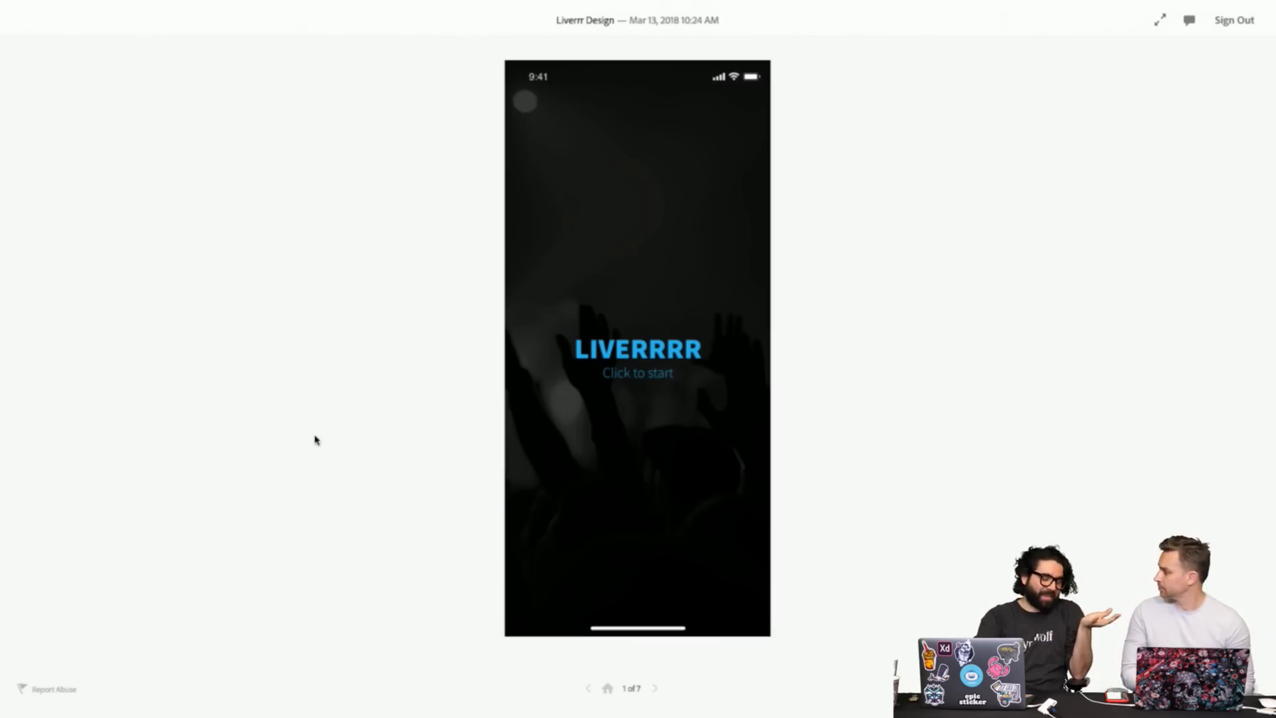
pyautogui.click(1160, 20)
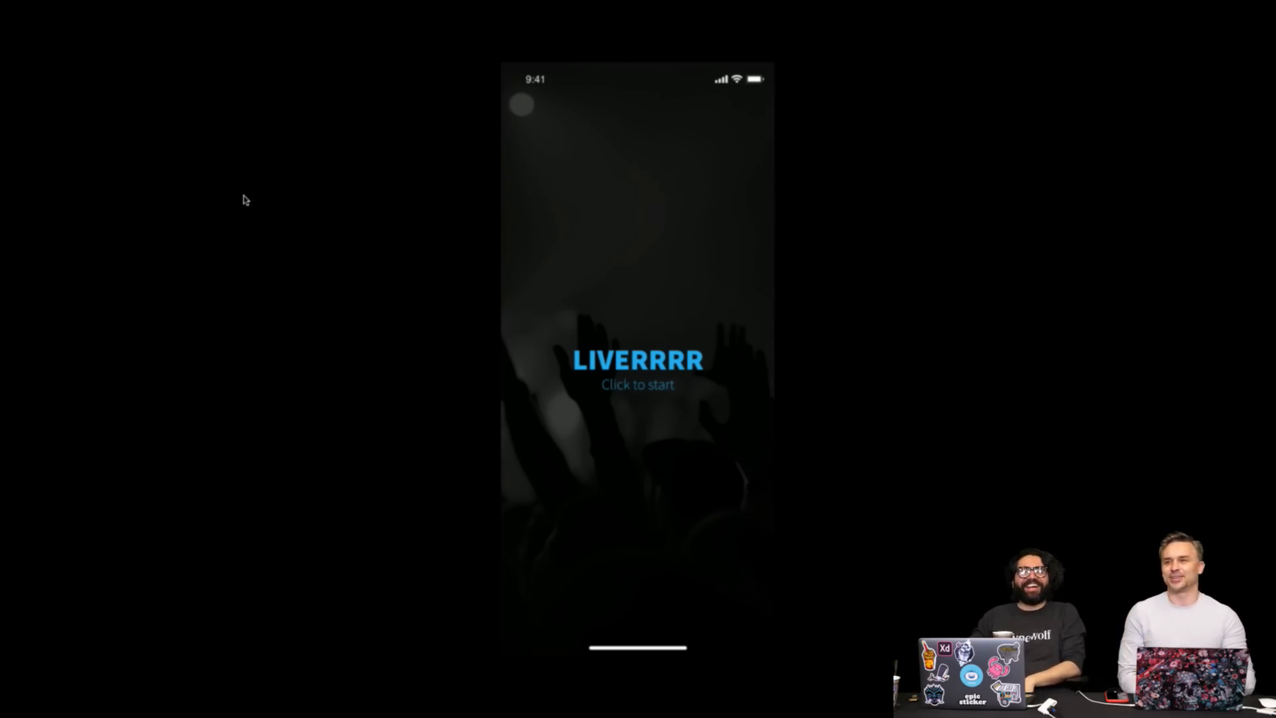
# - Start past the splash and submit the Liverrr sign-up form with sample details
pyautogui.click(603, 372)
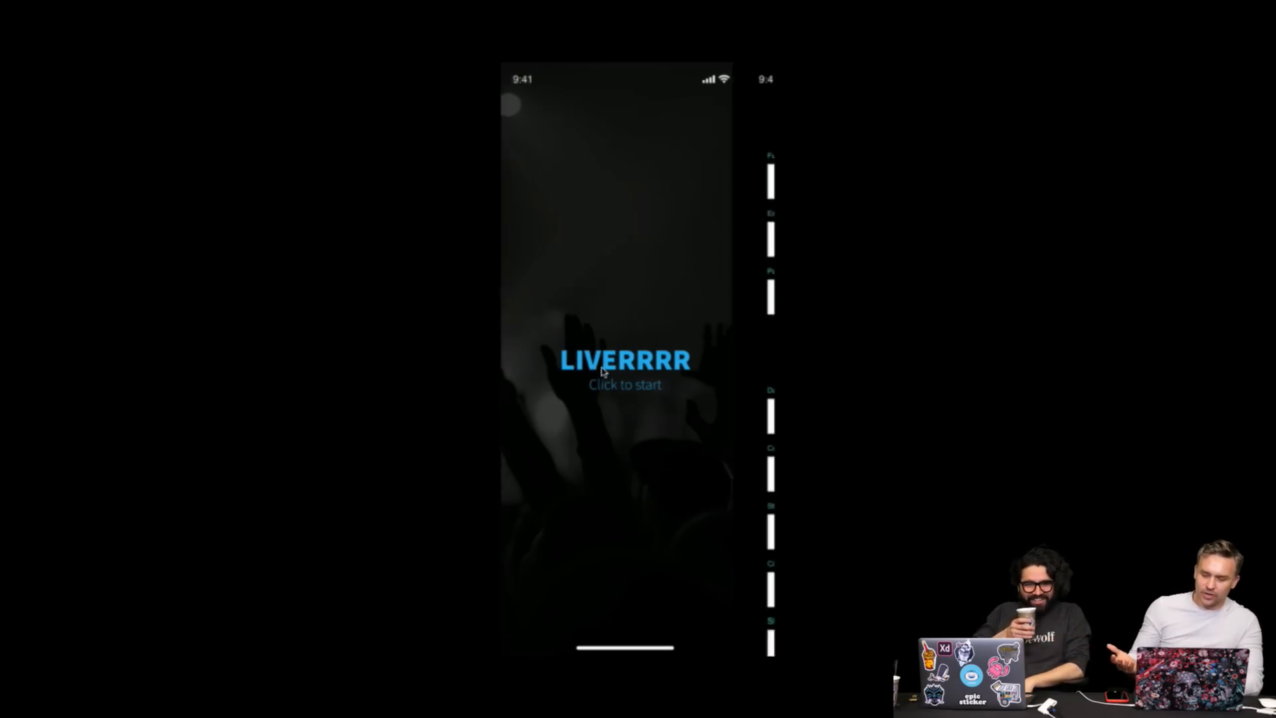
pyautogui.scroll(-3, 590, 264)
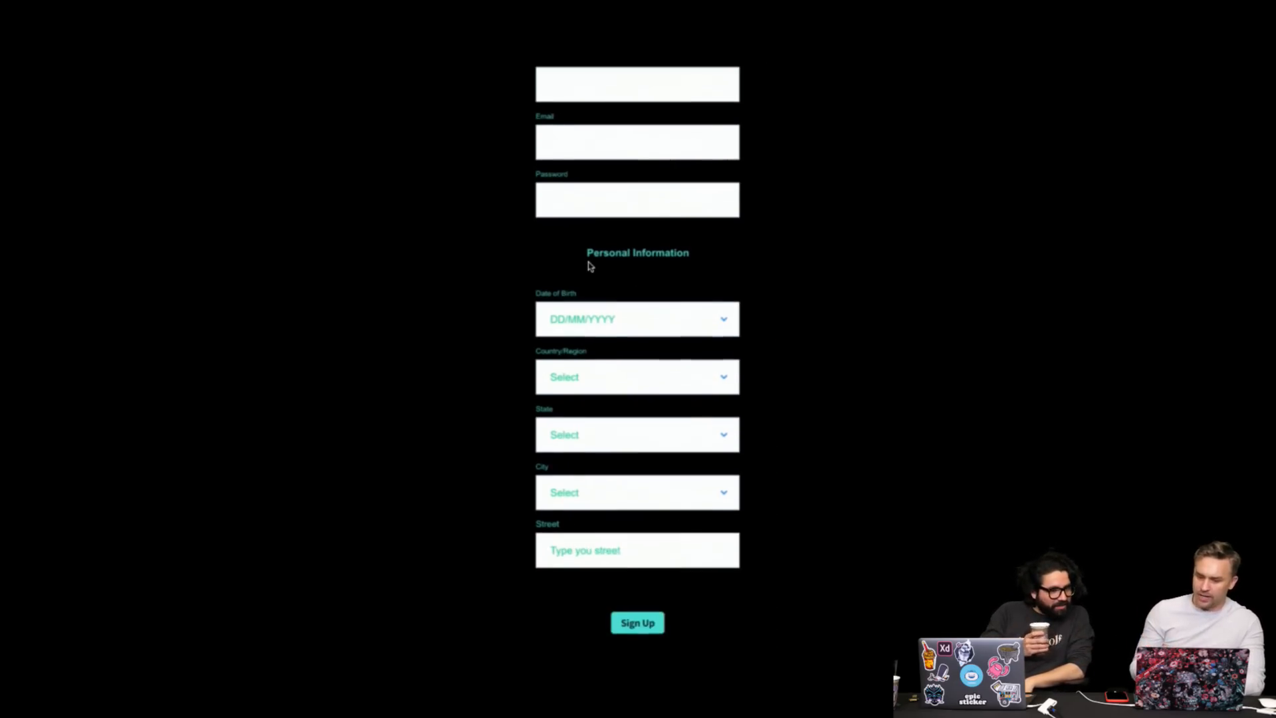
pyautogui.scroll(3, 590, 266)
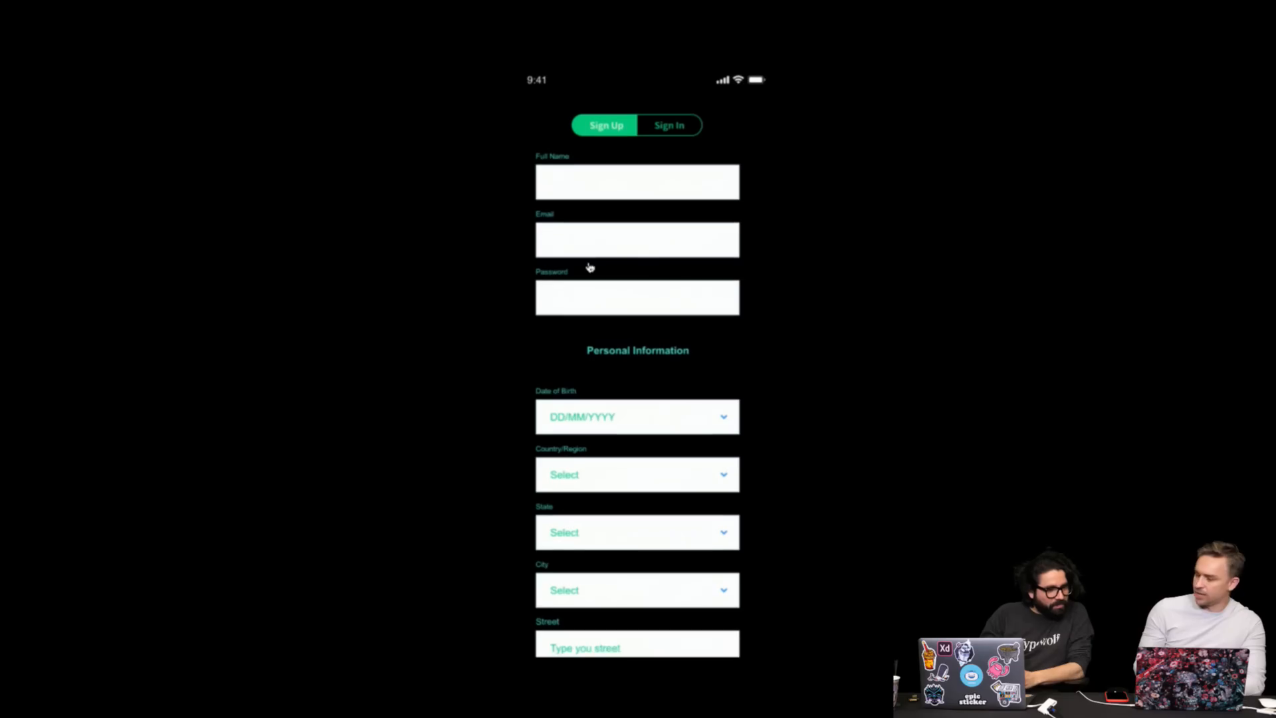
pyautogui.click(594, 192)
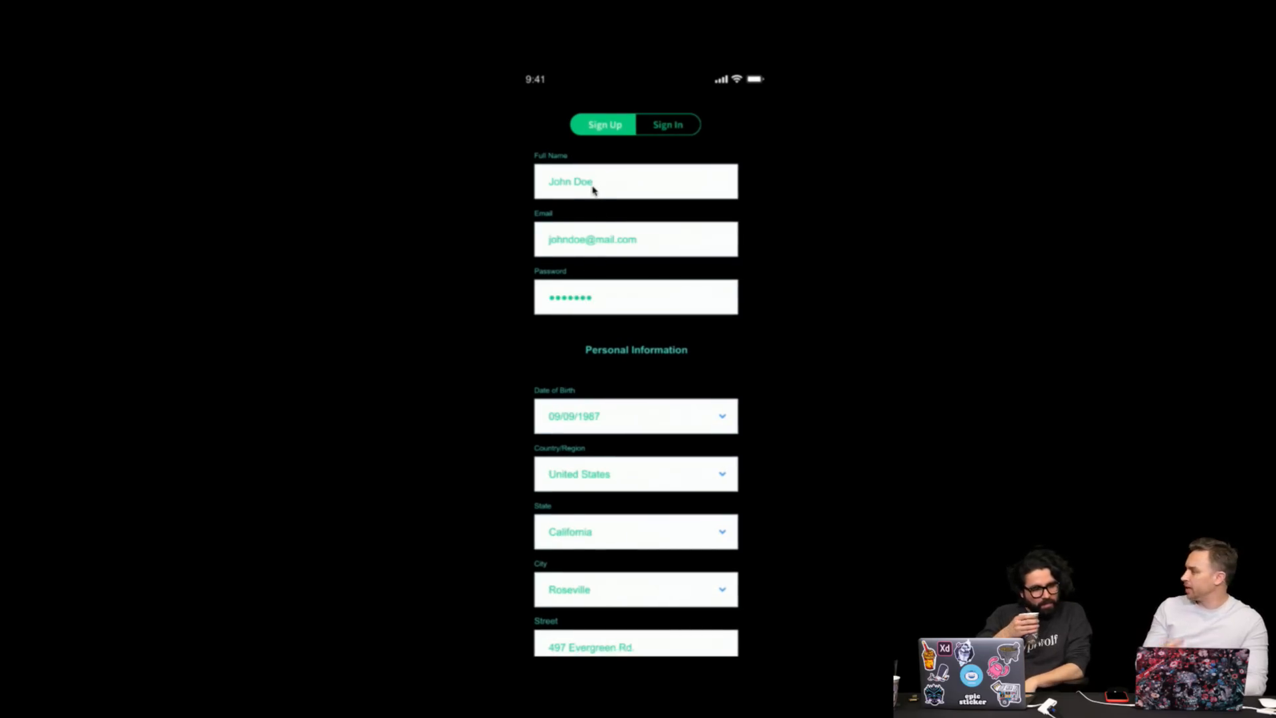
pyautogui.scroll(-3, 636, 362)
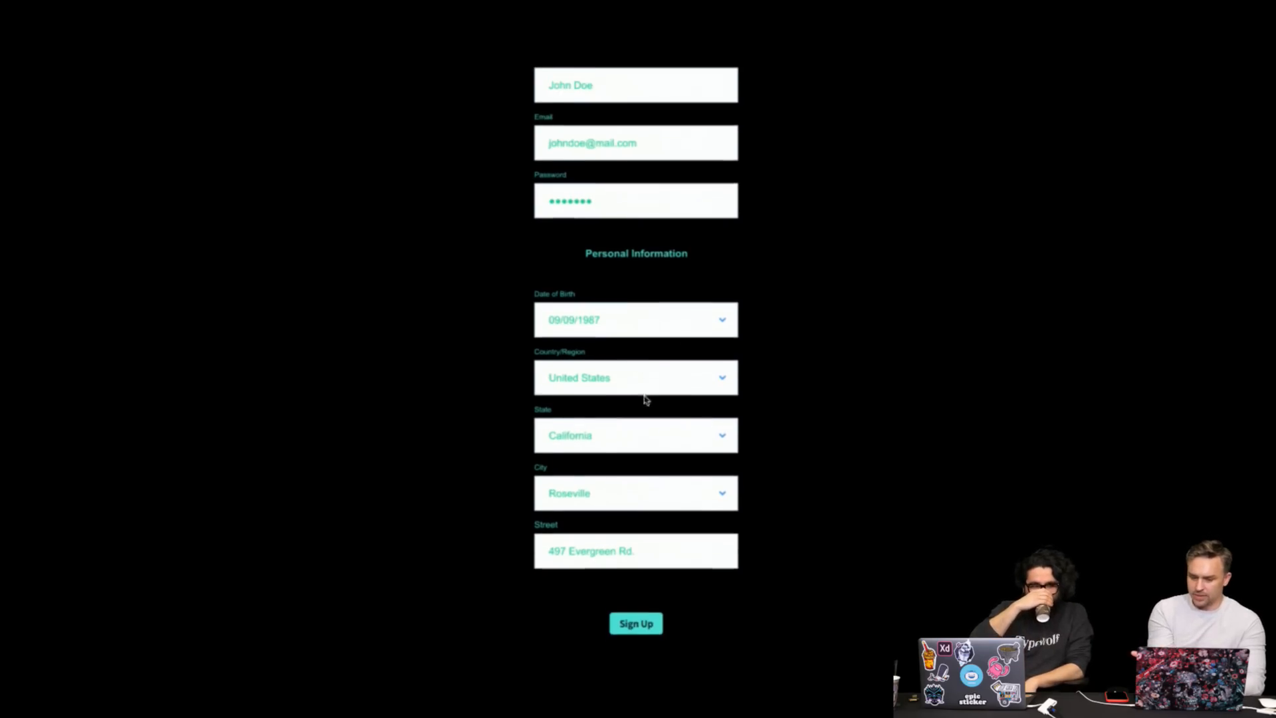
pyautogui.click(637, 628)
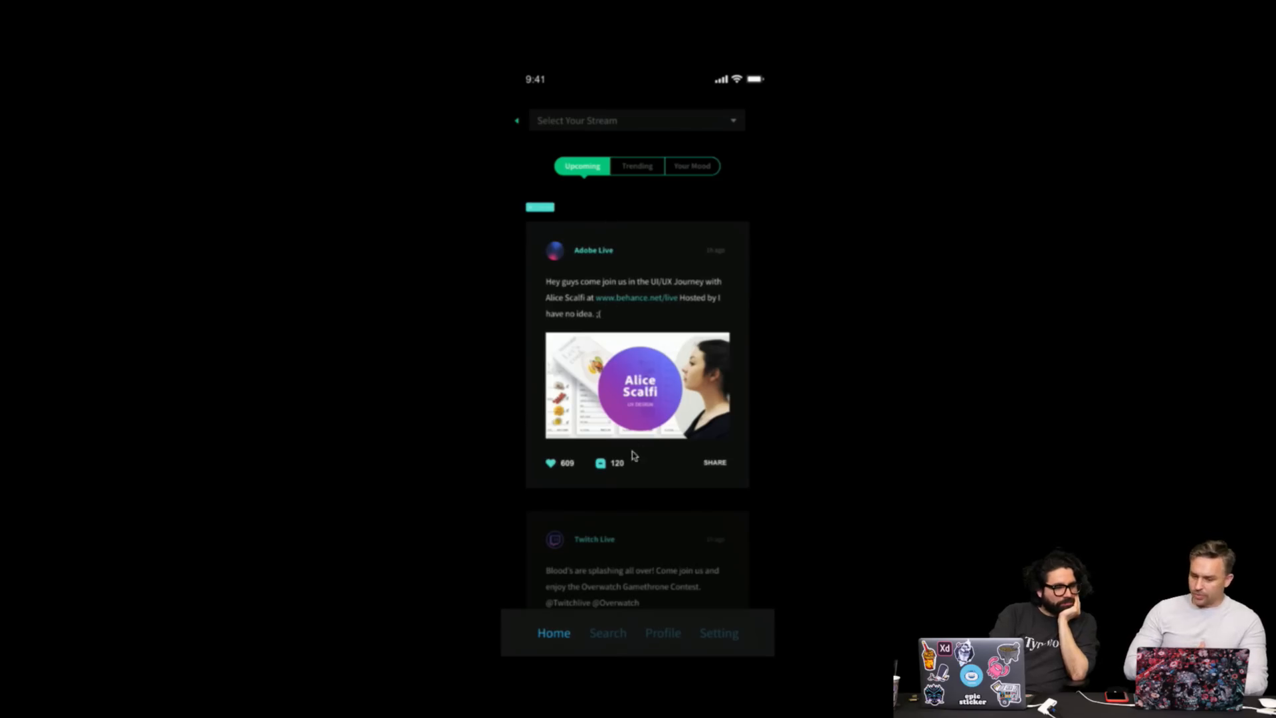
# - Choose the Design stream, return to the Home feed, and exit full screen
pyautogui.click(586, 129)
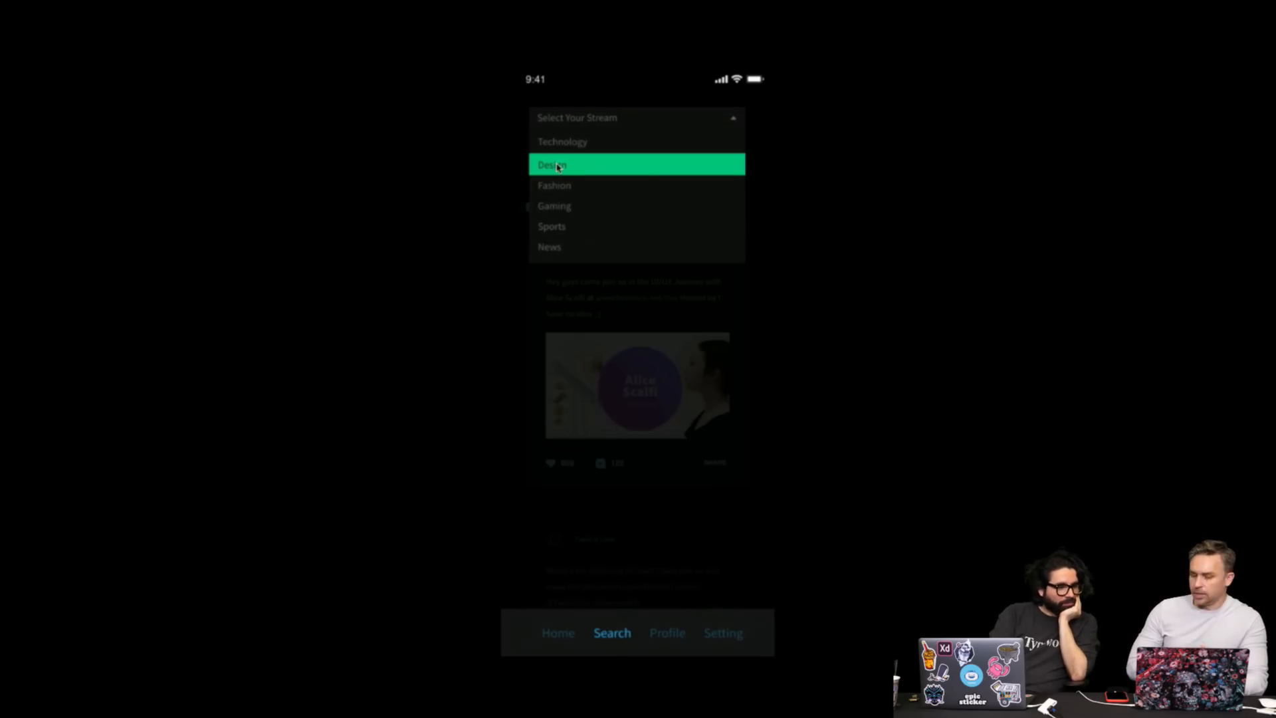
pyautogui.click(558, 167)
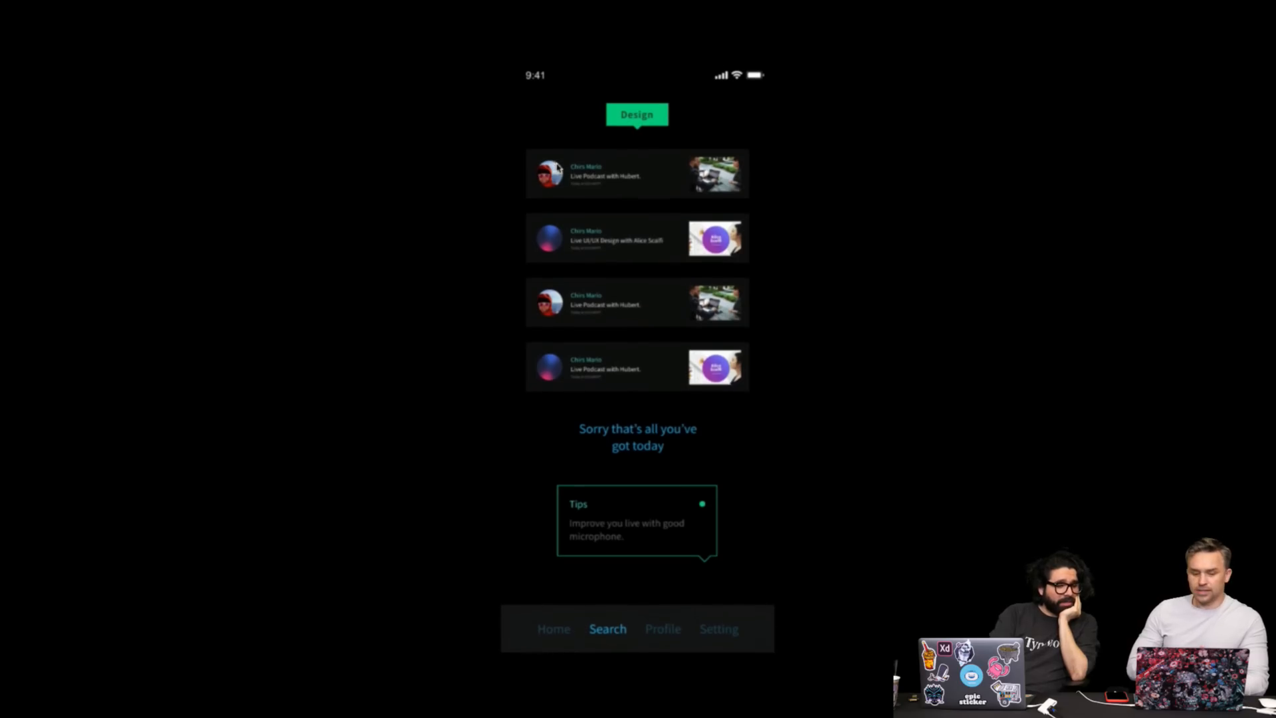
pyautogui.click(607, 178)
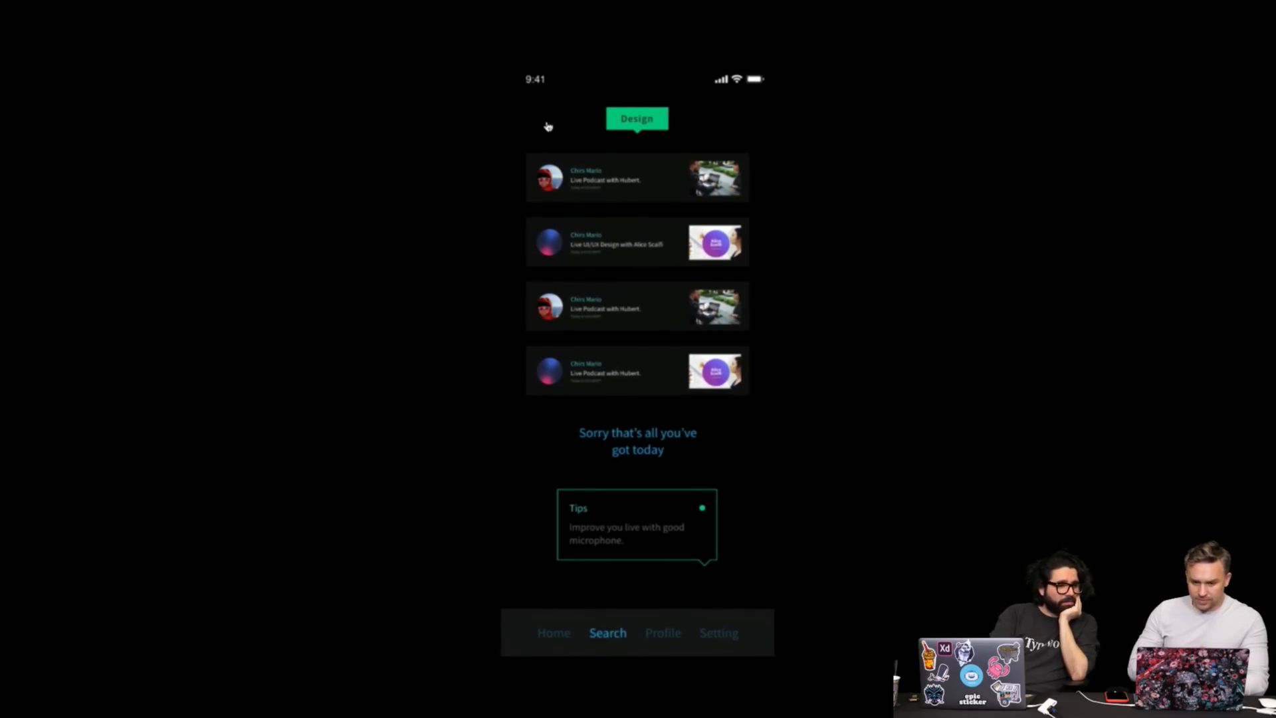
pyautogui.click(547, 126)
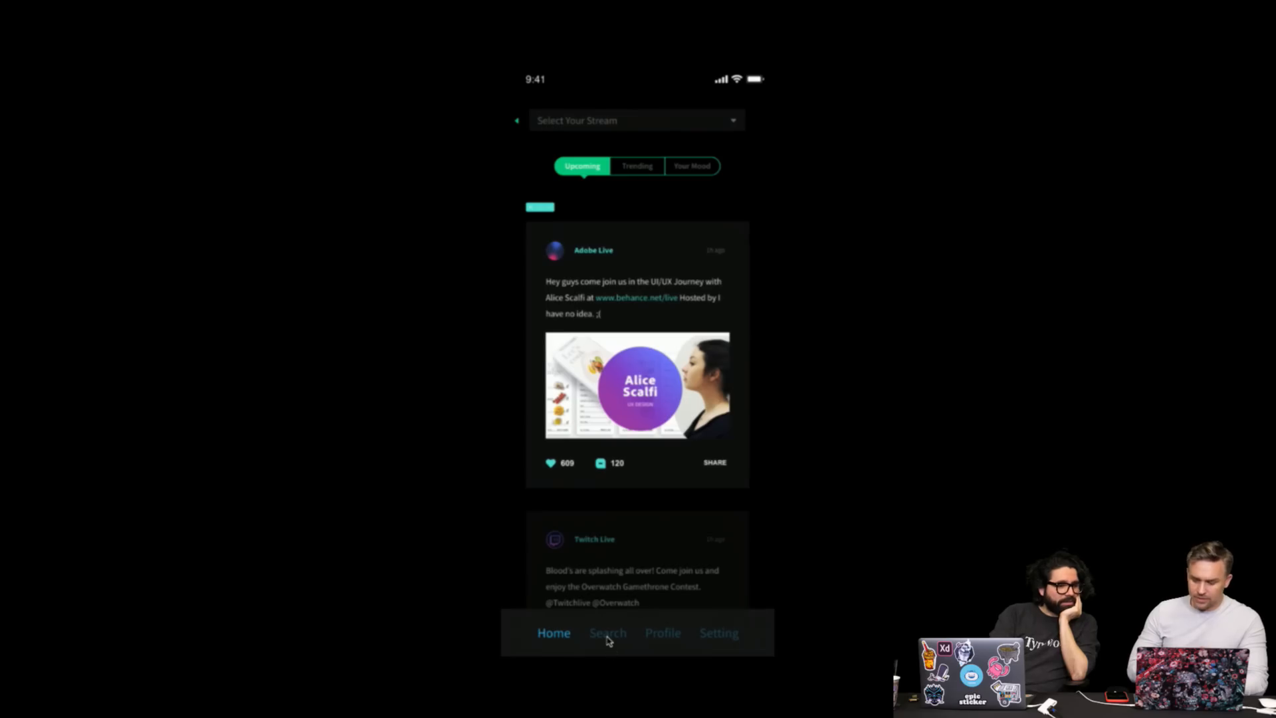
pyautogui.click(607, 639)
pyautogui.moveTo(345, 3)
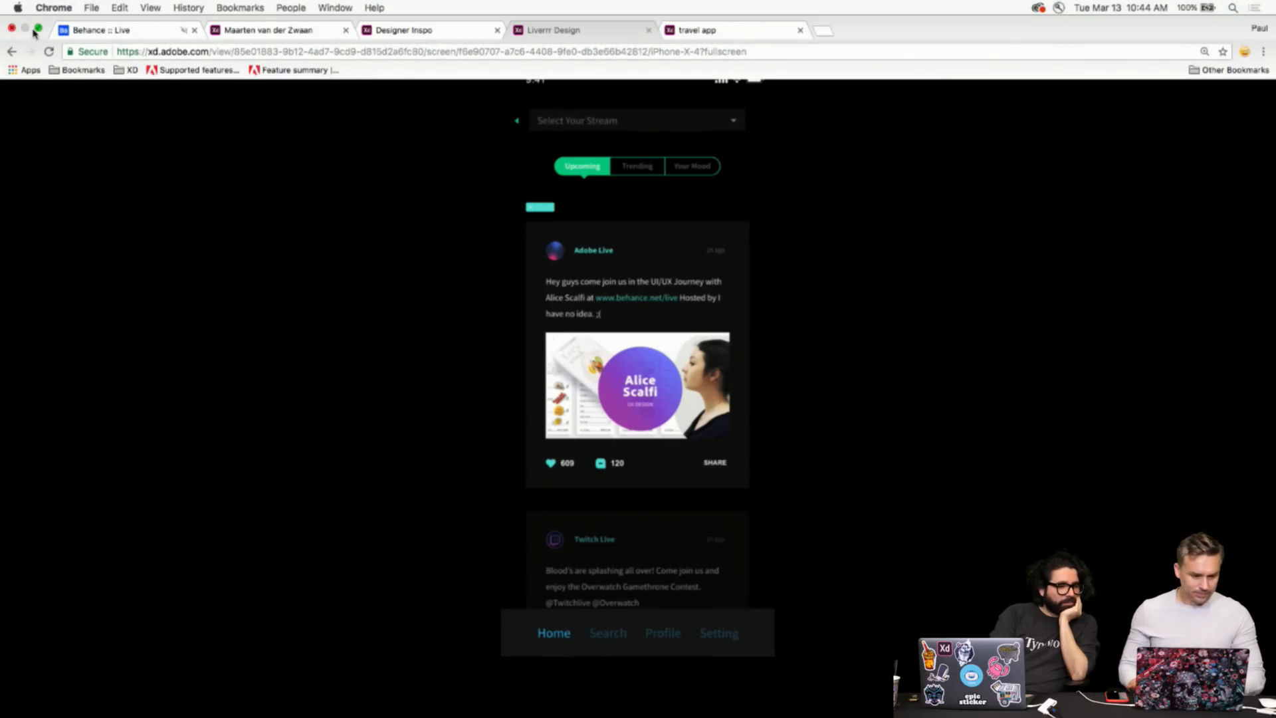
# - Exit browser full screen, then reload Designer Inspo and return to its home screen
pyautogui.click(38, 29)
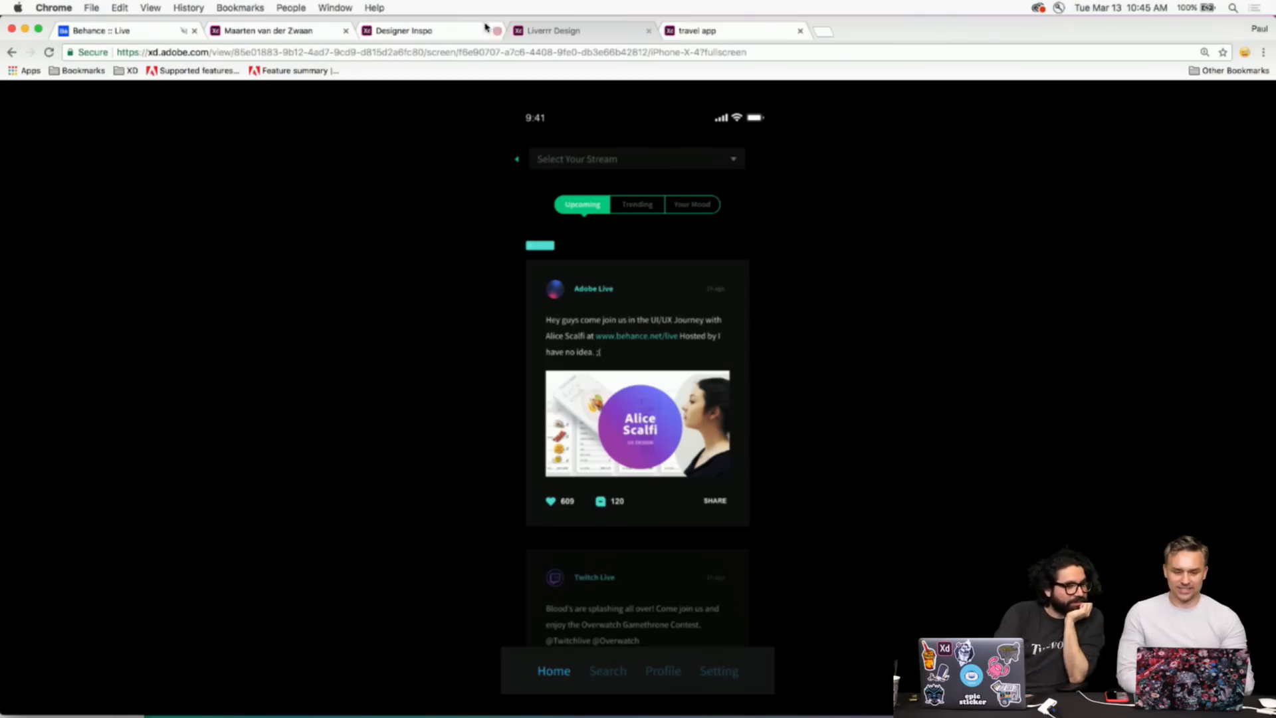
pyautogui.click(425, 31)
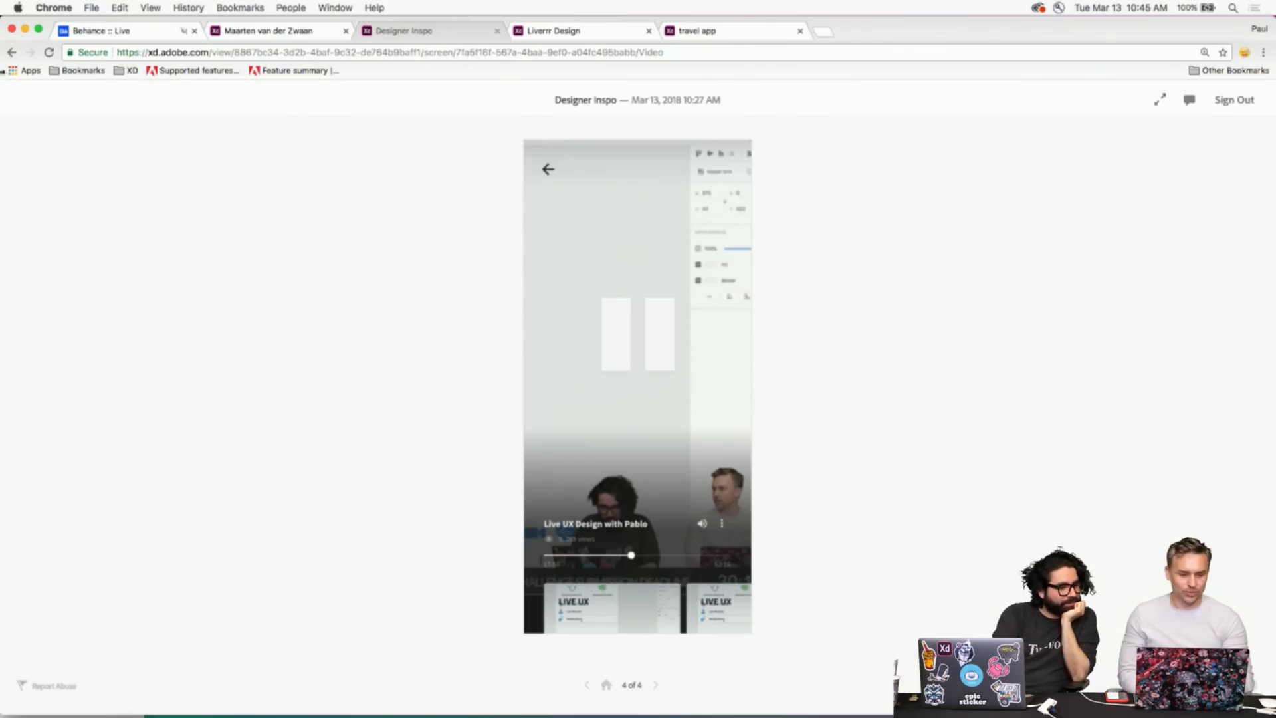
pyautogui.click(48, 52)
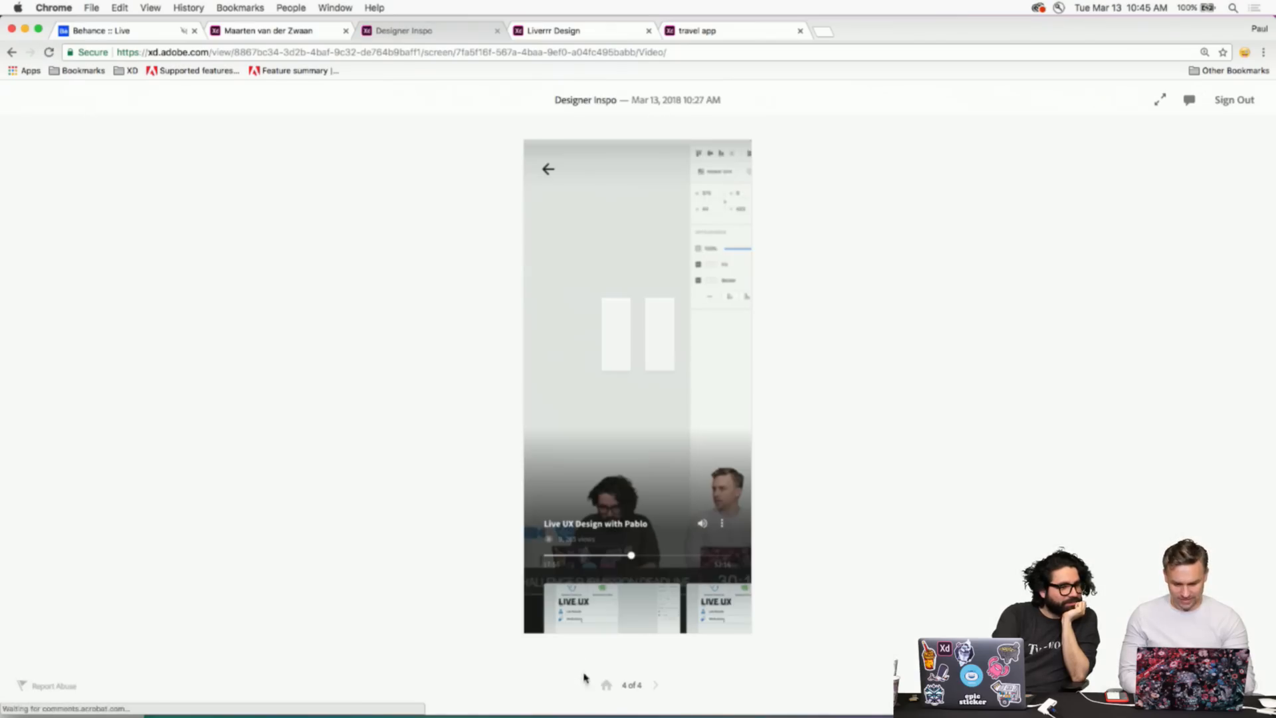
pyautogui.click(606, 685)
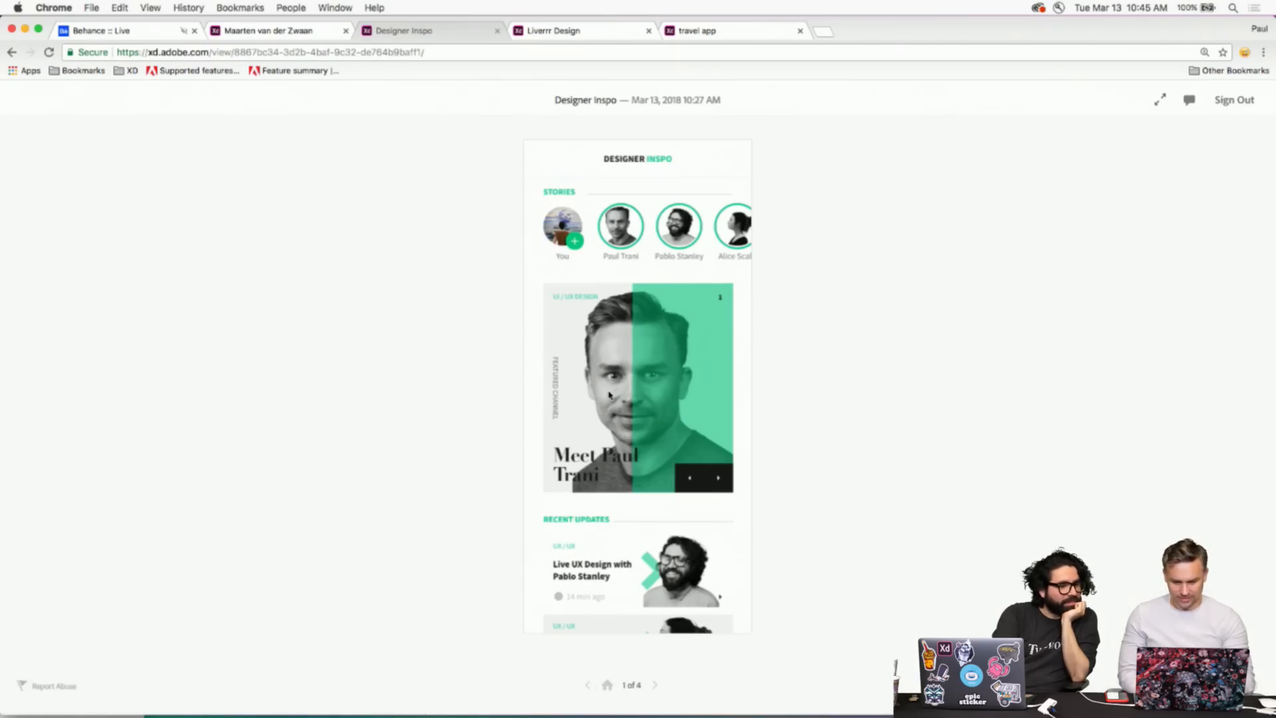
pyautogui.scroll(-3, 610, 395)
pyautogui.scroll(2, 609, 395)
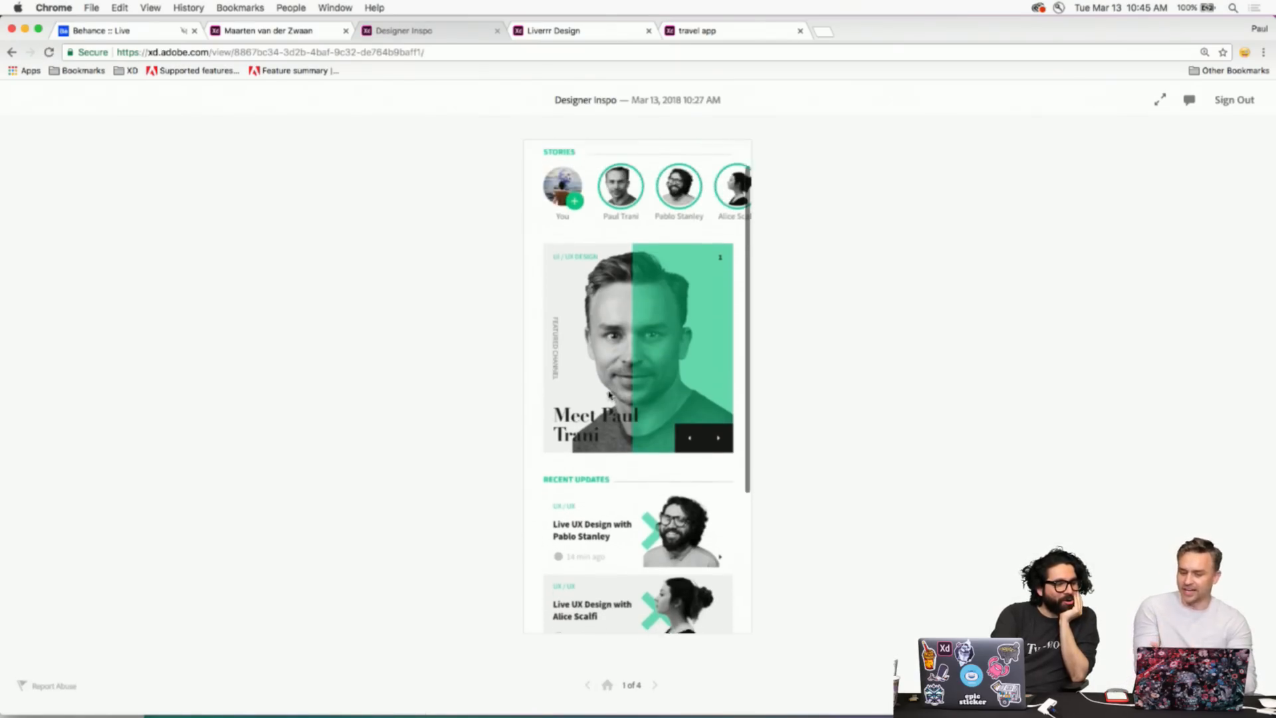
pyautogui.scroll(-5, 609, 395)
pyautogui.scroll(-2, 610, 396)
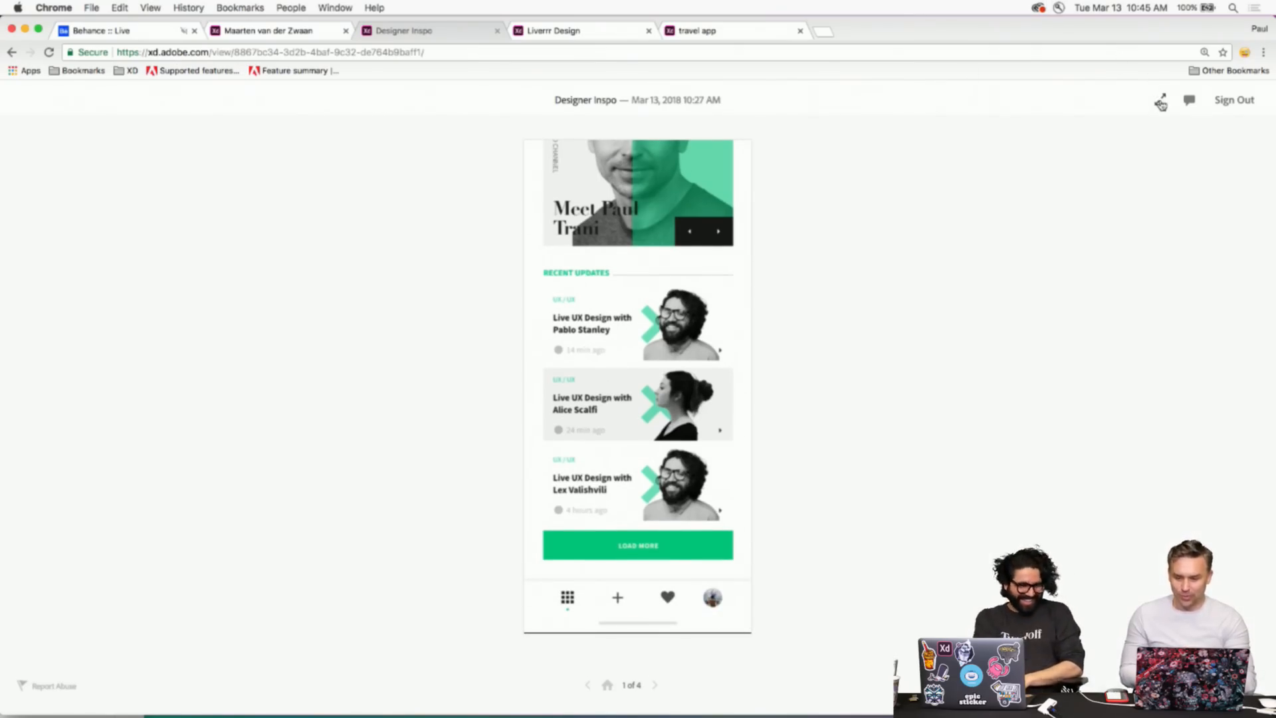
# - In full screen, open the first update's profile and a stream video, then go back home
pyautogui.click(1159, 100)
pyautogui.click(617, 391)
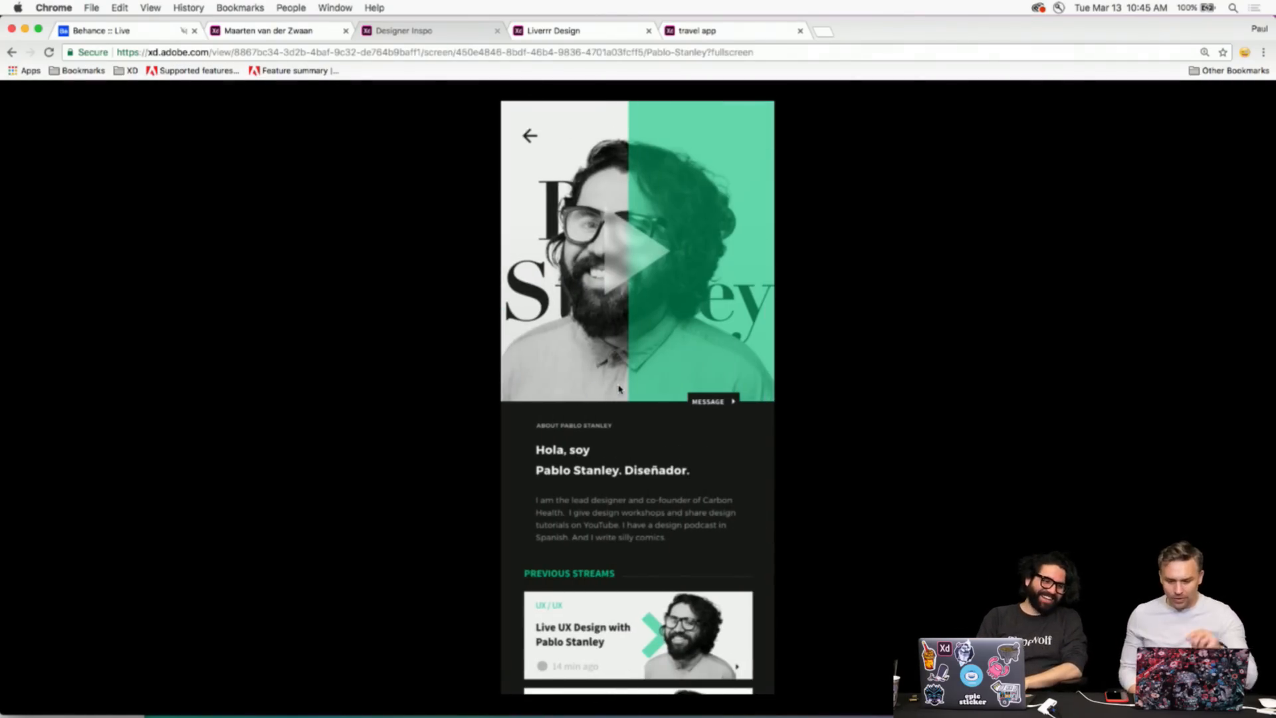
pyautogui.scroll(-5, 661, 320)
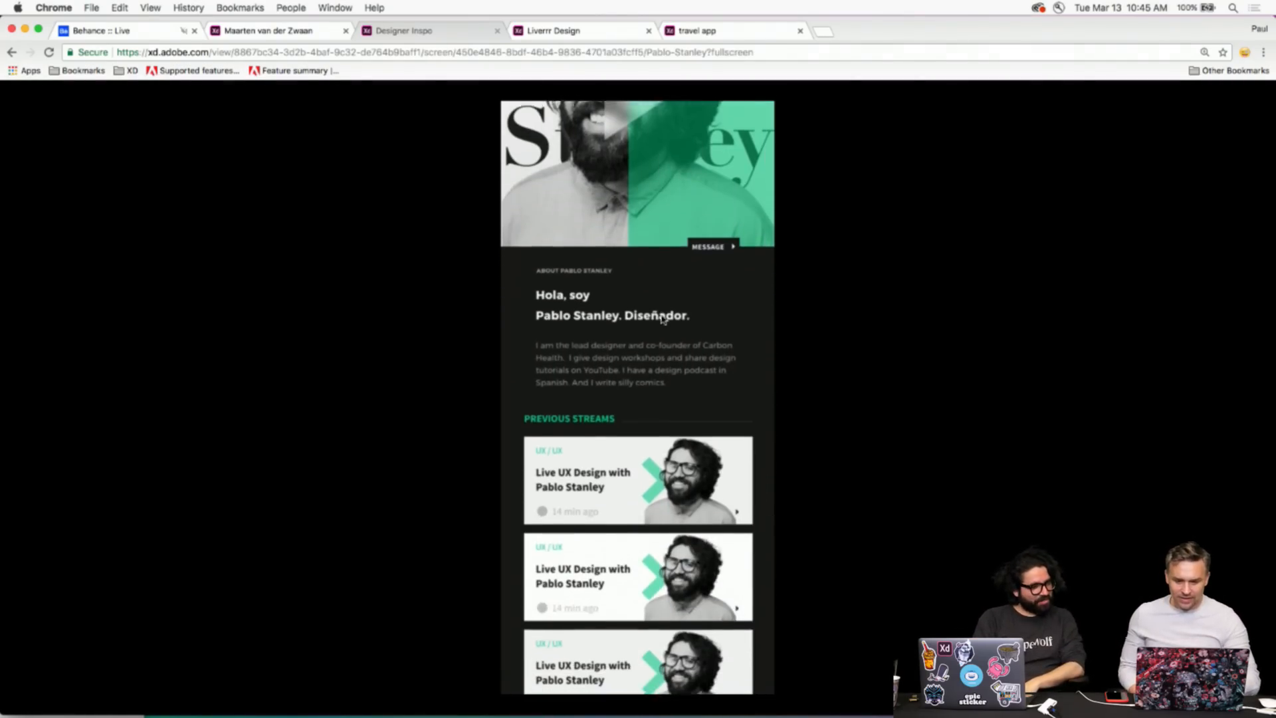
pyautogui.scroll(-1, 661, 318)
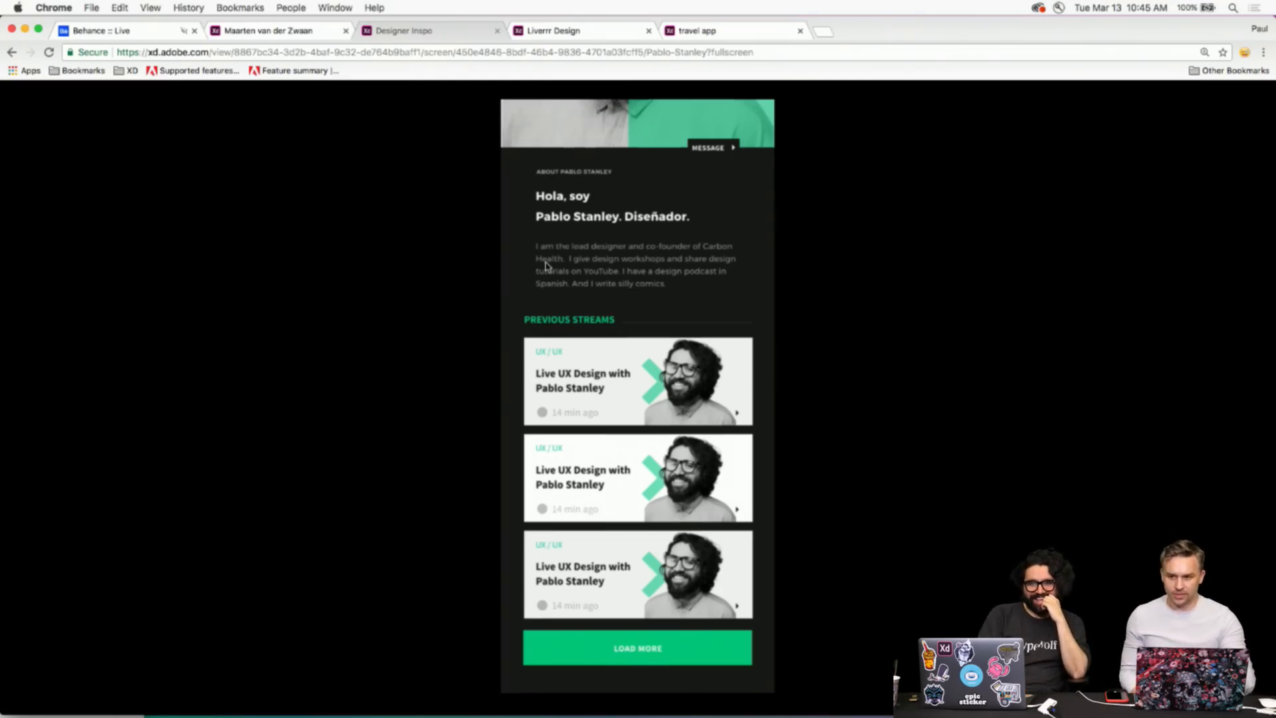
pyautogui.click(612, 497)
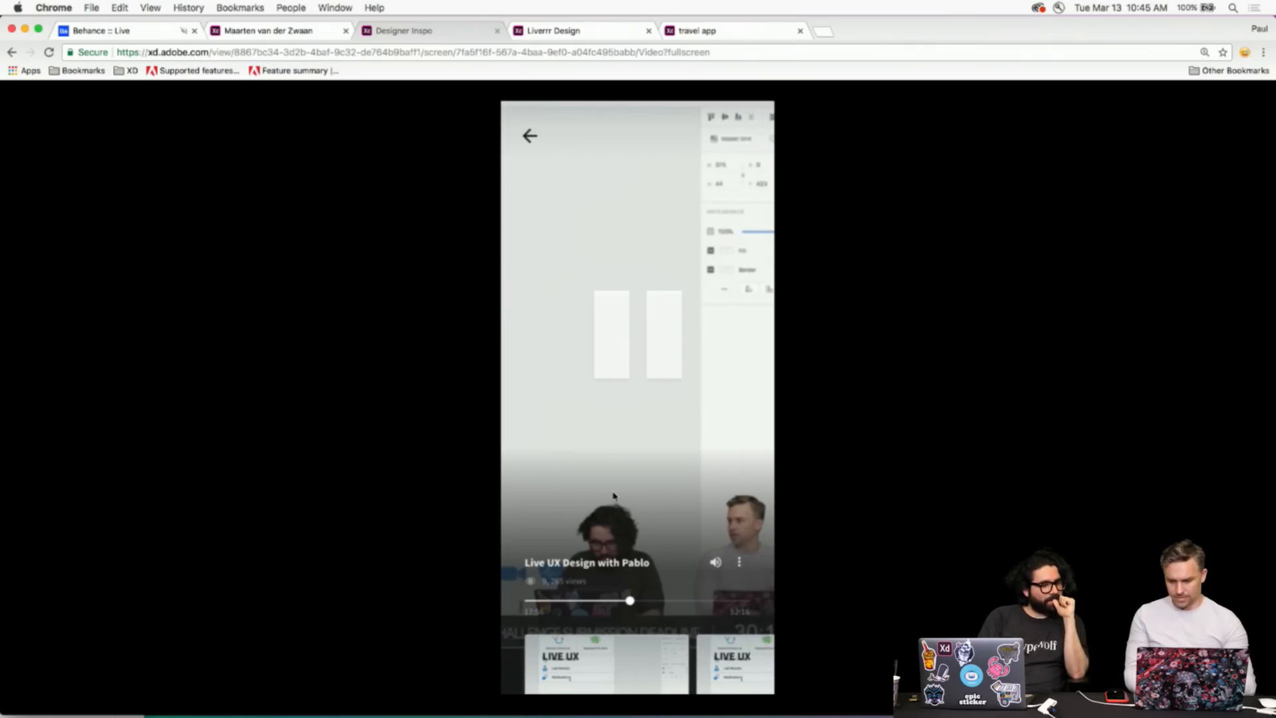
pyautogui.click(530, 137)
pyautogui.click(529, 136)
# - Glance at the Liverrr and Designer Inspo tabs, then switch to the Cofus prototype
pyautogui.click(545, 31)
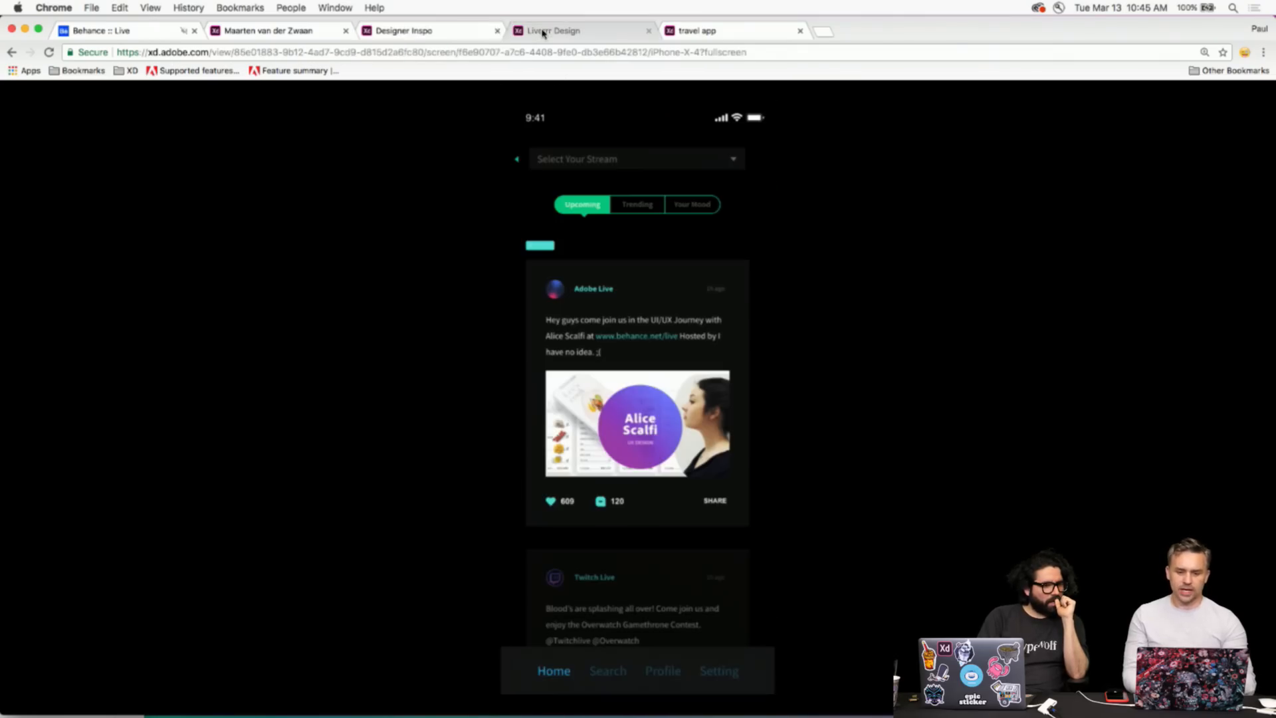
pyautogui.click(409, 30)
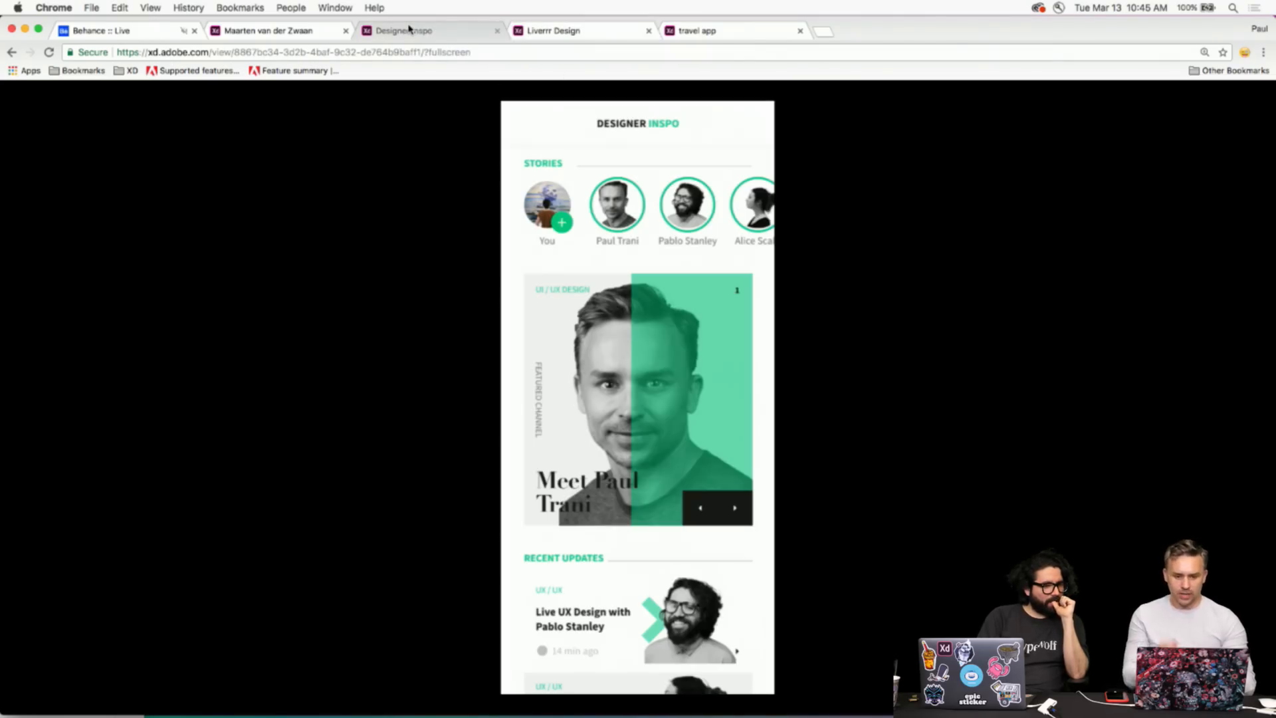
pyautogui.scroll(-5, 597, 435)
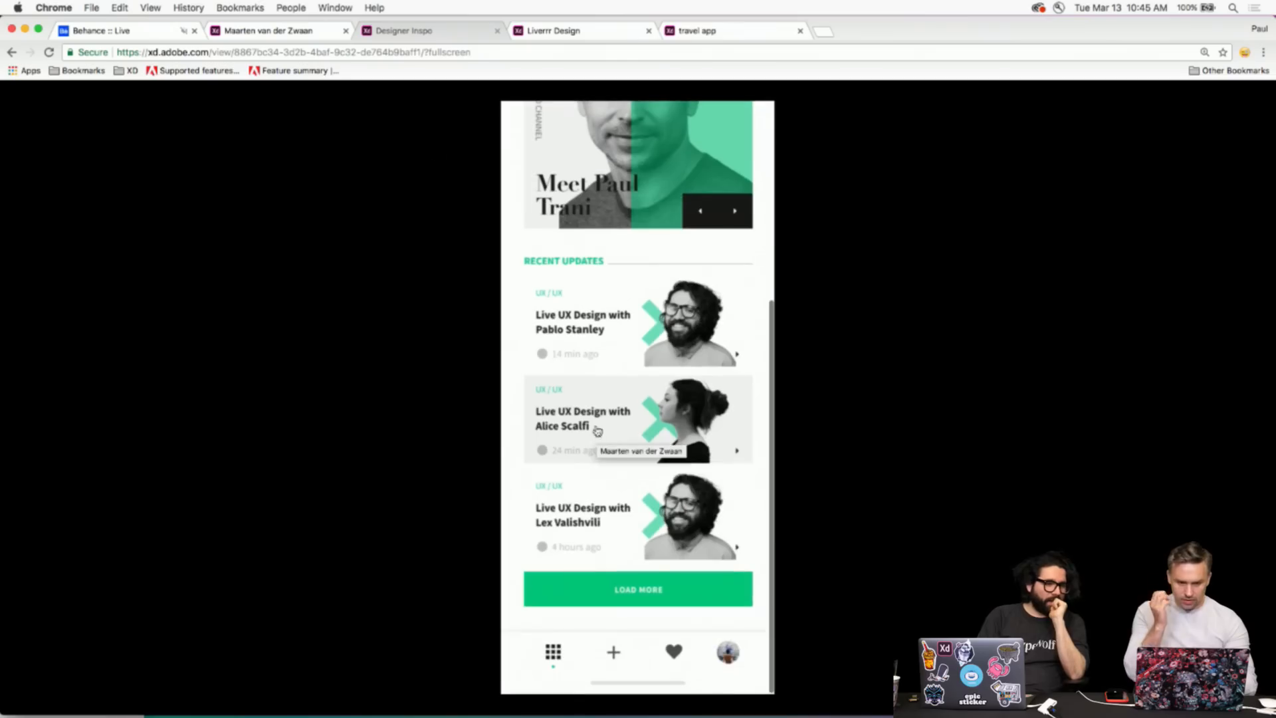
pyautogui.click(238, 33)
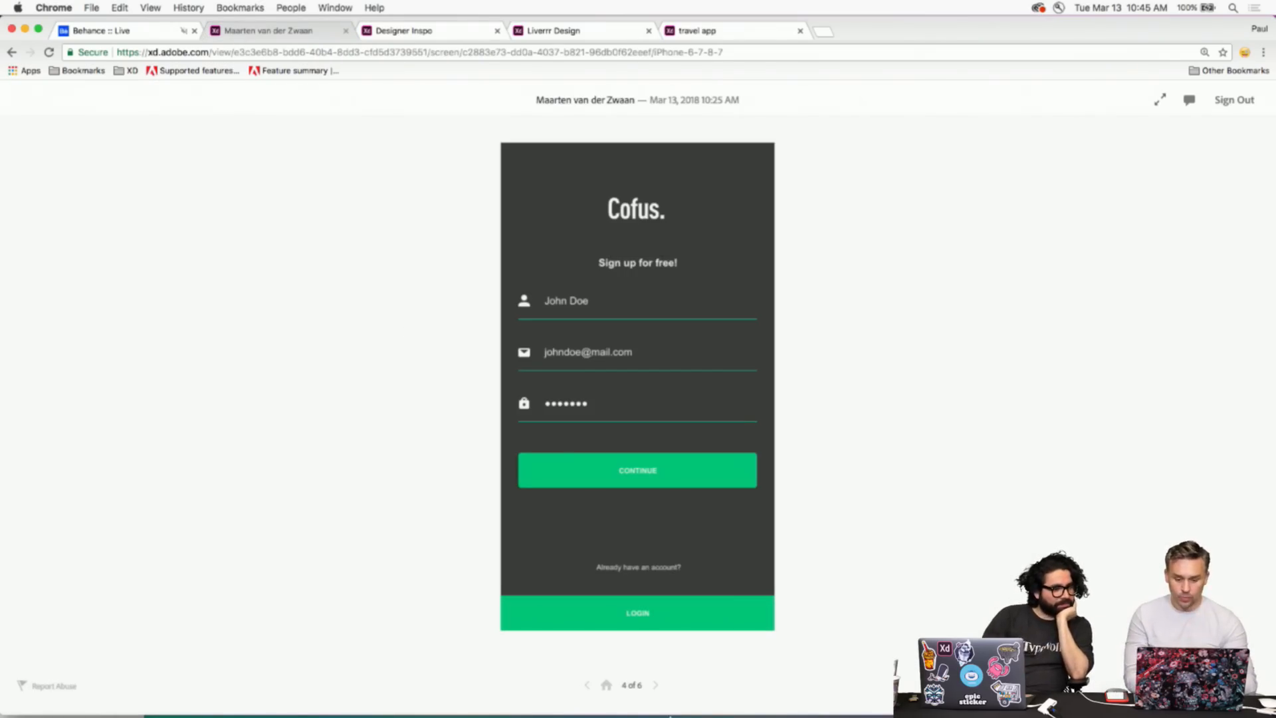
# - Restart Cofus, jump to the feed, open the profile, and return via the Cofus logo
pyautogui.click(606, 685)
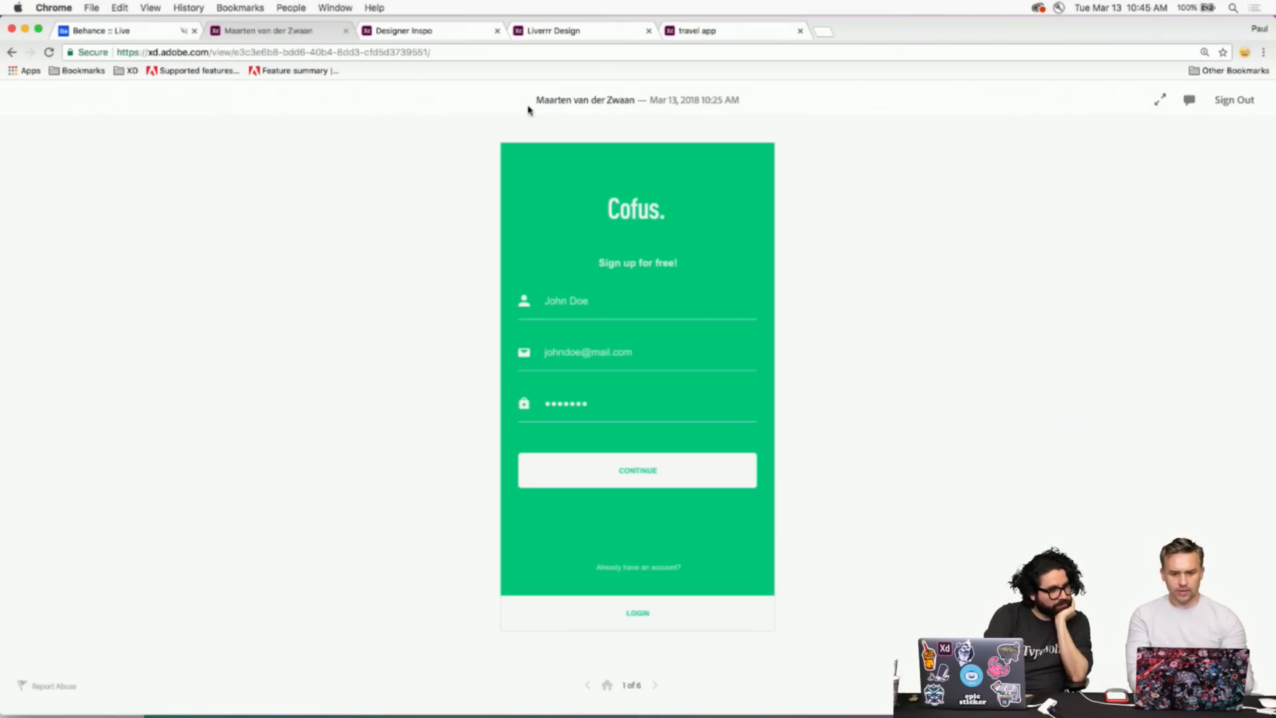
pyautogui.click(588, 684)
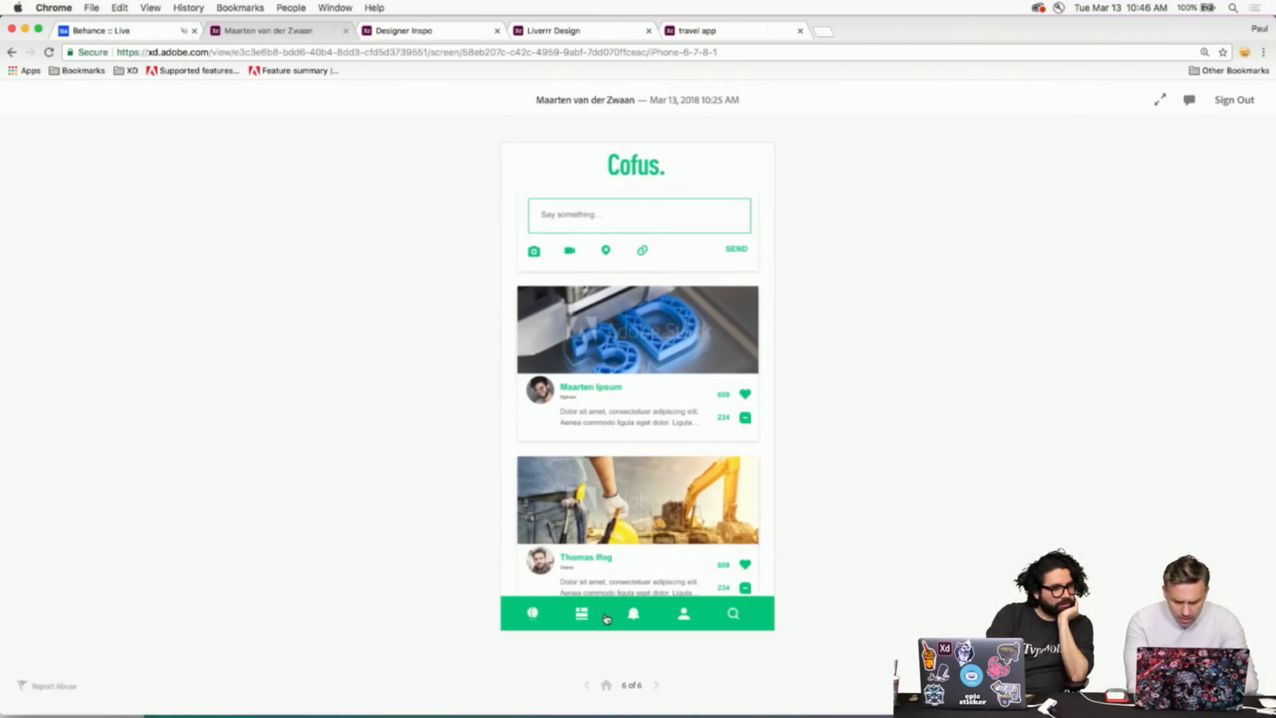
pyautogui.click(606, 619)
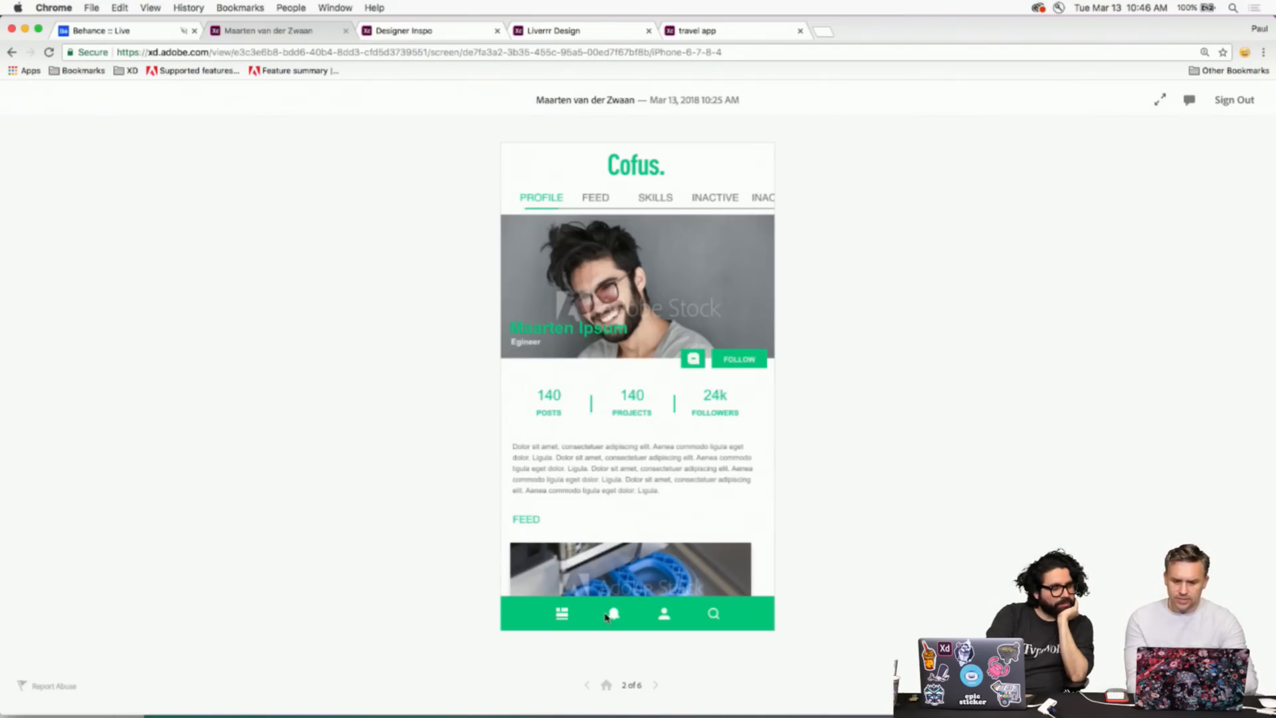
pyautogui.click(642, 507)
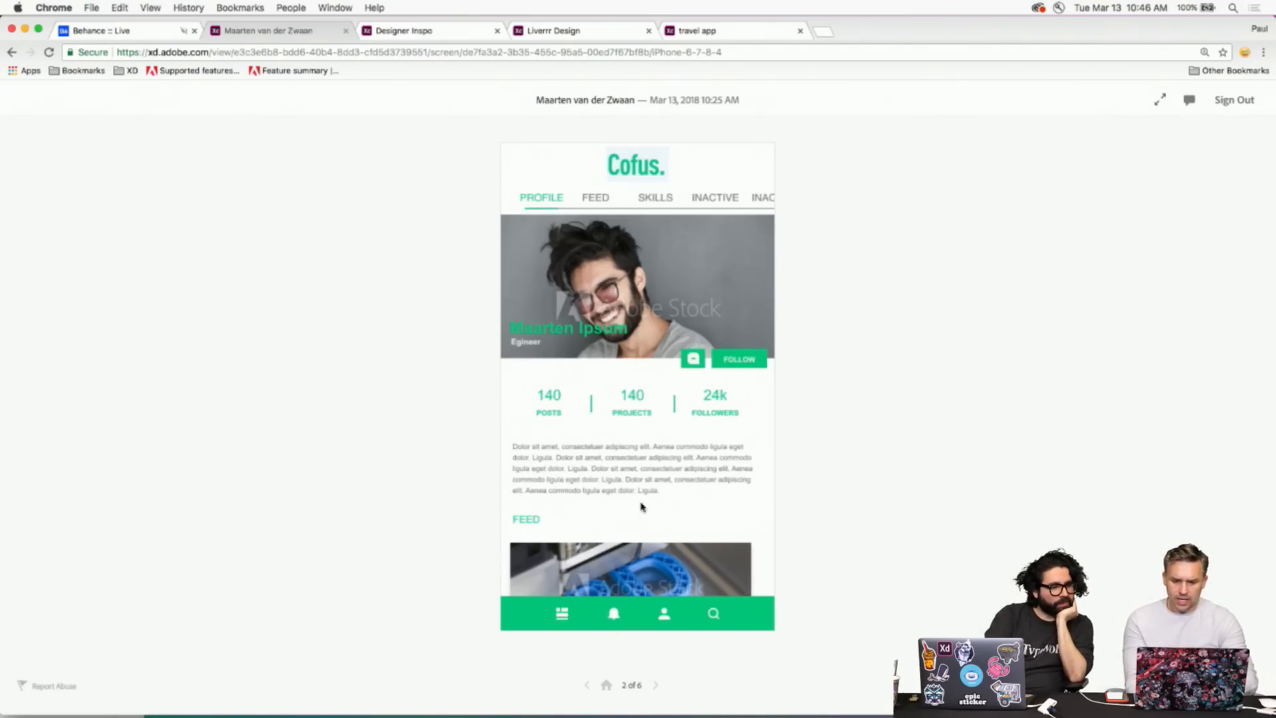
pyautogui.click(625, 177)
# - Step forward from sign-up, 1 of 6, to the dark profile screen, 5 of 6
pyautogui.click(655, 685)
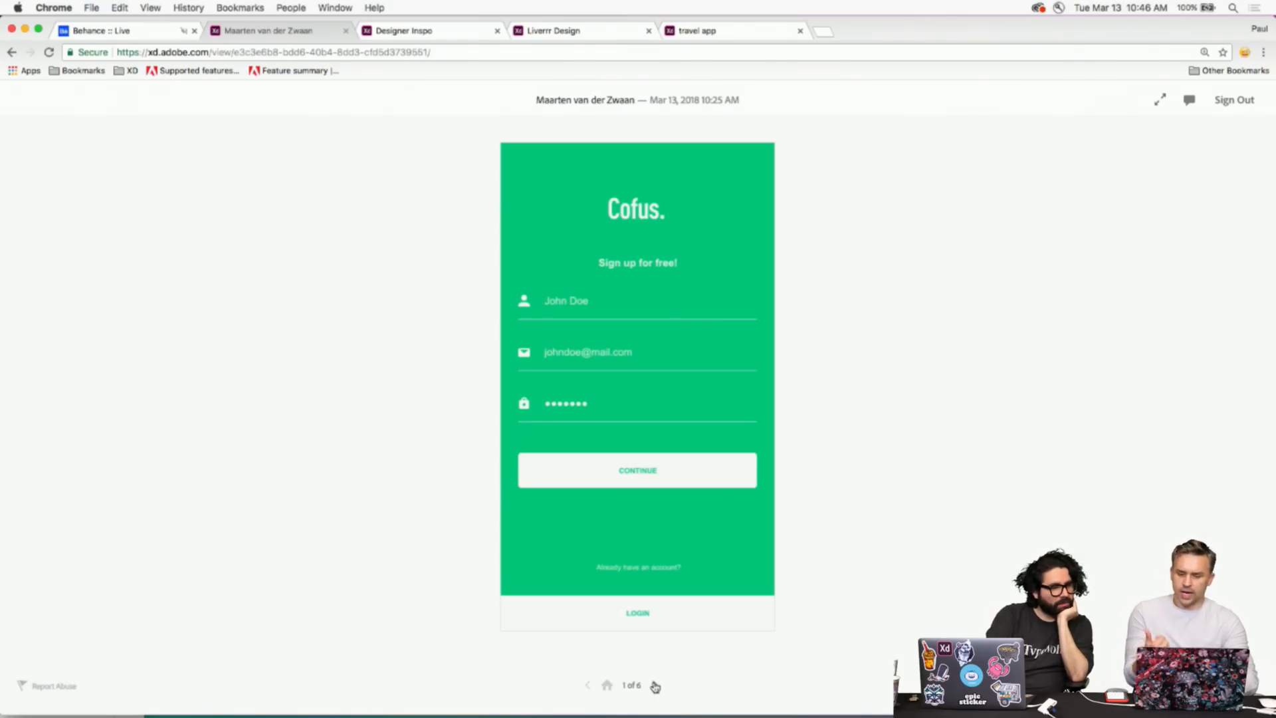
pyautogui.click(655, 686)
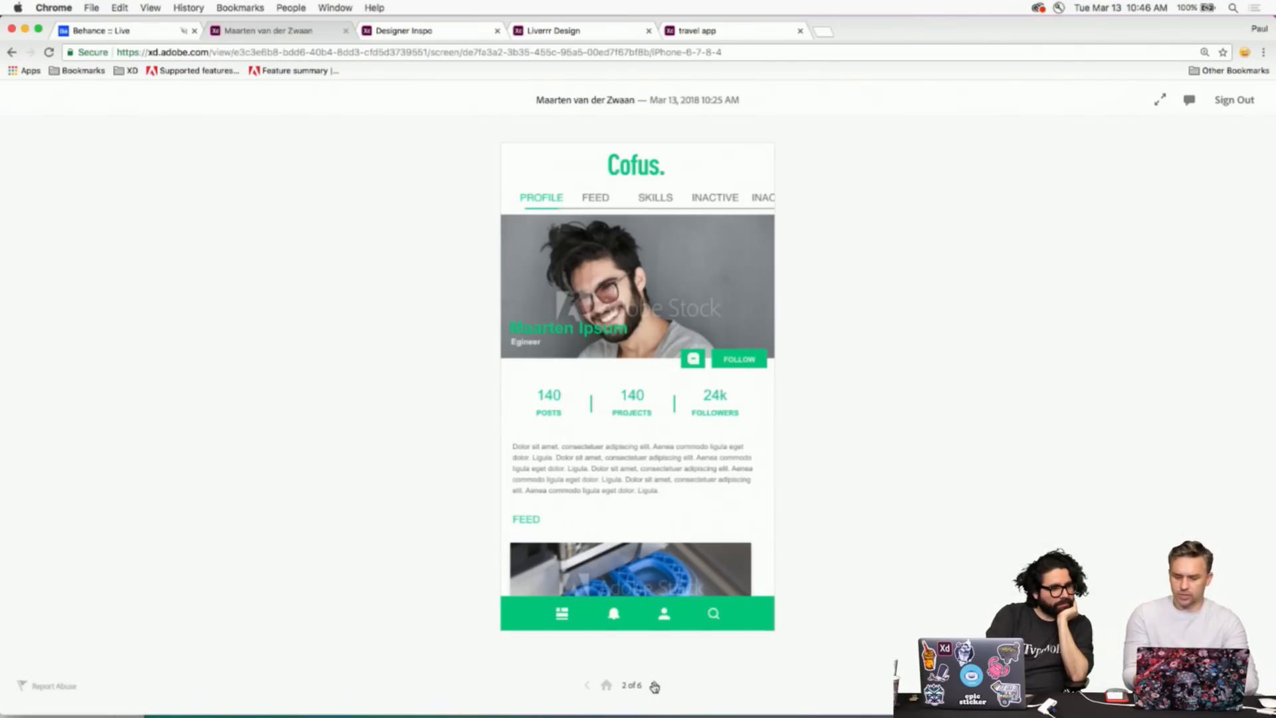
pyautogui.click(654, 685)
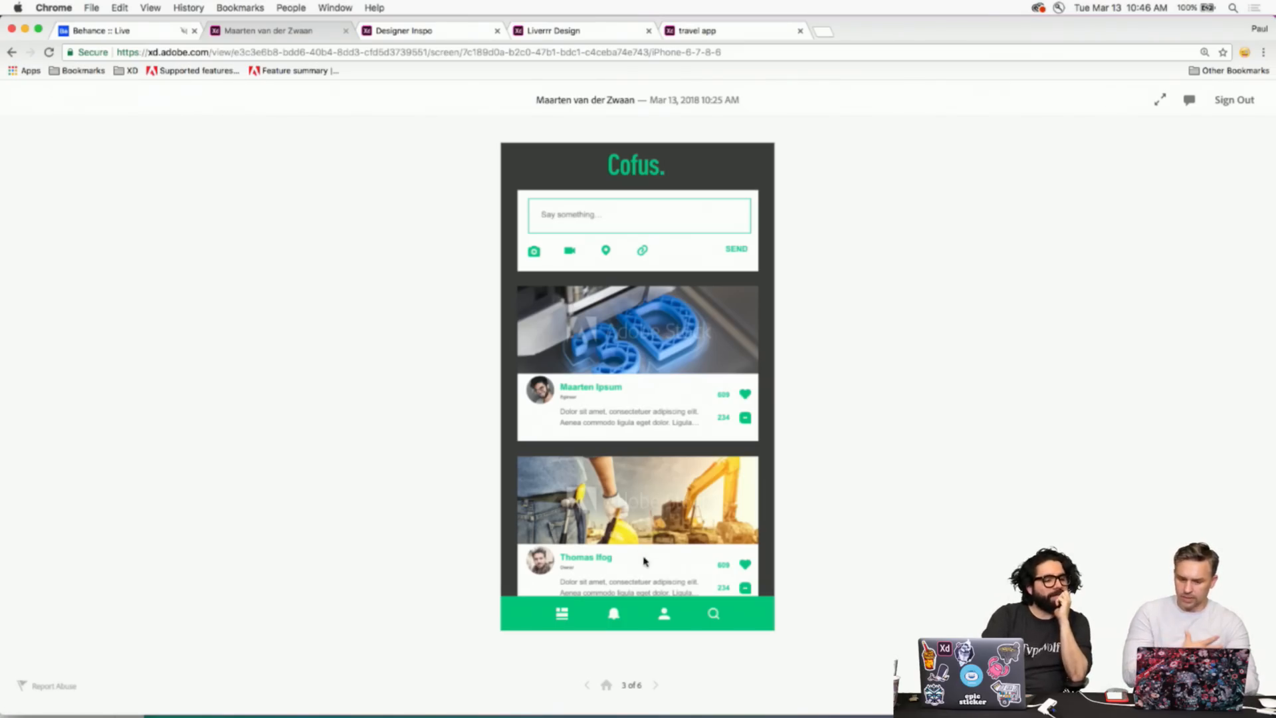
pyautogui.click(656, 685)
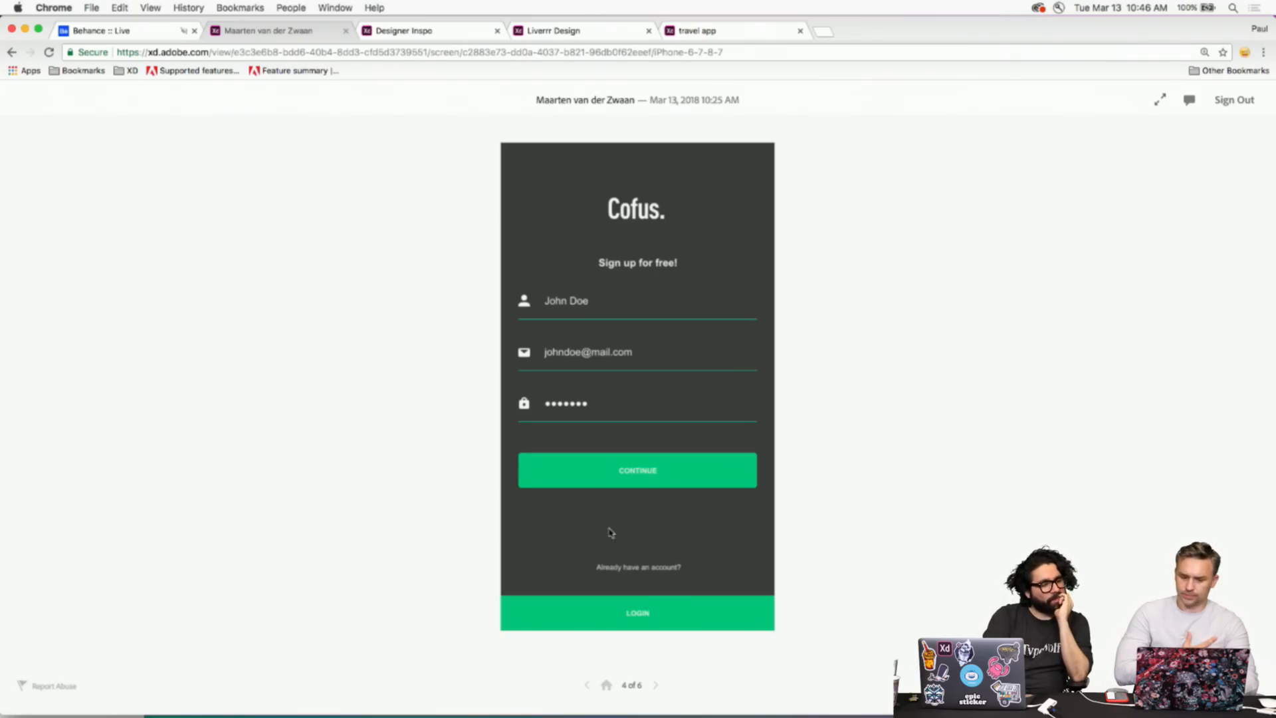
pyautogui.click(658, 686)
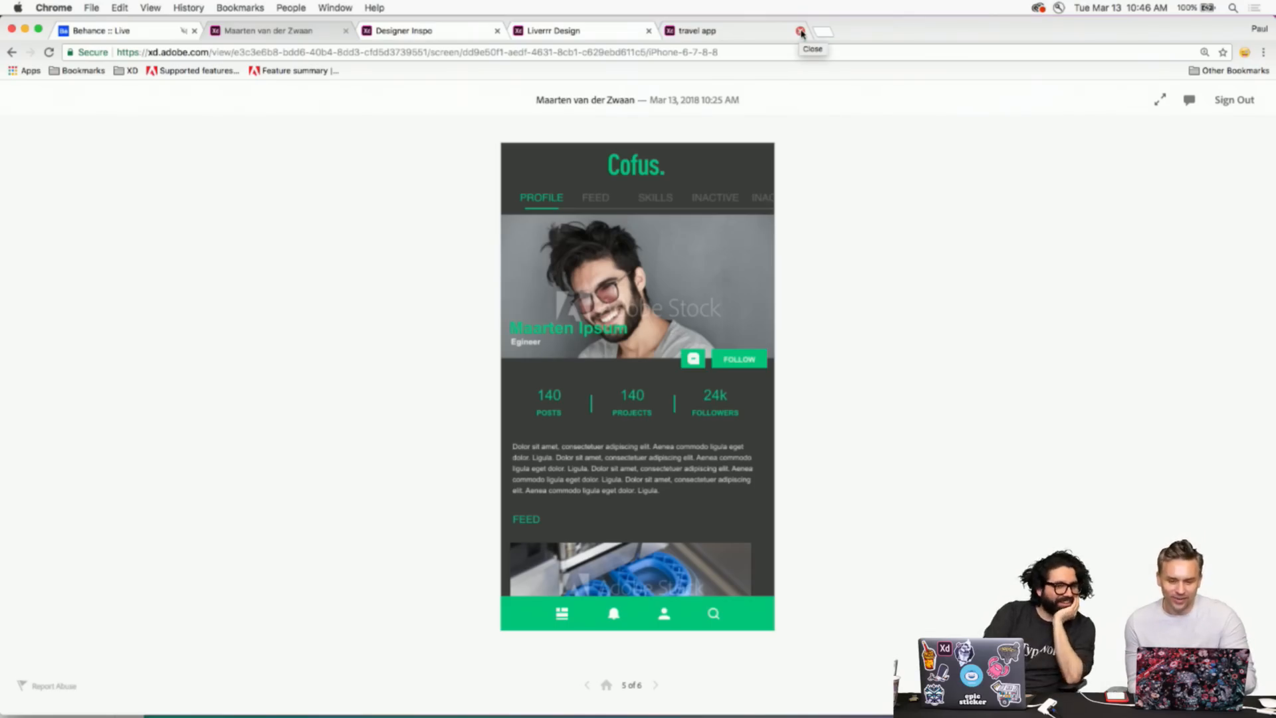
# - Close the travel app tab and shrink the Chrome window from both sides
pyautogui.click(801, 31)
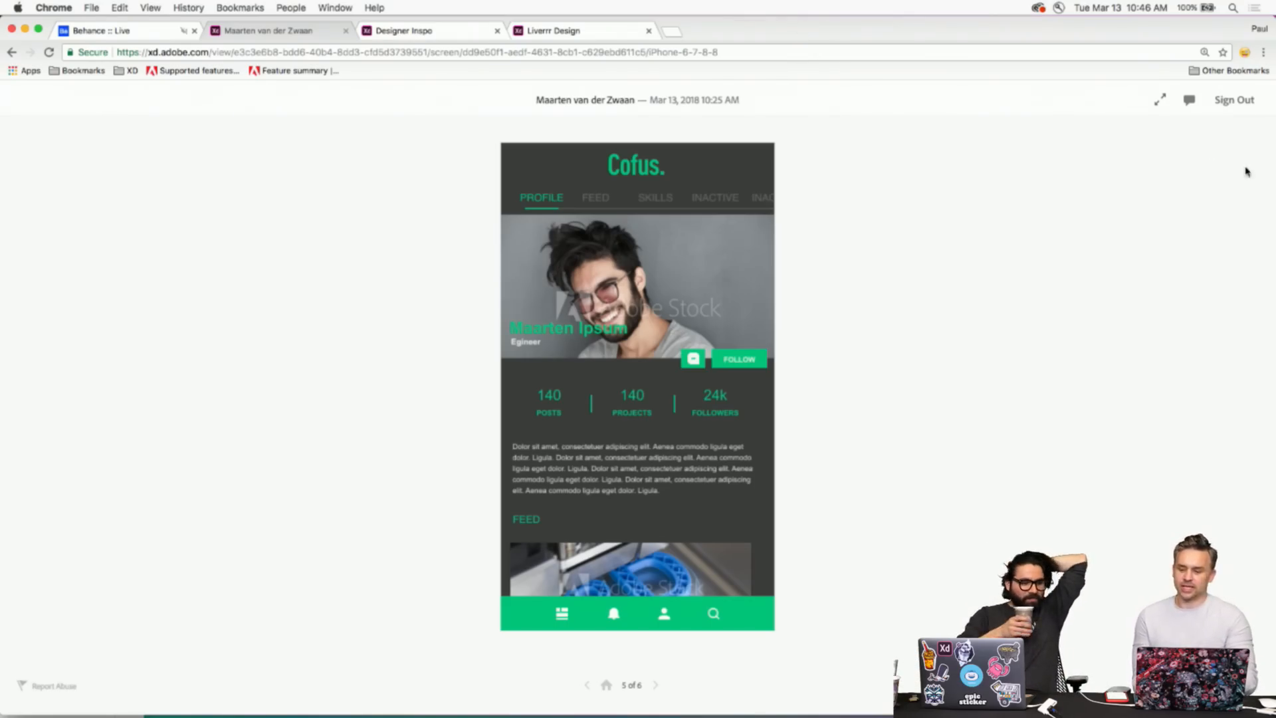
pyautogui.moveTo(1, 141); pyautogui.dragTo(2, 96)
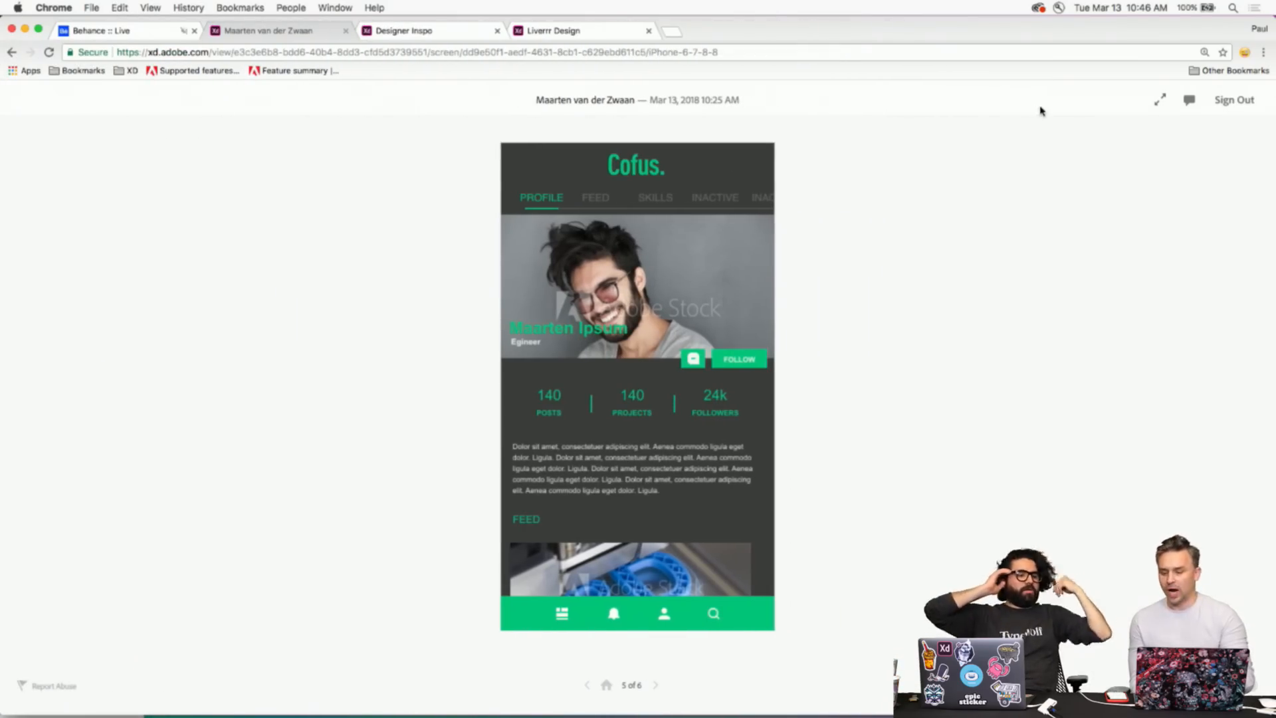
pyautogui.moveTo(1271, 195); pyautogui.dragTo(906, 207)
# - Pull the Cofus prototype into its own window on the right half and resize the left window
pyautogui.moveTo(274, 39); pyautogui.dragTo(693, 85)
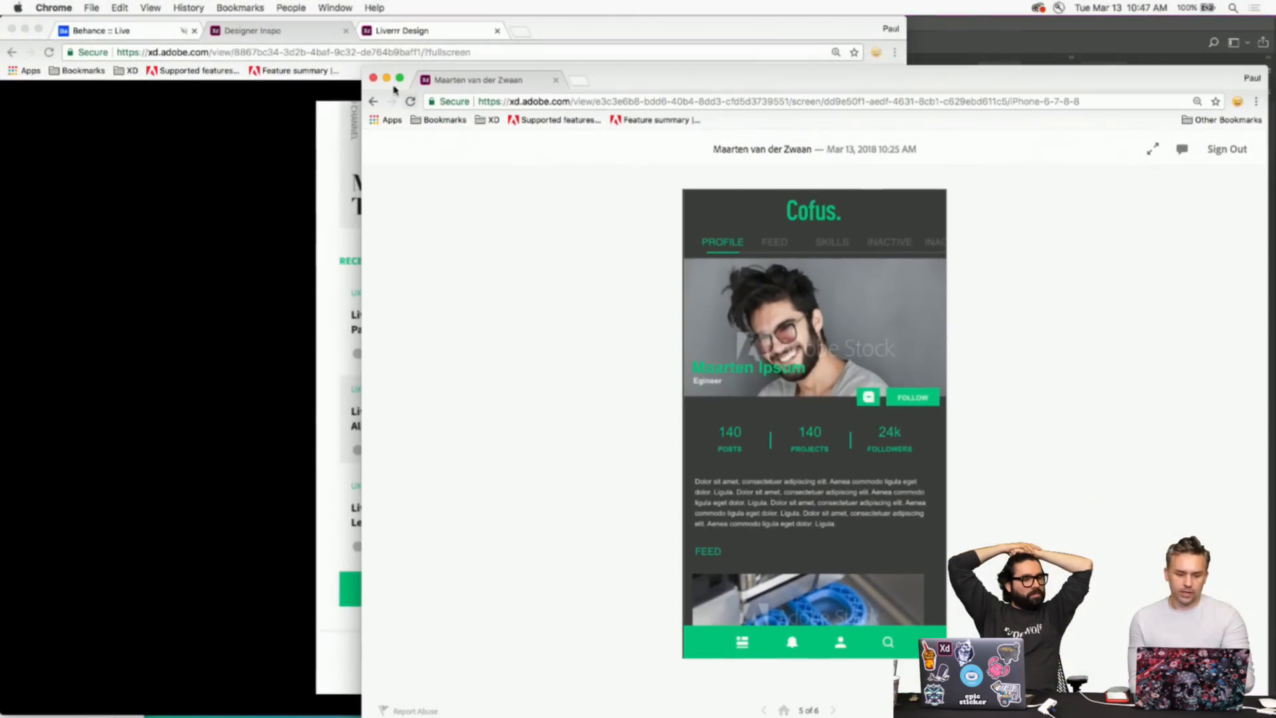
pyautogui.moveTo(363, 69); pyautogui.dragTo(735, 43)
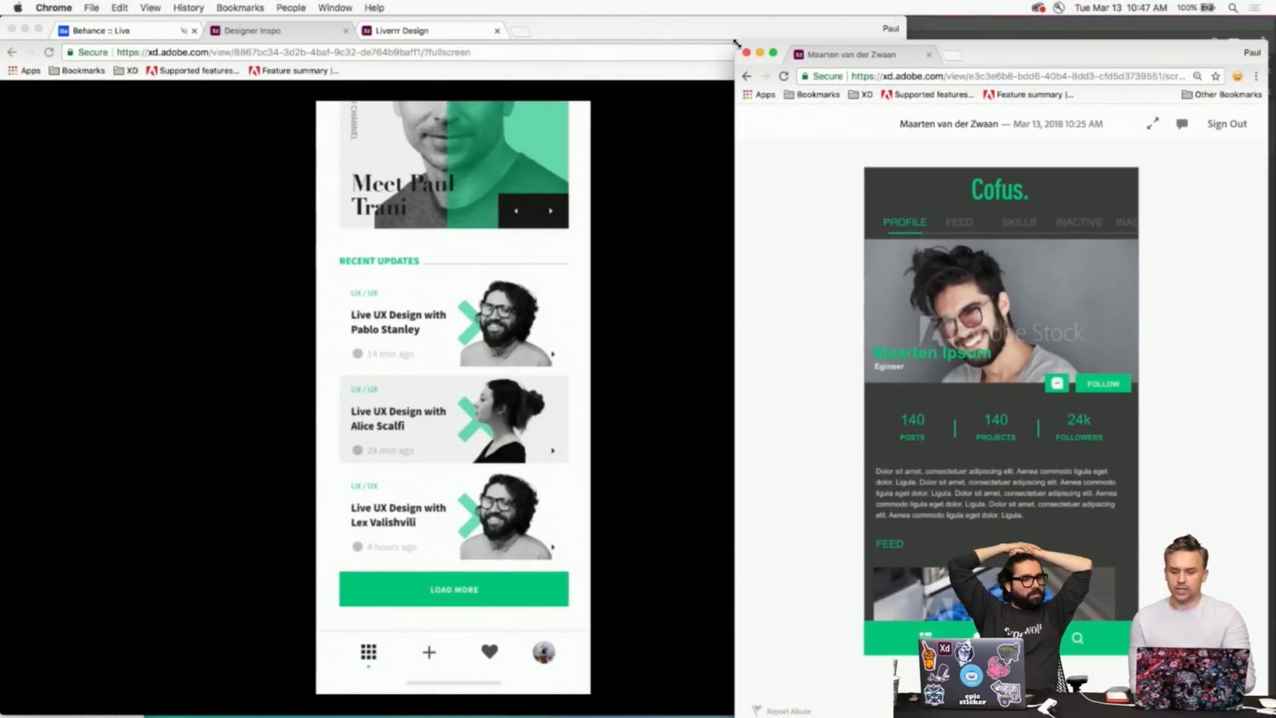
pyautogui.moveTo(1053, 50); pyautogui.dragTo(1061, 28)
pyautogui.moveTo(741, 203); pyautogui.dragTo(894, 196)
pyautogui.moveTo(759, 196); pyautogui.dragTo(409, 197)
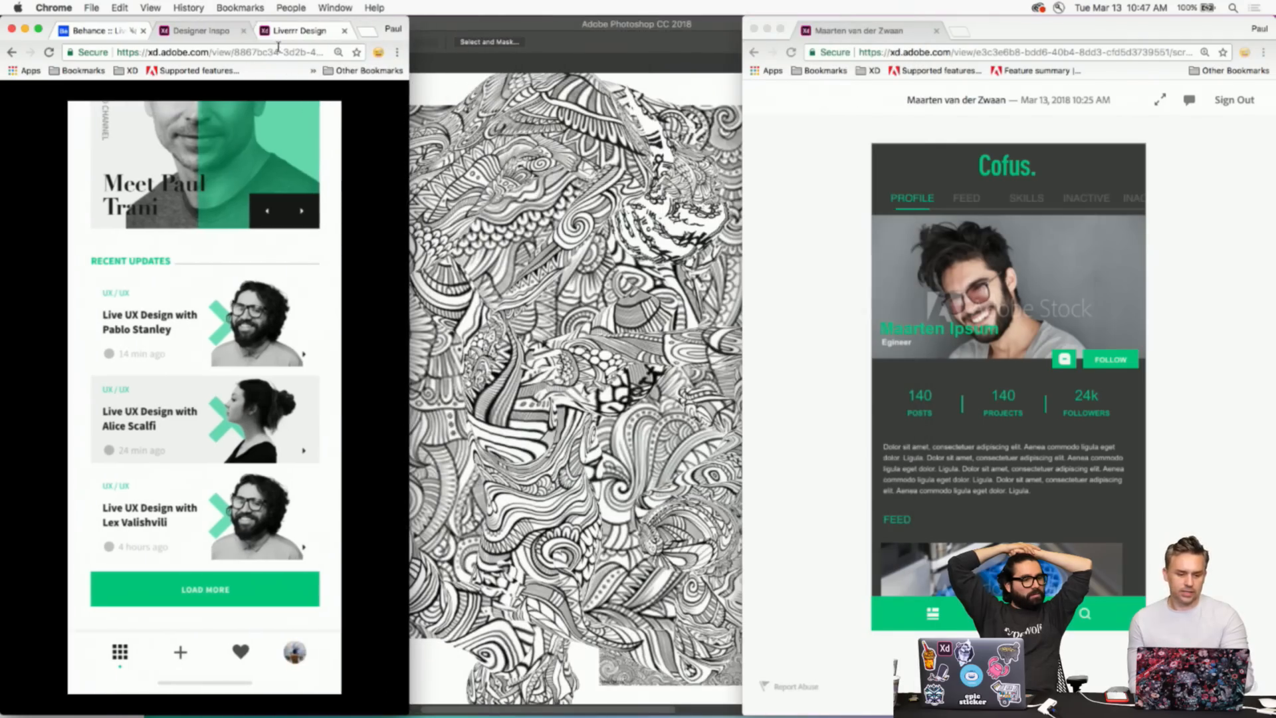
# - Give Liverrr Design its own taller middle window and widen the Designer Inspo window
pyautogui.moveTo(299, 30); pyautogui.dragTo(803, 22)
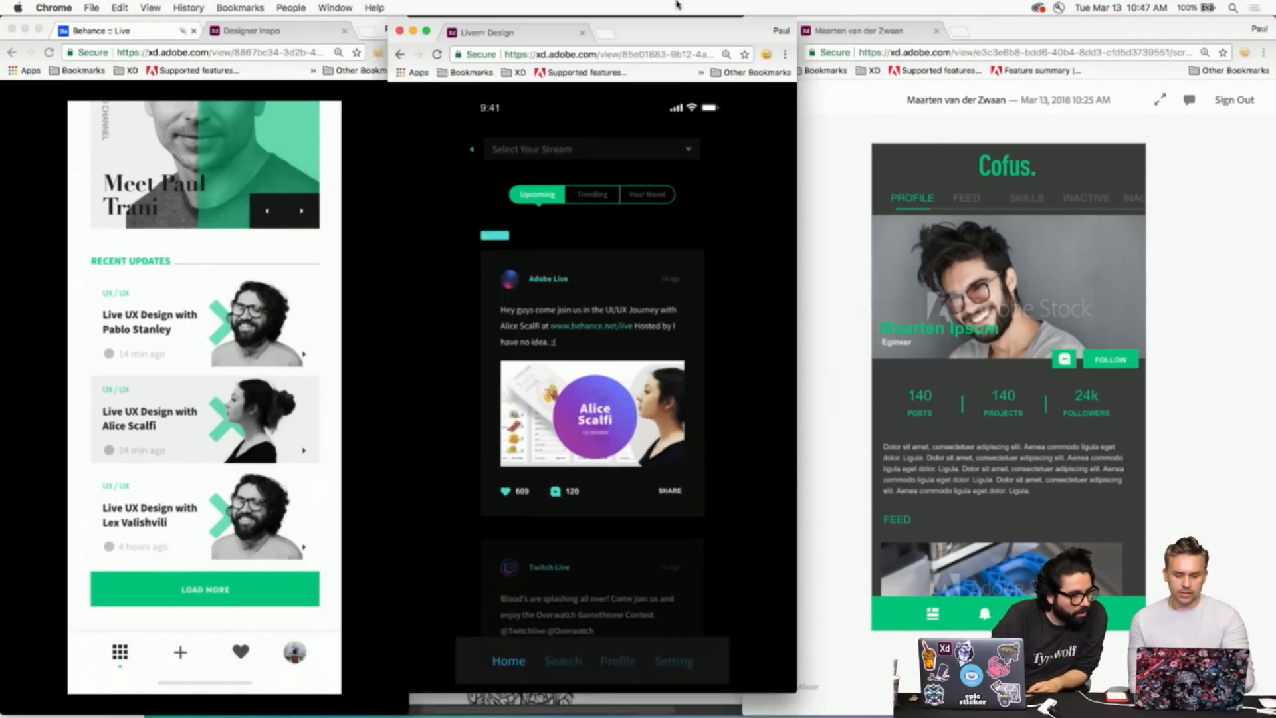
pyautogui.moveTo(812, 564); pyautogui.dragTo(859, 564)
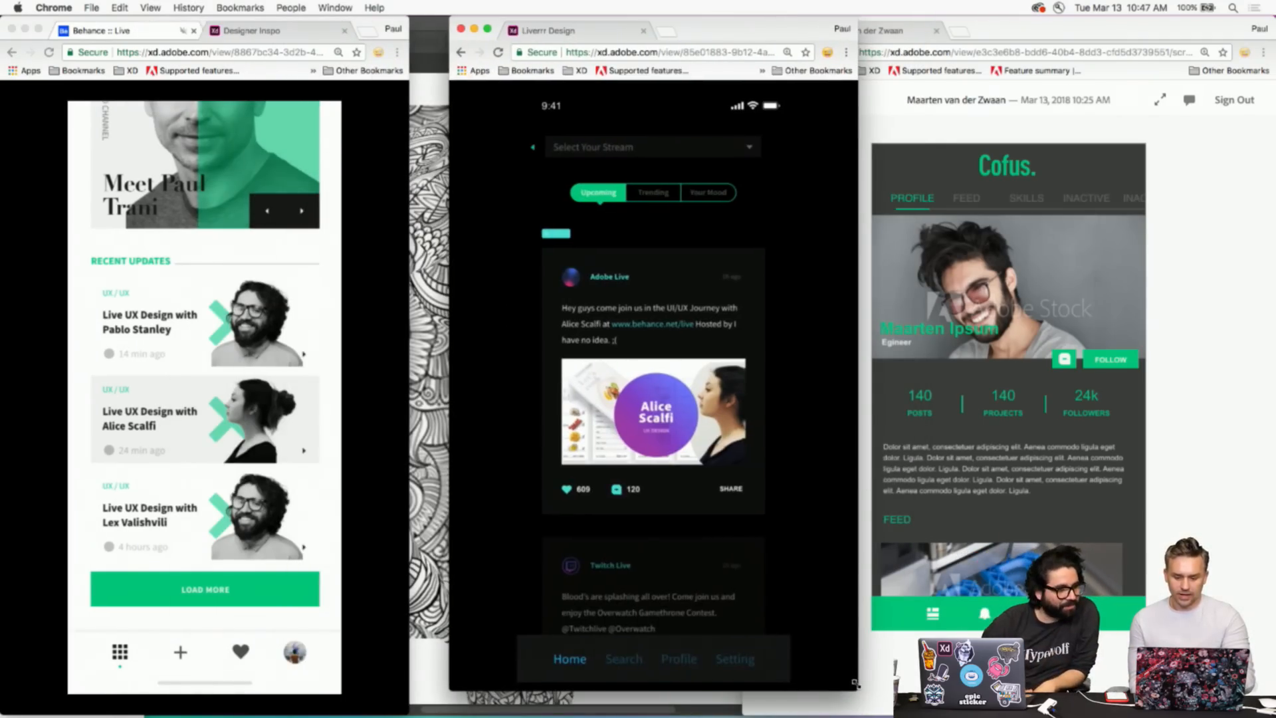
pyautogui.moveTo(856, 690); pyautogui.dragTo(856, 715)
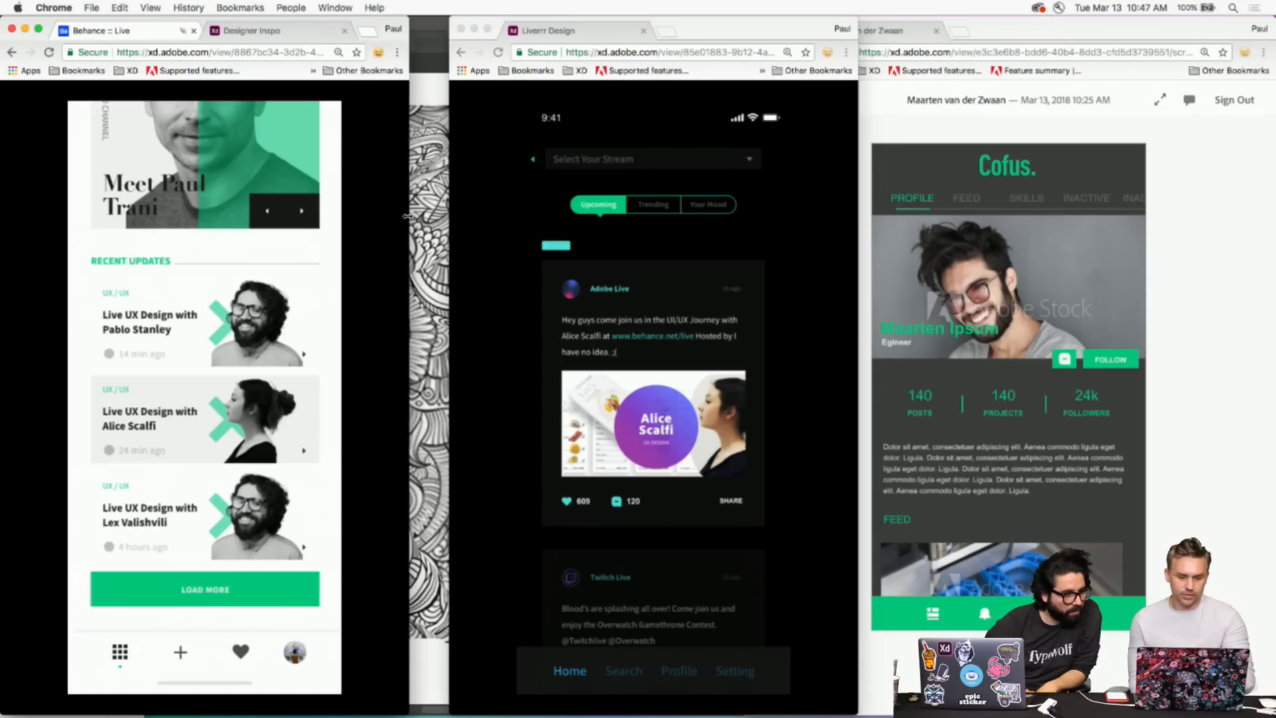
pyautogui.moveTo(409, 216); pyautogui.dragTo(469, 216)
# - Return Liverrr to its first screen and Cofus to its sign-up screen with Home
pyautogui.rightClick(170, 407)
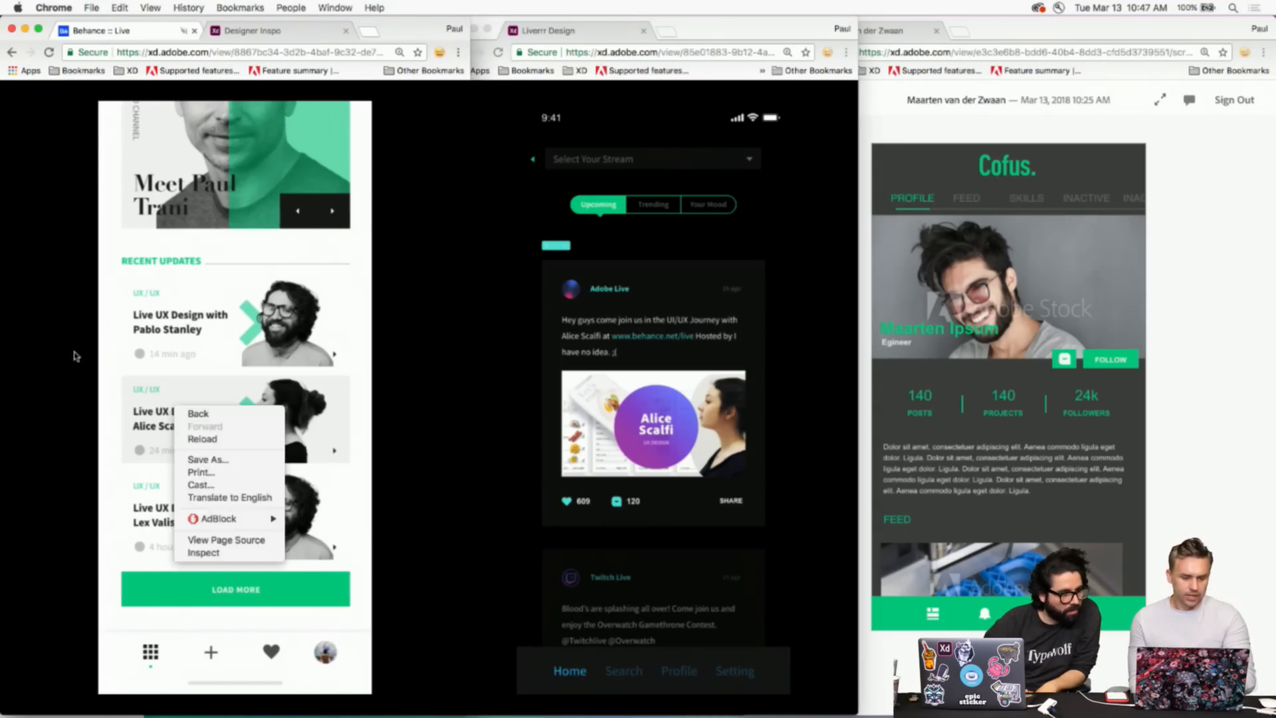
pyautogui.click(38, 332)
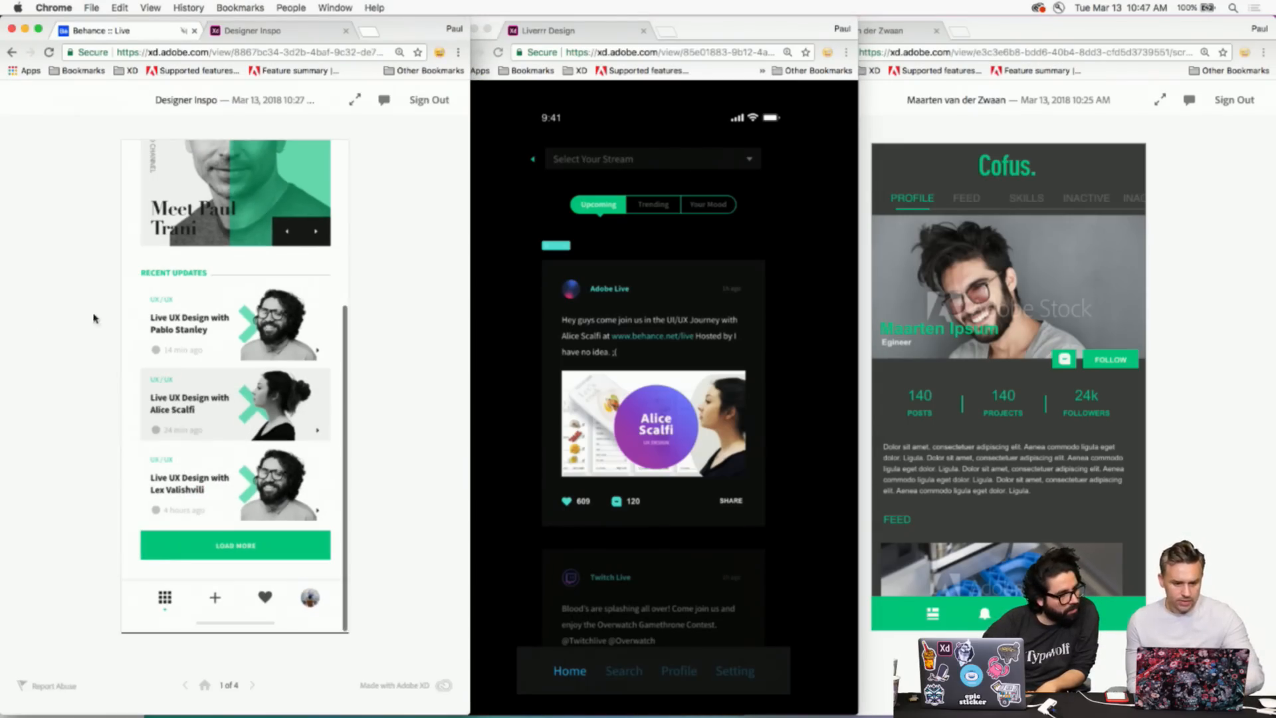
pyautogui.click(497, 207)
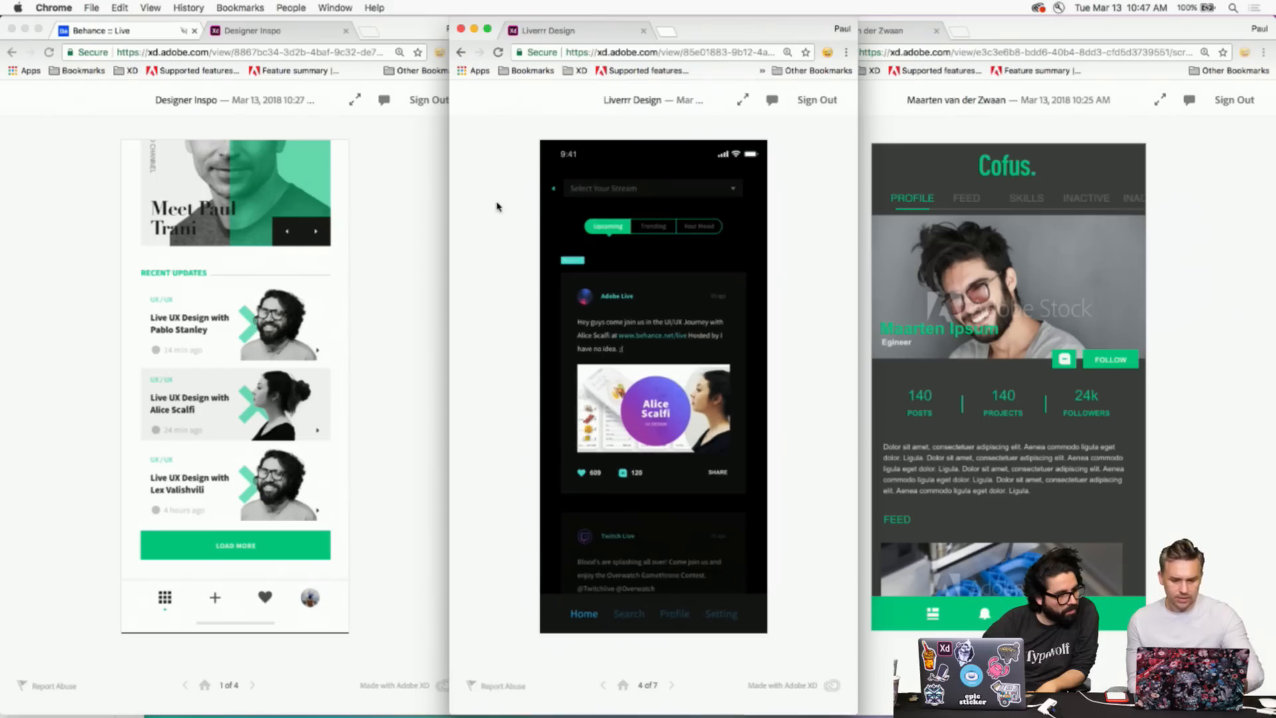
pyautogui.click(623, 684)
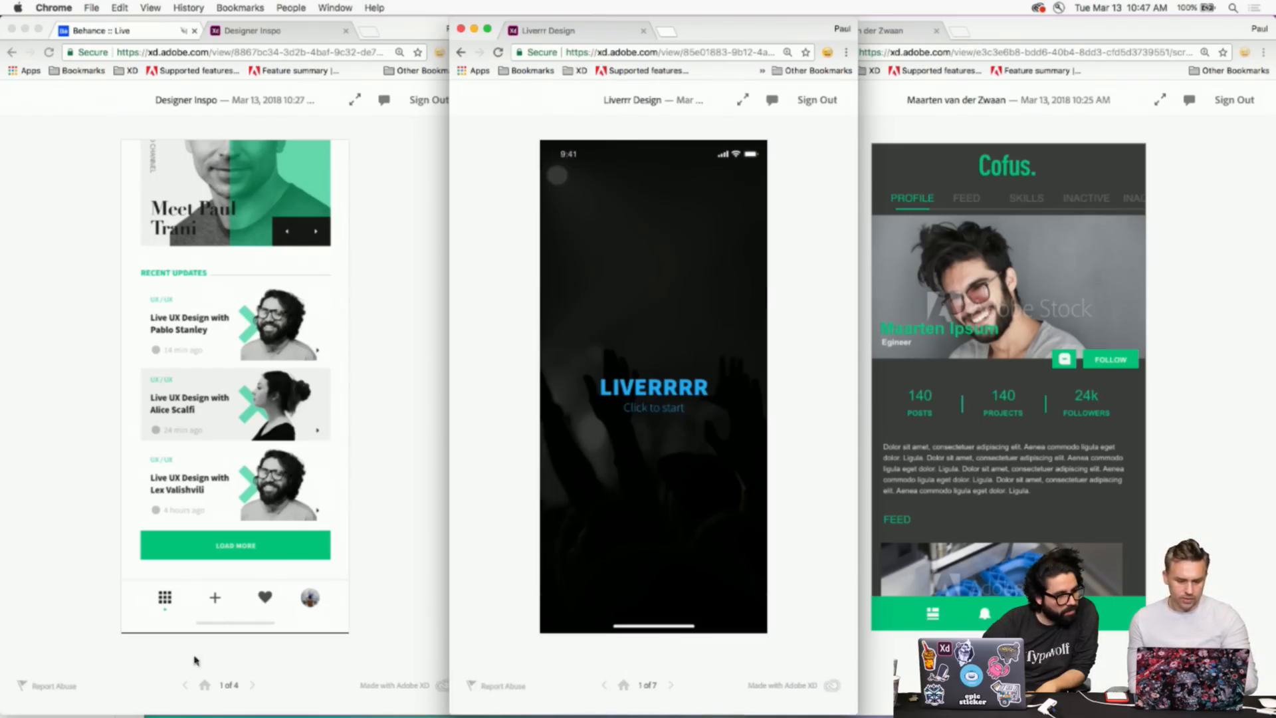
pyautogui.click(198, 665)
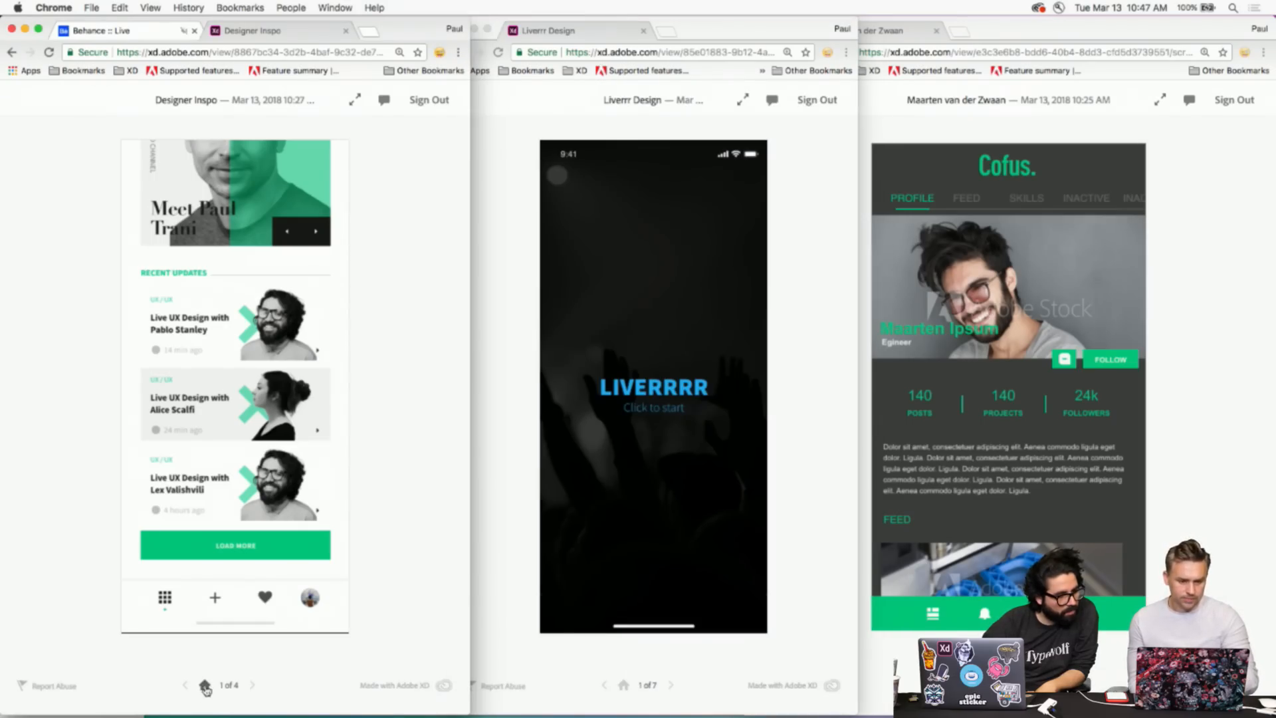
pyautogui.press('super+grave')
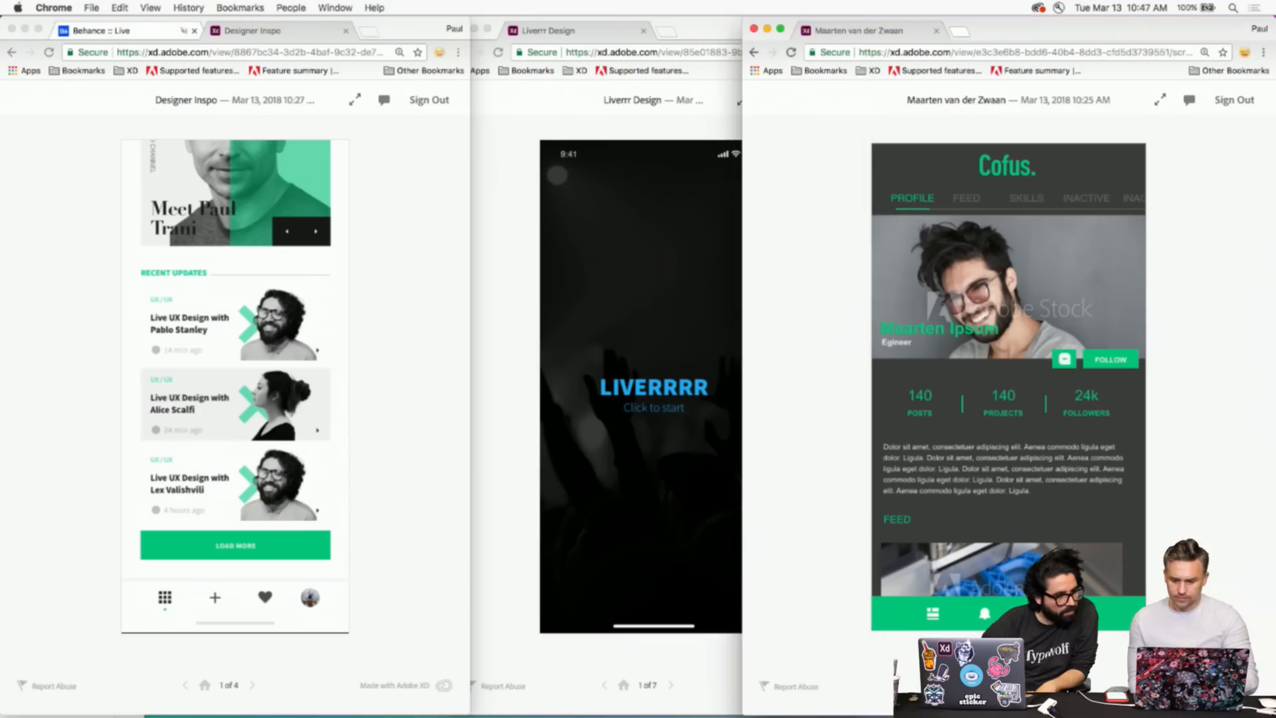
pyautogui.click(977, 685)
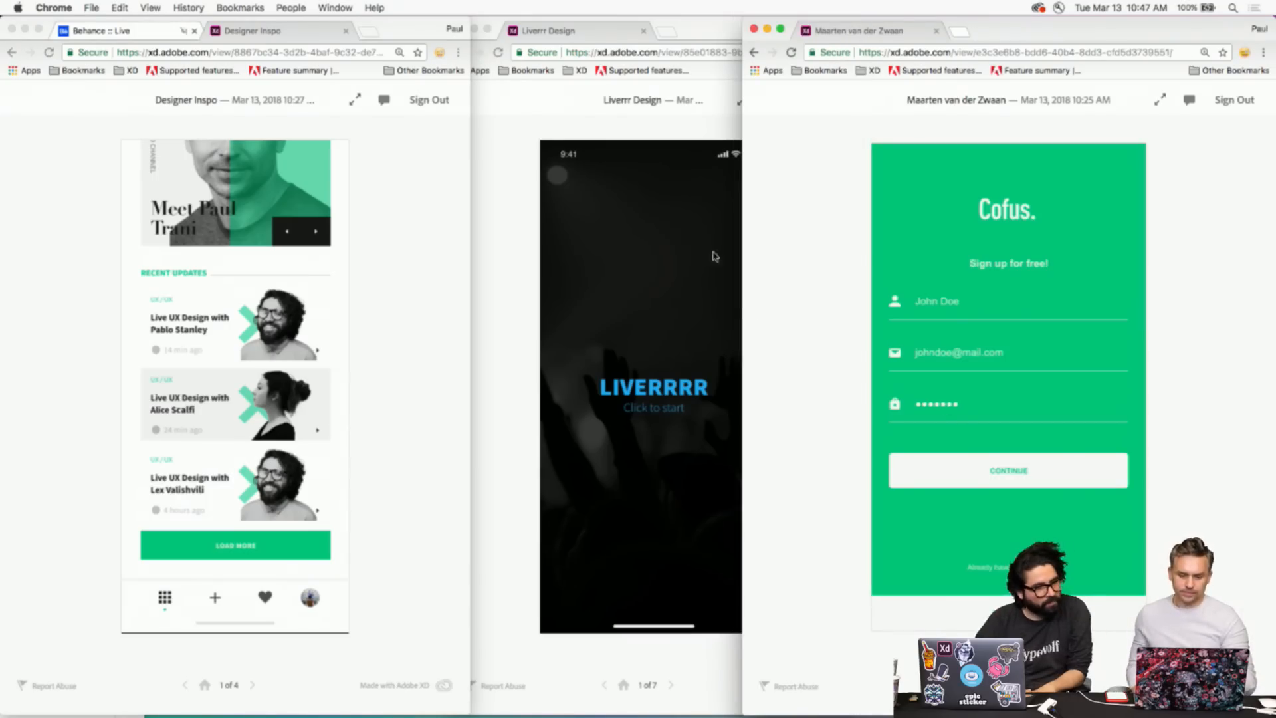
# - Narrow the Cofus and Liverrr Design windows so all three prototypes show side by side
pyautogui.moveTo(744, 238); pyautogui.dragTo(839, 228)
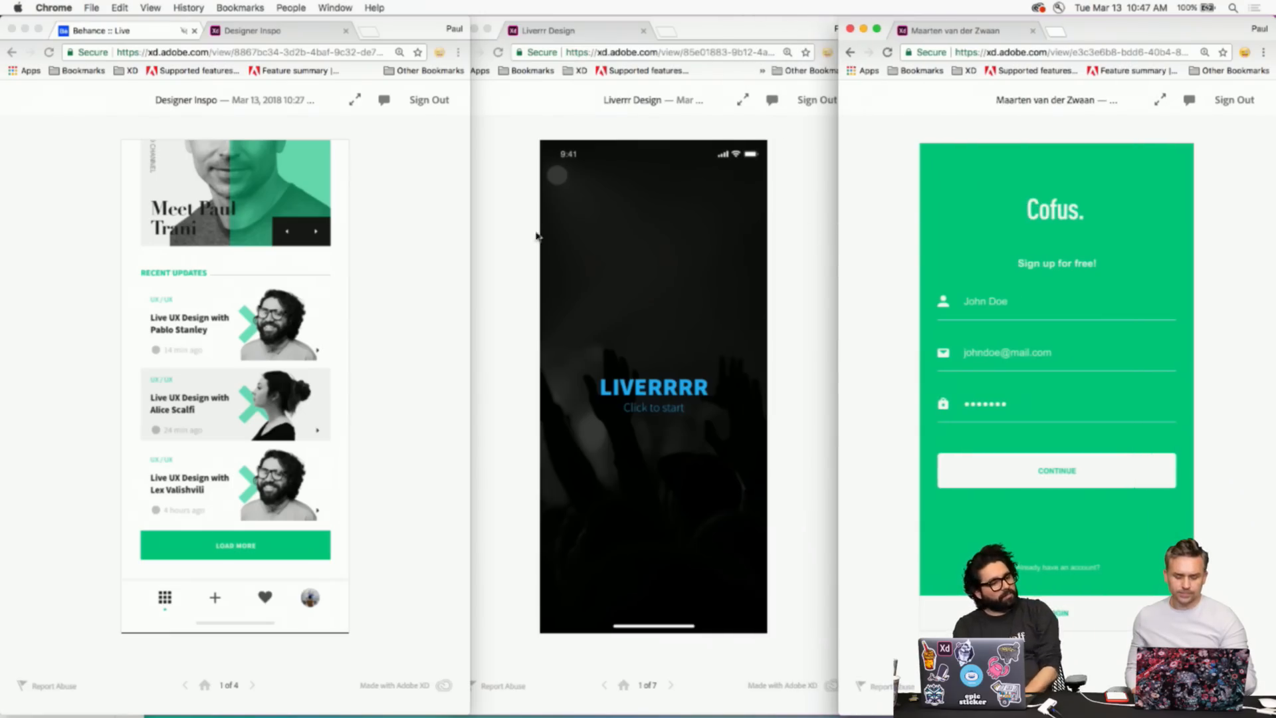
pyautogui.click(492, 249)
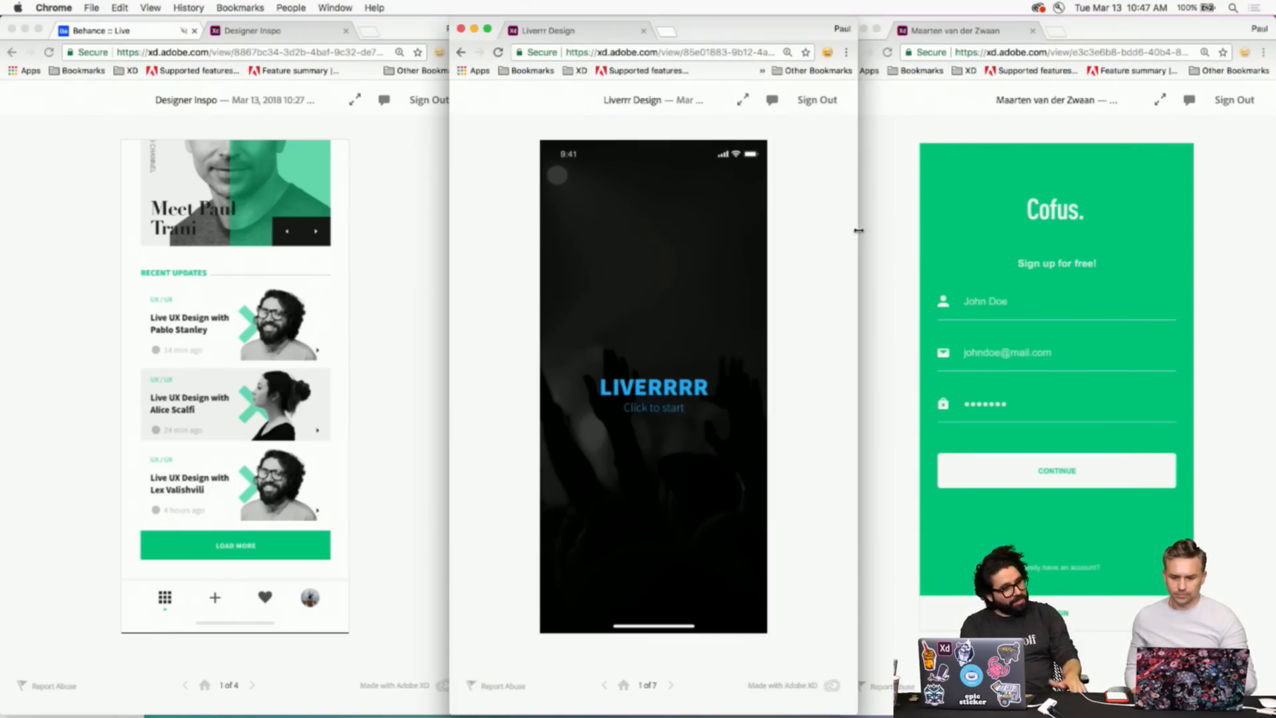
pyautogui.moveTo(858, 235); pyautogui.dragTo(848, 230)
# - Preview a Designer Inspo profile screen, then go back to the Designer Inspo home screen
pyautogui.click(98, 354)
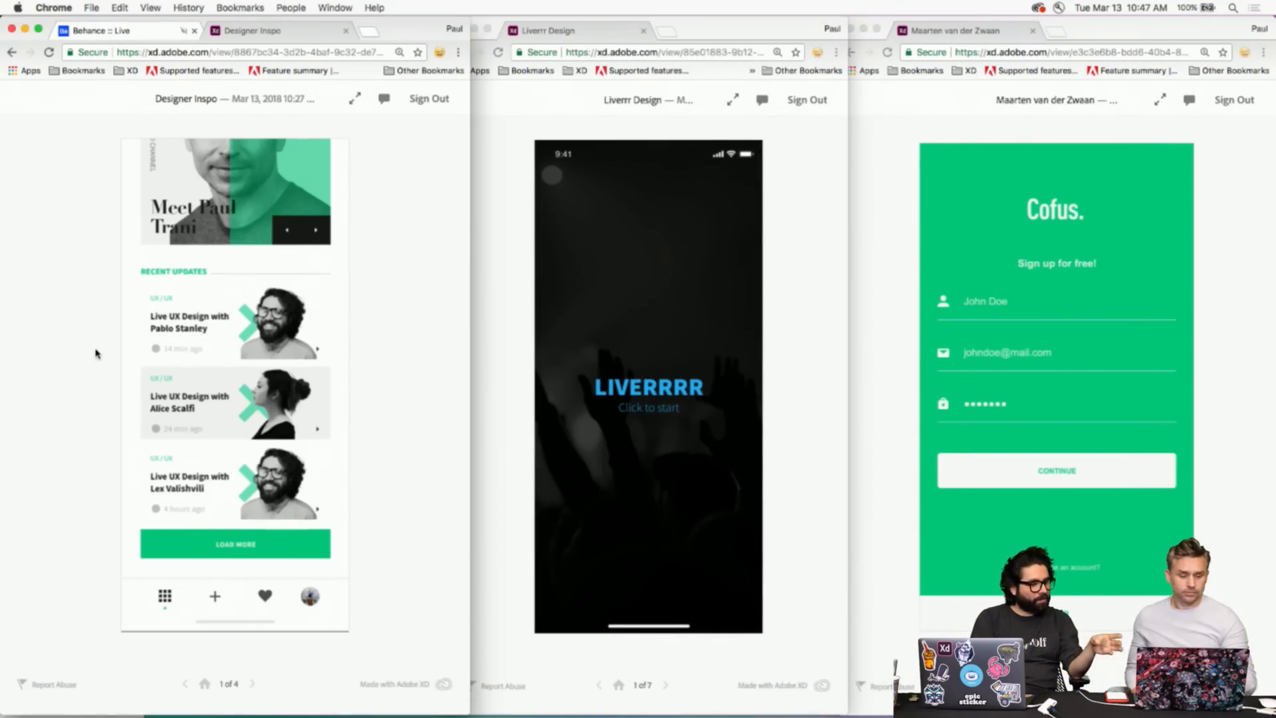
pyautogui.click(191, 322)
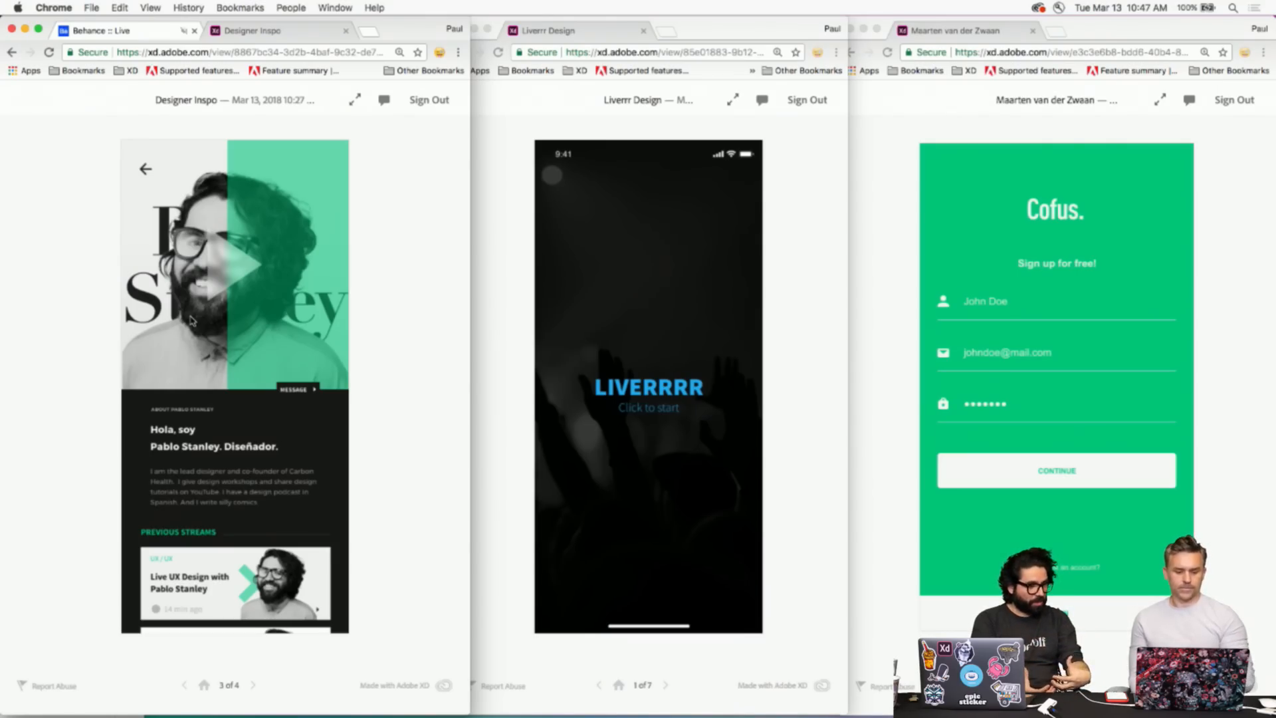
pyautogui.scroll(-5, 238, 354)
pyautogui.scroll(5, 238, 354)
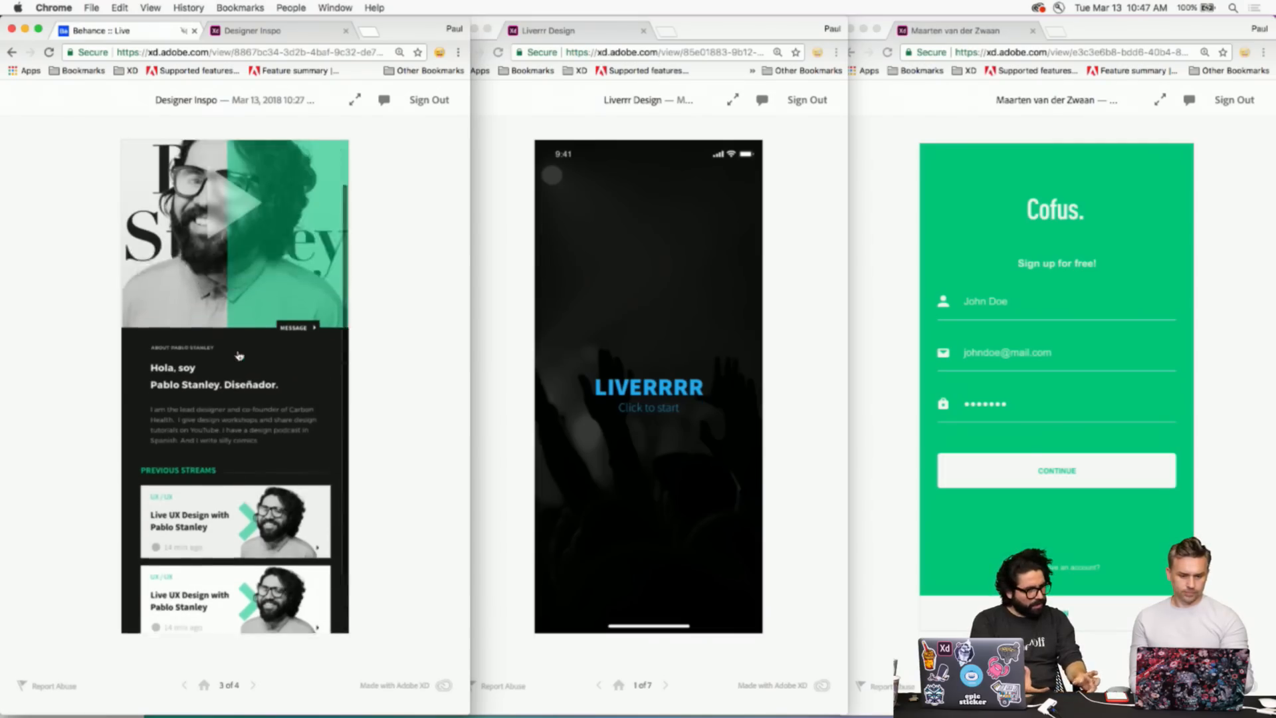
pyautogui.click(145, 171)
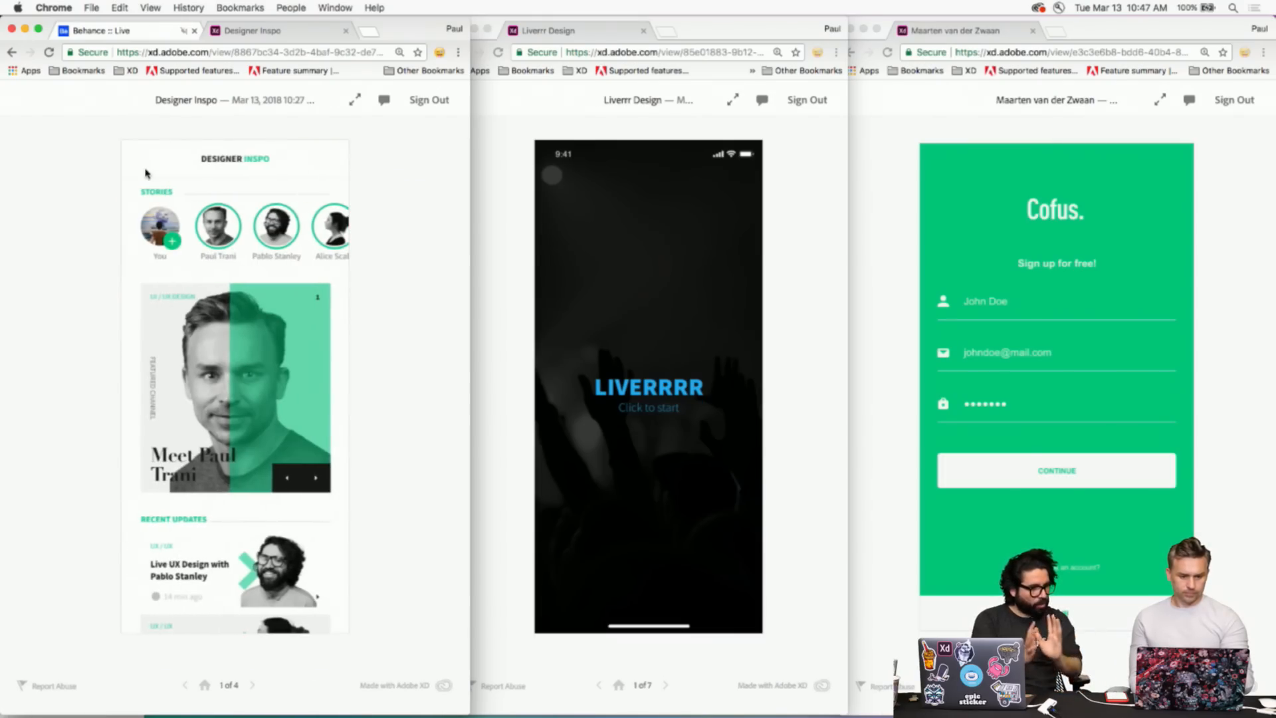
pyautogui.scroll(-1, 202, 366)
pyautogui.scroll(1, 202, 365)
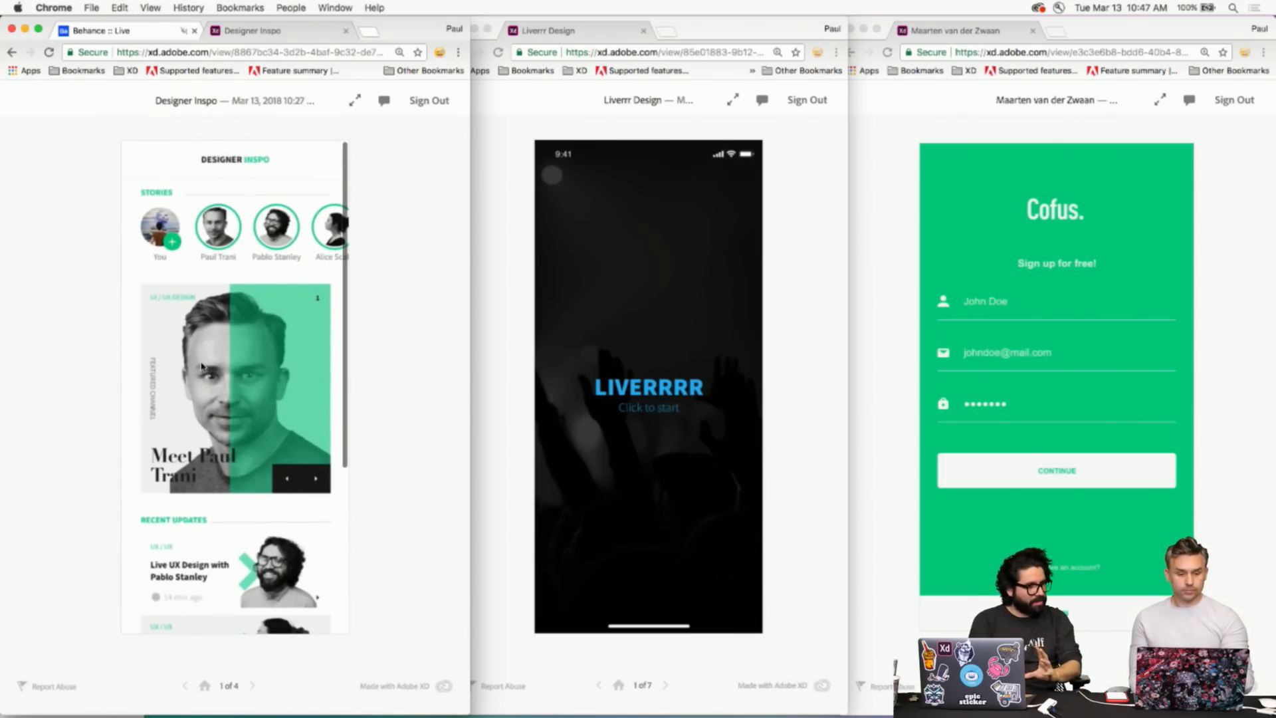
pyautogui.scroll(-5, 202, 366)
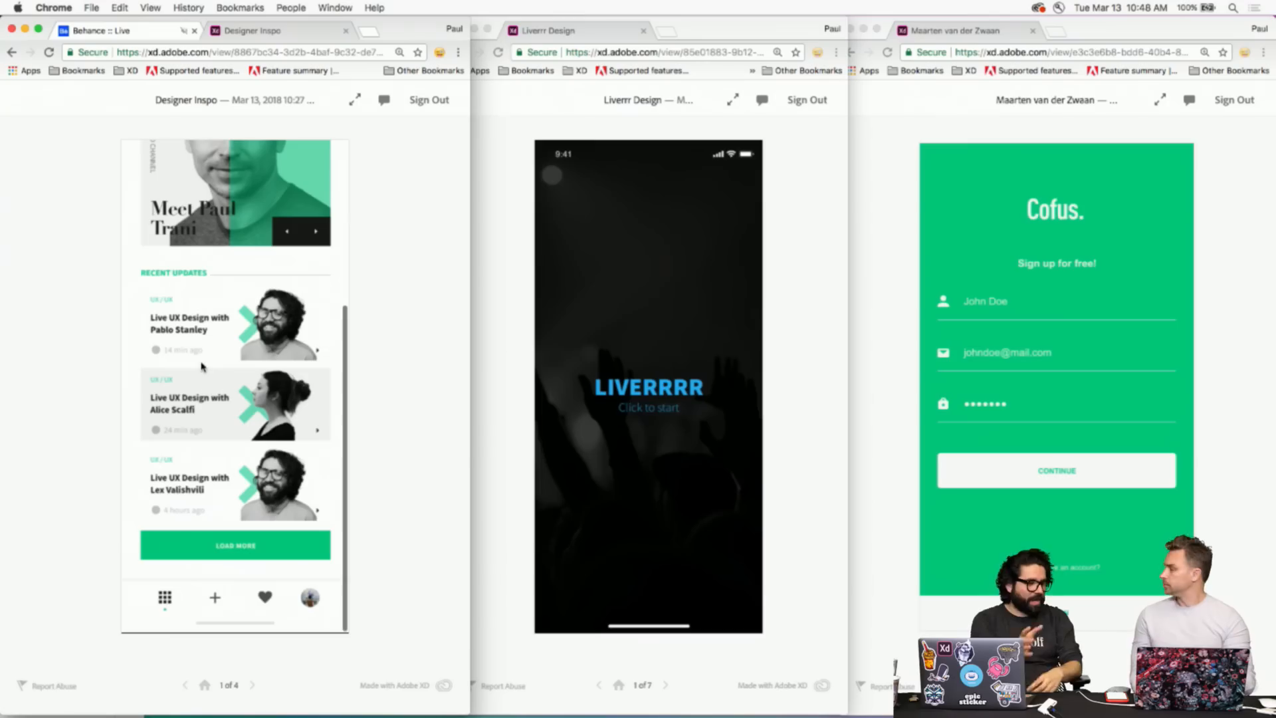
pyautogui.click(199, 425)
pyautogui.scroll(-5, 199, 425)
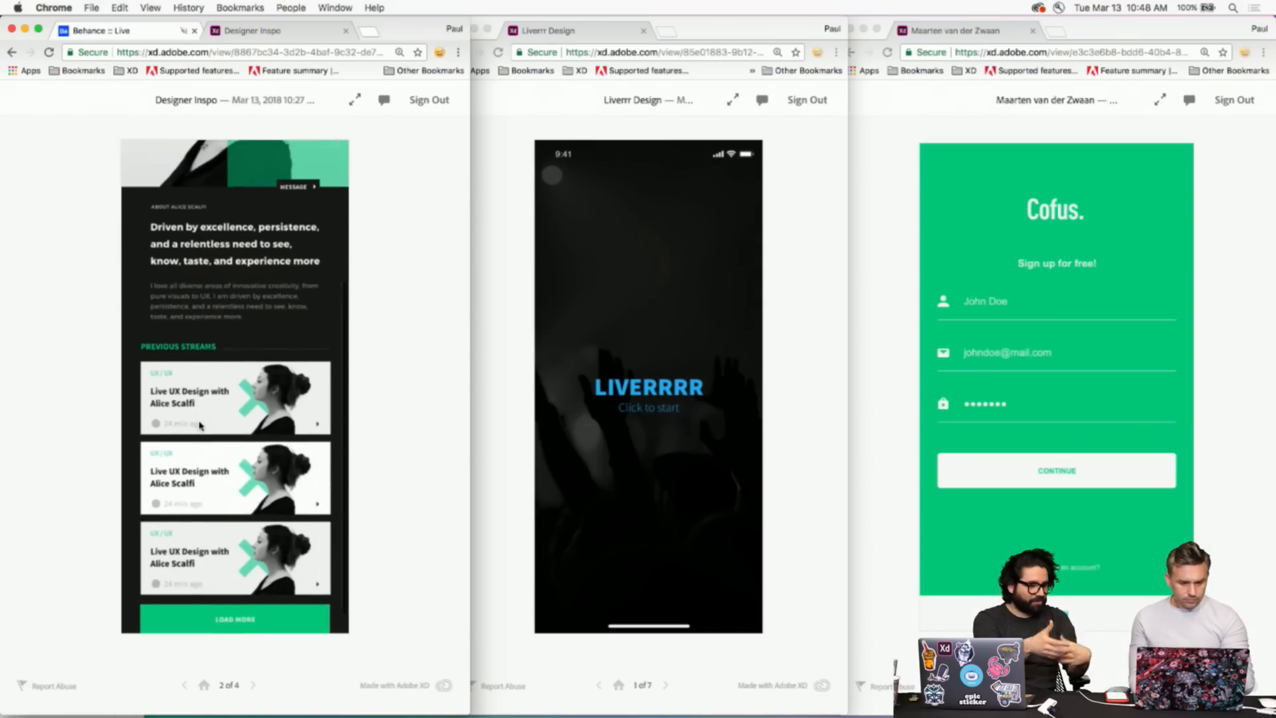
pyautogui.scroll(5, 200, 433)
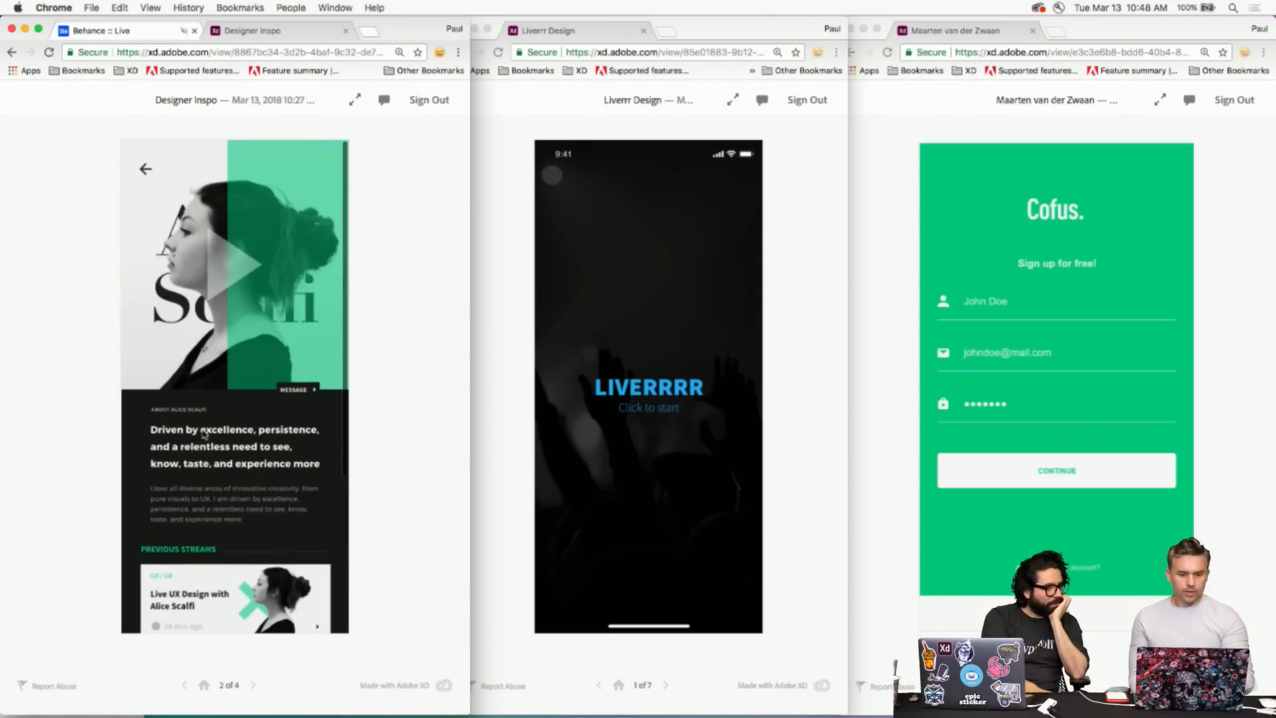
pyautogui.click(147, 173)
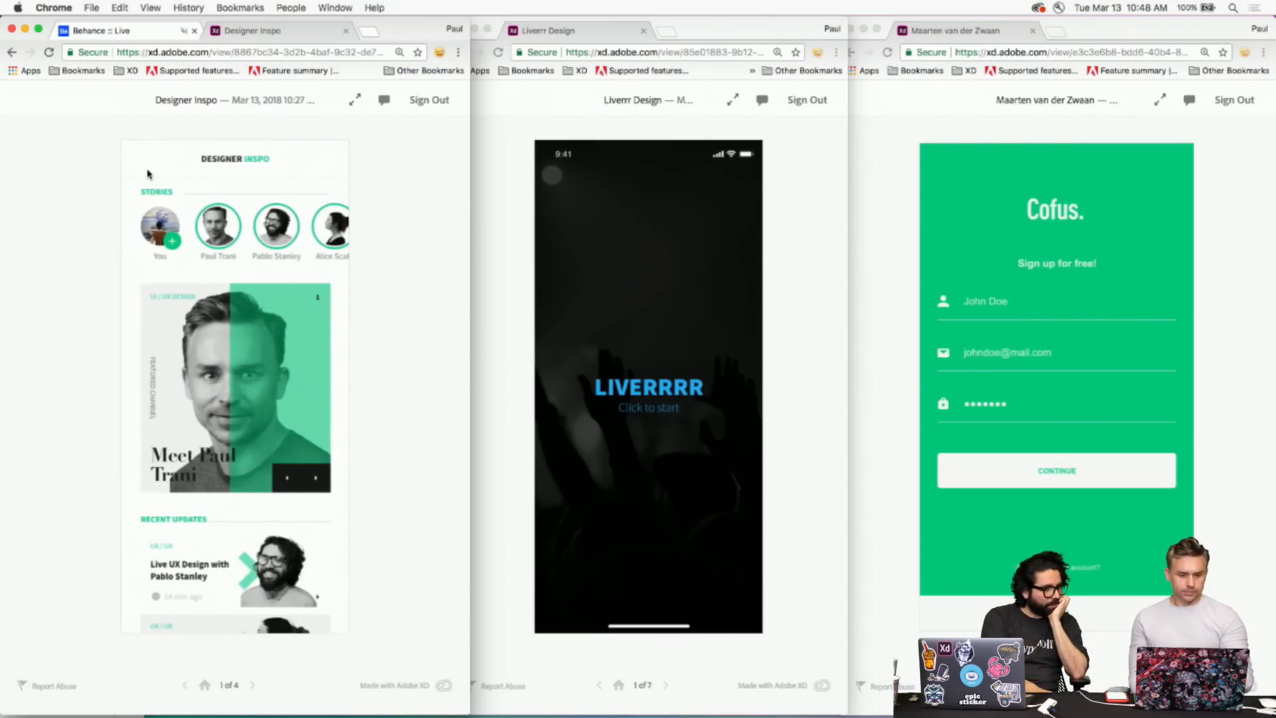
# - Scroll up and down through the Designer Inspo home feed
pyautogui.scroll(-5, 206, 397)
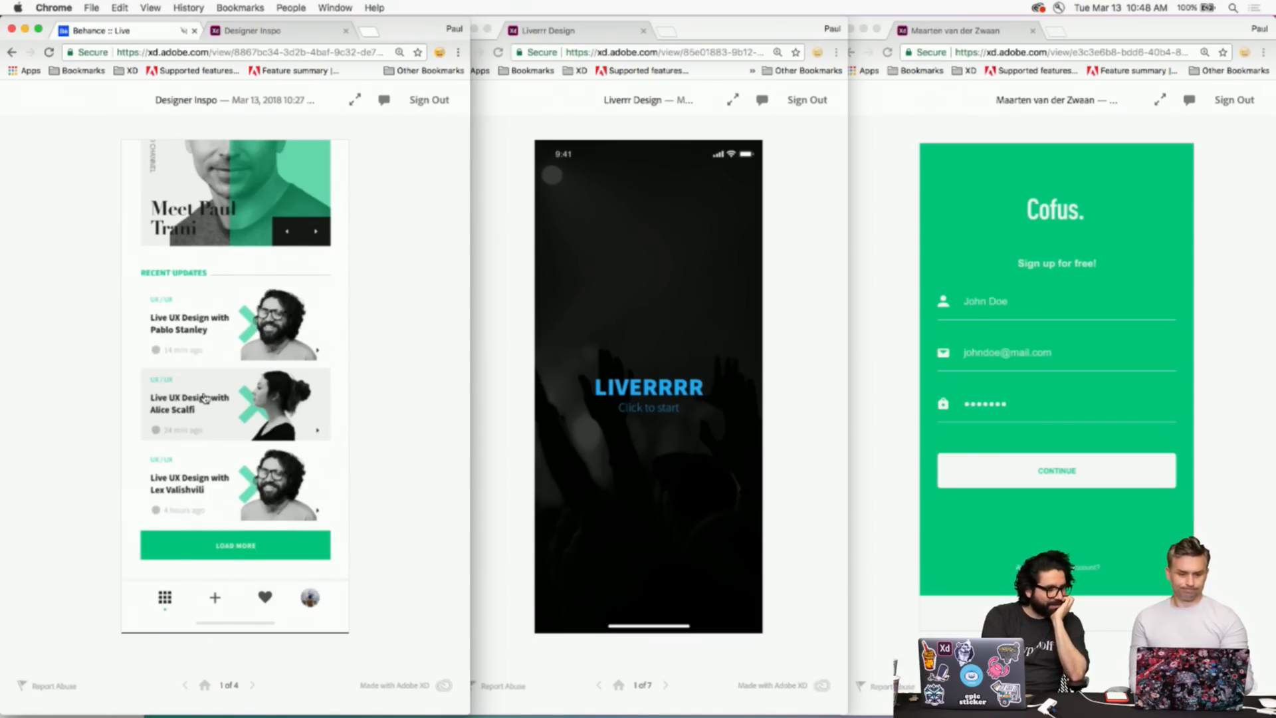
pyautogui.scroll(5, 204, 398)
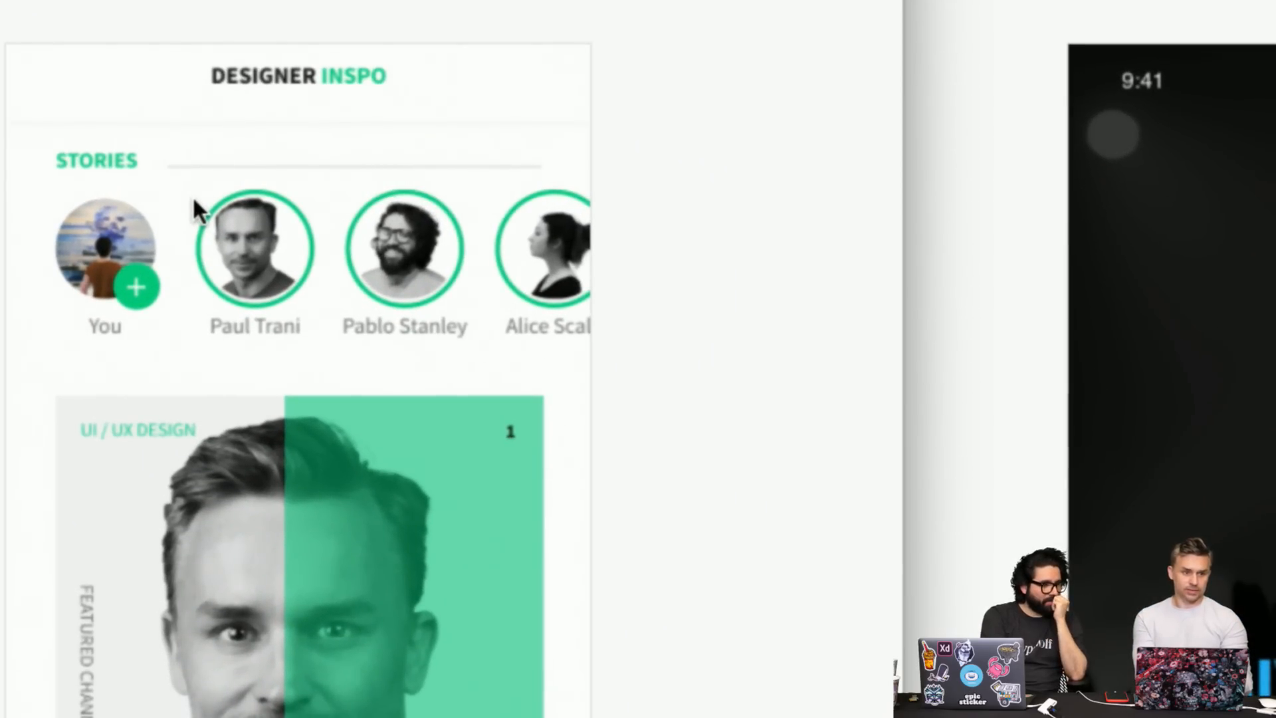
pyautogui.scroll(-1, 224, 280)
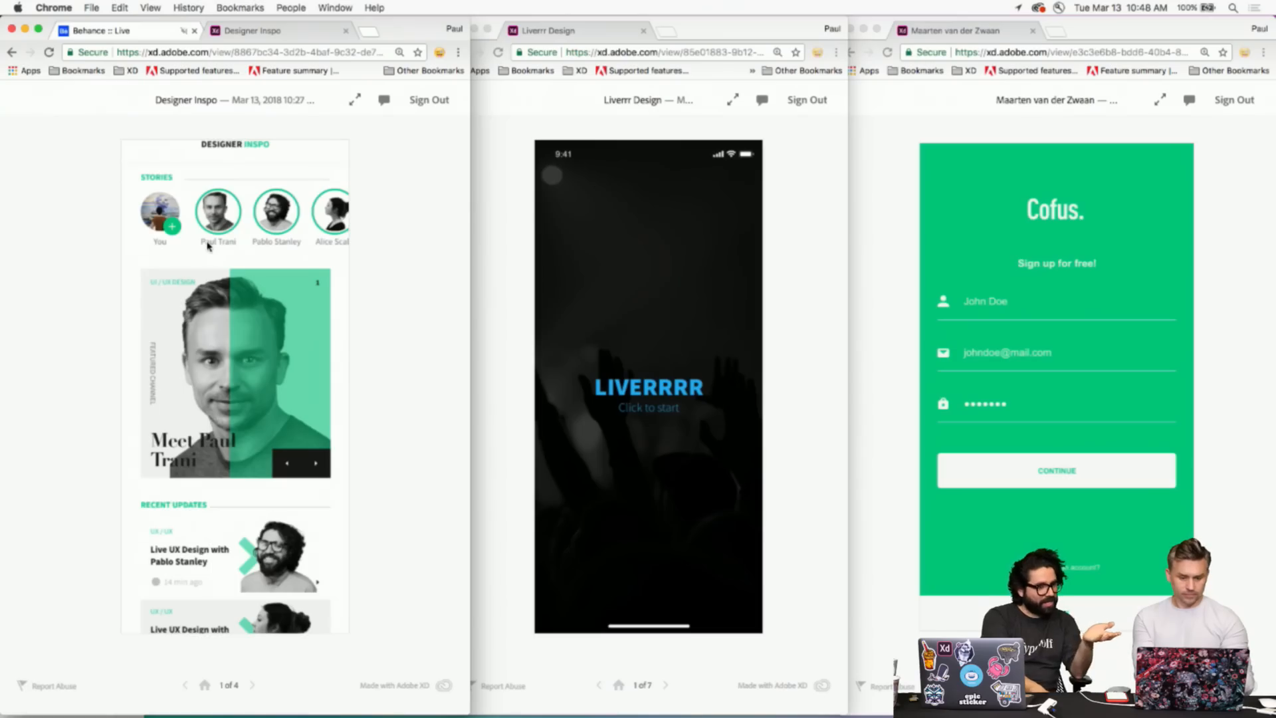
pyautogui.scroll(-5, 223, 303)
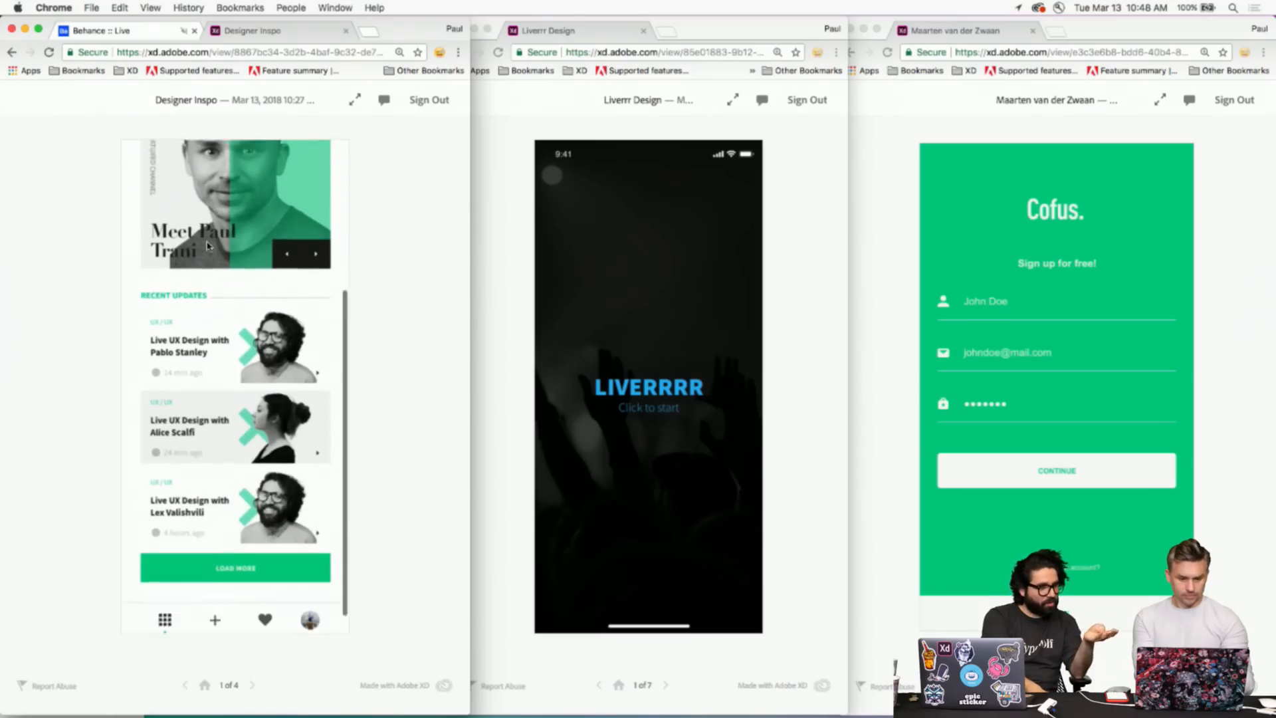
pyautogui.scroll(-1, 208, 246)
pyautogui.rightClick(204, 230)
pyautogui.click(67, 214)
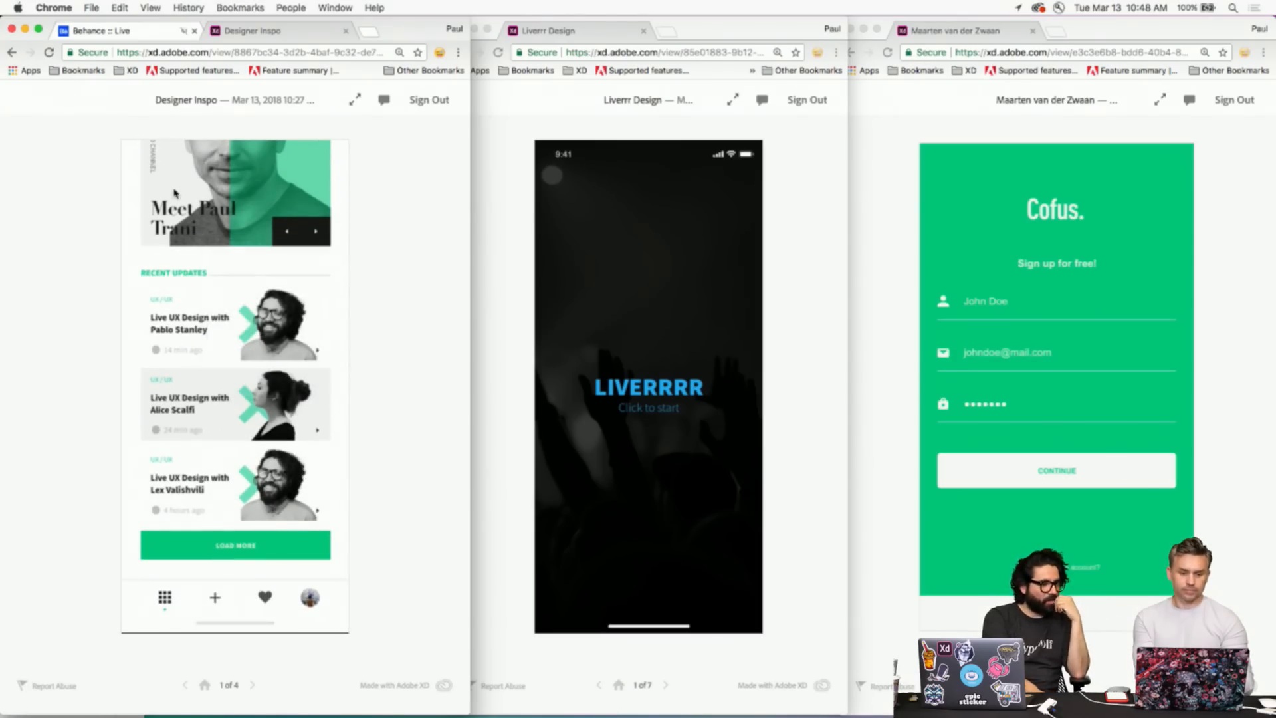
pyautogui.scroll(5, 174, 193)
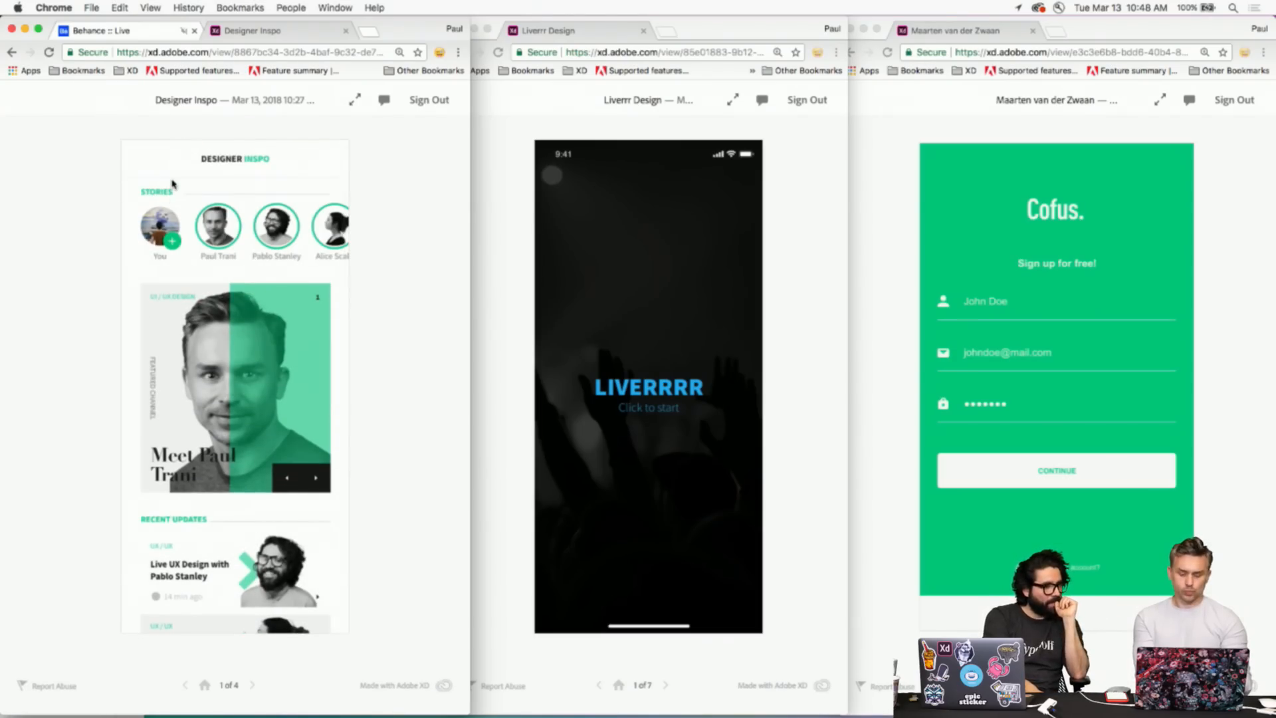
pyautogui.scroll(-5, 226, 465)
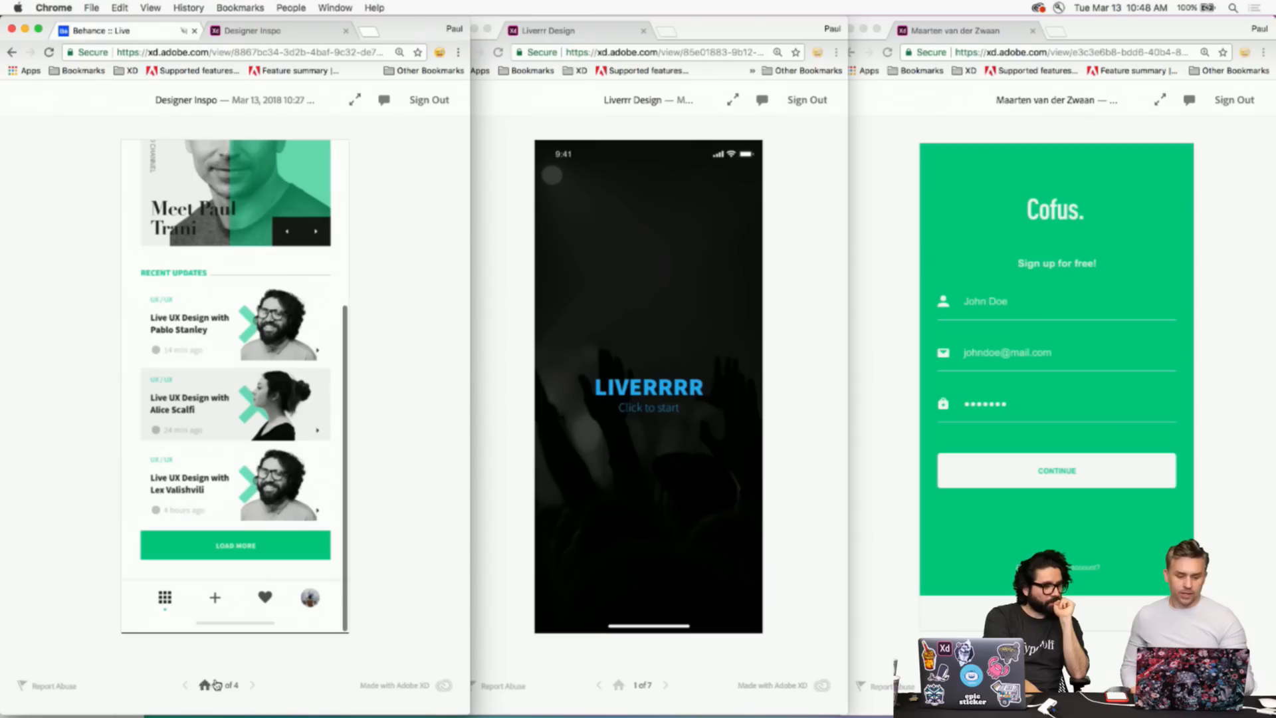
pyautogui.click(206, 320)
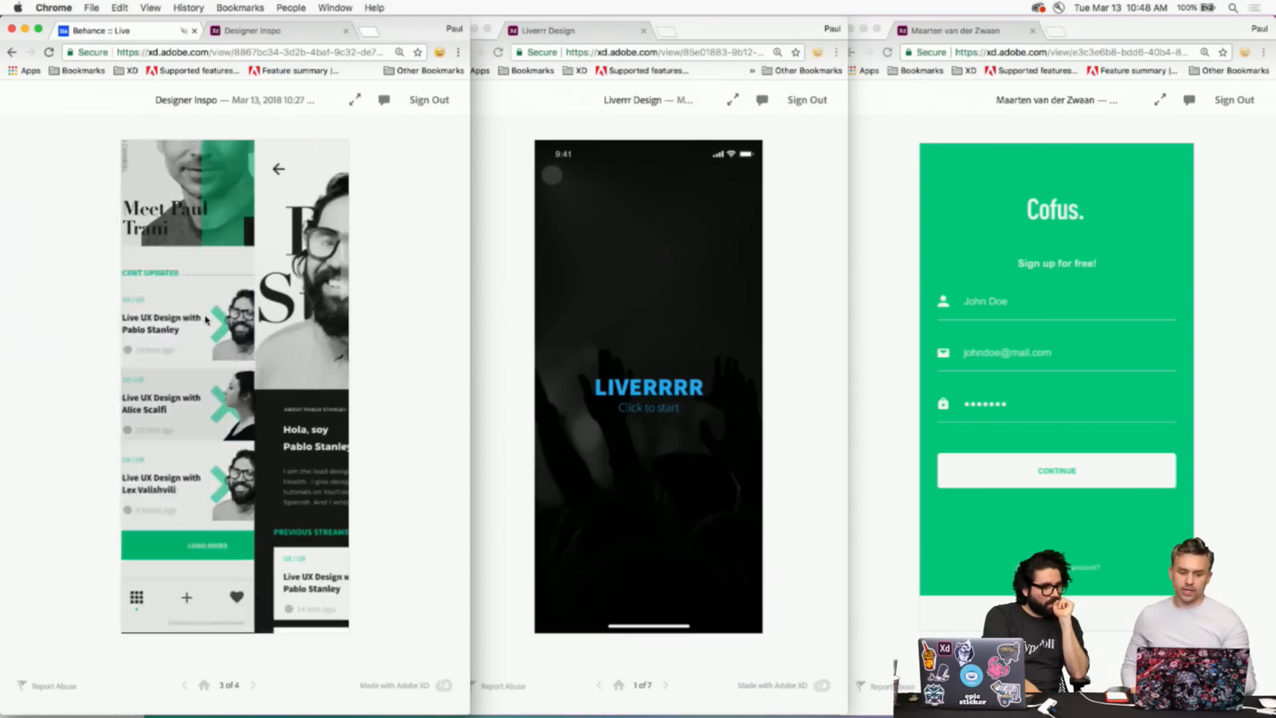
pyautogui.scroll(-3, 206, 321)
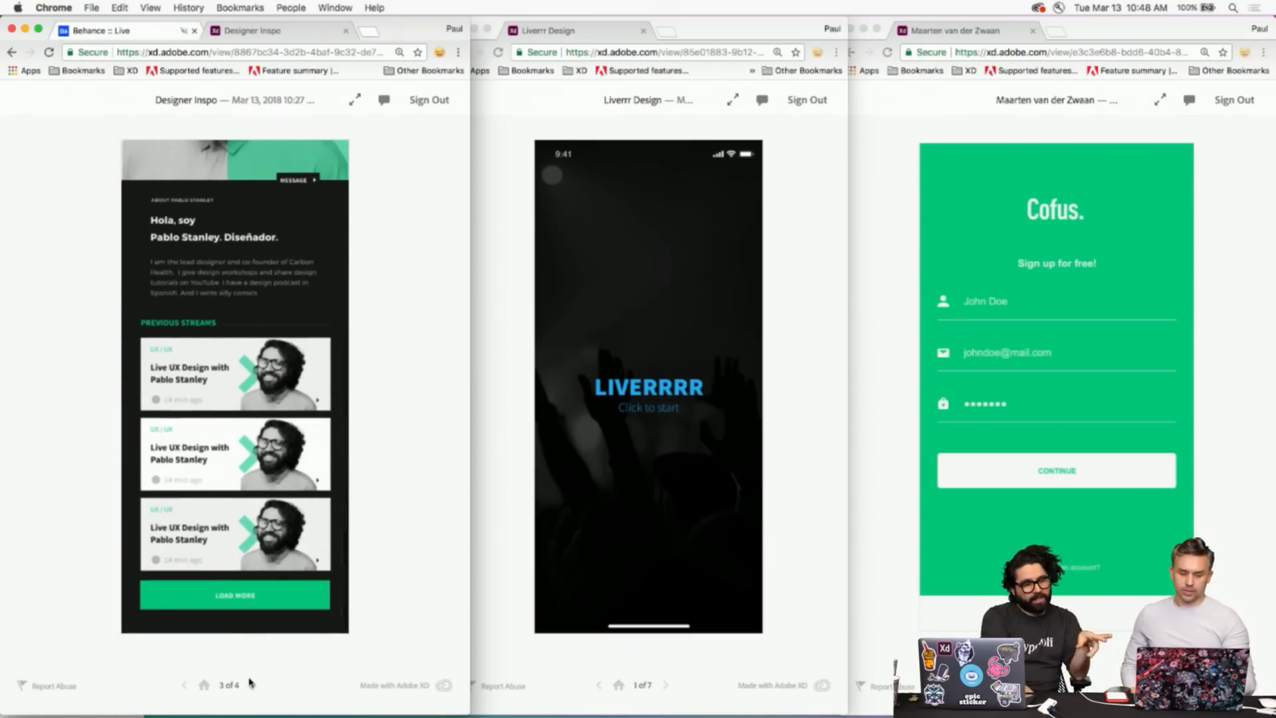
pyautogui.scroll(5, 233, 440)
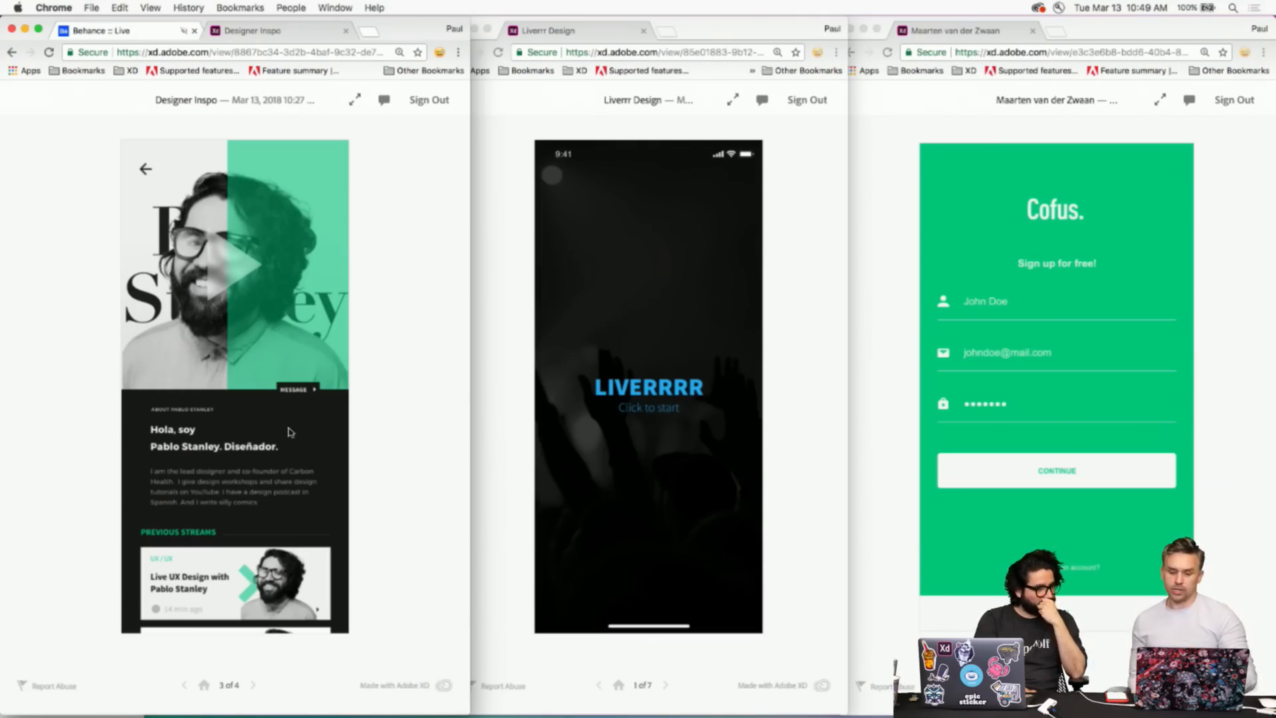
pyautogui.click(518, 321)
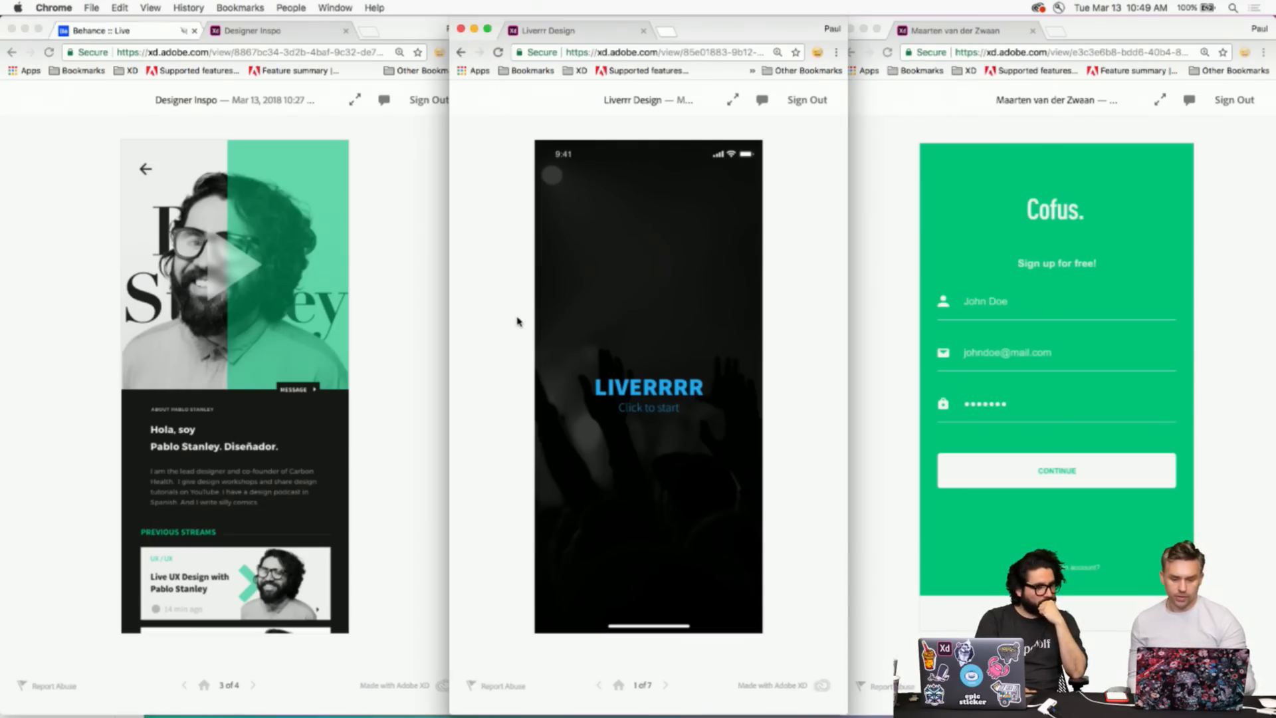
# - Advance Liverrr through the sign-up form screens to the dark stream feed
pyautogui.click(666, 685)
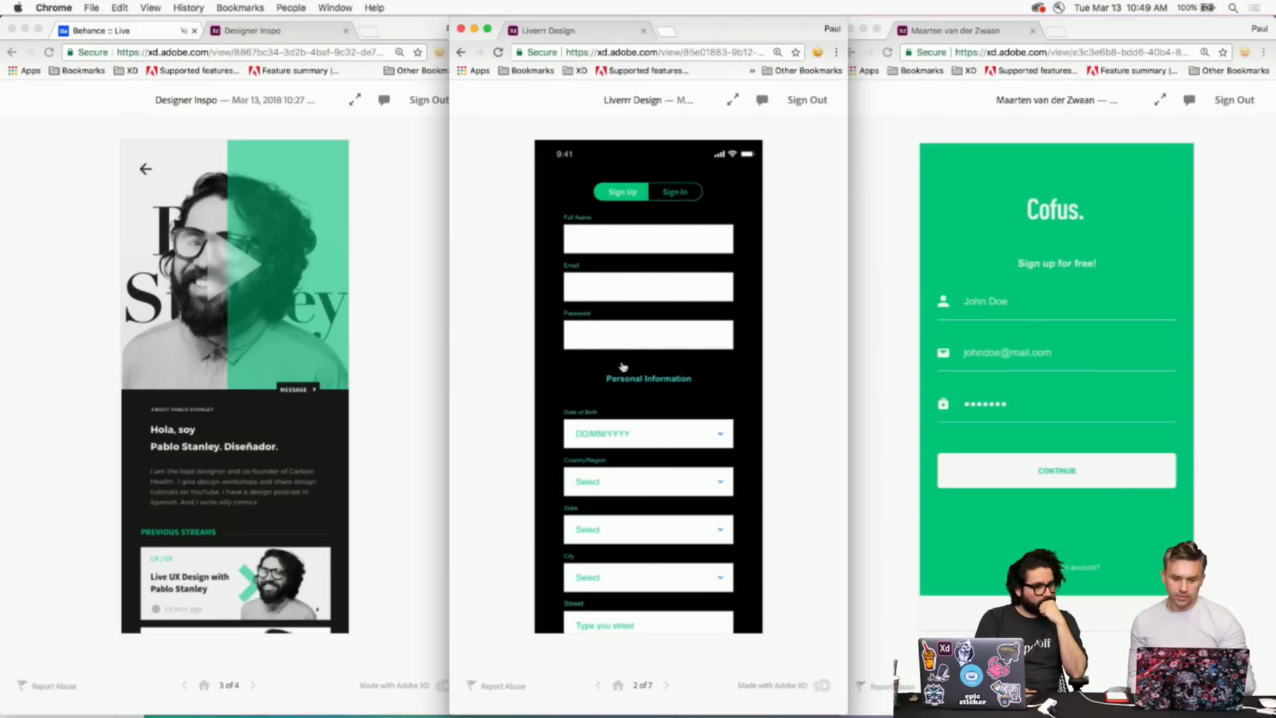
pyautogui.scroll(-3, 628, 386)
pyautogui.click(644, 606)
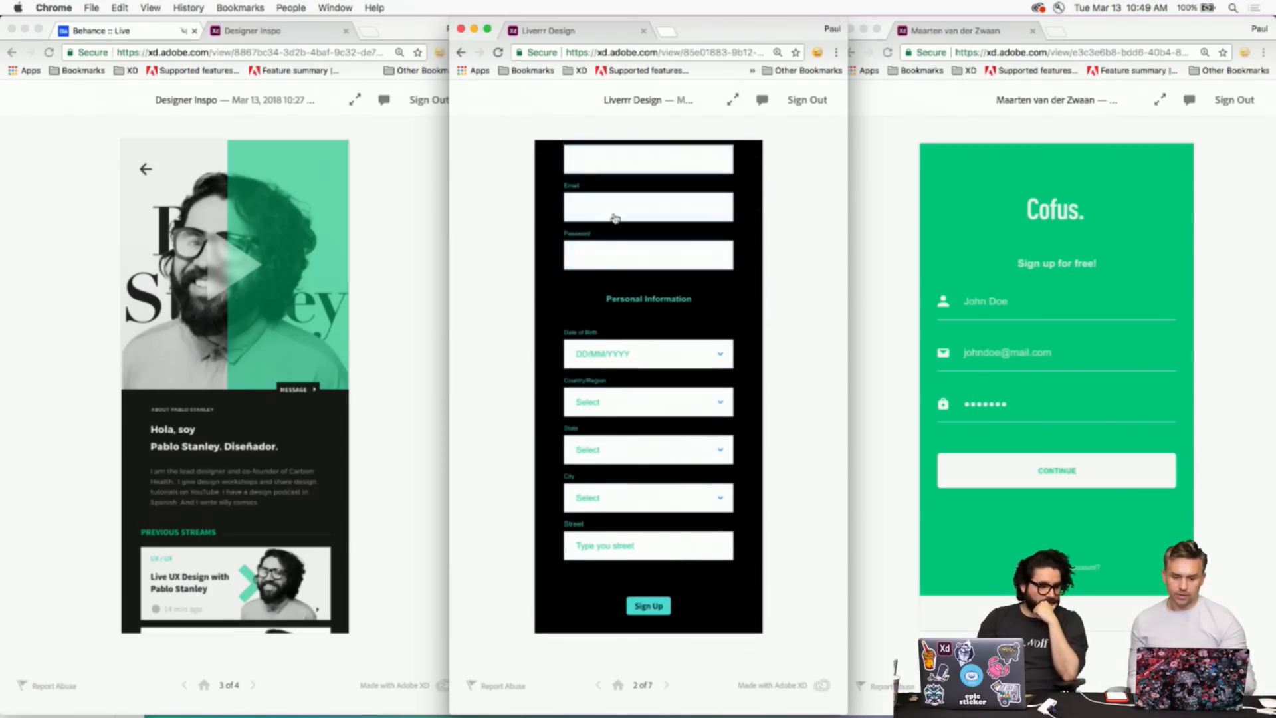
pyautogui.click(639, 606)
pyautogui.click(636, 606)
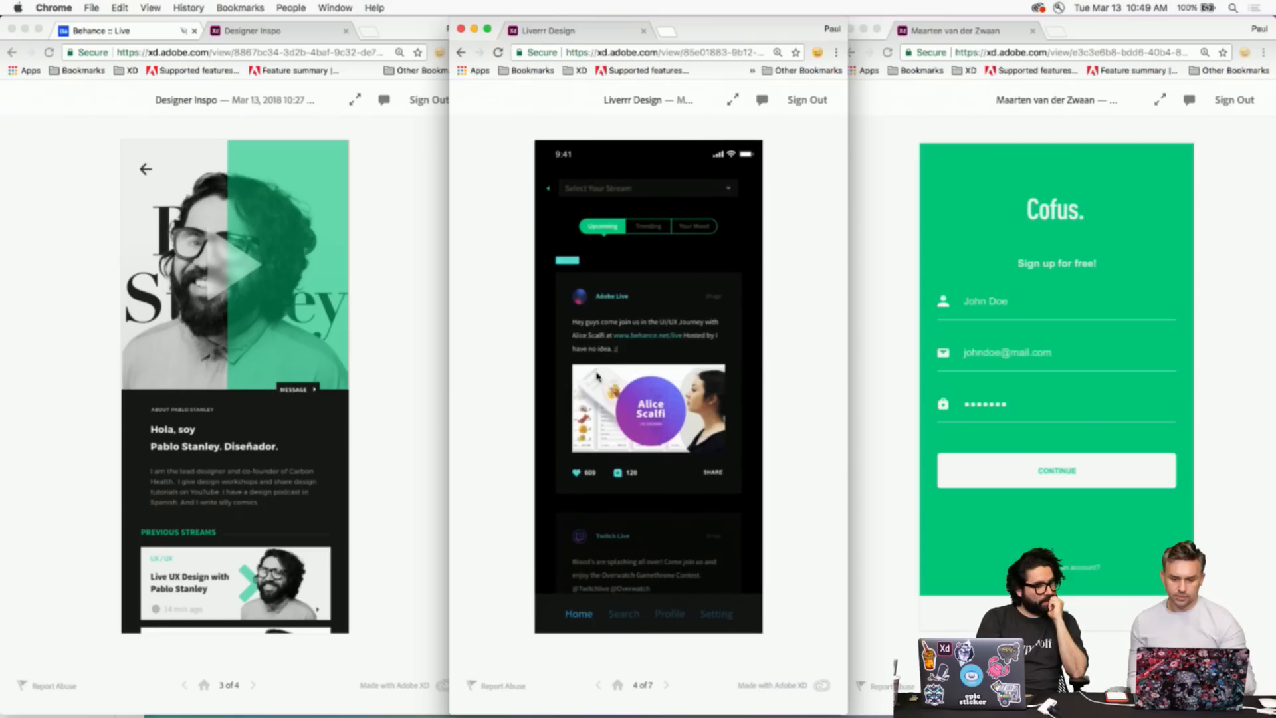
pyautogui.click(639, 619)
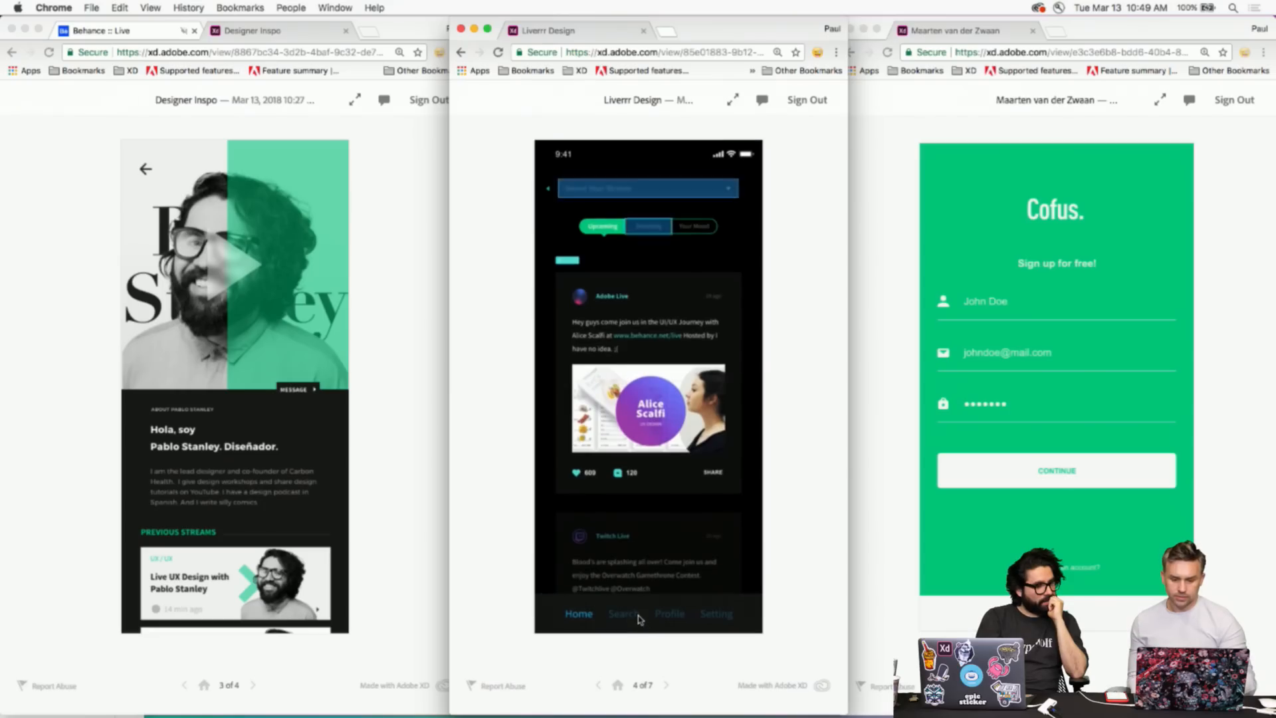
# - Open the stream list, choose Design, and go back to stream selection
pyautogui.click(598, 188)
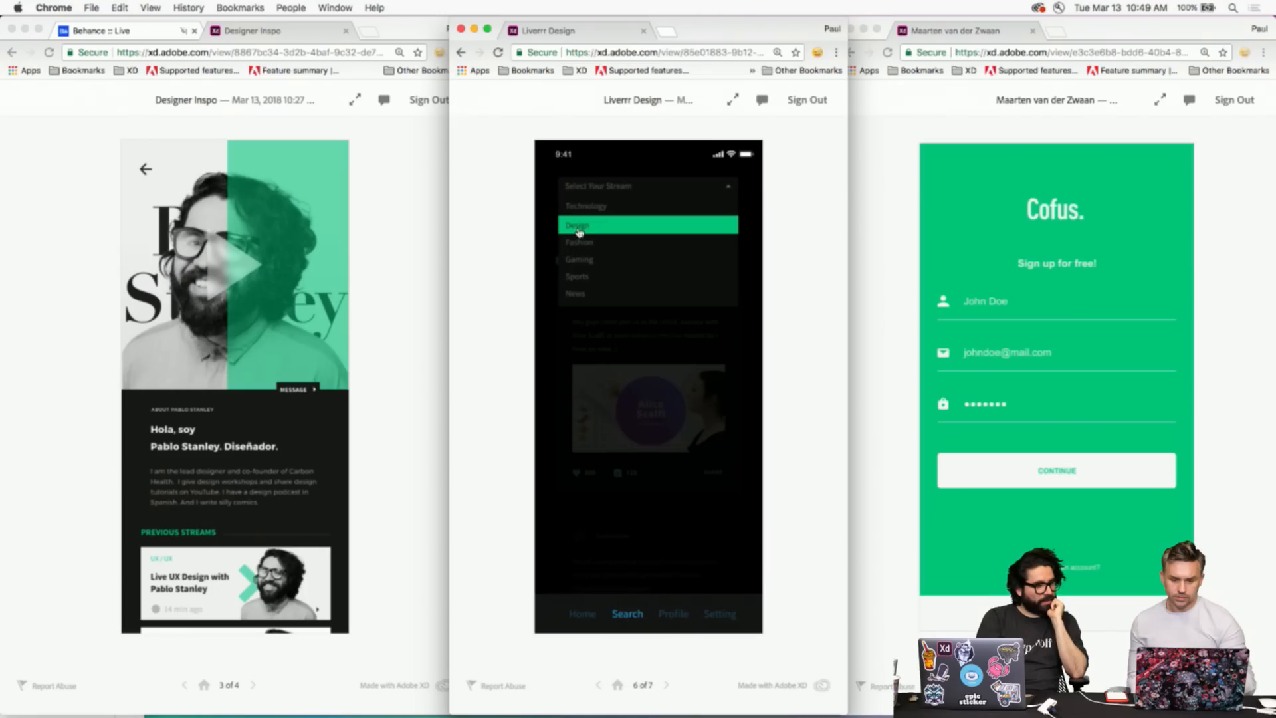
pyautogui.click(578, 230)
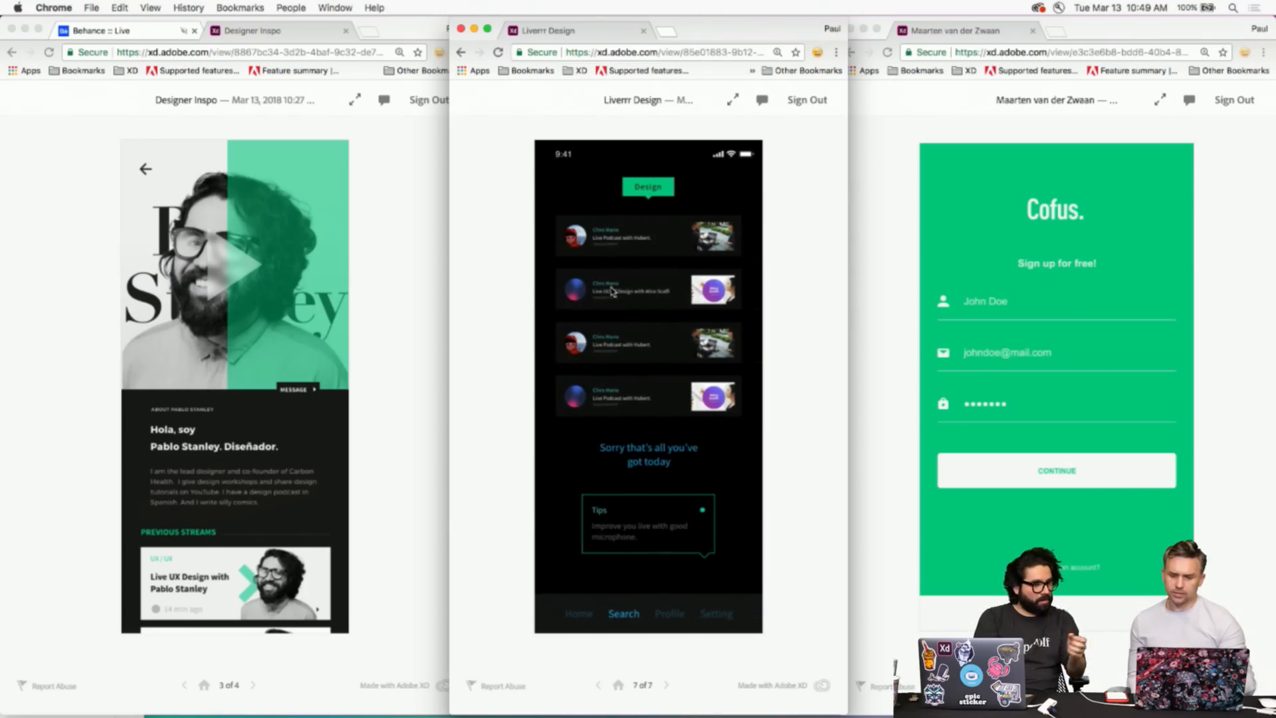
pyautogui.click(643, 196)
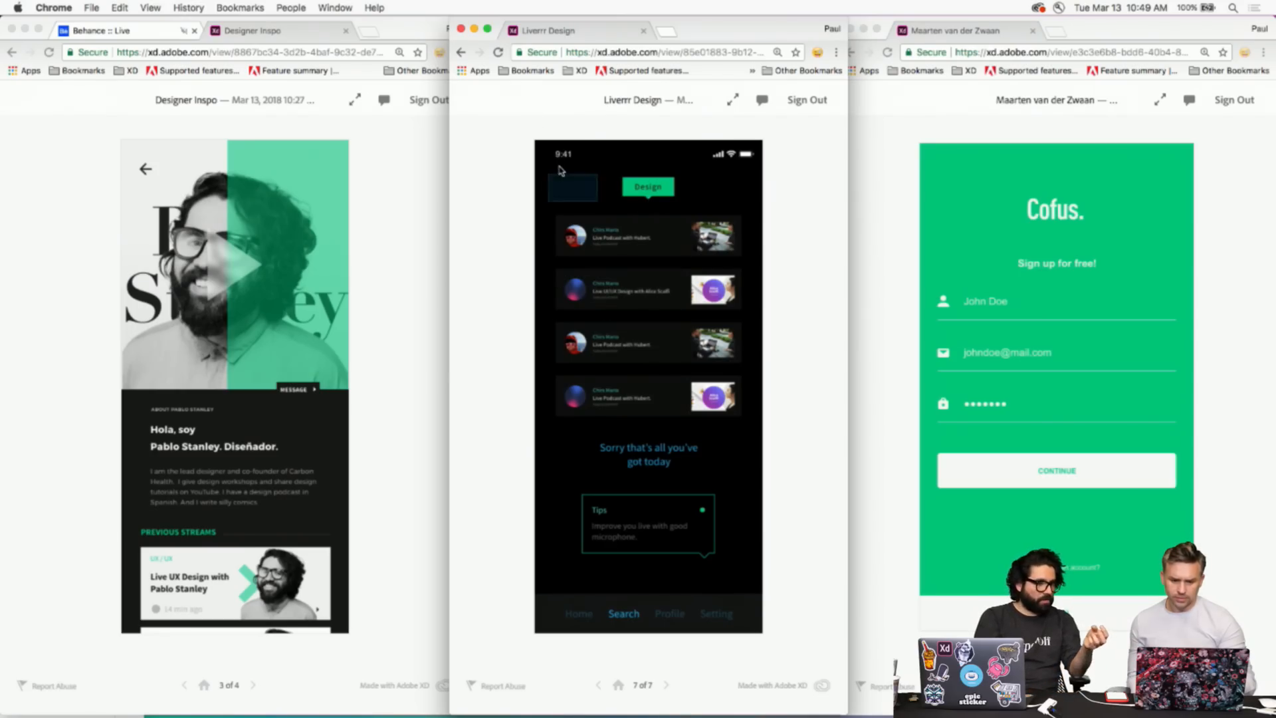
pyautogui.click(564, 192)
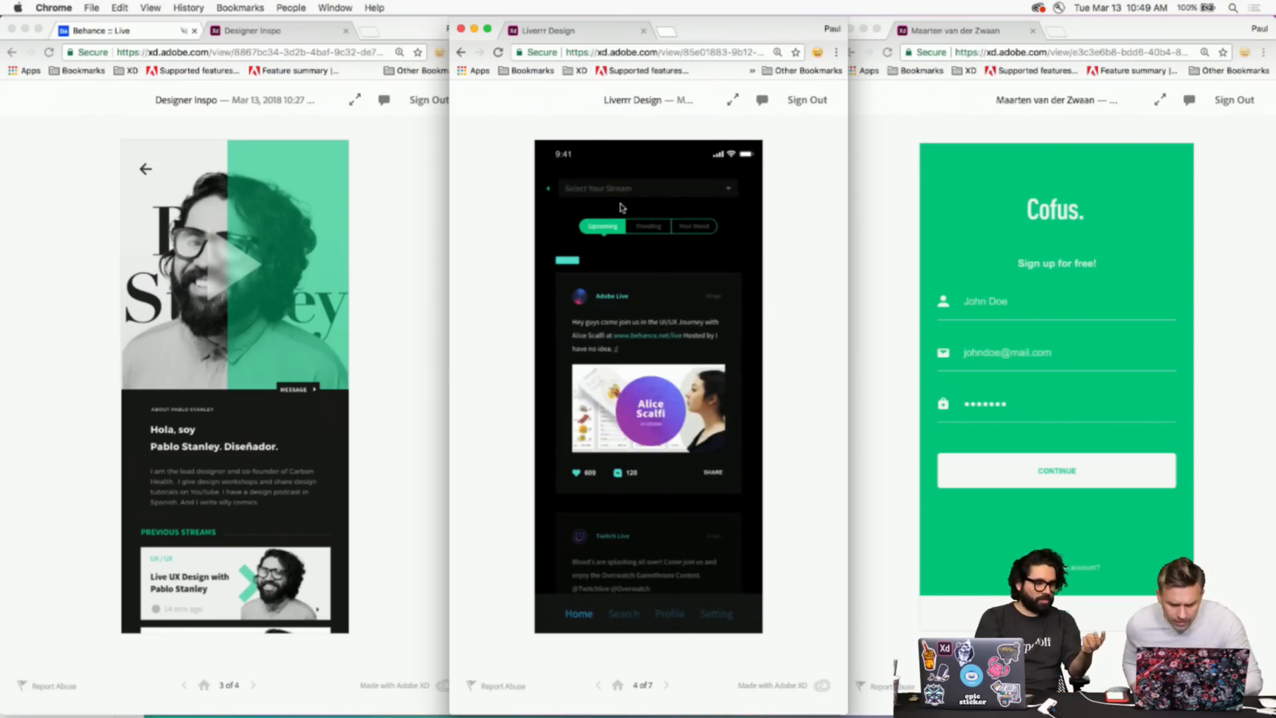
pyautogui.click(602, 188)
pyautogui.click(592, 226)
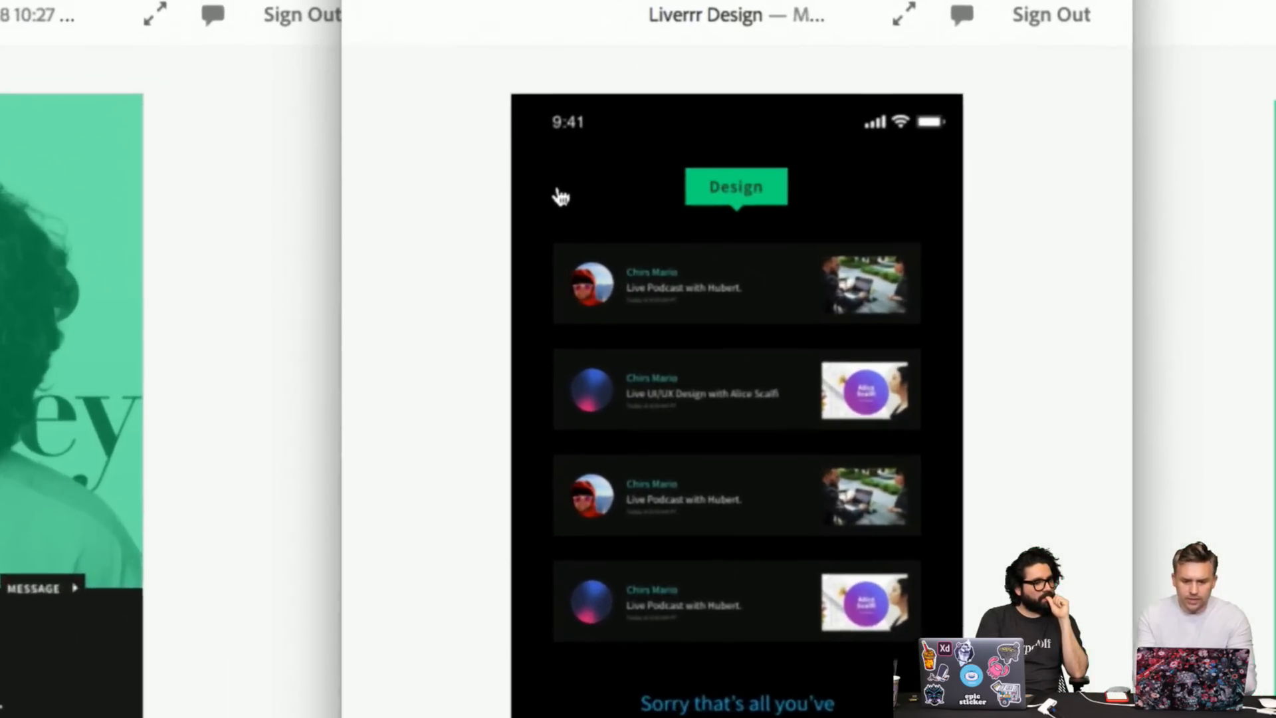
pyautogui.click(558, 195)
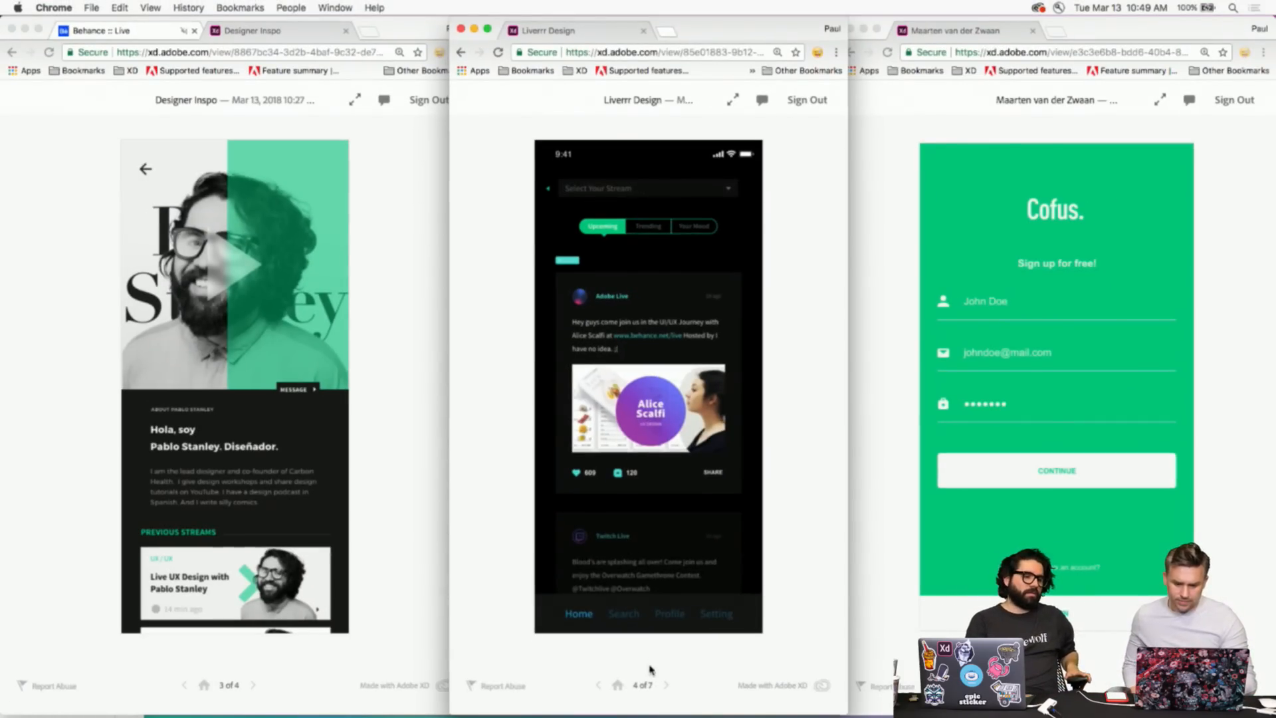
# - Loop forward to screen 6 of 7, Select Your Stream with Design marked, then activate Cofus
pyautogui.click(667, 686)
pyautogui.click(667, 686)
pyautogui.click(668, 688)
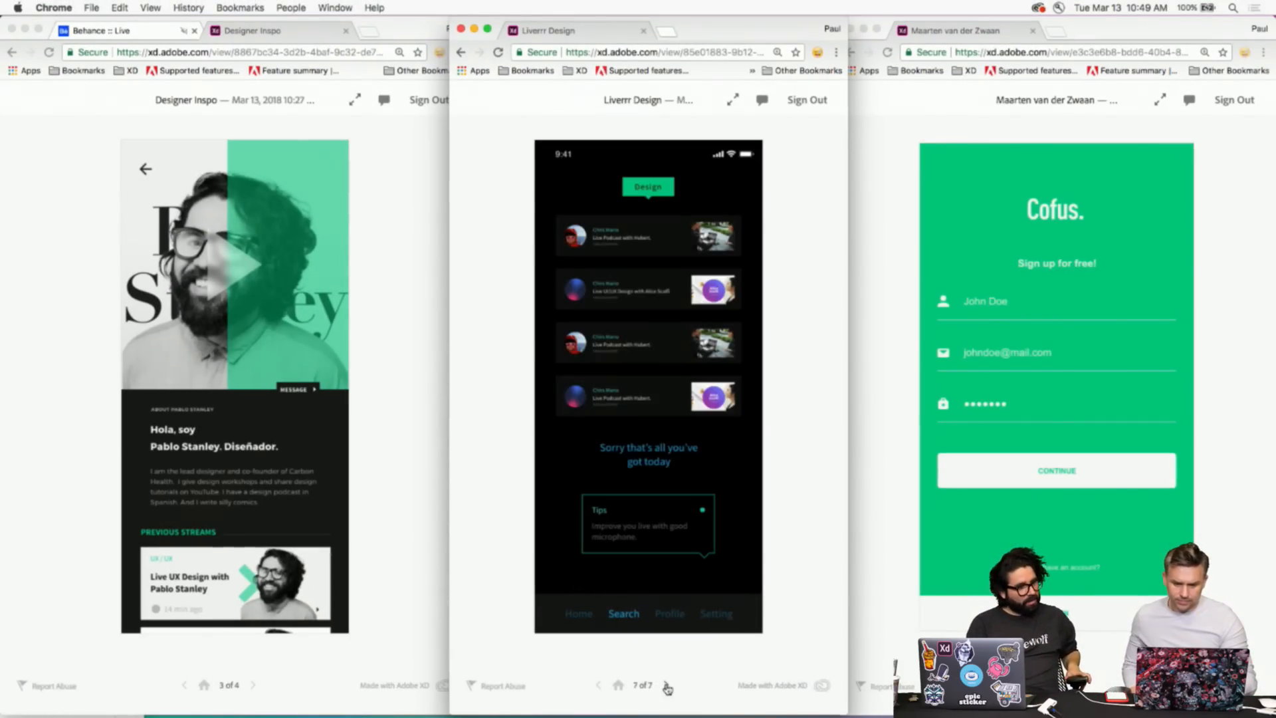
pyautogui.click(667, 687)
pyautogui.click(667, 687)
pyautogui.click(668, 687)
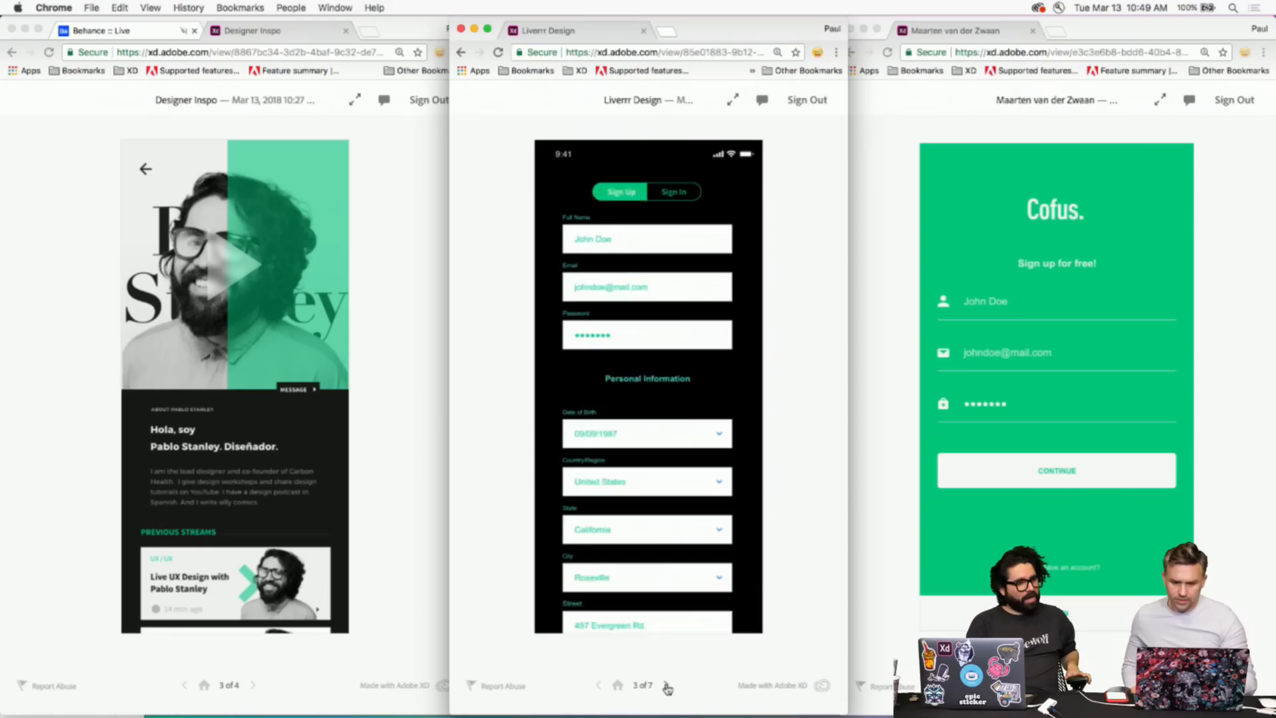
pyautogui.click(667, 687)
pyautogui.click(668, 688)
pyautogui.click(668, 687)
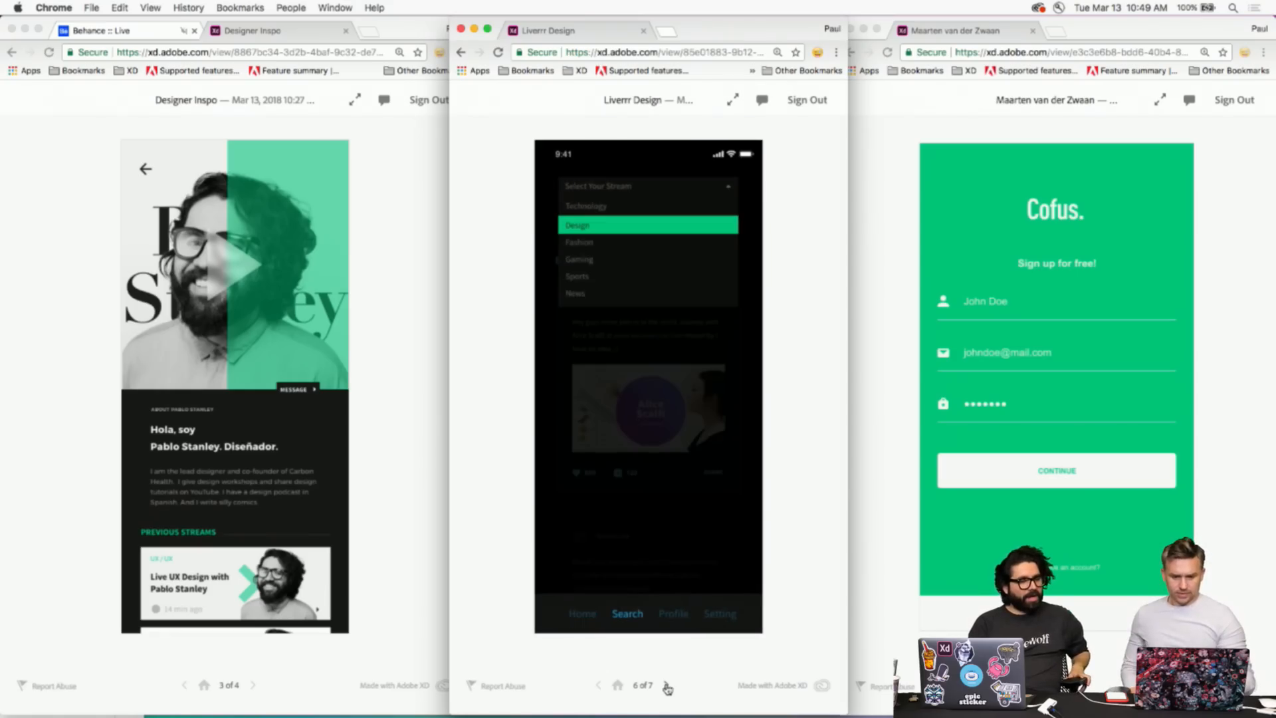
pyautogui.click(856, 344)
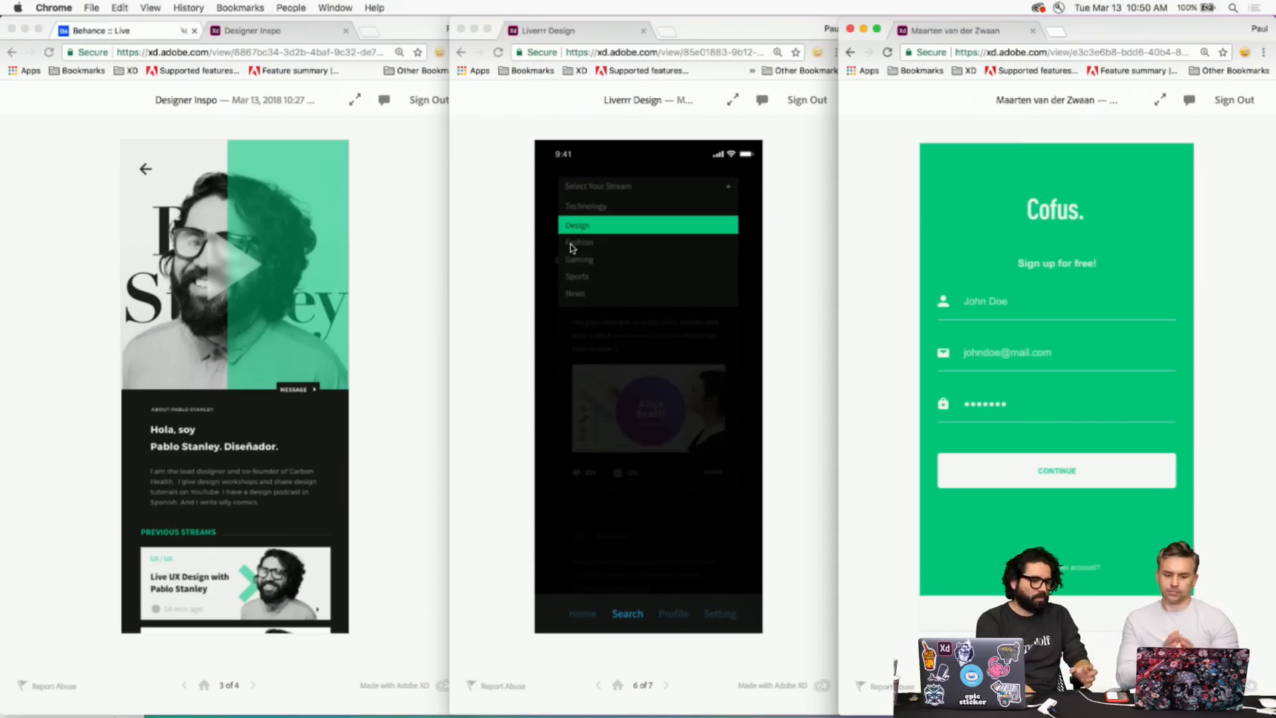
# - Move Liverrr from 7 of 7 back to its 5 of 7 Upcoming feed, then activate Designer Inspo
pyautogui.click(586, 291)
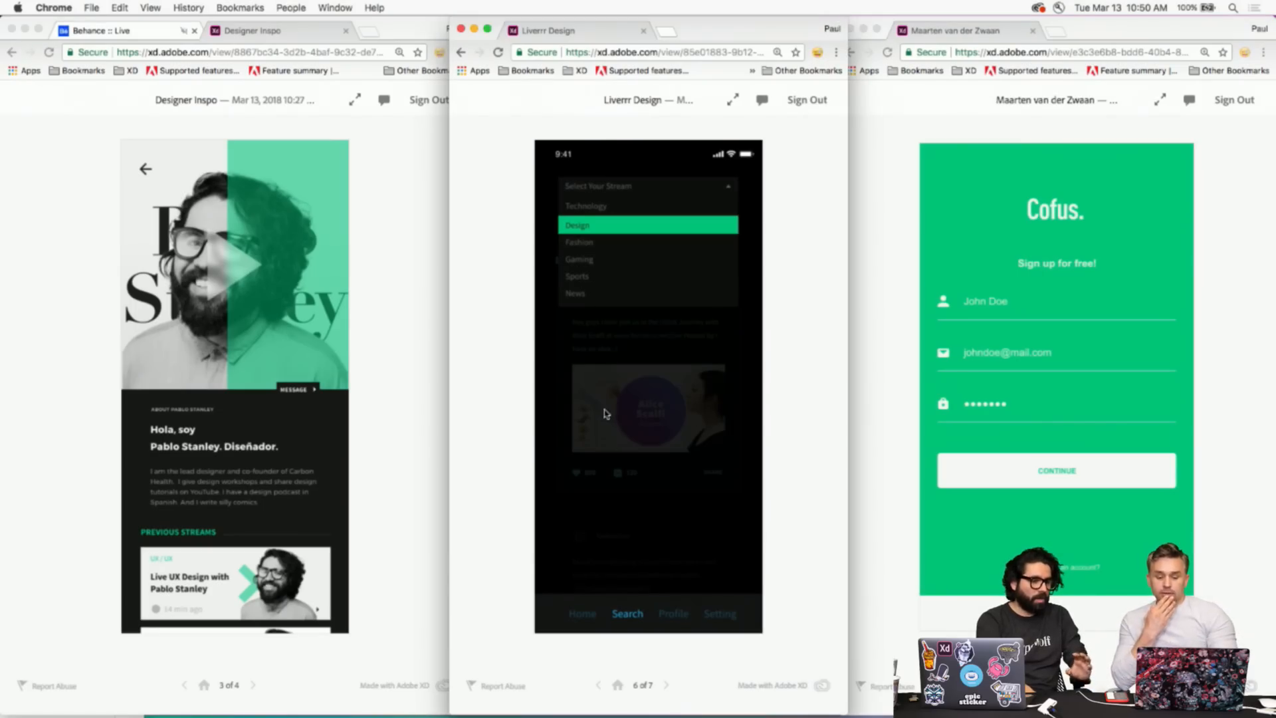
pyautogui.click(666, 685)
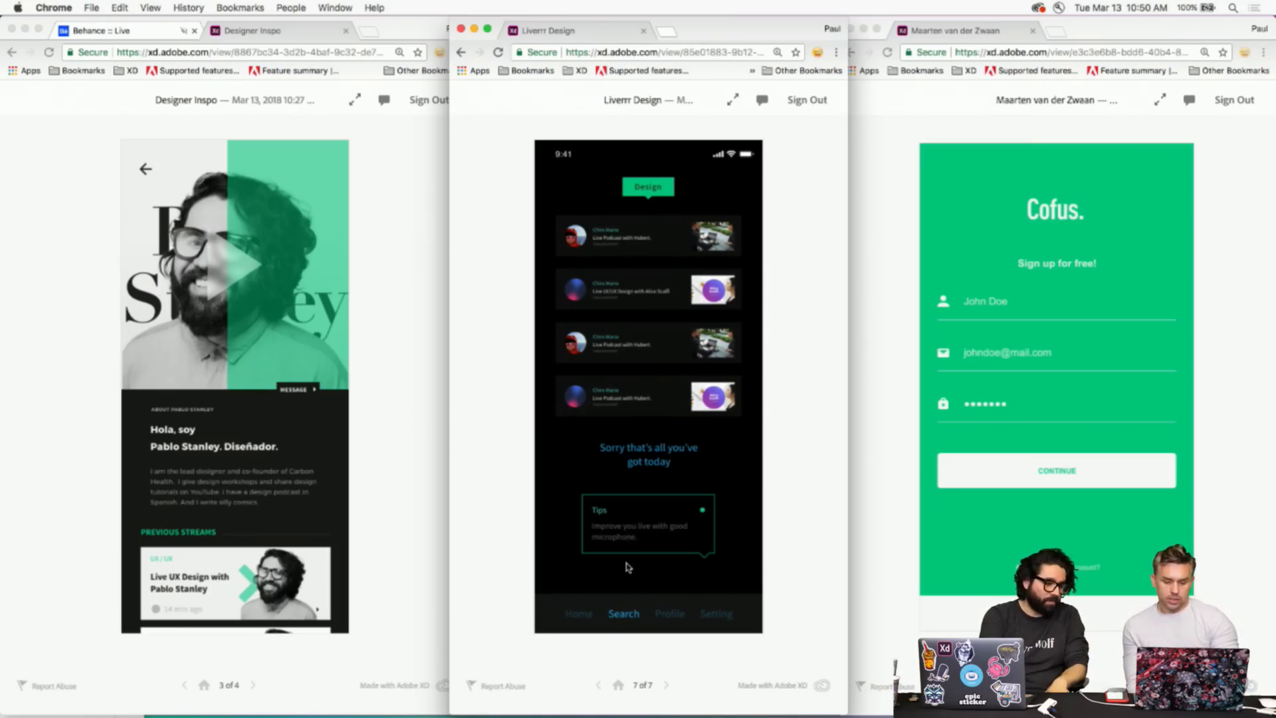
pyautogui.click(602, 686)
pyautogui.click(602, 685)
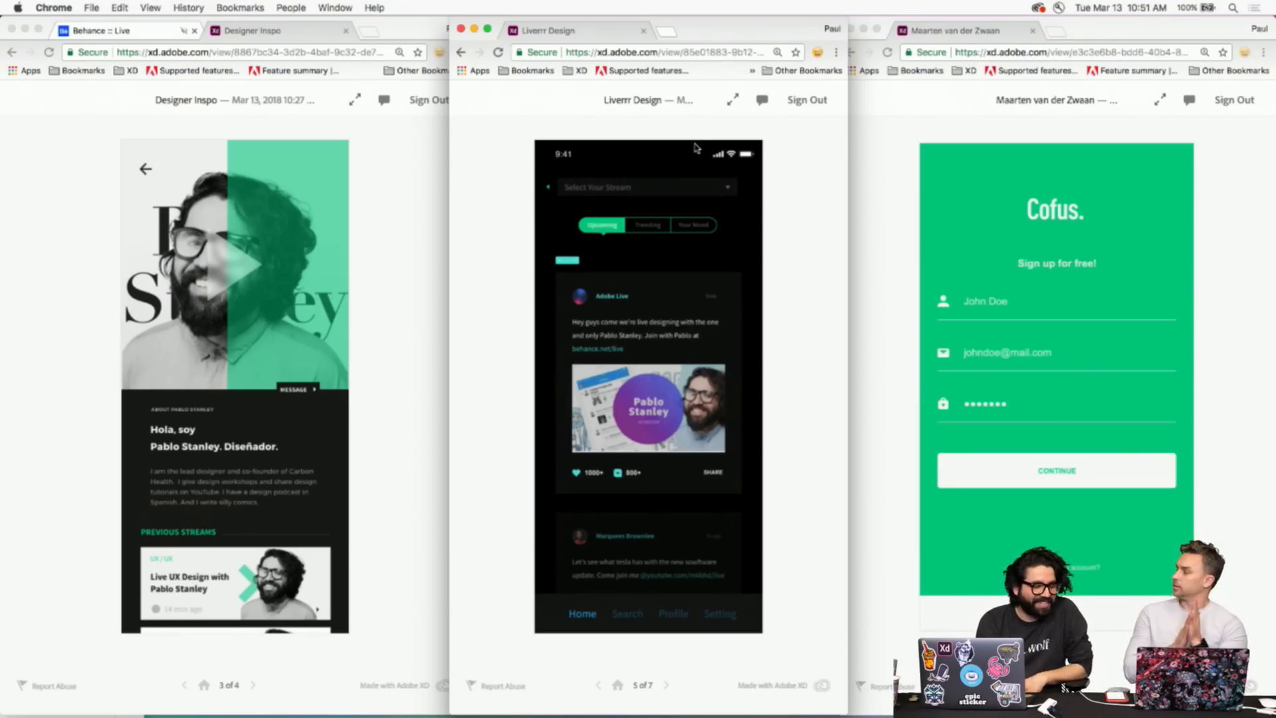
pyautogui.click(379, 404)
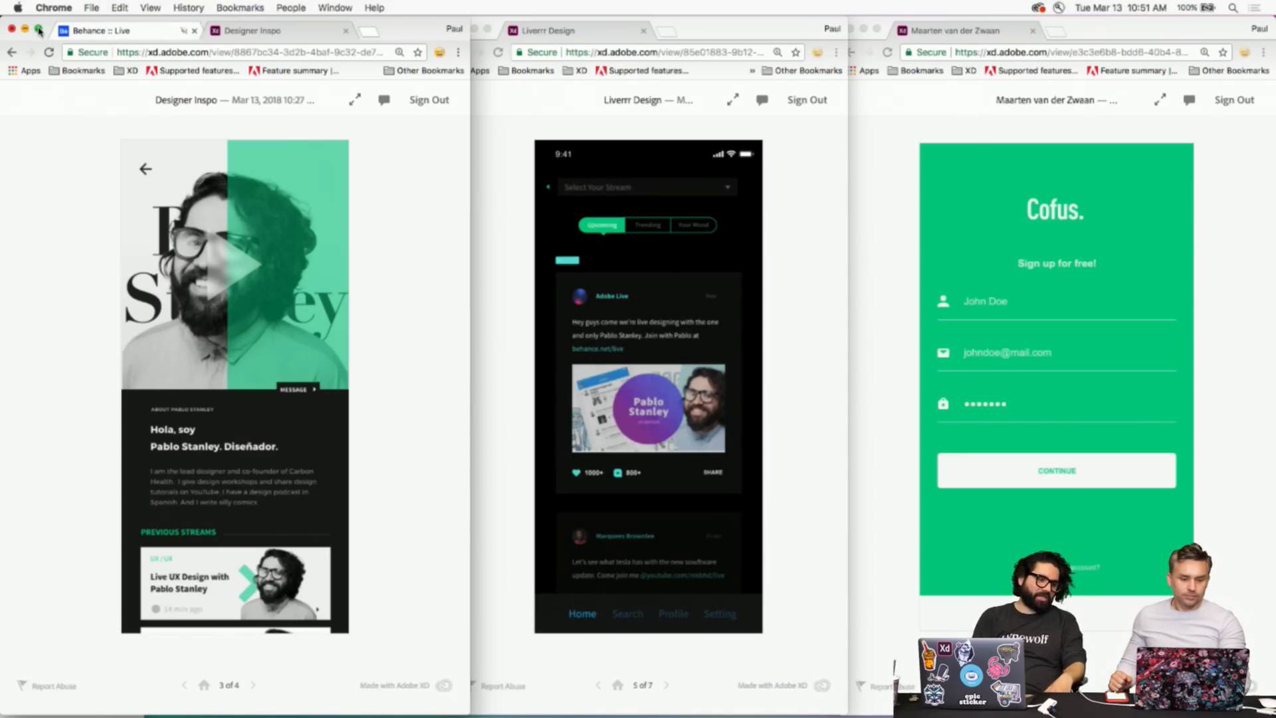
pyautogui.moveTo(399, 29); pyautogui.dragTo(376, 9)
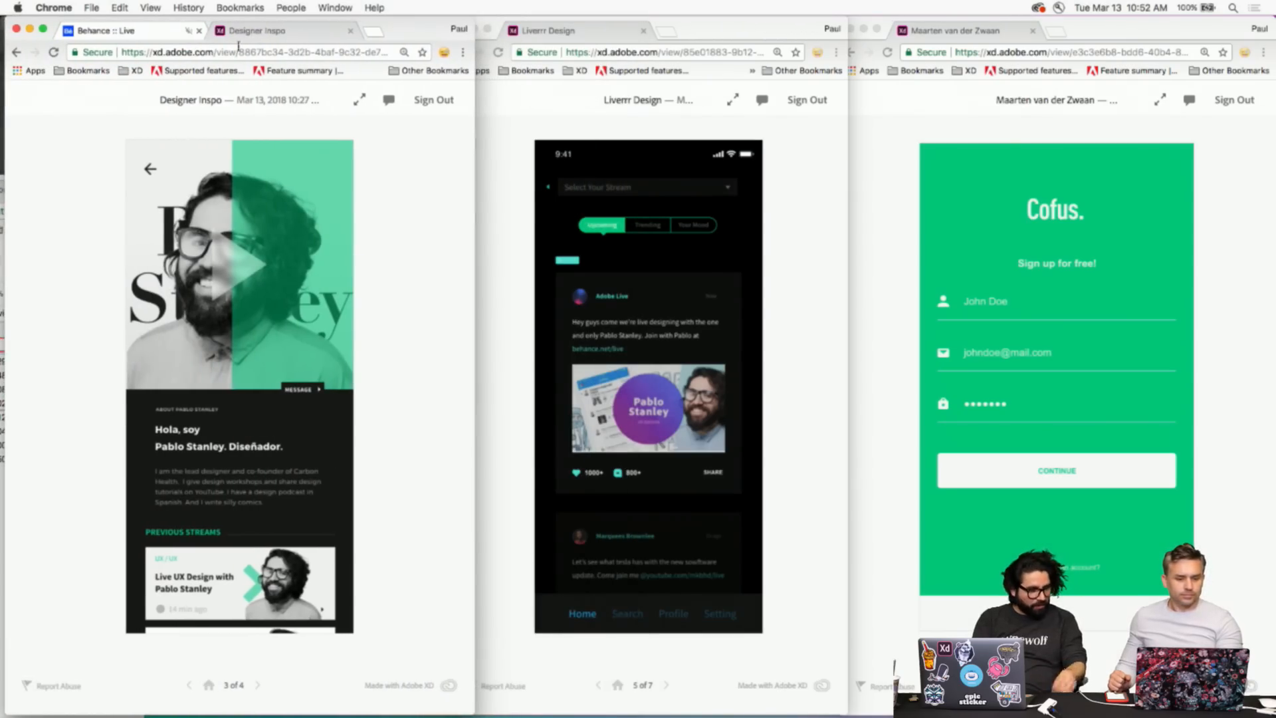
pyautogui.click(42, 29)
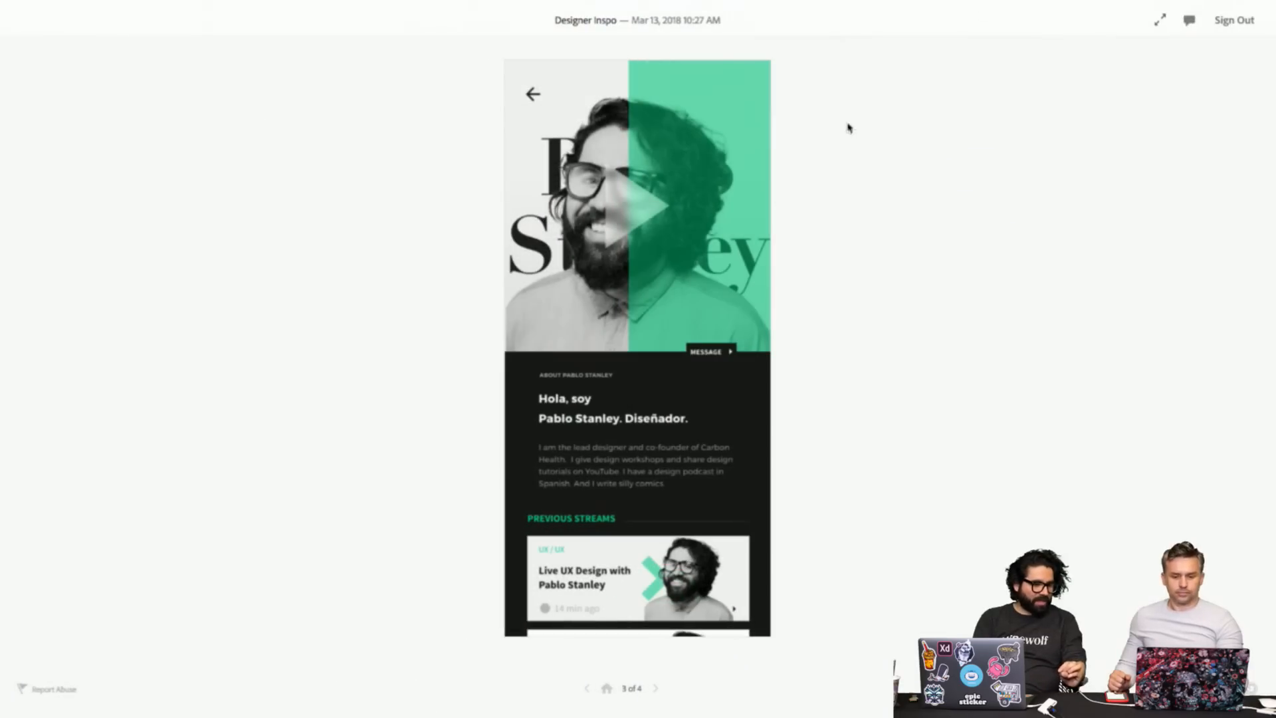
pyautogui.click(1156, 23)
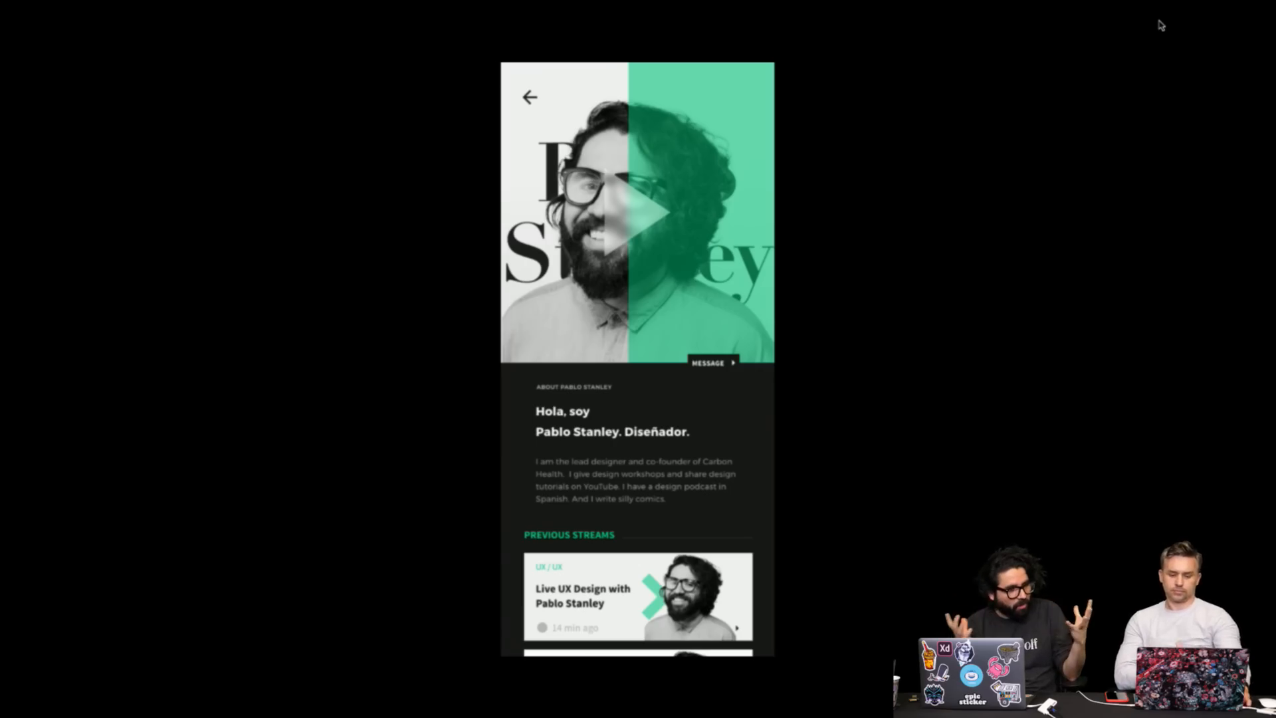
pyautogui.click(1161, 25)
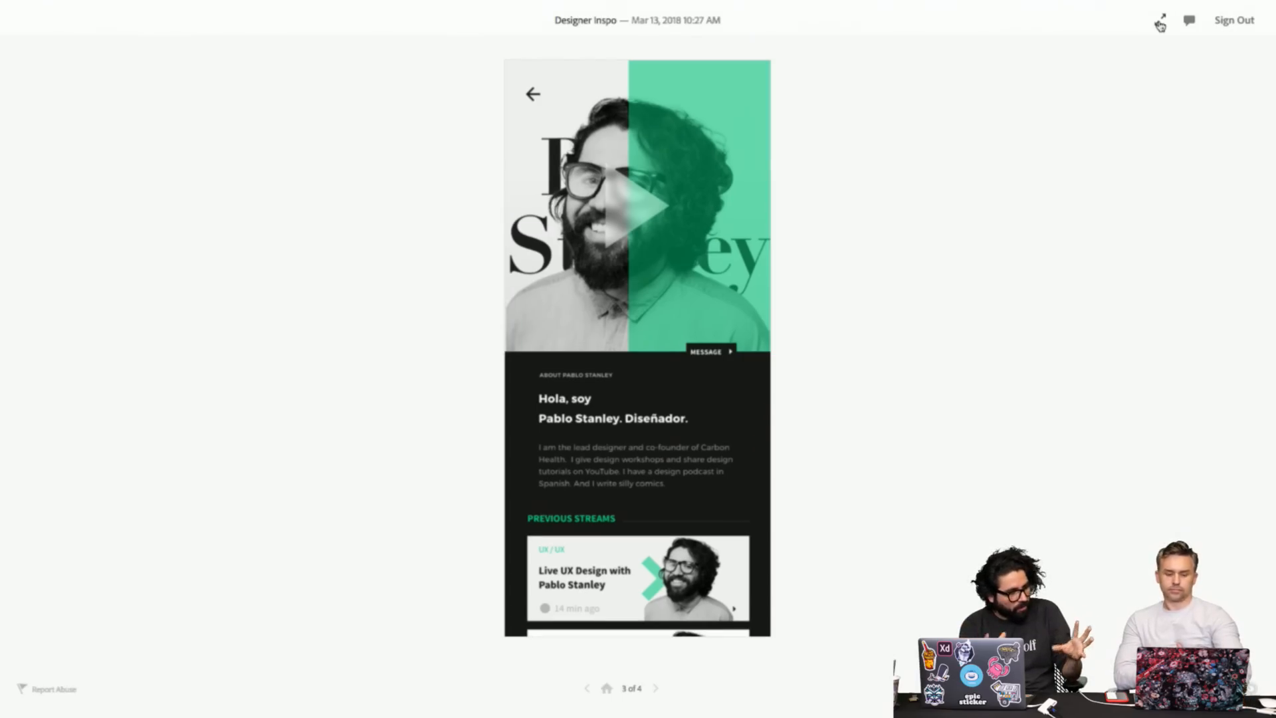
pyautogui.click(1160, 26)
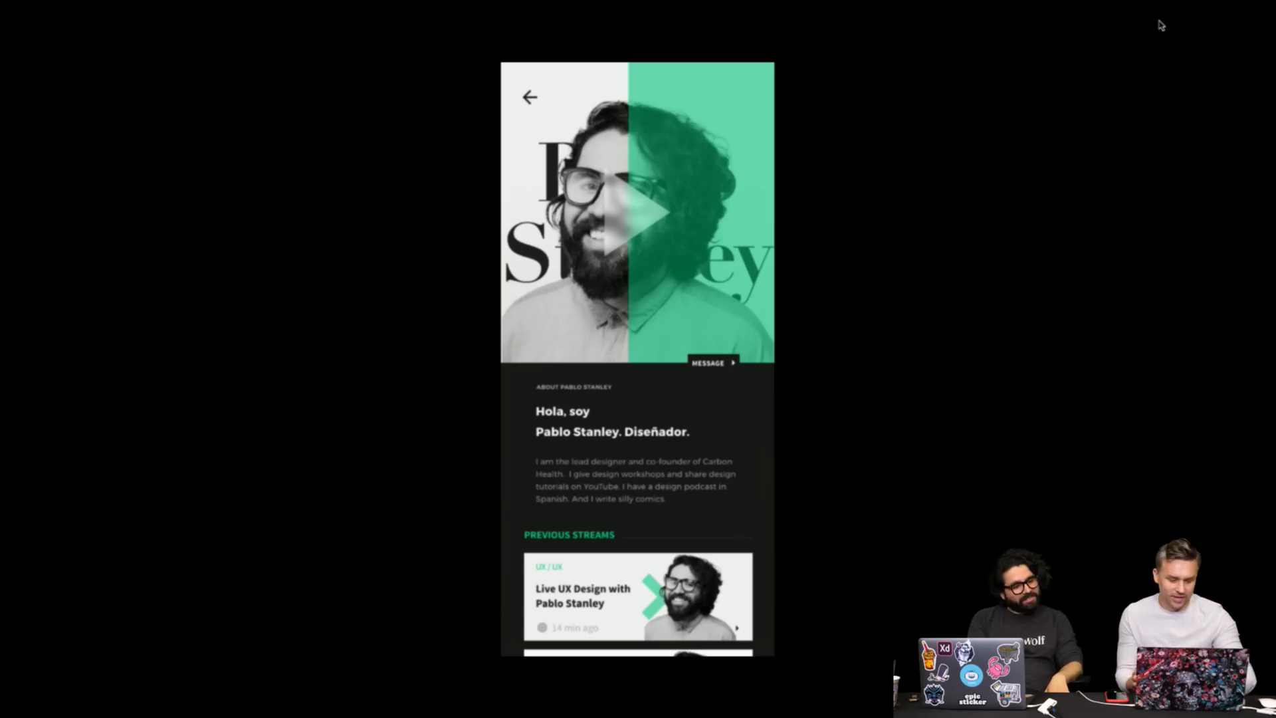
pyautogui.click(1161, 25)
pyautogui.moveTo(473, 5)
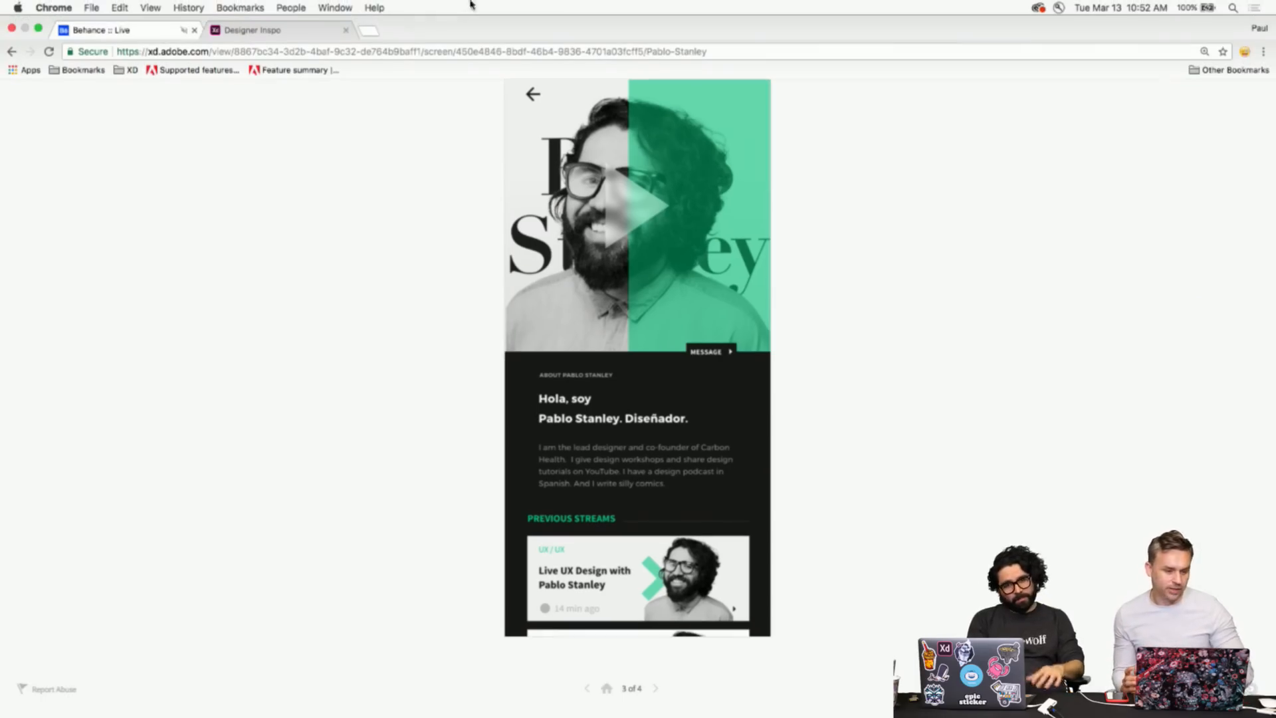
pyautogui.click(38, 30)
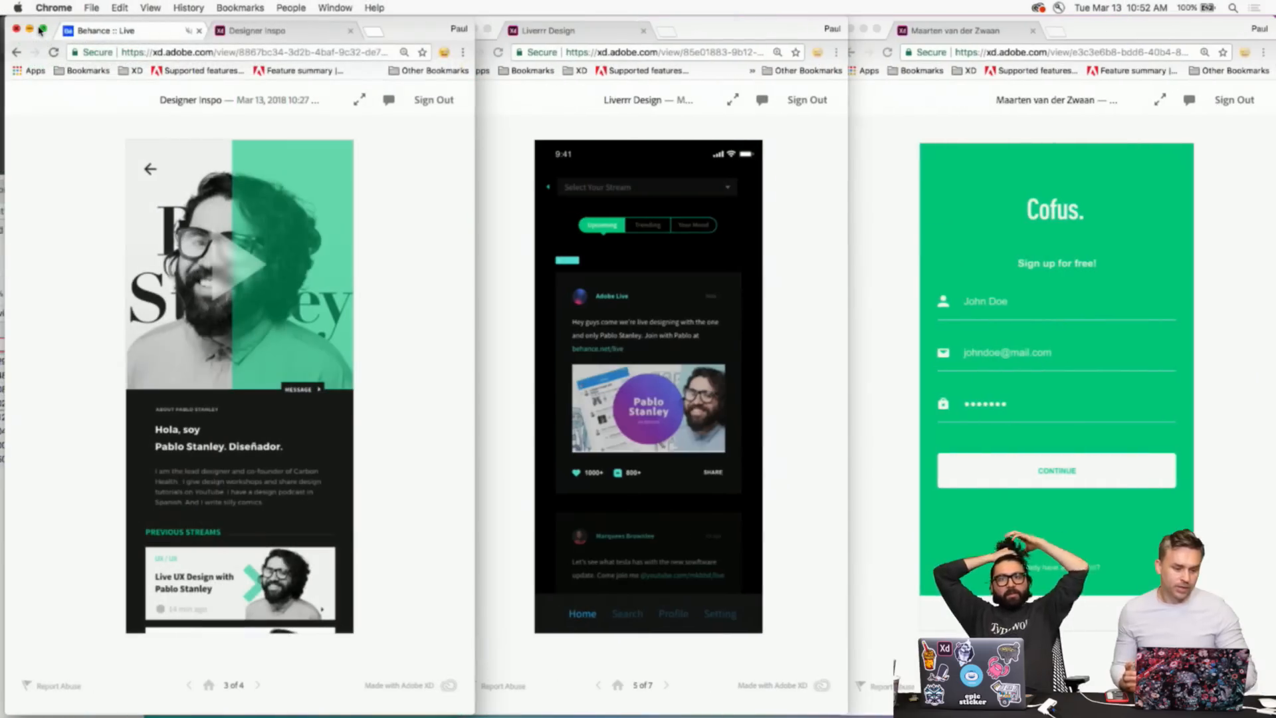